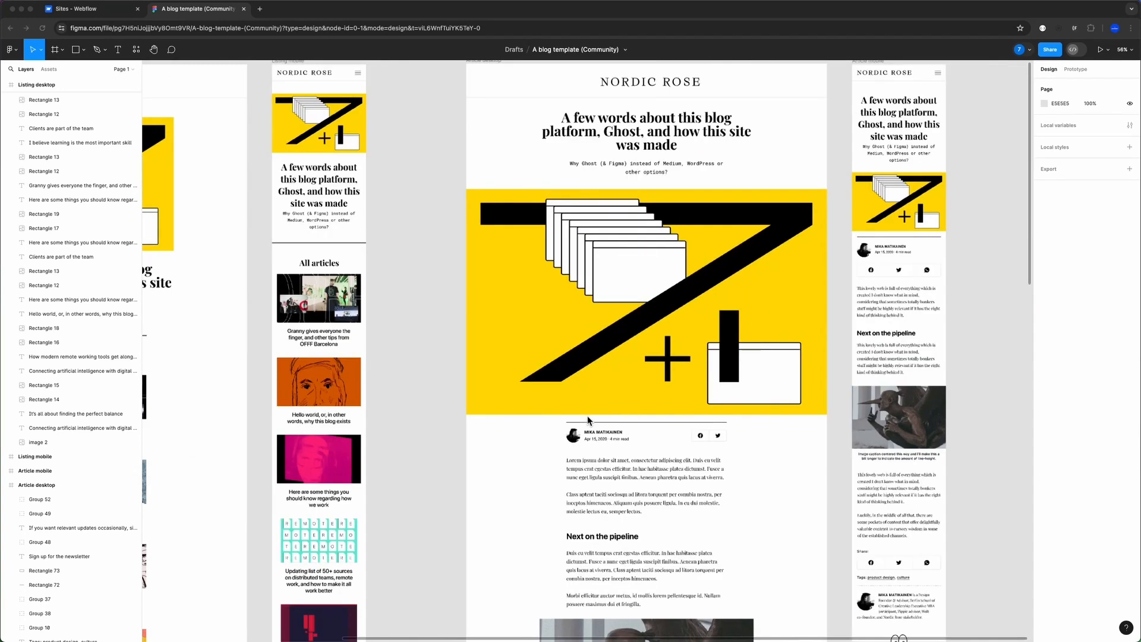
# - Look over the article and listing page layouts of the blog template in the Figma file
pyautogui.scroll(4, 587, 415)
pyautogui.scroll(-2, 631, 393)
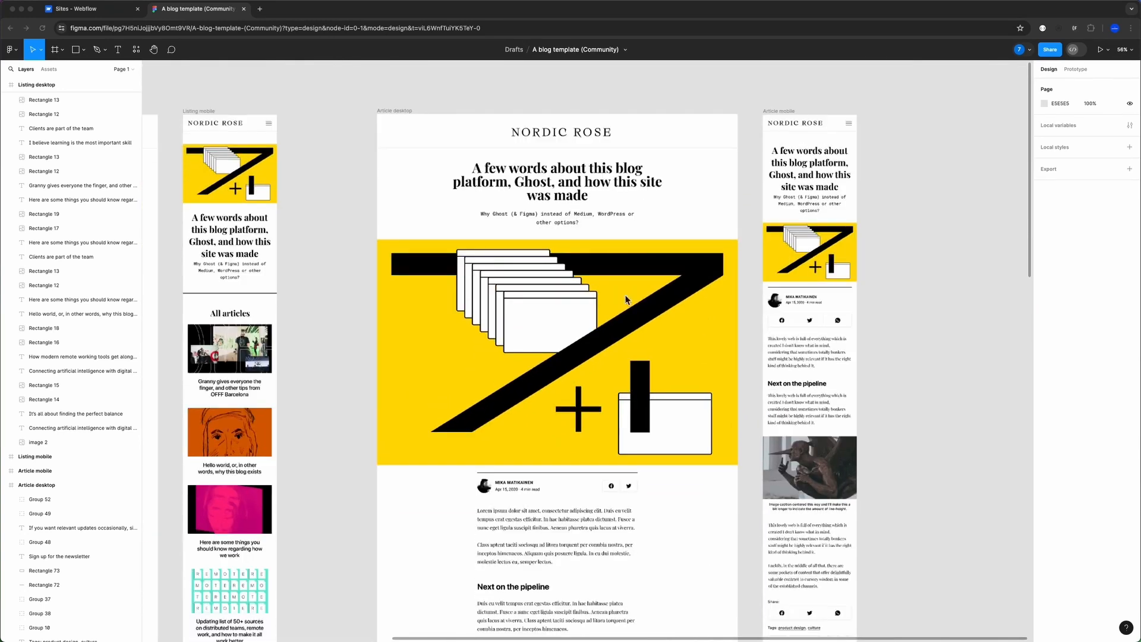
pyautogui.scroll(-20, 575, 277)
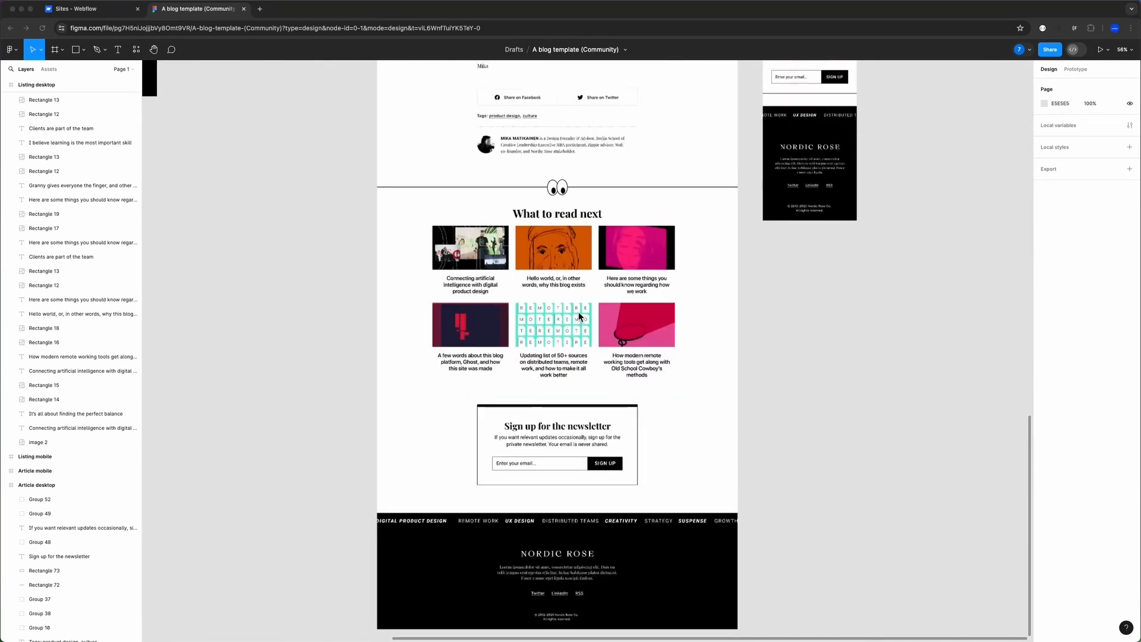
pyautogui.scroll(18, 580, 311)
pyautogui.scroll(15, 580, 312)
pyautogui.hscroll(-10, 583, 315)
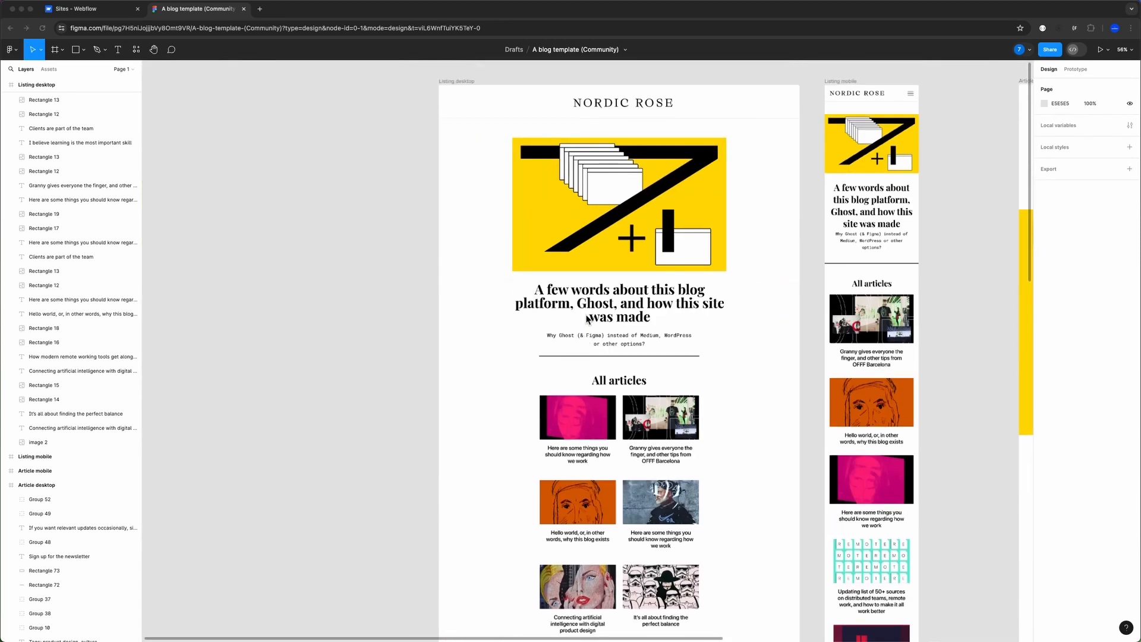
pyautogui.scroll(-5, 587, 318)
pyautogui.hscroll(1, 447, 181)
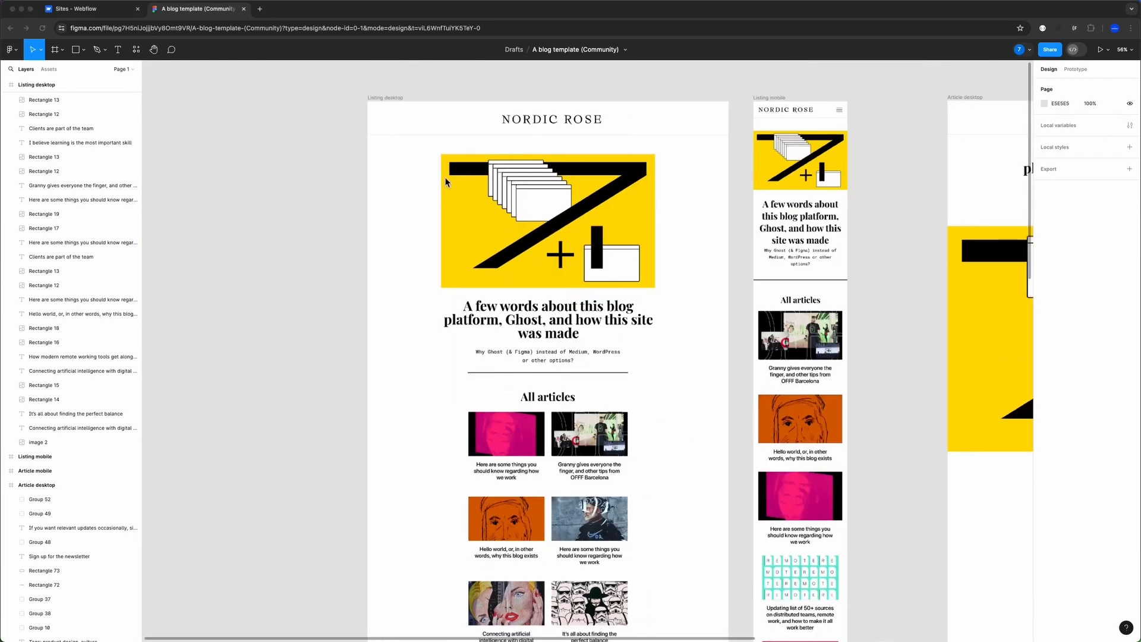
# - Search the web for "clientfirst" in a new browser tab and open Finsweet's Client-First site
pyautogui.click(261, 12)
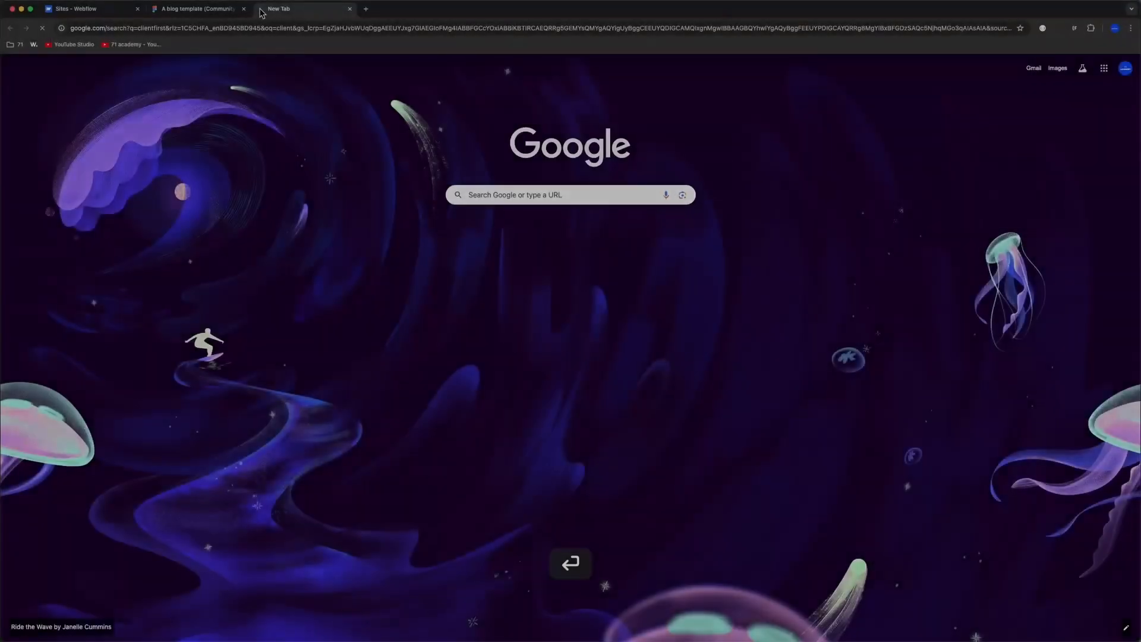
pyautogui.write('clientfirst')
pyautogui.press('Return')
pyautogui.click(293, 168)
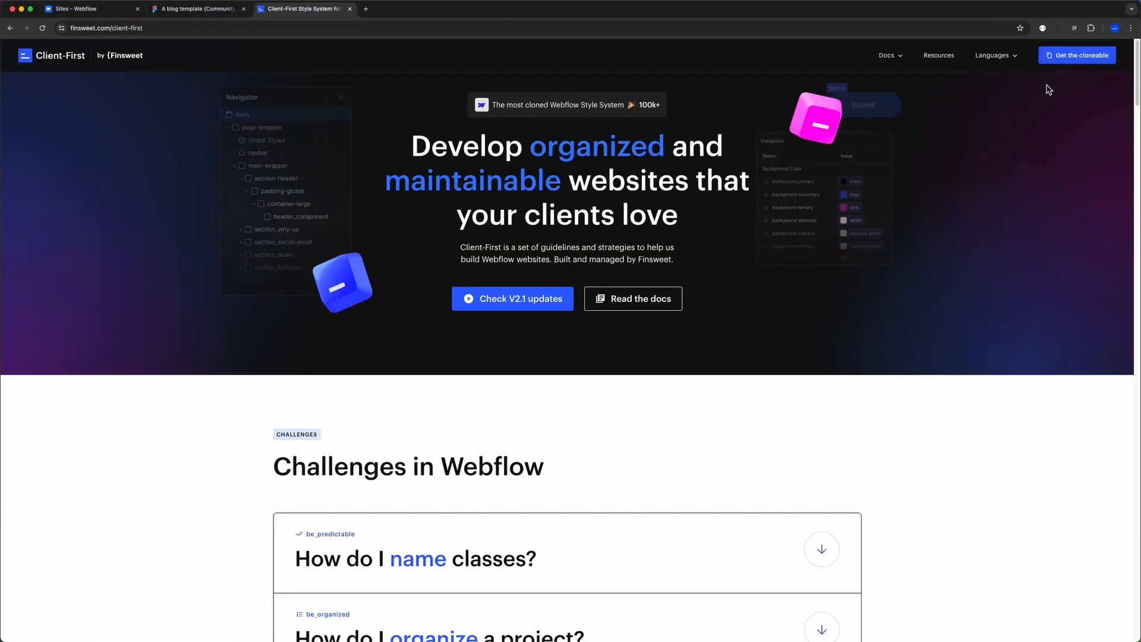
# - Clone the Client-First Cloneable into Webflow as a new site named "demo-blog"
pyautogui.click(1075, 59)
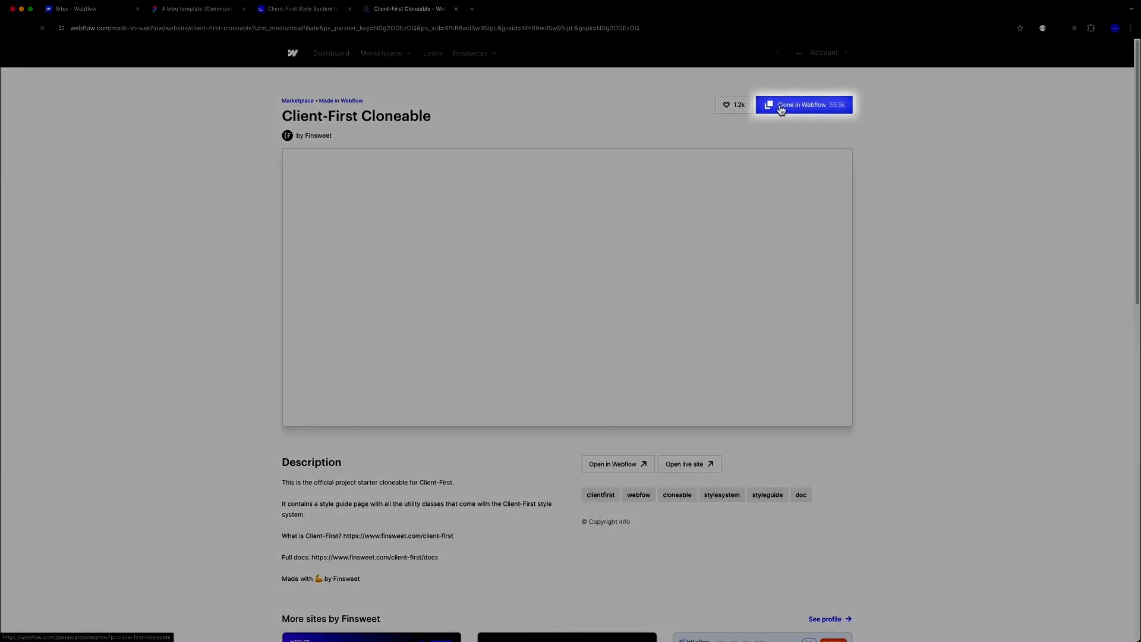
pyautogui.click(811, 109)
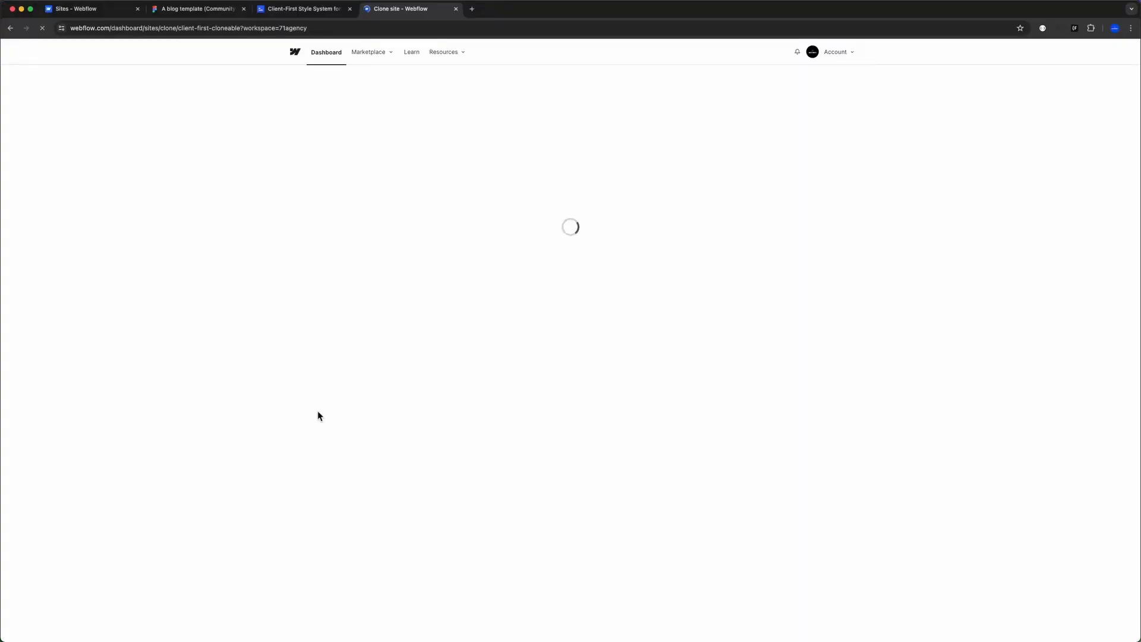
pyautogui.click(829, 76)
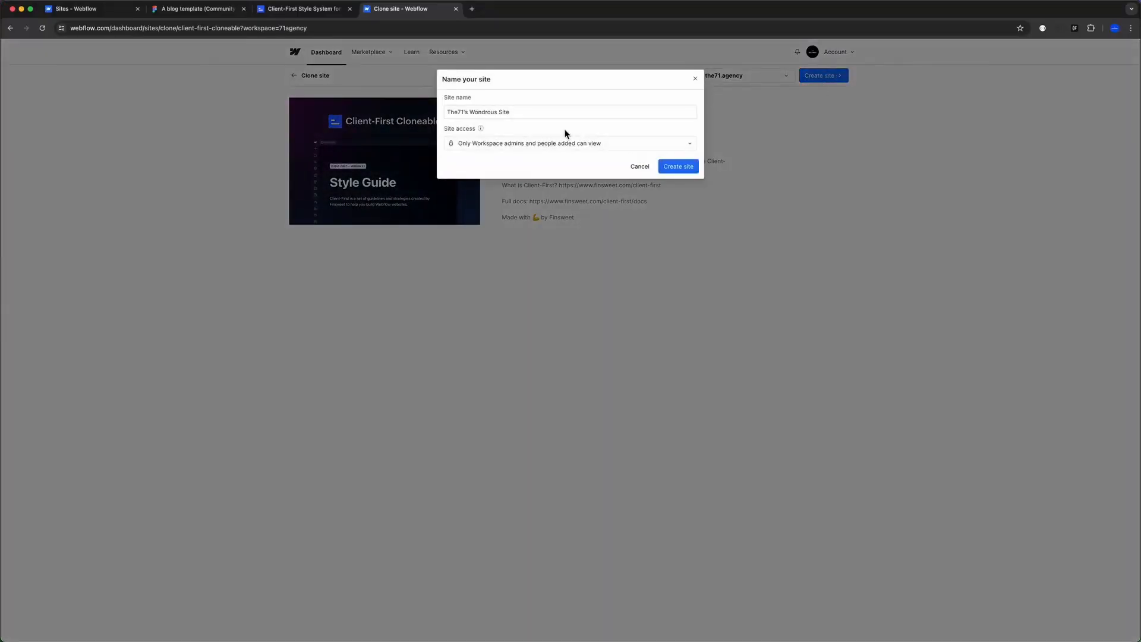
pyautogui.click(532, 112)
pyautogui.press('super+a')
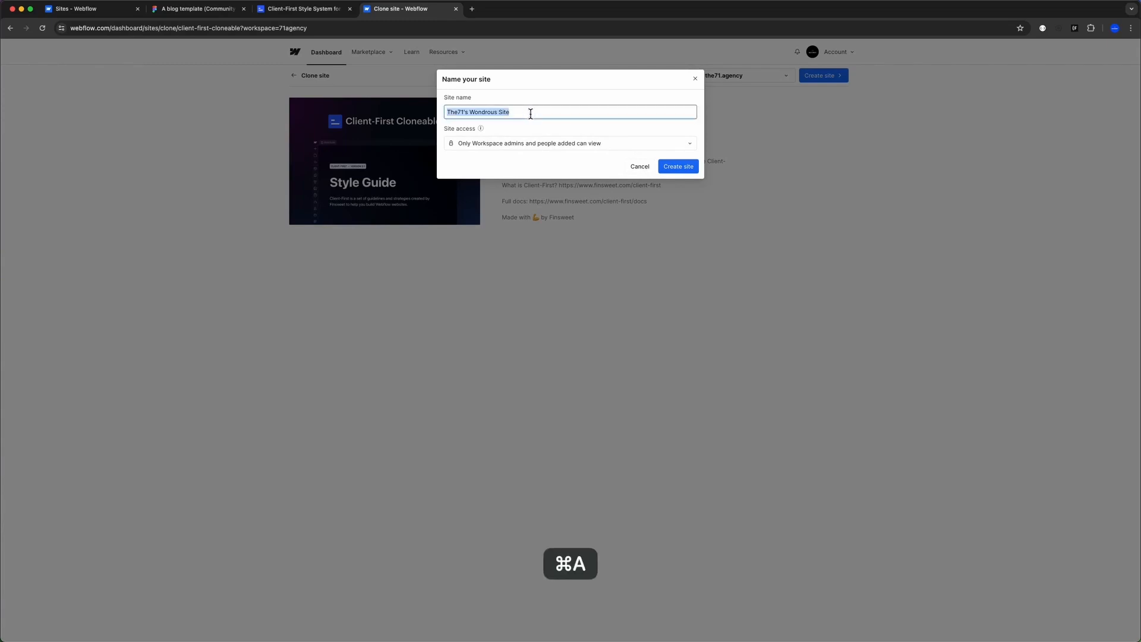
pyautogui.write('demo-blog')
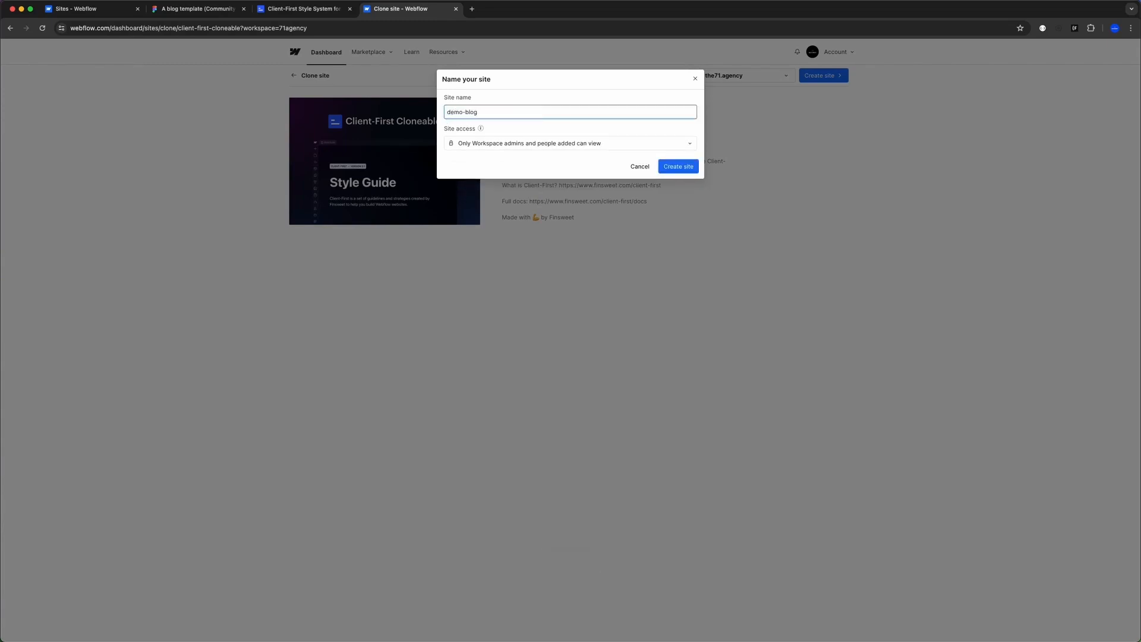
pyautogui.click(677, 169)
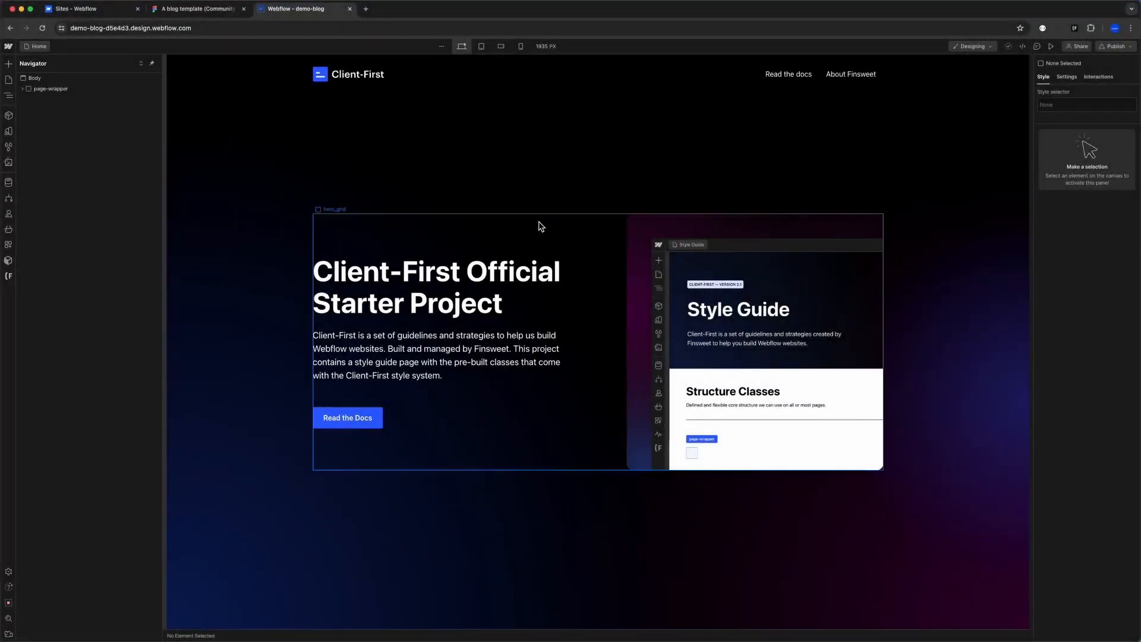
# - Delete the hero content inside container-large, keeping the section_hero and padding-global wrappers
pyautogui.click(254, 206)
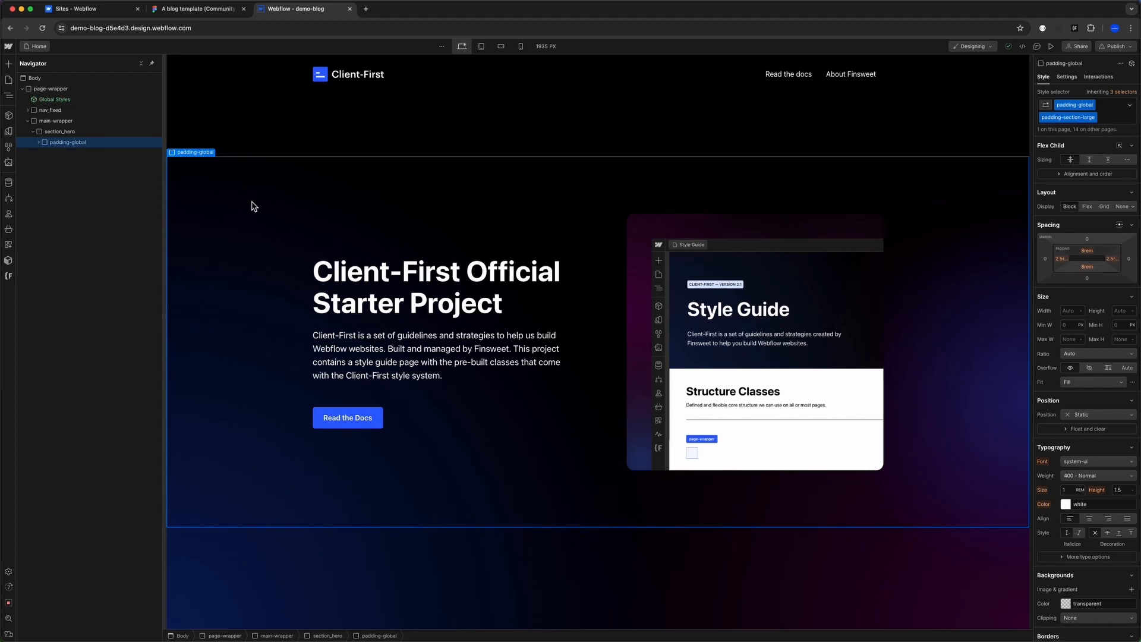
pyautogui.click(38, 141)
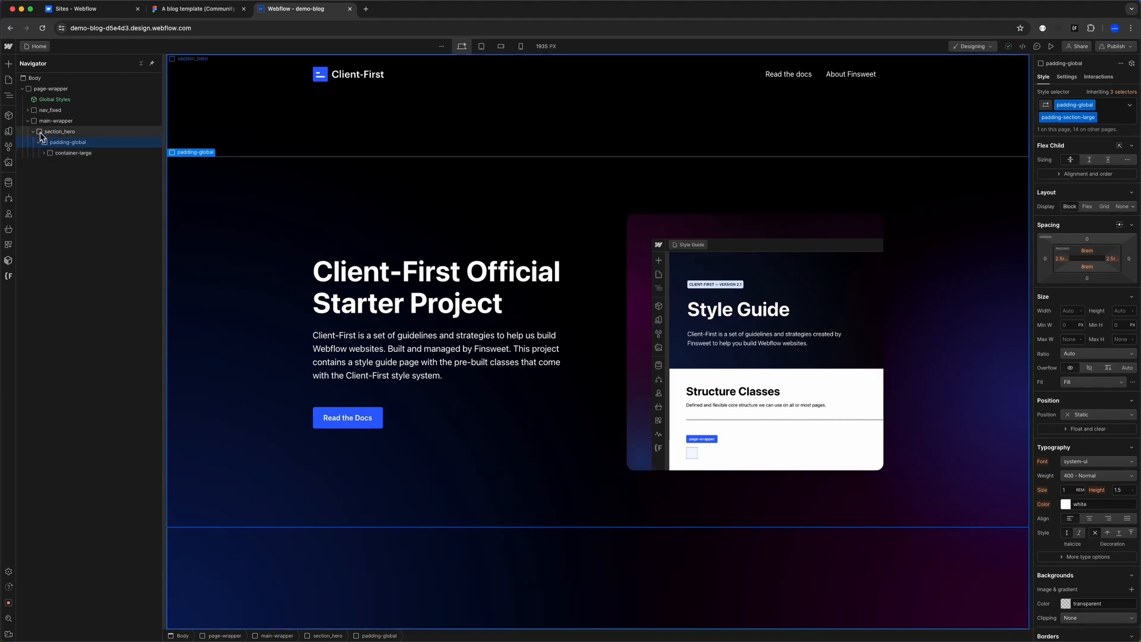
pyautogui.click(44, 152)
pyautogui.click(72, 164)
pyautogui.press('Delete')
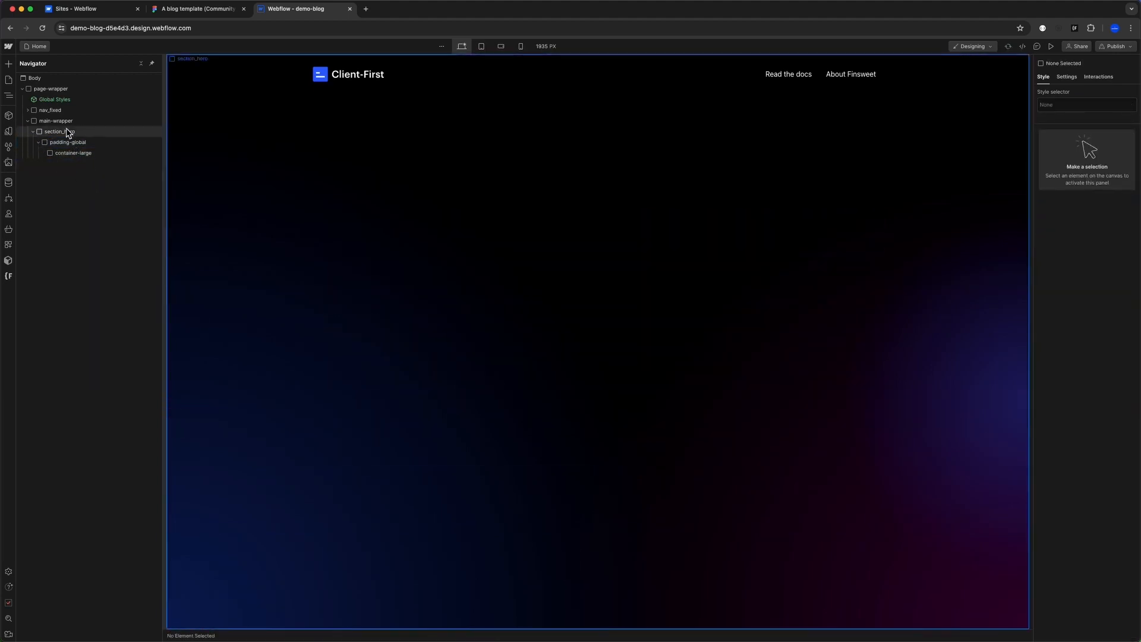
# - Turn on Focus mode for the style settings and show only the background options
pyautogui.click(66, 134)
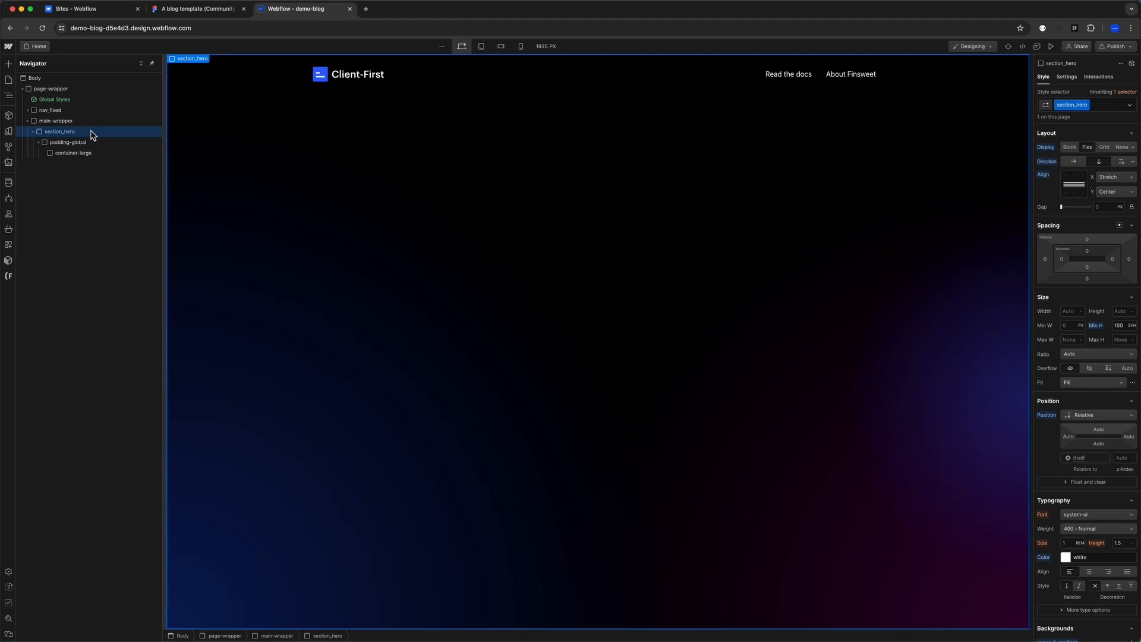
pyautogui.click(62, 110)
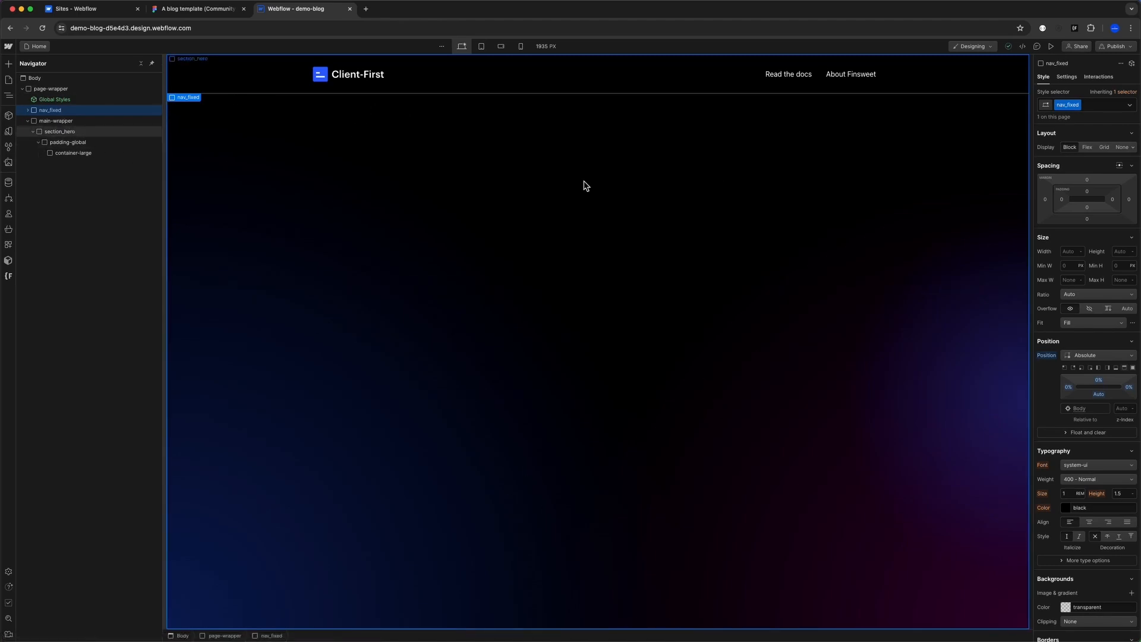
pyautogui.click(34, 89)
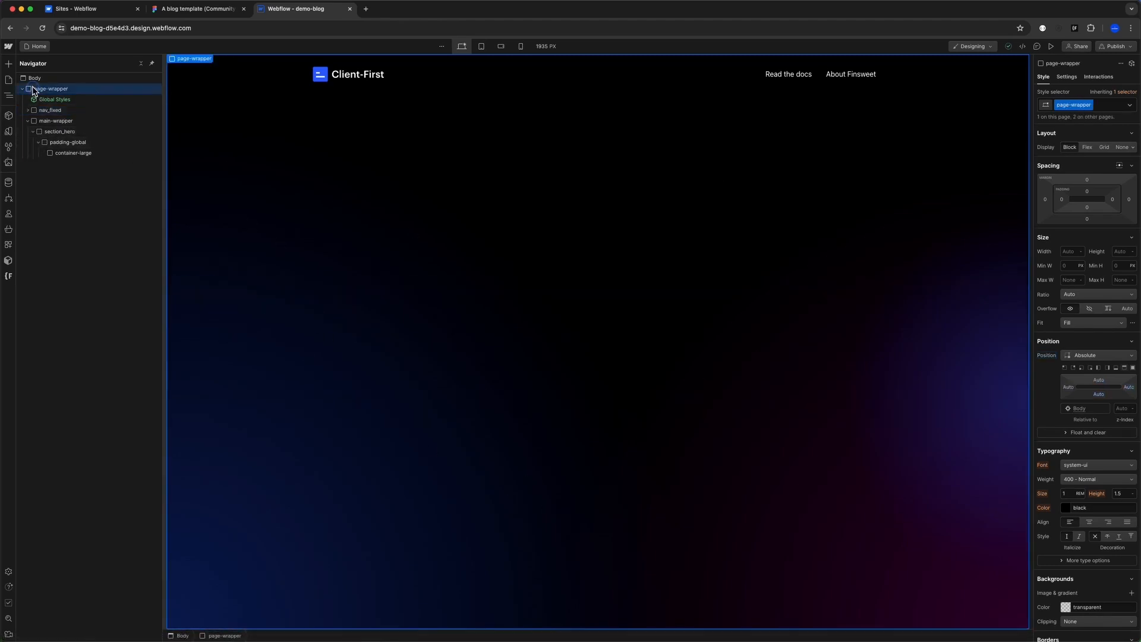
pyautogui.scroll(-5, 1091, 285)
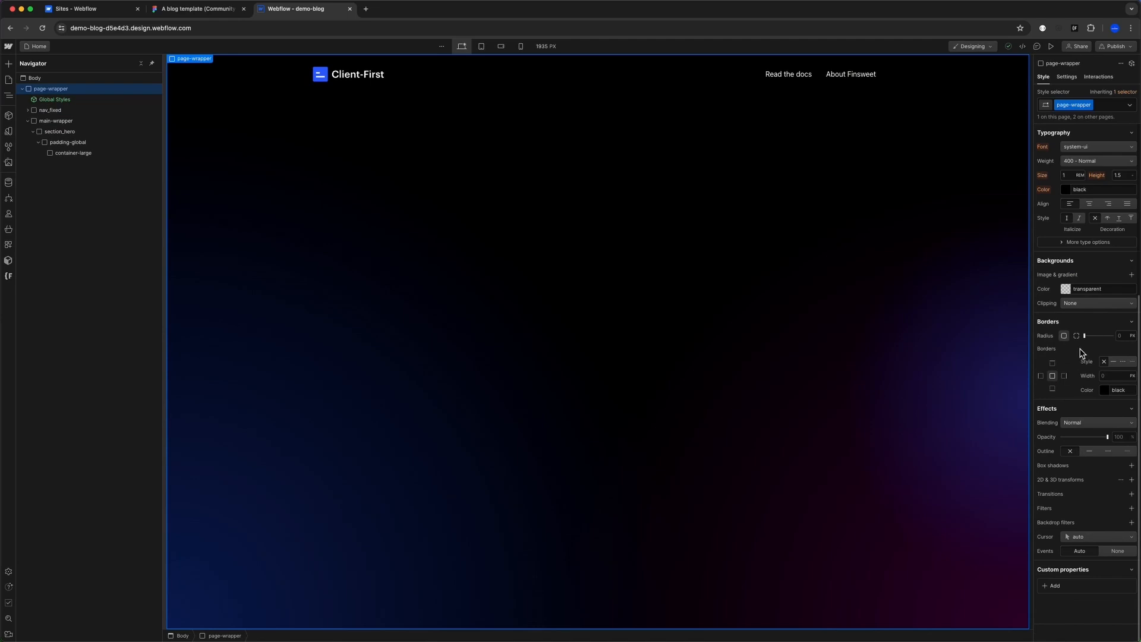
pyautogui.click(1121, 64)
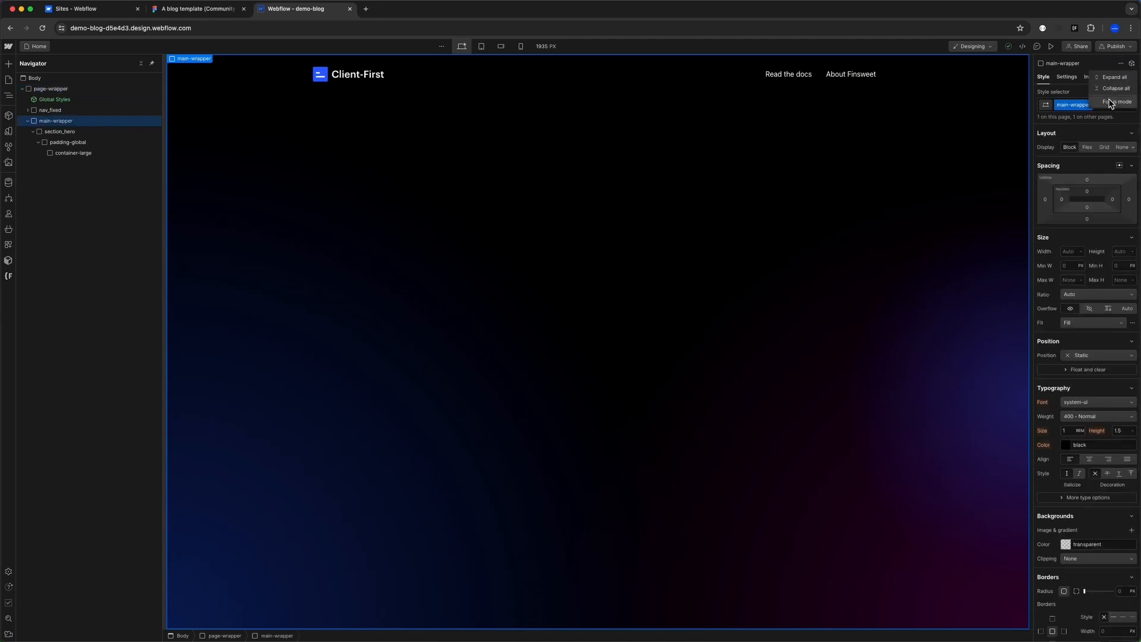
pyautogui.click(1111, 103)
pyautogui.click(1055, 238)
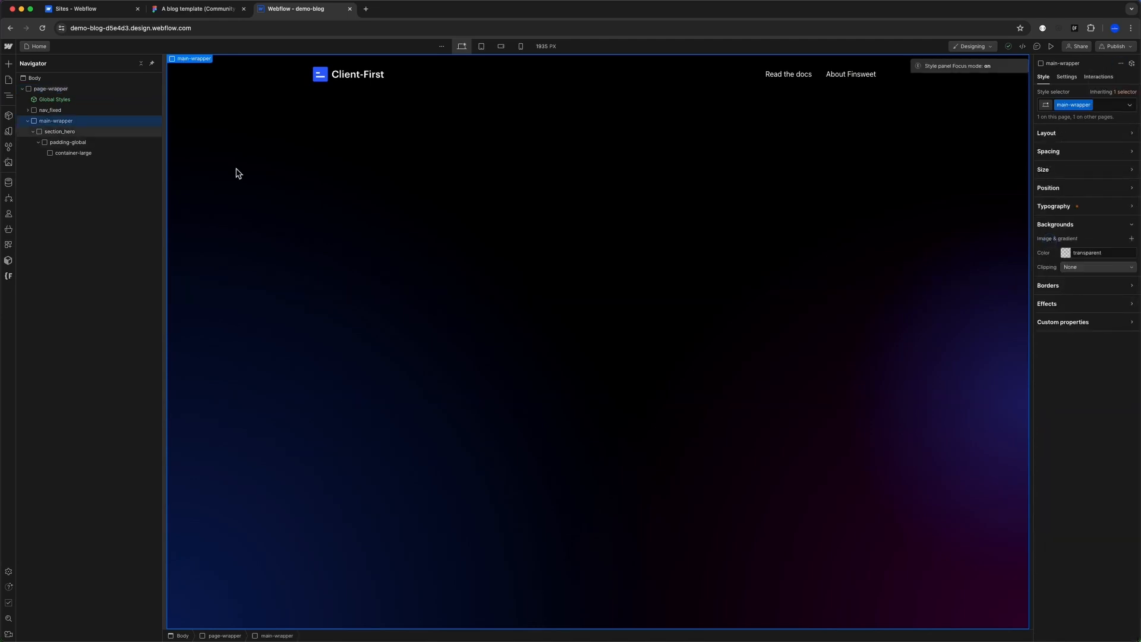
# - Remove all background gradients from section_hero and reset its background color
pyautogui.click(59, 131)
pyautogui.click(1131, 253)
pyautogui.click(1131, 252)
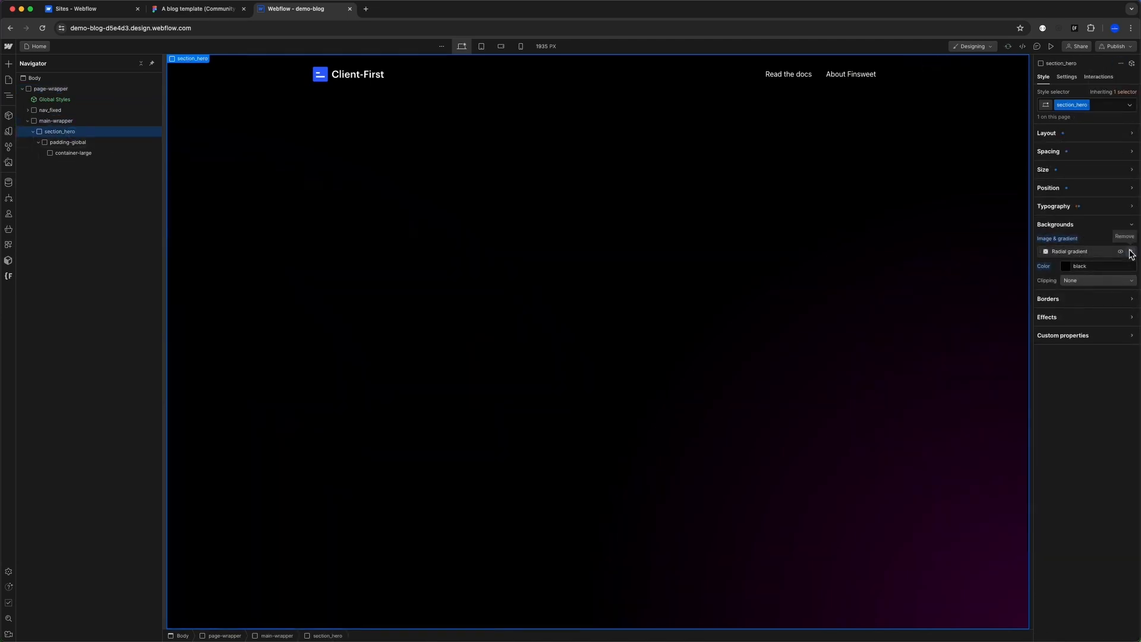
pyautogui.click(1130, 252)
pyautogui.keyDown('alt'); pyautogui.click(1044, 254); pyautogui.keyUp('alt')
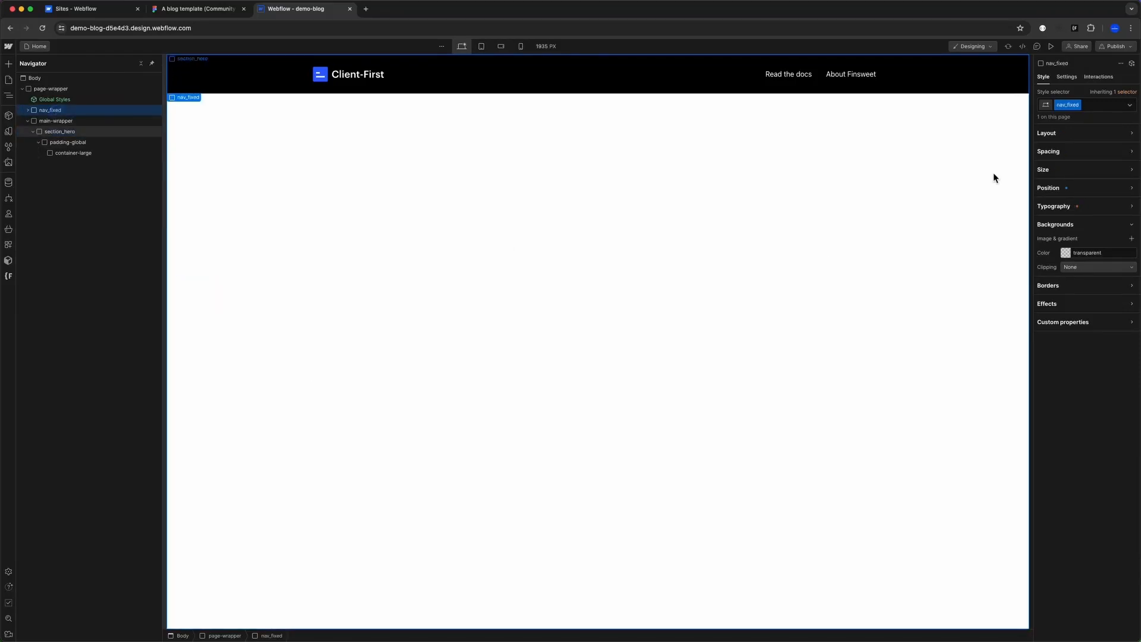
# - Open the Navbar component inside nav_fixed for editing and reset the background color of nav_component
pyautogui.click(37, 111)
pyautogui.click(28, 110)
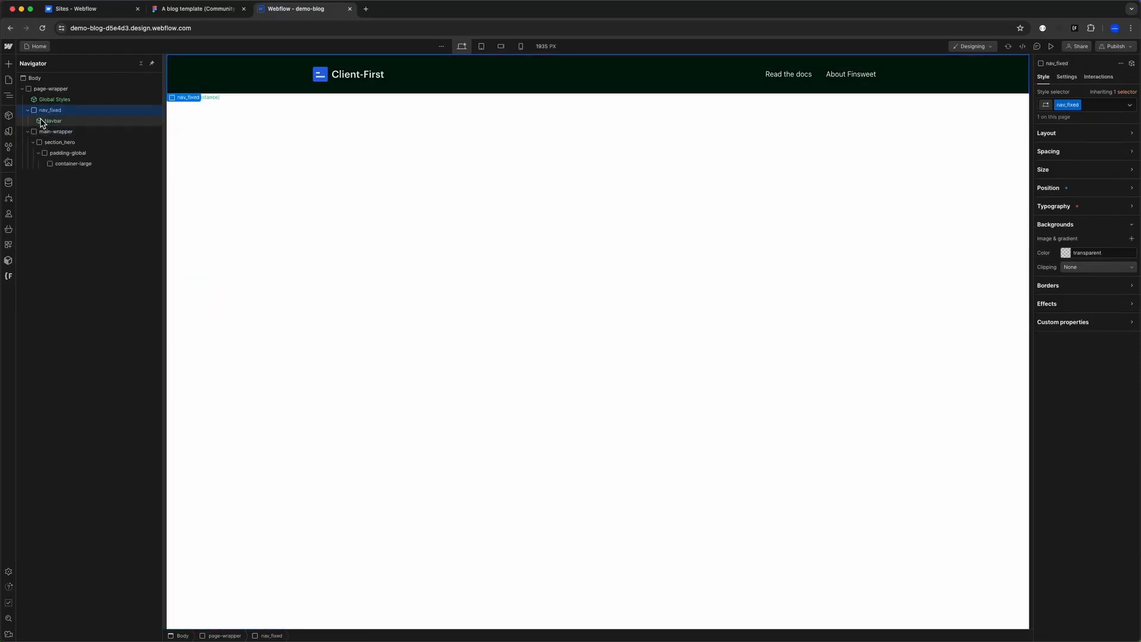
pyautogui.click(53, 120)
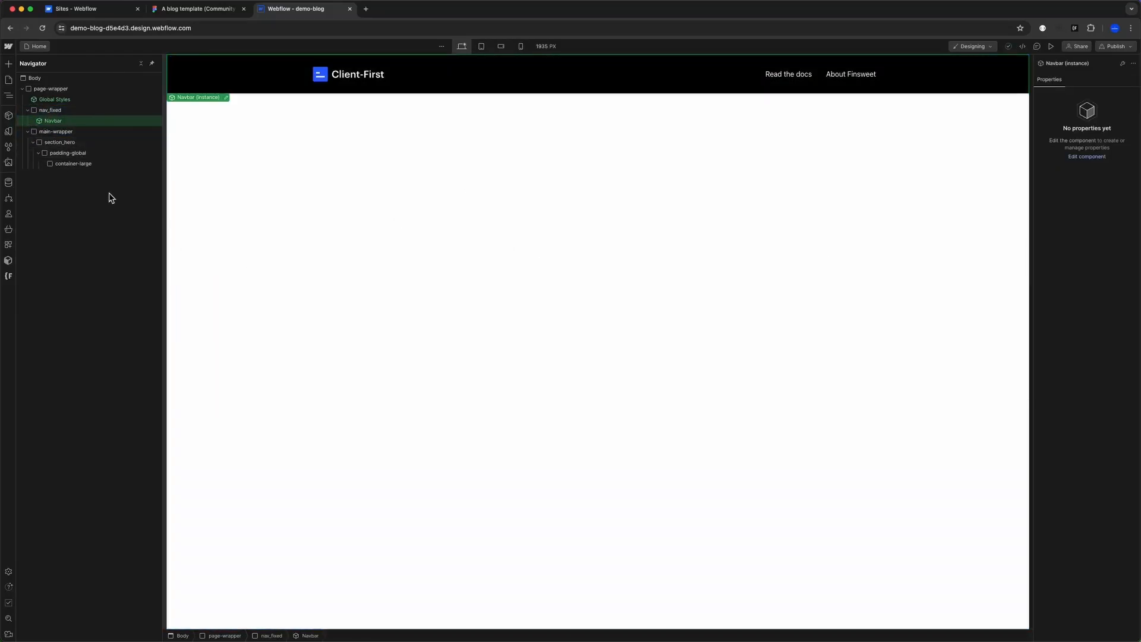
pyautogui.doubleClick(53, 121)
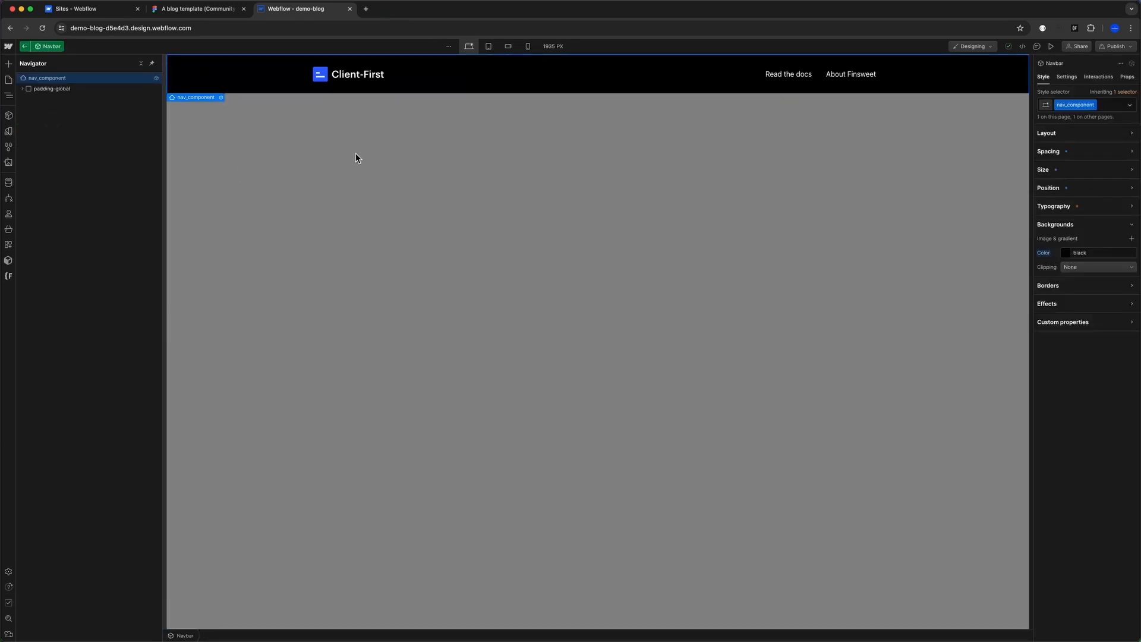
pyautogui.press('alt')
pyautogui.keyDown('alt'); pyautogui.click(1044, 254); pyautogui.keyUp('alt')
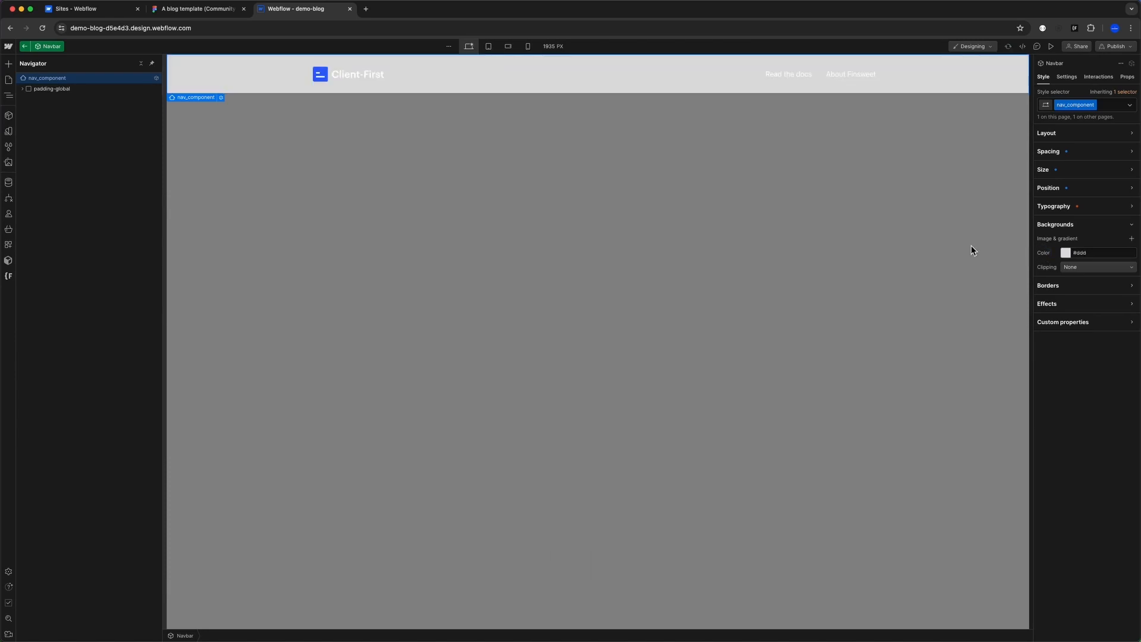
# - Delete nav_menu and nav_button from nav_container, keeping only nav_brand with its logo
pyautogui.click(24, 89)
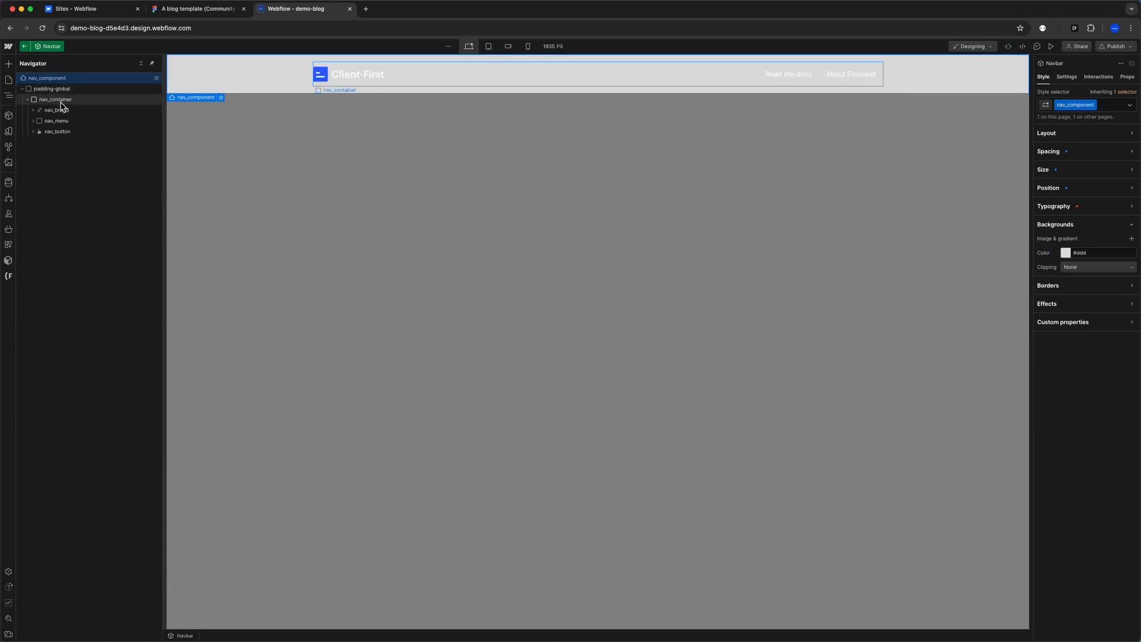
pyautogui.click(34, 110)
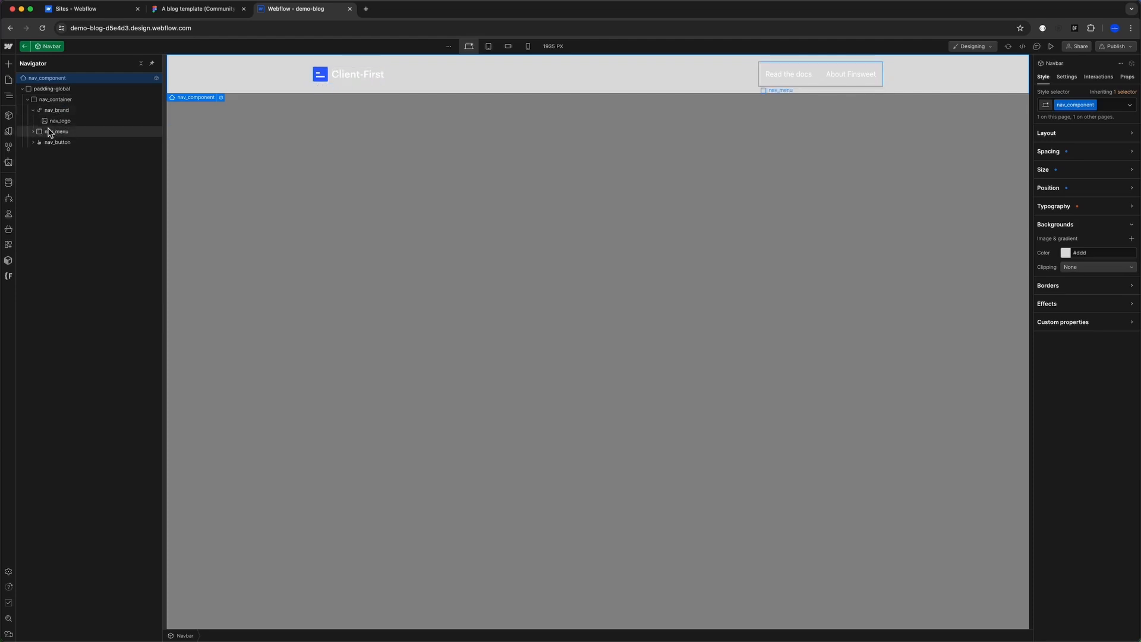
pyautogui.click(44, 130)
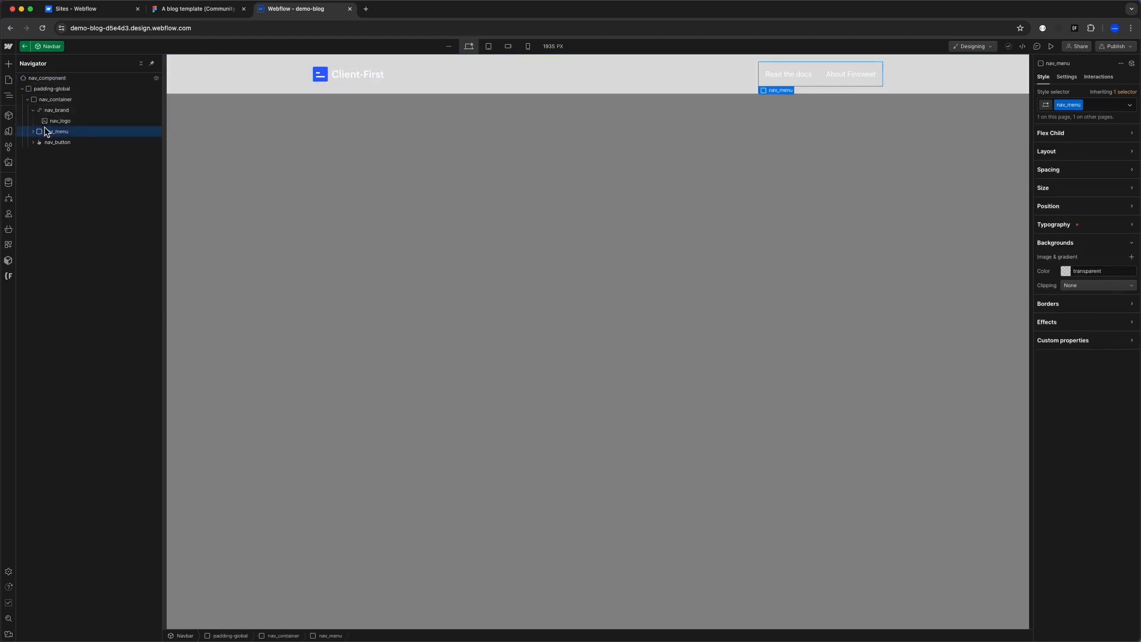
pyautogui.press('Delete')
pyautogui.press('Delete')
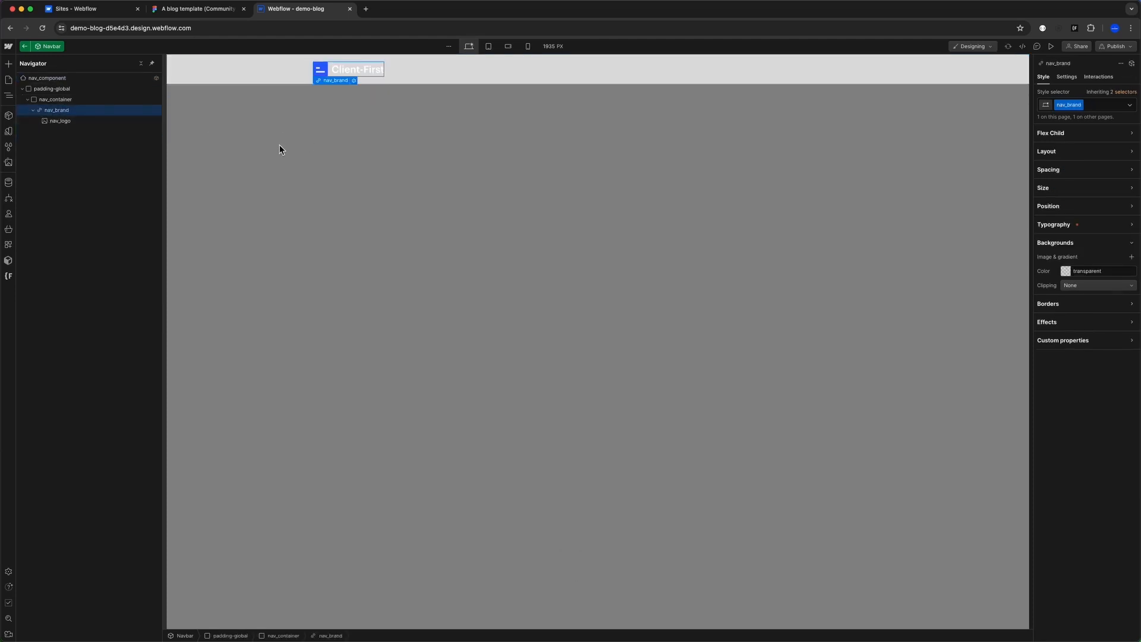
# - Switch to Figma to check the NORDIC ROSE header in the listing design, and return to the nav_logo in Webflow
pyautogui.hotkey('ctrl', 'shift', 'Tab')
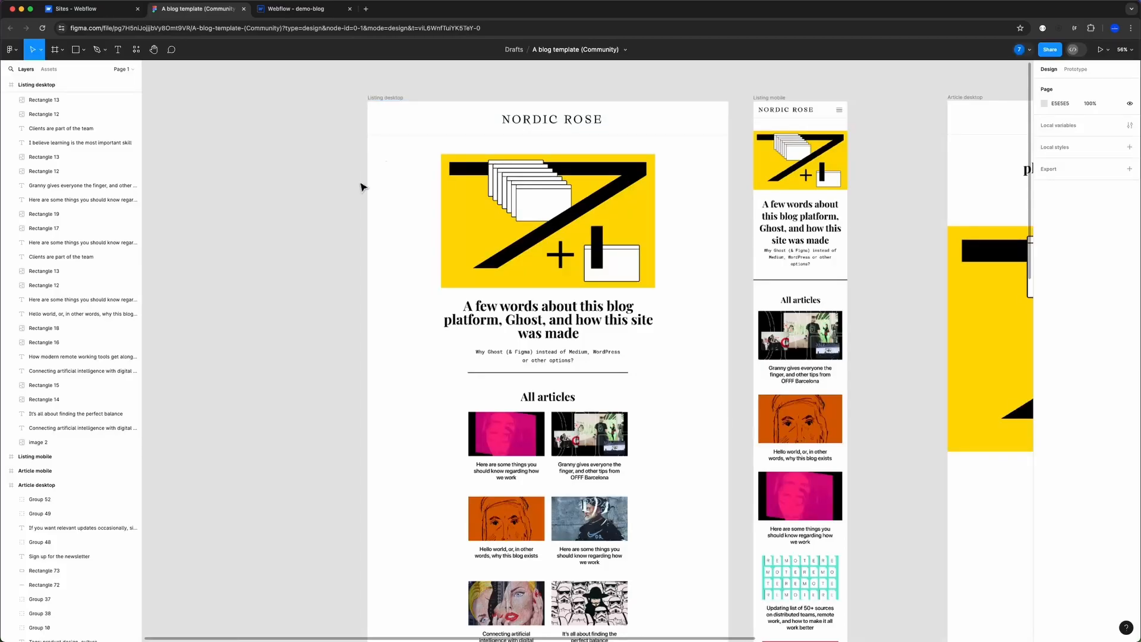
pyautogui.hotkey('ctrl', 'Tab')
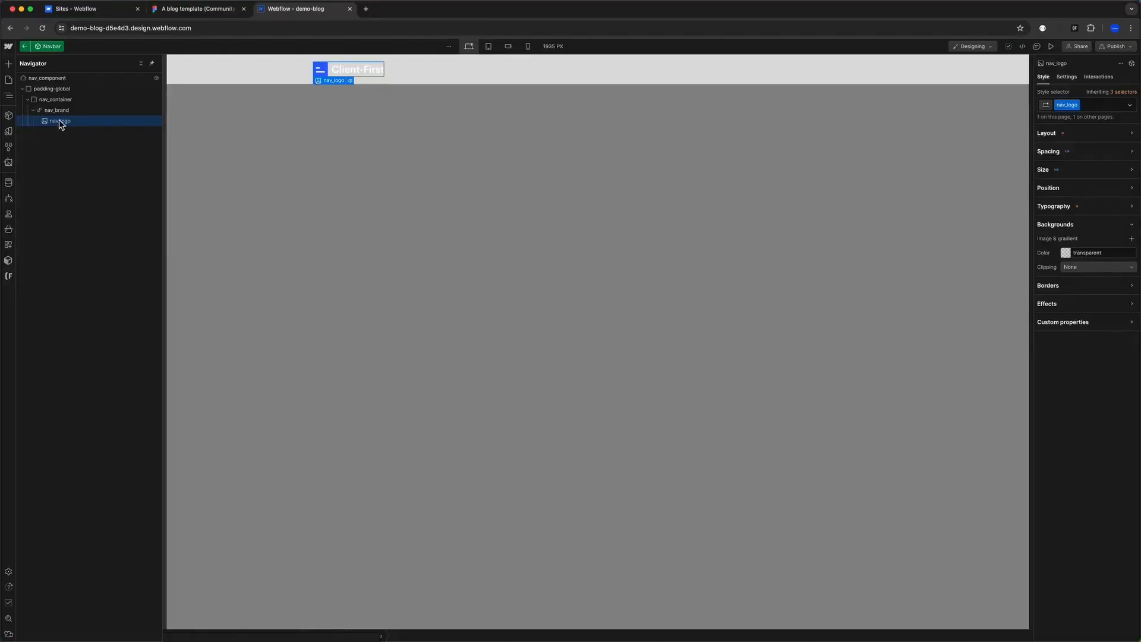
pyautogui.click(222, 10)
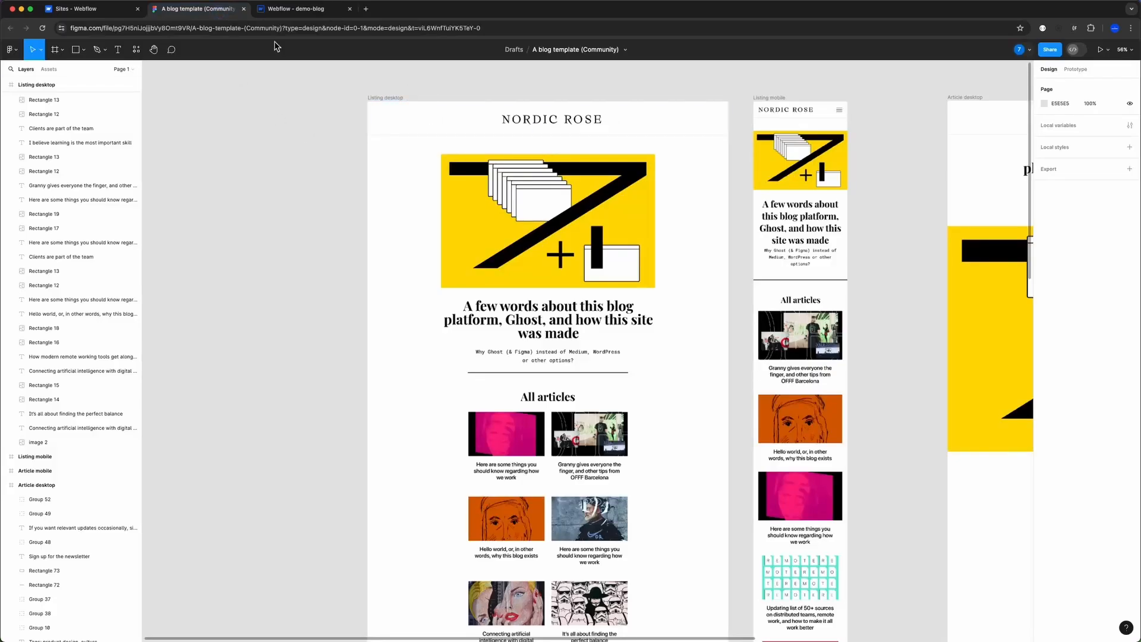
pyautogui.click(285, 10)
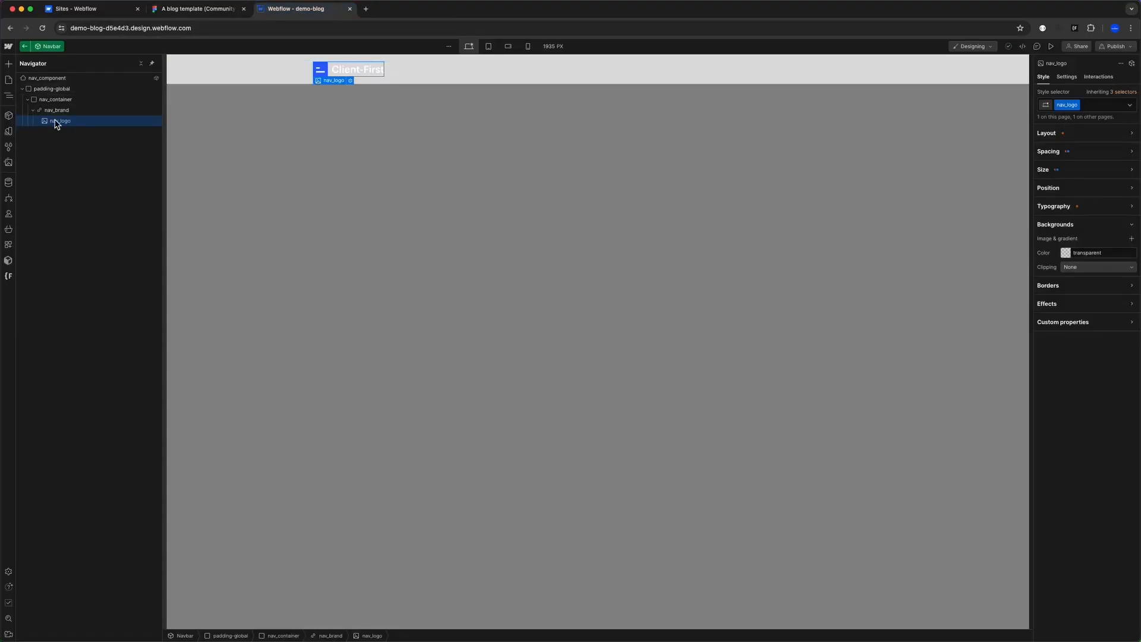
# - Delete nav_logo from nav_brand, switch to Figma, and copy the header's NORDIC ROSE wordmark as SVG before returning to Webflow
pyautogui.press('Delete')
pyautogui.click(190, 12)
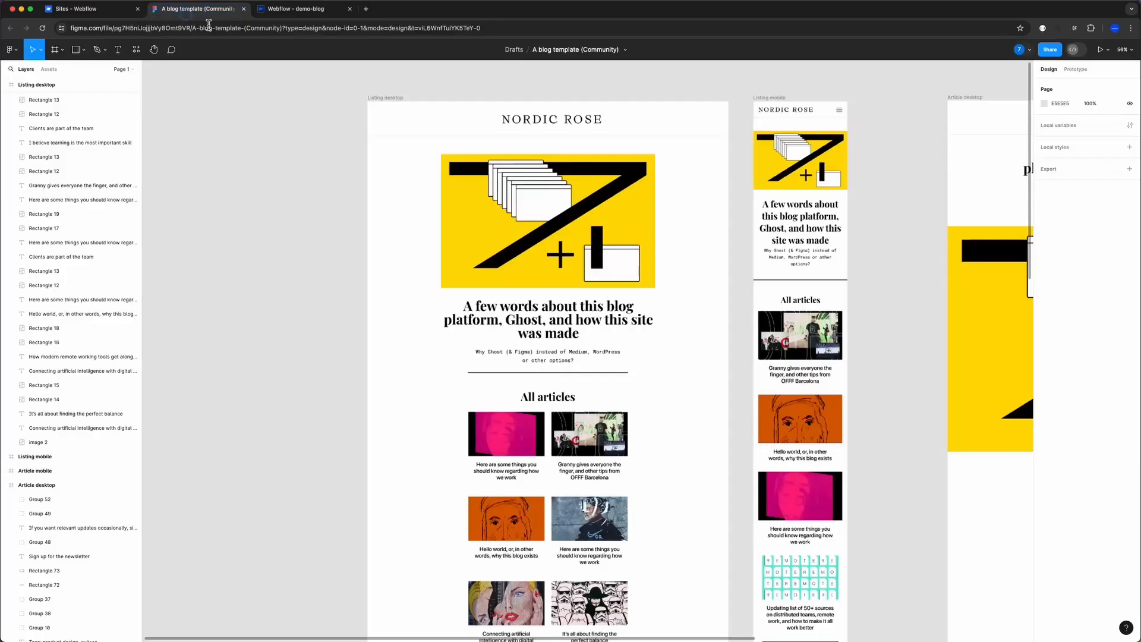
pyautogui.keyDown('super'); pyautogui.click(552, 120); pyautogui.keyUp('super')
pyautogui.scroll(2, 87, 191)
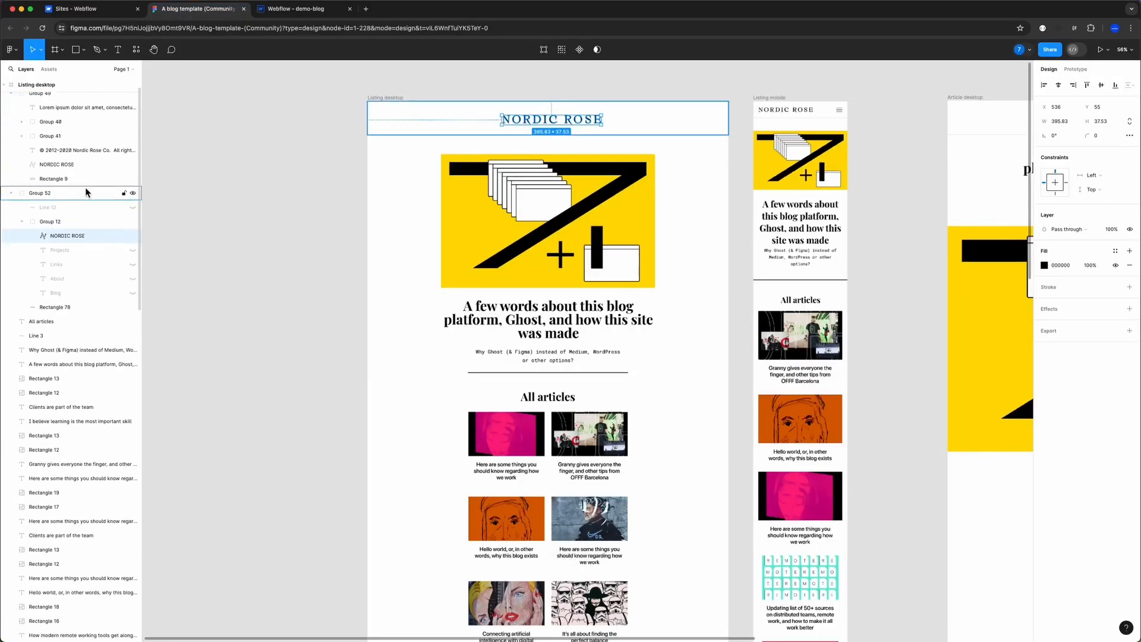
pyautogui.scroll(5, 502, 197)
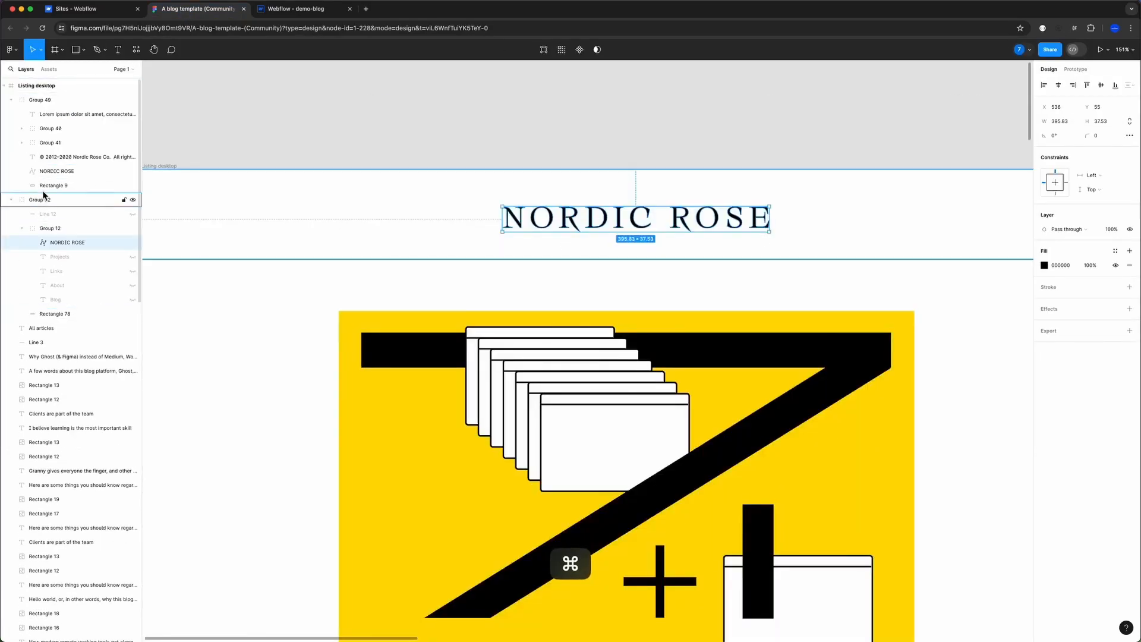
pyautogui.rightClick(42, 244)
pyautogui.moveTo(82, 273)
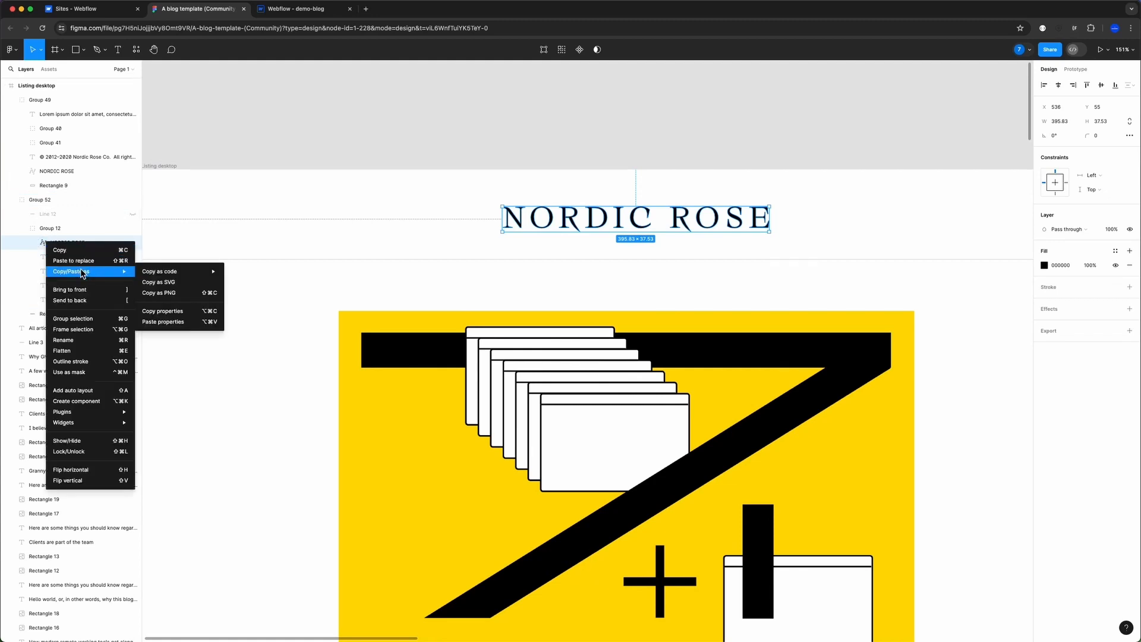
pyautogui.click(165, 282)
pyautogui.hotkey('ctrl', 'Tab')
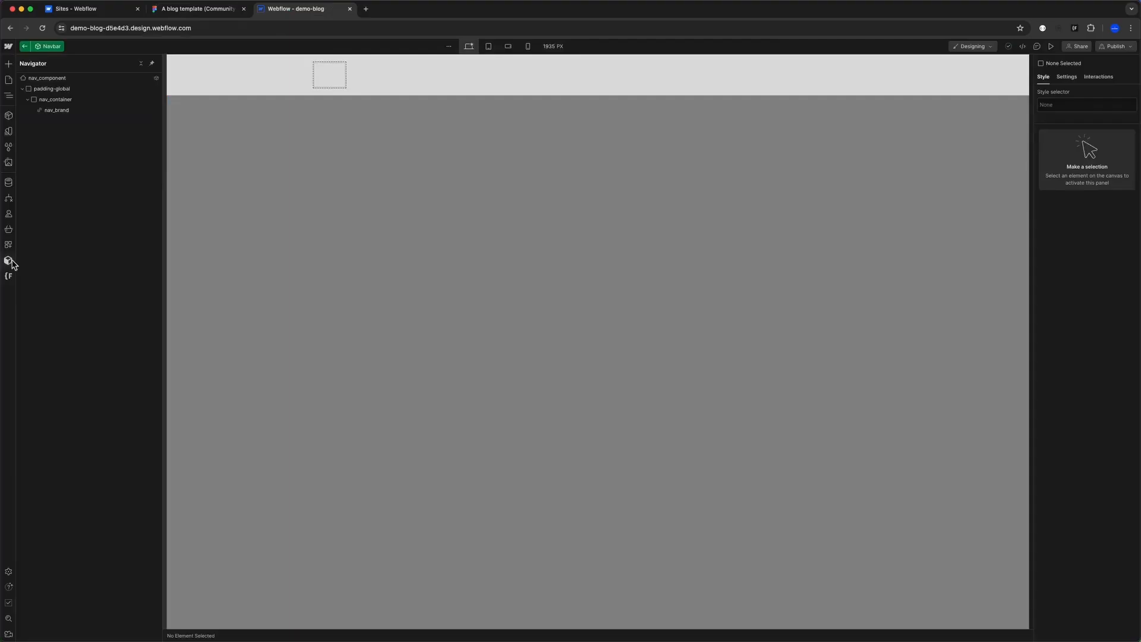
# - View the Relume extension's tools in Webflow and search Google for "relume chrome"
pyautogui.click(7, 261)
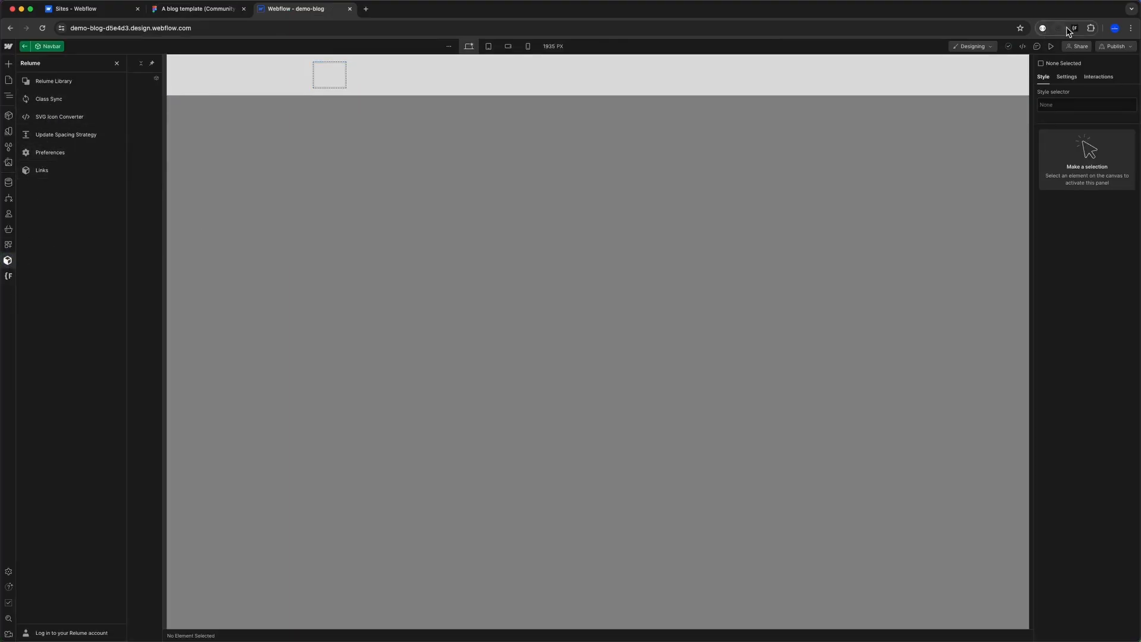
pyautogui.click(367, 9)
pyautogui.write('relume c')
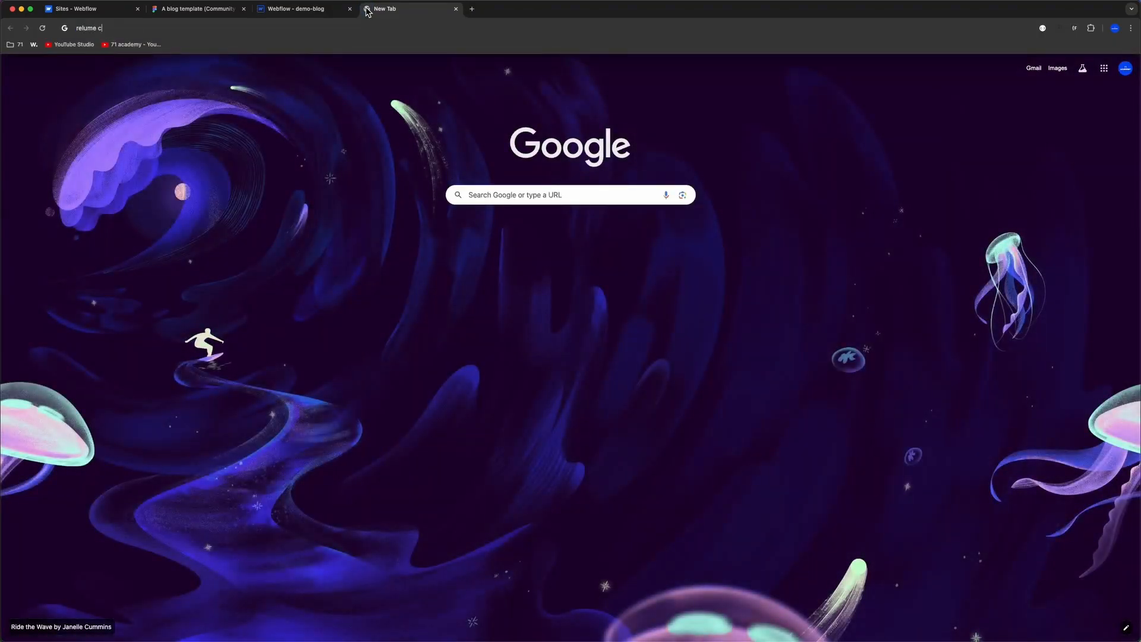
pyautogui.write('hrome')
pyautogui.press('Return')
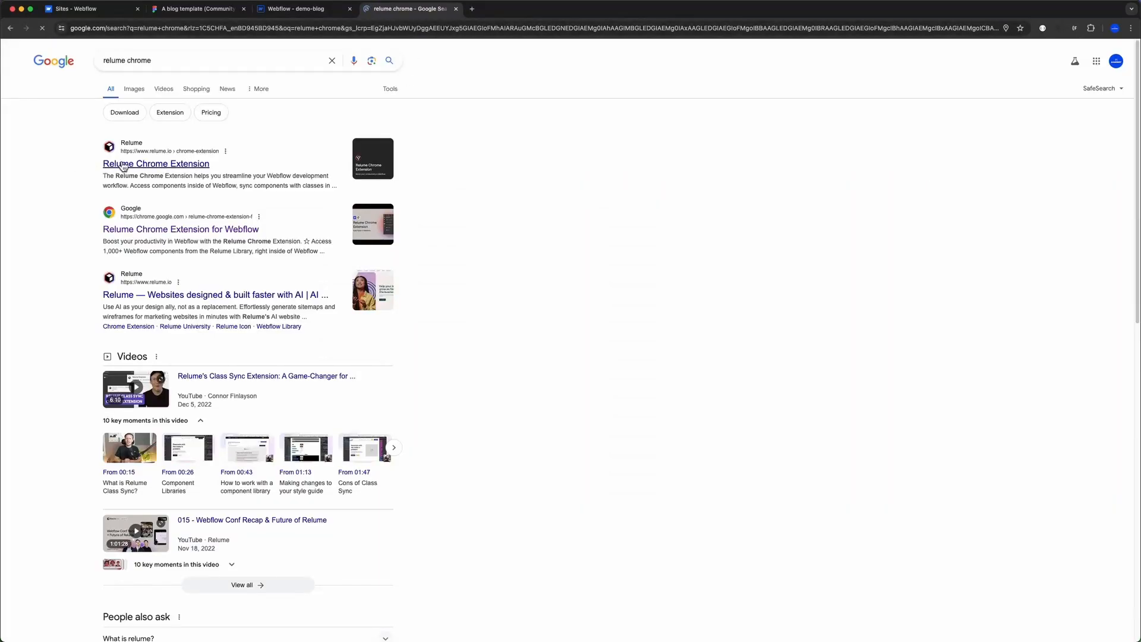
pyautogui.press('super+w')
# - Recopy the selected NORDIC ROSE layer as SVG in Figma and go back to the Webflow Navbar component
pyautogui.click(156, 9)
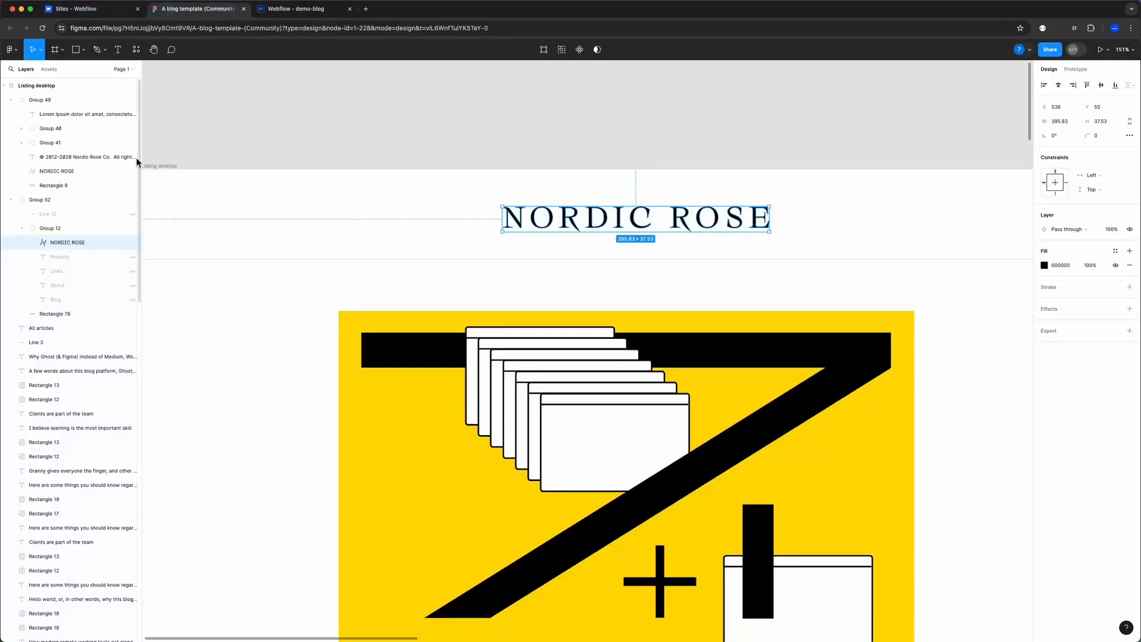
pyautogui.rightClick(62, 241)
pyautogui.moveTo(98, 272)
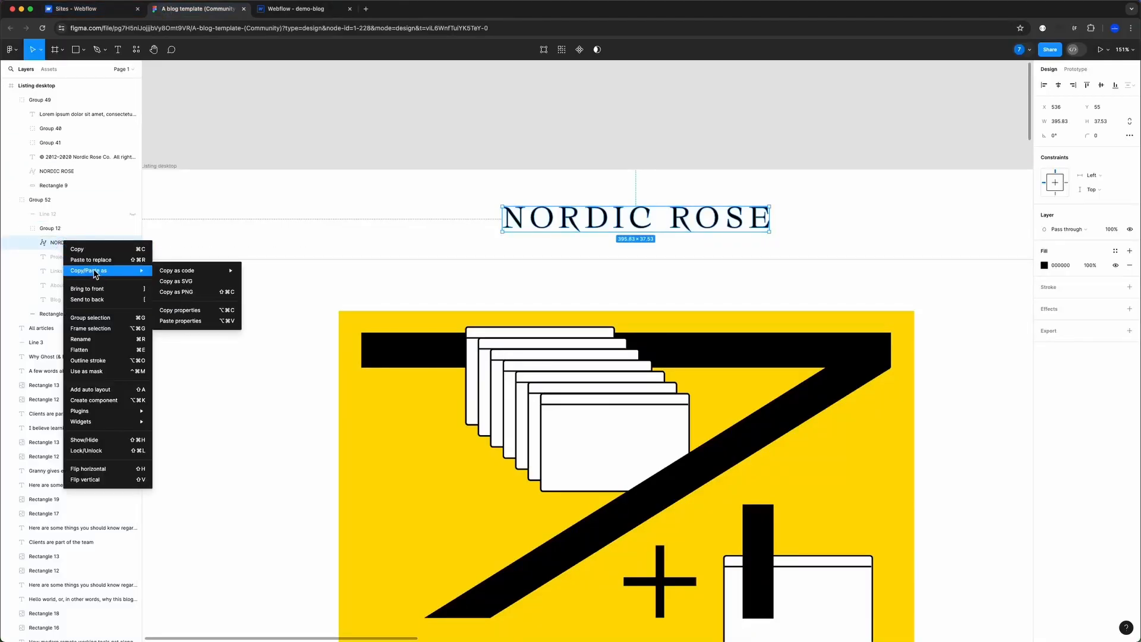
pyautogui.click(183, 279)
pyautogui.click(297, 9)
# - Paste the SVG into nav_brand as an HTML embed with the icon size Preserve SVG size
pyautogui.click(324, 75)
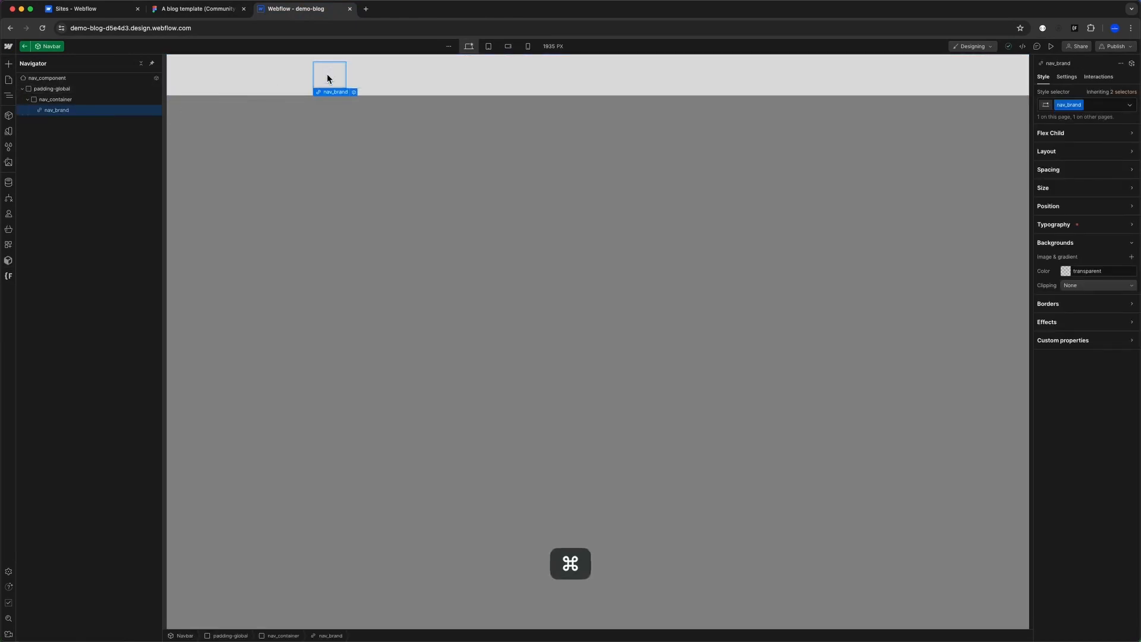
pyautogui.press('super+v')
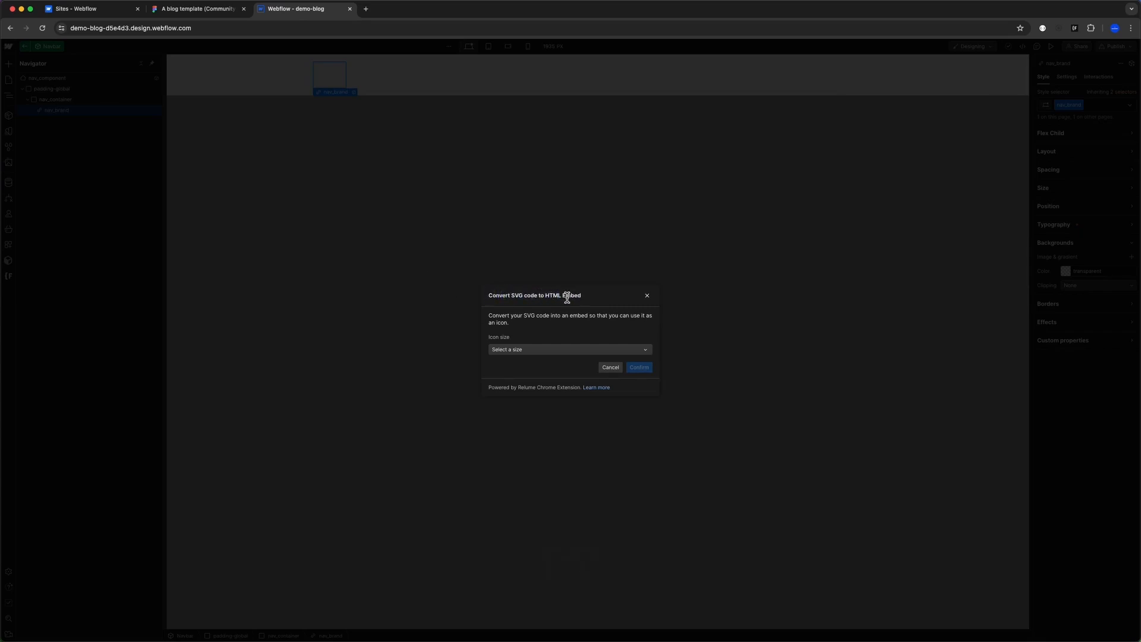
pyautogui.click(516, 351)
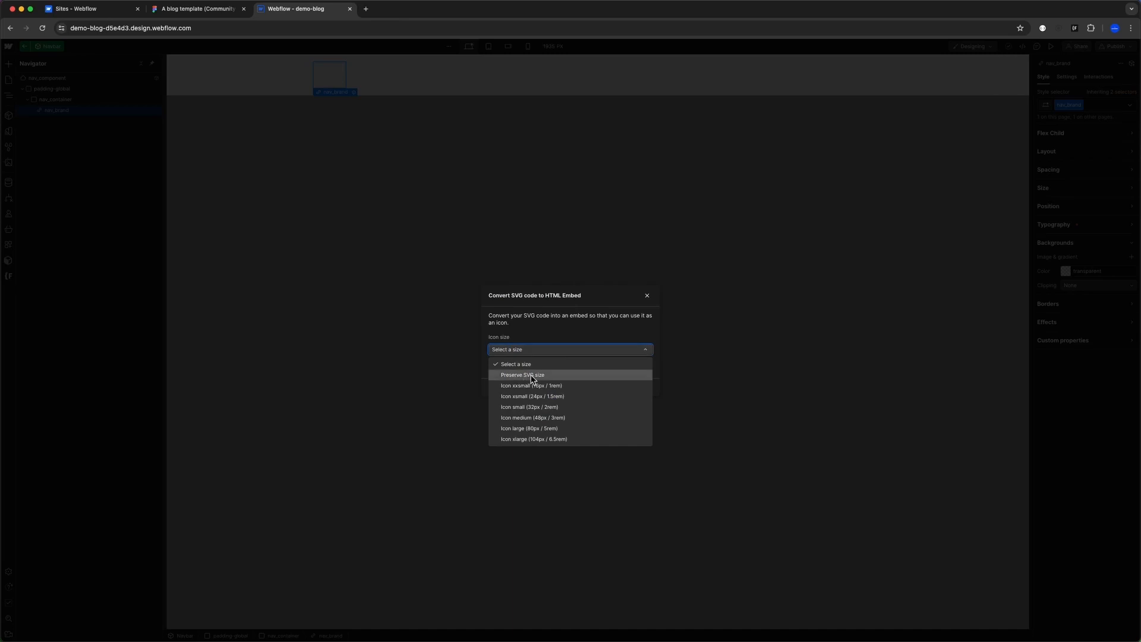
pyautogui.click(520, 376)
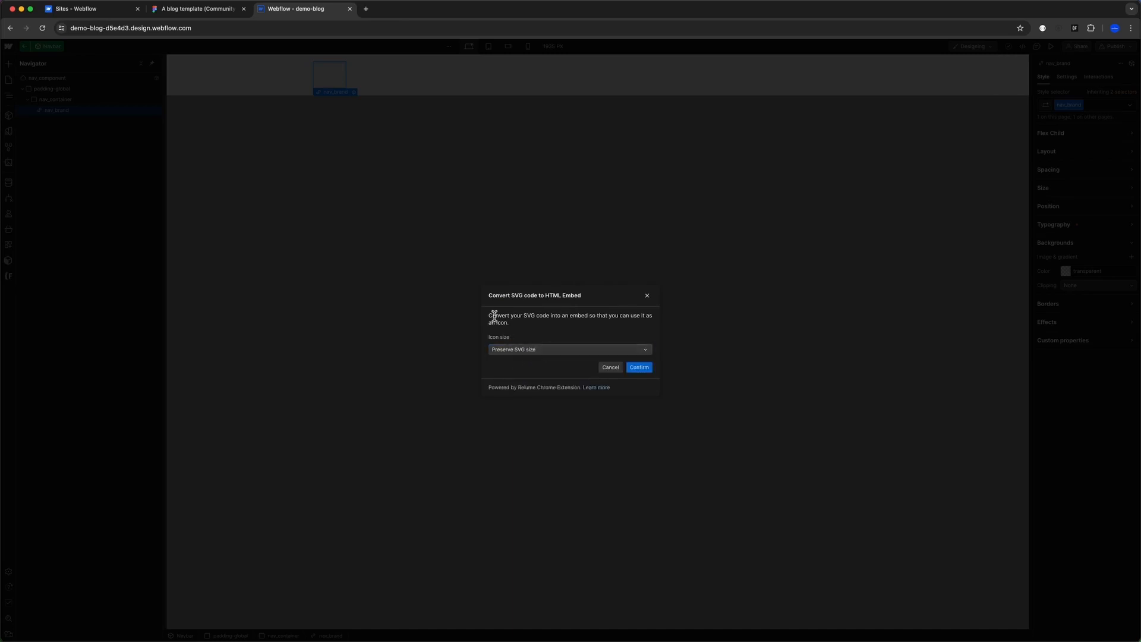
pyautogui.click(636, 368)
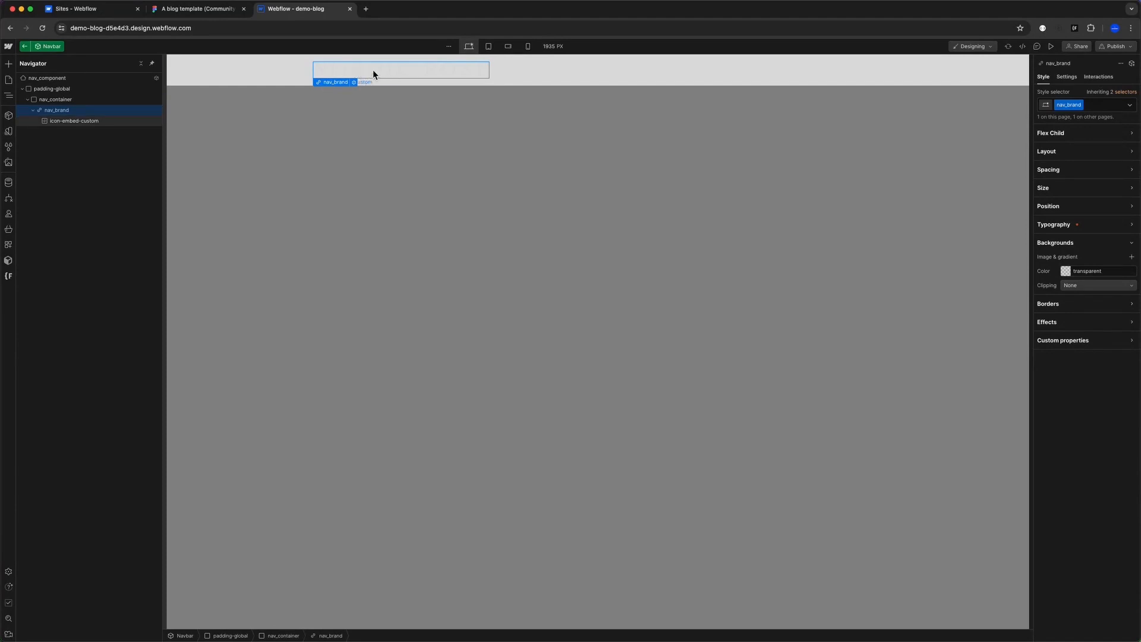
# - Check the wordmark's fill color in Figma, and set the typography color of nav_brand in Webflow to the black variable
pyautogui.click(209, 10)
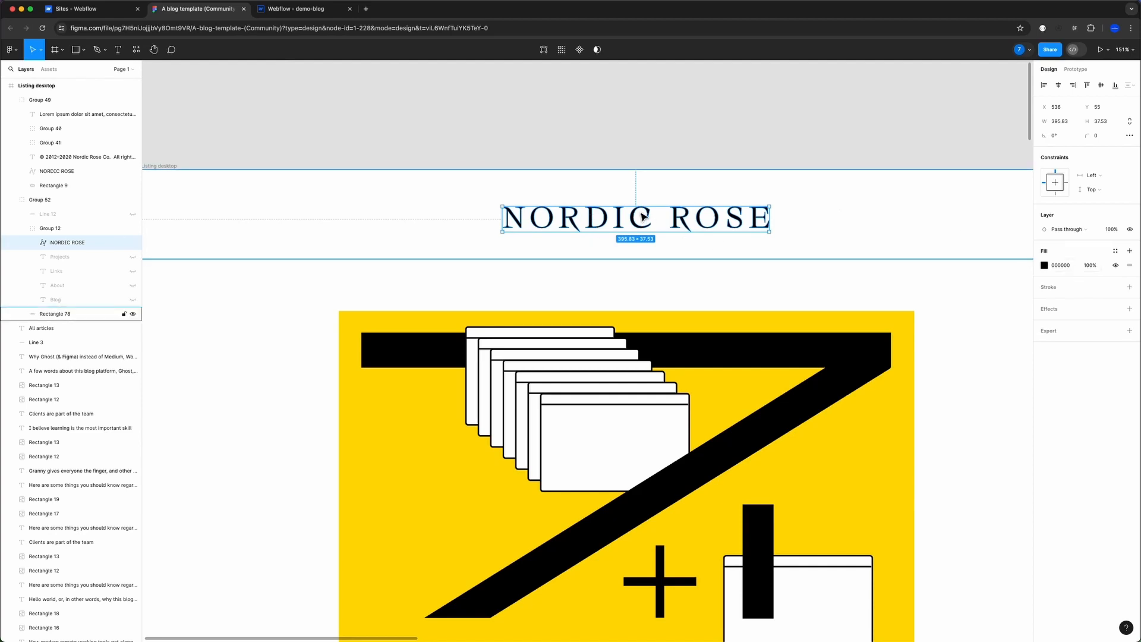
pyautogui.click(1065, 266)
pyautogui.press('super+c')
pyautogui.click(296, 9)
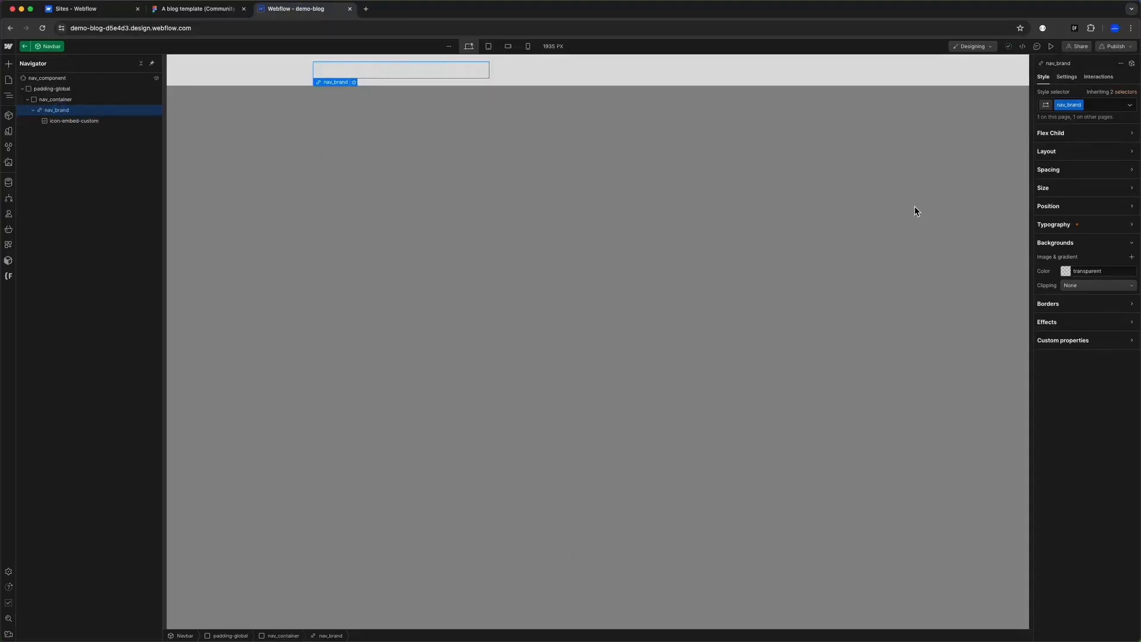
pyautogui.click(1062, 267)
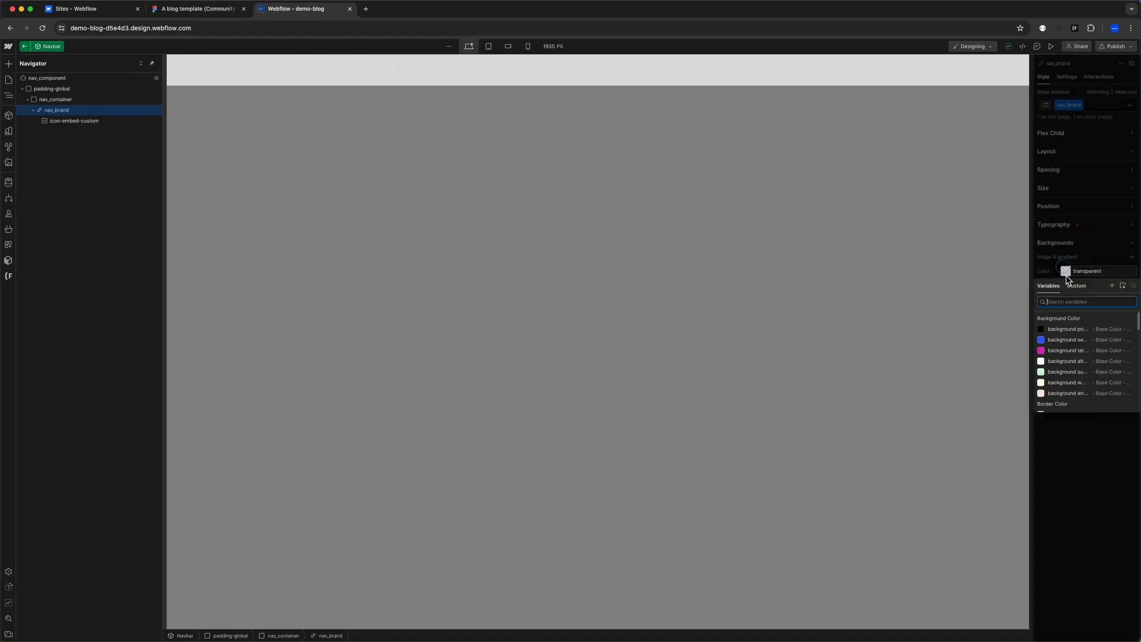
pyautogui.click(1097, 284)
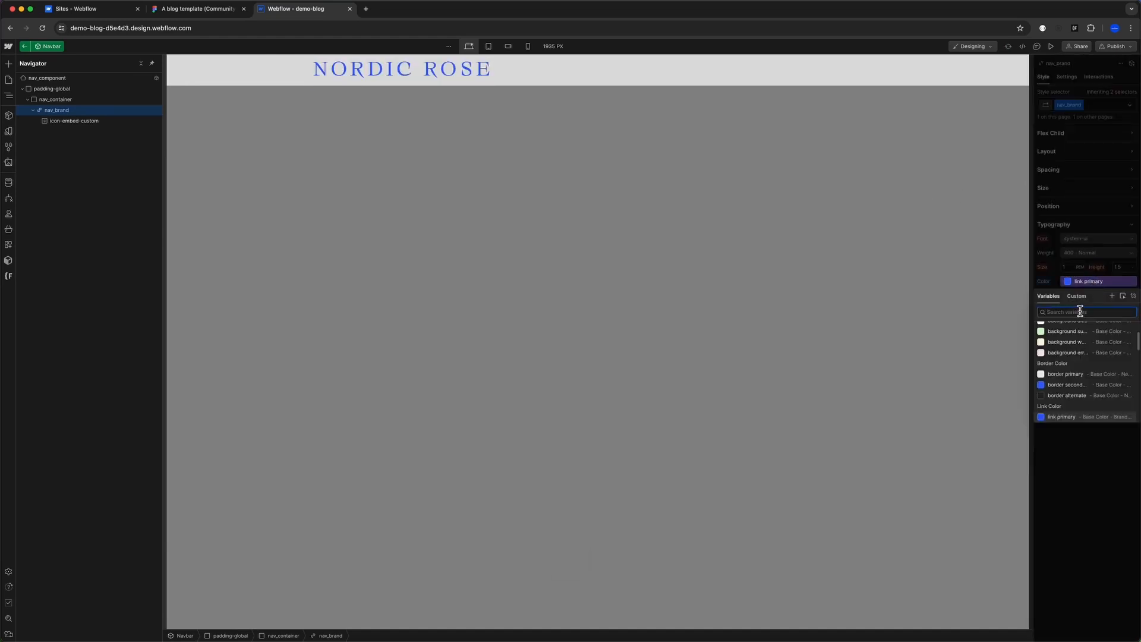
pyautogui.write('black')
pyautogui.click(1059, 406)
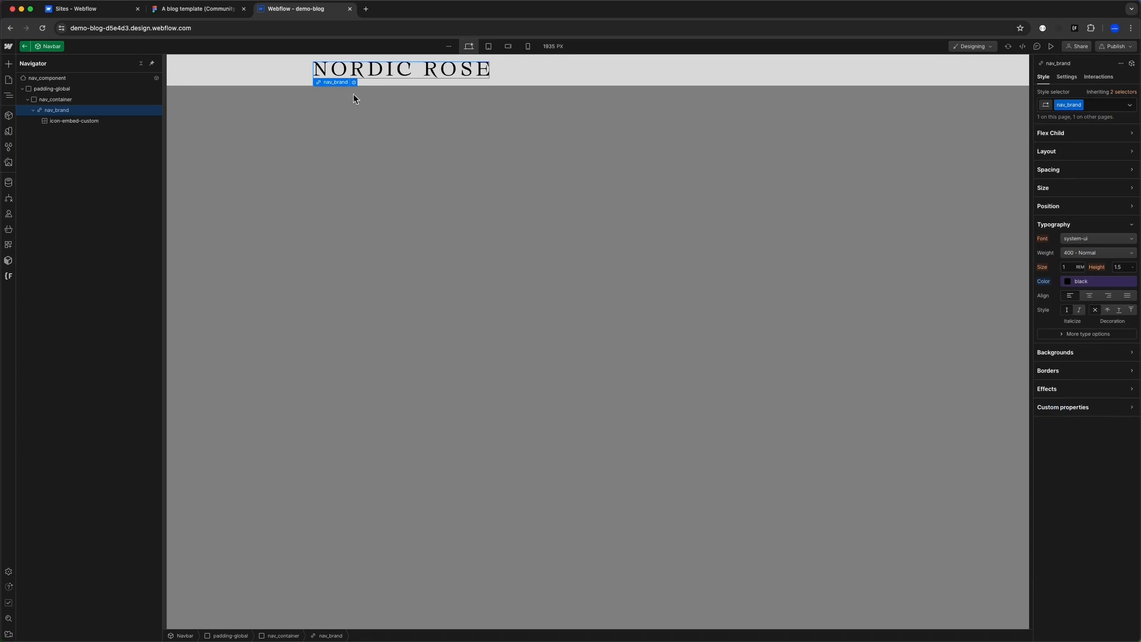
# - Rename the icon-embed-custom class on the wordmark embed to logo
pyautogui.click(68, 121)
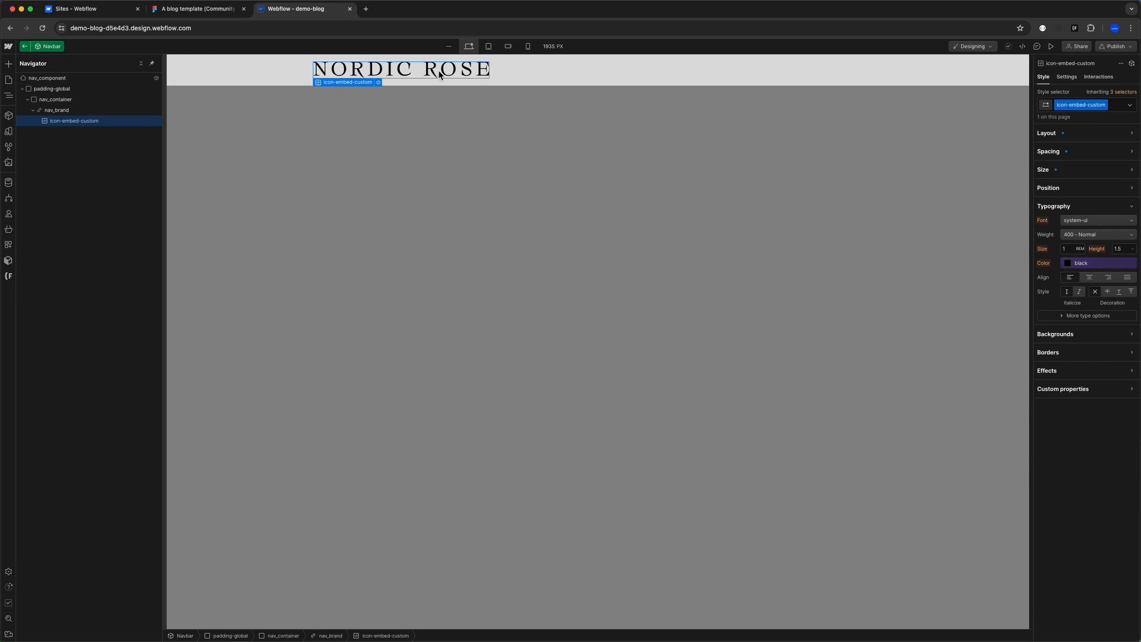
pyautogui.doubleClick(1057, 109)
pyautogui.write('logo')
pyautogui.press('Return')
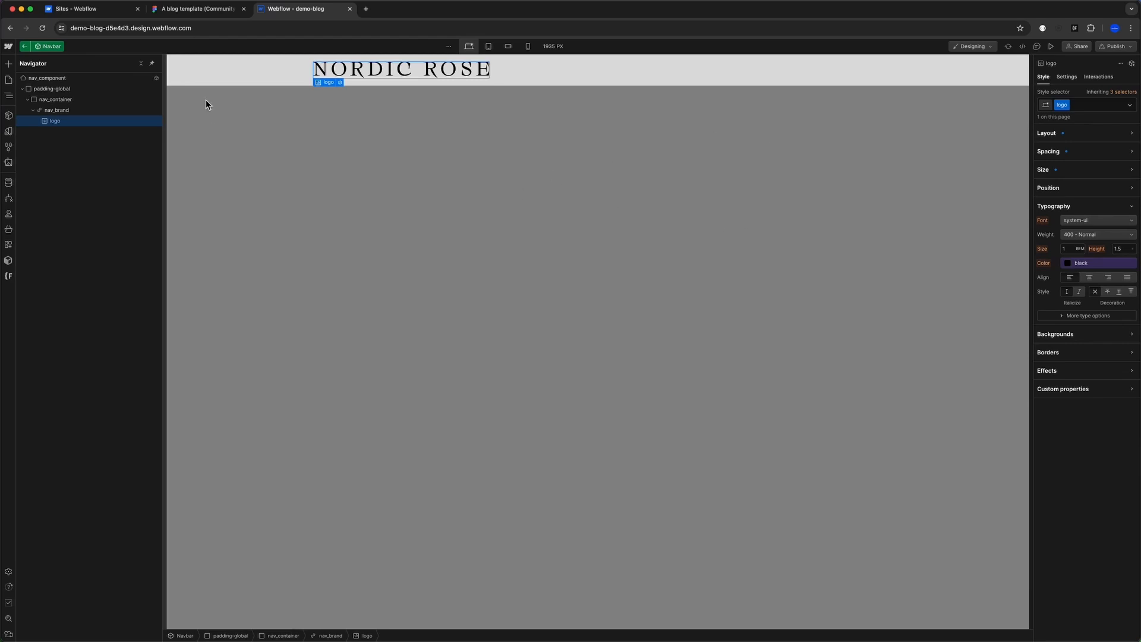
# - Switch to Figma and measure the spacing between the NORDIC ROSE wordmark and the header's edges
pyautogui.click(200, 9)
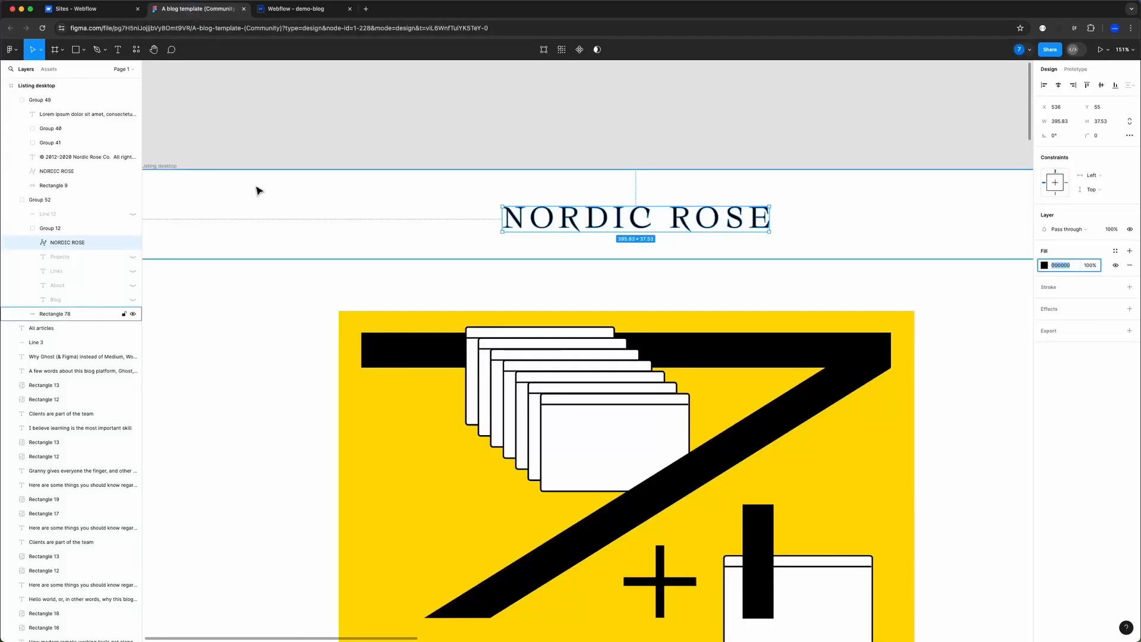
pyautogui.click(325, 206)
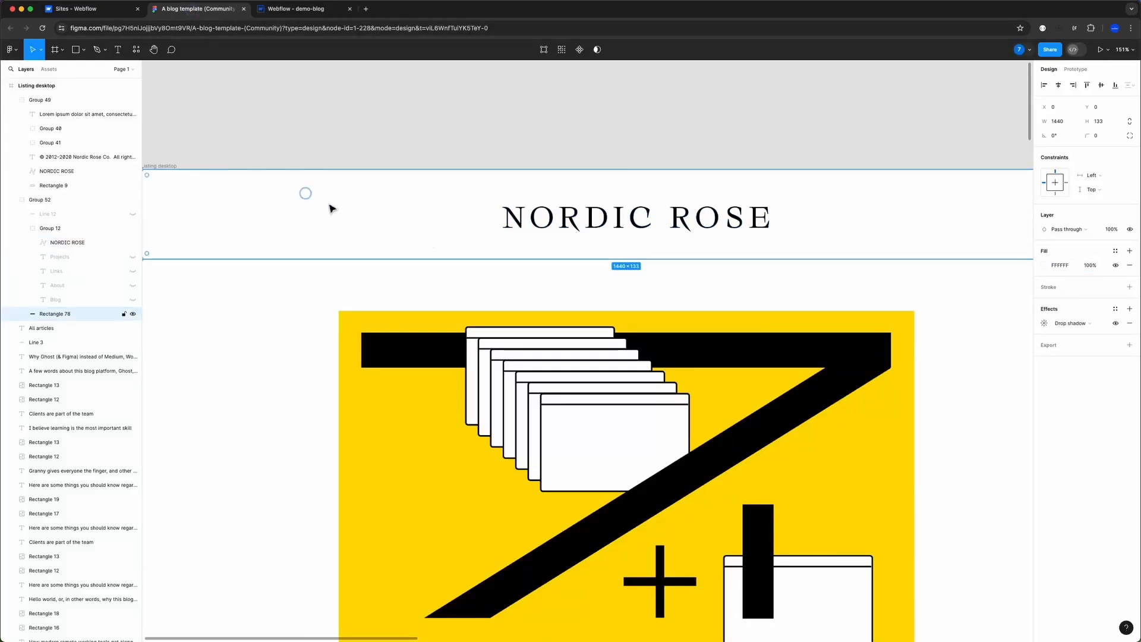
pyautogui.keyDown('super'); pyautogui.click(590, 219); pyautogui.keyUp('super')
pyautogui.press('alt')
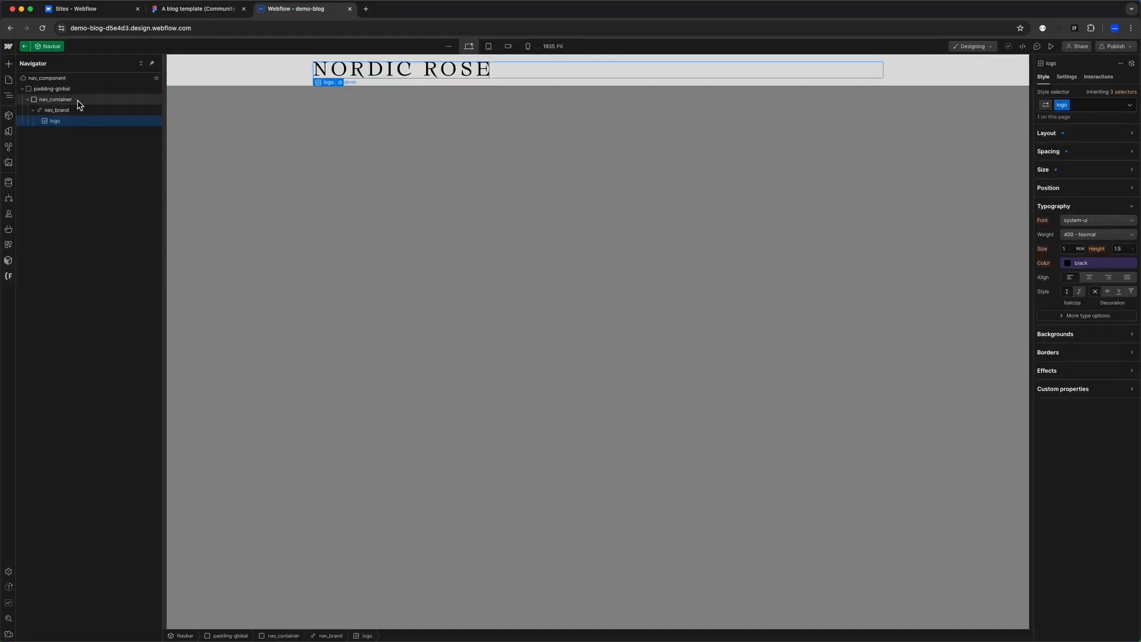
# - Set the horizontal flex alignment of nav_container in Webflow to Center
pyautogui.click(79, 105)
pyautogui.click(1059, 134)
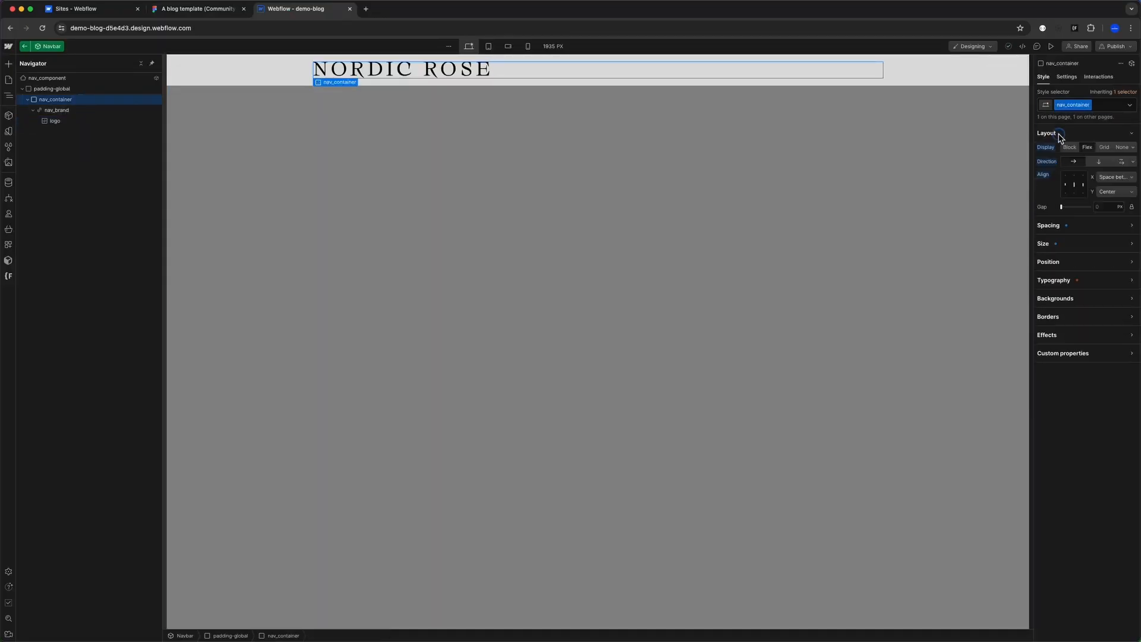
pyautogui.click(1116, 176)
pyautogui.click(1108, 150)
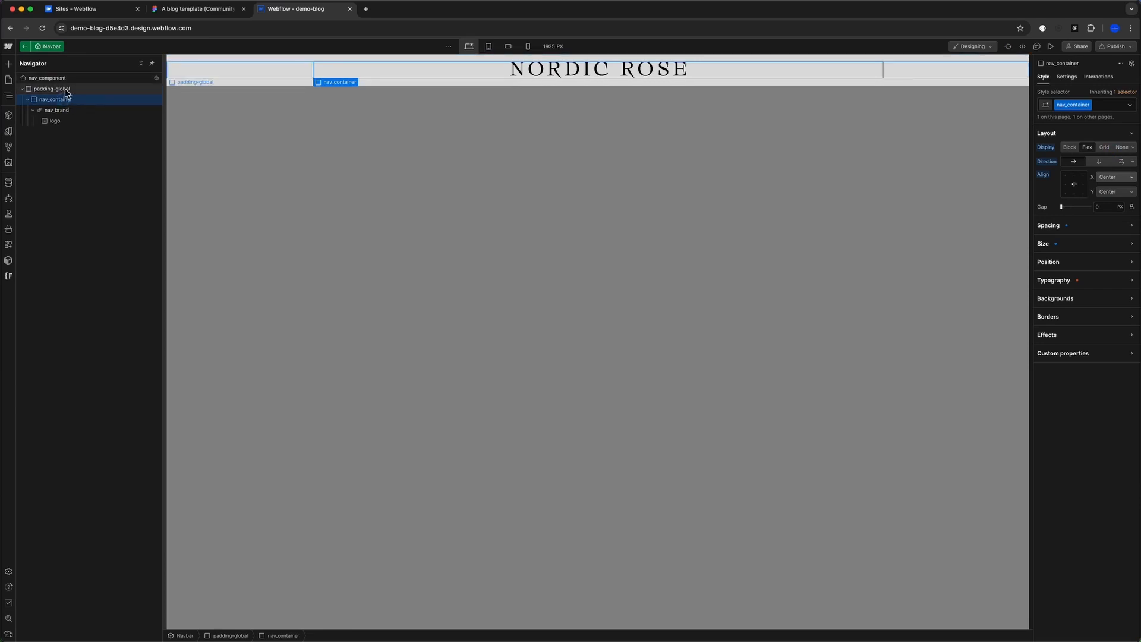
# - Recheck the wordmark's spacing in Figma and set the top padding of nav_component in Webflow to 3.4375rem
pyautogui.click(52, 78)
pyautogui.click(1052, 166)
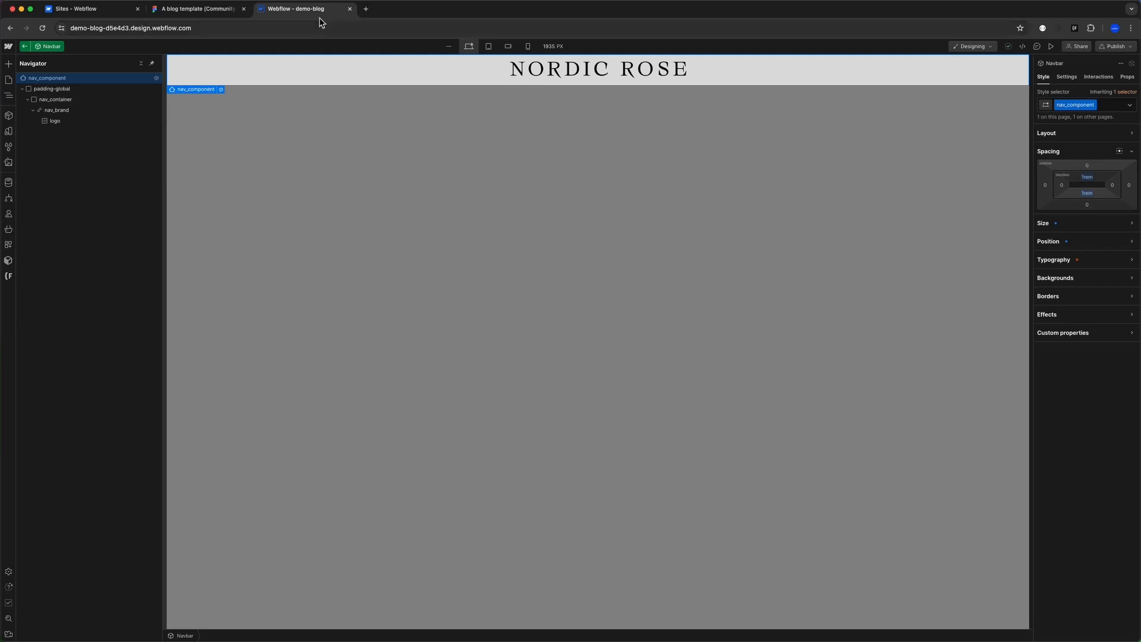
pyautogui.click(202, 9)
pyautogui.press('alt')
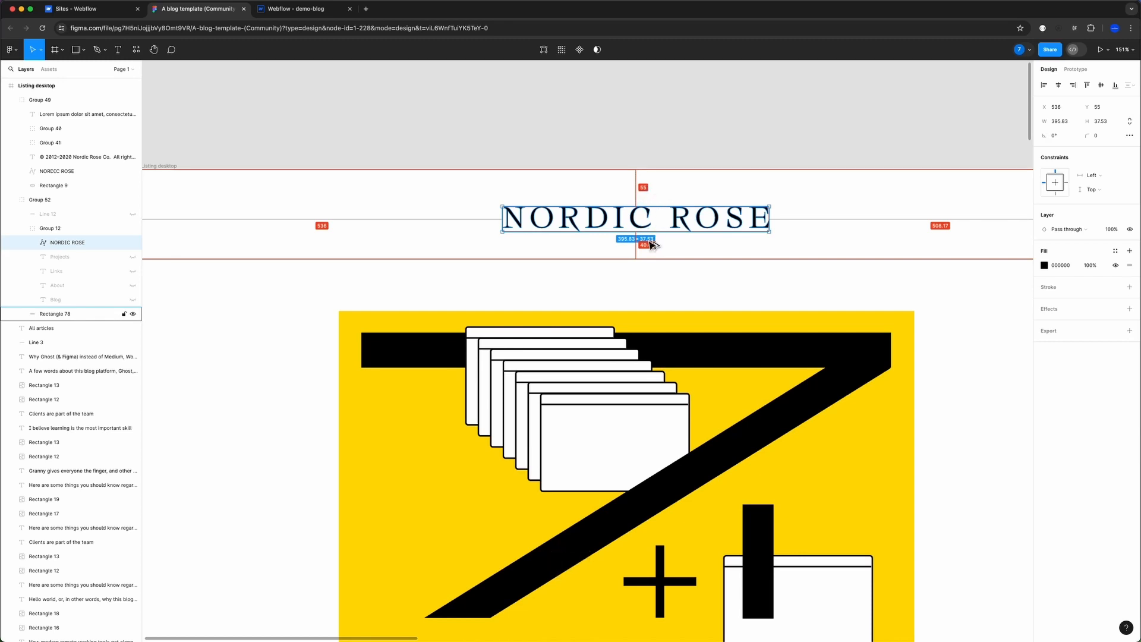
pyautogui.click(292, 10)
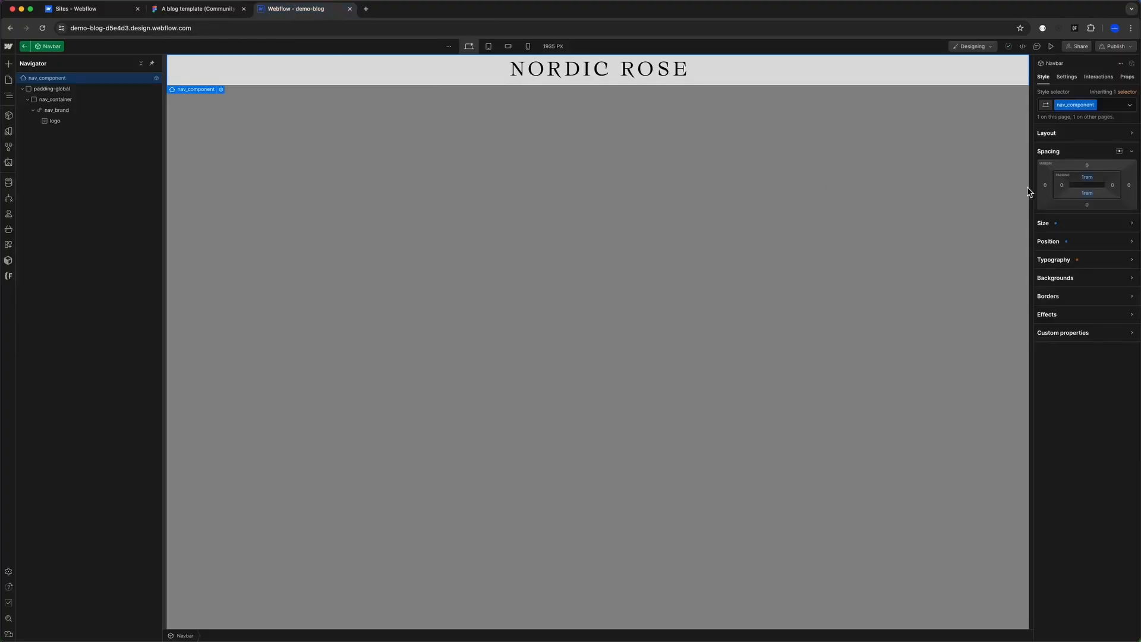
pyautogui.click(1087, 177)
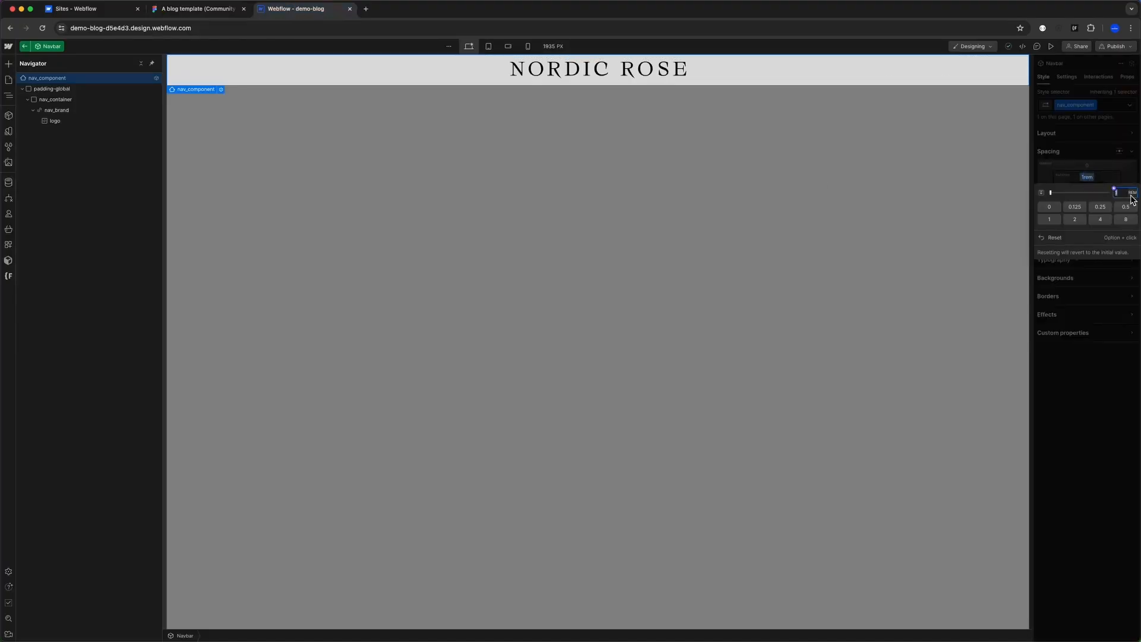
pyautogui.press('super+plus')
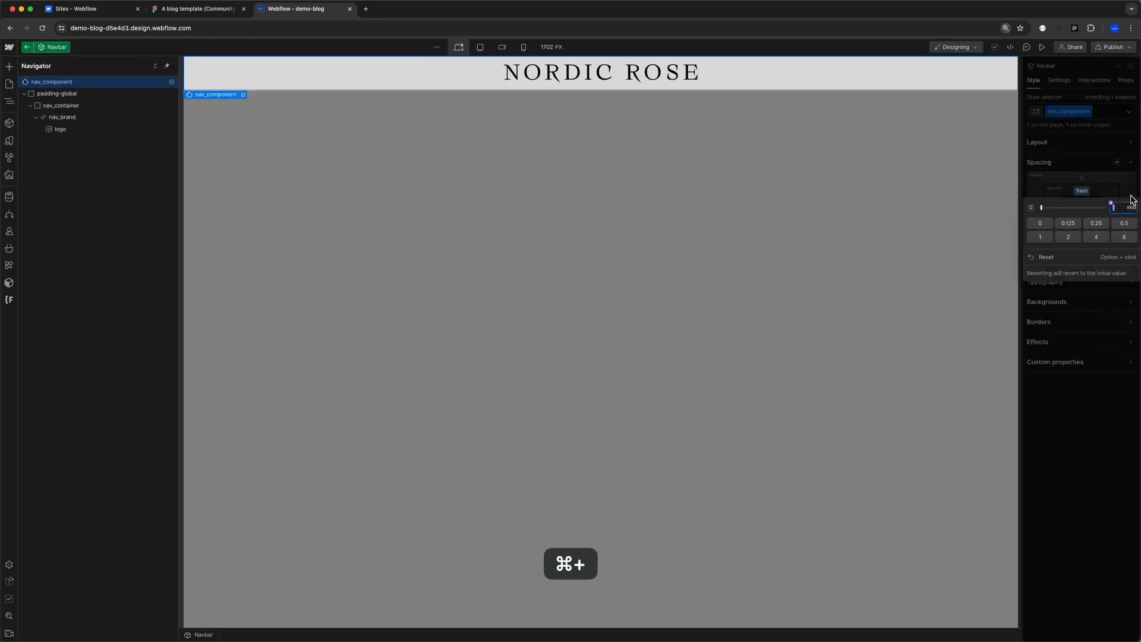
pyautogui.press('super+plus')
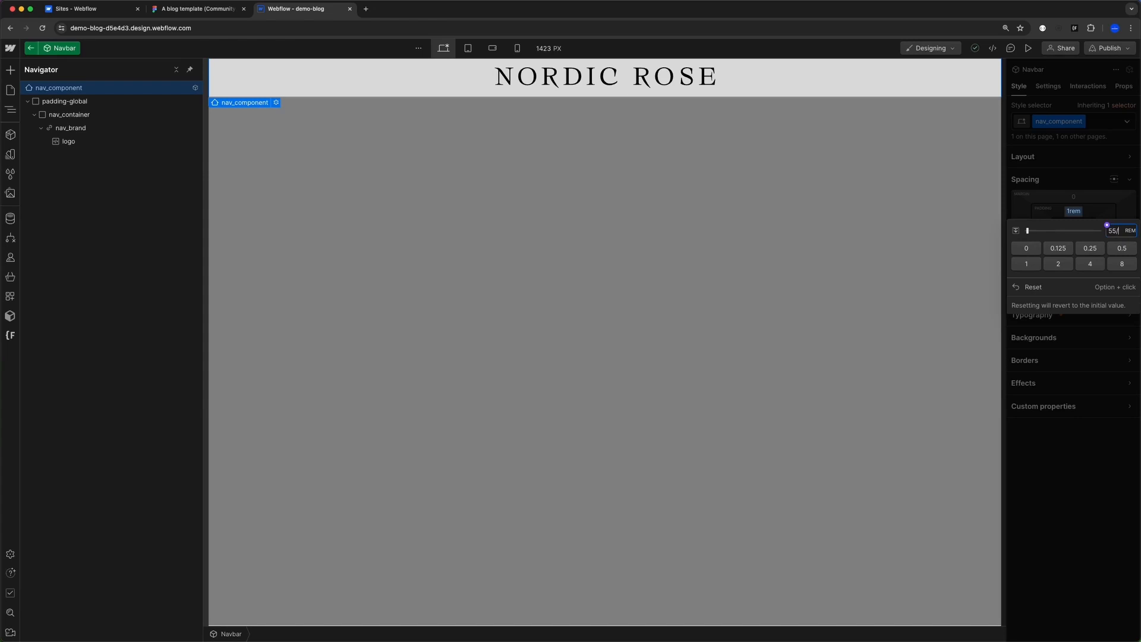
pyautogui.press('Return')
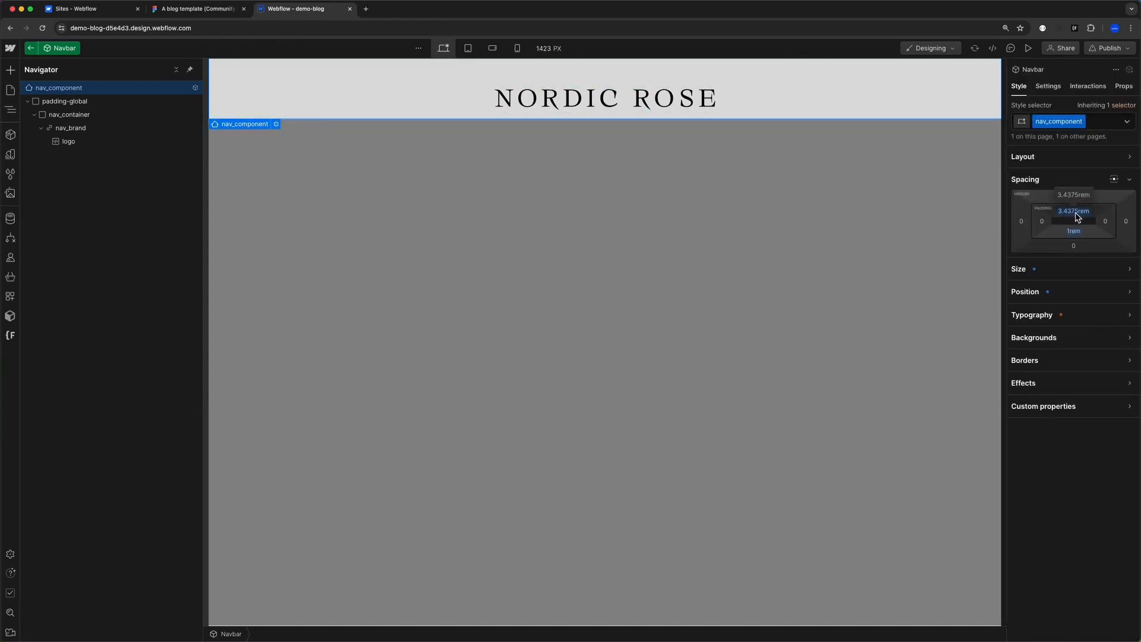
# - Set the bottom padding of nav_component to 2.5rem, calculated as 40/16
pyautogui.click(1074, 231)
pyautogui.write('40/')
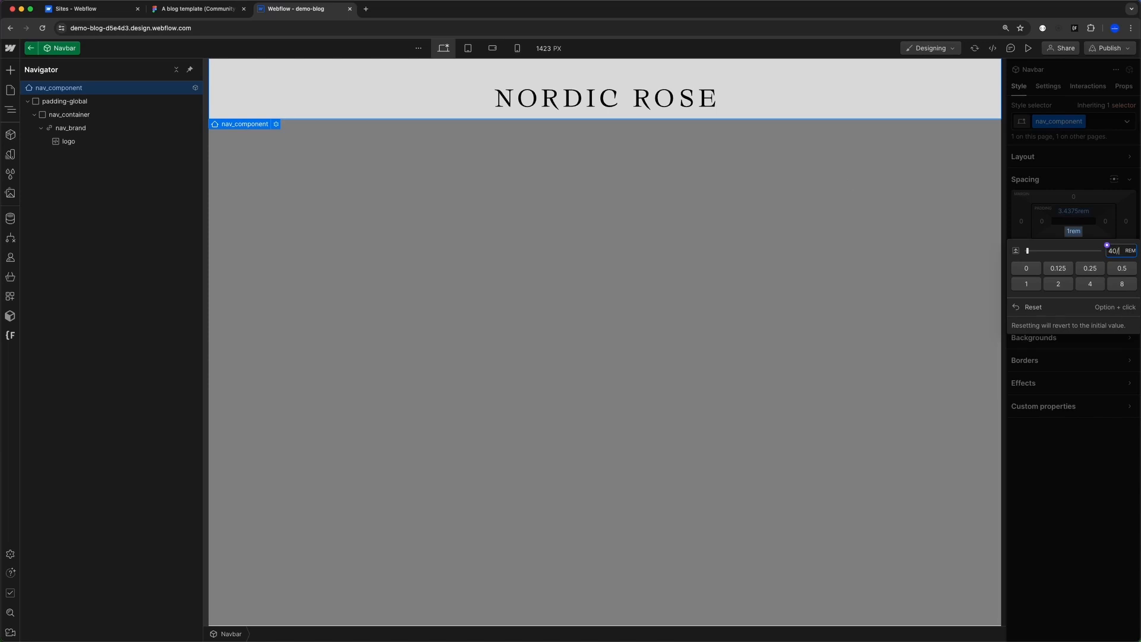
pyautogui.write('16')
pyautogui.press('Return')
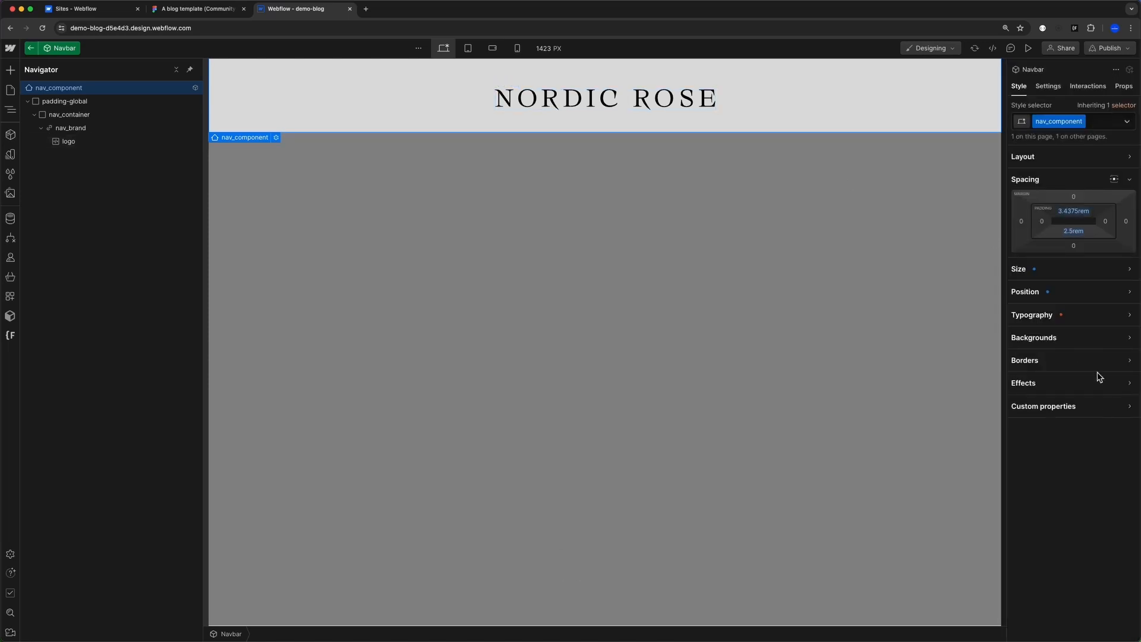
# - Set the background color of nav_component to white and return to the Home page
pyautogui.click(1037, 340)
pyautogui.click(1073, 307)
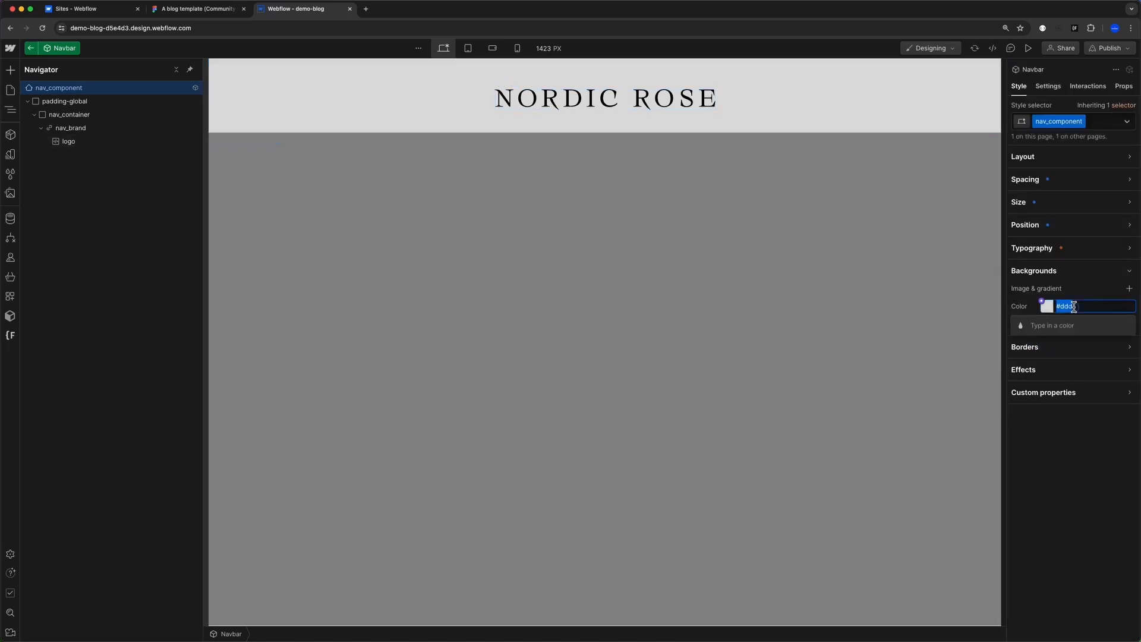
pyautogui.write('#fff')
pyautogui.press('Return')
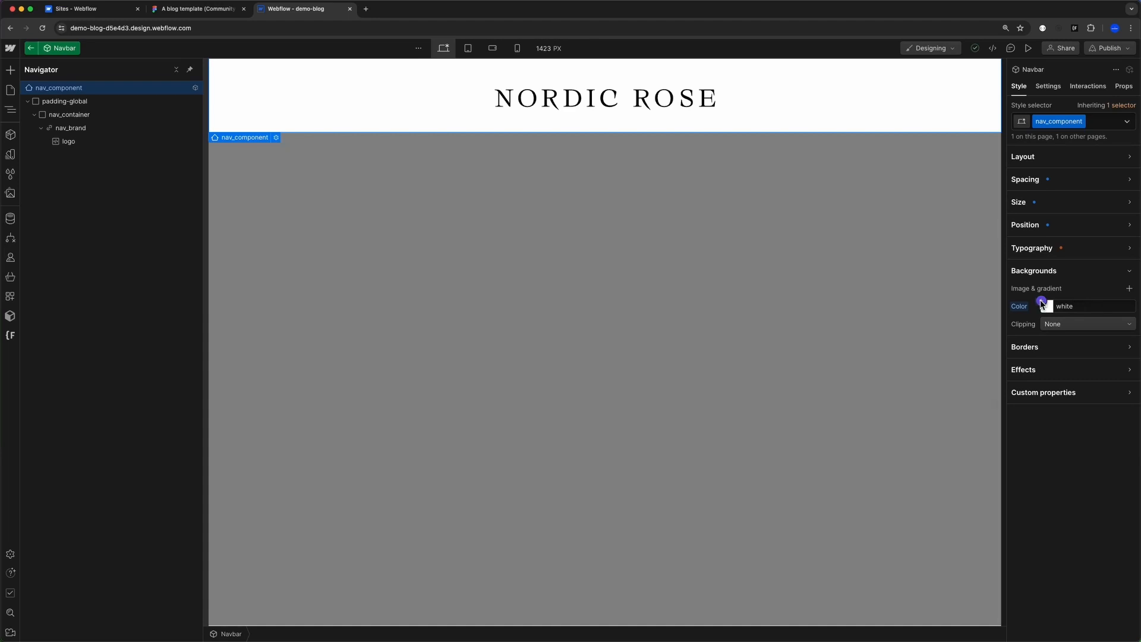
pyautogui.click(1042, 303)
pyautogui.click(1065, 313)
pyautogui.click(665, 190)
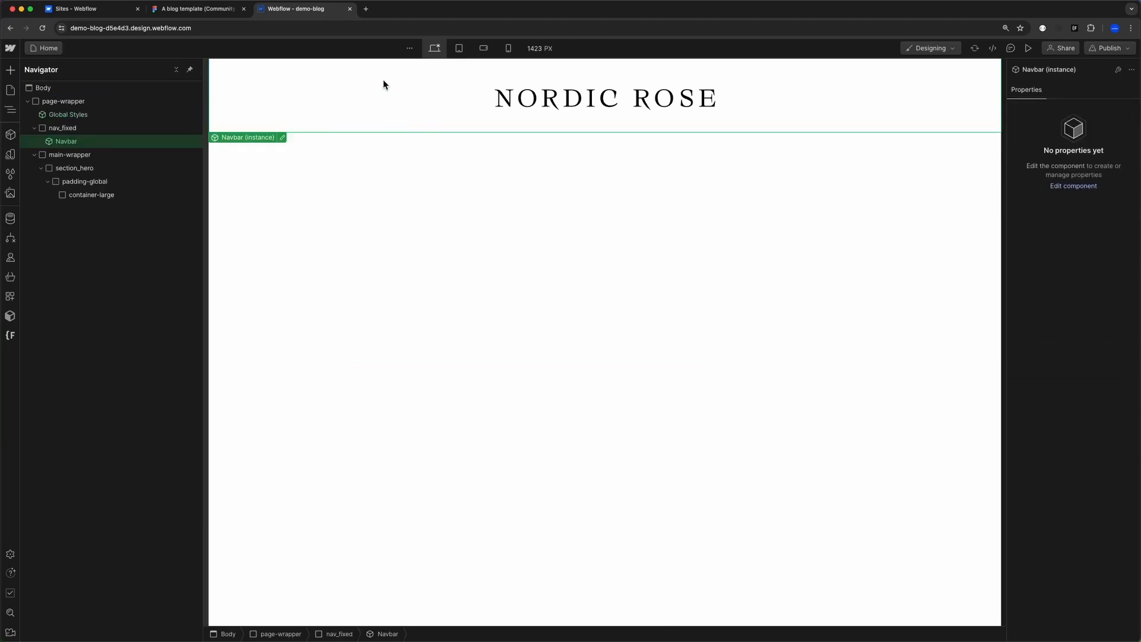
# - Reopen the Navbar component for editing, and in Figma copy the header background rectangle, Rectangle 78, as CSS code
pyautogui.doubleClick(73, 141)
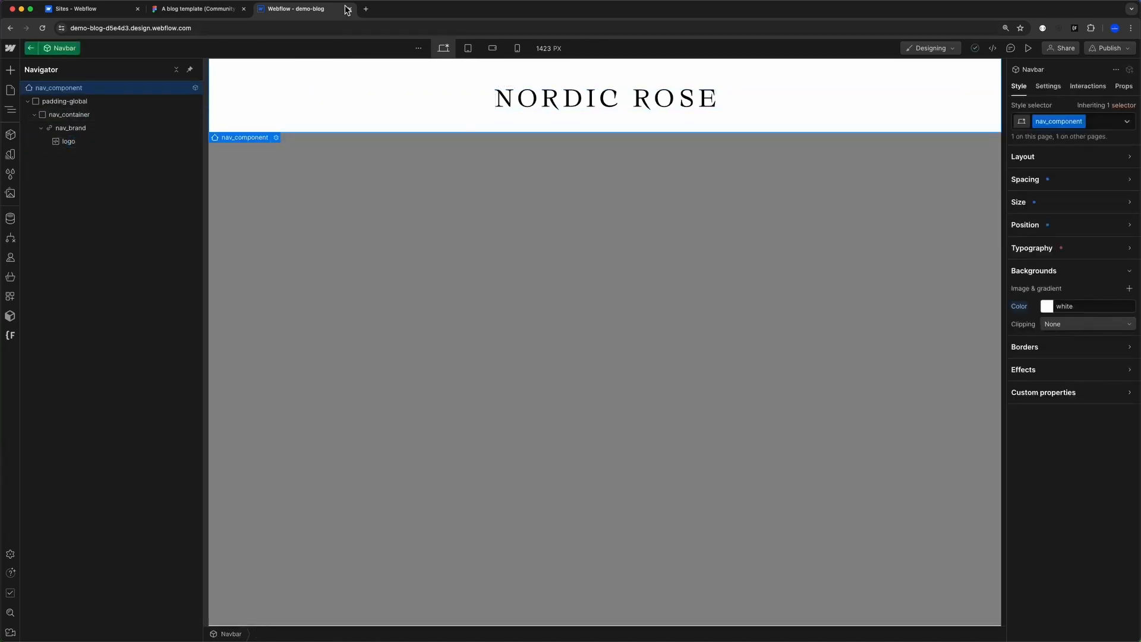
pyautogui.click(217, 9)
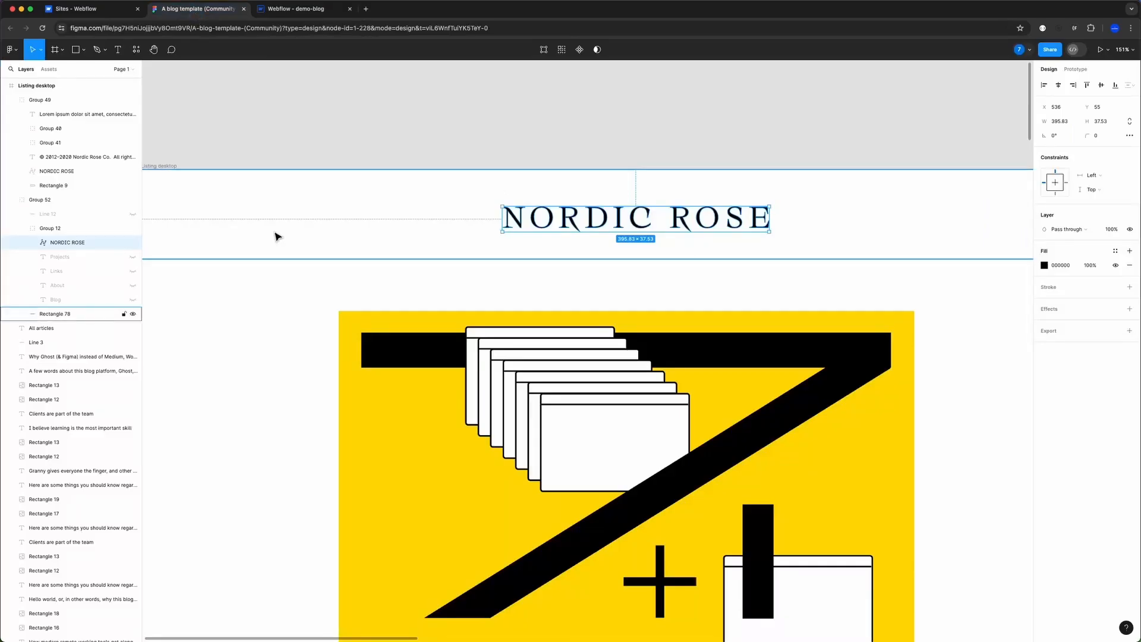
pyautogui.click(395, 239)
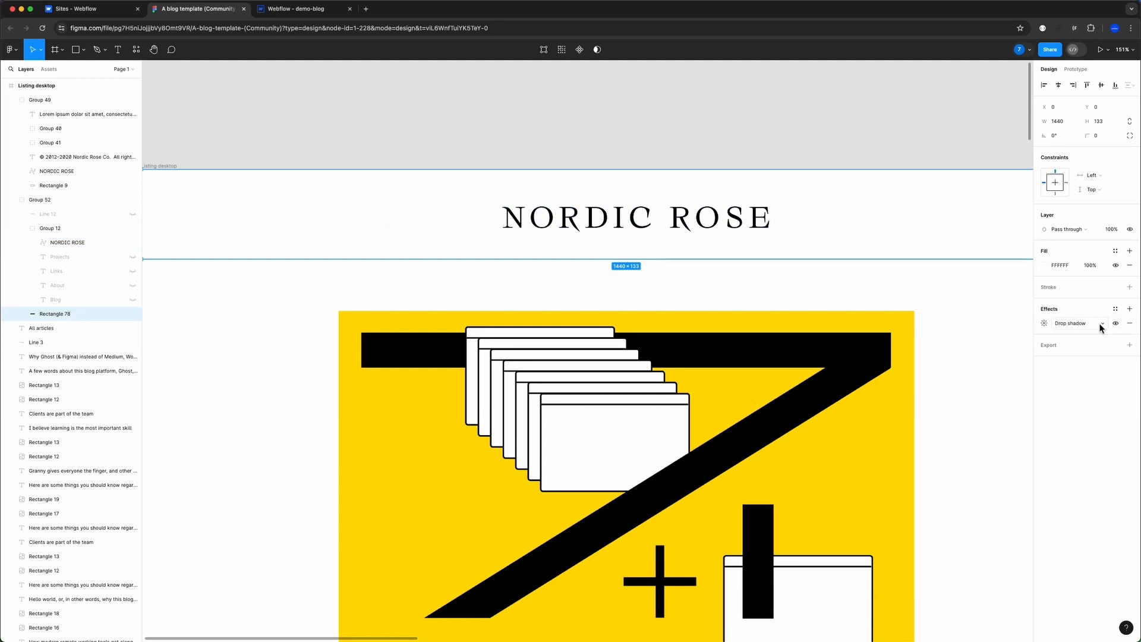
pyautogui.rightClick(869, 197)
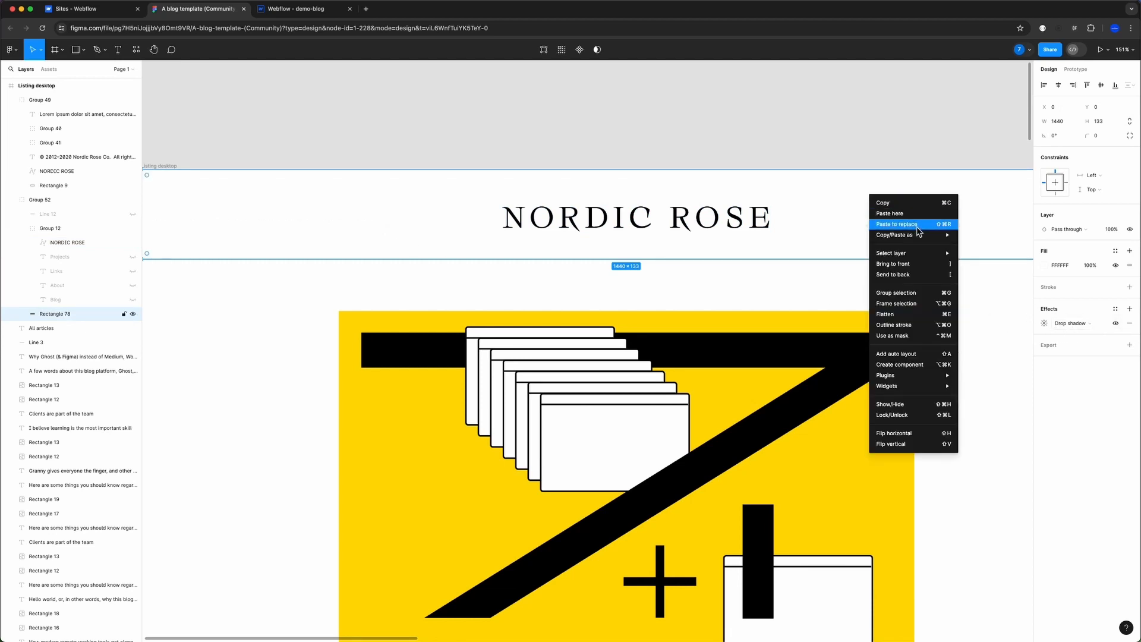
pyautogui.moveTo(903, 236)
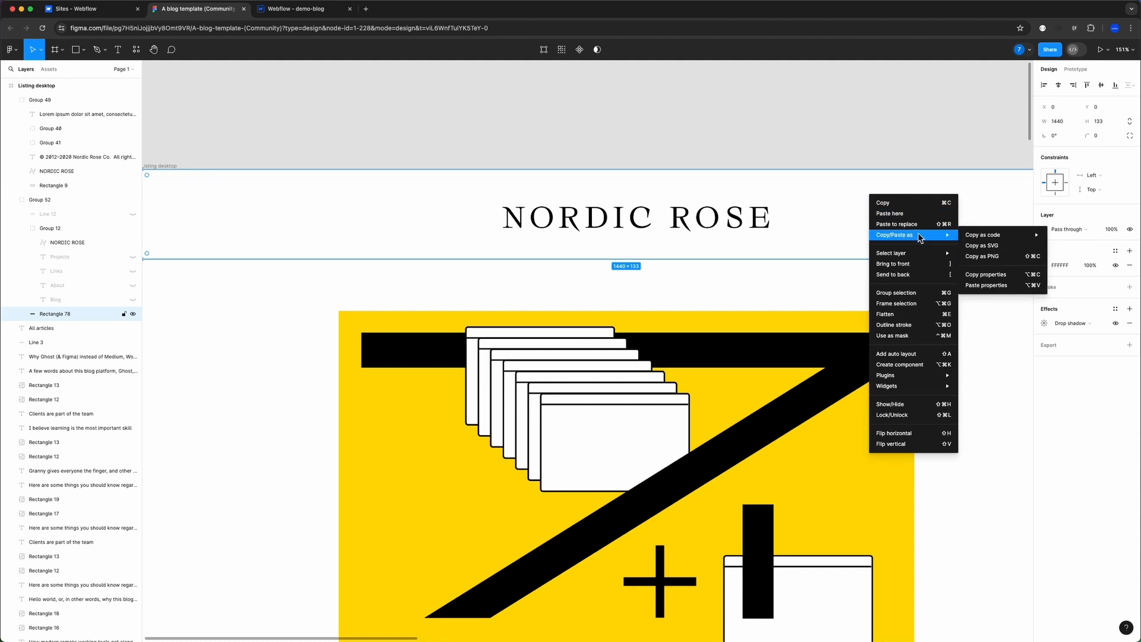
pyautogui.moveTo(992, 238)
pyautogui.click(1060, 235)
# - Open Visual Studio Code and force quit Xcode
pyautogui.press('super+space')
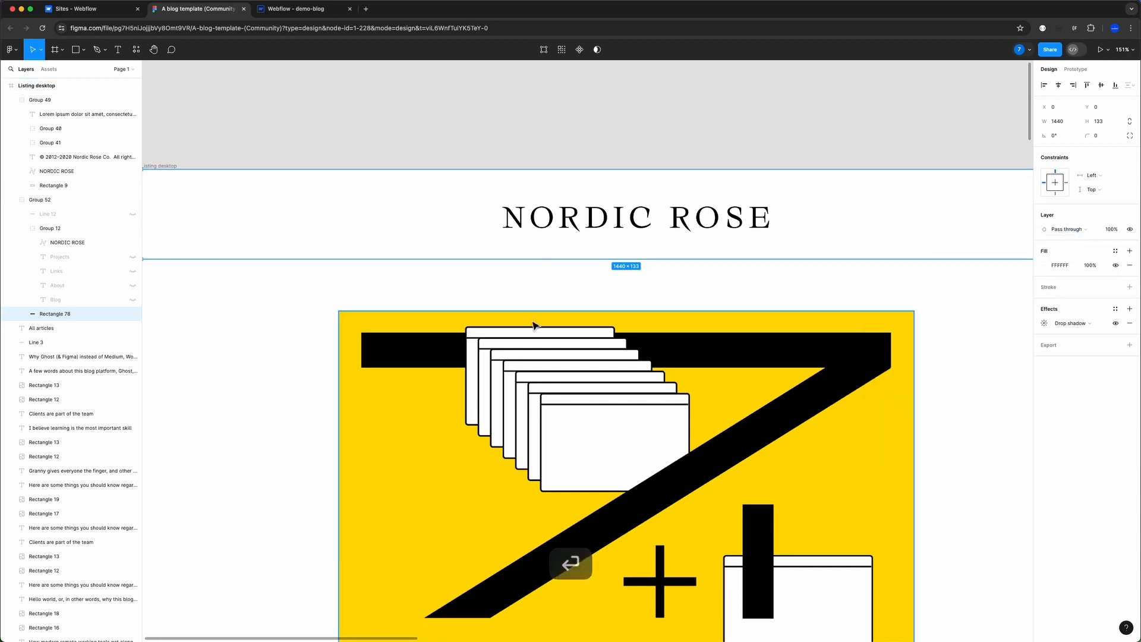
pyautogui.write('code')
pyautogui.press('Return')
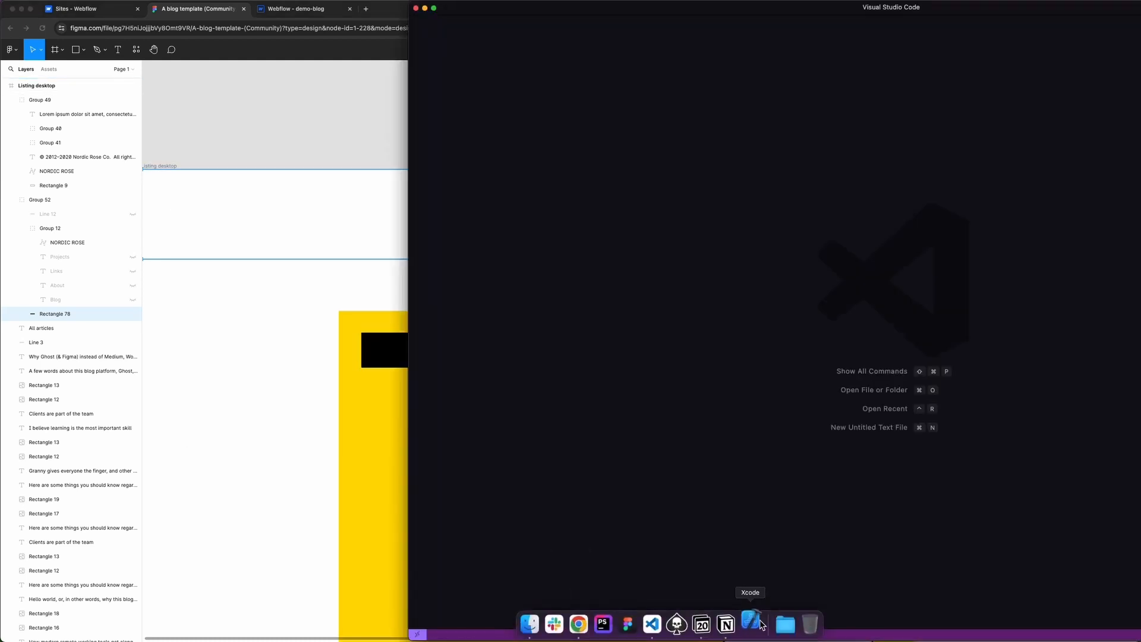
pyautogui.rightClick(752, 621)
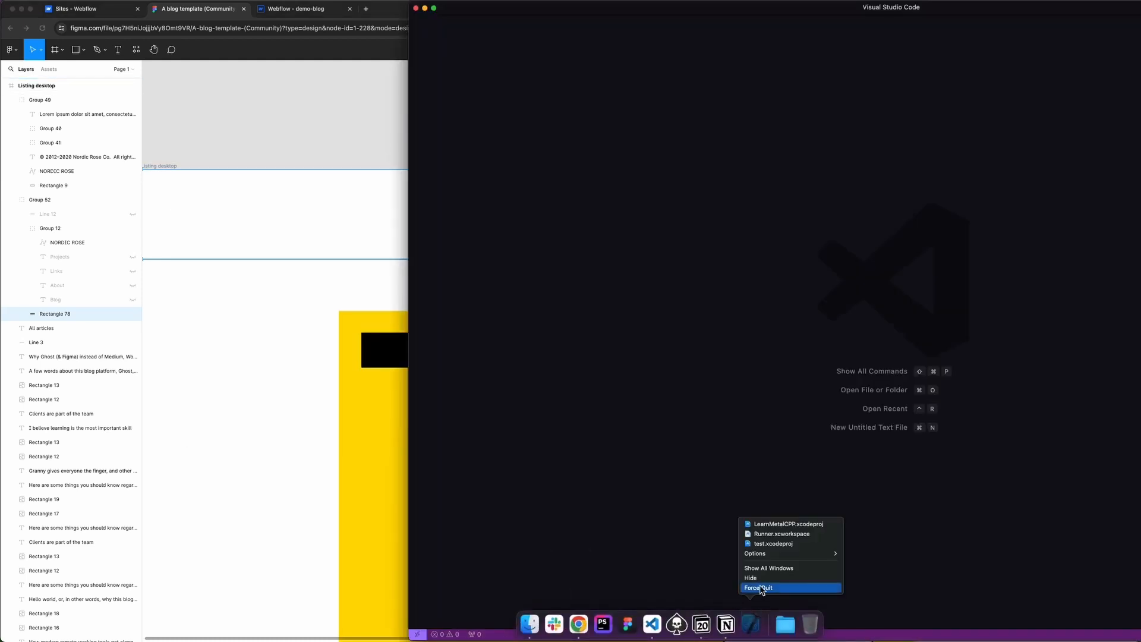
pyautogui.click(758, 588)
# - Paste the copied header CSS into a new untitled file in Visual Studio Code
pyautogui.click(656, 253)
pyautogui.press('super+n')
pyautogui.write('/* Rectangle 78 */  position: absolute; width: 1440px; height: 133px; left: 0px; top: 0px;  background: #FFFFFF; box-shadow: 0px 1px 0px rgba(0, 0, 0, 0.16);')
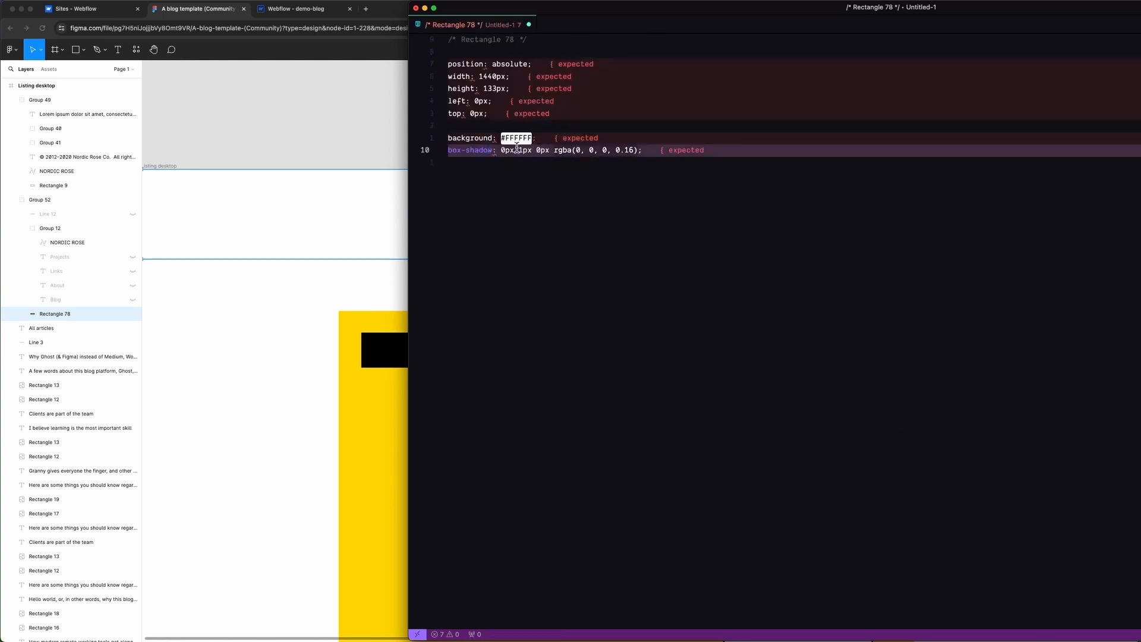
# - Copy the shadow color rgba(0, 0, 0, 0.16) from the box-shadow line and close the untitled file
pyautogui.doubleClick(538, 148)
pyautogui.click(517, 153)
pyautogui.doubleClick(620, 150)
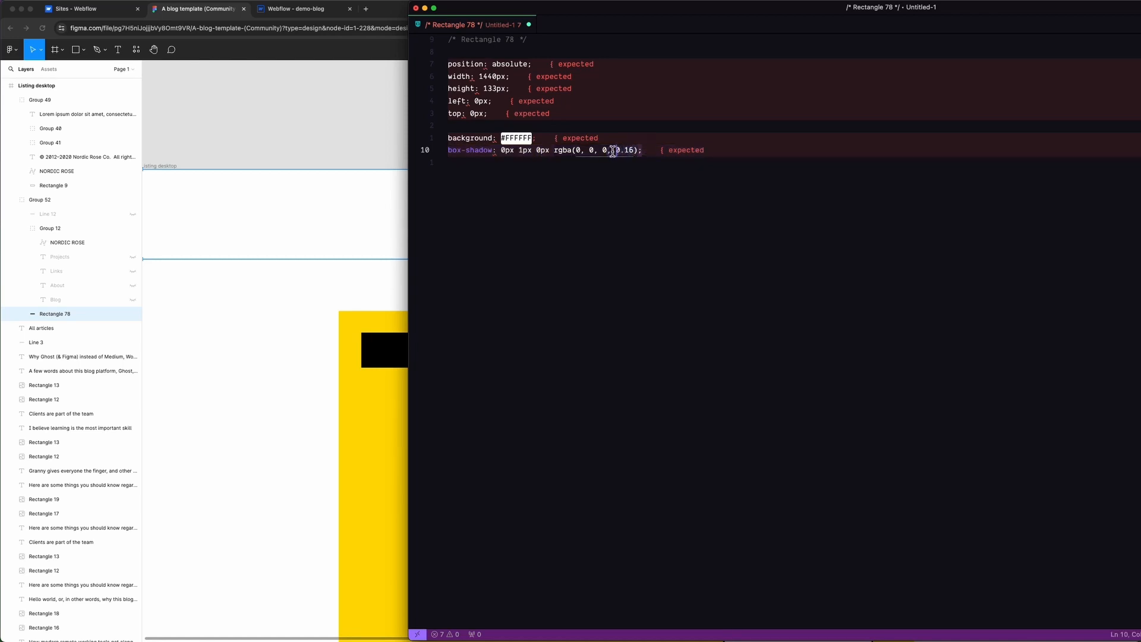
pyautogui.moveTo(620, 150); pyautogui.dragTo(553, 151)
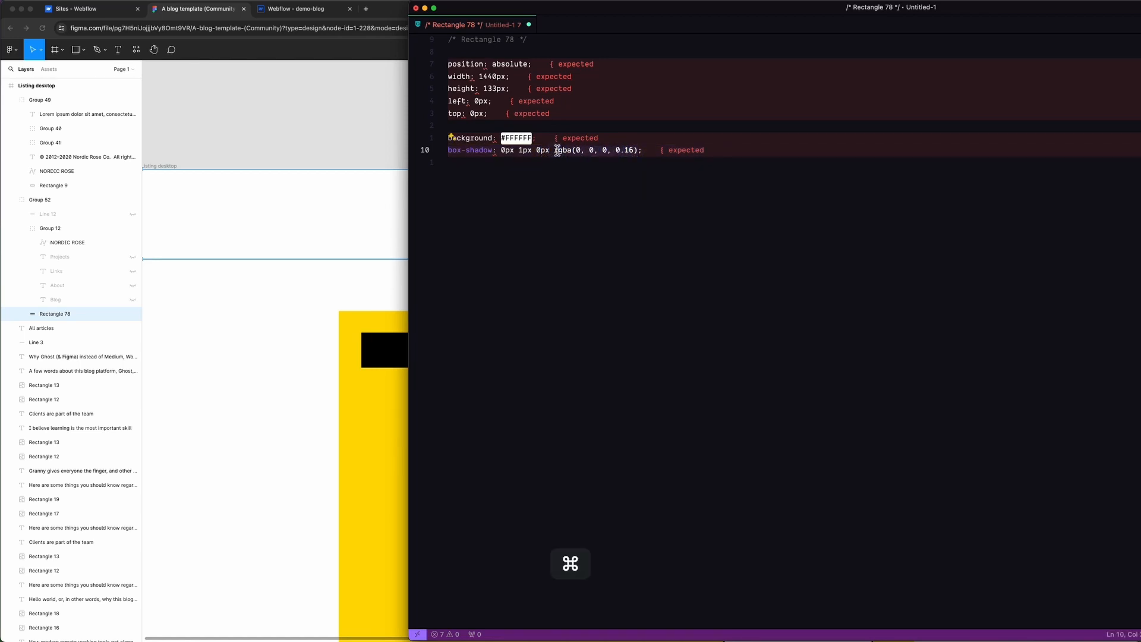
pyautogui.press('super+c')
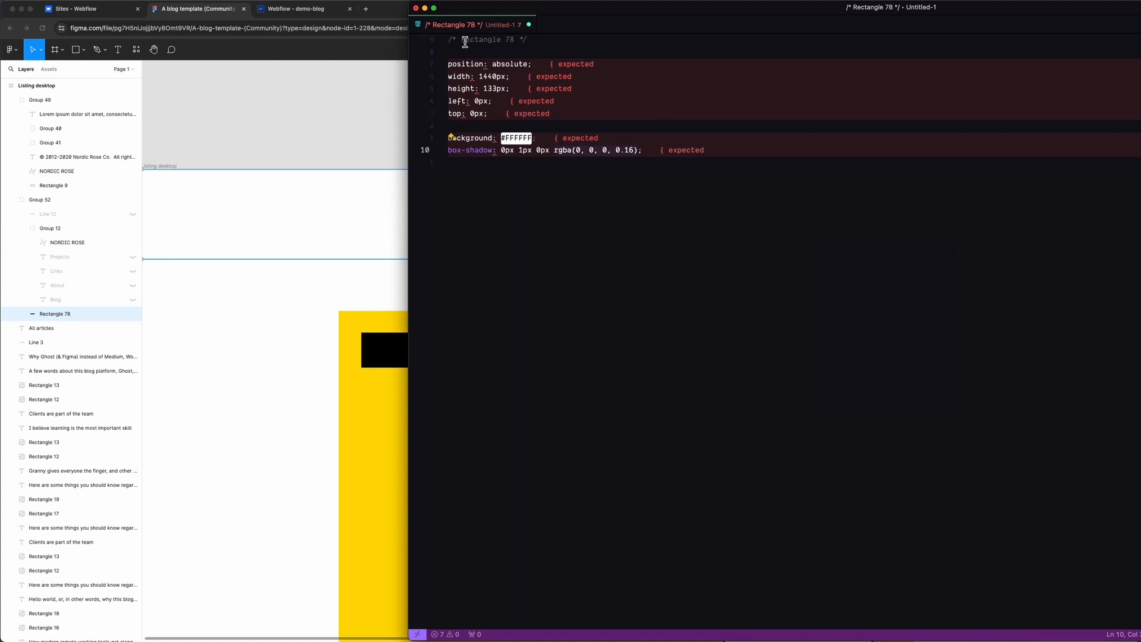
pyautogui.click(416, 8)
pyautogui.click(892, 359)
# - Add an outside box shadow to nav_component in Webflow with Y 1px, blur 0px and color rgba(0, 0, 0, 0.16)
pyautogui.click(1050, 368)
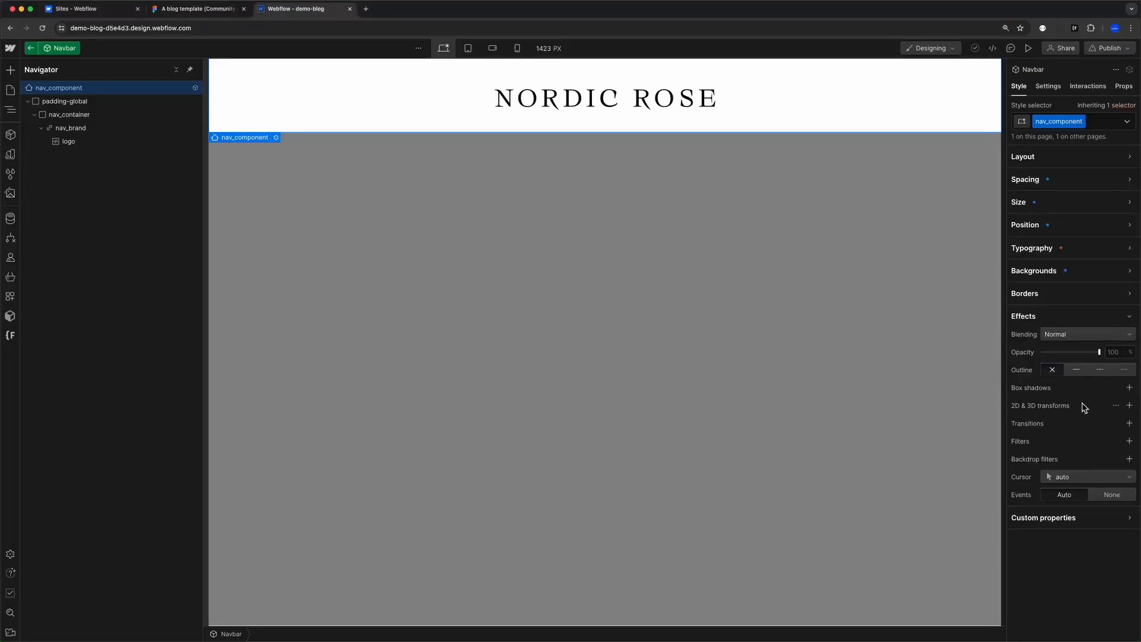
pyautogui.click(1129, 388)
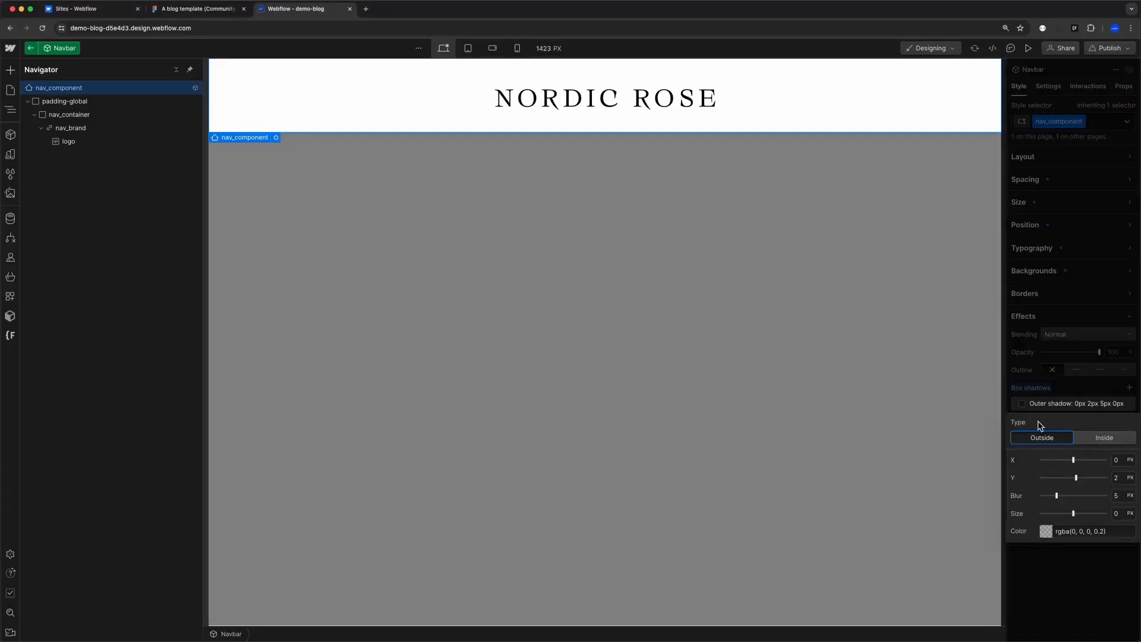
pyautogui.click(1117, 478)
pyautogui.write('1')
pyautogui.click(1124, 496)
pyautogui.write('0')
pyautogui.click(1114, 530)
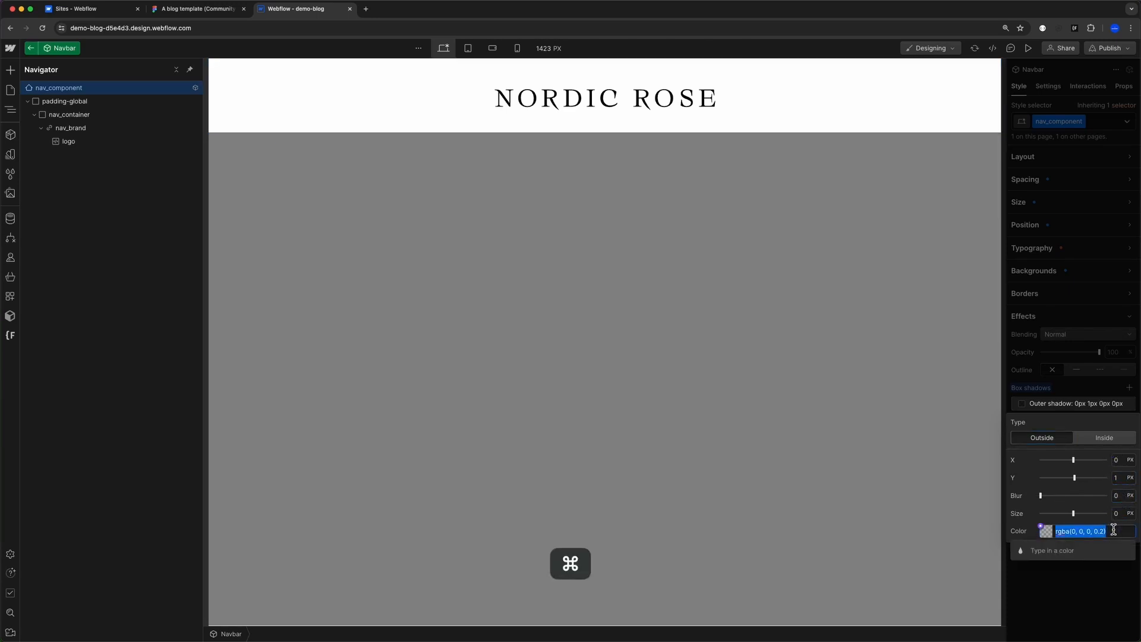
pyautogui.press('super+v')
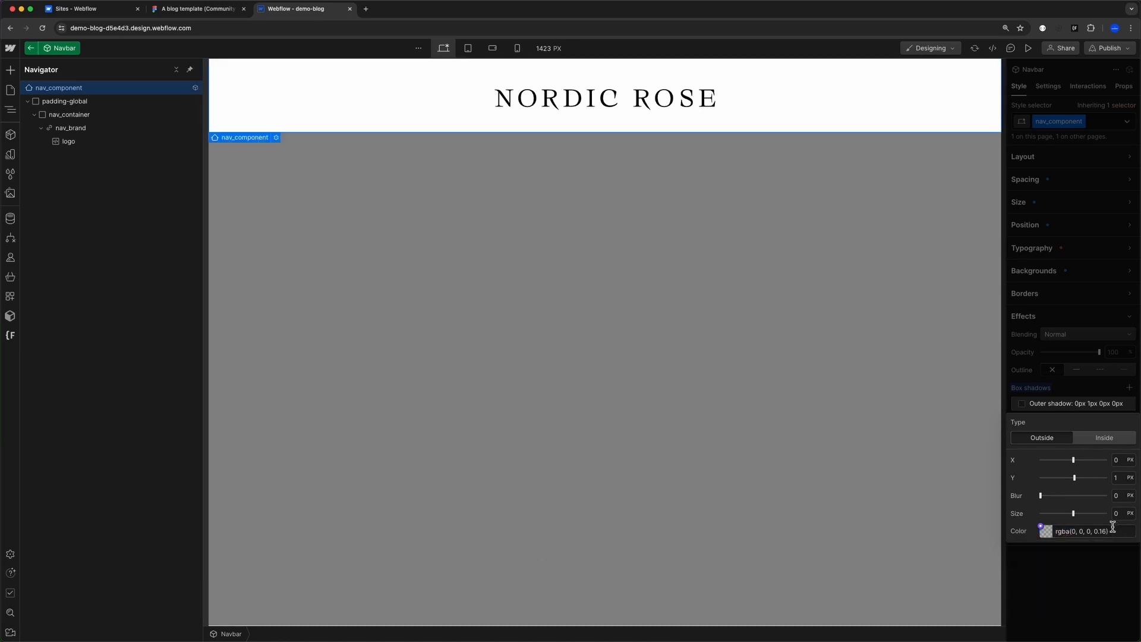
pyautogui.click(1101, 547)
# - Return to the Home page and preview the navbar at full width
pyautogui.click(657, 184)
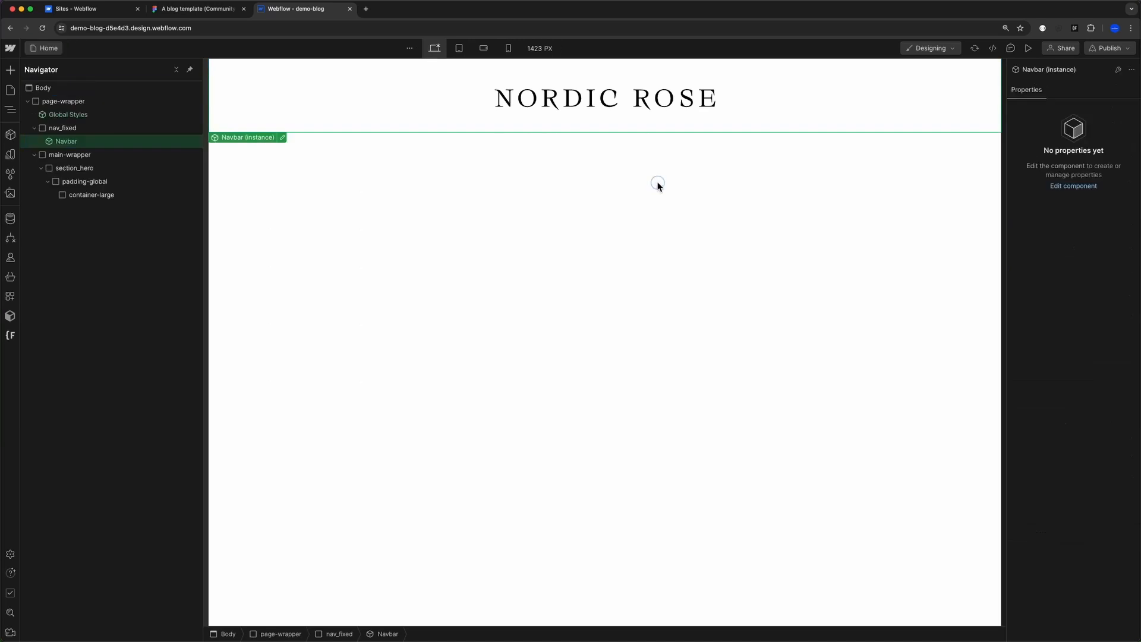
pyautogui.click(1029, 50)
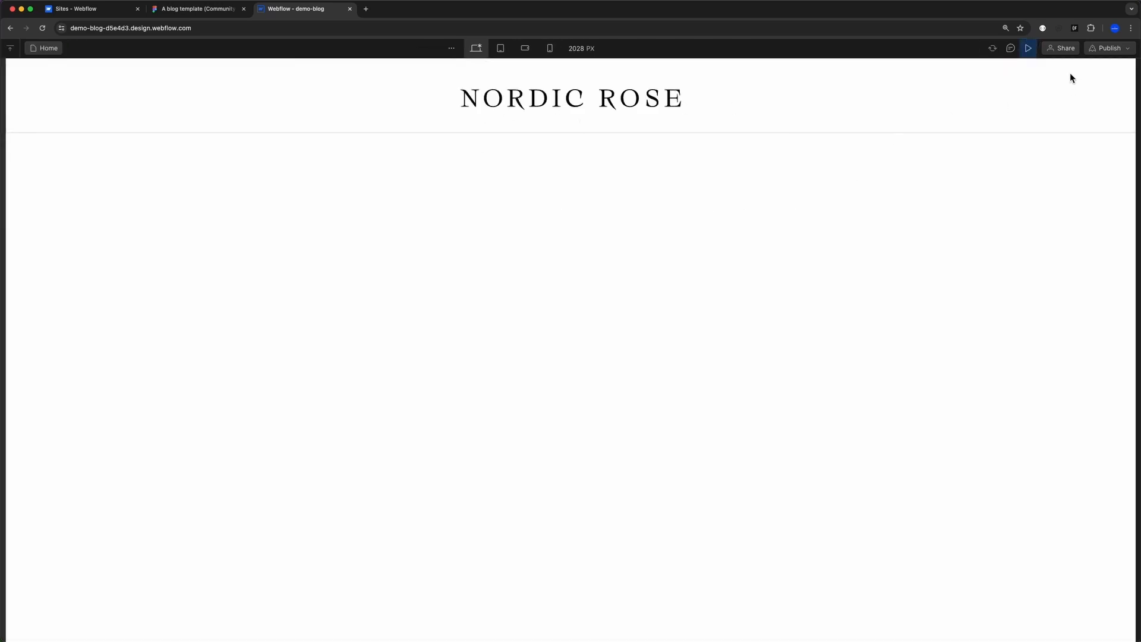
pyautogui.press('Escape')
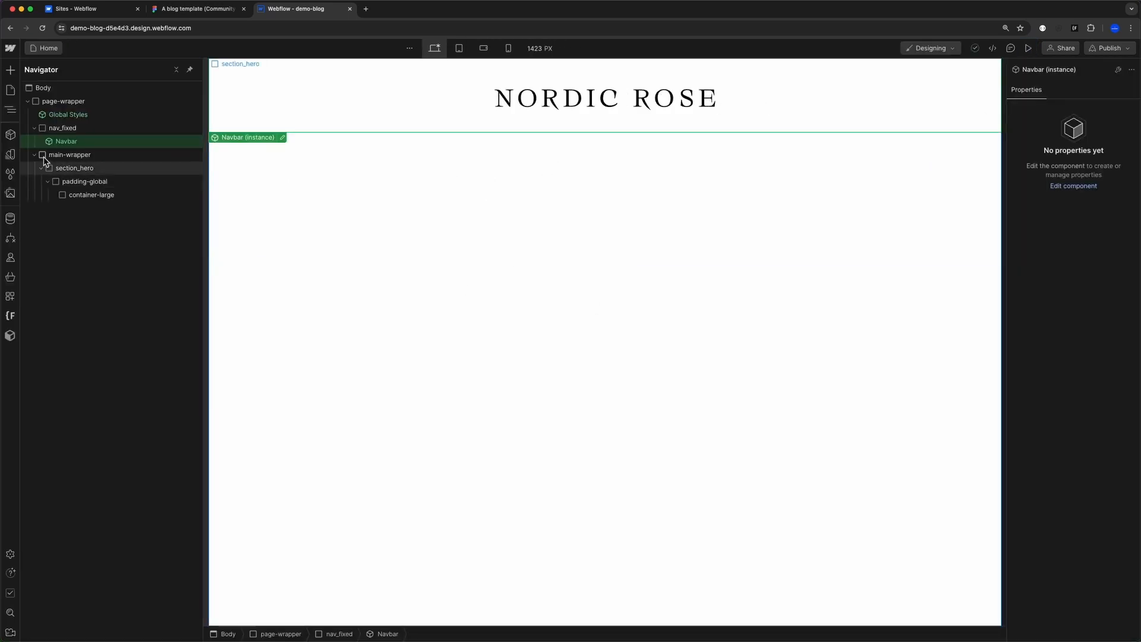
# - Open the site's variables in Webflow, and look through the Listing desktop design in Figma for the colors it uses
pyautogui.click(10, 154)
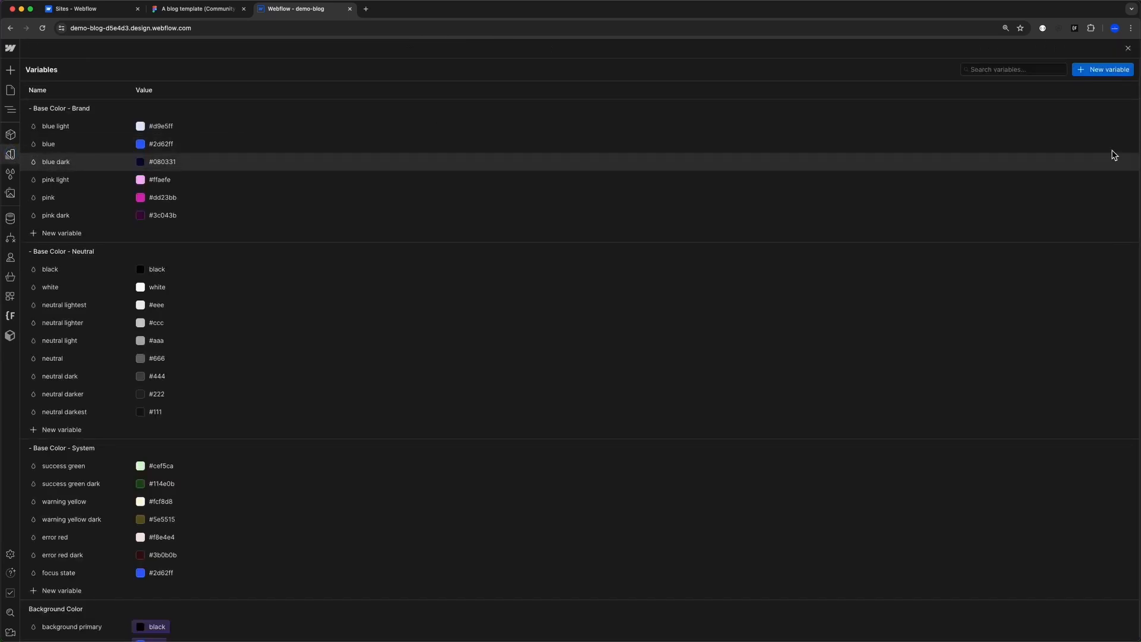
pyautogui.click(196, 9)
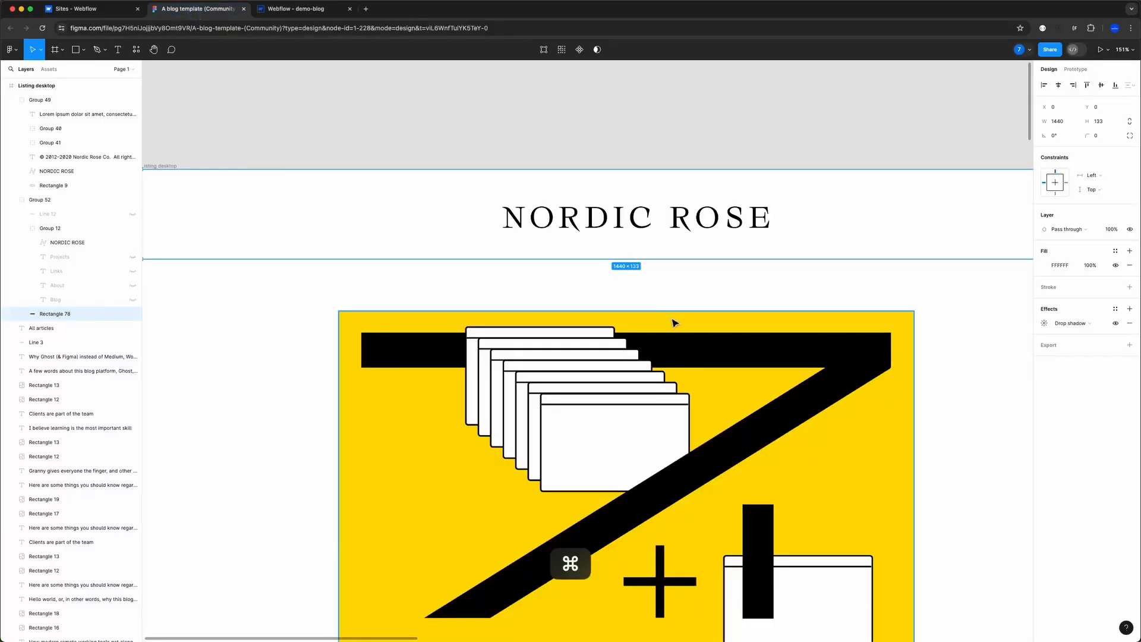
pyautogui.scroll(-5, 673, 321)
pyautogui.scroll(-3, 666, 318)
pyautogui.scroll(-10, 665, 318)
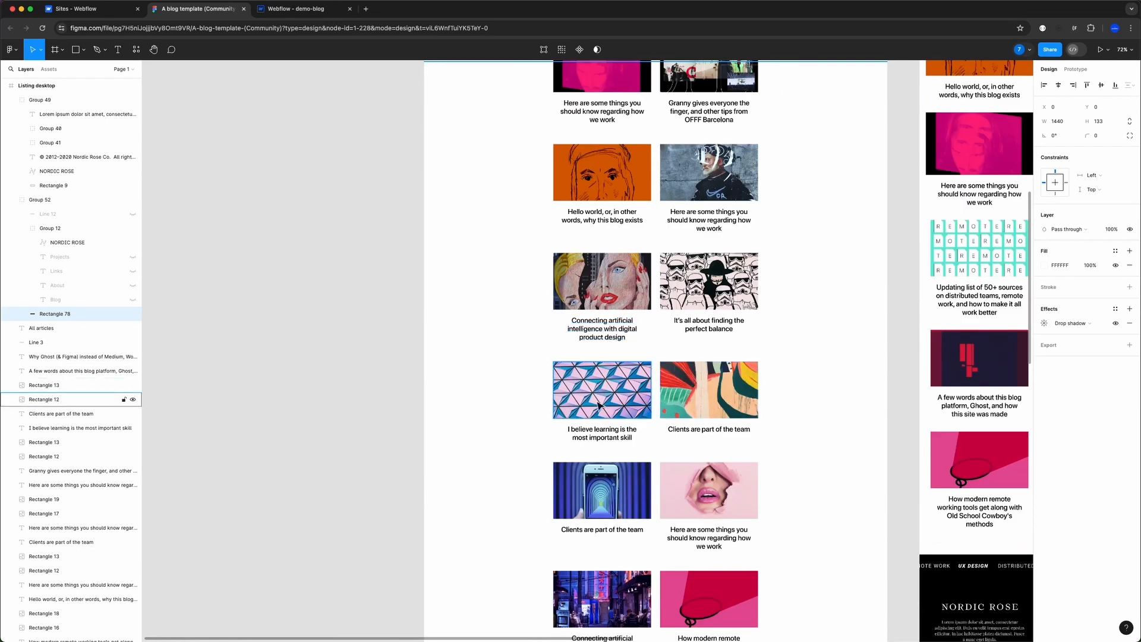
pyautogui.scroll(-3, 472, 428)
pyautogui.click(471, 428)
pyautogui.scroll(15, 586, 288)
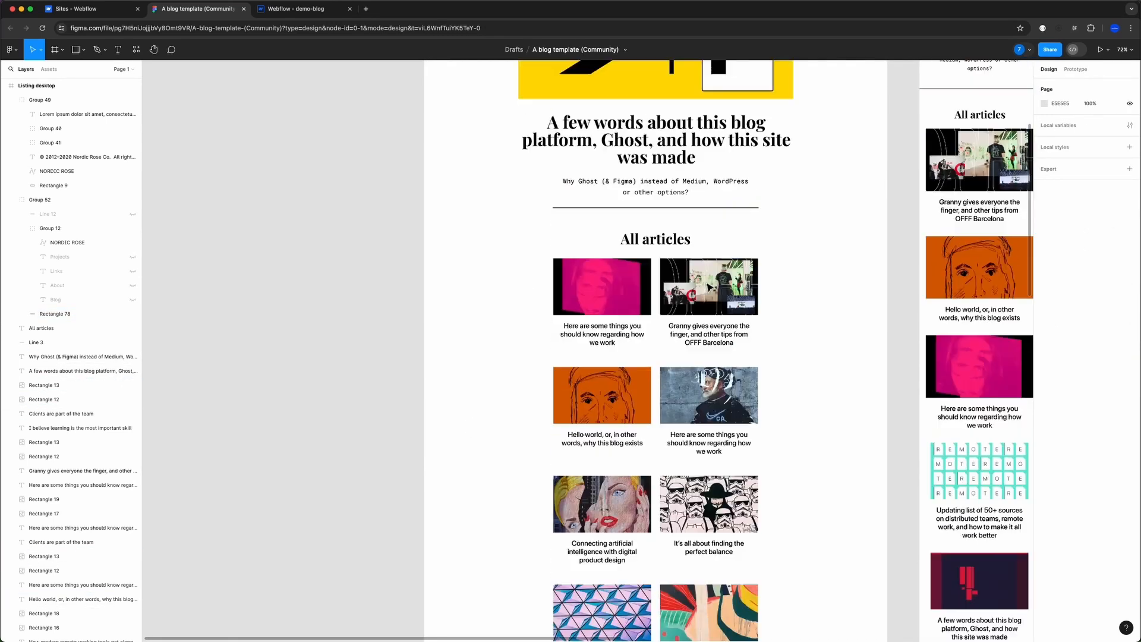
pyautogui.click(882, 191)
pyautogui.click(849, 262)
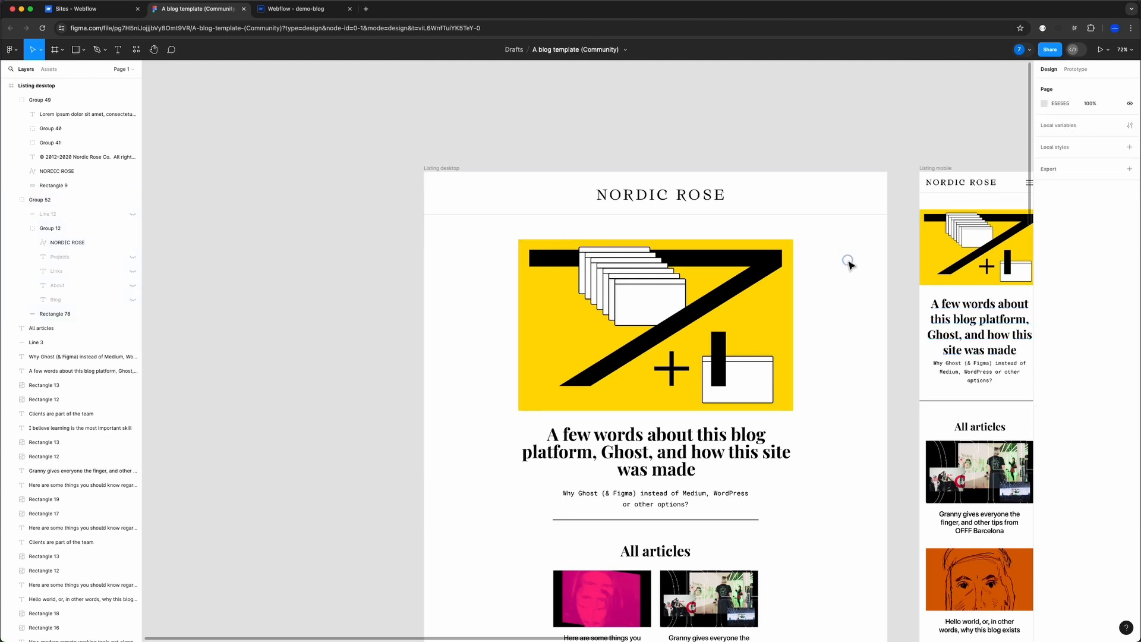
# - Copy the Figma page's background color value E5E5E5 and switch back to Webflow
pyautogui.click(1058, 102)
pyautogui.press('cmd+c')
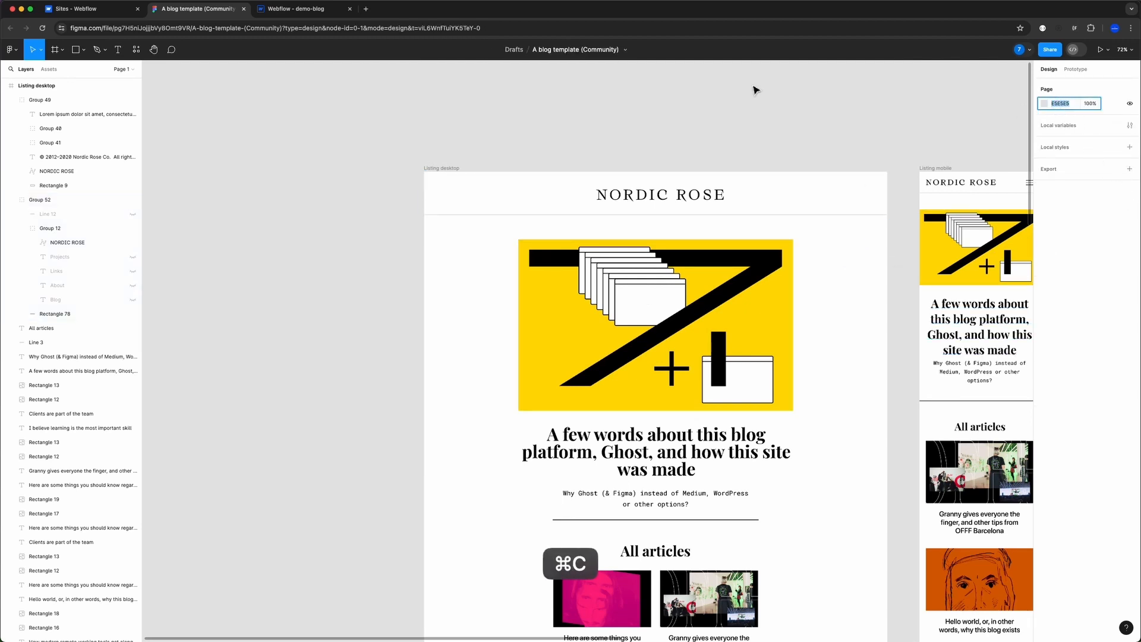
pyautogui.click(296, 9)
# - Review the site's base, background, border, link and text color variables
pyautogui.scroll(-1, 183, 260)
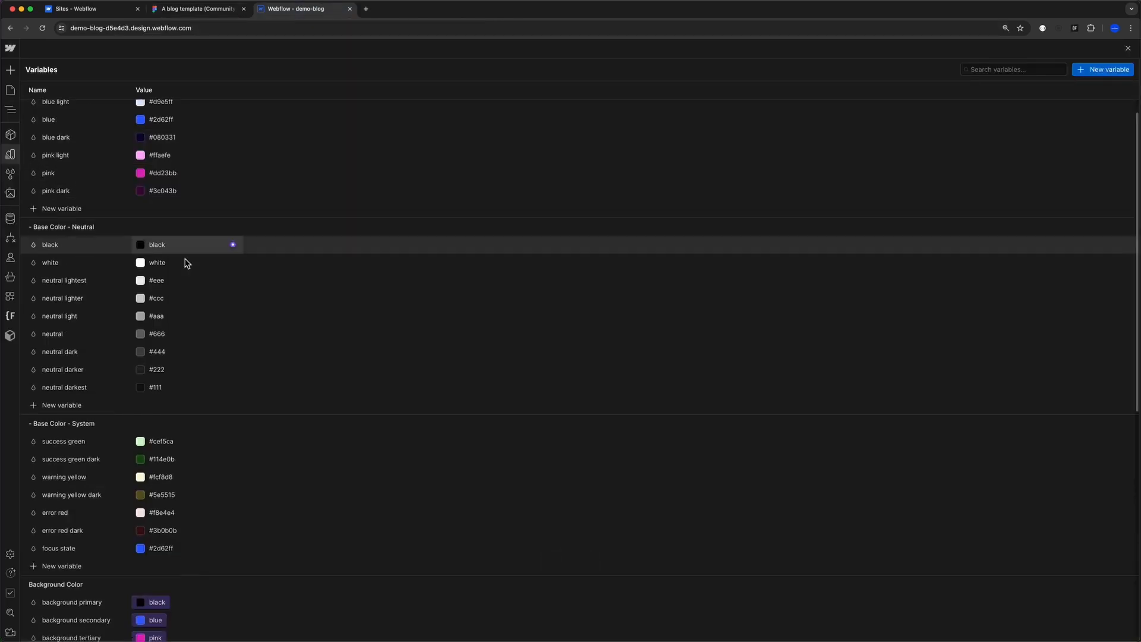
pyautogui.scroll(1, 84, 126)
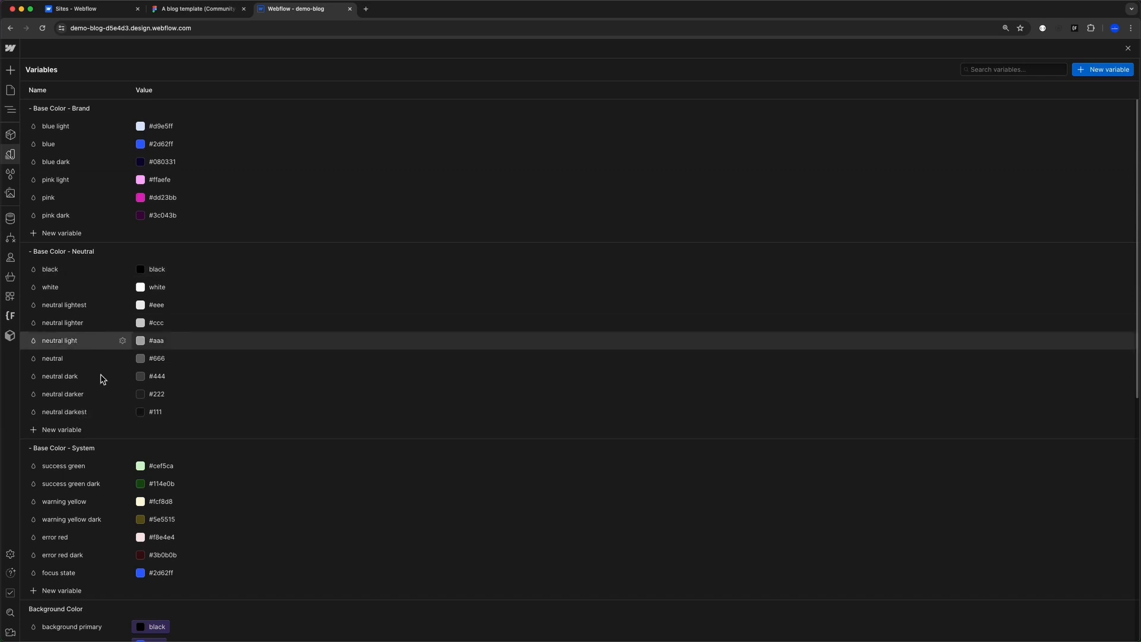
pyautogui.scroll(-5, 189, 345)
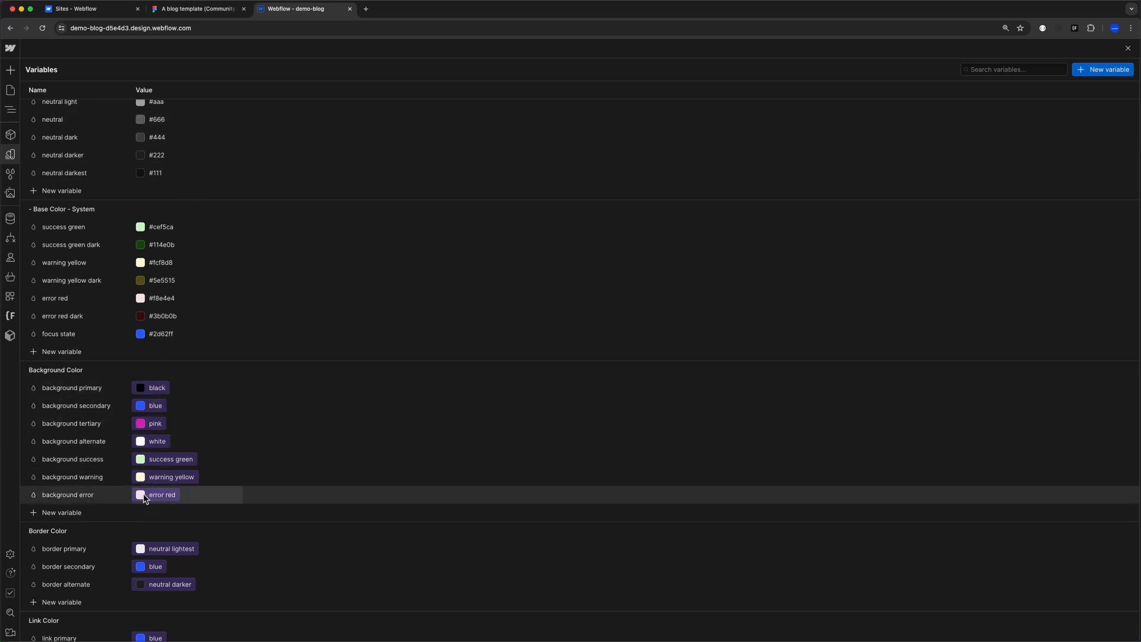
pyautogui.scroll(-2, 178, 445)
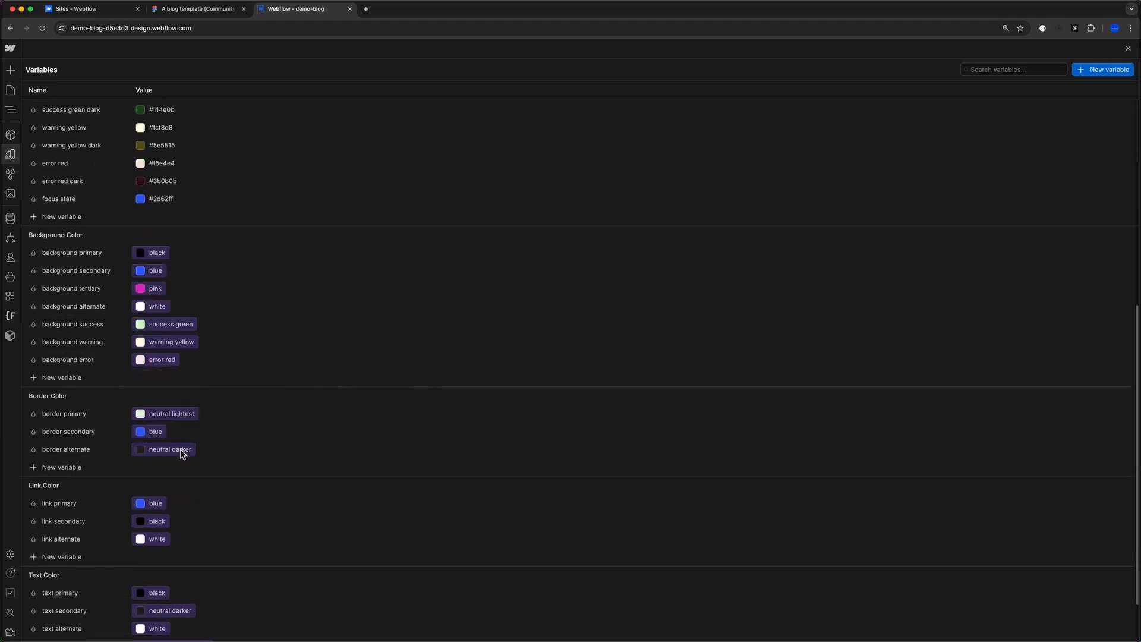
pyautogui.scroll(-1, 196, 476)
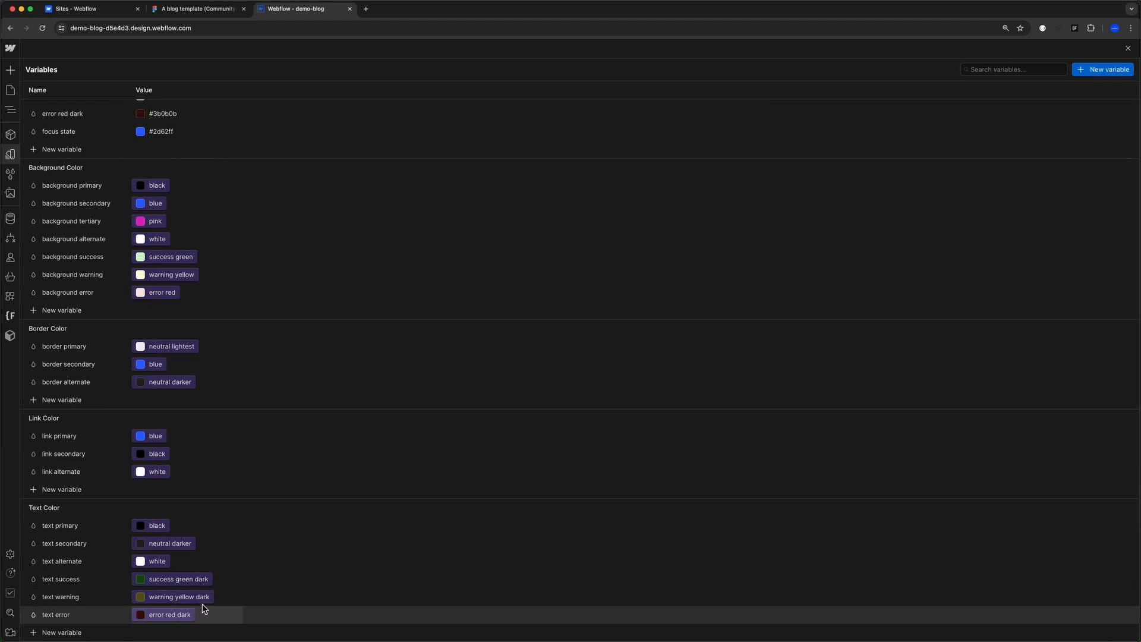
# - Set the neutral lightest base color variable to the copied value #e5e5e5
pyautogui.scroll(7, 204, 608)
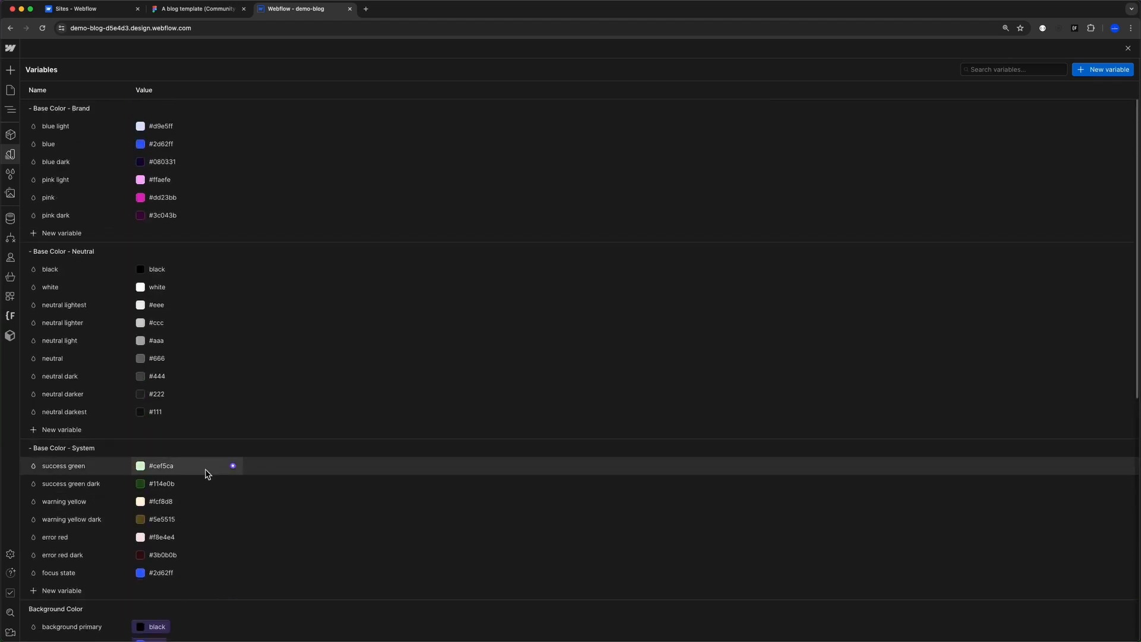
pyautogui.scroll(-5, 204, 469)
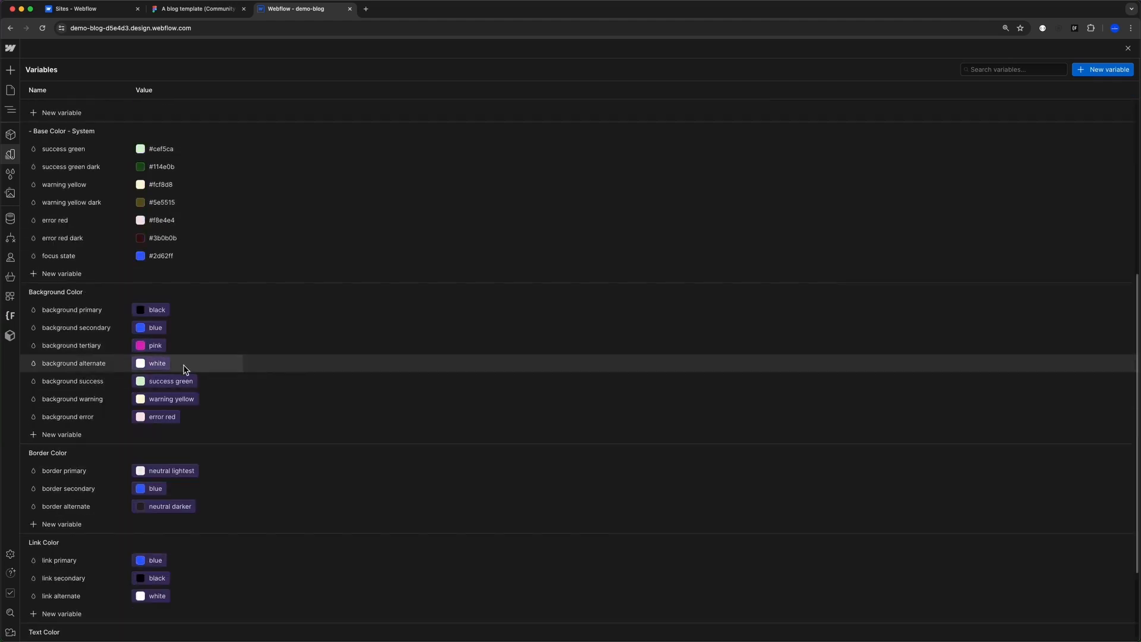
pyautogui.scroll(3, 110, 458)
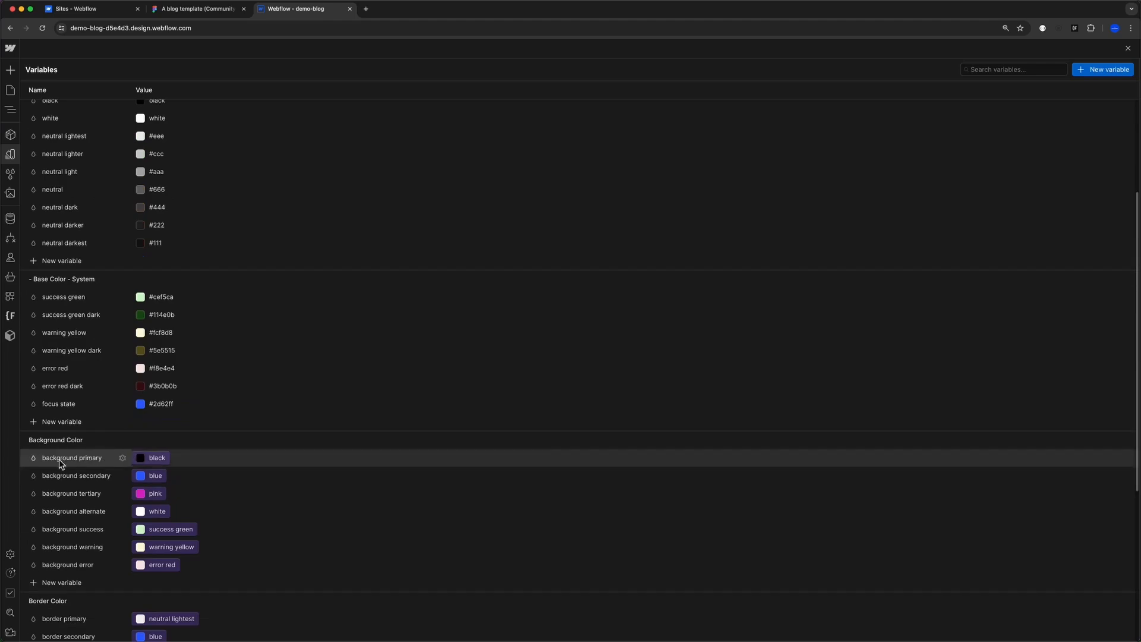
pyautogui.scroll(3, 150, 457)
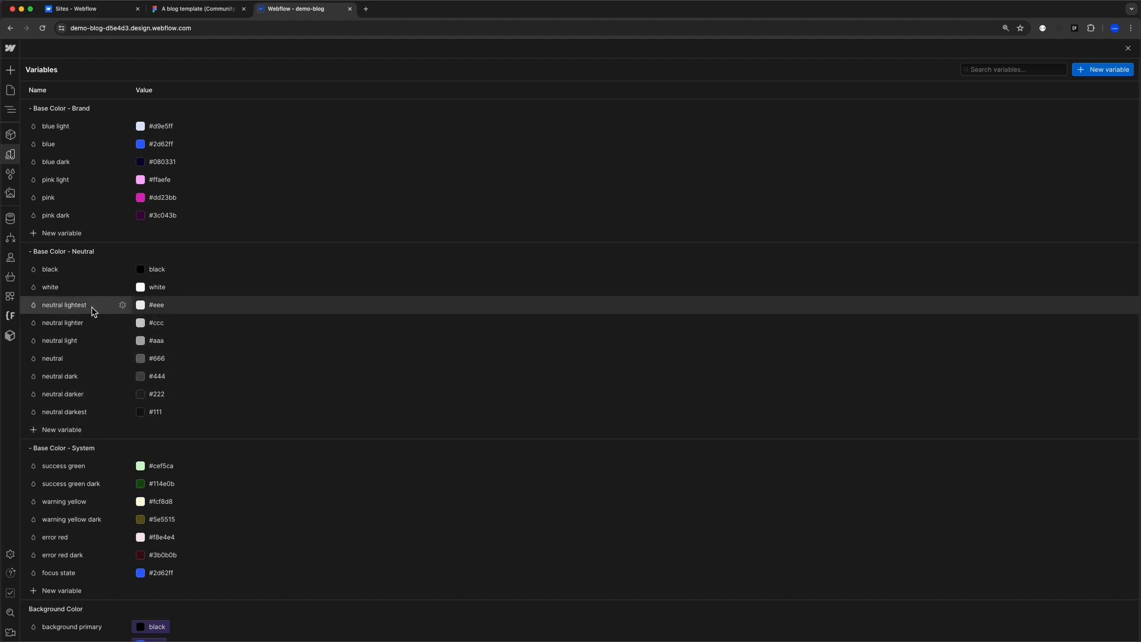
pyautogui.click(156, 305)
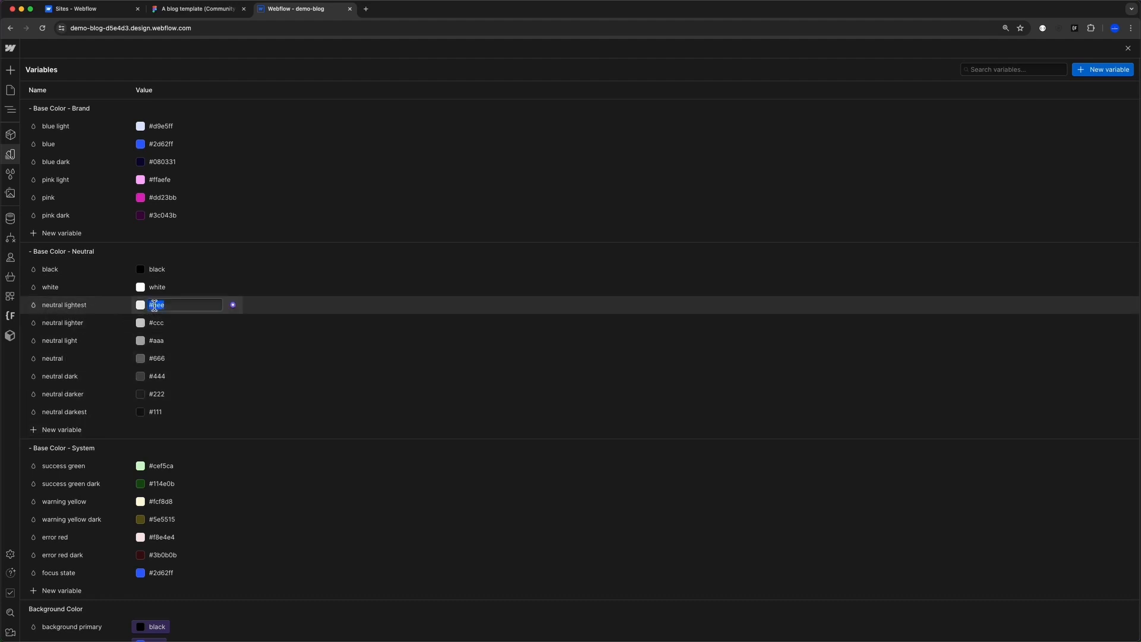
pyautogui.hotkey('ctrl', 'v')
pyautogui.press('Return')
# - Link the background primary variable to the neutral lightest base color
pyautogui.scroll(-5, 147, 515)
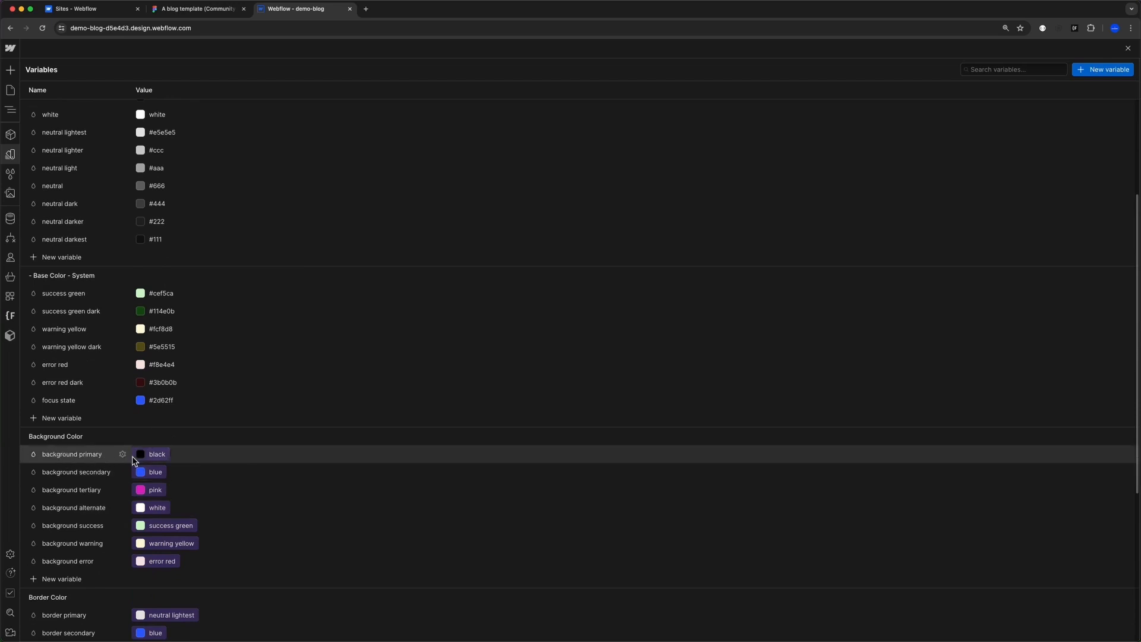
pyautogui.click(133, 455)
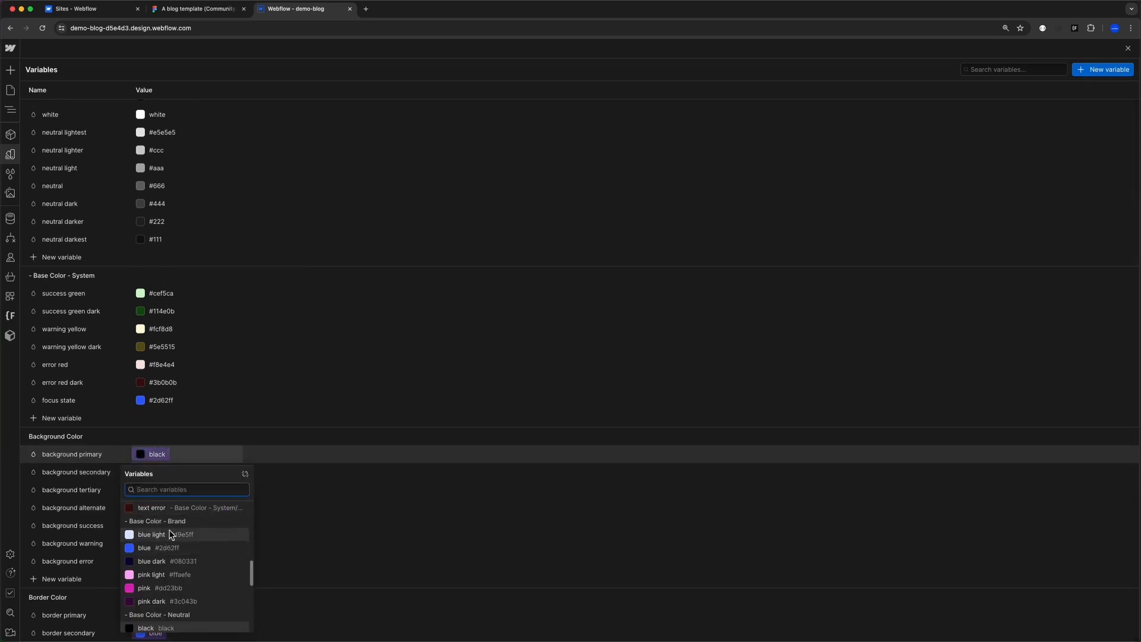
pyautogui.write('ne')
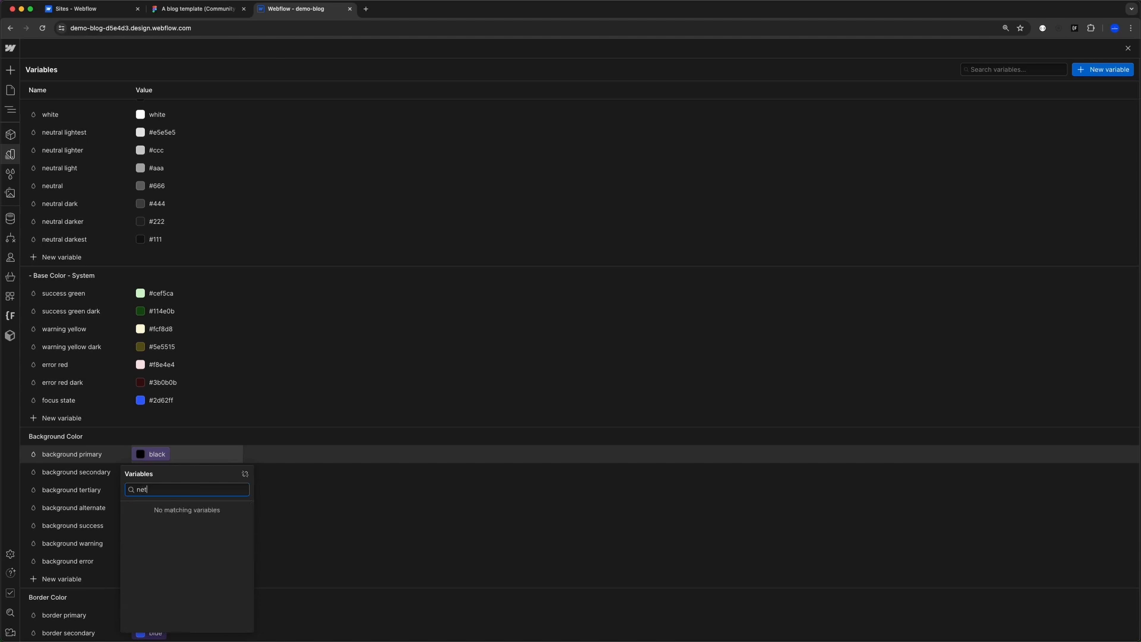
pyautogui.write('u')
pyautogui.rightClick(163, 520)
pyautogui.click(161, 535)
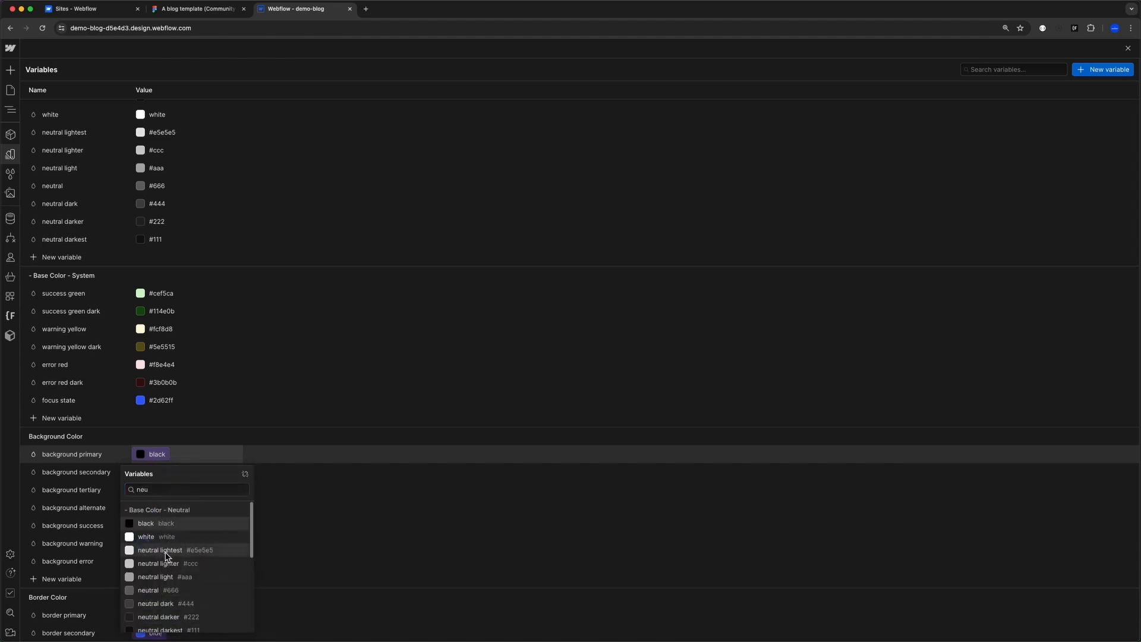
pyautogui.click(166, 552)
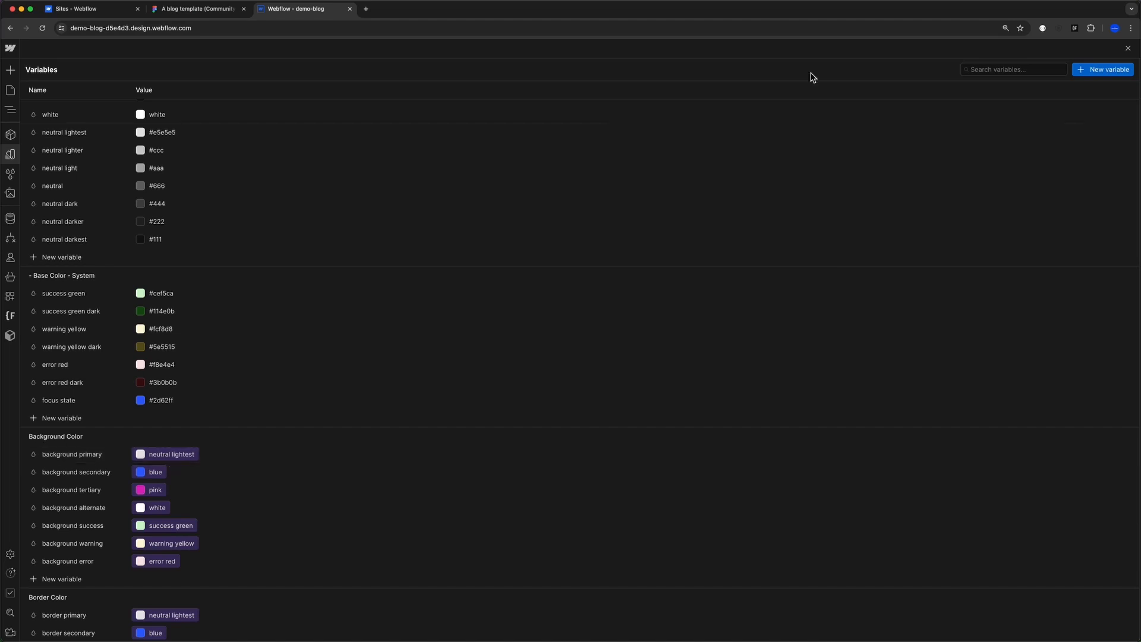
# - Switch to Figma, examine the colors of the Listing desktop footer and article list, and return to Webflow
pyautogui.click(164, 10)
pyautogui.scroll(-10, 491, 304)
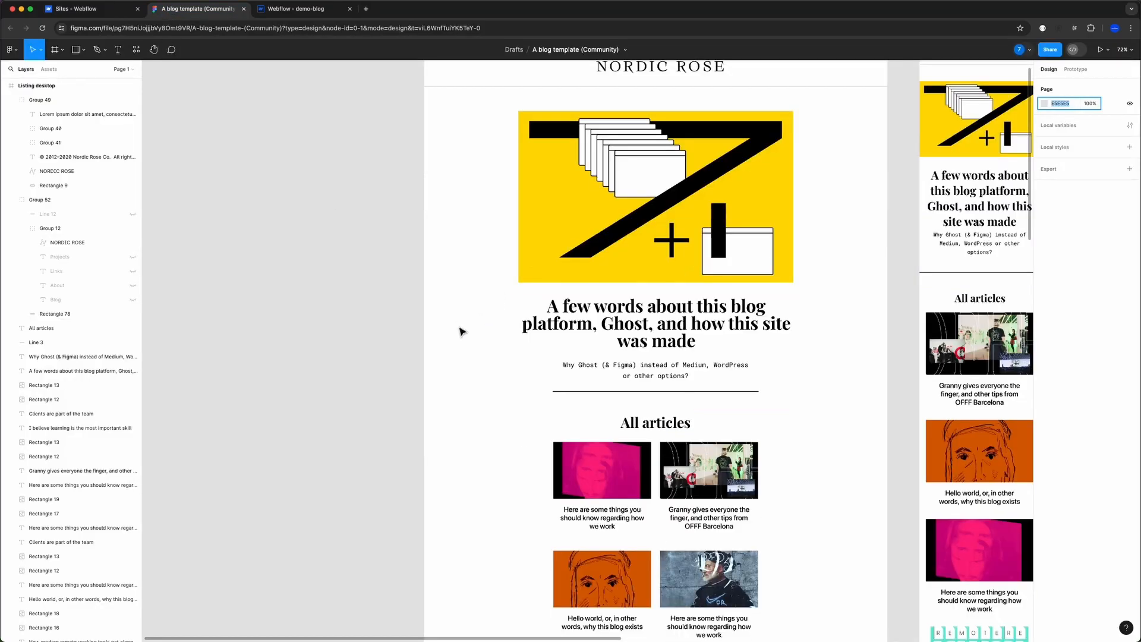
pyautogui.scroll(-10, 416, 351)
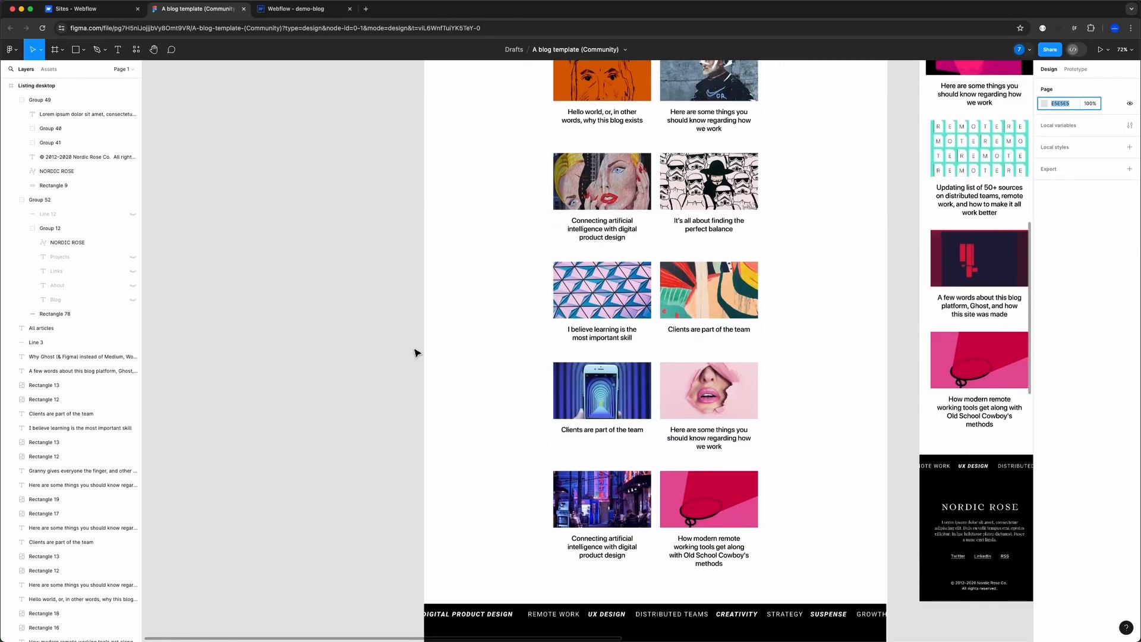
pyautogui.click(459, 387)
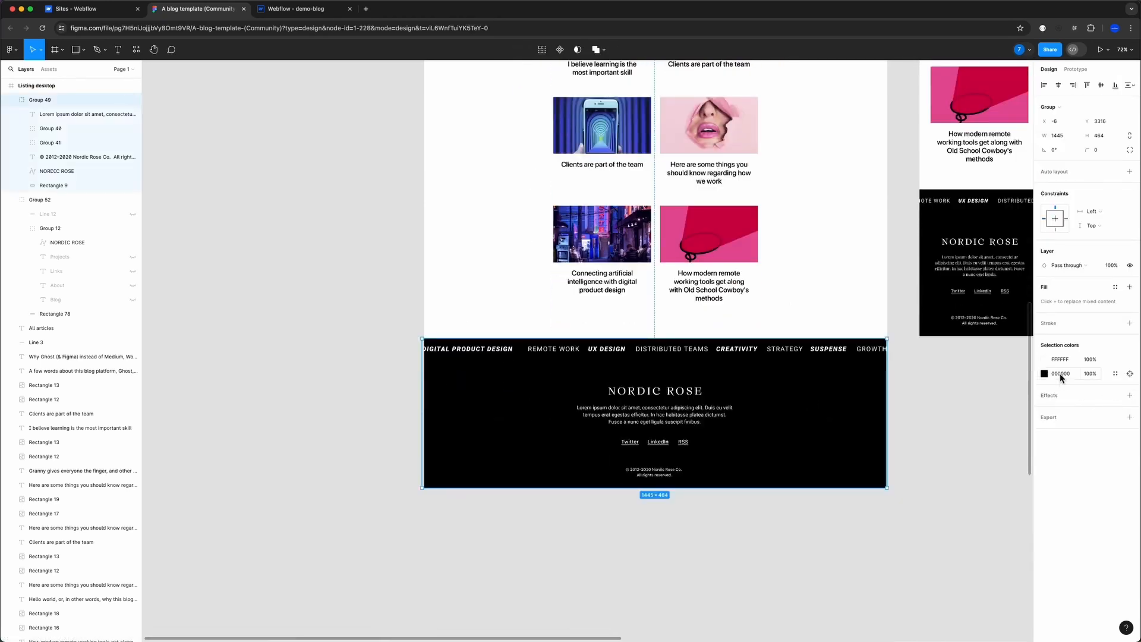
pyautogui.scroll(3, 776, 436)
pyautogui.scroll(4, 775, 436)
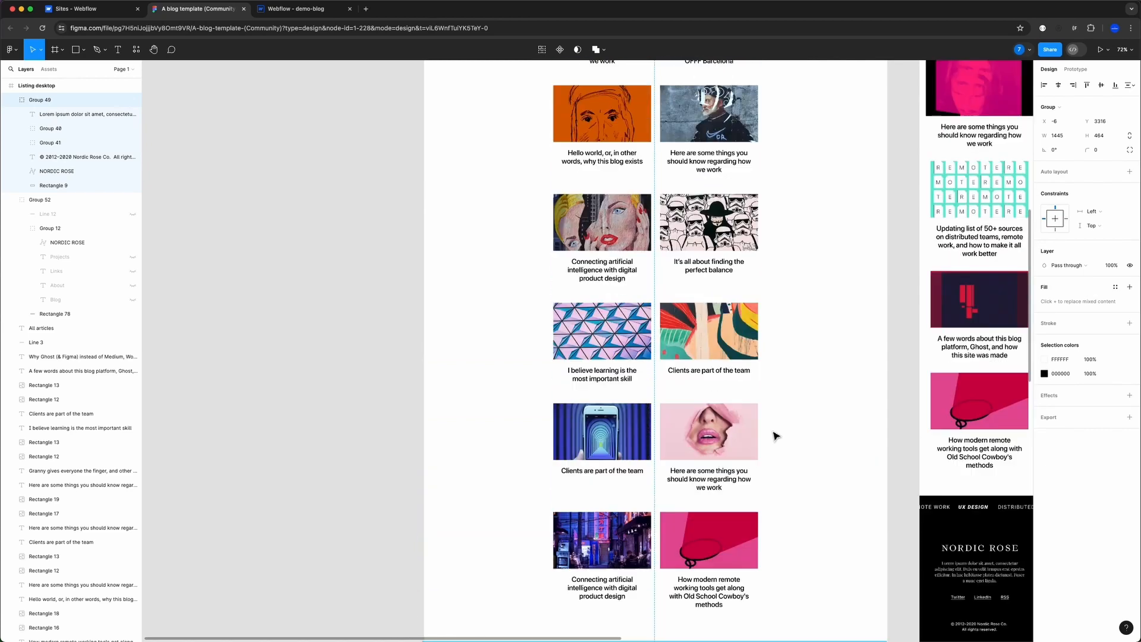
pyautogui.scroll(1, 752, 429)
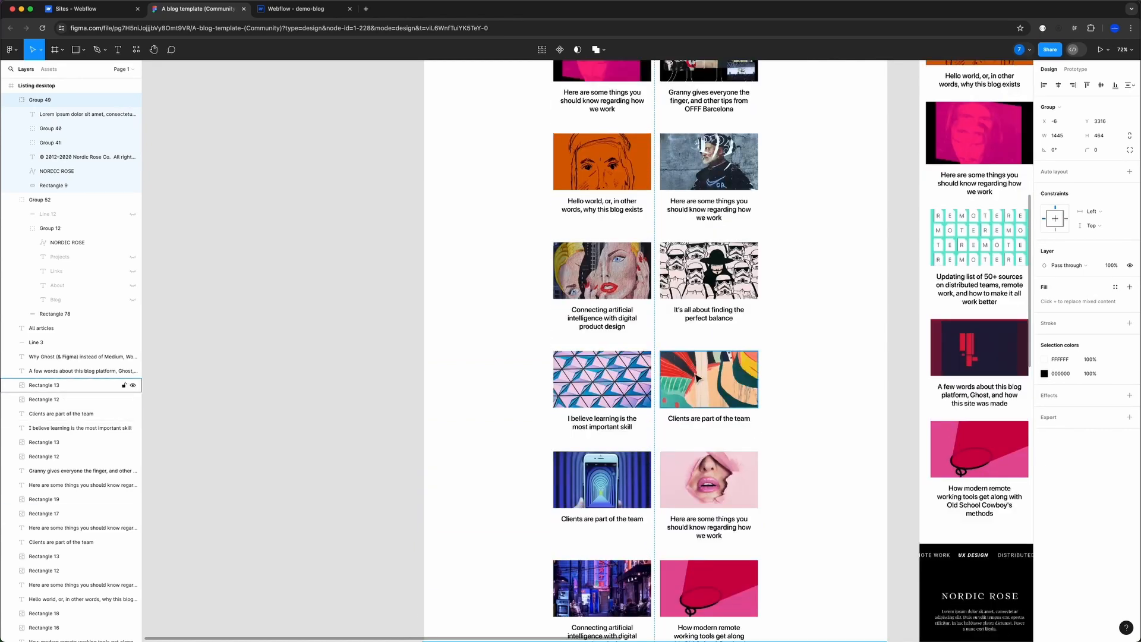
pyautogui.hotkey('ctrl', 'Tab')
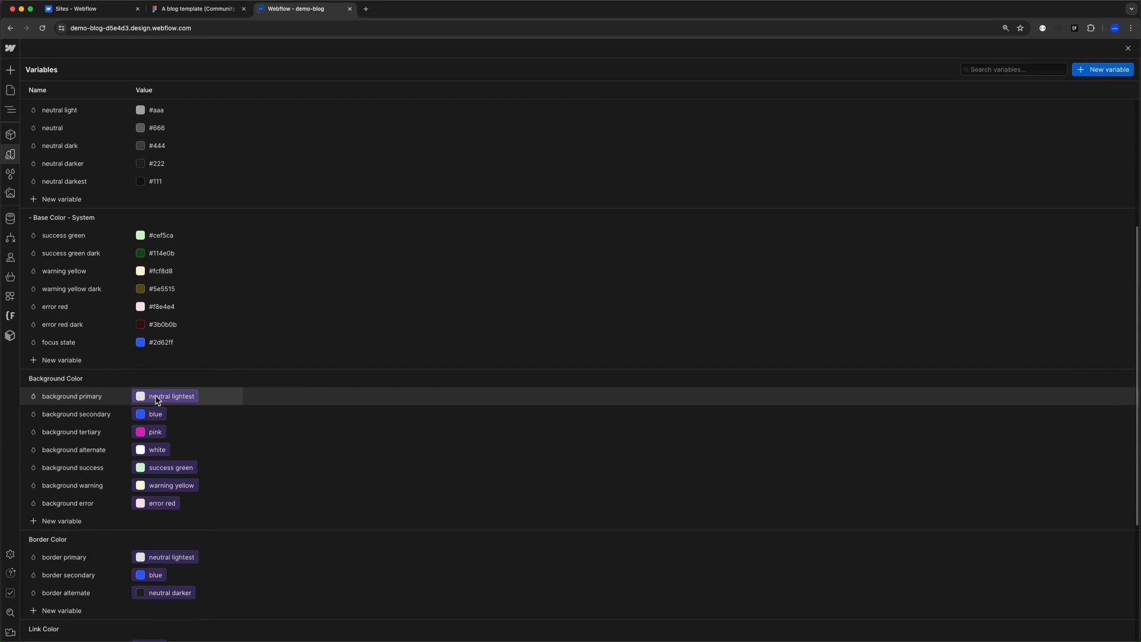
# - Link the background secondary variable to the black base color
pyautogui.click(155, 415)
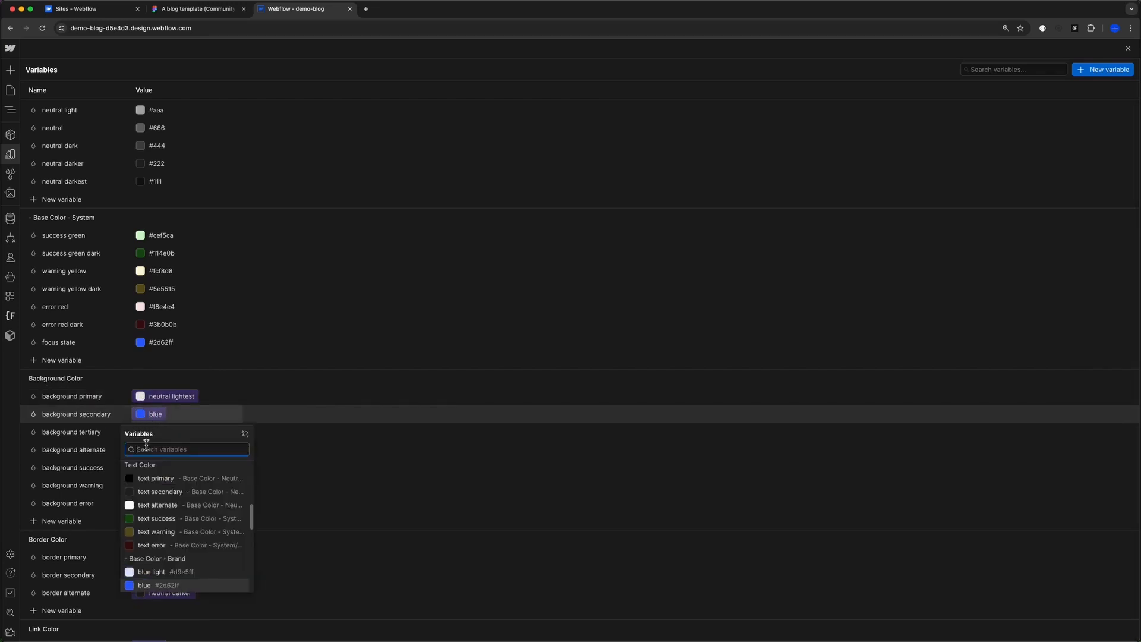
pyautogui.write('black')
pyautogui.press('Return')
pyautogui.click(172, 417)
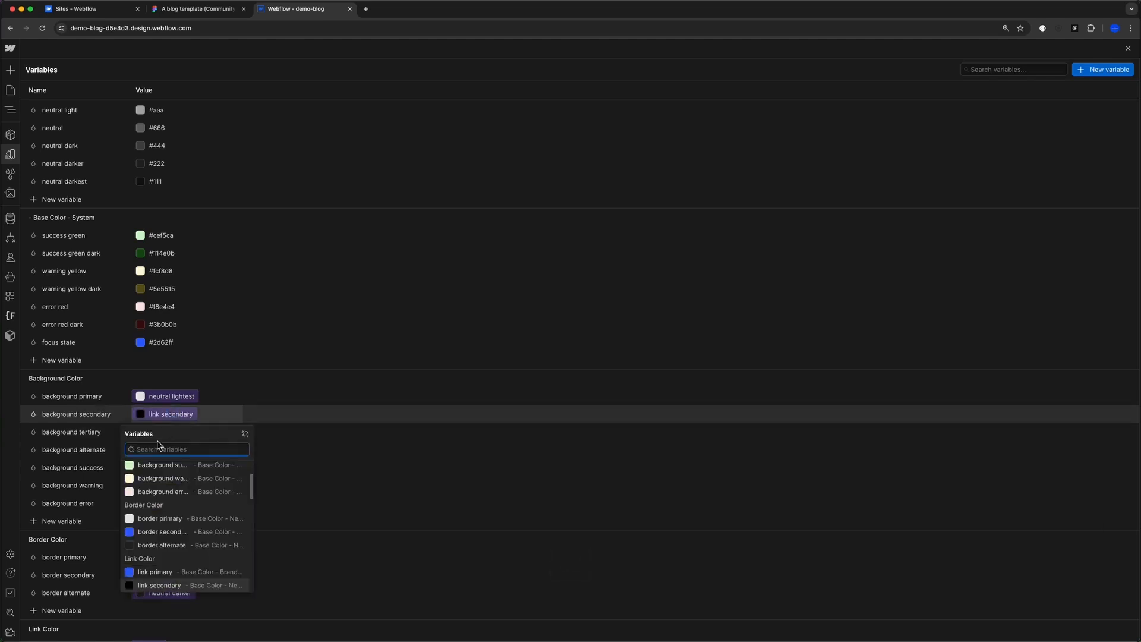
pyautogui.write('black')
pyautogui.press('Down')
pyautogui.press('Down')
pyautogui.press('Return')
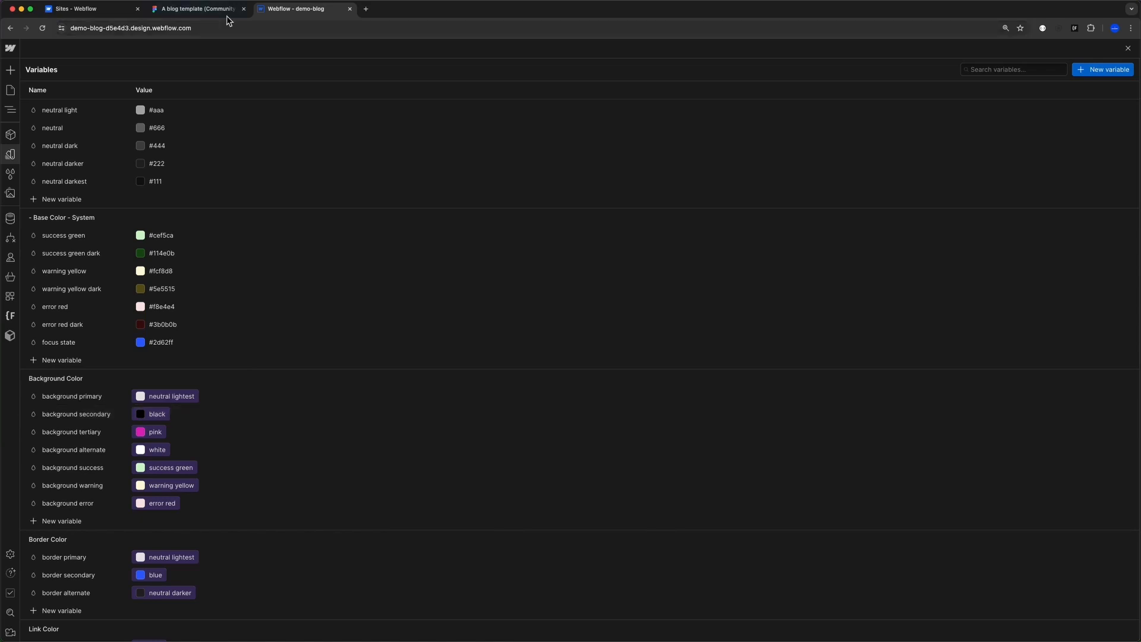
# - Look across the listing and article designs in Figma for further background colors, and return to Webflow
pyautogui.hotkey('ctrl', 'shift', 'Tab')
pyautogui.scroll(-3, 537, 336)
pyautogui.scroll(-3, 523, 390)
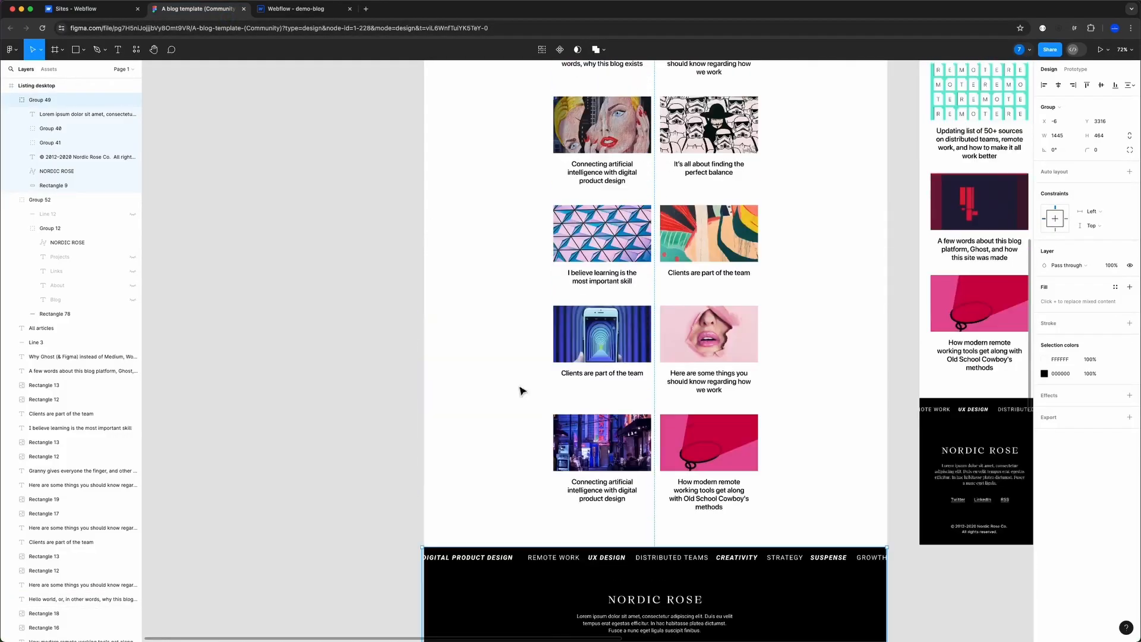
pyautogui.scroll(5, 523, 386)
pyautogui.hscroll(10, 521, 386)
pyautogui.scroll(-10, 523, 386)
pyautogui.hscroll(-15, 687, 384)
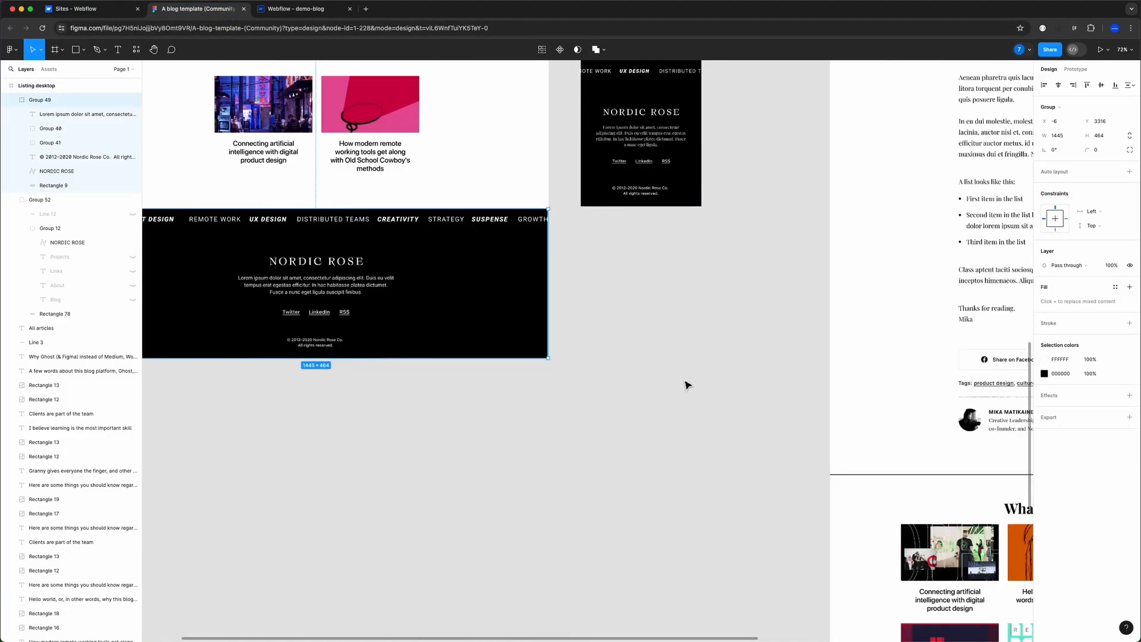
pyautogui.hscroll(8, 647, 378)
pyautogui.scroll(10, 670, 381)
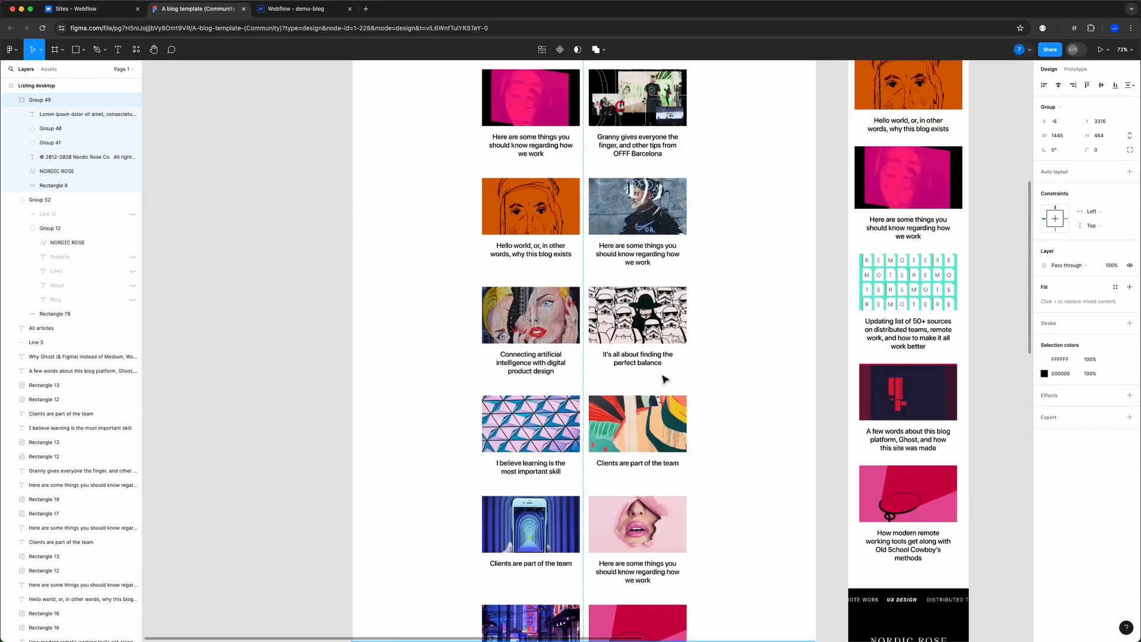
pyautogui.hotkey('ctrl', 'Tab')
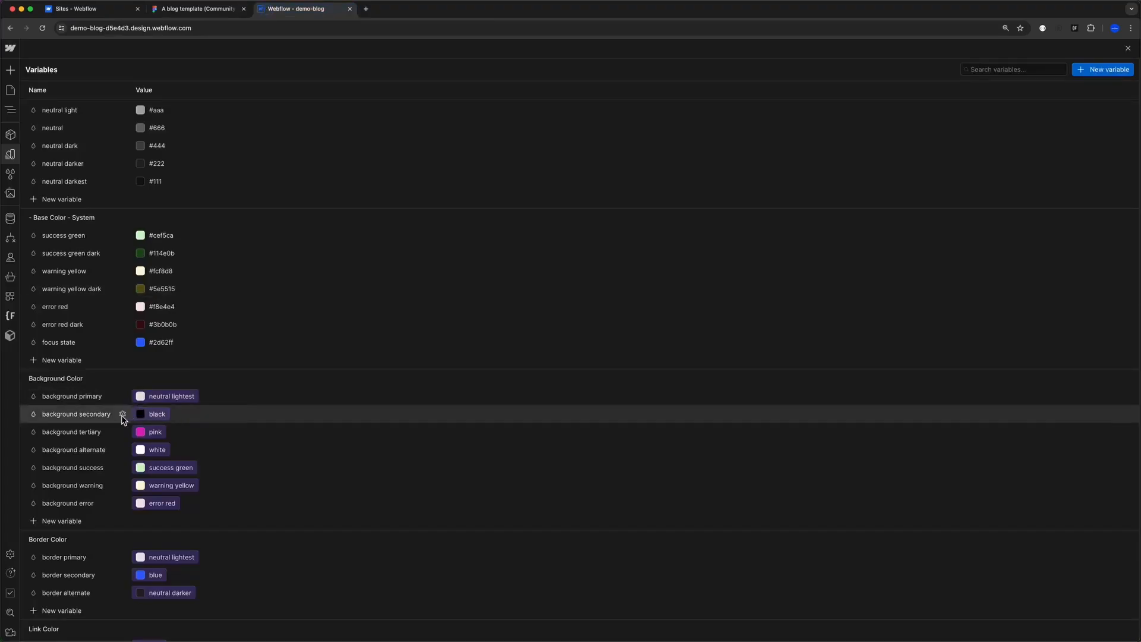
# - Delete the background tertiary, alternate, success, warning and error variables from the Background Color group
pyautogui.click(123, 432)
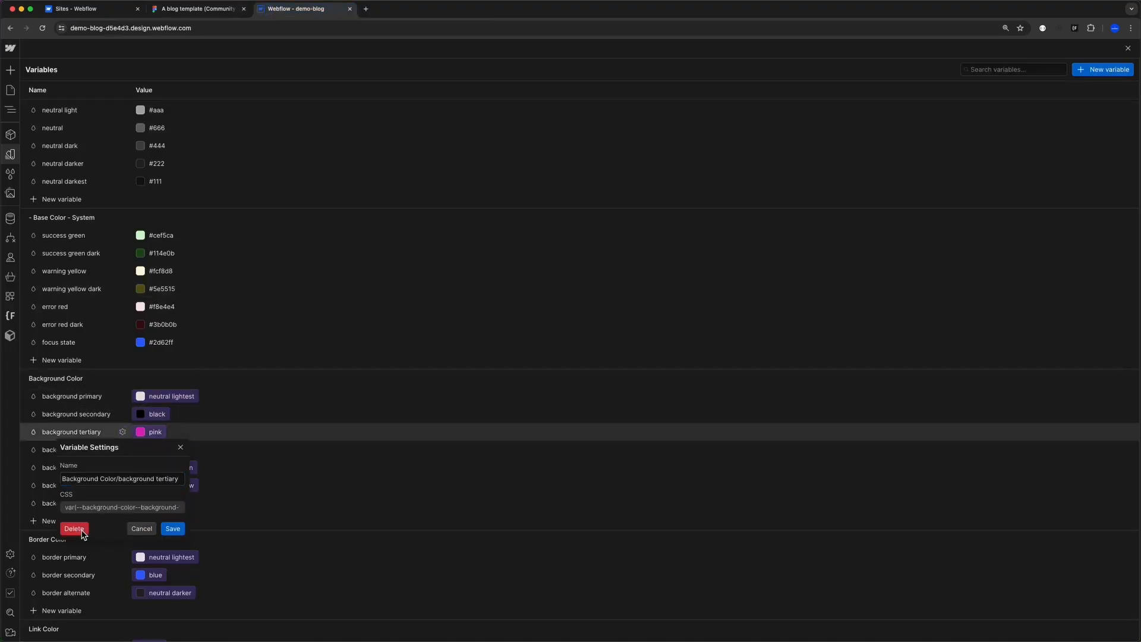
pyautogui.click(82, 531)
pyautogui.click(124, 432)
pyautogui.click(81, 532)
# - Examine the Article desktop design in Figma for brand colors, including the article title's fill, and return to Webflow
pyautogui.scroll(5, 244, 374)
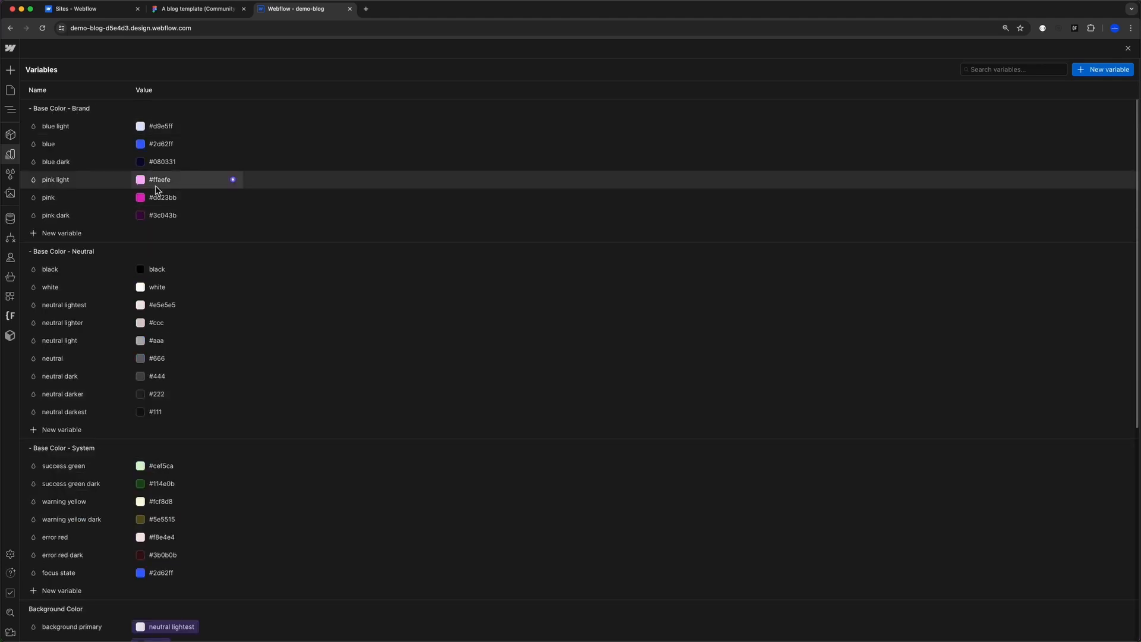
pyautogui.click(224, 9)
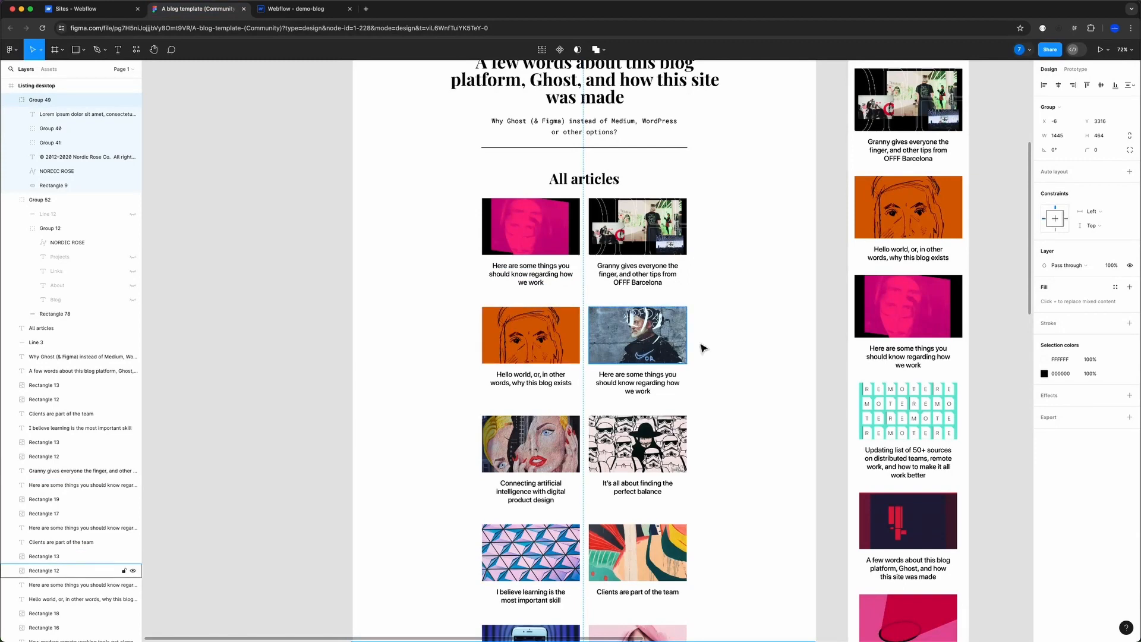
pyautogui.scroll(5, 703, 349)
pyautogui.hscroll(7, 759, 355)
pyautogui.hscroll(6, 674, 356)
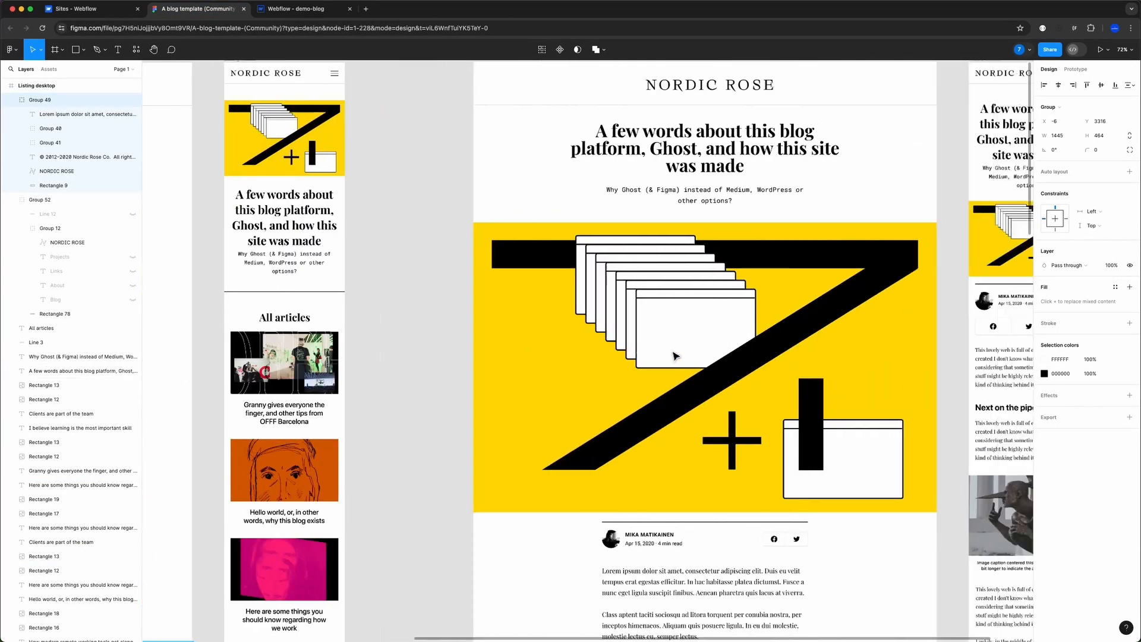
pyautogui.scroll(3, 691, 365)
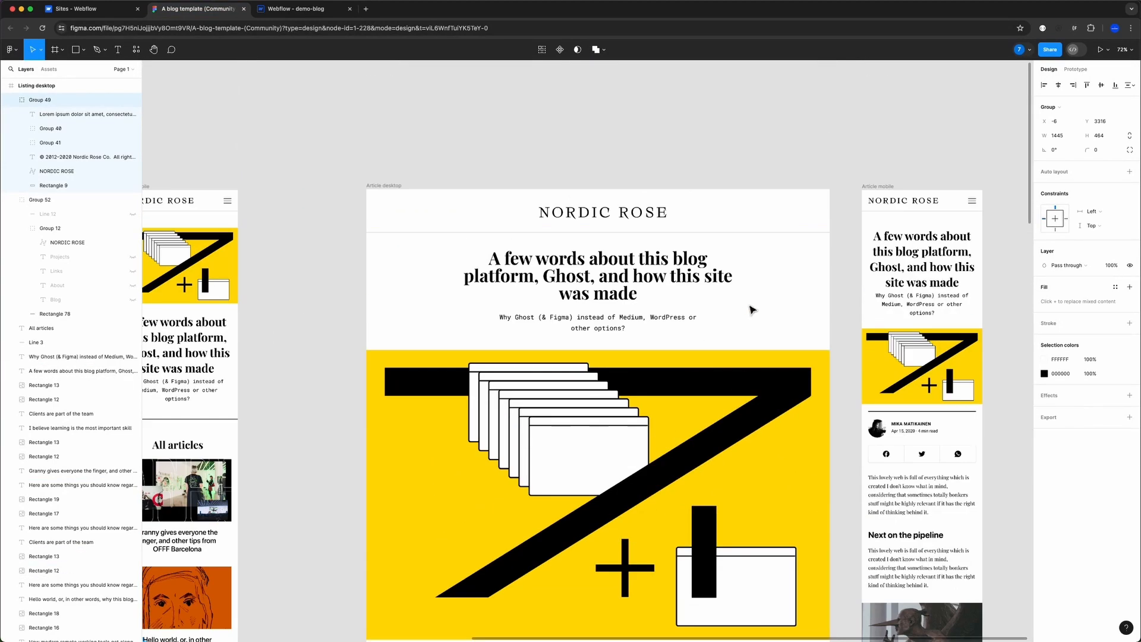
pyautogui.hscroll(-2, 754, 282)
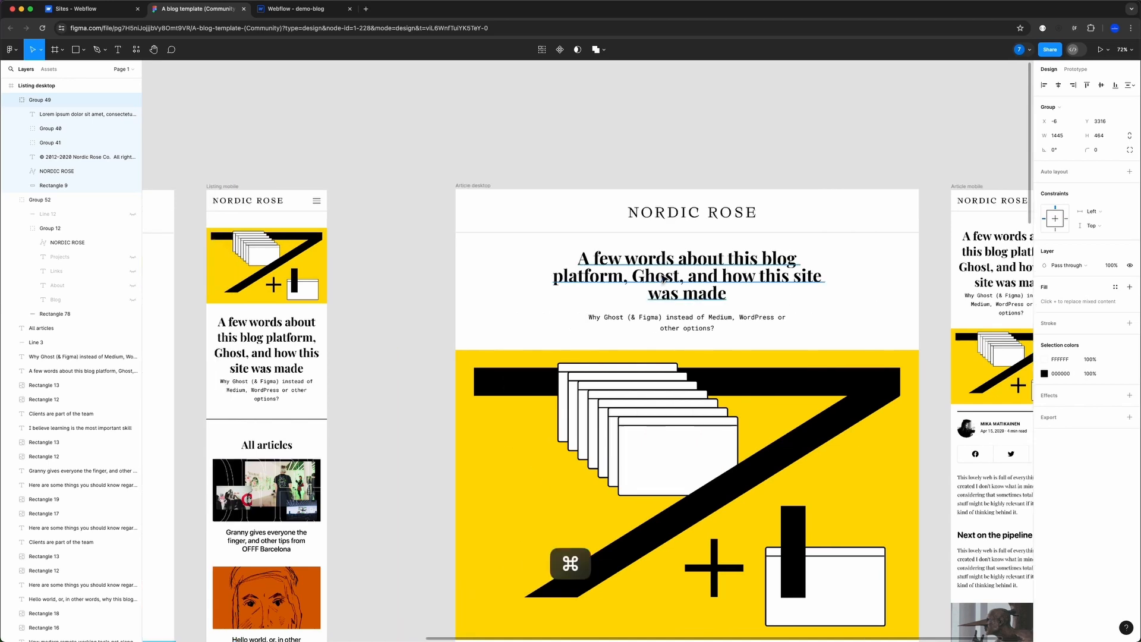
pyautogui.click(665, 278)
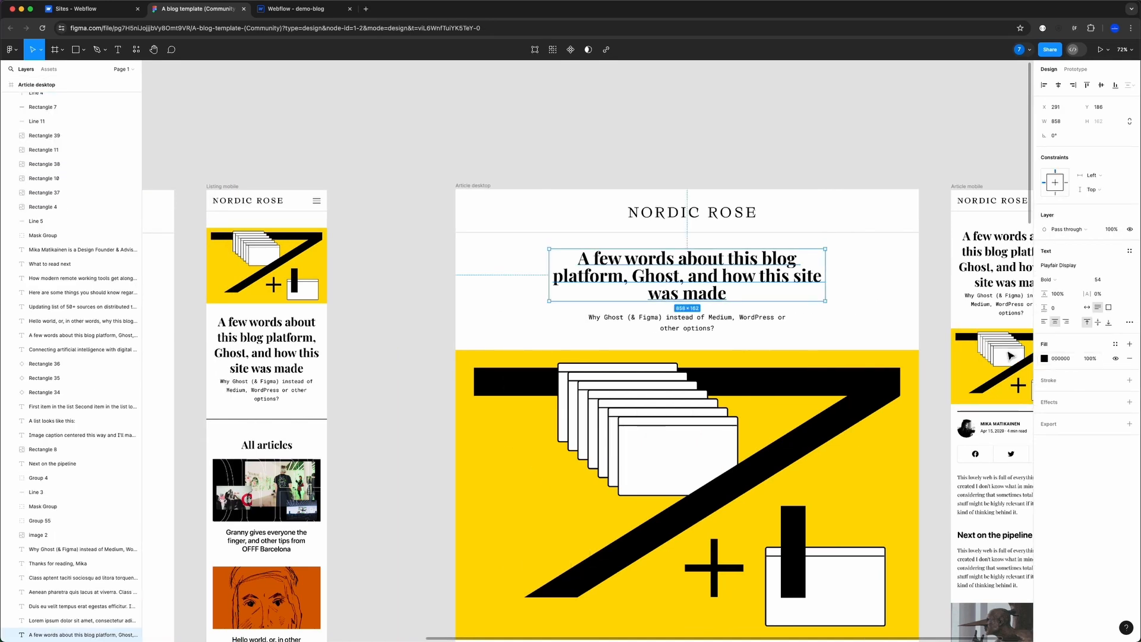
pyautogui.click(83, 549)
pyautogui.click(291, 9)
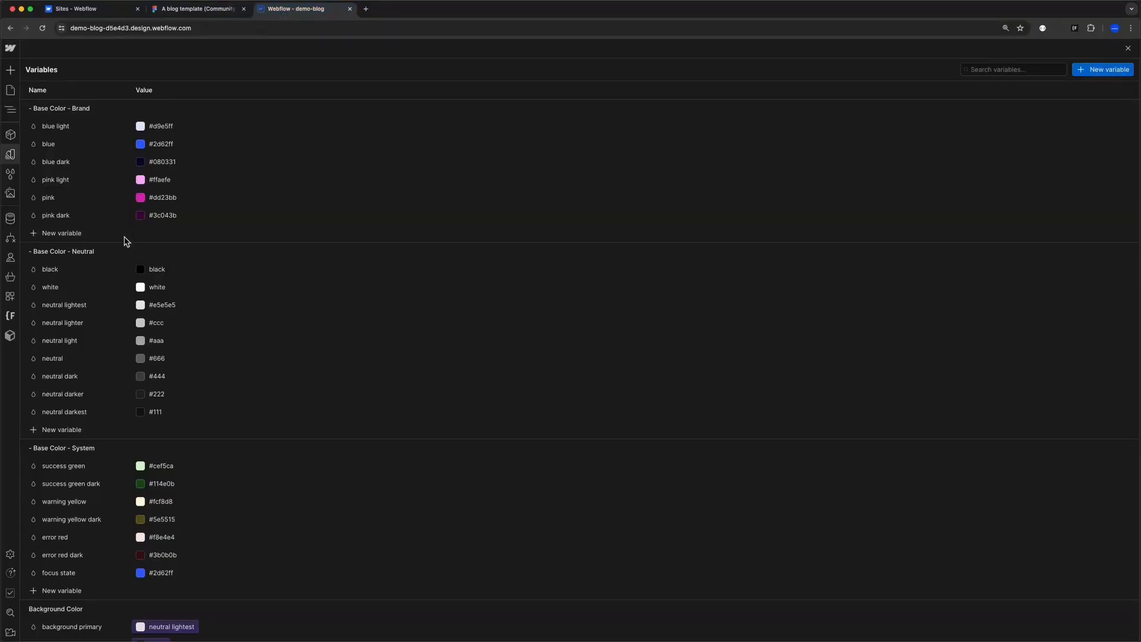
# - Delete all the Base Color - Brand variables: blue light, blue, blue dark, pink light, pink and pink dark
pyautogui.click(122, 126)
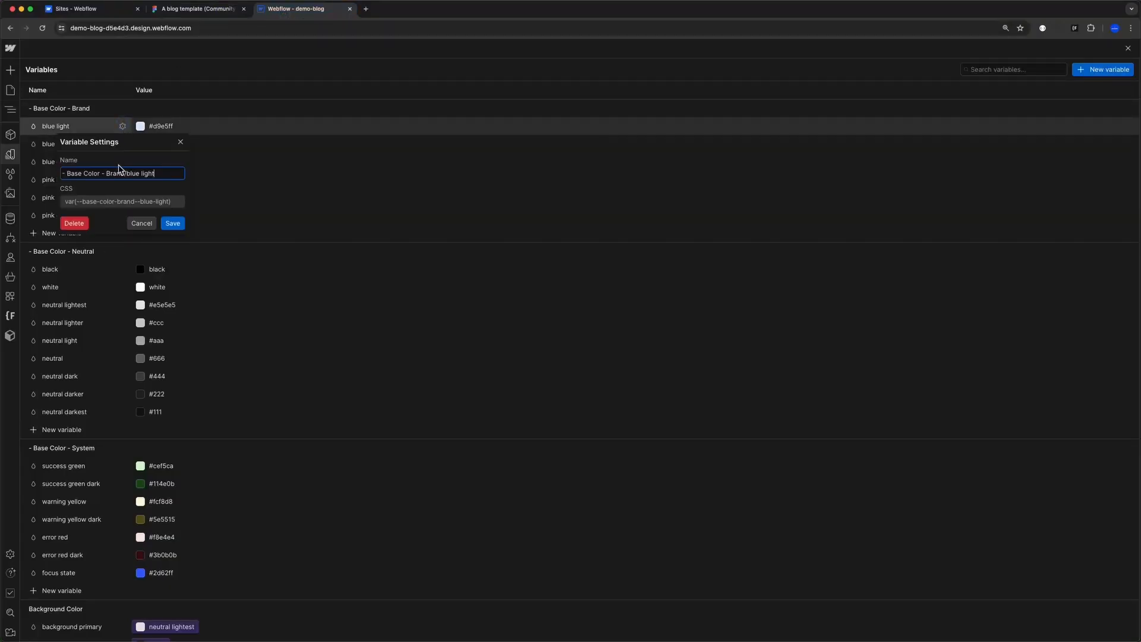
pyautogui.click(73, 223)
pyautogui.click(122, 126)
pyautogui.click(73, 223)
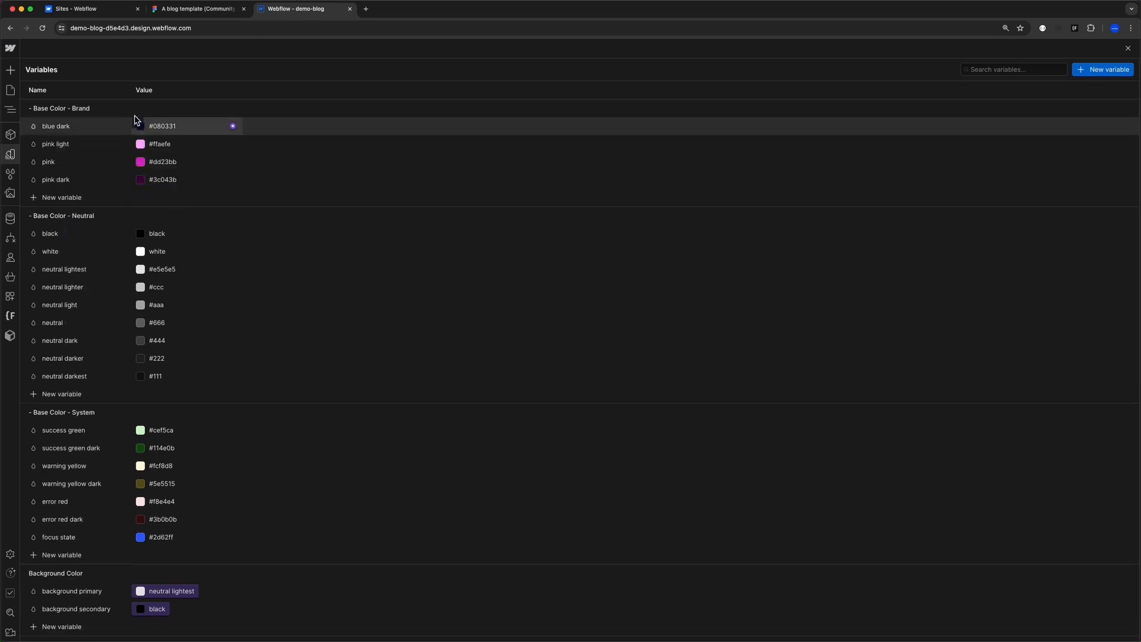
pyautogui.click(123, 126)
pyautogui.click(77, 220)
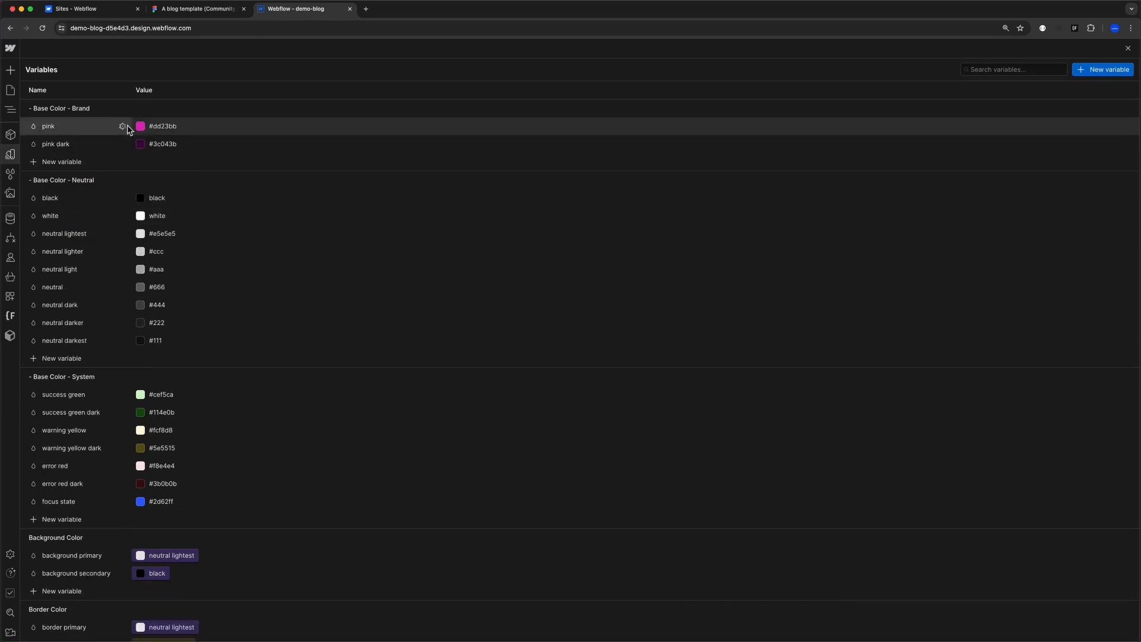
pyautogui.click(122, 126)
pyautogui.click(74, 222)
pyautogui.click(122, 126)
pyautogui.click(74, 222)
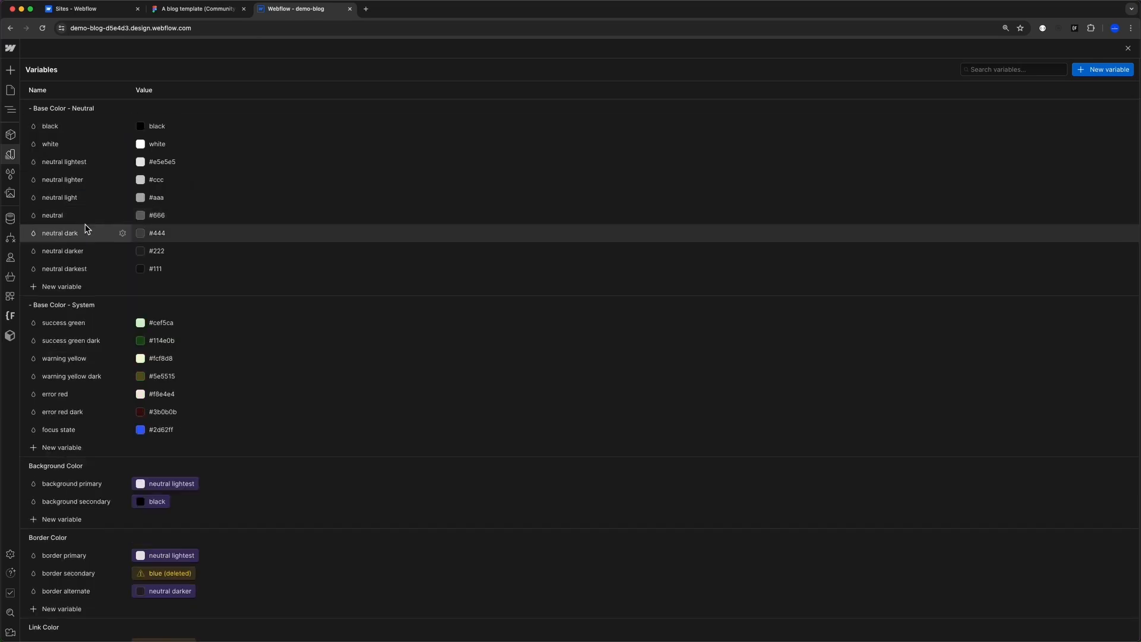
# - Delete the border secondary variable from Border Color and the link primary variable from Link Color
pyautogui.scroll(-2, 216, 369)
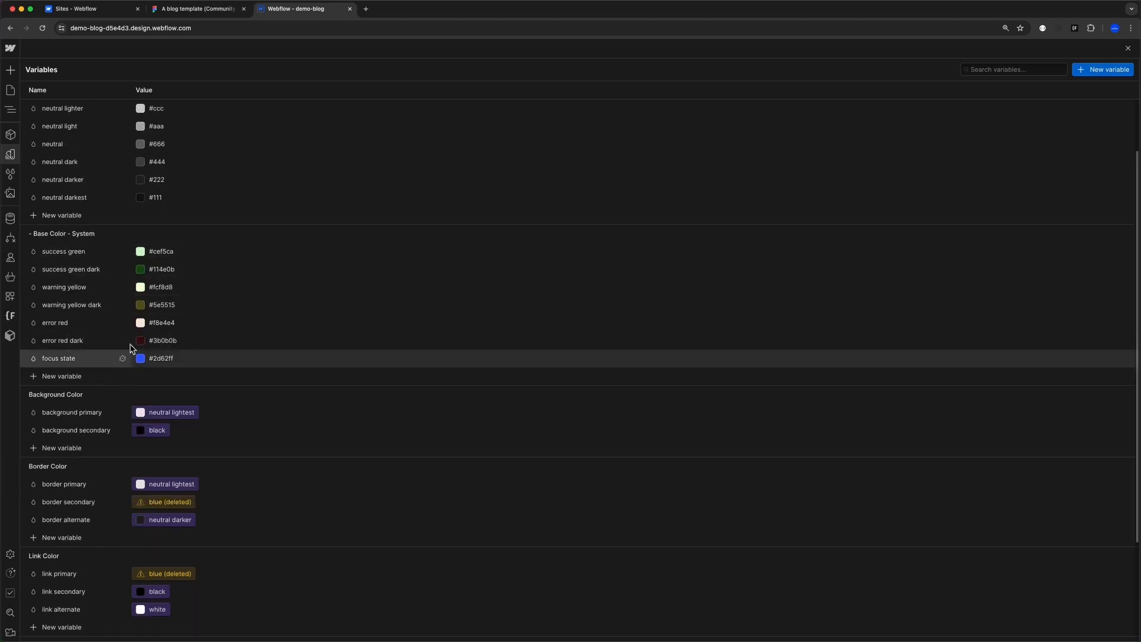
pyautogui.scroll(-2, 219, 290)
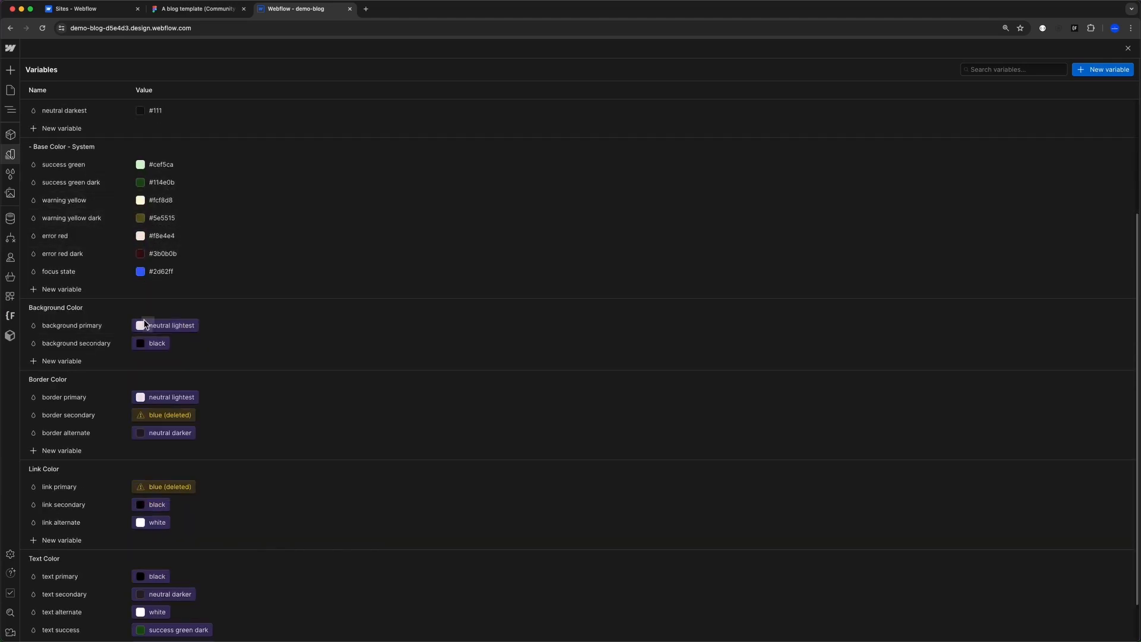
pyautogui.click(122, 416)
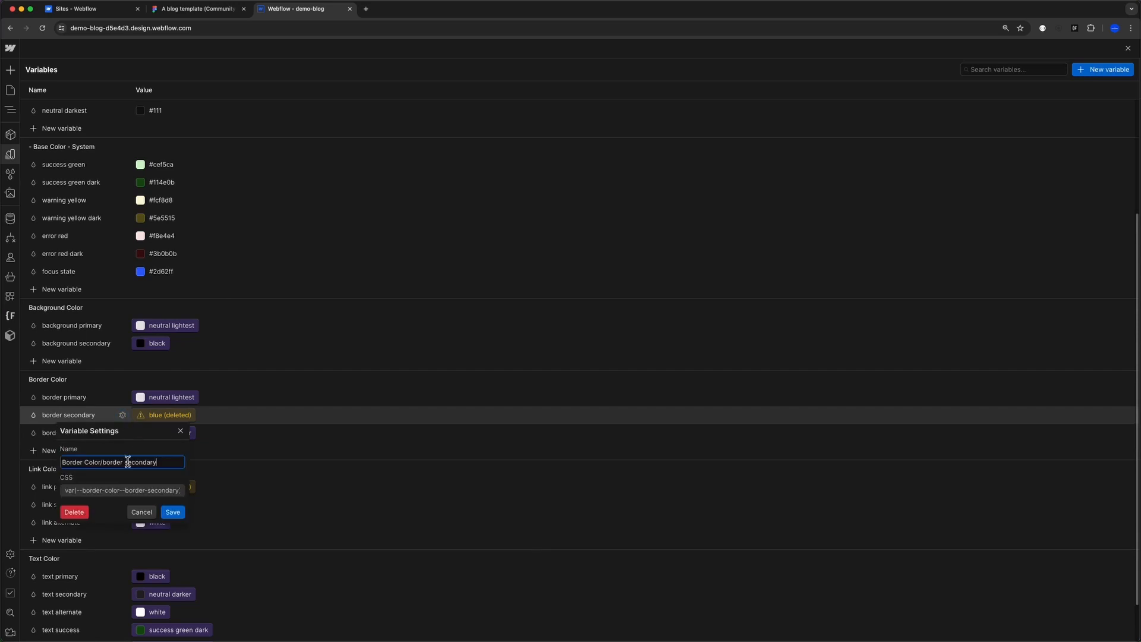
pyautogui.click(74, 512)
pyautogui.click(123, 415)
pyautogui.click(205, 414)
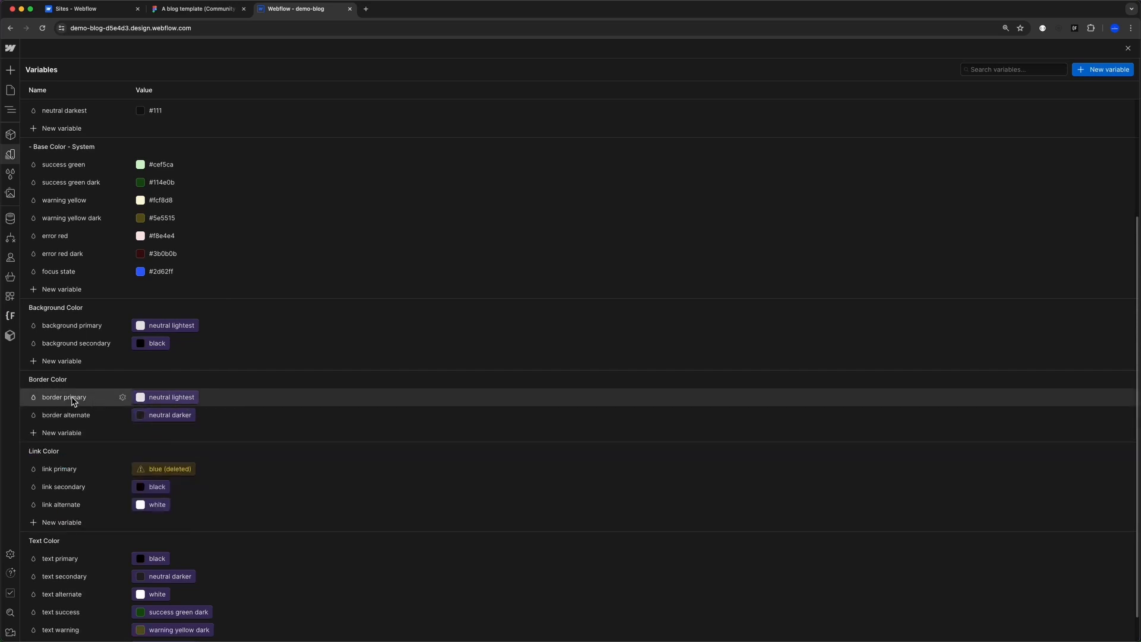
pyautogui.click(123, 469)
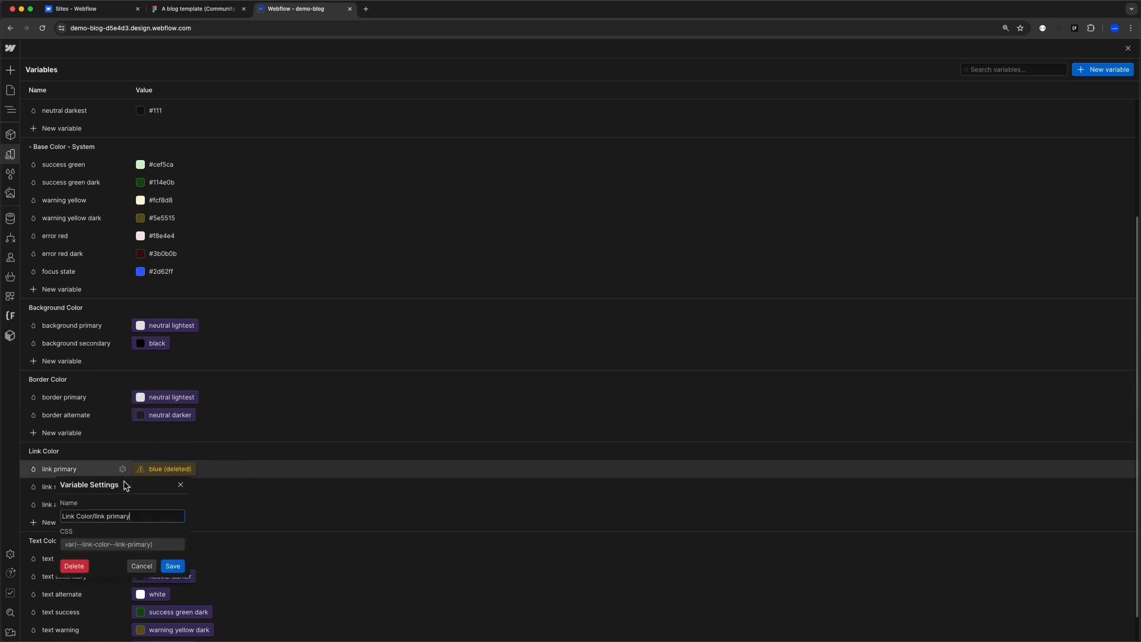
pyautogui.click(76, 566)
# - Delete the text secondary, alternate, success, warning and error variables from the Text Color group
pyautogui.scroll(-1, 148, 431)
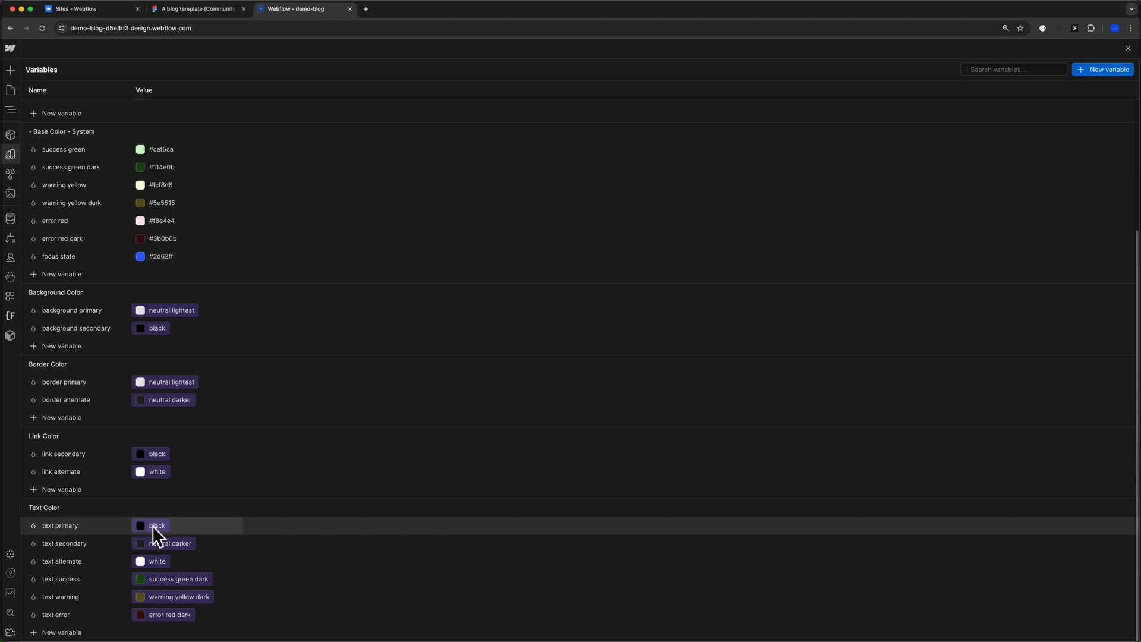
pyautogui.click(122, 543)
pyautogui.click(82, 526)
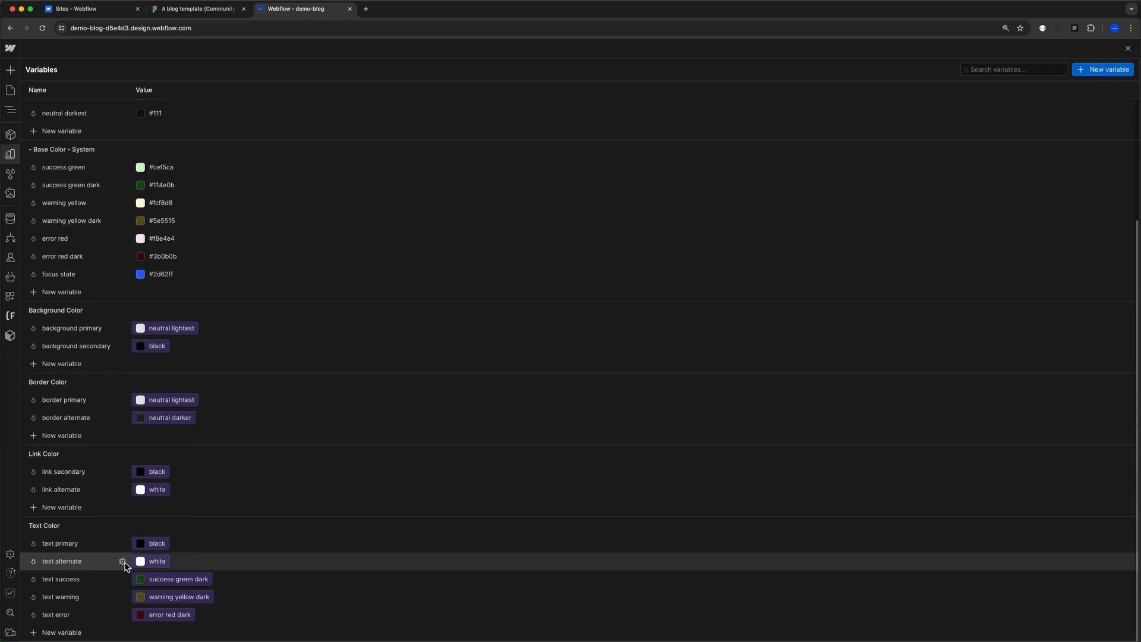
pyautogui.click(123, 561)
pyautogui.click(76, 543)
pyautogui.click(122, 579)
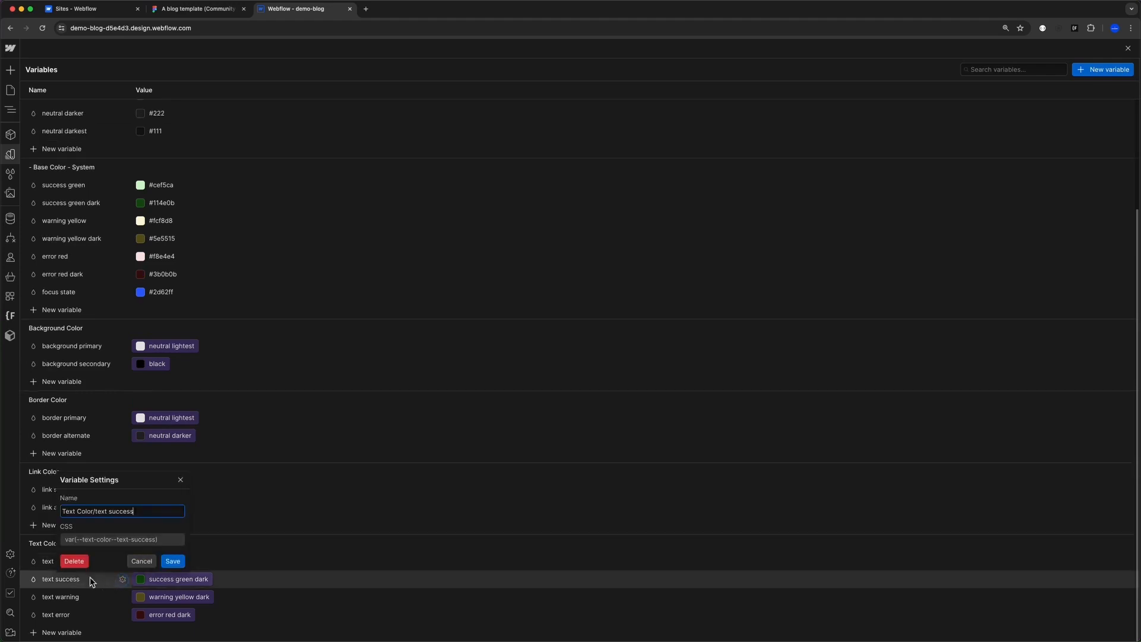
pyautogui.click(75, 561)
pyautogui.click(122, 597)
pyautogui.click(75, 579)
pyautogui.click(122, 615)
pyautogui.click(74, 596)
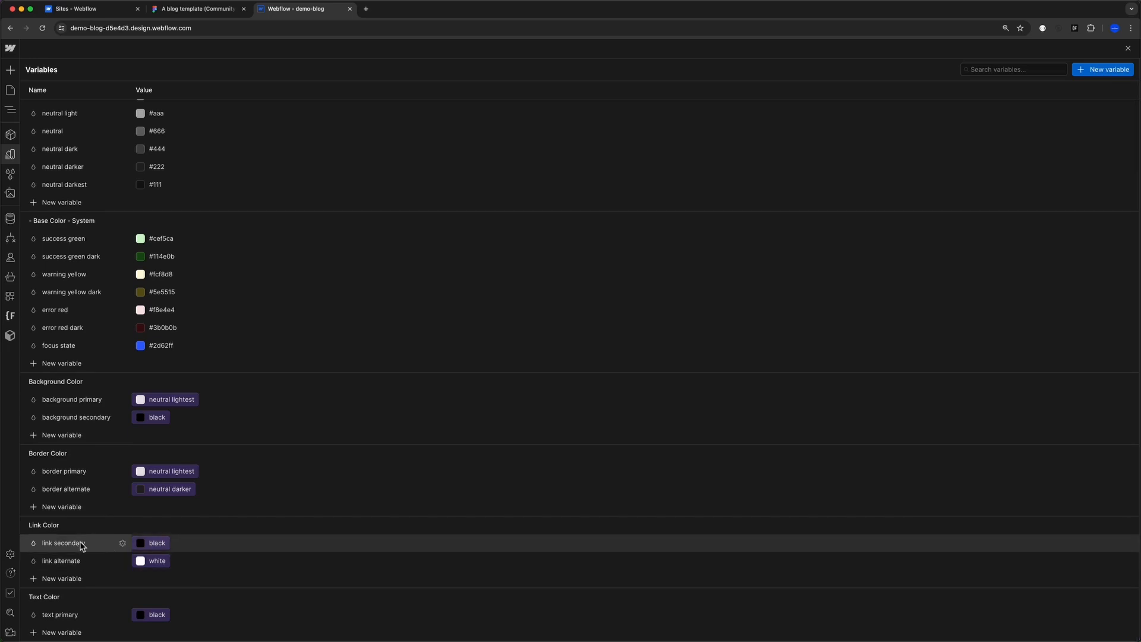
# - Delete the neutral darkest, darker, dark, neutral, light and lighter variables from the Base Color - Neutral group
pyautogui.scroll(3, 104, 494)
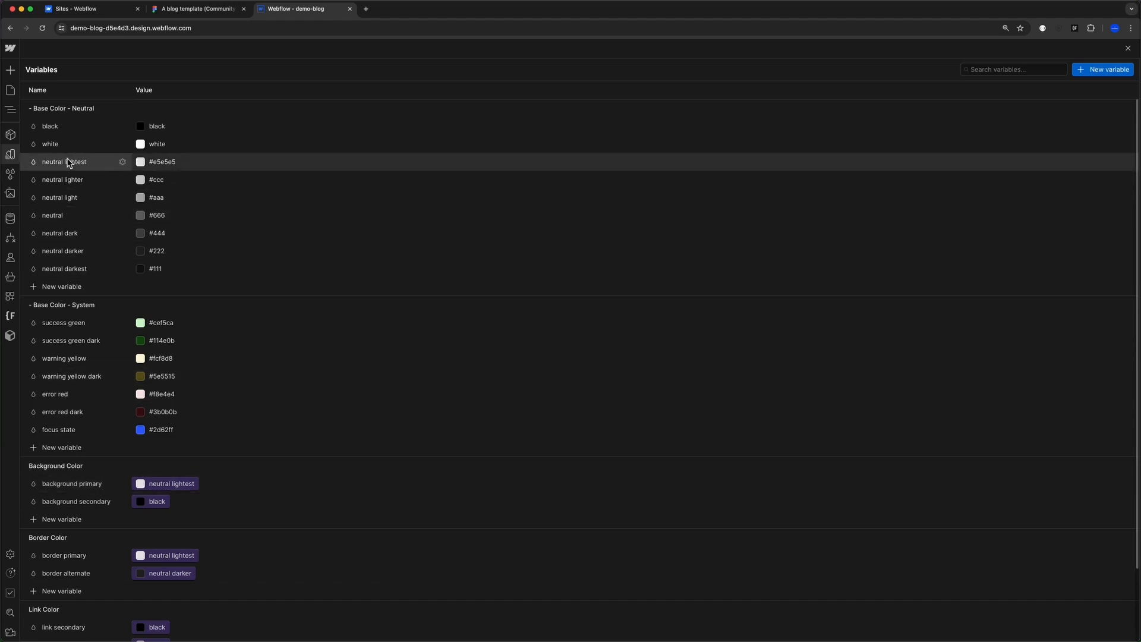
pyautogui.click(122, 271)
pyautogui.click(75, 365)
pyautogui.click(122, 252)
pyautogui.click(74, 347)
pyautogui.click(122, 234)
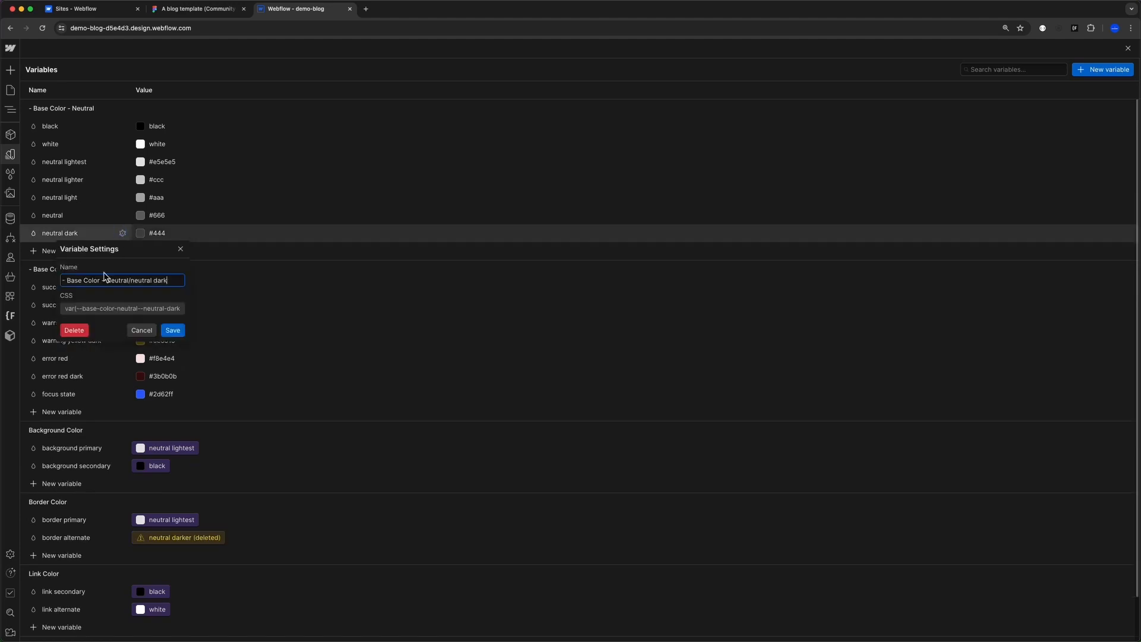
pyautogui.click(75, 330)
pyautogui.click(123, 215)
pyautogui.click(74, 312)
pyautogui.click(122, 197)
pyautogui.click(75, 294)
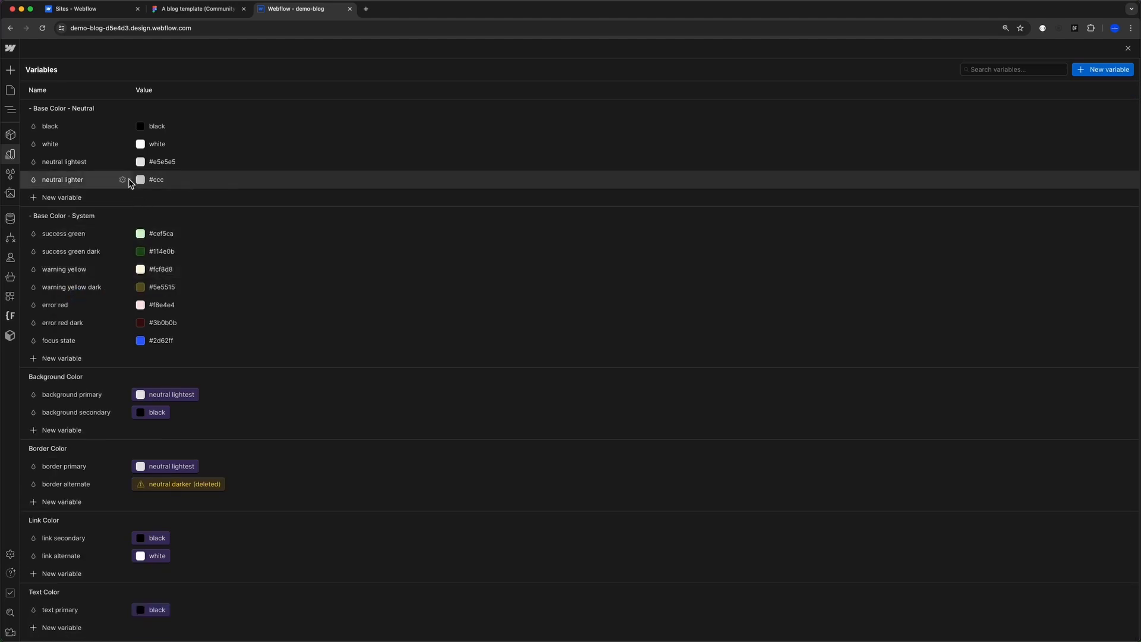
pyautogui.click(123, 180)
pyautogui.click(74, 277)
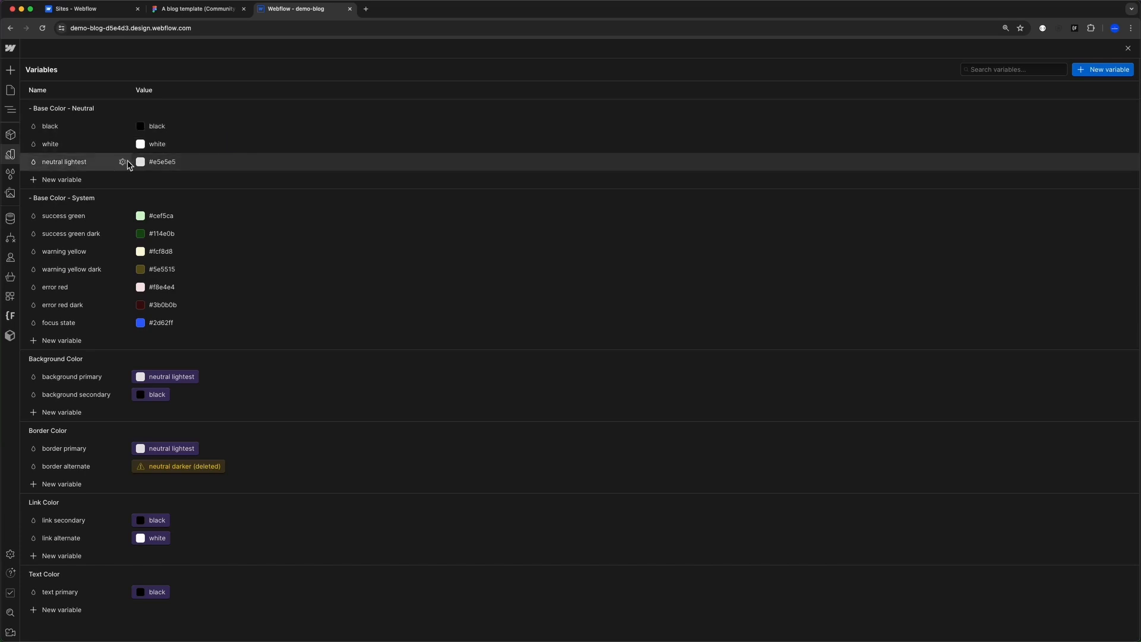
# - Switch to Figma and inspect the stroke of the divider line above All articles in the Listing desktop design
pyautogui.click(198, 9)
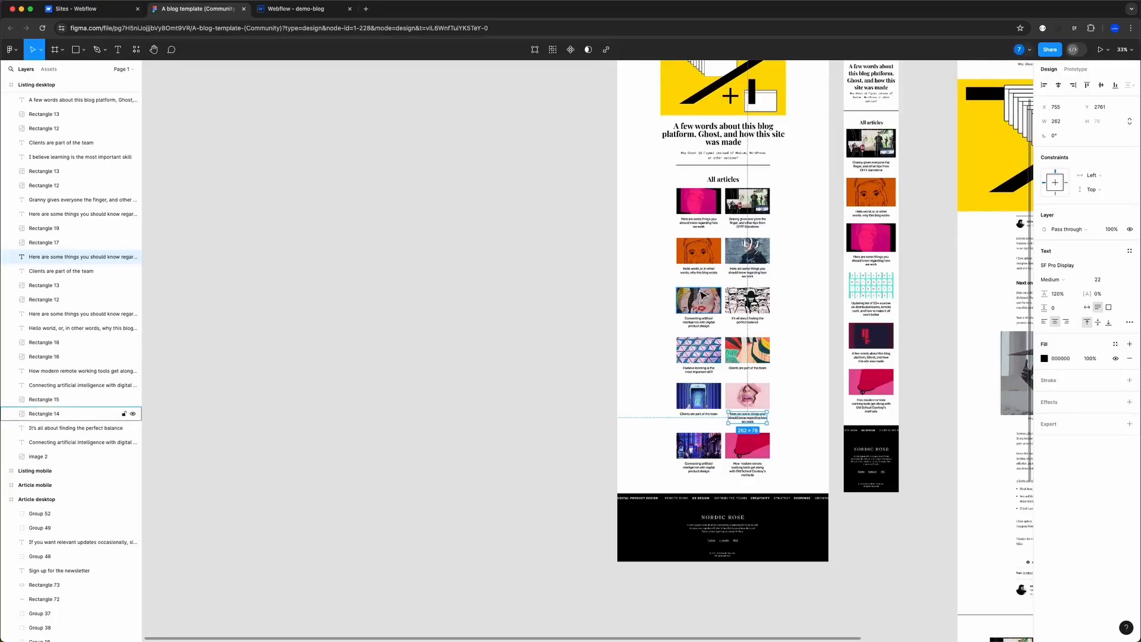
pyautogui.scroll(3, 701, 295)
pyautogui.hscroll(5, 695, 327)
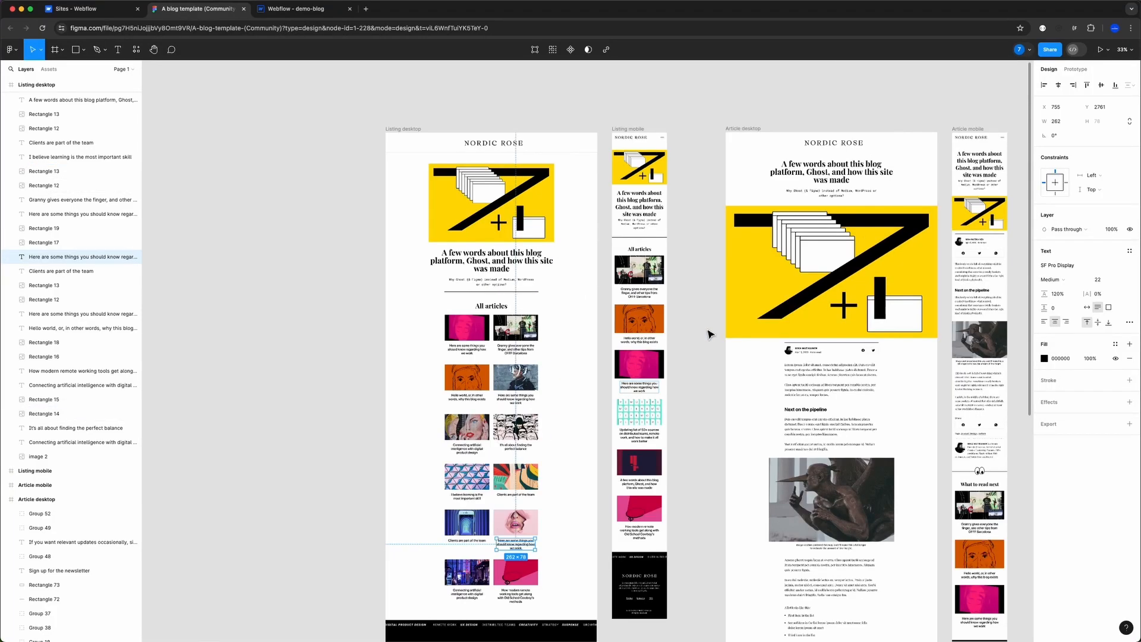
pyautogui.hscroll(-3, 707, 331)
pyautogui.scroll(10, 609, 302)
pyautogui.keyDown('super'); pyautogui.click(631, 300); pyautogui.keyUp('super')
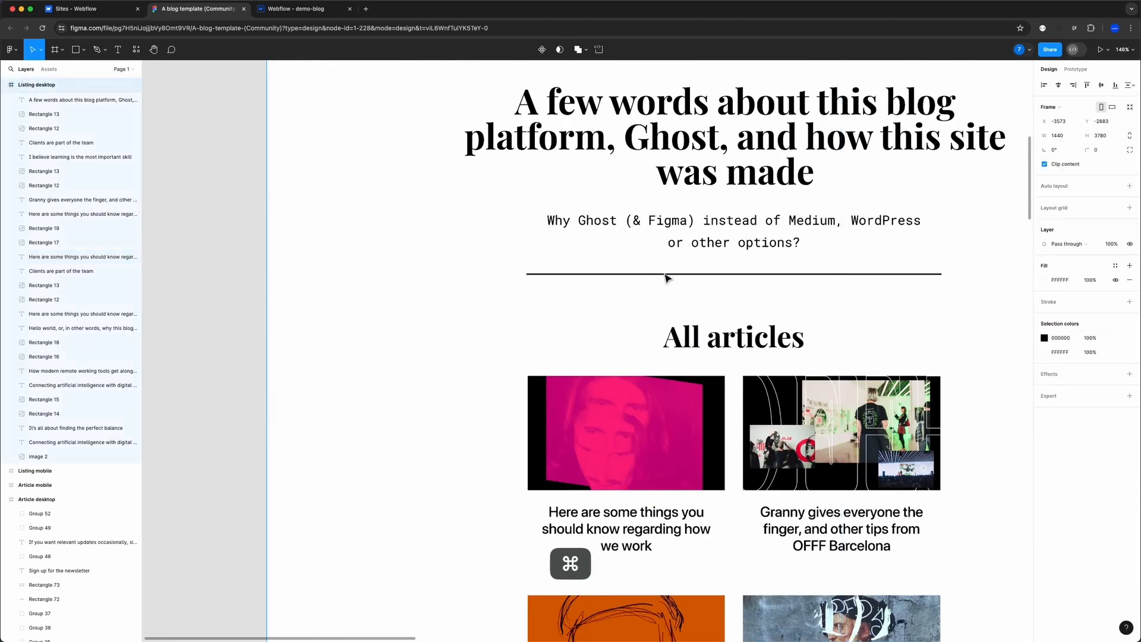
pyautogui.keyDown('super'); pyautogui.click(664, 275); pyautogui.keyUp('super')
pyautogui.hscroll(2, 764, 286)
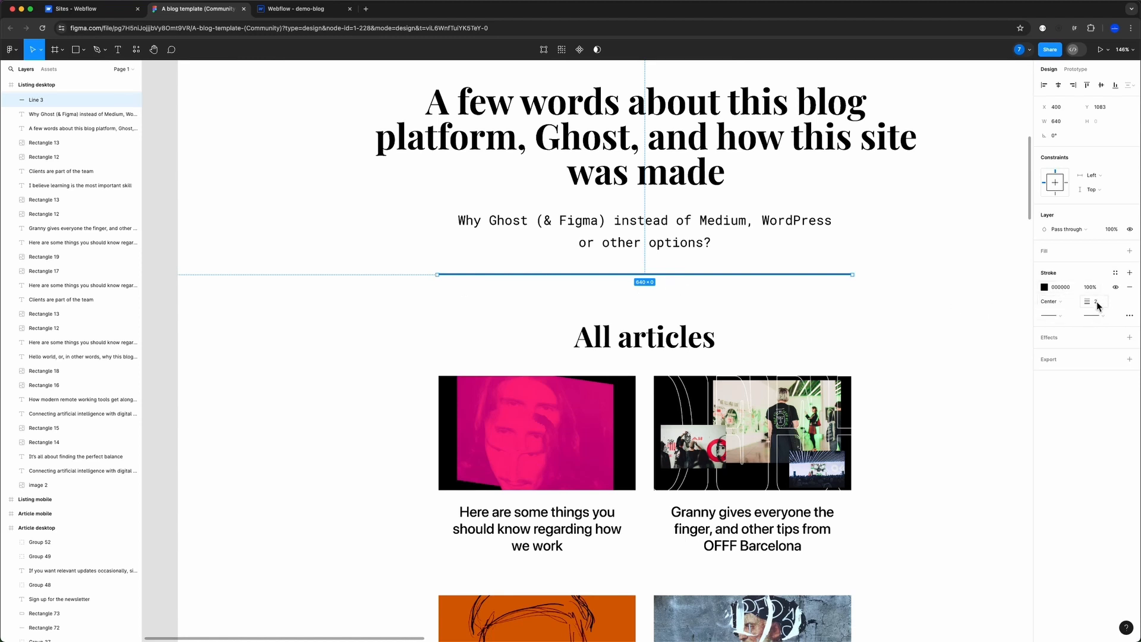
pyautogui.scroll(2, 652, 280)
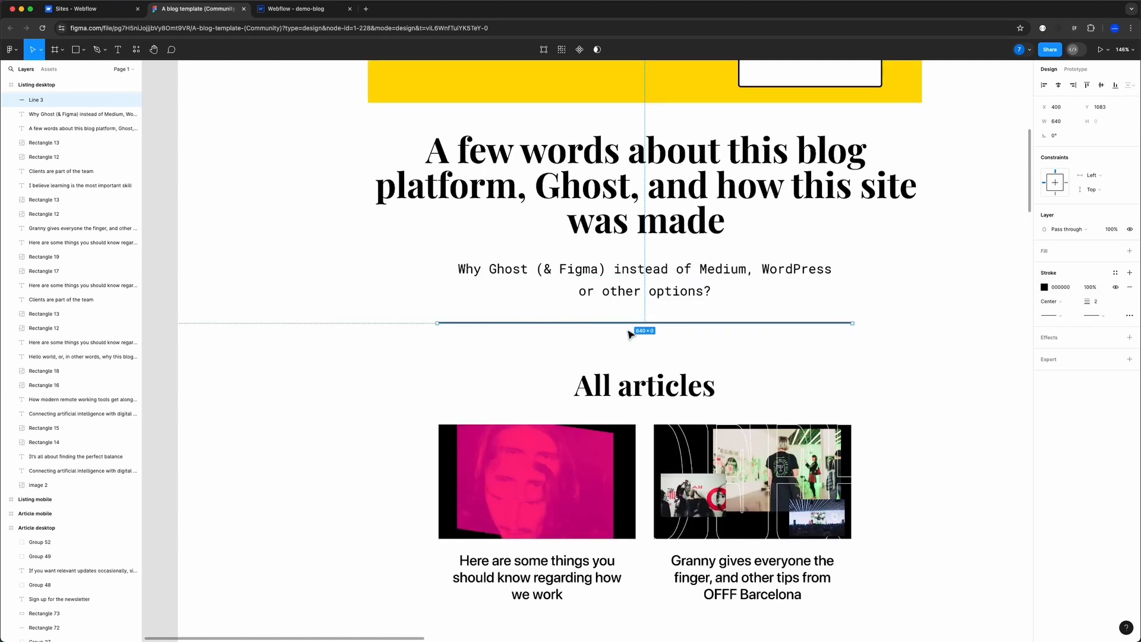
# - Look across the listing and article designs, desktop and mobile, for other border colors
pyautogui.scroll(-5, 629, 330)
pyautogui.scroll(3, 627, 325)
pyautogui.hscroll(1, 627, 325)
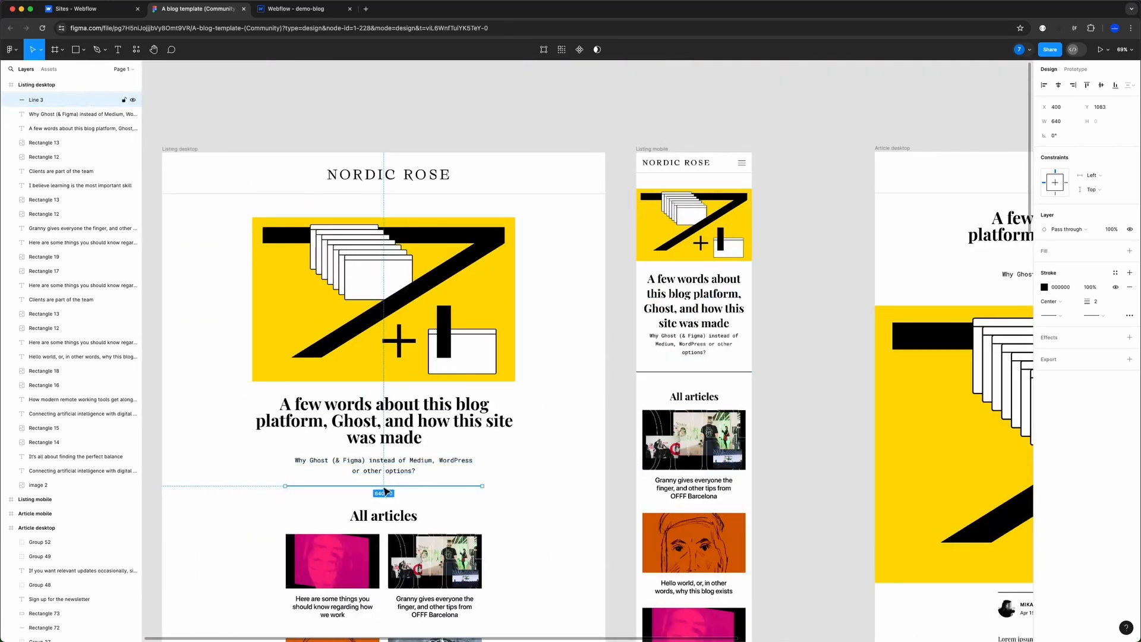
pyautogui.scroll(3, 385, 492)
pyautogui.scroll(-6, 451, 482)
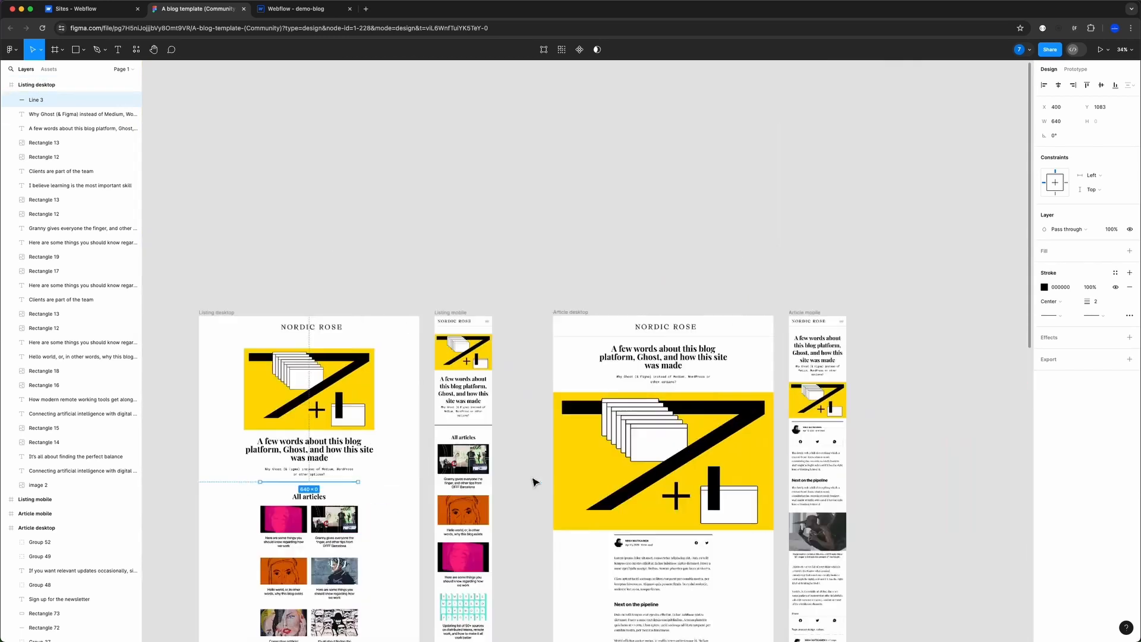
pyautogui.scroll(-2, 533, 479)
pyautogui.hscroll(1, 533, 479)
pyautogui.hscroll(-2, 594, 446)
pyautogui.hscroll(2, 698, 404)
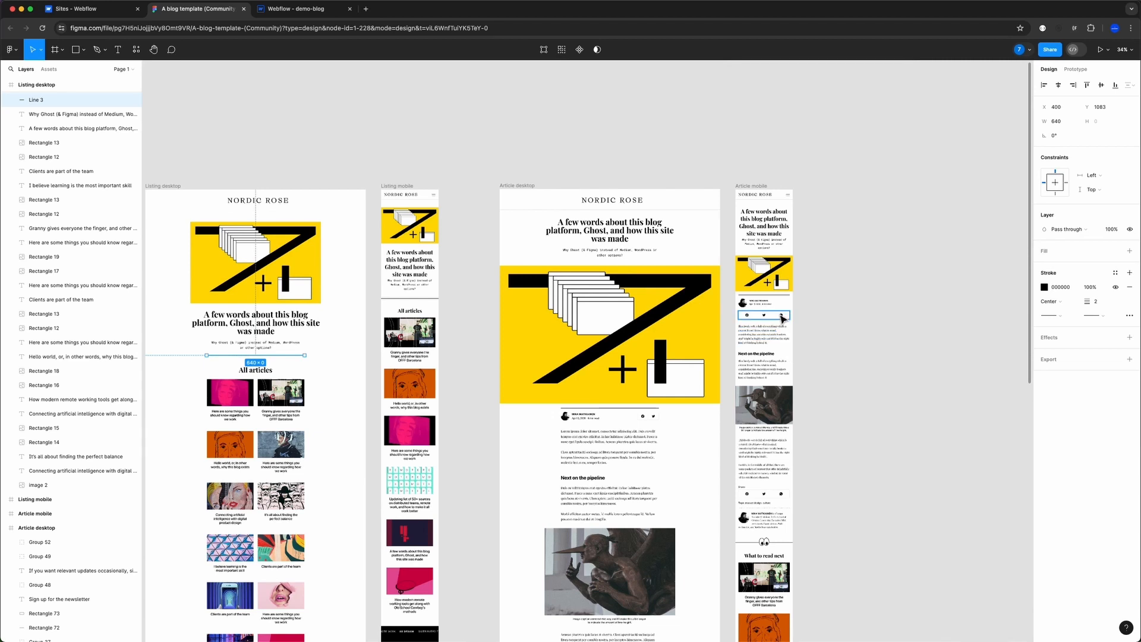
# - Copy the stroke color EAEAEA from the social share group below the author line in the Article mobile design
pyautogui.scroll(10, 751, 315)
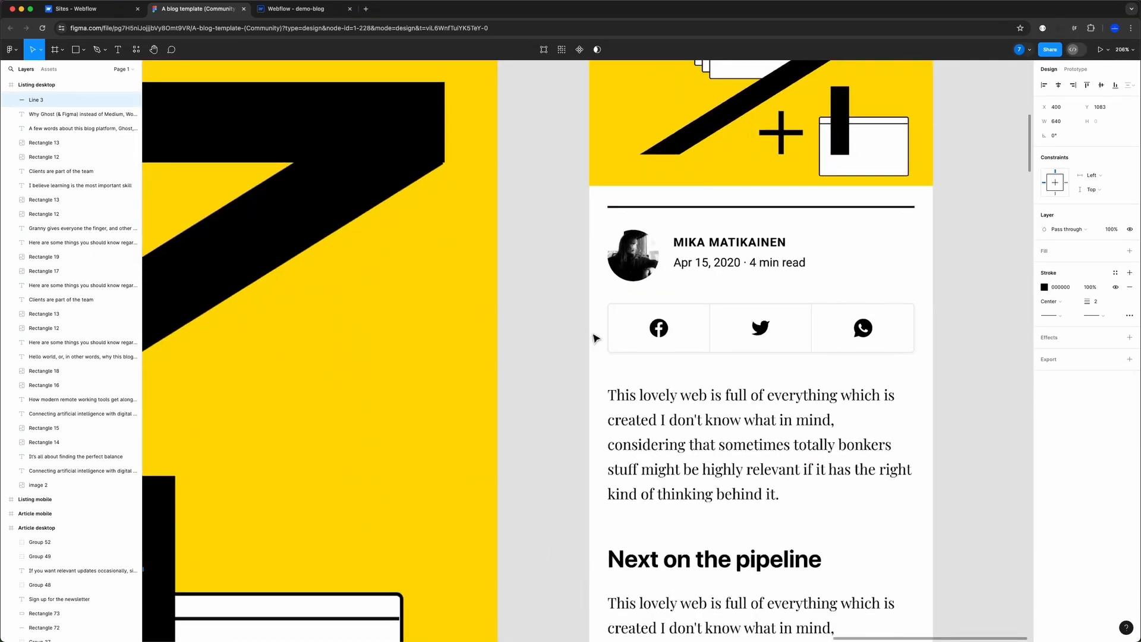
pyautogui.click(700, 312)
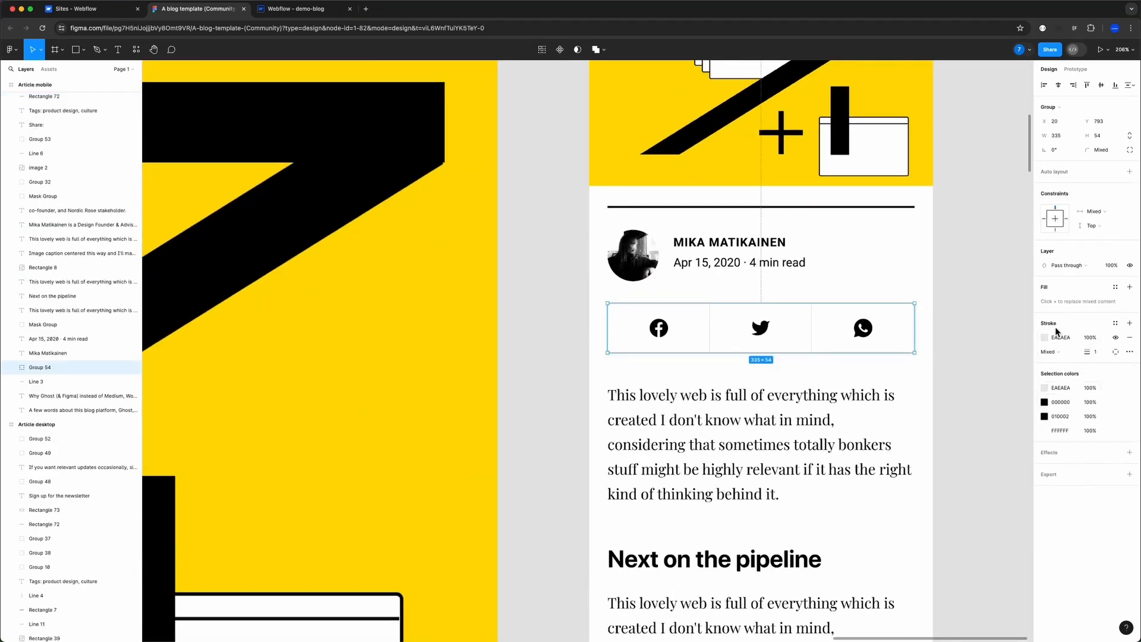
pyautogui.keyDown('super'); pyautogui.click(894, 339); pyautogui.keyUp('super')
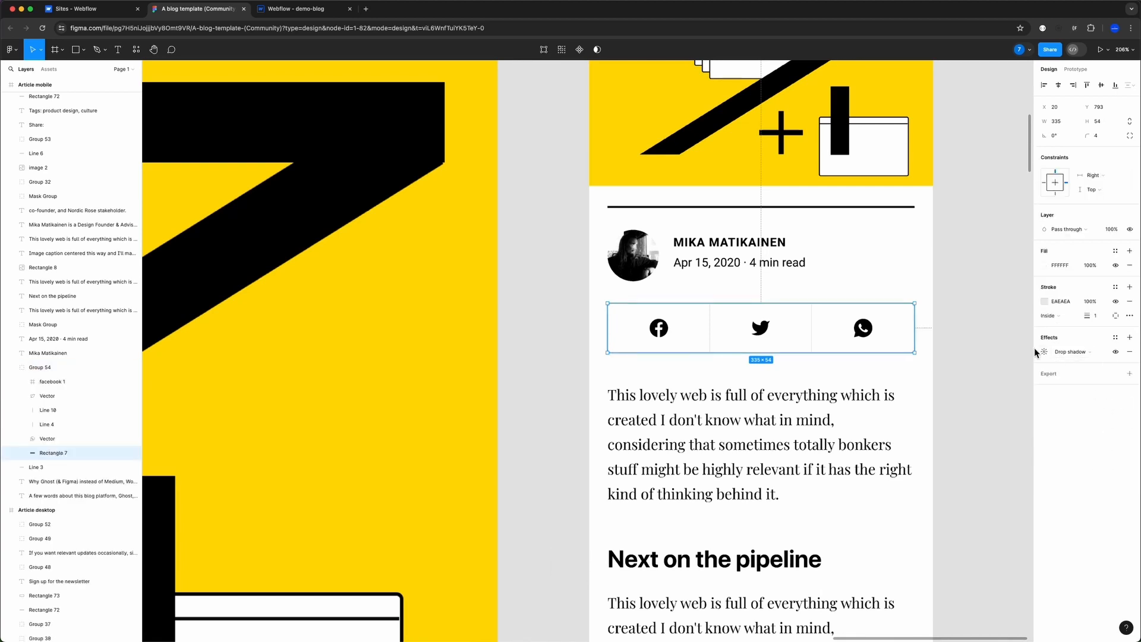
pyautogui.click(52, 367)
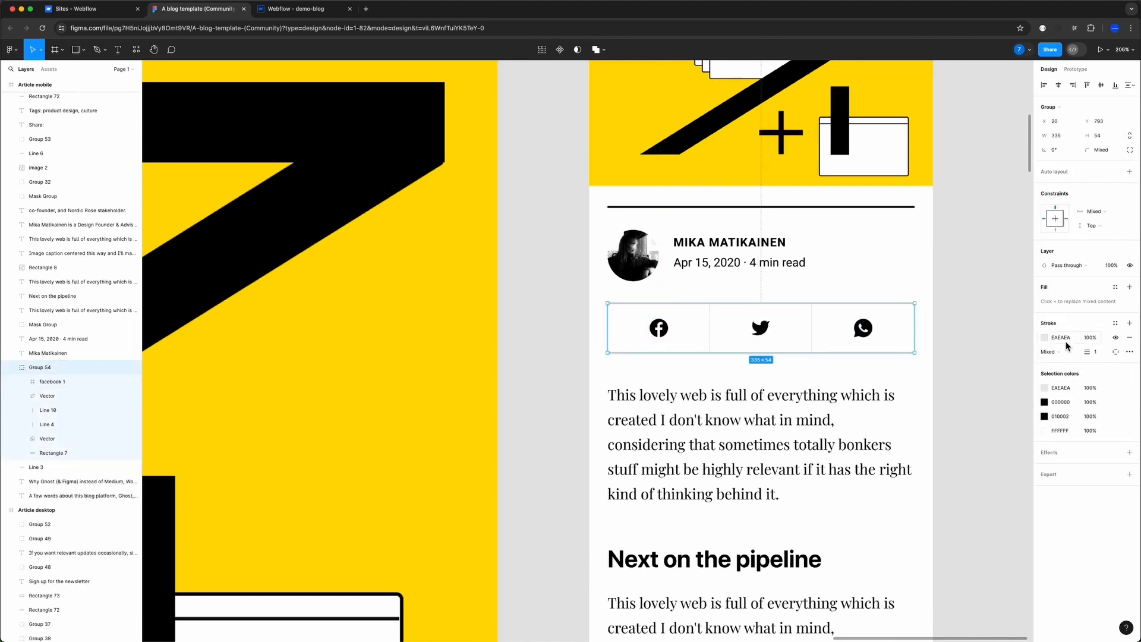
pyautogui.press('super+c')
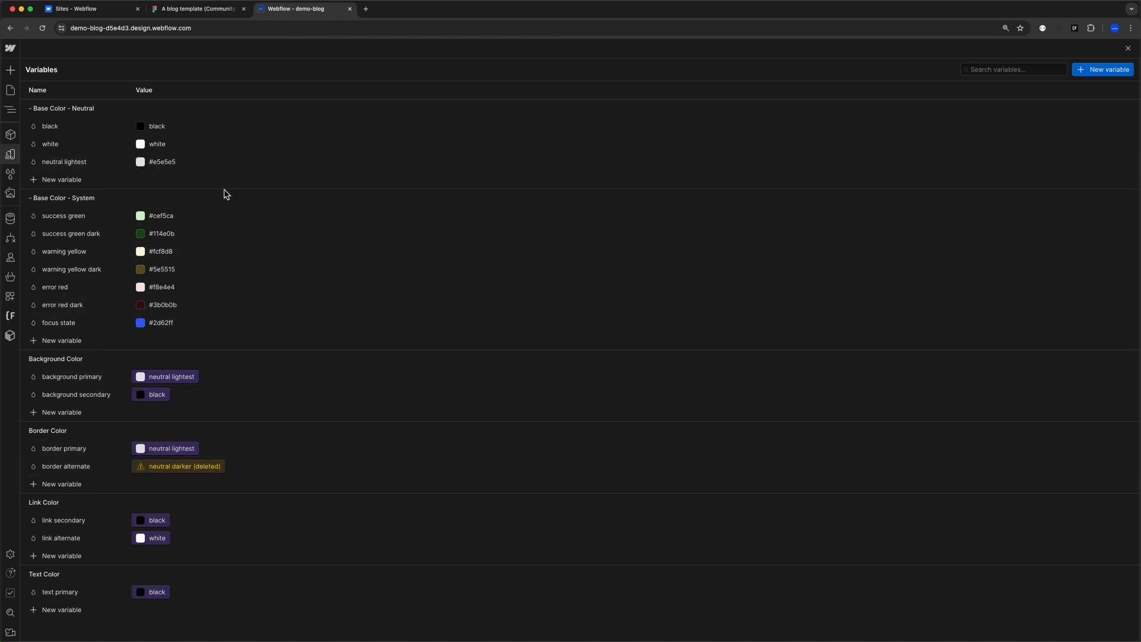
# - Back in Webflow, add a color variable named netral with value EAEAEA to the Base Color - Neutral group
pyautogui.click(59, 180)
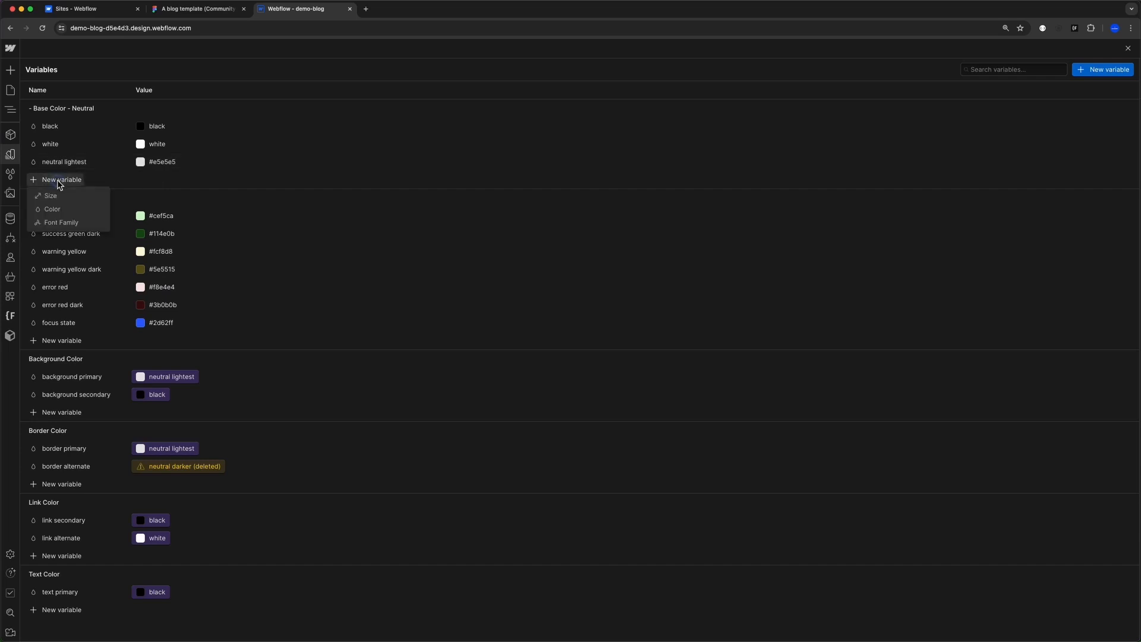
pyautogui.click(59, 210)
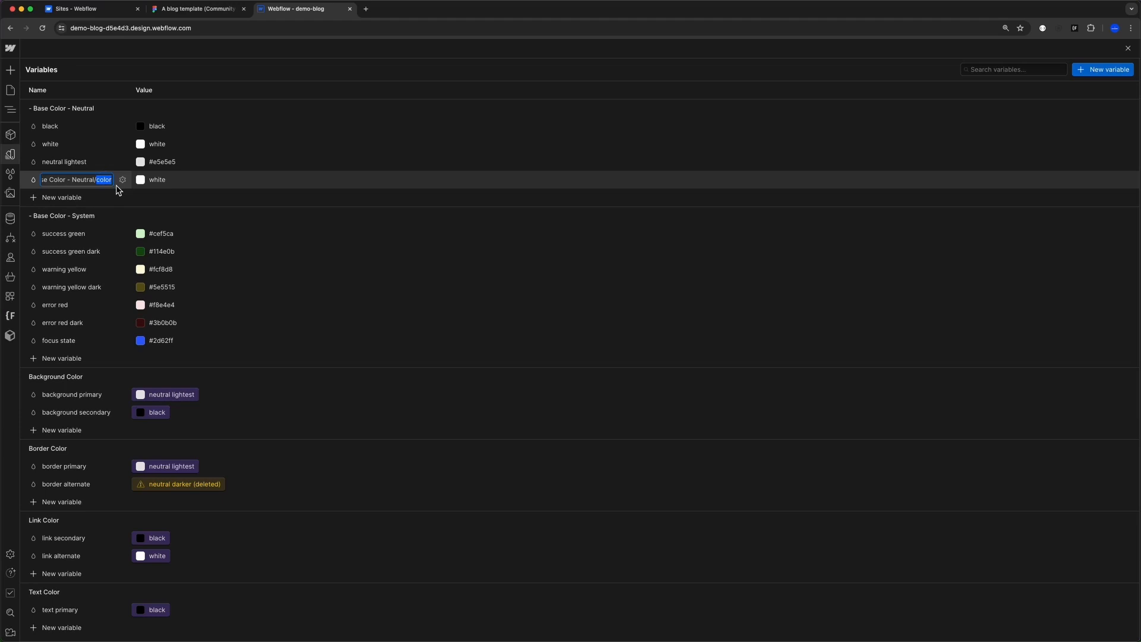
pyautogui.click(216, 185)
pyautogui.press('super+v')
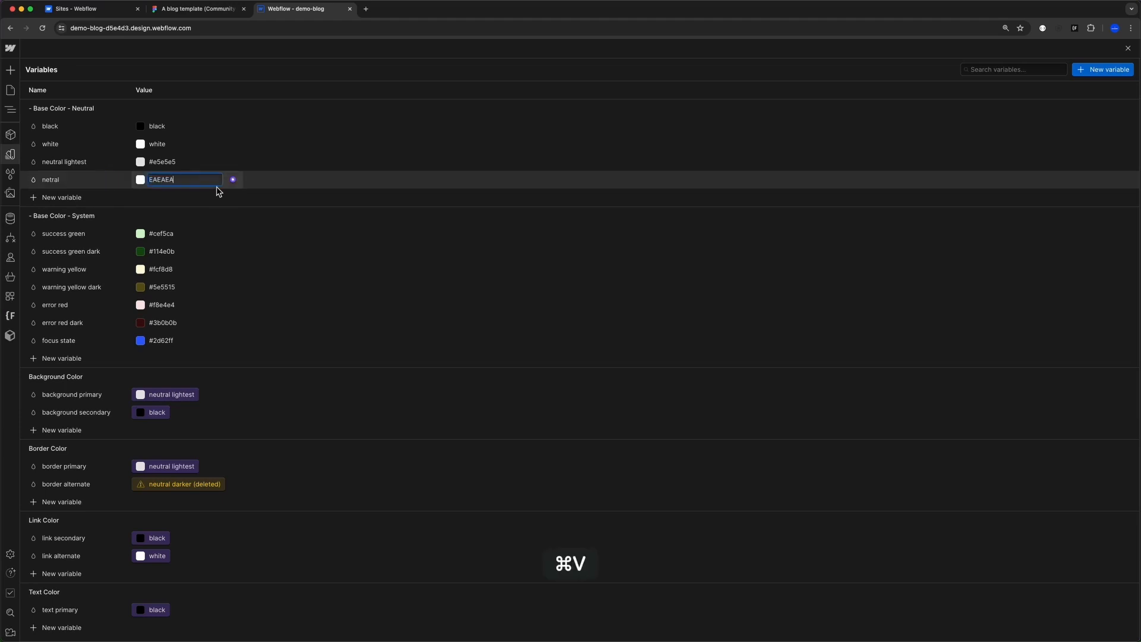
pyautogui.press('Return')
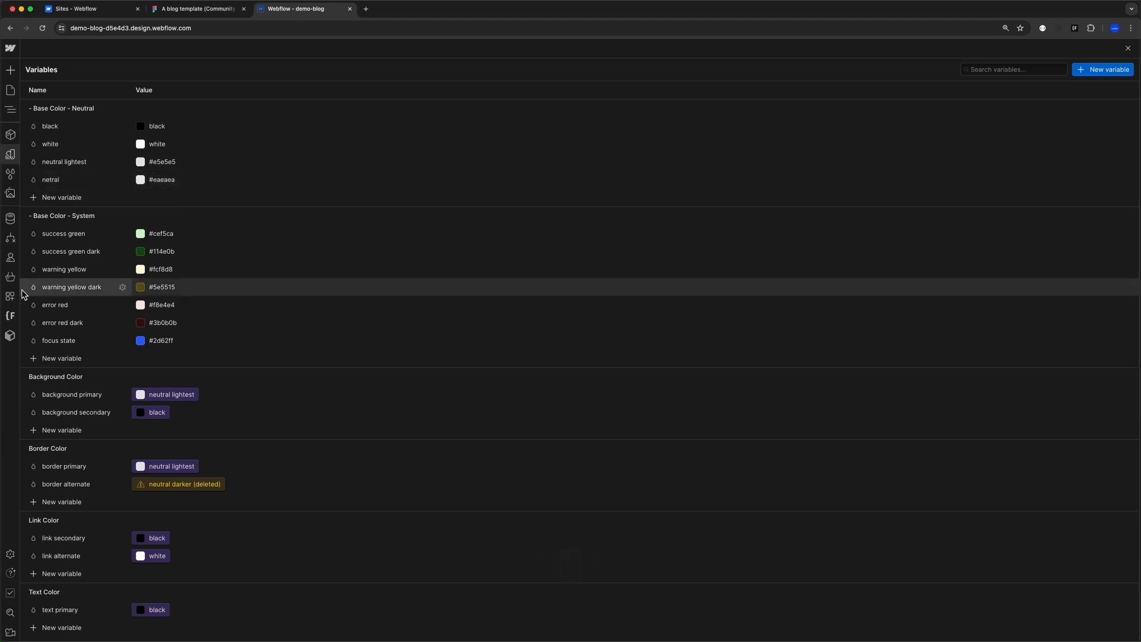
# - Link border primary to the netral variable, and unlink border alternate from the deleted neutral darker variable
pyautogui.click(155, 466)
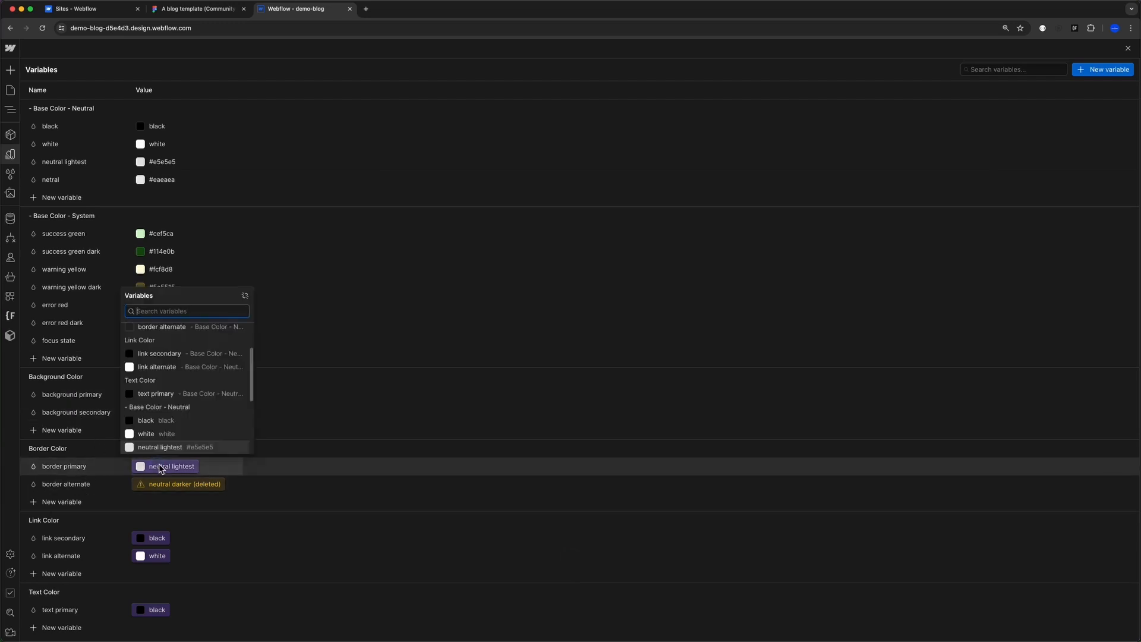
pyautogui.click(164, 443)
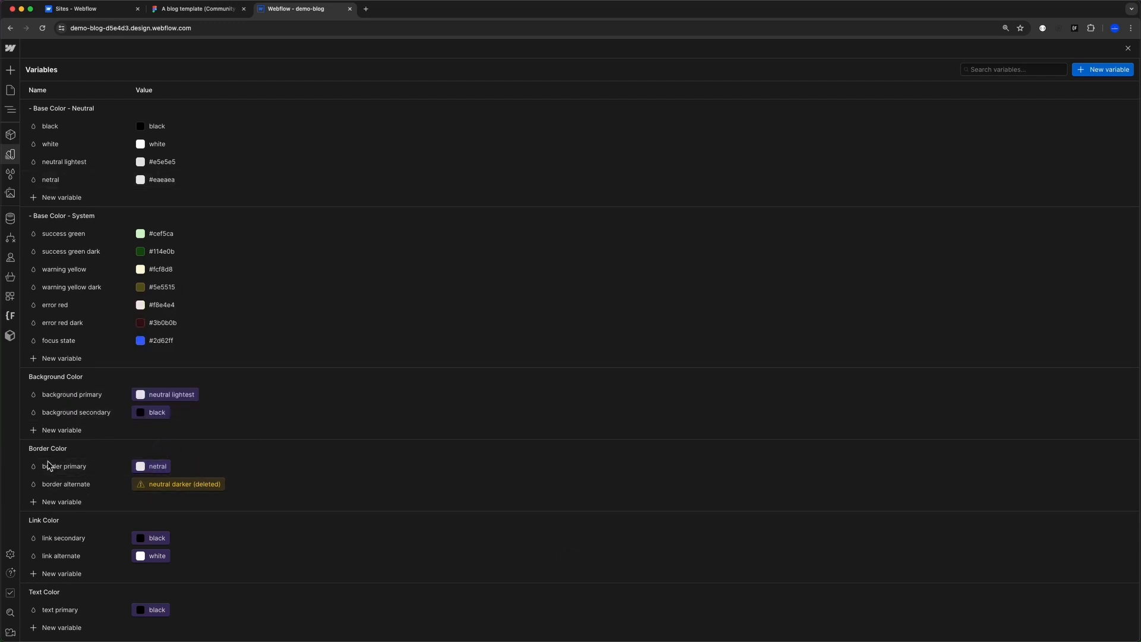
pyautogui.click(150, 485)
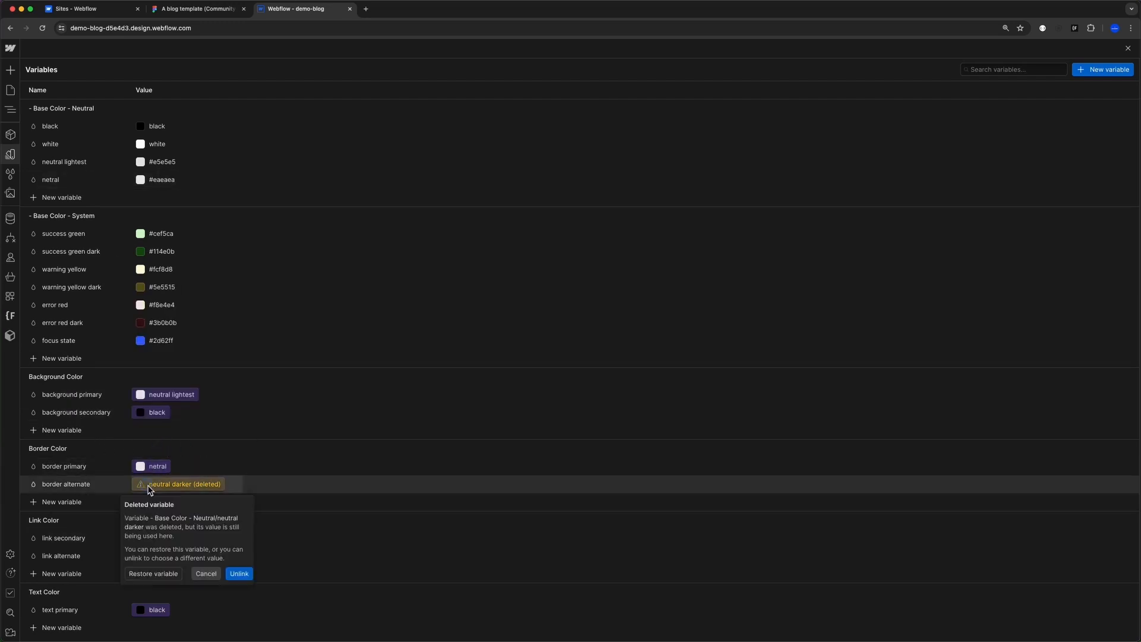
pyautogui.click(238, 574)
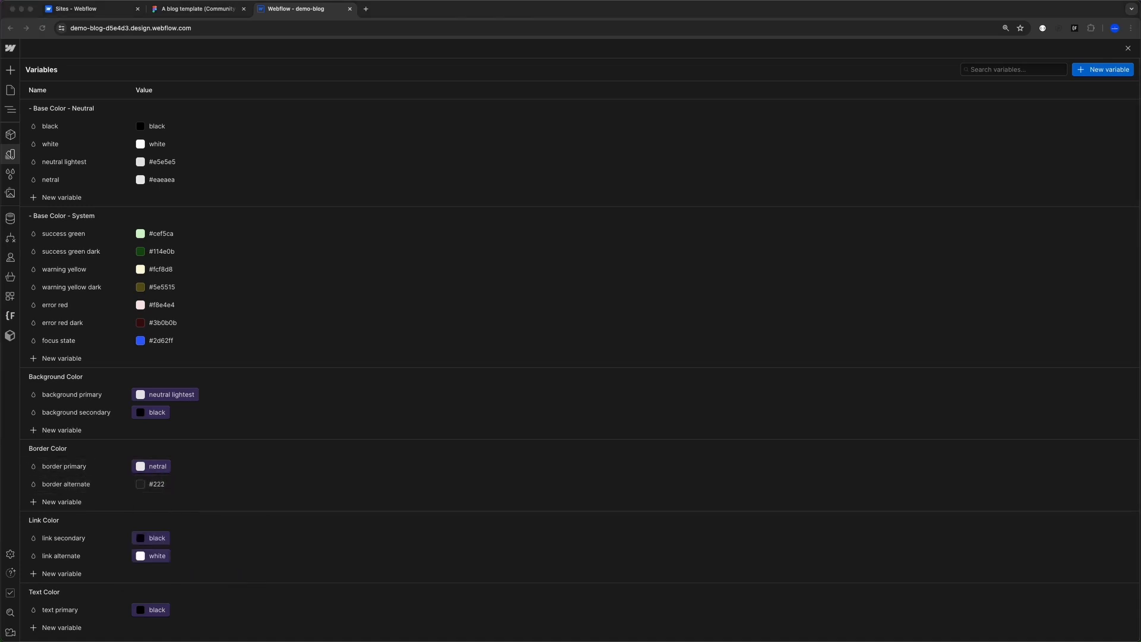
# - Switch to the Figma design and check the stroke color of the dotted divider above the author bio in the Article mobile frame
pyautogui.click(202, 9)
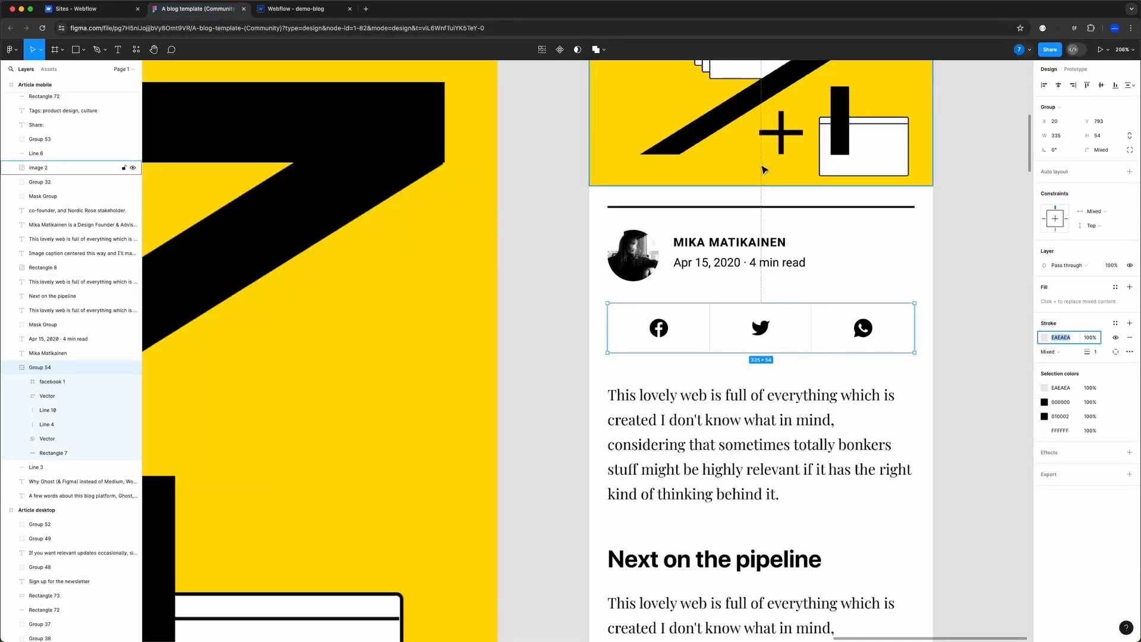
pyautogui.scroll(-10, 758, 344)
pyautogui.keyDown('super'); pyautogui.scroll(2, 750, 361); pyautogui.keyUp('super')
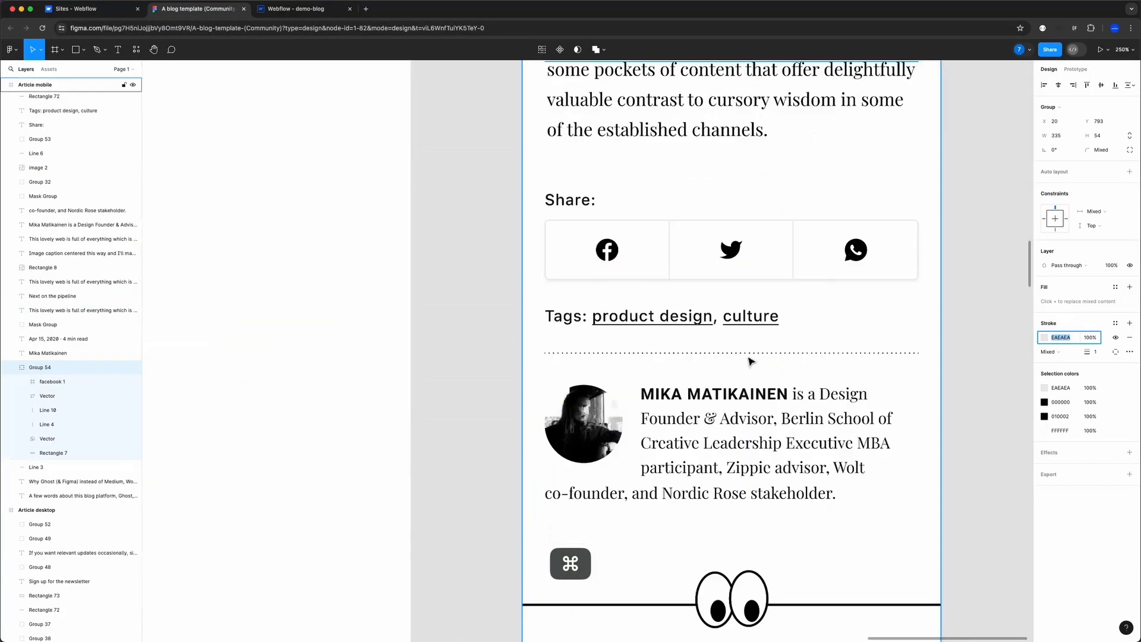
pyautogui.keyDown('super'); pyautogui.click(749, 354); pyautogui.keyUp('super')
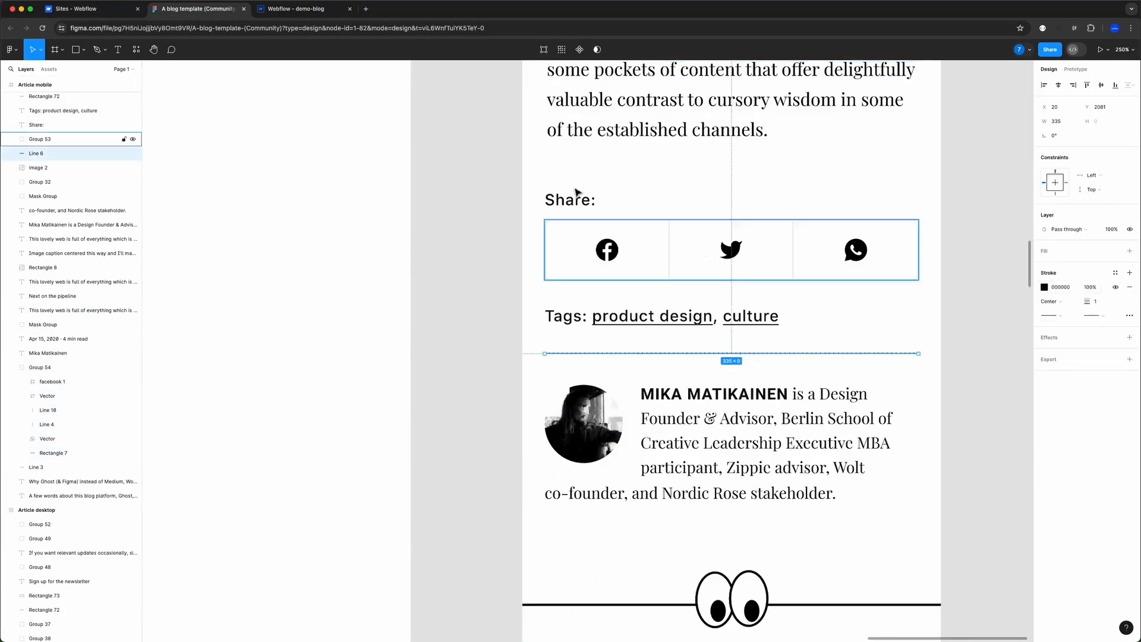
# - Back in Webflow, link the border alternate color to the black variable
pyautogui.click(293, 9)
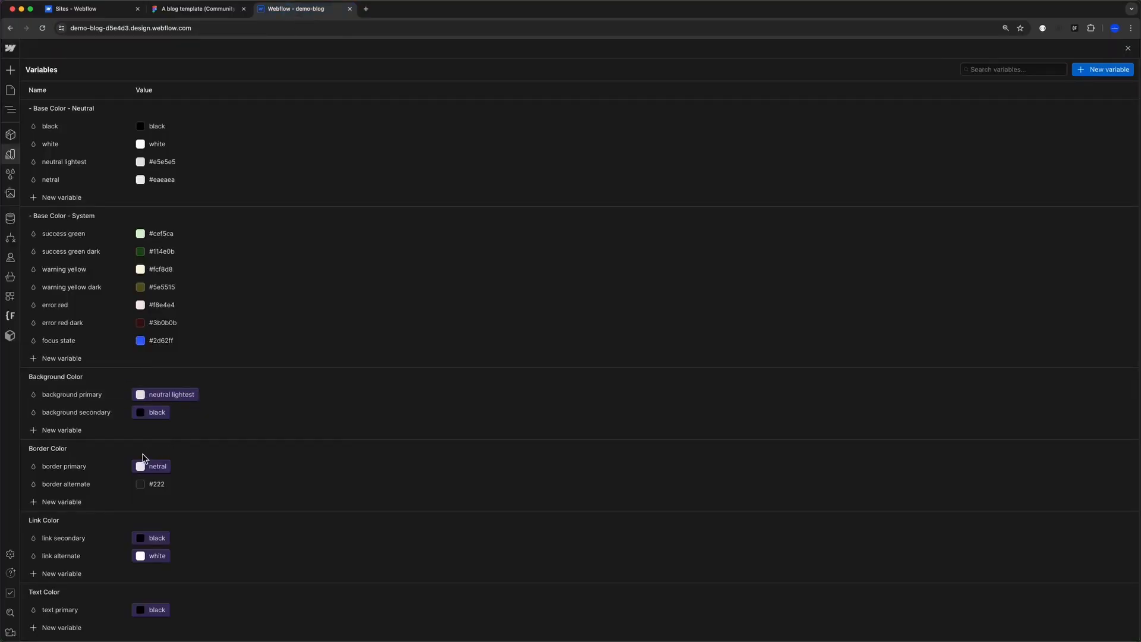
pyautogui.click(141, 484)
pyautogui.press('Escape')
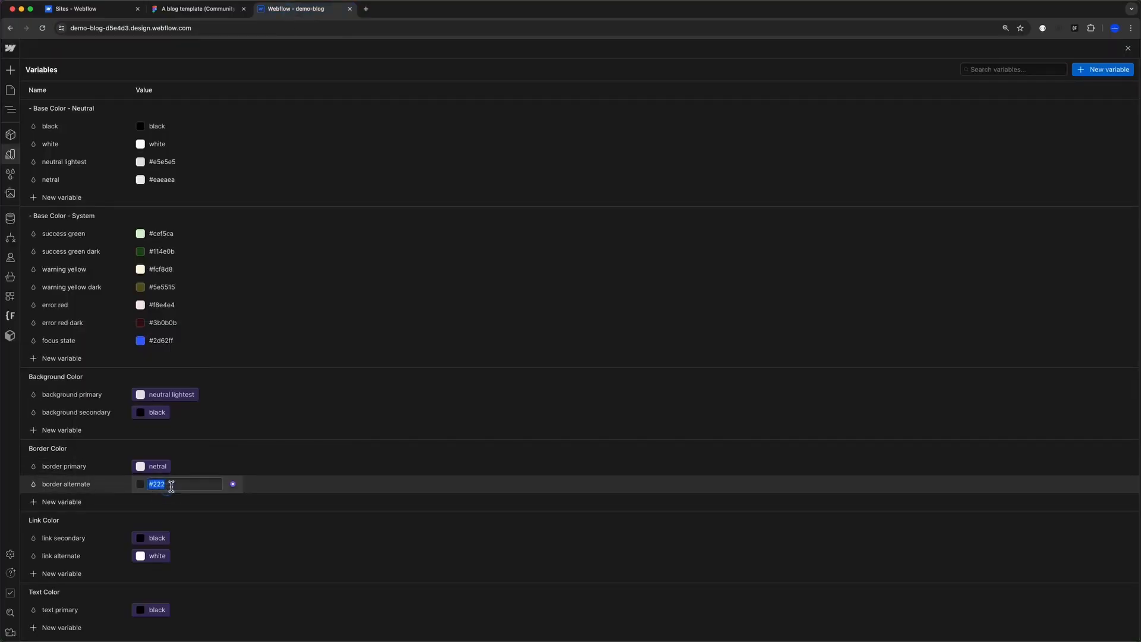
pyautogui.click(232, 484)
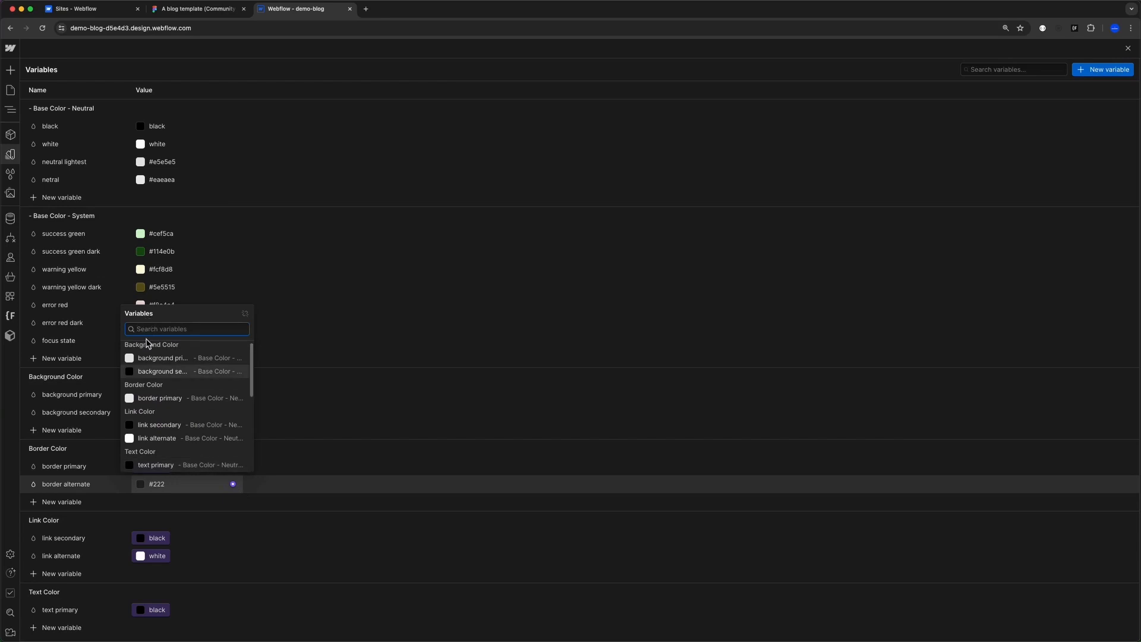
pyautogui.write('bl')
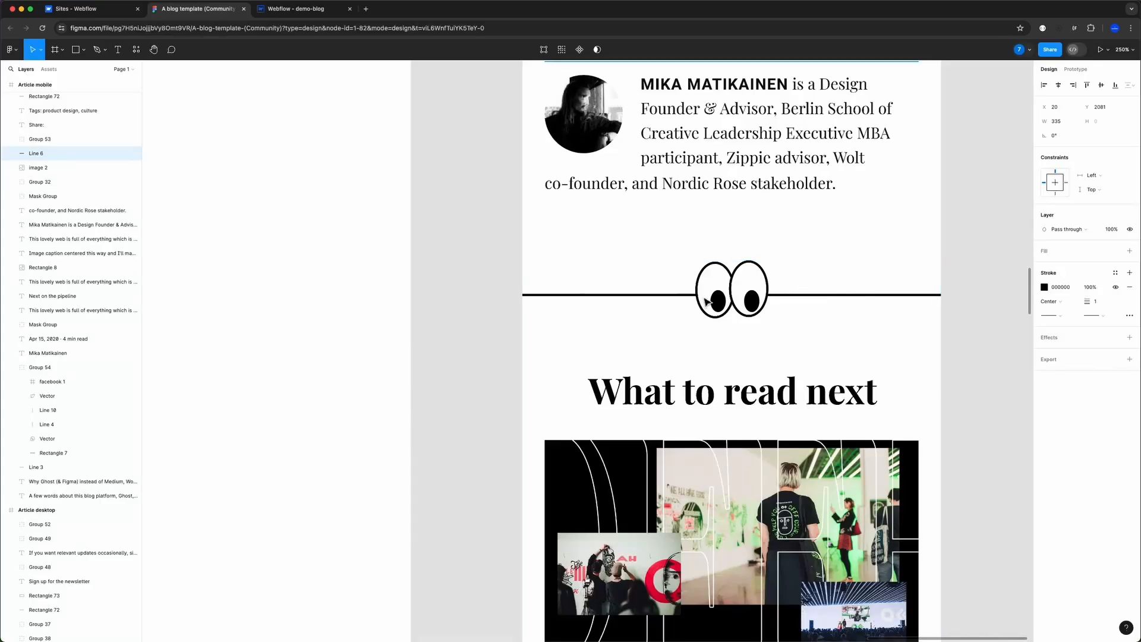
# - In the Figma design, look over the article frames' dividers and check the stroke color of the Article desktop newsletter sign-up box
pyautogui.scroll(-5, 799, 351)
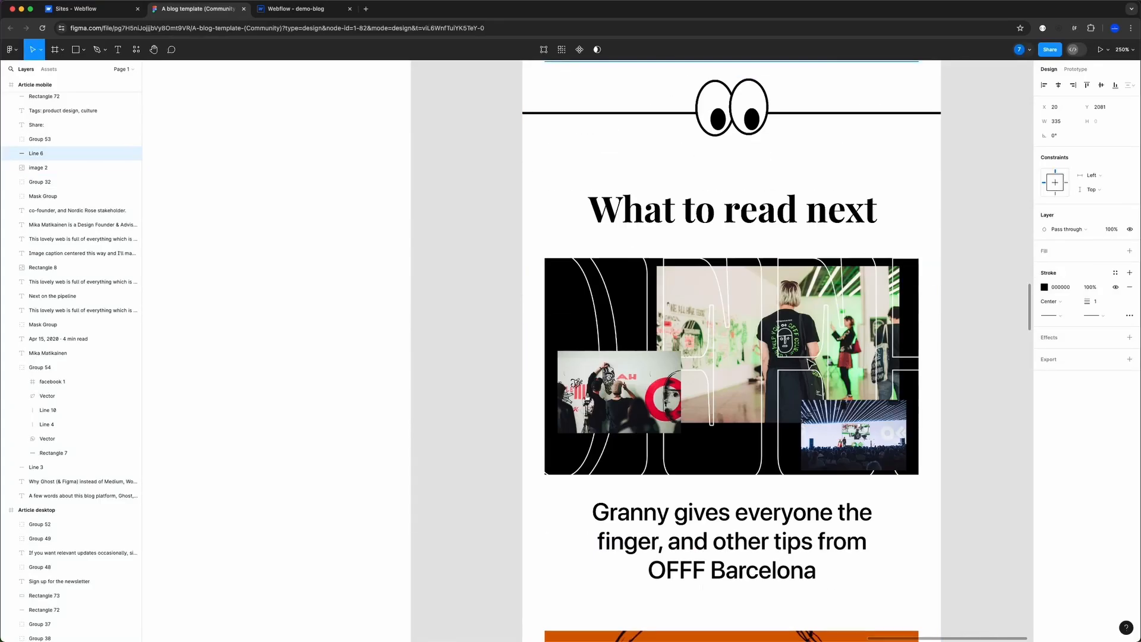
pyautogui.scroll(-5, 812, 367)
pyautogui.scroll(-3, 791, 386)
pyautogui.scroll(-5, 782, 383)
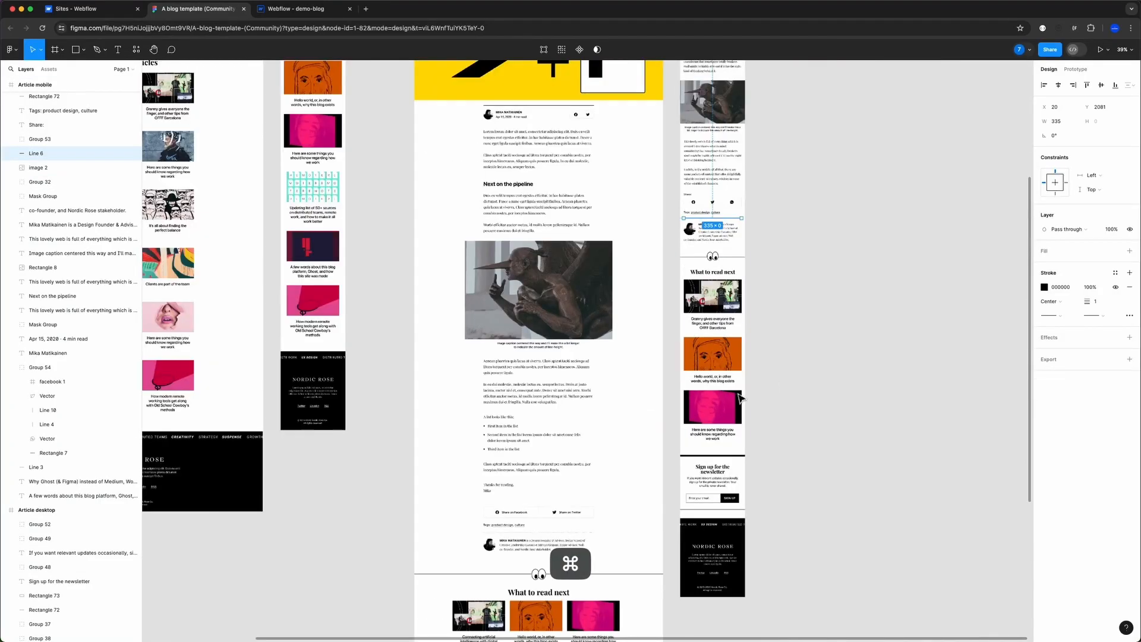
pyautogui.hscroll(-3, 742, 388)
pyautogui.scroll(-5, 704, 381)
pyautogui.scroll(5, 639, 389)
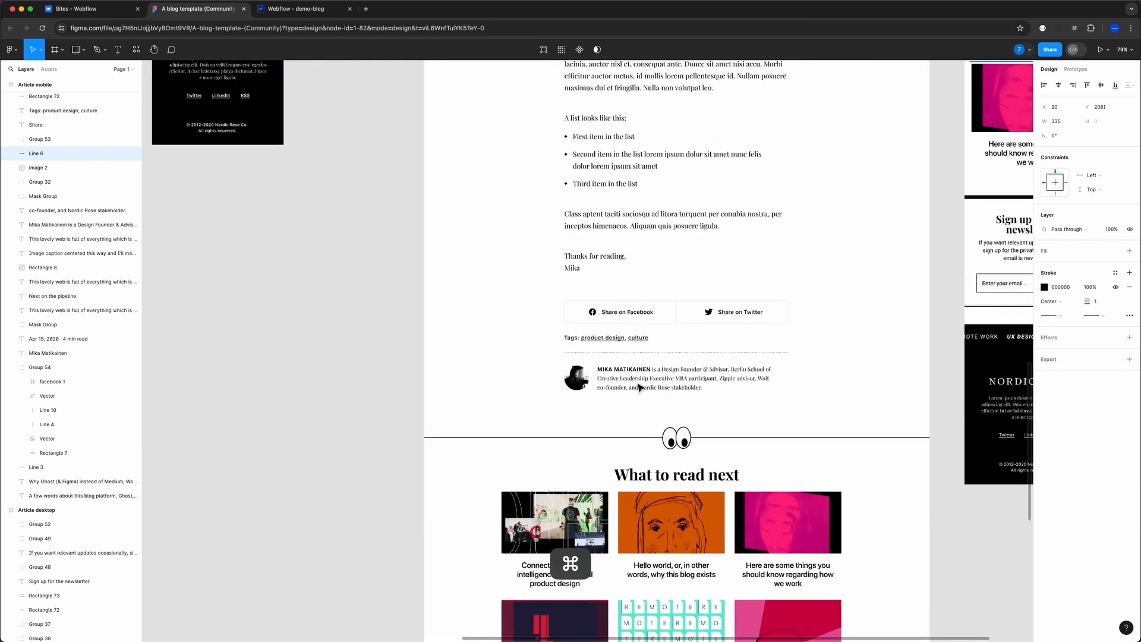
pyautogui.scroll(-2, 625, 346)
pyautogui.scroll(-3, 646, 362)
pyautogui.scroll(5, 612, 364)
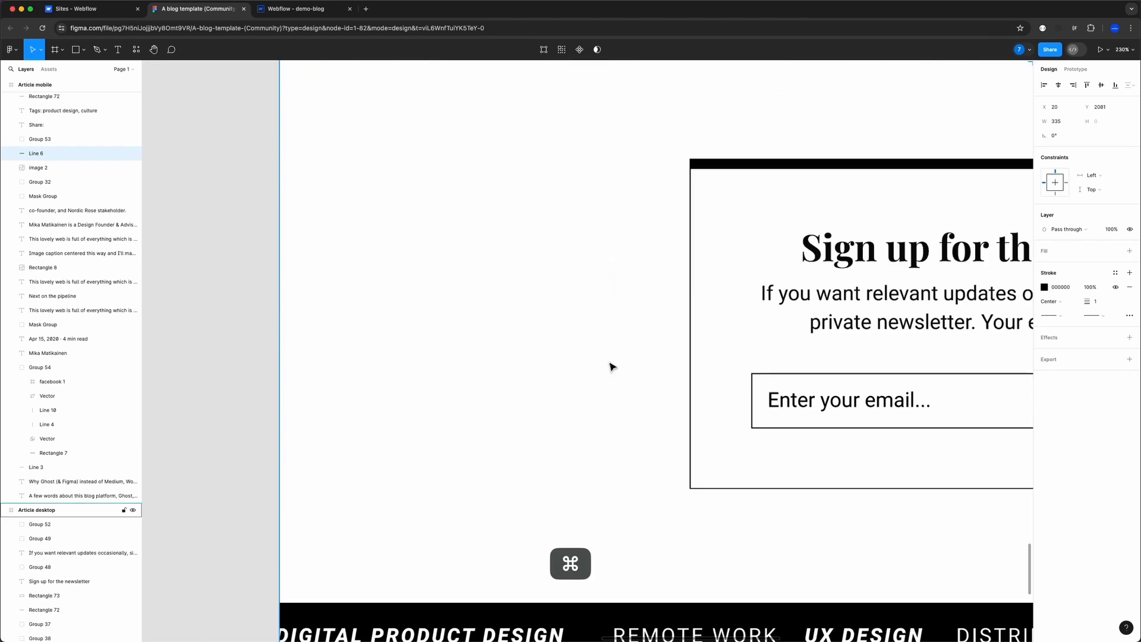
pyautogui.hscroll(3, 670, 324)
pyautogui.click(579, 279)
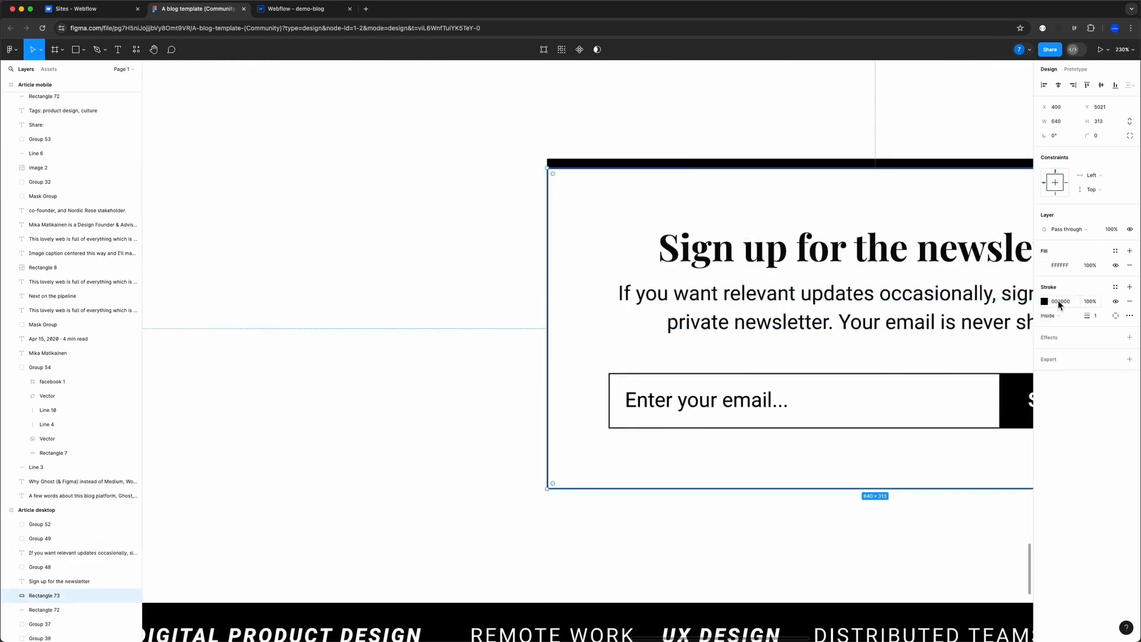
pyautogui.scroll(-10, 679, 333)
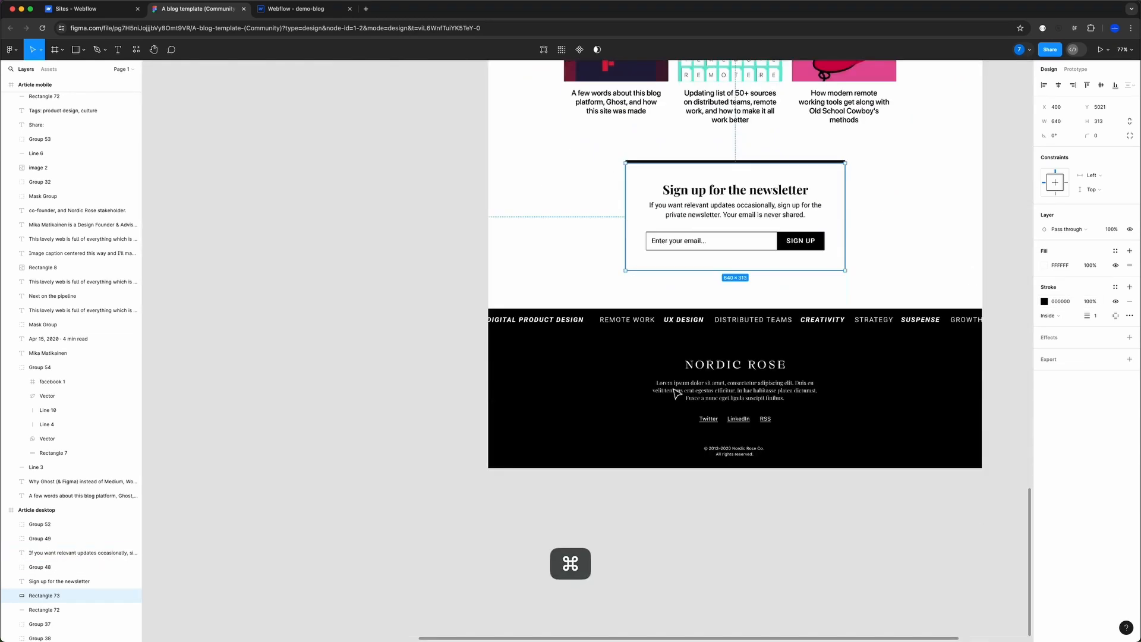
# - Check the fonts of the main heading, the subtitle and the All articles heading in the Listing desktop design
pyautogui.scroll(5, 698, 419)
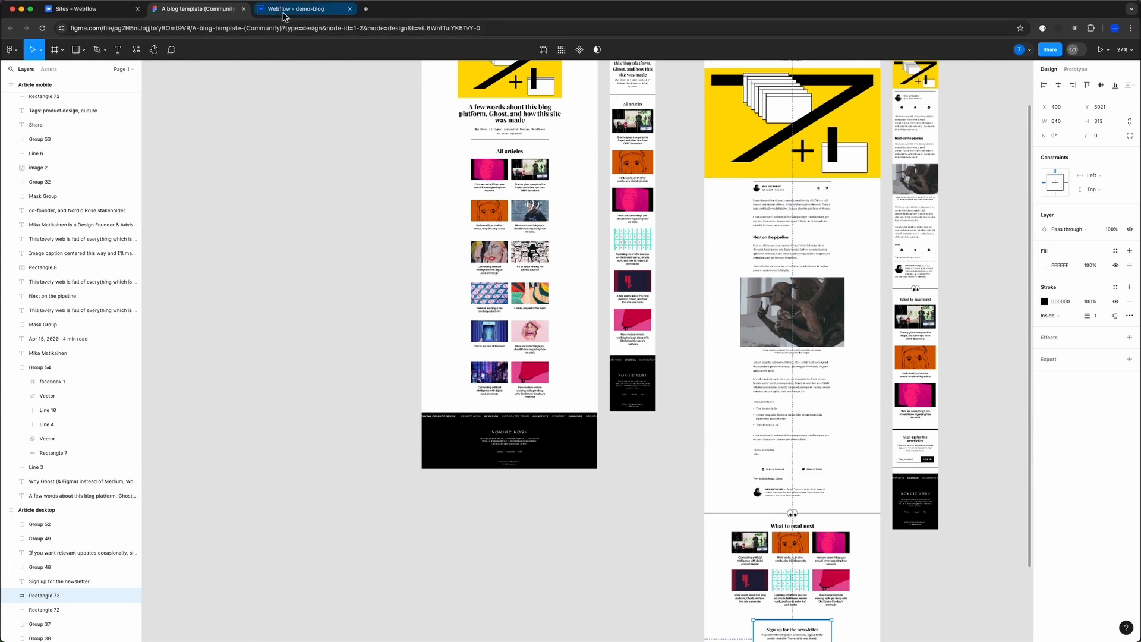
pyautogui.scroll(3, 526, 306)
pyautogui.hscroll(-1, 526, 306)
pyautogui.scroll(1, 573, 297)
pyautogui.scroll(10, 572, 297)
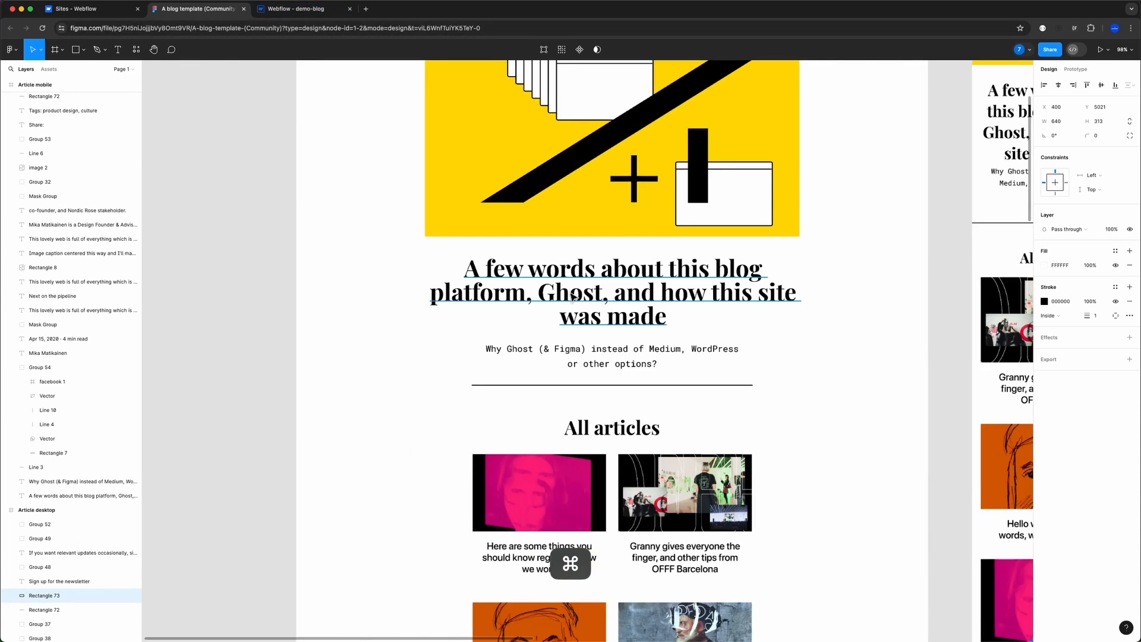
pyautogui.keyDown('super'); pyautogui.click(587, 296); pyautogui.keyUp('super')
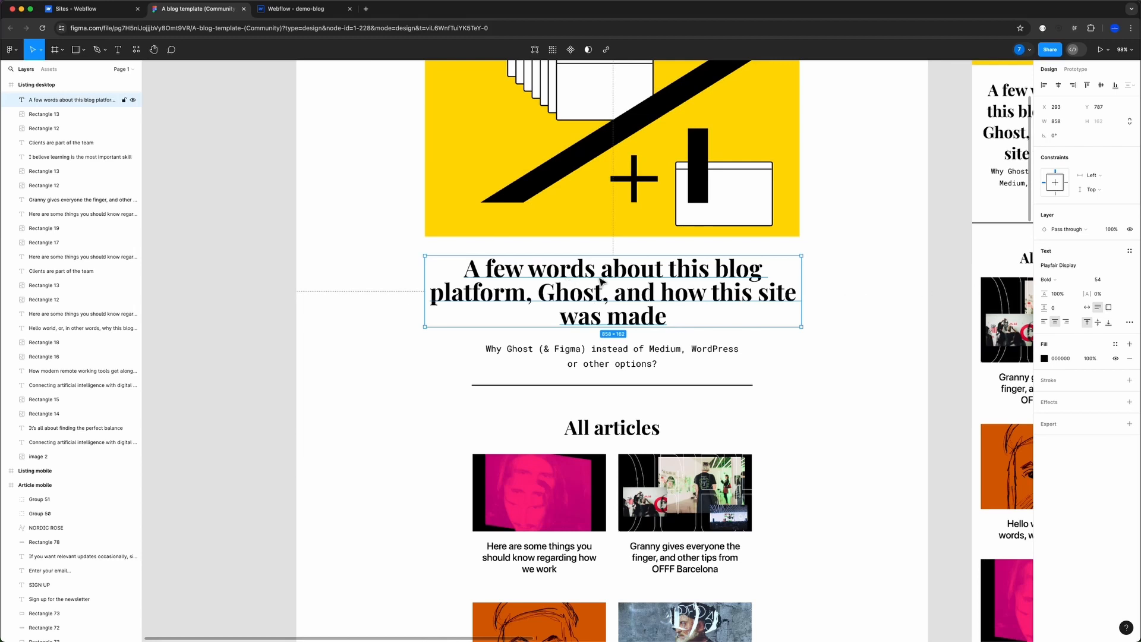
pyautogui.keyDown('super'); pyautogui.click(615, 359); pyautogui.keyUp('super')
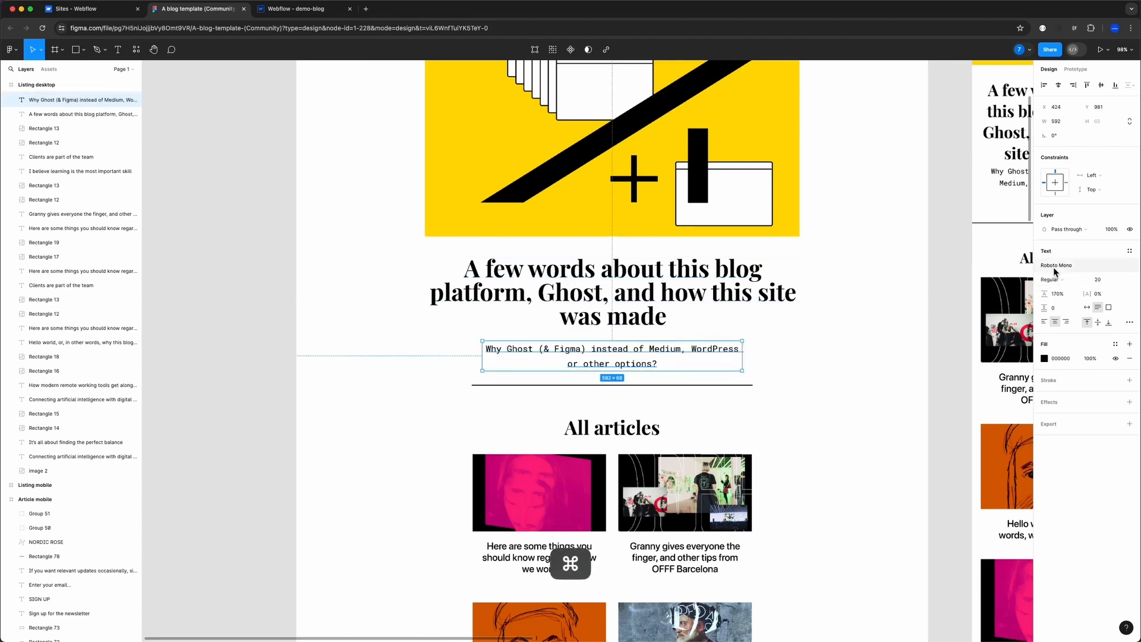
pyautogui.keyDown('super'); pyautogui.click(619, 428); pyautogui.keyUp('super')
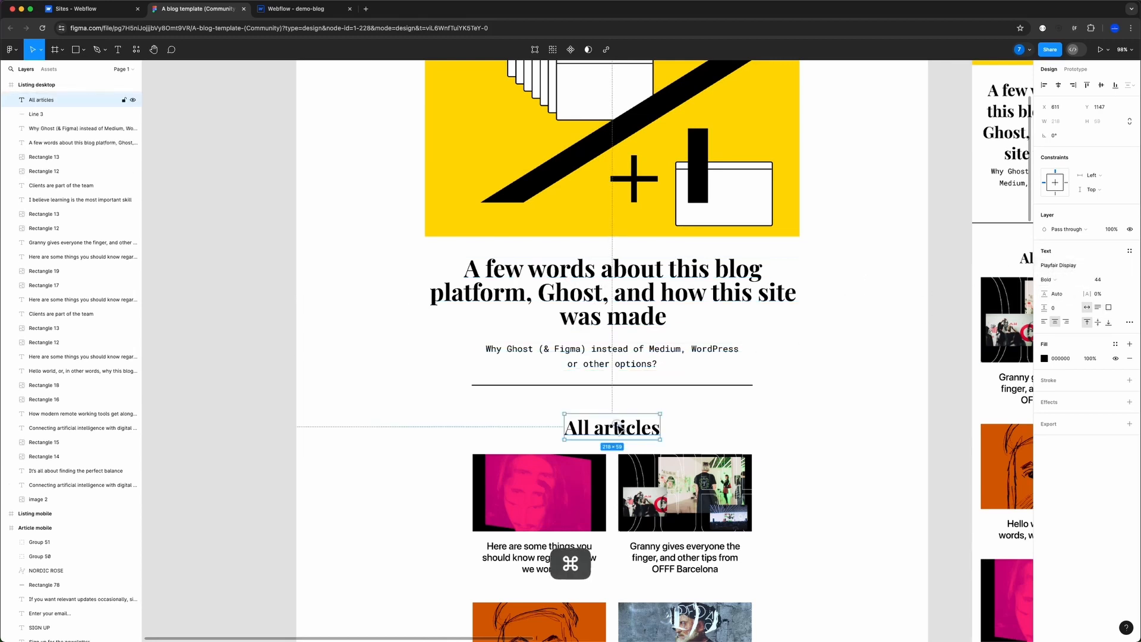
# - Check the font, weight and size of several article card titles in the Listing desktop design
pyautogui.scroll(-2, 619, 411)
pyautogui.keyDown('super'); pyautogui.click(685, 431); pyautogui.keyUp('super')
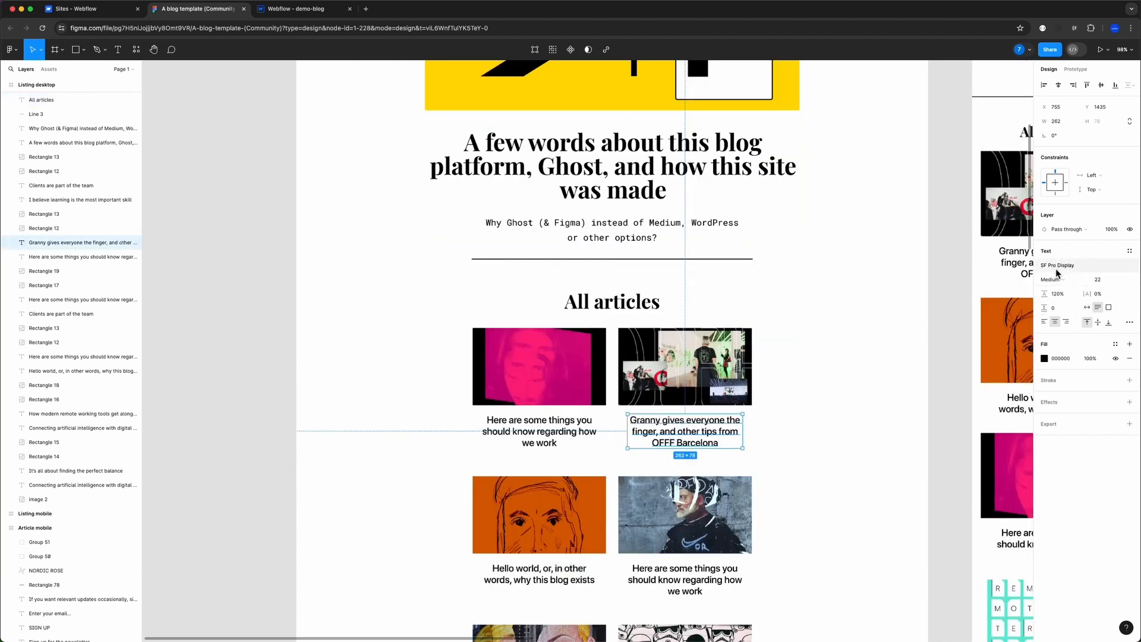
pyautogui.keyDown('super'); pyautogui.click(539, 431); pyautogui.keyUp('super')
pyautogui.scroll(7, 656, 383)
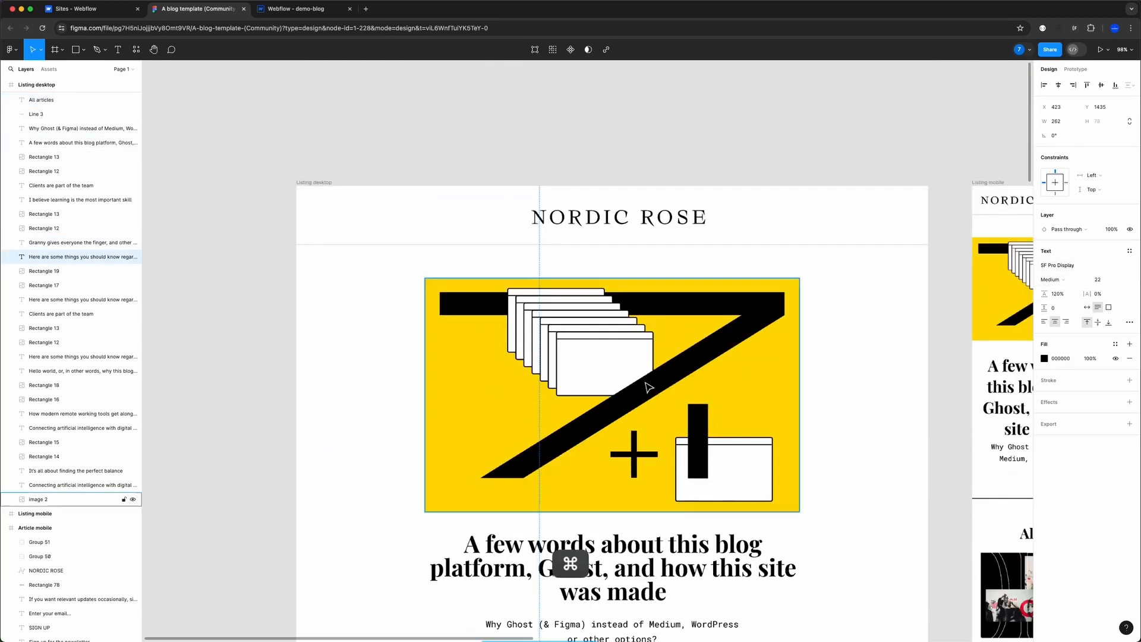
pyautogui.scroll(-5, 649, 387)
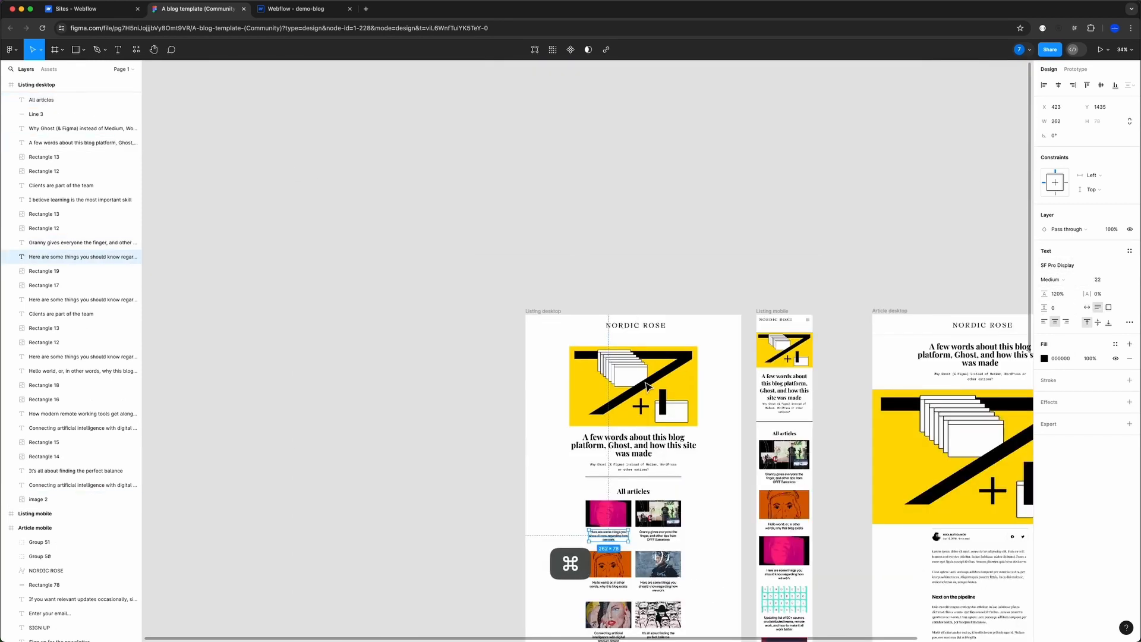
pyautogui.scroll(-4, 649, 383)
pyautogui.scroll(5, 656, 371)
pyautogui.scroll(2, 657, 370)
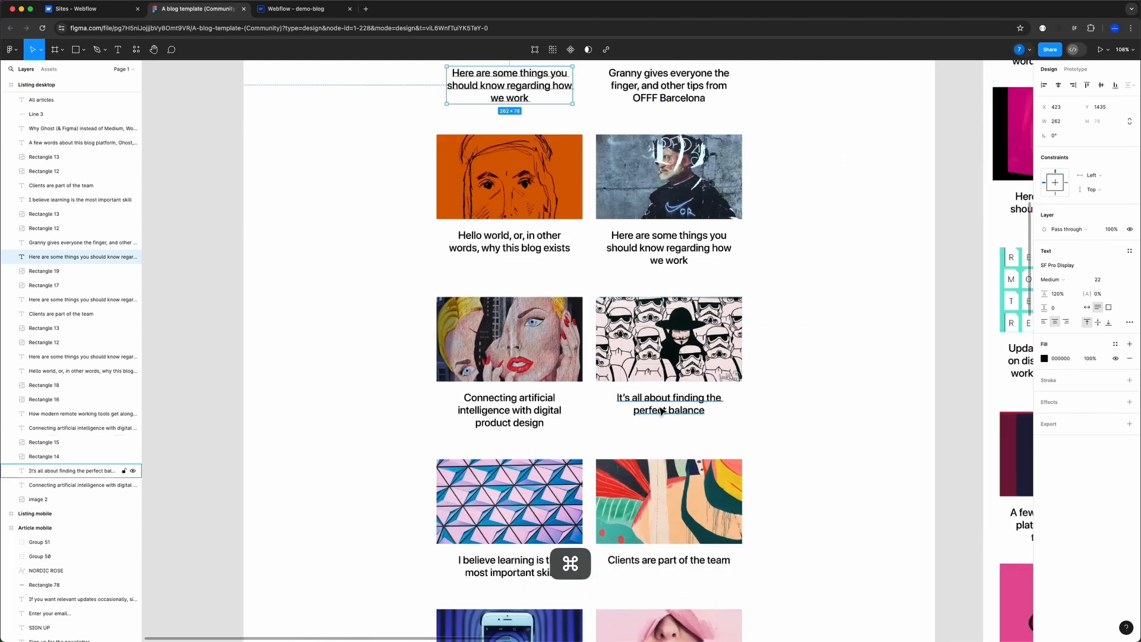
pyautogui.keyDown('super'); pyautogui.click(657, 409); pyautogui.keyUp('super')
pyautogui.scroll(3, 661, 357)
pyautogui.keyDown('super'); pyautogui.click(665, 277); pyautogui.keyUp('super')
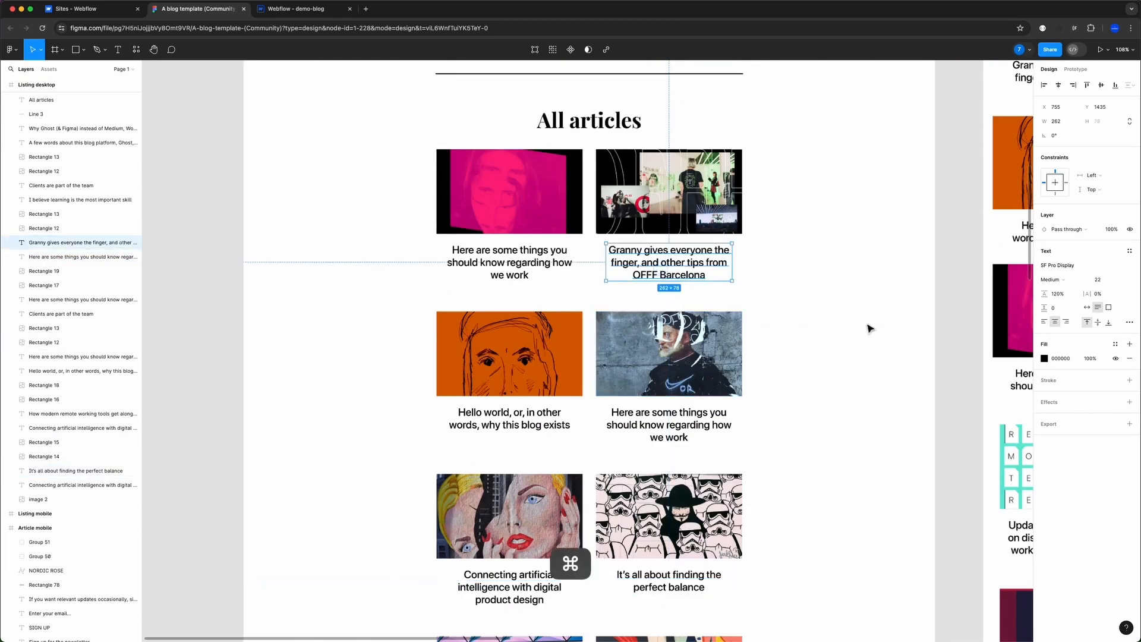
pyautogui.scroll(2, 679, 356)
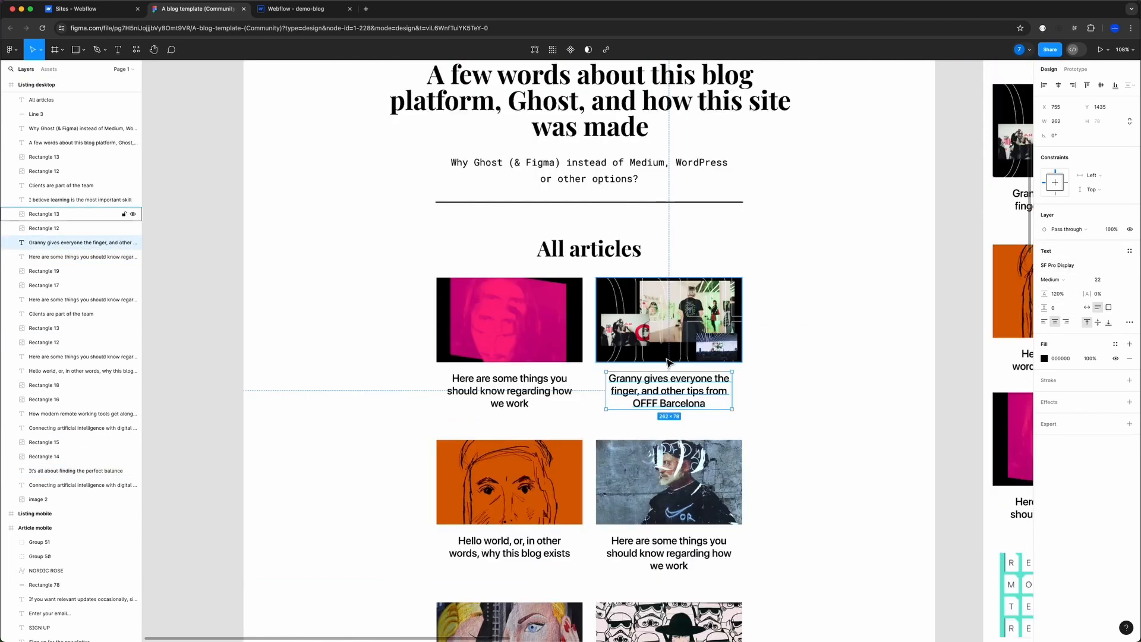
pyautogui.scroll(-2, 626, 401)
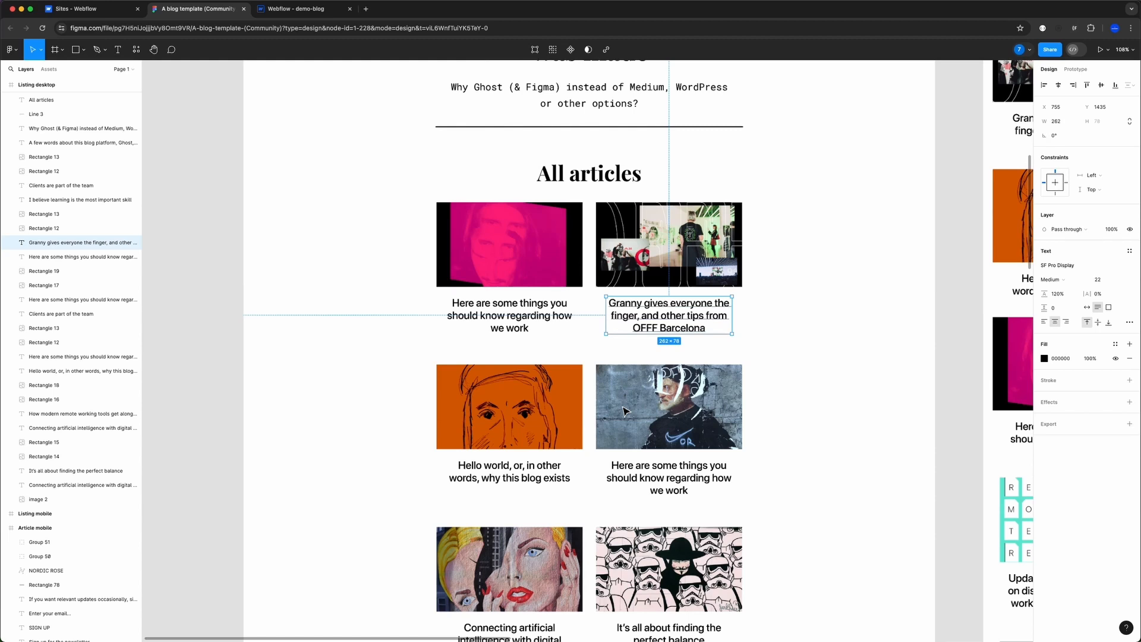
# - Back in Webflow, select the Body element on the Home page and open the site's font settings from its font list
pyautogui.click(296, 11)
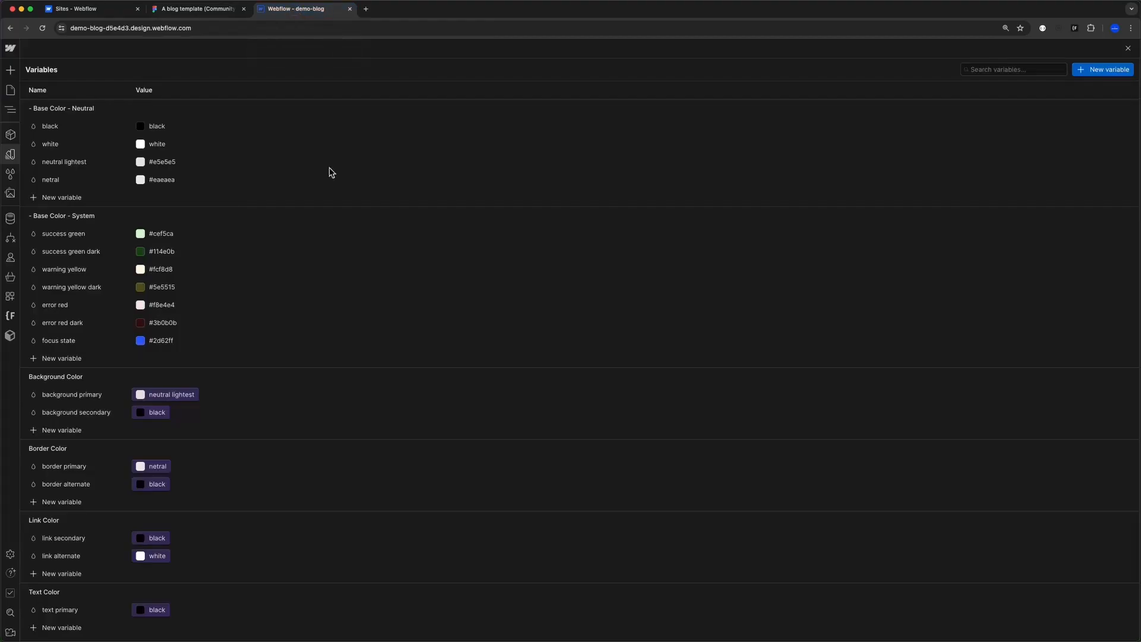
pyautogui.click(10, 92)
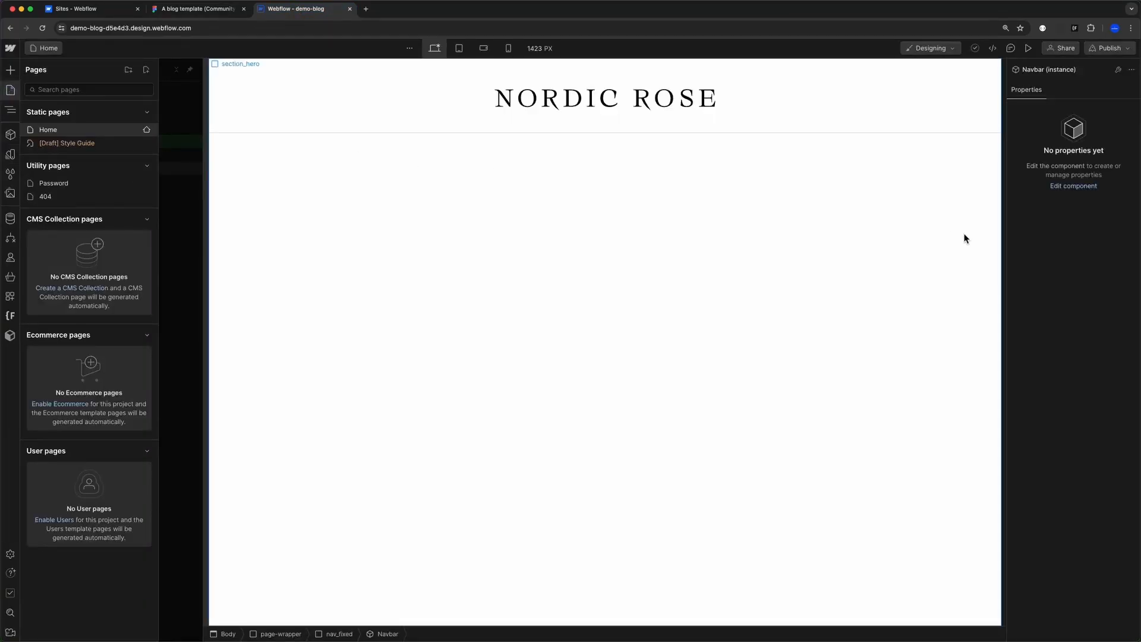
pyautogui.click(10, 109)
pyautogui.click(43, 88)
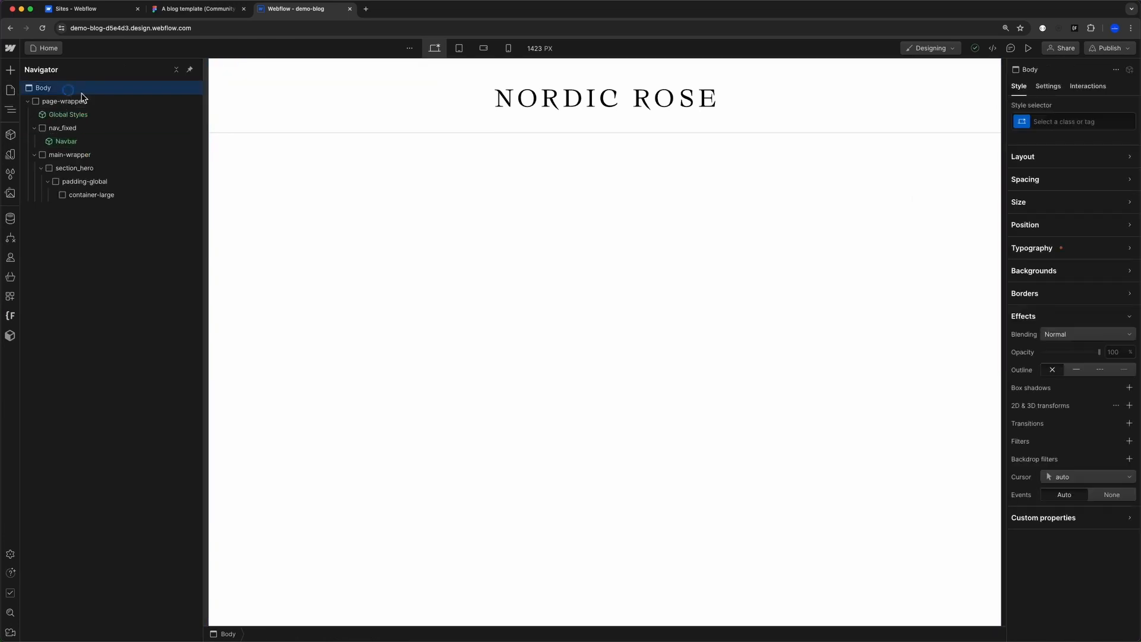
pyautogui.click(1037, 248)
pyautogui.click(1060, 265)
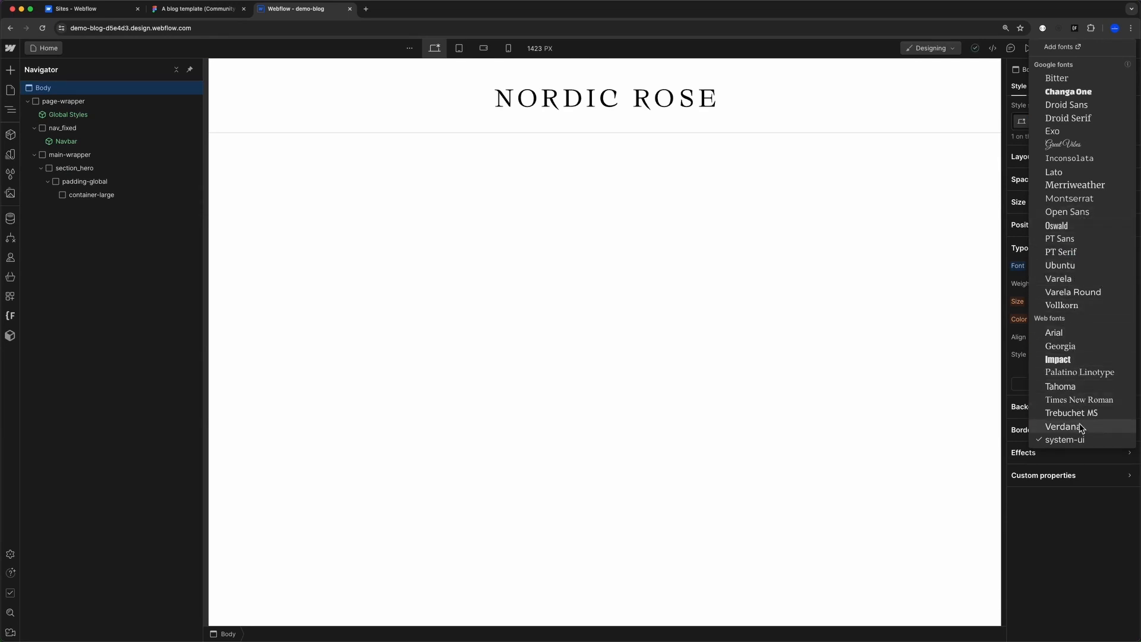
pyautogui.click(1062, 47)
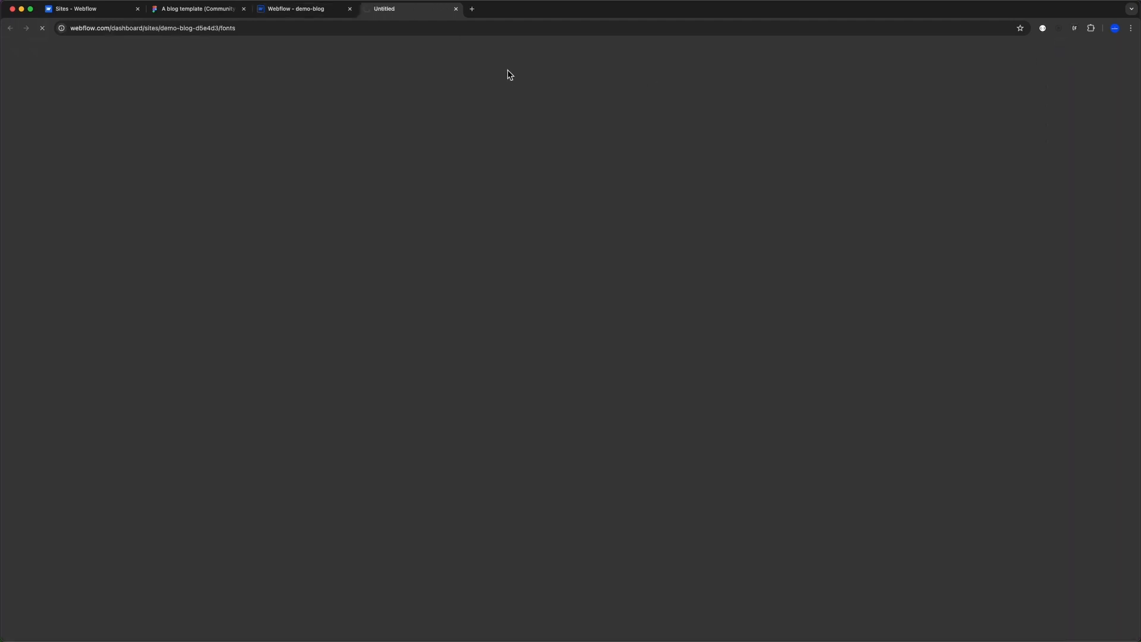
pyautogui.click(316, 9)
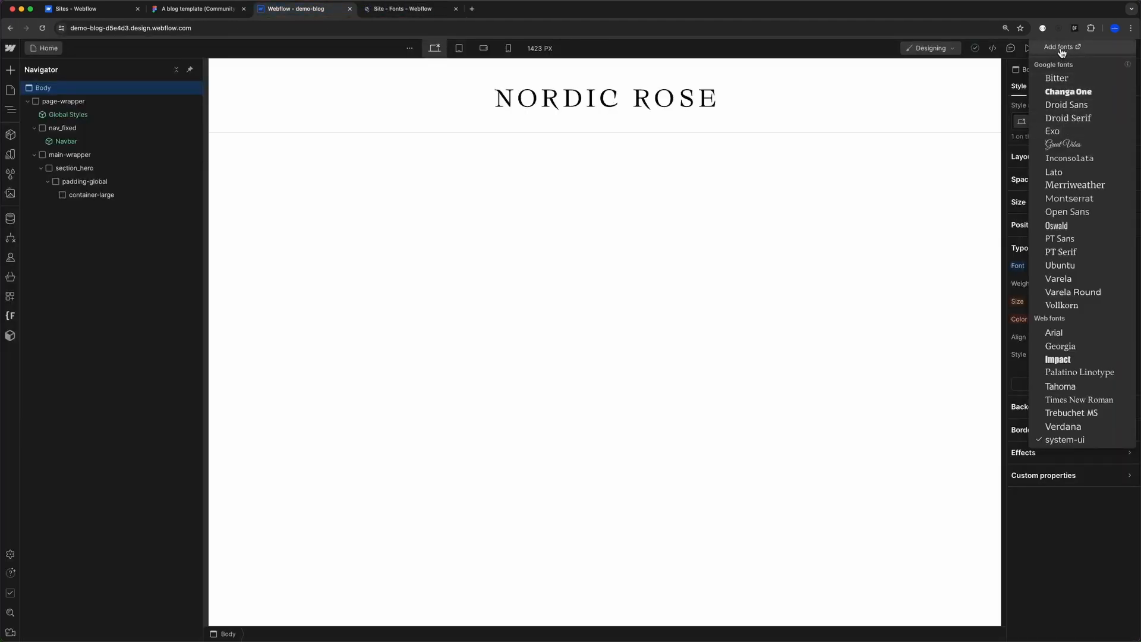
pyautogui.click(390, 10)
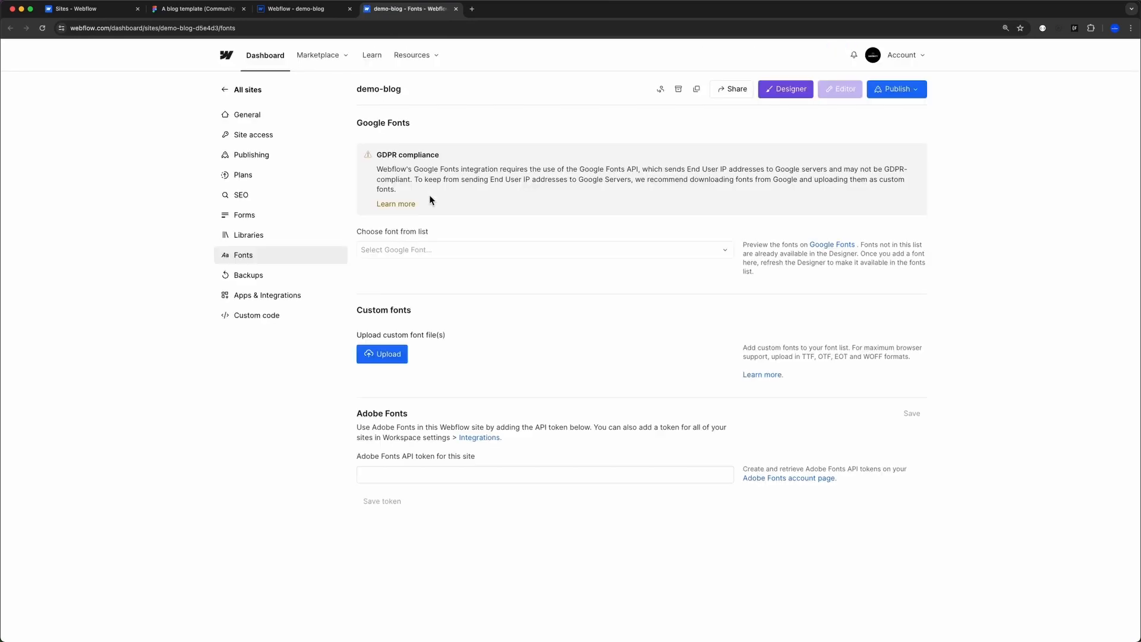
# - Add the Google font Playfair Display to the demo-blog site with the Regular and 700 variants and latin script
pyautogui.click(397, 248)
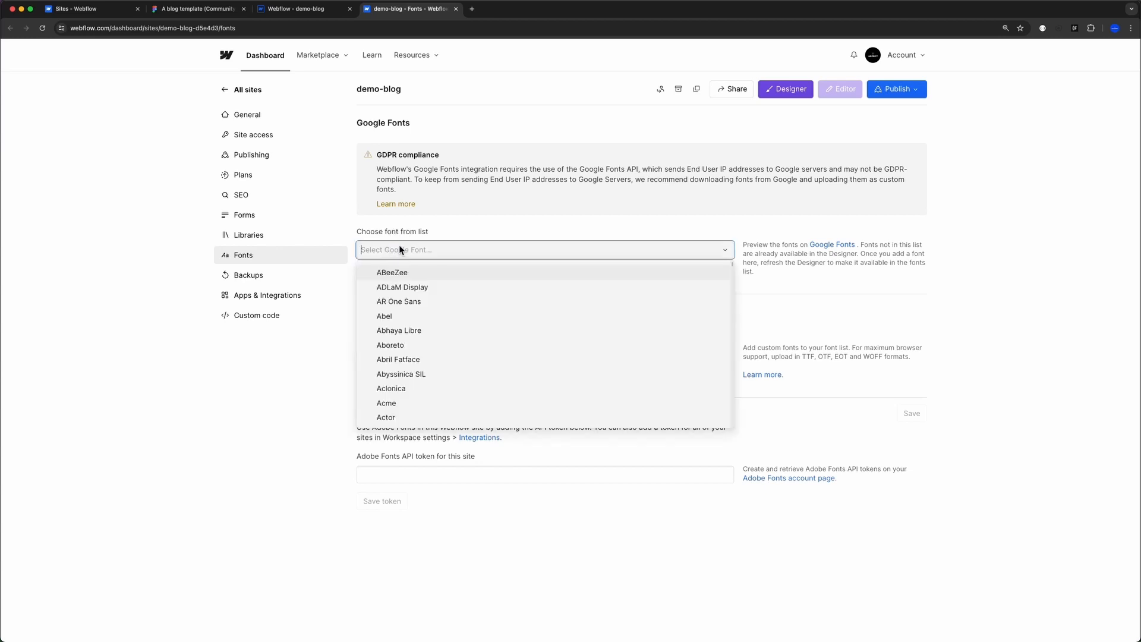
pyautogui.write('play')
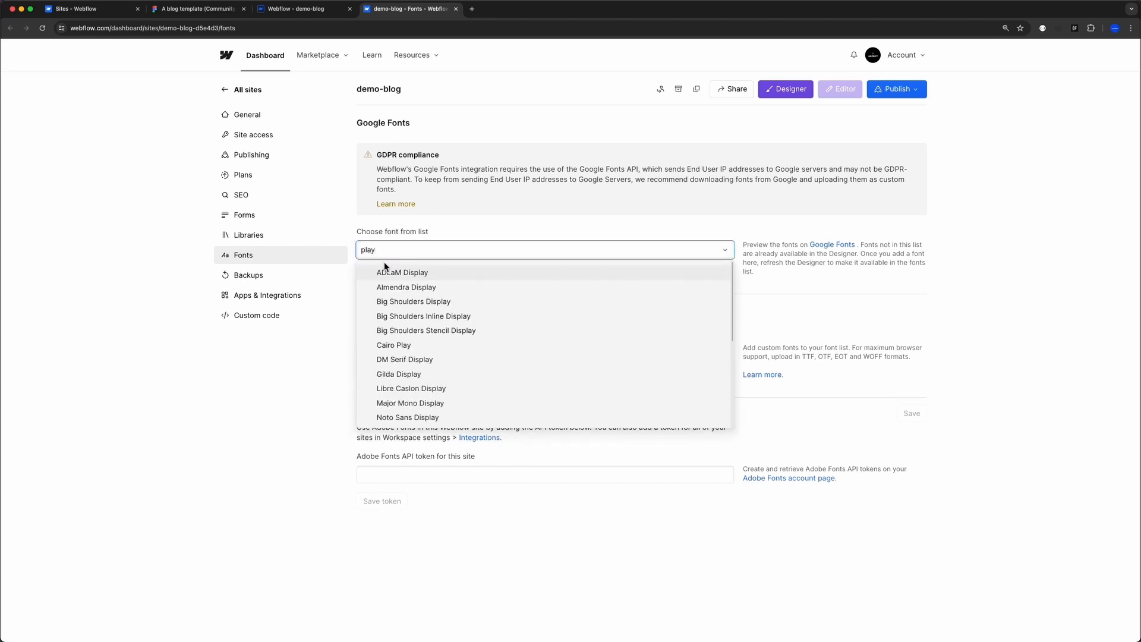
pyautogui.write('fair')
pyautogui.click(431, 284)
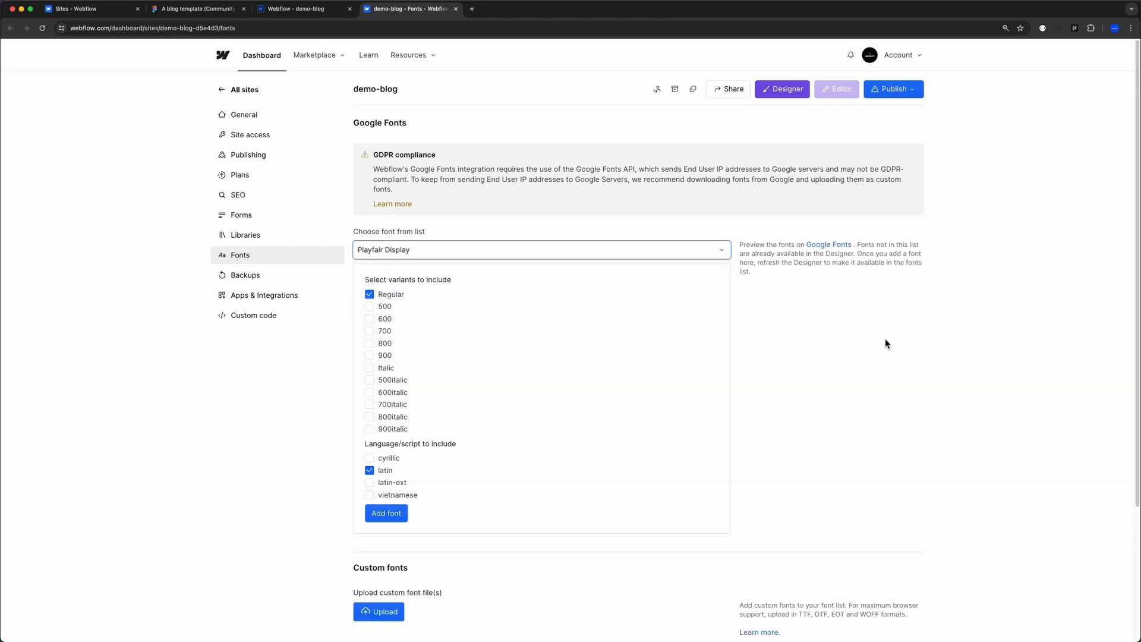
pyautogui.click(385, 331)
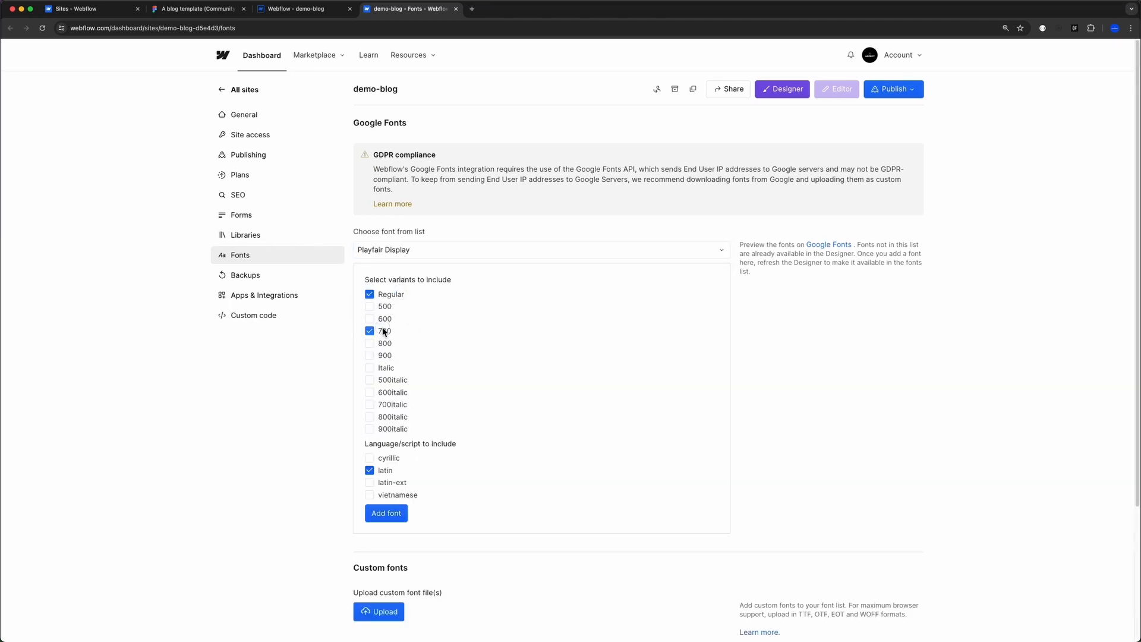
pyautogui.click(385, 513)
# - Add the Google font Roboto to the site with the 300 and Regular variants
pyautogui.click(394, 249)
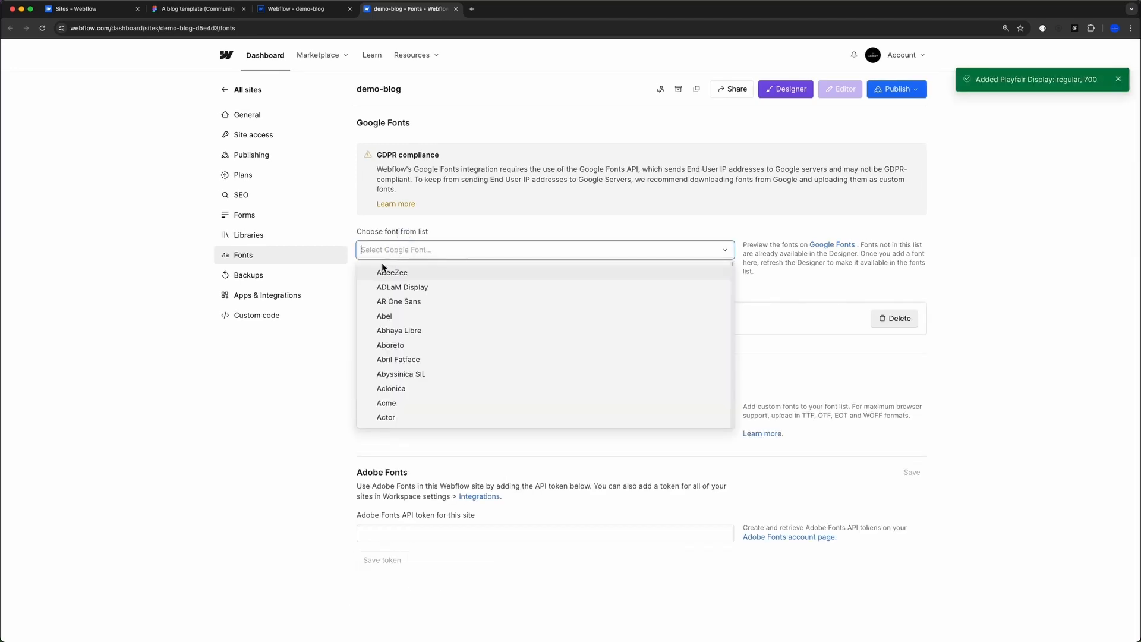
pyautogui.write('Robot')
pyautogui.press('Return')
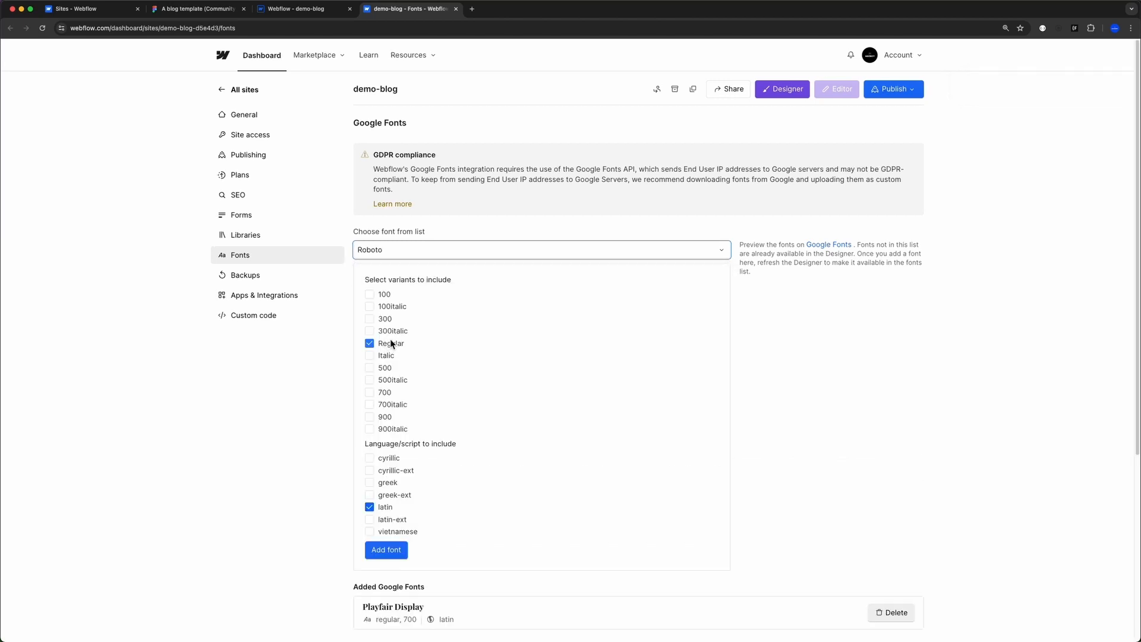
pyautogui.click(369, 319)
pyautogui.click(403, 549)
# - Add the Google font Roboto Mono to the site with the Regular variant
pyautogui.click(389, 250)
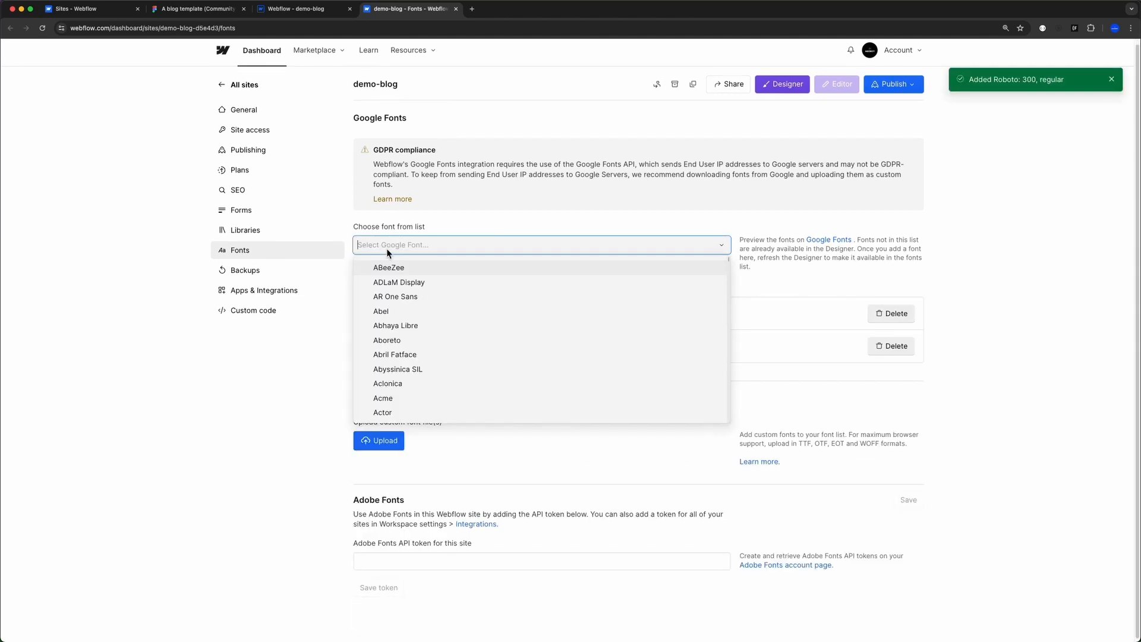
pyautogui.write('roboto mono')
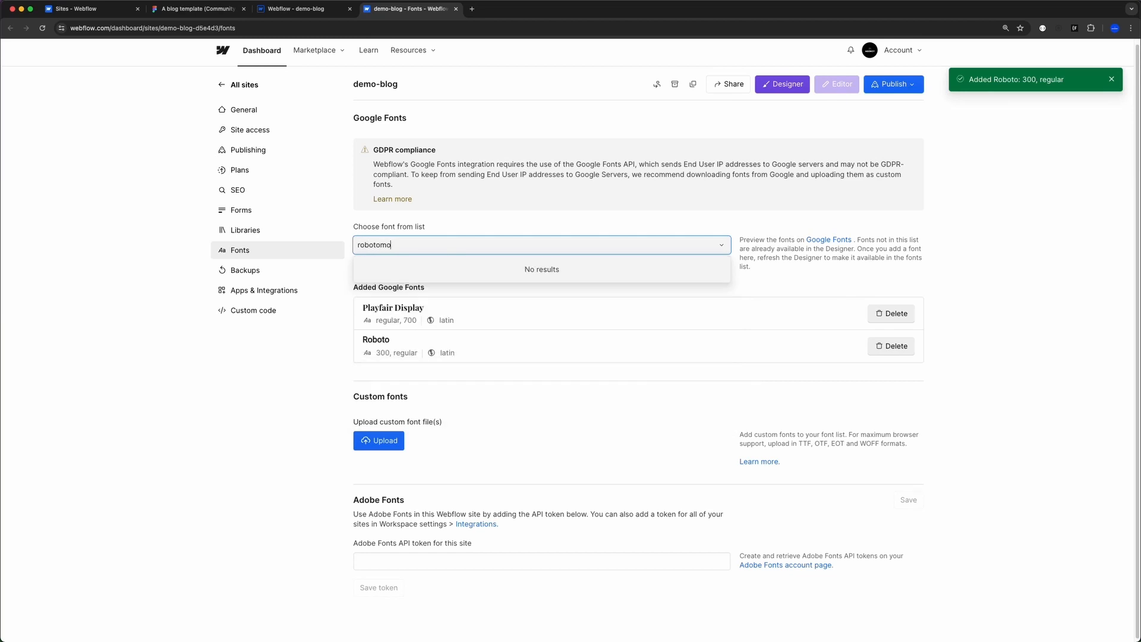
pyautogui.press('Return')
pyautogui.click(383, 557)
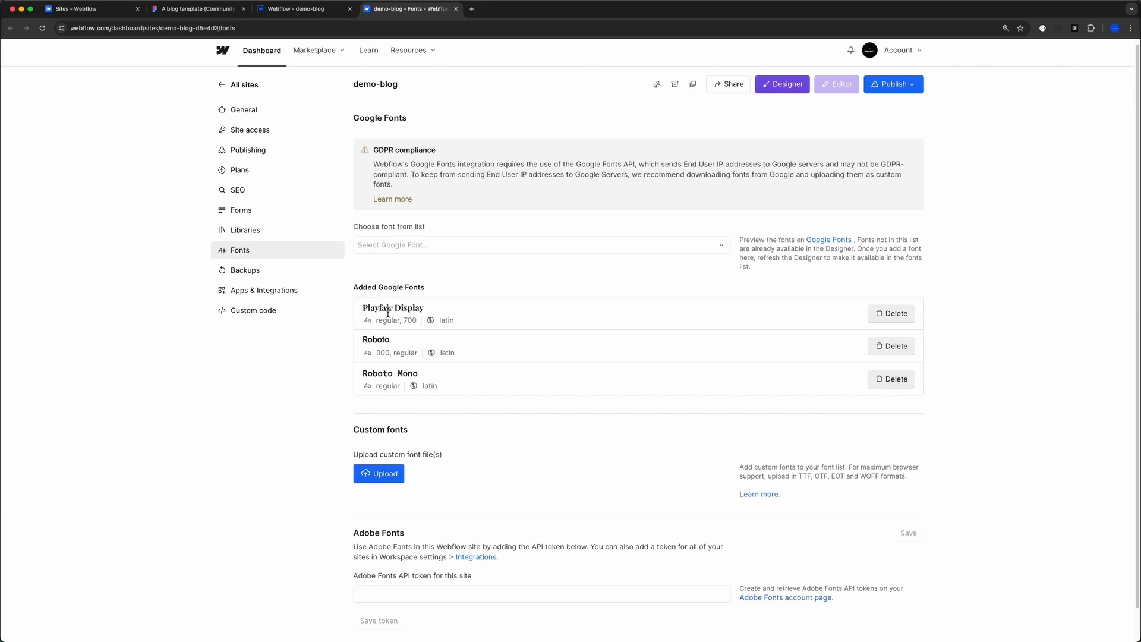
# - Copy the font name Playfair Display from the list of added Google fonts
pyautogui.moveTo(369, 307); pyautogui.dragTo(425, 309)
pyautogui.press('super+c')
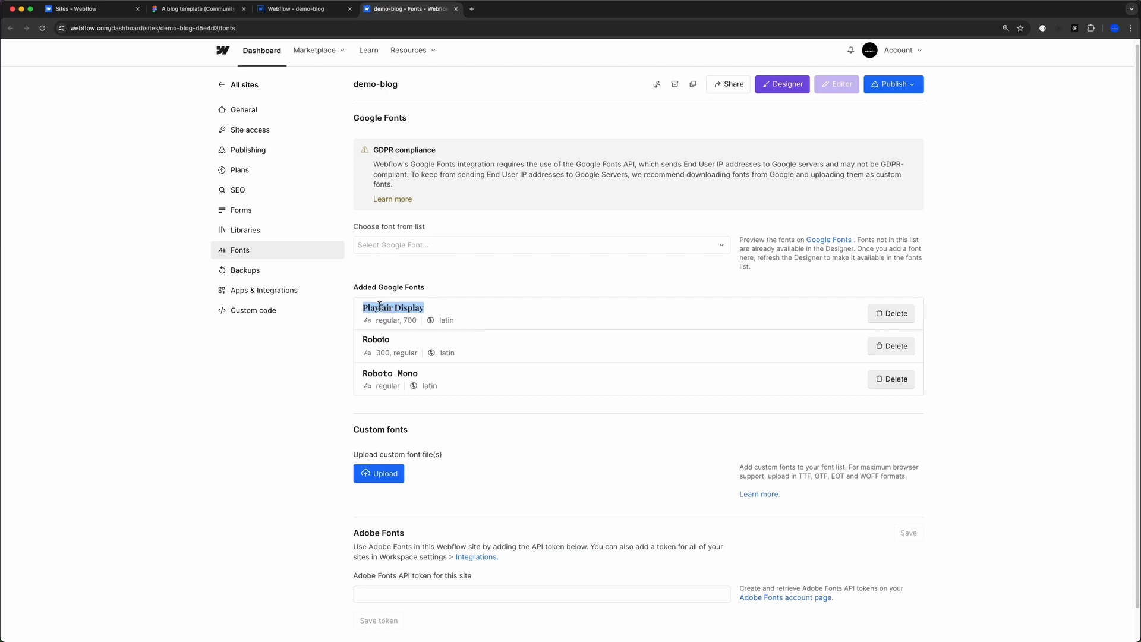
pyautogui.click(418, 304)
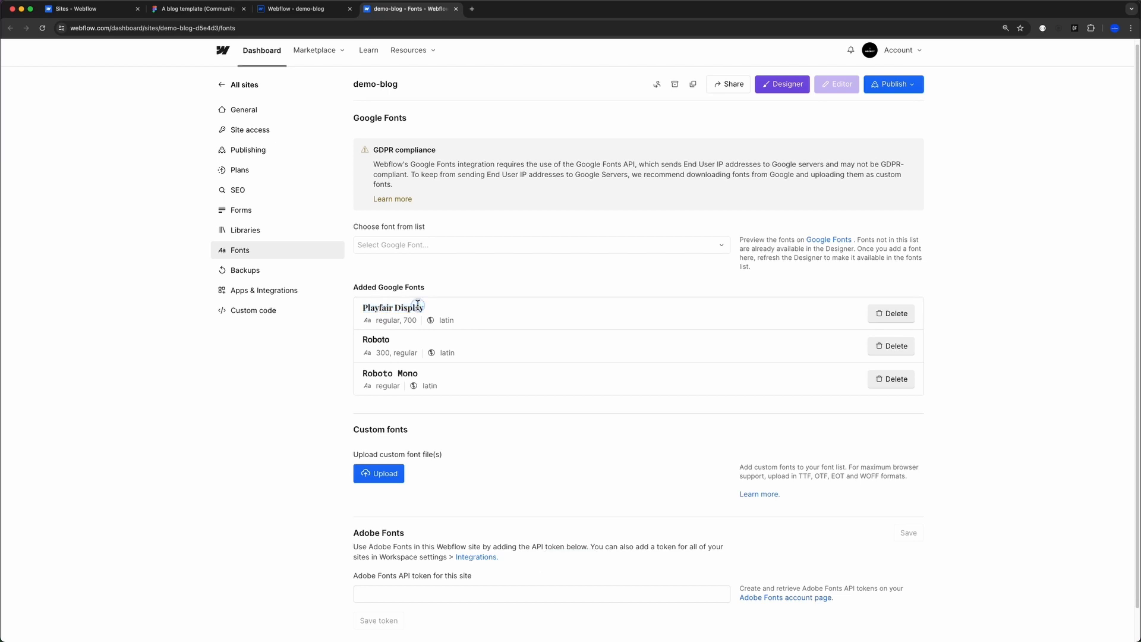
pyautogui.tripleClick(426, 310)
pyautogui.press('super+c')
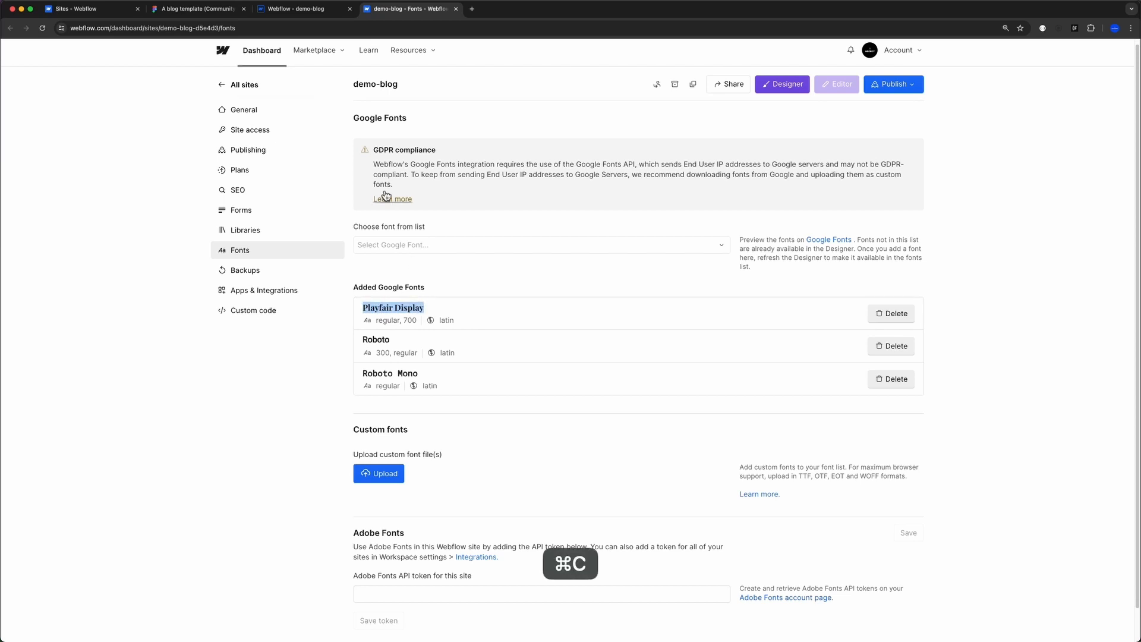
# - In the Webflow Designer, create a font family variable named font-heading
pyautogui.click(296, 10)
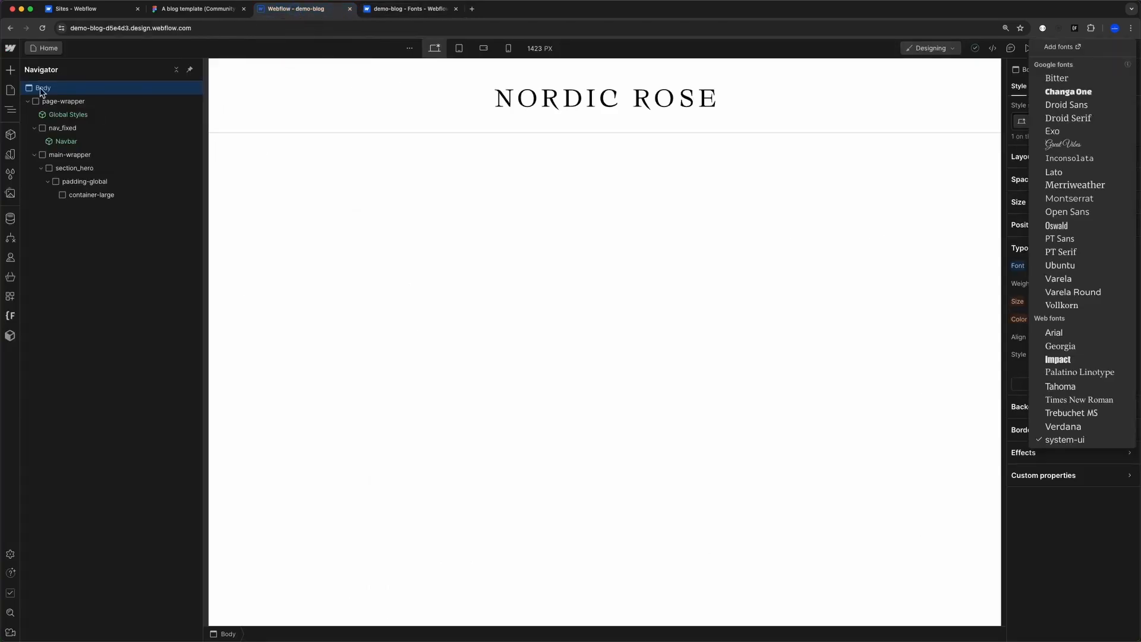
pyautogui.click(11, 154)
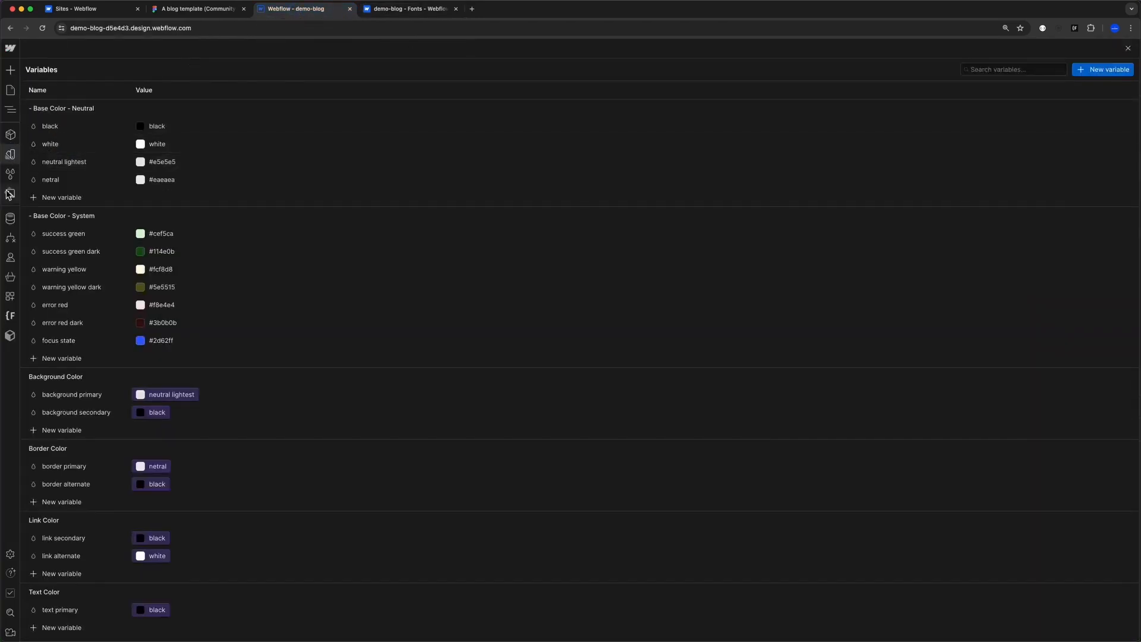
pyautogui.click(1105, 70)
pyautogui.click(1085, 118)
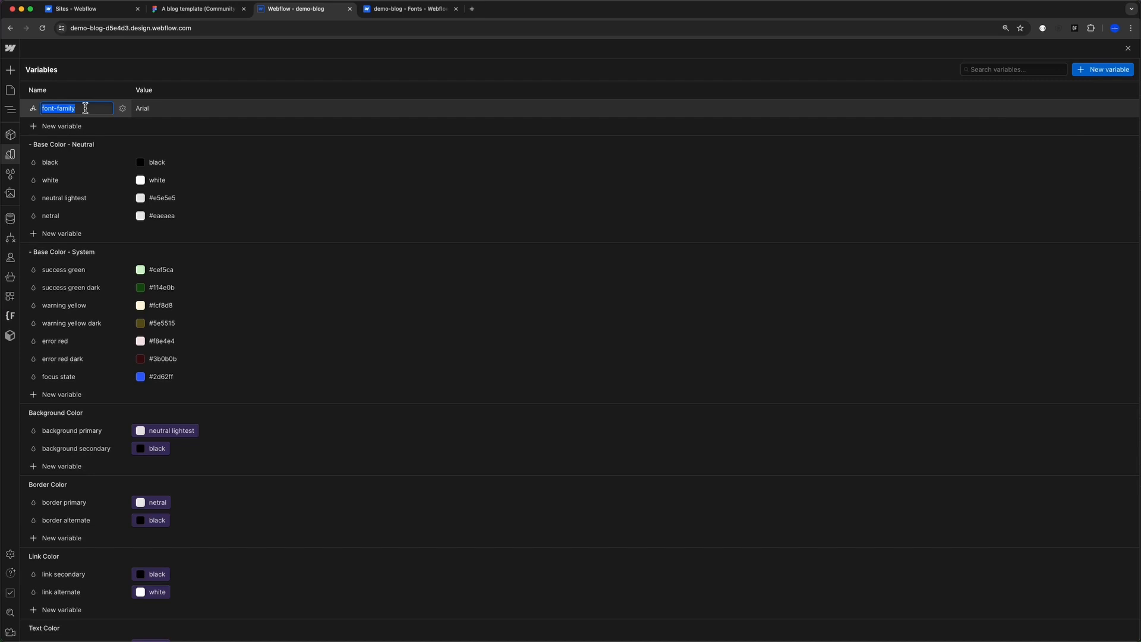
pyautogui.write('f')
pyautogui.press('Return')
# - Compare the font choices for font-heading with the site's added Google fonts, and reload the Designer page
pyautogui.click(138, 116)
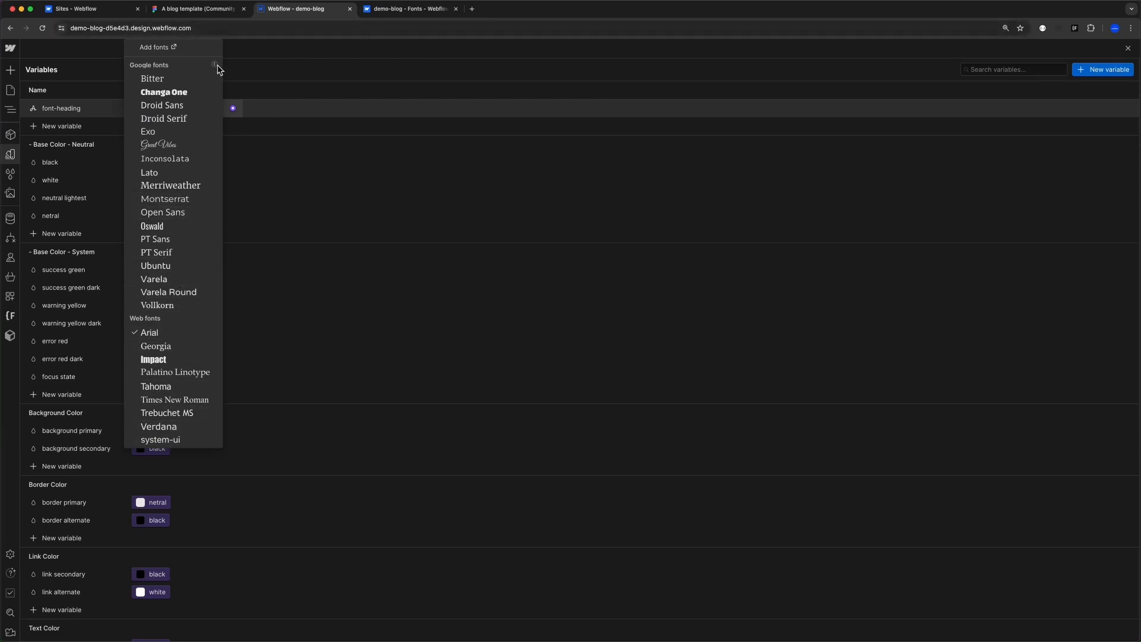
pyautogui.click(379, 11)
pyautogui.scroll(1, 626, 404)
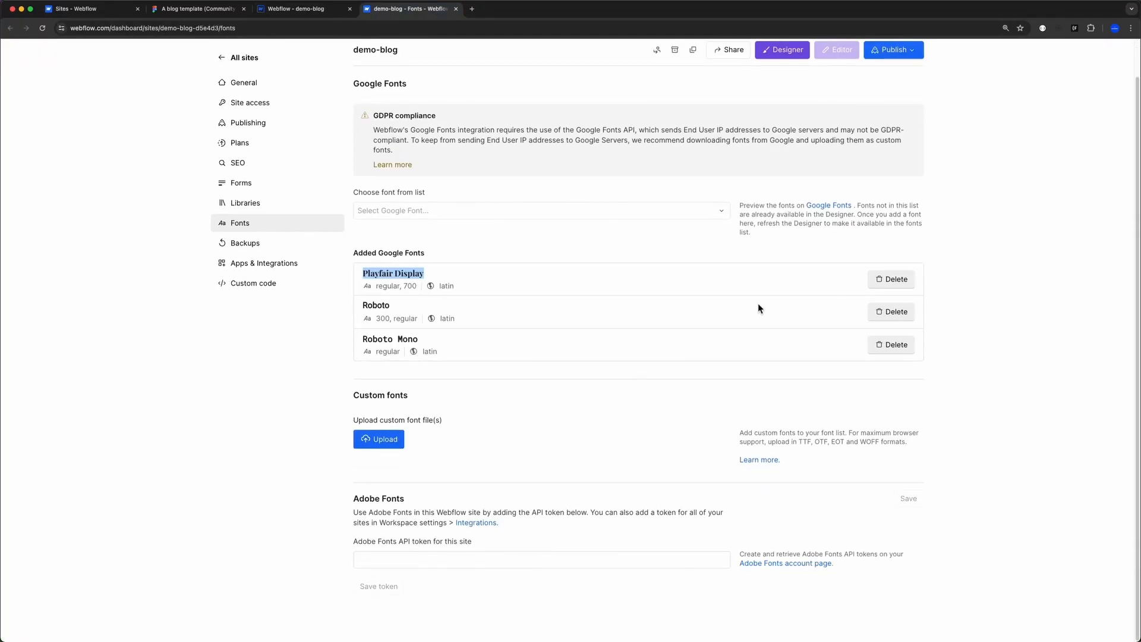
pyautogui.hotkey('ctrl', 'shift', 'Tab')
pyautogui.press('super+r')
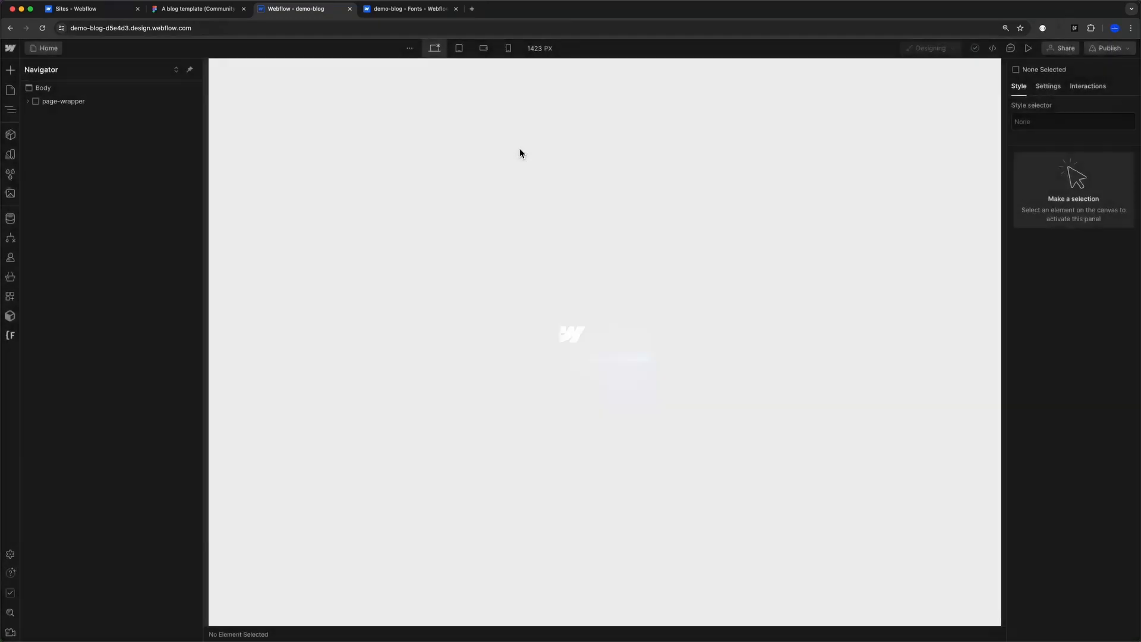
# - Set the font-heading variable's value to Playfair Display
pyautogui.click(10, 157)
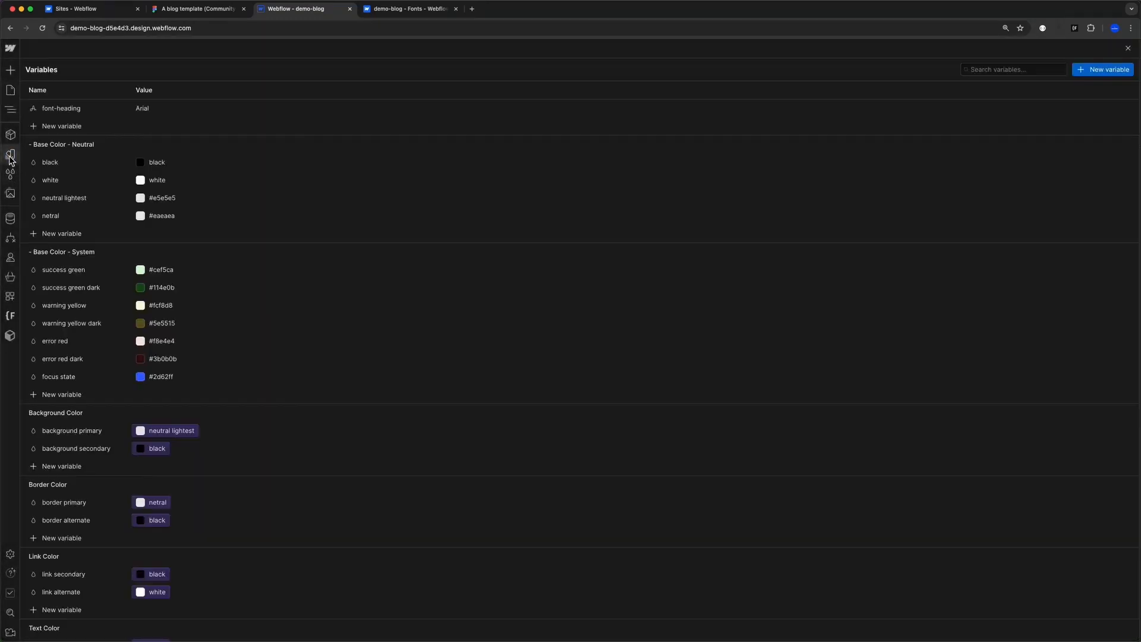
pyautogui.click(143, 109)
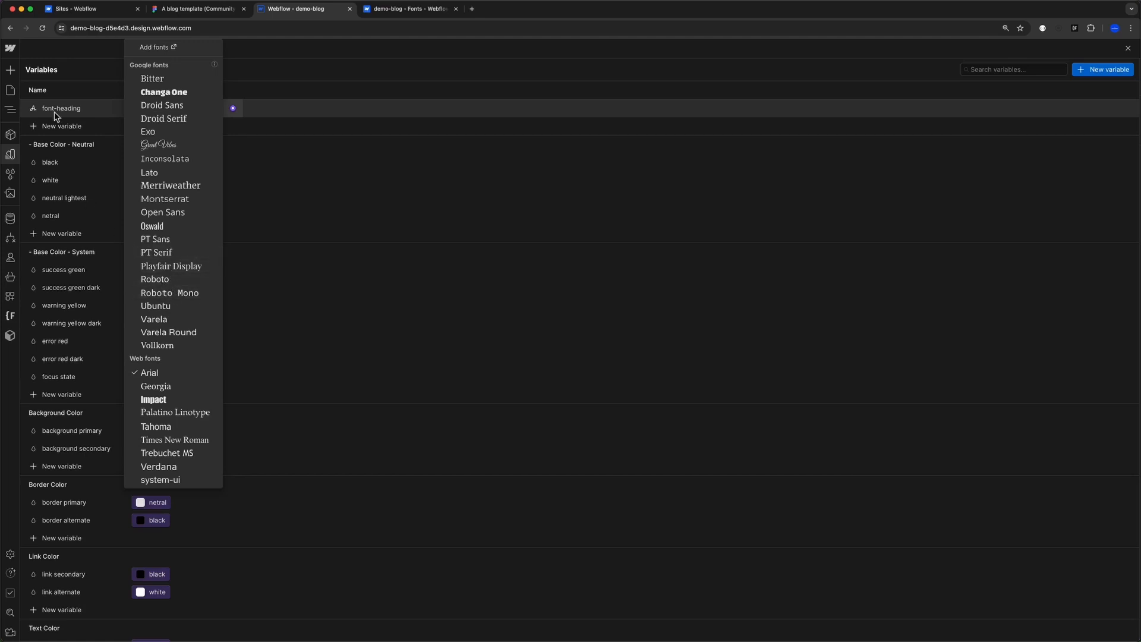
pyautogui.click(170, 266)
# - Create a font family variable named font-body and set its value to Roboto
pyautogui.click(63, 126)
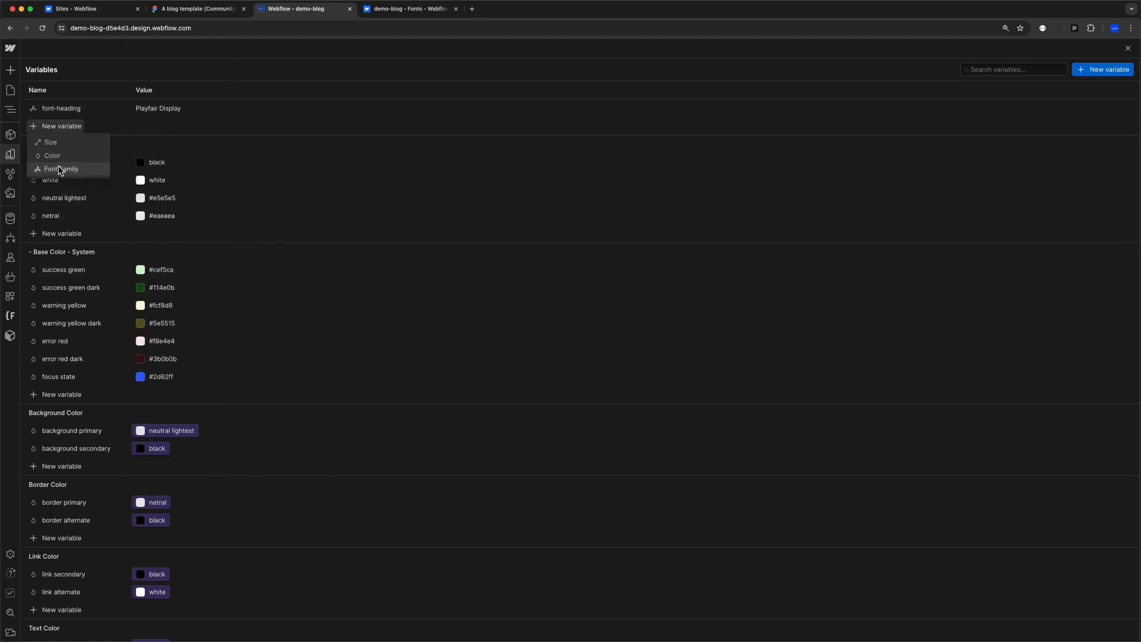
pyautogui.click(84, 168)
pyautogui.press('Right')
pyautogui.hotkey('alt', 'shift', 'Left')
pyautogui.write('body')
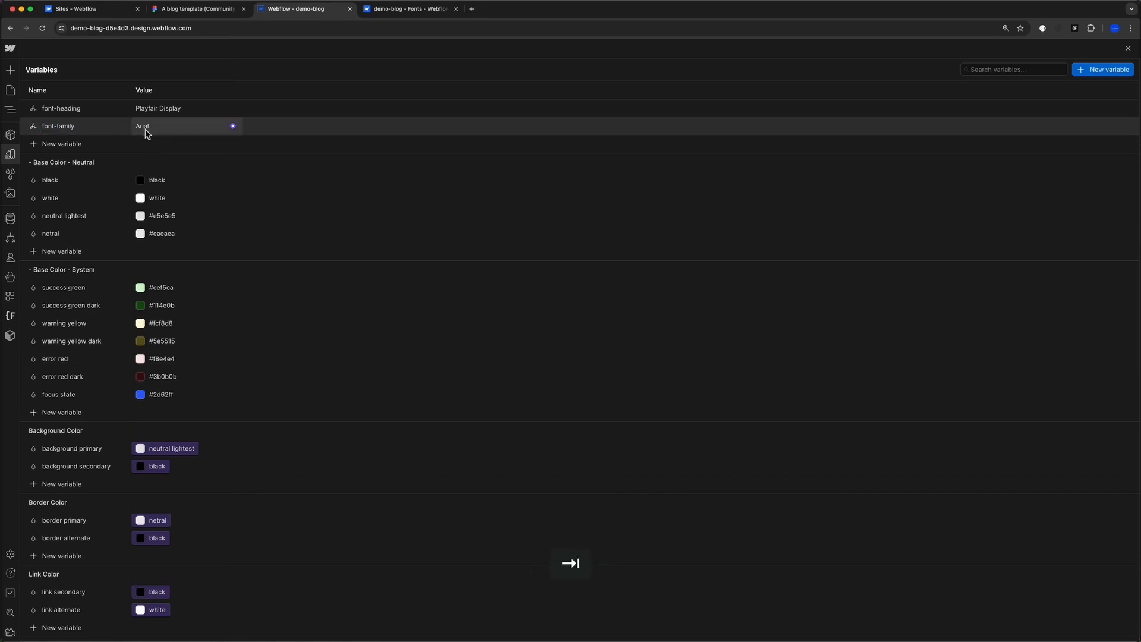
pyautogui.click(146, 129)
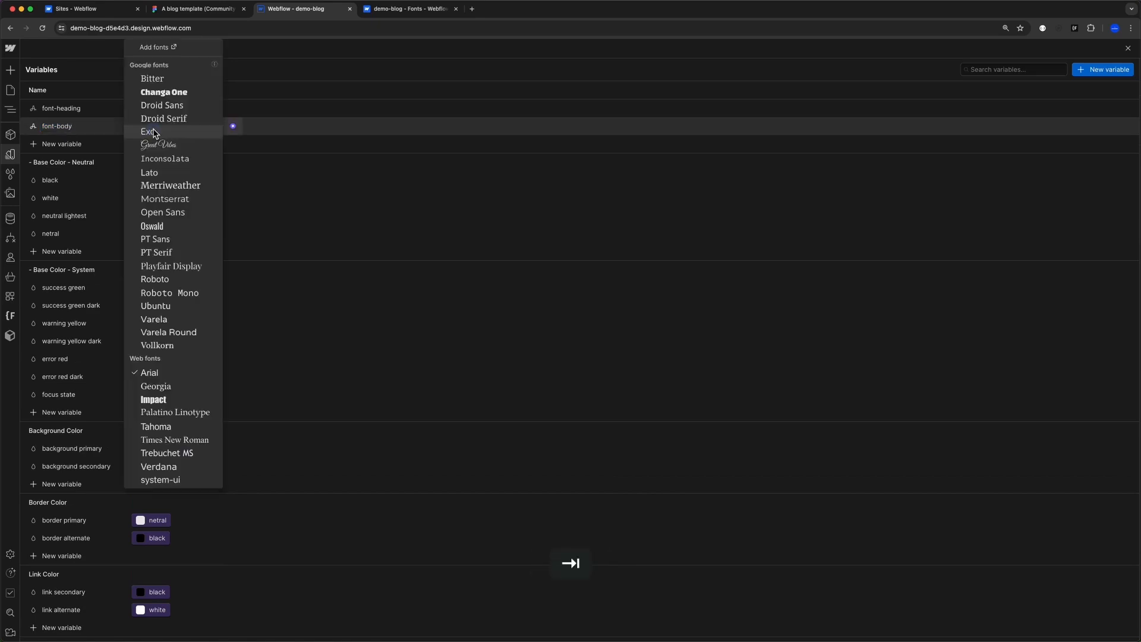
pyautogui.click(158, 280)
# - Add a third font family variable with the default name font-family and set its value to Roboto Mono
pyautogui.click(62, 144)
pyautogui.click(76, 185)
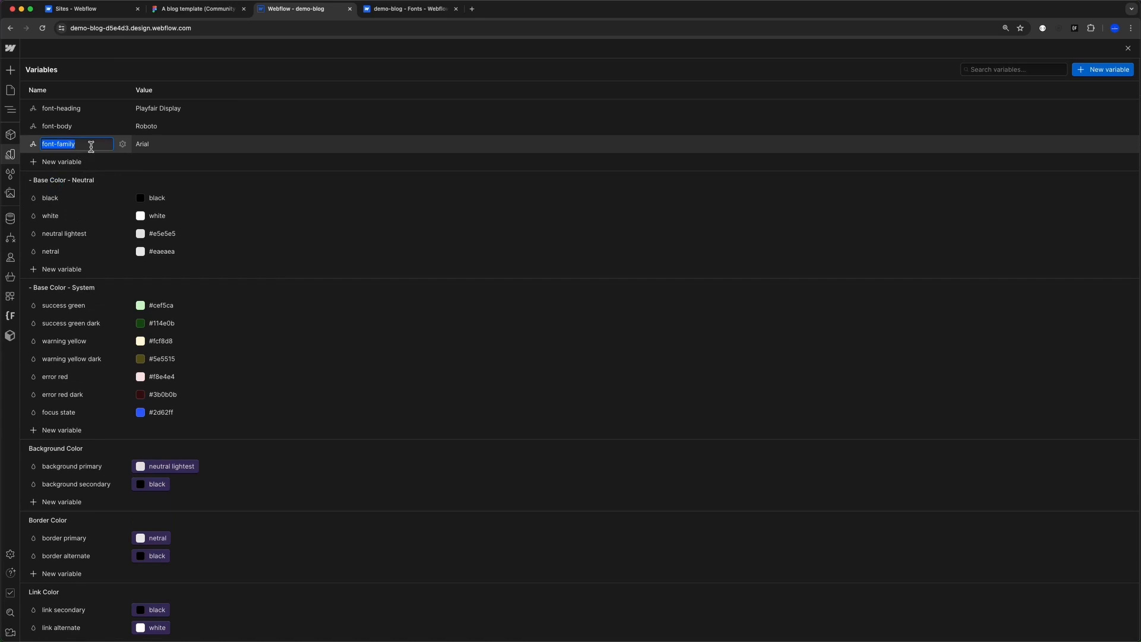
pyautogui.moveTo(91, 147); pyautogui.dragTo(64, 145)
pyautogui.click(170, 145)
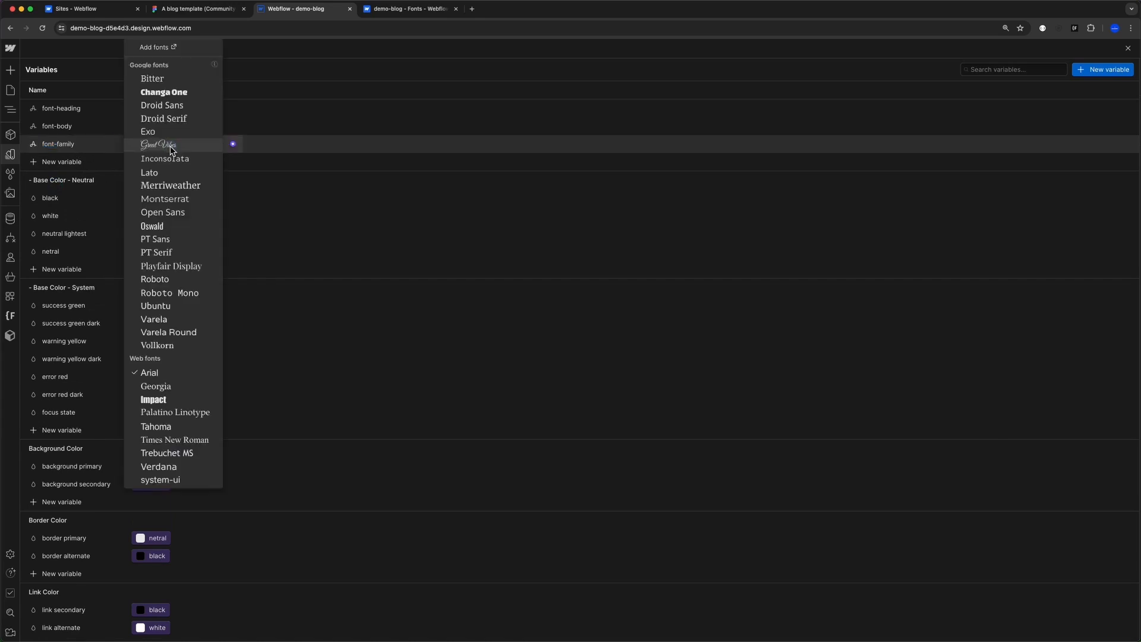
pyautogui.click(178, 293)
# - In the Figma design, check the font of the subtitle under the main heading and look over the Listing desktop frame
pyautogui.click(240, 16)
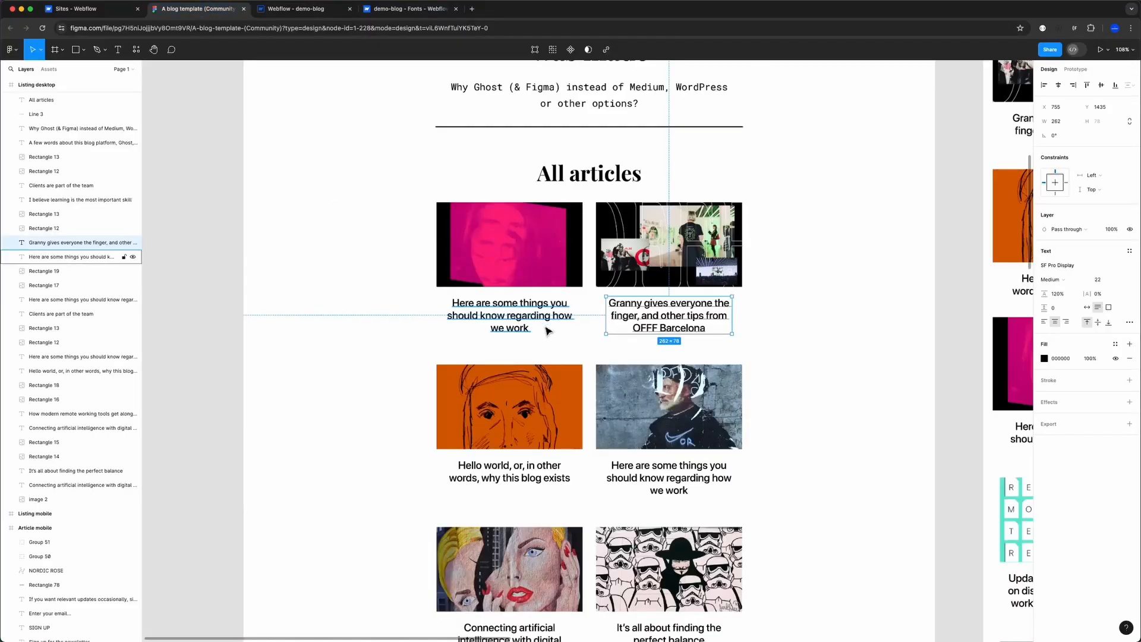
pyautogui.scroll(3, 547, 326)
pyautogui.click(554, 276)
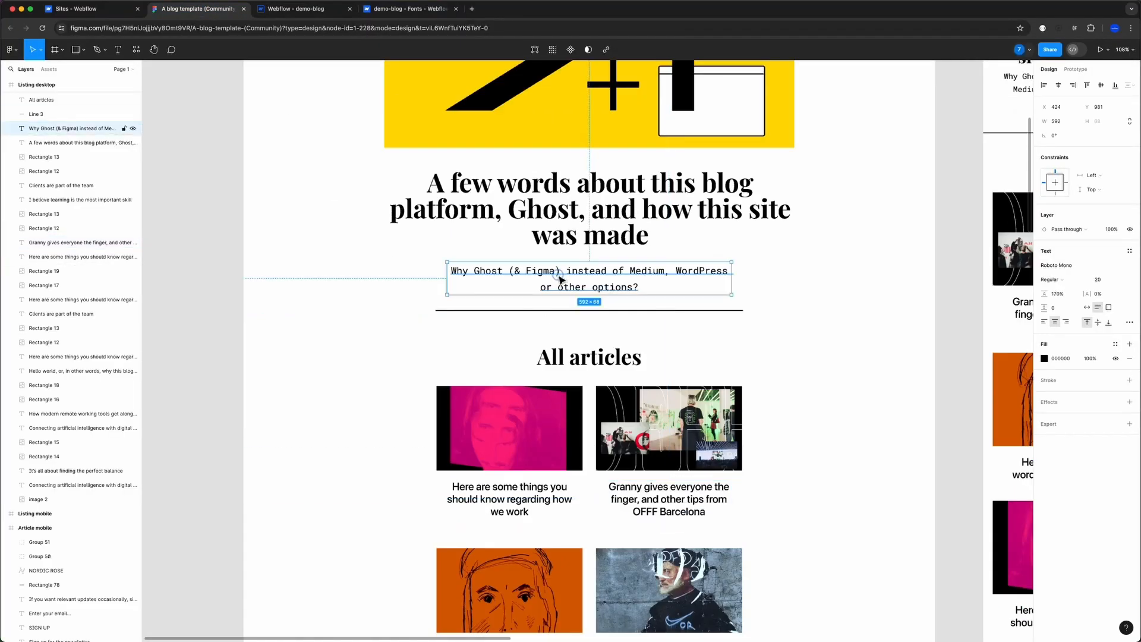
pyautogui.click(490, 257)
pyautogui.scroll(-6, 573, 284)
pyautogui.scroll(-5, 609, 542)
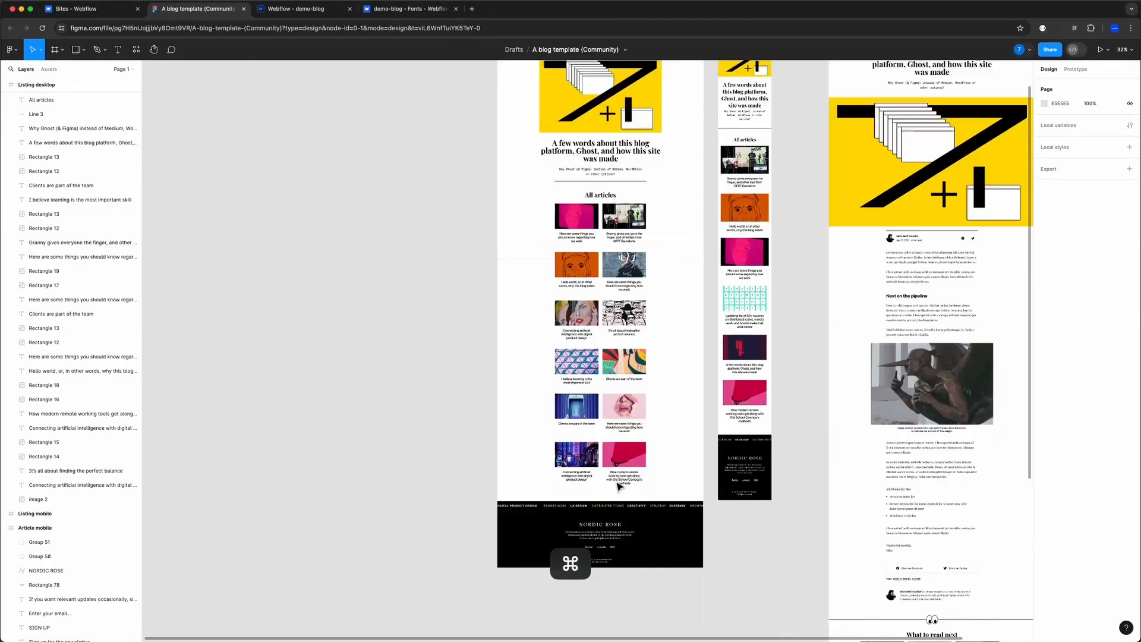
pyautogui.scroll(5, 609, 543)
pyautogui.scroll(15, 609, 542)
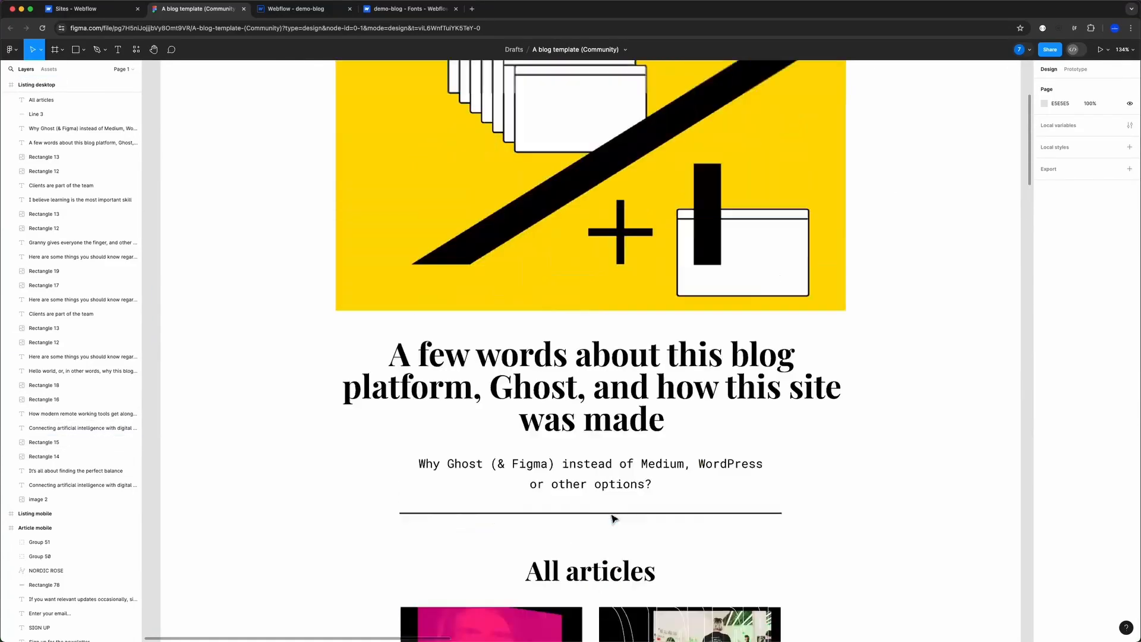
pyautogui.click(548, 541)
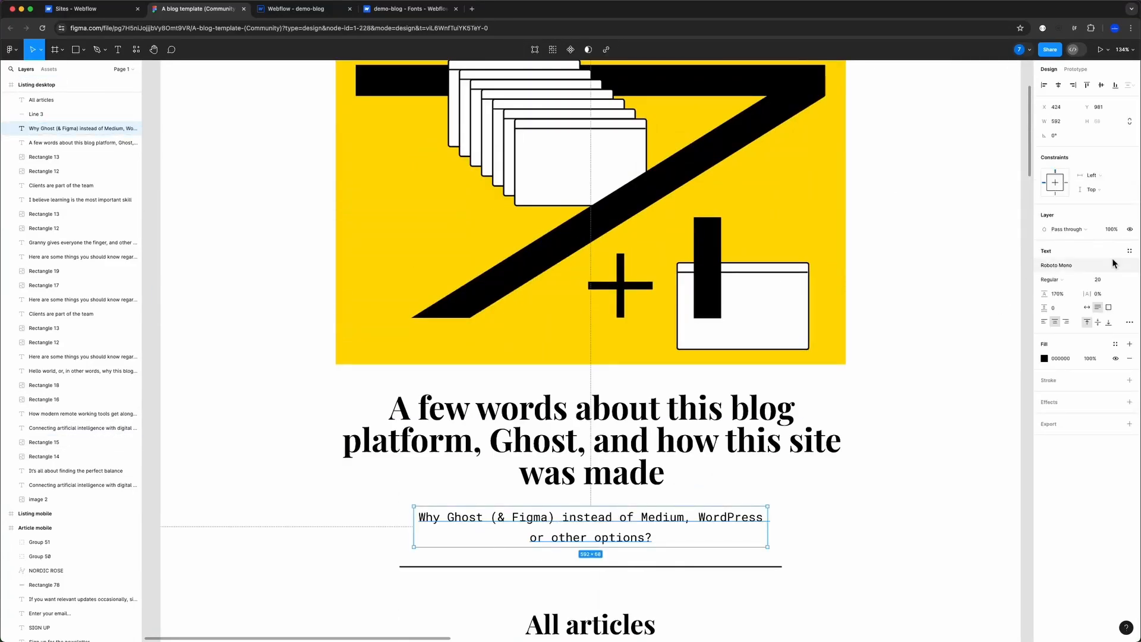
pyautogui.scroll(-3, 650, 408)
# - Back in the Webflow Designer, select the Body element on the Home page and set its font to the font-body variable
pyautogui.press('super+alt+Right')
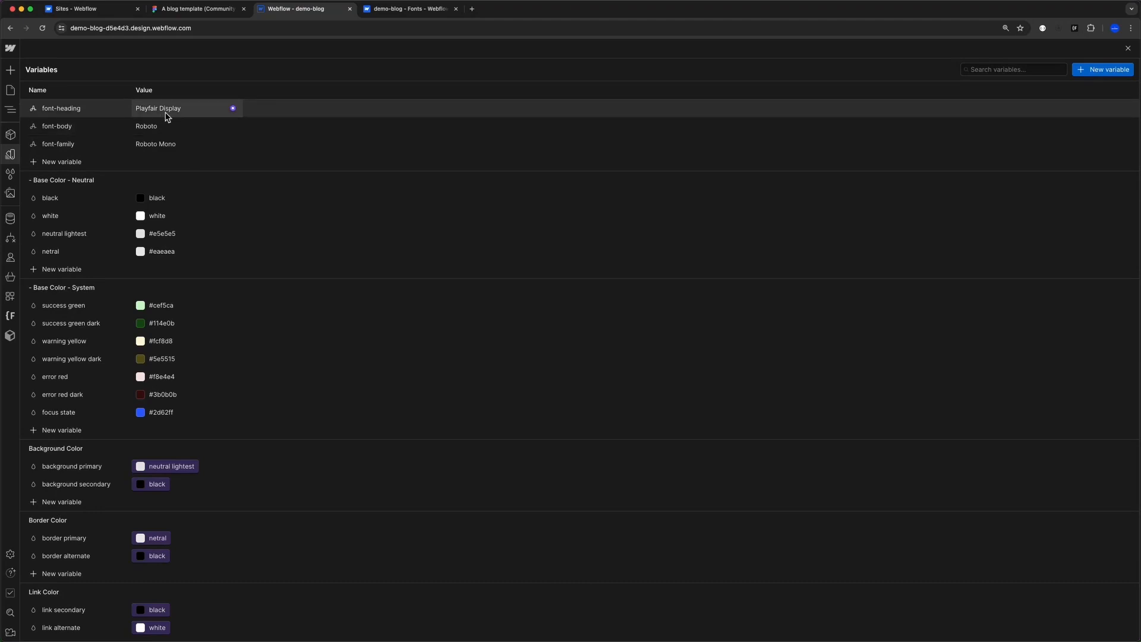
pyautogui.click(11, 90)
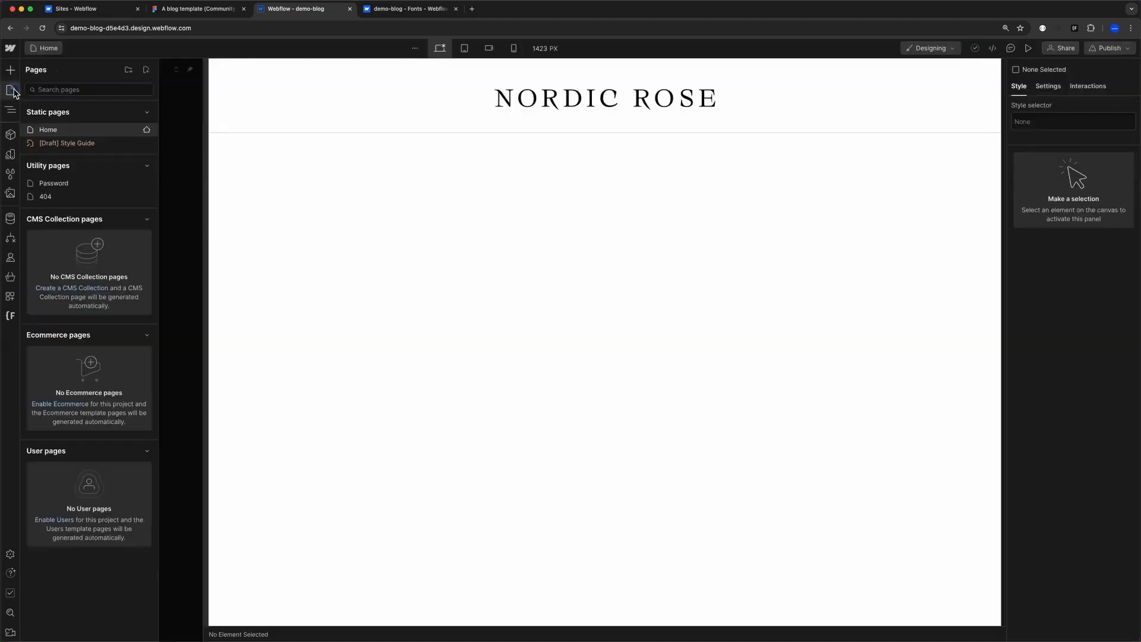
pyautogui.click(174, 103)
pyautogui.click(131, 91)
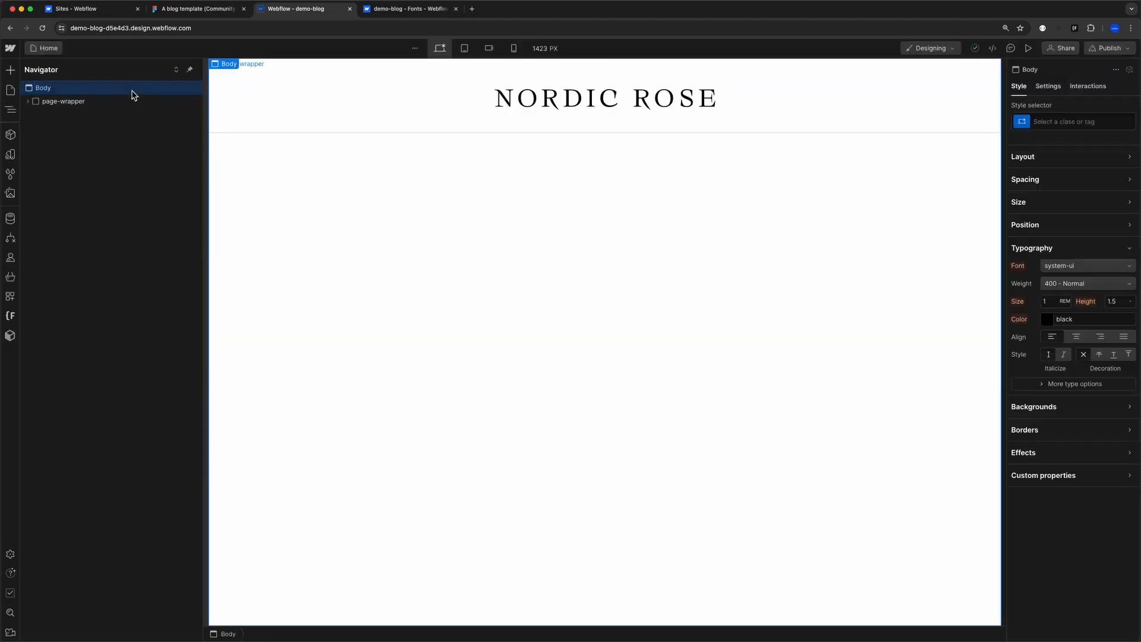
pyautogui.click(1039, 263)
pyautogui.click(1040, 337)
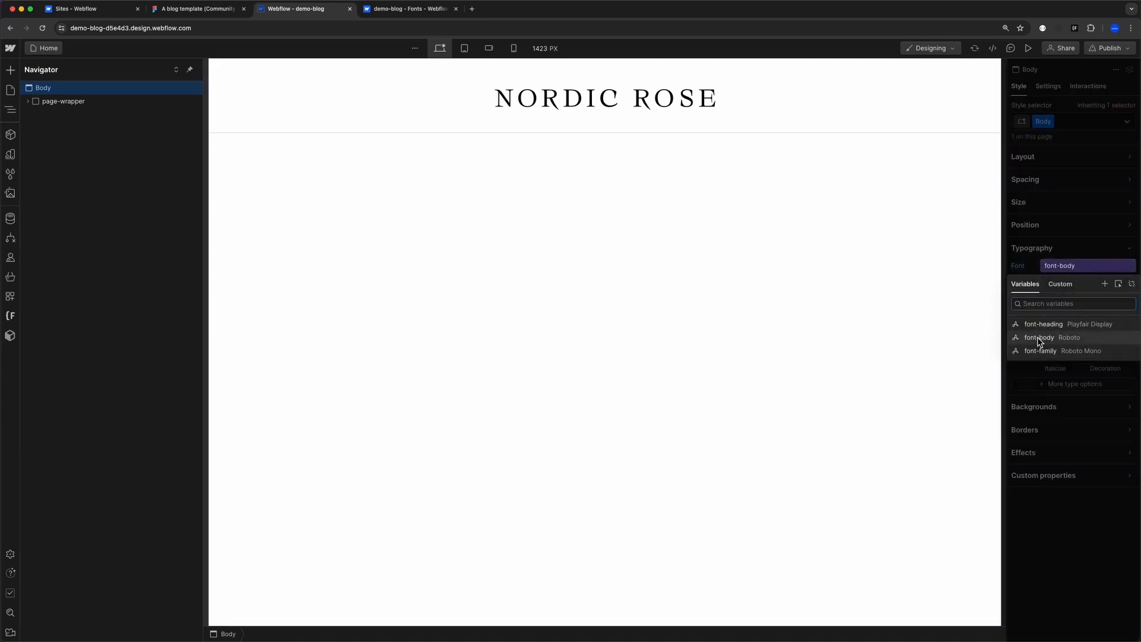
pyautogui.click(968, 339)
# - Switch to the Figma design and check the dimensions of the yellow hero image in the Listing desktop frame
pyautogui.click(378, 10)
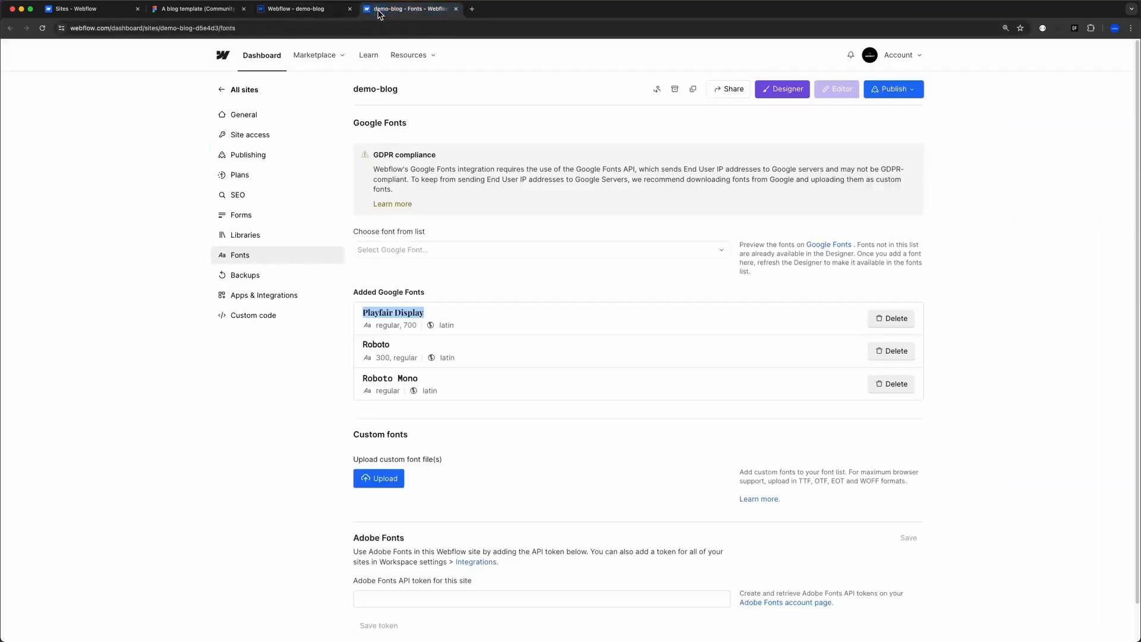
pyautogui.click(275, 10)
pyautogui.click(196, 9)
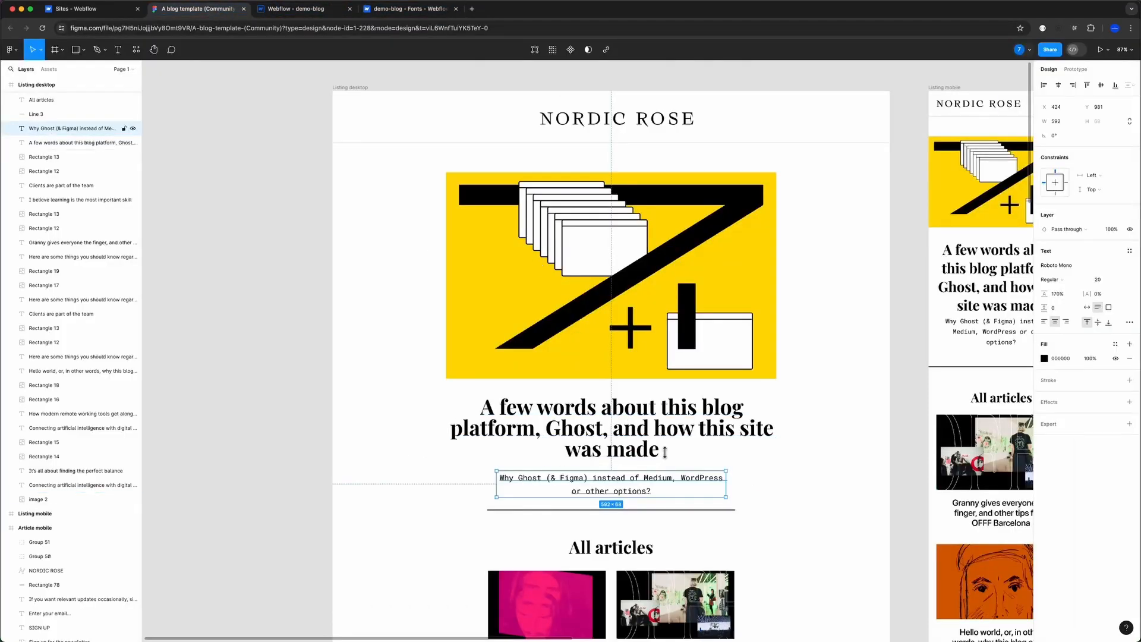
pyautogui.hotkey('ctrl', 'Tab')
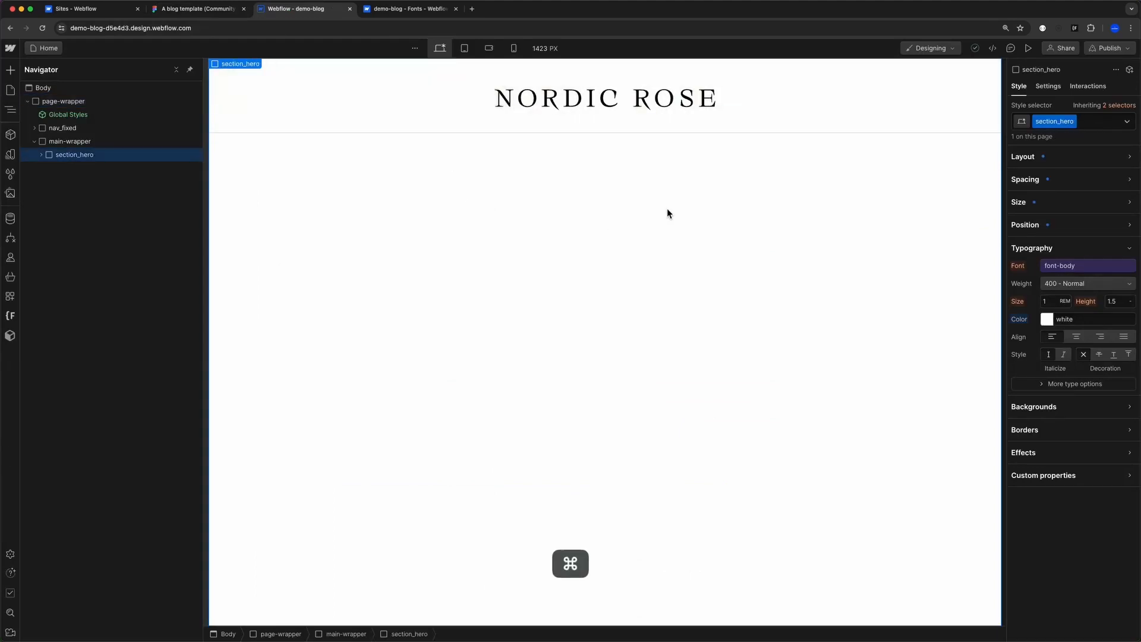
pyautogui.press('super+0')
pyautogui.hotkey('ctrl', 'shift', 'Tab')
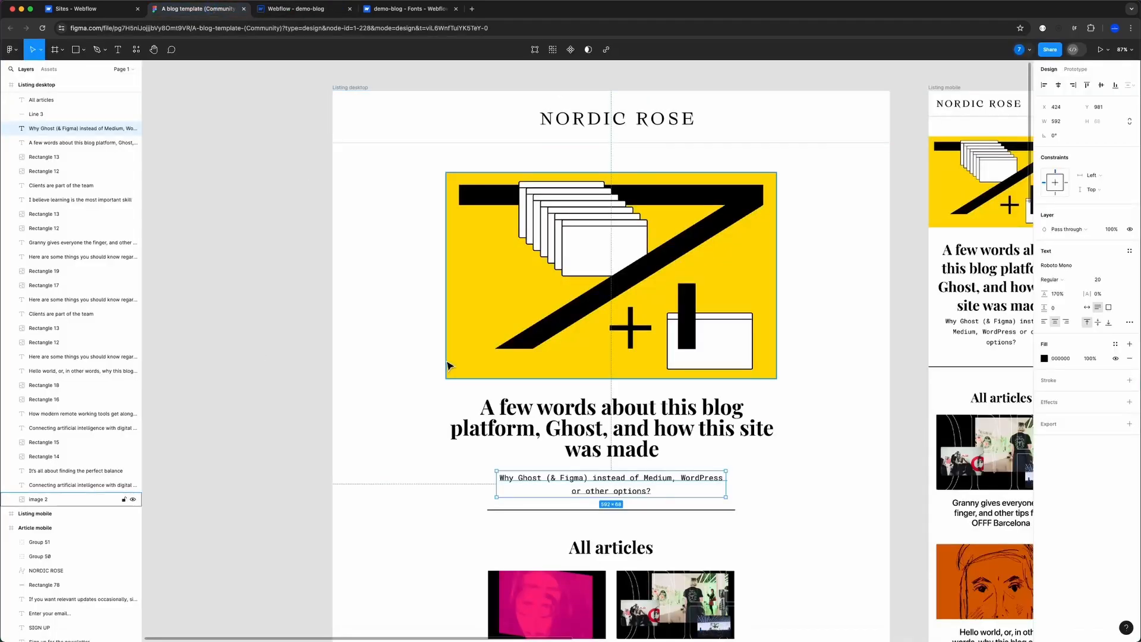
pyautogui.click(298, 280)
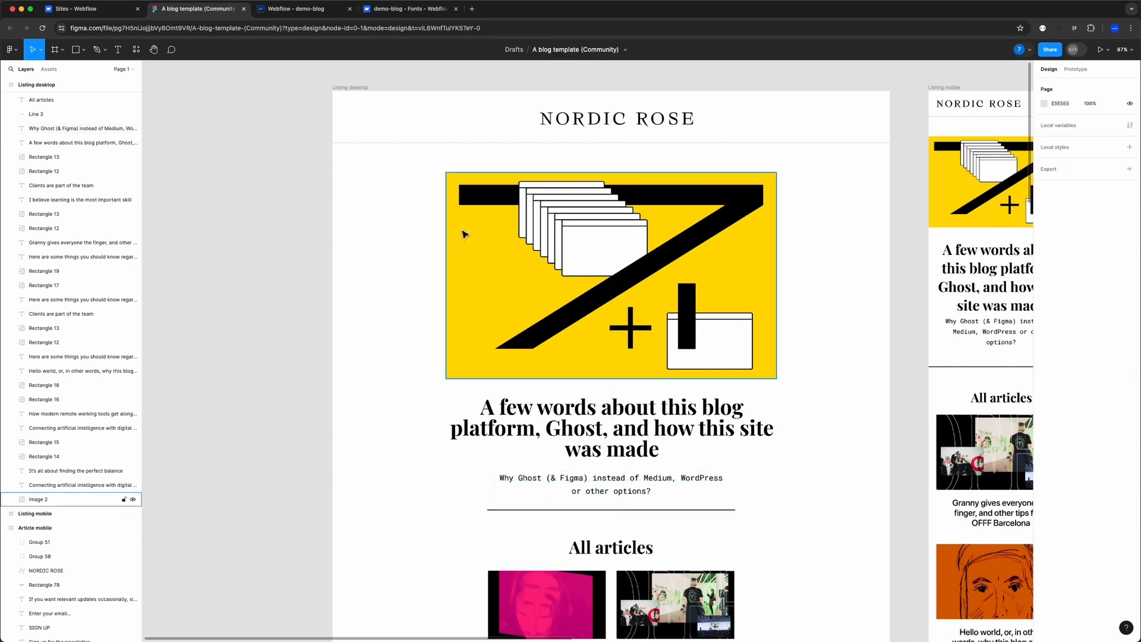
pyautogui.scroll(3, 486, 371)
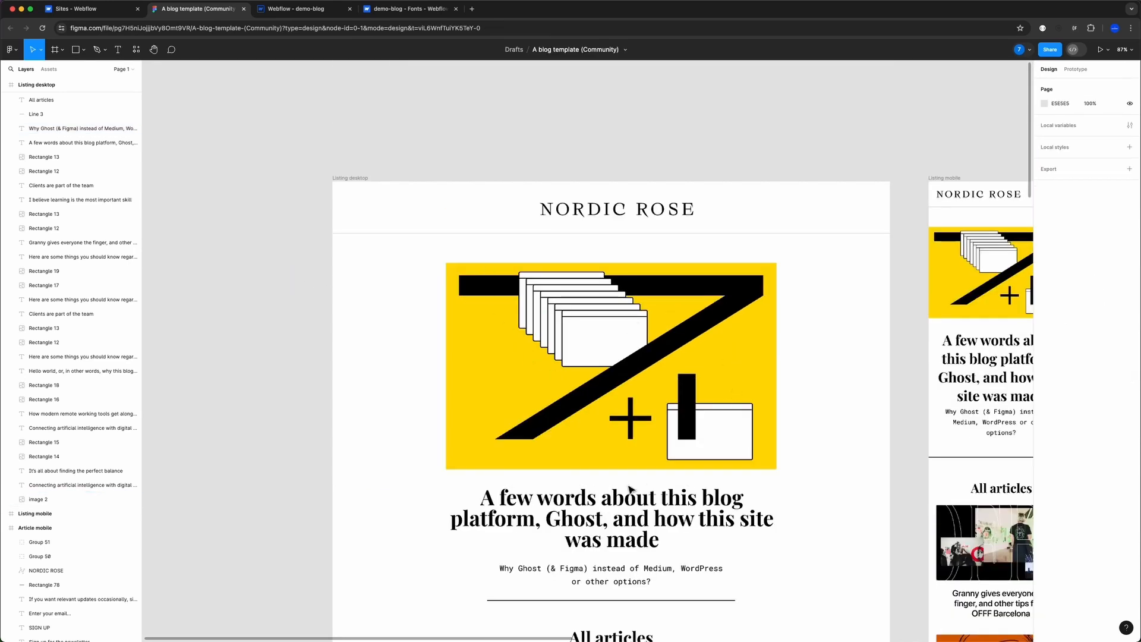
pyautogui.click(591, 423)
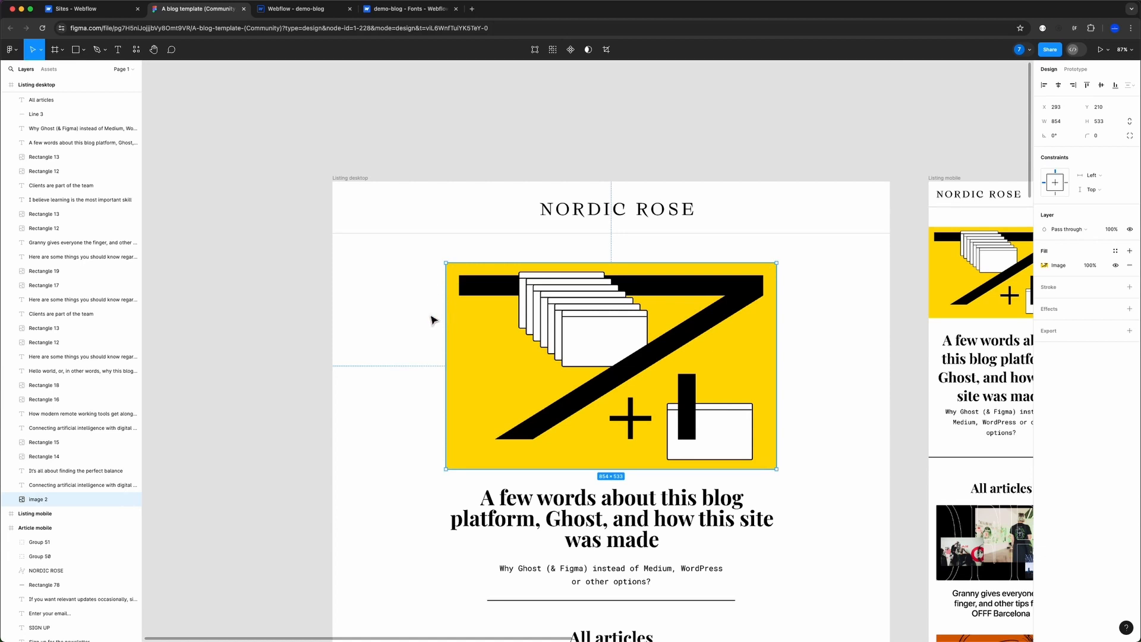
# - Look over the Listing desktop frame down to its footer and move across to the Article desktop frame
pyautogui.scroll(-3, 433, 321)
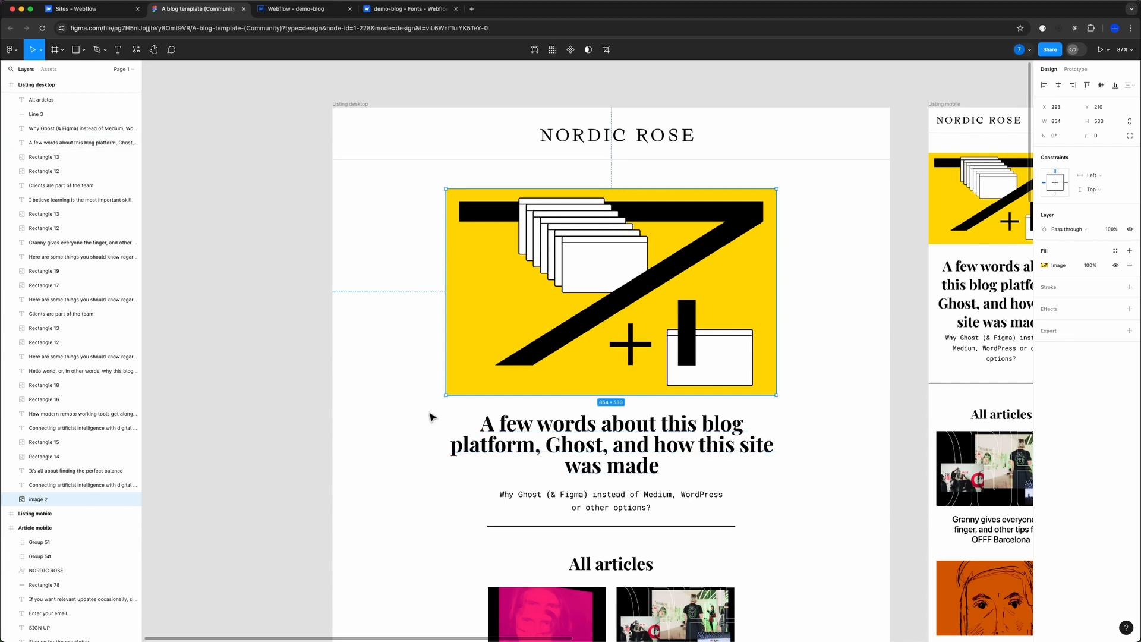
pyautogui.scroll(-15, 449, 401)
pyautogui.scroll(-9, 448, 401)
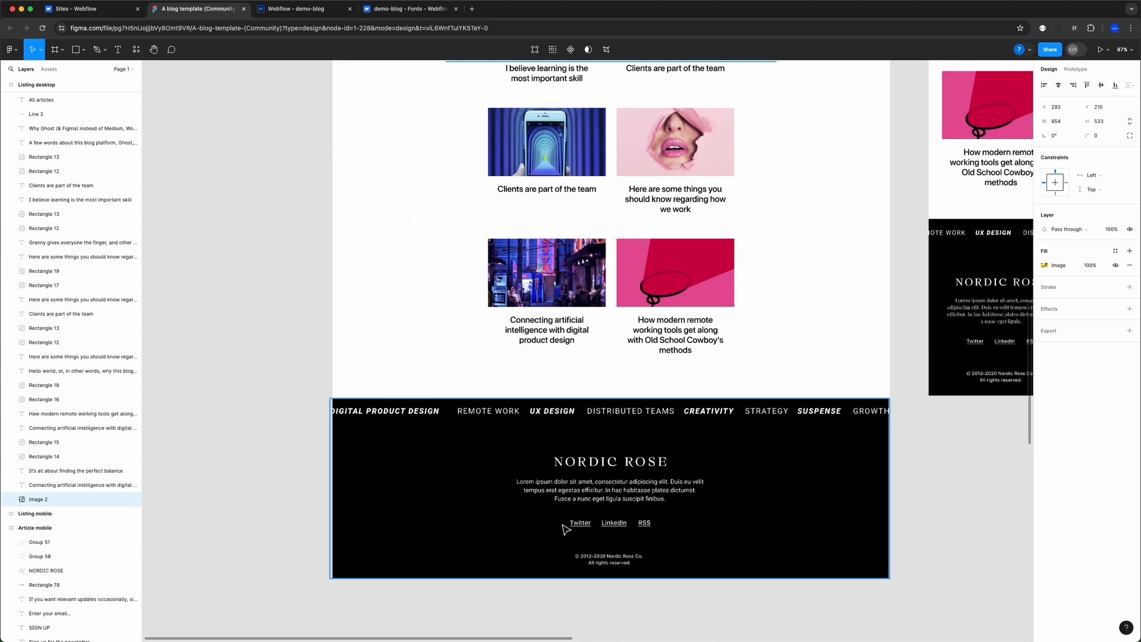
pyautogui.hscroll(3, 593, 494)
pyautogui.scroll(-5, 642, 461)
pyautogui.scroll(8, 639, 463)
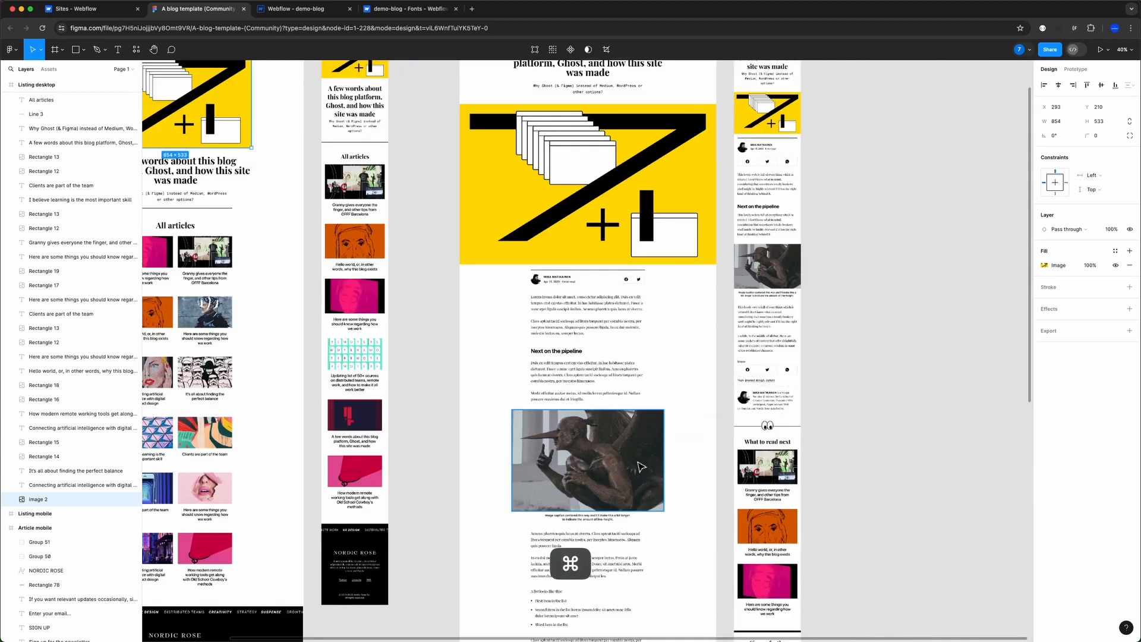
pyautogui.scroll(1, 647, 408)
# - Check the widths of the main heading, the full-width hero image and the statue image in the Article desktop frame
pyautogui.click(586, 162)
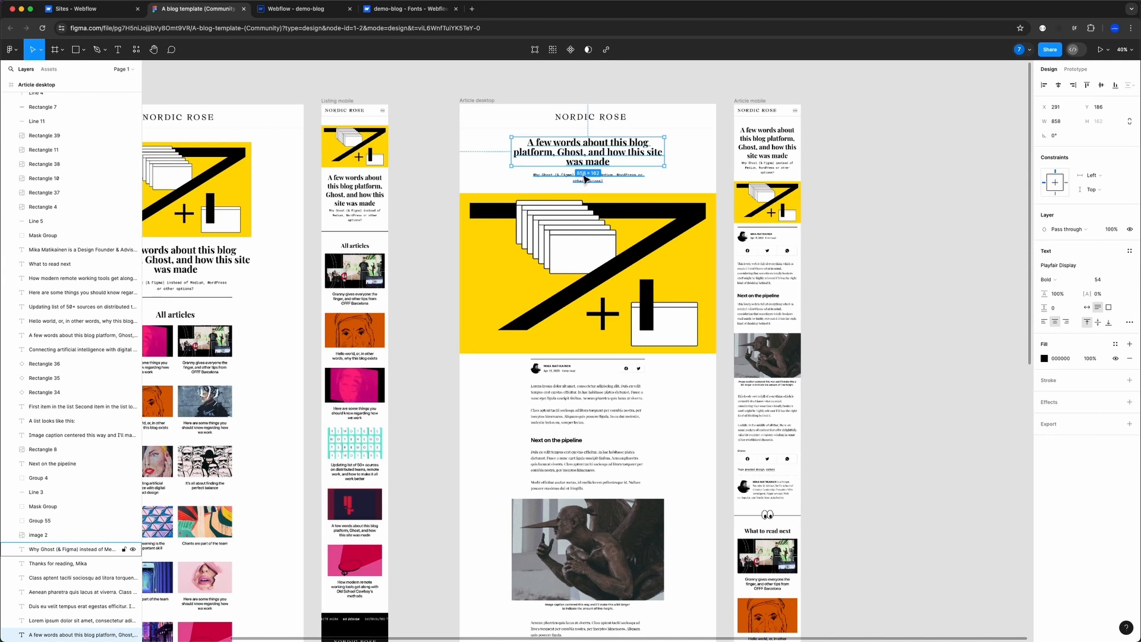
pyautogui.click(567, 244)
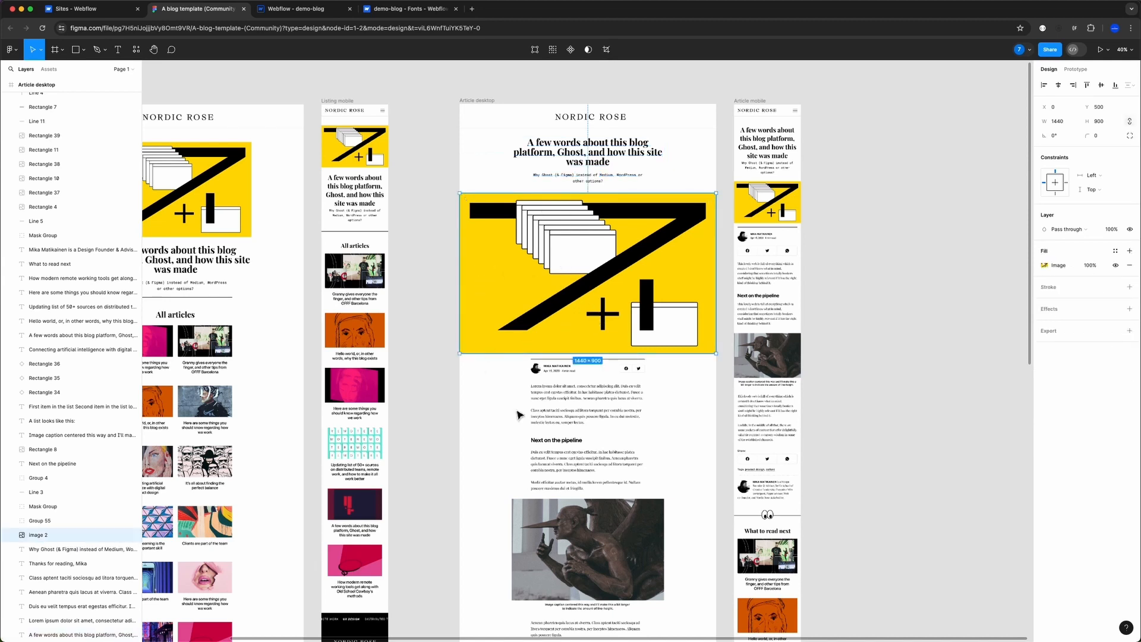
pyautogui.scroll(-3, 523, 334)
pyautogui.click(693, 374)
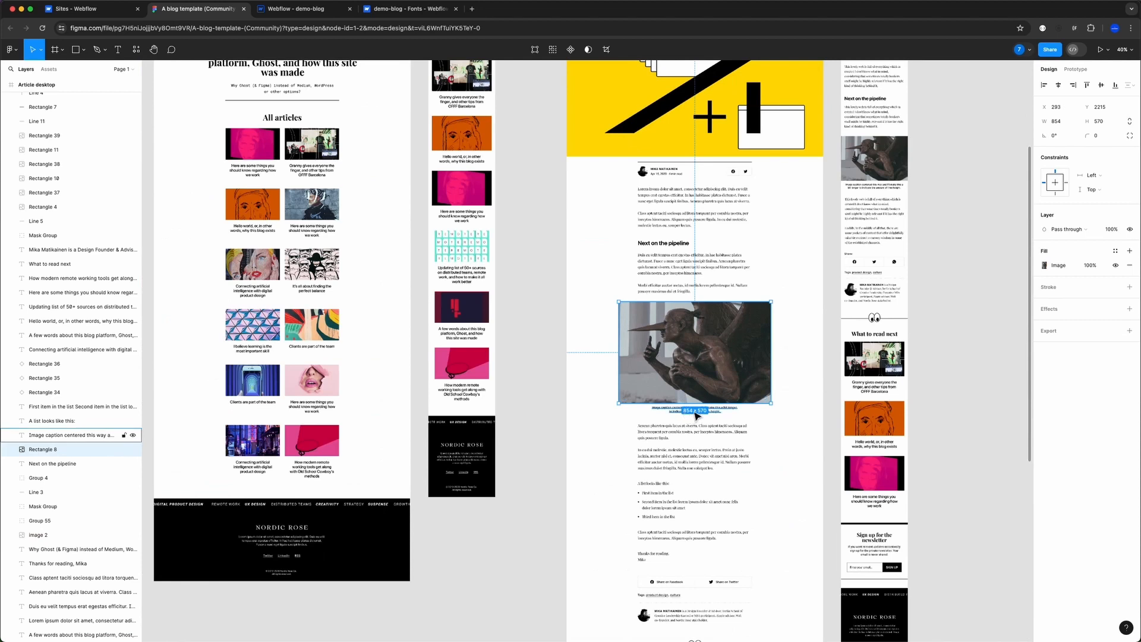
pyautogui.scroll(3, 716, 407)
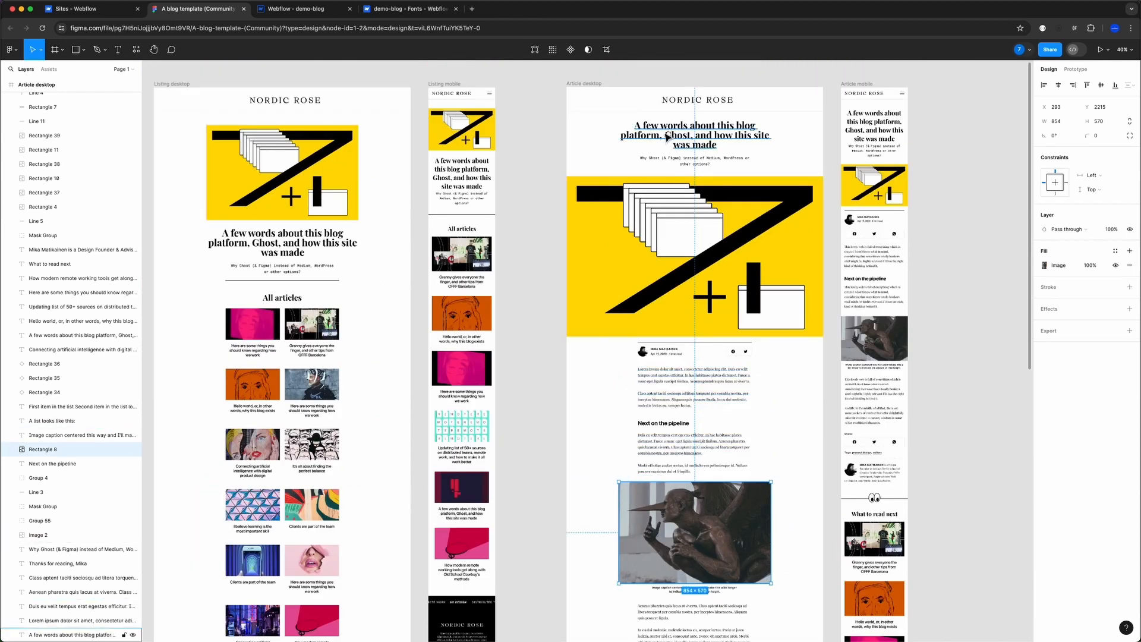
# - Measure the combined width of the first row of images under What to read next in the Article desktop frame
pyautogui.scroll(-3, 721, 459)
pyautogui.scroll(-9, 719, 457)
pyautogui.click(633, 270)
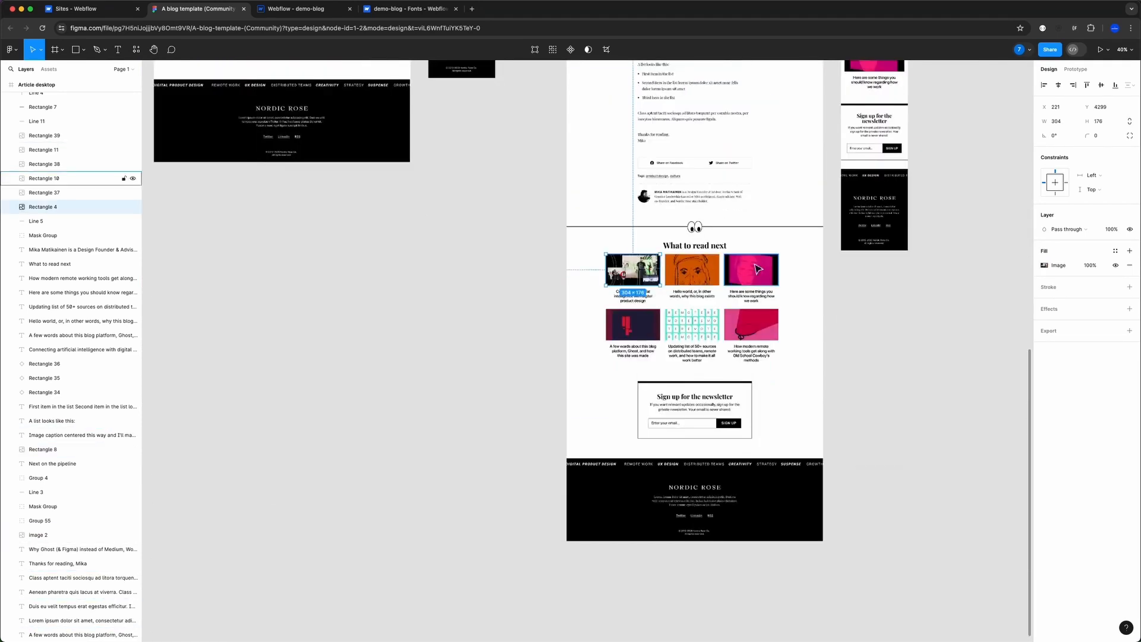
pyautogui.keyDown('shift'); pyautogui.click(761, 268); pyautogui.keyUp('shift')
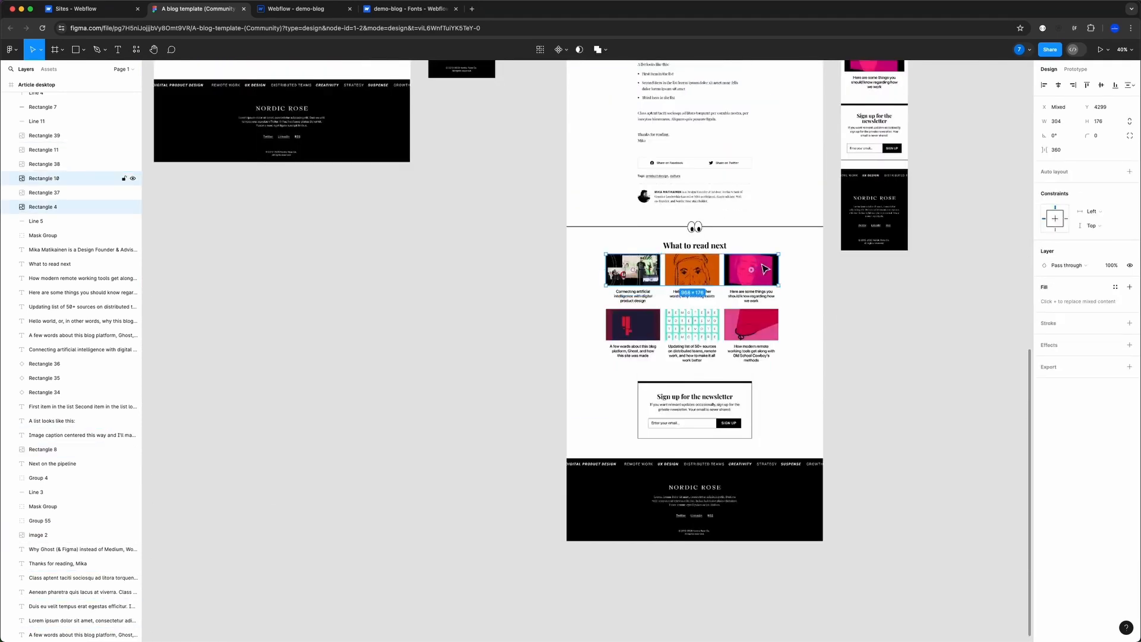
pyautogui.scroll(10, 703, 302)
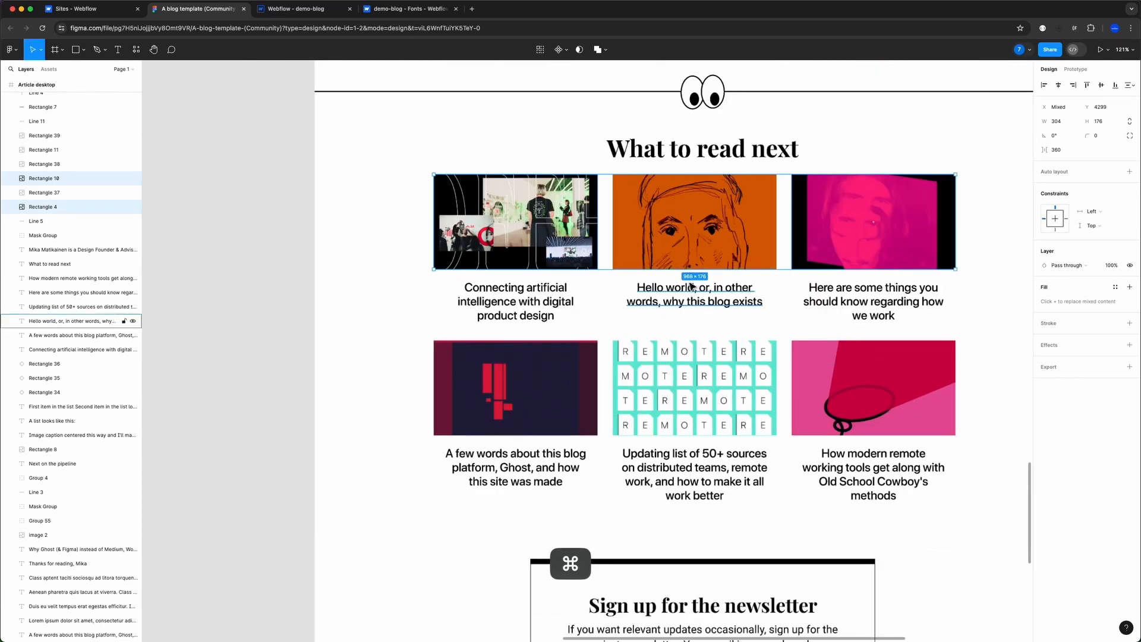
pyautogui.scroll(-7, 780, 264)
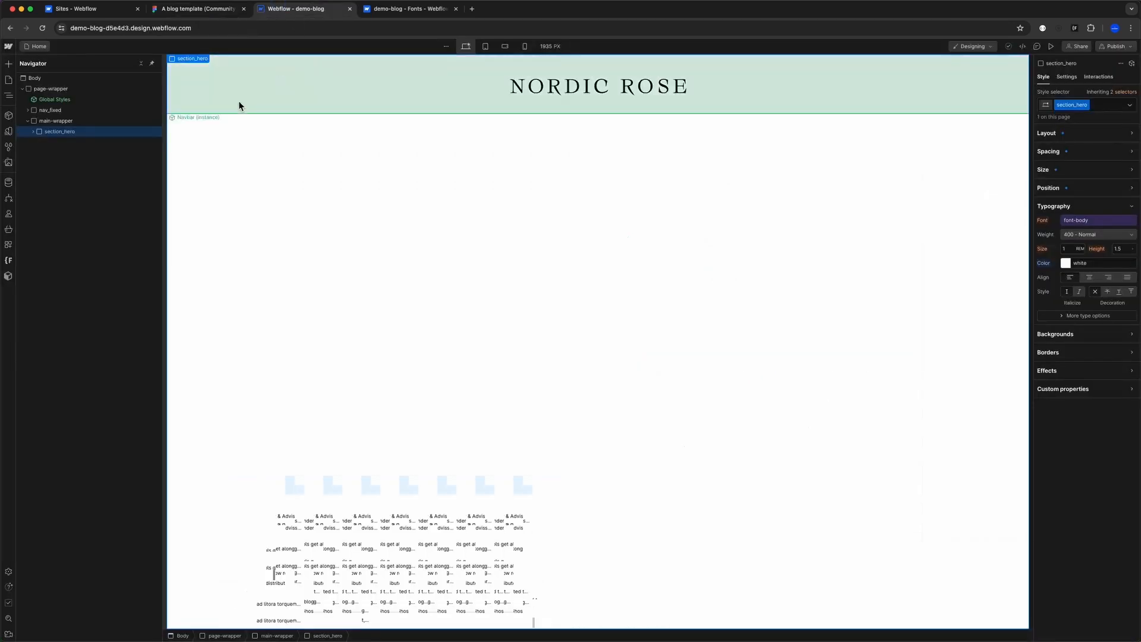
# - In the Webflow Designer, expand section_hero and padding-global on the Home page and select the container-large element
pyautogui.click(34, 131)
pyautogui.click(47, 143)
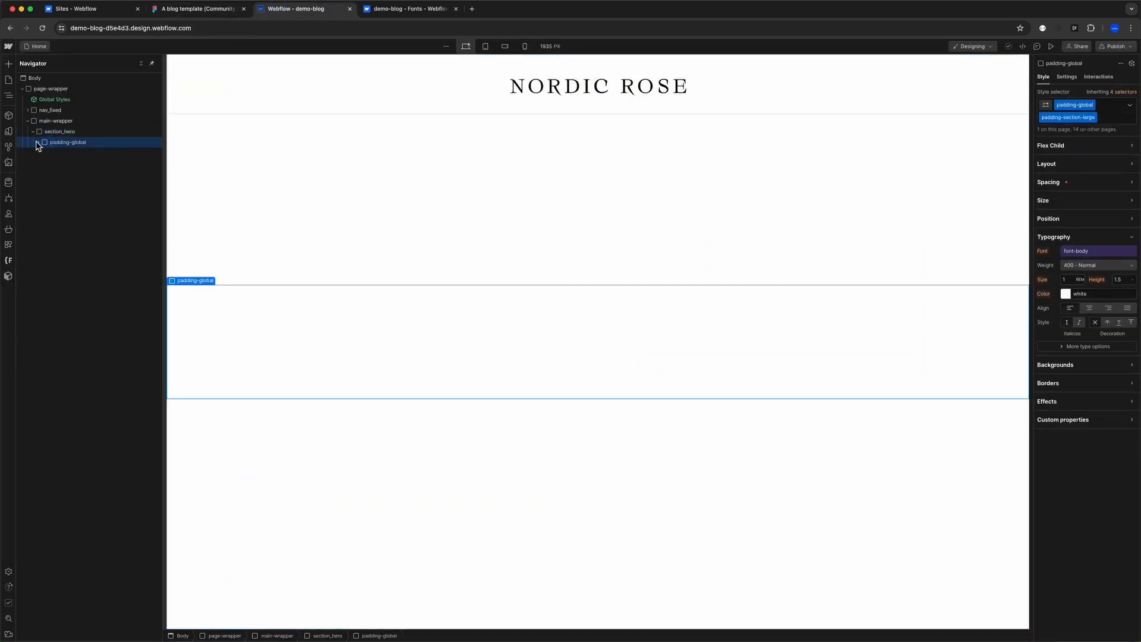
pyautogui.click(39, 142)
pyautogui.click(65, 153)
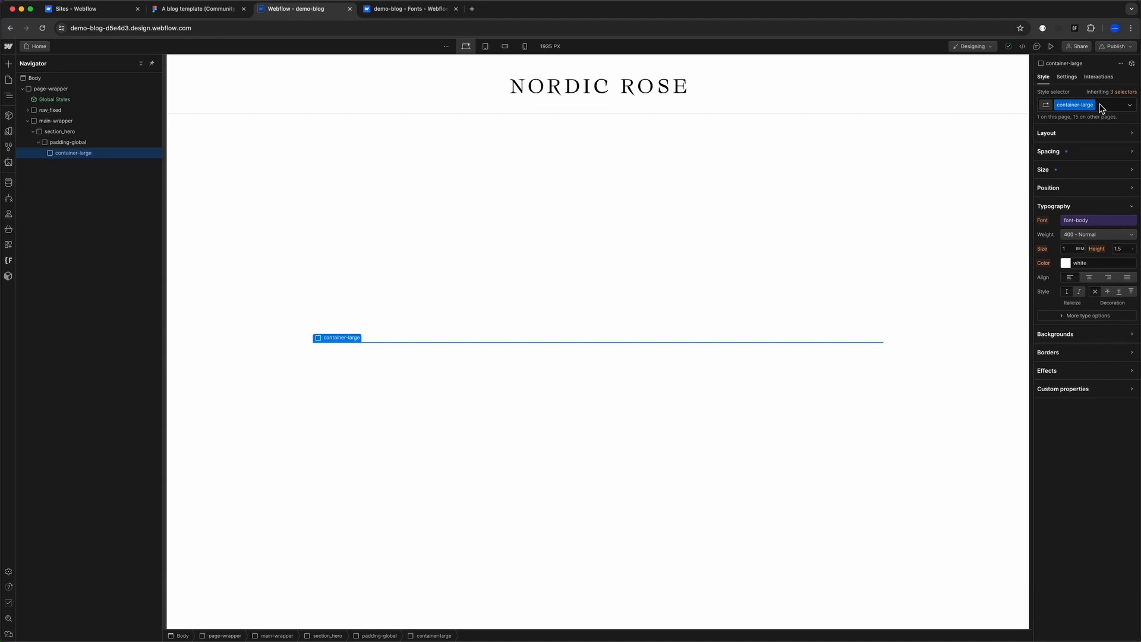
# - Open the Style Guide page and examine the container-small, container-medium and container-large samples under Structure Classes
pyautogui.click(38, 46)
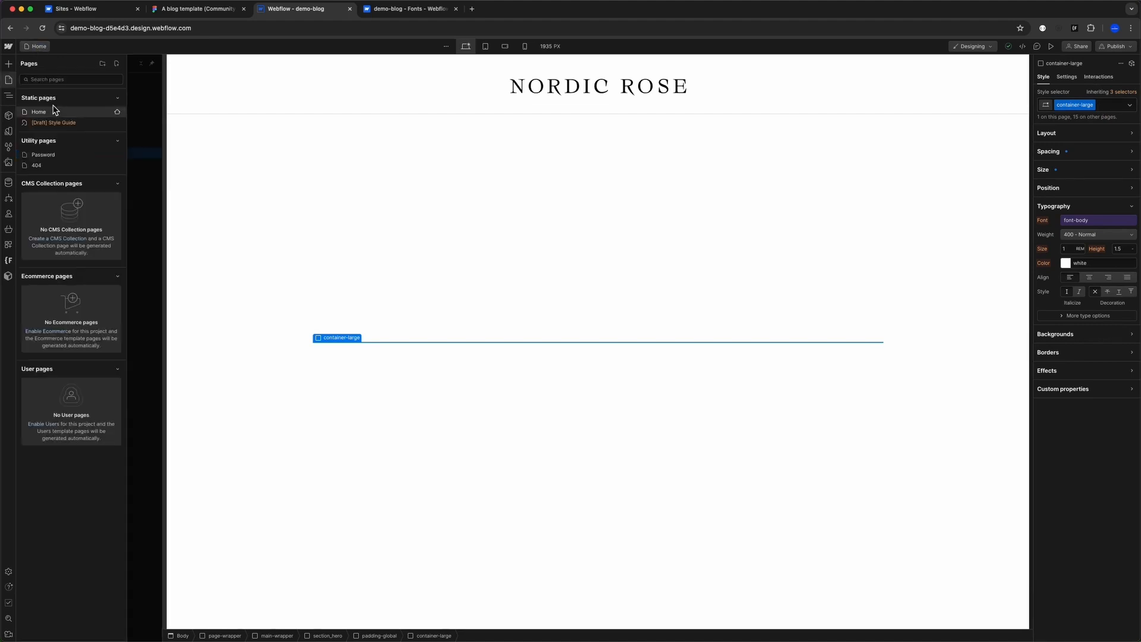
pyautogui.click(58, 123)
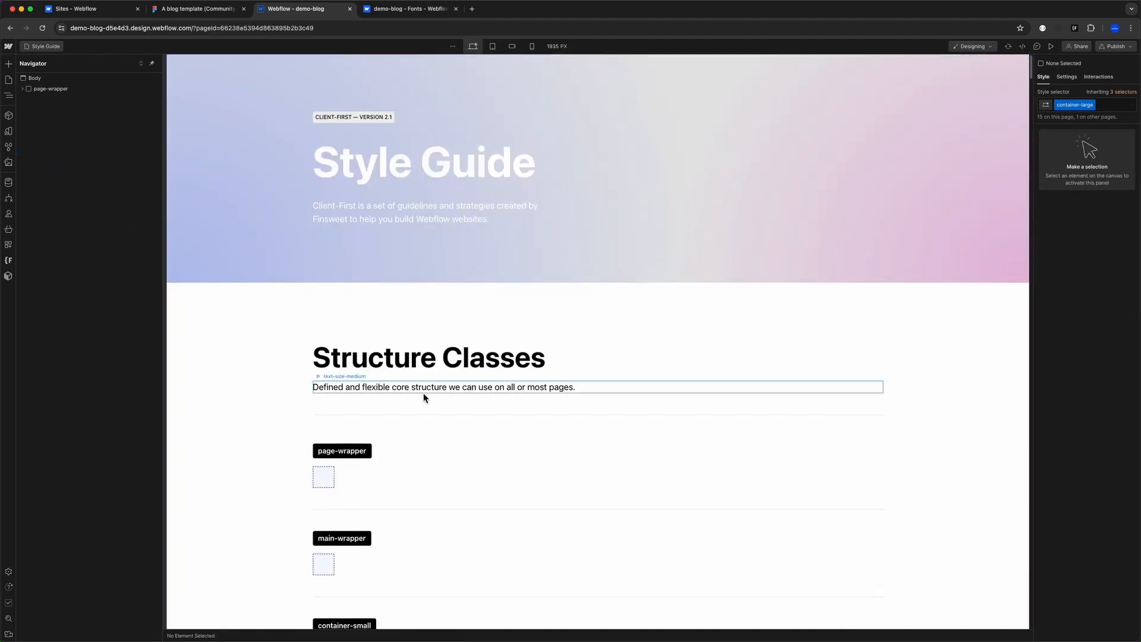
pyautogui.scroll(-5, 265, 258)
pyautogui.click(266, 258)
pyautogui.scroll(-2, 263, 333)
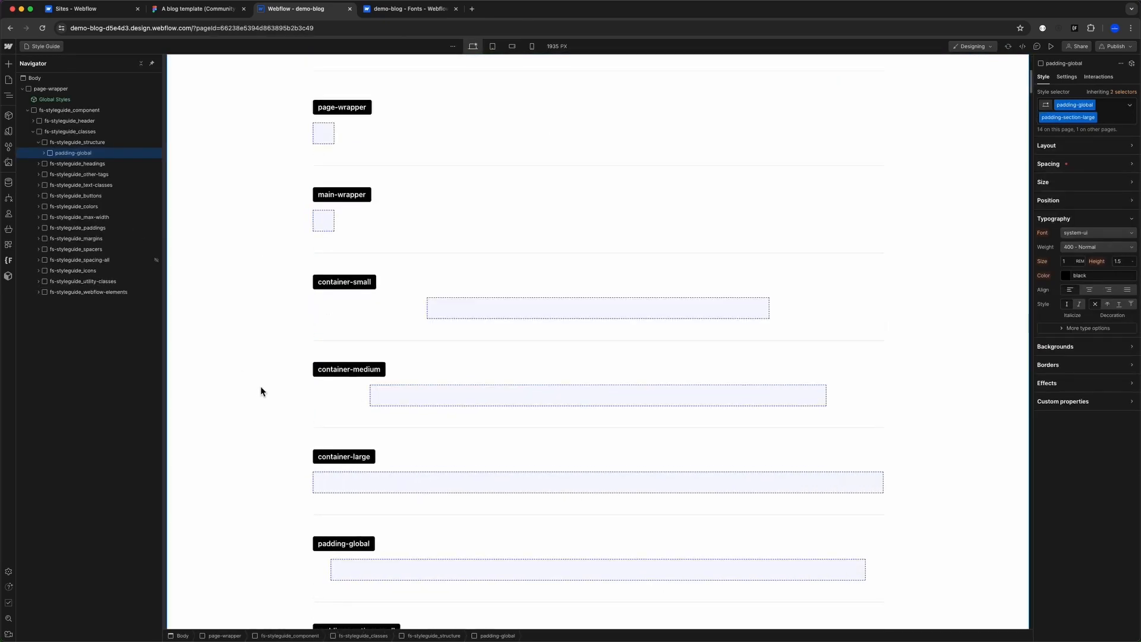
pyautogui.scroll(3, 348, 318)
pyautogui.scroll(-2, 333, 285)
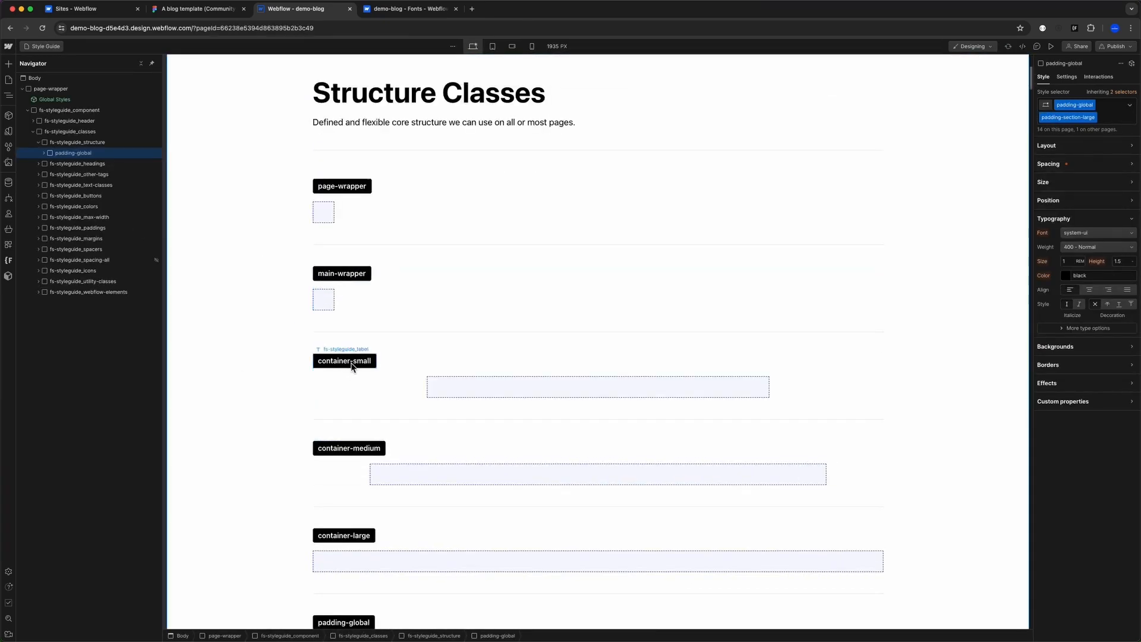
pyautogui.scroll(-3, 273, 374)
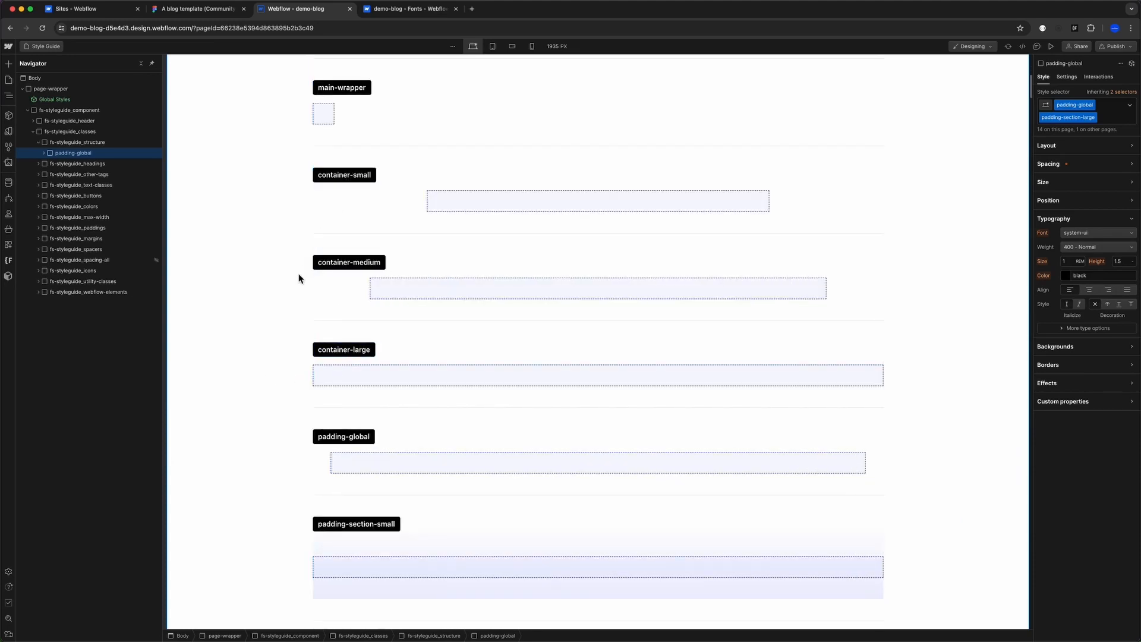
pyautogui.scroll(-1, 380, 339)
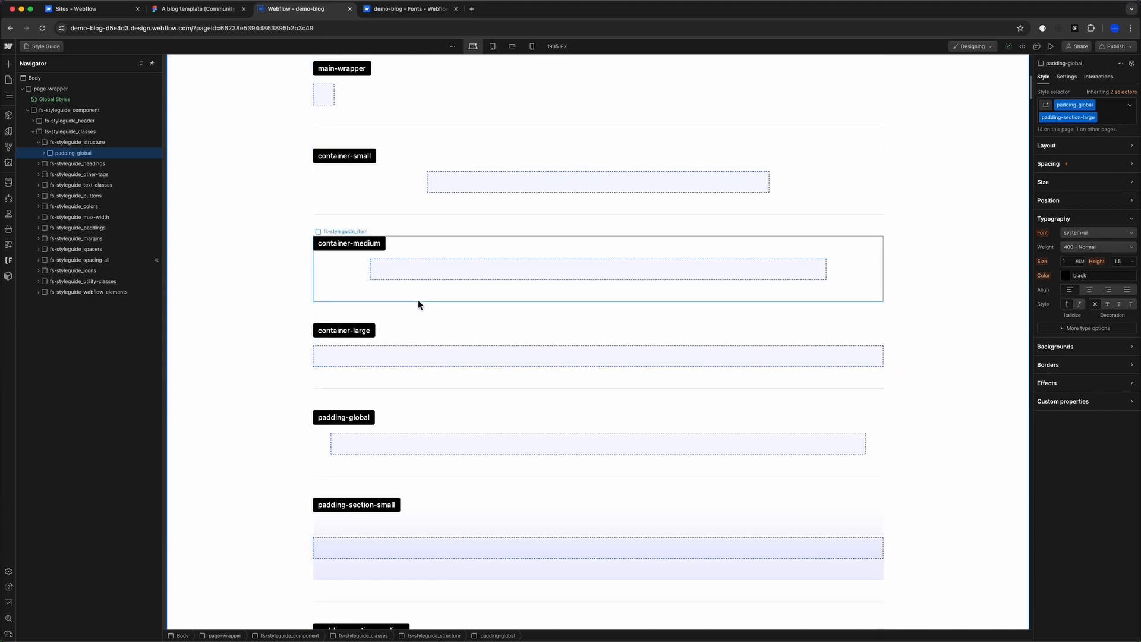
# - Return to the Figma design and compare the content widths across the frames, down to the What to read next grid
pyautogui.click(205, 9)
pyautogui.scroll(5, 628, 306)
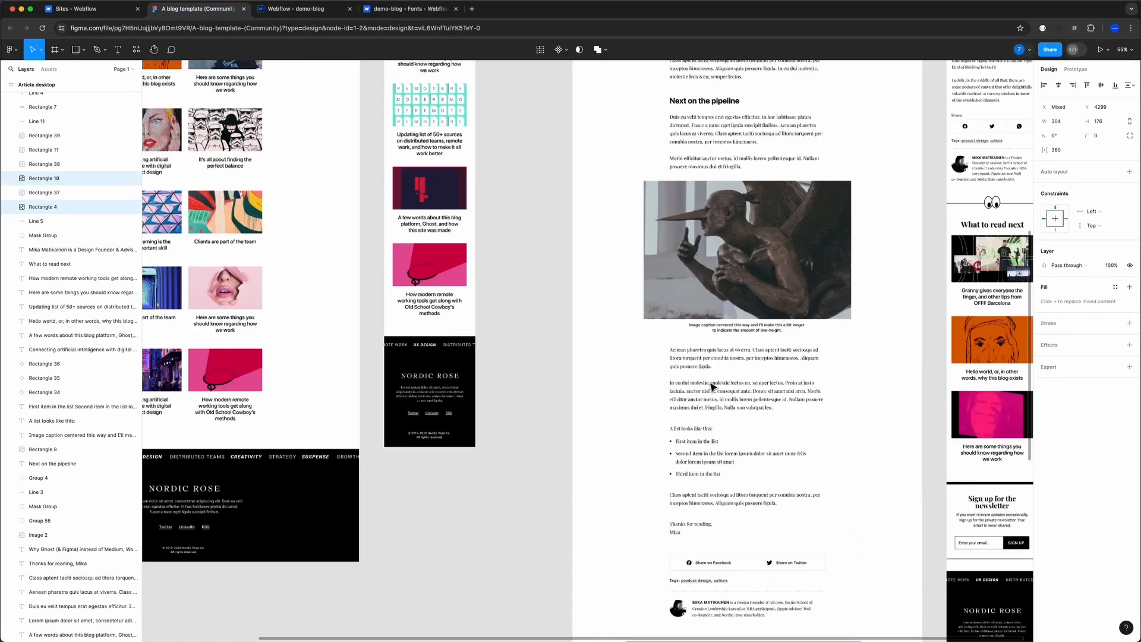
pyautogui.scroll(-6, 712, 365)
pyautogui.scroll(-5, 688, 389)
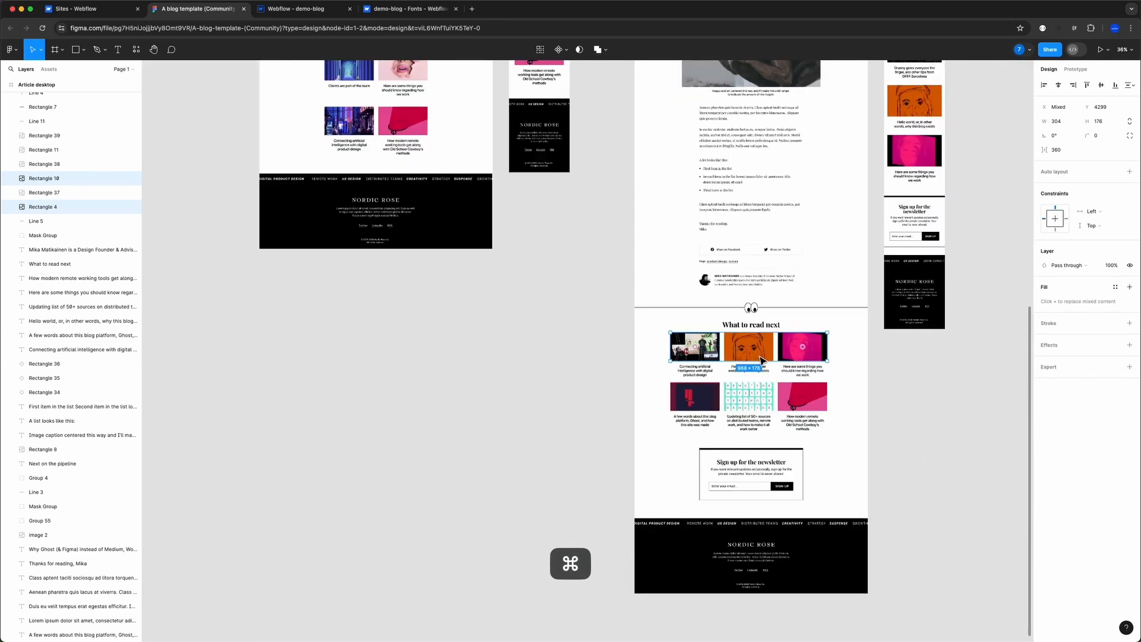
pyautogui.scroll(4, 722, 518)
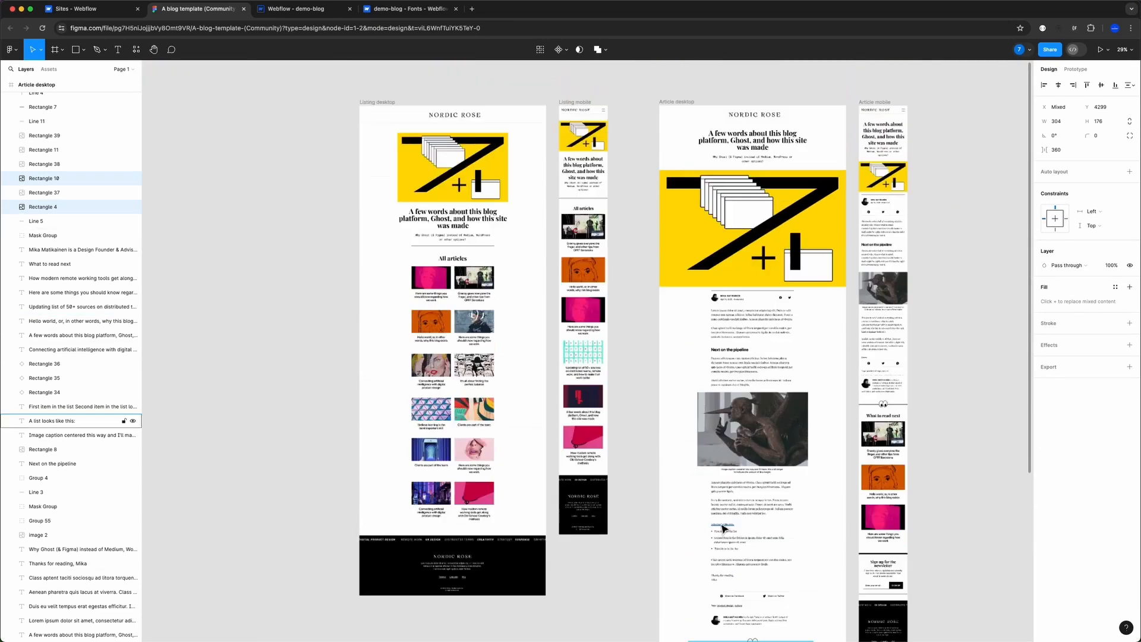
pyautogui.scroll(-7, 738, 256)
pyautogui.scroll(5, 738, 291)
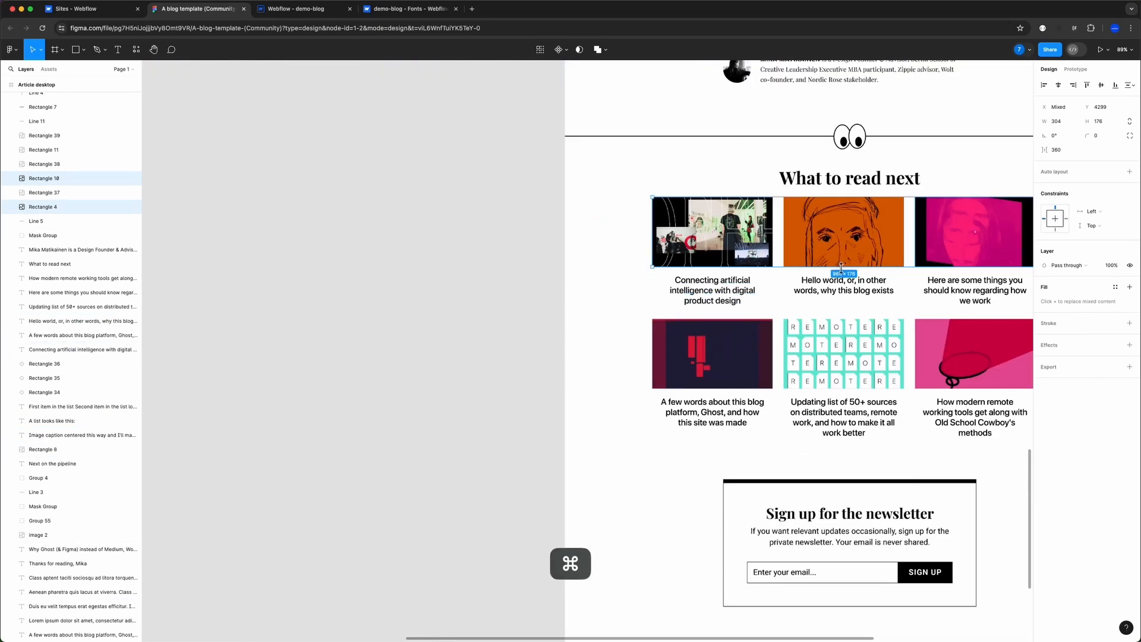
# - In the Webflow Designer, select the container-large sample on the Style Guide page and open its maximum width for editing
pyautogui.click(295, 8)
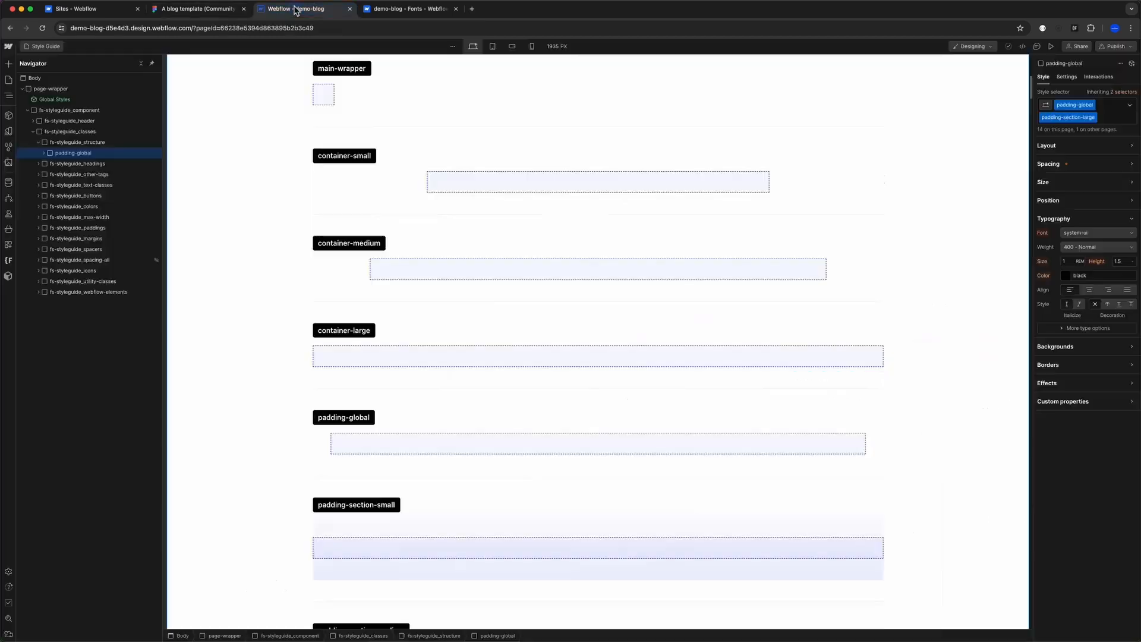
pyautogui.click(369, 352)
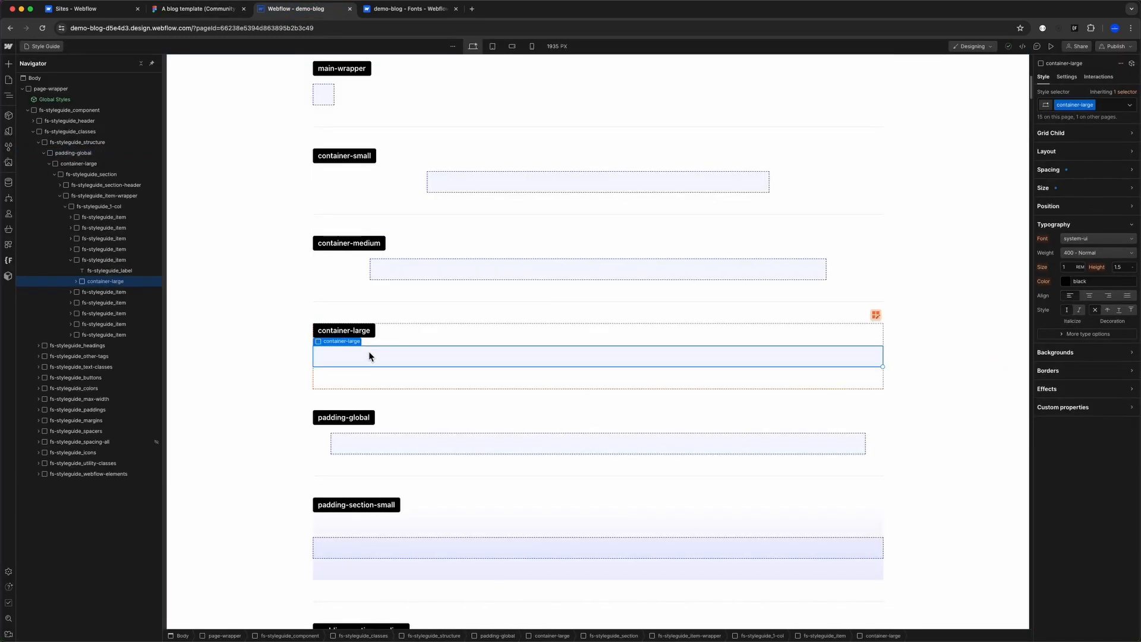
pyautogui.click(1055, 188)
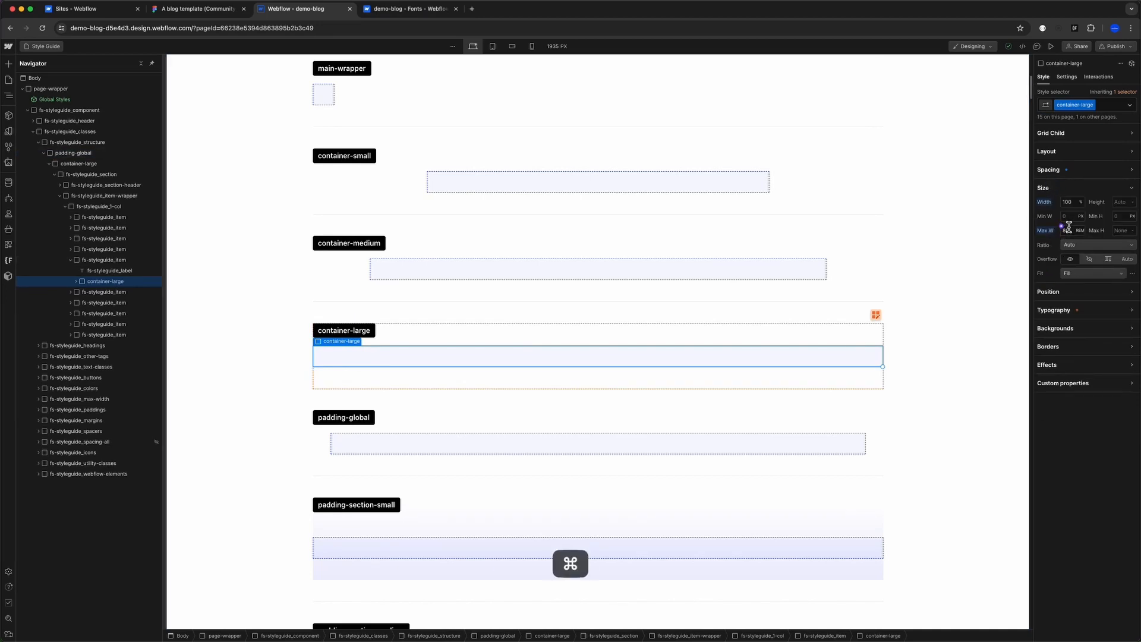
pyautogui.press('super+plus')
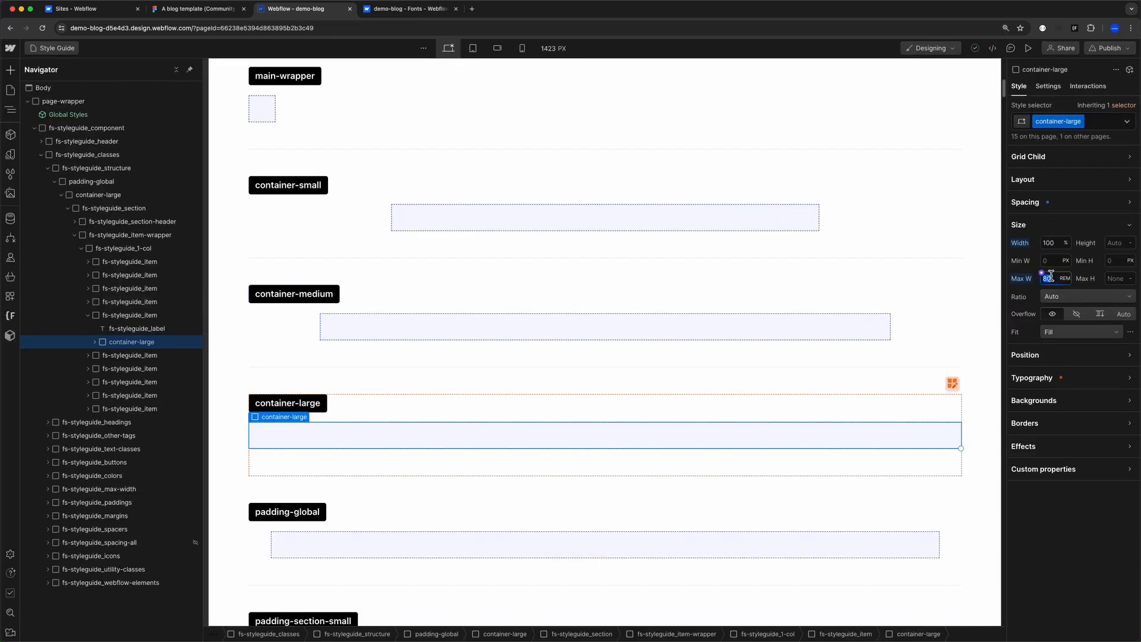
# - In Figma, measure the combined width of the second row of images under What to read next
pyautogui.click(418, 10)
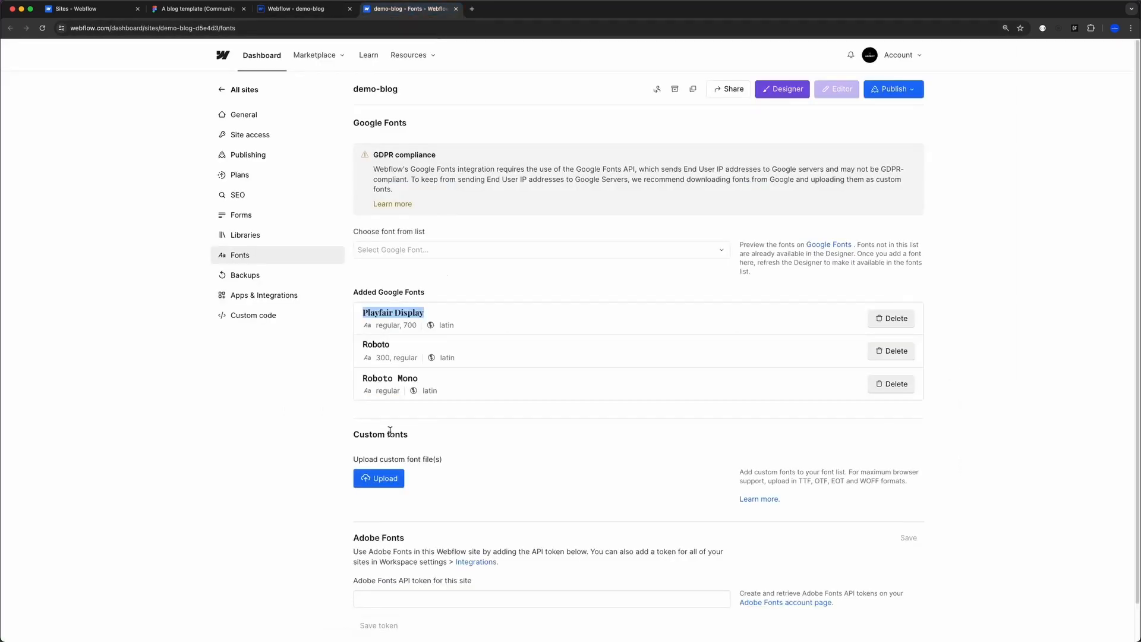
pyautogui.click(209, 10)
pyautogui.click(730, 363)
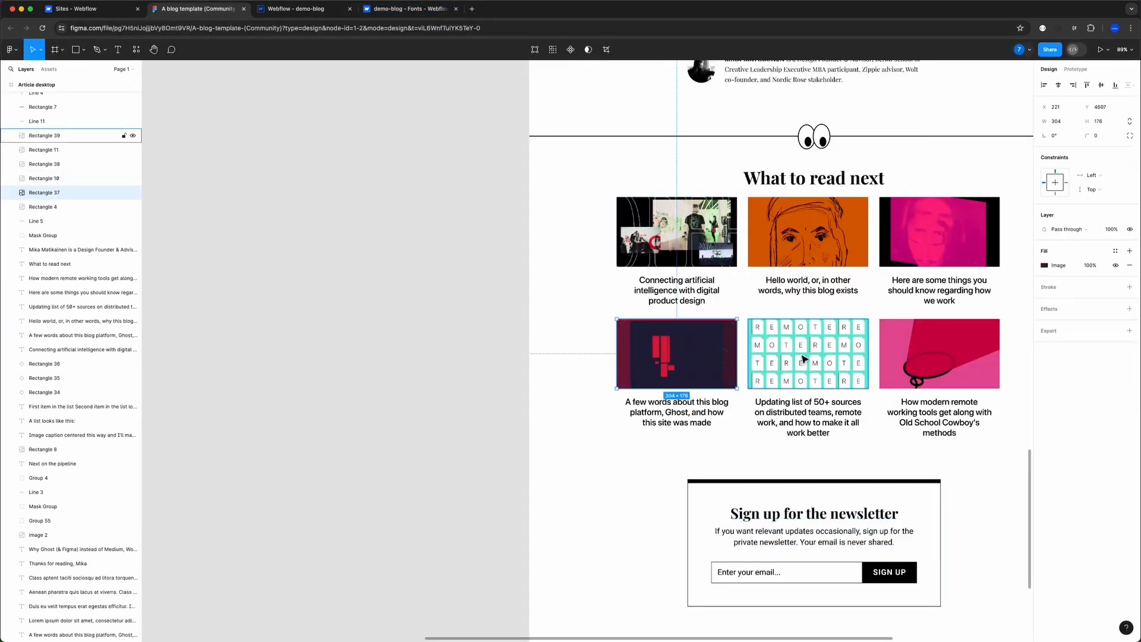
pyautogui.keyDown('shift'); pyautogui.click(806, 360); pyautogui.keyUp('shift')
pyautogui.keyDown('shift'); pyautogui.click(897, 362); pyautogui.keyUp('shift')
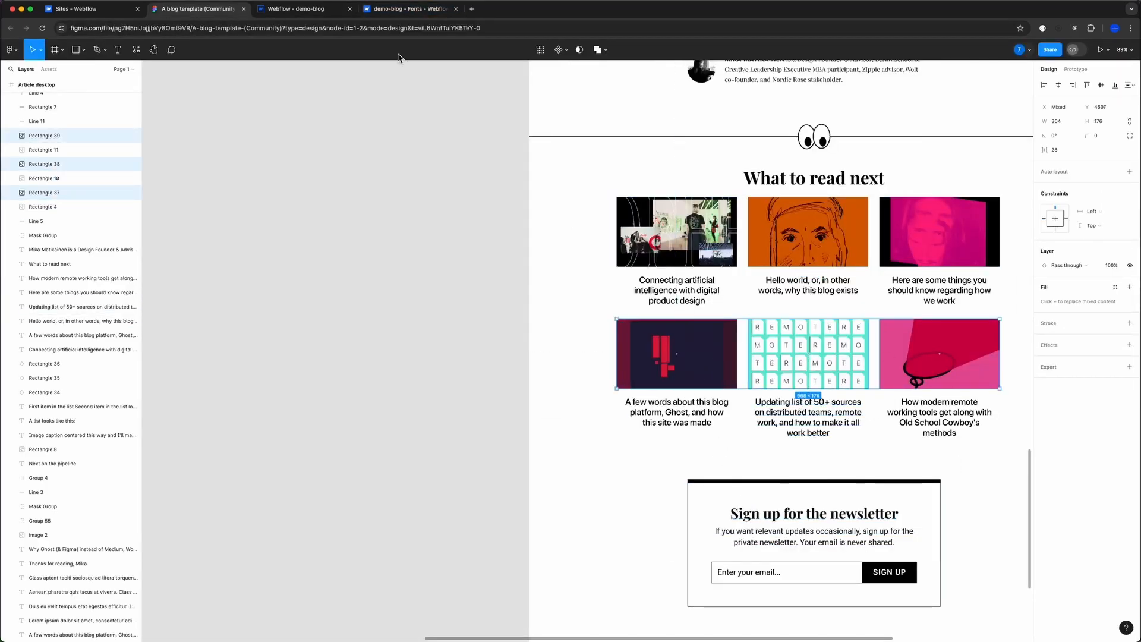
# - In Webflow, set the maximum width of container-large to about 60.6 rem by dividing the design's pixel width by 16
pyautogui.click(298, 9)
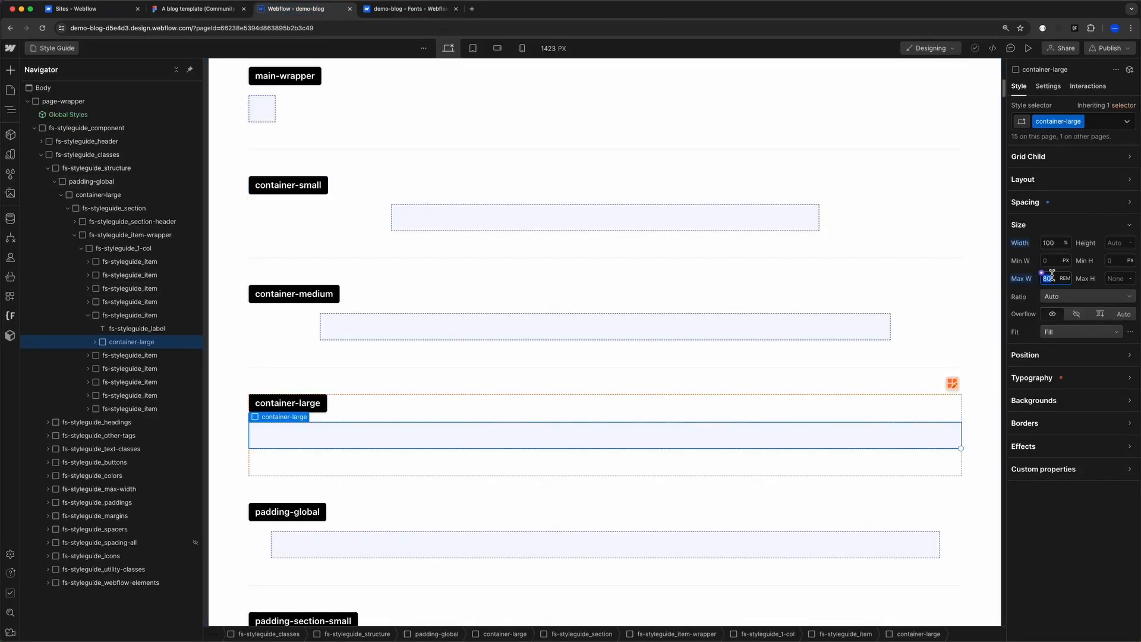
pyautogui.press('super+a')
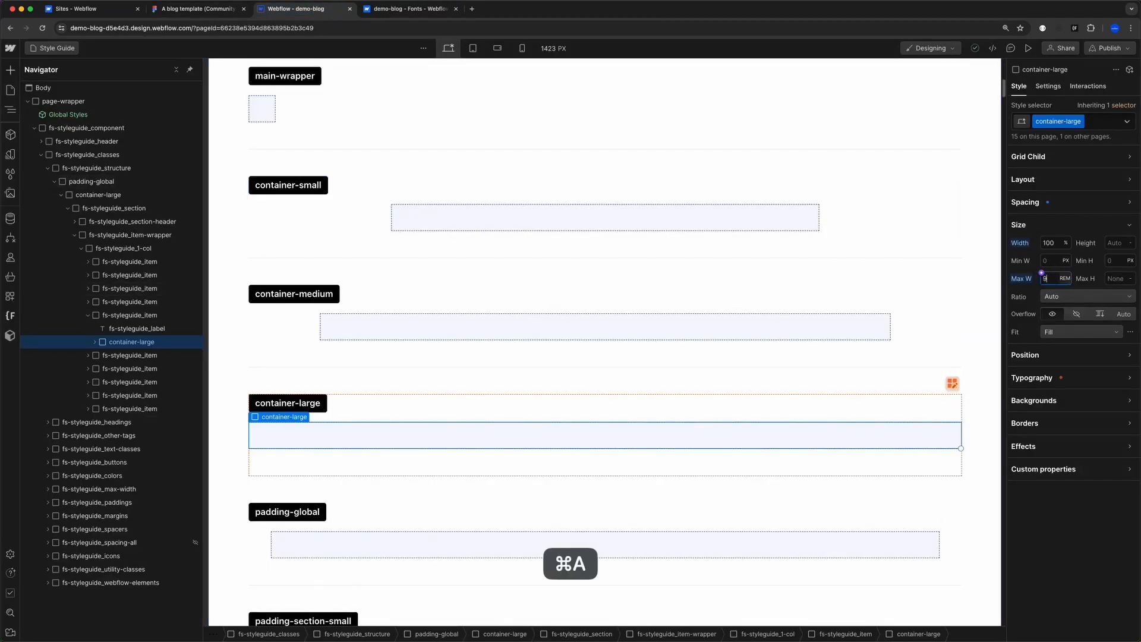
pyautogui.write('97')
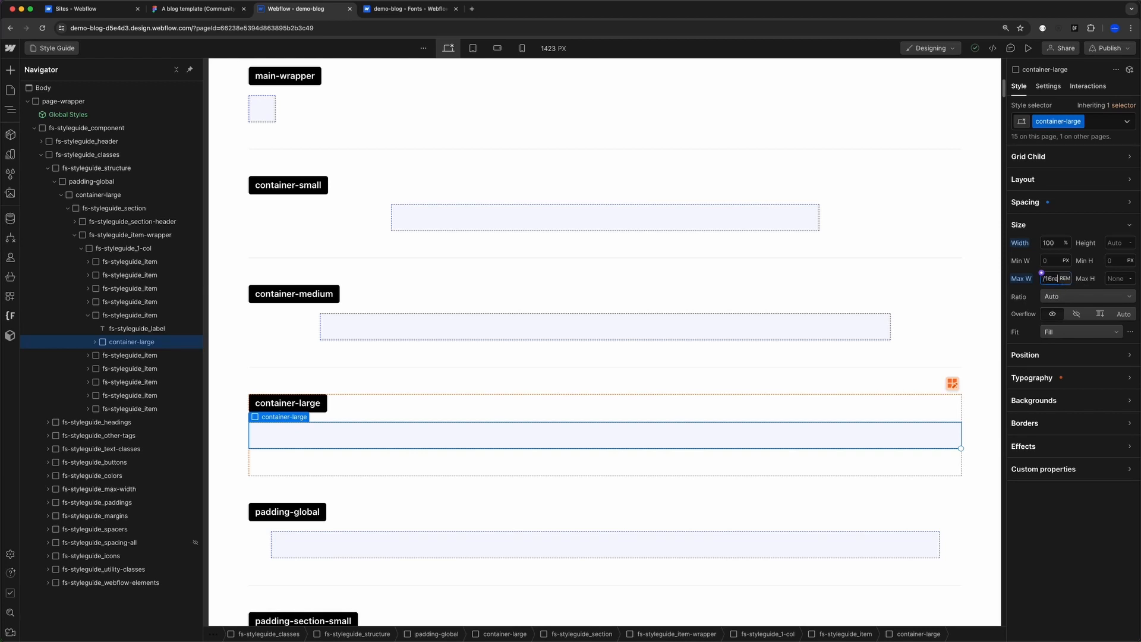
pyautogui.press('Return')
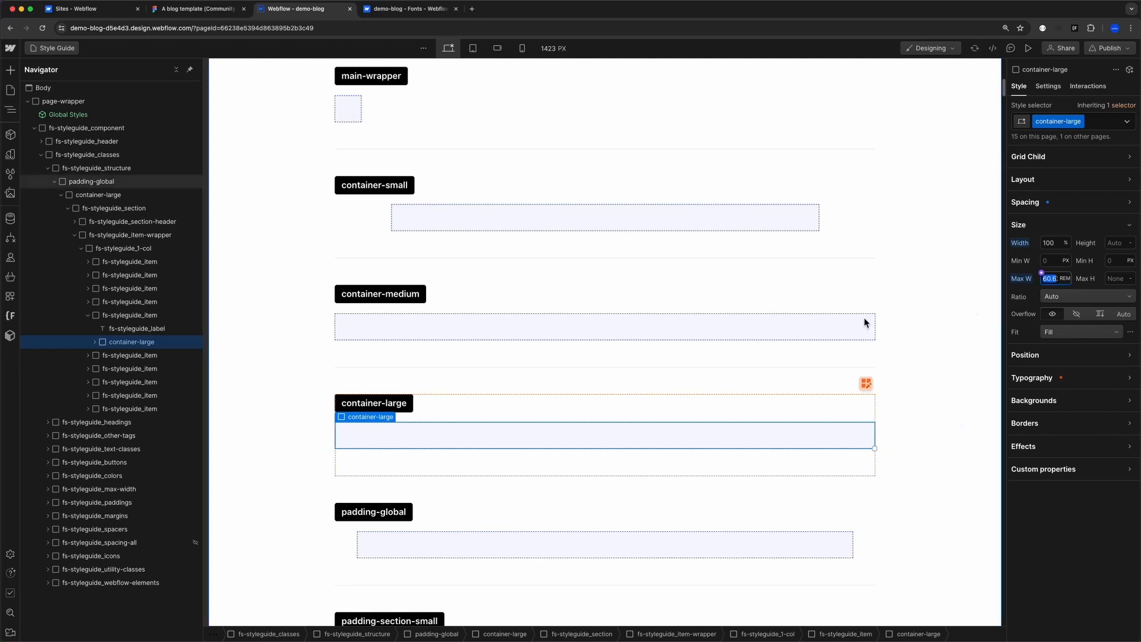
pyautogui.click(1048, 279)
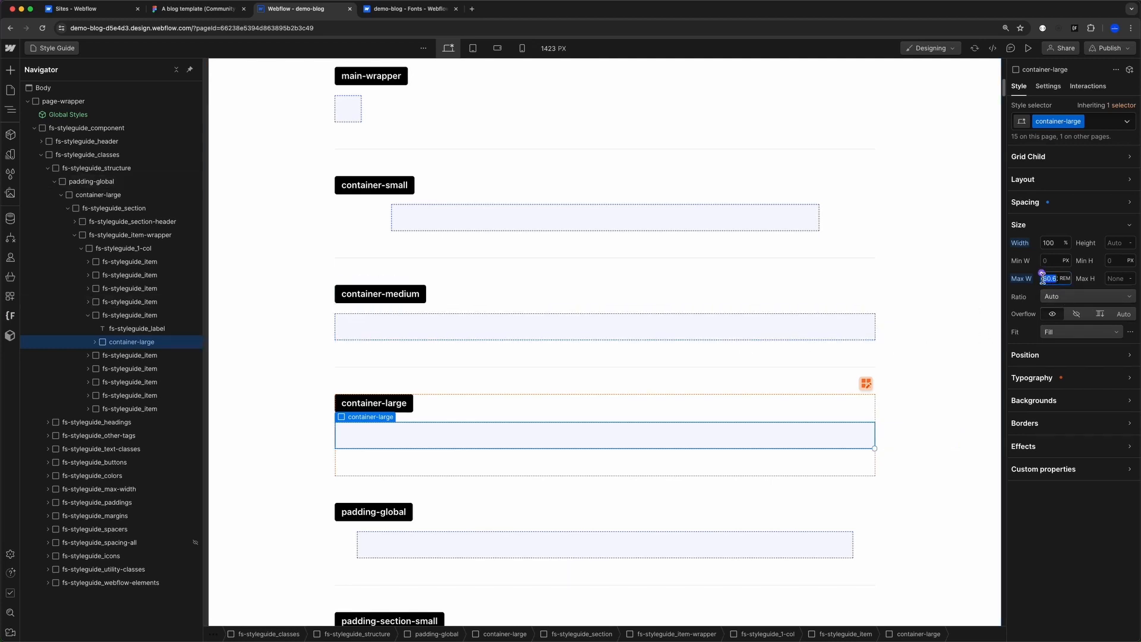
# - Select the container-medium sample, and in Figma measure the Listing desktop hero image, the Article desktop title and its first body text block
pyautogui.click(409, 326)
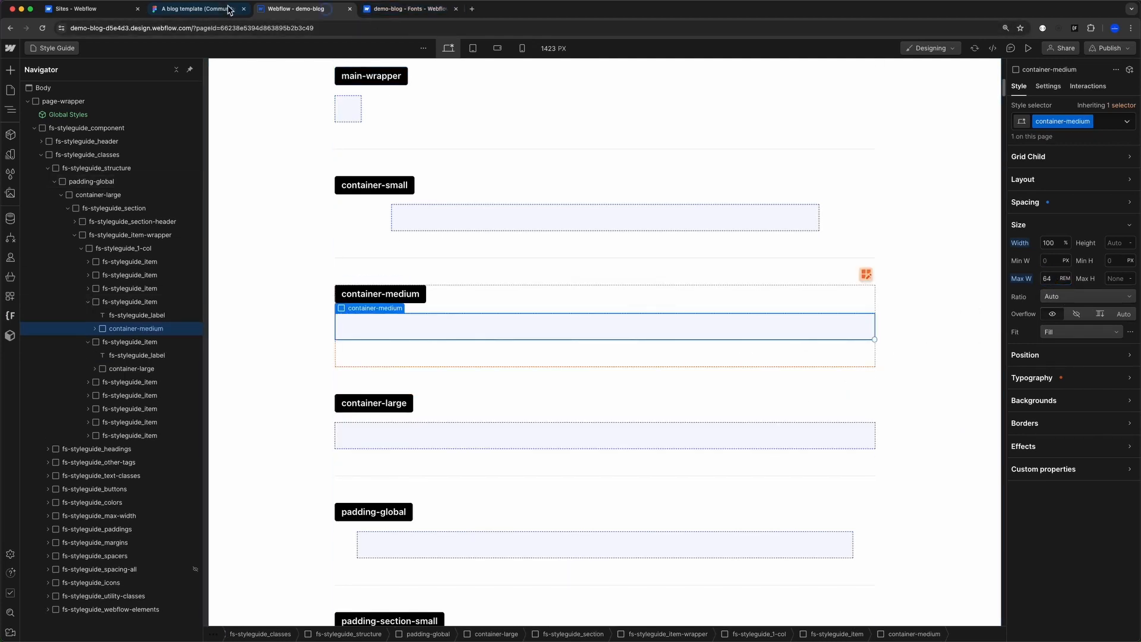
pyautogui.click(228, 11)
pyautogui.scroll(2, 667, 306)
pyautogui.scroll(-3, 616, 339)
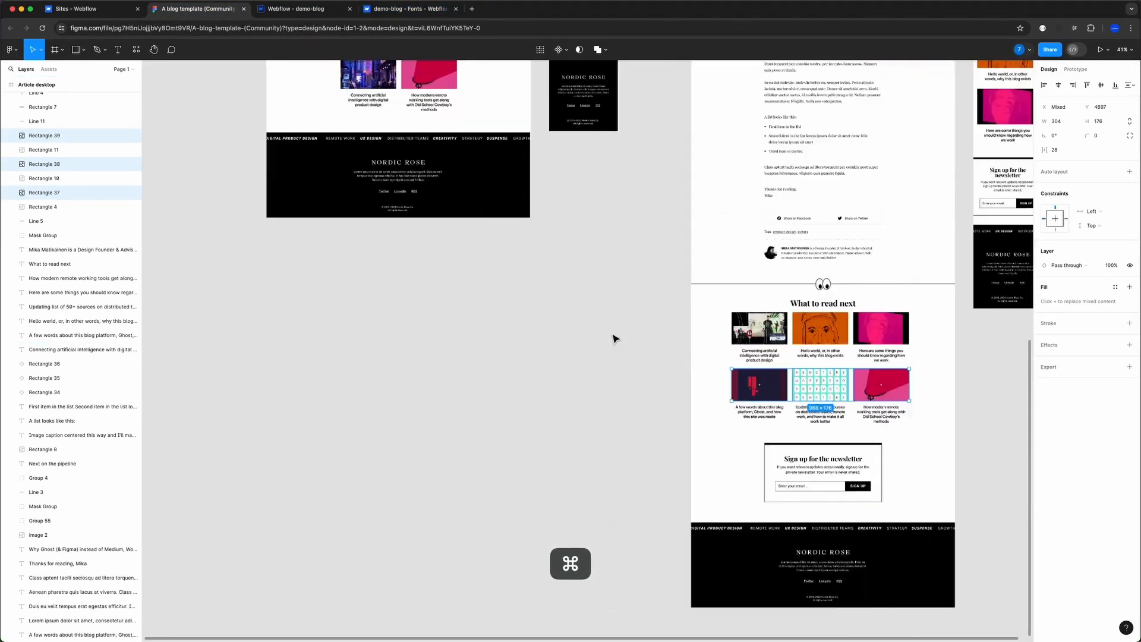
pyautogui.scroll(10, 615, 339)
pyautogui.click(605, 374)
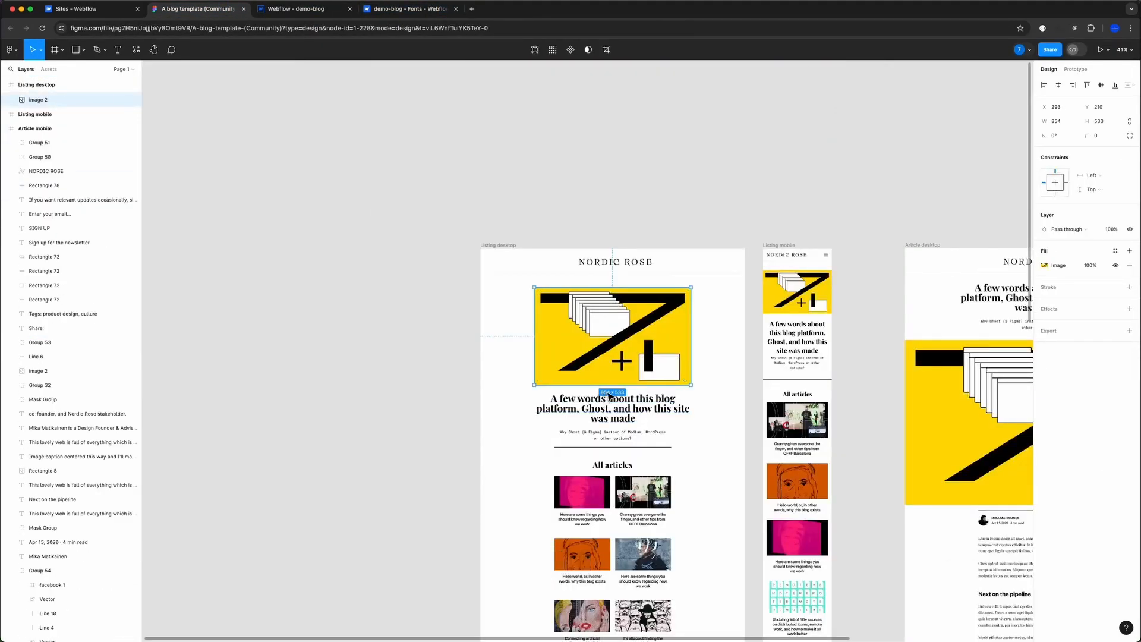
pyautogui.hscroll(8, 608, 396)
pyautogui.keyDown('super'); pyautogui.click(806, 297); pyautogui.keyUp('super')
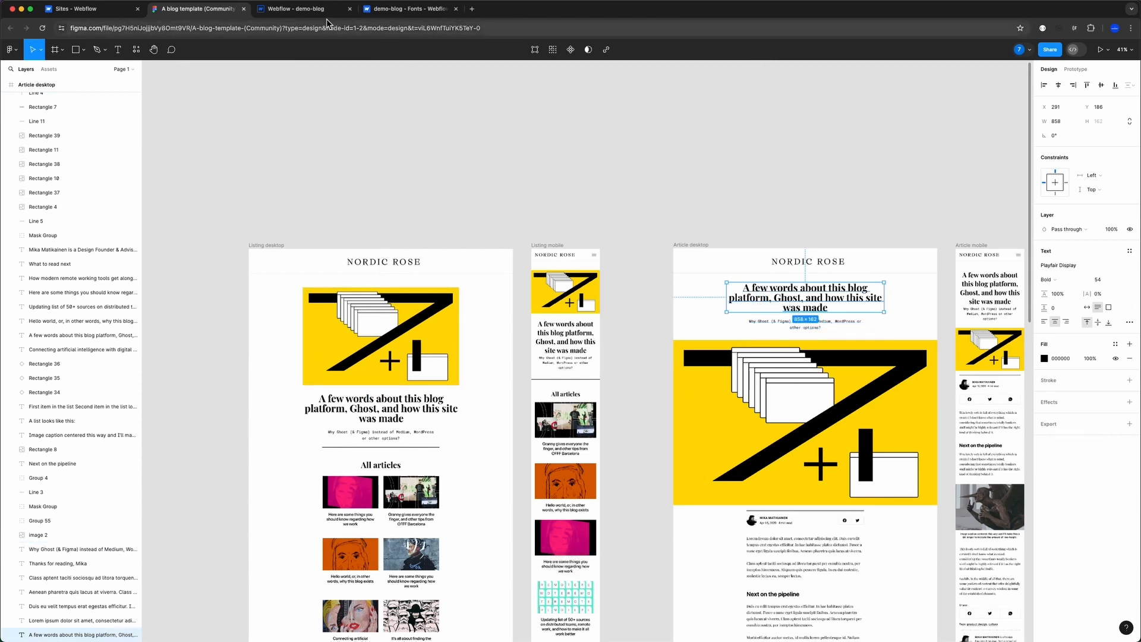
pyautogui.scroll(-3, 780, 308)
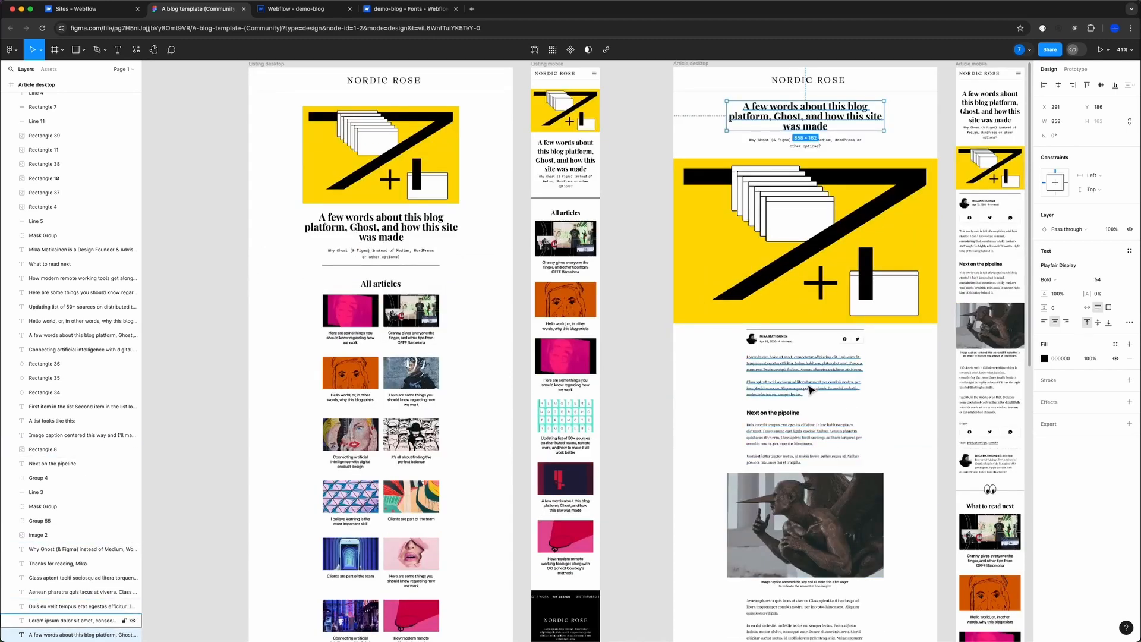
pyautogui.scroll(-4, 785, 327)
pyautogui.click(784, 329)
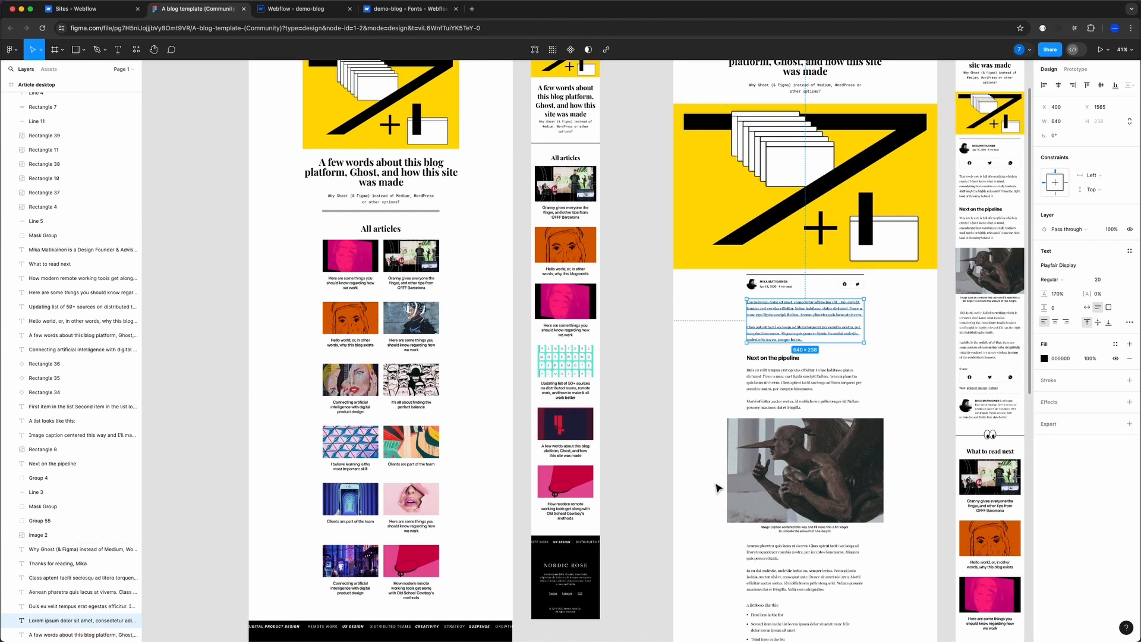
# - In Webflow, set the maximum width of container-medium to about 53.7 rem by dividing the design's pixel width by 16
pyautogui.click(382, 12)
pyautogui.click(321, 10)
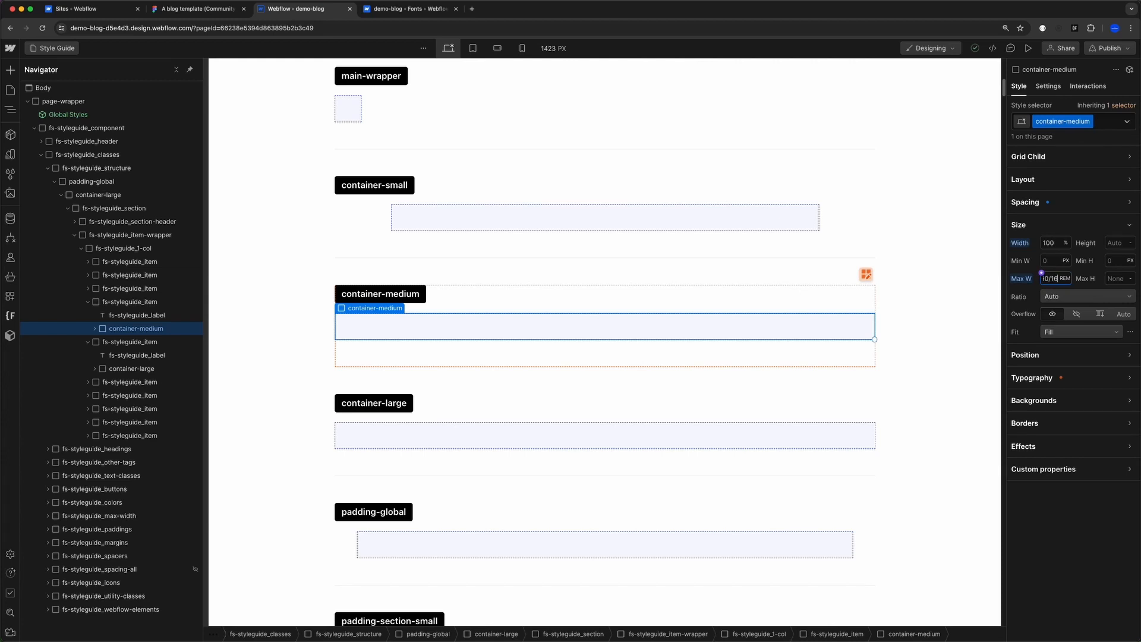
pyautogui.press('Return')
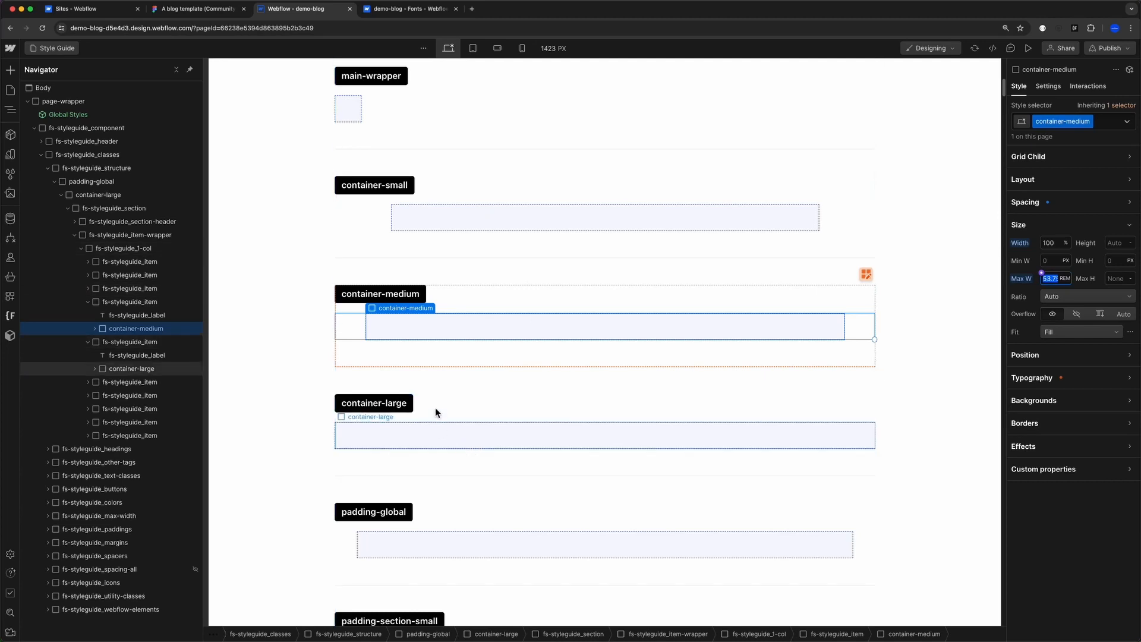
# - Open the Home page and inspect the hero's container-large element and the surrounding section_hero
pyautogui.click(52, 49)
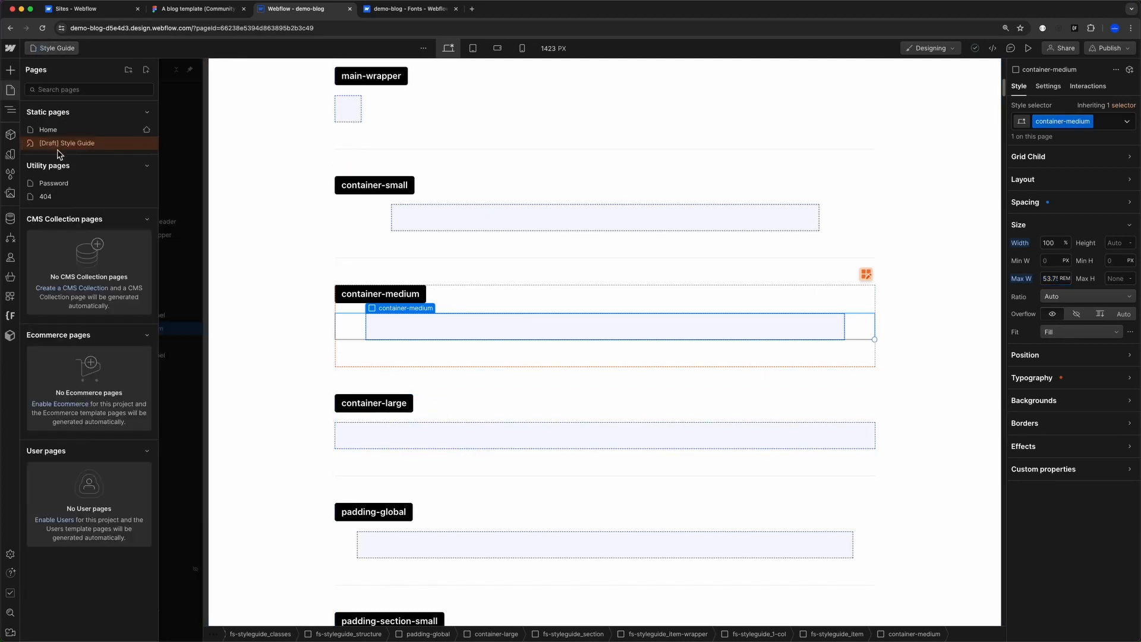
pyautogui.click(60, 145)
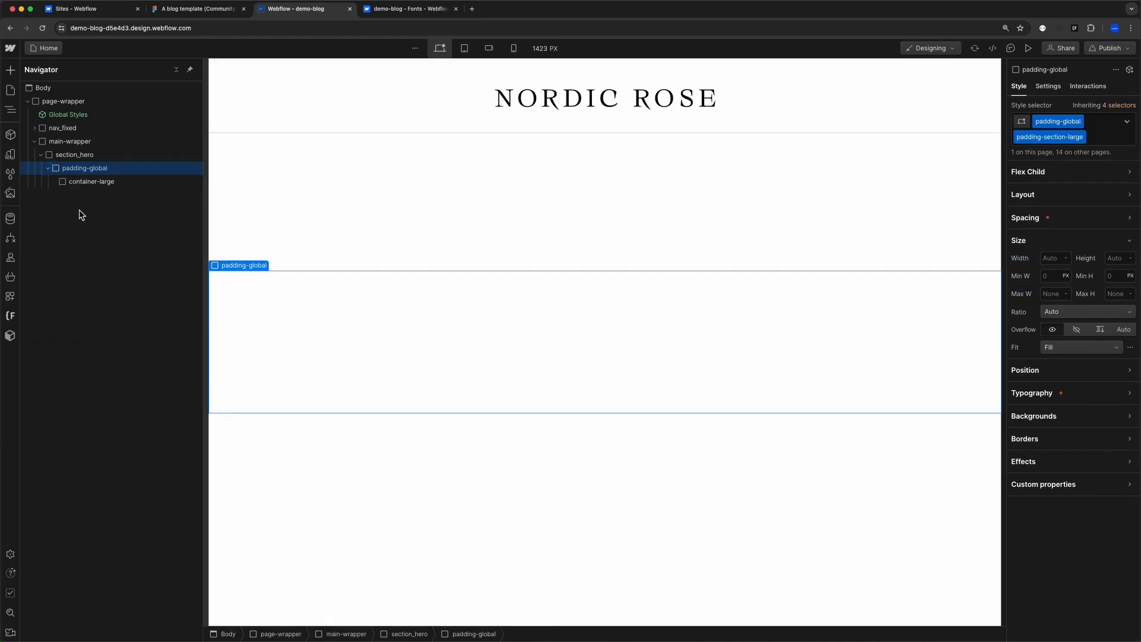
pyautogui.click(89, 181)
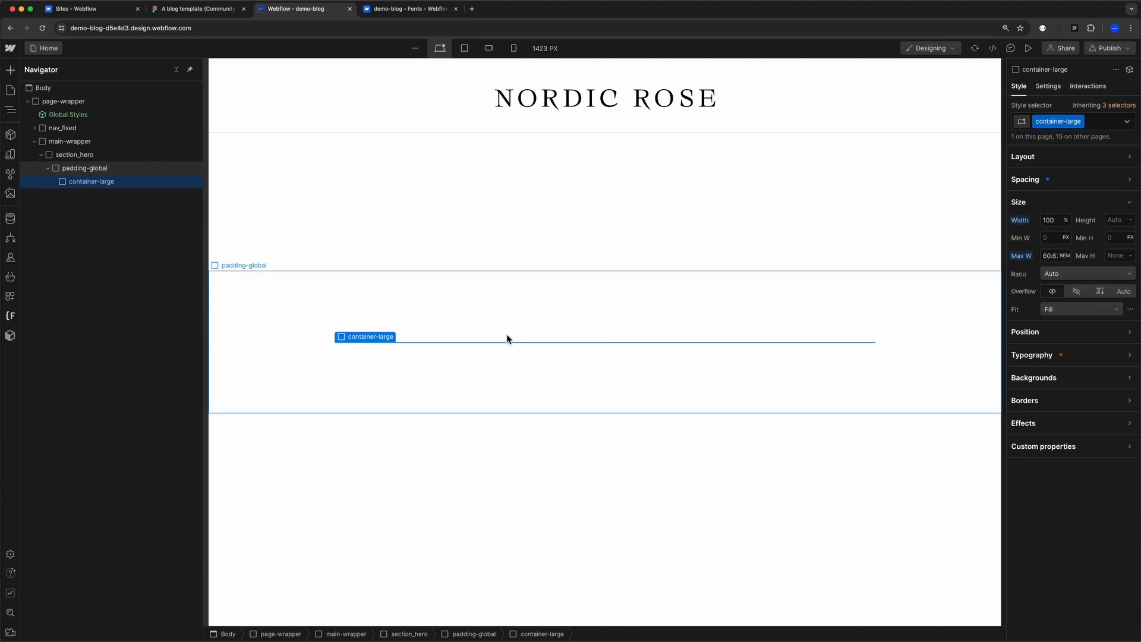
pyautogui.click(76, 155)
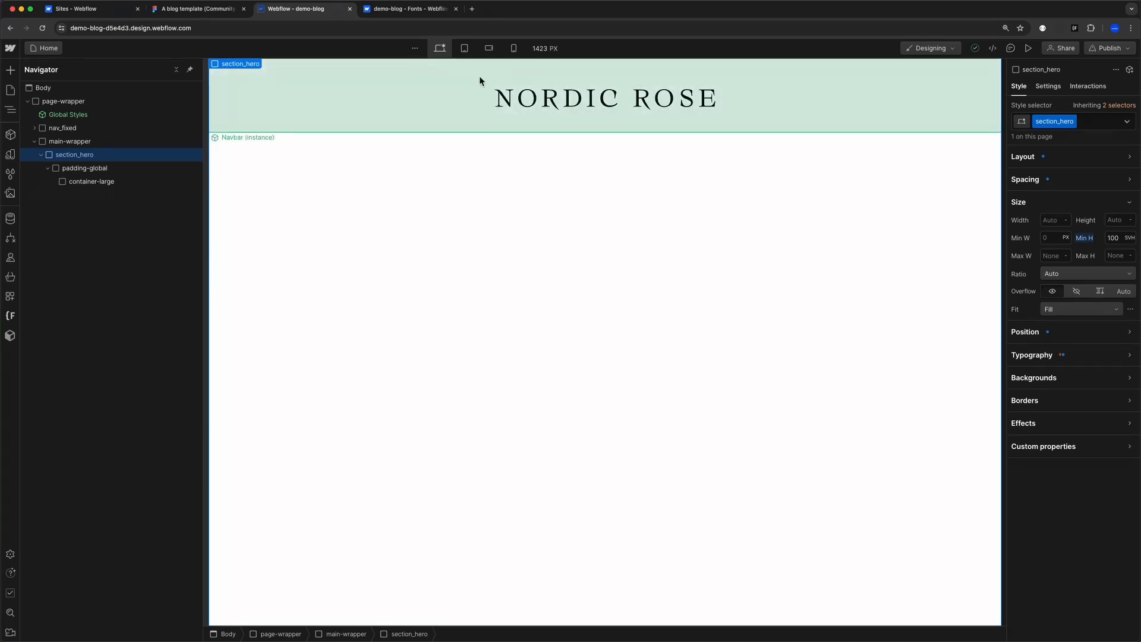
# - Rename the class of the nav_fixed element as navbar
pyautogui.click(81, 128)
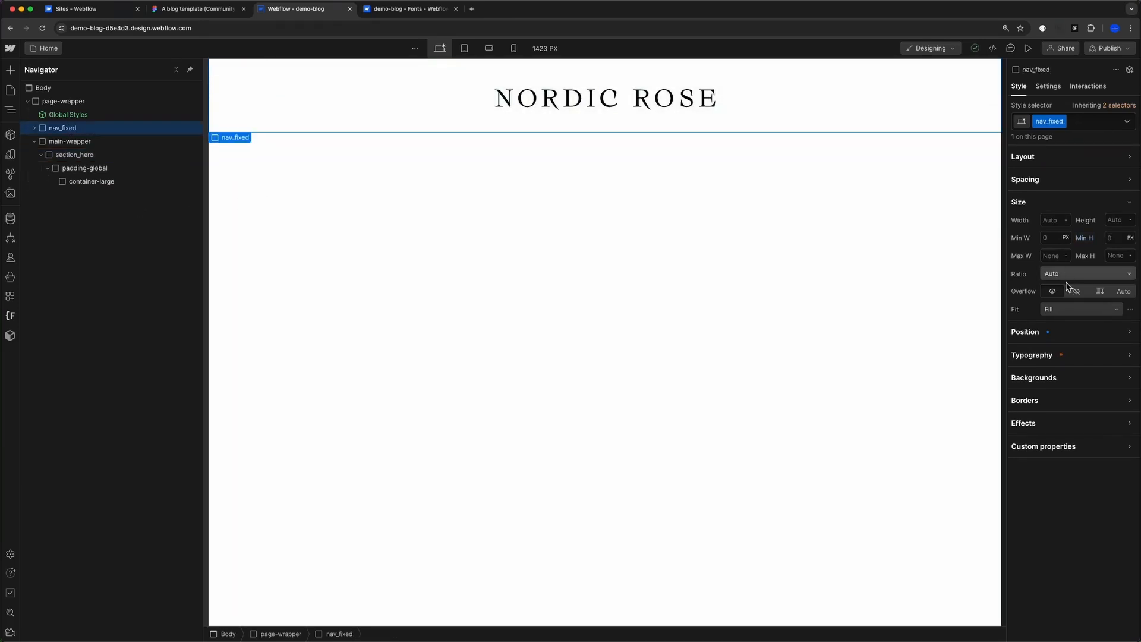
pyautogui.doubleClick(1049, 122)
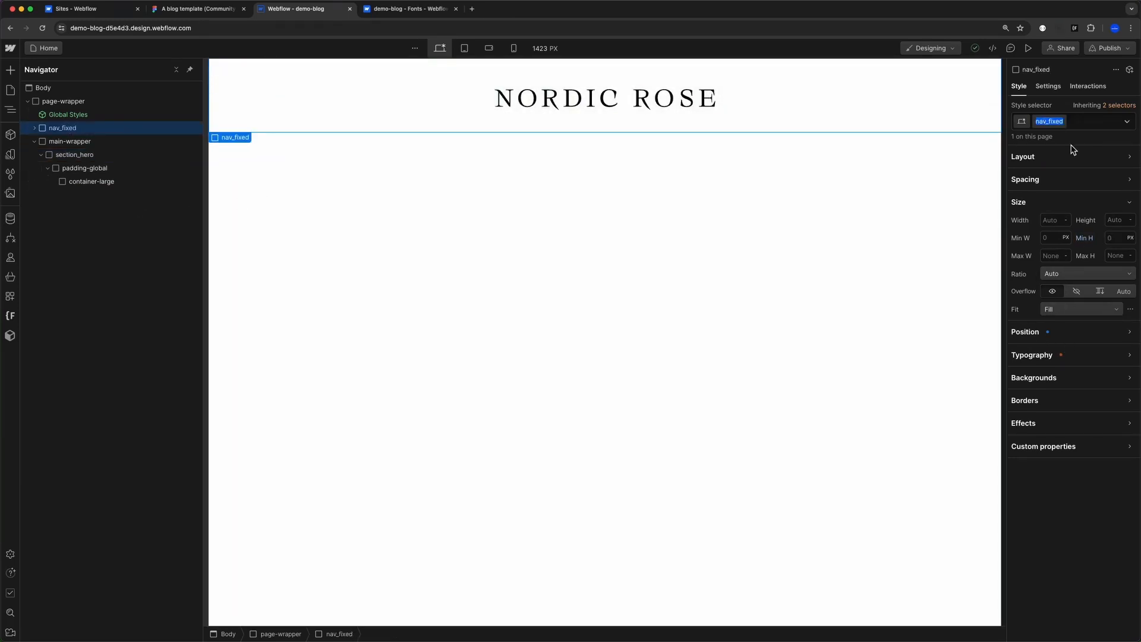
pyautogui.write('navbar')
pyautogui.press('Return')
# - Reset the navbar element's positioning and set its position type to Relative
pyautogui.click(1093, 332)
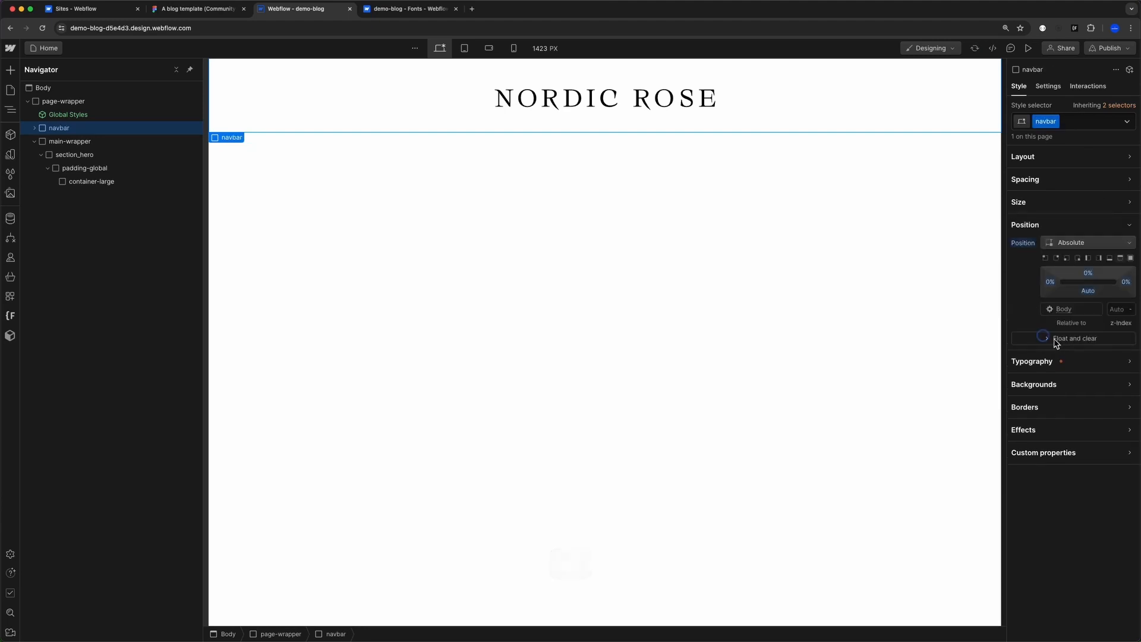
pyautogui.keyDown('alt'); pyautogui.click(1029, 244); pyautogui.keyUp('alt')
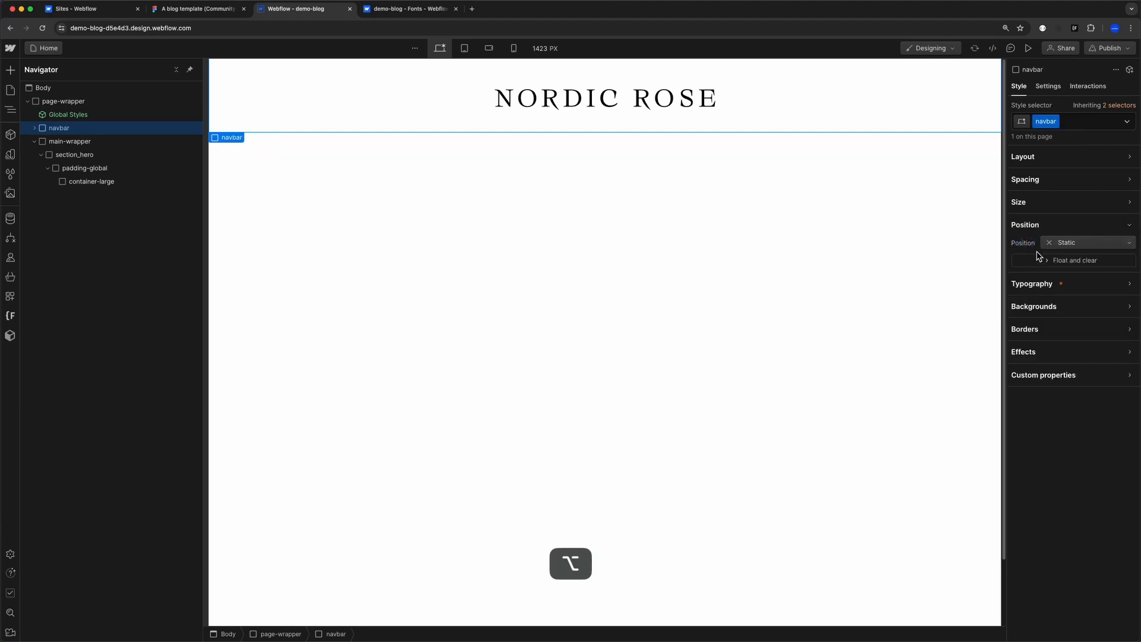
pyautogui.click(1064, 244)
pyautogui.click(1061, 254)
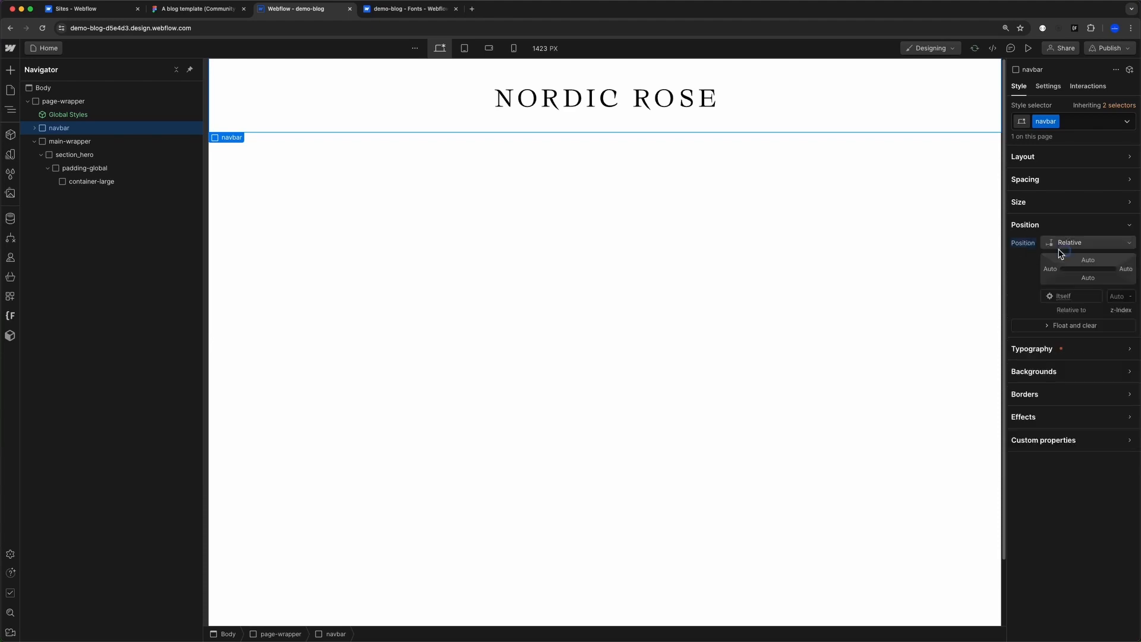
# - Reset the position type and minimum height of section_hero, and review its spacing and layout settings
pyautogui.click(70, 141)
pyautogui.click(70, 155)
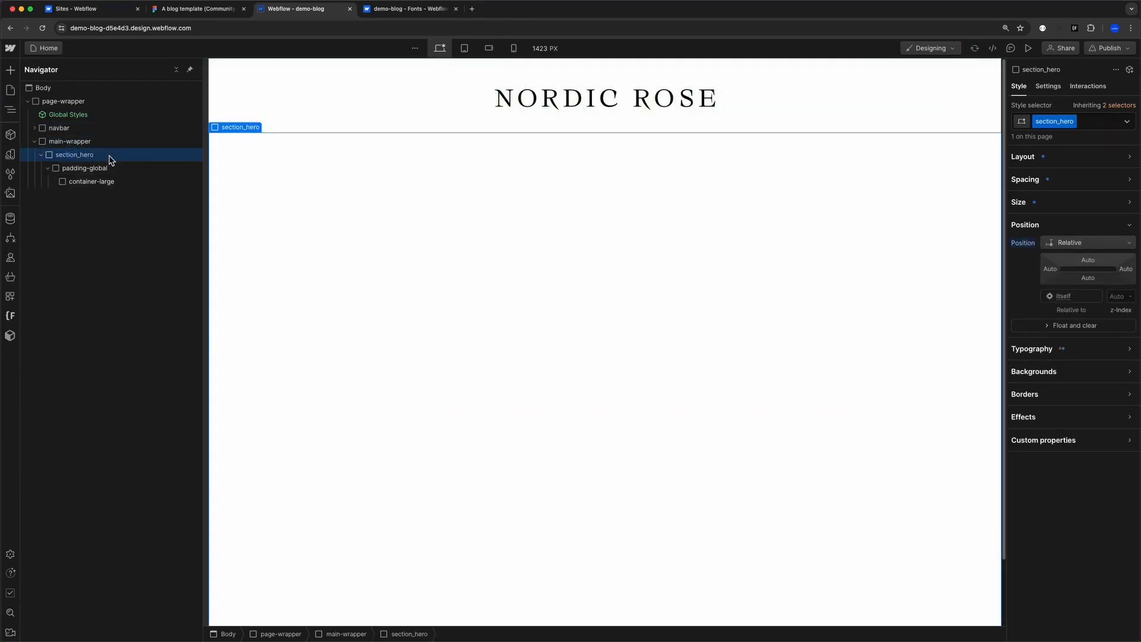
pyautogui.keyDown('alt'); pyautogui.click(1021, 244); pyautogui.keyUp('alt')
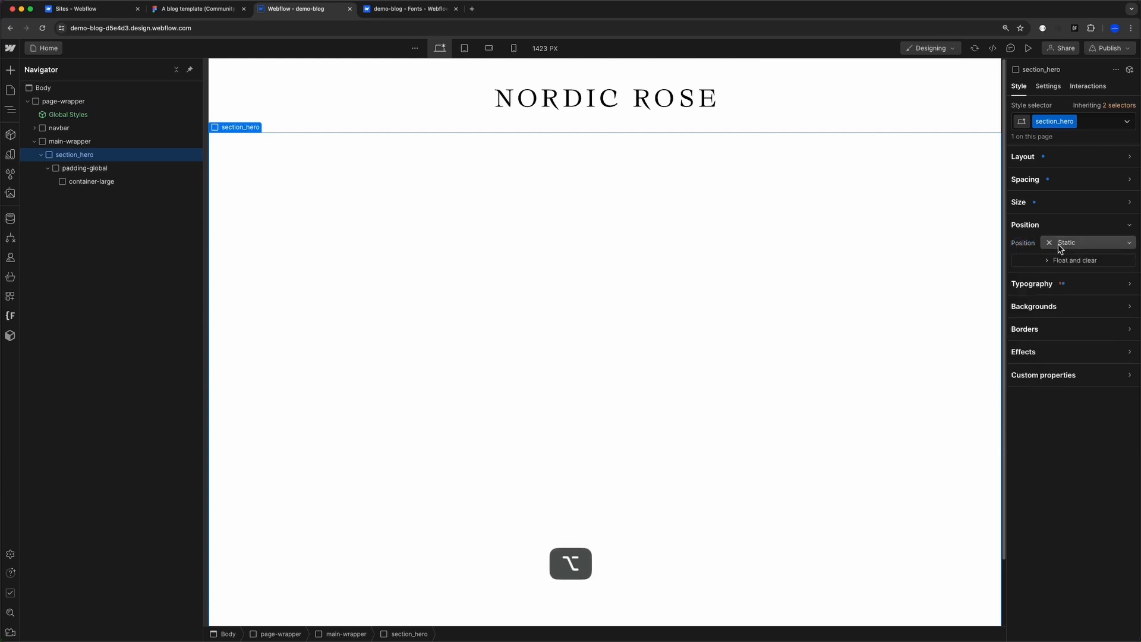
pyautogui.click(1024, 203)
pyautogui.keyDown('alt'); pyautogui.click(1085, 238); pyautogui.keyUp('alt')
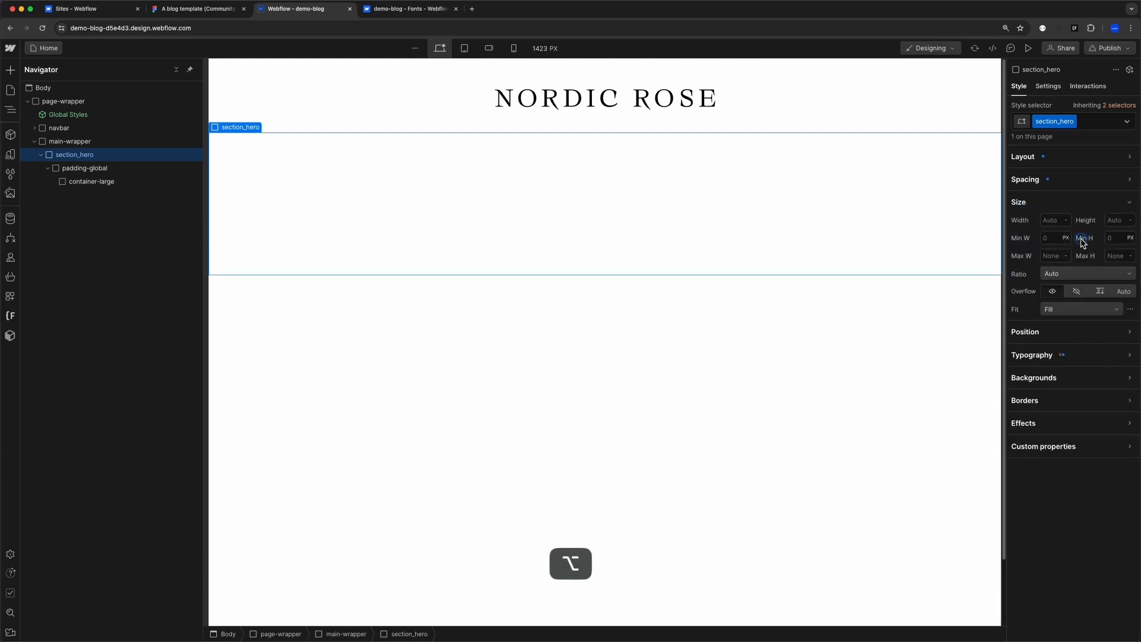
pyautogui.click(1024, 180)
pyautogui.click(1023, 156)
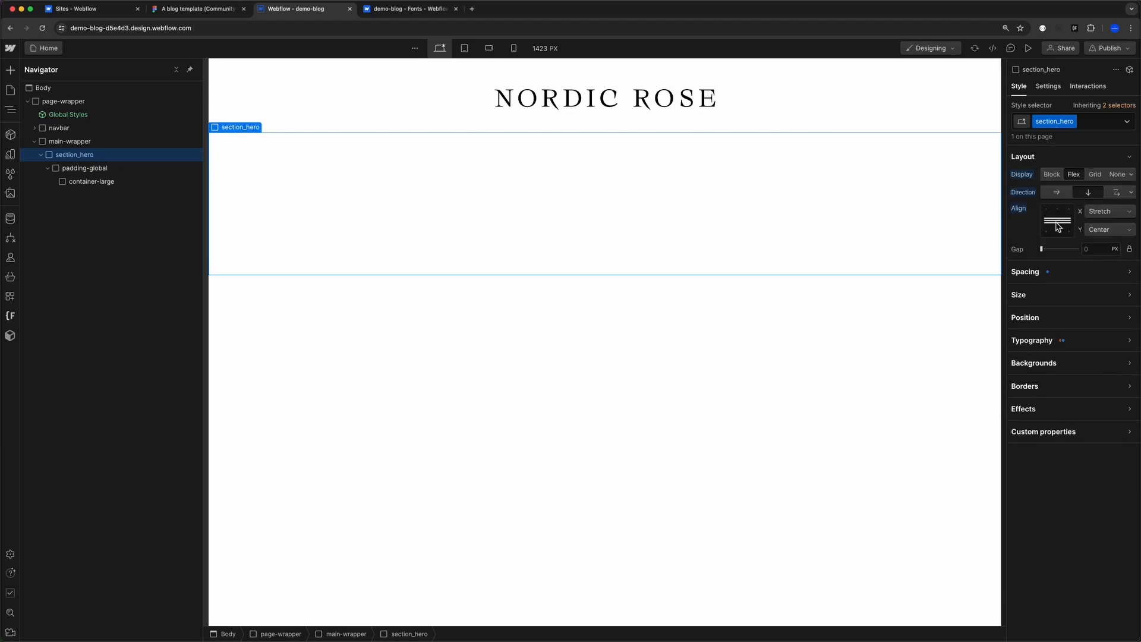
# - Select the container-large element inside section_hero and return to the Figma design
pyautogui.click(84, 181)
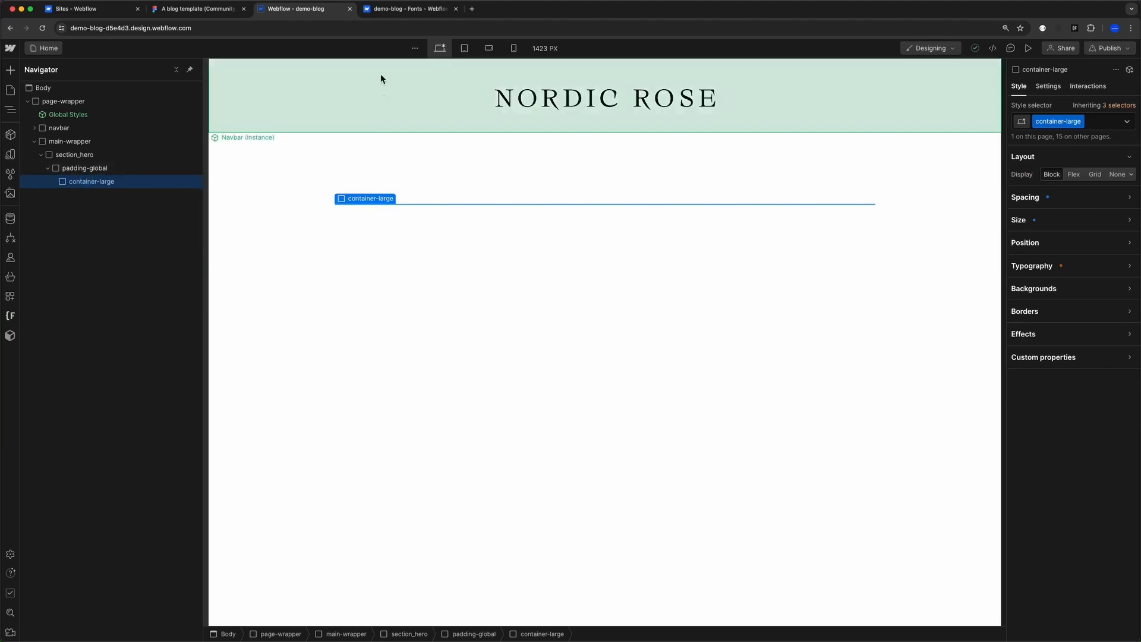
pyautogui.click(394, 8)
pyautogui.click(221, 9)
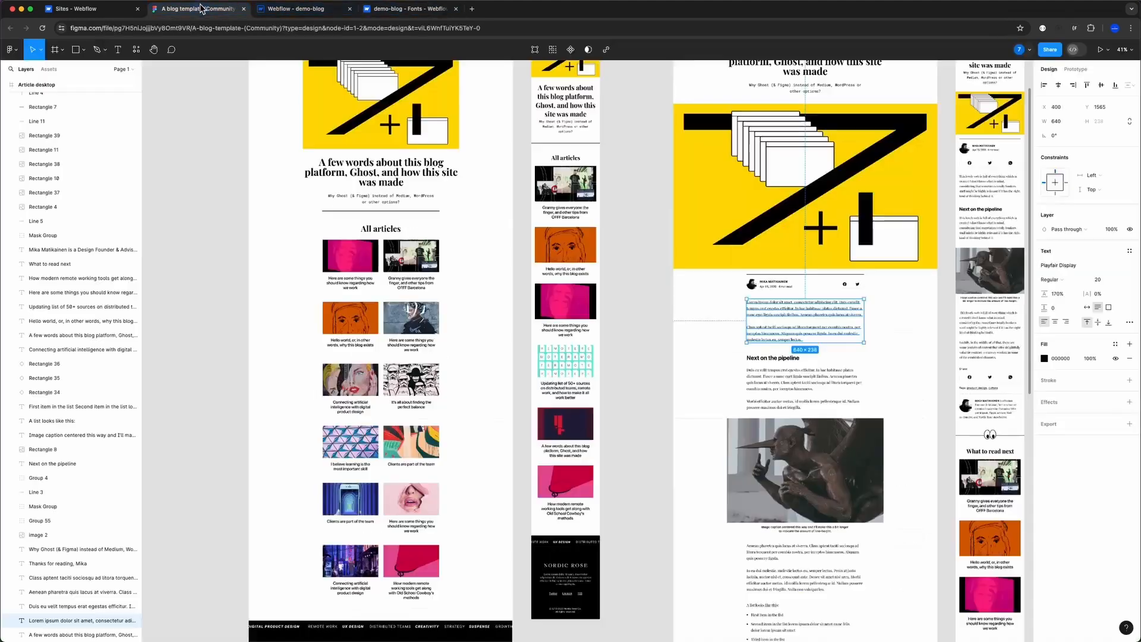
# - Close the demo-blog Fonts tab and add a 1x PNG export setting to the yellow hero image in the Listing desktop frame
pyautogui.click(455, 9)
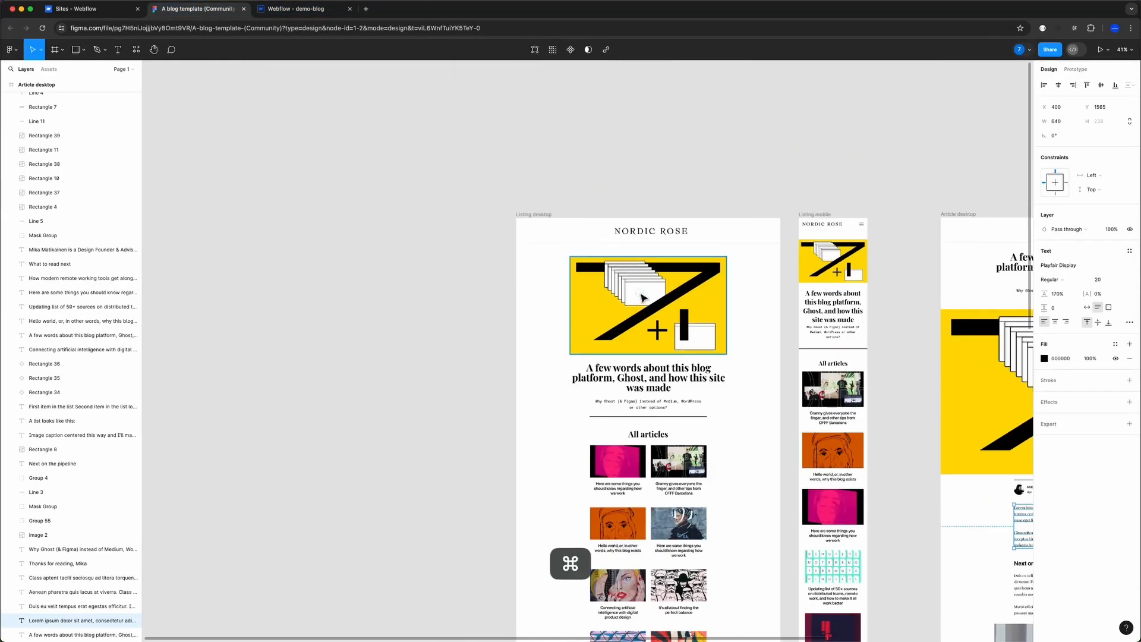
pyautogui.keyDown('super'); pyautogui.click(623, 308); pyautogui.keyUp('super')
pyautogui.scroll(5, 595, 297)
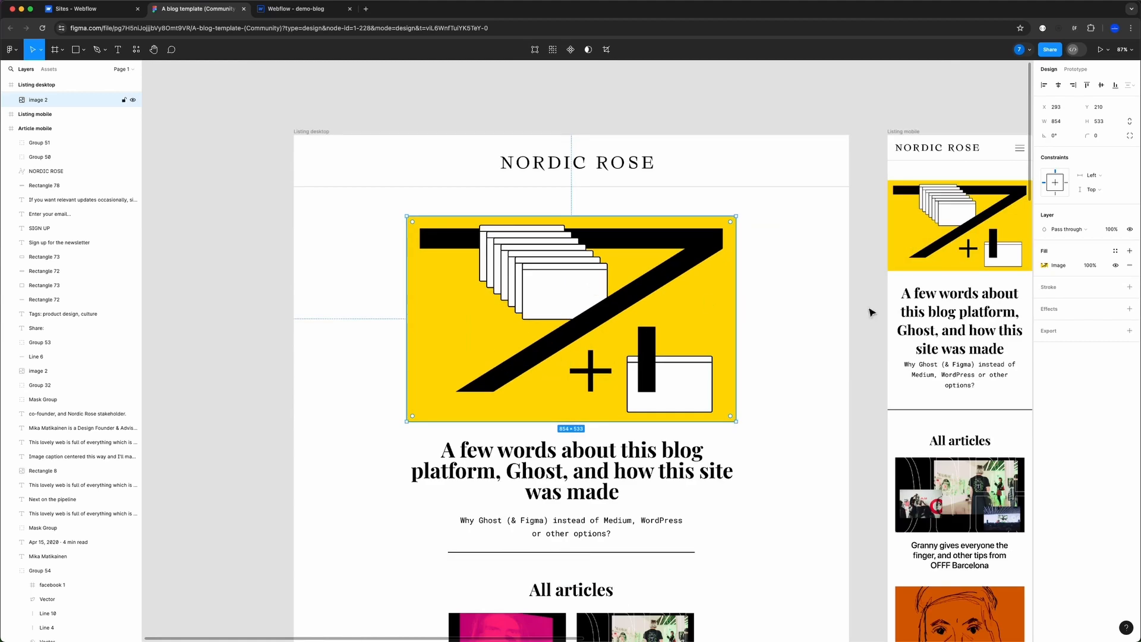
pyautogui.click(1128, 331)
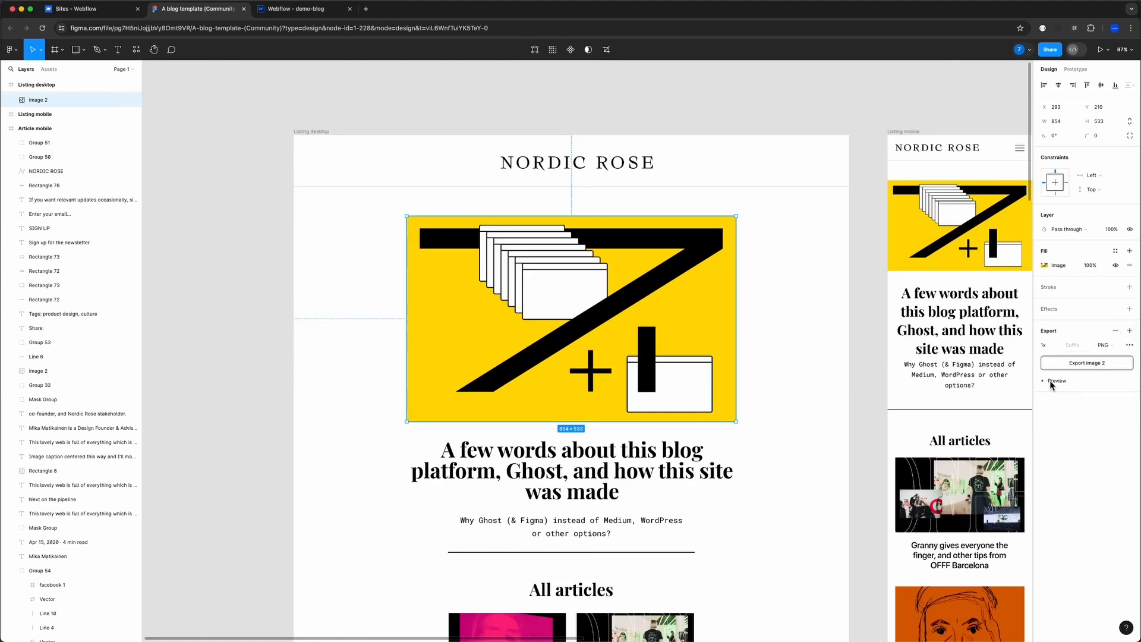
pyautogui.click(1052, 383)
pyautogui.click(1083, 364)
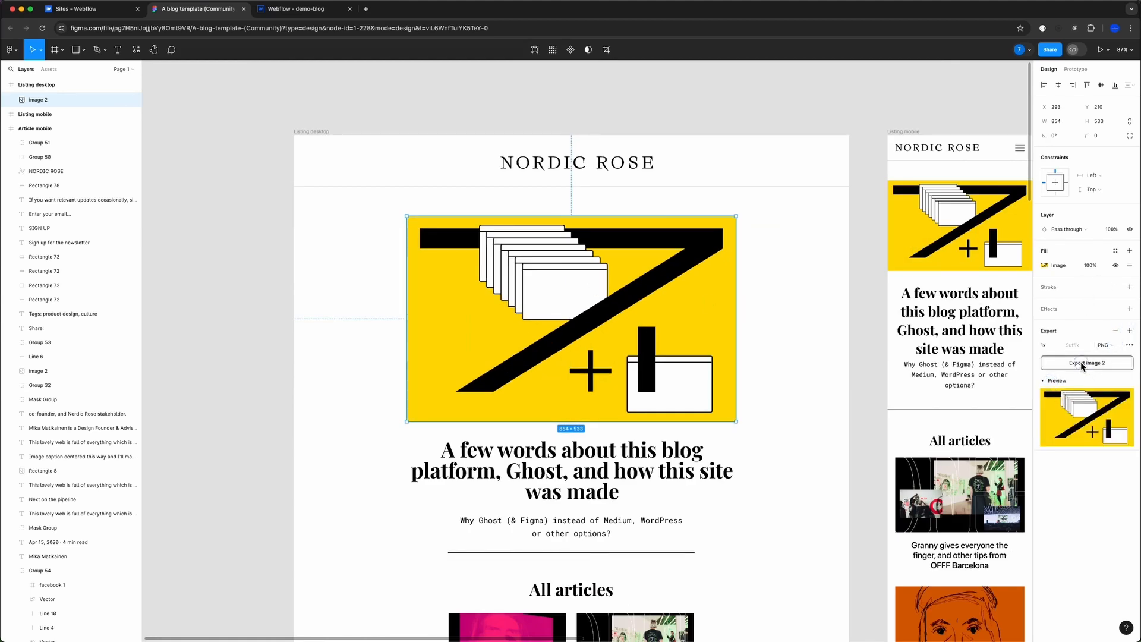
pyautogui.press('Escape')
# - Rename the hero image layer as blog-image-1 and export it as a PNG
pyautogui.doubleClick(36, 101)
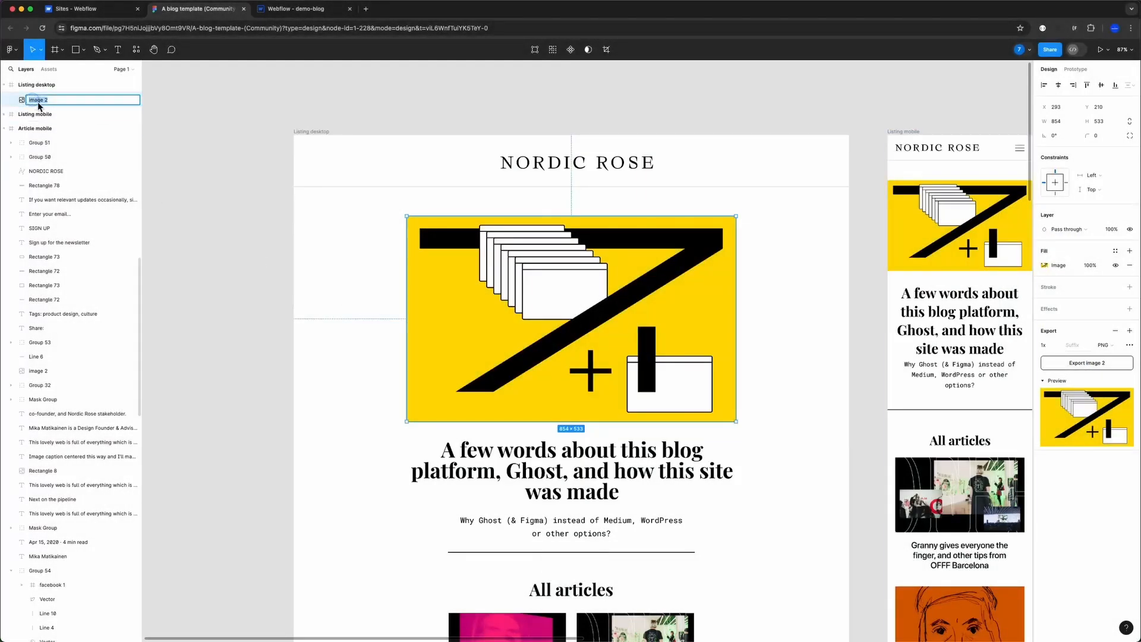
pyautogui.write('blog-image-1')
pyautogui.press('Return')
pyautogui.click(1096, 360)
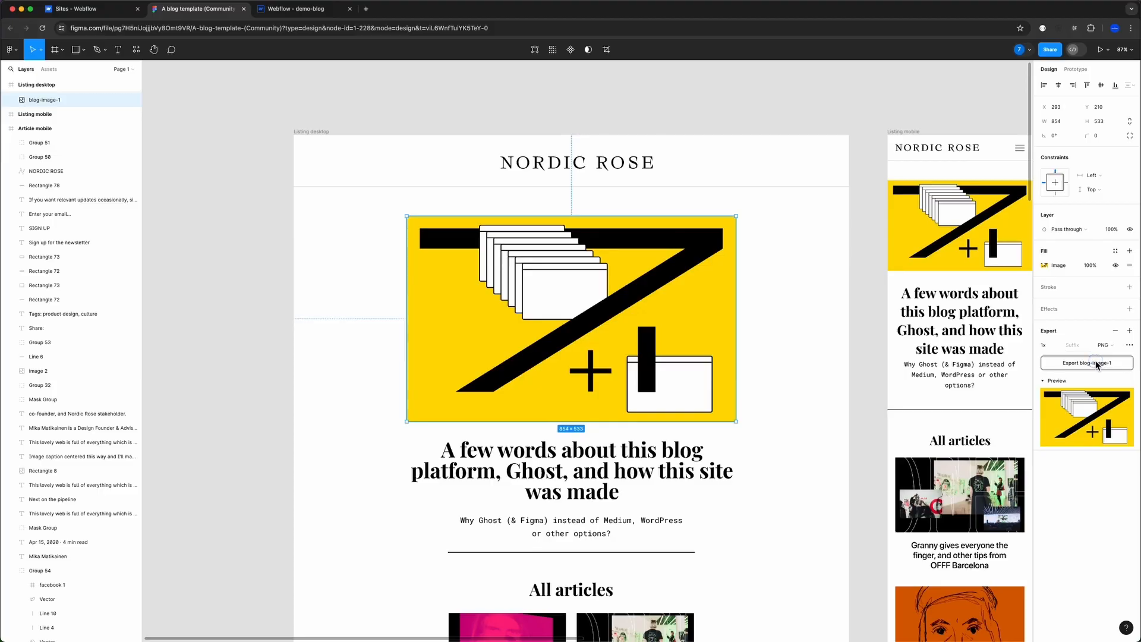
pyautogui.press('Return')
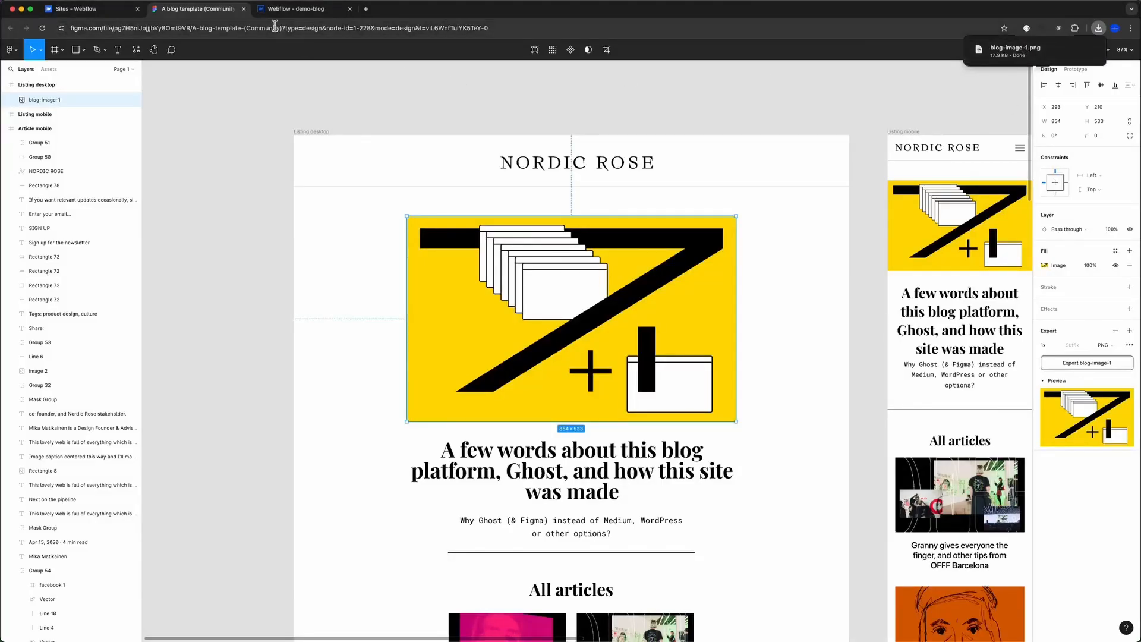
# - Switch to Webflow and add a div block inside container-large with the class featured-blog-post
pyautogui.press('super+3')
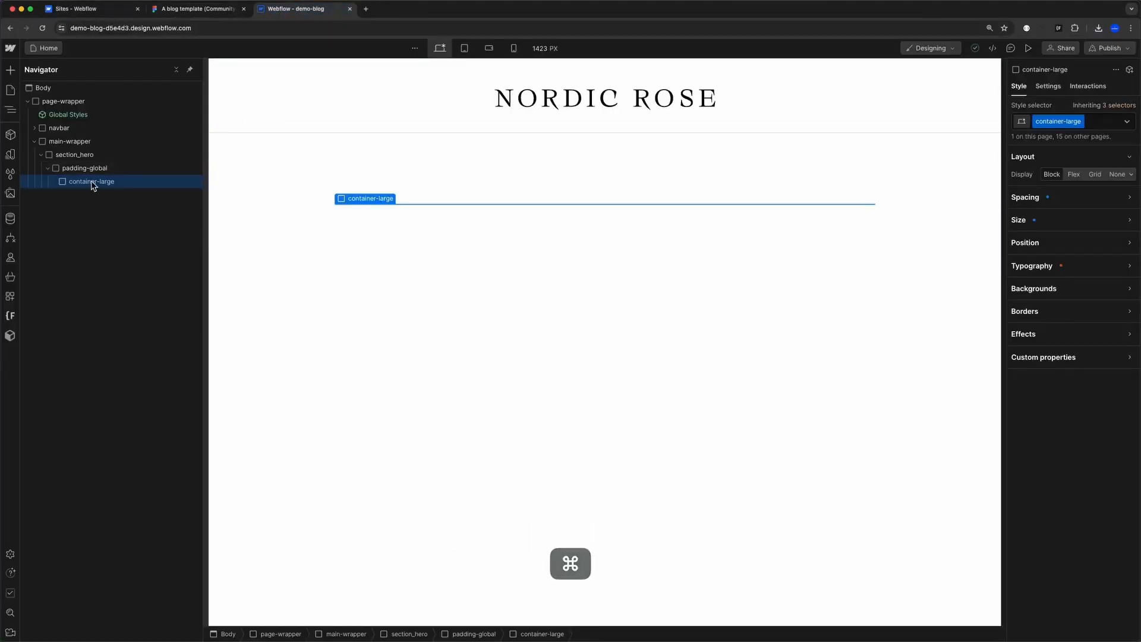
pyautogui.press('super+Return')
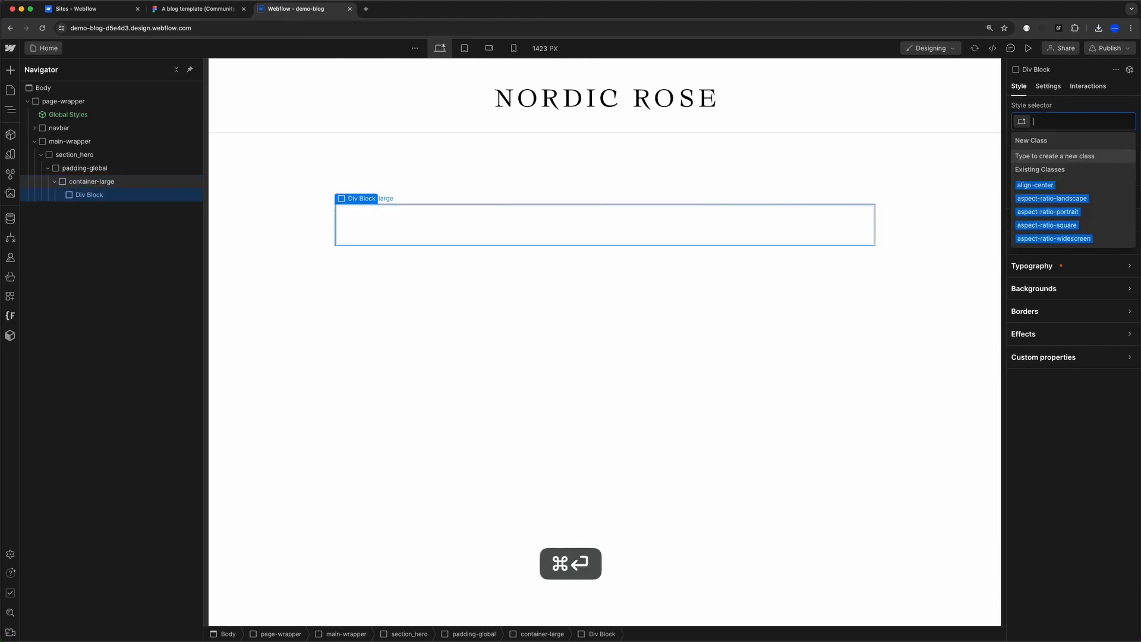
pyautogui.write('featured')
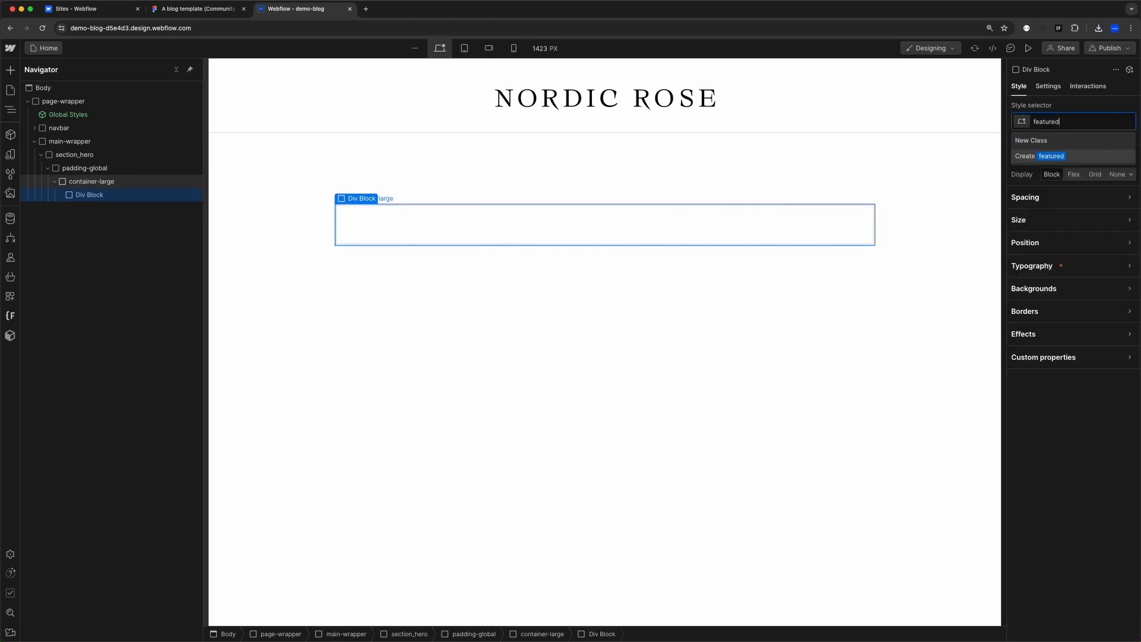
pyautogui.write('-blog-post')
pyautogui.press('Return')
# - Insert an image element into featured-blog-post and open the asset upload for choosing its picture
pyautogui.press('super+e')
pyautogui.write('image')
pyautogui.press('Return')
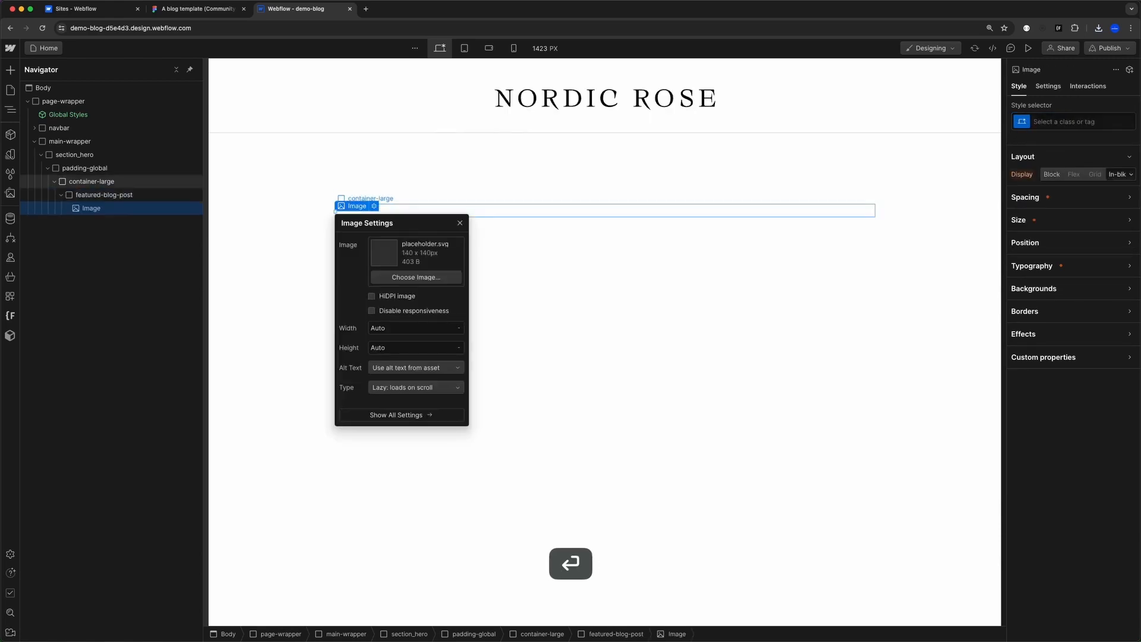
pyautogui.click(410, 277)
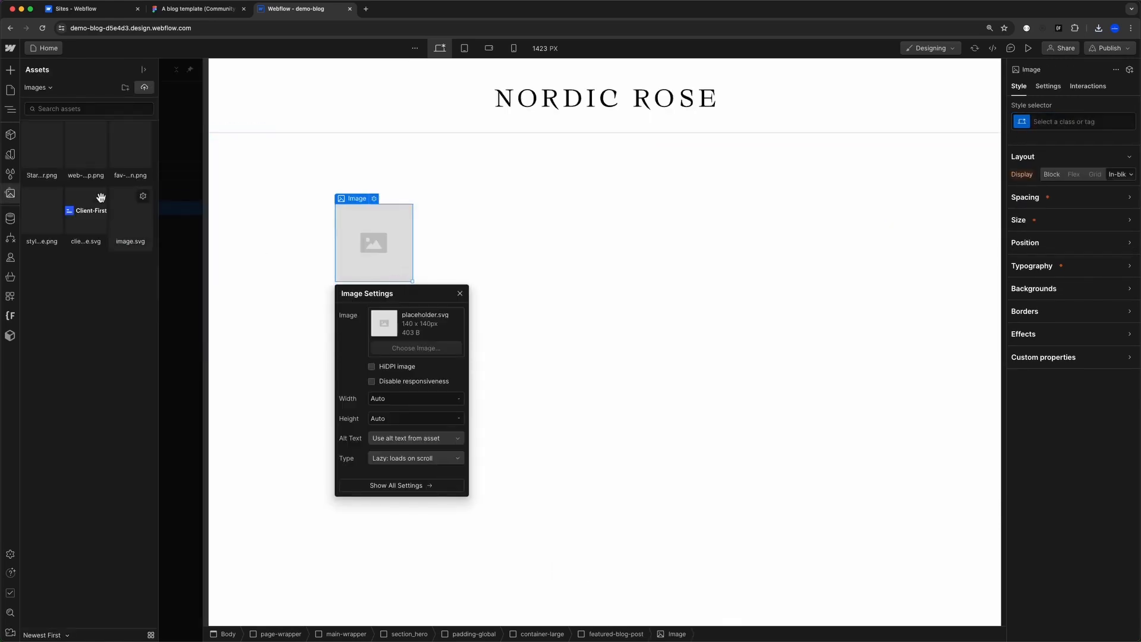
pyautogui.click(144, 88)
pyautogui.press('Escape')
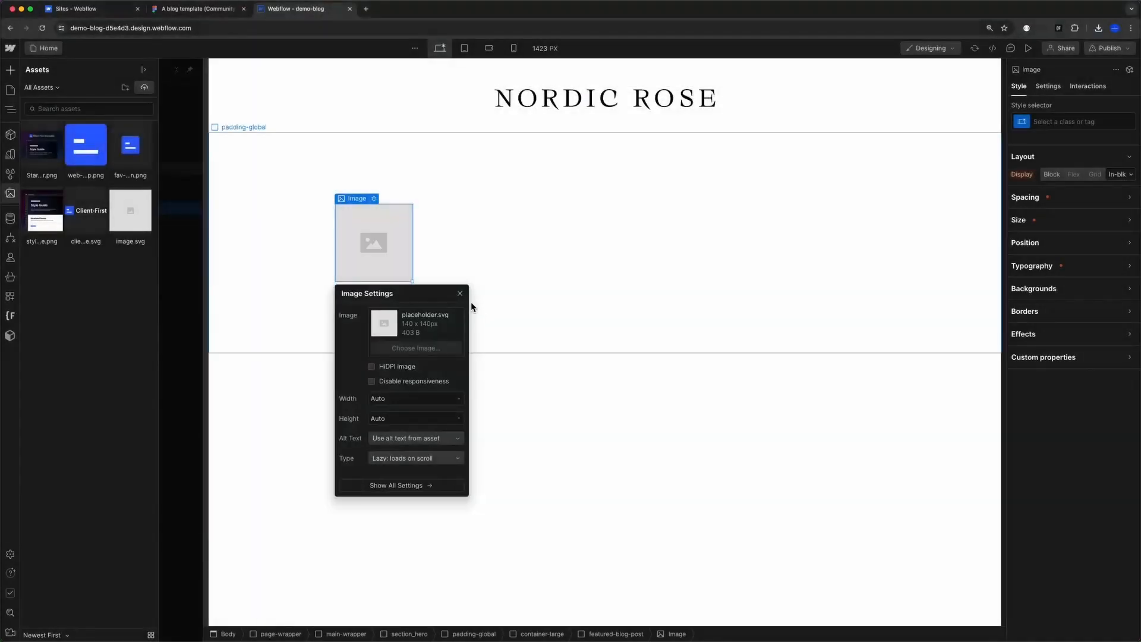
# - Switch to Figma and examine the text styles of the featured post's heading and subtitle in the Listing desktop frame
pyautogui.hotkey('ctrl', 'shift', 'Tab')
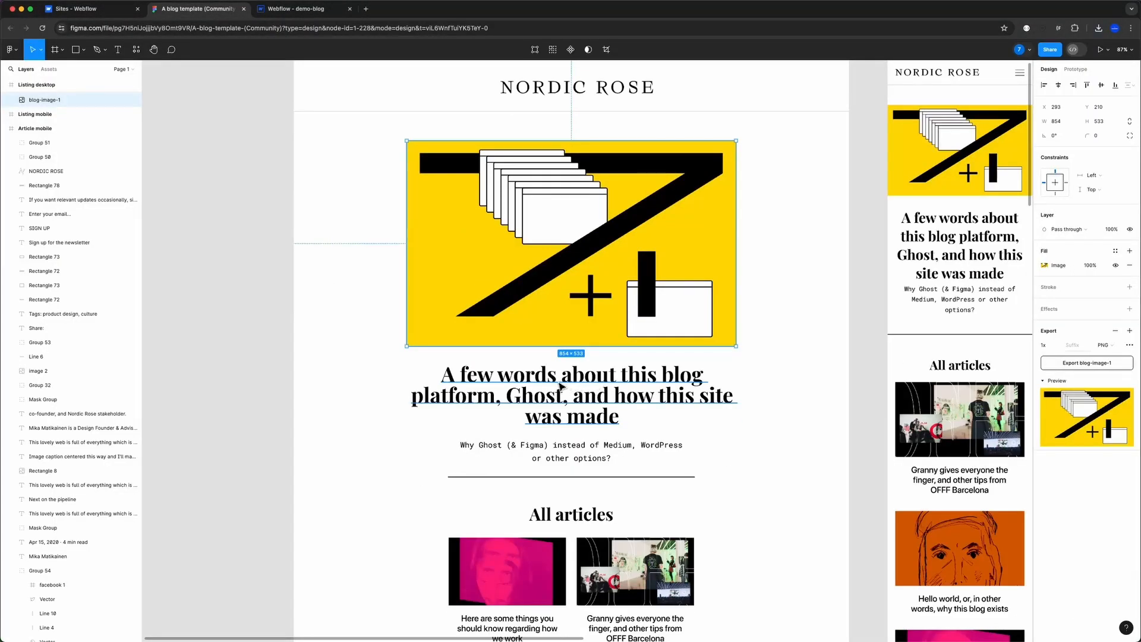
pyautogui.scroll(-3, 561, 387)
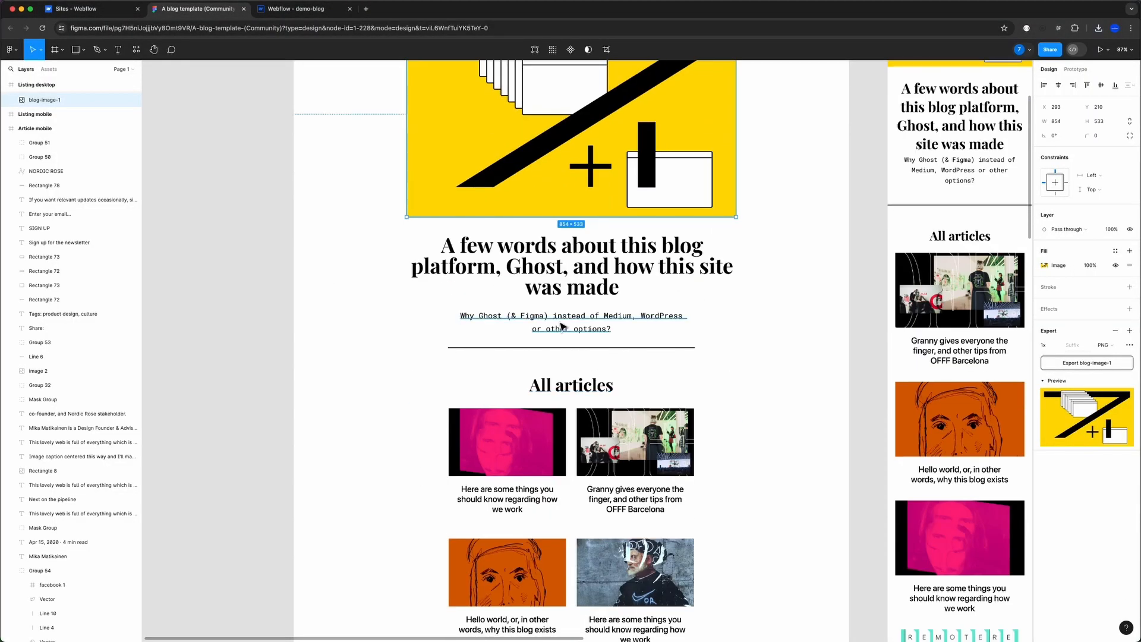
pyautogui.click(564, 326)
pyautogui.keyDown('super'); pyautogui.scroll(5, 565, 326); pyautogui.keyUp('super')
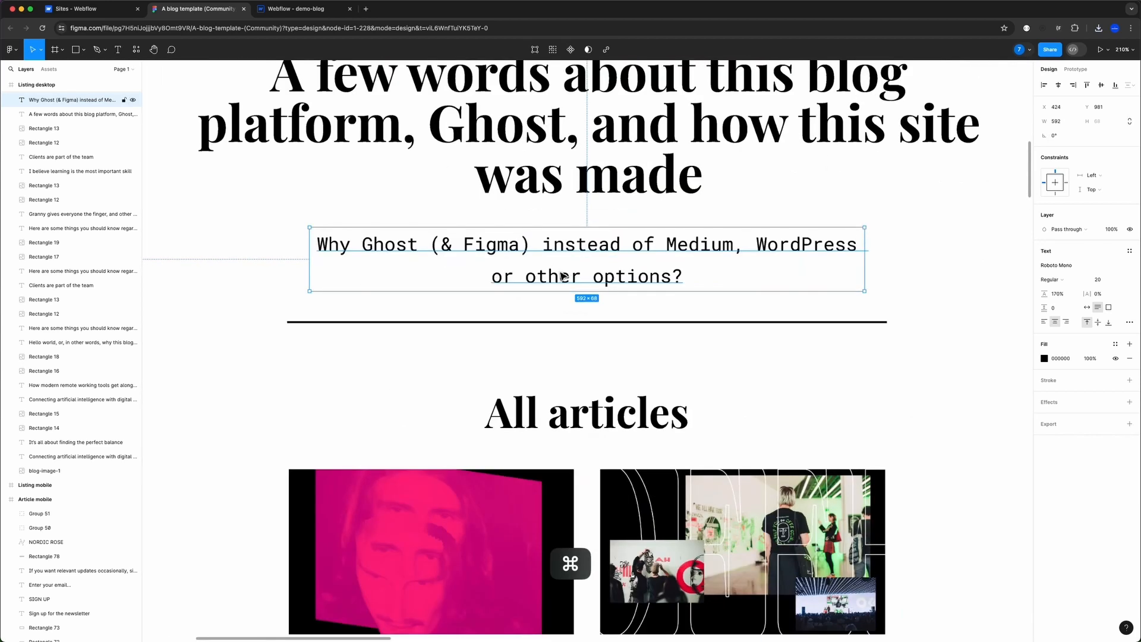
pyautogui.scroll(3, 562, 275)
pyautogui.keyDown('super'); pyautogui.scroll(-5, 572, 337); pyautogui.keyUp('super')
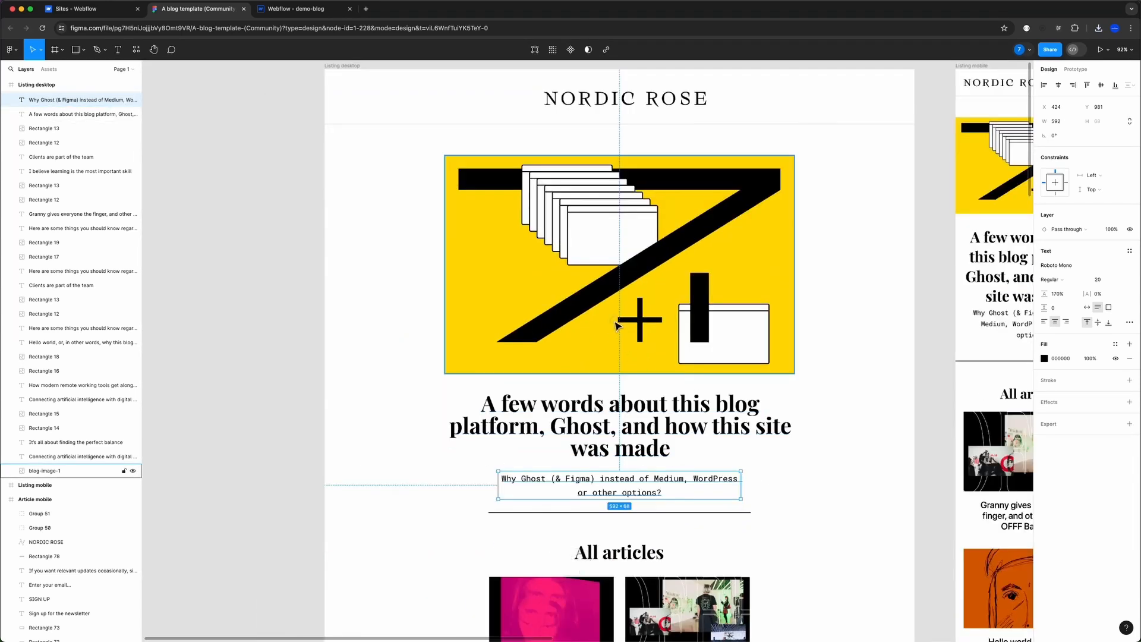
pyautogui.scroll(-2, 616, 325)
pyautogui.click(616, 325)
pyautogui.keyDown('super'); pyautogui.scroll(1, 642, 387); pyautogui.keyUp('super')
pyautogui.scroll(2, 665, 440)
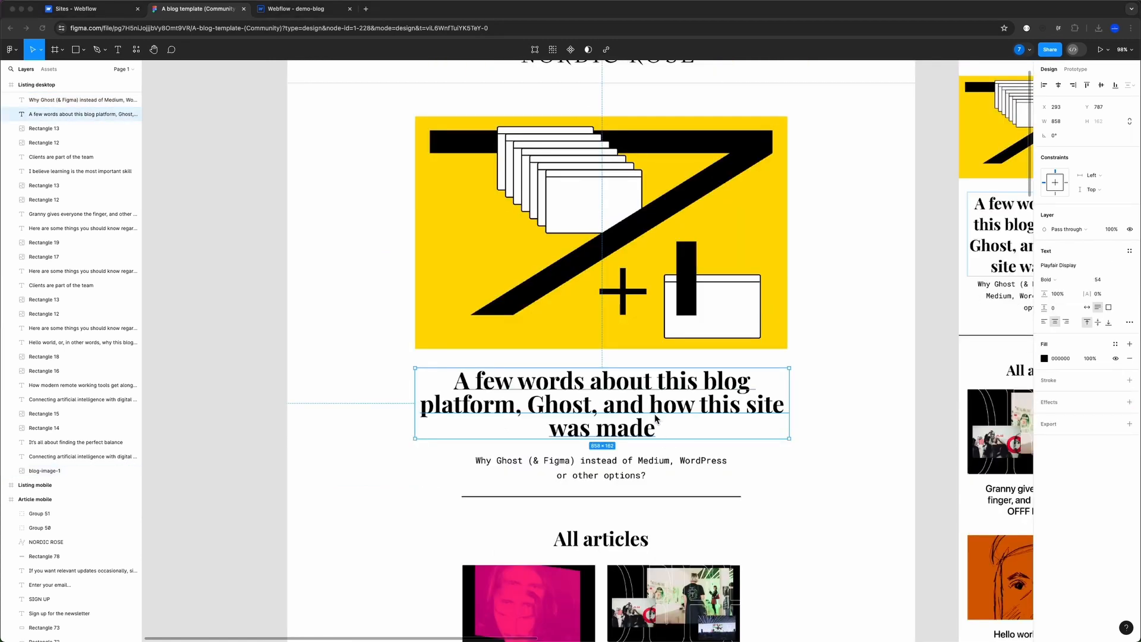
pyautogui.scroll(-4, 635, 442)
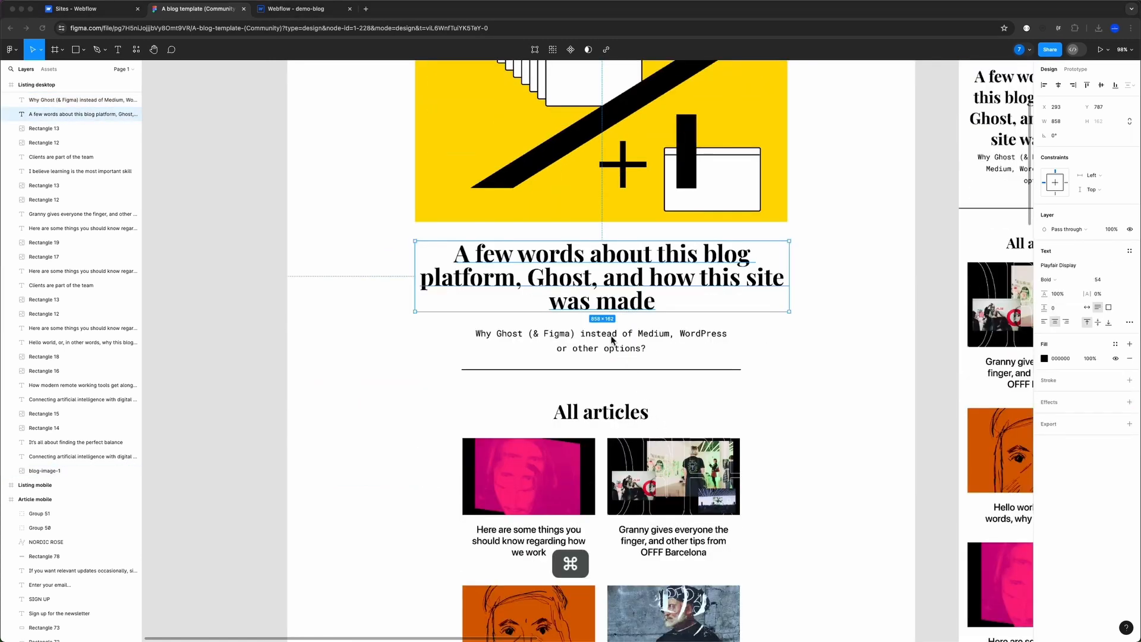
pyautogui.keyDown('super'); pyautogui.click(609, 339); pyautogui.keyUp('super')
pyautogui.keyDown('super'); pyautogui.scroll(-5, 610, 357); pyautogui.keyUp('super')
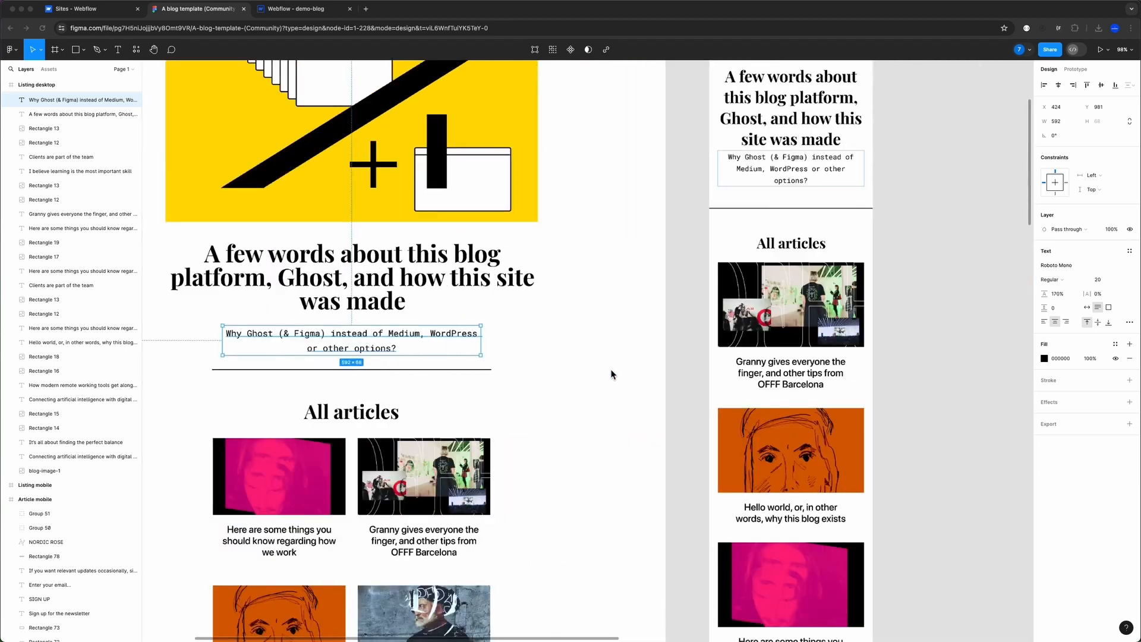
# - Examine the text styles of the heading and subtitle in the Article desktop frame
pyautogui.keyDown('shift'); pyautogui.hscroll(3, 668, 387); pyautogui.keyUp('shift')
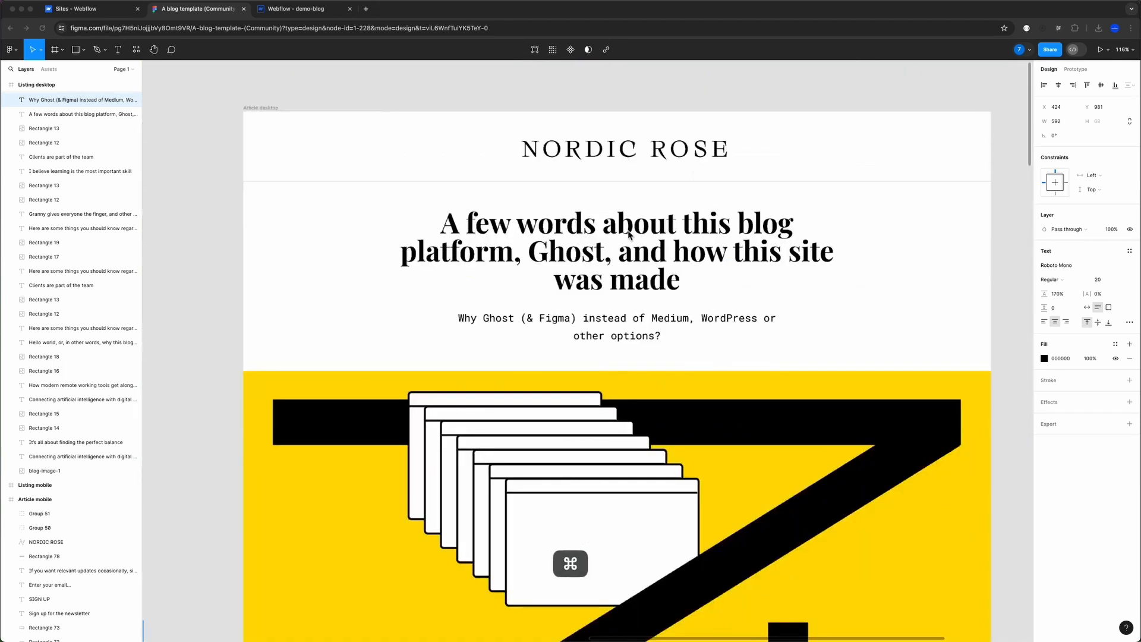
pyautogui.keyDown('super'); pyautogui.click(619, 231); pyautogui.keyUp('super')
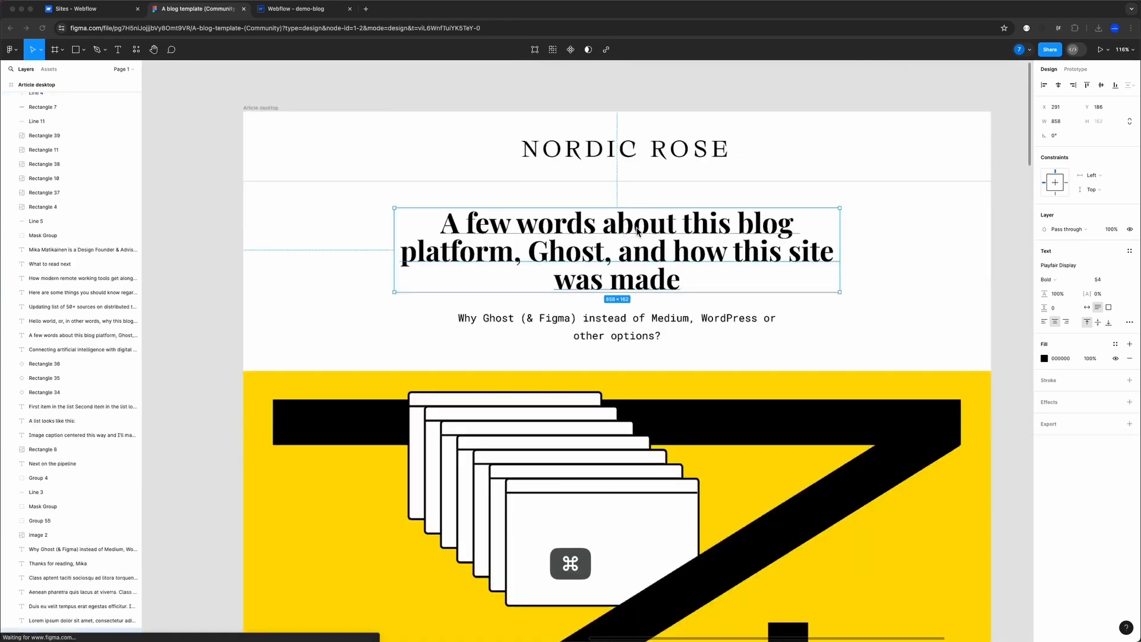
pyautogui.keyDown('super'); pyautogui.click(591, 319); pyautogui.keyUp('super')
pyautogui.keyDown('super'); pyautogui.scroll(-5, 618, 320); pyautogui.keyUp('super')
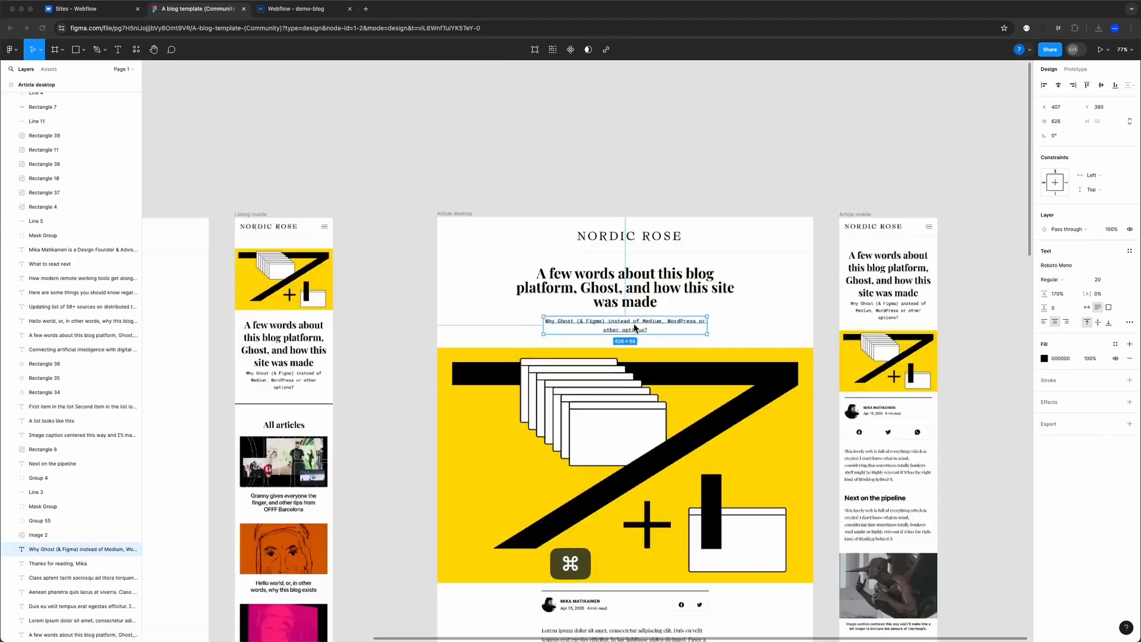
pyautogui.scroll(-1, 644, 321)
# - Examine the All articles grid and featured post layout in the Listing desktop frame, comparing them with the Article desktop frame
pyautogui.hscroll(-10, 644, 319)
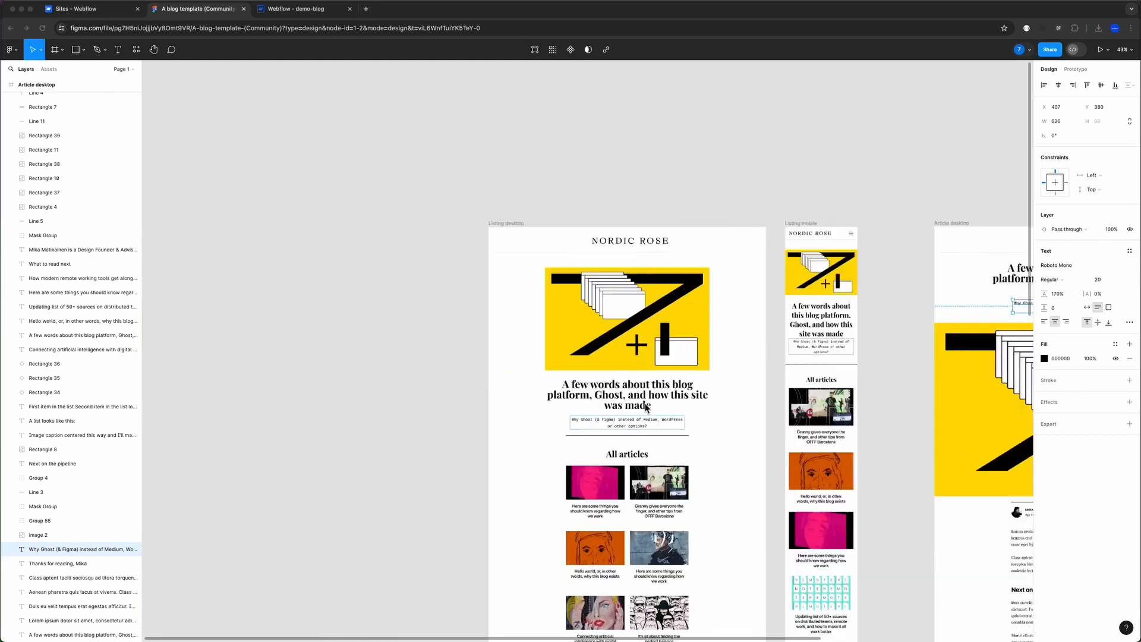
pyautogui.scroll(-3, 719, 446)
pyautogui.keyDown('super'); pyautogui.scroll(2, 826, 379); pyautogui.keyUp('super')
pyautogui.keyDown('super'); pyautogui.scroll(5, 826, 383); pyautogui.keyUp('super')
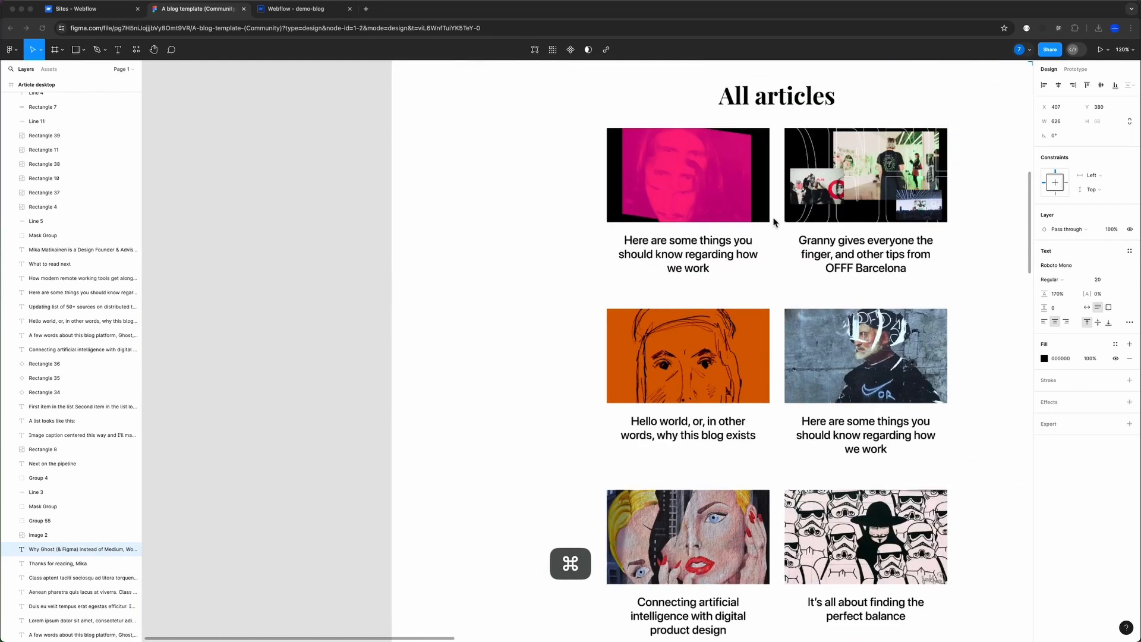
pyautogui.scroll(5, 764, 337)
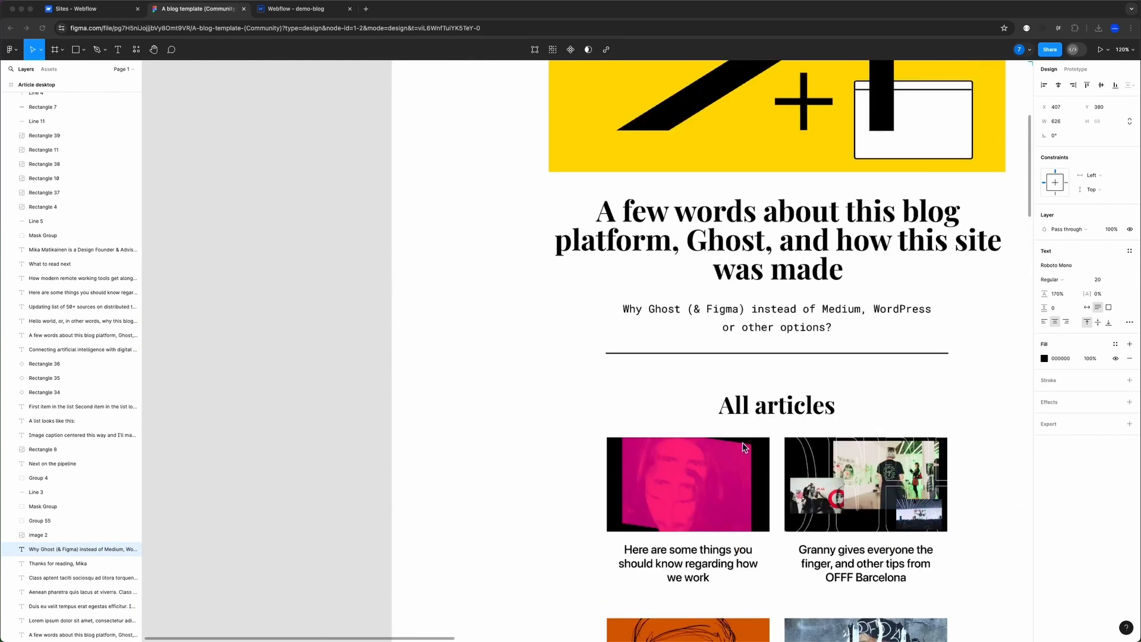
pyautogui.hscroll(6, 704, 295)
pyautogui.keyDown('super'); pyautogui.scroll(-4, 706, 295); pyautogui.keyUp('super')
pyautogui.keyDown('super'); pyautogui.scroll(3, 878, 204); pyautogui.keyUp('super')
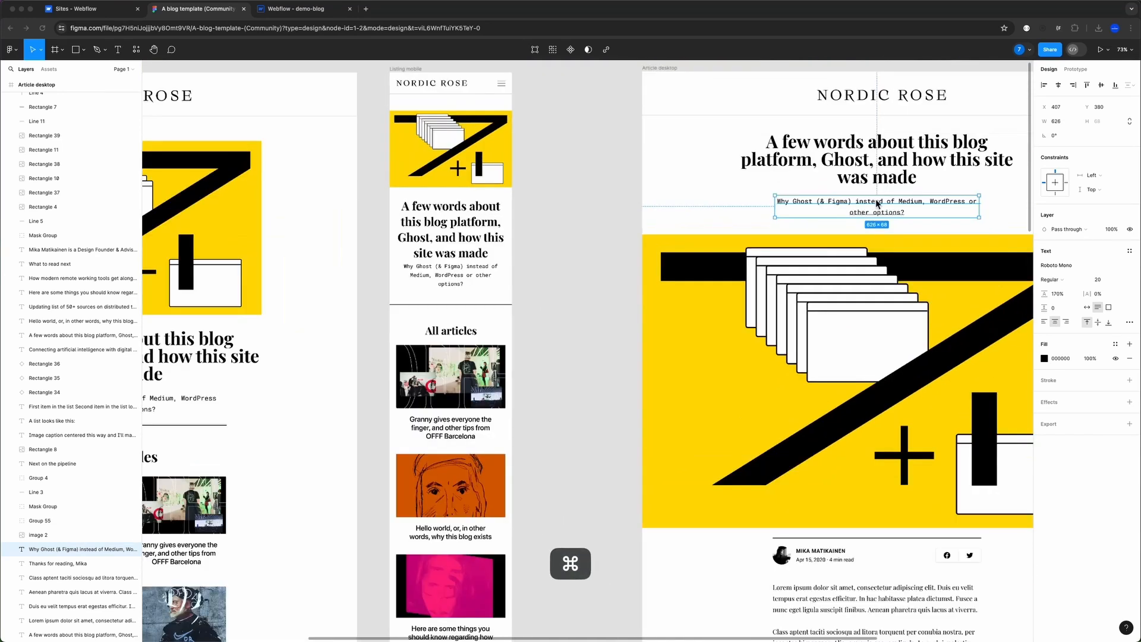
# - Copy the headline "A few words about this blog platform, Ghost, and how this site was made" from the Listing desktop frame
pyautogui.hscroll(-5, 773, 297)
pyautogui.keyDown('super'); pyautogui.scroll(4, 640, 386); pyautogui.keyUp('super')
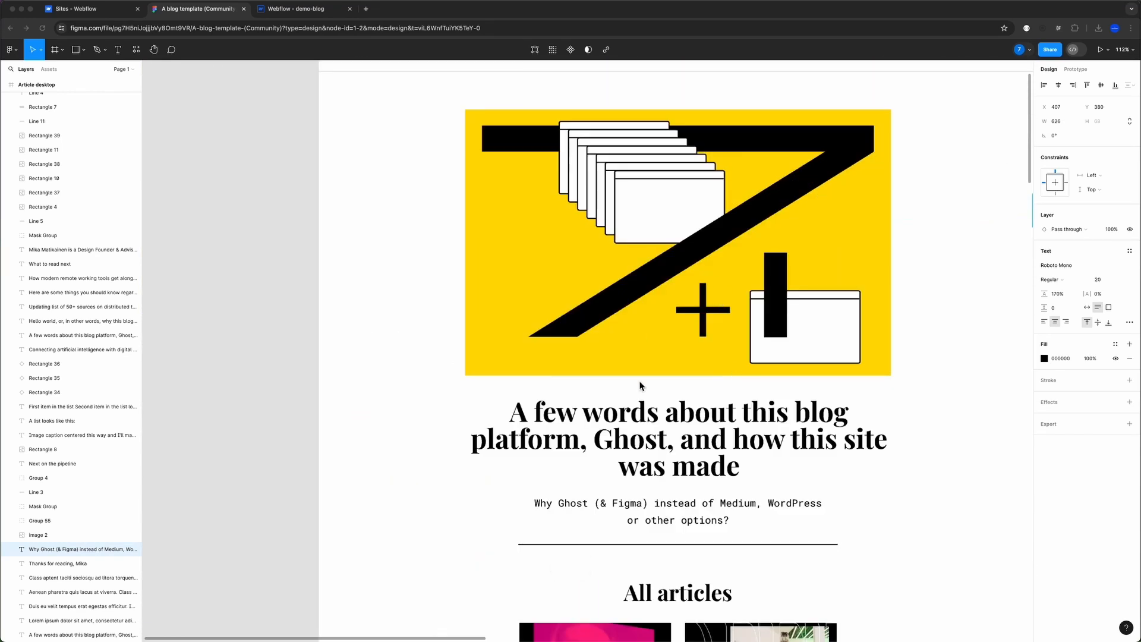
pyautogui.keyDown('super'); pyautogui.click(681, 434); pyautogui.keyUp('super')
pyautogui.press('super+c')
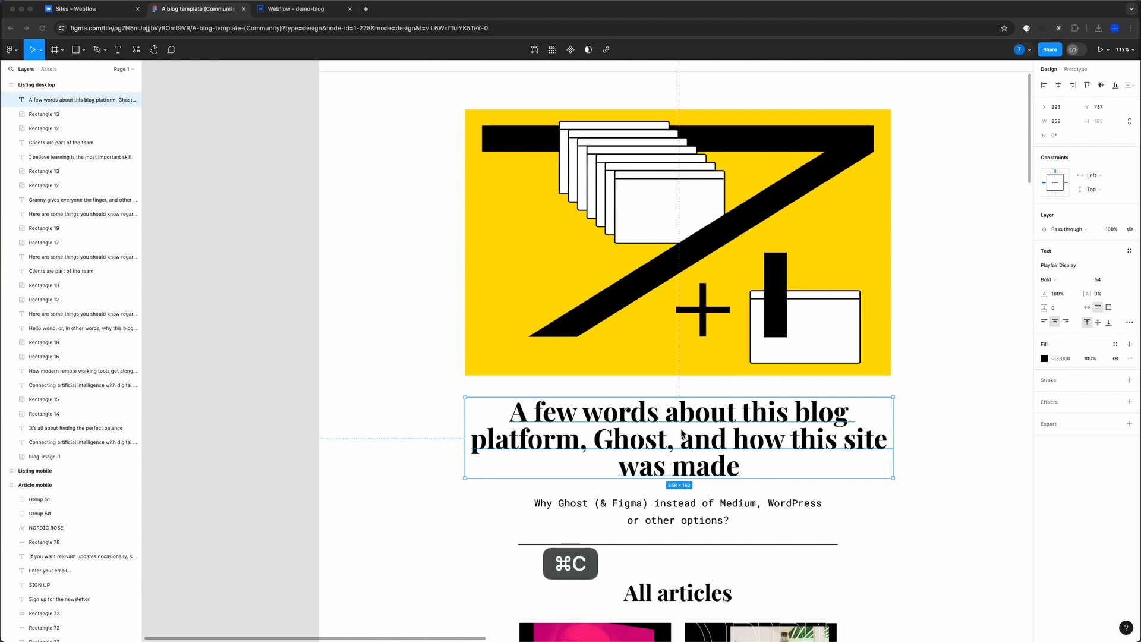
# - Switch to Webflow and replace the placeholder in featured-blog-post with the yellow blog image from the site assets
pyautogui.click(291, 14)
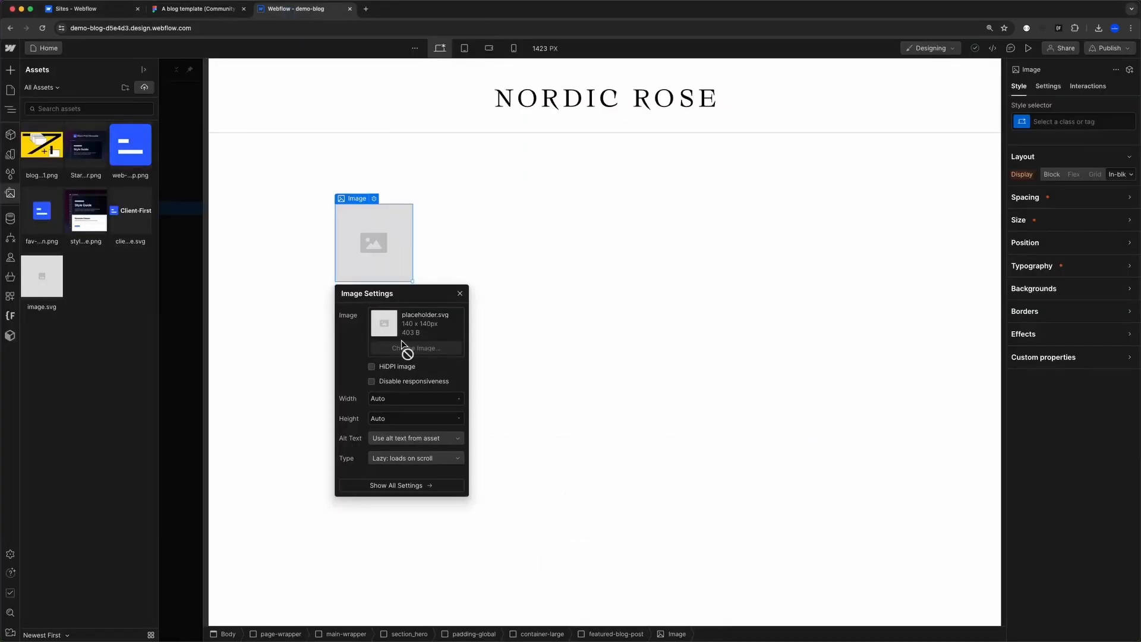
pyautogui.moveTo(404, 348); pyautogui.dragTo(402, 321)
pyautogui.press('Escape')
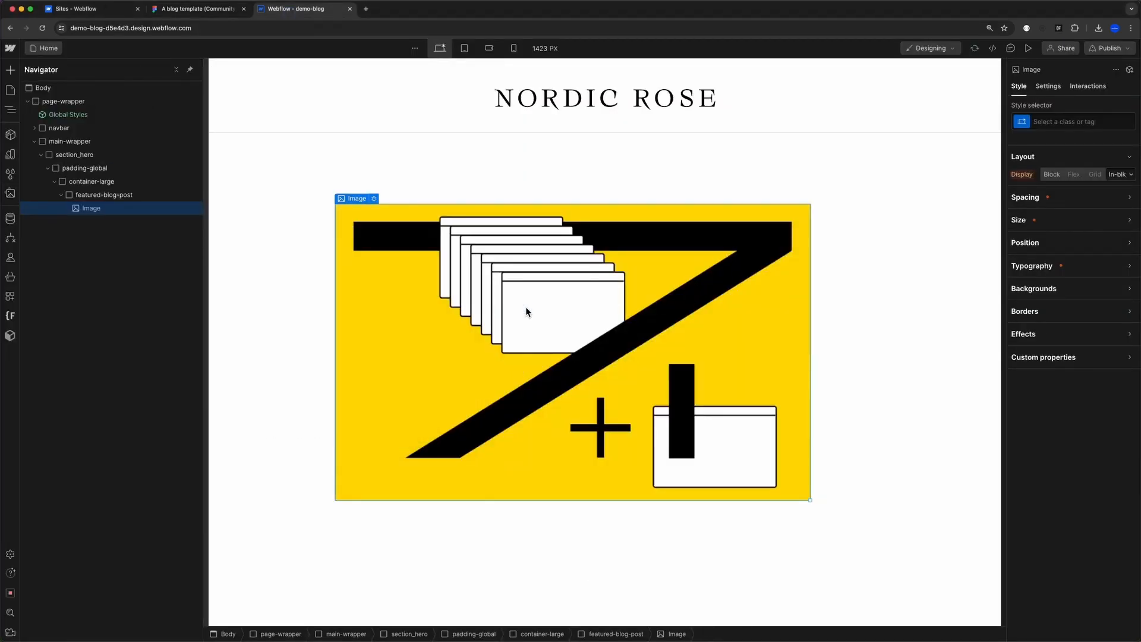
# - Add a Heading 1 element below the image inside featured-blog-post
pyautogui.press('super+e')
pyautogui.write('hea')
pyautogui.press('Return')
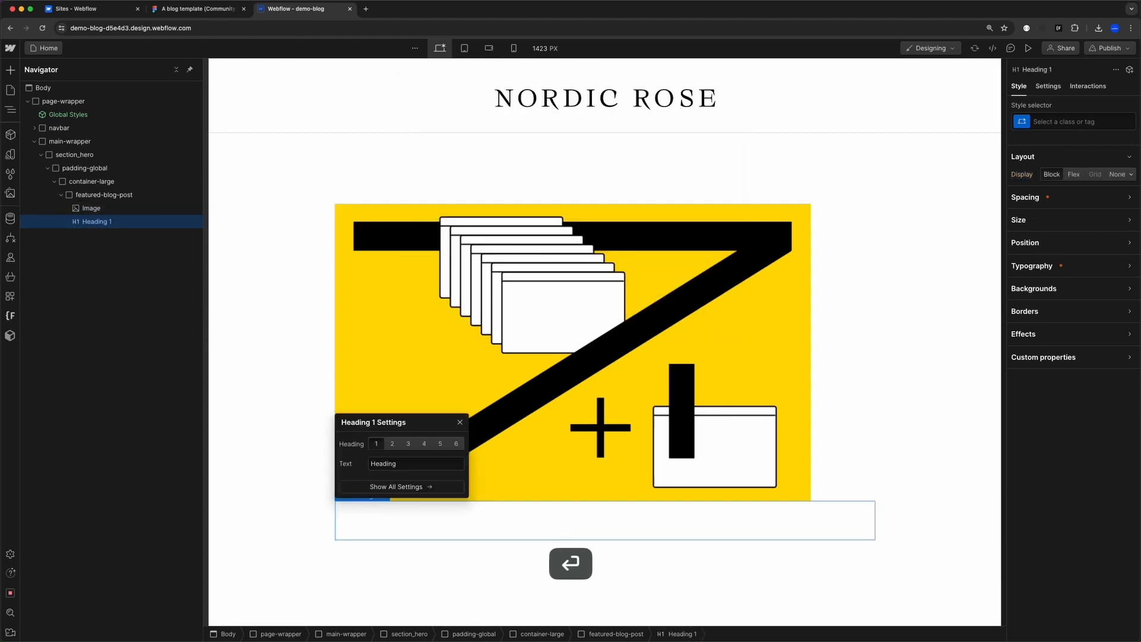
pyautogui.click(480, 518)
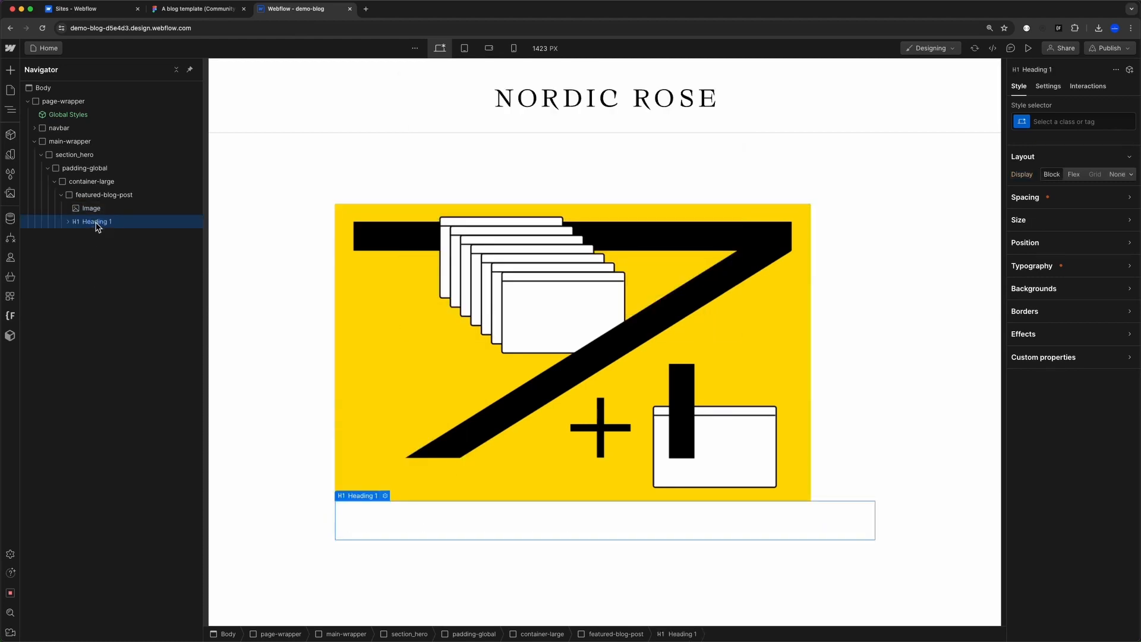
# - Apply the existing heading-style-h1 class to the new heading below the image
pyautogui.click(68, 221)
pyautogui.click(1046, 121)
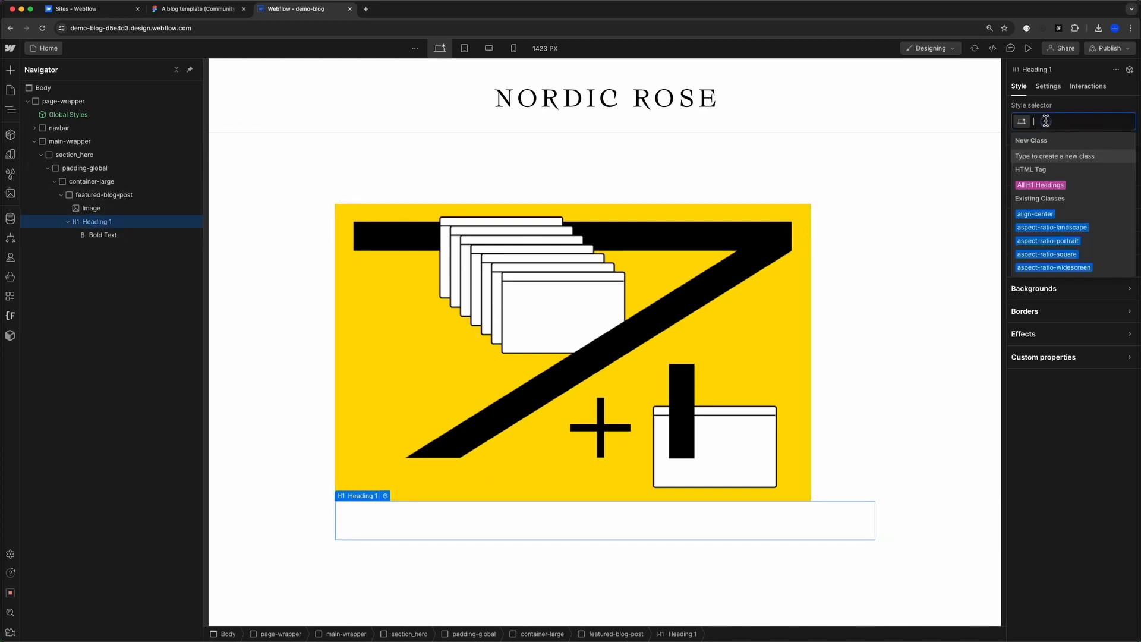
pyautogui.write('heading')
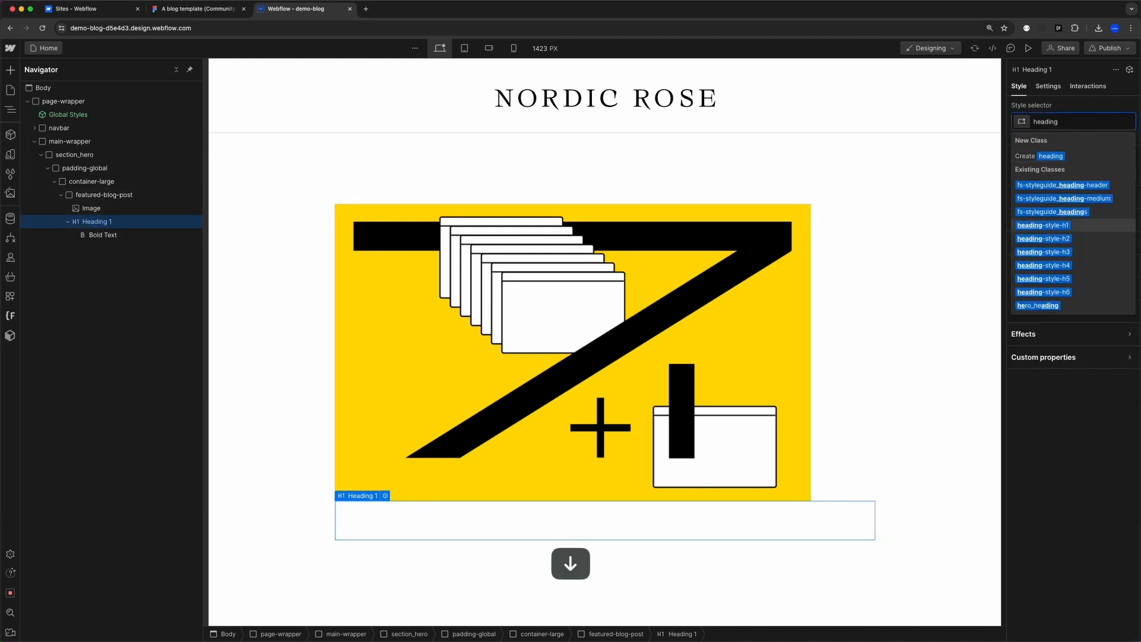
pyautogui.press('Return')
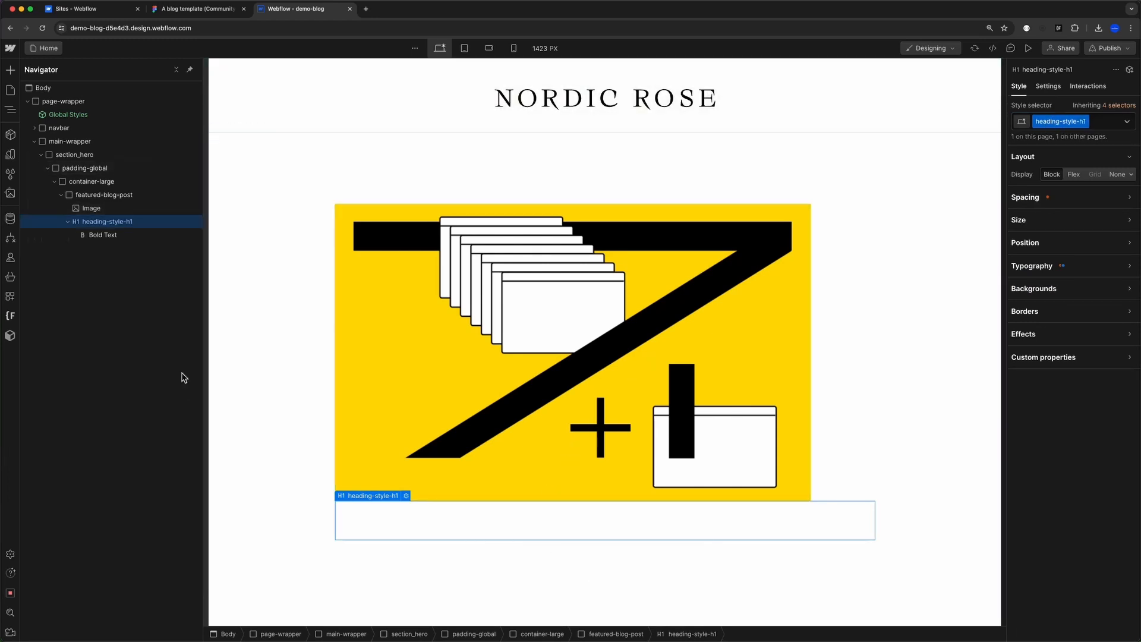
# - Trace the heading's text color through its parent elements and reset the color override on section_hero
pyautogui.click(113, 235)
pyautogui.click(143, 89)
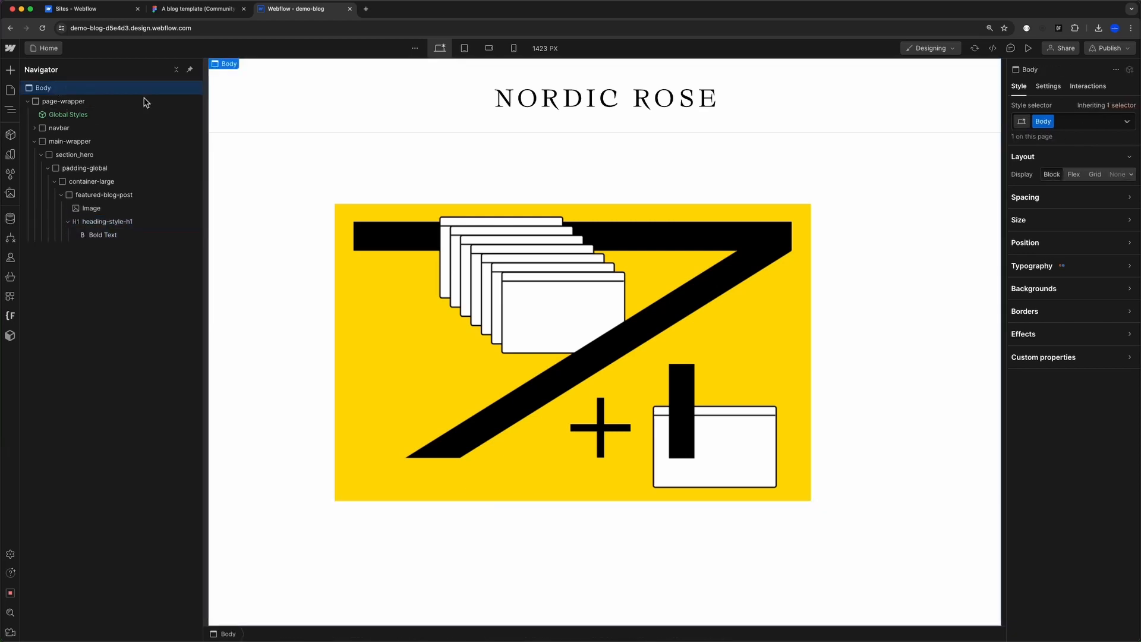
pyautogui.click(1027, 265)
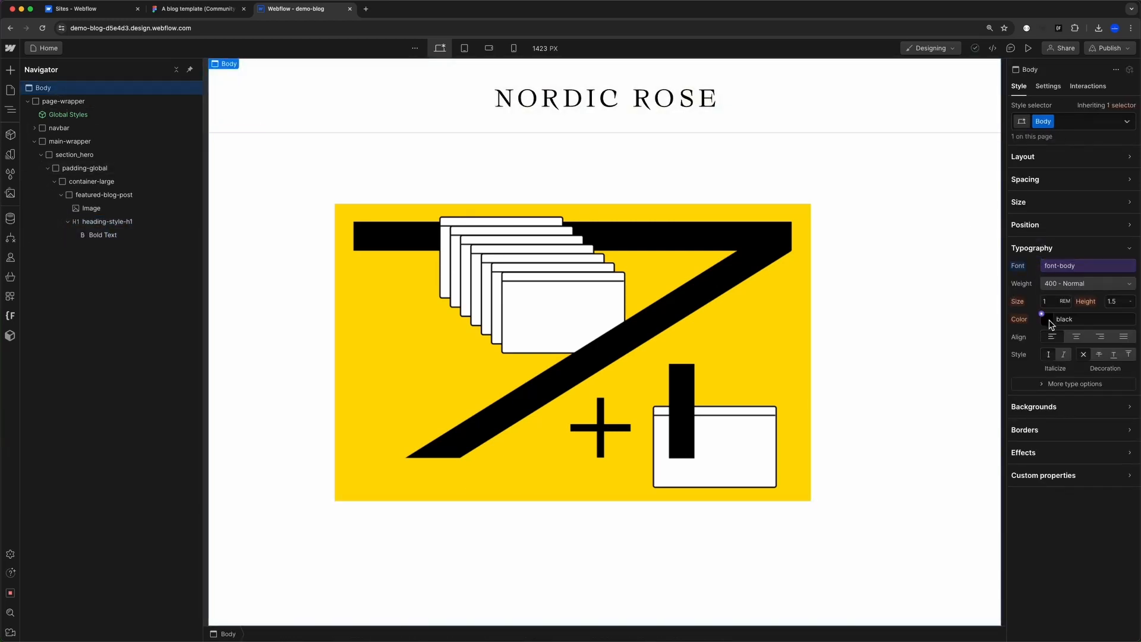
pyautogui.click(75, 155)
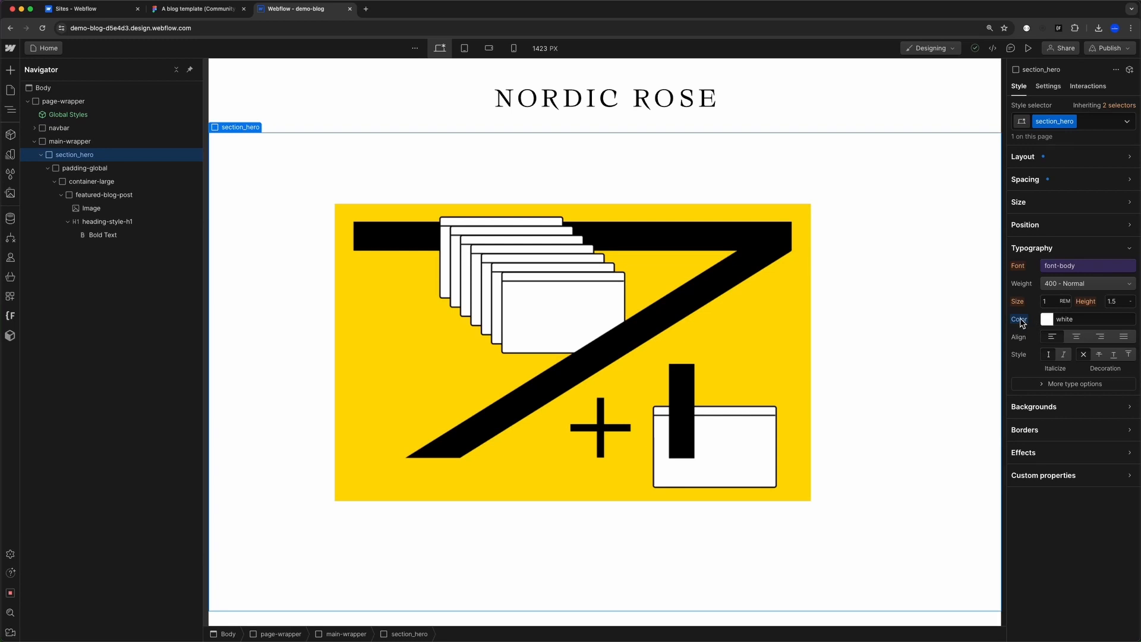
pyautogui.press('alt')
pyautogui.keyDown('alt'); pyautogui.click(1019, 320); pyautogui.keyUp('alt')
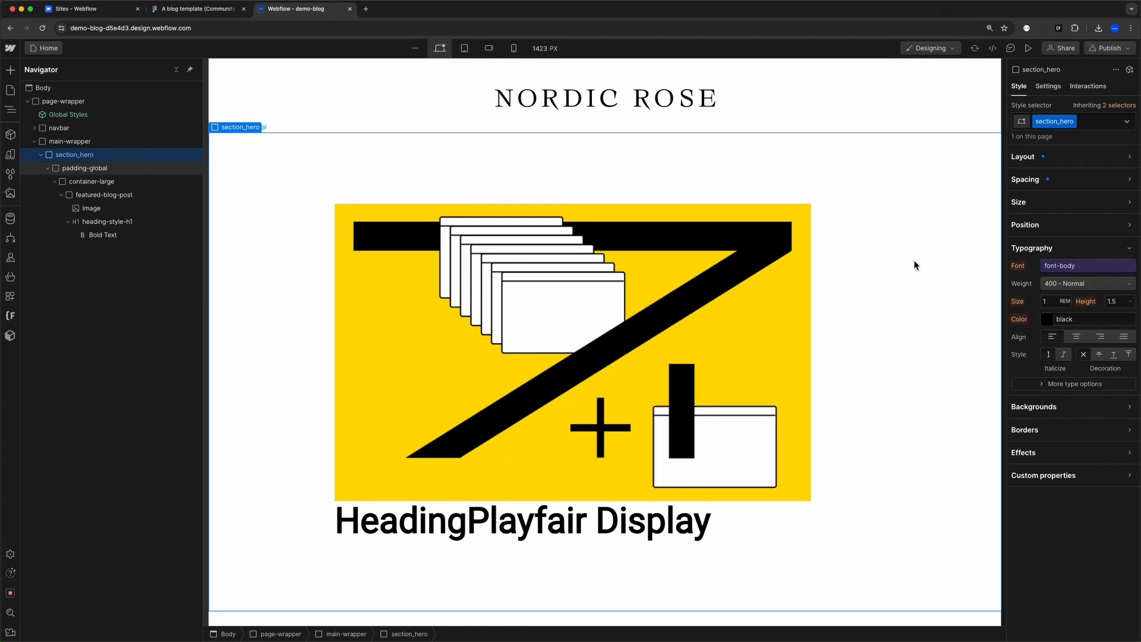
# - Try the red text color #c33e3e on section_hero, and reset it to the inherited color
pyautogui.click(1046, 319)
pyautogui.moveTo(1051, 352); pyautogui.dragTo(1098, 352)
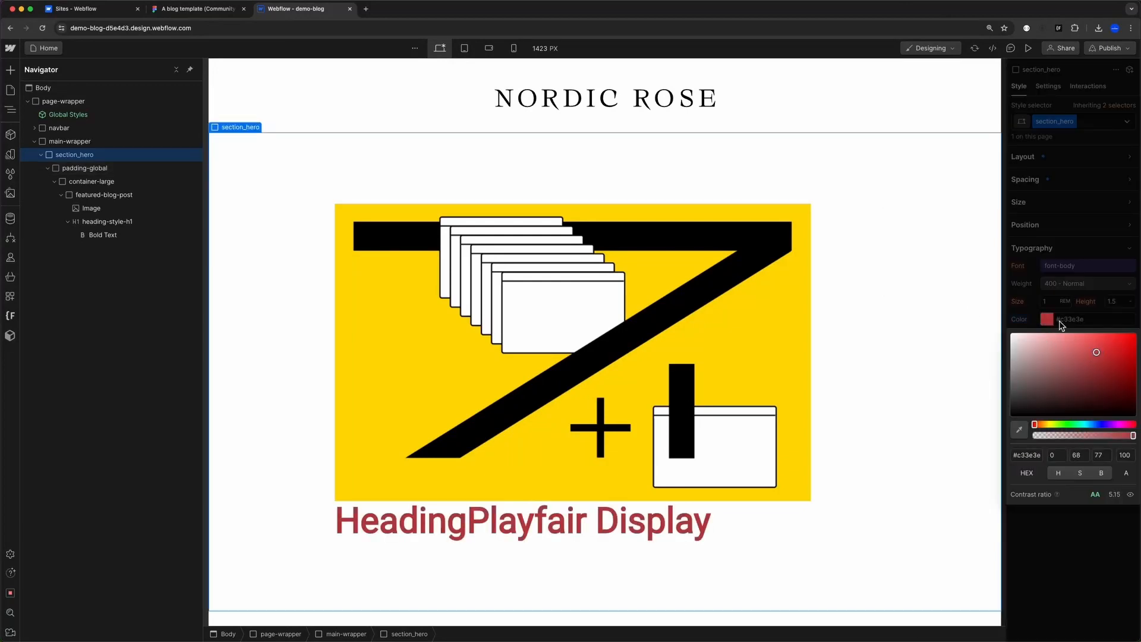
pyautogui.click(1058, 319)
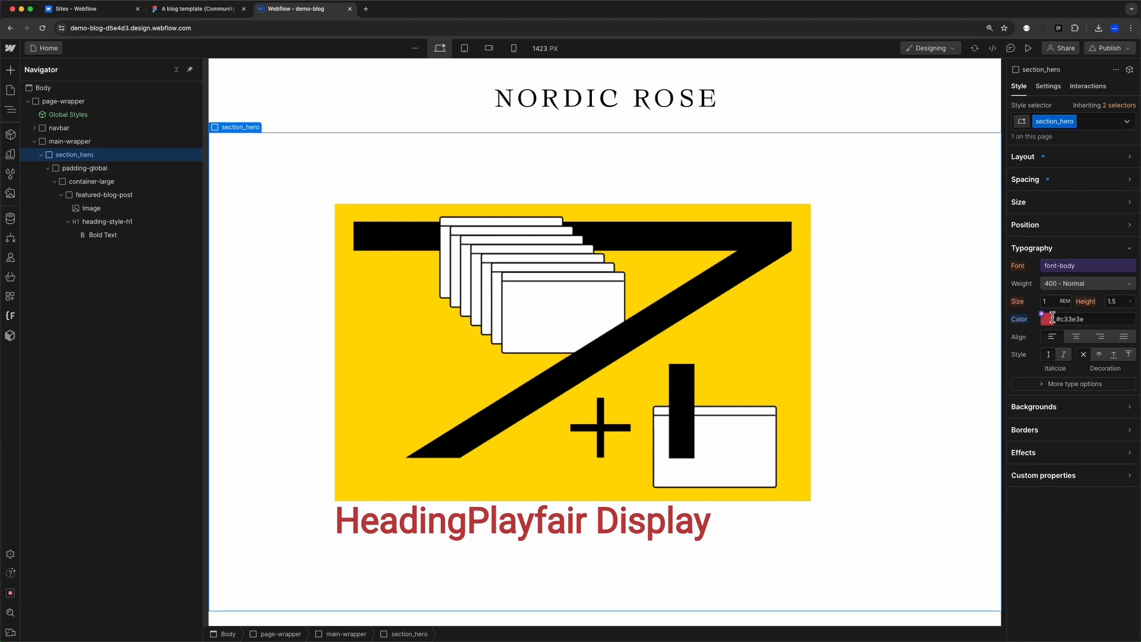
pyautogui.press('alt')
pyautogui.keyDown('alt'); pyautogui.click(1018, 322); pyautogui.keyUp('alt')
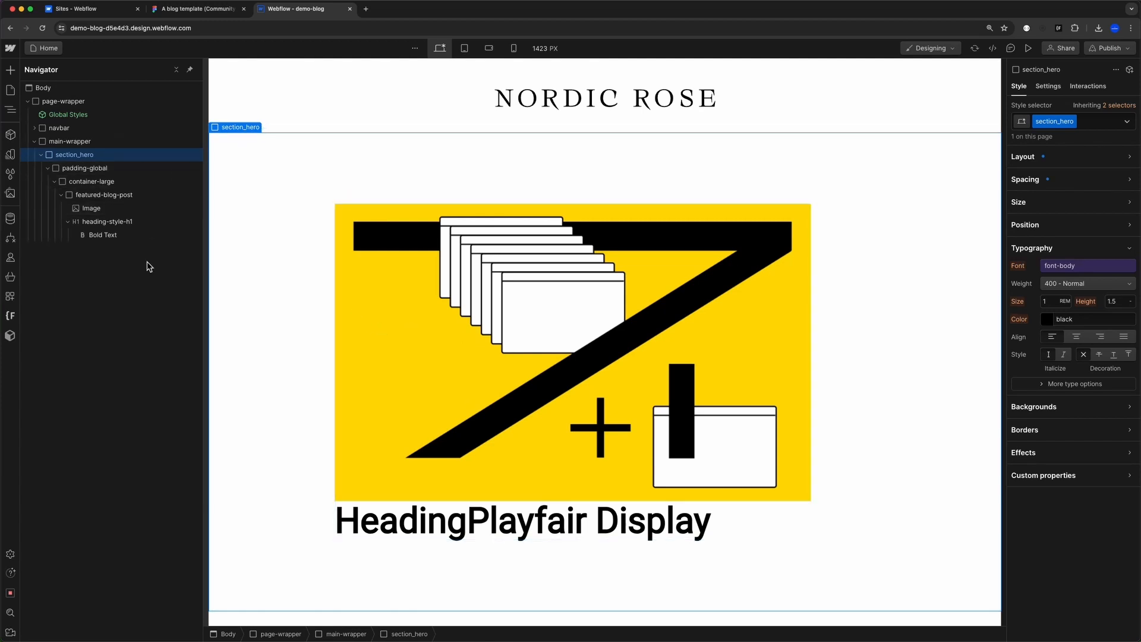
# - Clear all the text from the heading below the image, including its nested bold text
pyautogui.click(505, 521)
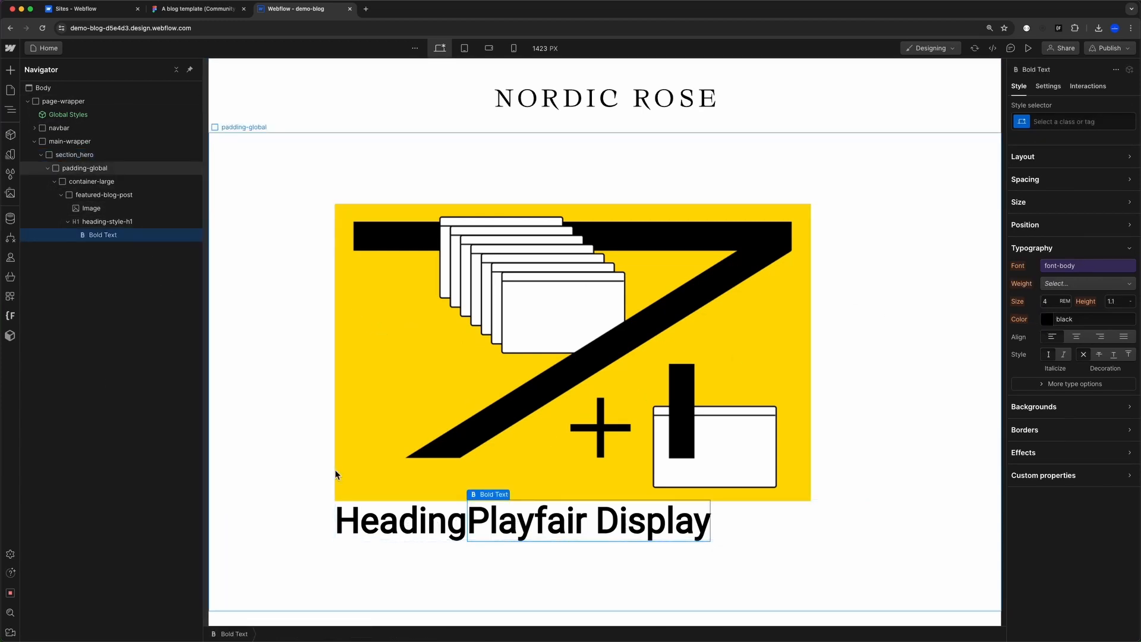
pyautogui.click(106, 221)
pyautogui.doubleClick(614, 521)
pyautogui.press('super+a')
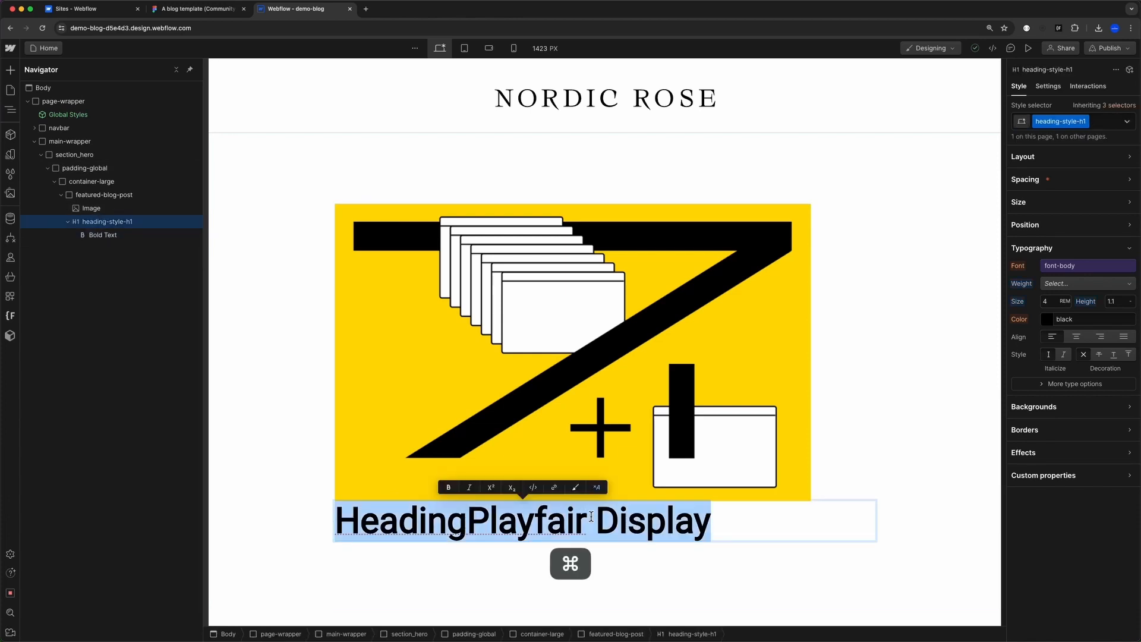
pyautogui.press('super+x')
pyautogui.press('Escape')
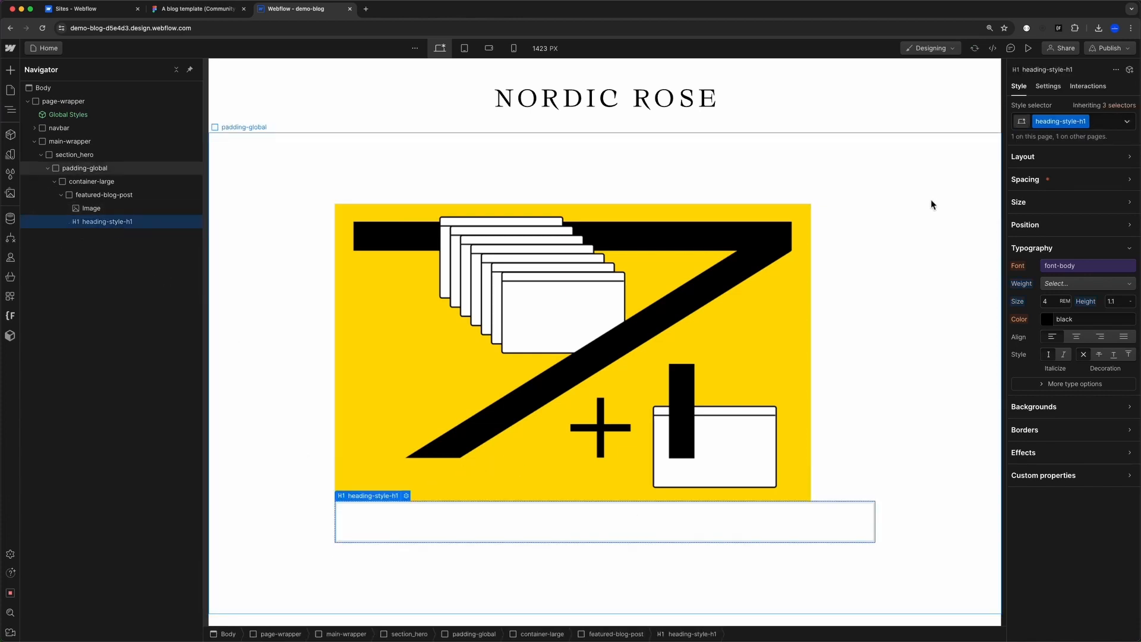
# - Fill the empty heading with the headline copied from Figma's Listing desktop frame, and check that headline's typography settings in Figma
pyautogui.click(406, 496)
pyautogui.click(408, 527)
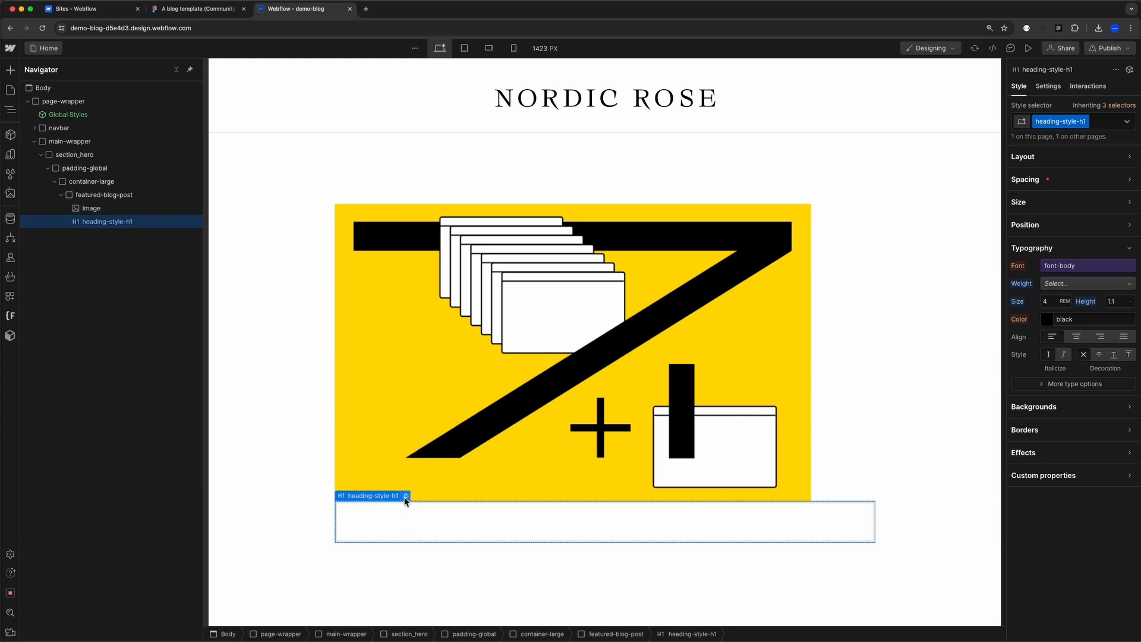
pyautogui.click(406, 496)
pyautogui.click(385, 465)
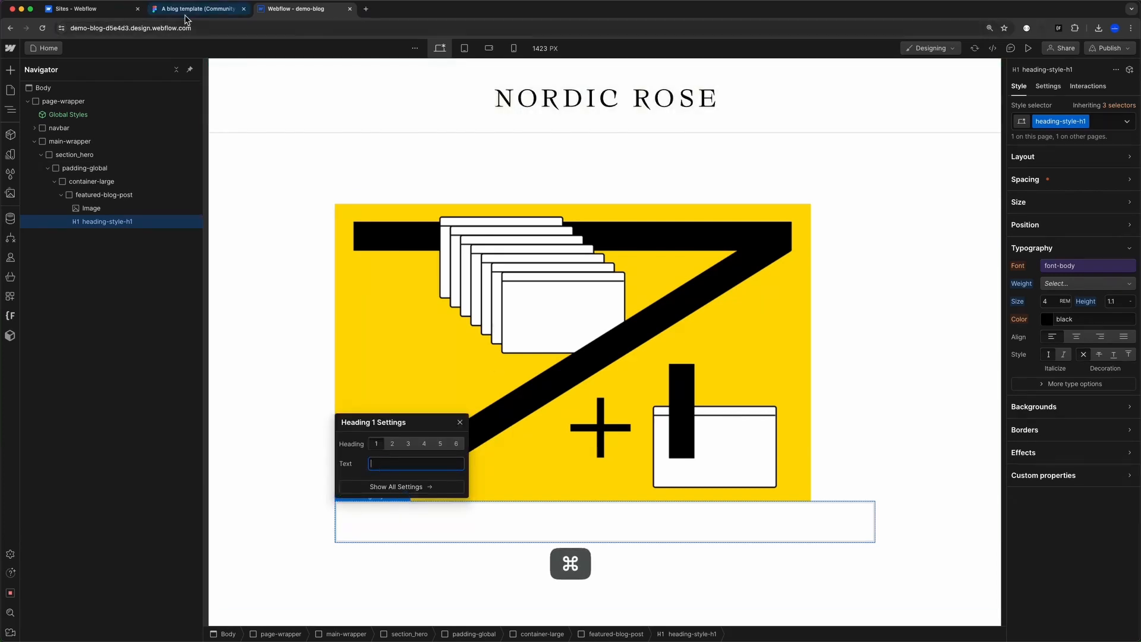
pyautogui.click(196, 9)
pyautogui.press('super+c')
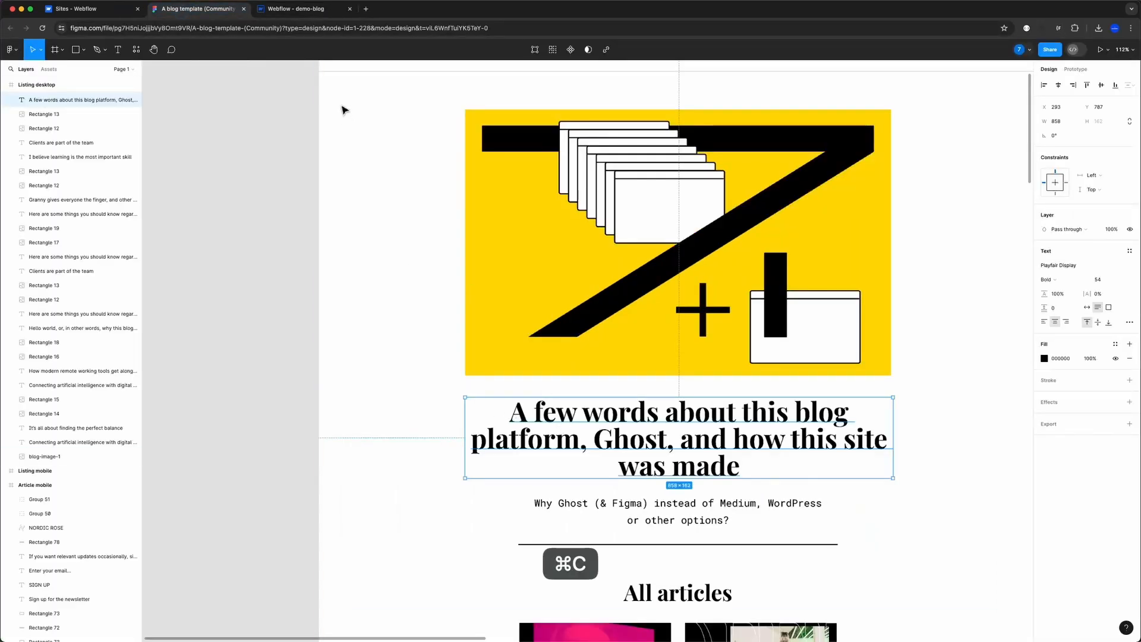
pyautogui.click(296, 11)
pyautogui.press('super+v')
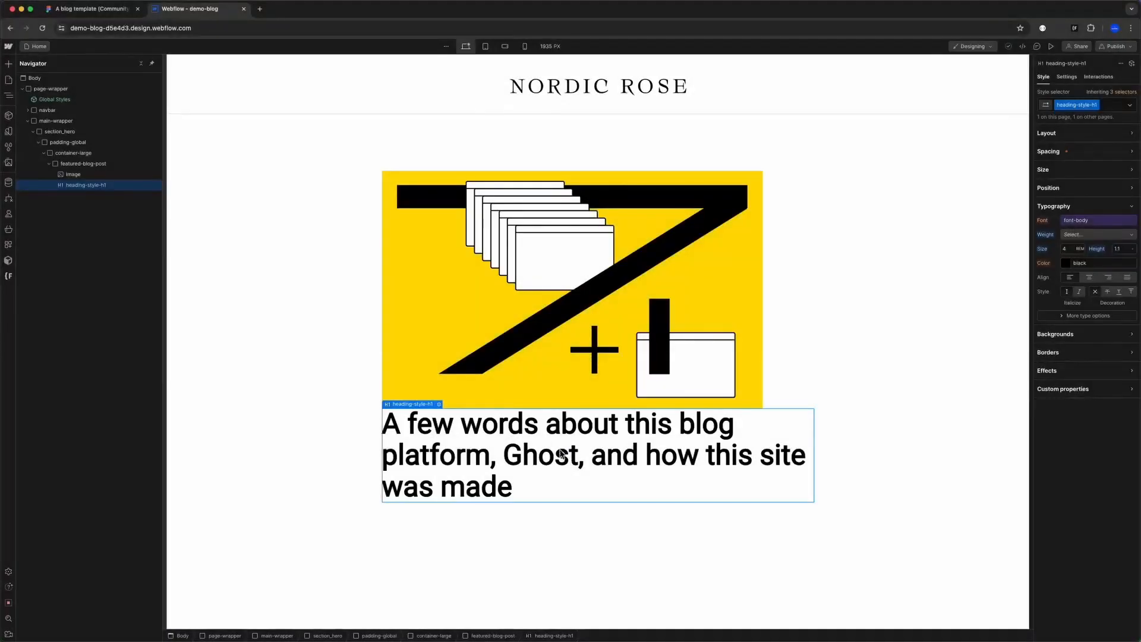
pyautogui.click(96, 9)
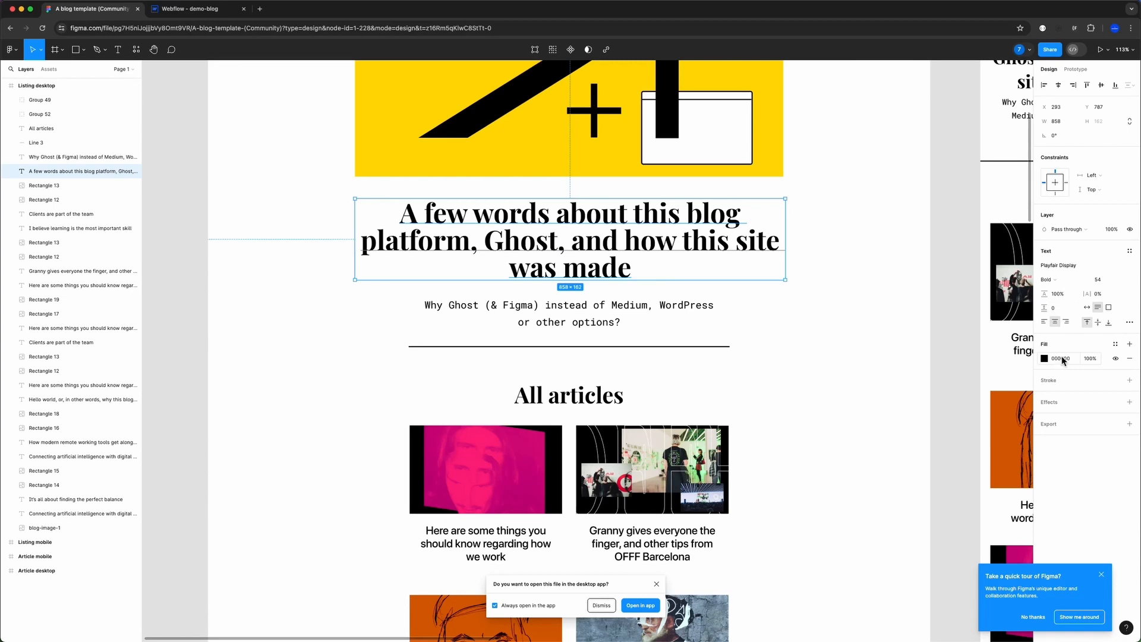
pyautogui.click(190, 9)
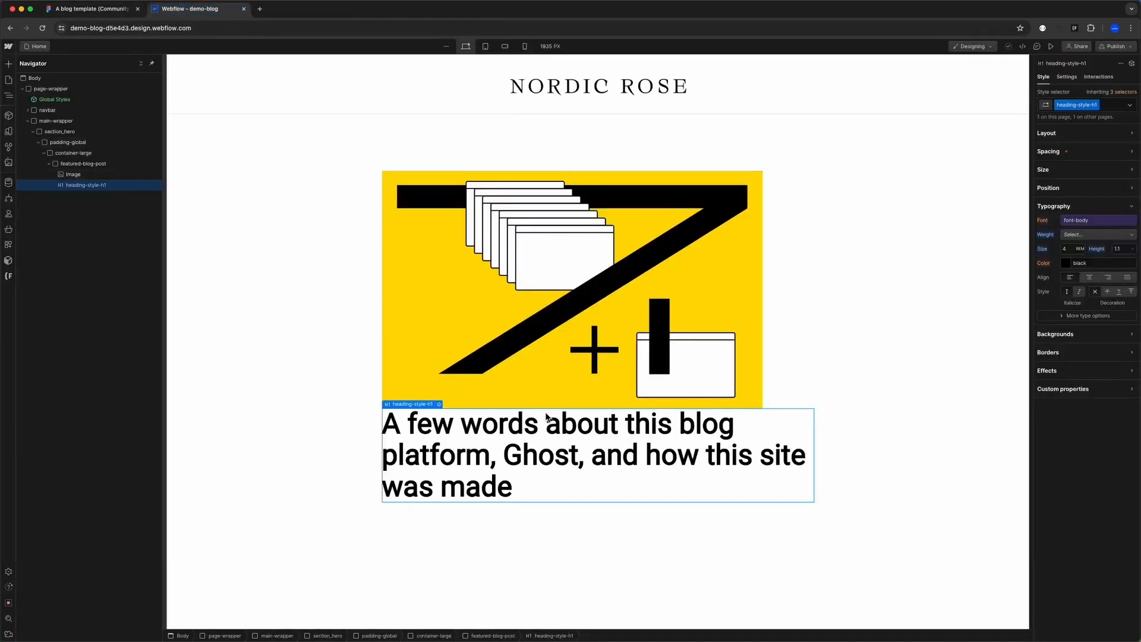
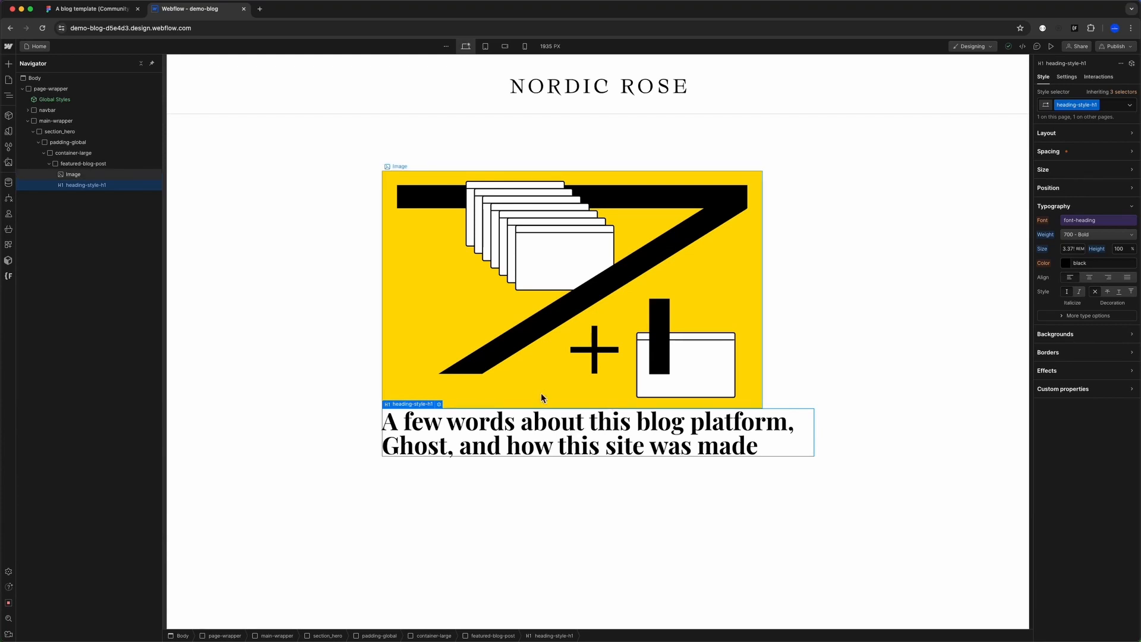
# - Insert a div block between the image and the heading in featured-blog-post and give it the spacer-large class
pyautogui.press('super+e')
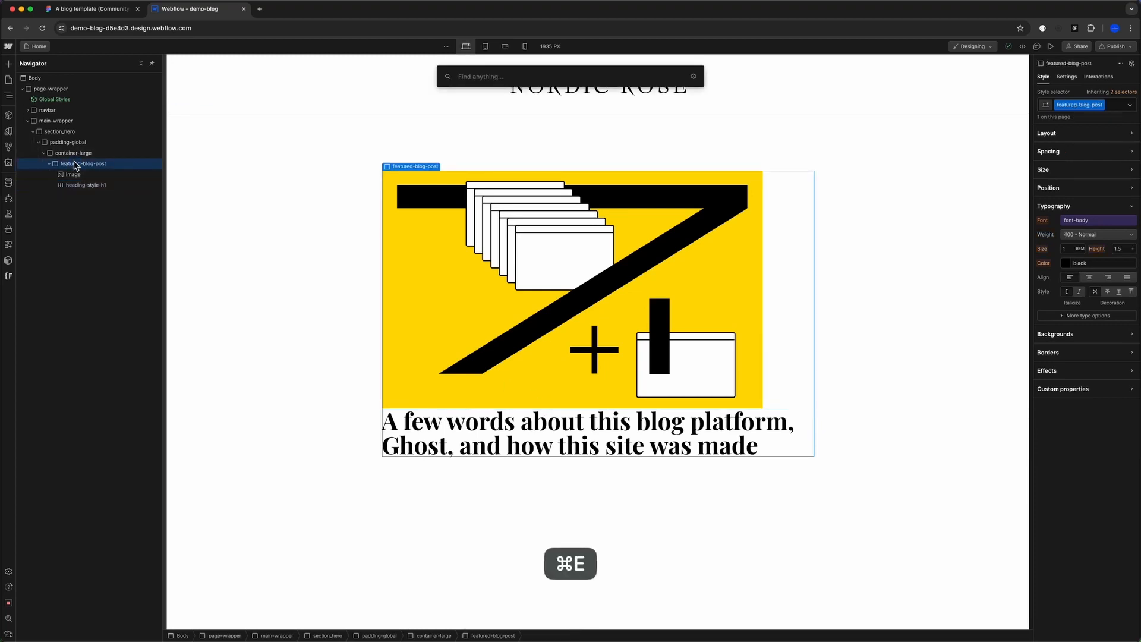
pyautogui.press('Return')
pyautogui.moveTo(78, 198); pyautogui.dragTo(77, 182)
pyautogui.click(1088, 105)
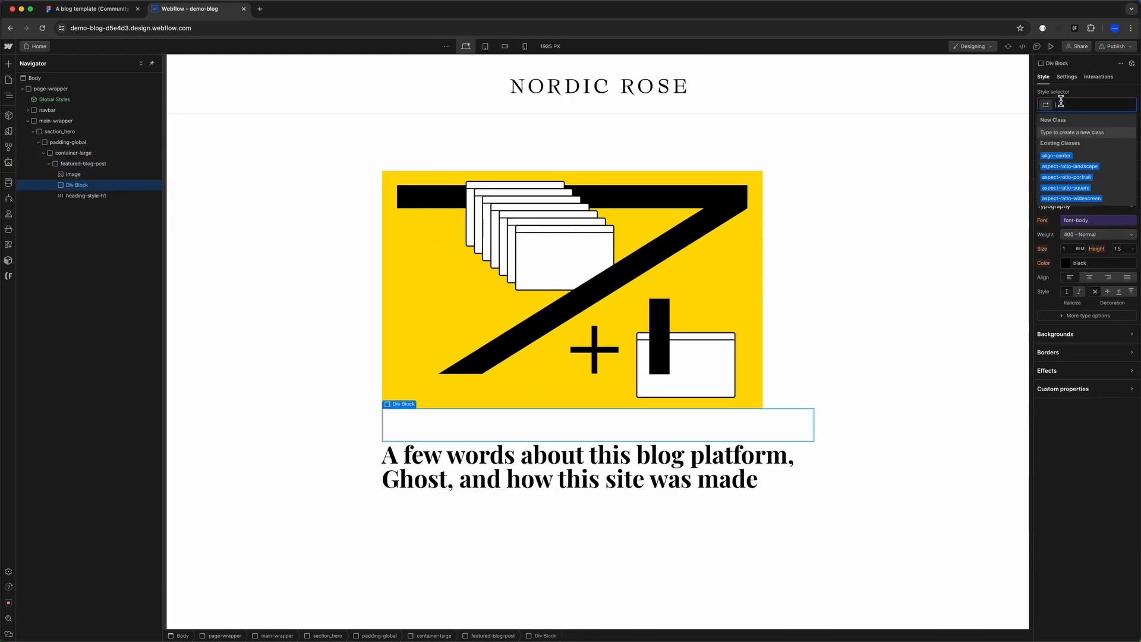
pyautogui.write('spacer')
pyautogui.press('Down')
pyautogui.press('Return')
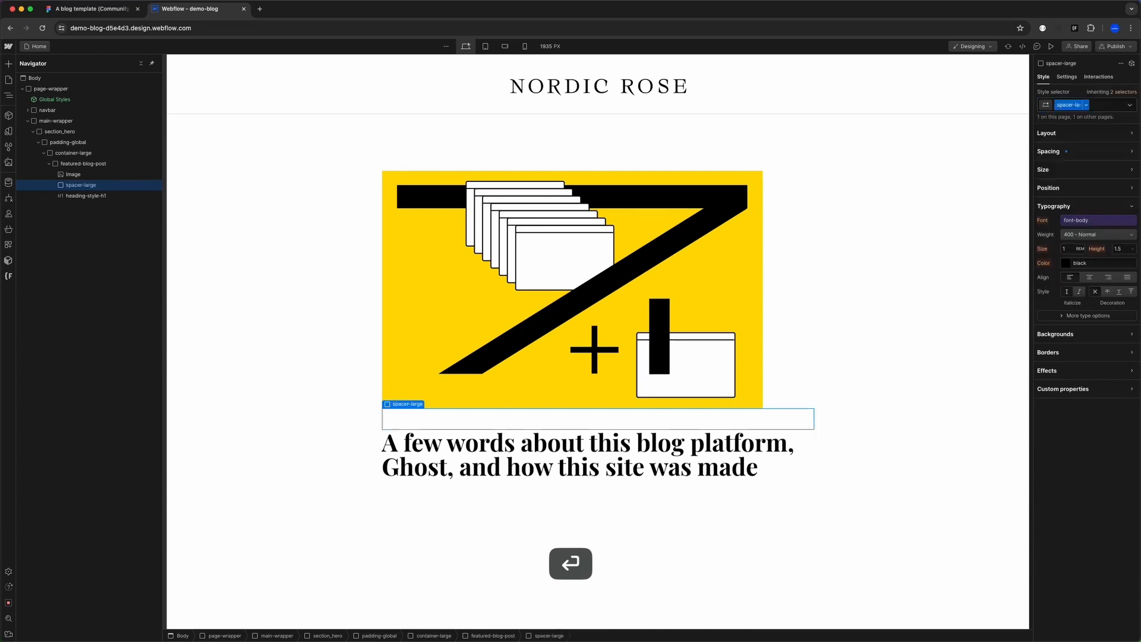
# - Convert the spacer's top padding to pixels by calculating 3*16, and compare it with the gap between image and headline in Figma
pyautogui.click(1079, 151)
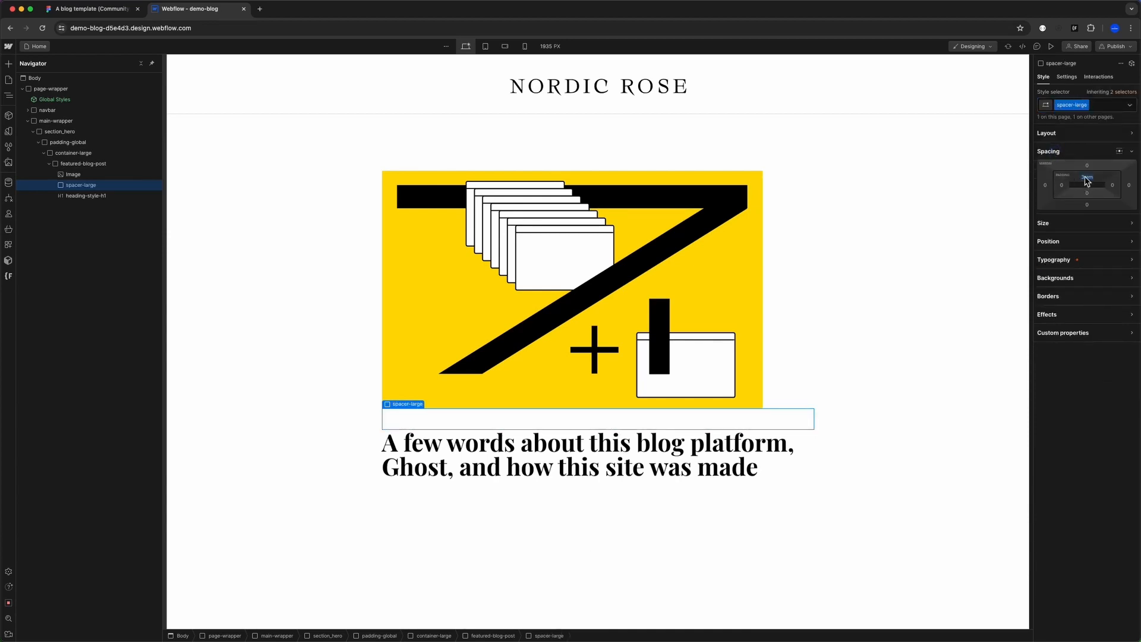
pyautogui.press('super+space')
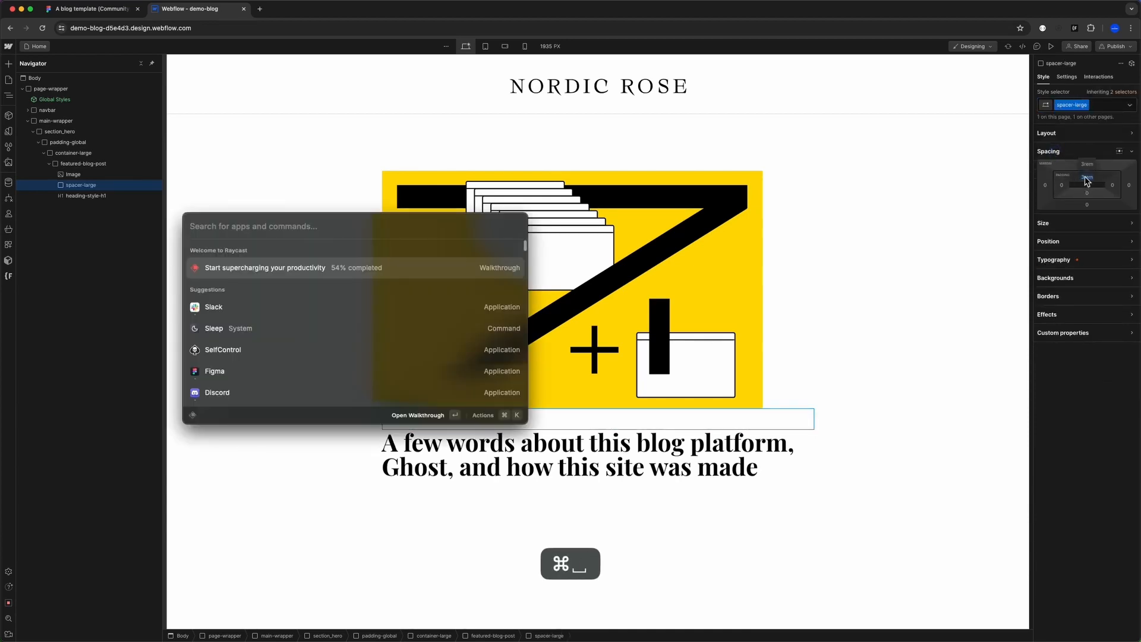
pyautogui.write('3*16')
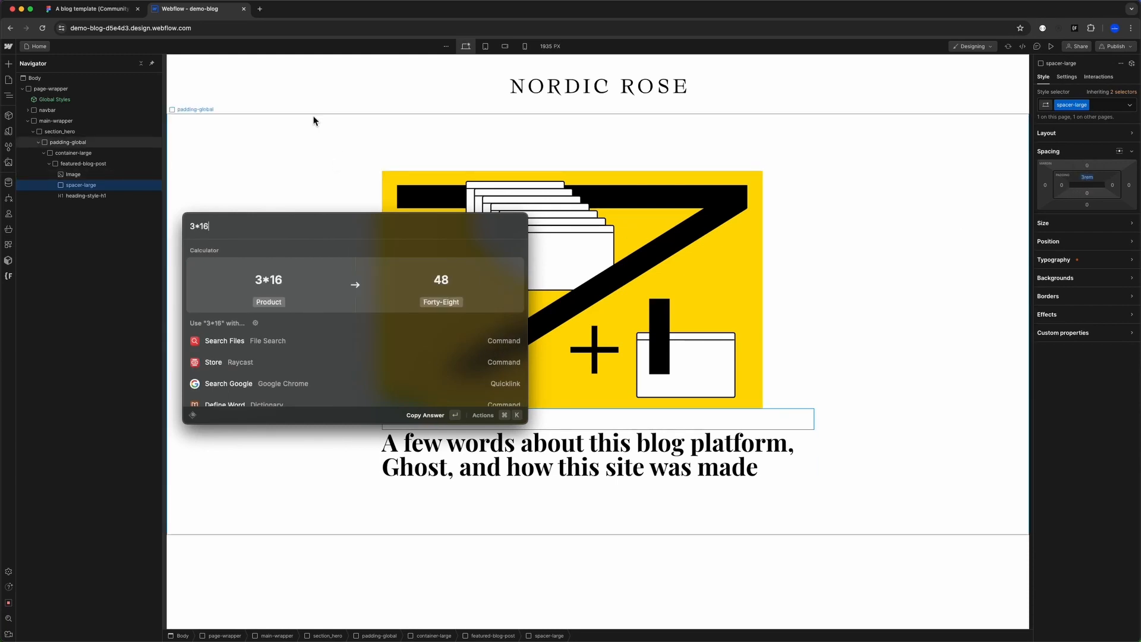
pyautogui.click(63, 5)
pyautogui.press('super+1')
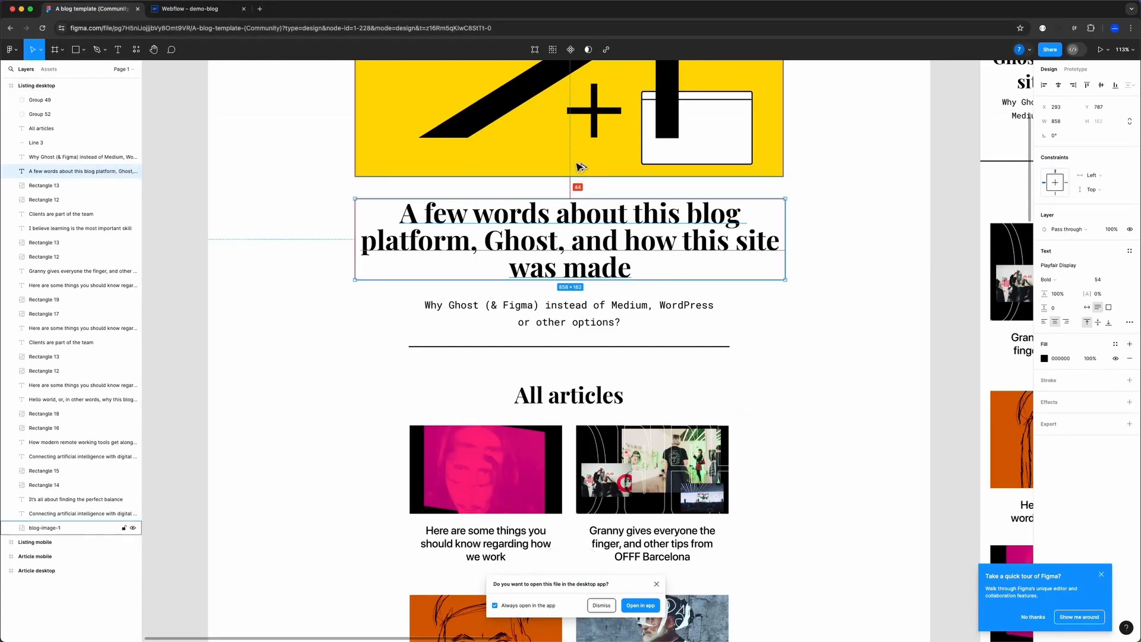
pyautogui.press('super+2')
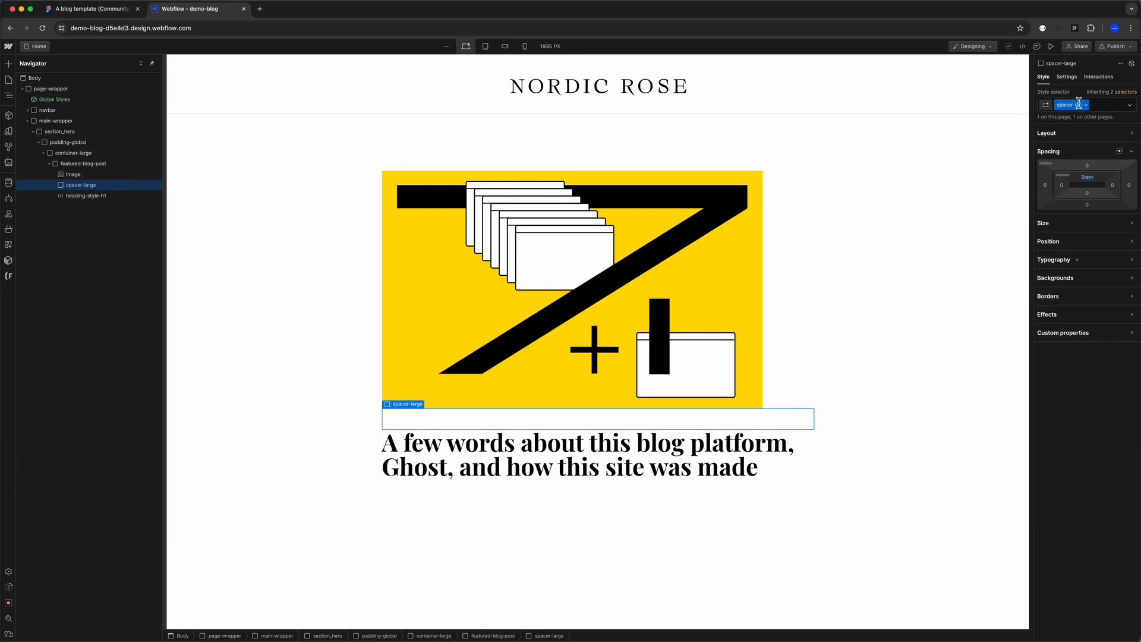
pyautogui.press('super+plus')
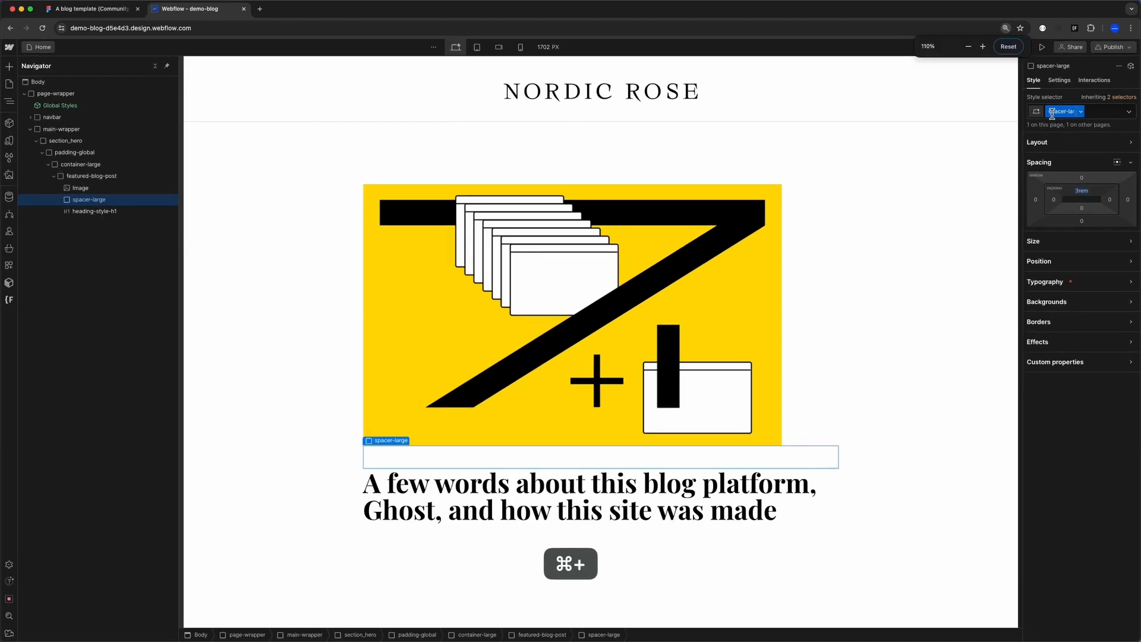
# - Check the headline's alignment in Figma and center-align the heading-style-h1 text in Webflow
pyautogui.press('super+1')
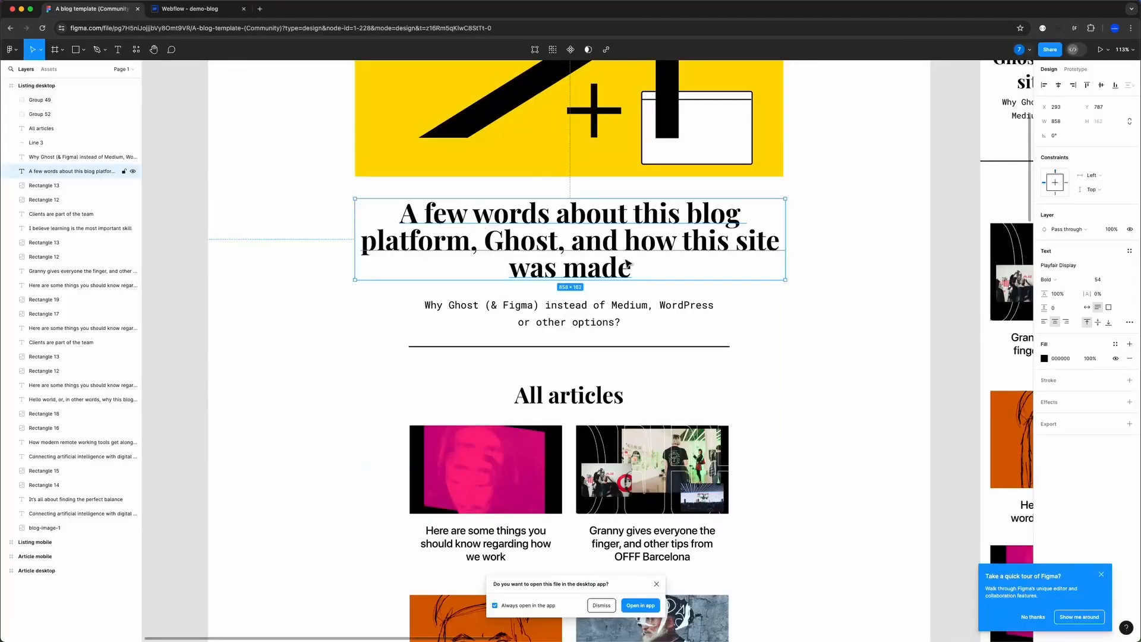
pyautogui.press('super+2')
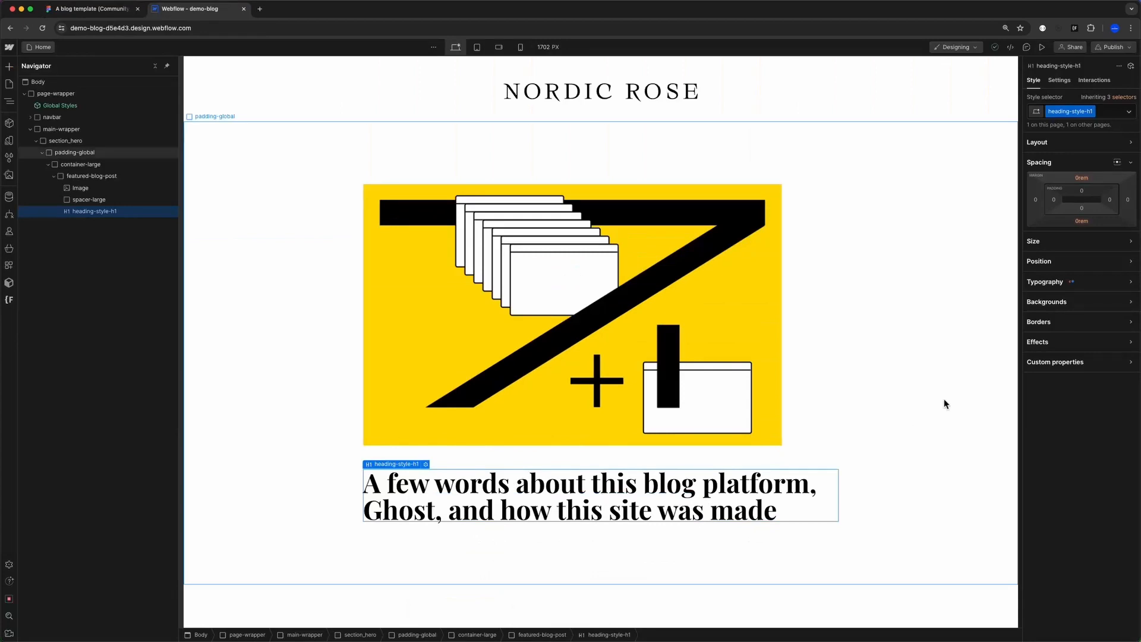
pyautogui.click(1048, 283)
pyautogui.click(1084, 305)
# - Examine the blog template's desktop and mobile frames in Figma, comparing how the featured post's image, headline and subtitle are laid out
pyautogui.press('super+1')
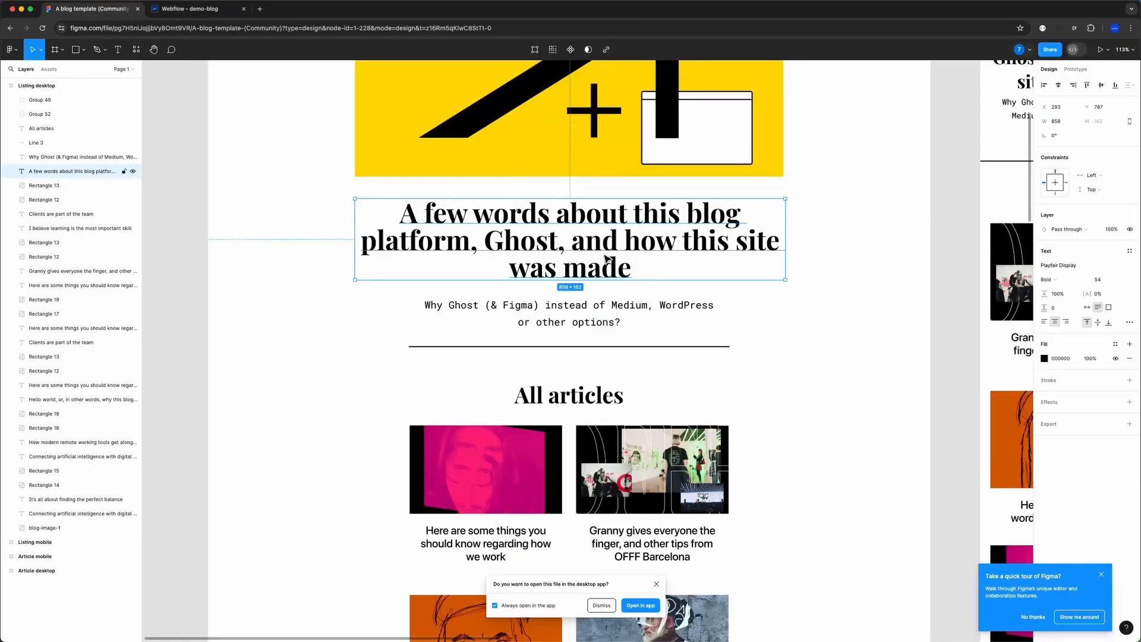
pyautogui.click(656, 584)
pyautogui.hscroll(3, 654, 371)
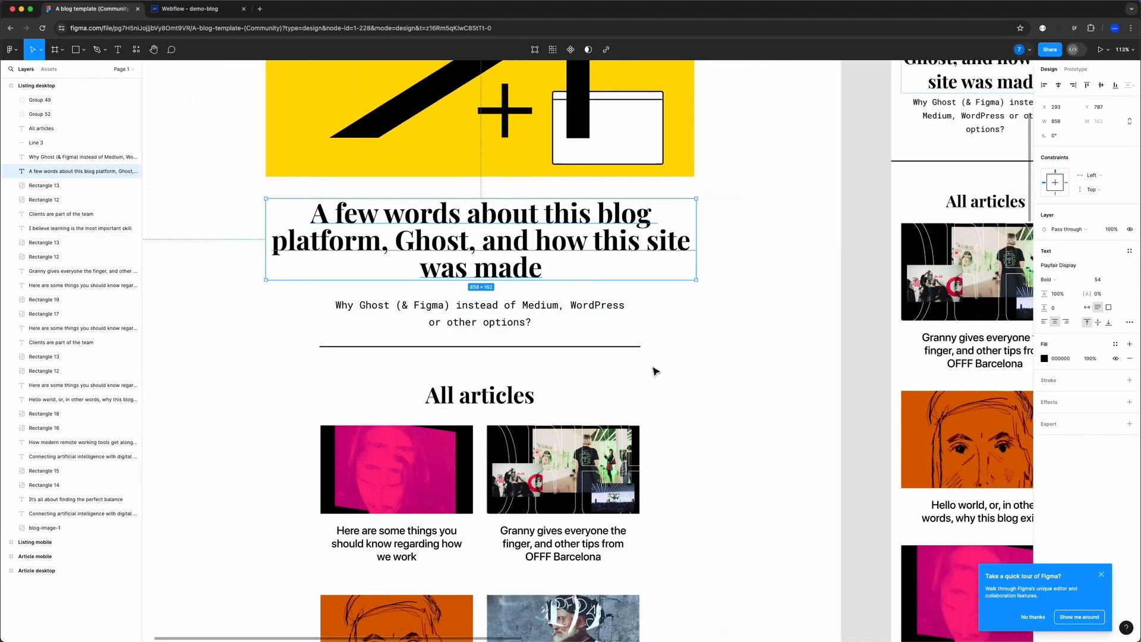
pyautogui.scroll(-3, 654, 372)
pyautogui.scroll(1, 660, 368)
pyautogui.hscroll(8, 674, 361)
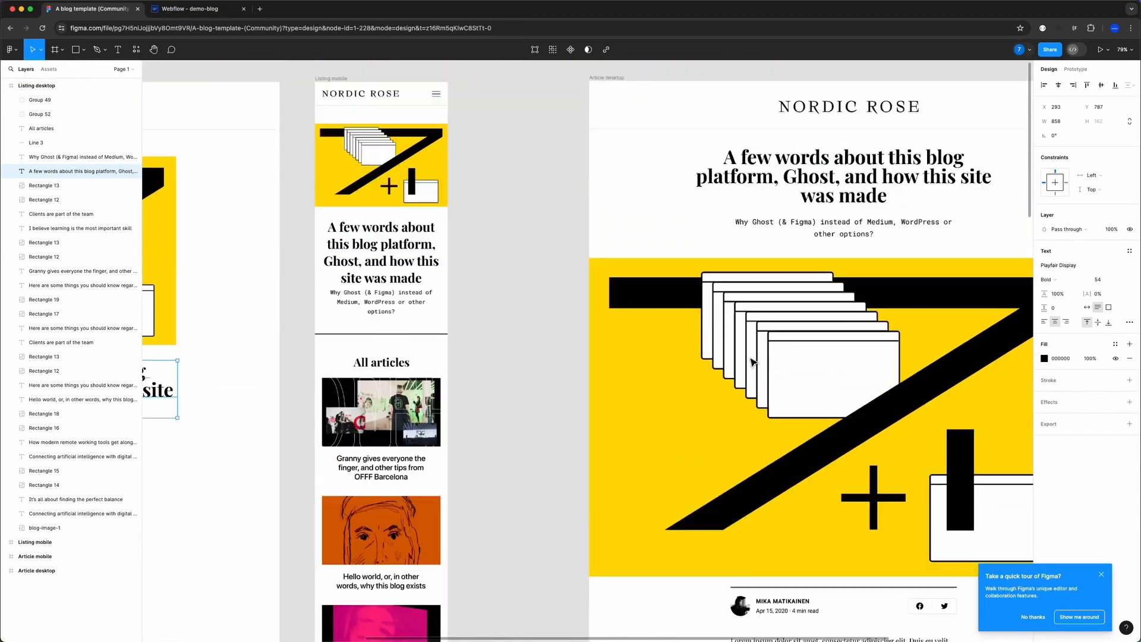
pyautogui.scroll(2, 752, 361)
pyautogui.hscroll(10, 761, 345)
pyautogui.hscroll(-10, 796, 274)
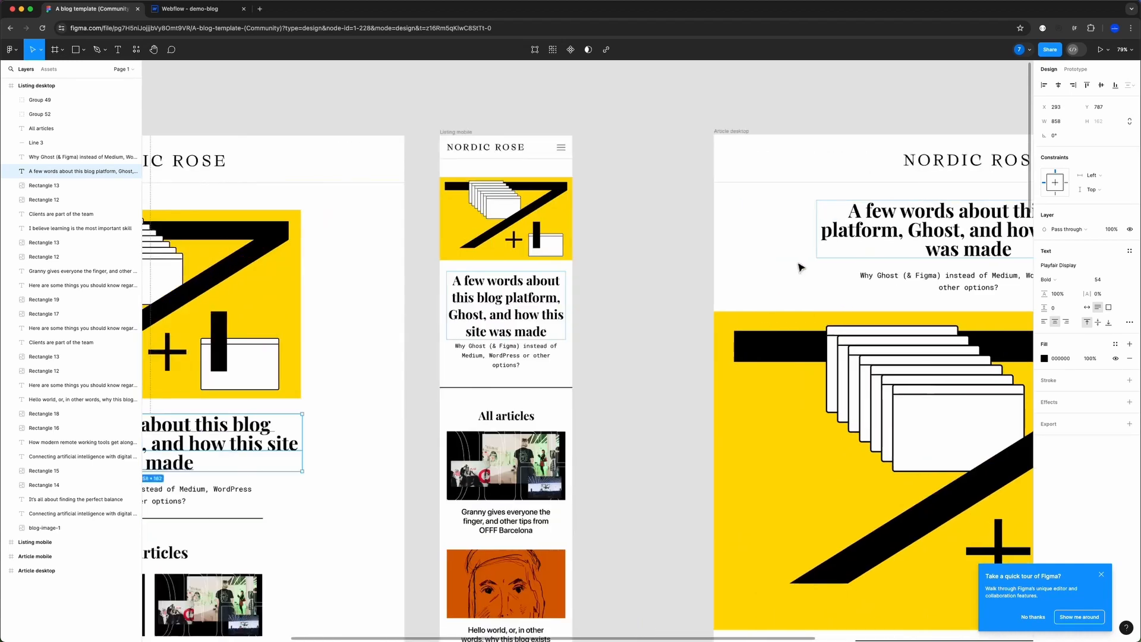
pyautogui.hscroll(-8, 374, 367)
pyautogui.hscroll(2, 392, 261)
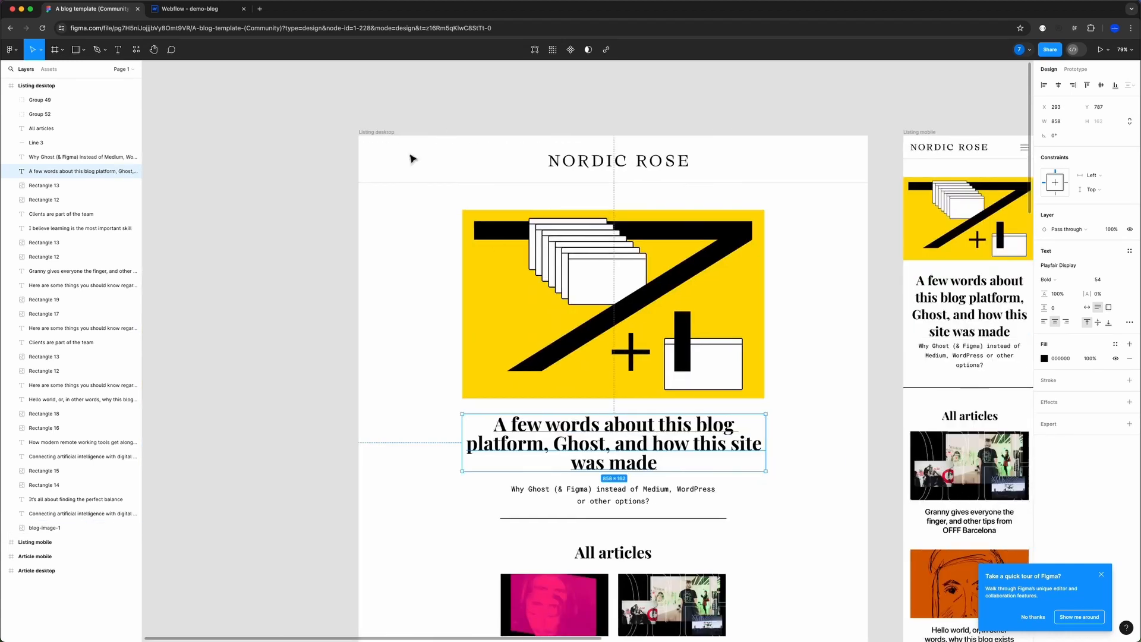
pyautogui.click(178, 12)
pyautogui.click(92, 8)
pyautogui.scroll(-3, 612, 392)
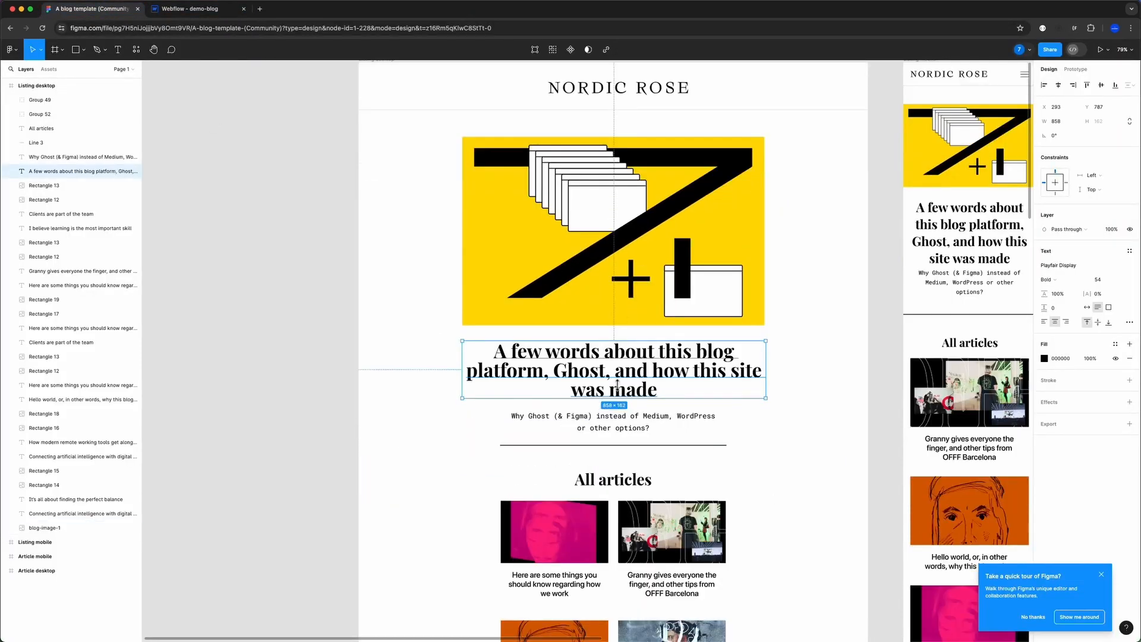
pyautogui.hscroll(4, 624, 345)
pyautogui.scroll(-5, 606, 362)
pyautogui.hscroll(1, 625, 377)
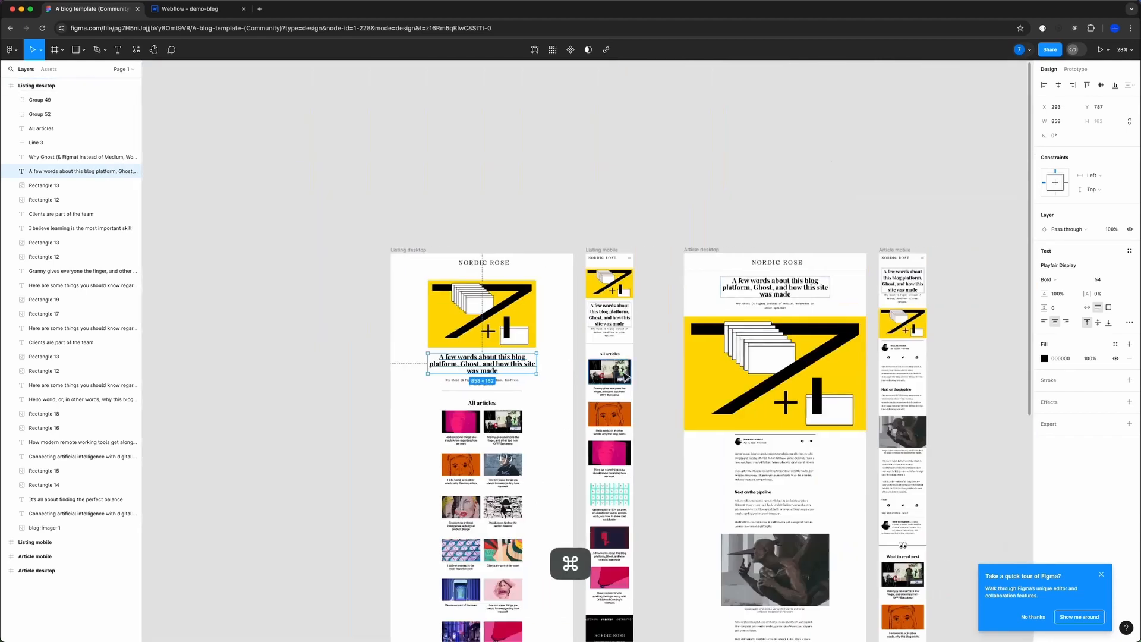
pyautogui.hscroll(1, 626, 378)
pyautogui.scroll(5, 711, 404)
pyautogui.hscroll(-6, 737, 331)
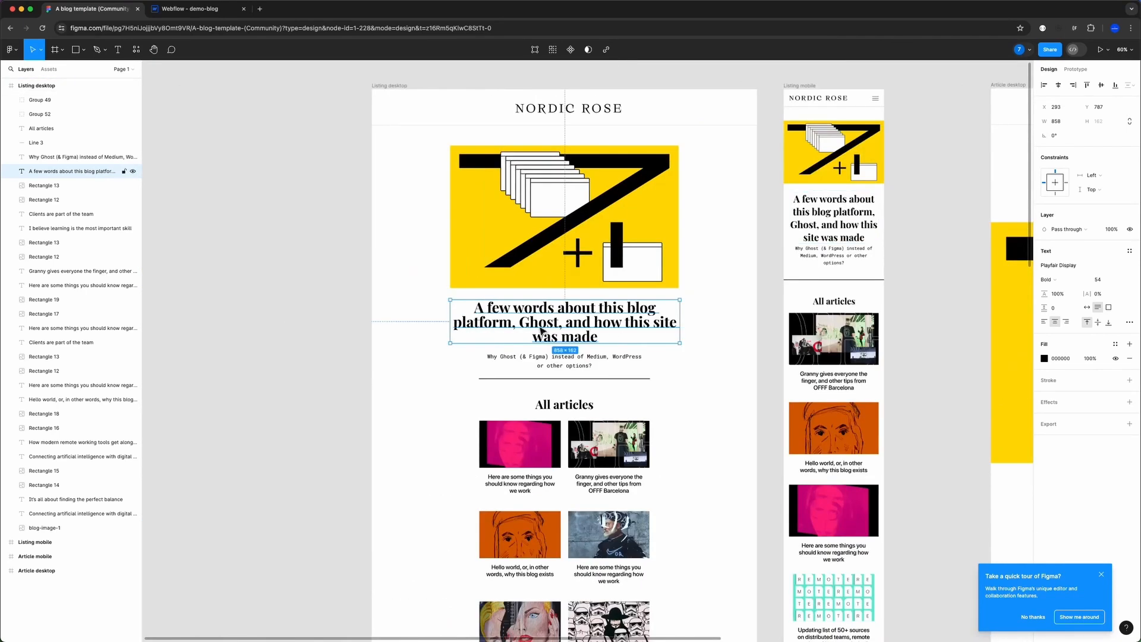
pyautogui.scroll(5, 426, 197)
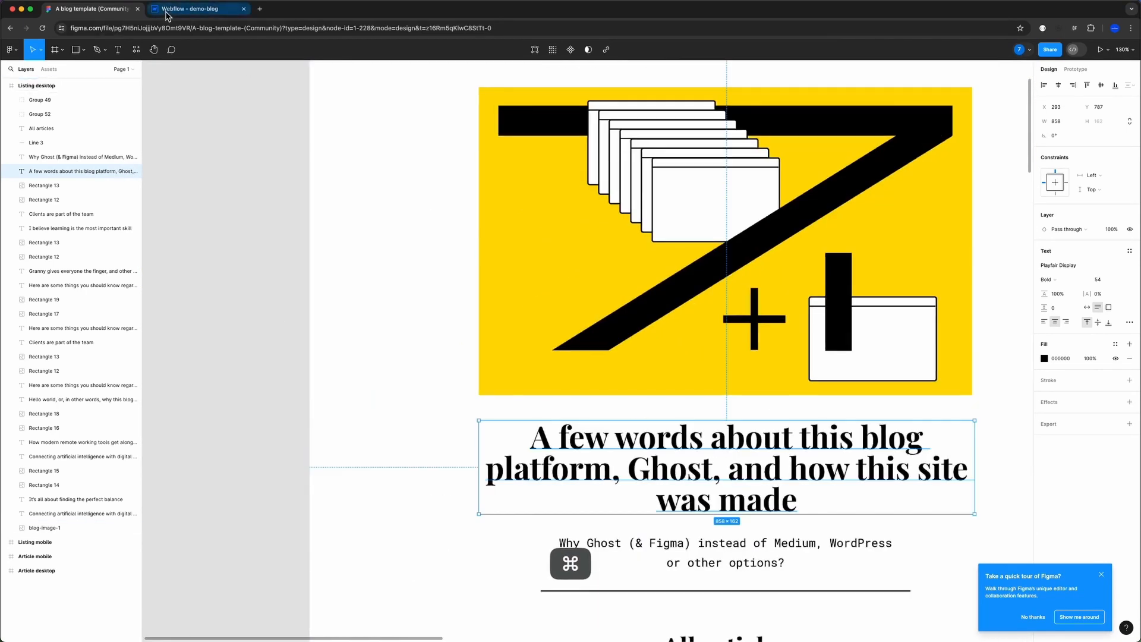
pyautogui.click(167, 10)
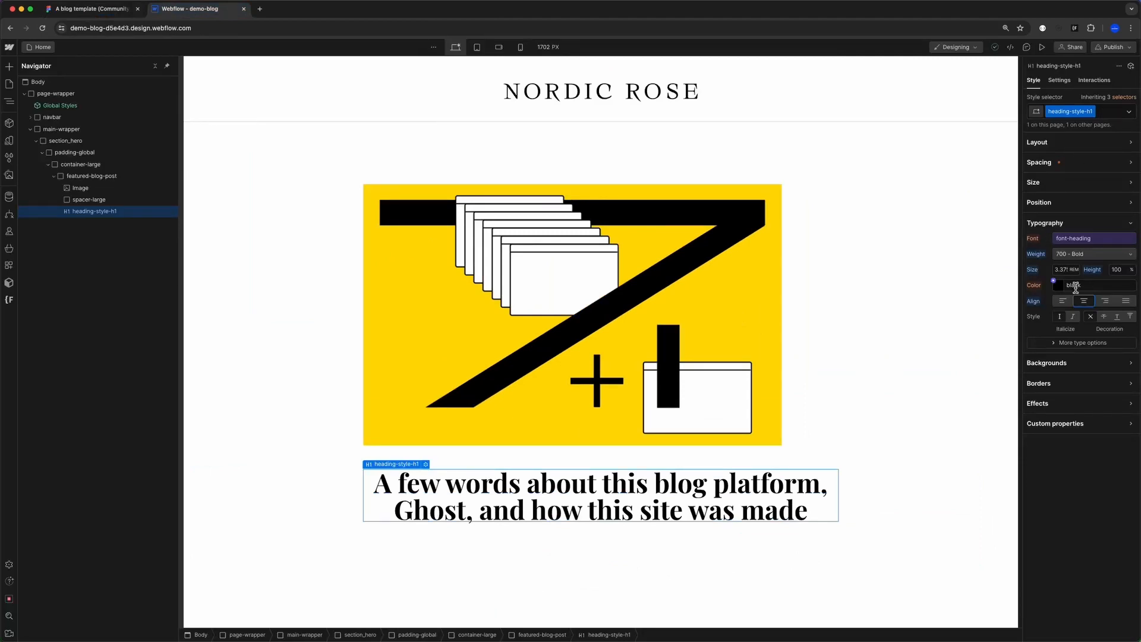
# - Inspect the subtitle's typography in Figma, compare the headline's line wrapping with Webflow, and check the featured image's dimensions
pyautogui.click(89, 10)
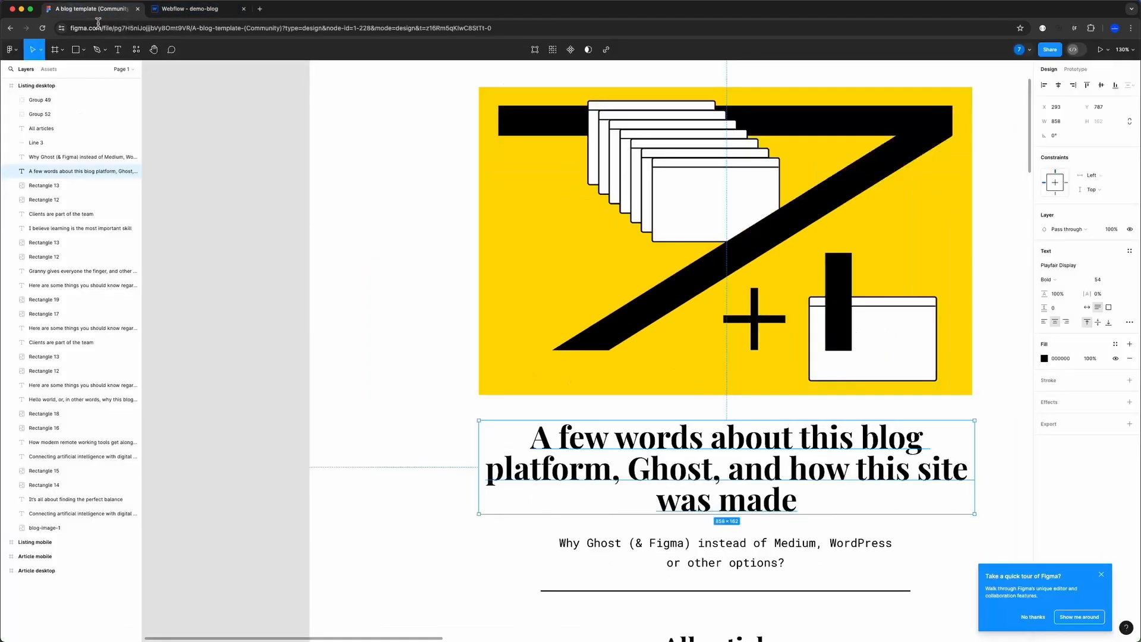
pyautogui.scroll(-3, 755, 425)
pyautogui.click(729, 422)
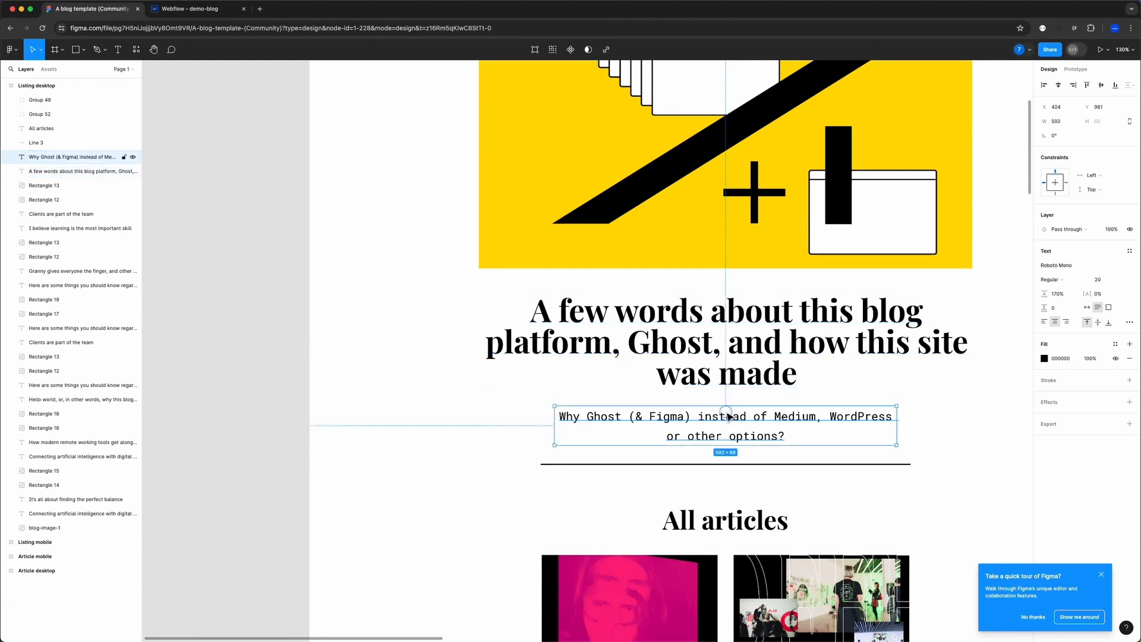
pyautogui.scroll(2, 636, 323)
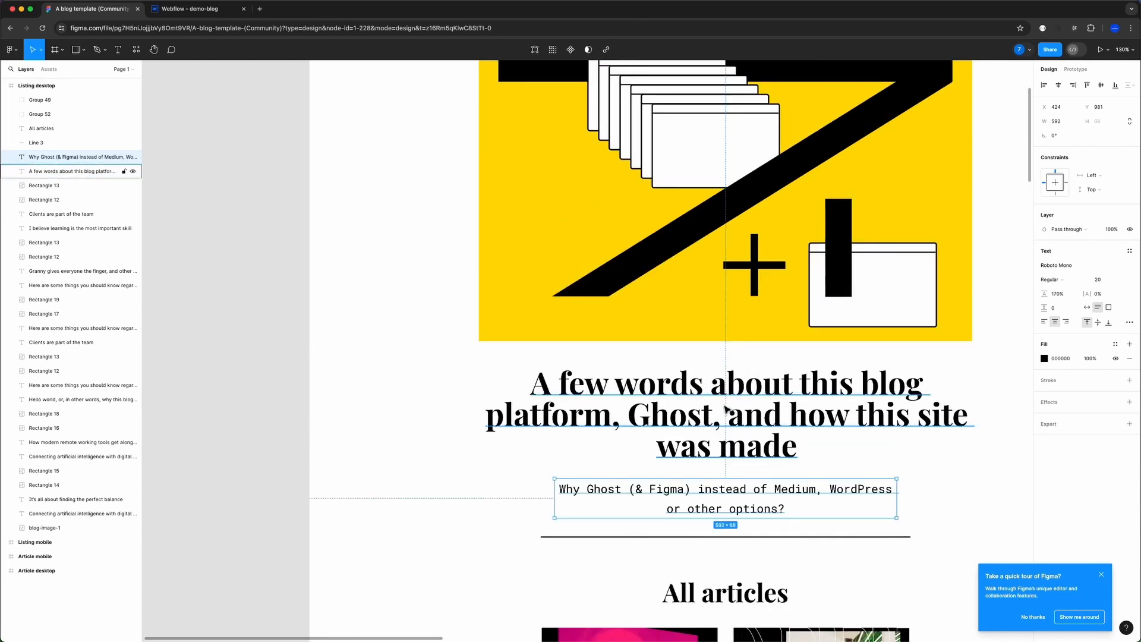
pyautogui.hotkey('ctrl', 'Tab')
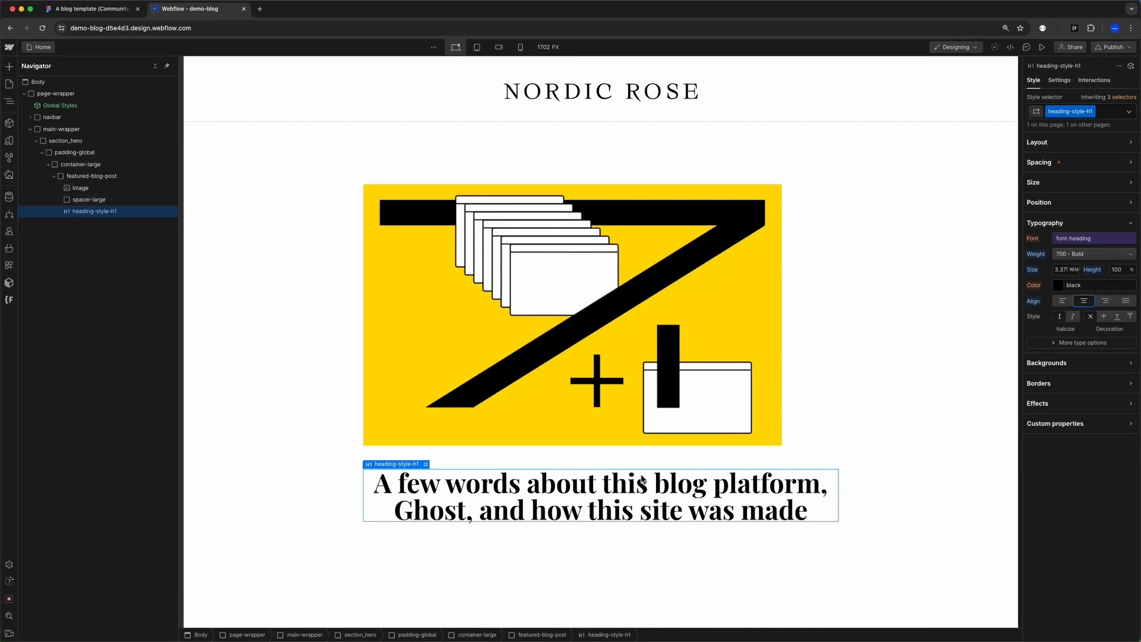
pyautogui.click(108, 13)
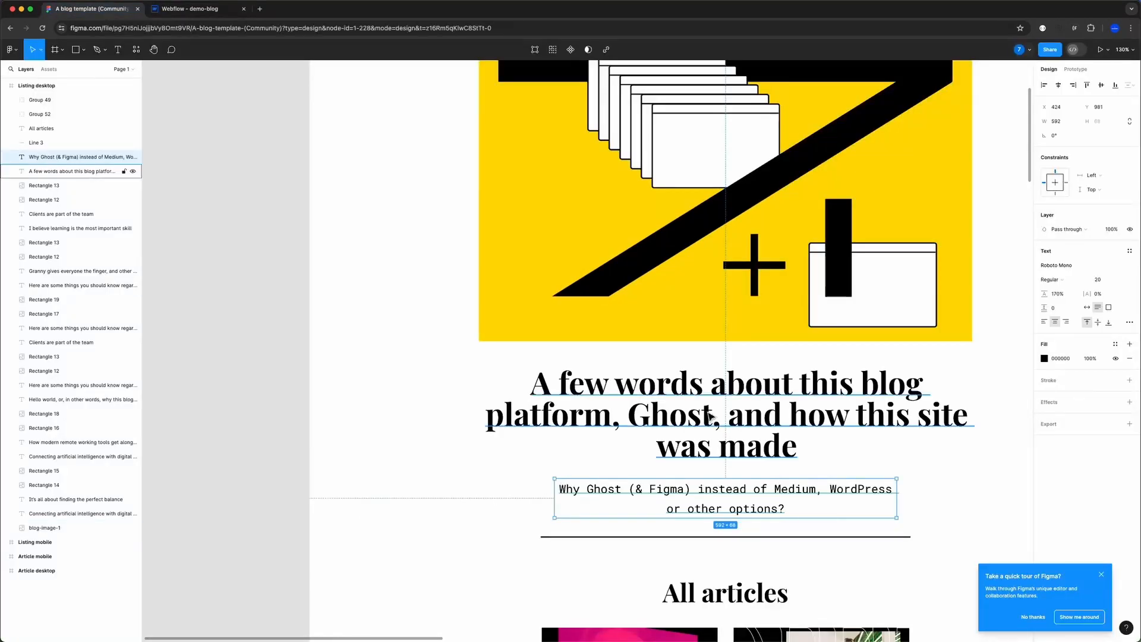
pyautogui.click(683, 416)
pyautogui.click(654, 336)
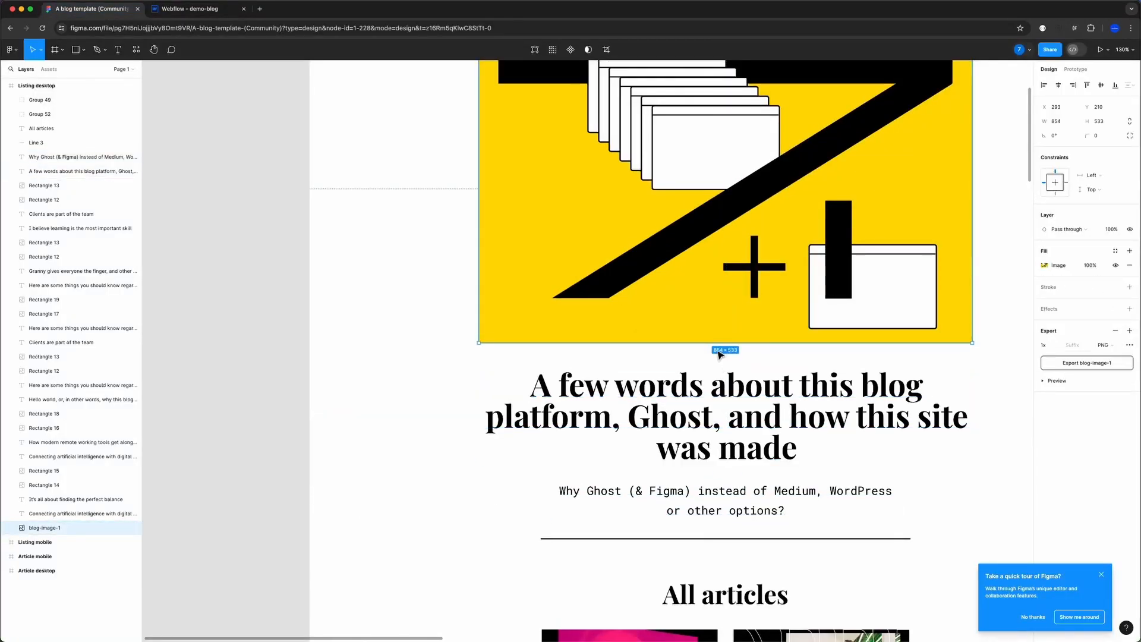
# - Give the featured post's image in Webflow a new class named featured-image
pyautogui.click(188, 9)
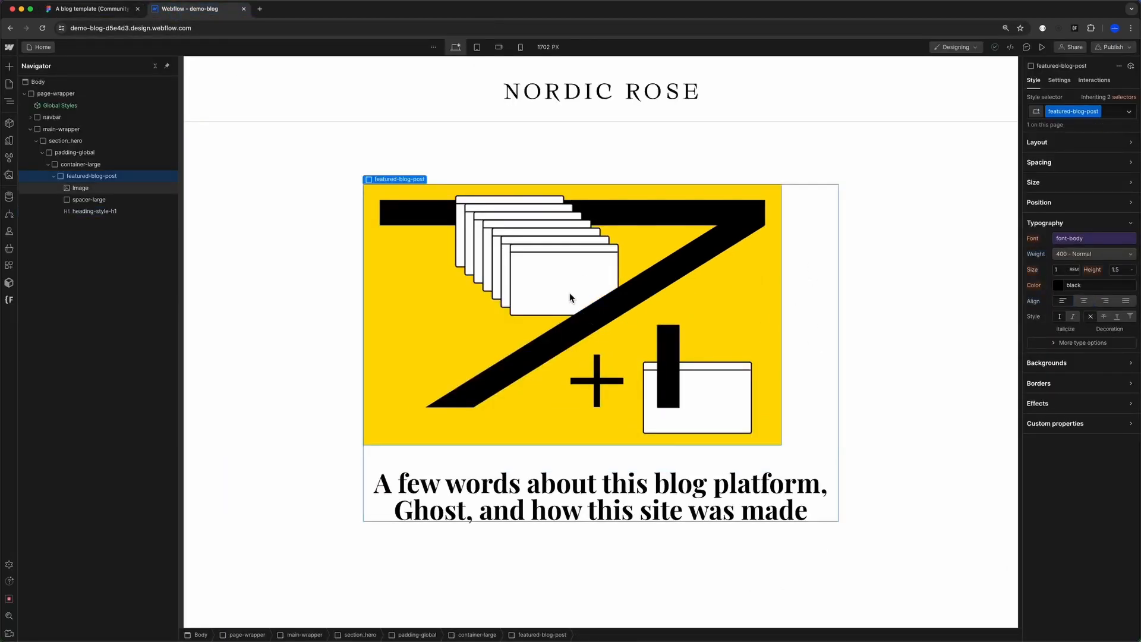
pyautogui.click(547, 286)
pyautogui.click(1070, 111)
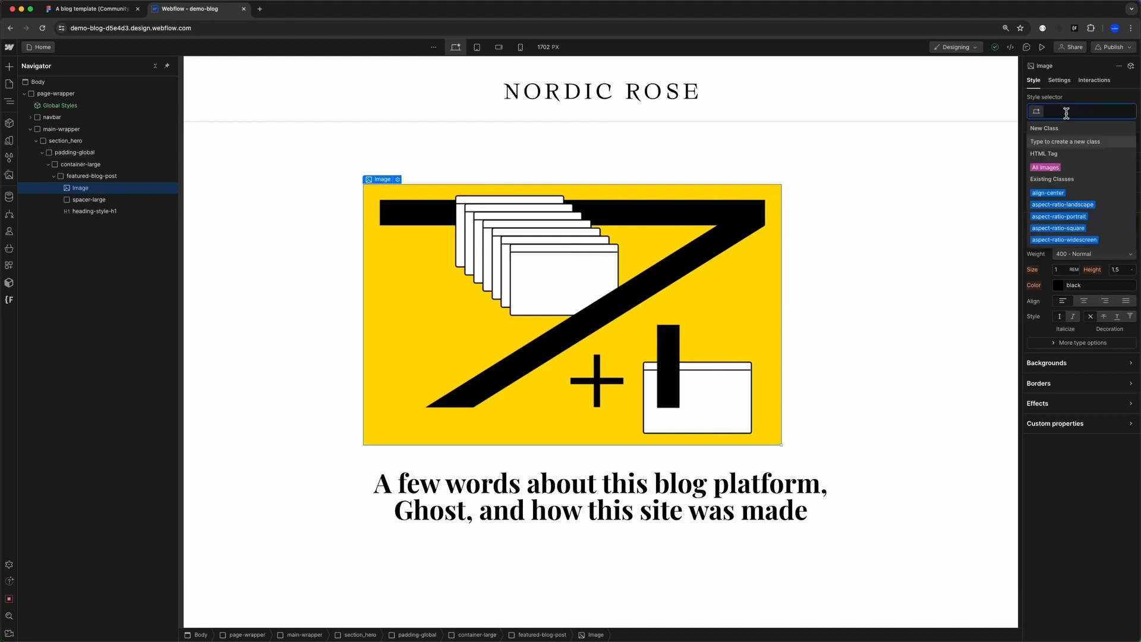
pyautogui.write('featured-image')
pyautogui.press('Return')
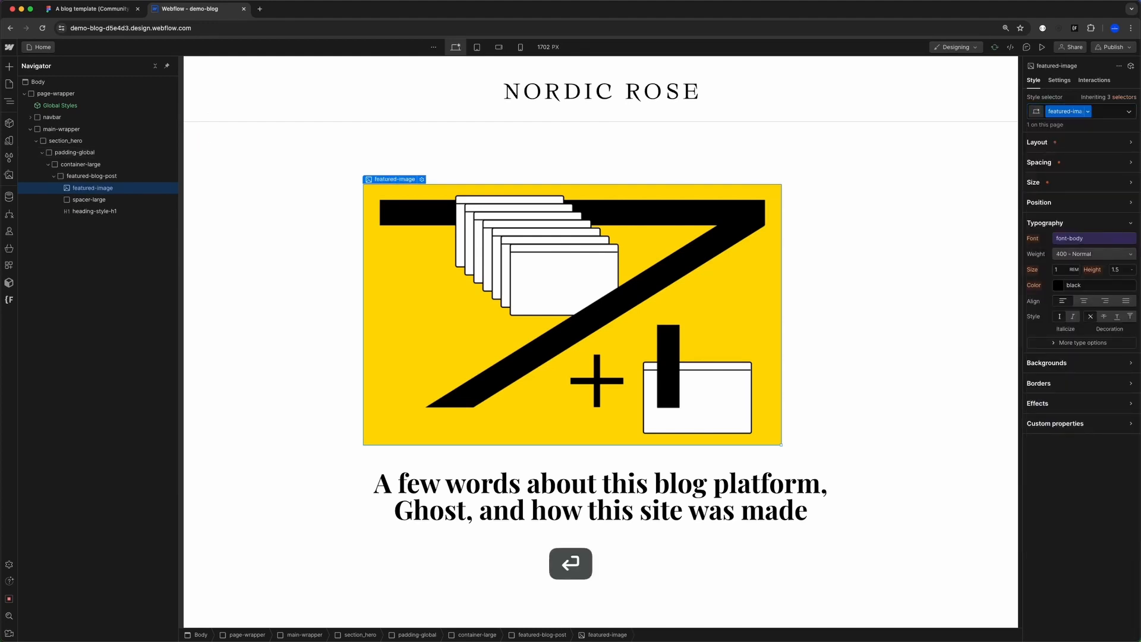
# - Set the featured-image width to 100% so it fills its container
pyautogui.click(1046, 183)
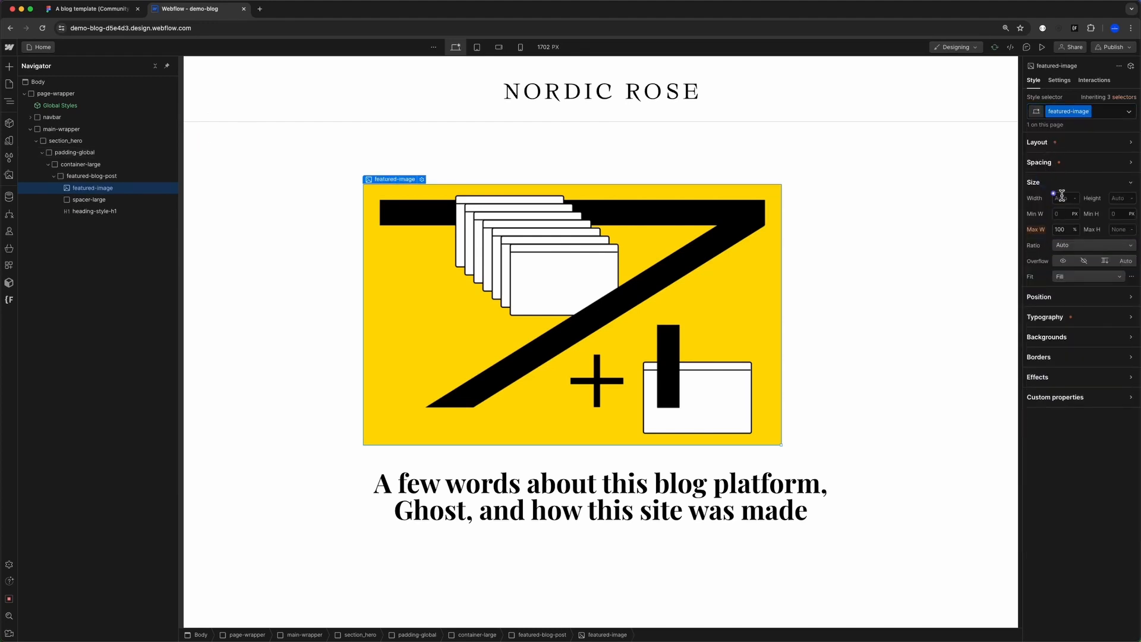
pyautogui.click(1062, 197)
pyautogui.write('100%')
pyautogui.press('Return')
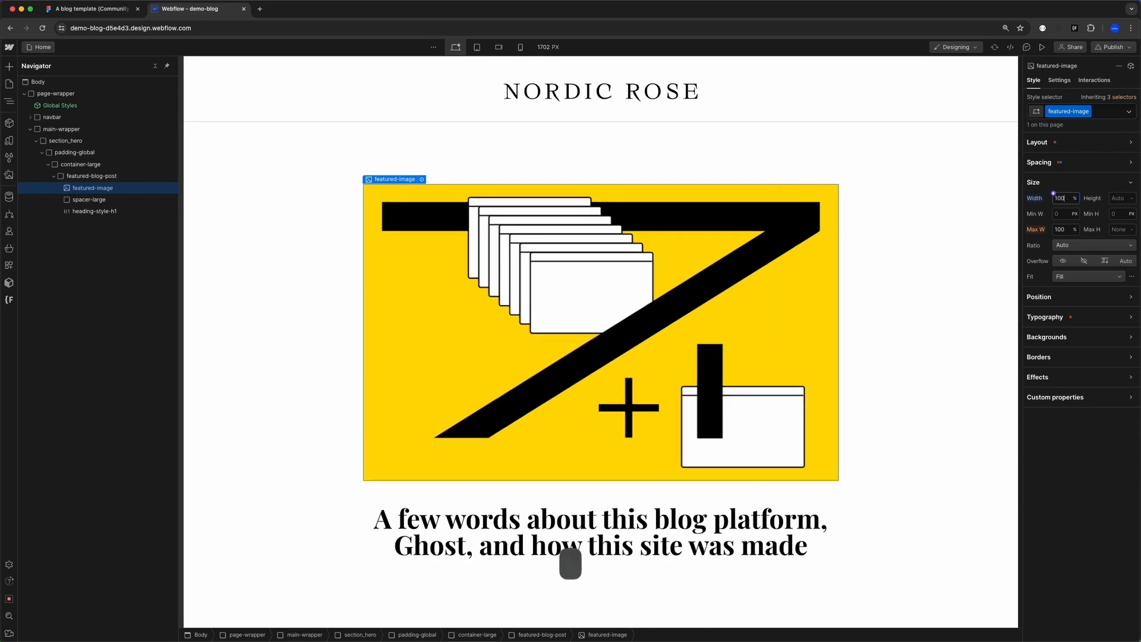
# - Review the featured-image display setting and set its bottom margin to 0
pyautogui.click(1061, 182)
pyautogui.click(1061, 144)
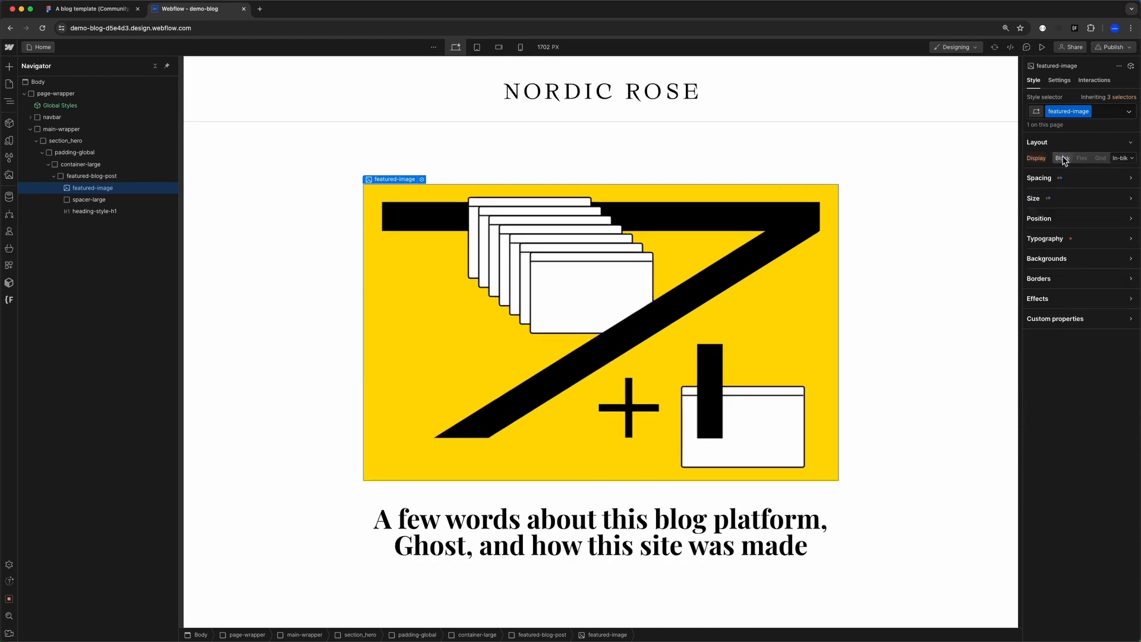
pyautogui.click(1059, 182)
pyautogui.click(1082, 221)
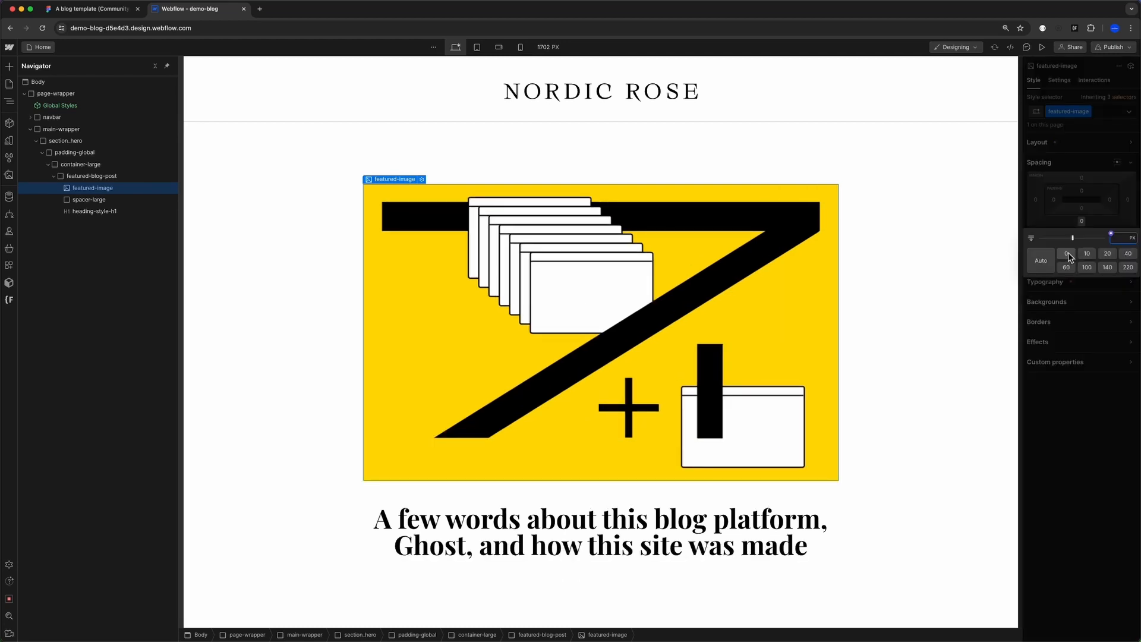
pyautogui.click(1067, 253)
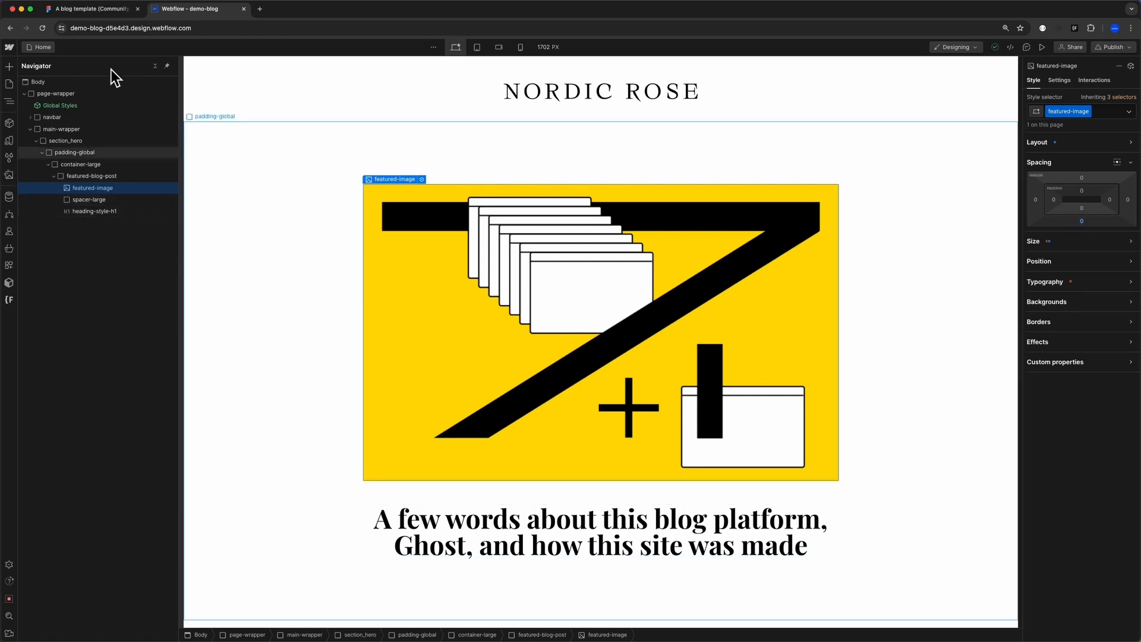
# - Preview the page and inspect the heading's rendered size and styles with the browser's element inspector
pyautogui.click(1043, 48)
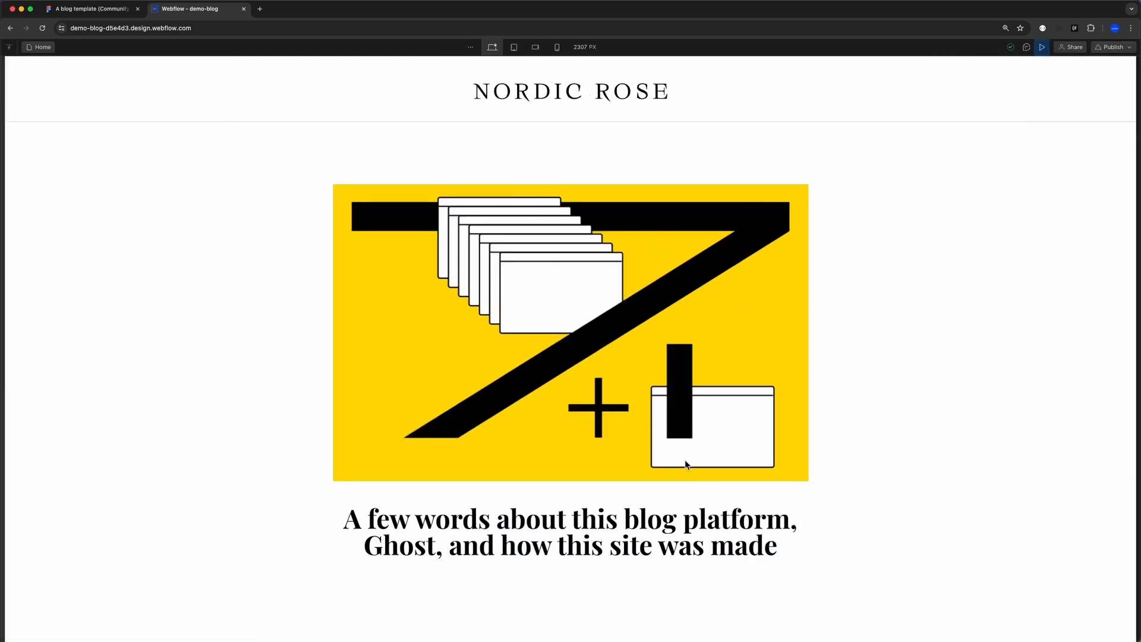
pyautogui.press('shift+super+c')
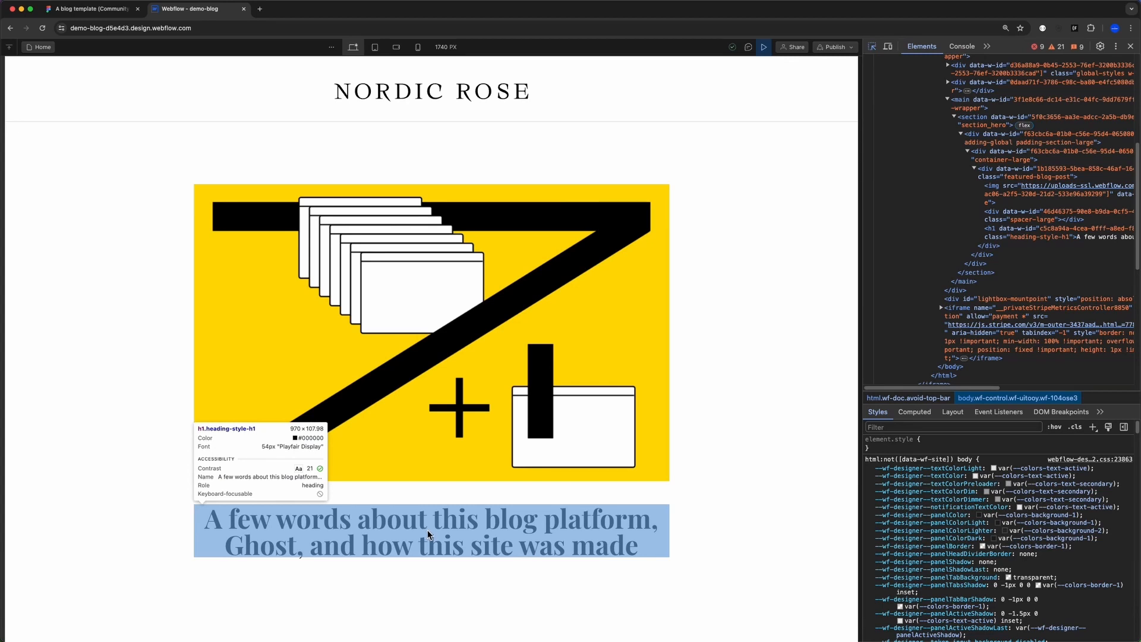
pyautogui.click(428, 534)
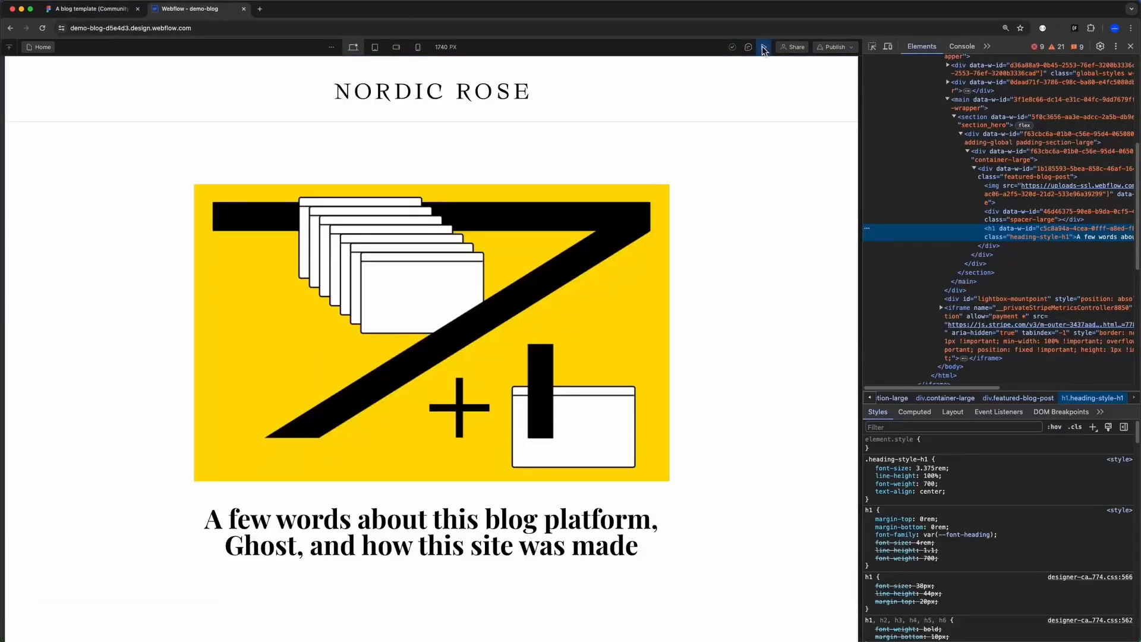
pyautogui.click(764, 48)
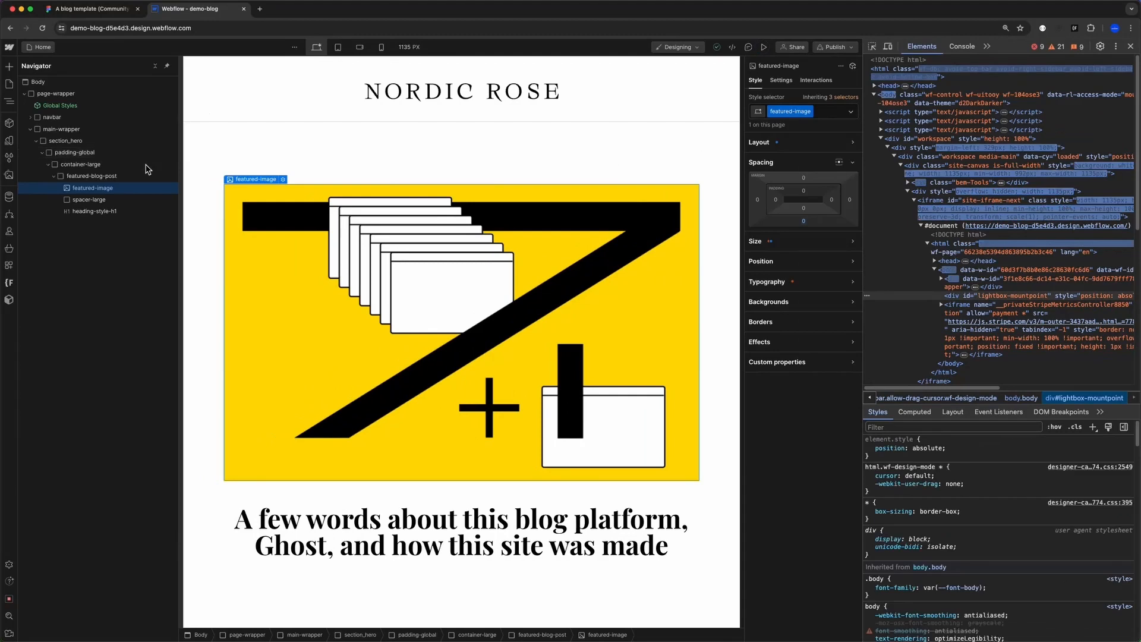
# - Replace the container-large class around featured-blog-post with container-medium, close the browser inspector and compare the layout with Figma
pyautogui.click(80, 169)
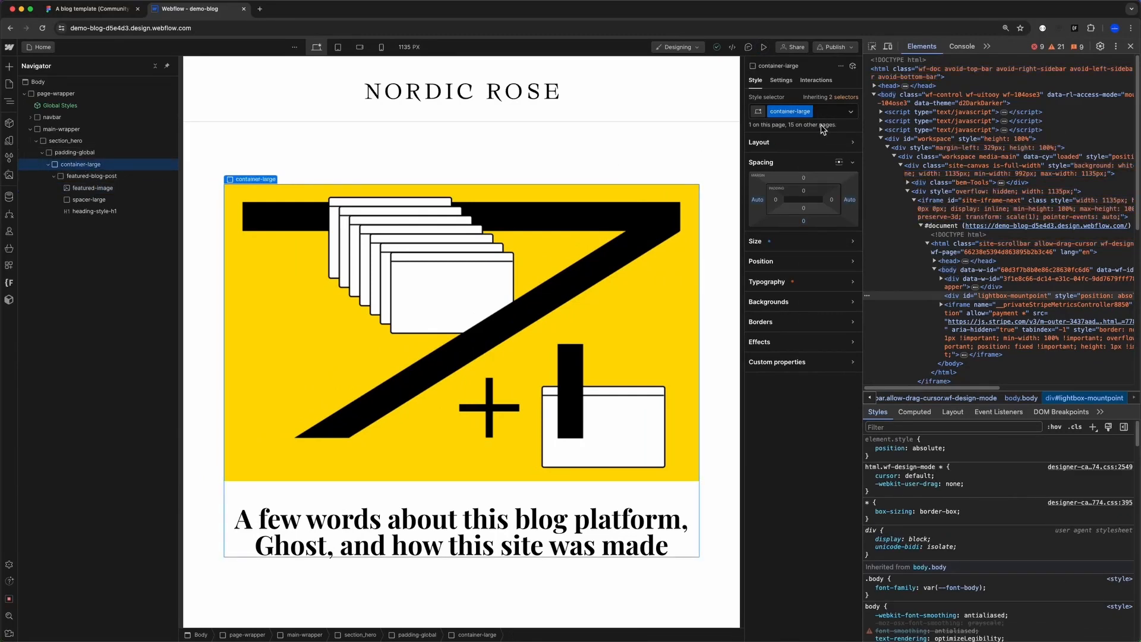
pyautogui.click(818, 111)
pyautogui.press('BackSpace')
pyautogui.write('container')
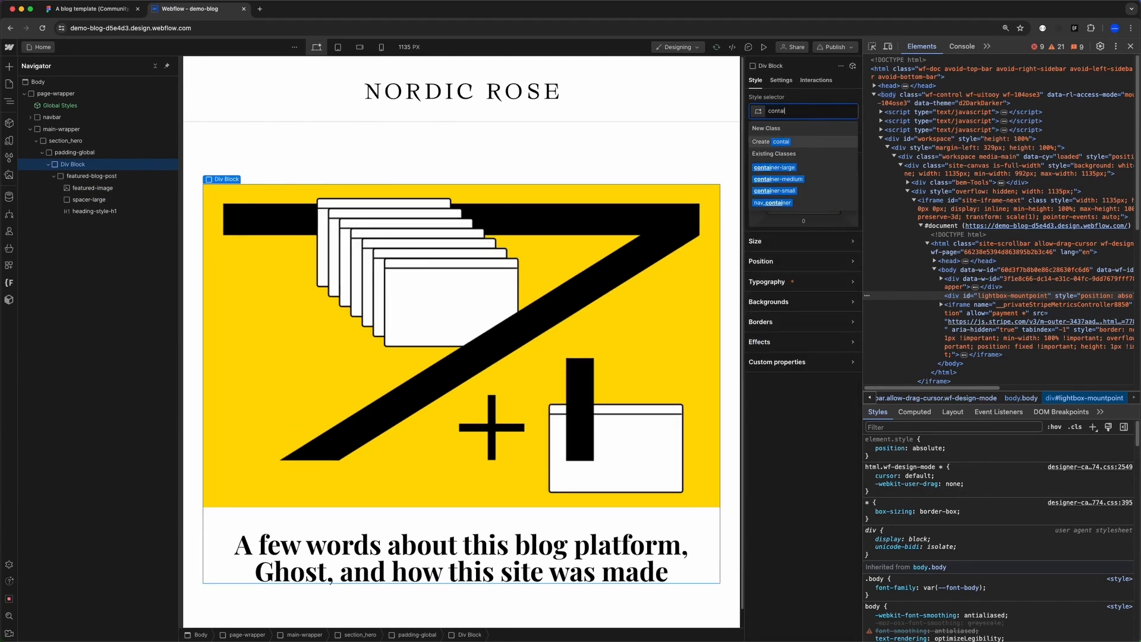
pyautogui.press('Down')
pyautogui.press('Return')
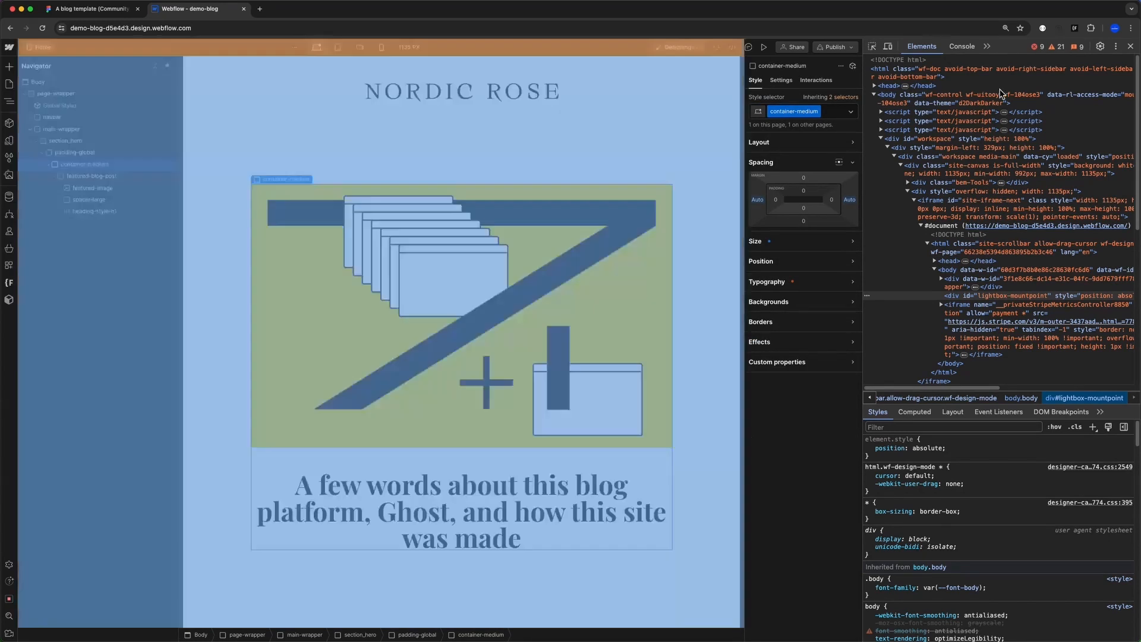
pyautogui.press('super+alt+i')
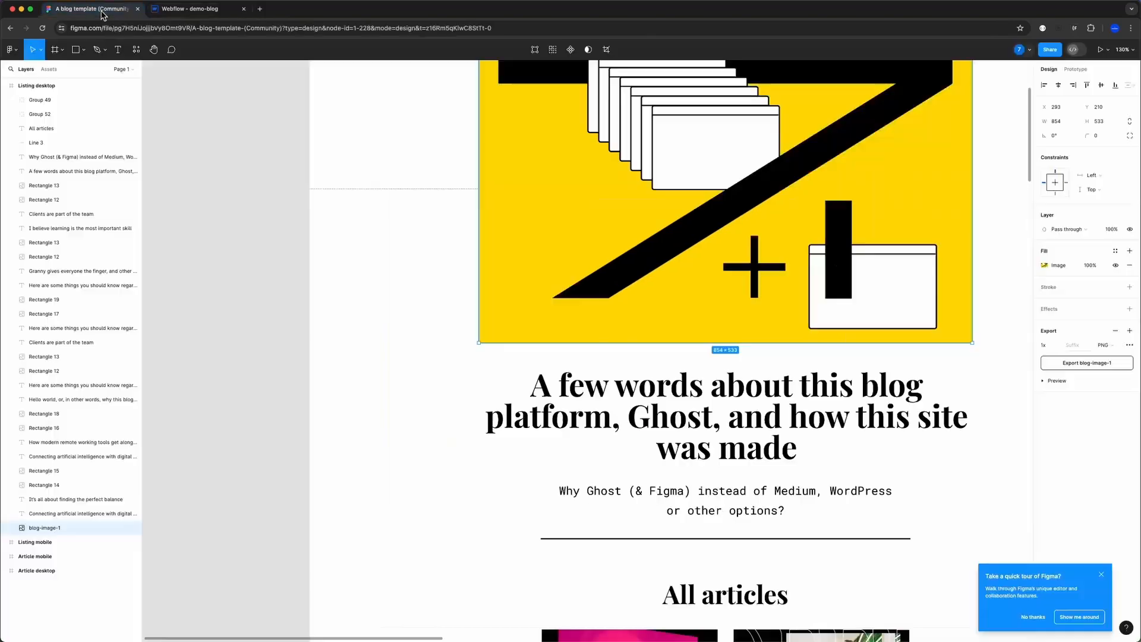
pyautogui.click(98, 9)
pyautogui.hotkey('ctrl', 'Tab')
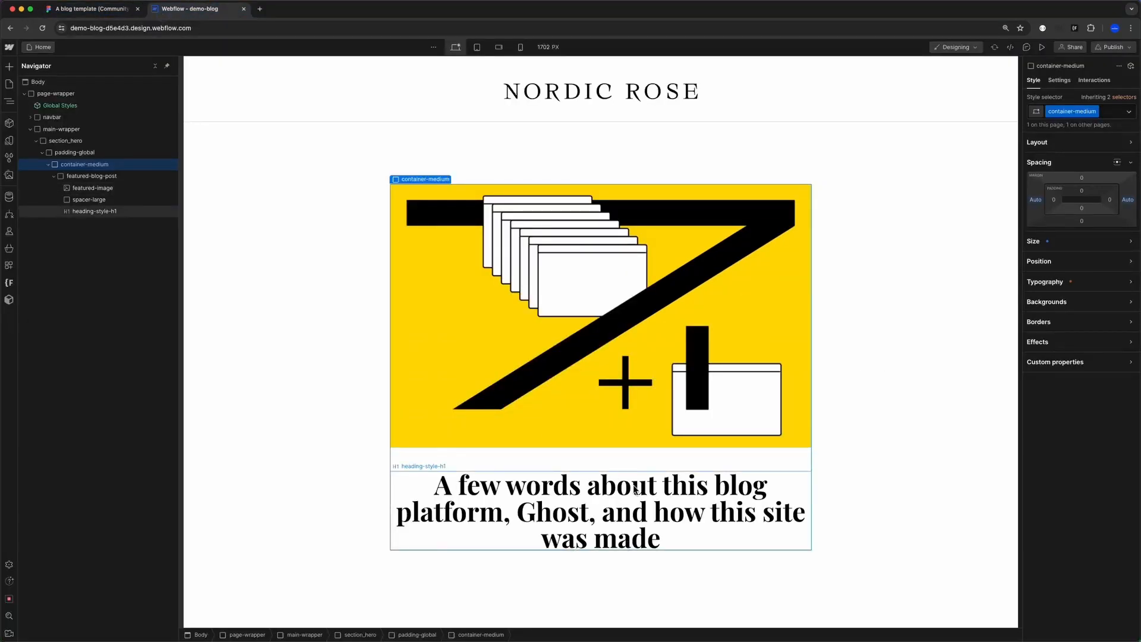
# - Switch to Figma and copy the subtitle text layer "Why Ghost (& Figma) instead of Medium, WordPress or other options?" below the featured headline
pyautogui.press('super+1')
pyautogui.scroll(-3, 695, 362)
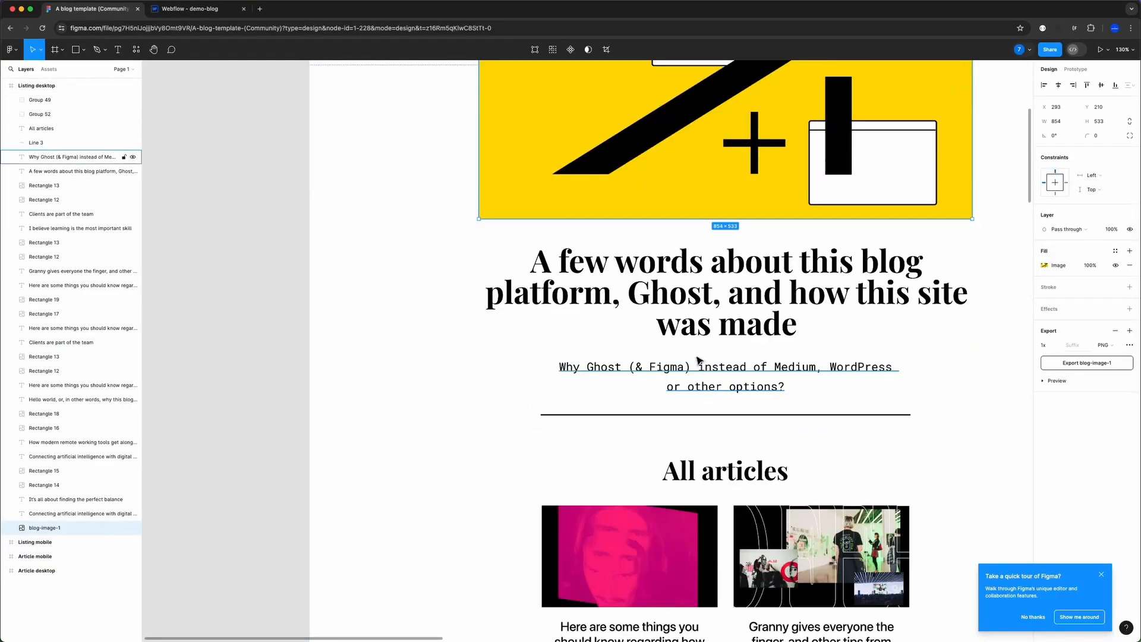
pyautogui.keyDown('super'); pyautogui.click(706, 372); pyautogui.keyUp('super')
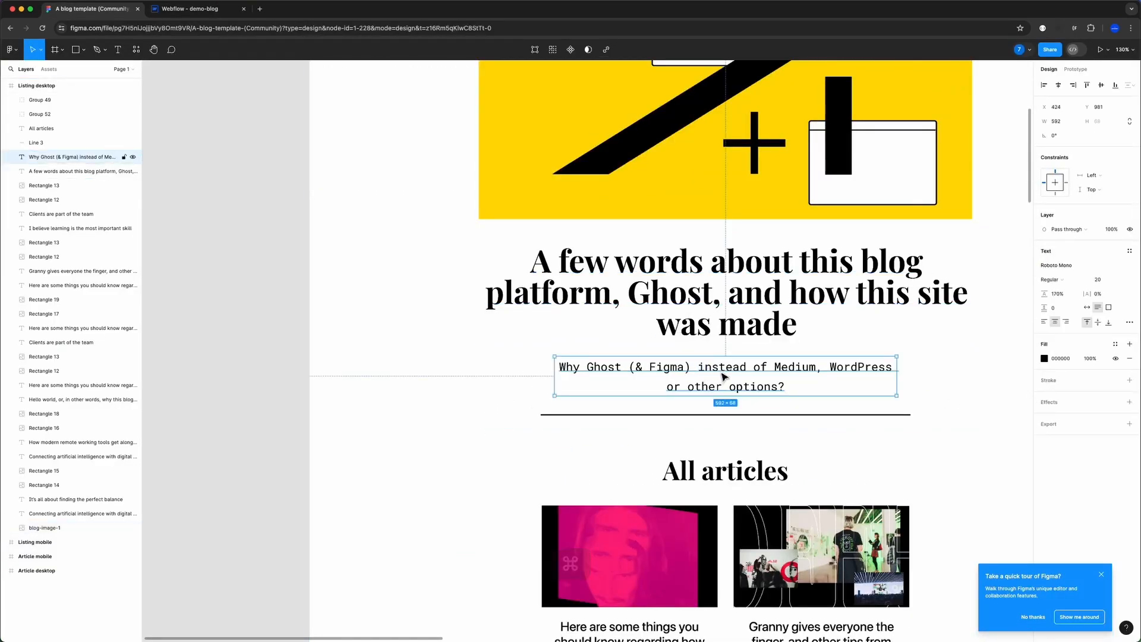
pyautogui.press('super+c')
# - Switch to Webflow, duplicate the featured post's H1 headline and replace the duplicate's text with the copied subtitle
pyautogui.press('super+2')
pyautogui.click(566, 504)
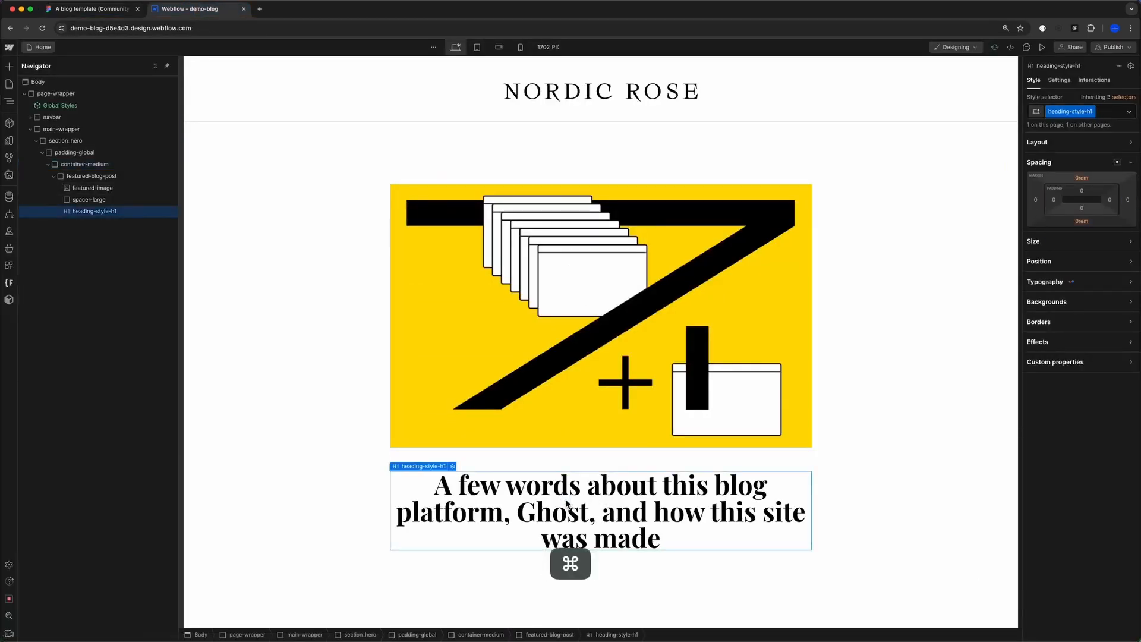
pyautogui.press('super+d')
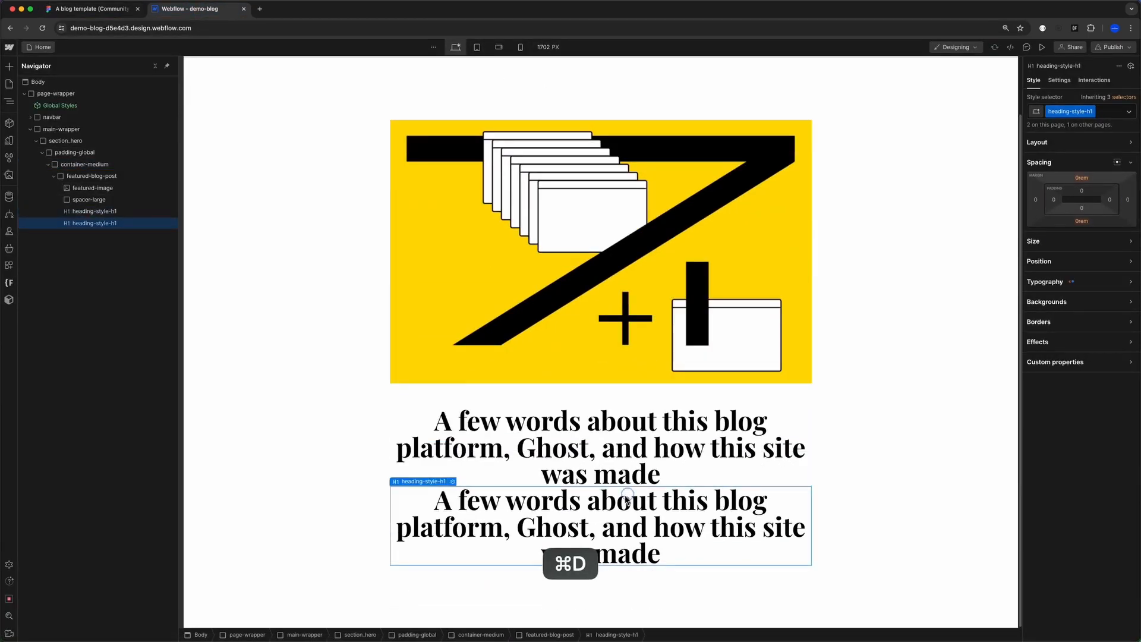
pyautogui.click(452, 481)
pyautogui.press('super+v')
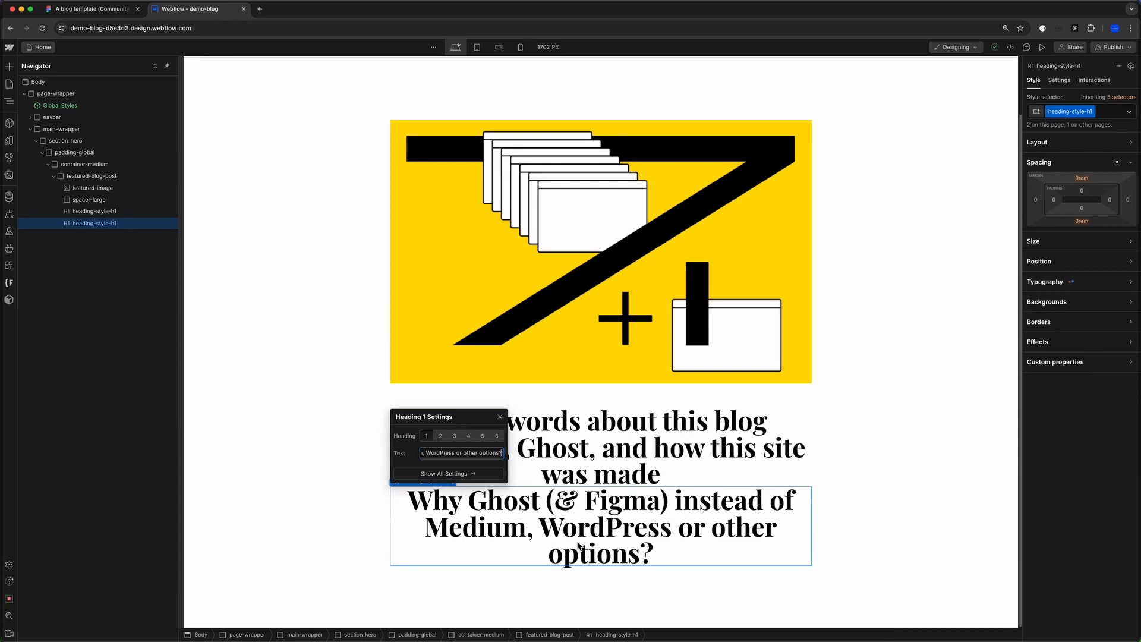
pyautogui.click(500, 417)
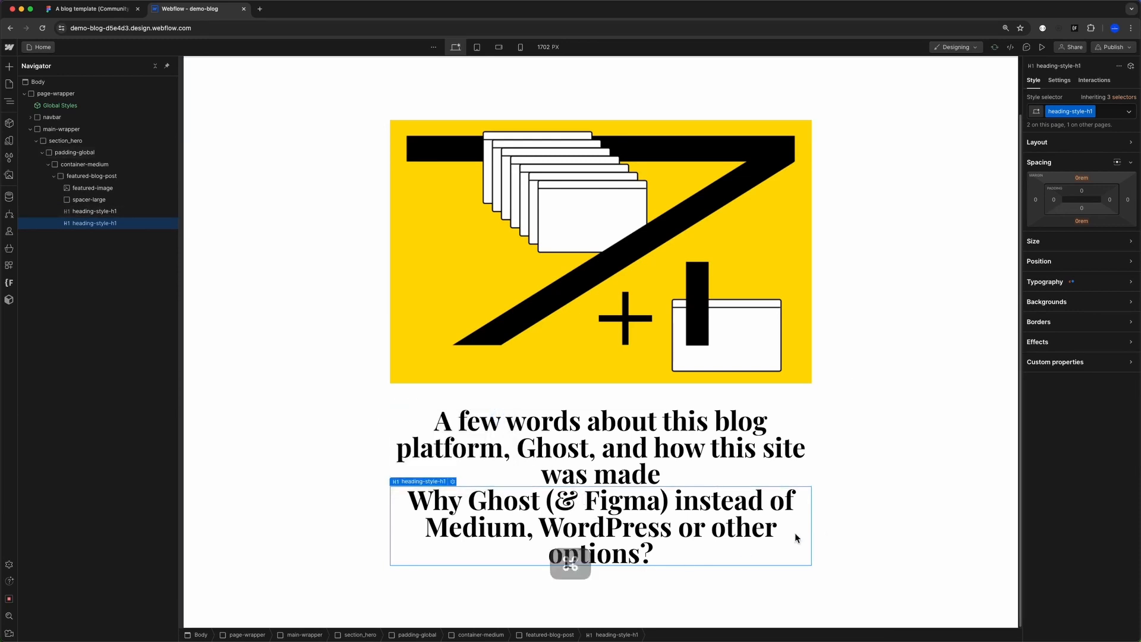
pyautogui.press('super+d')
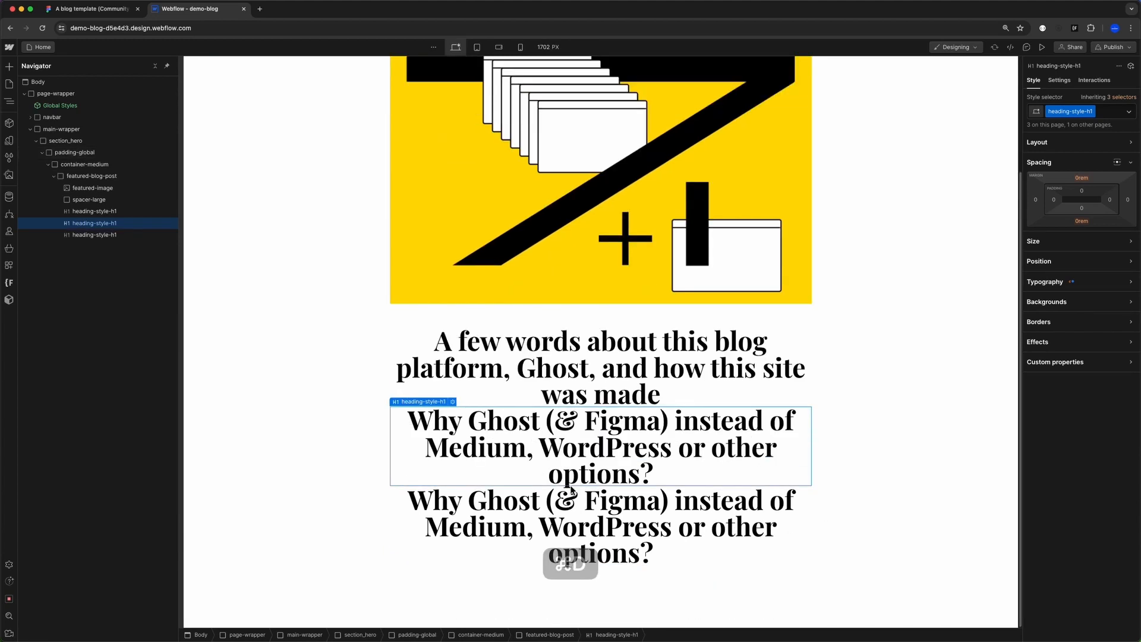
pyautogui.click(607, 502)
pyautogui.press('BackSpace')
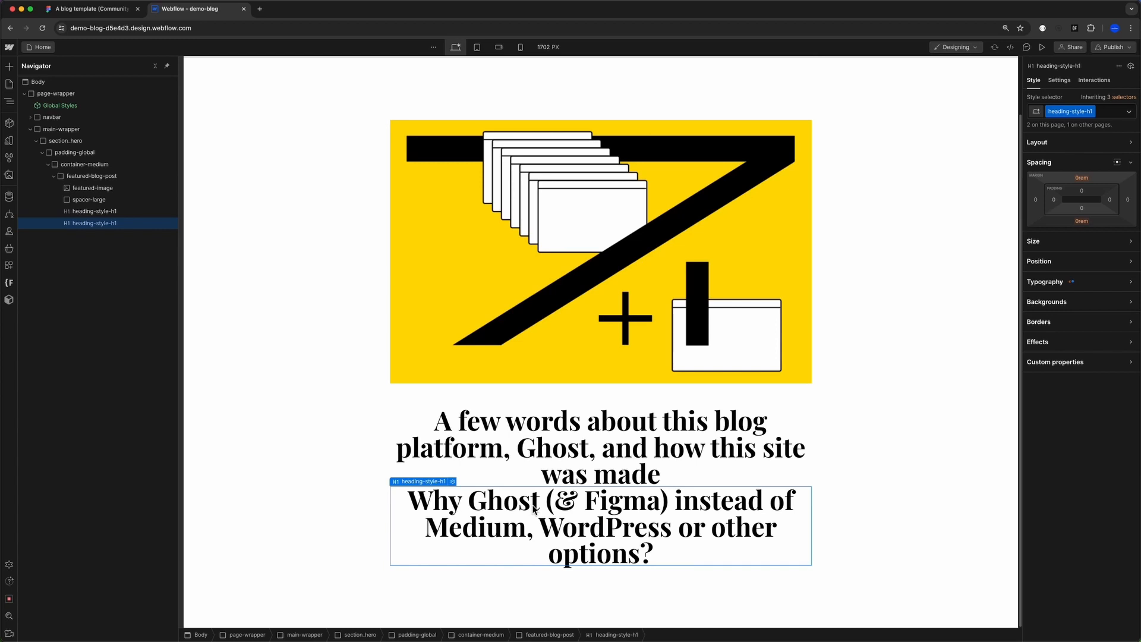
# - Change the duplicated subtitle heading from level 1 to heading level 2
pyautogui.click(453, 481)
pyautogui.moveTo(464, 416); pyautogui.dragTo(901, 403)
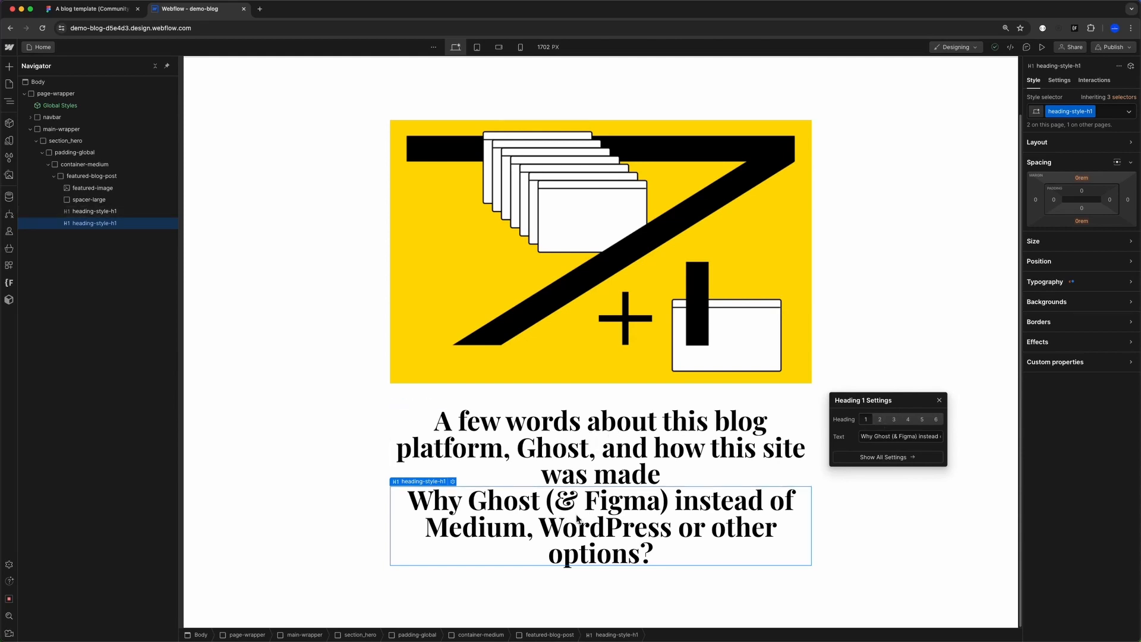
pyautogui.click(881, 419)
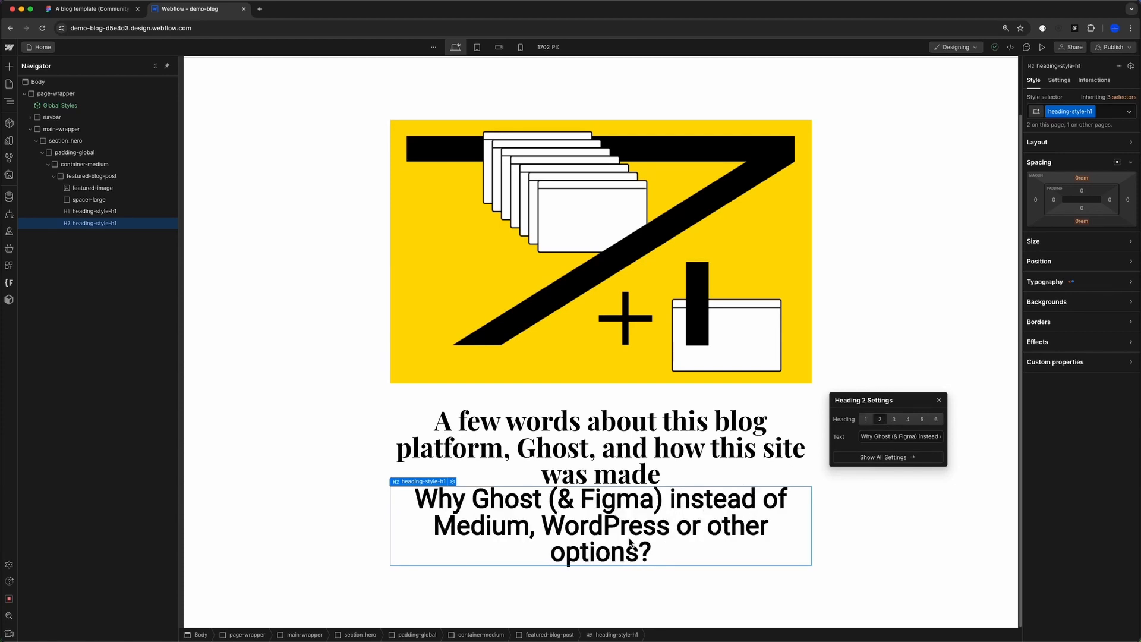
# - Switch to Figma and examine the text styles of the listing subtitle and of the article page's body and date text
pyautogui.click(109, 16)
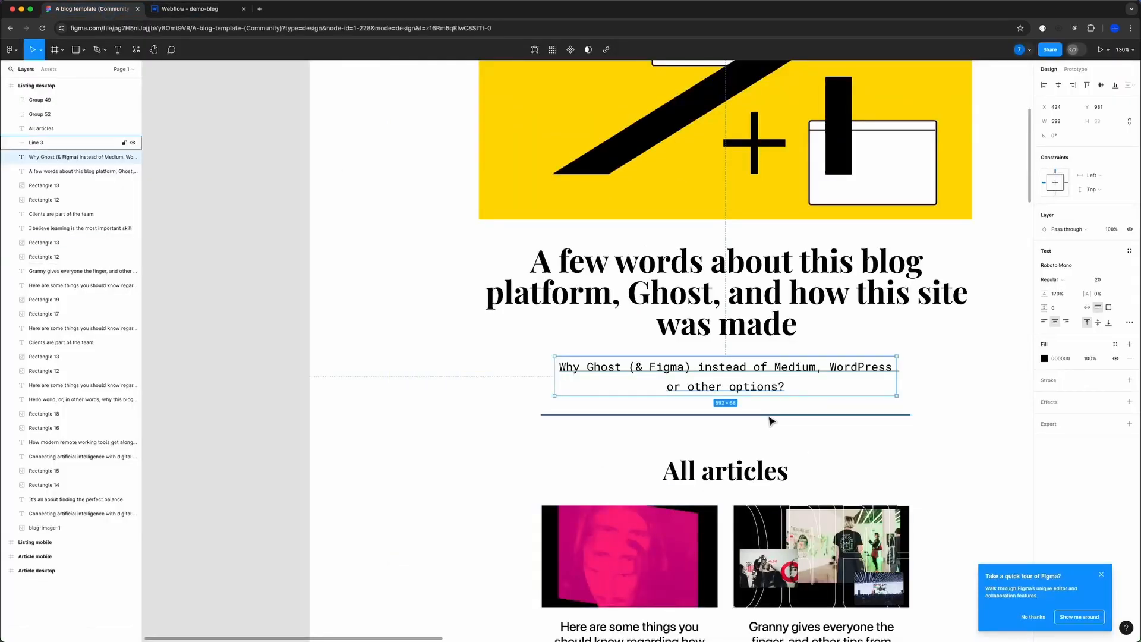
pyautogui.scroll(-1, 752, 412)
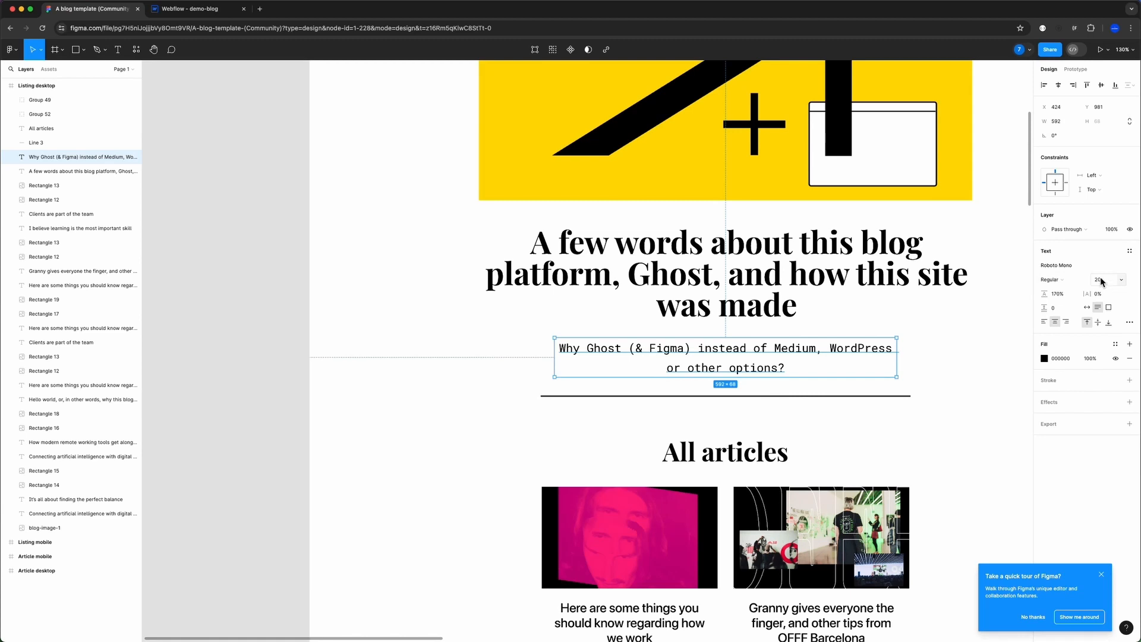
pyautogui.scroll(-5, 957, 362)
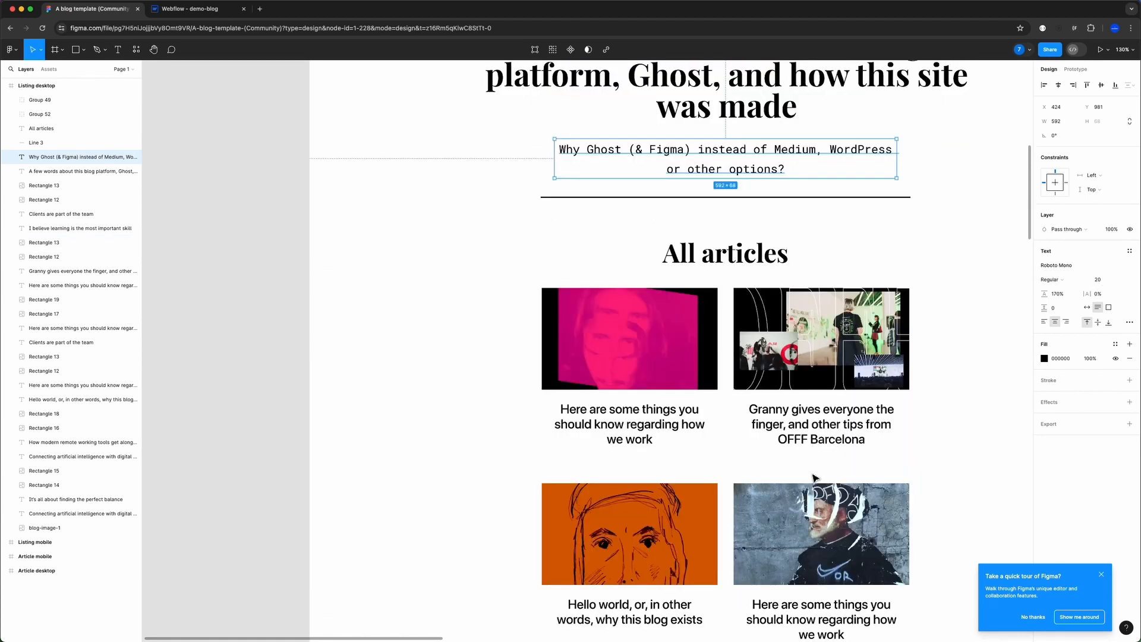
pyautogui.scroll(-5, 810, 425)
pyautogui.hscroll(10, 809, 425)
pyautogui.scroll(5, 731, 438)
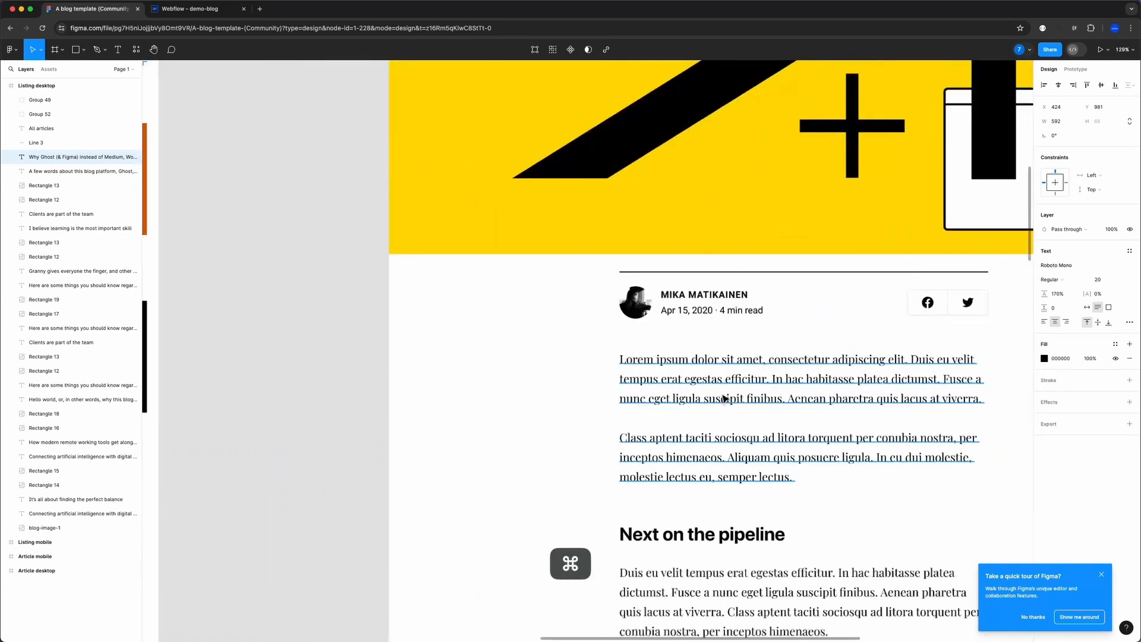
pyautogui.click(724, 397)
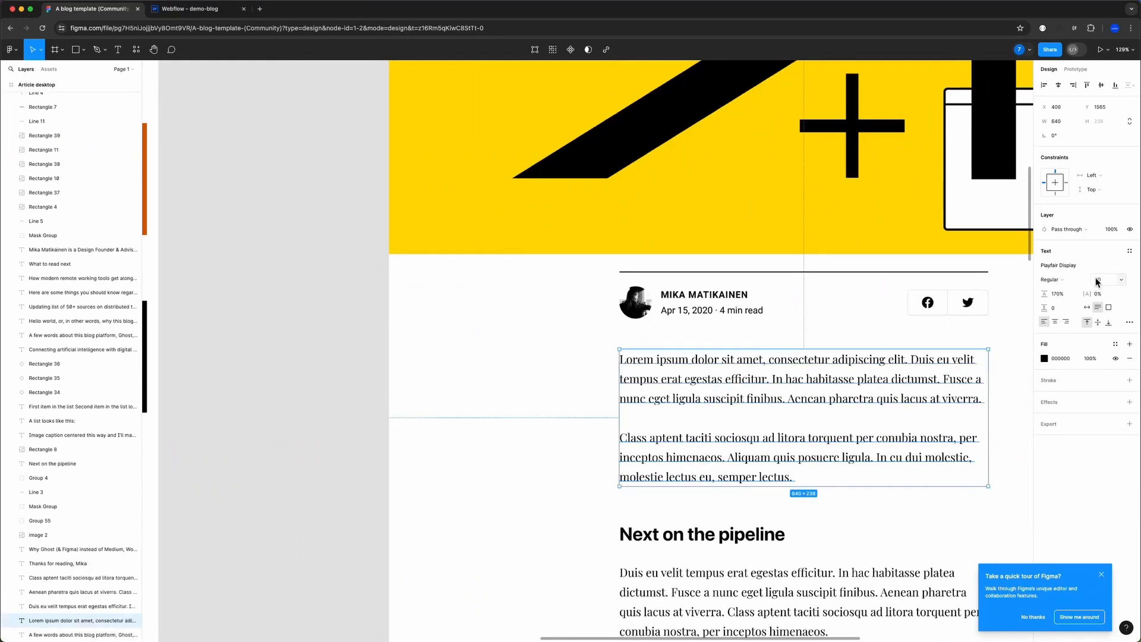
pyautogui.keyDown('super'); pyautogui.click(716, 301); pyautogui.keyUp('super')
pyautogui.keyDown('super'); pyautogui.click(697, 313); pyautogui.keyUp('super')
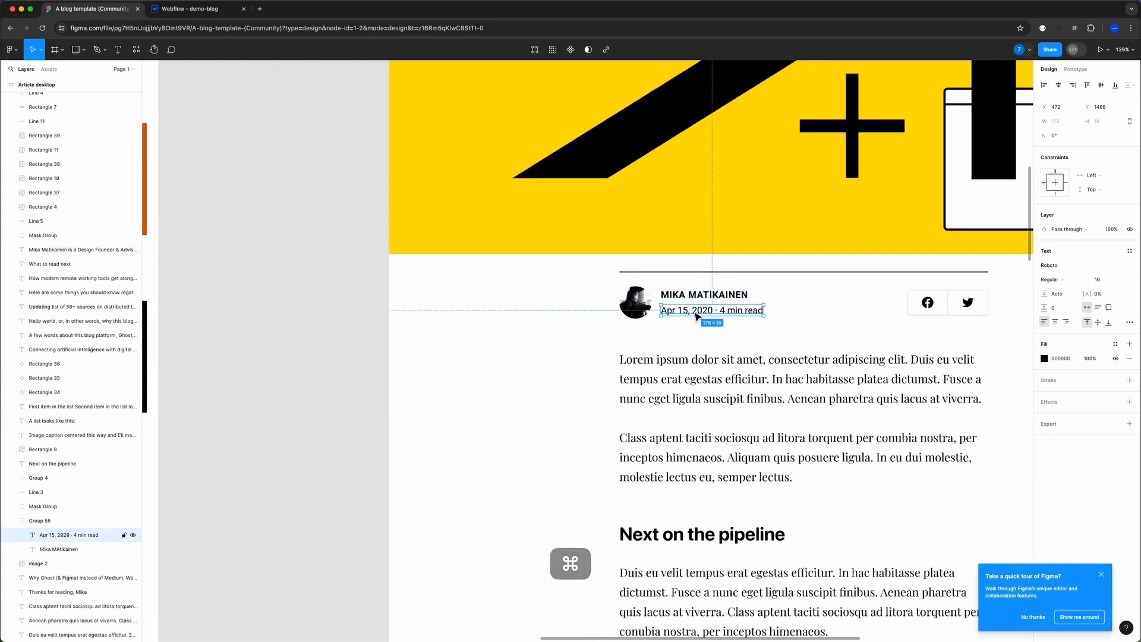
pyautogui.scroll(-5, 779, 421)
pyautogui.hscroll(-8, 779, 421)
pyautogui.keyDown('super'); pyautogui.click(637, 303); pyautogui.keyUp('super')
pyautogui.scroll(5, 637, 297)
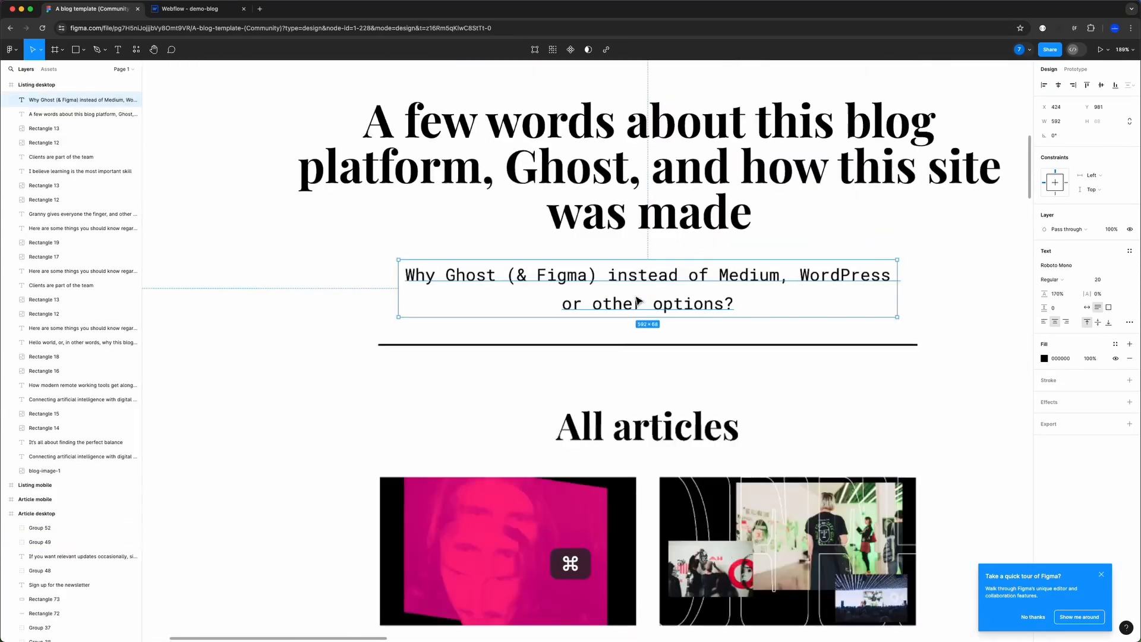
# - Switch to Webflow and replace the subtitle's heading-style-h1 class with a new class named blog-post-subtitle
pyautogui.click(185, 9)
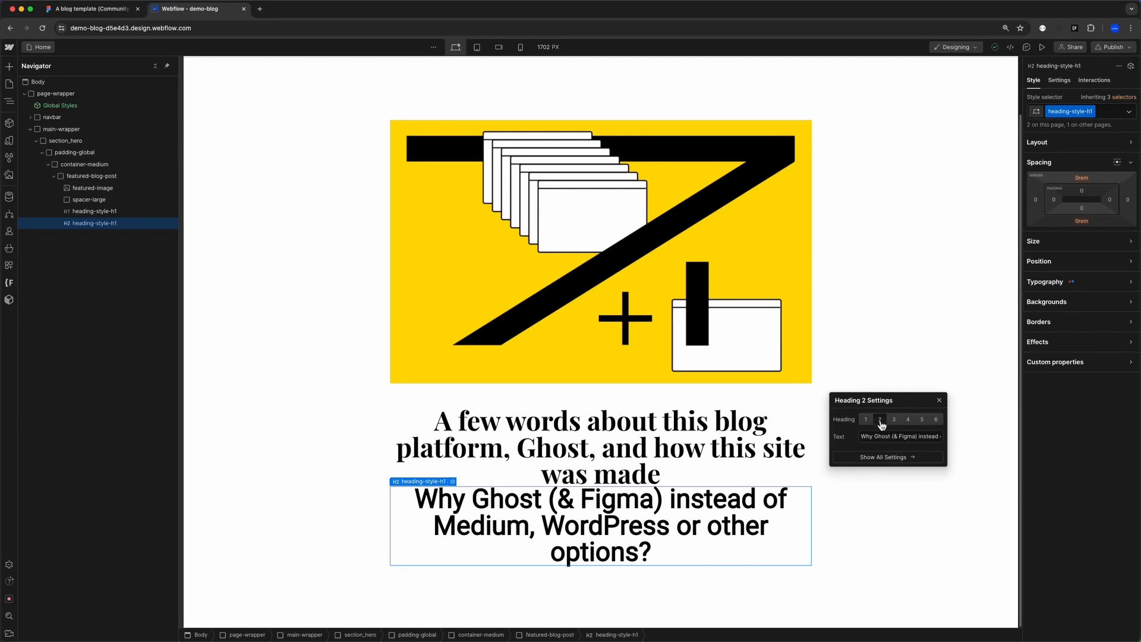
pyautogui.click(939, 400)
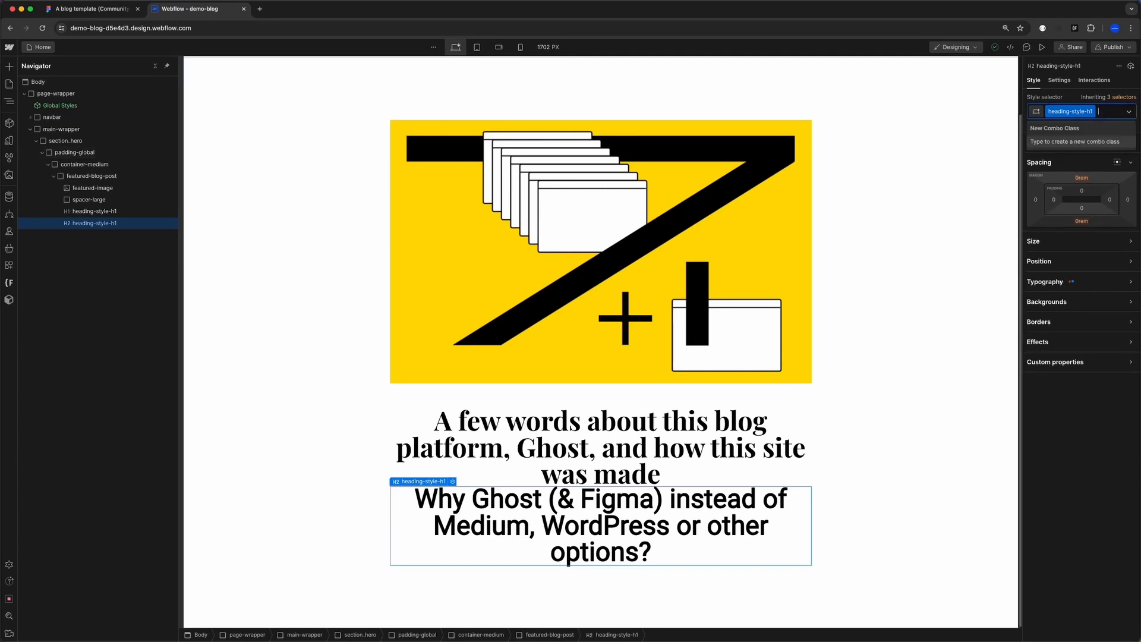
pyautogui.press('BackSpace')
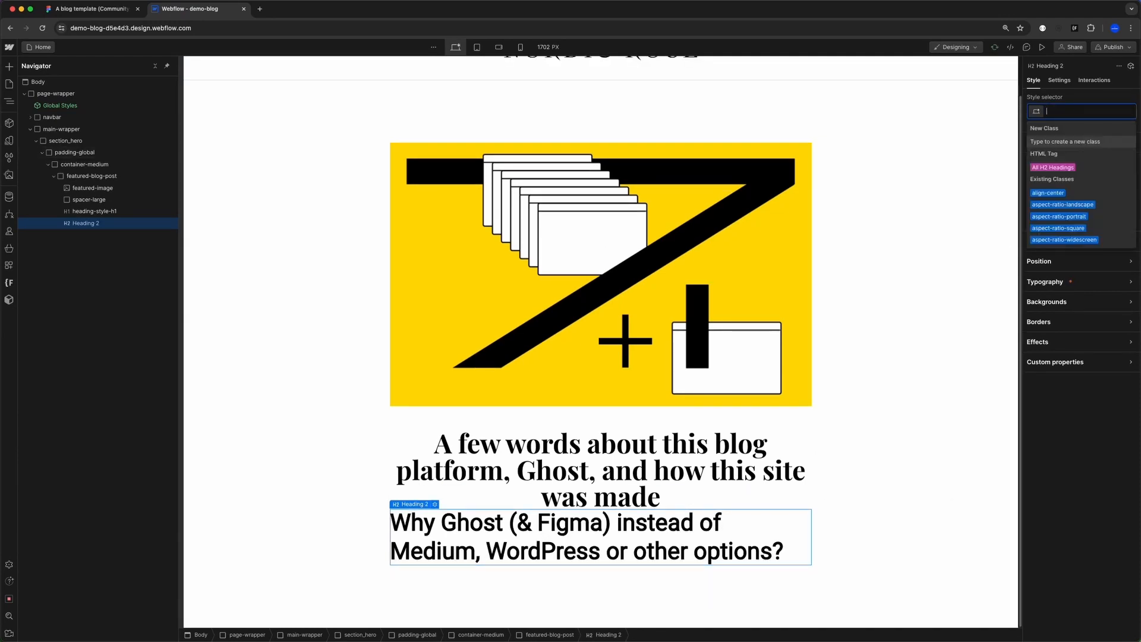
pyautogui.write('blog-post-subtitle')
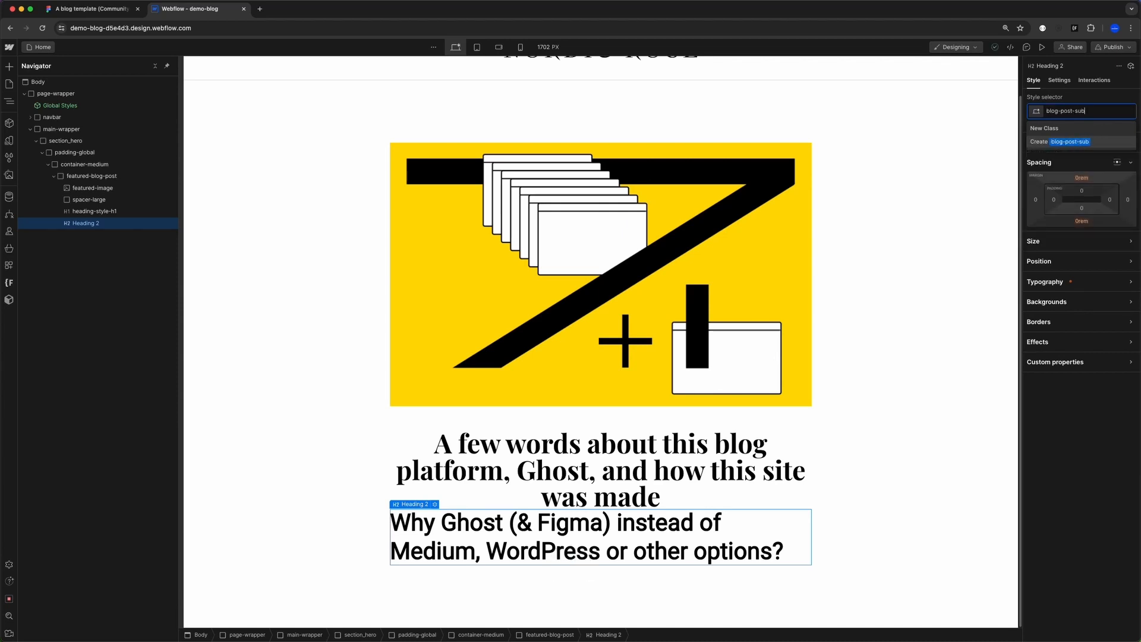
pyautogui.press('Return')
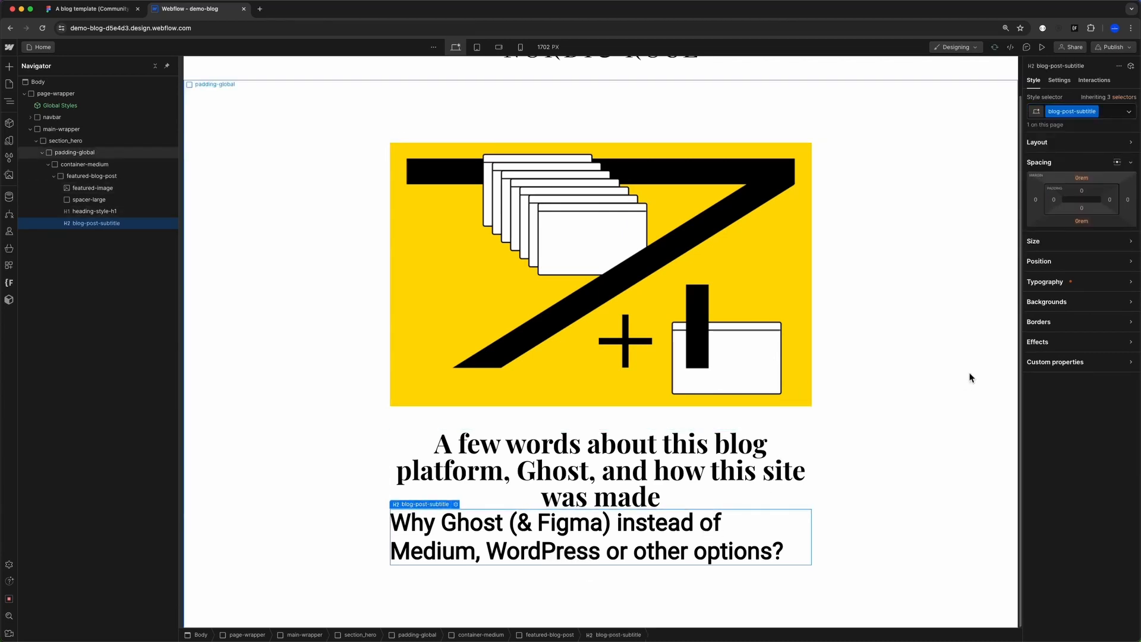
# - Center-align the blog-post-subtitle text and apply the Roboto Mono font variable, font-family, to it
pyautogui.click(1053, 281)
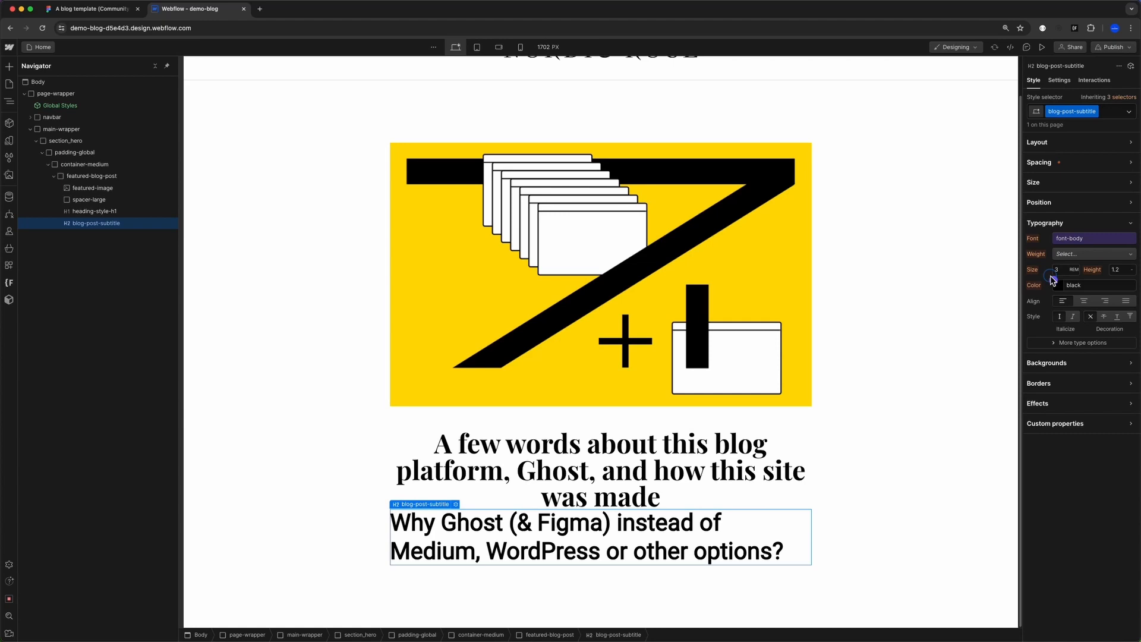
pyautogui.click(1084, 300)
pyautogui.click(1094, 238)
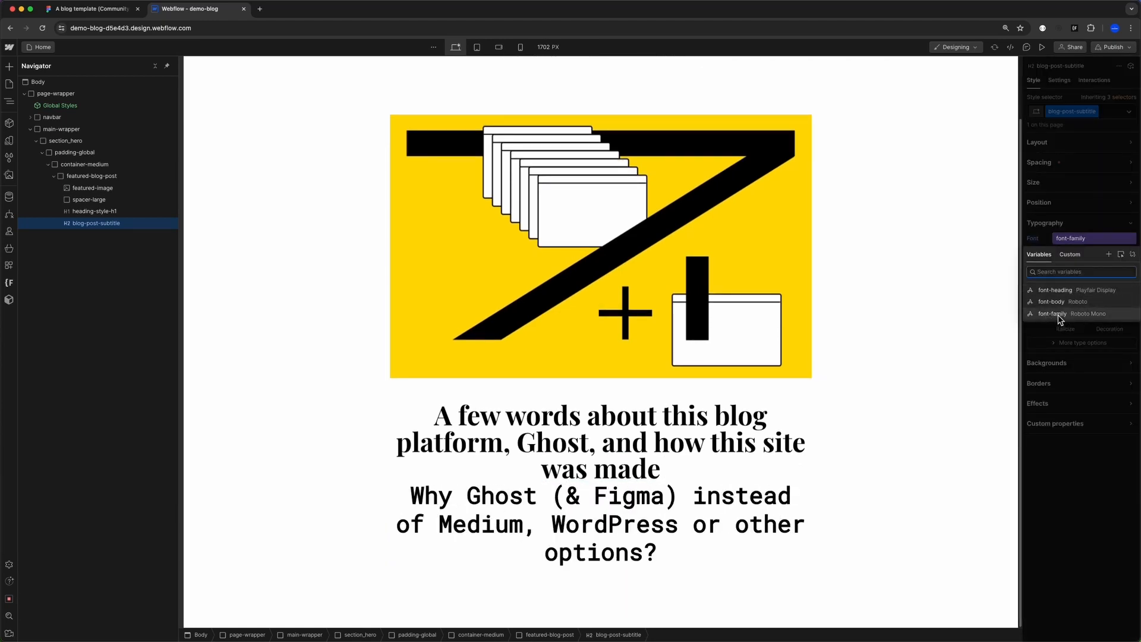
pyautogui.click(1061, 314)
# - Rename the Roboto Mono font variable as font-mono
pyautogui.click(1130, 242)
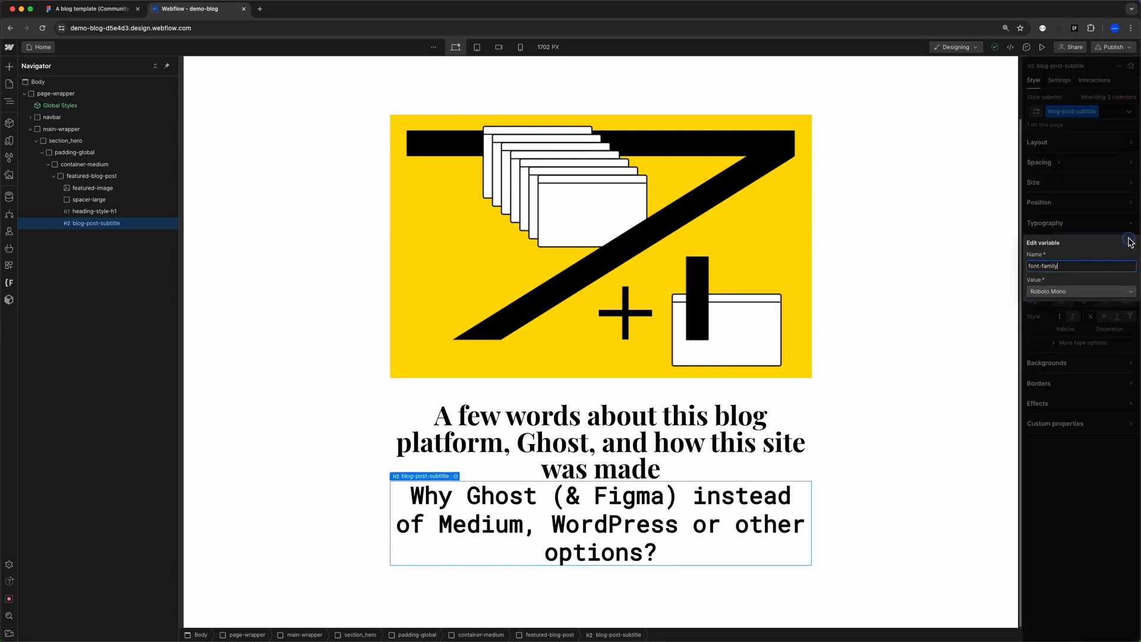
pyautogui.doubleClick(1065, 266)
pyautogui.write('m')
pyautogui.press('Return')
# - Set the subtitle's font weight to 400 - Normal and its size to 20/16 rem
pyautogui.click(1070, 255)
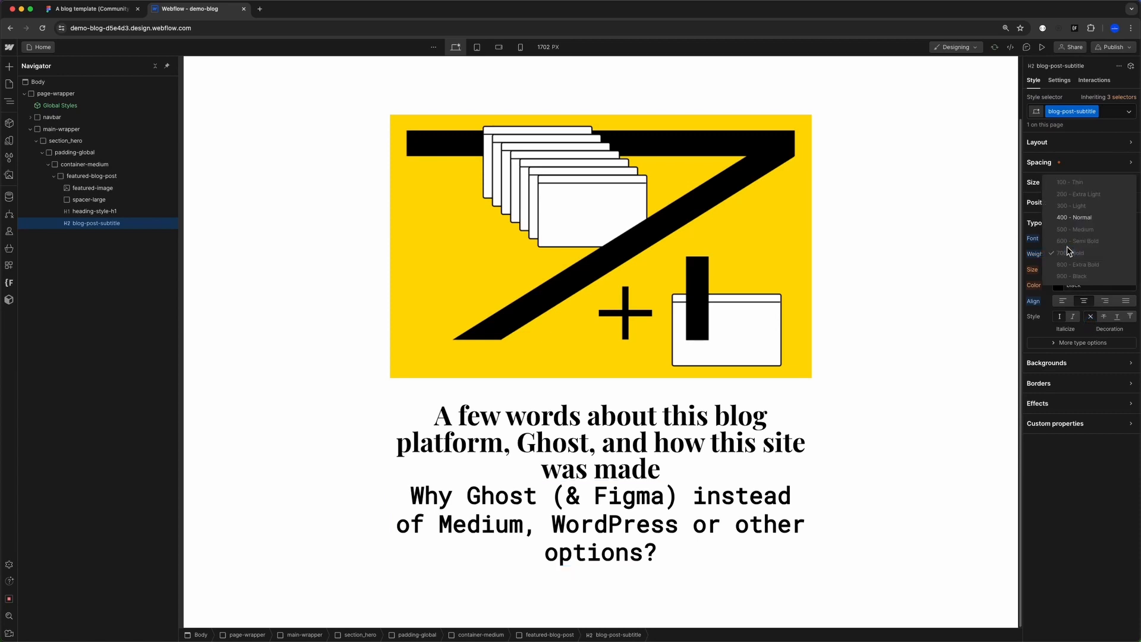
pyautogui.click(1070, 220)
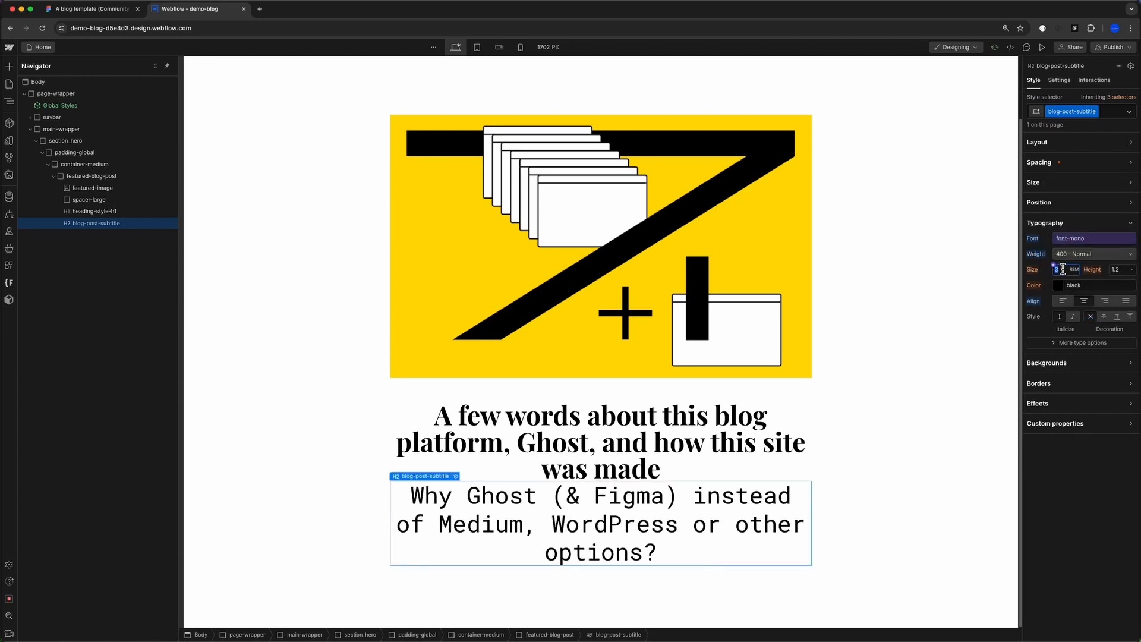
pyautogui.write('20/16')
pyautogui.press('Return')
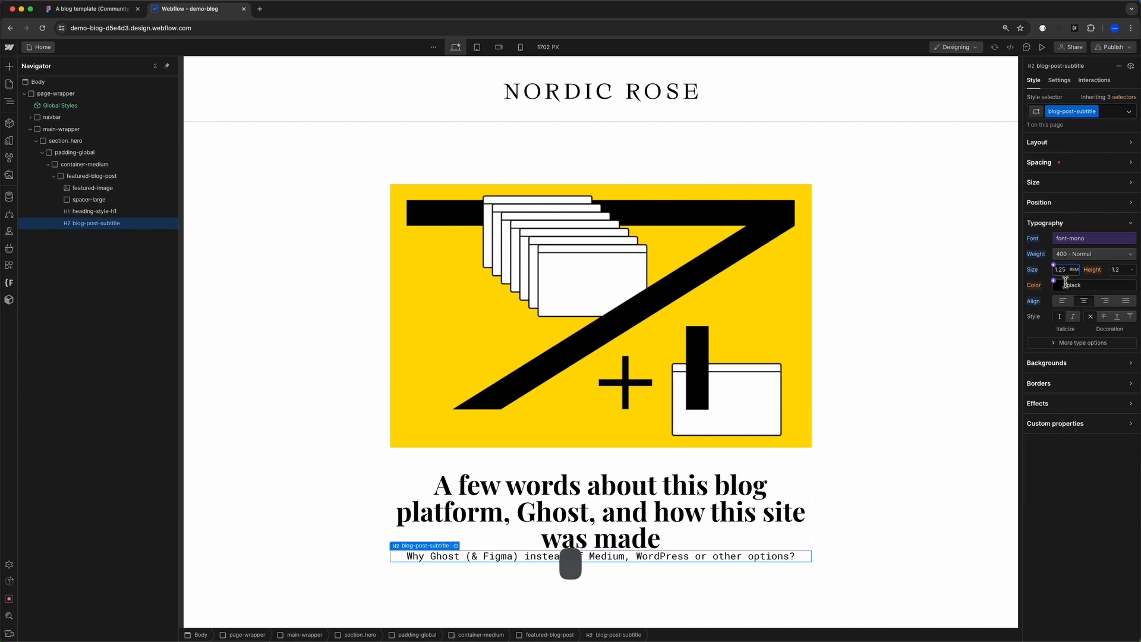
# - Check the subtitle's line height in Figma and set the blog-post-subtitle line height in Webflow to 170%
pyautogui.press('super+1')
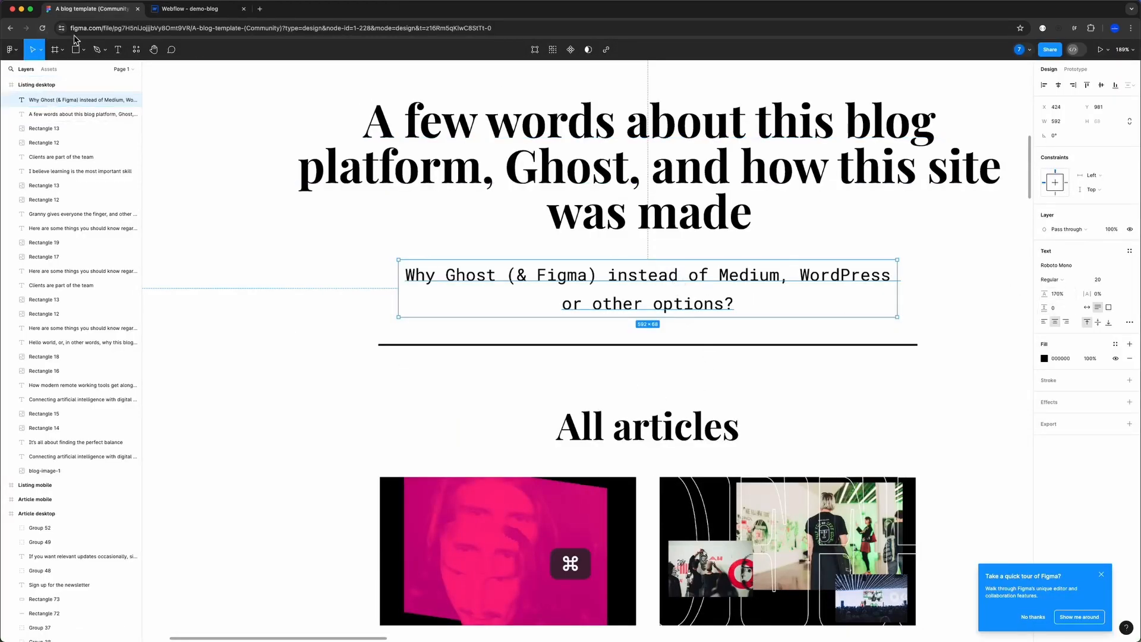
pyautogui.press('super+2')
pyautogui.press('Return')
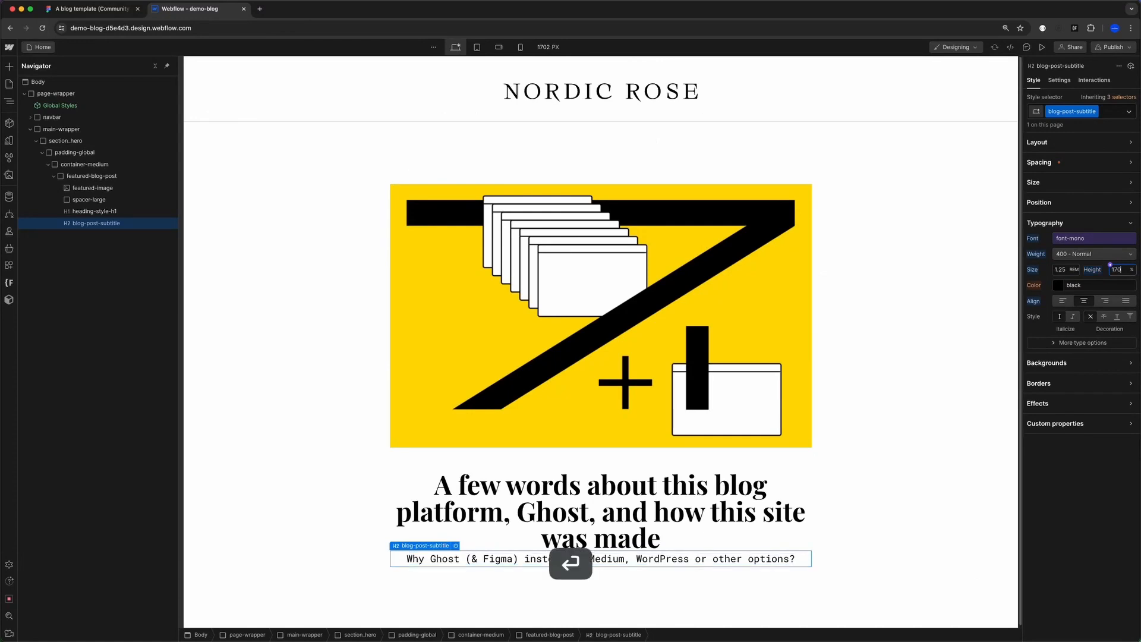
# - Switch to Figma and compare the subtitle's width and spacing below the headline between the listing and article desktop pages
pyautogui.press('super+1')
pyautogui.scroll(3, 613, 280)
pyautogui.scroll(-3, 613, 279)
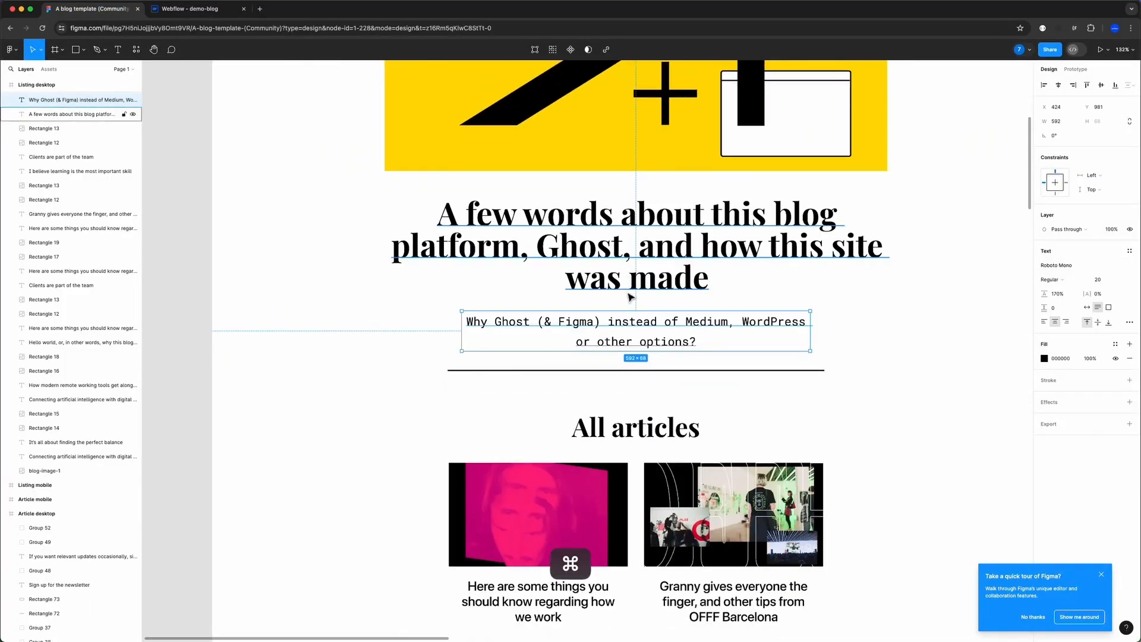
pyautogui.scroll(2, 630, 238)
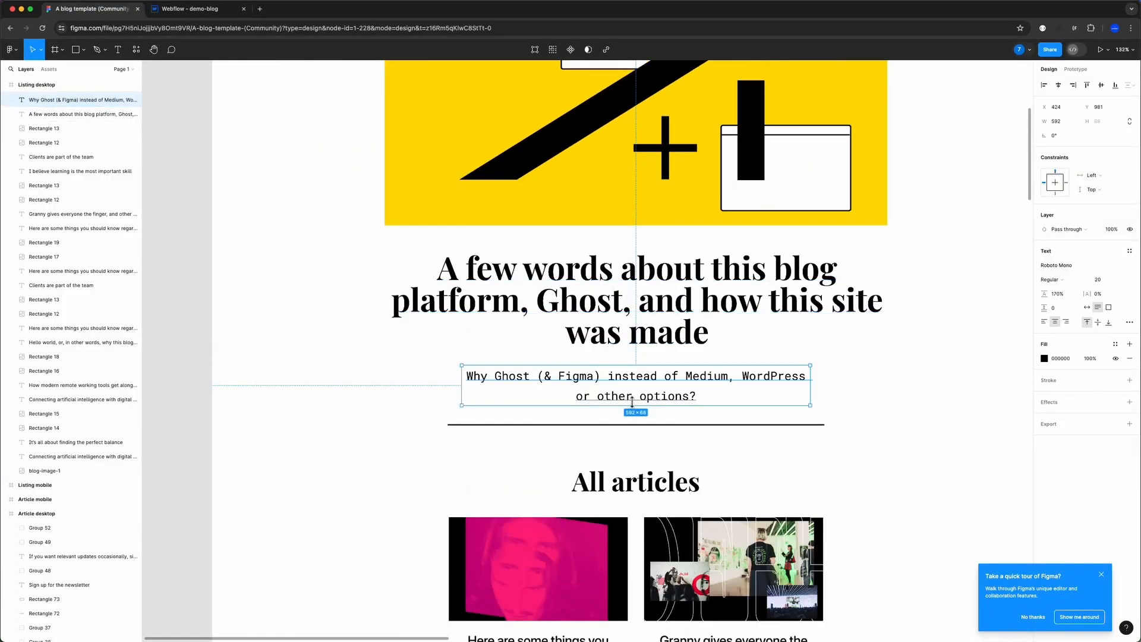
pyautogui.scroll(1, 681, 351)
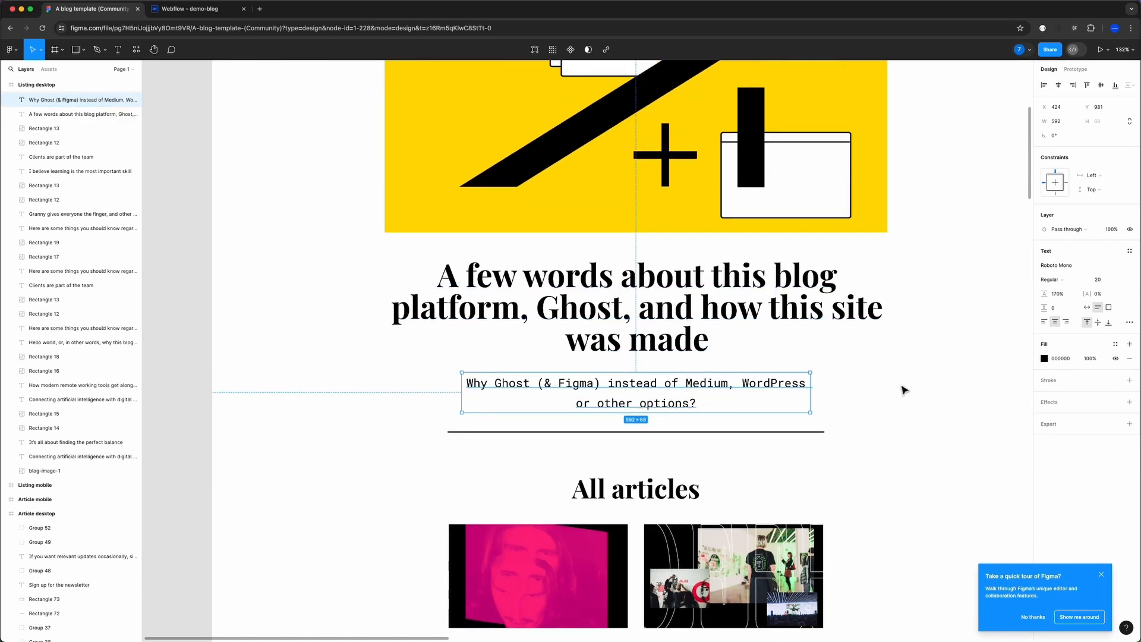
pyautogui.scroll(-10, 686, 397)
pyautogui.scroll(7, 799, 300)
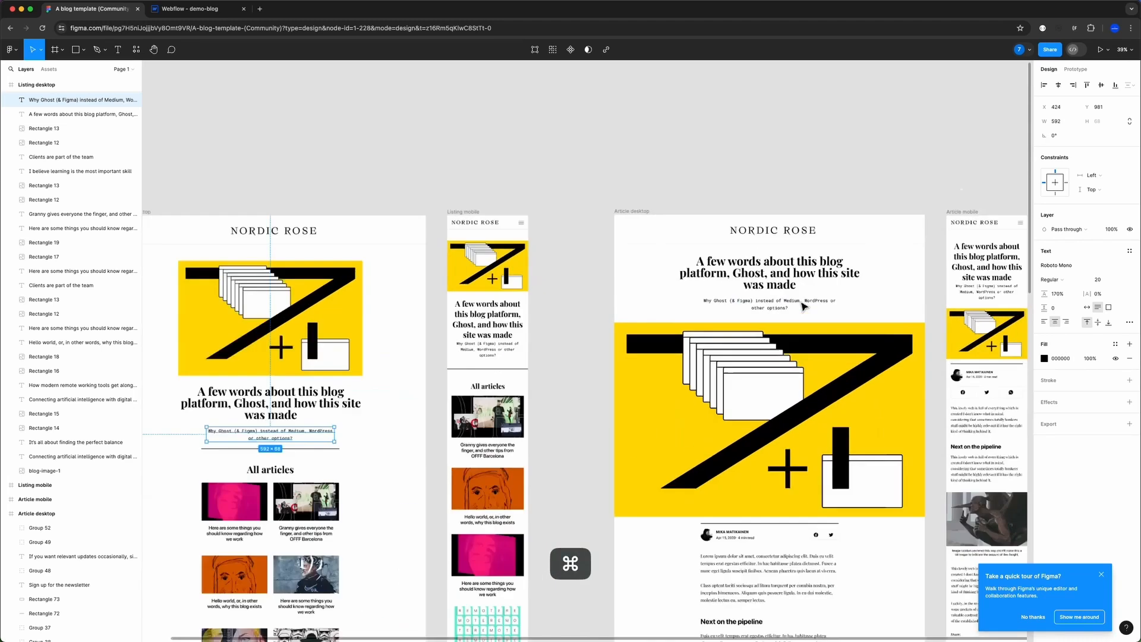
pyautogui.click(740, 315)
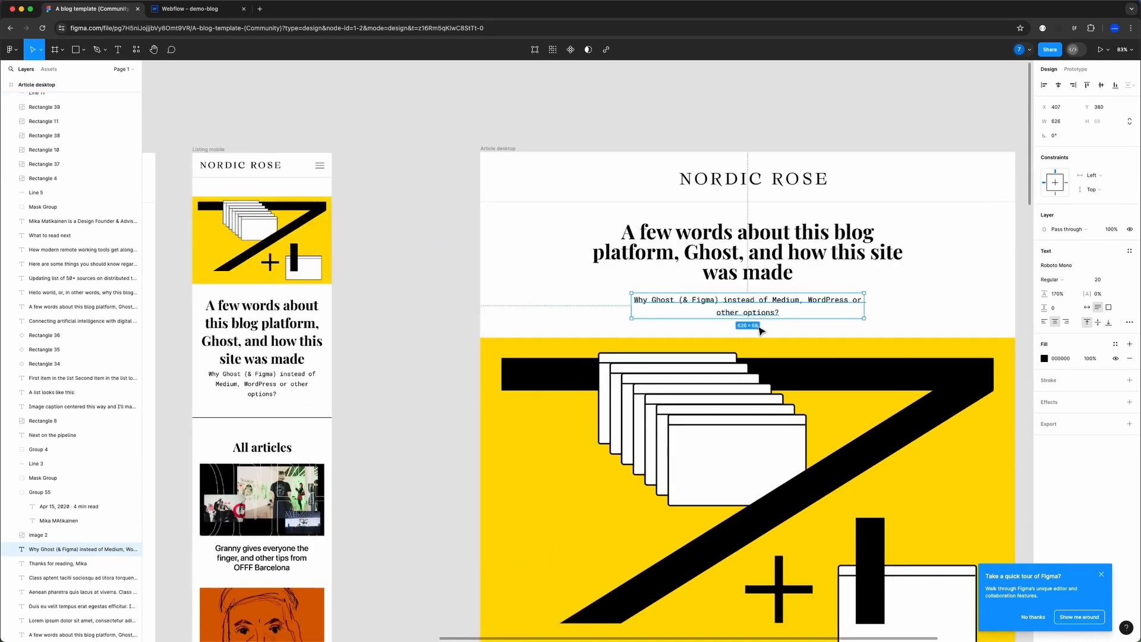
# - Examine the subtitle's text box width and its line break on the listing desktop page, compared with the neighbouring pages
pyautogui.hscroll(-10, 741, 315)
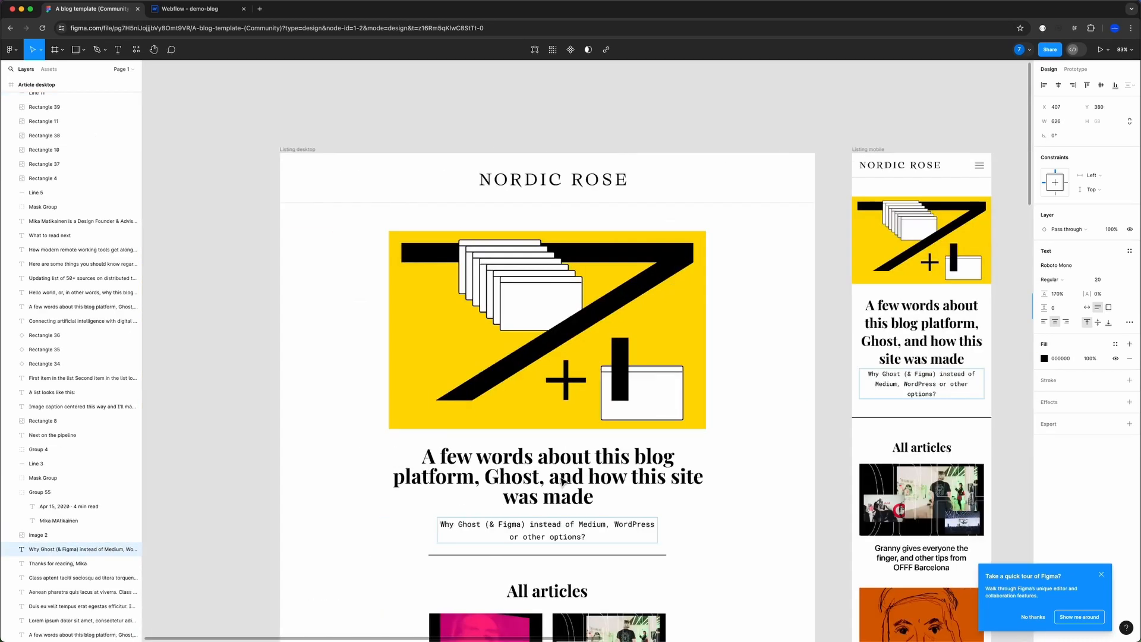
pyautogui.click(529, 538)
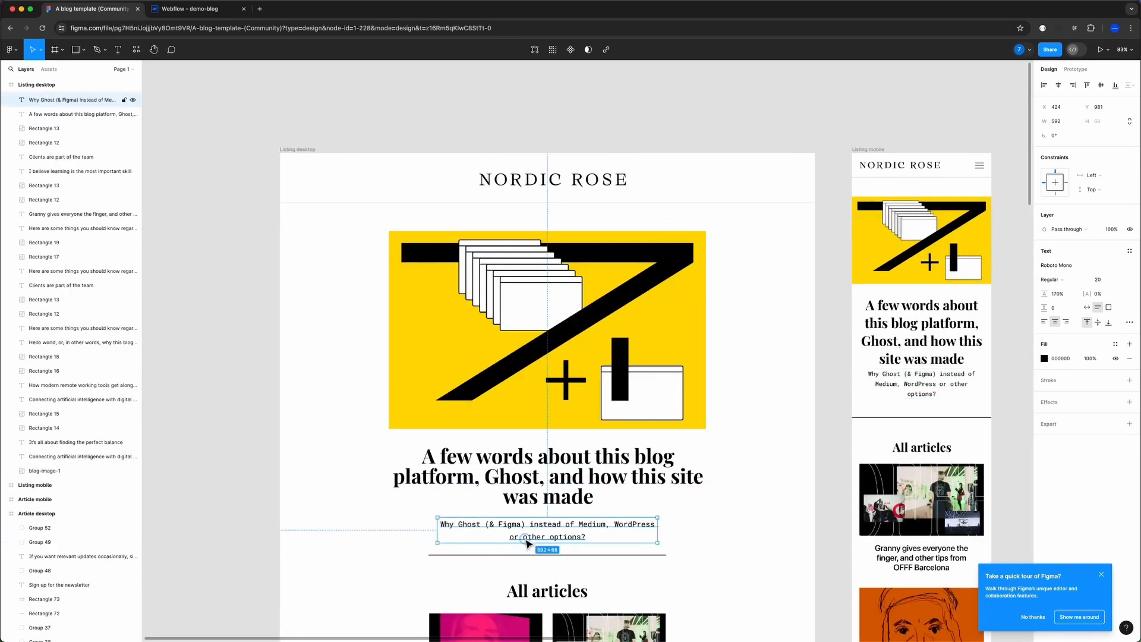
pyautogui.scroll(5, 642, 530)
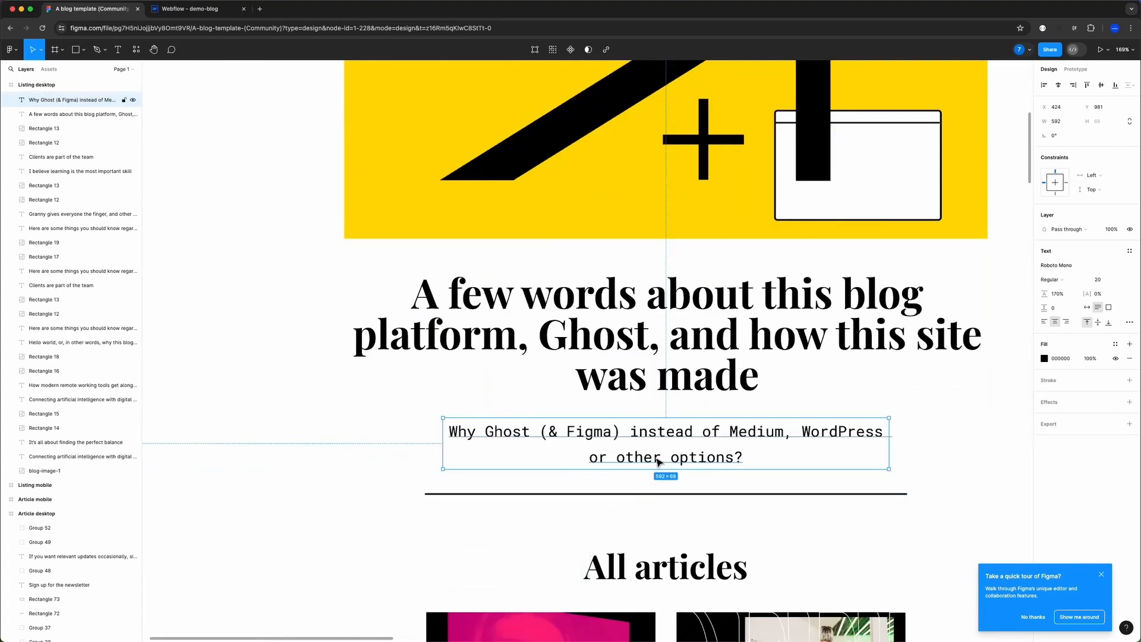
pyautogui.scroll(-5, 690, 457)
pyautogui.hscroll(10, 772, 440)
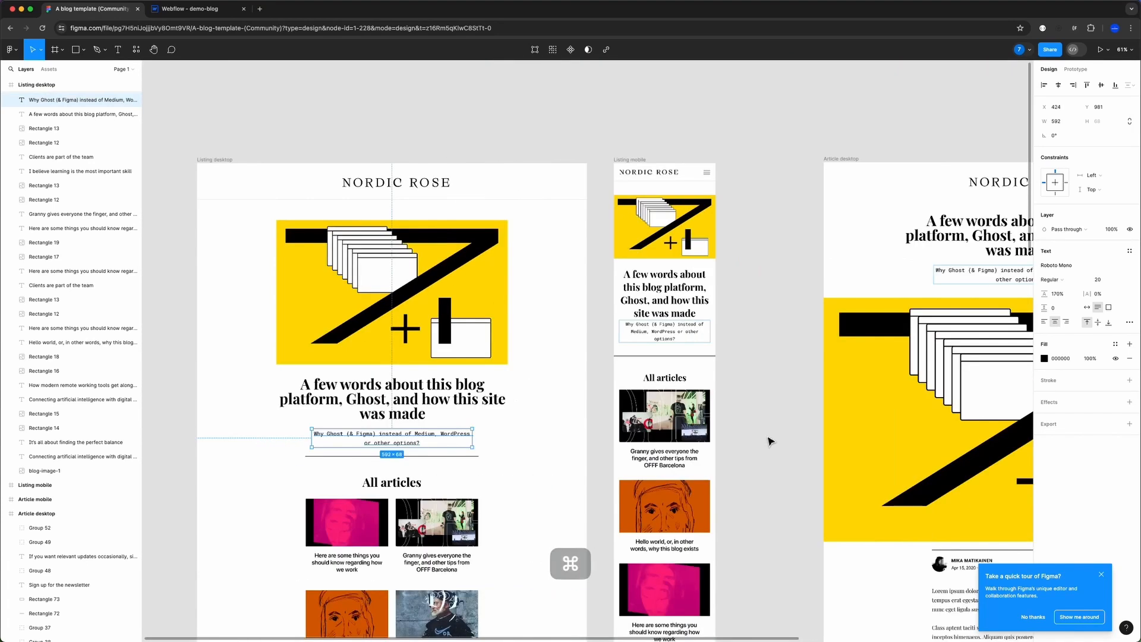
pyautogui.hscroll(-10, 775, 438)
pyautogui.scroll(5, 642, 457)
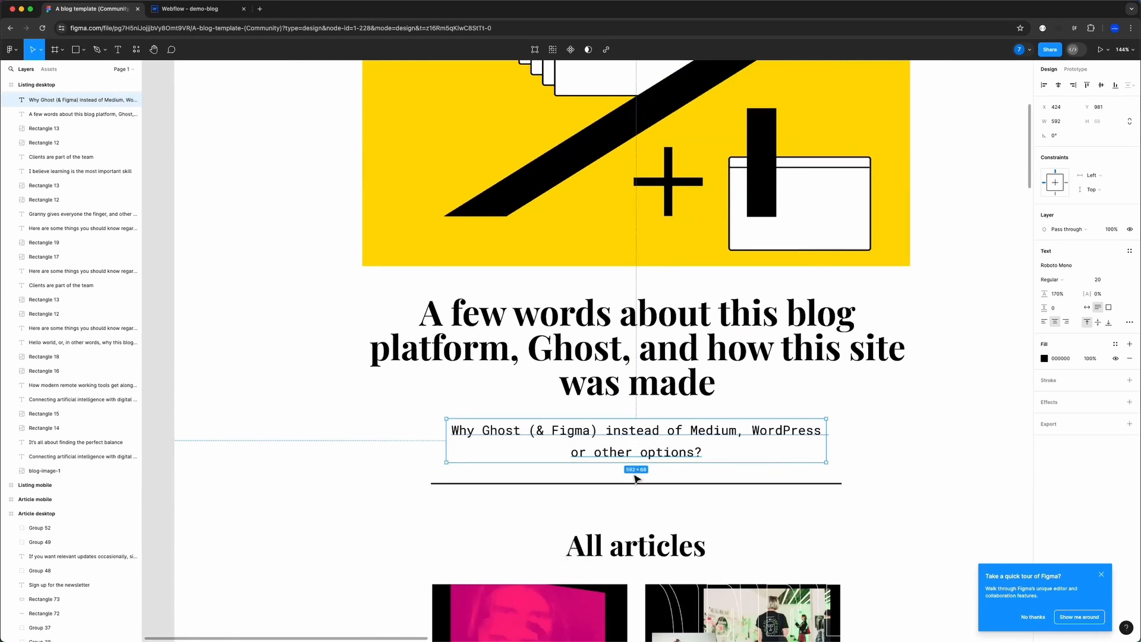
# - Switch to Webflow and set the blog-post-subtitle's maximum width to 592/16 rem
pyautogui.hotkey('ctrl', 'Tab')
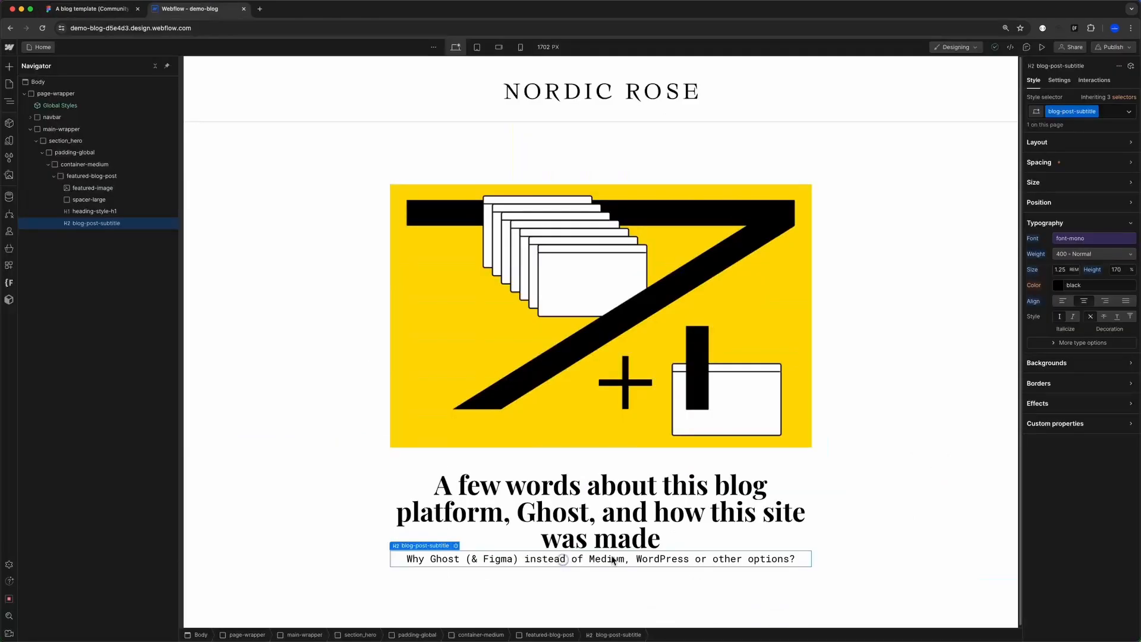
pyautogui.click(1075, 301)
pyautogui.click(1044, 183)
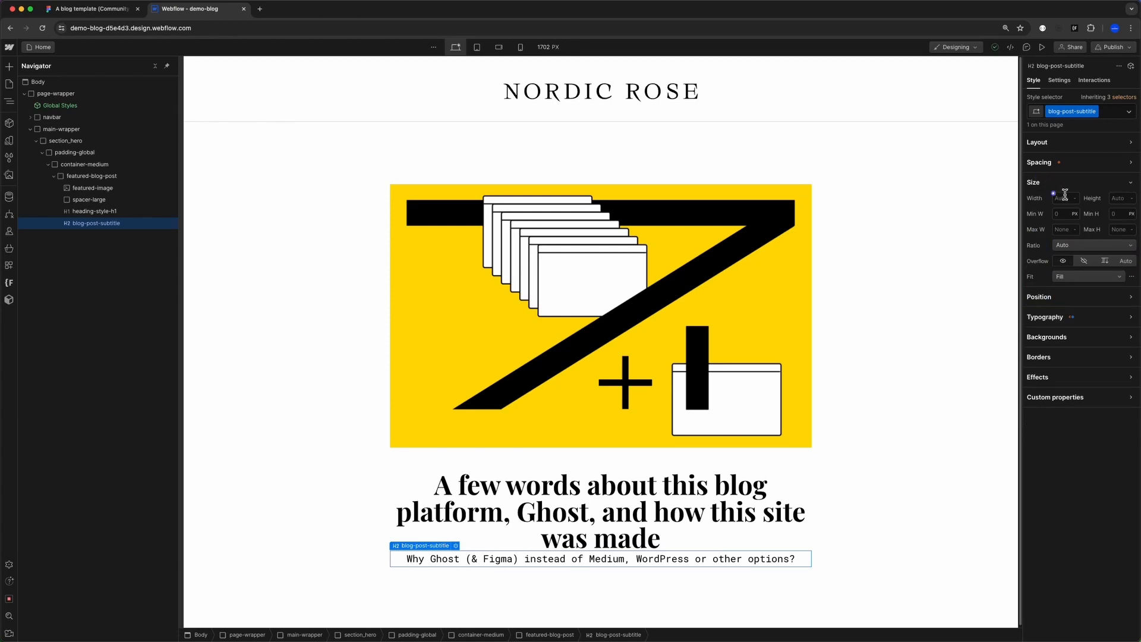
pyautogui.click(1067, 229)
pyautogui.write('592/16rem')
pyautogui.press('Return')
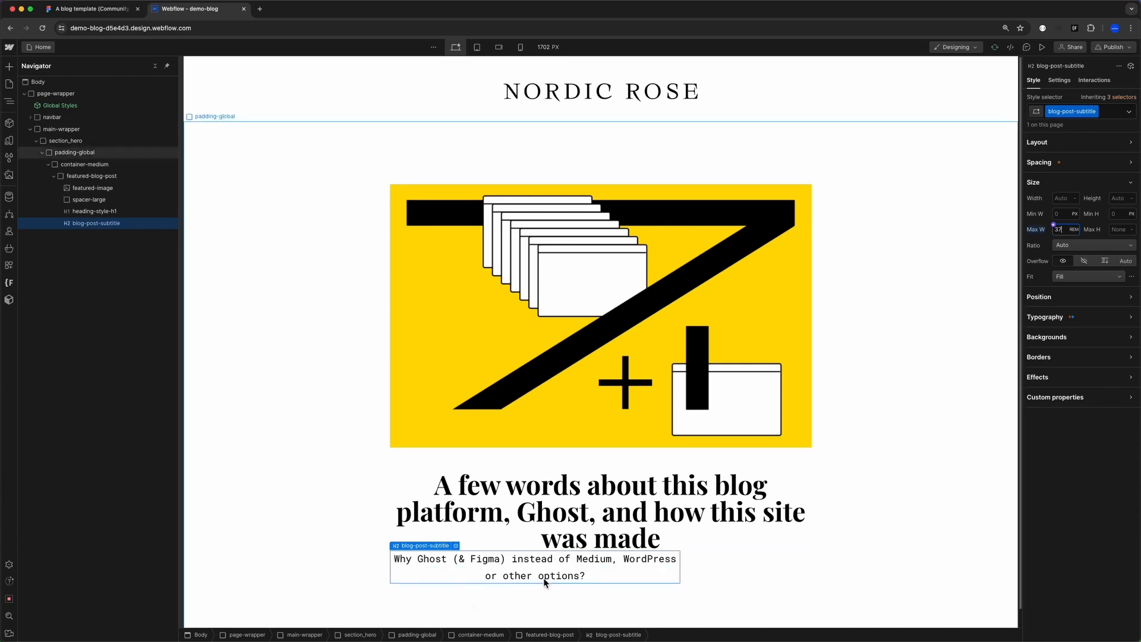
# - Center the blog-post-subtitle horizontally with automatic side margins
pyautogui.click(1051, 168)
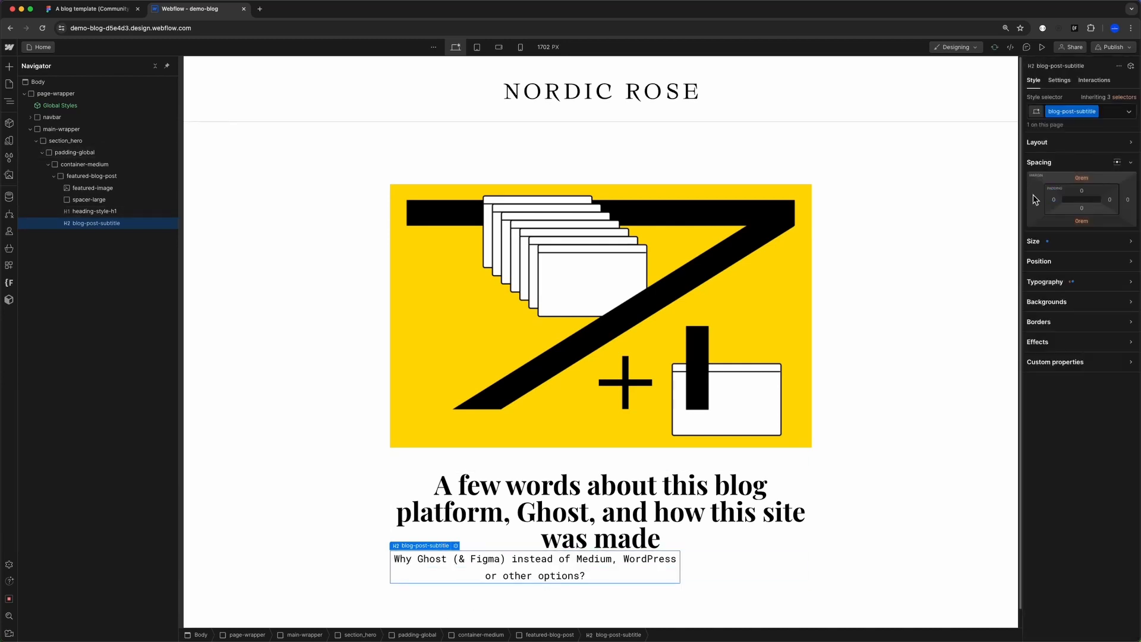
pyautogui.click(1118, 163)
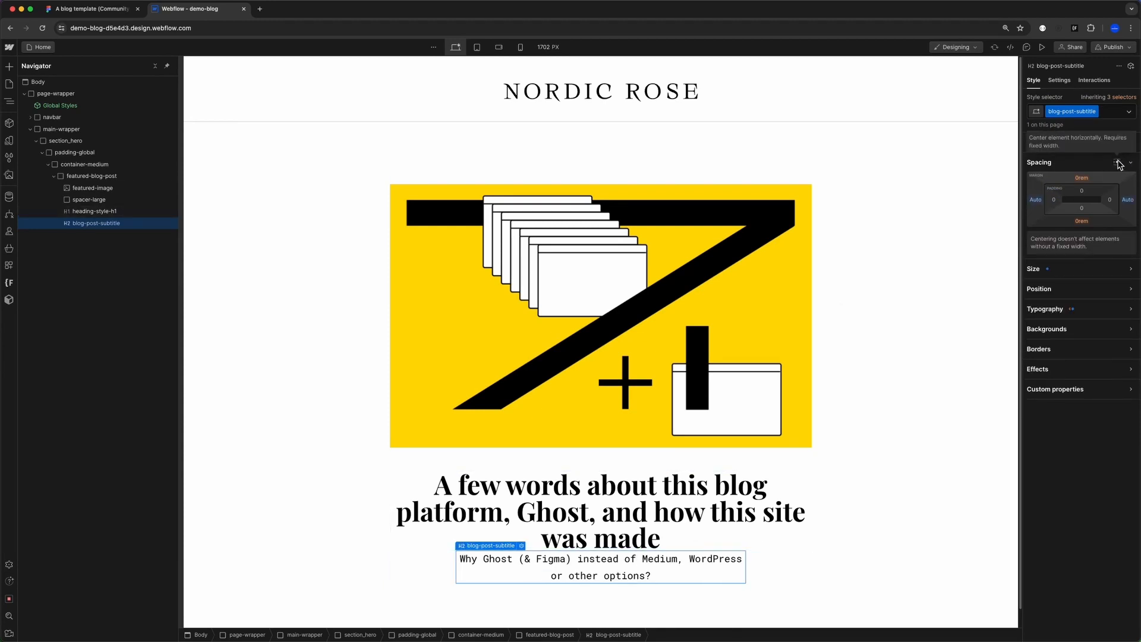
pyautogui.scroll(-1, 606, 533)
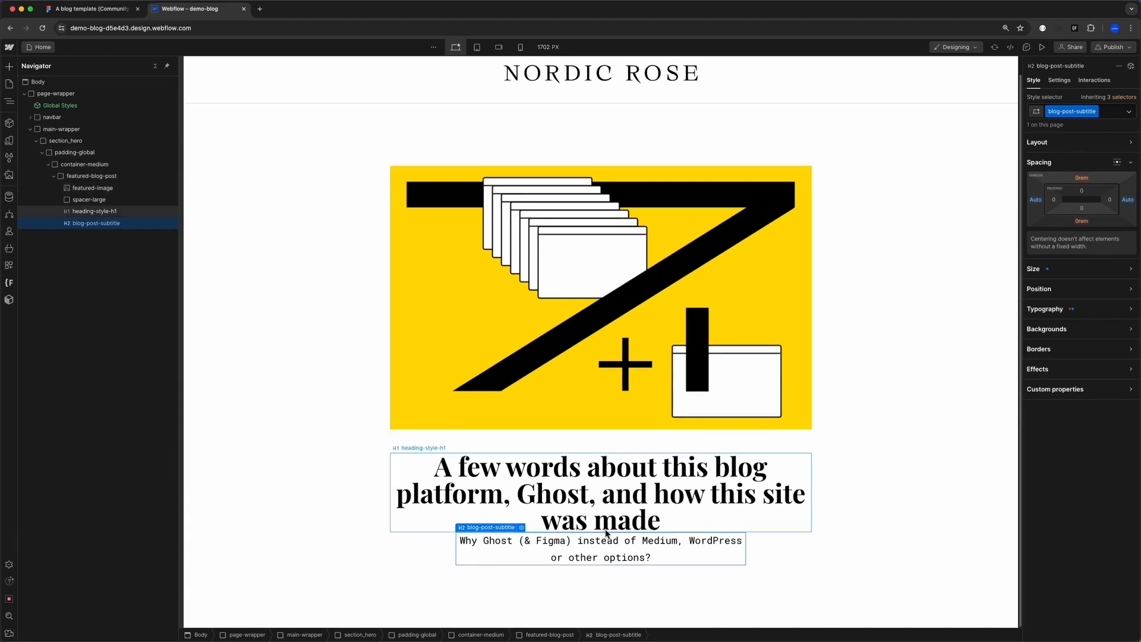
# - Measure the gap between headline and subtitle in Figma, and place a copy of spacer-large between those two elements in Webflow
pyautogui.click(92, 8)
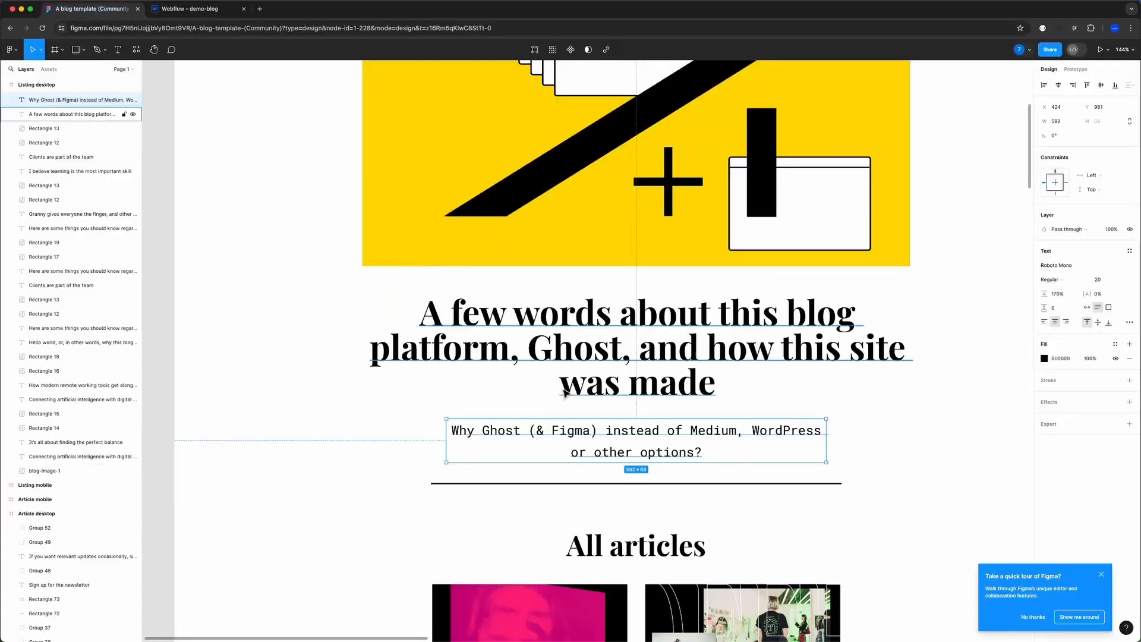
pyautogui.press('alt')
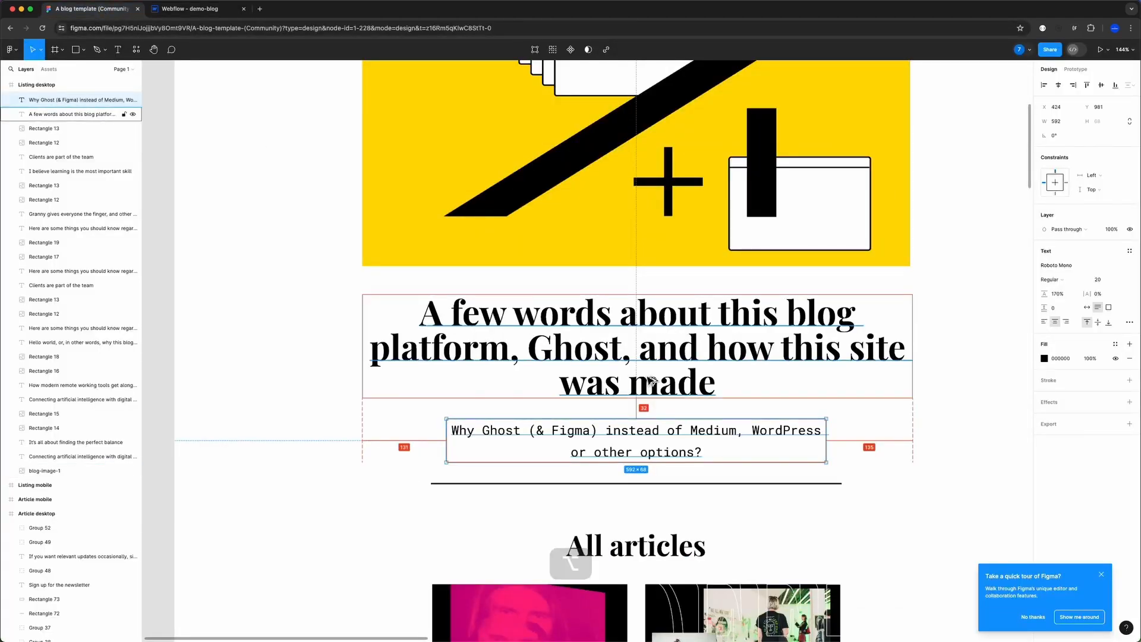
pyautogui.click(184, 8)
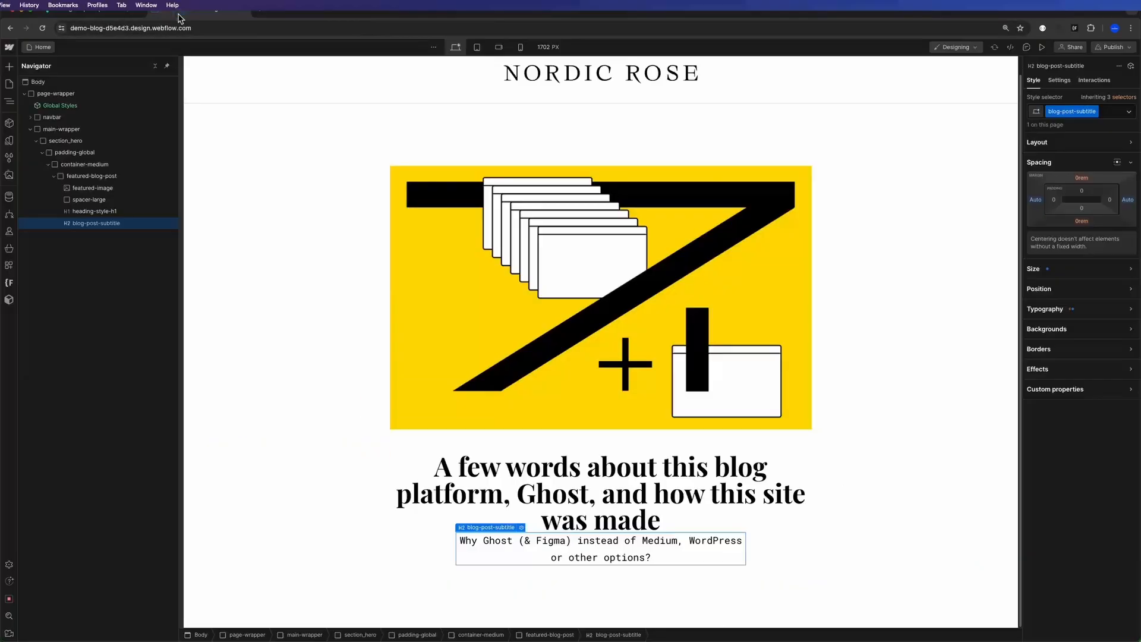
pyautogui.click(542, 442)
pyautogui.press('super')
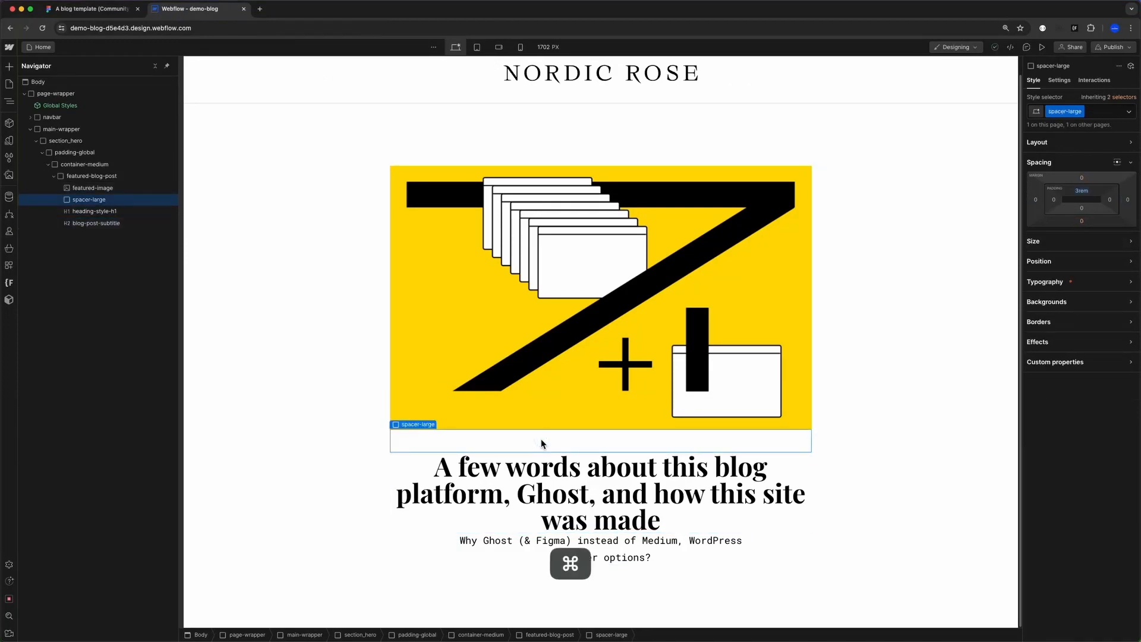
pyautogui.press('super+d')
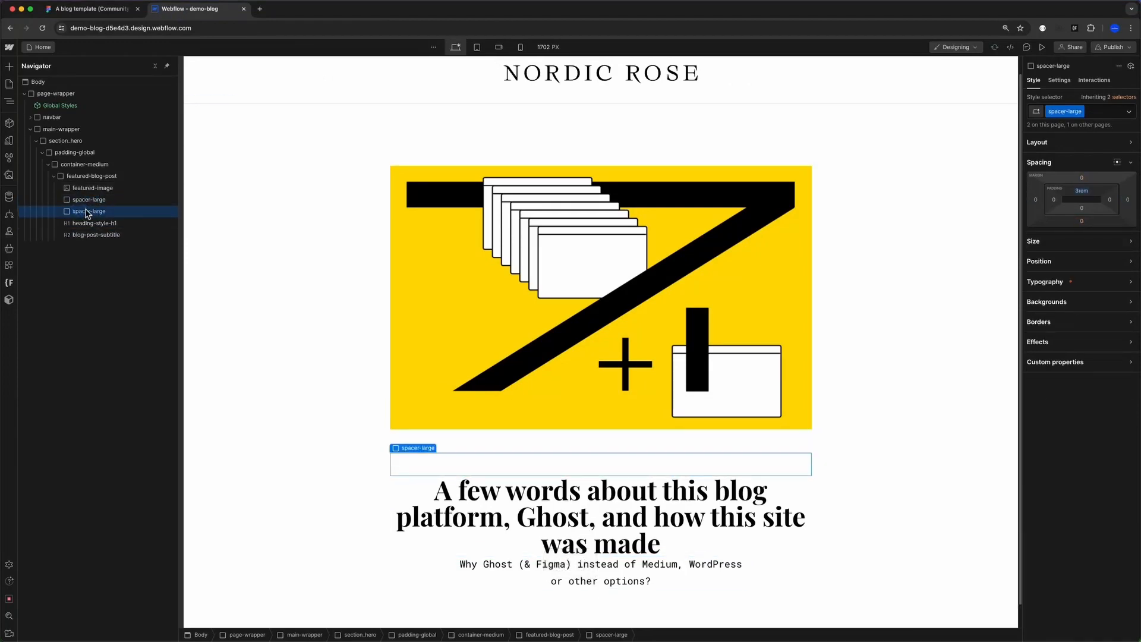
pyautogui.moveTo(86, 213); pyautogui.dragTo(93, 230)
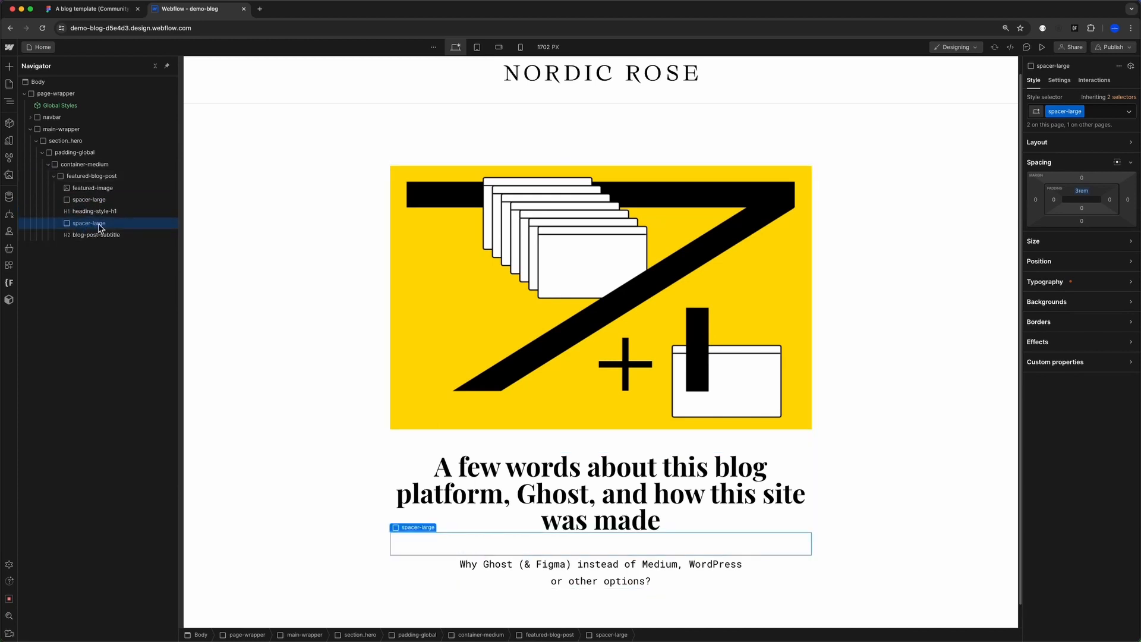
# - Replace the class of the spacer between heading and subtitle with spacer-medium
pyautogui.click(1083, 113)
pyautogui.press('BackSpace')
pyautogui.write('spa')
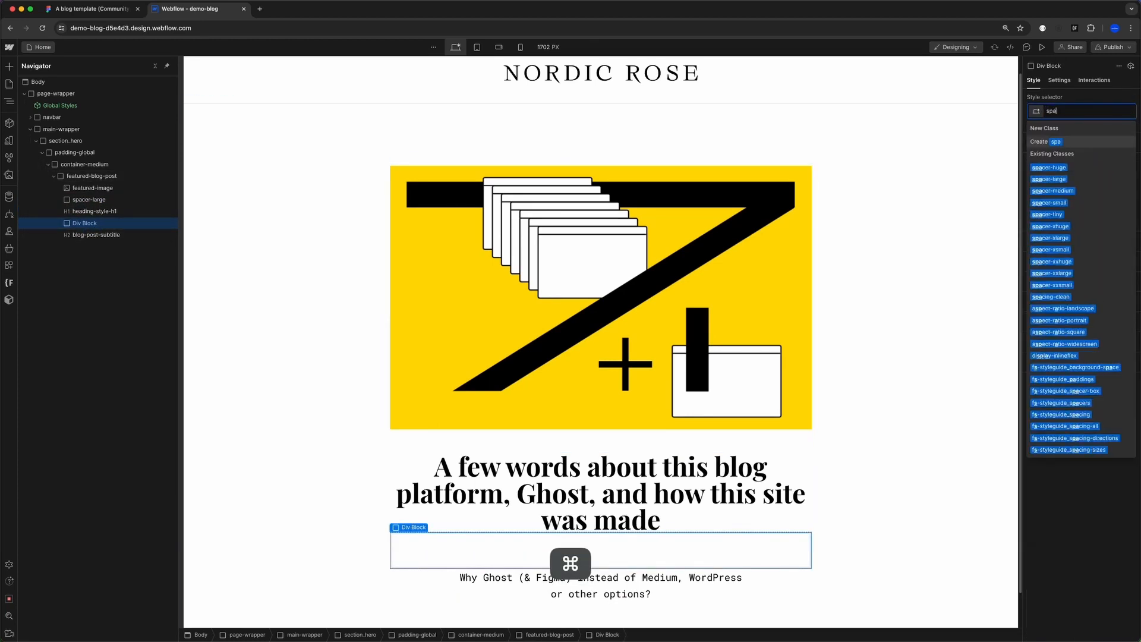
pyautogui.write('cer')
pyautogui.press('Down')
pyautogui.press('Down')
pyautogui.press('Down')
pyautogui.press('Return')
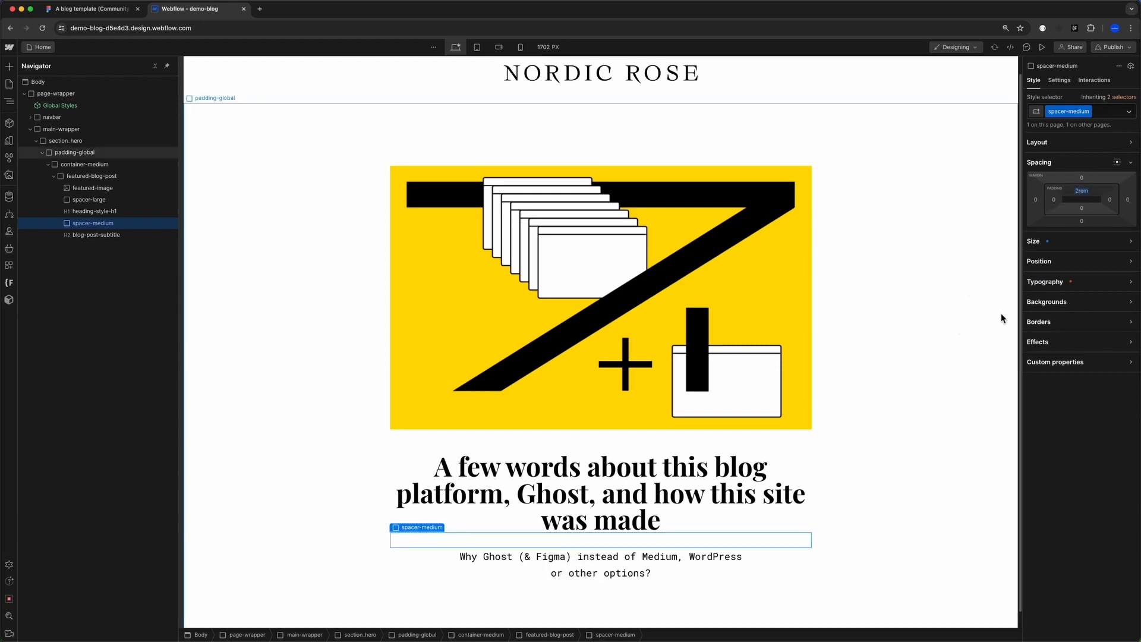
# - Measure the gap between subtitle and divider line in Figma, and add a spacer-medium copy below the subtitle in Webflow
pyautogui.press('super+alt+Left')
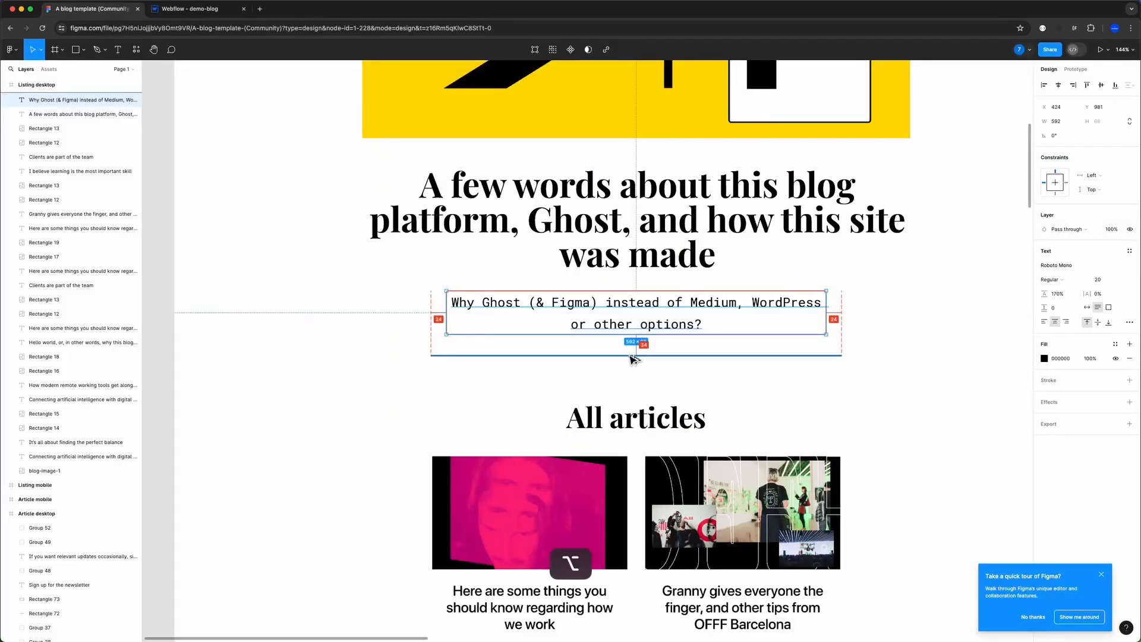
pyautogui.click(632, 356)
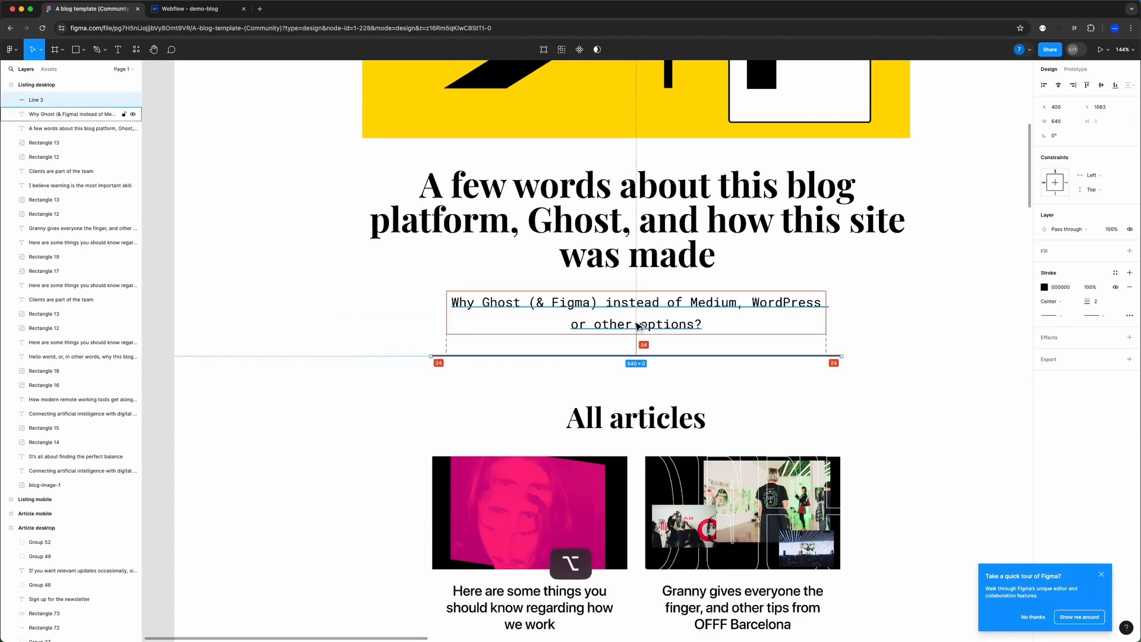
pyautogui.press('super+alt+Right')
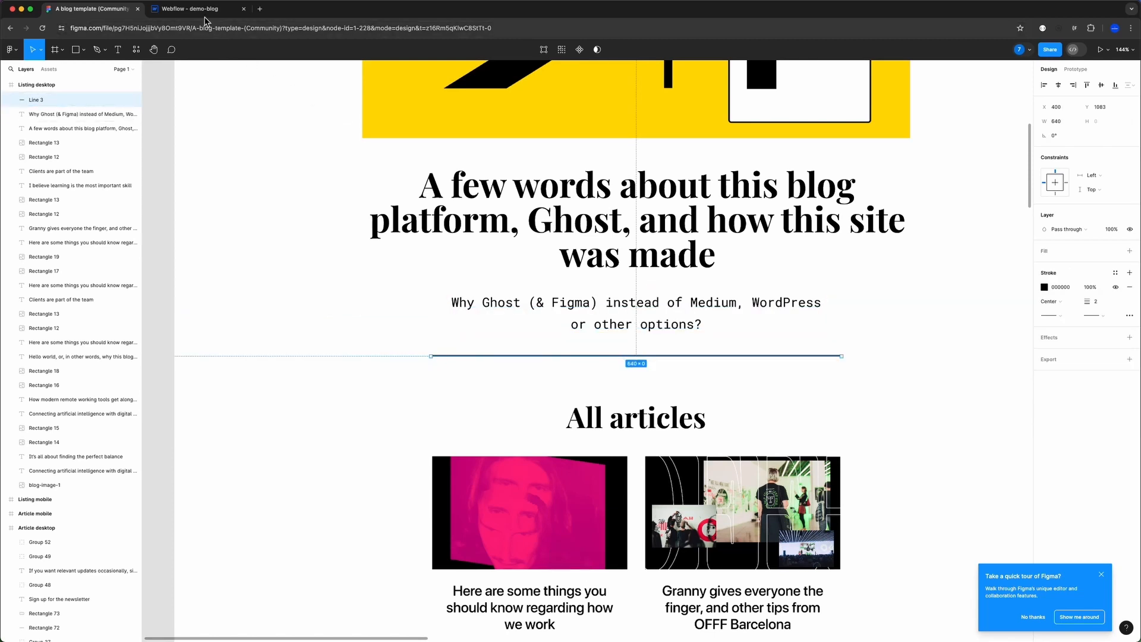
pyautogui.press('super+v')
pyautogui.press('super+1')
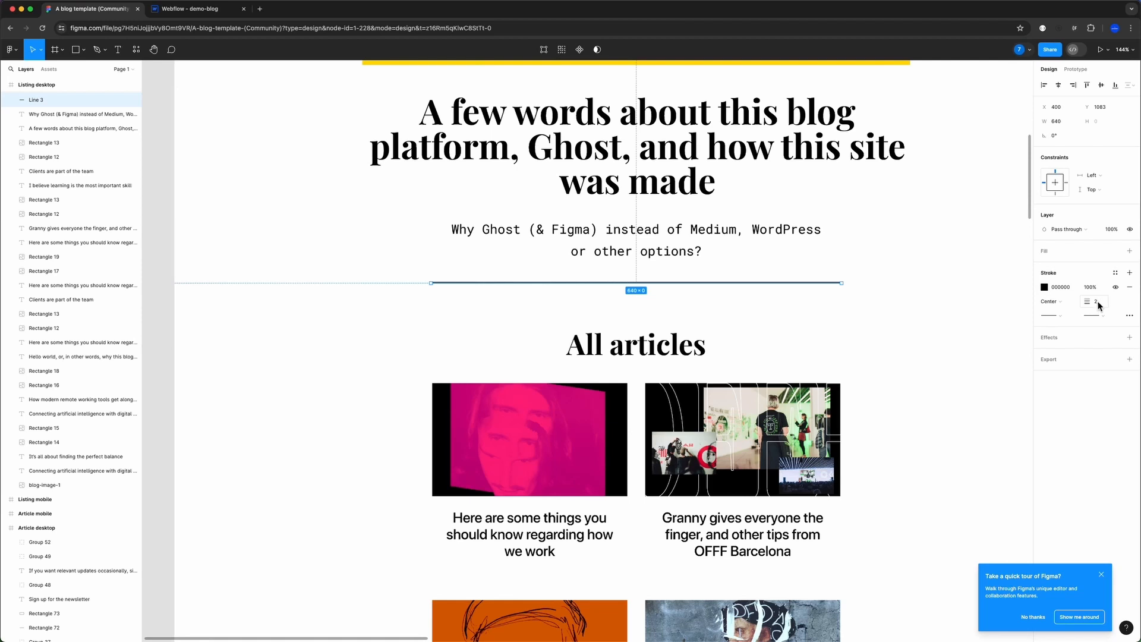
# - Compare the width and stroke thickness of the divider lines on Figma's listing and article desktop pages
pyautogui.scroll(5, 642, 288)
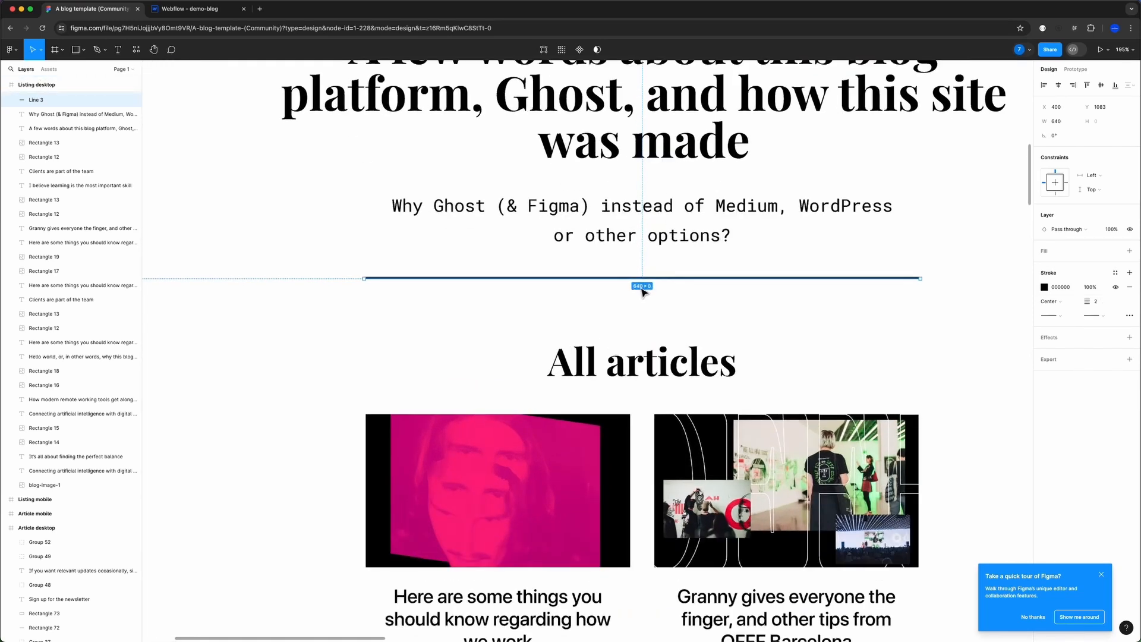
pyautogui.scroll(-4, 642, 291)
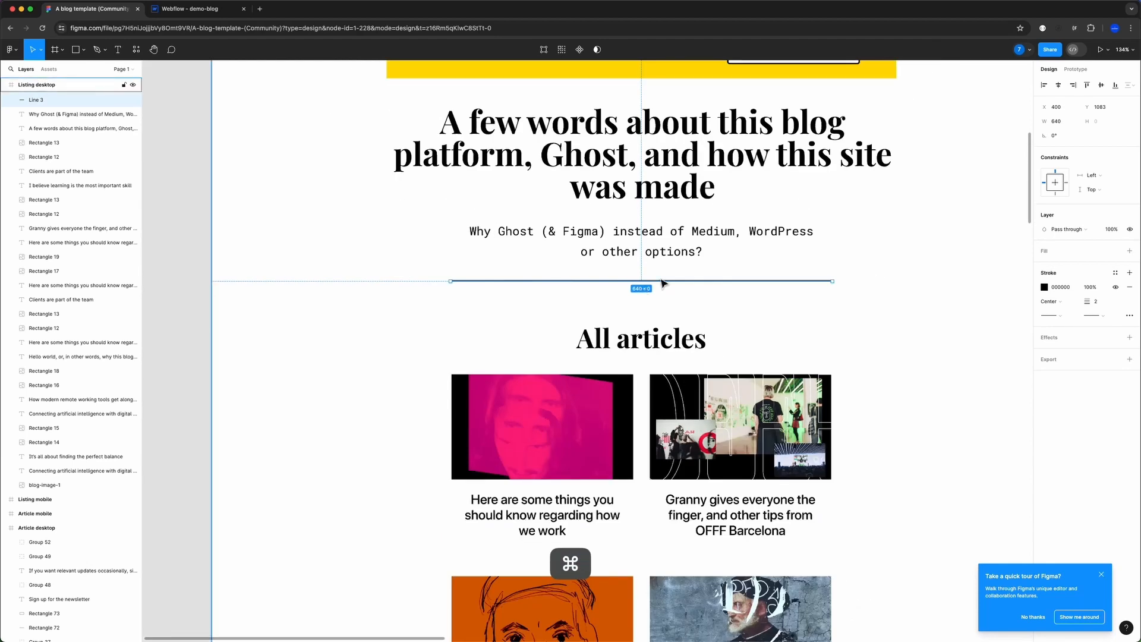
pyautogui.scroll(-5, 663, 283)
pyautogui.scroll(-5, 713, 332)
pyautogui.hscroll(4, 744, 370)
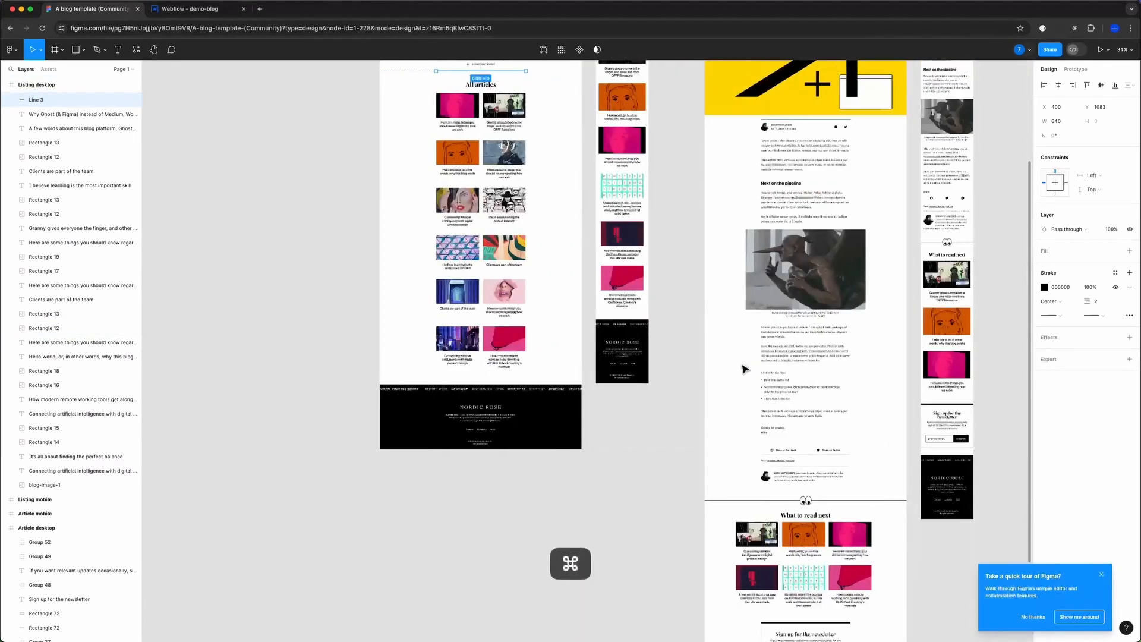
pyautogui.scroll(6, 743, 369)
pyautogui.hscroll(3, 773, 285)
pyautogui.click(766, 258)
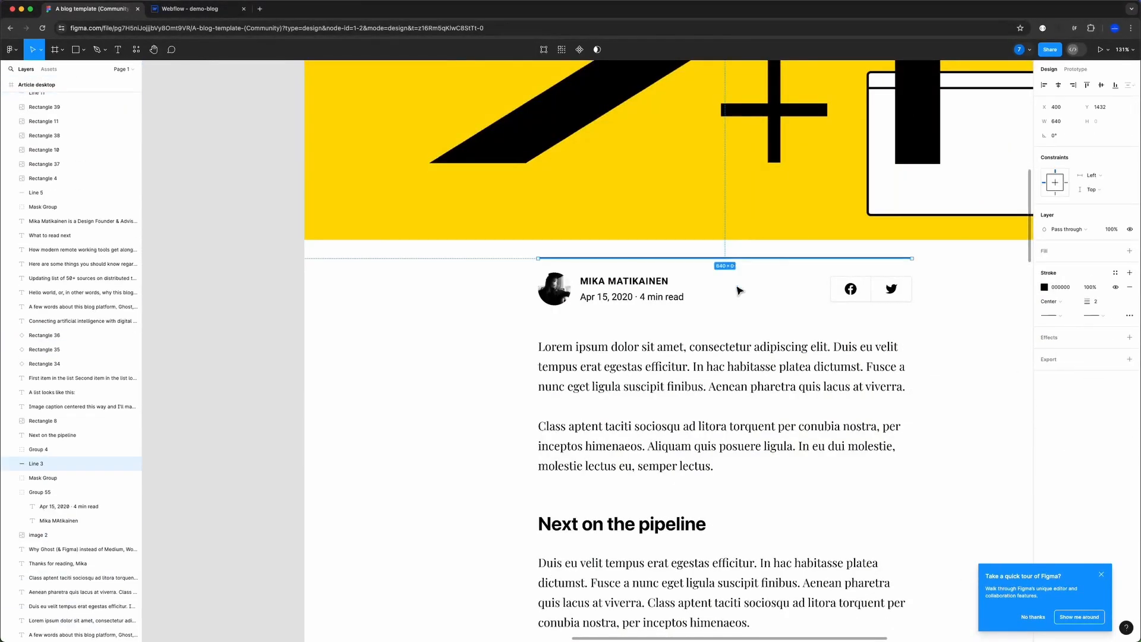
pyautogui.scroll(4, 755, 333)
pyautogui.scroll(-5, 750, 387)
pyautogui.scroll(-10, 737, 392)
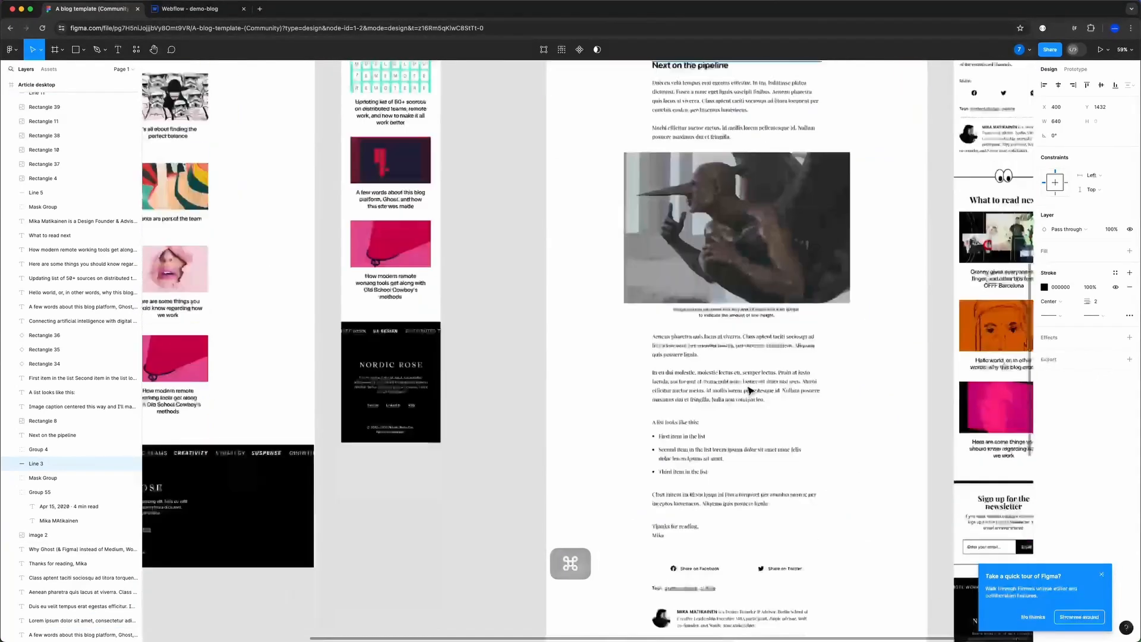
pyautogui.click(724, 398)
pyautogui.hscroll(-10, 654, 416)
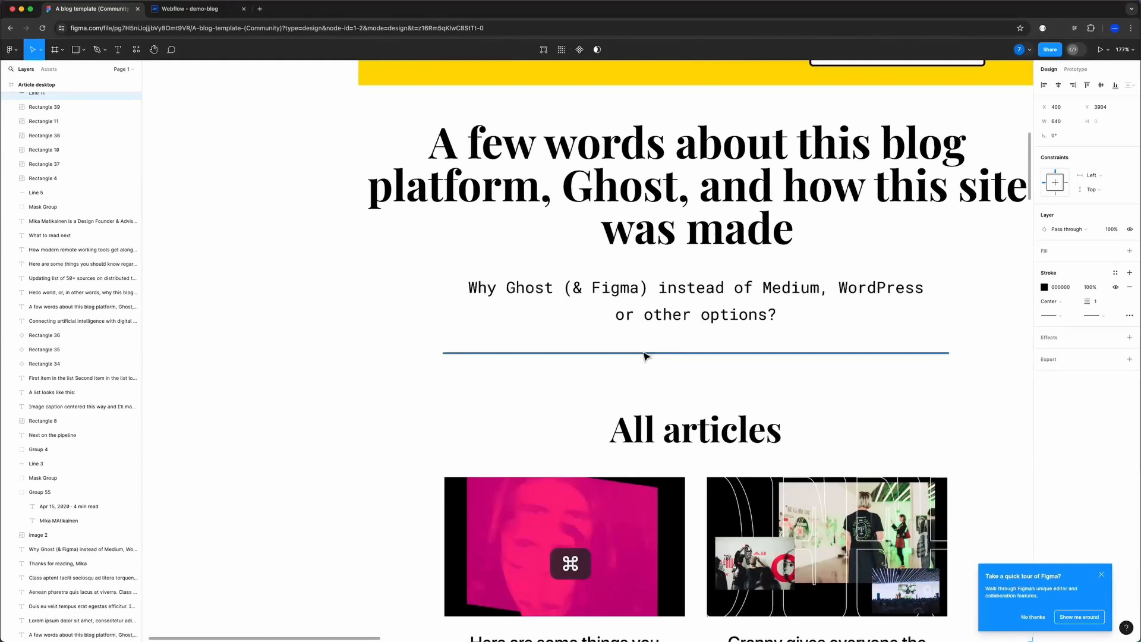
pyautogui.keyDown('super'); pyautogui.click(694, 354); pyautogui.keyUp('super')
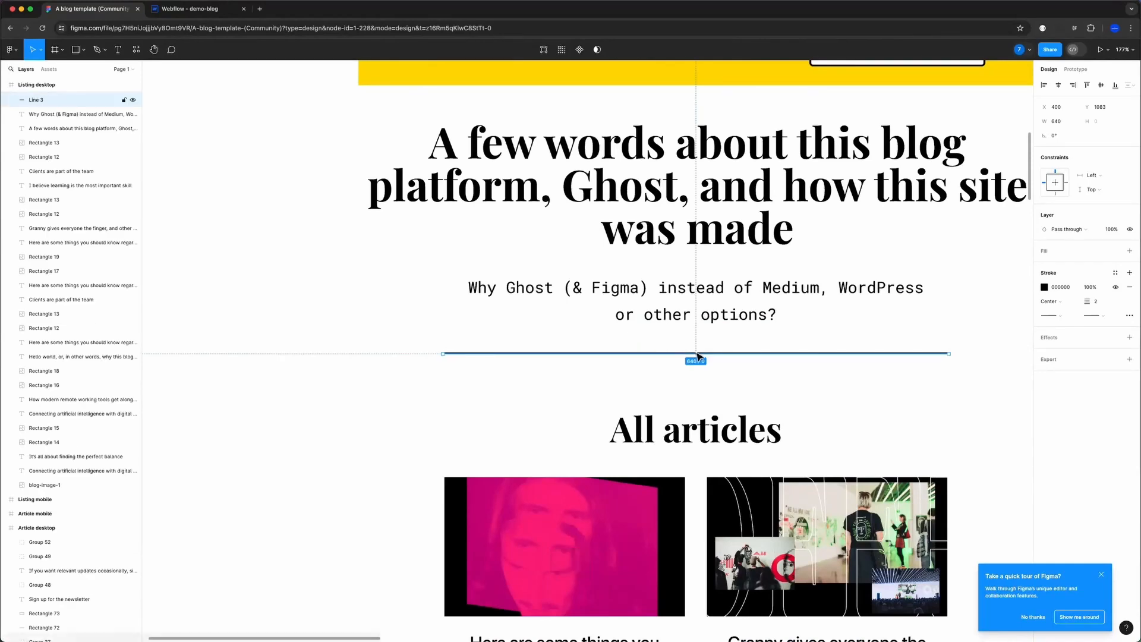
# - Switch to Webflow, duplicate the spacer-medium below the subtitle and replace the lower one's class with a new class named divider
pyautogui.hotkey('ctrl', 'Tab')
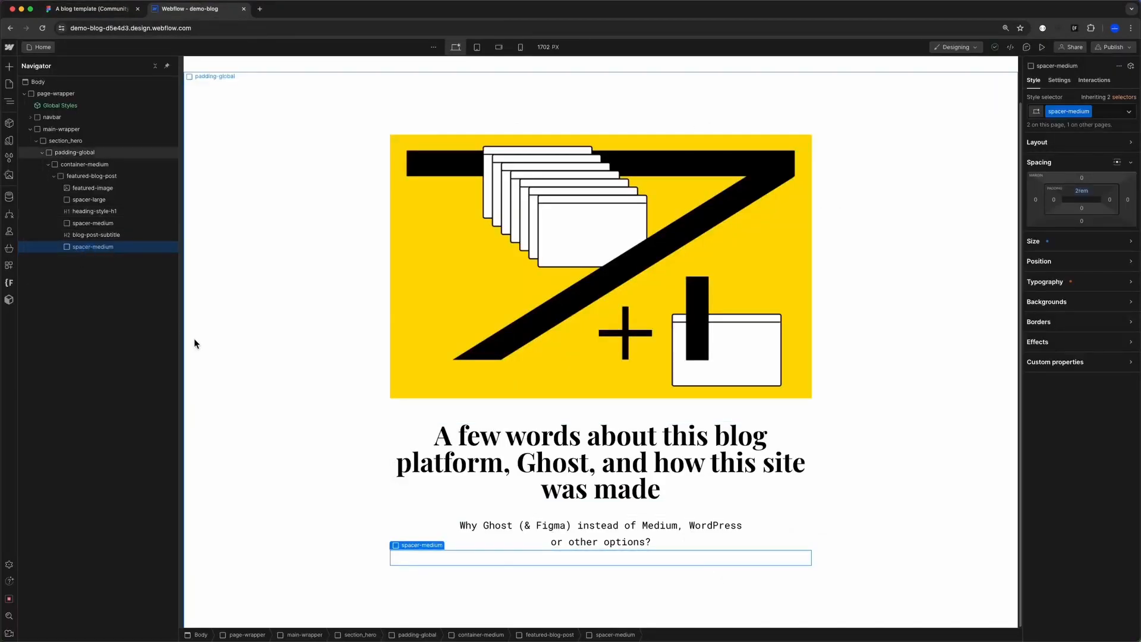
pyautogui.press('super+d')
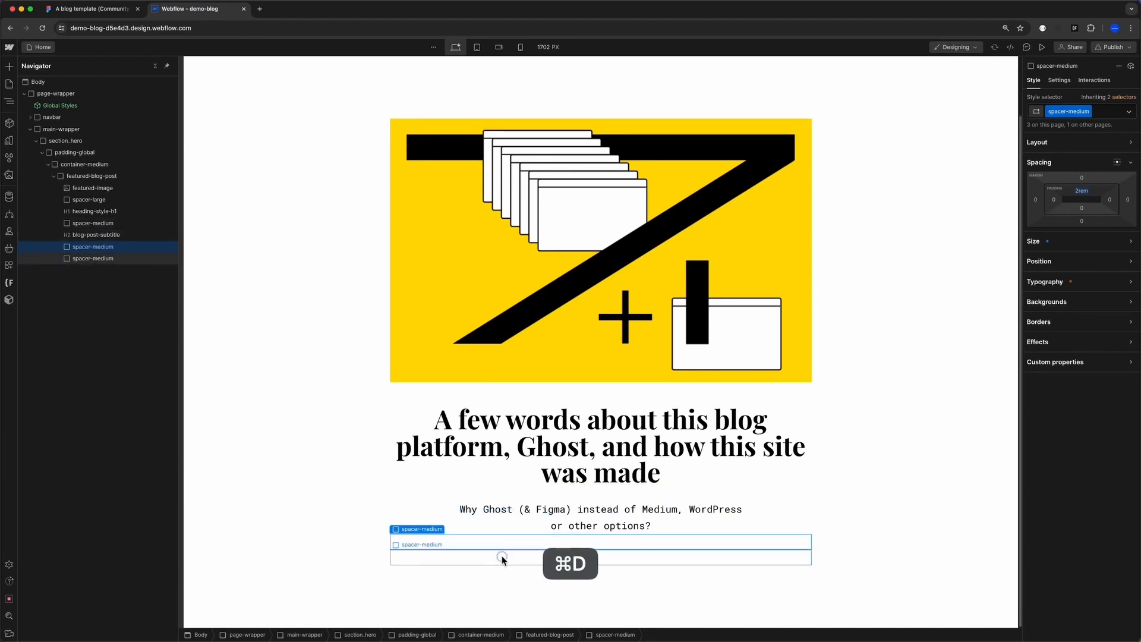
pyautogui.click(1105, 113)
pyautogui.press('BackSpace')
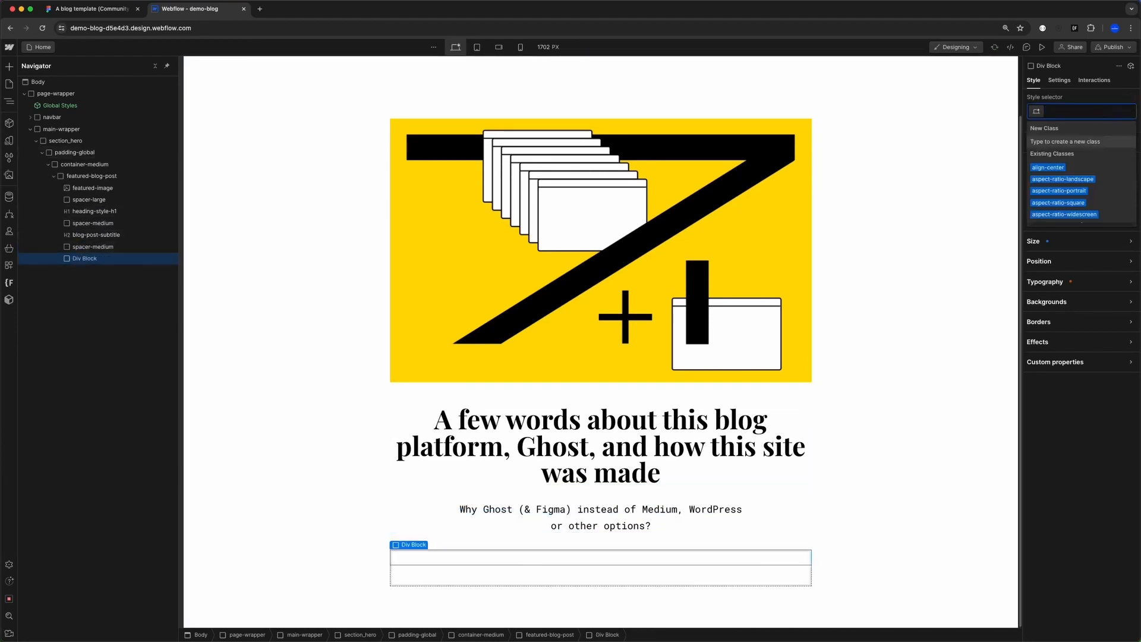
pyautogui.write('divide')
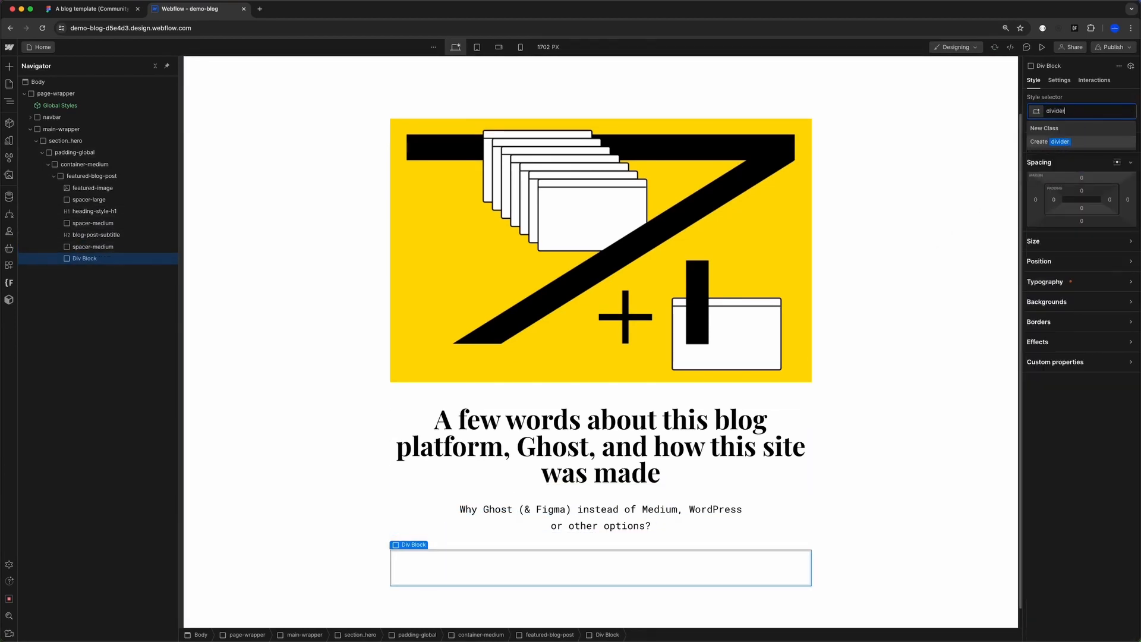
pyautogui.write('r')
pyautogui.press('Return')
# - Set the divider's maximum width to 40 rem and its width to 100%
pyautogui.click(1045, 241)
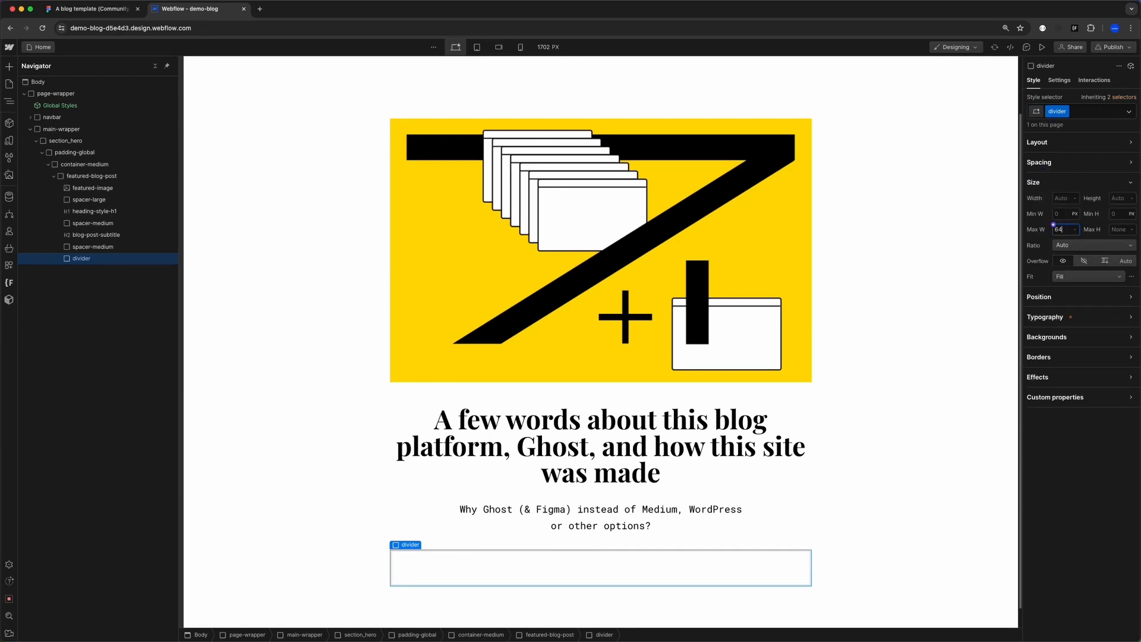
pyautogui.click(1063, 230)
pyautogui.write('40rem')
pyautogui.press('Return')
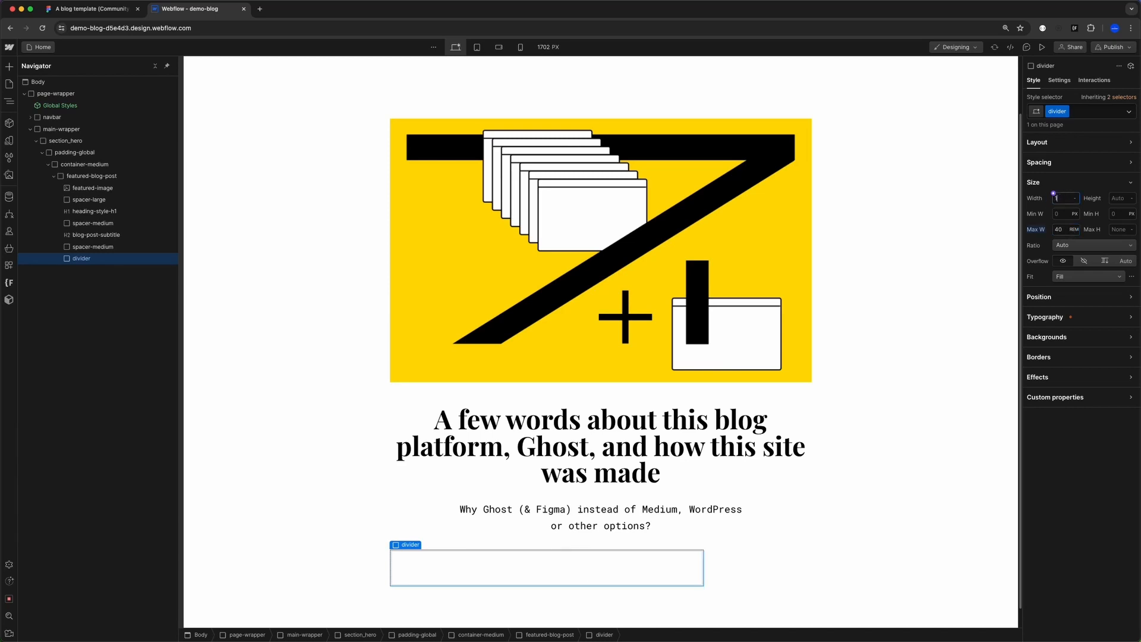
pyautogui.scroll(1, 536, 529)
pyautogui.click(536, 529)
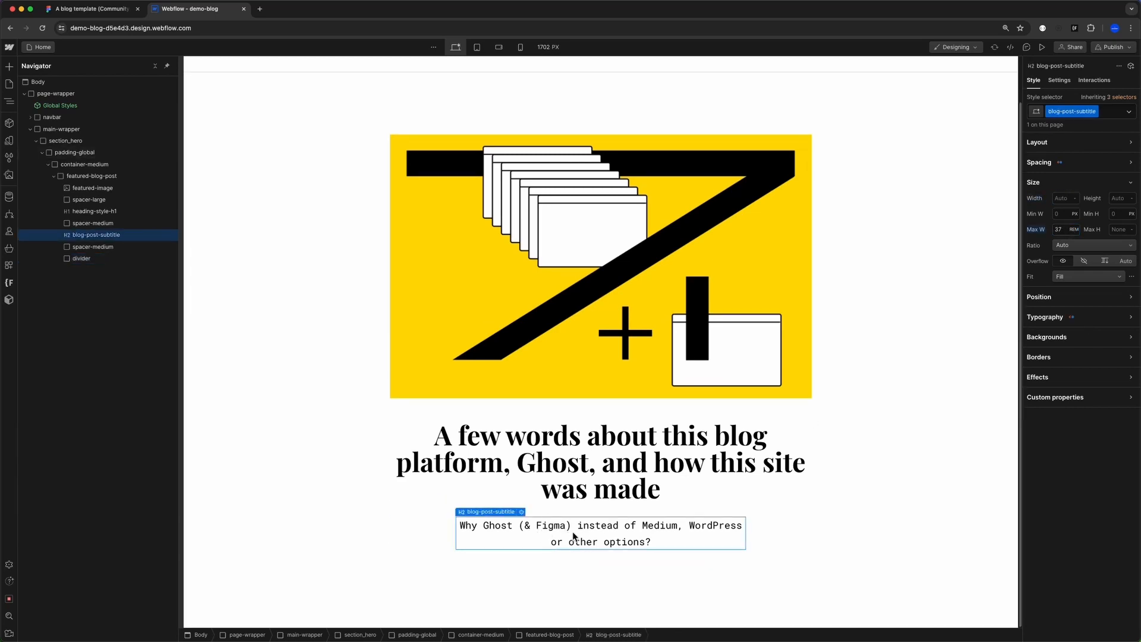
pyautogui.click(1062, 196)
pyautogui.write('100')
pyautogui.click(81, 258)
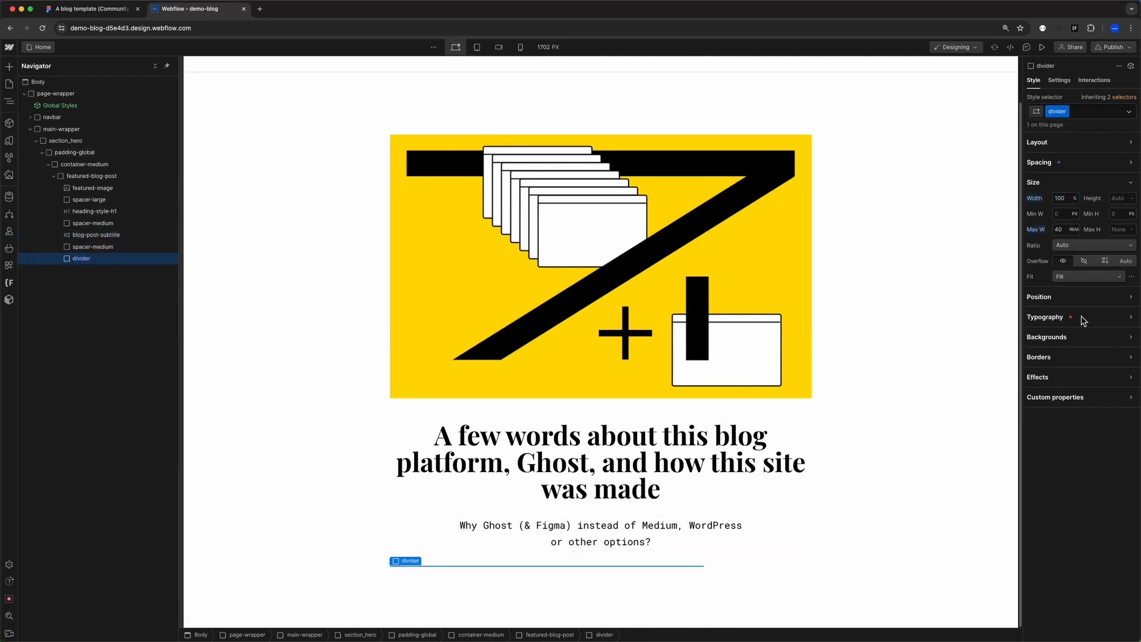
# - Set the divider's height to 2 px and centre it with automatic left and right margins
pyautogui.click(1111, 193)
pyautogui.write('2px')
pyautogui.press('Return')
pyautogui.click(1046, 163)
pyautogui.click(1118, 163)
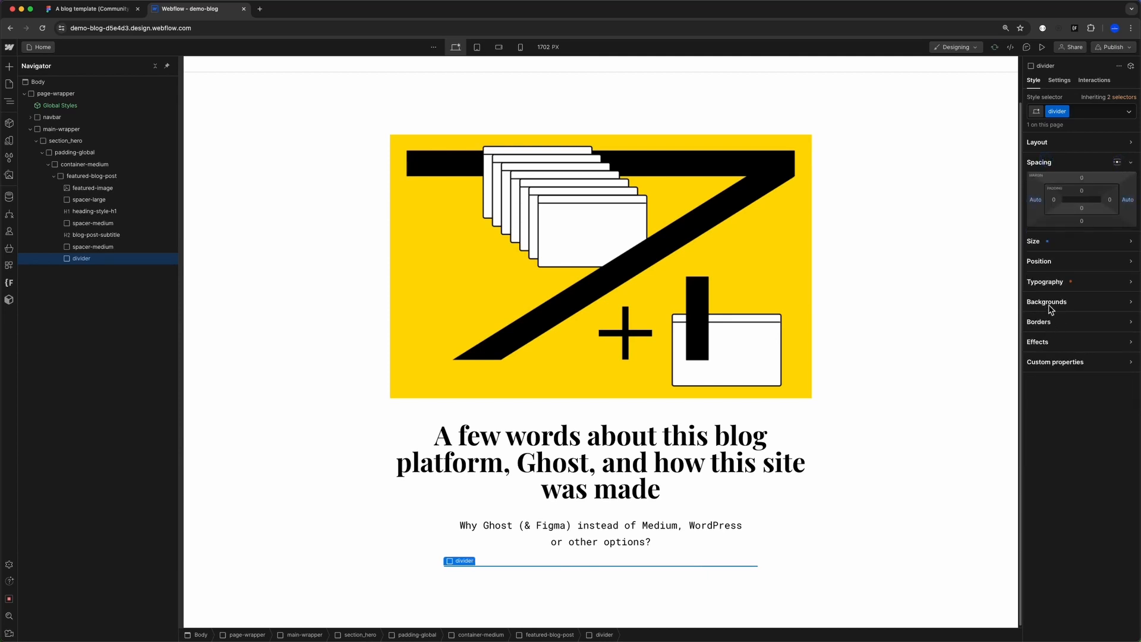
# - Fill the divider's background with the background secondary colour variable
pyautogui.click(1048, 302)
pyautogui.click(1059, 275)
pyautogui.click(1072, 273)
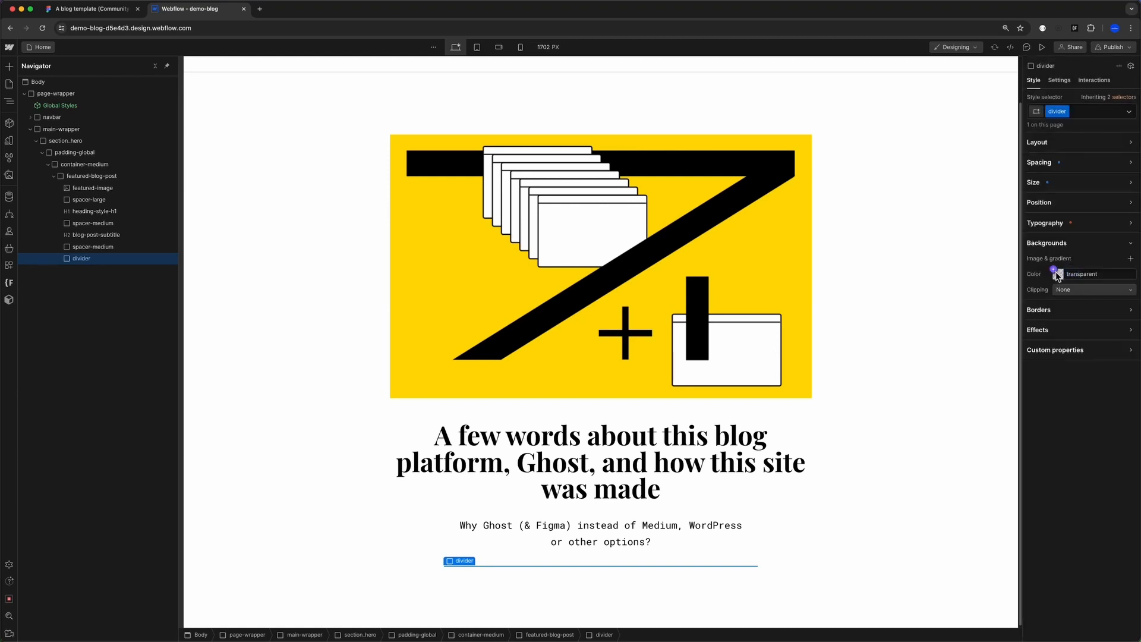
pyautogui.click(1053, 269)
pyautogui.write('back')
pyautogui.click(1061, 349)
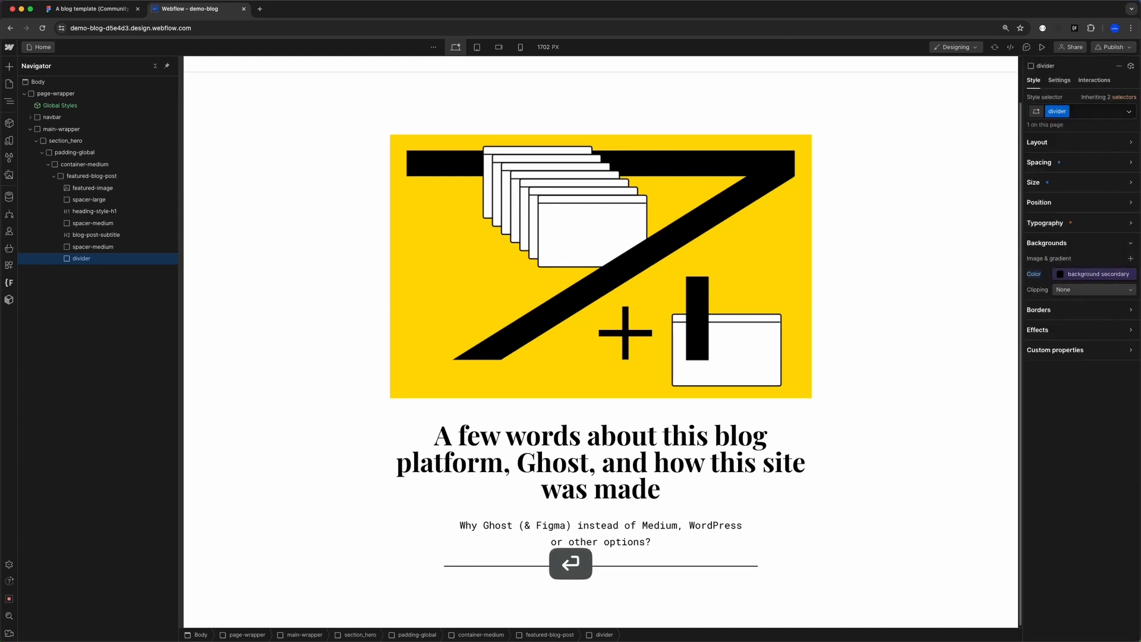
pyautogui.click(423, 546)
# - Switch to Figma and compare the featured post and divider line on the Listing desktop and Listing mobile pages
pyautogui.hotkey('ctrl', 'shift', 'Tab')
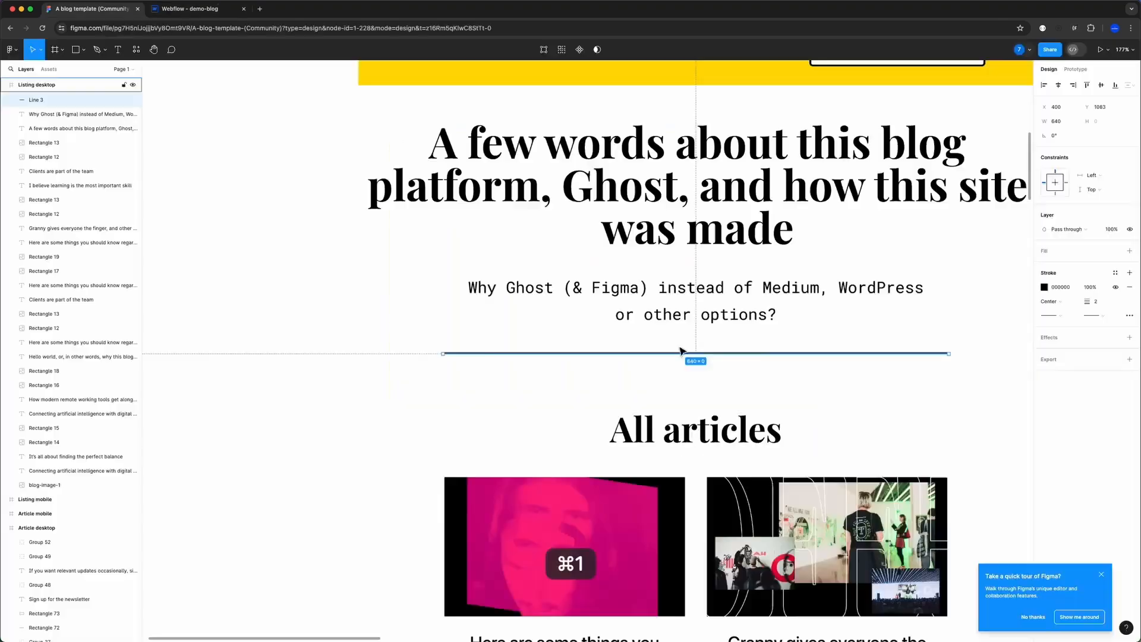
pyautogui.scroll(-3, 719, 382)
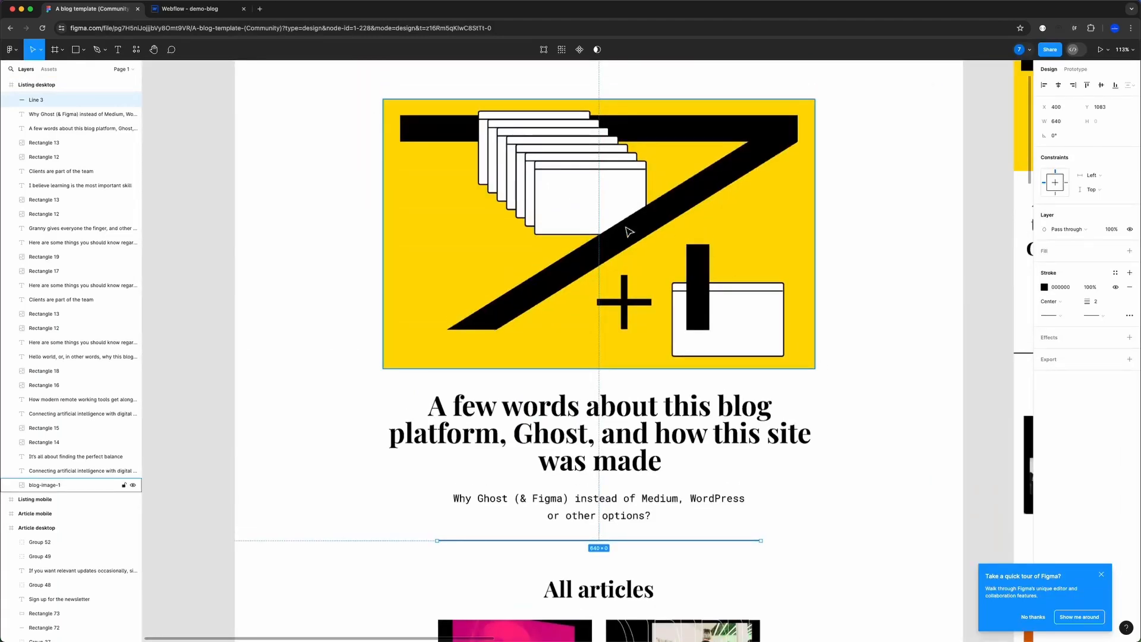
pyautogui.scroll(-3, 706, 517)
pyautogui.scroll(3, 713, 505)
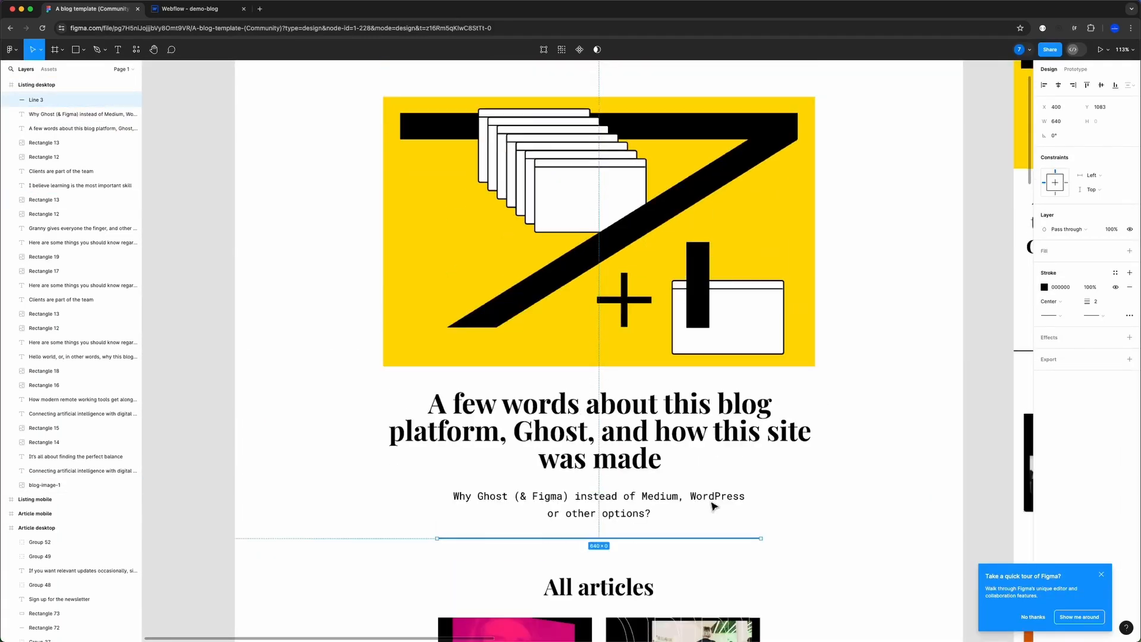
pyautogui.hscroll(5, 683, 502)
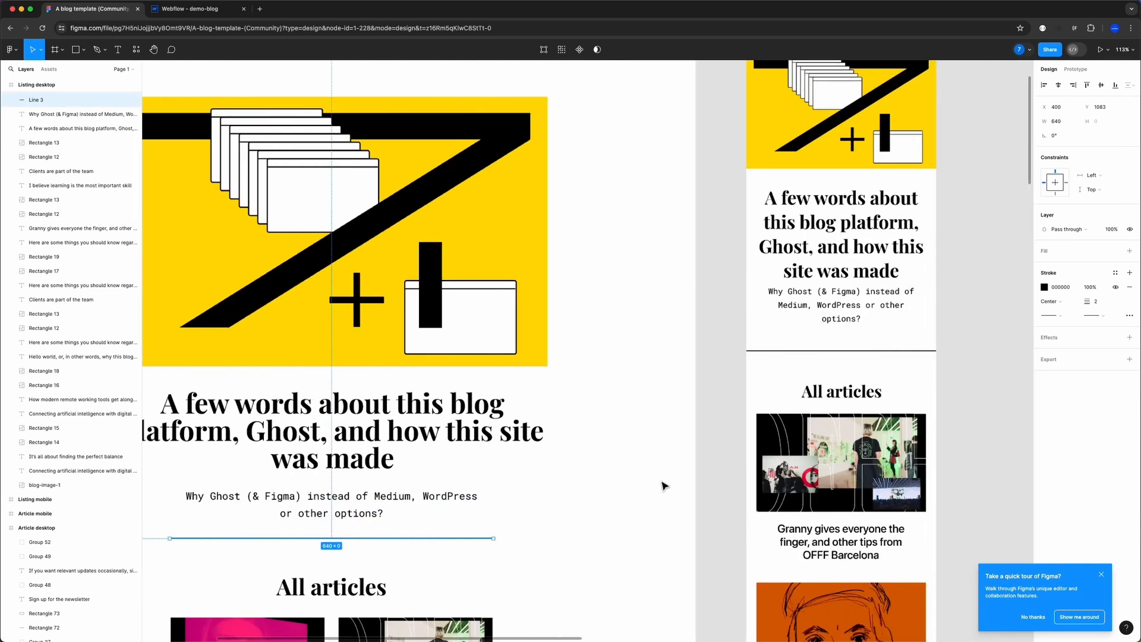
pyautogui.hscroll(1, 591, 494)
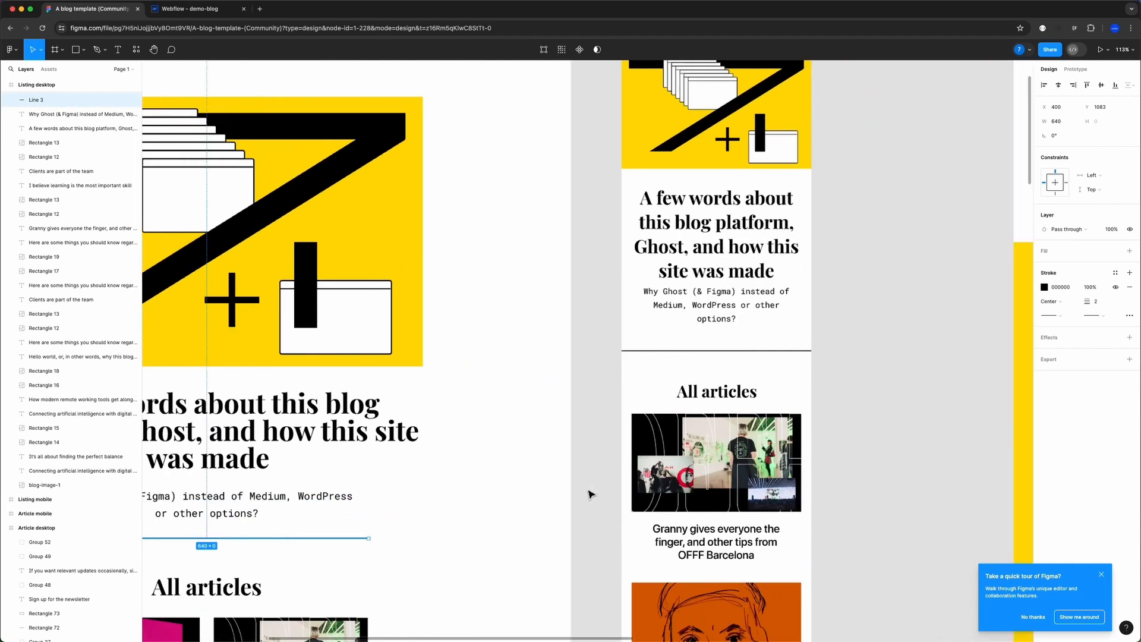
pyautogui.hscroll(-3, 543, 501)
pyautogui.hscroll(4, 543, 502)
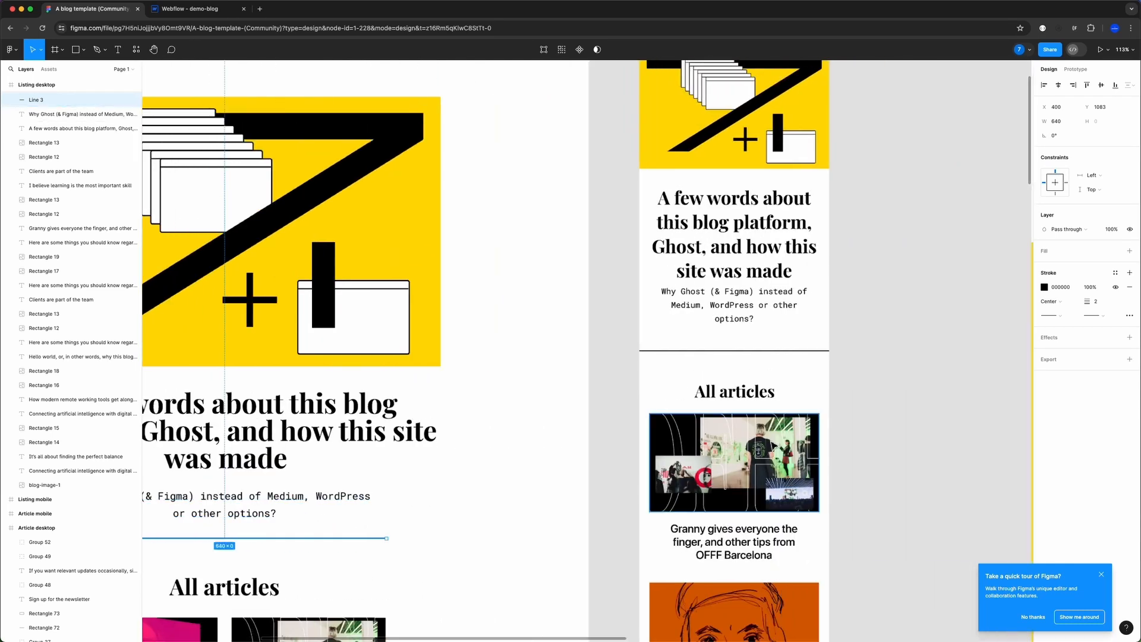
pyautogui.scroll(2, 809, 450)
pyautogui.hscroll(-1, 809, 450)
# - Switch to Webflow, preview the featured post at mobile portrait size, and compare padding-global's padding on the mobile and desktop breakpoints
pyautogui.click(190, 9)
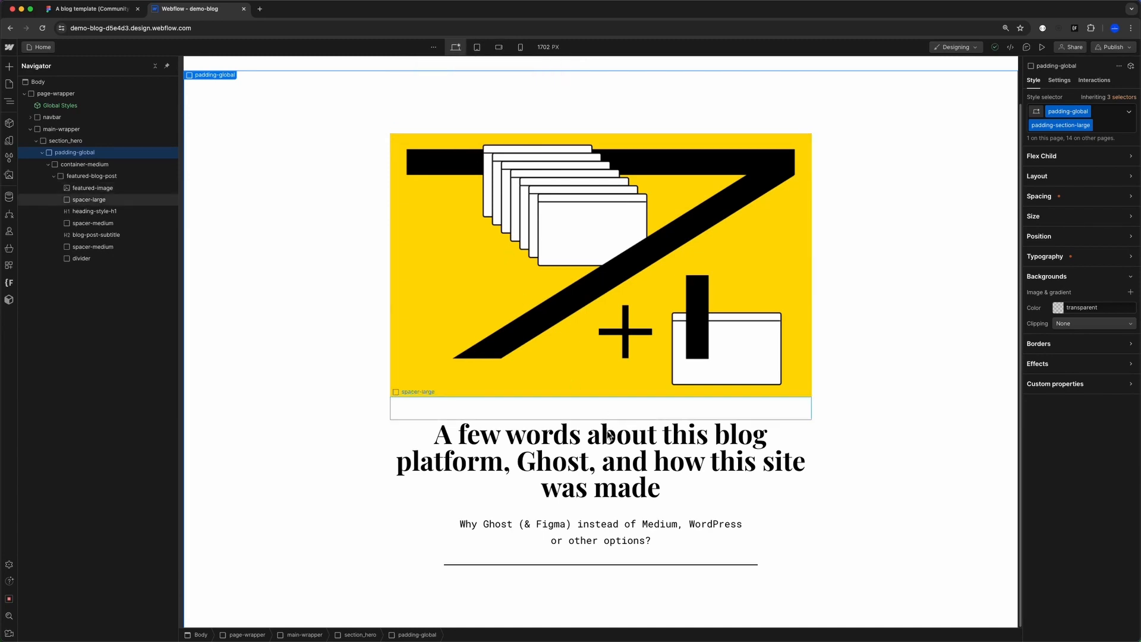
pyautogui.click(522, 47)
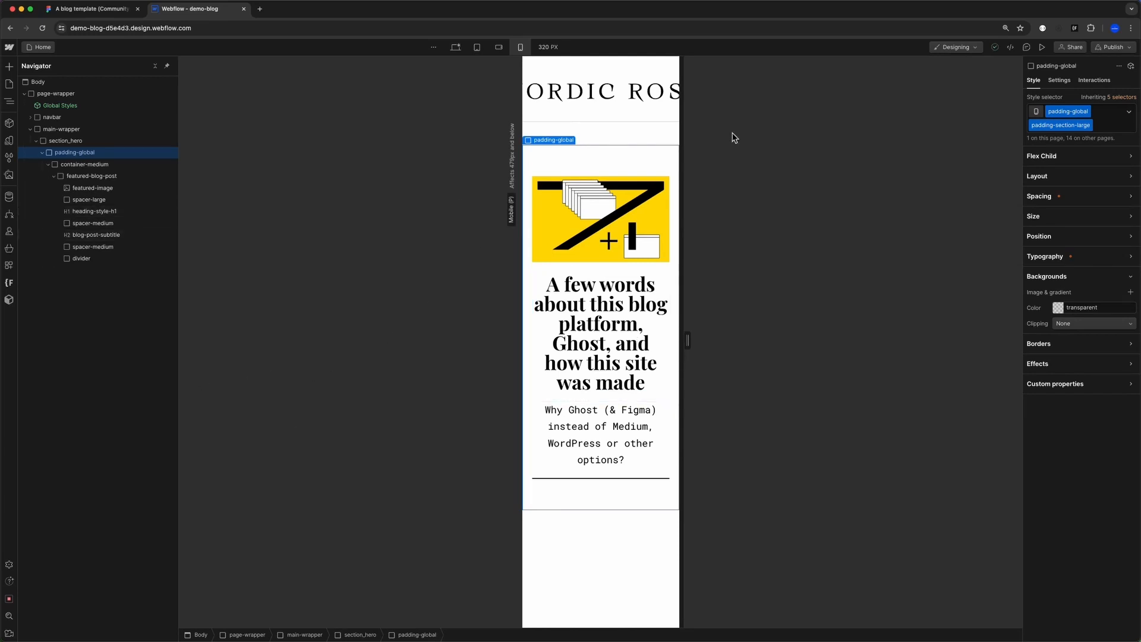
pyautogui.click(1043, 47)
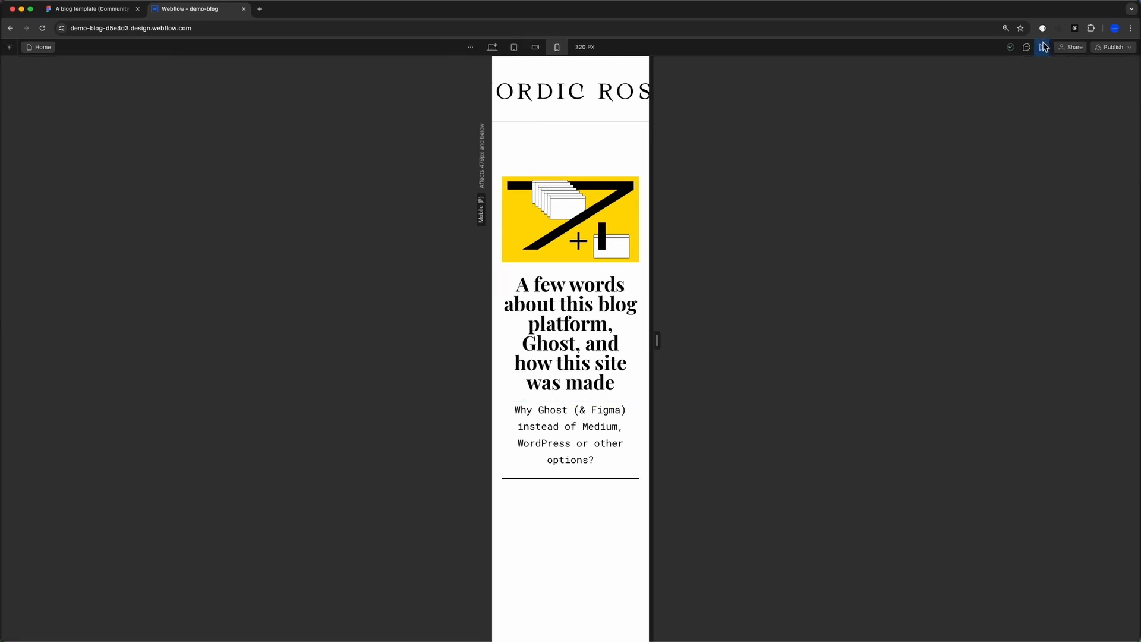
pyautogui.click(1043, 47)
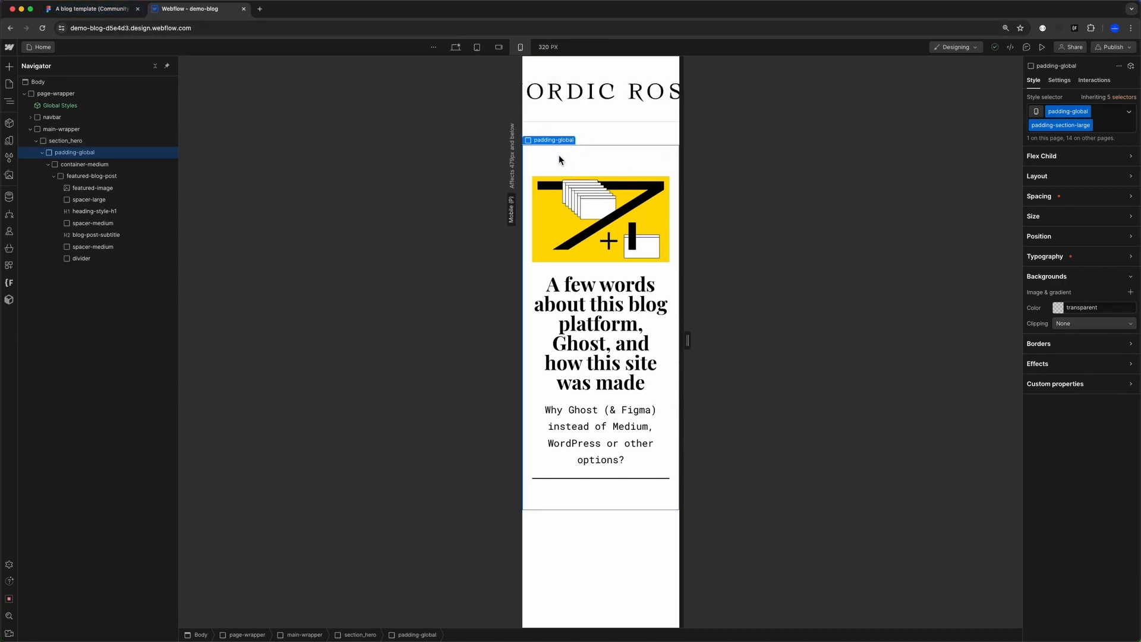
pyautogui.click(1087, 196)
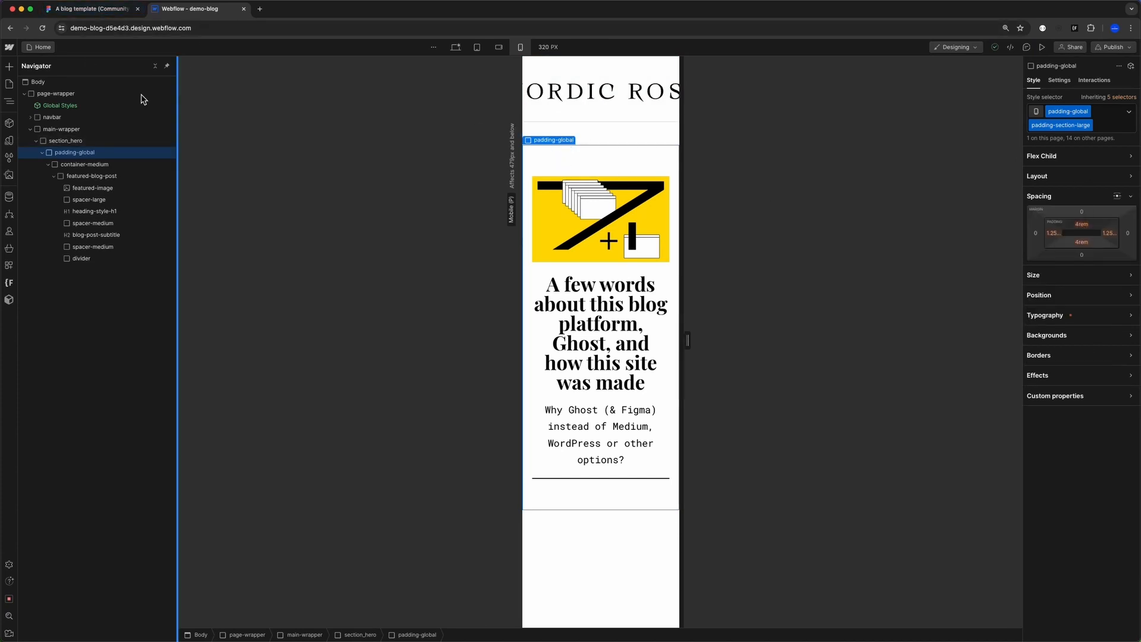
pyautogui.click(456, 47)
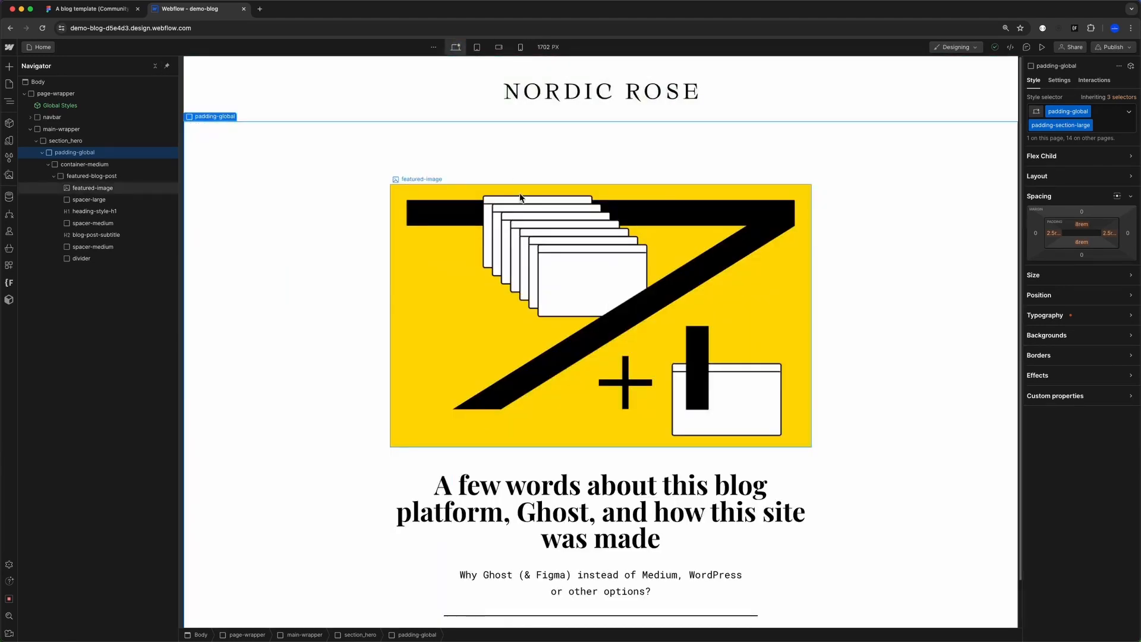
# - Switch to Figma and measure the gap between the navbar and the featured image on the Listing desktop page
pyautogui.click(93, 9)
pyautogui.hscroll(-8, 653, 273)
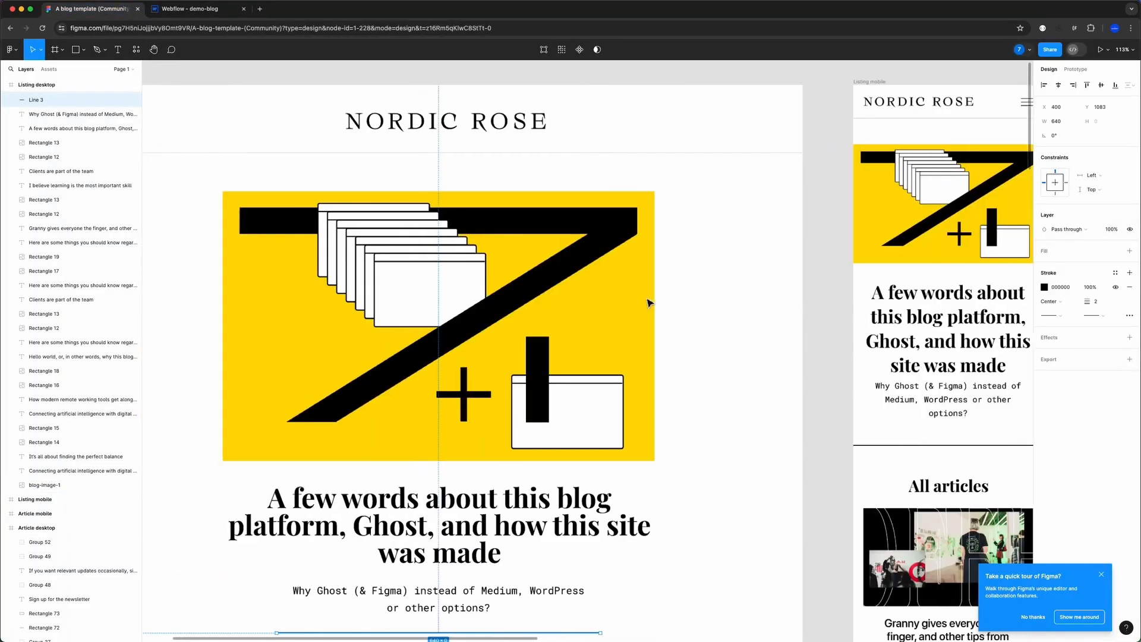
pyautogui.click(715, 307)
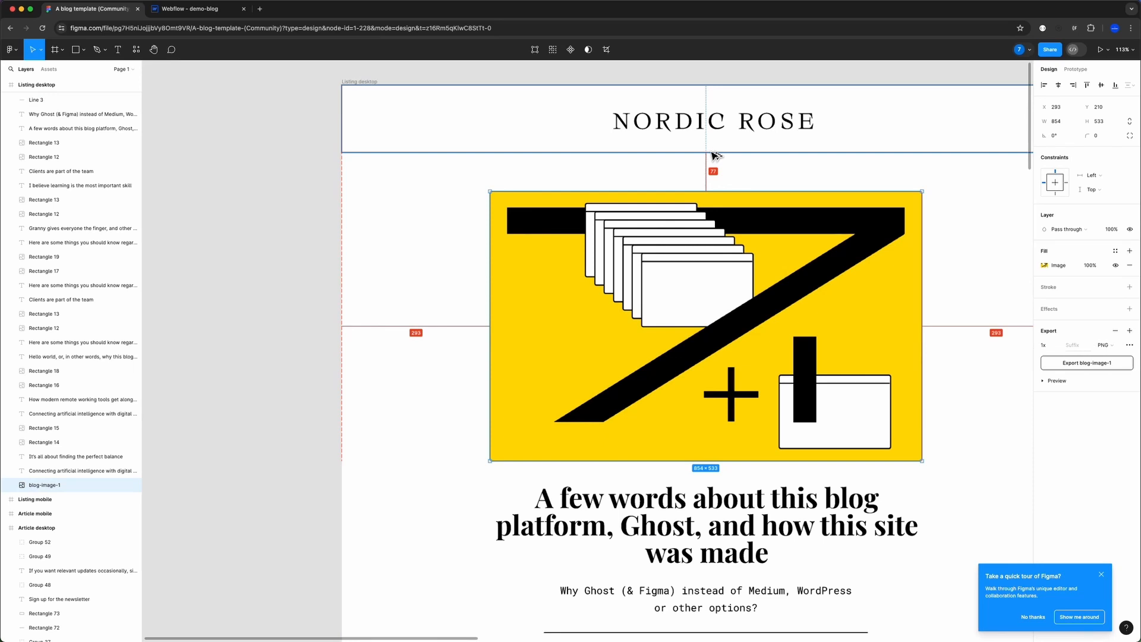
# - Switch to Webflow, select the padding-global block and calculate 77/16 to convert the gap to rem
pyautogui.hotkey('ctrl', 'Tab')
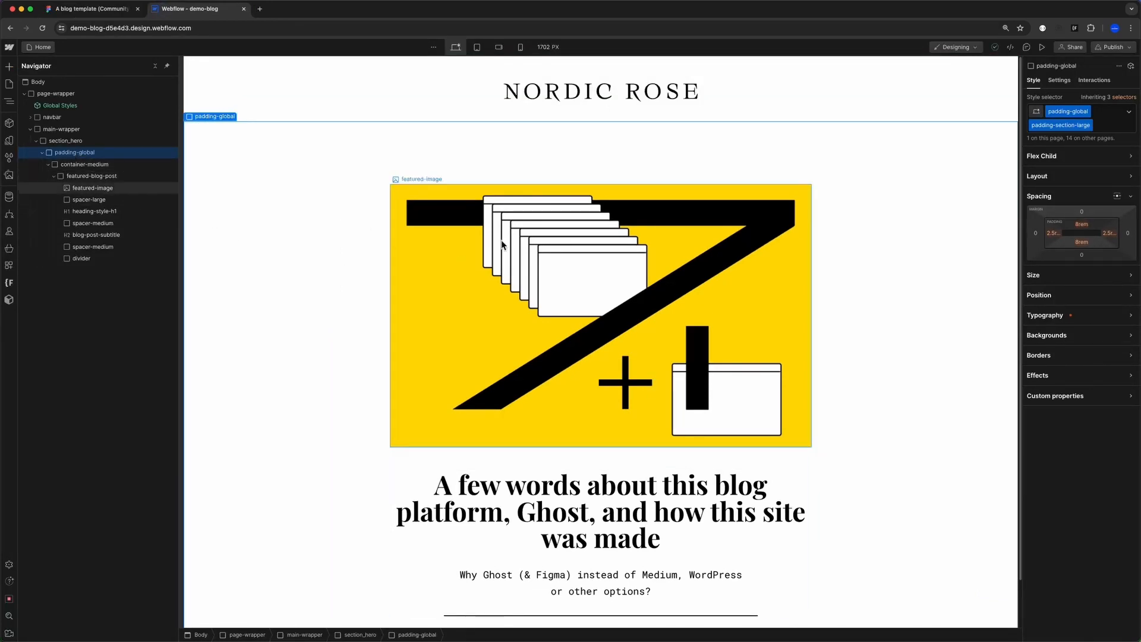
pyautogui.click(78, 165)
pyautogui.click(80, 153)
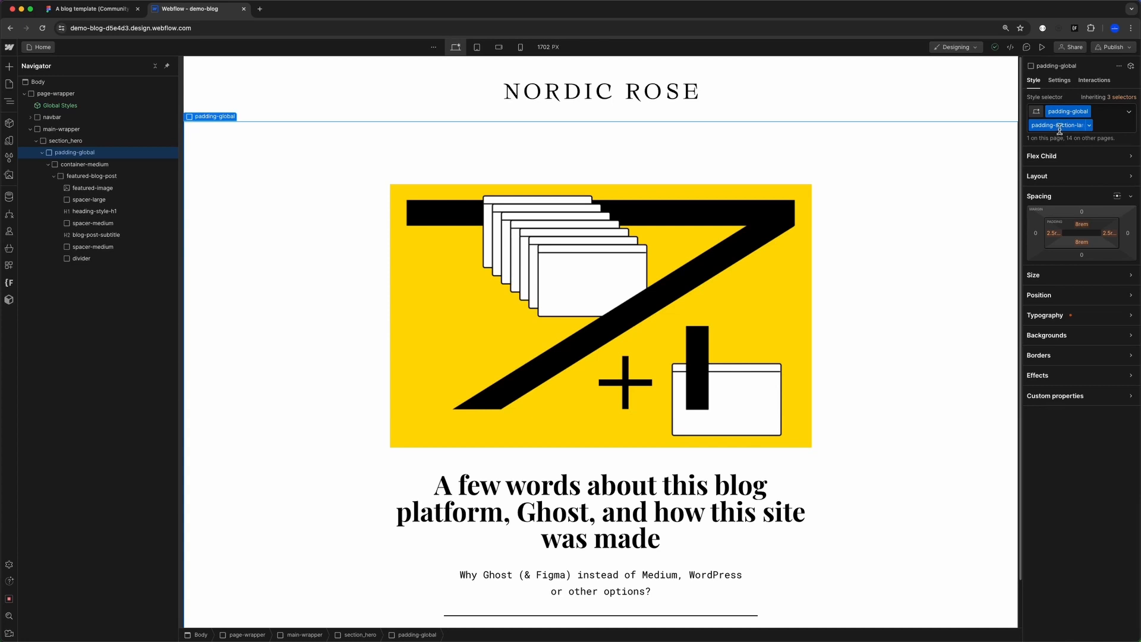
pyautogui.press('super+space')
pyautogui.write('77/16')
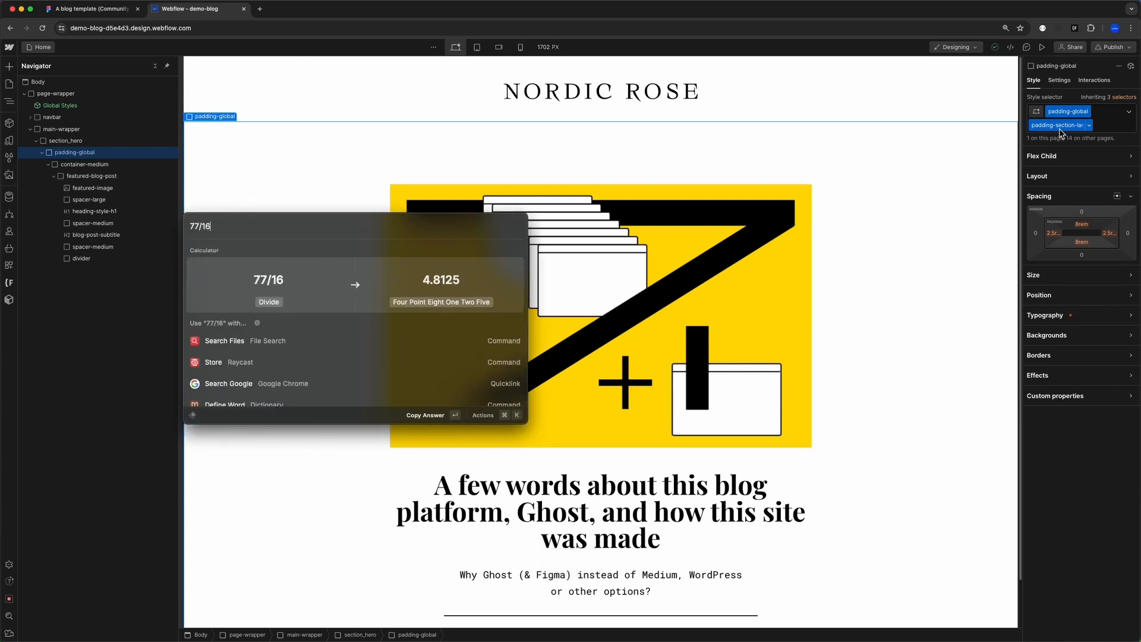
# - Switch to Figma and compare the spacing below the navbar across the desktop and mobile listing and article pages
pyautogui.click(110, 12)
pyautogui.scroll(3, 736, 257)
pyautogui.hscroll(4, 736, 257)
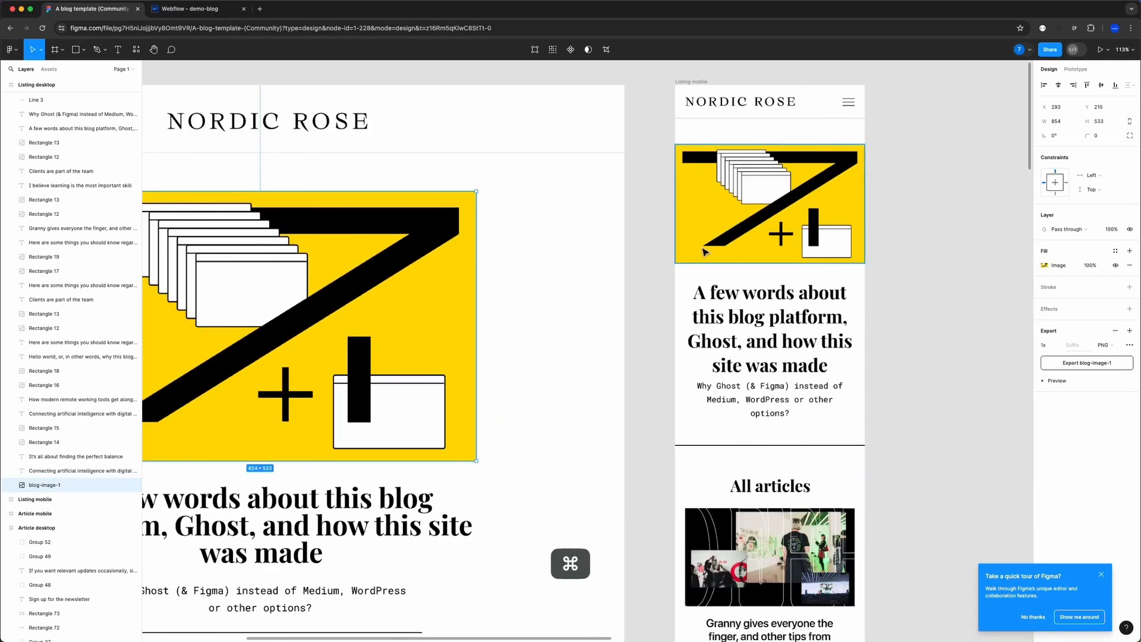
pyautogui.hscroll(-4, 707, 250)
pyautogui.press('alt')
pyautogui.hscroll(1, 706, 459)
pyautogui.hscroll(15, 706, 459)
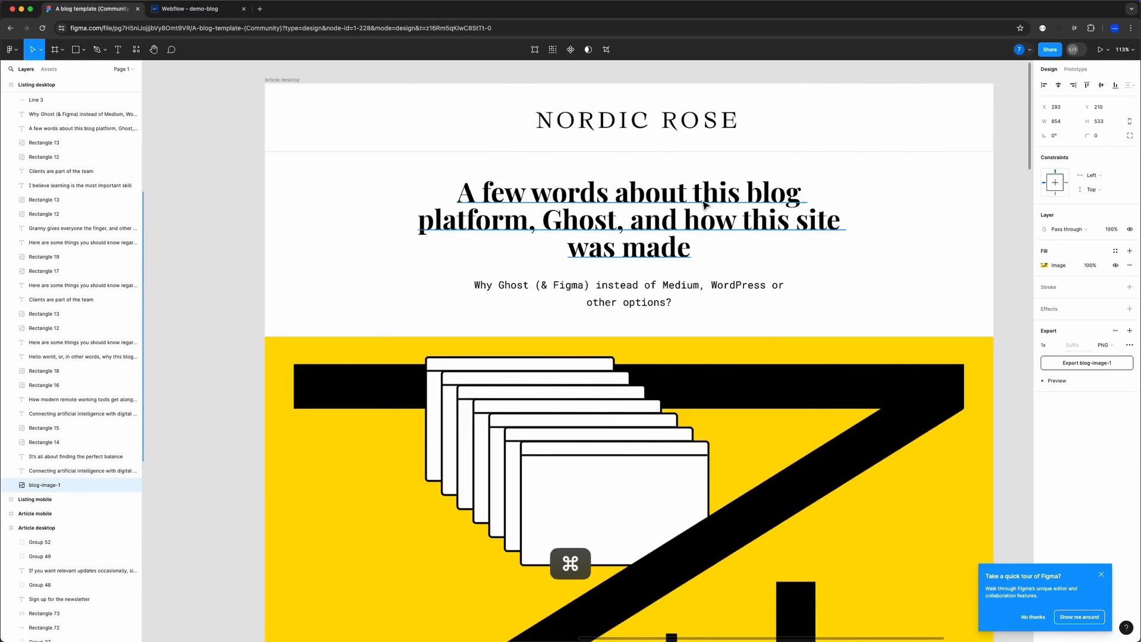
pyautogui.keyDown('super'); pyautogui.click(705, 204); pyautogui.keyUp('super')
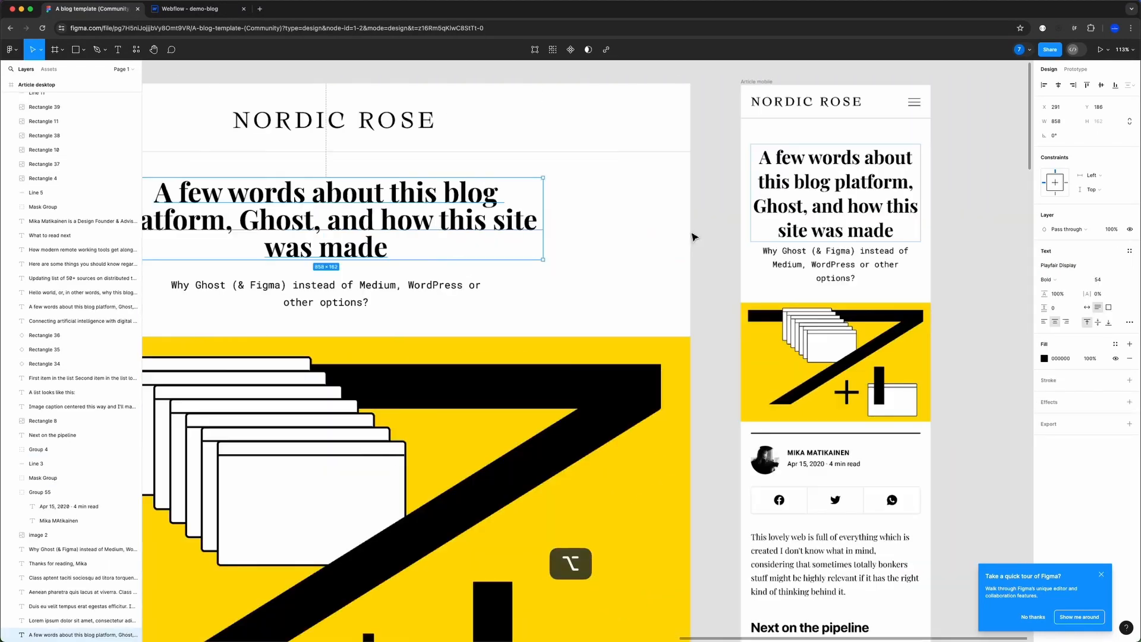
pyautogui.hscroll(5, 693, 237)
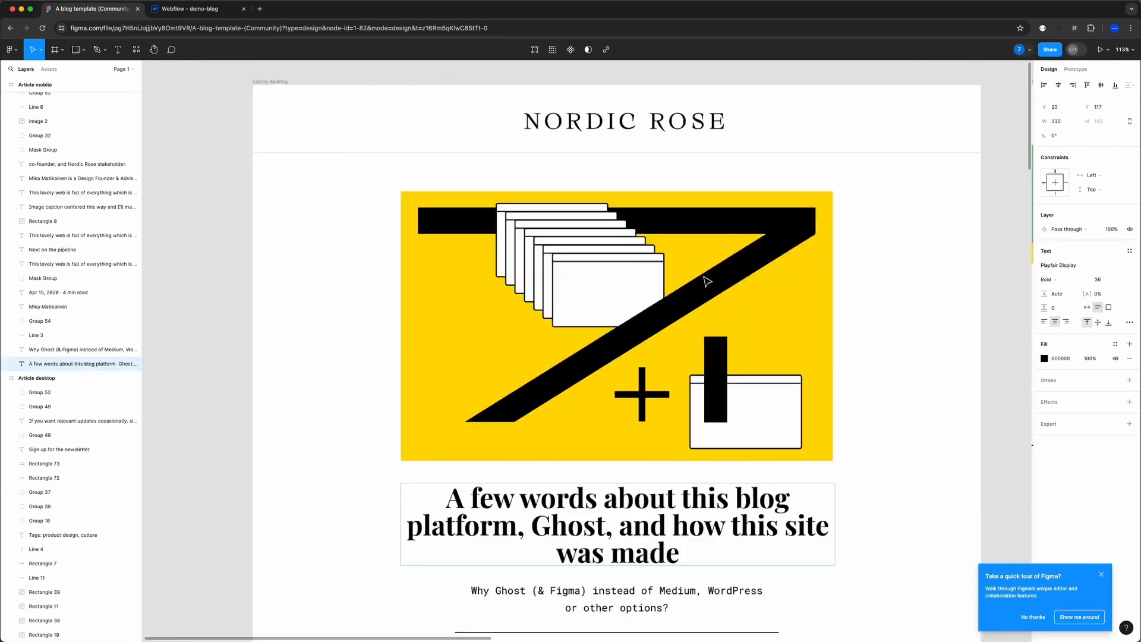
pyautogui.hscroll(-4, 705, 281)
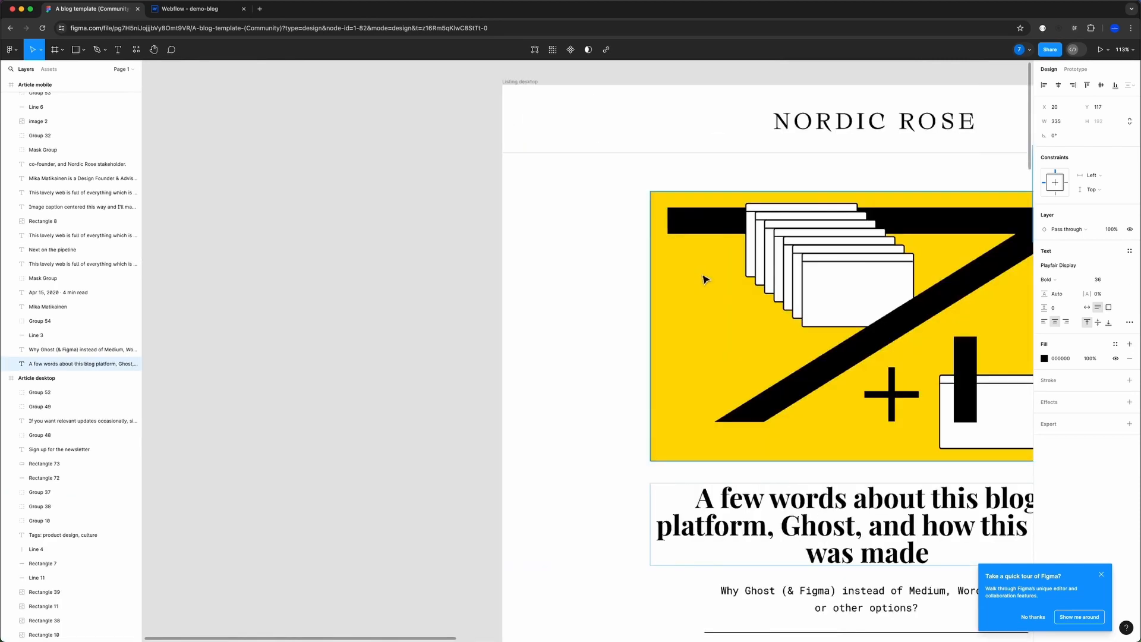
pyautogui.hscroll(4, 705, 279)
# - In Webflow, replace the padding-section-large class on padding-global with padding-section-medium, and calculate 77/16 to check its padding
pyautogui.click(198, 8)
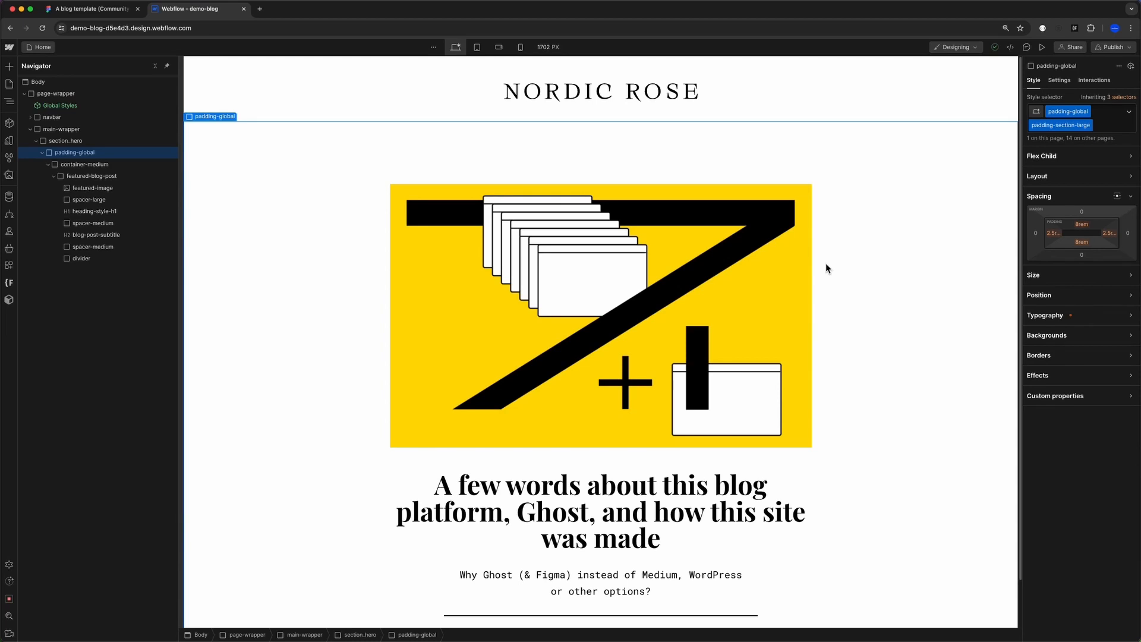
pyautogui.click(1100, 126)
pyautogui.press('BackSpace')
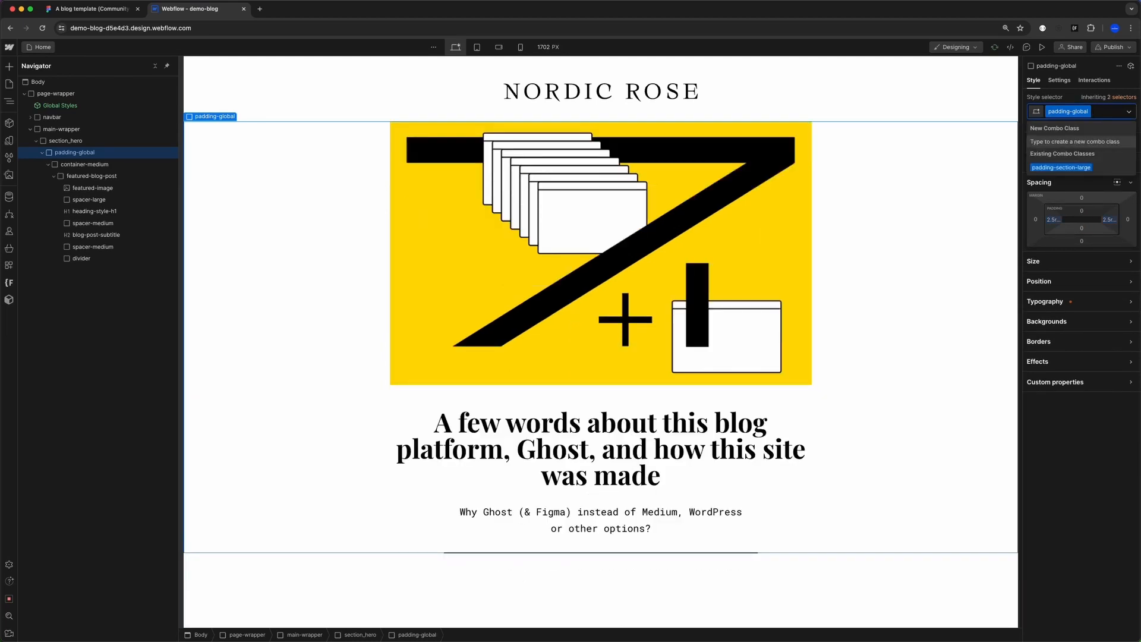
pyautogui.write('paddu=')
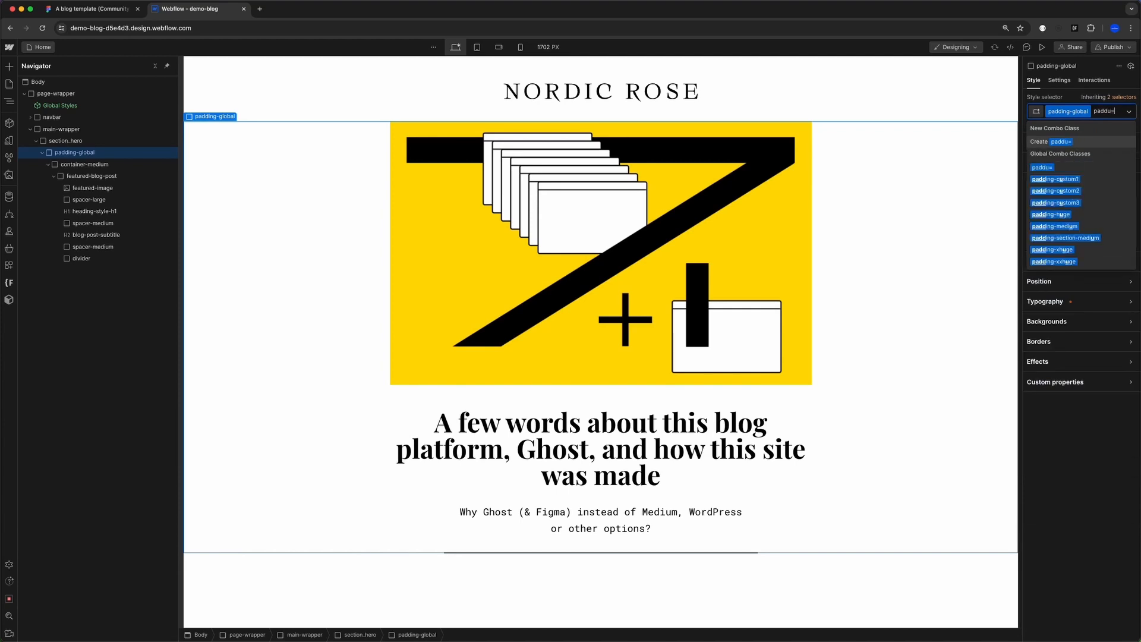
pyautogui.press('BackSpace')
pyautogui.write('ing-sec')
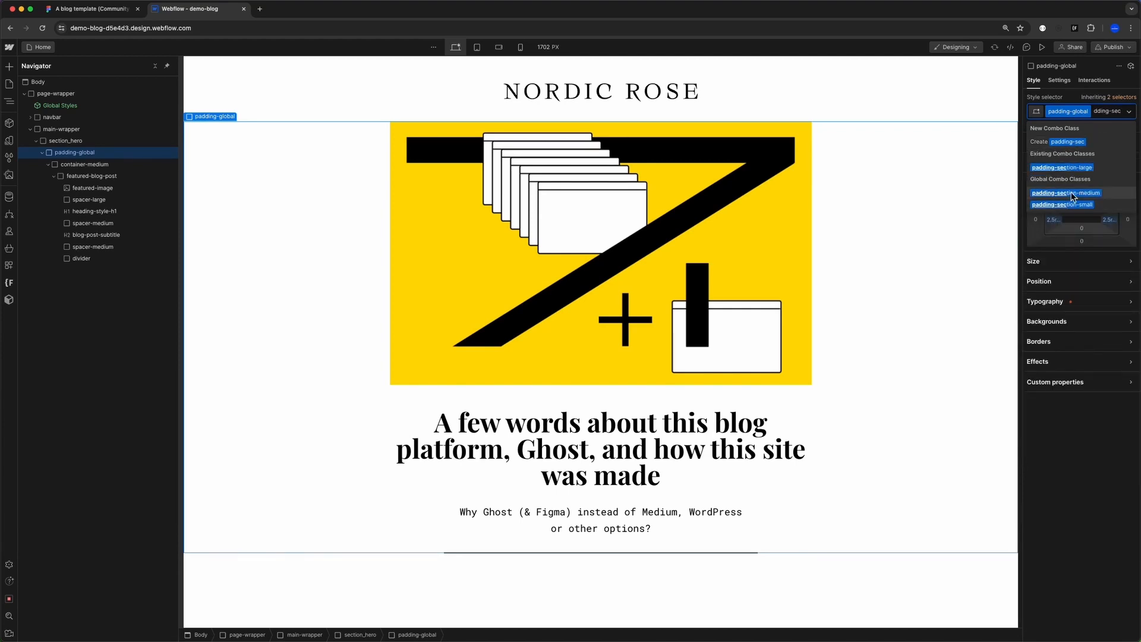
pyautogui.click(1093, 193)
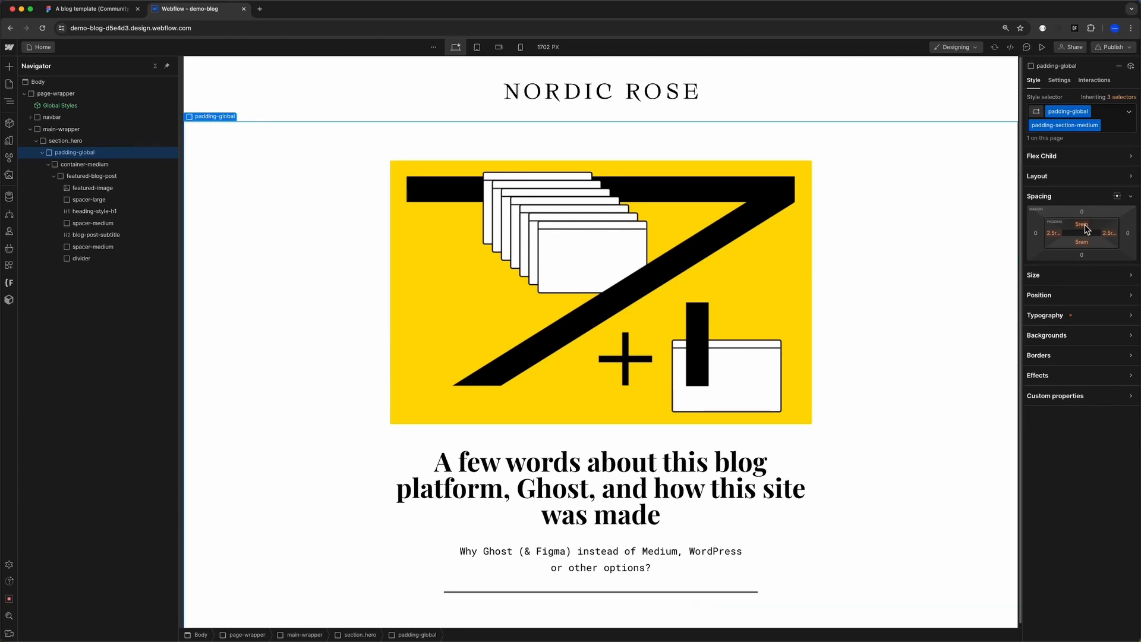
pyautogui.press('super+space')
pyautogui.write('77/16')
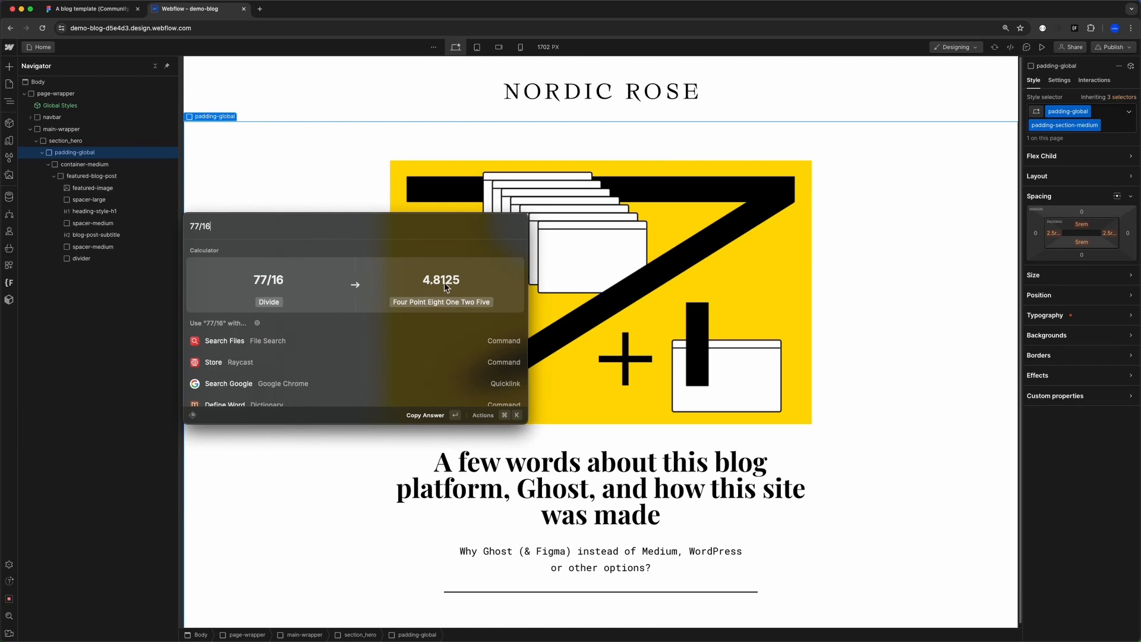
# - Close the calculator, open the Style Guide page and find the padding-section samples by searching for "padding-section"
pyautogui.moveTo(397, 223); pyautogui.dragTo(471, 224)
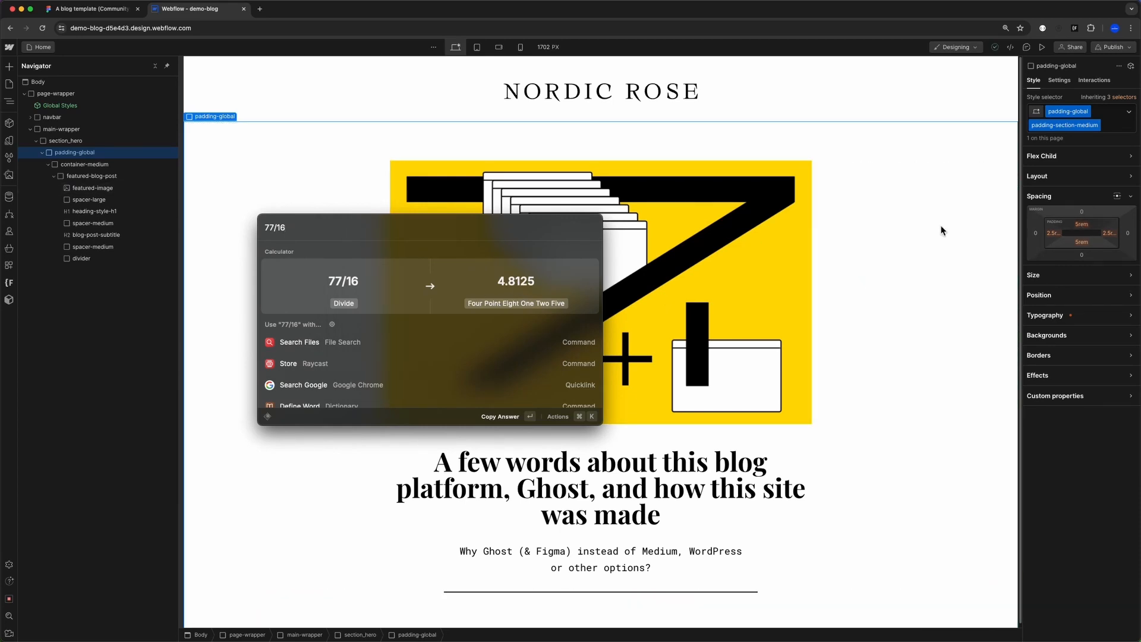
pyautogui.click(942, 227)
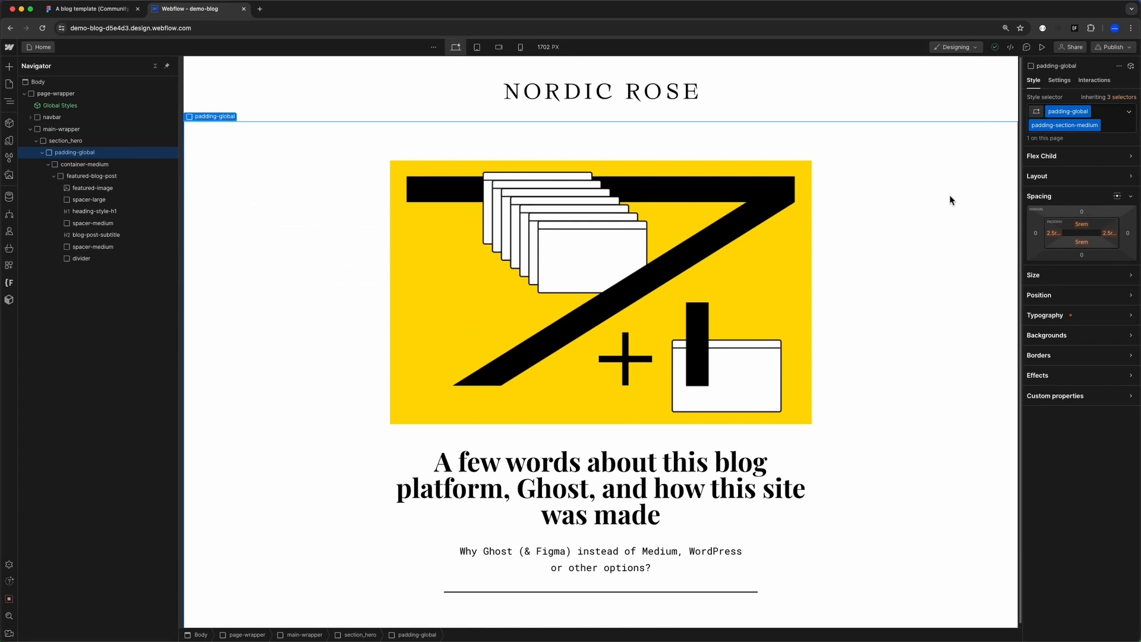
pyautogui.click(51, 47)
pyautogui.click(69, 138)
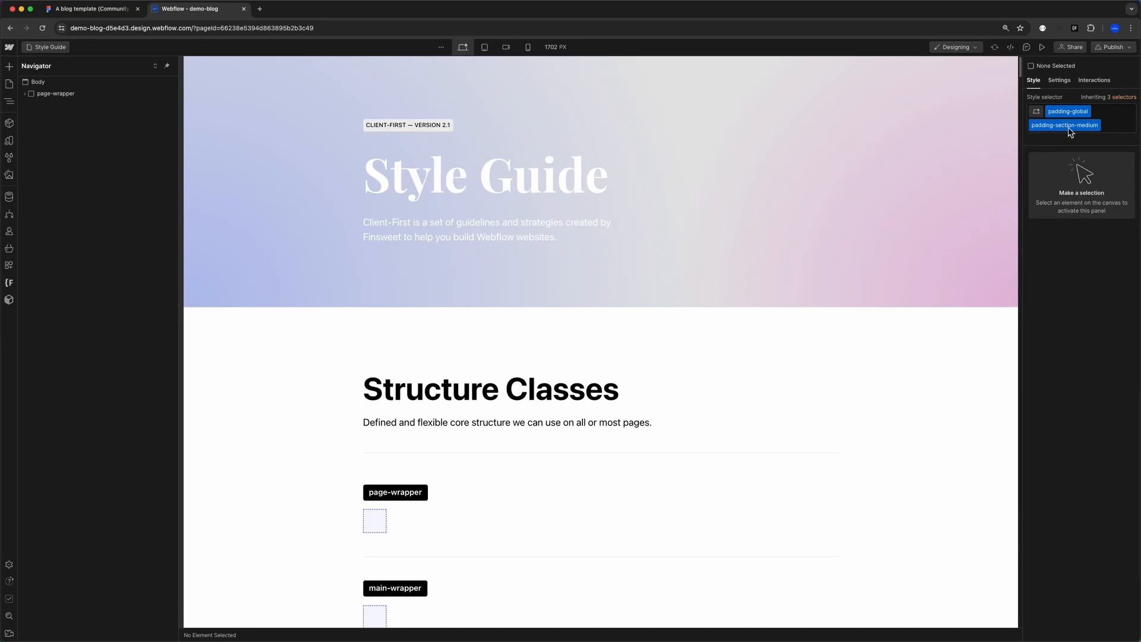
pyautogui.click(744, 361)
pyautogui.press('super+f')
pyautogui.write('paddin')
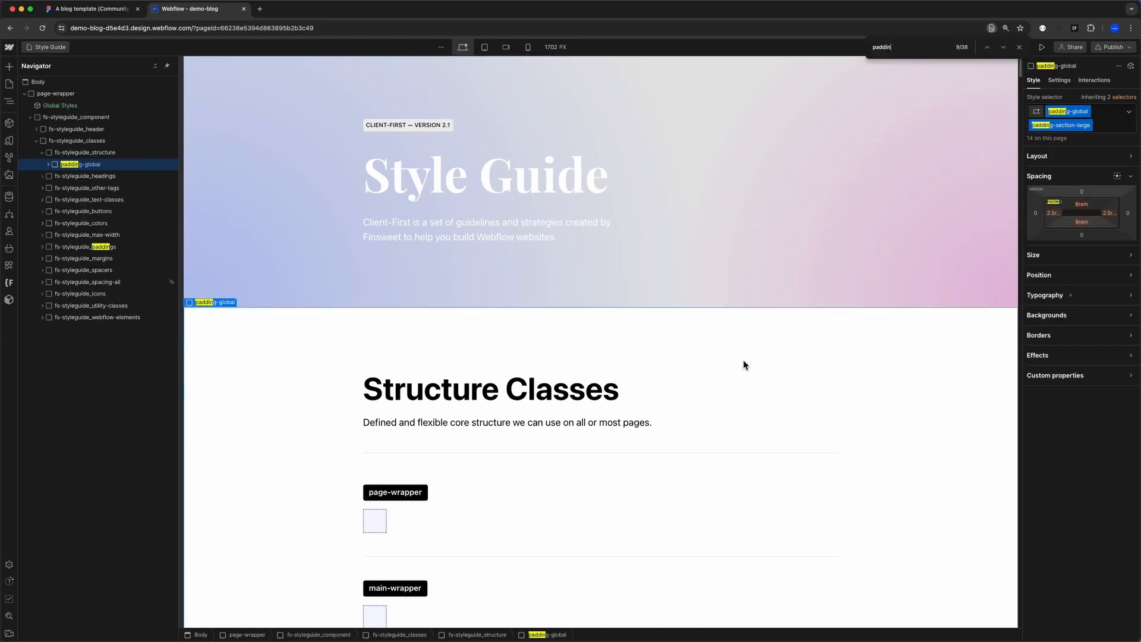
pyautogui.write('g-section')
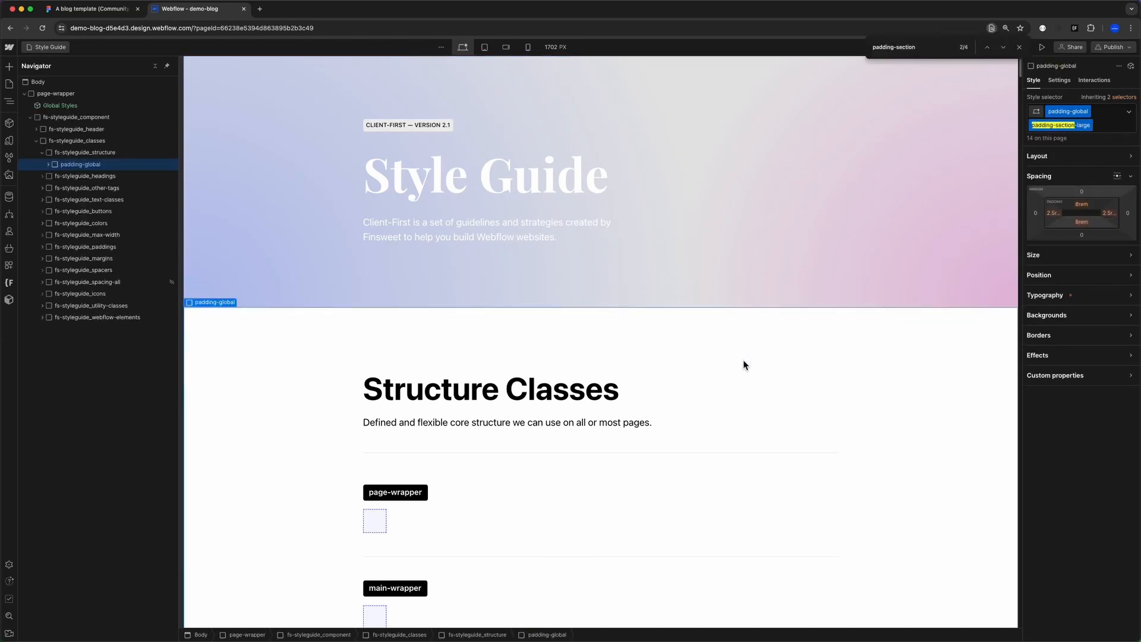
pyautogui.scroll(-14, 743, 365)
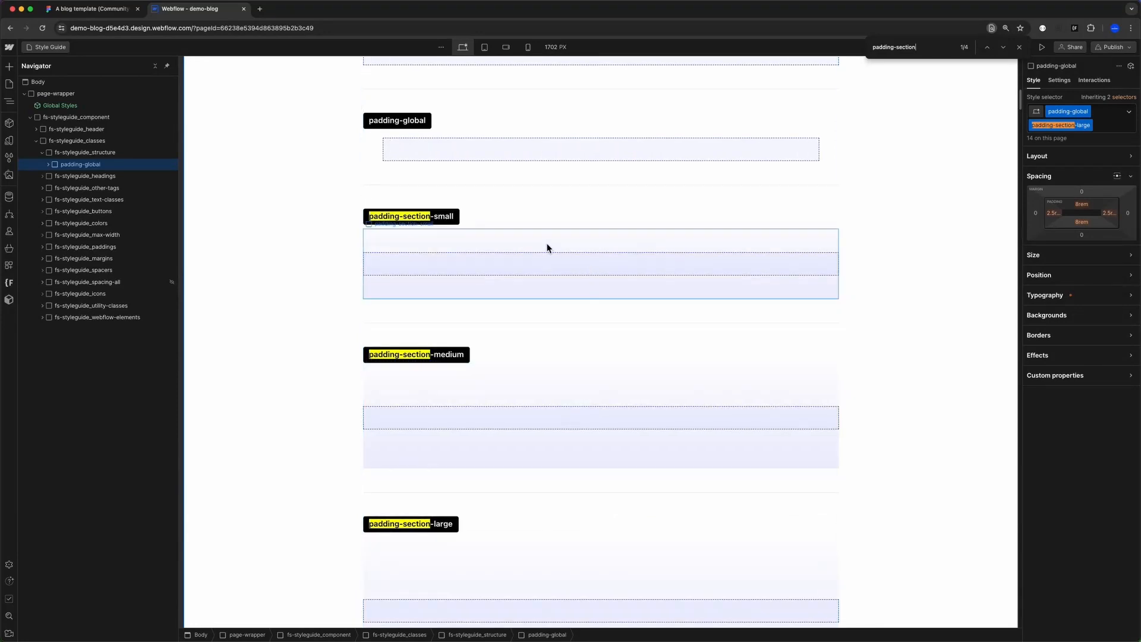
pyautogui.press('Escape')
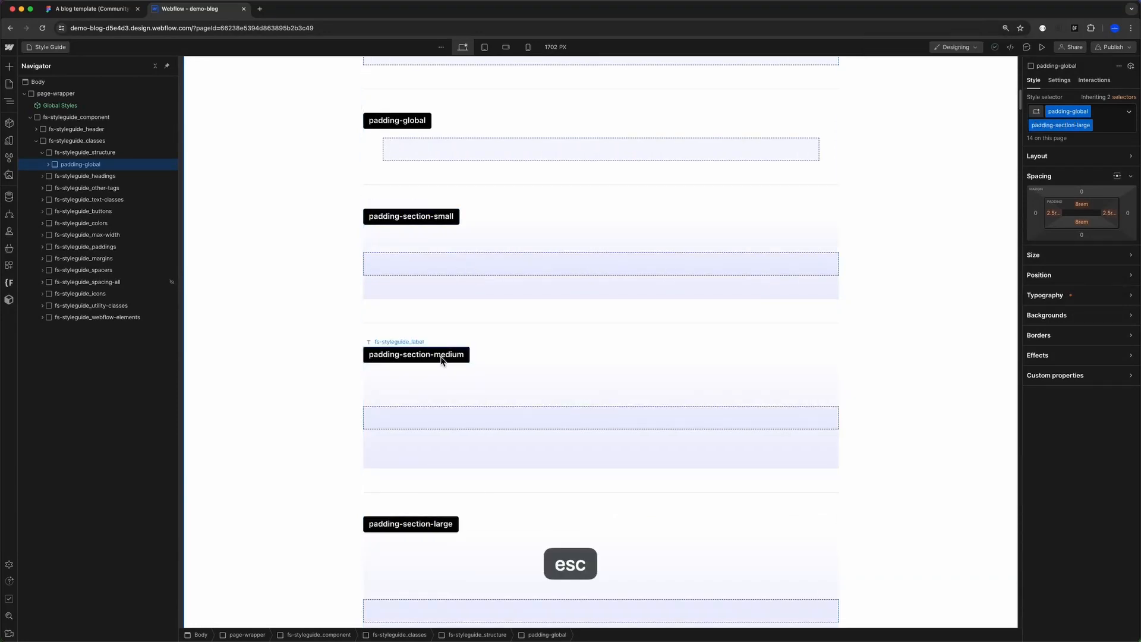
pyautogui.scroll(-2, 593, 437)
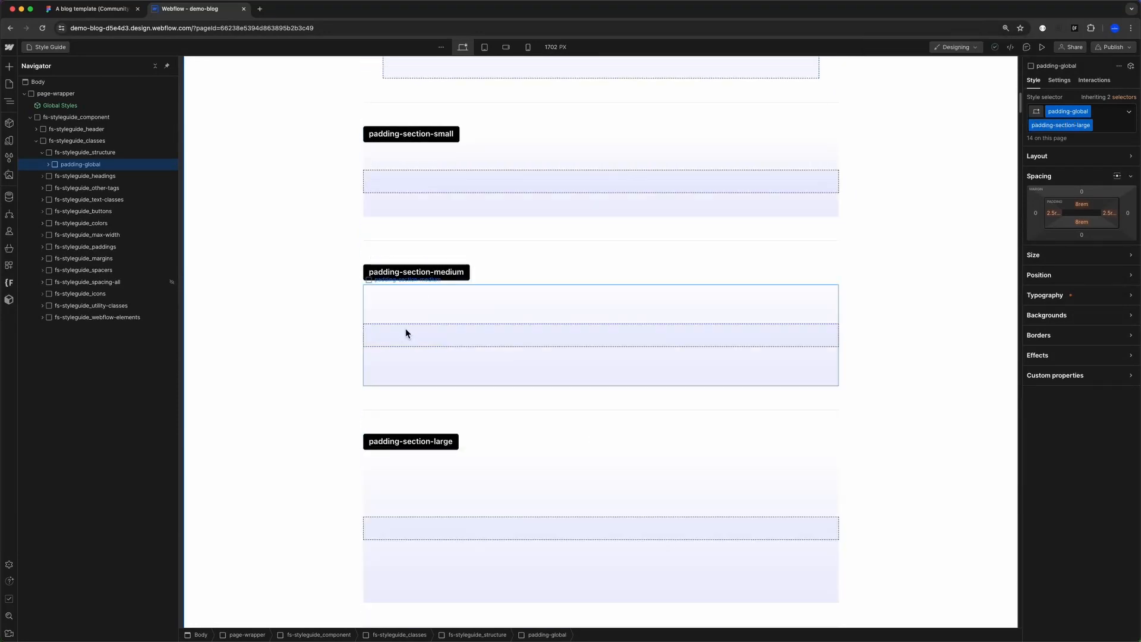
# - Set the top and bottom padding of the padding-section-medium class to 4.8125rem in the style guide
pyautogui.click(418, 309)
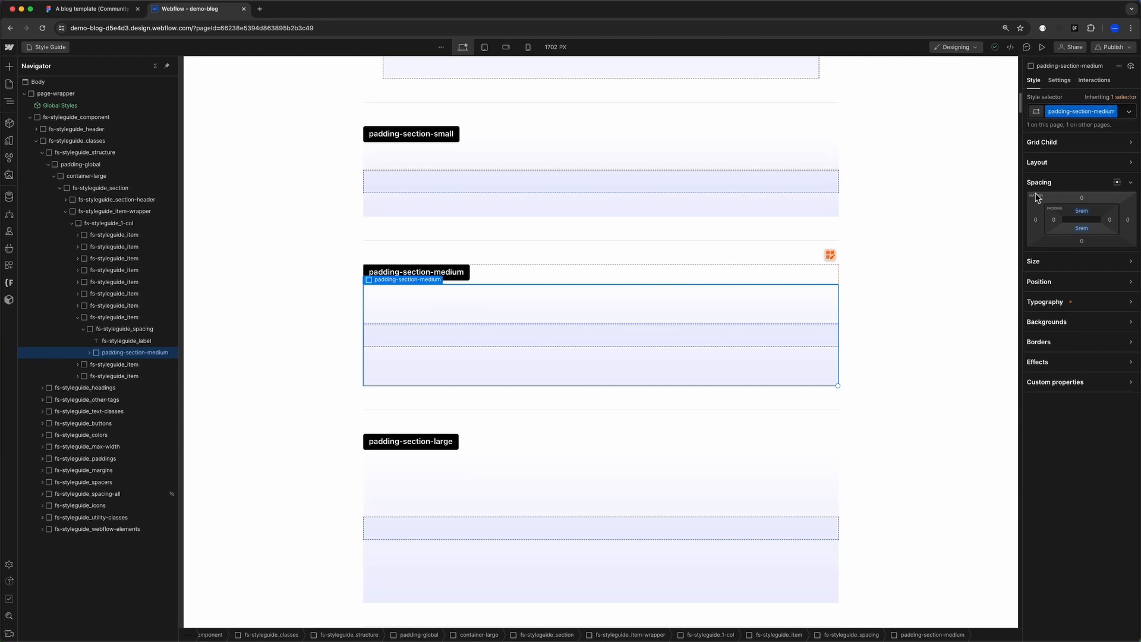
pyautogui.click(1082, 211)
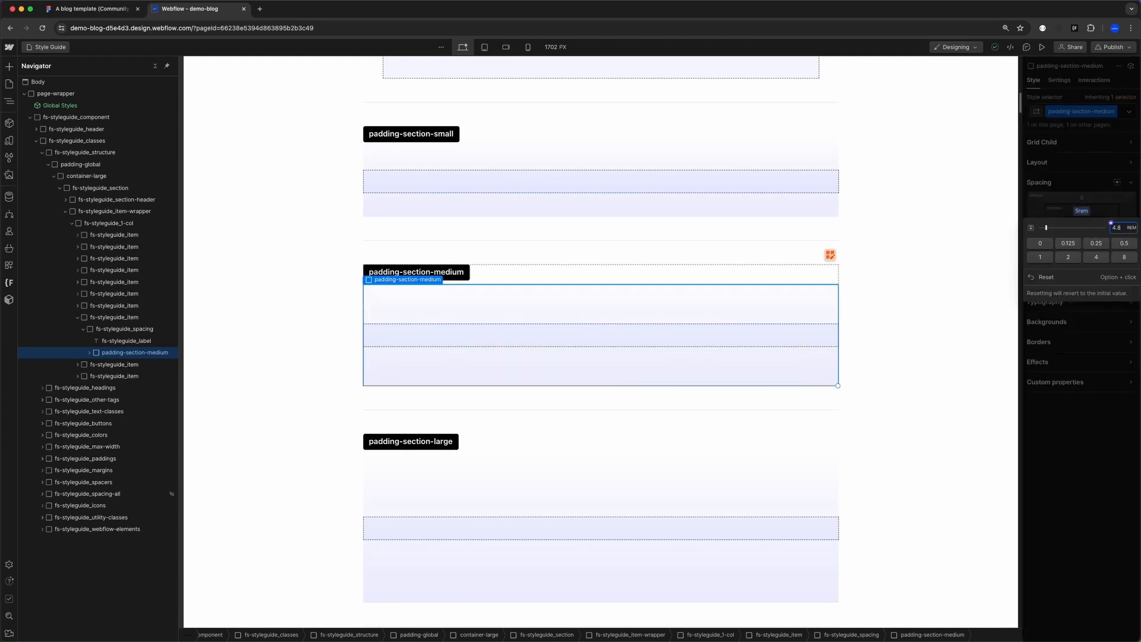
pyautogui.press('super+space')
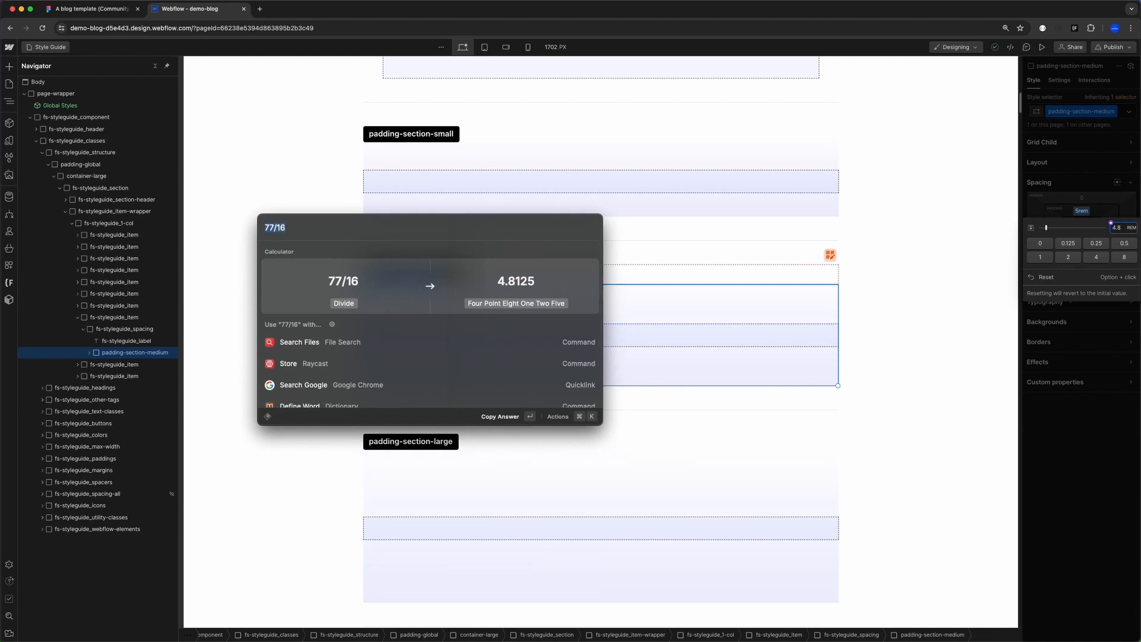
pyautogui.press('super+space')
pyautogui.press('Return')
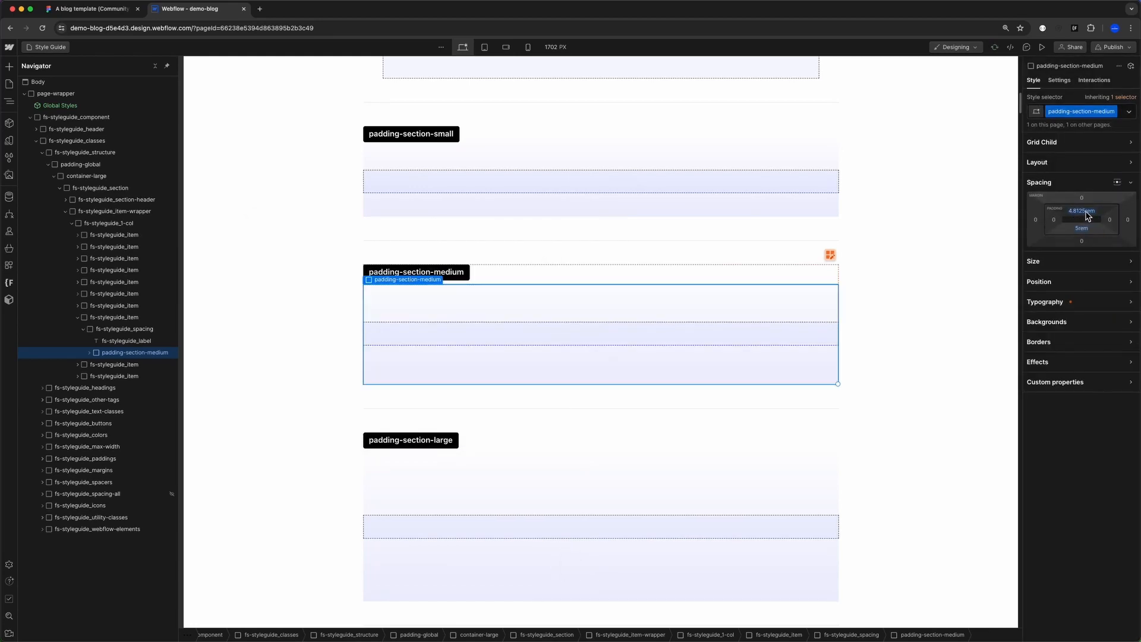
pyautogui.click(1084, 213)
pyautogui.hotkey('alt', 'Return')
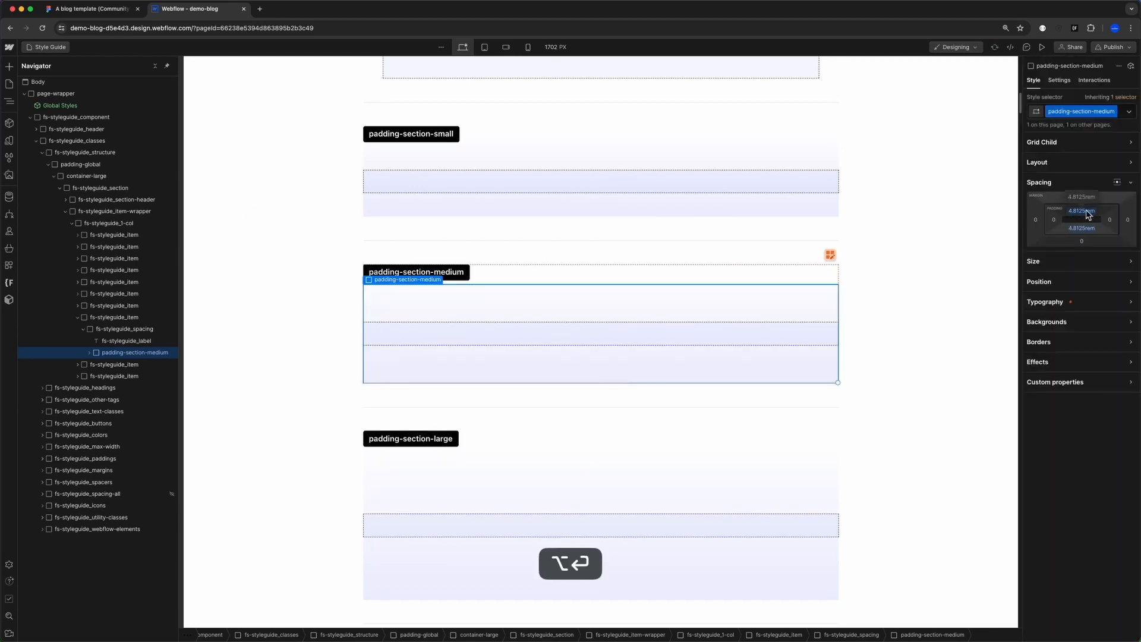
# - Return from the Style Guide to the Home page
pyautogui.click(60, 48)
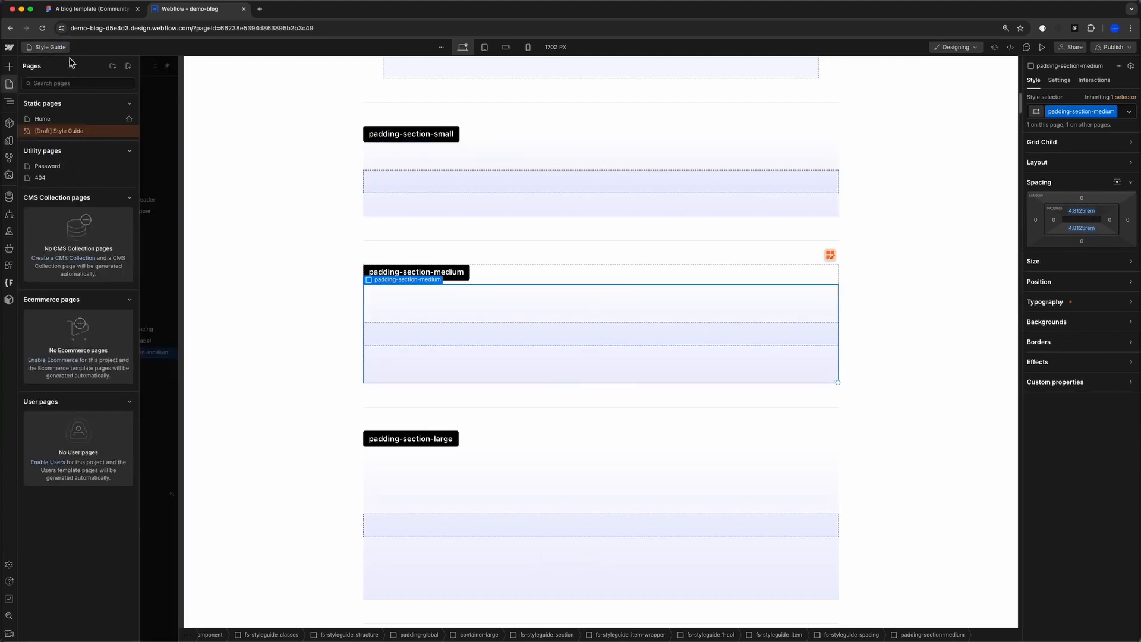
pyautogui.click(50, 118)
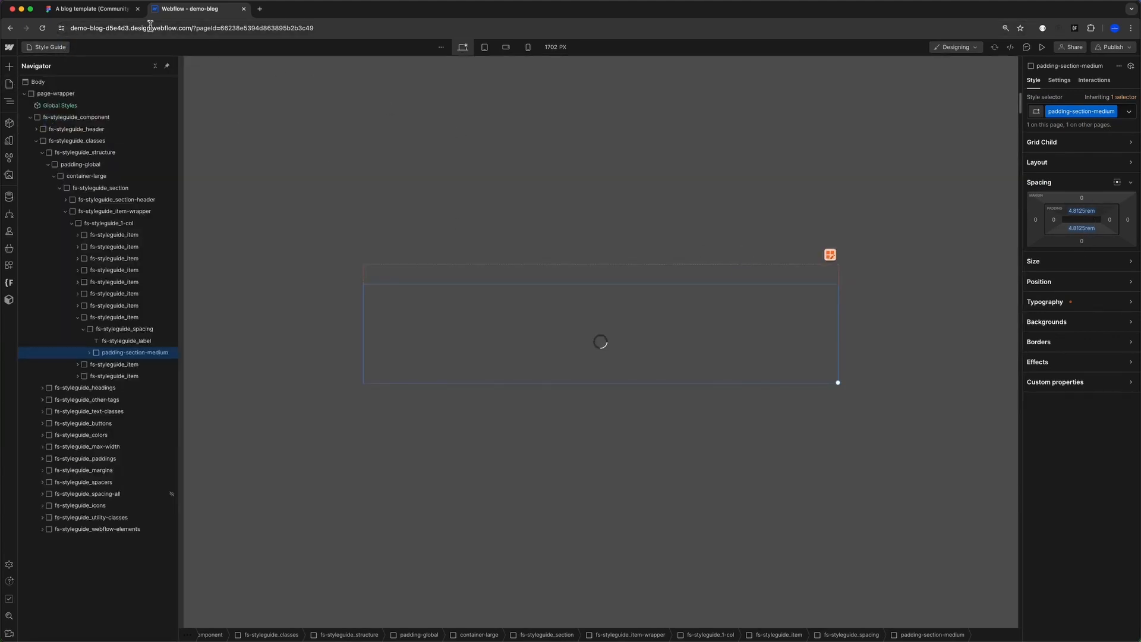
pyautogui.click(95, 9)
pyautogui.click(206, 9)
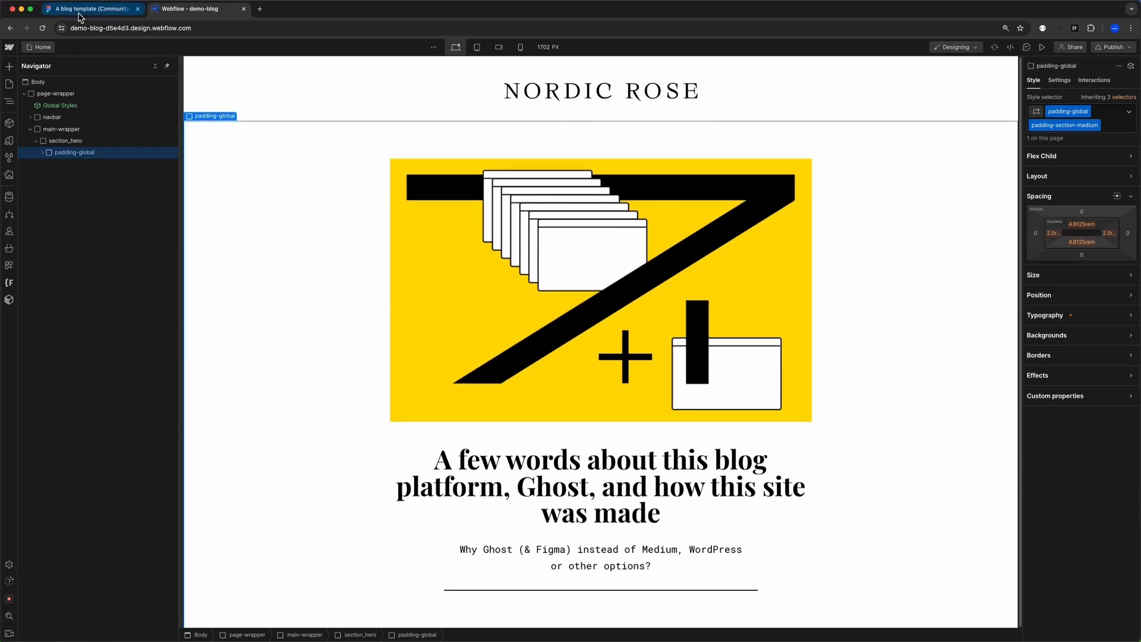
# - Switch to Figma, measure the gap between the divider line and the All articles heading, and calculate 64/16 to convert it to rem
pyautogui.press('super+1')
pyautogui.press('super+2')
pyautogui.press('super+1')
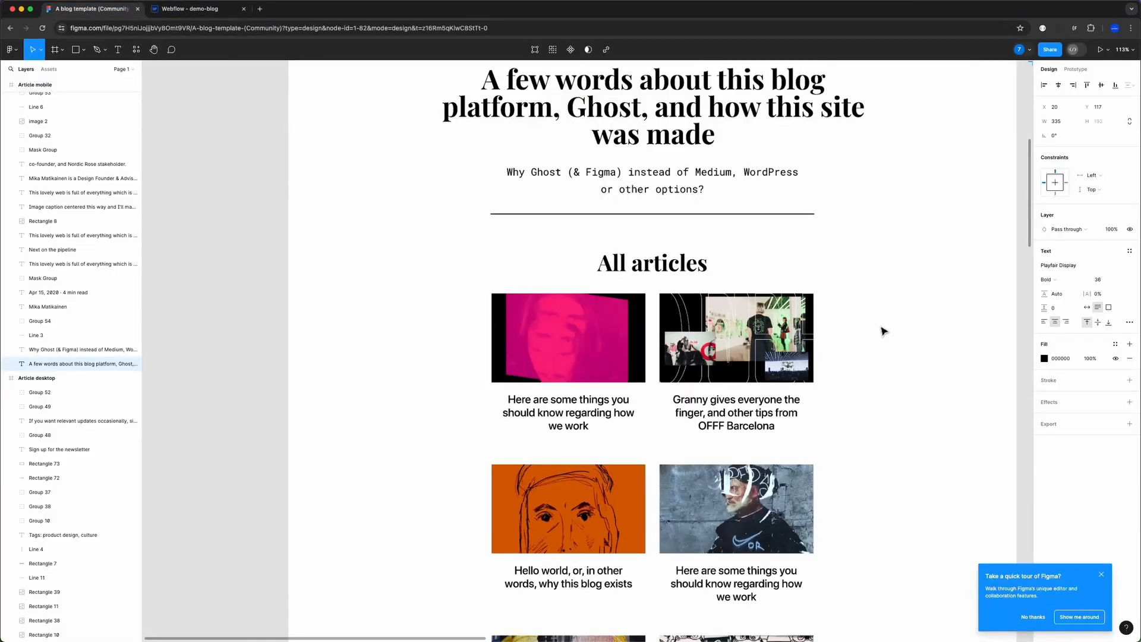
pyautogui.scroll(-2, 883, 331)
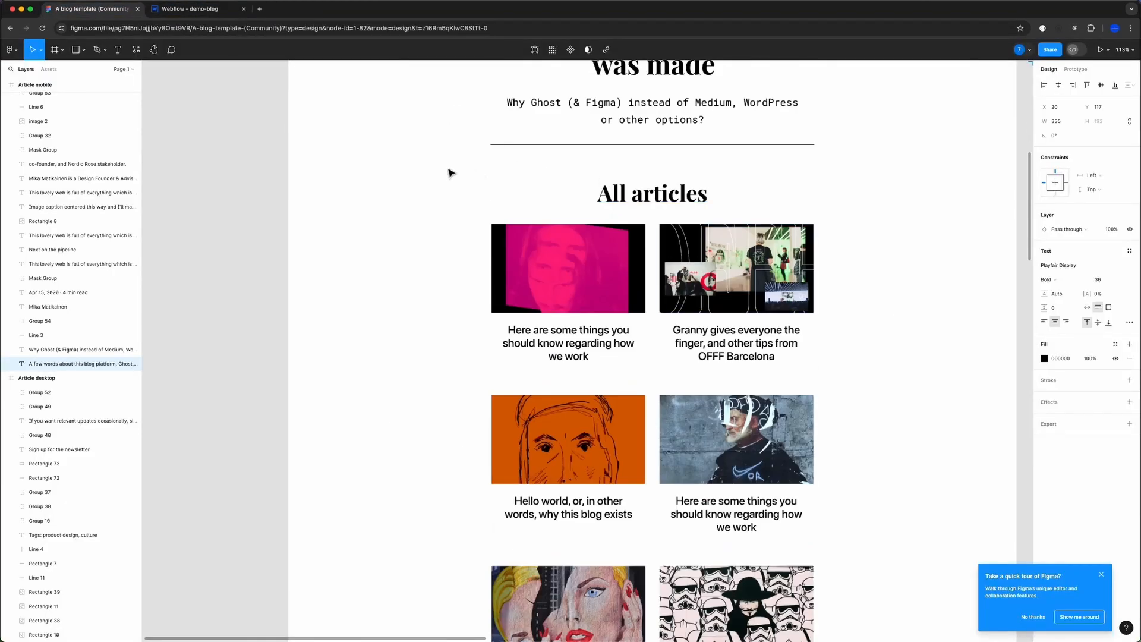
pyautogui.click(653, 192)
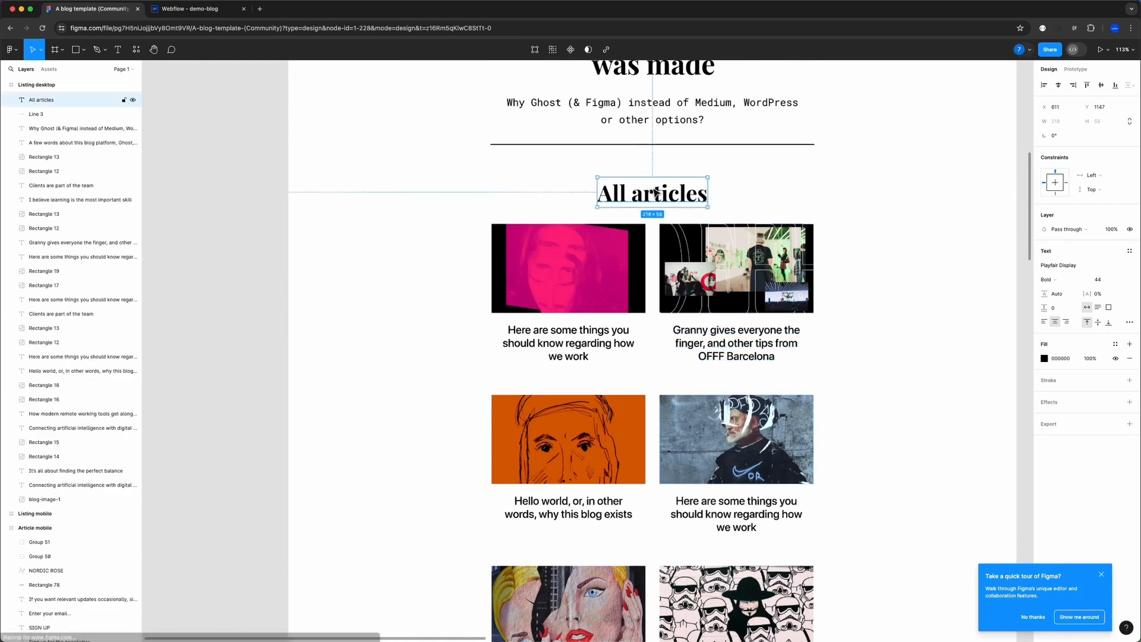
pyautogui.scroll(3, 667, 206)
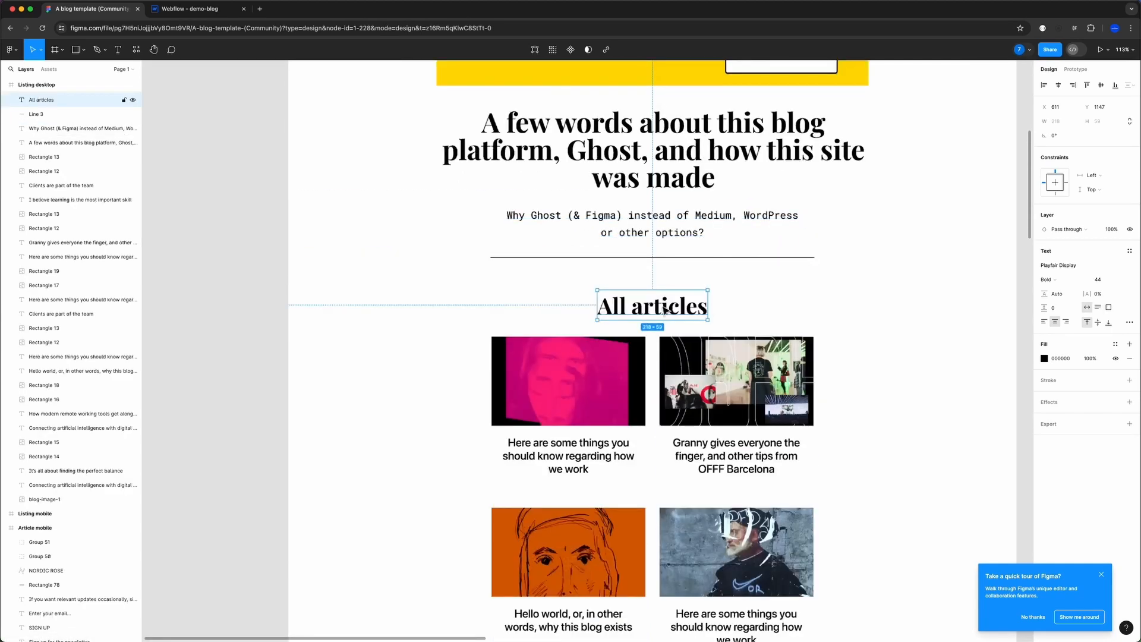
pyautogui.press('super')
pyautogui.press('alt')
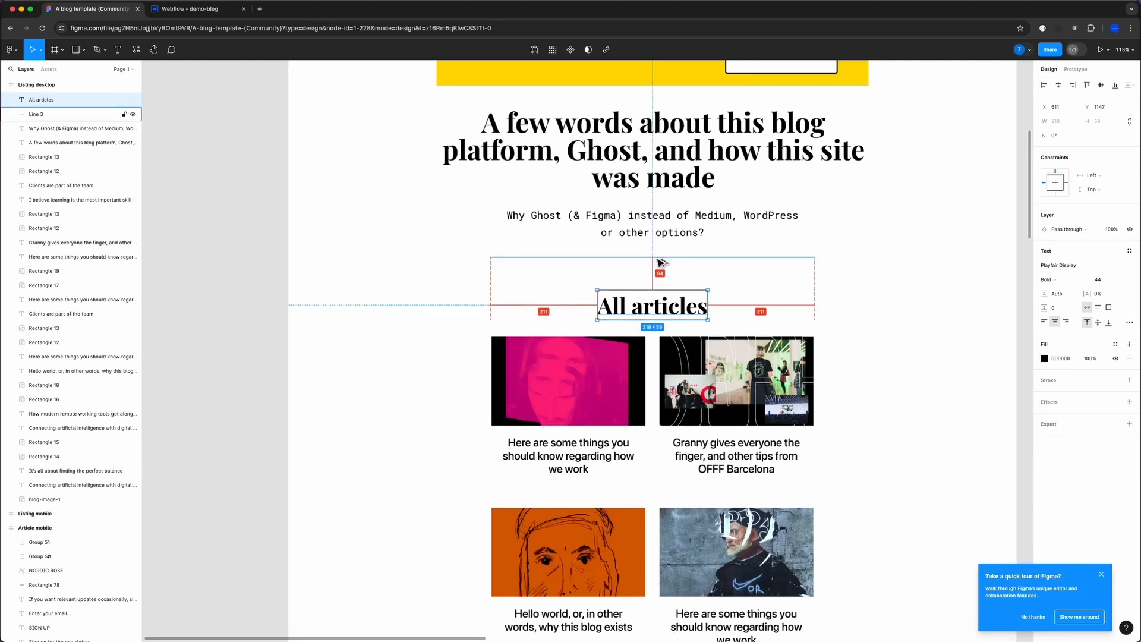
pyautogui.press('super+space')
pyautogui.write('64')
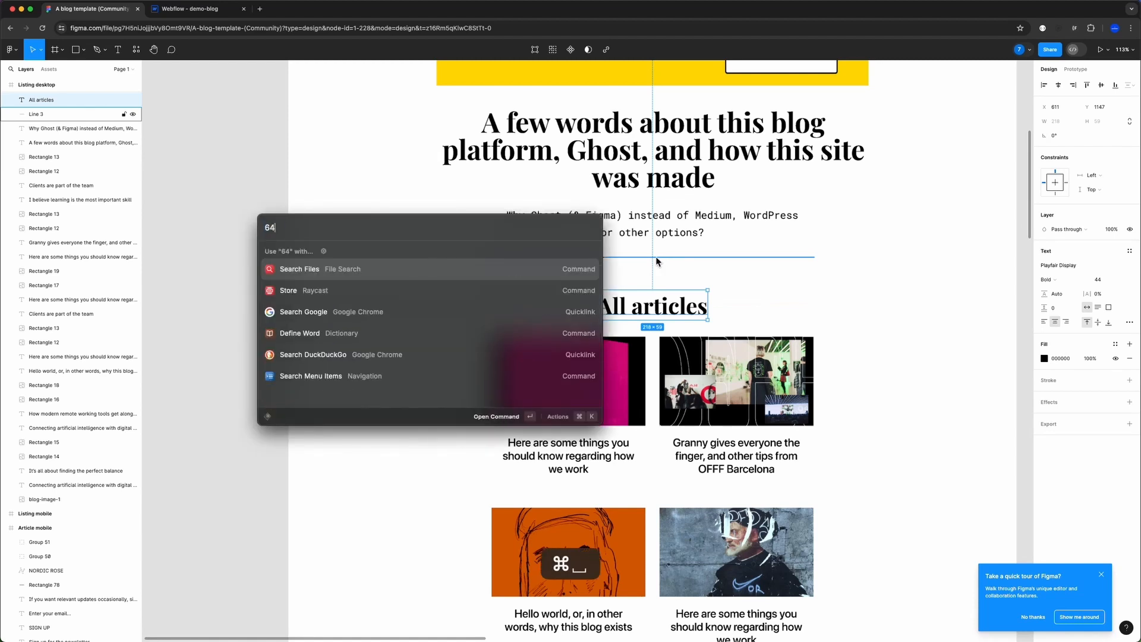
pyautogui.write('/16')
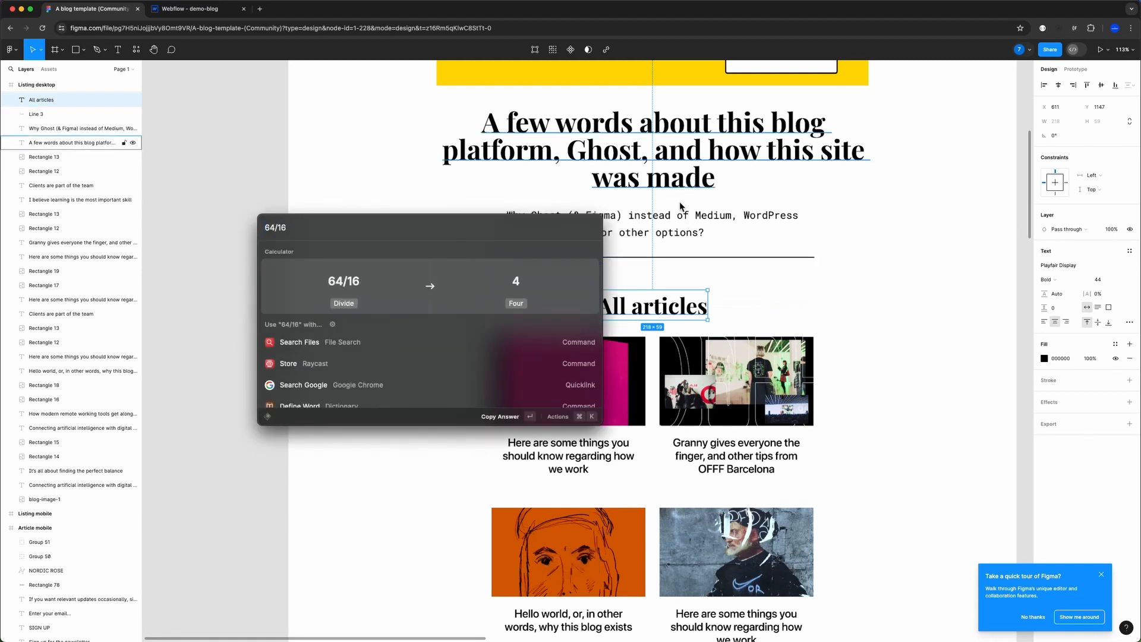
# - In Webflow, duplicate the spacer-medium above the divider and move the copy into container-medium, directly after featured-blog-post
pyautogui.click(205, 11)
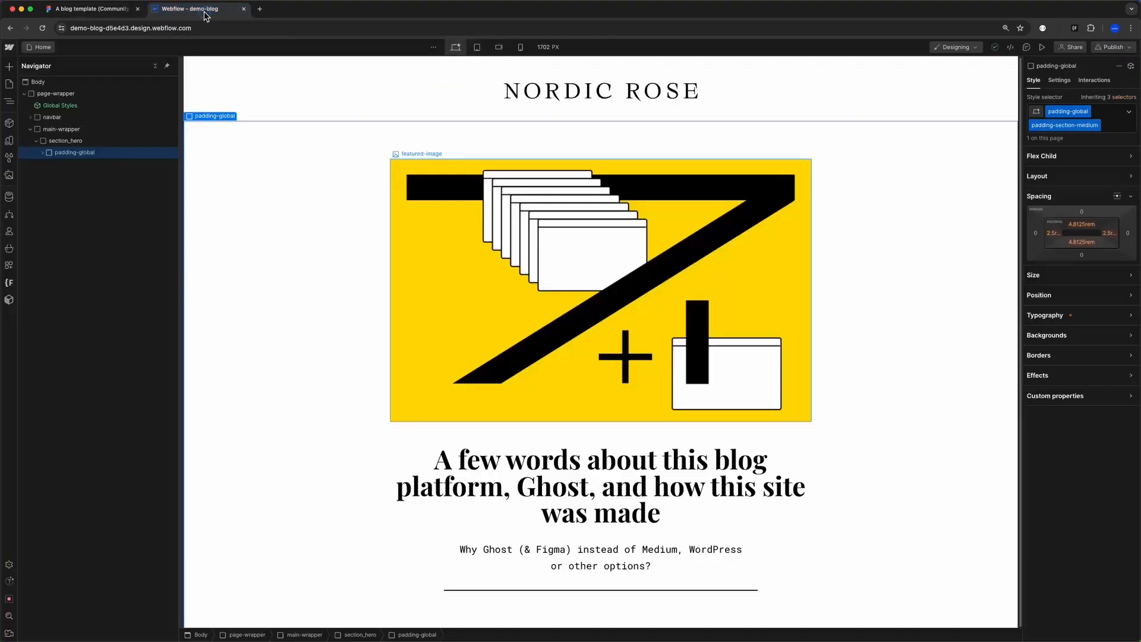
pyautogui.click(588, 581)
pyautogui.press('super+d')
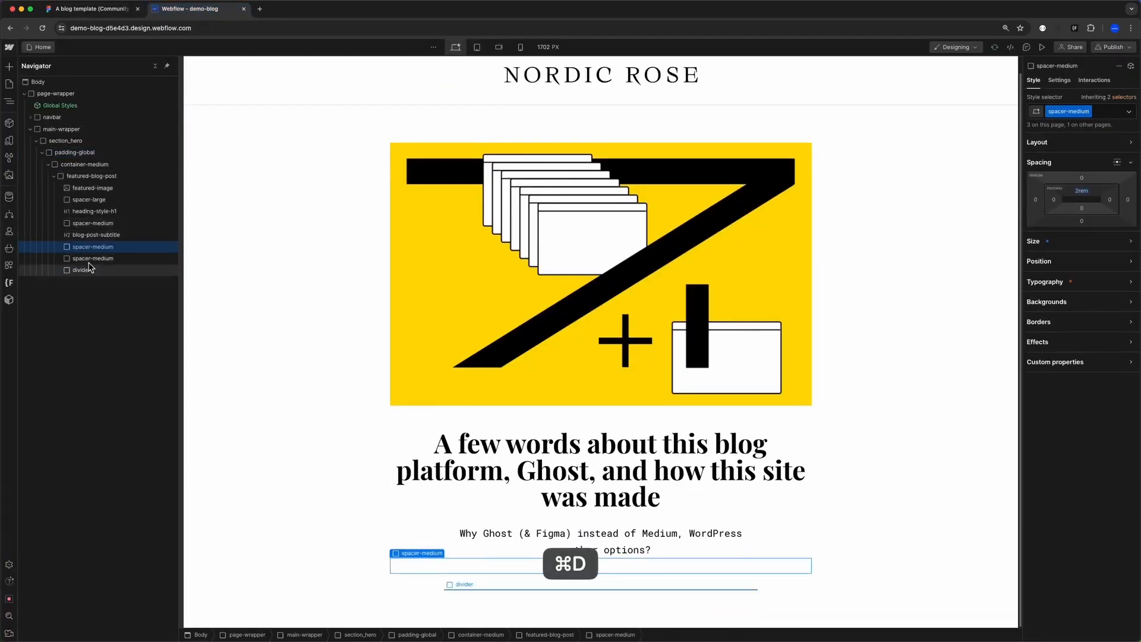
pyautogui.moveTo(89, 259); pyautogui.dragTo(83, 291)
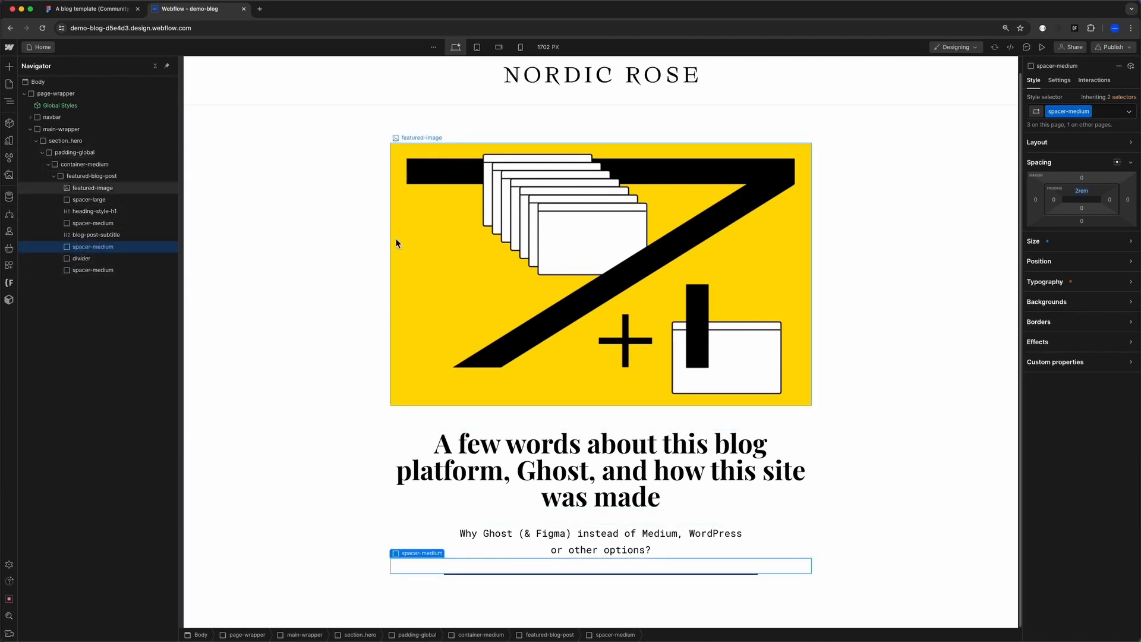
pyautogui.click(86, 272)
pyautogui.moveTo(87, 274); pyautogui.dragTo(51, 270)
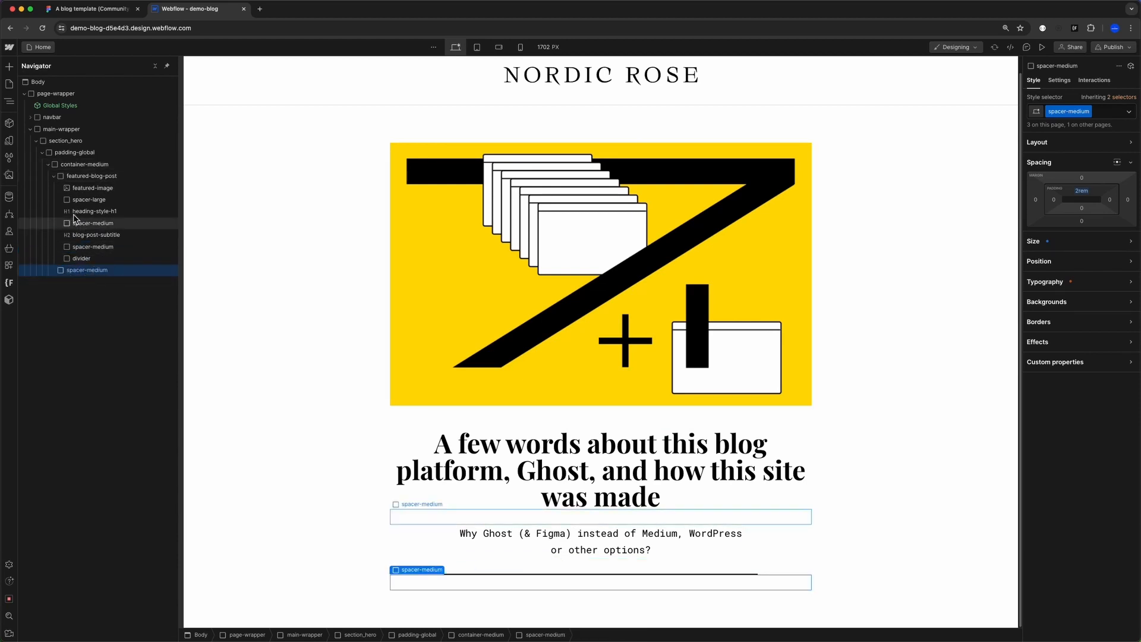
# - Add a div block at the end of container-medium and give it the new class posts-wrapper
pyautogui.click(52, 176)
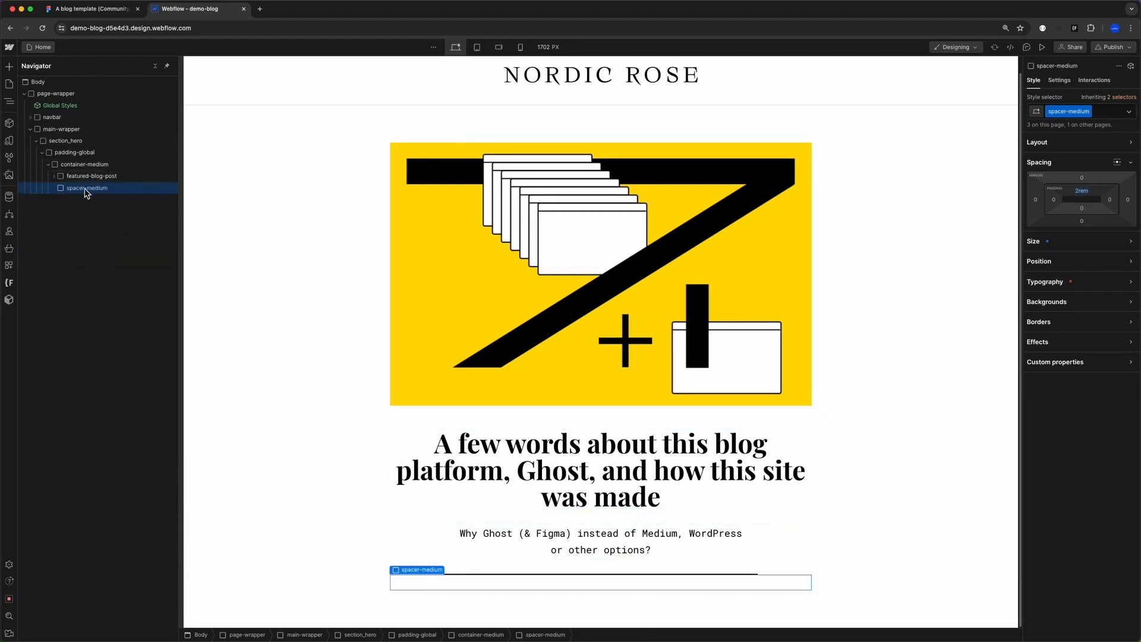
pyautogui.click(79, 166)
pyautogui.press('super+e')
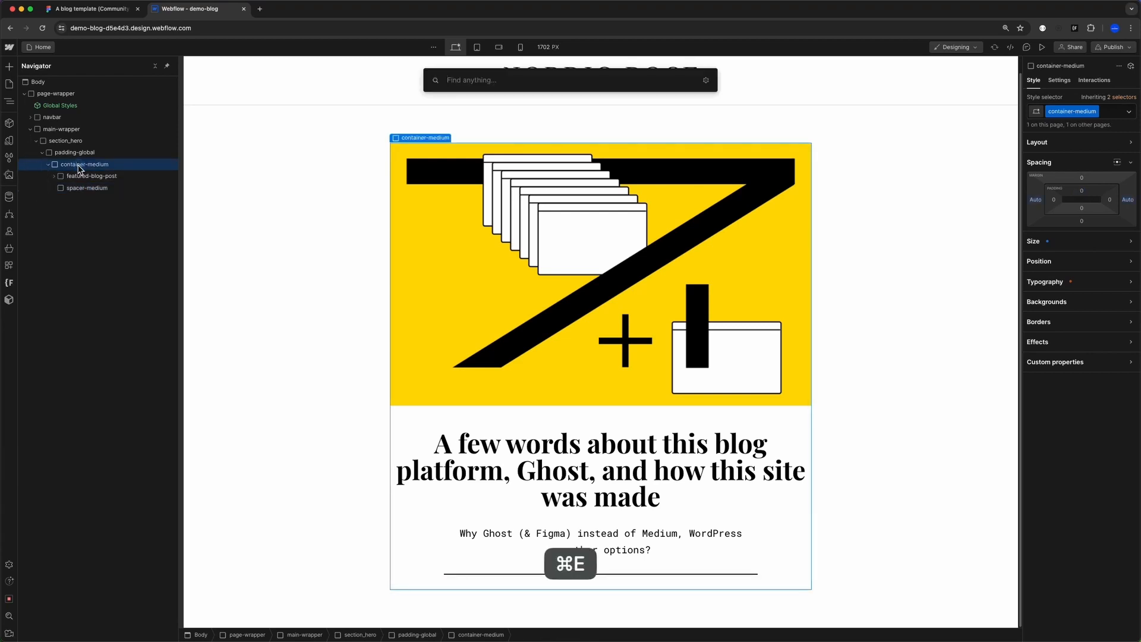
pyautogui.write('div')
pyautogui.press('super+Return')
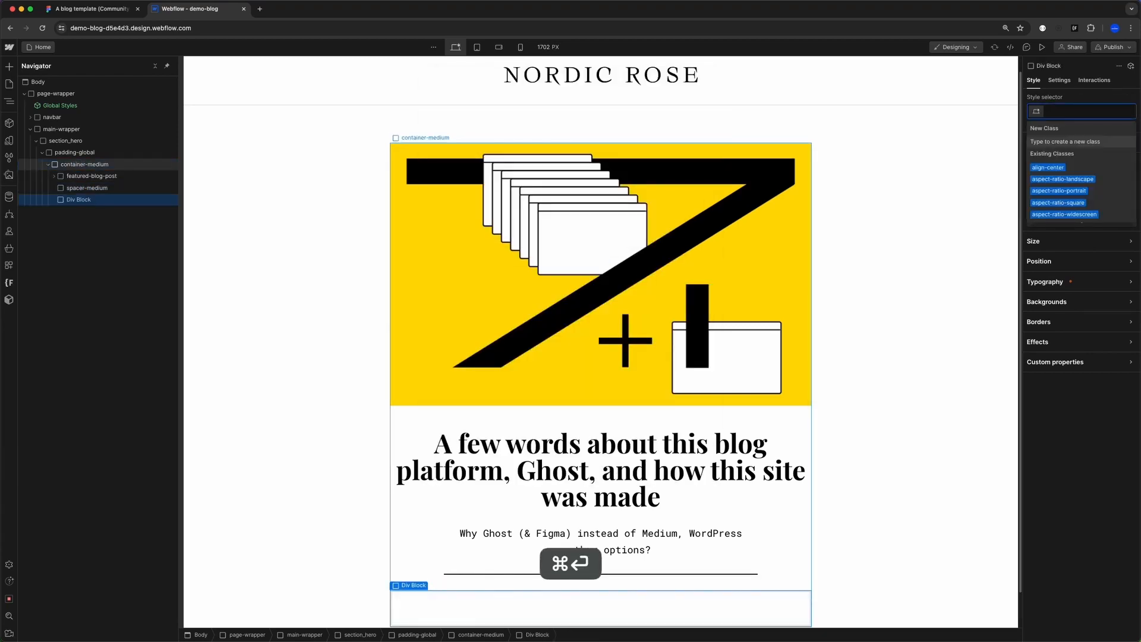
pyautogui.write('posts-wr')
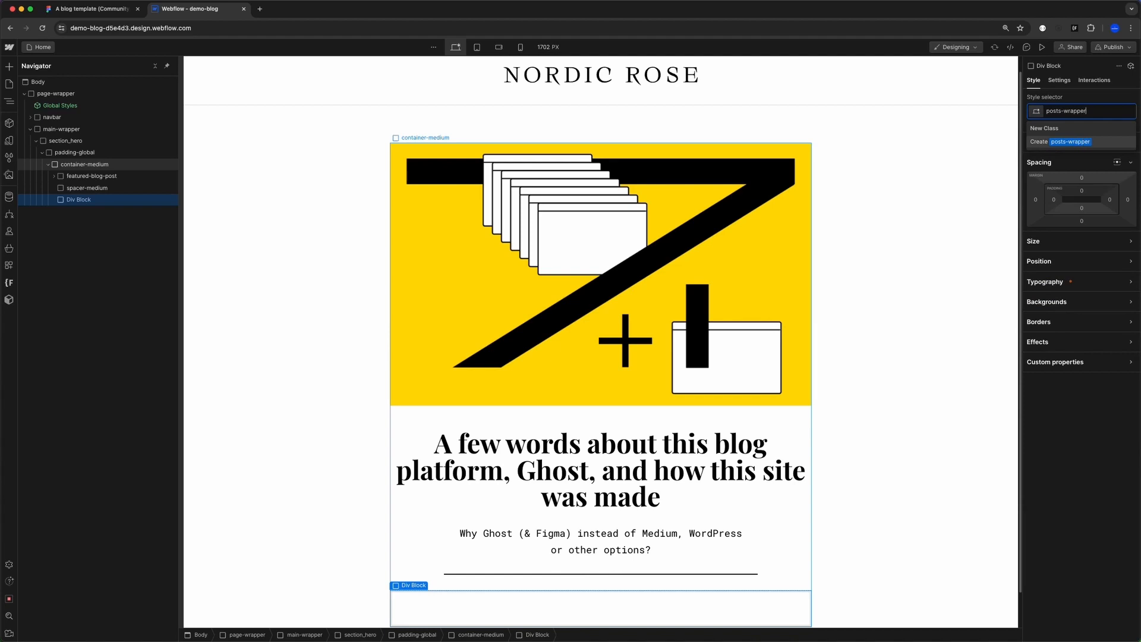
pyautogui.write('apper')
pyautogui.press('Return')
# - Try replacing the spacer-medium class on the spacer between featured-blog-post and posts-wrapper with spacer-large, and with spacer-huge
pyautogui.scroll(-1, 480, 539)
pyautogui.click(478, 545)
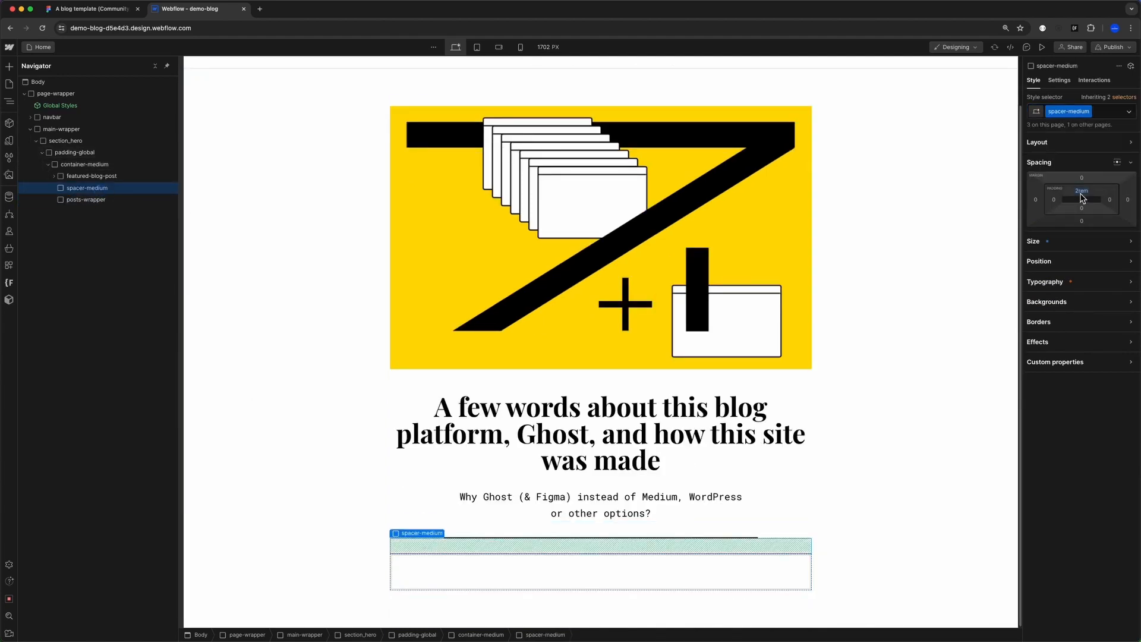
pyautogui.click(1103, 112)
pyautogui.press('super+BackSpace')
pyautogui.write('spa')
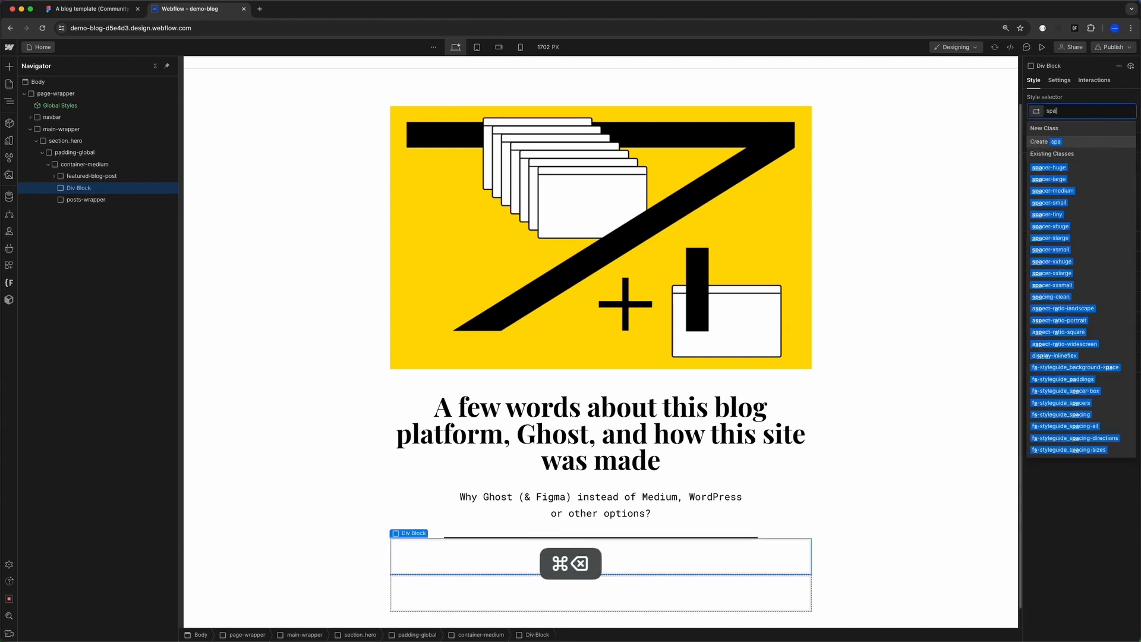
pyautogui.write('cer')
pyautogui.press('Down')
pyautogui.press('Down')
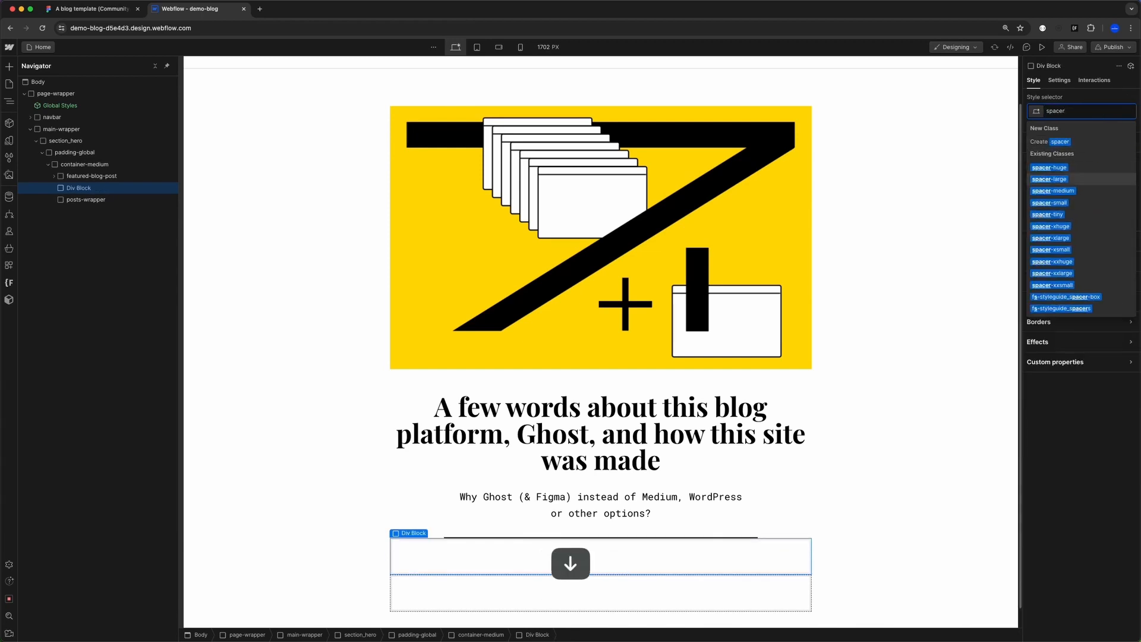
pyautogui.press('Return')
pyautogui.press('super+BackSpace')
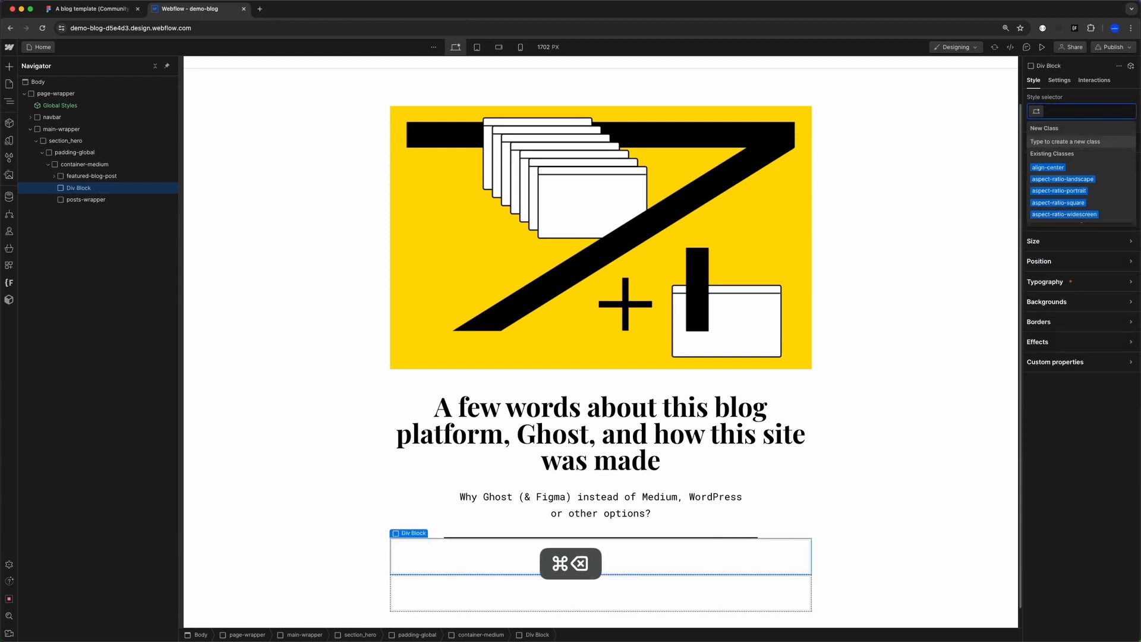
pyautogui.write('spacer')
pyautogui.press('Down')
pyautogui.press('Up')
pyautogui.press('Return')
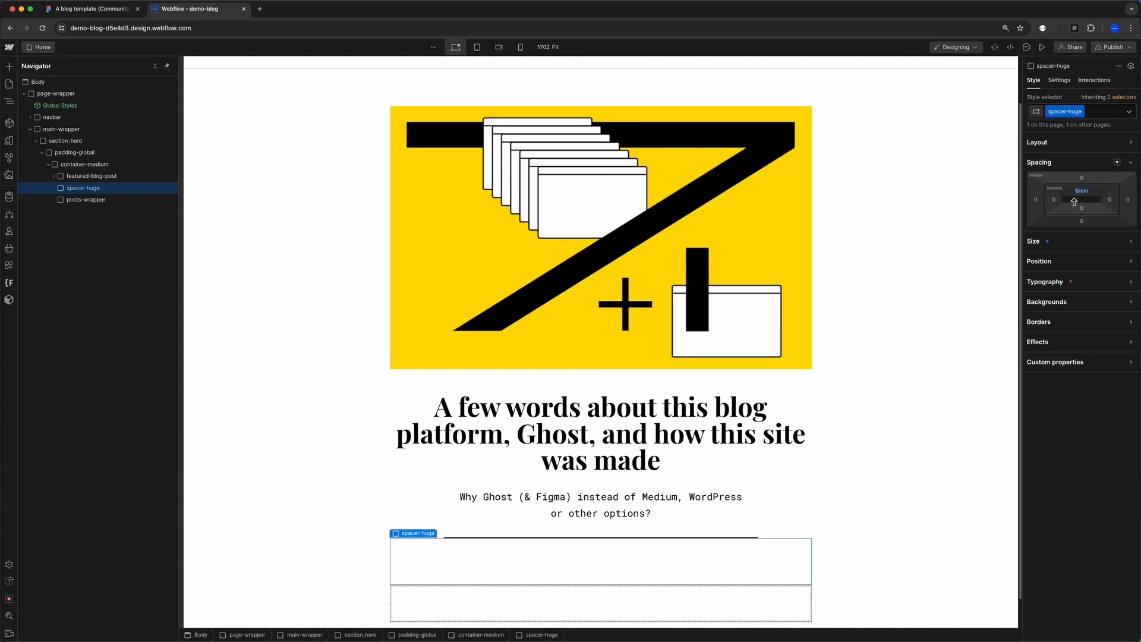
# - Replace the spacer's spacer-huge class with spacer-large and duplicate the spacer
pyautogui.click(1088, 111)
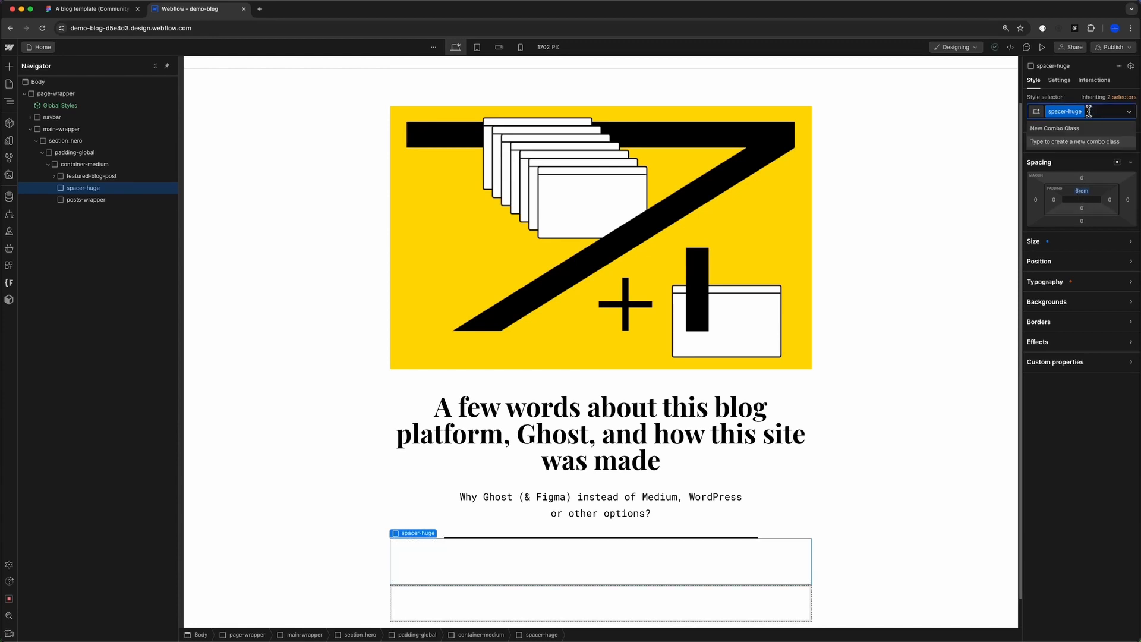
pyautogui.press('BackSpace')
pyautogui.write('spacer')
pyautogui.press('Down')
pyautogui.press('Down')
pyautogui.press('Return')
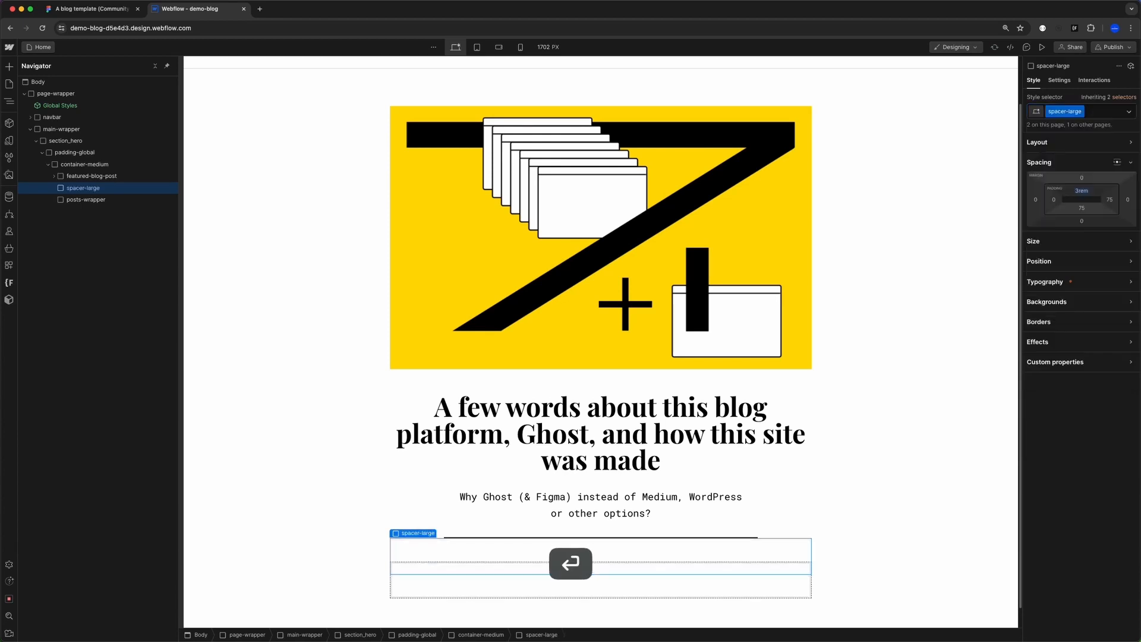
pyautogui.scroll(-1, 552, 569)
pyautogui.press('super+d')
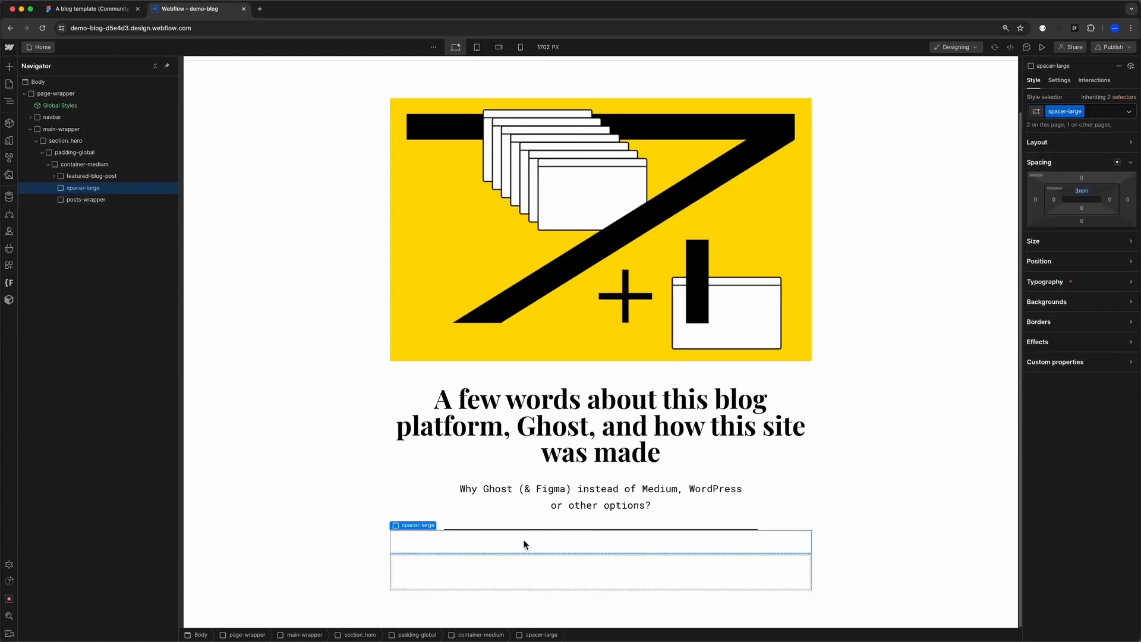
pyautogui.scroll(-1, 587, 533)
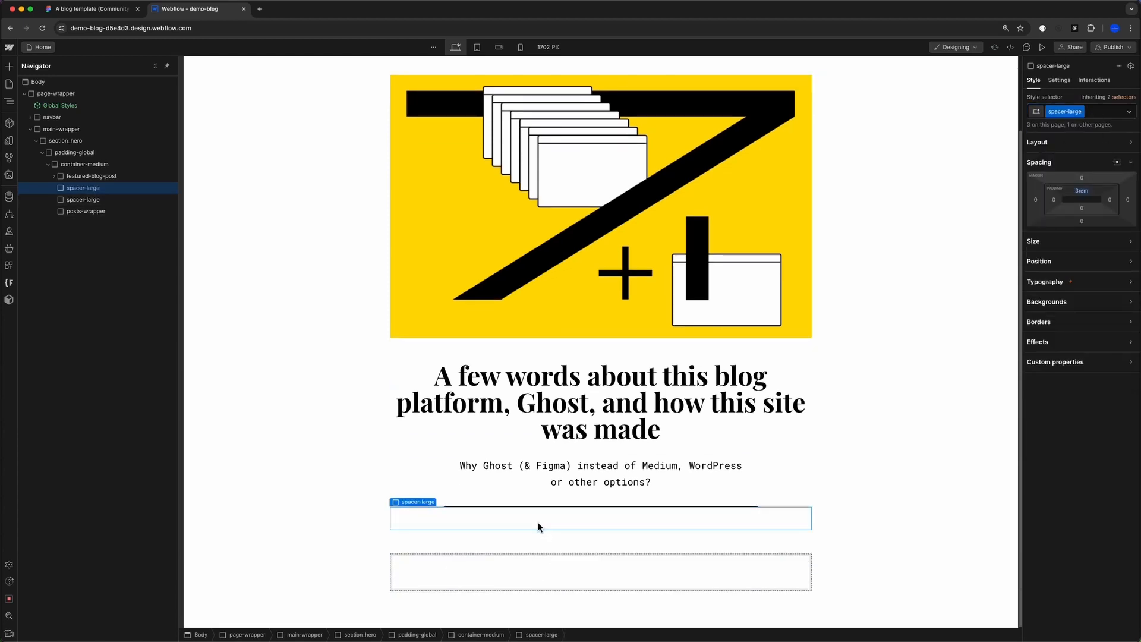
# - Replace the class of the first spacer-large after featured-blog-post with spacer-medium
pyautogui.press('super+Return')
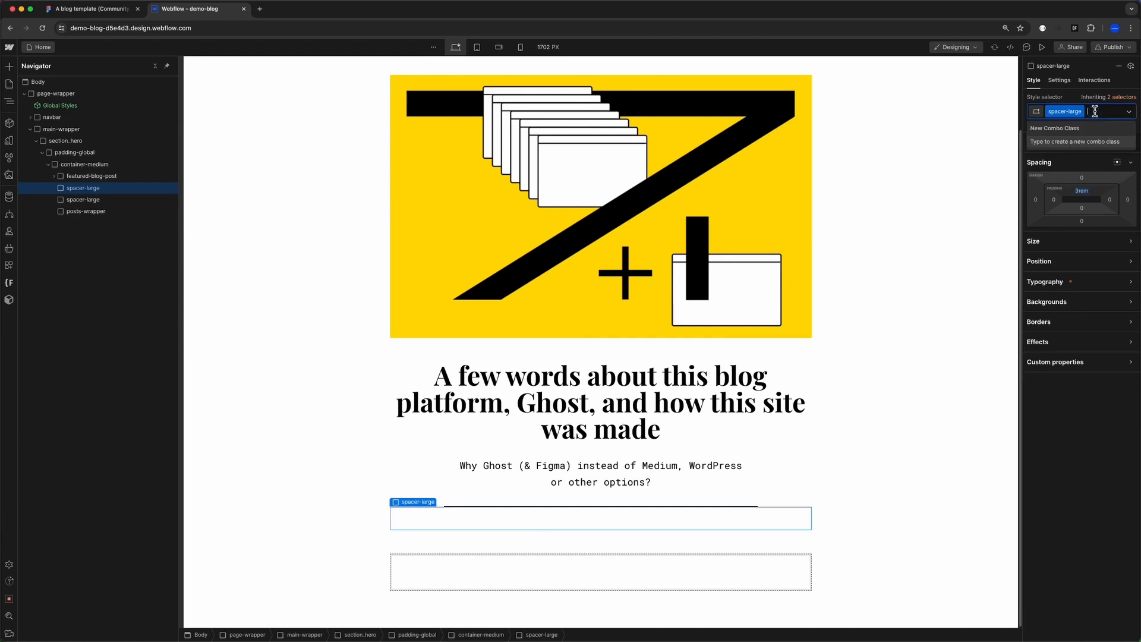
pyautogui.press('BackSpace')
pyautogui.write('spa')
pyautogui.press('Down')
pyautogui.press('Down')
pyautogui.press('Down')
pyautogui.press('Return')
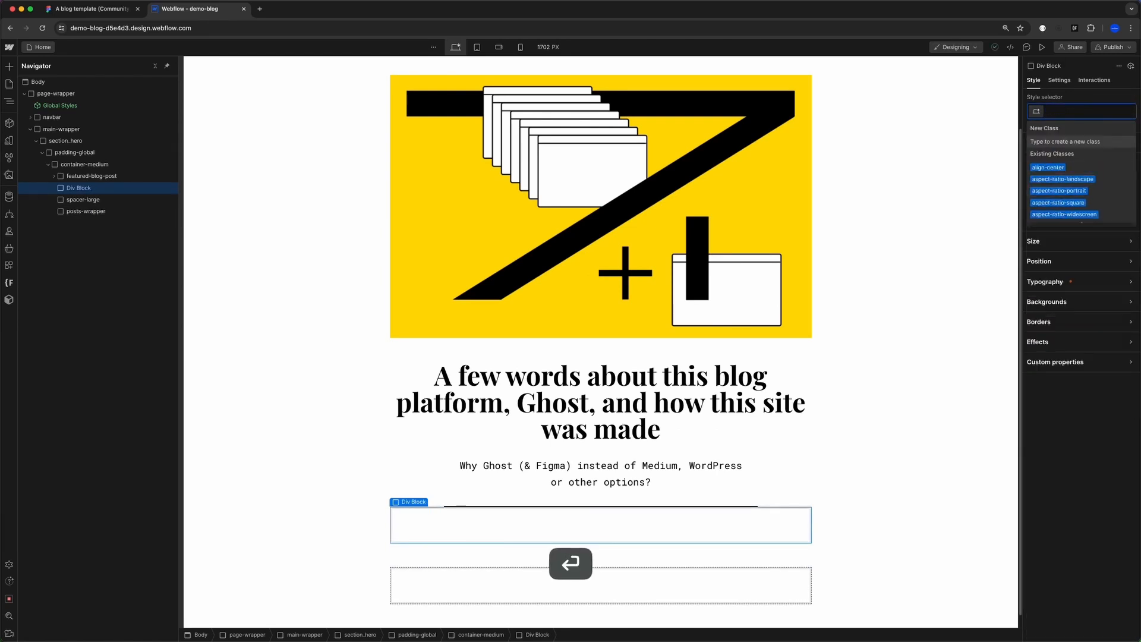
# - Duplicate the spacer-medium after featured-blog-post and delete the remaining spacer-large above posts-wrapper
pyautogui.press('super+d')
pyautogui.click(480, 549)
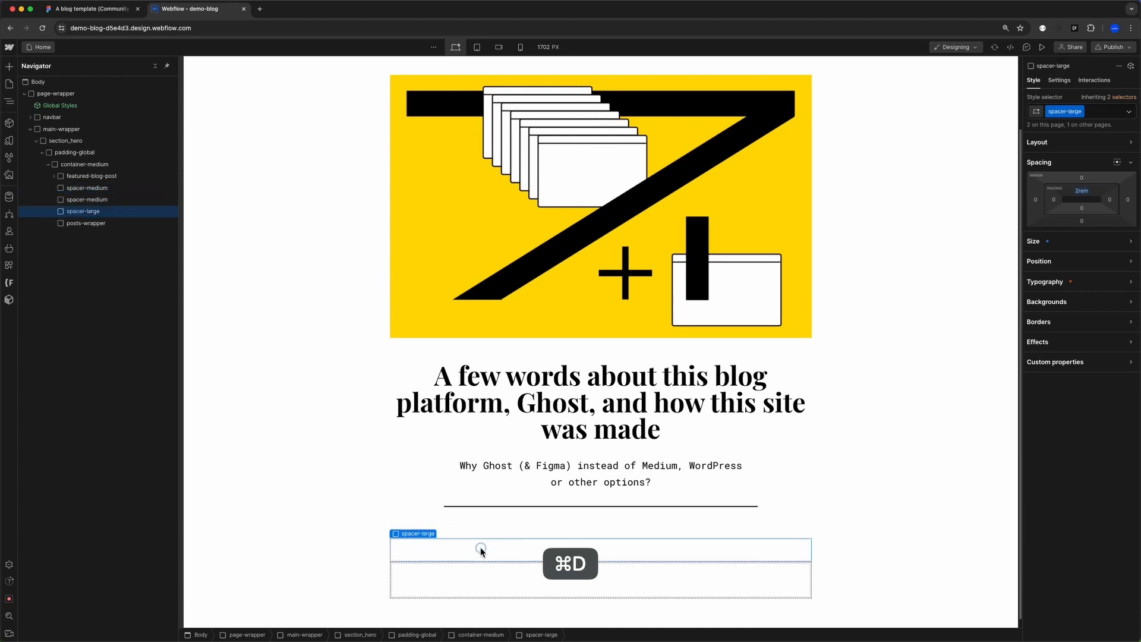
pyautogui.press('BackSpace')
pyautogui.click(502, 541)
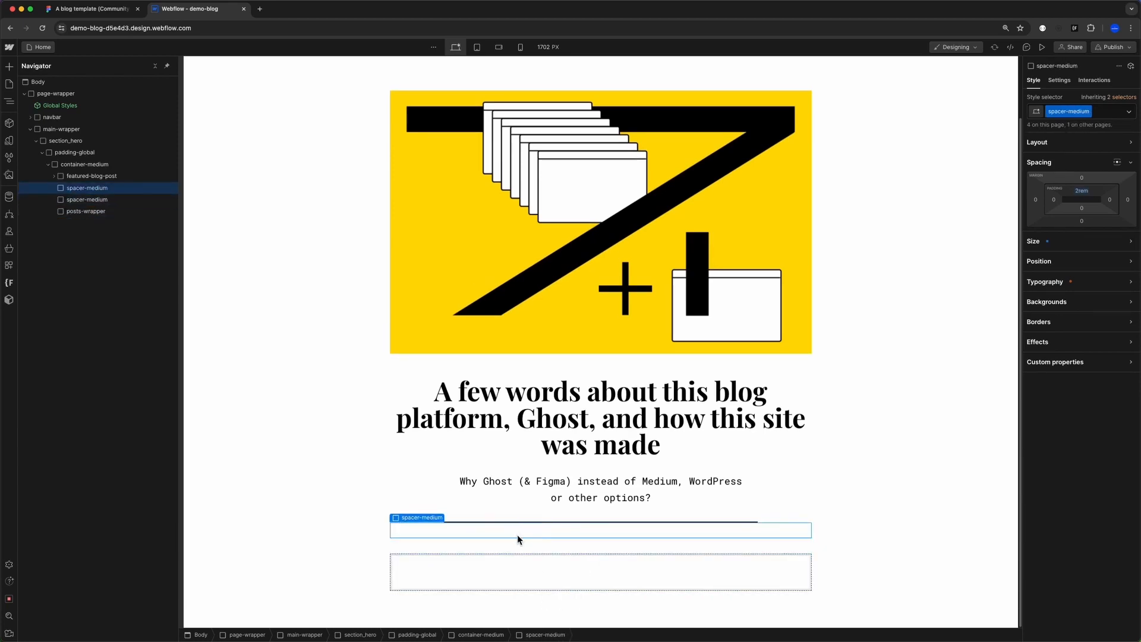
pyautogui.click(519, 530)
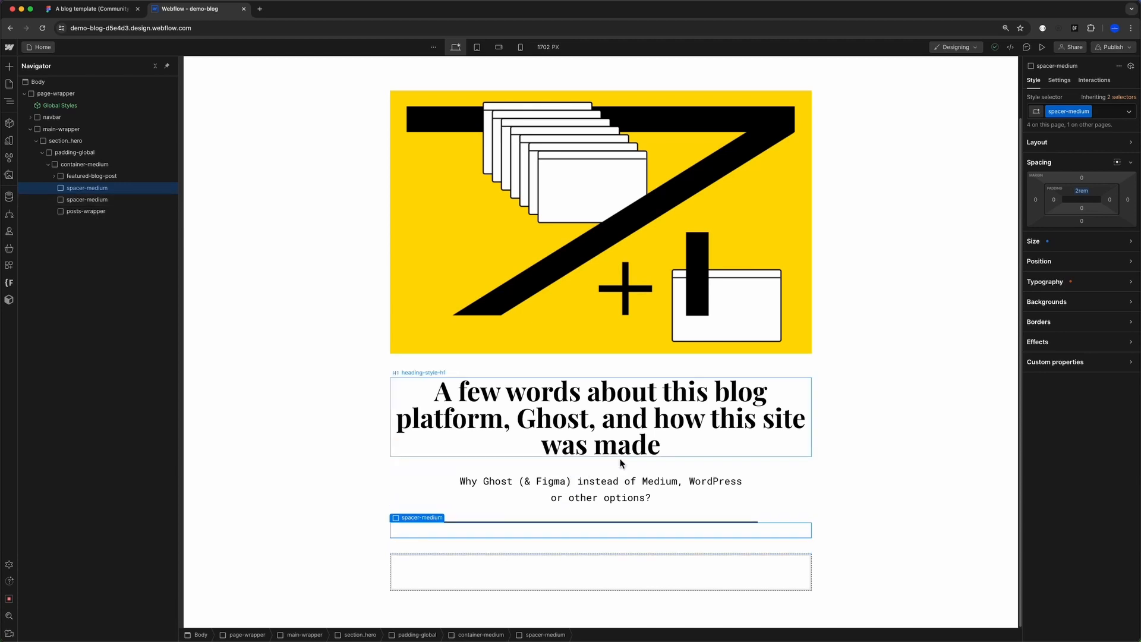
# - Copy the featured post's heading and paste it into posts-wrapper
pyautogui.scroll(2, 422, 146)
pyautogui.scroll(-2, 290, 423)
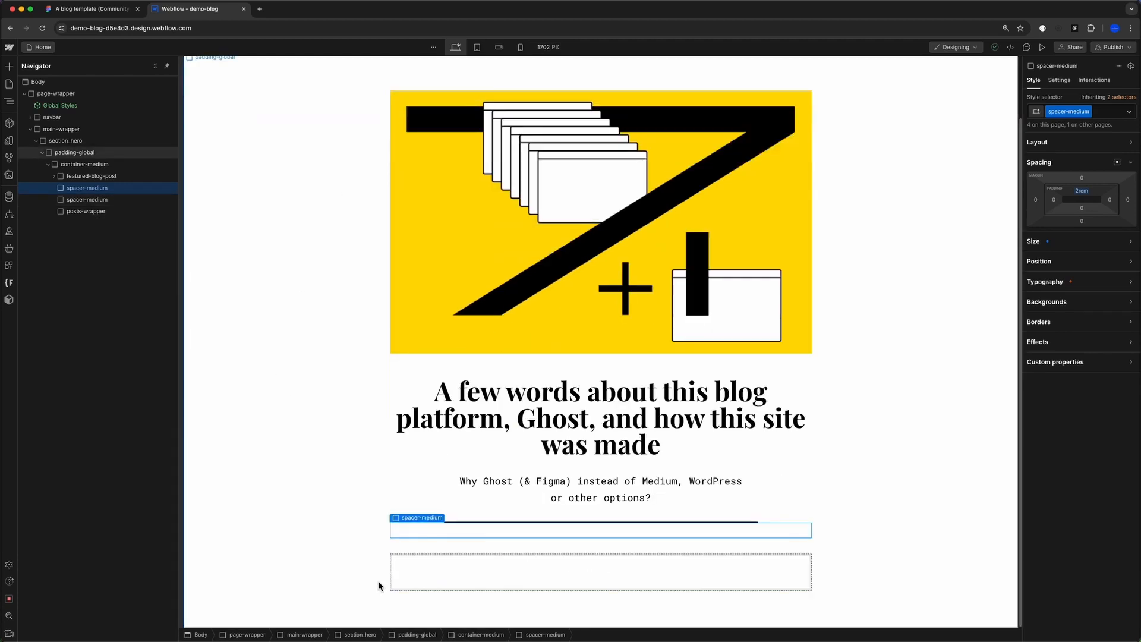
pyautogui.click(435, 571)
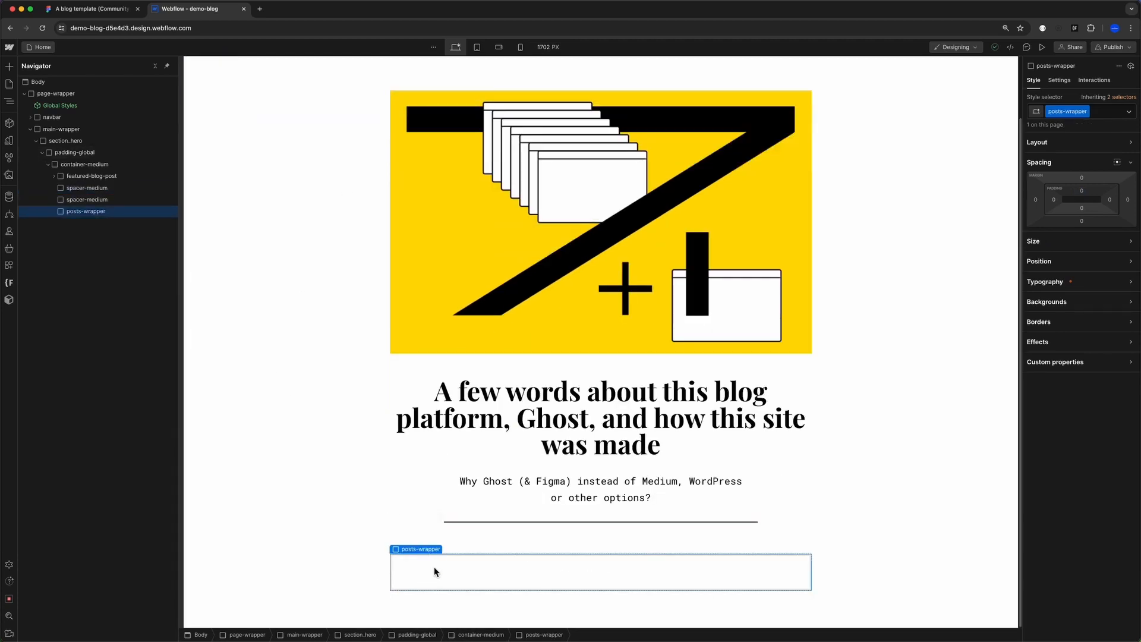
pyautogui.click(598, 413)
pyautogui.press('super+c')
pyautogui.click(540, 562)
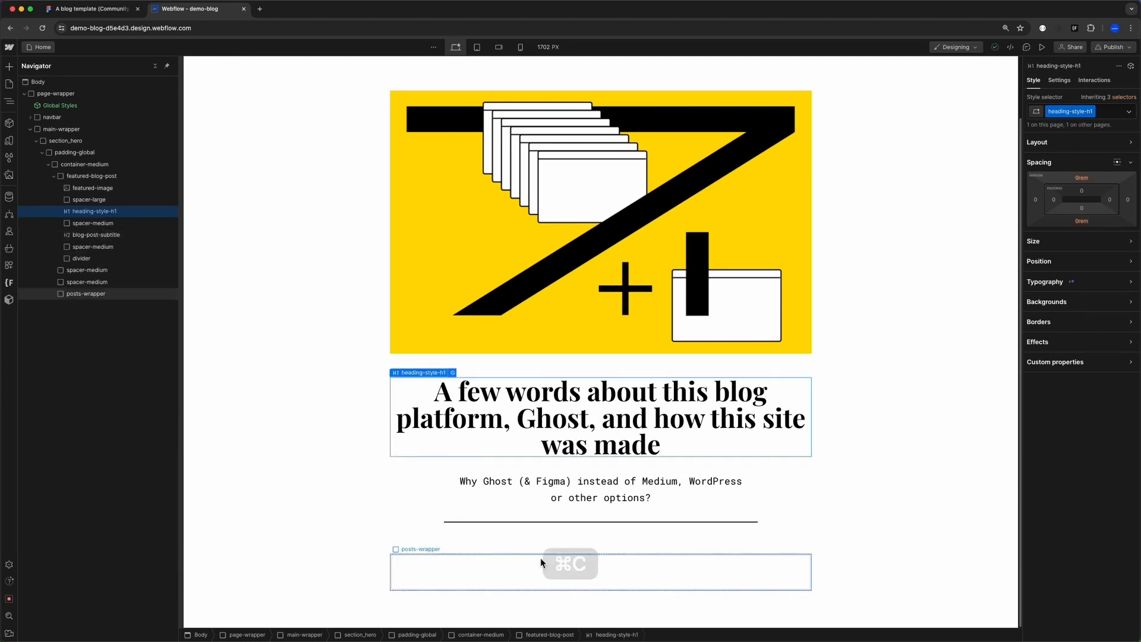
pyautogui.press('super+v')
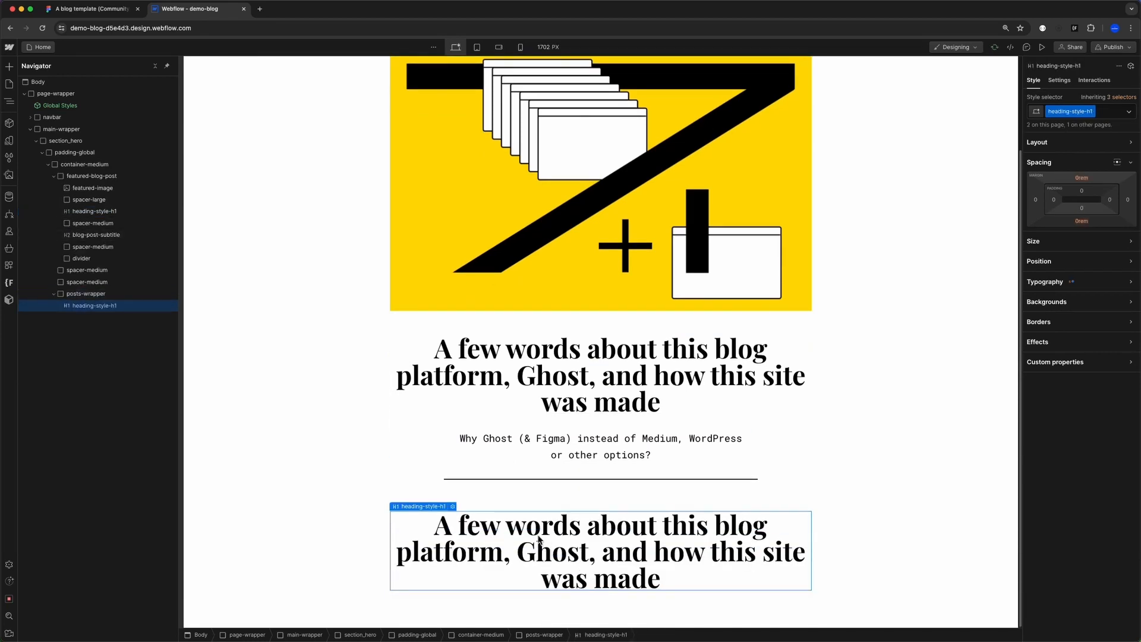
# - Change the pasted heading in posts-wrapper to heading level 2 and set its text to "All posts"
pyautogui.click(452, 506)
pyautogui.click(442, 461)
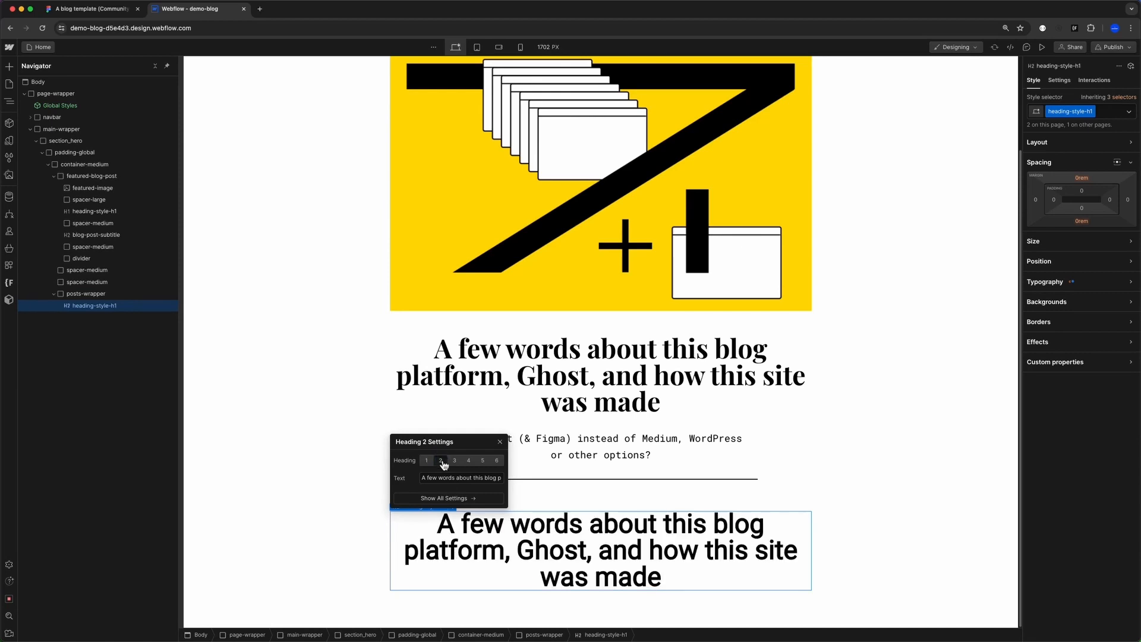
pyautogui.tripleClick(438, 480)
pyautogui.write('All posts')
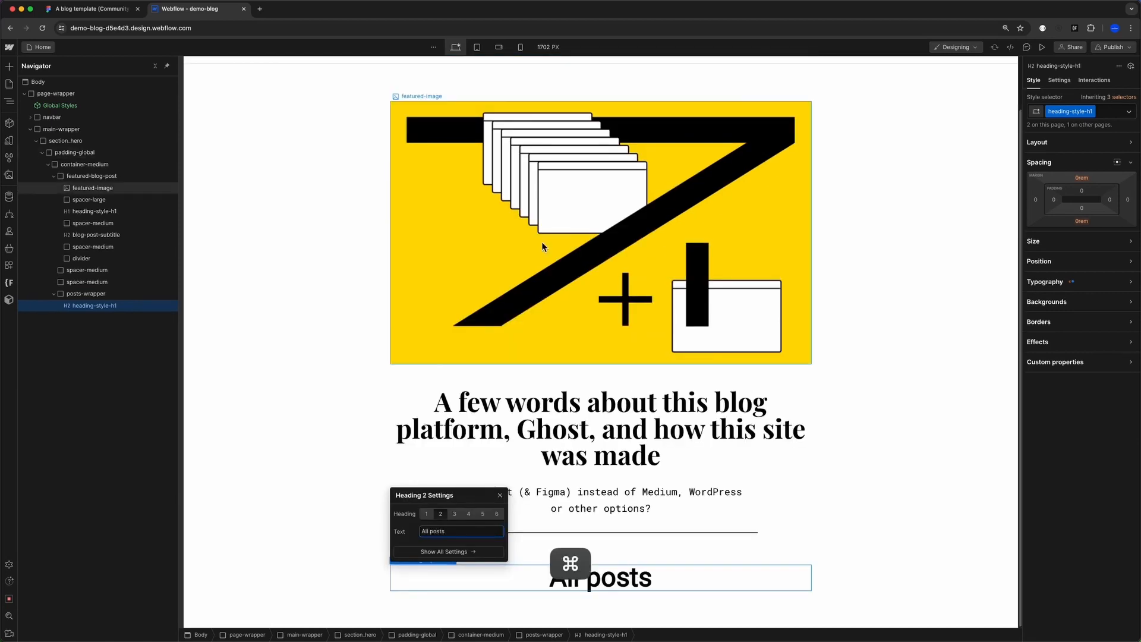
# - Switch to Figma, copy the section heading's text, and use "All articles" as the heading text back in Webflow
pyautogui.press('super+1')
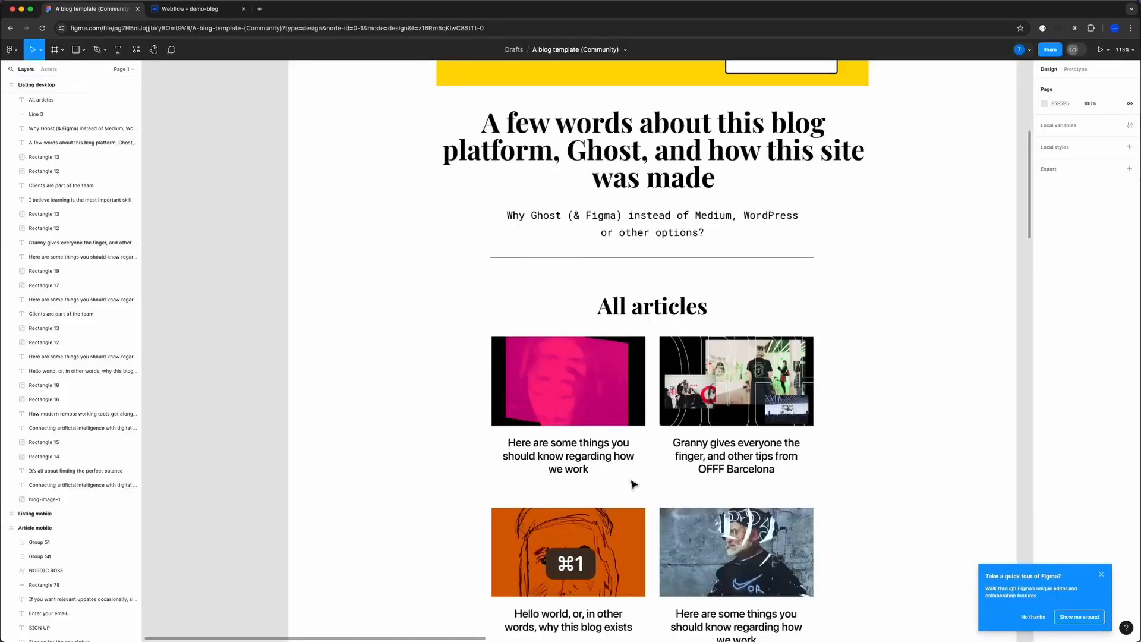
pyautogui.press('super+c')
pyautogui.click(190, 8)
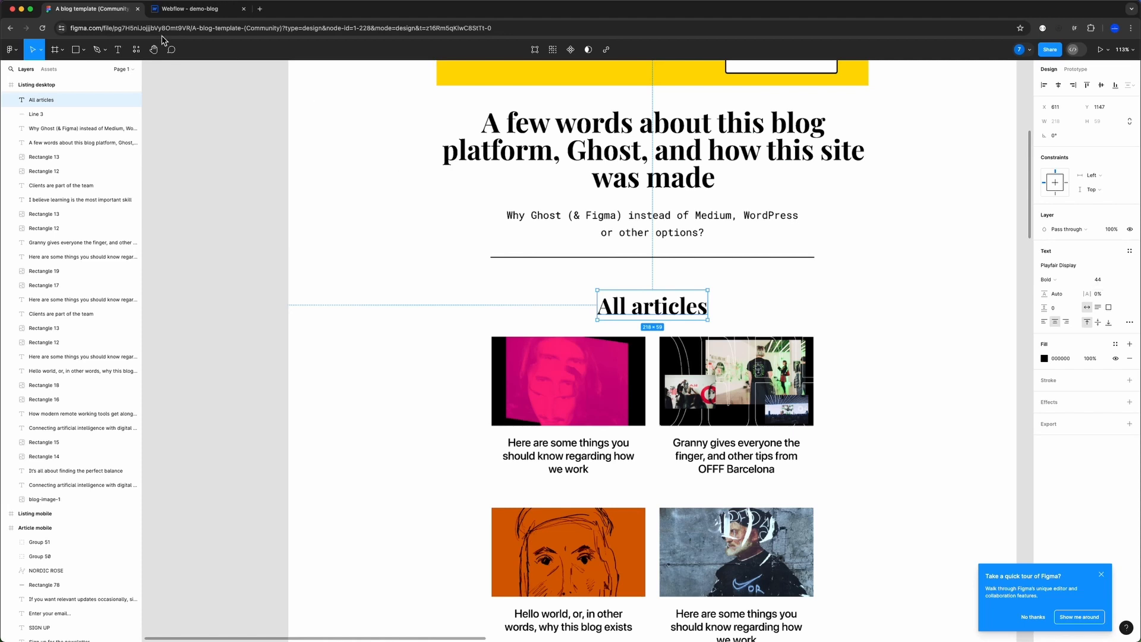
pyautogui.click(178, 8)
# - Set the font of the All H2 Headings tag to the font-heading variable
pyautogui.click(1115, 113)
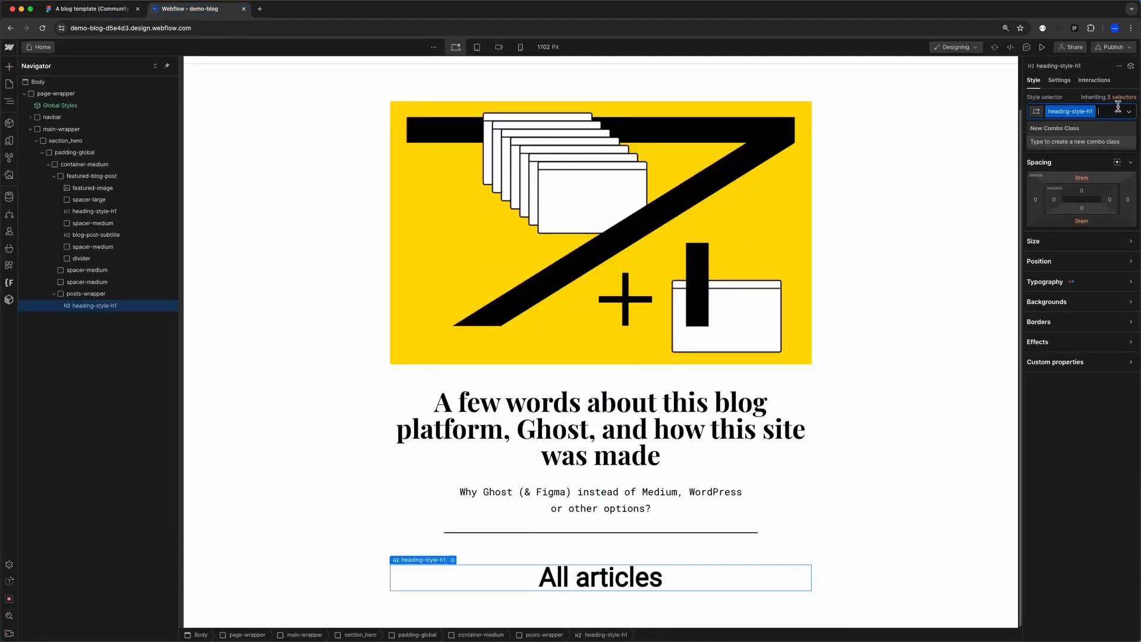
pyautogui.click(1093, 163)
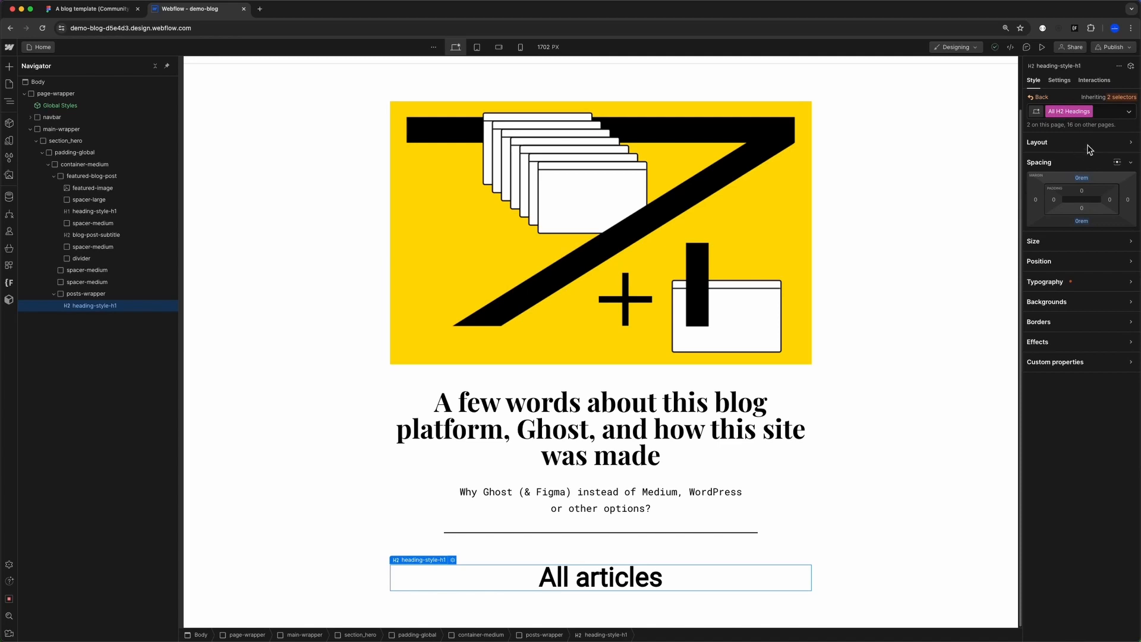
pyautogui.click(1064, 282)
pyautogui.click(1091, 253)
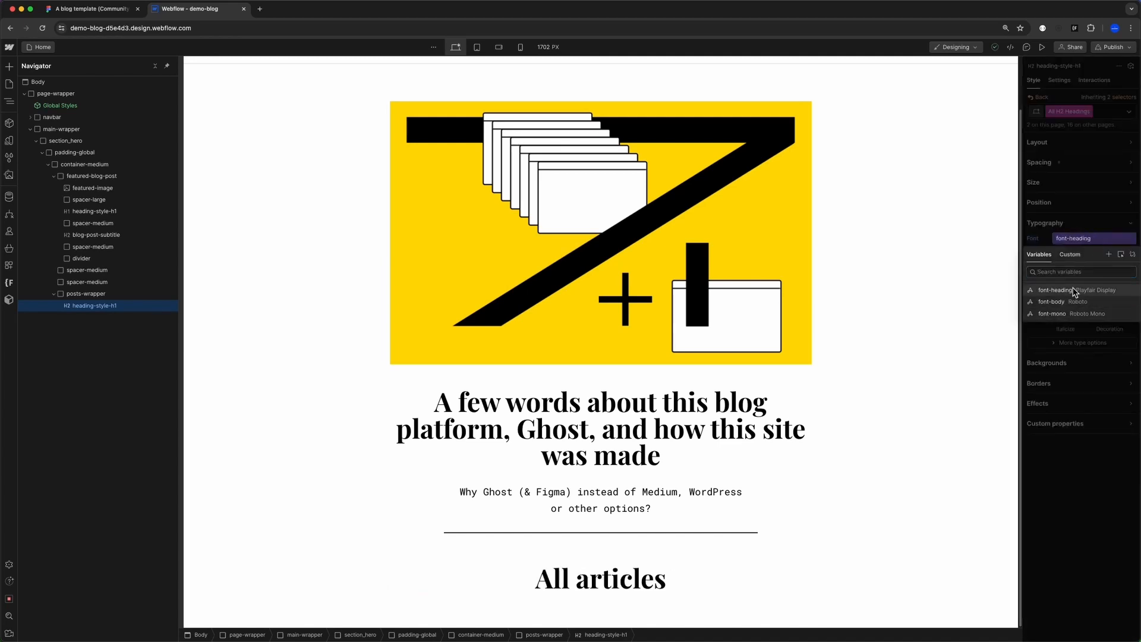
pyautogui.click(1090, 260)
# - Return to the All articles heading's own class and replace heading-style-h1 with heading-style-h2
pyautogui.click(1122, 109)
pyautogui.click(1082, 184)
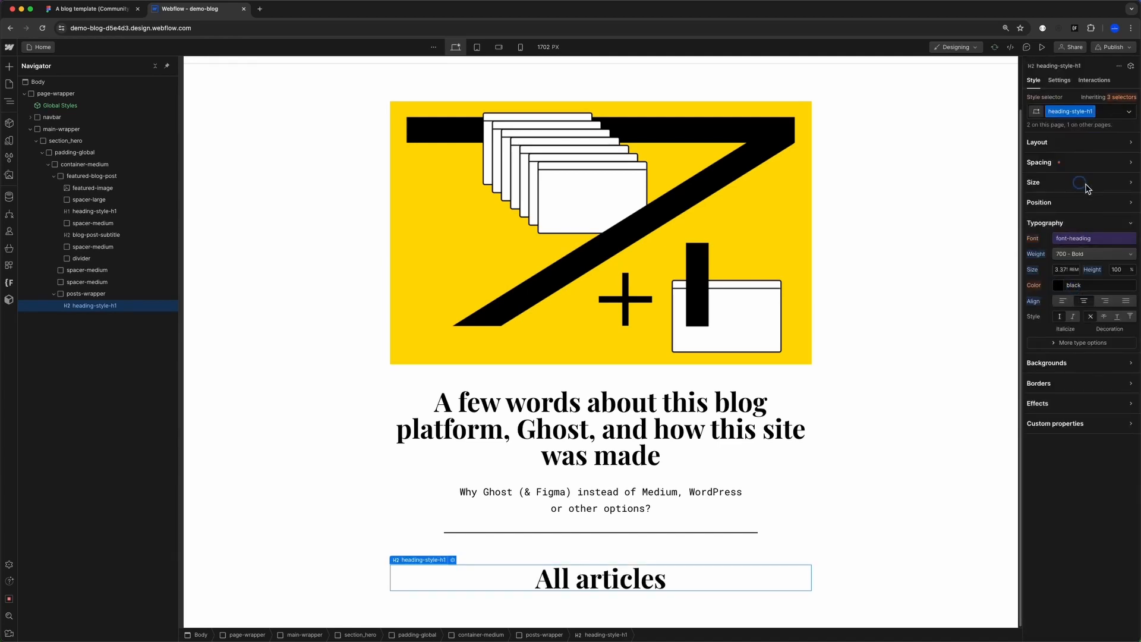
pyautogui.click(1104, 115)
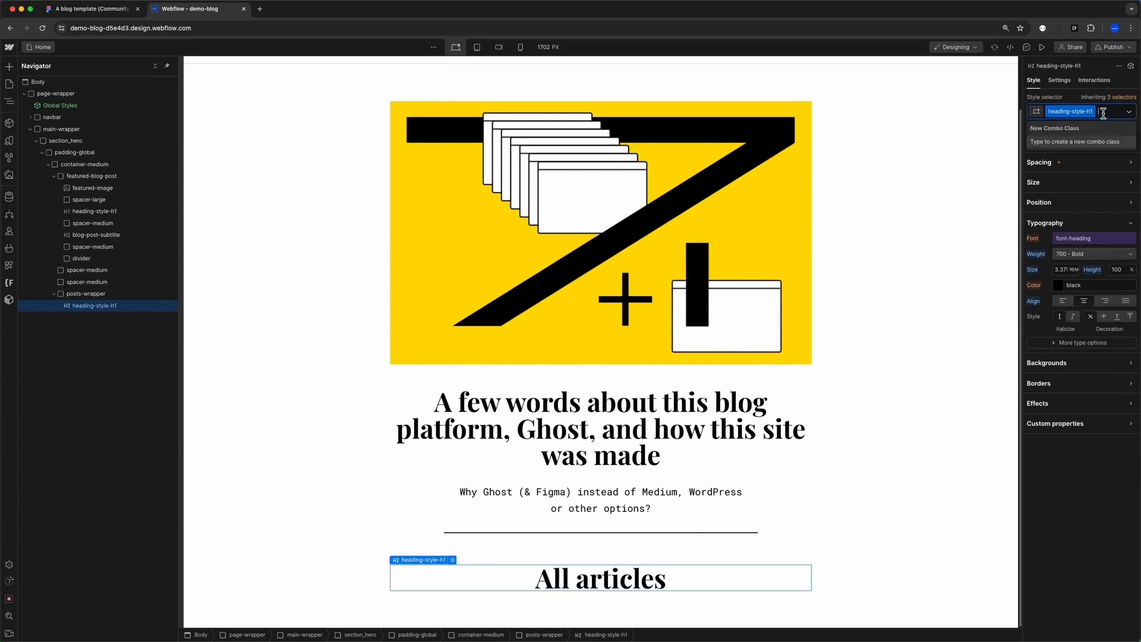
pyautogui.press('BackSpace')
pyautogui.write('heading')
pyautogui.press('Down')
pyautogui.press('Down')
pyautogui.press('Down')
pyautogui.press('Down')
pyautogui.press('Down')
pyautogui.press('Return')
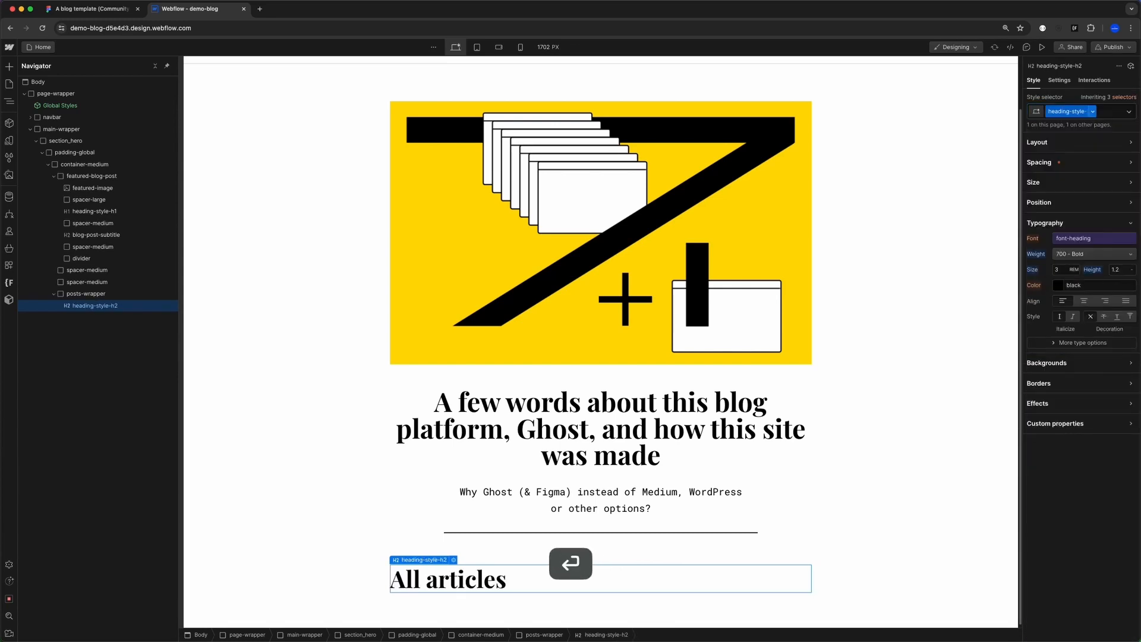
# - Center-align the heading-style-h2 text and set its font size to 44/16 rem (2.75 rem)
pyautogui.click(1087, 300)
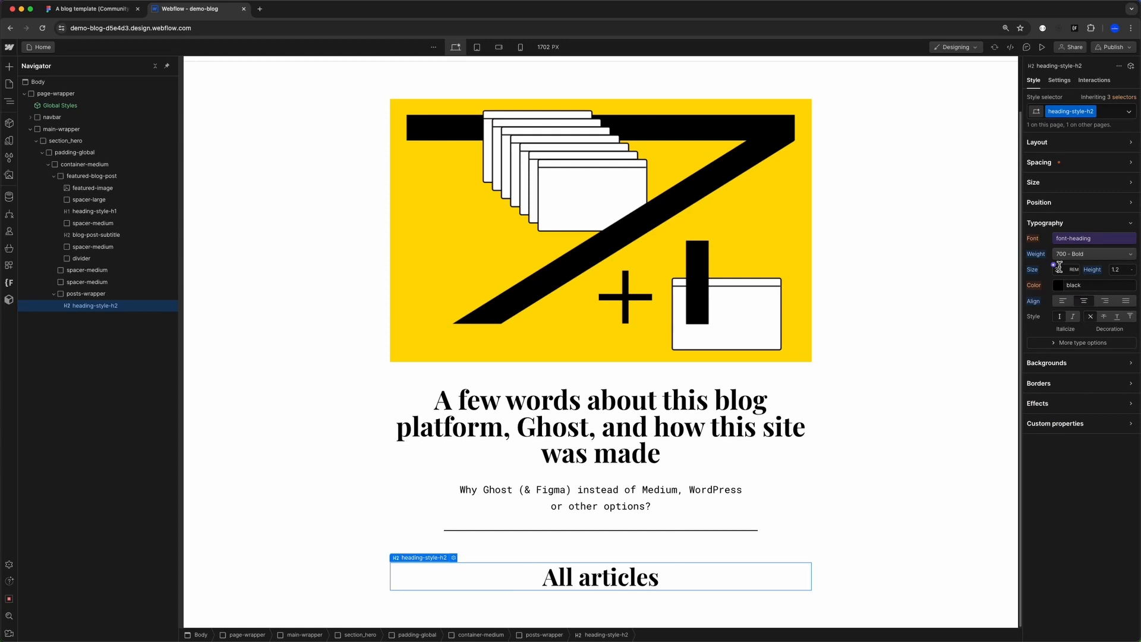
pyautogui.write('44/16')
pyautogui.press('Return')
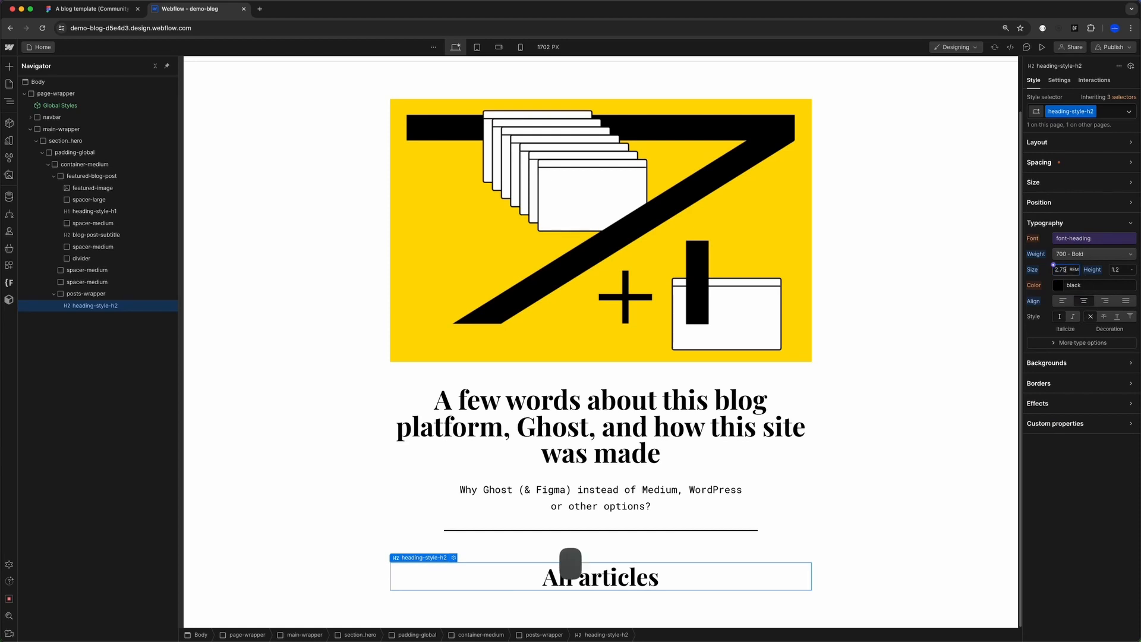
# - Check the All articles text settings in Figma, and set the line height of heading-style-h2 to 100% in Webflow
pyautogui.hotkey('ctrl', 'Tab')
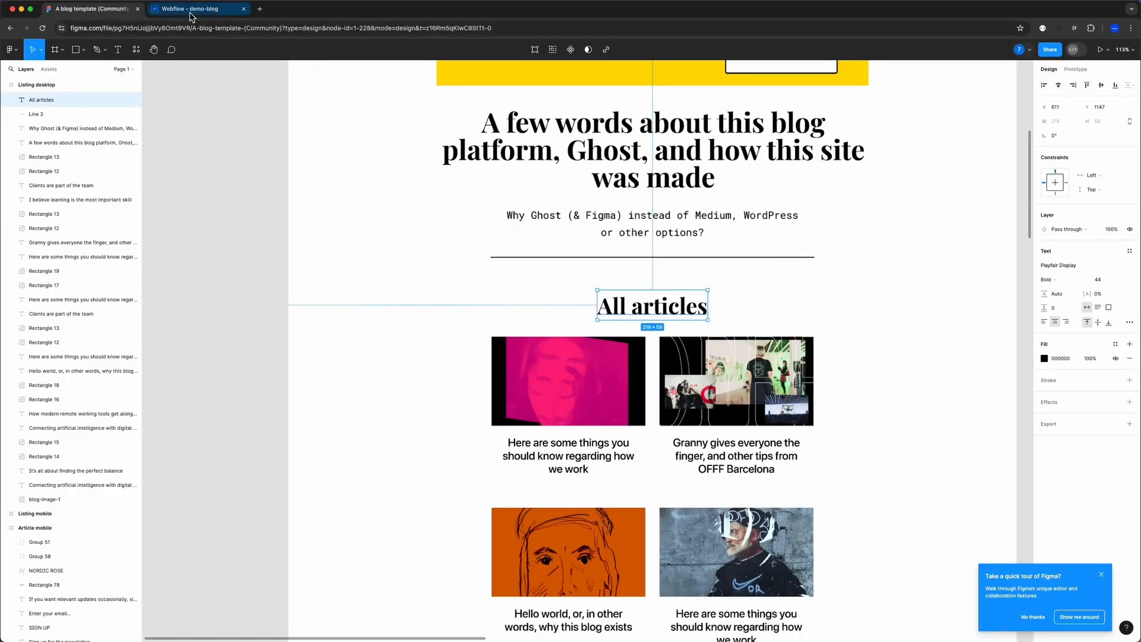
pyautogui.hotkey('ctrl', 'Tab')
pyautogui.click(1136, 275)
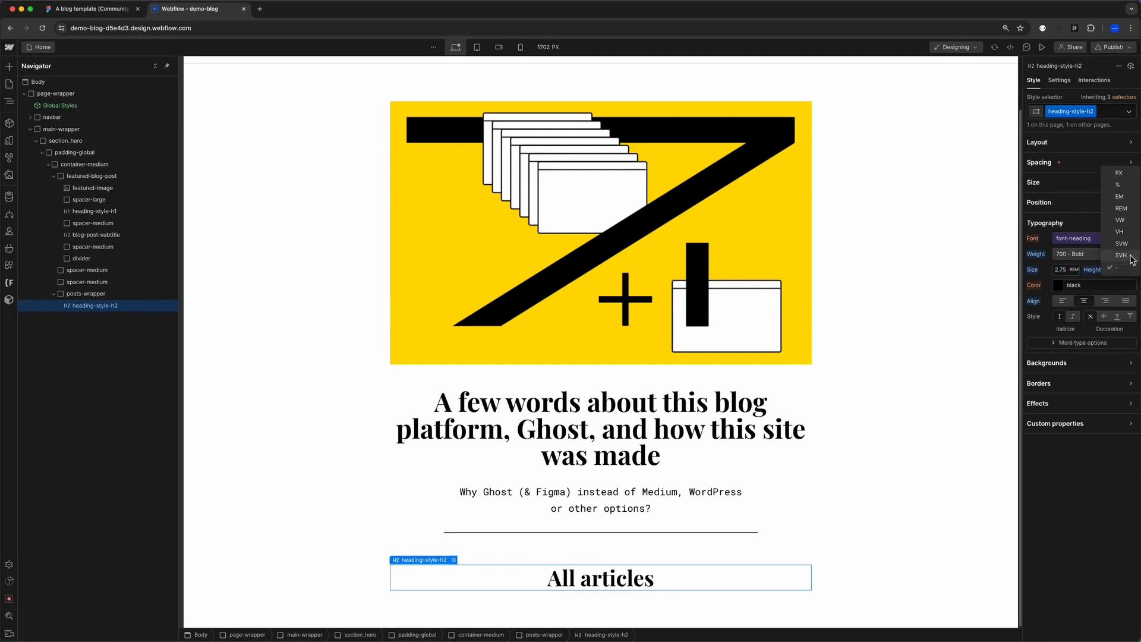
pyautogui.keyDown('alt'); pyautogui.click(1096, 270); pyautogui.keyUp('alt')
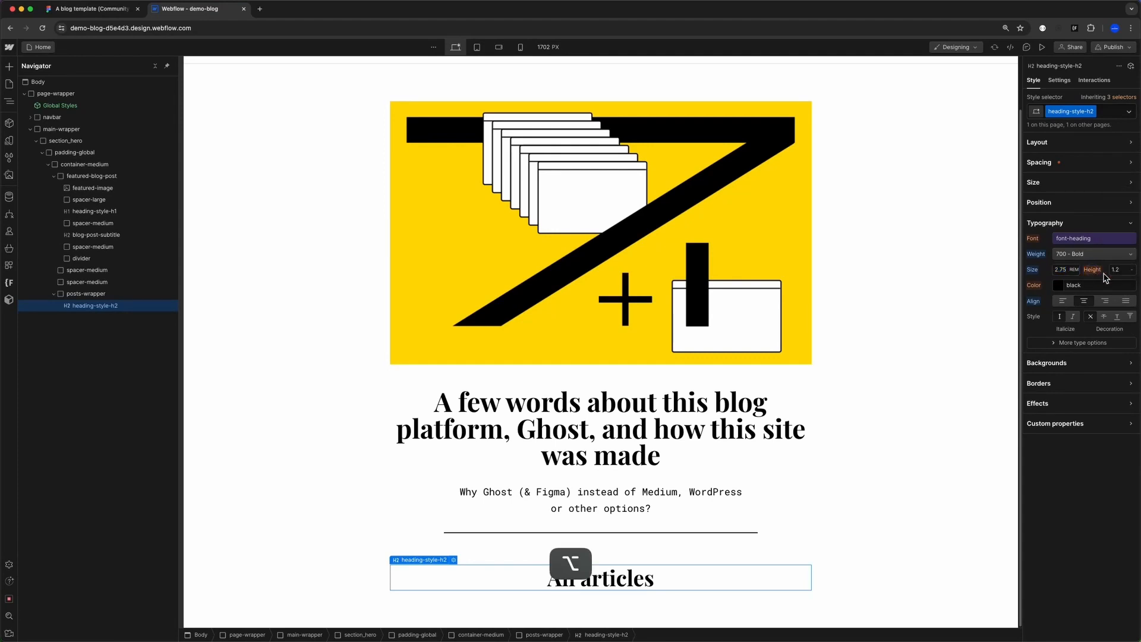
pyautogui.click(1123, 269)
pyautogui.press('Return')
pyautogui.press('super+a')
pyautogui.write('100')
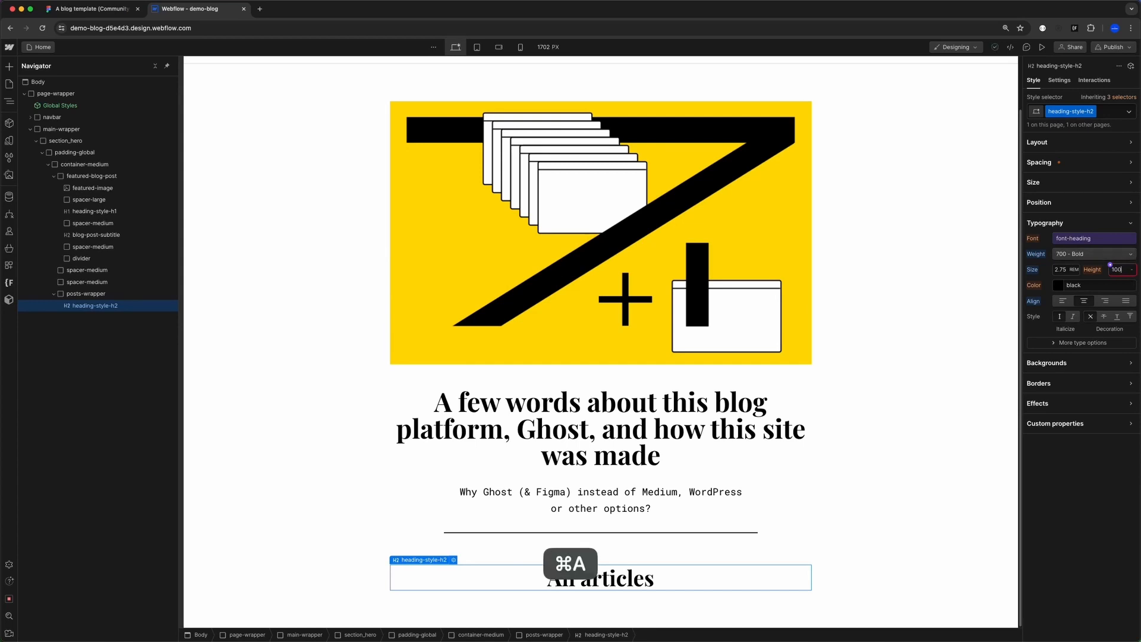
pyautogui.write('%')
pyautogui.press('Return')
pyautogui.click(891, 422)
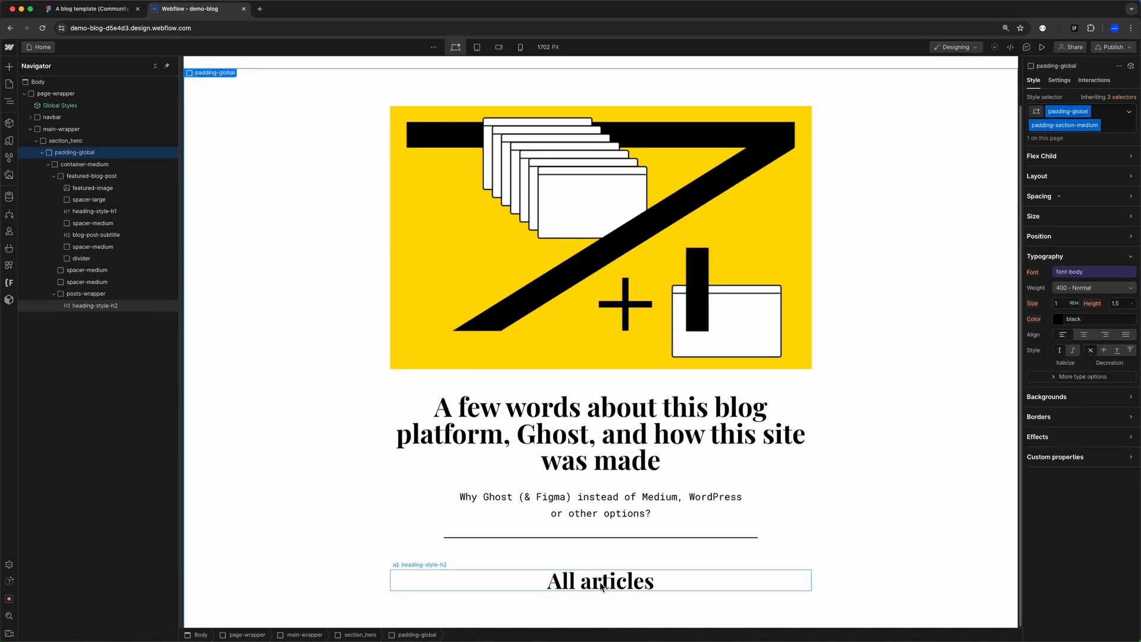
# - Check the All articles heading's text bounds and its spacing to the images beneath it in Figma
pyautogui.click(602, 586)
pyautogui.click(93, 9)
pyautogui.scroll(-5, 690, 311)
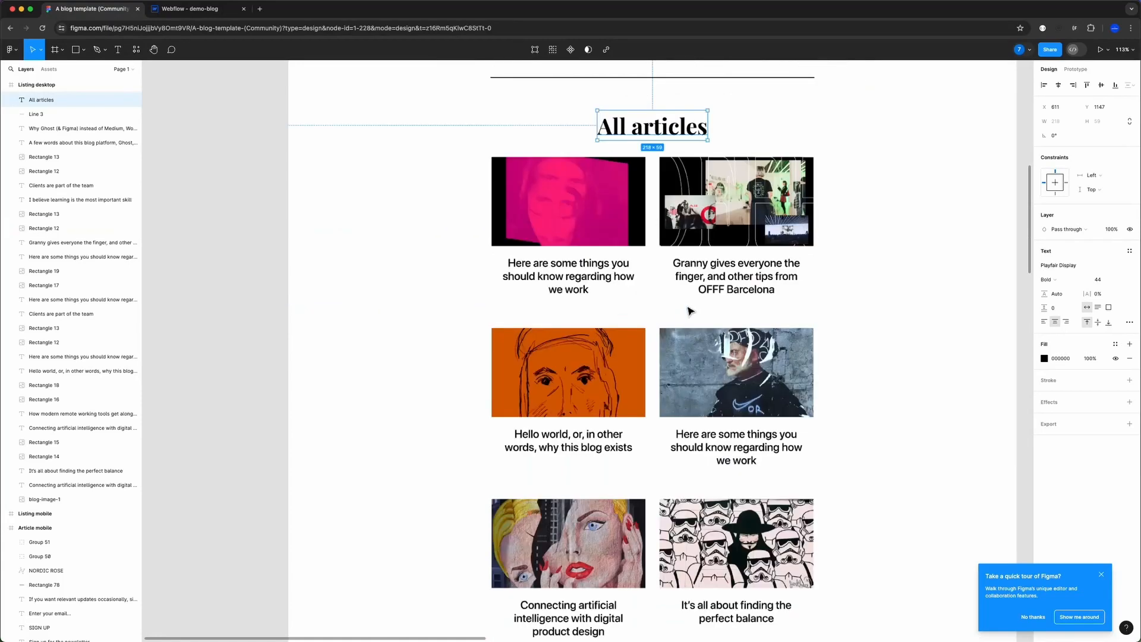
pyautogui.press('alt')
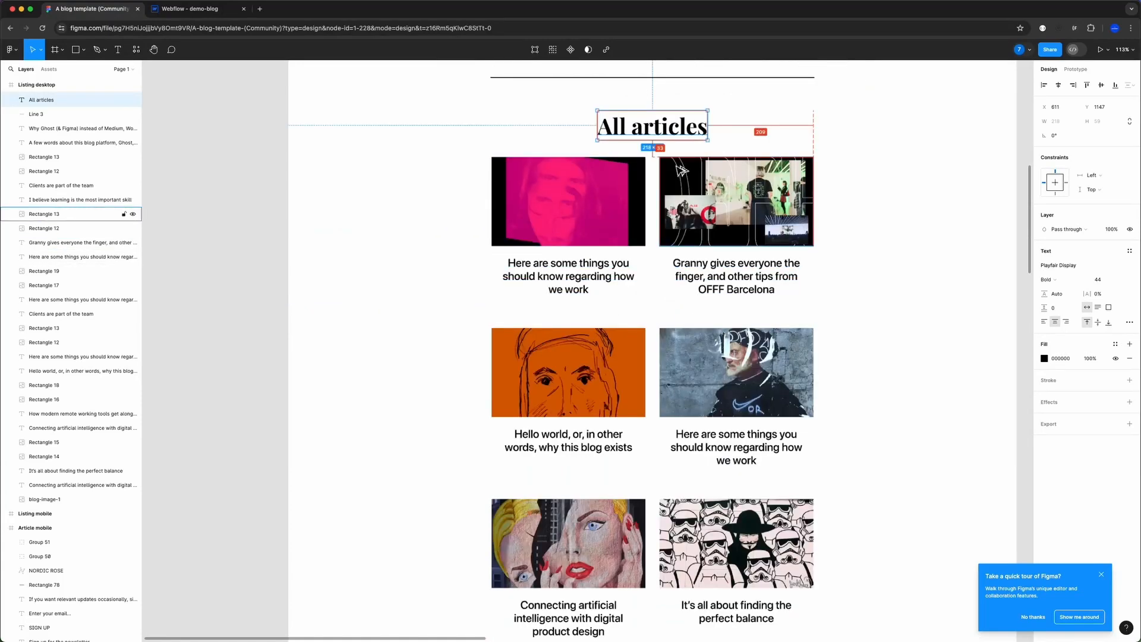
pyautogui.press('alt')
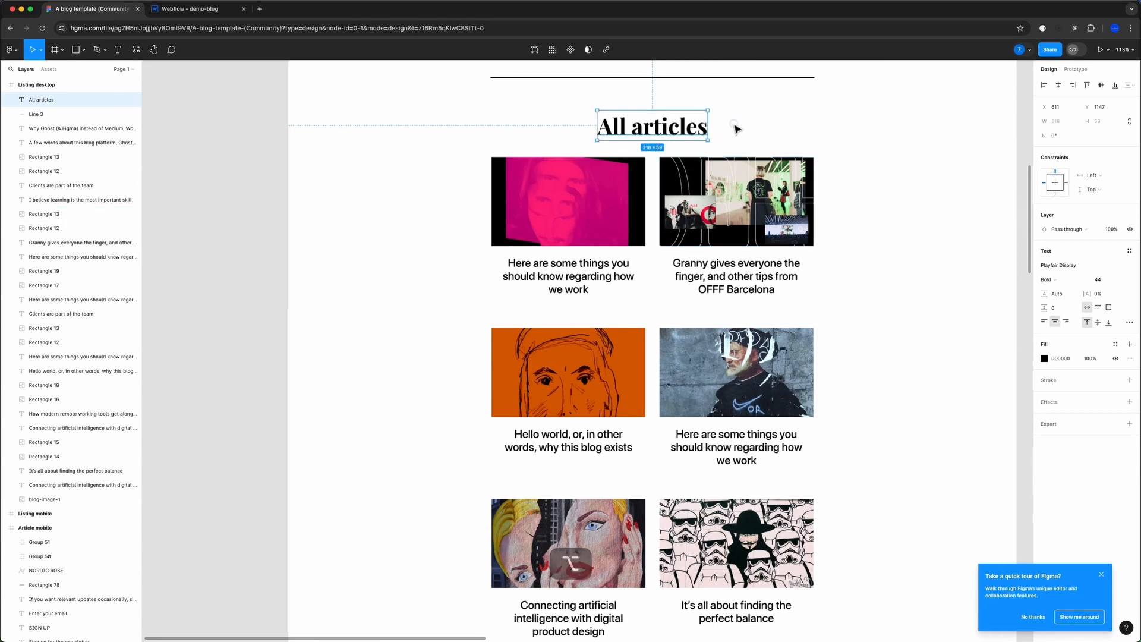
pyautogui.scroll(2, 655, 207)
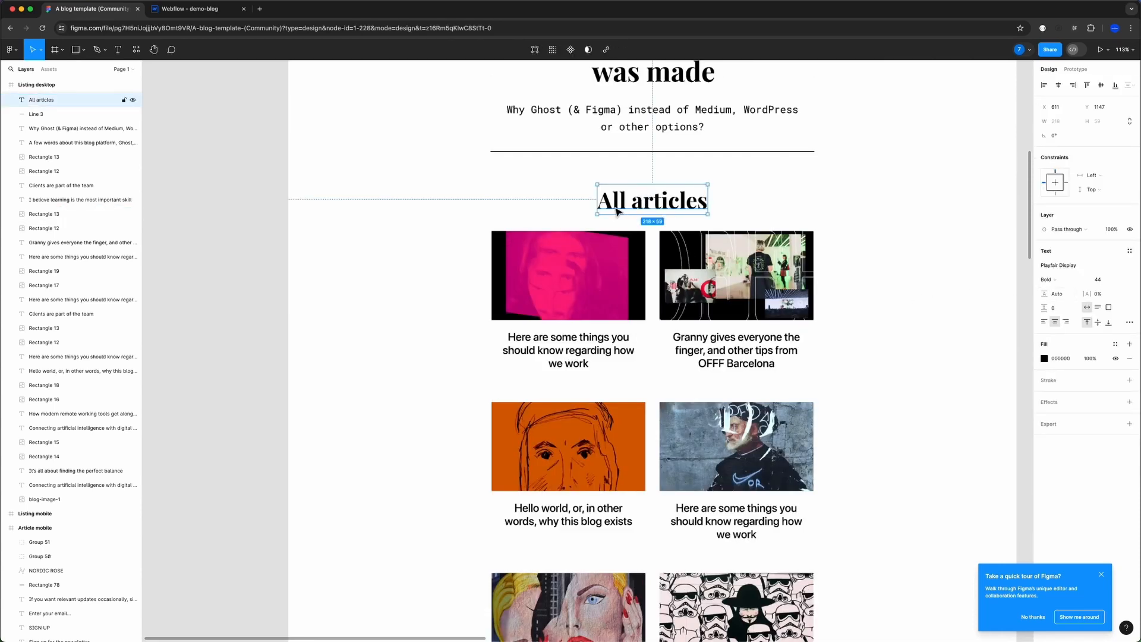
pyautogui.scroll(5, 616, 211)
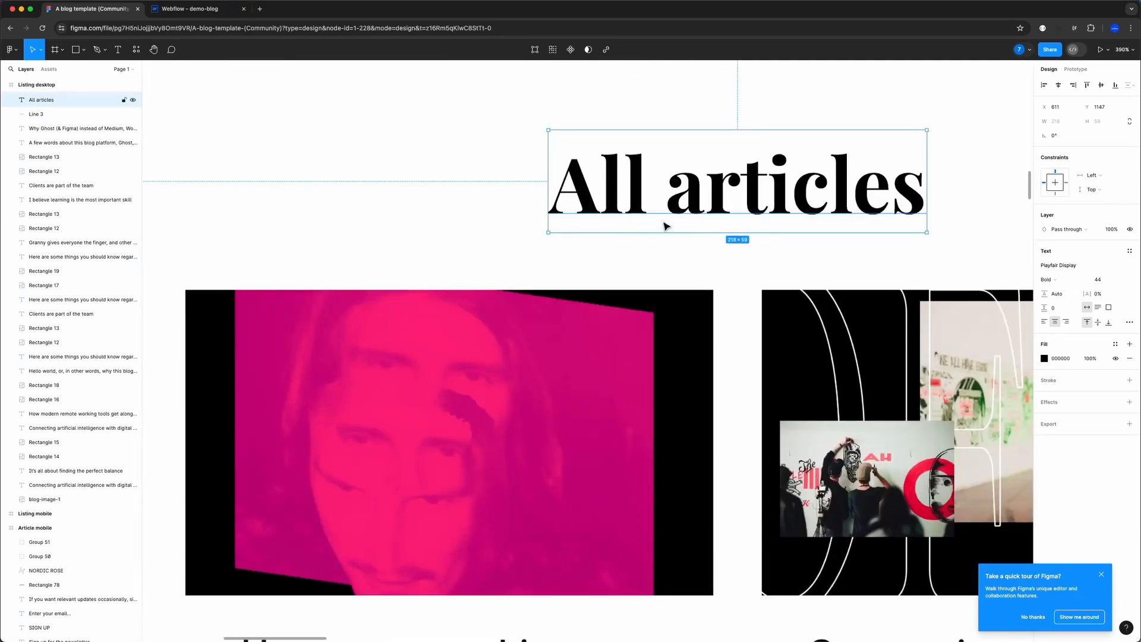
pyautogui.scroll(-5, 665, 226)
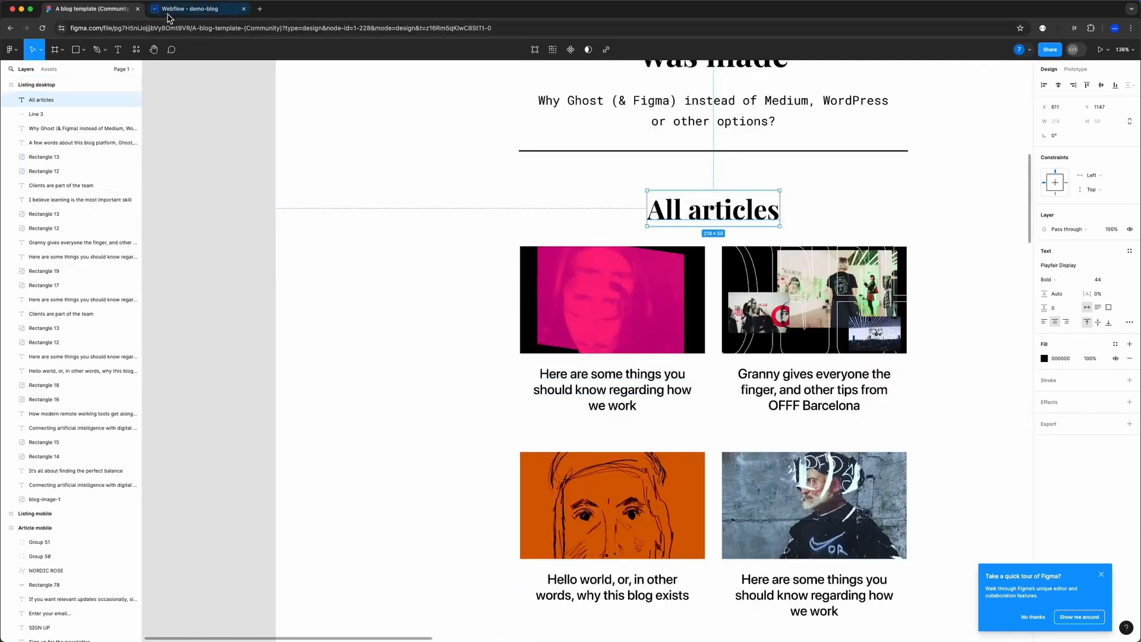
# - Set the line height of heading-style-h2 to 120% in Webflow
pyautogui.click(190, 9)
pyautogui.click(1120, 270)
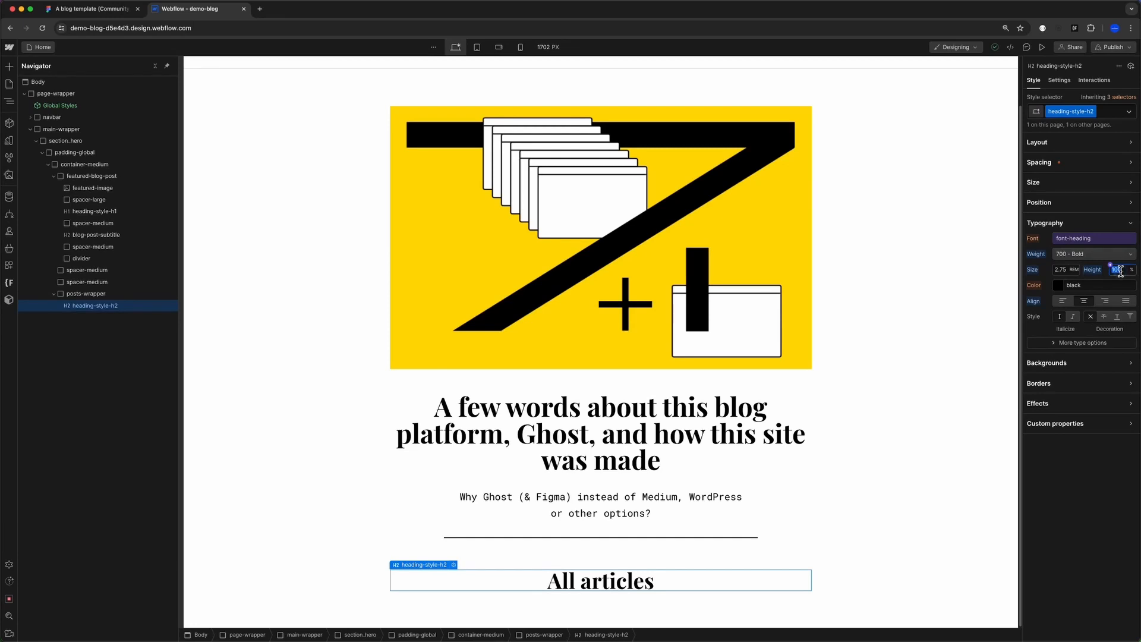
pyautogui.write('120')
pyautogui.press('Return')
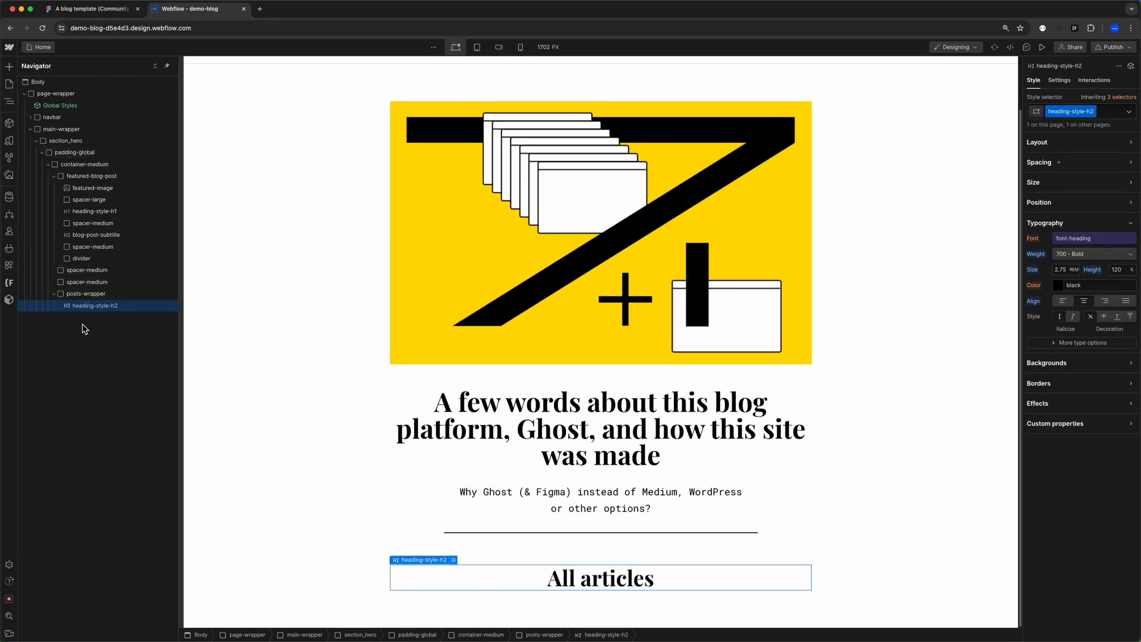
# - Return to Figma and check the size and gap of the first two article images under All articles
pyautogui.click(89, 9)
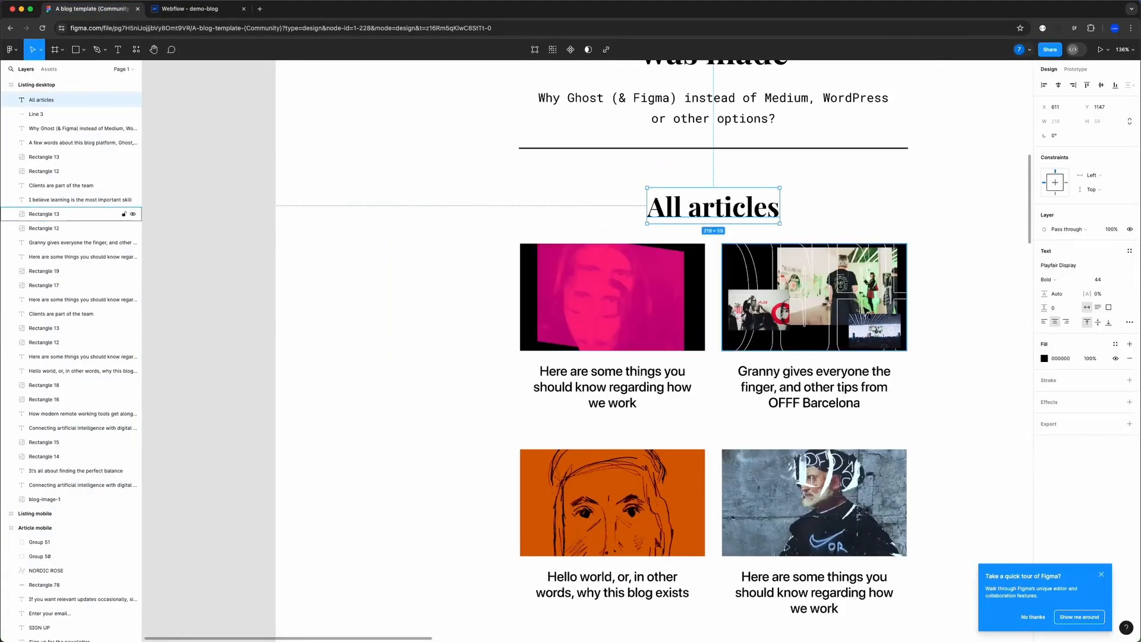
pyautogui.scroll(5, 829, 331)
pyautogui.scroll(-2, 743, 404)
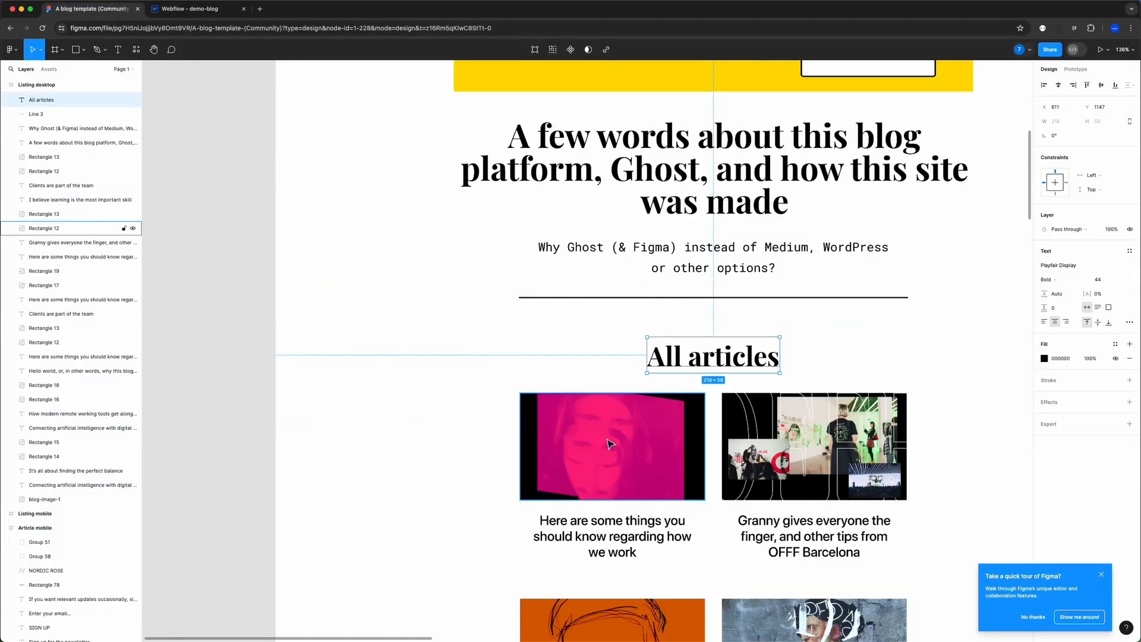
pyautogui.scroll(-2, 660, 464)
pyautogui.click(657, 415)
pyautogui.keyDown('shift'); pyautogui.click(767, 395); pyautogui.keyUp('shift')
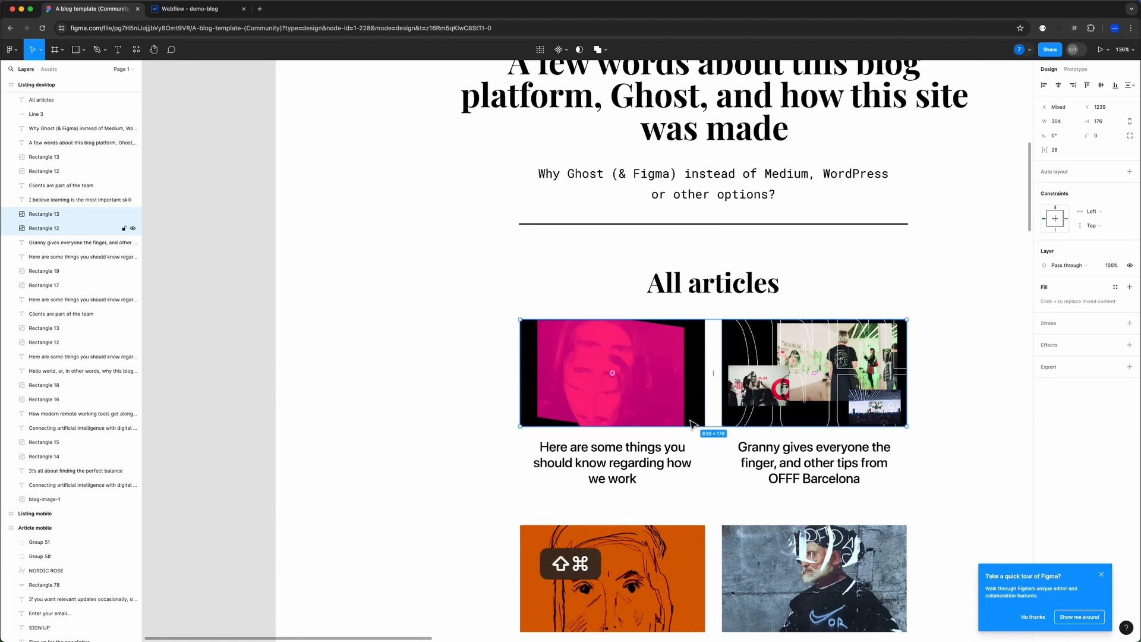
pyautogui.keyDown('super'); pyautogui.scroll(-5, 707, 431); pyautogui.keyUp('super')
pyautogui.hscroll(10, 688, 419)
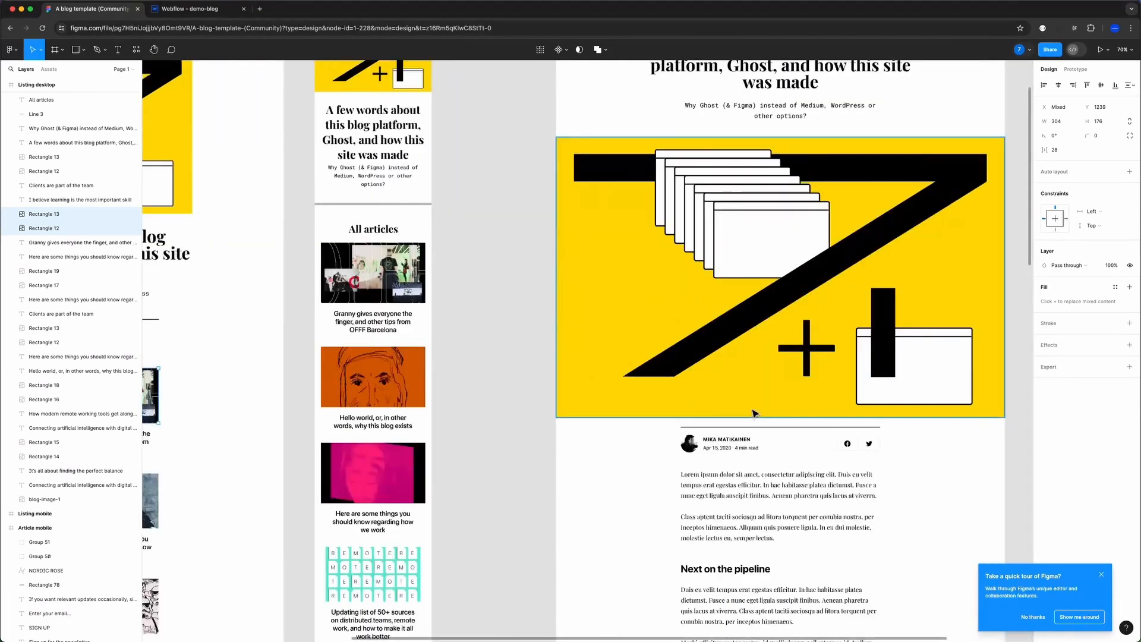
# - Examine the headline and What to read next grid on the desktop article page, and compare them with the listing page's All articles grid
pyautogui.scroll(2, 755, 415)
pyautogui.click(782, 191)
pyautogui.scroll(-18, 785, 236)
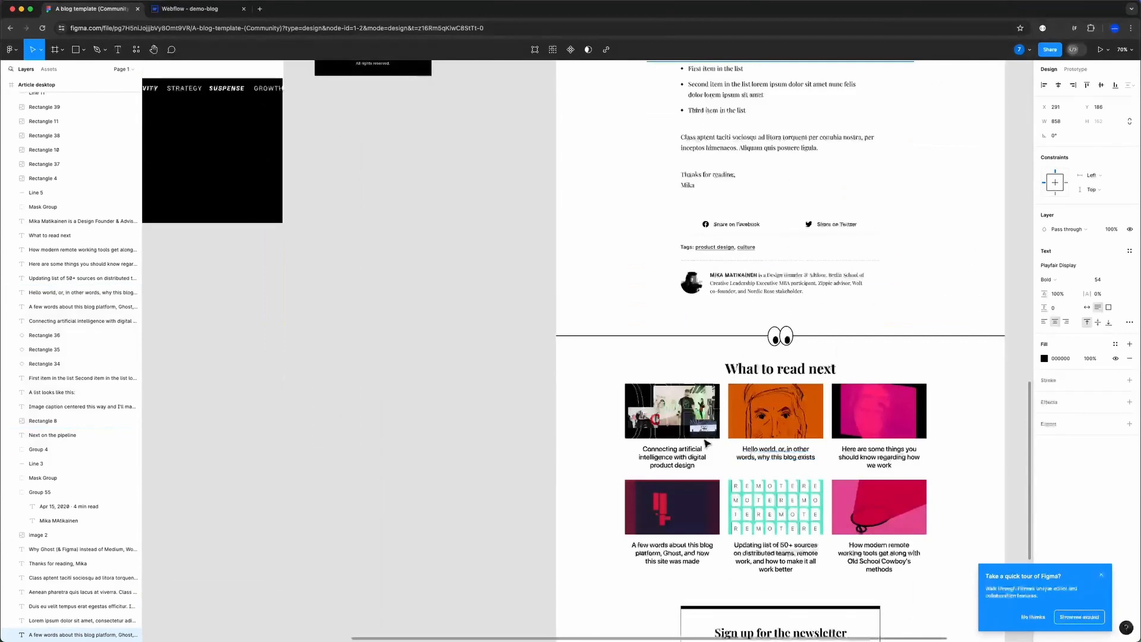
pyautogui.keyDown('shift'); pyautogui.click(702, 428); pyautogui.keyUp('shift')
pyautogui.keyDown('shift'); pyautogui.click(777, 424); pyautogui.keyUp('shift')
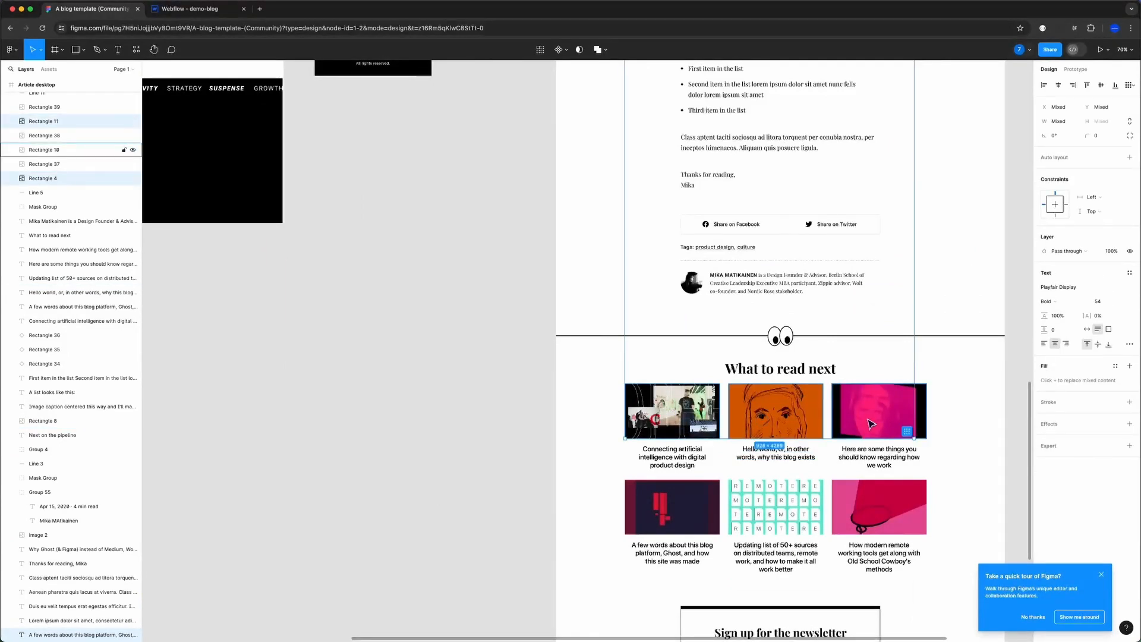
pyautogui.keyDown('shift'); pyautogui.click(870, 426); pyautogui.keyUp('shift')
pyautogui.click(620, 463)
pyautogui.scroll(5, 620, 463)
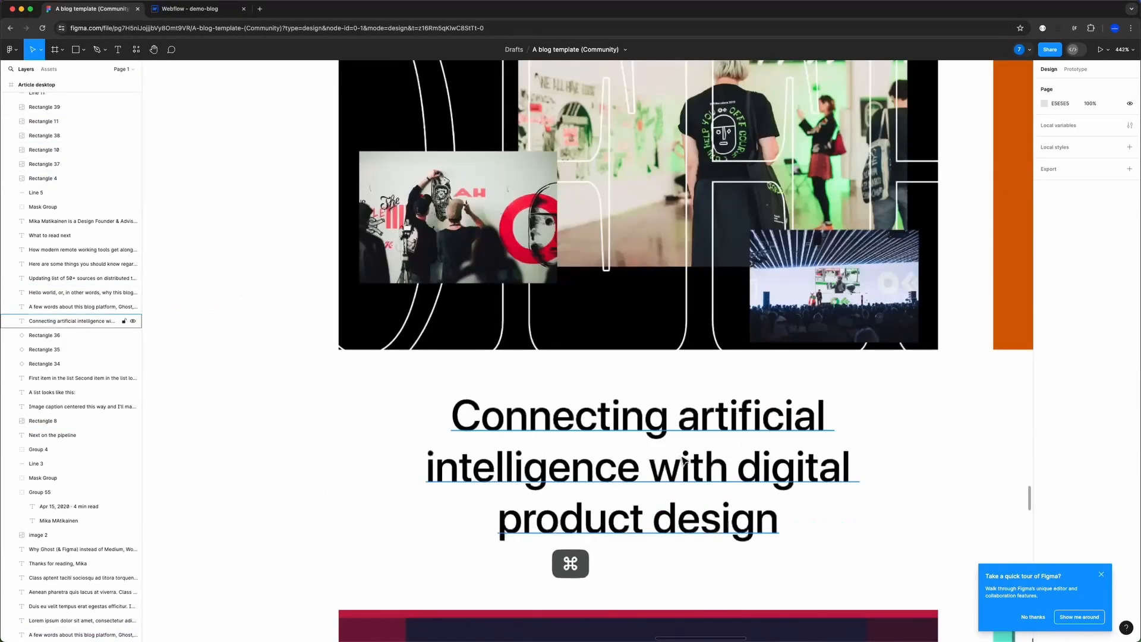
pyautogui.scroll(-10, 832, 432)
pyautogui.scroll(4, 779, 410)
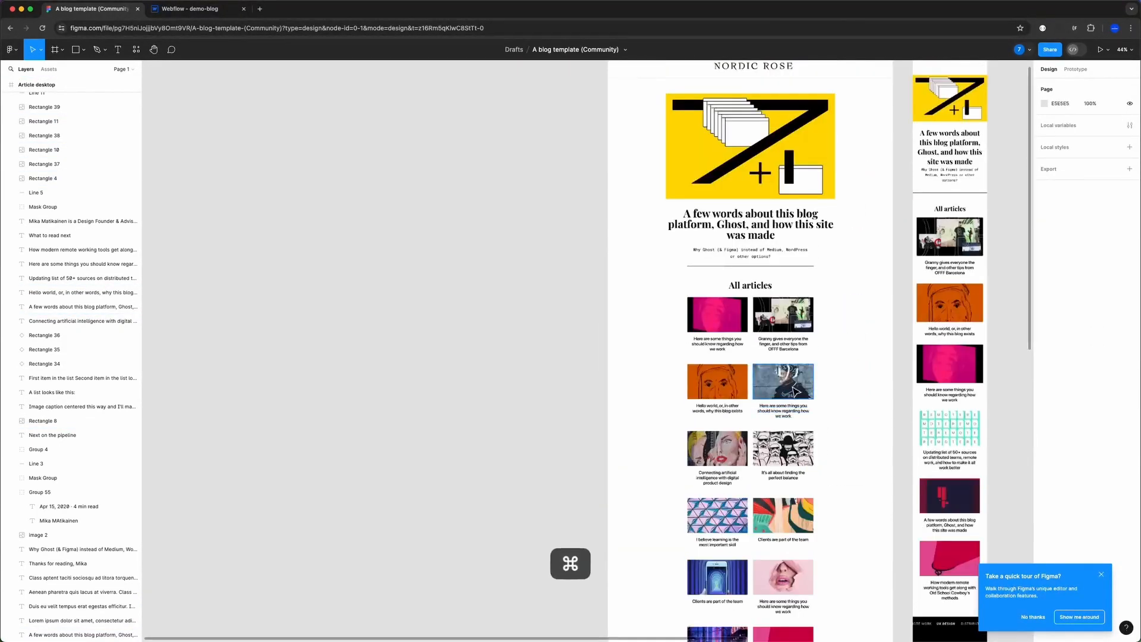
pyautogui.scroll(5, 776, 404)
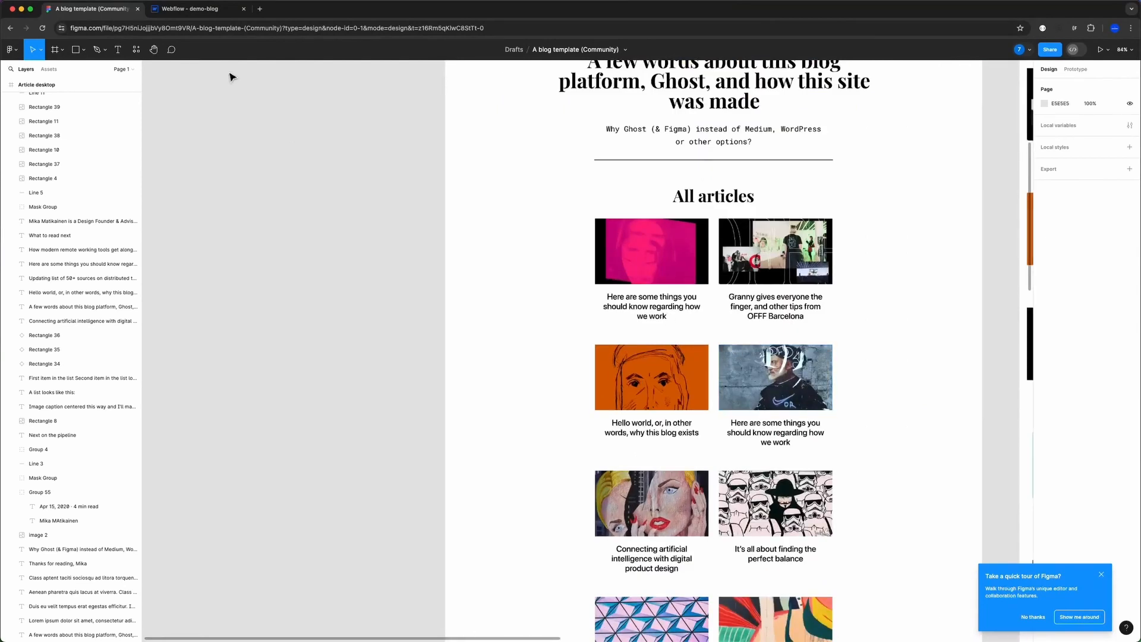
pyautogui.scroll(2, 776, 332)
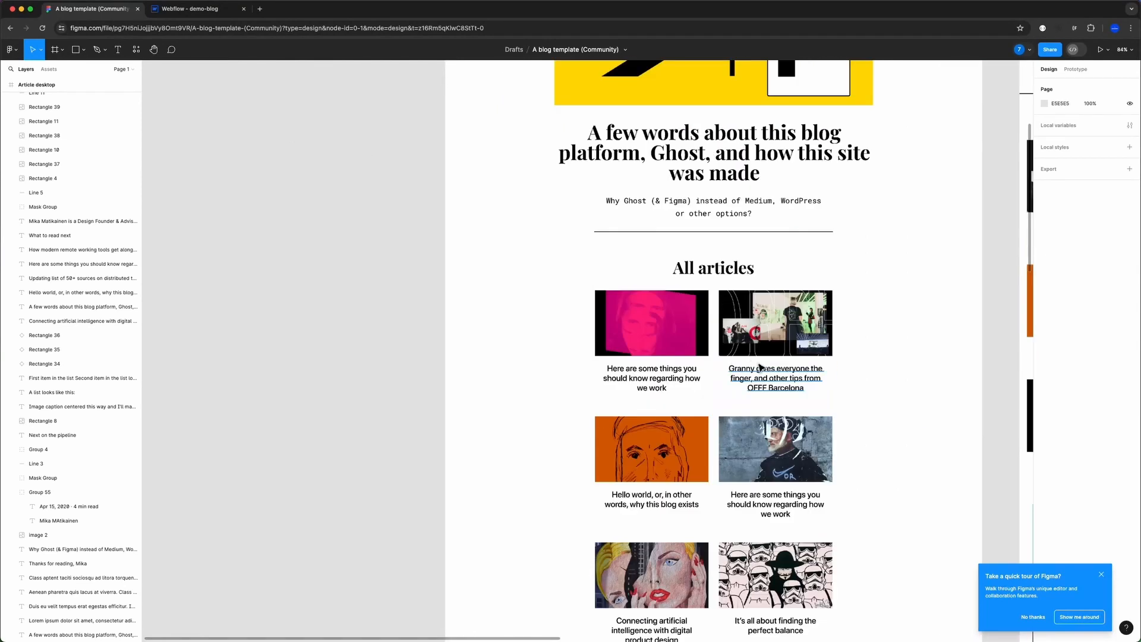
pyautogui.scroll(-5, 759, 369)
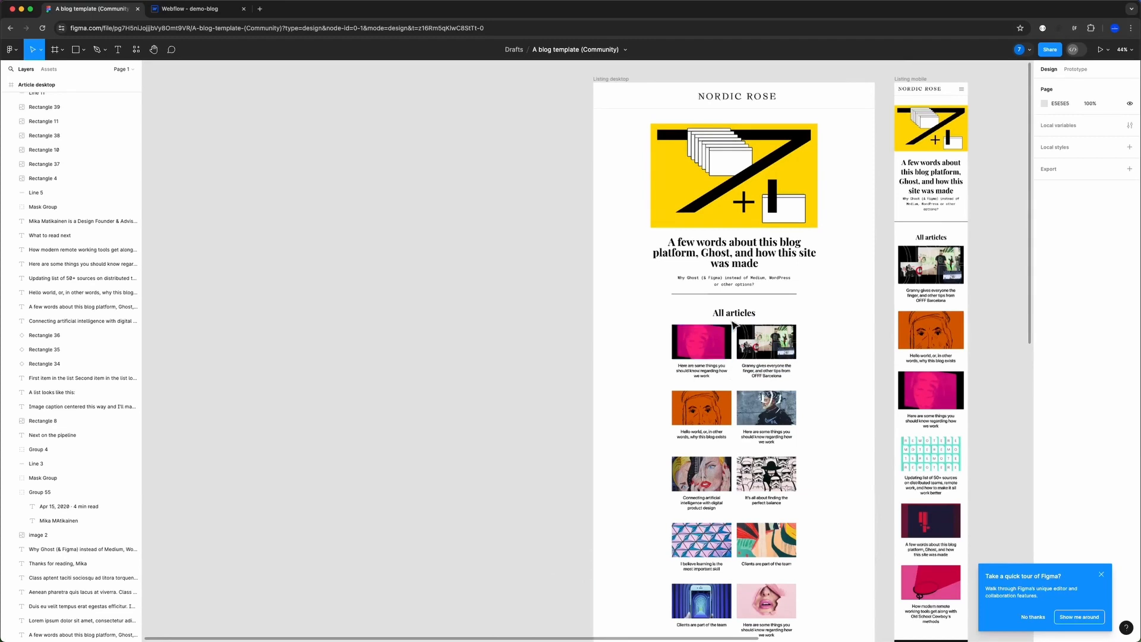
pyautogui.scroll(3, 736, 340)
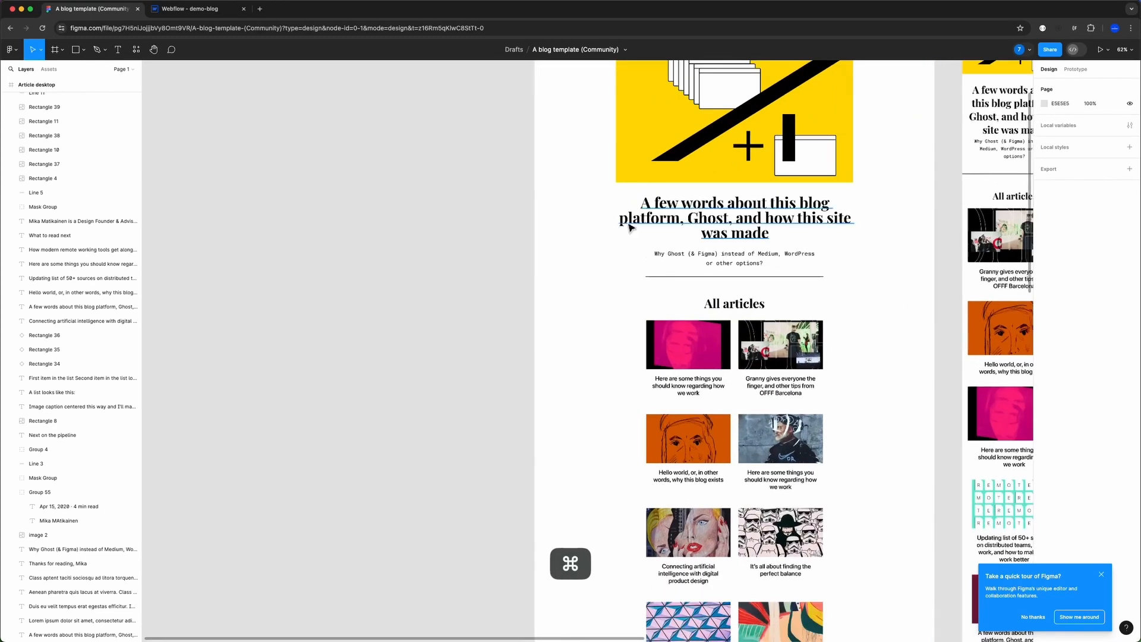
# - Insert a div block below the All articles heading in Webflow and give it the class posts-grid
pyautogui.click(155, 10)
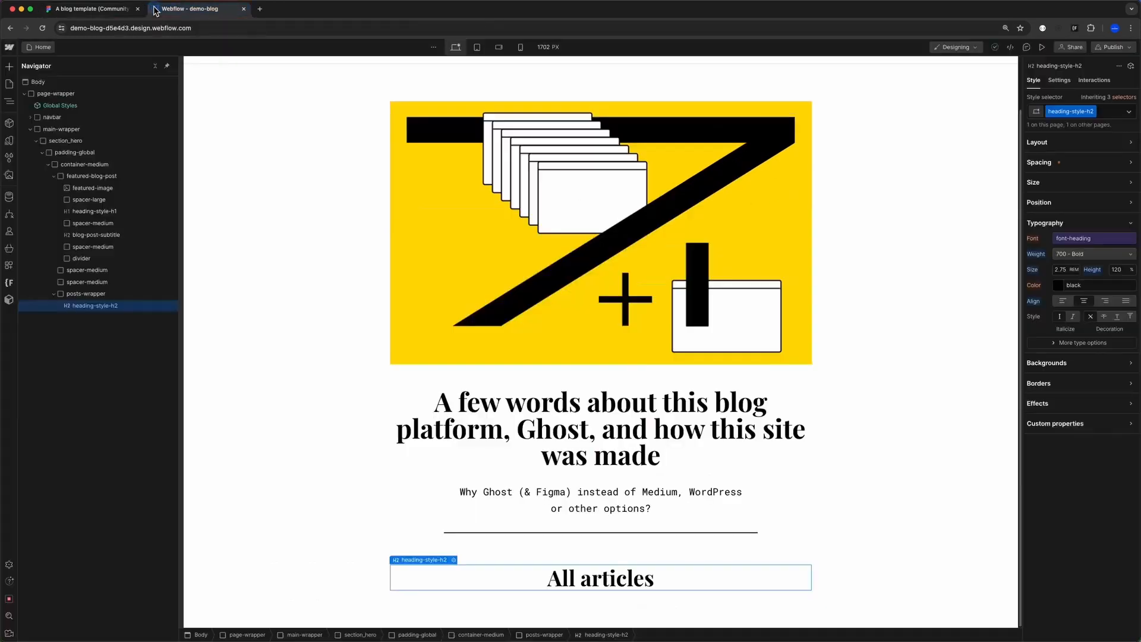
pyautogui.click(79, 165)
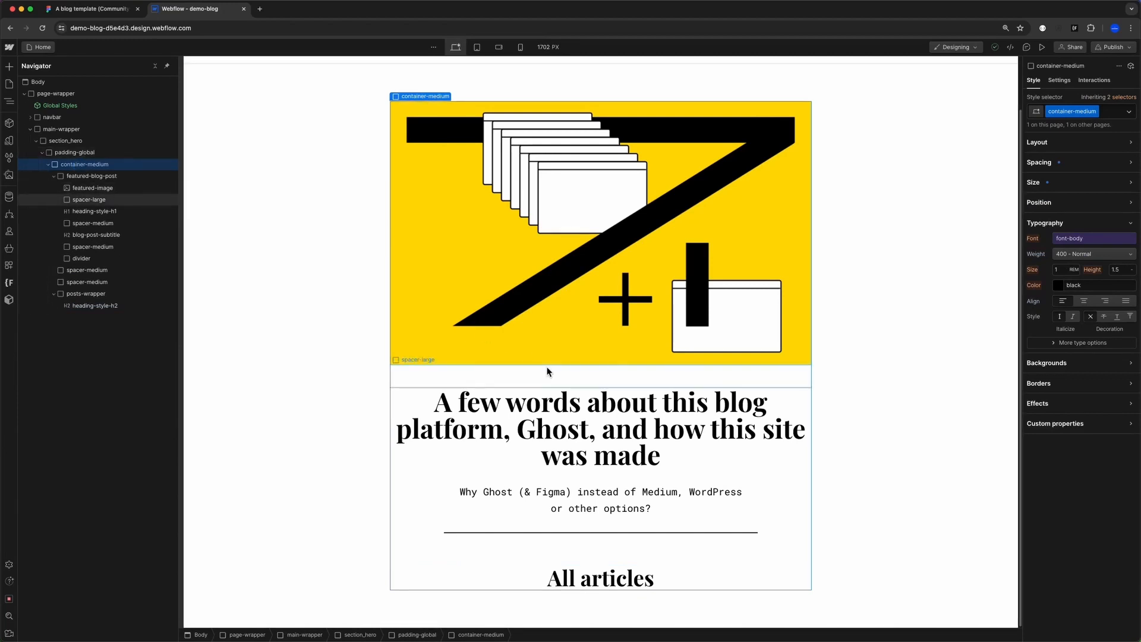
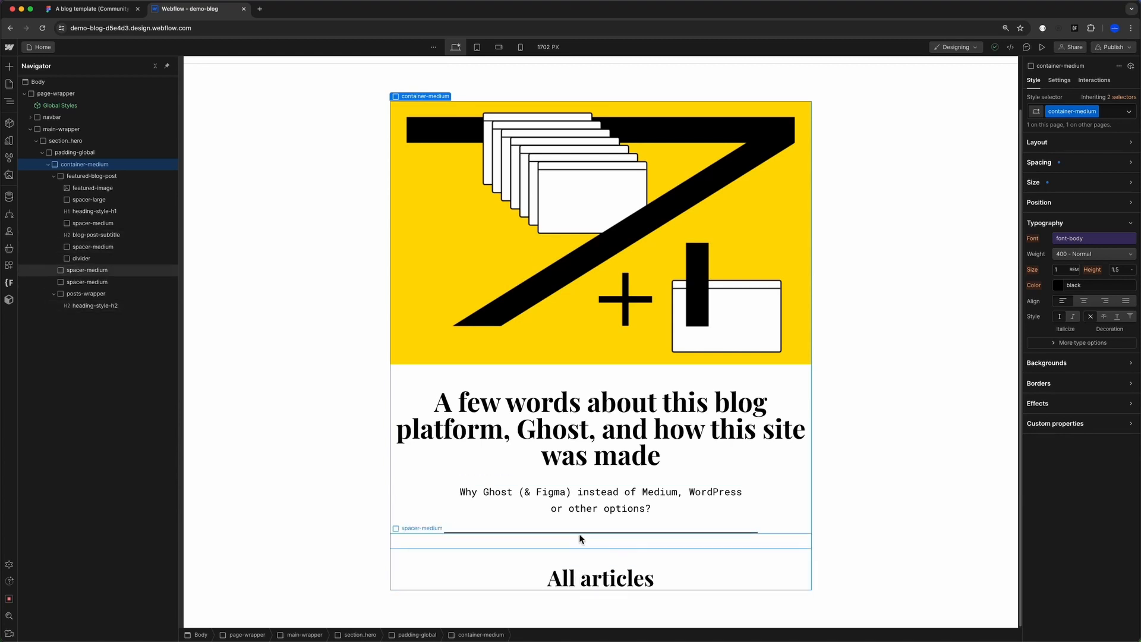
pyautogui.click(587, 581)
pyautogui.press('super+e')
pyautogui.write('div')
pyautogui.press('Return')
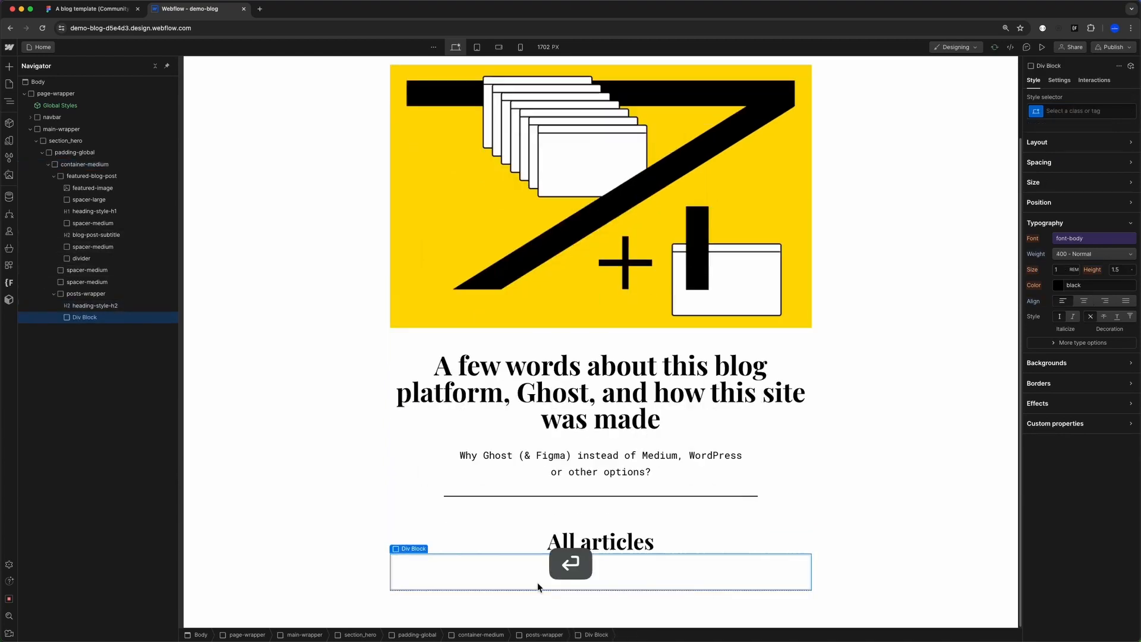
pyautogui.press('super+Return')
pyautogui.write('po')
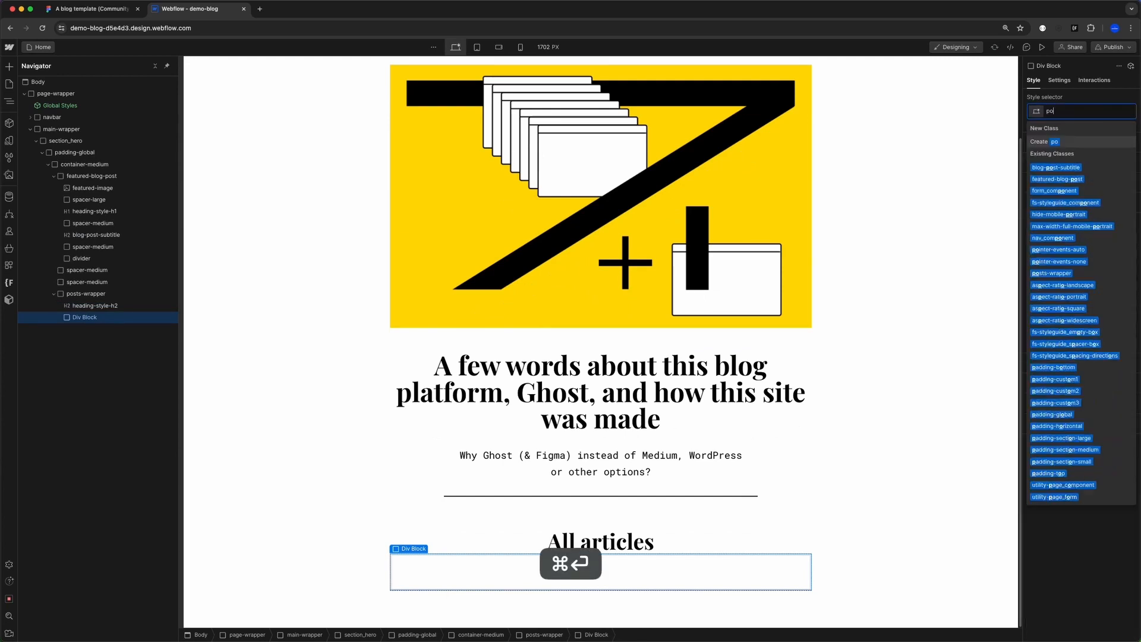
pyautogui.write('sts-grid')
pyautogui.press('Return')
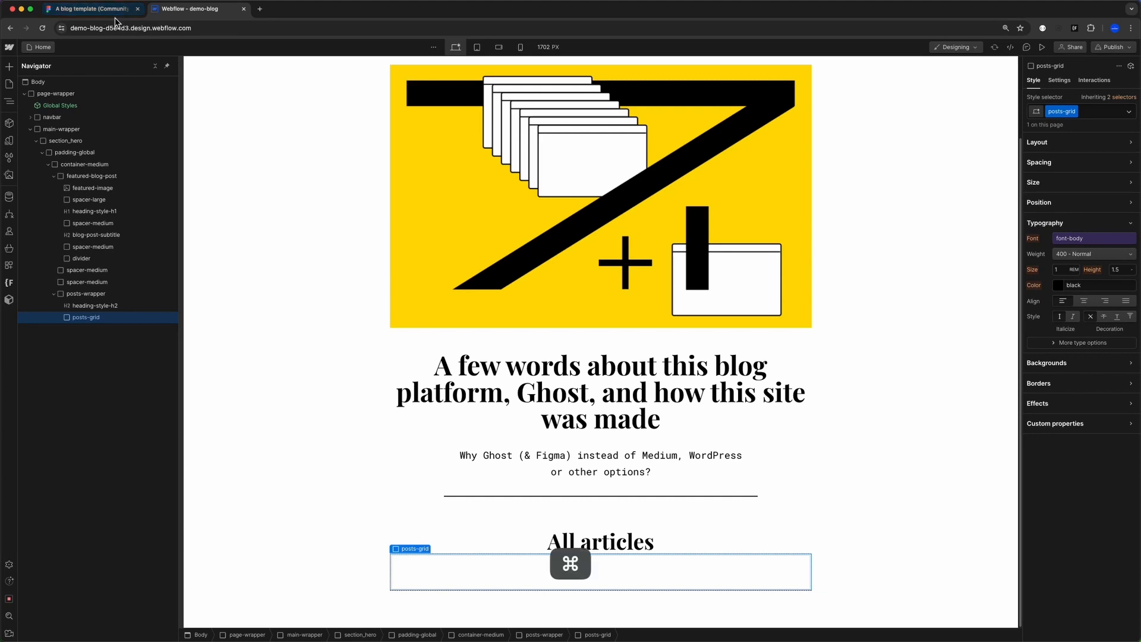
# - Review the two-column article layout in Figma, and set posts-grid in Webflow to a horizontal flex layout
pyautogui.press('super+1')
pyautogui.scroll(3, 806, 392)
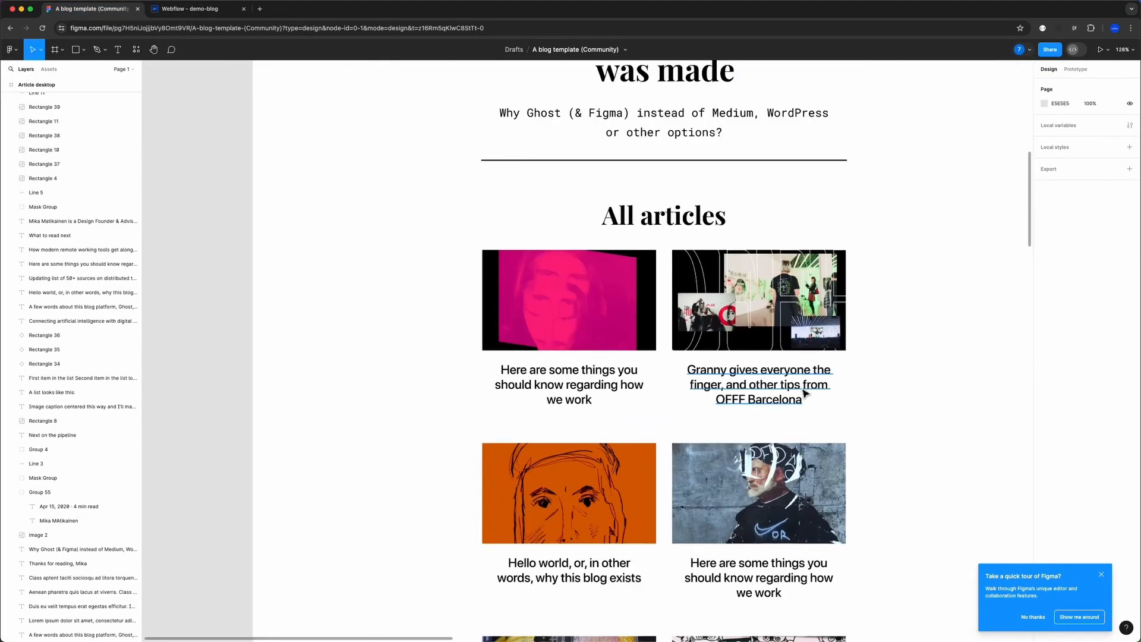
pyautogui.scroll(-5, 806, 390)
pyautogui.scroll(-2, 769, 426)
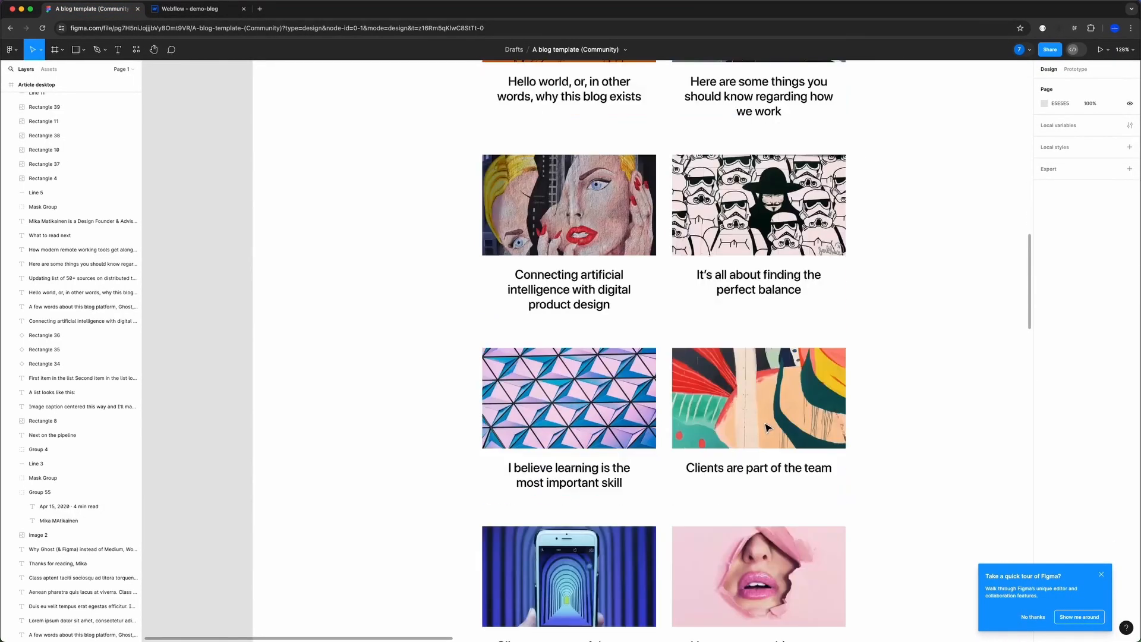
pyautogui.scroll(5, 658, 385)
pyautogui.scroll(2, 659, 368)
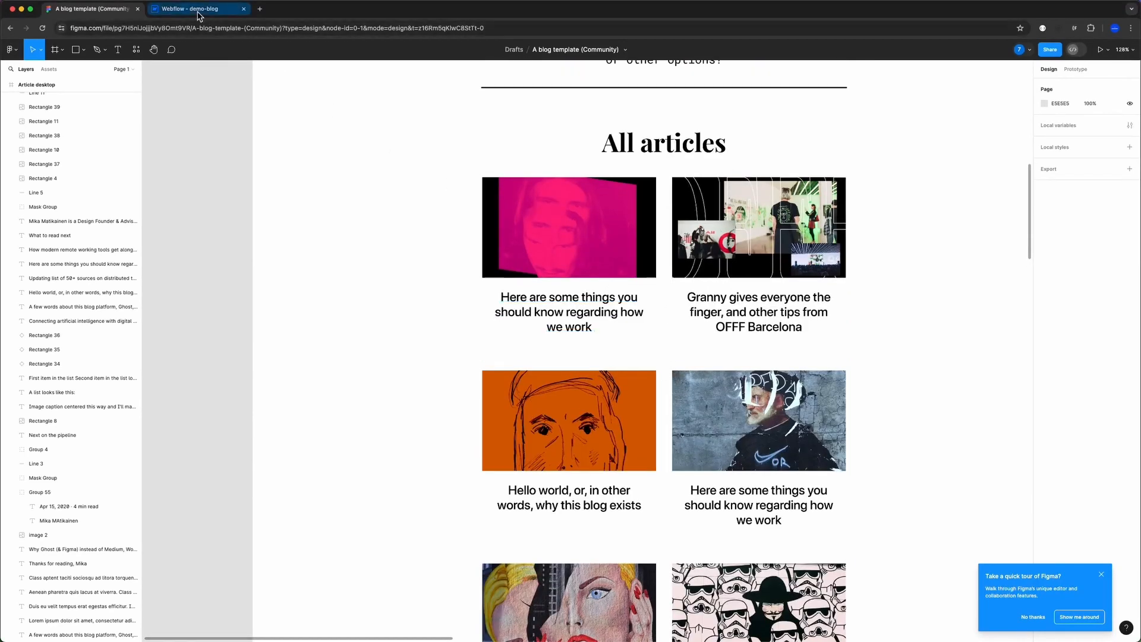
pyautogui.click(199, 16)
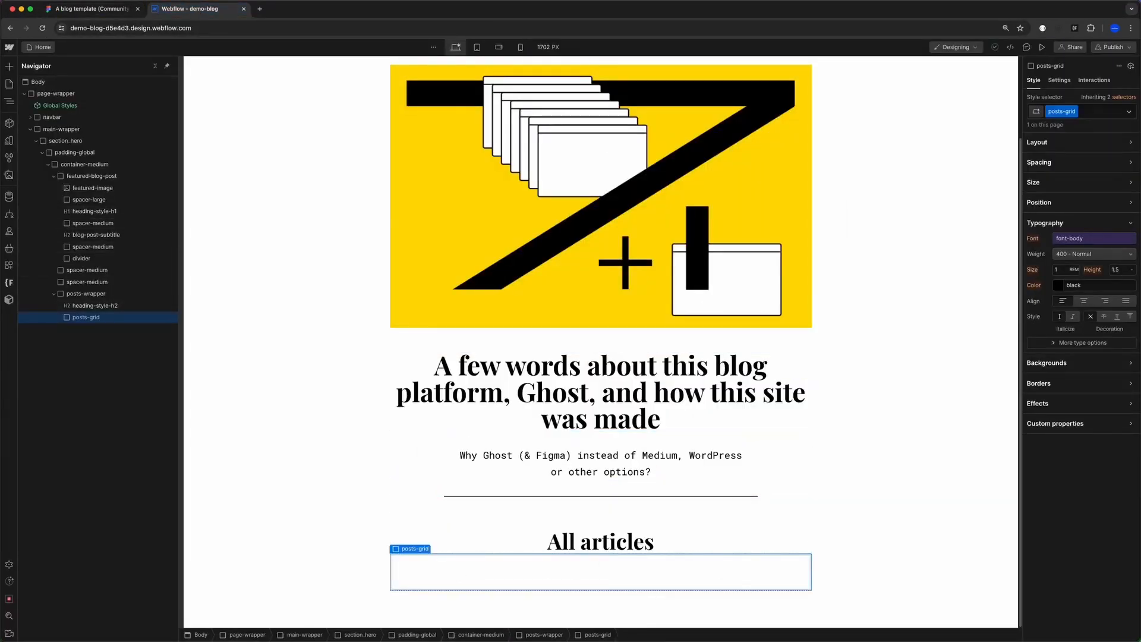
pyautogui.click(1043, 143)
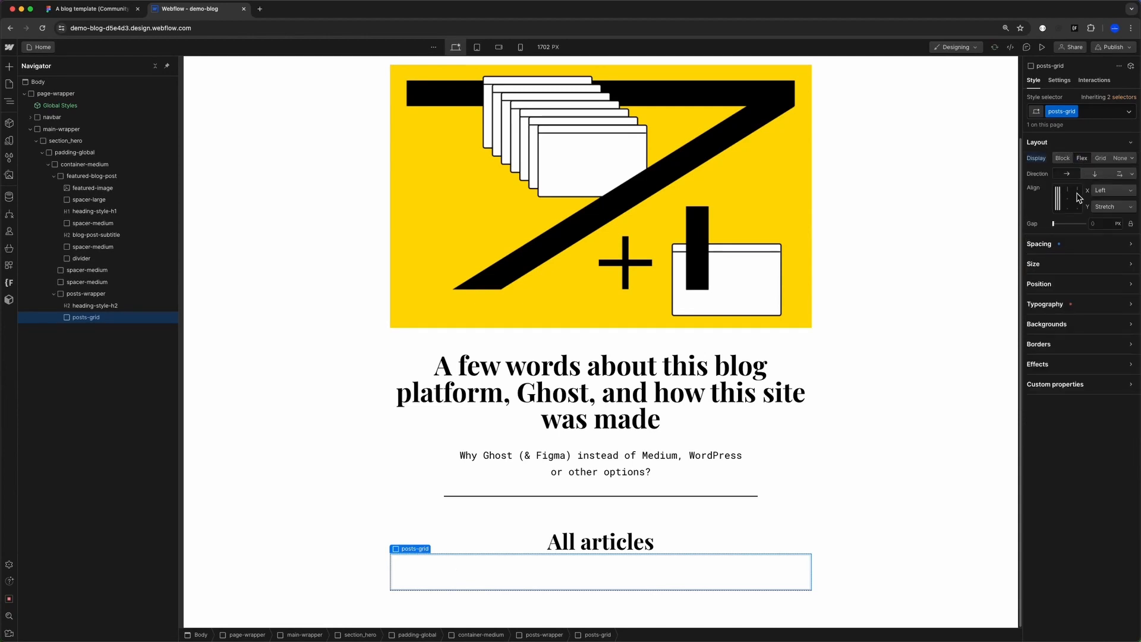
pyautogui.click(1065, 174)
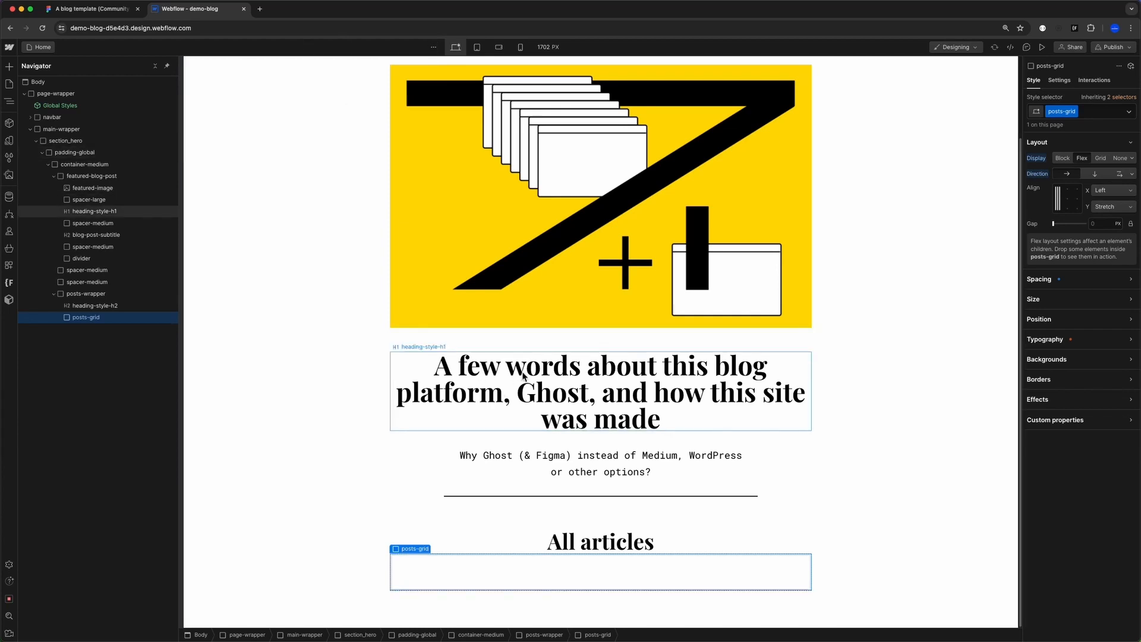
# - Duplicate spacer-medium so that a copy sits between the All articles heading and posts-wrapper, and open its spacing settings
pyautogui.click(567, 522)
pyautogui.press('super+d')
pyautogui.moveTo(620, 559); pyautogui.dragTo(618, 534)
pyautogui.press('super+z')
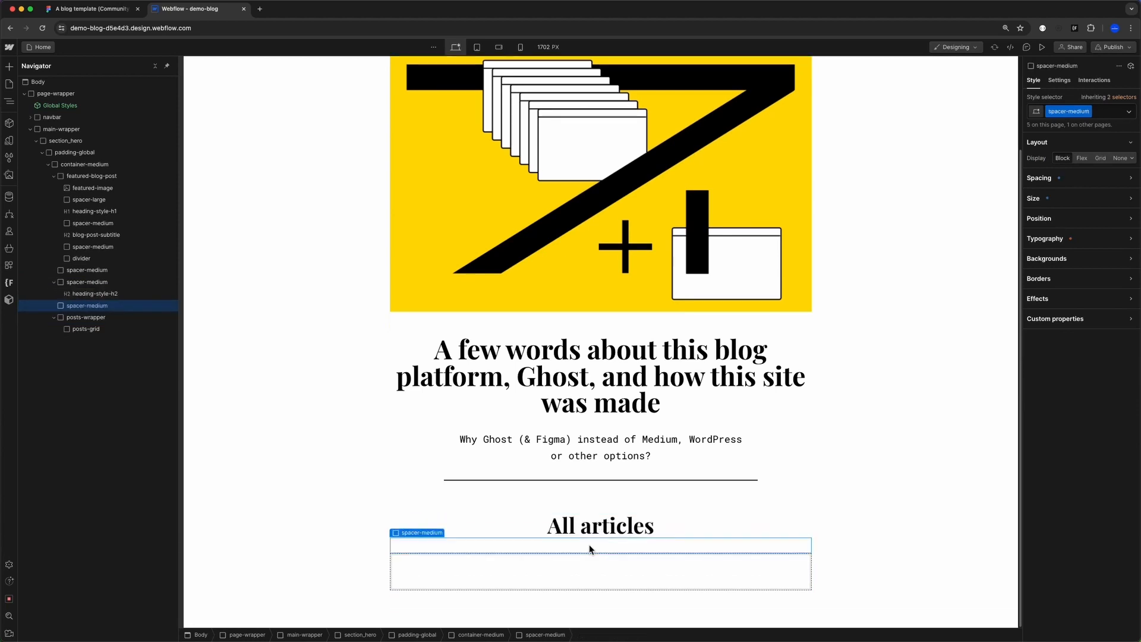
pyautogui.click(1041, 178)
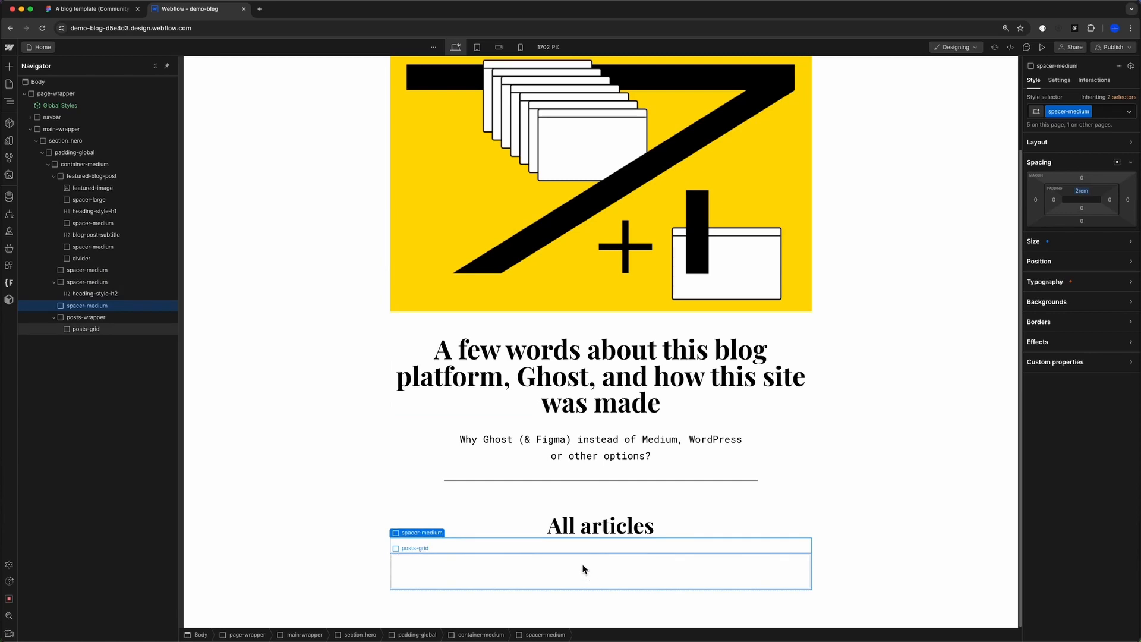
# - Insert a div block inside posts-grid and give it the class post
pyautogui.click(503, 569)
pyautogui.press('super+e')
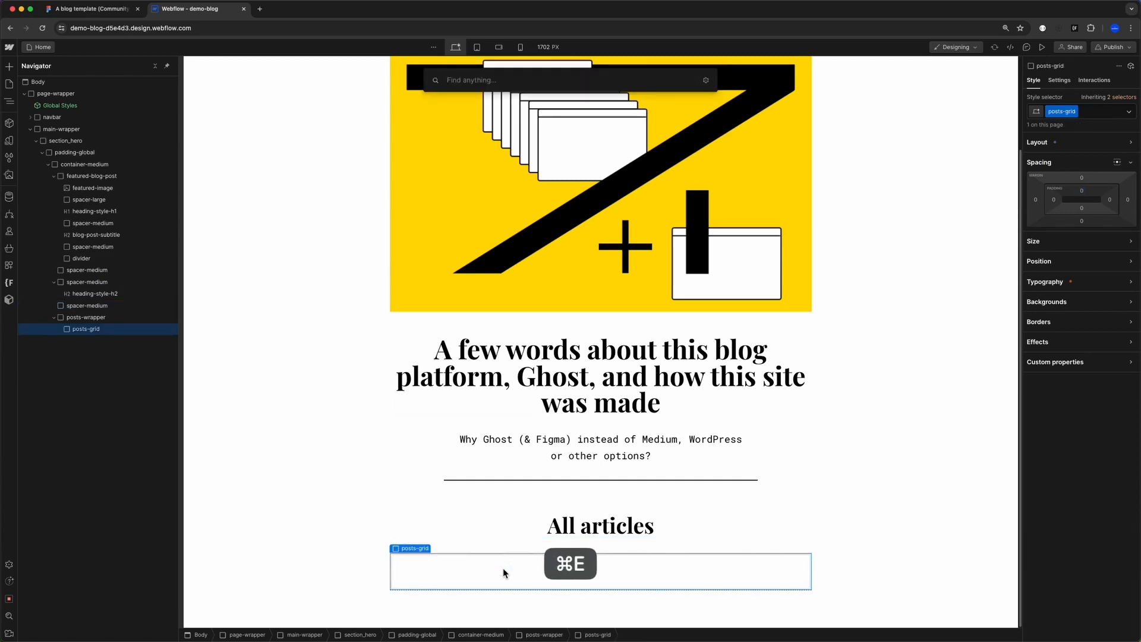
pyautogui.press('super+Return')
pyautogui.write('post')
pyautogui.press('Return')
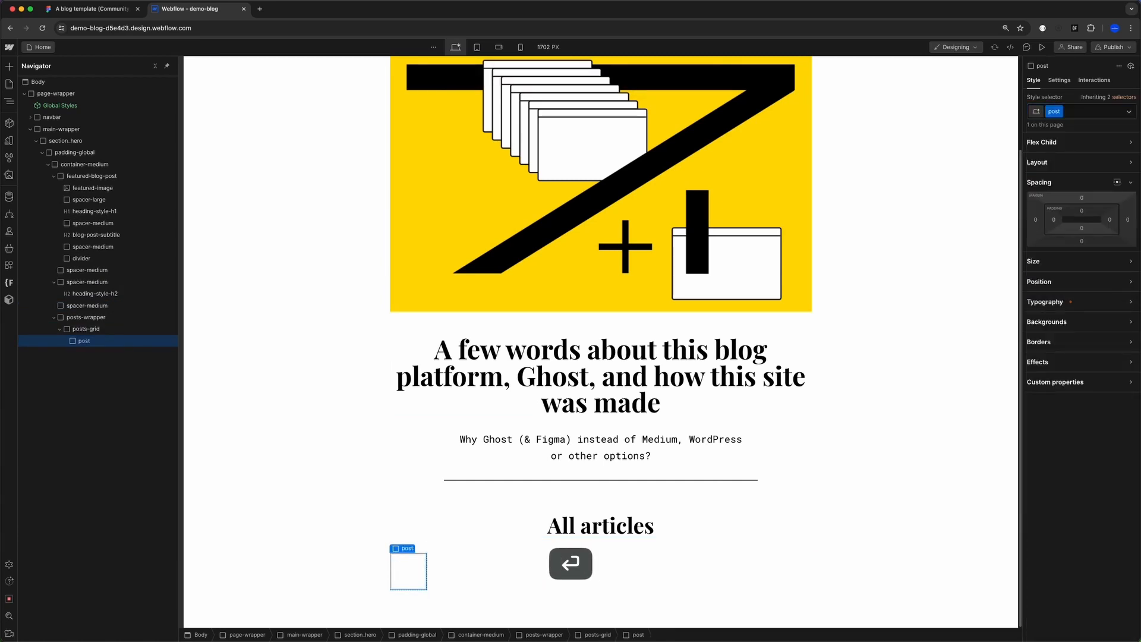
# - Add an image inside the post block and give it the class post-thumbnail
pyautogui.press('super+e')
pyautogui.write('image')
pyautogui.press('Return')
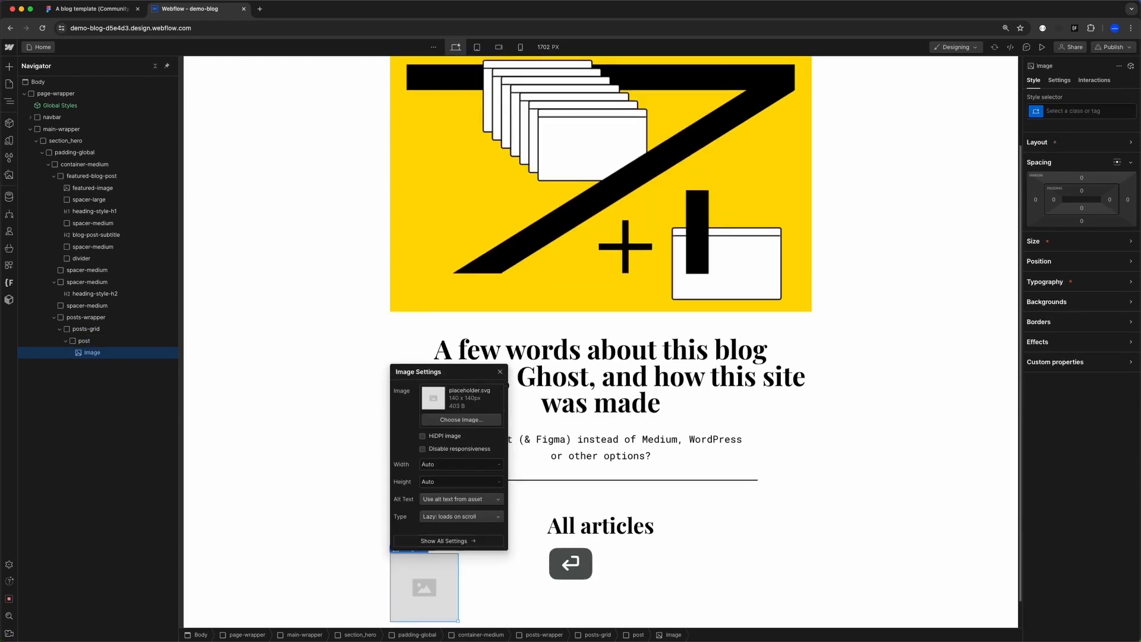
pyautogui.press('super+Return')
pyautogui.write('post-')
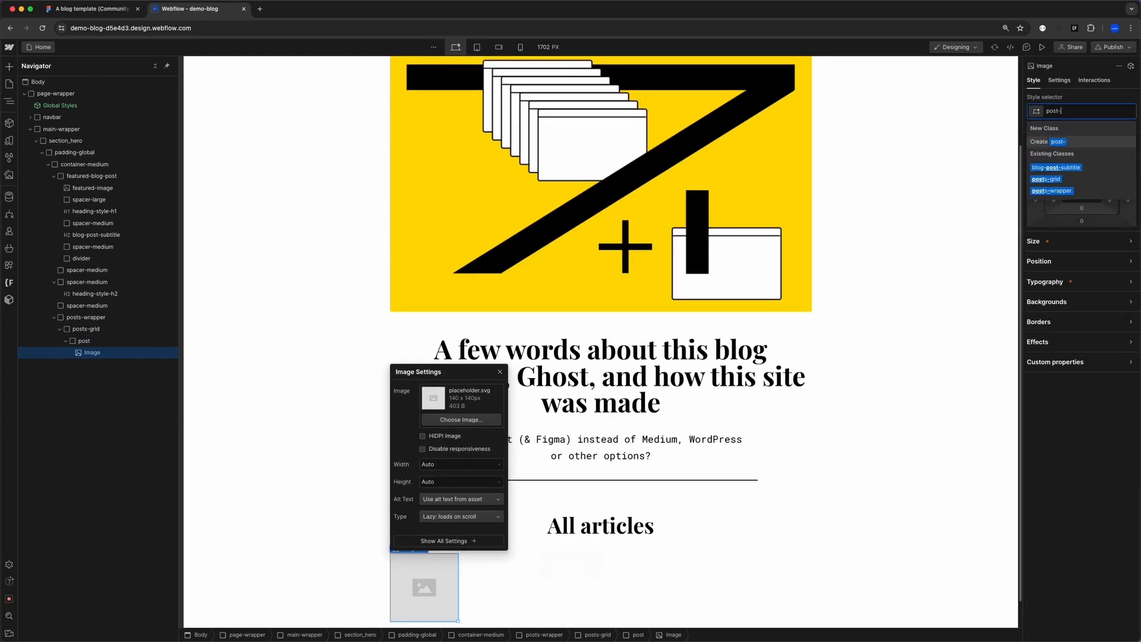
pyautogui.write('thumbnail')
pyautogui.press('Return')
pyautogui.scroll(-1, 424, 555)
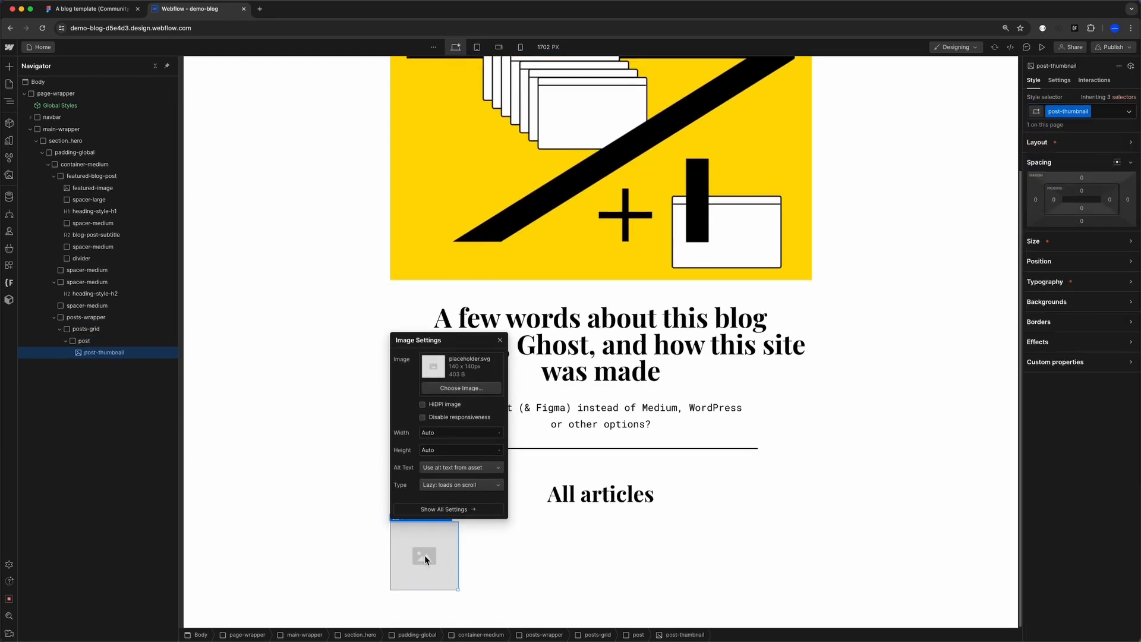
# - Add a heading below the post-thumbnail image, give it the class post-title and set it to heading level 3
pyautogui.press('super+e')
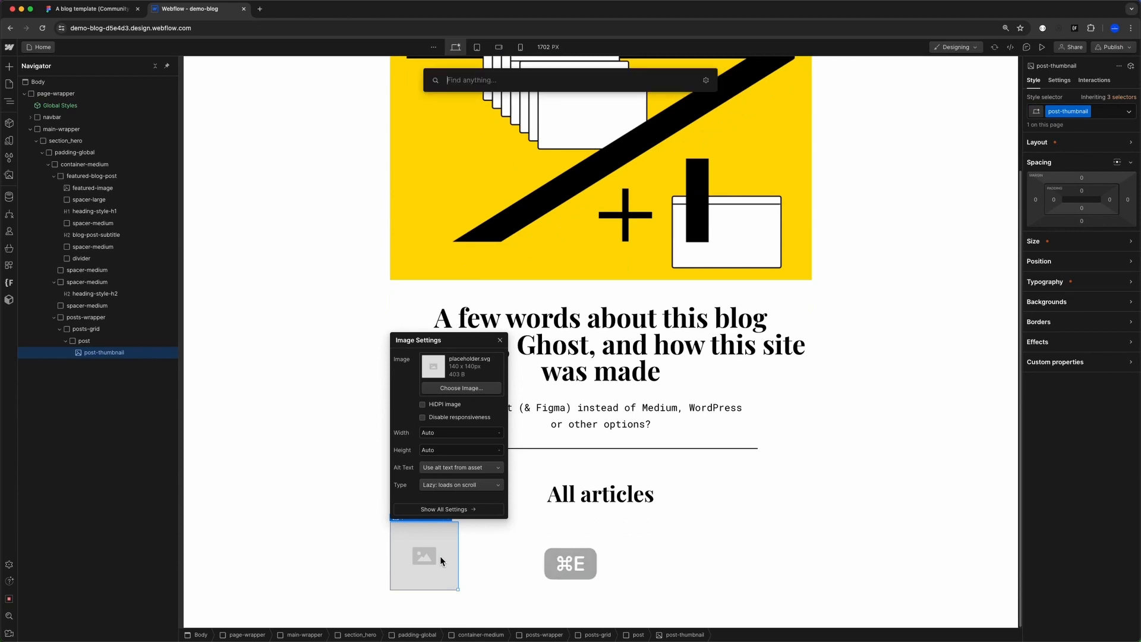
pyautogui.write('head')
pyautogui.press('Return')
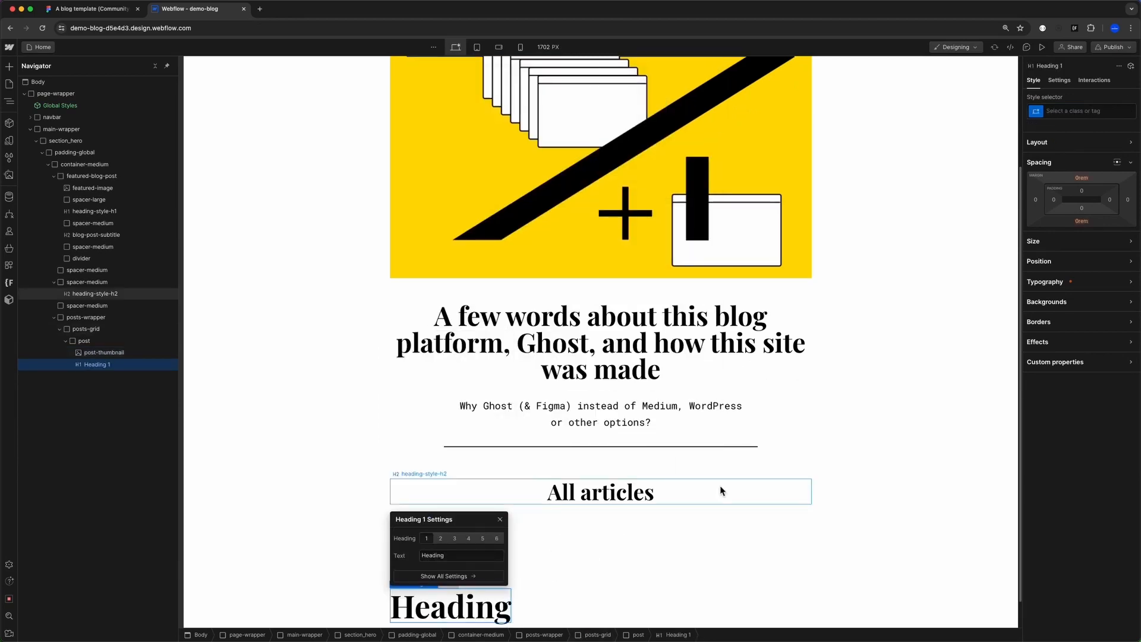
pyautogui.press('super+Return')
pyautogui.write('post')
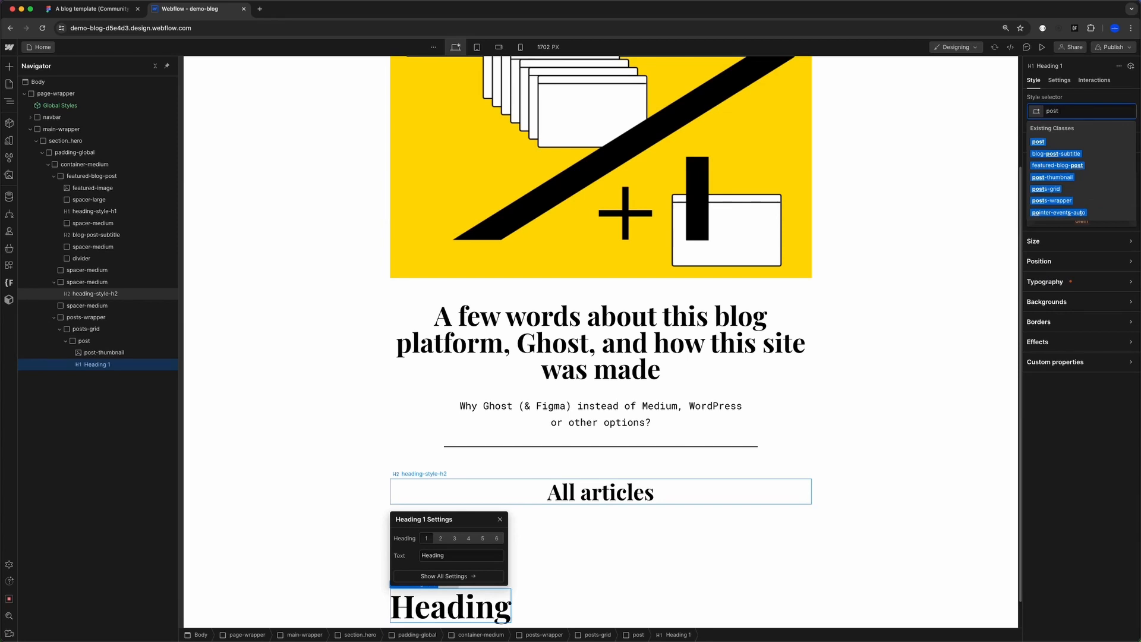
pyautogui.write('-title')
pyautogui.press('Return')
pyautogui.scroll(-1, 575, 464)
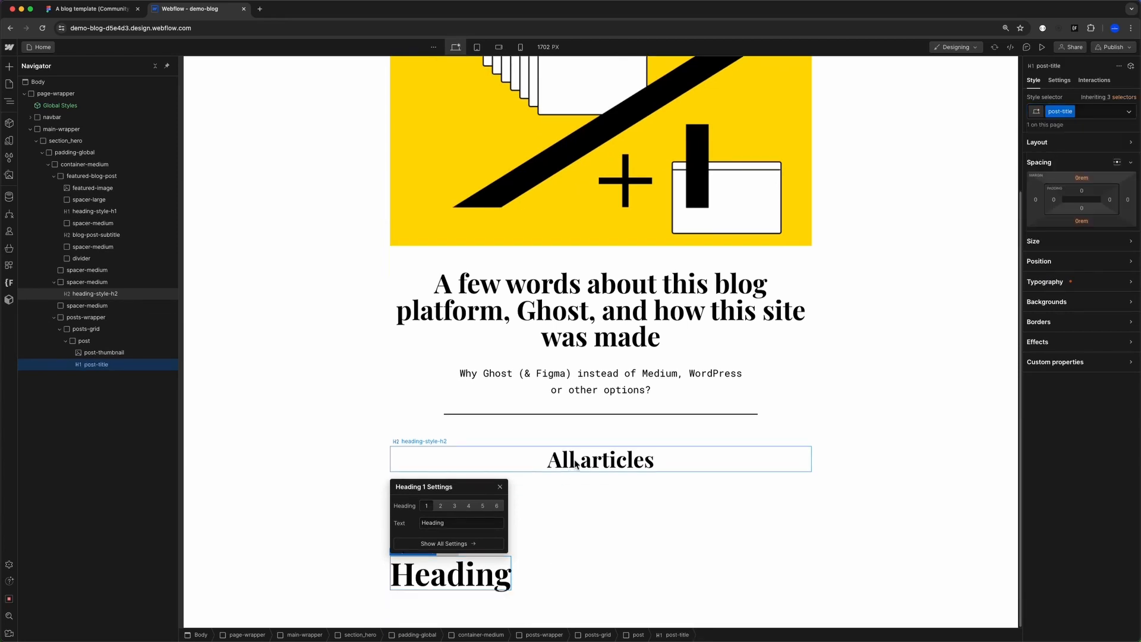
pyautogui.click(453, 507)
# - Duplicate the post block three times within posts-grid
pyautogui.click(84, 341)
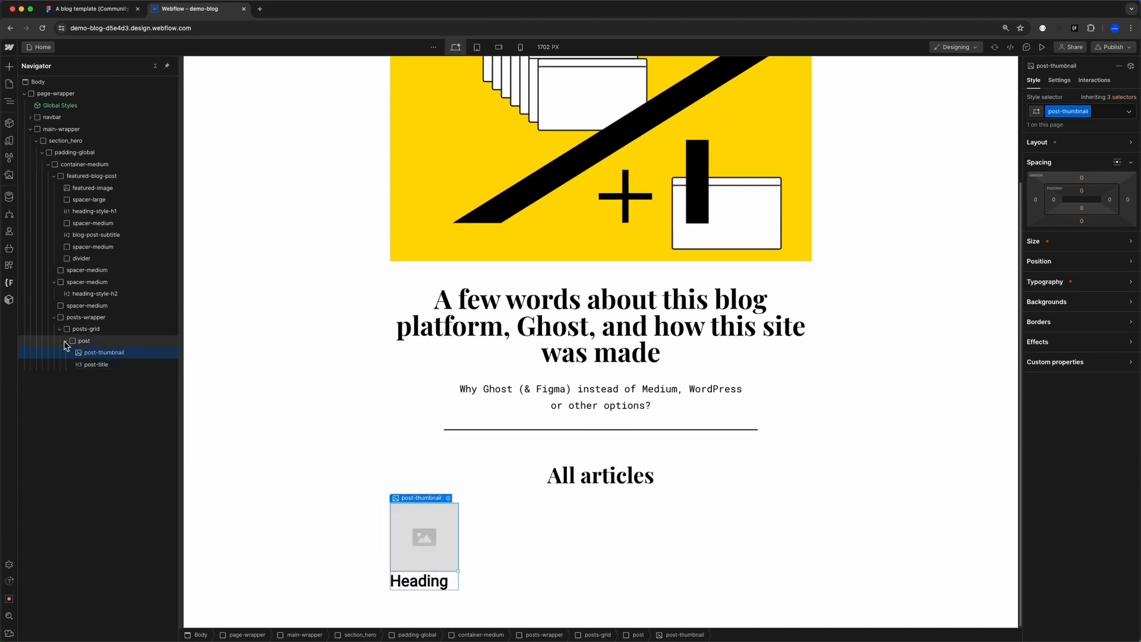
pyautogui.click(65, 341)
pyautogui.press('super+d')
pyautogui.press('super+d')
pyautogui.press('super+d')
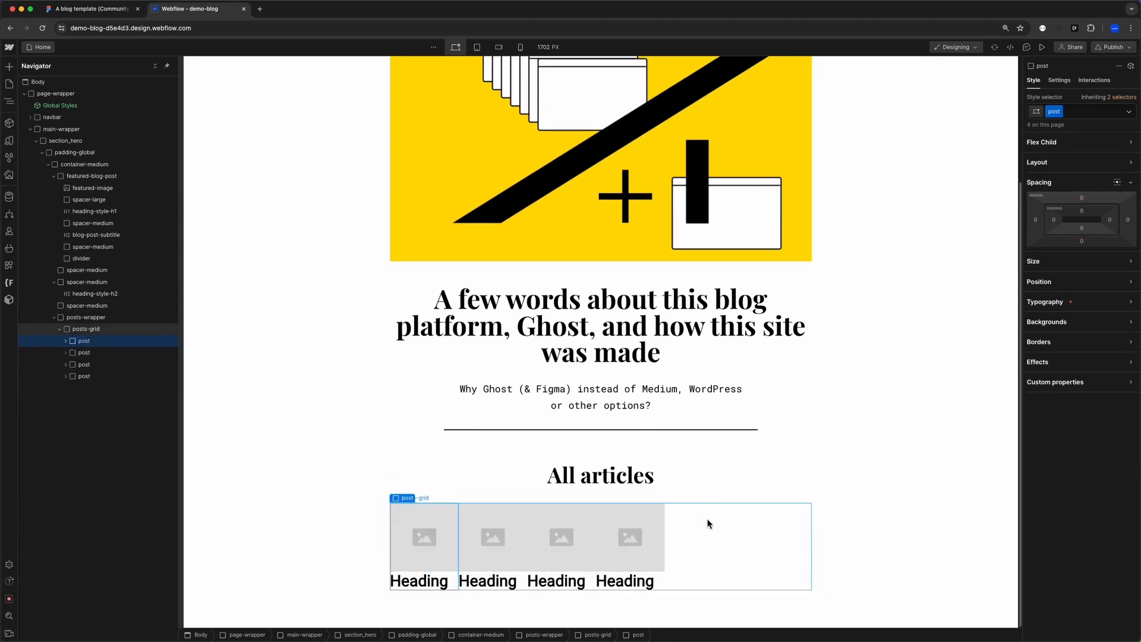
# - Switch to Figma and select all twelve article thumbnail images under All articles, dismissing the quick tour popup
pyautogui.press('super+alt+Left')
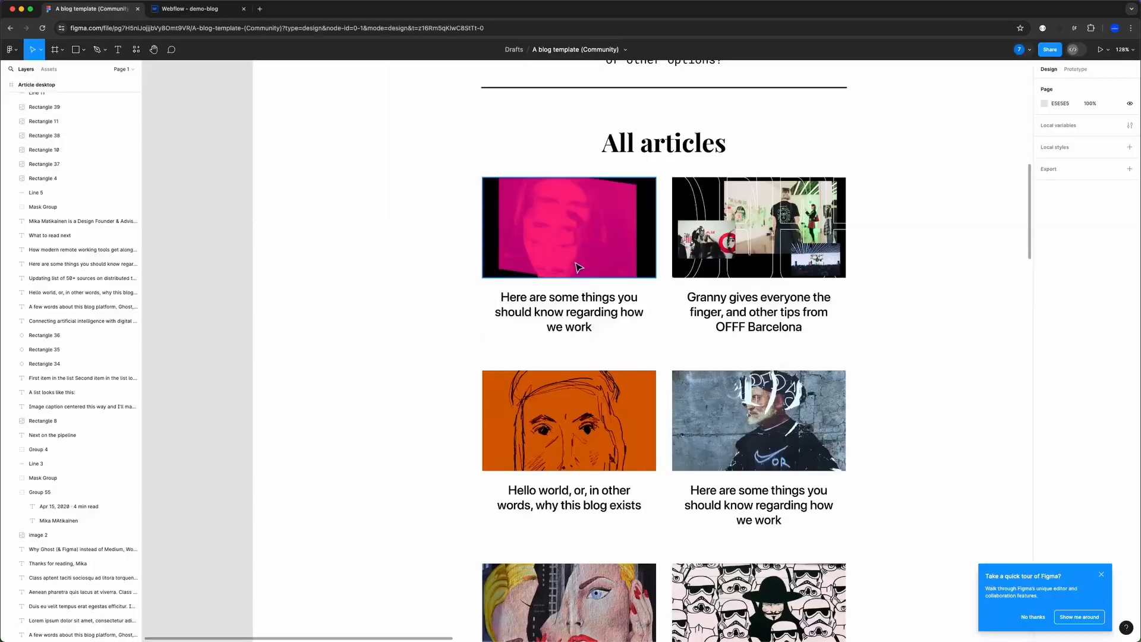
pyautogui.click(563, 230)
pyautogui.keyDown('super'); pyautogui.click(742, 230); pyautogui.keyUp('super')
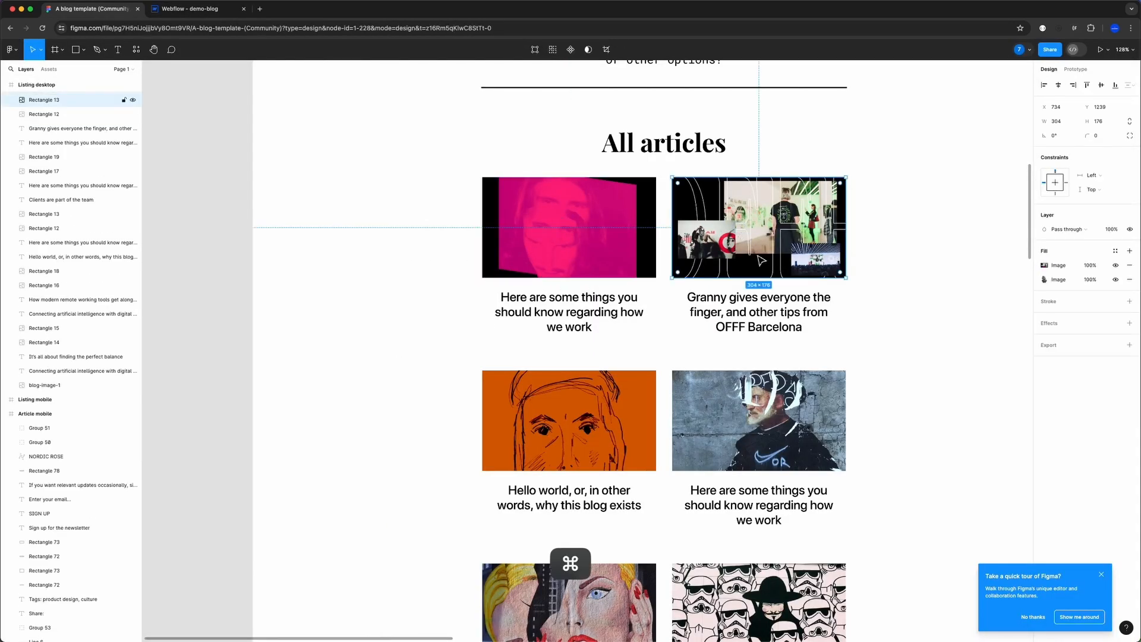
pyautogui.keyDown('super'); pyautogui.click(606, 225); pyautogui.keyUp('super')
pyautogui.keyDown('shift'); pyautogui.click(709, 229); pyautogui.keyUp('shift')
pyautogui.keyDown('shift'); pyautogui.click(588, 428); pyautogui.keyUp('shift')
pyautogui.keyDown('shift'); pyautogui.click(719, 431); pyautogui.keyUp('shift')
pyautogui.scroll(-3, 719, 440)
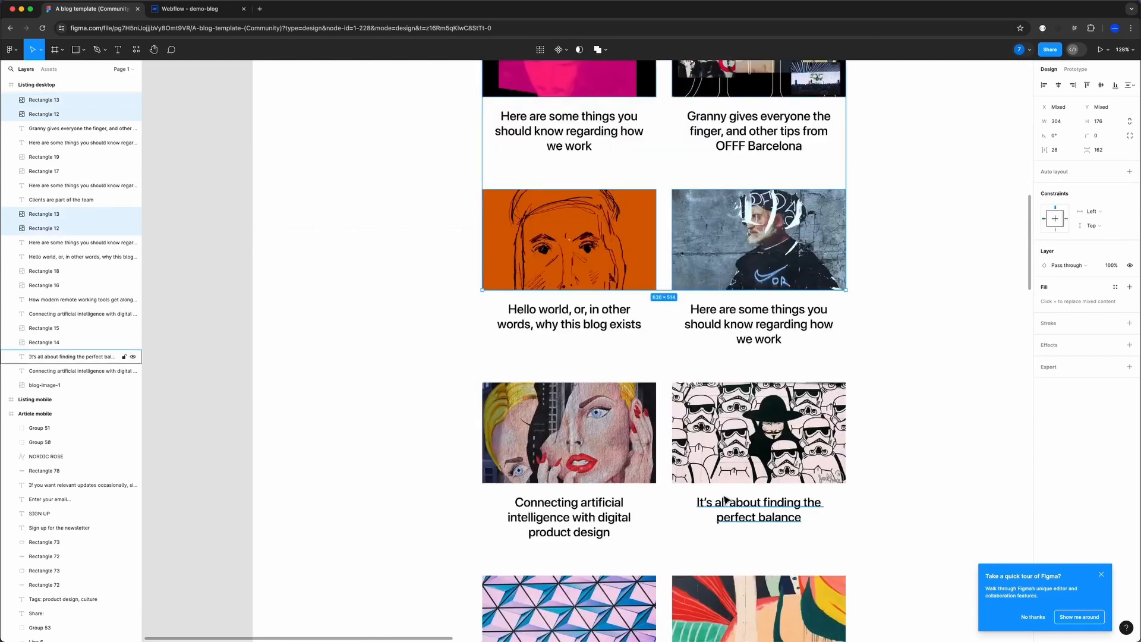
pyautogui.keyDown('shift'); pyautogui.click(594, 440); pyautogui.keyUp('shift')
pyautogui.keyDown('shift'); pyautogui.click(708, 446); pyautogui.keyUp('shift')
pyautogui.scroll(-3, 701, 455)
pyautogui.keyDown('shift'); pyautogui.click(554, 475); pyautogui.keyUp('shift')
pyautogui.keyDown('shift'); pyautogui.click(707, 467); pyautogui.keyUp('shift')
pyautogui.scroll(-3, 704, 469)
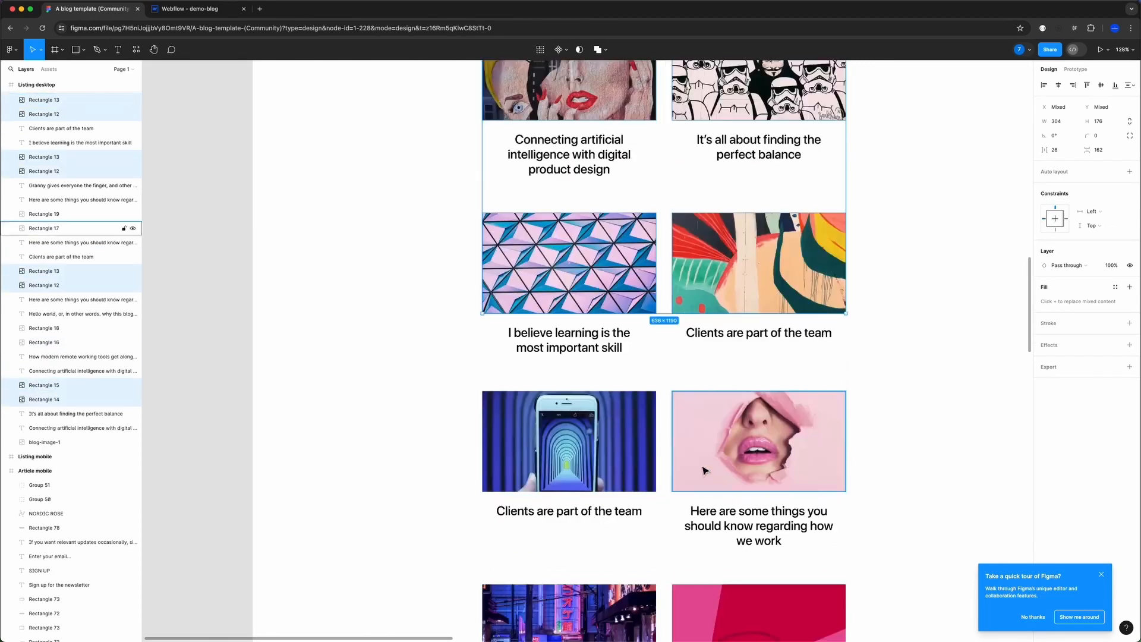
pyautogui.keyDown('shift'); pyautogui.click(703, 469); pyautogui.keyUp('shift')
pyautogui.keyDown('shift'); pyautogui.click(600, 464); pyautogui.keyUp('shift')
pyautogui.scroll(-3, 815, 454)
pyautogui.keyDown('shift'); pyautogui.click(792, 436); pyautogui.keyUp('shift')
pyautogui.click(1101, 575)
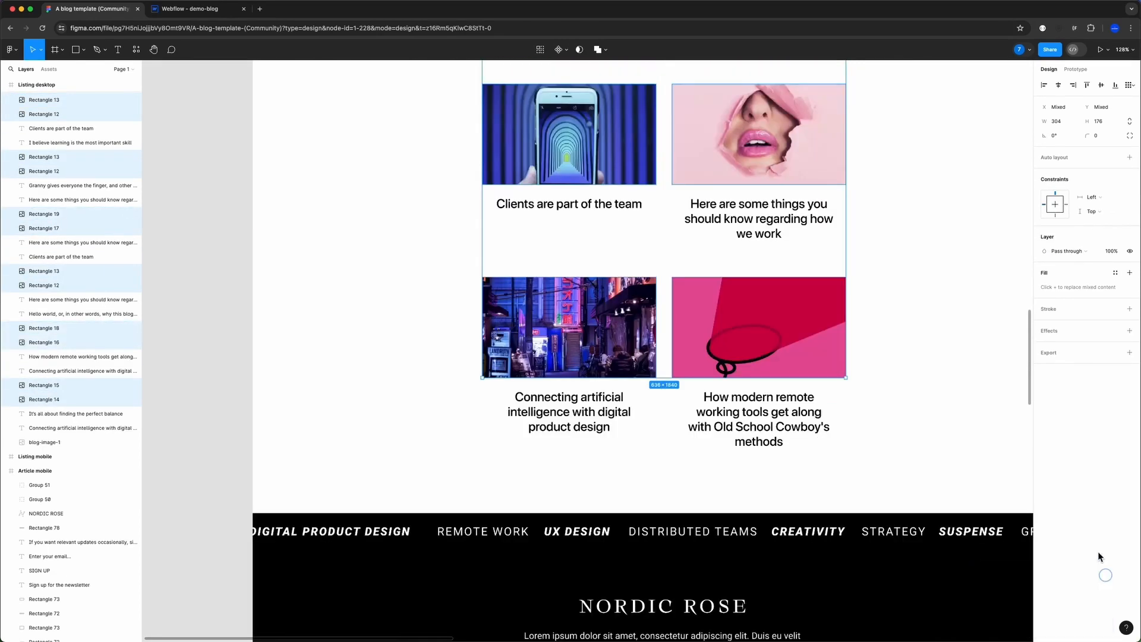
# - Export the twelve selected thumbnail layers as PNG at 1x into the Downloads folder
pyautogui.click(1130, 352)
pyautogui.scroll(10, 1005, 419)
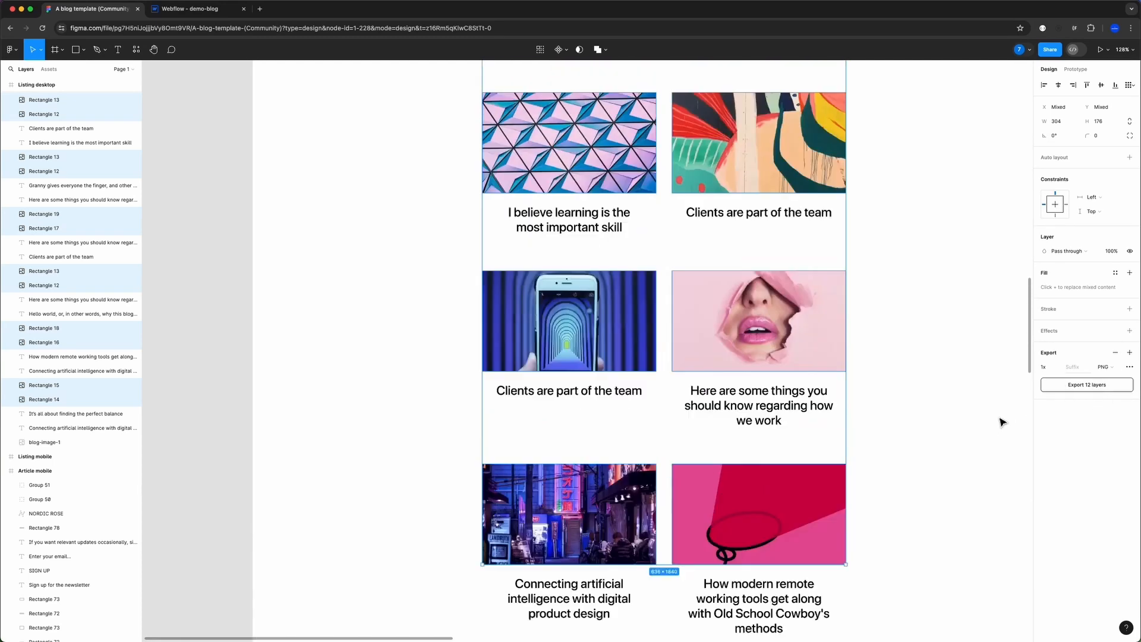
pyautogui.click(1088, 385)
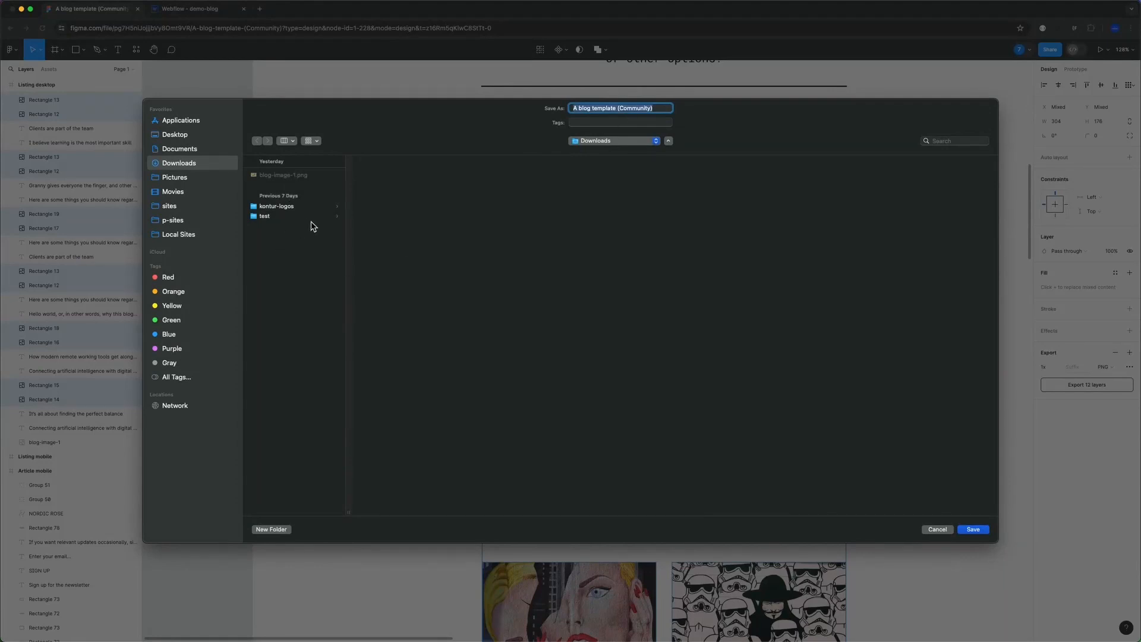
pyautogui.click(975, 530)
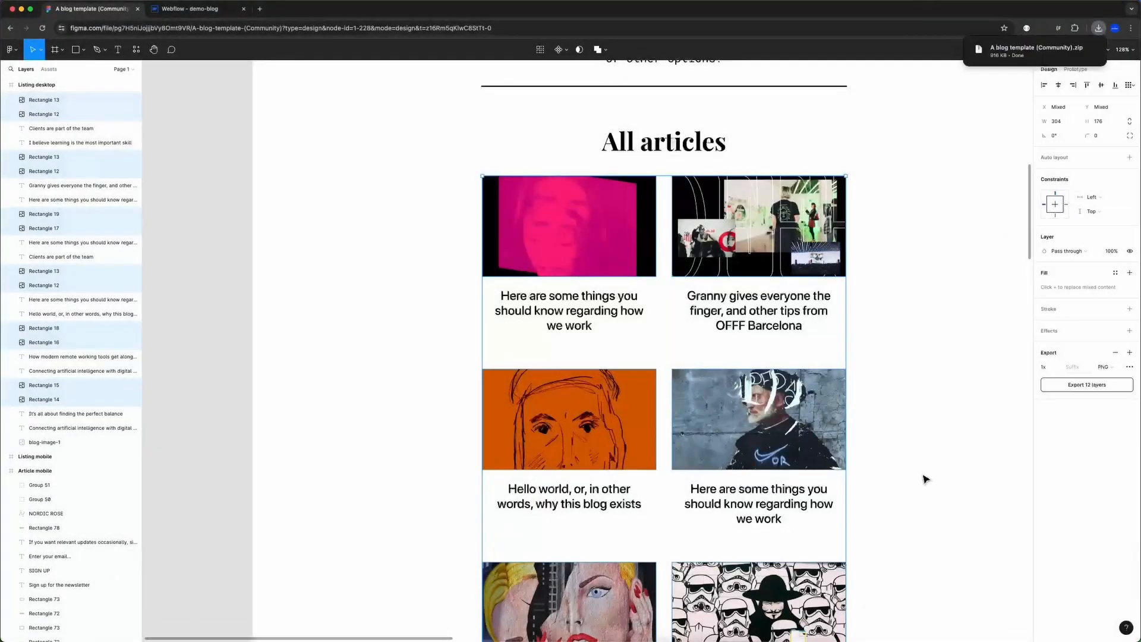
# - Unzip A blog template (Community).zip in Downloads and open the extracted folder
pyautogui.moveTo(384, 89); pyautogui.dragTo(663, 96)
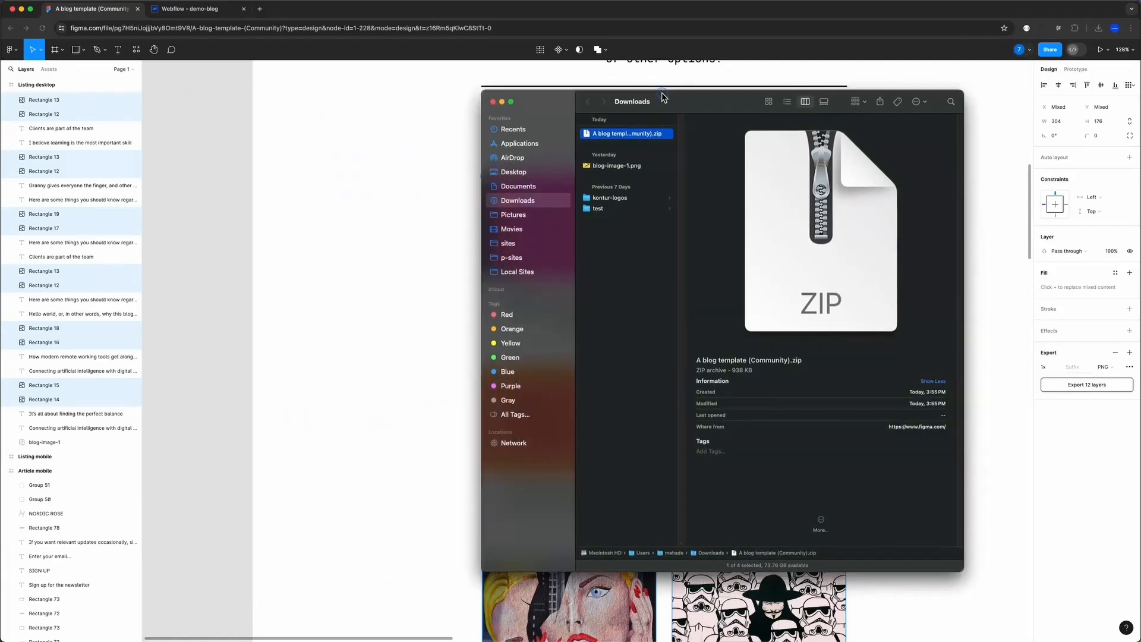
pyautogui.doubleClick(616, 134)
pyautogui.click(628, 144)
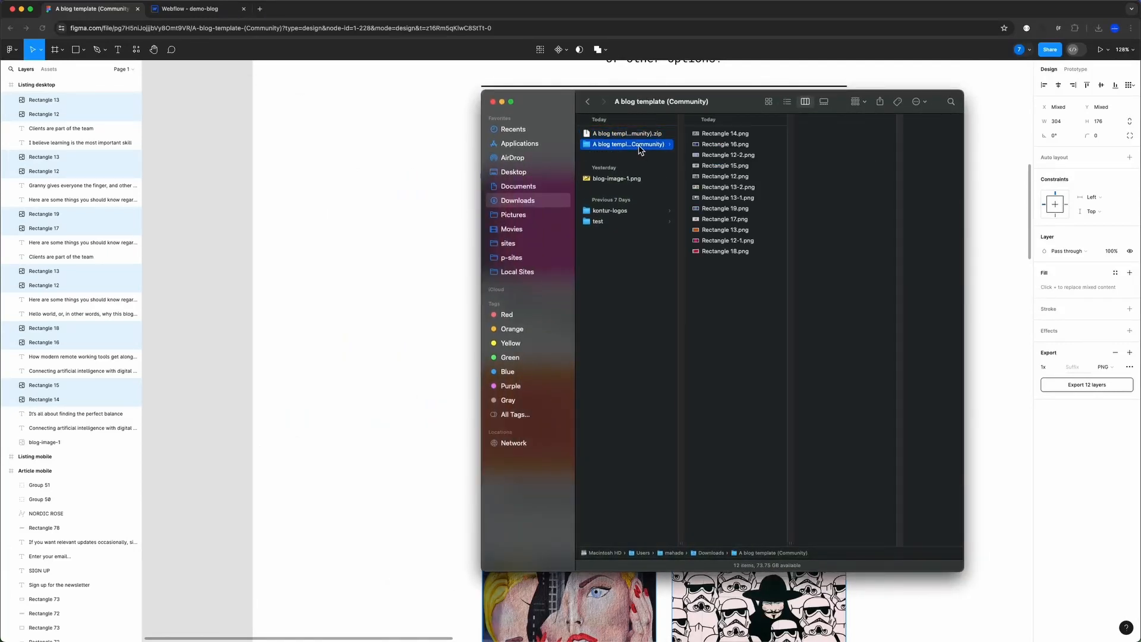
# - Preview several of the exported Rectangle PNG files in the extracted folder
pyautogui.click(733, 149)
pyautogui.click(730, 155)
pyautogui.click(729, 166)
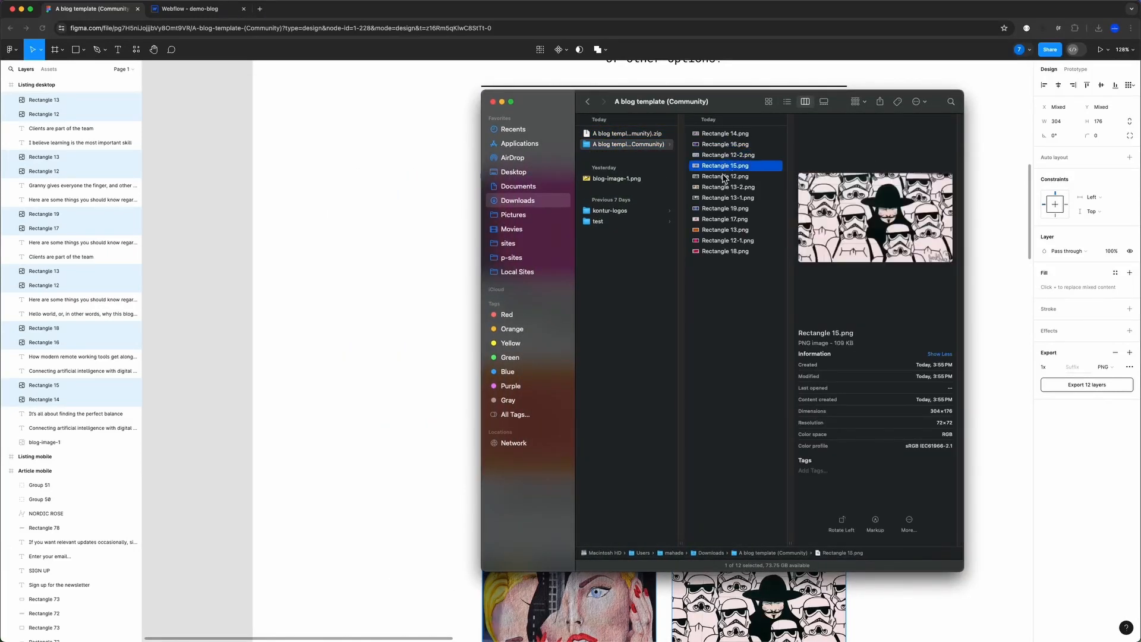
pyautogui.click(727, 177)
pyautogui.click(724, 189)
pyautogui.click(724, 197)
pyautogui.click(727, 242)
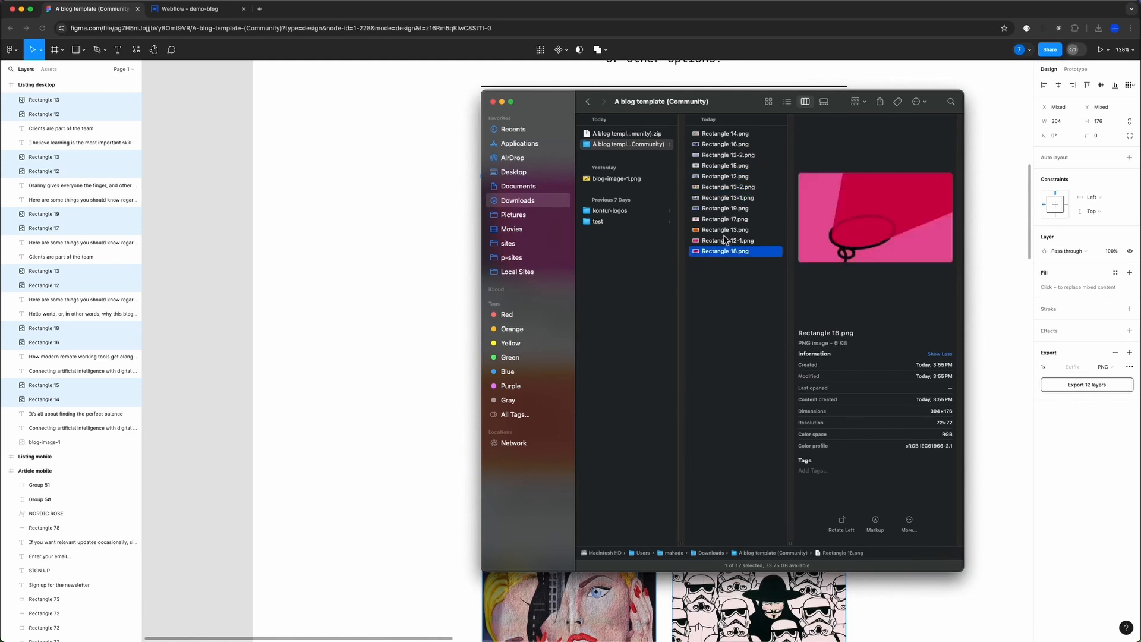
pyautogui.click(730, 174)
# - Select all twelve exported PNG files and upload them to the Webflow project's assets
pyautogui.press('super+a')
pyautogui.moveTo(719, 107); pyautogui.dragTo(694, 39)
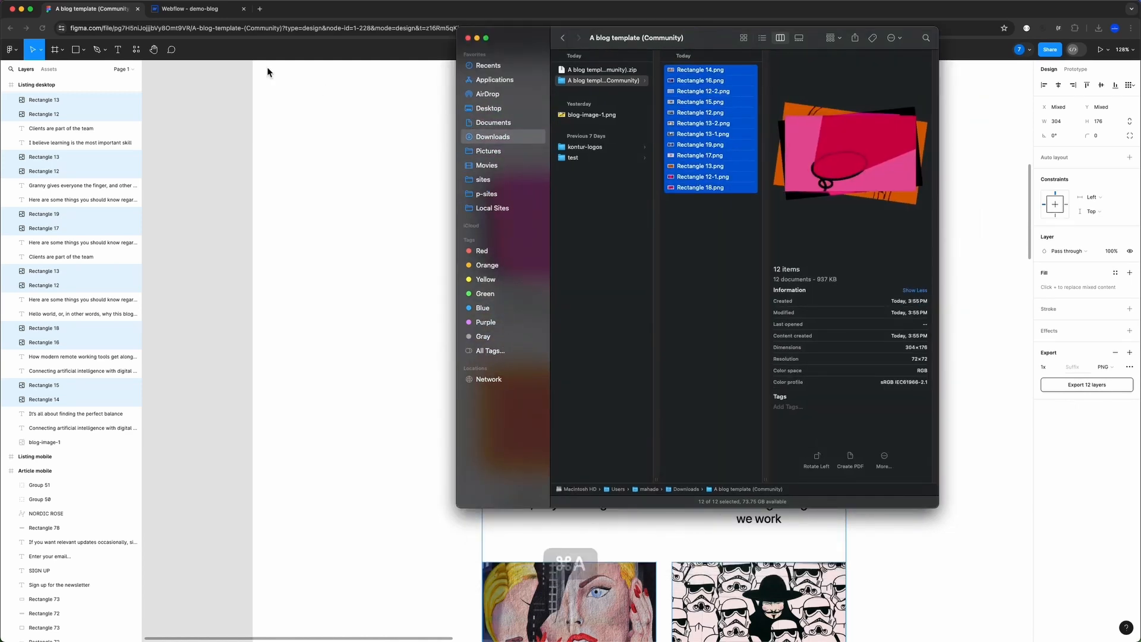
pyautogui.click(199, 12)
pyautogui.hotkey('ctrl', 'Up')
pyautogui.hotkey('ctrl', 'Up')
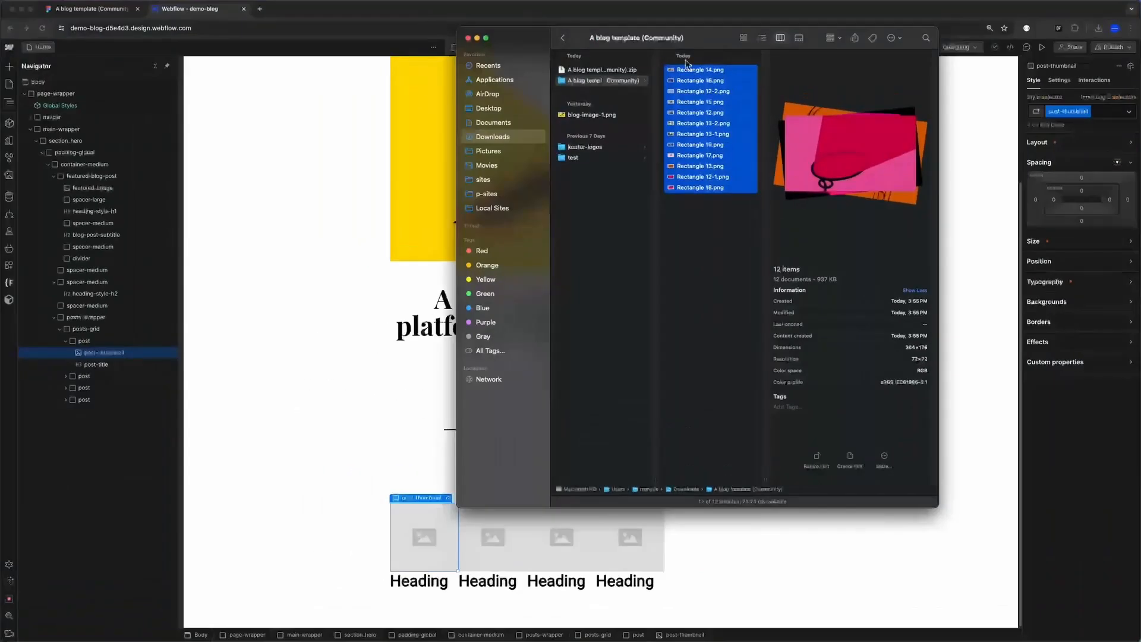
pyautogui.moveTo(712, 83); pyautogui.dragTo(294, 214)
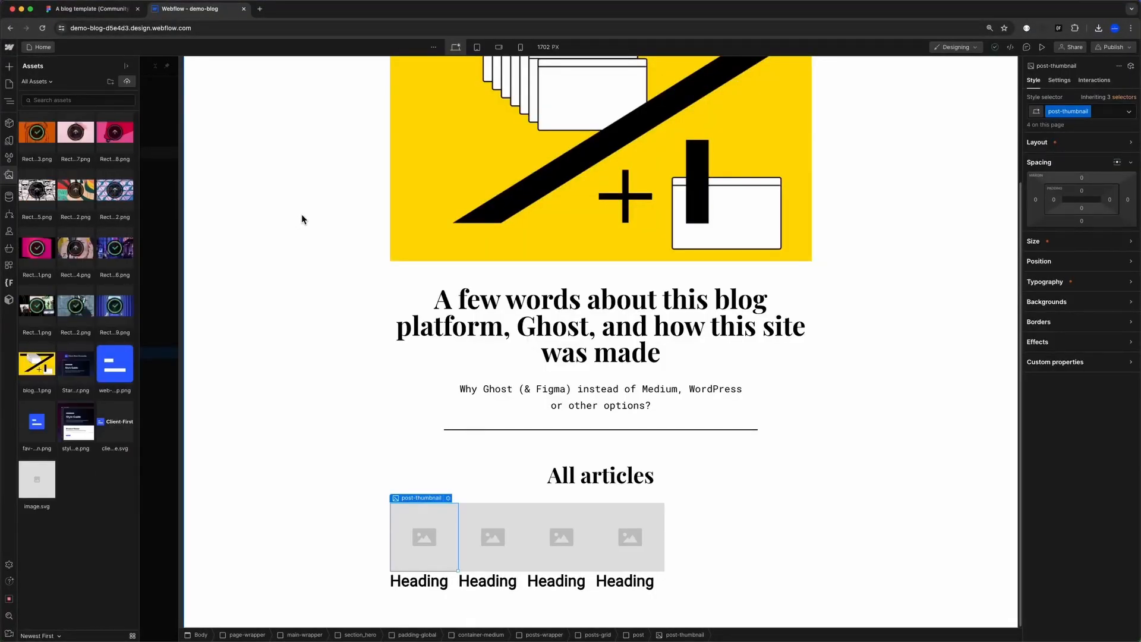
# - Expand the asset library, try selecting every asset, and narrow the selection to the twelve uploaded Rectangle images before closing it
pyautogui.click(126, 66)
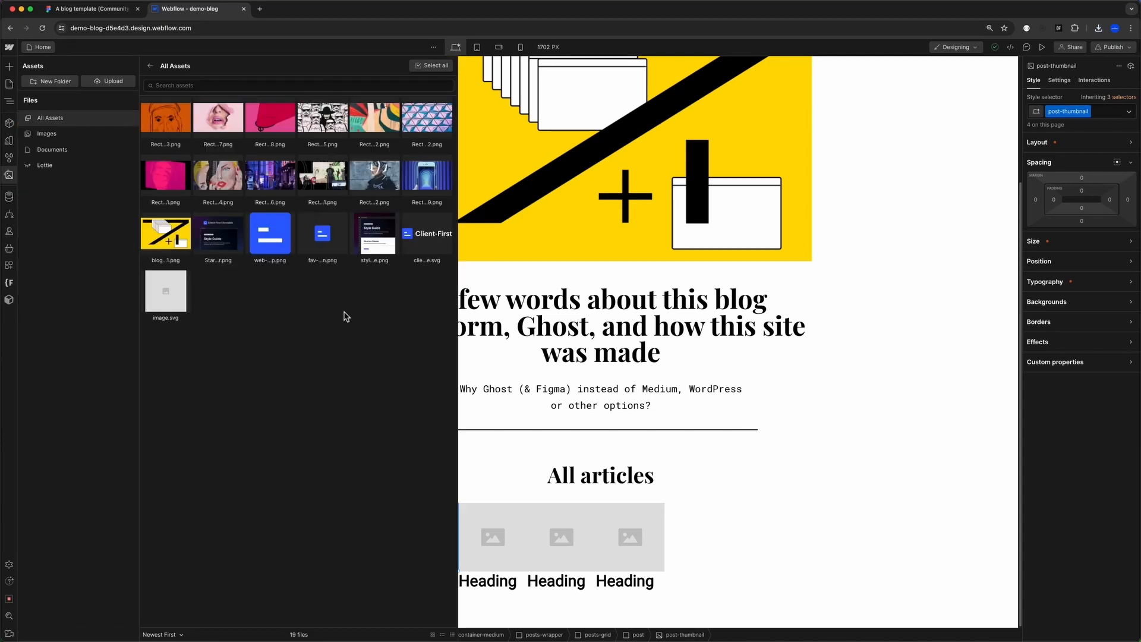
pyautogui.click(430, 66)
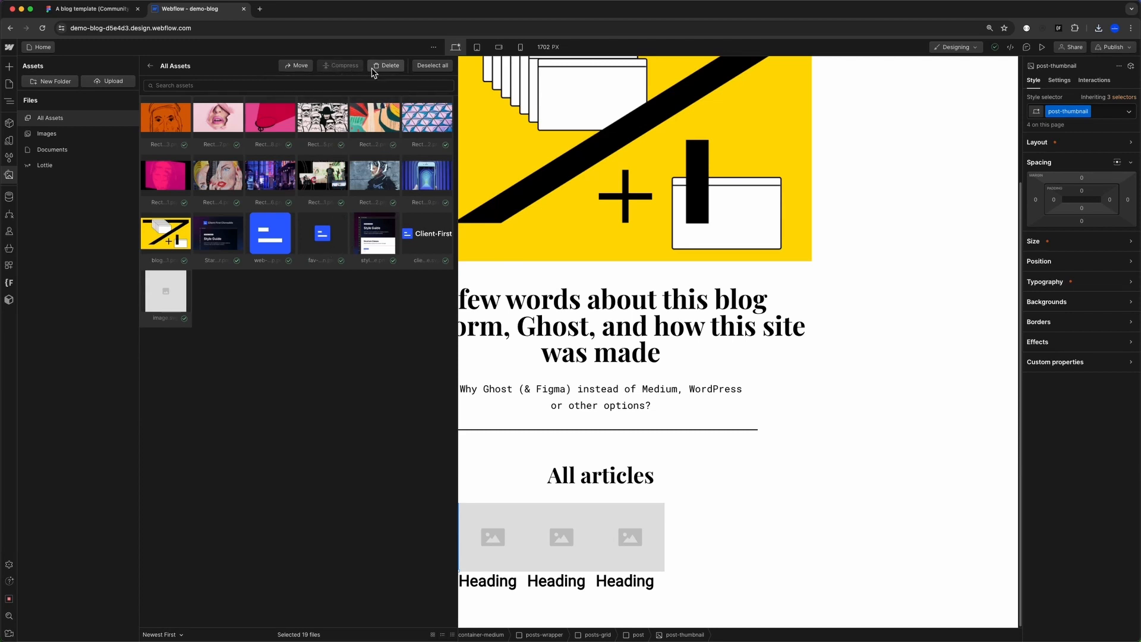
pyautogui.click(418, 69)
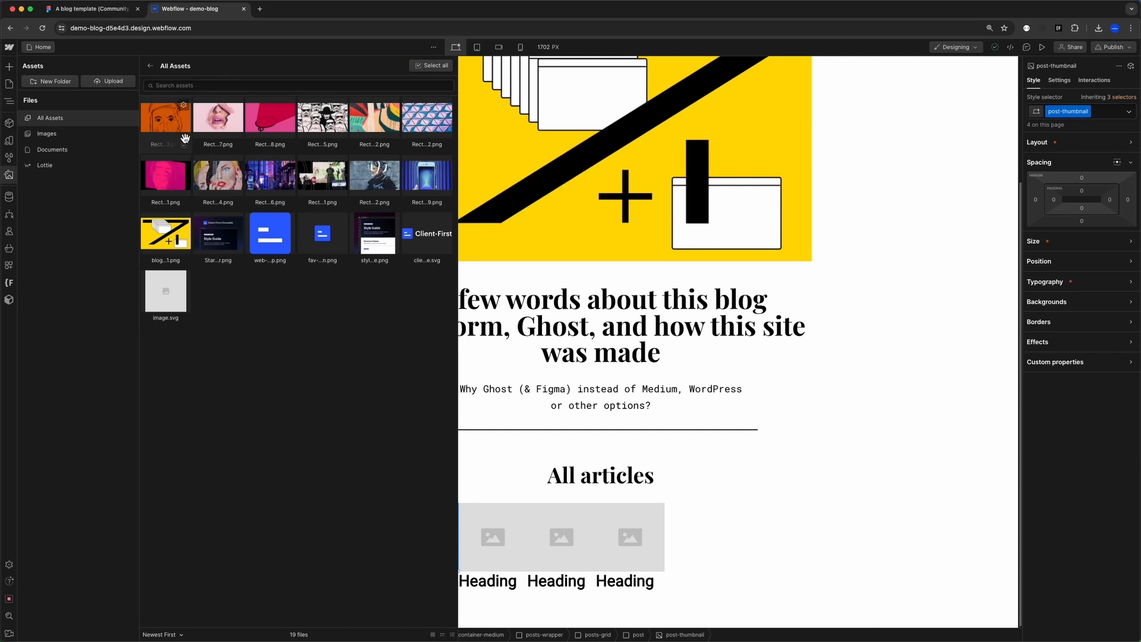
pyautogui.click(185, 145)
pyautogui.click(236, 145)
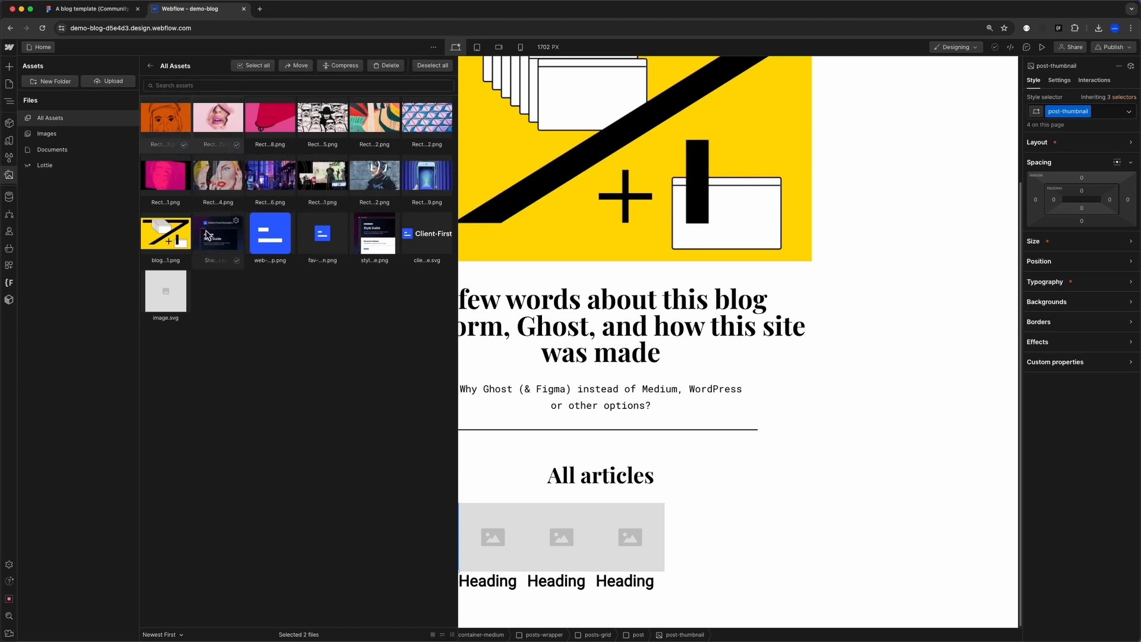
pyautogui.click(446, 203)
pyautogui.click(394, 203)
pyautogui.click(341, 203)
pyautogui.click(289, 202)
pyautogui.click(237, 203)
pyautogui.click(185, 202)
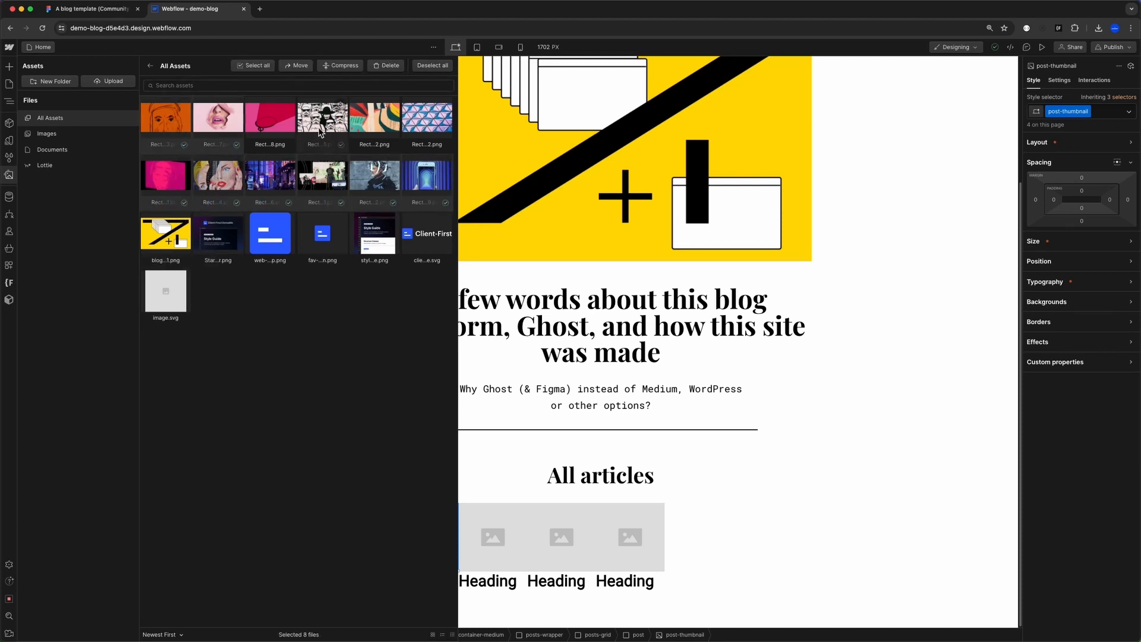
pyautogui.click(342, 145)
pyautogui.click(289, 145)
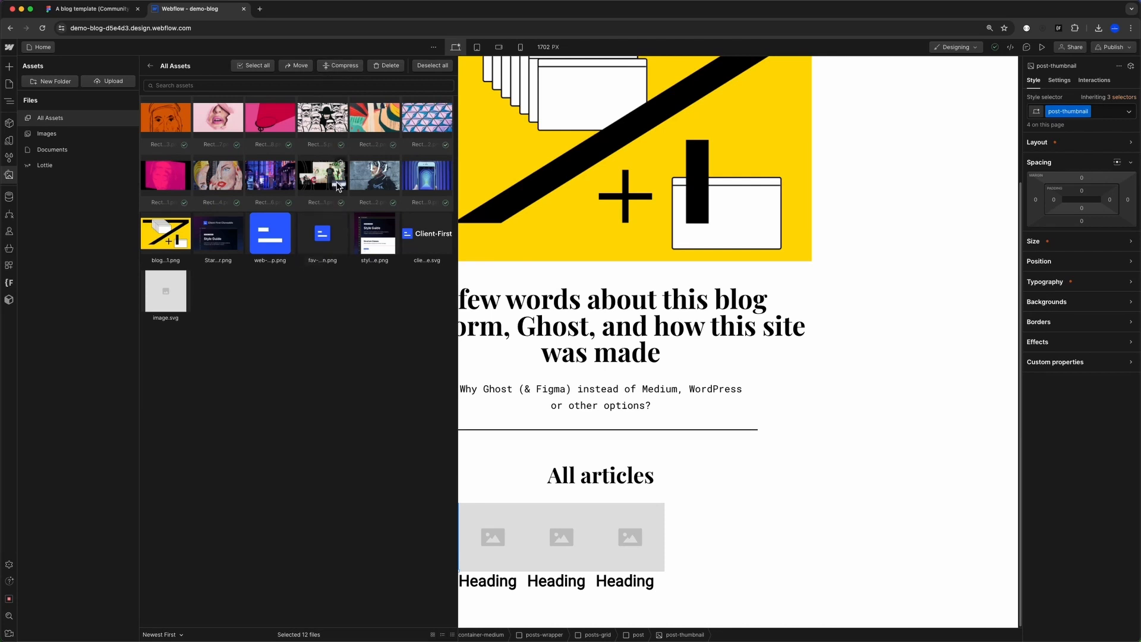
pyautogui.click(153, 69)
# - Replace the posts' placeholder thumbnails with uploaded Rectangle images in asset order, starting with the orange portrait and Rectangle 17.png
pyautogui.click(434, 522)
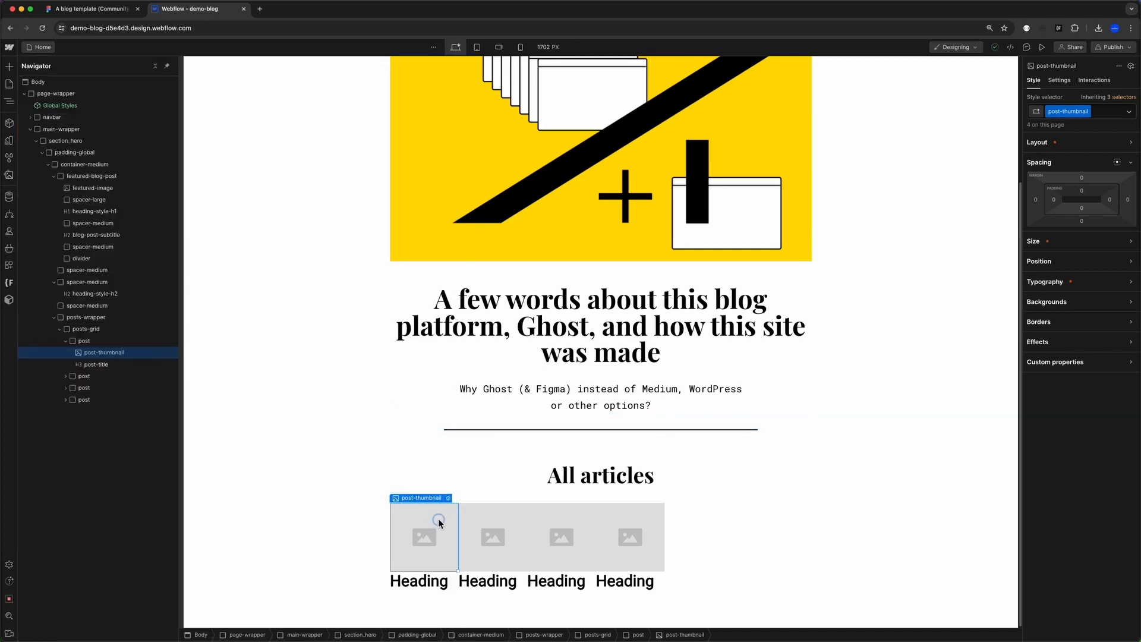
pyautogui.click(449, 498)
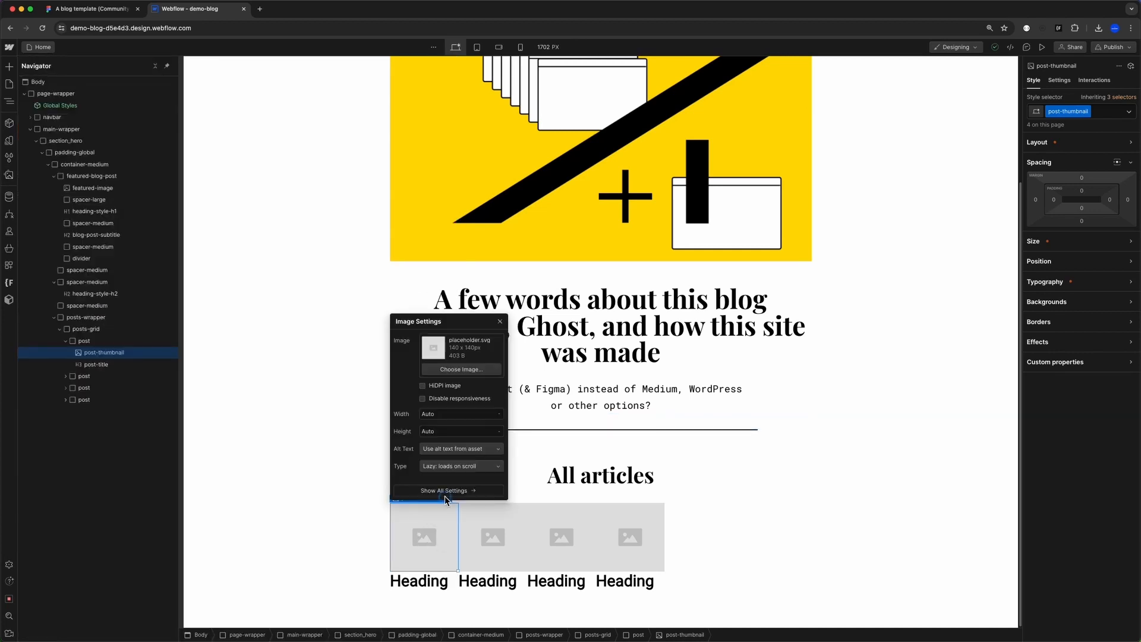
pyautogui.click(462, 369)
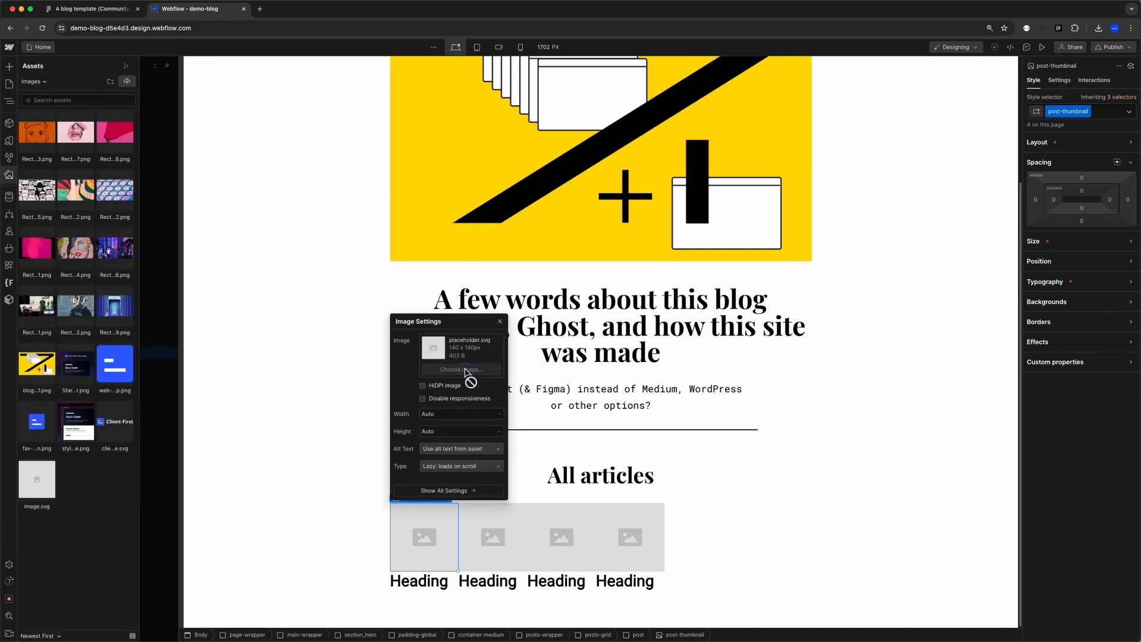
pyautogui.click(37, 132)
pyautogui.click(595, 354)
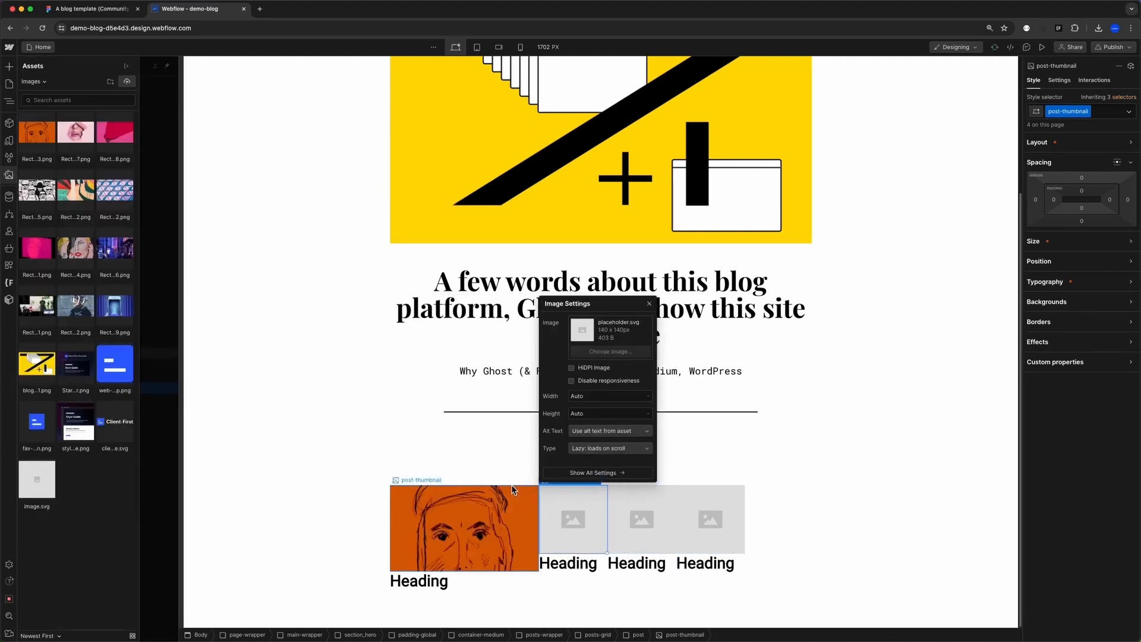
pyautogui.click(75, 132)
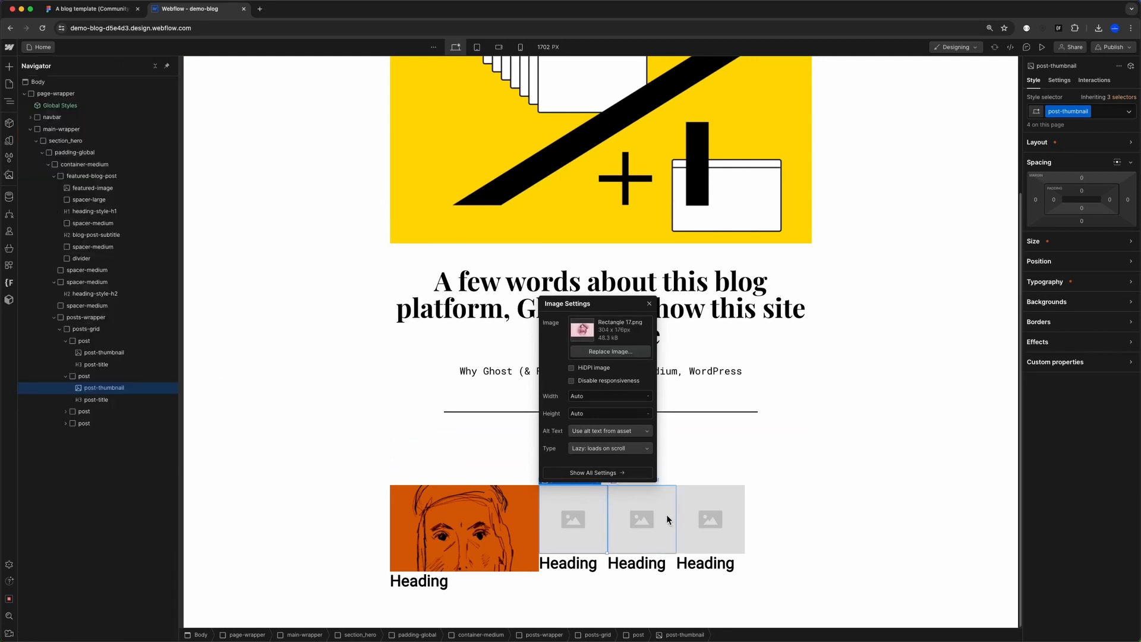
# - Copy the title "Here are some things you should know regarding how we work" from the Figma design into the first Webflow post's title
pyautogui.press('super+1')
pyautogui.press('super+c')
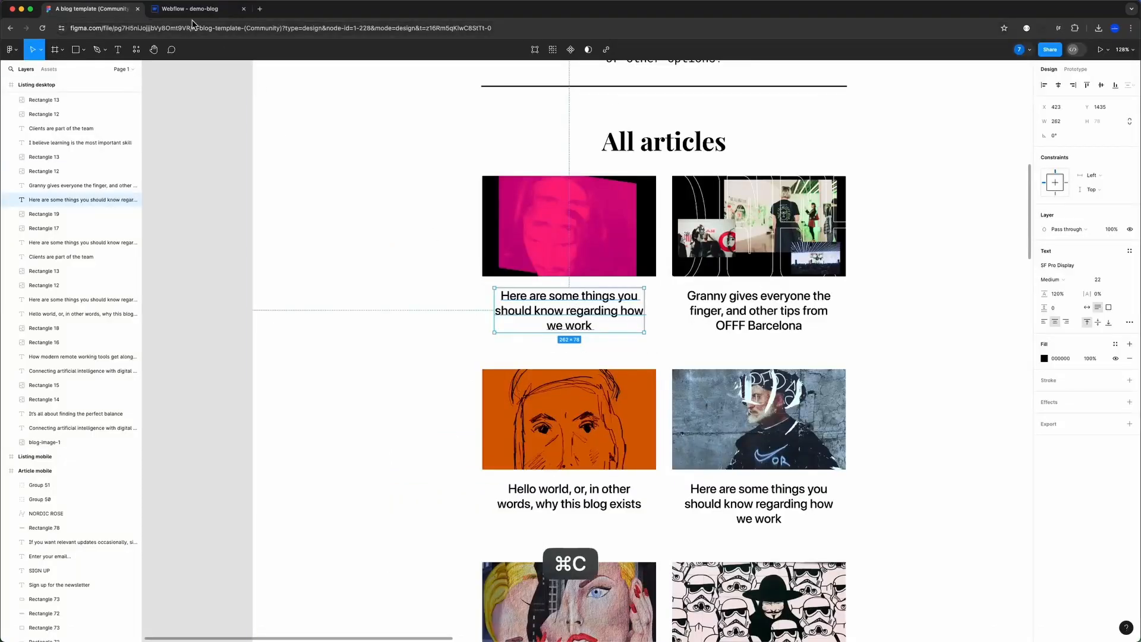
pyautogui.press('super+2')
pyautogui.click(428, 583)
pyautogui.doubleClick(423, 581)
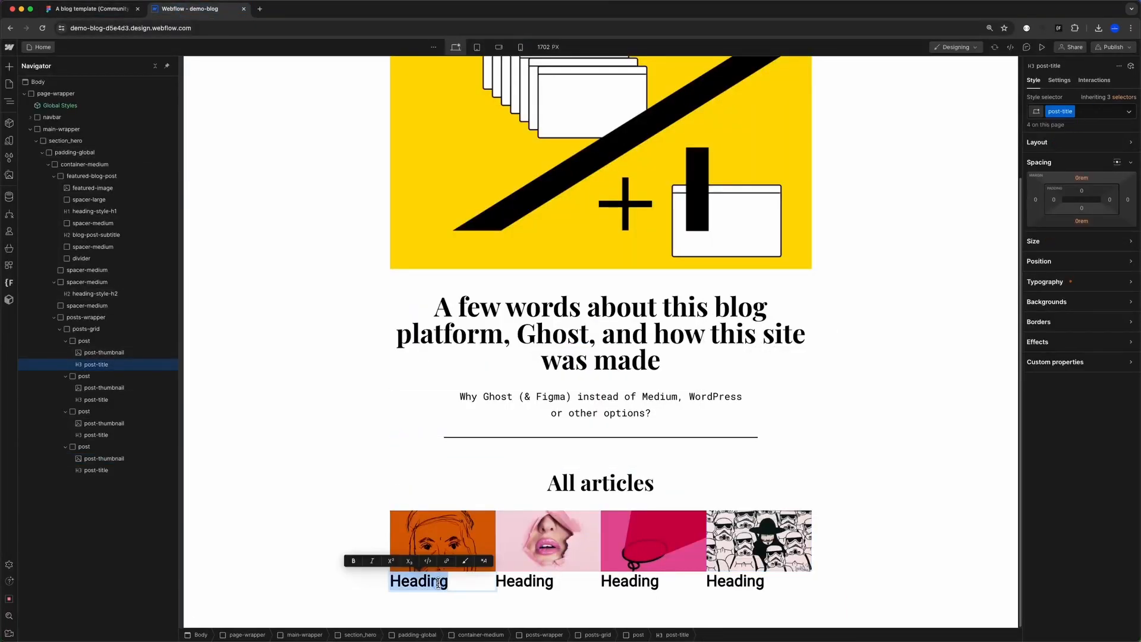
pyautogui.press('super+v')
# - Replace the headings of the second, third and fourth posts with the same copied article title
pyautogui.doubleClick(624, 499)
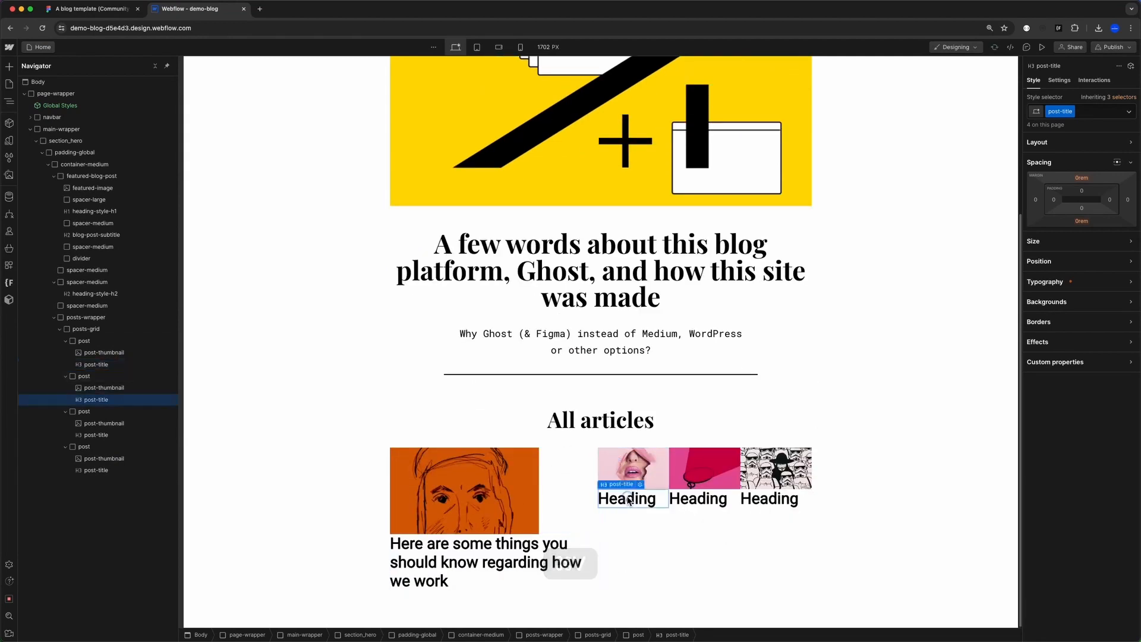
pyautogui.press('super+v')
pyautogui.doubleClick(723, 472)
pyautogui.press('super+v')
pyautogui.doubleClick(773, 472)
pyautogui.press('super+v')
pyautogui.click(348, 133)
# - Switch to the Figma design and measure the spacing around the first thumbnail under All articles
pyautogui.click(92, 10)
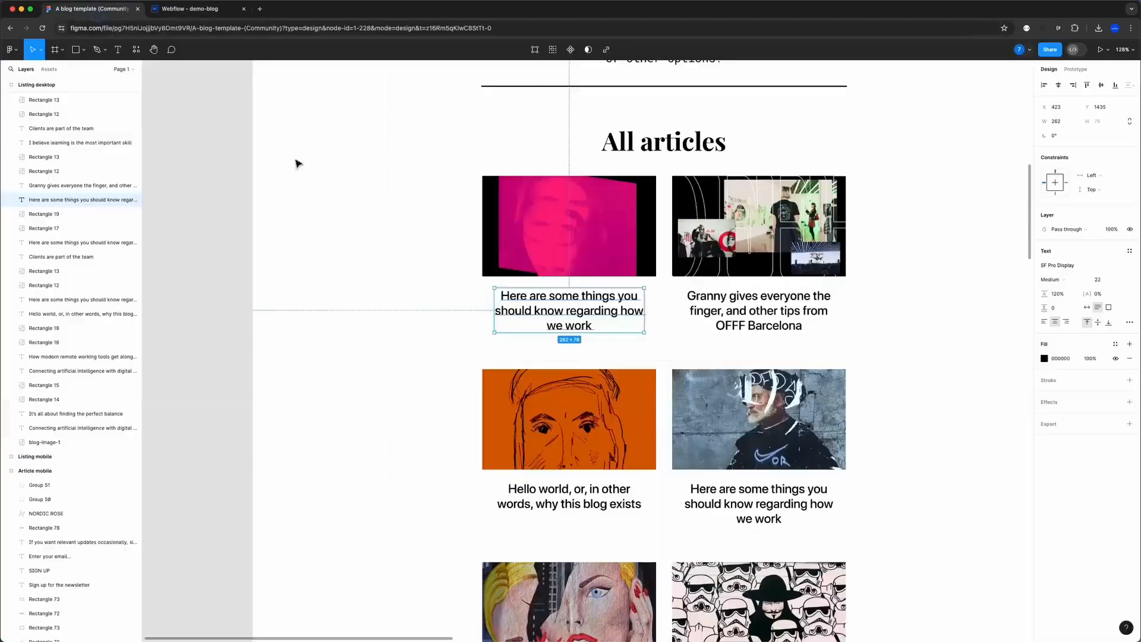
pyautogui.click(627, 242)
pyautogui.press('alt')
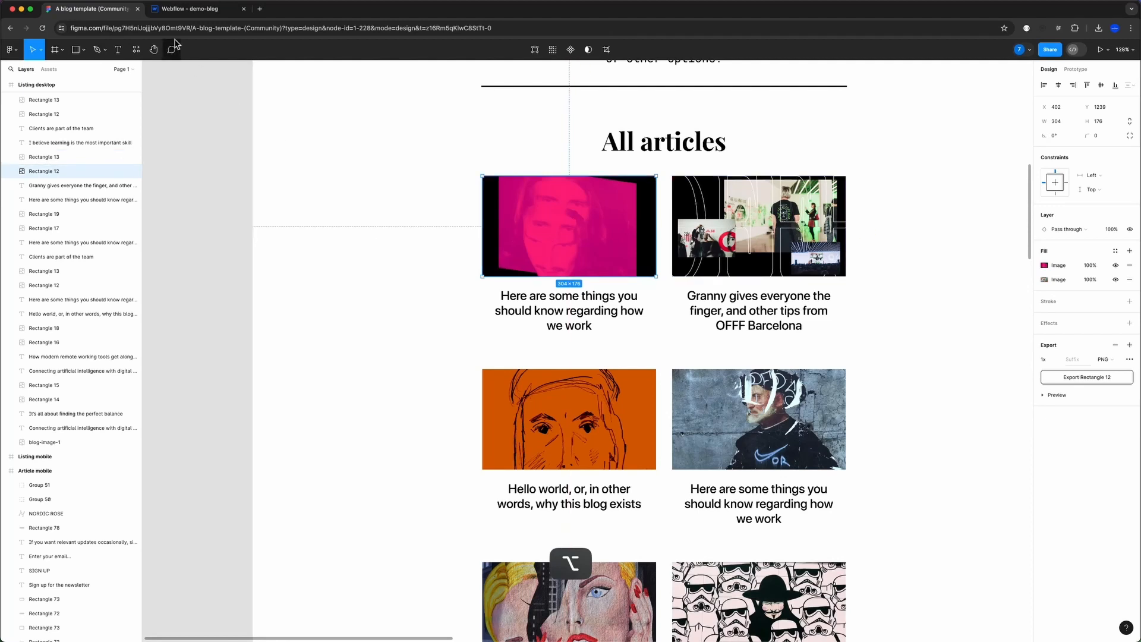
# - Return to Webflow and set the gap of the posts-grid flex layout to 28/16 rem
pyautogui.click(187, 9)
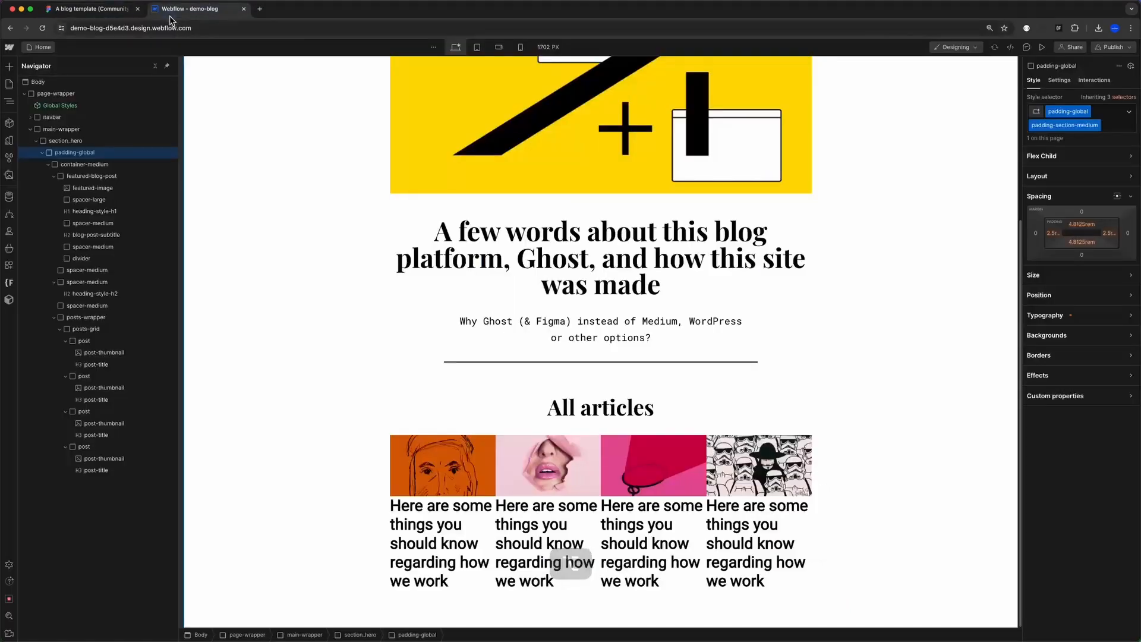
pyautogui.click(86, 329)
pyautogui.click(1038, 142)
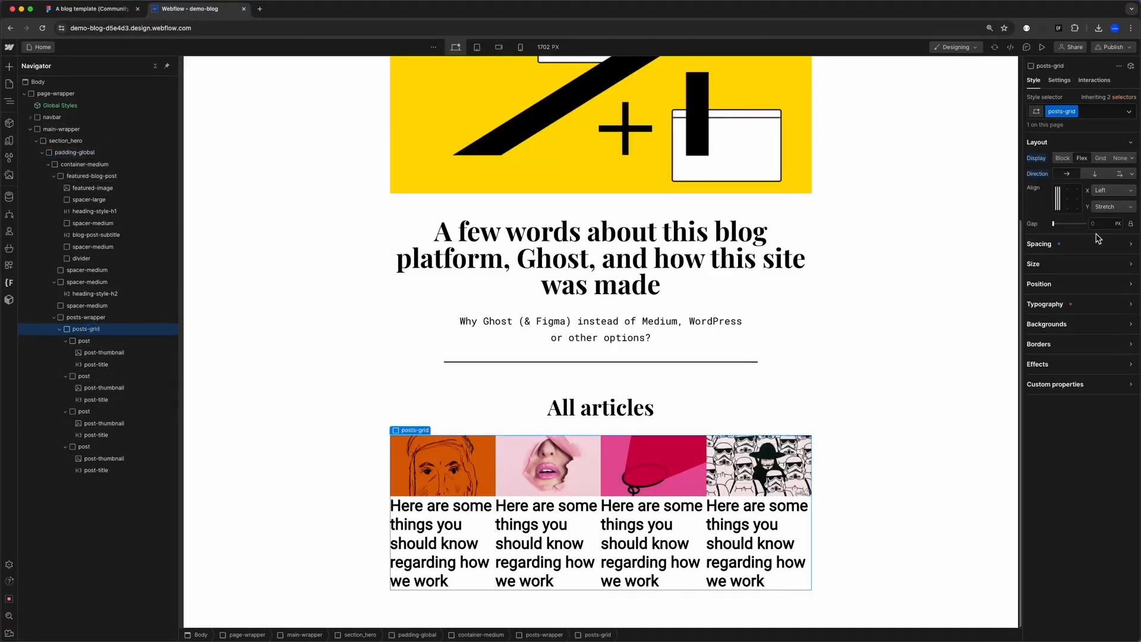
pyautogui.click(1102, 225)
pyautogui.write('28/16rem')
pyautogui.press('Return')
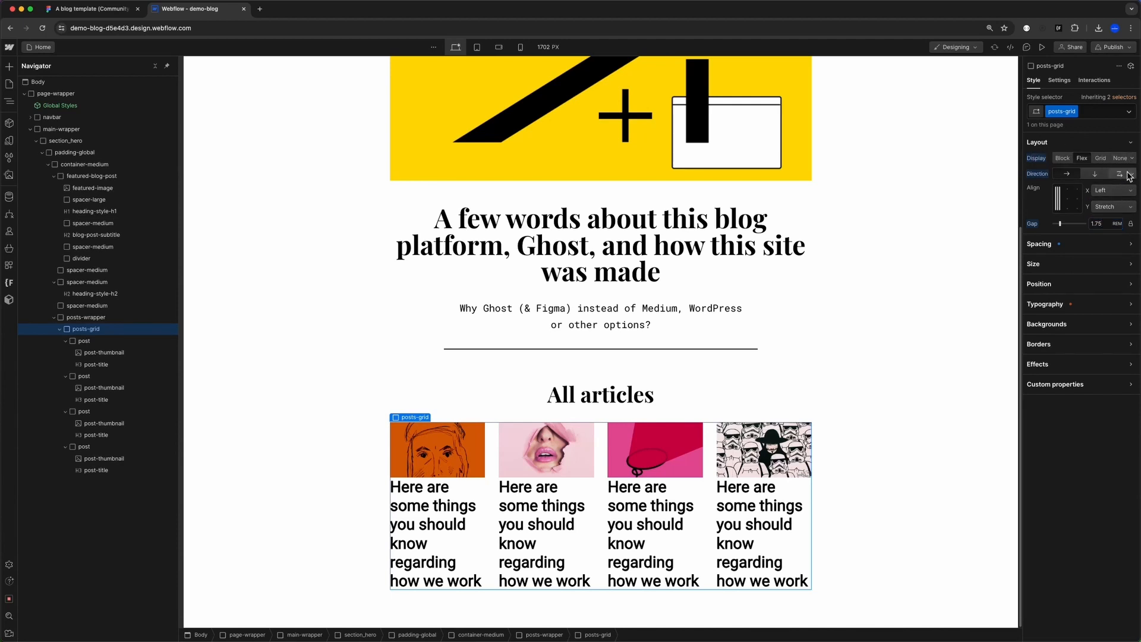
# - Try wrapping the posts-grid's flex children left to right, comparing Wrap up with Wrap down
pyautogui.click(1121, 175)
pyautogui.click(1128, 174)
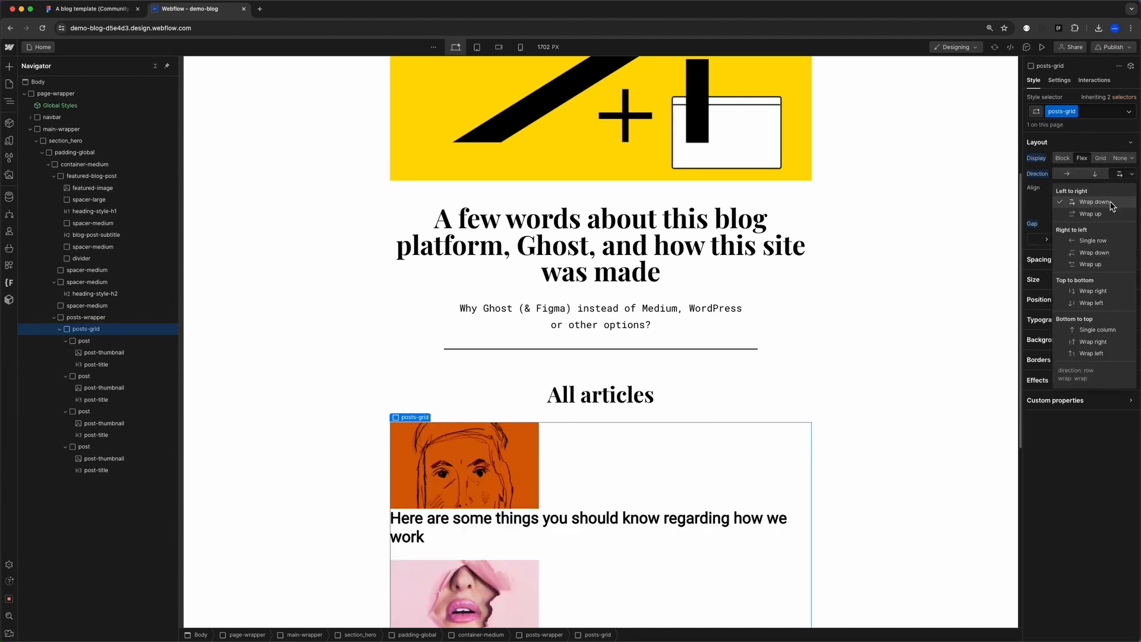
pyautogui.click(1092, 213)
pyautogui.click(1133, 174)
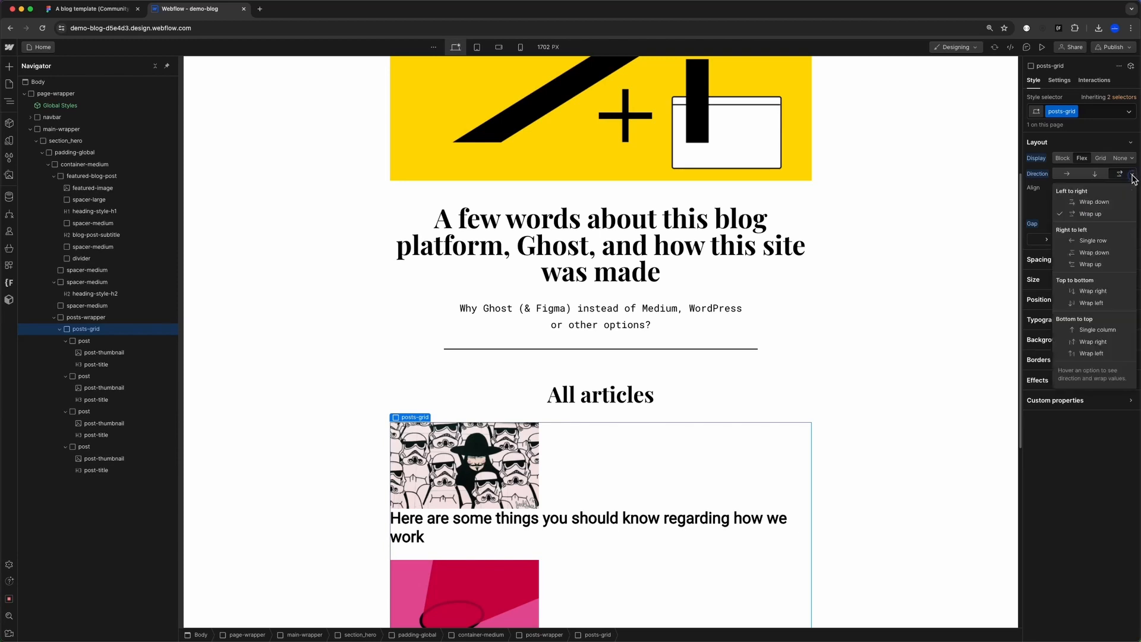
pyautogui.click(1094, 202)
pyautogui.scroll(-6, 544, 243)
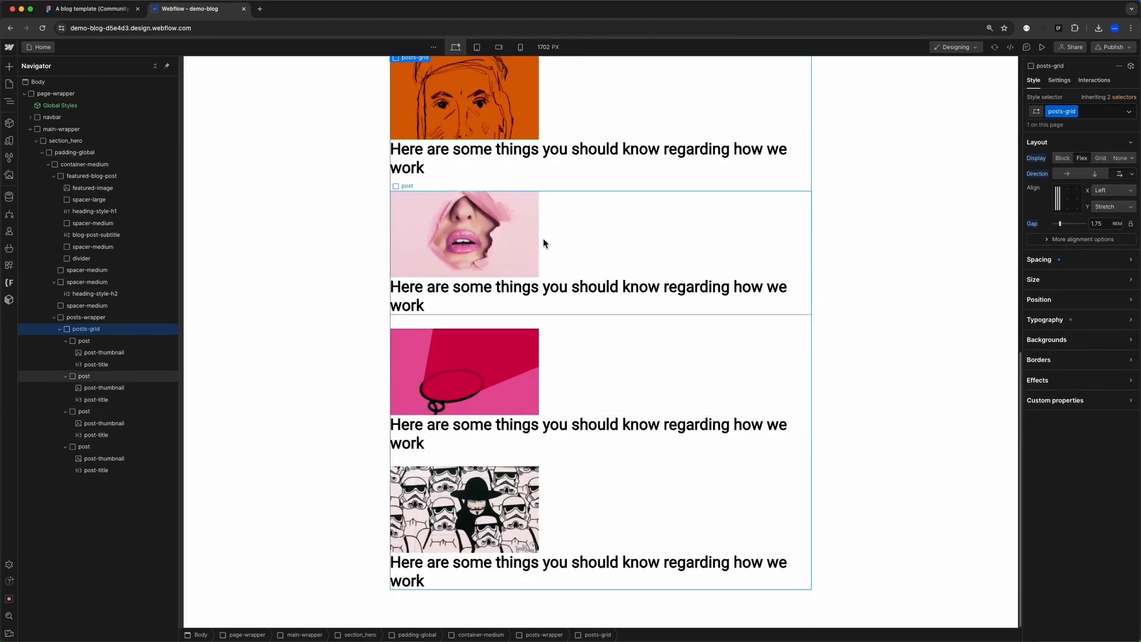
pyautogui.scroll(4, 634, 428)
pyautogui.click(533, 323)
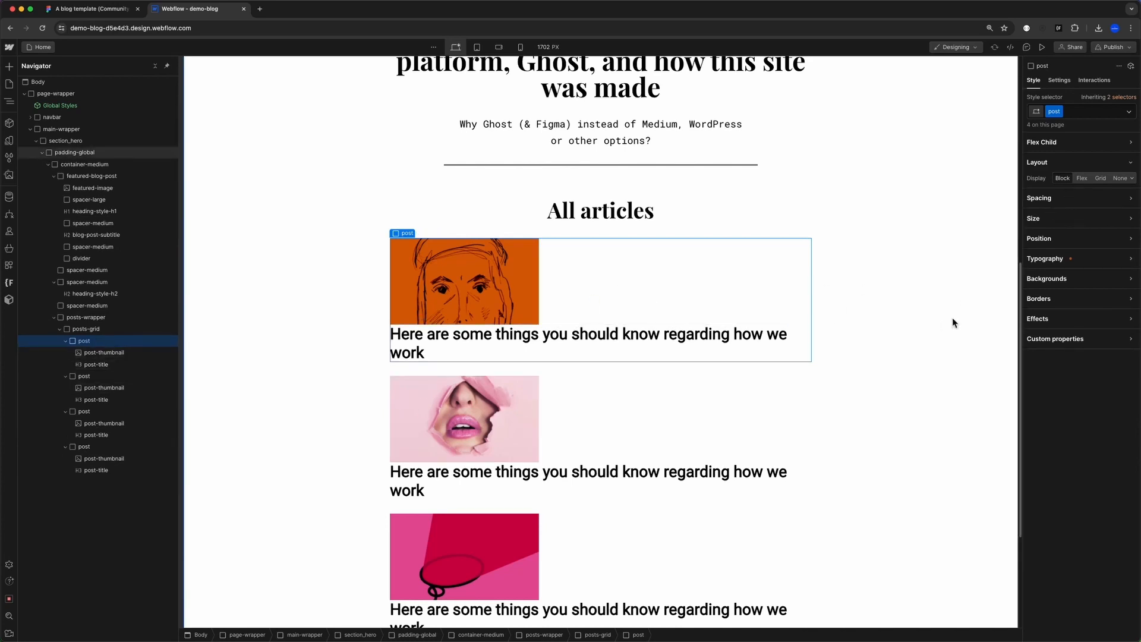
pyautogui.click(1037, 219)
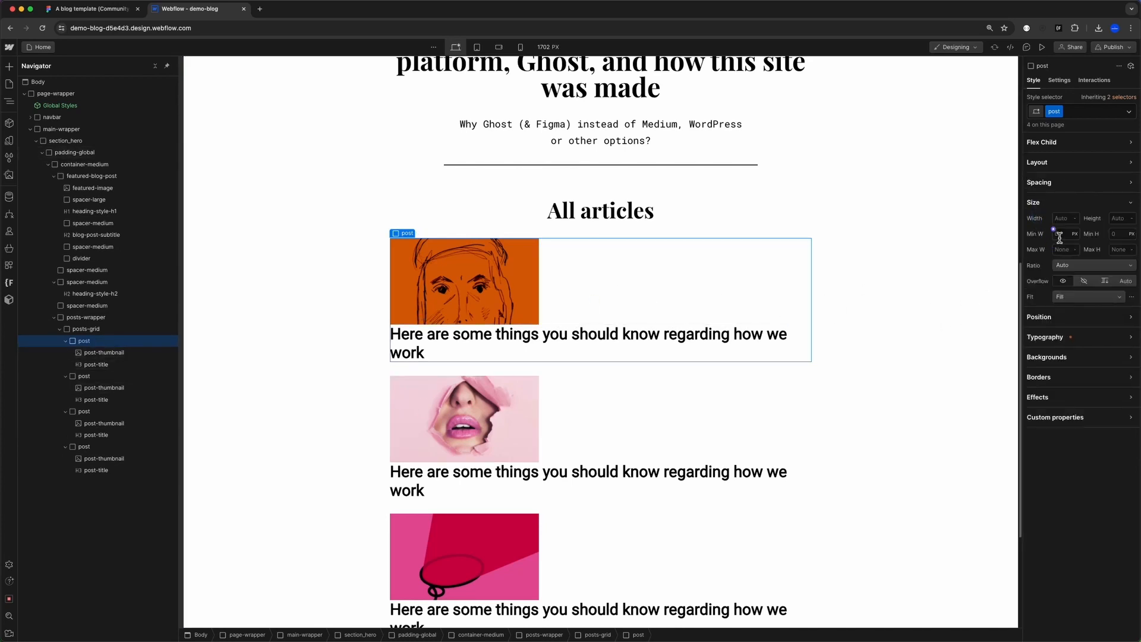
pyautogui.click(1065, 219)
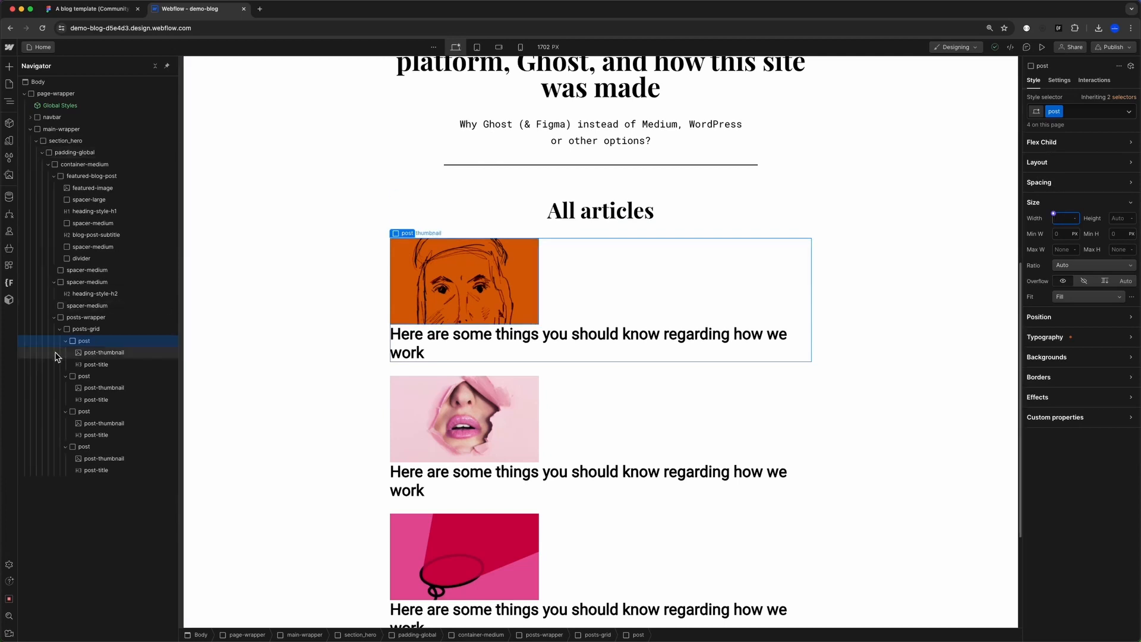
# - Change the posts-grid's display from Flex to Grid
pyautogui.click(87, 329)
pyautogui.click(1049, 143)
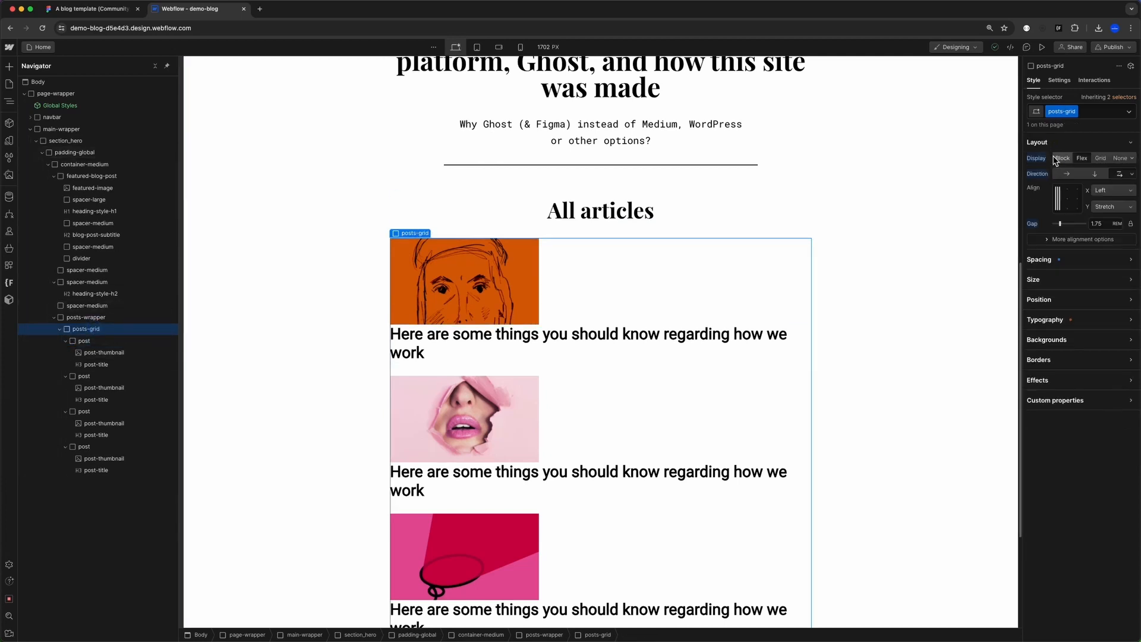
pyautogui.click(1100, 158)
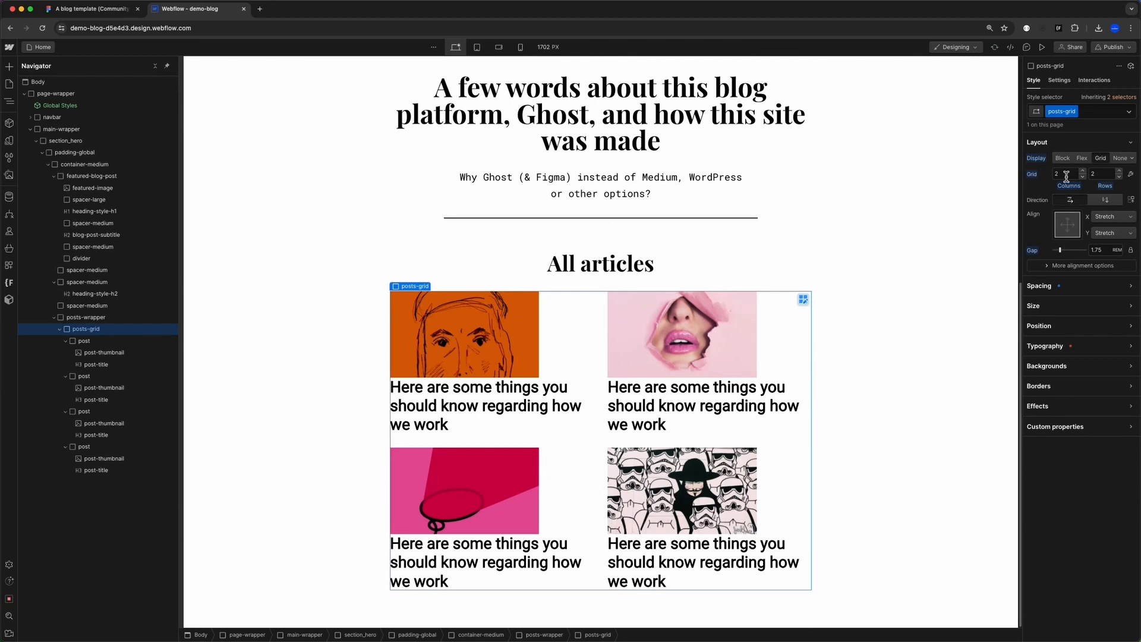
# - Try to set the posts-grid's row count to auto
pyautogui.click(1104, 175)
pyautogui.write('auto')
pyautogui.press('BackSpace')
pyautogui.hotkey('alt', 'BackSpace')
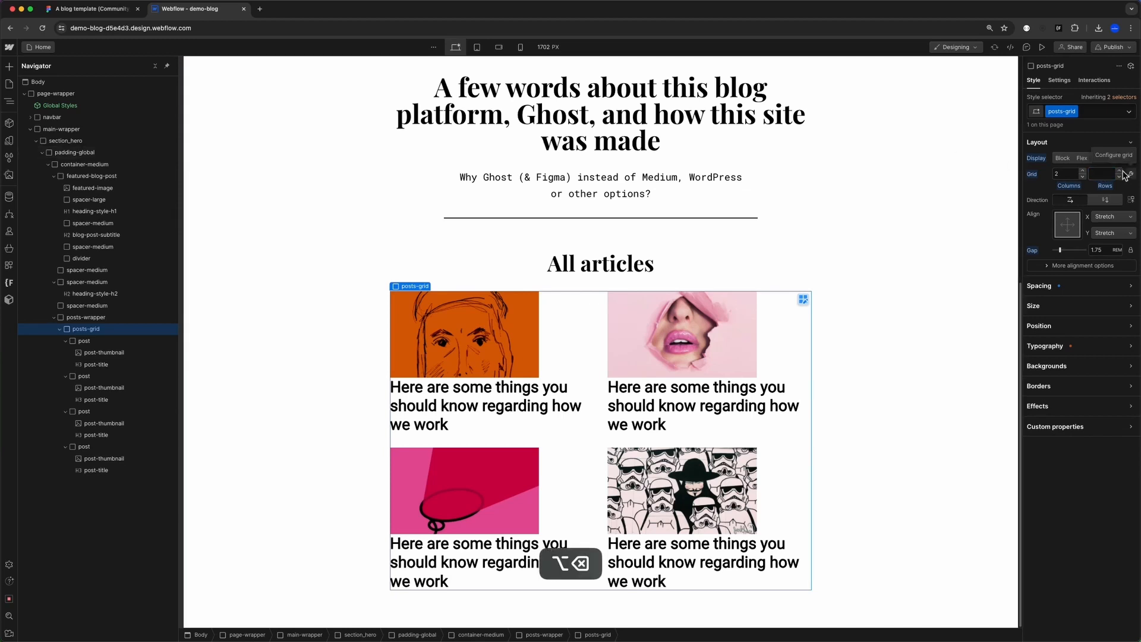
pyautogui.click(1118, 185)
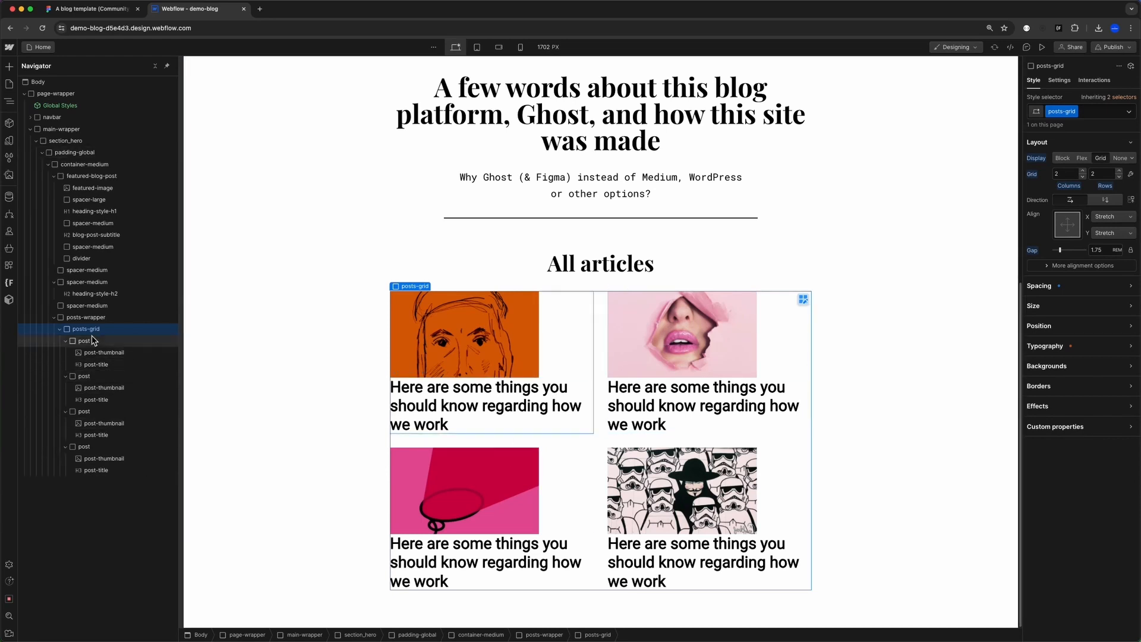
# - Duplicate the fourth post inside posts-grid and reopen the parent grid's layout settings
pyautogui.click(100, 445)
pyautogui.press('super+d')
pyautogui.click(780, 498)
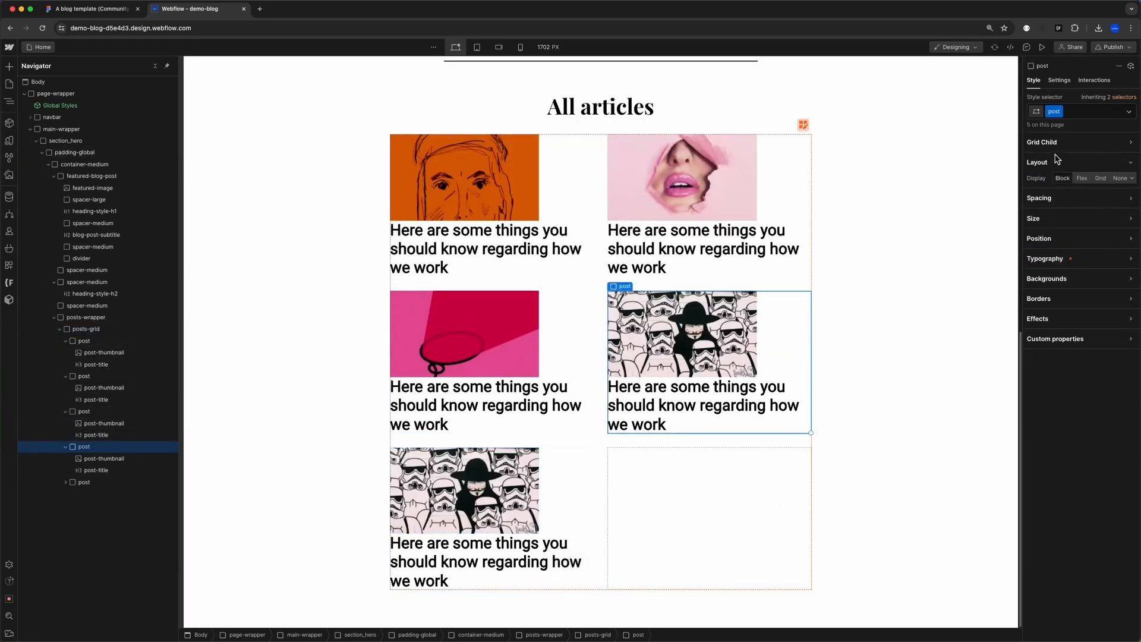
pyautogui.click(1097, 138)
pyautogui.click(1064, 145)
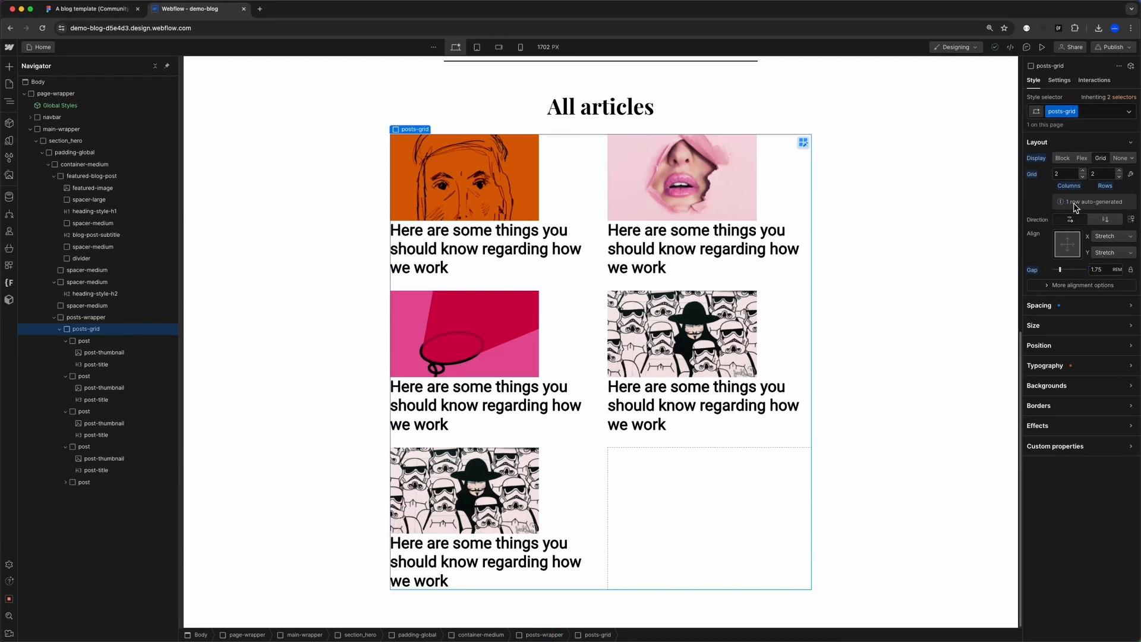
# - Set the width of the post-thumbnail images in the posts grid to 100%
pyautogui.scroll(2, 490, 252)
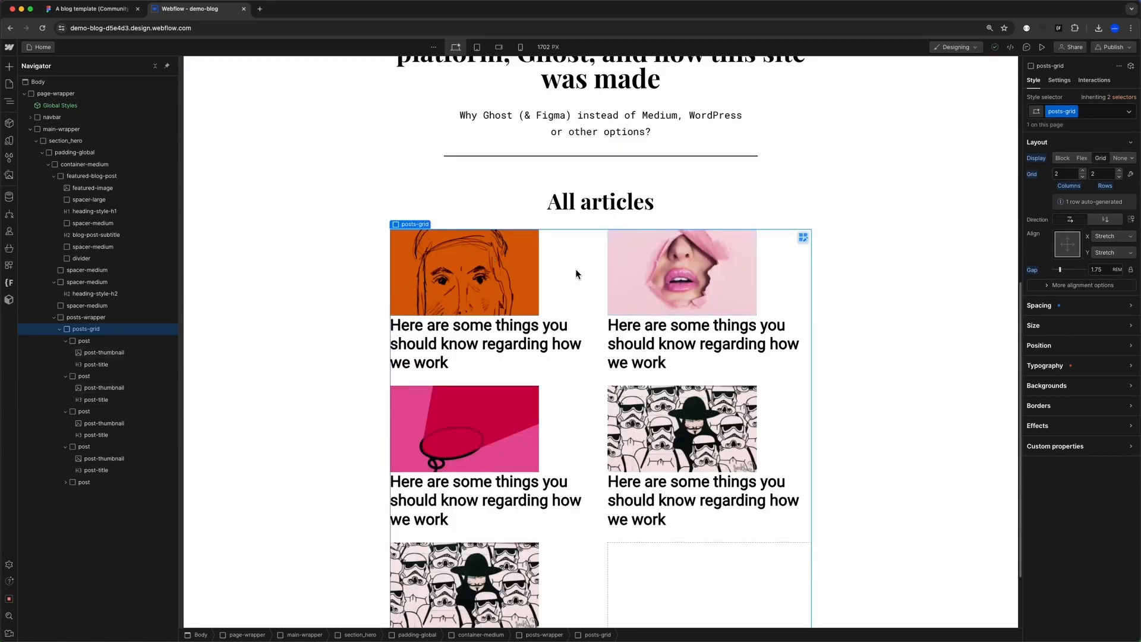
pyautogui.click(470, 265)
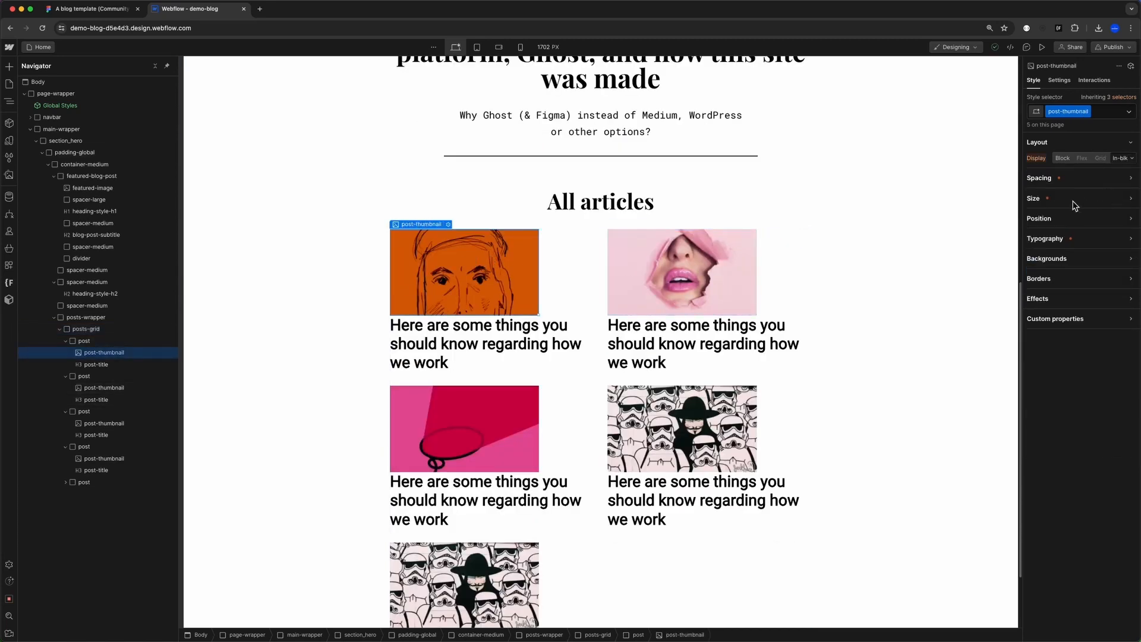
pyautogui.click(1063, 159)
pyautogui.click(1038, 198)
pyautogui.write('100')
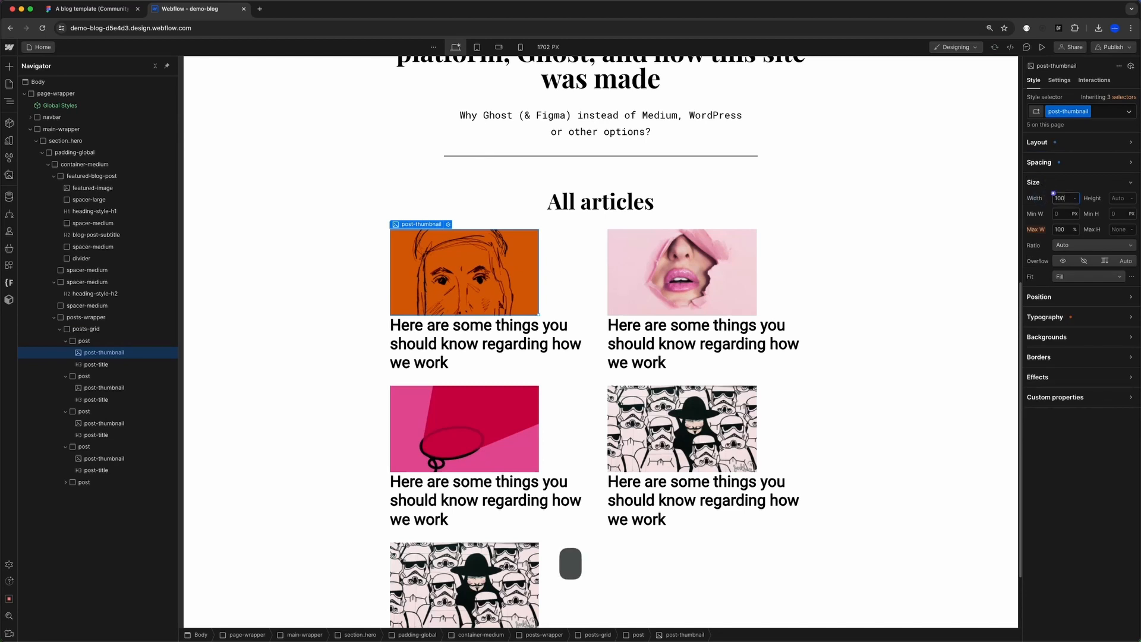
pyautogui.write('%')
pyautogui.scroll(-2, 472, 304)
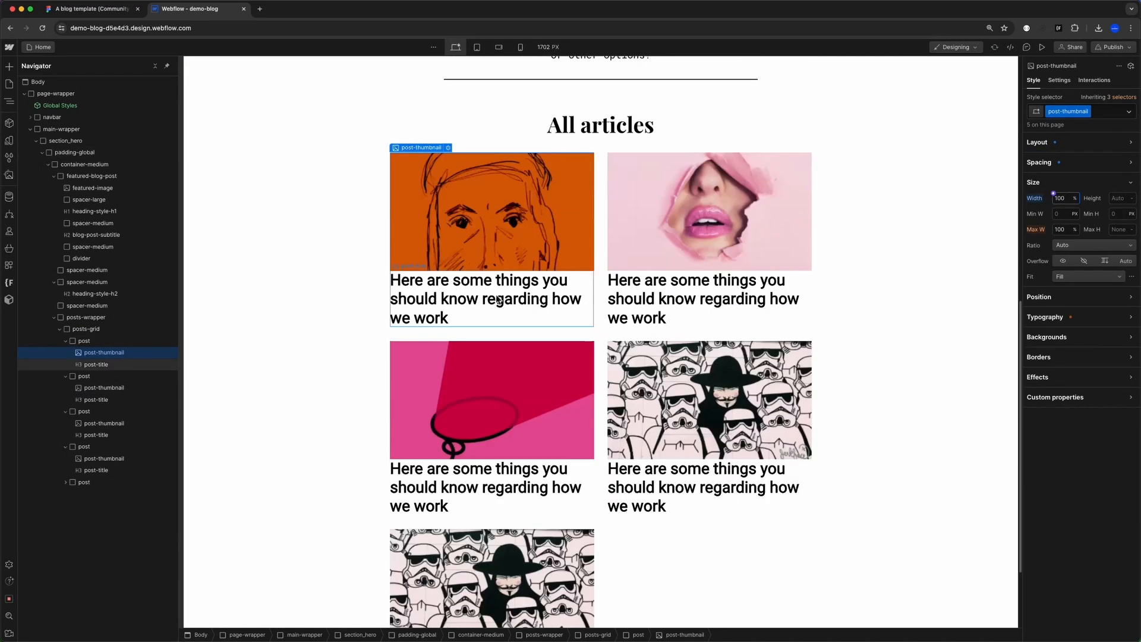
# - Check the article title's text style in the Figma design, and set the post-title font weight in Webflow to 400 - Normal
pyautogui.click(76, 12)
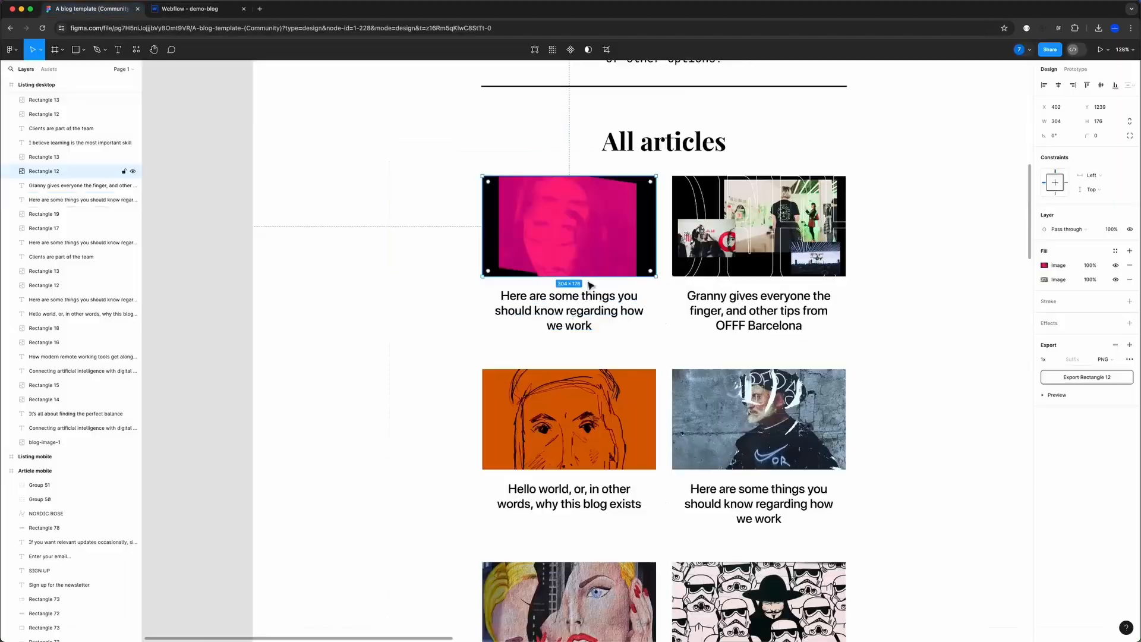
pyautogui.keyDown('super'); pyautogui.click(569, 311); pyautogui.keyUp('super')
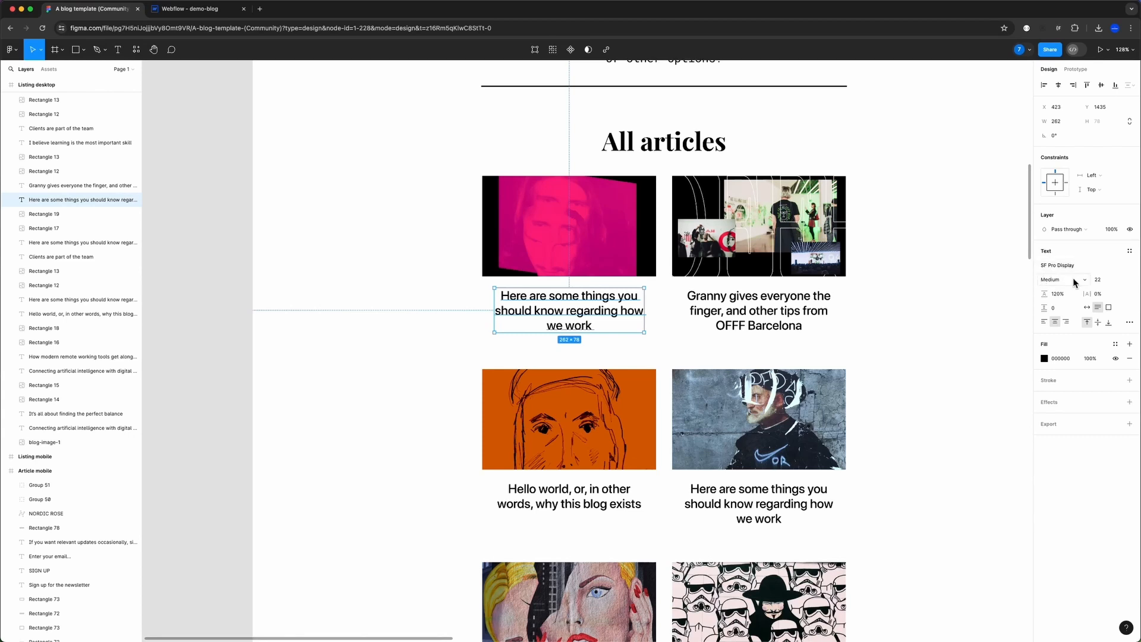
pyautogui.click(199, 9)
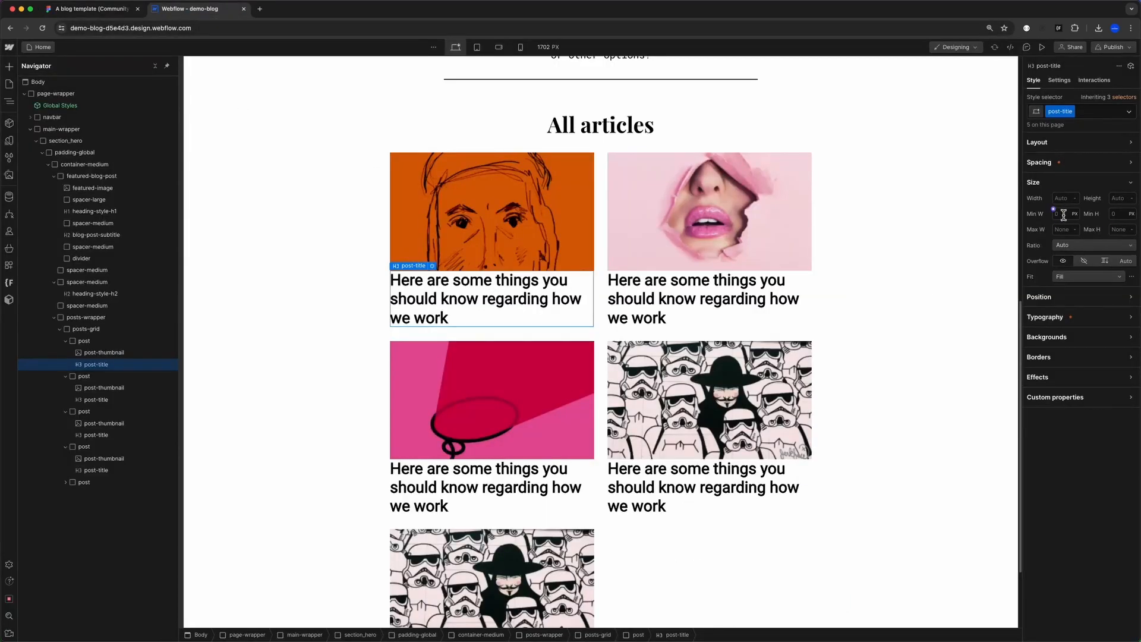
pyautogui.click(1055, 317)
pyautogui.click(1075, 239)
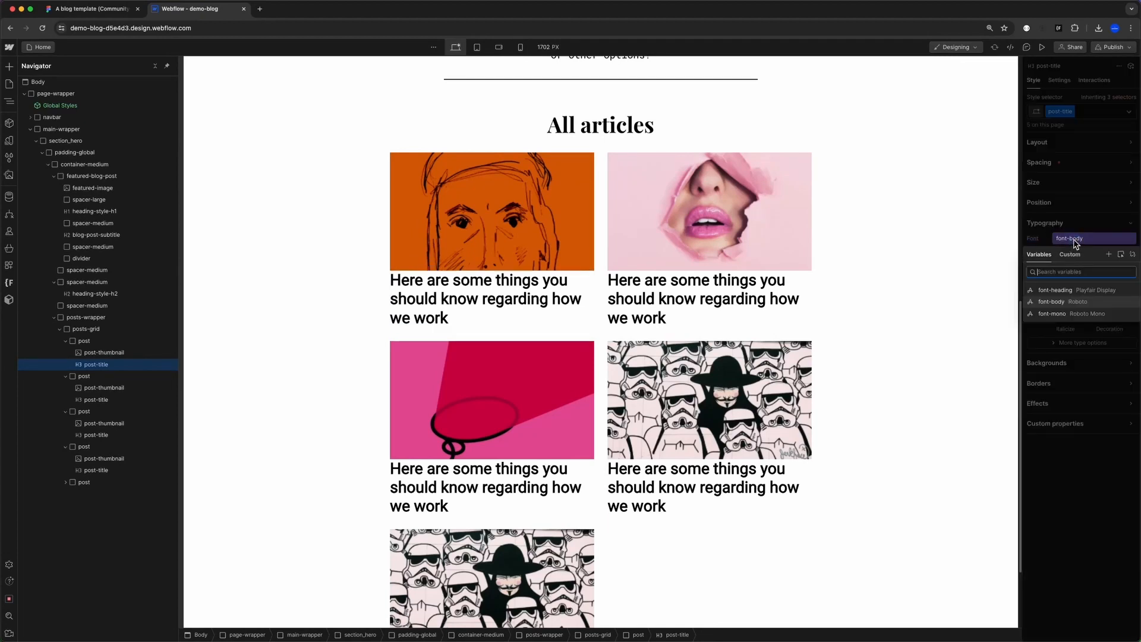
pyautogui.click(1076, 242)
pyautogui.click(1065, 256)
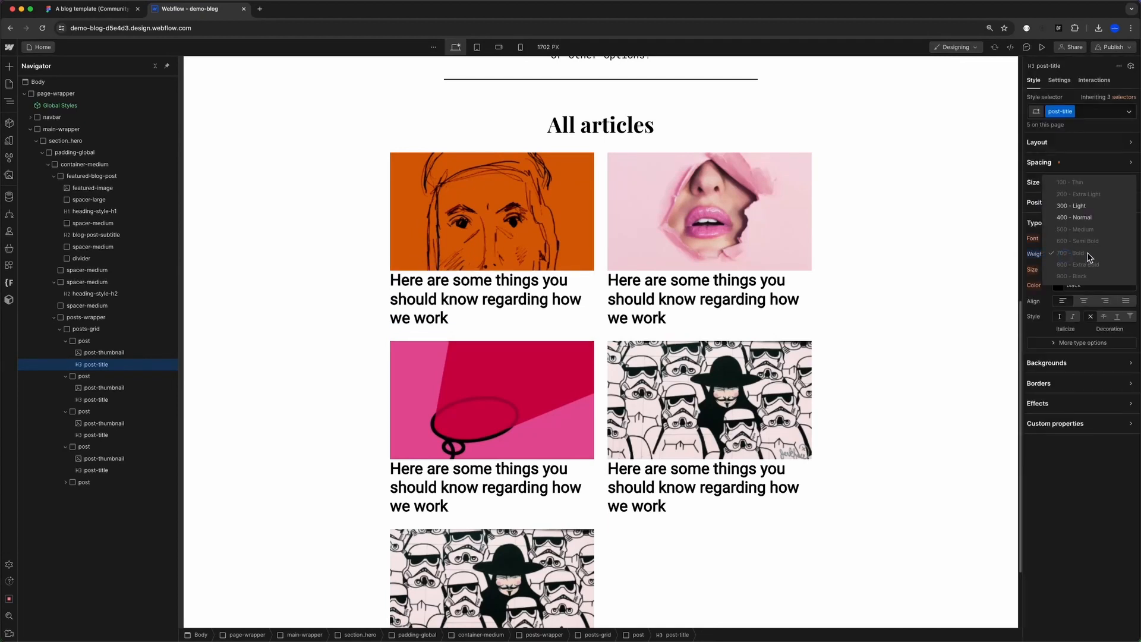
pyautogui.click(1080, 218)
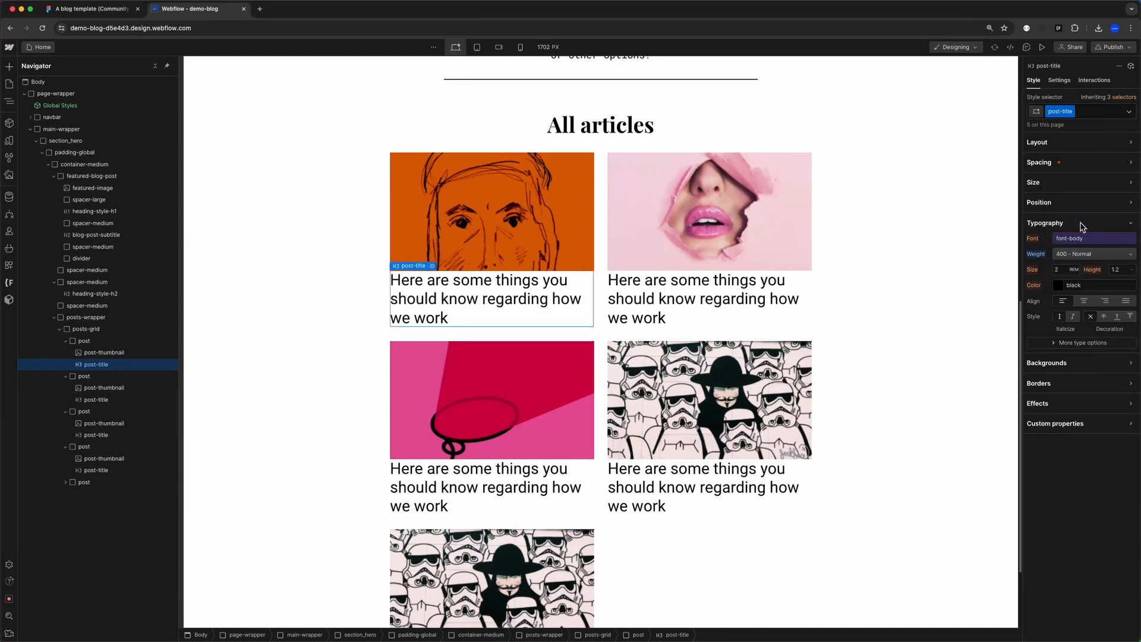
pyautogui.click(1079, 254)
pyautogui.click(1079, 254)
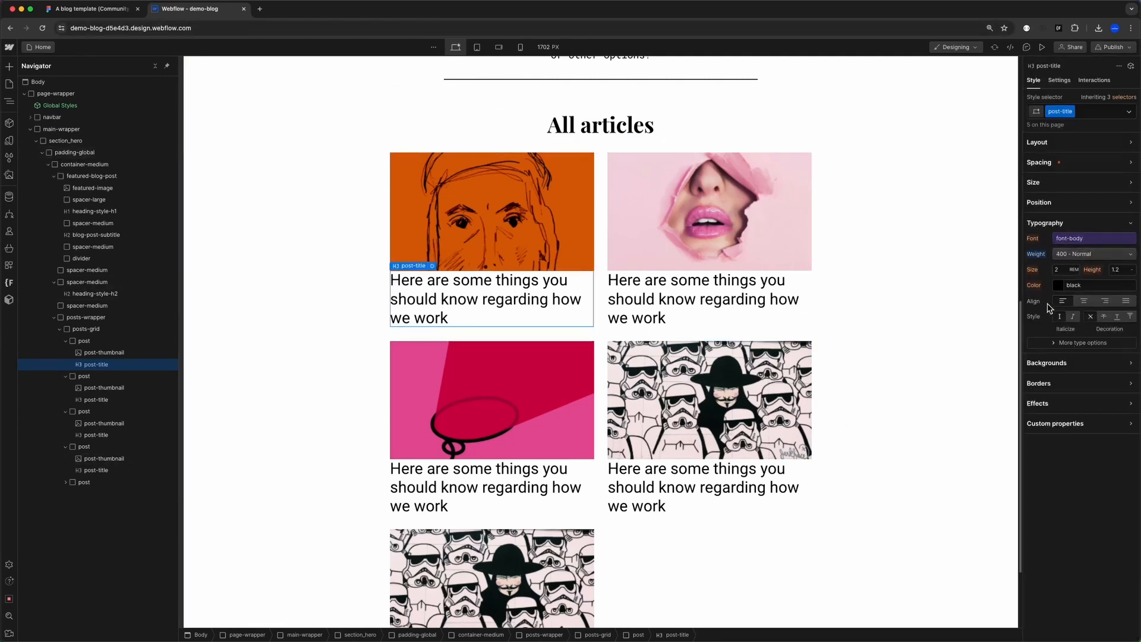
# - Set the post-title font size to 22/16 rem, i.e. 1.375 rem
pyautogui.click(1064, 270)
pyautogui.write('22/16')
pyautogui.press('Return')
# - Measure the gap between thumbnail and title in Figma, and give post-title a top padding of 20/16 rem in Webflow
pyautogui.click(110, 11)
pyautogui.press('alt')
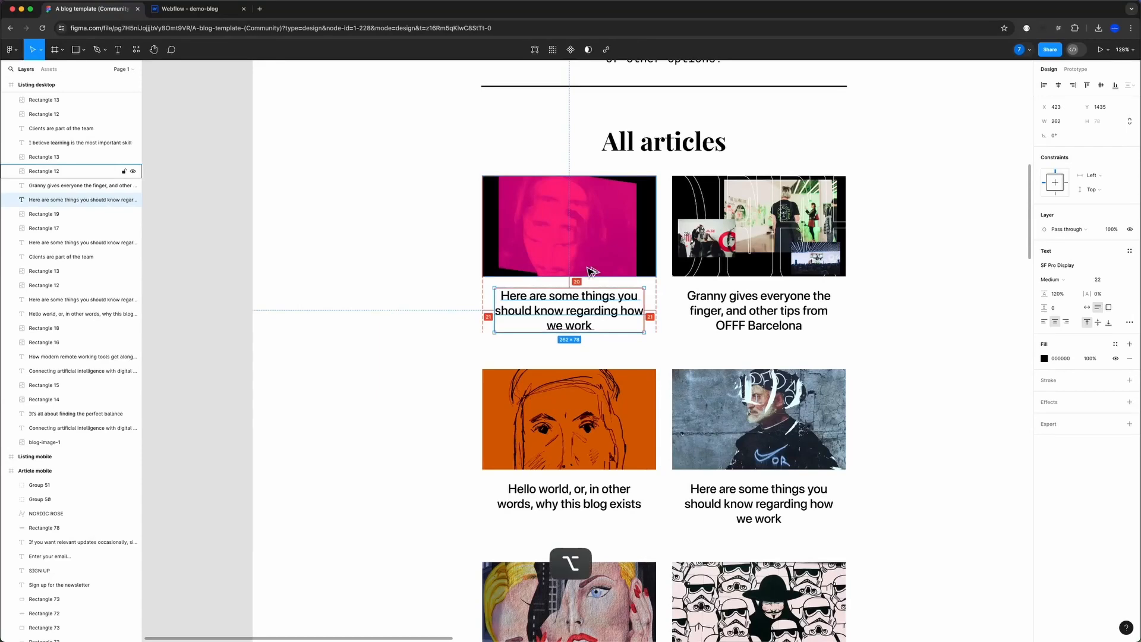
pyautogui.click(190, 9)
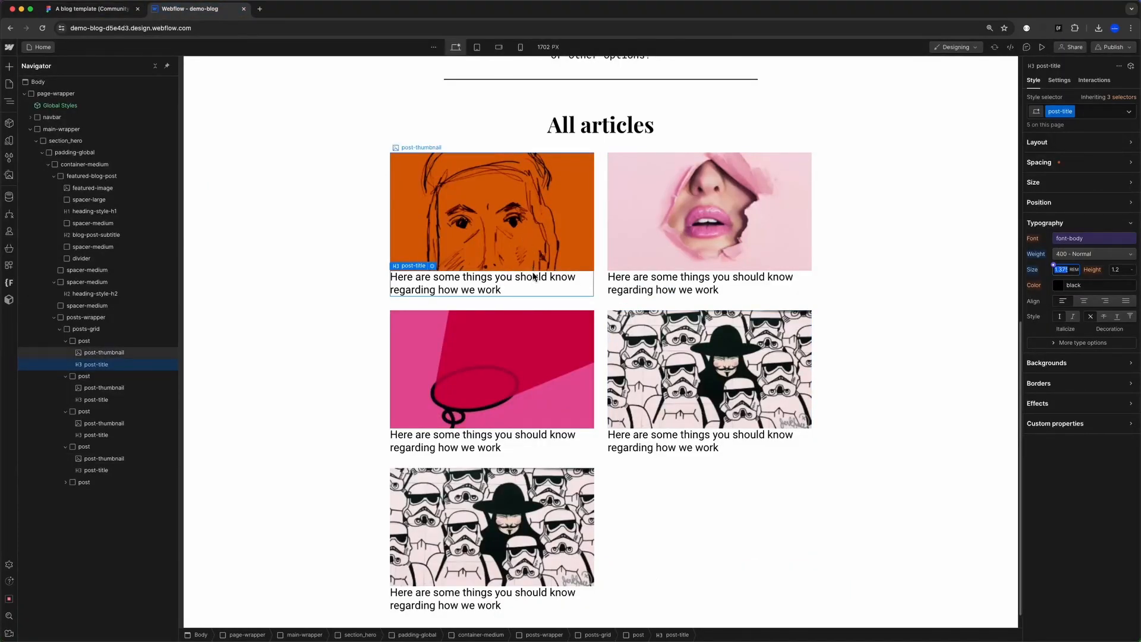
pyautogui.click(511, 280)
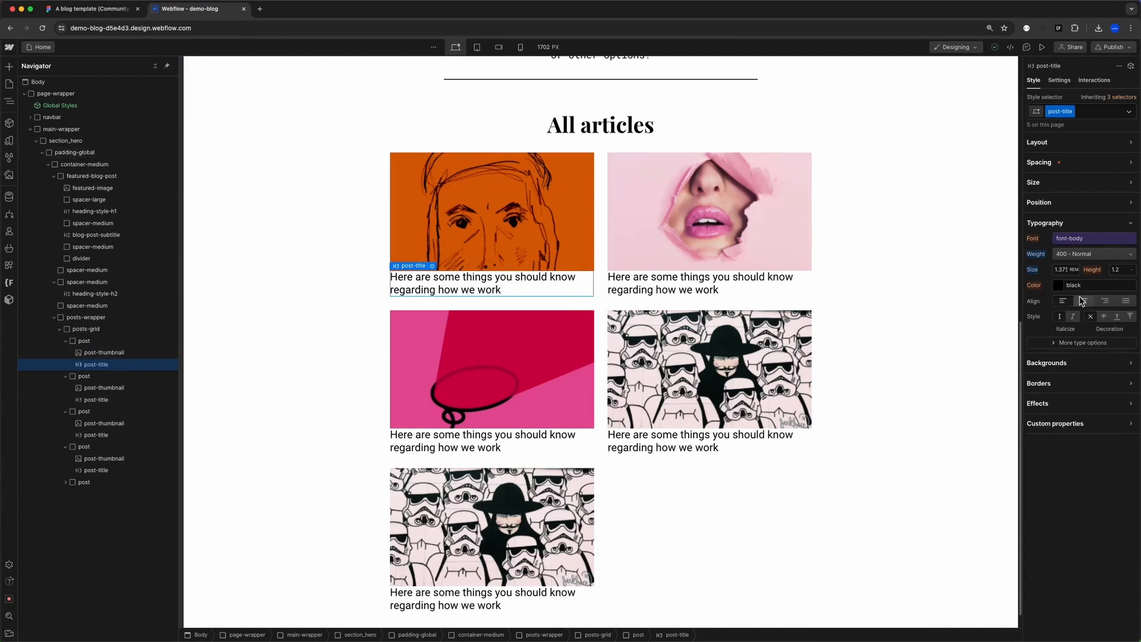
pyautogui.click(1059, 163)
pyautogui.click(1081, 191)
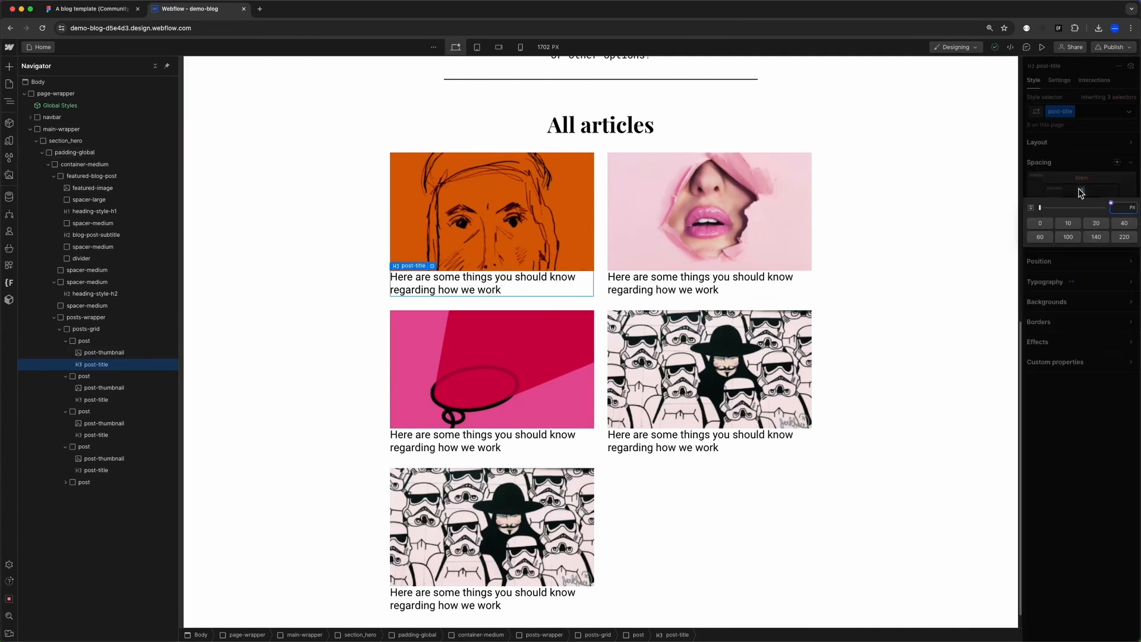
pyautogui.write('20/16rem')
pyautogui.press('Return')
# - Measure the title's side insets in Figma, and set the post-title's left and right padding to 1.25rem in Webflow
pyautogui.click(92, 9)
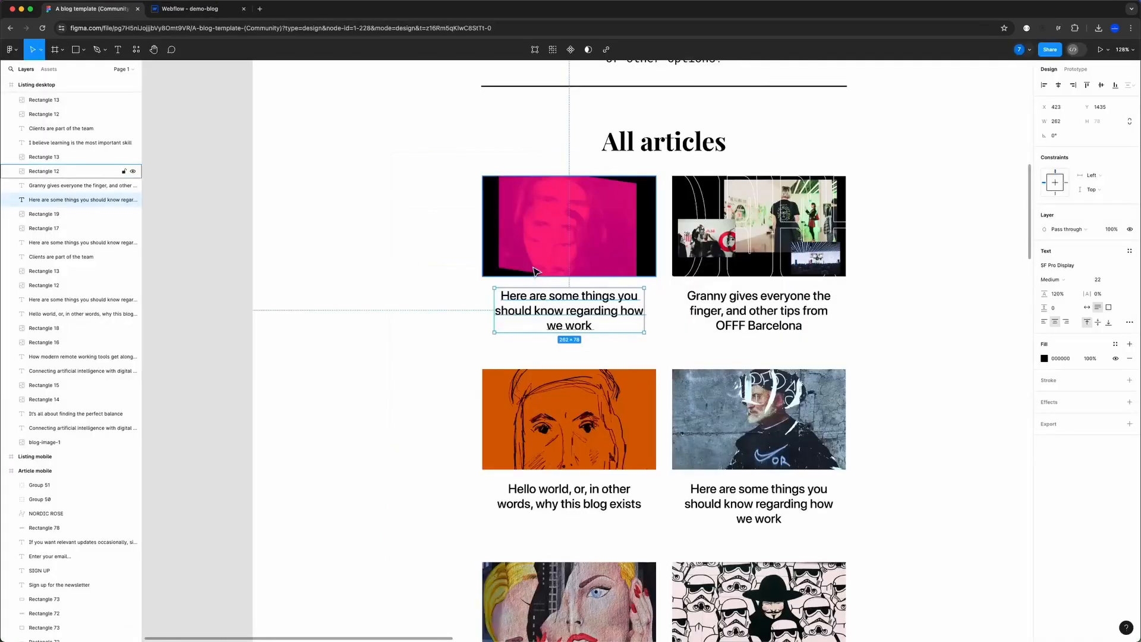
pyautogui.press('alt')
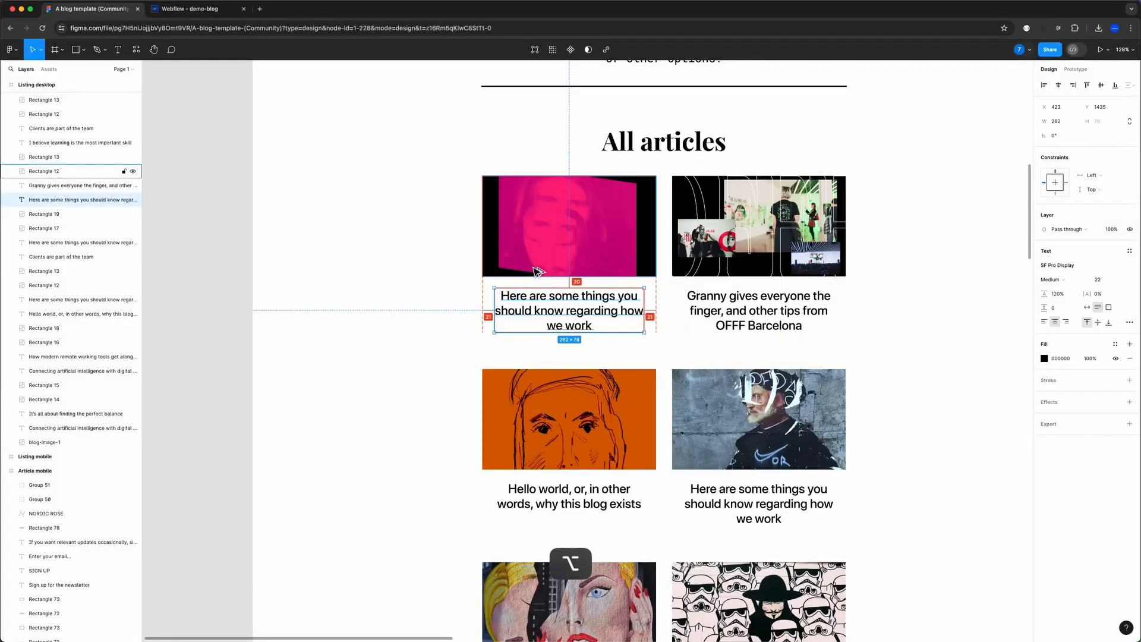
pyautogui.click(178, 12)
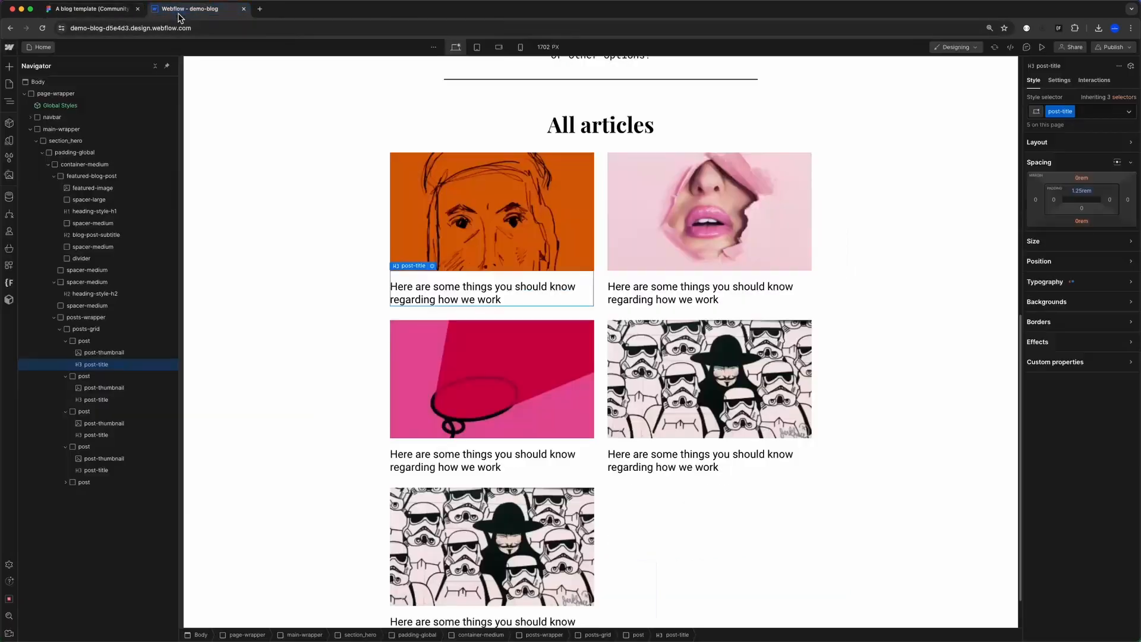
pyautogui.click(1055, 202)
pyautogui.write('1.25..')
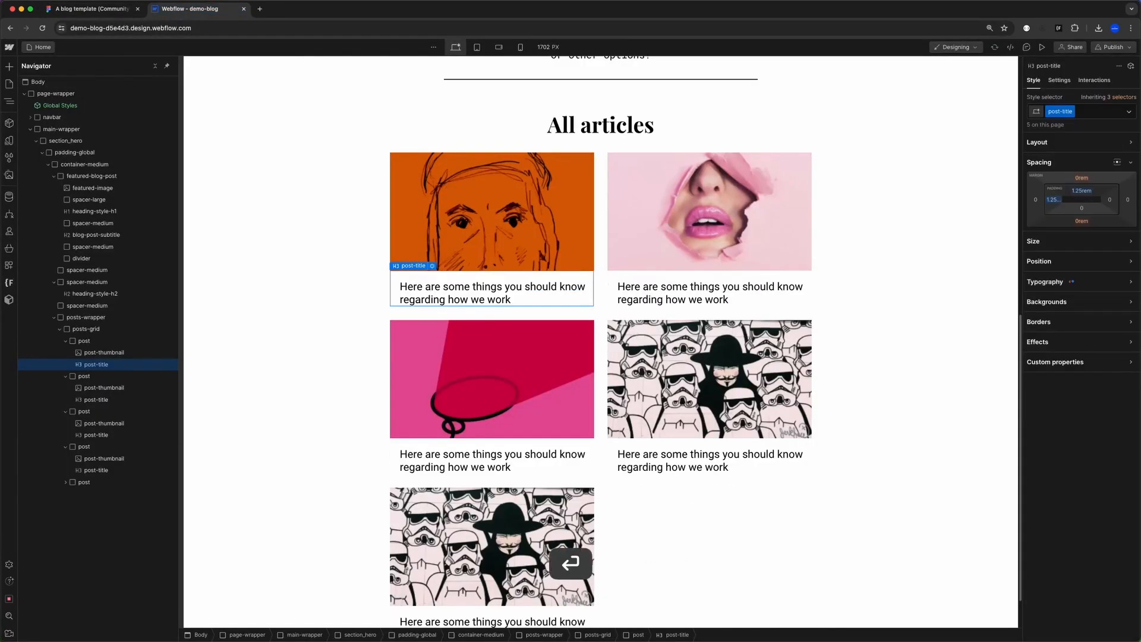
pyautogui.press('Return')
pyautogui.click(1110, 200)
pyautogui.write('1.25rem')
pyautogui.press('Return')
# - Center-align the post-title text
pyautogui.click(710, 293)
pyautogui.click(1045, 223)
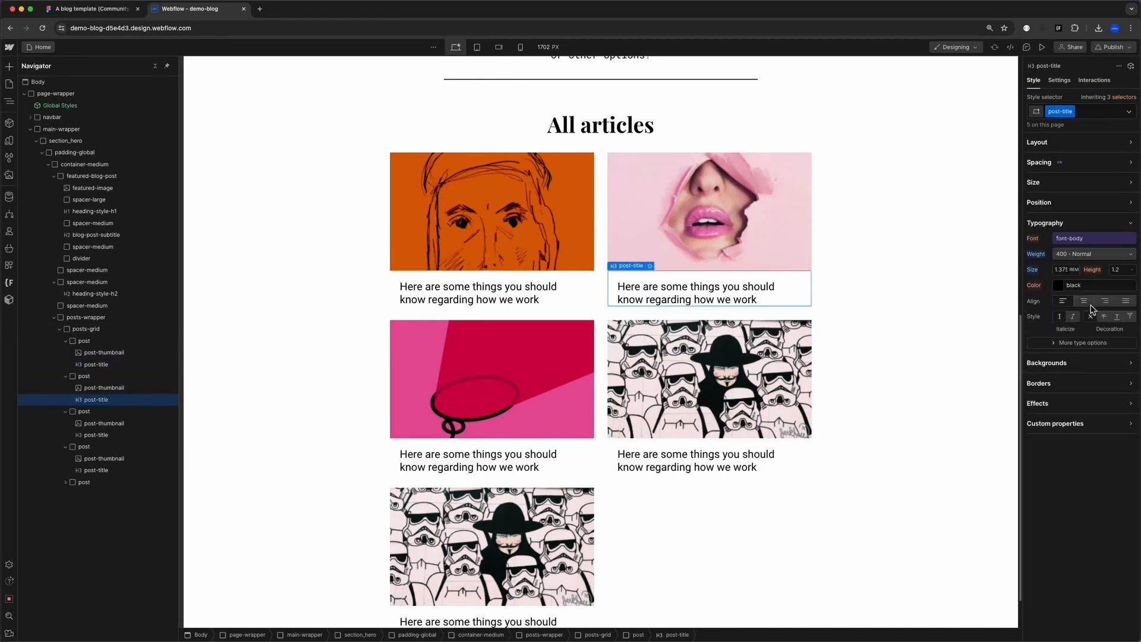
pyautogui.click(1084, 300)
# - Measure the vertical spacing between article rows in Figma, and unlink the posts-grid gaps in Webflow to set the row gap to 4 rem
pyautogui.press('super+alt+Left')
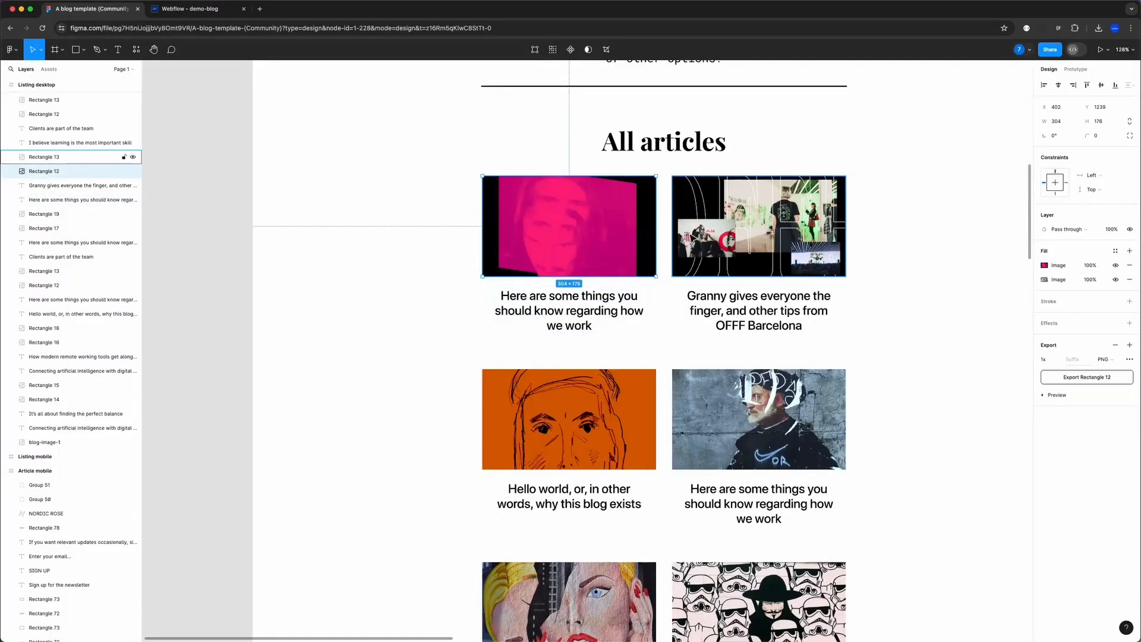
pyautogui.click(589, 317)
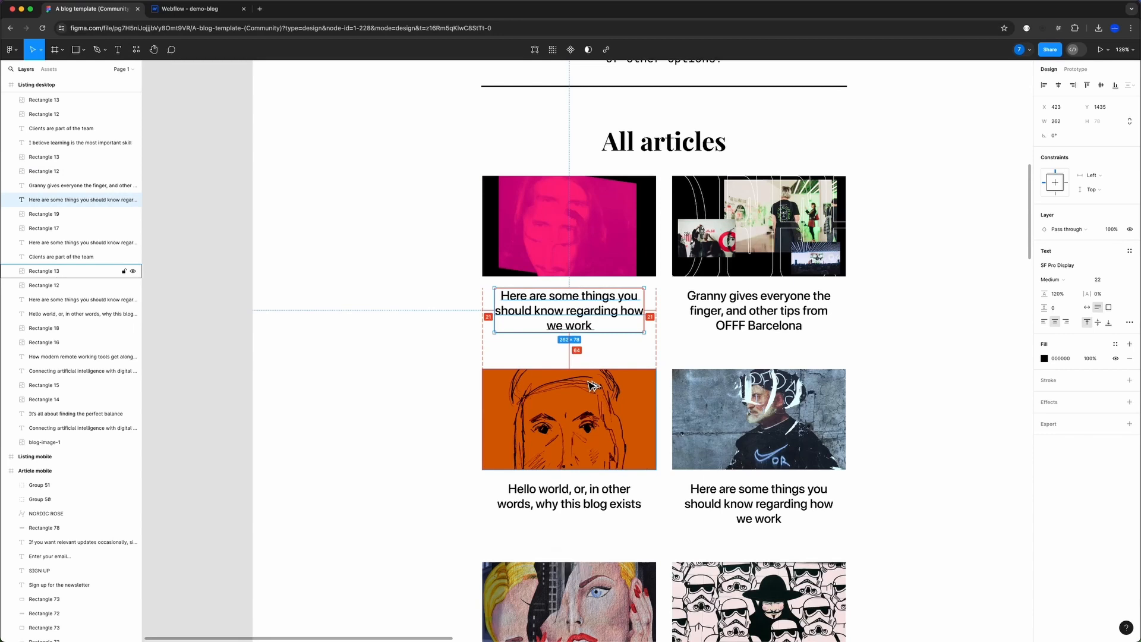
pyautogui.press('super+alt+Right')
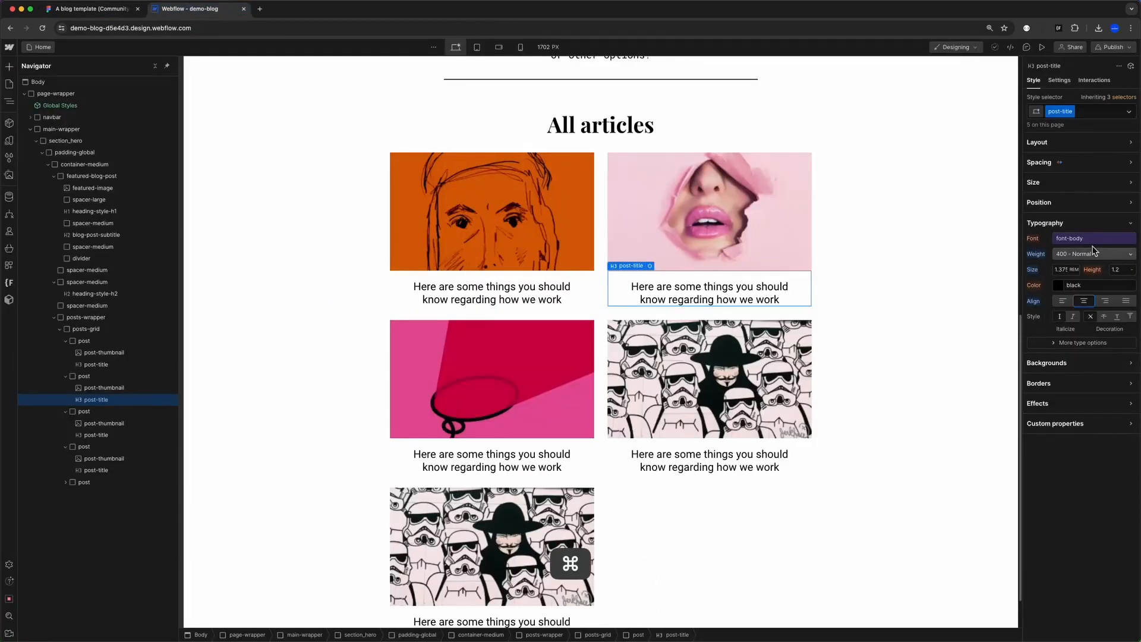
pyautogui.click(597, 182)
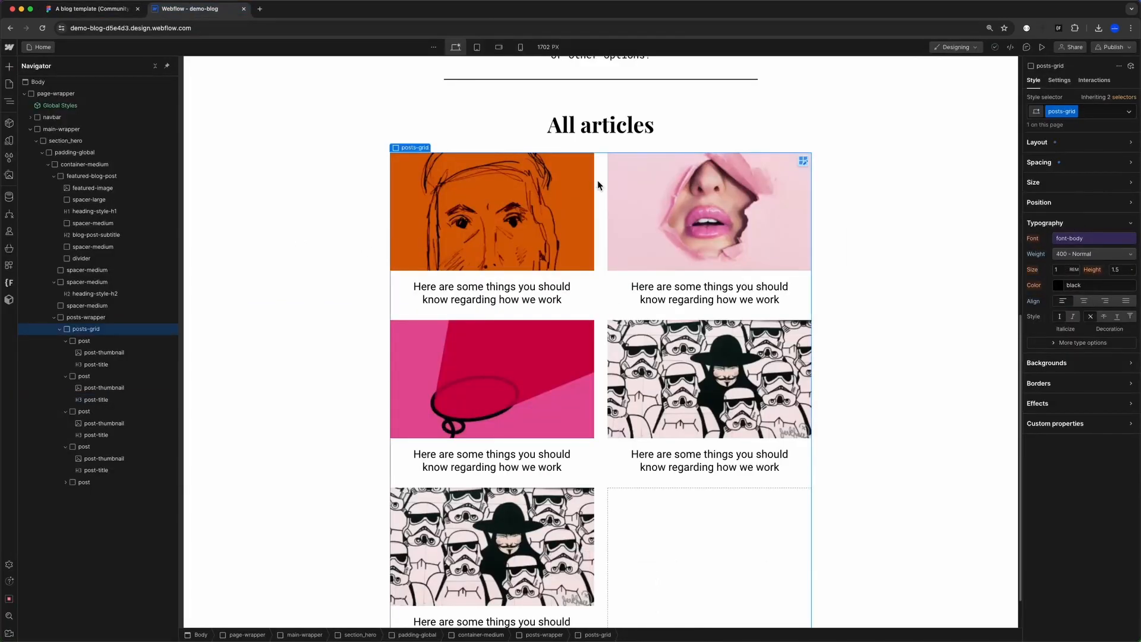
pyautogui.click(1037, 142)
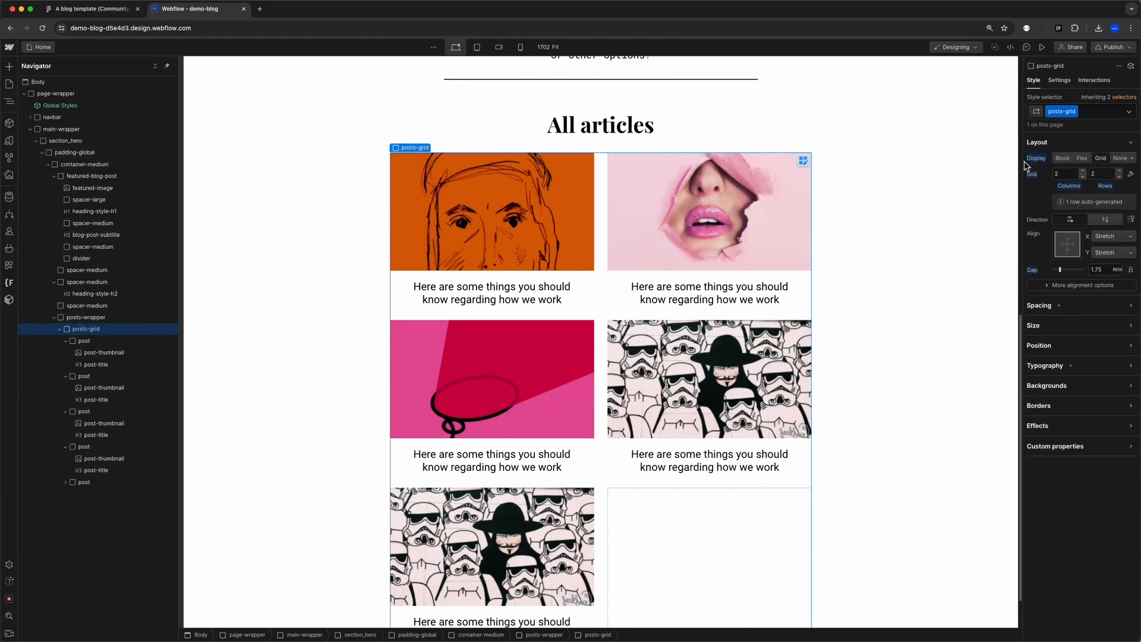
pyautogui.click(1130, 271)
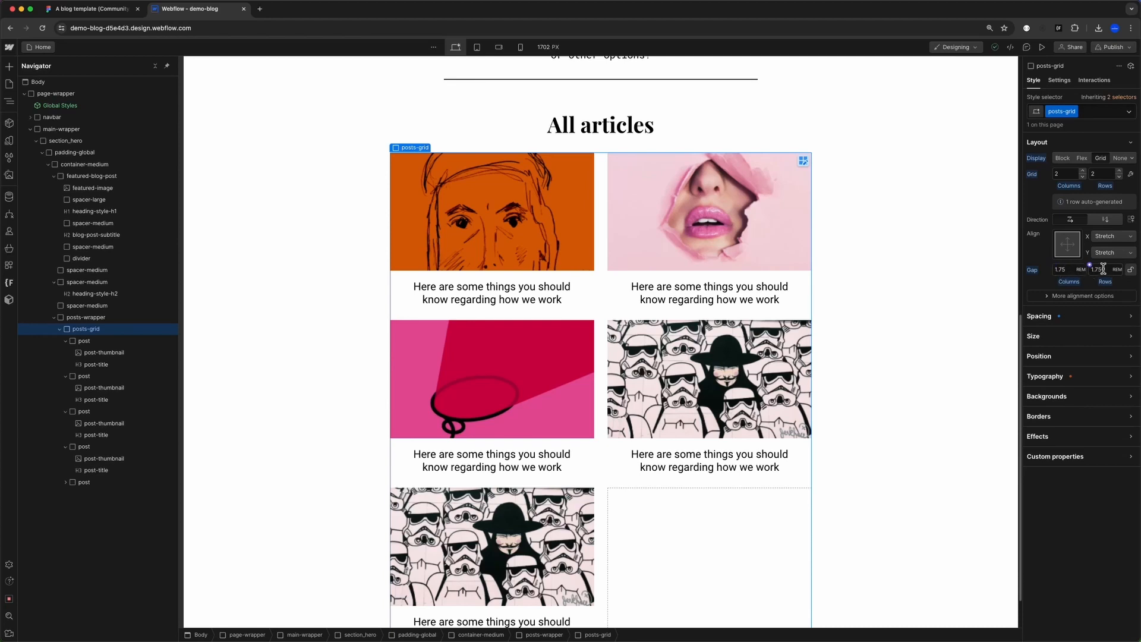
pyautogui.write('4')
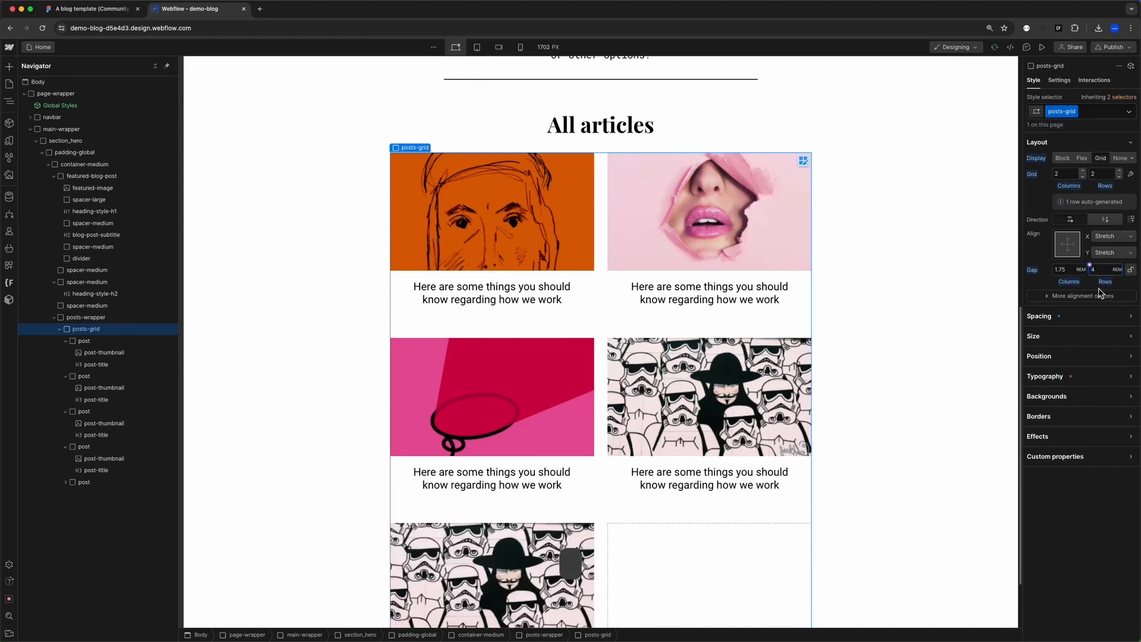
pyautogui.scroll(-3, 422, 194)
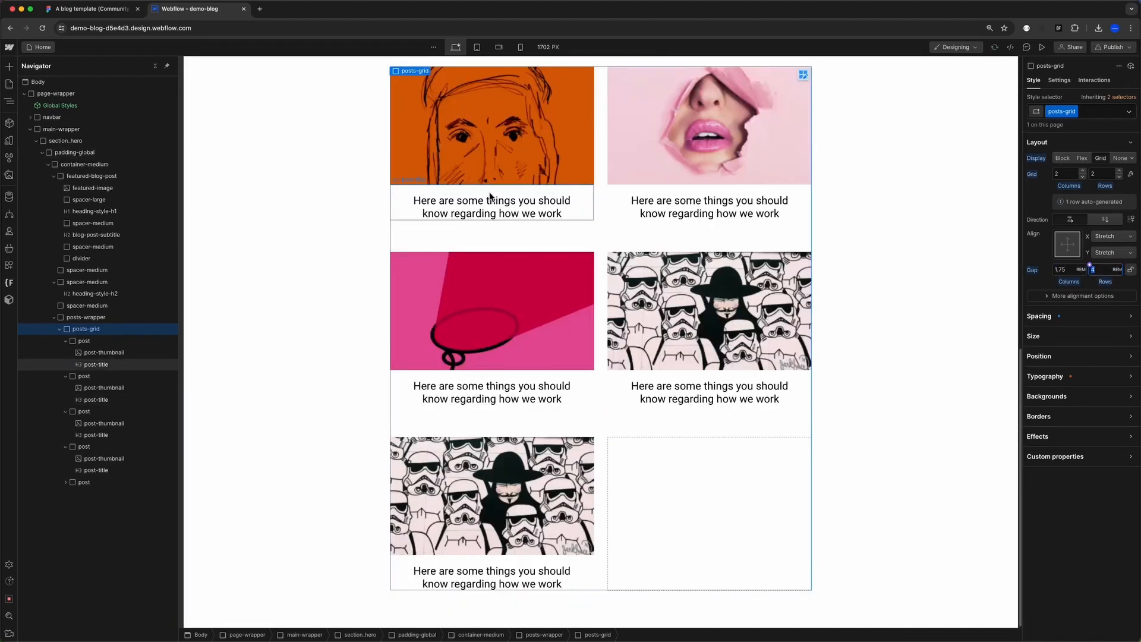
# - Publish the demo-blog site
pyautogui.click(440, 200)
pyautogui.click(1113, 47)
pyautogui.click(1074, 185)
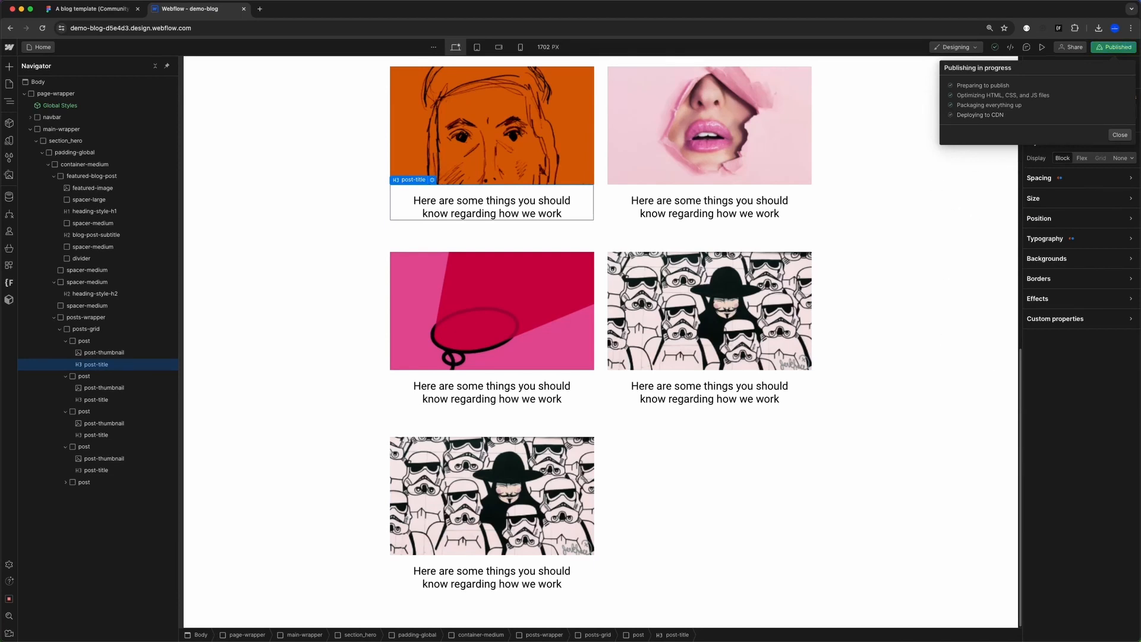
# - Open the site's font settings and check which Roboto variants are installed
pyautogui.click(9, 47)
pyautogui.click(35, 76)
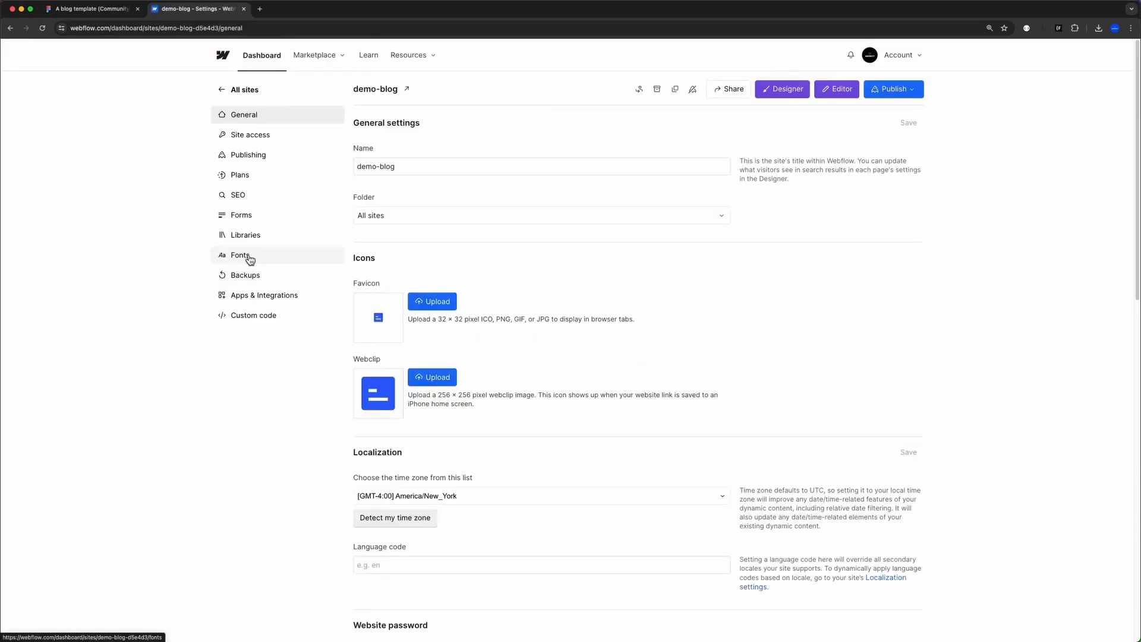
pyautogui.click(246, 256)
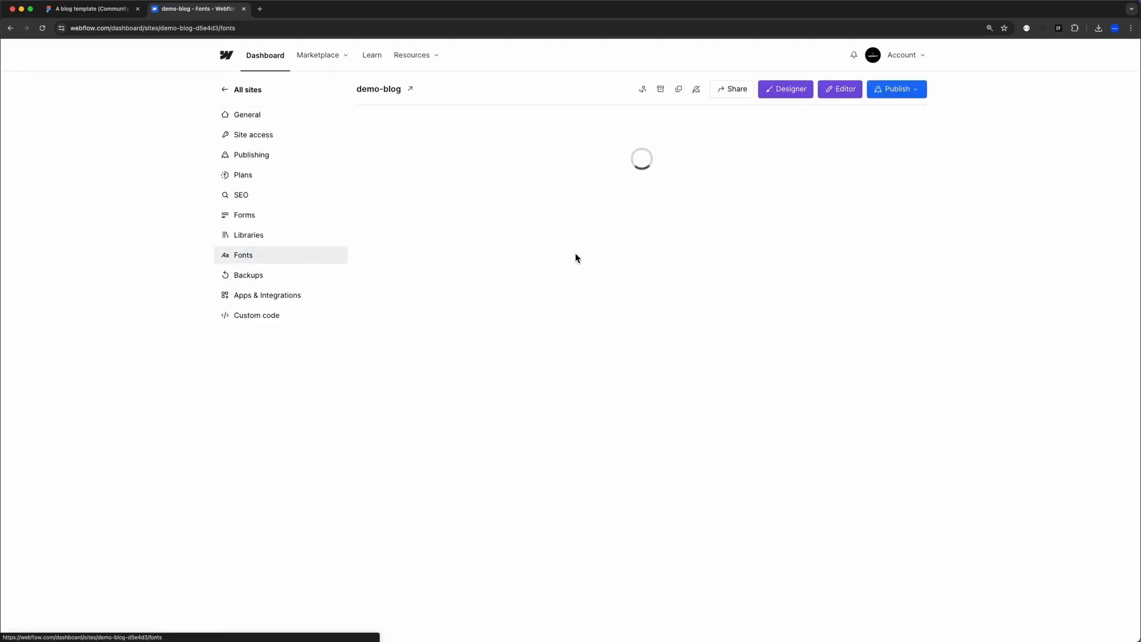
pyautogui.moveTo(363, 304); pyautogui.dragTo(420, 317)
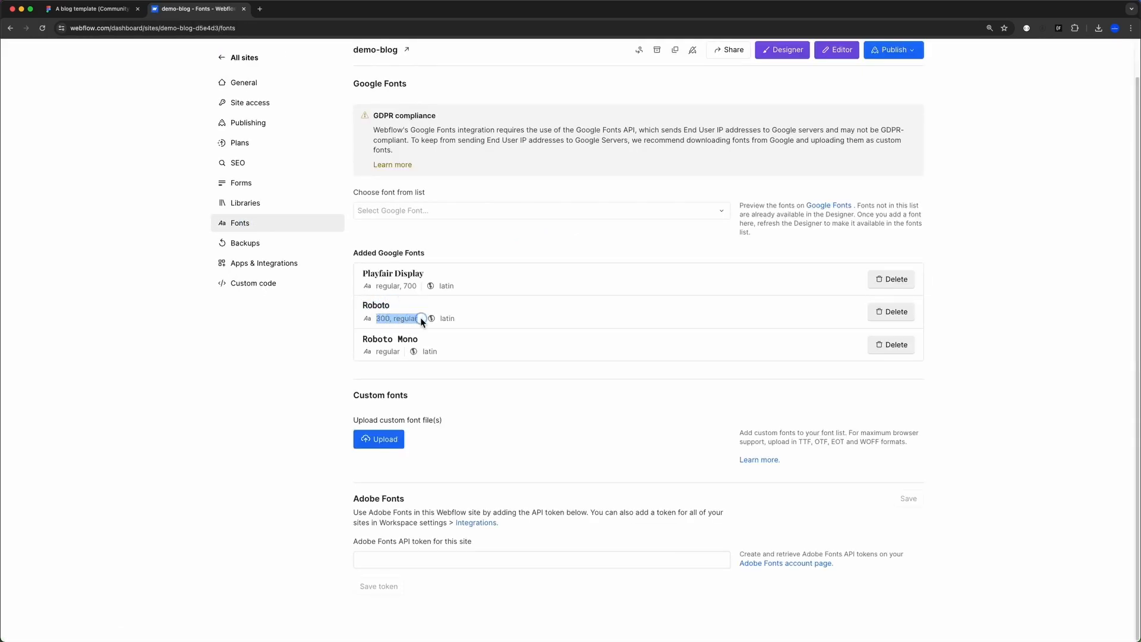
pyautogui.scroll(2, 450, 317)
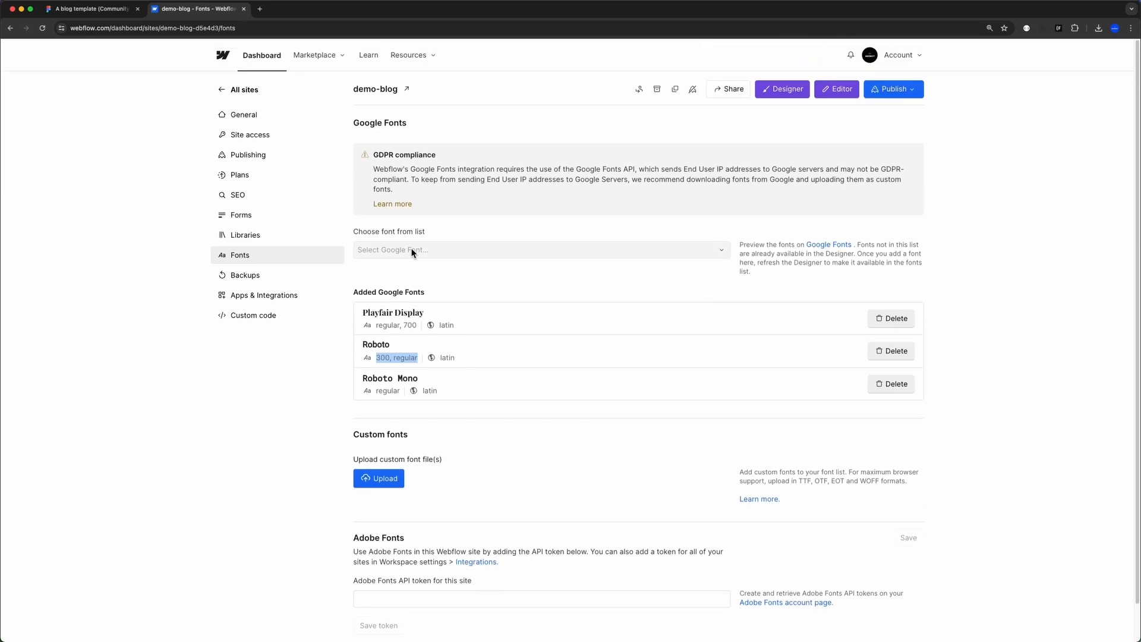
# - Add the Google font Roboto with the 300, Regular, 500 and 700 variants and the latin script
pyautogui.click(411, 250)
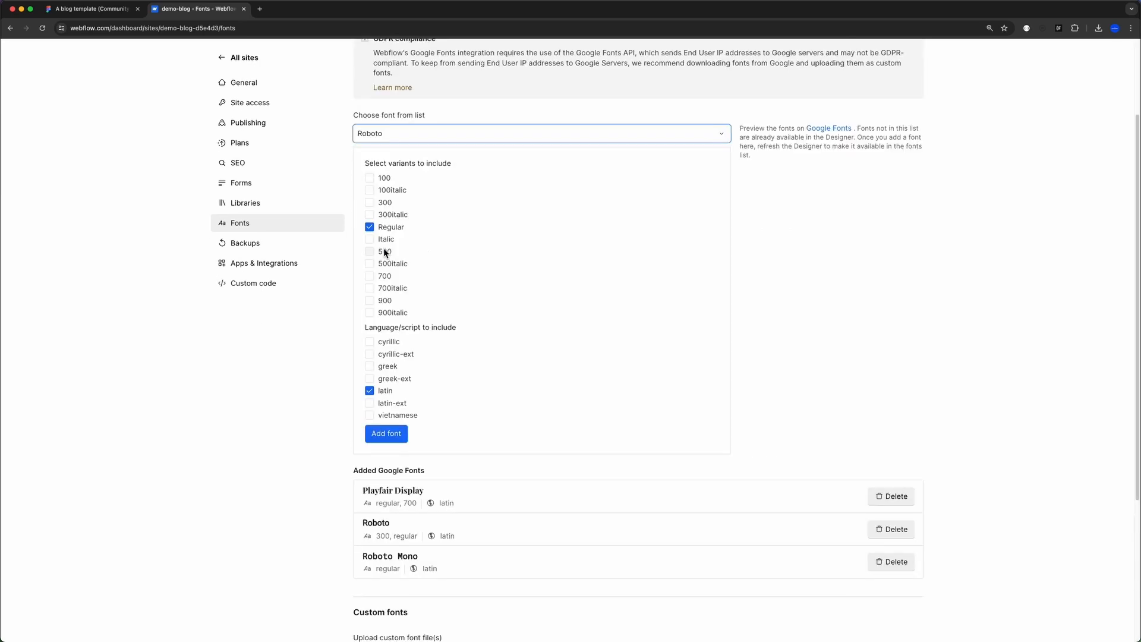
pyautogui.click(385, 251)
pyautogui.click(391, 276)
pyautogui.scroll(3, 476, 298)
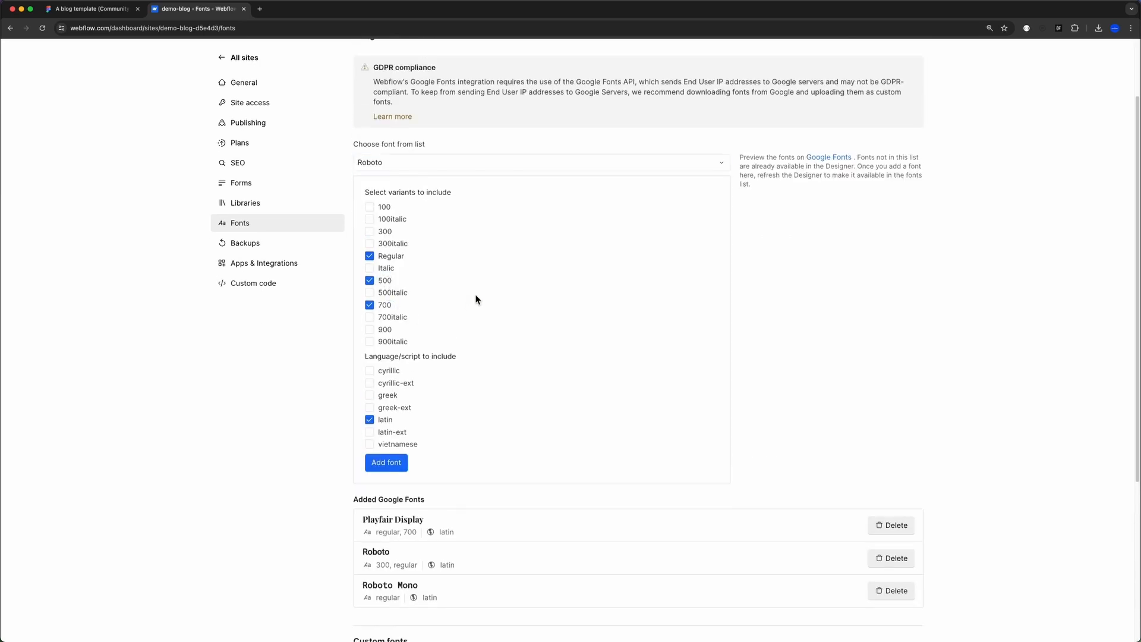
pyautogui.click(385, 289)
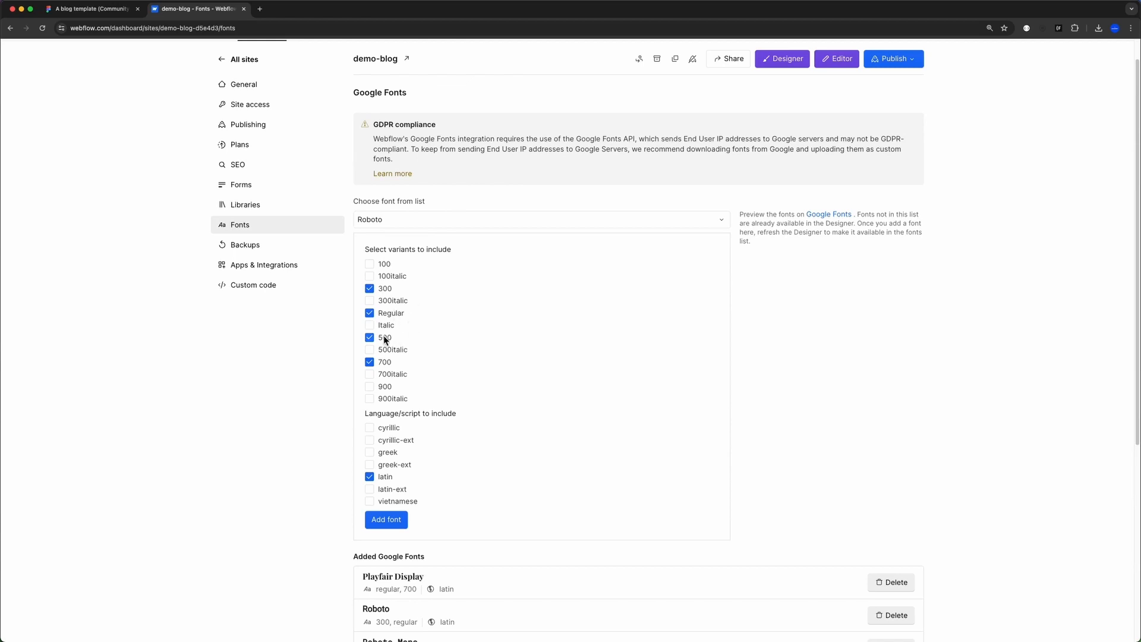
pyautogui.click(388, 521)
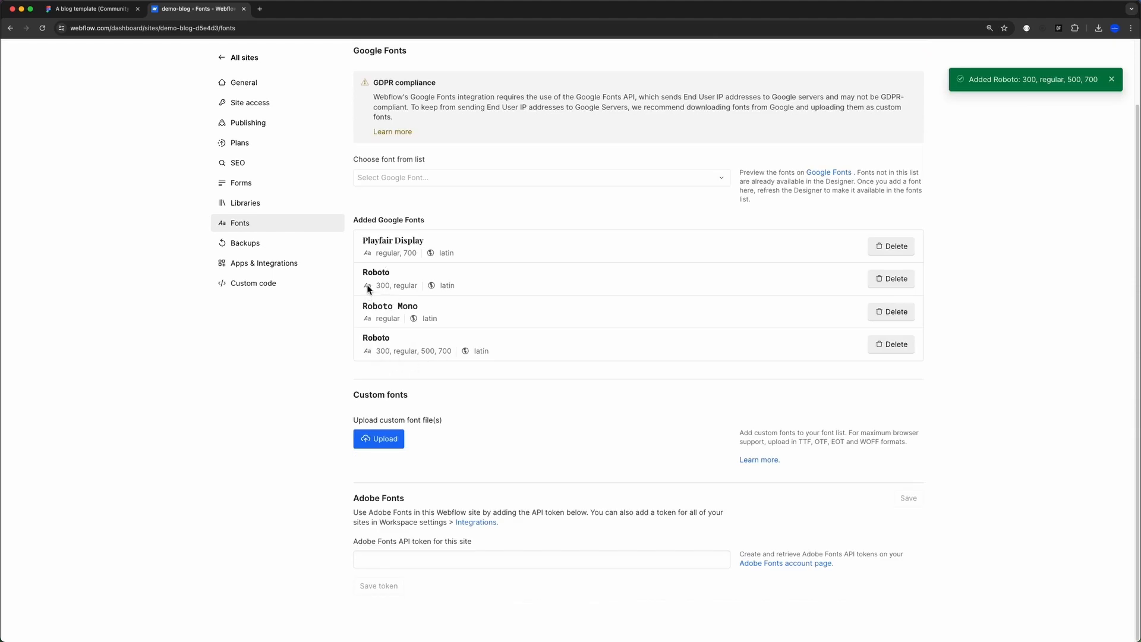
# - Compare the two Roboto entries and delete the older one containing only 300 and regular
pyautogui.moveTo(375, 285); pyautogui.dragTo(415, 285)
pyautogui.moveTo(376, 350); pyautogui.dragTo(450, 351)
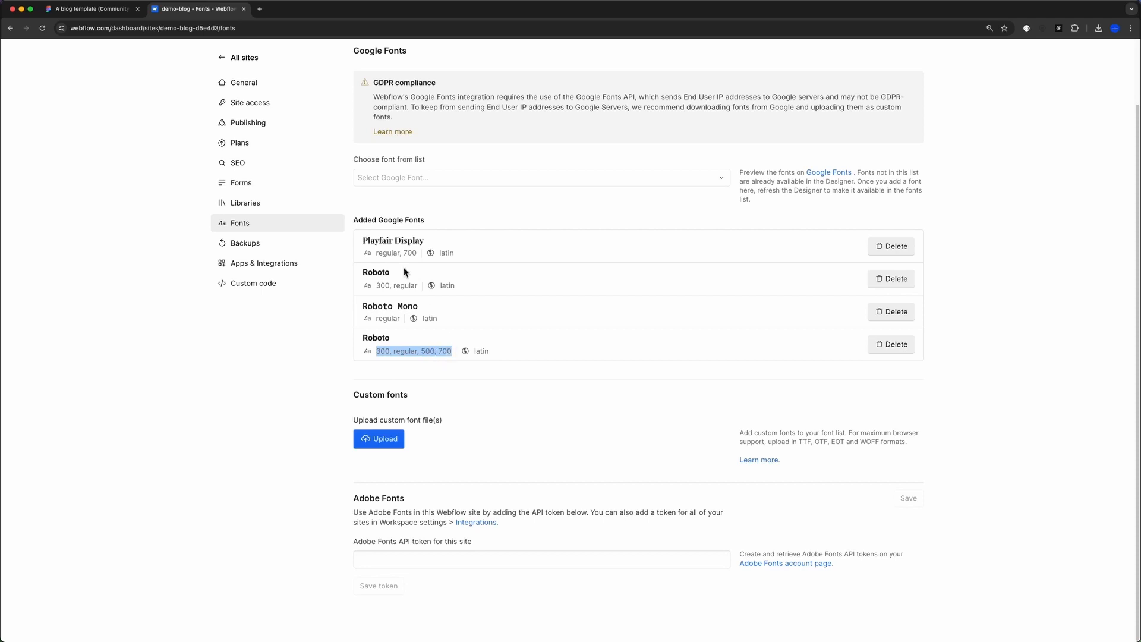
pyautogui.moveTo(404, 272); pyautogui.dragTo(652, 283)
pyautogui.click(968, 293)
pyautogui.click(891, 279)
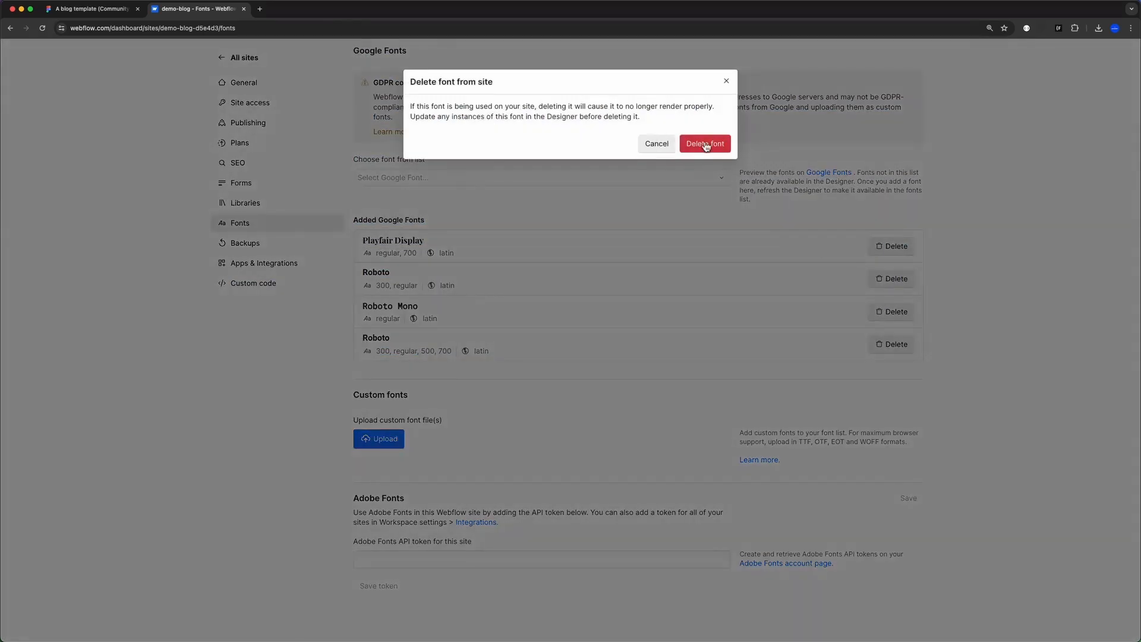
pyautogui.click(706, 145)
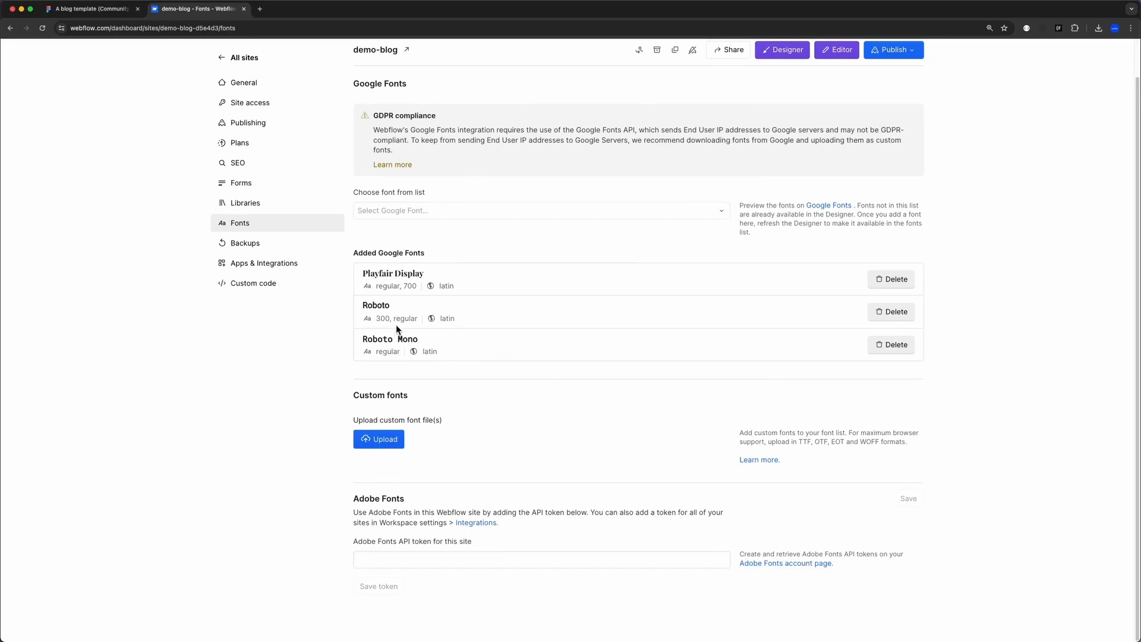
# - Reload the font settings page and check which variants the remaining Roboto entry includes
pyautogui.moveTo(378, 318); pyautogui.dragTo(403, 317)
pyautogui.press('super+r')
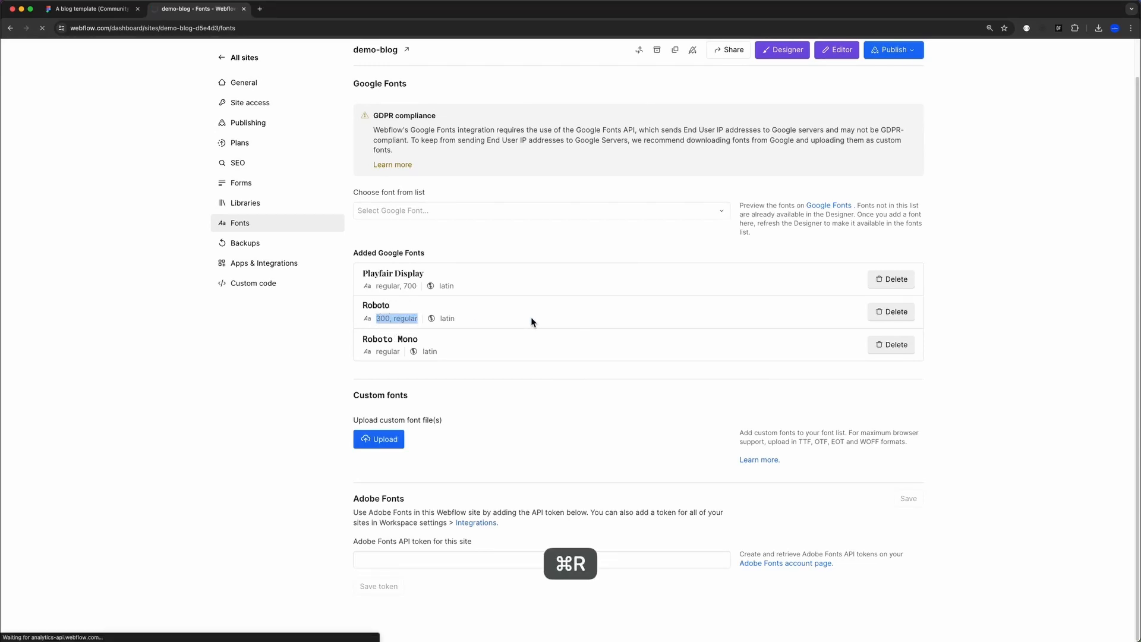
pyautogui.moveTo(376, 378); pyautogui.dragTo(449, 379)
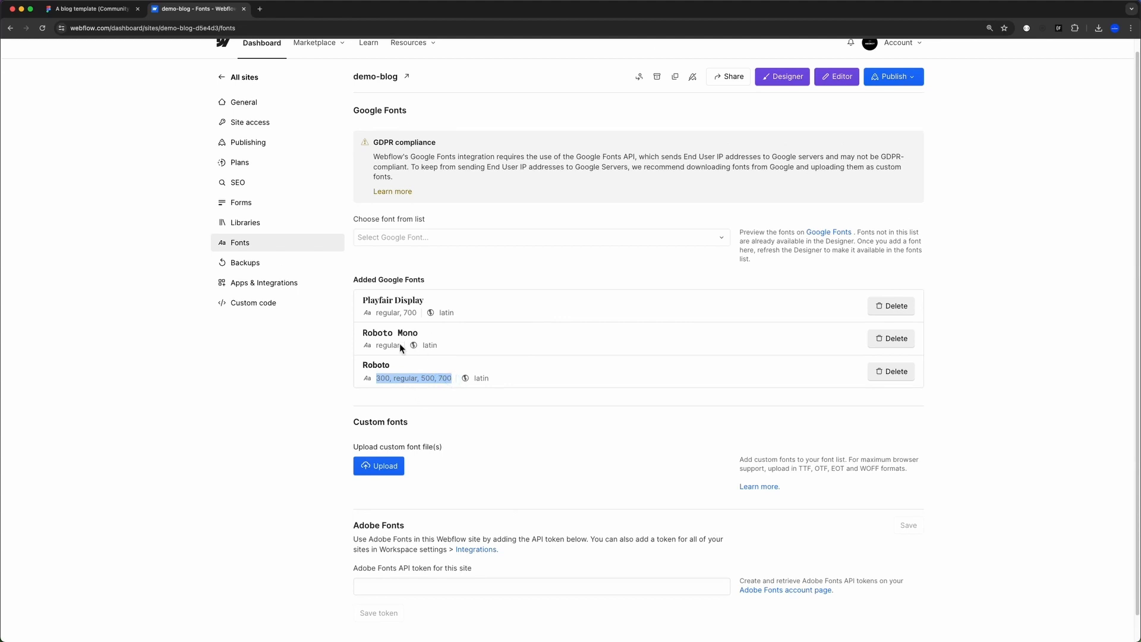
pyautogui.scroll(1, 301, 219)
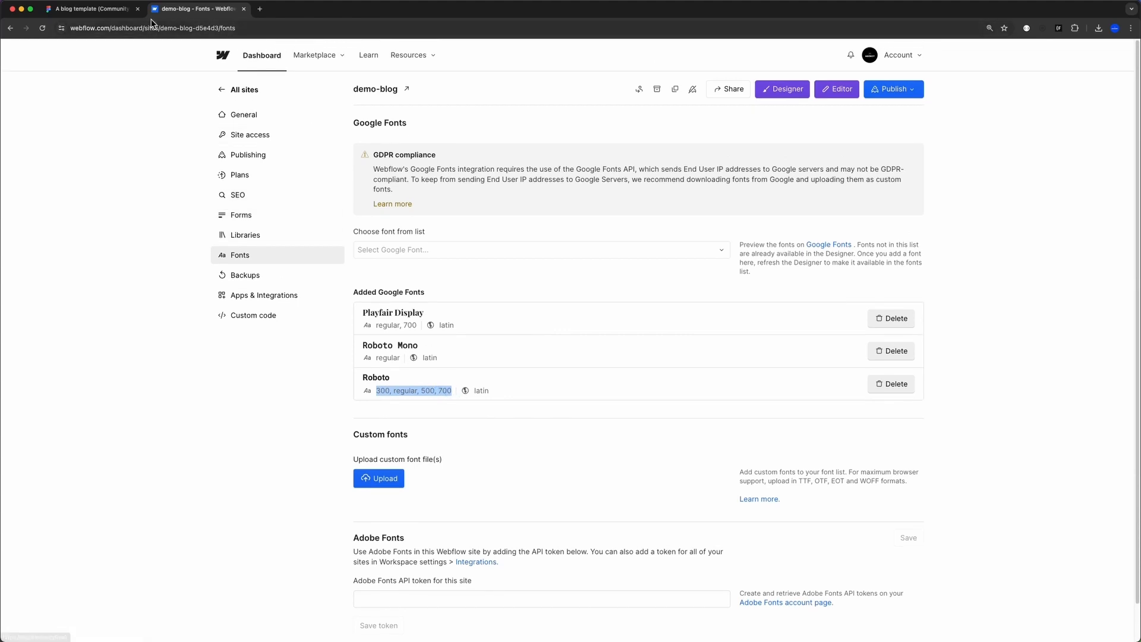
# - Return to the site's Designer and set the post-title font weight to 500 - Medium
pyautogui.click(799, 98)
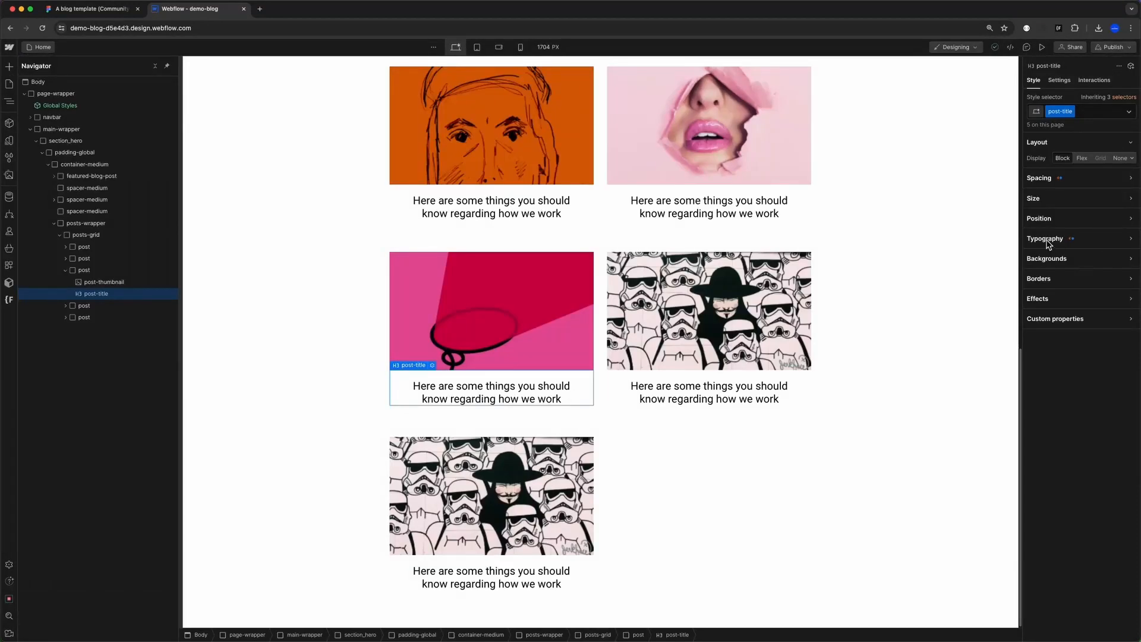
pyautogui.click(1046, 239)
pyautogui.click(1070, 255)
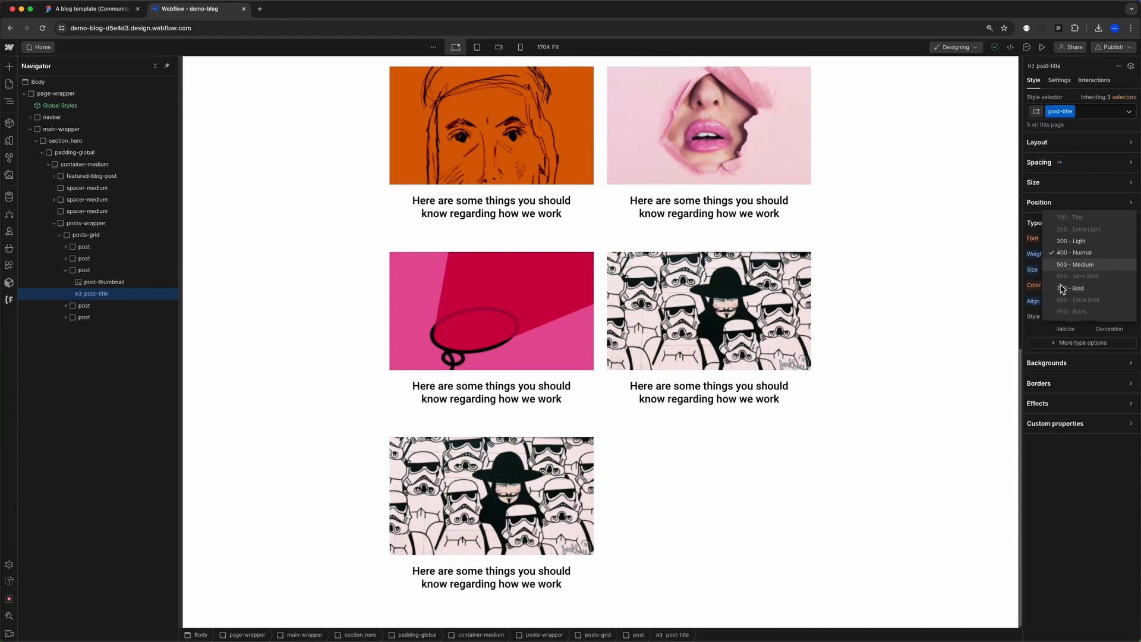
pyautogui.click(1076, 265)
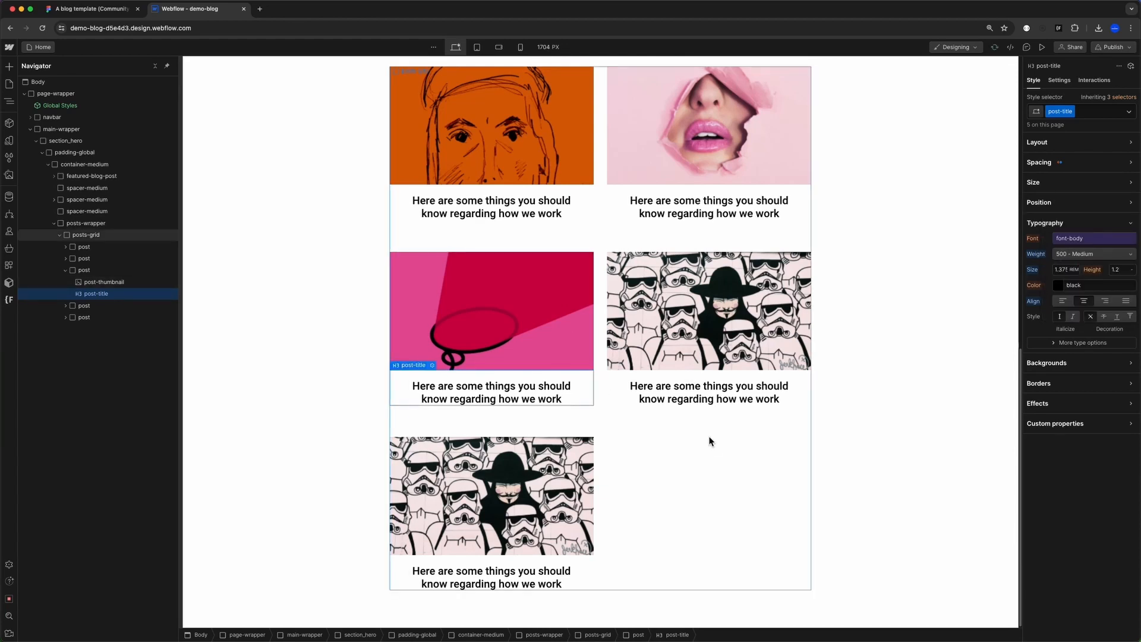
# - Compare the Webflow articles grid with the desktop and mobile listings in Figma, and examine the footer design
pyautogui.scroll(2, 711, 440)
pyautogui.scroll(-2, 500, 493)
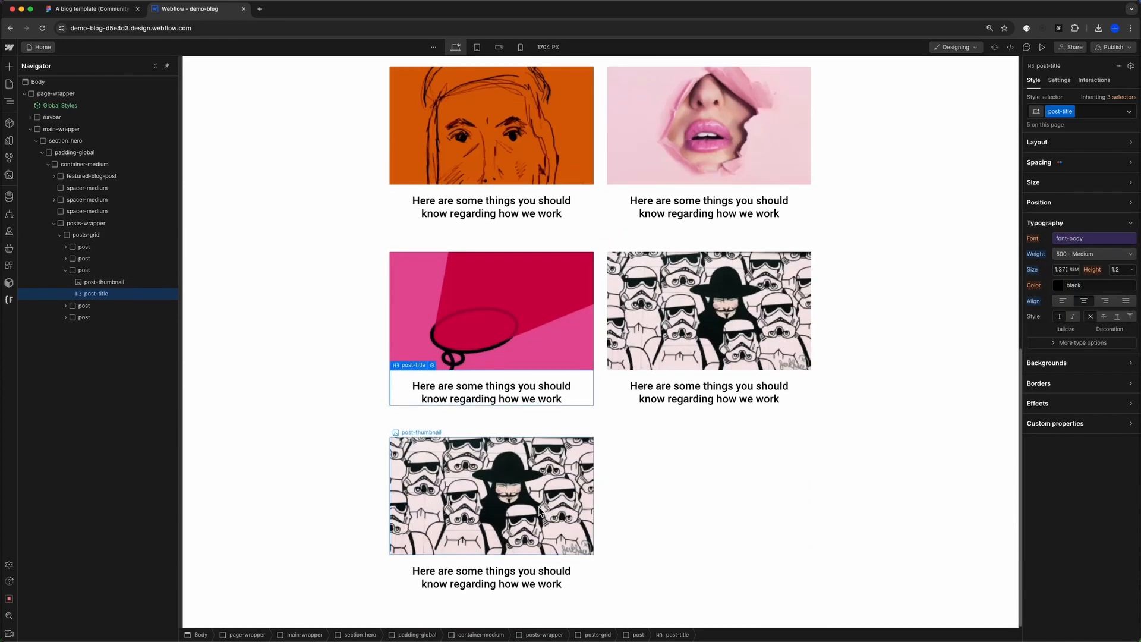
pyautogui.scroll(5, 622, 487)
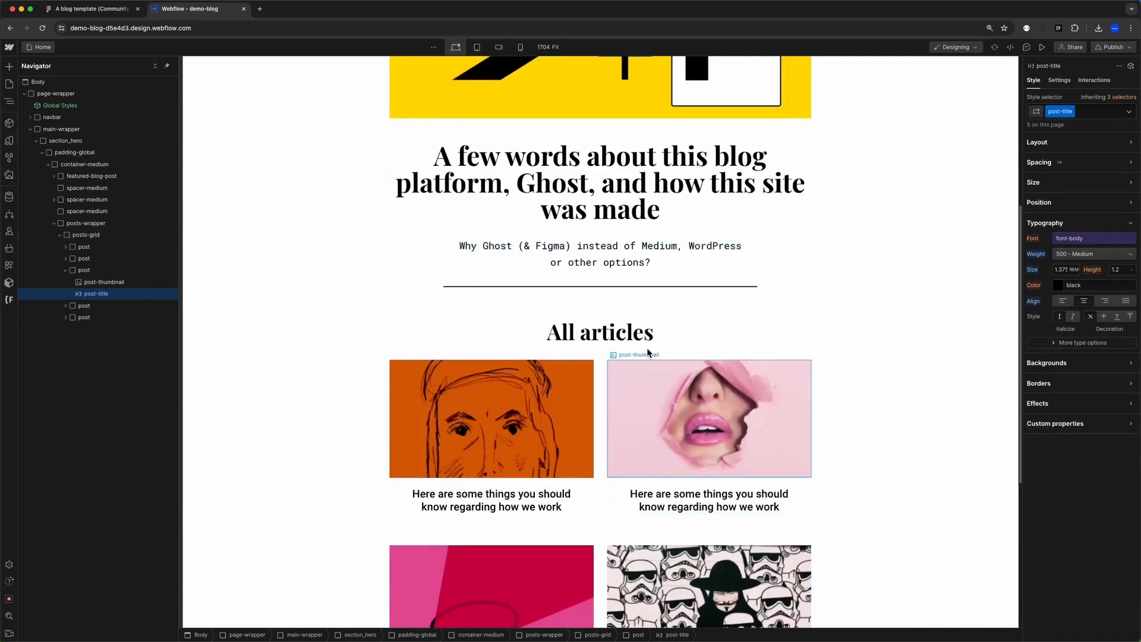
pyautogui.scroll(-5, 646, 396)
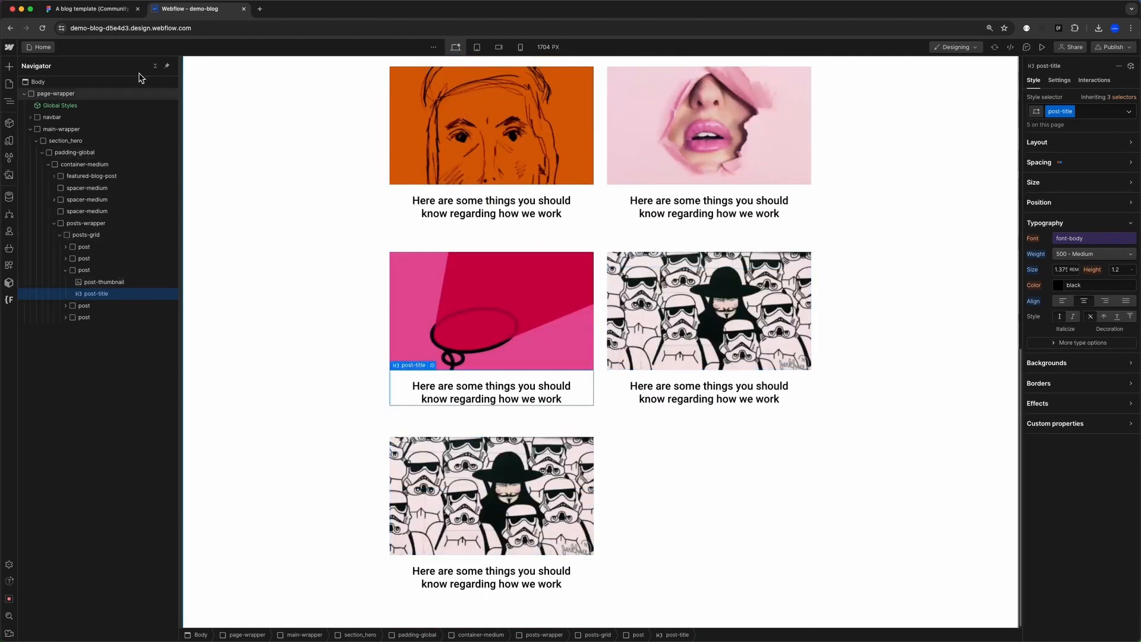
pyautogui.click(84, 9)
pyautogui.scroll(-15, 612, 310)
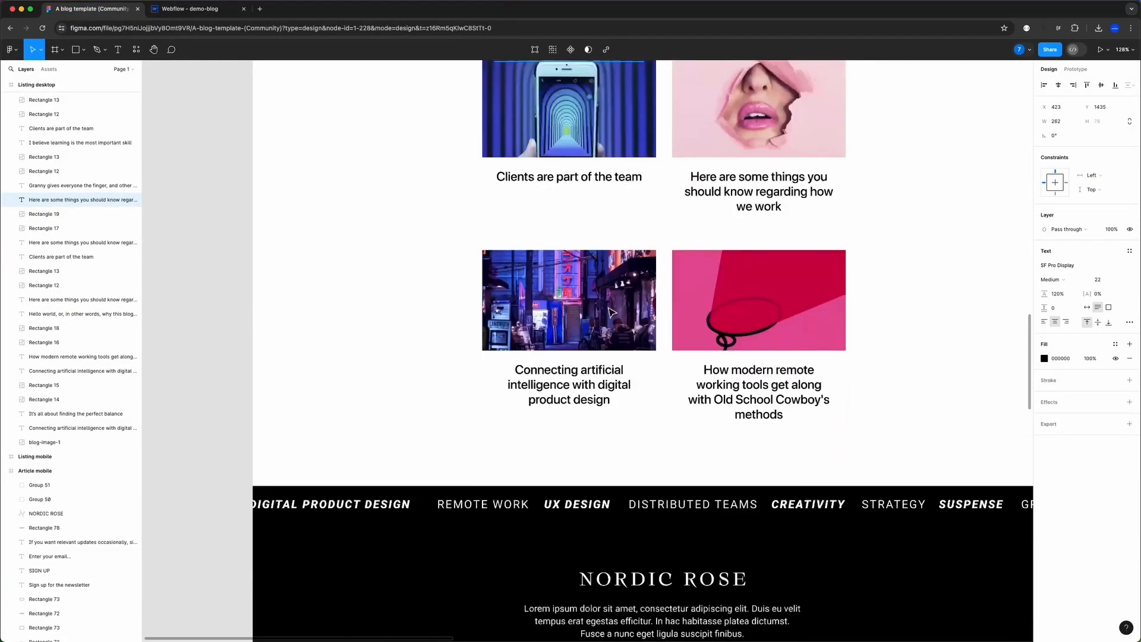
pyautogui.keyDown('super'); pyautogui.scroll(-3, 593, 465); pyautogui.keyUp('super')
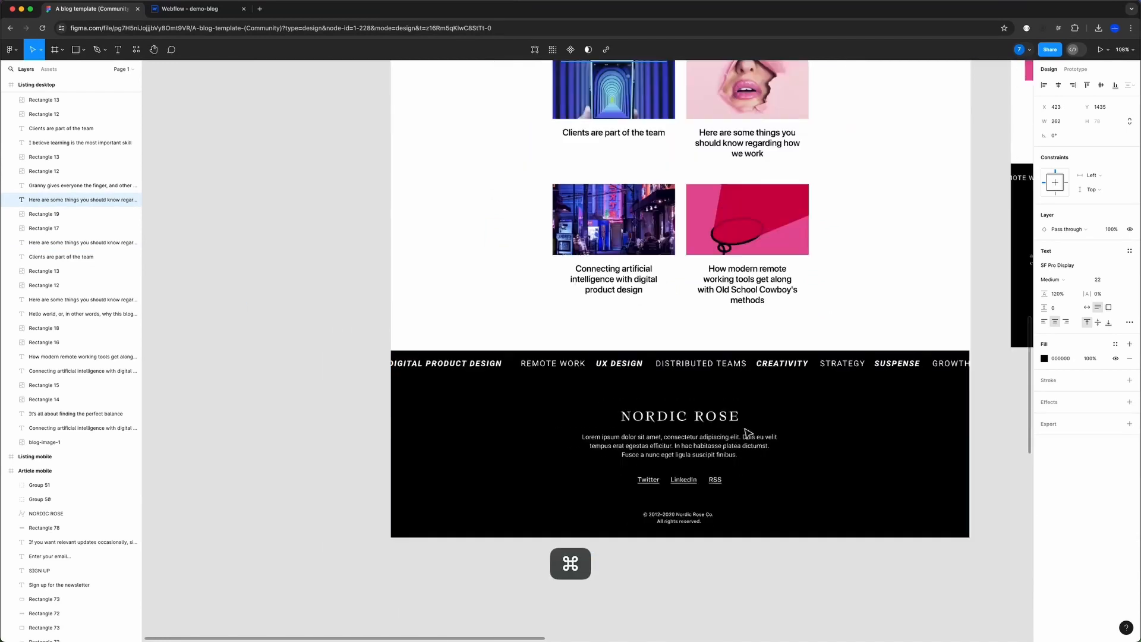
pyautogui.scroll(15, 595, 463)
pyautogui.scroll(5, 669, 462)
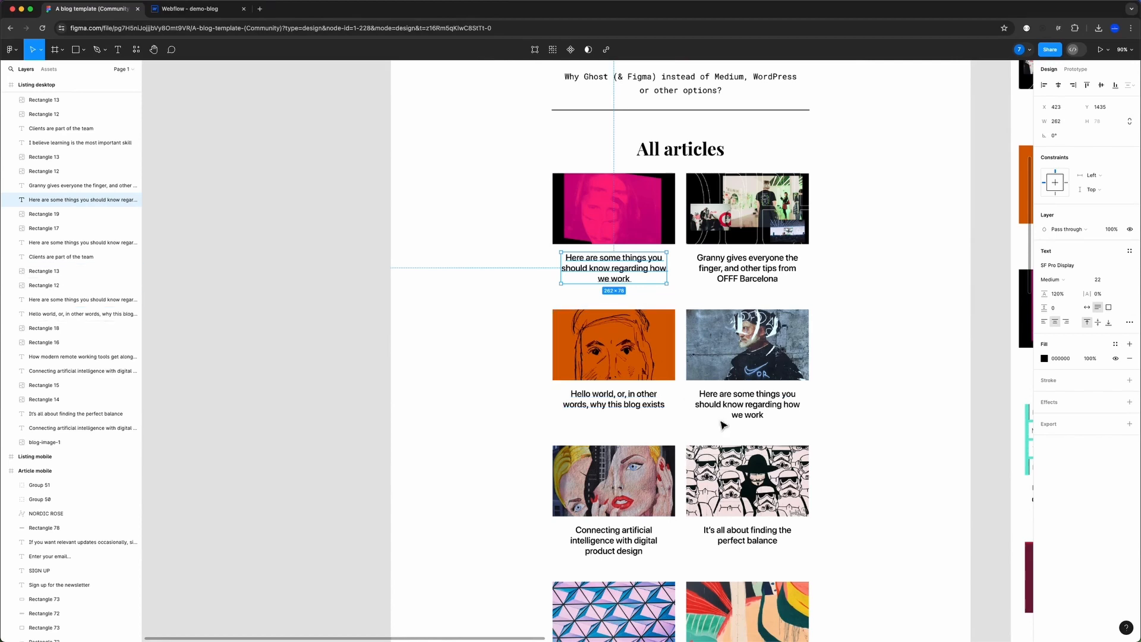
pyautogui.scroll(-12, 683, 475)
pyautogui.keyDown('super'); pyautogui.scroll(1, 652, 429); pyautogui.keyUp('super')
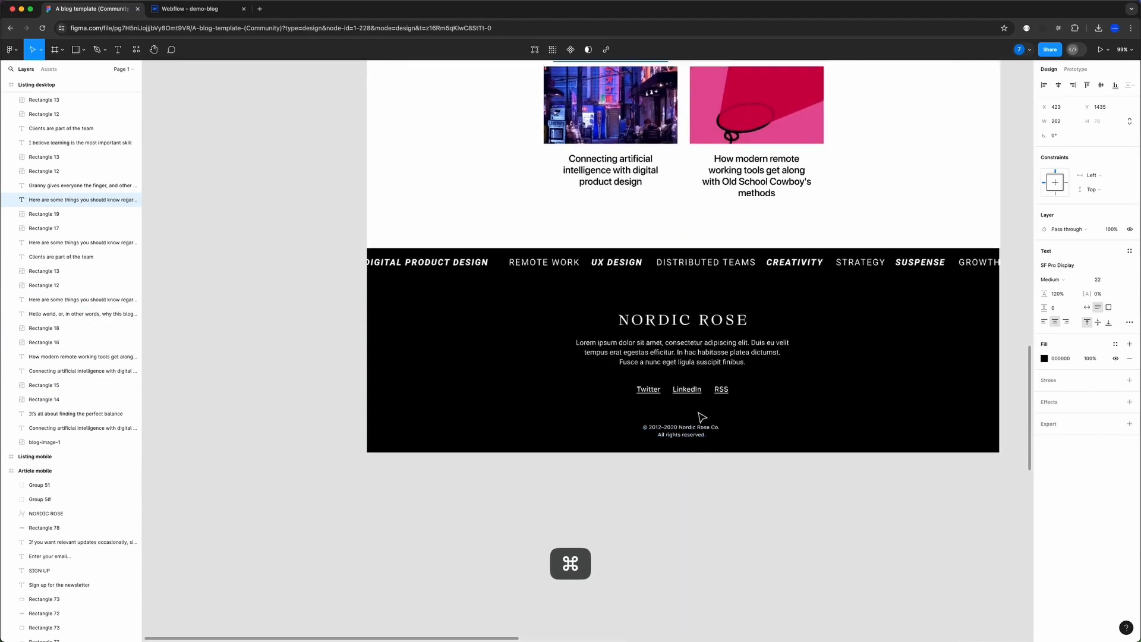
pyautogui.hscroll(2, 691, 408)
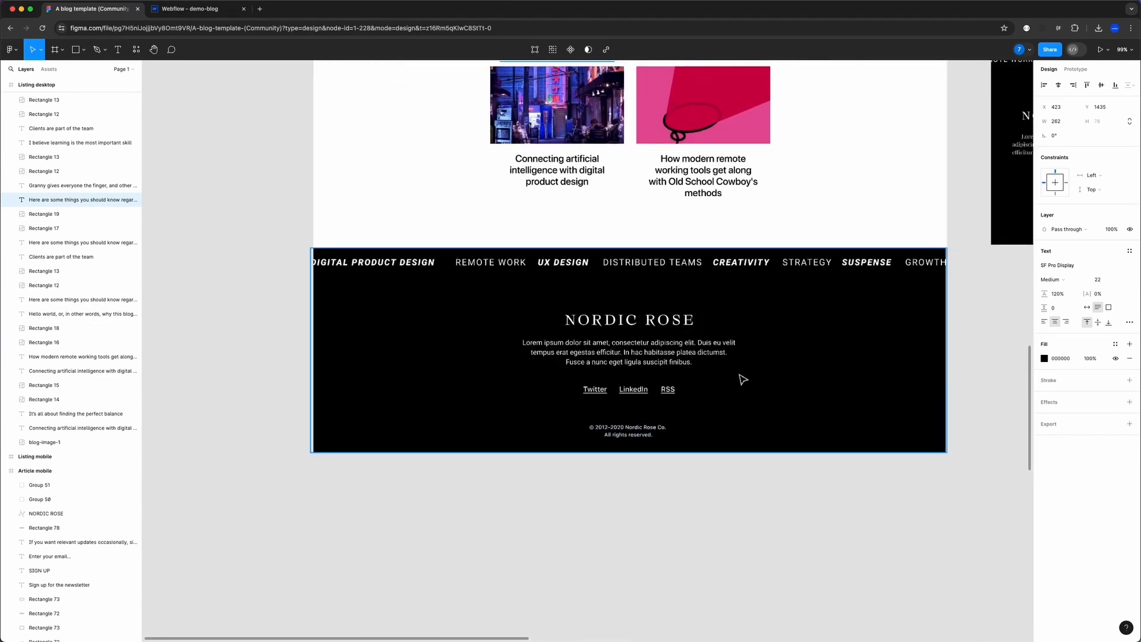
pyautogui.scroll(10, 743, 378)
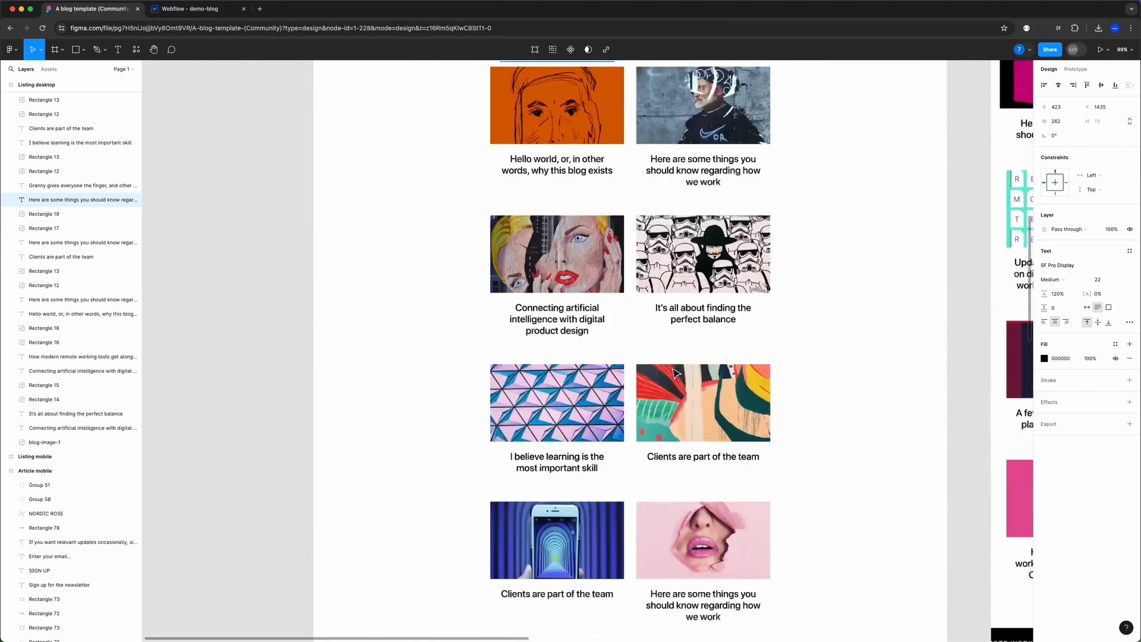
pyautogui.scroll(8, 624, 315)
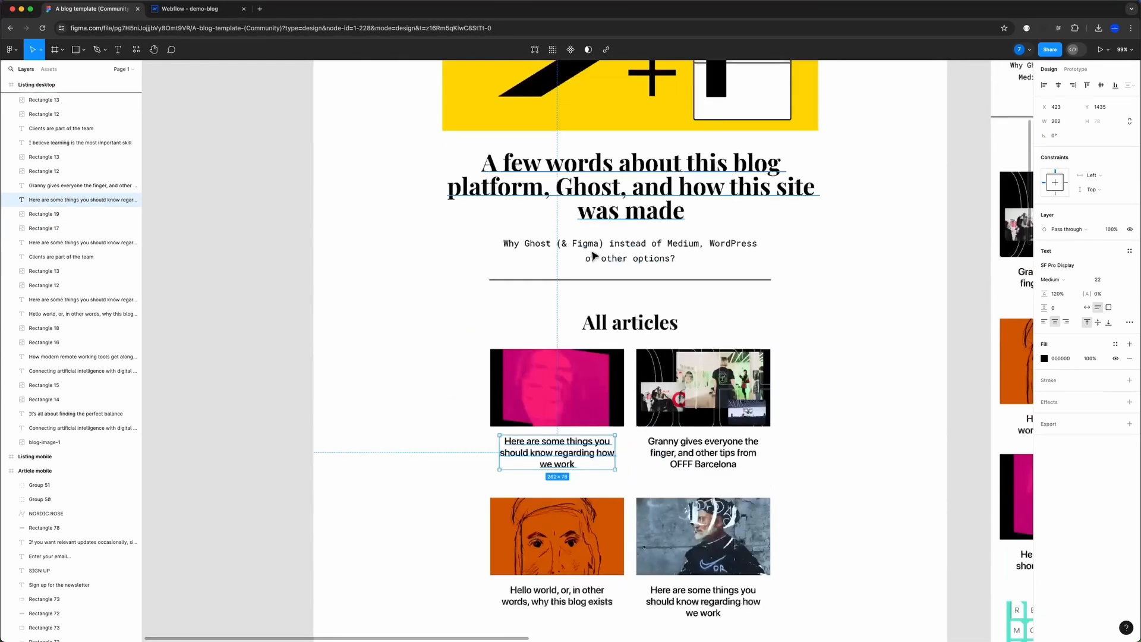
pyautogui.scroll(3, 593, 255)
pyautogui.scroll(-5, 602, 299)
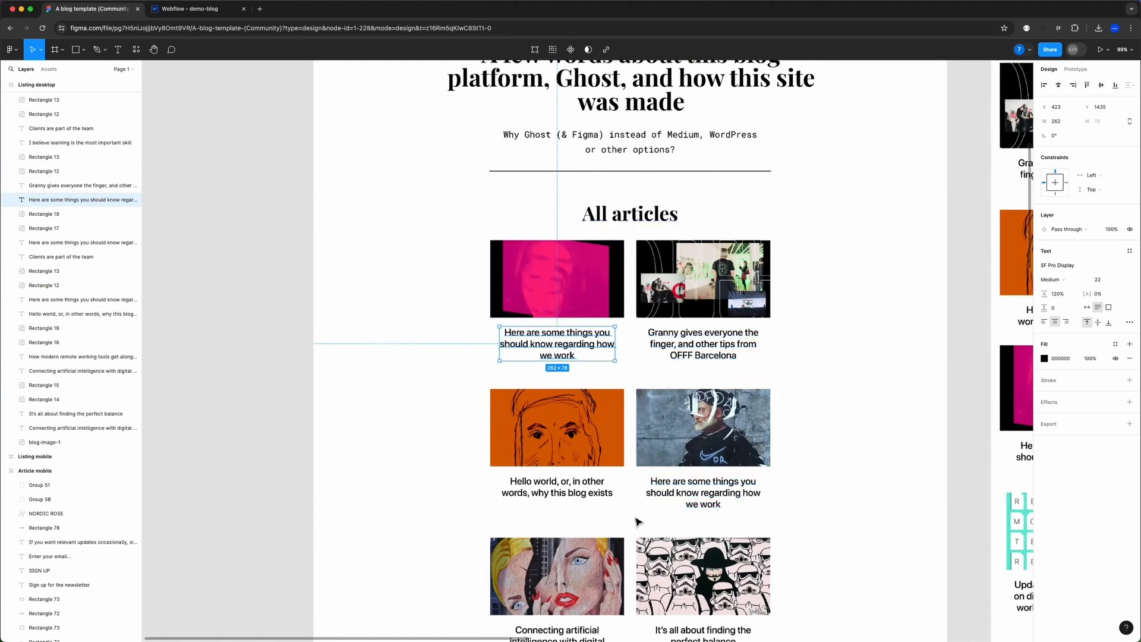
pyautogui.hscroll(10, 641, 514)
pyautogui.scroll(-5, 683, 476)
pyautogui.hscroll(-5, 737, 434)
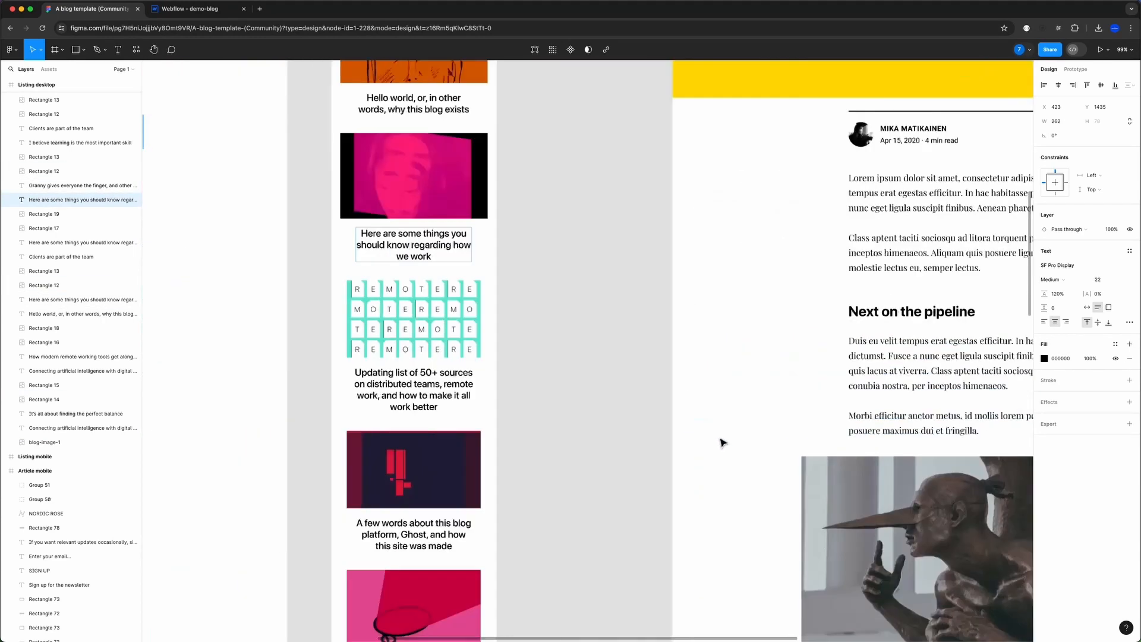
pyautogui.hscroll(-5, 723, 442)
pyautogui.scroll(-8, 723, 442)
# - Return to Webflow and add a div block inside page-wrapper after main-wrapper, giving it the class footer
pyautogui.click(185, 8)
pyautogui.click(31, 129)
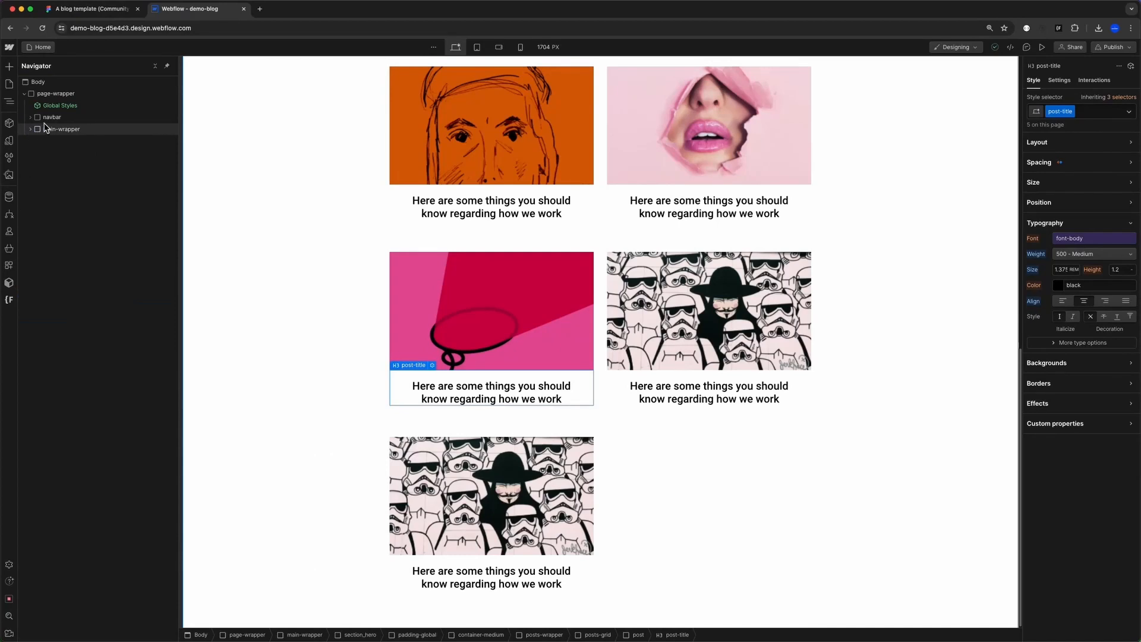
pyautogui.click(57, 94)
pyautogui.press('super+e')
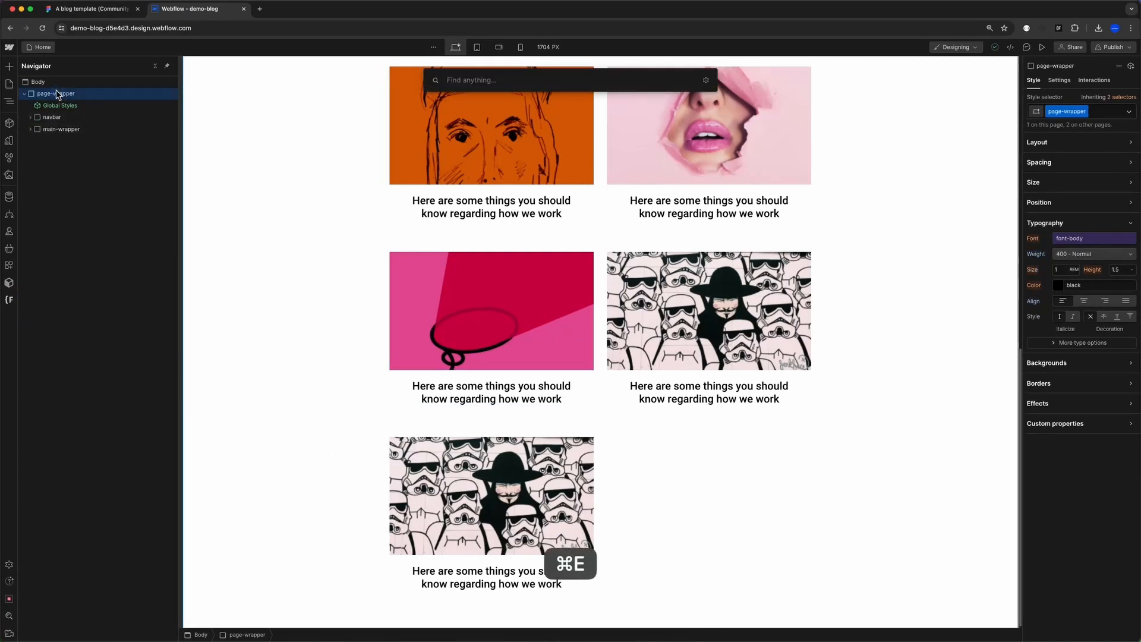
pyautogui.write('div')
pyautogui.press('Return')
pyautogui.press('super+Return')
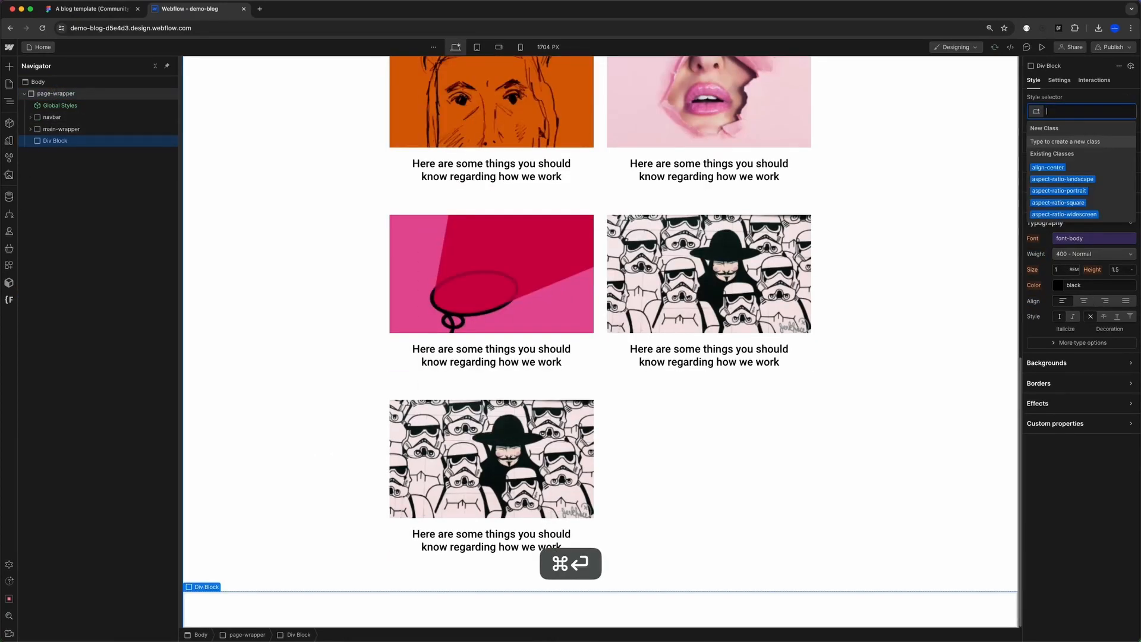
pyautogui.write('footer')
pyautogui.press('Return')
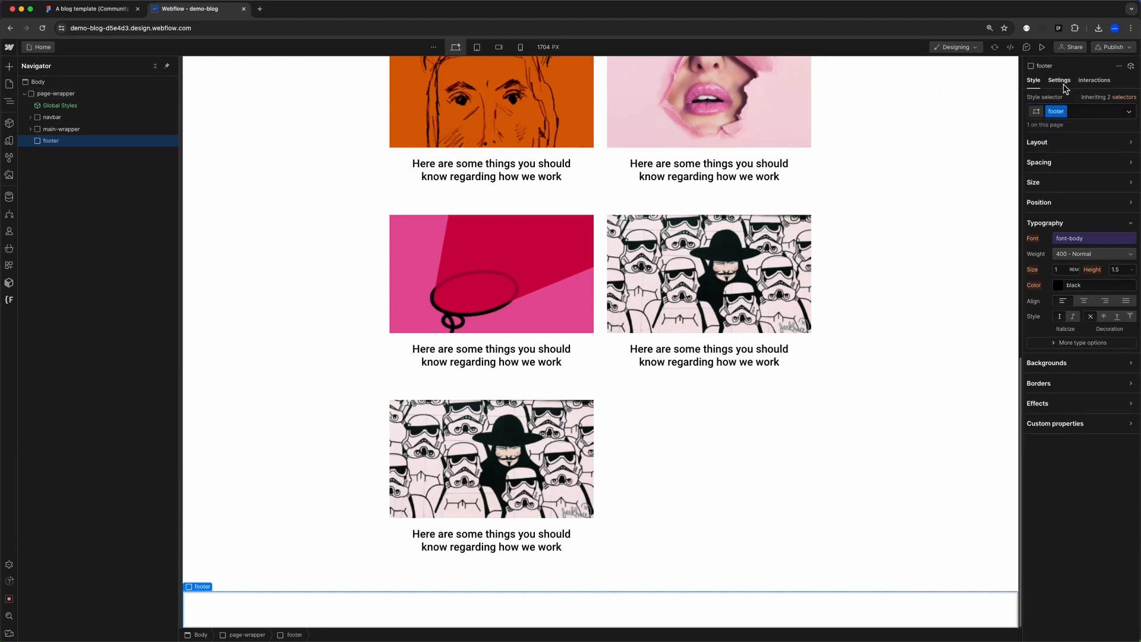
# - Set the footer element's HTML tag to Footer and reselect it in the page structure
pyautogui.click(1060, 80)
pyautogui.click(1091, 117)
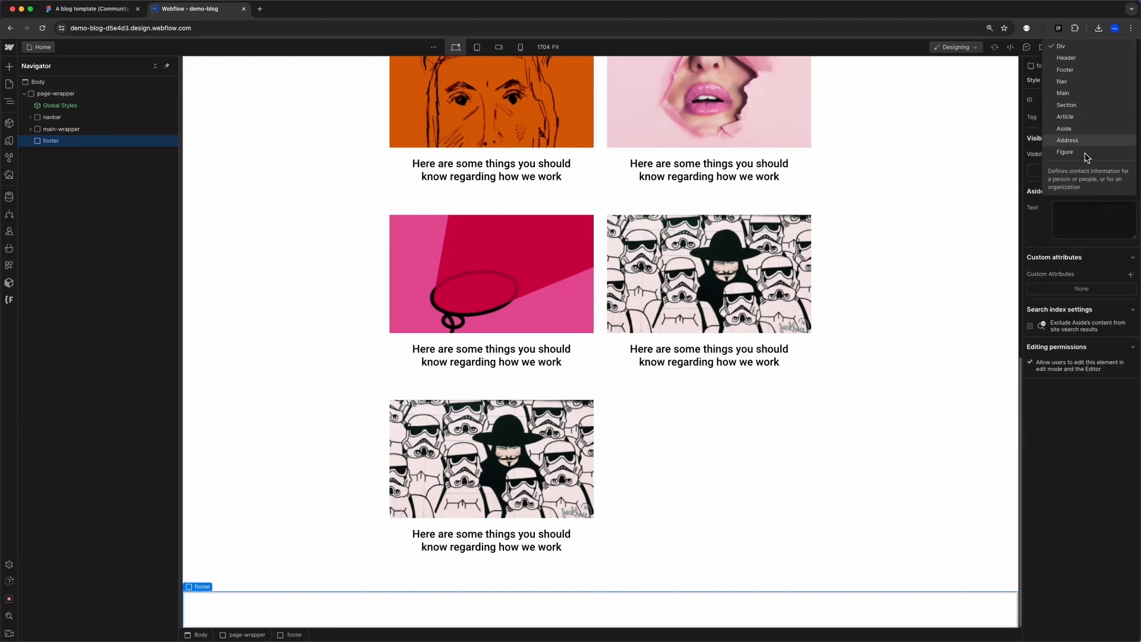
pyautogui.click(1065, 70)
pyautogui.click(53, 143)
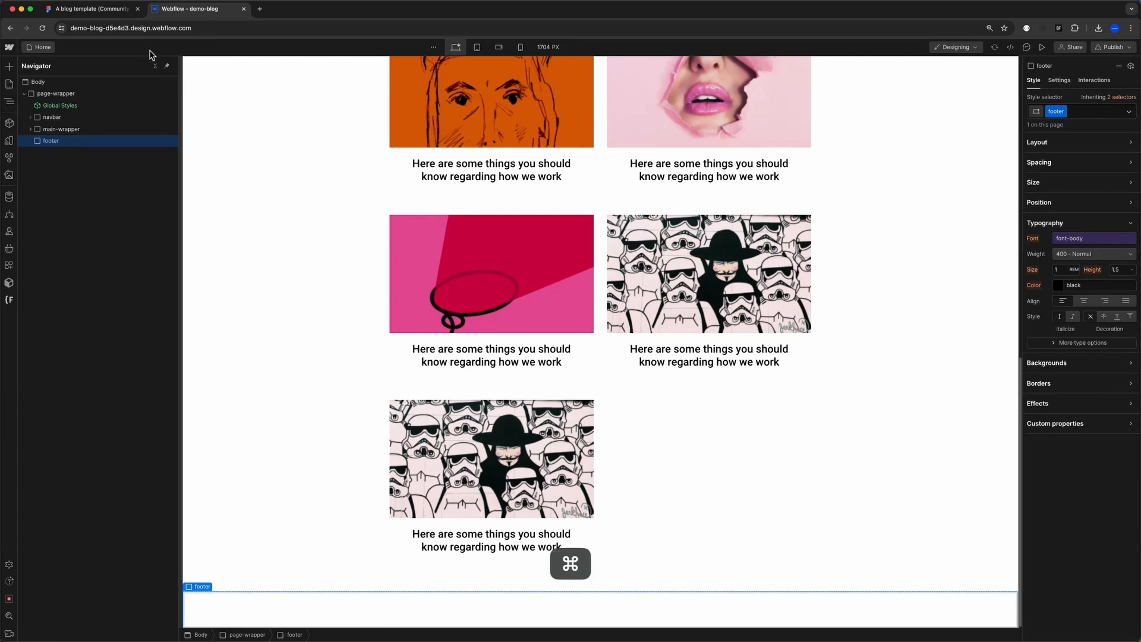
# - Switch to Figma, select all the footer's ticker labels from Digital product design through Growth, and review the surrounding design
pyautogui.press('super+1')
pyautogui.keyDown('super'); pyautogui.click(406, 350); pyautogui.keyUp('super')
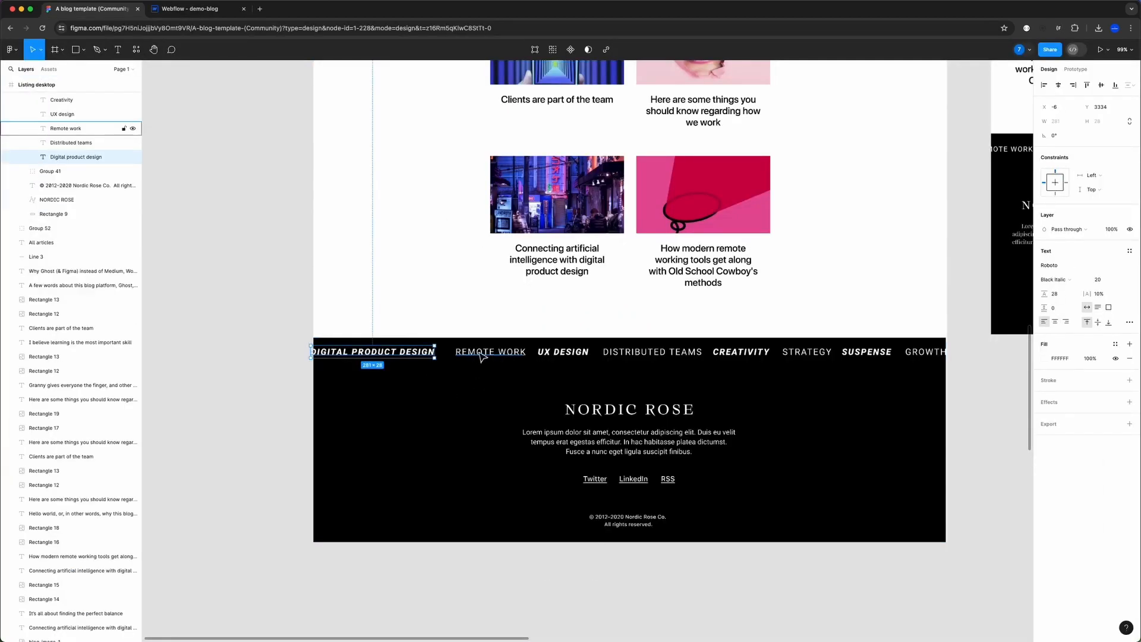
pyautogui.keyDown('shift'); pyautogui.click(483, 354); pyautogui.keyUp('shift')
pyautogui.scroll(3, 476, 416)
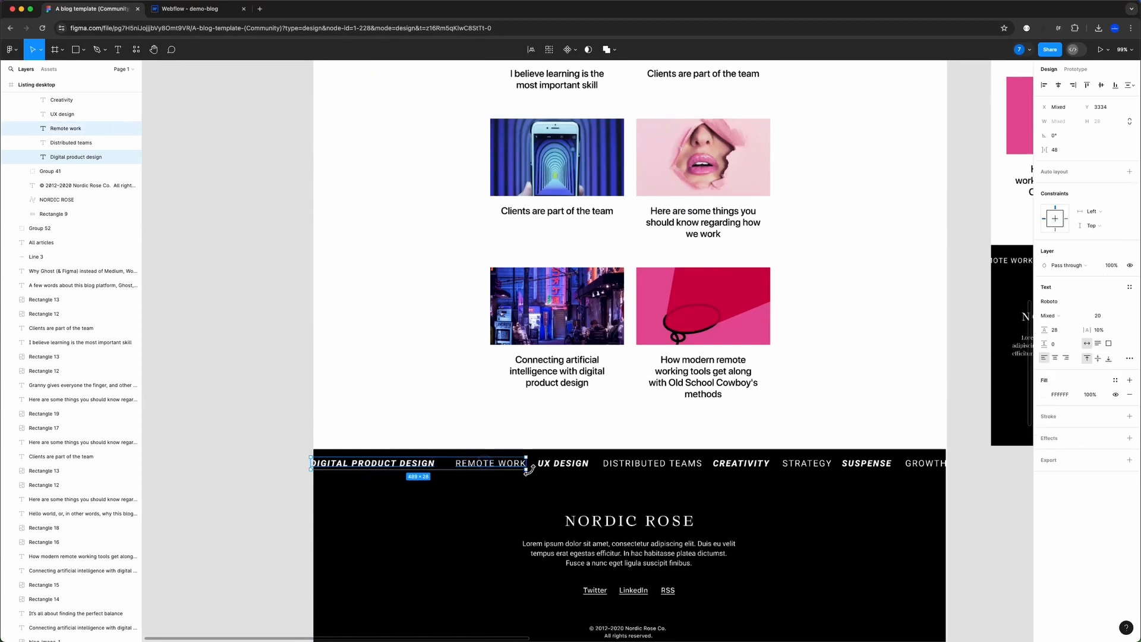
pyautogui.keyDown('shift'); pyautogui.click(554, 464); pyautogui.keyUp('shift')
pyautogui.keyDown('shift'); pyautogui.click(638, 465); pyautogui.keyUp('shift')
pyautogui.keyDown('shift'); pyautogui.click(740, 465); pyautogui.keyUp('shift')
pyautogui.keyDown('shift'); pyautogui.click(808, 465); pyautogui.keyUp('shift')
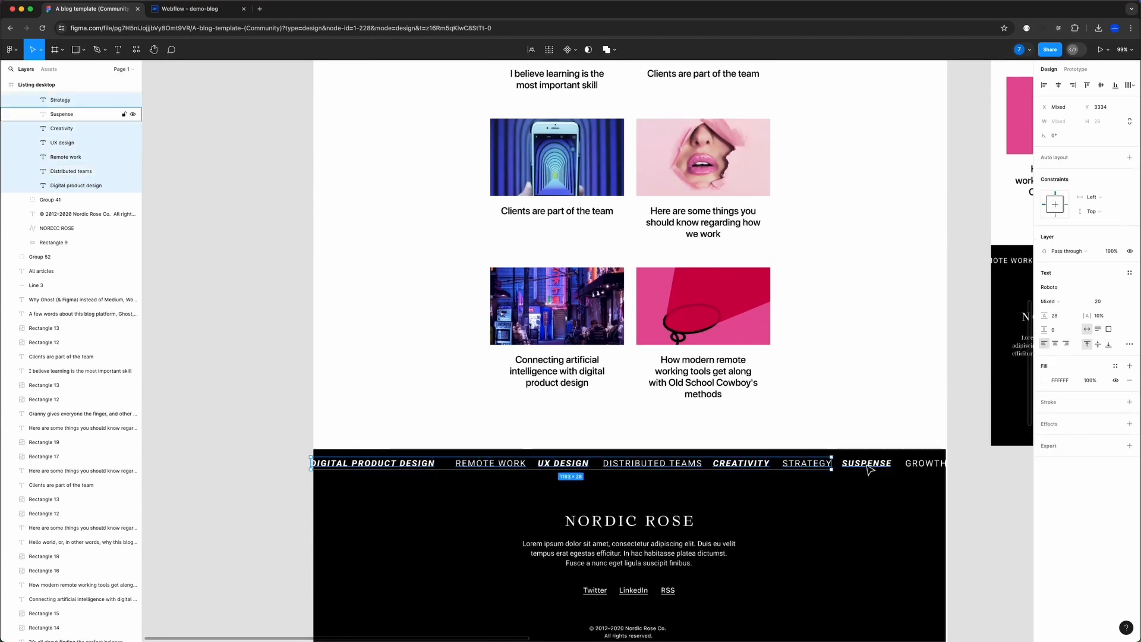
pyautogui.keyDown('shift'); pyautogui.click(869, 466); pyautogui.keyUp('shift')
pyautogui.keyDown('shift'); pyautogui.click(919, 464); pyautogui.keyUp('shift')
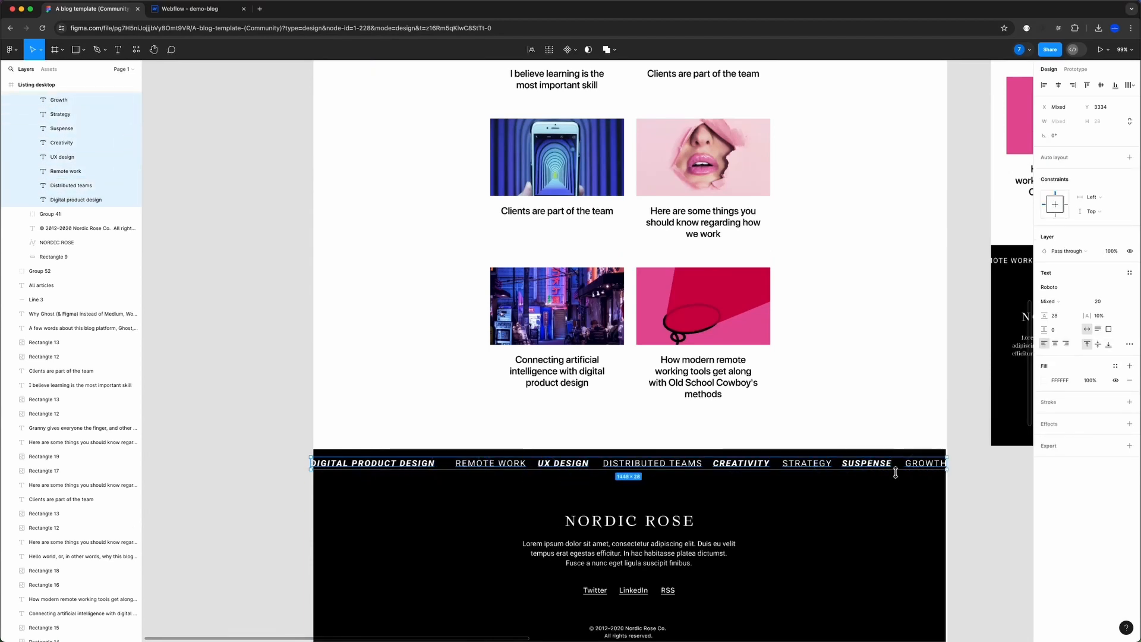
pyautogui.scroll(-3, 856, 476)
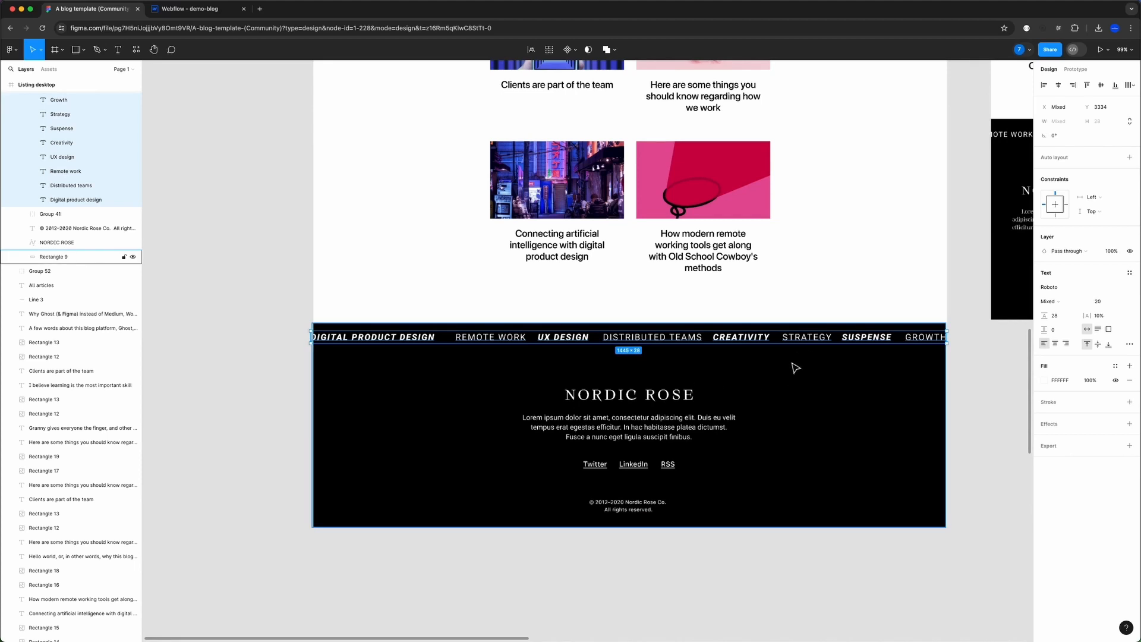
pyautogui.scroll(10, 779, 374)
pyautogui.scroll(-9, 743, 373)
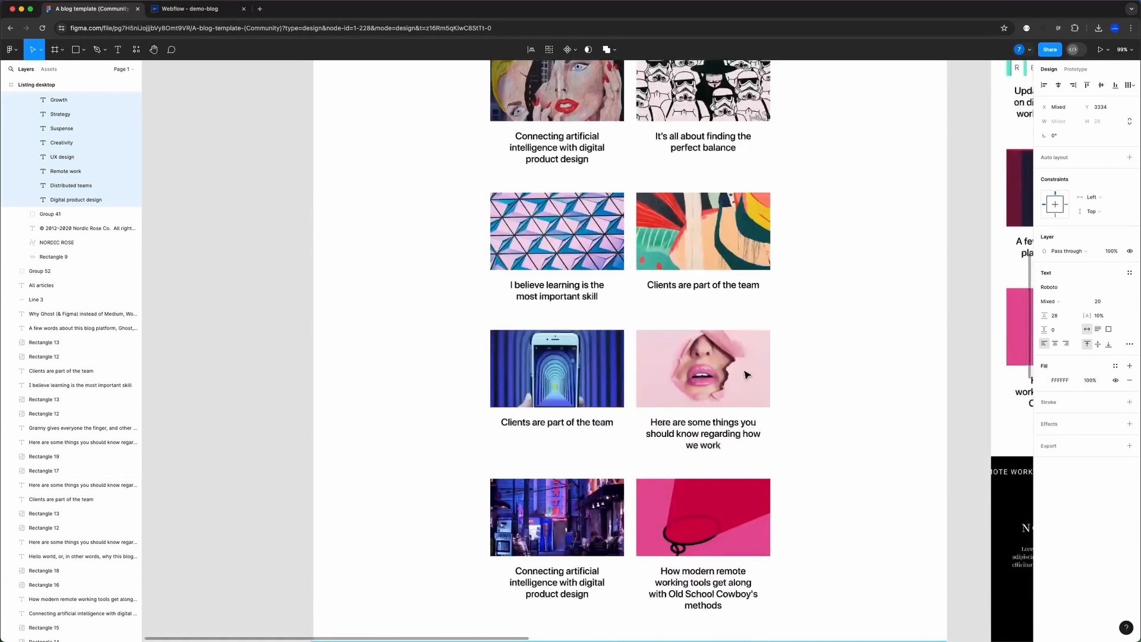
pyautogui.scroll(-1, 721, 373)
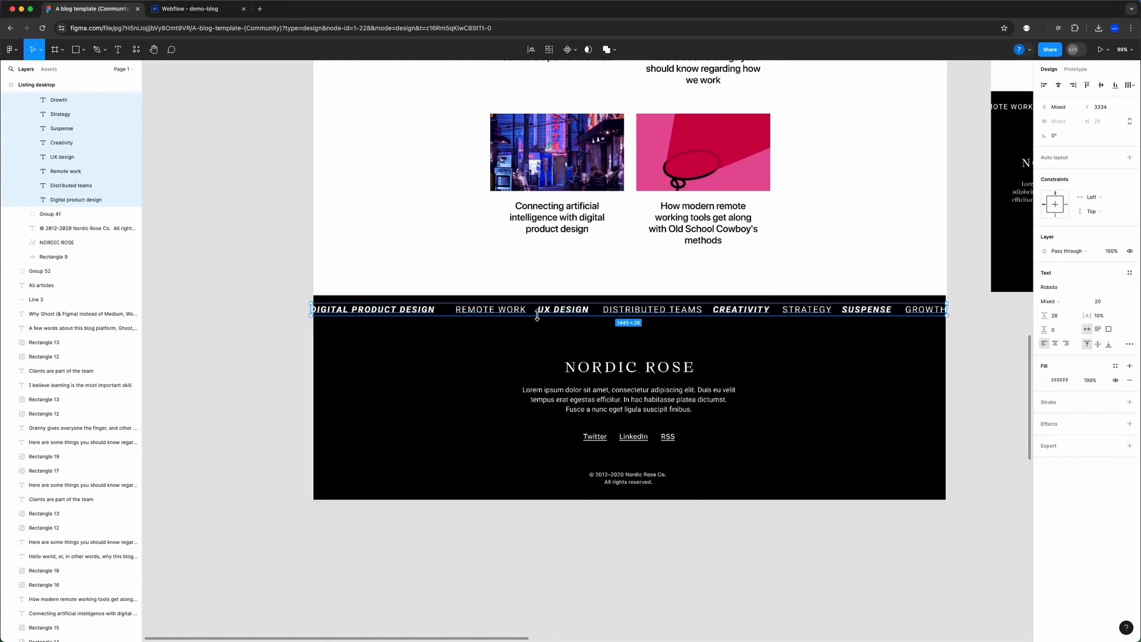
# - Select the layer group holding the footer's ticker labels, add an export setting to it, and copy it as SVG
pyautogui.scroll(1, 89, 286)
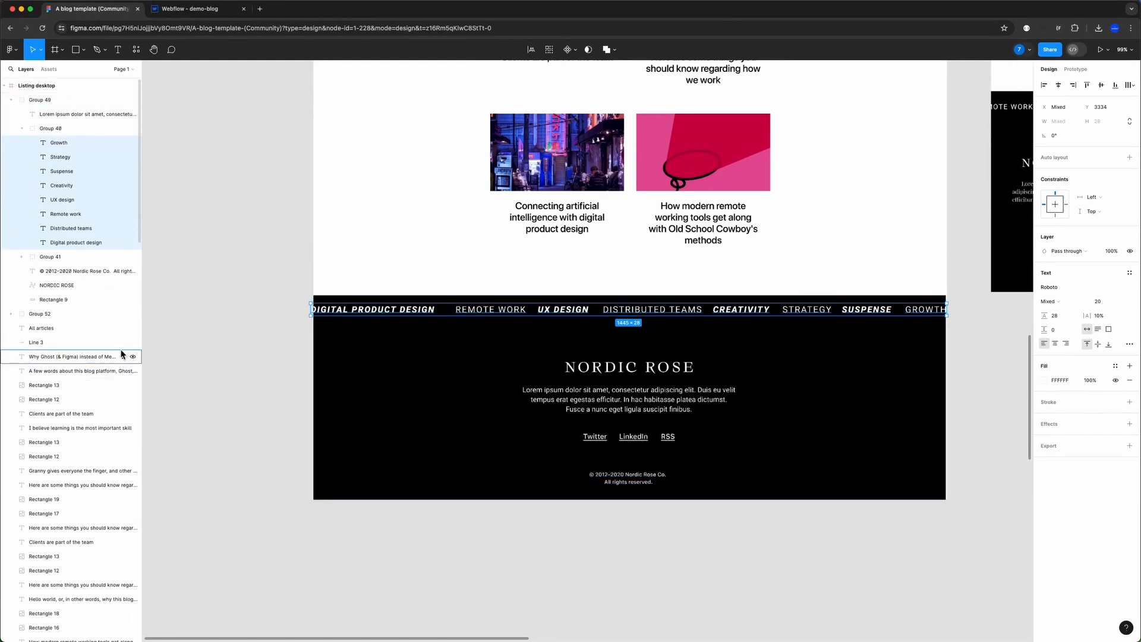
pyautogui.click(22, 128)
pyautogui.click(57, 130)
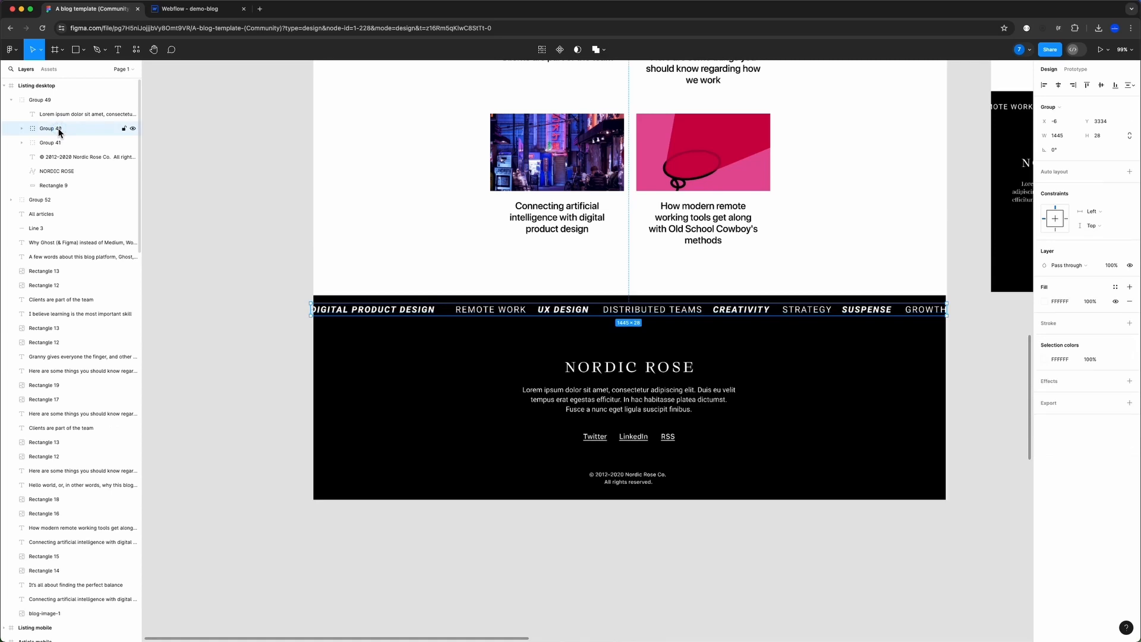
pyautogui.click(1129, 403)
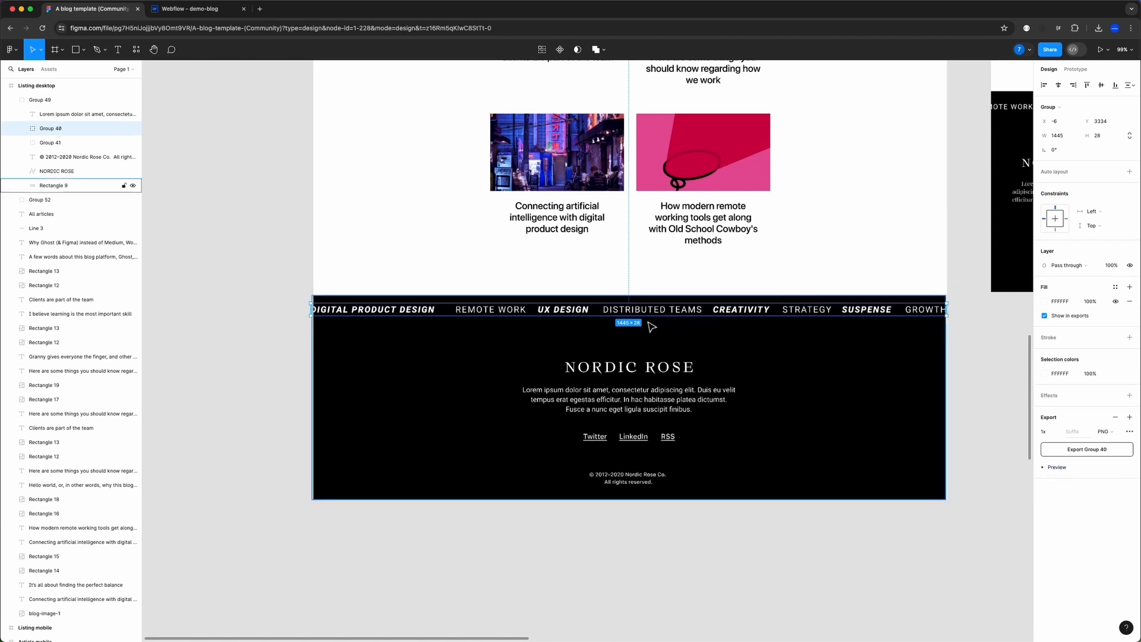
pyautogui.rightClick(79, 129)
pyautogui.moveTo(137, 154)
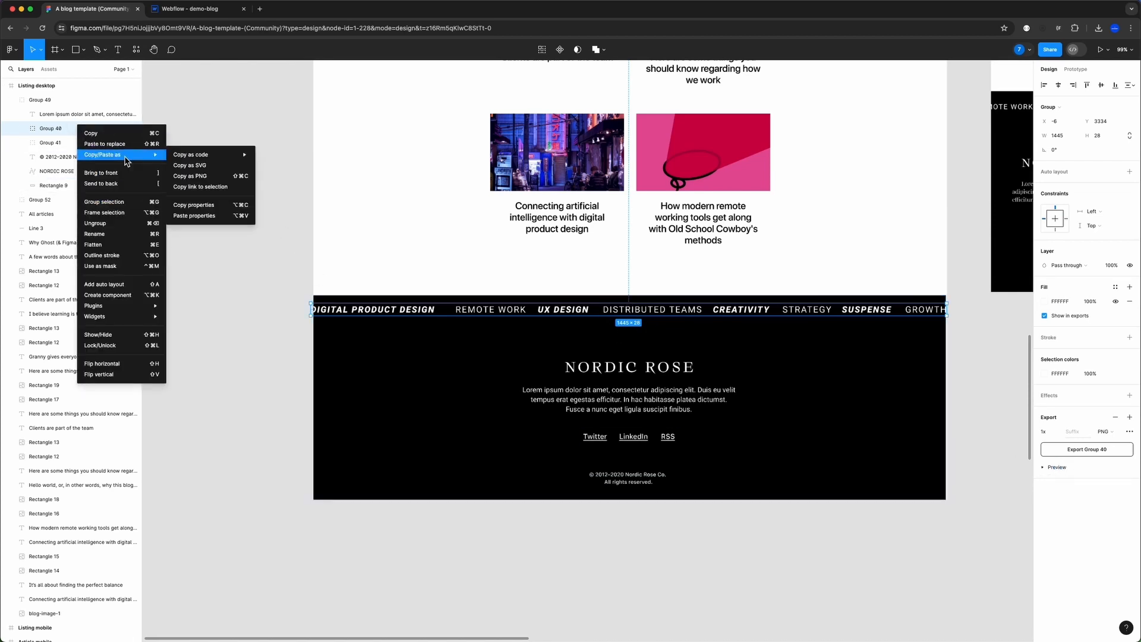
pyautogui.moveTo(220, 155)
pyautogui.click(268, 155)
# - Switch to Webflow and add a div block inside footer with the class top-logos
pyautogui.click(190, 8)
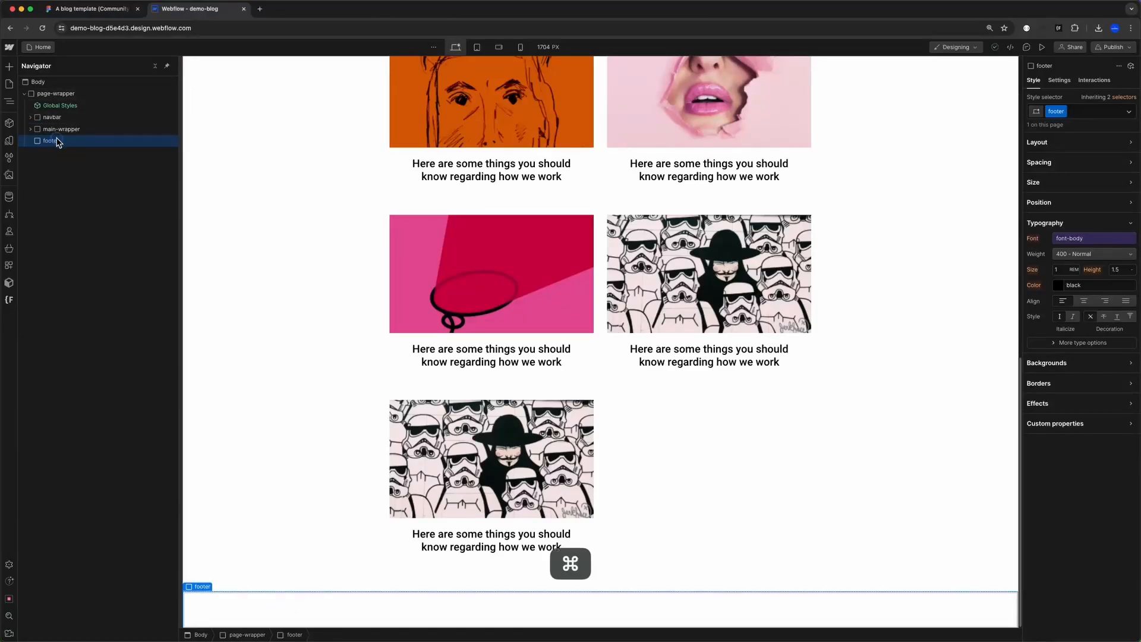
pyautogui.press('super+e')
pyautogui.press('super+Return')
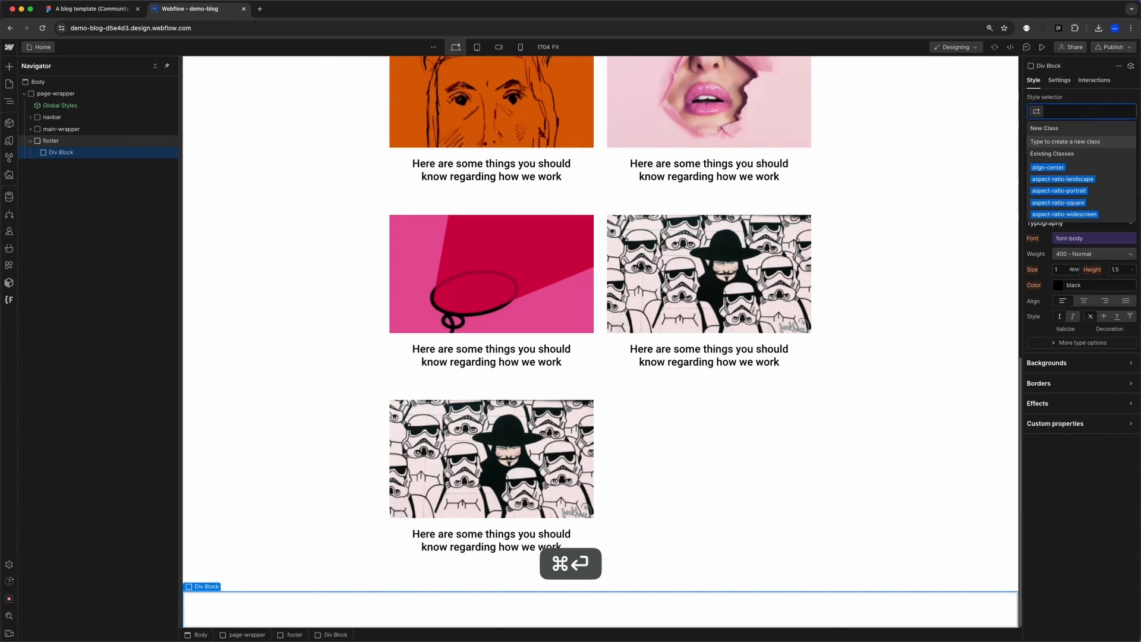
pyautogui.write('top-lo')
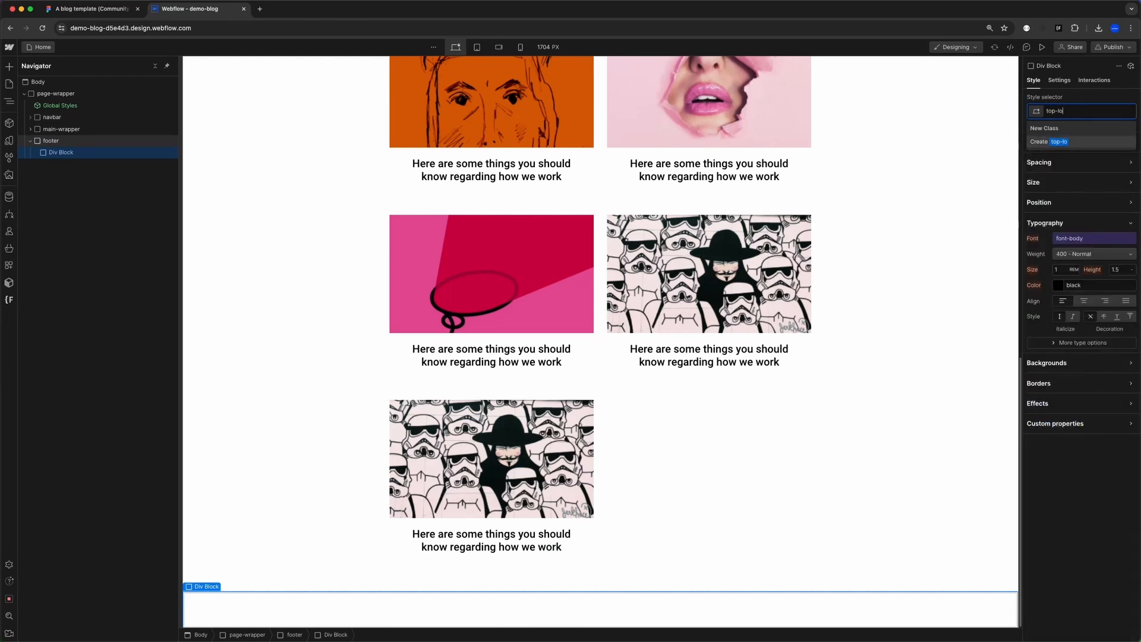
pyautogui.press('Return')
# - Check the footer's ticker row in Figma, then return to Webflow and rename the top-logos class to top-scrolling-text
pyautogui.press('super+alt+Left')
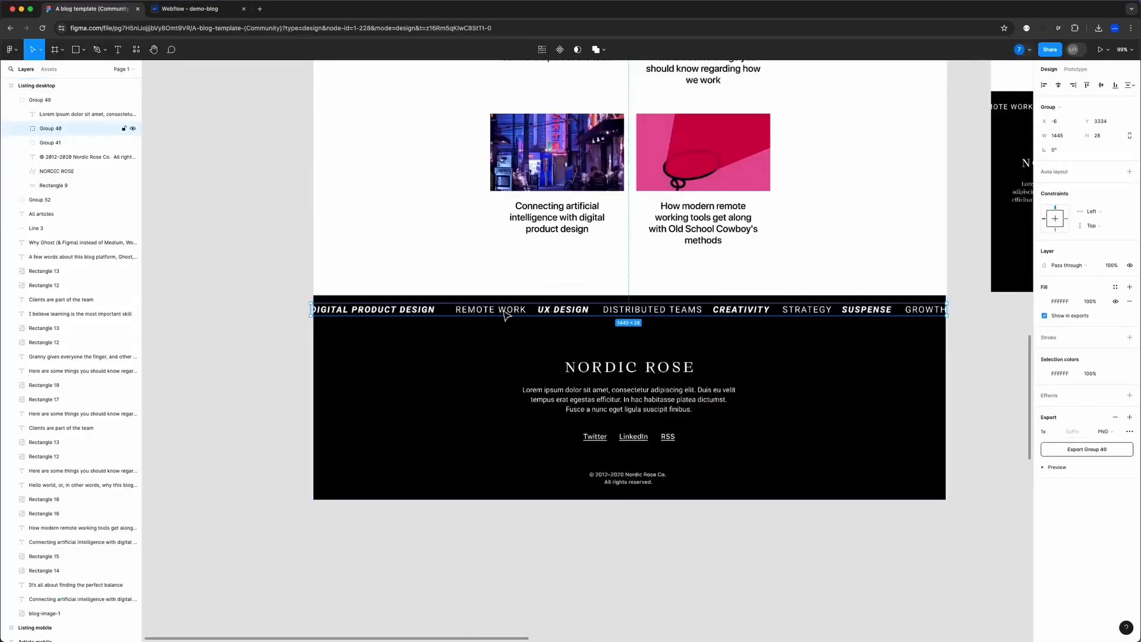
pyautogui.scroll(2, 565, 355)
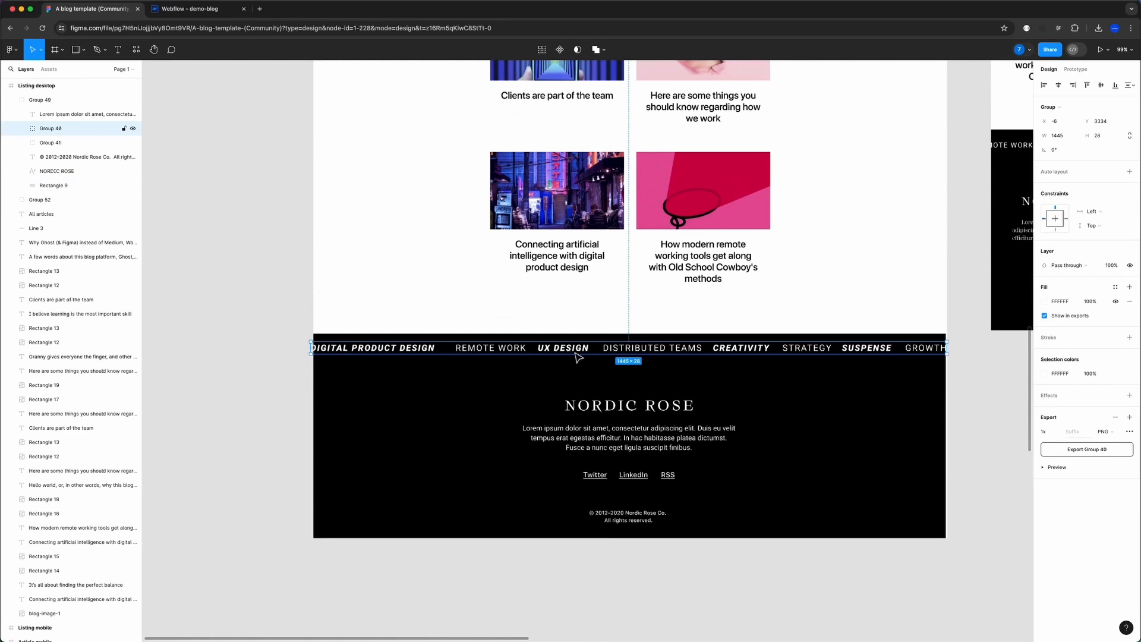
pyautogui.press('super+alt+Right')
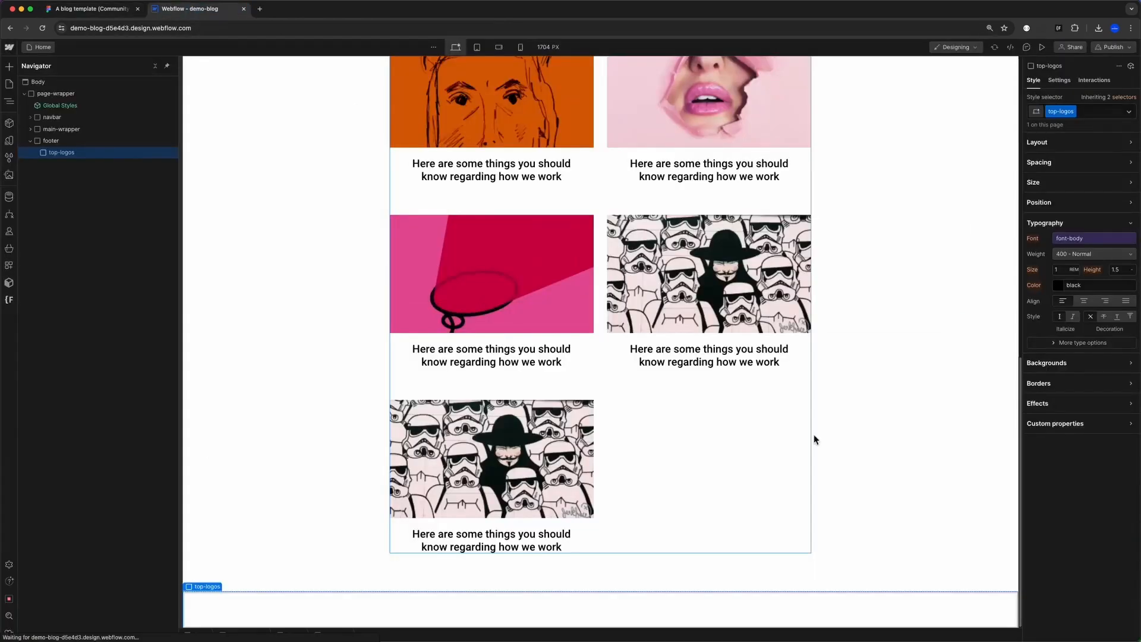
pyautogui.write('top-s')
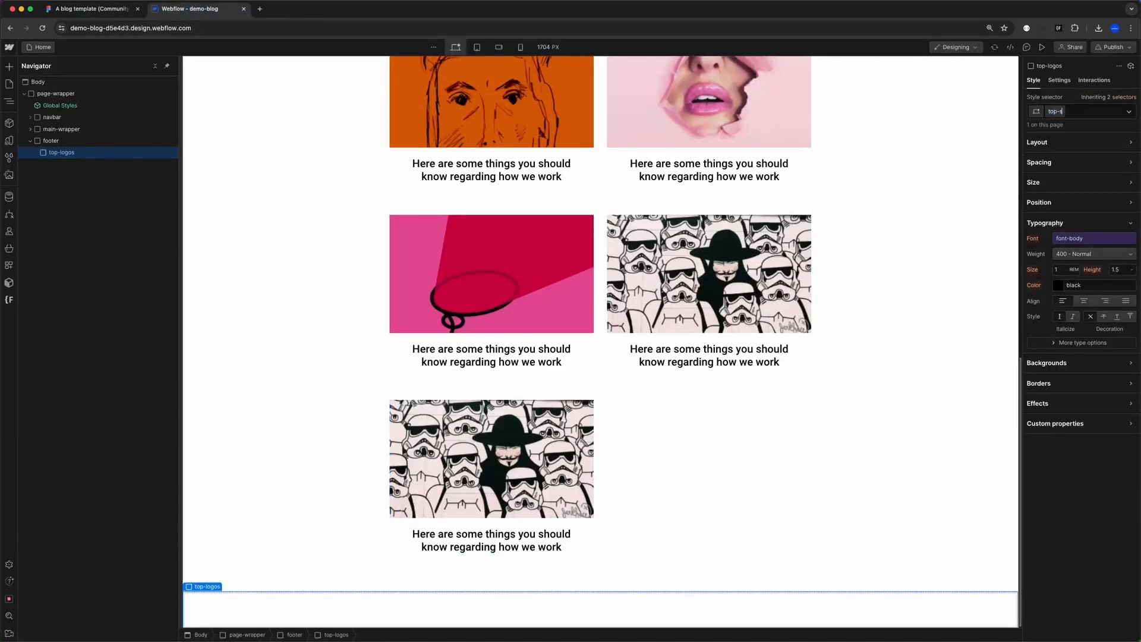
pyautogui.write('crolling-text')
pyautogui.press('Return')
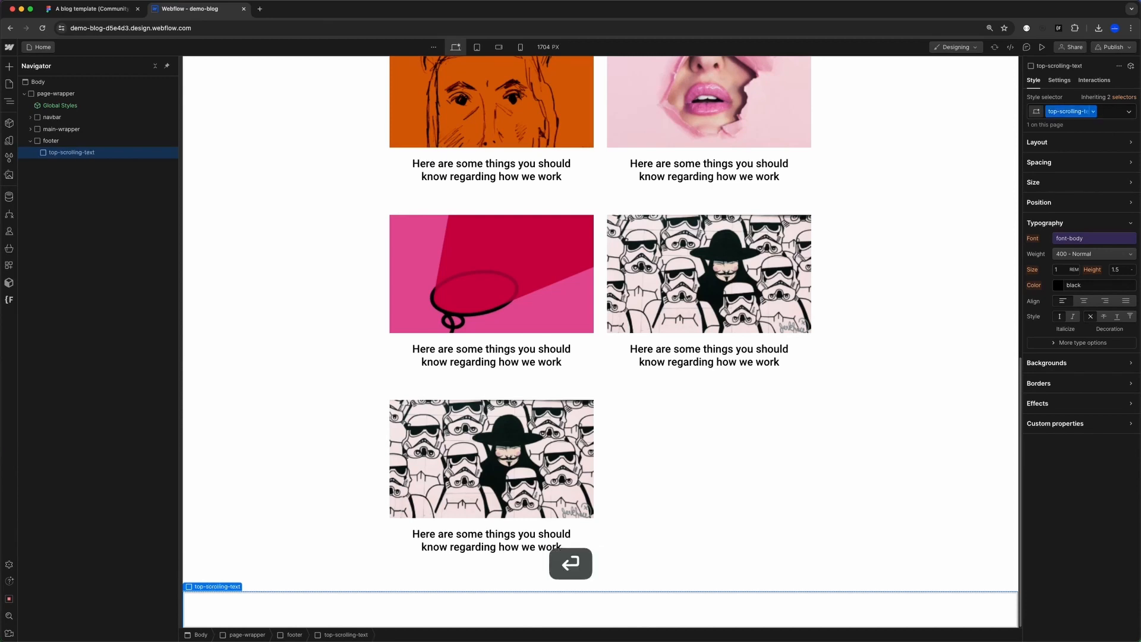
# - Set the footer element's background color to the background secondary variable
pyautogui.click(67, 143)
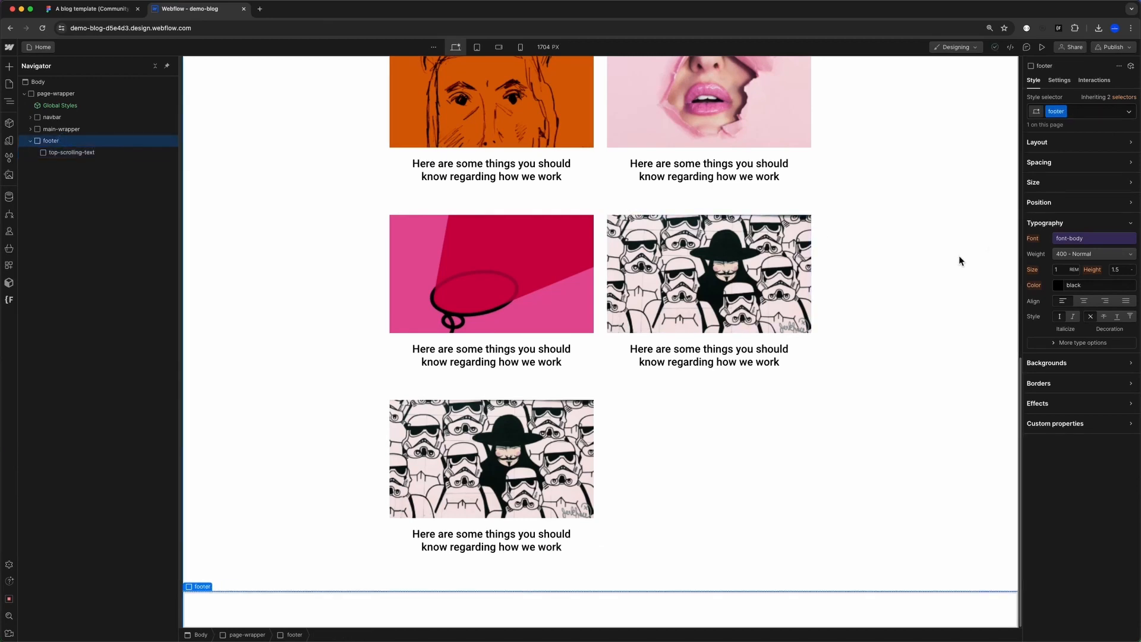
pyautogui.click(1058, 367)
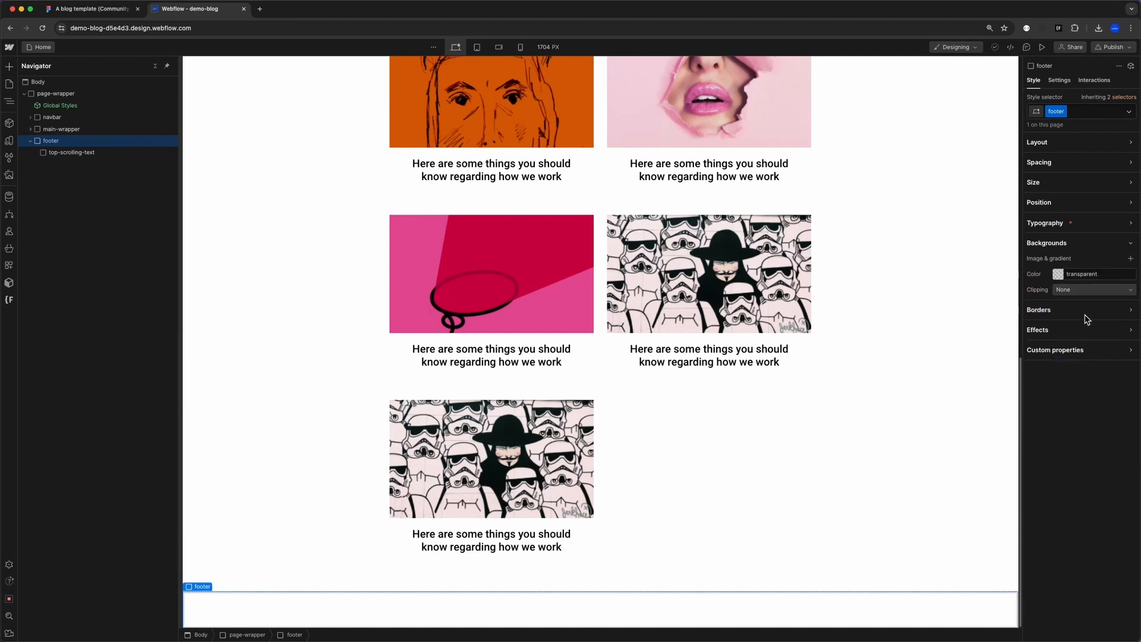
pyautogui.click(1094, 274)
pyautogui.click(1079, 351)
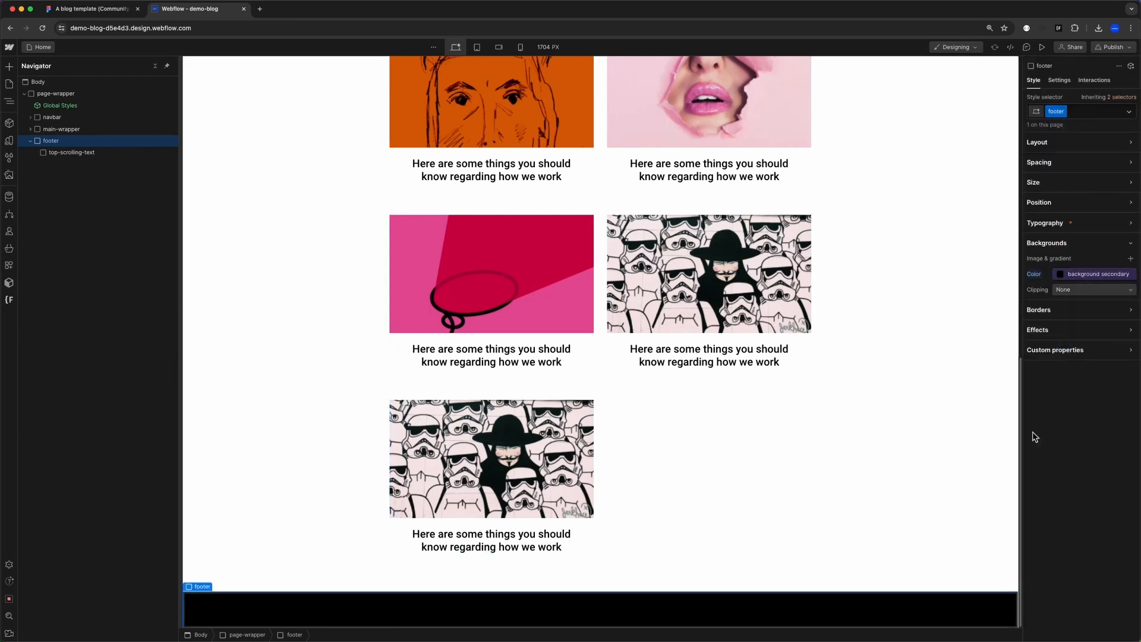
# - Check the copyright text in Figma, then set the Webflow footer's top padding to 1.125rem and bottom padding to 2rem
pyautogui.press('super+alt+Left')
pyautogui.click(658, 520)
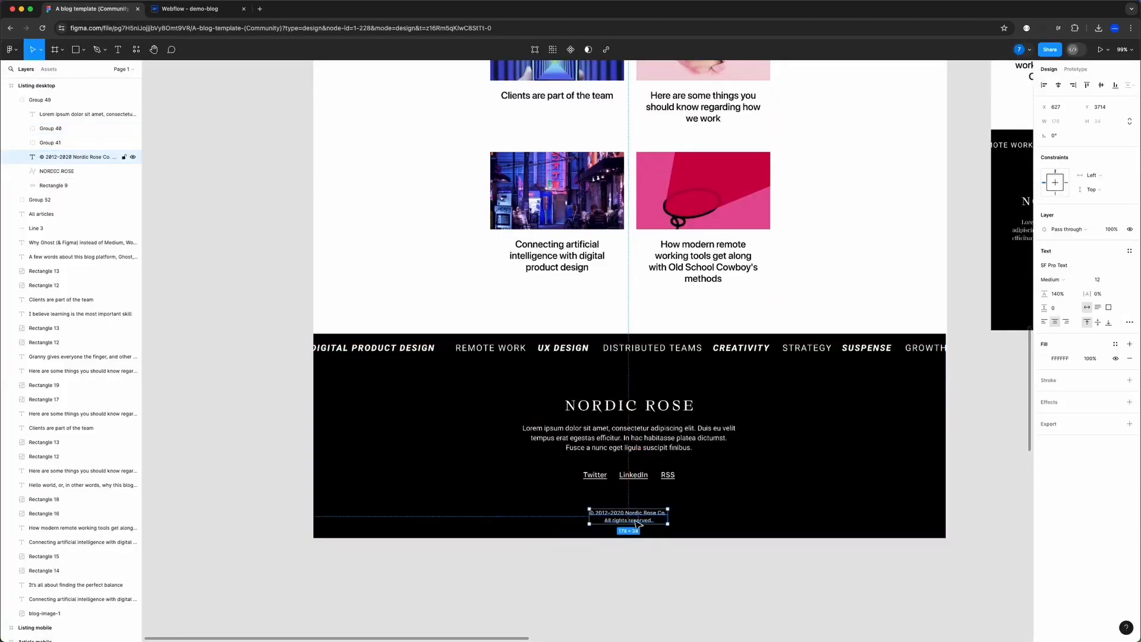
pyautogui.click(187, 9)
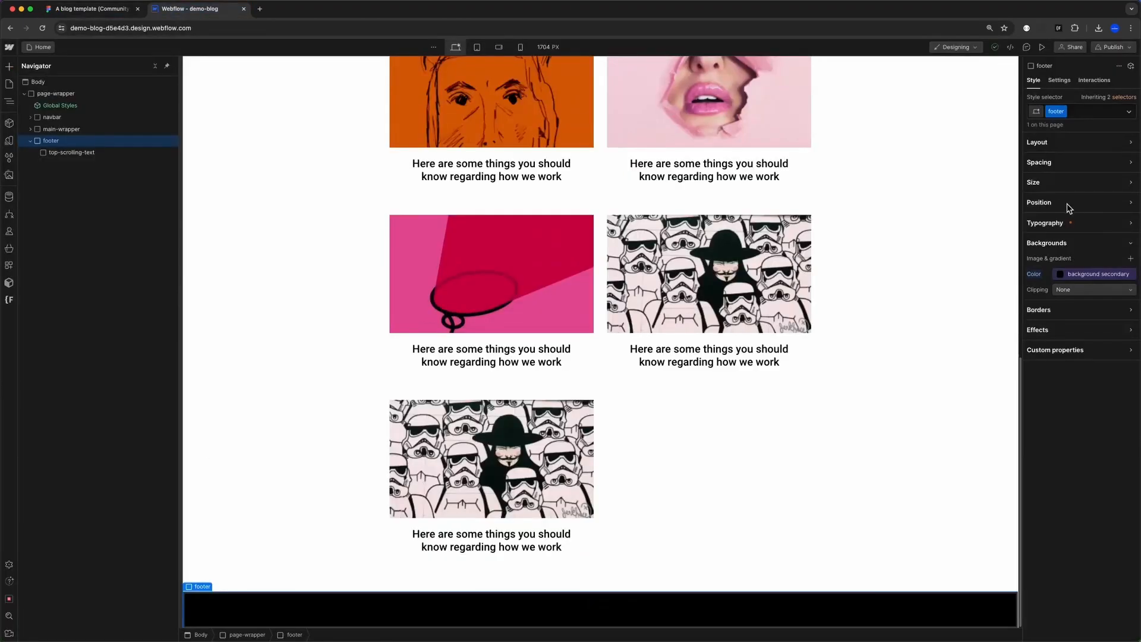
pyautogui.click(1053, 164)
pyautogui.click(1082, 191)
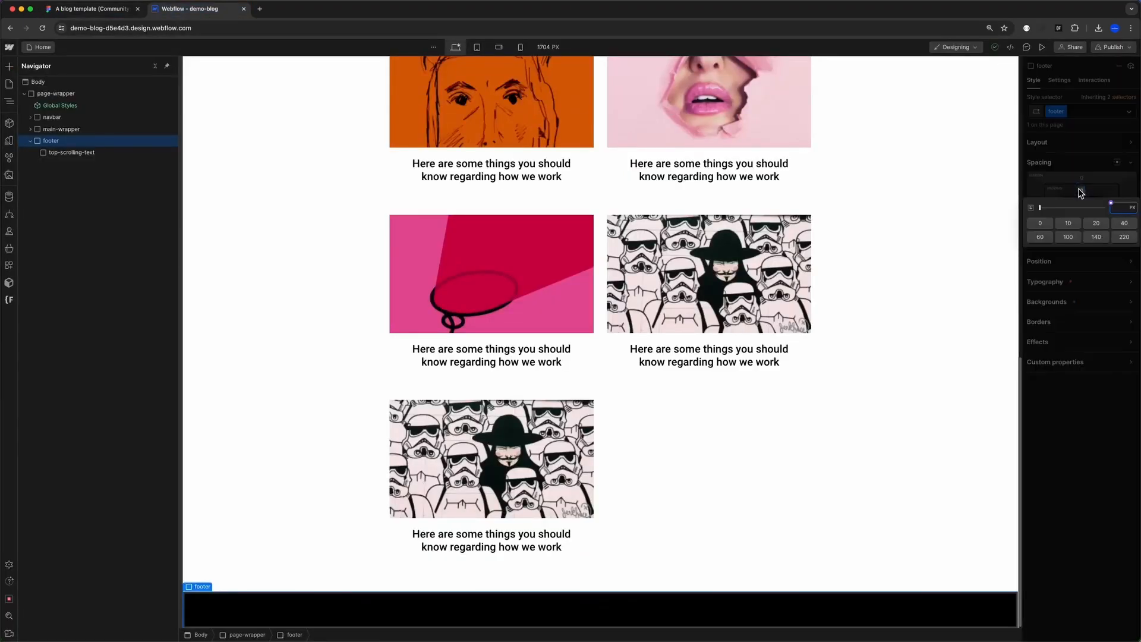
pyautogui.press('Return')
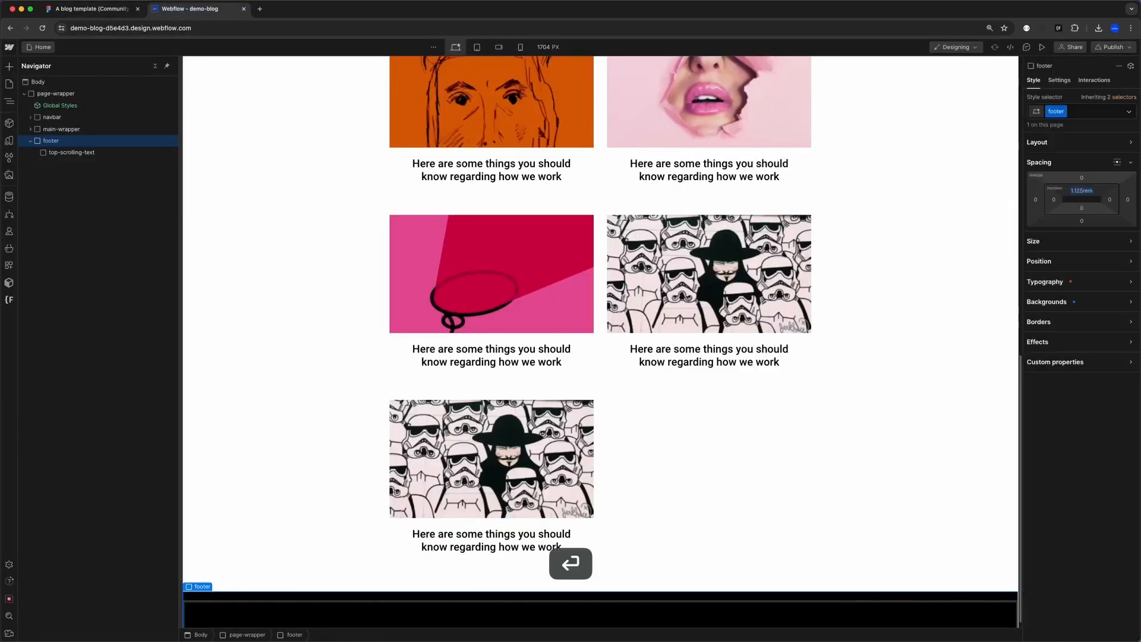
pyautogui.click(1081, 209)
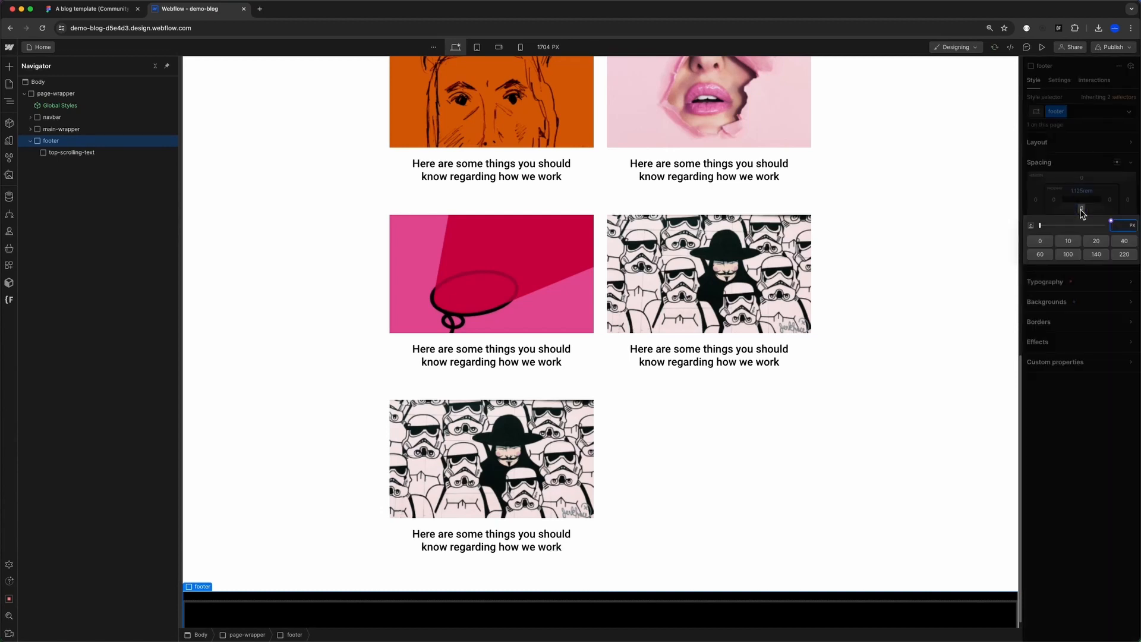
pyautogui.write('2re')
pyautogui.press('Return')
# - Paste the copied SVG into top-scrolling-text as an HTML embed, preserving the SVG size
pyautogui.click(71, 153)
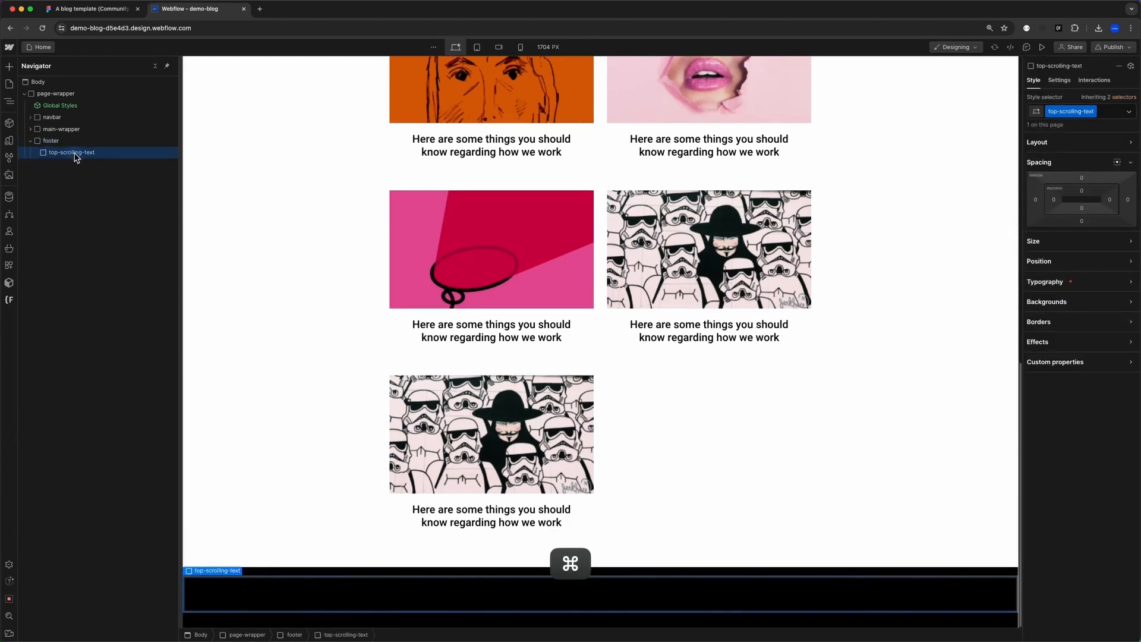
pyautogui.press('super+v')
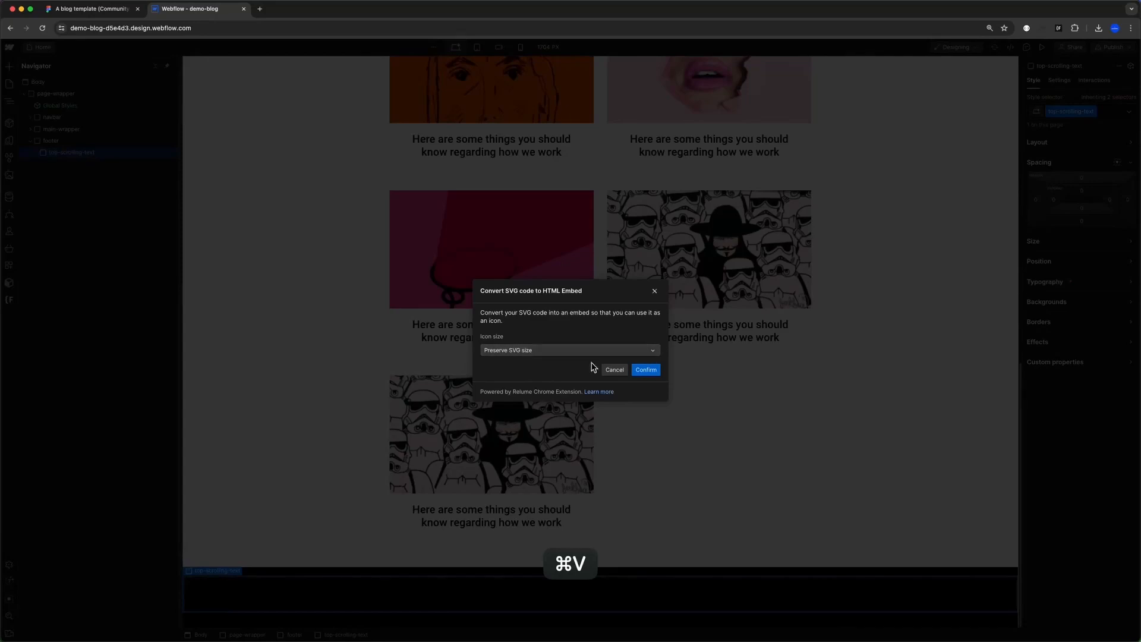
pyautogui.click(645, 370)
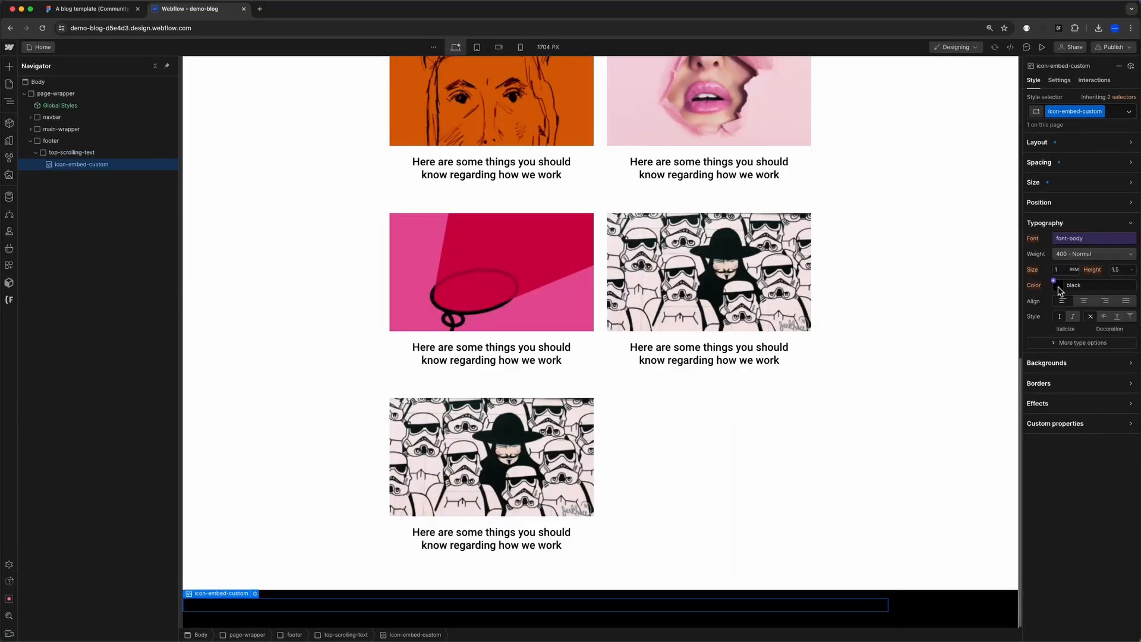
# - Set the icon-embed-custom element's text color to white and reset its text alignment
pyautogui.click(1057, 285)
pyautogui.click(1057, 323)
pyautogui.click(1014, 271)
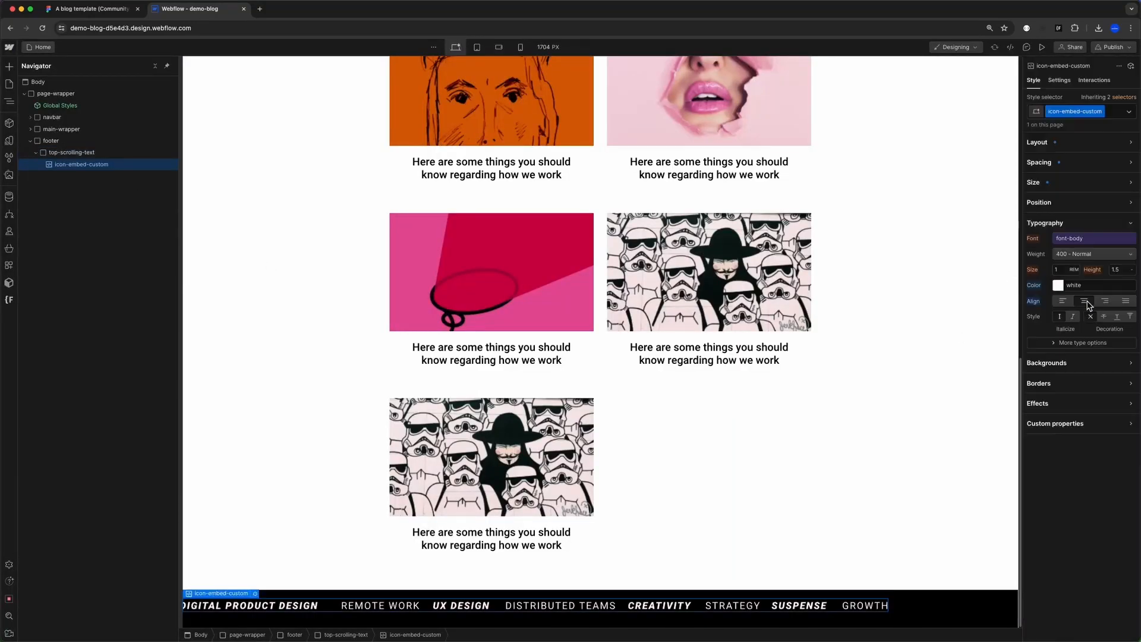
pyautogui.keyDown('alt'); pyautogui.click(1036, 302); pyautogui.keyUp('alt')
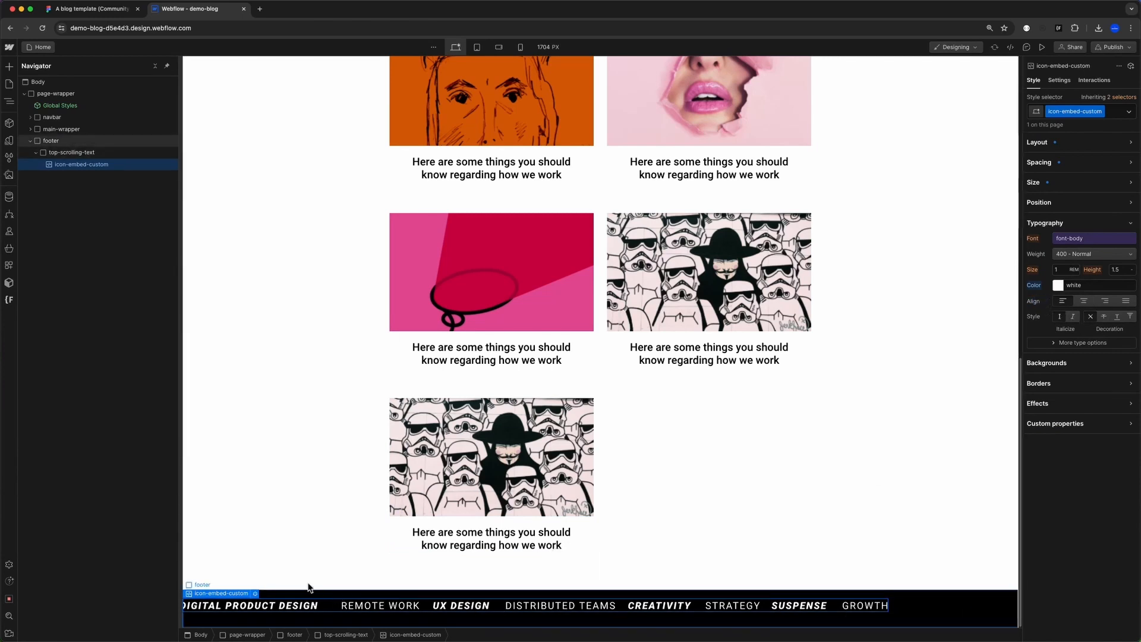
# - Compare the ticker row with the Figma footer, then make top-scrolling-text a flex container in Webflow with its content centred on both axes
pyautogui.hotkey('ctrl', 'shift', 'Tab')
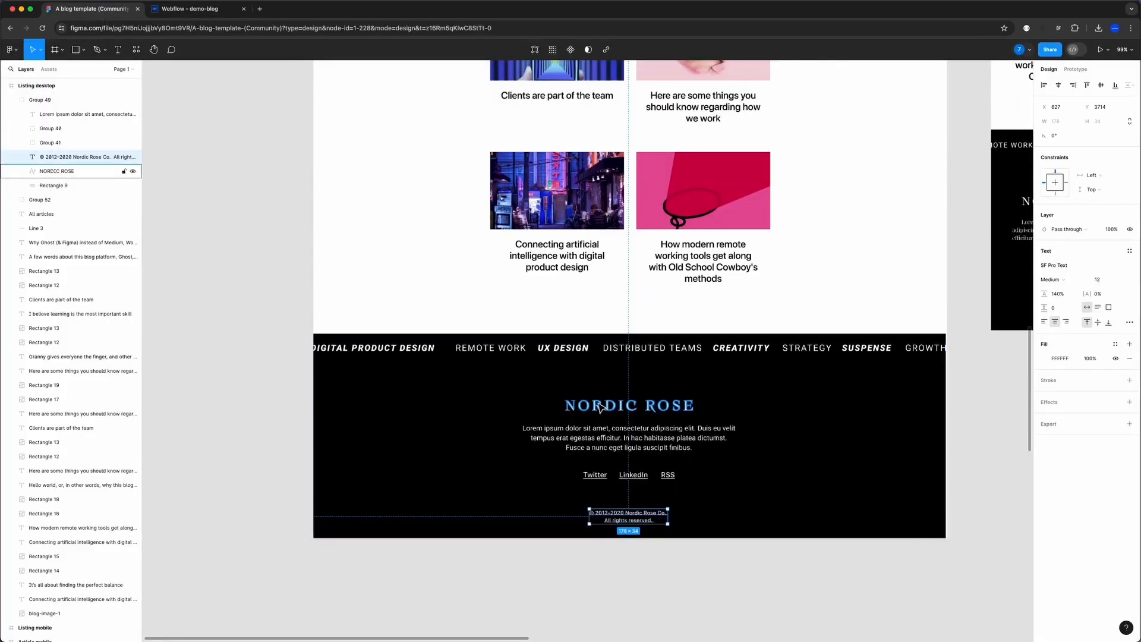
pyautogui.hotkey('ctrl', 'Tab')
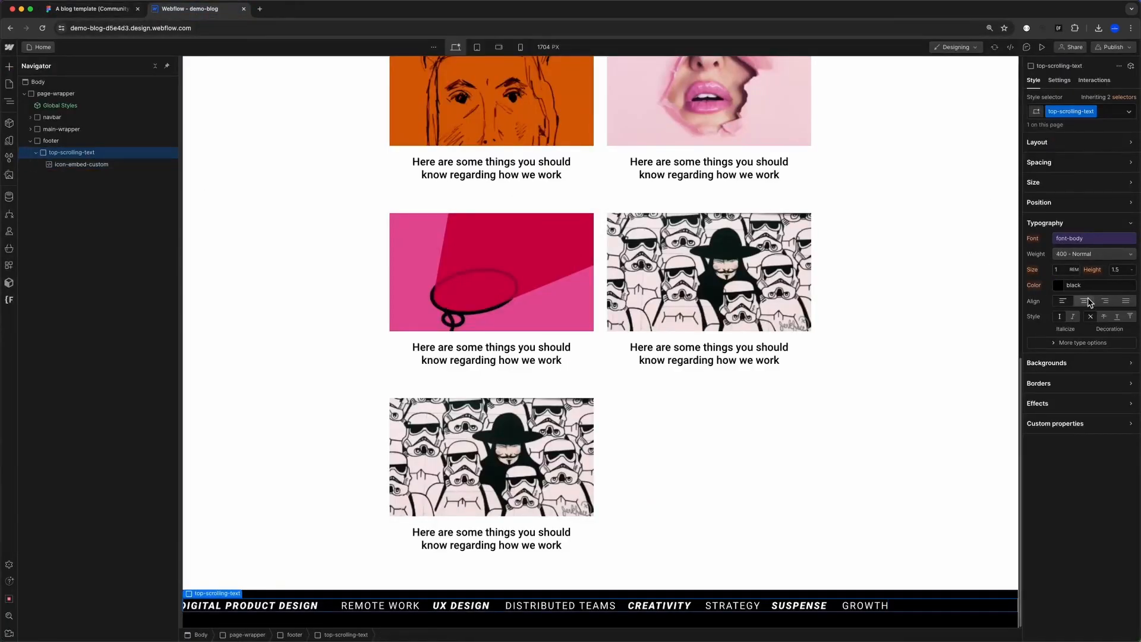
pyautogui.click(1049, 142)
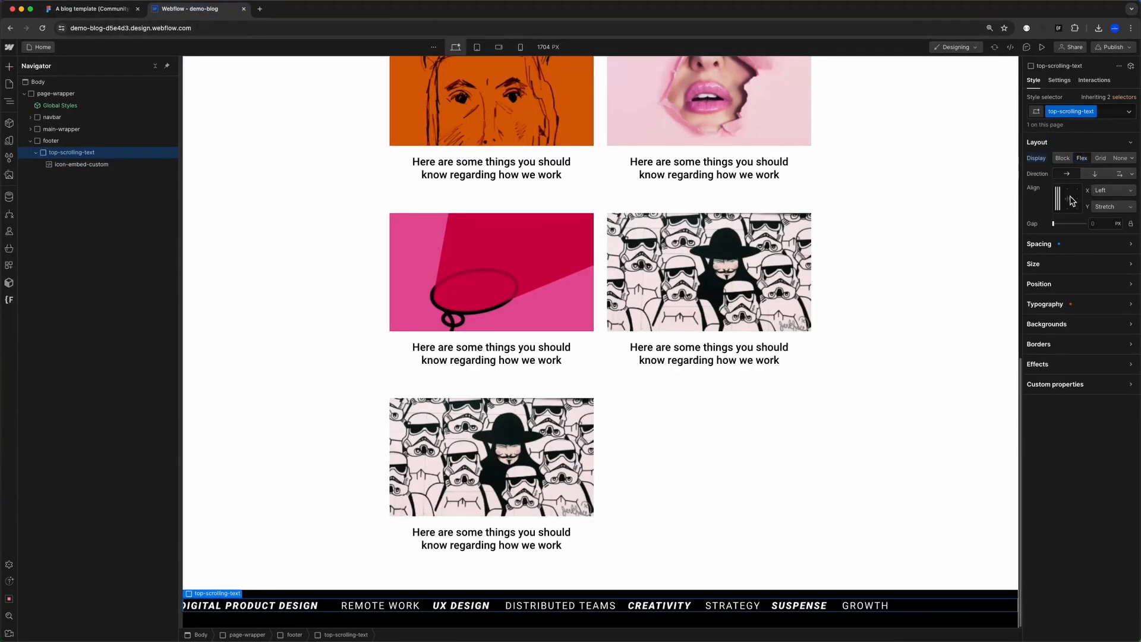
pyautogui.click(1067, 199)
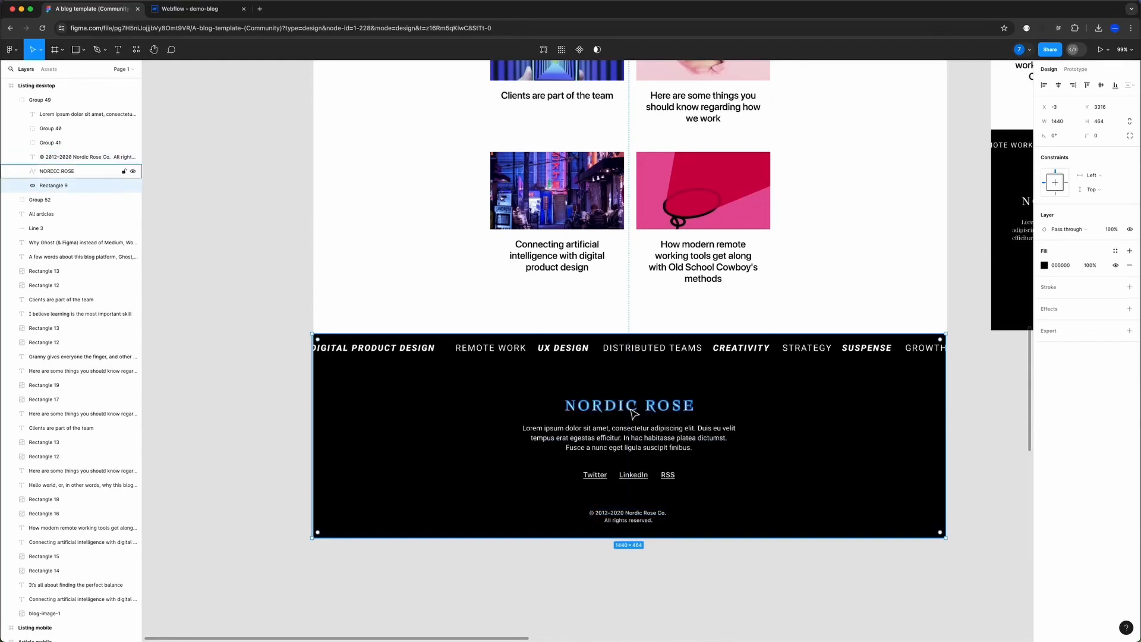
# - Check the footer and header logos in Figma, then copy the logo embed from inside Webflow's Navbar component and leave the component
pyautogui.click(643, 410)
pyautogui.scroll(20, 683, 386)
pyautogui.scroll(6, 711, 359)
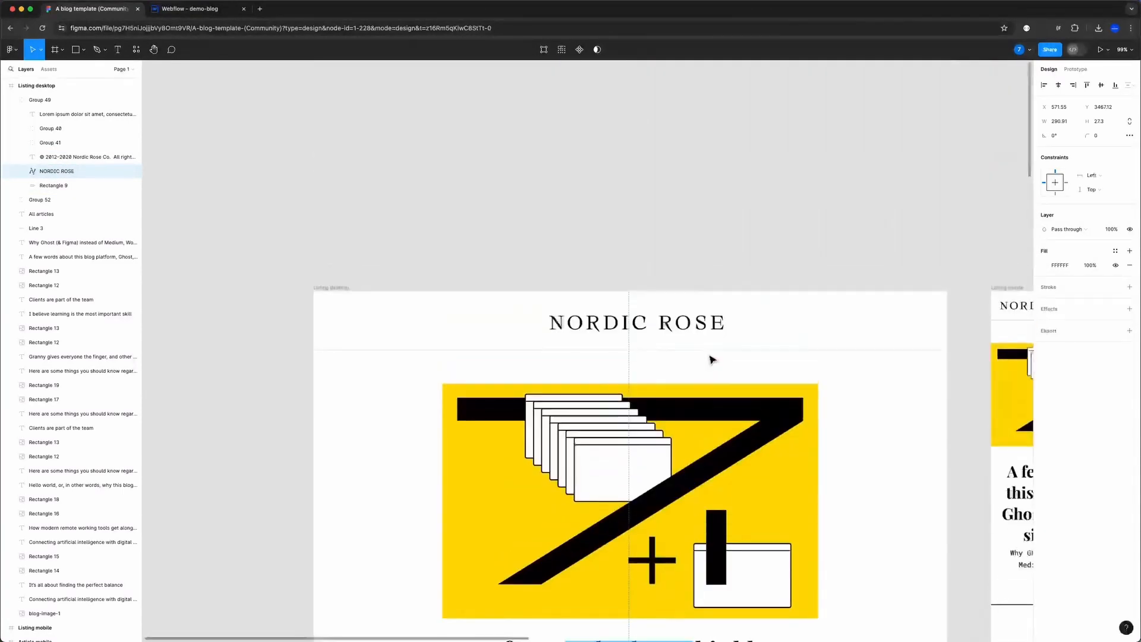
pyautogui.scroll(-20, 631, 325)
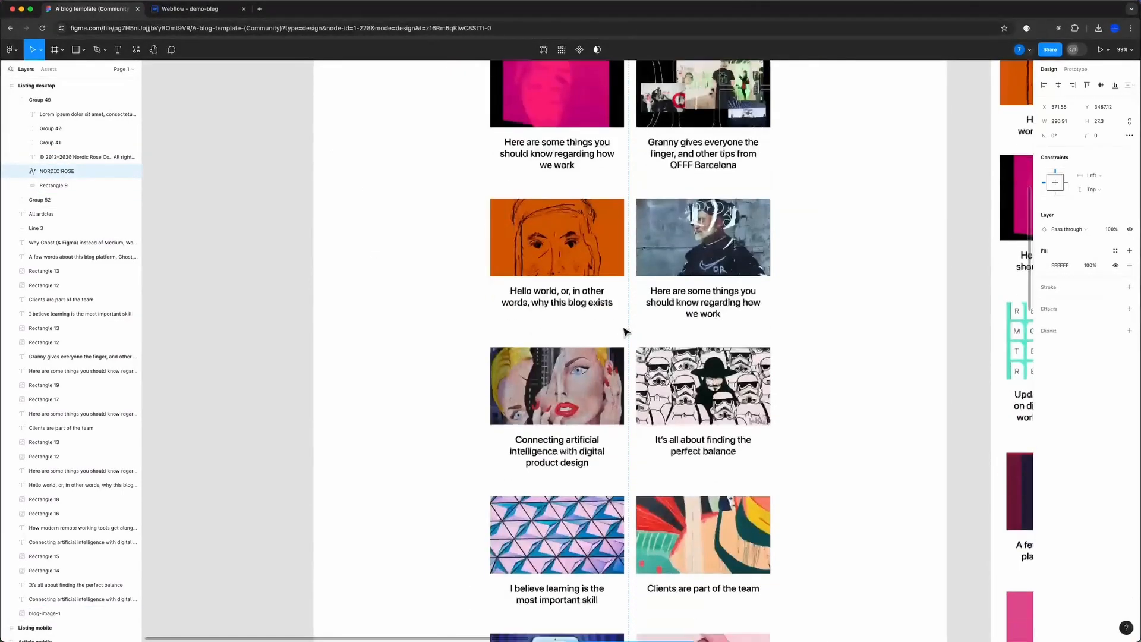
pyautogui.hotkey('ctrl', 'Tab')
pyautogui.scroll(15, 618, 309)
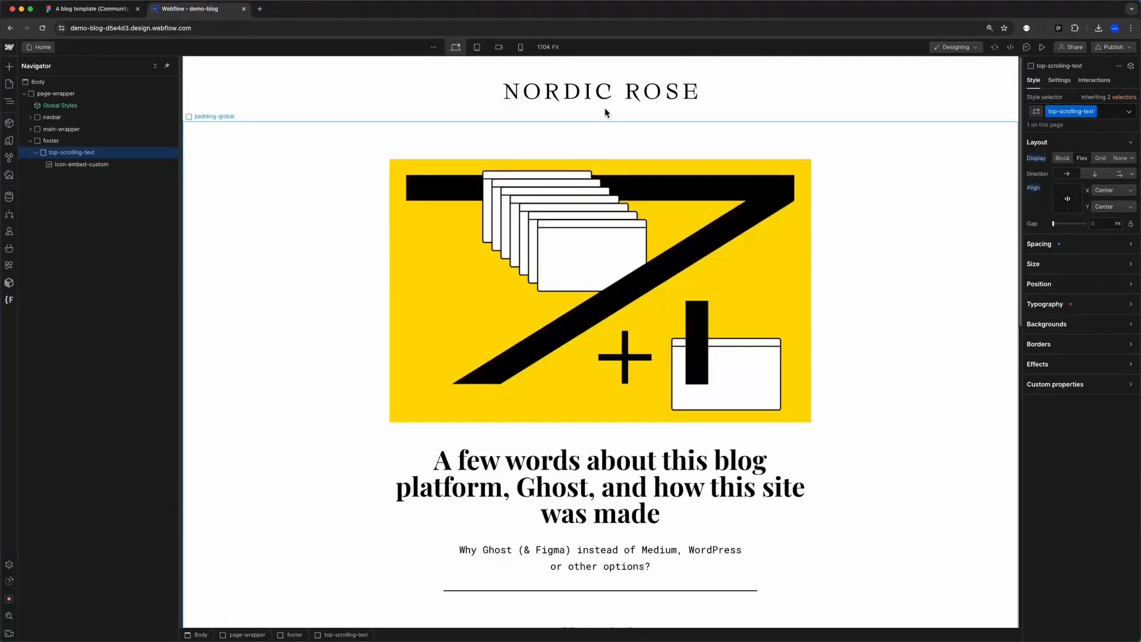
pyautogui.click(599, 90)
pyautogui.doubleClick(571, 94)
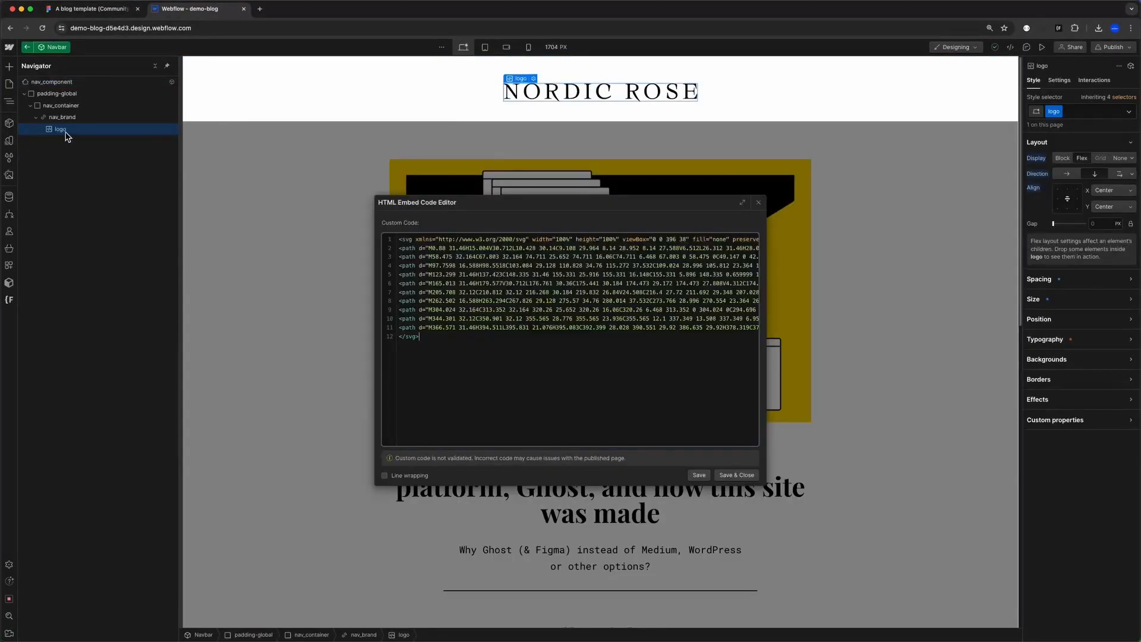
pyautogui.press('super+c')
pyautogui.press('Escape')
pyautogui.click(304, 136)
# - Add a div block with the class footer-logo inside the footer and paste the copied logo into it
pyautogui.scroll(-20, 508, 312)
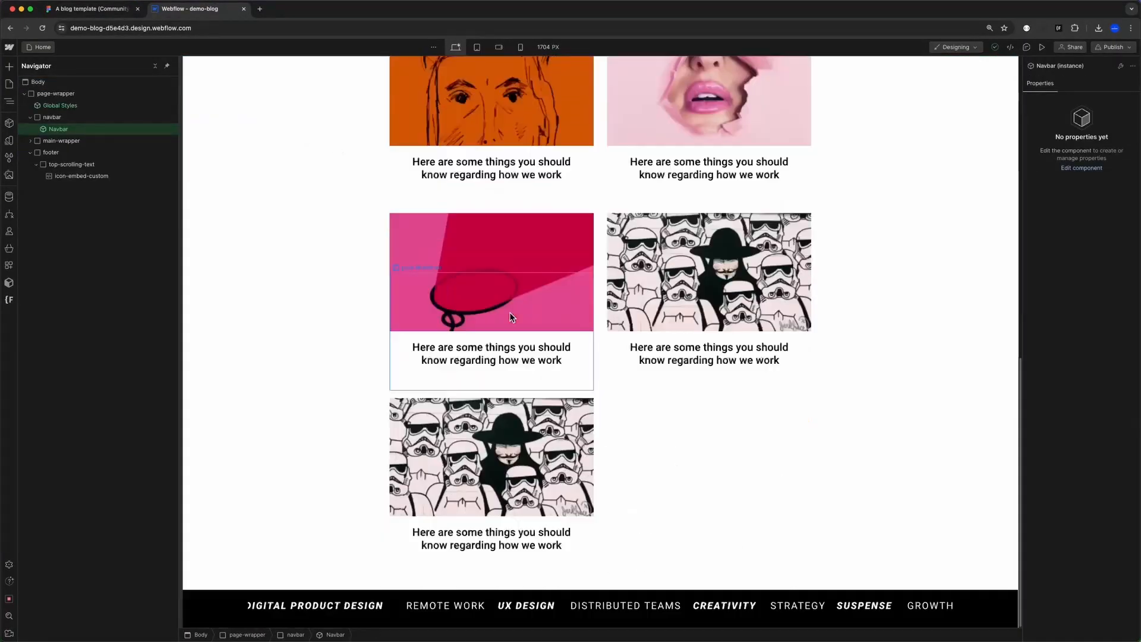
pyautogui.click(81, 179)
pyautogui.click(68, 166)
pyautogui.click(58, 153)
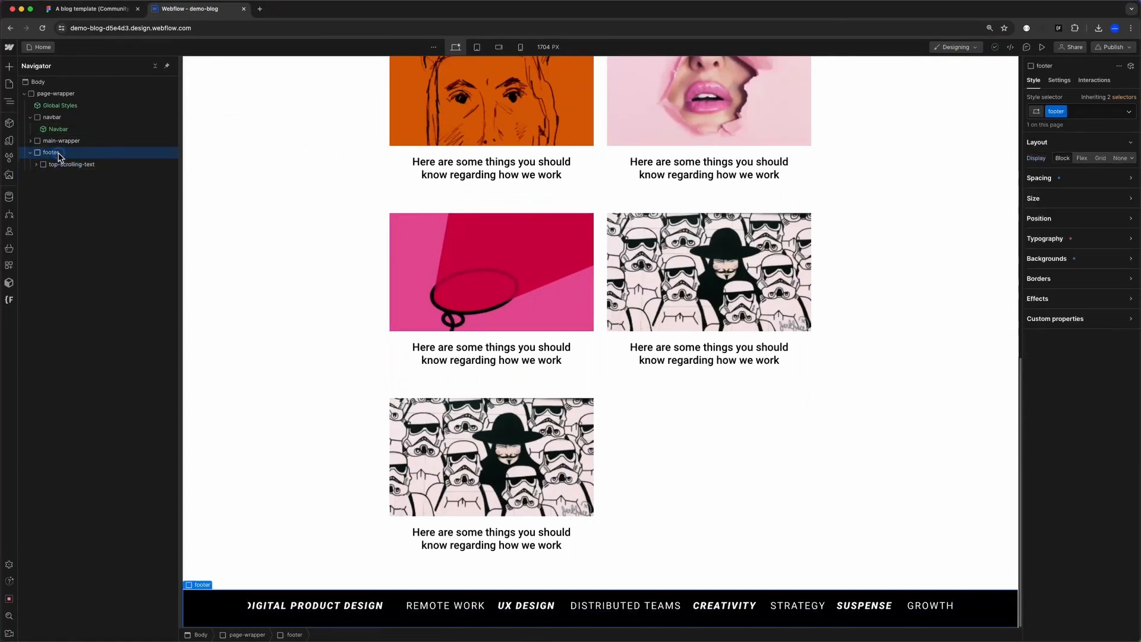
pyautogui.press('super+e')
pyautogui.write('div')
pyautogui.press('Return')
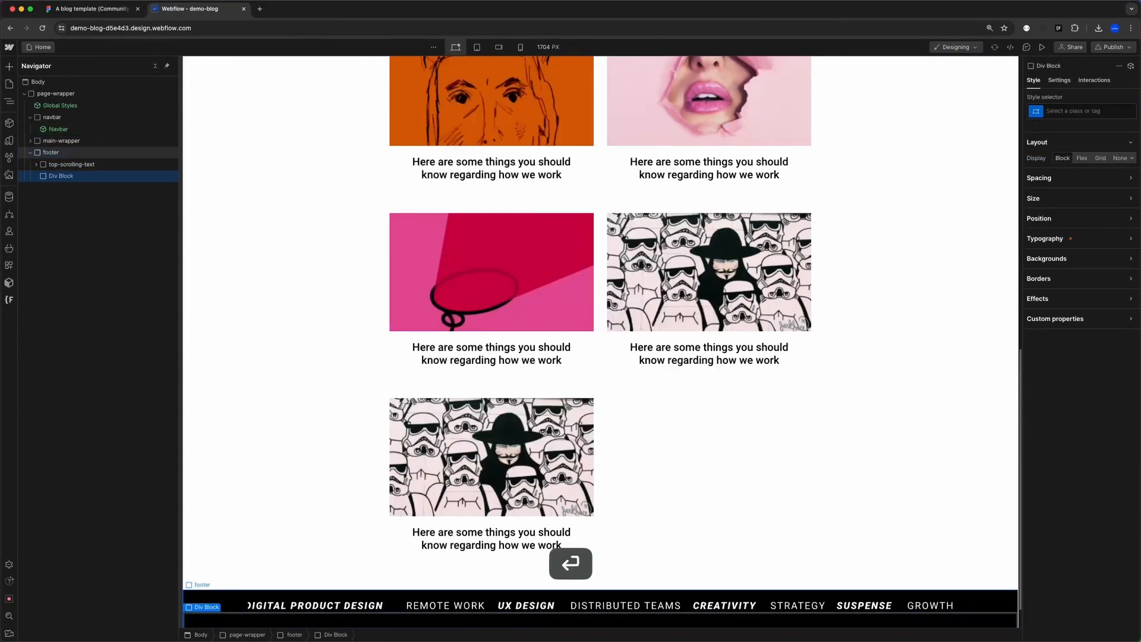
pyautogui.press('super+Return')
pyautogui.write('footer-logo')
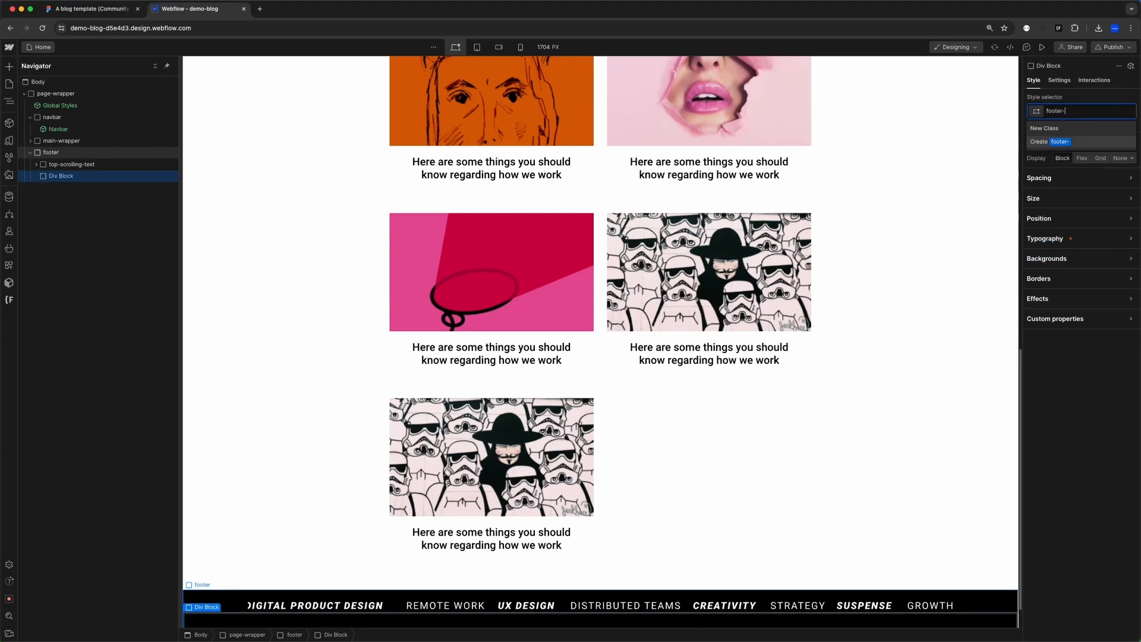
pyautogui.press('Return')
pyautogui.press('super+v')
pyautogui.click(35, 177)
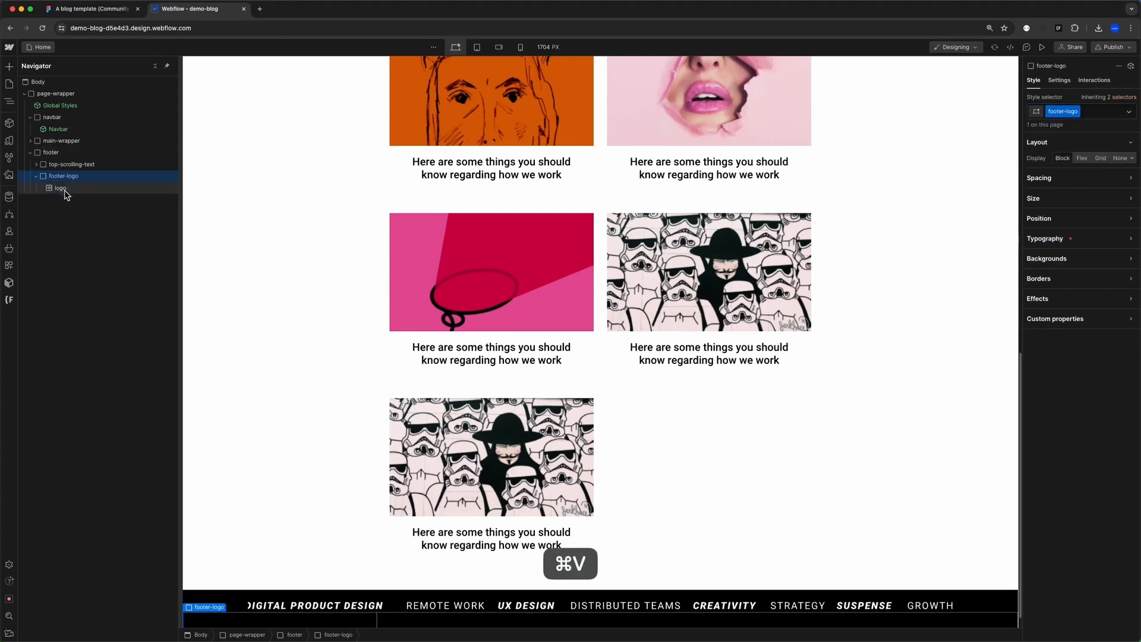
# - Set footer-logo's text color to white and check the footer logo's width in Figma
pyautogui.click(1057, 239)
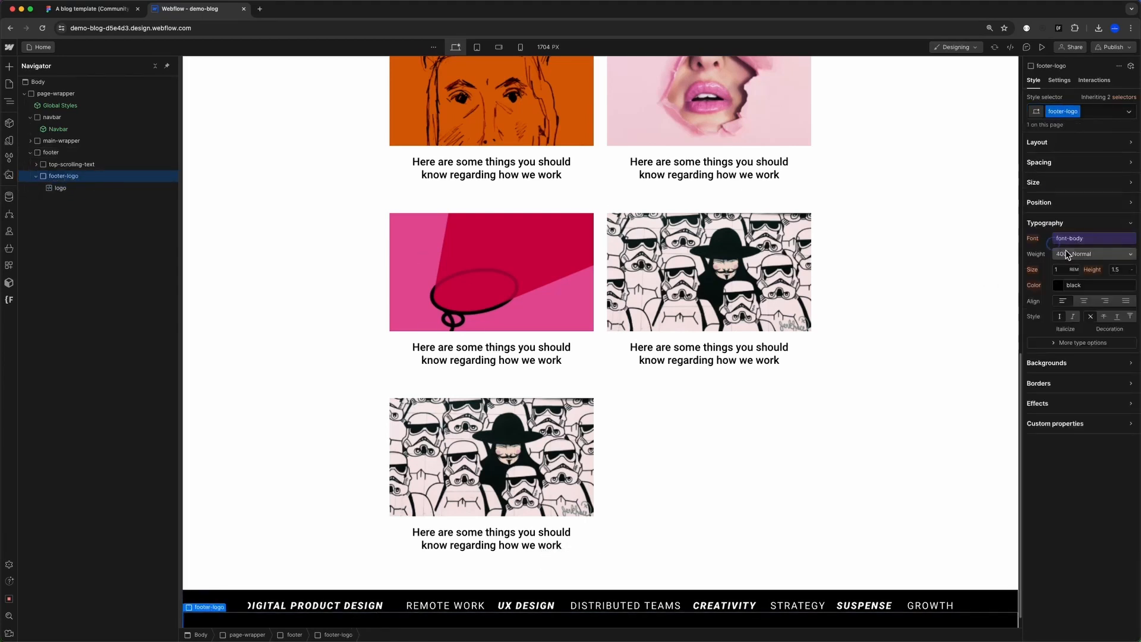
pyautogui.click(1059, 286)
pyautogui.moveTo(1055, 338); pyautogui.dragTo(1025, 288)
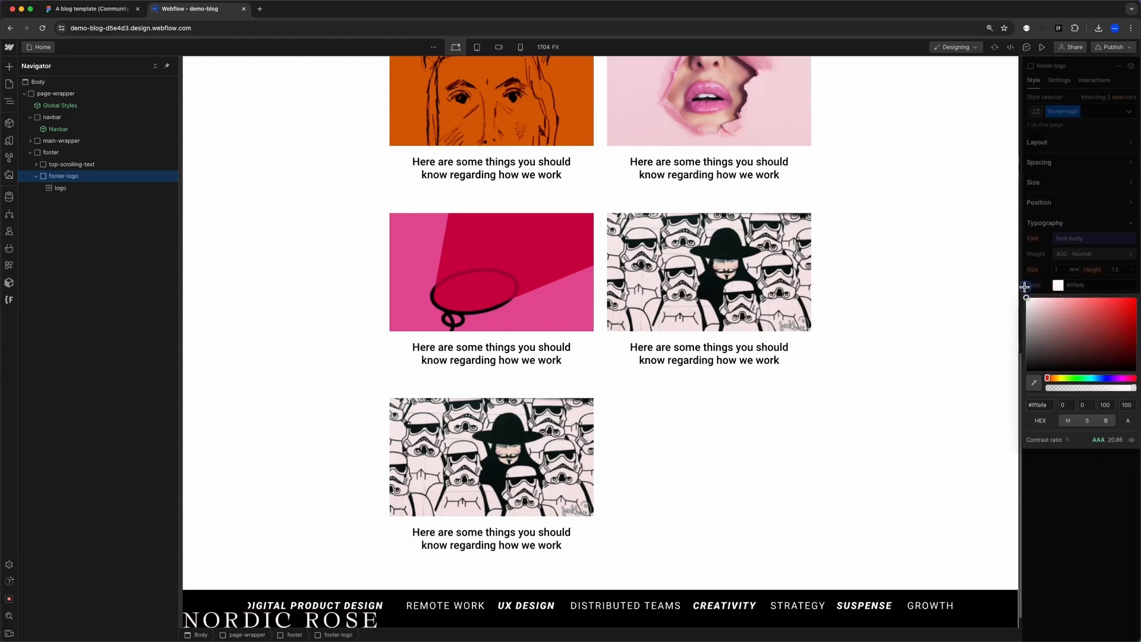
pyautogui.press('super+1')
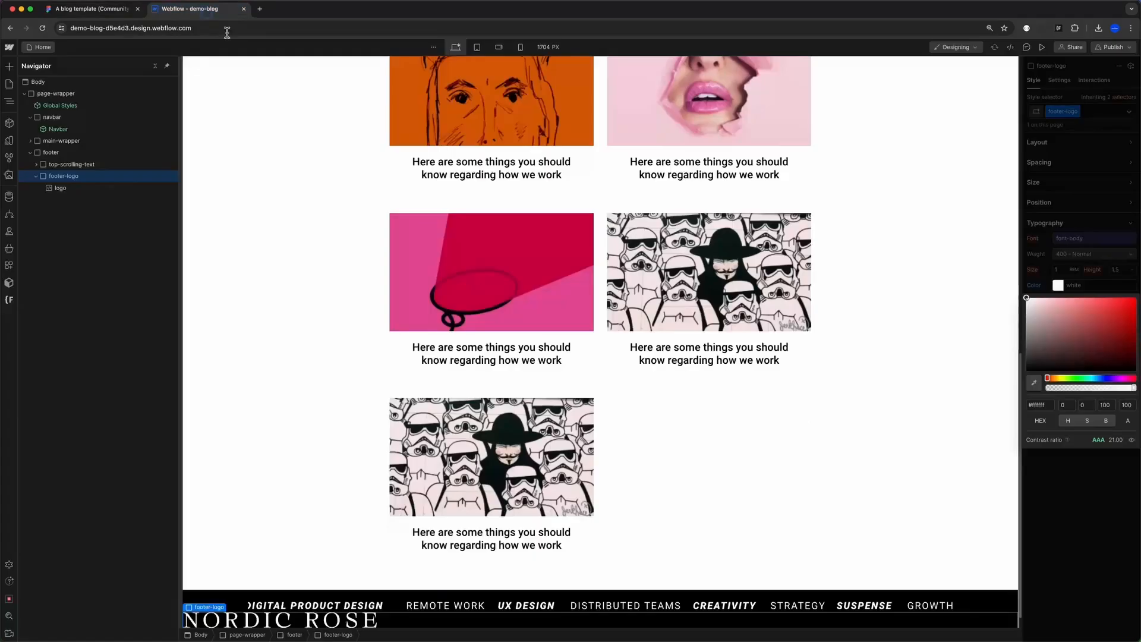
pyautogui.click(220, 9)
pyautogui.press('Escape')
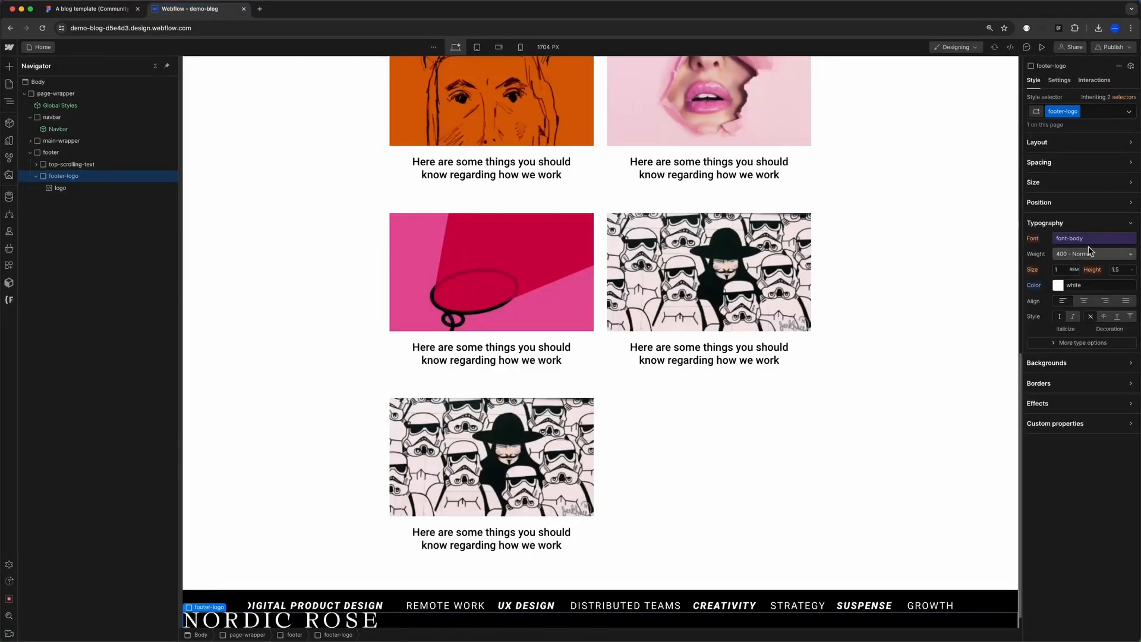
# - Try a maximum width of 290/16 rem on footer-logo, then reset that maximum width
pyautogui.click(1052, 182)
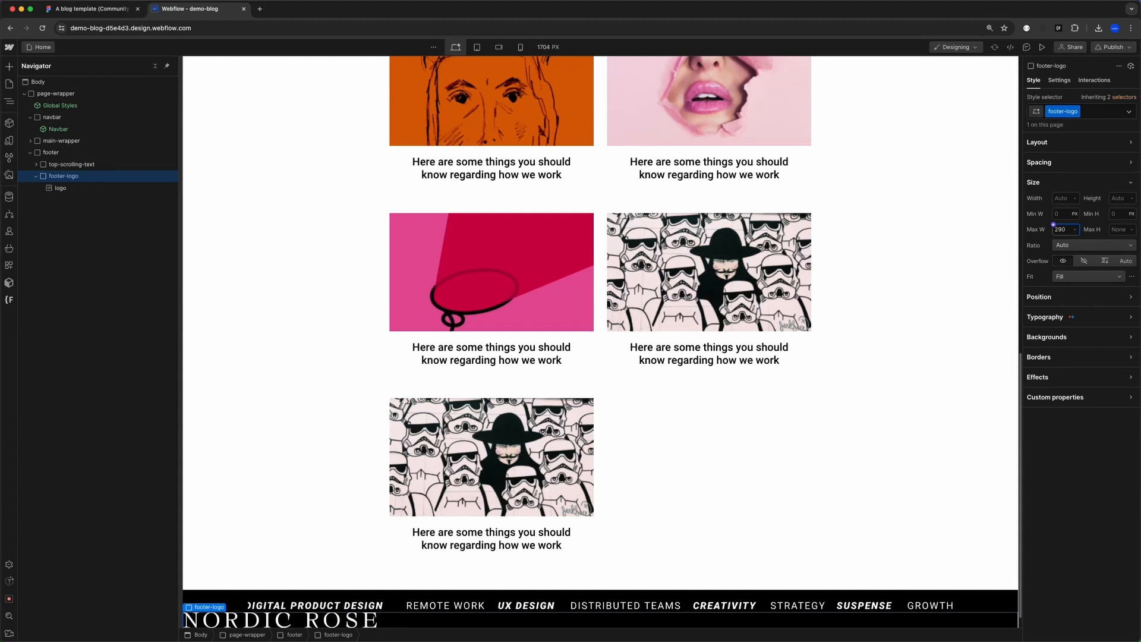
pyautogui.write('390/16r')
pyautogui.write('em')
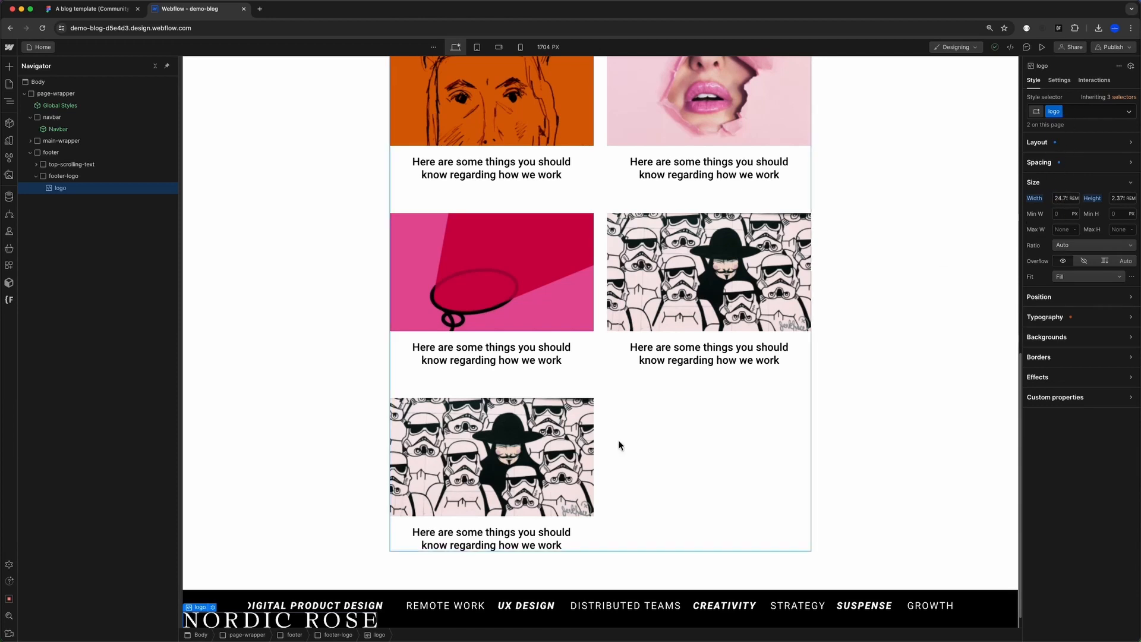
pyautogui.click(64, 176)
pyautogui.keyDown('alt'); pyautogui.click(1038, 231); pyautogui.keyUp('alt')
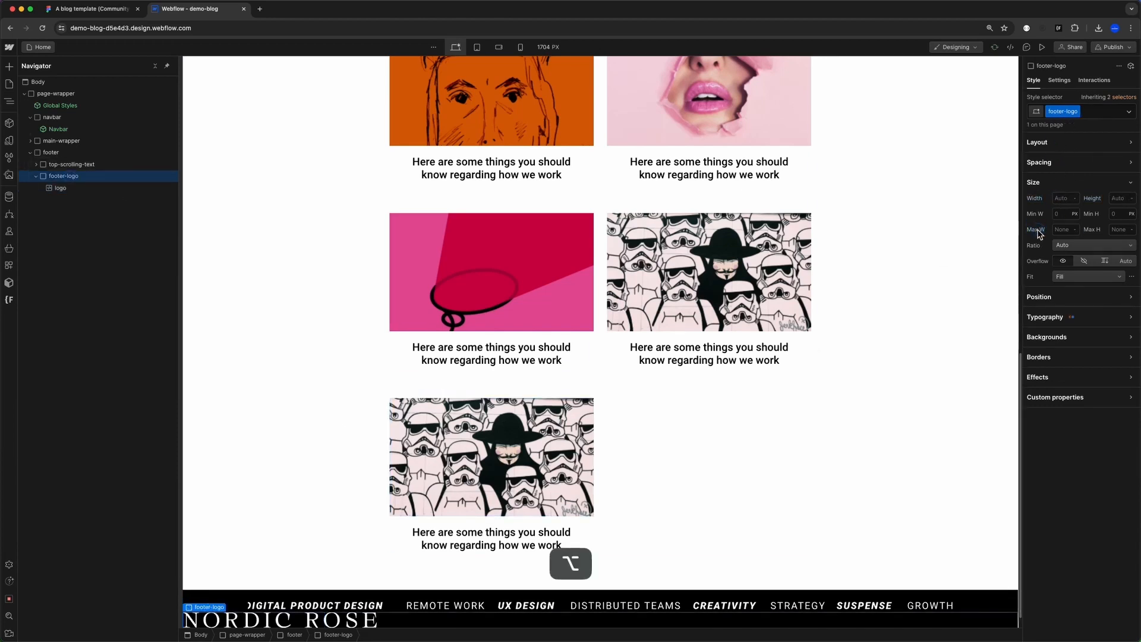
# - Give the logo in the footer the combo class is-footer-logo and set its width to 18.125rem
pyautogui.click(61, 188)
pyautogui.click(1081, 111)
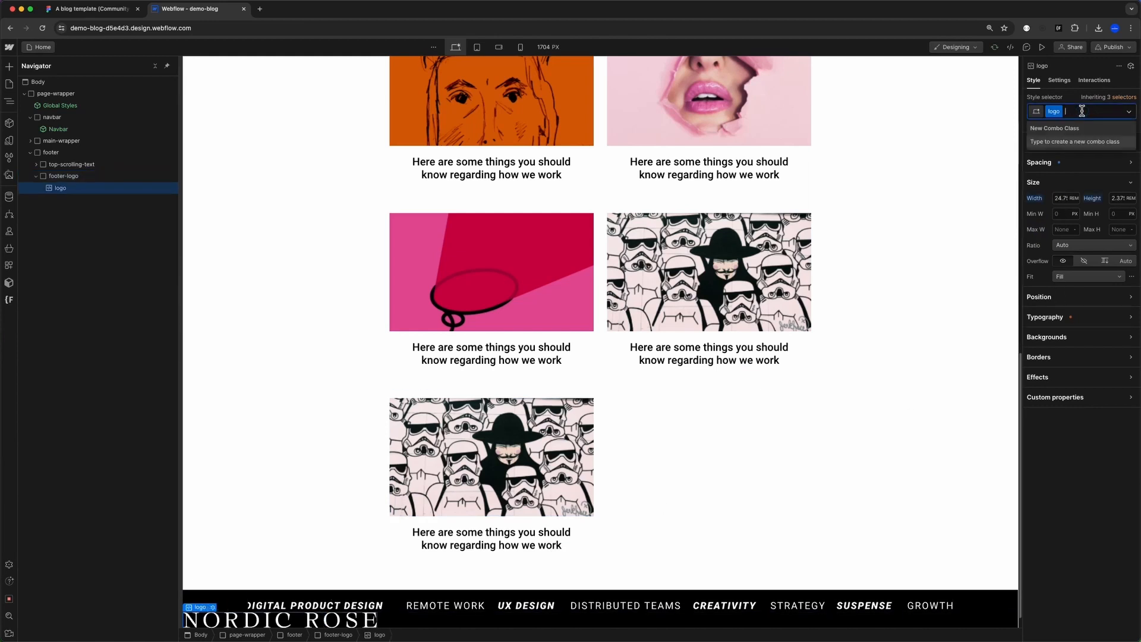
pyautogui.write('is-footer-logo')
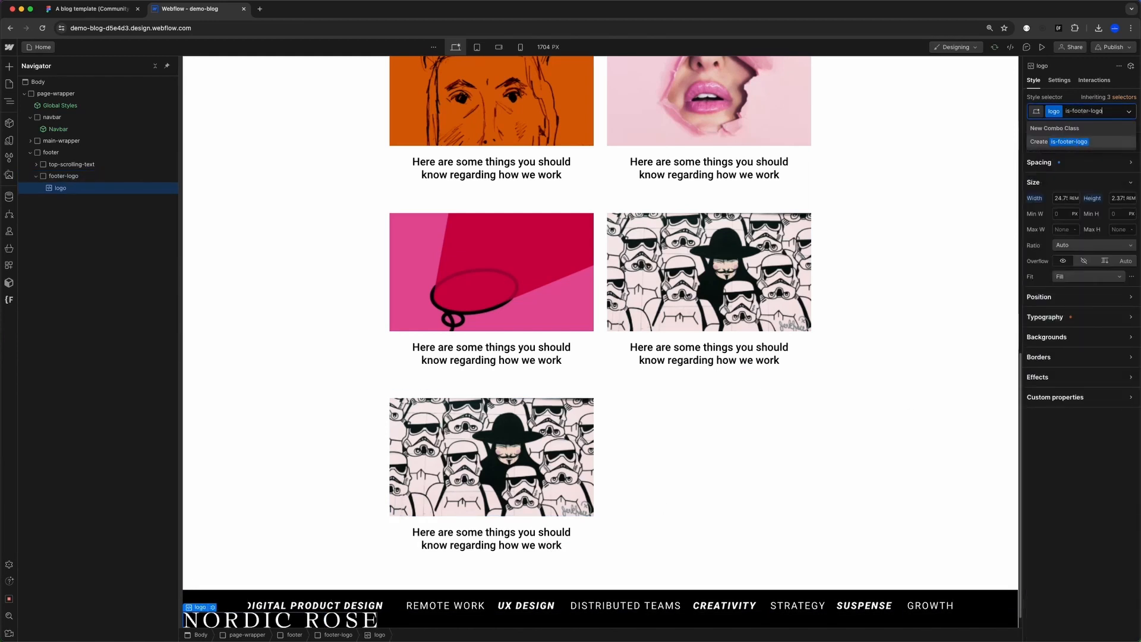
pyautogui.press('Return')
pyautogui.click(1059, 198)
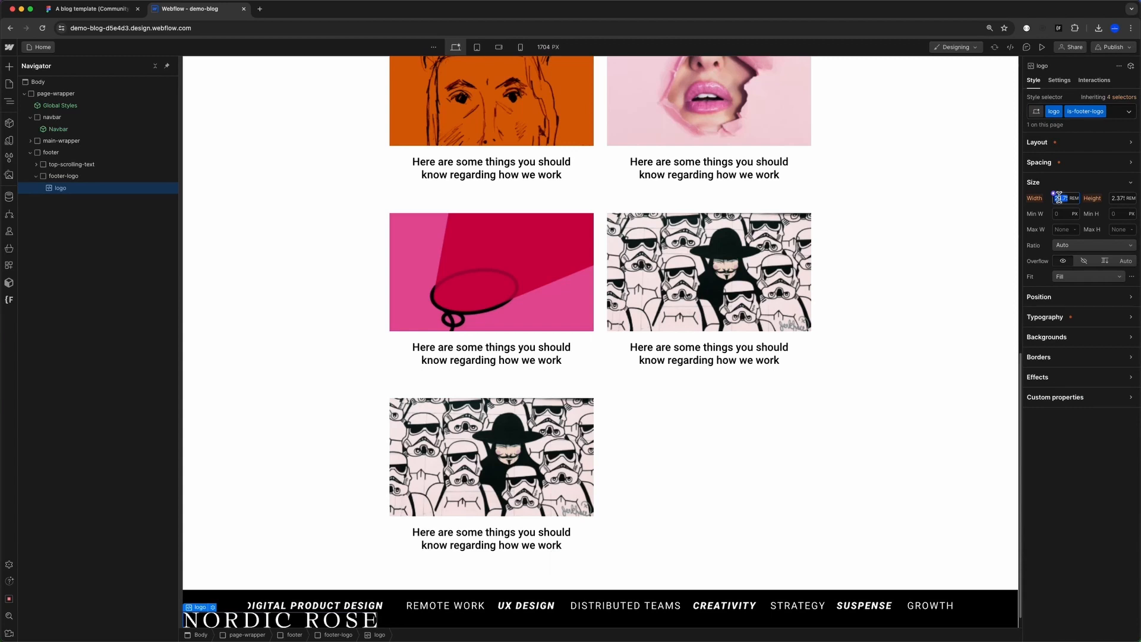
pyautogui.write('10/16')
pyautogui.press('Return')
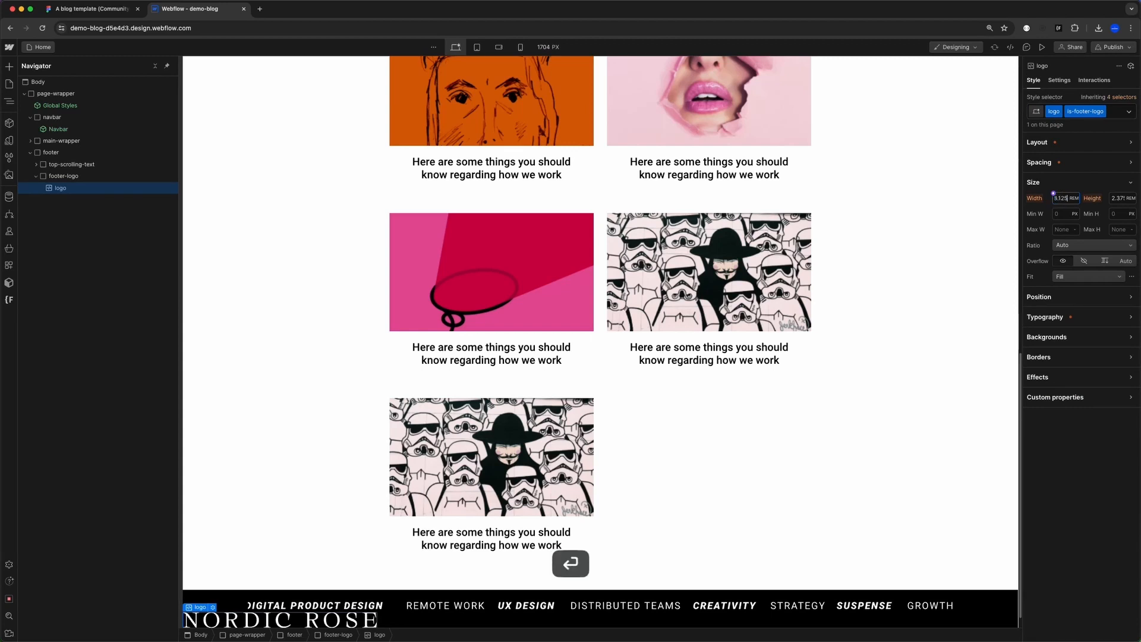
# - Make footer-logo a flex container with its content centred on both axes
pyautogui.press('Escape')
pyautogui.click(1082, 158)
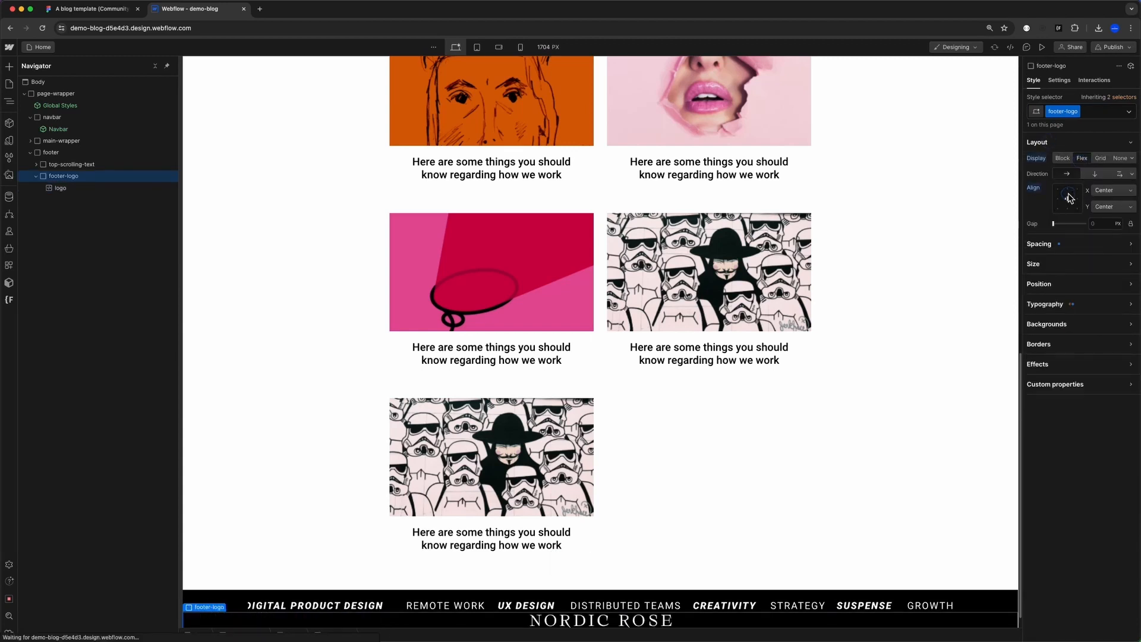
pyautogui.scroll(-1, 598, 584)
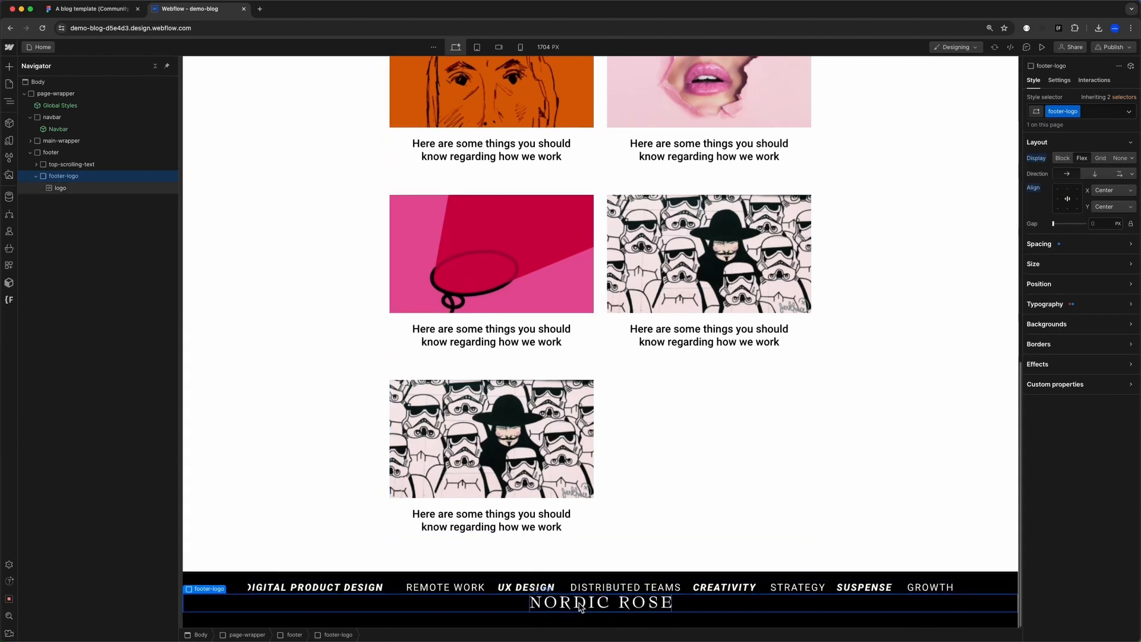
# - Measure the gap between the ticker row and the logo in Figma, then set footer-logo's top padding in Webflow to 6.5rem
pyautogui.click(95, 9)
pyautogui.press('alt')
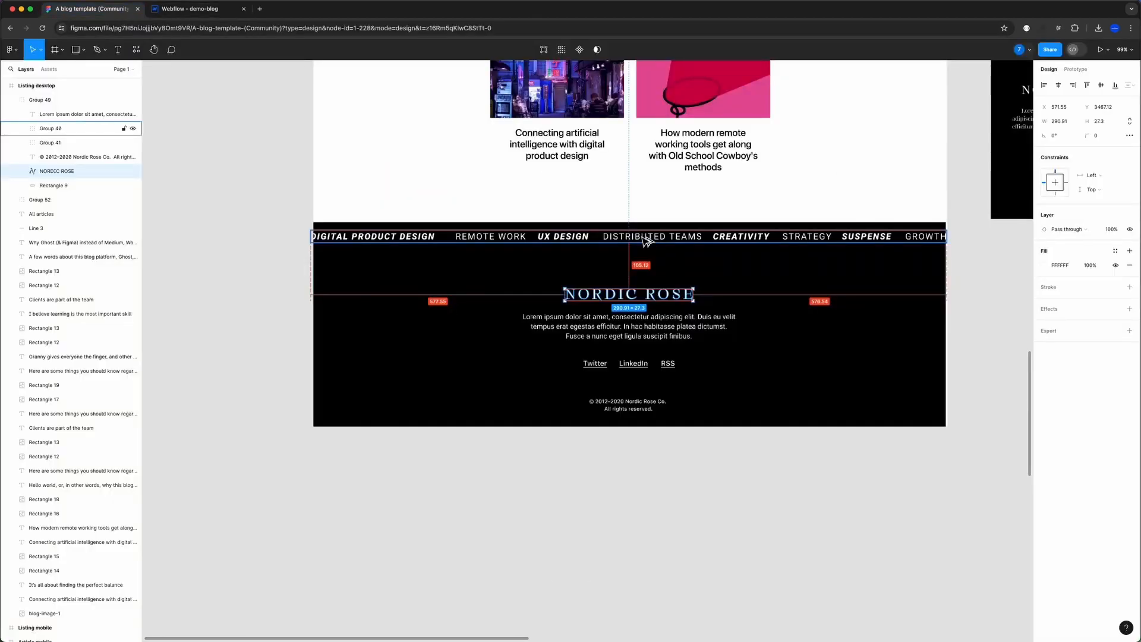
pyautogui.click(190, 8)
pyautogui.press('super+space')
pyautogui.write('1')
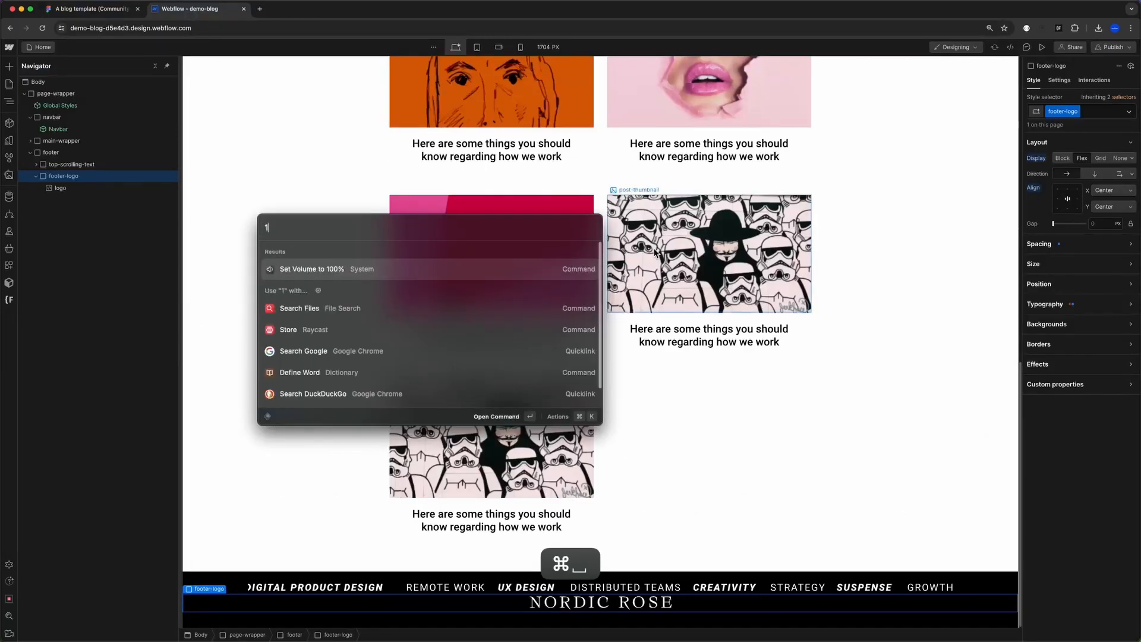
pyautogui.write('05/16')
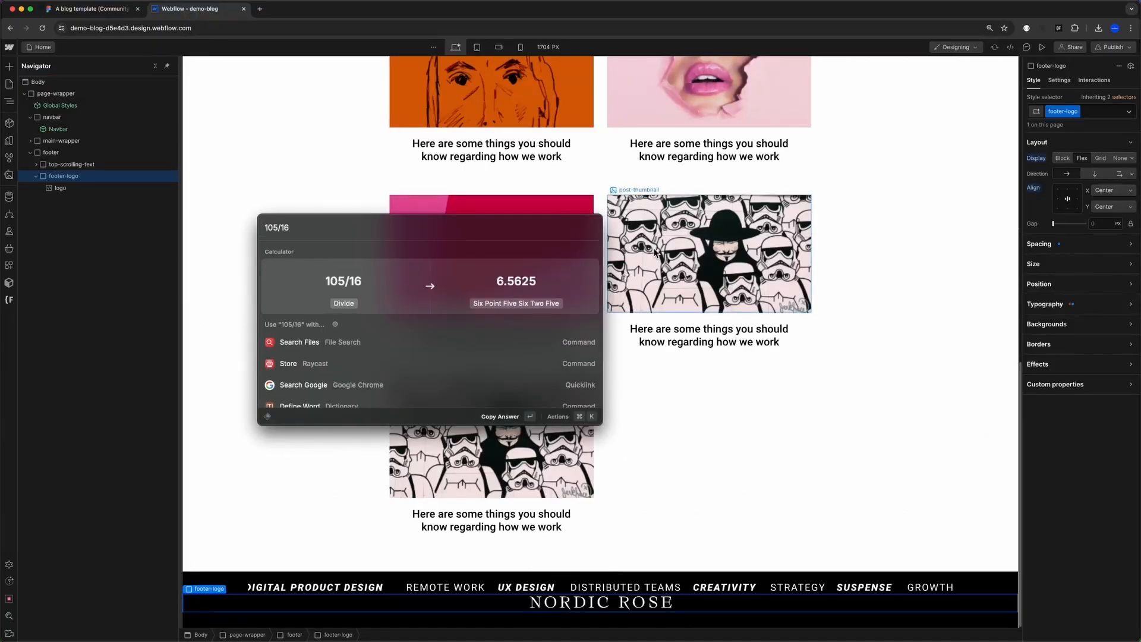
pyautogui.press('Return')
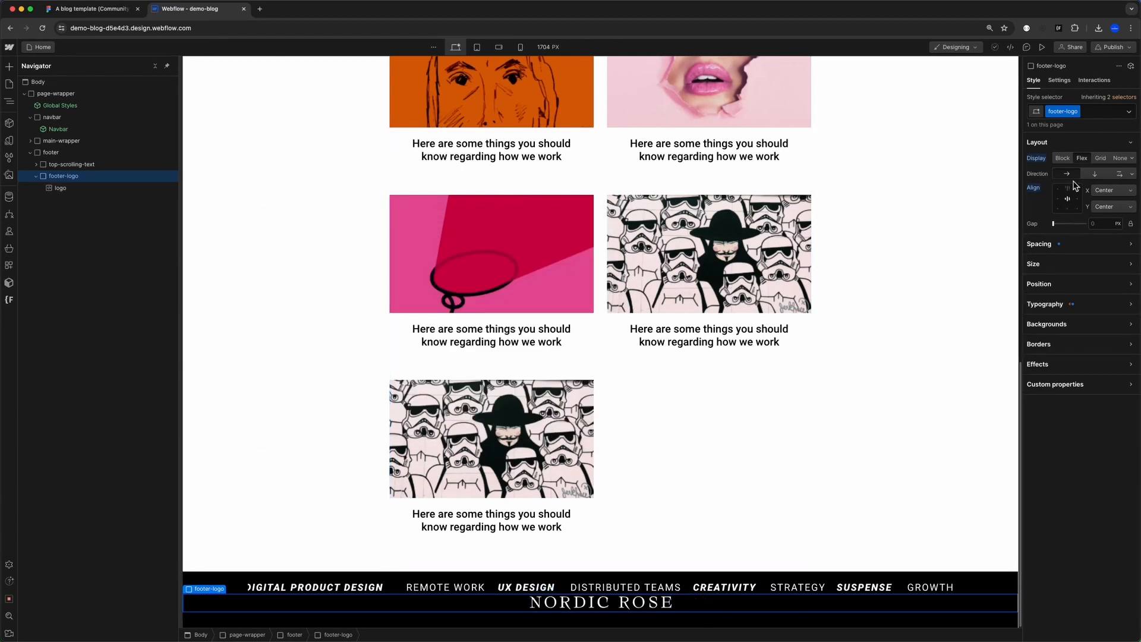
pyautogui.click(1052, 251)
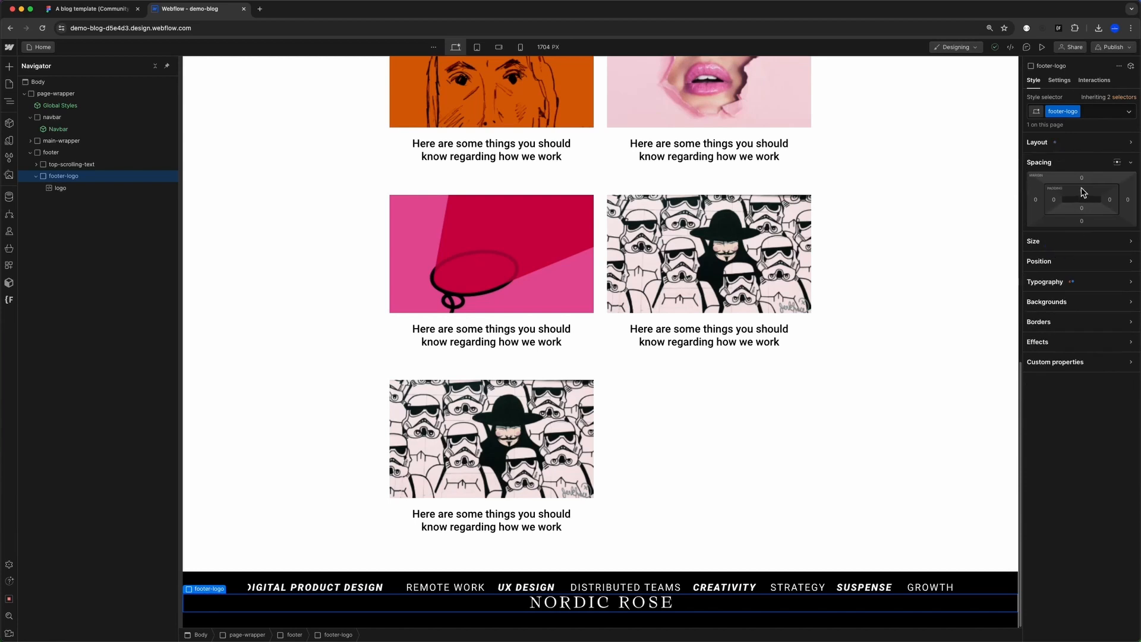
pyautogui.click(1082, 191)
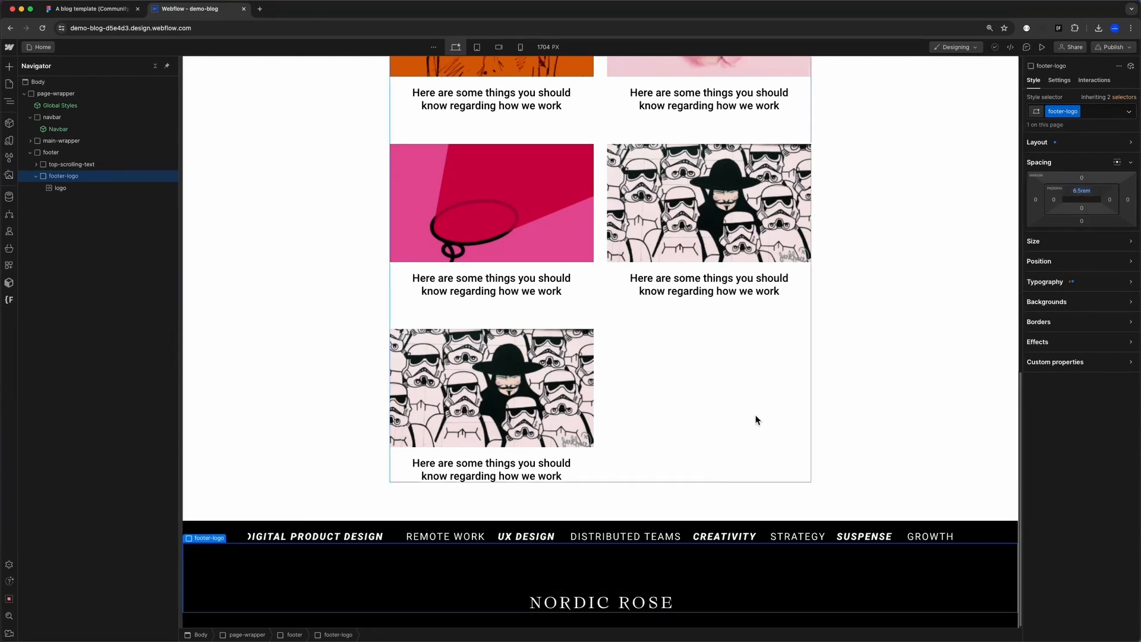
# - Copy the lorem ipsum footer paragraph's text box in Figma, then set footer-logo's bottom padding in Webflow to 1.5625rem
pyautogui.hotkey('ctrl', 'shift', 'Tab')
pyautogui.press('super+c')
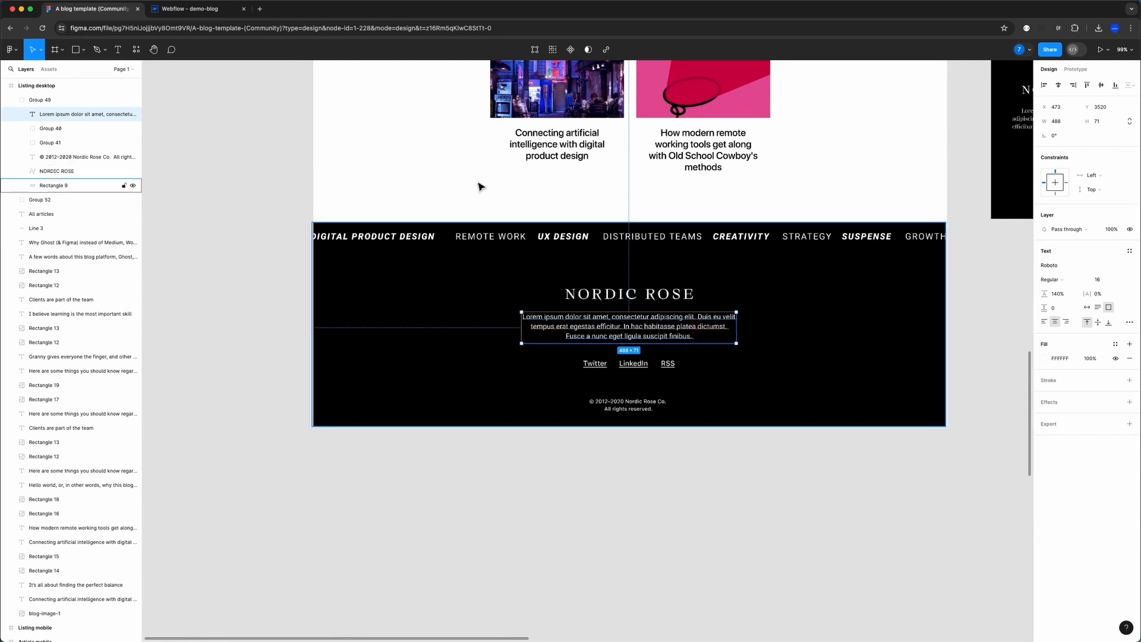
pyautogui.click(224, 15)
pyautogui.click(1081, 210)
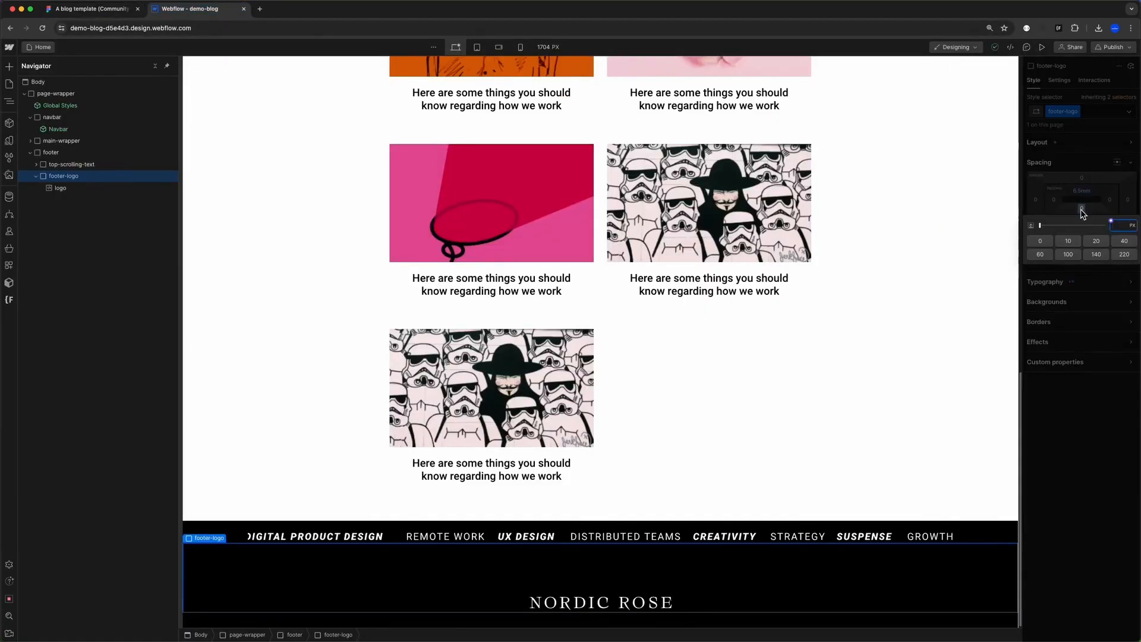
pyautogui.press('Return')
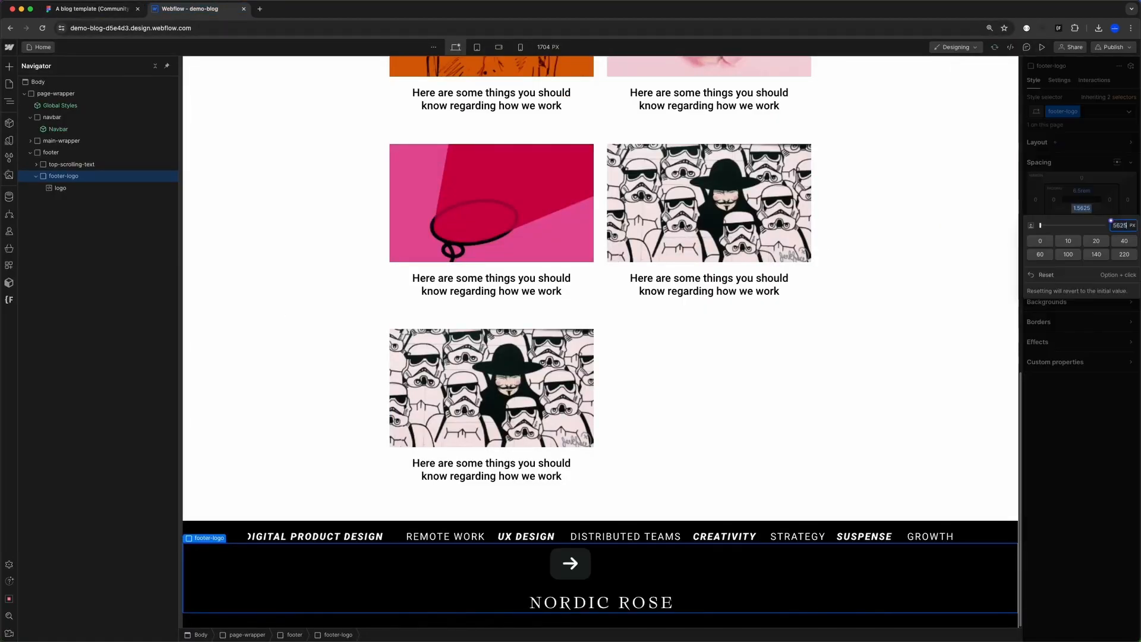
pyautogui.press('Return')
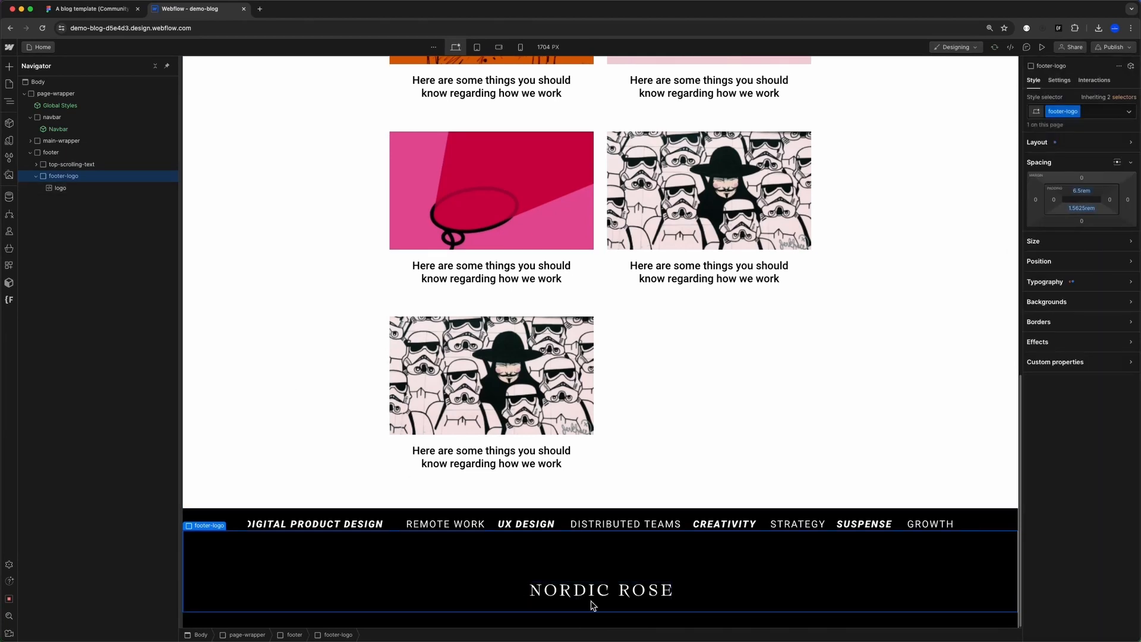
# - Add a text block inside the footer and paste the copied lorem ipsum paragraph into it
pyautogui.click(52, 154)
pyautogui.press('super+e')
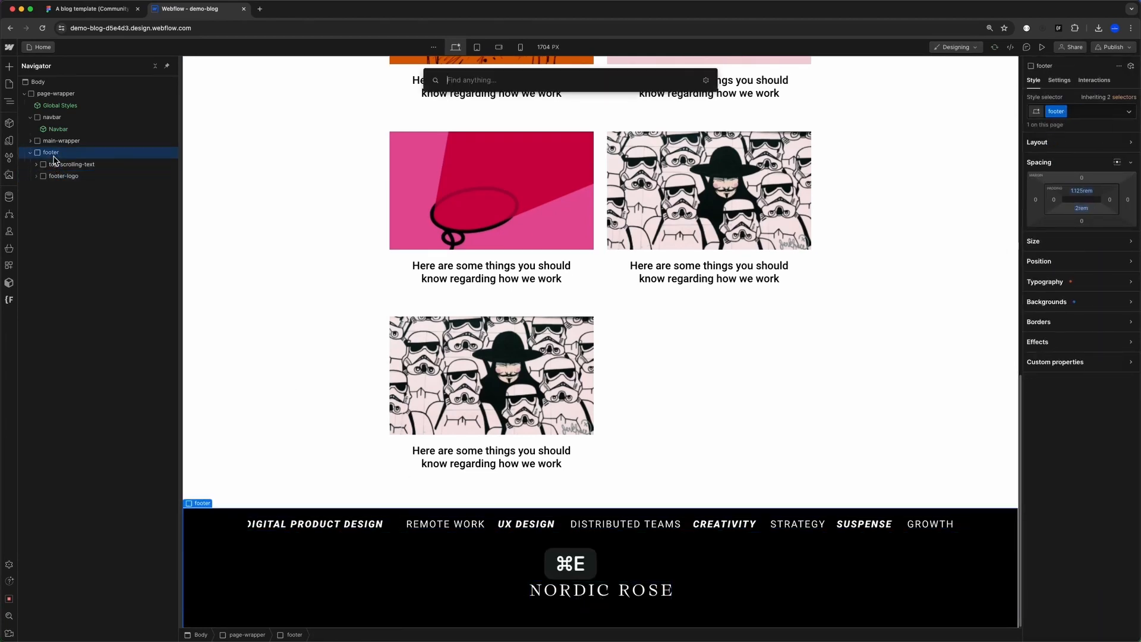
pyautogui.write('text')
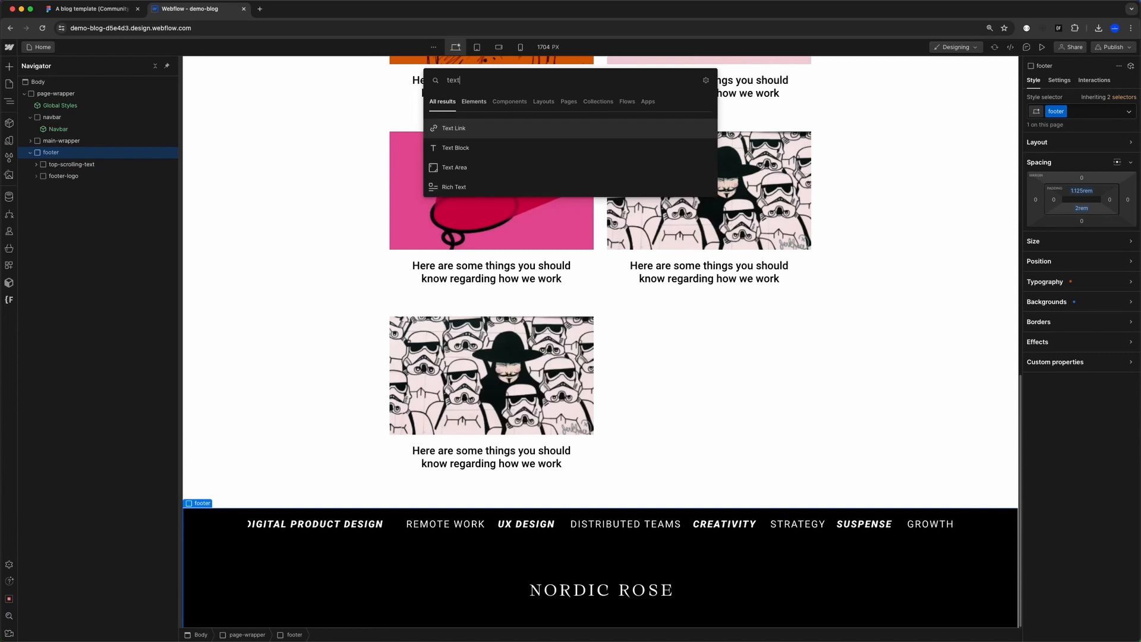
pyautogui.press('Down')
pyautogui.press('Return')
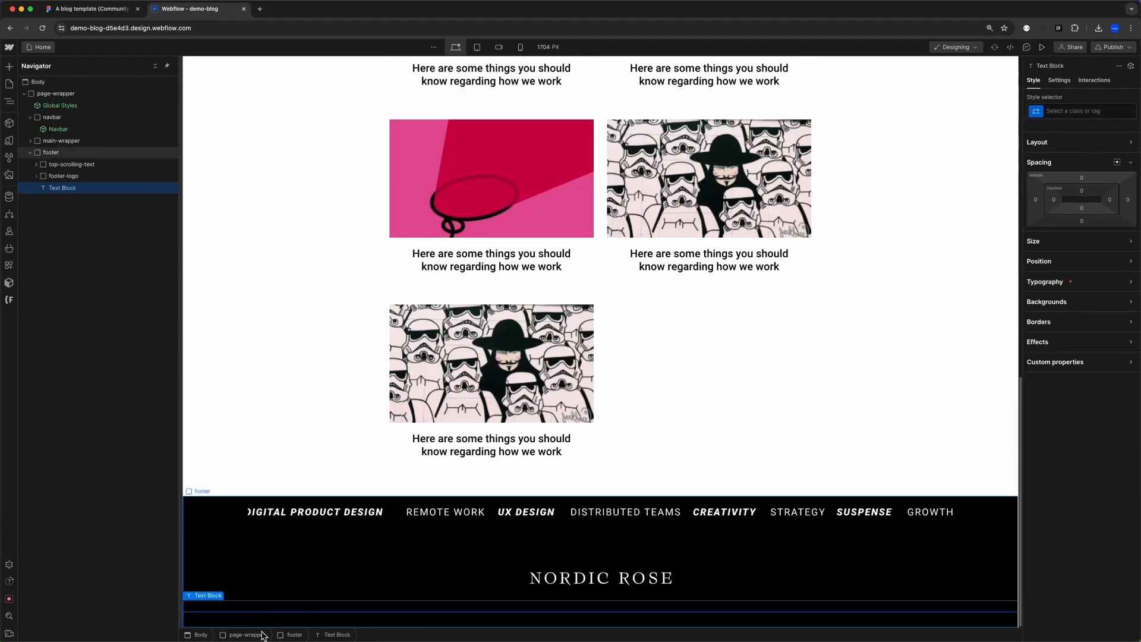
pyautogui.press('super+v')
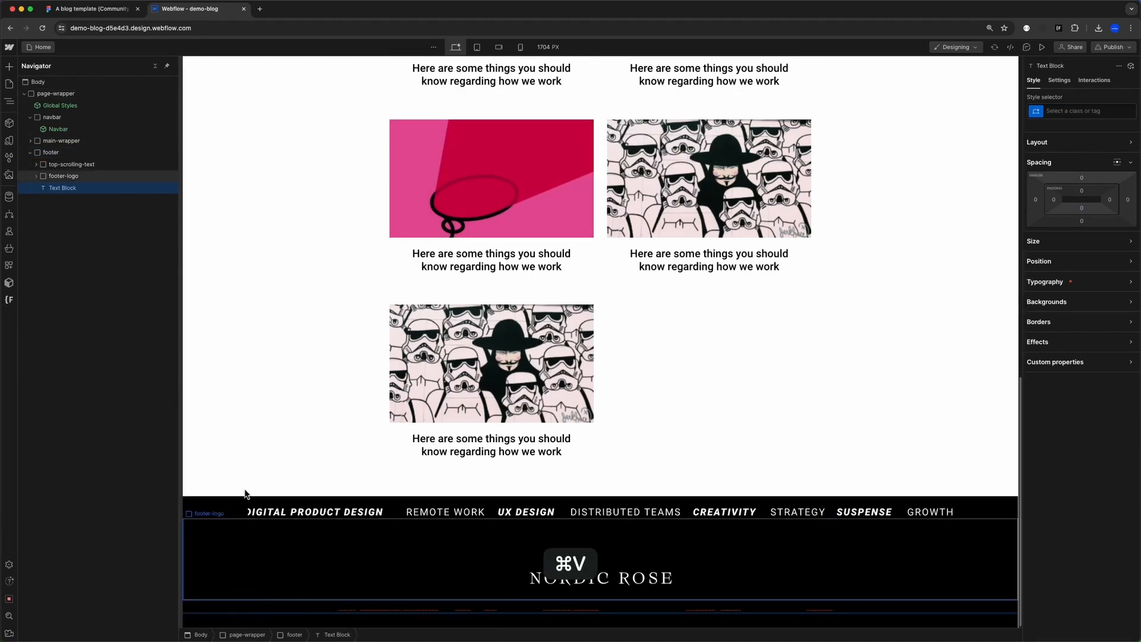
# - Give the new footer text block the class footer-text
pyautogui.click(1082, 110)
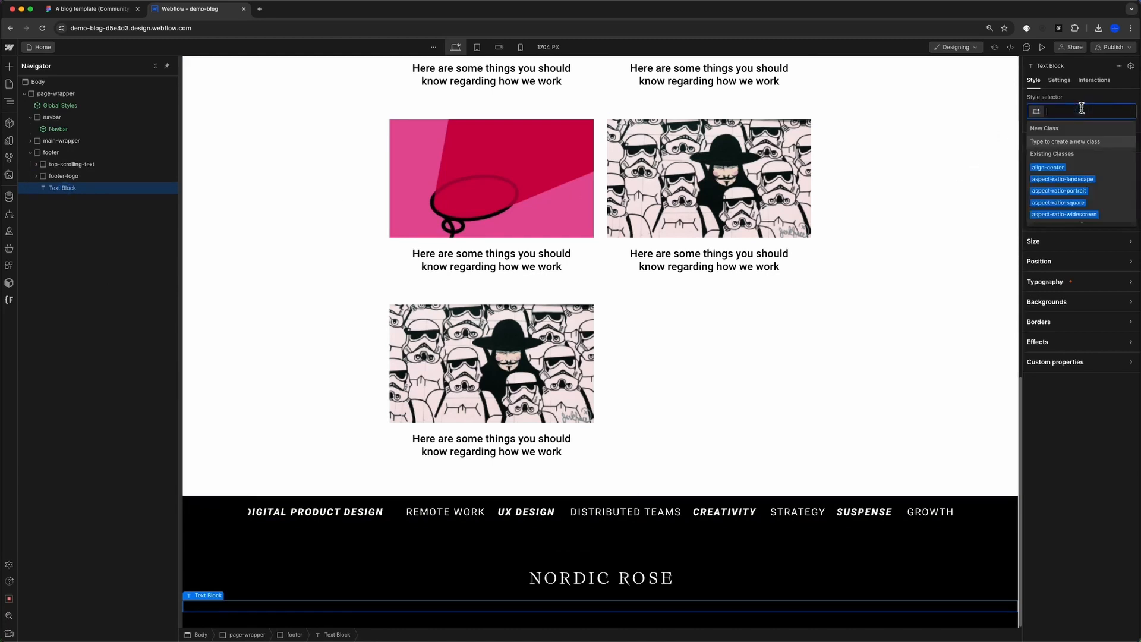
pyautogui.write('footer-text')
pyautogui.press('Return')
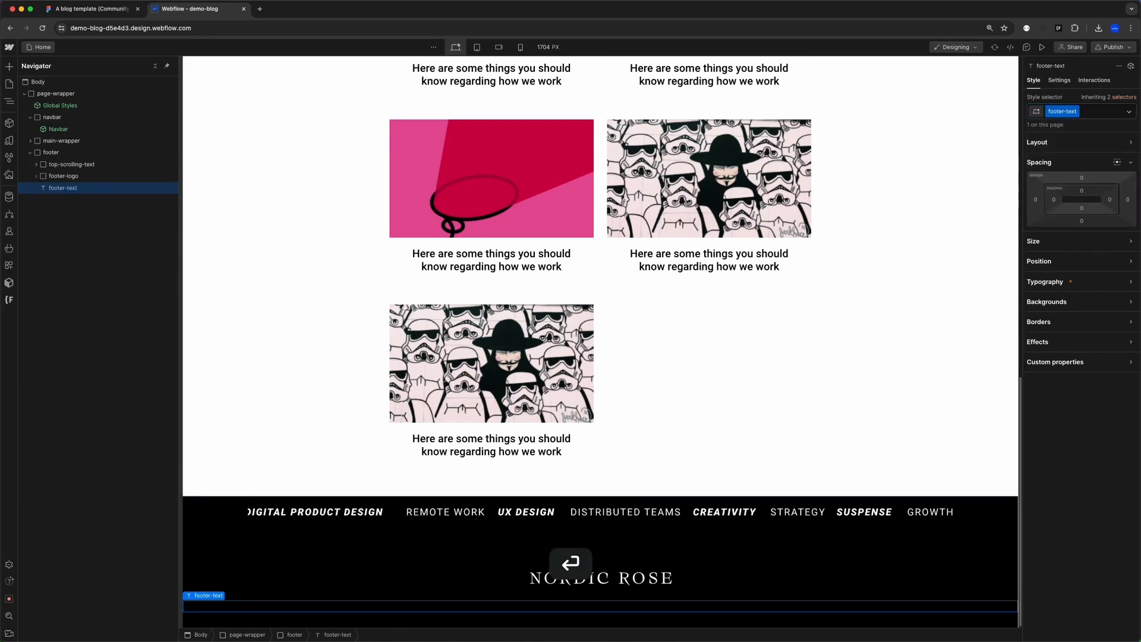
# - Set the footer's text colour to white
pyautogui.click(51, 152)
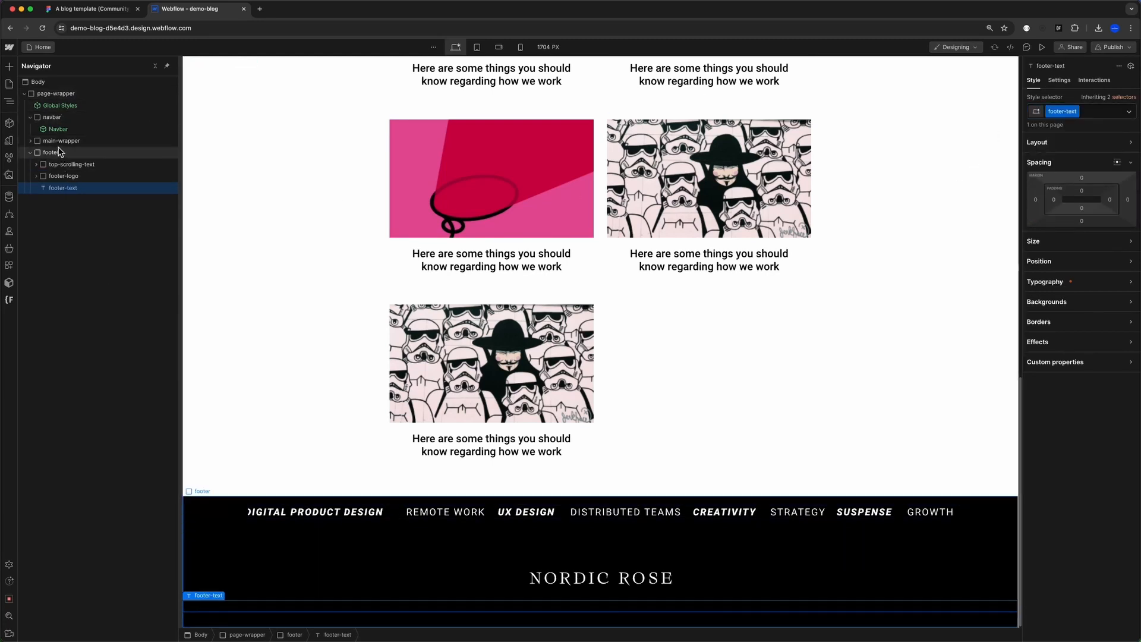
pyautogui.click(1064, 282)
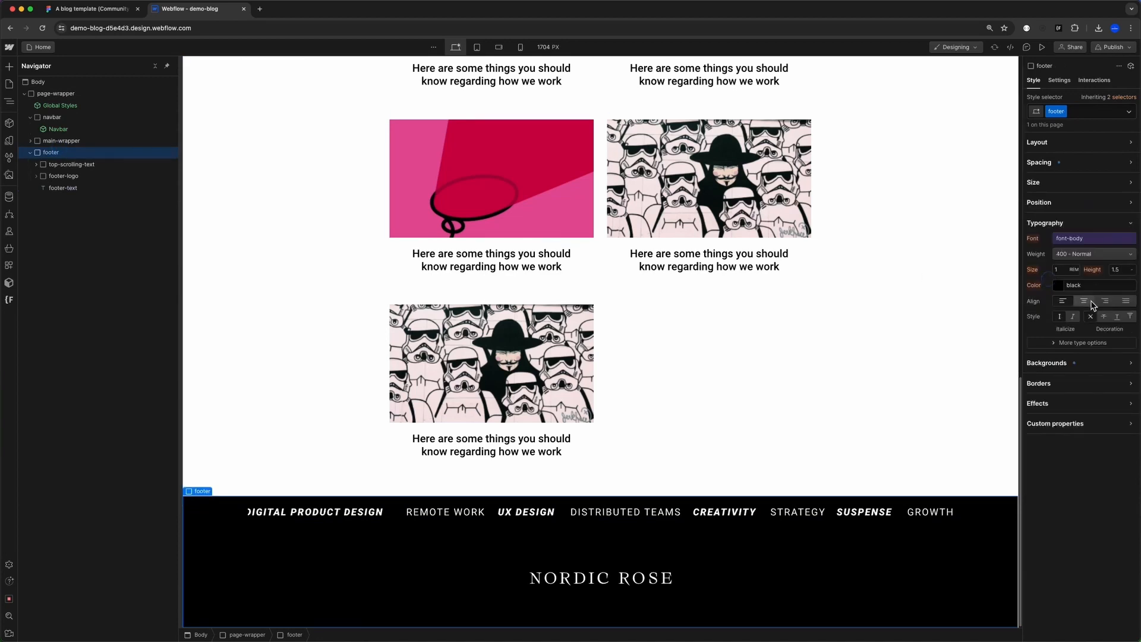
pyautogui.click(1062, 287)
pyautogui.moveTo(1049, 316); pyautogui.dragTo(1002, 271)
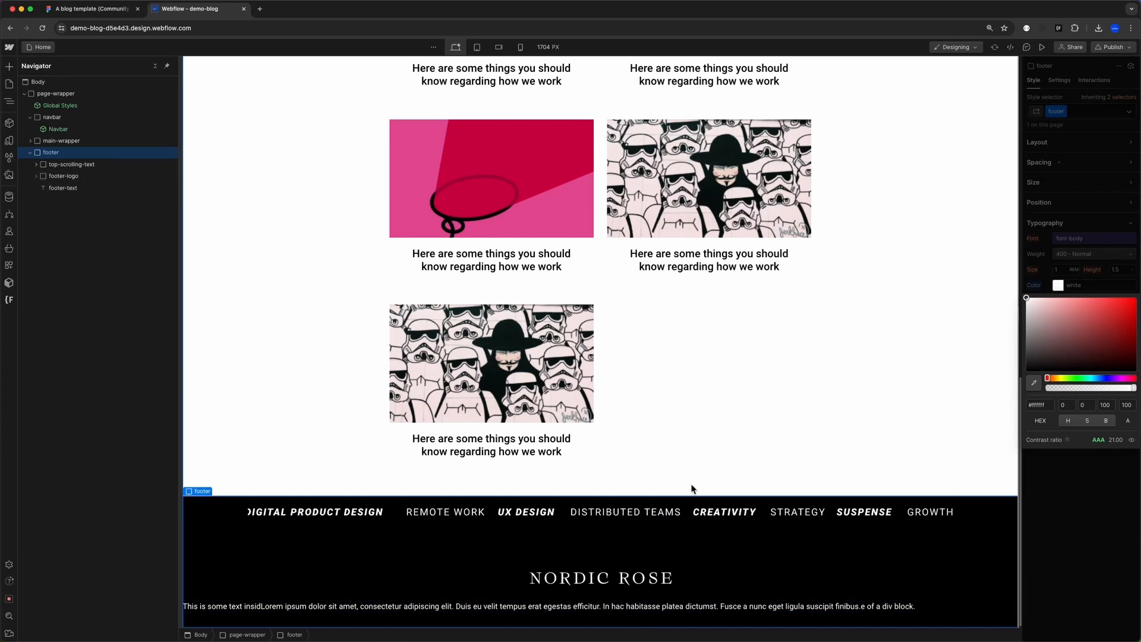
pyautogui.click(1062, 473)
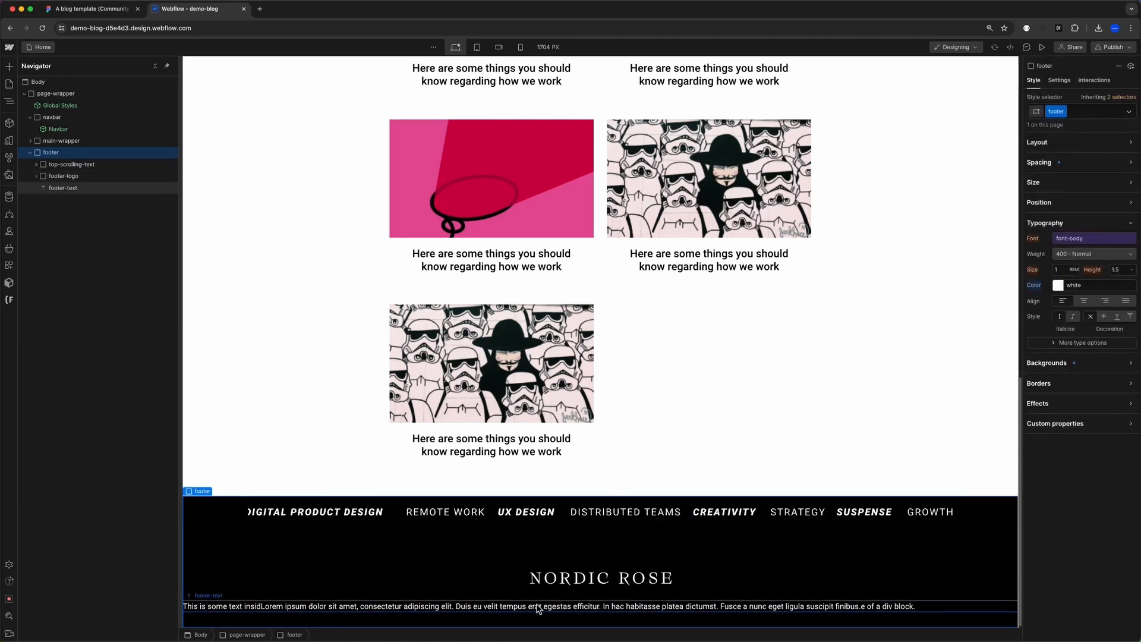
# - Check the paragraph's width in Figma, then set footer-text's maximum width to 30.5rem and its side margins to auto in Webflow
pyautogui.click(56, 9)
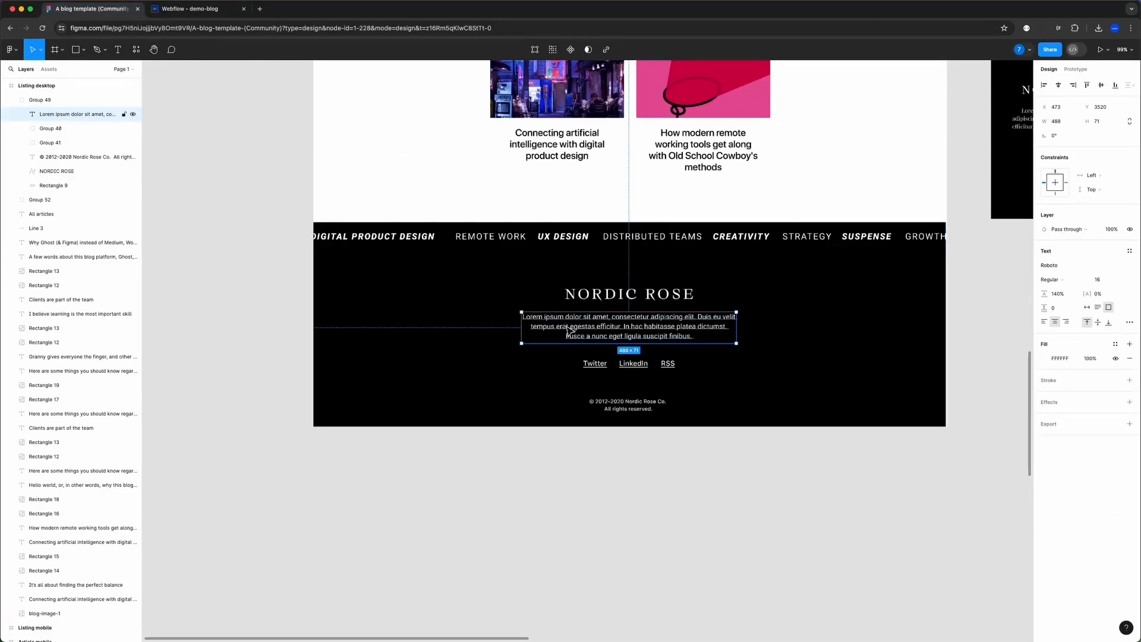
pyautogui.click(191, 9)
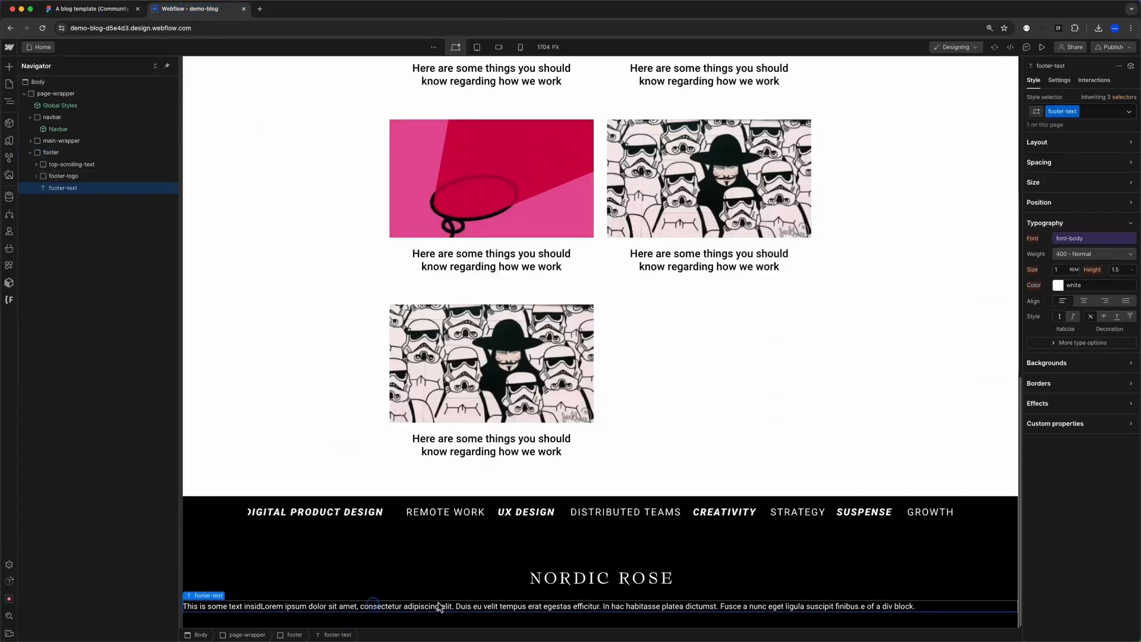
pyautogui.click(1064, 182)
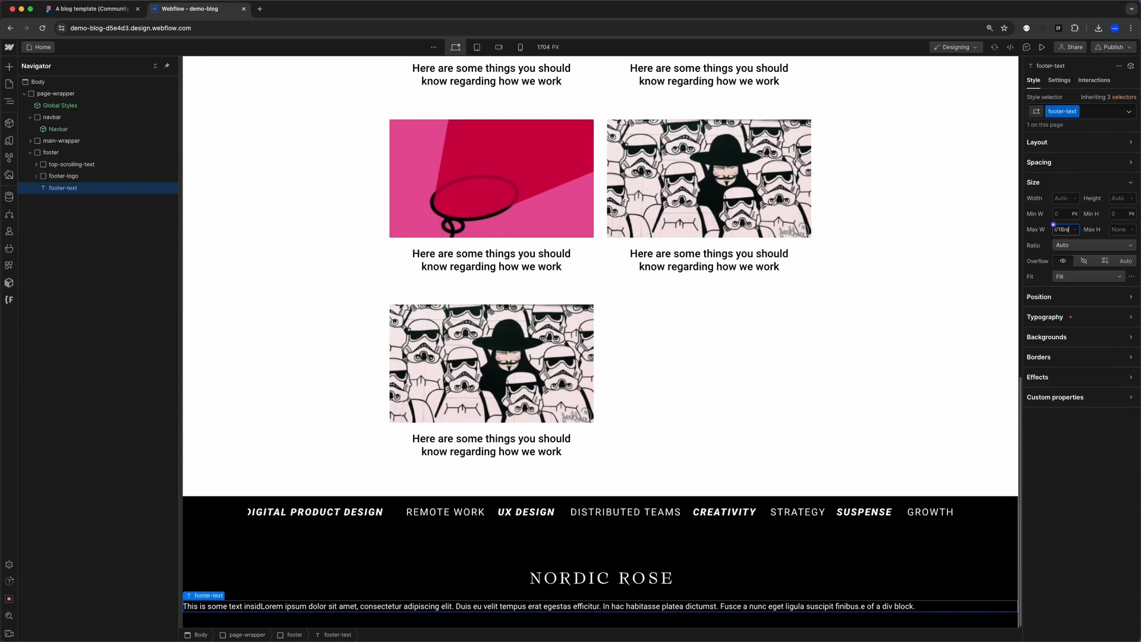
pyautogui.click(1116, 162)
pyautogui.scroll(-1, 741, 502)
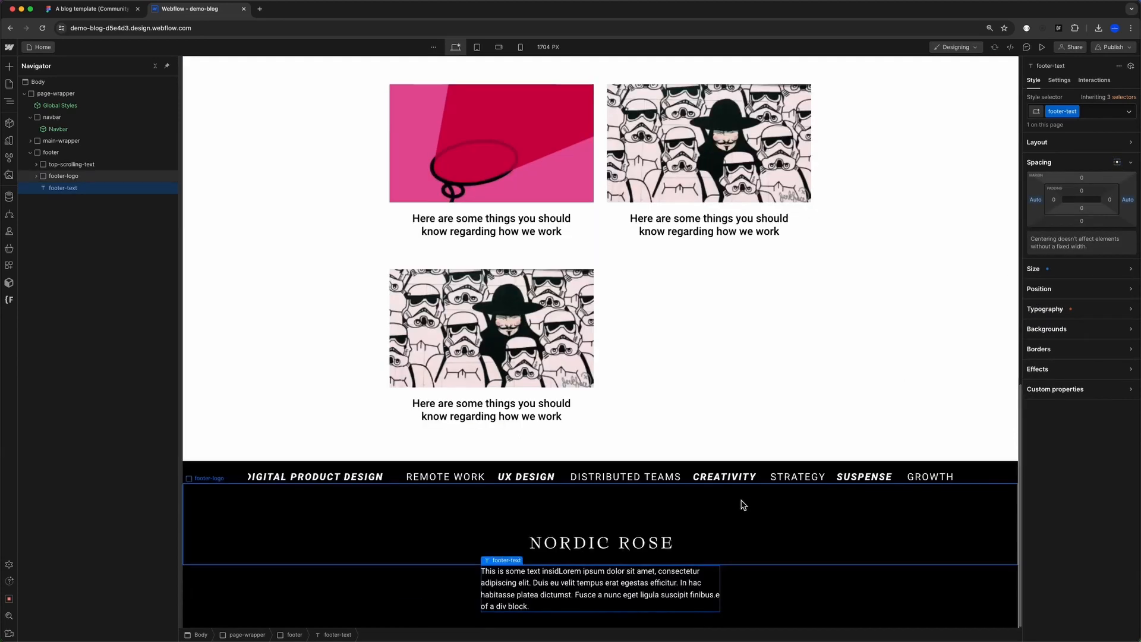
# - Centre the text alignment of footer-text and compare its font settings with the paragraph in Figma
pyautogui.click(1061, 309)
pyautogui.hotkey('ctrl', 'shift', 'Tab')
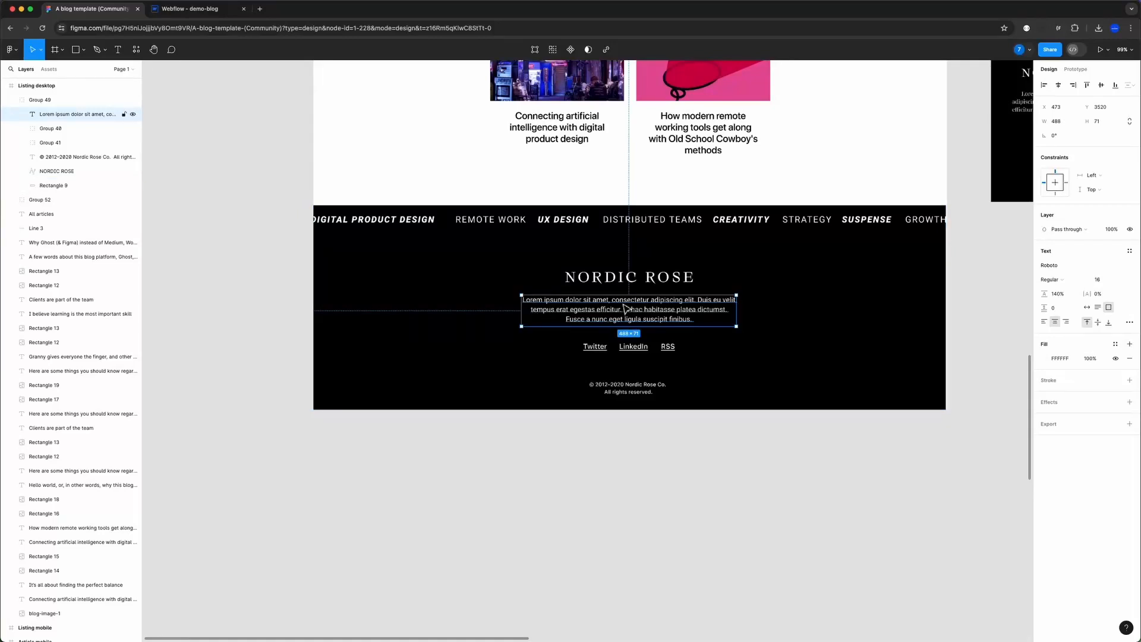
pyautogui.hotkey('ctrl', 'Tab')
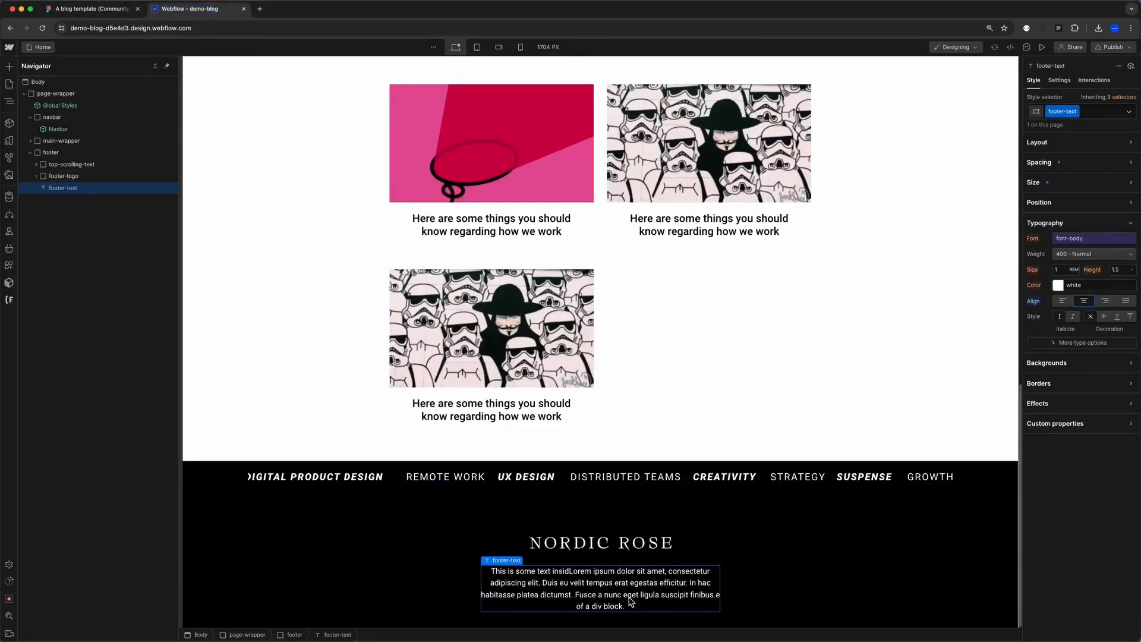
pyautogui.hotkey('ctrl', 'shift', 'Tab')
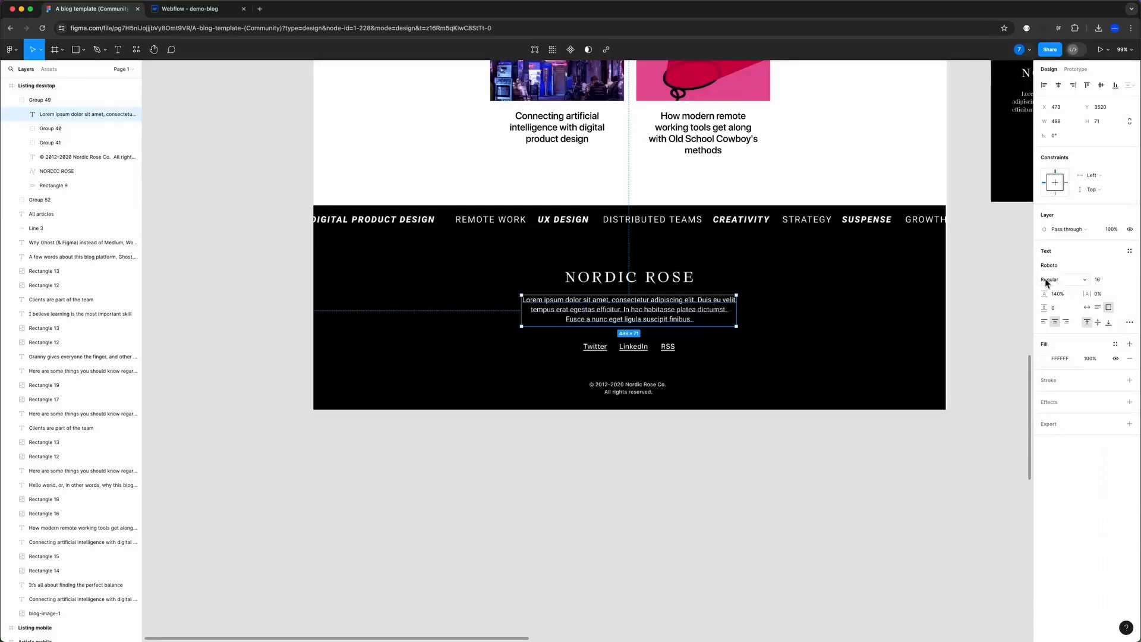
pyautogui.click(155, 11)
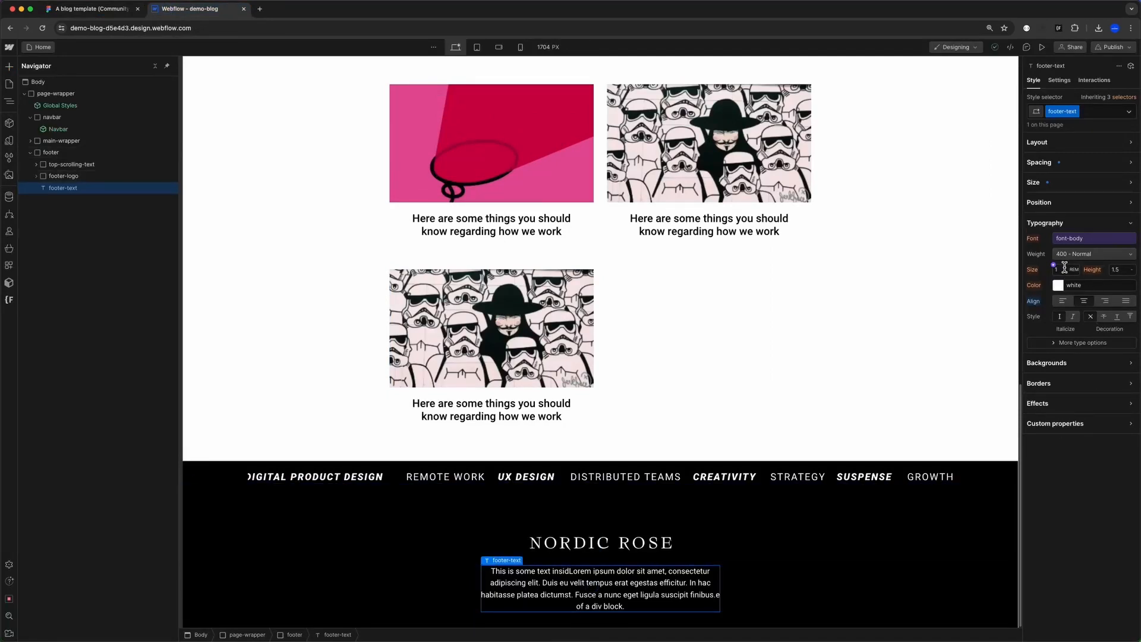
pyautogui.click(96, 14)
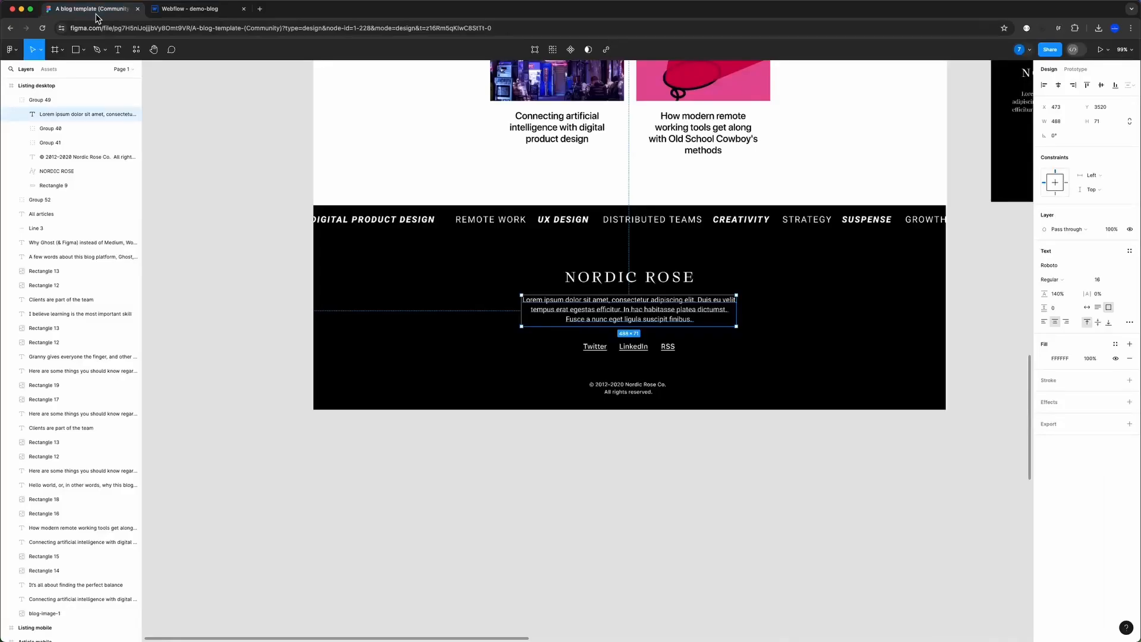
pyautogui.click(185, 9)
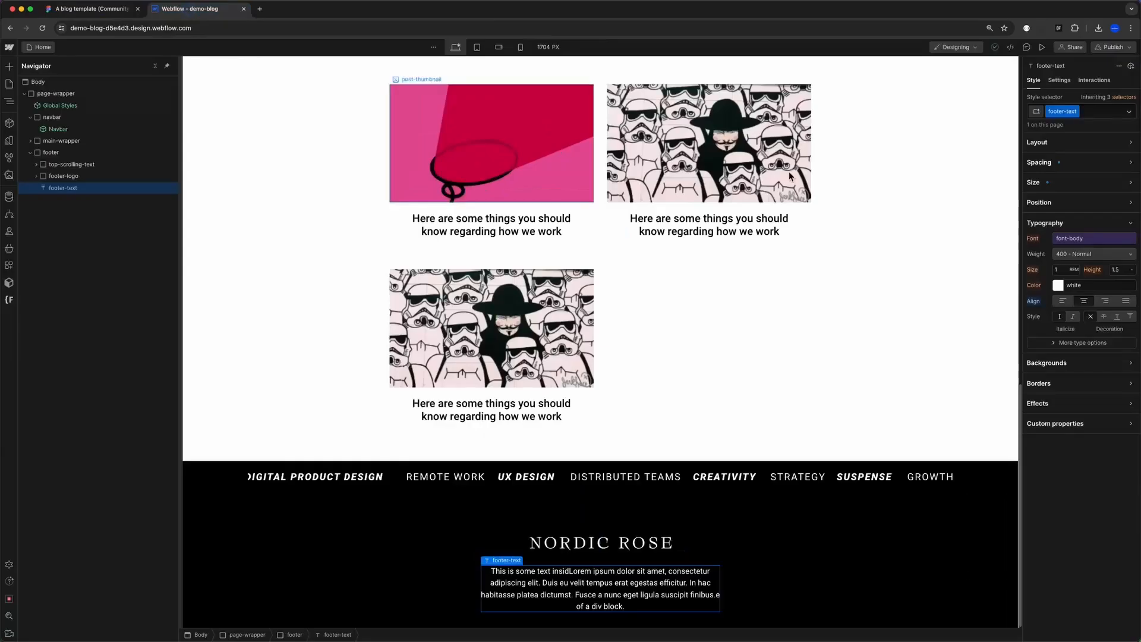
pyautogui.click(1094, 238)
pyautogui.click(1082, 301)
# - Set footer-text's maximum width to 33rem
pyautogui.click(1067, 181)
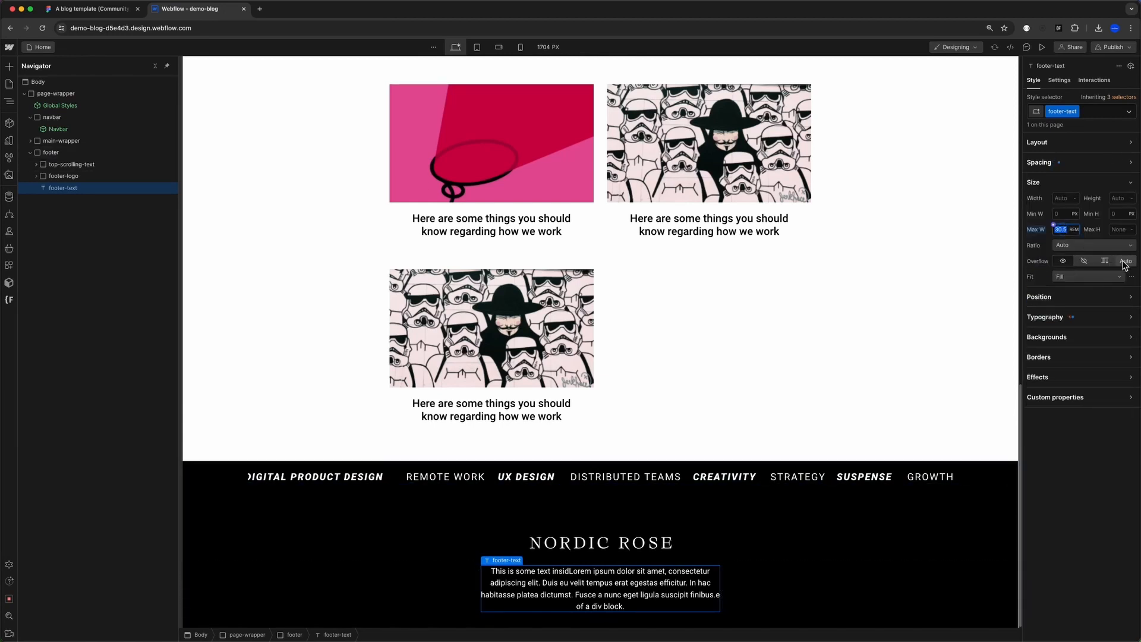
pyautogui.write('33')
pyautogui.press('Return')
# - Review the footer's link row in Figma, then add a div block with the class footer-links to the footer in Webflow
pyautogui.hotkey('ctrl', 'Tab')
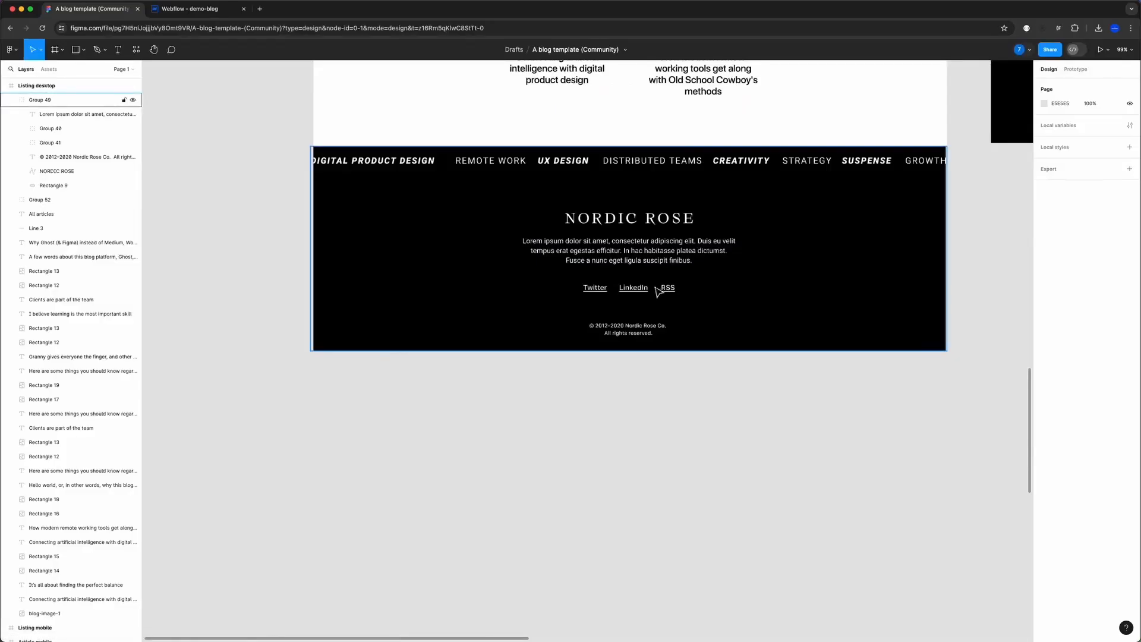
pyautogui.click(635, 329)
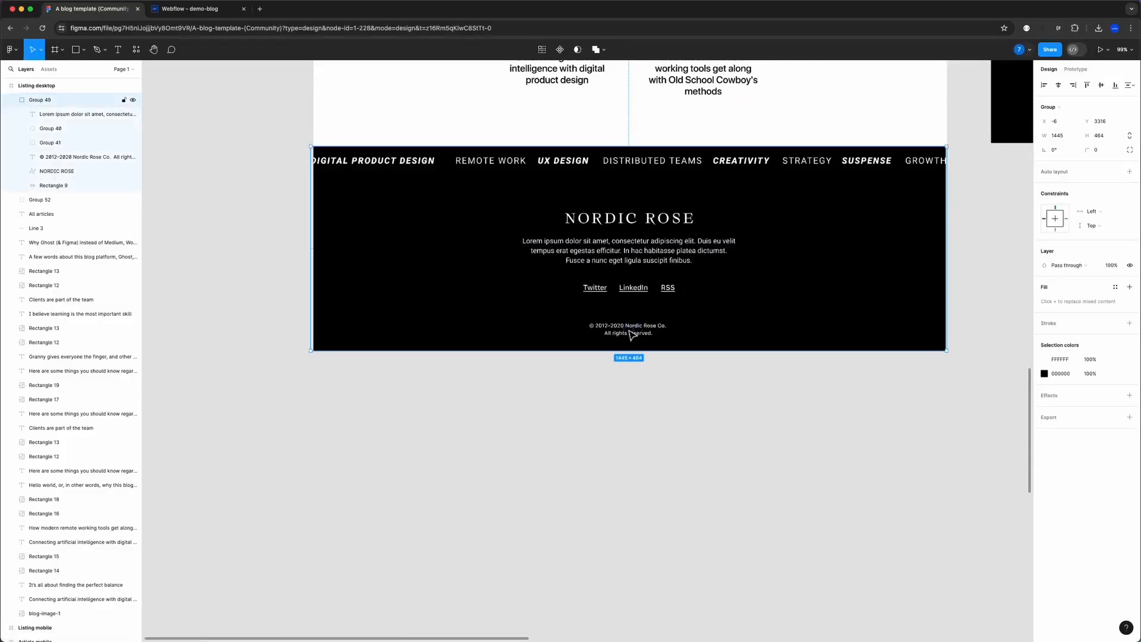
pyautogui.click(201, 12)
pyautogui.click(48, 153)
pyautogui.press('super+e')
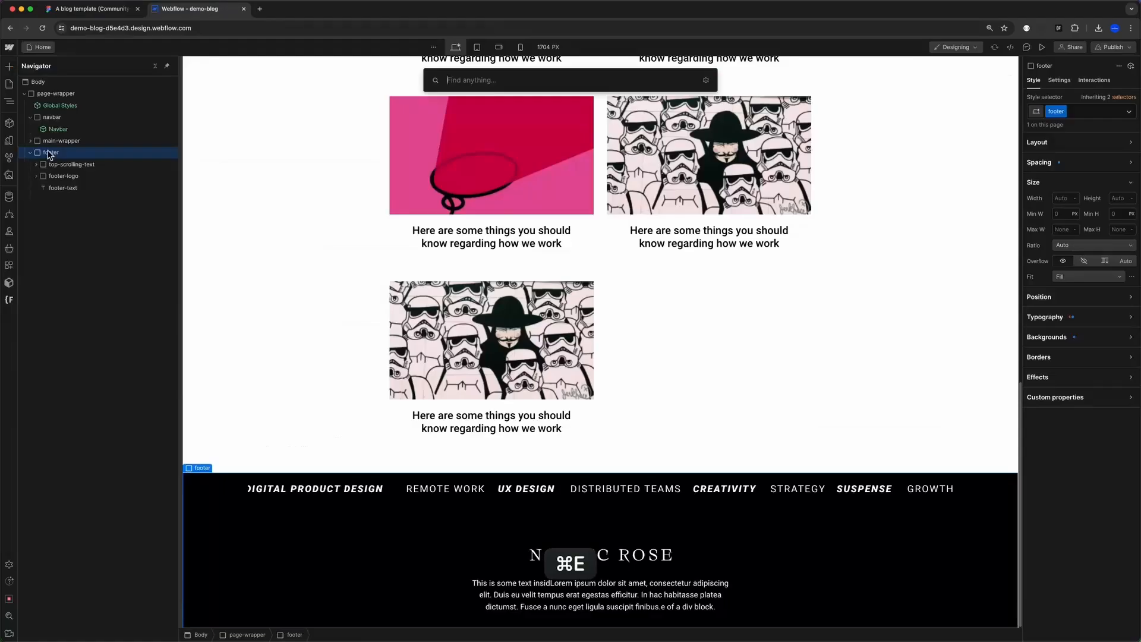
pyautogui.write('div')
pyautogui.press('Return')
pyautogui.press('super+Return')
pyautogui.write('footer-links')
pyautogui.press('Return')
# - Add a link block inside footer-links and place a text block reading "Twitter" in it
pyautogui.press('super+e')
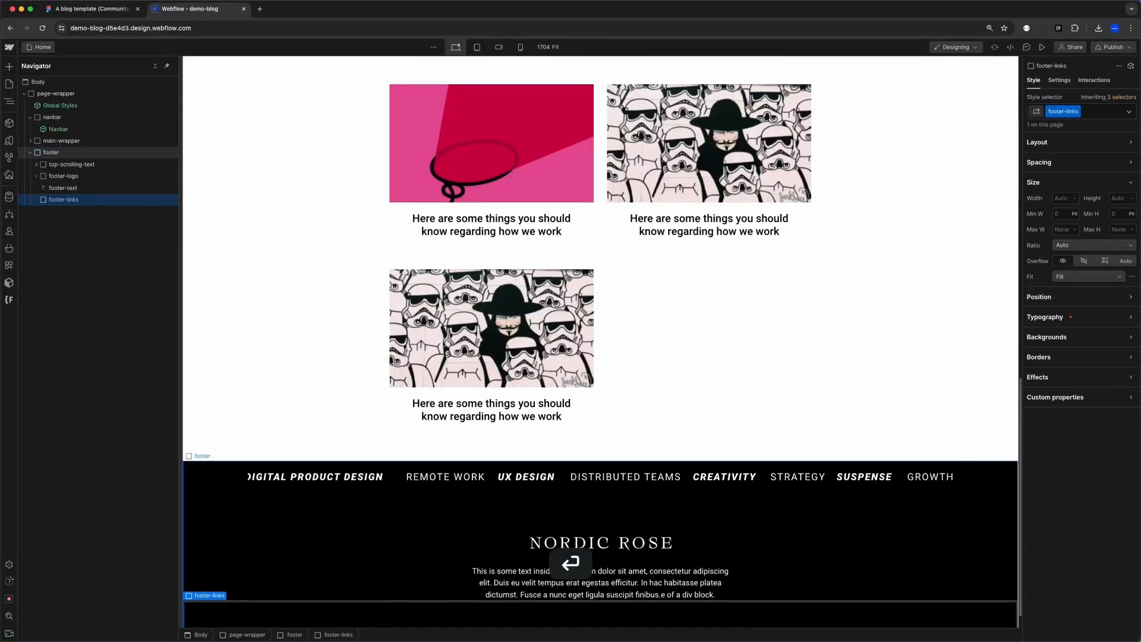
pyautogui.write('link')
pyautogui.press('Return')
pyautogui.press('super+e')
pyautogui.write('text')
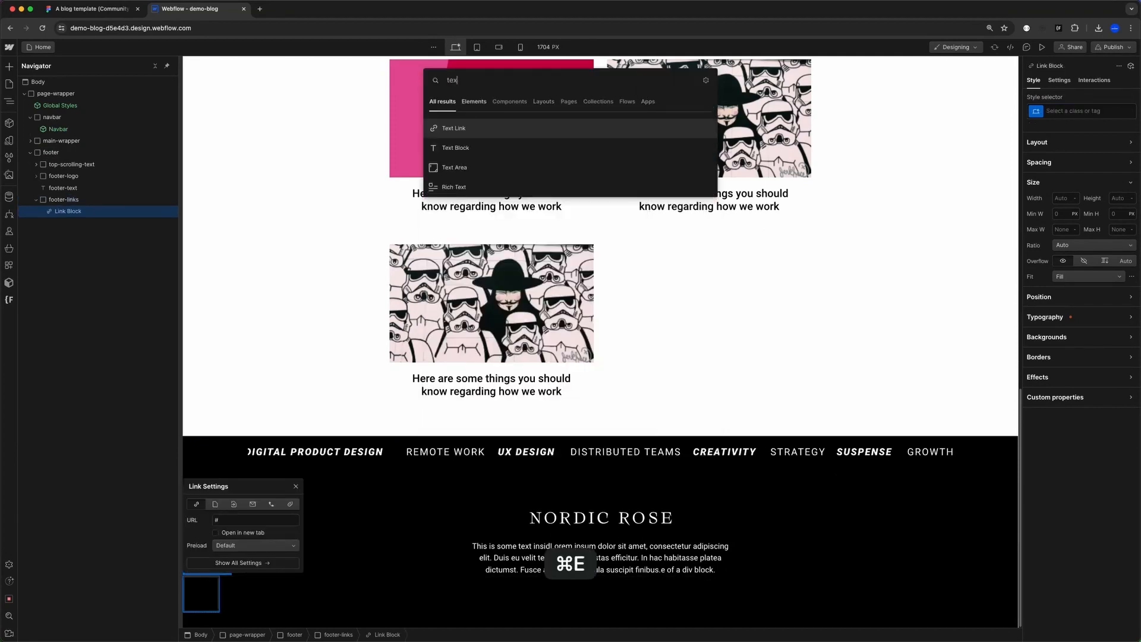
pyautogui.press('Down')
pyautogui.press('Return')
pyautogui.write('Twitt')
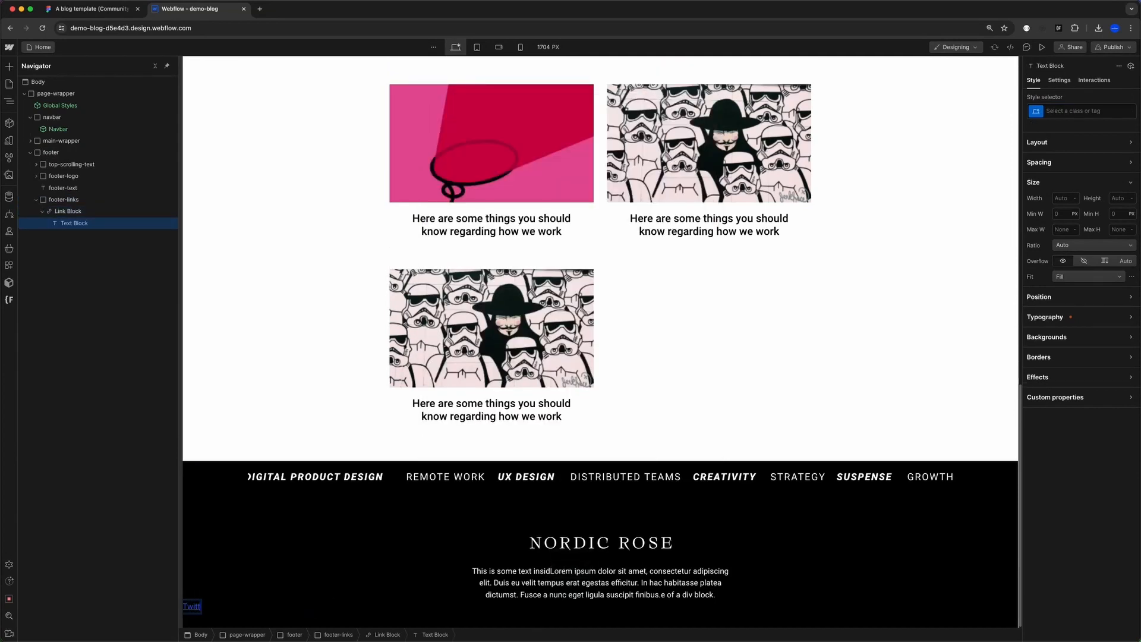
pyautogui.press('super+z')
# - Duplicate the Twitter link block twice within footer-links
pyautogui.click(71, 212)
pyautogui.press('super+d')
pyautogui.press('super+d')
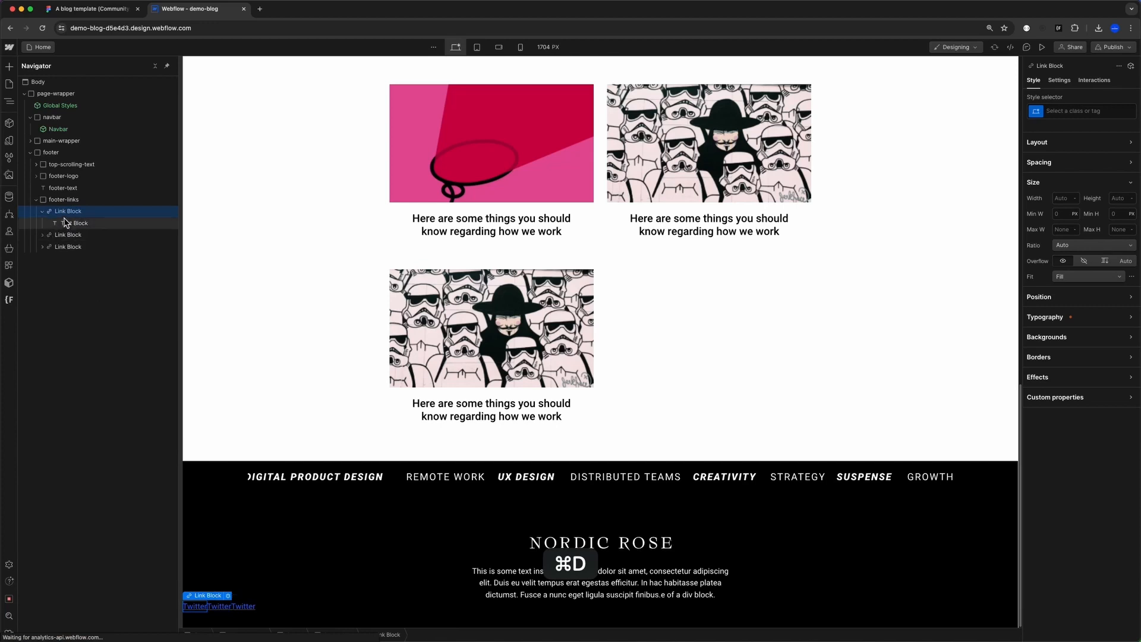
pyautogui.click(42, 211)
# - Give the first link block in footer-links the class footer-link
pyautogui.click(1101, 109)
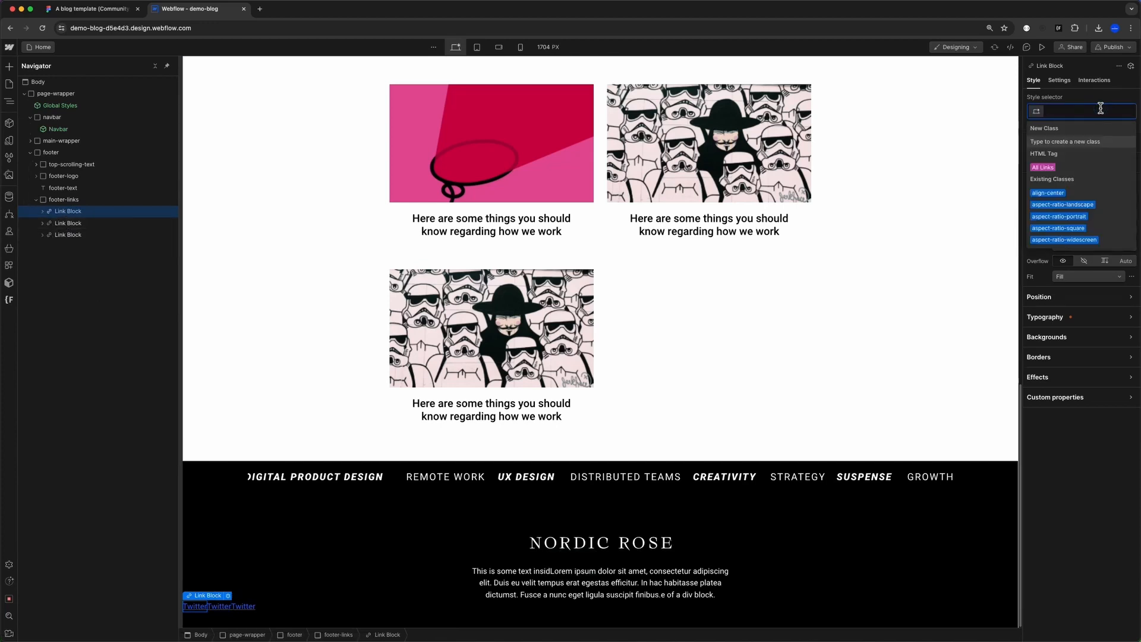
pyautogui.write('footer-link')
pyautogui.press('Return')
# - Lay out footer-links as a centred flex row with a 27/16 rem gap, checking the link spacing in Figma
pyautogui.click(1051, 142)
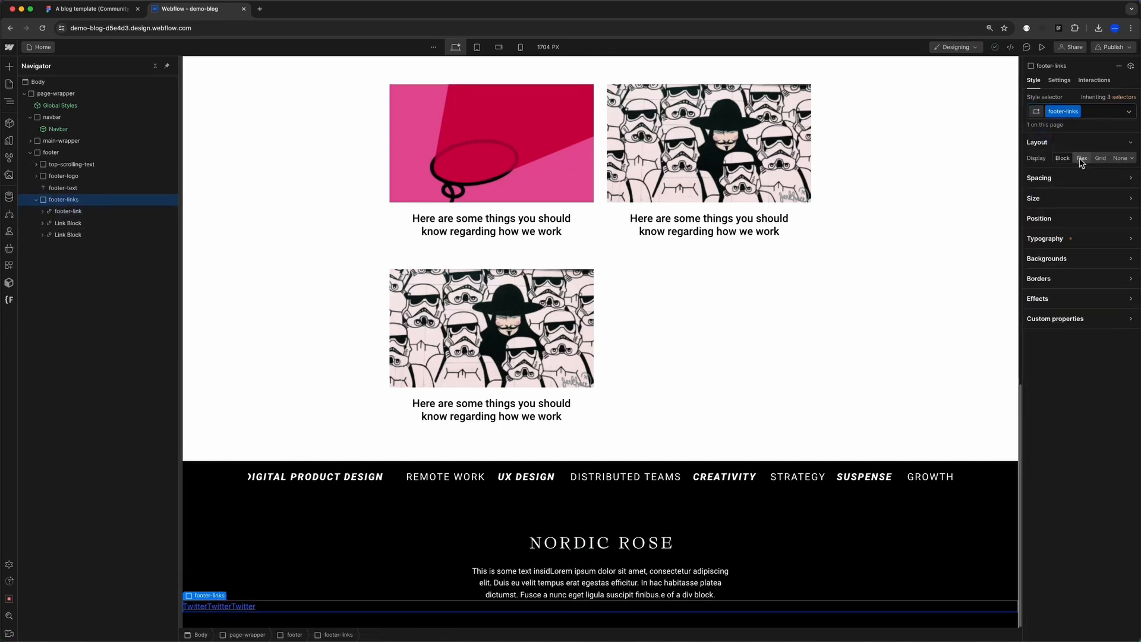
pyautogui.click(1082, 159)
pyautogui.click(92, 8)
pyautogui.press('alt')
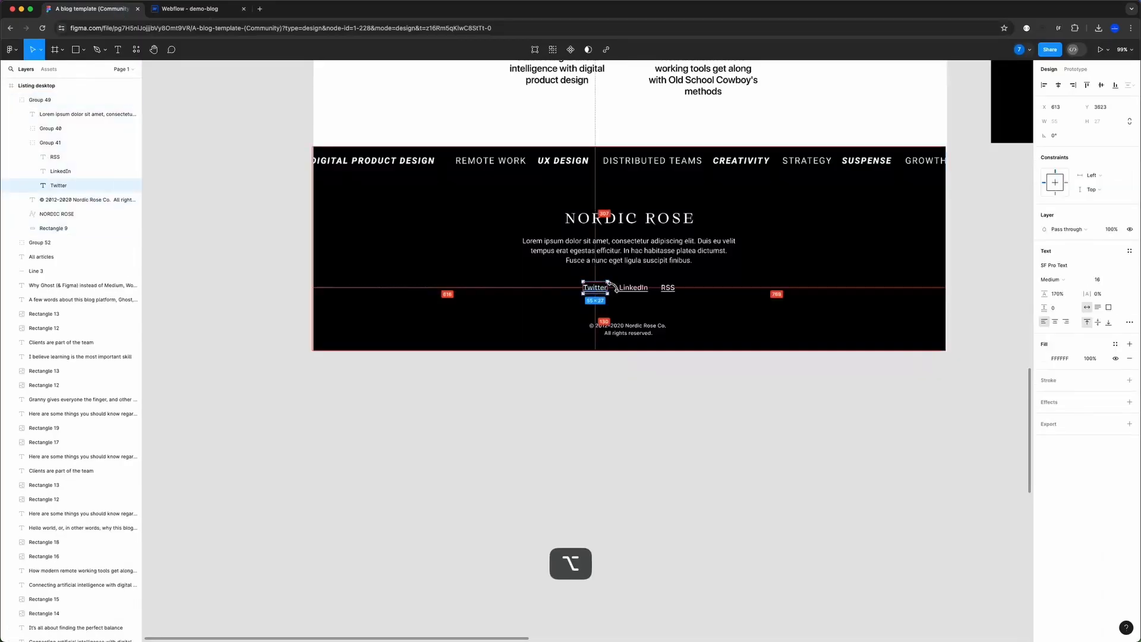
pyautogui.click(190, 9)
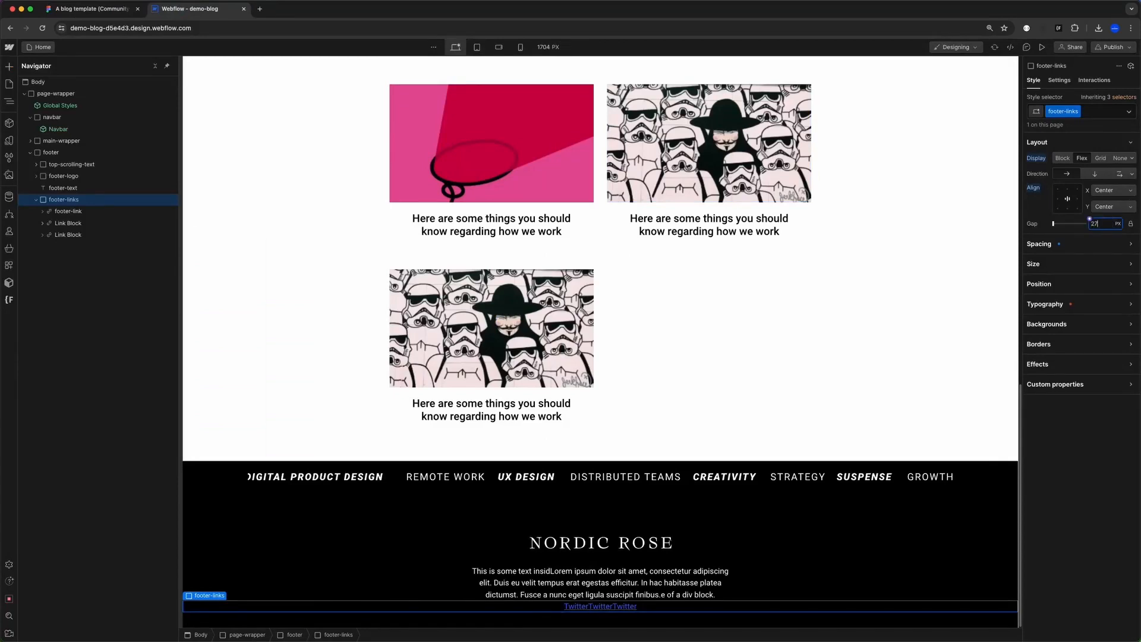
pyautogui.click(1102, 223)
pyautogui.write('27/16rem')
pyautogui.press('Return')
# - Add a div block with the class spacer-medium between footer-text and footer-links
pyautogui.click(62, 188)
pyautogui.press('super+e')
pyautogui.write('div')
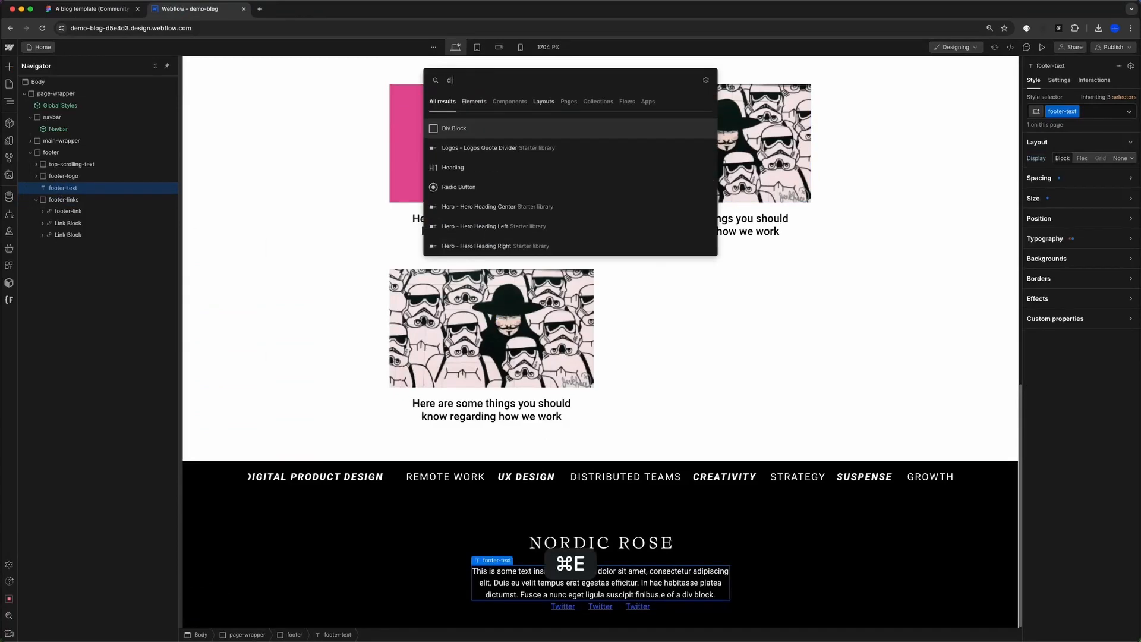
pyautogui.press('Return')
pyautogui.press('super+Return')
pyautogui.write('spacer')
pyautogui.press('Return')
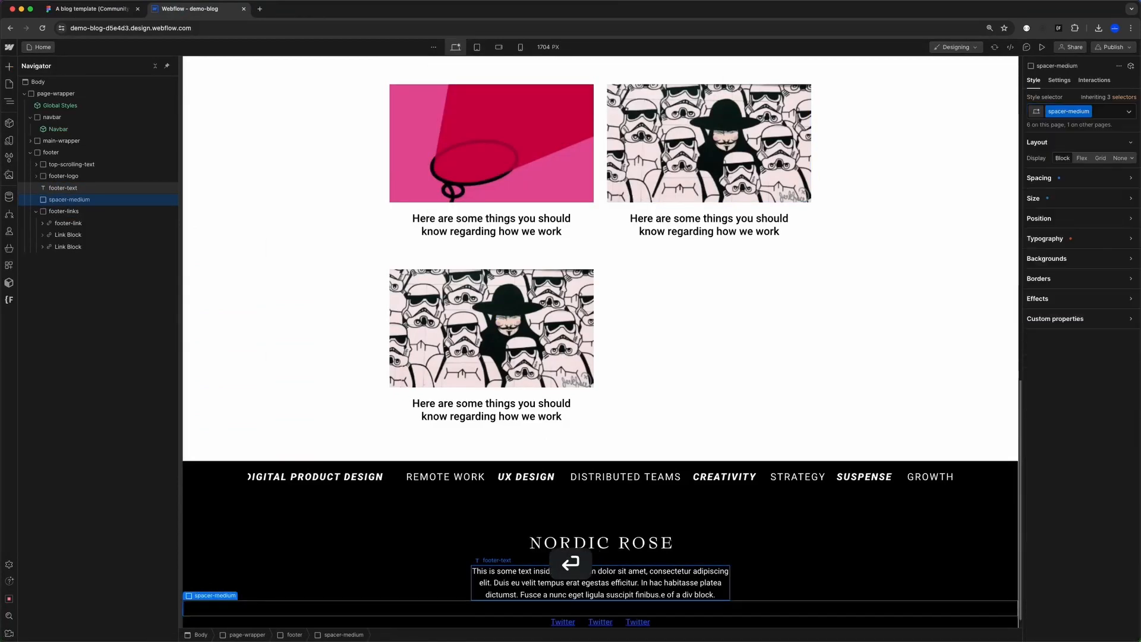
# - Unlink the deleted colour variable from footer-link and set its text colour to white
pyautogui.click(93, 211)
pyautogui.click(68, 223)
pyautogui.click(1044, 258)
pyautogui.click(1088, 305)
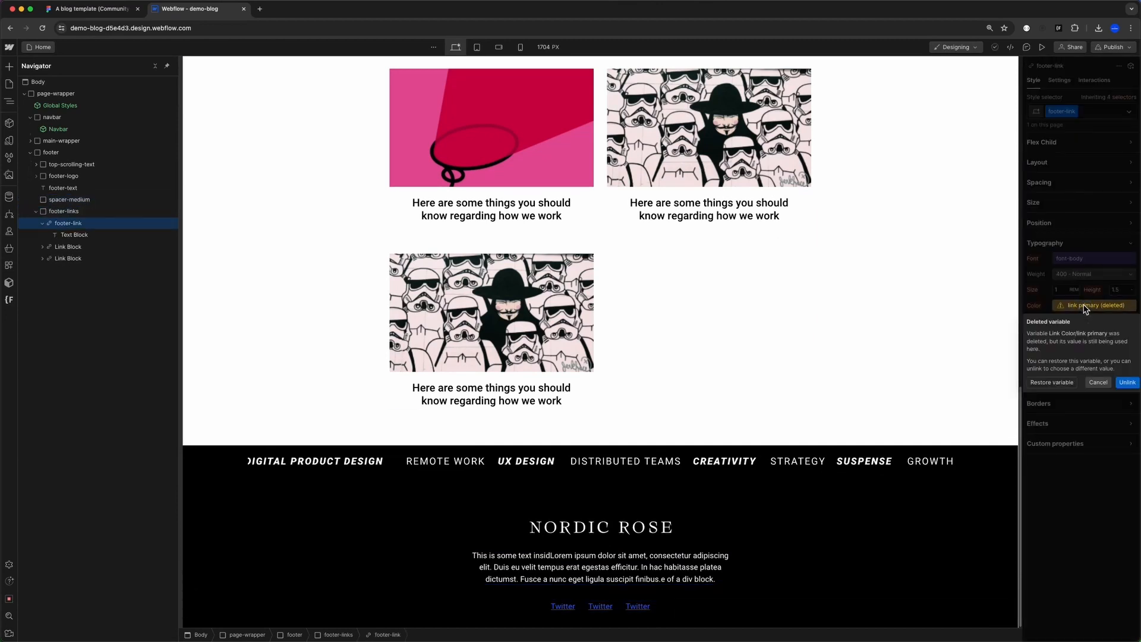
pyautogui.click(1128, 382)
pyautogui.keyDown('alt'); pyautogui.click(1035, 306); pyautogui.keyUp('alt')
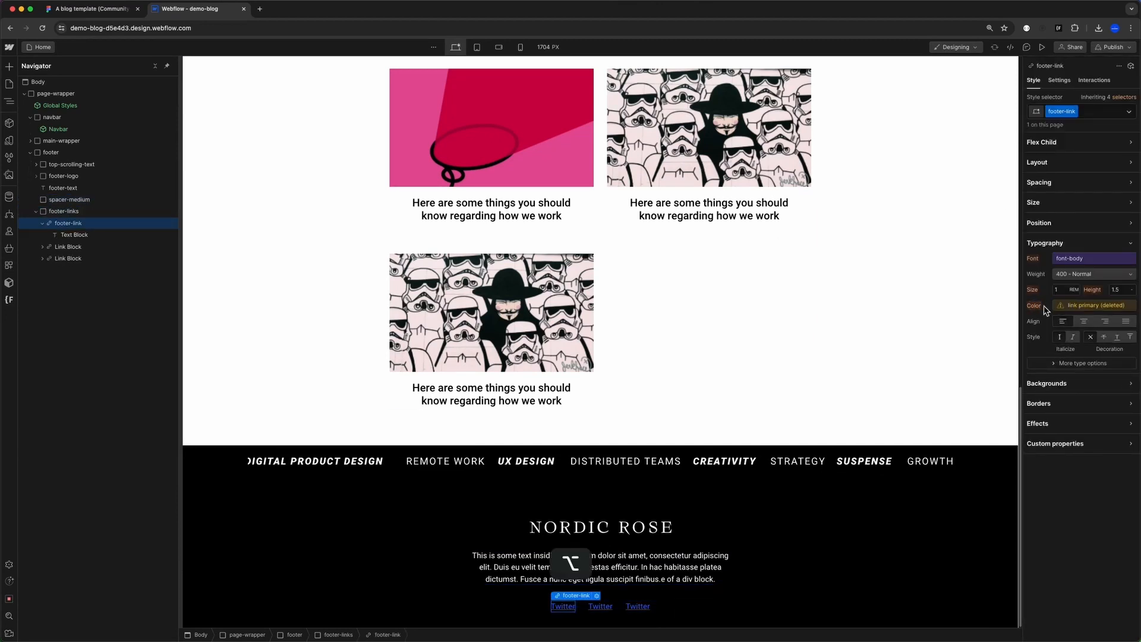
pyautogui.click(1069, 306)
pyautogui.click(1125, 382)
pyautogui.click(1060, 305)
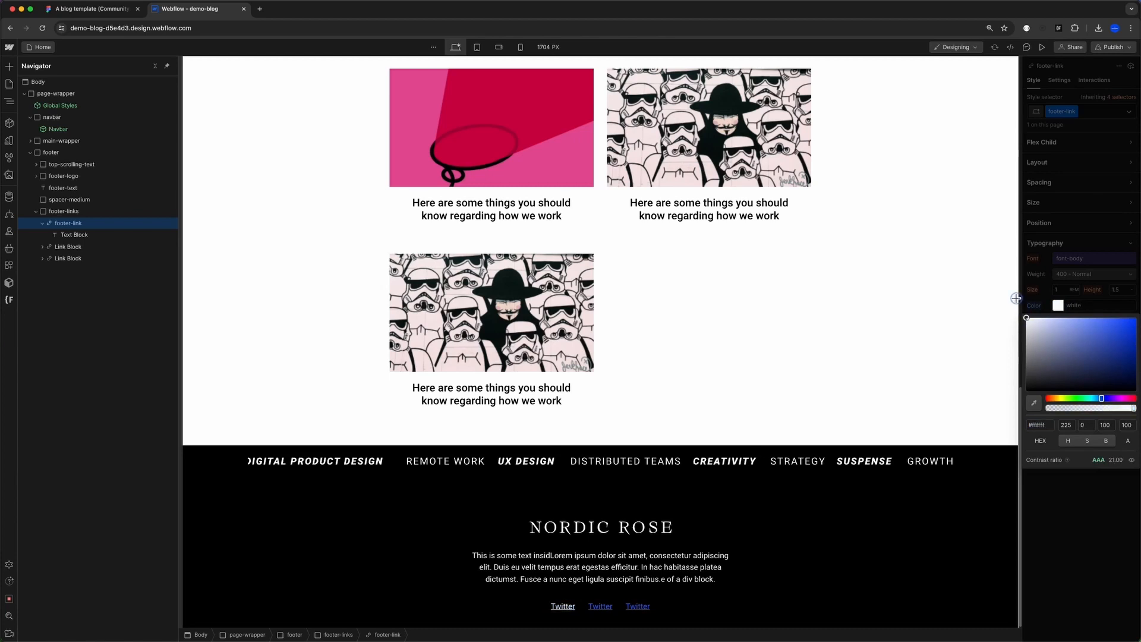
# - Delete the two unstyled link blocks in footer-links and duplicate the styled footer-link twice
pyautogui.click(62, 248)
pyautogui.press('Delete')
pyautogui.press('Delete')
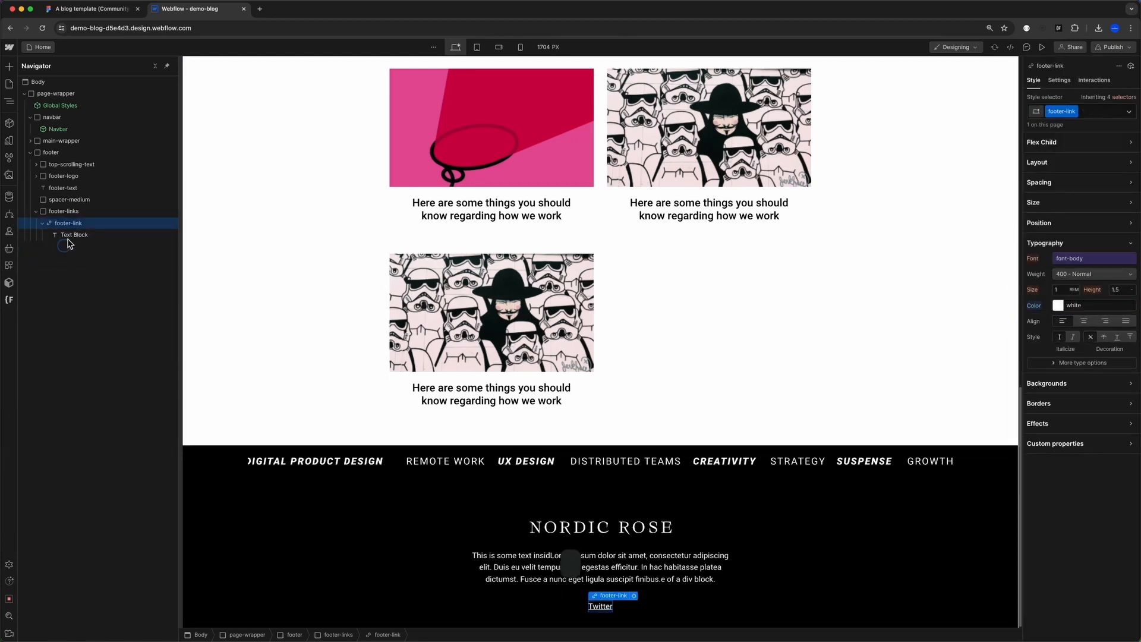
pyautogui.press('super+d')
pyautogui.press('super+d')
# - Change the second footer link's text to "Linkedin" and the third one's to "RSS"
pyautogui.doubleClick(600, 606)
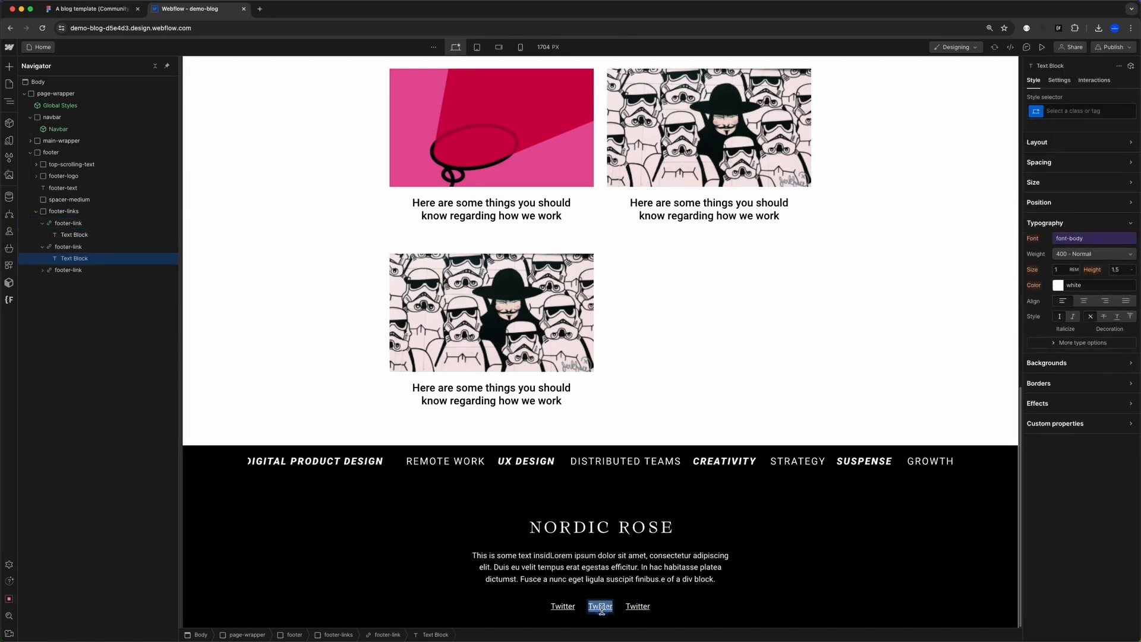
pyautogui.write('Li')
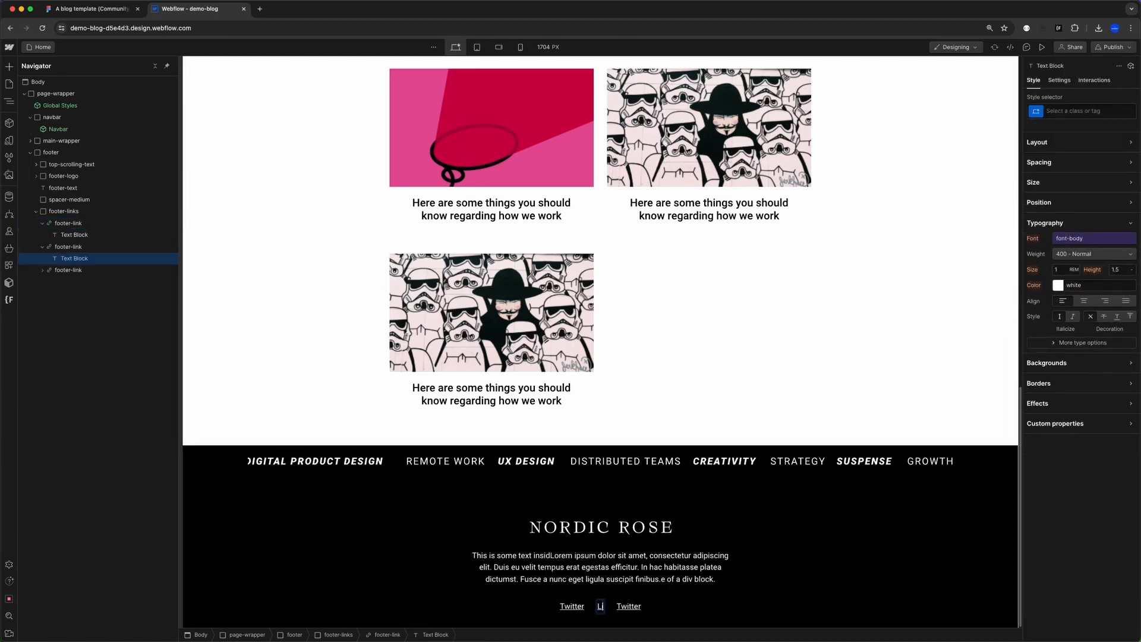
pyautogui.write('nkedIn')
pyautogui.doubleClick(642, 606)
pyautogui.write('RSS')
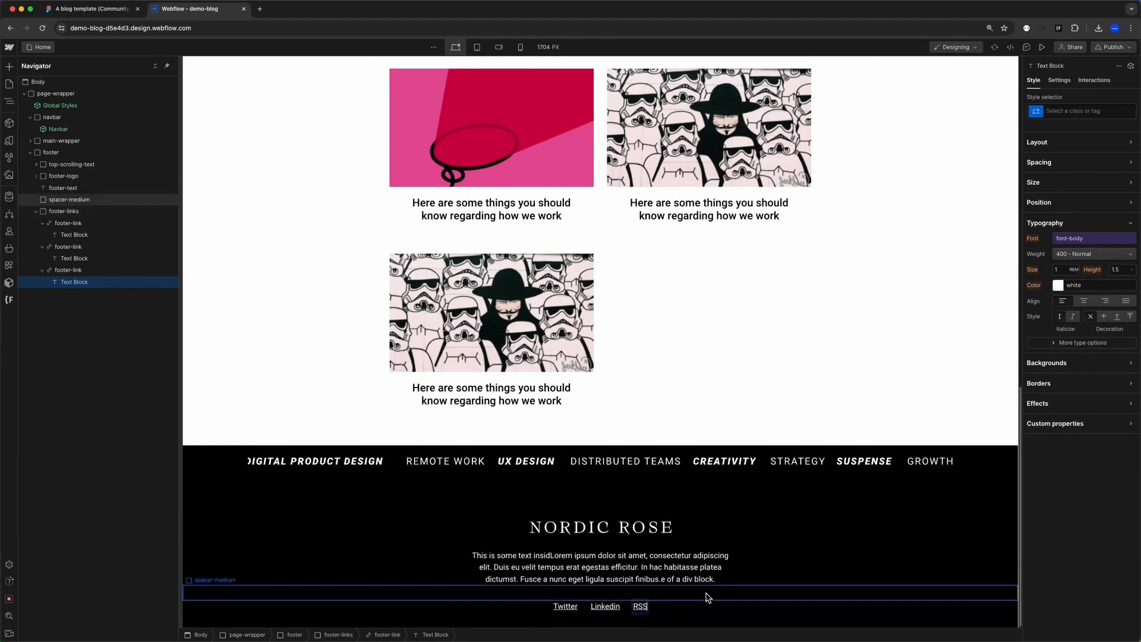
# - Copy the copyright text from the footer in Figma and return to Webflow
pyautogui.hotkey('ctrl', 'Tab')
pyautogui.click(628, 330)
pyautogui.press('super+c')
pyautogui.click(192, 9)
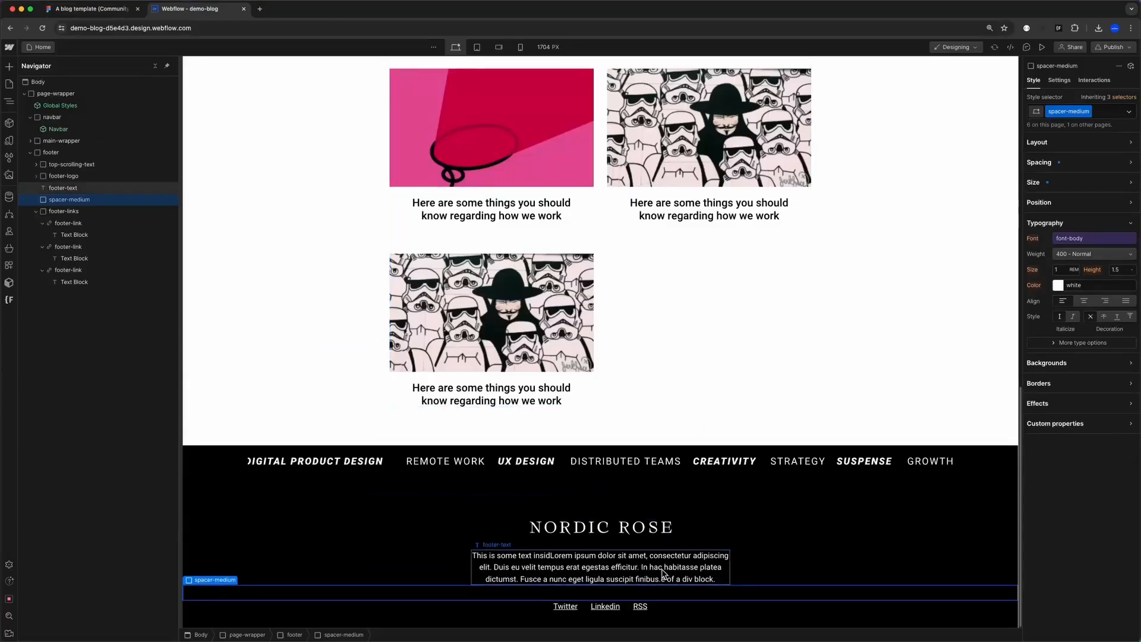
# - Duplicate the spacer-medium block, move the copy below footer-links, and duplicate it once more there
pyautogui.press('super+d')
pyautogui.moveTo(665, 592); pyautogui.dragTo(632, 609)
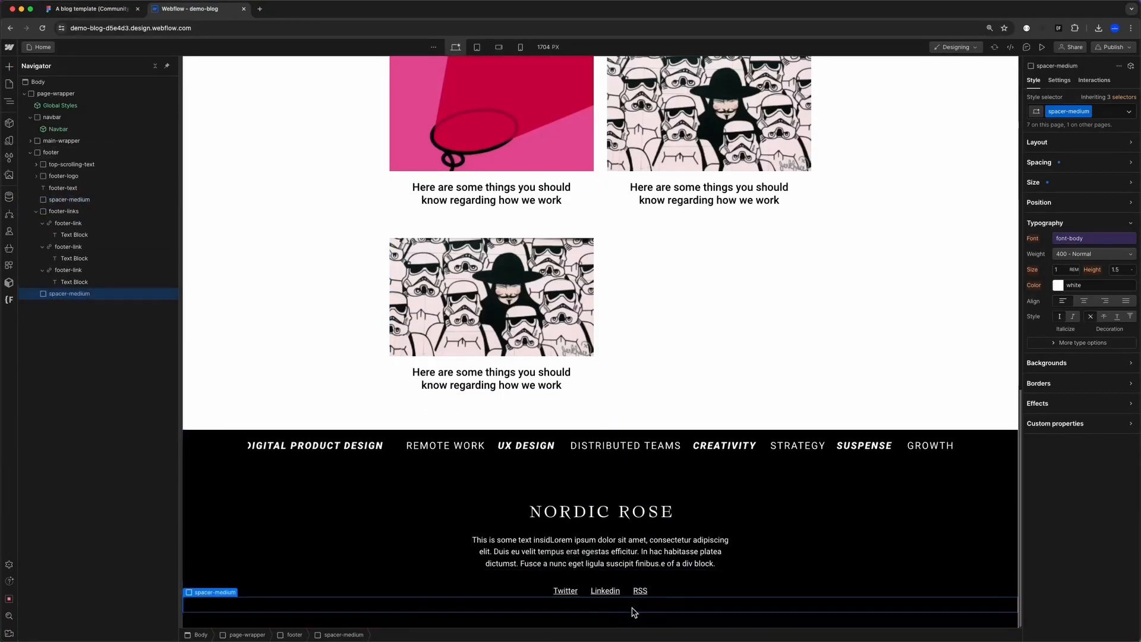
pyautogui.press('super+d')
pyautogui.click(661, 575)
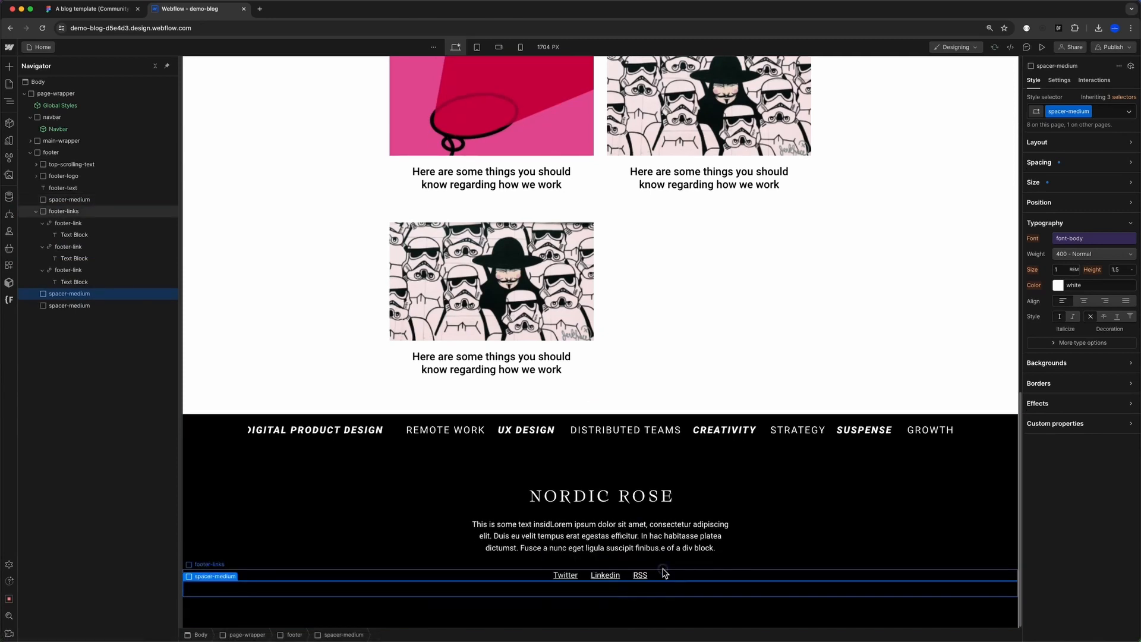
# - Add a block with the class copyright at the end of the footer and paste the copied copyright text into it
pyautogui.click(609, 612)
pyautogui.press('super+e')
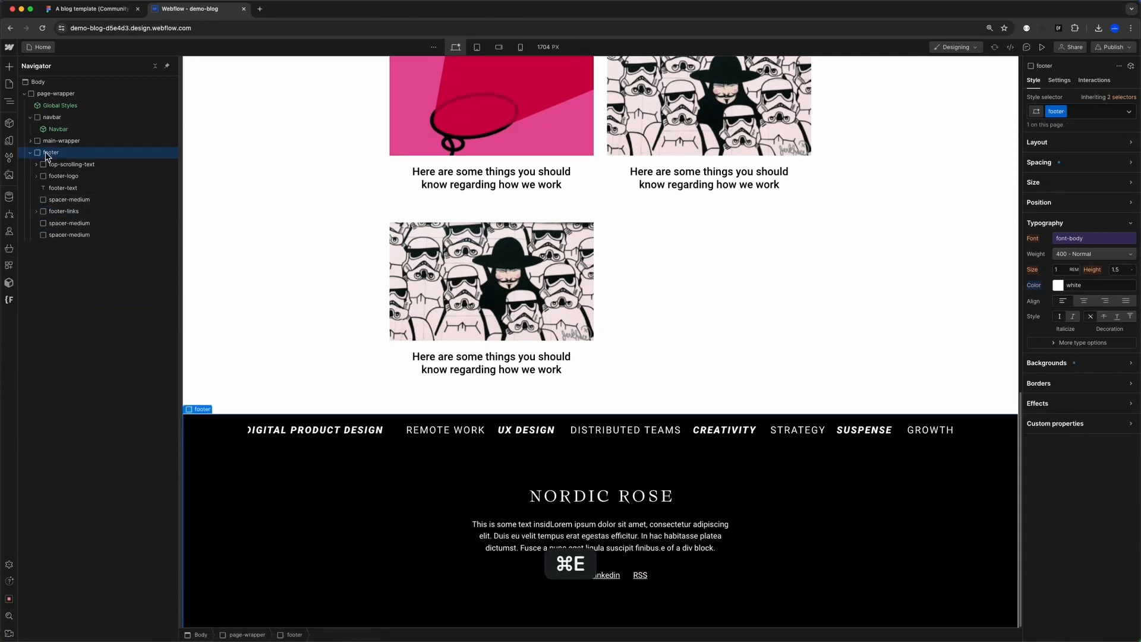
pyautogui.press('Return')
pyautogui.press('super+Return')
pyautogui.write('copyright')
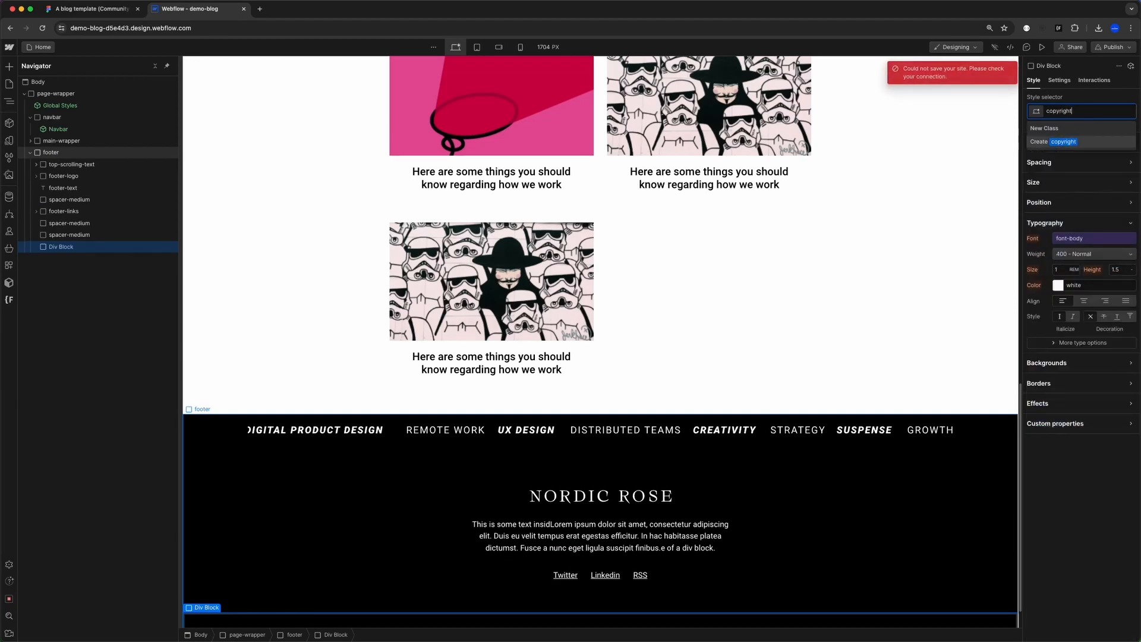
pyautogui.press('Return')
pyautogui.press('BackSpace')
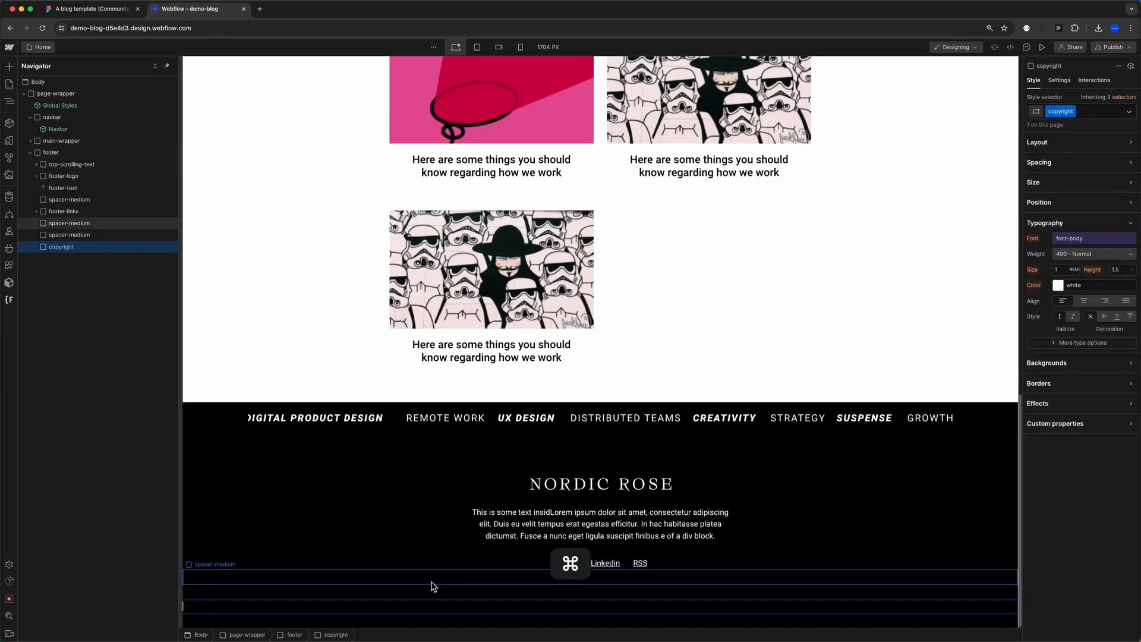
pyautogui.press('super+v')
# - Centre the copyright text at 12/16 rem and break the line before "All rights reserved."
pyautogui.click(1086, 302)
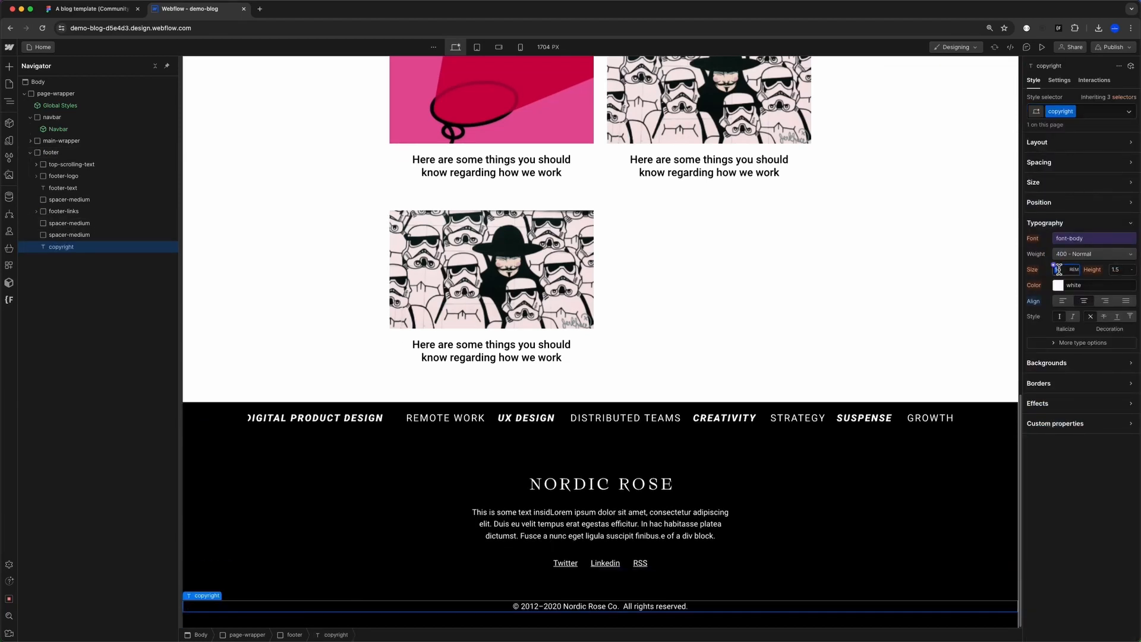
pyautogui.write('12/16')
pyautogui.press('Return')
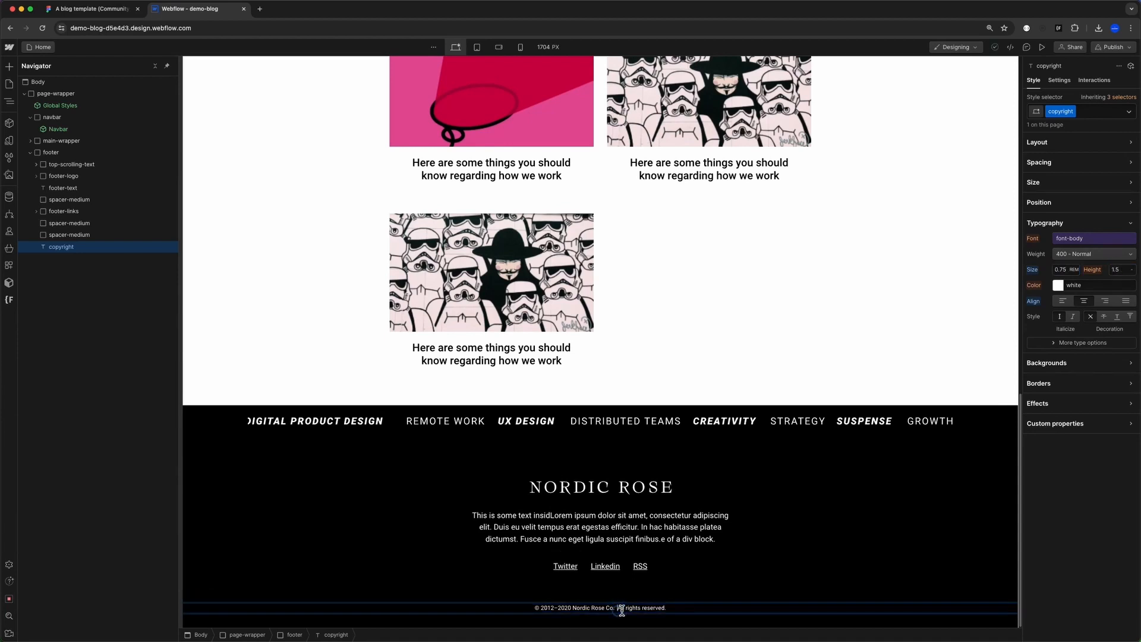
pyautogui.press('Return')
# - Add a div block with the class container-medium to the footer
pyautogui.write('div')
pyautogui.press('Return')
pyautogui.press('super+Return')
pyautogui.write('container')
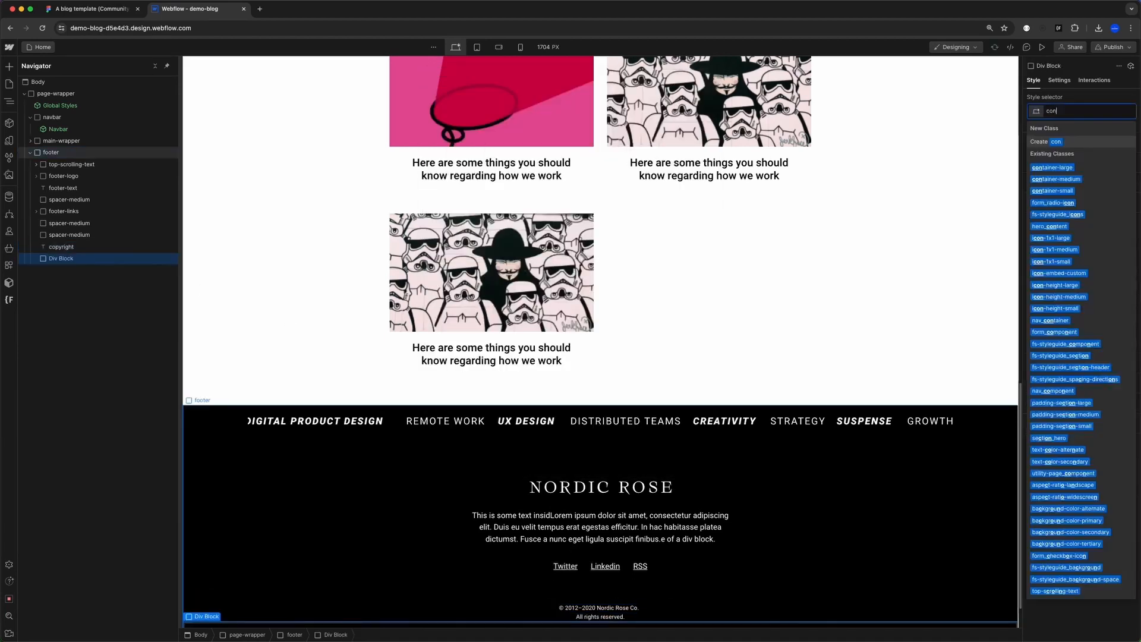
pyautogui.press('Down')
pyautogui.press('Down')
pyautogui.press('Return')
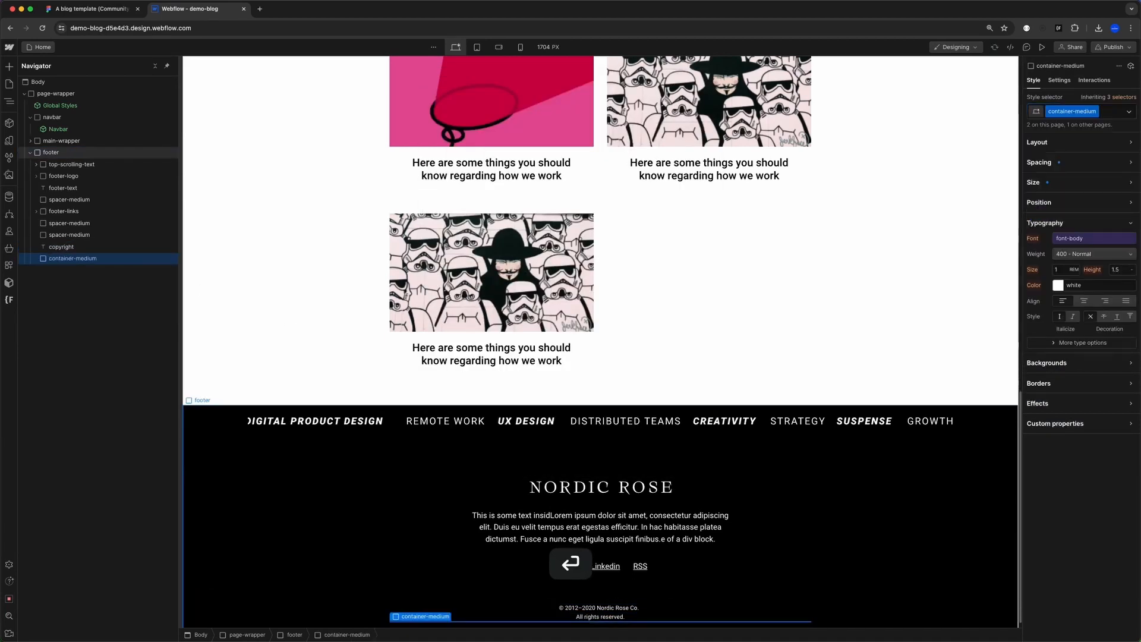
# - Place container-medium below top-scrolling-text and nest the footer elements from footer-logo through copyright inside it
pyautogui.moveTo(60, 258); pyautogui.dragTo(93, 236)
pyautogui.moveTo(66, 247); pyautogui.dragTo(83, 248)
pyautogui.moveTo(49, 259); pyautogui.dragTo(46, 261)
pyautogui.moveTo(46, 261); pyautogui.dragTo(68, 258)
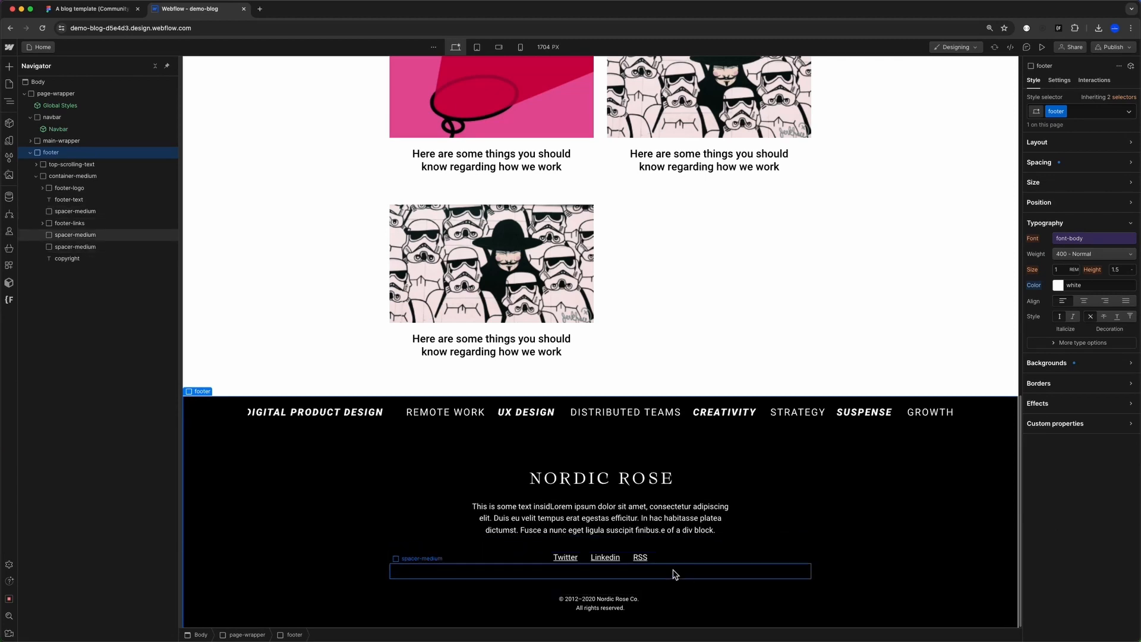
# - Review the whole home page from the navbar down to the footer
pyautogui.scroll(14, 687, 567)
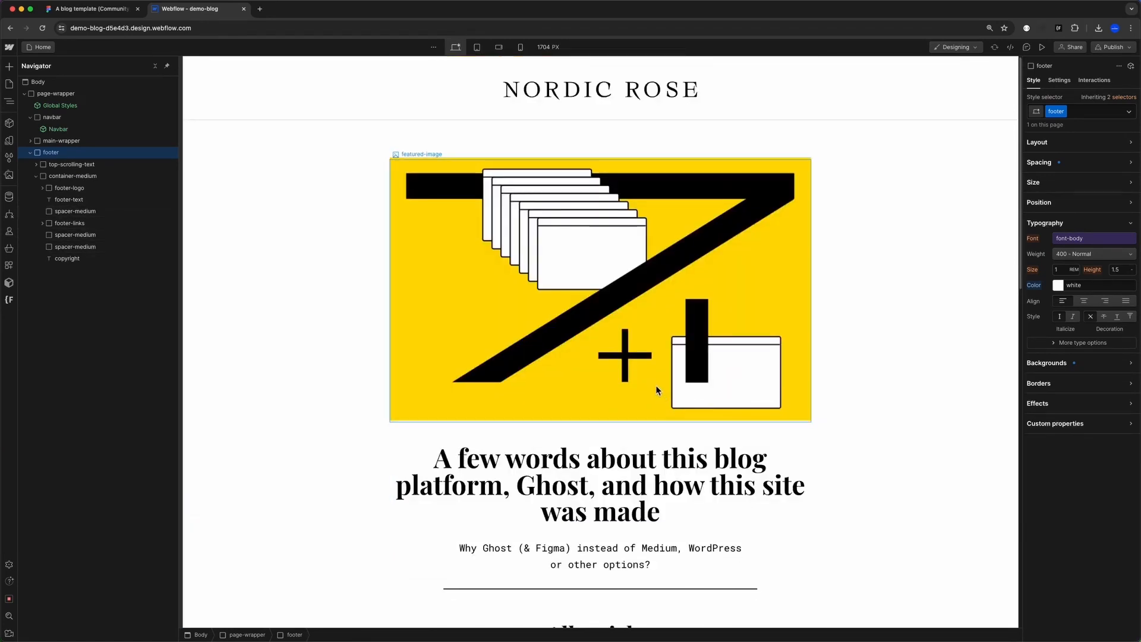
pyautogui.scroll(-8, 655, 385)
pyautogui.scroll(1, 640, 358)
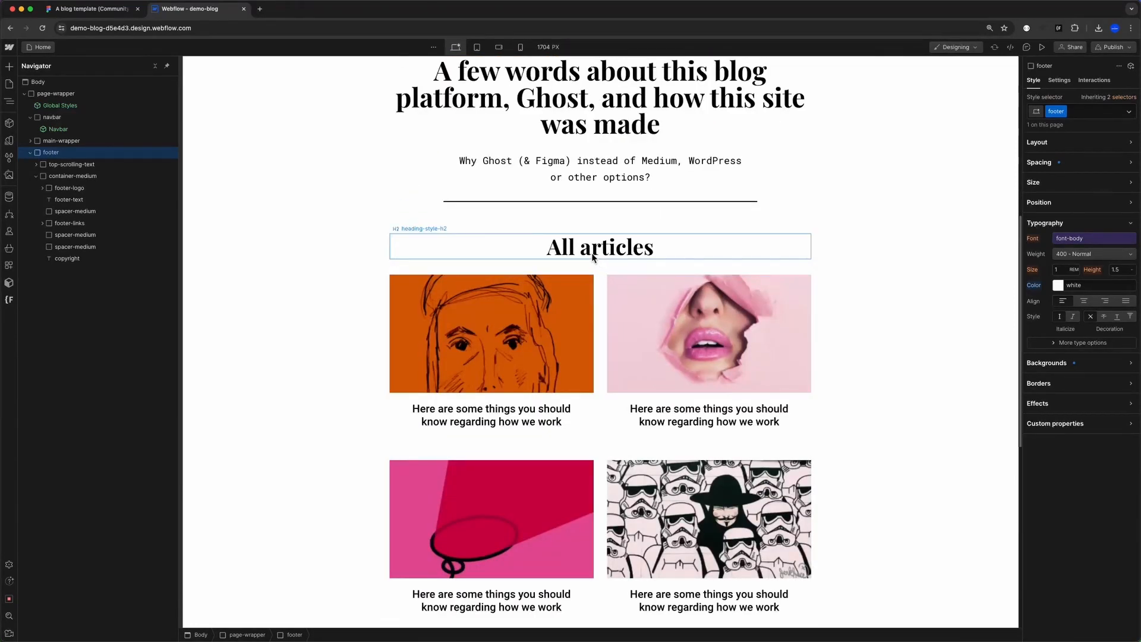
pyautogui.scroll(6, 609, 357)
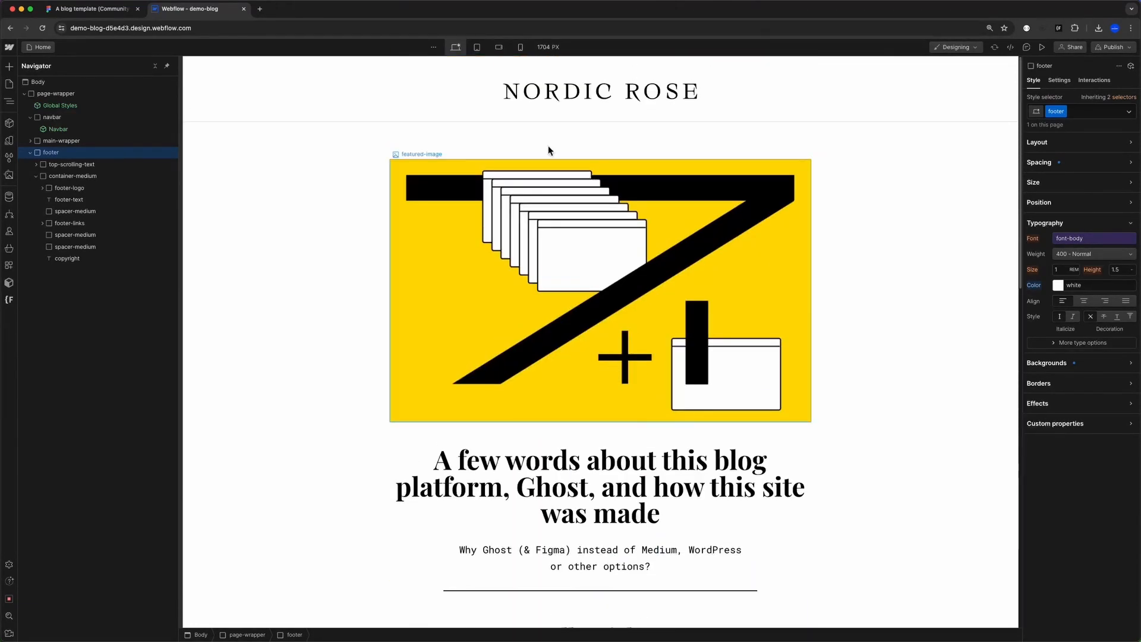
pyautogui.scroll(-15, 550, 149)
pyautogui.scroll(5, 557, 429)
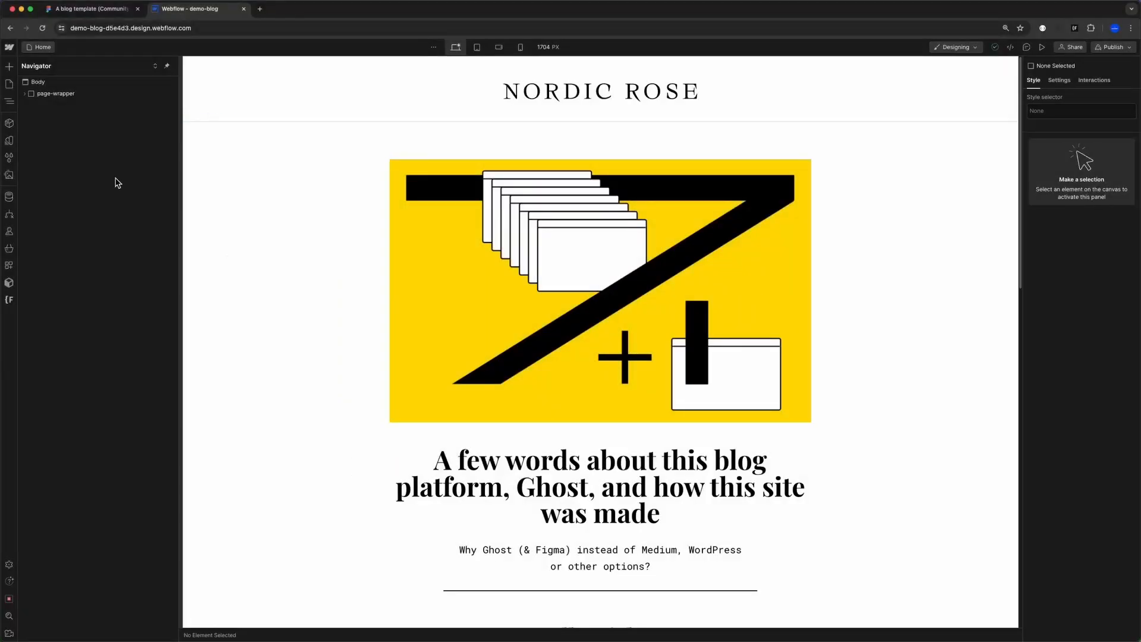
# - Start a new CMS collection and enter "Blog" as its collection name
pyautogui.click(12, 197)
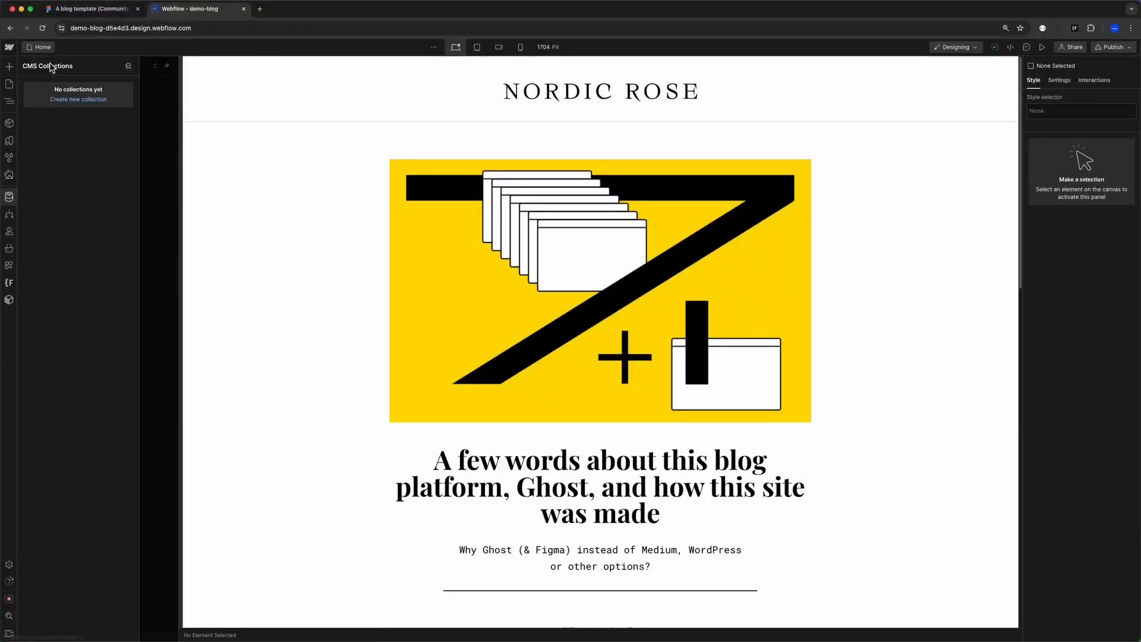
pyautogui.click(65, 100)
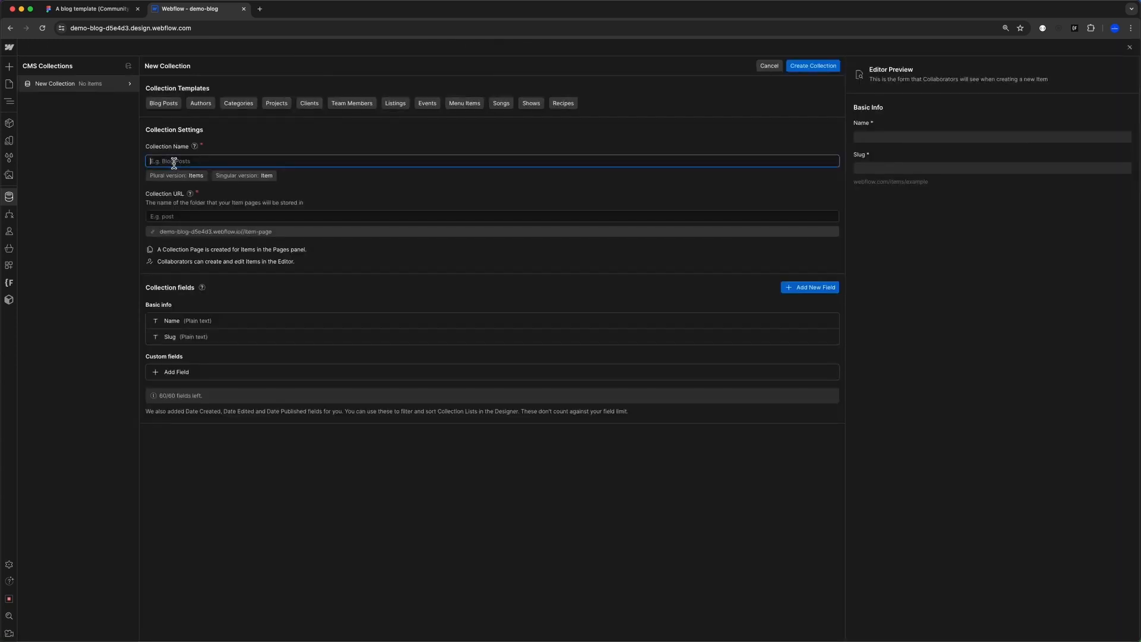
pyautogui.write('Blog')
# - Switch to the Figma blog template and examine the listing's featured post and the desktop article's title, subtitle and main image
pyautogui.click(81, 11)
pyautogui.scroll(1, 545, 373)
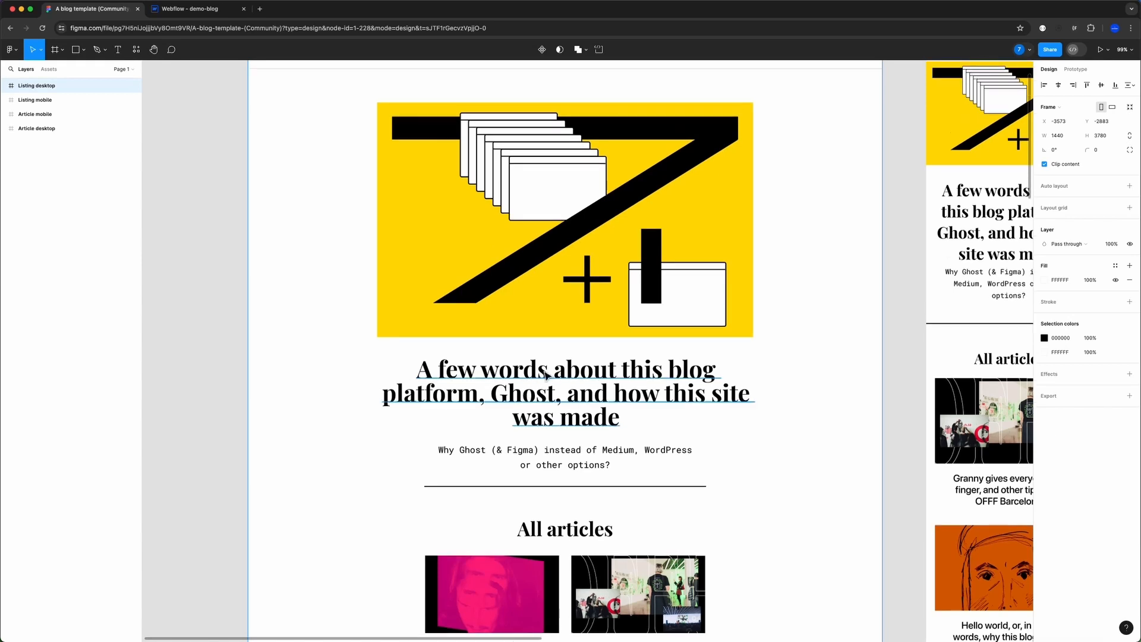
pyautogui.hscroll(2, 531, 397)
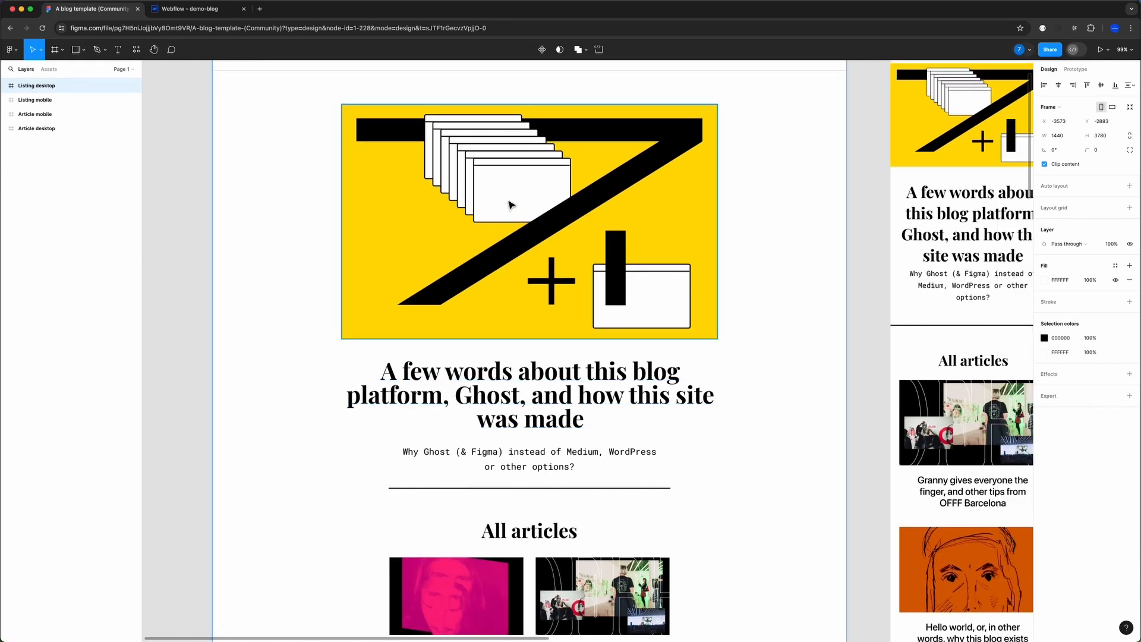
pyautogui.scroll(-3, 540, 392)
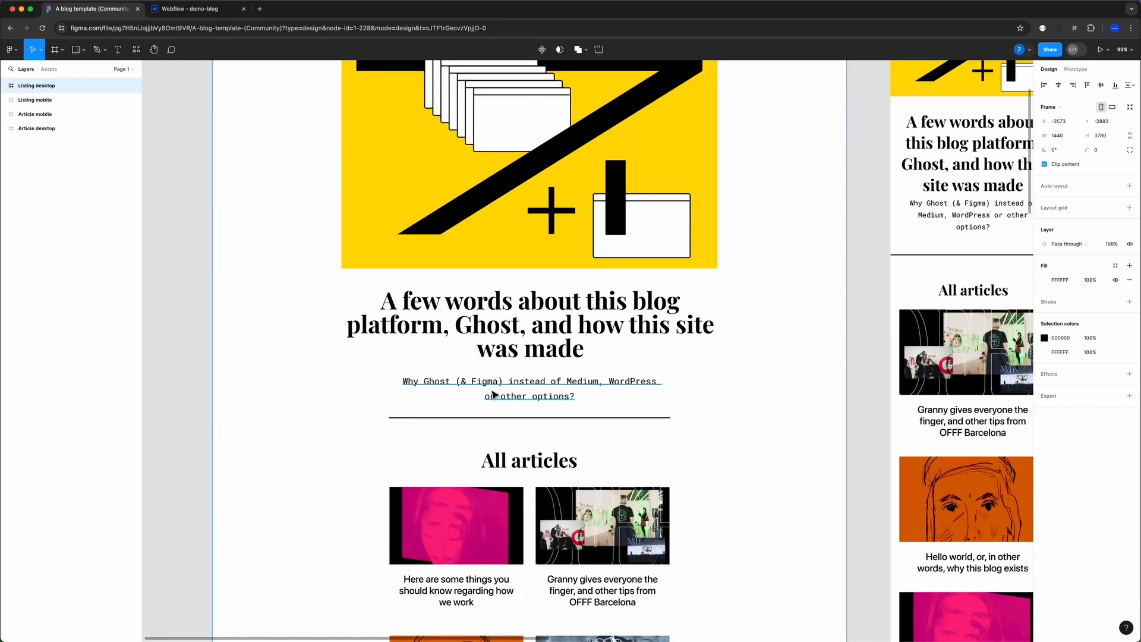
pyautogui.hscroll(10, 526, 393)
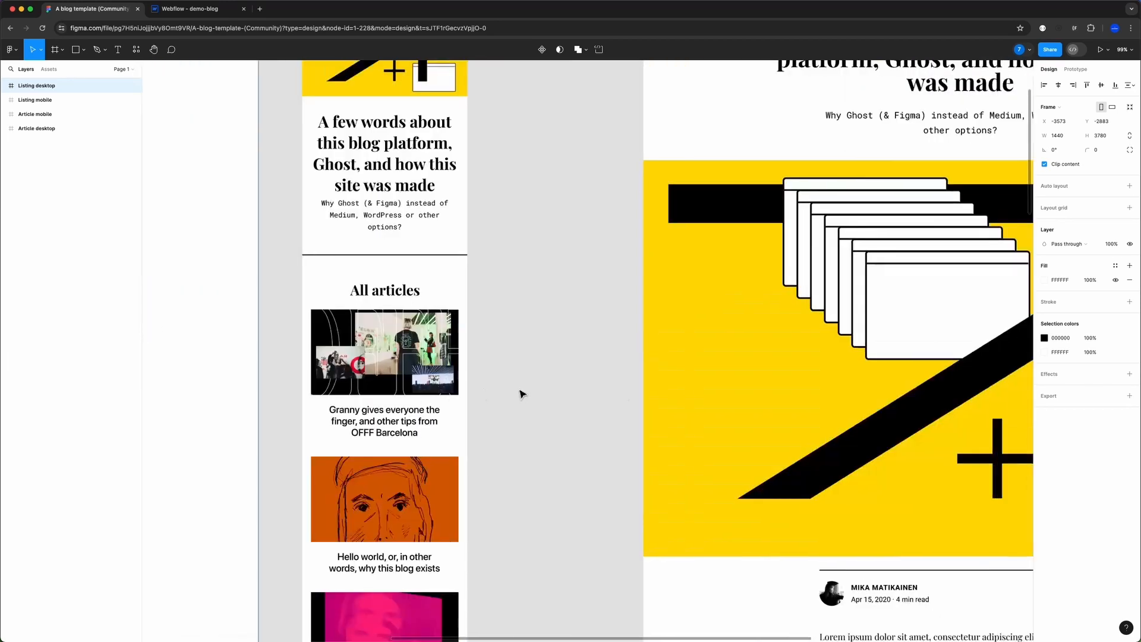
pyautogui.scroll(-2, 581, 154)
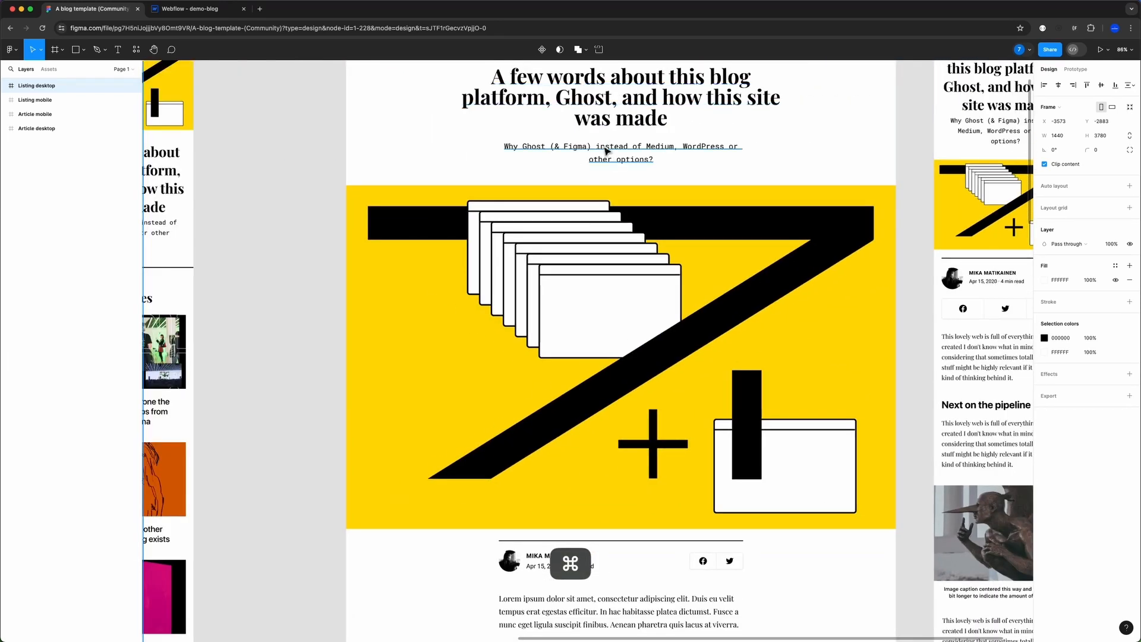
pyautogui.scroll(-5, 588, 327)
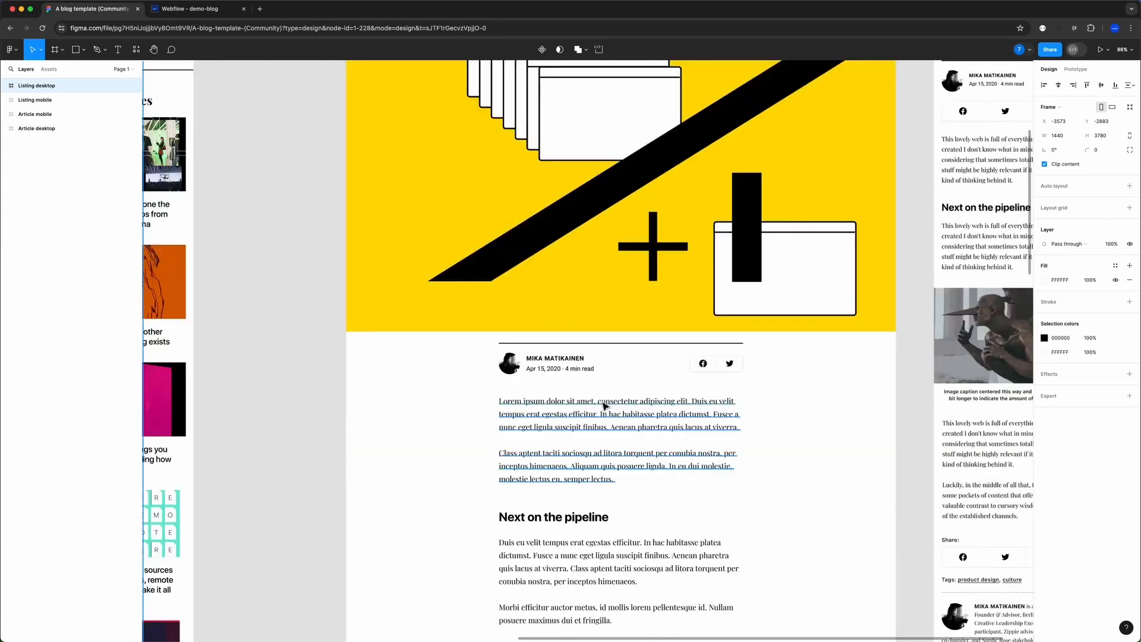
# - Examine the desktop article's author line, date, read time, share icons, body text and captioned image
pyautogui.scroll(5, 620, 409)
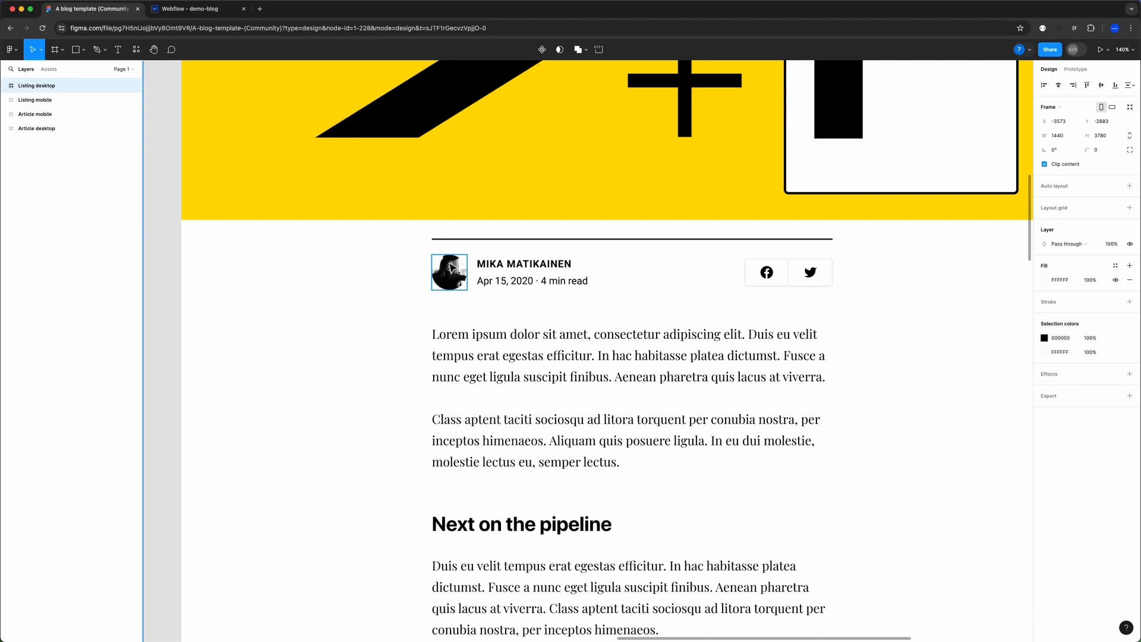
pyautogui.scroll(-2, 521, 273)
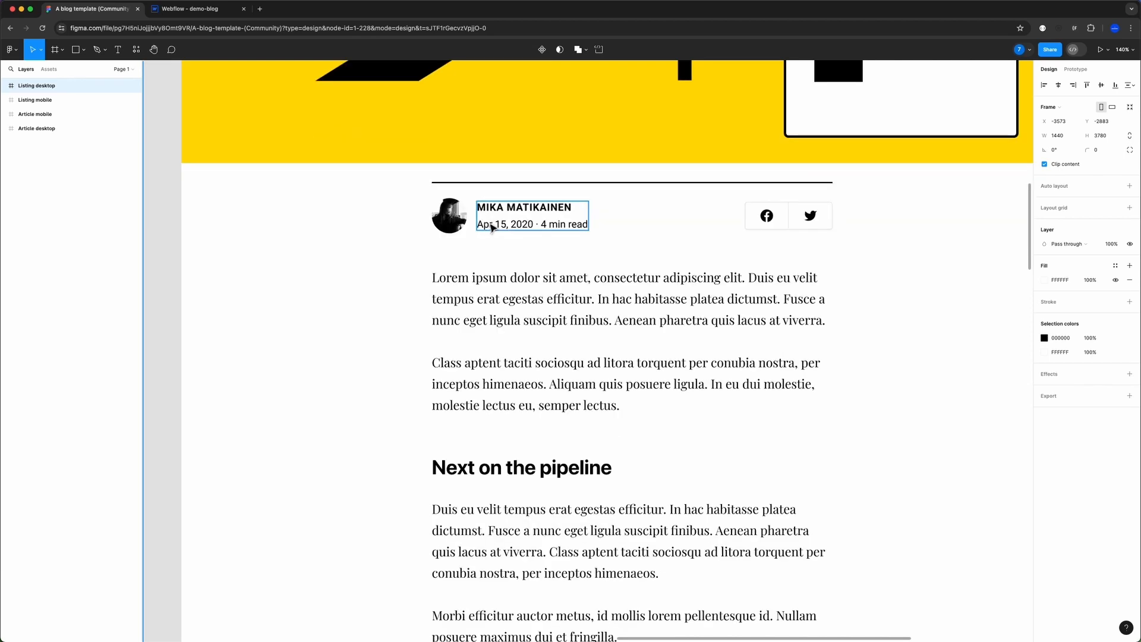
pyautogui.scroll(4, 523, 223)
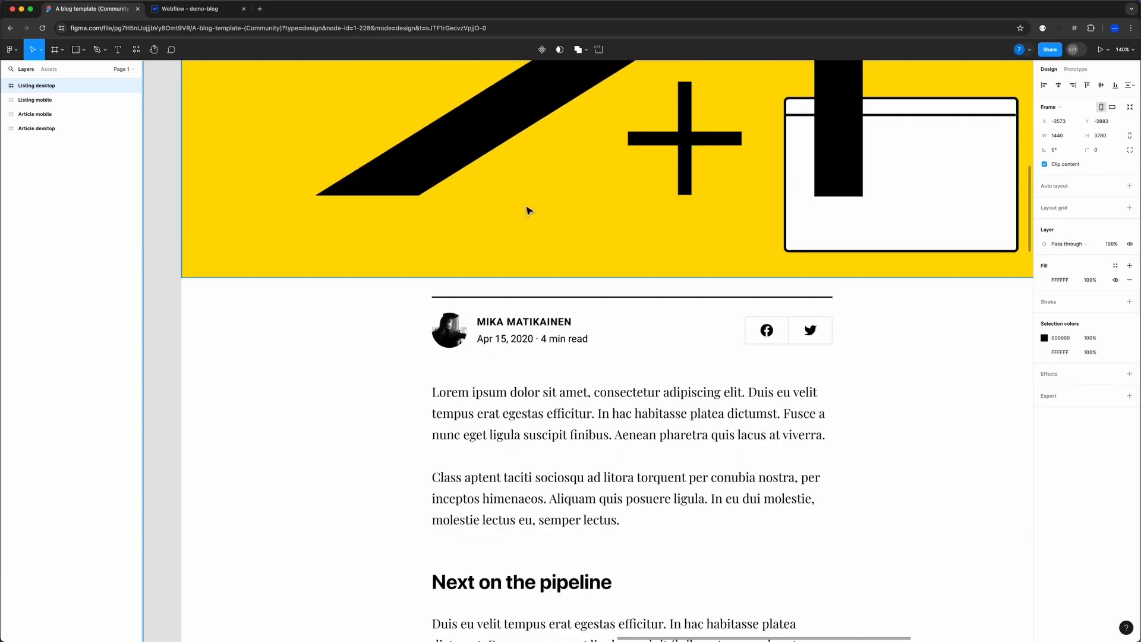
pyautogui.scroll(-3, 532, 277)
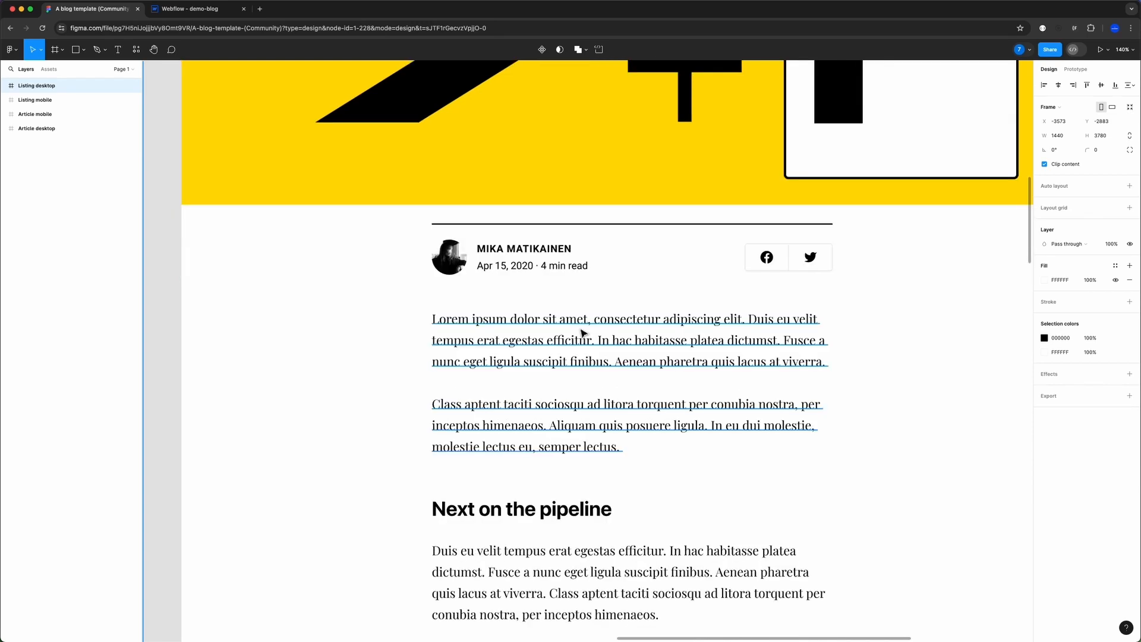
pyautogui.scroll(-5, 586, 335)
pyautogui.scroll(5, 589, 324)
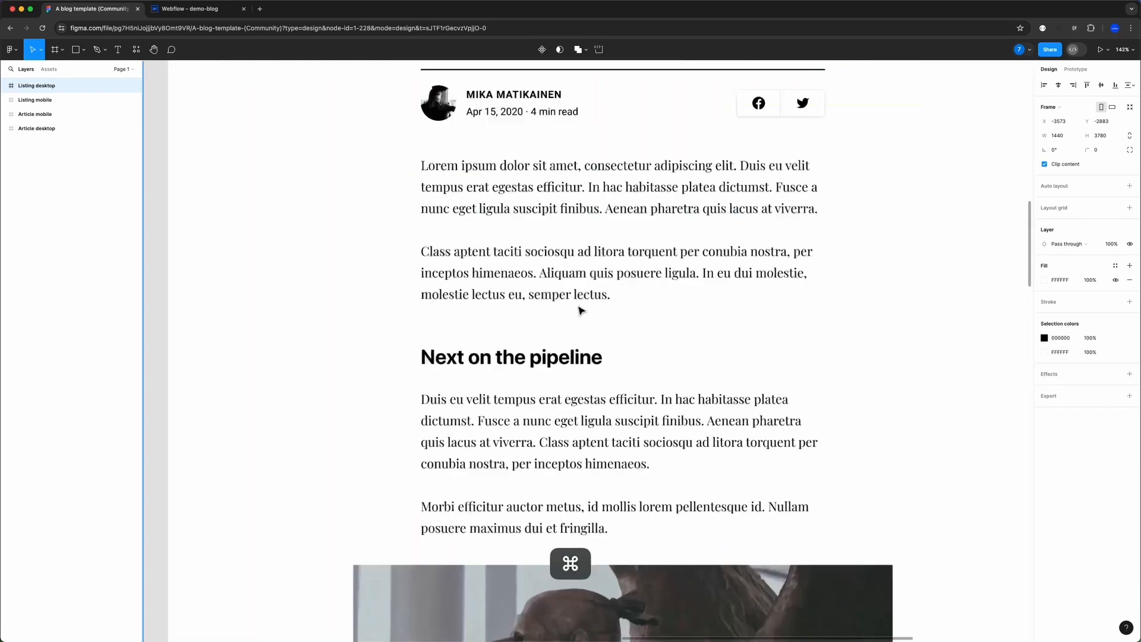
pyautogui.scroll(2, 473, 211)
pyautogui.scroll(-10, 479, 218)
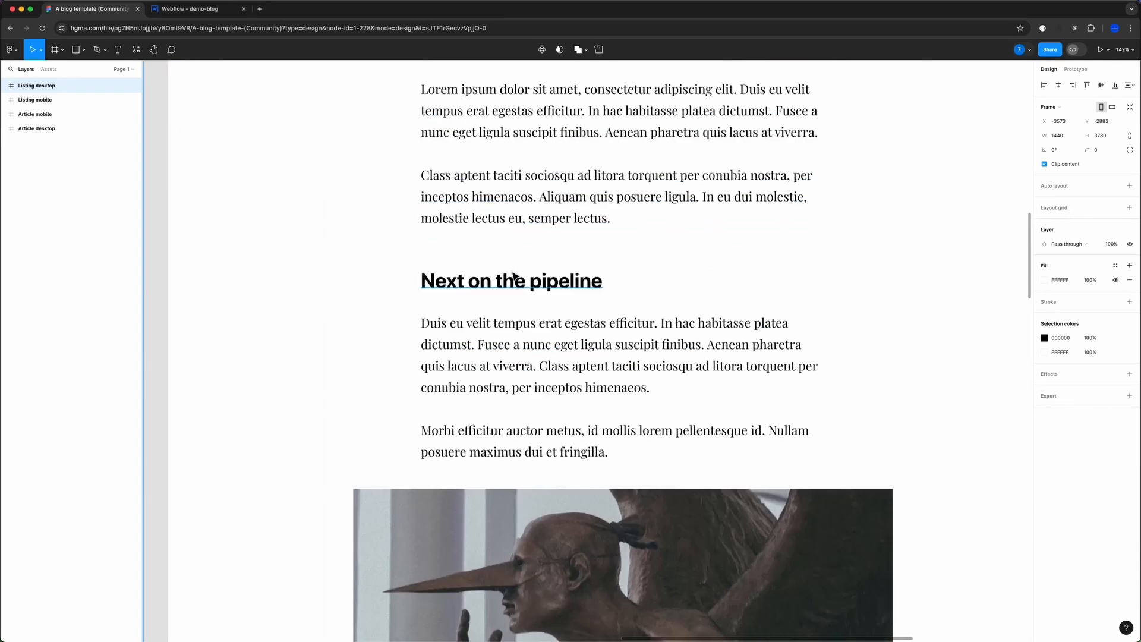
pyautogui.scroll(-4, 525, 177)
pyautogui.scroll(-5, 584, 364)
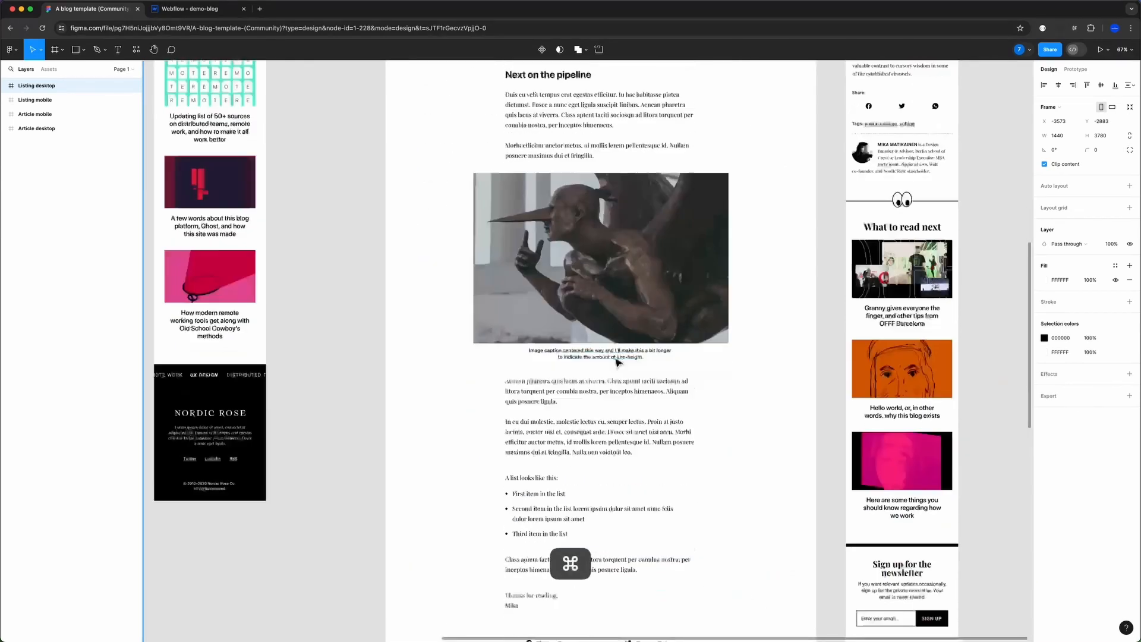
pyautogui.scroll(5, 614, 359)
# - Examine the share buttons, tags and author bio at the end of the desktop article
pyautogui.scroll(-3, 522, 395)
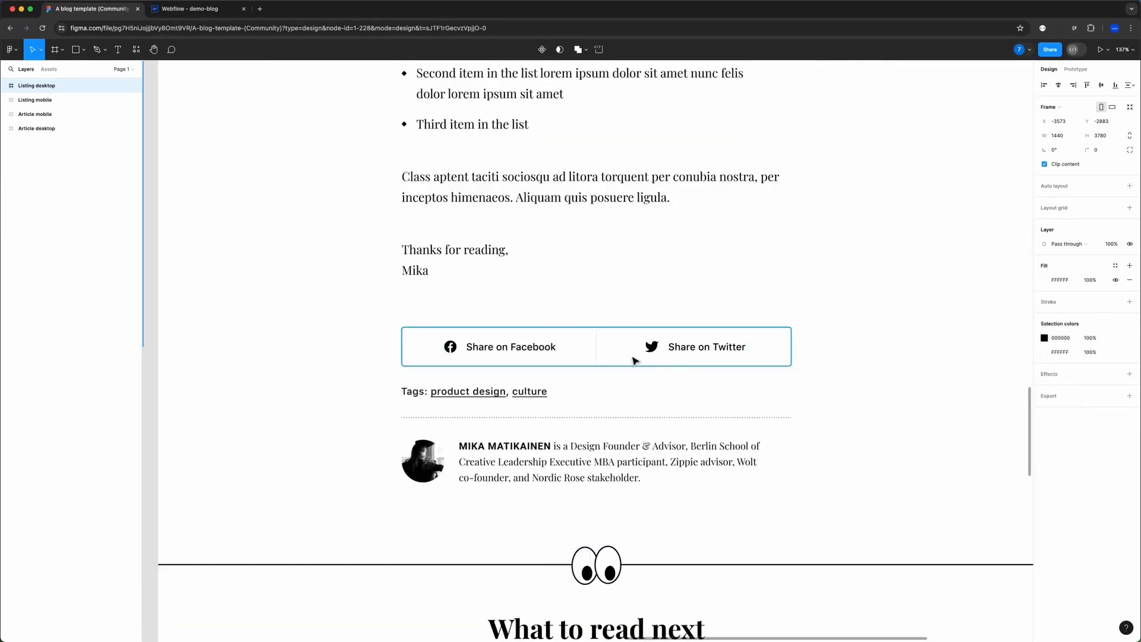
pyautogui.scroll(-2, 504, 375)
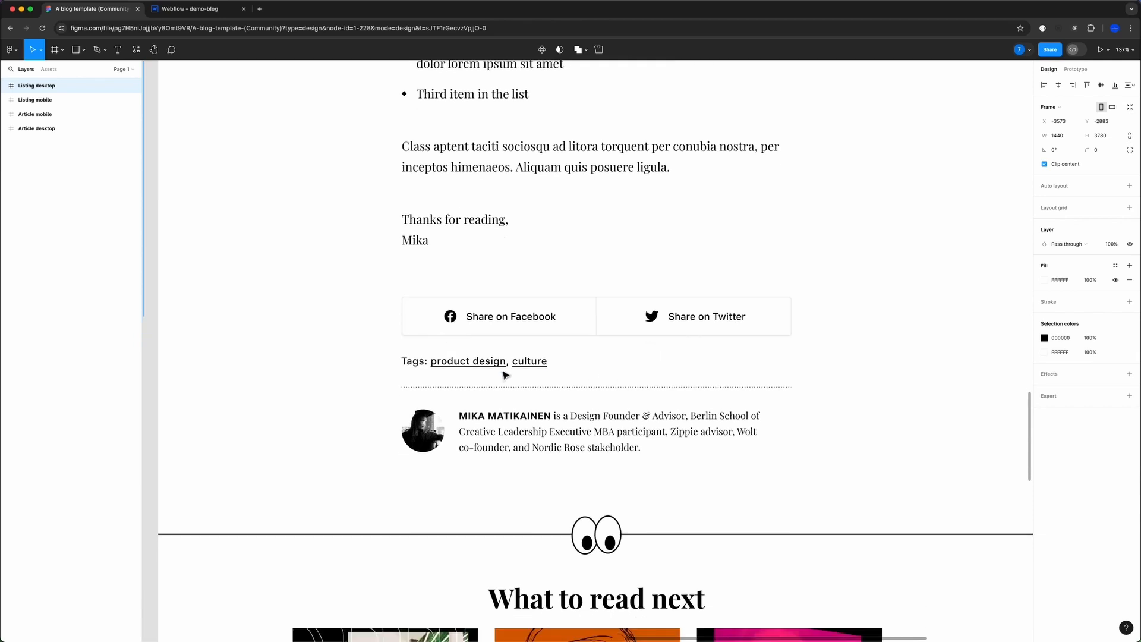
pyautogui.scroll(3, 512, 371)
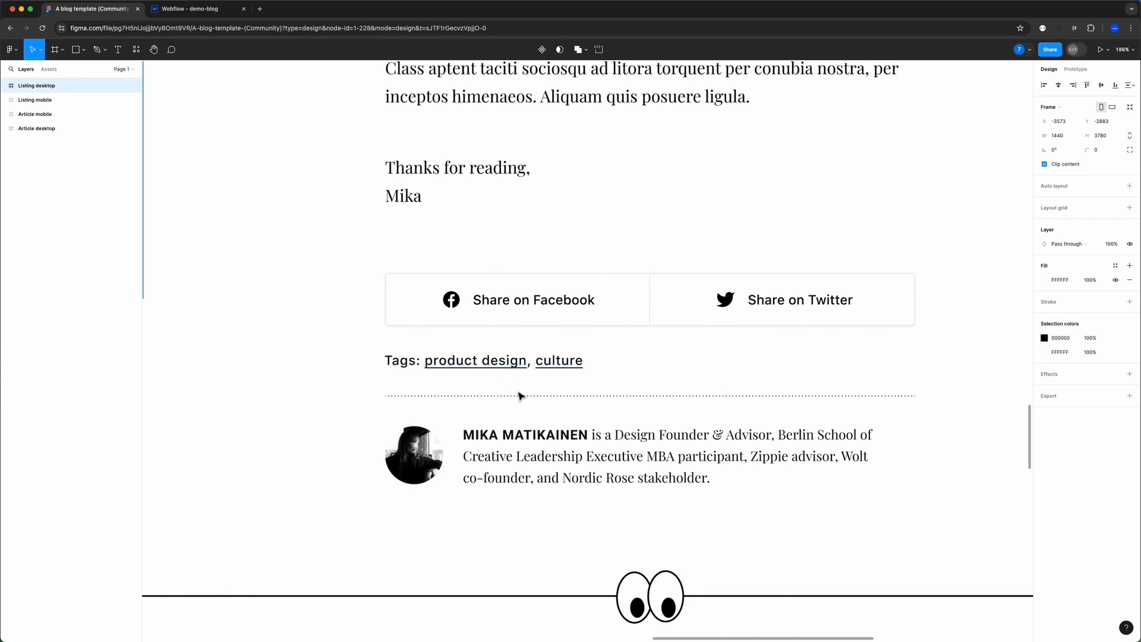
pyautogui.scroll(-1, 523, 380)
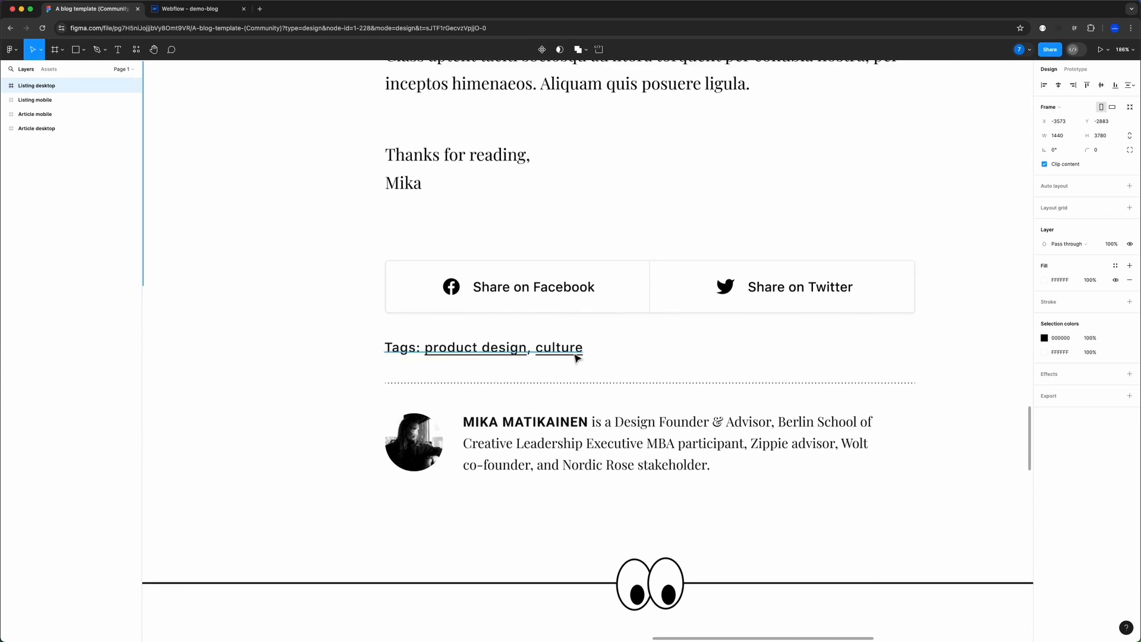
pyautogui.scroll(-3, 458, 374)
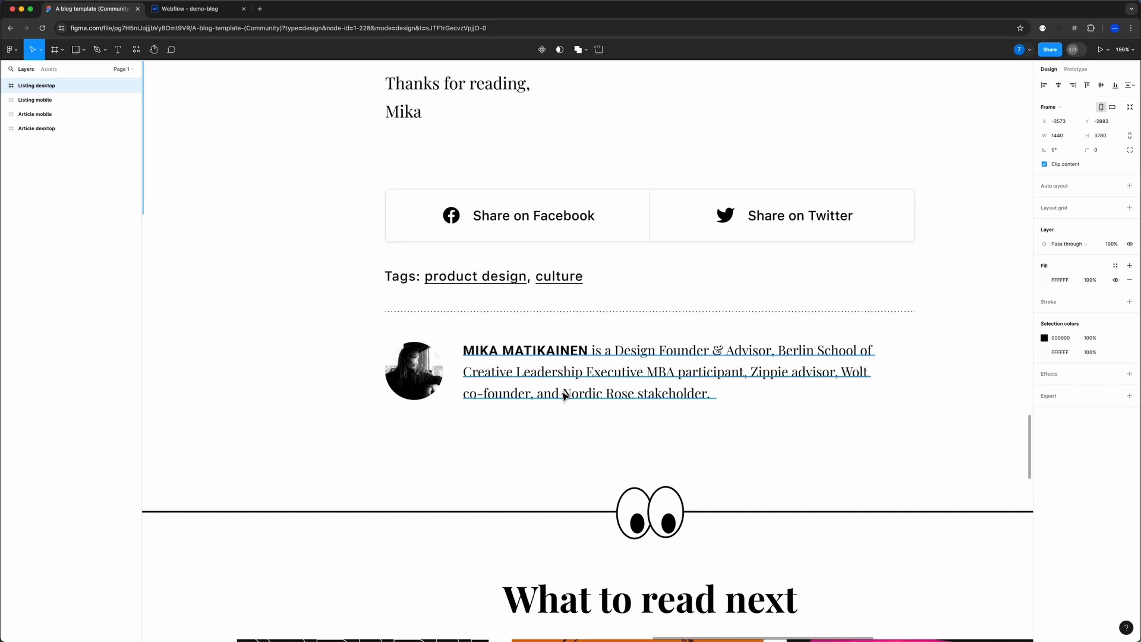
pyautogui.scroll(1, 559, 402)
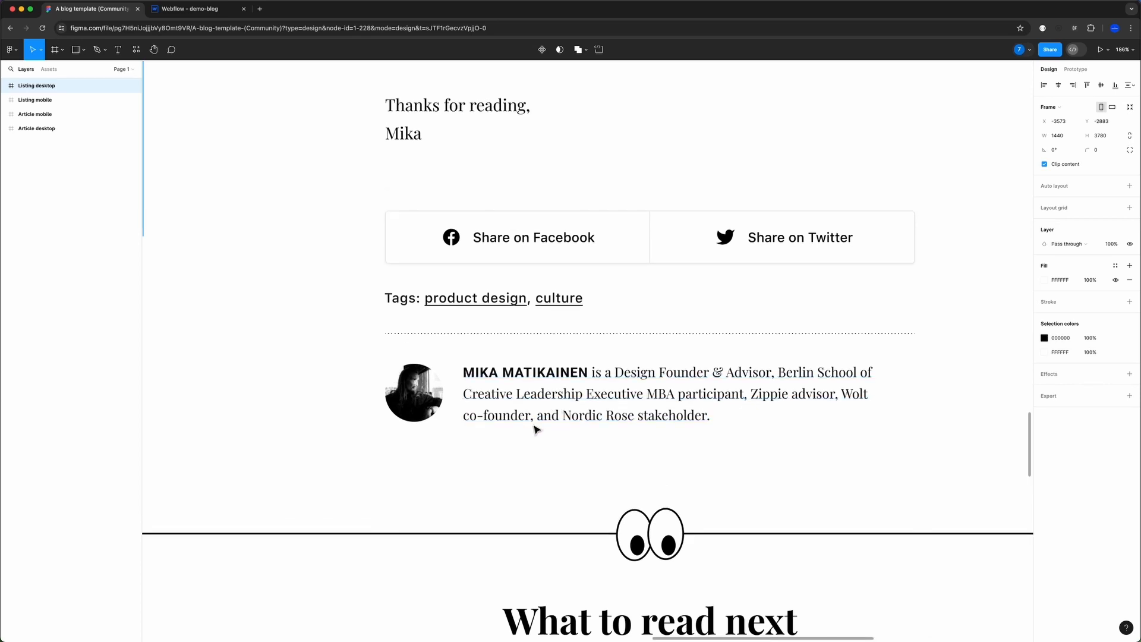
pyautogui.scroll(1, 535, 430)
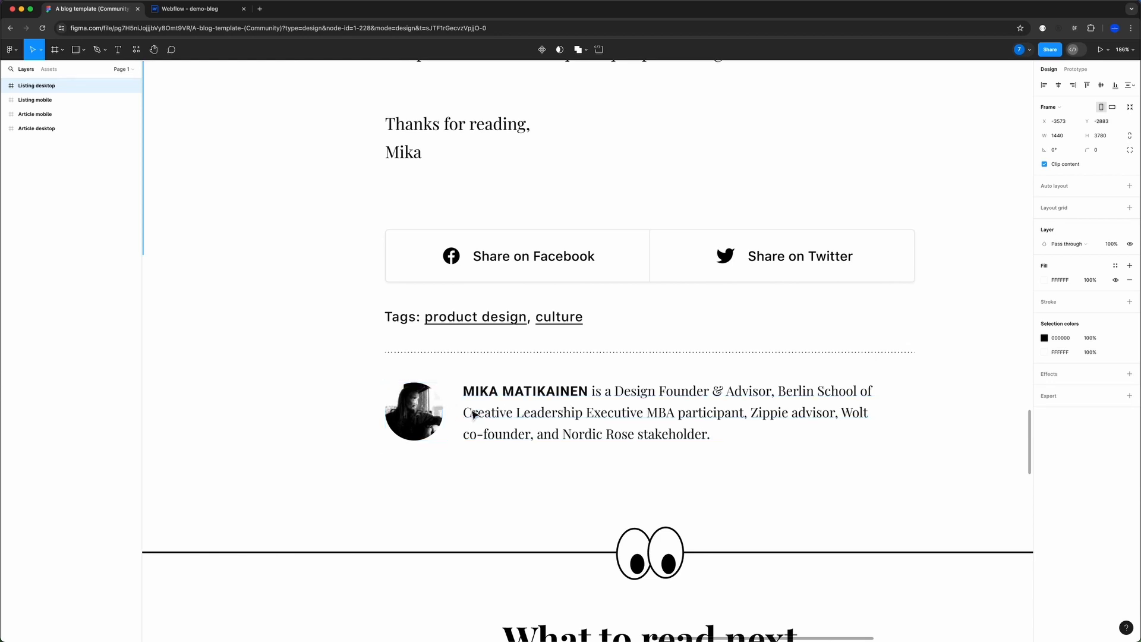
pyautogui.scroll(-3, 471, 407)
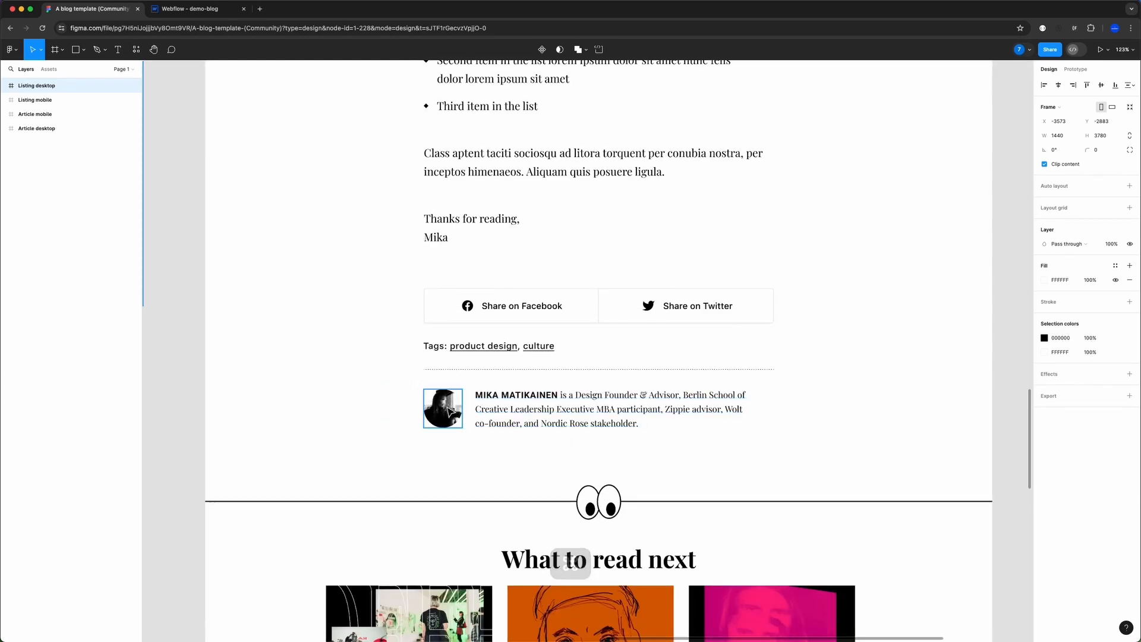
# - Compare the author details at both ends of the article and examine the What to read next section
pyautogui.scroll(15, 523, 420)
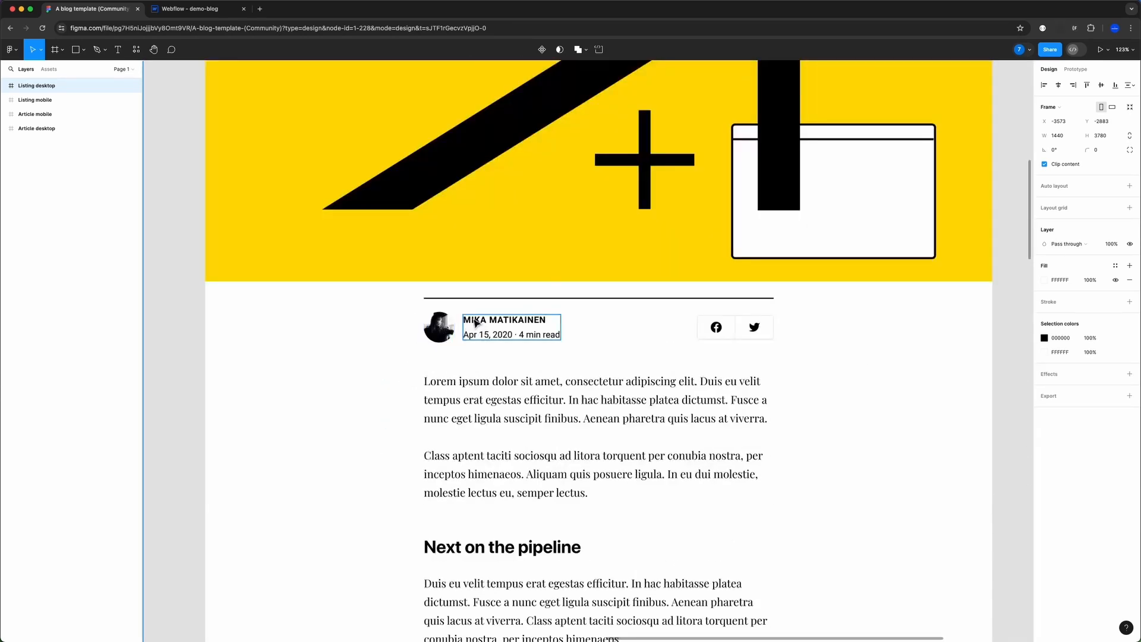
pyautogui.scroll(-1, 527, 330)
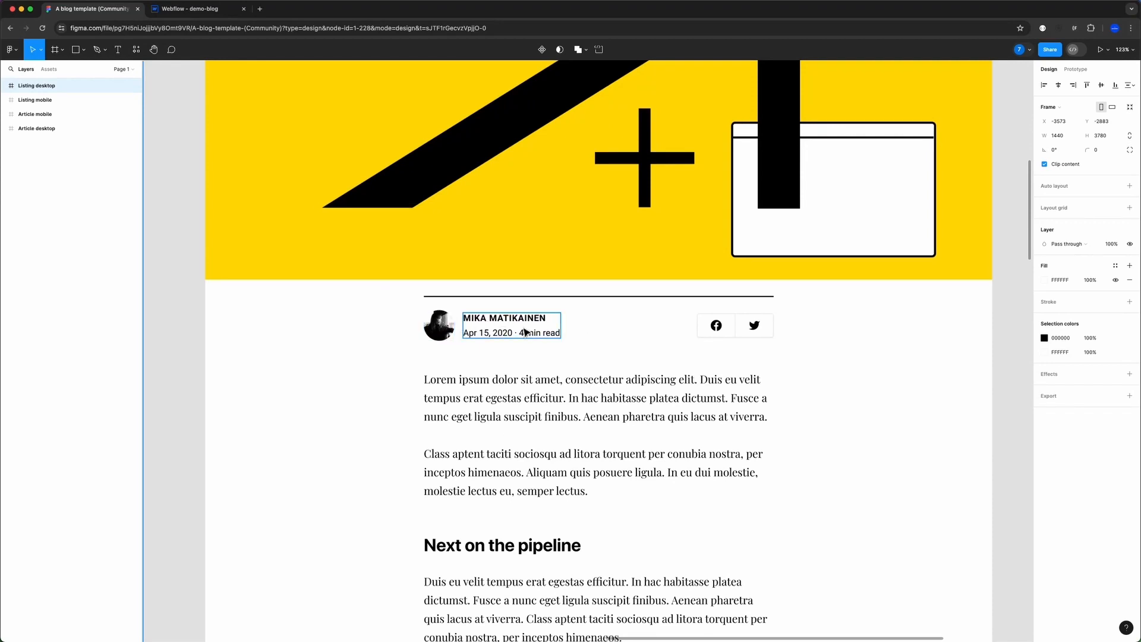
pyautogui.keyDown('super'); pyautogui.scroll(-10, 545, 340); pyautogui.keyUp('super')
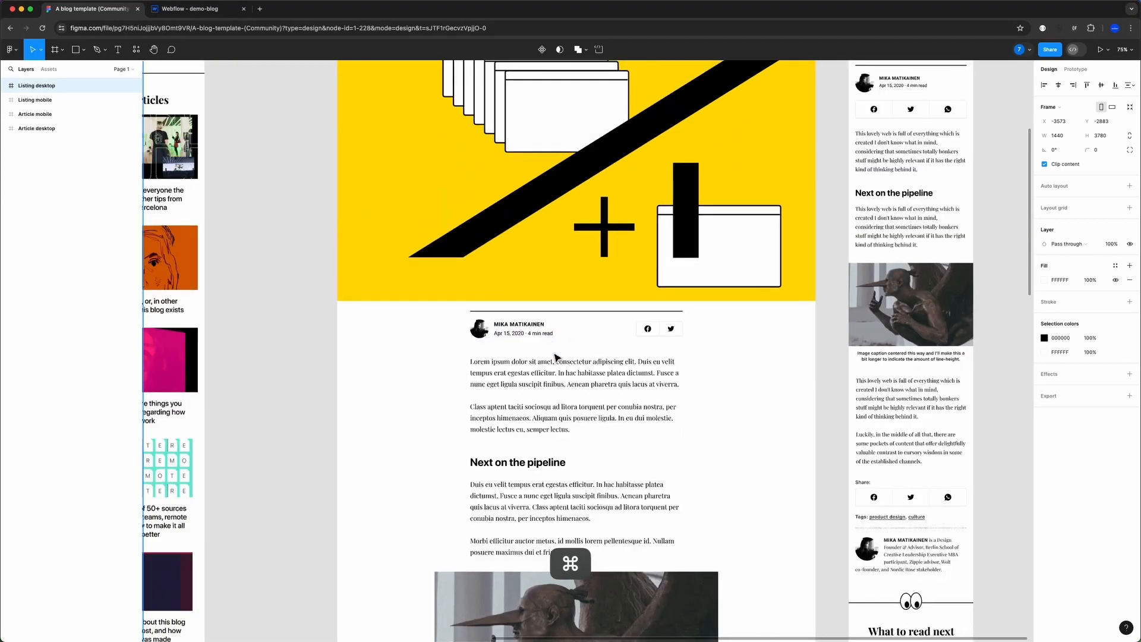
pyautogui.scroll(-10, 558, 361)
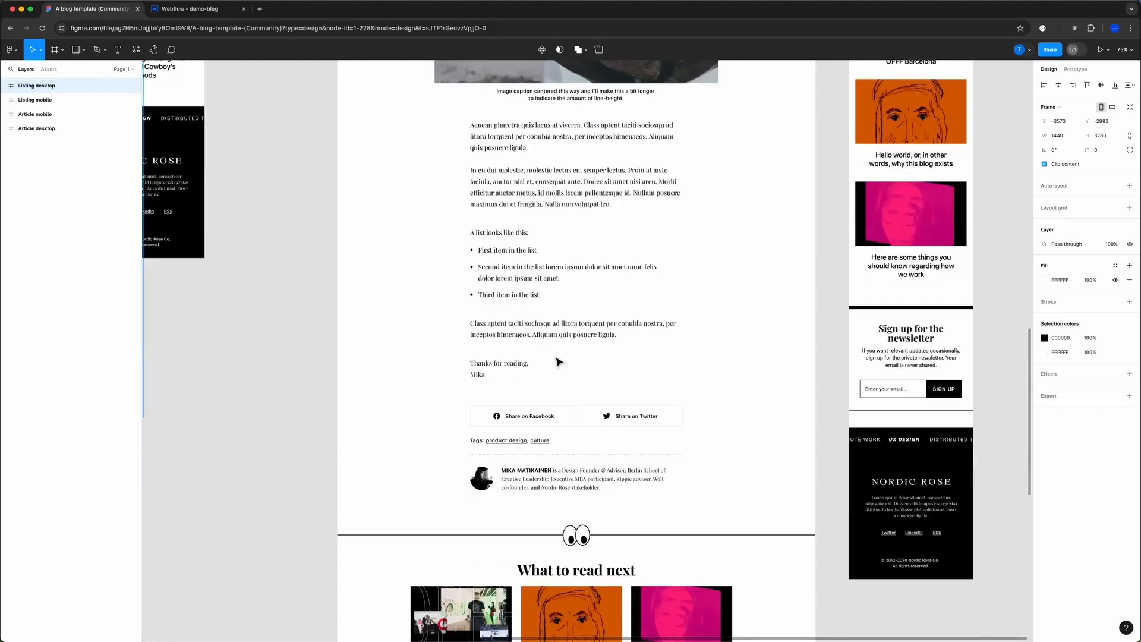
pyautogui.keyDown('super'); pyautogui.scroll(-3, 611, 355); pyautogui.keyUp('super')
pyautogui.keyDown('super'); pyautogui.scroll(4, 610, 356); pyautogui.keyUp('super')
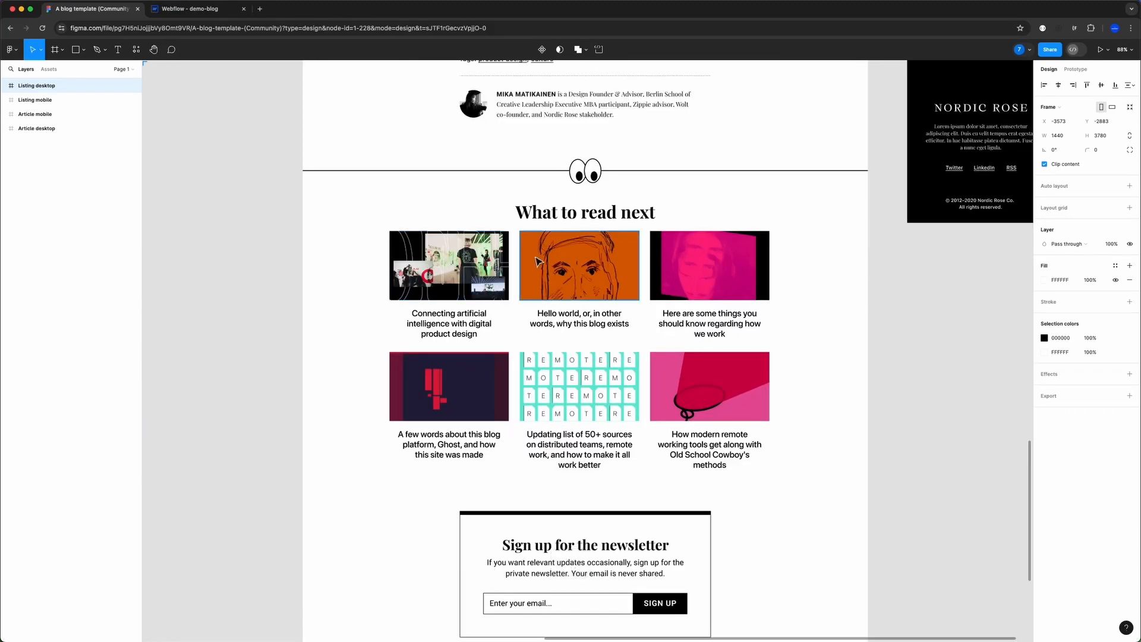
pyautogui.scroll(-3, 474, 322)
pyautogui.scroll(5, 586, 334)
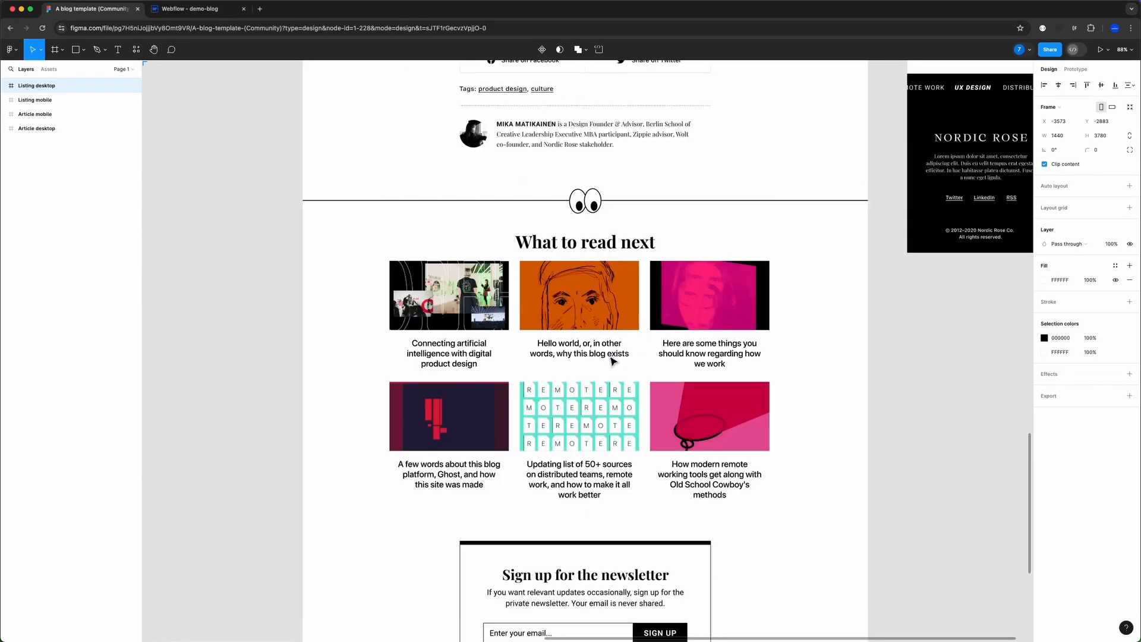
pyautogui.scroll(-10, 612, 289)
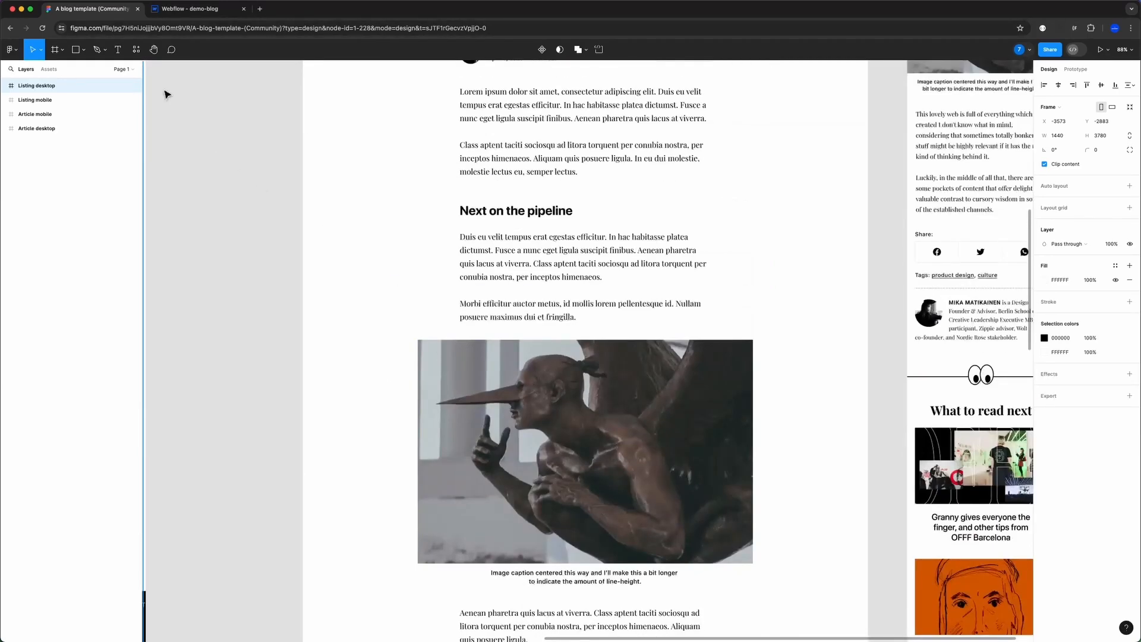
# - Compare the Webflow collection's Name field with the featured post title in the Figma listing design
pyautogui.click(190, 8)
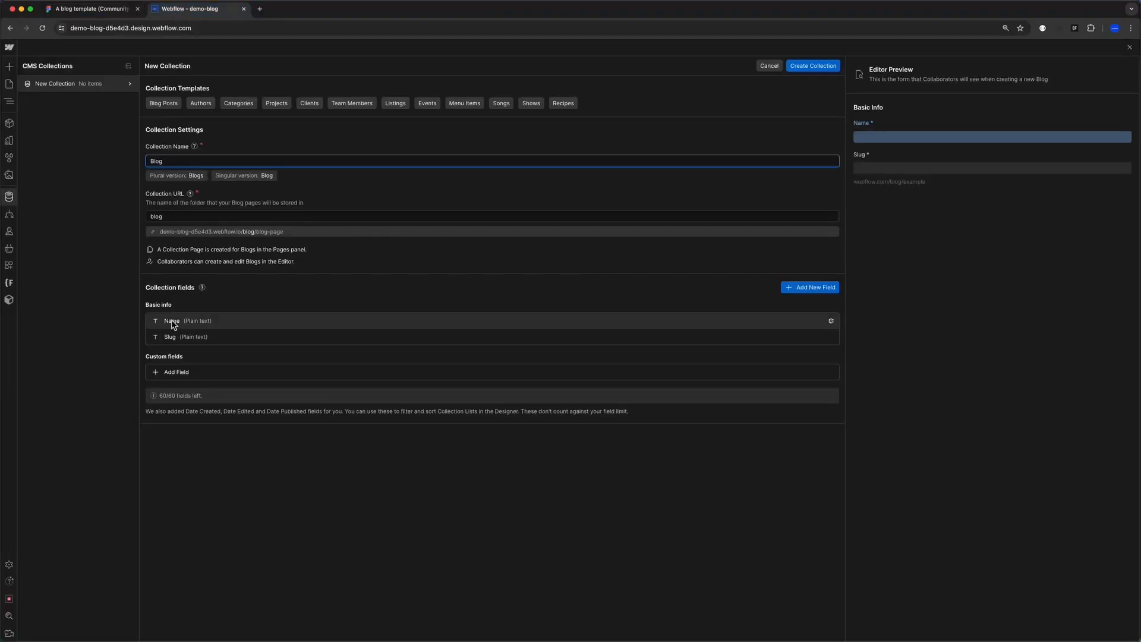
pyautogui.click(92, 9)
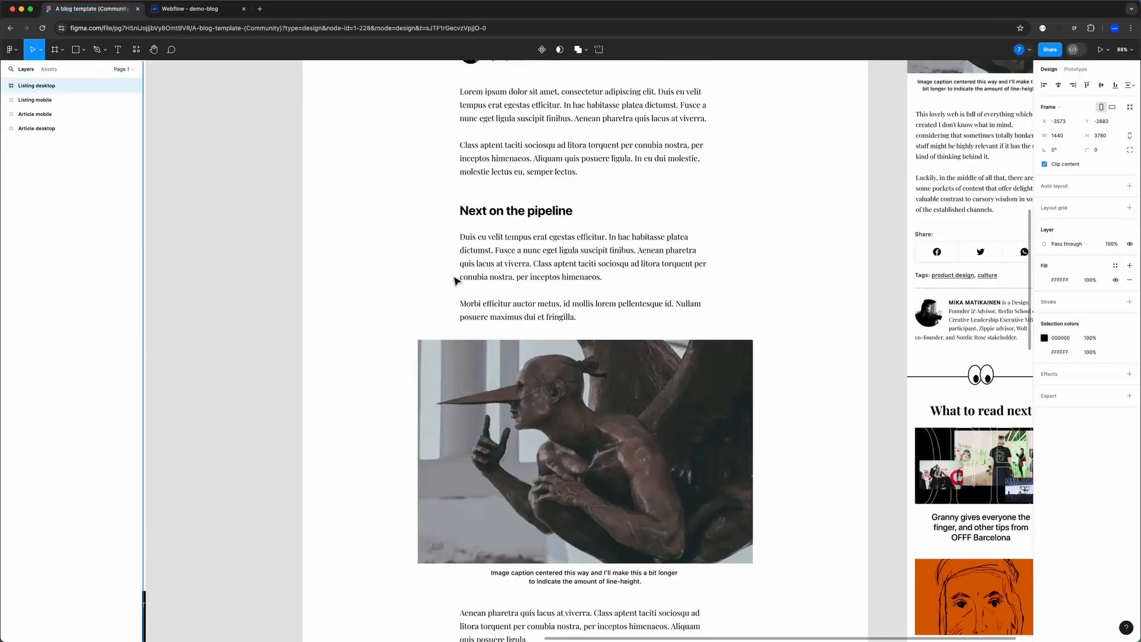
pyautogui.hscroll(-5, 523, 324)
pyautogui.scroll(9, 525, 324)
pyautogui.hscroll(-8, 525, 324)
pyautogui.keyDown('super'); pyautogui.click(525, 327); pyautogui.keyUp('super')
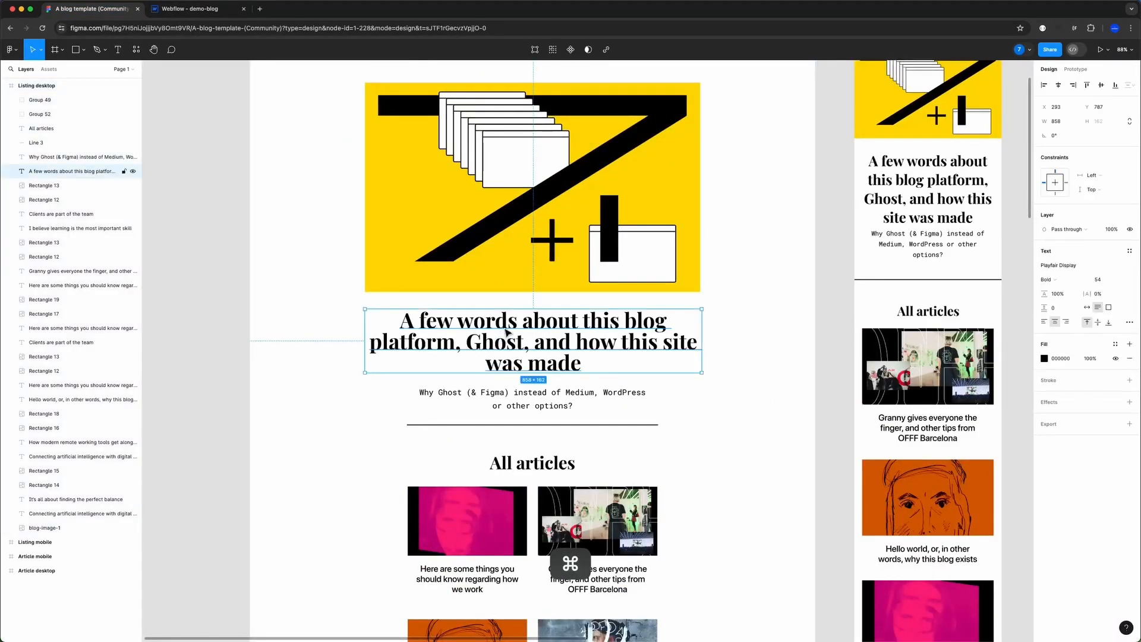
pyautogui.click(191, 11)
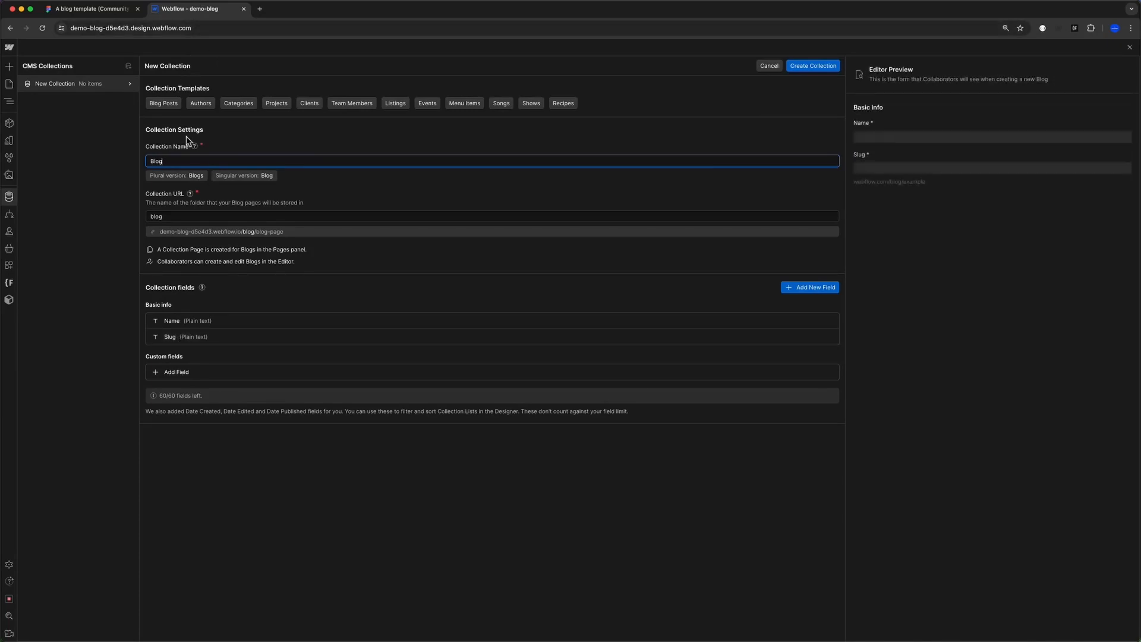
# - Check the article cards under All articles in Figma, and return to the new Blog collection in Webflow
pyautogui.click(92, 9)
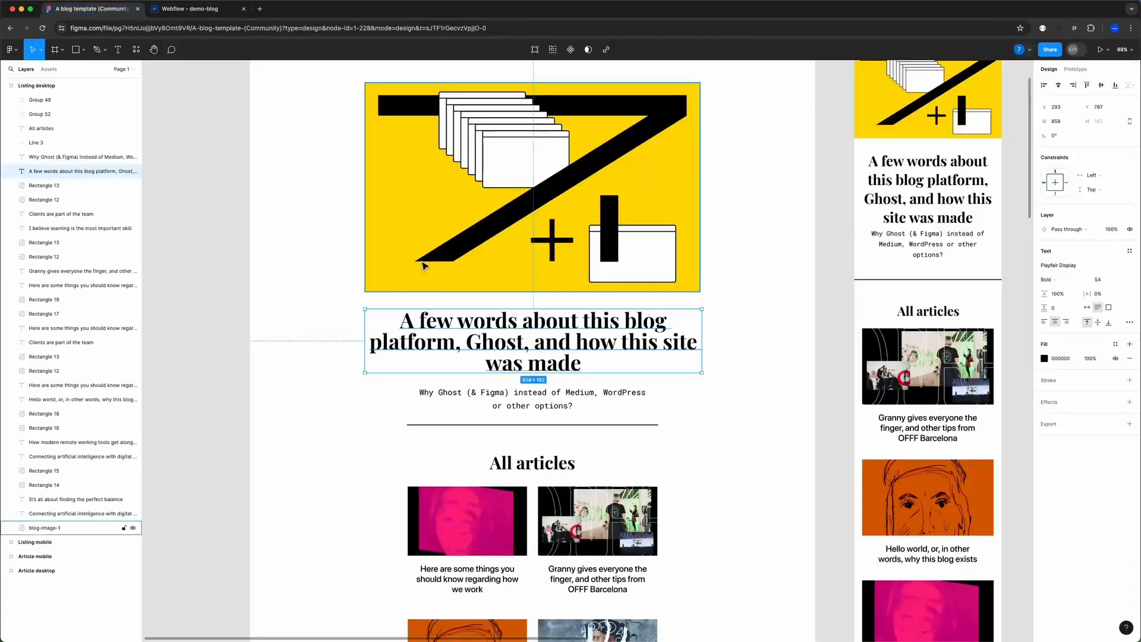
pyautogui.scroll(-5, 514, 267)
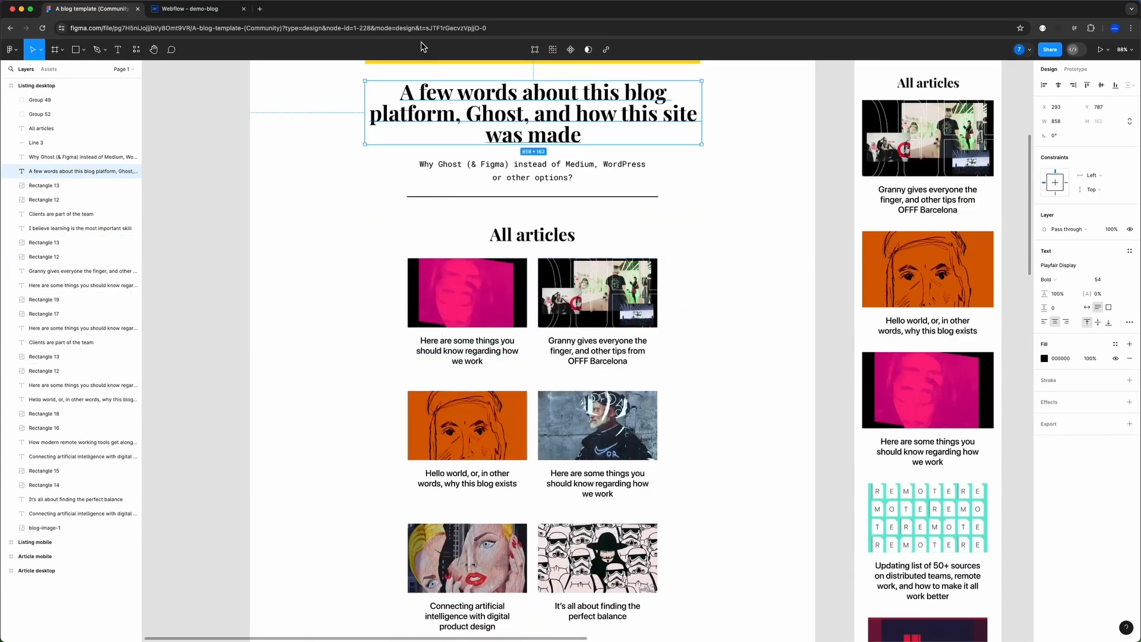
pyautogui.moveTo(498, 28); pyautogui.dragTo(535, 28)
pyautogui.click(104, 28)
pyautogui.click(170, 17)
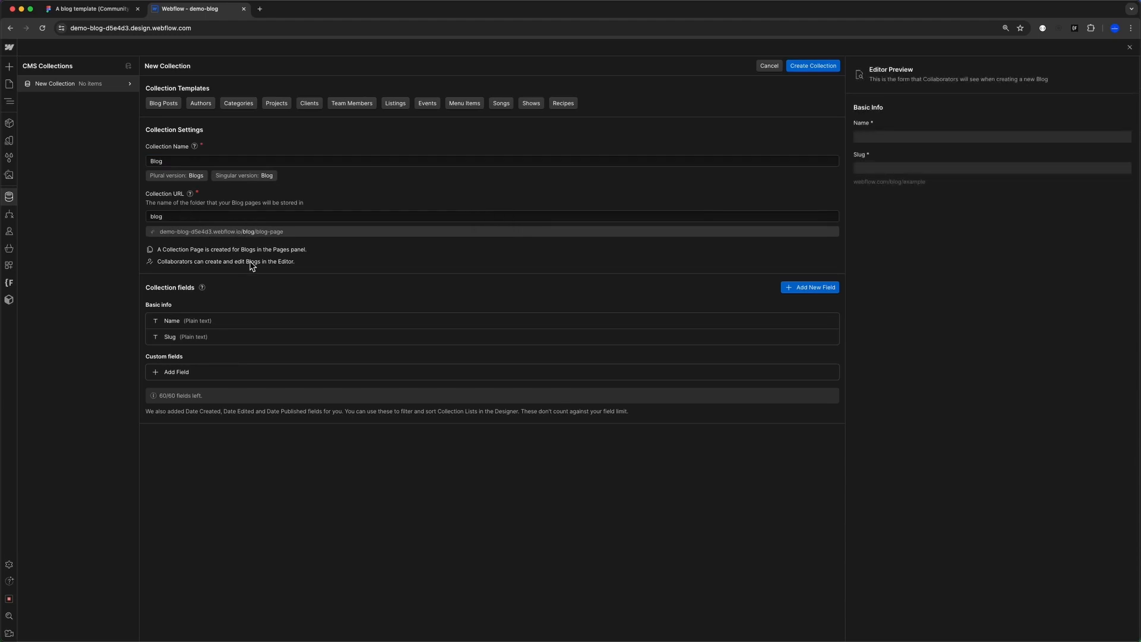
# - Add an image field labelled "thumbnail" to the Blog collection's custom fields and save it
pyautogui.click(179, 372)
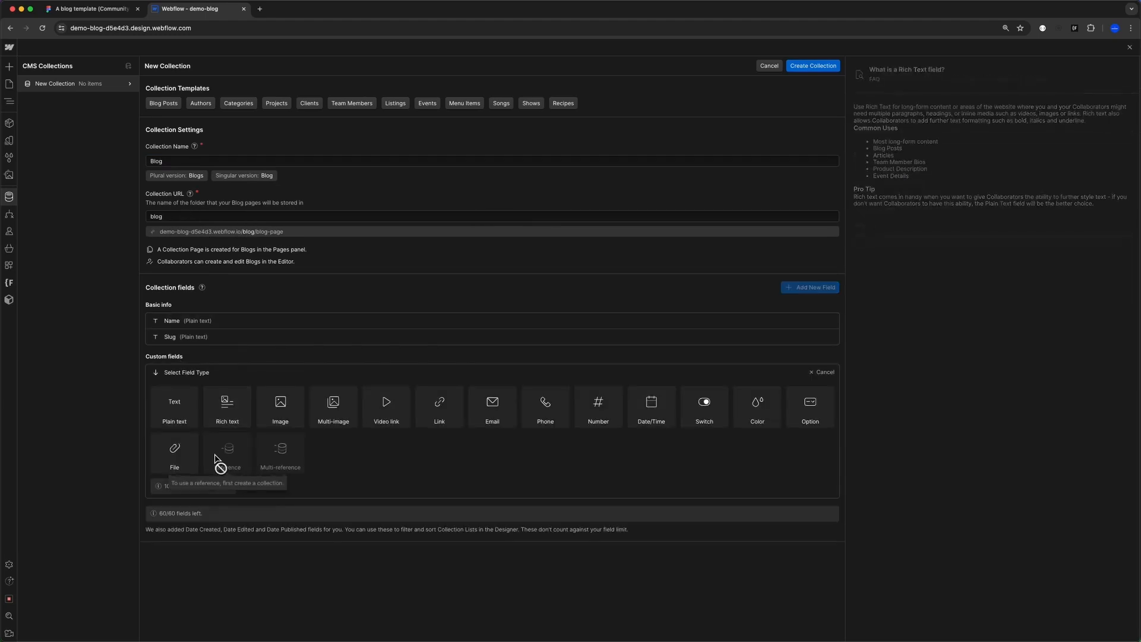
pyautogui.click(295, 412)
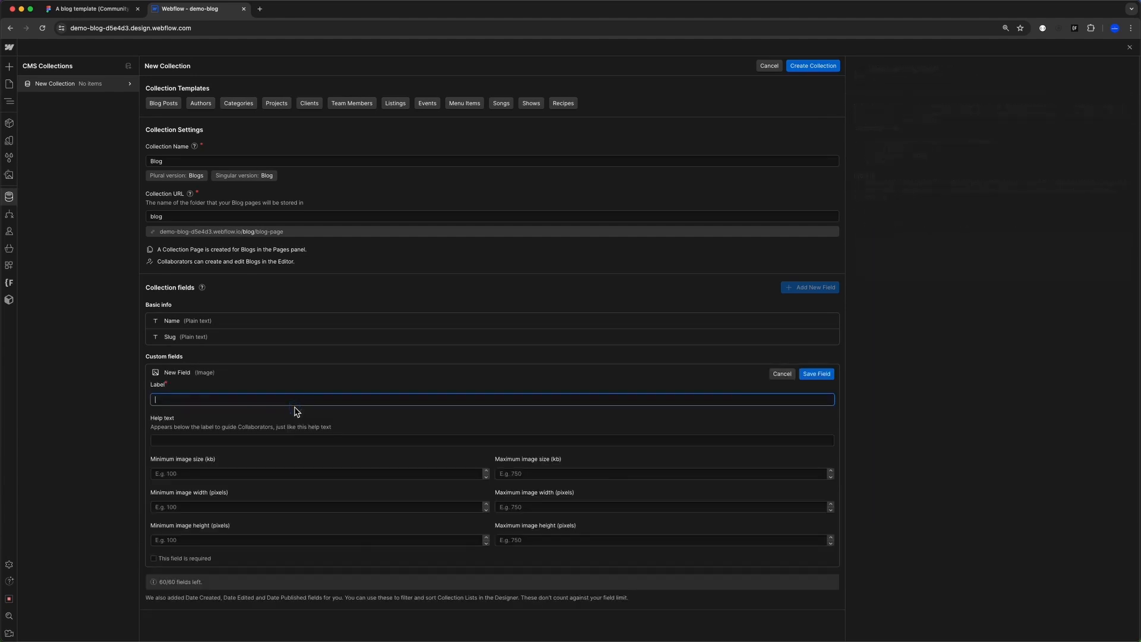
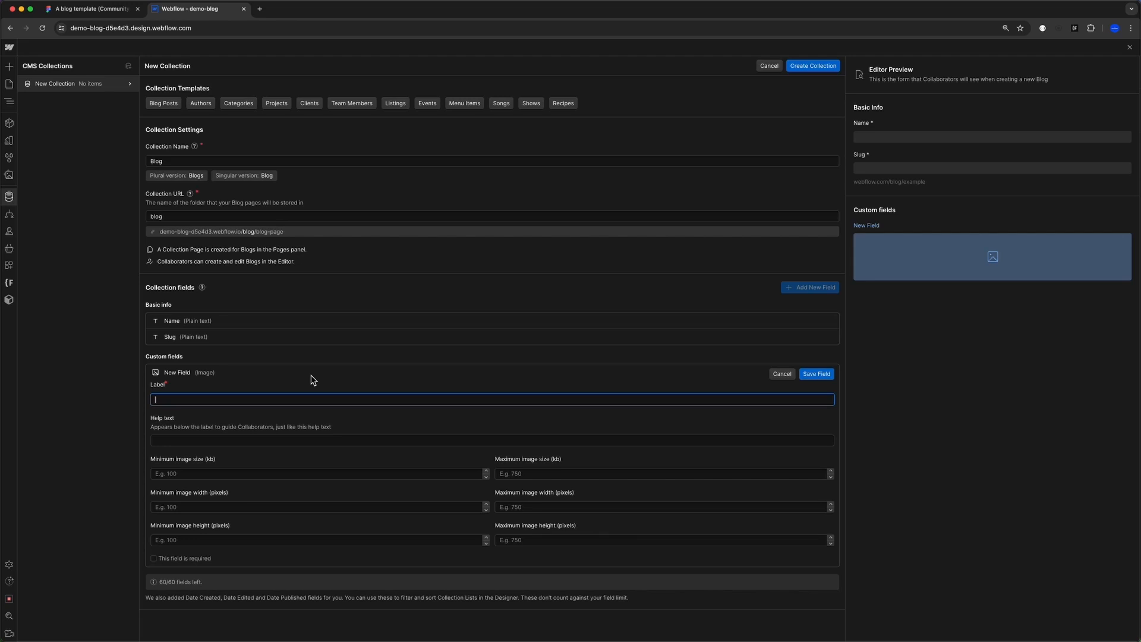
pyautogui.write('thumbnail')
pyautogui.click(186, 440)
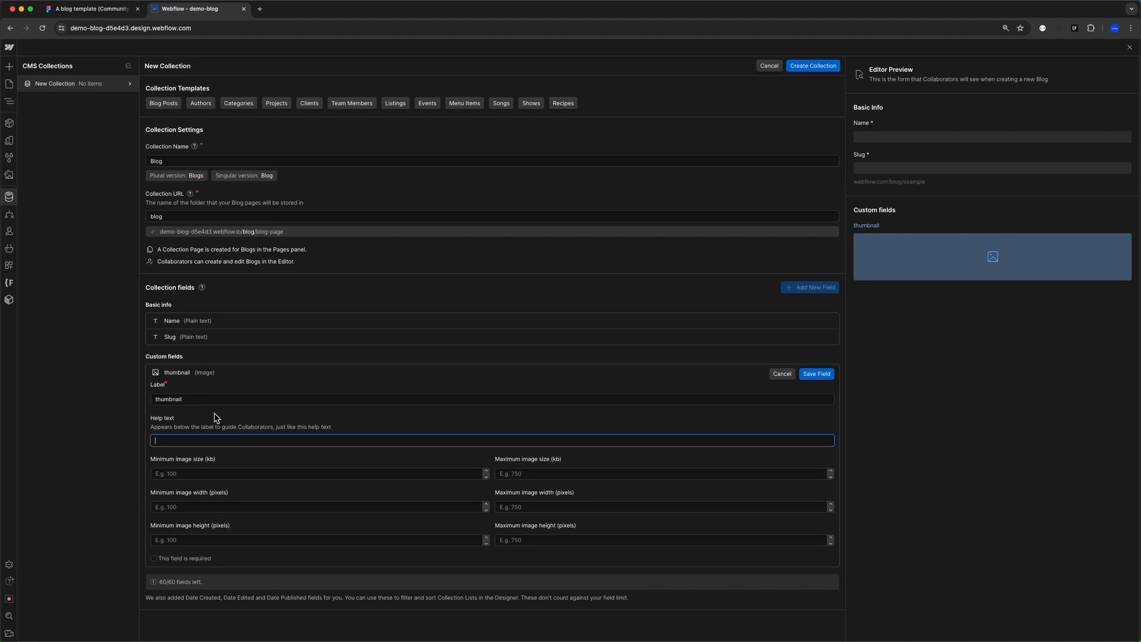
pyautogui.click(816, 374)
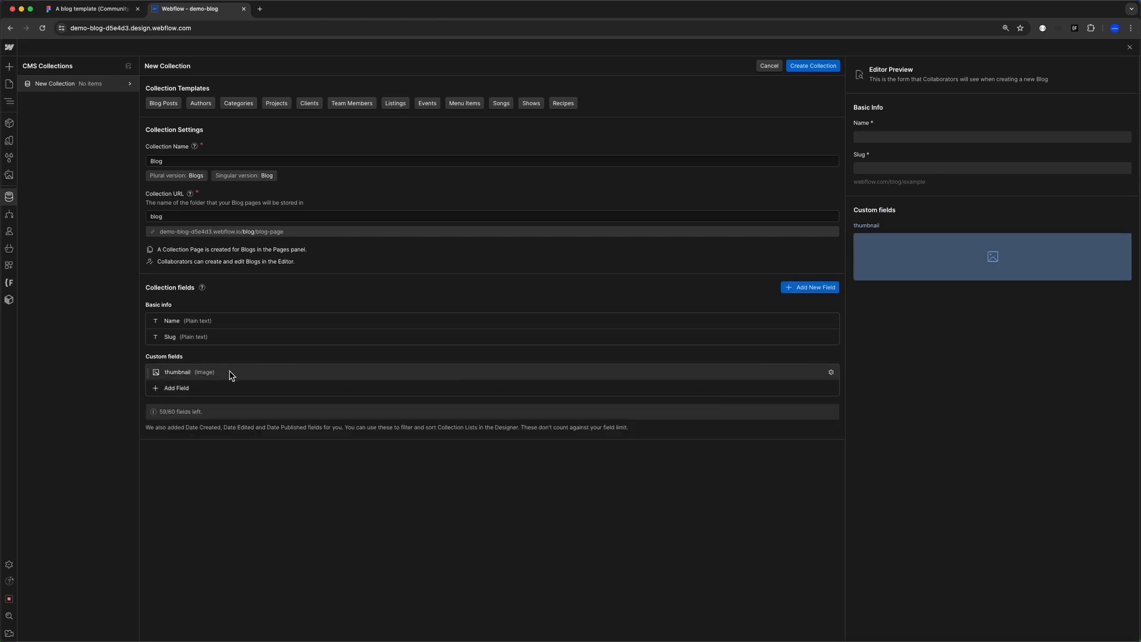
# - Add a link field labelled "thumbnail_link" to the Blog collection's custom fields
pyautogui.click(187, 390)
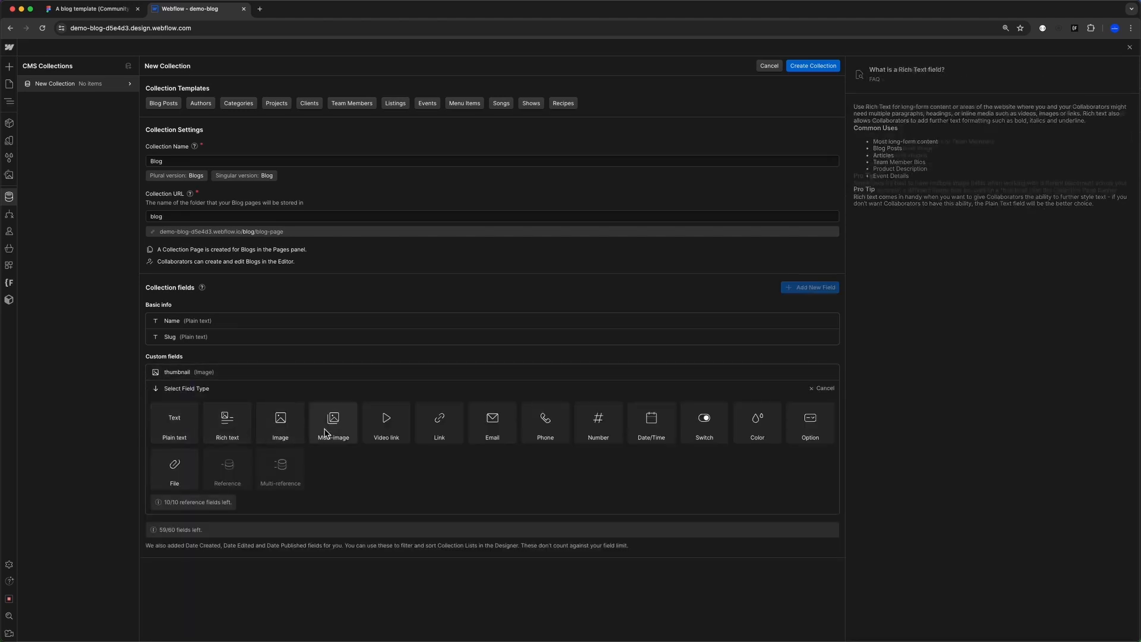
pyautogui.click(440, 419)
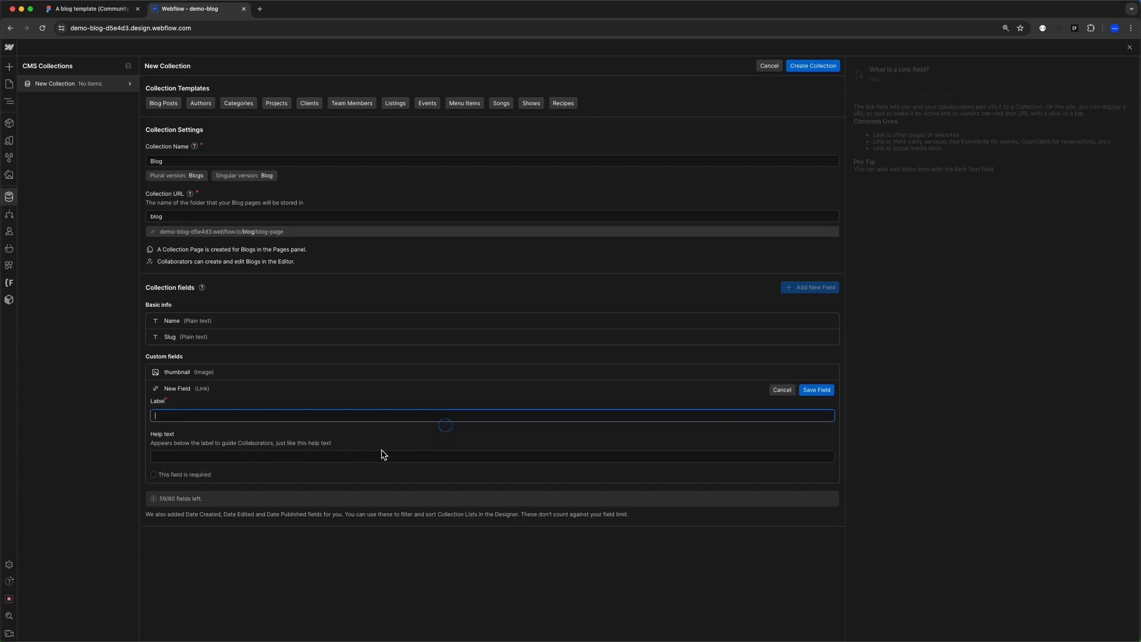
pyautogui.write('thumbnail_link')
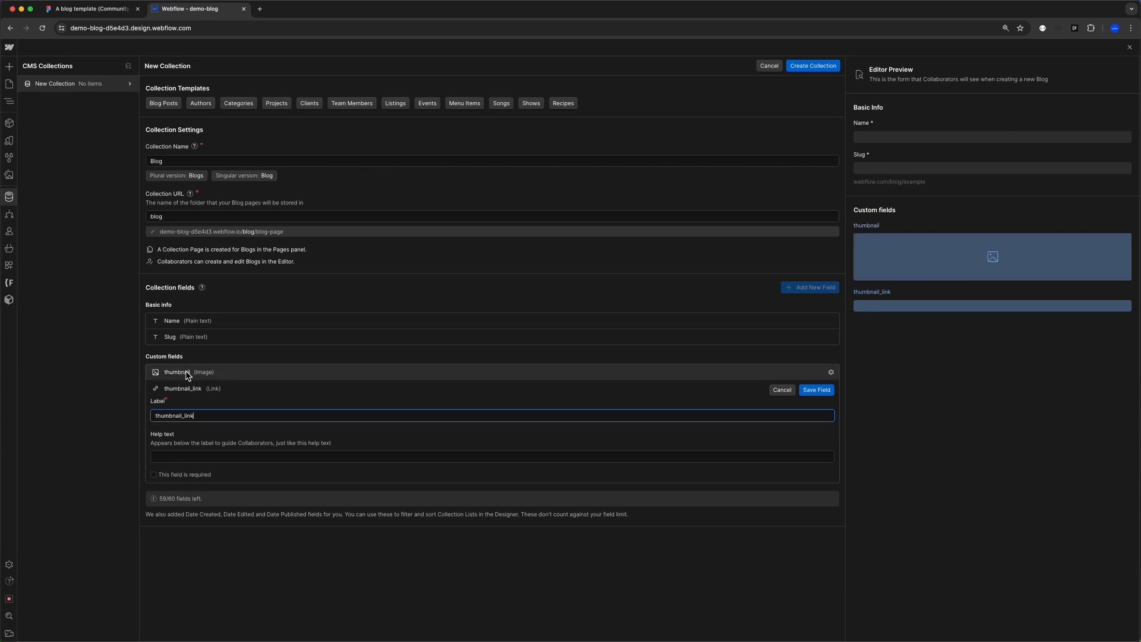
pyautogui.press('Return')
# - Add a rich text field labelled "content" to the Blog collection's custom fields
pyautogui.click(185, 404)
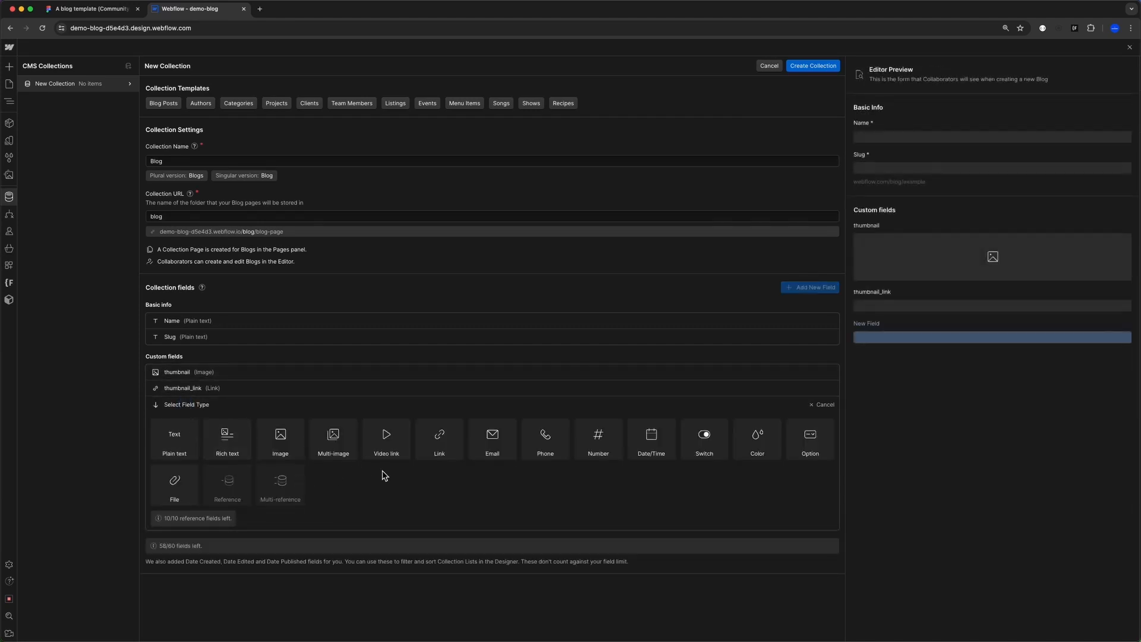
pyautogui.click(229, 440)
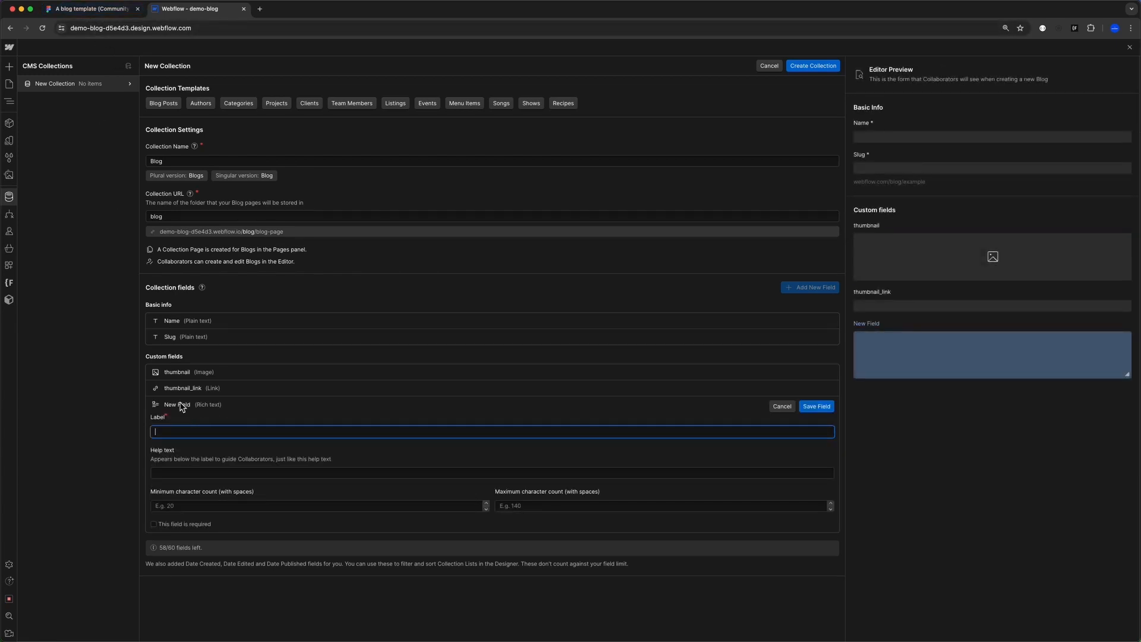
pyautogui.press('super+a')
pyautogui.write('content')
pyautogui.press('Return')
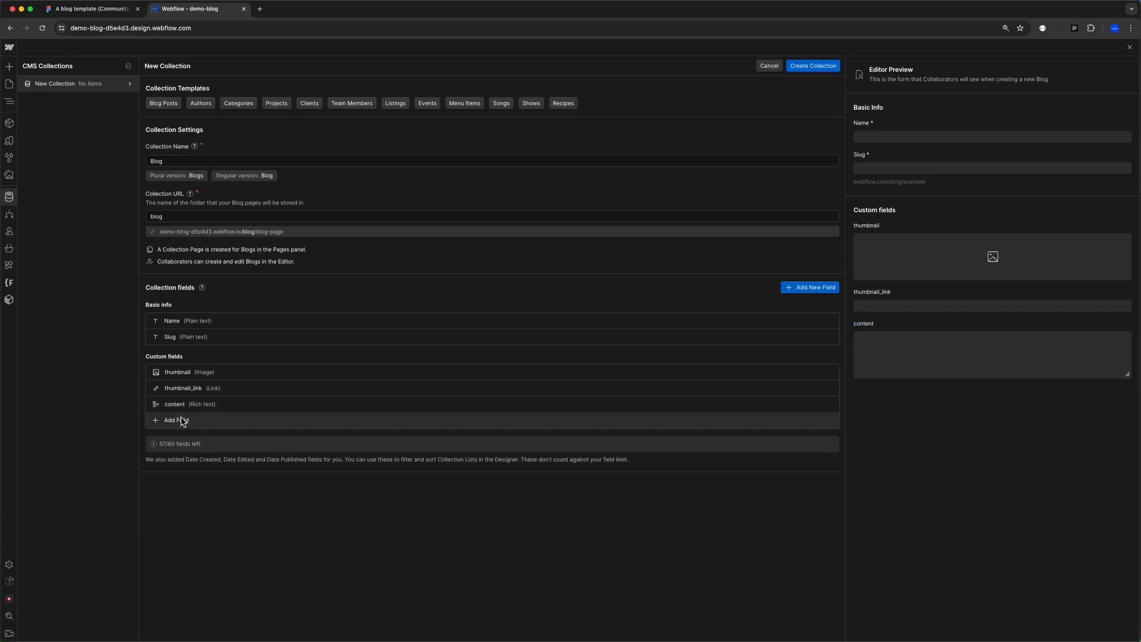
# - Add a multiple-line plain text field labelled "subtitle" and move it above thumbnail in the custom fields
pyautogui.click(189, 422)
pyautogui.click(190, 453)
pyautogui.write('subtitle')
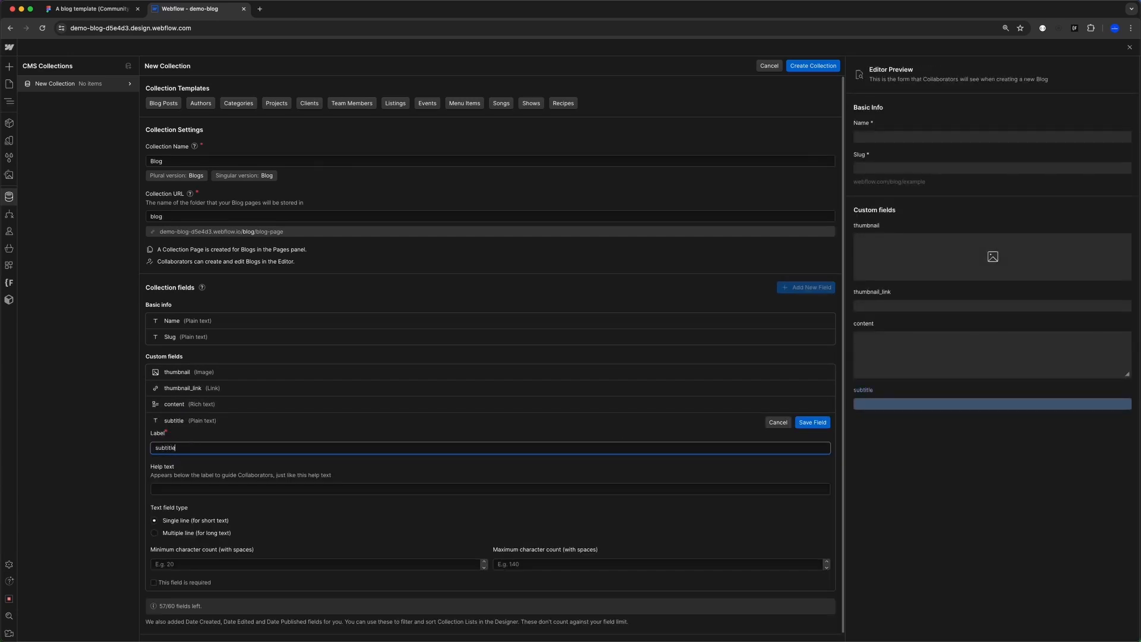
pyautogui.click(179, 534)
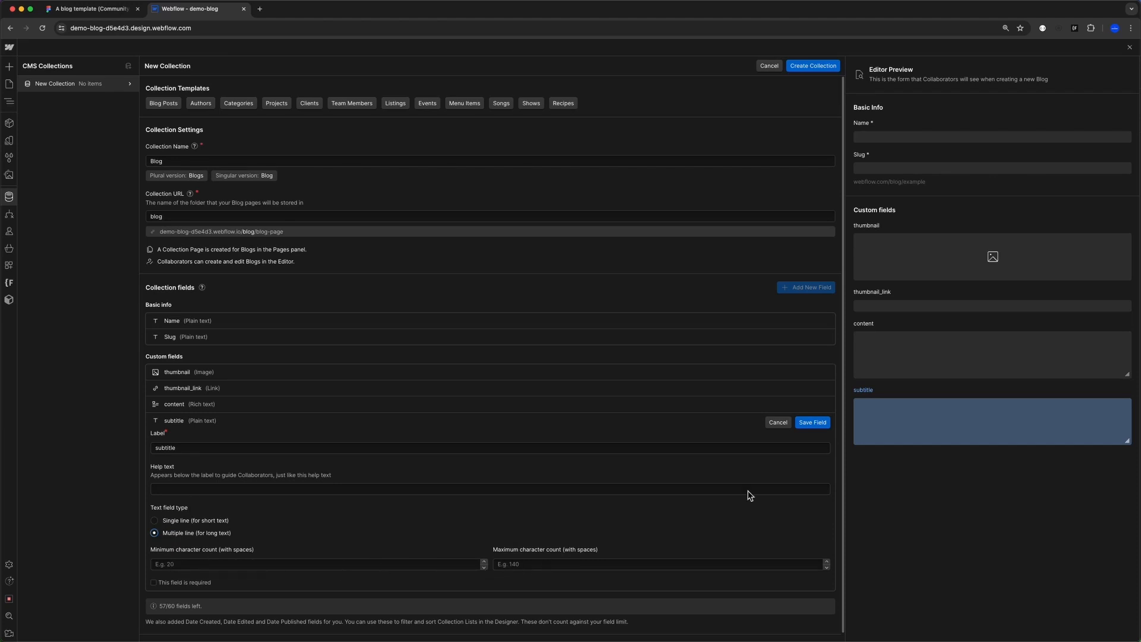
pyautogui.click(812, 422)
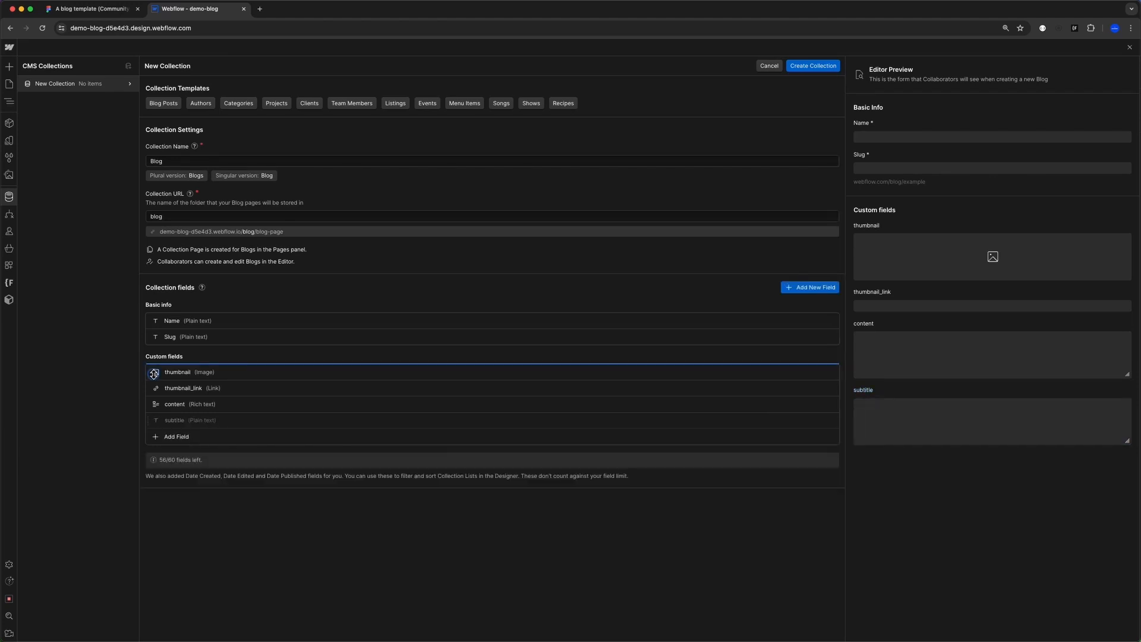
pyautogui.moveTo(154, 374); pyautogui.dragTo(155, 375)
# - Switch to Figma and review the desktop article from its title and subtitle down to the tags and author bio
pyautogui.hotkey('ctrl', 'Tab')
pyautogui.hscroll(4, 648, 382)
pyautogui.scroll(2, 648, 382)
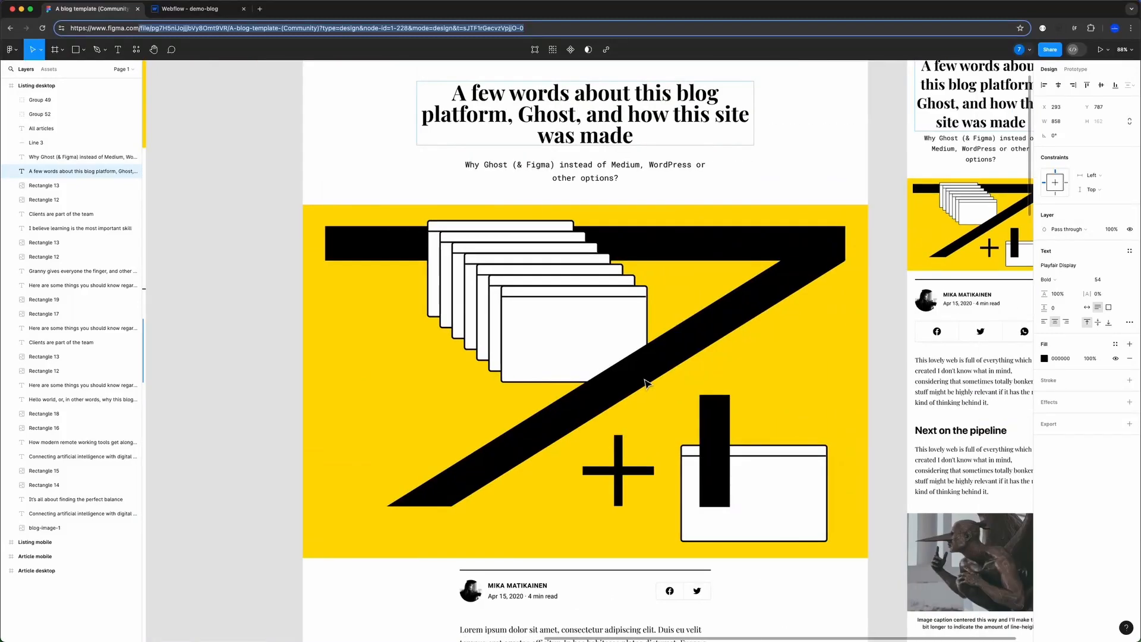
pyautogui.scroll(-5, 615, 221)
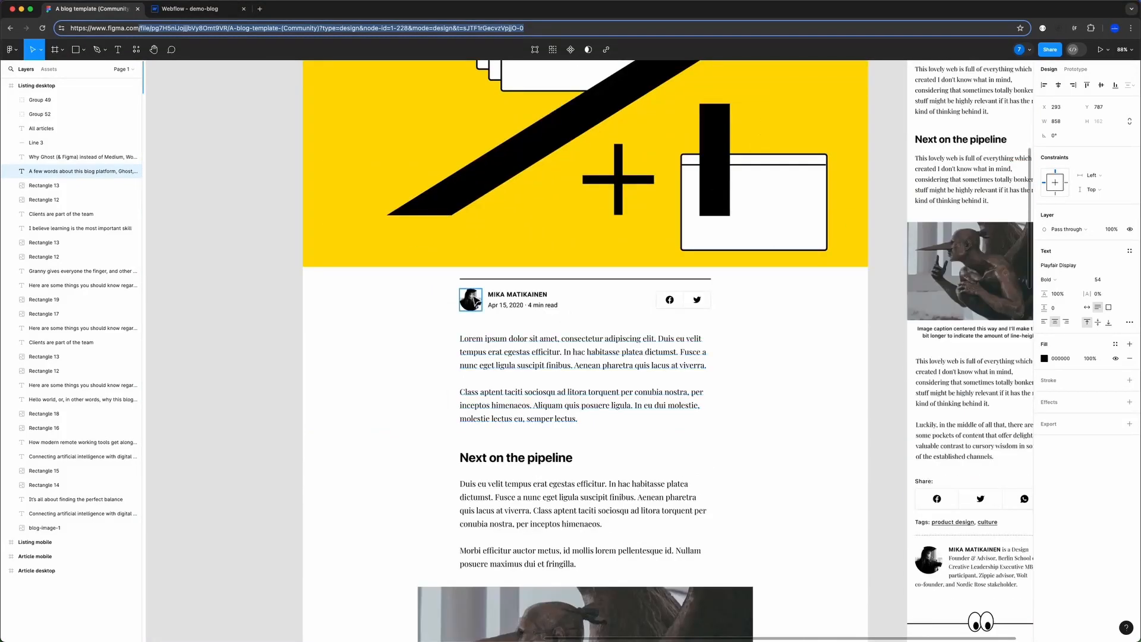
pyautogui.scroll(-15, 452, 360)
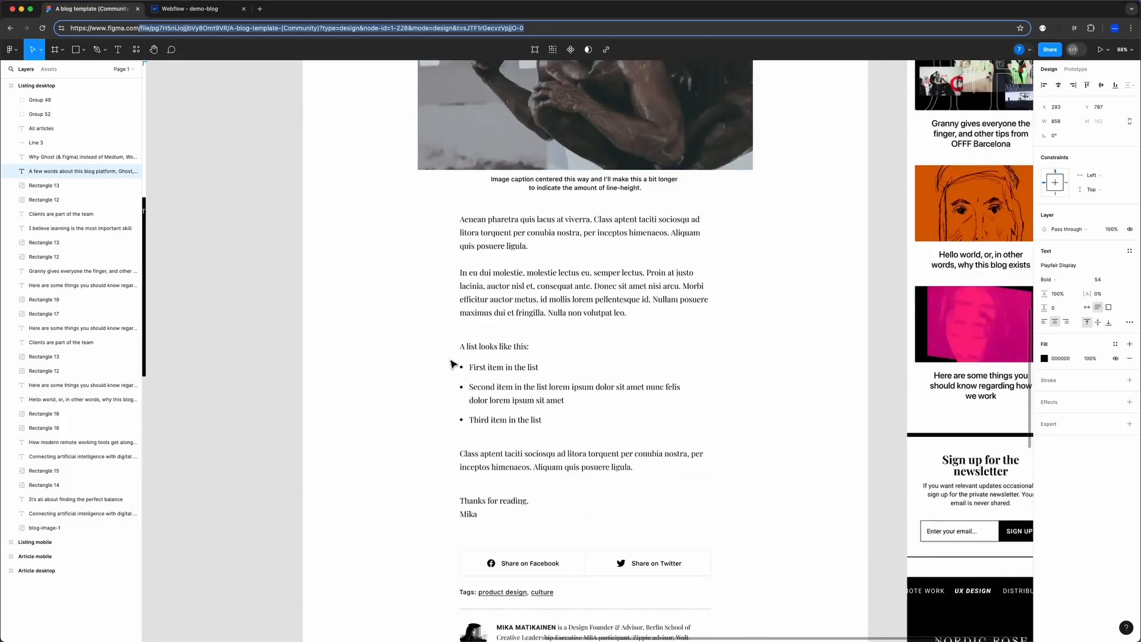
pyautogui.scroll(-2, 450, 364)
pyautogui.hotkey('ctrl', 'Tab')
pyautogui.hotkey('ctrl', 'Tab')
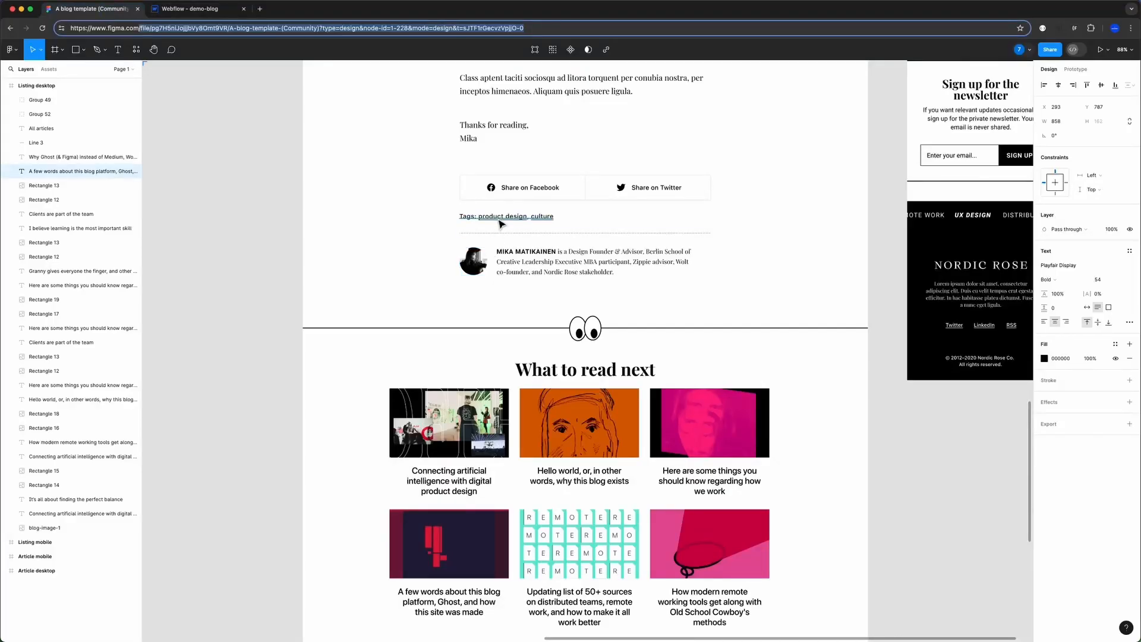
# - Examine the article's Tags line up close and the What to read next section that follows it
pyautogui.scroll(5, 485, 220)
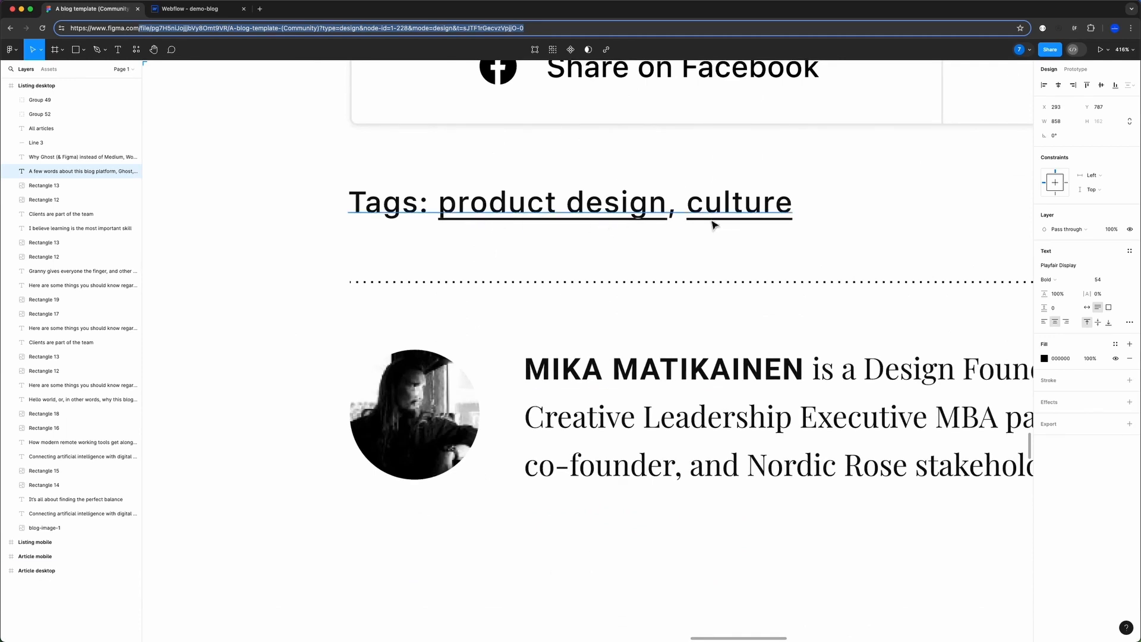
pyautogui.scroll(2, 696, 225)
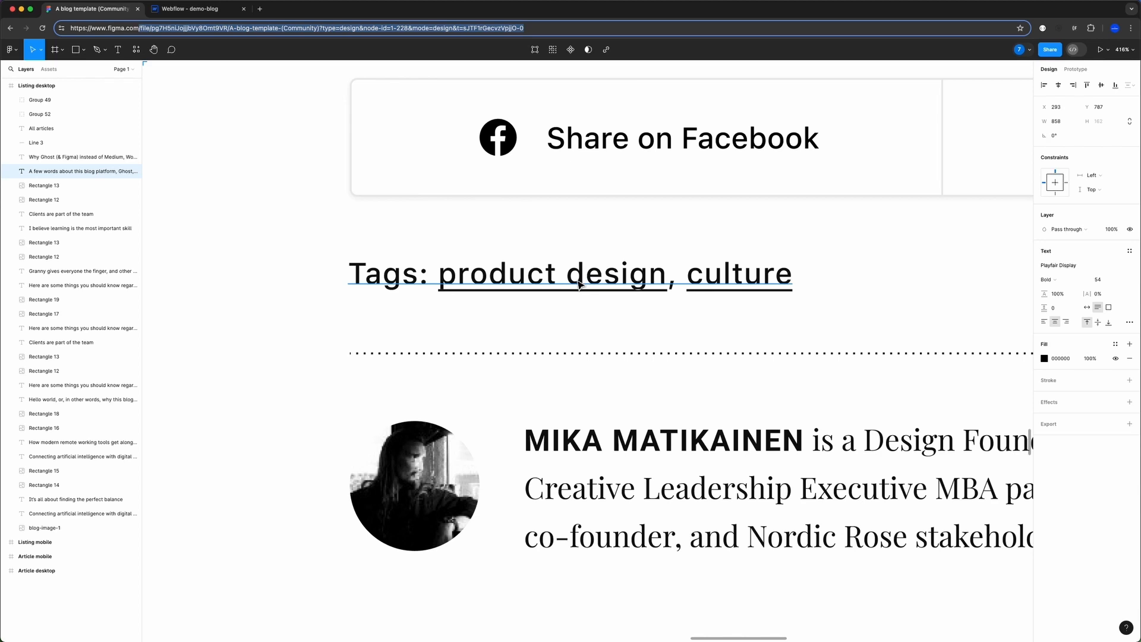
pyautogui.scroll(-10, 581, 326)
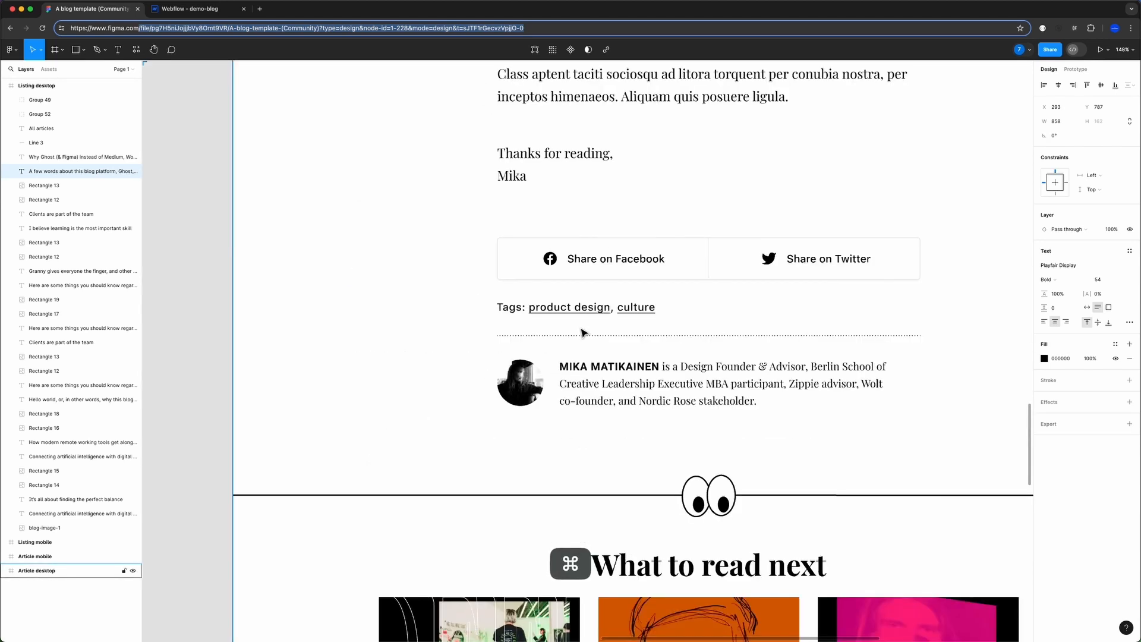
pyautogui.scroll(-3, 582, 332)
pyautogui.scroll(4, 613, 375)
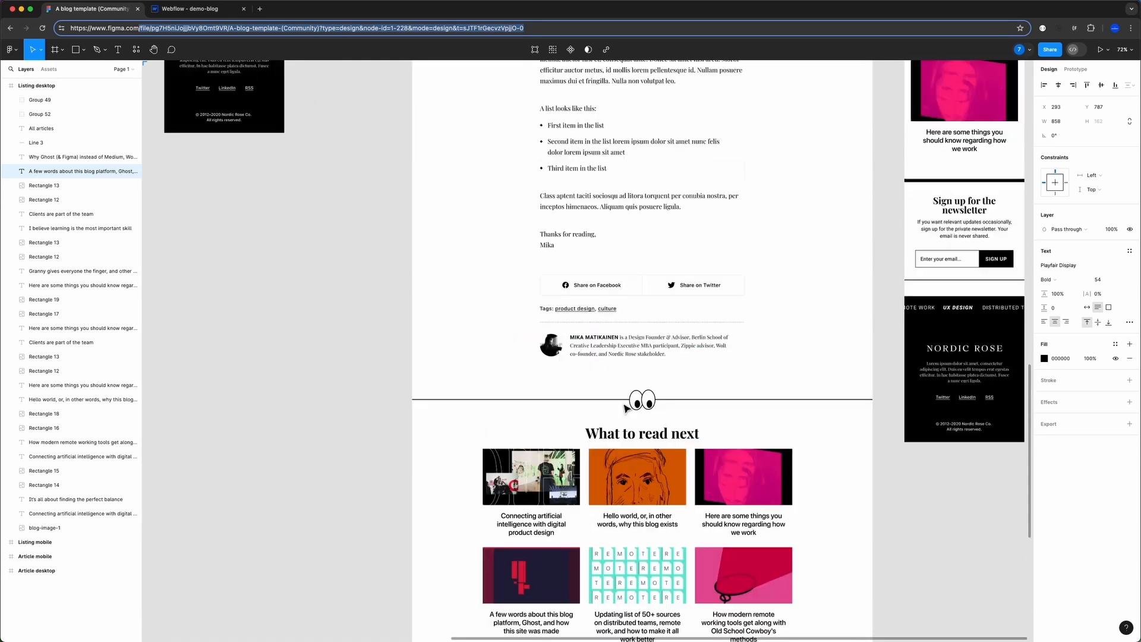
pyautogui.scroll(-3, 580, 357)
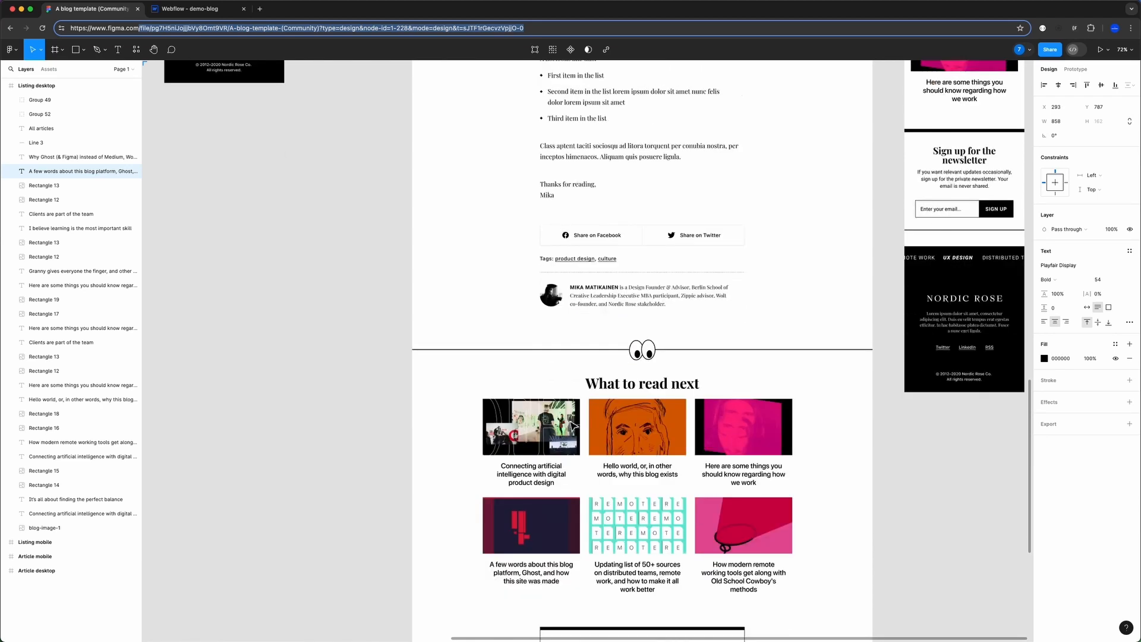
pyautogui.scroll(4, 573, 426)
pyautogui.scroll(-2, 572, 215)
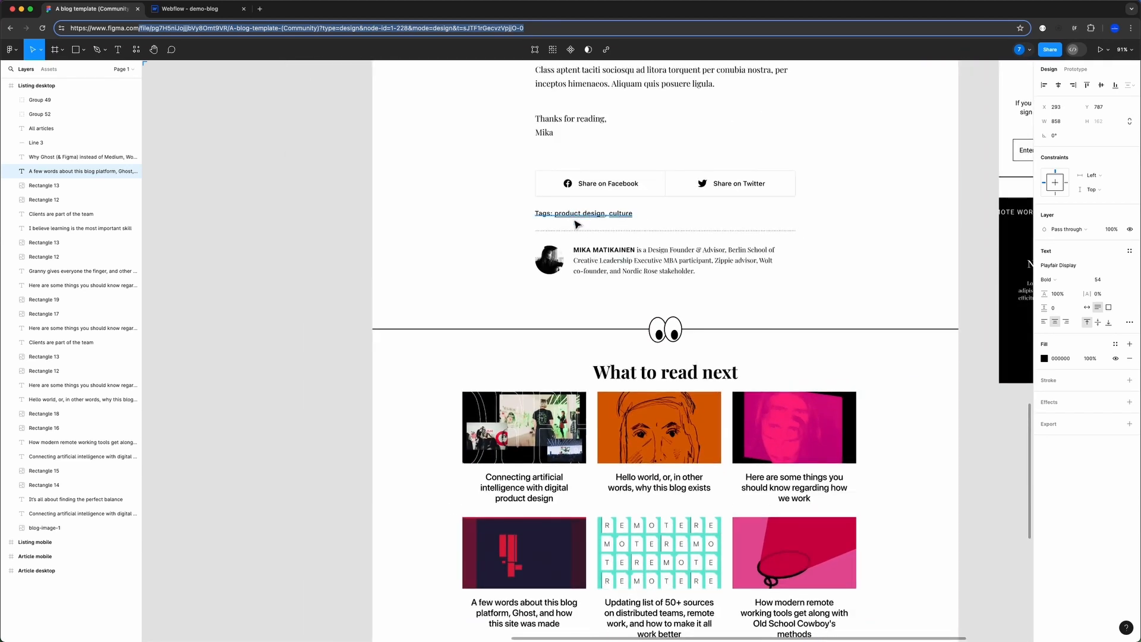
# - Return to Webflow and add a single-line plain text field labelled "Tags" to the Blog collection
pyautogui.click(178, 9)
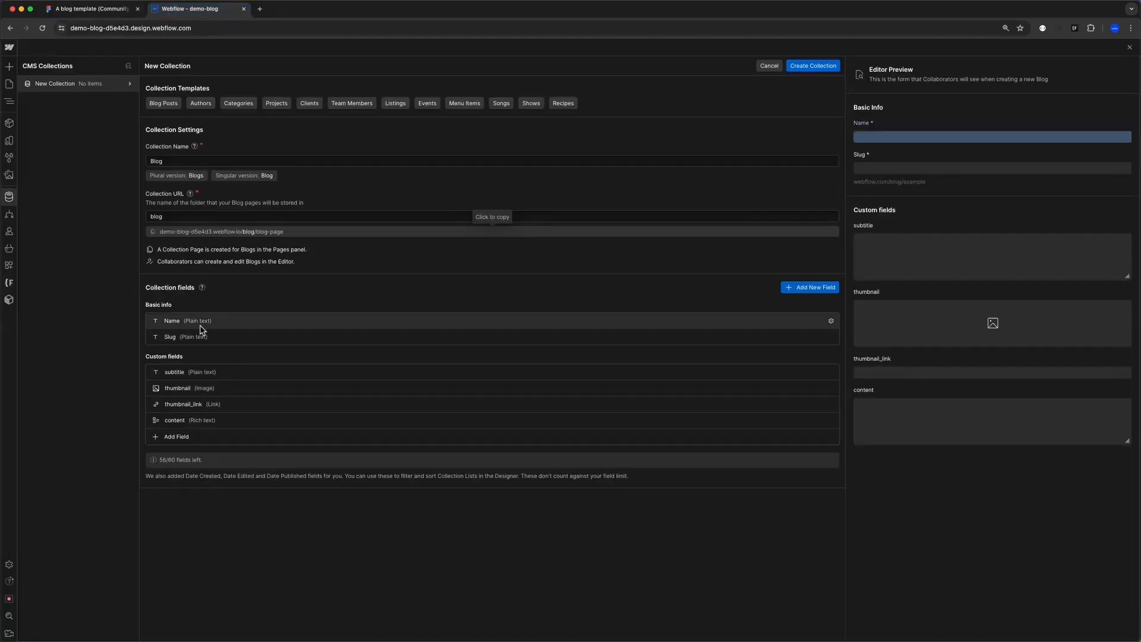
pyautogui.click(179, 437)
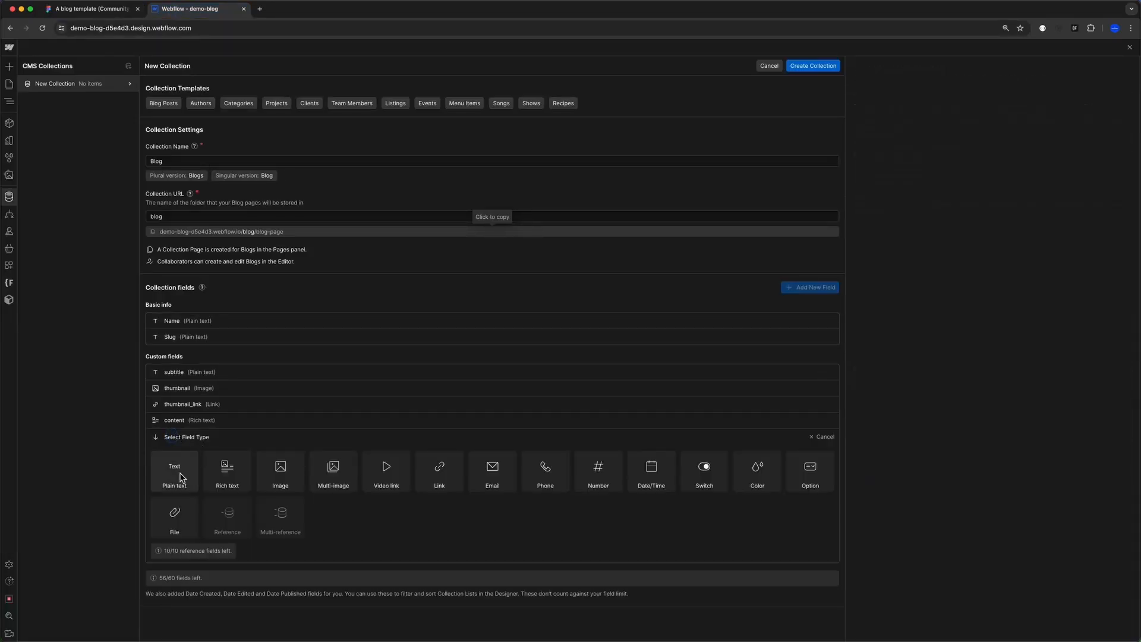
pyautogui.click(181, 477)
pyautogui.write('Tags')
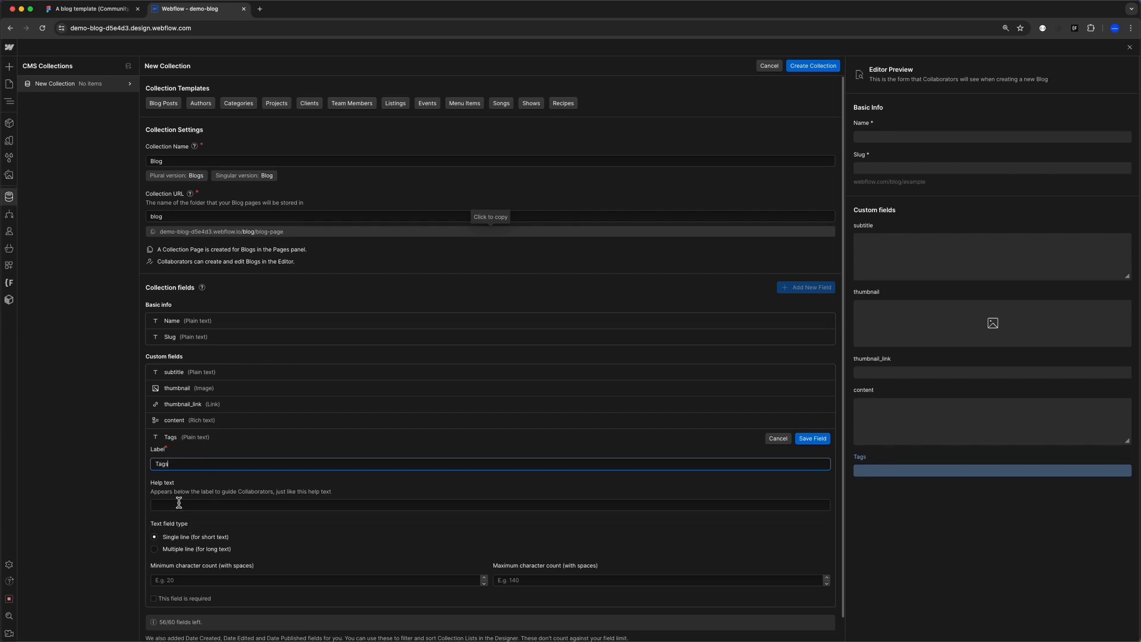
pyautogui.click(201, 539)
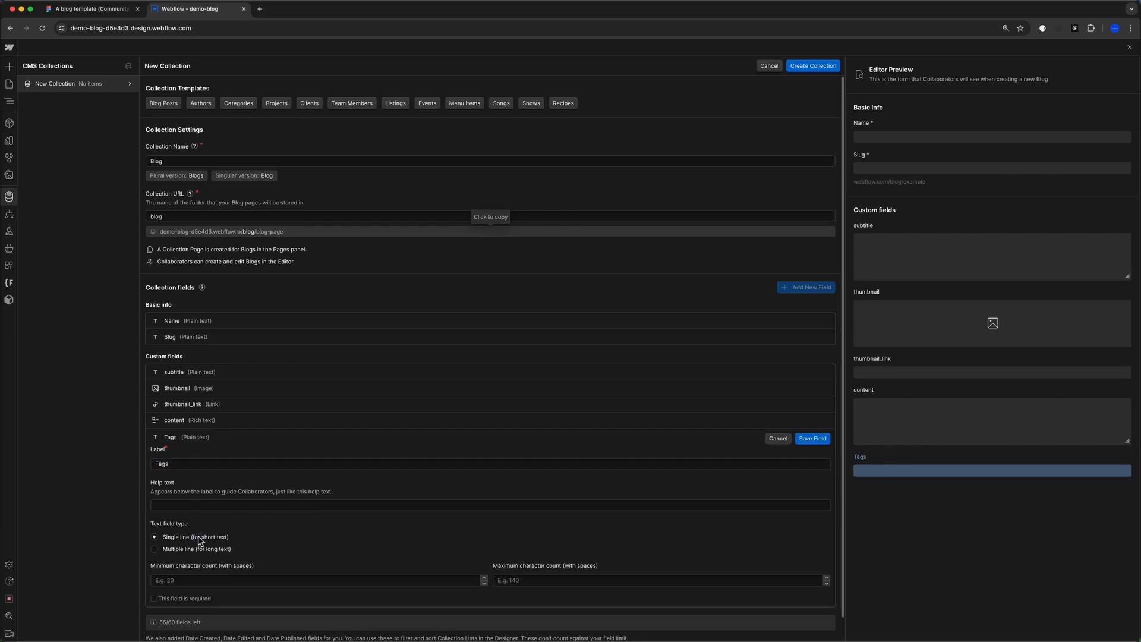
pyautogui.click(813, 439)
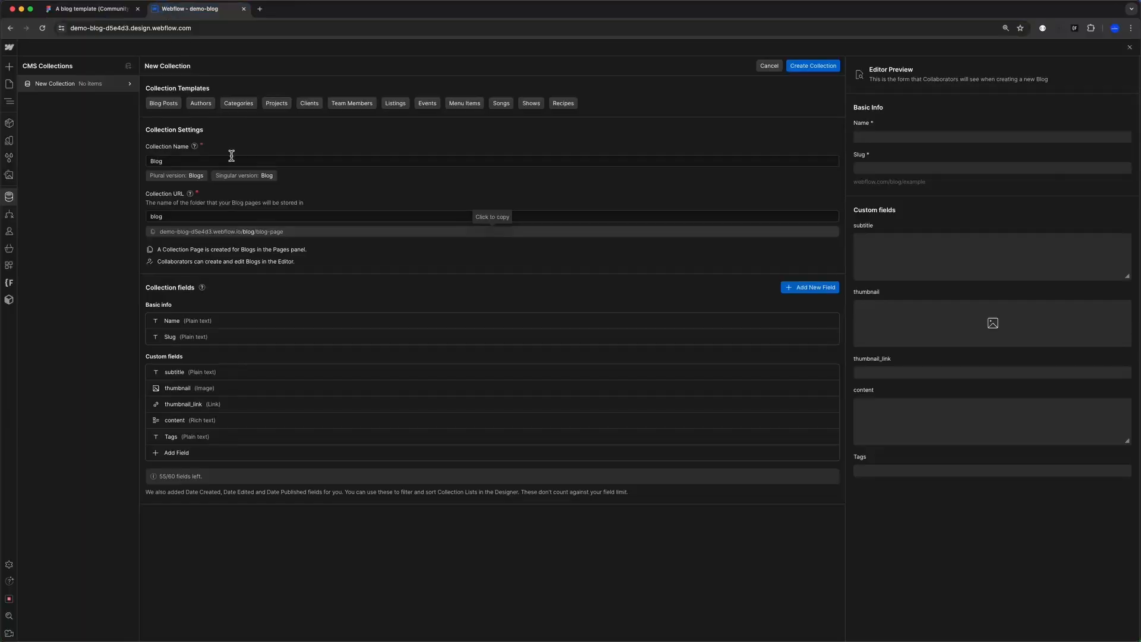
# - Create the Blog collection and fill it with 10 sample items
pyautogui.click(805, 70)
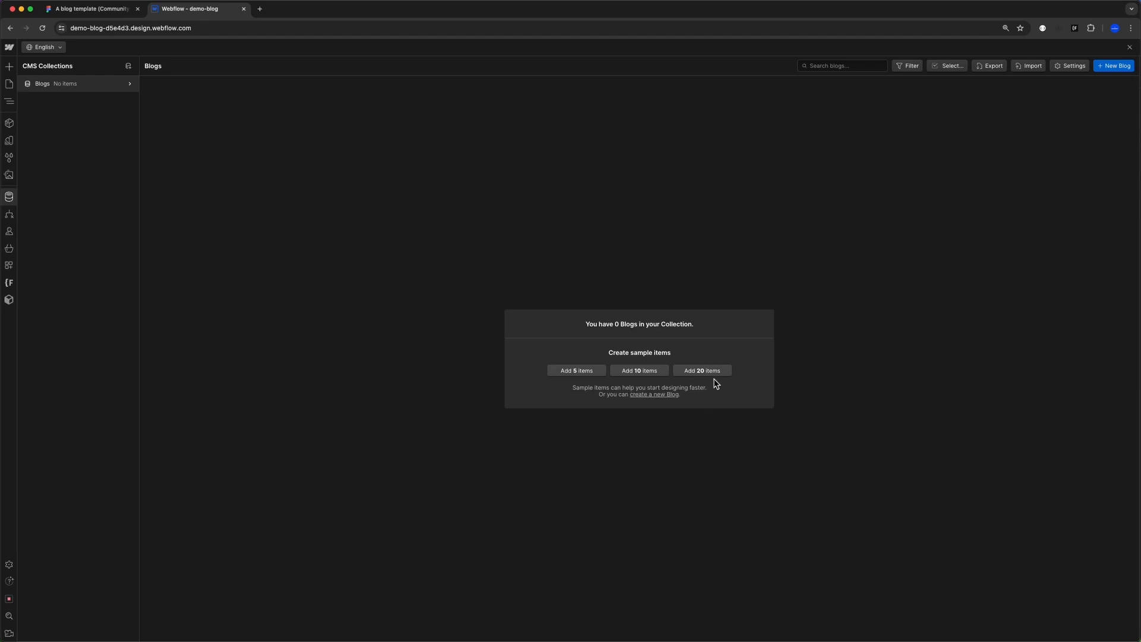
pyautogui.click(633, 370)
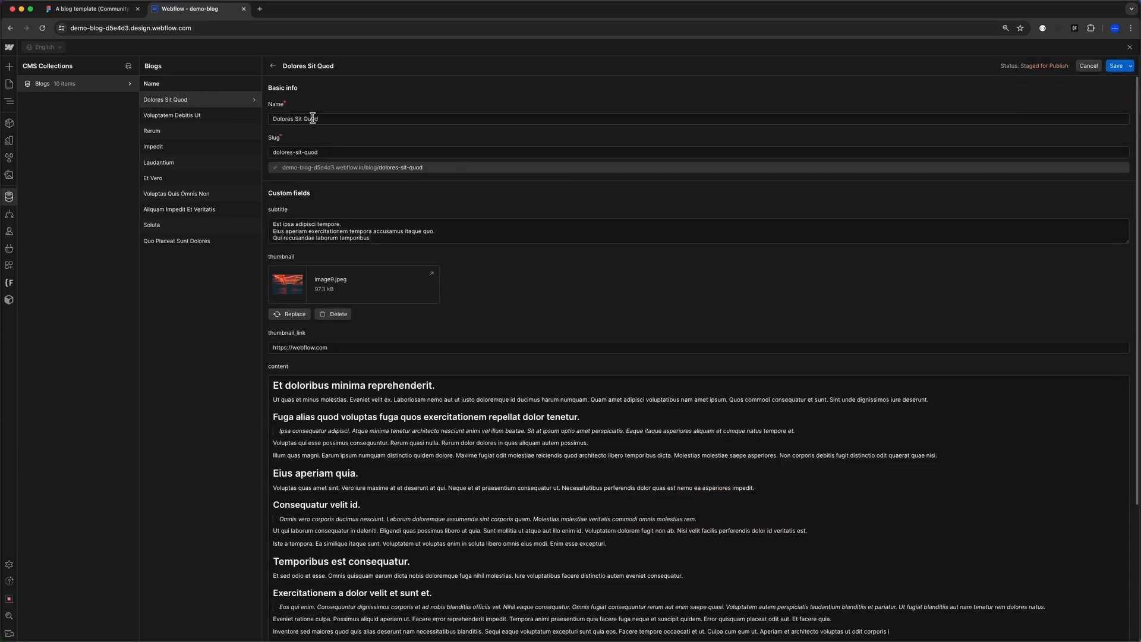
# - Examine the Dolores Sit Quod sample item's fields, from its name and slug through thumbnail_link and content to Tags
pyautogui.click(322, 118)
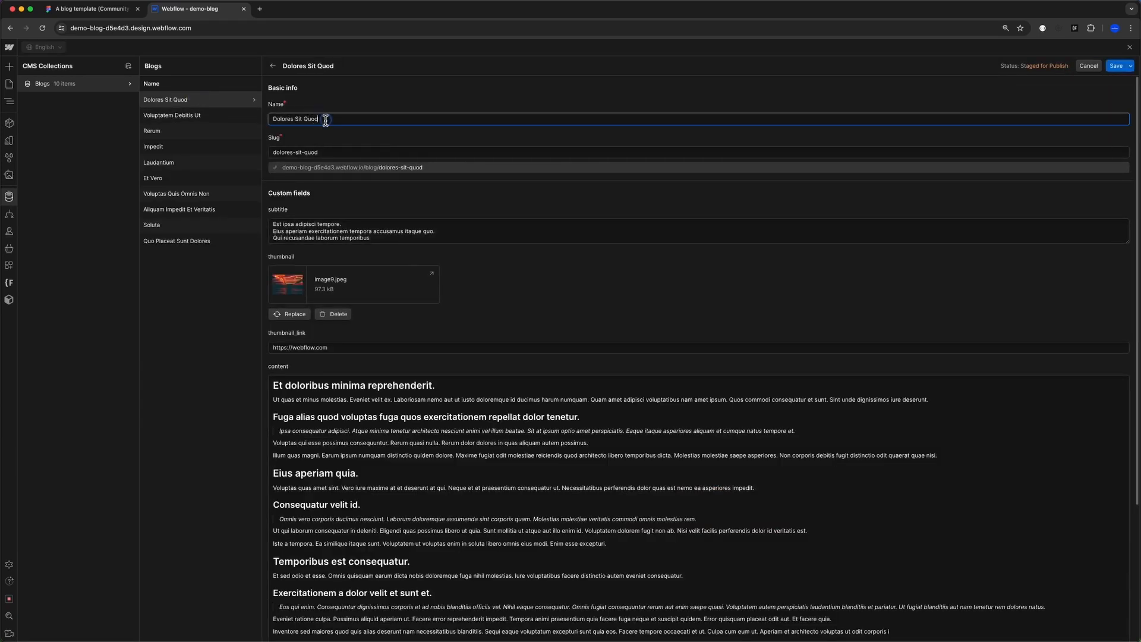
pyautogui.click(329, 152)
pyautogui.scroll(-2, 351, 261)
pyautogui.click(339, 272)
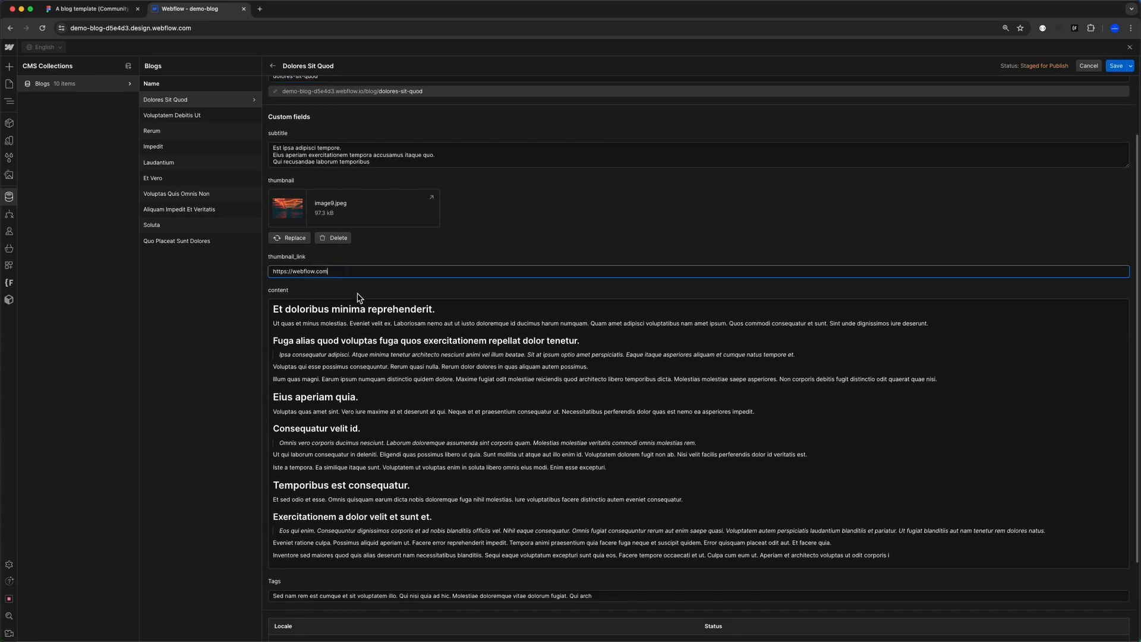
pyautogui.scroll(-3, 357, 298)
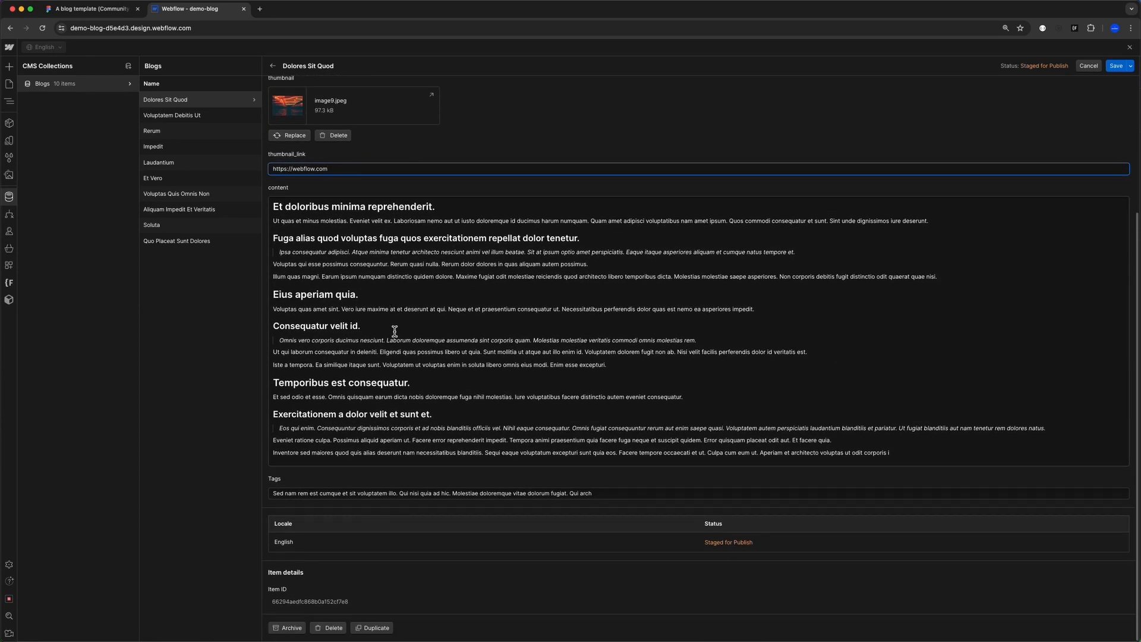
pyautogui.click(421, 498)
pyautogui.scroll(5, 642, 532)
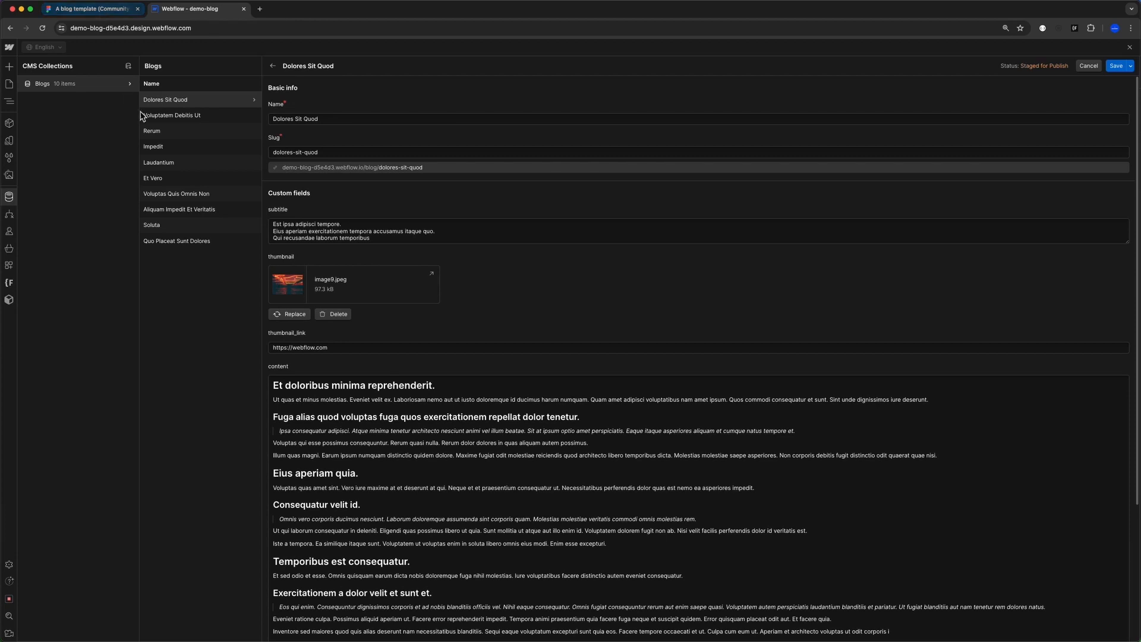
# - Compress the yellow blog-image-1 asset to WebP in the site's asset library
pyautogui.click(362, 225)
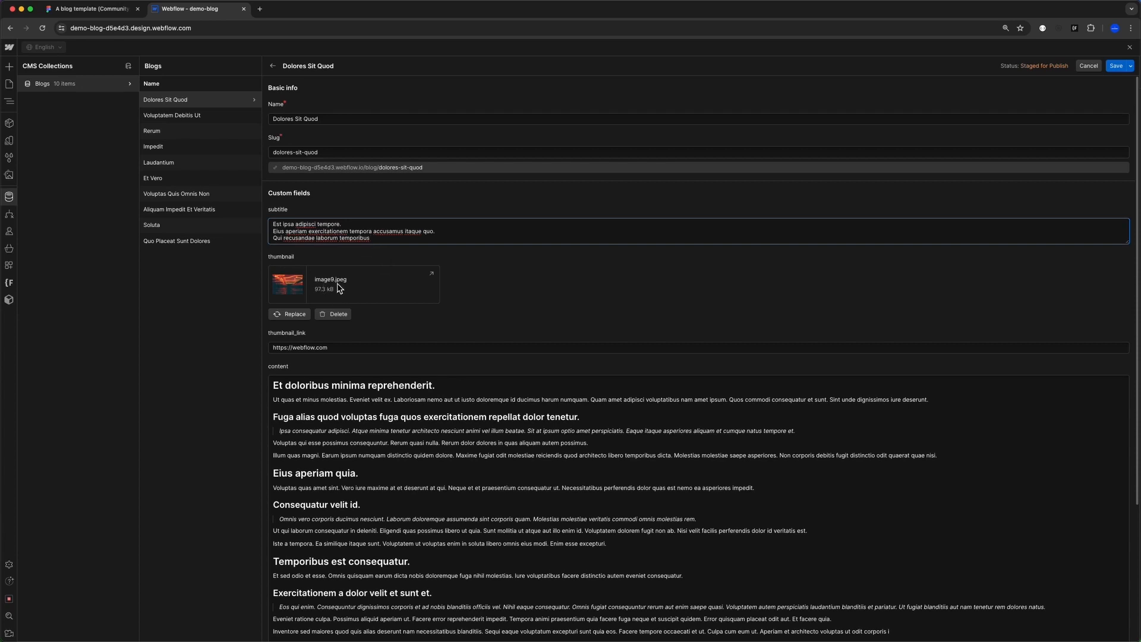
pyautogui.click(9, 174)
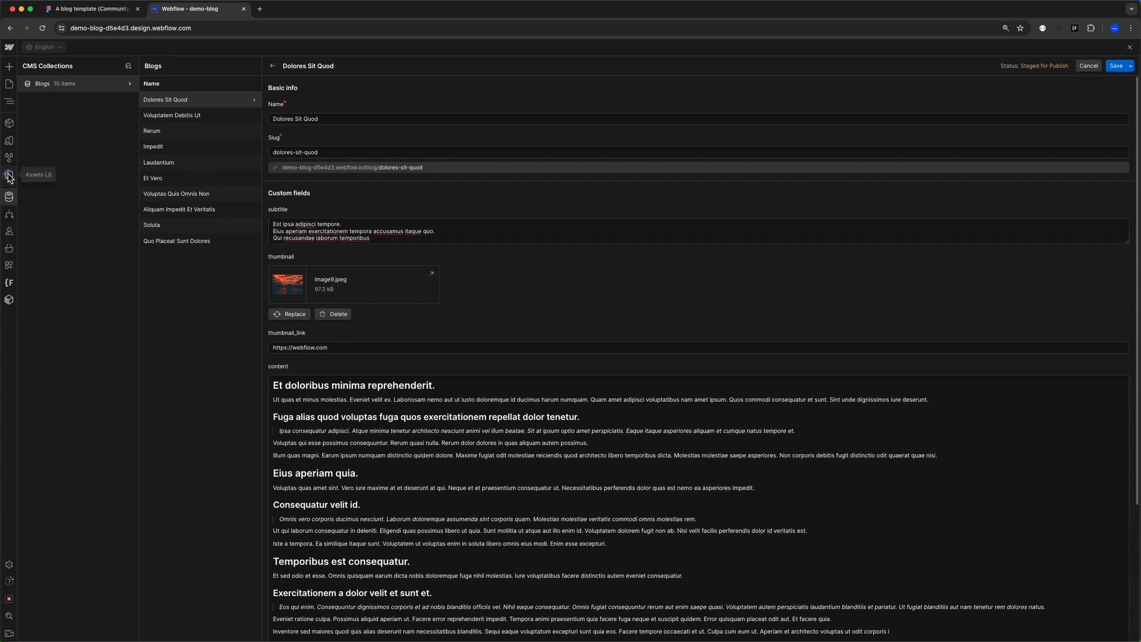
pyautogui.click(126, 66)
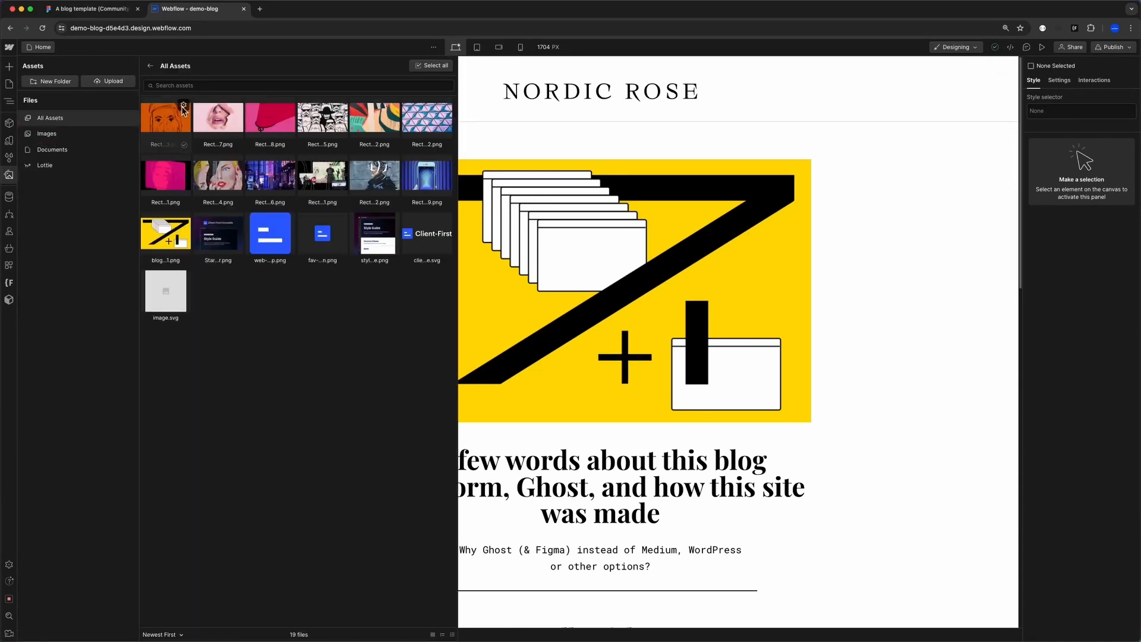
pyautogui.click(185, 260)
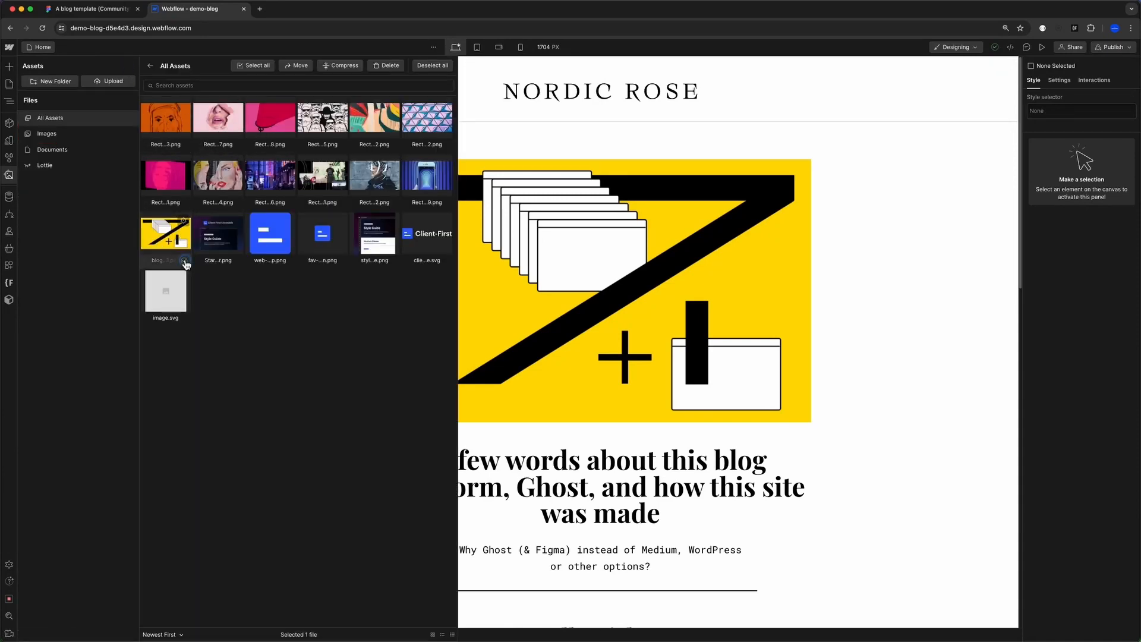
pyautogui.click(332, 66)
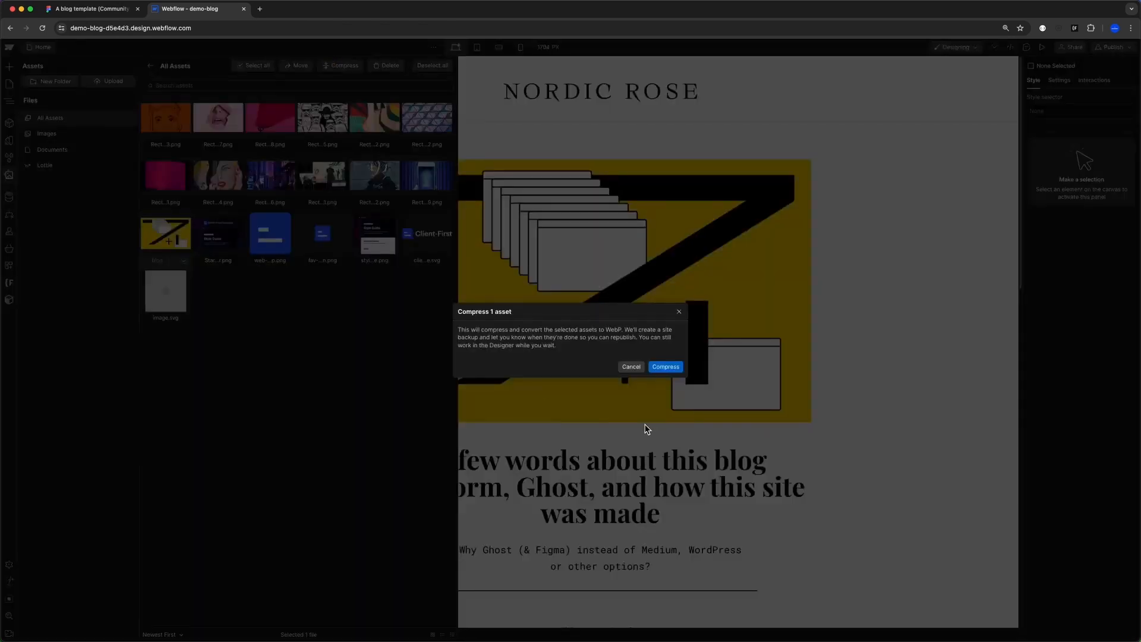
pyautogui.click(662, 369)
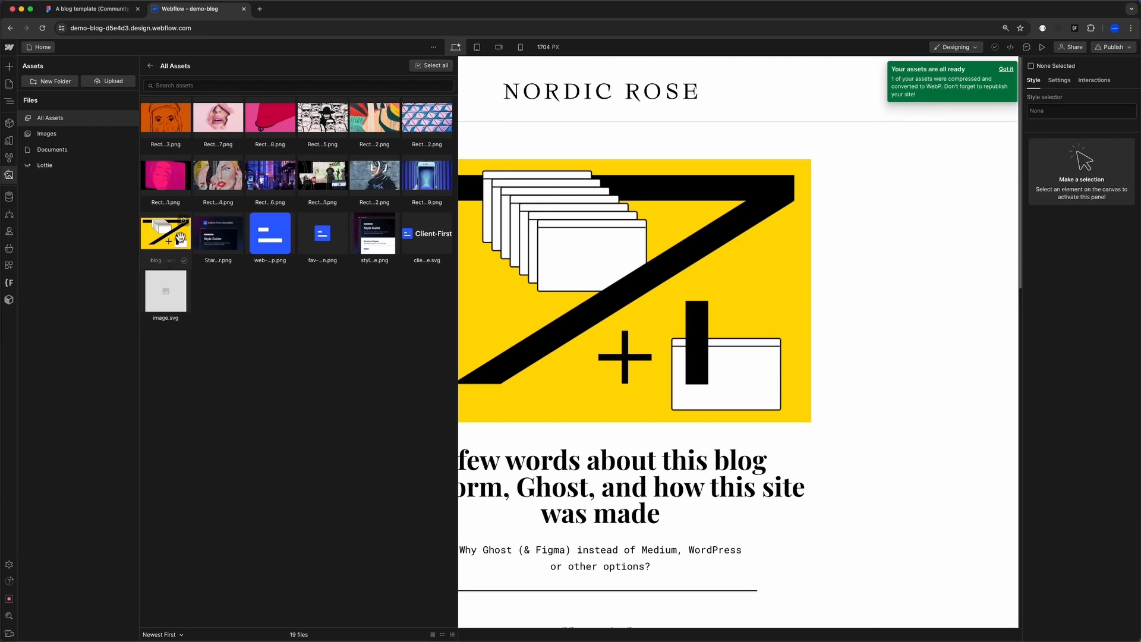
# - Copy the link of the blog-image-1.webp asset from its asset details
pyautogui.click(184, 224)
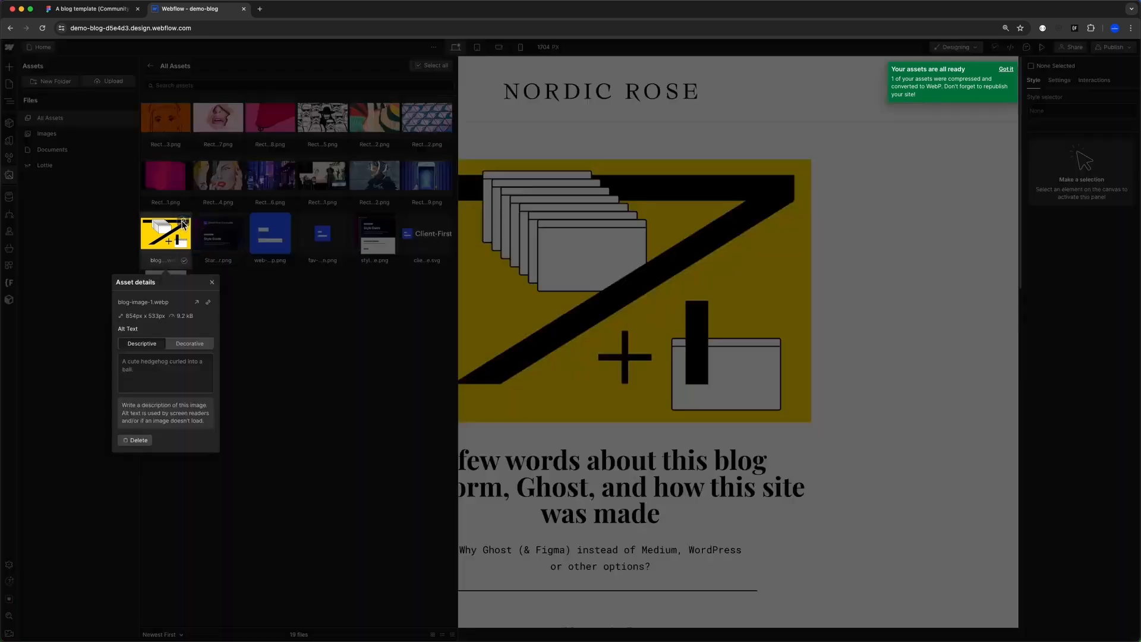
pyautogui.click(208, 303)
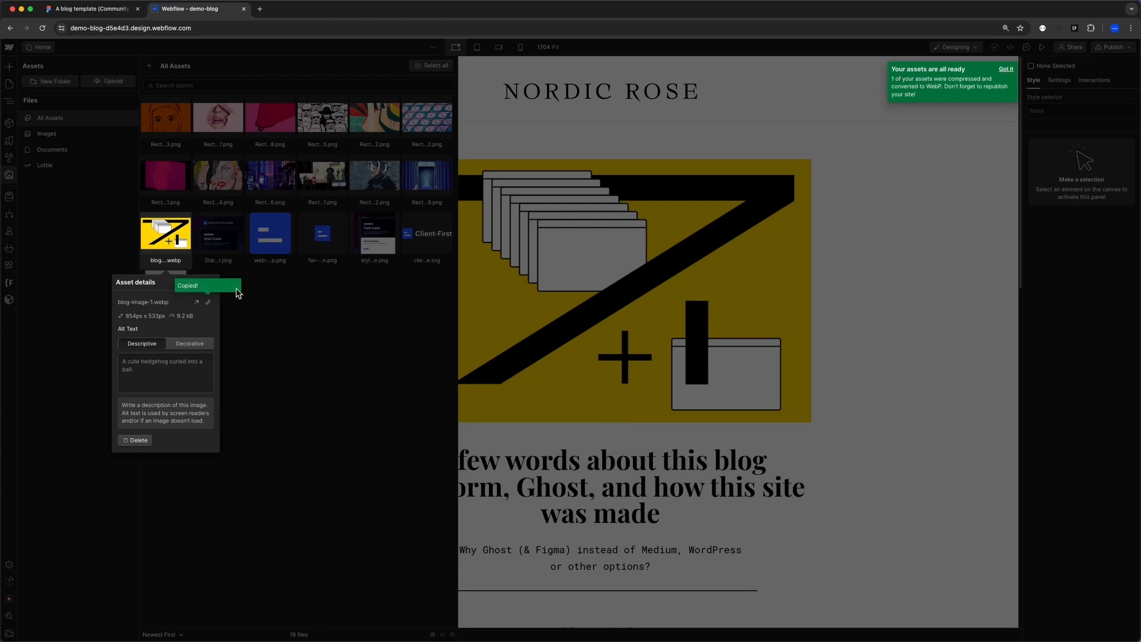
pyautogui.press('Escape')
# - Replace the Dolores Sit Quod item's thumbnail_link with the copied blog-image-1.webp URL and save the item
pyautogui.click(9, 196)
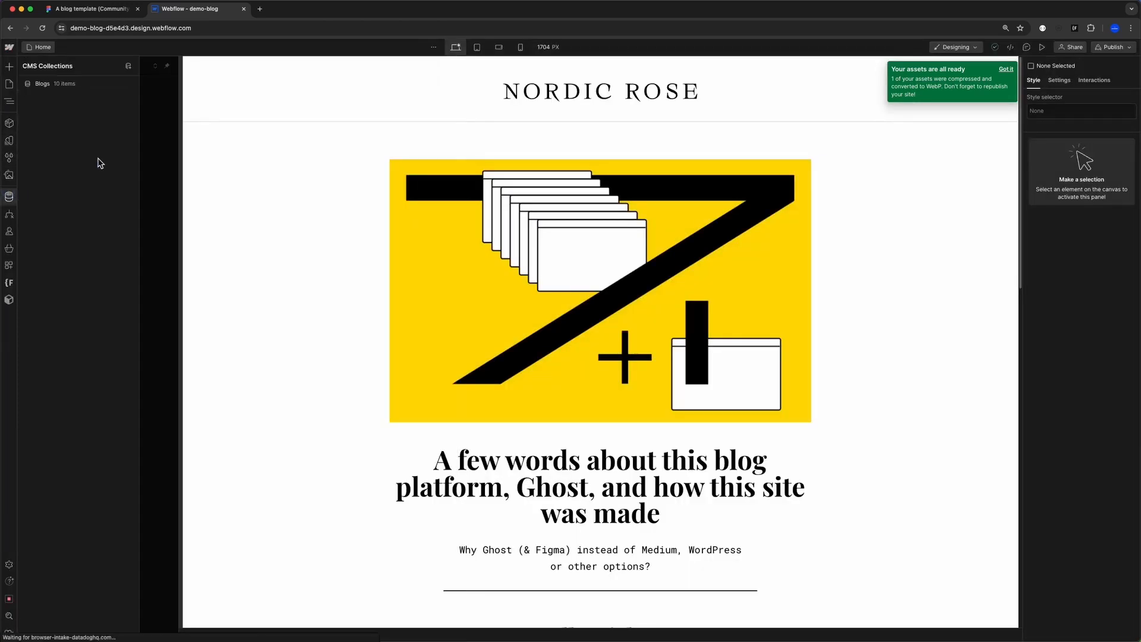
pyautogui.click(52, 84)
pyautogui.click(167, 99)
pyautogui.click(335, 345)
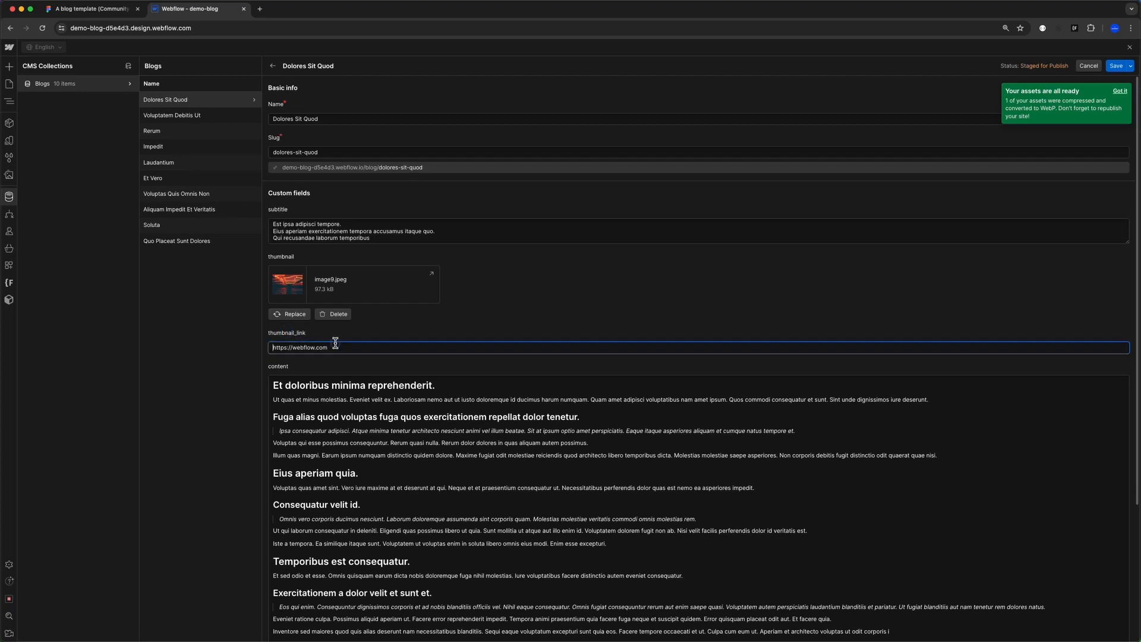
pyautogui.press('super+a')
pyautogui.press('super+v')
pyautogui.moveTo(590, 348); pyautogui.dragTo(275, 347)
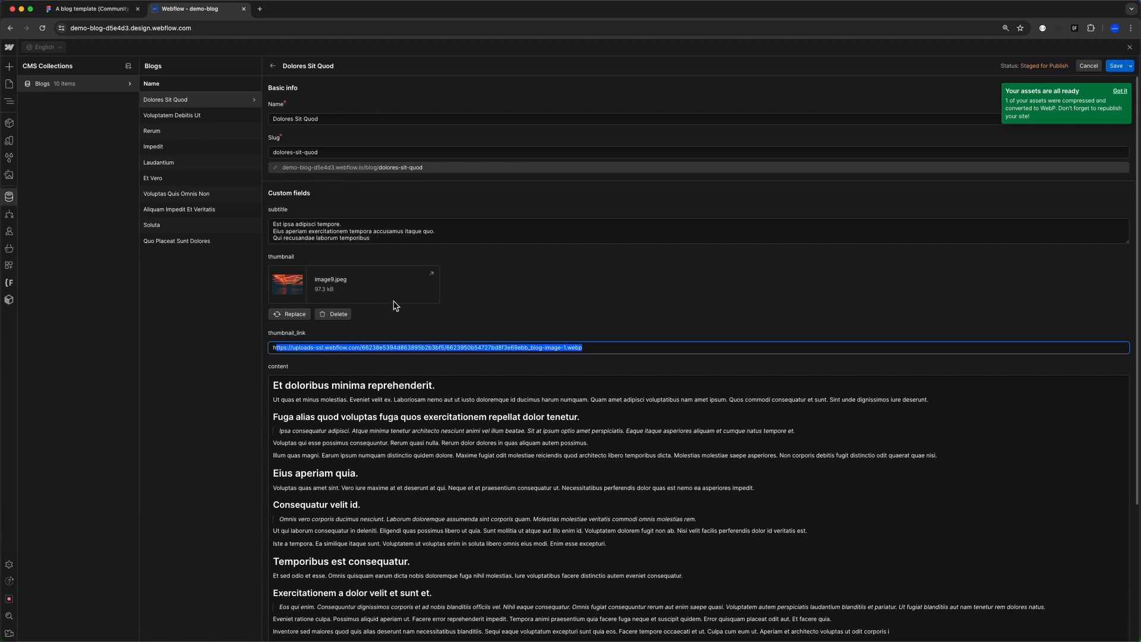
pyautogui.click(609, 347)
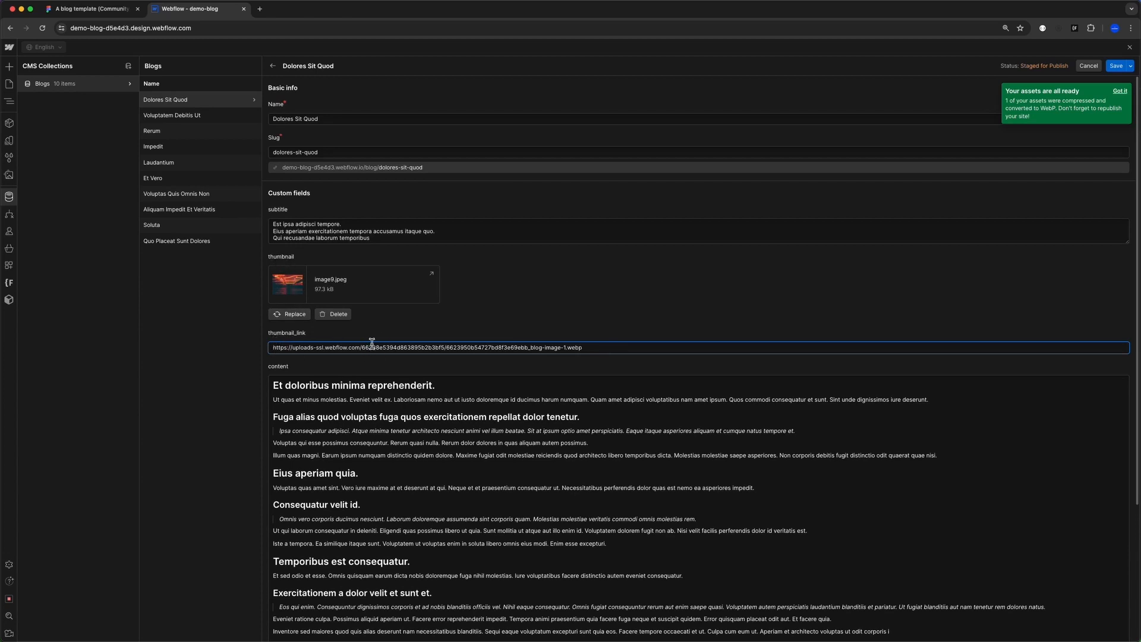
pyautogui.moveTo(600, 348); pyautogui.dragTo(256, 353)
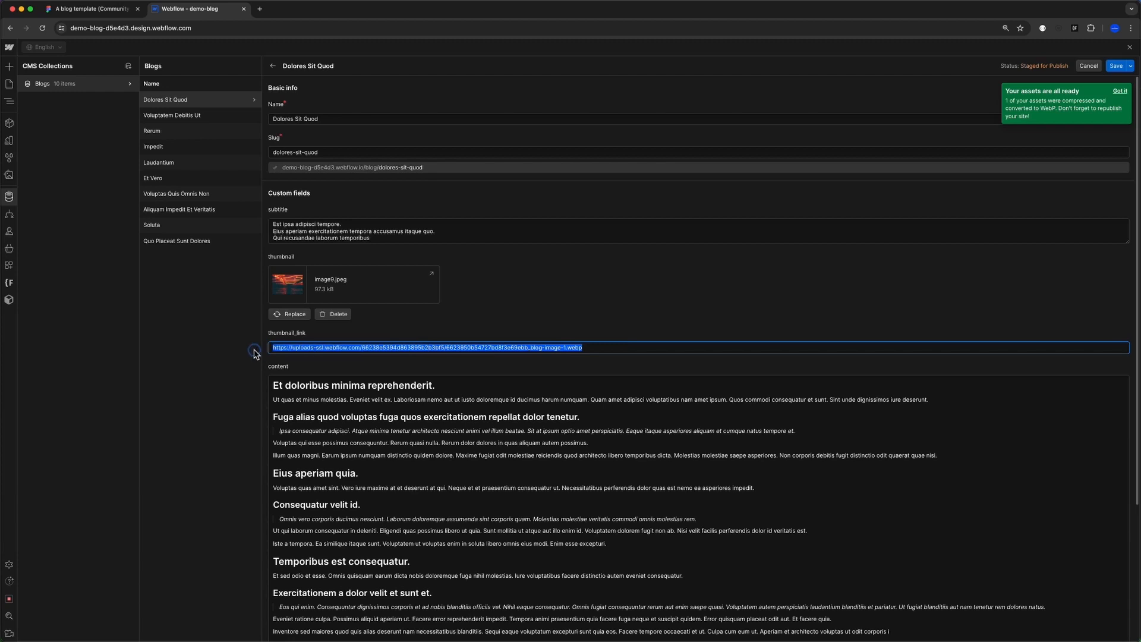
pyautogui.click(596, 343)
pyautogui.click(1115, 66)
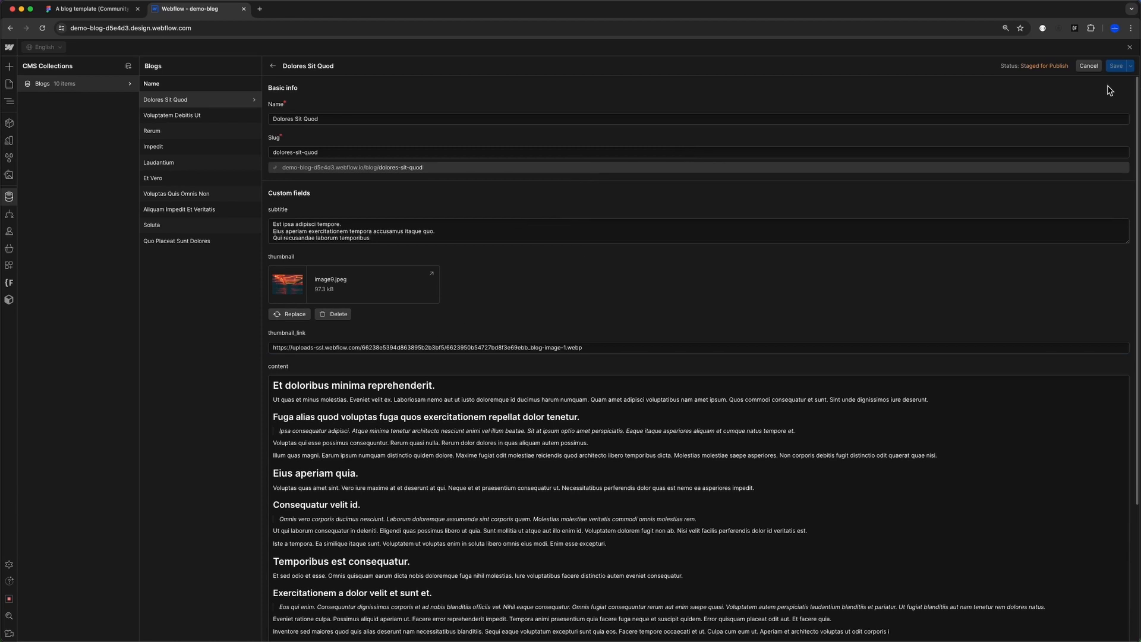
pyautogui.click(1116, 66)
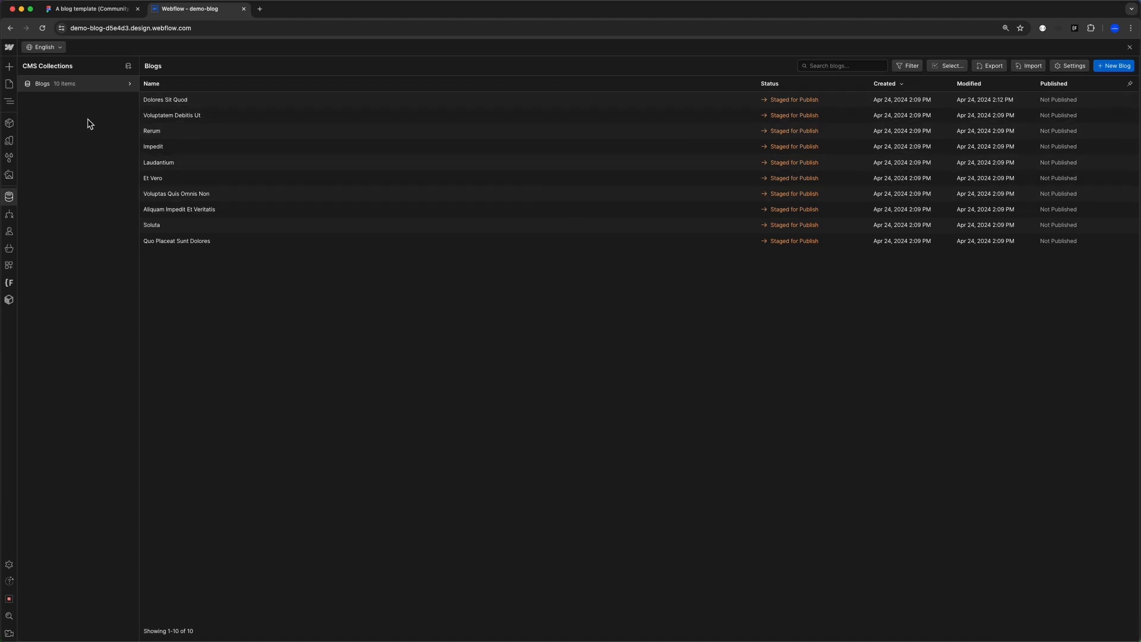
# - Add a Collection List inside container-medium on the Home page, directly above the existing posts-wrapper
pyautogui.click(9, 83)
pyautogui.scroll(-5, 354, 332)
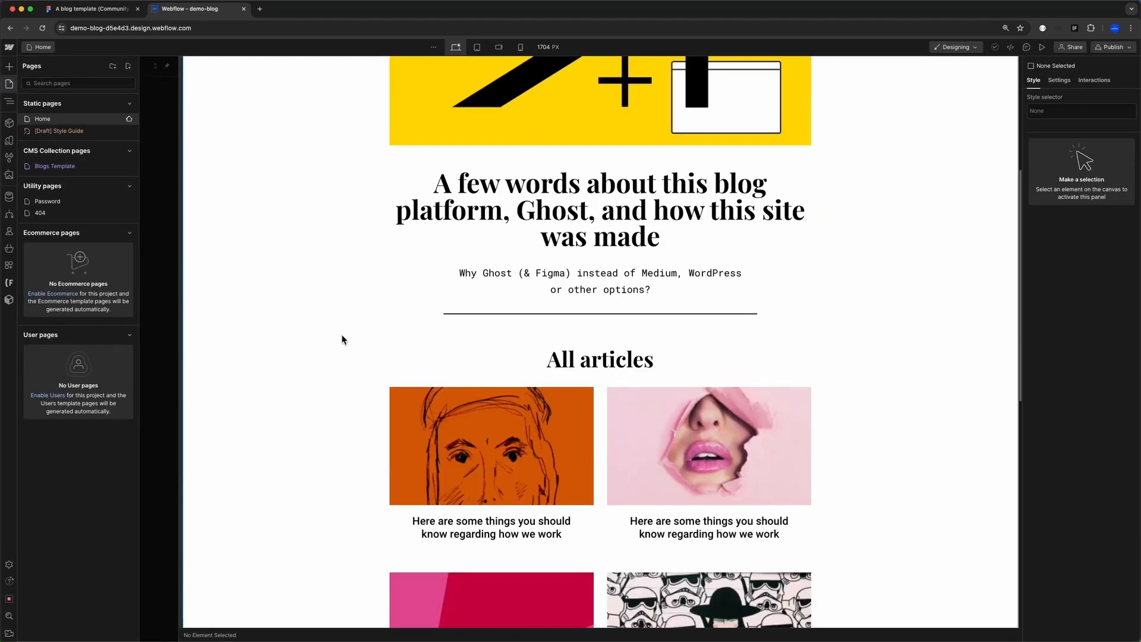
pyautogui.scroll(-5, 342, 339)
pyautogui.scroll(4, 349, 339)
pyautogui.scroll(-2, 354, 341)
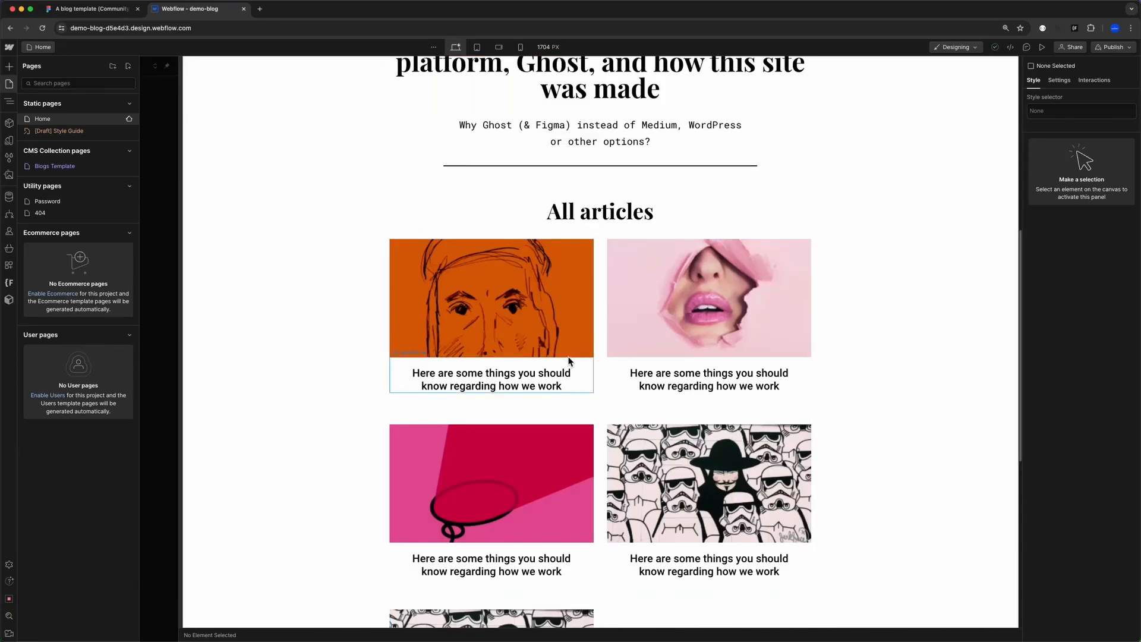
pyautogui.click(526, 323)
pyautogui.click(55, 224)
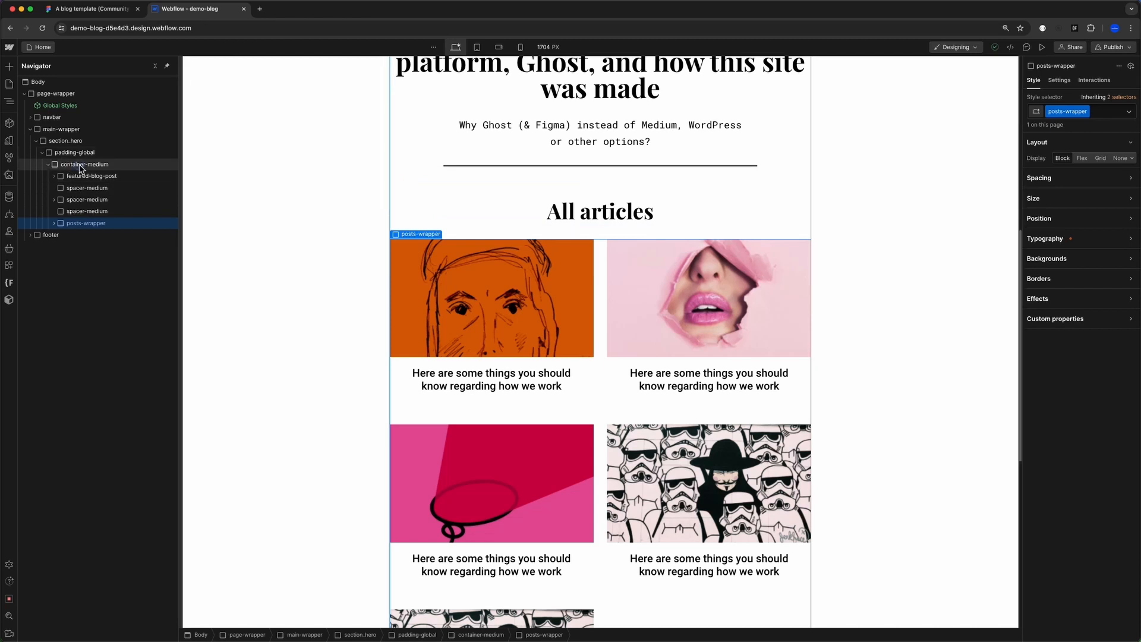
pyautogui.click(81, 166)
pyautogui.press('super+e')
pyautogui.write('coll')
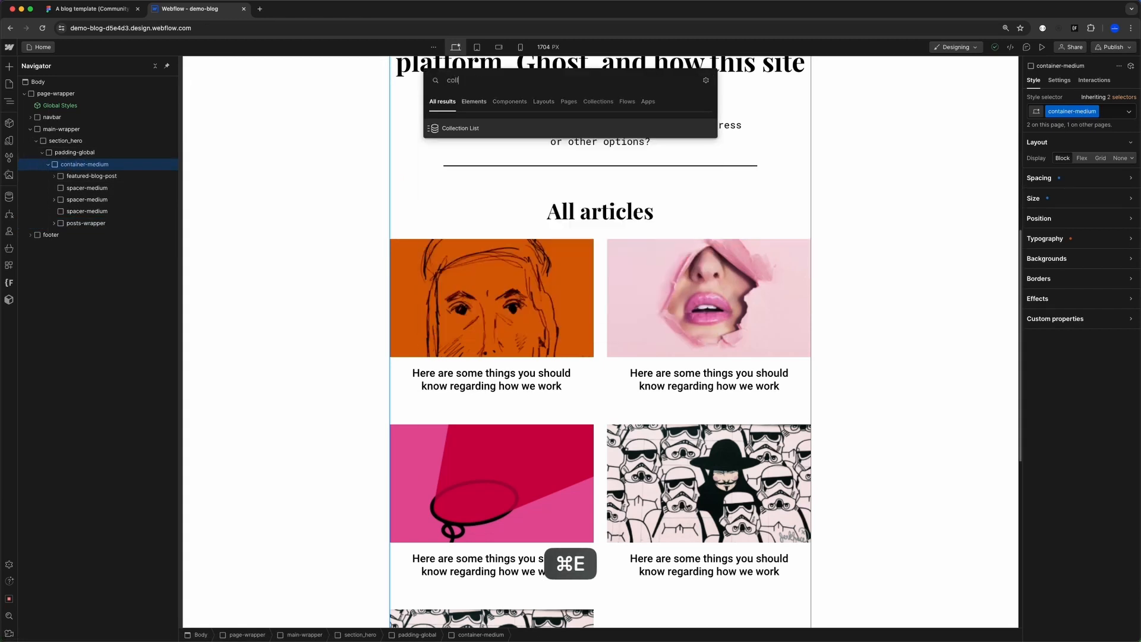
pyautogui.press('Return')
pyautogui.moveTo(77, 234)
pyautogui.mouseDown()
pyautogui.moveTo(79, 198)
pyautogui.moveTo(83, 239)
pyautogui.mouseUp()
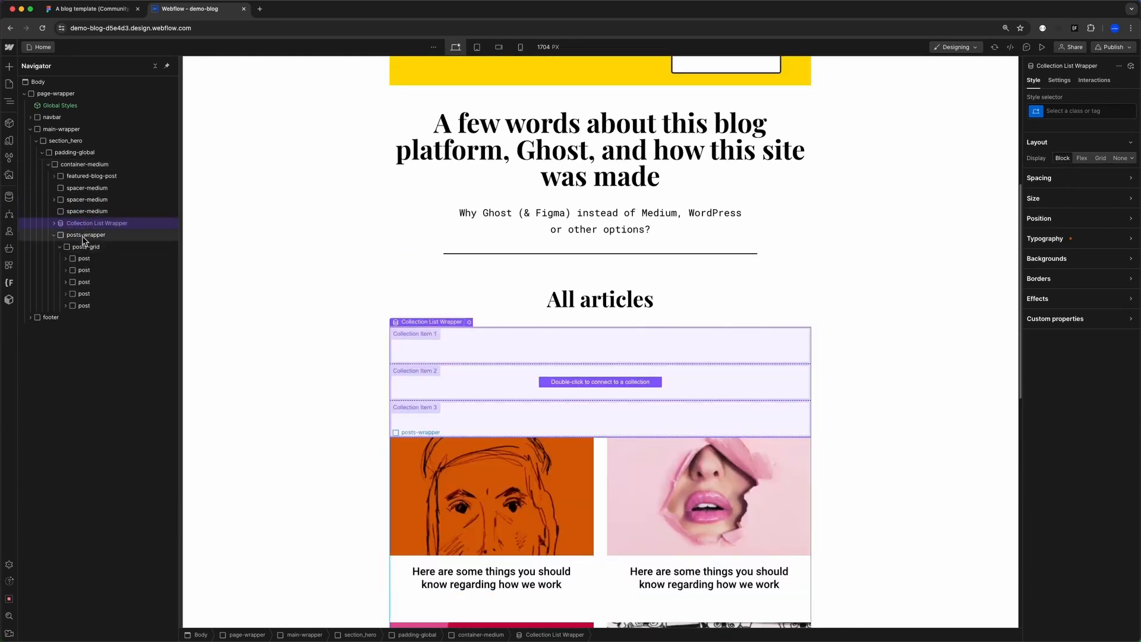
# - Expand the new Collection List Wrapper's structure and apply the existing posts-wrapper class to the wrapper
pyautogui.click(54, 223)
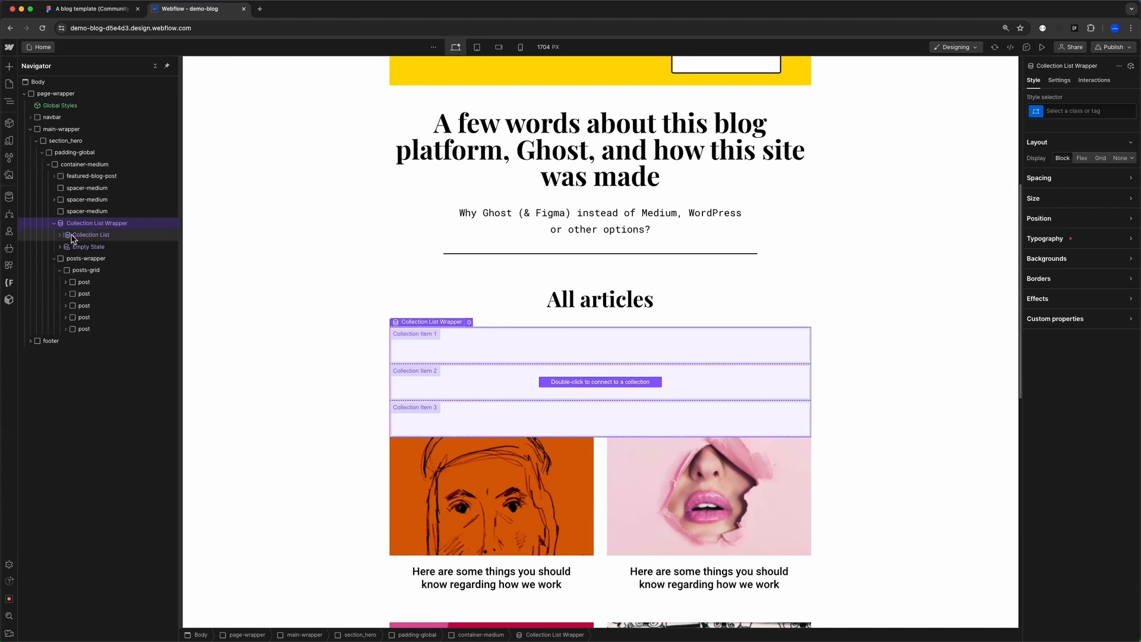
pyautogui.click(60, 235)
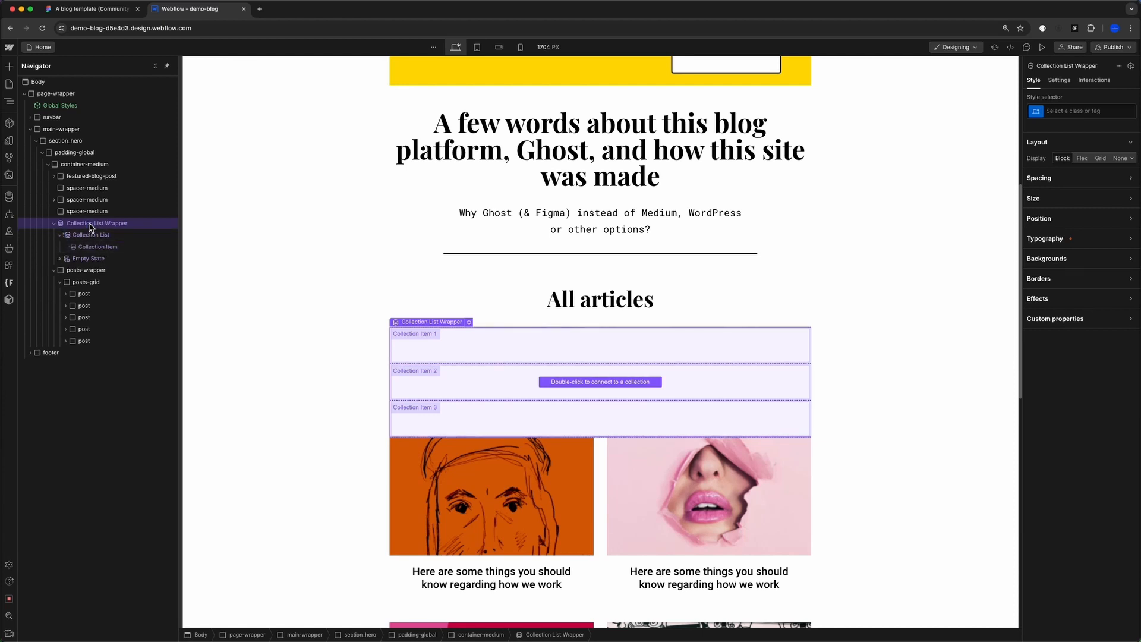
pyautogui.press('super+Return')
pyautogui.write('posts')
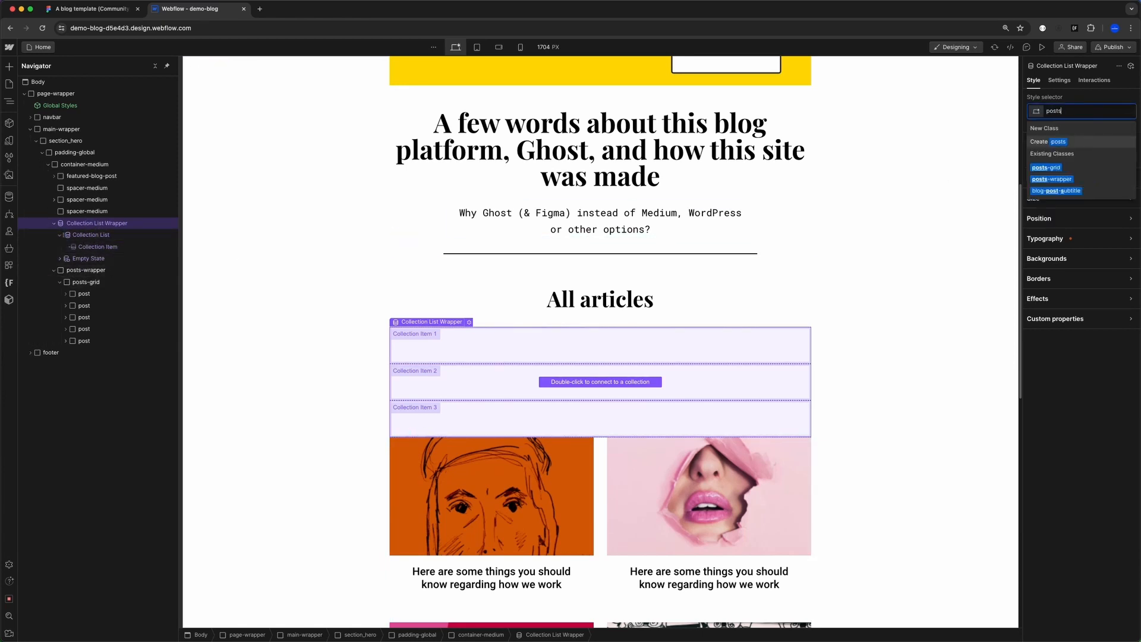
pyautogui.press('Down')
pyautogui.press('Down')
pyautogui.press('Return')
# - Apply the existing posts-grid class to the Collection List inside the wrapper
pyautogui.click(87, 236)
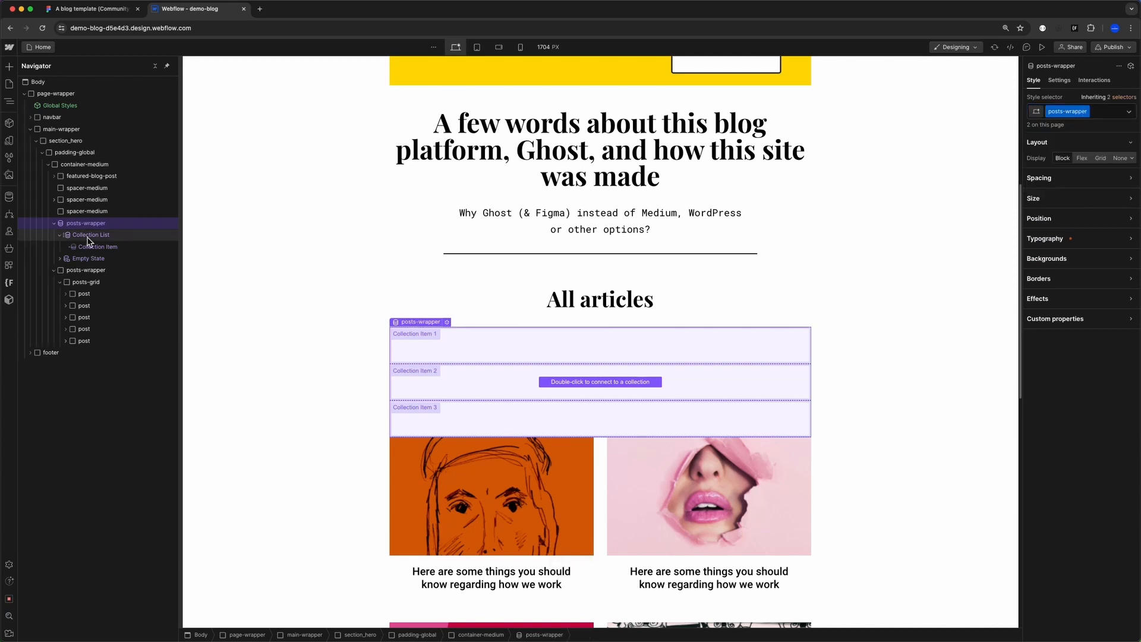
pyautogui.click(1054, 112)
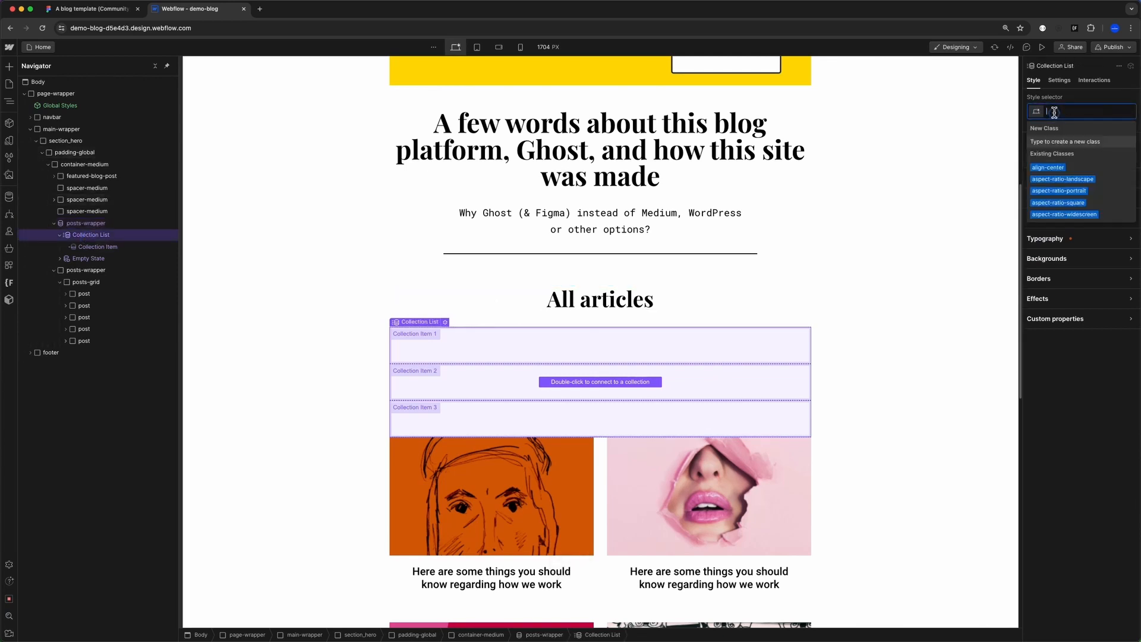
pyautogui.write('posts')
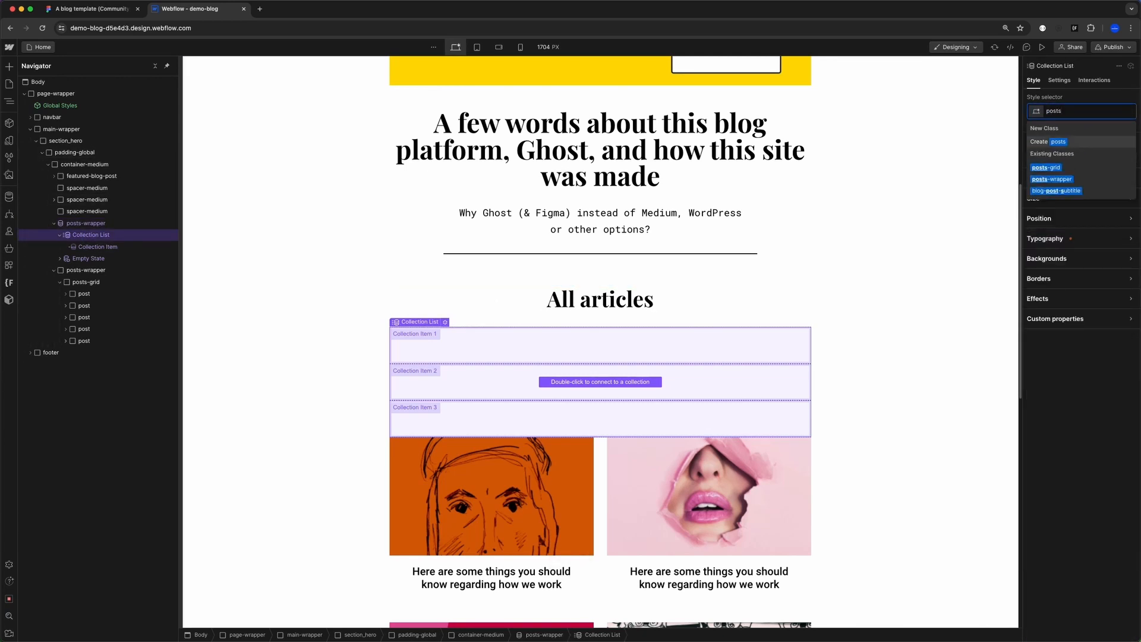
pyautogui.press('Down')
pyautogui.press('Return')
# - Apply the existing post class to the Collection Item
pyautogui.click(98, 247)
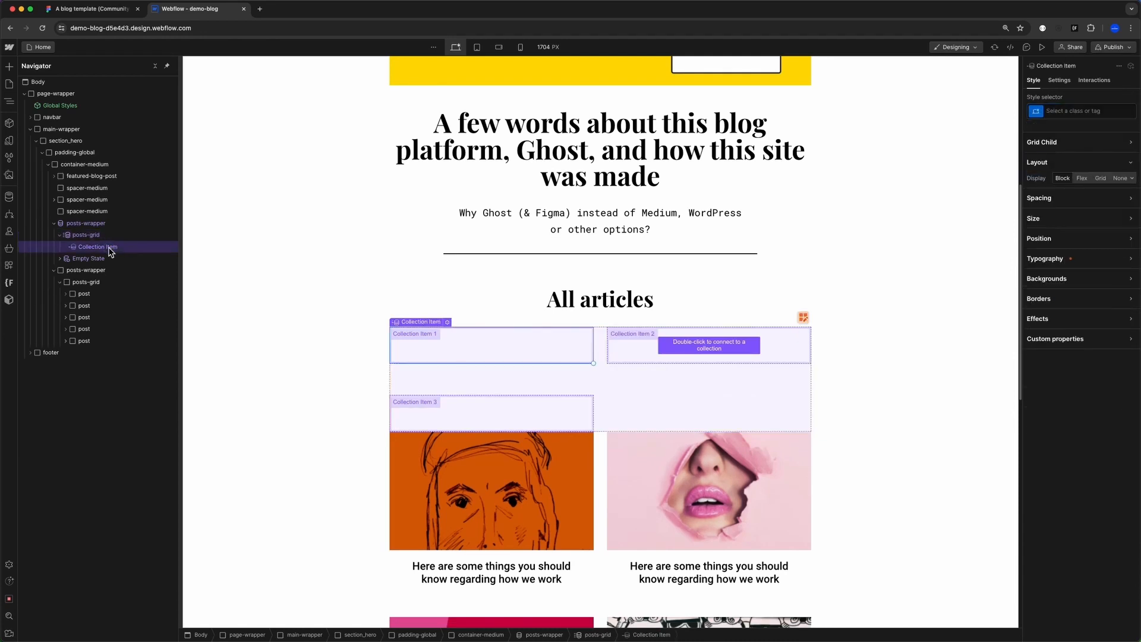
pyautogui.click(1063, 111)
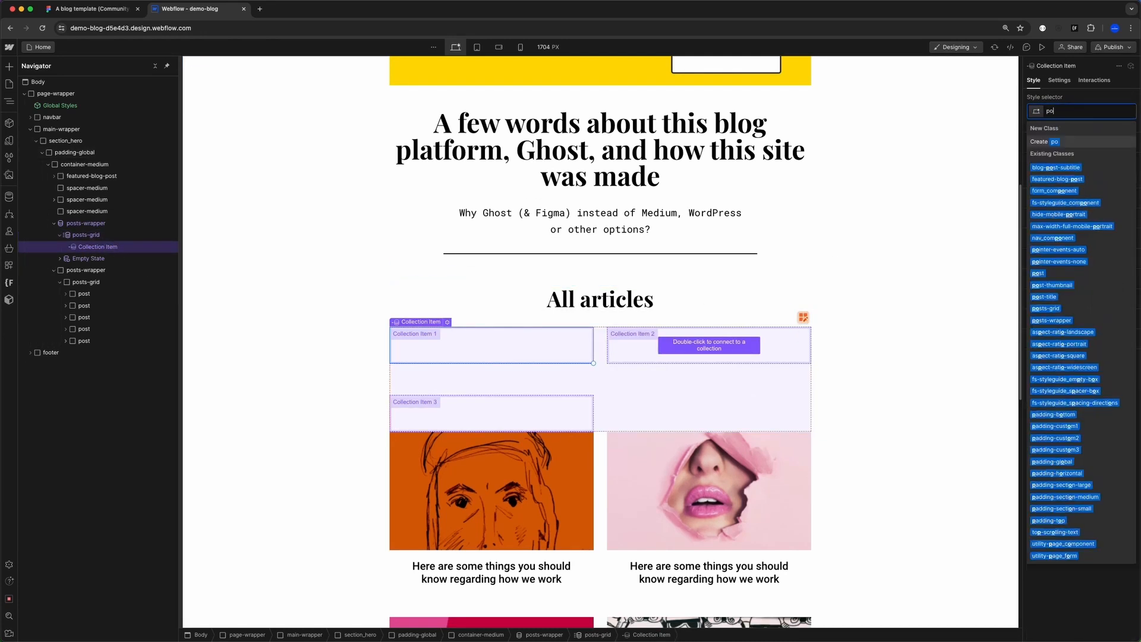
pyautogui.write('post')
pyautogui.press('Return')
# - Connect the collection list to the Blogs CMS collection as its source and close its settings
pyautogui.scroll(-2, 426, 260)
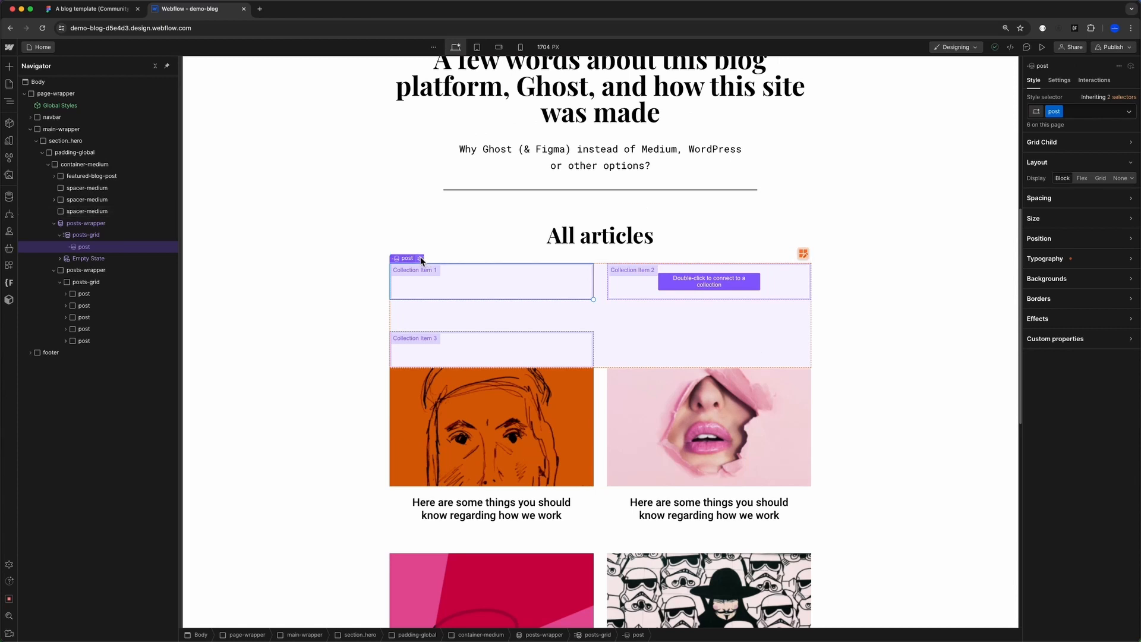
pyautogui.click(420, 258)
pyautogui.click(441, 329)
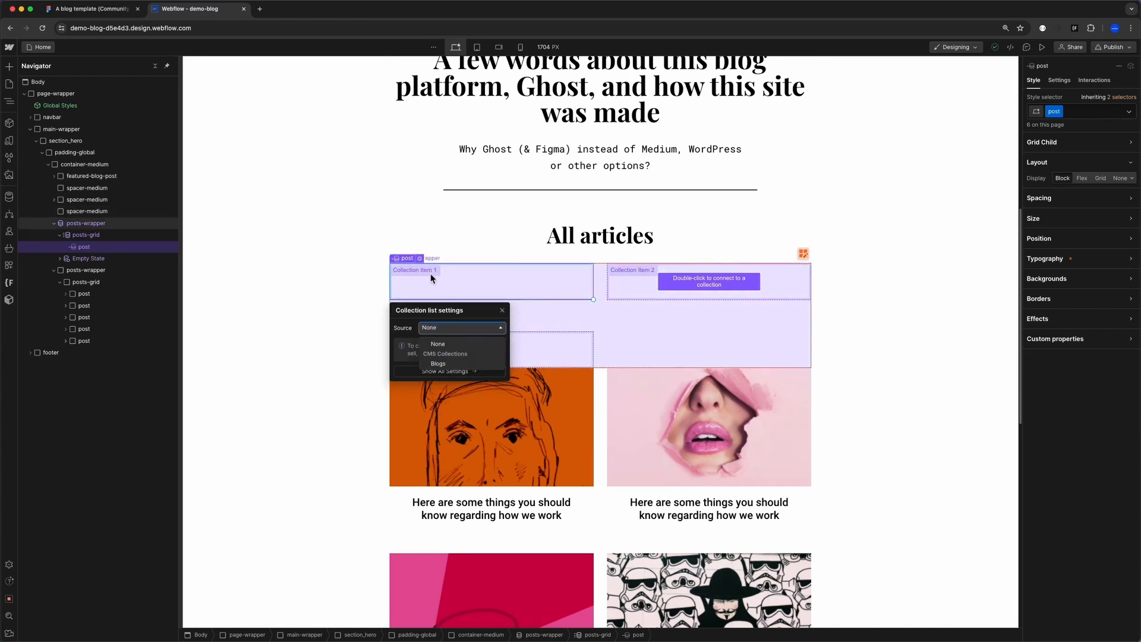
pyautogui.click(445, 365)
pyautogui.moveTo(484, 310); pyautogui.dragTo(337, 303)
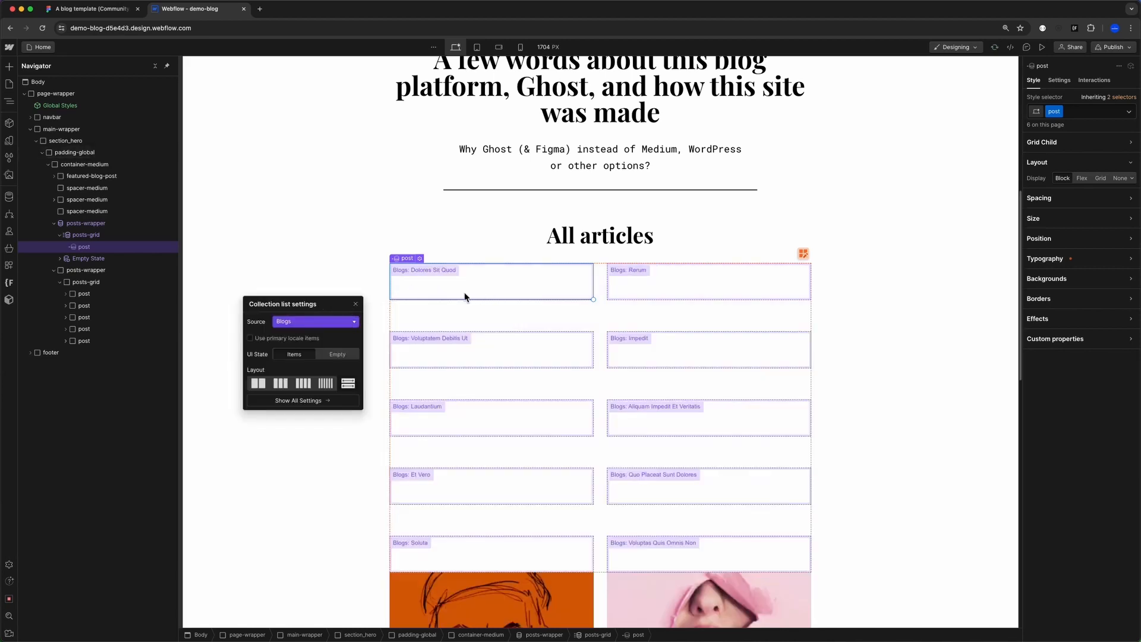
pyautogui.click(356, 304)
# - Copy the post-thumbnail image from the first static post and paste it into the collection's post item
pyautogui.scroll(-2, 427, 277)
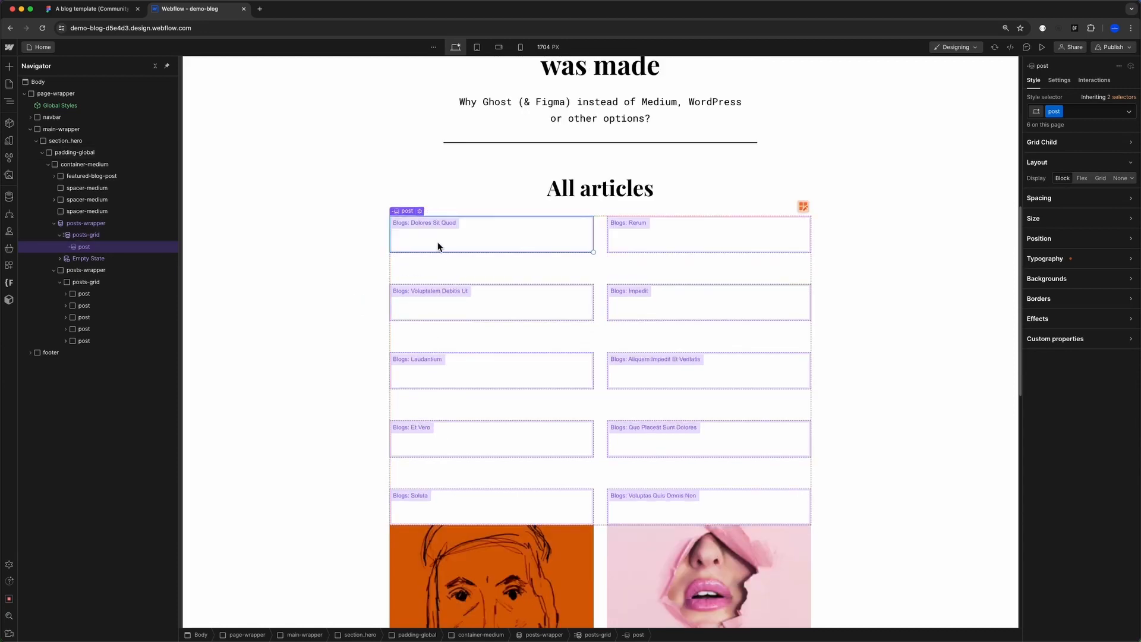
pyautogui.click(66, 294)
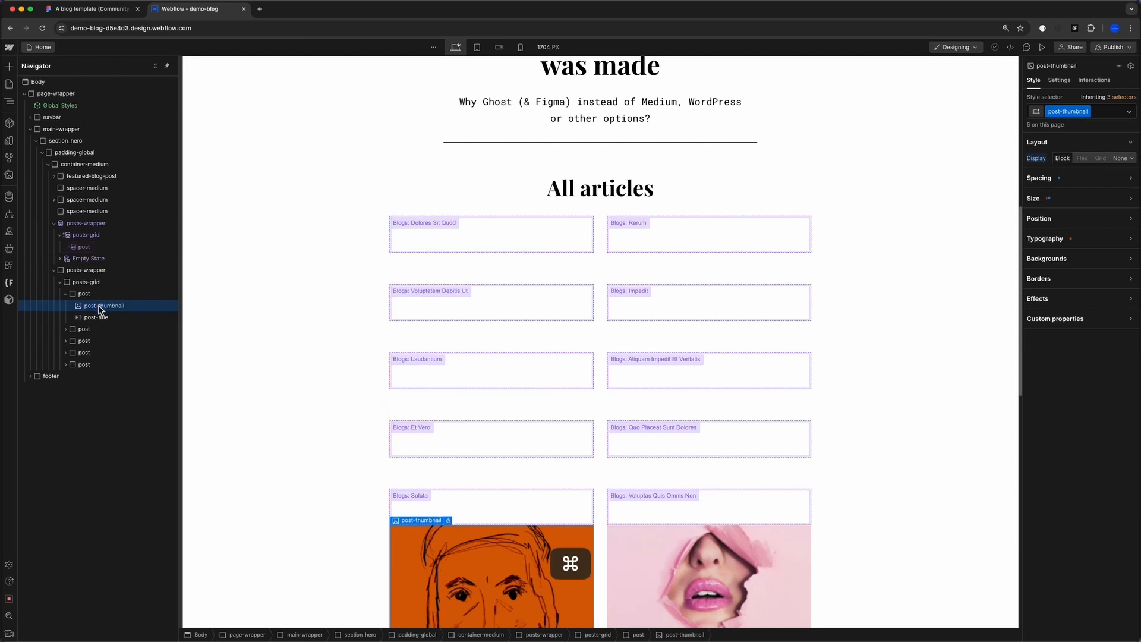
pyautogui.press('super+c')
pyautogui.press('super+v')
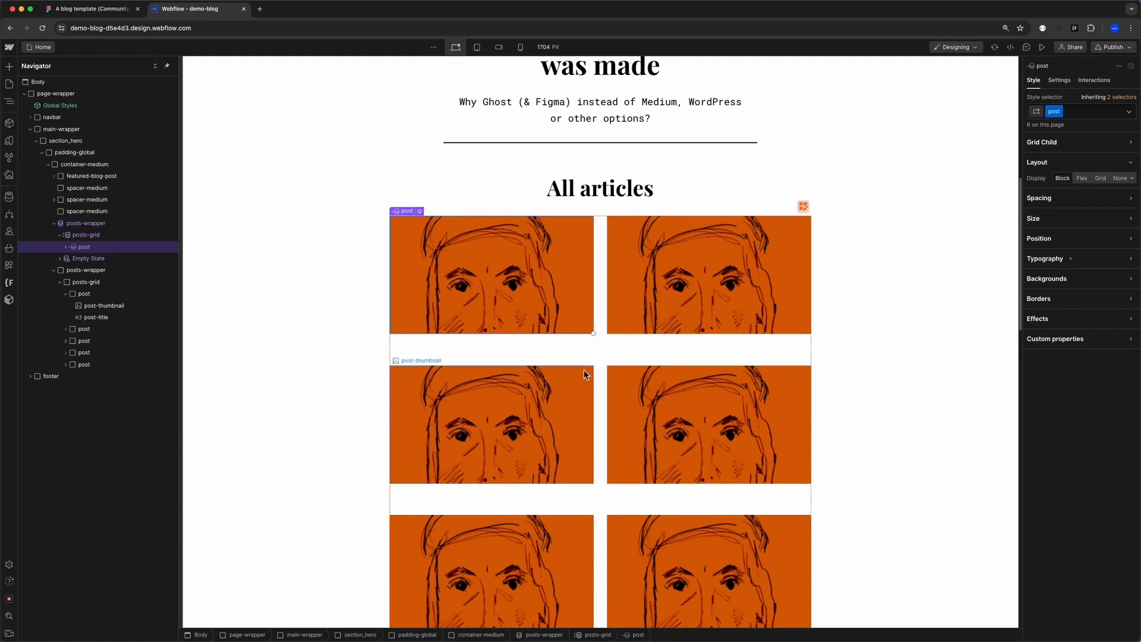
# - Connect the collection item's post-thumbnail image to the Blogs thumbnail field and close its settings
pyautogui.click(545, 298)
pyautogui.click(448, 211)
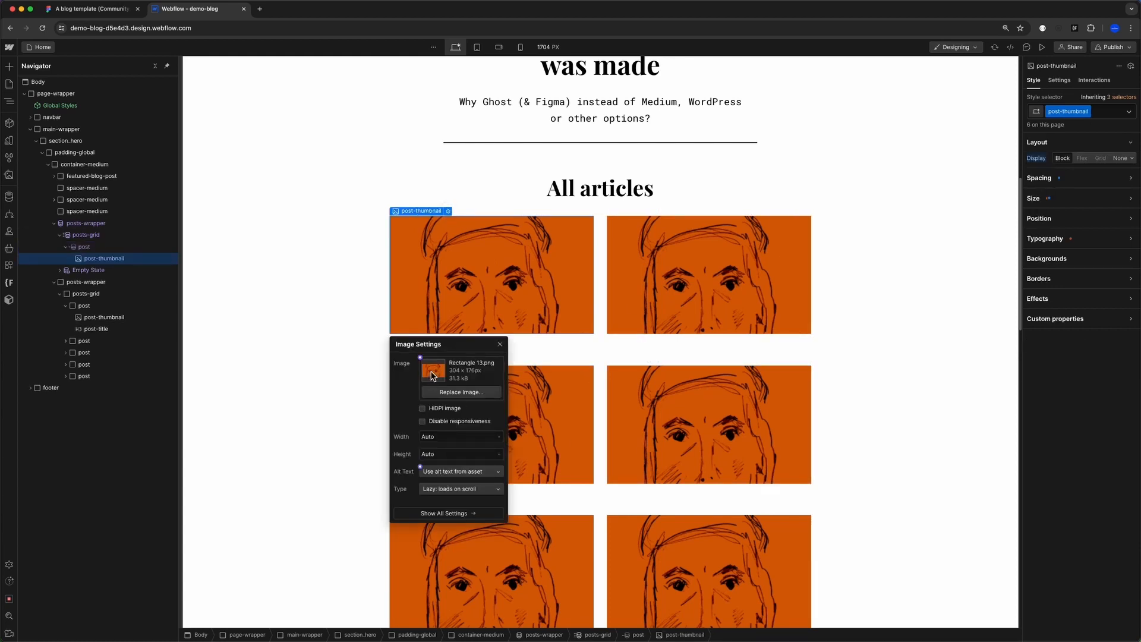
pyautogui.click(421, 358)
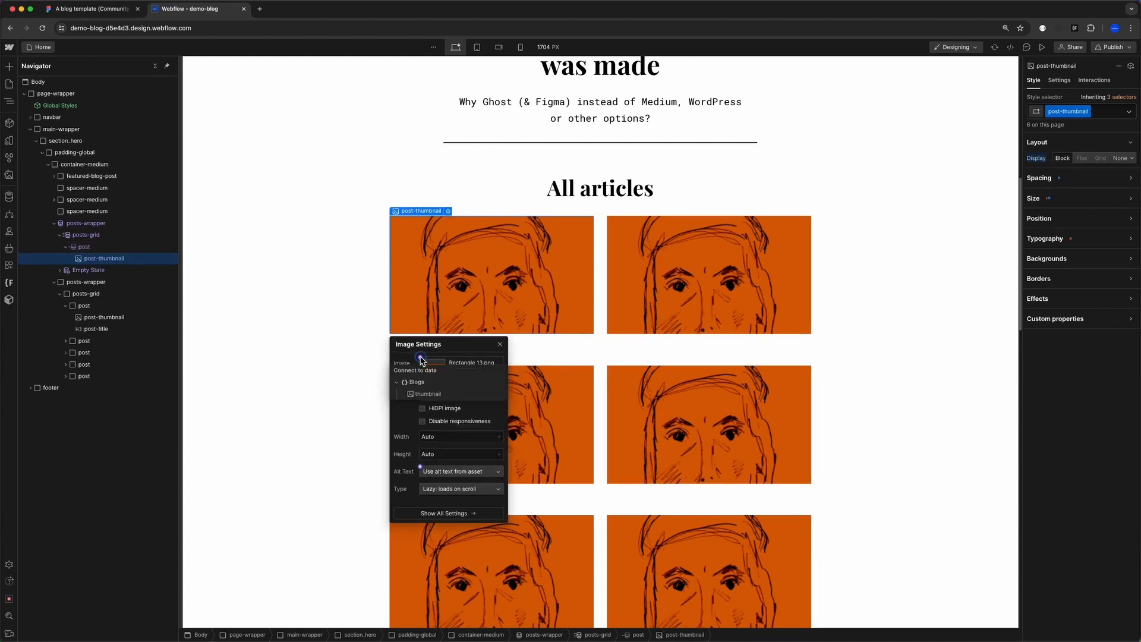
pyautogui.click(425, 394)
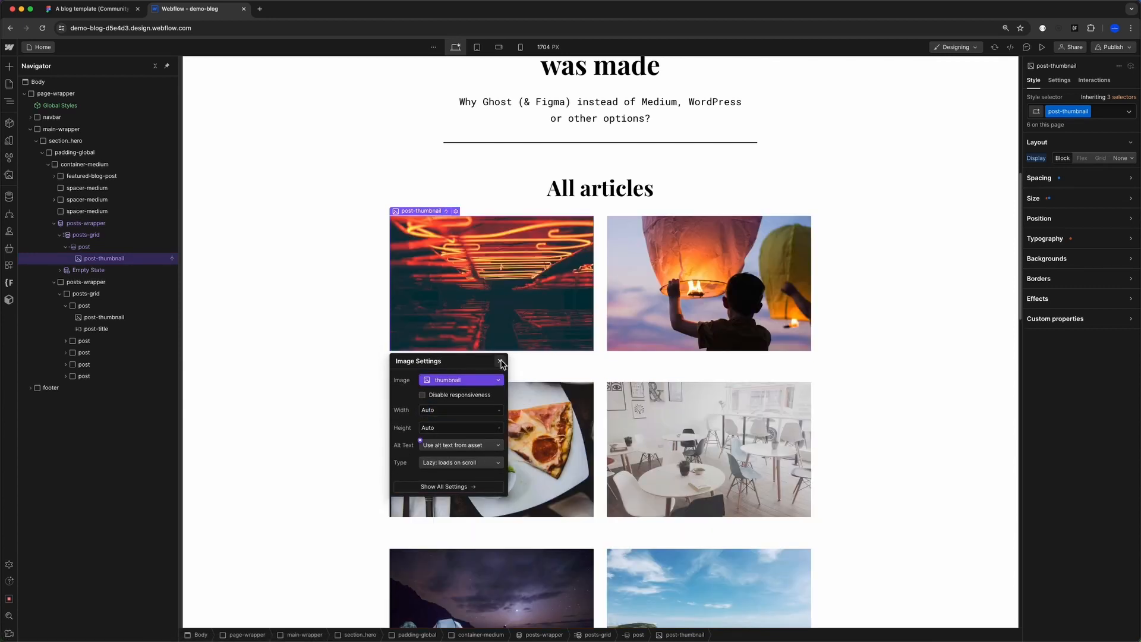
pyautogui.click(500, 362)
# - Copy the post-title heading from the first static post and paste it into the collection's post item
pyautogui.scroll(-4, 502, 364)
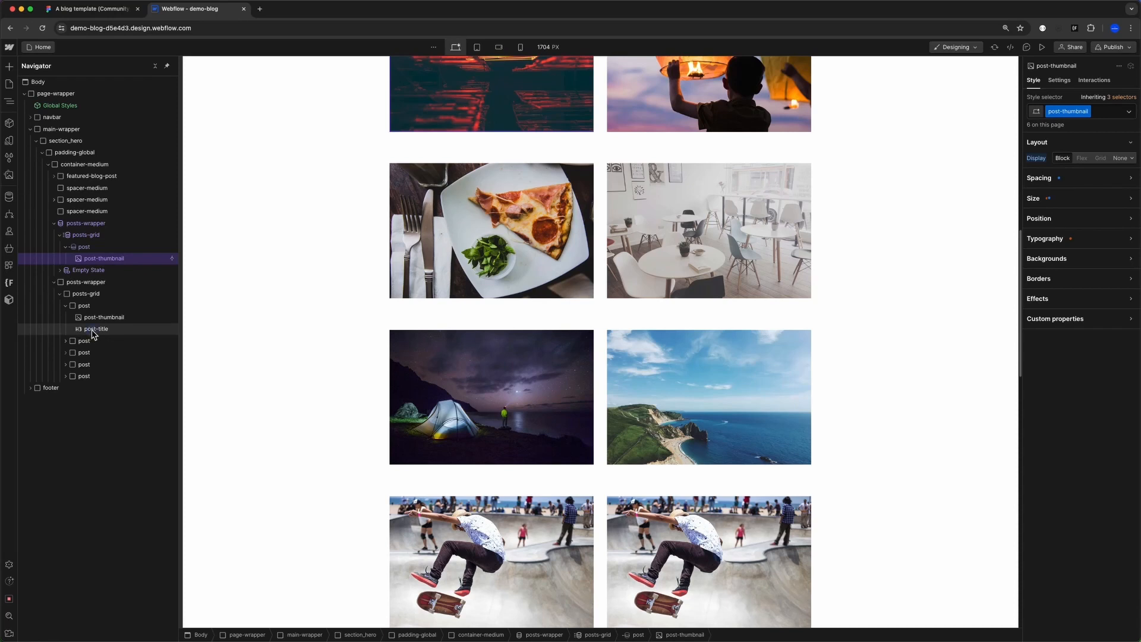
pyautogui.click(93, 331)
pyautogui.press('super+c')
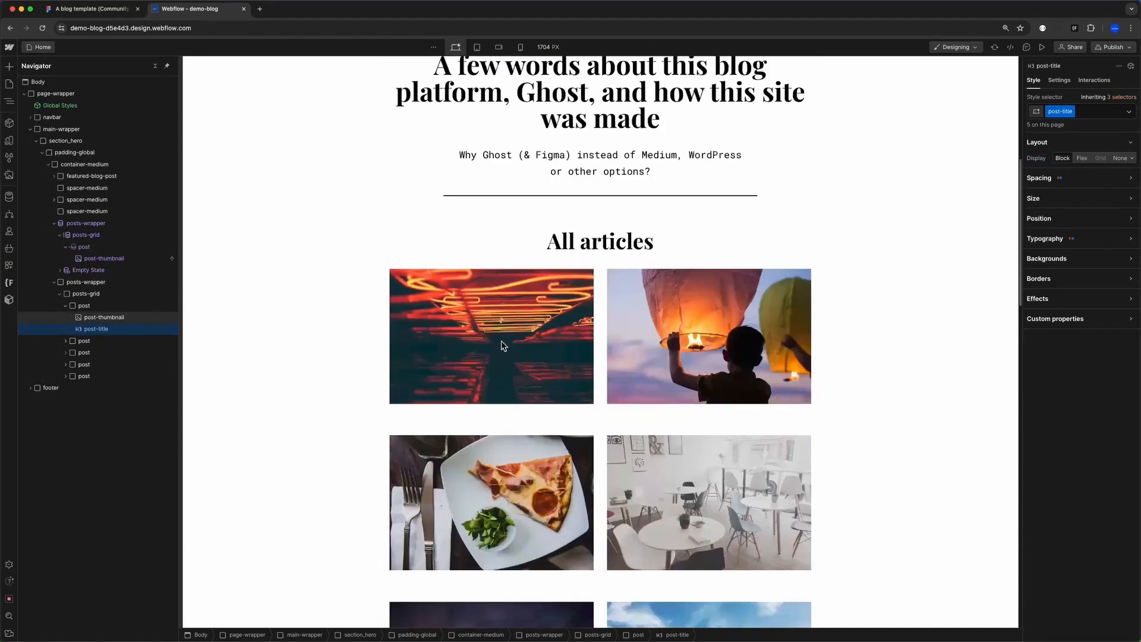
pyautogui.click(473, 316)
pyautogui.press('super+v')
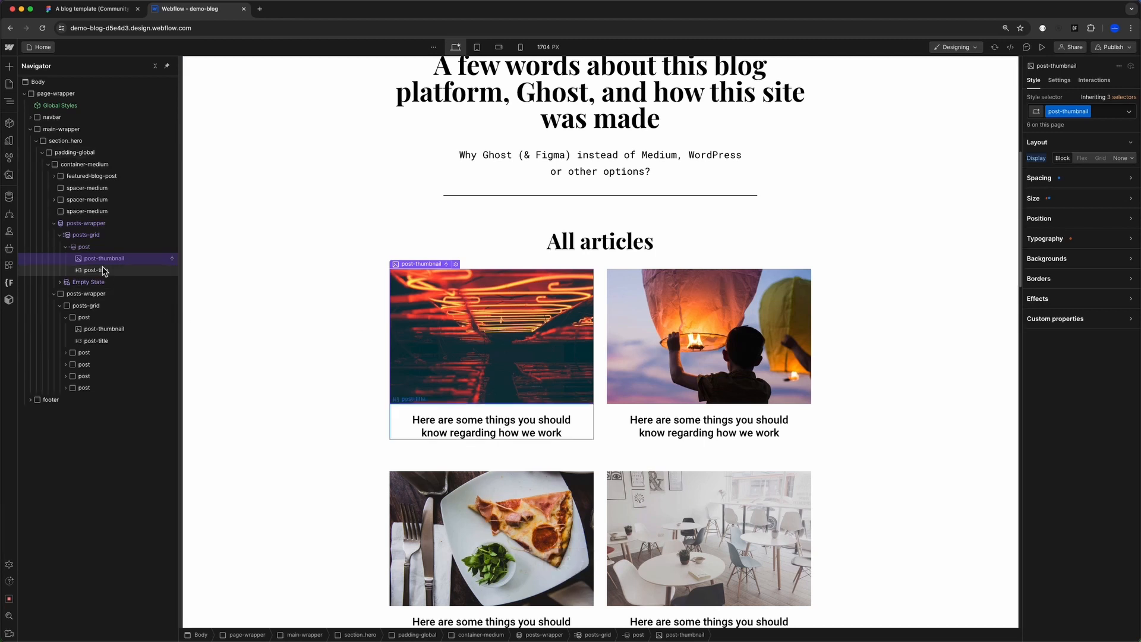
# - Connect the text of the collection item's post-title heading to the Blogs Name field
pyautogui.click(97, 271)
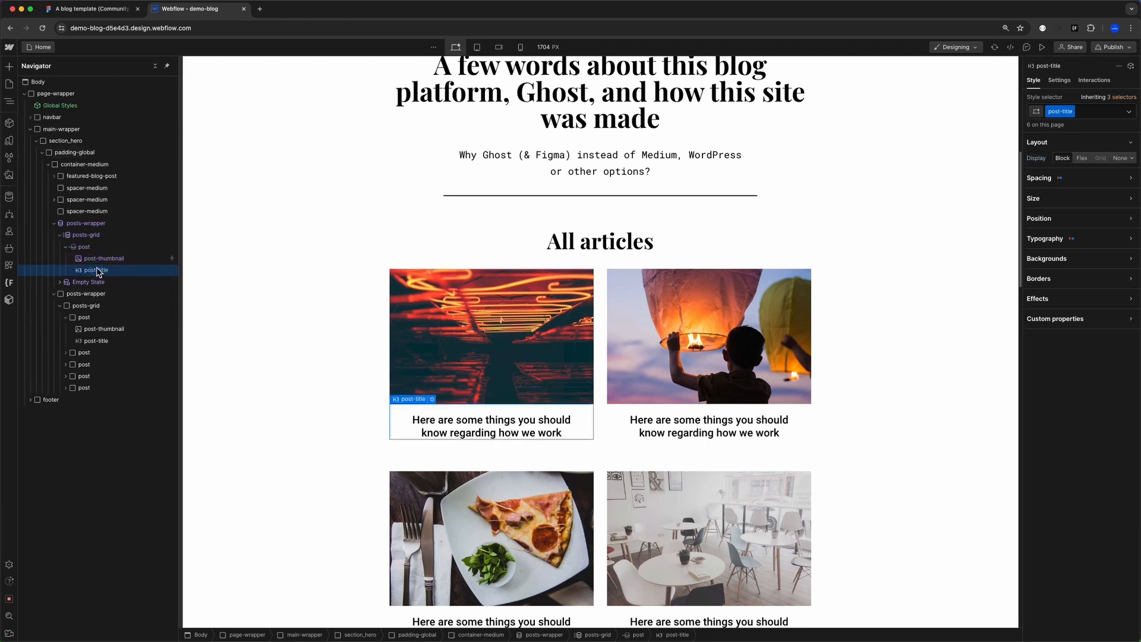
pyautogui.click(432, 399)
pyautogui.moveTo(430, 489); pyautogui.dragTo(452, 499)
pyautogui.click(420, 482)
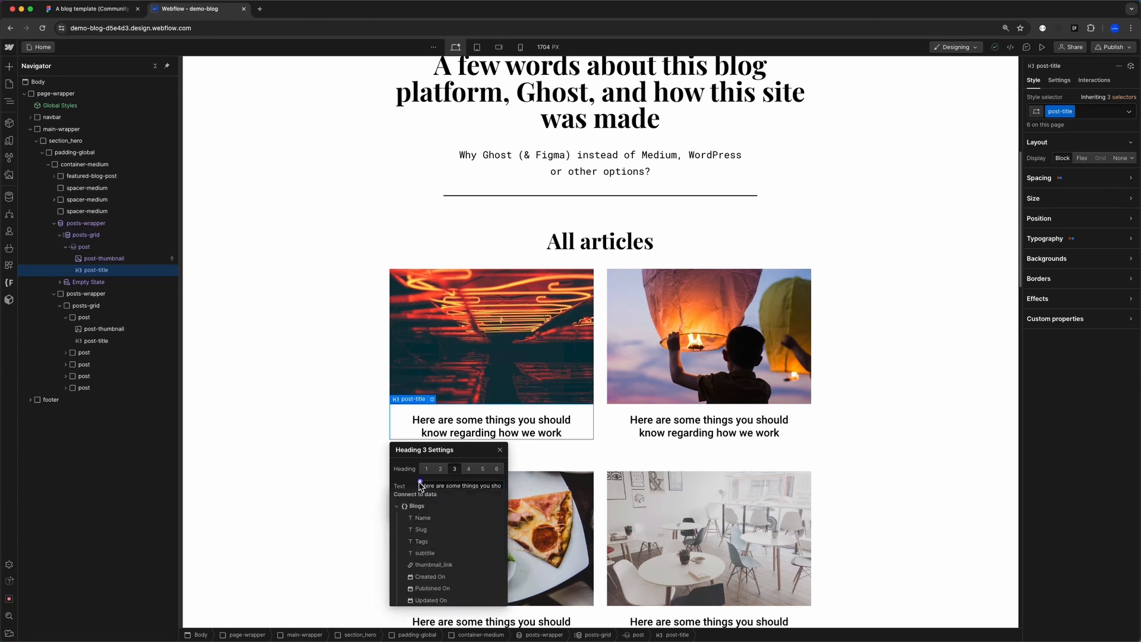
pyautogui.click(421, 518)
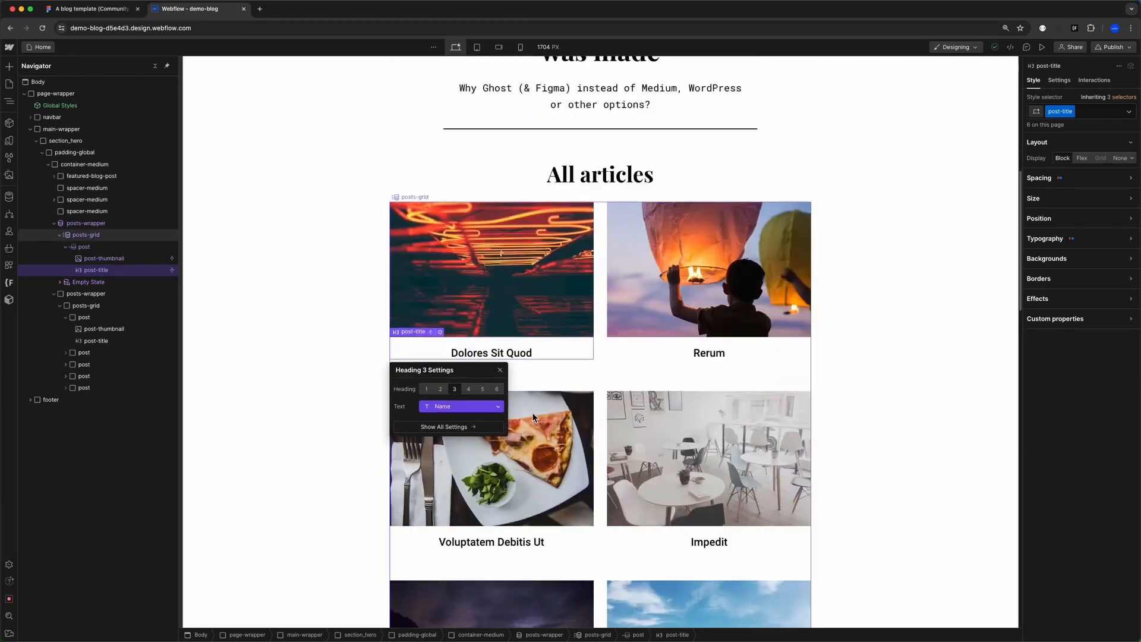
# - Review the collection posts down to the static grid, and examine the desktop article layout in the Figma design
pyautogui.scroll(-15, 586, 372)
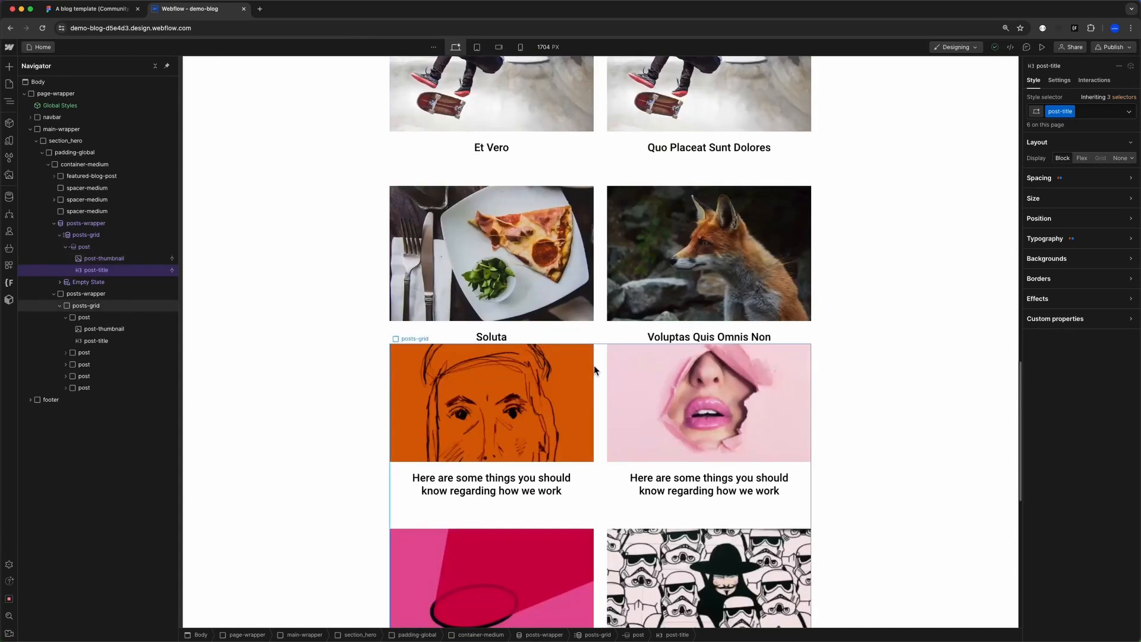
pyautogui.scroll(15, 594, 365)
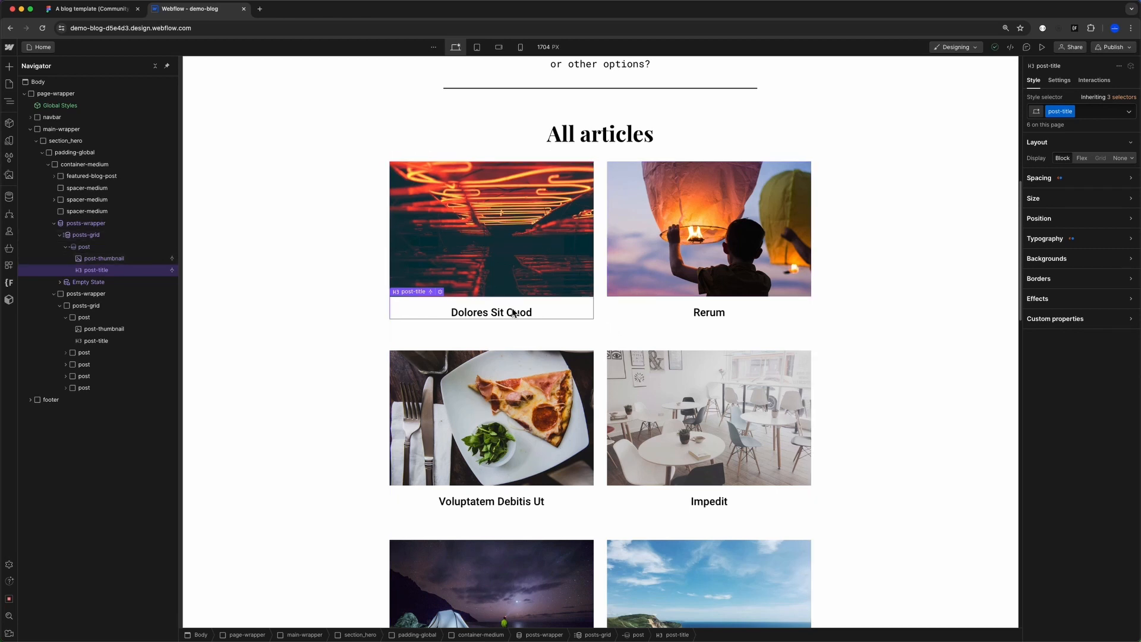
pyautogui.scroll(1, 463, 345)
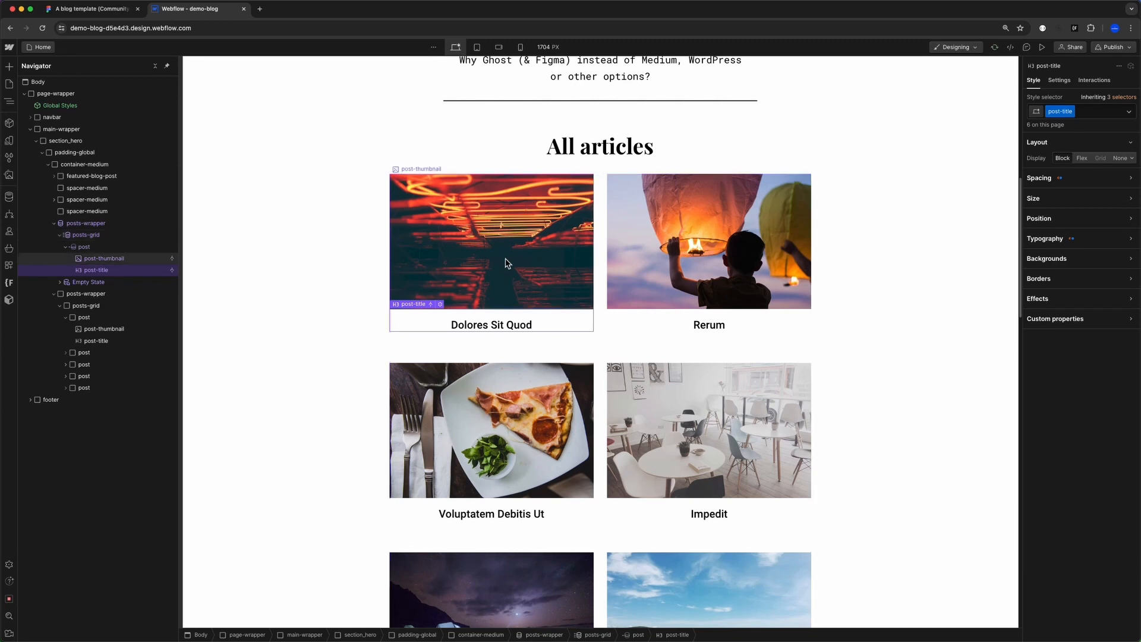
pyautogui.hotkey('ctrl', 'shift', 'Tab')
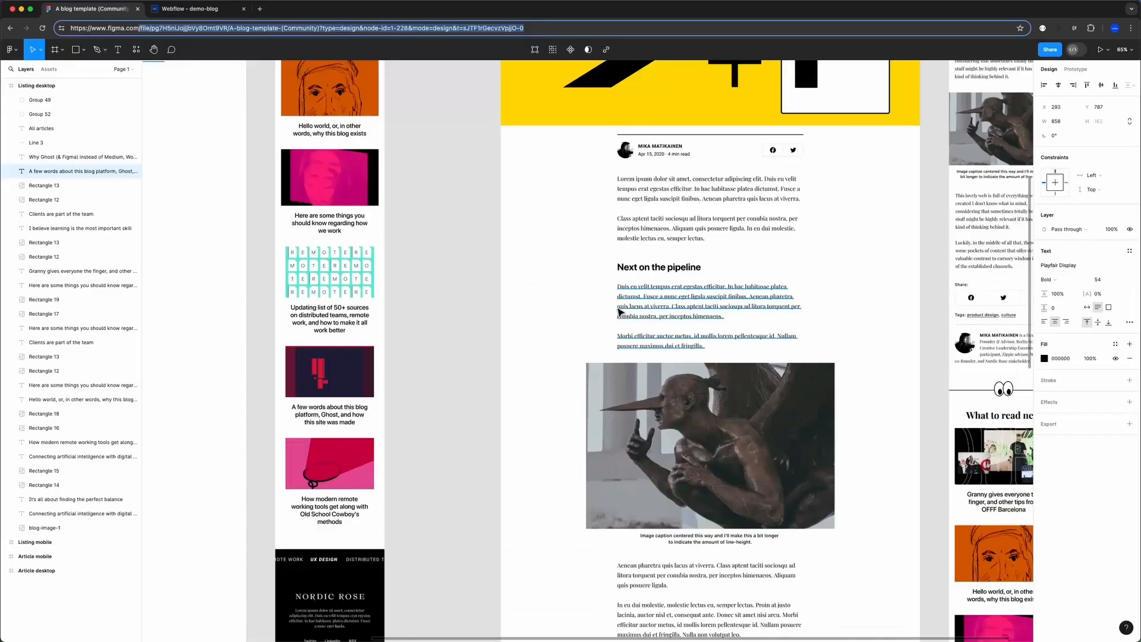
pyautogui.scroll(-5, 721, 307)
pyautogui.scroll(-2, 721, 307)
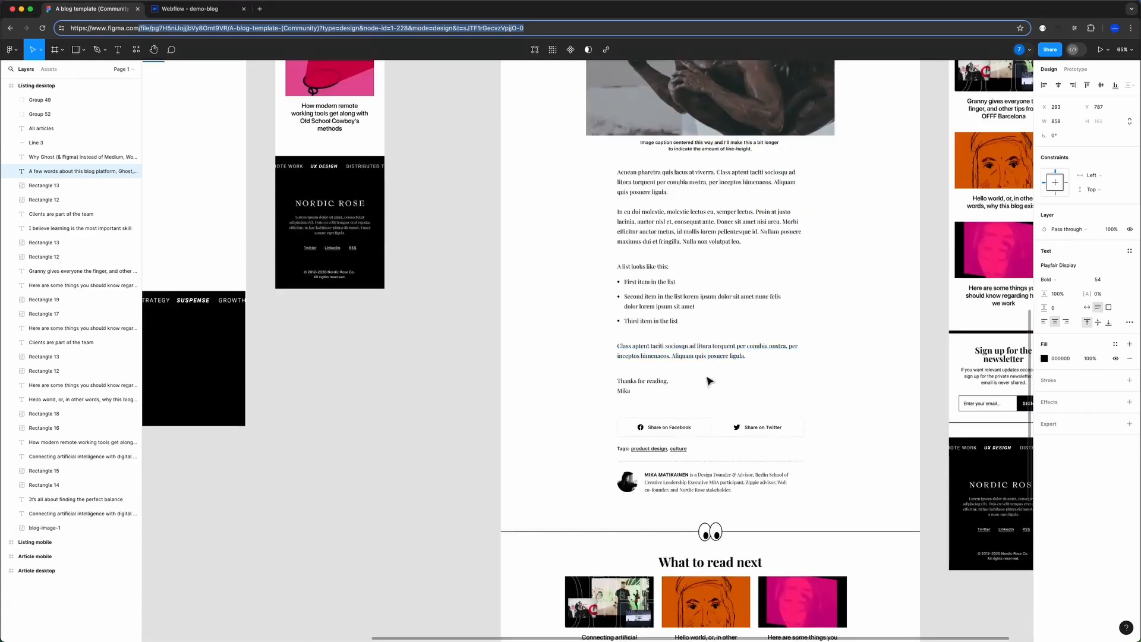
pyautogui.scroll(6, 722, 344)
pyautogui.hotkey('ctrl', 'Tab')
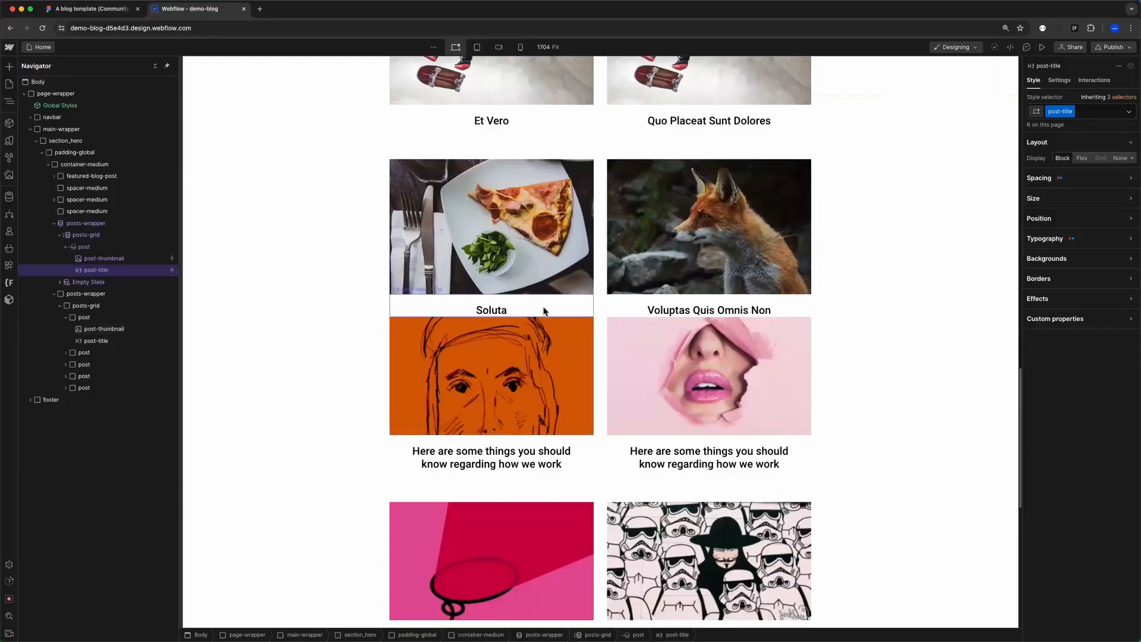
# - Collapse the static posts-wrapper below the collection list and set its visibility to Hidden
pyautogui.click(564, 248)
pyautogui.click(89, 293)
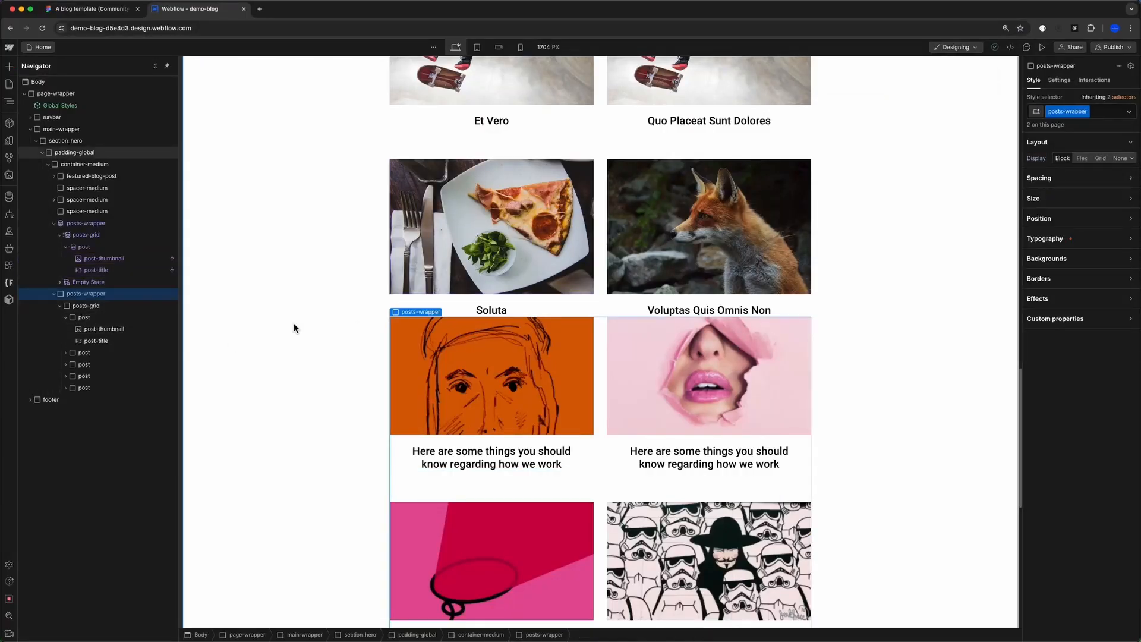
pyautogui.click(54, 294)
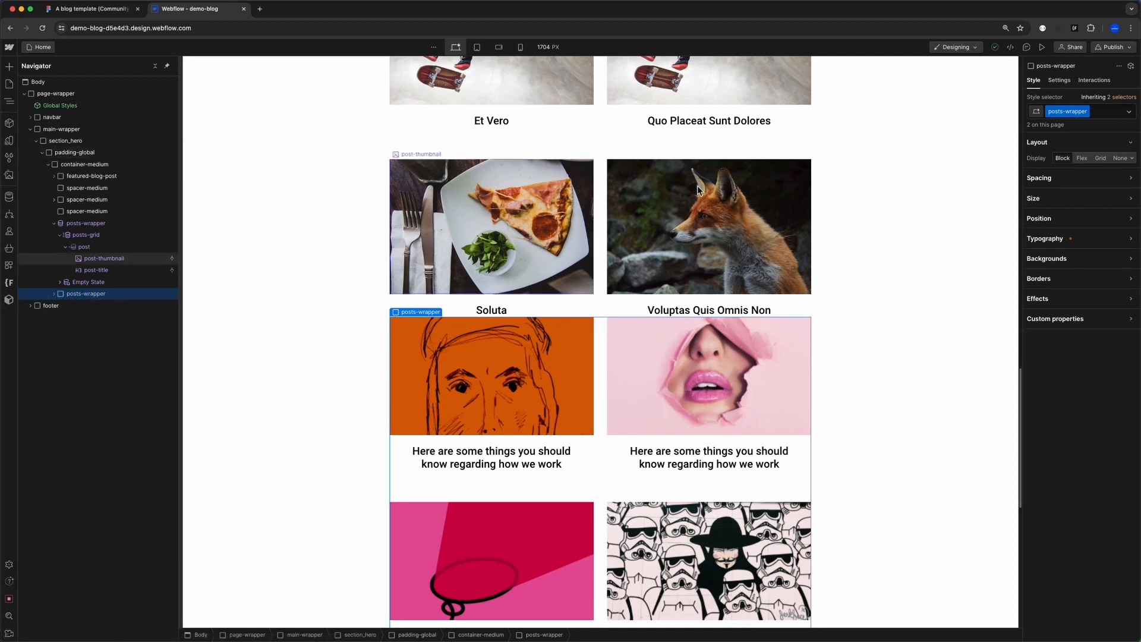
pyautogui.click(1059, 79)
pyautogui.click(1107, 157)
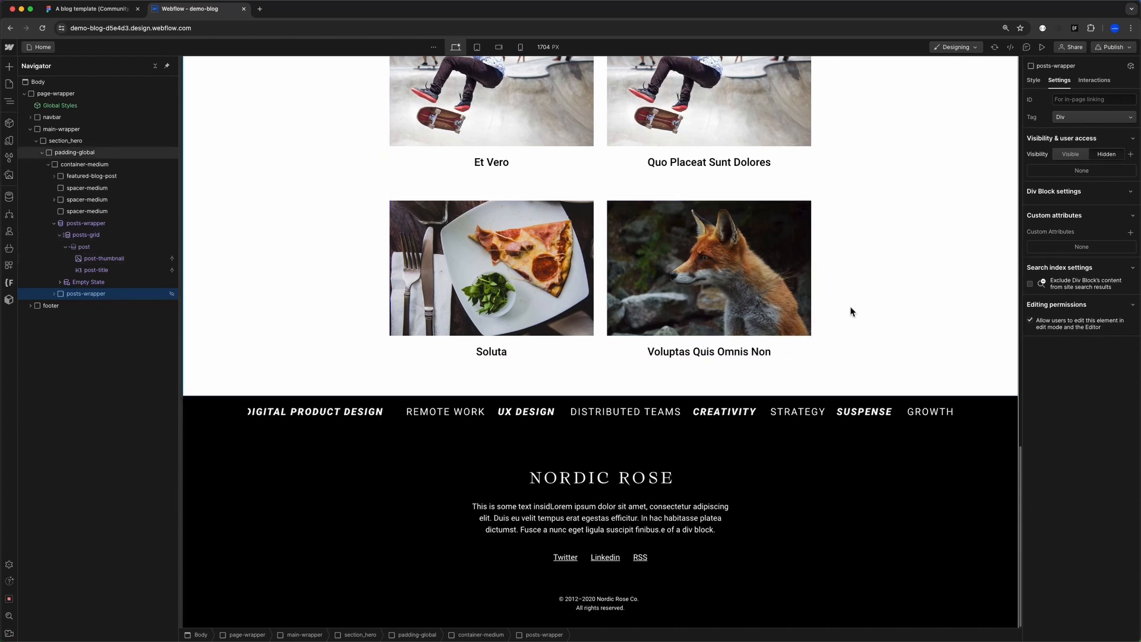
# - Review the Home page from the footer up to the featured post and back to the articles grid
pyautogui.scroll(1, 850, 311)
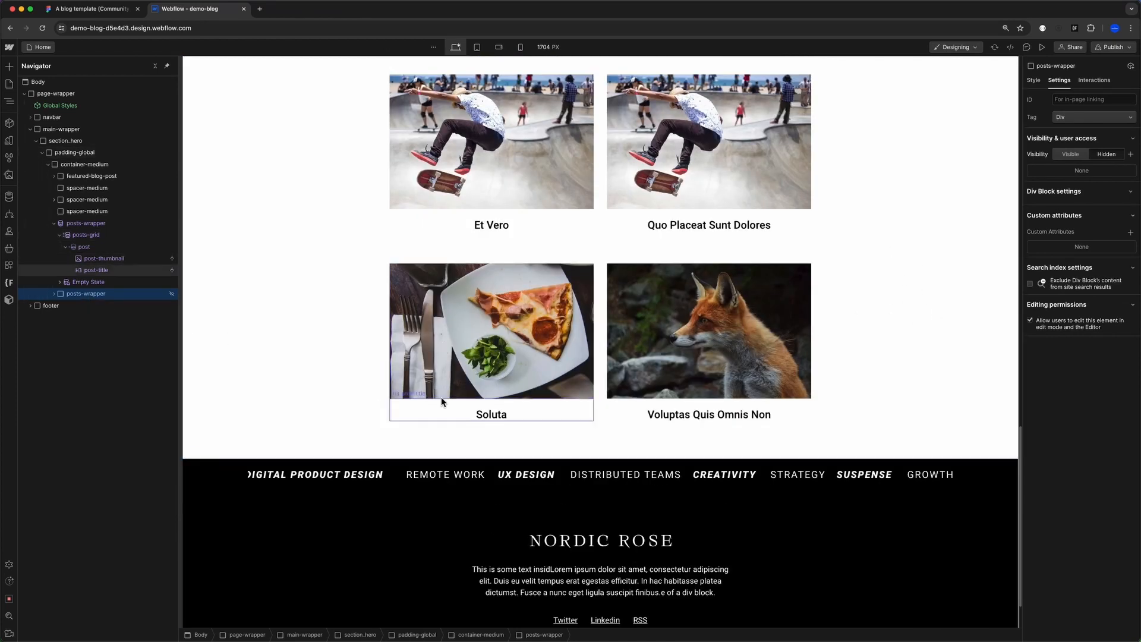
pyautogui.scroll(4, 535, 393)
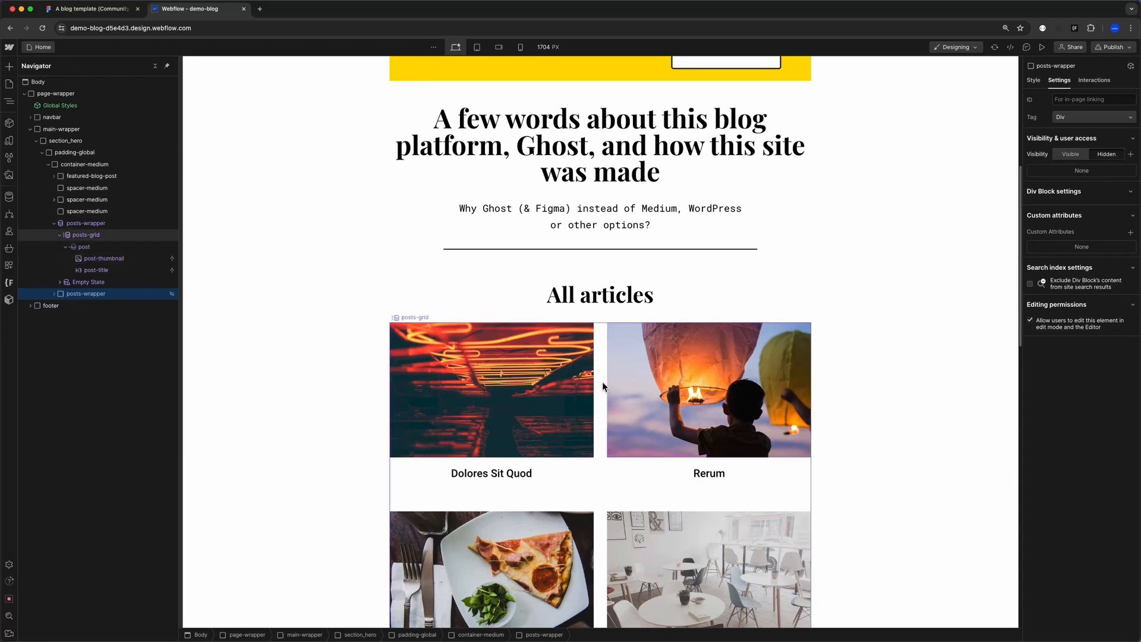
pyautogui.scroll(5, 601, 383)
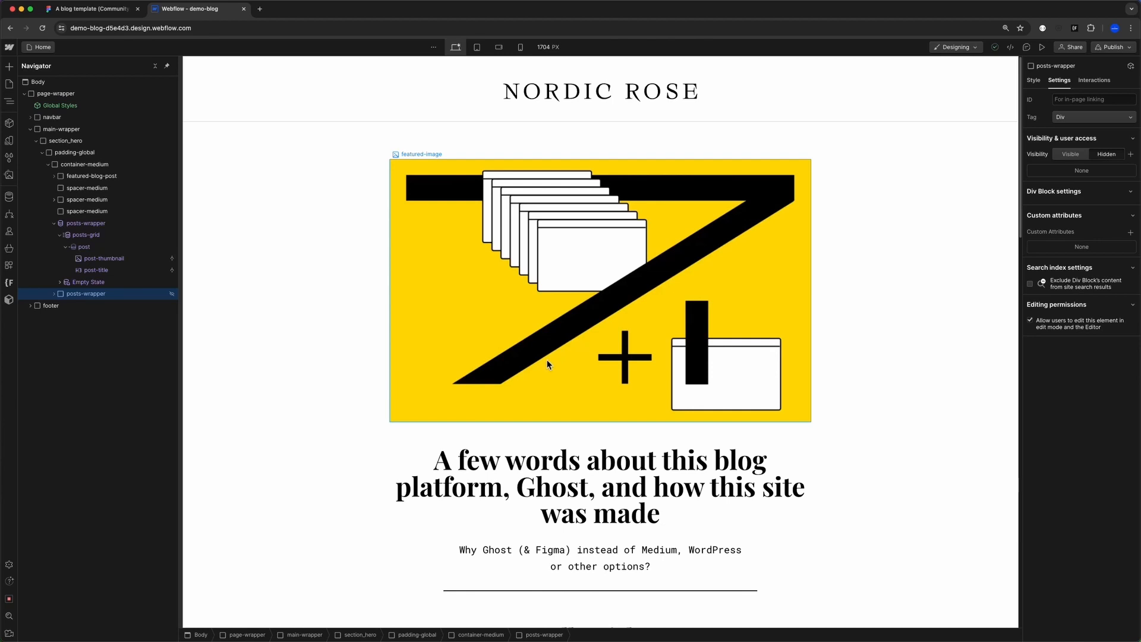
pyautogui.scroll(-5, 546, 359)
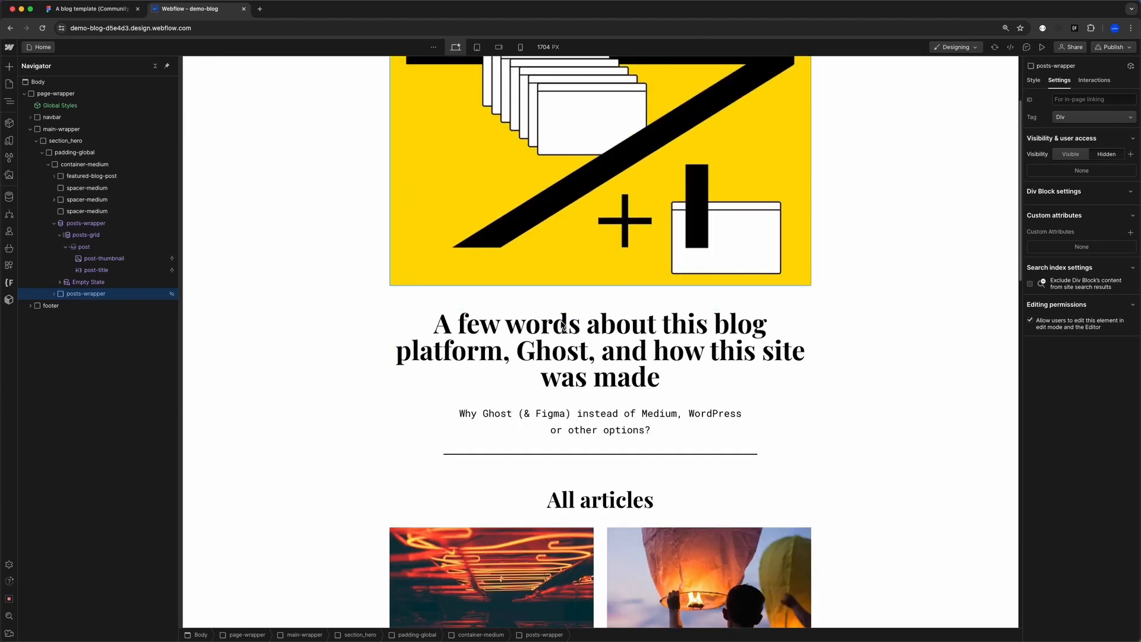
pyautogui.scroll(-3, 405, 214)
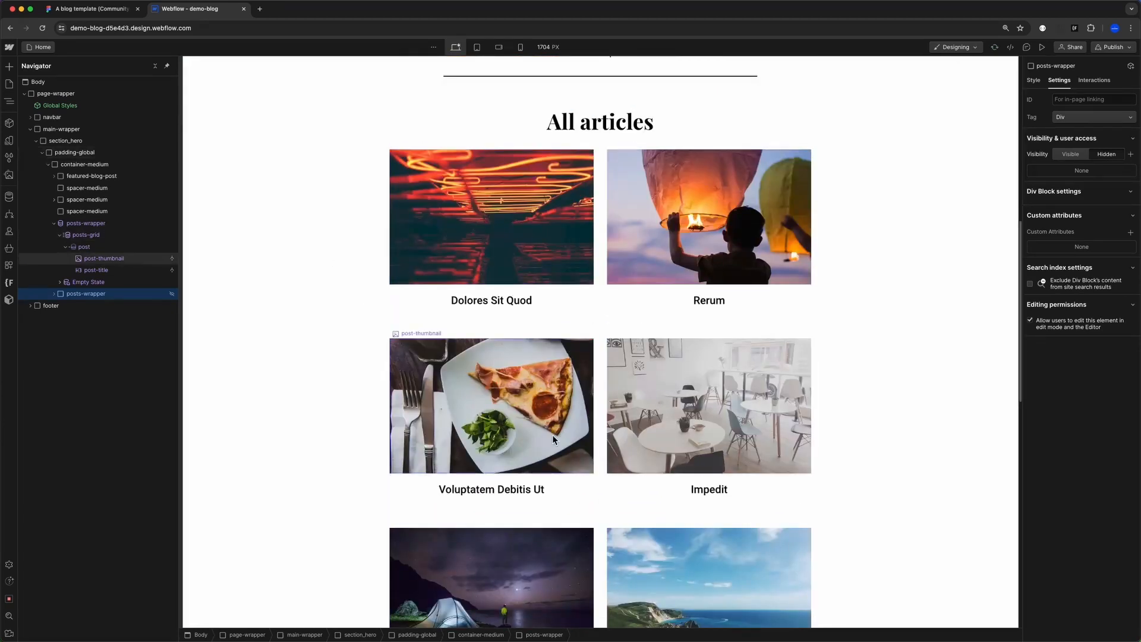
# - Limit the posts-wrapper collection list to show 15 items, starting at item 2, with pagination left off
pyautogui.click(602, 359)
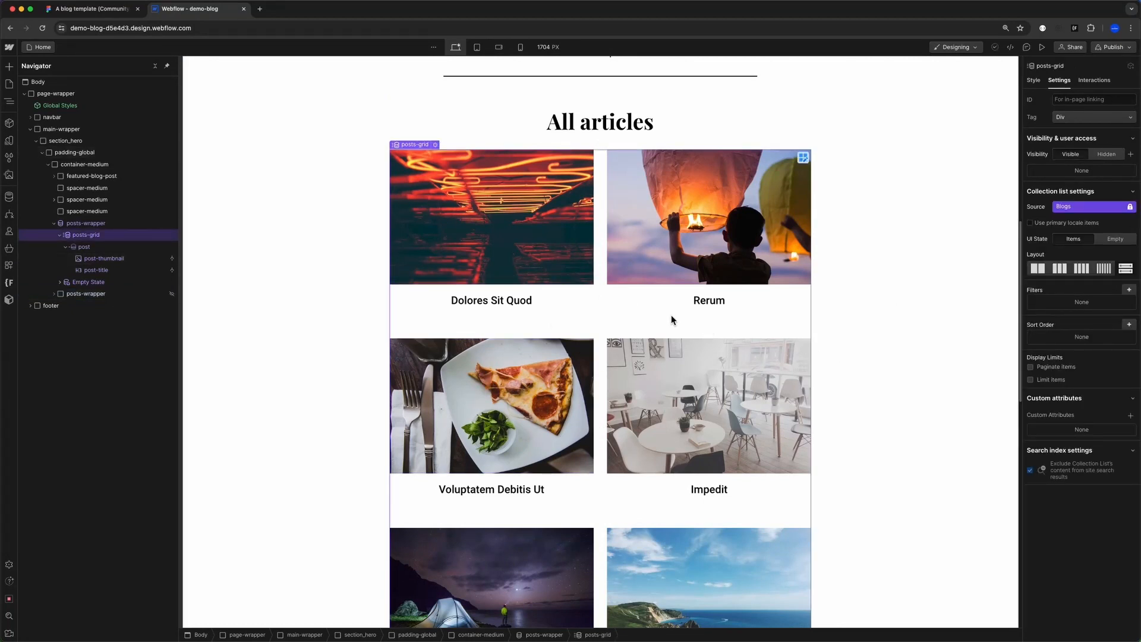
pyautogui.click(83, 225)
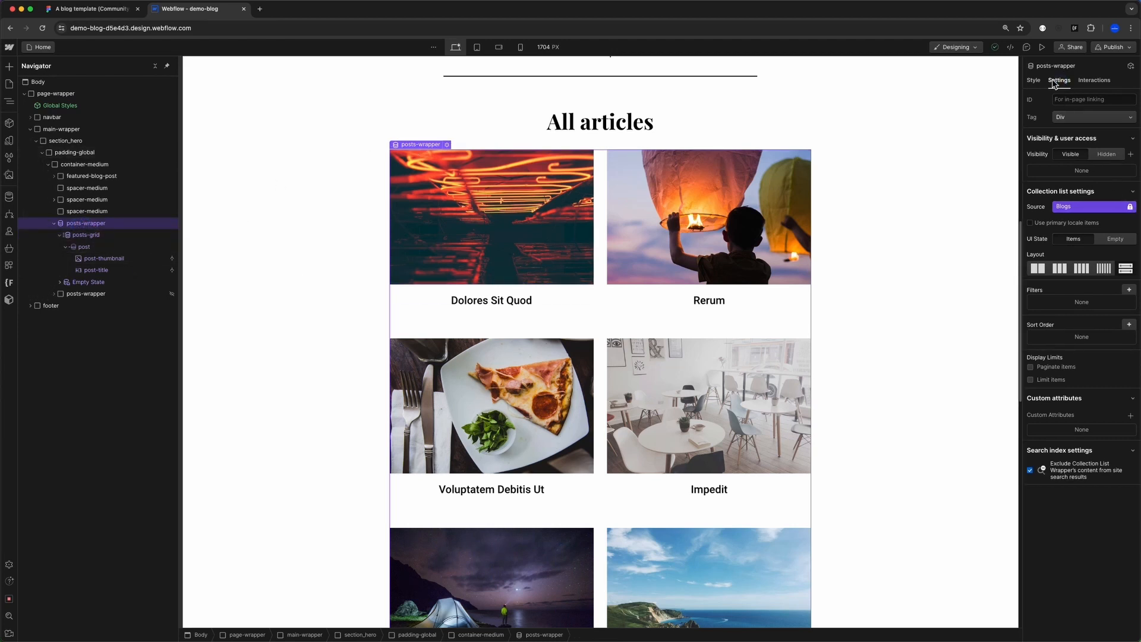
pyautogui.click(1034, 81)
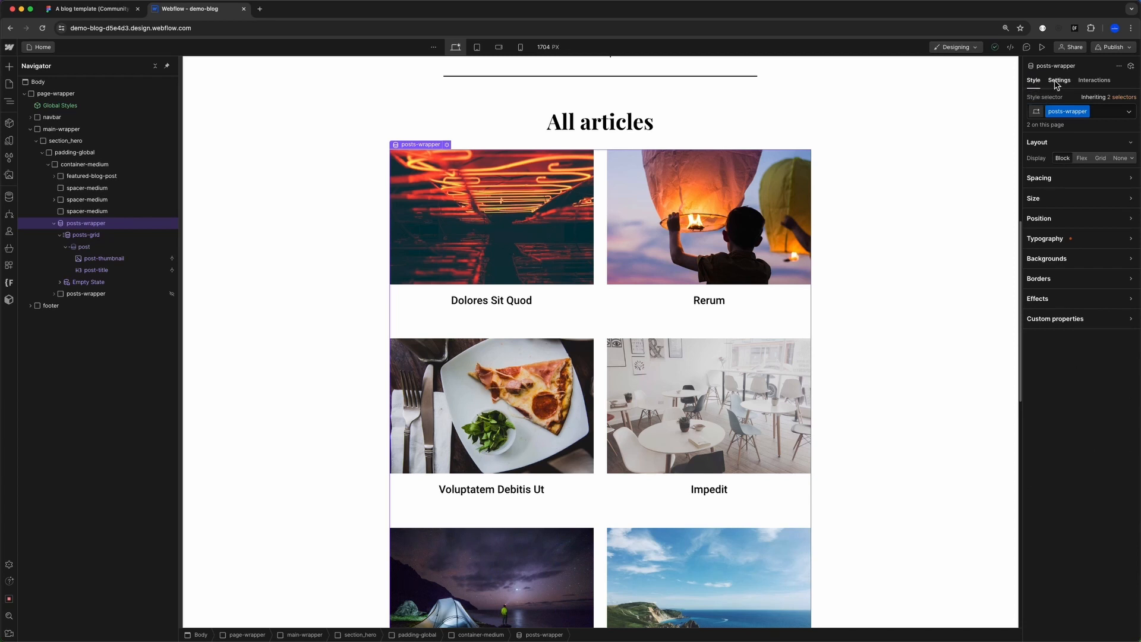
pyautogui.click(1059, 81)
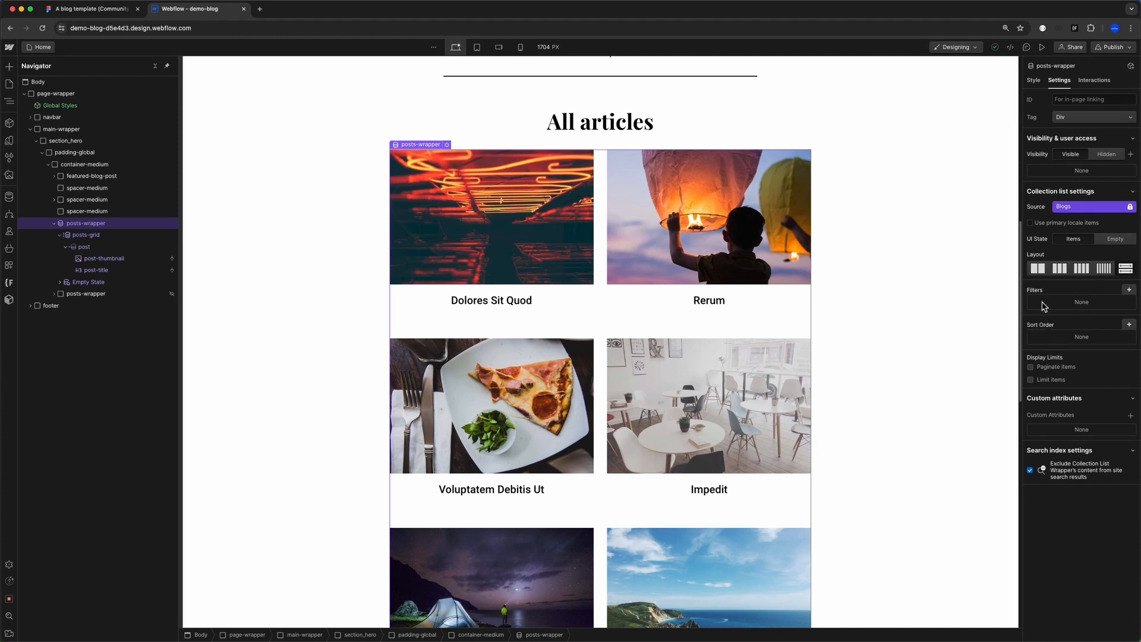
pyautogui.click(1045, 368)
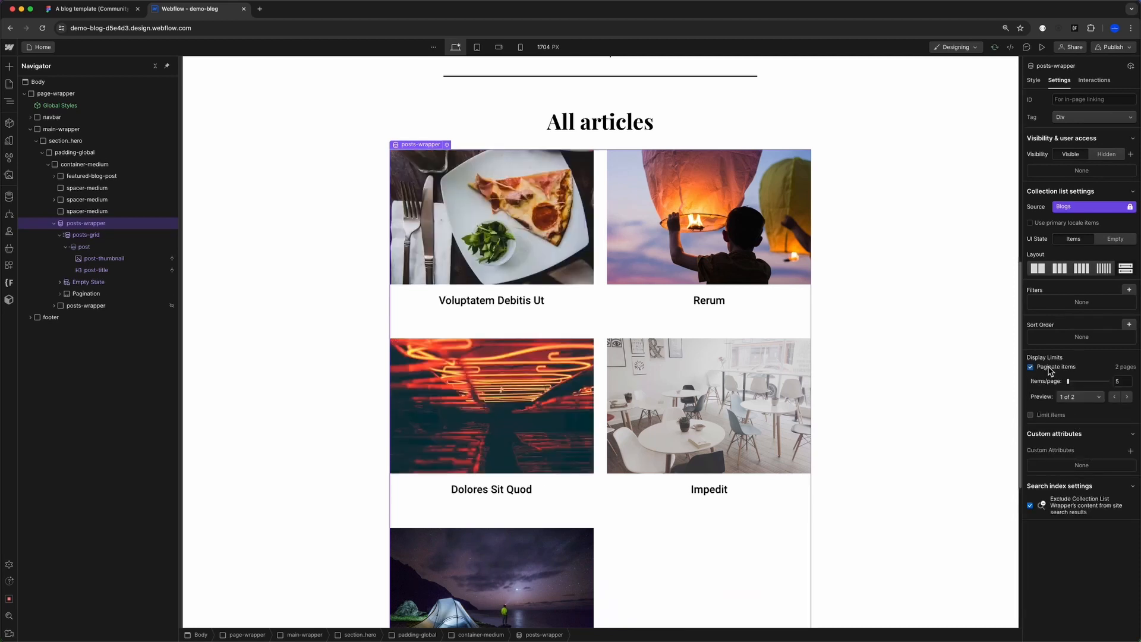
pyautogui.click(1049, 368)
pyautogui.click(1051, 381)
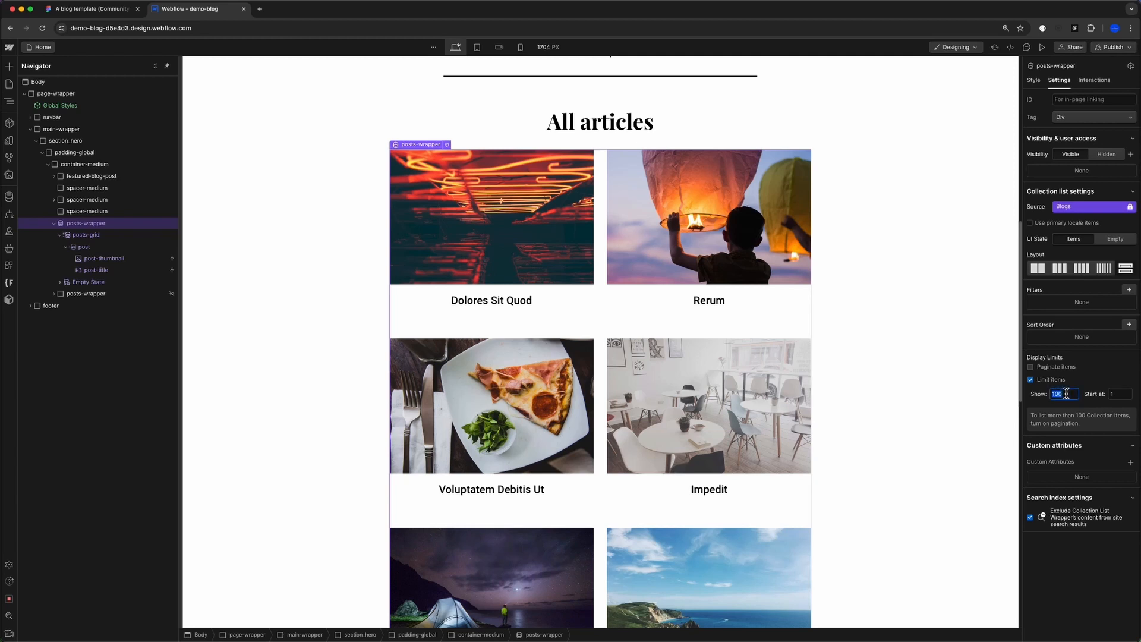
pyautogui.write('15')
pyautogui.press('Return')
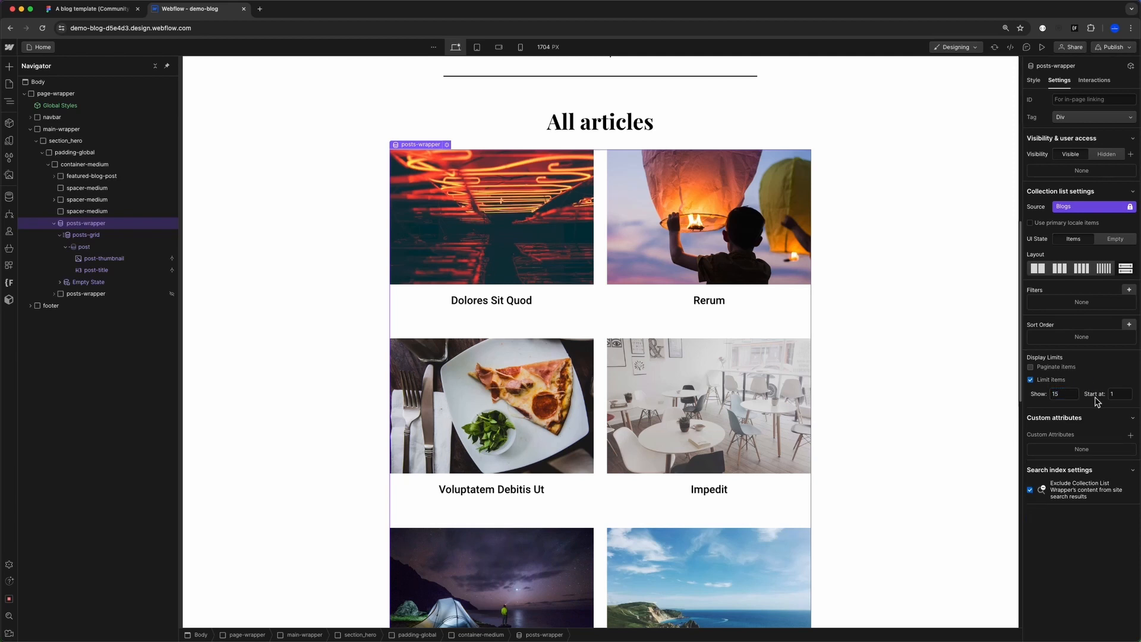
pyautogui.click(1116, 392)
pyautogui.press('Return')
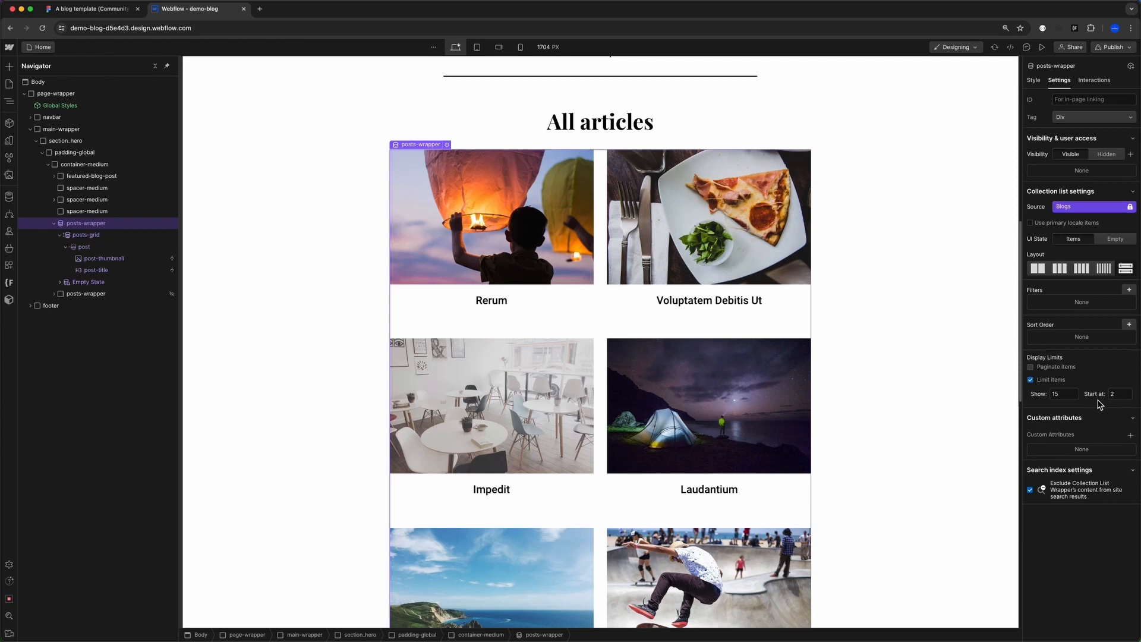
# - Compare the featured post at the start of the page with the first posts under All articles
pyautogui.scroll(2, 884, 408)
pyautogui.scroll(1, 555, 350)
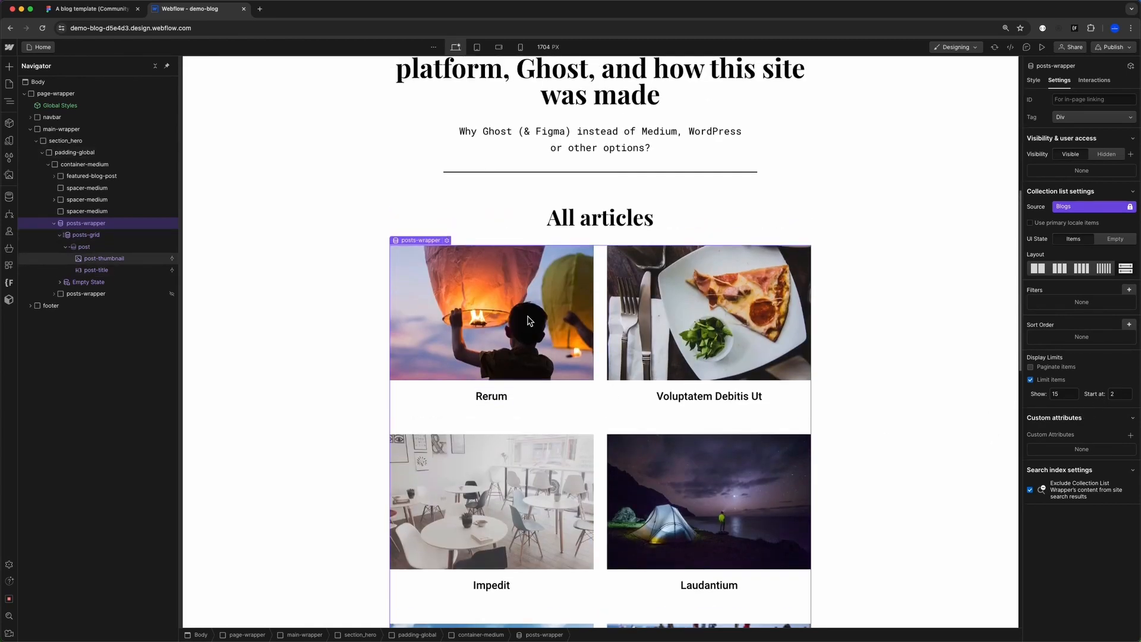
pyautogui.scroll(6, 530, 321)
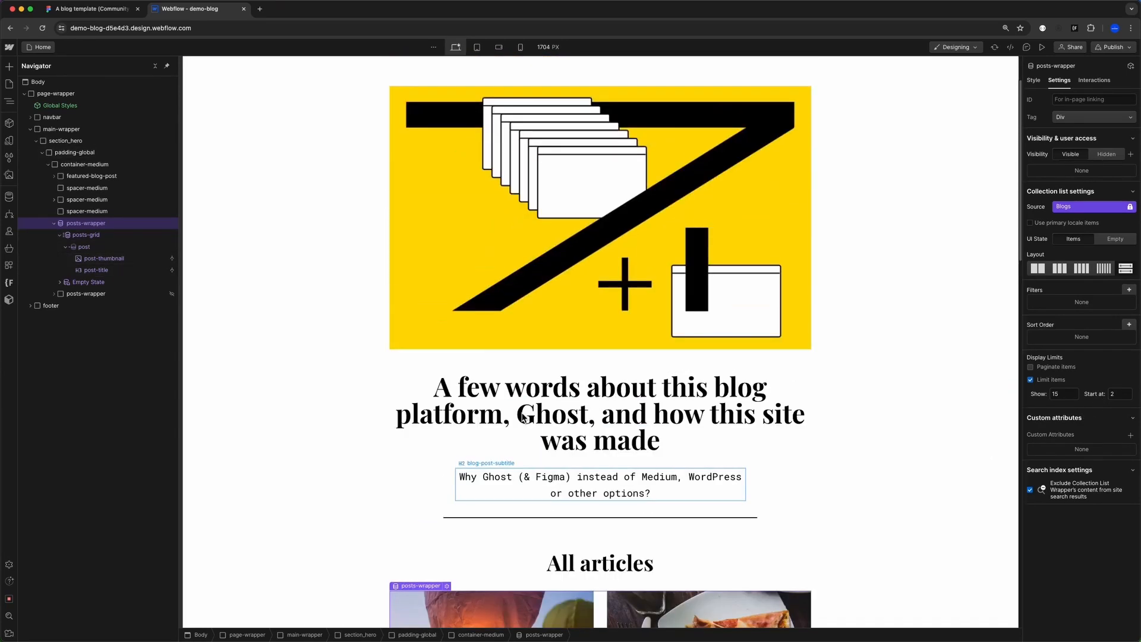
pyautogui.scroll(-2, 612, 330)
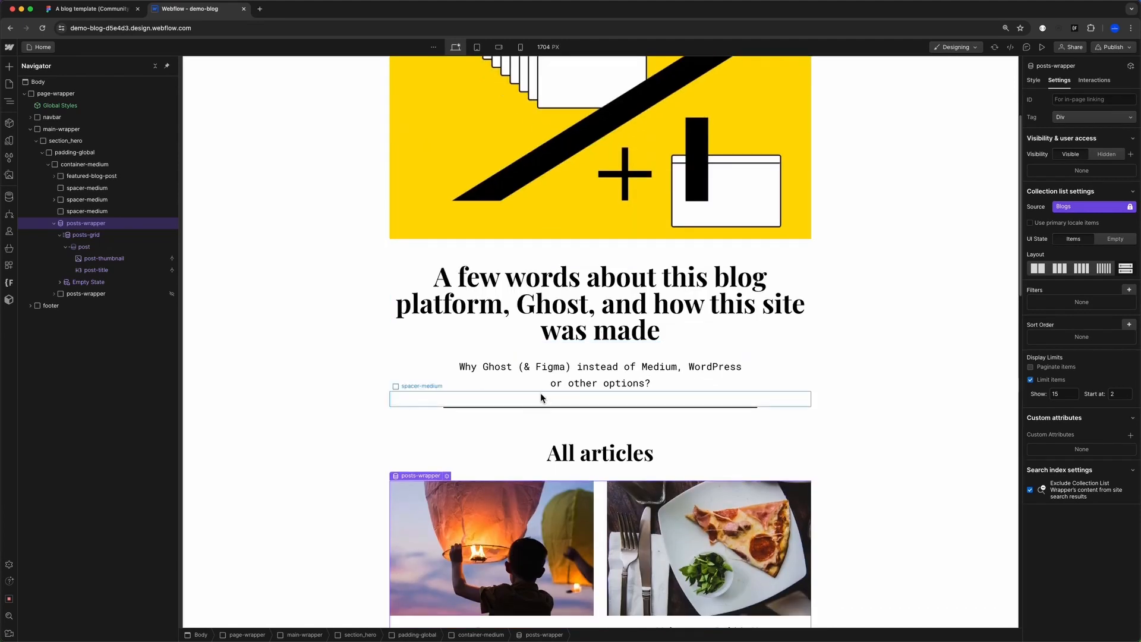
pyautogui.scroll(2, 607, 330)
pyautogui.scroll(-6, 605, 327)
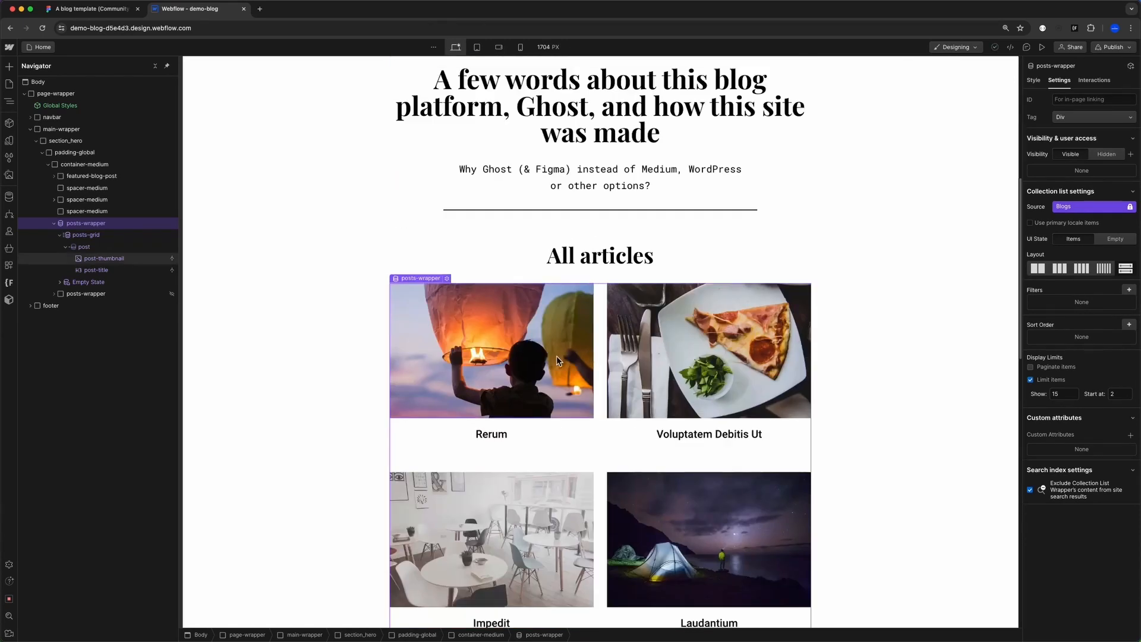
pyautogui.scroll(3, 527, 326)
pyautogui.scroll(3, 582, 331)
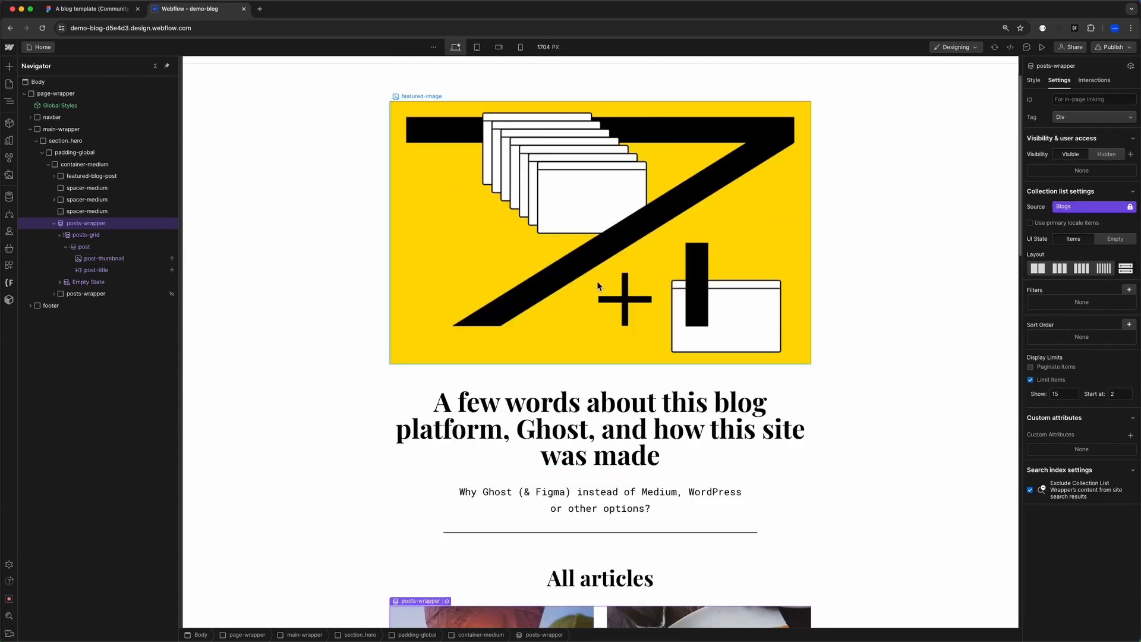
# - Add a Collection List inside container-medium and place it directly below the static featured-blog-post block
pyautogui.click(530, 159)
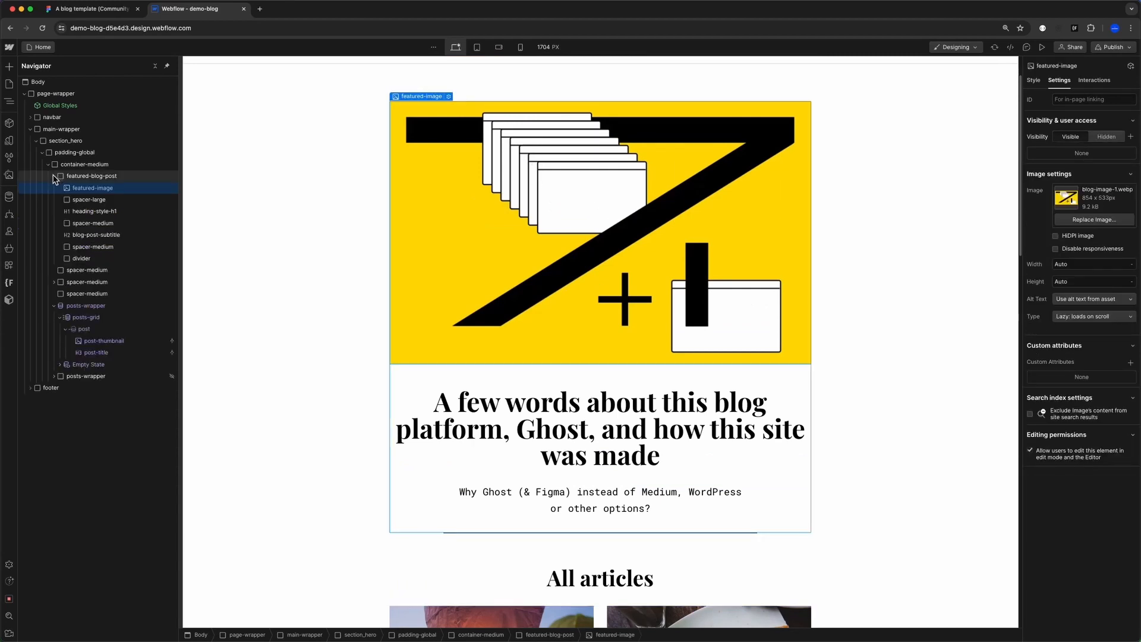
pyautogui.click(54, 176)
pyautogui.click(76, 177)
pyautogui.click(54, 223)
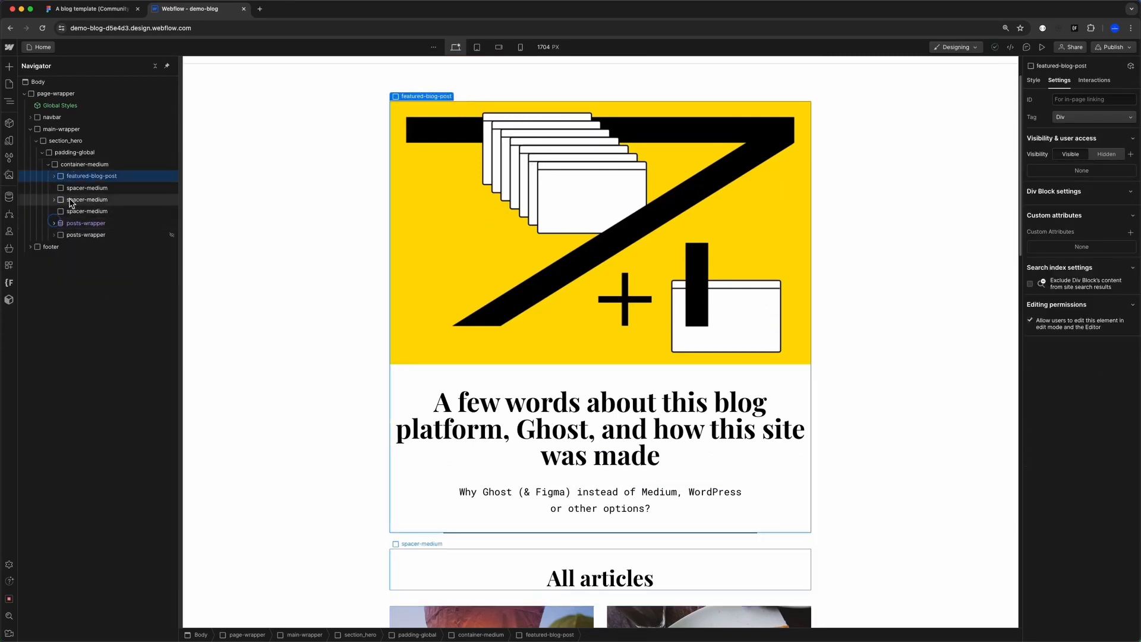
pyautogui.click(82, 165)
pyautogui.press('super+v')
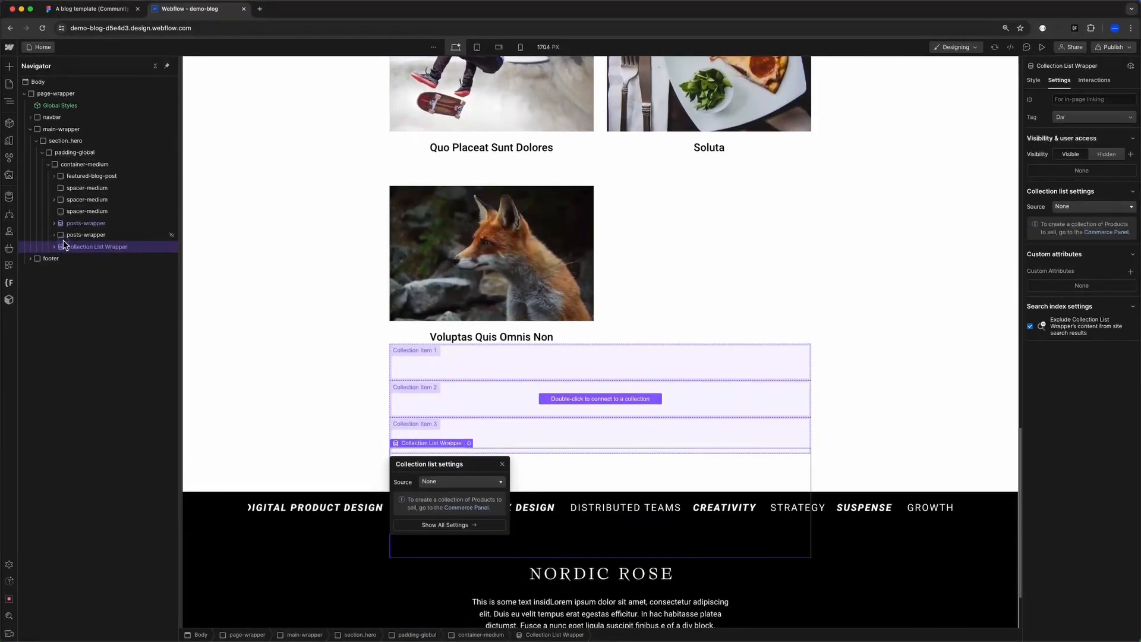
pyautogui.moveTo(64, 245); pyautogui.dragTo(71, 186)
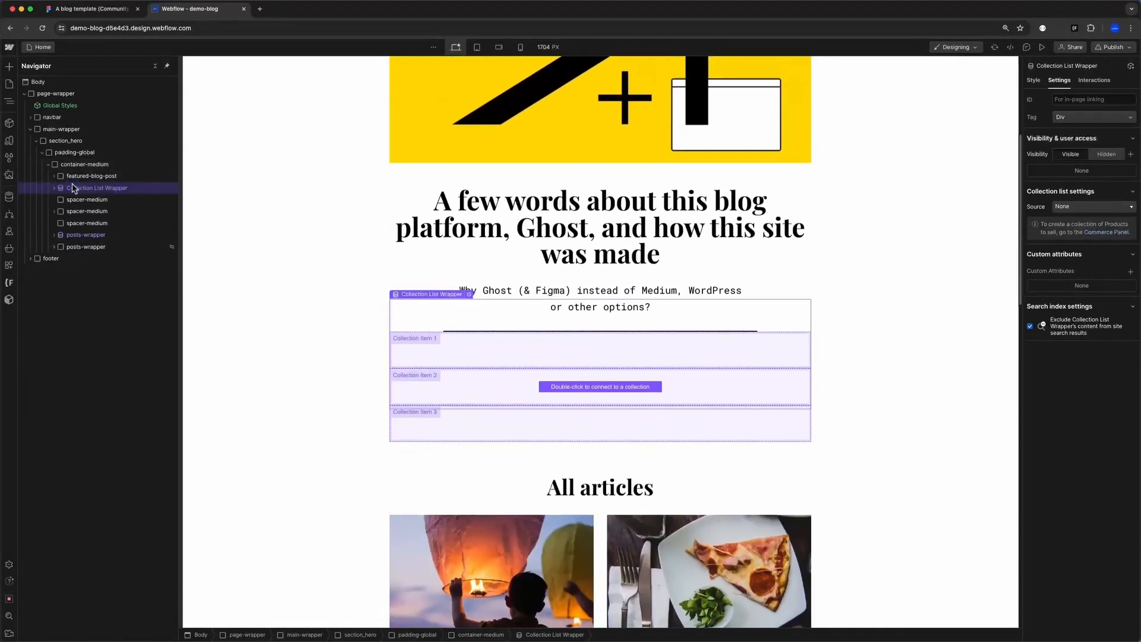
# - Set the new Collection List's source to the Blogs collection
pyautogui.click(54, 188)
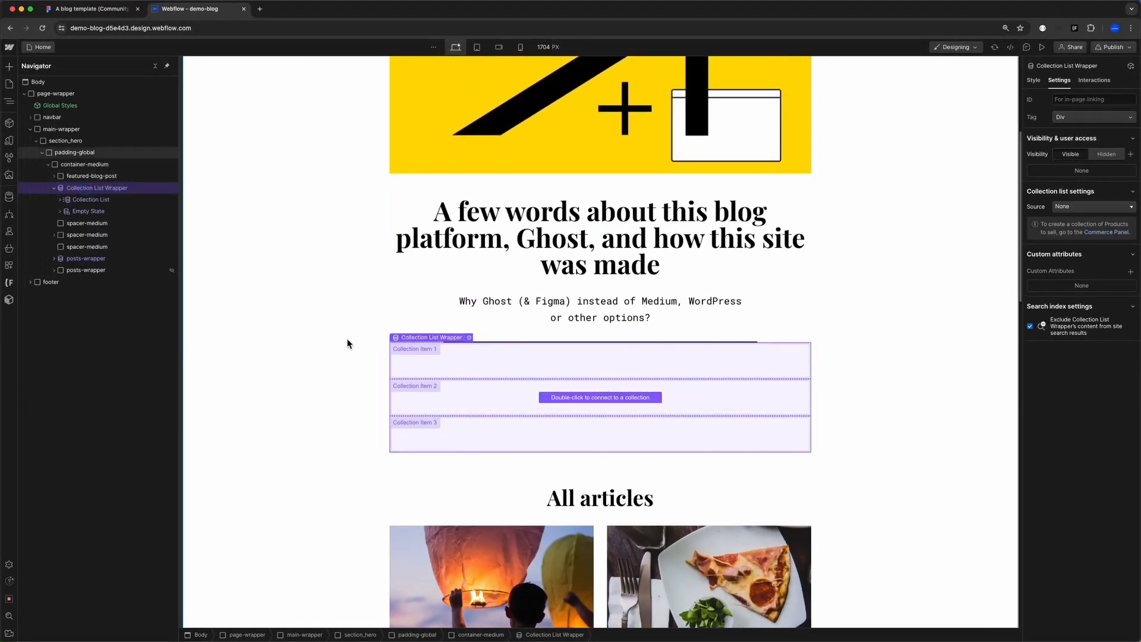
pyautogui.click(469, 338)
pyautogui.click(458, 481)
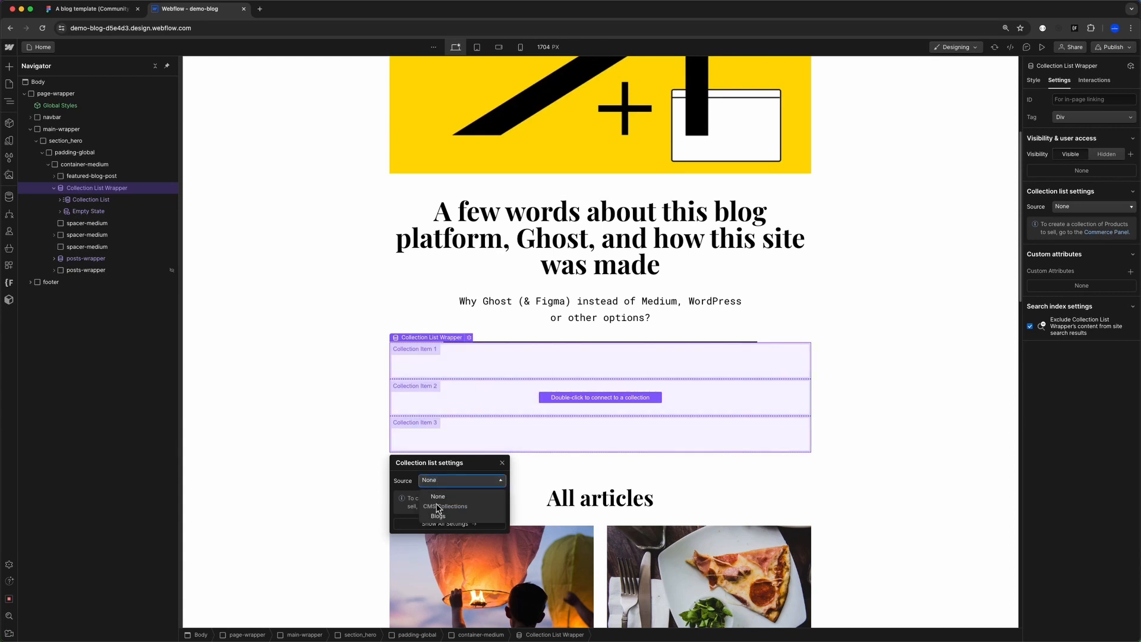
pyautogui.click(438, 516)
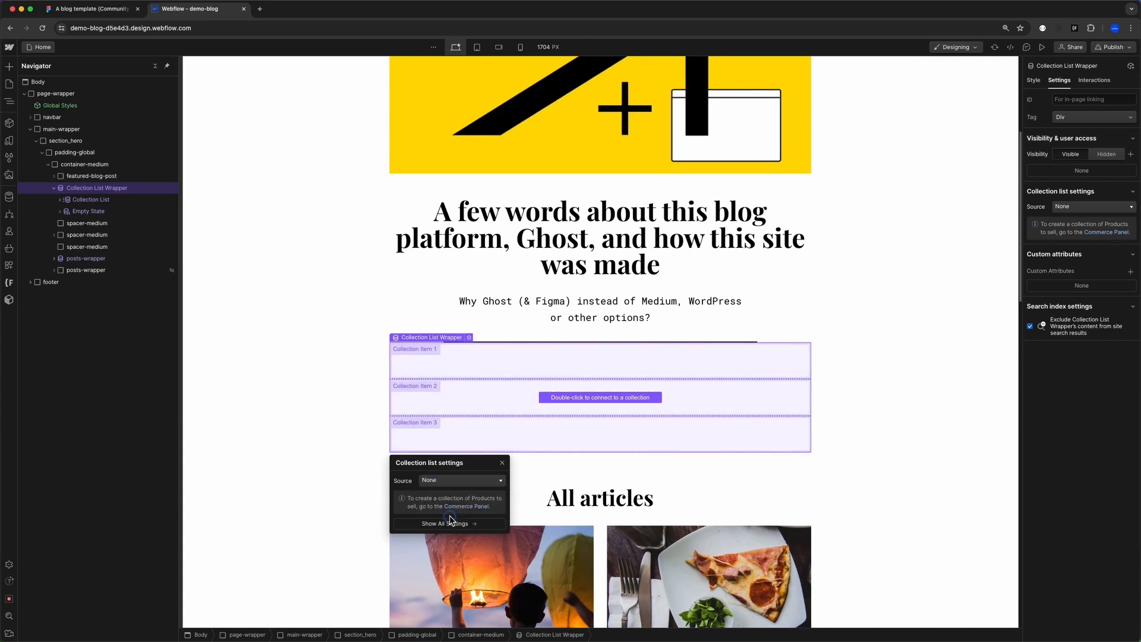
# - Apply the featured-blog-post class to the new list's Collection Item
pyautogui.click(92, 211)
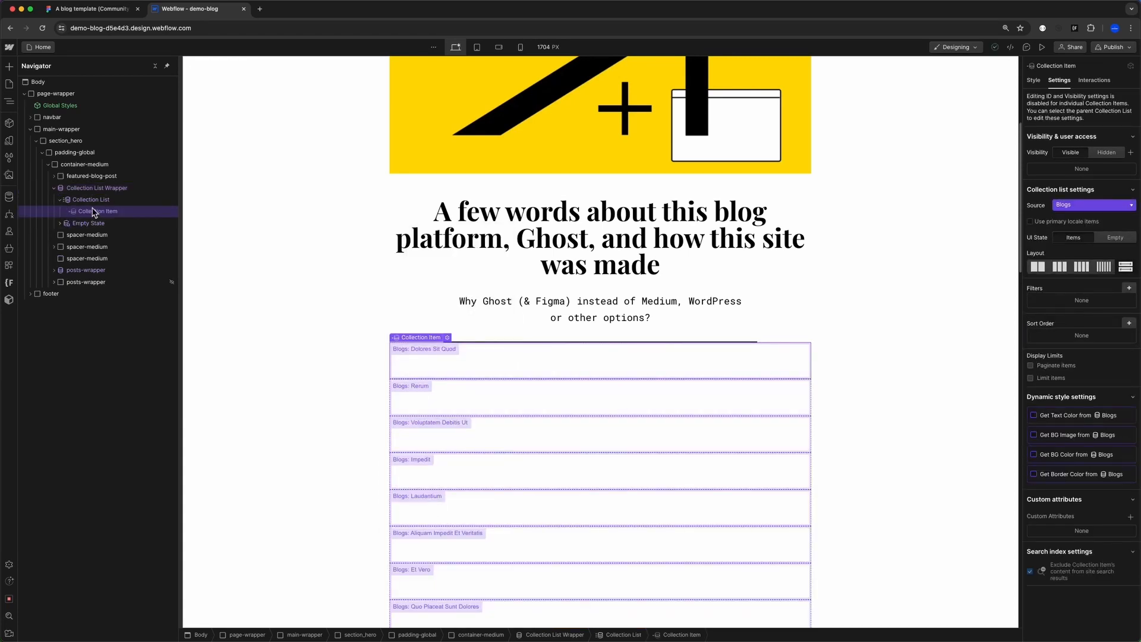
pyautogui.click(54, 176)
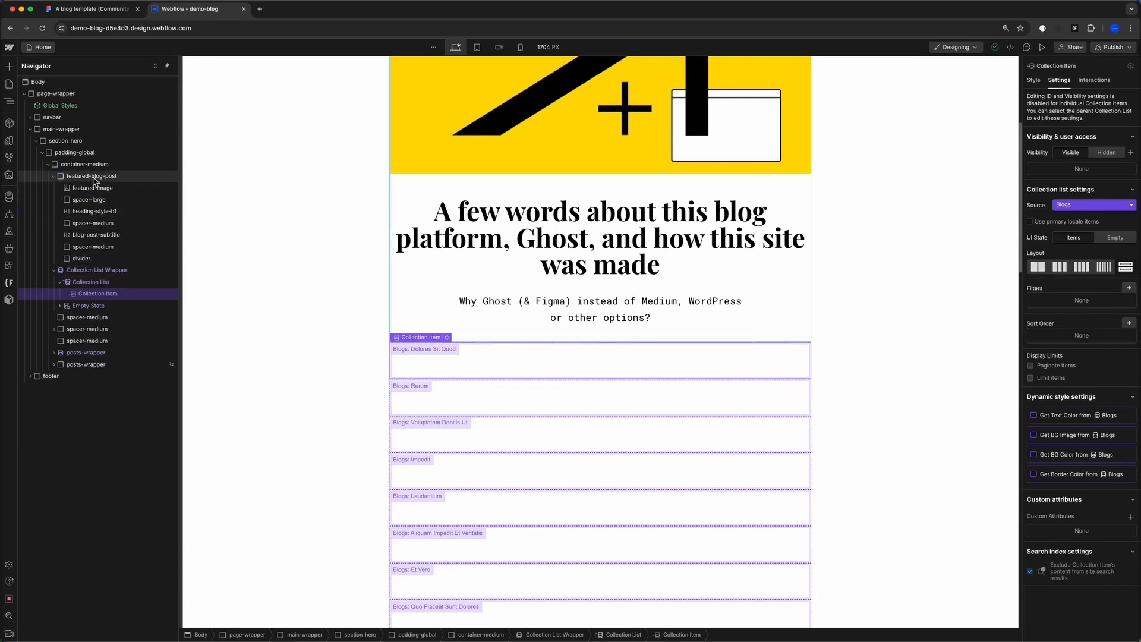
pyautogui.press('super+Return')
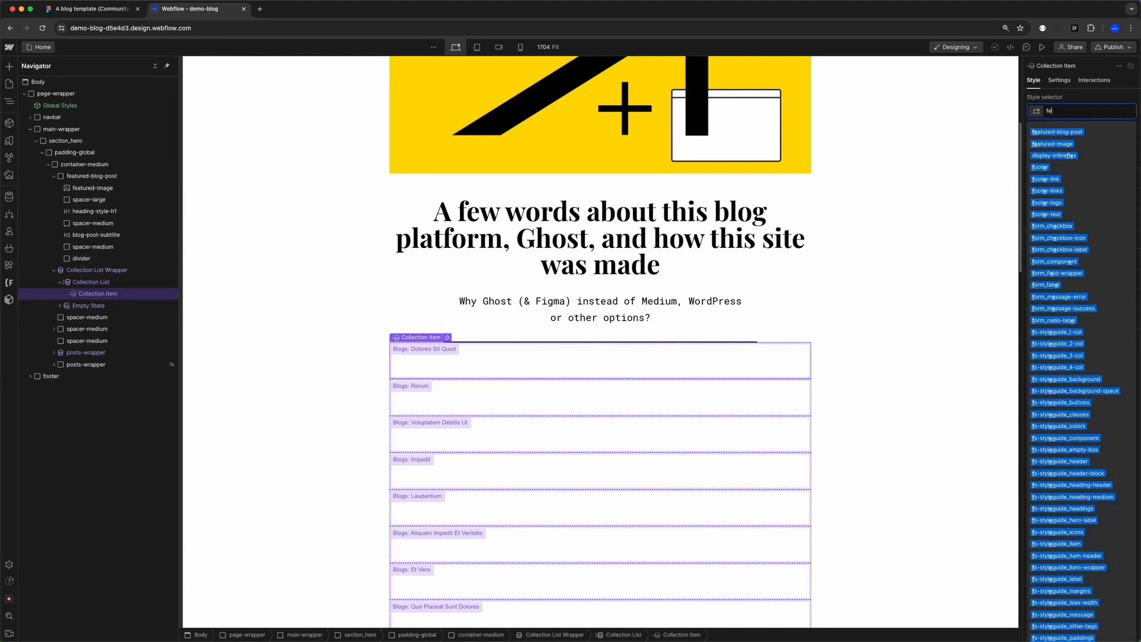
pyautogui.write('feat')
pyautogui.press('Down')
pyautogui.press('Return')
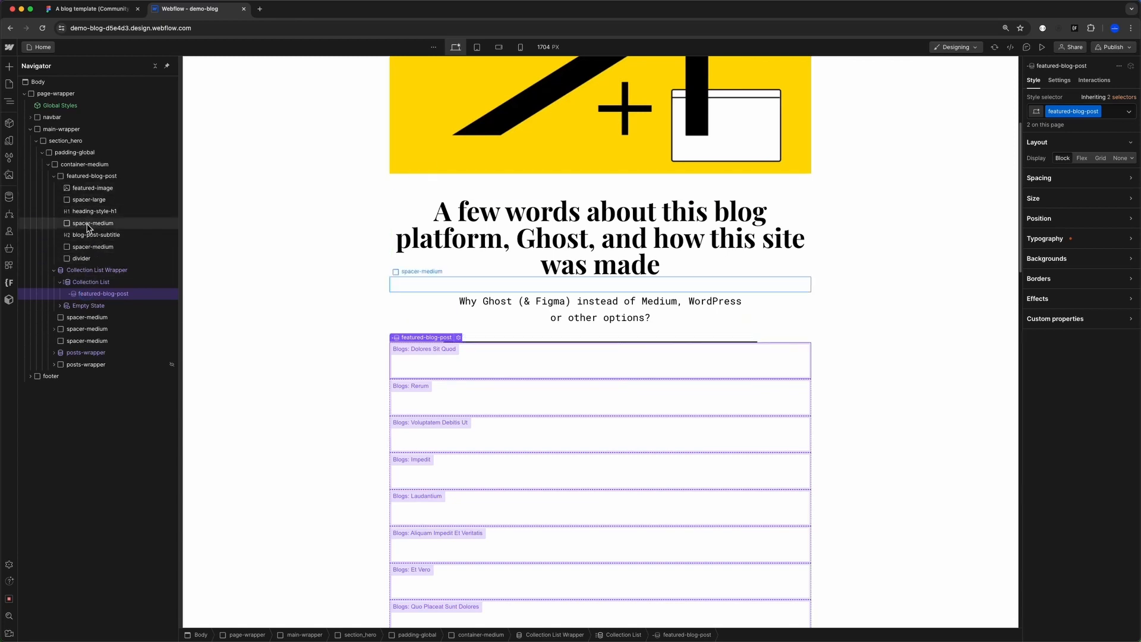
# - Copy the static featured-blog-post block into the new list's featured-blog-post collection item
pyautogui.click(54, 176)
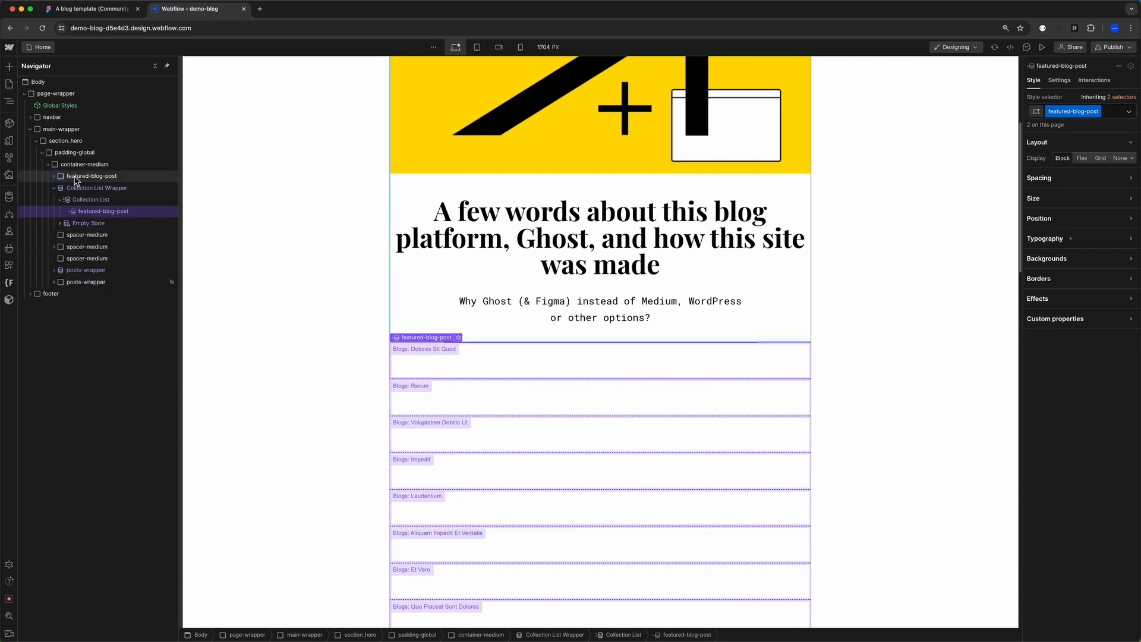
pyautogui.click(75, 176)
pyautogui.press('super+c')
pyautogui.click(88, 212)
pyautogui.press('super+v')
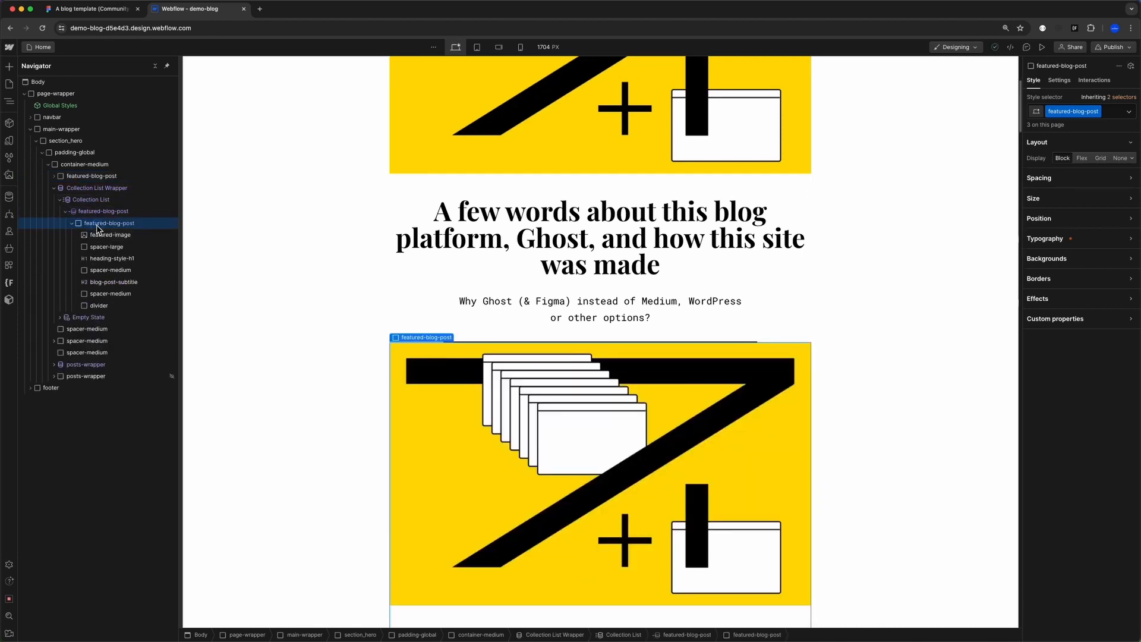
# - Move the copied block's child elements directly into the collection item and delete the redundant nested featured-blog-post wrapper
pyautogui.moveTo(95, 236); pyautogui.dragTo(98, 294)
pyautogui.click(99, 308)
pyautogui.press('Delete')
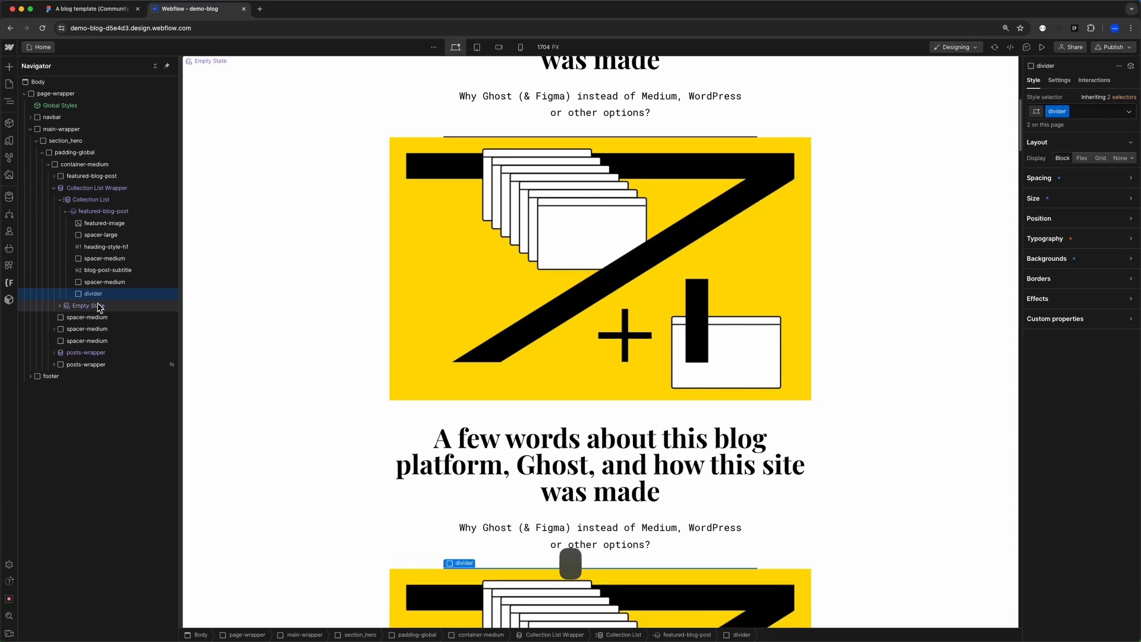
pyautogui.scroll(-2, 404, 387)
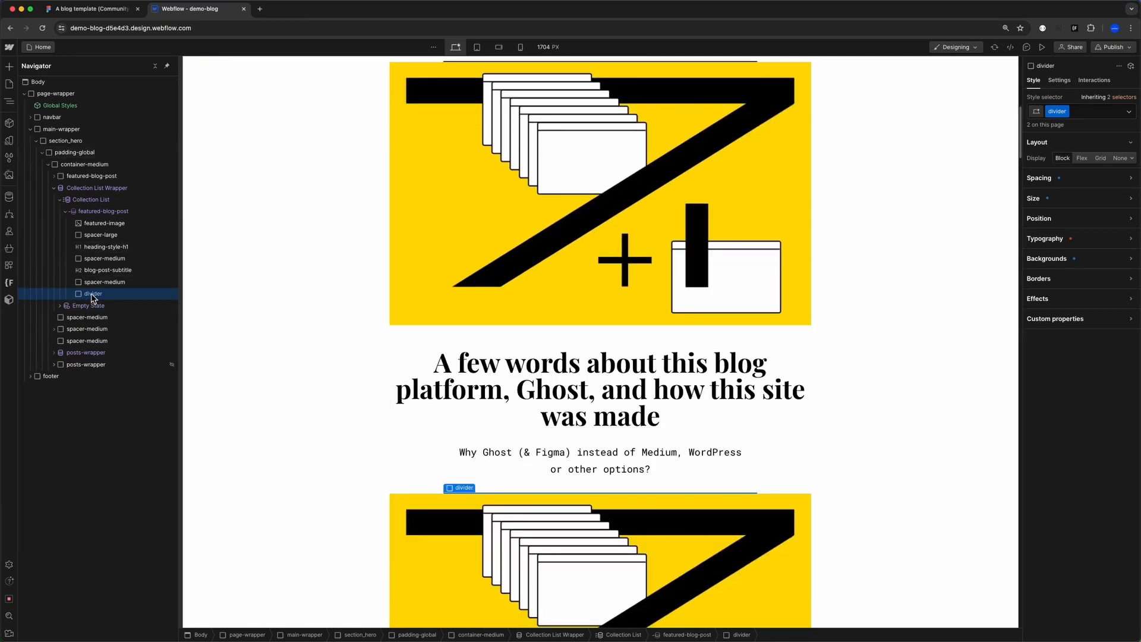
pyautogui.scroll(-3, 202, 286)
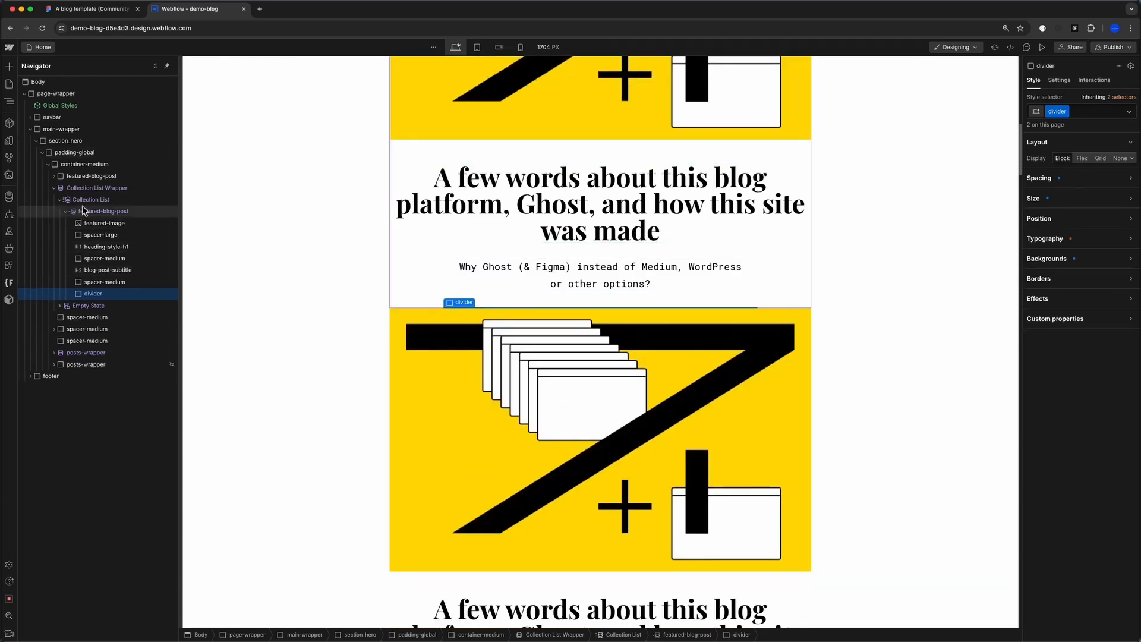
# - Set the visibility of the original static featured-blog-post block to Hidden
pyautogui.click(54, 177)
pyautogui.click(54, 177)
pyautogui.click(89, 176)
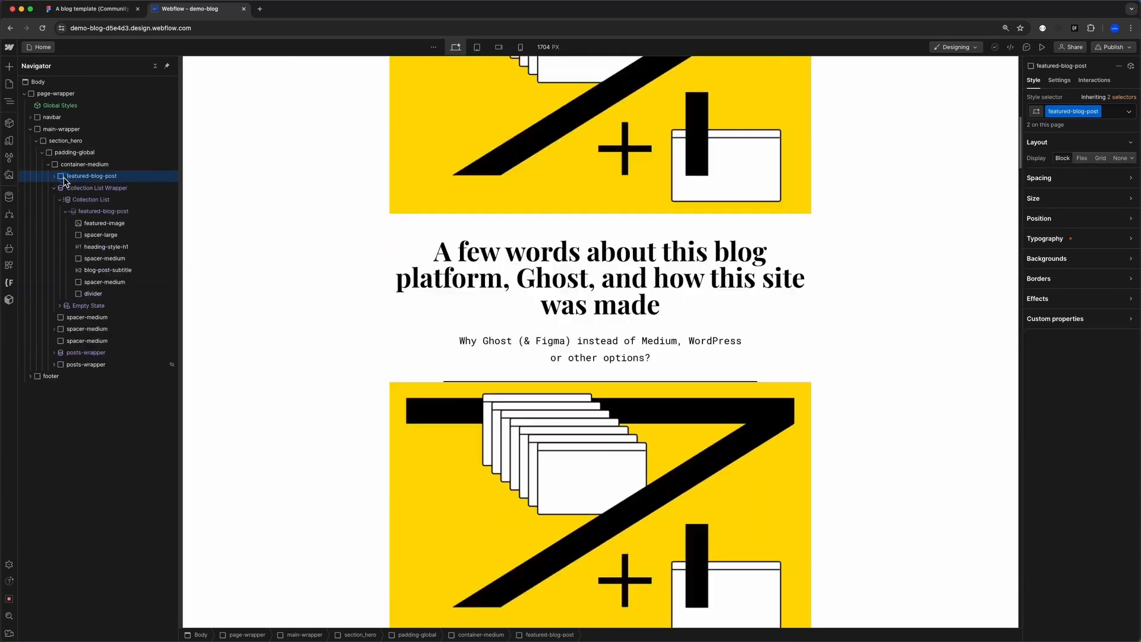
pyautogui.click(1059, 79)
pyautogui.click(1104, 154)
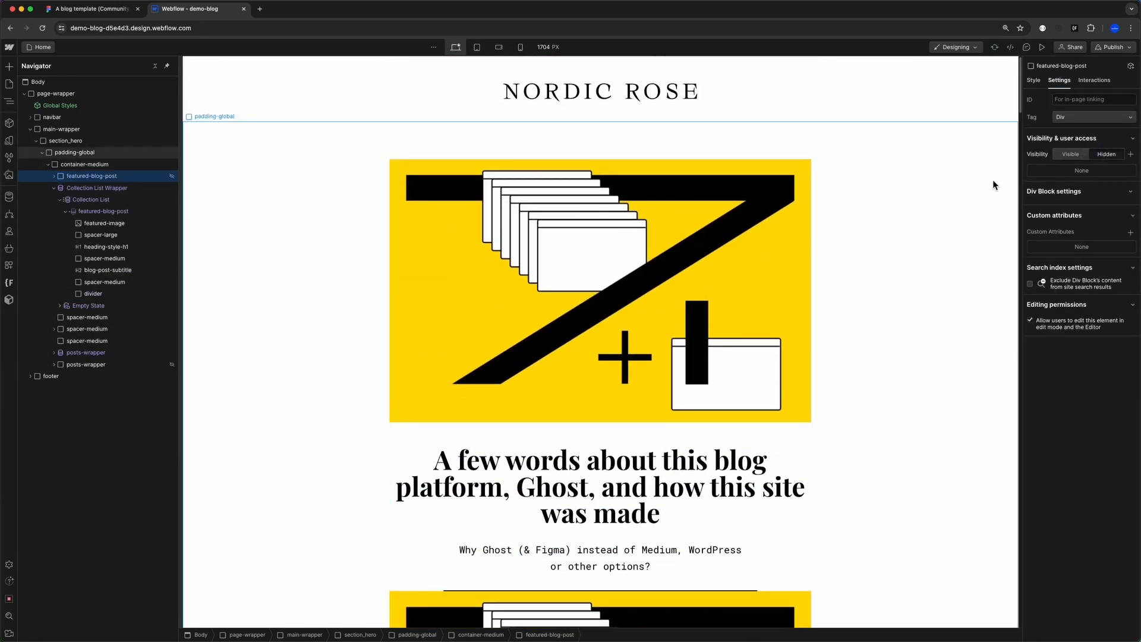
# - Limit the new Collection List Wrapper to show 1 item, starting at 1
pyautogui.click(97, 188)
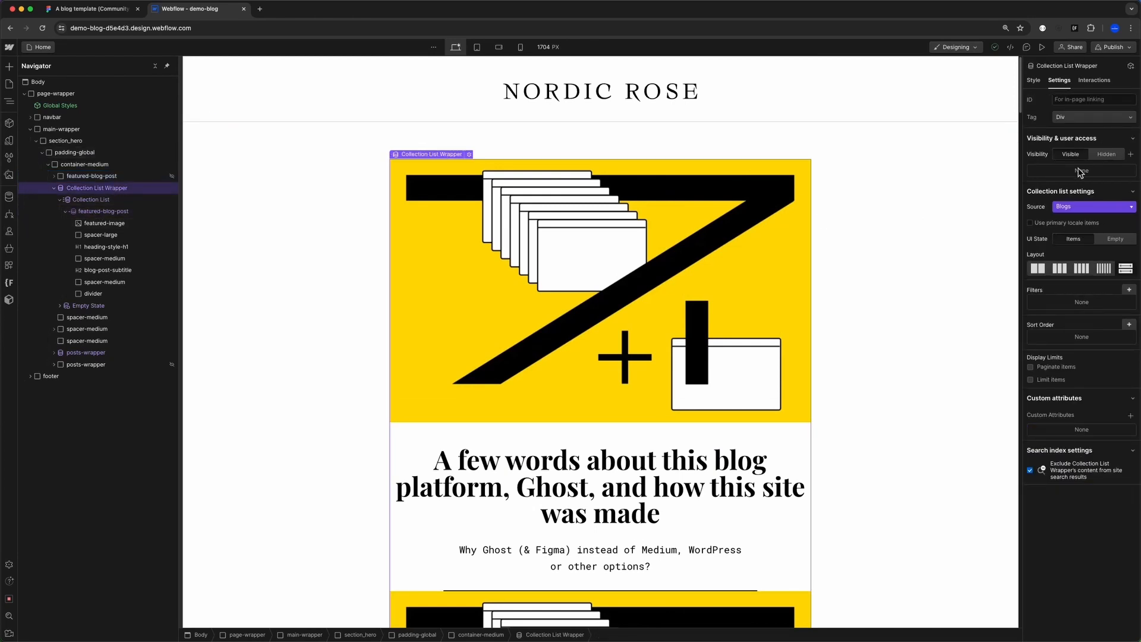
pyautogui.click(1053, 379)
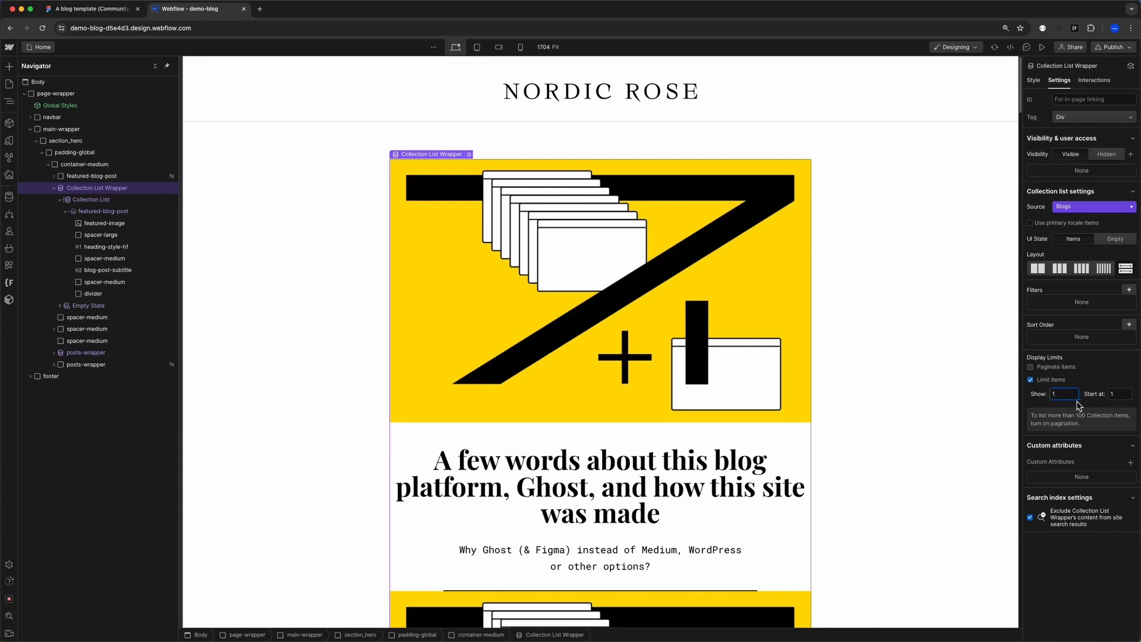
pyautogui.press('Tab')
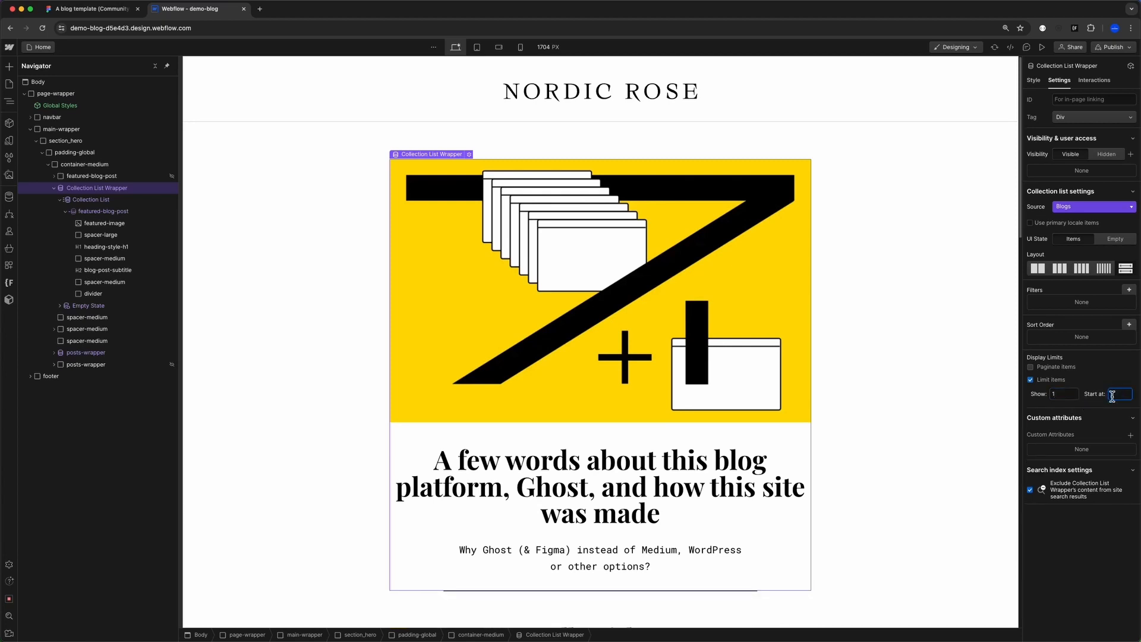
pyautogui.click(1094, 402)
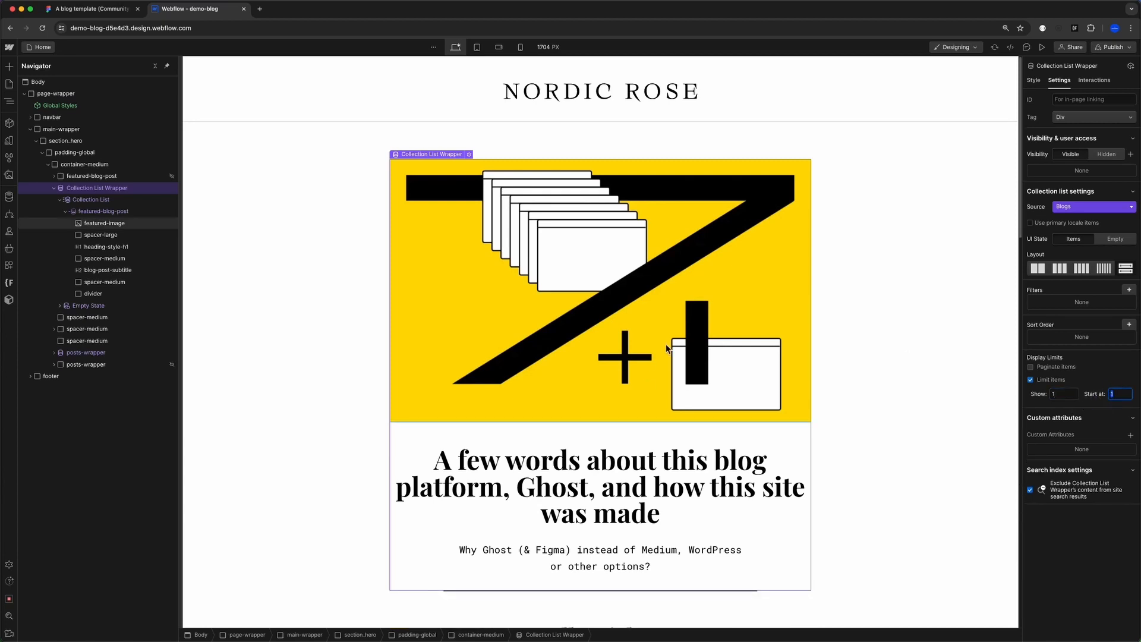
# - Connect the featured-image in the collection item to the Blogs collection's image field
pyautogui.scroll(-2, 459, 387)
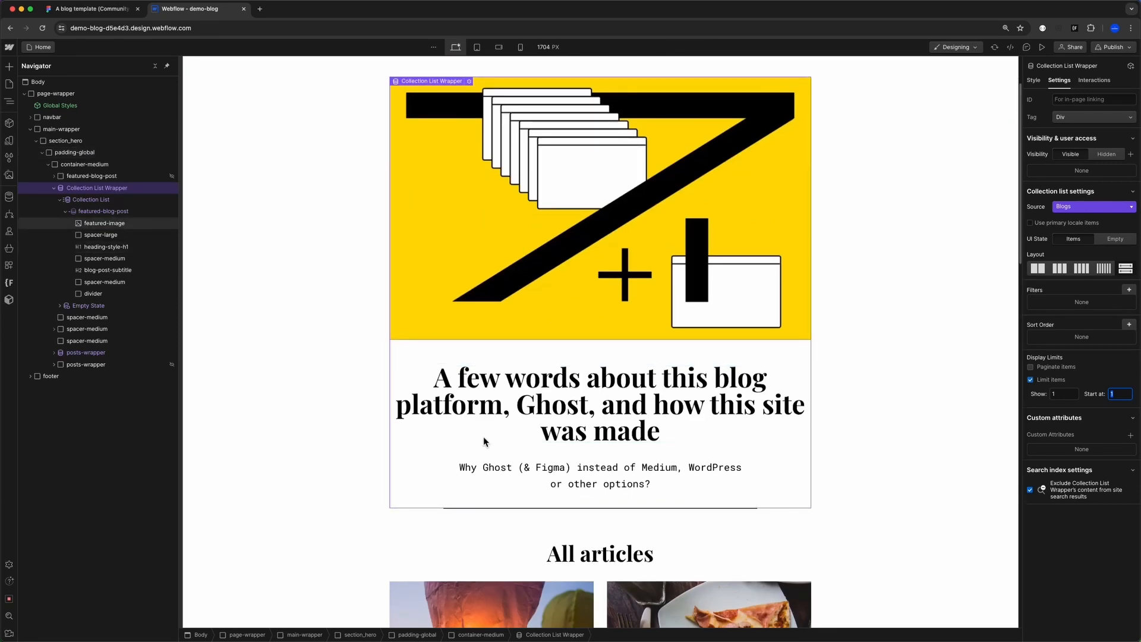
pyautogui.click(495, 178)
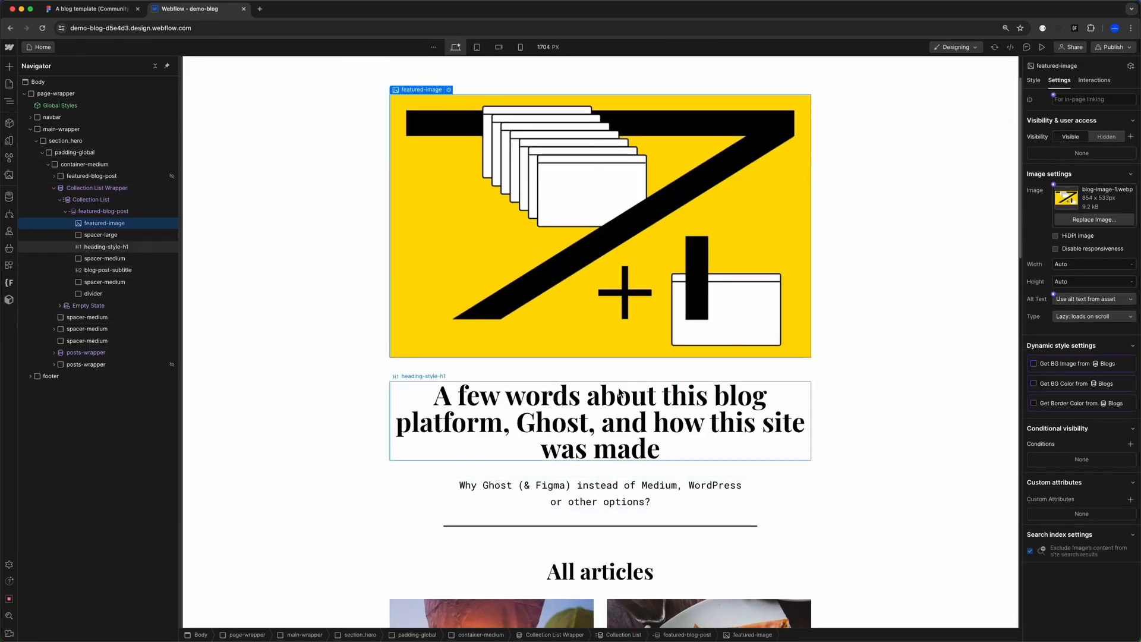
pyautogui.click(449, 89)
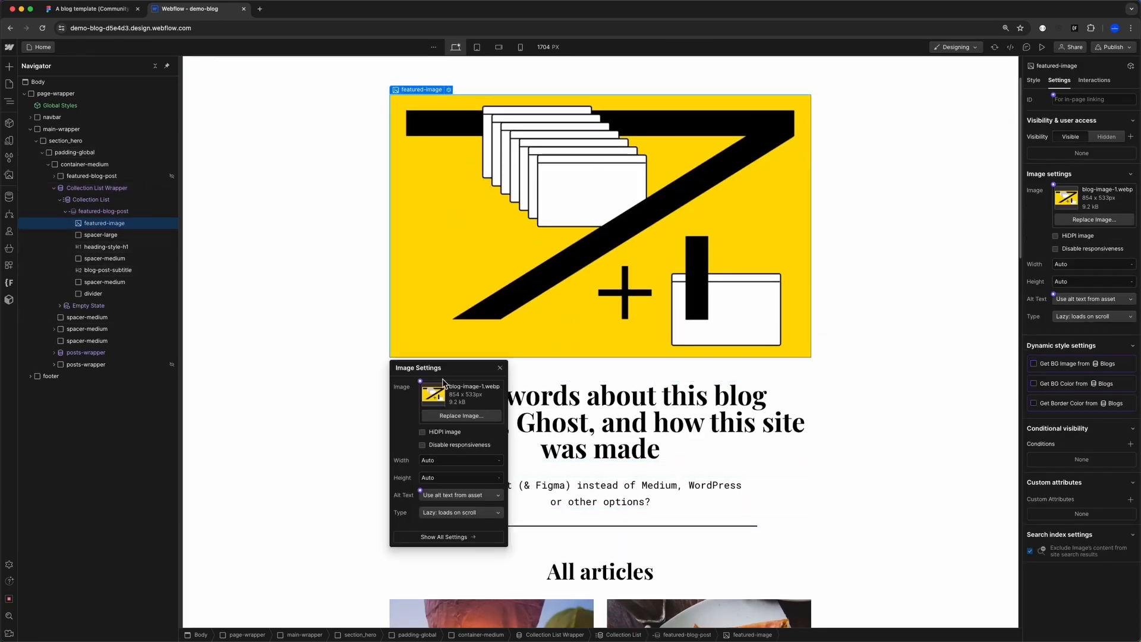
pyautogui.click(421, 382)
pyautogui.click(454, 414)
# - Connect the text of the featured post's main heading to the Blogs Name field
pyautogui.click(602, 414)
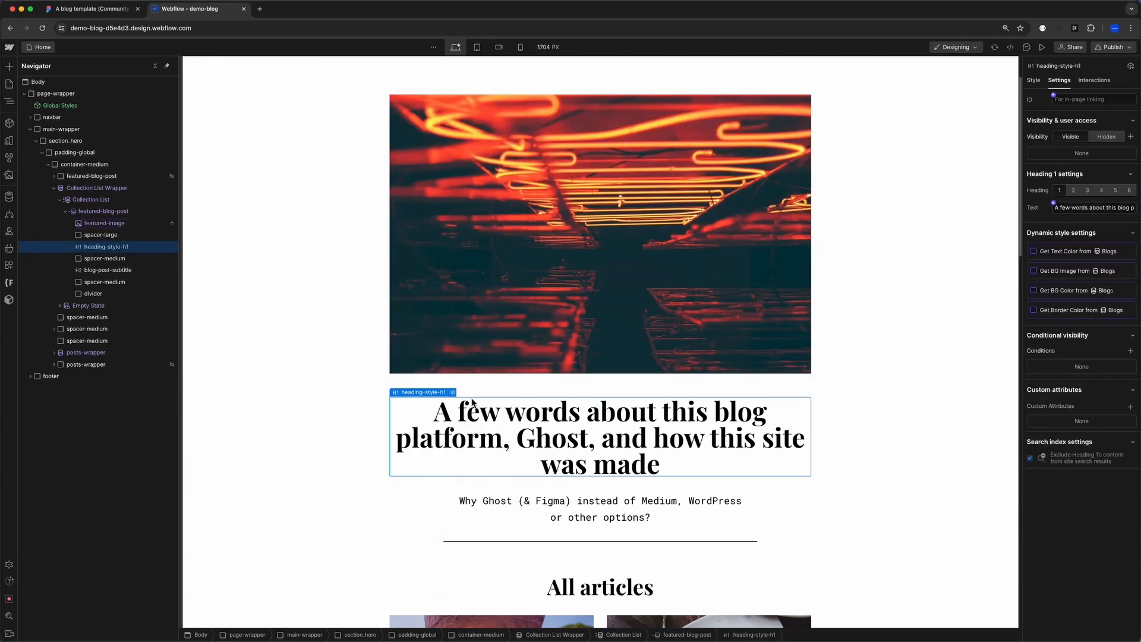
pyautogui.click(452, 392)
pyautogui.click(420, 522)
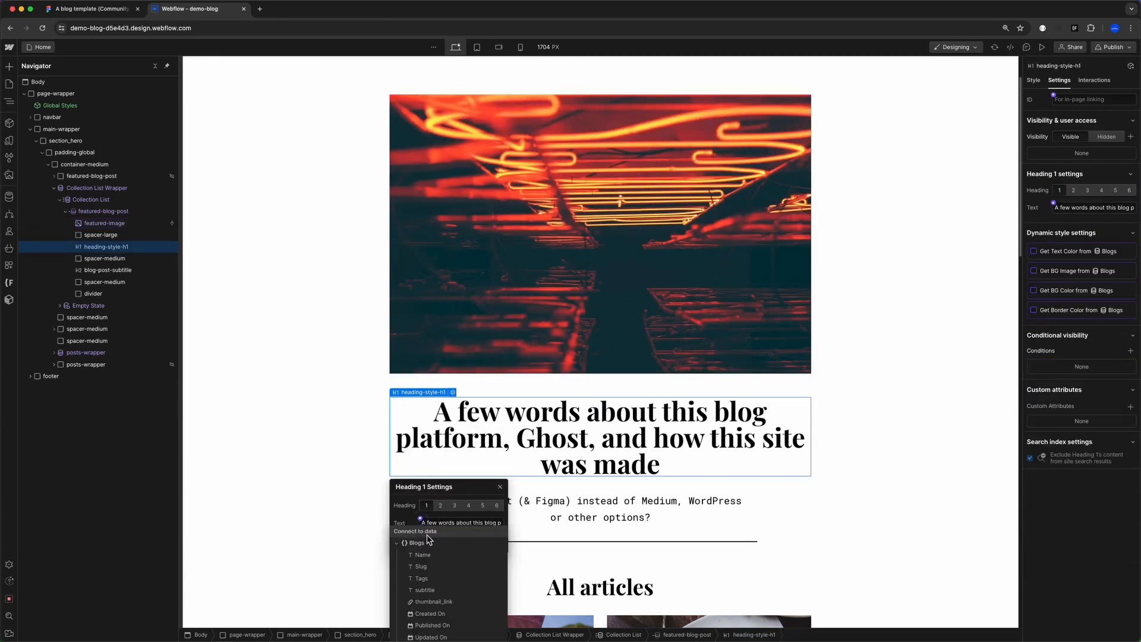
pyautogui.click(422, 554)
# - Connect the text of the blog-post-subtitle heading to the Blogs subtitle field
pyautogui.click(523, 437)
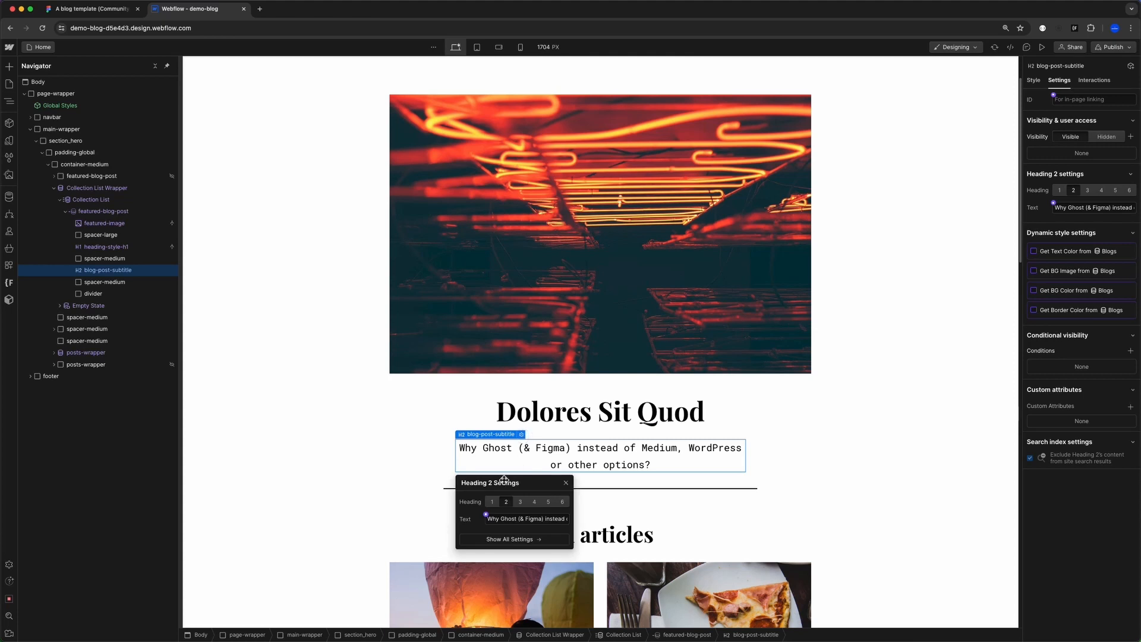
pyautogui.click(485, 515)
pyautogui.click(498, 586)
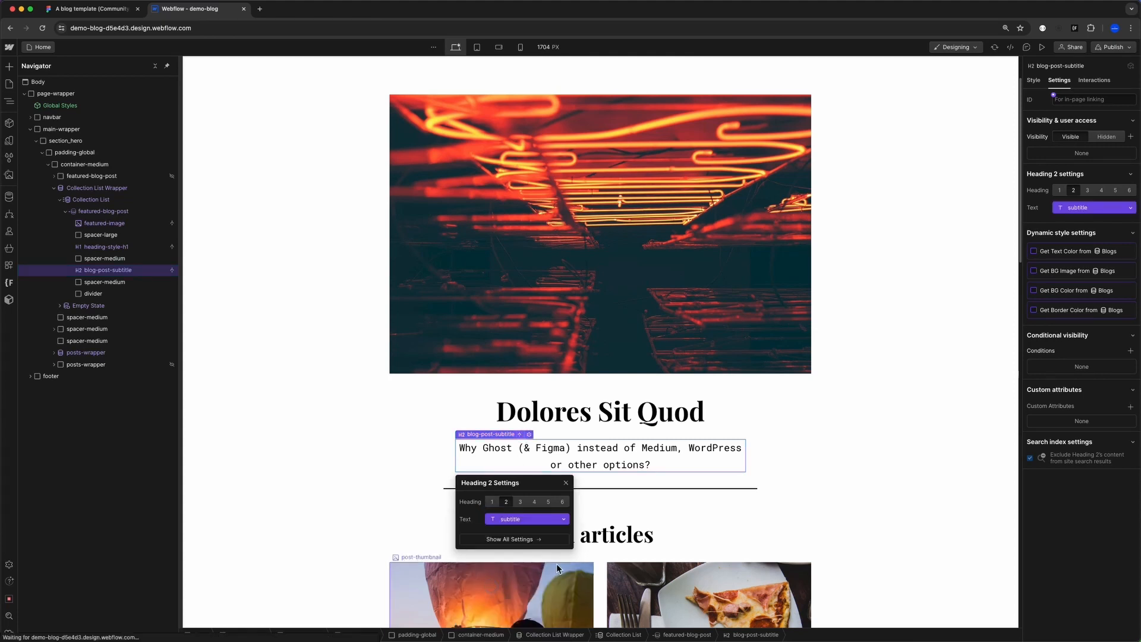
pyautogui.click(708, 488)
# - Review the page from the dynamic featured post through the All articles grid down to the footer
pyautogui.scroll(-20, 875, 461)
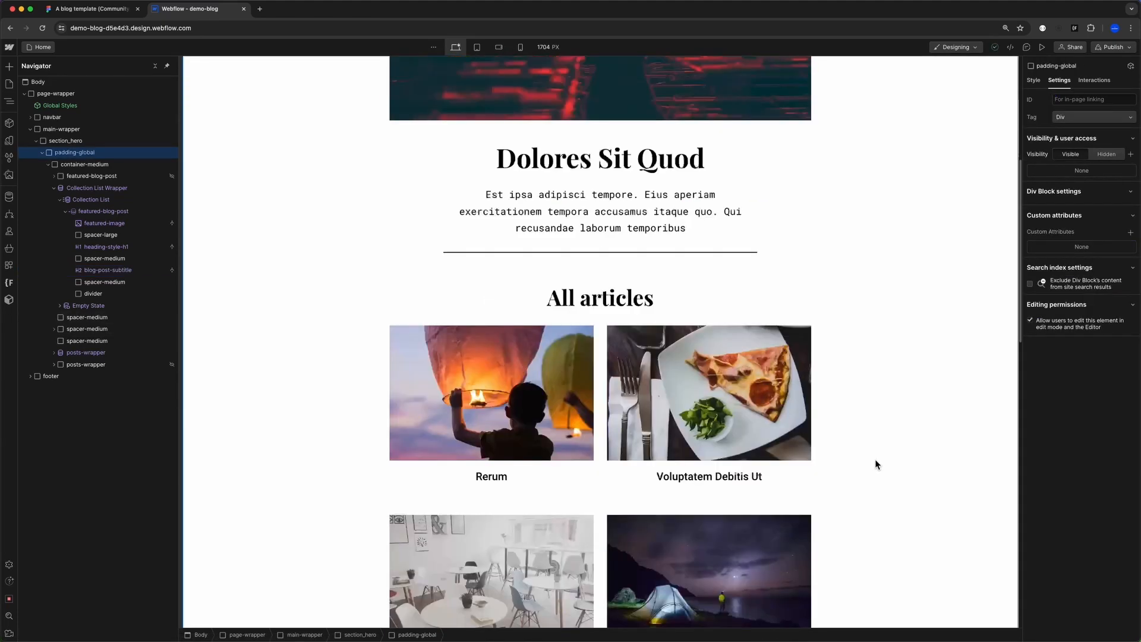
pyautogui.scroll(15, 876, 461)
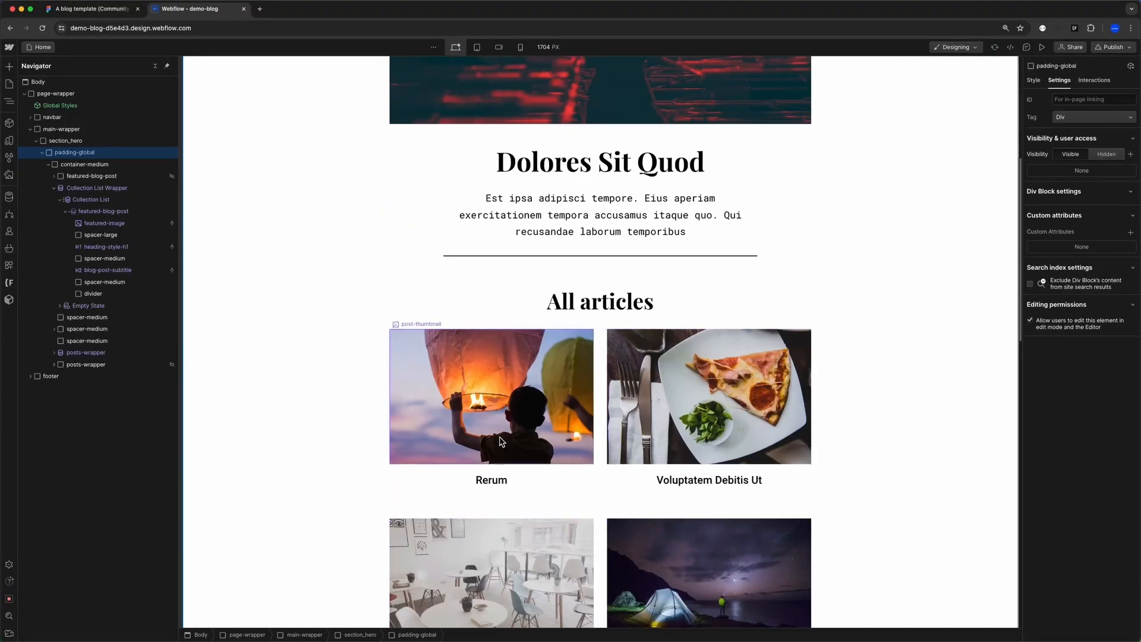
pyautogui.scroll(5, 501, 441)
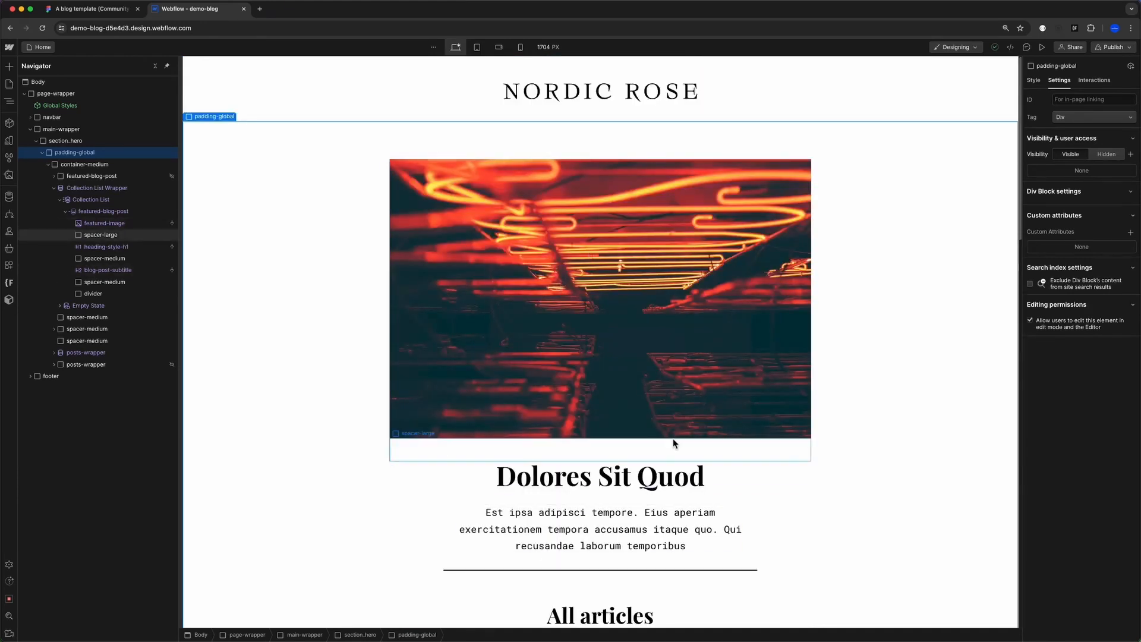
pyautogui.scroll(-20, 674, 443)
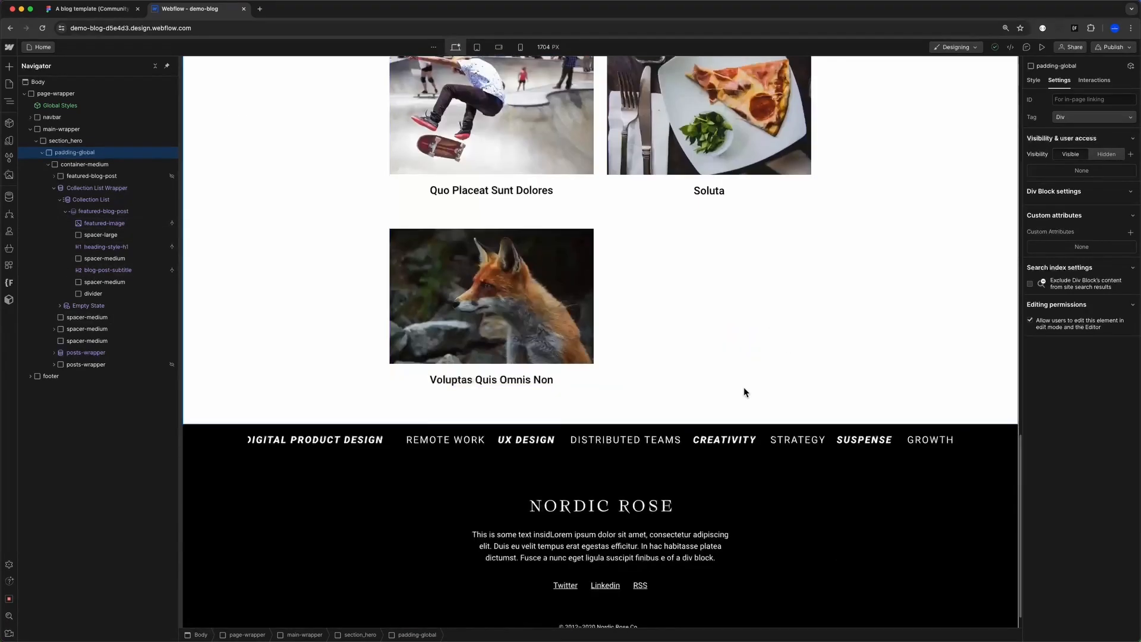
pyautogui.scroll(20, 743, 387)
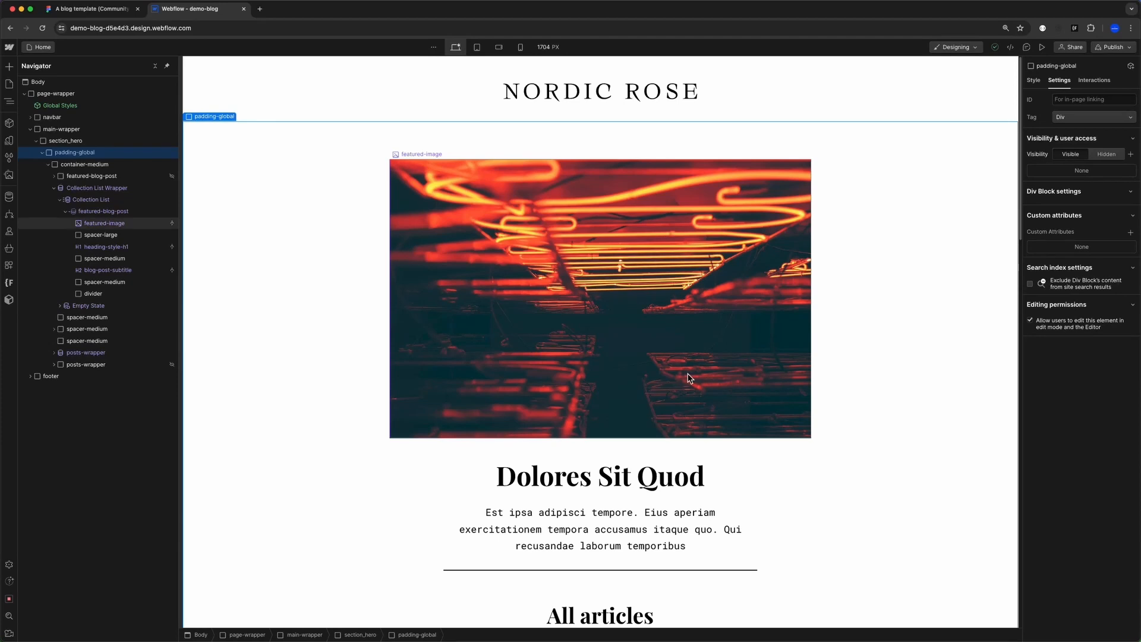
pyautogui.scroll(-3, 648, 402)
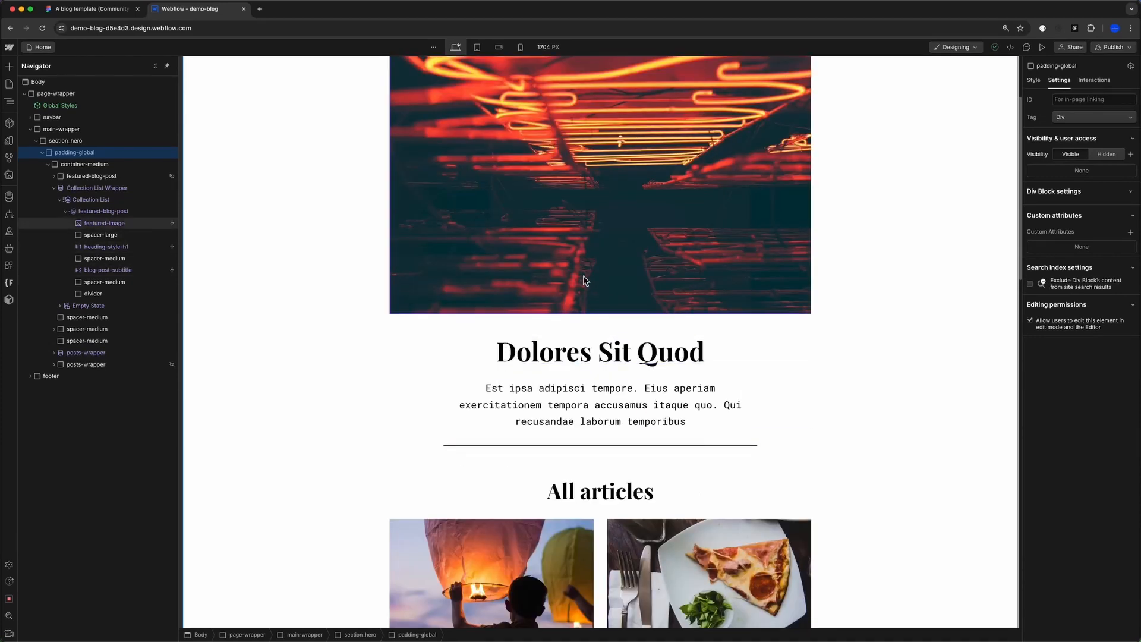
# - Switch to Figma and copy the featured post's main heading from the Listing desktop frame, returning to Webflow
pyautogui.scroll(1, 585, 280)
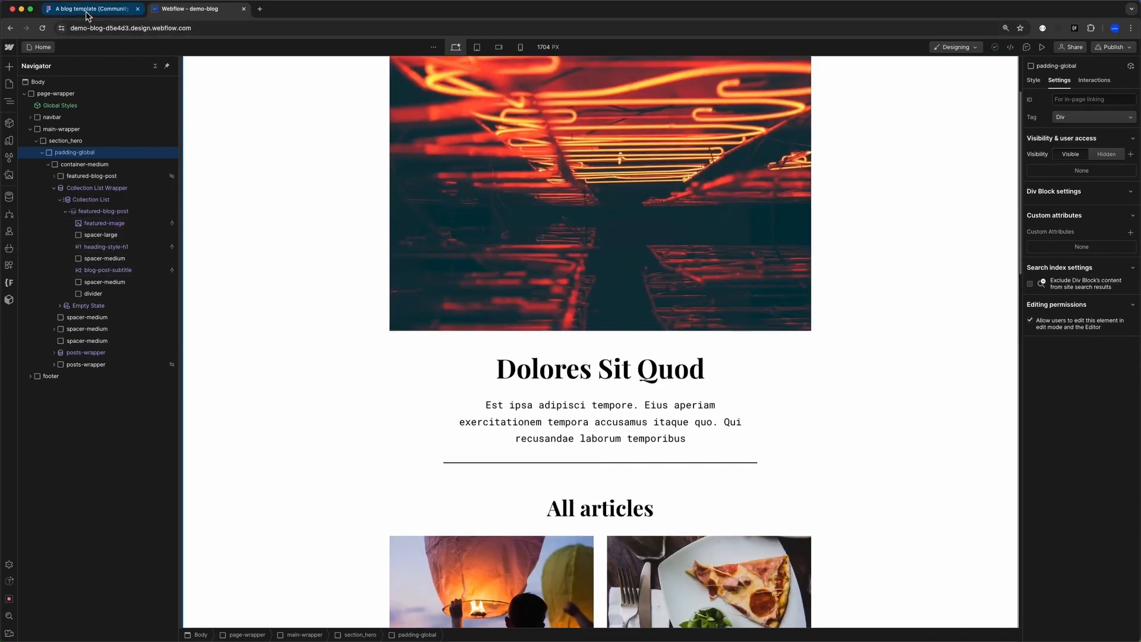
pyautogui.click(88, 10)
pyautogui.scroll(2, 705, 273)
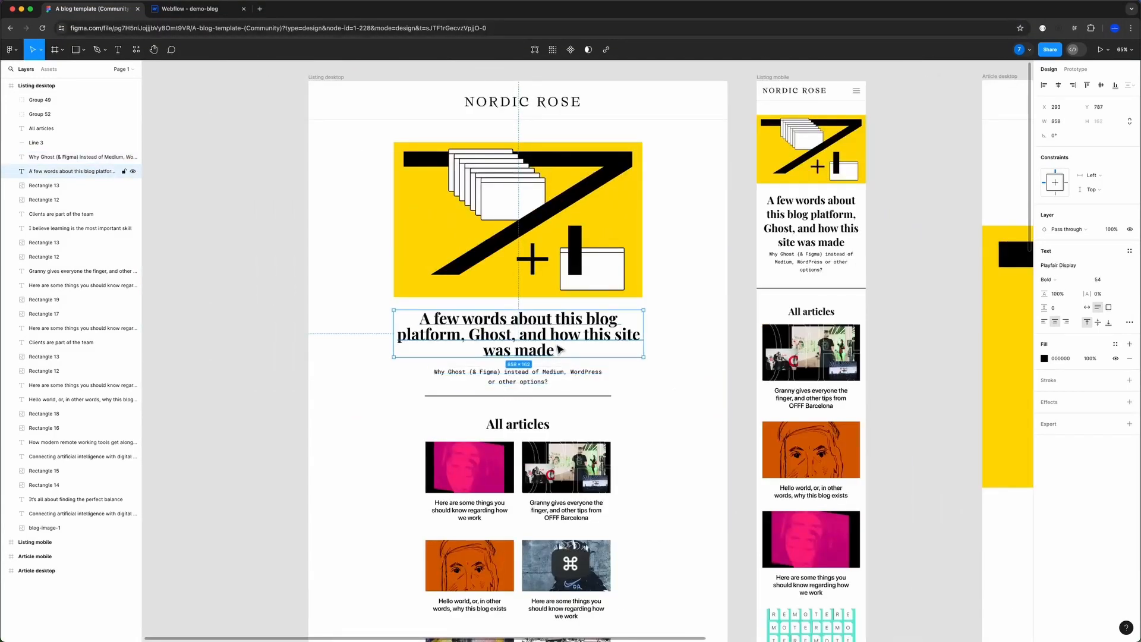
pyautogui.press('super+c')
pyautogui.click(190, 8)
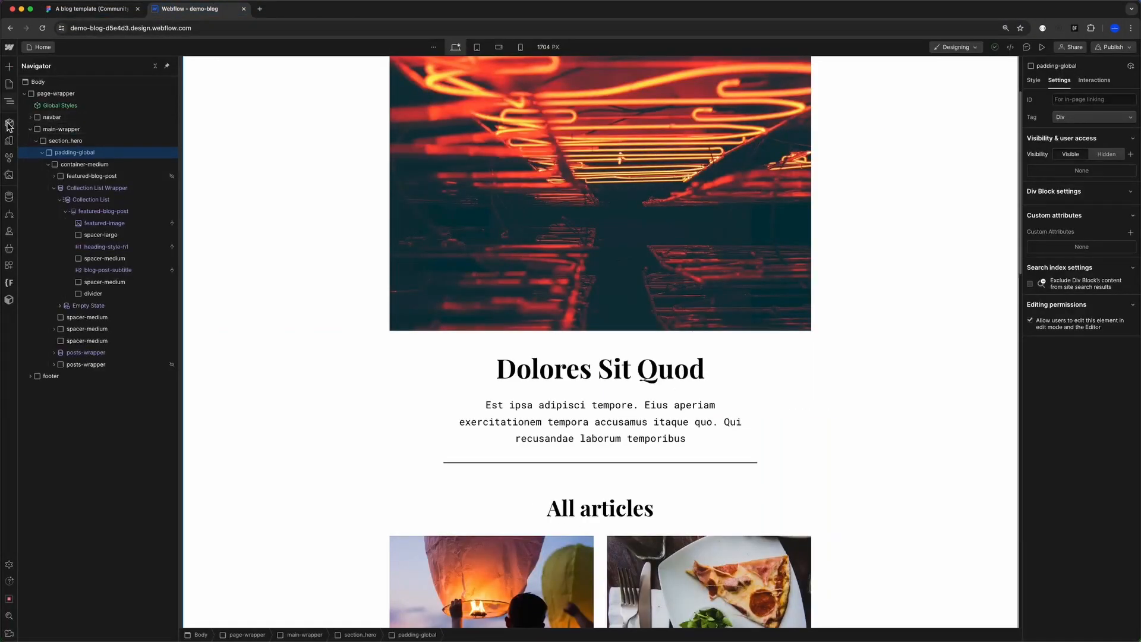
# - Set the Name of the Blogs item Dolores Sit Quod to "A few words about this blog platform, Ghost, and how this site was made"
pyautogui.click(9, 196)
pyautogui.click(53, 83)
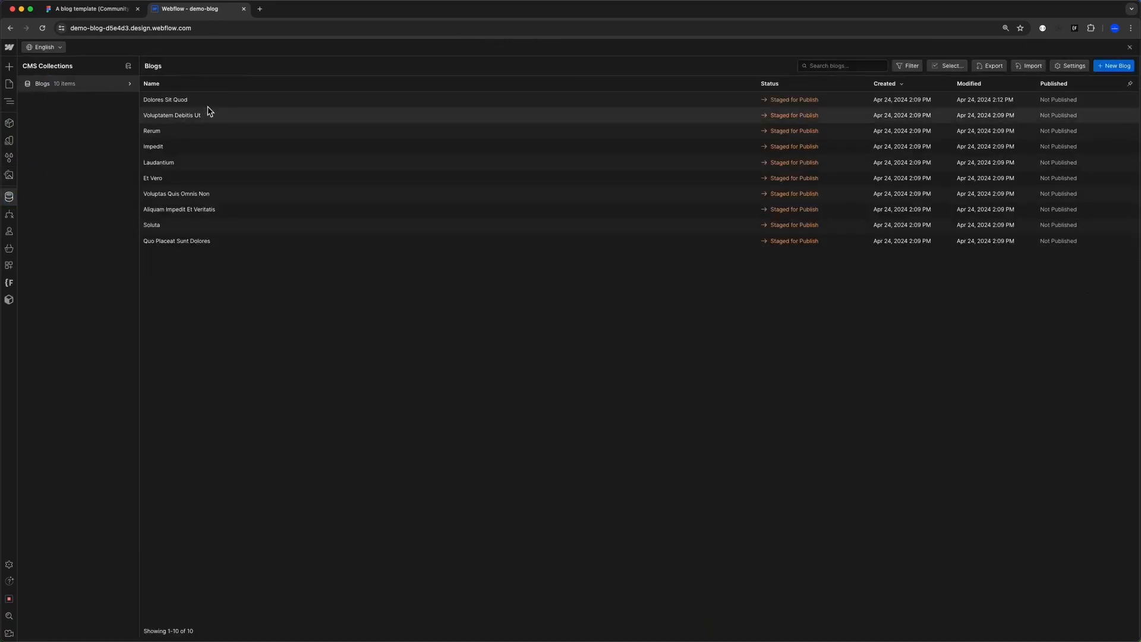
pyautogui.click(179, 100)
pyautogui.click(343, 119)
pyautogui.press('super+a')
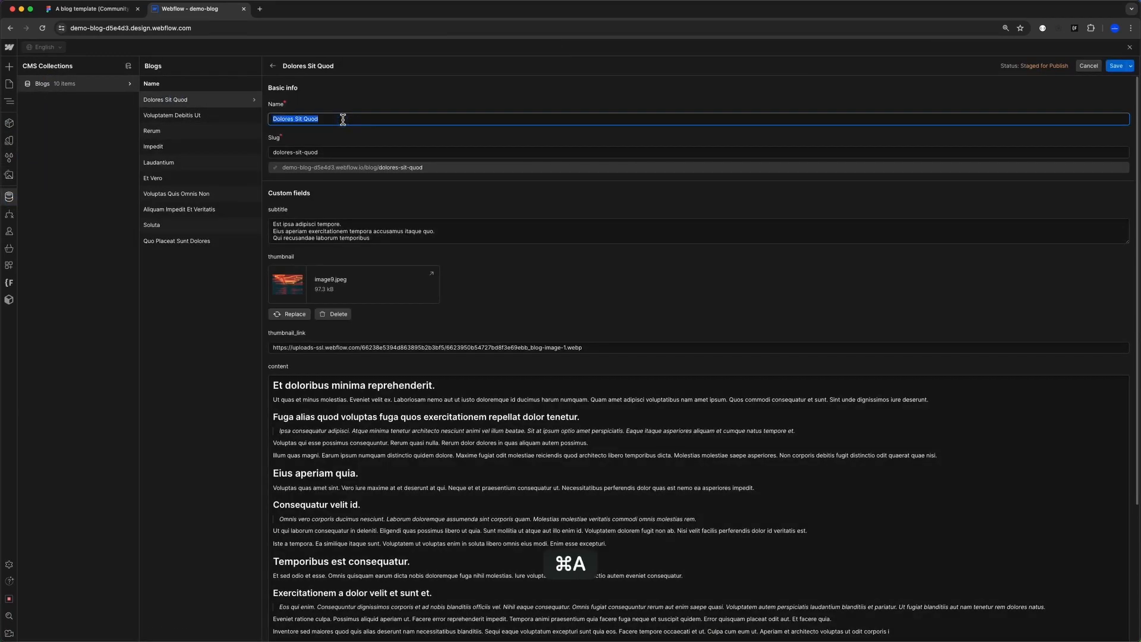
pyautogui.press('super+v')
# - Replace the item's slug with its new name, giving a-few-words-about-this-blog-platform-ghost-and-how-this-site-was-made
pyautogui.click(334, 150)
pyautogui.press('super+a')
pyautogui.press('BackSpace')
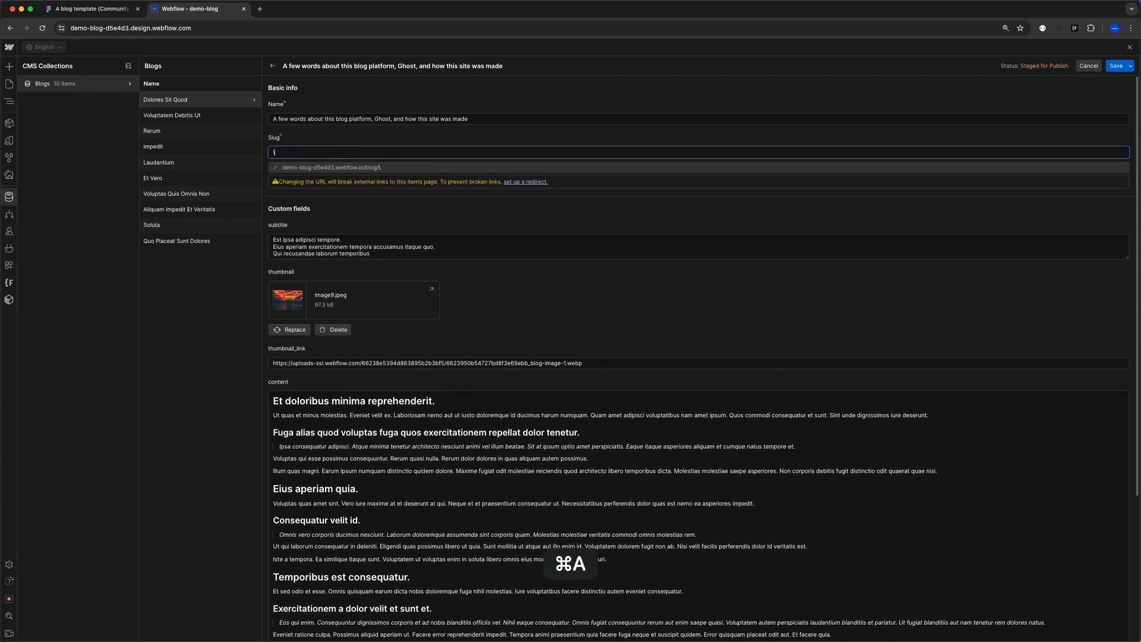
pyautogui.click(476, 118)
pyautogui.press('super+a')
pyautogui.press('super+c')
pyautogui.click(310, 152)
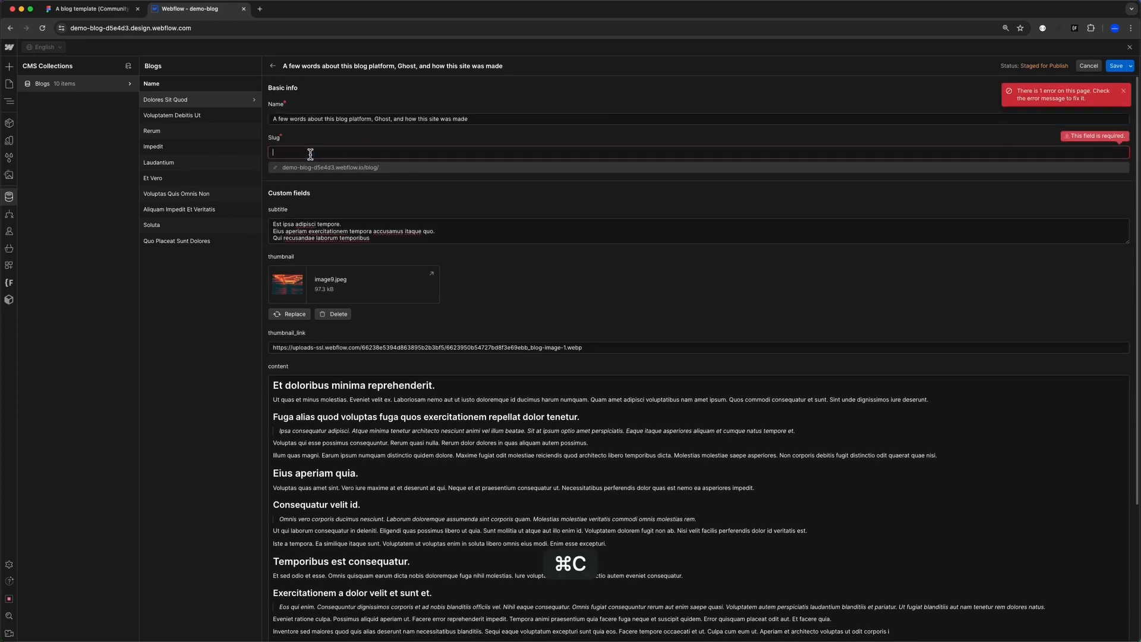
pyautogui.press('super+v')
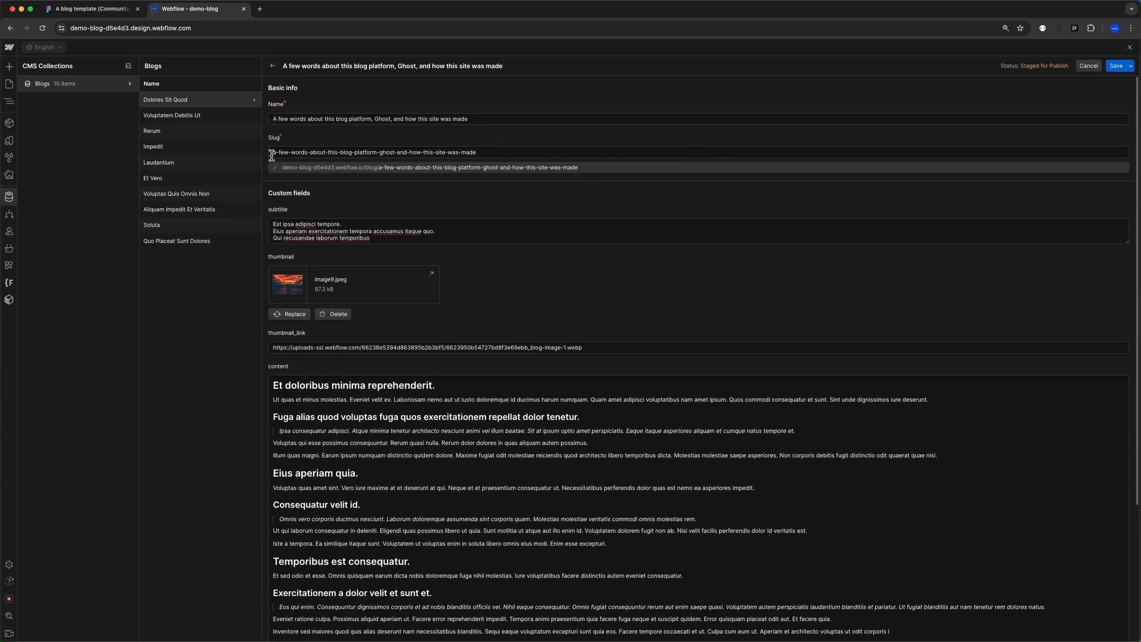
# - Set the item's subtitle to the Figma design's text "Why Ghost (& Figma) instead of Medium, WordPress or other options?"
pyautogui.click(94, 9)
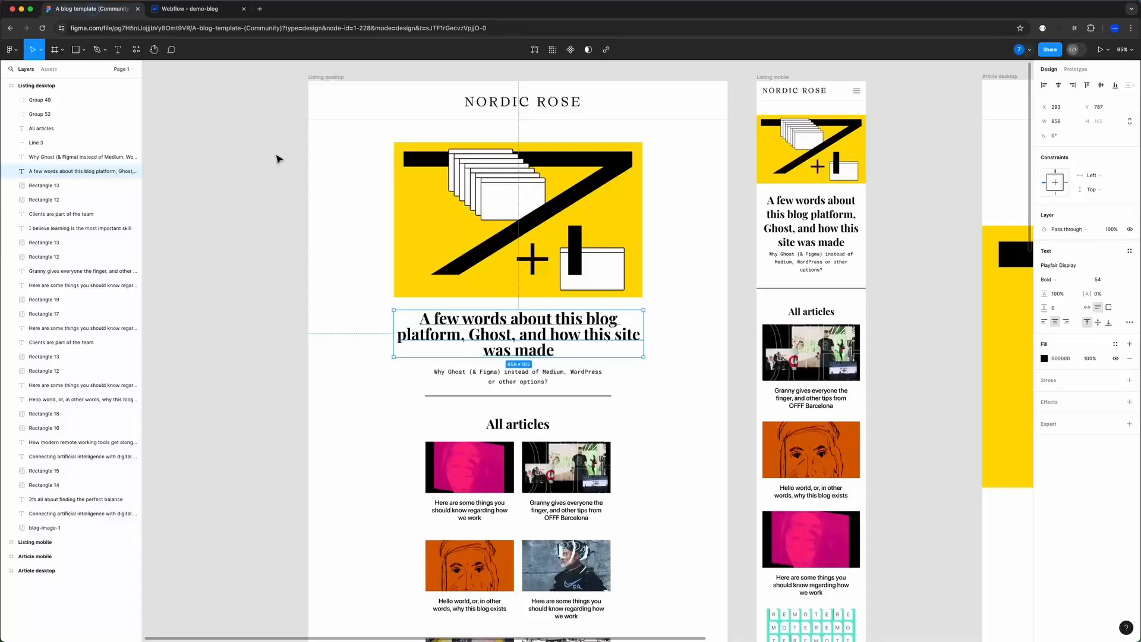
pyautogui.click(502, 376)
pyautogui.press('cmd+c')
pyautogui.click(189, 9)
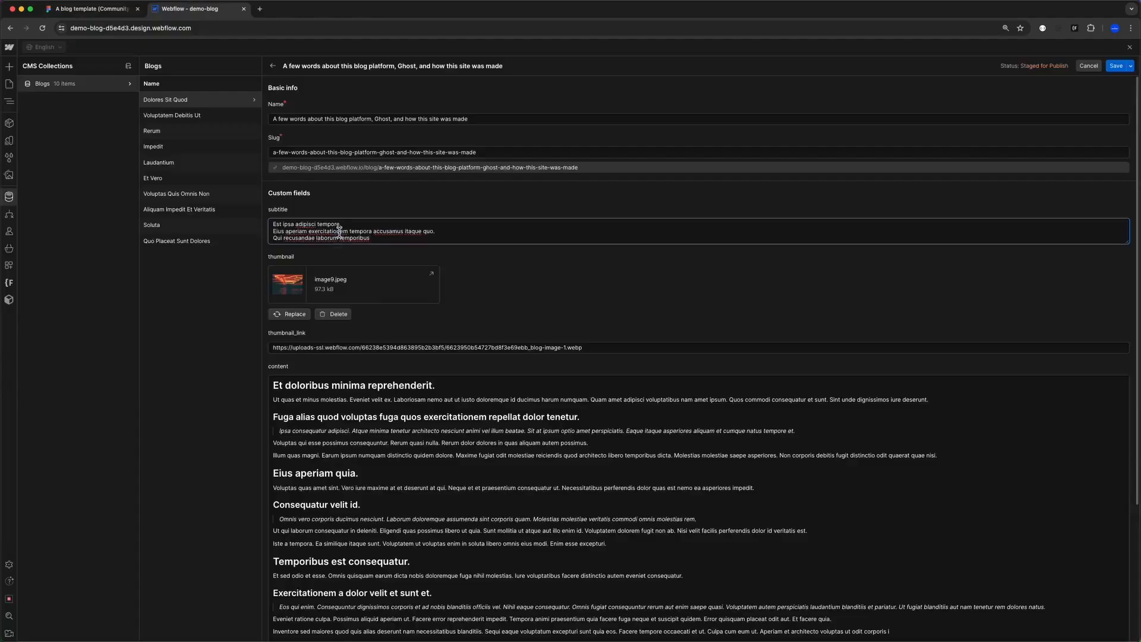
pyautogui.click(339, 233)
pyautogui.press('cmd+v')
# - Replace the item's thumbnail image with blog-image-1.png from the Downloads folder
pyautogui.scroll(-1, 318, 293)
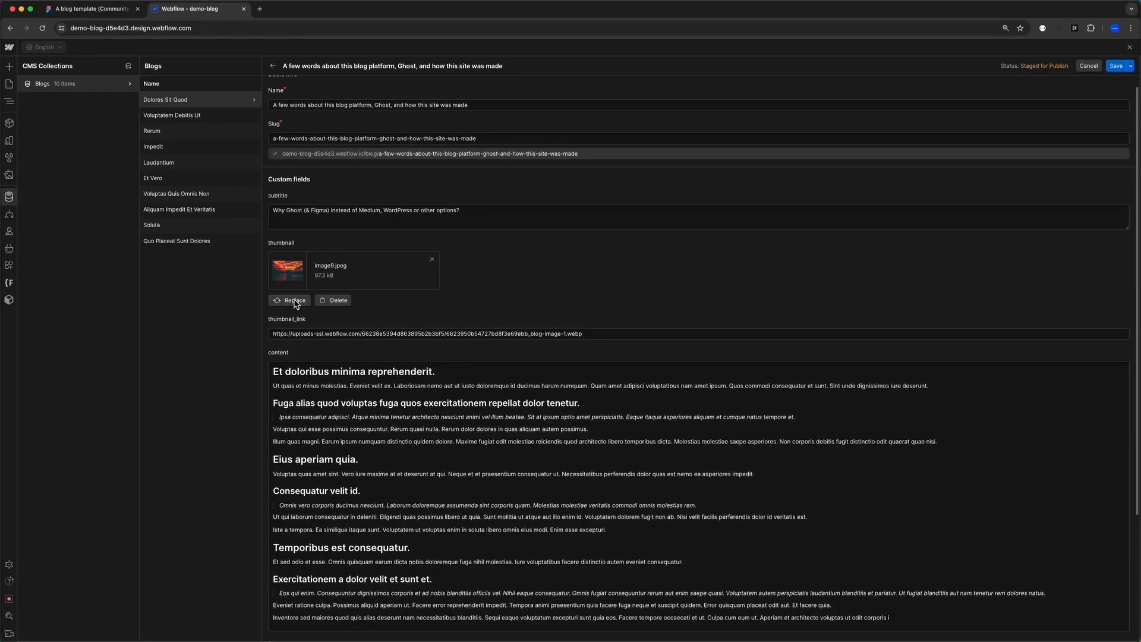
pyautogui.click(292, 300)
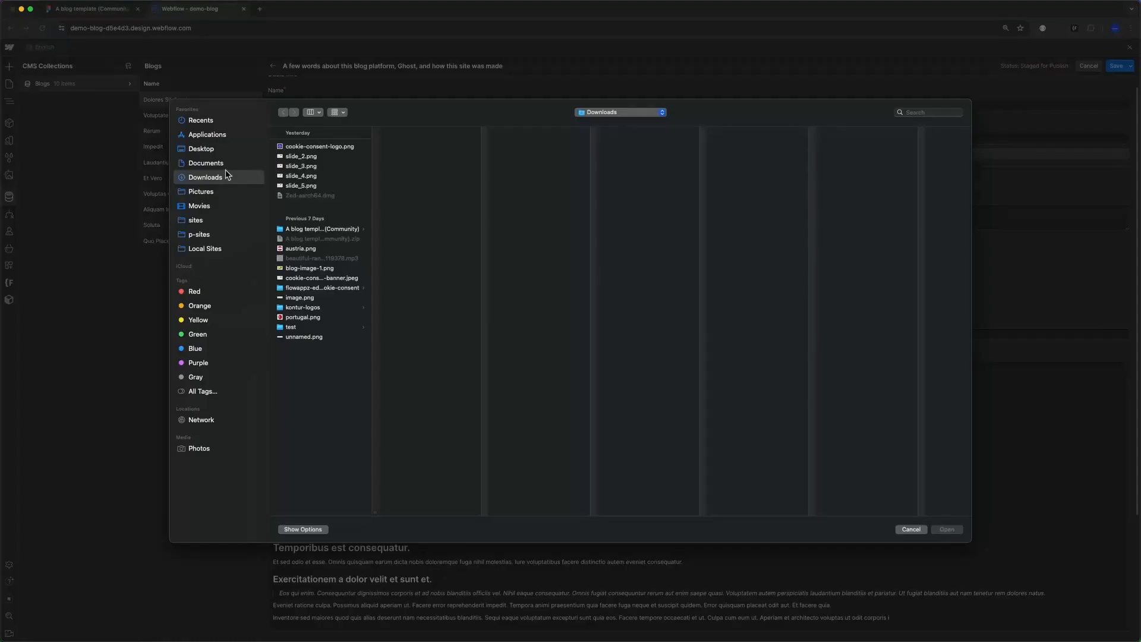
pyautogui.click(299, 270)
pyautogui.doubleClick(315, 271)
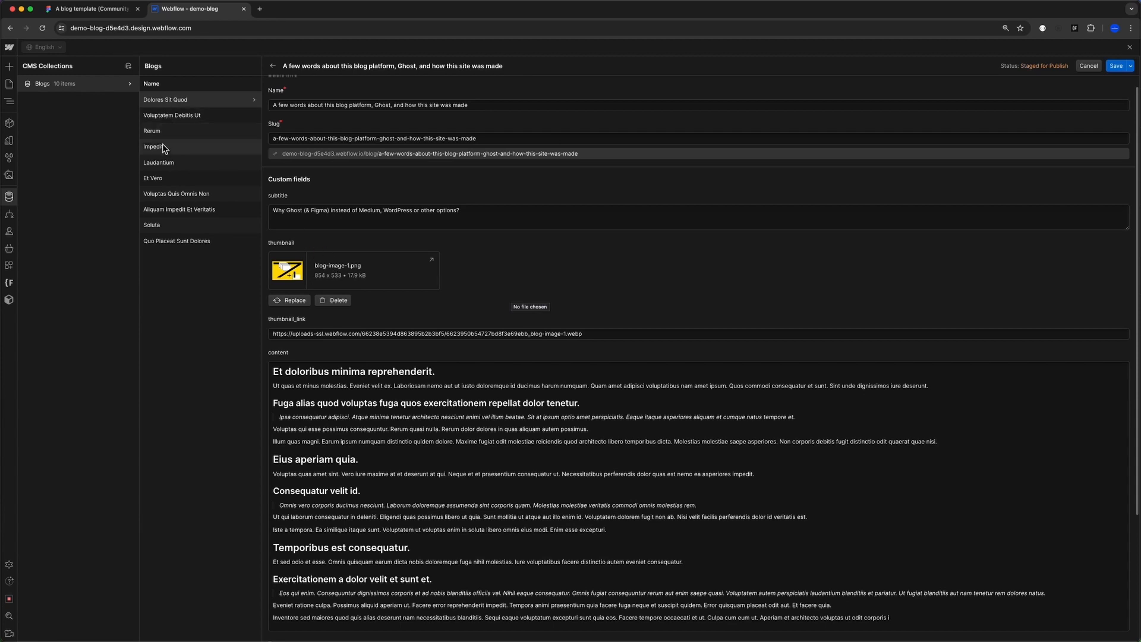
pyautogui.moveTo(596, 334); pyautogui.dragTo(293, 324)
pyautogui.click(293, 324)
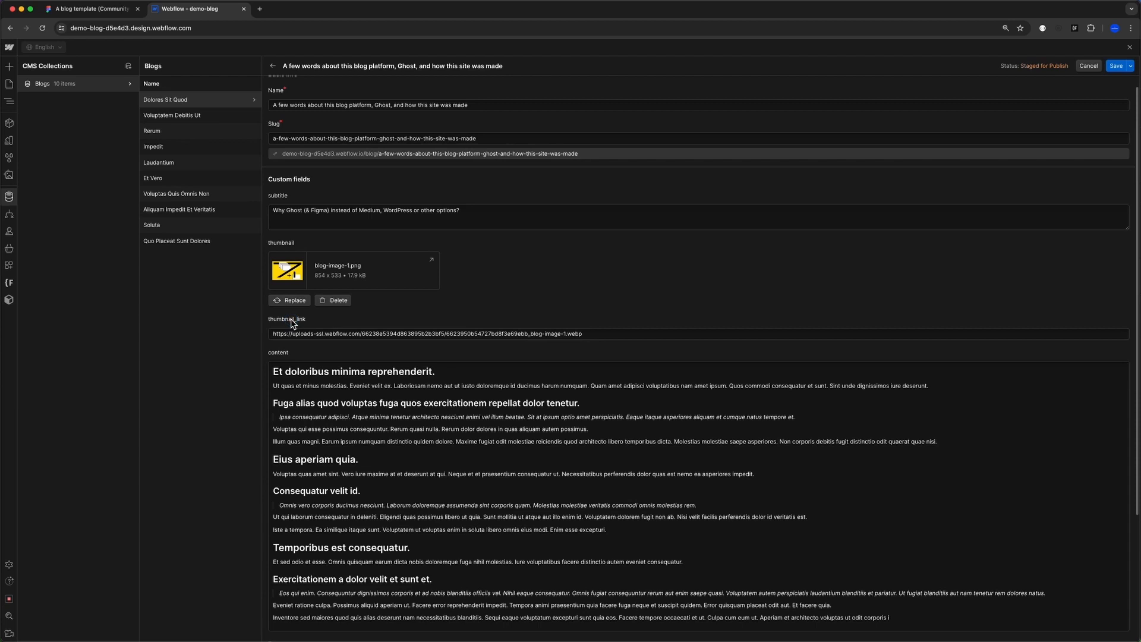
pyautogui.moveTo(582, 334); pyautogui.dragTo(510, 334)
pyautogui.click(589, 332)
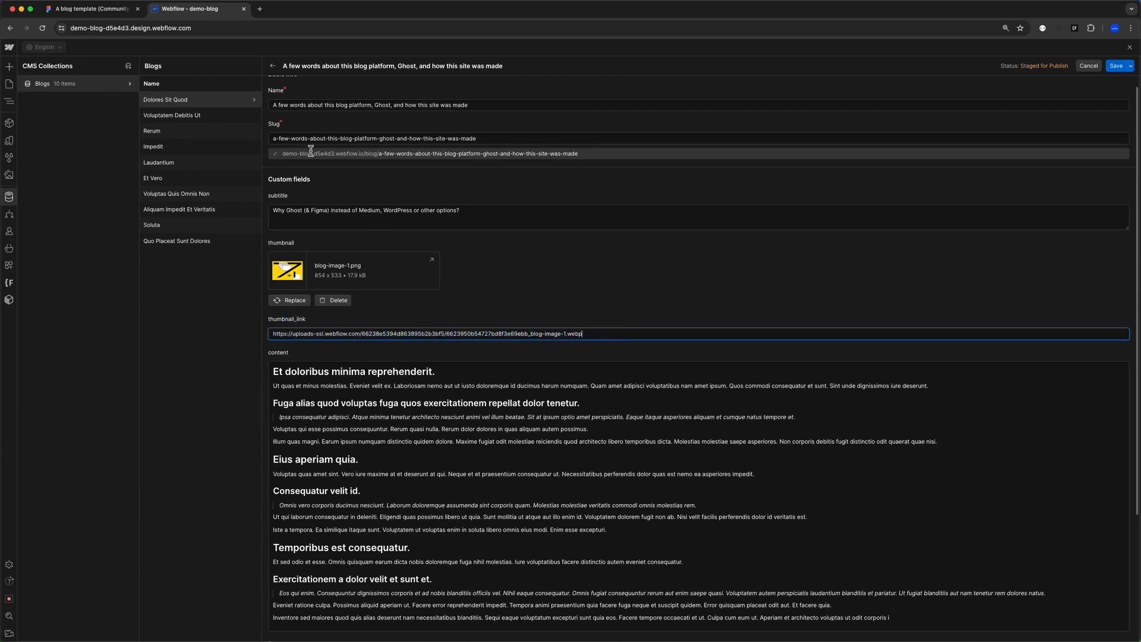
pyautogui.click(92, 9)
pyautogui.hotkey('ctrl', 'Tab')
# - Save the edited Blogs item and return to the homepage canvas with the featured image selected
pyautogui.click(1109, 67)
pyautogui.press('Escape')
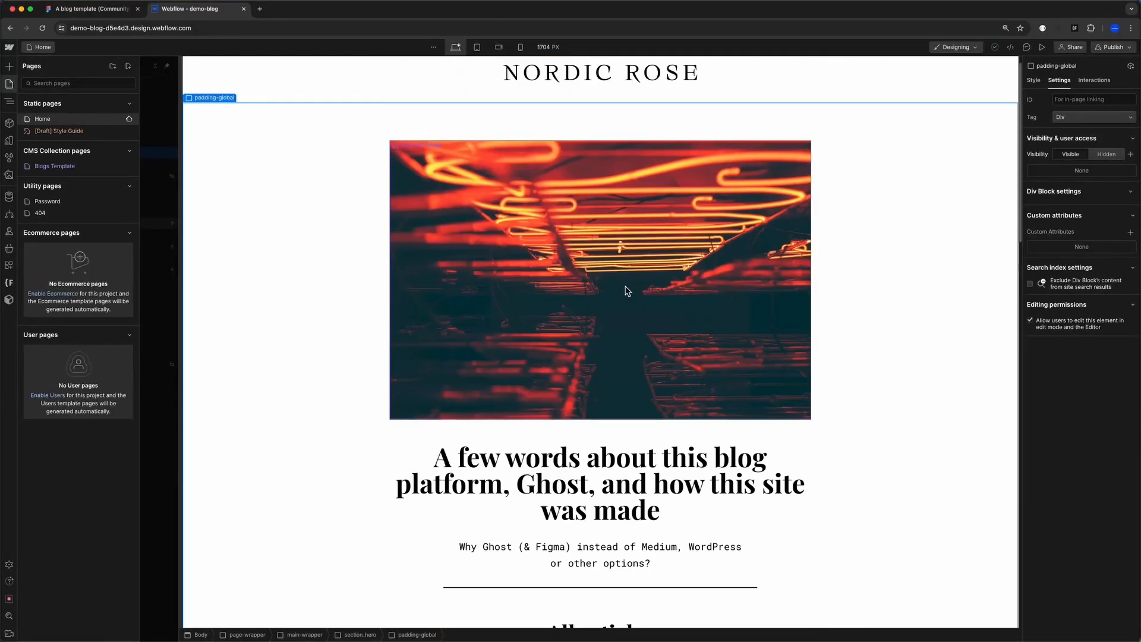
pyautogui.click(626, 291)
pyautogui.press('z')
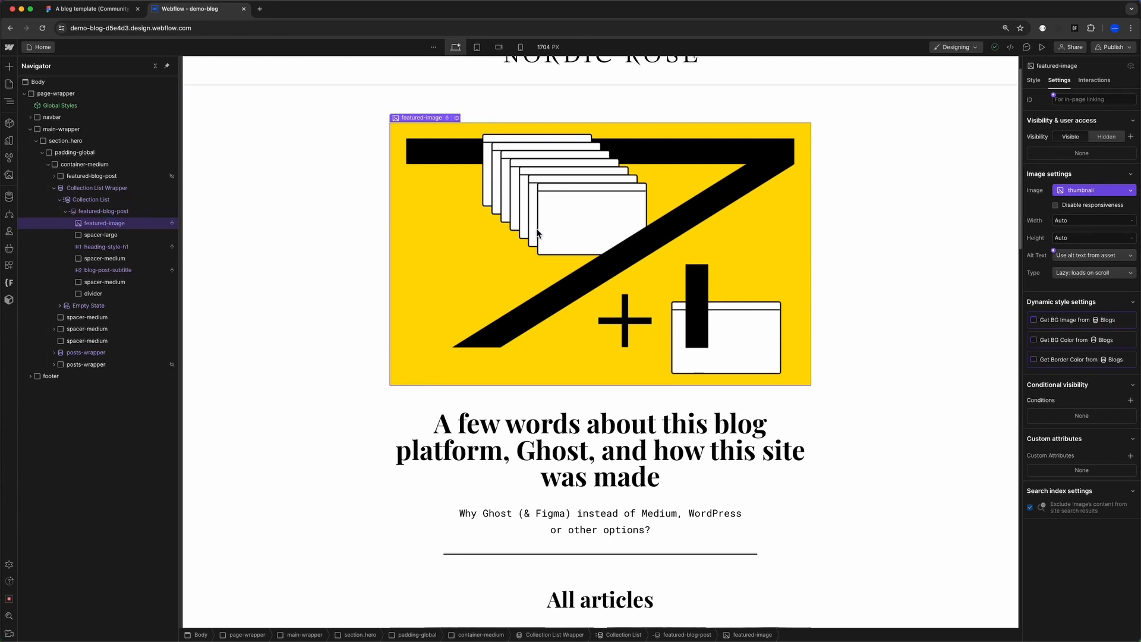
# - Inspect which Blogs fields are available as the featured image's source in its image settings
pyautogui.doubleClick(512, 262)
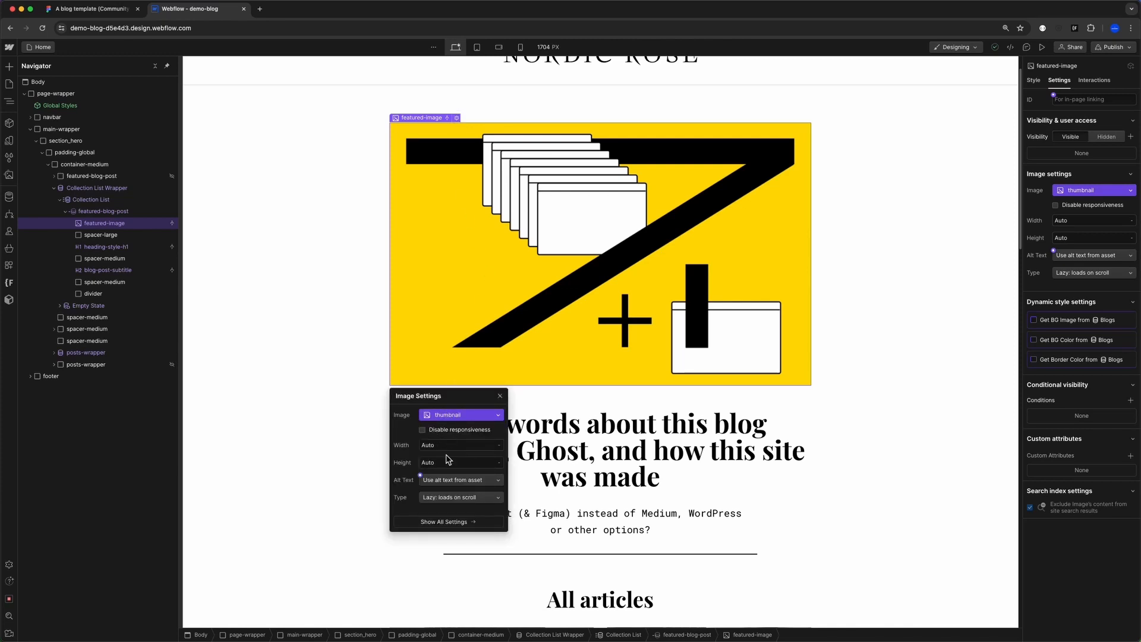
pyautogui.click(444, 416)
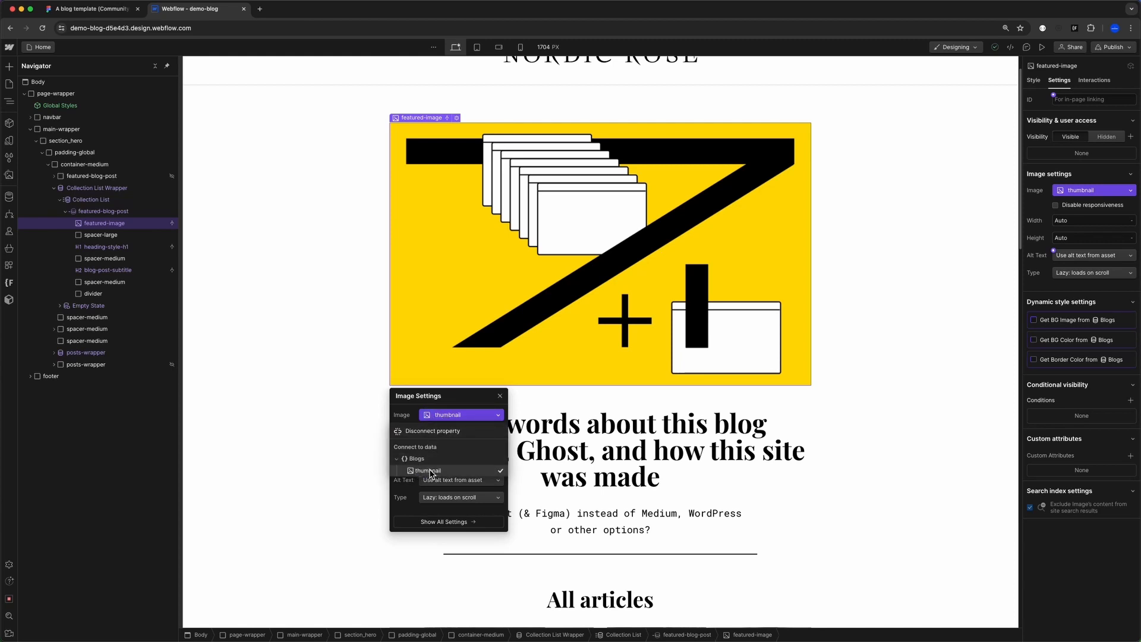
pyautogui.click(500, 396)
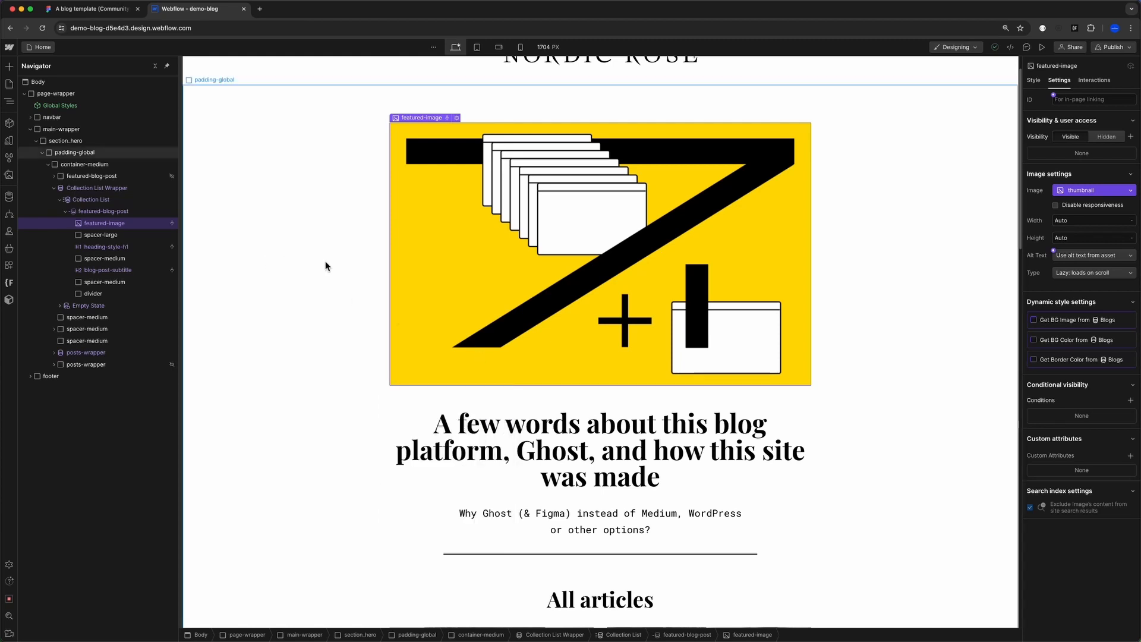
# - Insert an HTML Embed after the featured image containing the code <img src="" alt="" />
pyautogui.press('super+e')
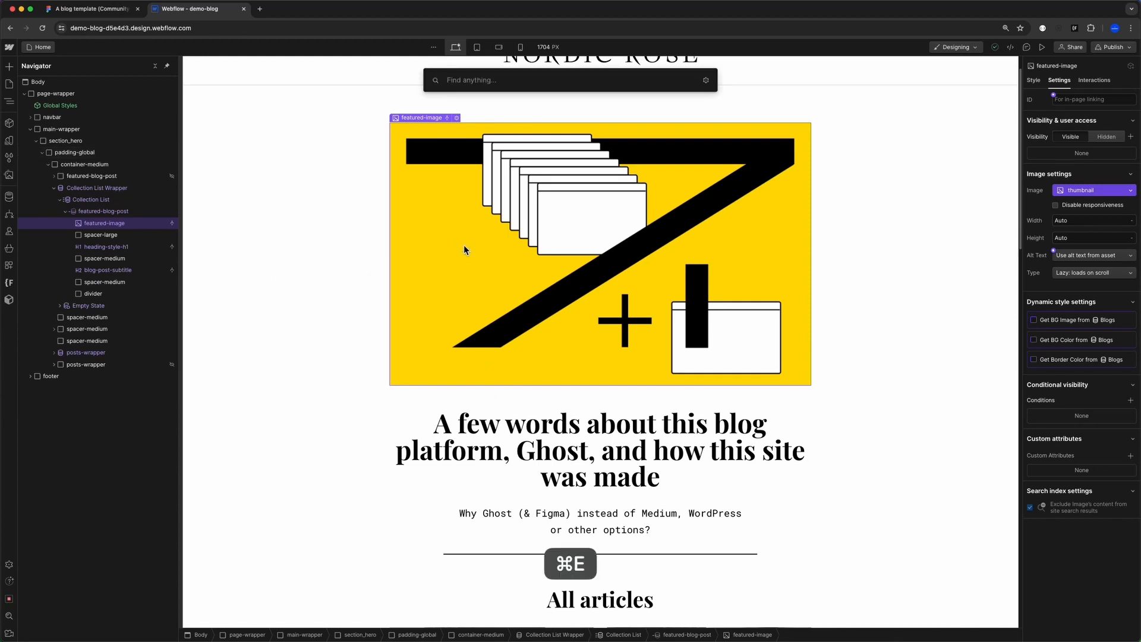
pyautogui.write('embed')
pyautogui.press('Return')
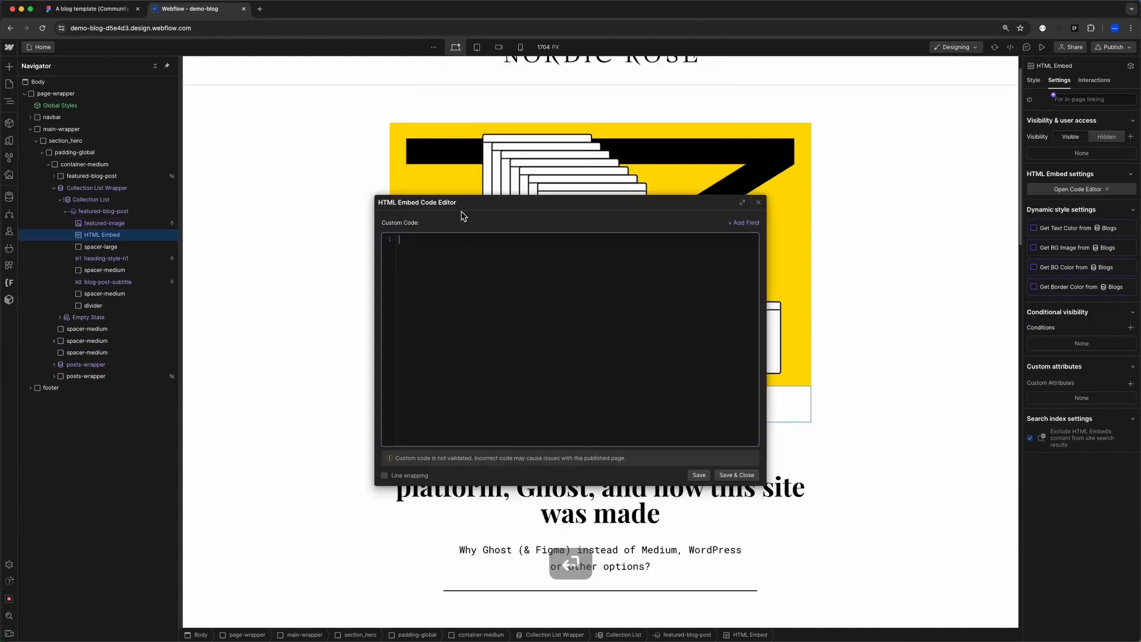
pyautogui.moveTo(463, 216); pyautogui.dragTo(653, 255)
pyautogui.click(652, 320)
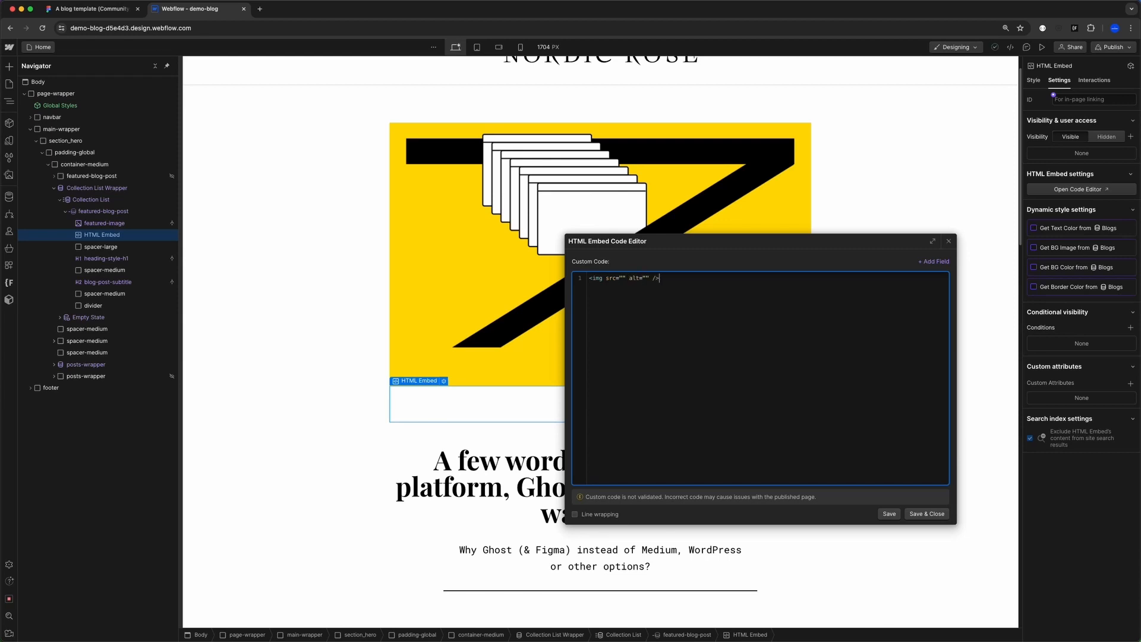
# - Fill the embed's src with the thumbnail_link field and its alt with the Name field, and save the code
pyautogui.click(622, 277)
pyautogui.click(936, 264)
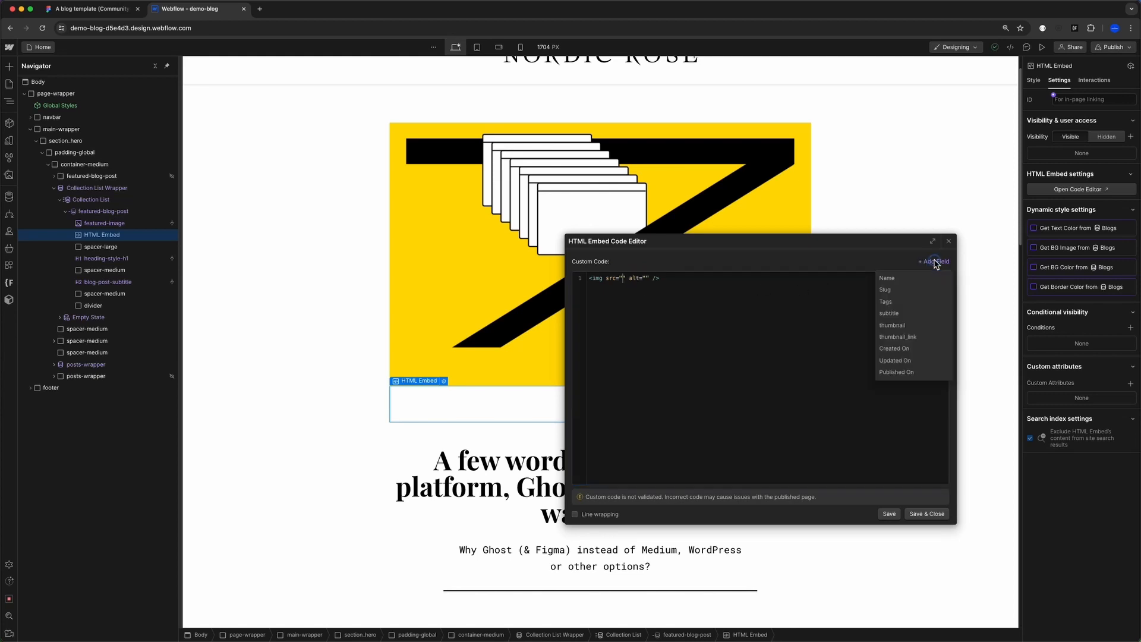
pyautogui.click(895, 337)
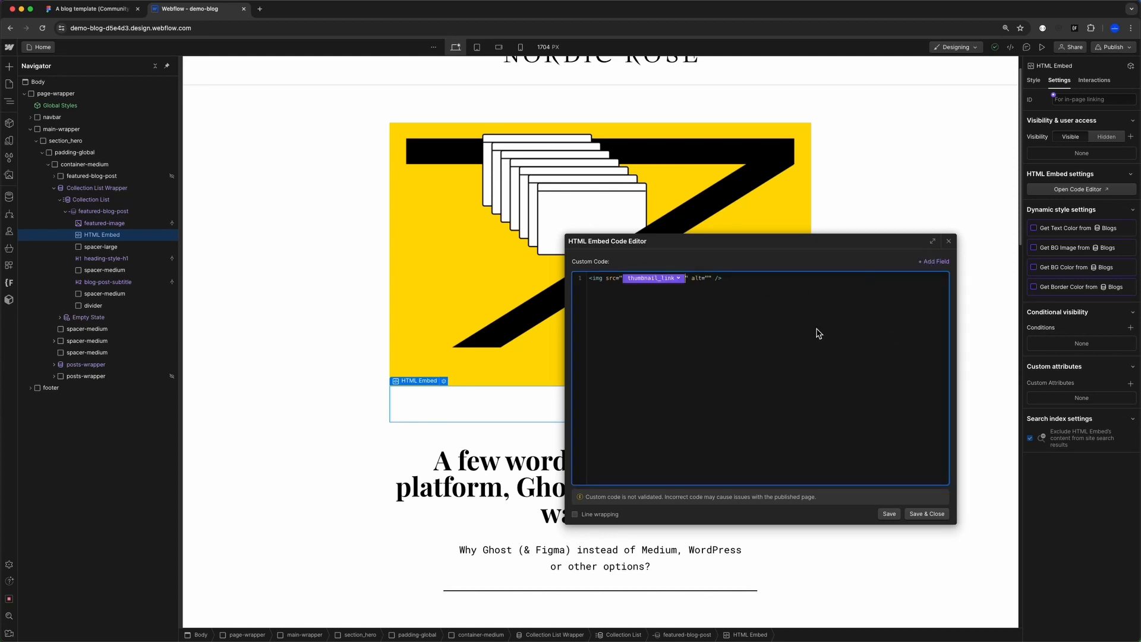
pyautogui.click(931, 263)
pyautogui.click(904, 279)
pyautogui.click(926, 513)
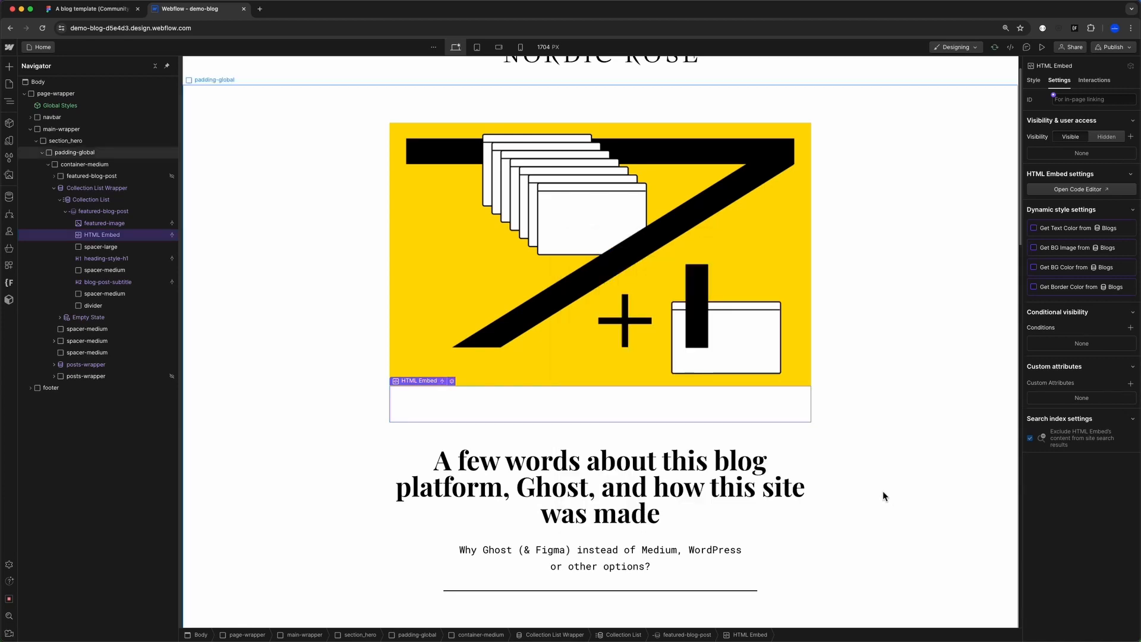
# - Compare the embedded image with the featured image above it and delete the HTML Embed
pyautogui.scroll(-4, 884, 496)
pyautogui.scroll(2, 594, 275)
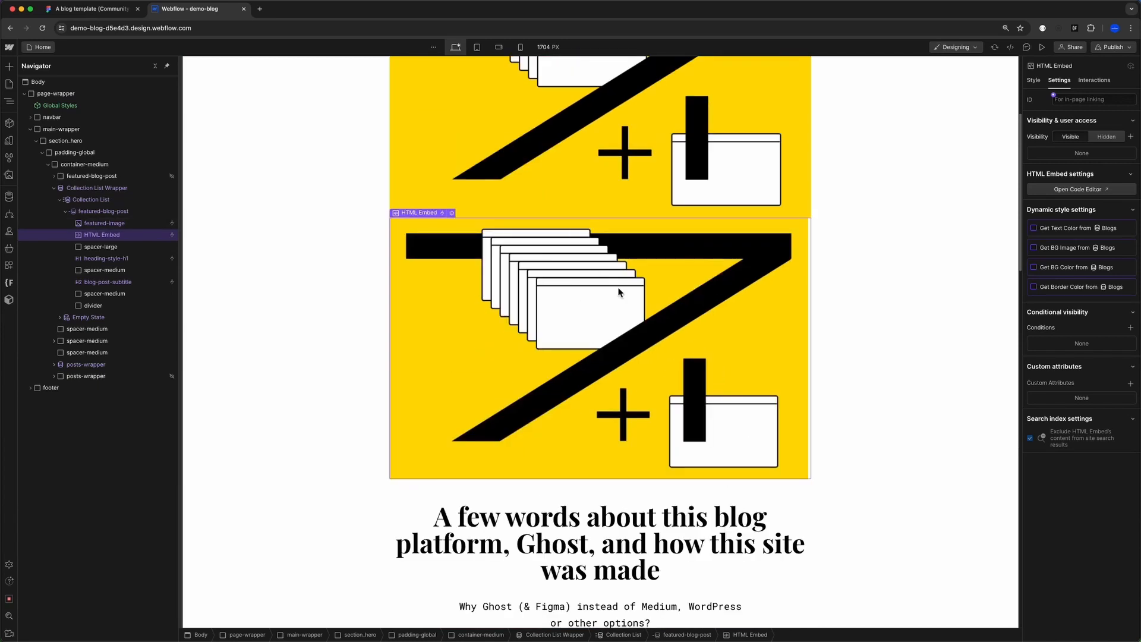
pyautogui.scroll(1, 618, 291)
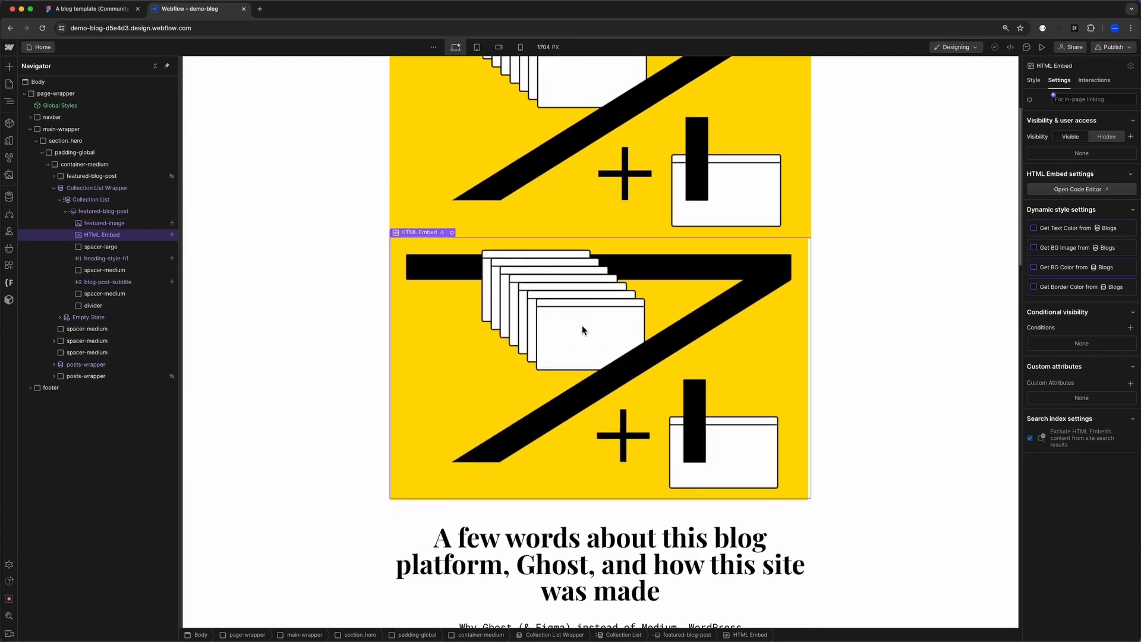
pyautogui.scroll(2, 588, 330)
pyautogui.scroll(1, 575, 393)
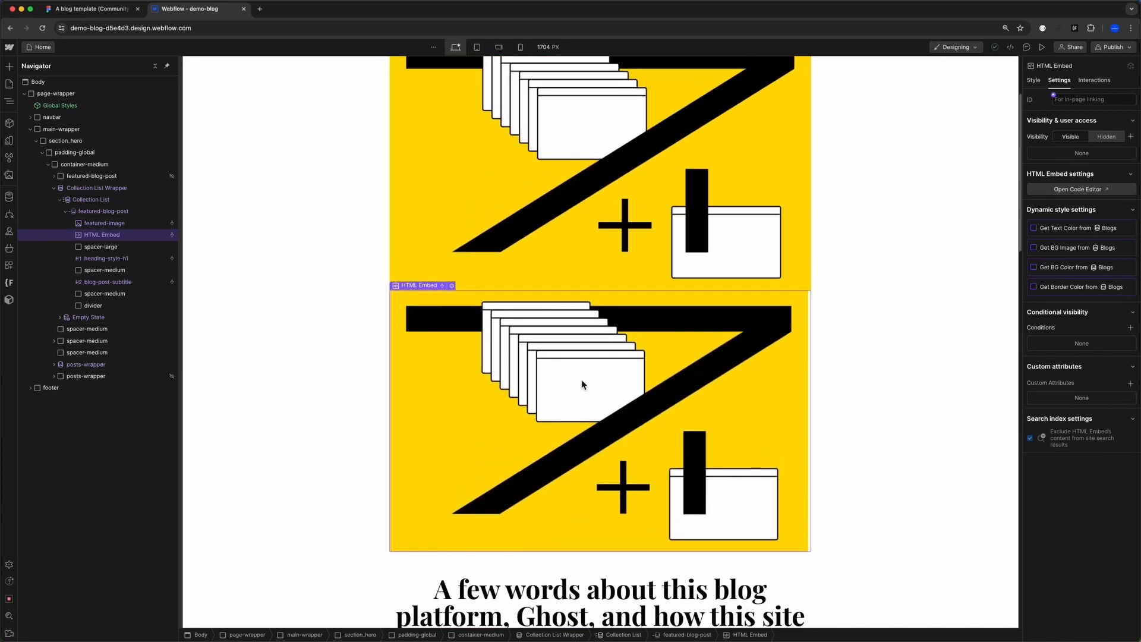
pyautogui.rightClick(459, 340)
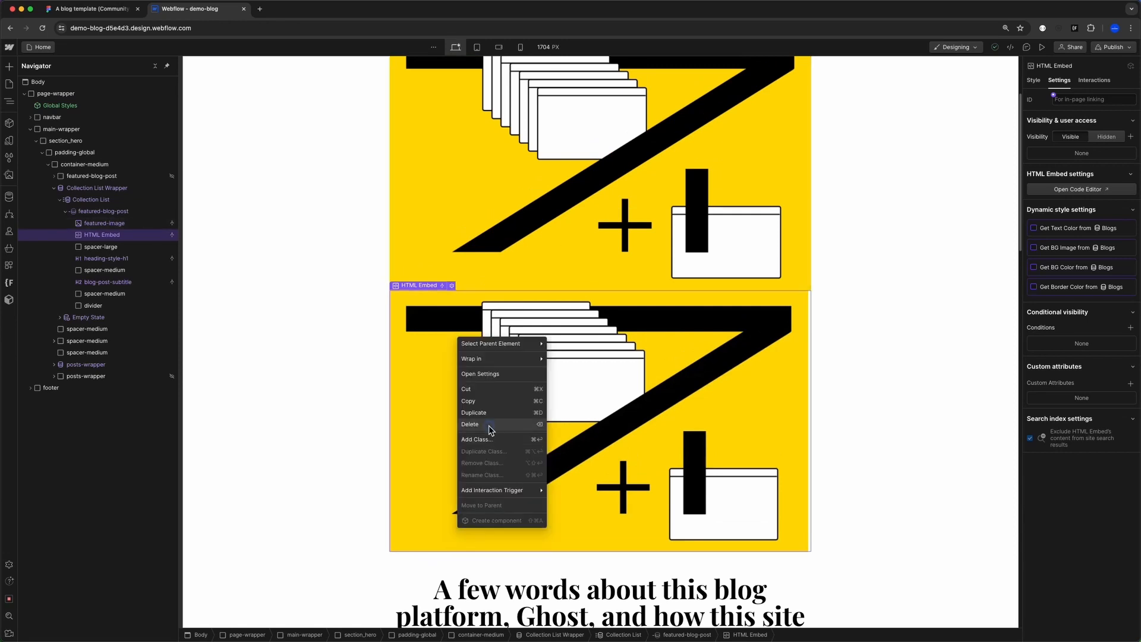
pyautogui.click(470, 424)
pyautogui.scroll(3, 590, 261)
# - Open the Blogs item "A few words about this blog platform, Ghost, and how this site was made" and review its content field
pyautogui.click(591, 261)
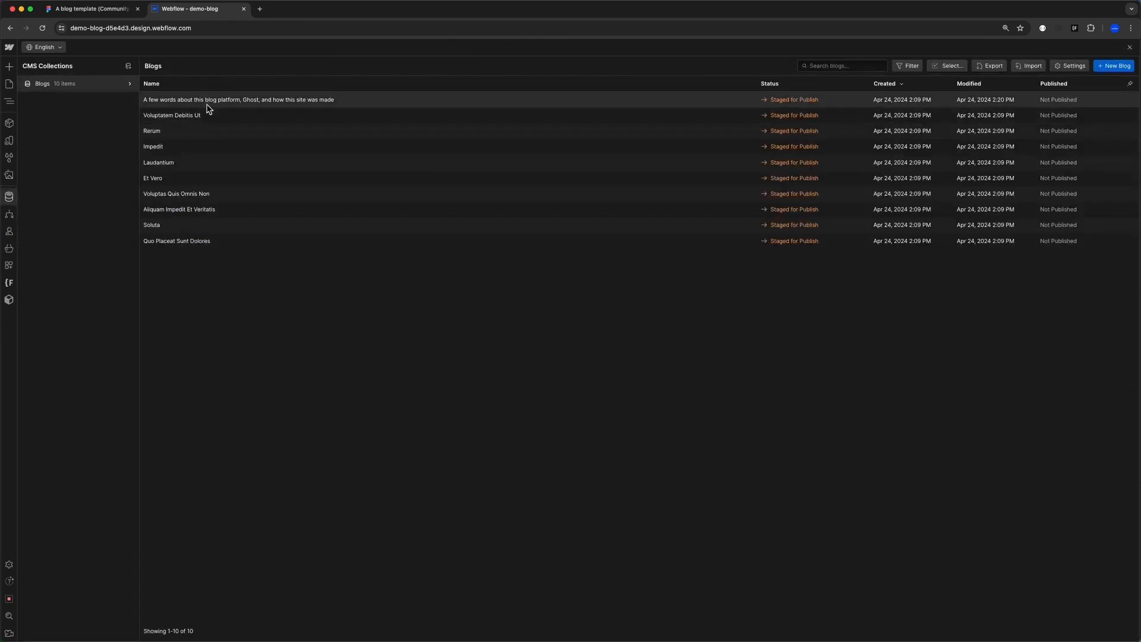
pyautogui.click(207, 101)
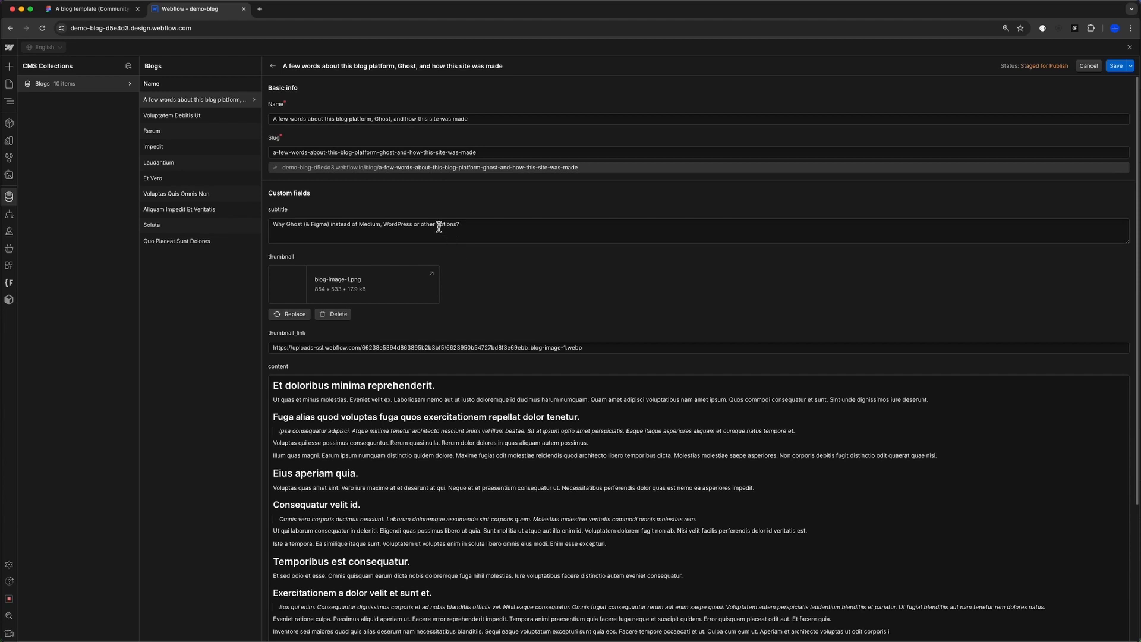
pyautogui.click(362, 226)
pyautogui.scroll(-3, 358, 397)
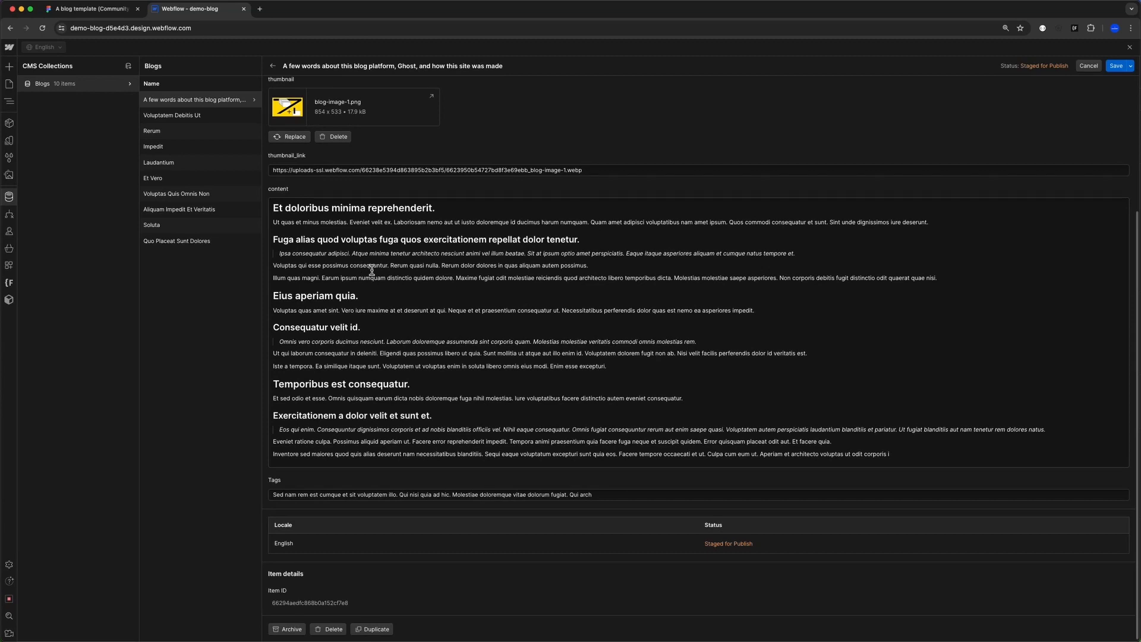
# - Examine the body image and its caption in the desktop article design in Figma, and return to Webflow
pyautogui.click(92, 9)
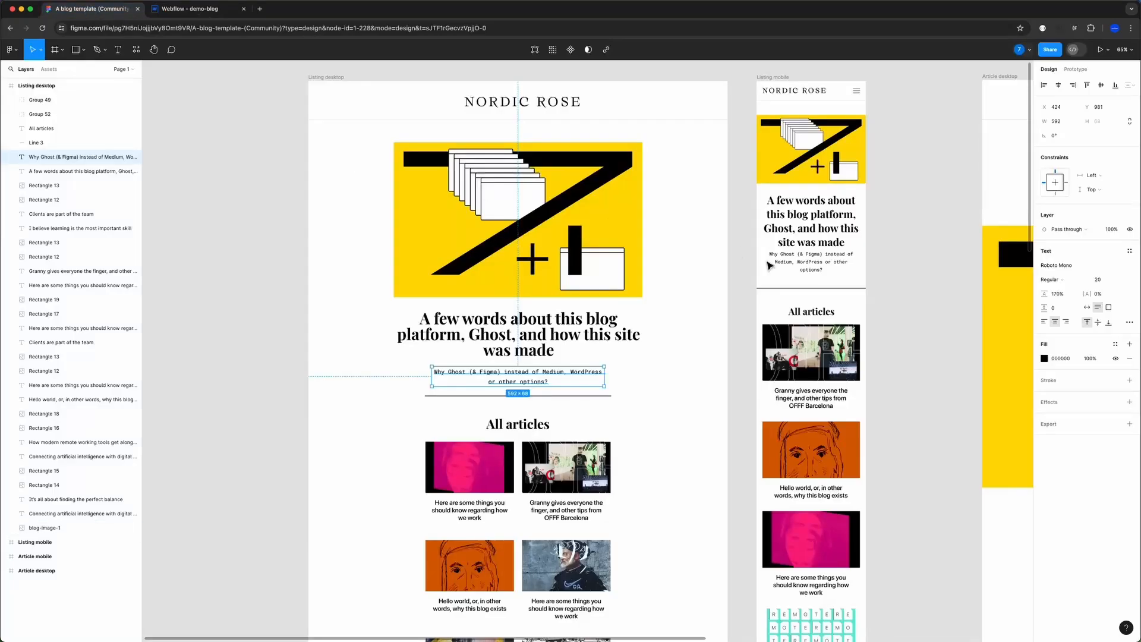
pyautogui.hscroll(10, 681, 321)
pyautogui.scroll(-8, 682, 321)
pyautogui.keyDown('super'); pyautogui.scroll(2, 642, 393); pyautogui.keyUp('super')
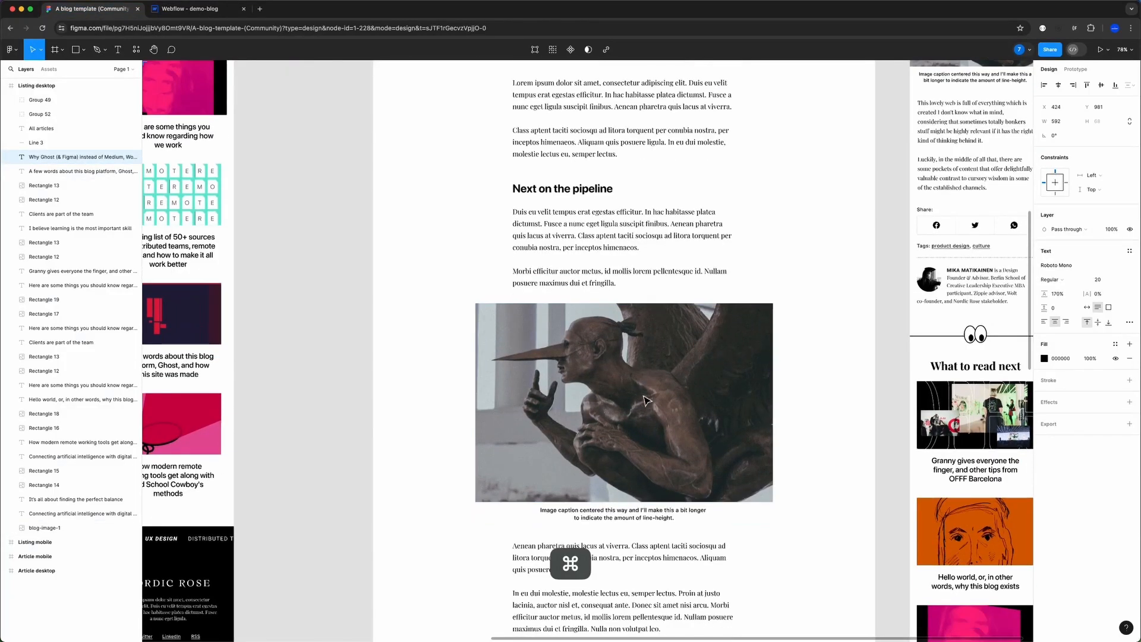
pyautogui.scroll(-3, 623, 403)
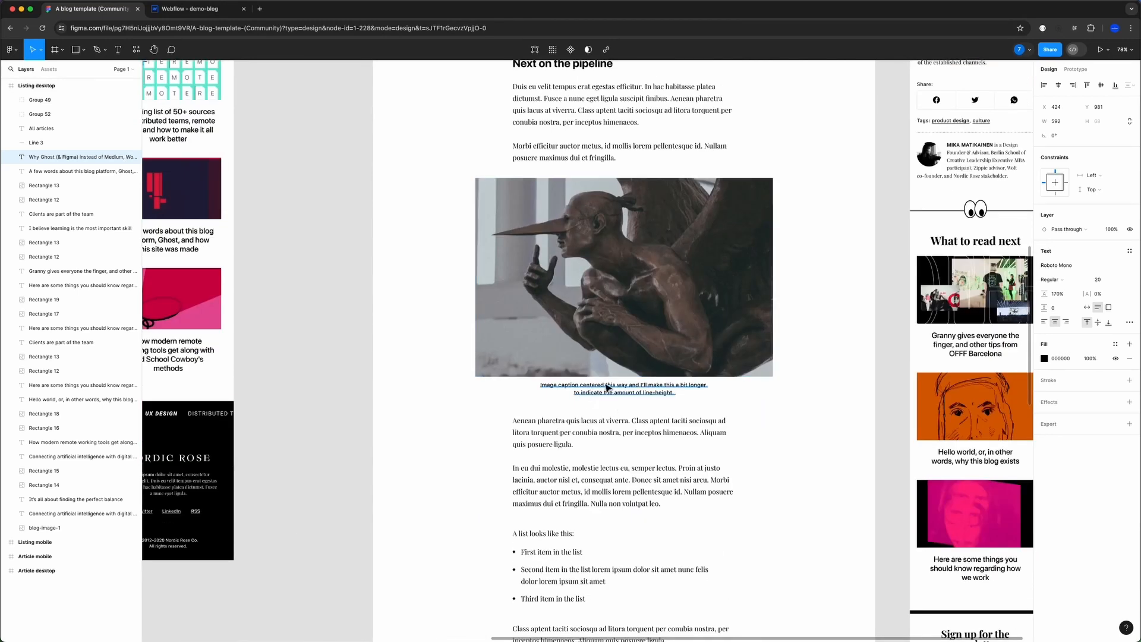
pyautogui.click(187, 9)
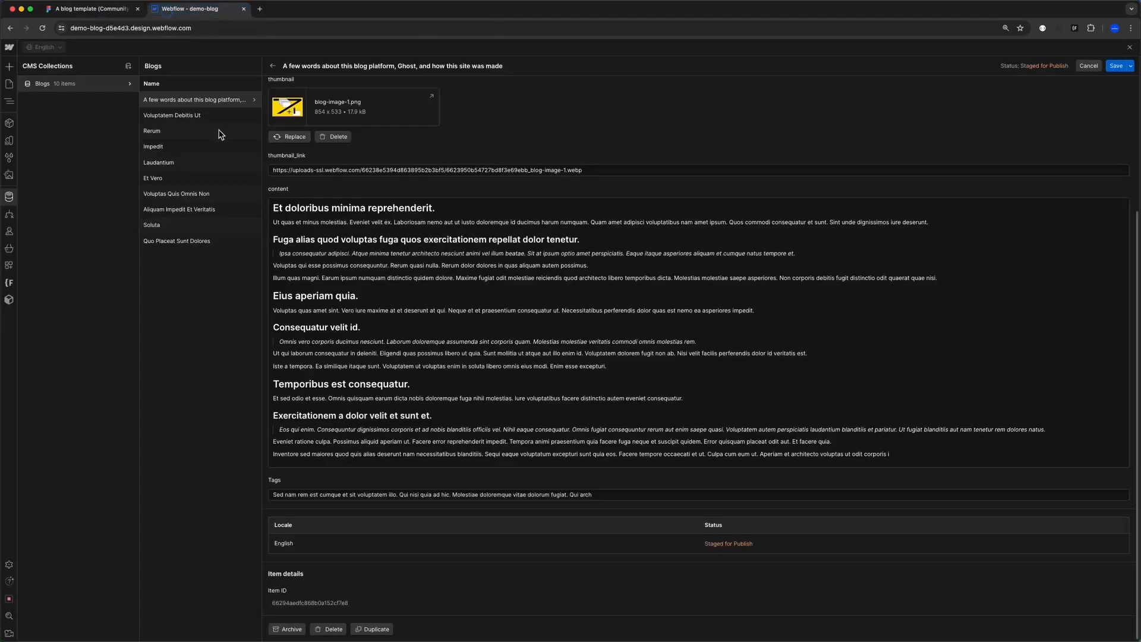
# - Add an empty line after the paragraph beginning "Illum quas magni" in the content field
pyautogui.click(545, 279)
pyautogui.press('super+Right')
pyautogui.press('Return')
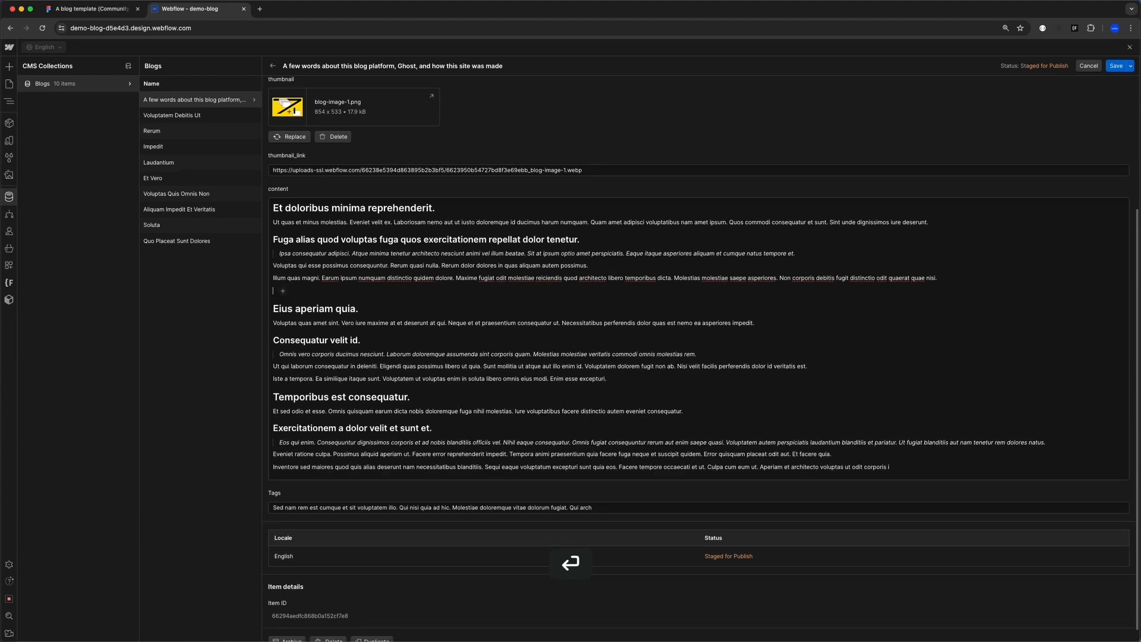
pyautogui.click(283, 291)
pyautogui.click(303, 290)
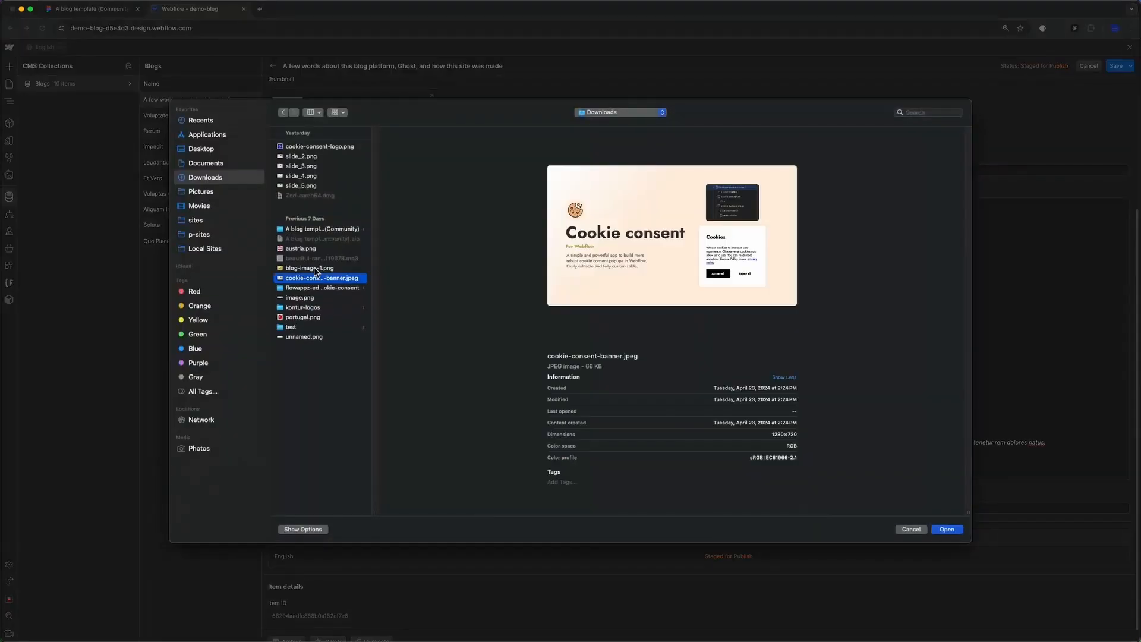
pyautogui.click(314, 268)
pyautogui.click(303, 249)
pyautogui.press('Escape')
# - Export the statue image from the Figma article design as a 1x PNG and insert it on the content field's empty line in Webflow
pyautogui.click(107, 10)
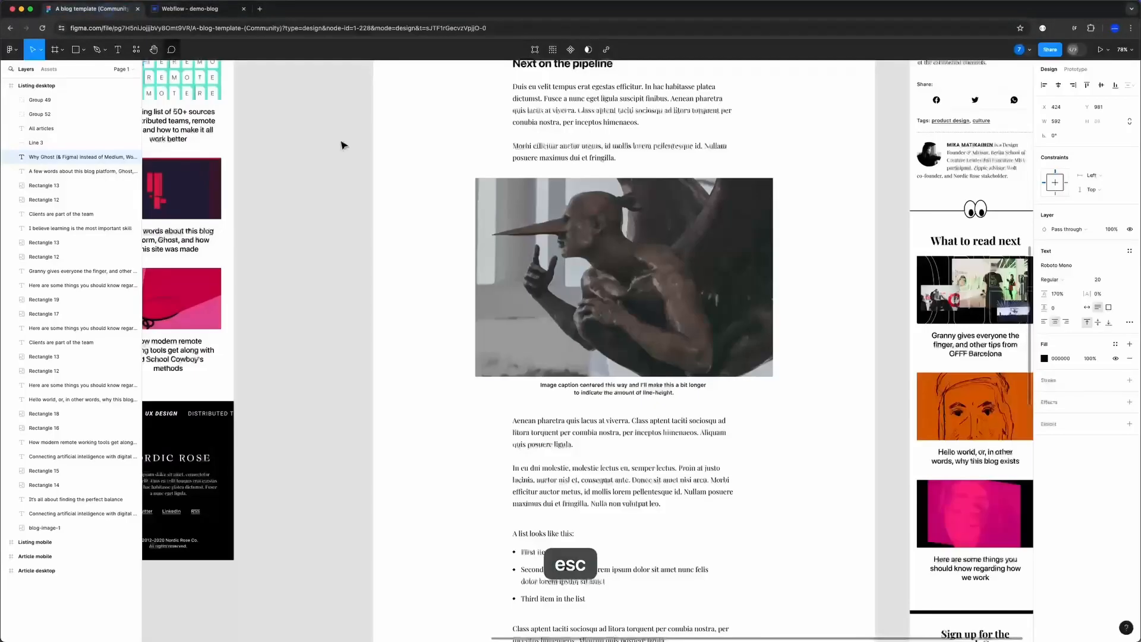
pyautogui.click(571, 243)
pyautogui.click(1130, 330)
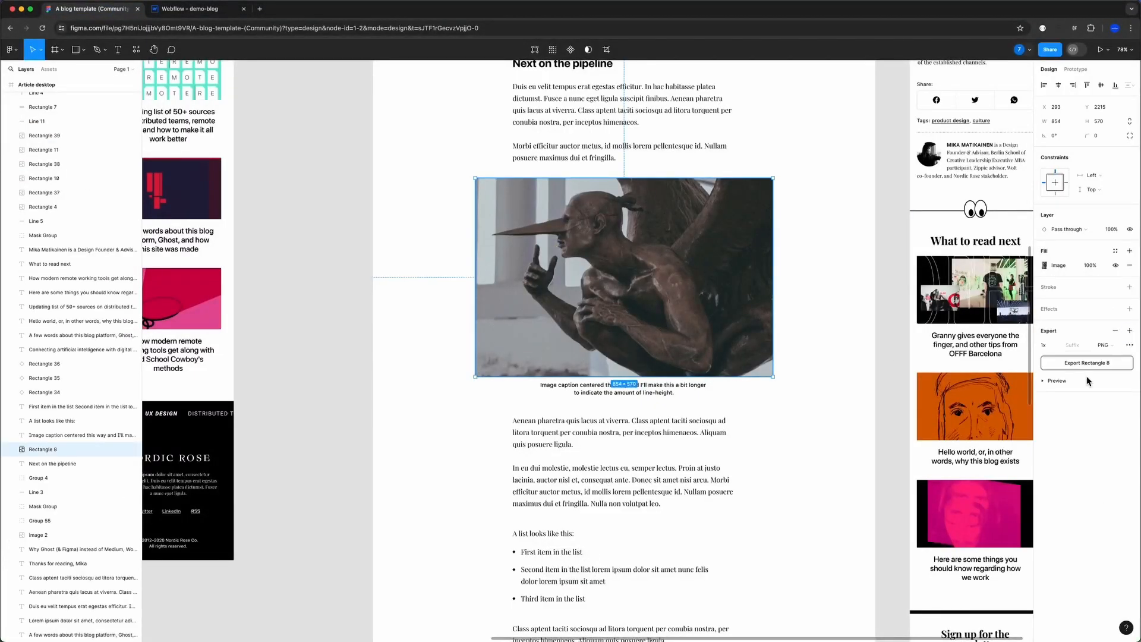
pyautogui.click(1086, 363)
pyautogui.write('pos')
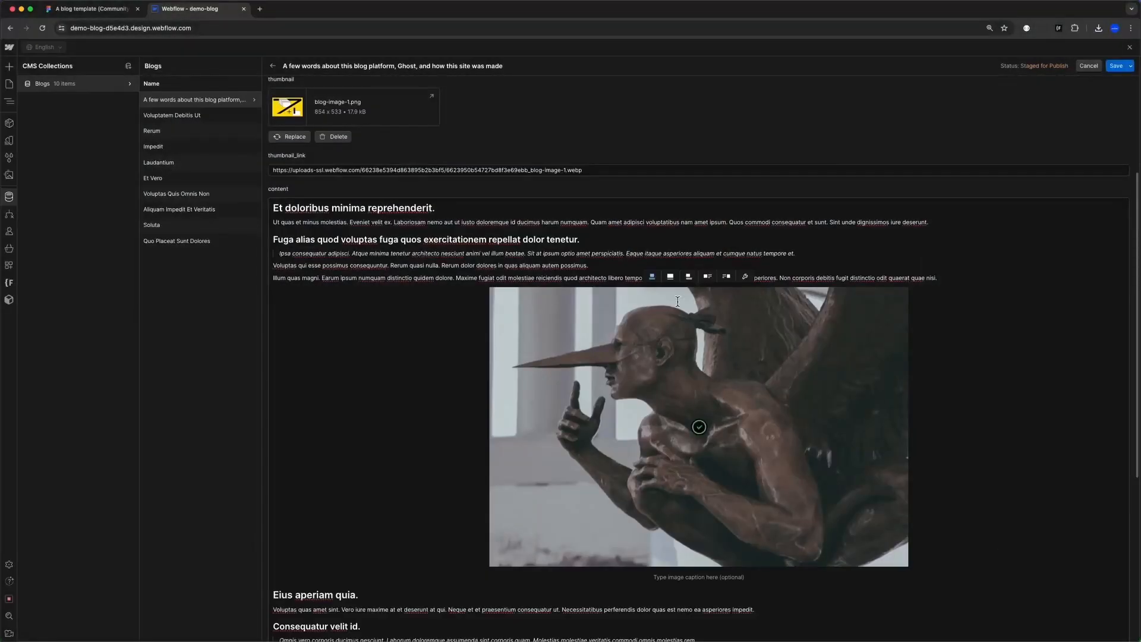
# - Compare the inserted image's layout in the content field with the statue image in the Figma article design
pyautogui.click(688, 276)
pyautogui.click(436, 276)
pyautogui.click(98, 11)
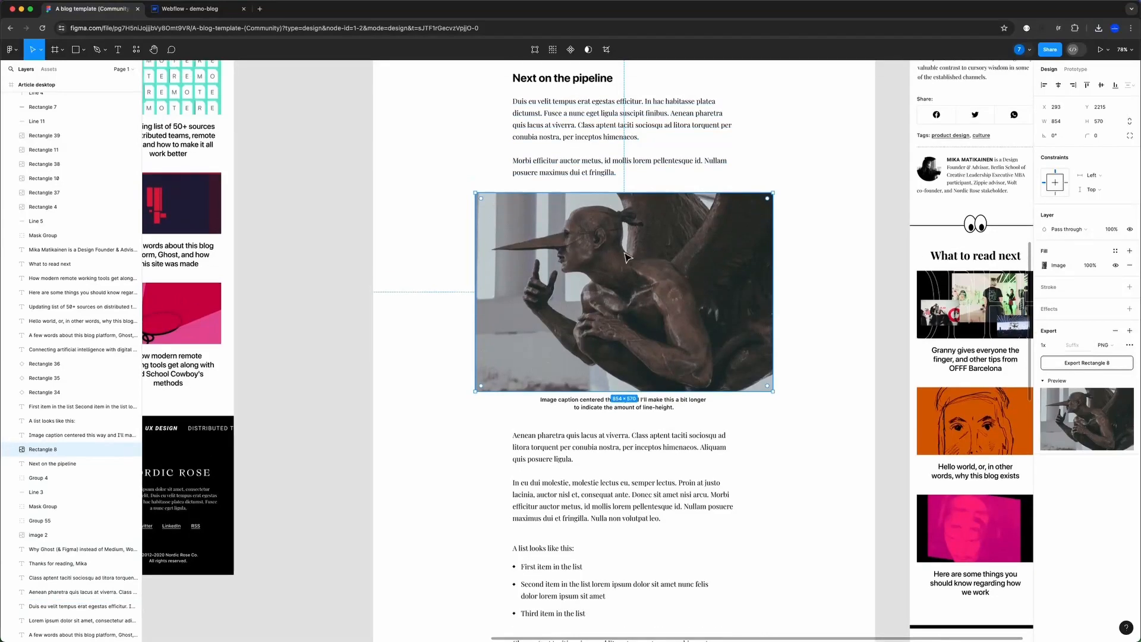
pyautogui.scroll(2, 655, 335)
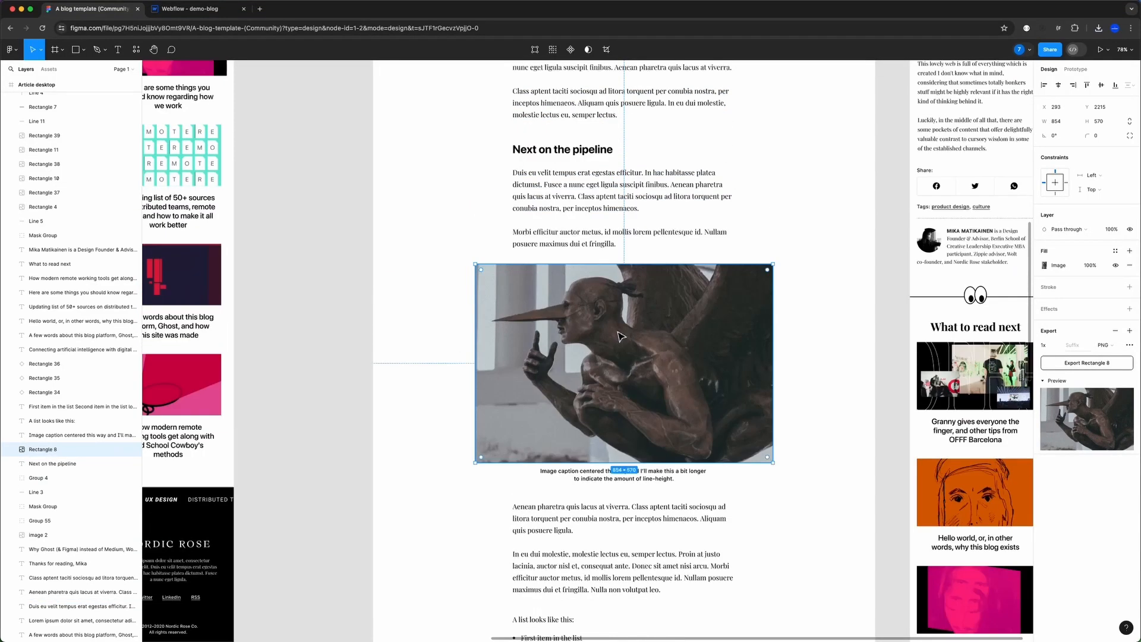
pyautogui.click(189, 9)
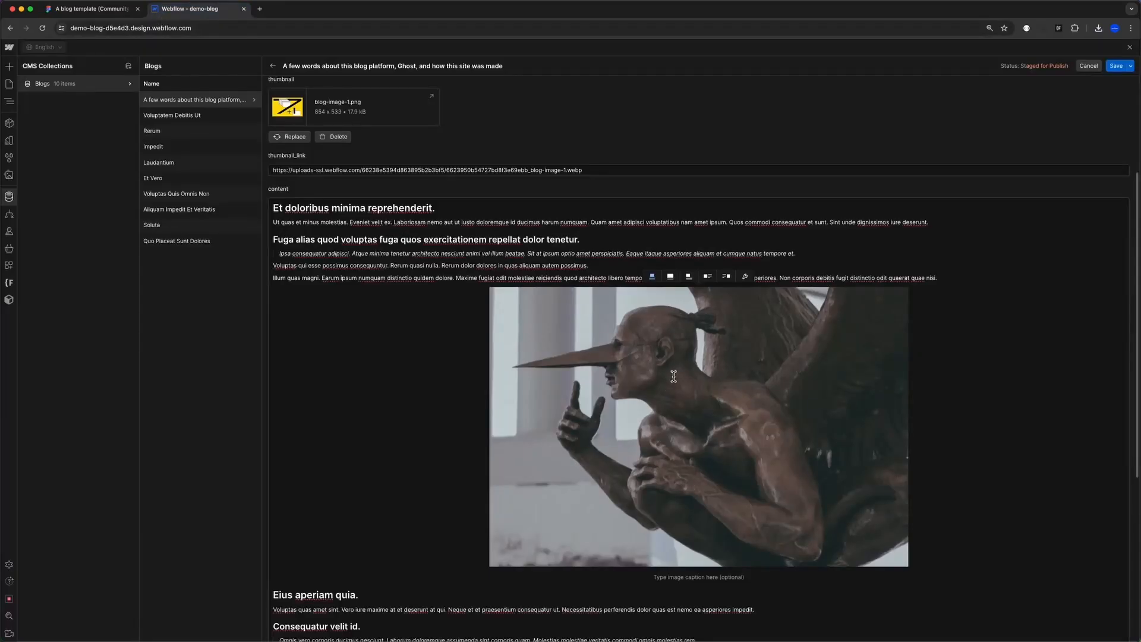
# - Copy the statue image's caption text from the Figma article and paste it as the caption of the content field's image in Webflow
pyautogui.click(92, 9)
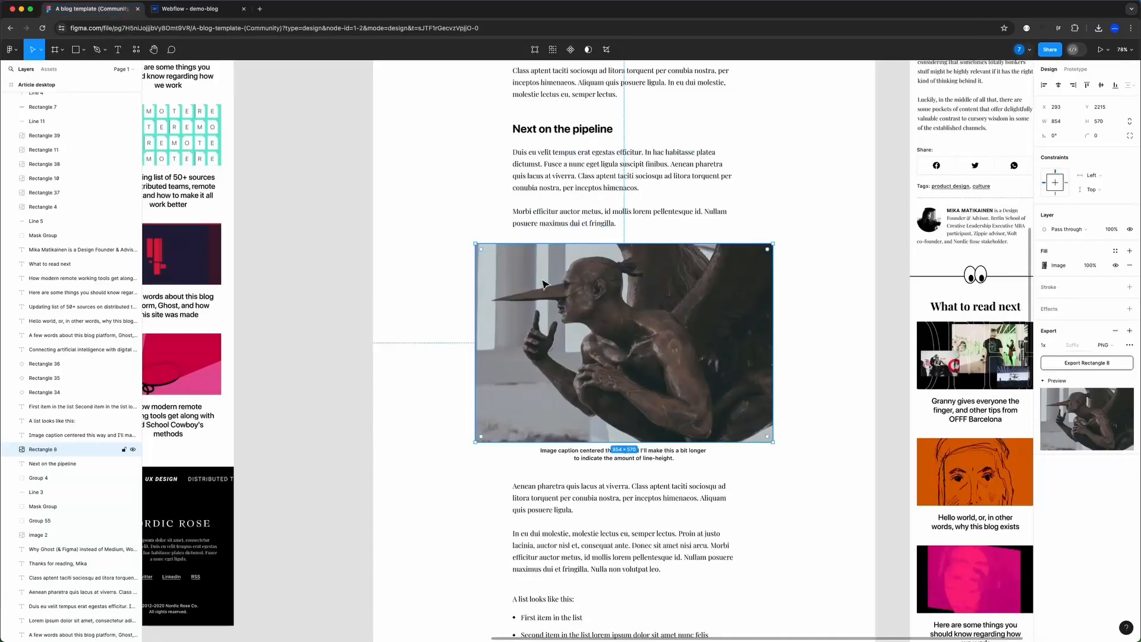
pyautogui.scroll(-3, 624, 387)
pyautogui.click(628, 385)
pyautogui.press('super+c')
pyautogui.click(189, 9)
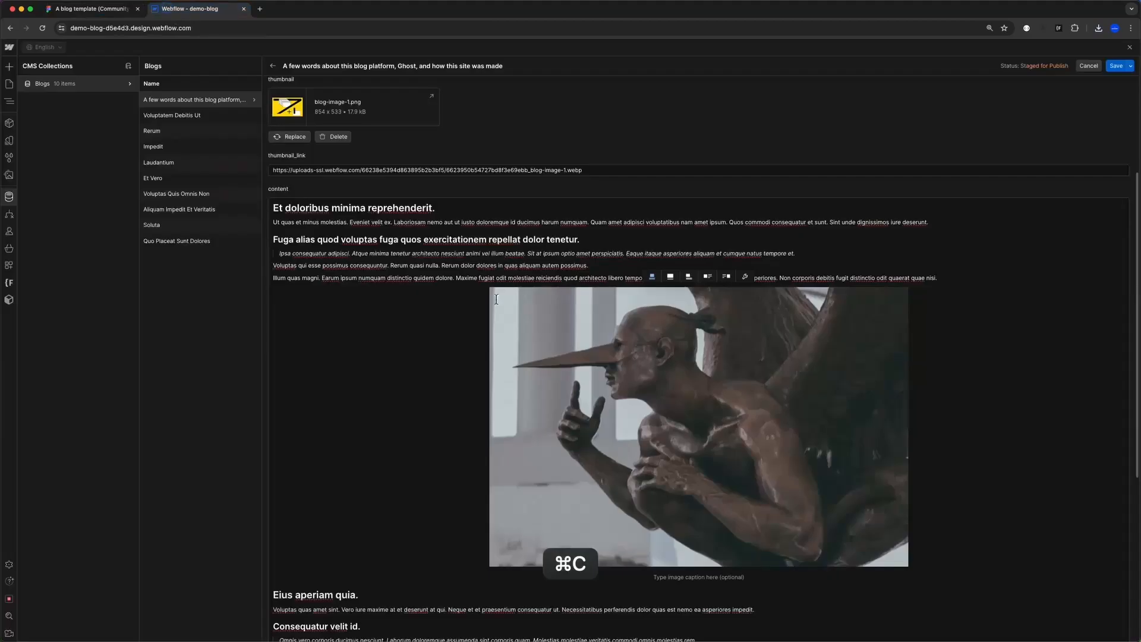
pyautogui.scroll(-5, 703, 476)
pyautogui.click(678, 385)
pyautogui.press('super+v')
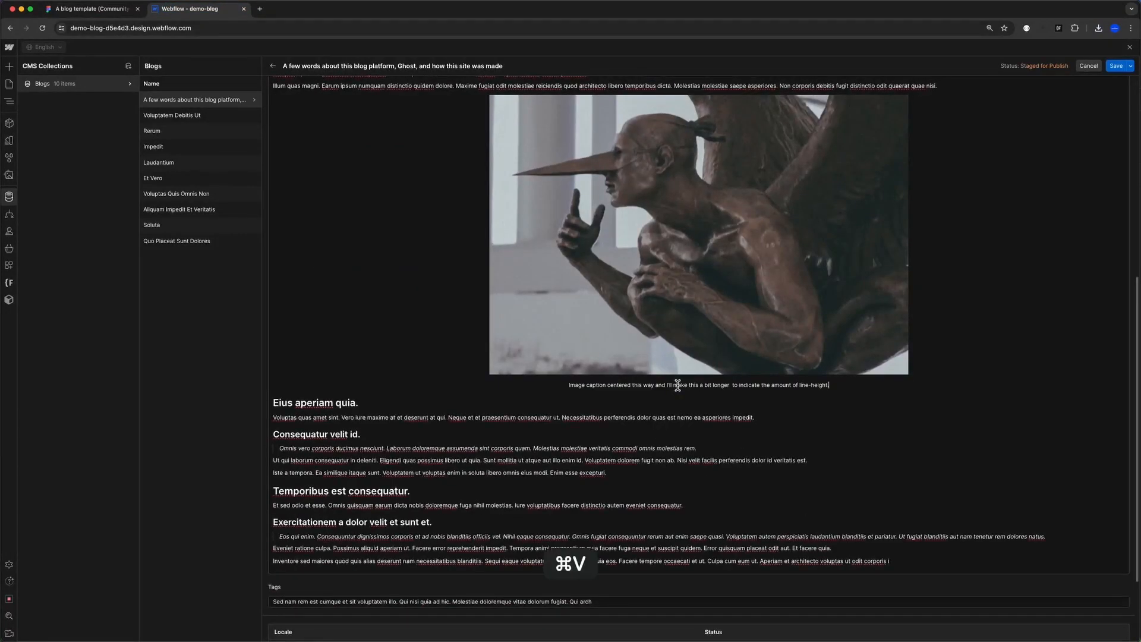
# - Copy the tags line from the Figma article and replace the Webflow item's Tags value with "product design, culture"
pyautogui.hotkey('ctrl', 'shift', 'Tab')
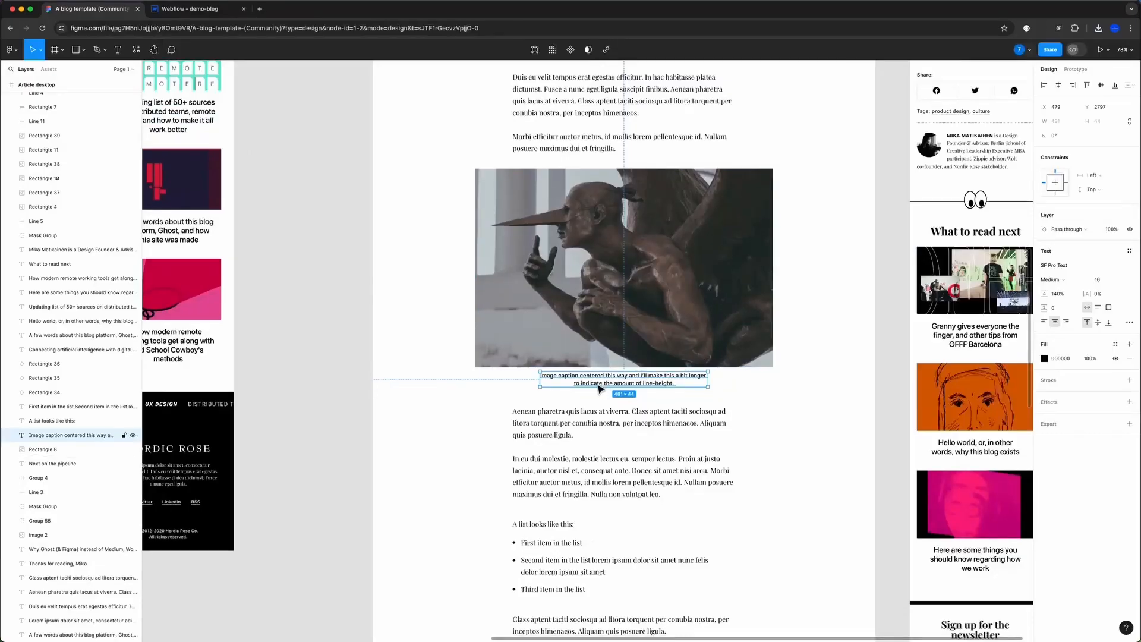
pyautogui.scroll(-2, 600, 396)
pyautogui.scroll(-3, 600, 395)
pyautogui.click(586, 445)
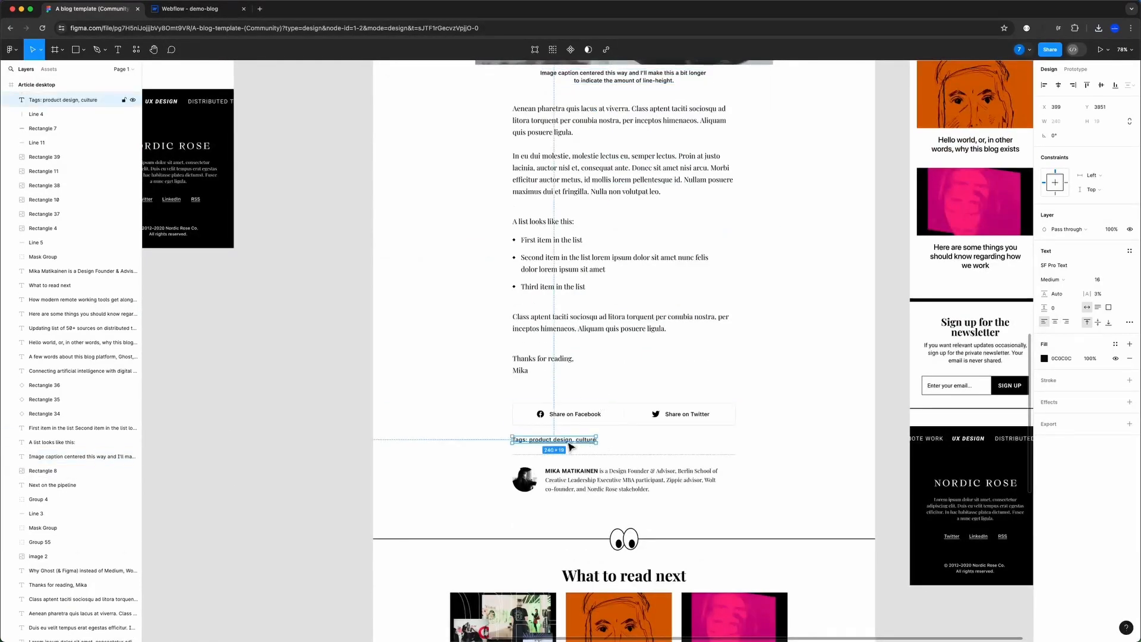
pyautogui.press('super+c')
pyautogui.click(186, 9)
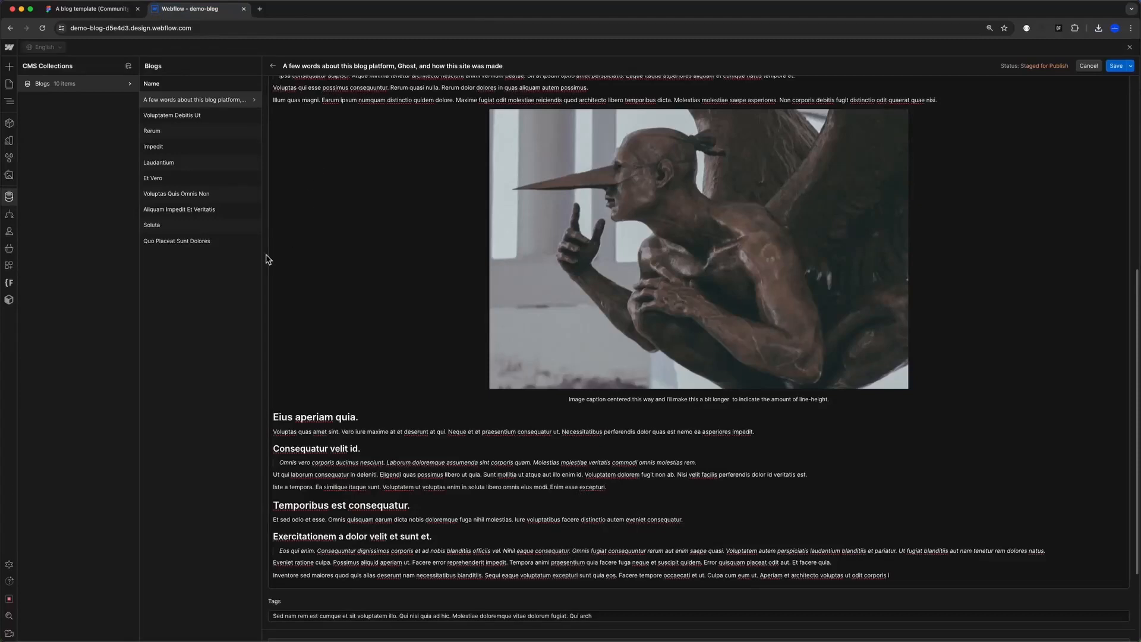
pyautogui.scroll(-3, 357, 416)
pyautogui.press('super+a')
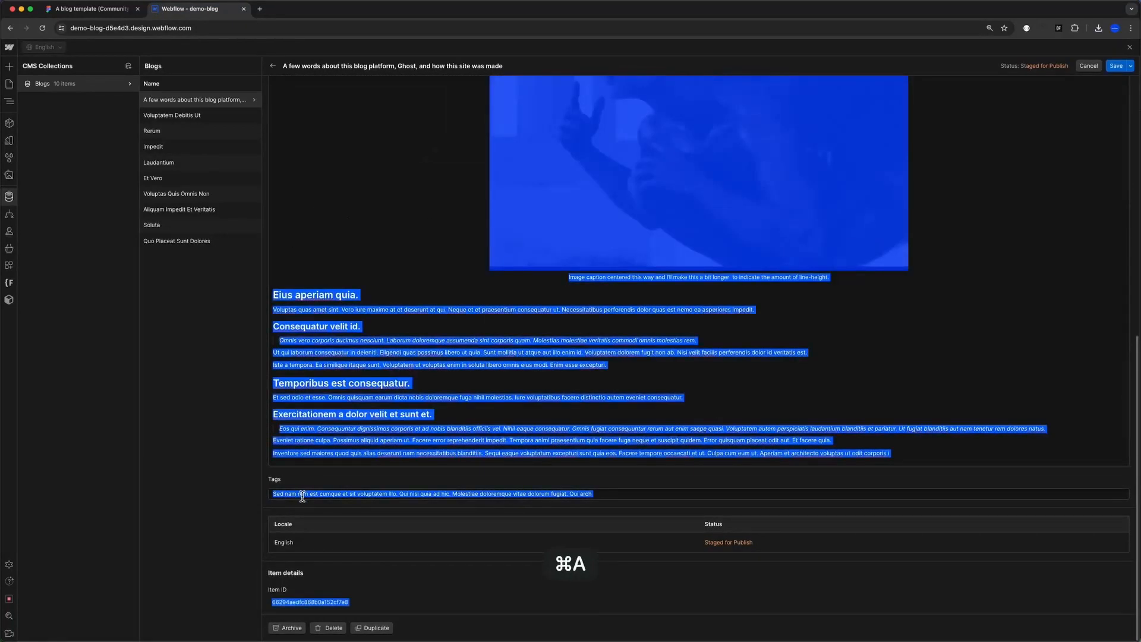
pyautogui.doubleClick(360, 494)
pyautogui.press('super+a')
pyautogui.press('super+v')
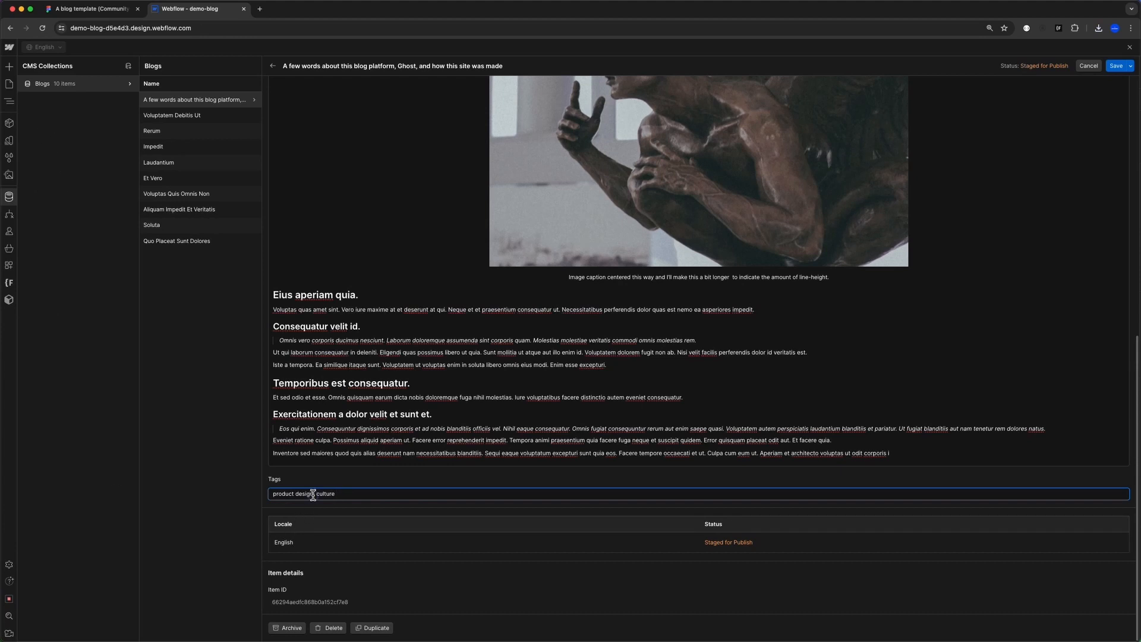
# - Review the wording and separation of the two tags in the Tags field
pyautogui.moveTo(313, 495)
pyautogui.mouseDown()
pyautogui.moveTo(270, 497)
pyautogui.moveTo(331, 494)
pyautogui.moveTo(318, 494)
pyautogui.mouseUp()
pyautogui.click(345, 493)
pyautogui.moveTo(344, 493); pyautogui.dragTo(265, 497)
pyautogui.click(347, 493)
pyautogui.click(273, 494)
pyautogui.moveTo(313, 495); pyautogui.dragTo(360, 495)
pyautogui.tripleClick(353, 494)
pyautogui.click(354, 494)
# - Save the blog item and publish the site to the staging domain demo-blog-d5e4d3.webflow.io
pyautogui.scroll(8, 373, 480)
pyautogui.click(1114, 69)
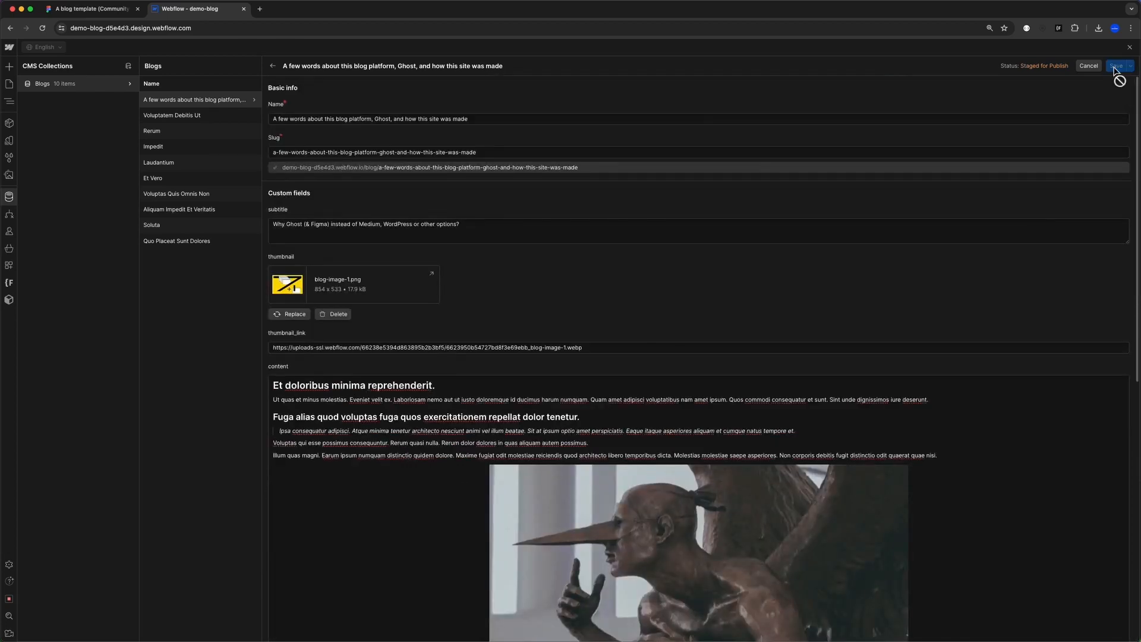
pyautogui.click(1110, 48)
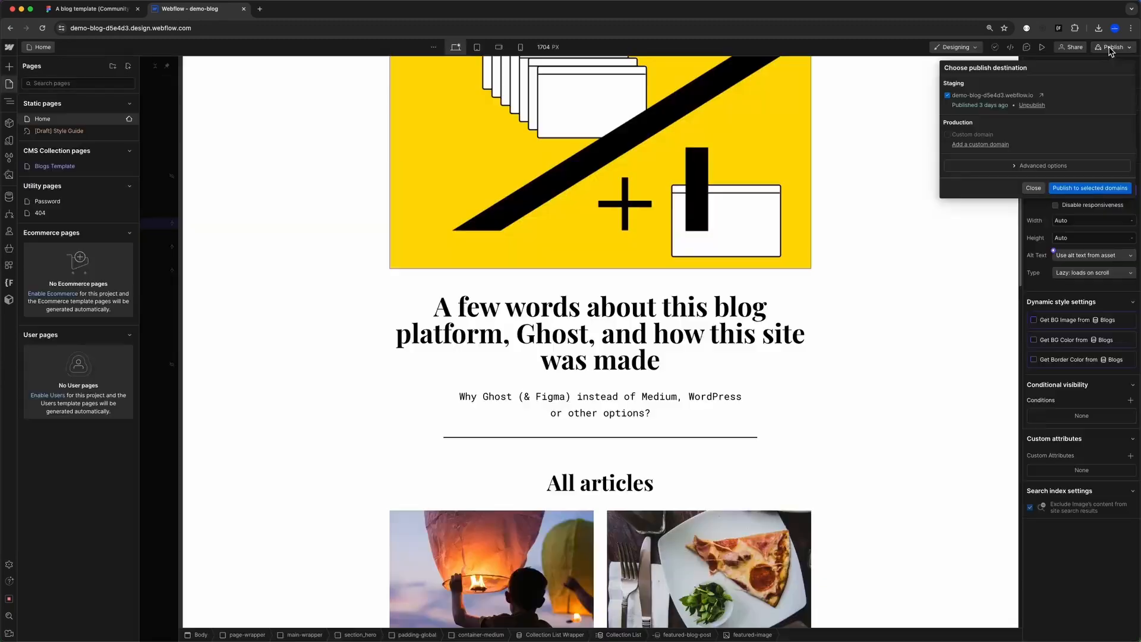
pyautogui.click(1074, 186)
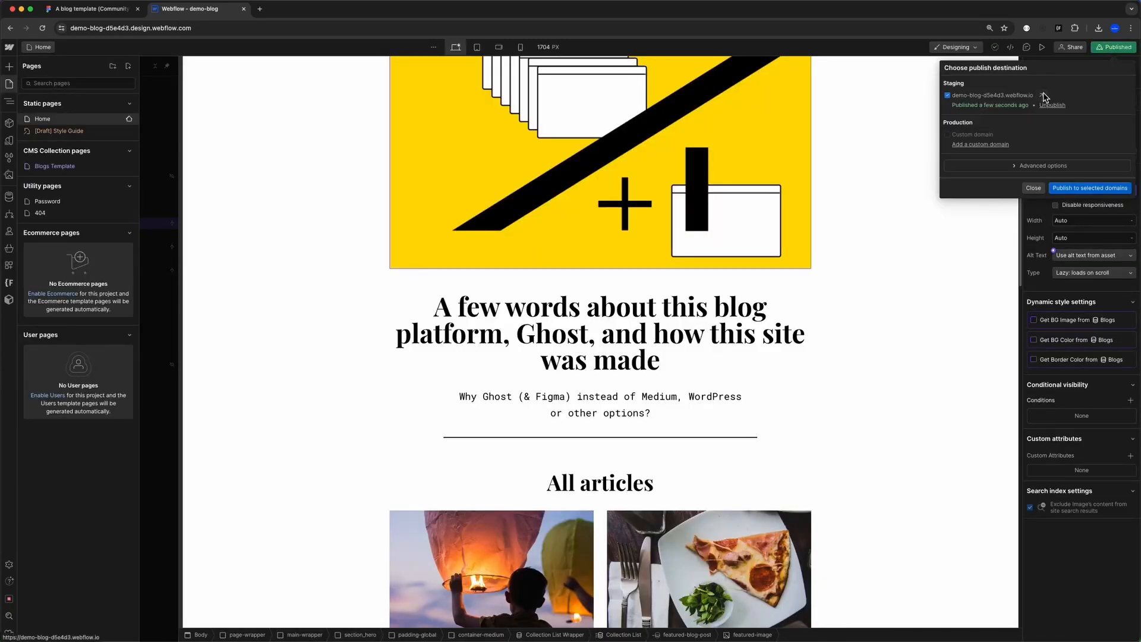
# - Open the published staging site, check the homepage's featured post and article list, and return to the Webflow Designer
pyautogui.click(1044, 95)
pyautogui.scroll(3, 603, 238)
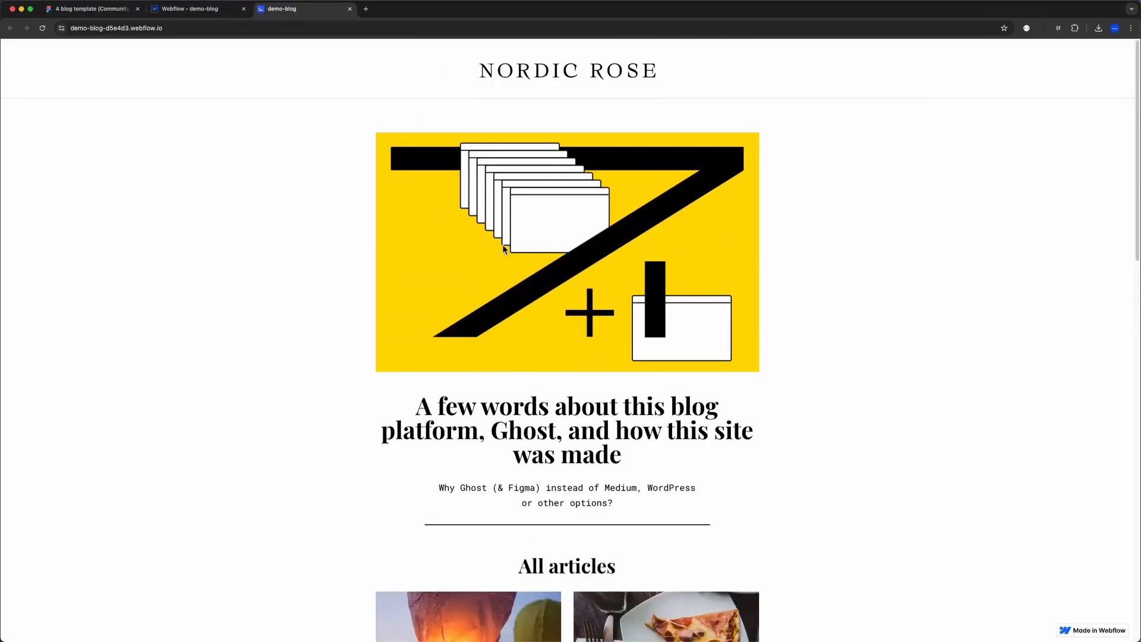
pyautogui.scroll(-20, 606, 280)
pyautogui.hotkey('ctrl', 'shift', 'Tab')
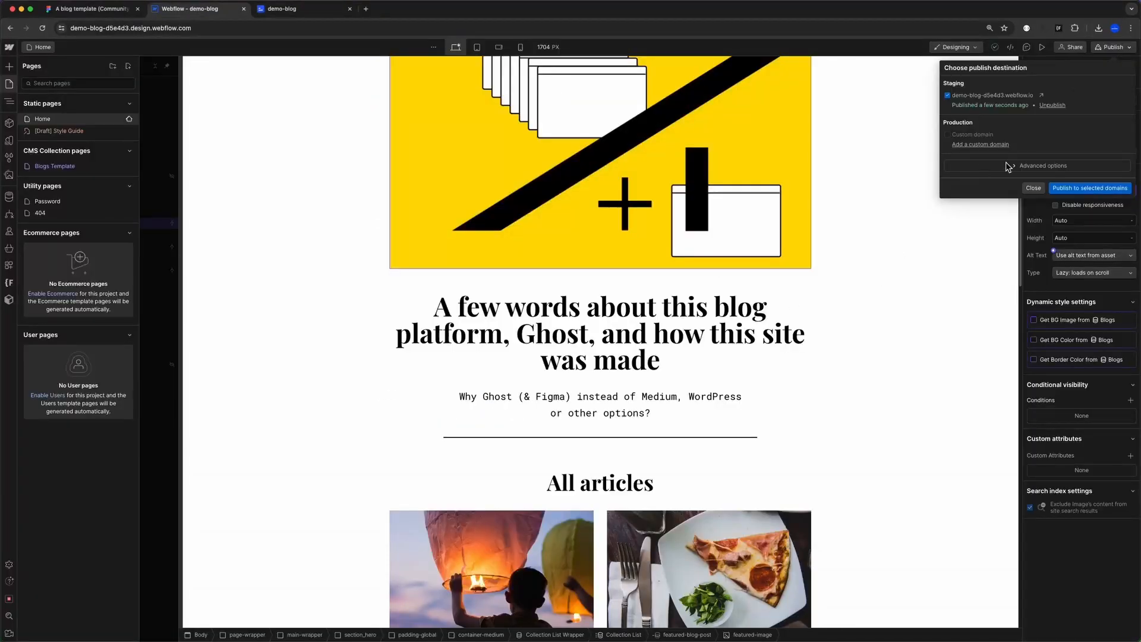
# - Dismiss the publish options and open the Blogs Template collection page
pyautogui.click(997, 206)
pyautogui.scroll(-15, 945, 273)
pyautogui.click(214, 408)
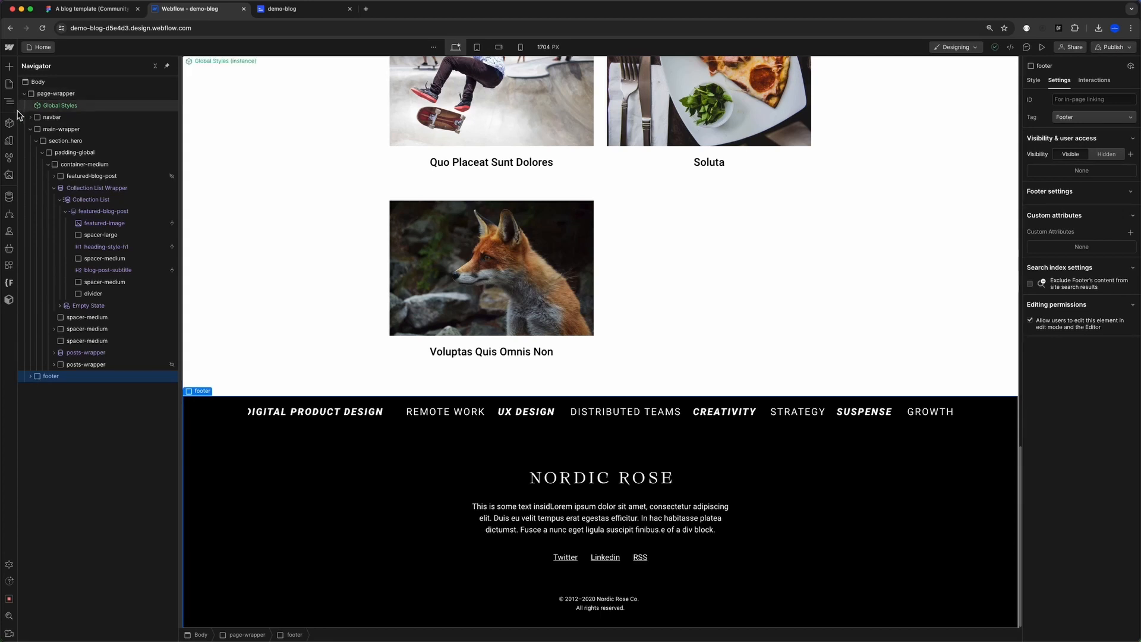
pyautogui.click(8, 84)
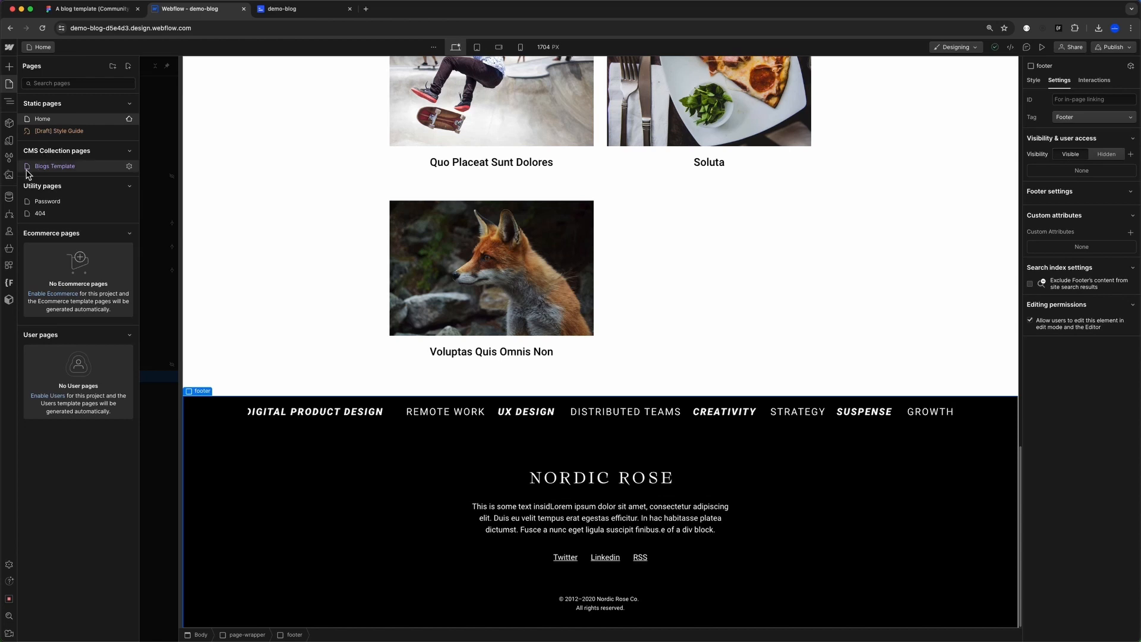
pyautogui.click(59, 168)
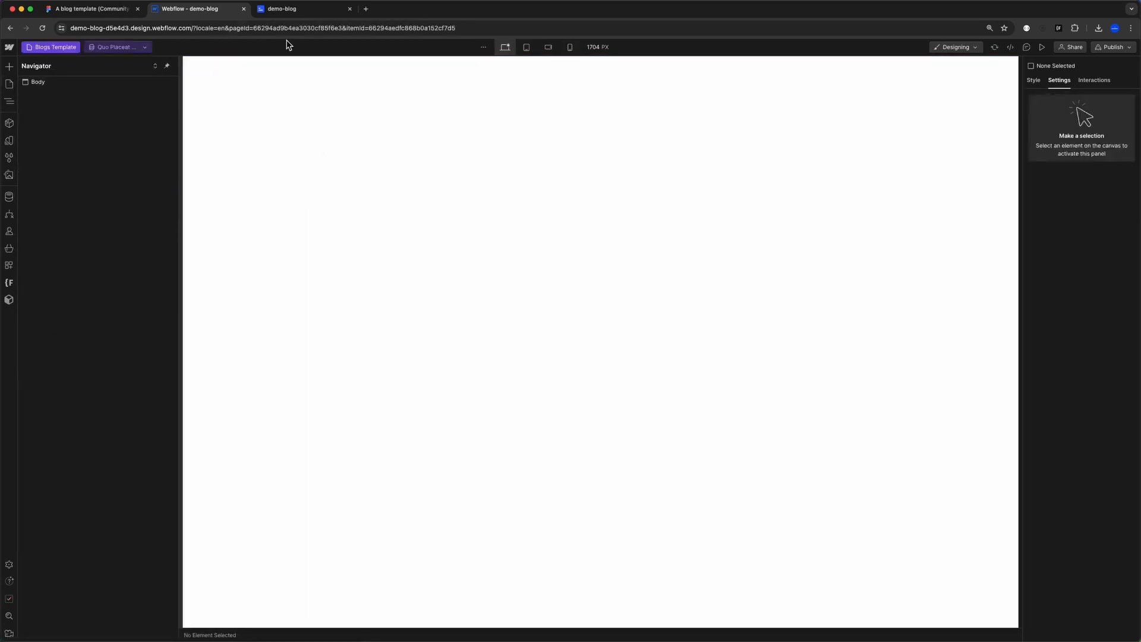
# - Review the published homepage's article grid alongside the article page design in Figma
pyautogui.click(280, 10)
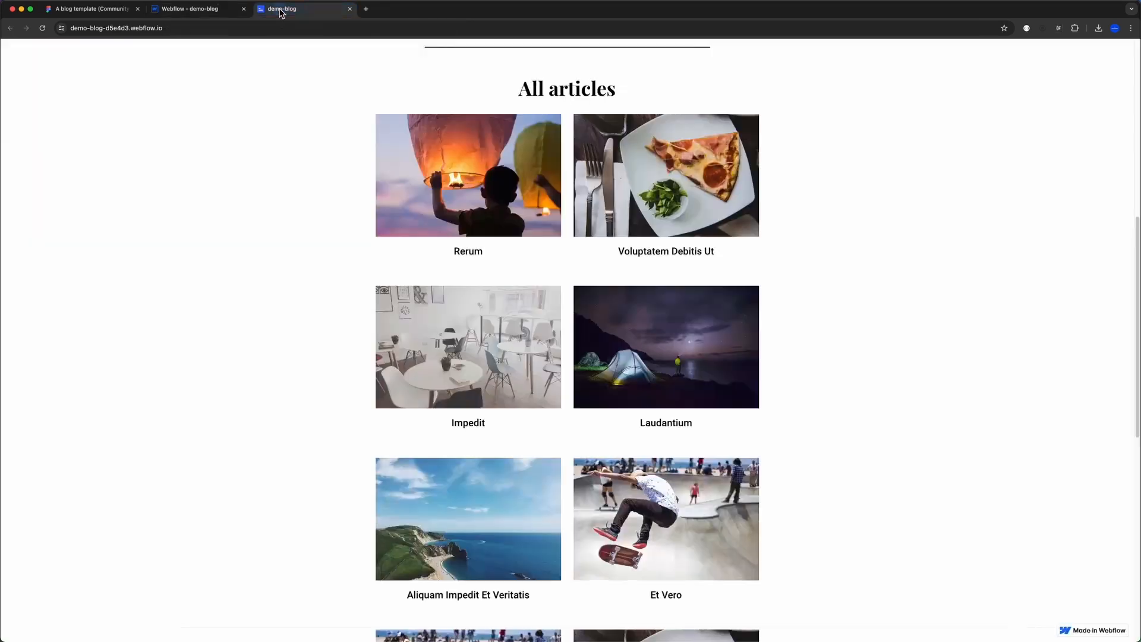
pyautogui.scroll(5, 290, 60)
pyautogui.click(92, 9)
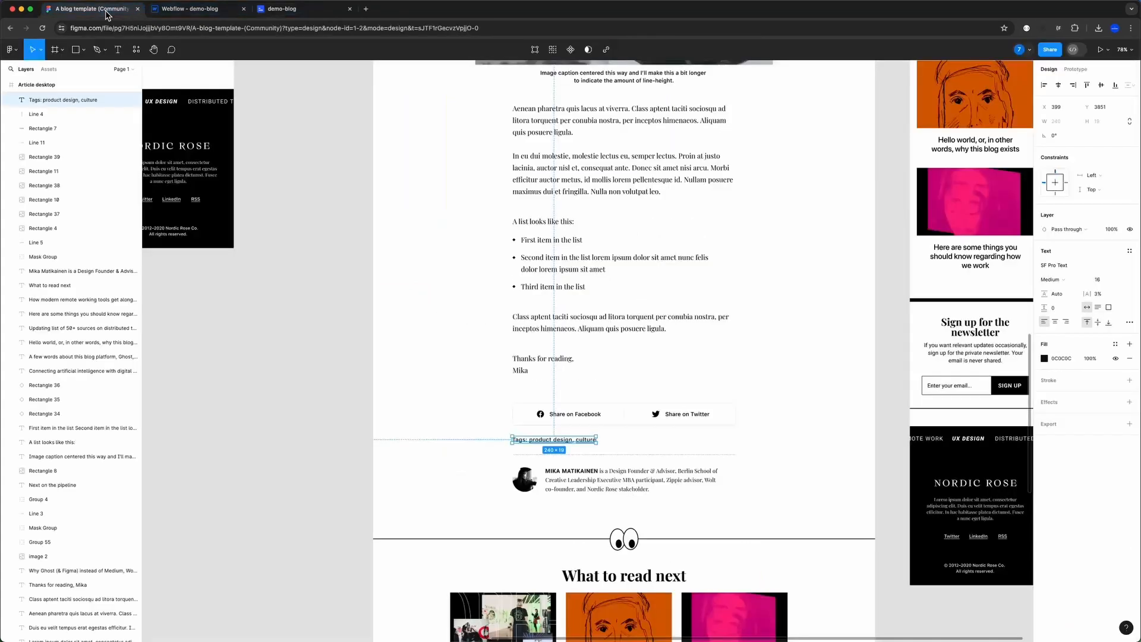
pyautogui.scroll(5, 632, 330)
pyautogui.scroll(6, 632, 330)
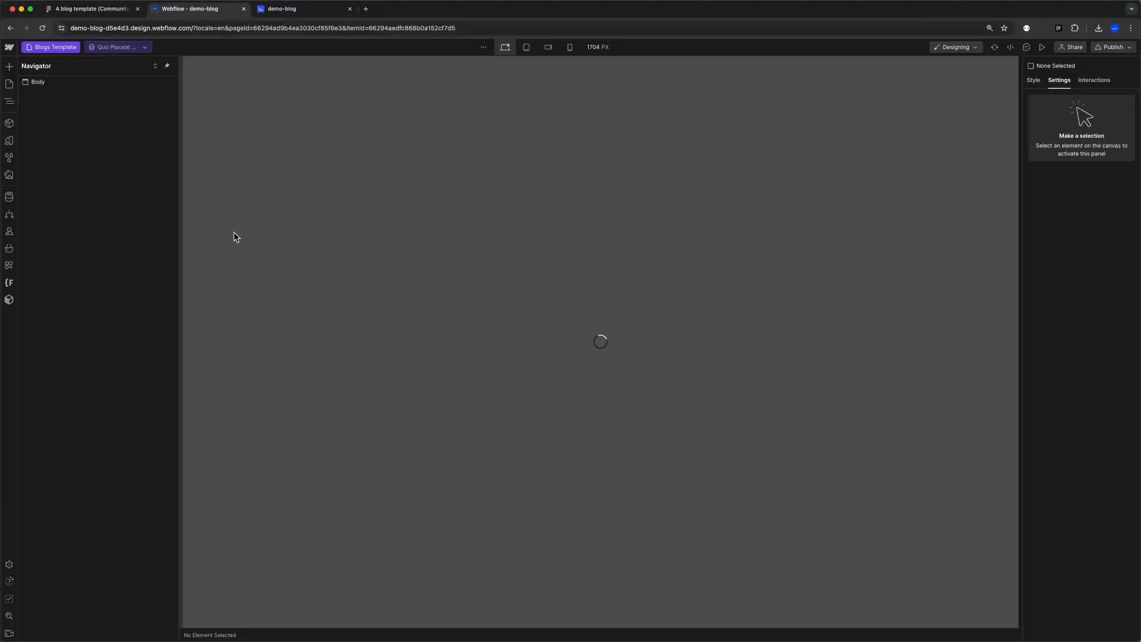
pyautogui.click(291, 9)
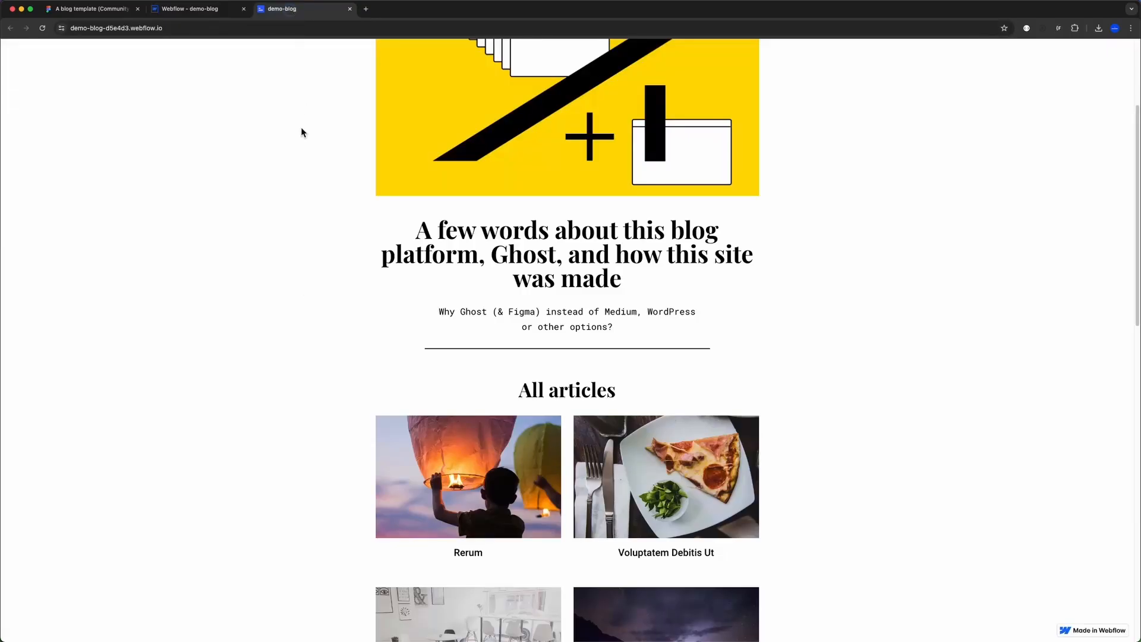
pyautogui.scroll(-2, 363, 312)
pyautogui.scroll(-1, 366, 310)
pyautogui.moveTo(433, 303); pyautogui.dragTo(432, 250)
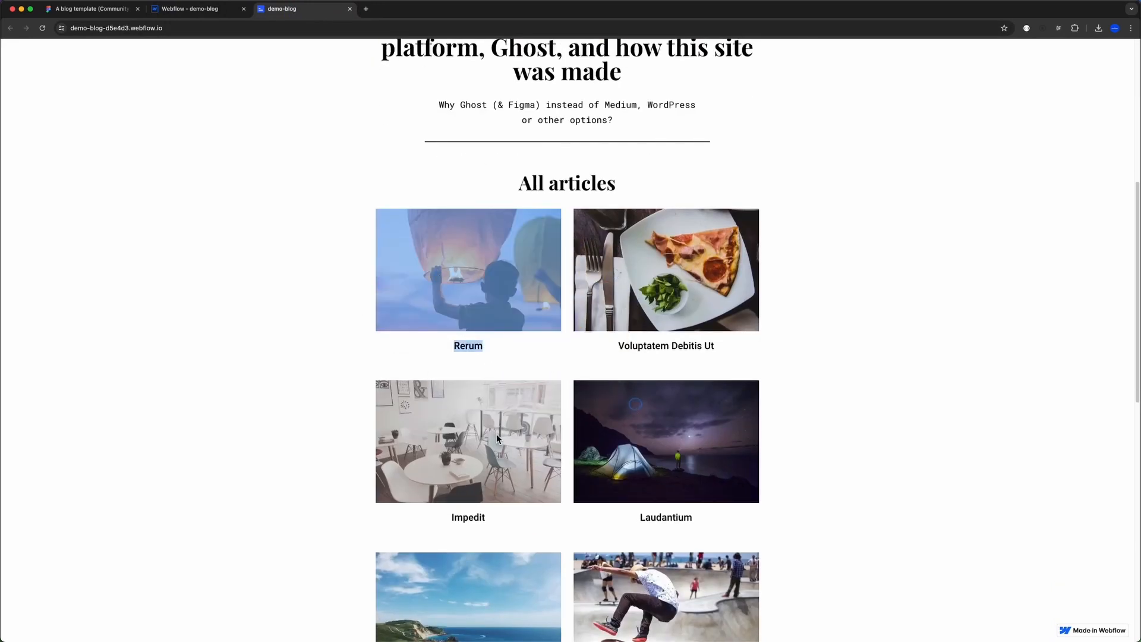
pyautogui.scroll(-5, 497, 438)
# - Back in the Webflow Designer, add a Link Block inside the article grid's post item and nest post-thumbnail and post-title in it
pyautogui.click(207, 12)
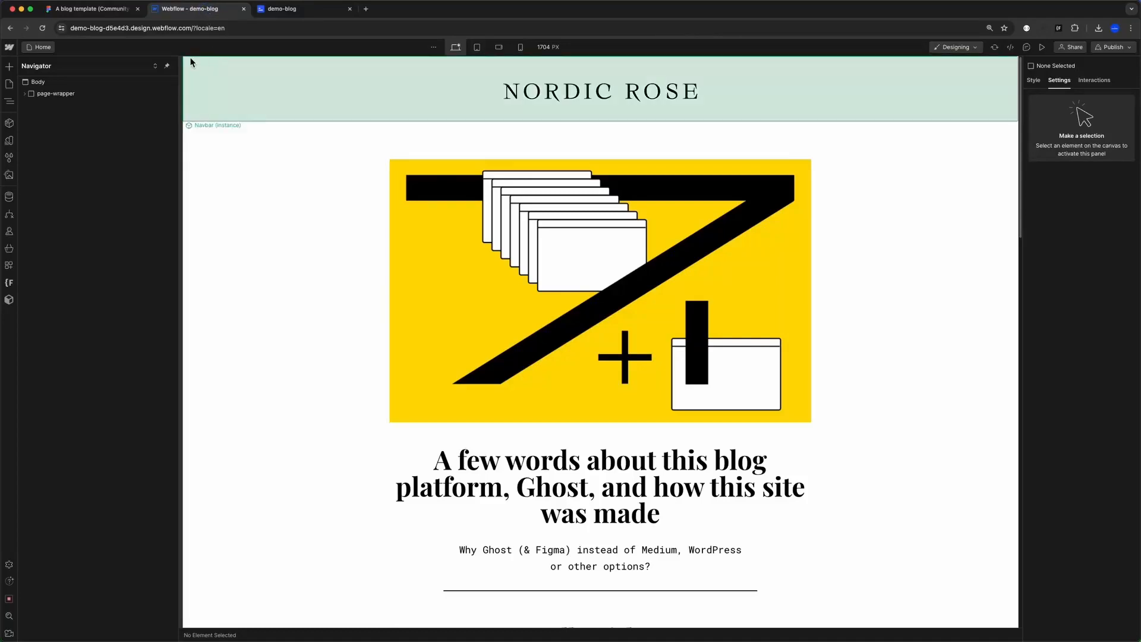
pyautogui.scroll(-8, 494, 344)
pyautogui.click(491, 343)
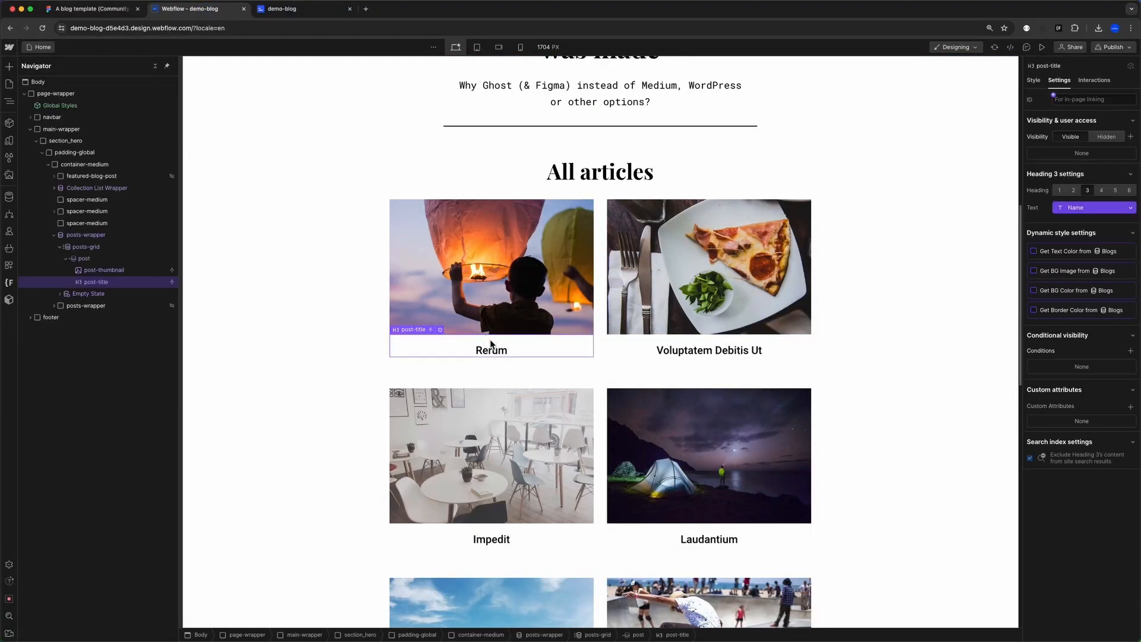
pyautogui.click(88, 260)
pyautogui.press('super+e')
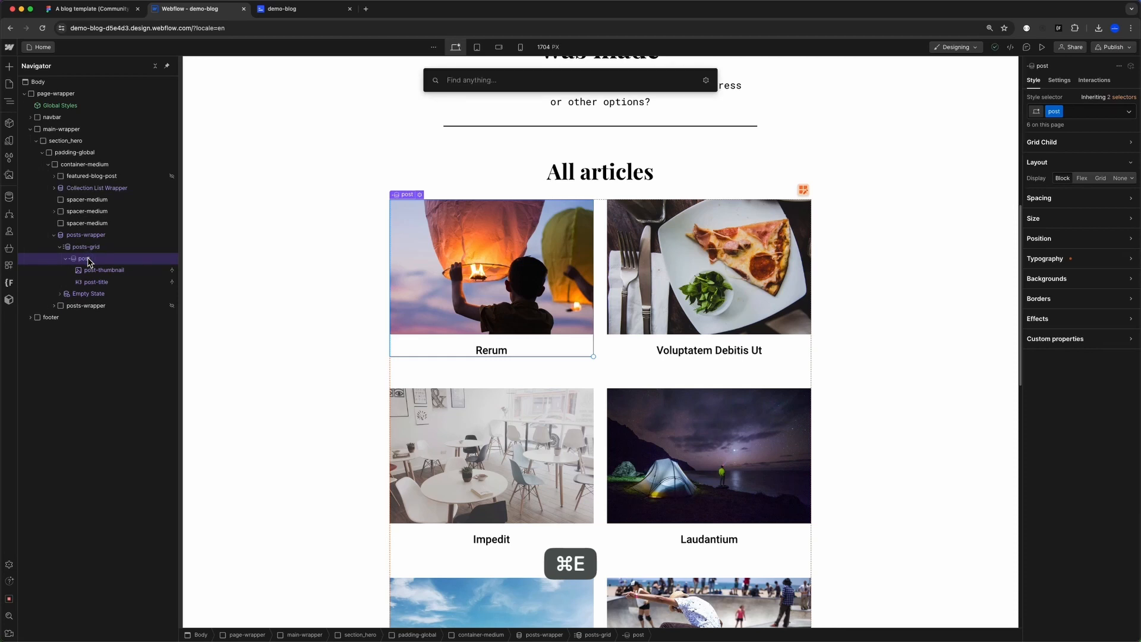
pyautogui.write('link')
pyautogui.press('Return')
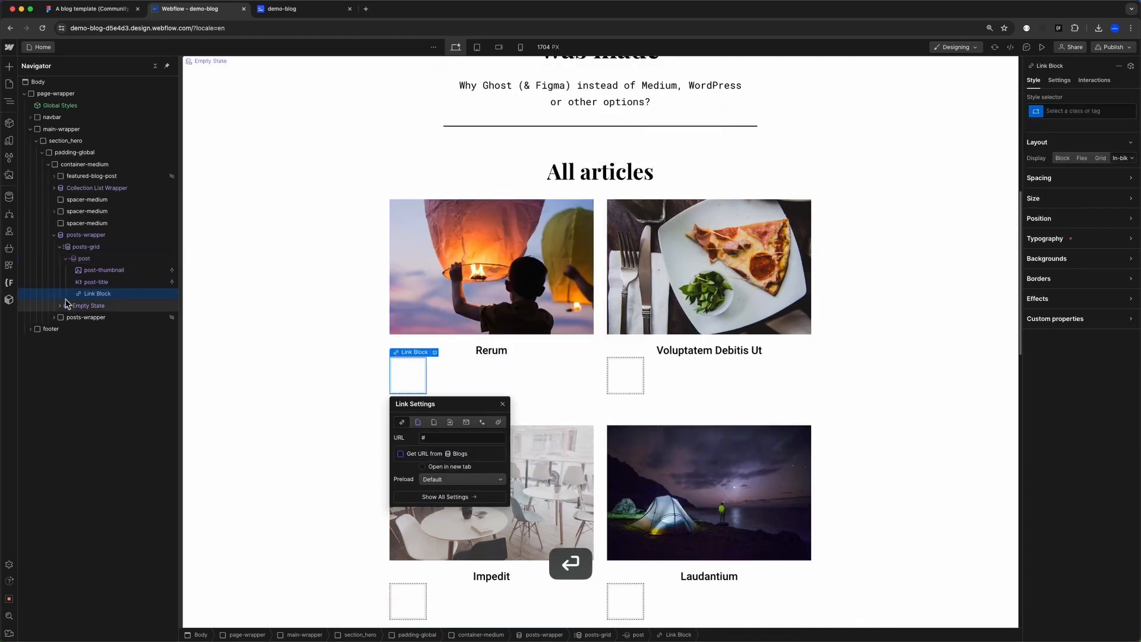
pyautogui.moveTo(101, 270); pyautogui.dragTo(106, 292)
pyautogui.click(96, 270)
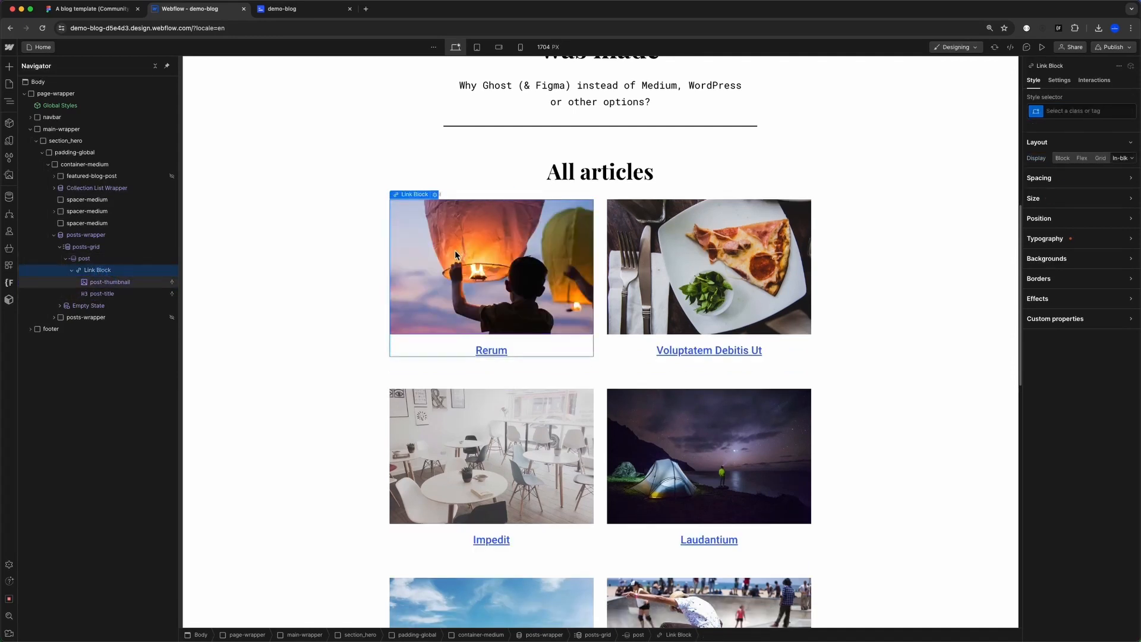
# - Link the article grid's Link Block to the Current Blog collection page and have it open in a new tab
pyautogui.click(434, 194)
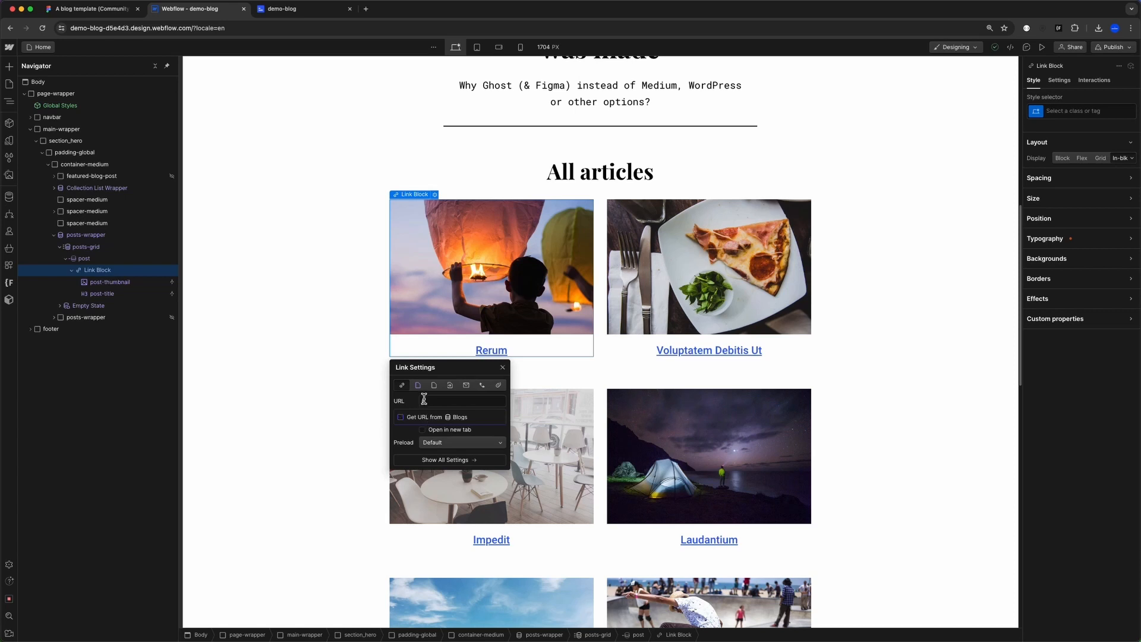
pyautogui.click(424, 419)
pyautogui.click(425, 428)
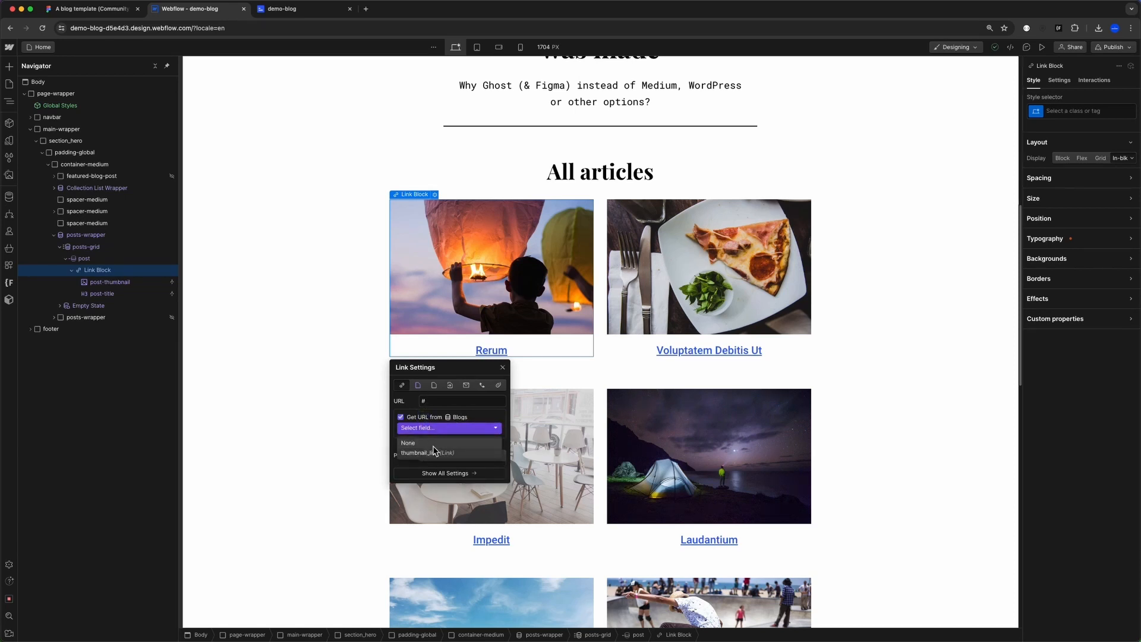
pyautogui.click(432, 453)
pyautogui.click(418, 387)
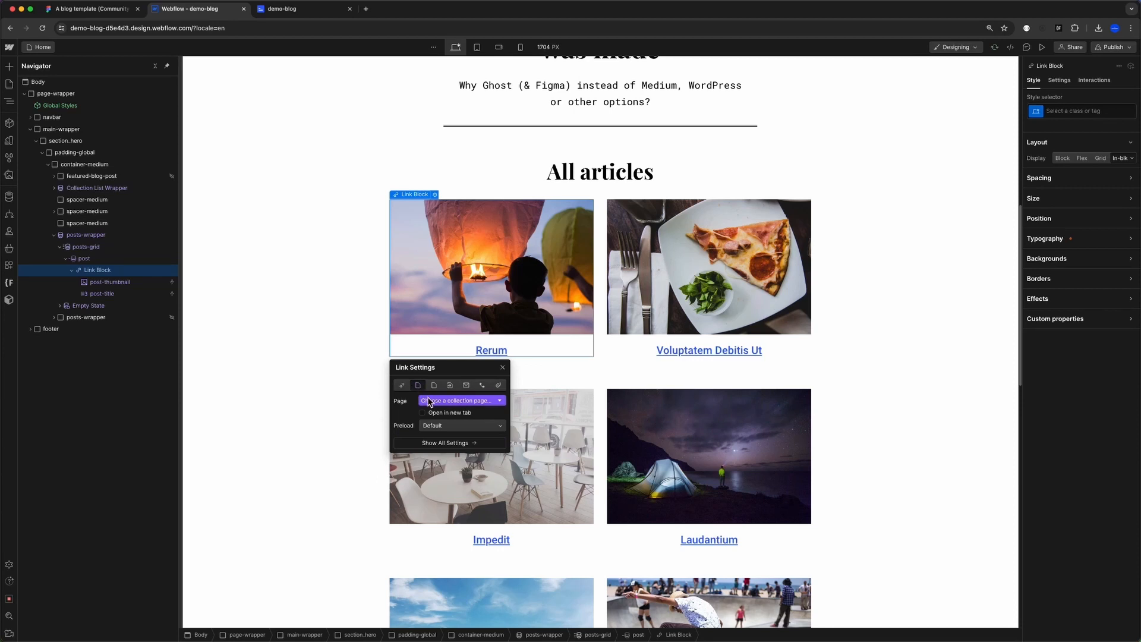
pyautogui.click(430, 401)
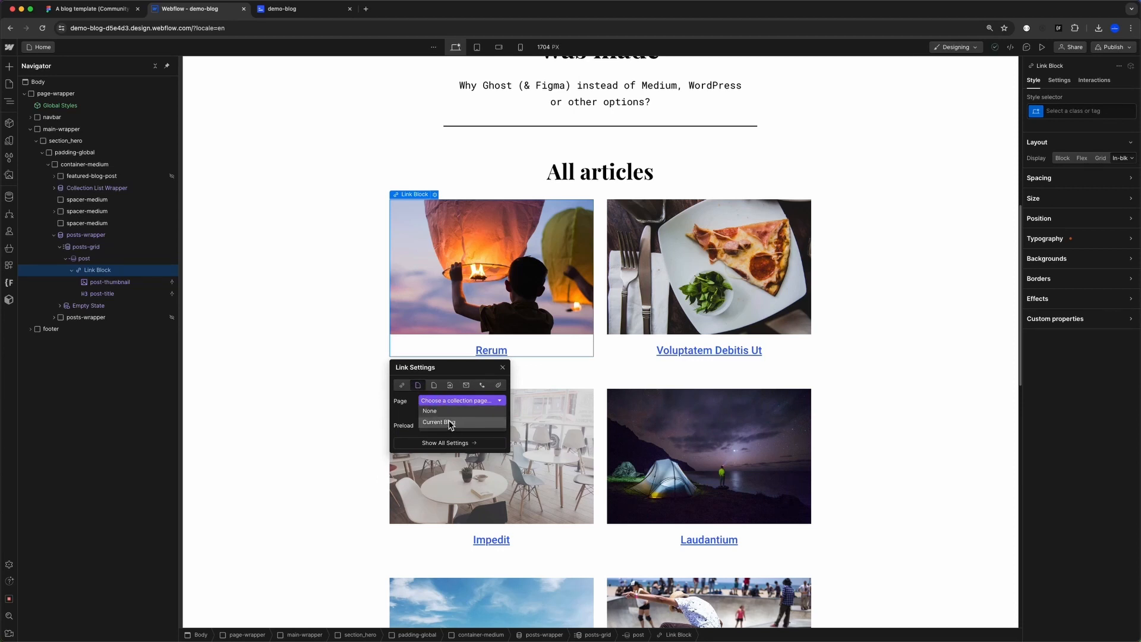
pyautogui.click(450, 423)
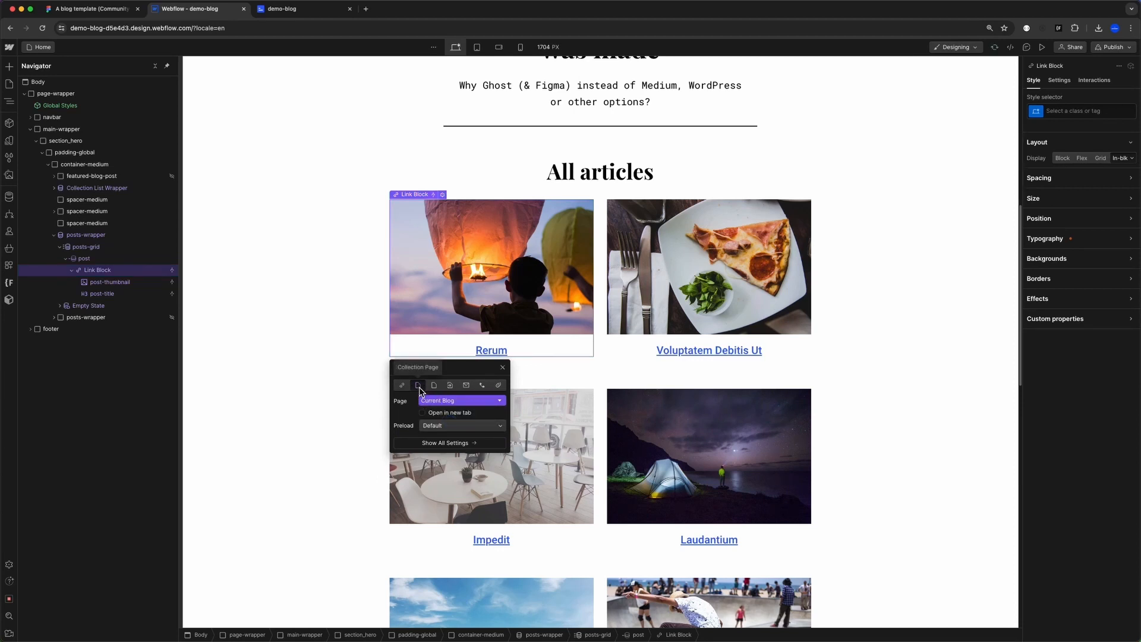
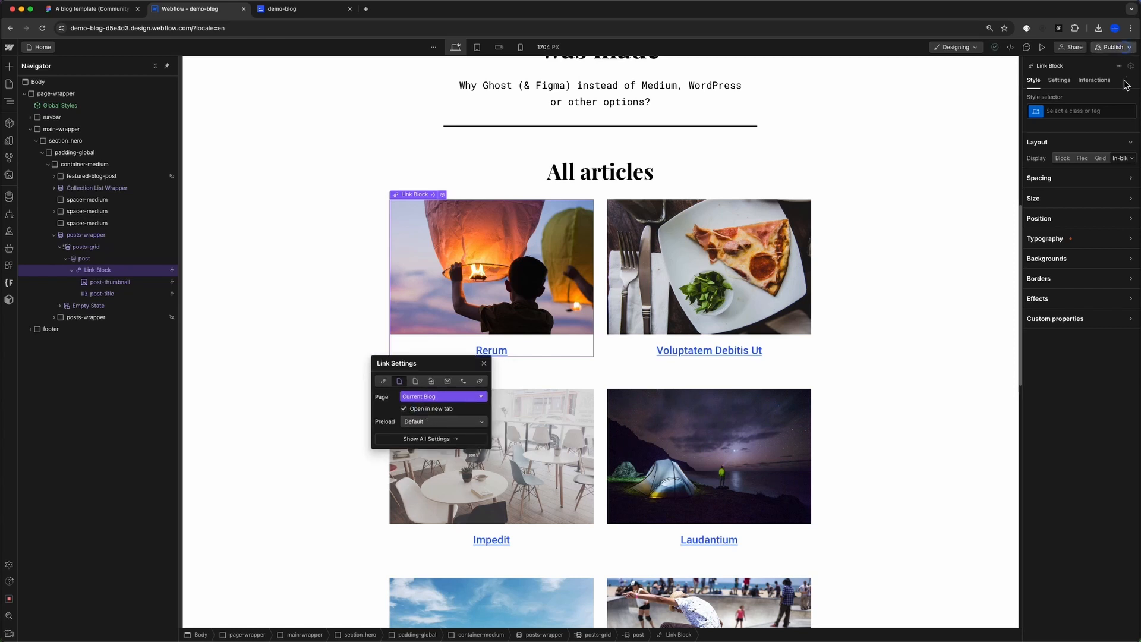
# - Publish the site to the staging domain
pyautogui.click(1114, 47)
pyautogui.click(1096, 186)
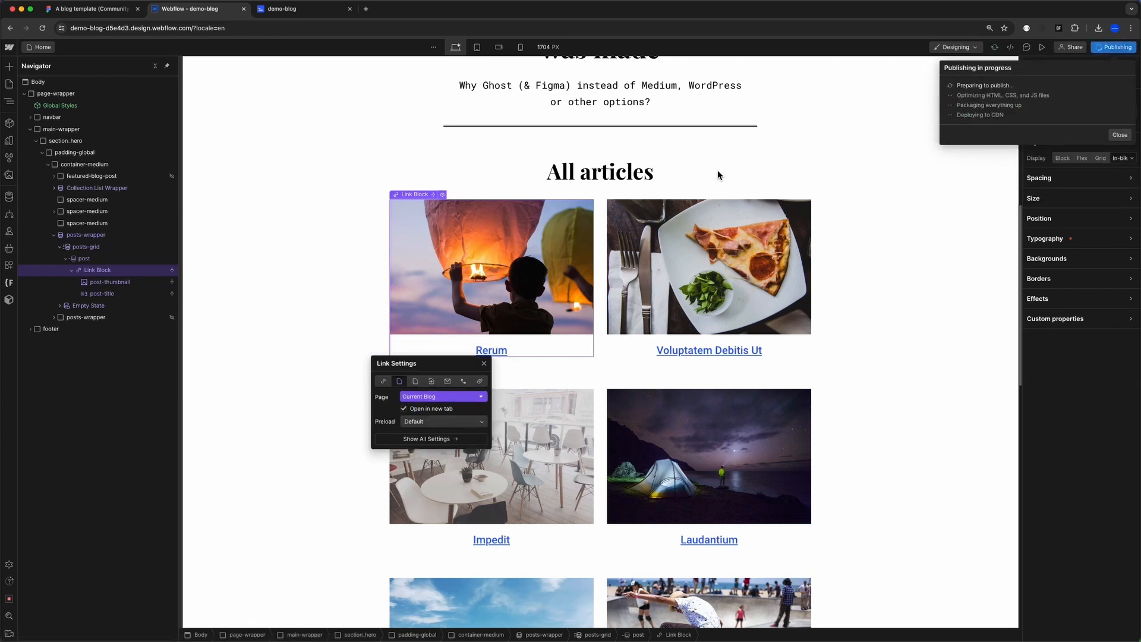
pyautogui.click(460, 365)
# - Add a Link Block inside the featured-blog-post item of the homepage's featured collection list
pyautogui.scroll(7, 493, 417)
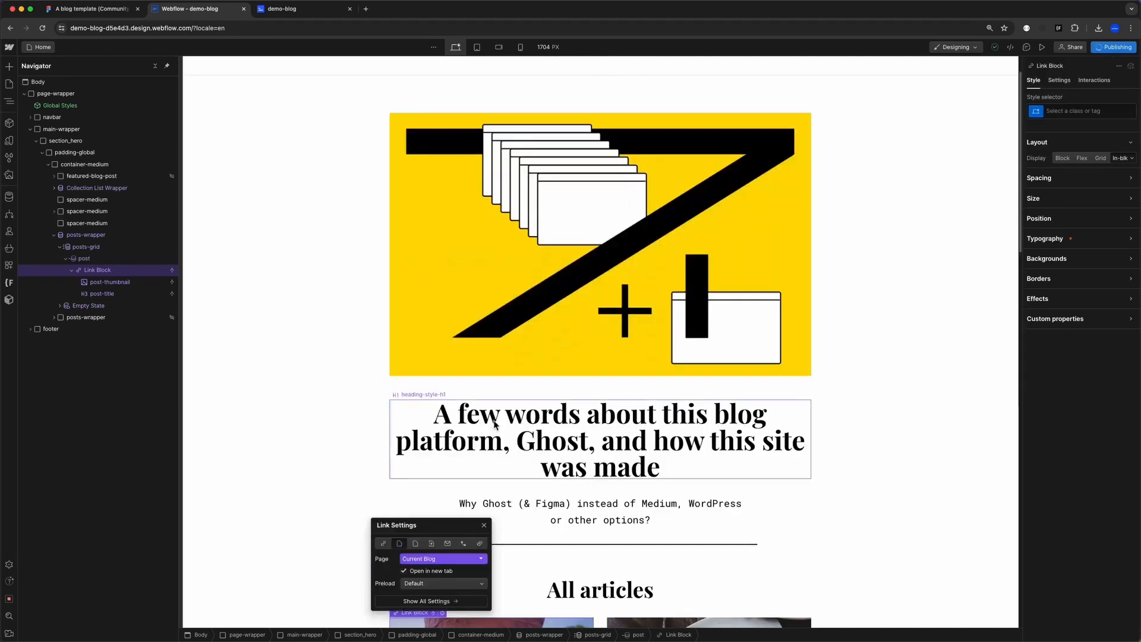
pyautogui.click(400, 364)
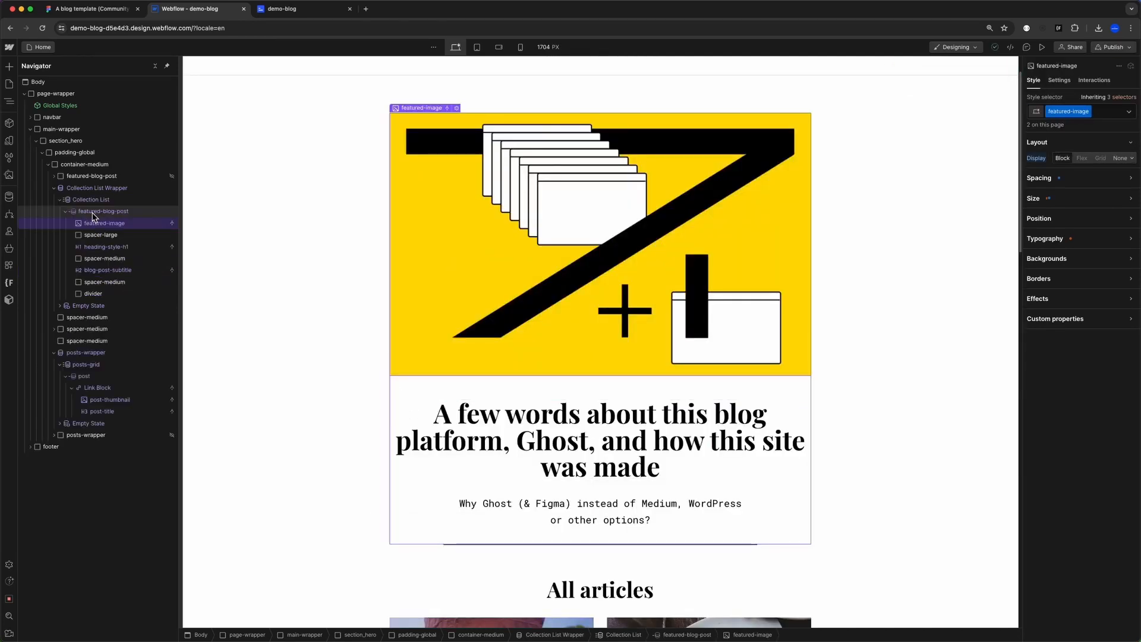
pyautogui.click(92, 212)
pyautogui.press('super+e')
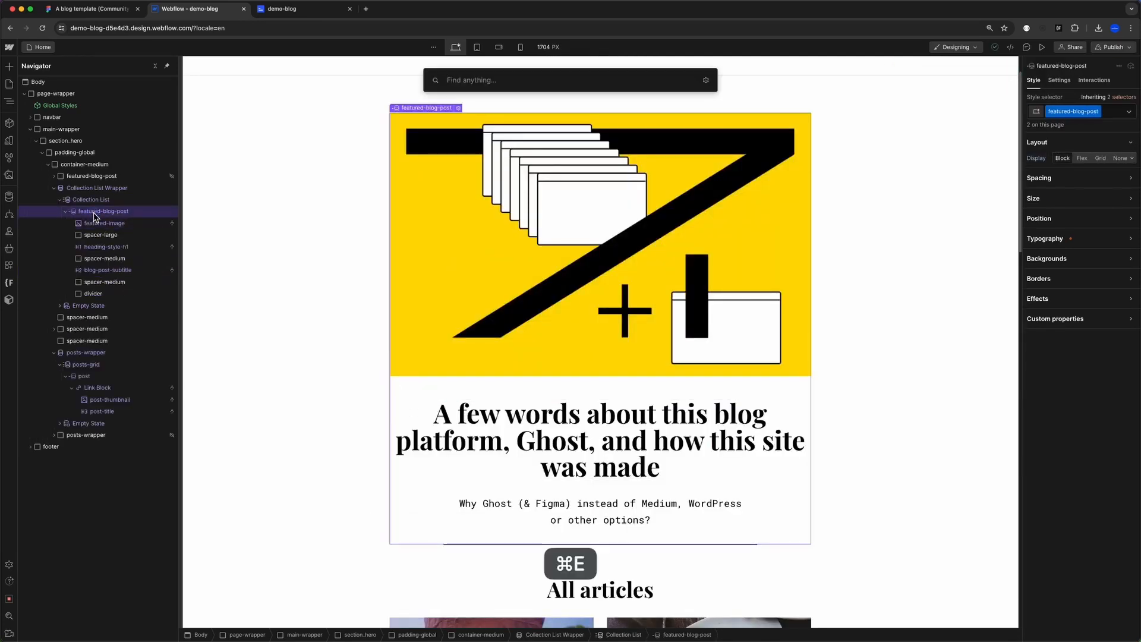
pyautogui.write('link')
pyautogui.press('Return')
# - Nest the featured image, heading, subtitle, spacers and divider inside the featured post's Link Block
pyautogui.moveTo(104, 235); pyautogui.dragTo(120, 250)
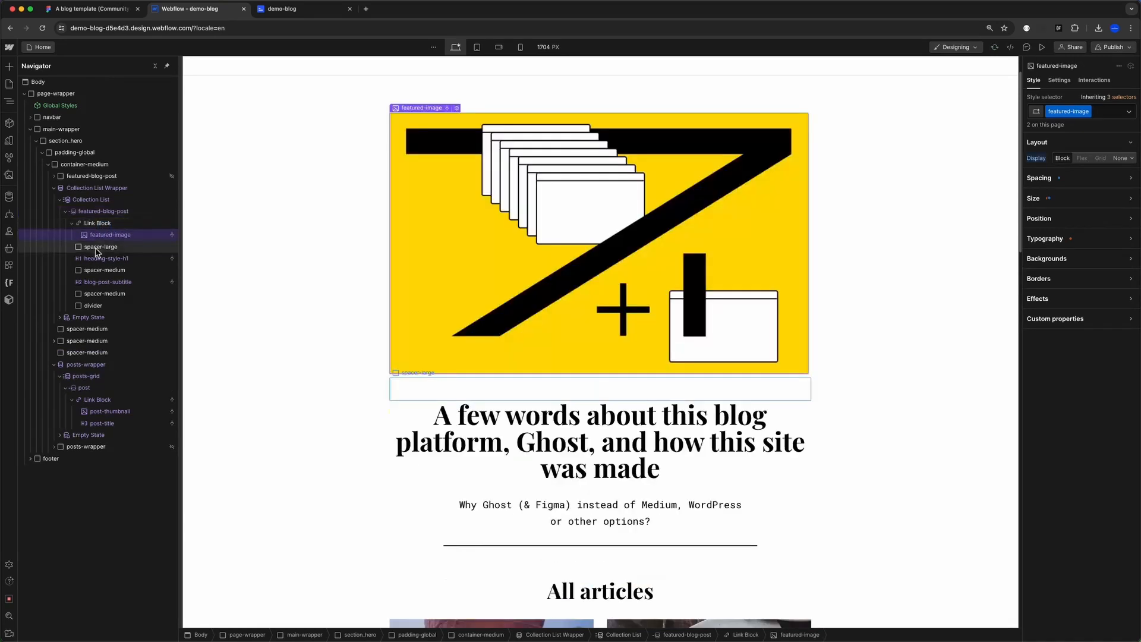
pyautogui.moveTo(94, 261); pyautogui.dragTo(124, 260)
pyautogui.moveTo(96, 271); pyautogui.dragTo(122, 271)
pyautogui.moveTo(104, 283); pyautogui.dragTo(130, 282)
pyautogui.moveTo(96, 294); pyautogui.dragTo(119, 306)
# - Style the All Links tag with the link secondary text color and no text decoration
pyautogui.click(98, 224)
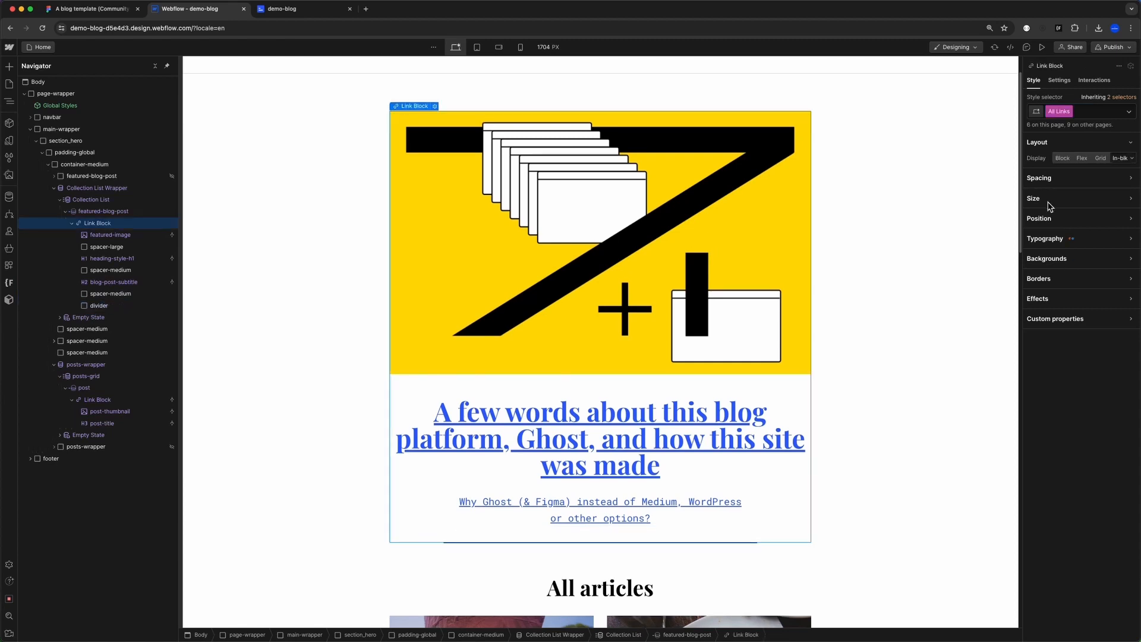
pyautogui.click(1049, 238)
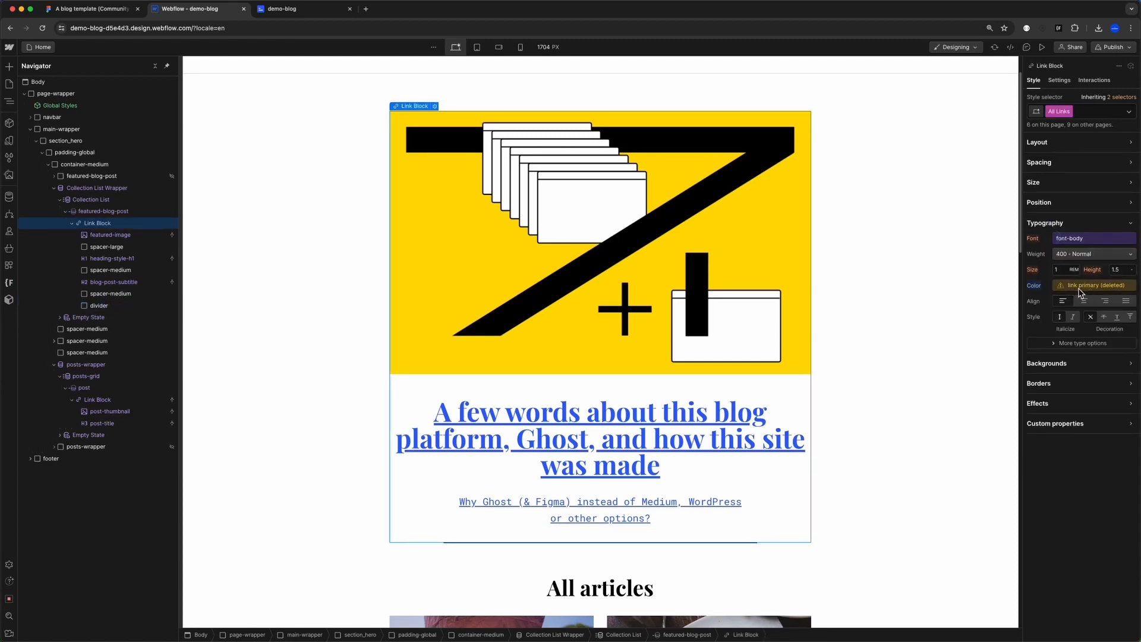
pyautogui.click(1058, 287)
pyautogui.click(1123, 363)
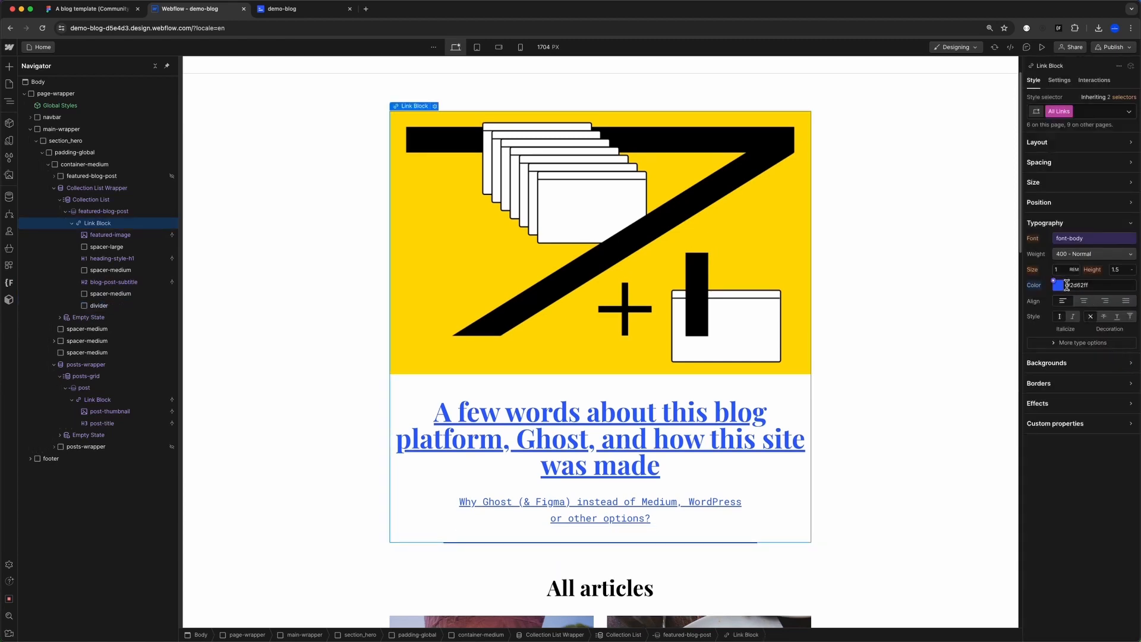
pyautogui.click(1067, 285)
pyautogui.click(1067, 425)
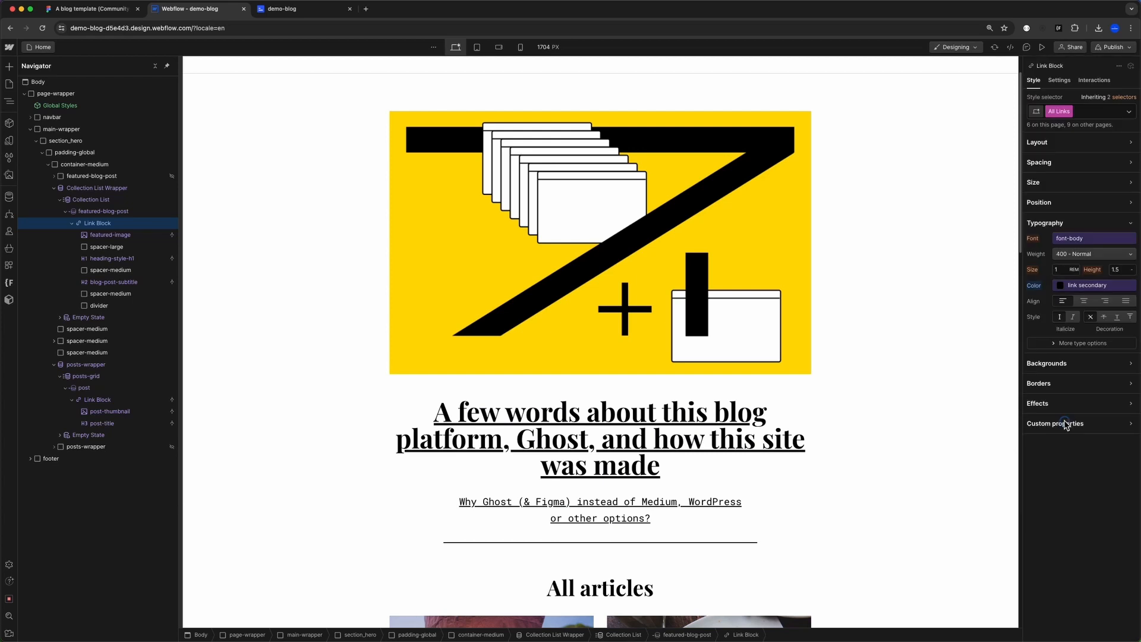
pyautogui.click(1094, 318)
pyautogui.scroll(-10, 838, 425)
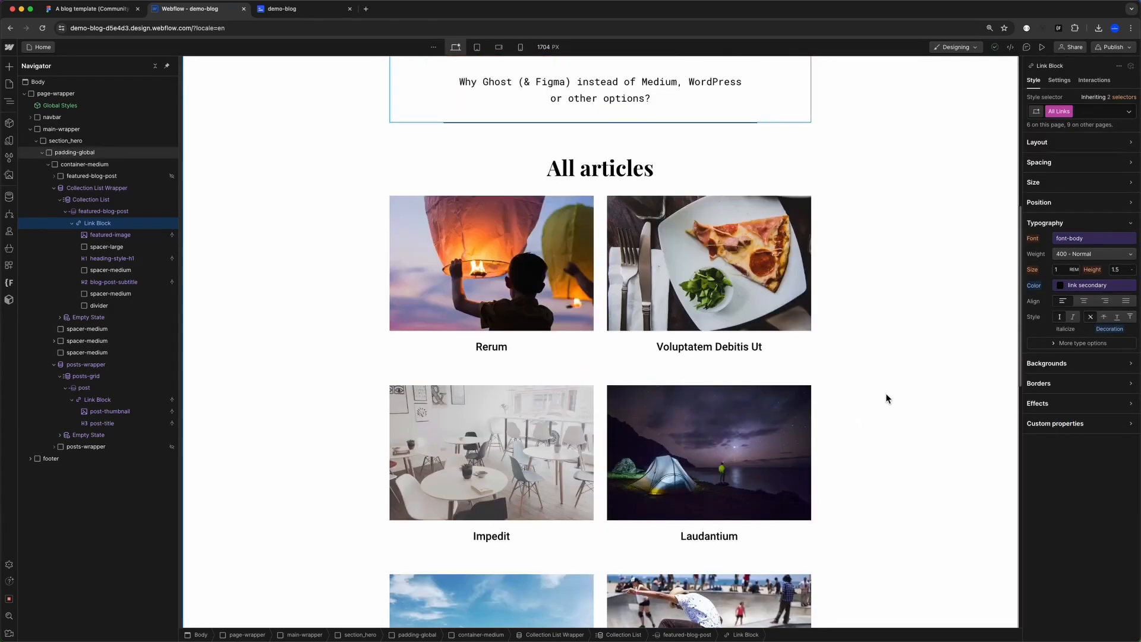
pyautogui.press('super+Return')
pyautogui.press('Escape')
# - Link the featured post's Link Block to the Current Blog collection page and publish the site to the staging domain
pyautogui.scroll(10, 598, 272)
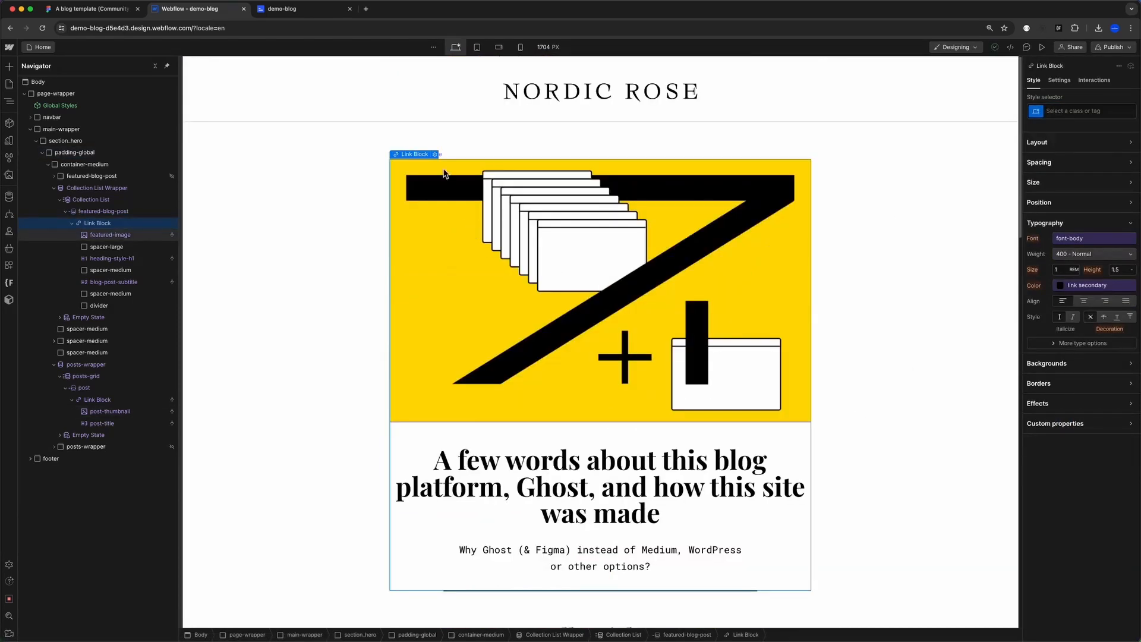
pyautogui.click(434, 152)
pyautogui.click(418, 204)
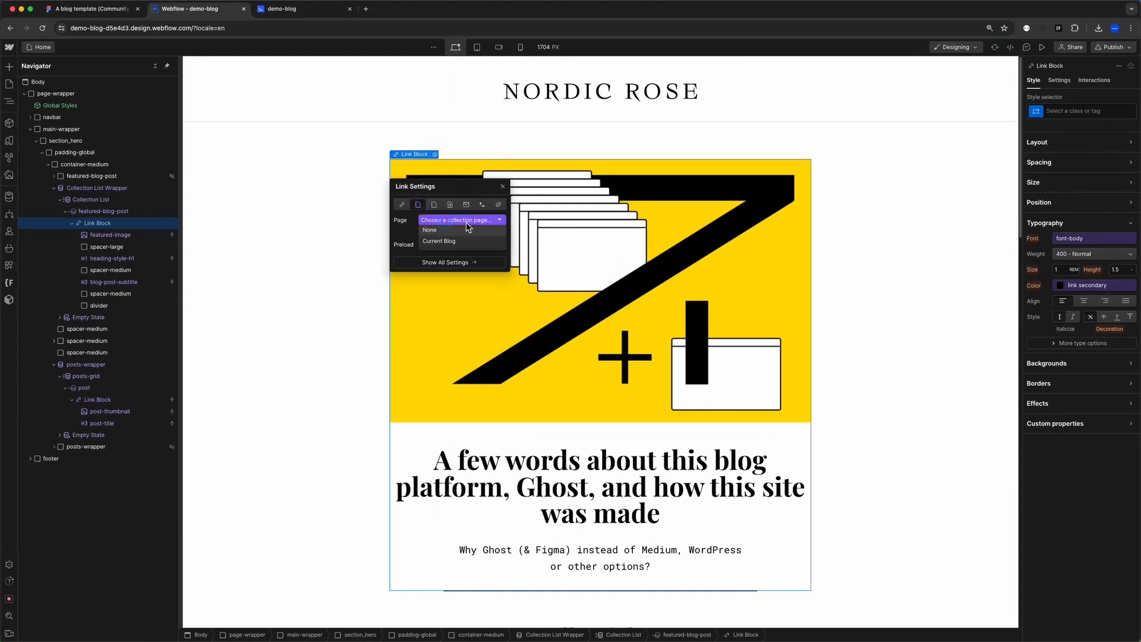
pyautogui.click(449, 237)
pyautogui.click(1113, 47)
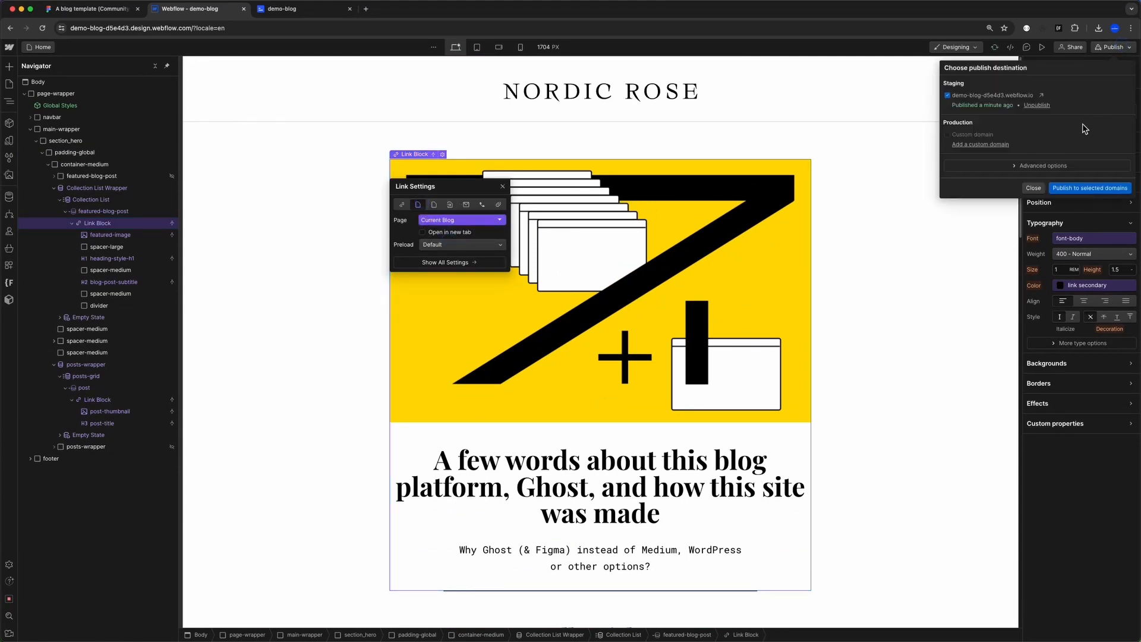
pyautogui.click(1067, 188)
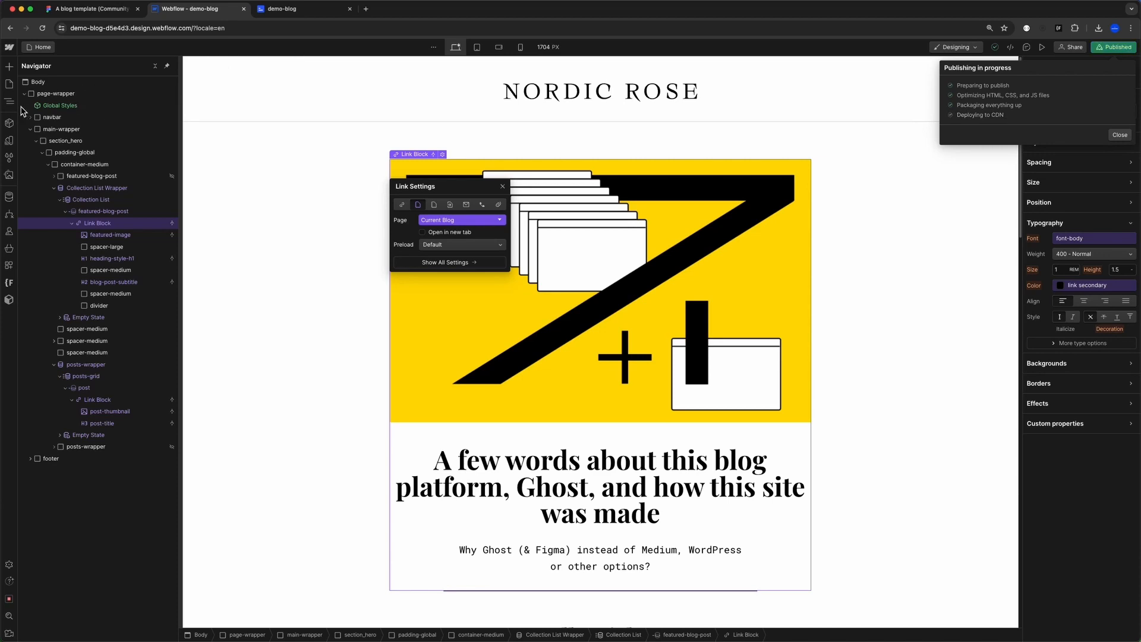
# - Reload the published staging homepage, check the linked article grid, and open the featured post's page
pyautogui.click(316, 10)
pyautogui.press('super+r')
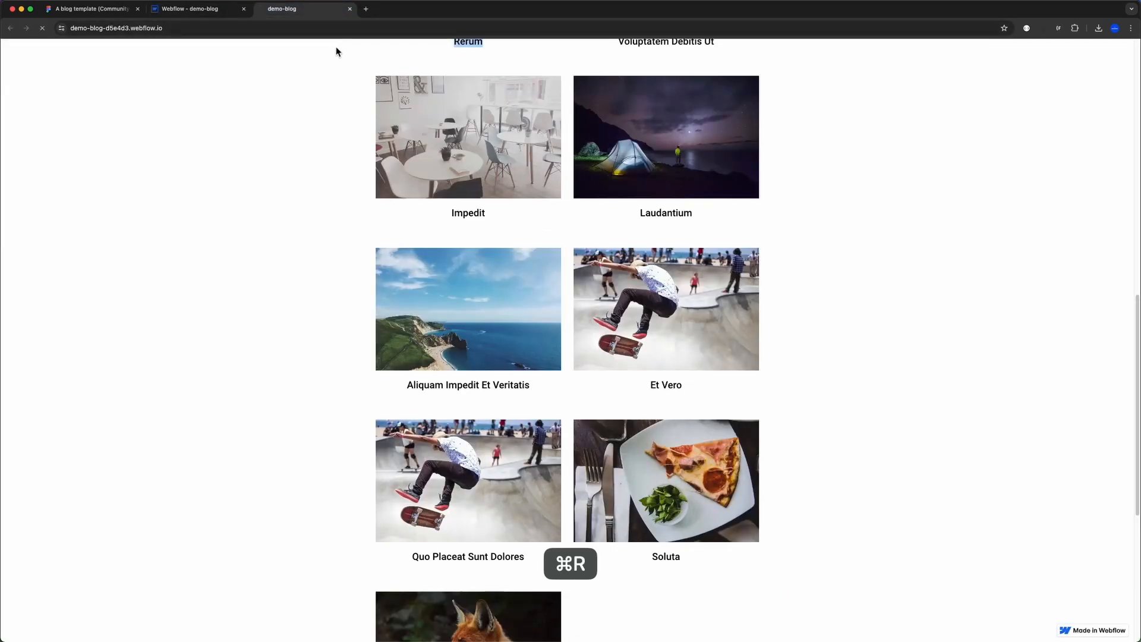
pyautogui.scroll(-8, 571, 268)
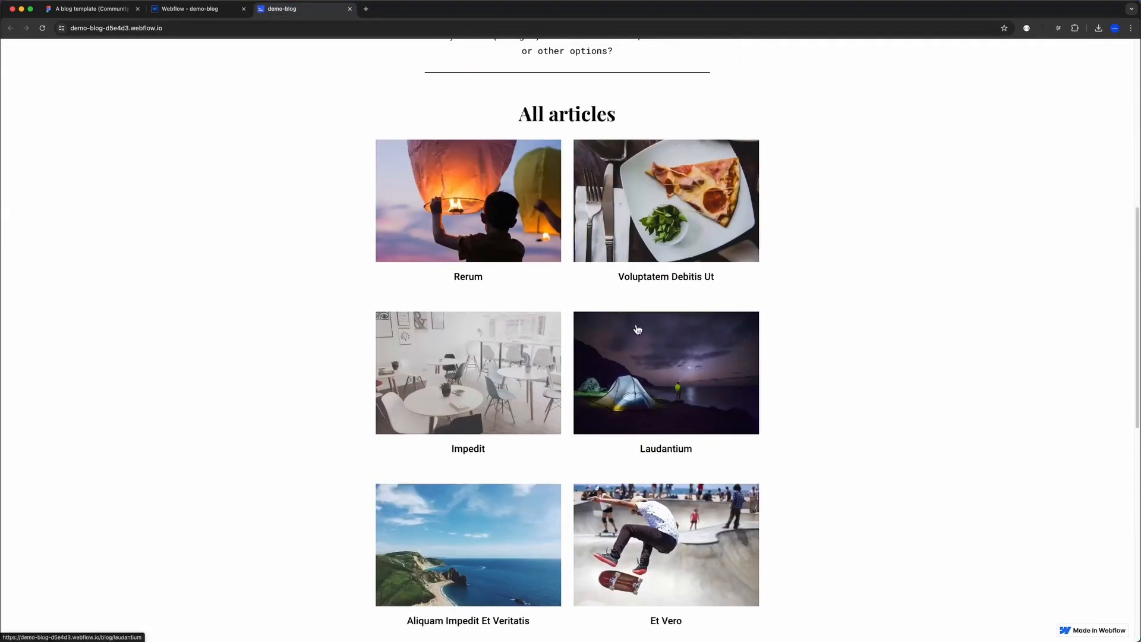
pyautogui.press('super+r')
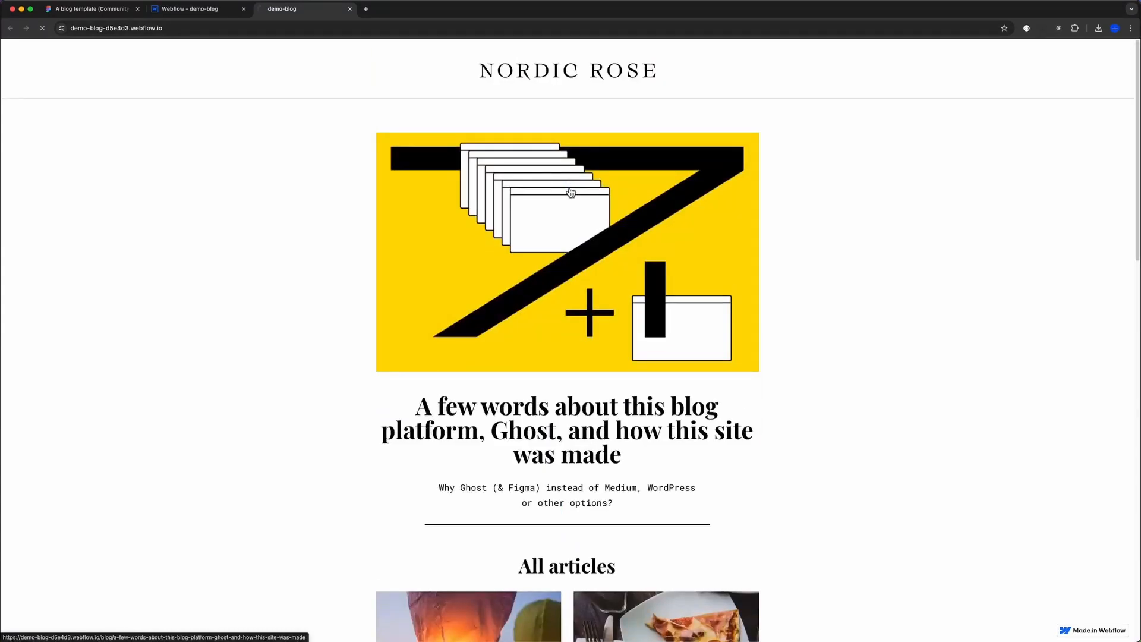
pyautogui.moveTo(288, 106); pyautogui.dragTo(697, 407)
pyautogui.click(314, 249)
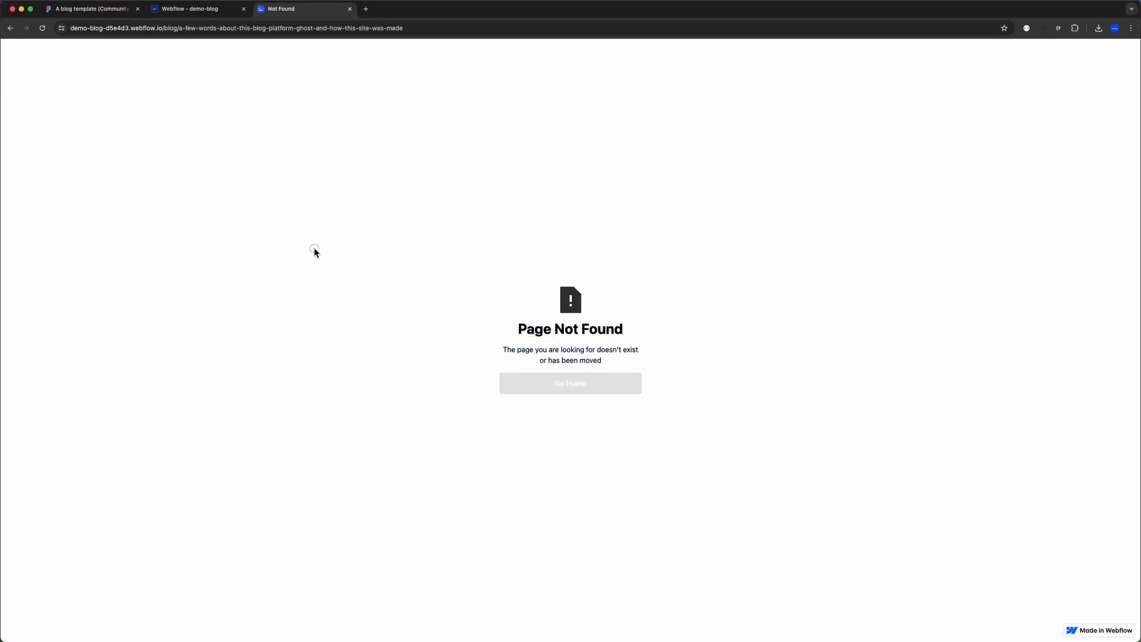
# - Return to the Webflow Designer and open the Blogs Template collection page
pyautogui.click(189, 13)
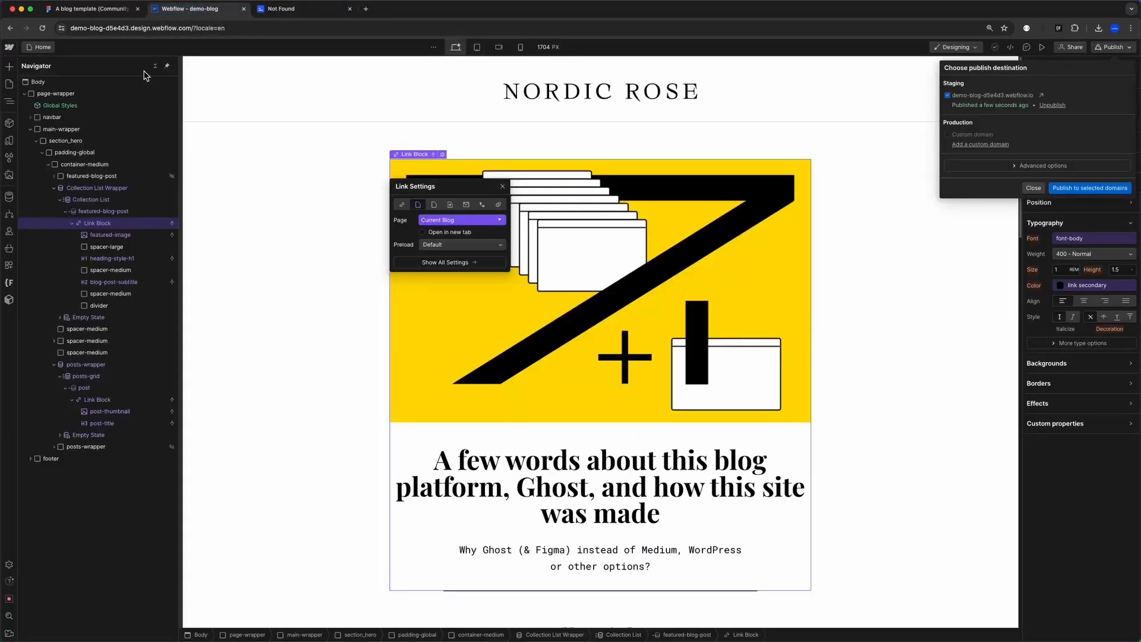
pyautogui.click(9, 84)
pyautogui.click(59, 162)
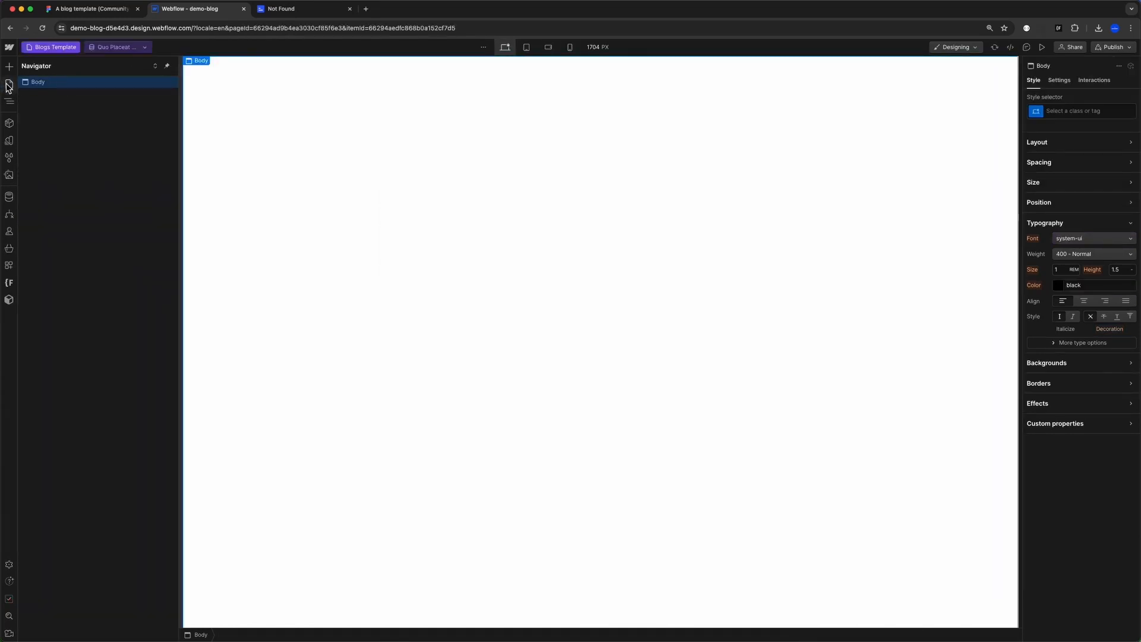
# - Add a Div Block to the Blogs Template body and assign it the existing page-wrapper class
pyautogui.press('super+e')
pyautogui.write('div')
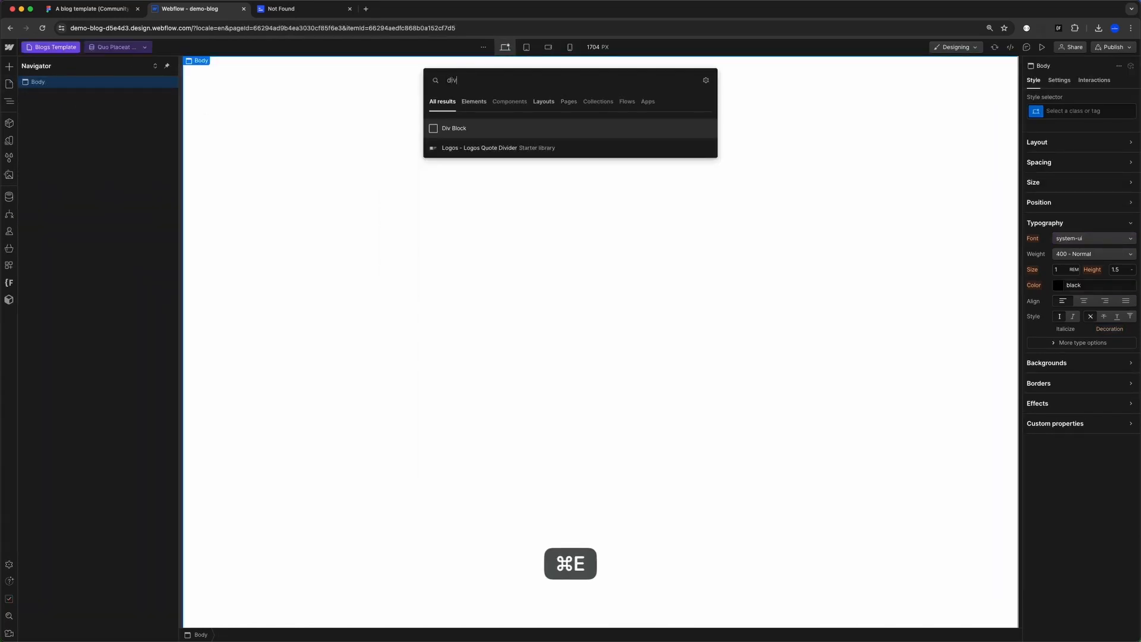
pyautogui.press('Return')
pyautogui.press('super+Return')
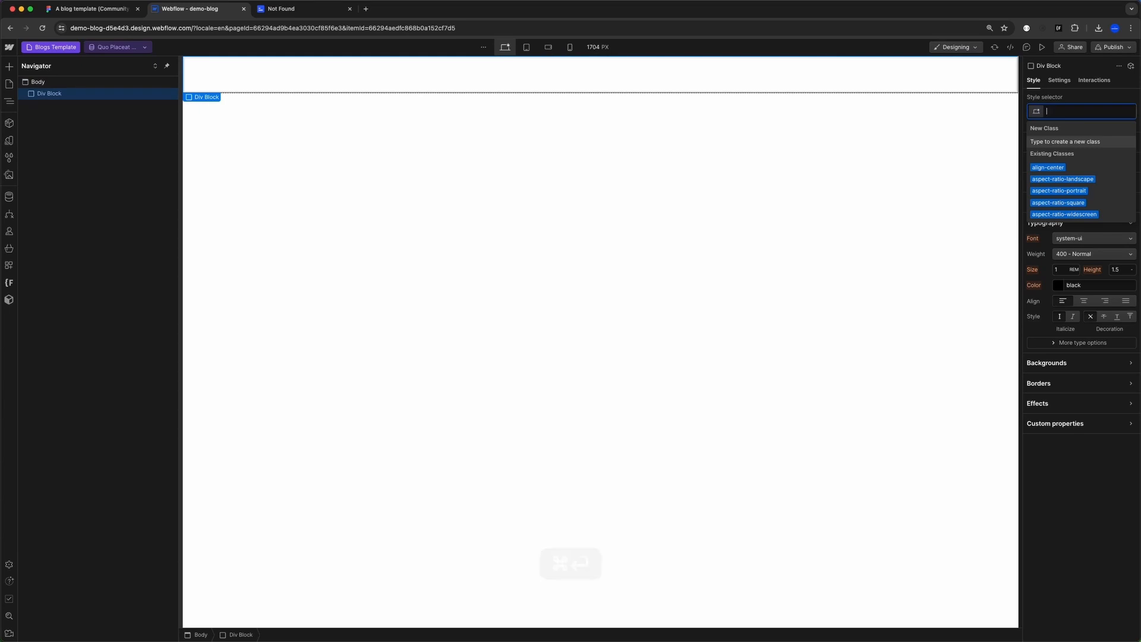
pyautogui.write('pagewr')
pyautogui.press('Down')
pyautogui.press('Return')
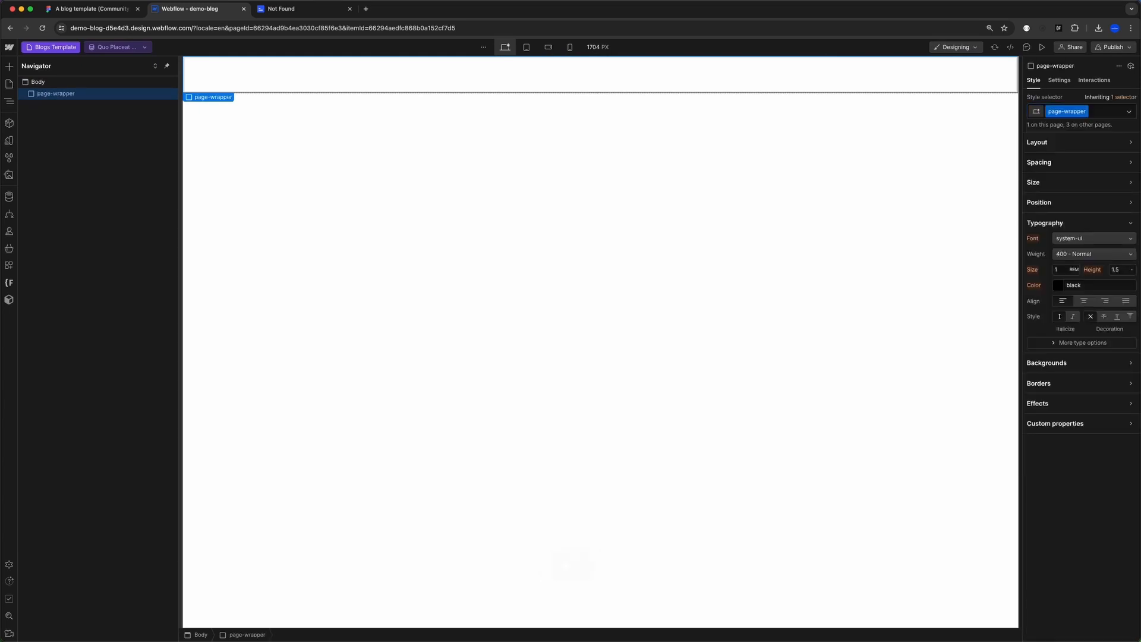
# - Insert the Global Styles component inside the Blogs Template's page-wrapper
pyautogui.press('super+e')
pyautogui.write('globa')
pyautogui.press('Return')
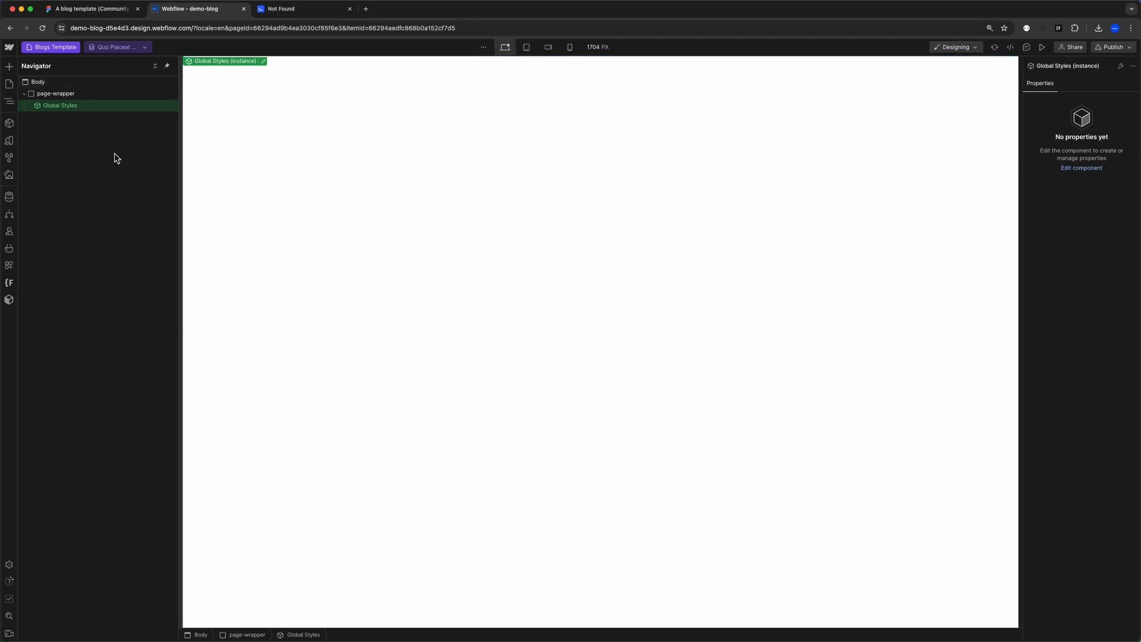
# - Insert the Navbar component inside the Blogs Template's page-wrapper
pyautogui.click(63, 95)
pyautogui.press('super+e')
pyautogui.write('nav')
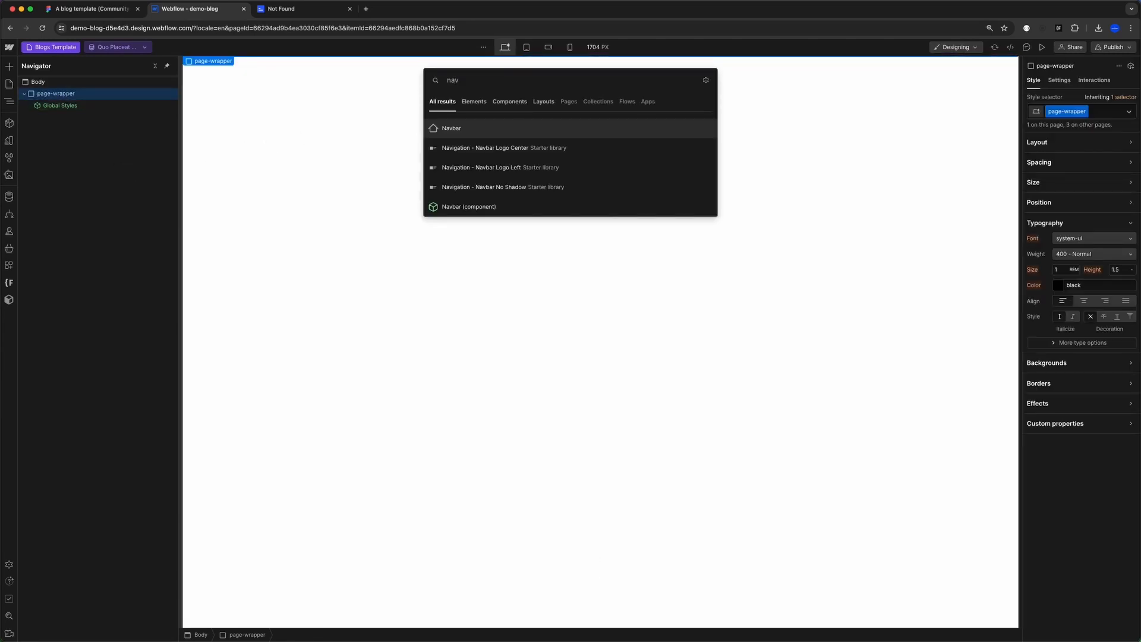
pyautogui.press('Return')
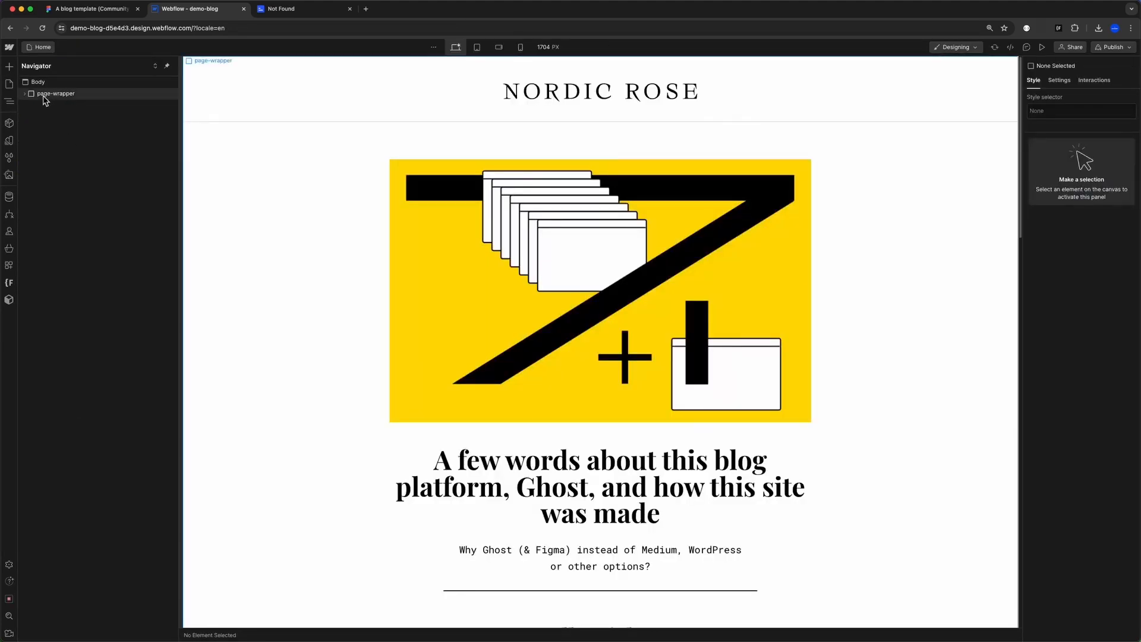
# - On the Home page, convert the footer element in page-wrapper into a component named Footer
pyautogui.click(31, 118)
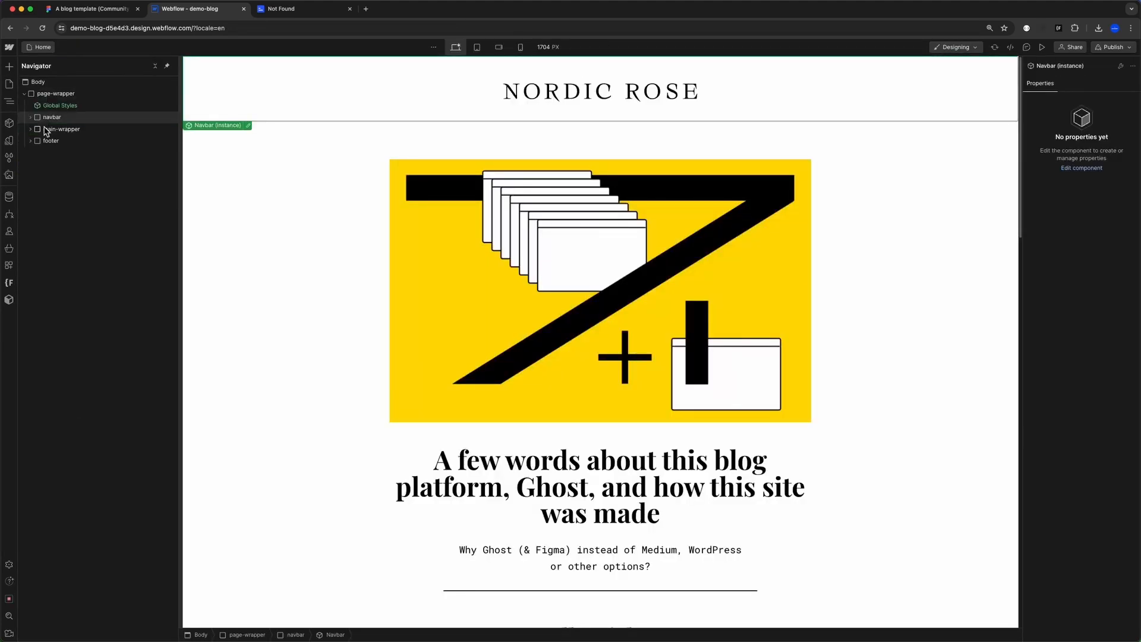
pyautogui.click(32, 141)
pyautogui.click(33, 142)
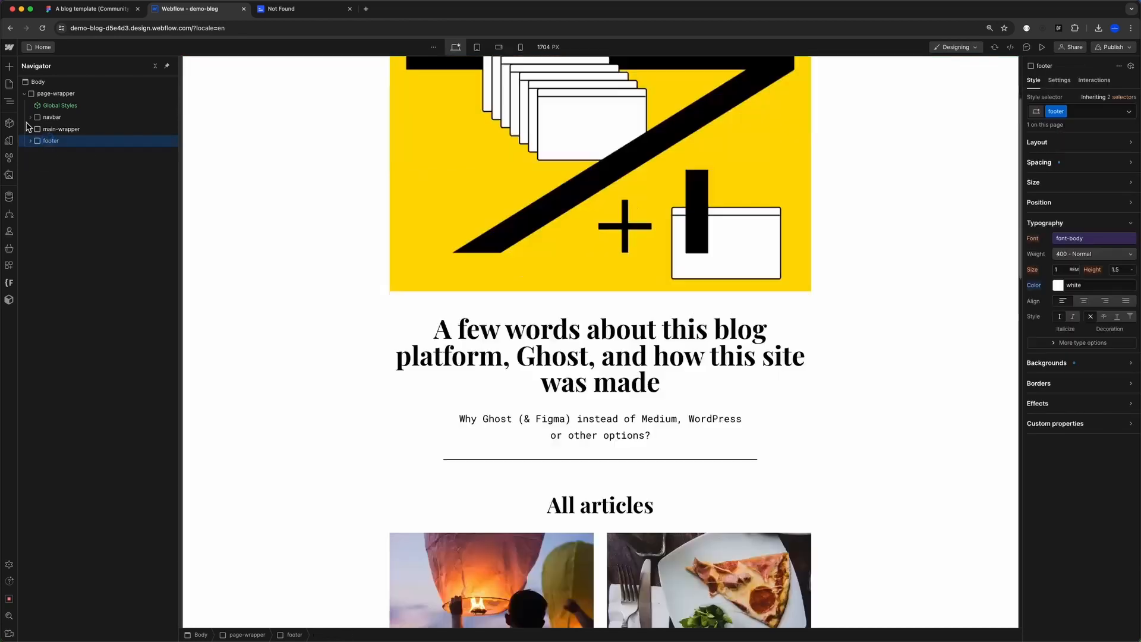
pyautogui.press('super+alt+k')
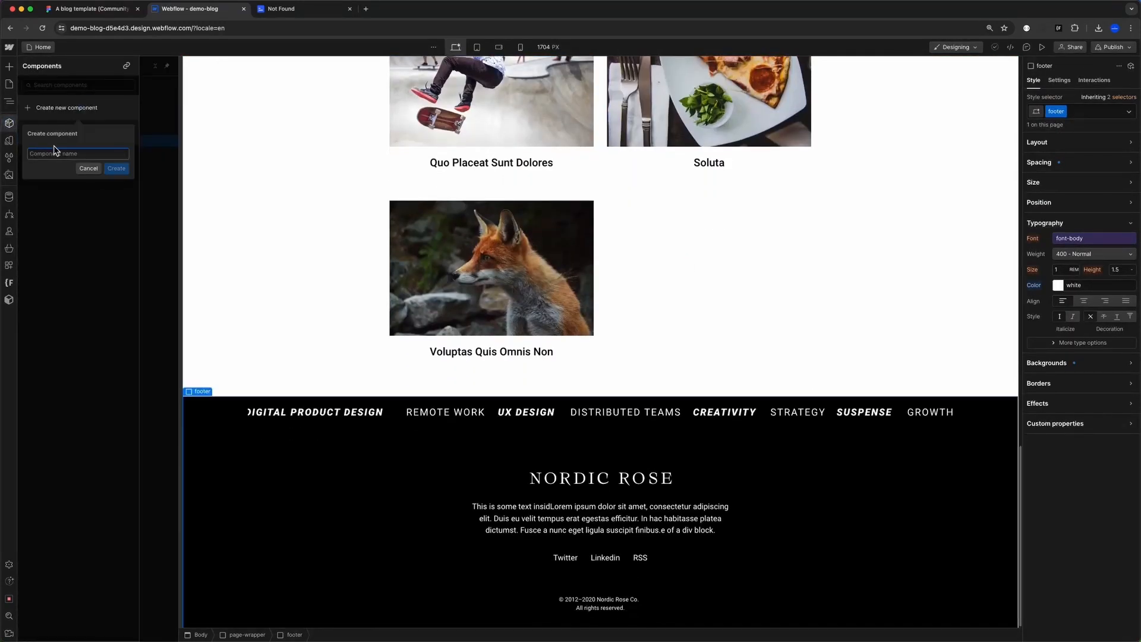
pyautogui.write('Footer')
pyautogui.press('Return')
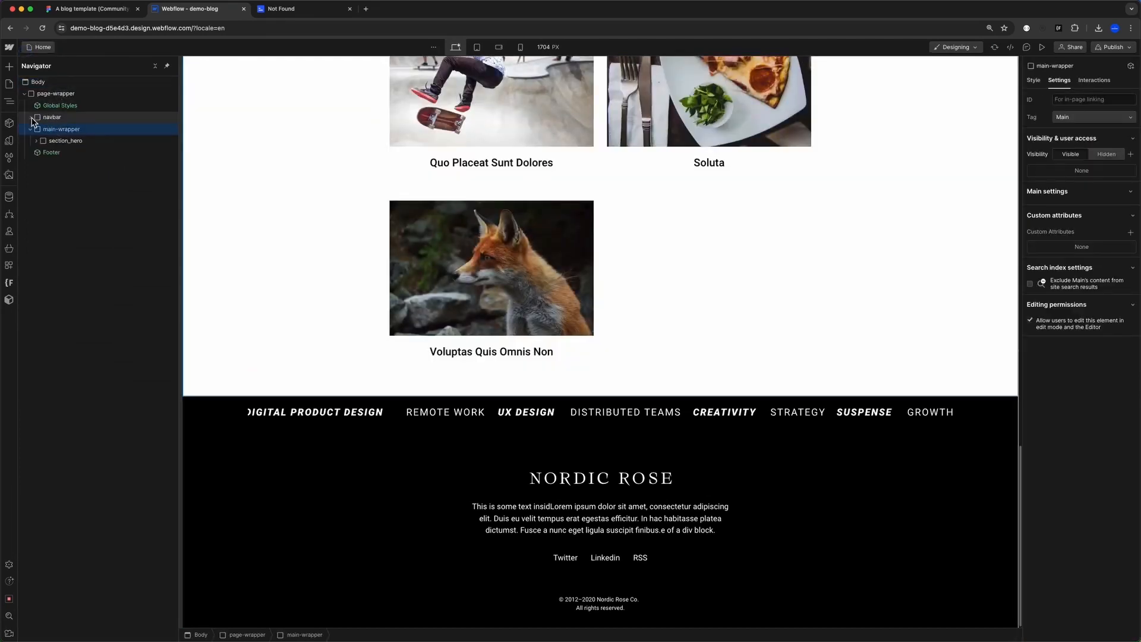
# - Check the Home navbar's nesting, then in the Blogs Template wrap the Navbar component in a Div Block with the existing navbar class
pyautogui.click(33, 119)
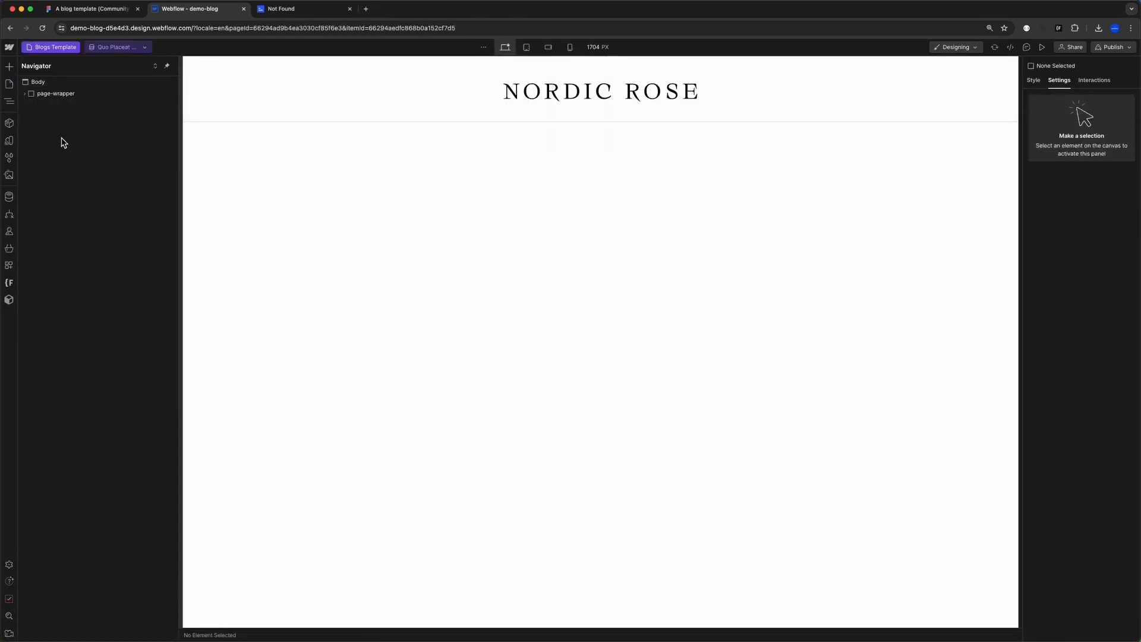
pyautogui.rightClick(48, 118)
pyautogui.moveTo(119, 136)
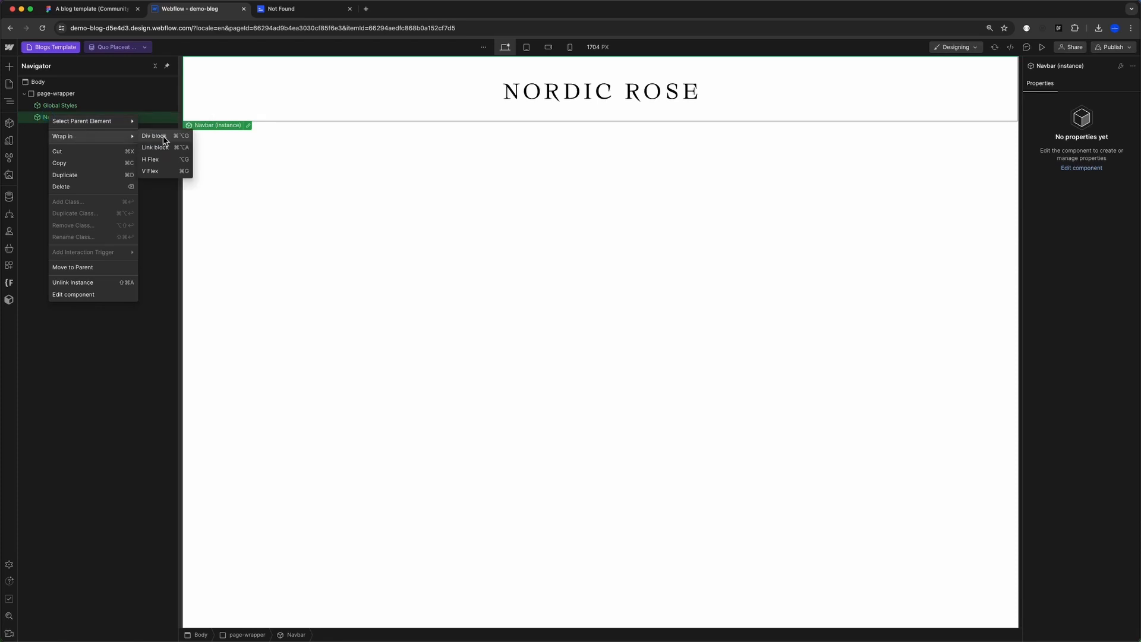
pyautogui.click(154, 136)
pyautogui.press('super+Return')
pyautogui.write('nav')
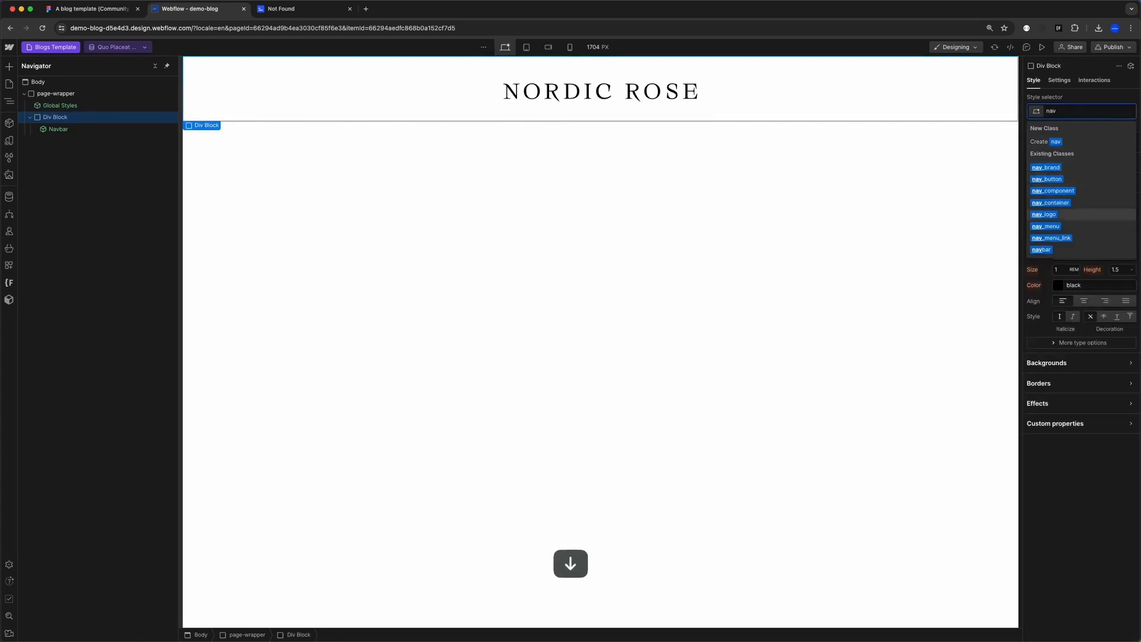
pyautogui.press('Return')
# - Add a Div Block to the Blogs Template's page-wrapper and assign it the existing main-wrapper class
pyautogui.click(44, 94)
pyautogui.press('super+e')
pyautogui.write('di')
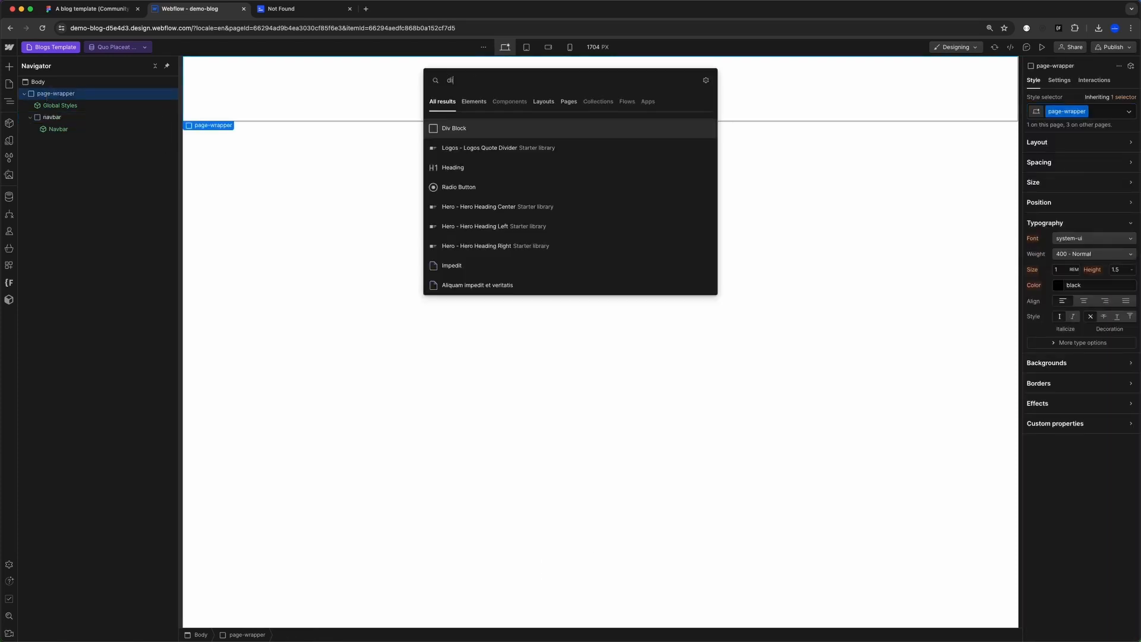
pyautogui.press('Return')
pyautogui.press('super+Return')
pyautogui.write('mainw')
pyautogui.press('Return')
# - Insert the Footer component into page-wrapper below main-wrapper
pyautogui.press('super+e')
pyautogui.write('fo')
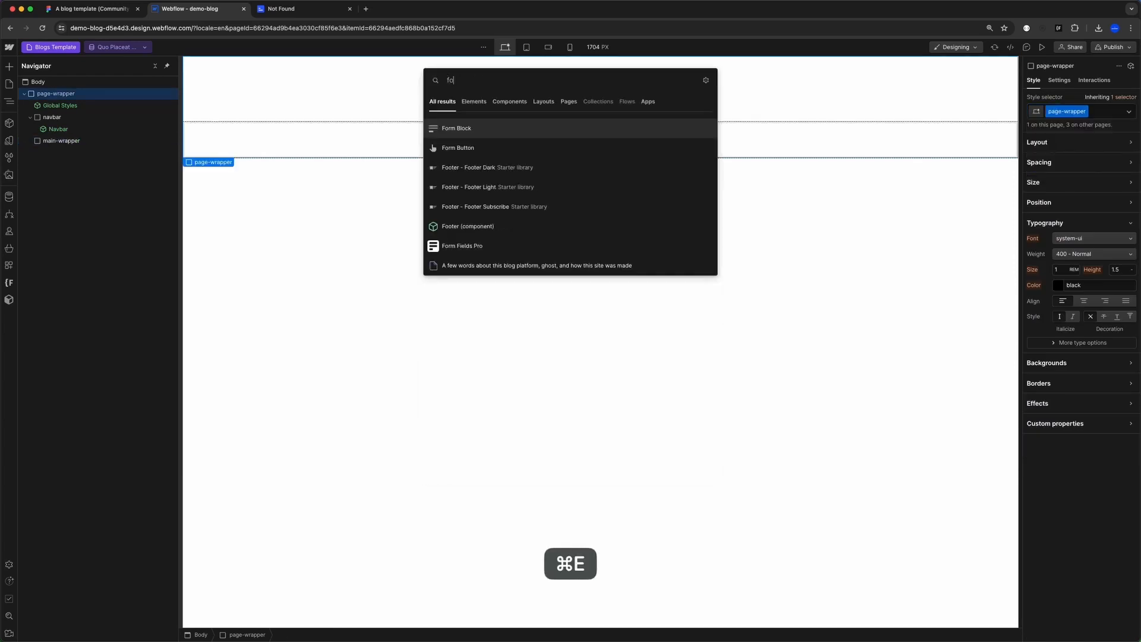
pyautogui.write('ot')
pyautogui.press('Down')
pyautogui.press('Down')
pyautogui.press('Down')
pyautogui.press('Return')
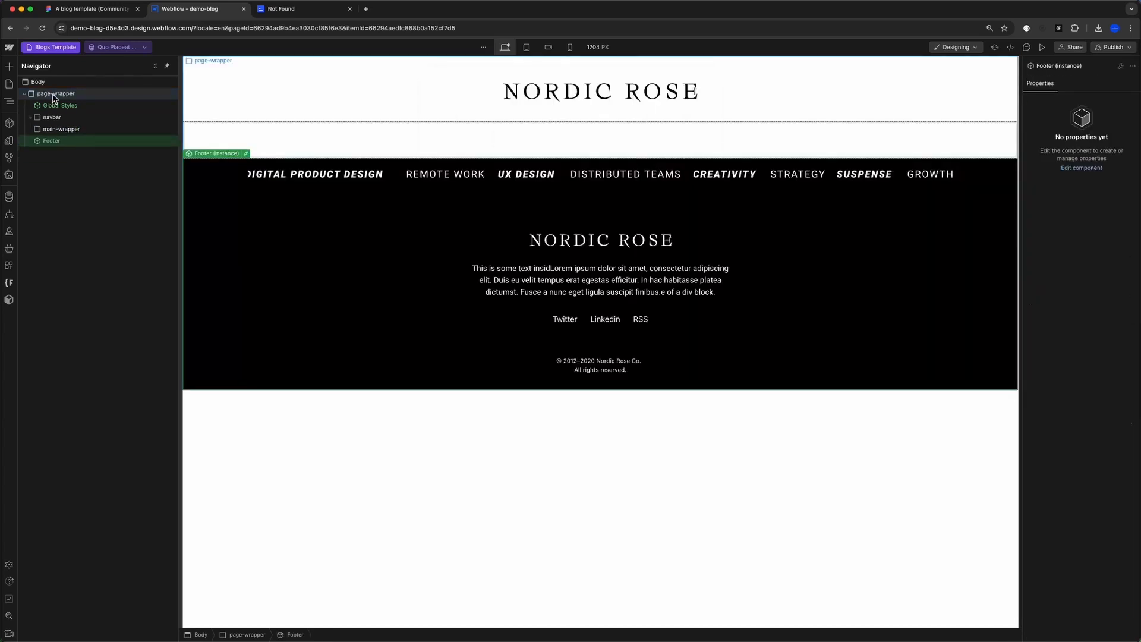
# - Preview the Blogs Template with the collection item "A few words about this blog..."
pyautogui.click(57, 129)
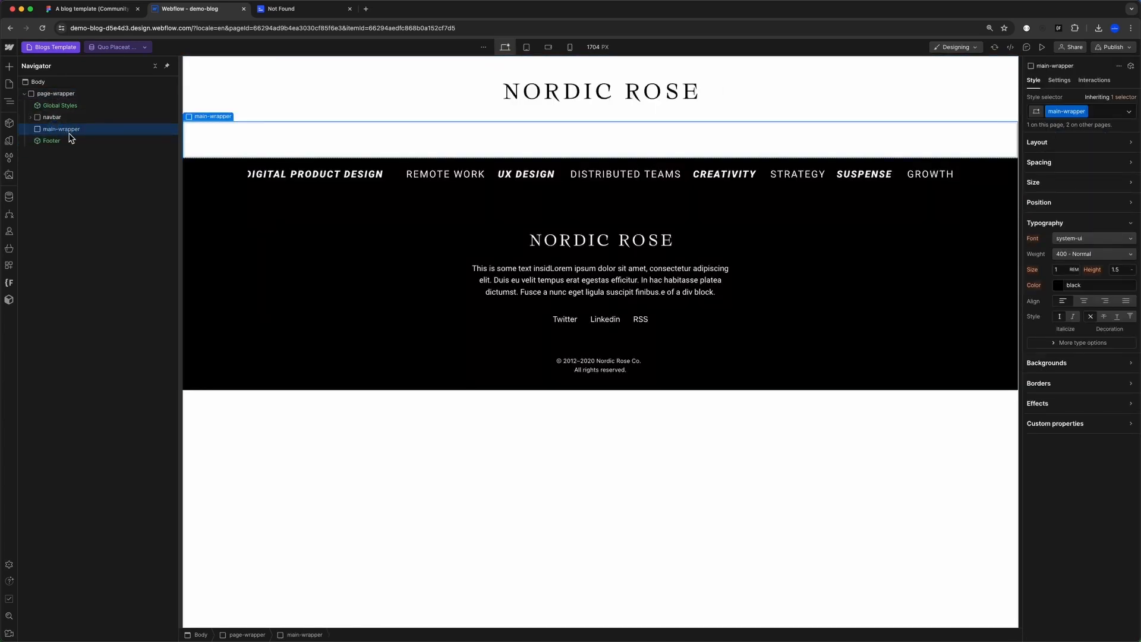
pyautogui.click(119, 47)
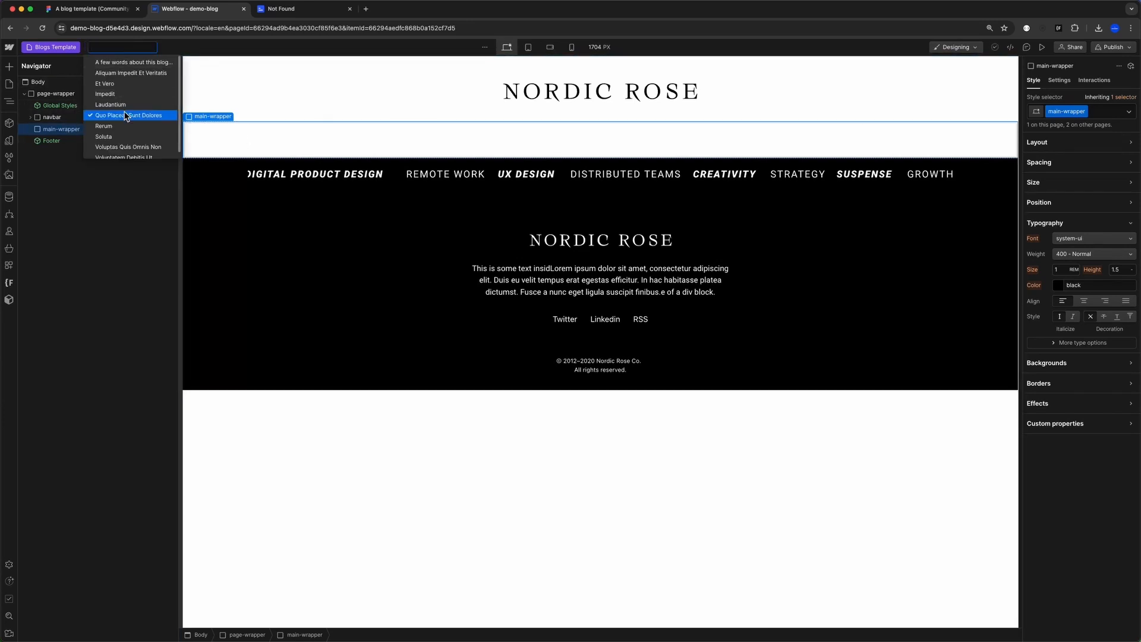
pyautogui.click(123, 63)
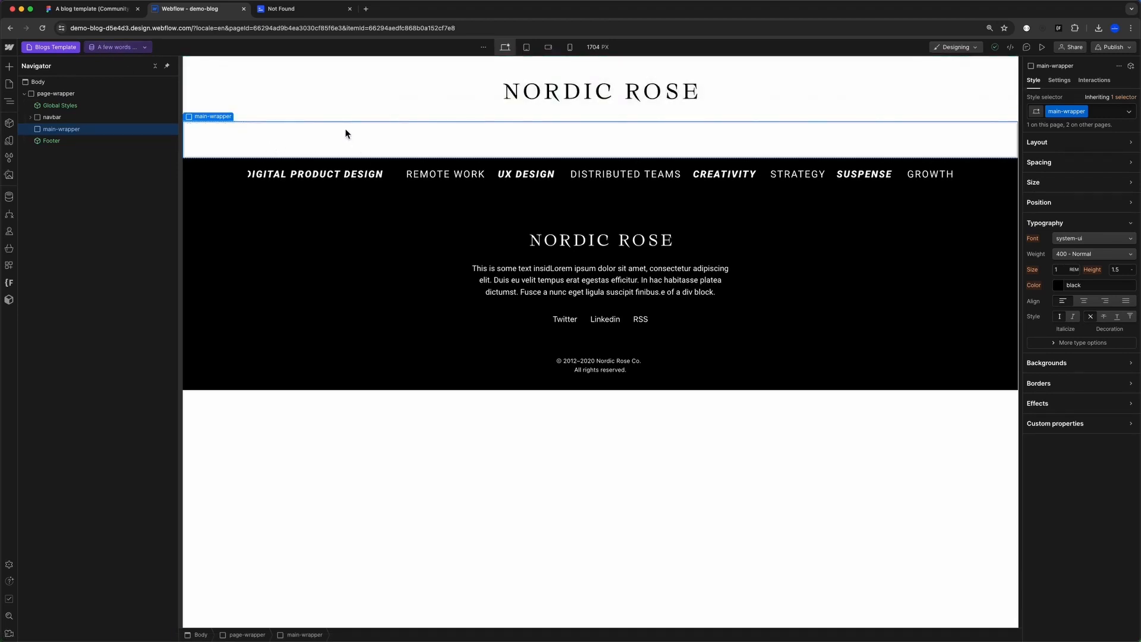
pyautogui.click(127, 46)
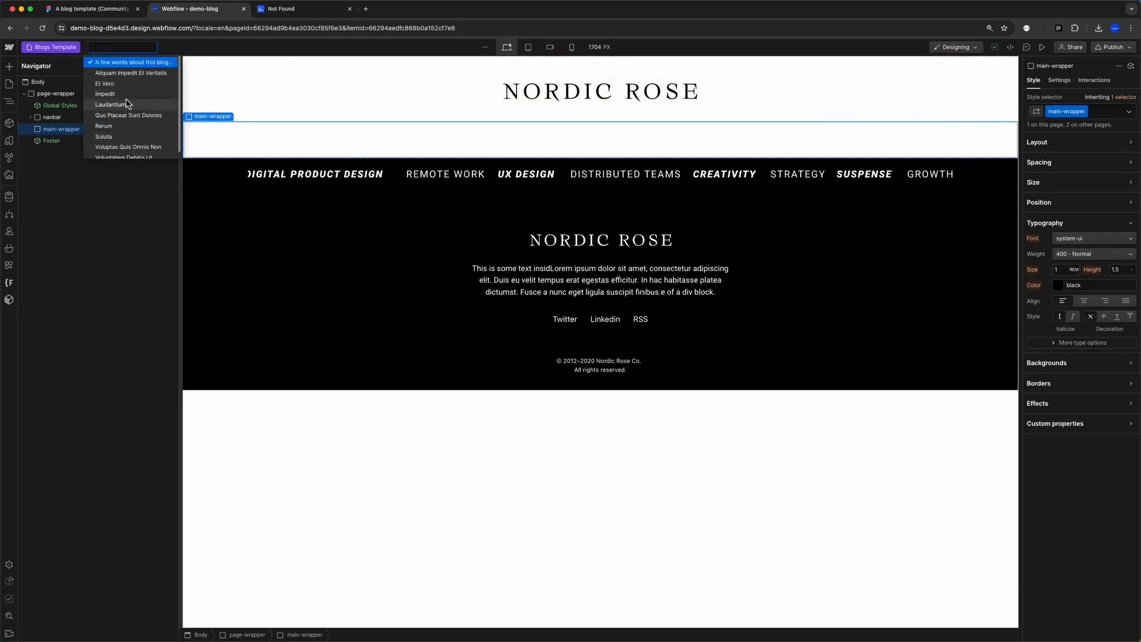
pyautogui.click(129, 63)
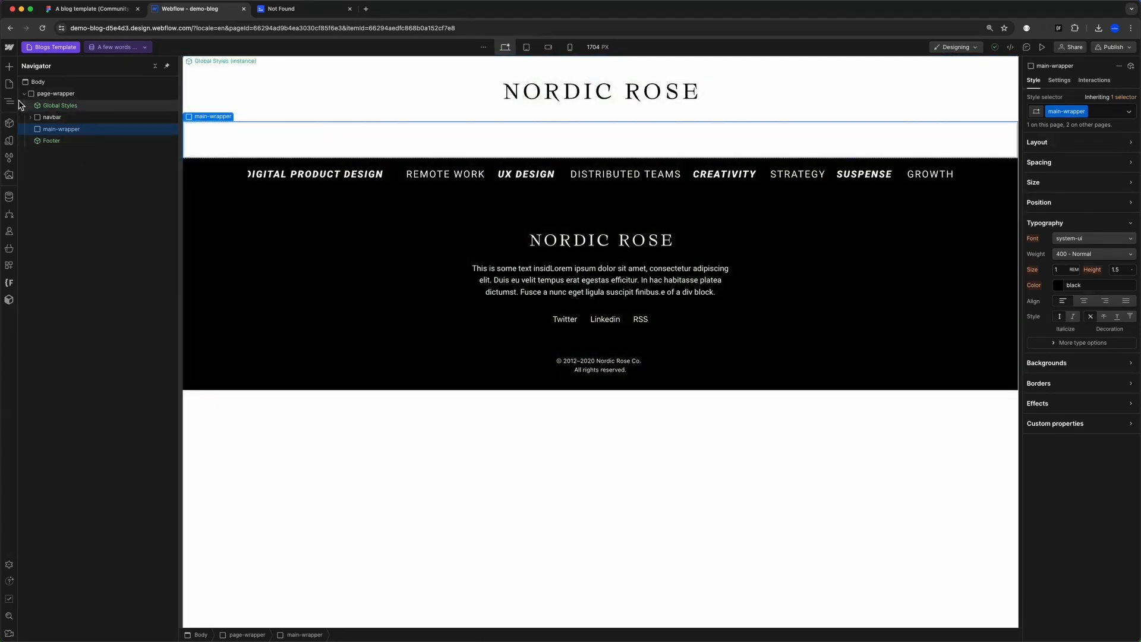
# - Check the top of the Article desktop frame in Figma, return to Webflow, and add a Div Block with a new section-post class inside main-wrapper
pyautogui.click(119, 9)
pyautogui.scroll(10, 595, 268)
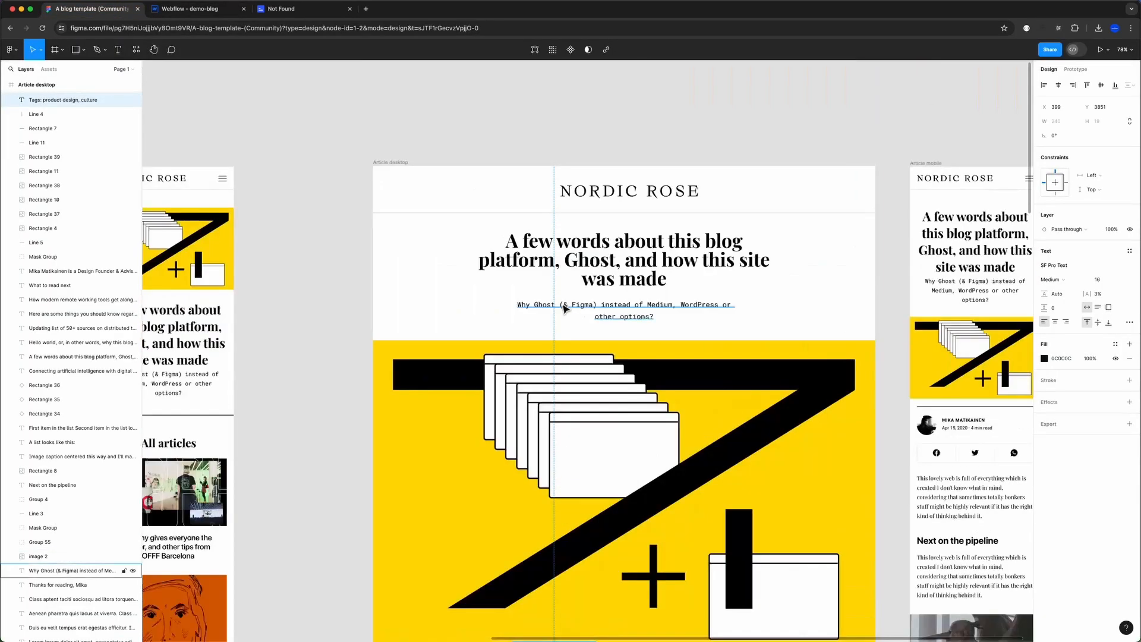
pyautogui.hscroll(-3, 535, 208)
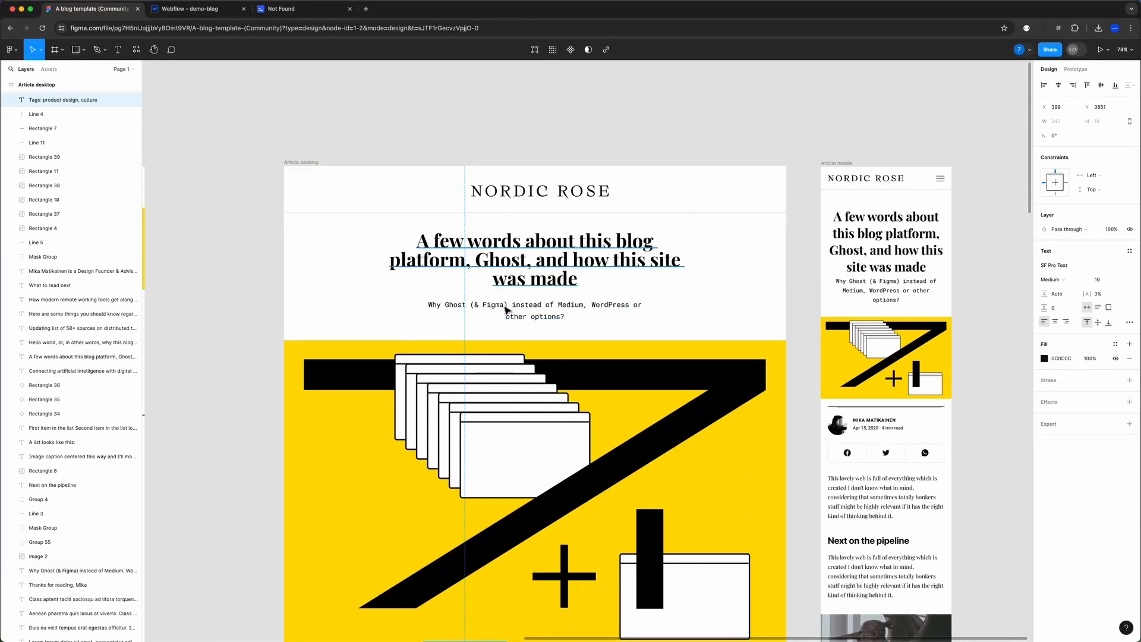
pyautogui.click(196, 10)
pyautogui.press('super+e')
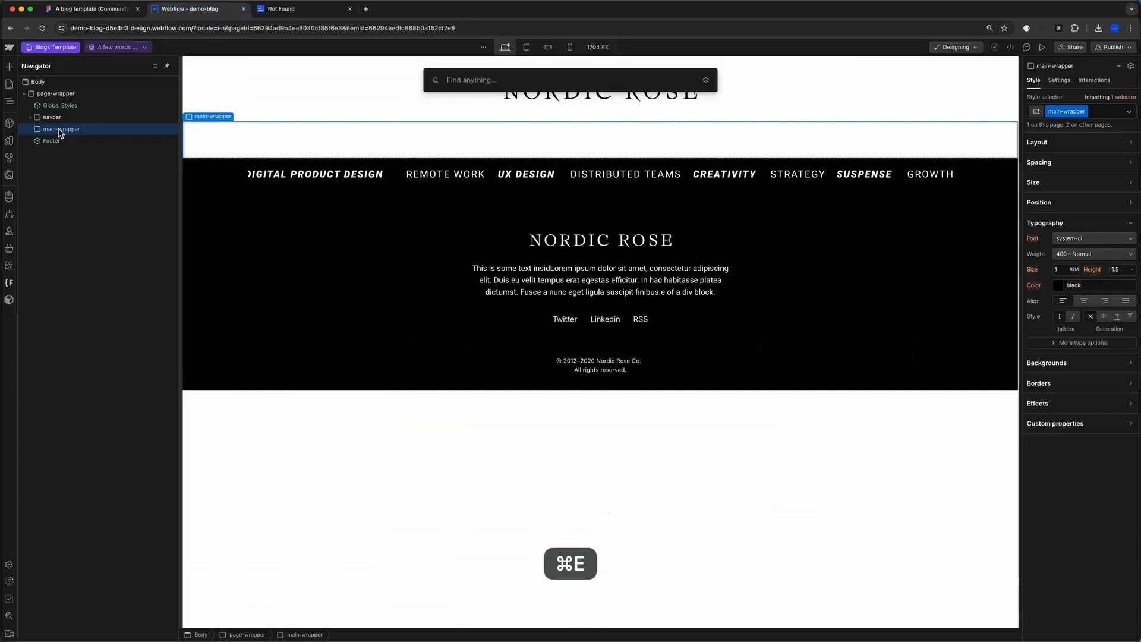
pyautogui.write('div')
pyautogui.press('Return')
pyautogui.press('super+Return')
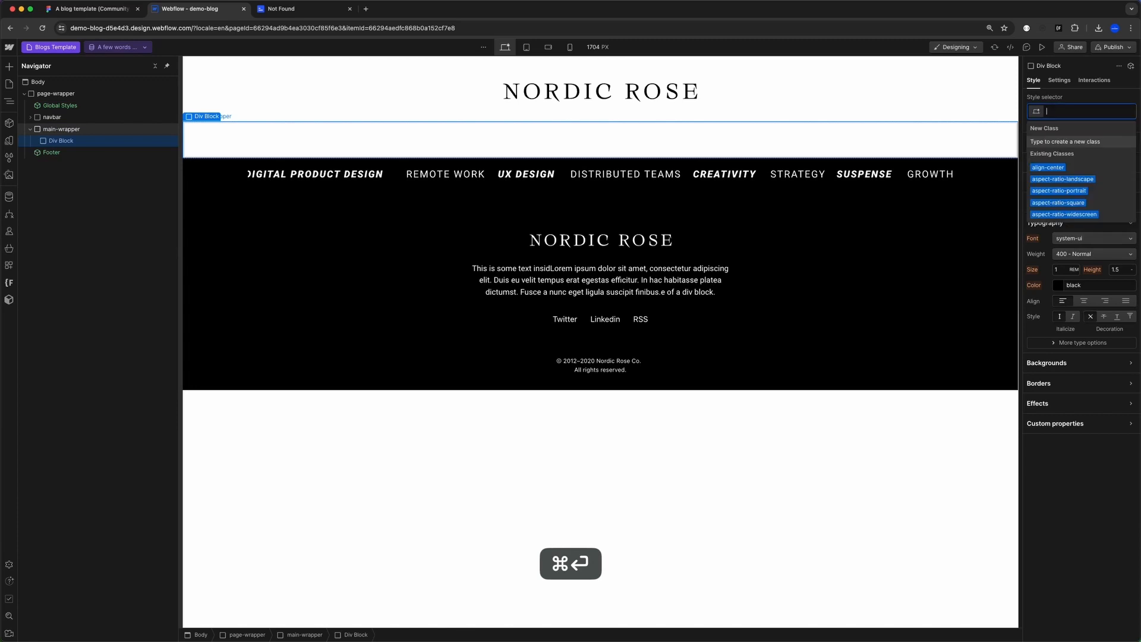
pyautogui.write('section')
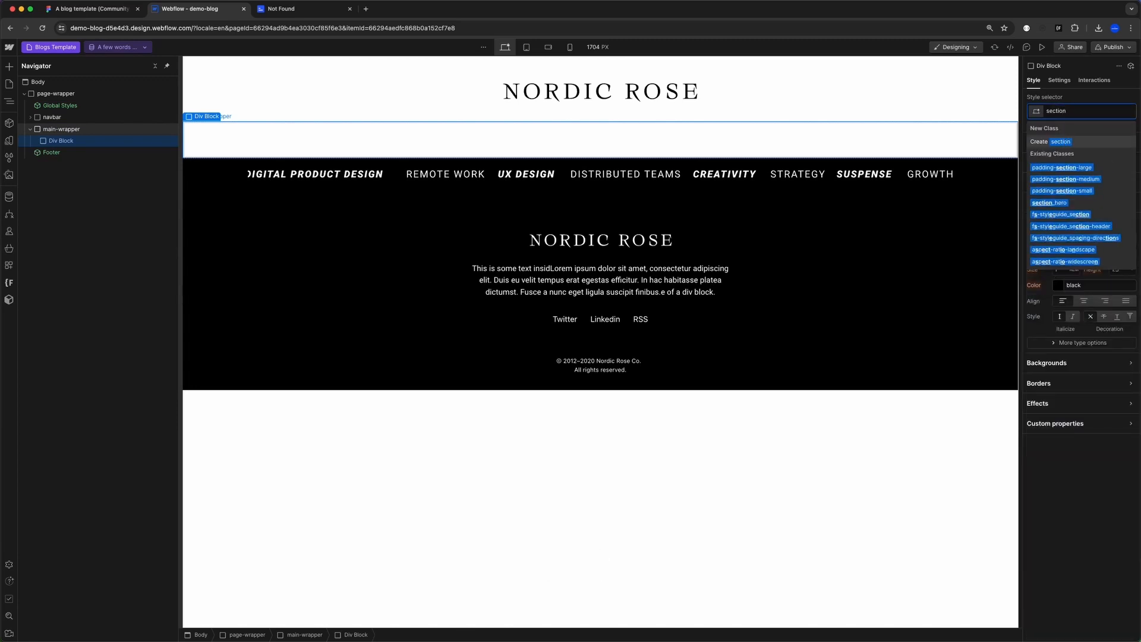
pyautogui.write('-post')
pyautogui.press('Return')
# - Add a Div Block inside section-post and assign it the existing container-large class
pyautogui.press('super+e')
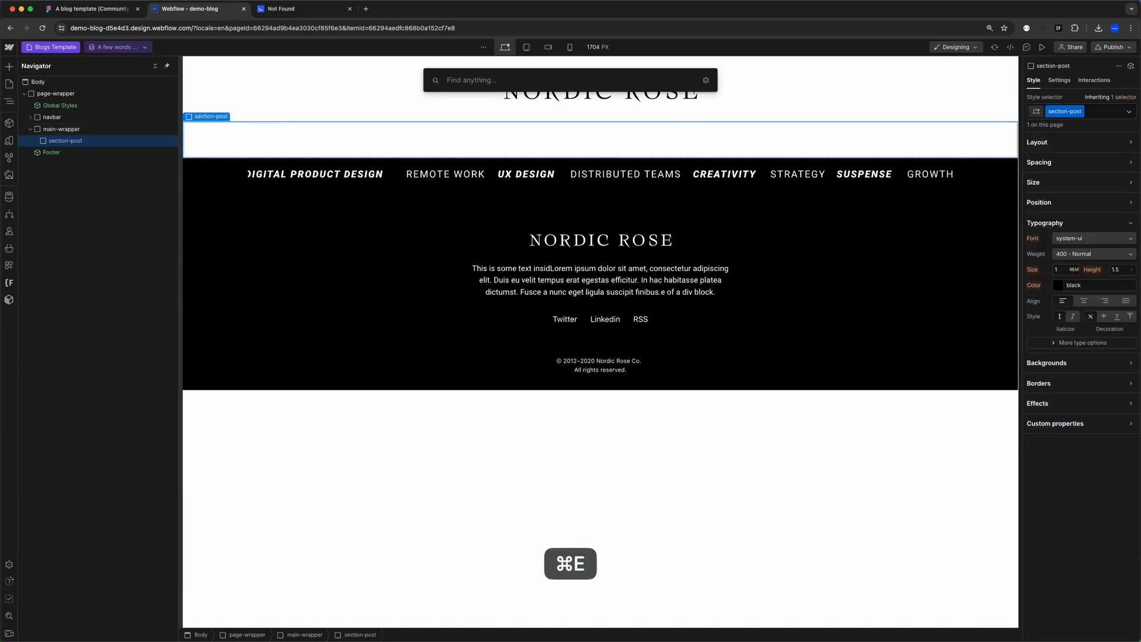
pyautogui.write('div')
pyautogui.press('Return')
pyautogui.press('super+Return')
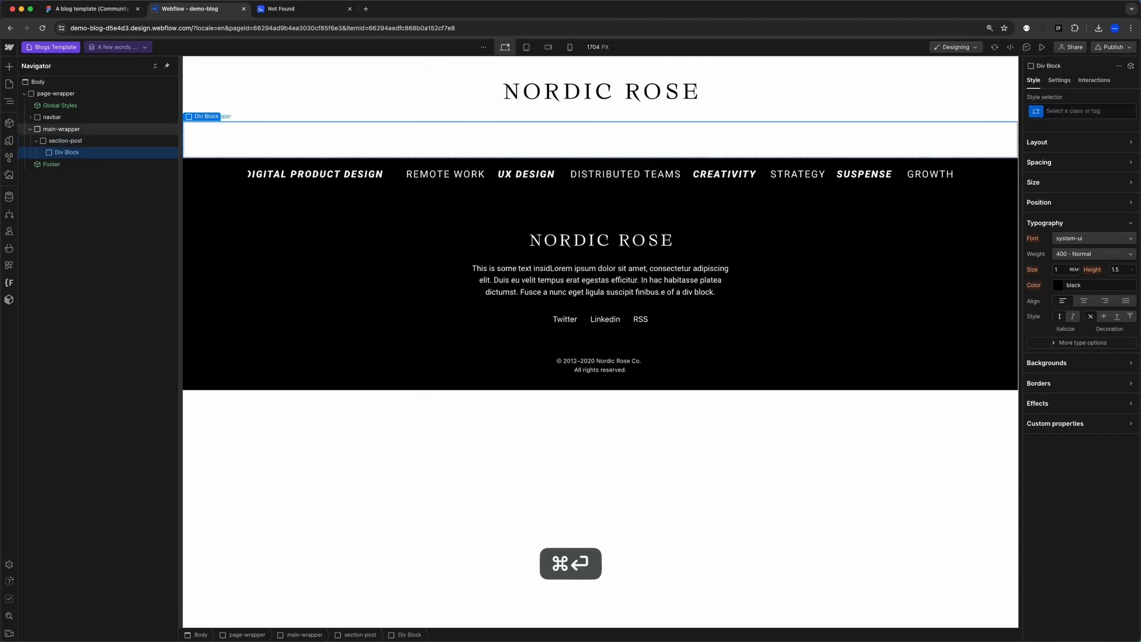
pyautogui.write('container')
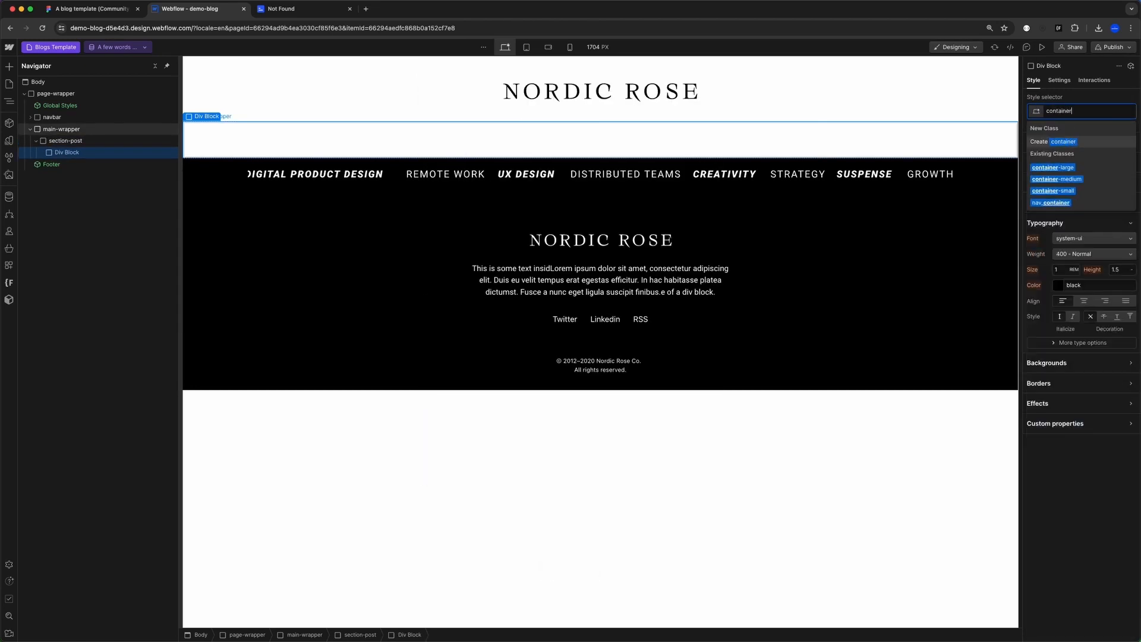
pyautogui.press('Down')
# - Switch to Figma to examine the article title and layout in the Article desktop frame, and return to the Webflow Designer
pyautogui.click(303, 10)
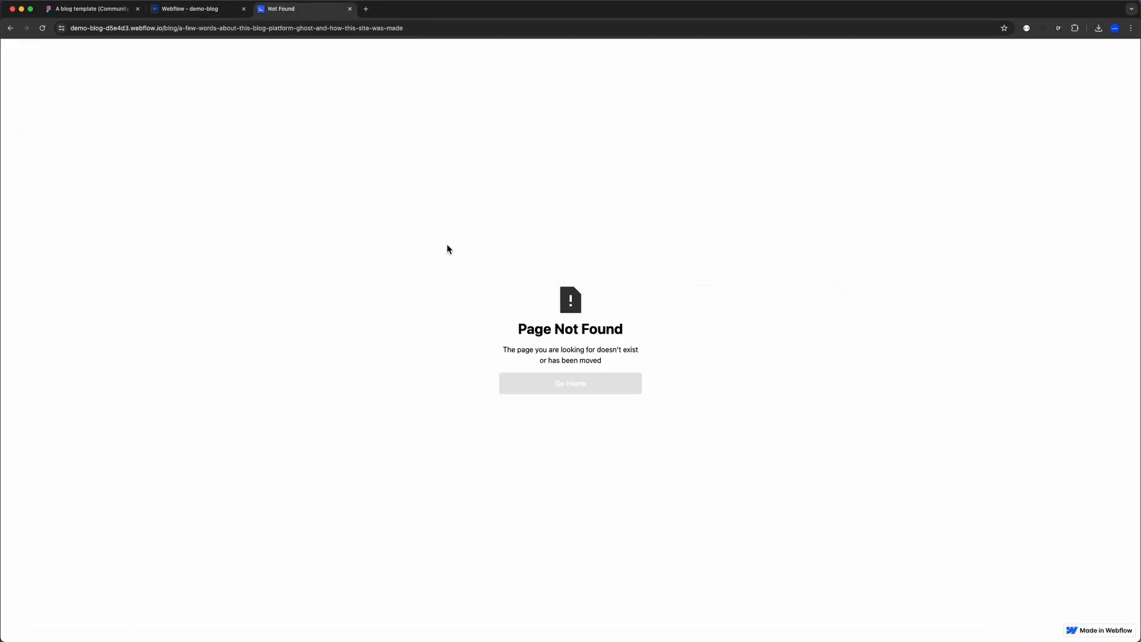
pyautogui.click(179, 9)
pyautogui.click(95, 9)
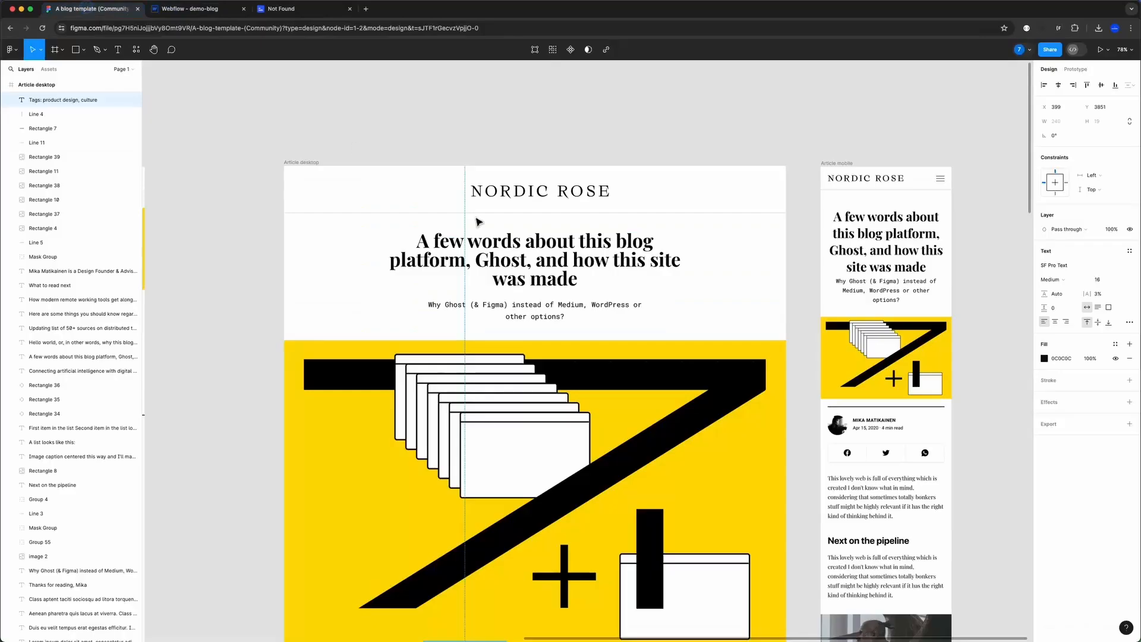
pyautogui.scroll(-5, 527, 303)
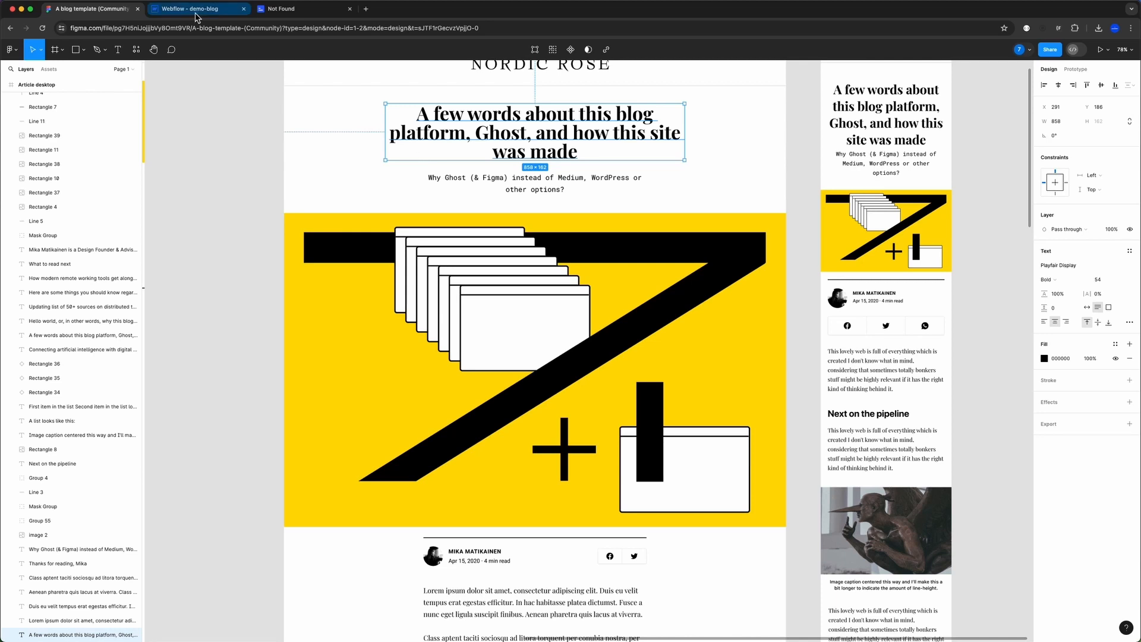
pyautogui.hotkey('ctrl', 'Tab')
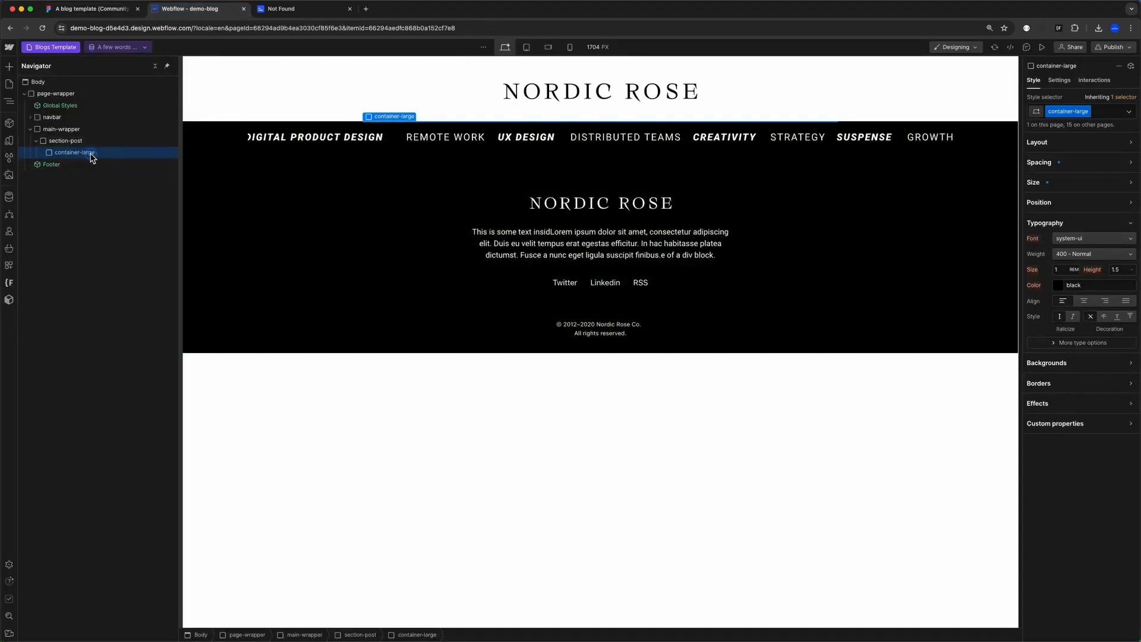
# - Insert a Heading 1 inside container-large and connect its text to the Blogs collection's Name field
pyautogui.press('super+e')
pyautogui.write('head')
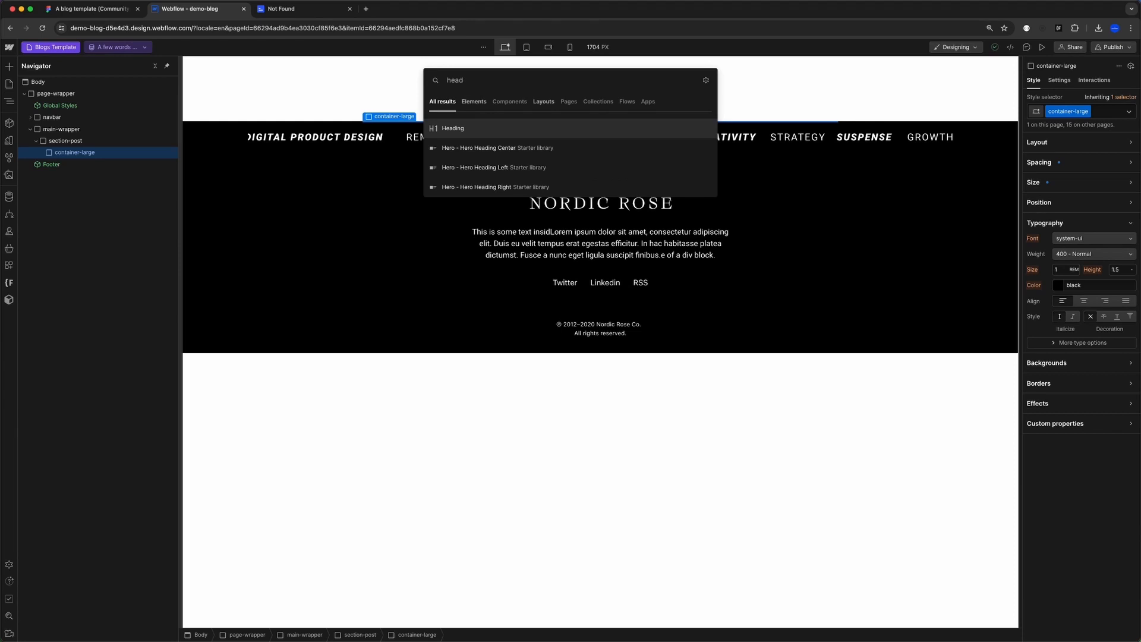
pyautogui.press('Return')
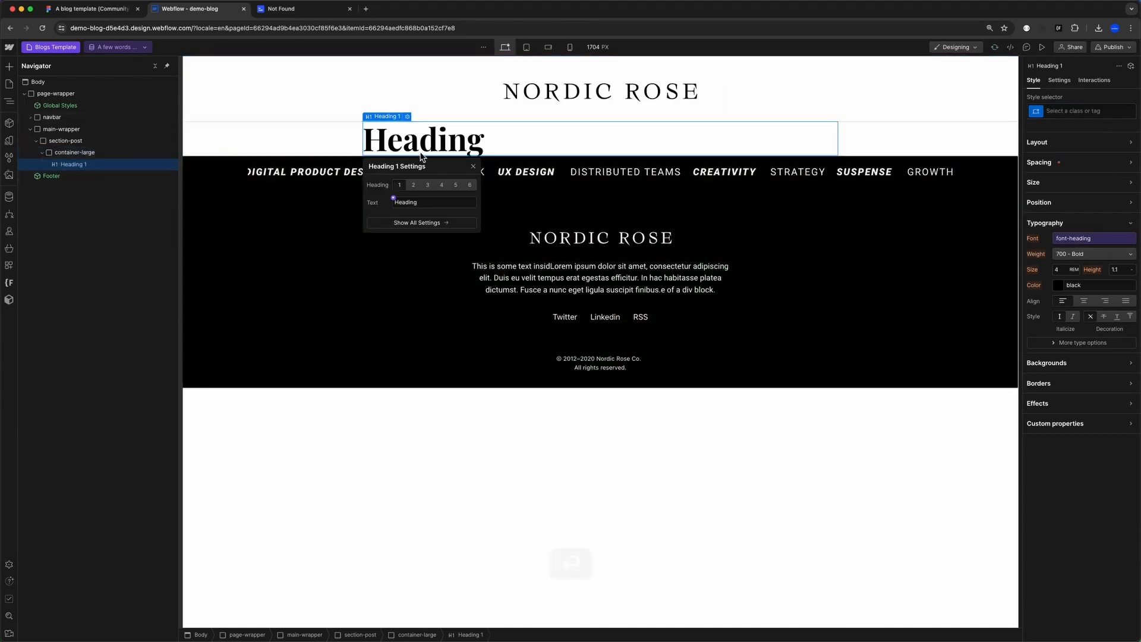
pyautogui.click(393, 199)
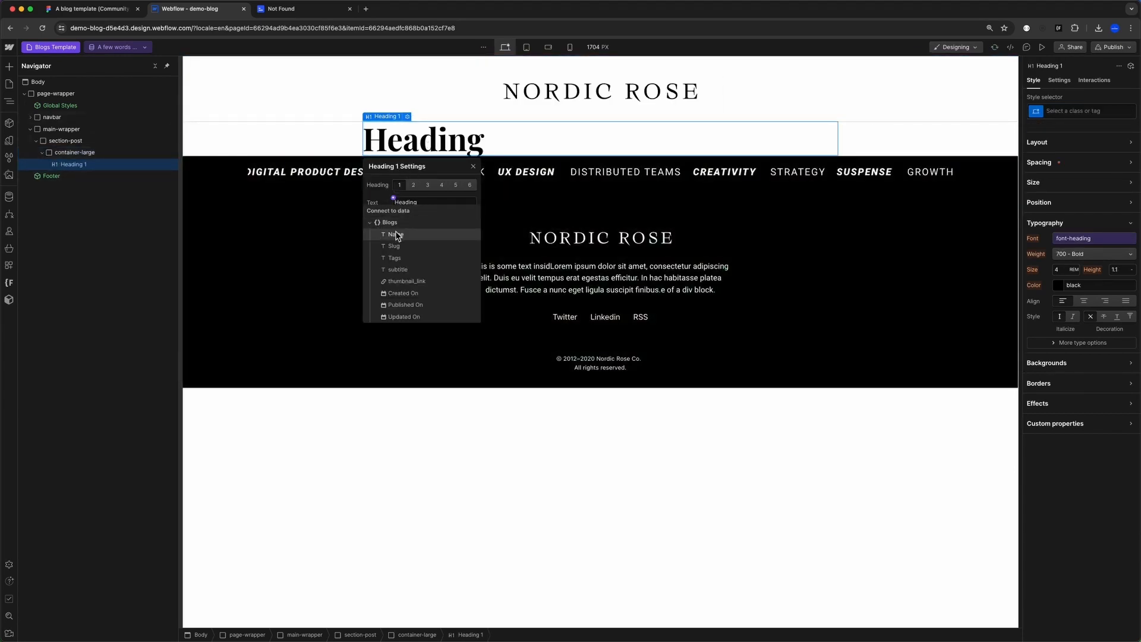
pyautogui.click(396, 235)
pyautogui.click(474, 166)
# - Preview the Blogs Template's connected heading with the Quo Placeat Sunt Dolores collection item
pyautogui.click(117, 47)
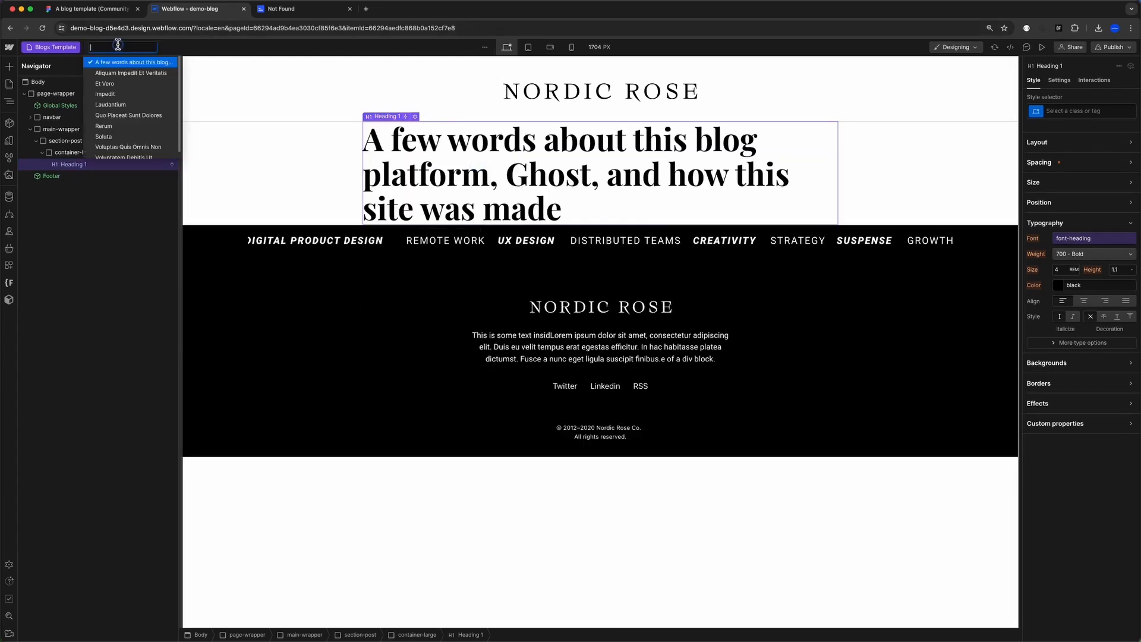
pyautogui.click(225, 54)
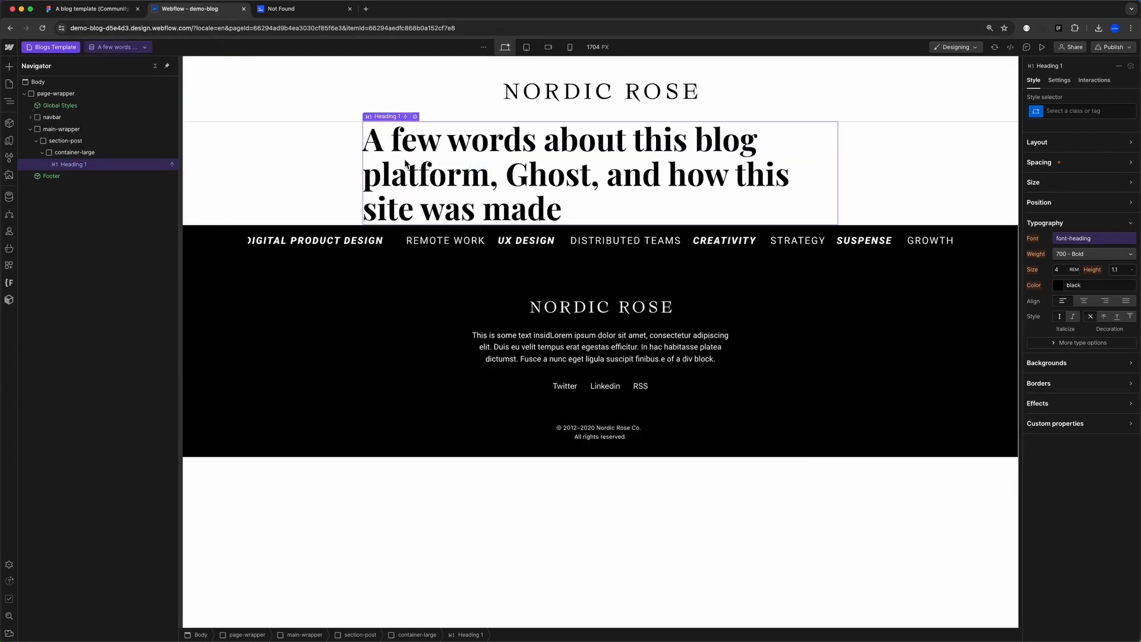
pyautogui.click(112, 48)
pyautogui.click(116, 115)
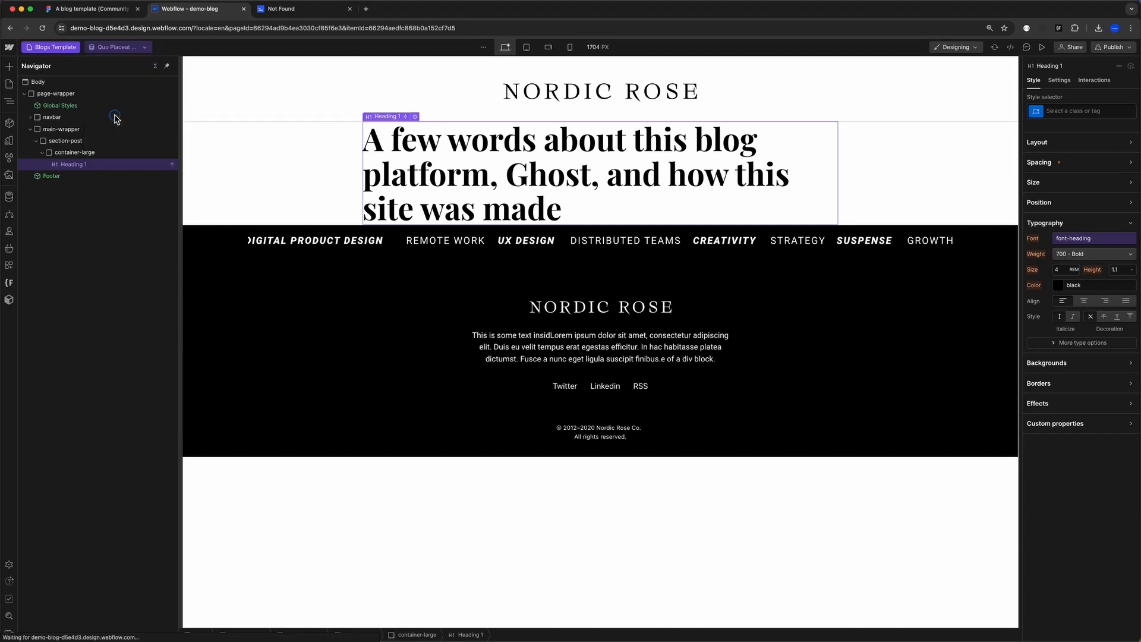
# - Switch the Blogs Template preview to the collection item titled "A few words about this blog platform, Ghost, and how this site was made"
pyautogui.click(132, 47)
pyautogui.click(127, 67)
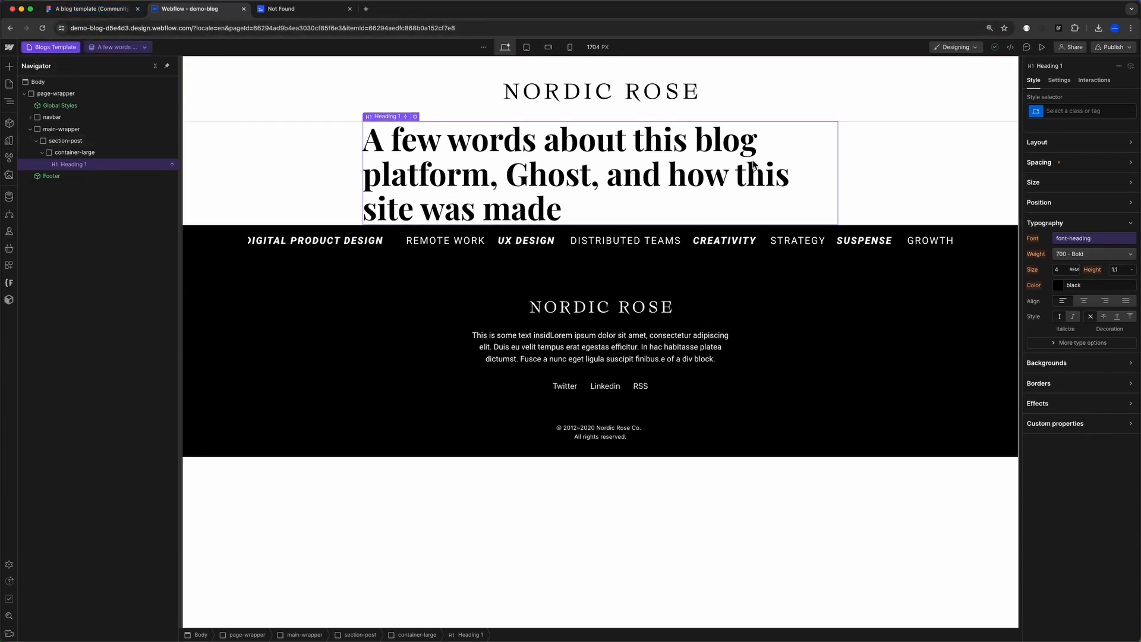
pyautogui.click(1058, 116)
pyautogui.write('post')
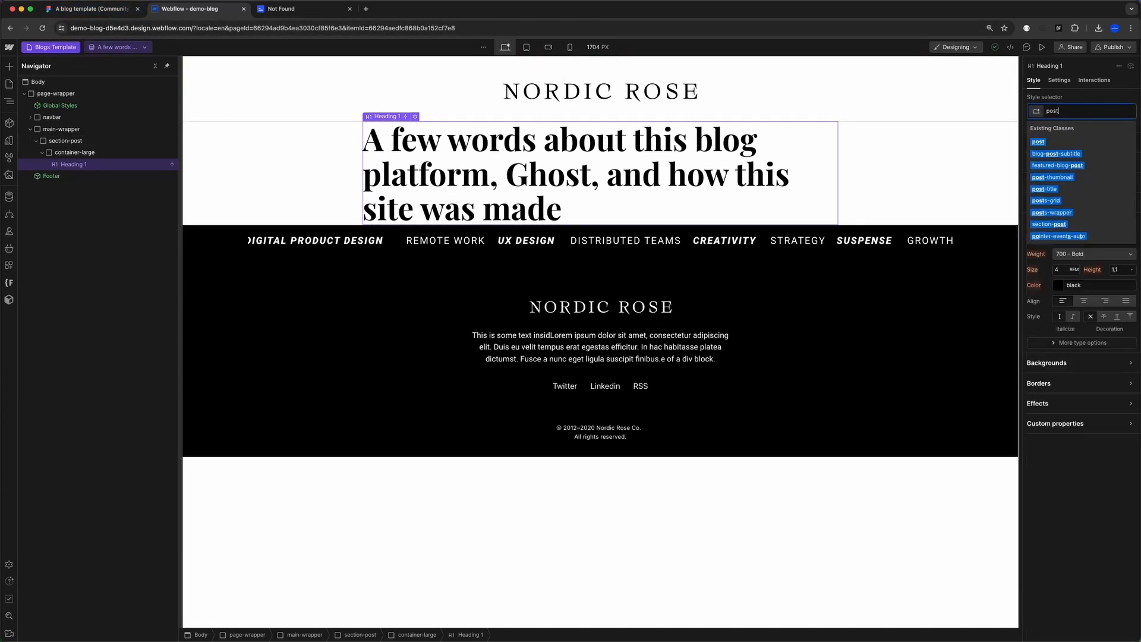
pyautogui.press('Return')
pyautogui.press('super+Return')
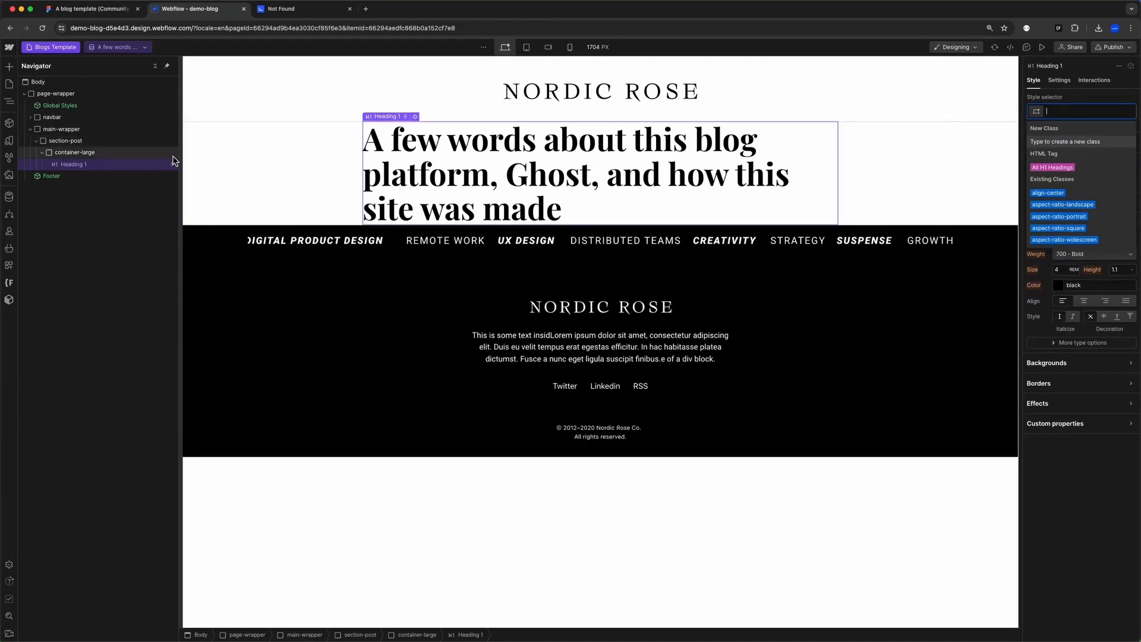
# - Open the Home page and copy the featured post title's heading-style-h1 class name
pyautogui.press('p')
pyautogui.click(50, 122)
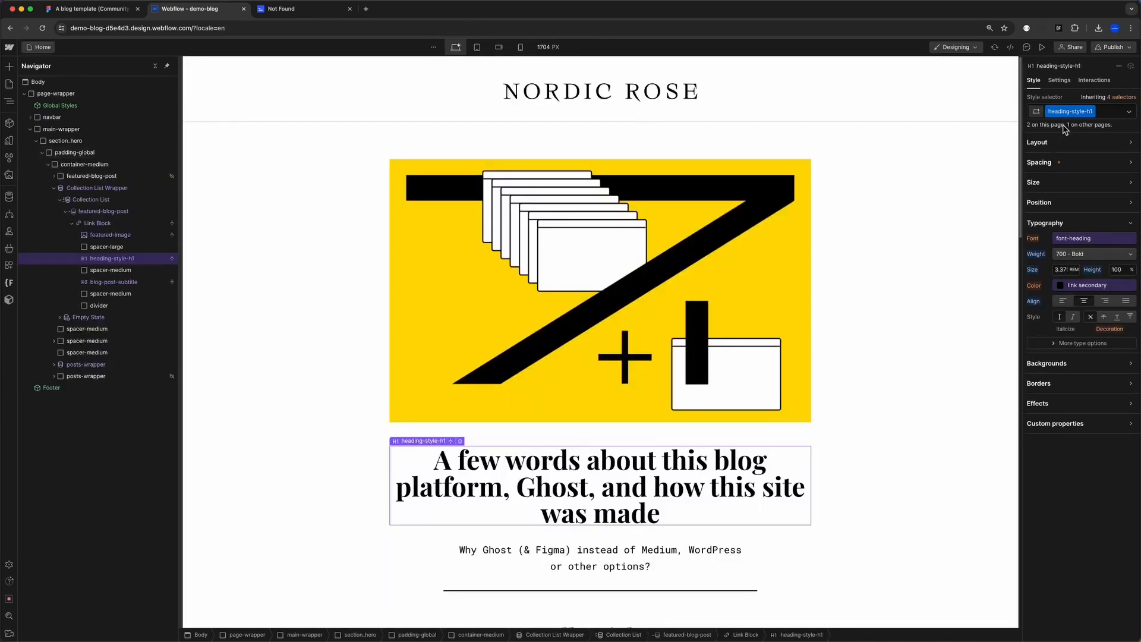
pyautogui.doubleClick(1065, 111)
pyautogui.press('super+c')
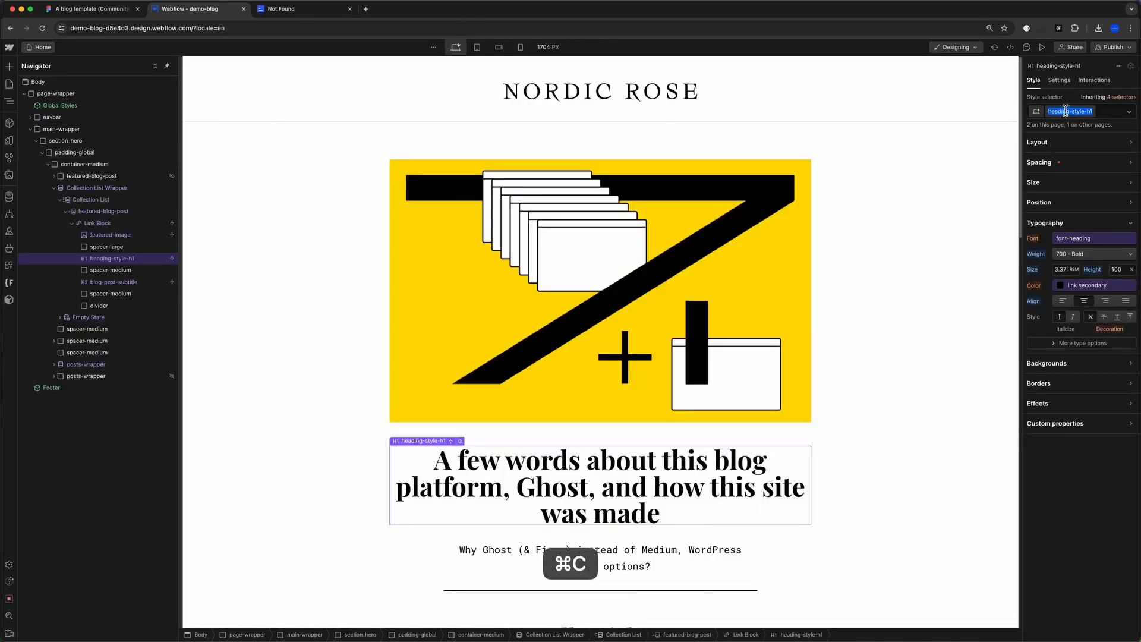
# - Return to the Blogs Template page and apply the existing heading-style-h1 class to the title heading
pyautogui.click(9, 84)
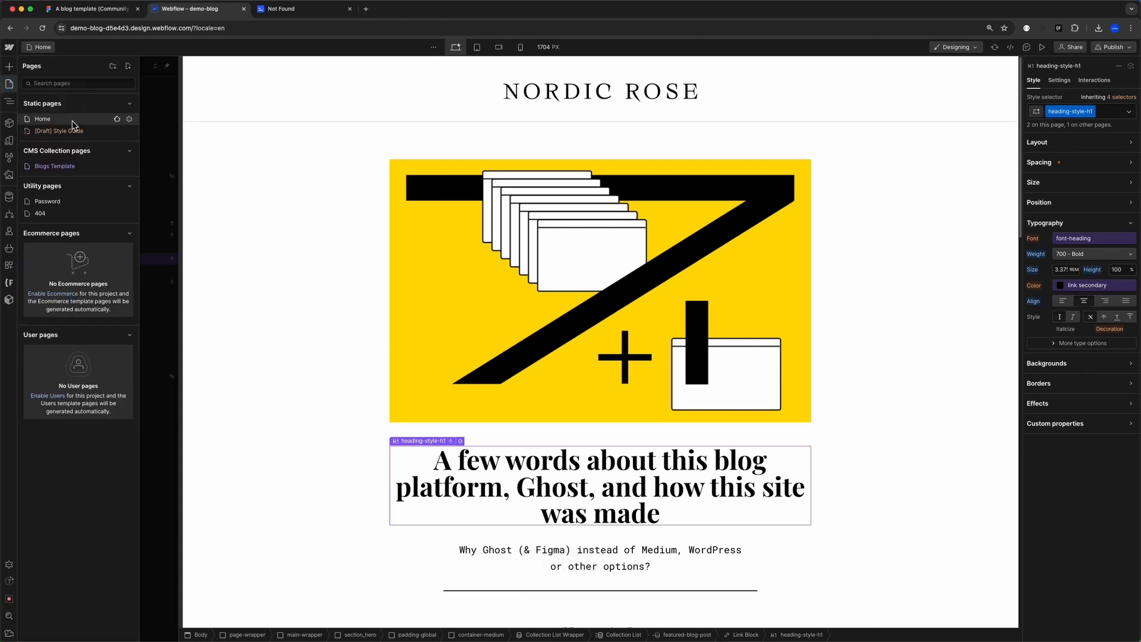
pyautogui.click(60, 169)
pyautogui.press('super+Return')
pyautogui.write('he')
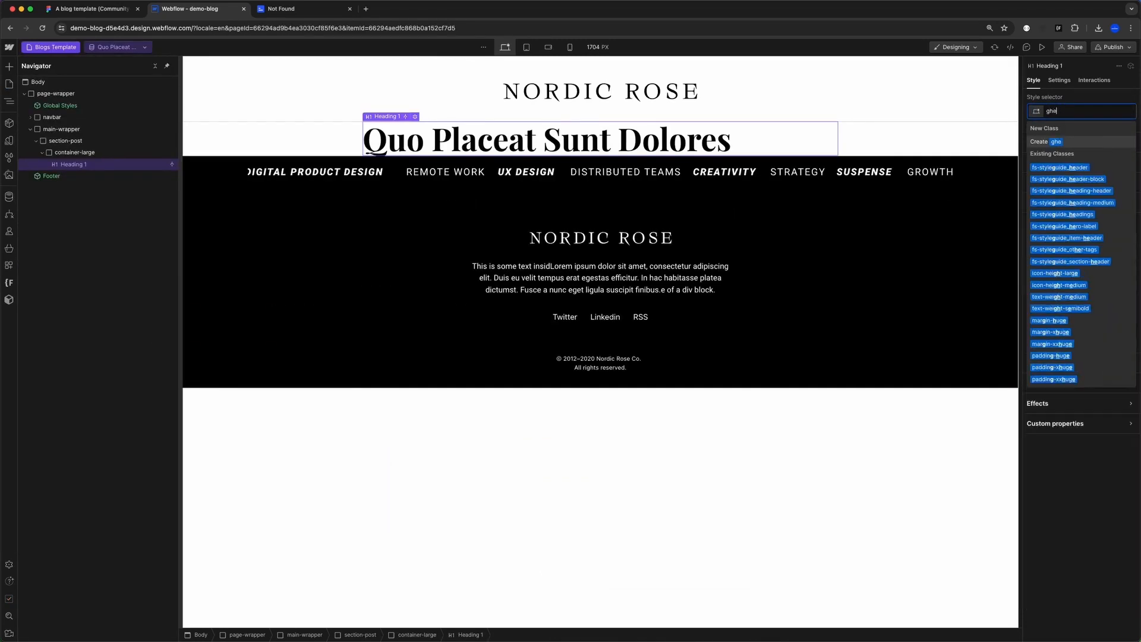
pyautogui.write('ads')
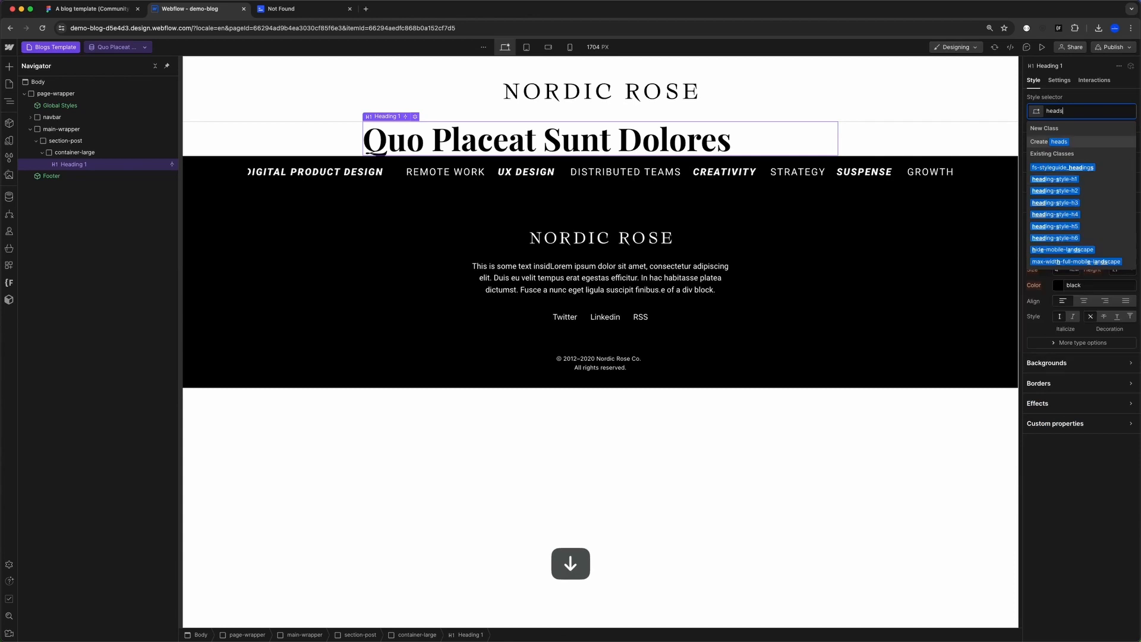
pyautogui.press('Down')
pyautogui.press('Return')
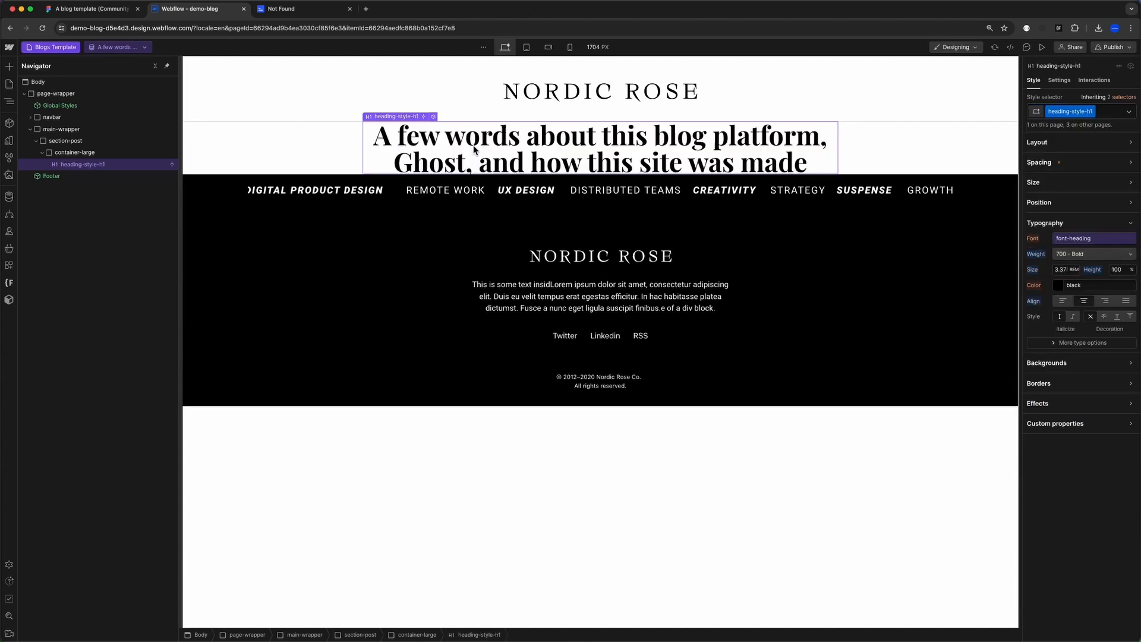
# - Insert a heading below the article title, connect its text to the subtitle field, and make it a Heading 2
pyautogui.press('super+e')
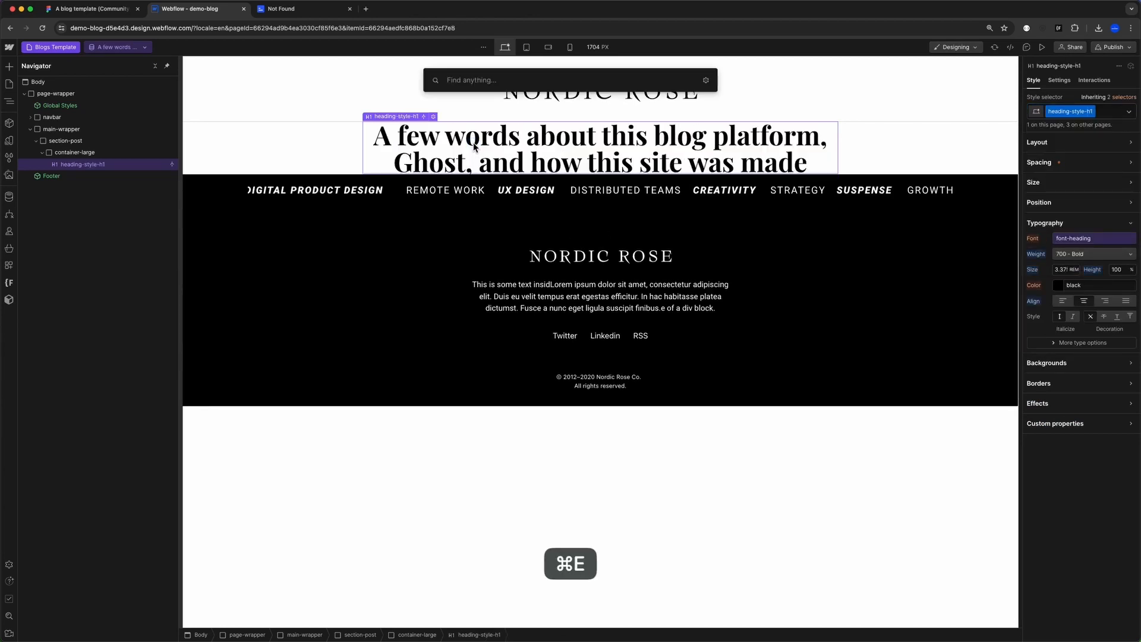
pyautogui.write('head')
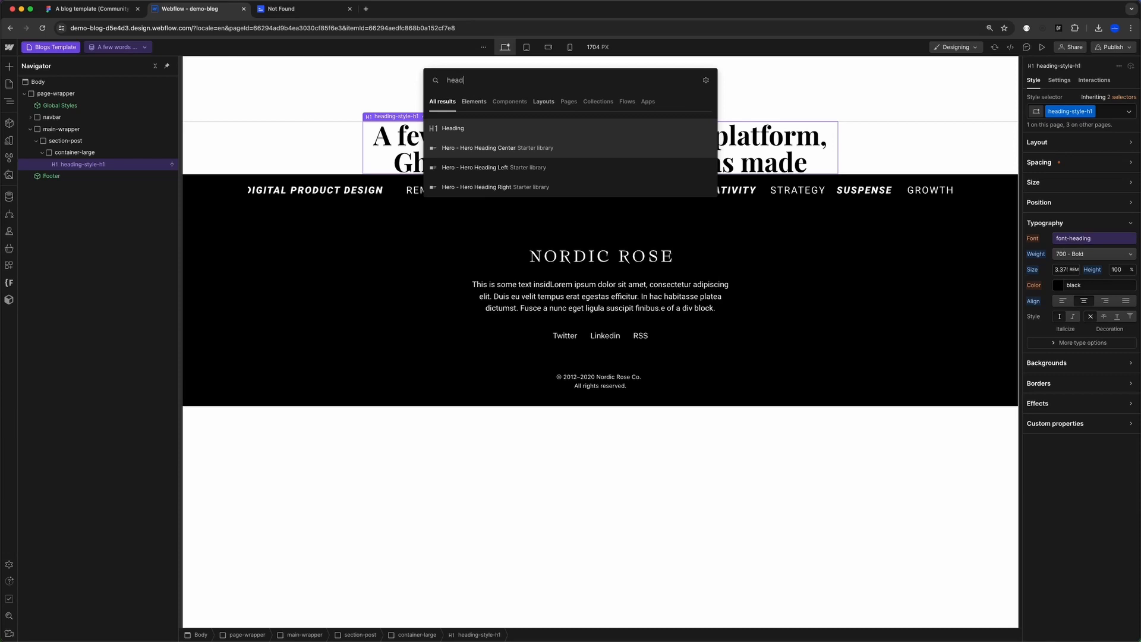
pyautogui.press('Down')
pyautogui.press('Up')
pyautogui.press('Return')
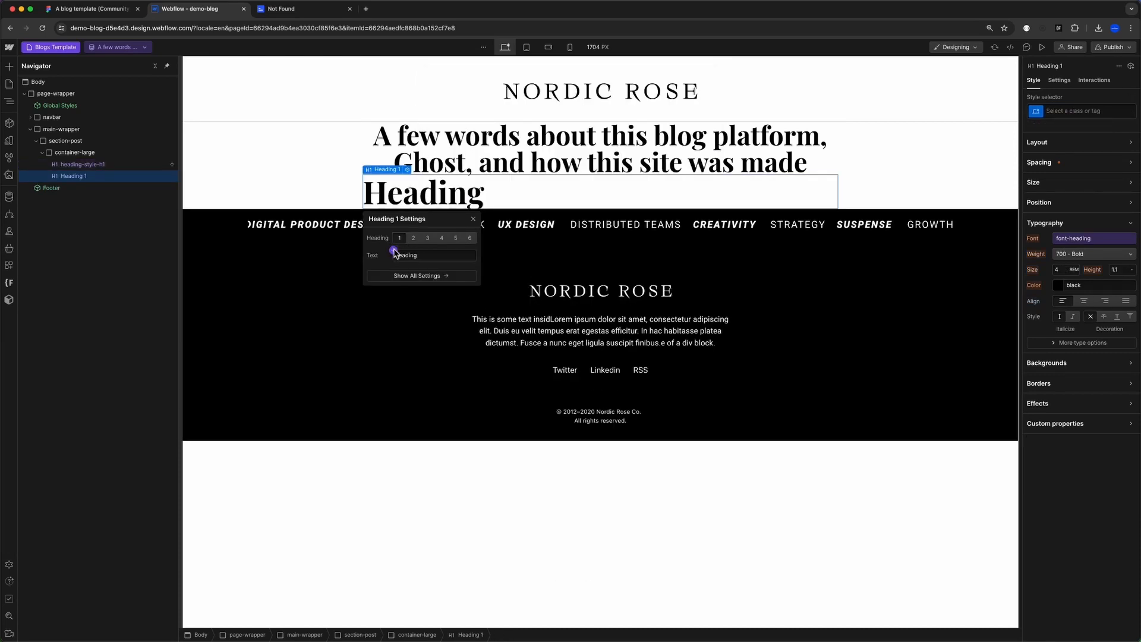
pyautogui.click(395, 252)
pyautogui.click(399, 319)
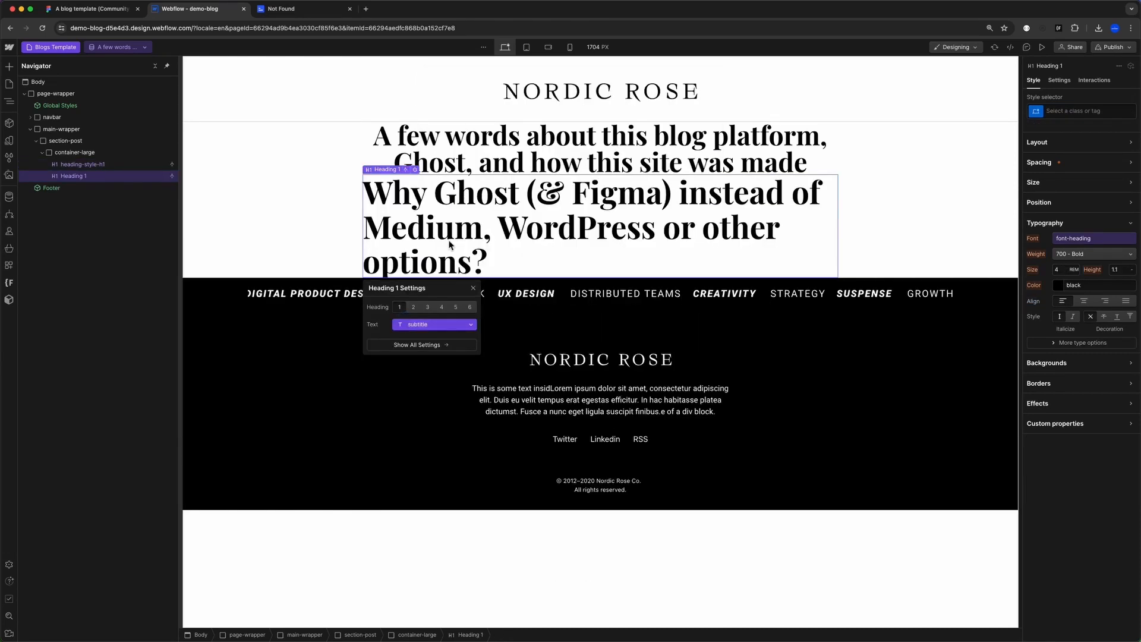
pyautogui.click(415, 307)
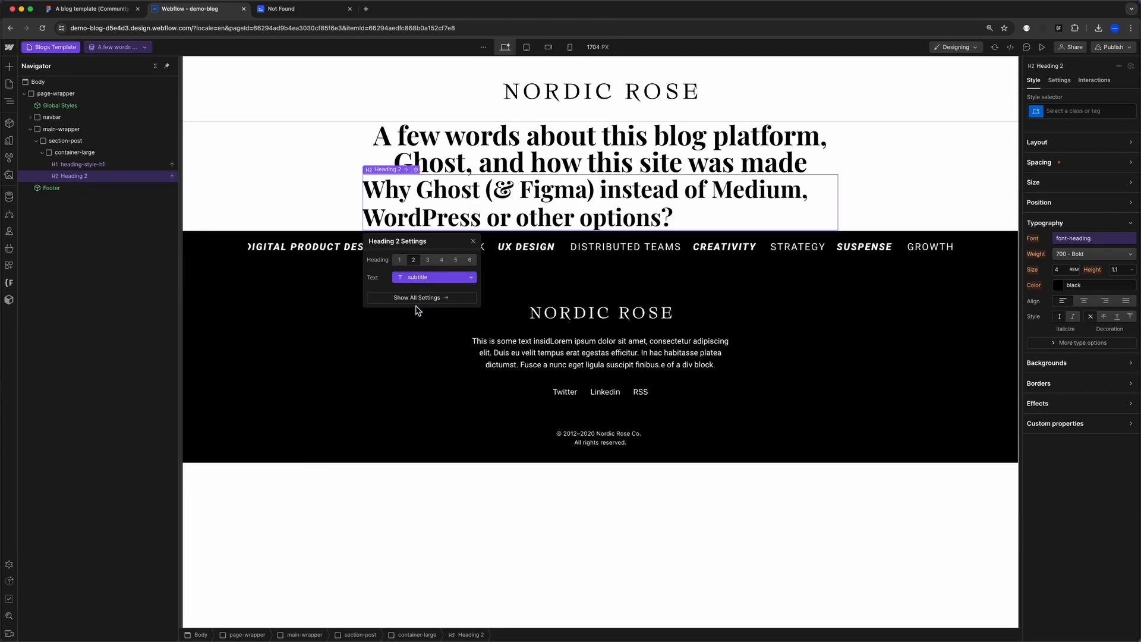
# - Apply the existing blog-post-subtitle class to the connected Heading 2
pyautogui.click(1059, 109)
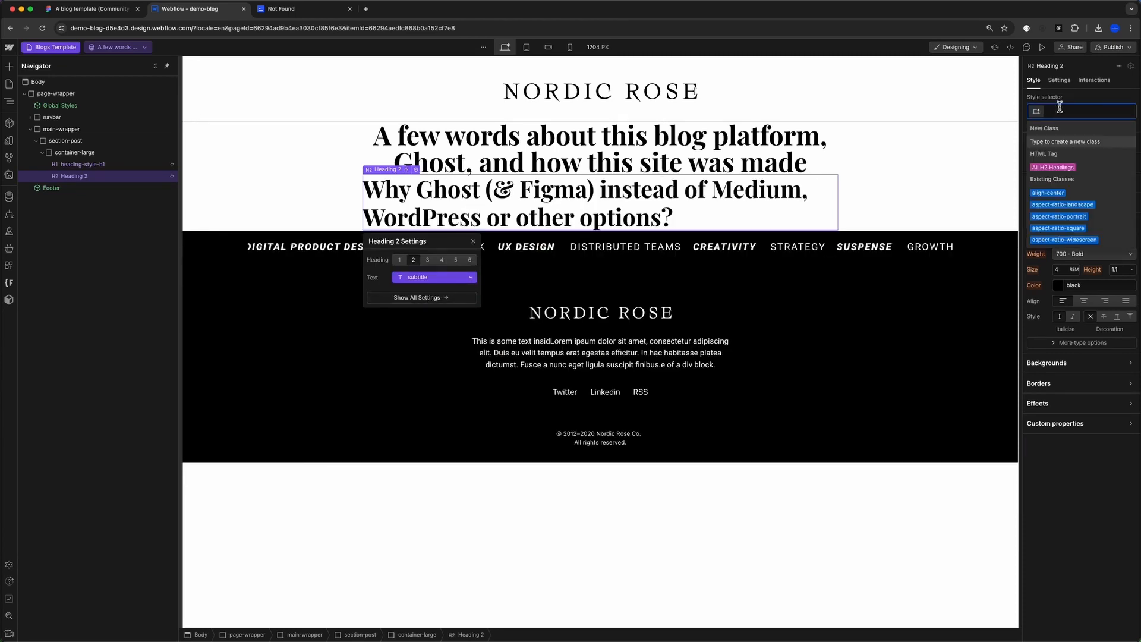
pyautogui.write('subt')
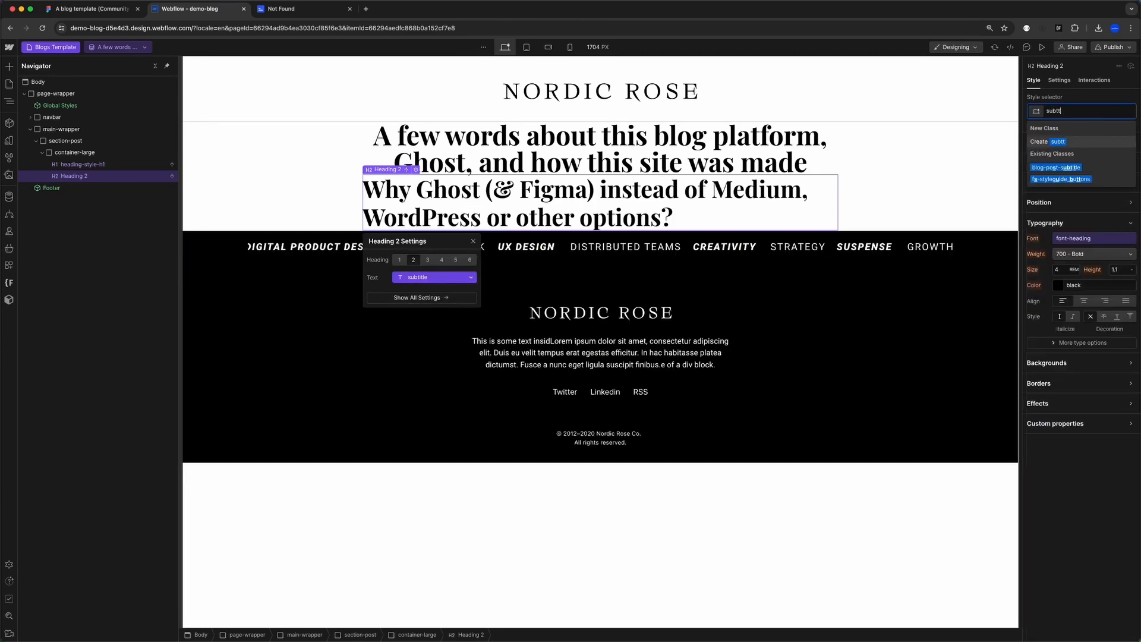
pyautogui.press('Up')
pyautogui.press('Return')
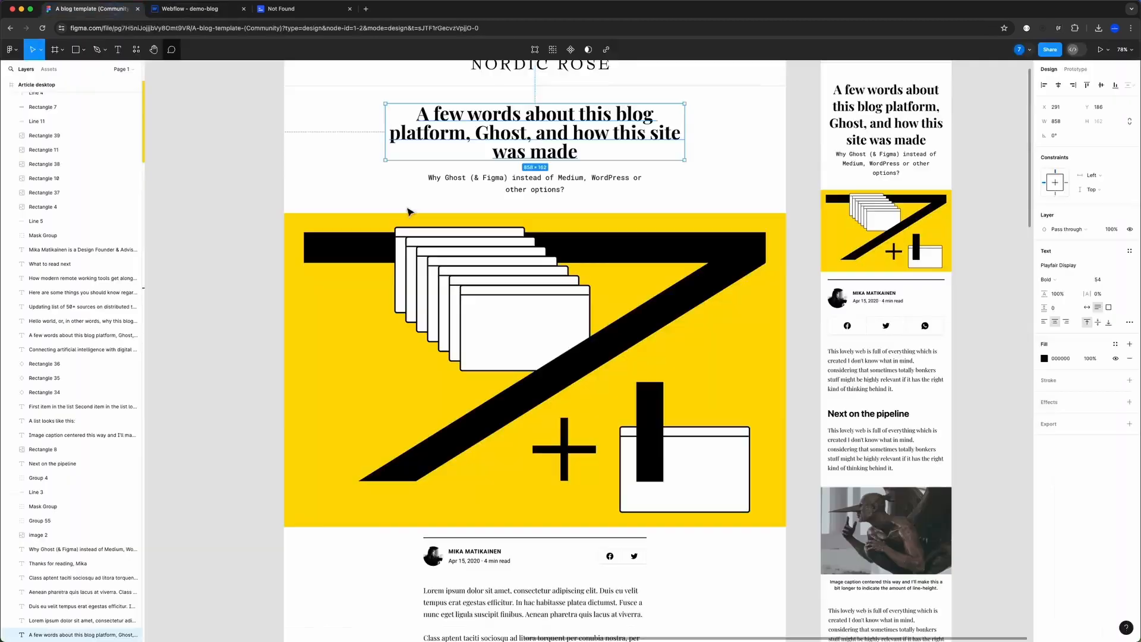
# - Switch to Figma to examine the subtitle and full-width cover image in the Article desktop frame, and return to the Webflow Designer
pyautogui.scroll(3, 498, 265)
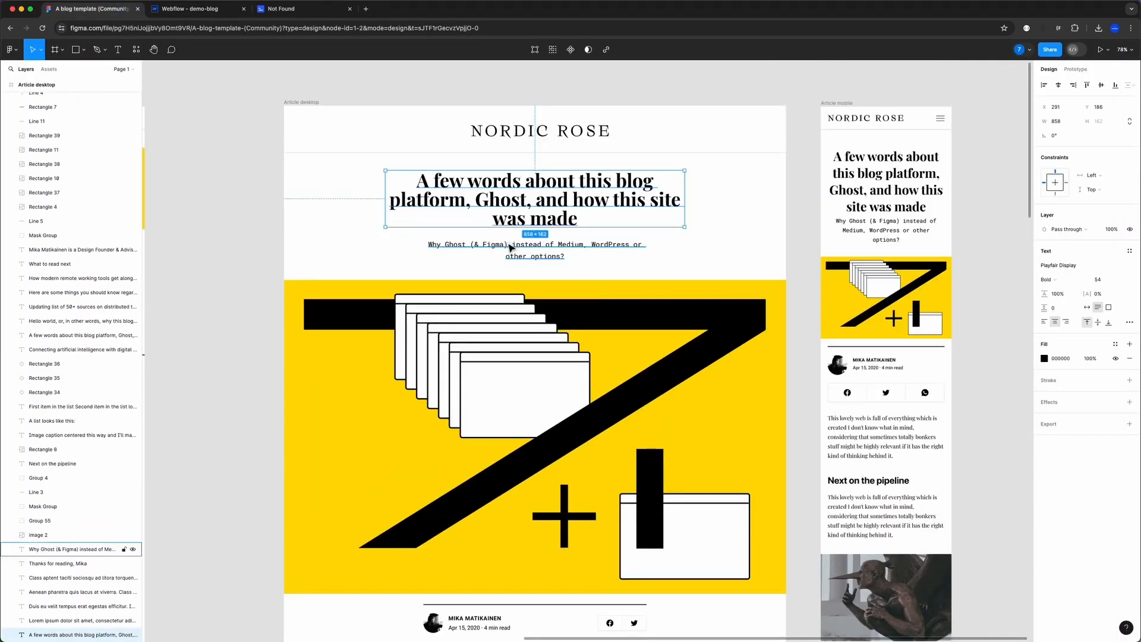
pyautogui.scroll(-5, 553, 268)
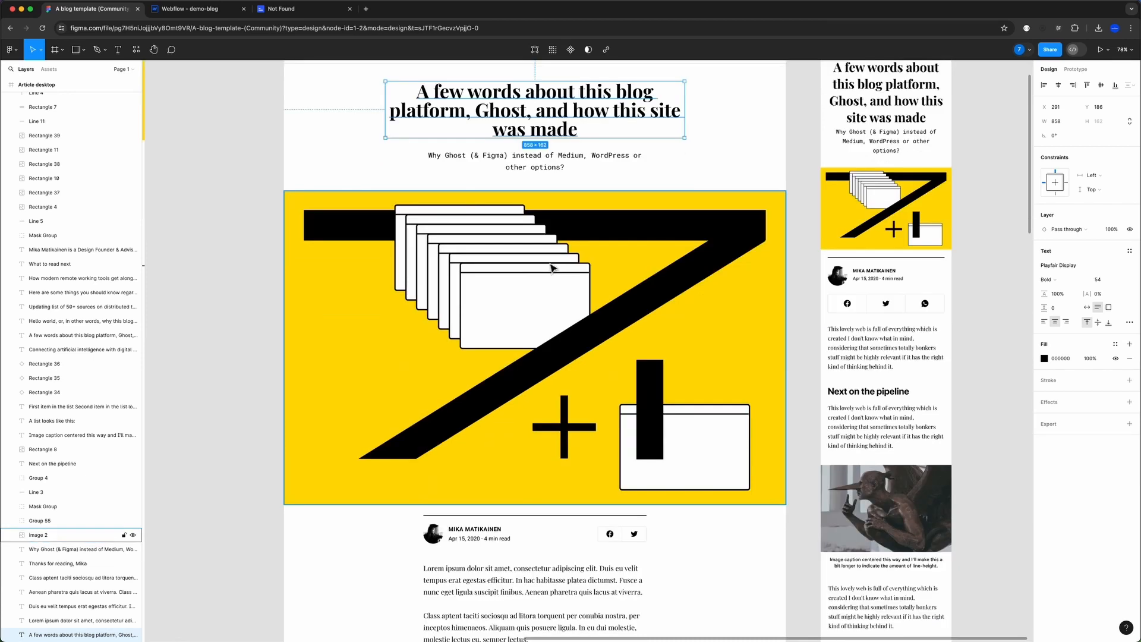
pyautogui.click(524, 266)
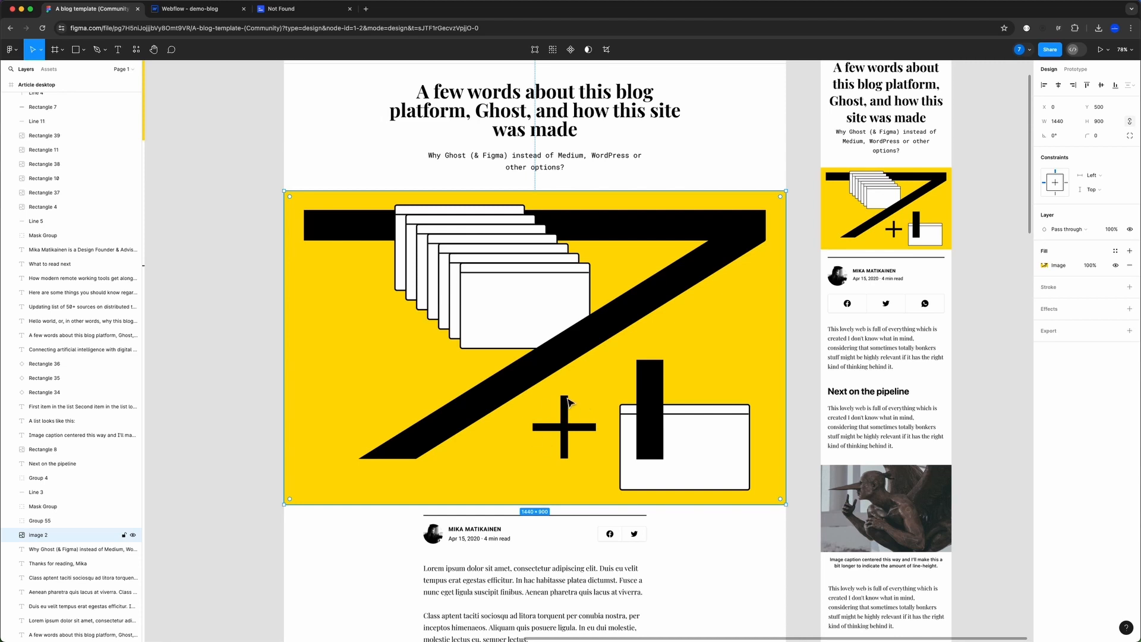
pyautogui.click(189, 8)
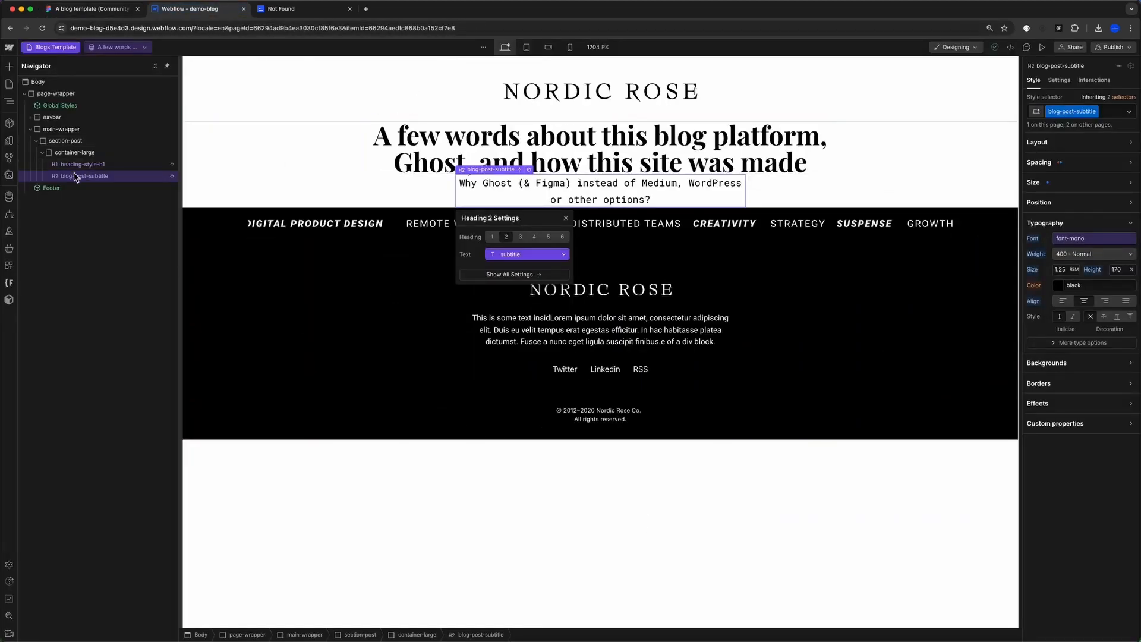
# - Add a Div Block inside section-post after container-large and give it the new class single-post-thumbnail
pyautogui.click(43, 153)
pyautogui.click(66, 142)
pyautogui.press('super+e')
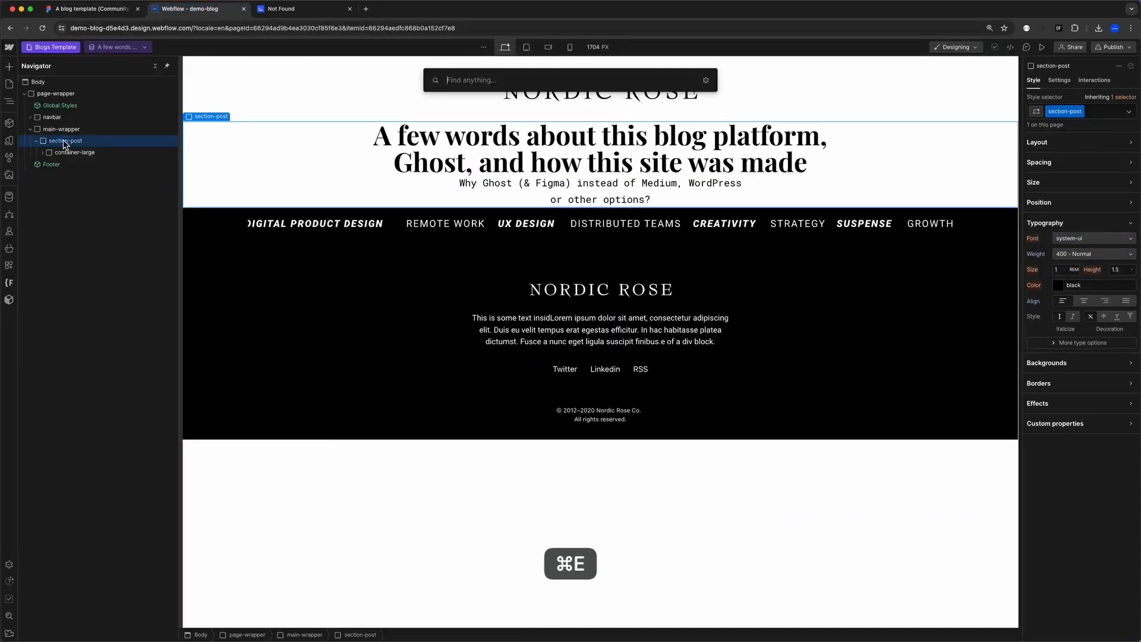
pyautogui.write('div')
pyautogui.press('Return')
pyautogui.press('super+Return')
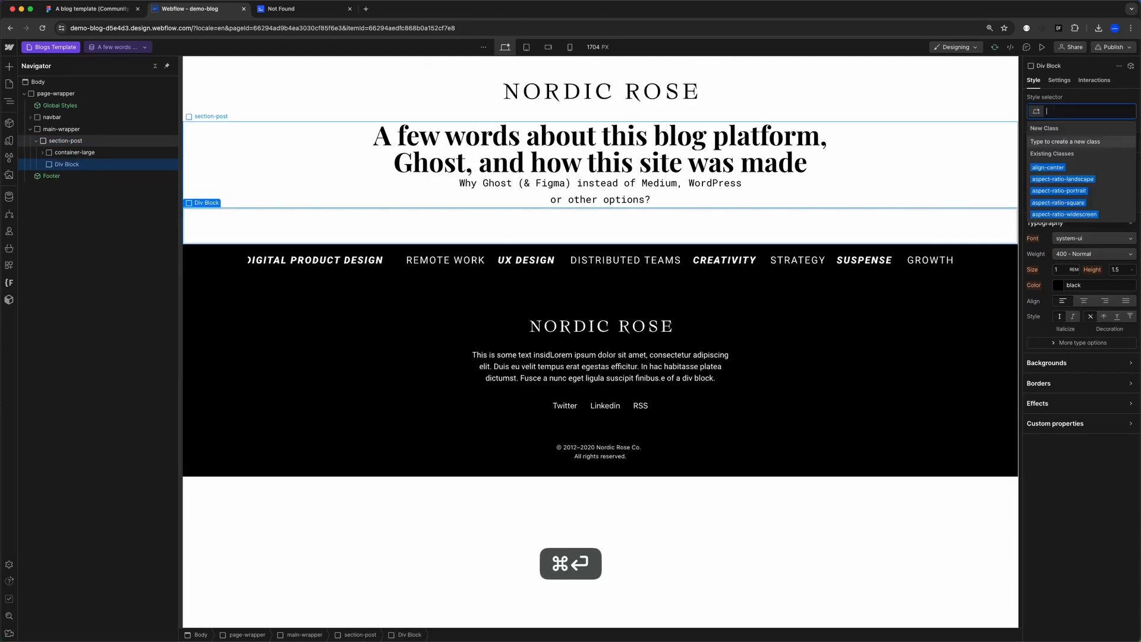
pyautogui.write('single-post-thu')
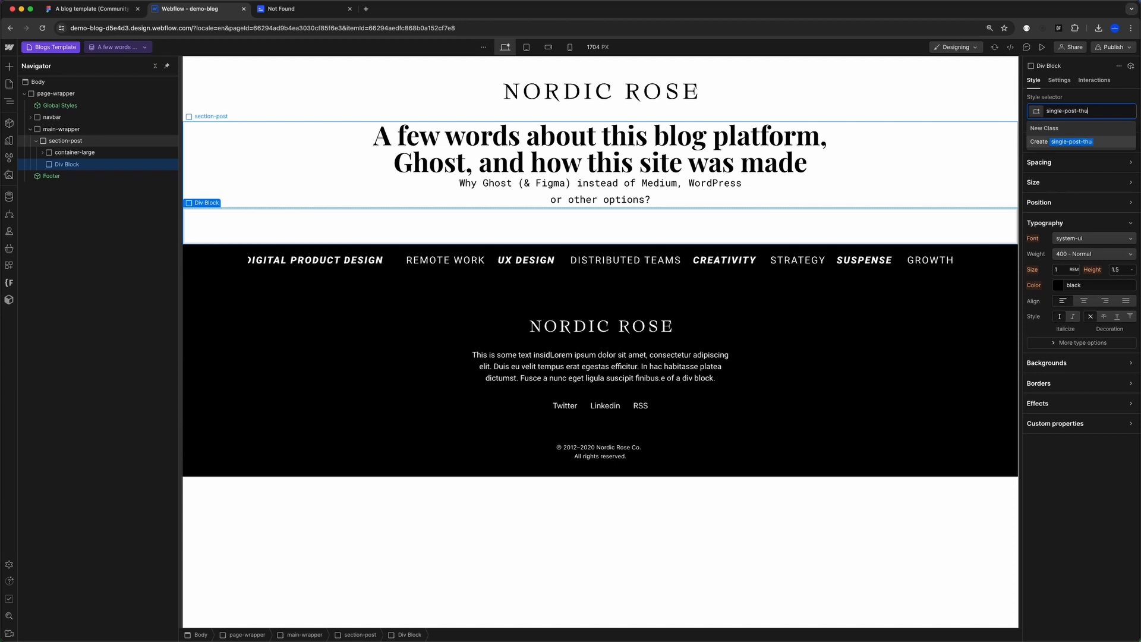
pyautogui.write('mbnail')
pyautogui.press('Return')
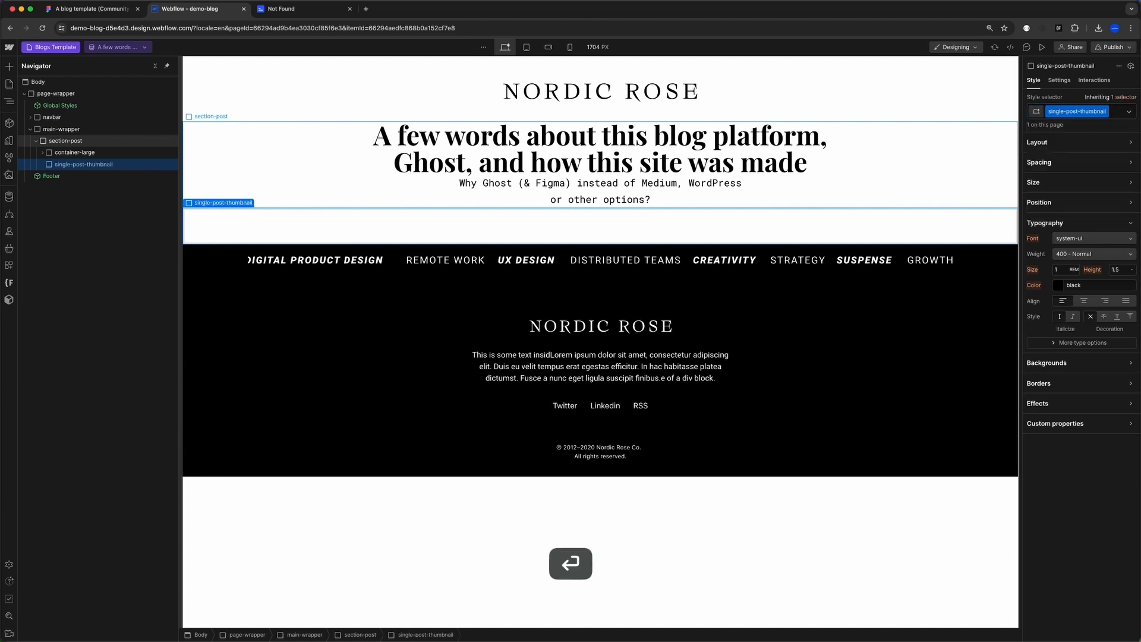
# - Insert an Image inside the single-post-thumbnail div, connecting its source to the thumbnail field and its alt text to the Name field
pyautogui.press('super+e')
pyautogui.write('image')
pyautogui.press('Return')
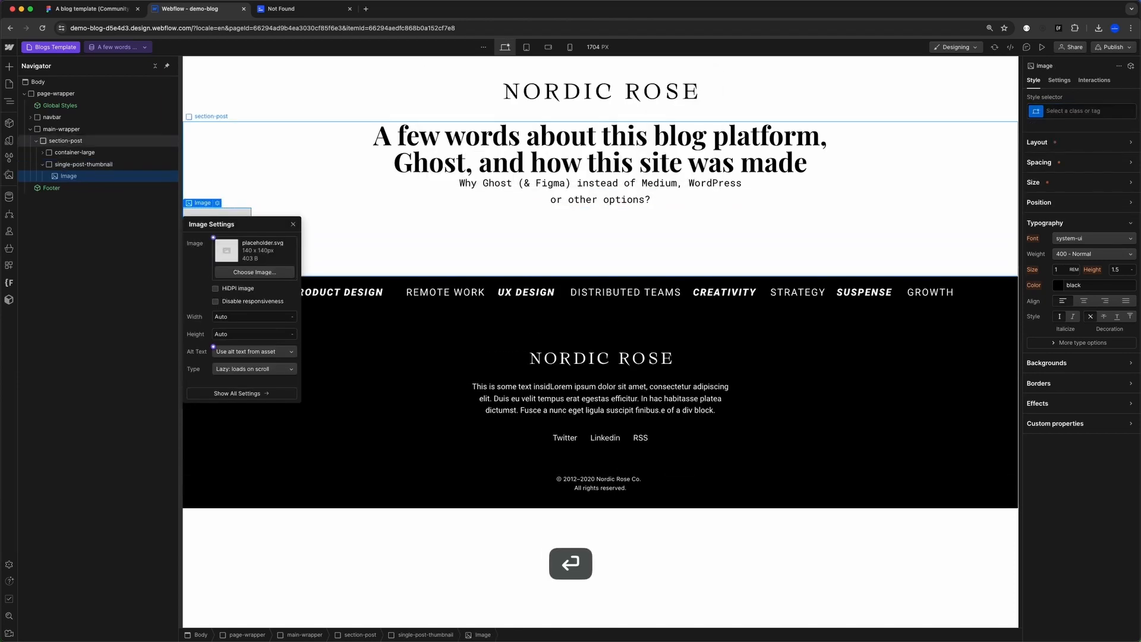
pyautogui.click(213, 237)
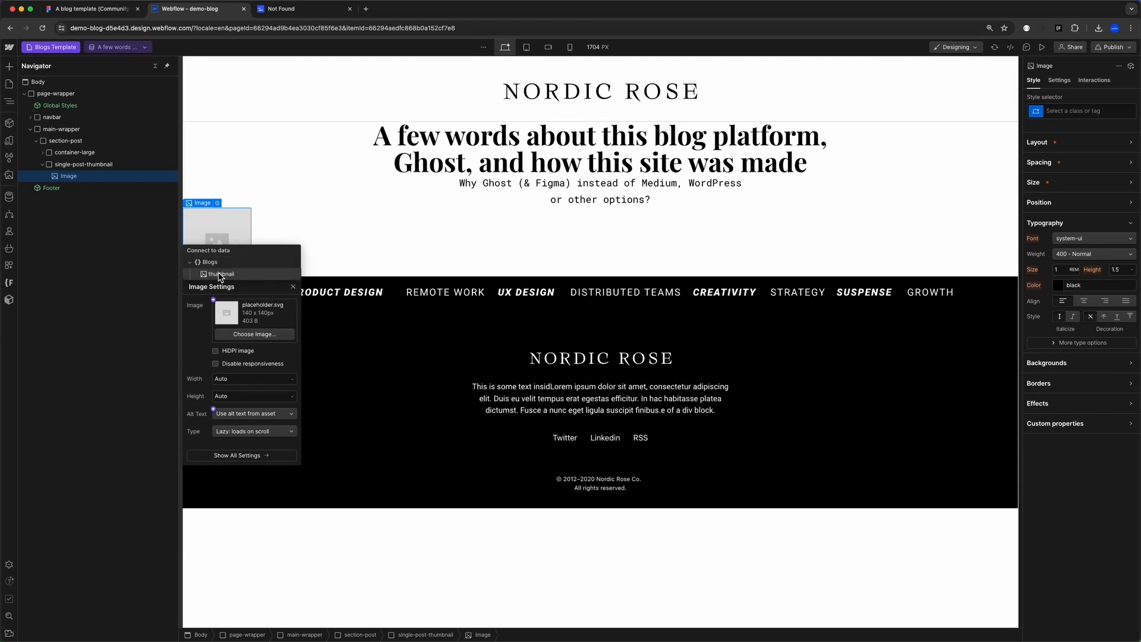
pyautogui.click(220, 274)
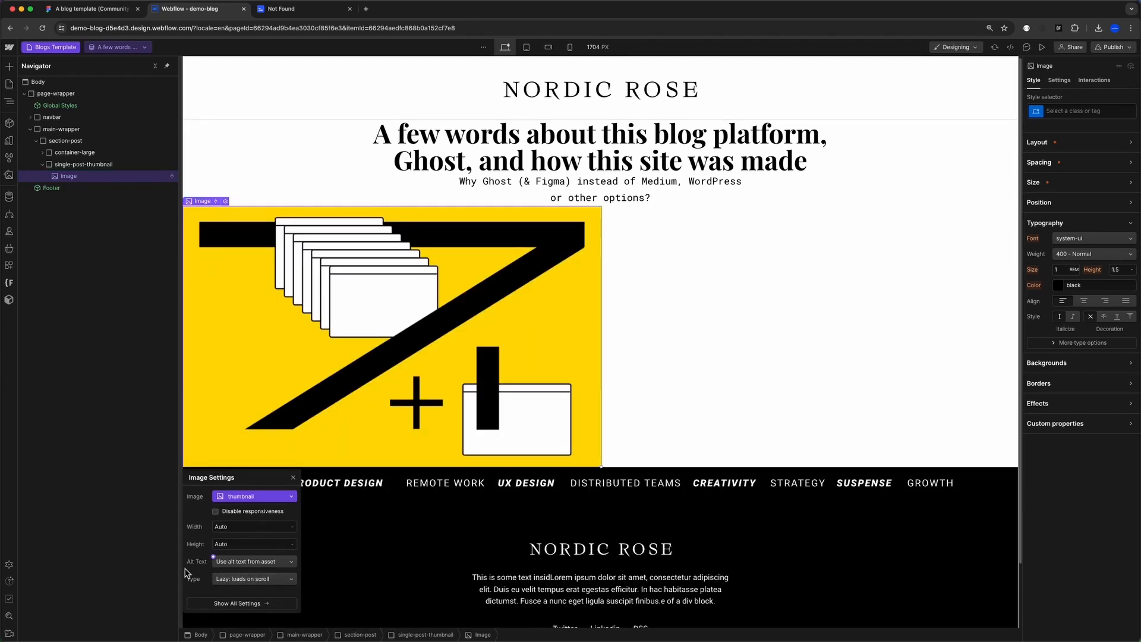
pyautogui.click(213, 559)
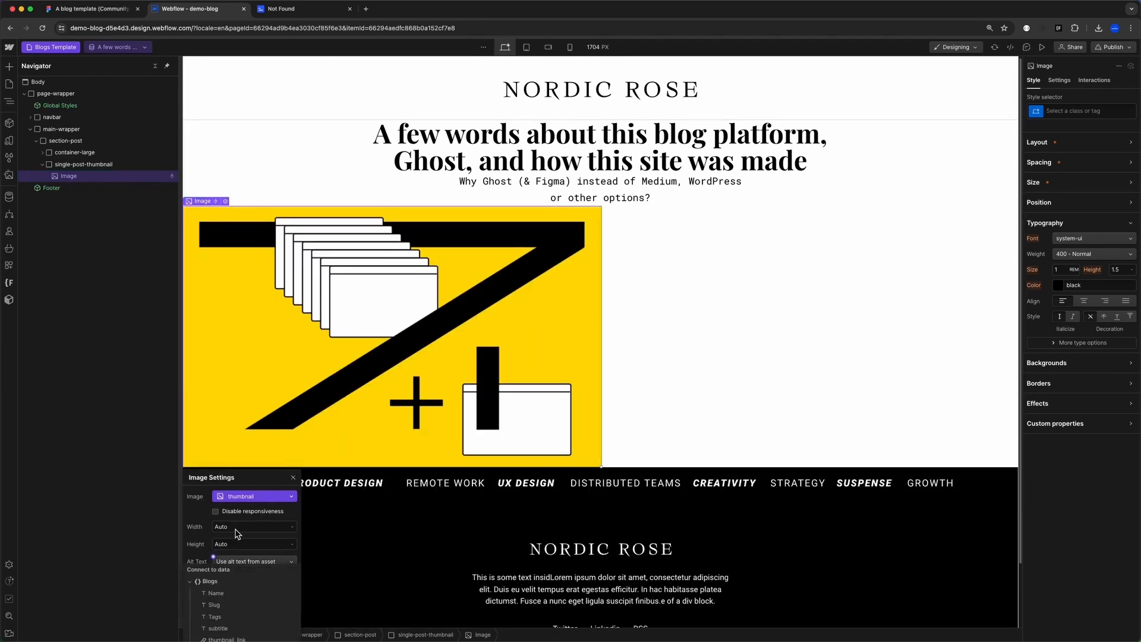
pyautogui.click(215, 593)
# - Assign the single-post-thumbnail class to the connected image as well
pyautogui.scroll(-2, 428, 252)
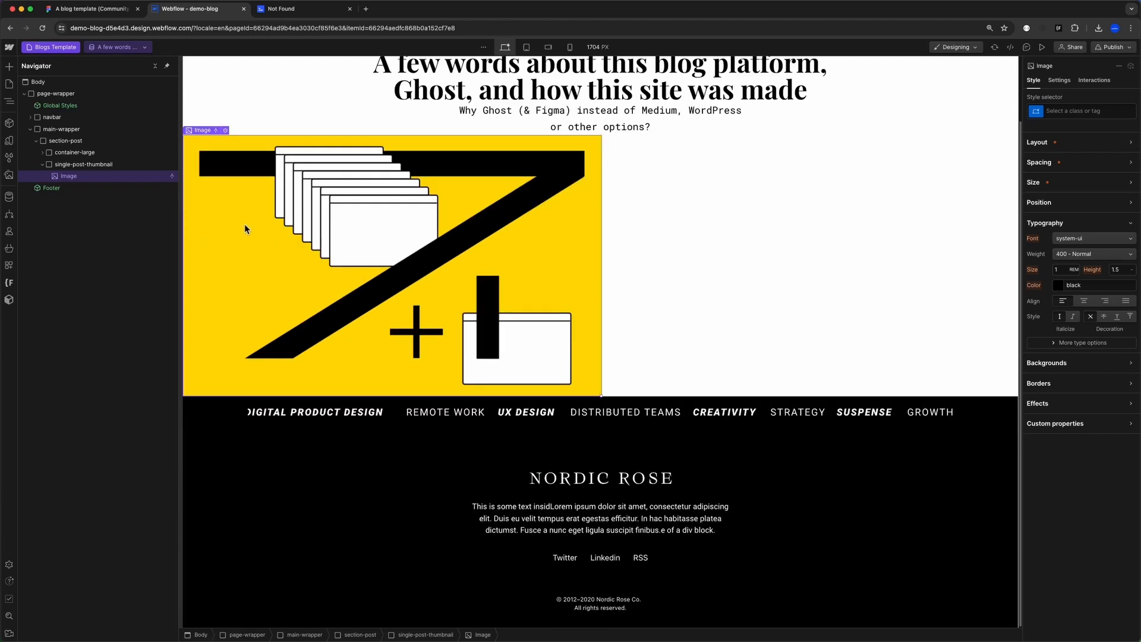
pyautogui.click(1061, 110)
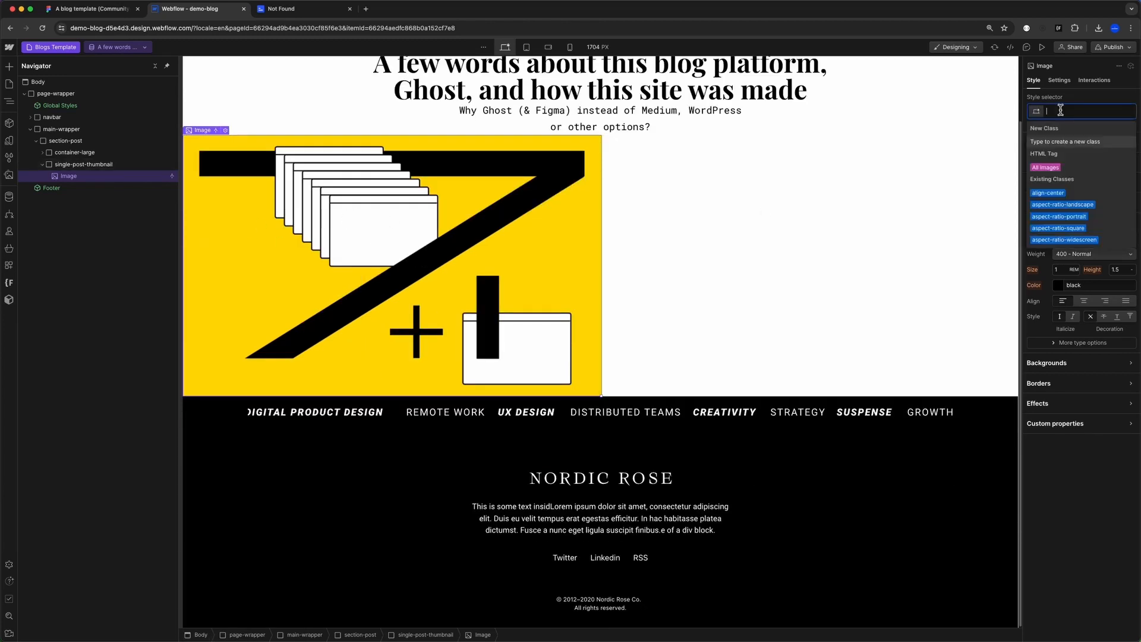
pyautogui.write('thumbnail')
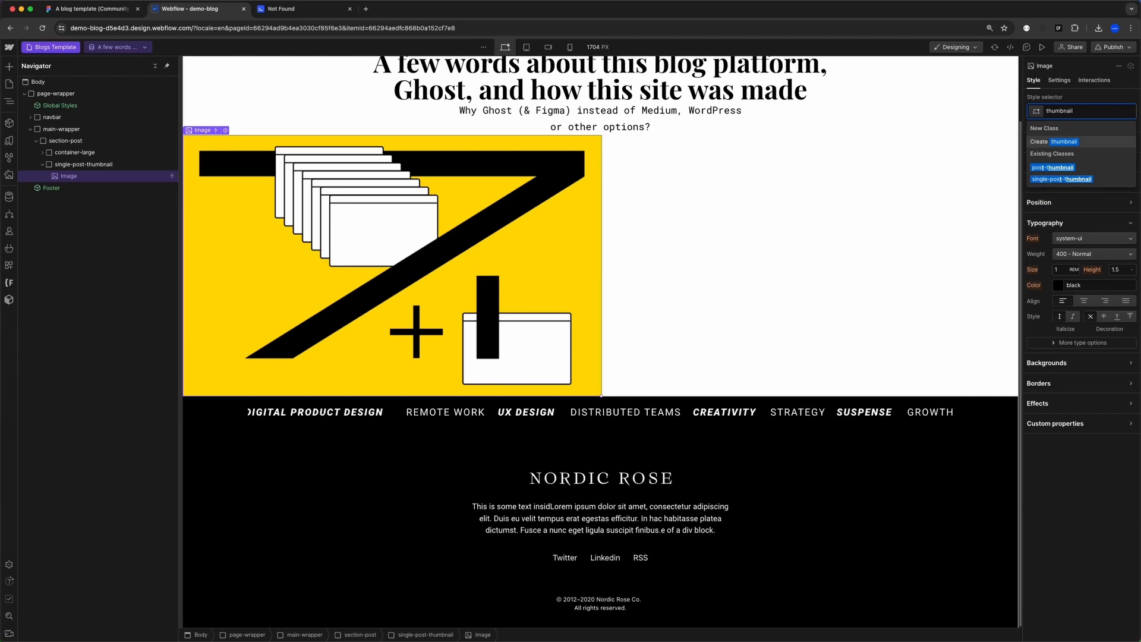
pyautogui.press('super+Left')
pyautogui.write('single-post-')
pyautogui.press('Return')
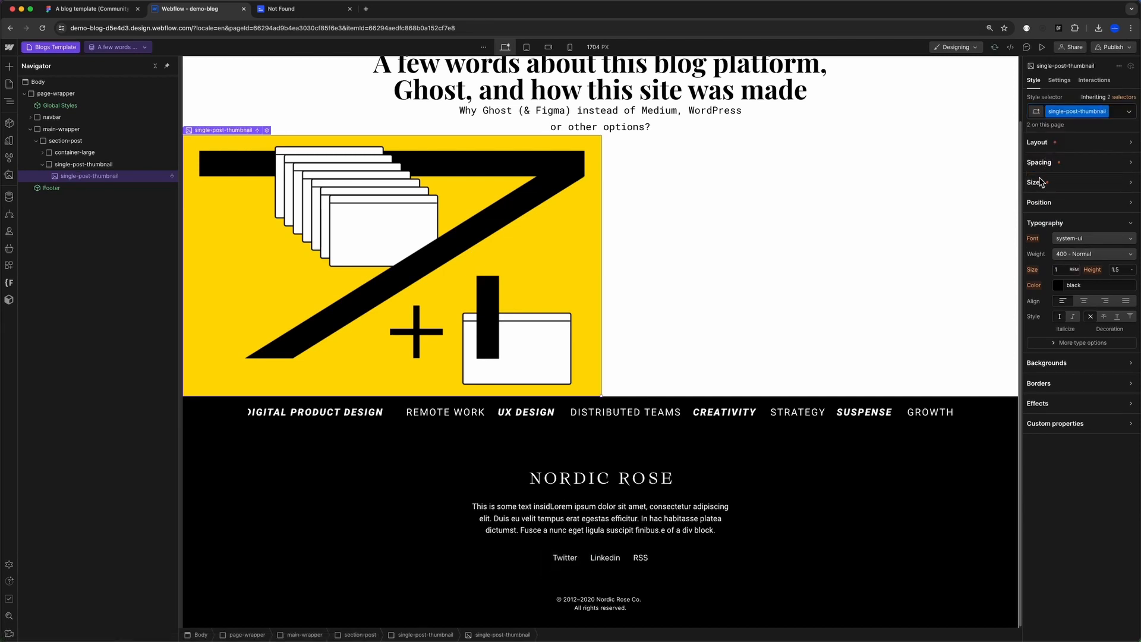
# - Set the thumbnail image's width to 100%
pyautogui.click(1042, 199)
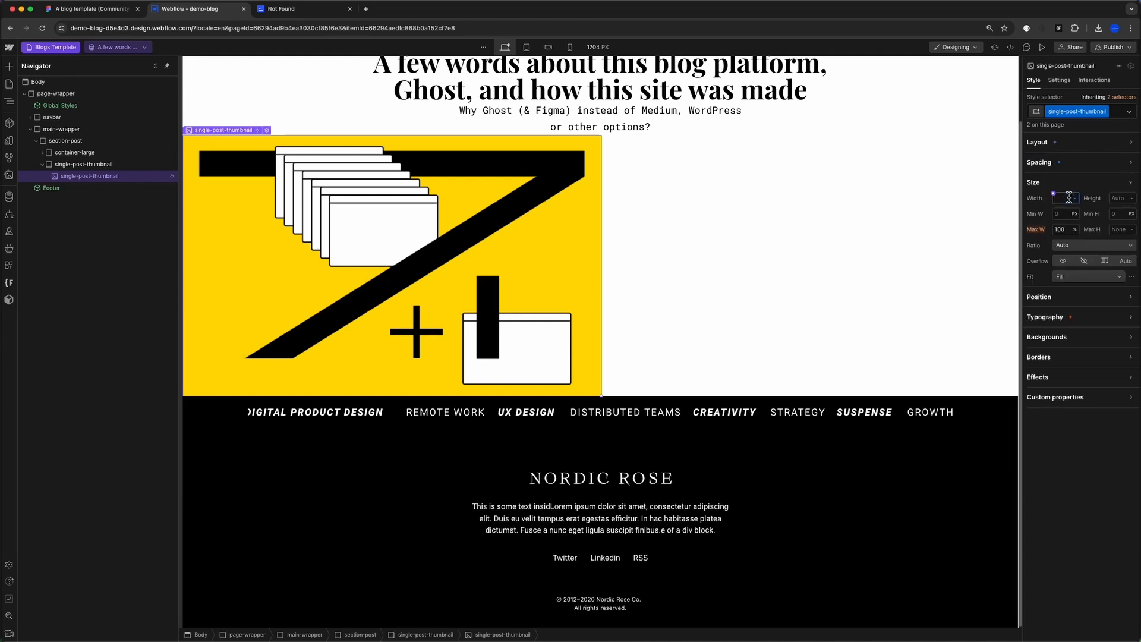
pyautogui.write('100%')
pyautogui.press('Return')
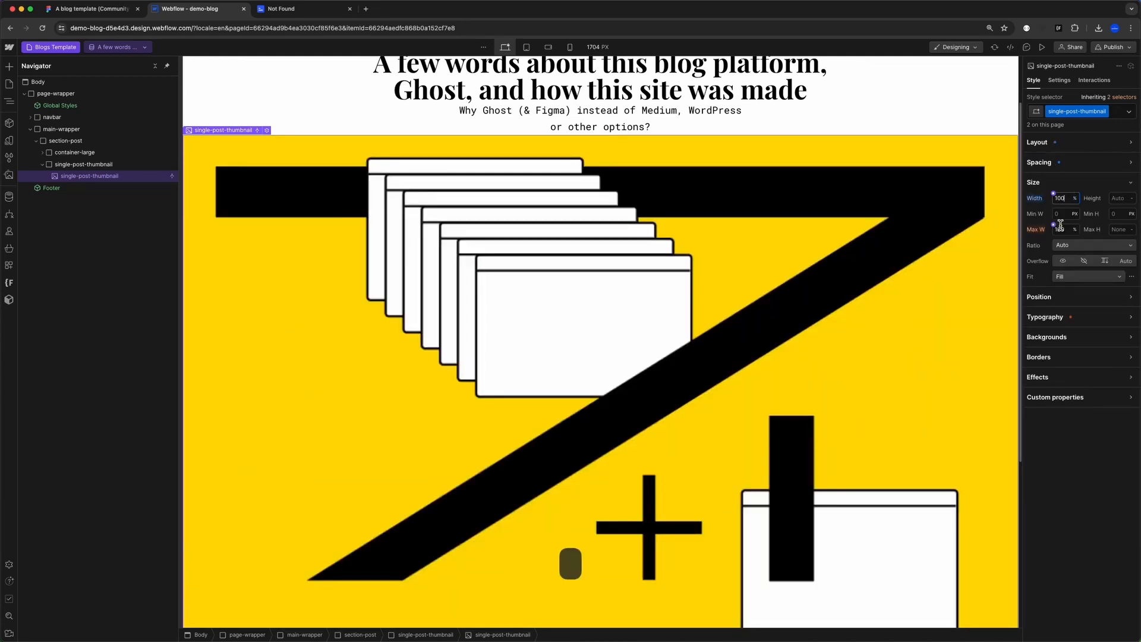
# - Set the thumbnail image's height to 100% and its fit to Cover
pyautogui.click(1122, 199)
pyautogui.write('100')
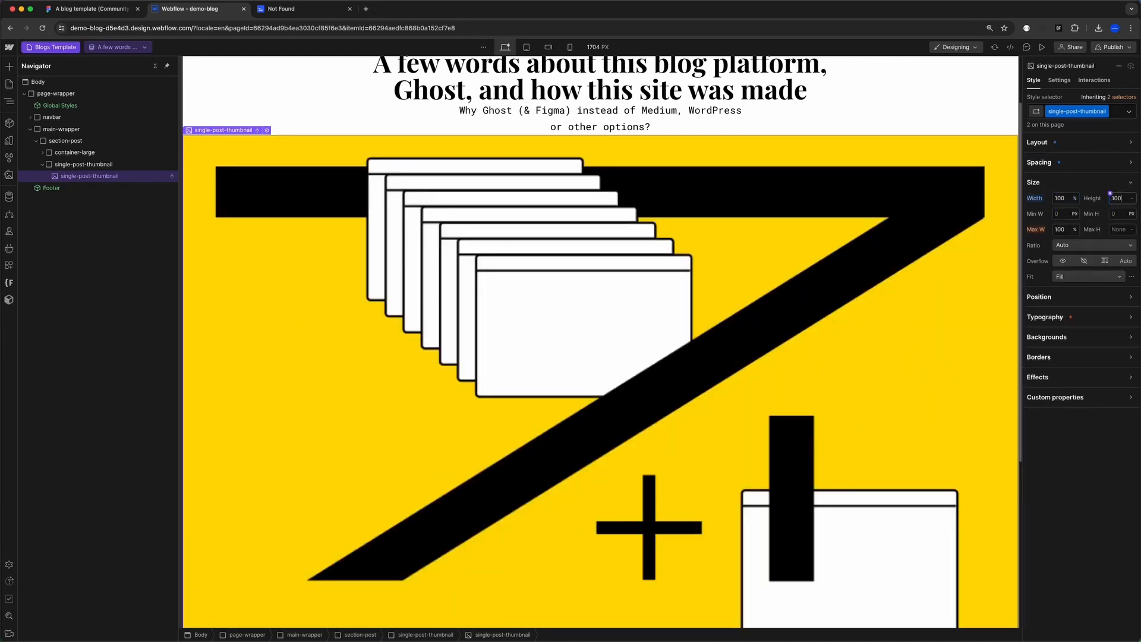
pyautogui.write('%')
pyautogui.press('Return')
pyautogui.scroll(-2, 631, 352)
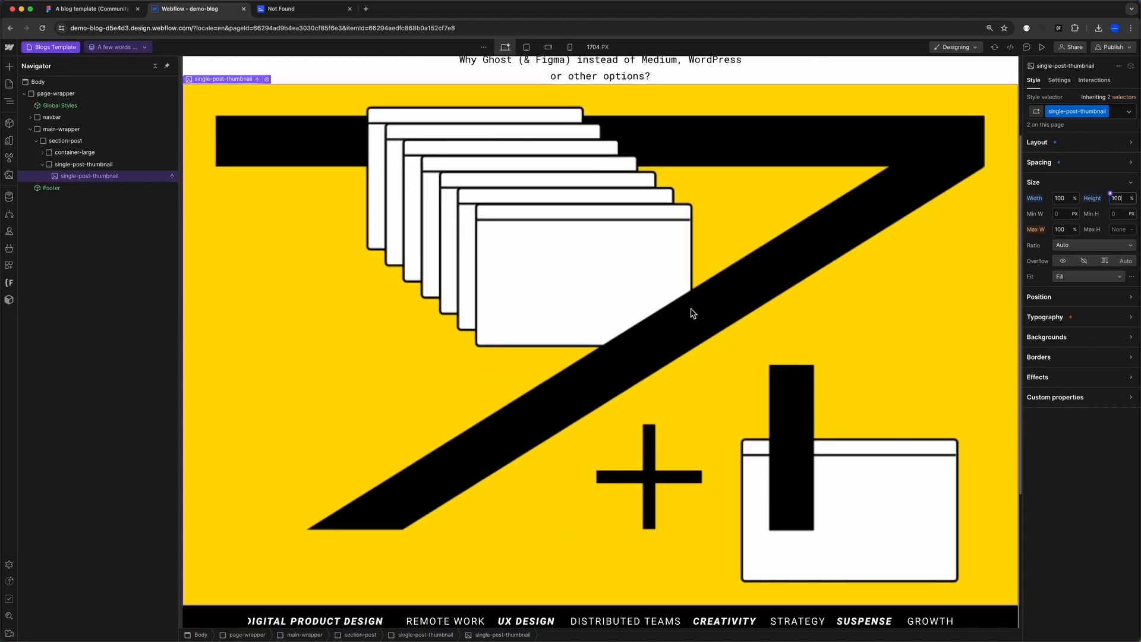
pyautogui.click(1067, 198)
pyautogui.click(1064, 278)
pyautogui.click(1070, 299)
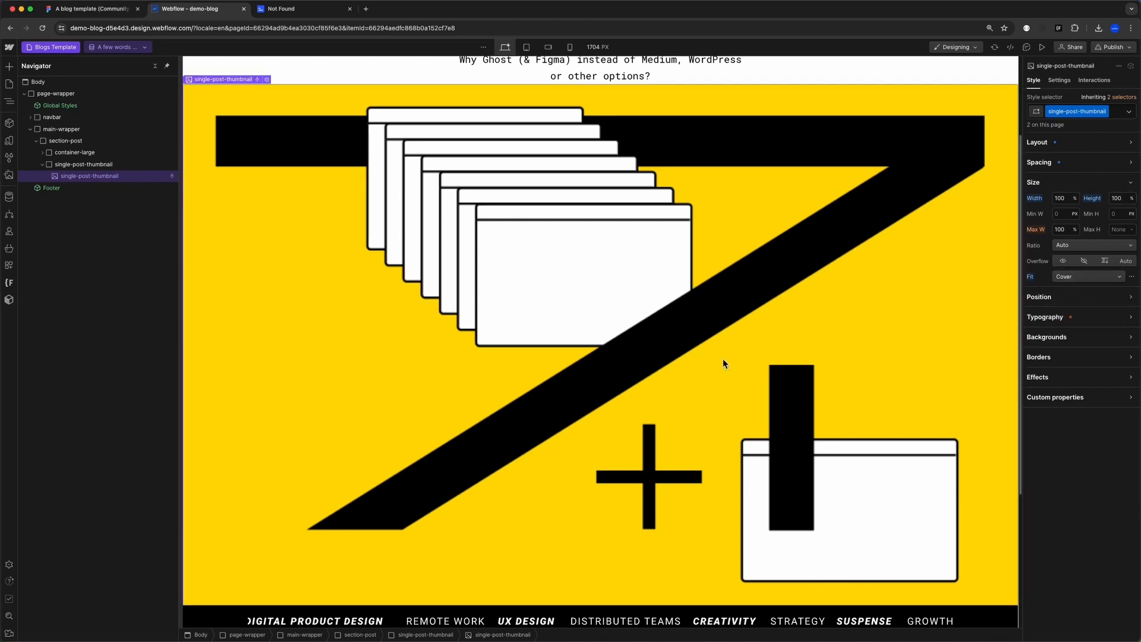
# - Limit the single-post-thumbnail div's maximum width to 90 rem and center it with auto side margins
pyautogui.click(74, 165)
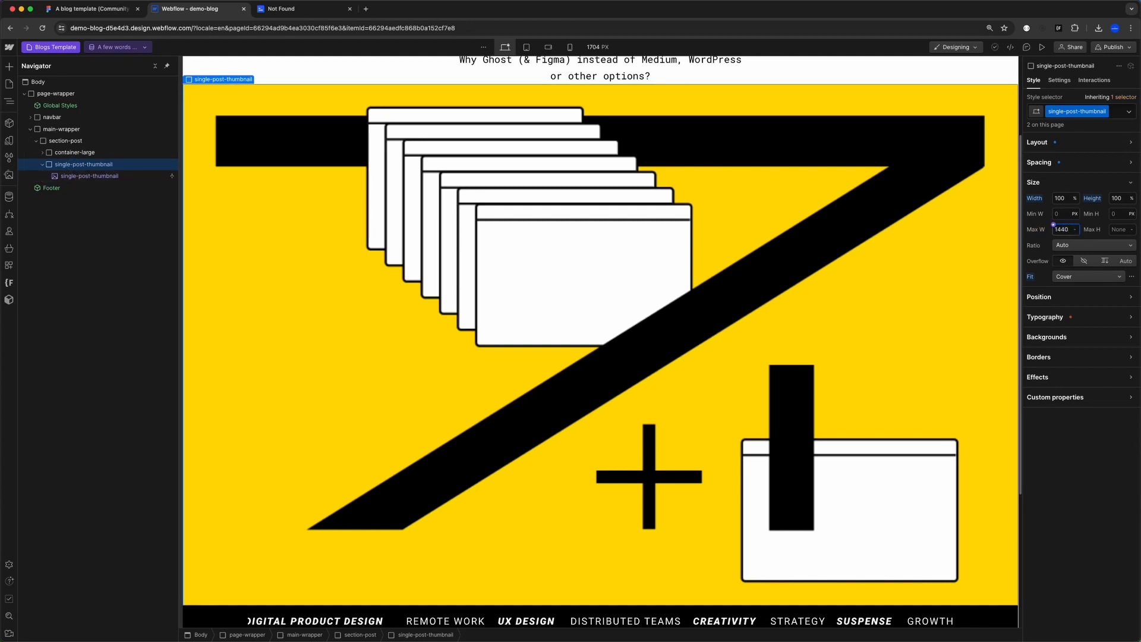
pyautogui.press('Return')
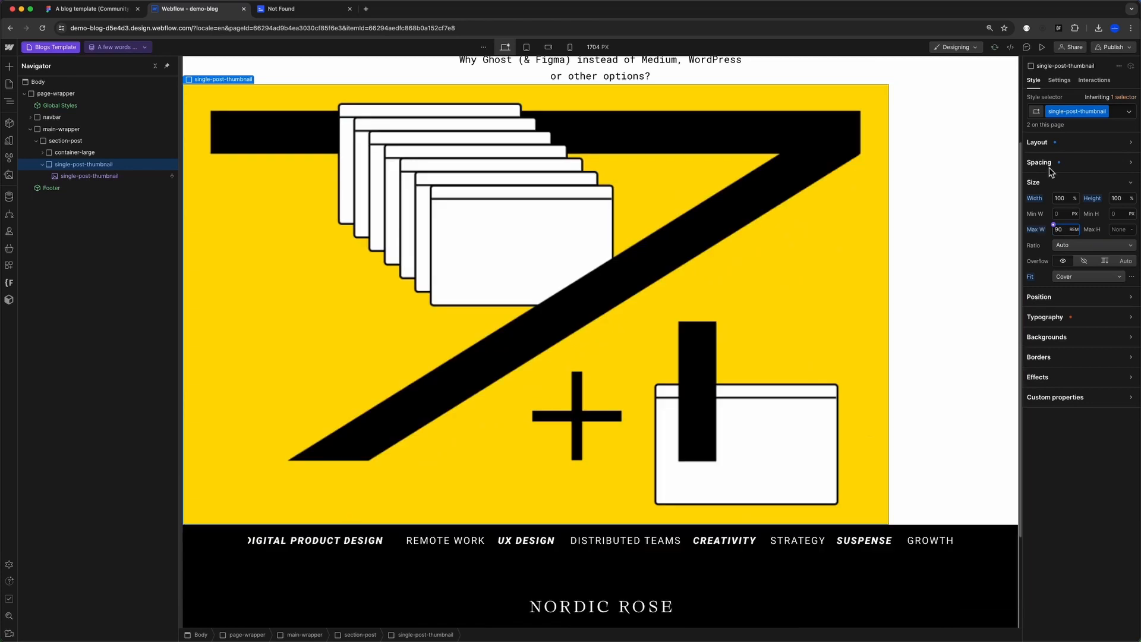
pyautogui.click(1050, 164)
pyautogui.click(1117, 163)
pyautogui.scroll(1, 684, 336)
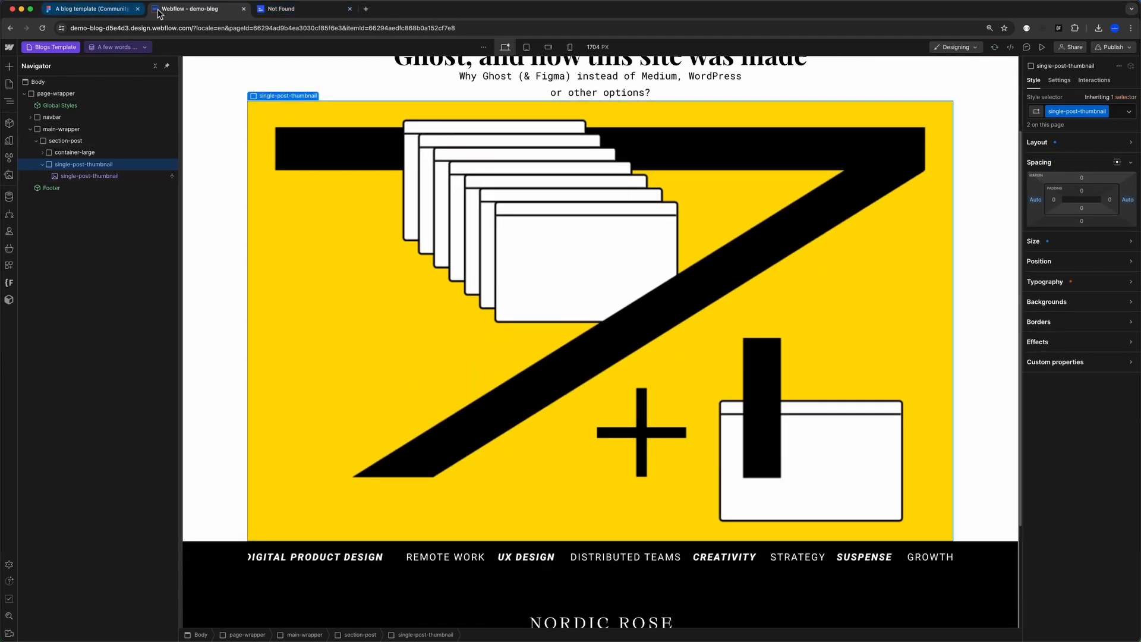
# - Check the hero image's size in Figma and set the single-post-thumbnail div's height in Webflow to 900/16 rem
pyautogui.click(128, 9)
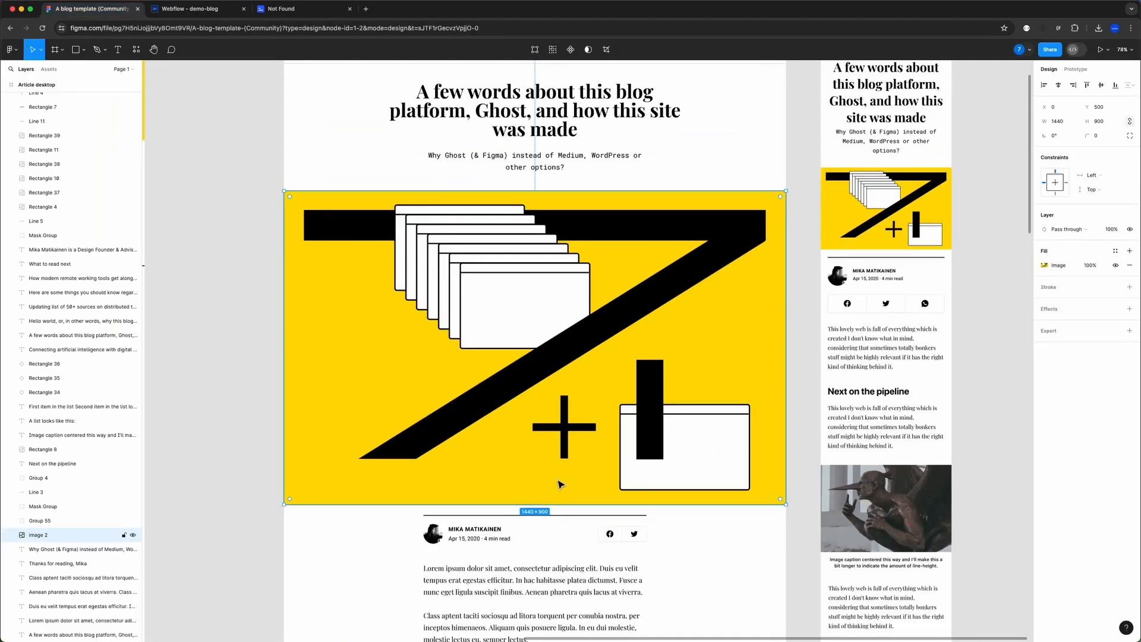
pyautogui.click(189, 9)
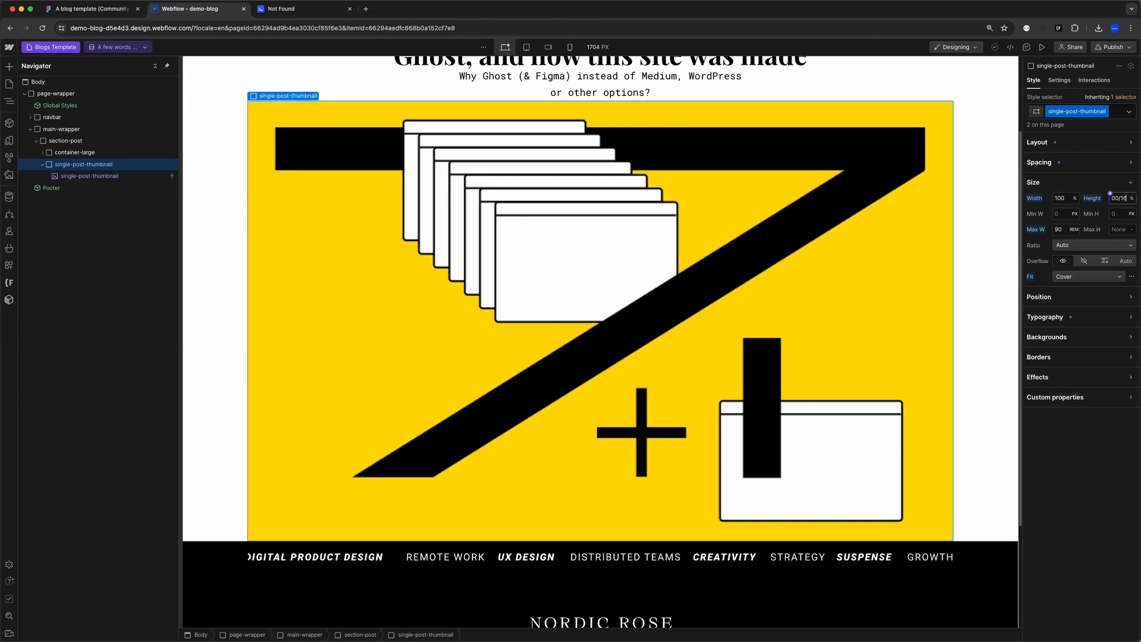
pyautogui.press('Return')
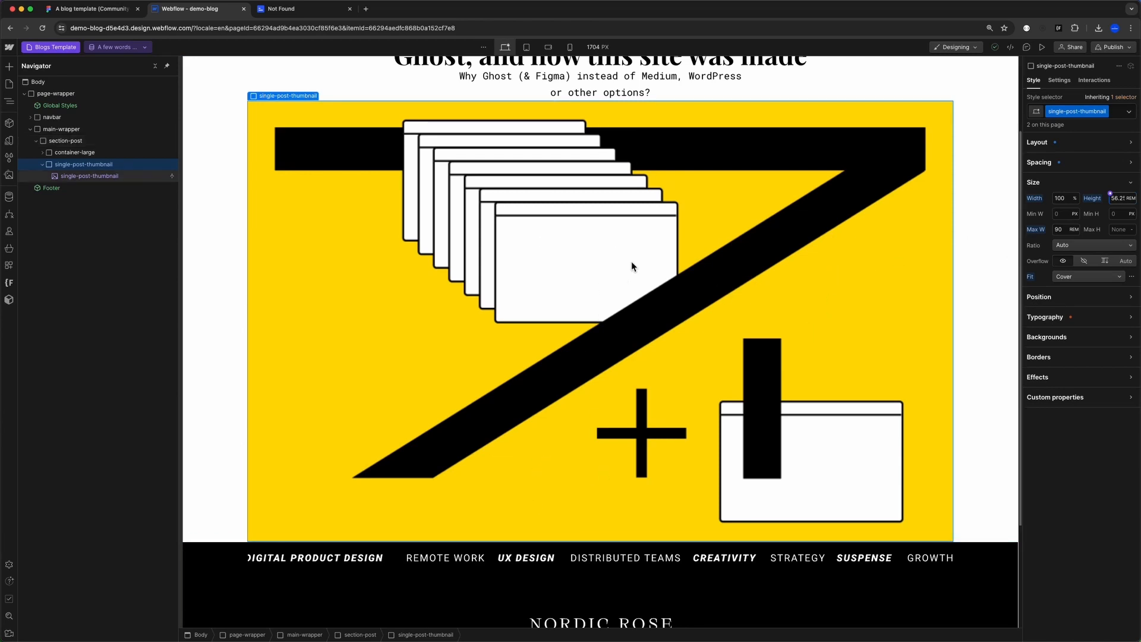
# - Review the article header in Figma, measure the gap between navbar and title, and calculate 52/16 for its rem value
pyautogui.scroll(3, 637, 304)
pyautogui.click(92, 8)
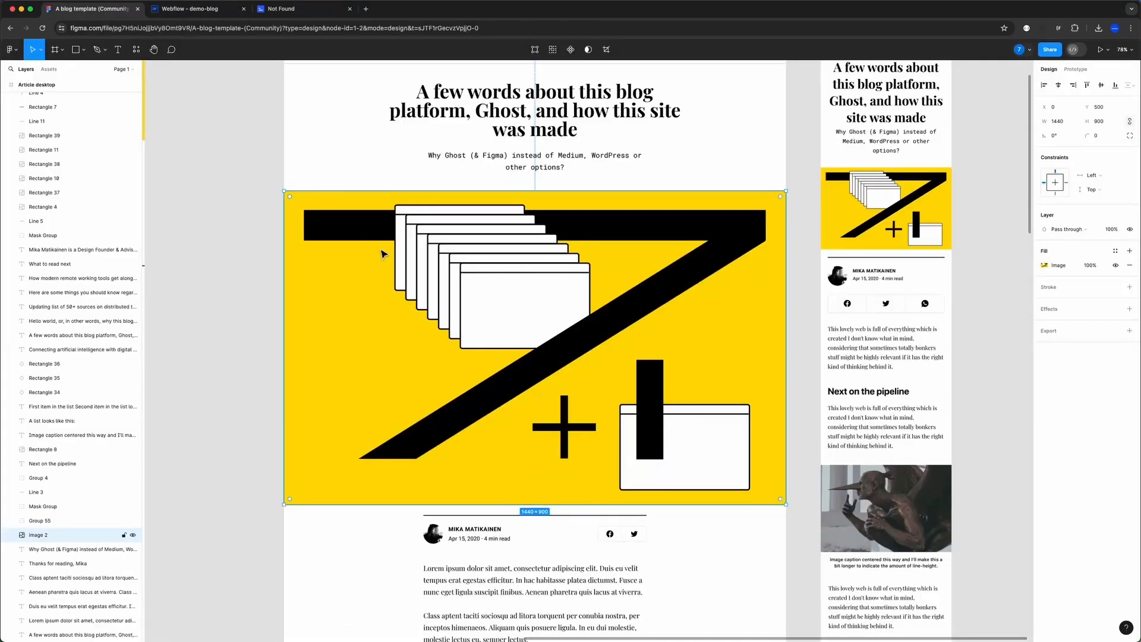
pyautogui.scroll(2, 385, 256)
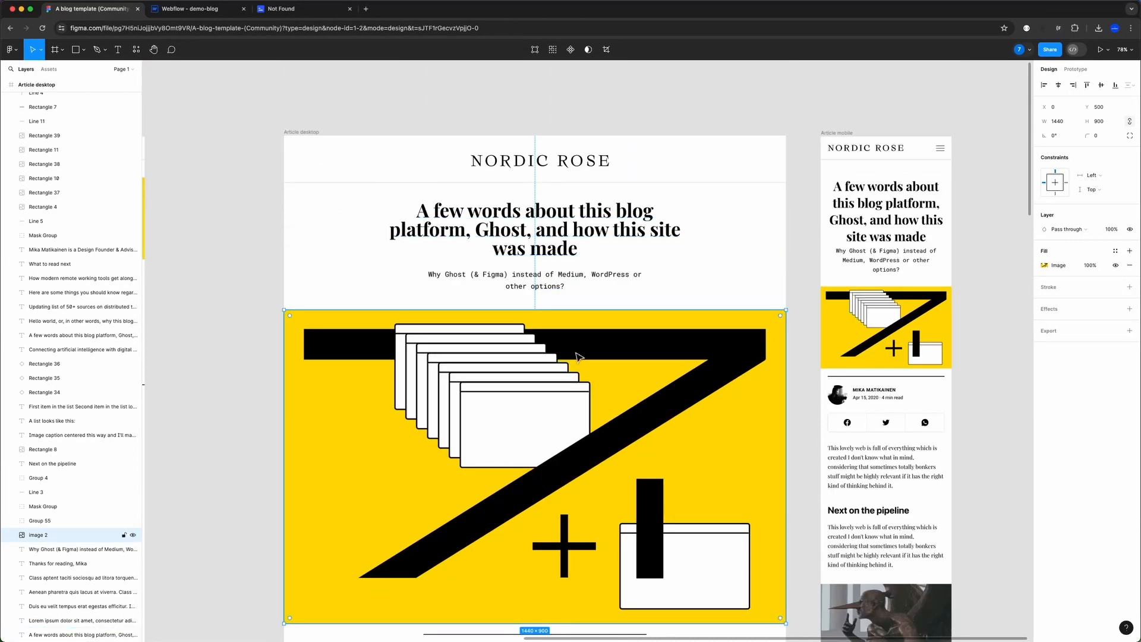
pyautogui.scroll(-3, 535, 356)
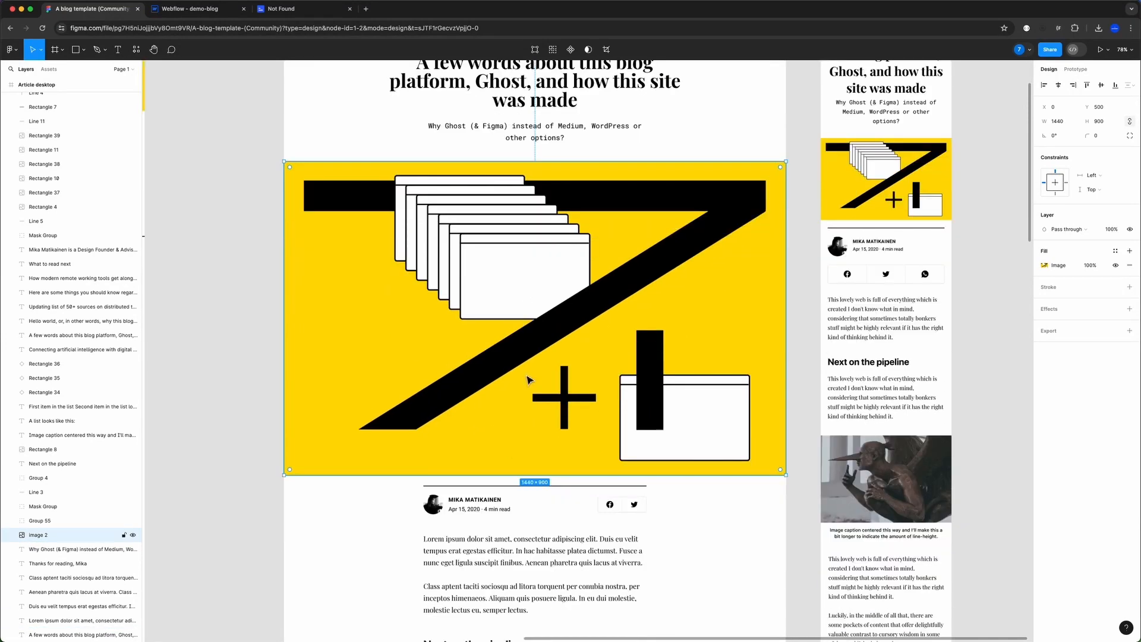
pyautogui.scroll(3, 479, 538)
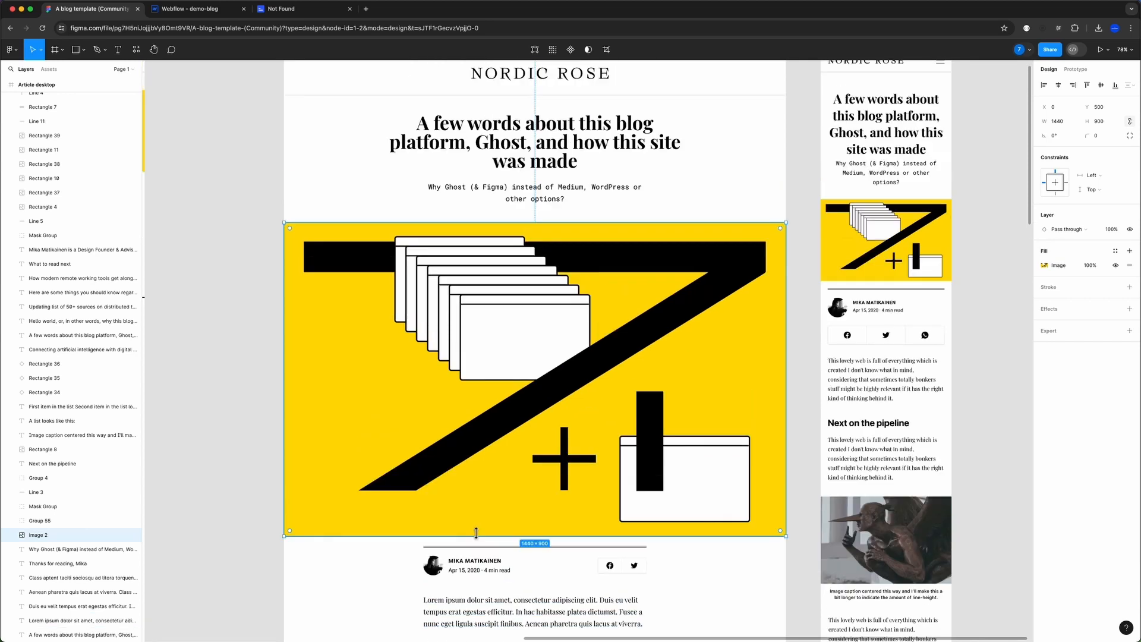
pyautogui.hotkey('ctrl', 'Tab')
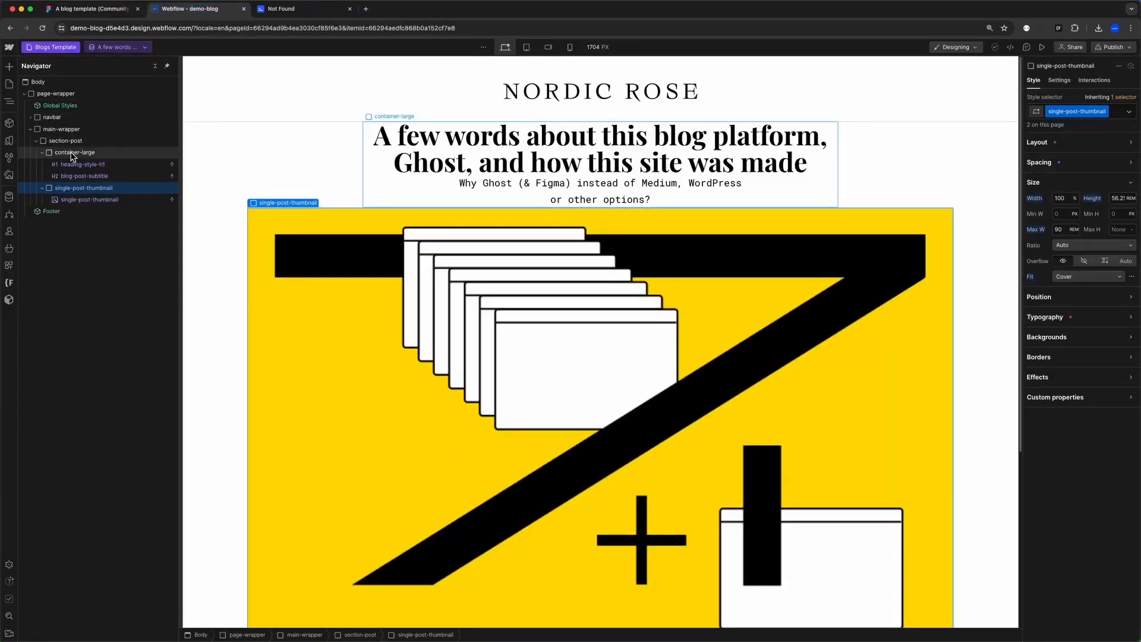
pyautogui.click(89, 9)
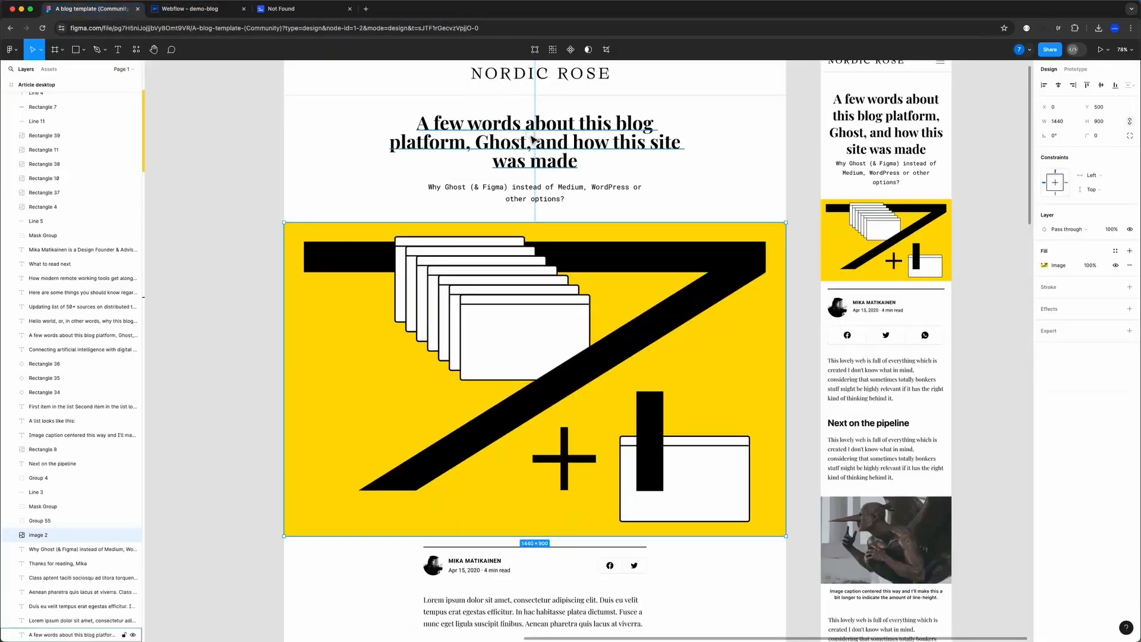
pyautogui.press('alt')
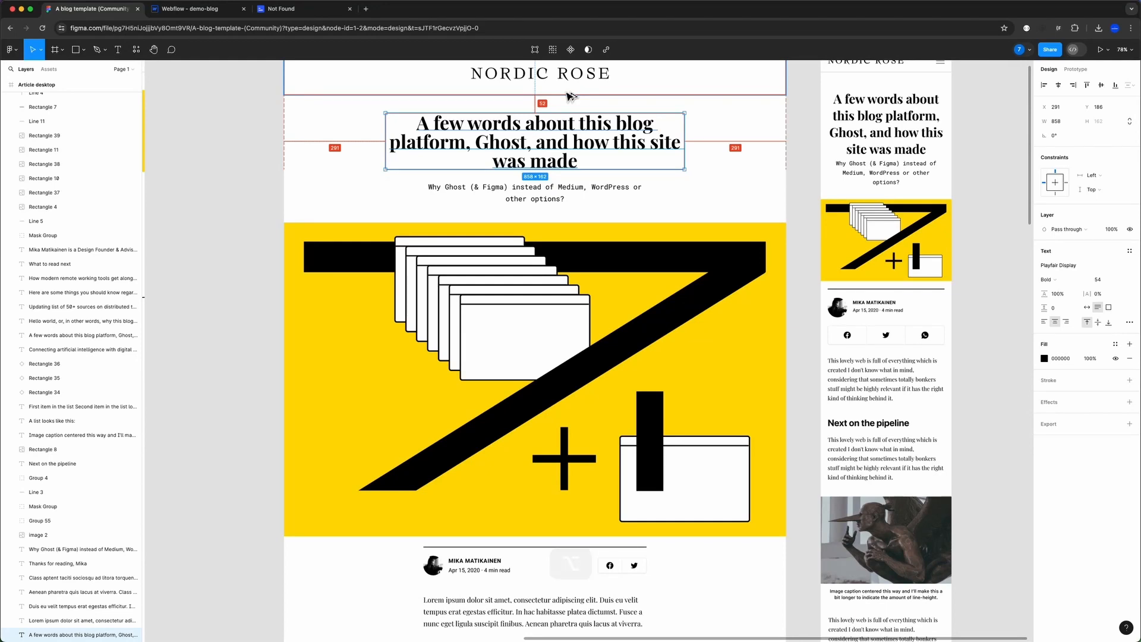
pyautogui.click(199, 10)
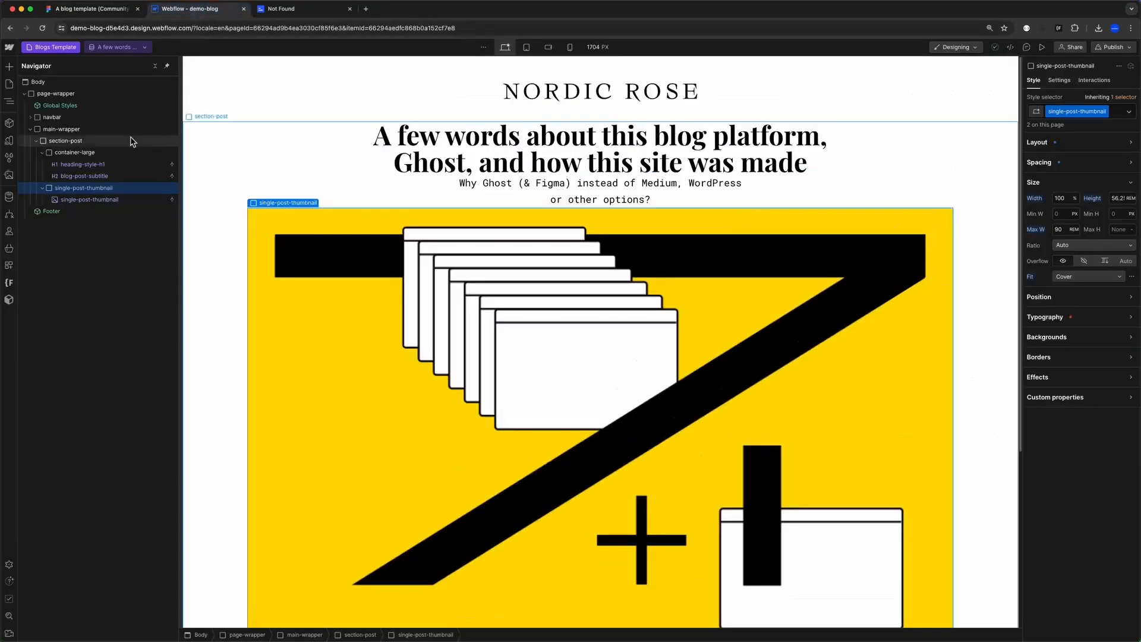
pyautogui.press('super+space')
pyautogui.write('52/16')
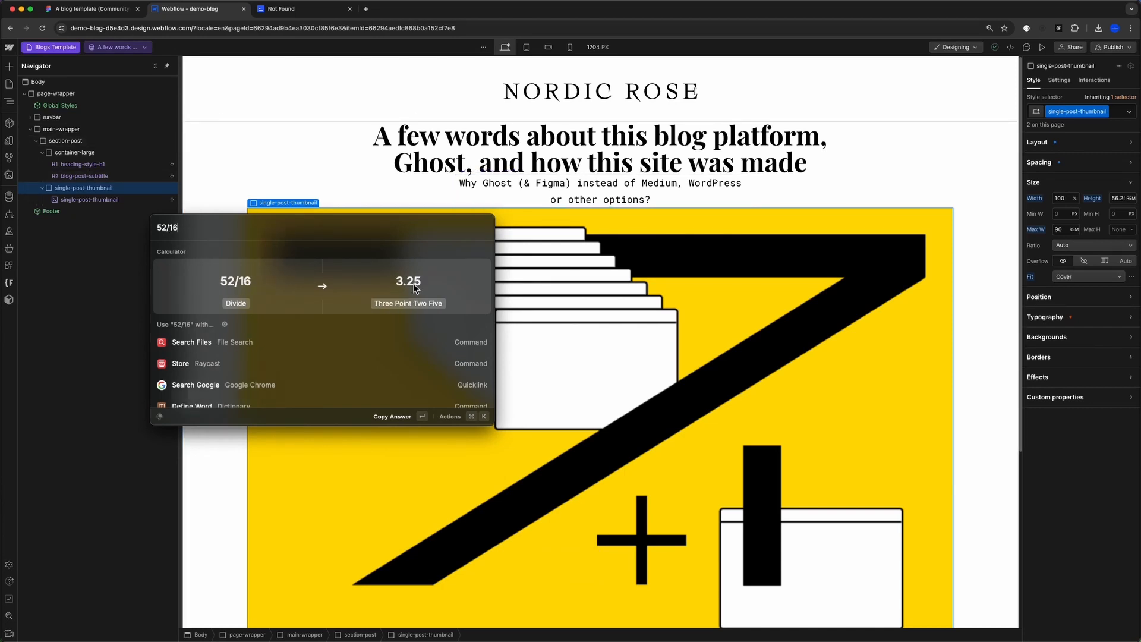
# - Add a Div Block with the existing class spacer-large inside container-large and place it above the heading
pyautogui.click(106, 167)
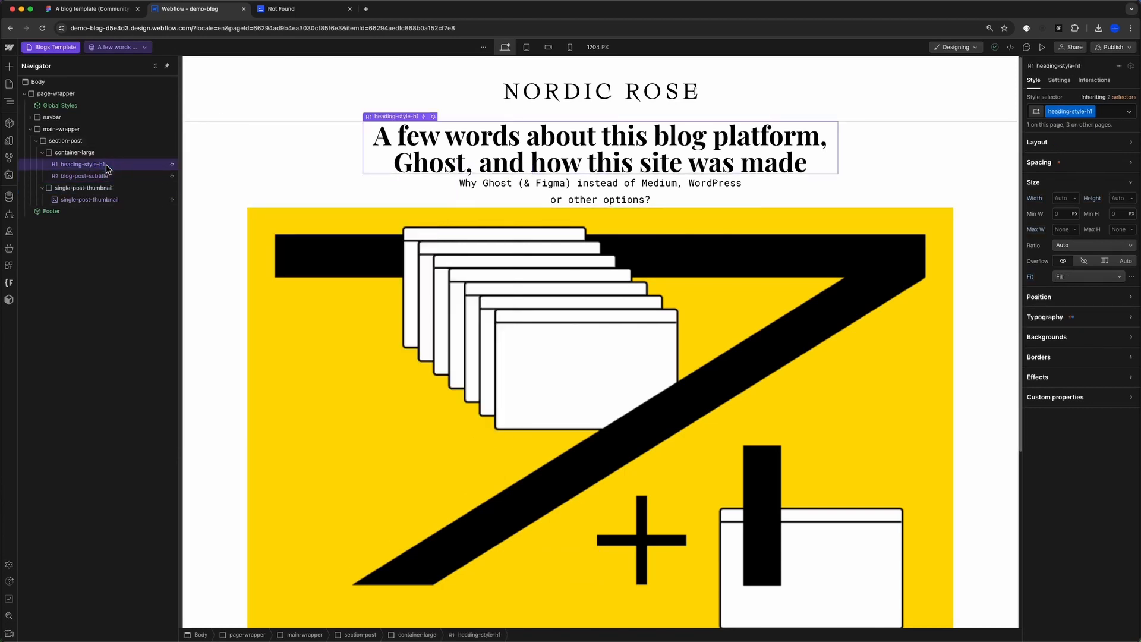
pyautogui.press('super+e')
pyautogui.write('div')
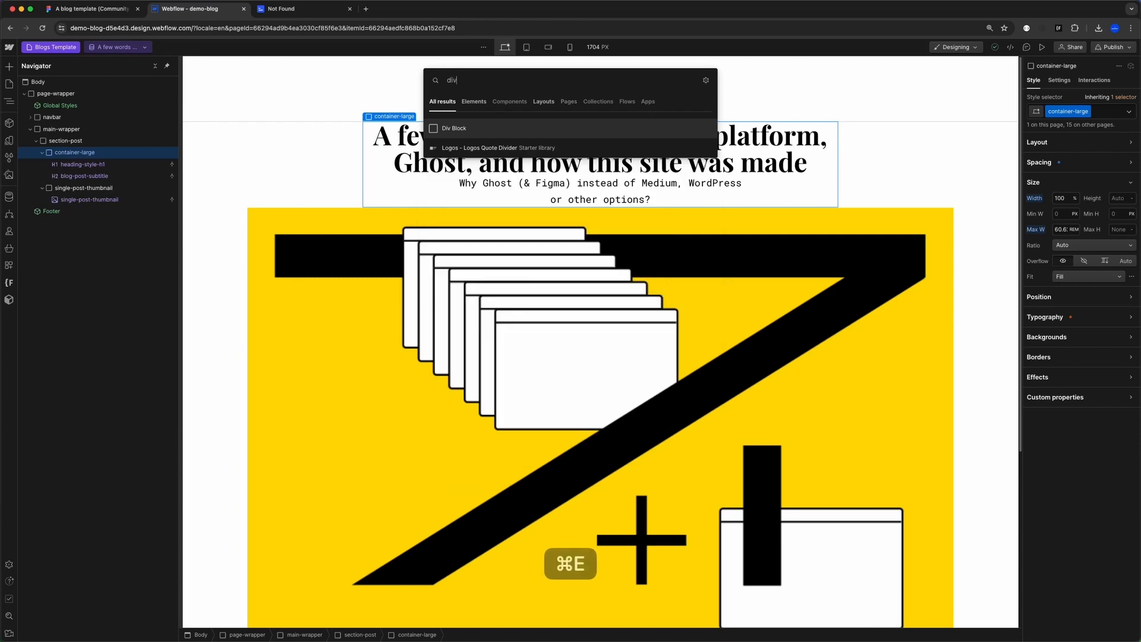
pyautogui.press('Return')
pyautogui.press('super+Return')
pyautogui.write('spacer')
pyautogui.press('Down')
pyautogui.press('Down')
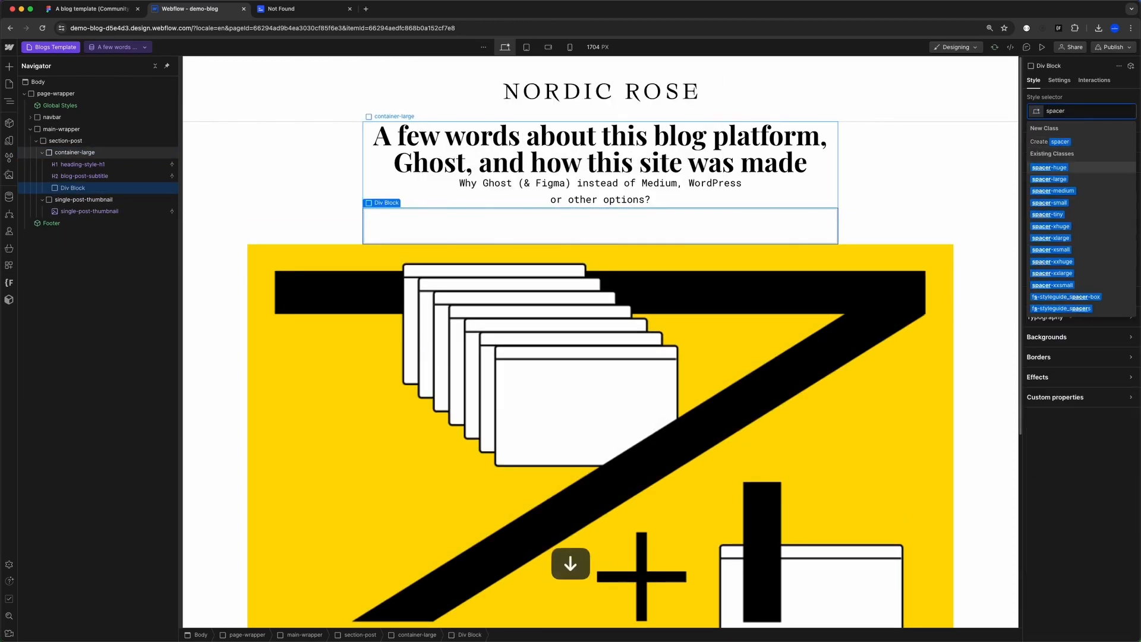
pyautogui.press('Return')
pyautogui.click(1039, 162)
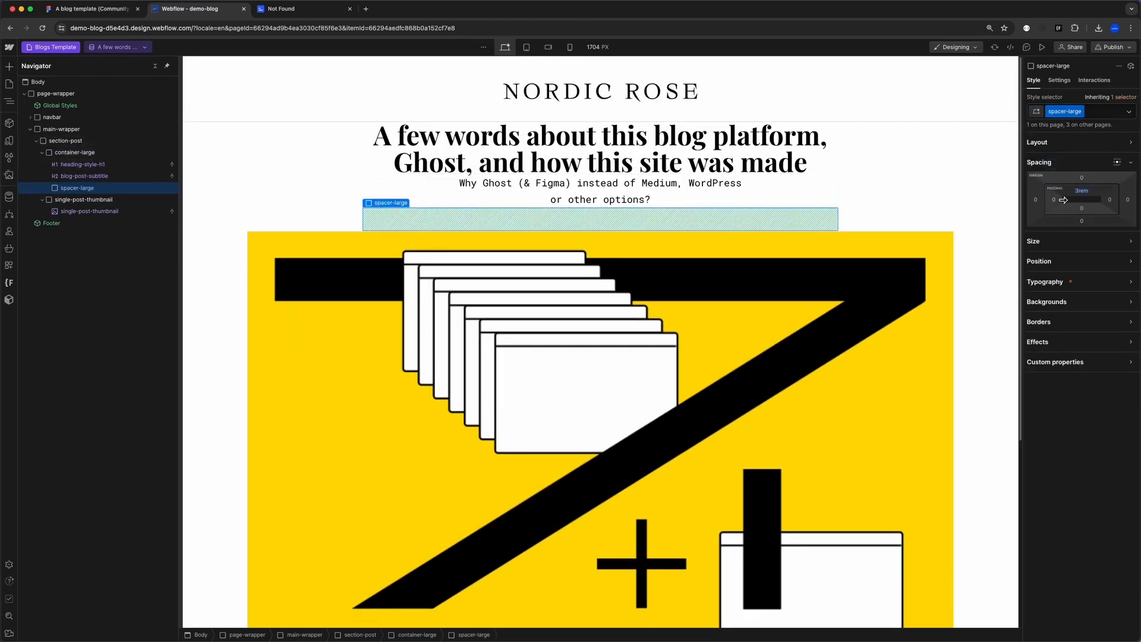
pyautogui.moveTo(543, 212); pyautogui.dragTo(87, 164)
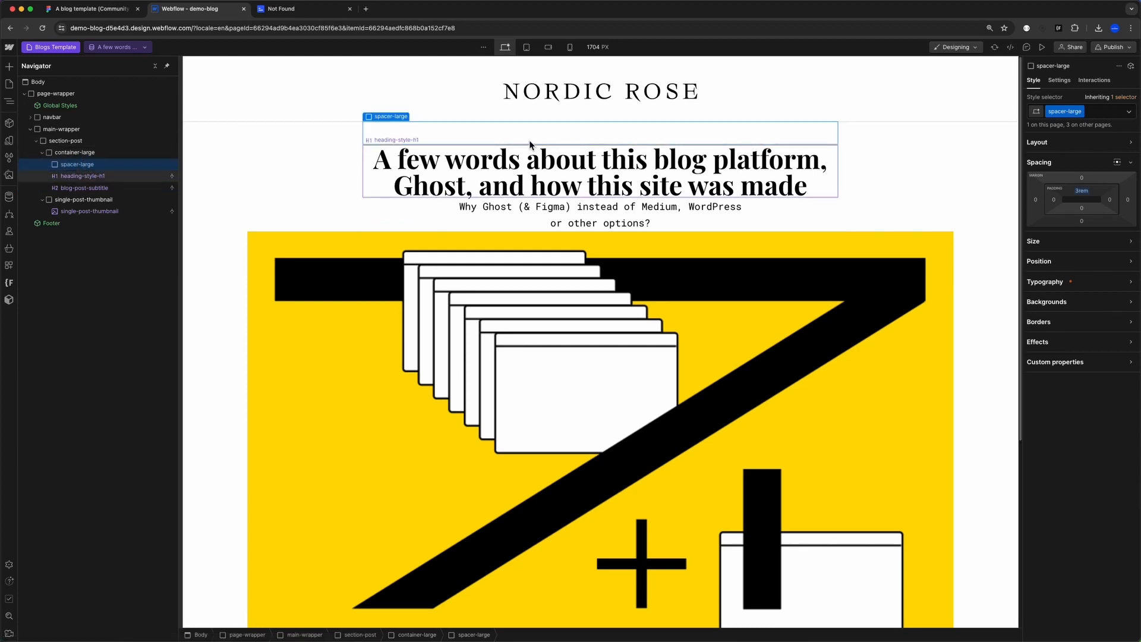
# - Measure the title-to-subtitle gap in Figma, then duplicate the spacer between those two elements in Webflow with the class spacer-medium
pyautogui.hotkey('ctrl', 'shift', 'Tab')
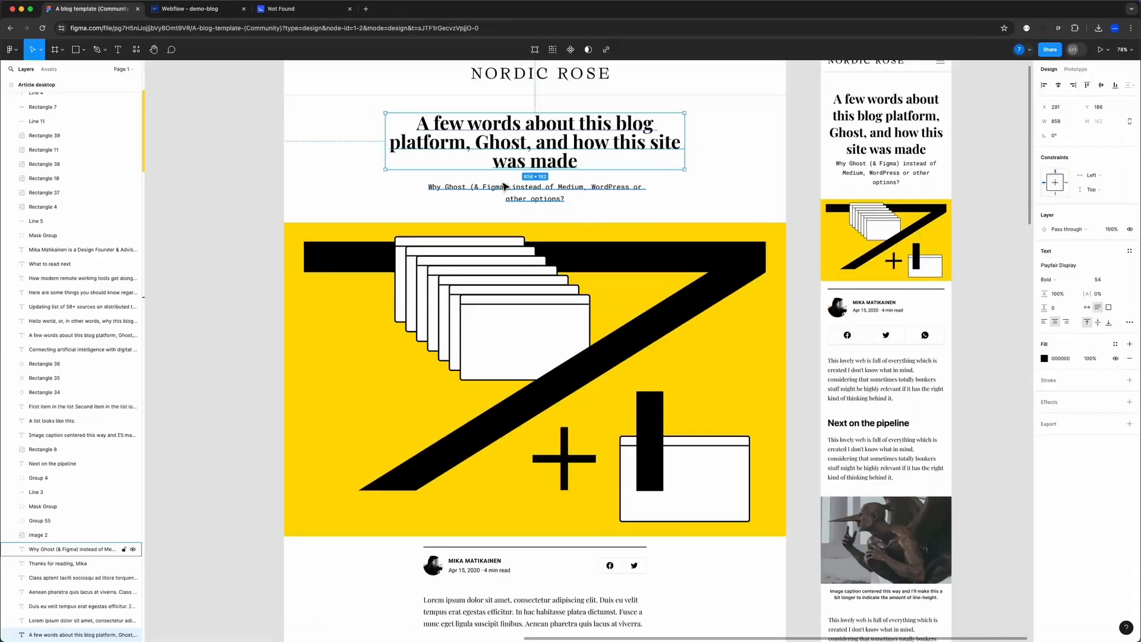
pyautogui.press('alt')
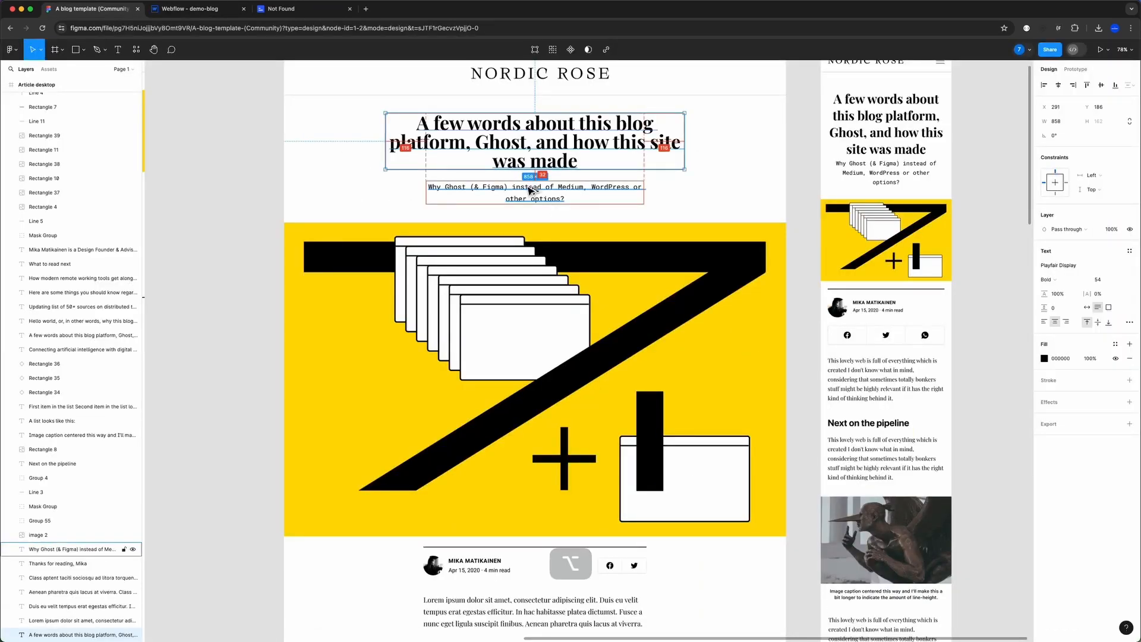
pyautogui.hotkey('ctrl', 'Tab')
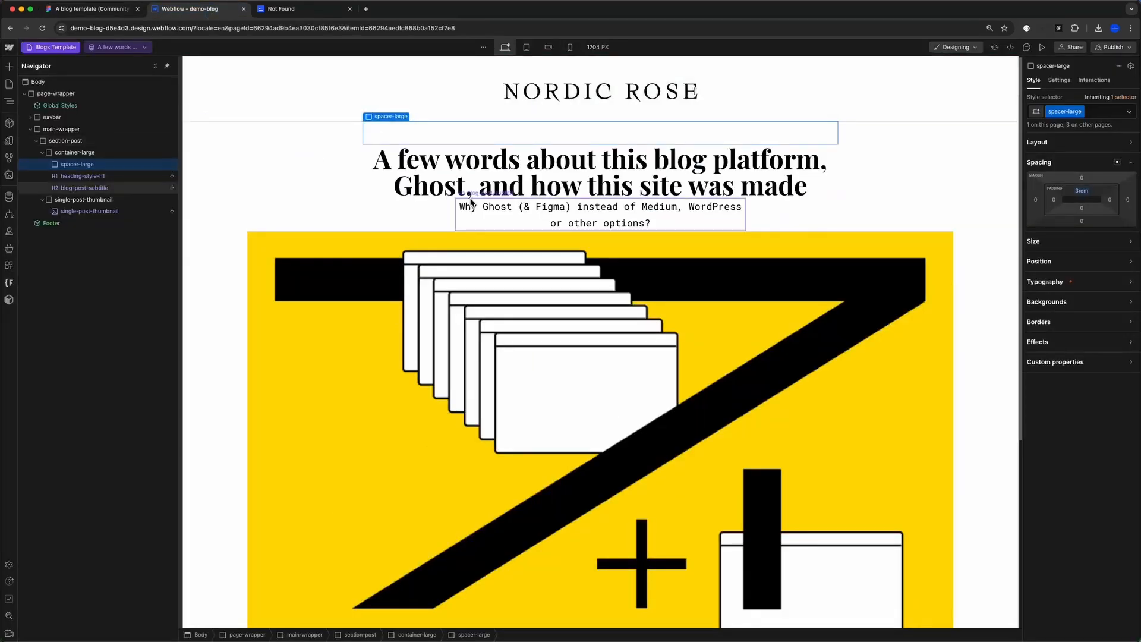
pyautogui.press('super+d')
pyautogui.moveTo(494, 160); pyautogui.dragTo(540, 209)
pyautogui.click(1092, 113)
pyautogui.press('BackSpace')
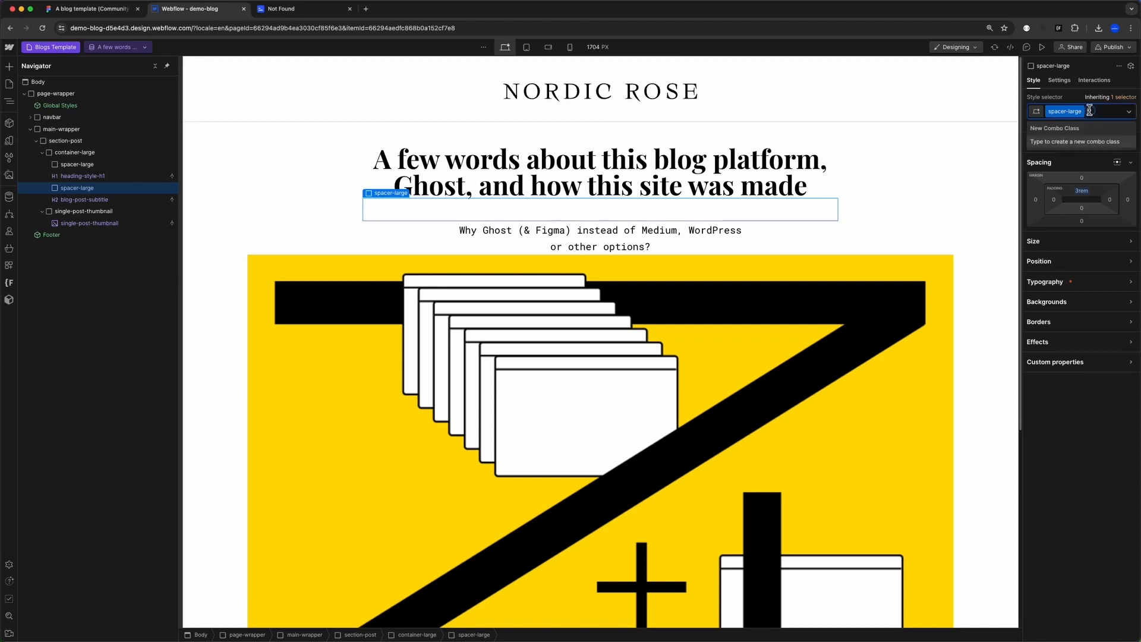
pyautogui.write('spacer')
pyautogui.press('Return')
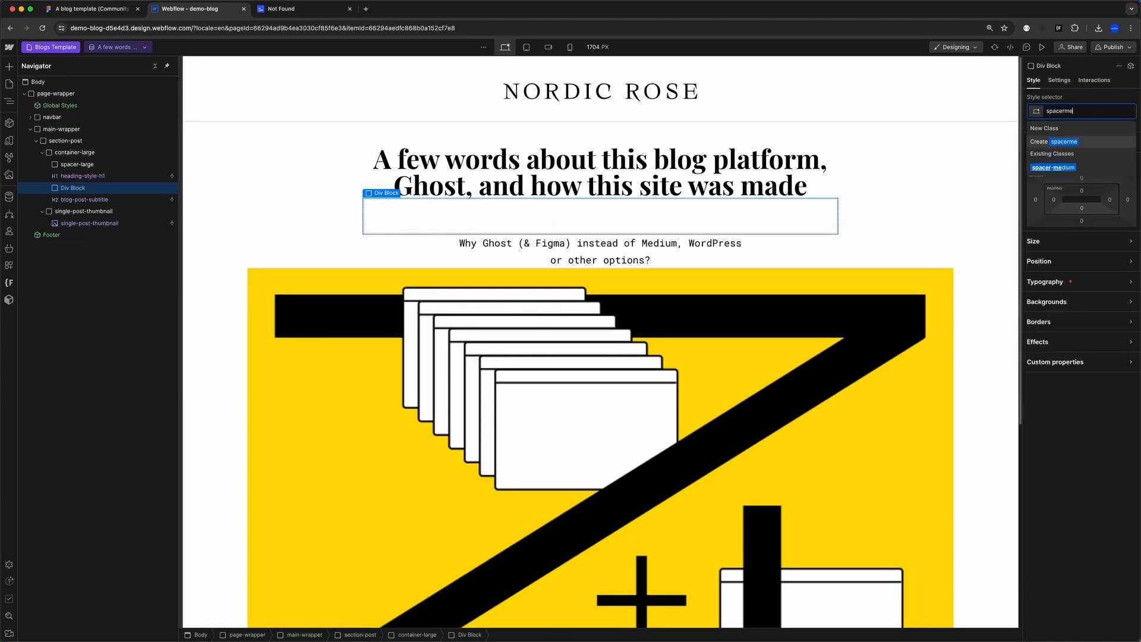
# - Measure the gap below the subtitle in Figma, then place a duplicate of the spacer-large div after the subtitle in Webflow
pyautogui.press('super+alt+Left')
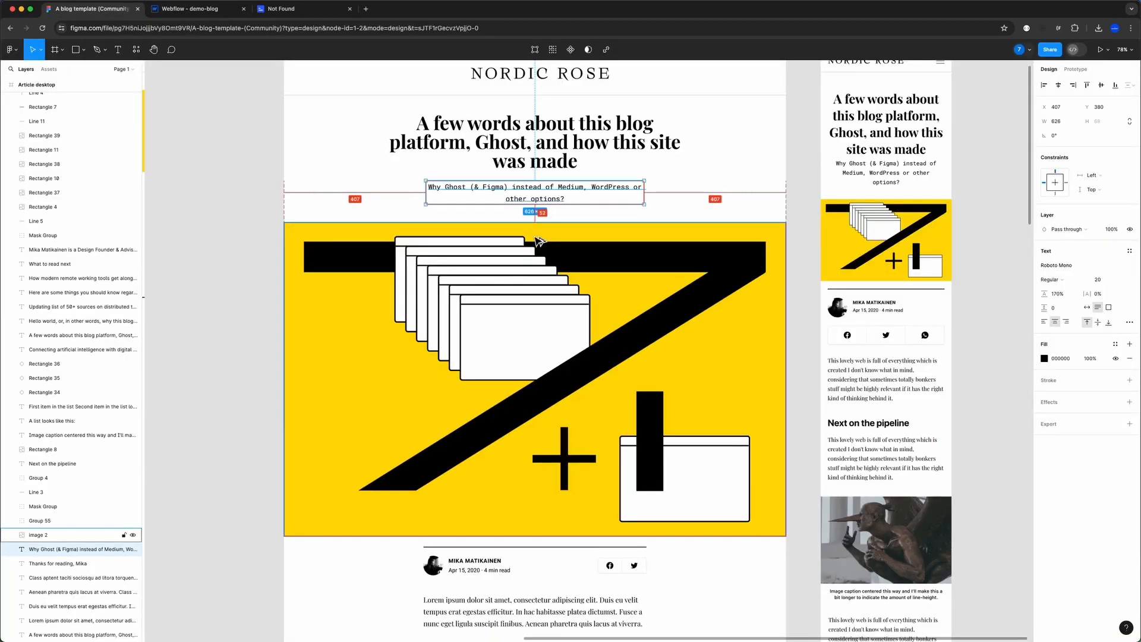
pyautogui.click(189, 8)
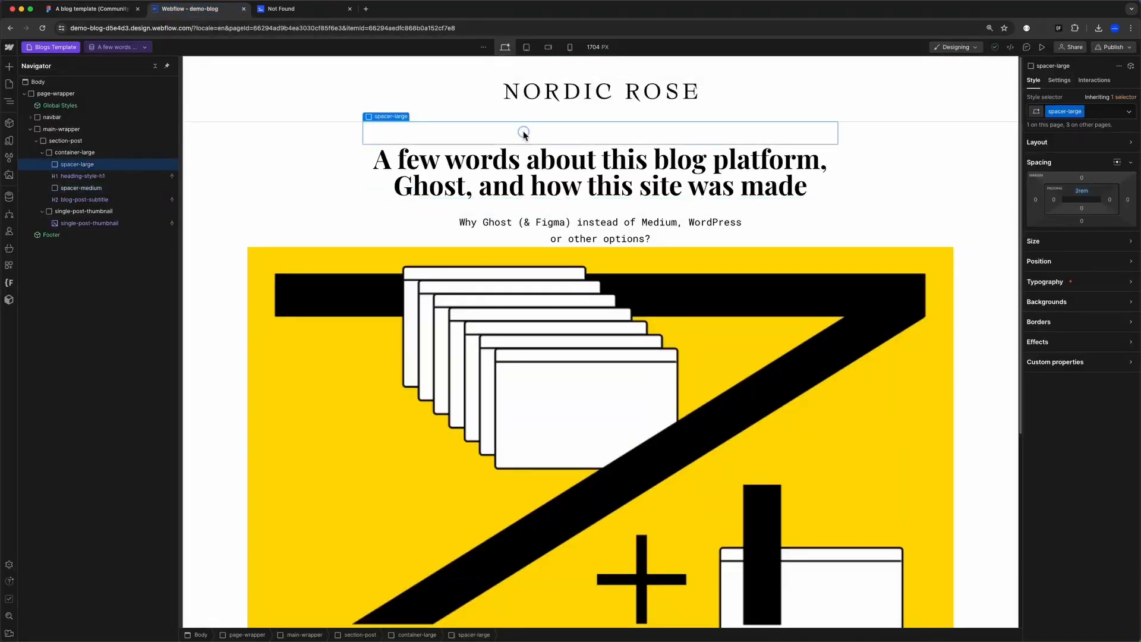
pyautogui.press('super+d')
pyautogui.moveTo(555, 201); pyautogui.dragTo(654, 262)
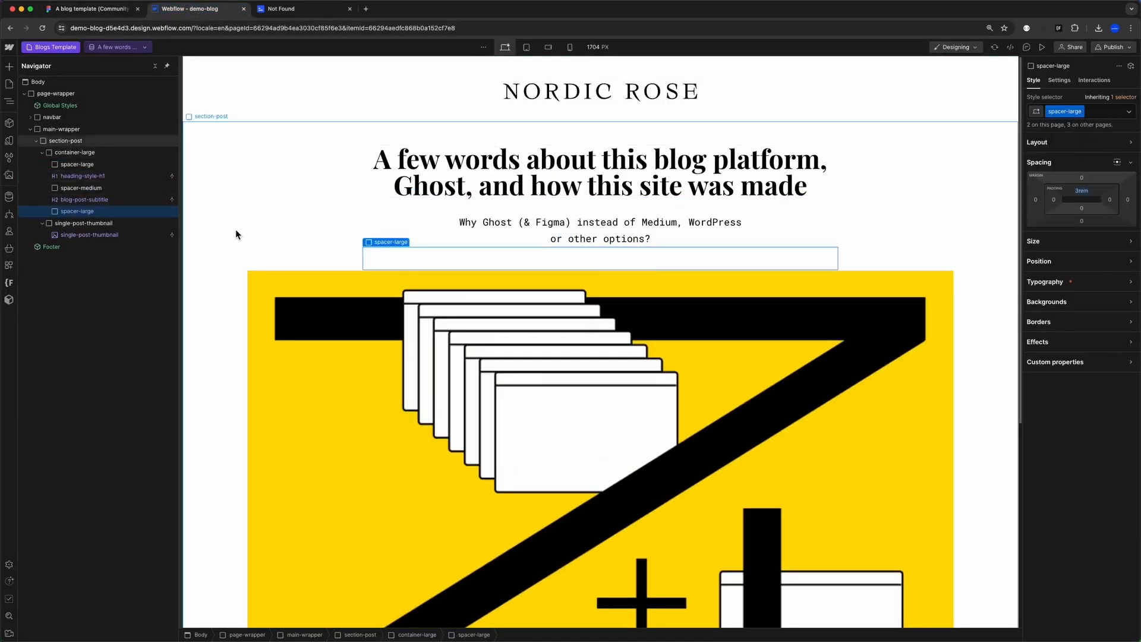
# - Preview the article page and check the spacing of its title, subtitle and thumbnail
pyautogui.press('super+shift+p')
pyautogui.scroll(-5, 666, 240)
pyautogui.scroll(5, 705, 340)
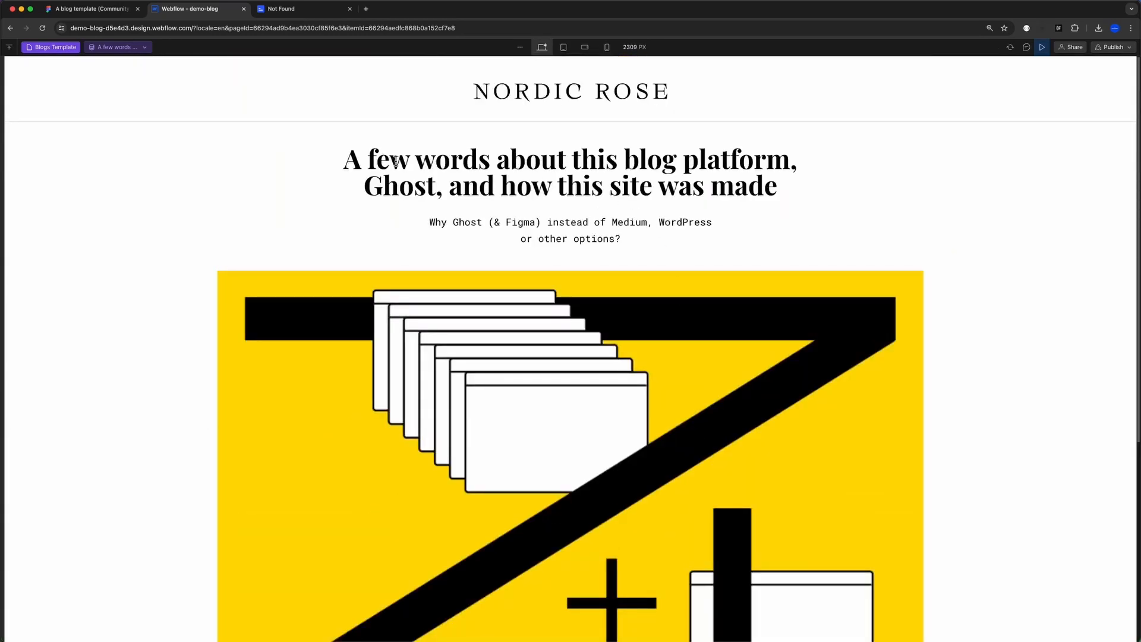
pyautogui.moveTo(435, 224); pyautogui.dragTo(607, 327)
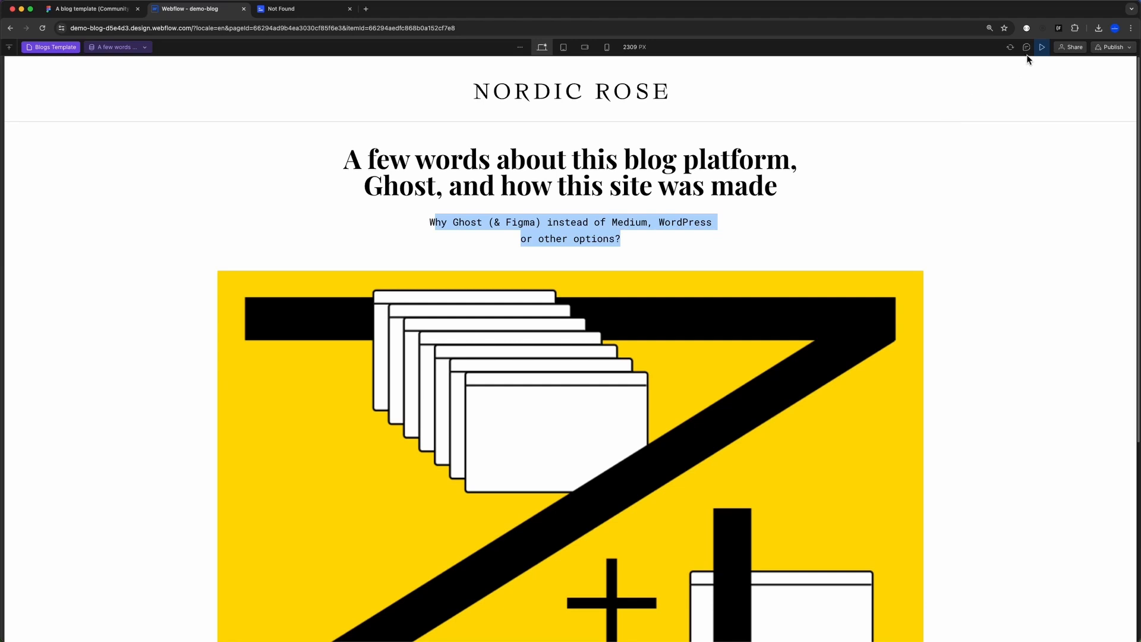
pyautogui.click(1042, 47)
# - Publish the site and reload the live article page in its browser tab
pyautogui.click(1114, 47)
pyautogui.click(1095, 184)
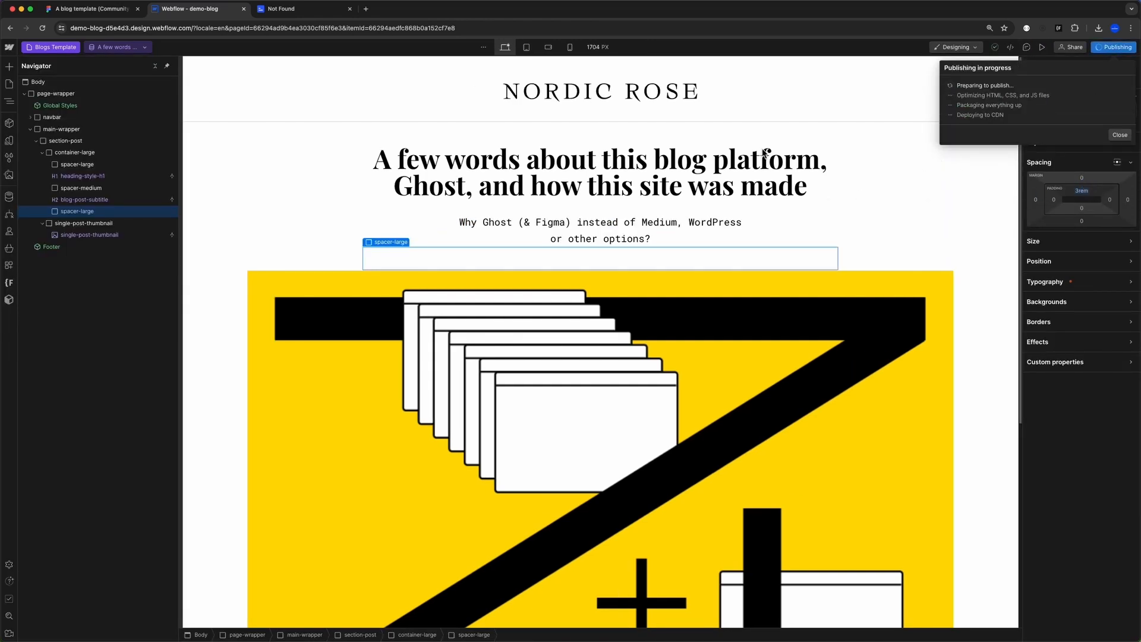
pyautogui.click(298, 8)
pyautogui.press('super+r')
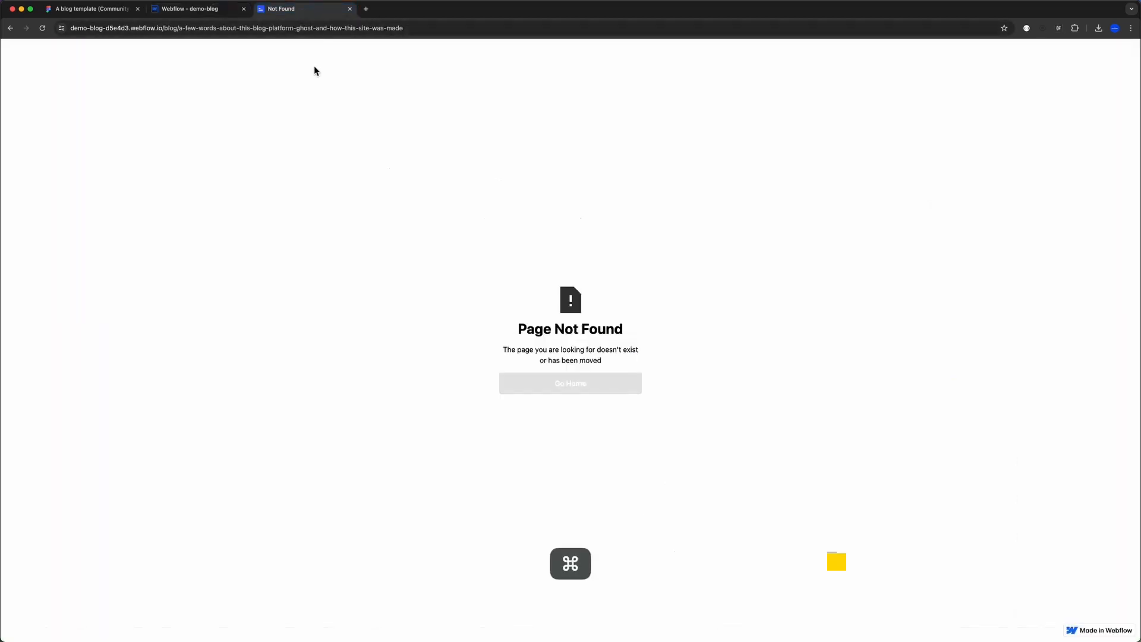
# - Review the published article page's title, subtitle, thumbnail and footer
pyautogui.scroll(-3, 532, 182)
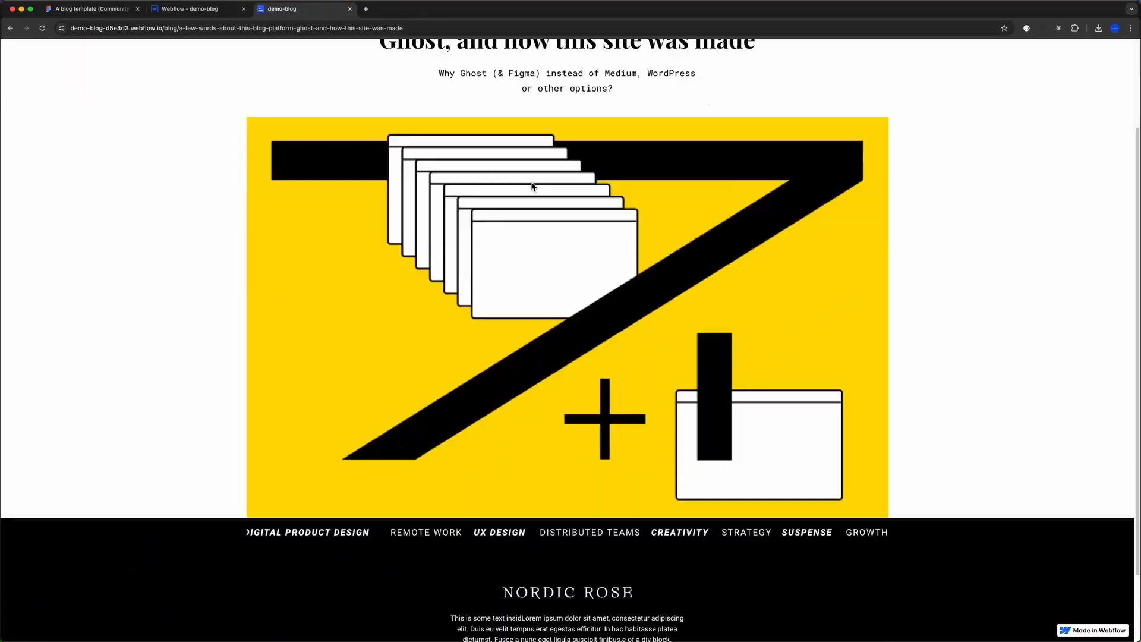
pyautogui.scroll(3, 532, 182)
pyautogui.moveTo(365, 132); pyautogui.dragTo(554, 204)
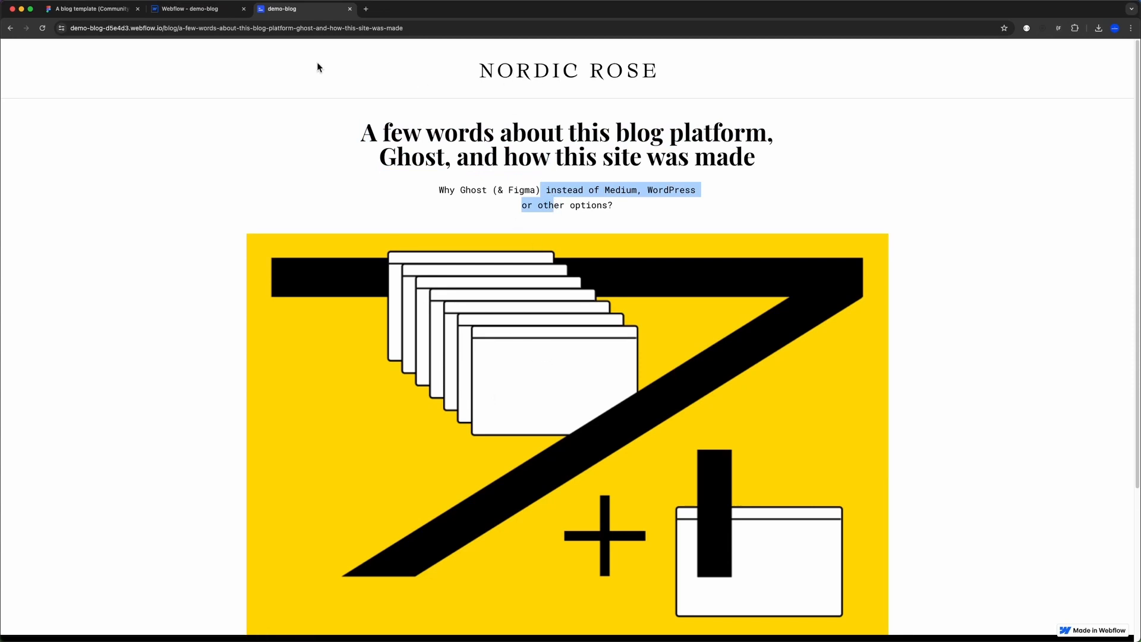
# - Load the live site's home page and open the Rerum article from the All articles grid
pyautogui.moveTo(163, 28); pyautogui.dragTo(457, 28)
pyautogui.press('super+x')
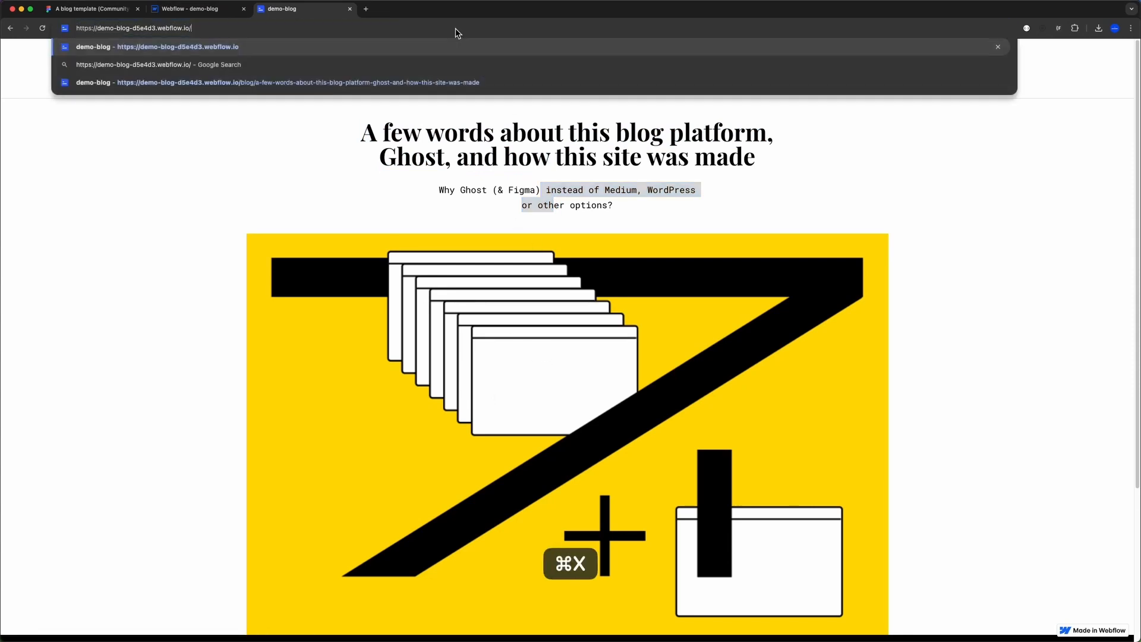
pyautogui.press('Return')
pyautogui.scroll(-3, 439, 315)
pyautogui.click(489, 213)
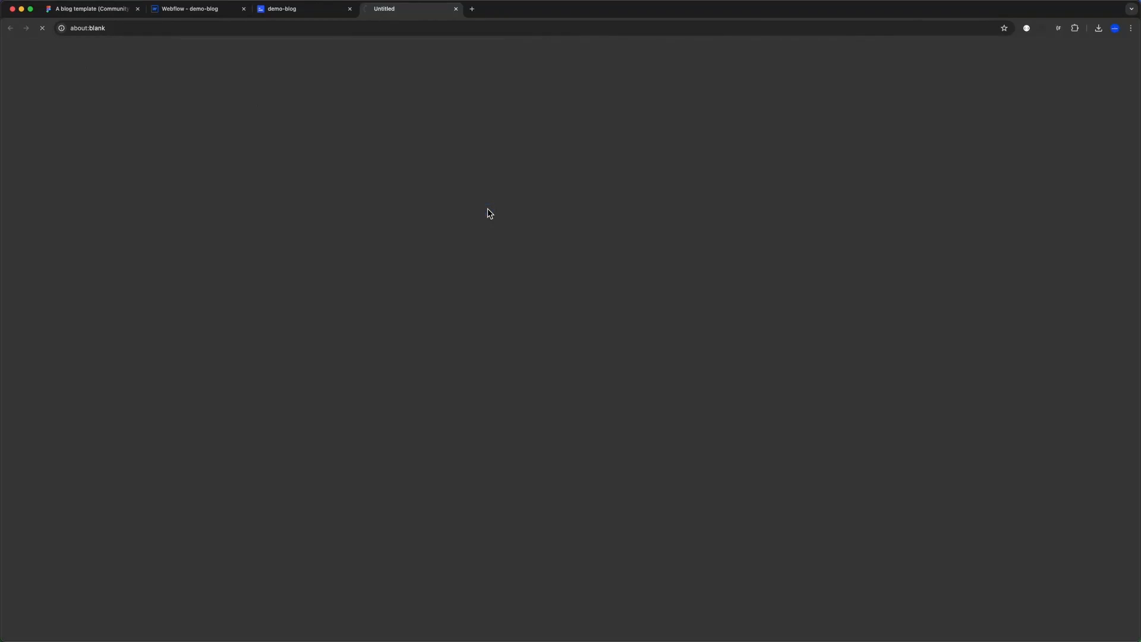
# - Review the live Rerum article down to its footer, then close its browser tab
pyautogui.scroll(-5, 308, 252)
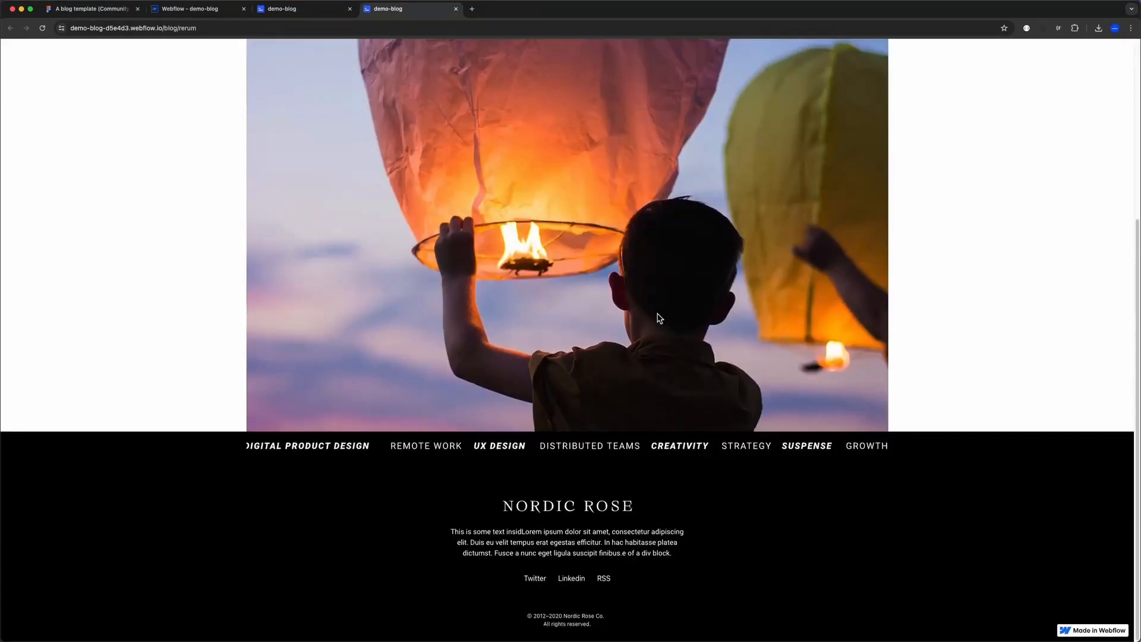
pyautogui.scroll(5, 491, 357)
pyautogui.moveTo(526, 127); pyautogui.dragTo(738, 434)
pyautogui.press('super+r')
pyautogui.press('super+w')
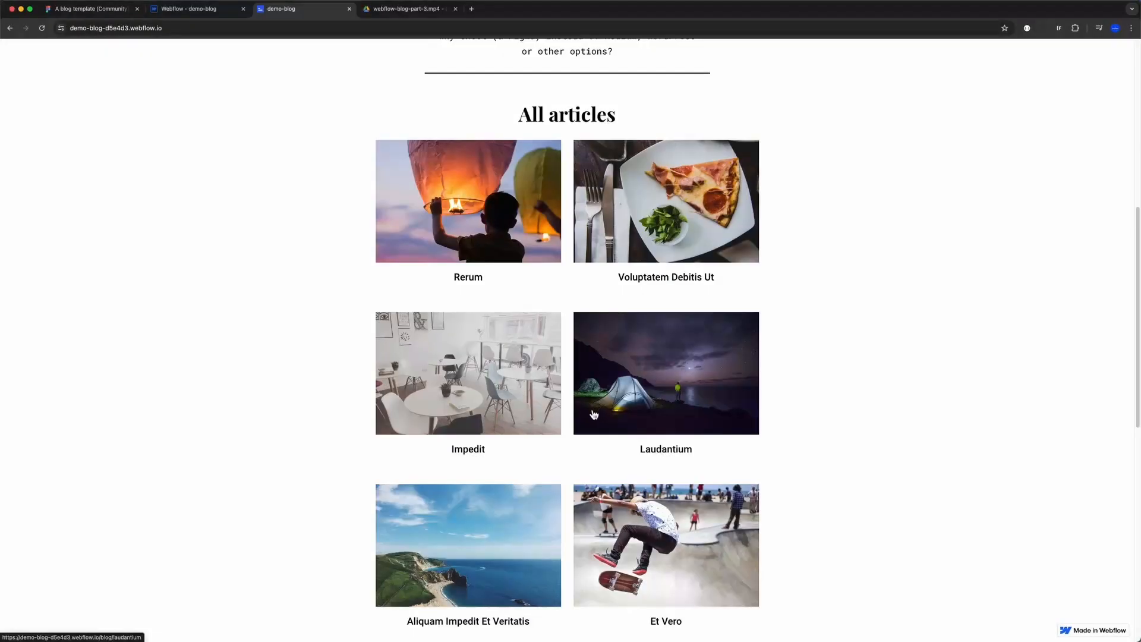
# - Open the featured article from the top of the live home page and view it down to the footer
pyautogui.scroll(8, 588, 420)
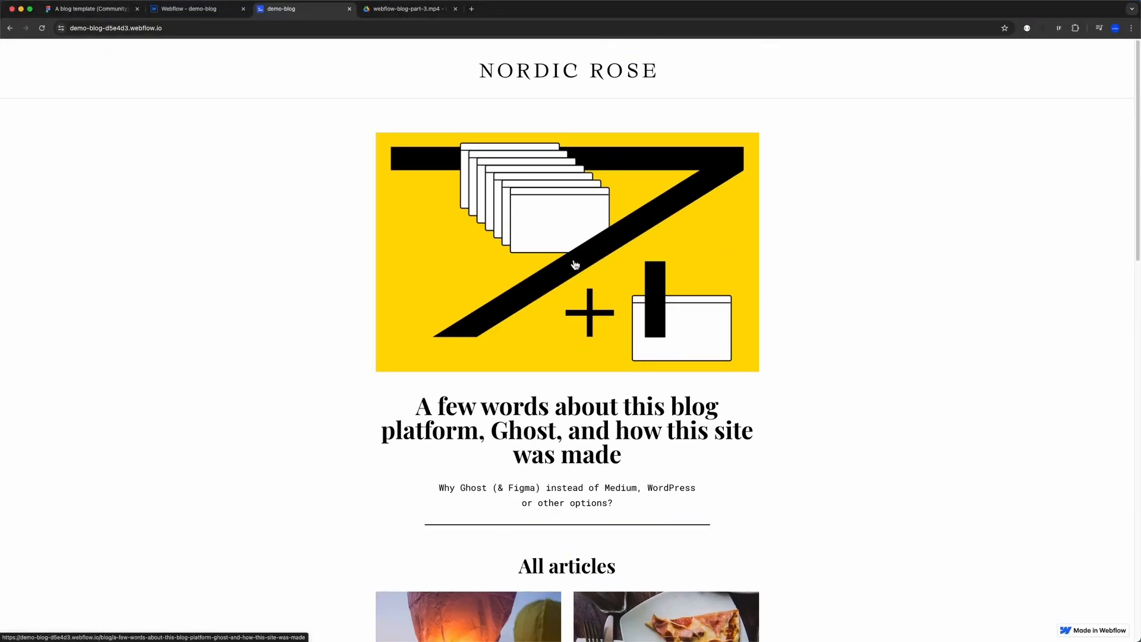
pyautogui.click(575, 265)
pyautogui.scroll(-4, 606, 309)
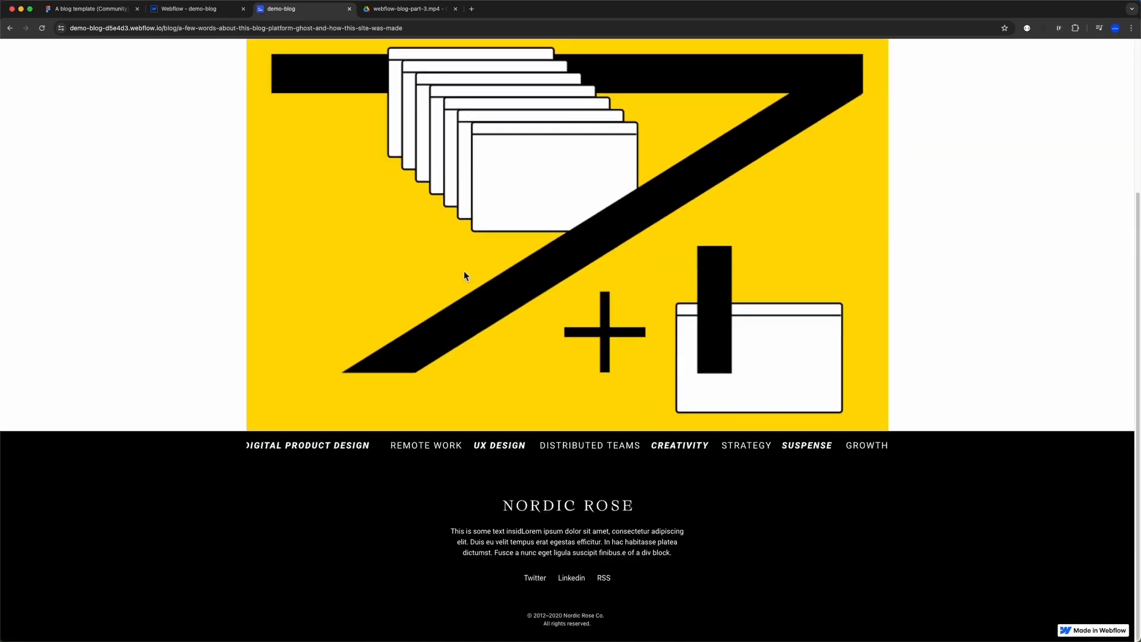
# - Examine the Figma article layout below the thumbnail, from the divider and author row through body text, share links, tags and author bio
pyautogui.click(89, 8)
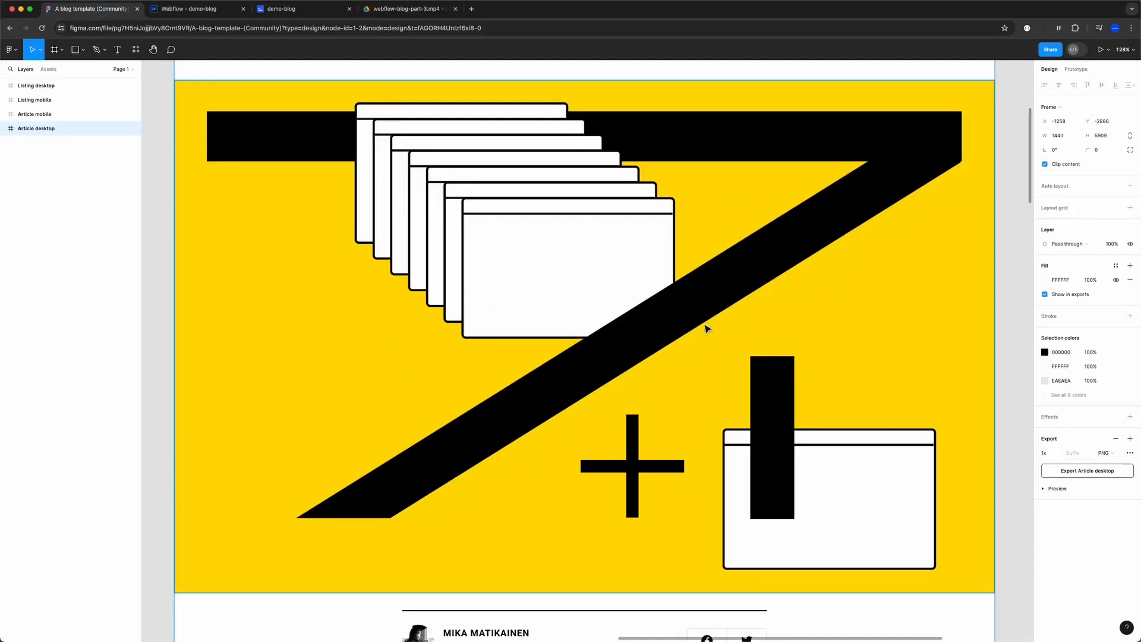
pyautogui.scroll(-5, 706, 328)
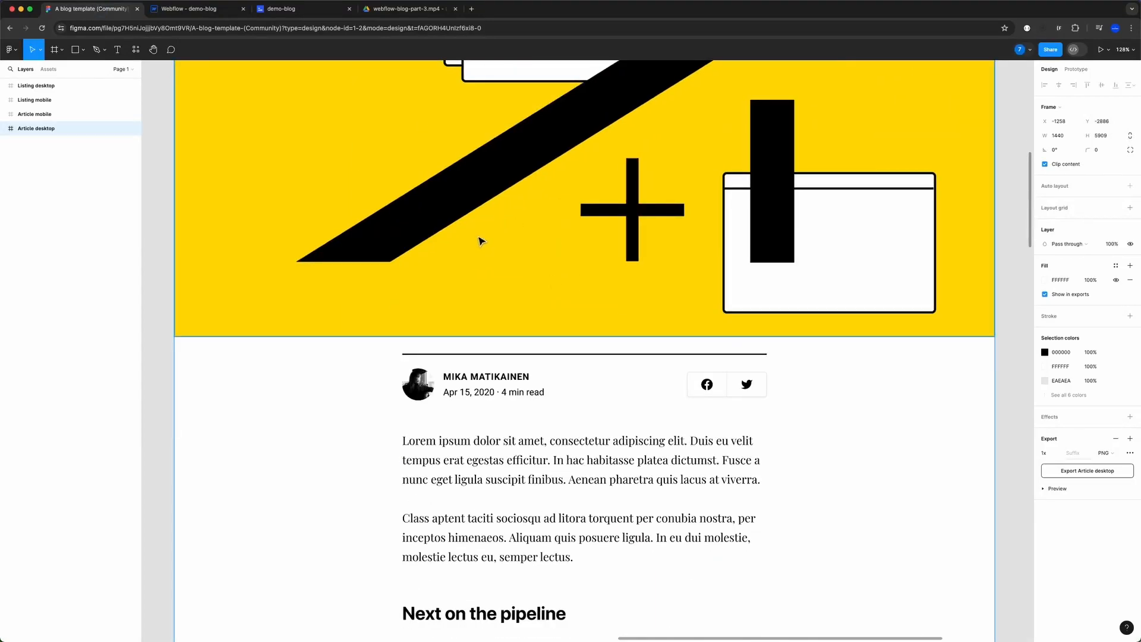
pyautogui.scroll(-10, 477, 356)
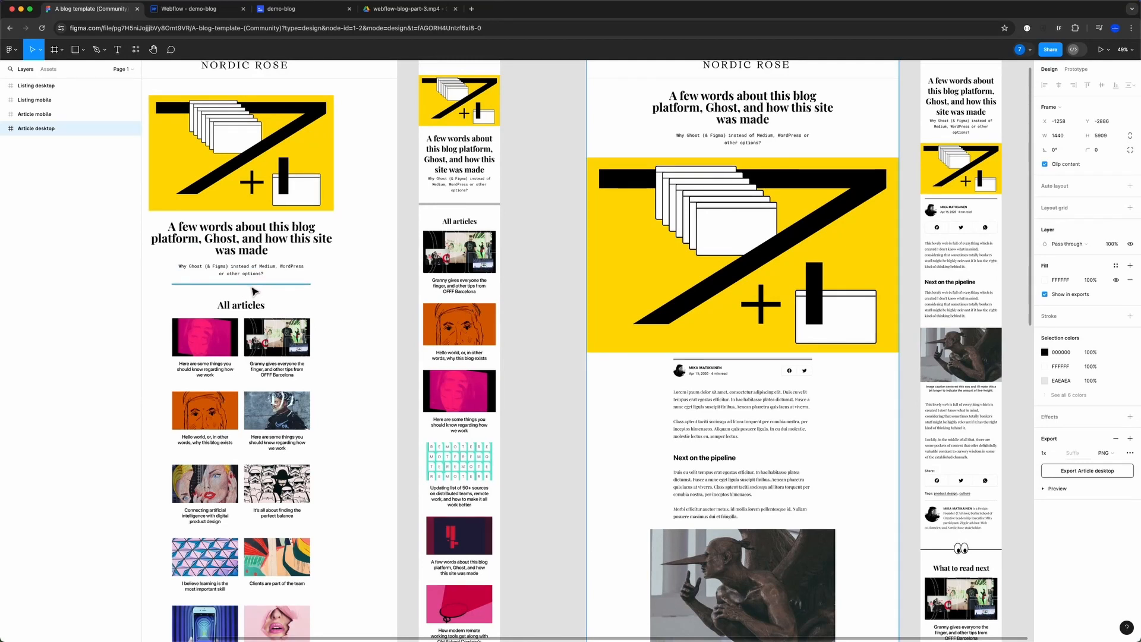
pyautogui.scroll(10, 561, 305)
pyautogui.scroll(2, 562, 305)
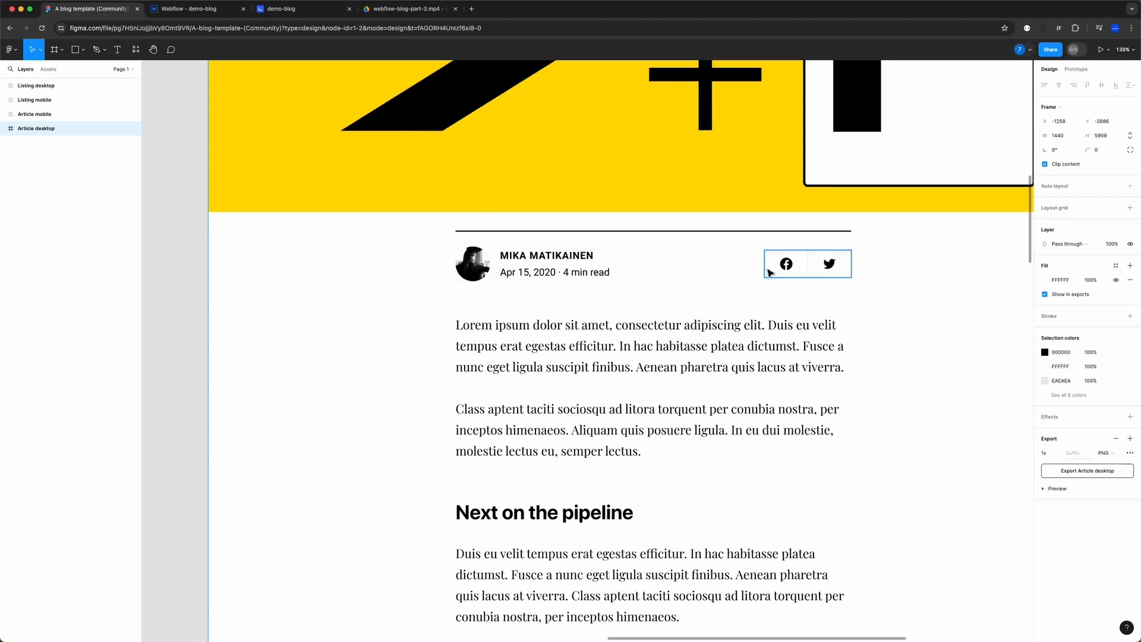
pyautogui.scroll(-5, 517, 287)
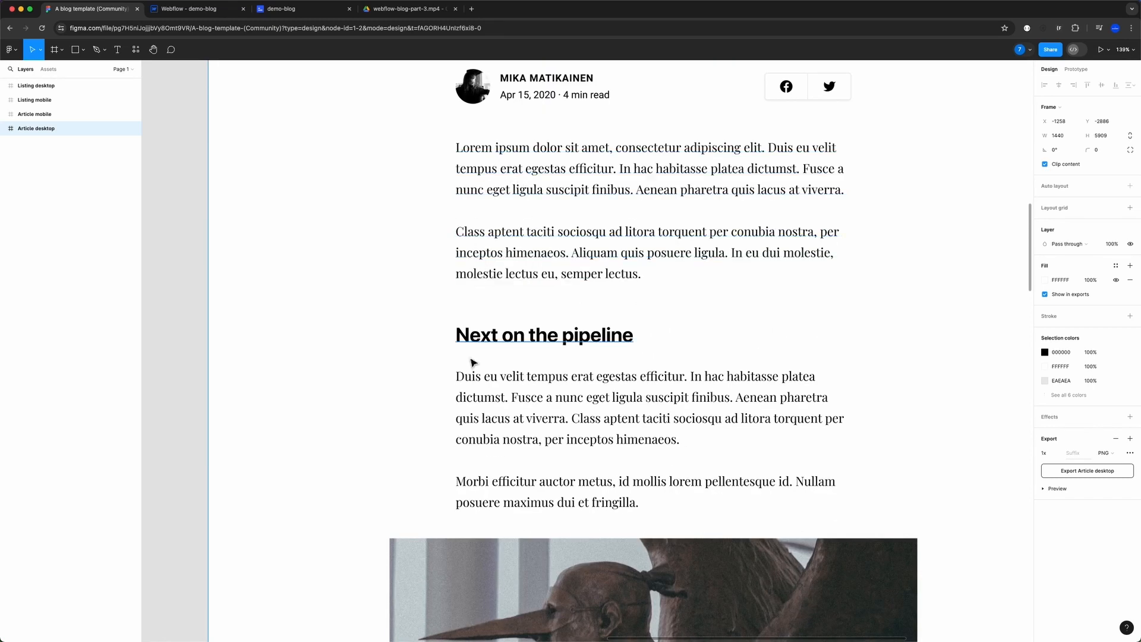
pyautogui.scroll(-10, 498, 304)
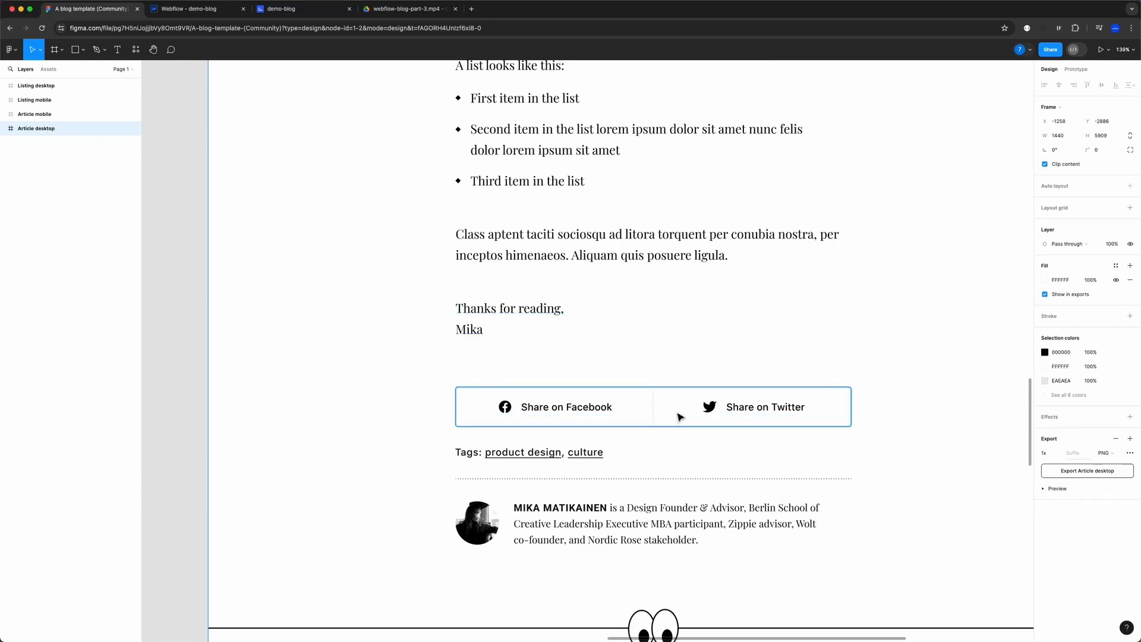
pyautogui.scroll(-2, 477, 385)
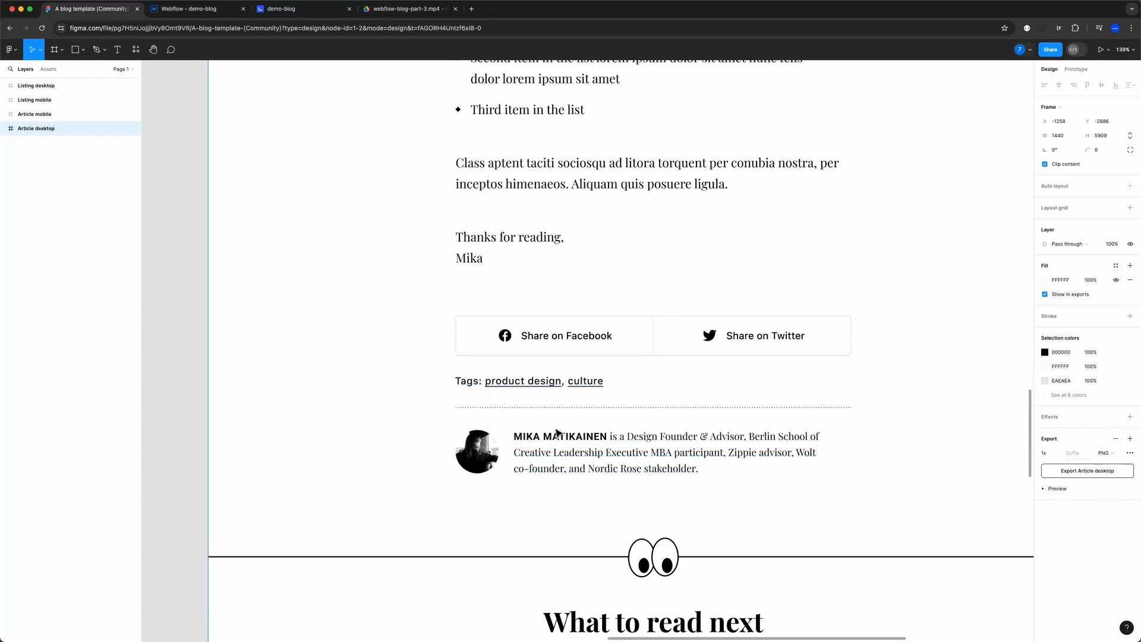
pyautogui.scroll(-1, 615, 452)
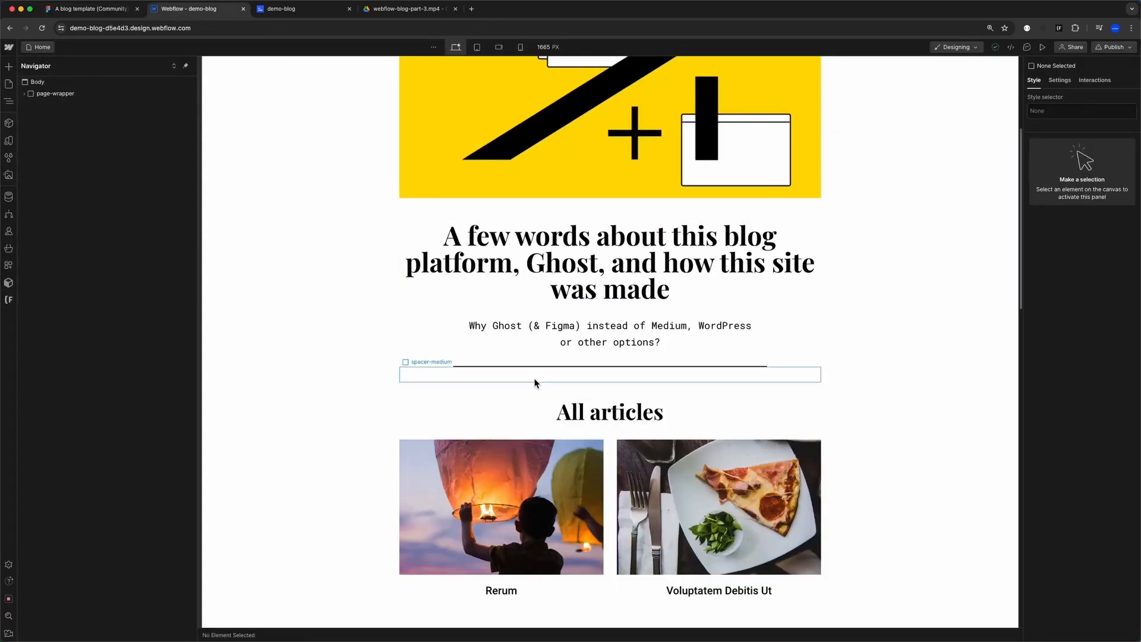
# - Copy the divider from the Webflow Home page and paste it below the thumbnail image on the Blogs Template page
pyautogui.click(547, 366)
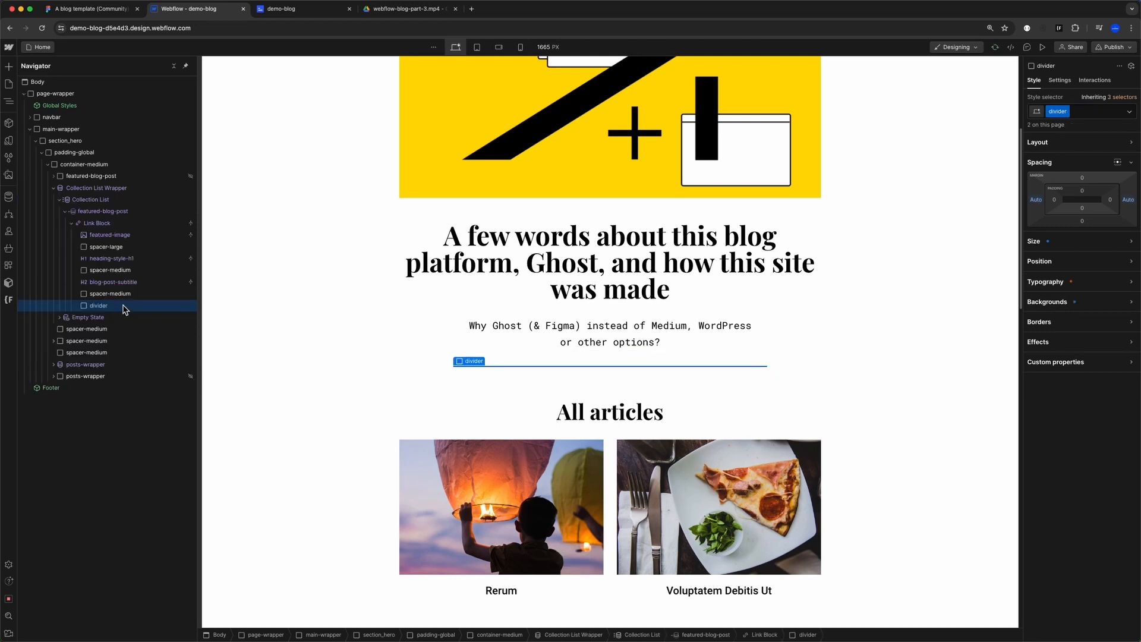
pyautogui.press('p')
pyautogui.click(36, 168)
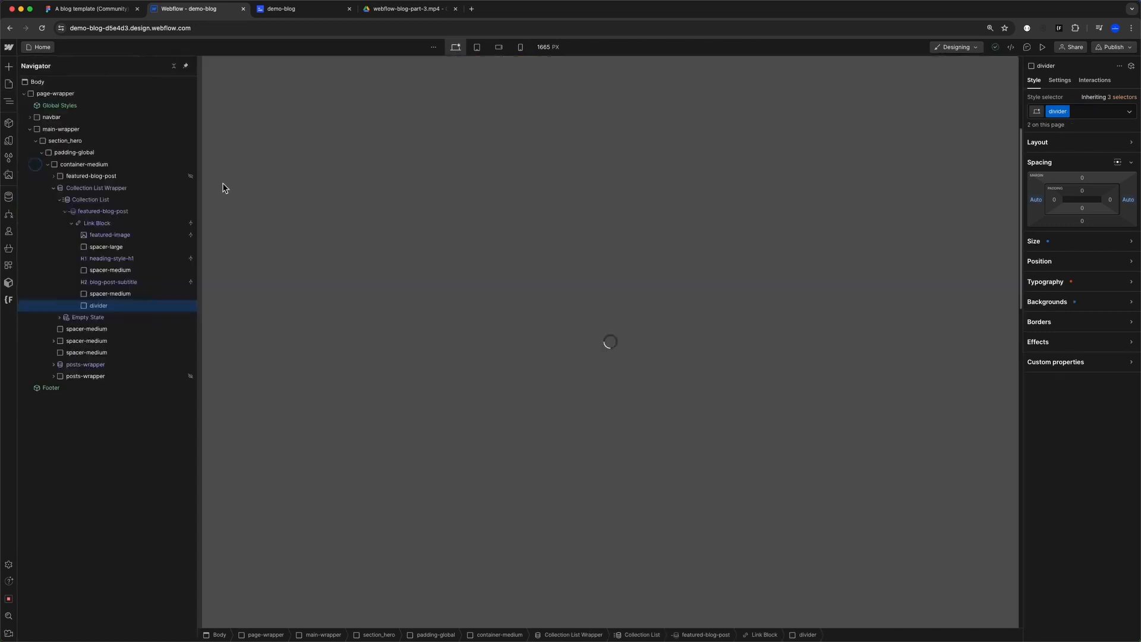
pyautogui.scroll(-6, 589, 255)
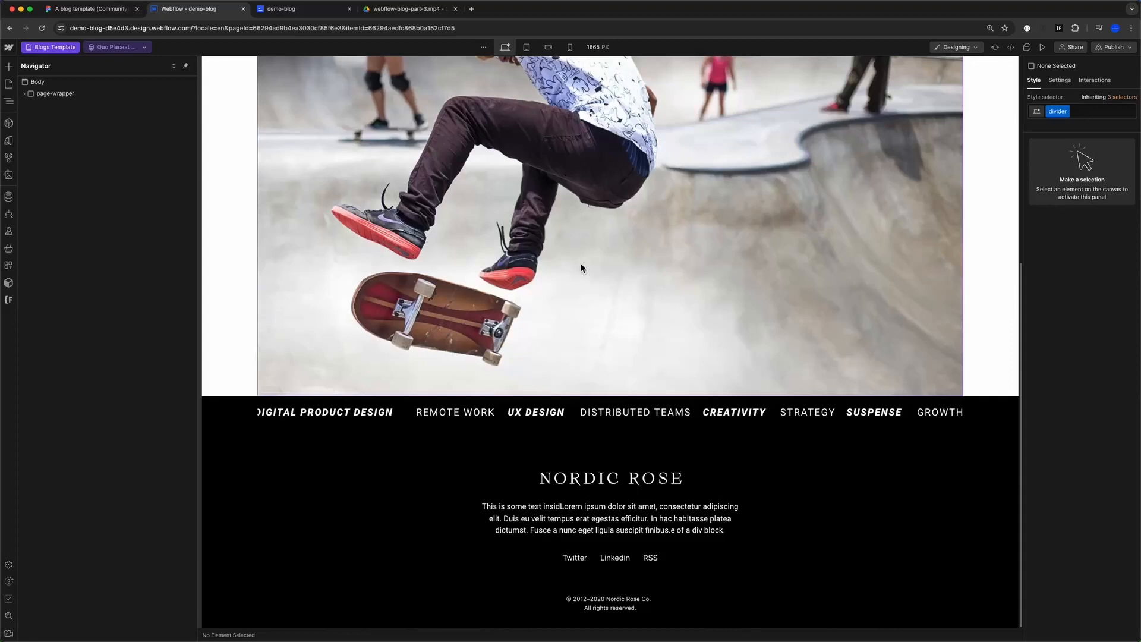
pyautogui.click(566, 234)
pyautogui.click(68, 189)
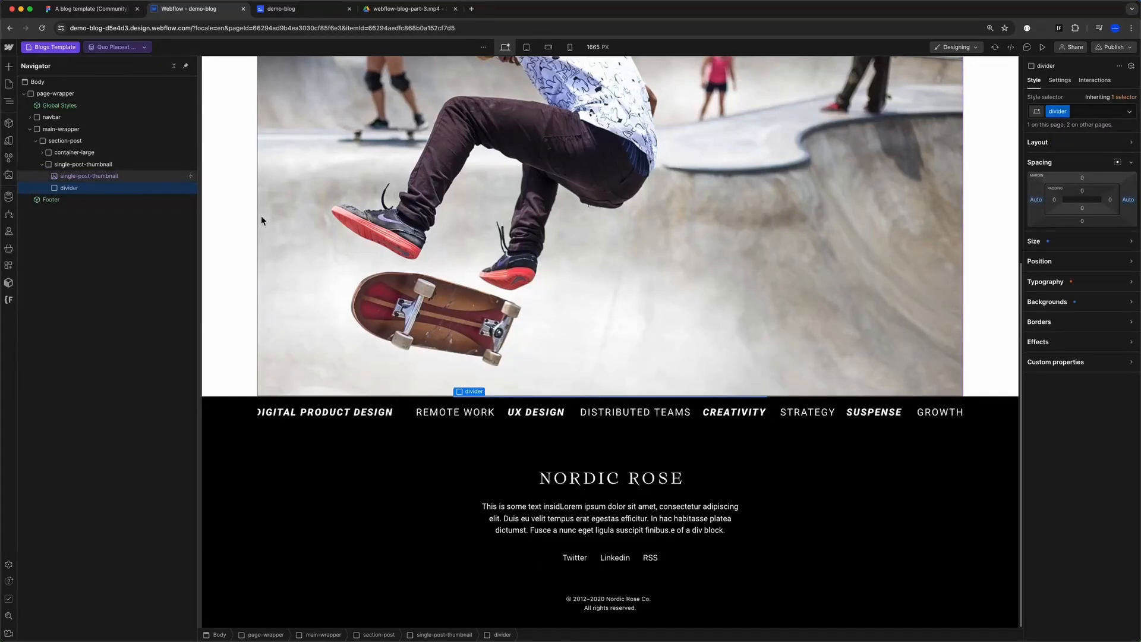
# - Measure the gap between the article thumbnail and the divider line in Figma, then return to Webflow
pyautogui.click(280, 9)
pyautogui.click(199, 9)
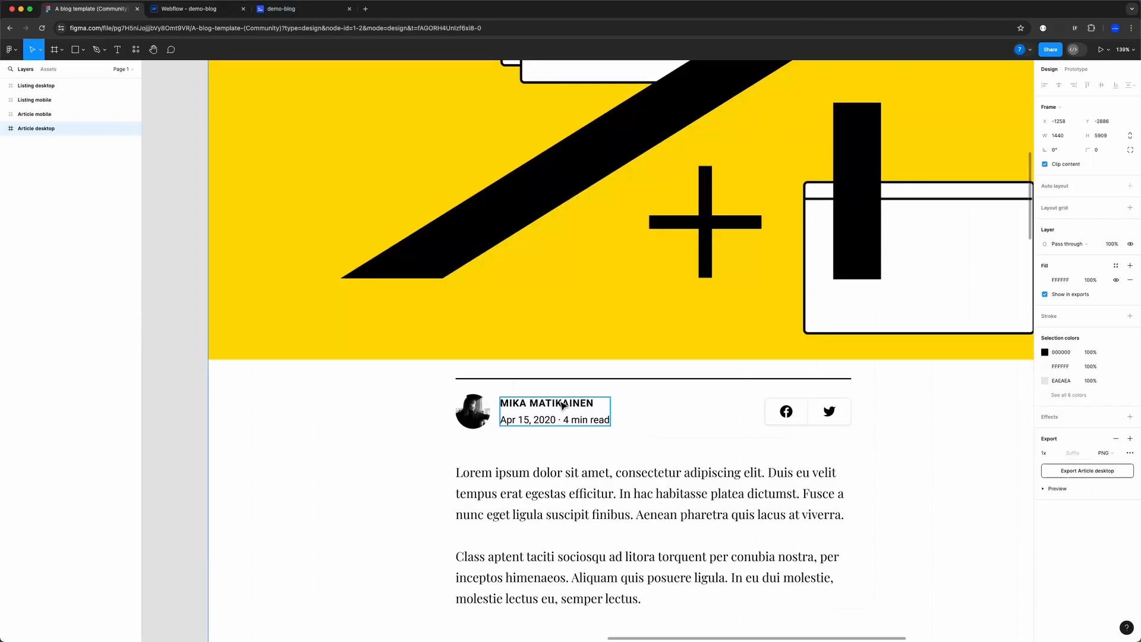
pyautogui.click(564, 378)
pyautogui.press('alt')
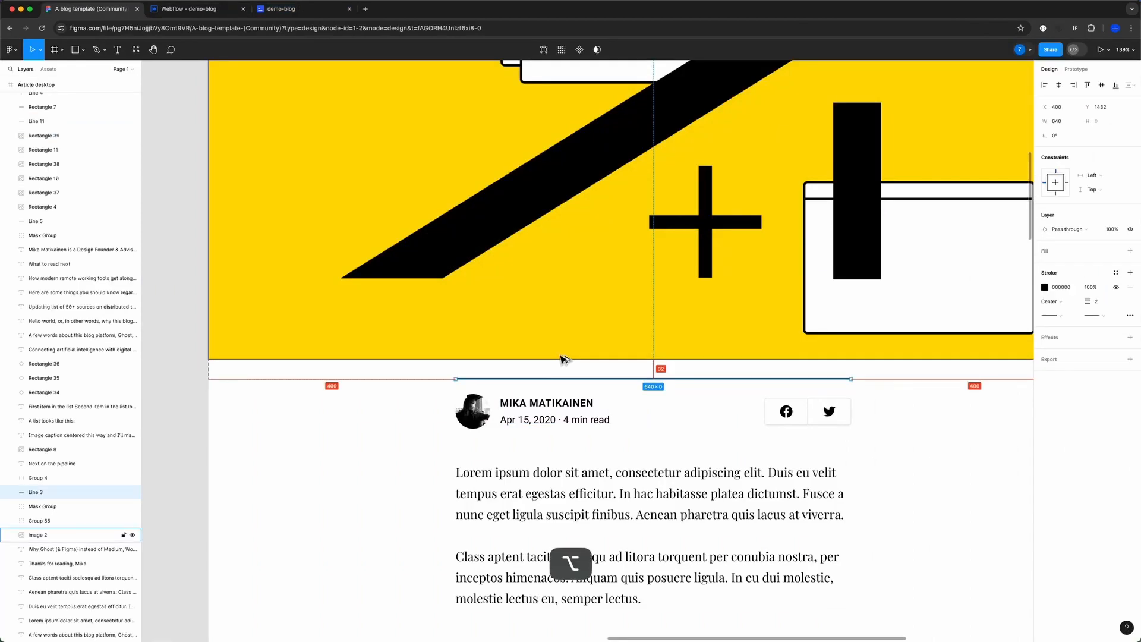
pyautogui.click(190, 9)
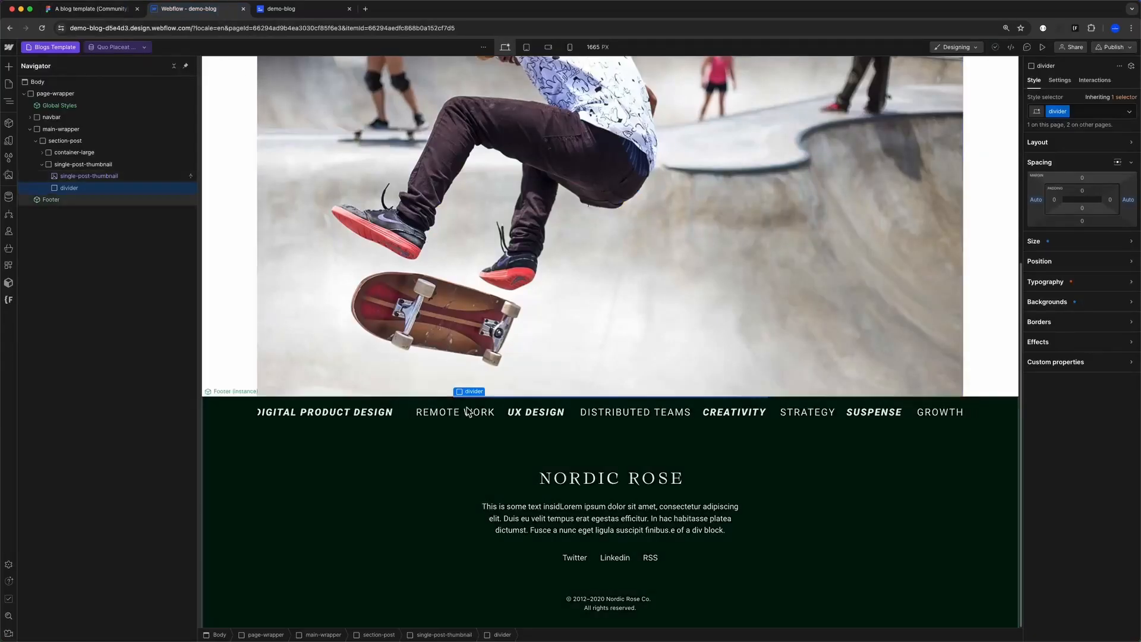
pyautogui.click(78, 165)
pyautogui.press('super+e')
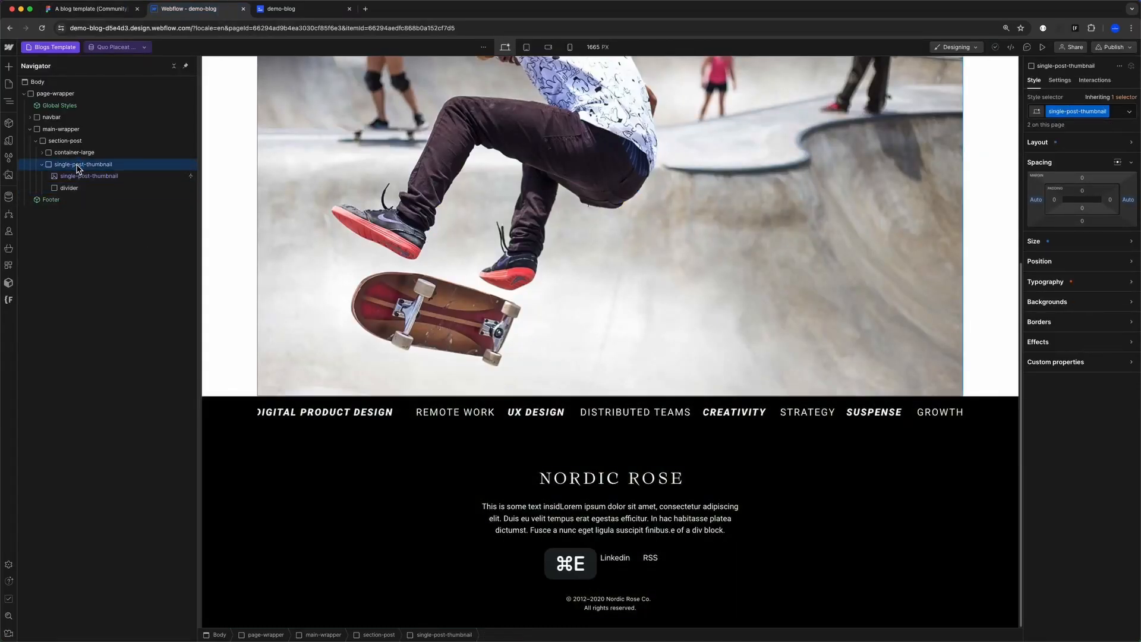
pyautogui.write('div')
pyautogui.press('BackSpace')
pyautogui.press('BackSpace')
# - Add a div with the class spacer-medium above the divider and move both out of single-post-thumbnail into section-post
pyautogui.press('super+e')
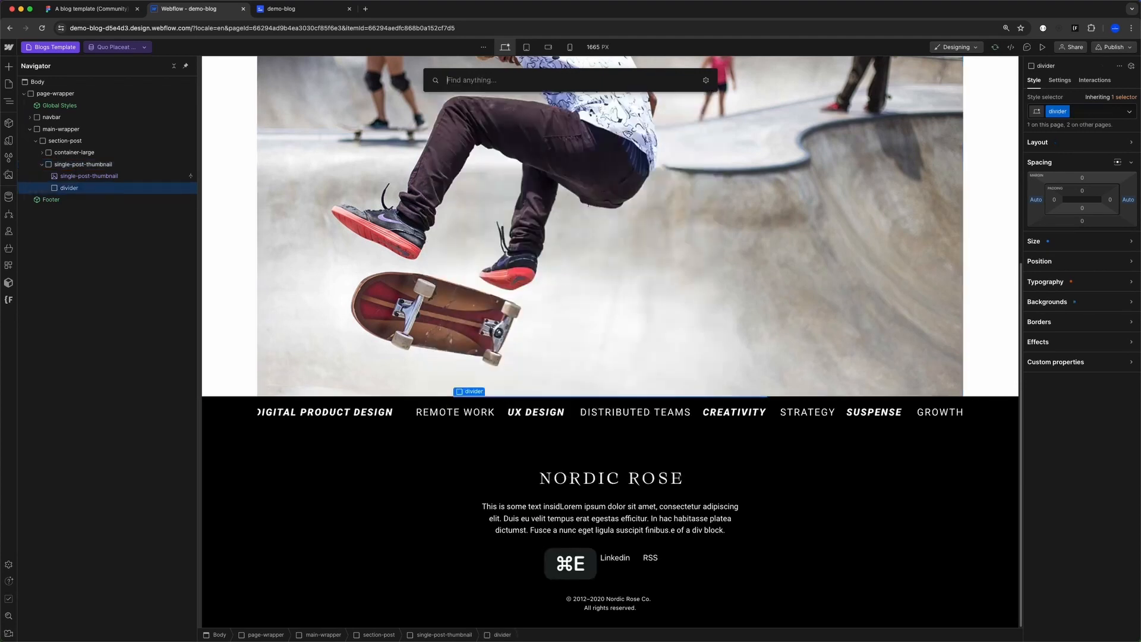
pyautogui.write('div')
pyautogui.press('Return')
pyautogui.press('super+Return')
pyautogui.write('spacer')
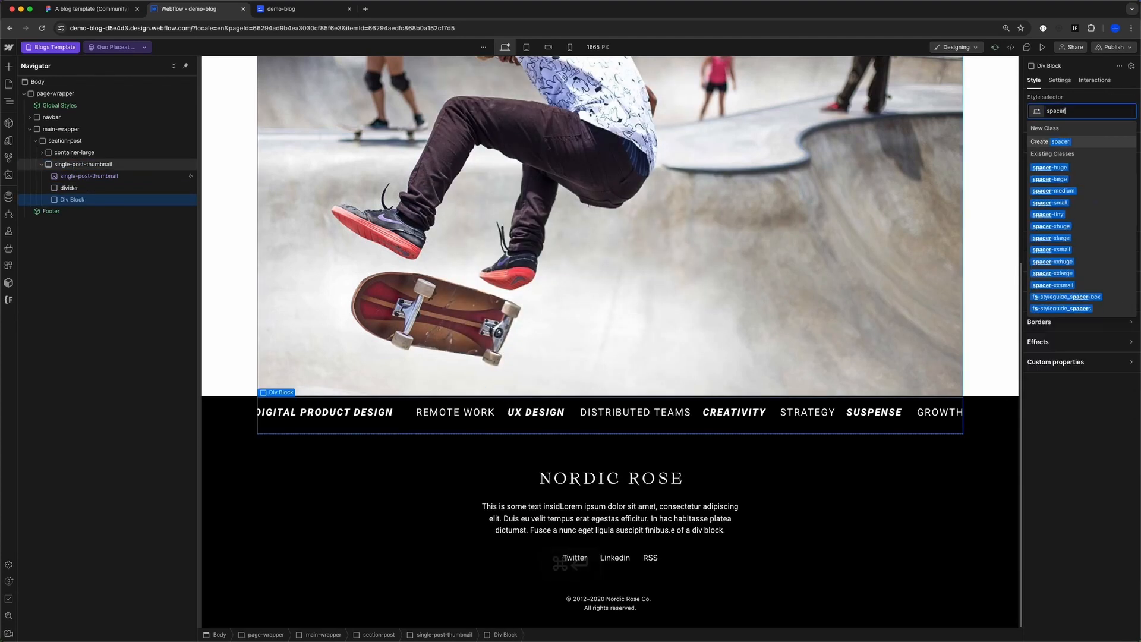
pyautogui.press('Down')
pyautogui.press('Down')
pyautogui.press('Down')
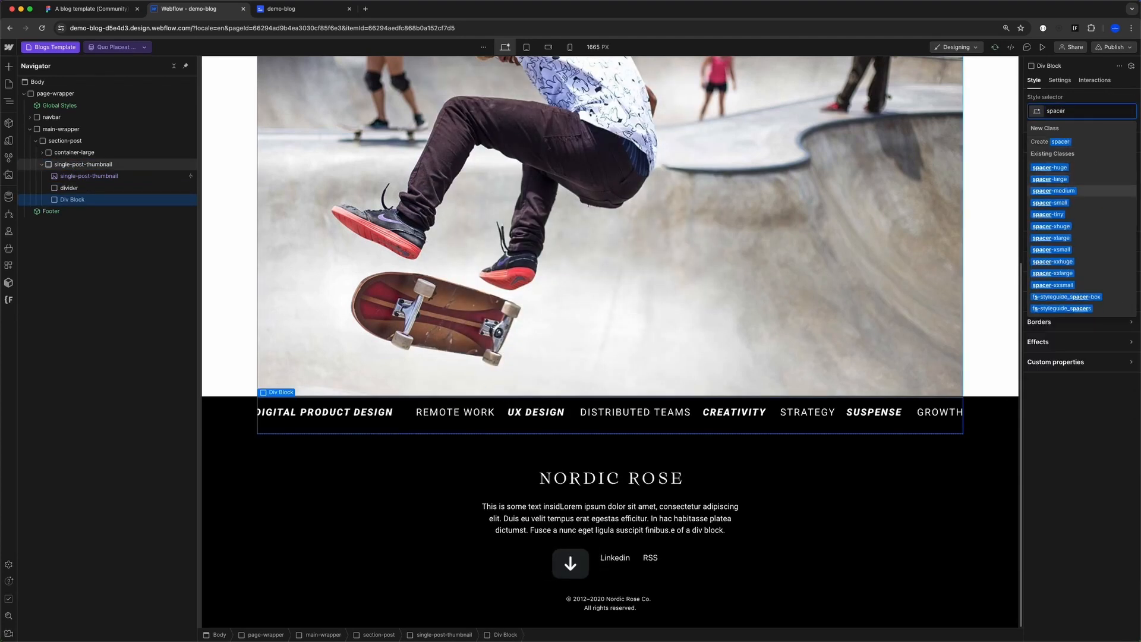
pyautogui.press('Return')
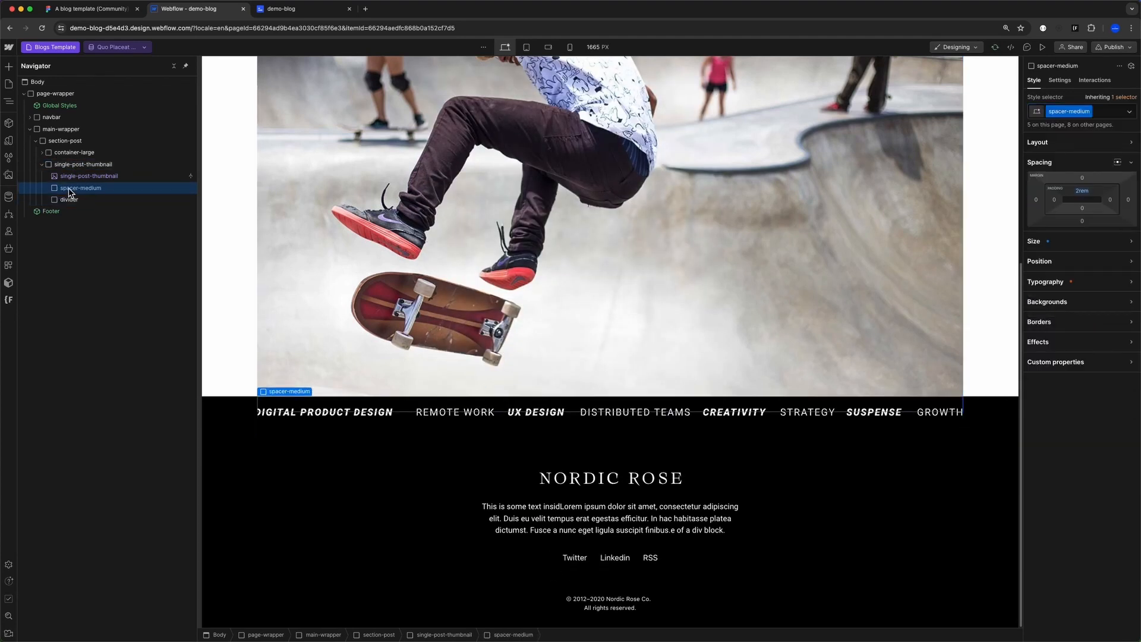
pyautogui.moveTo(69, 189); pyautogui.dragTo(46, 186)
pyautogui.moveTo(63, 166); pyautogui.dragTo(69, 184)
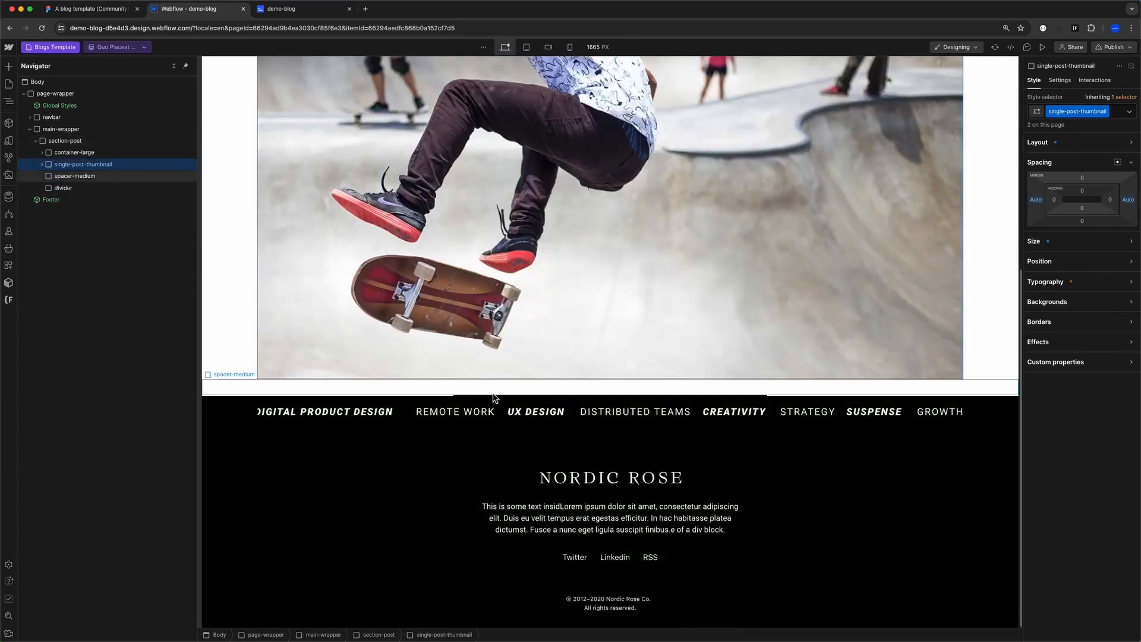
# - Measure the gap between the divider line and the author avatar below it in Figma
pyautogui.click(292, 9)
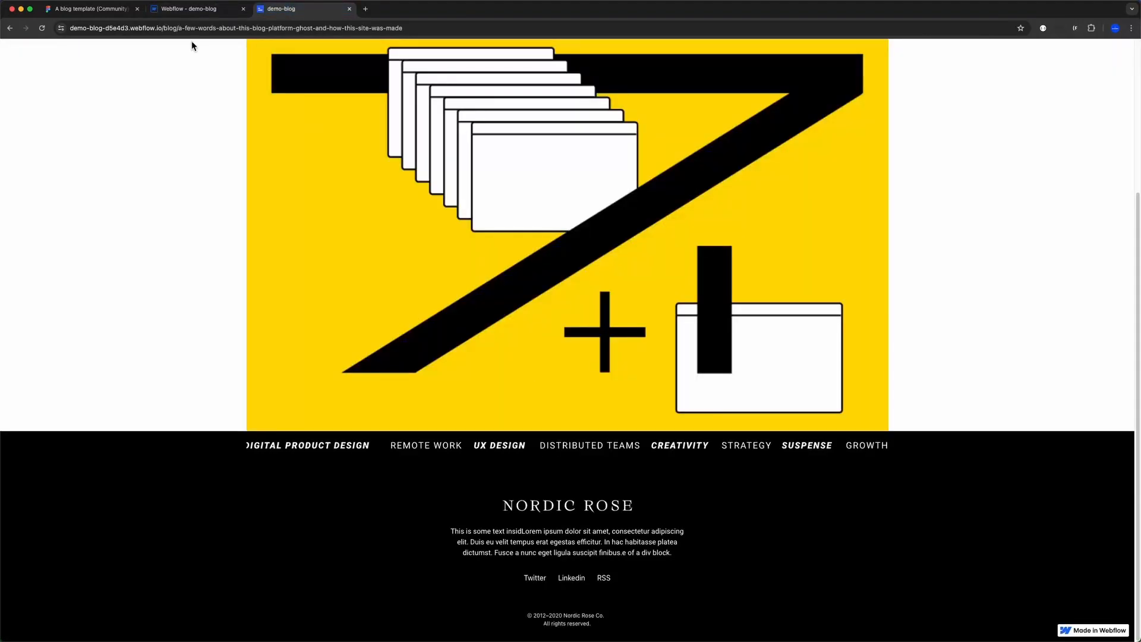
pyautogui.click(89, 9)
pyautogui.scroll(-3, 442, 331)
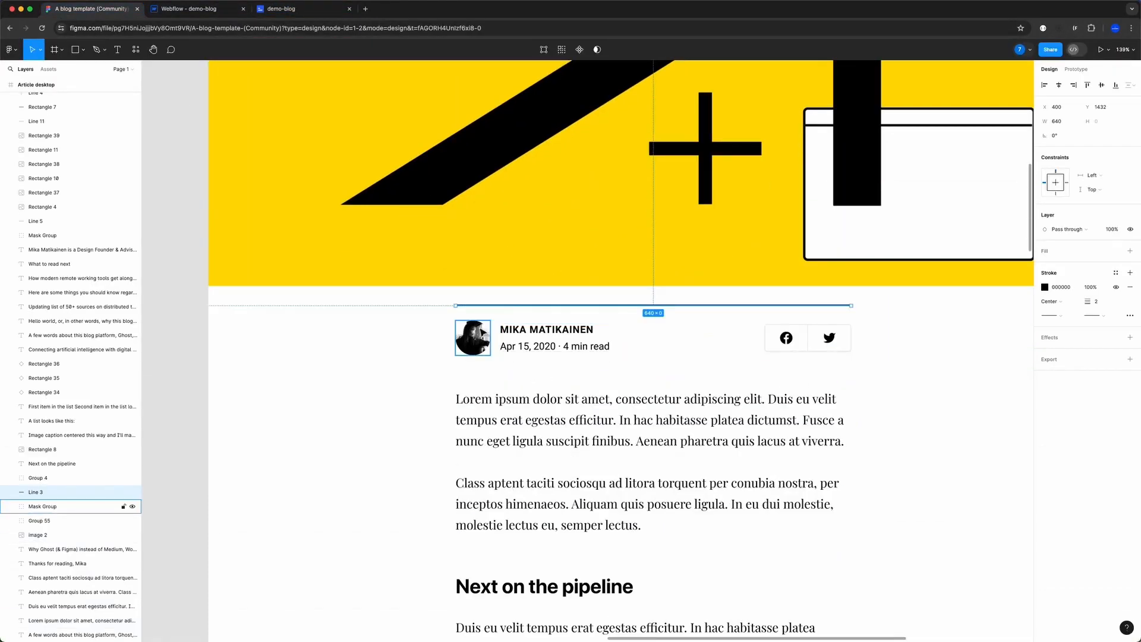
pyautogui.press('alt')
pyautogui.press('alt')
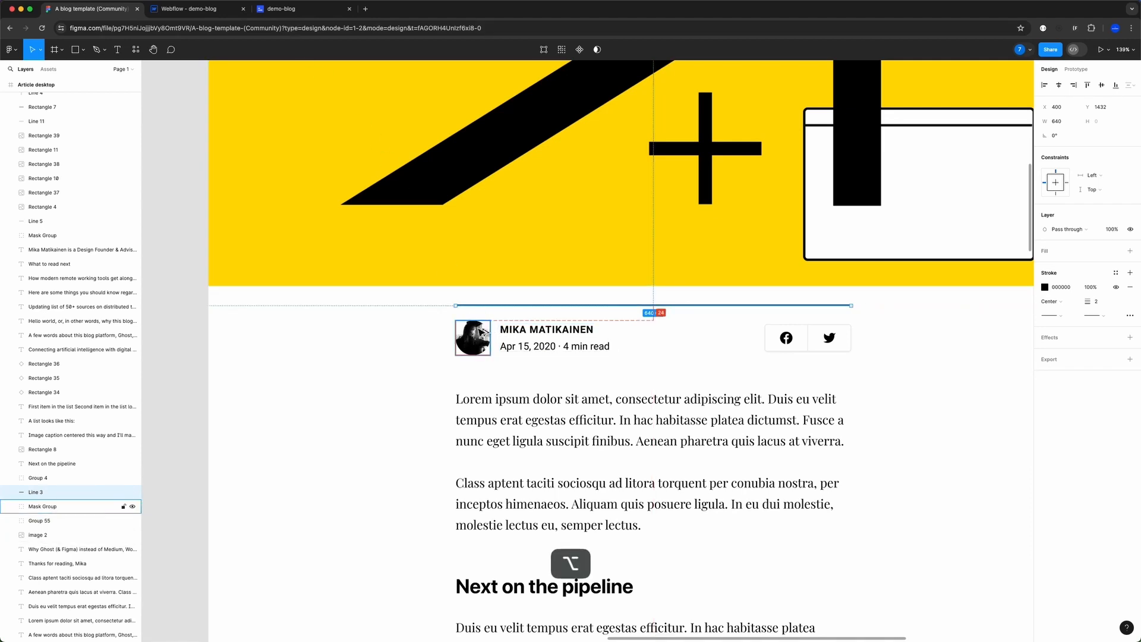
pyautogui.press('alt')
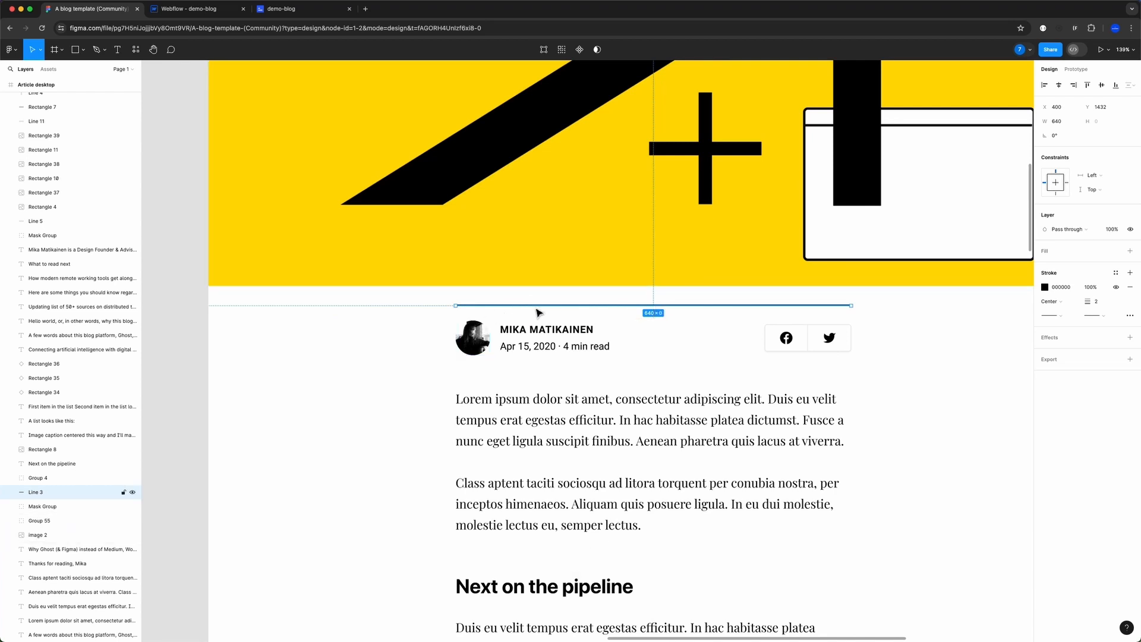
pyautogui.press('alt')
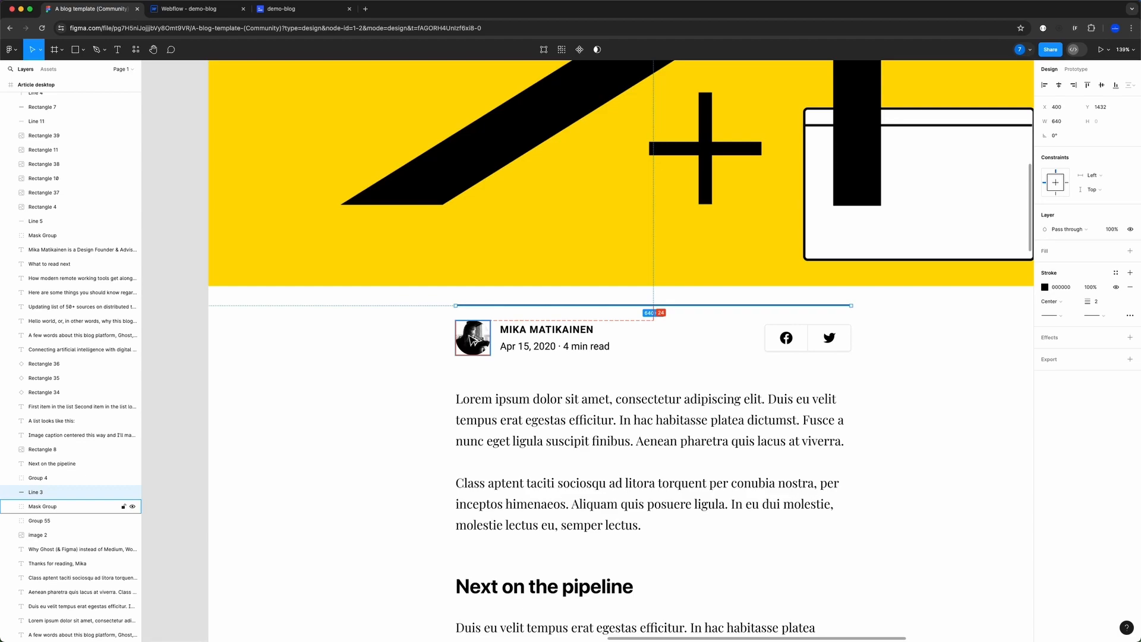
# - Return to Webflow and convert the 24 px gap to rem by calculating 24/16, copying the answer
pyautogui.press('super+2')
pyautogui.press('super+space')
pyautogui.write('24')
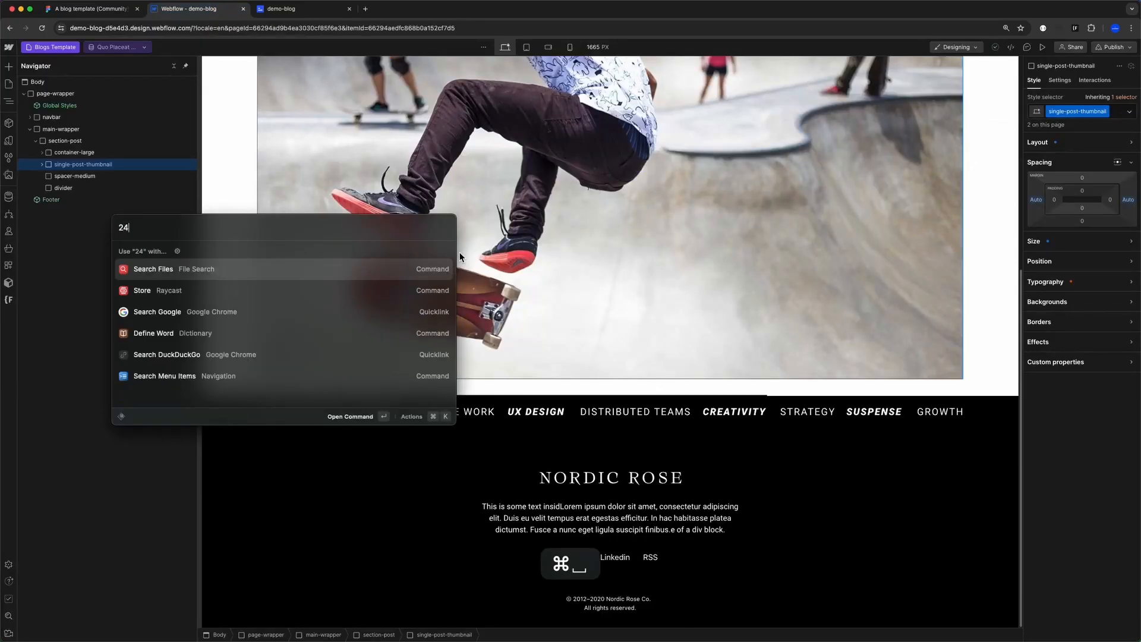
pyautogui.write('/16')
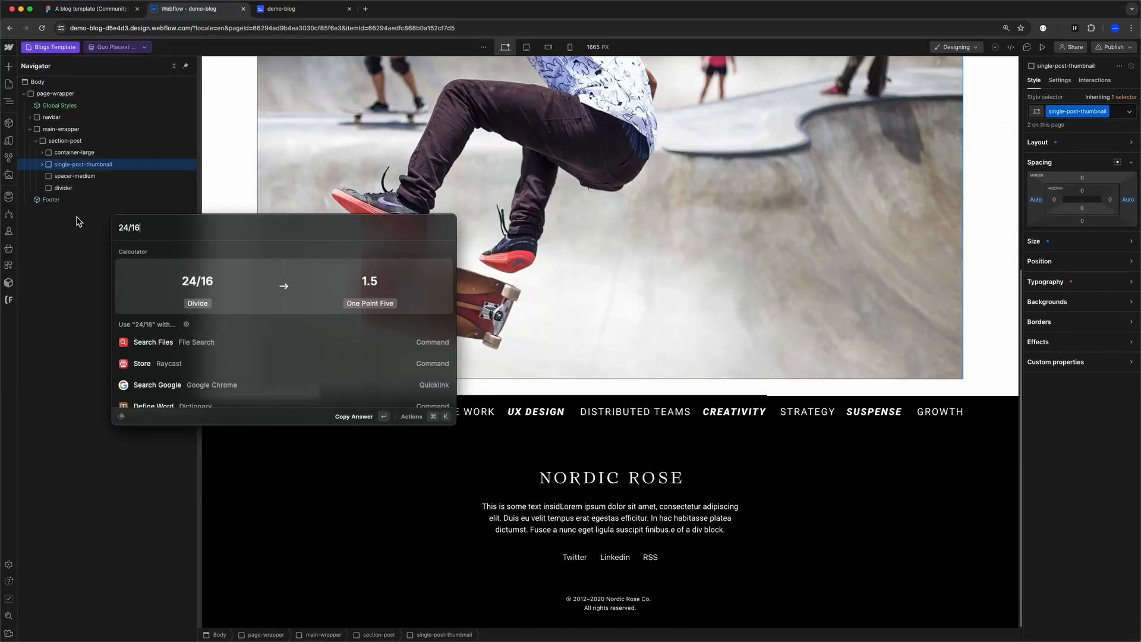
pyautogui.press('Return')
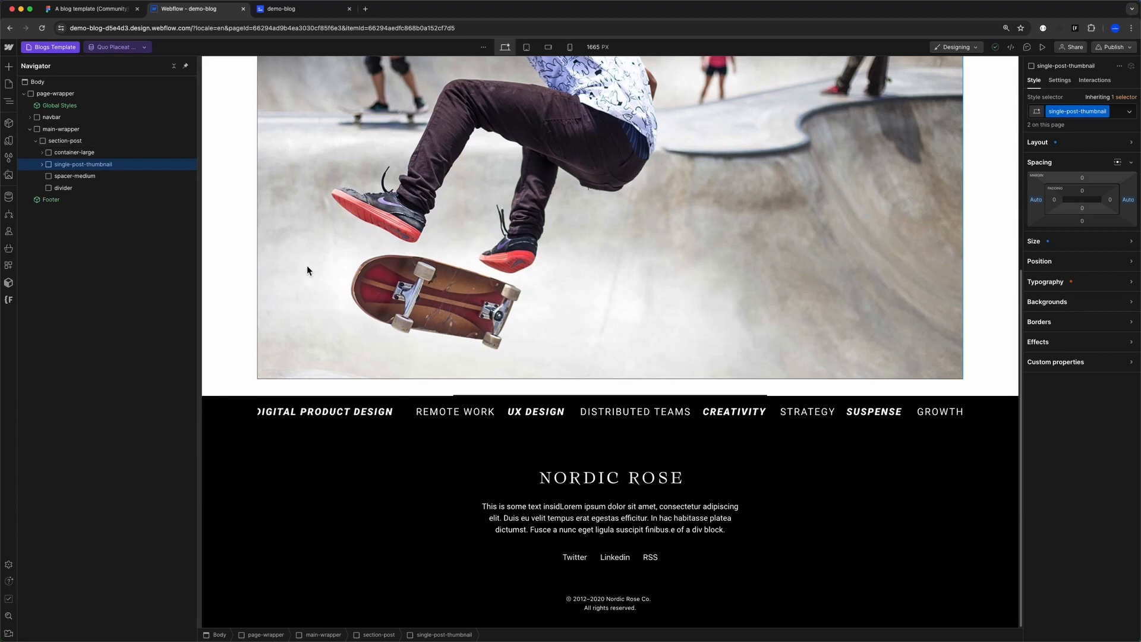
# - Duplicate the spacer-medium div, move the copy below the divider and change its class to spacer-small
pyautogui.click(73, 177)
pyautogui.press('super+d')
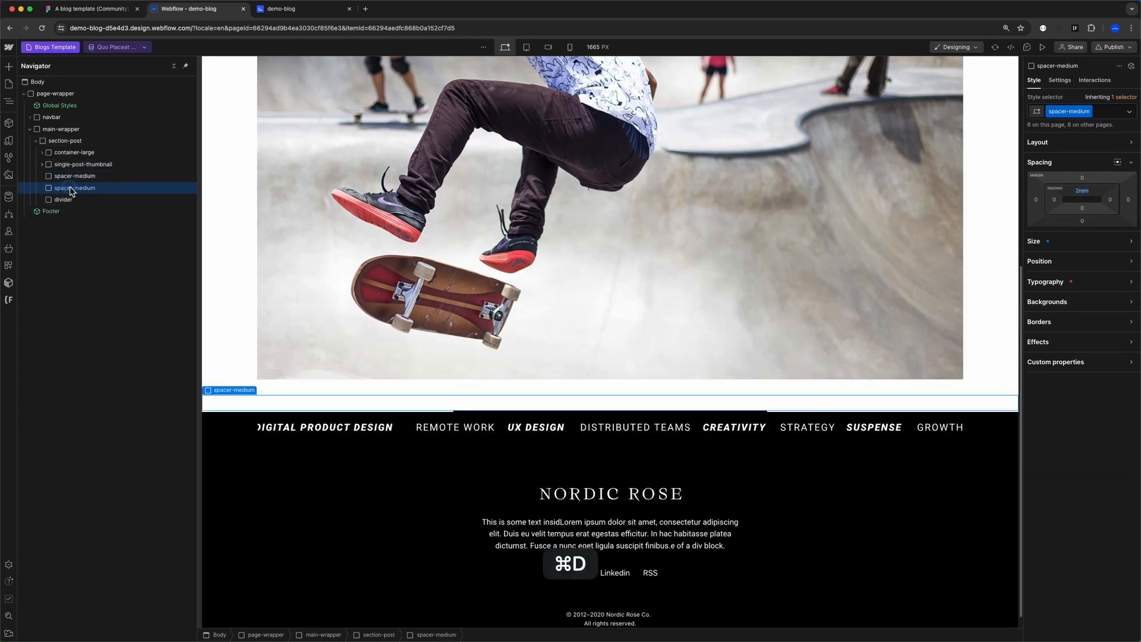
pyautogui.moveTo(70, 190)
pyautogui.mouseDown()
pyautogui.moveTo(69, 204)
pyautogui.moveTo(82, 205)
pyautogui.mouseUp()
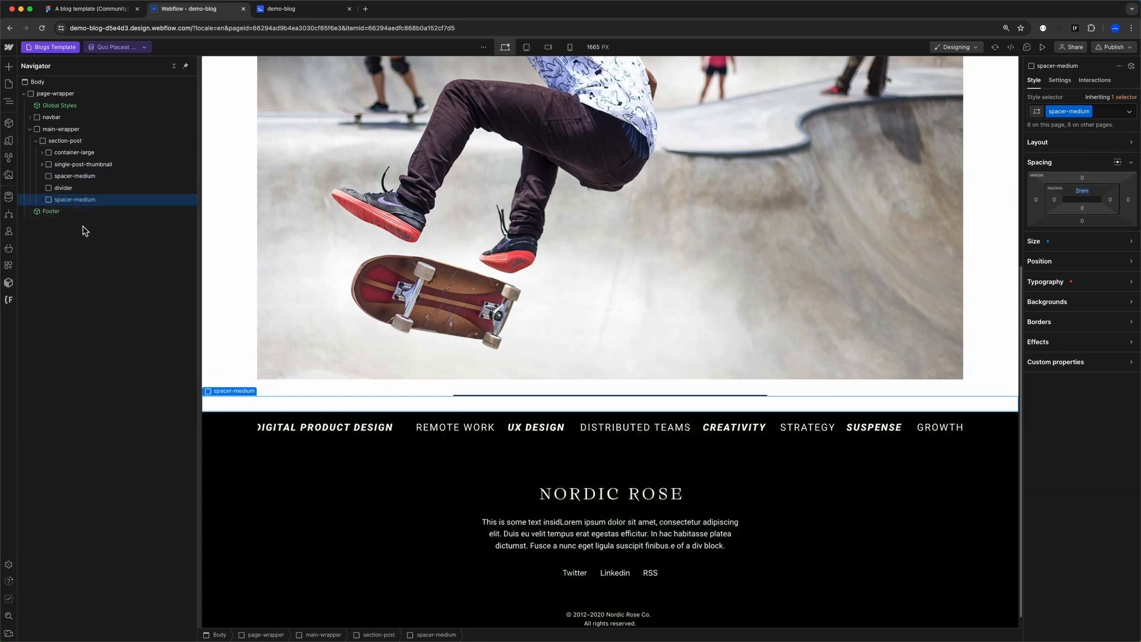
pyautogui.press('super+Return')
pyautogui.press('BackSpace')
pyautogui.write('spacer-small')
pyautogui.press('Return')
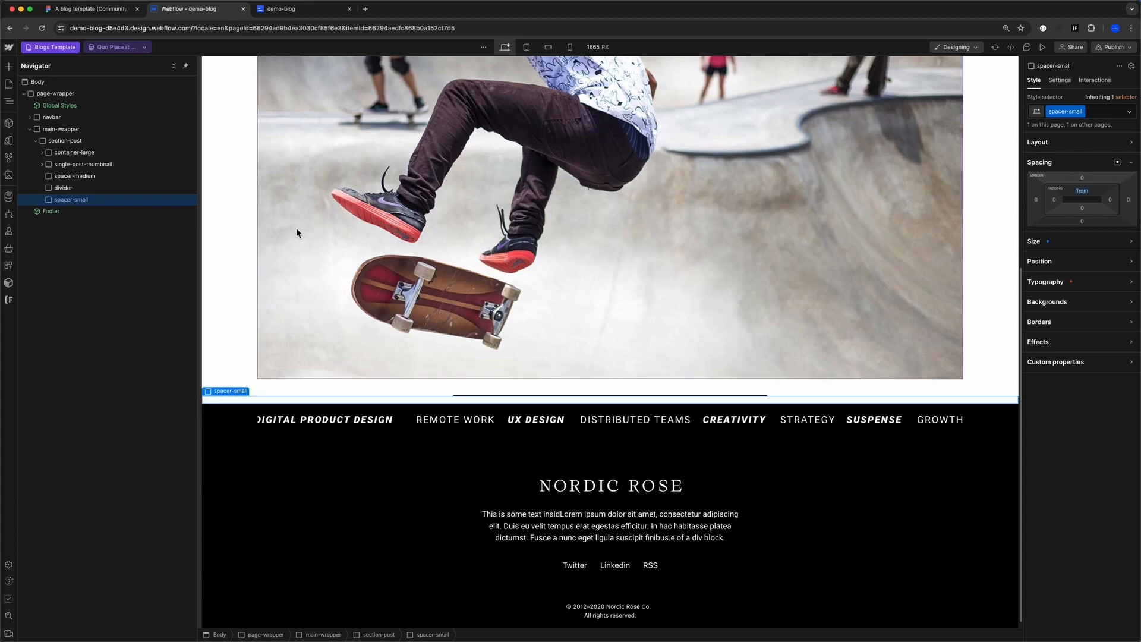
# - Try a duplicate spacer with the class spacer-tiny below the divider and delete it
pyautogui.press('super+d')
pyautogui.click(1104, 111)
pyautogui.press('BackSpace')
pyautogui.write('spacer')
pyautogui.press('Down')
pyautogui.press('Down')
pyautogui.press('Down')
pyautogui.press('Down')
pyautogui.press('Down')
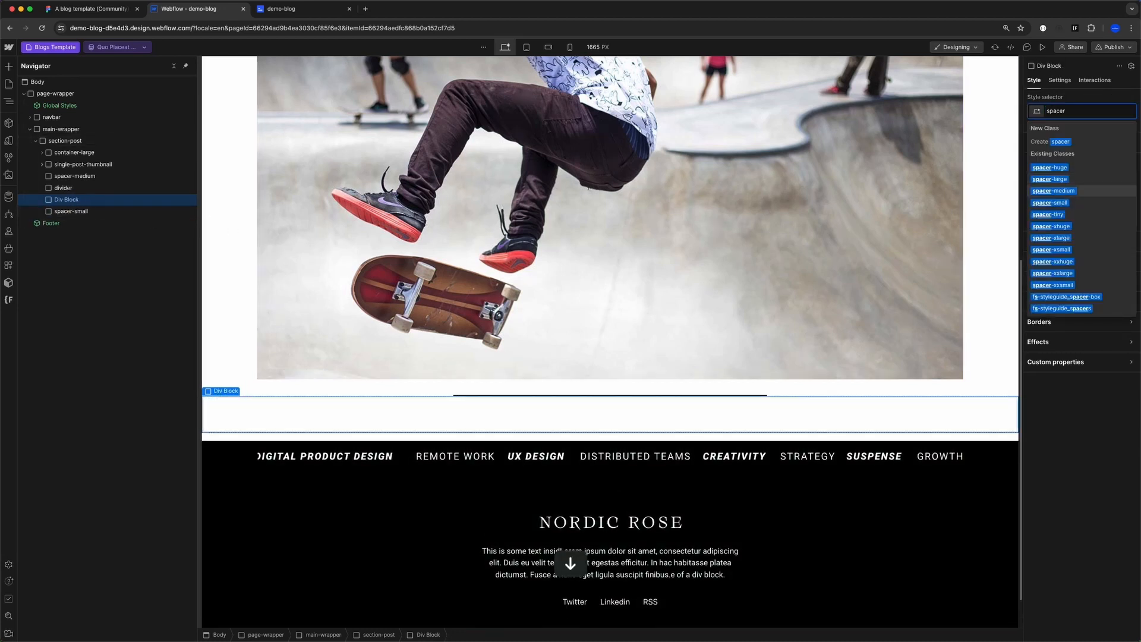
pyautogui.press('Return')
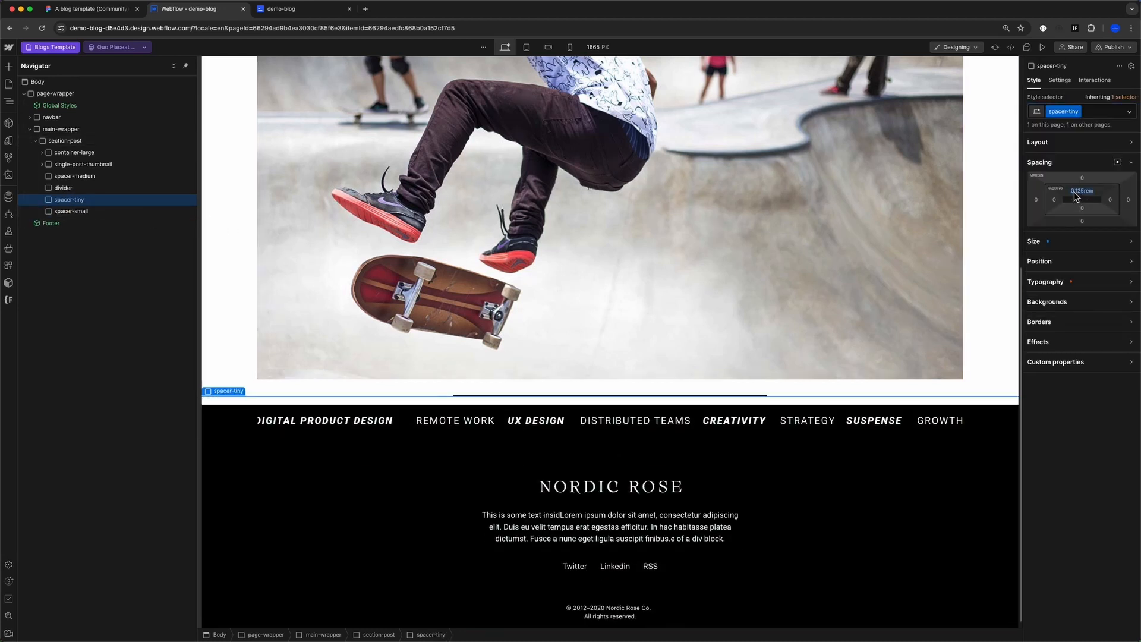
pyautogui.press('Delete')
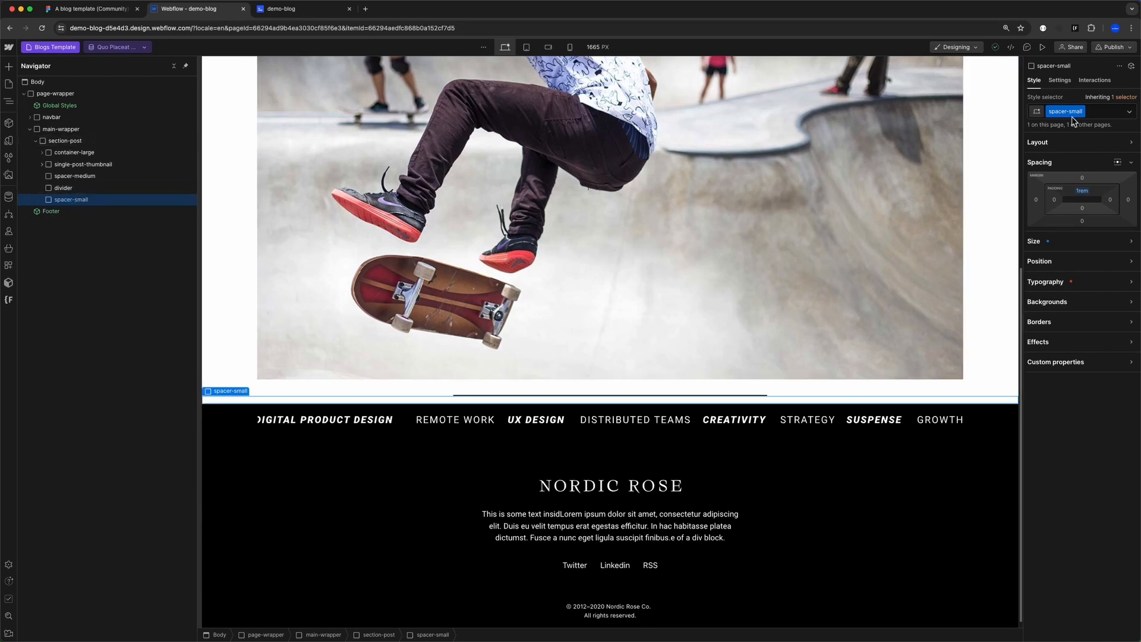
# - Replace the class of the spacer below the divider with spcaer-custom and set its top padding to 1.5rem
pyautogui.click(1095, 111)
pyautogui.press('BackSpace')
pyautogui.write('spcaer-custom')
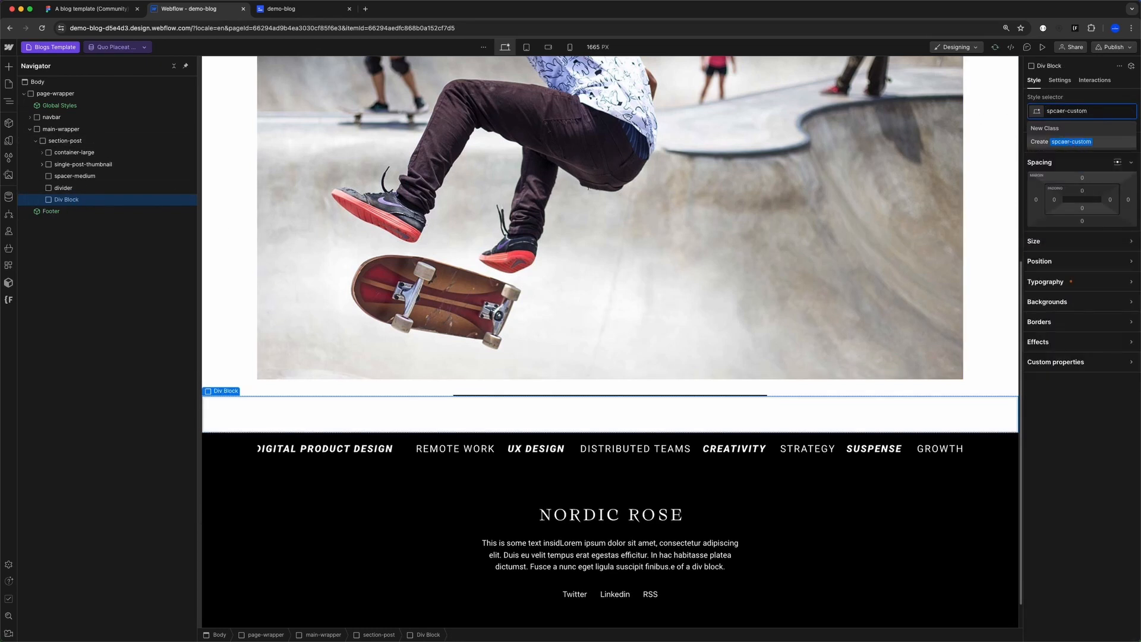
pyautogui.press('Return')
pyautogui.click(1082, 191)
pyautogui.write('1.5')
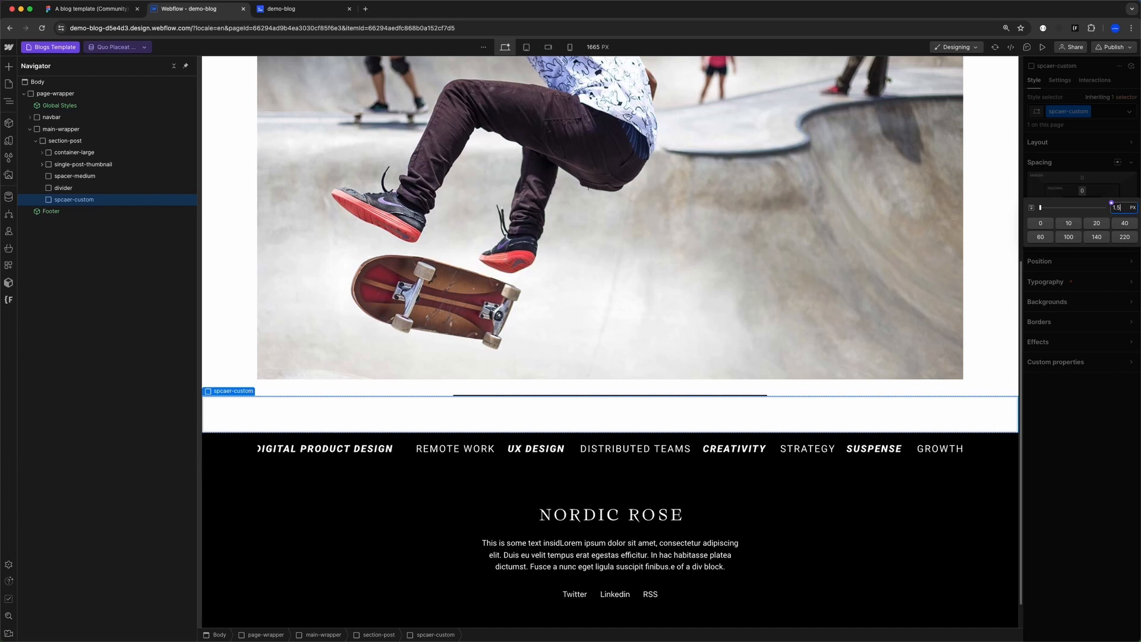
pyautogui.write('r')
pyautogui.write('em')
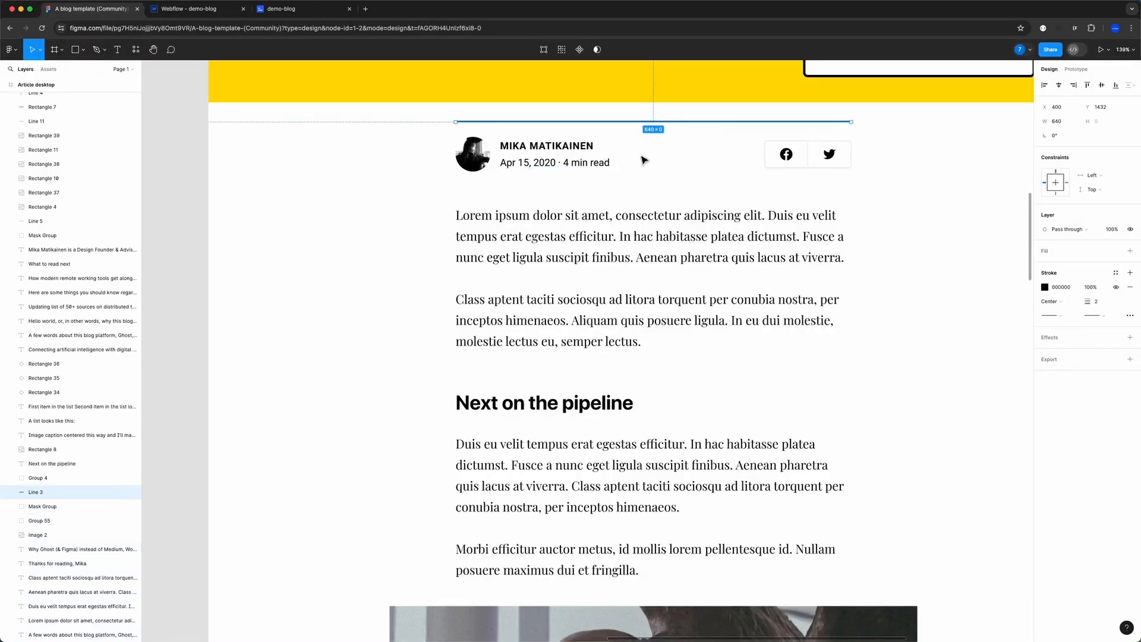
# - Check the author avatar's size in Figma, then add a Div Block inside section-post in Webflow
pyautogui.click(476, 155)
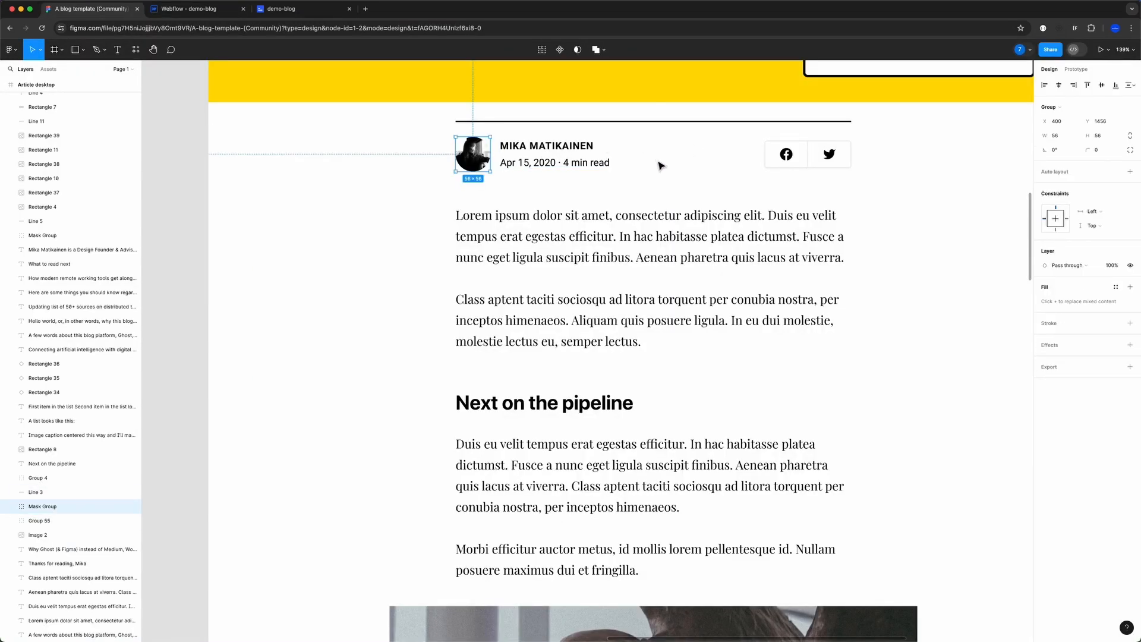
pyautogui.scroll(1, 637, 165)
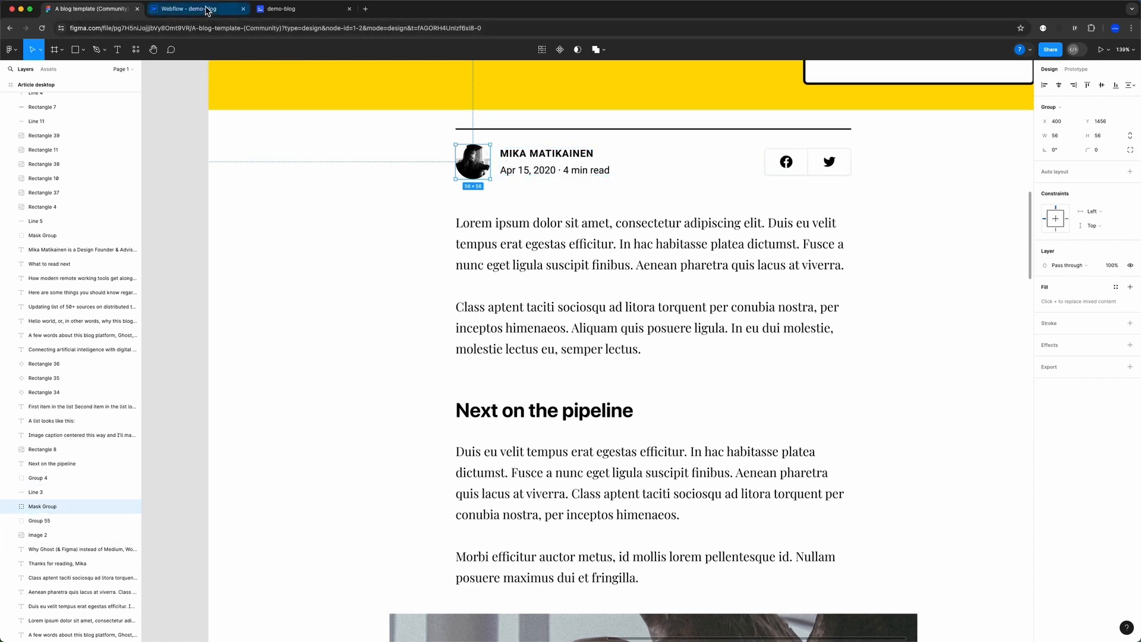
pyautogui.click(189, 8)
pyautogui.press('super+e')
pyautogui.write('div')
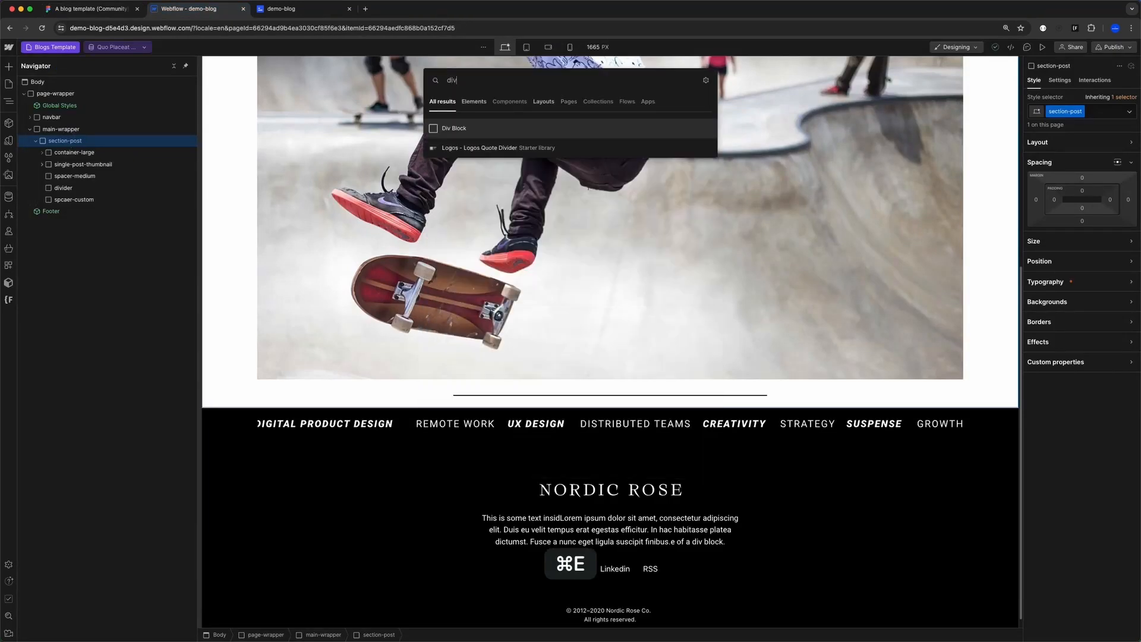
pyautogui.press('Return')
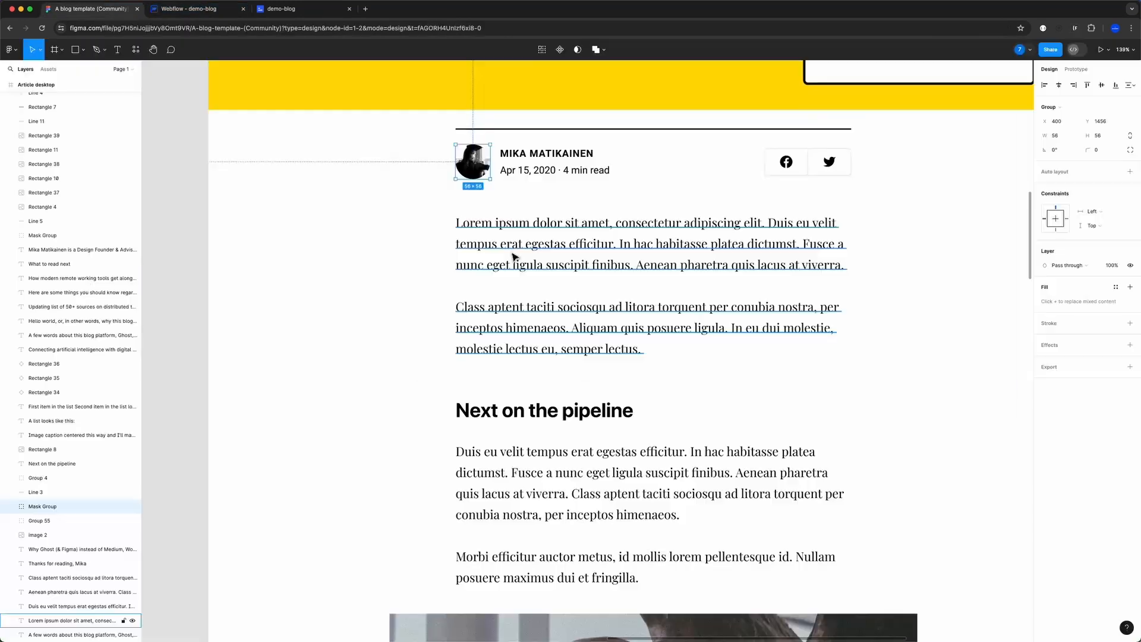
# - Examine the widths of the article body text and the inline statue image in Figma
pyautogui.scroll(1, 590, 312)
pyautogui.scroll(1, 594, 320)
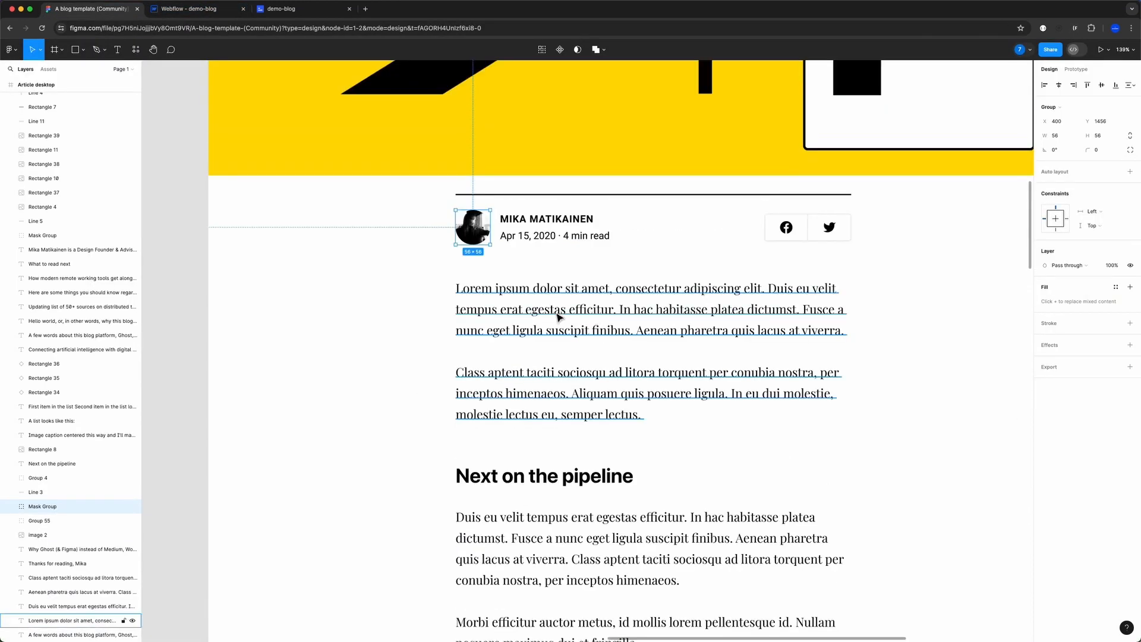
pyautogui.click(630, 347)
pyautogui.scroll(3, 653, 356)
pyautogui.scroll(-1, 654, 416)
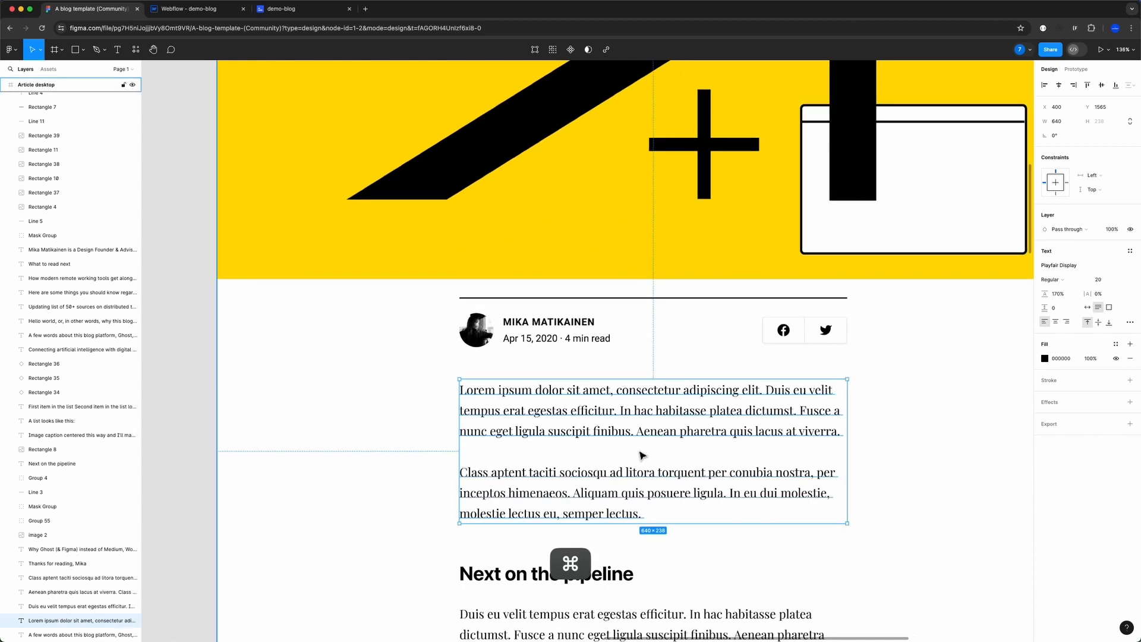
pyautogui.scroll(-5, 652, 537)
pyautogui.scroll(-8, 624, 476)
pyautogui.click(575, 368)
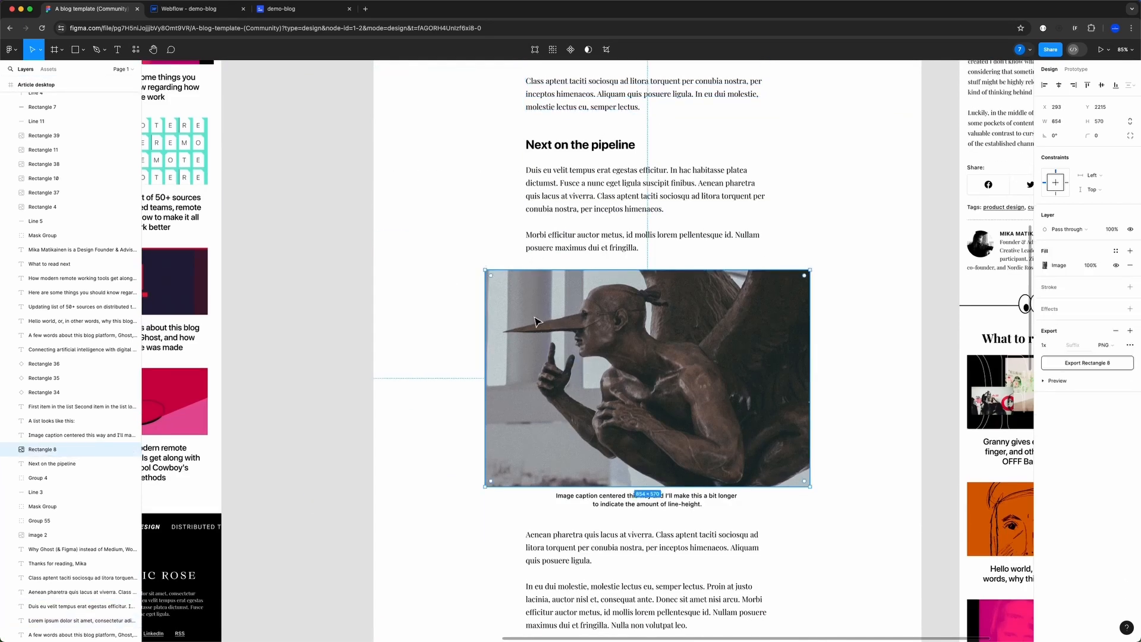
pyautogui.scroll(1, 535, 267)
pyautogui.click(556, 253)
pyautogui.click(612, 321)
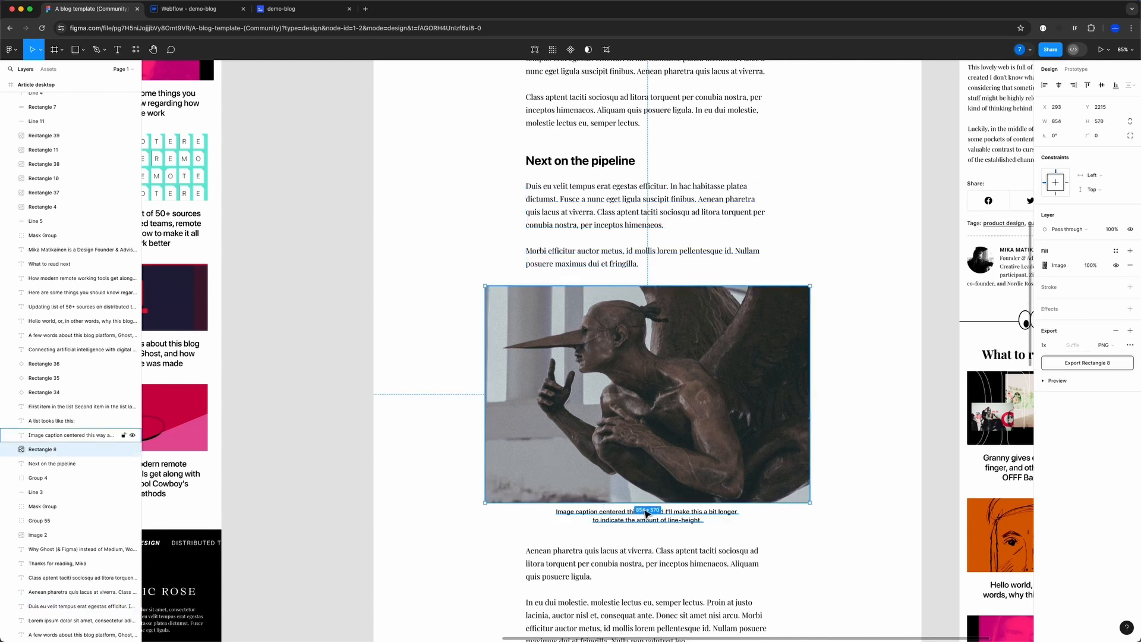
# - Compare the Listing desktop headline's width with the article's inline image and body layout in Figma
pyautogui.scroll(1, 618, 425)
pyautogui.hscroll(-10, 614, 420)
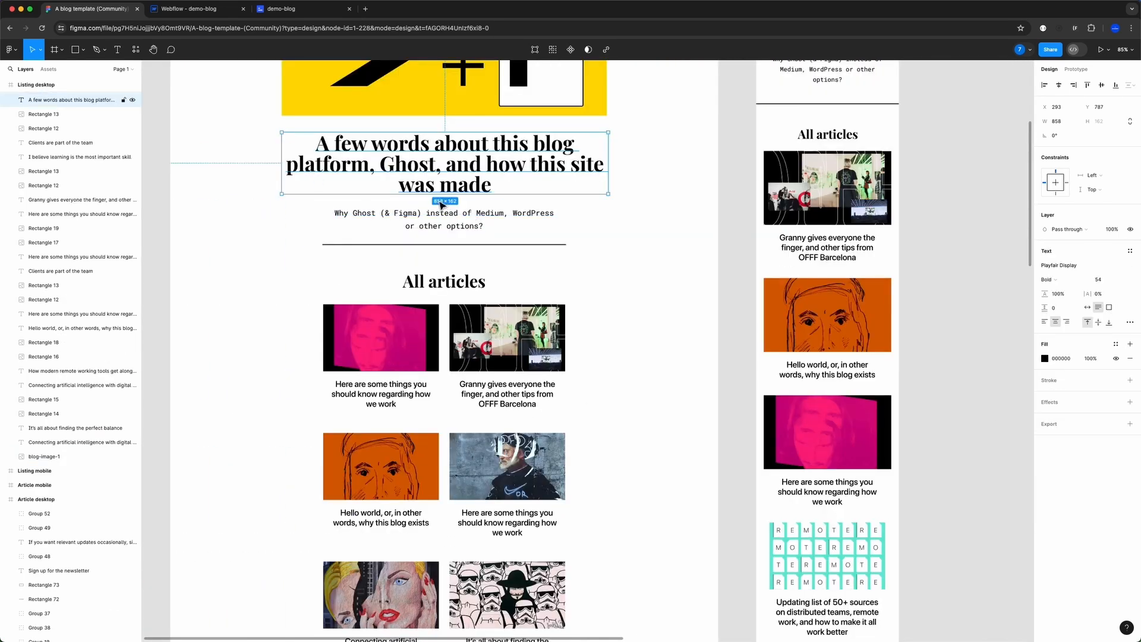
pyautogui.hscroll(10, 441, 205)
pyautogui.scroll(-7, 688, 331)
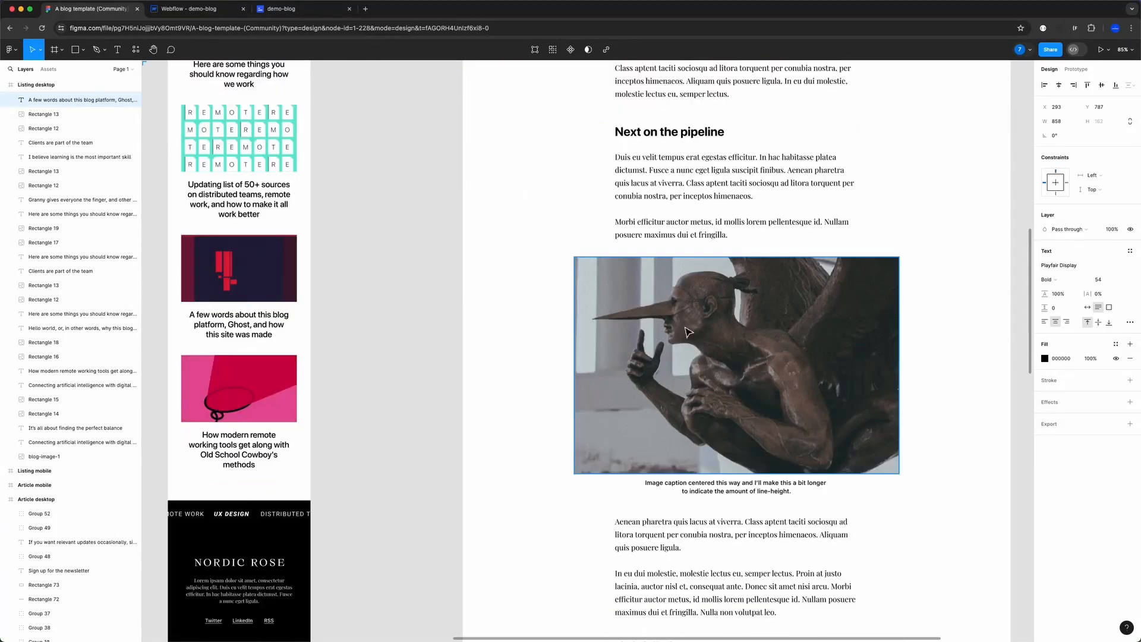
pyautogui.hscroll(3, 665, 351)
pyautogui.scroll(5, 665, 355)
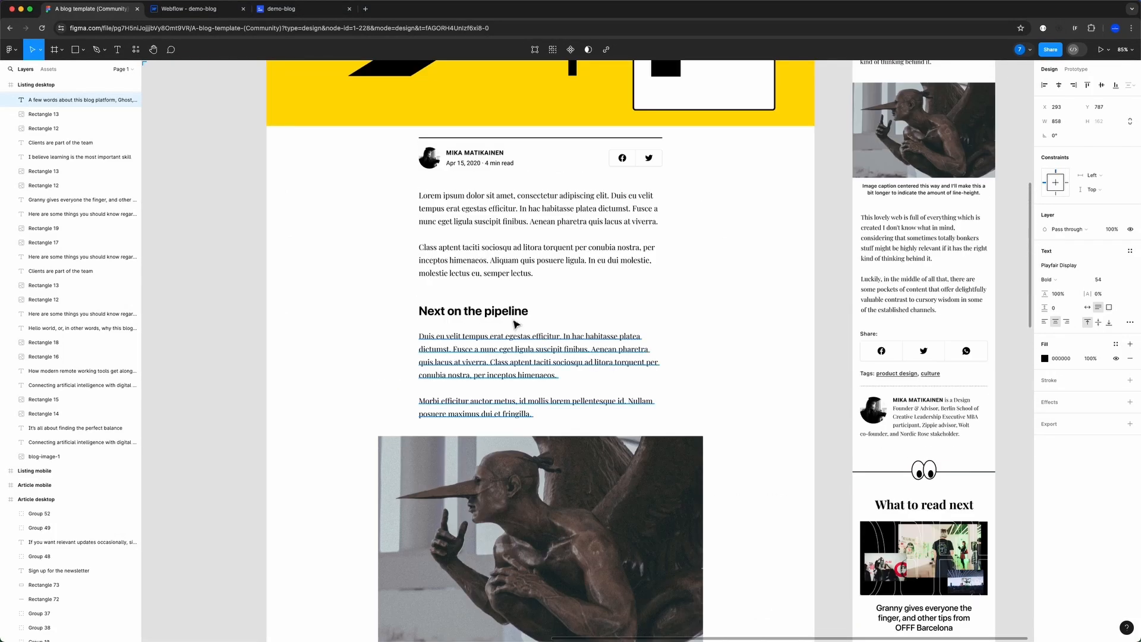
pyautogui.scroll(-4, 386, 278)
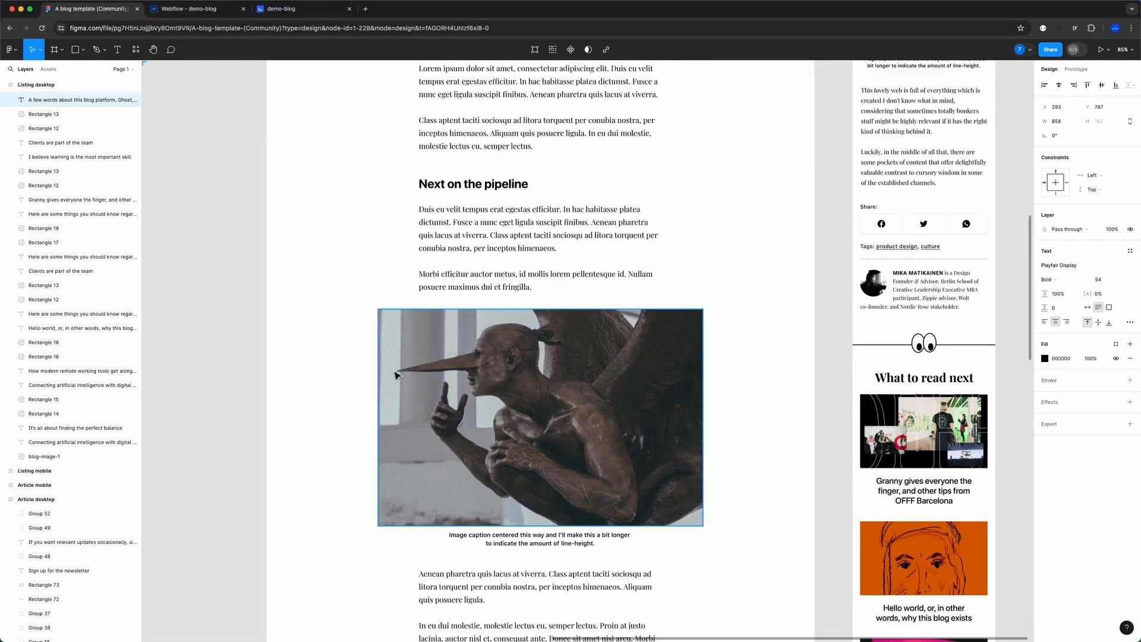
pyautogui.scroll(2, 396, 375)
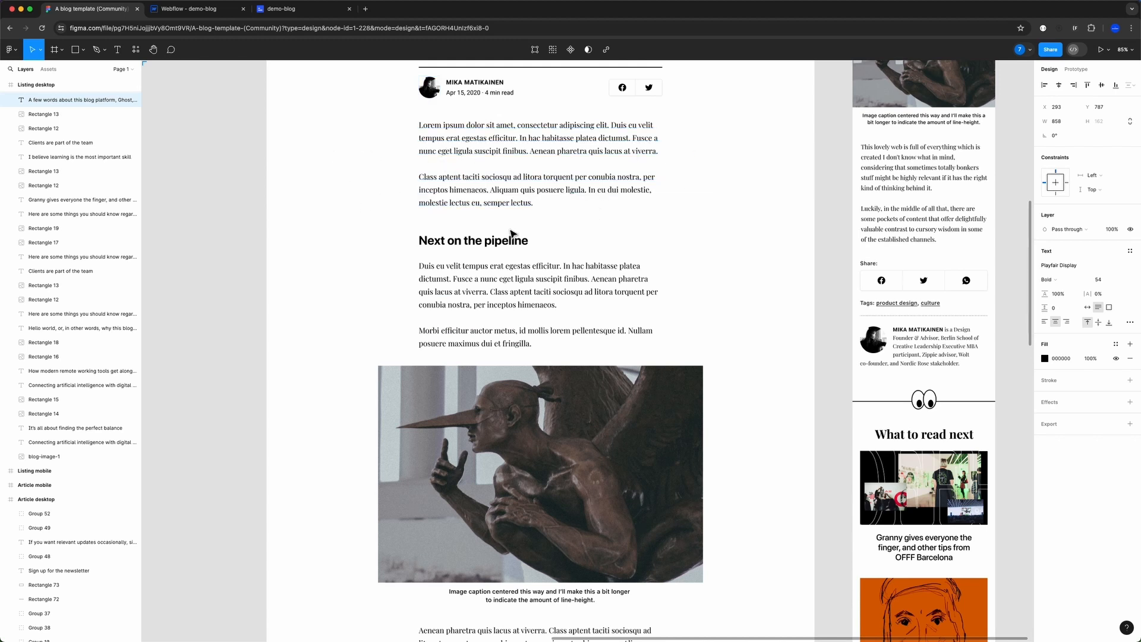
# - Return to Webflow and assign the class container-large to the new div below the custom spacer
pyautogui.hotkey('ctrl', 'Tab')
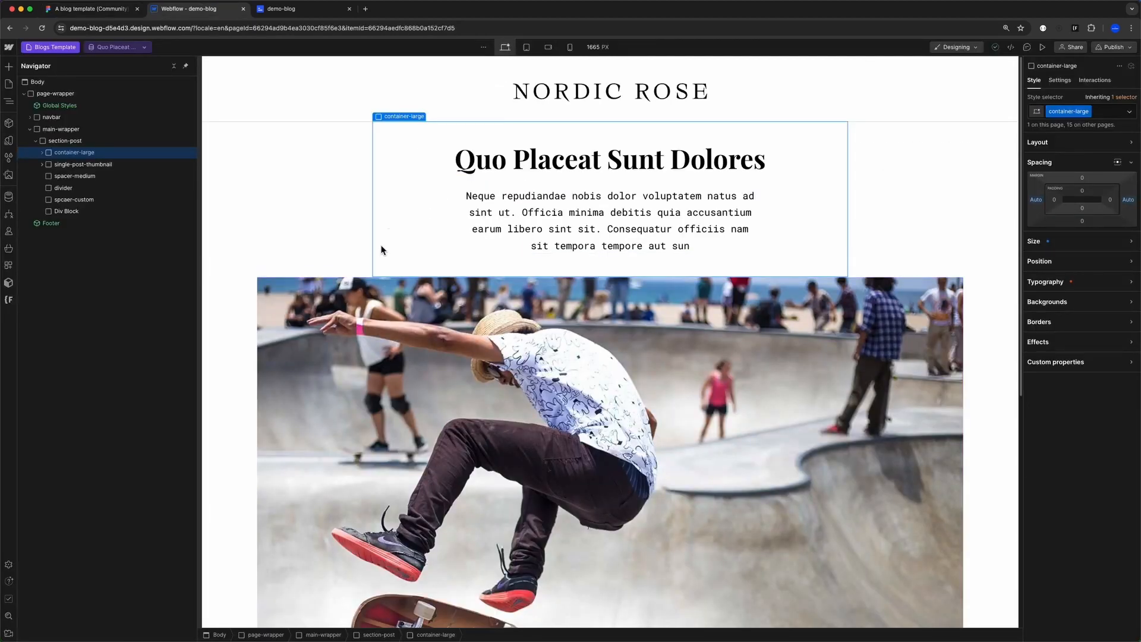
pyautogui.write('container')
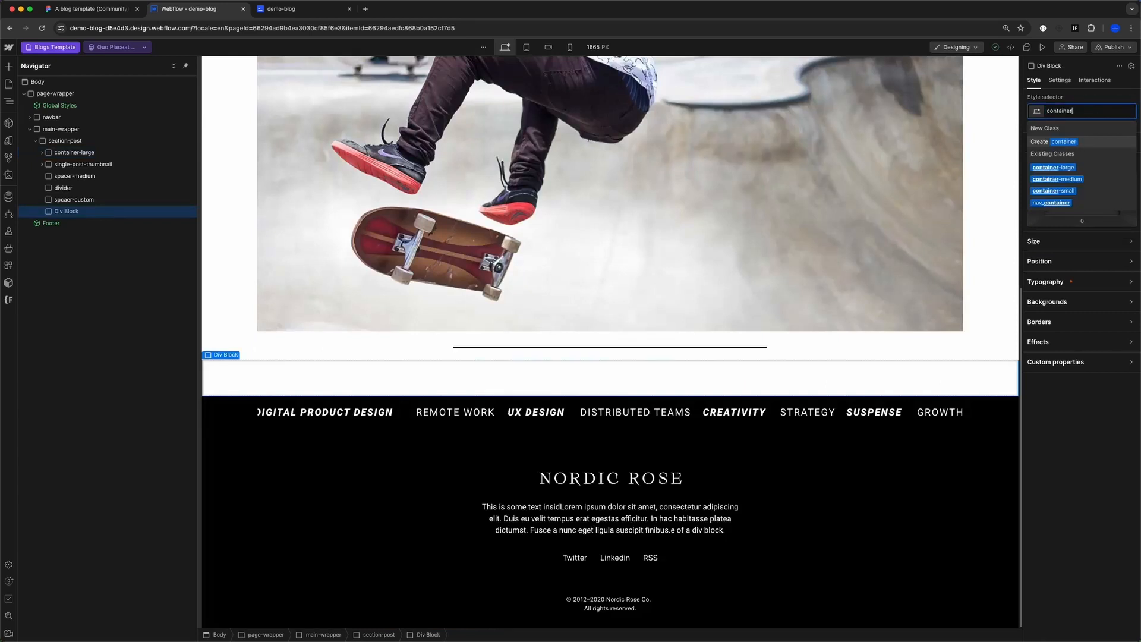
pyautogui.press('Down')
pyautogui.press('Return')
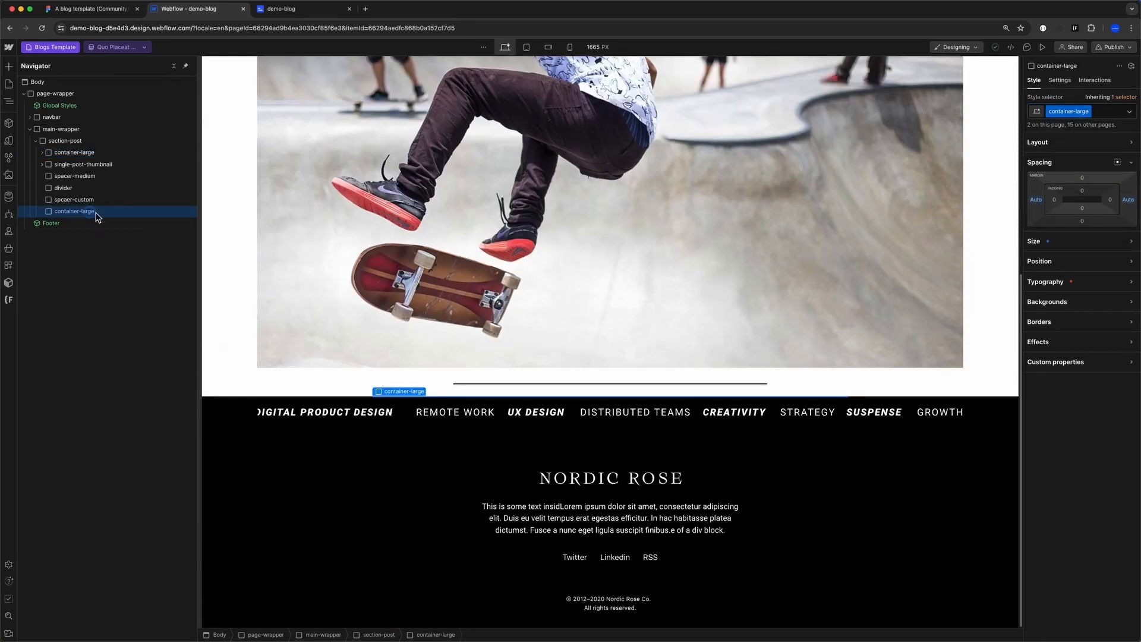
# - Add a Div Block inside the lower container-large, duplicate it twice and nest the two copies inside it
pyautogui.press('super+e')
pyautogui.write('di')
pyautogui.press('Return')
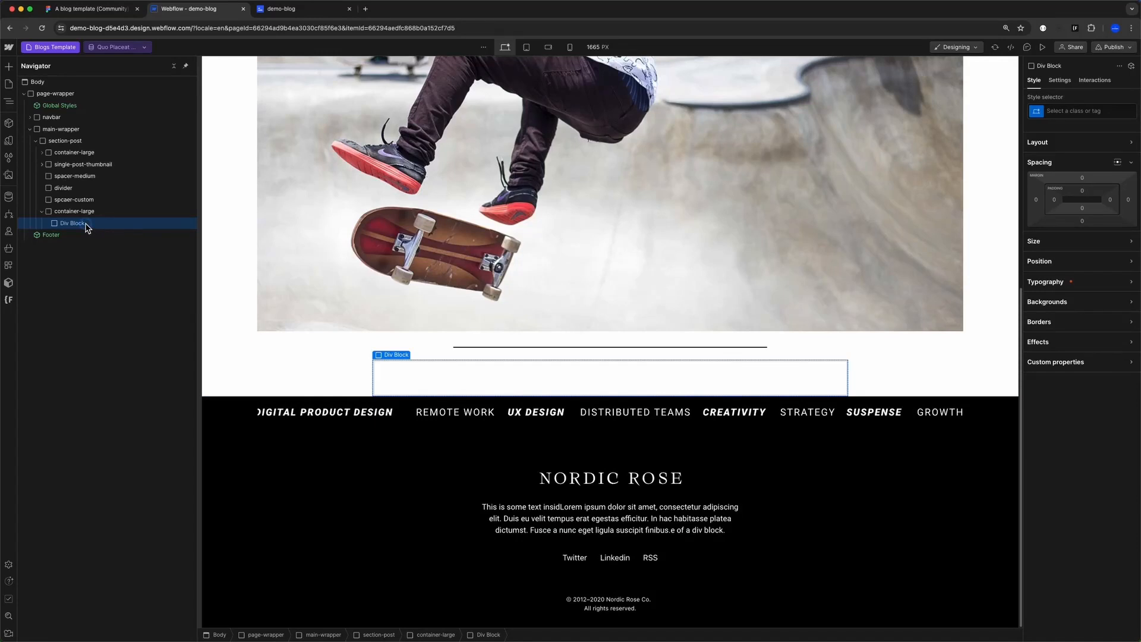
pyautogui.press('super+d')
pyautogui.press('super+d')
pyautogui.moveTo(72, 236); pyautogui.dragTo(108, 224)
# - Create the class blog-post-author on the outer div, copy its name and rename the class to blog-post-meta
pyautogui.click(1058, 111)
pyautogui.write('blog')
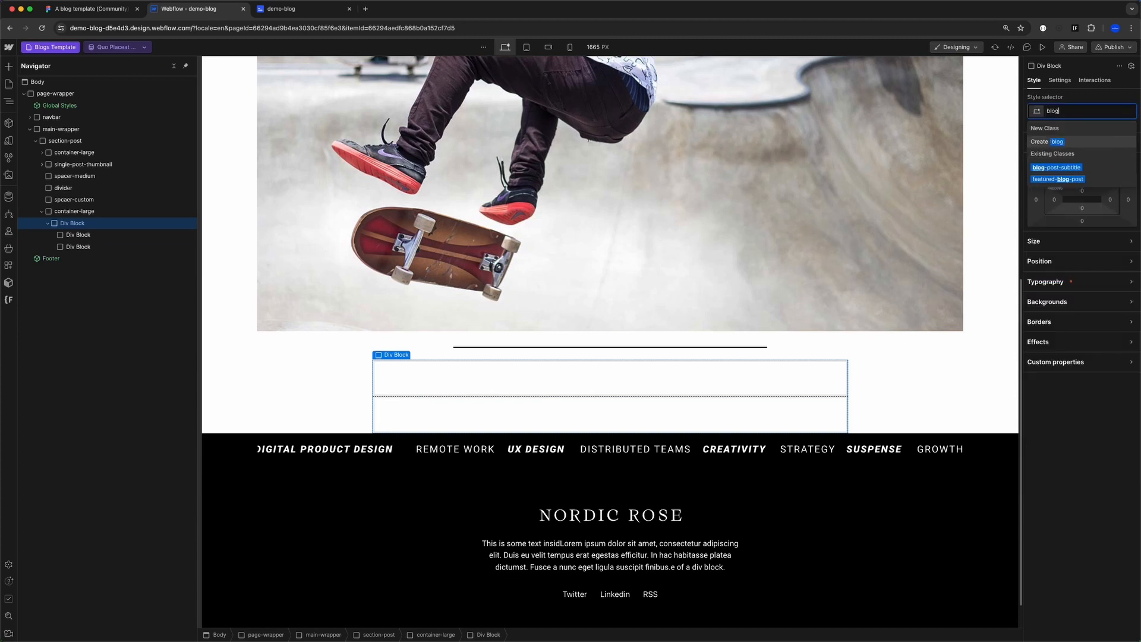
pyautogui.write('-post-author')
pyautogui.press('Return')
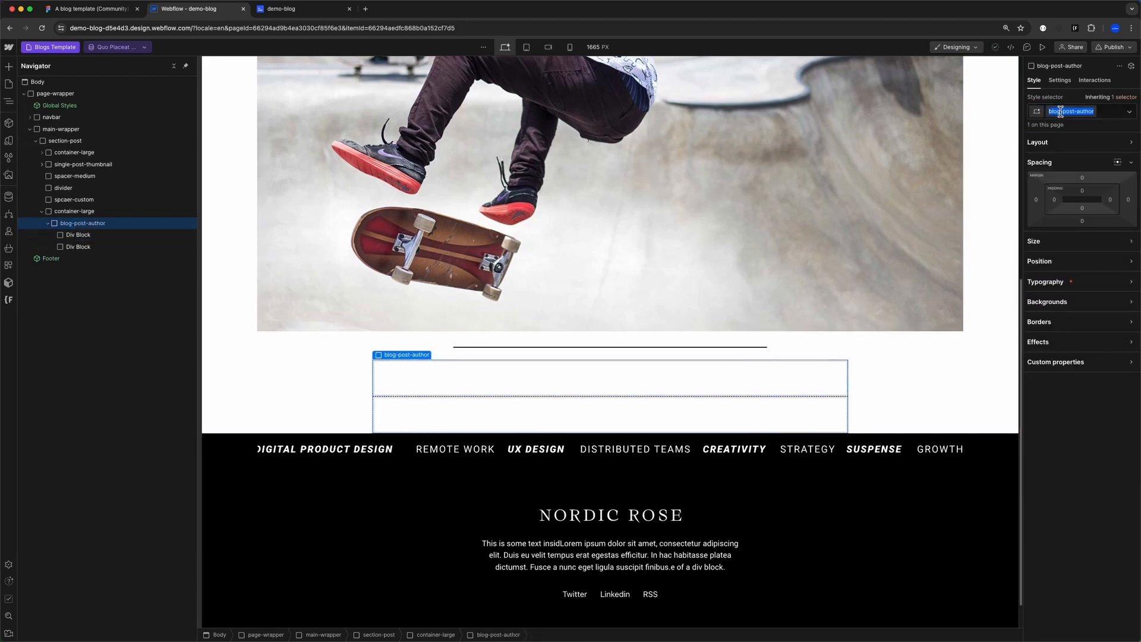
pyautogui.doubleClick(1078, 116)
pyautogui.press('Right')
pyautogui.hotkey('alt', 'shift', 'Left')
pyautogui.write('meta')
pyautogui.press('Return')
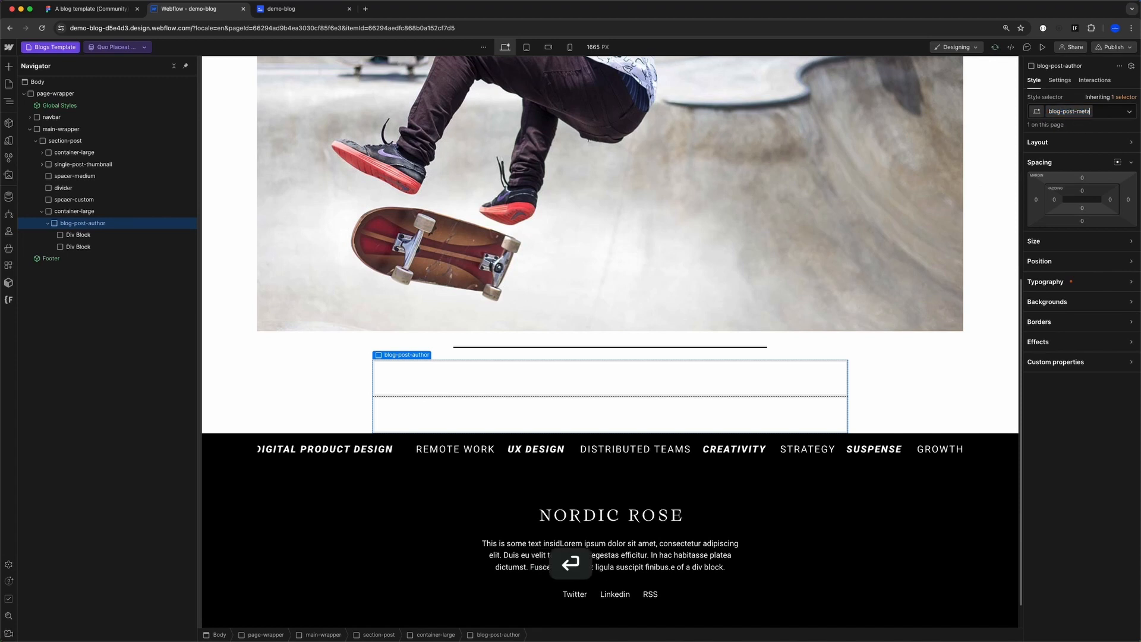
# - Assign the class blog-post-author to the first div inside blog-post-meta and blog-post-social-share to the second
pyautogui.click(104, 237)
pyautogui.click(1074, 113)
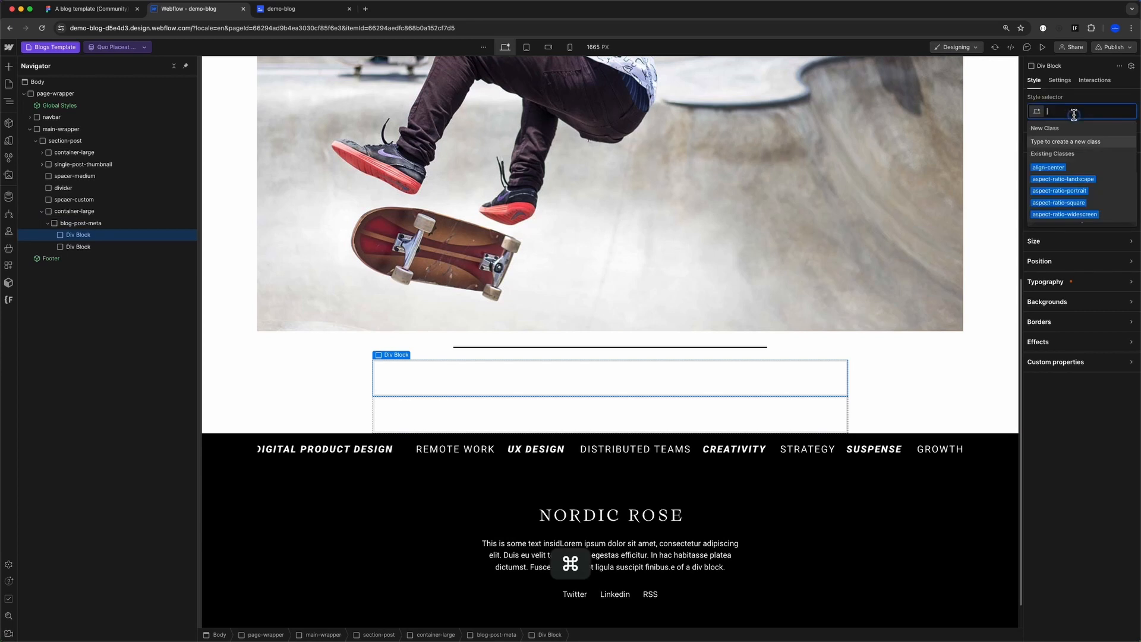
pyautogui.press('super+v')
pyautogui.press('Return')
pyautogui.click(78, 247)
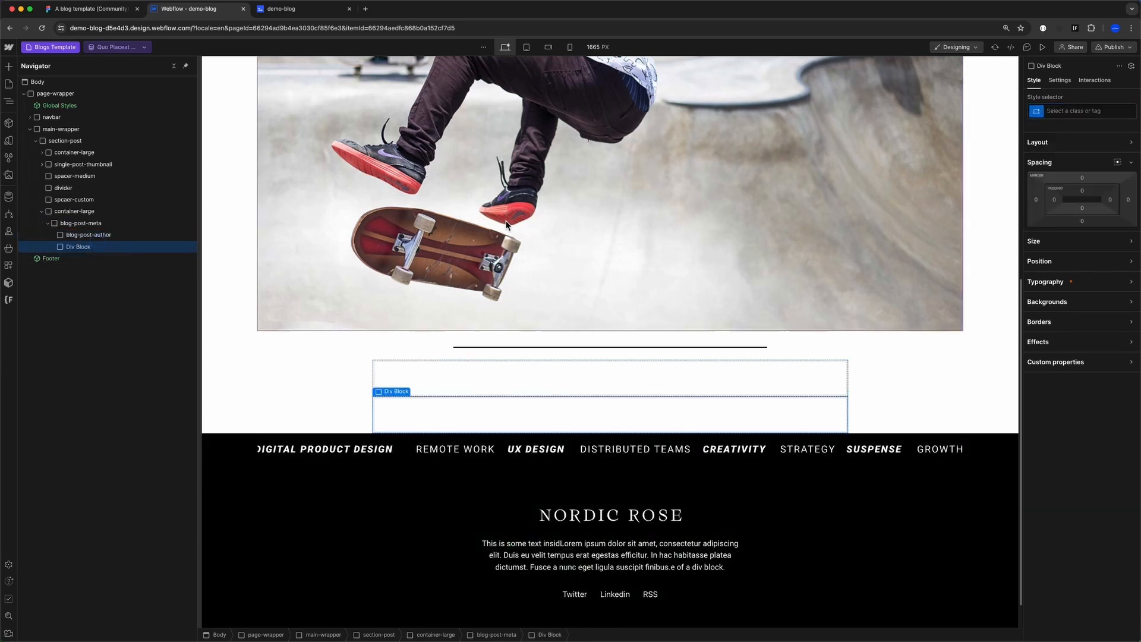
pyautogui.click(1087, 111)
pyautogui.write('blog-post-social-share')
pyautogui.press('Return')
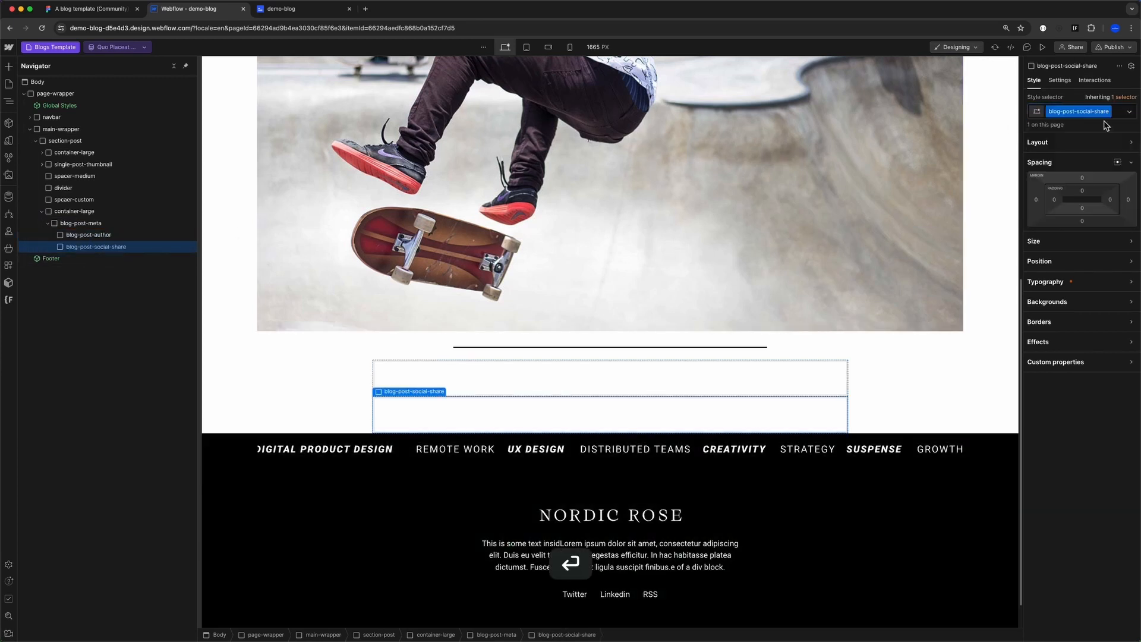
# - Set the display of the blog-post-meta div to Flex
pyautogui.click(126, 224)
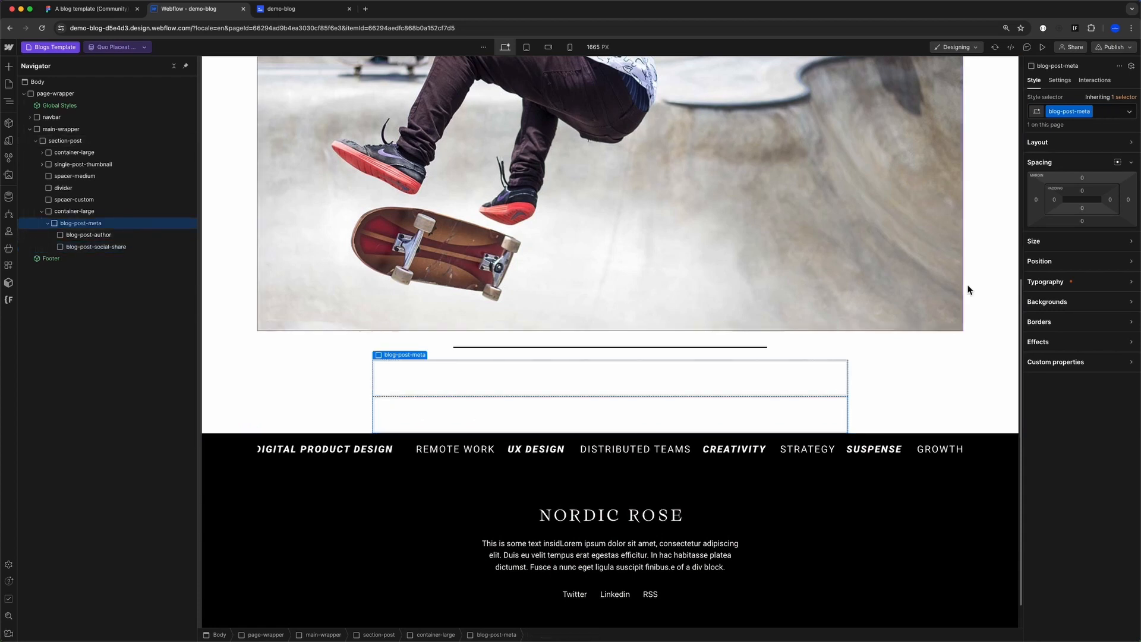
pyautogui.click(1037, 142)
pyautogui.click(1082, 158)
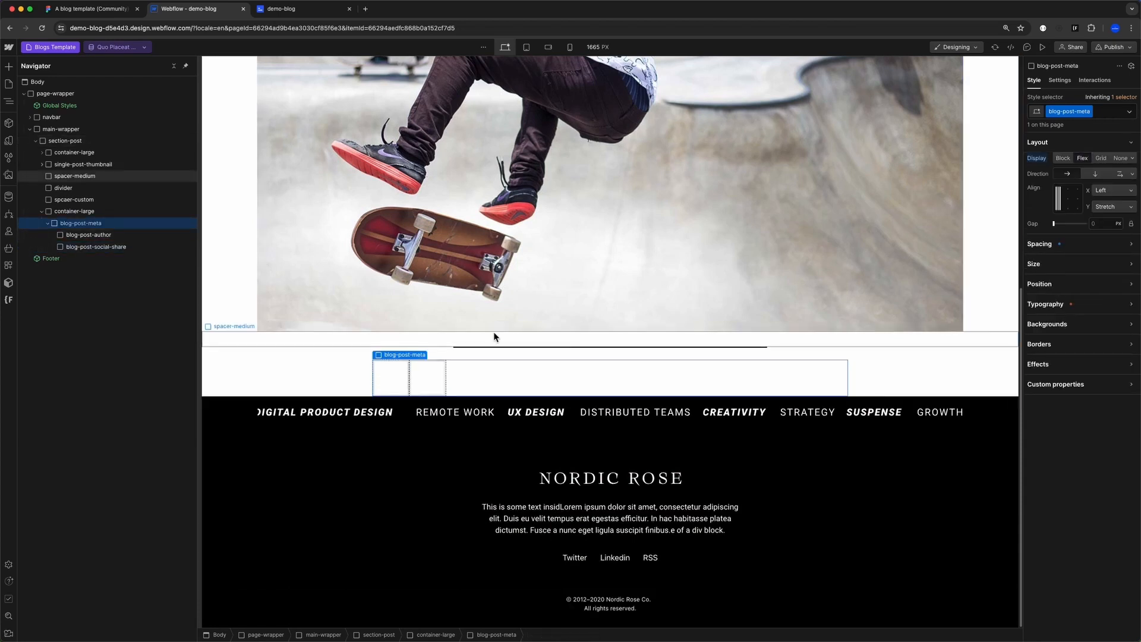
# - Insert an Image element inside the blog-post-author div
pyautogui.click(394, 372)
pyautogui.press('super+e')
pyautogui.write('image')
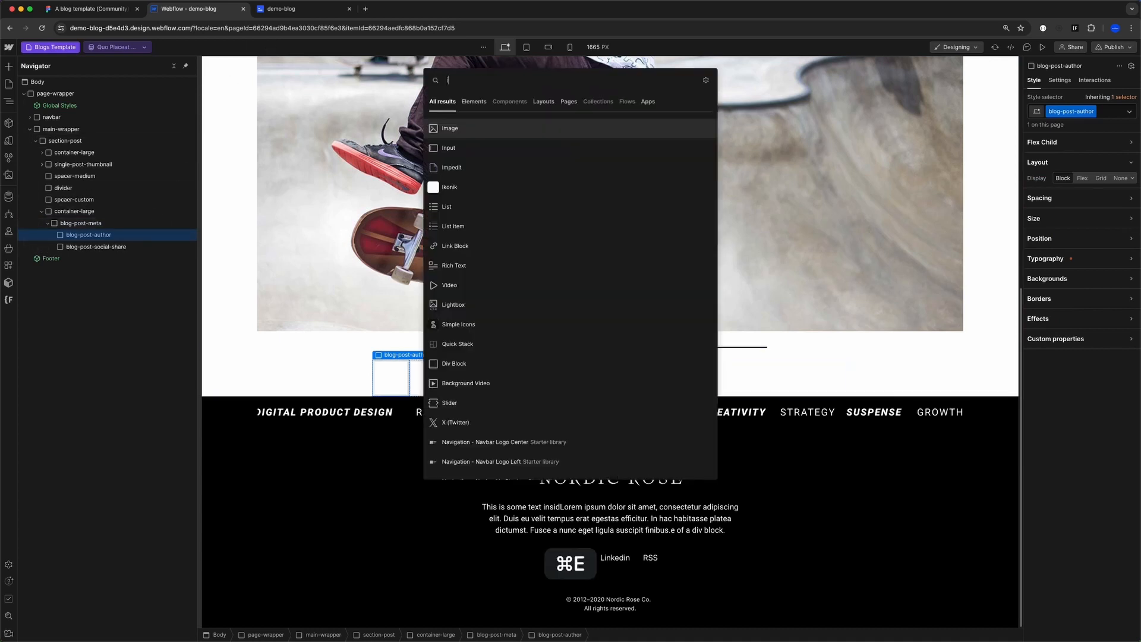
# - Switch to Figma and export the author's avatar image as a PNG named author
pyautogui.press('super+1')
pyautogui.scroll(3, 442, 203)
pyautogui.keyDown('super'); pyautogui.click(442, 204); pyautogui.keyUp('super')
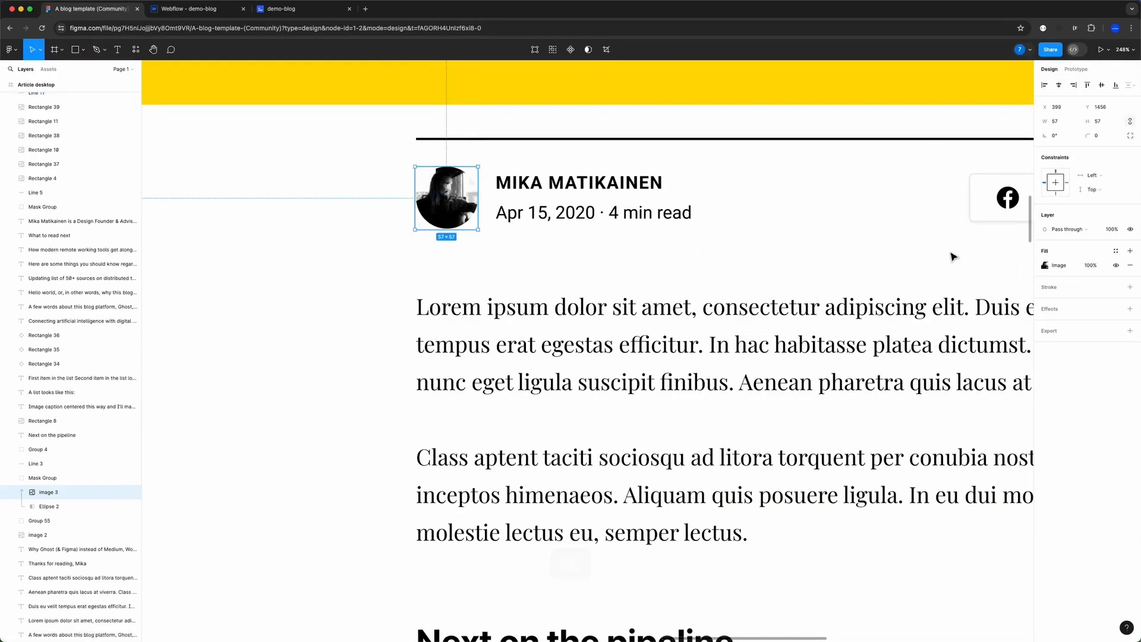
pyautogui.click(1096, 363)
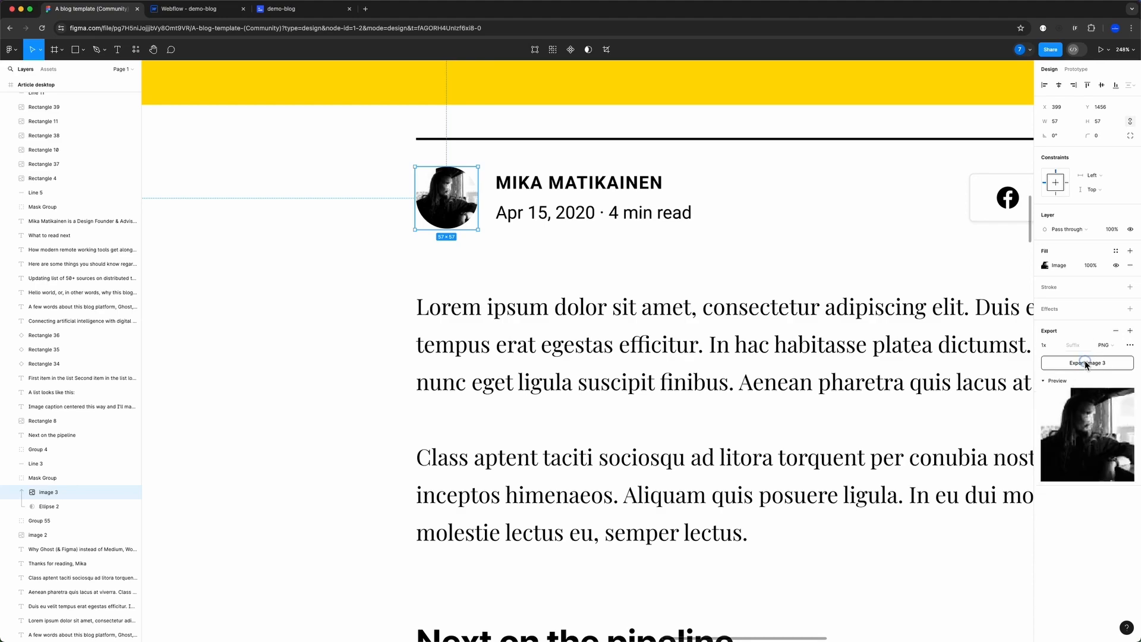
pyautogui.write('author')
pyautogui.press('Return')
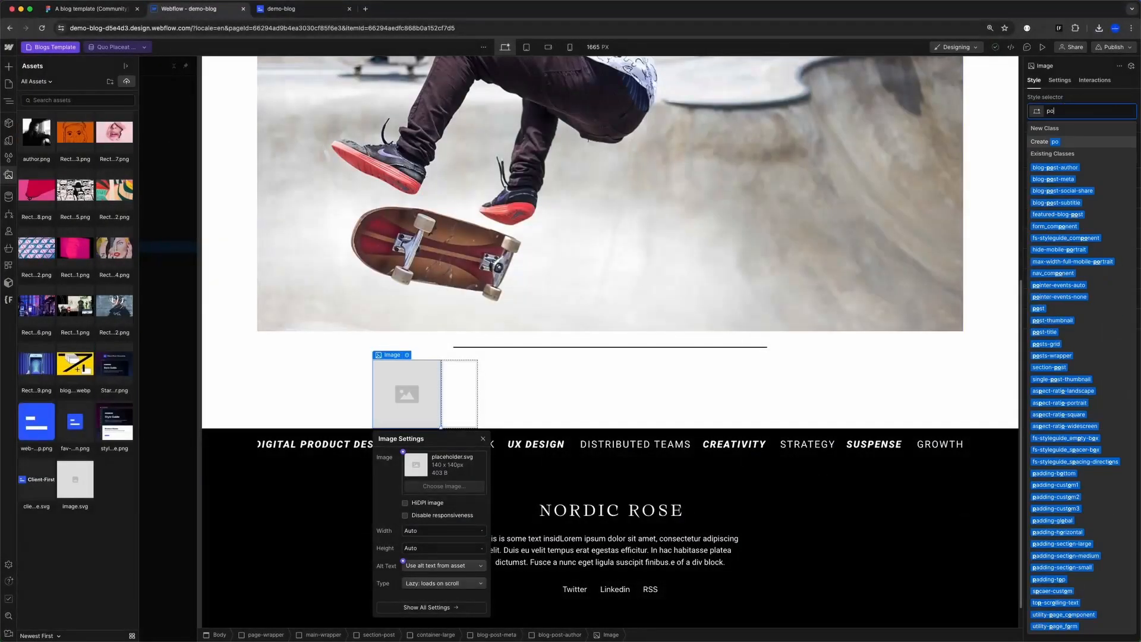
# - Assign the class post-author to the new Webflow image and use author.png as its source
pyautogui.write('post-author')
pyautogui.press('Return')
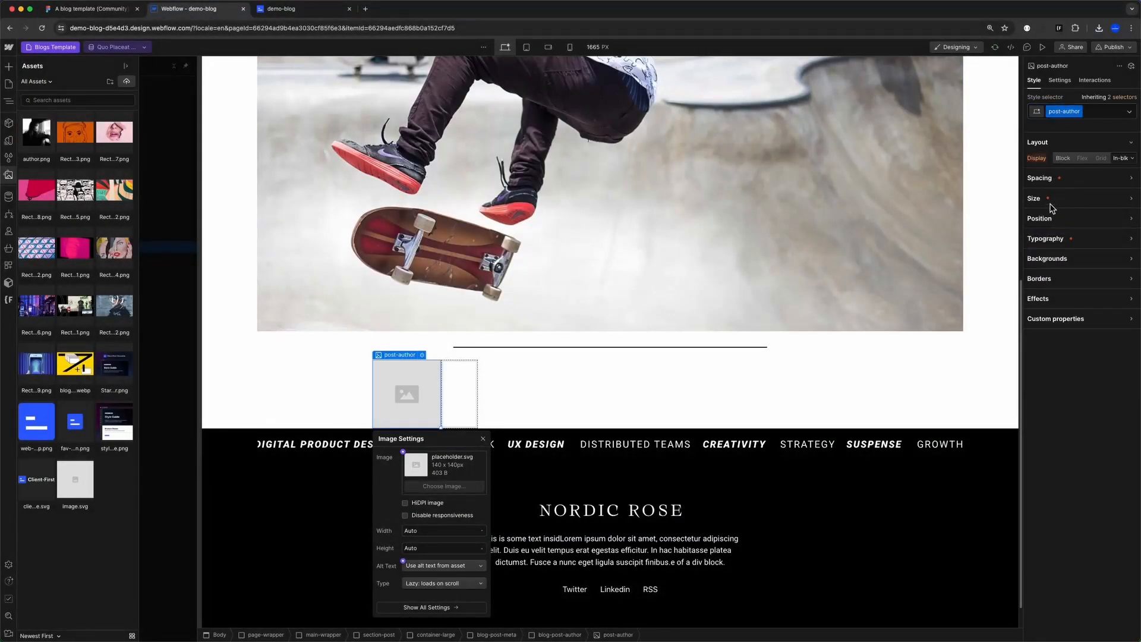
pyautogui.click(43, 132)
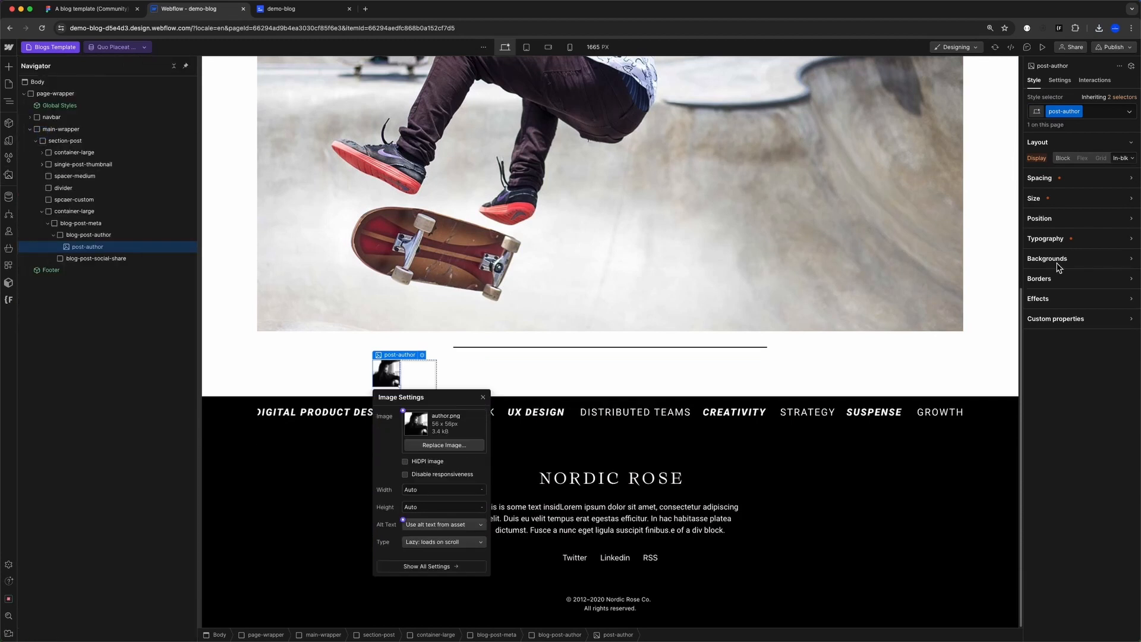
# - Give the post-author image a 50% border radius and set its width and height to about 3.56 rem, matching the Figma avatar's 57 px
pyautogui.click(1057, 279)
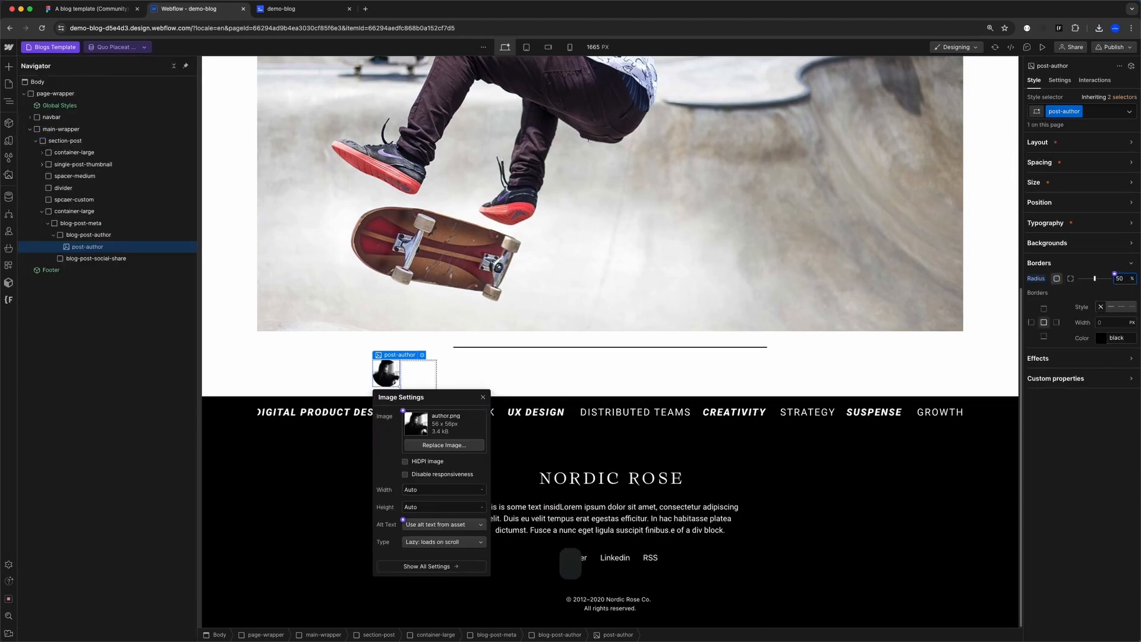
pyautogui.click(281, 9)
pyautogui.click(80, 9)
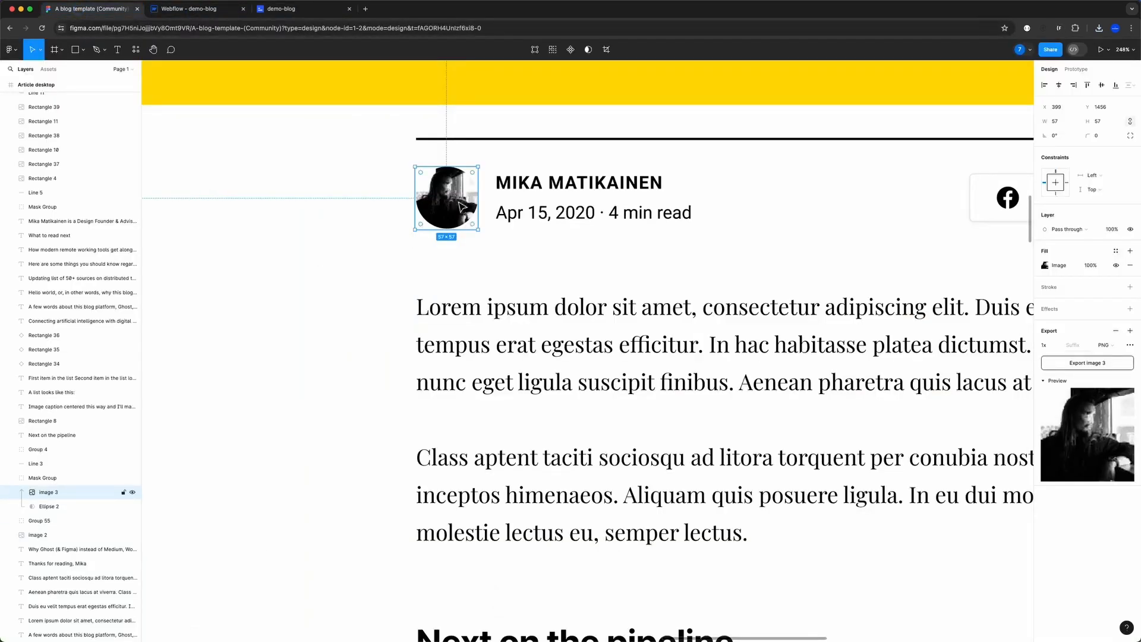
pyautogui.click(190, 9)
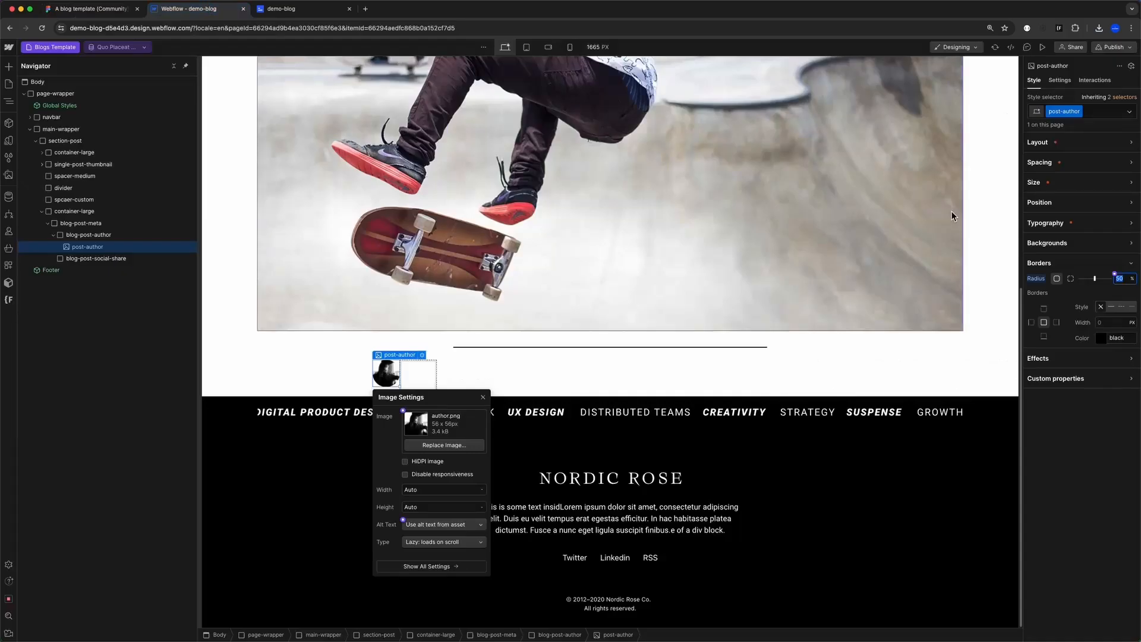
pyautogui.click(1037, 182)
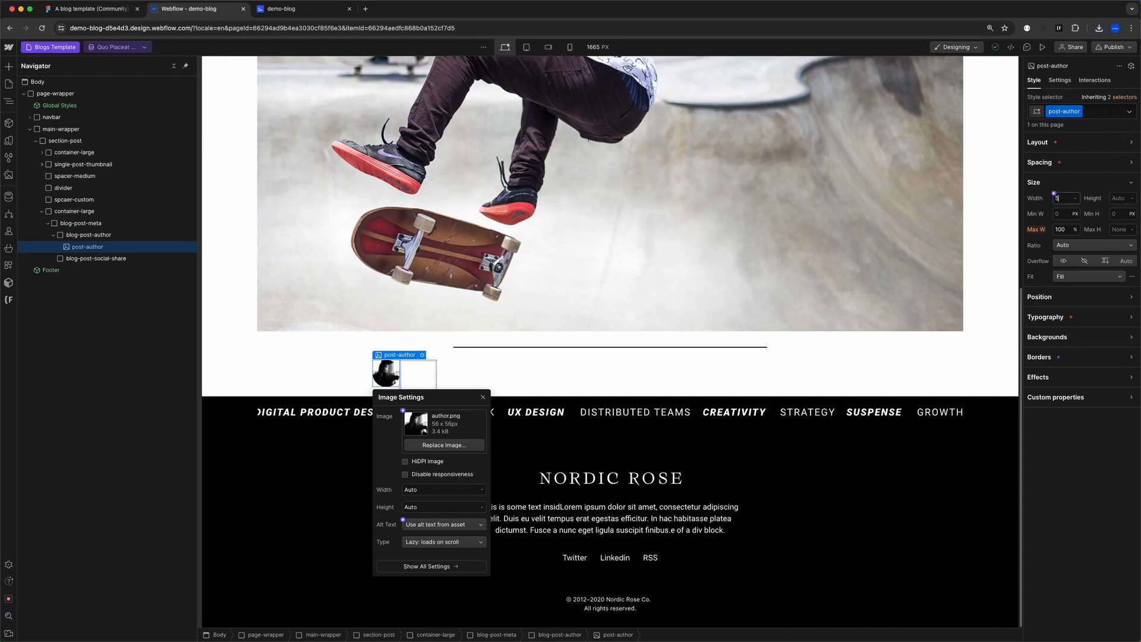
pyautogui.click(1122, 198)
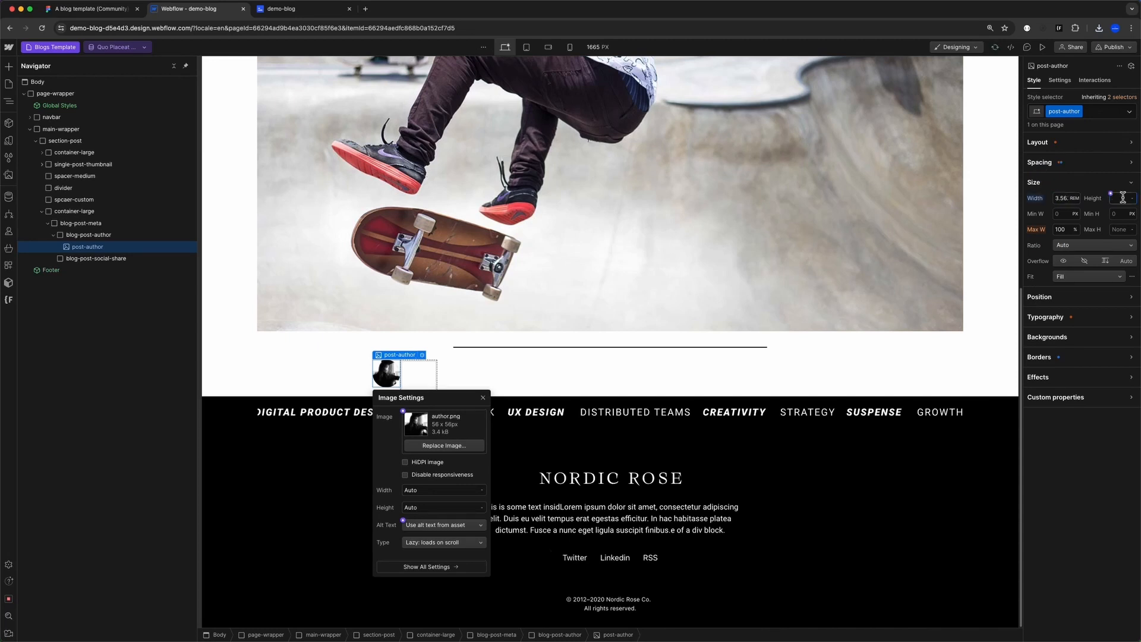
# - Copy the author's name and the line "Apr 15, 2020 · 4 min read" from the Figma design
pyautogui.press('super+1')
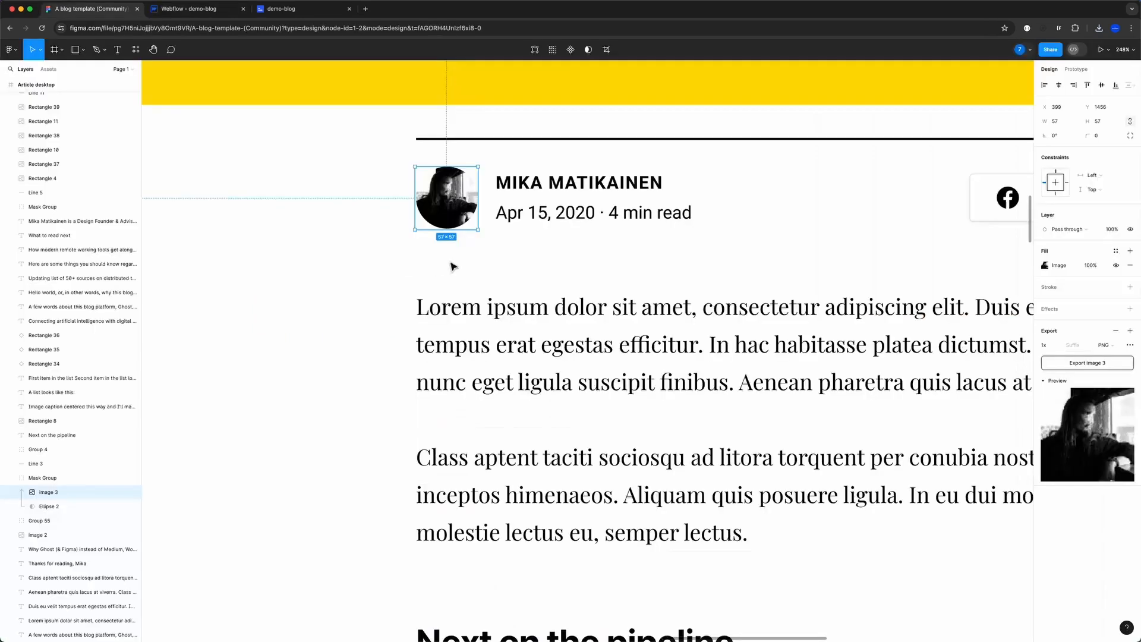
pyautogui.keyDown('super'); pyautogui.click(587, 189); pyautogui.keyUp('super')
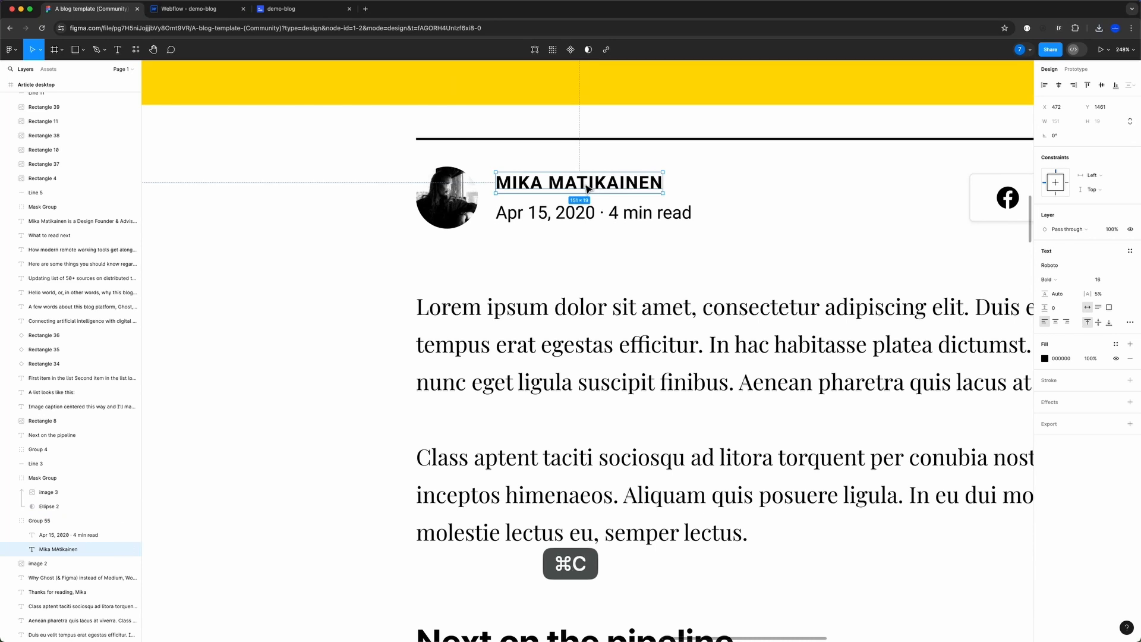
pyautogui.keyDown('super'); pyautogui.click(578, 211); pyautogui.keyUp('super')
pyautogui.press('super+c')
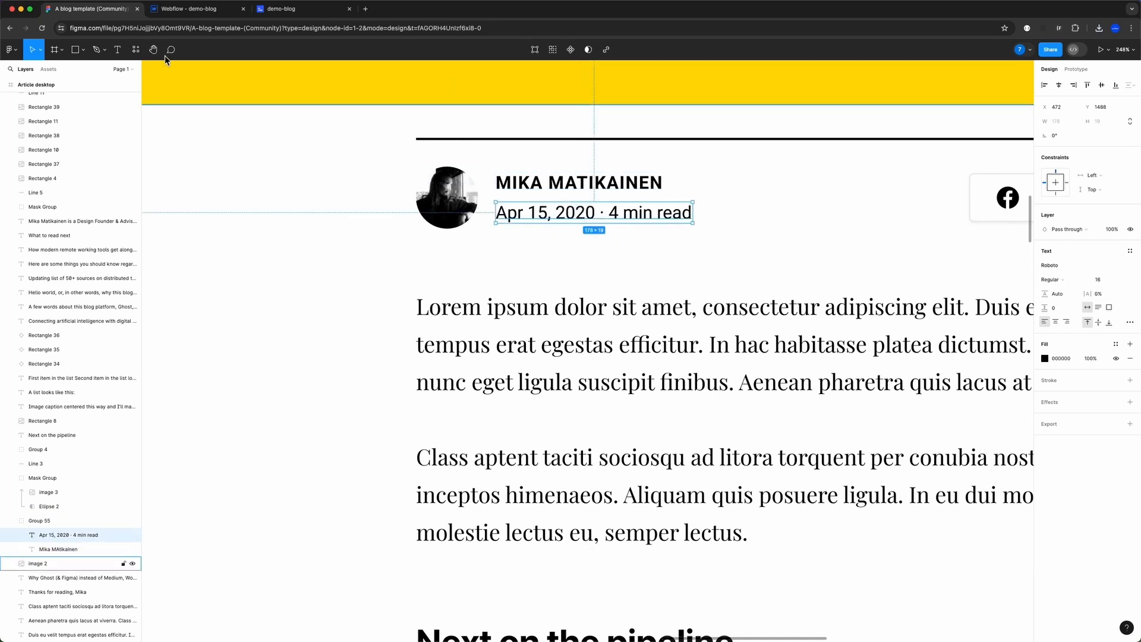
# - Return to Webflow and add a Text Block inside blog-post-author below the post-author image
pyautogui.press('super+2')
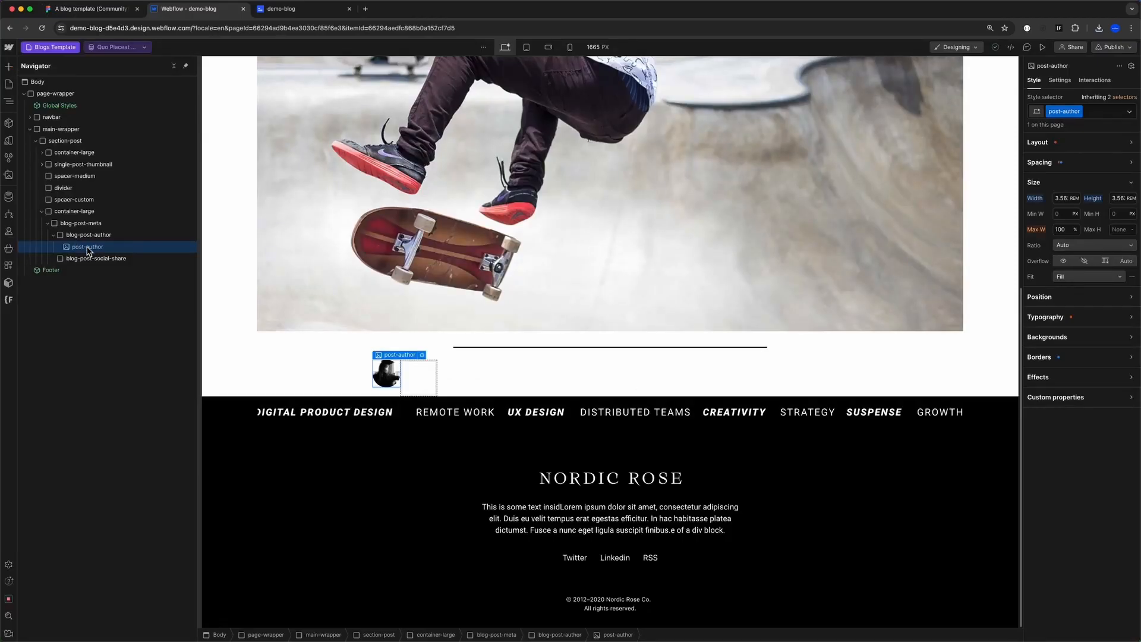
pyautogui.press('super+e')
pyautogui.write('text')
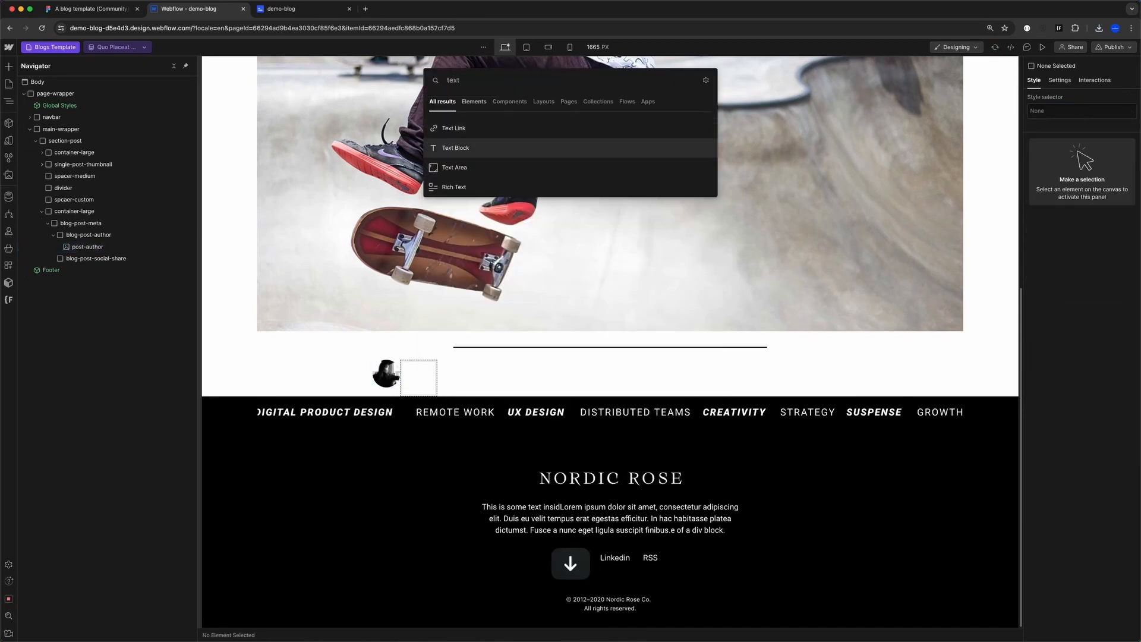
pyautogui.press('Return')
pyautogui.moveTo(71, 283); pyautogui.dragTo(87, 261)
# - Fill the text block with the author's name, duplicate it and replace one copy's text with "Apr 15, 2020 · 4 min read"
pyautogui.doubleClick(467, 364)
pyautogui.press('super+v')
pyautogui.press('super+d')
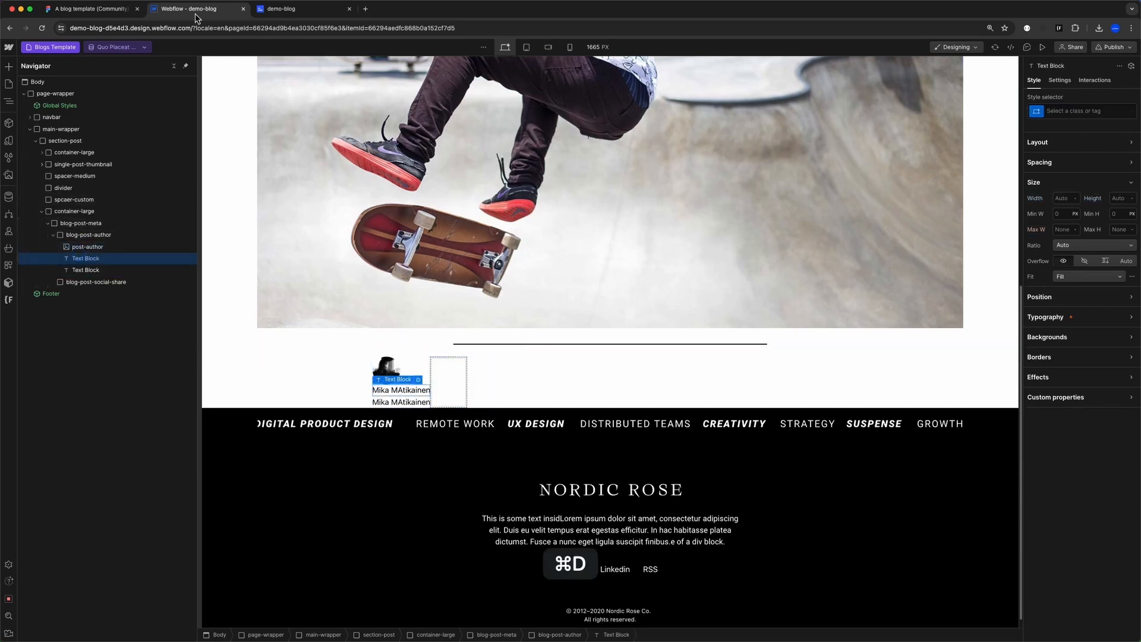
pyautogui.doubleClick(407, 402)
pyautogui.press('super+v')
# - Wrap the two text blocks in a Div Block and set the display of blog-post-author to Flex
pyautogui.click(1053, 162)
pyautogui.click(1084, 177)
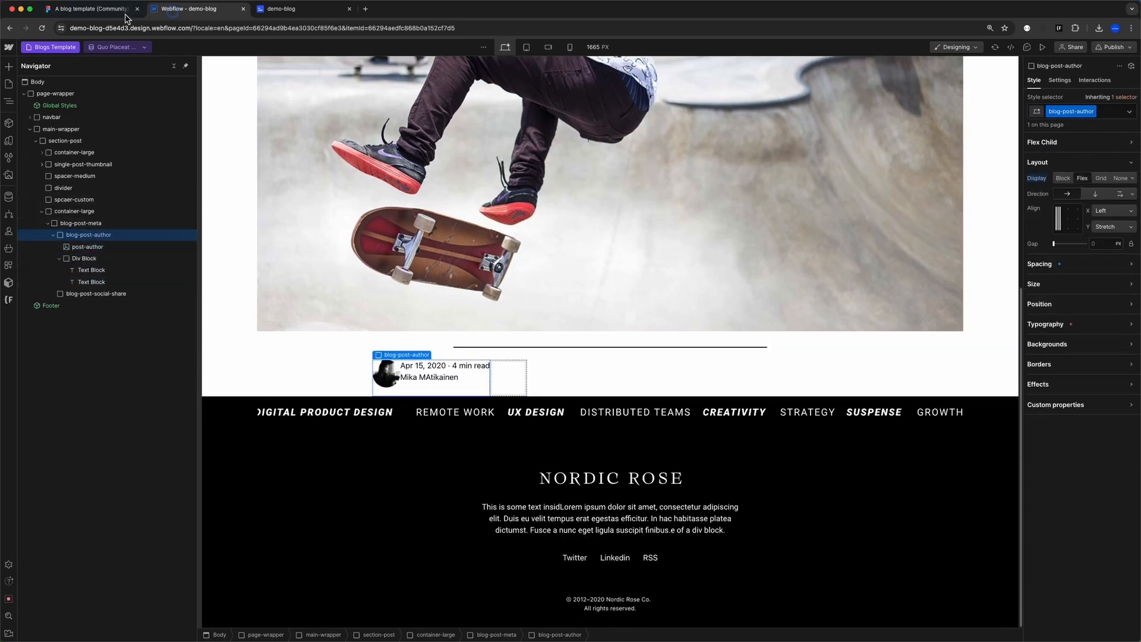
# - Switch to Figma and examine the layout of the author and social-share row
pyautogui.click(99, 13)
pyautogui.scroll(-5, 541, 270)
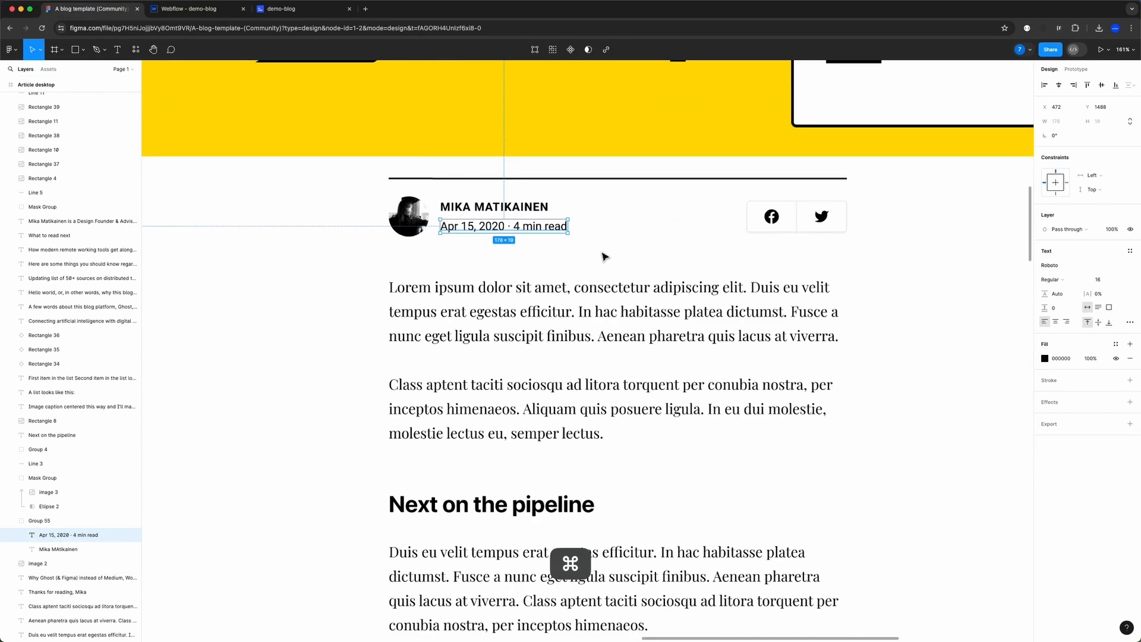
# - Switch to Webflow, center-align the contents of blog-post-author and set their gap to 1rem
pyautogui.scroll(2, 637, 260)
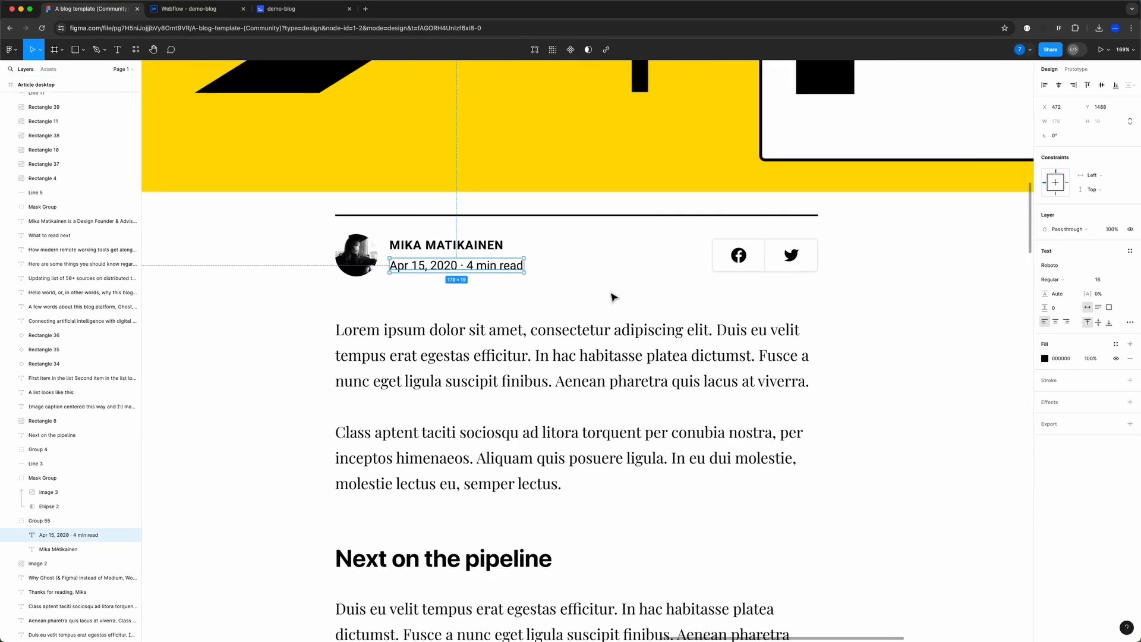
pyautogui.scroll(-5, 663, 279)
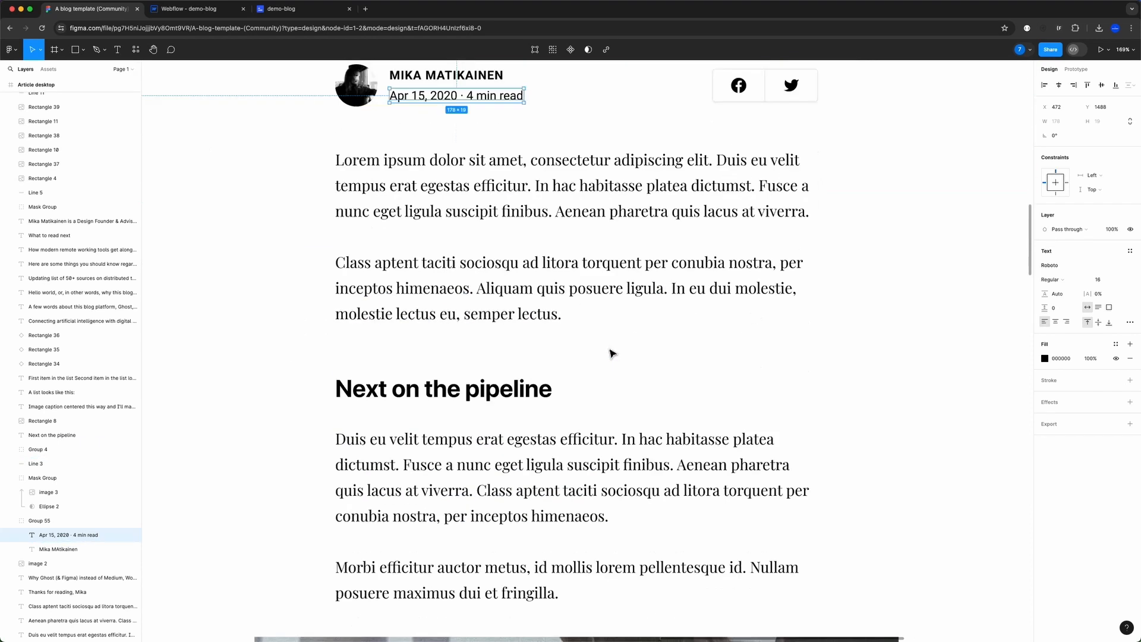
pyautogui.scroll(-3, 611, 341)
pyautogui.scroll(1, 571, 339)
pyautogui.scroll(2, 570, 339)
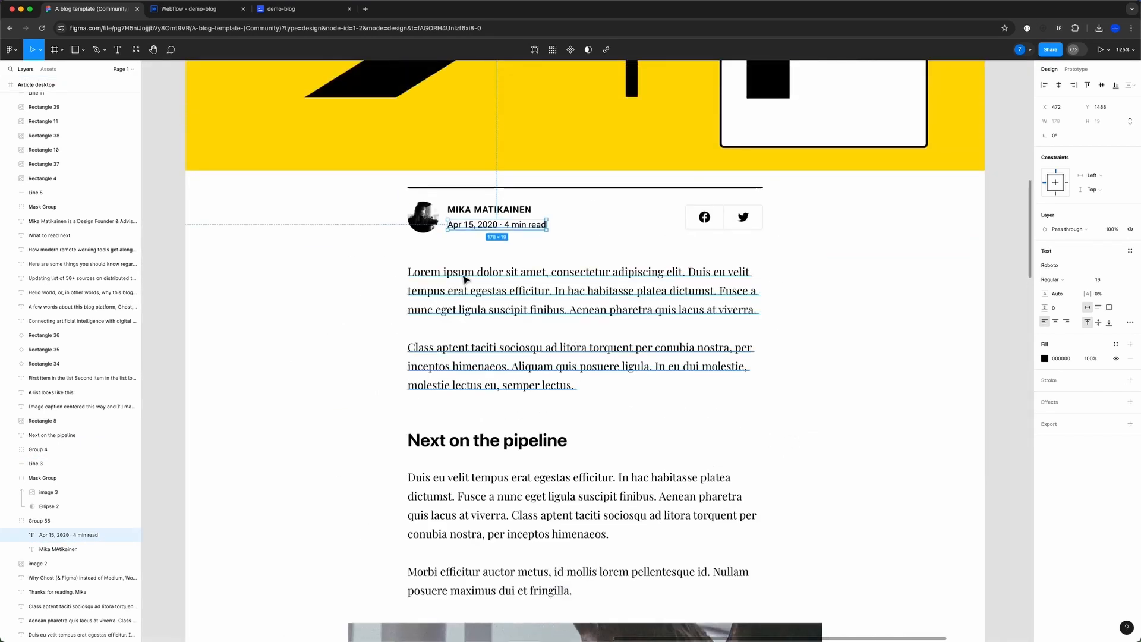
pyautogui.scroll(3, 478, 309)
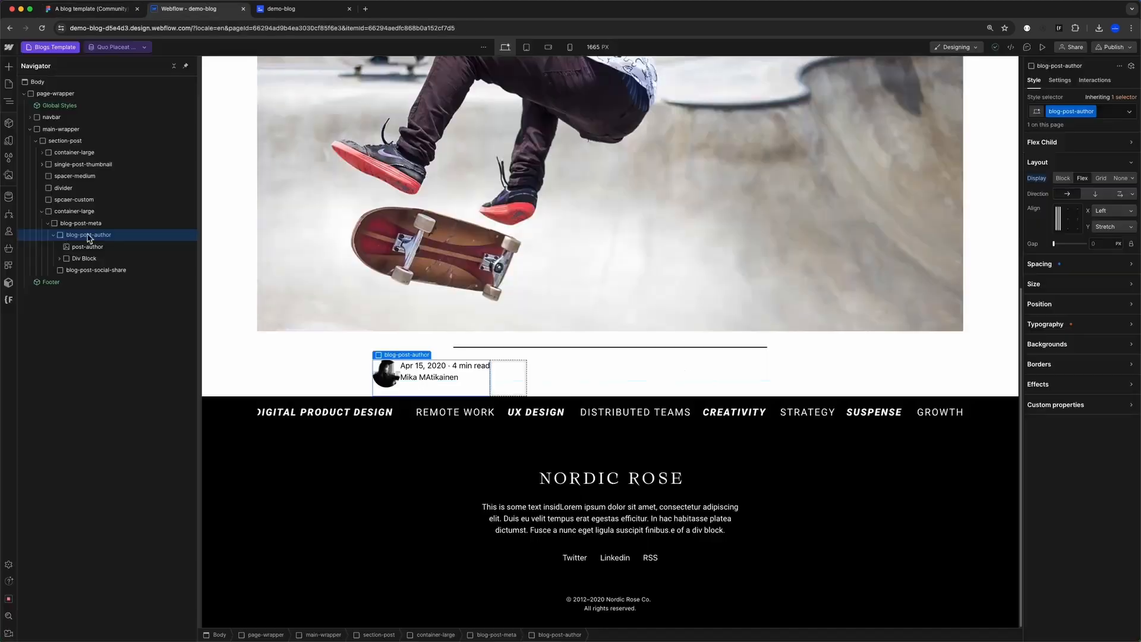
pyautogui.click(1069, 221)
pyautogui.write('1re')
pyautogui.write('m')
# - Give the author's name text block the class author-name and apply a bolder font weight
pyautogui.click(107, 272)
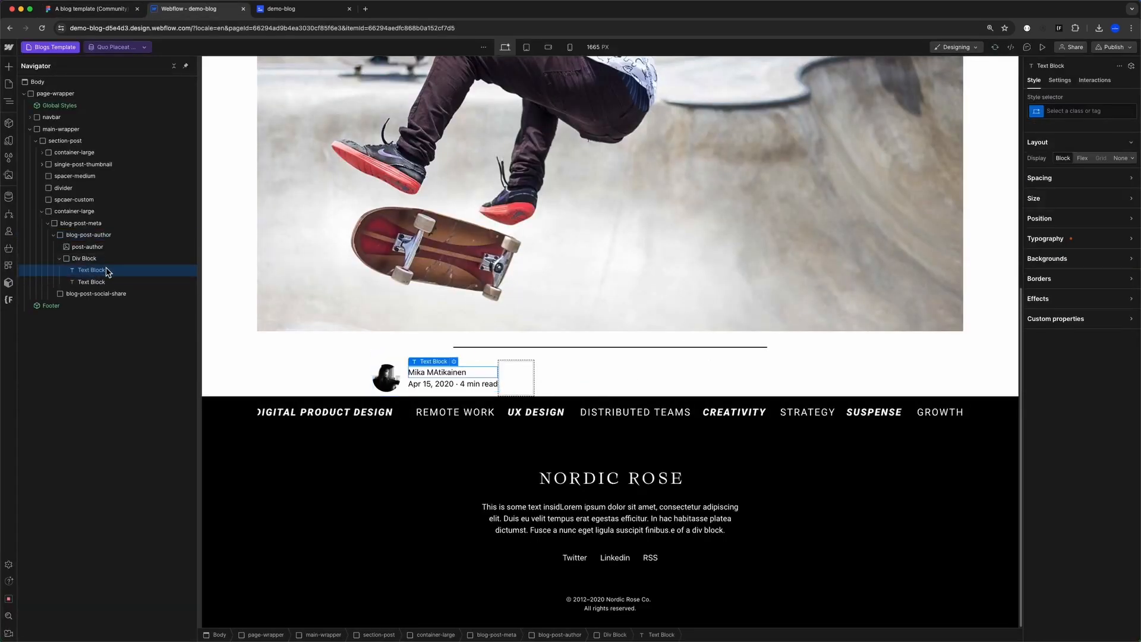
pyautogui.press('super+Return')
pyautogui.write('author-name')
pyautogui.press('Return')
pyautogui.click(1074, 239)
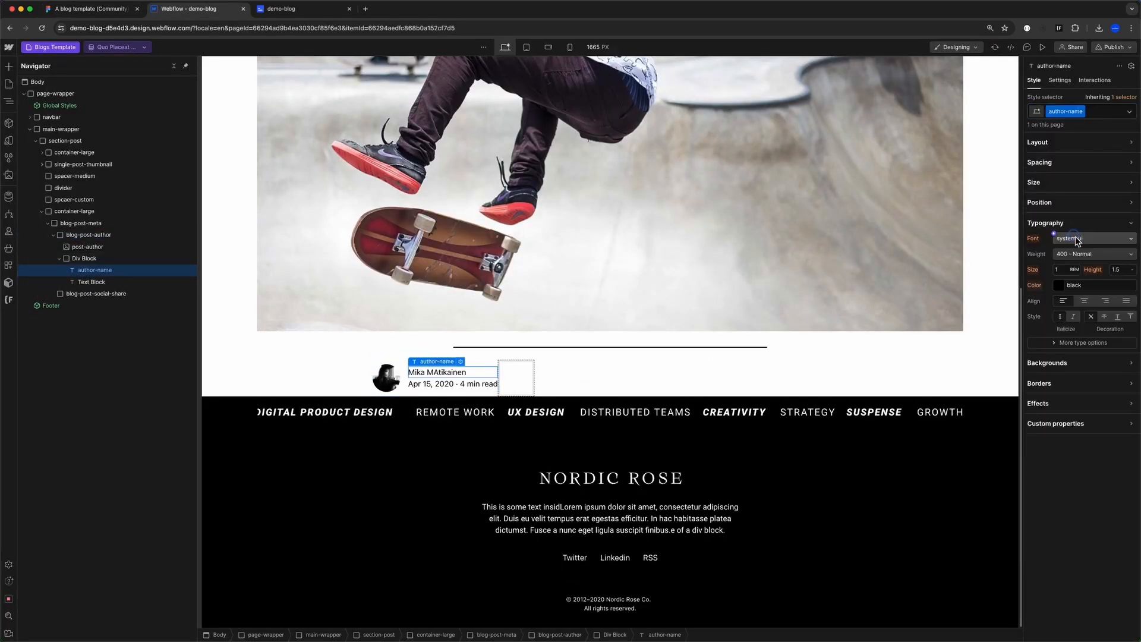
pyautogui.click(1077, 255)
pyautogui.click(1078, 288)
# - Assign the class post-date to the date and reading-time text block
pyautogui.click(480, 384)
pyautogui.press('super+Return')
pyautogui.write('post-date')
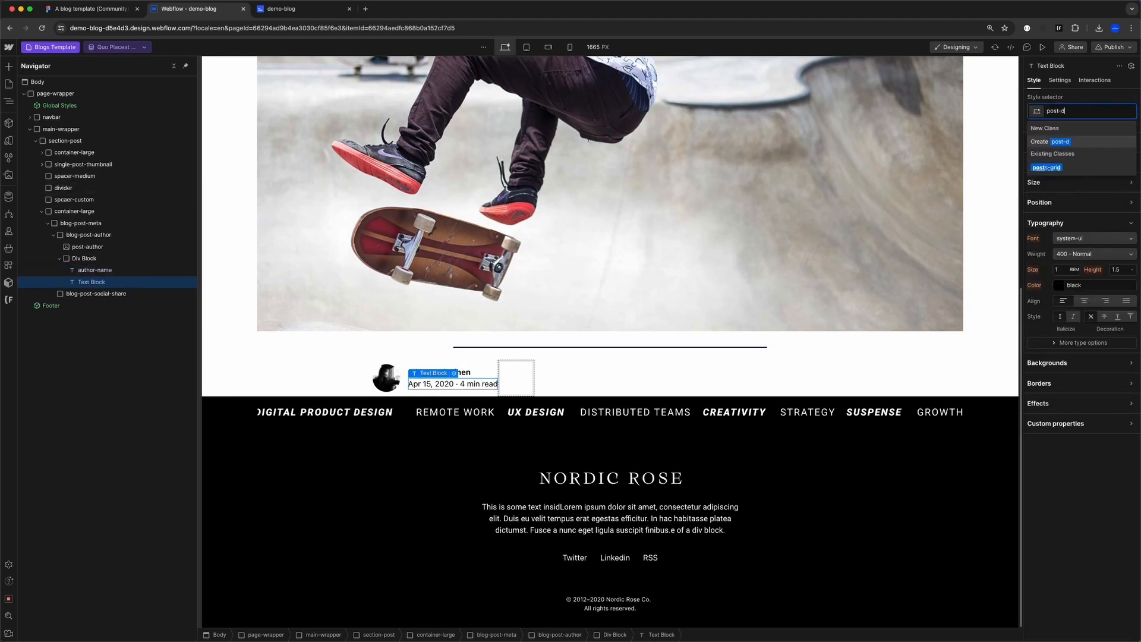
pyautogui.press('Return')
# - Copy the Facebook and Twitter icons from Figma as SVG and paste them into blog-post-social-share in Webflow as embeds, preserving SVG size
pyautogui.click(89, 9)
pyautogui.keyDown('super'); pyautogui.click(738, 204); pyautogui.keyUp('super')
pyautogui.rightClick(739, 201)
pyautogui.moveTo(783, 236)
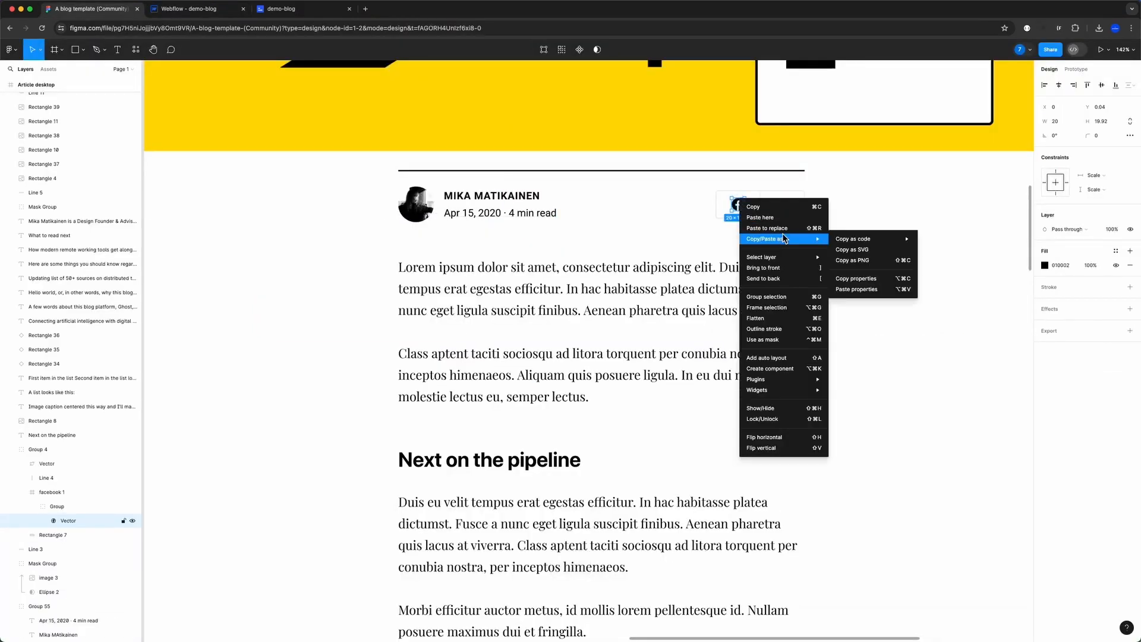
pyautogui.click(851, 249)
pyautogui.hotkey('ctrl', 'Tab')
pyautogui.press('super+v')
pyautogui.click(631, 370)
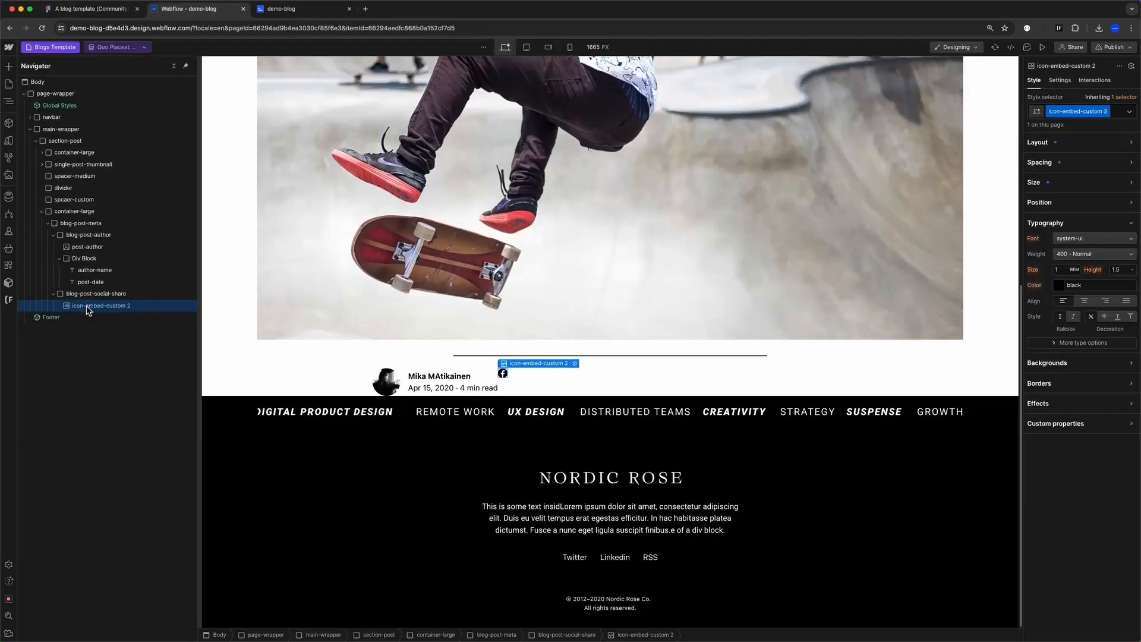
pyautogui.press('super+v')
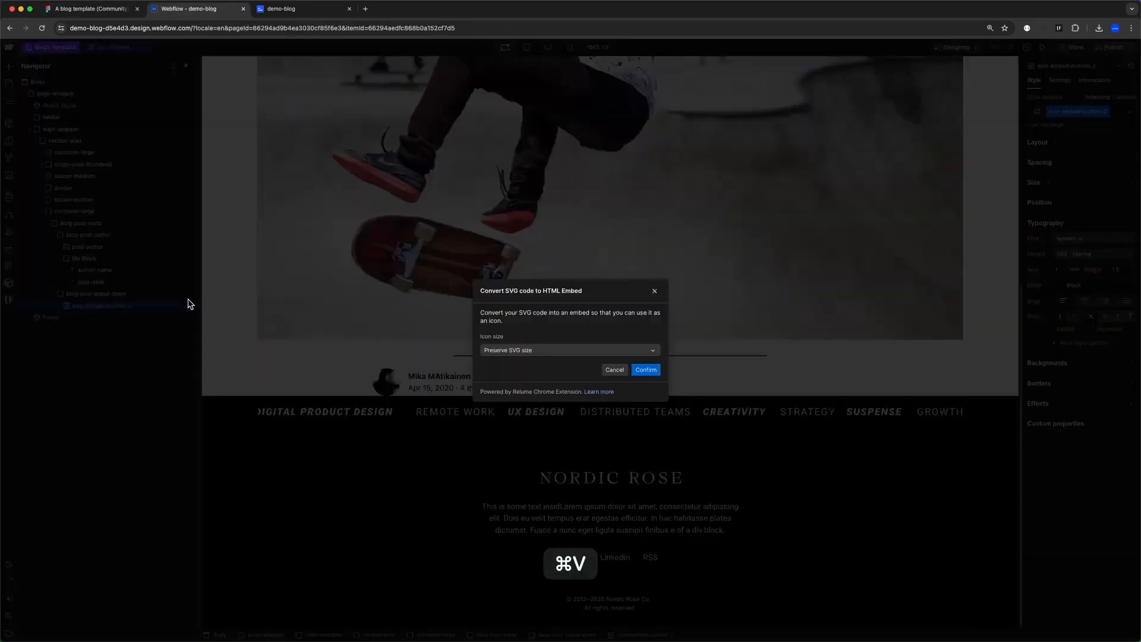
pyautogui.click(658, 371)
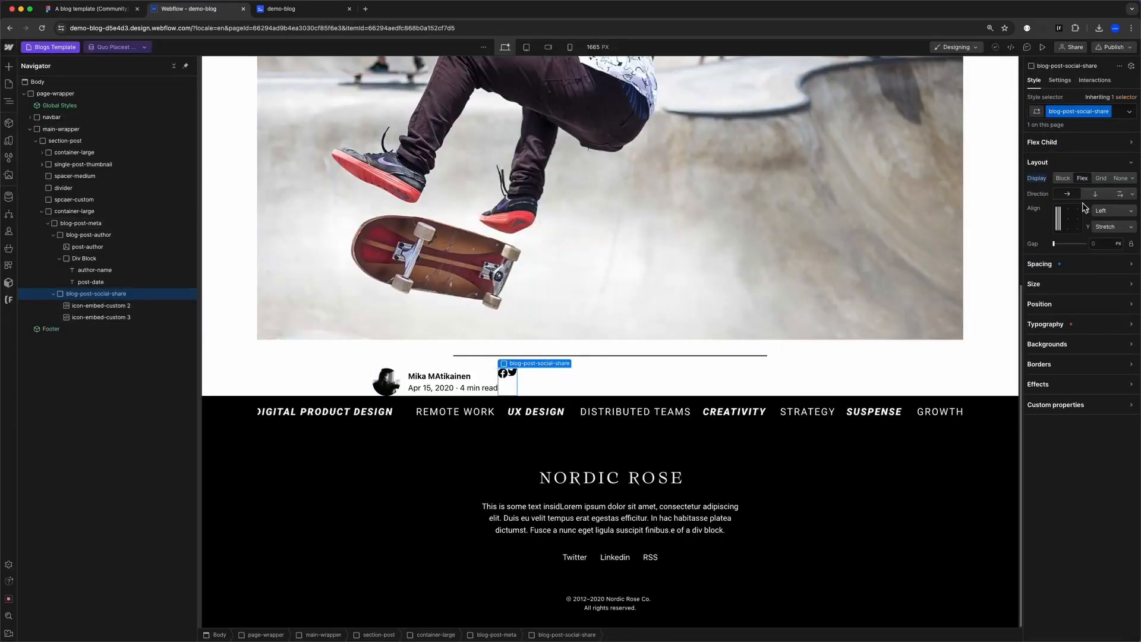
# - Wrap the Facebook icon embed in a div block with the class social-share-icon
pyautogui.click(95, 305)
pyautogui.rightClick(98, 305)
pyautogui.click(215, 326)
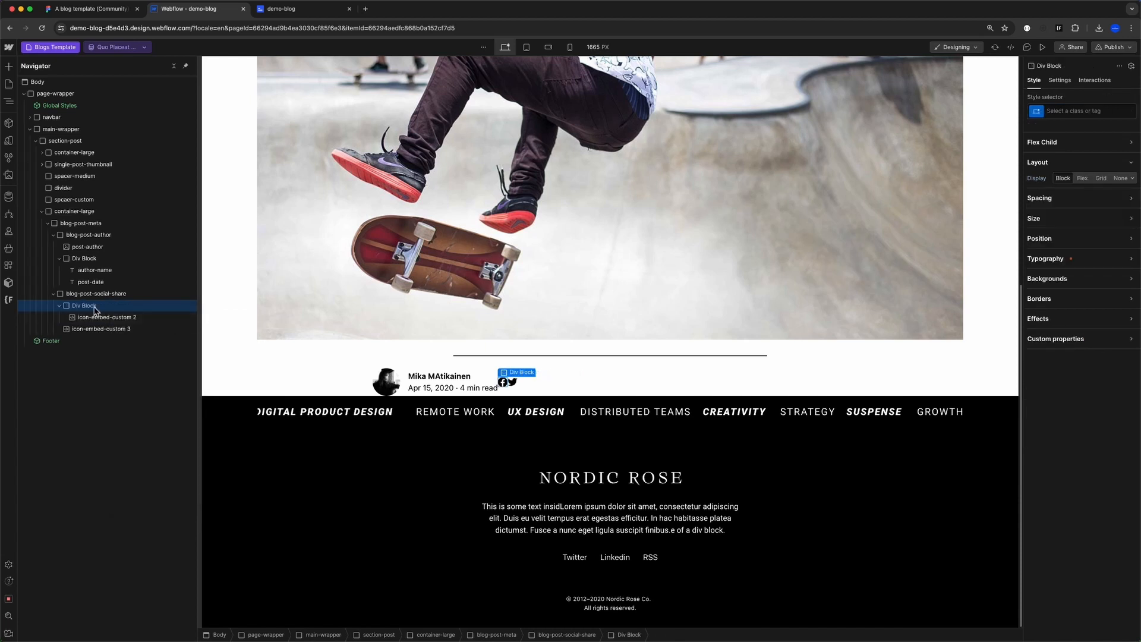
pyautogui.press('super+Return')
pyautogui.write('social-share-icon')
pyautogui.press('Return')
# - Wrap the Twitter icon embed in a div block and apply the same social-share-icon class to it
pyautogui.press('super+c')
pyautogui.click(77, 330)
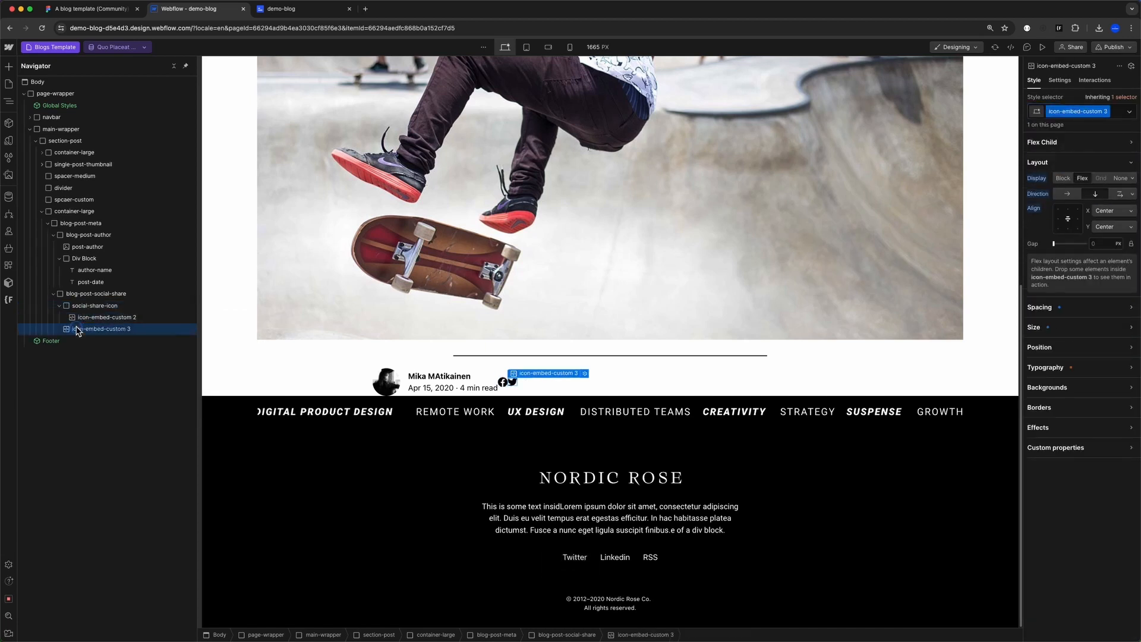
pyautogui.rightClick(77, 330)
pyautogui.click(194, 349)
pyautogui.press('super+v')
# - Check the icon spacing in Figma, then give social-share-icon 12/16 rem vertical and 25/16 rem horizontal padding and a flex layout in Webflow
pyautogui.hotkey('ctrl', 'shift', 'Tab')
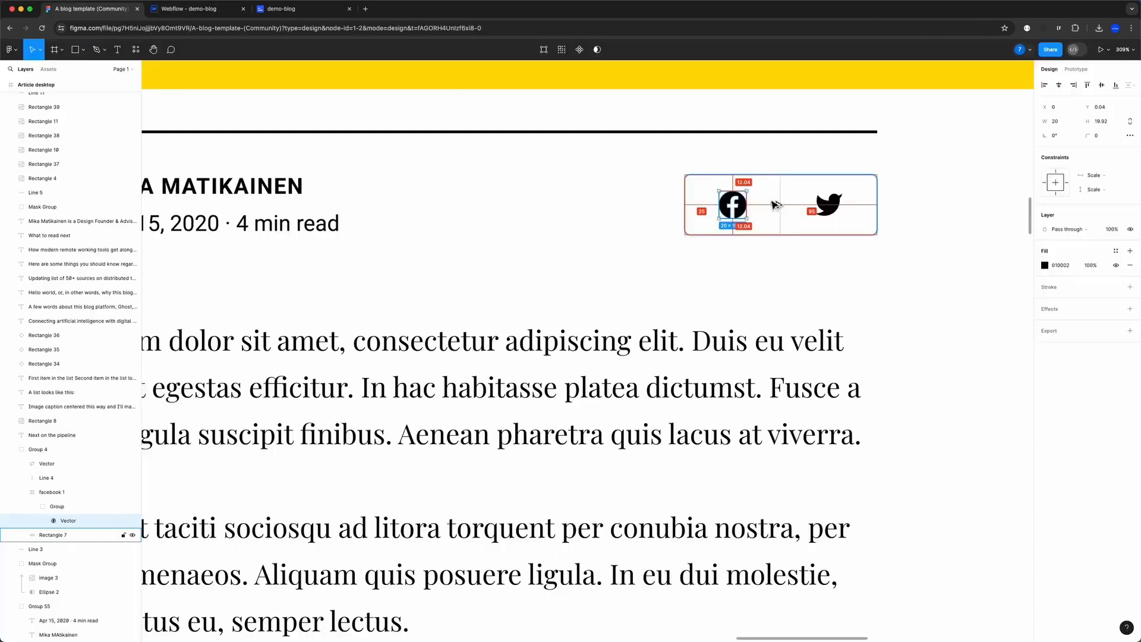
pyautogui.hotkey('ctrl', 'Tab')
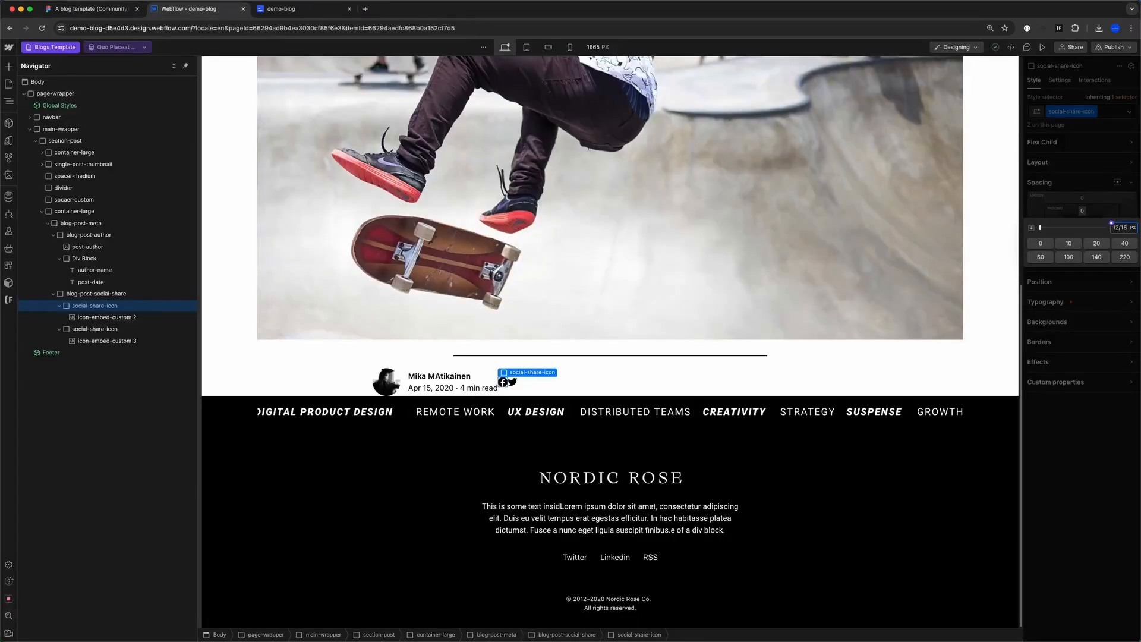
pyautogui.write('12/16')
pyautogui.press('Return')
pyautogui.click(1055, 220)
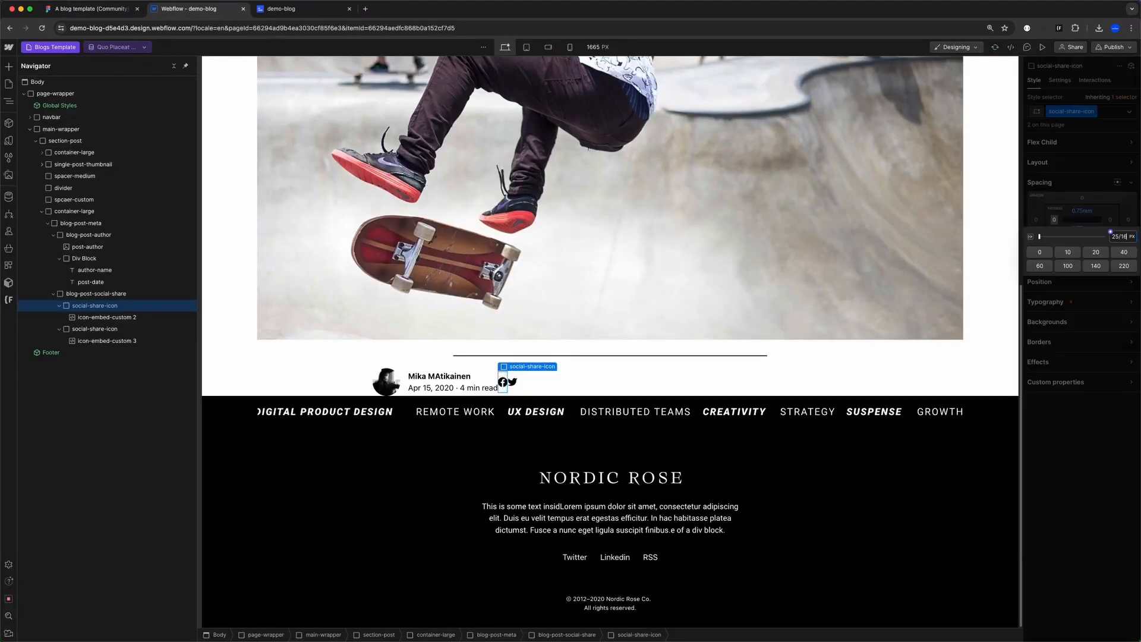
pyautogui.write('24/16')
pyautogui.hotkey('alt', 'Return')
pyautogui.click(1038, 162)
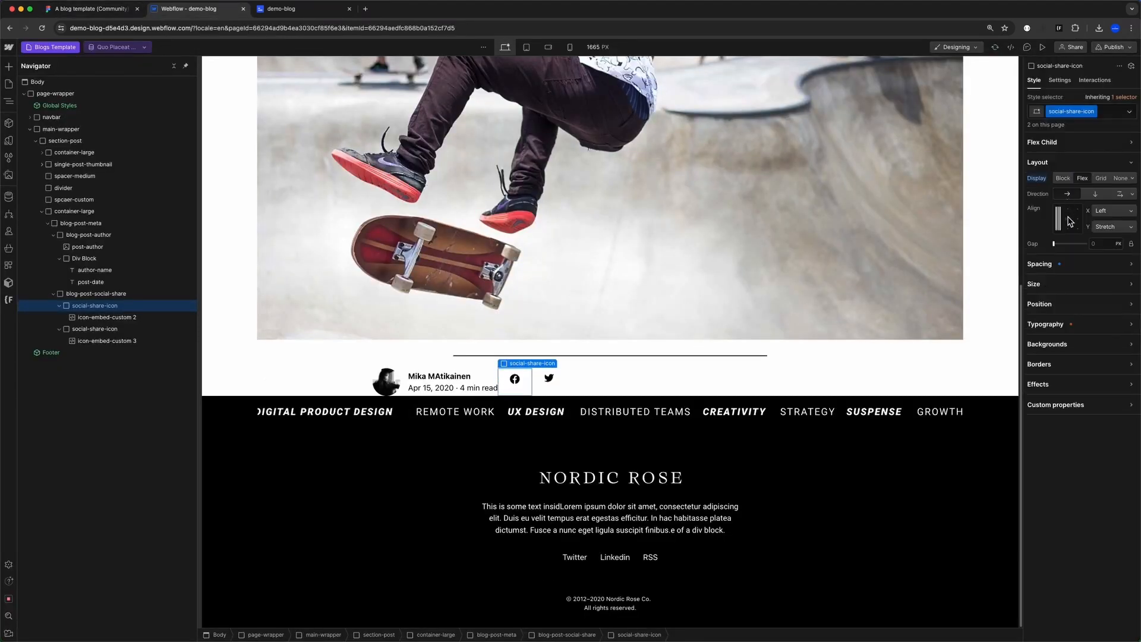
# - Add a solid border to blog-post-social-share using the #EAEAEA stroke color from the Figma design
pyautogui.press('super+1')
pyautogui.press('super+2')
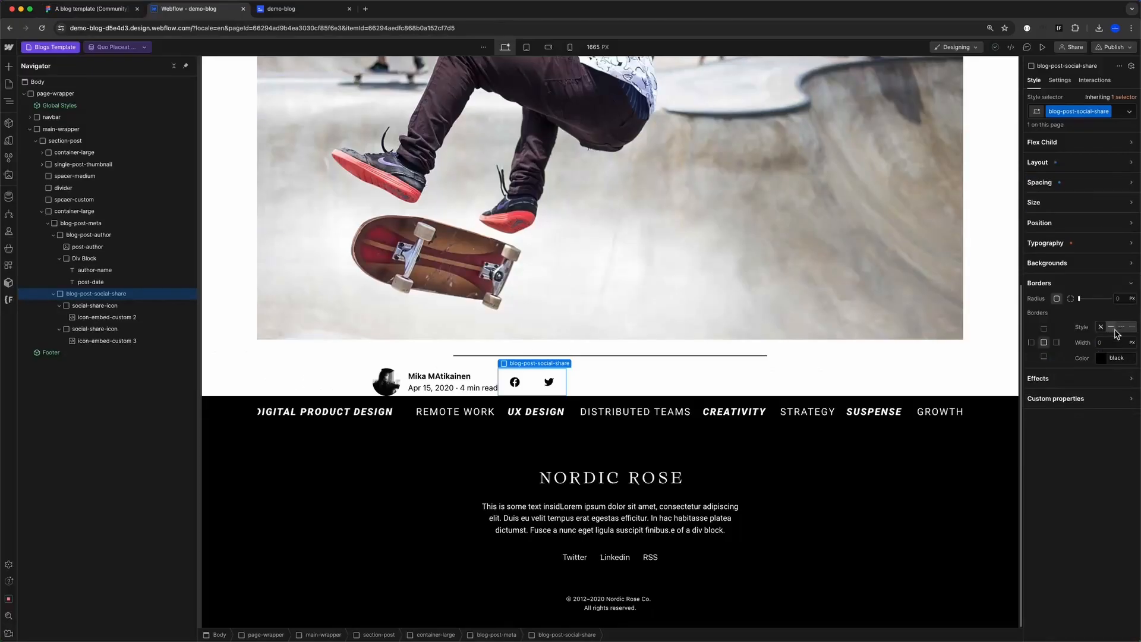
pyautogui.press('super+v')
# - Add the Figma drop shadow to blog-post-social-share: outside, X 0, Y 1 px, blur 4 px, size 0, color rgba(0, 0, 0, 0.08)
pyautogui.press('super+1')
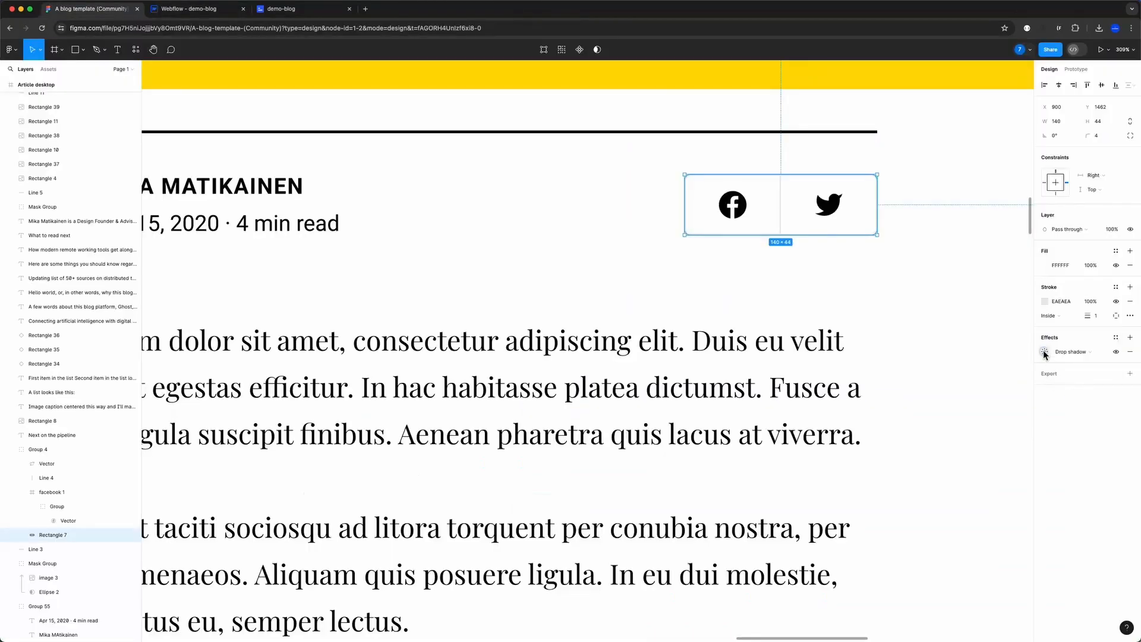
pyautogui.click(1045, 352)
pyautogui.press('super+2')
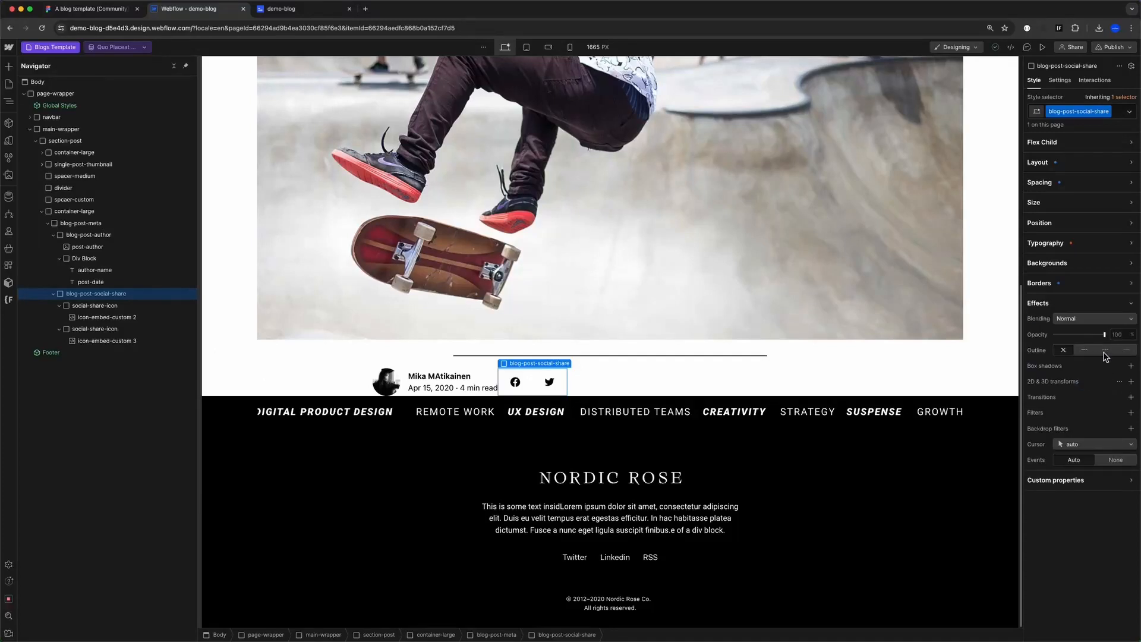
pyautogui.click(1131, 369)
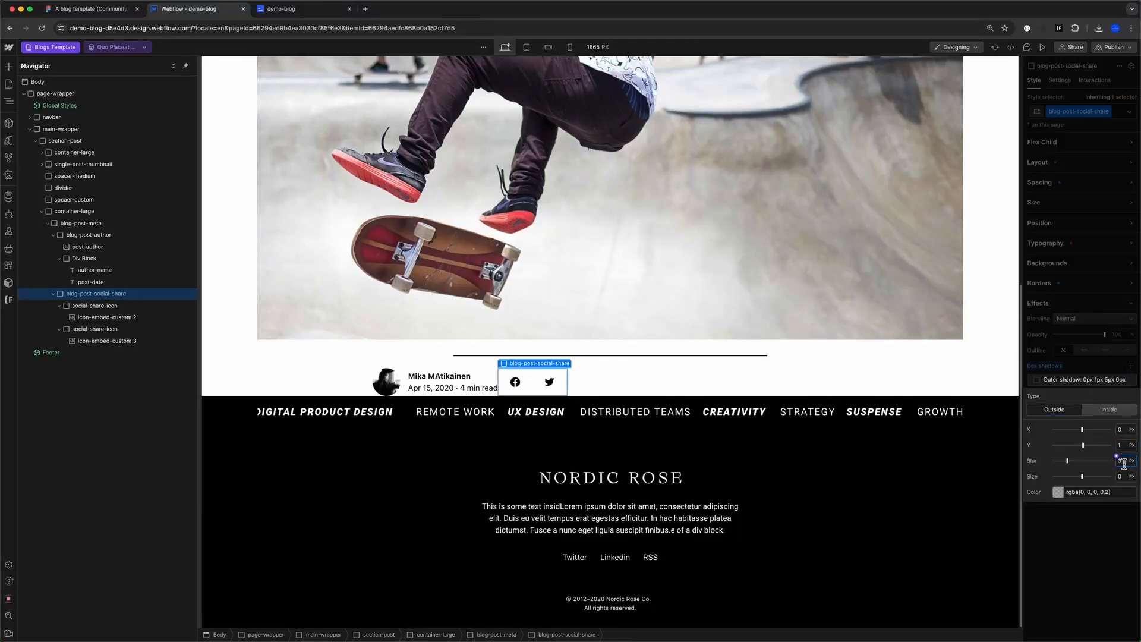
pyautogui.click(1099, 493)
pyautogui.press('super+v')
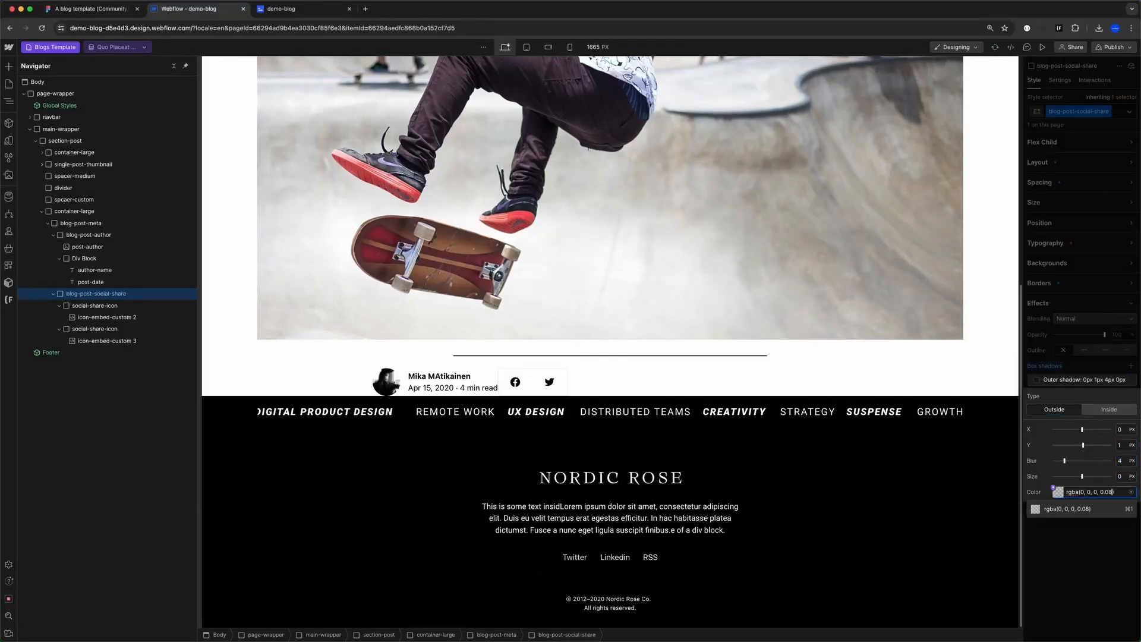
pyautogui.press('Return')
# - Add a div block inside blog-post-social-share and place it between the two social-share-icon blocks
pyautogui.press('super+e')
pyautogui.press('super+a')
pyautogui.write('div')
pyautogui.press('Return')
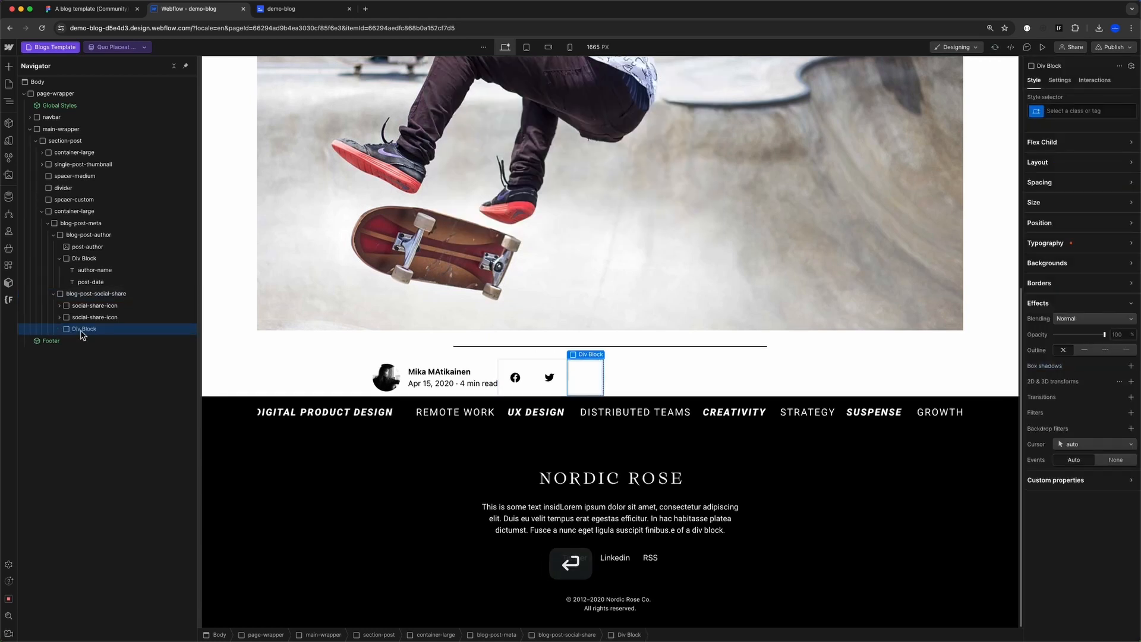
pyautogui.moveTo(84, 329); pyautogui.dragTo(82, 317)
# - Style the new div block as a vertical divider with width 1px, height 100% and background color #eaeaea
pyautogui.click(1040, 202)
pyautogui.click(1054, 214)
pyautogui.write('1px')
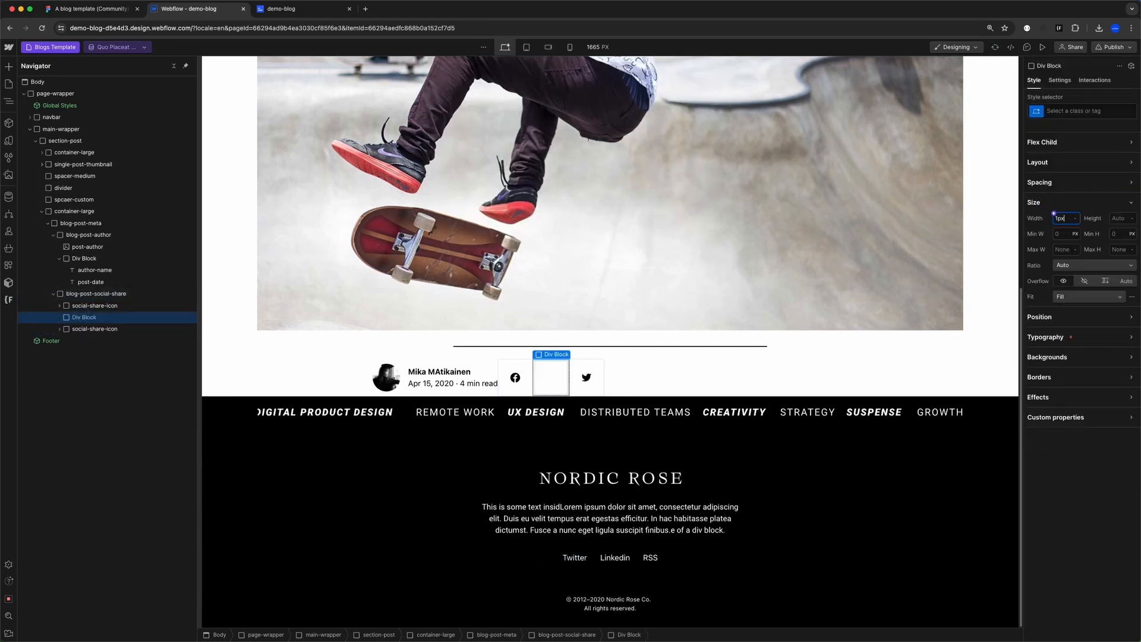
pyautogui.press('Return')
pyautogui.click(1110, 215)
pyautogui.write('100')
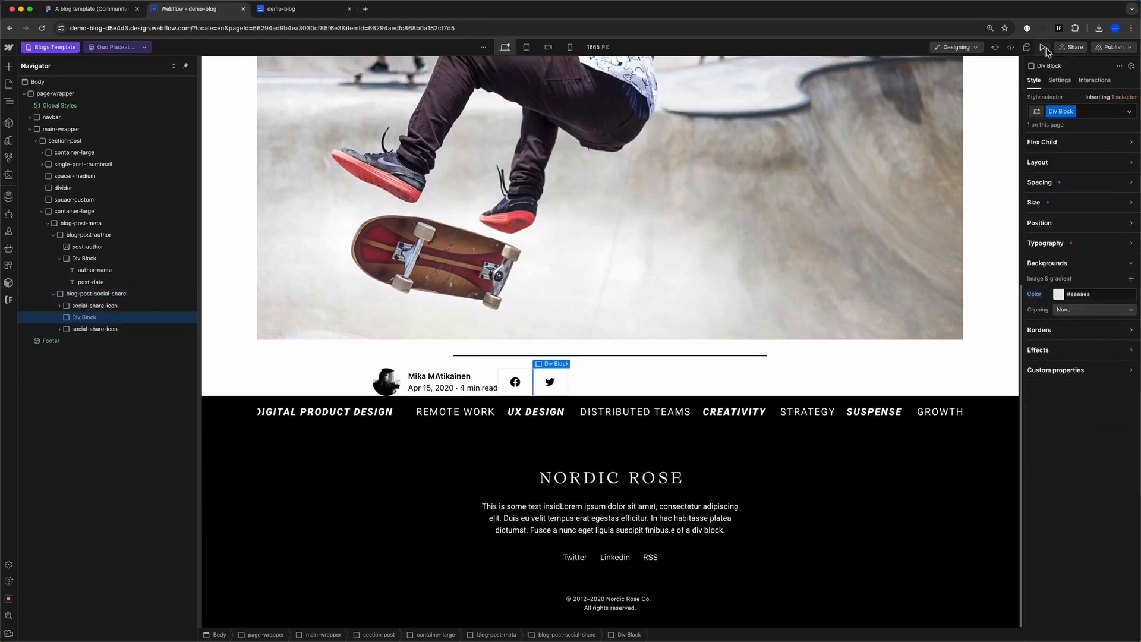
pyautogui.write('4')
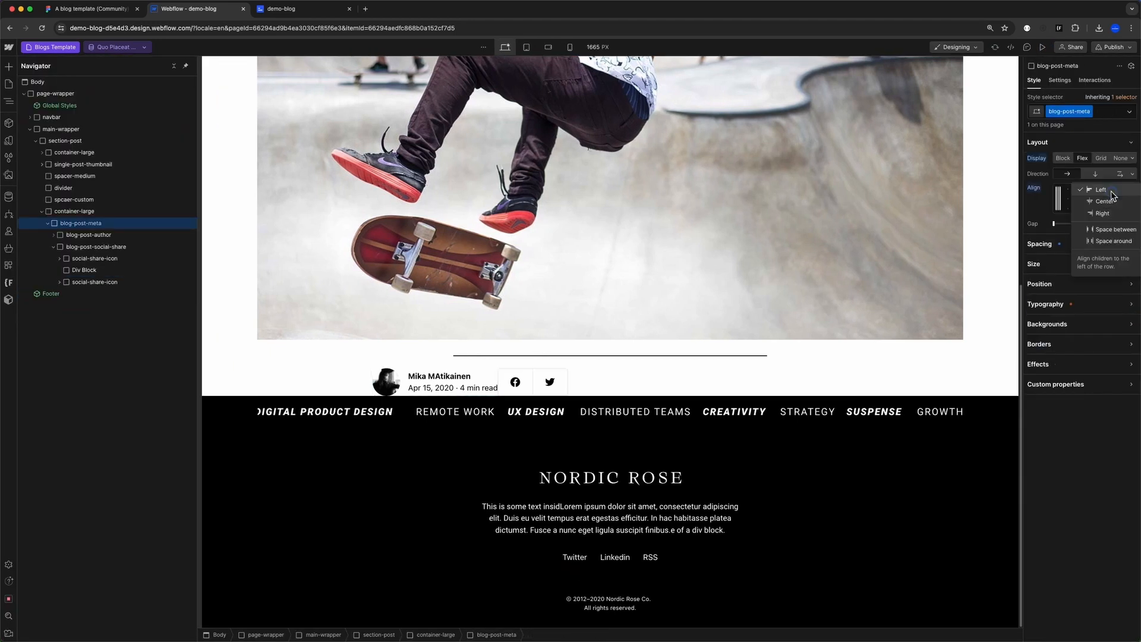
# - Distribute the blog-post-meta children with Space between and replace the parent's container-large class with container-small
pyautogui.click(81, 222)
pyautogui.click(82, 213)
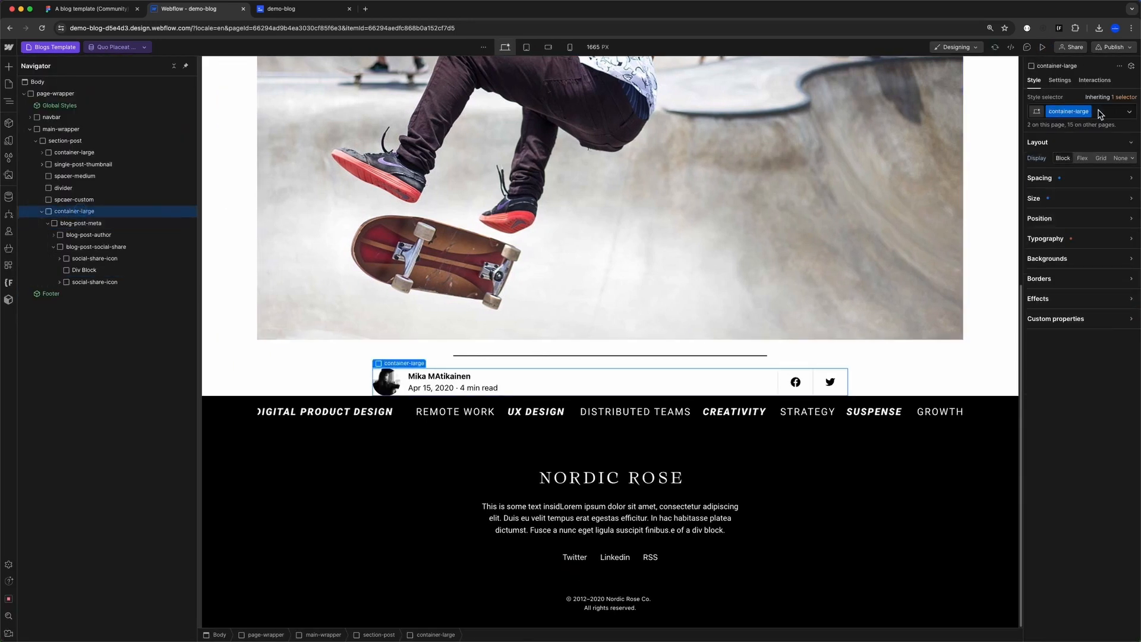
pyautogui.click(1101, 112)
pyautogui.press('BackSpace')
pyautogui.write('container')
pyautogui.press('Down')
pyautogui.press('Down')
pyautogui.press('Down')
pyautogui.press('Return')
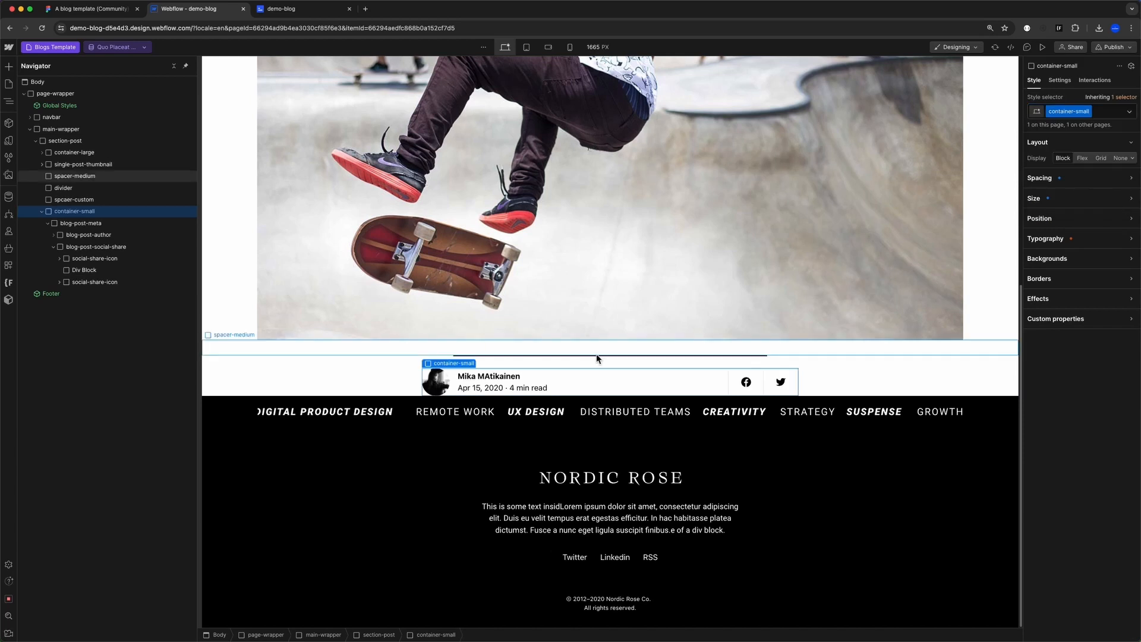
# - Calculate the divider's 40 rem max width in pixels with 40 * 16 and inspect the max width of container-small
pyautogui.click(596, 354)
pyautogui.press('super+space')
pyautogui.write('40 *16')
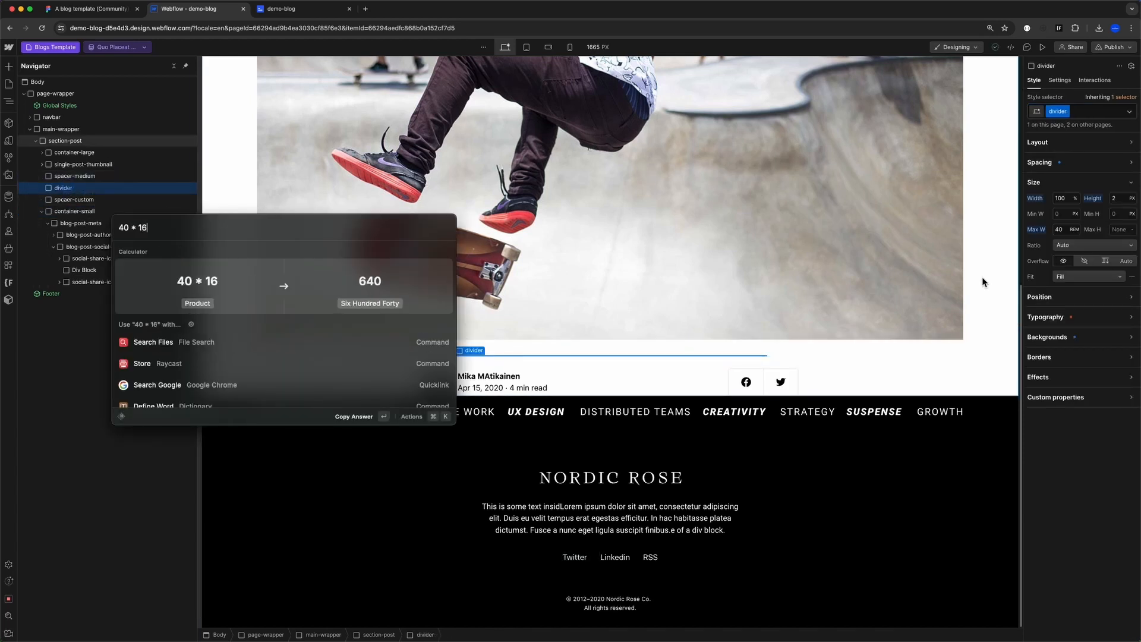
pyautogui.click(59, 217)
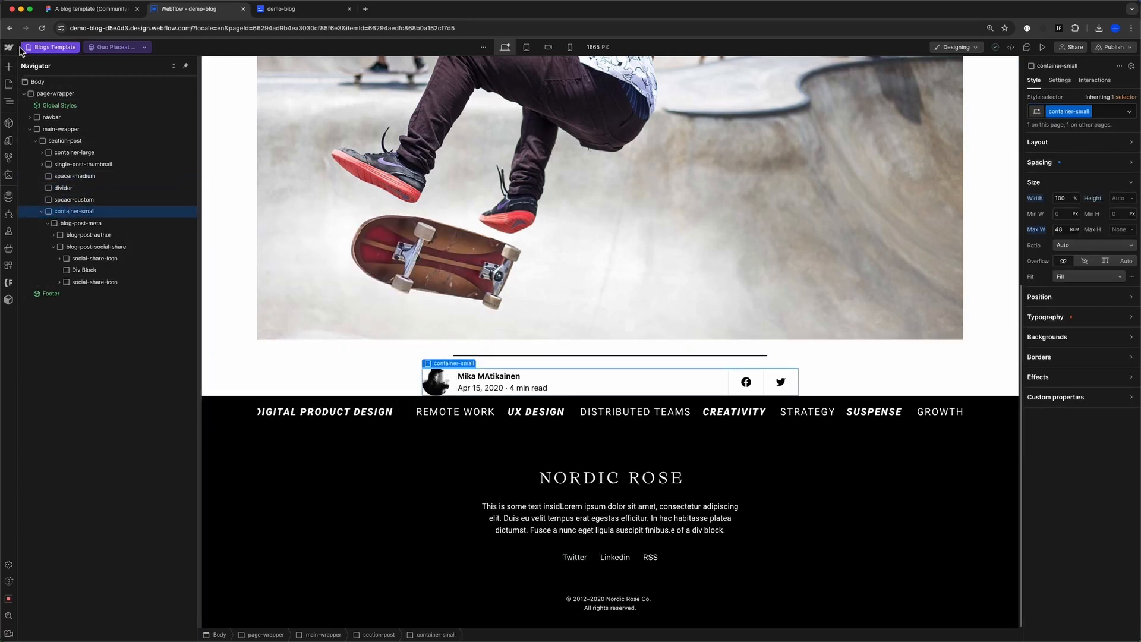
# - Open the Style Guide page and set the max width of container-small to 40 rem
pyautogui.click(40, 47)
pyautogui.click(58, 131)
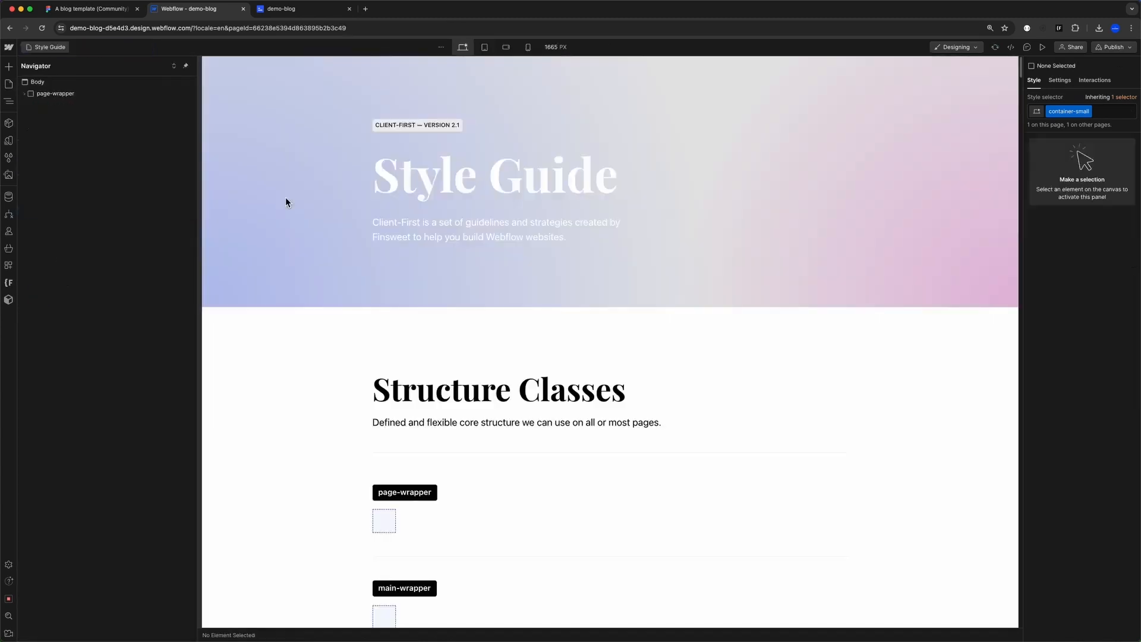
pyautogui.scroll(-10, 443, 224)
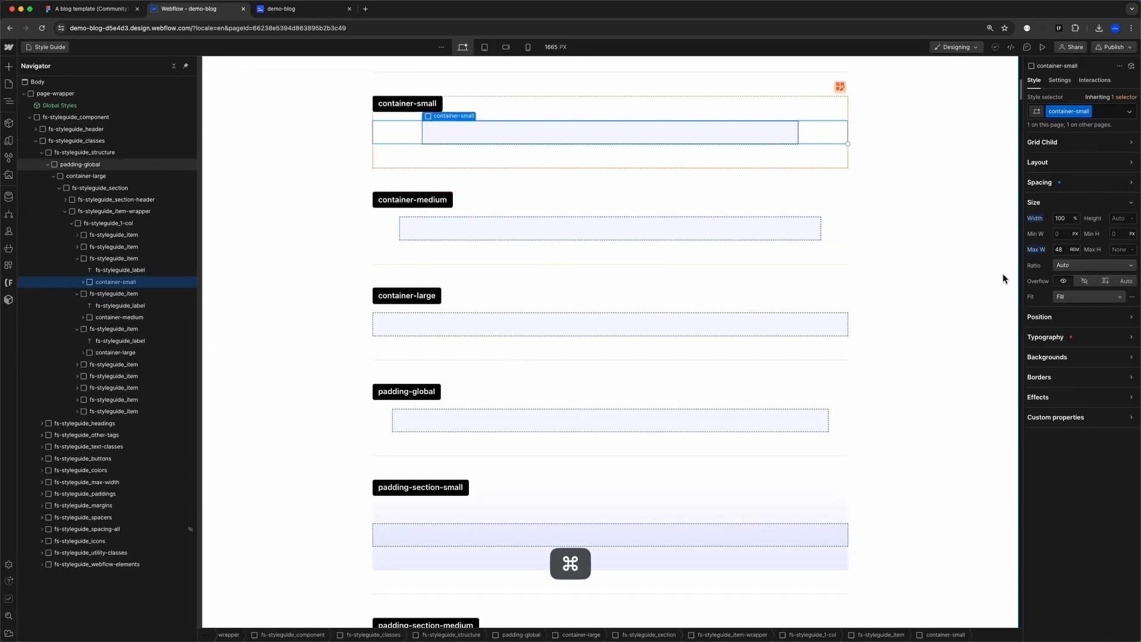
pyautogui.press('super+space')
pyautogui.write('640/16')
pyautogui.click(1068, 250)
pyautogui.write('40')
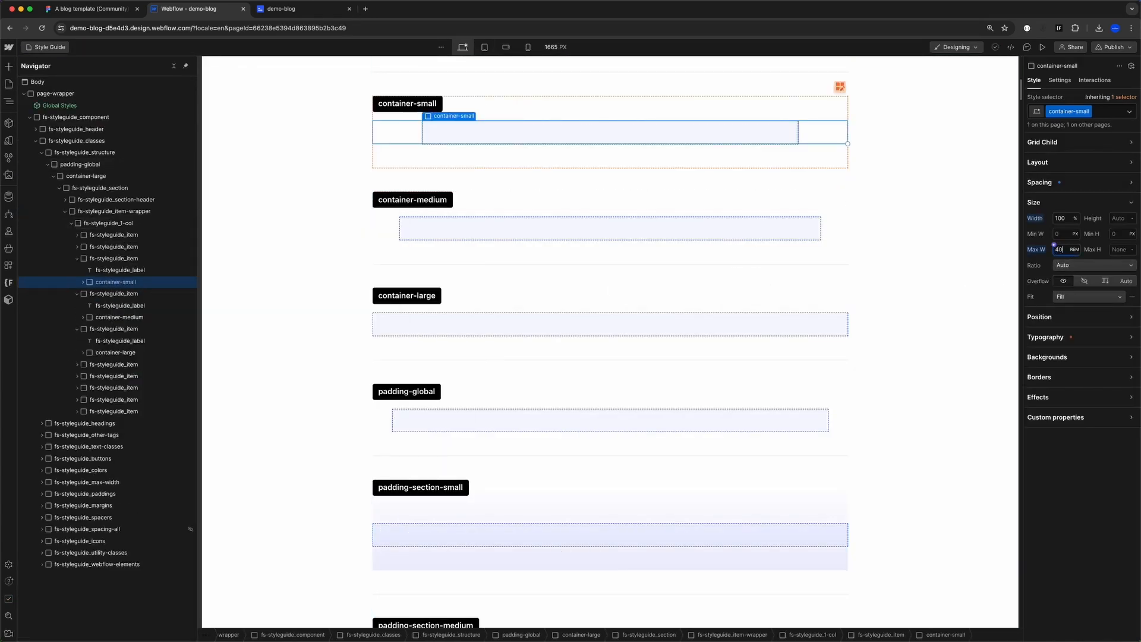
pyautogui.press('Return')
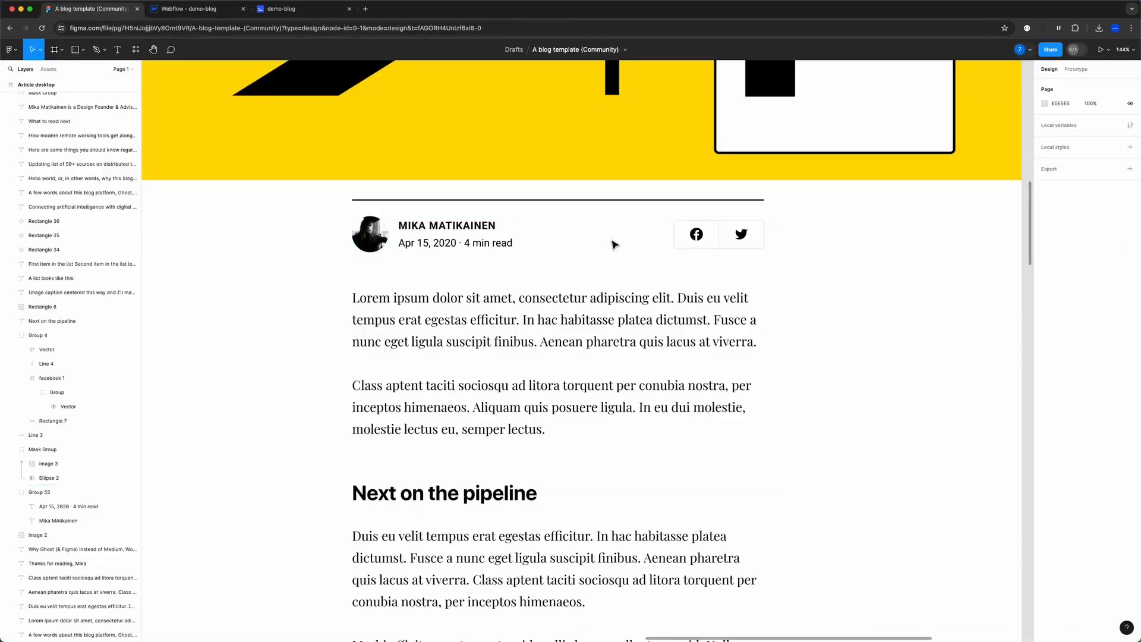
# - Measure the gap between the author details and the first body paragraph in the Figma article
pyautogui.scroll(-3, 428, 321)
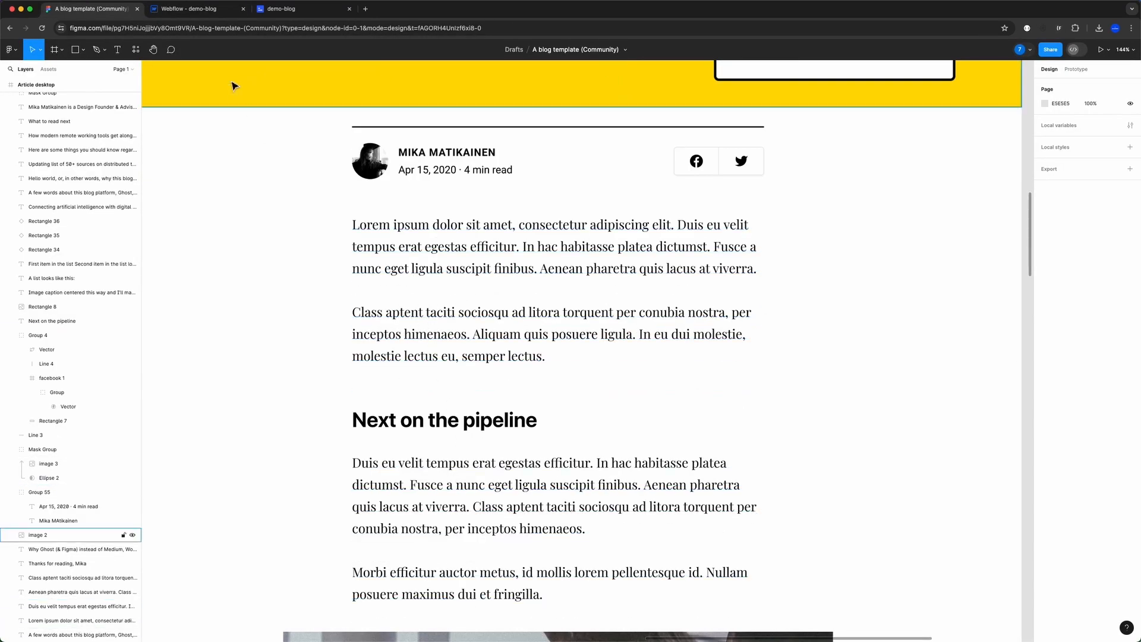
pyautogui.hotkey('ctrl', 'Tab')
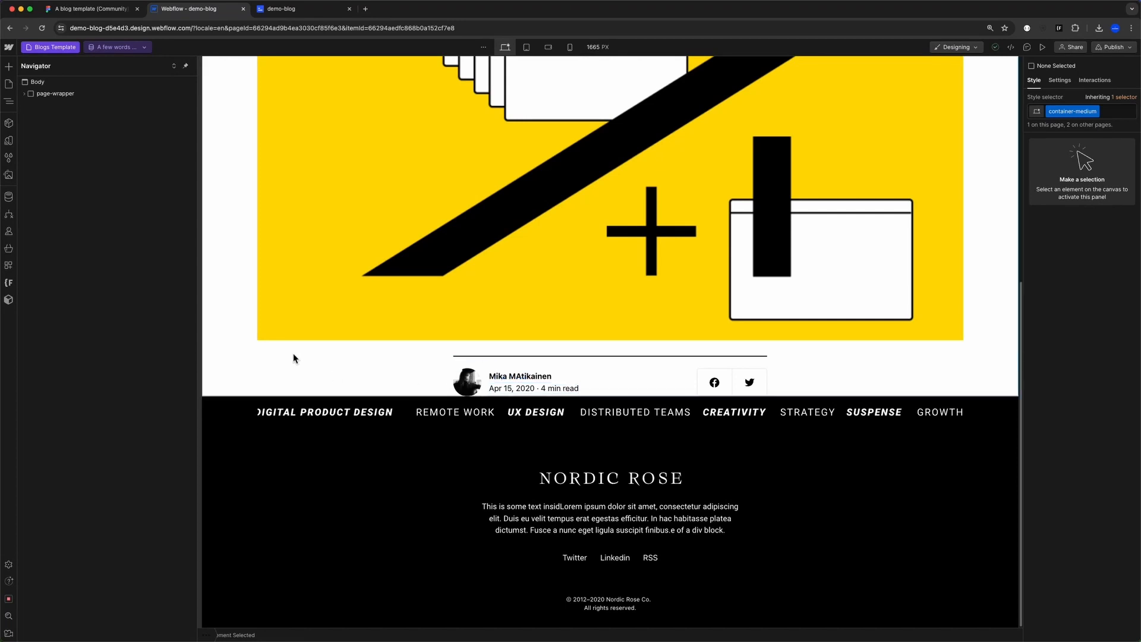
pyautogui.click(654, 385)
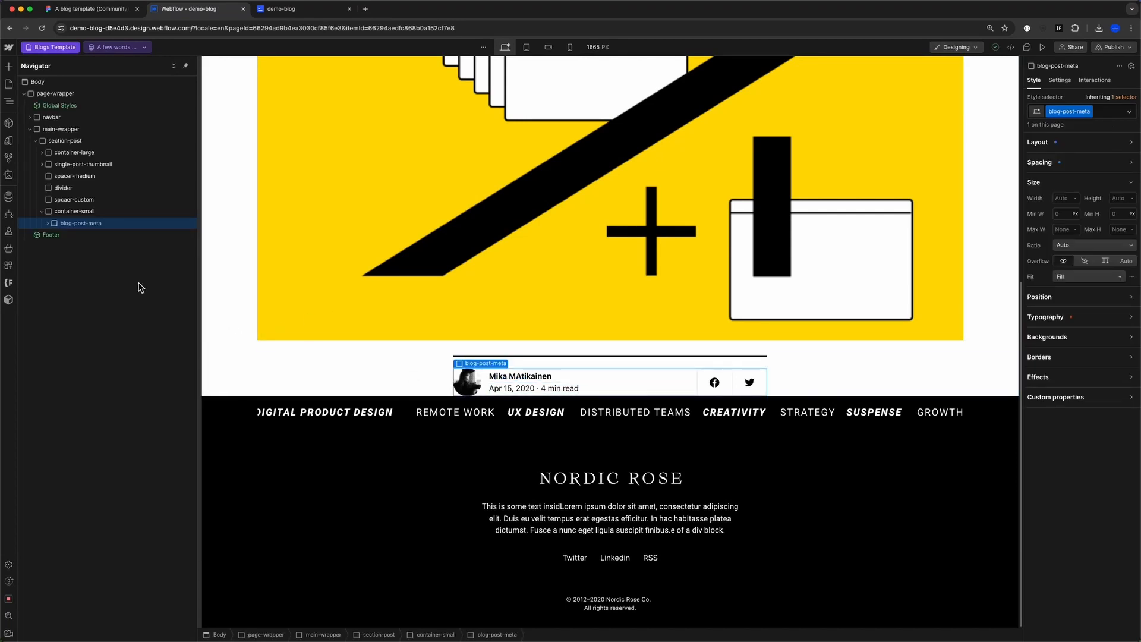
pyautogui.click(67, 212)
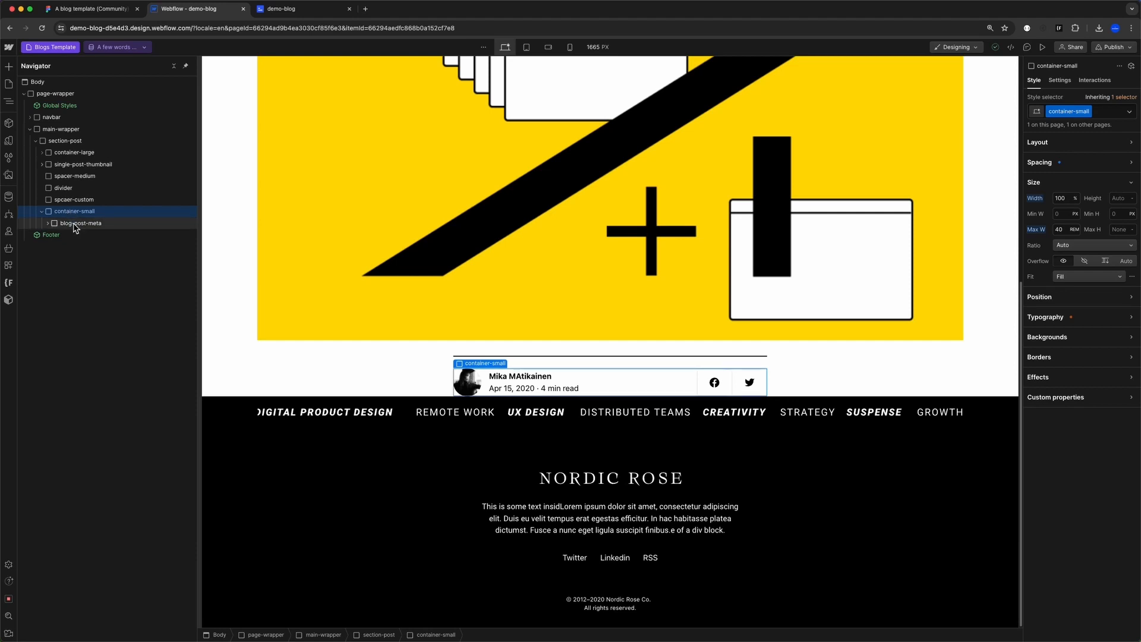
pyautogui.click(90, 9)
pyautogui.click(462, 171)
pyautogui.press('alt')
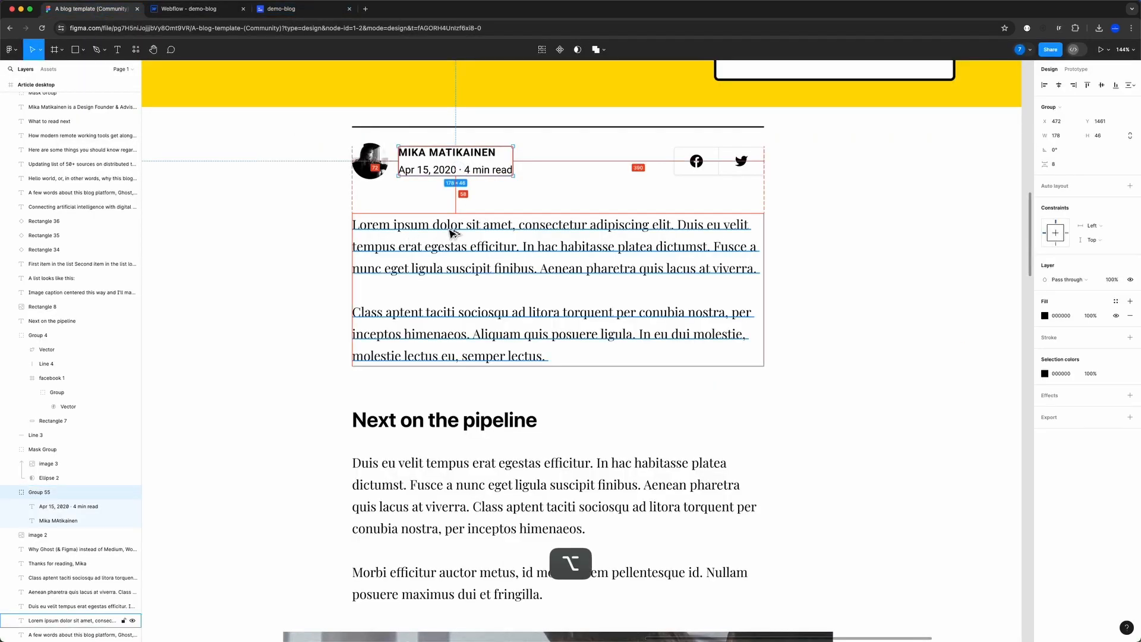
pyautogui.click(373, 165)
pyautogui.press('alt')
# - In Webflow, duplicate the spacer-medium block and place the copy inside container-small beneath blog-post-meta
pyautogui.click(189, 9)
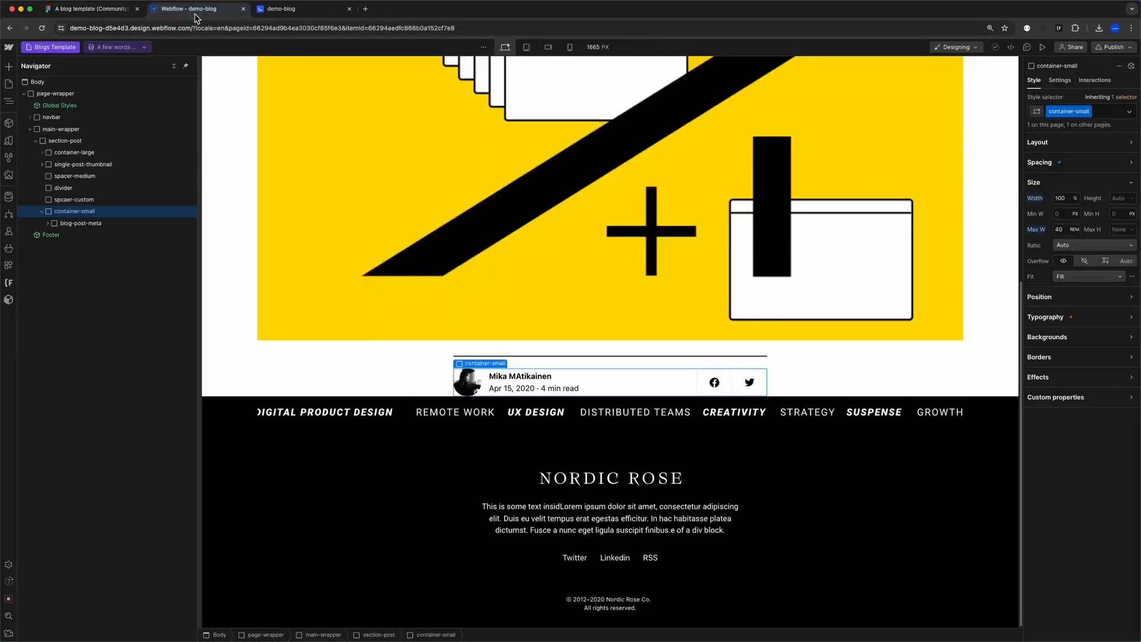
pyautogui.click(79, 180)
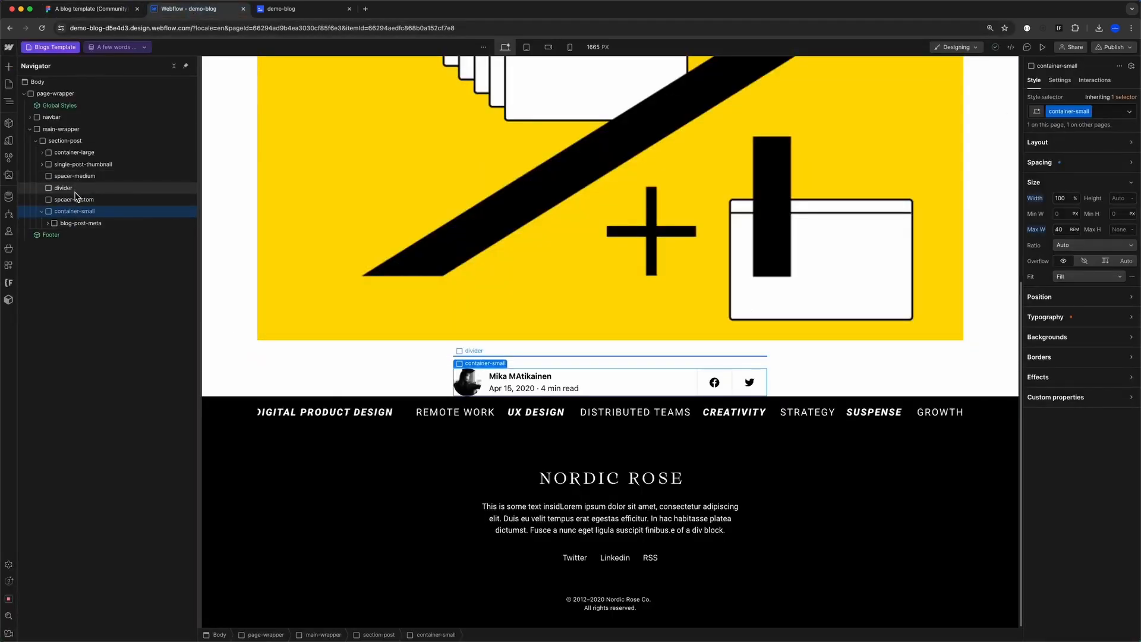
pyautogui.press('super+d')
pyautogui.moveTo(77, 188); pyautogui.dragTo(79, 239)
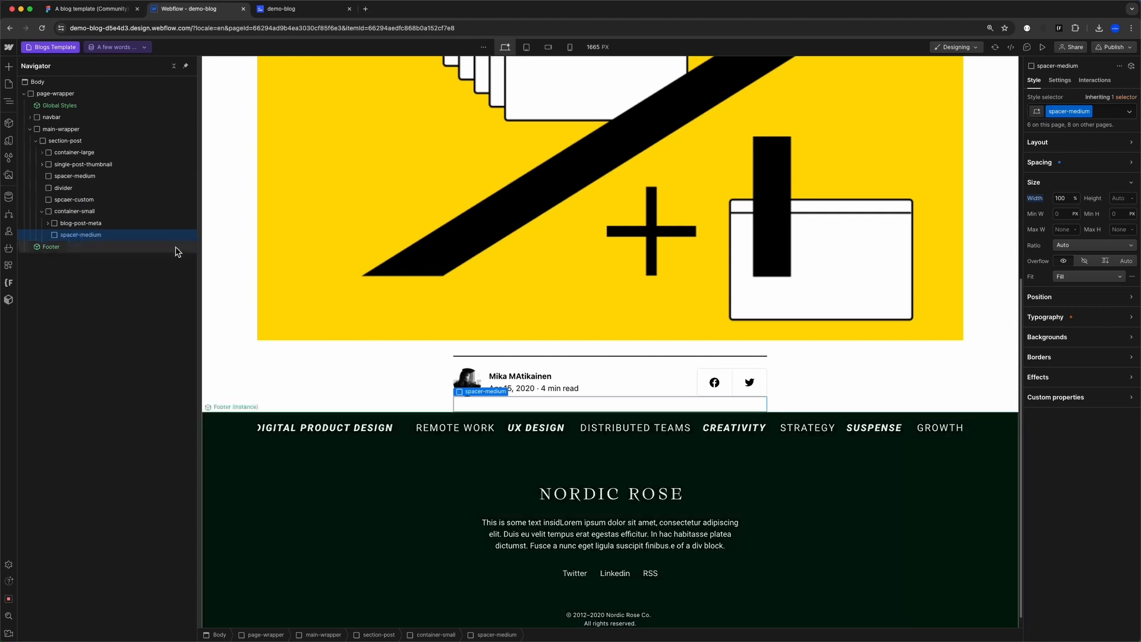
# - Try spacer-huge as the class of the duplicated spacer beneath blog-post-meta
pyautogui.press('super+Return')
pyautogui.press('BackSpace')
pyautogui.write('spacer')
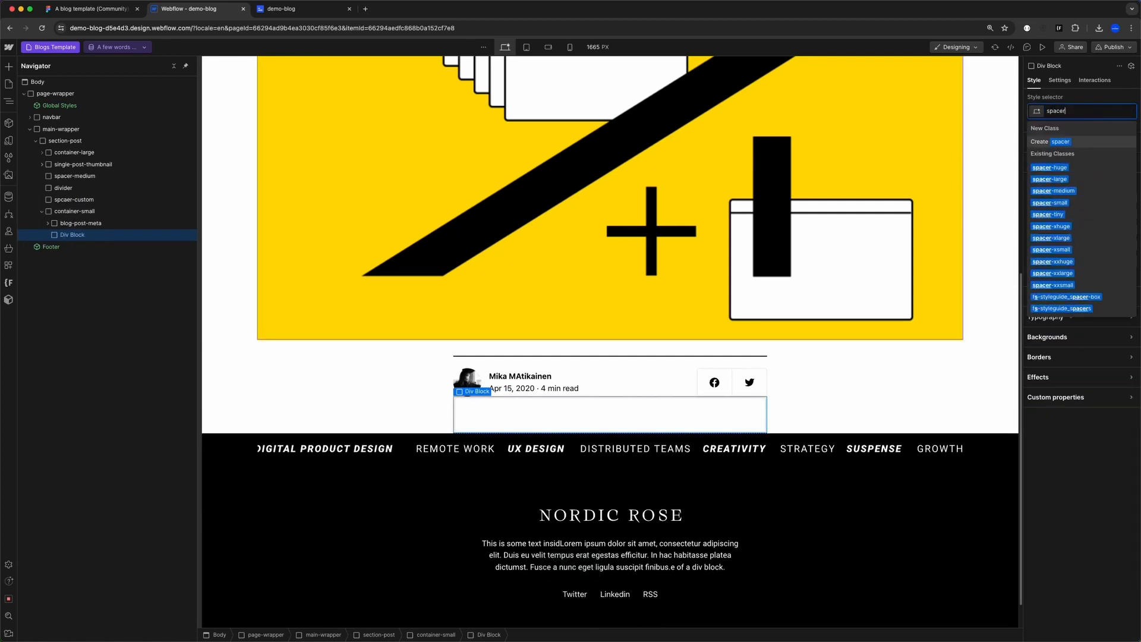
pyautogui.press('Down')
pyautogui.press('Return')
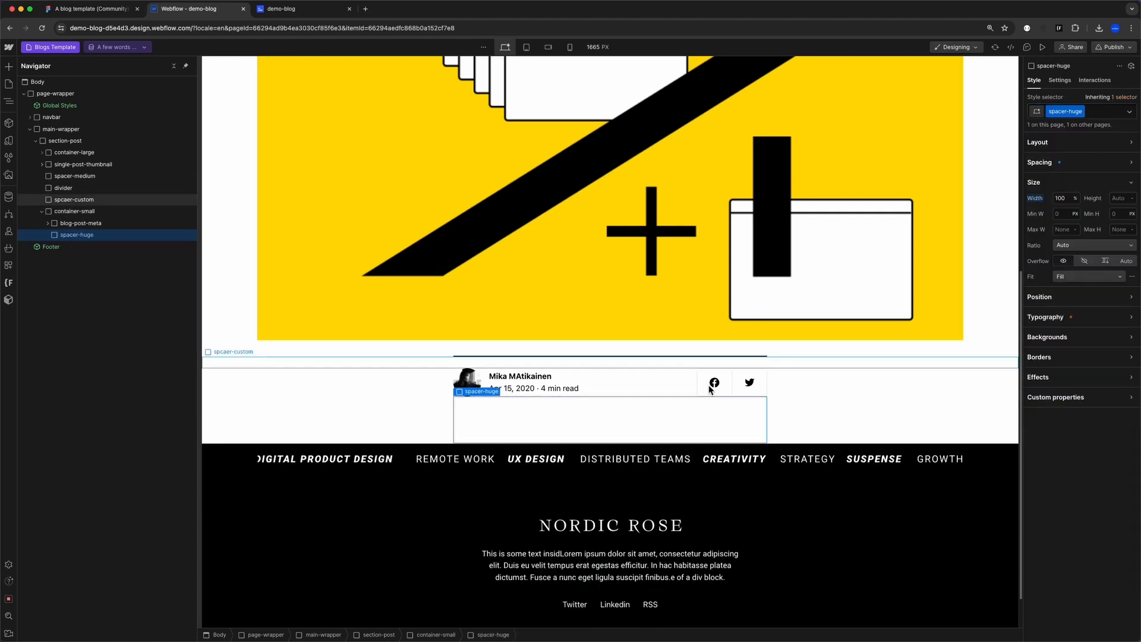
# - Replace the class of the spacer beneath blog-post-meta with spacer-large
pyautogui.click(1047, 162)
pyautogui.click(1093, 111)
pyautogui.press('BackSpace')
pyautogui.write('spacer')
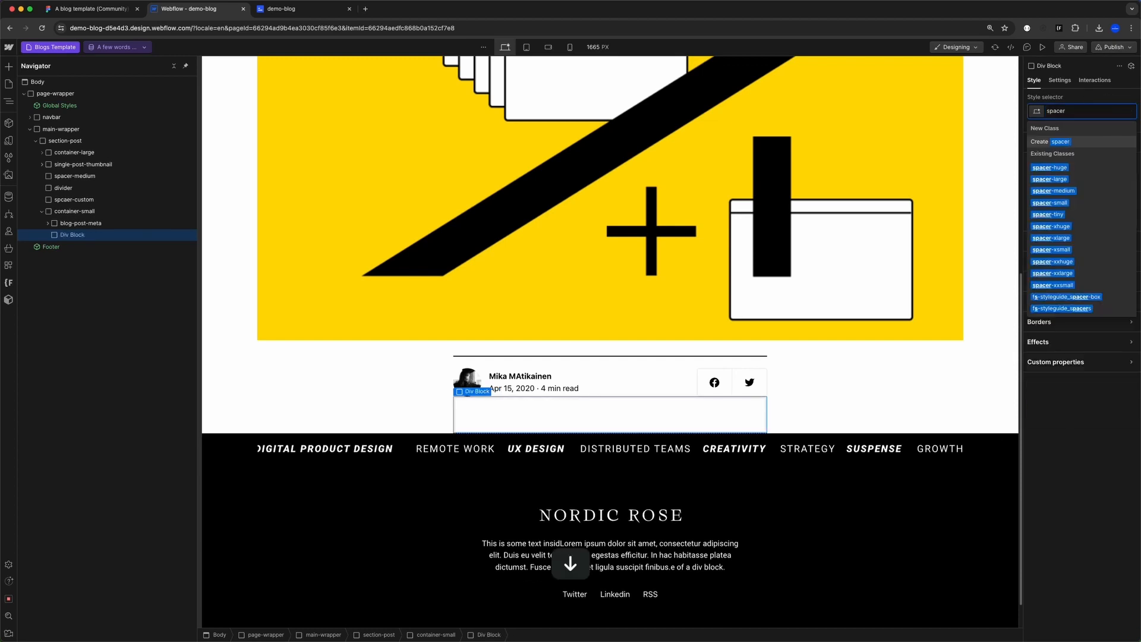
pyautogui.press('Down')
pyautogui.press('Down')
pyautogui.press('Return')
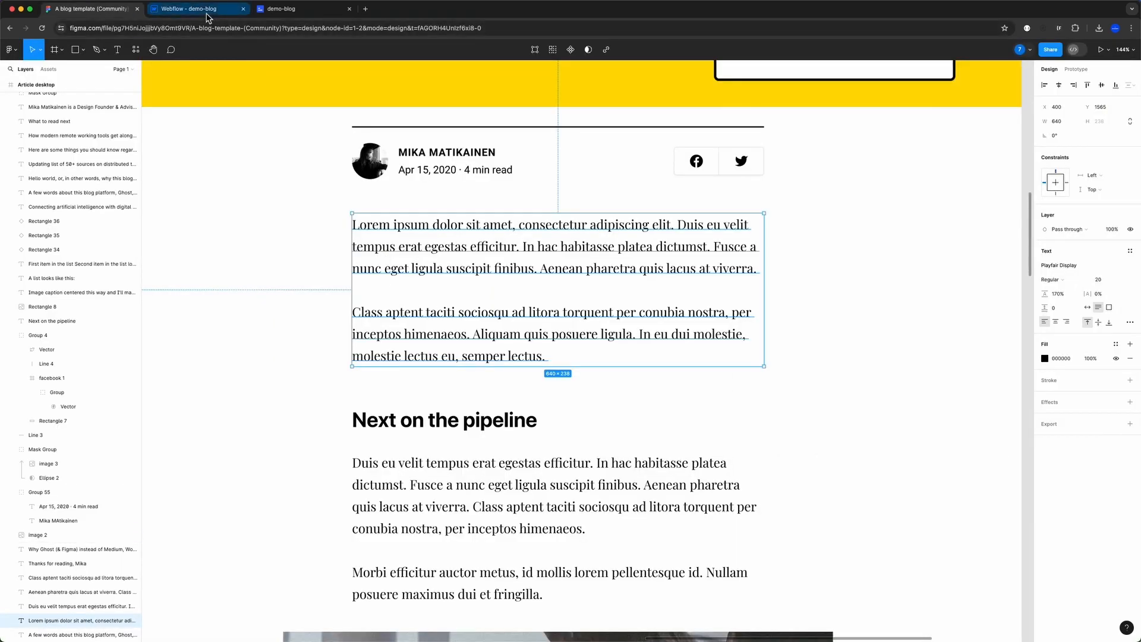
# - Add a div block inside main-wrapper beneath section-post and give it the new class post-body
pyautogui.click(206, 13)
pyautogui.click(42, 211)
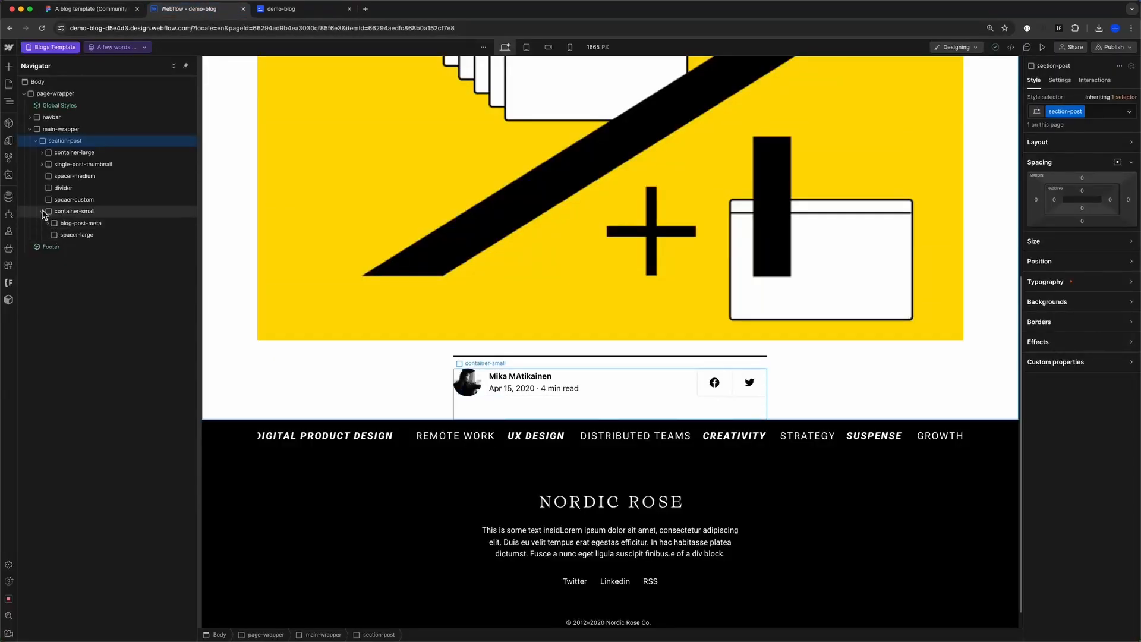
pyautogui.click(36, 141)
pyautogui.click(60, 129)
pyautogui.press('super+e')
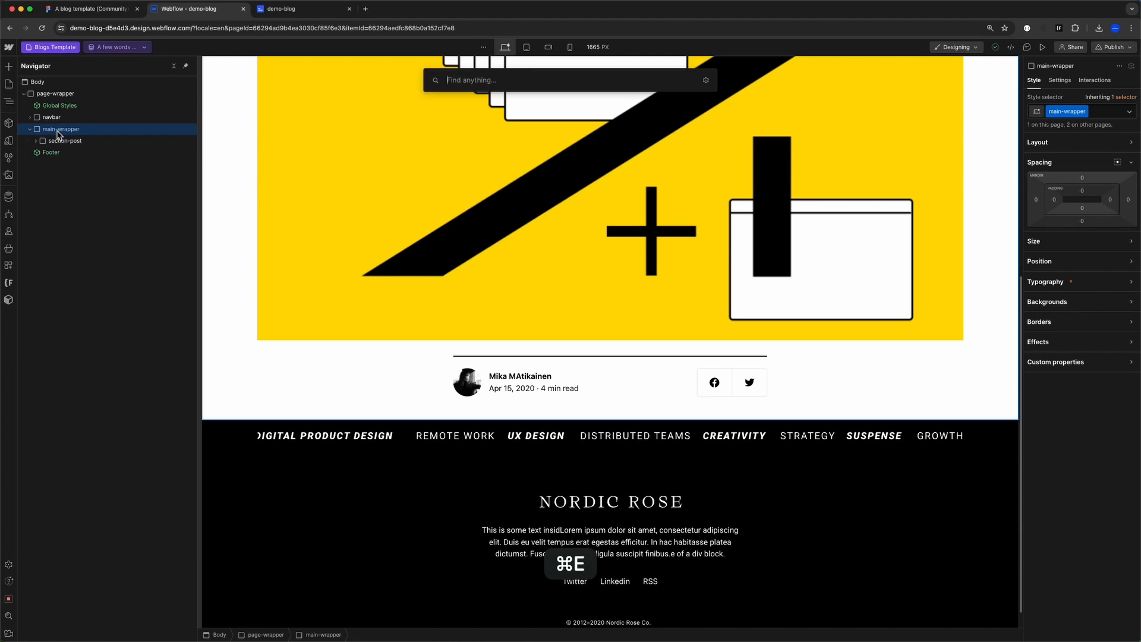
pyautogui.write('div')
pyautogui.press('Return')
pyautogui.press('super+Return')
pyautogui.write('post-body')
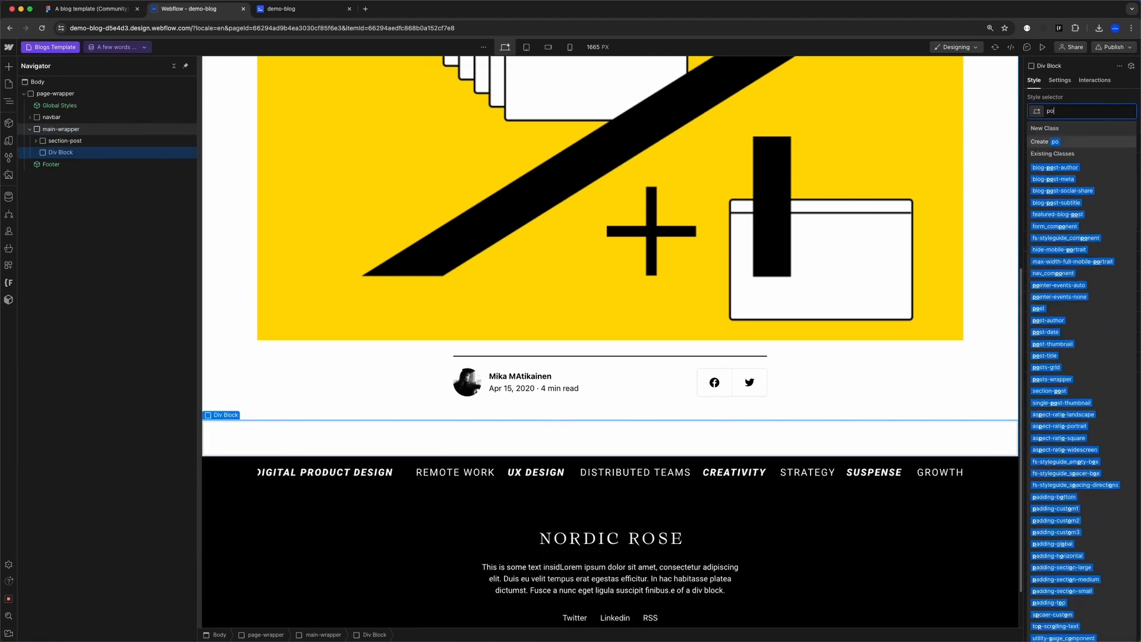
pyautogui.press('Return')
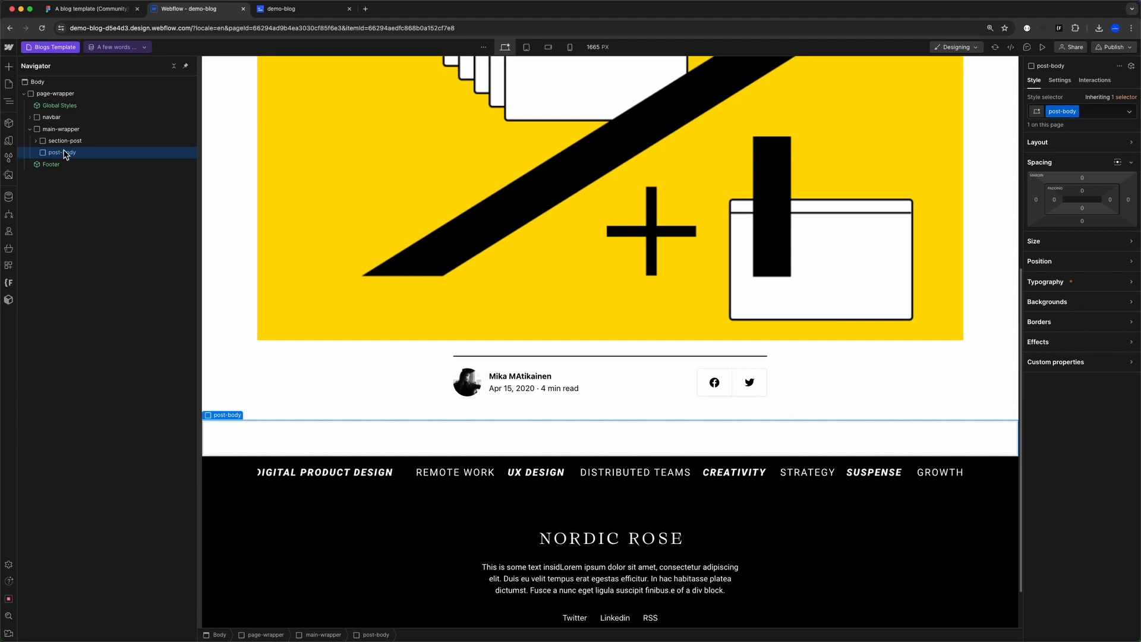
# - Nest a container-medium div block inside post-body and add a Rich Text block to it
pyautogui.press('Return')
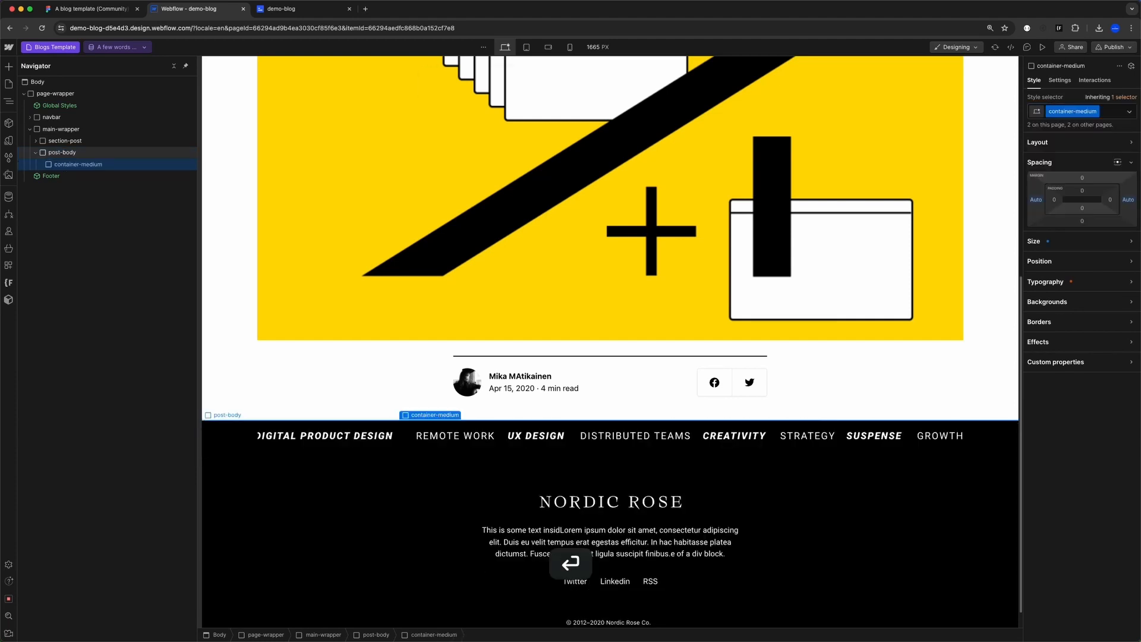
pyautogui.press('super+e')
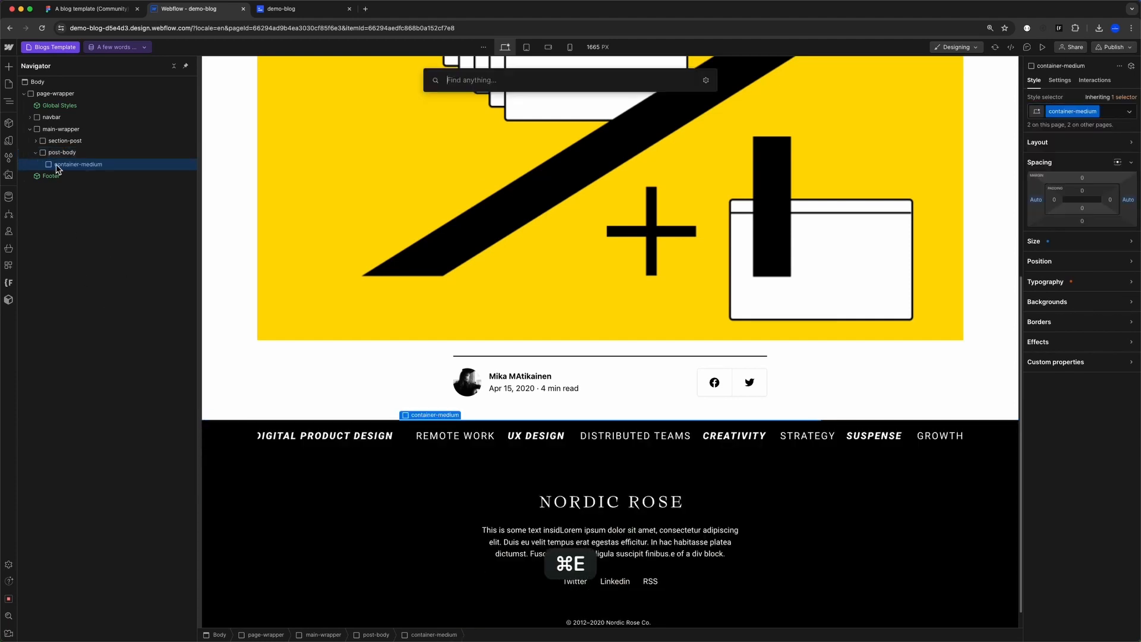
pyautogui.write('rich')
pyautogui.press('Return')
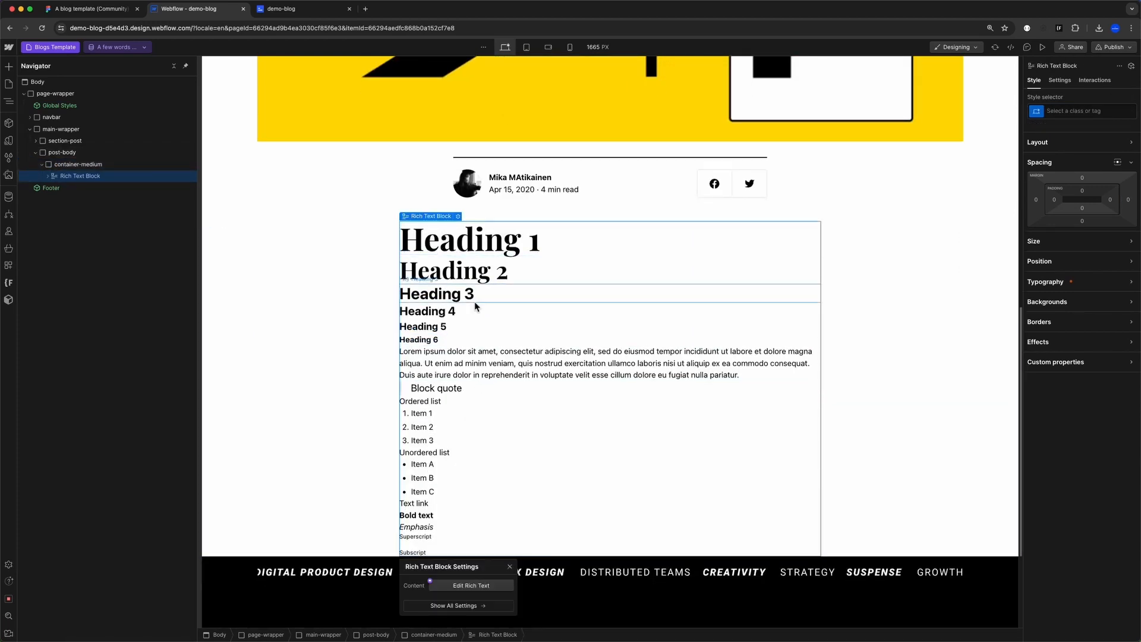
# - Connect the Rich Text block to the content field of the Blogs collection
pyautogui.click(430, 199)
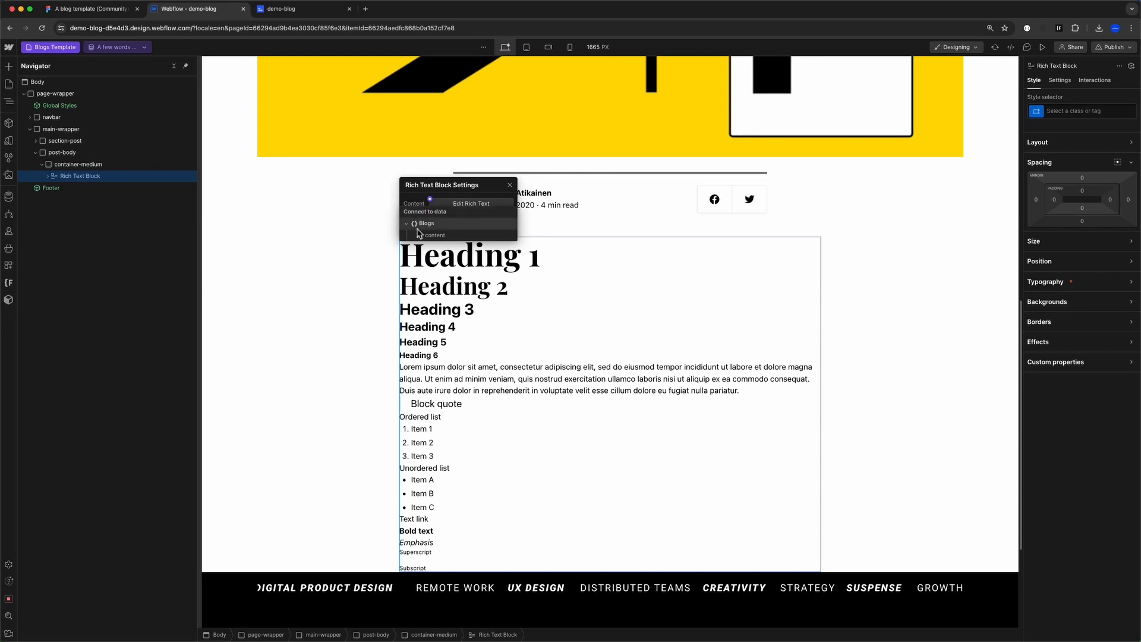
pyautogui.click(434, 235)
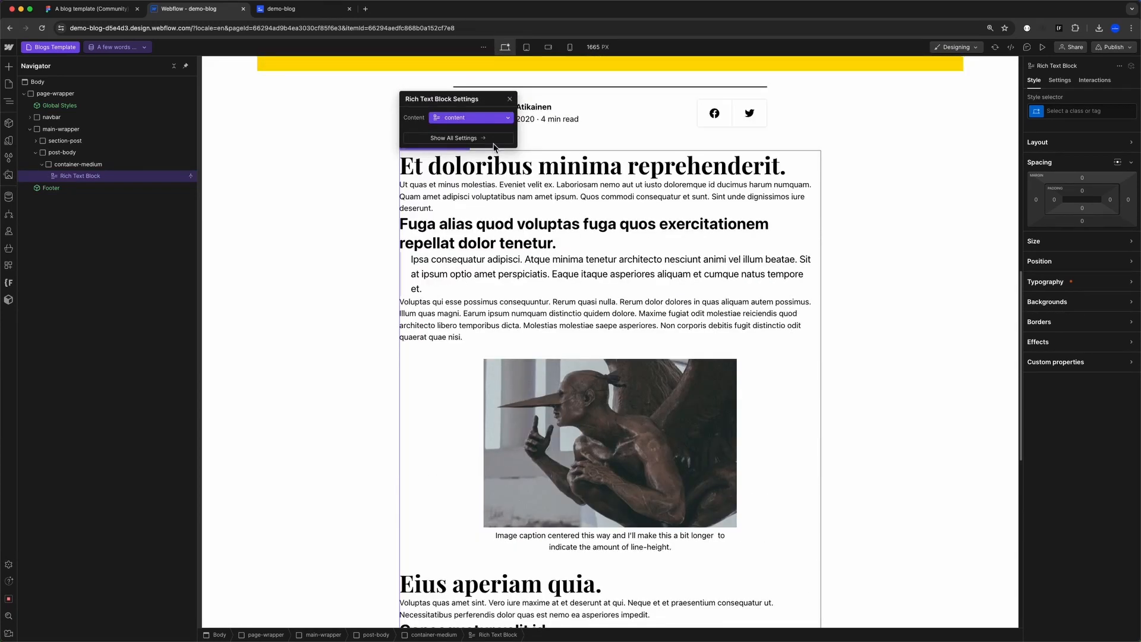
pyautogui.scroll(1, 599, 266)
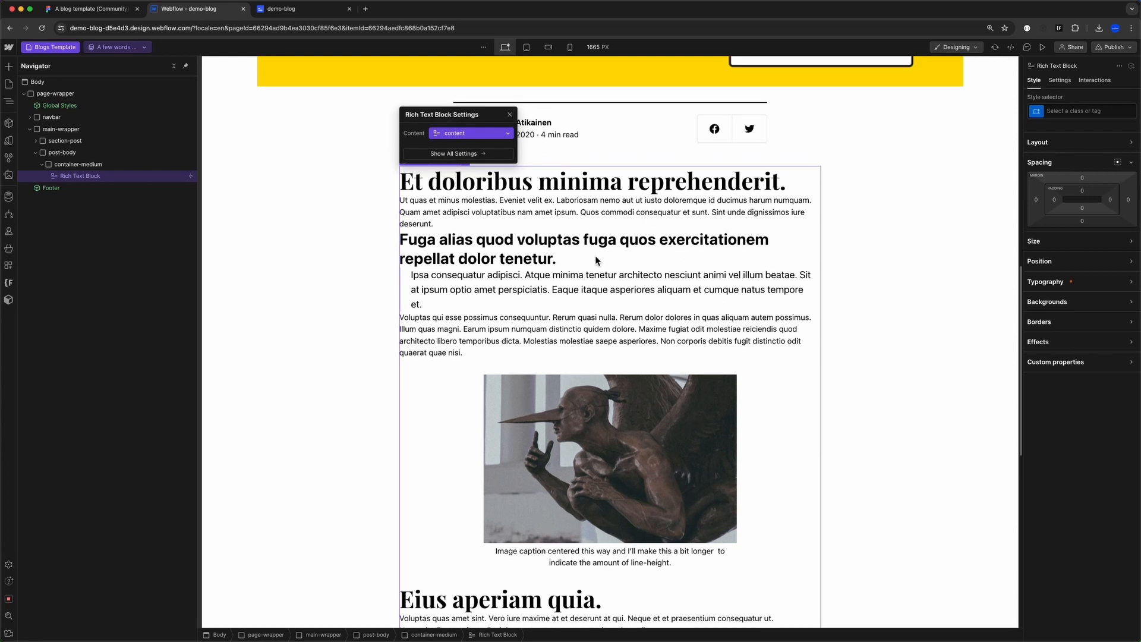
pyautogui.scroll(-5, 582, 264)
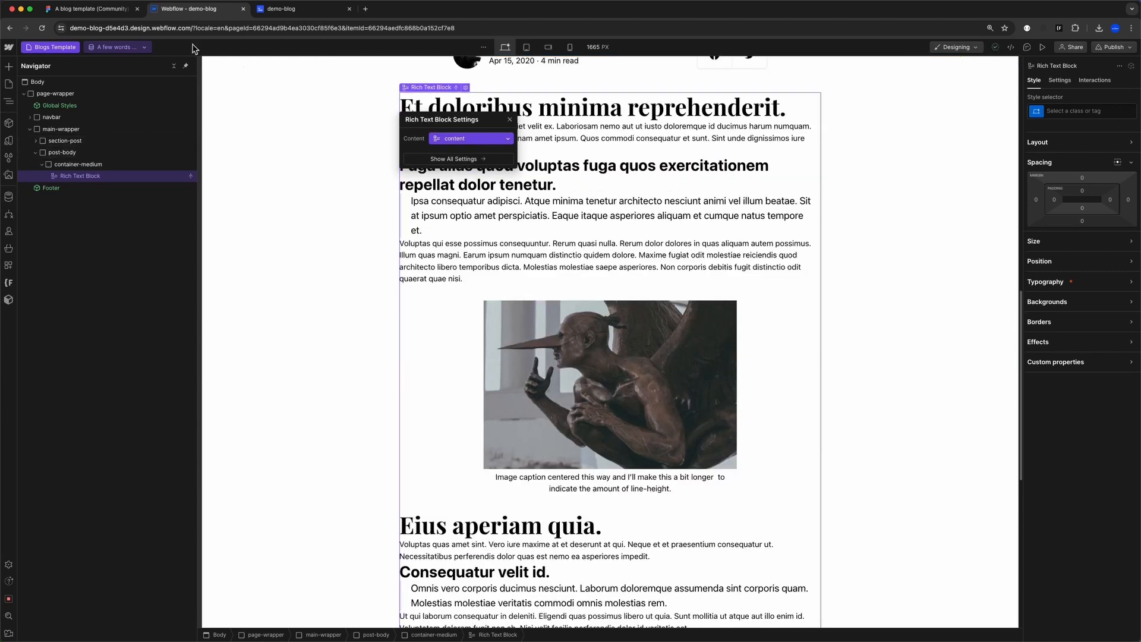
# - Switch to Figma and examine how the article's body text, heading, statue image and caption are laid out and sized
pyautogui.click(90, 8)
pyautogui.scroll(-5, 325, 364)
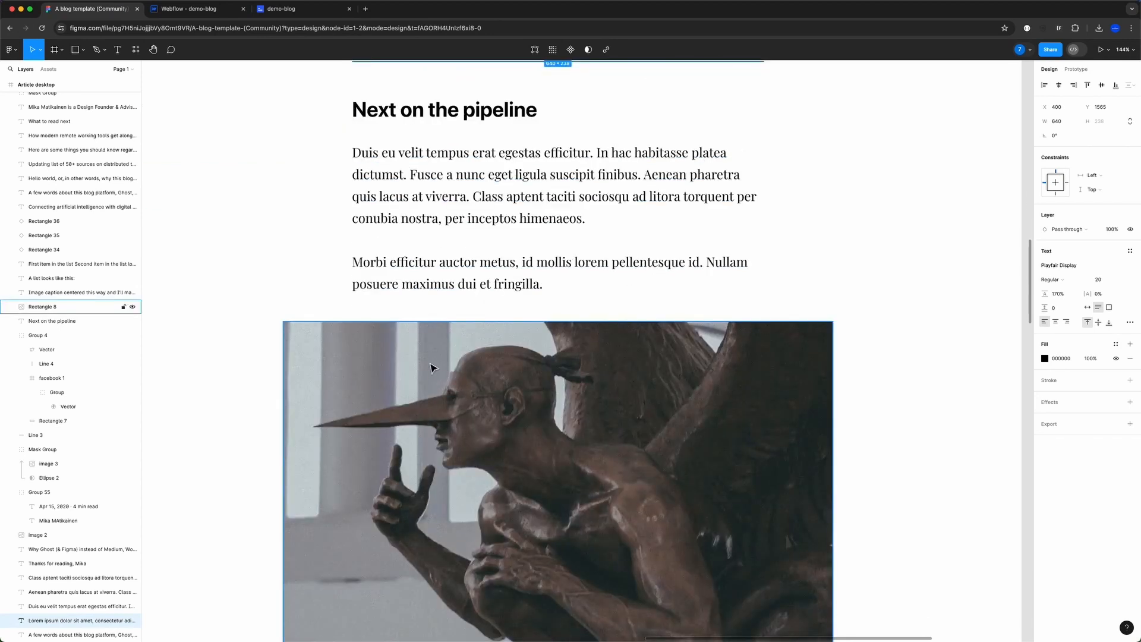
pyautogui.scroll(3, 505, 430)
pyautogui.scroll(1, 440, 451)
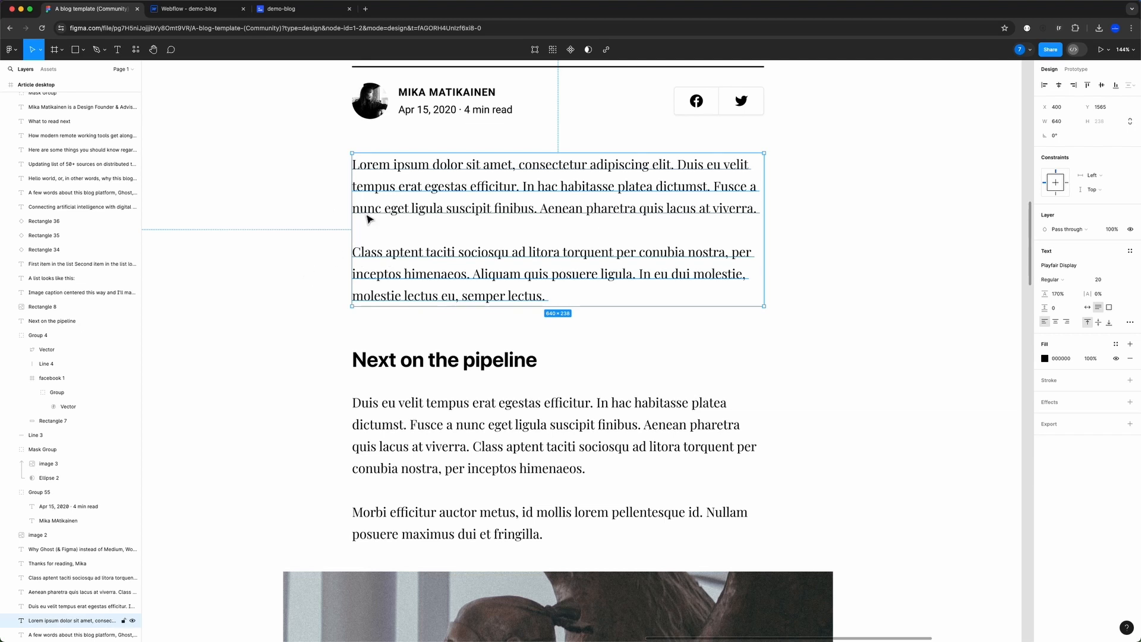
pyautogui.scroll(1, 419, 267)
pyautogui.scroll(-3, 416, 345)
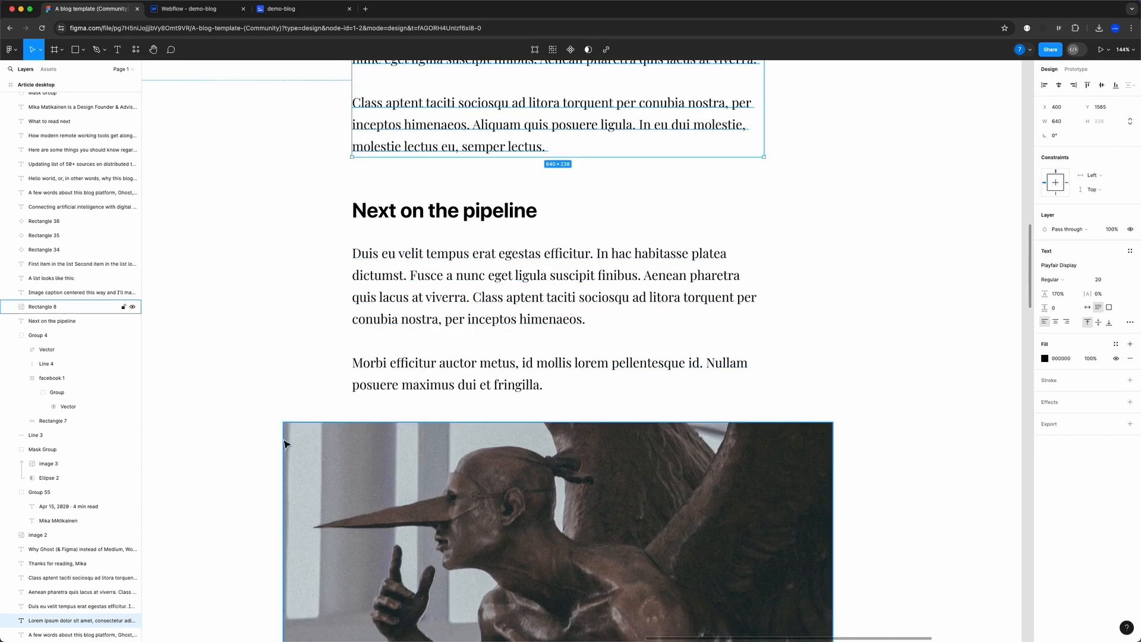
pyautogui.click(337, 479)
pyautogui.scroll(-5, 348, 483)
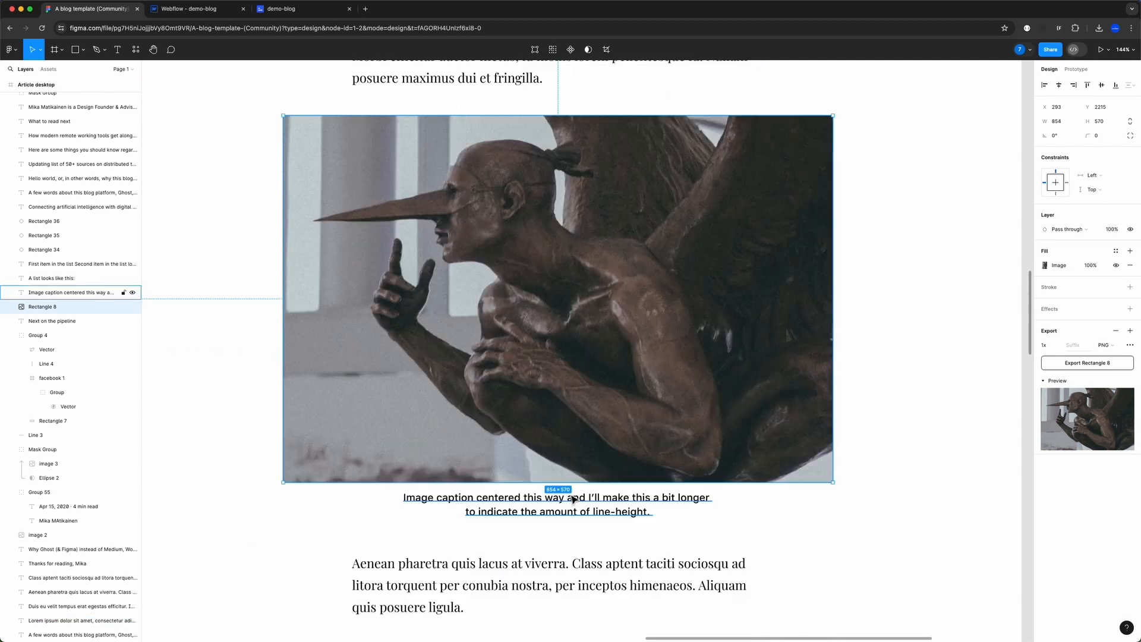
pyautogui.scroll(2, 514, 420)
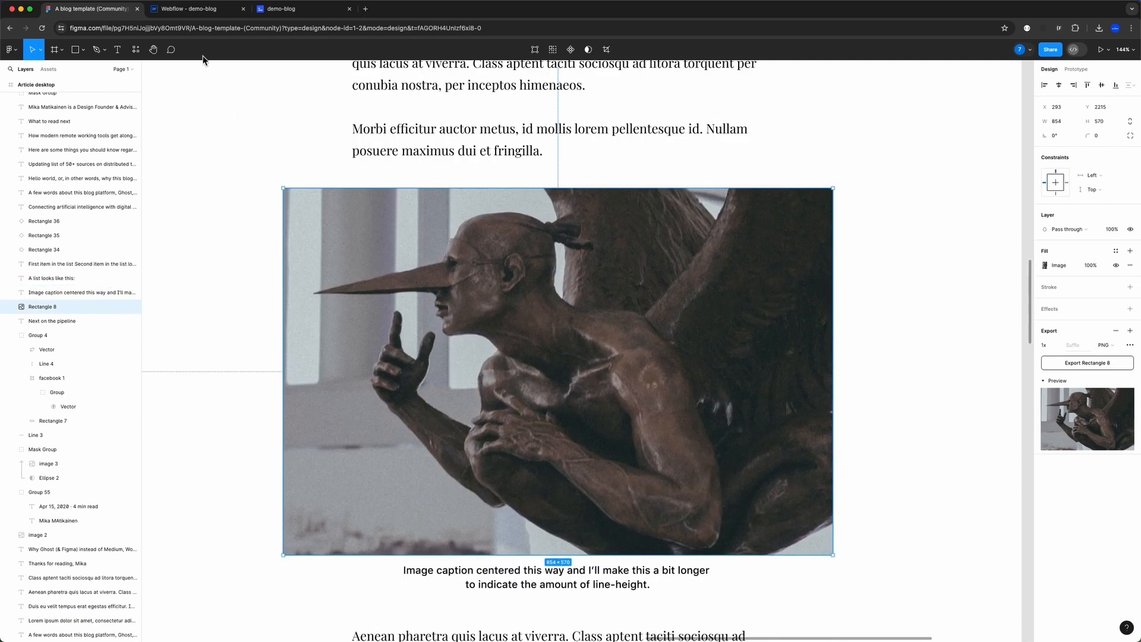
pyautogui.scroll(5, 472, 441)
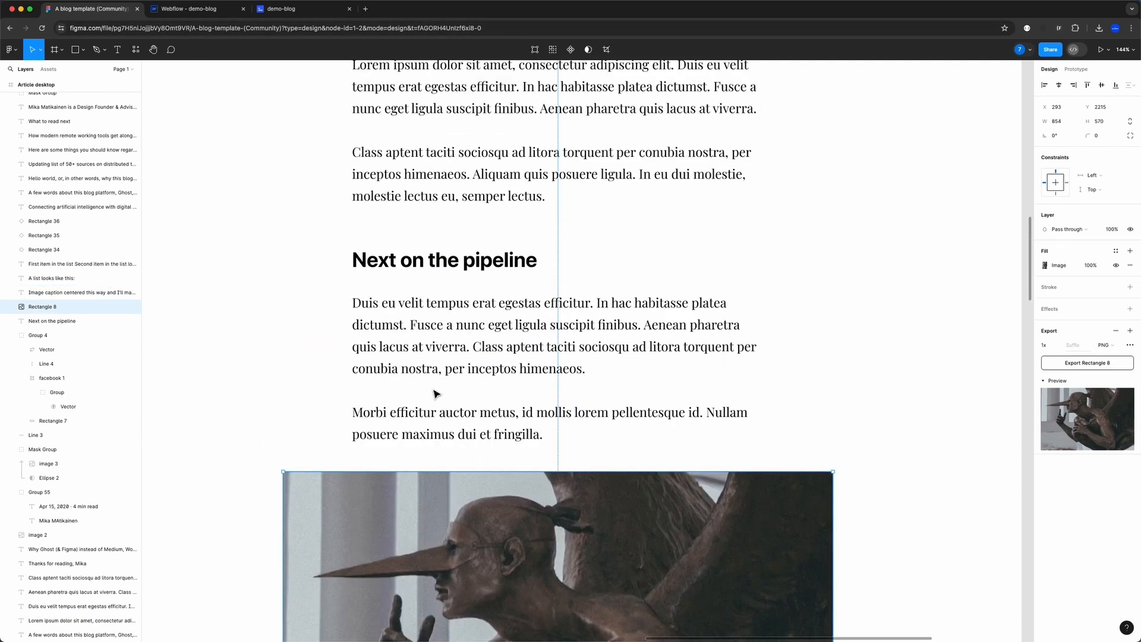
pyautogui.scroll(2, 376, 321)
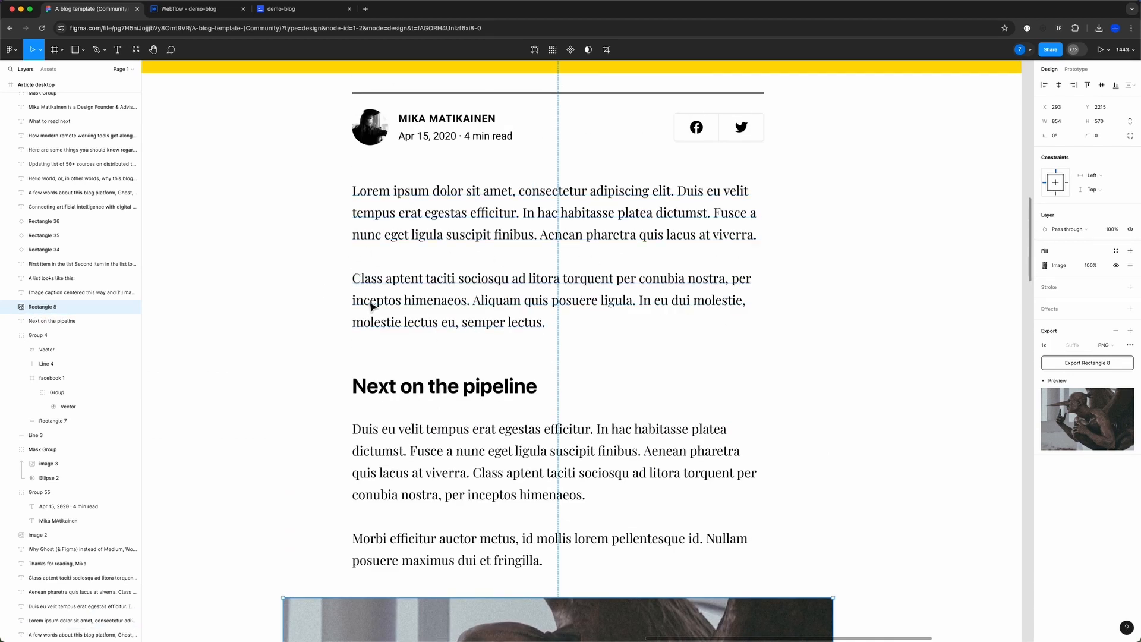
pyautogui.scroll(-4, 403, 304)
pyautogui.scroll(1, 410, 306)
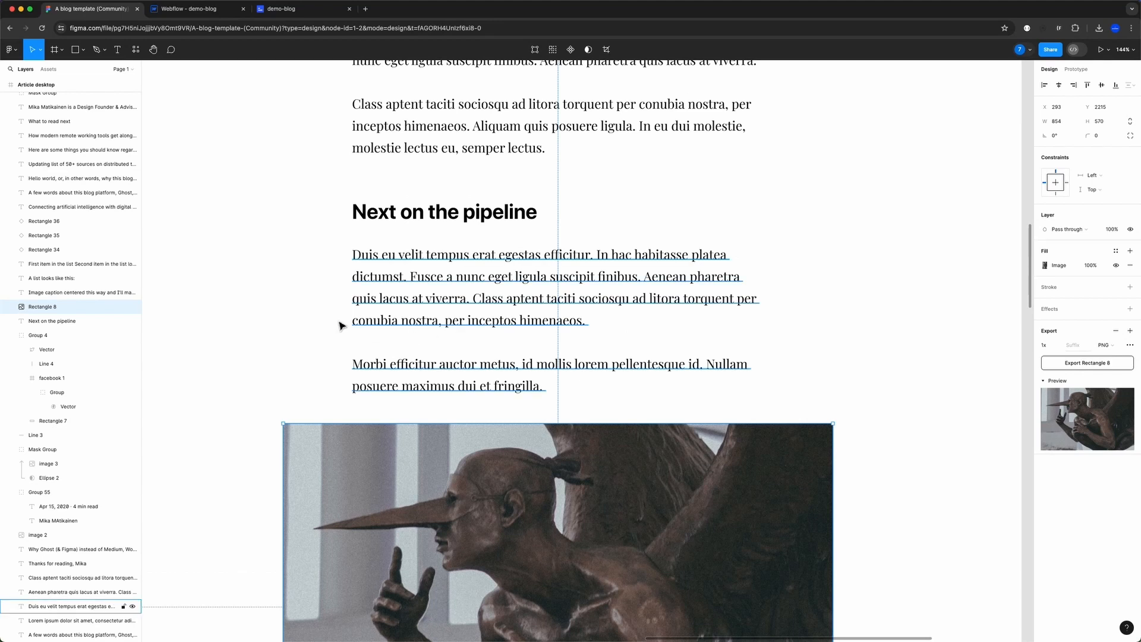
# - Compare the widths of the body text block and the statue image in the Figma article
pyautogui.click(400, 292)
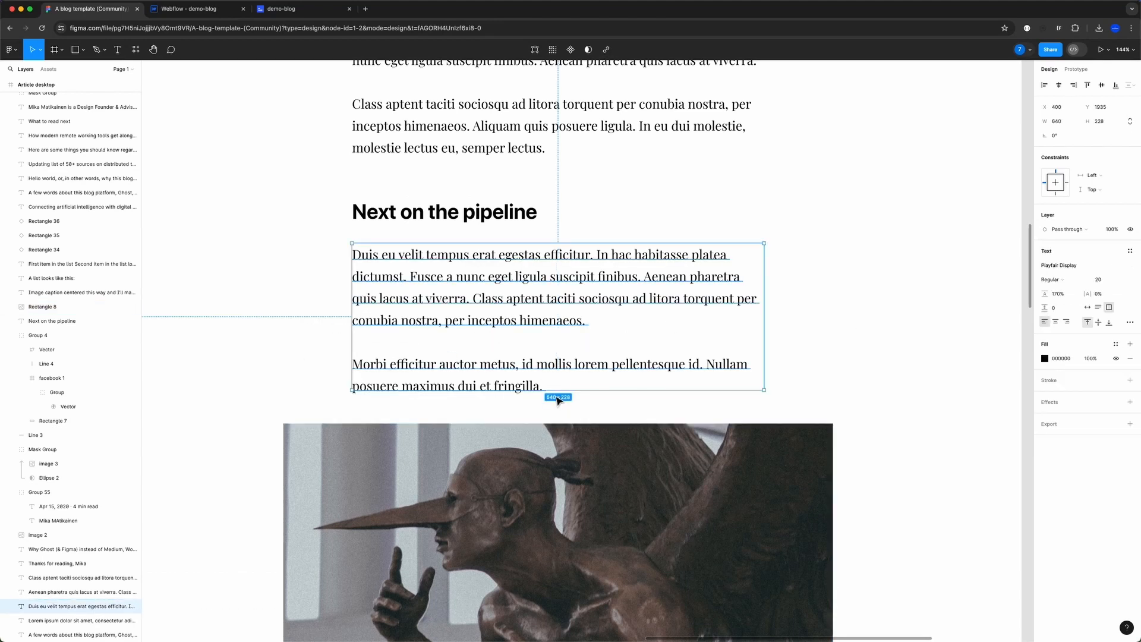
pyautogui.scroll(-1, 353, 388)
pyautogui.click(353, 387)
pyautogui.scroll(-2, 526, 543)
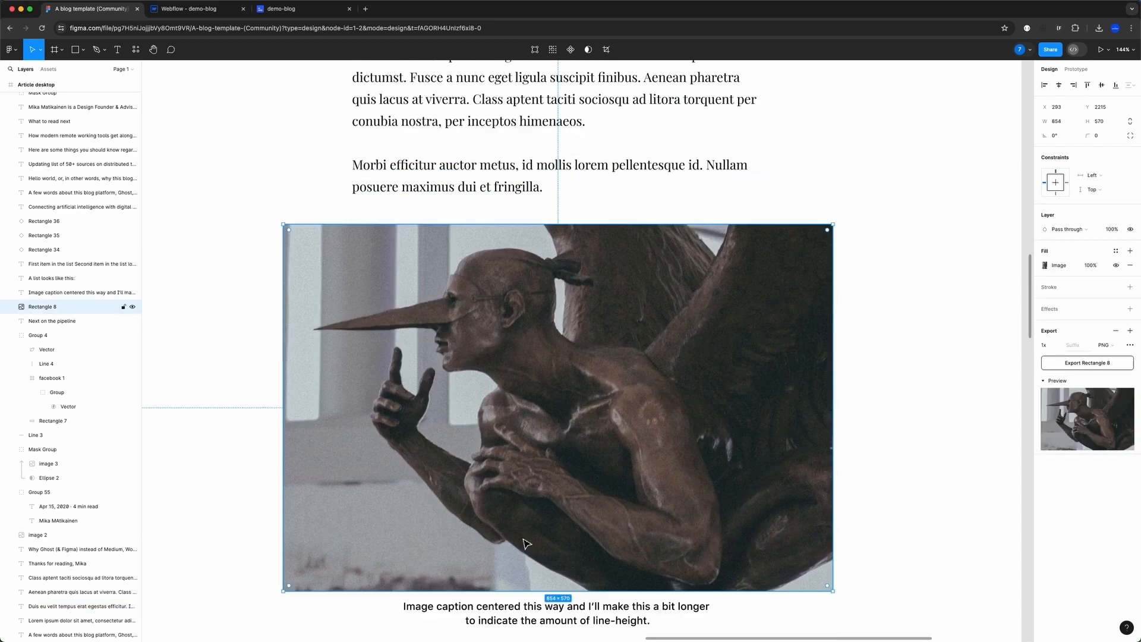
pyautogui.scroll(1, 565, 493)
# - Calculate the image's extra width per side in the Raycast calculator with 854-640 and 214 / 2
pyautogui.press('super+space')
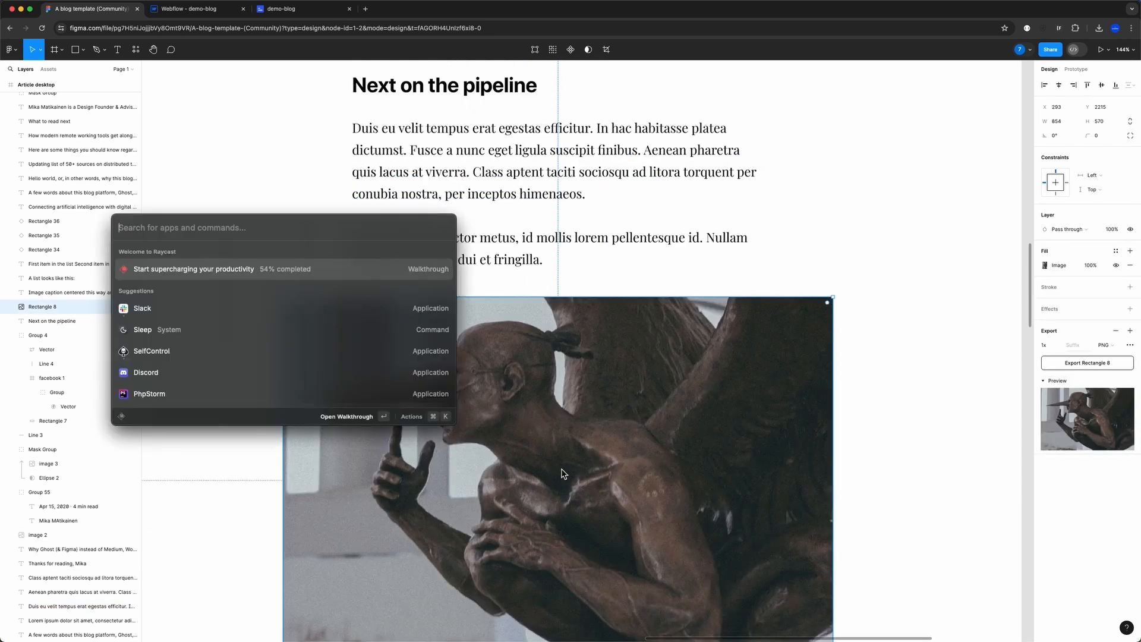
pyautogui.write('854-')
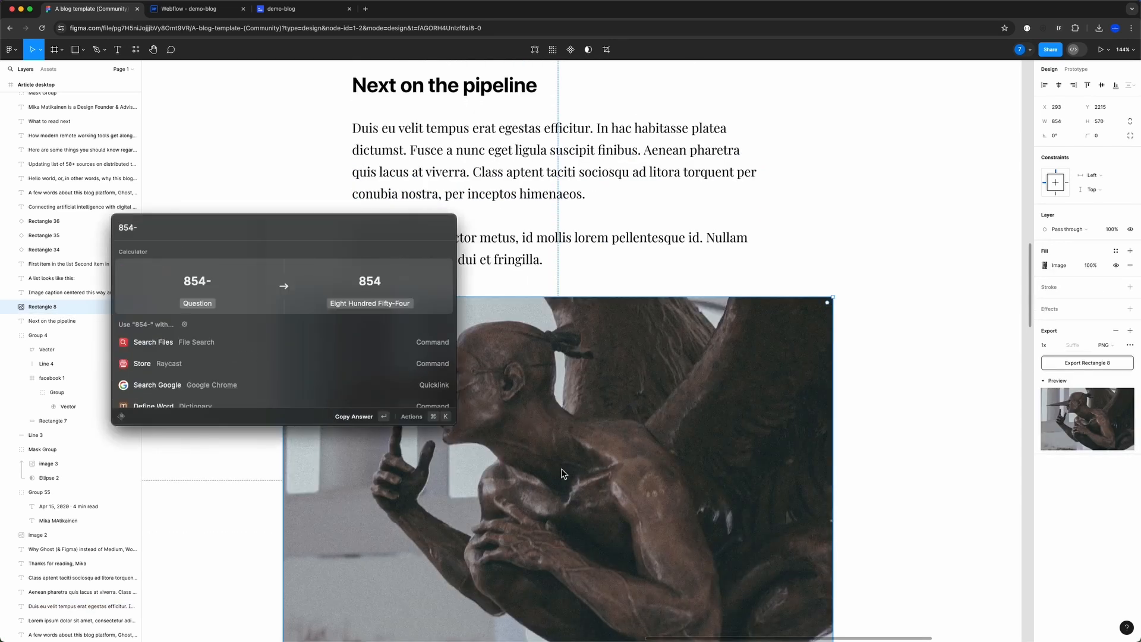
pyautogui.write('640')
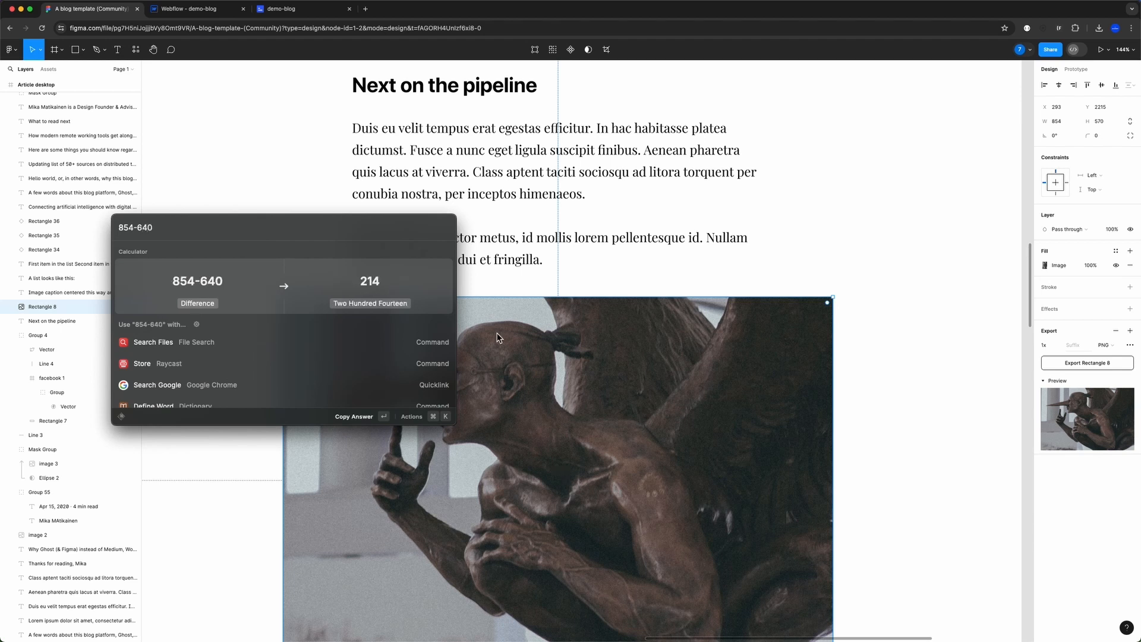
pyautogui.moveTo(366, 239); pyautogui.dragTo(325, 264)
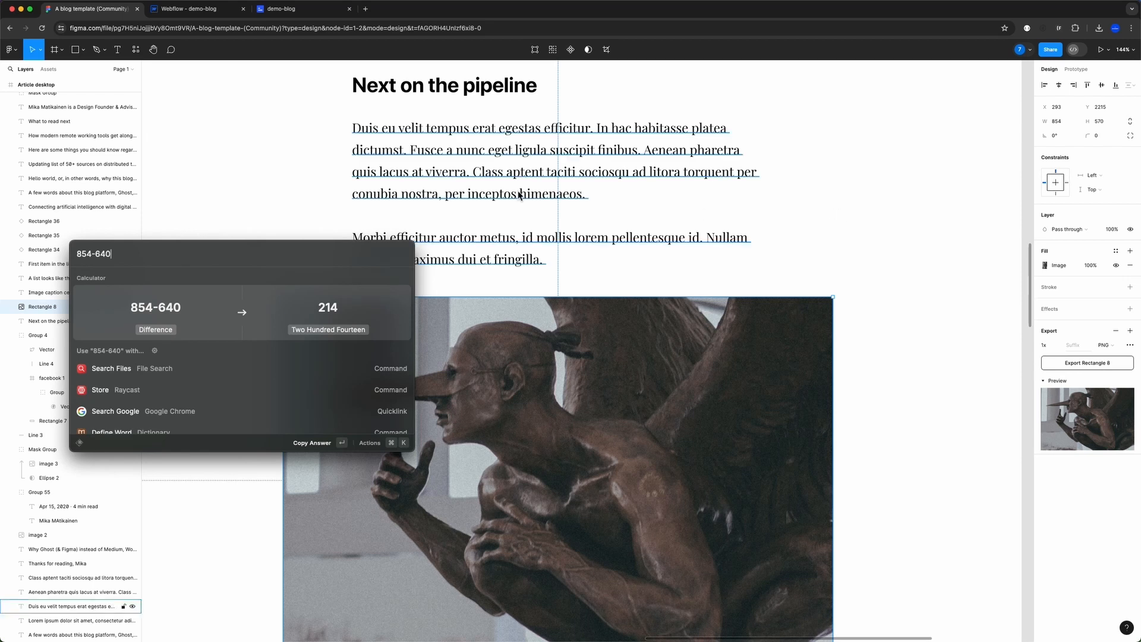
pyautogui.press('super+shift+Left')
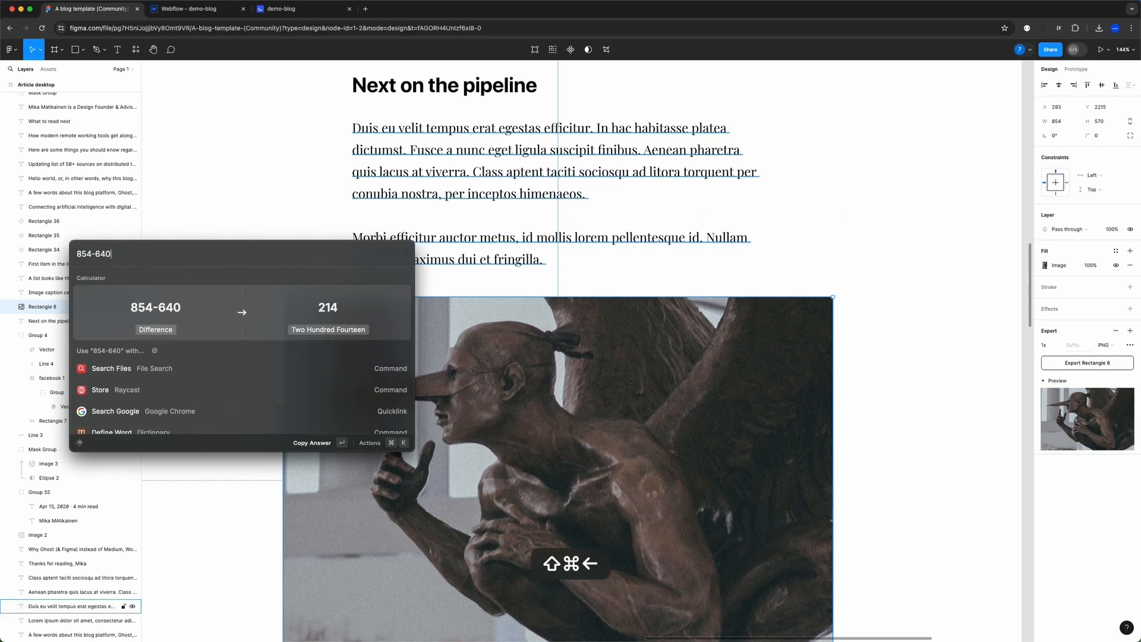
pyautogui.write('214 / 2')
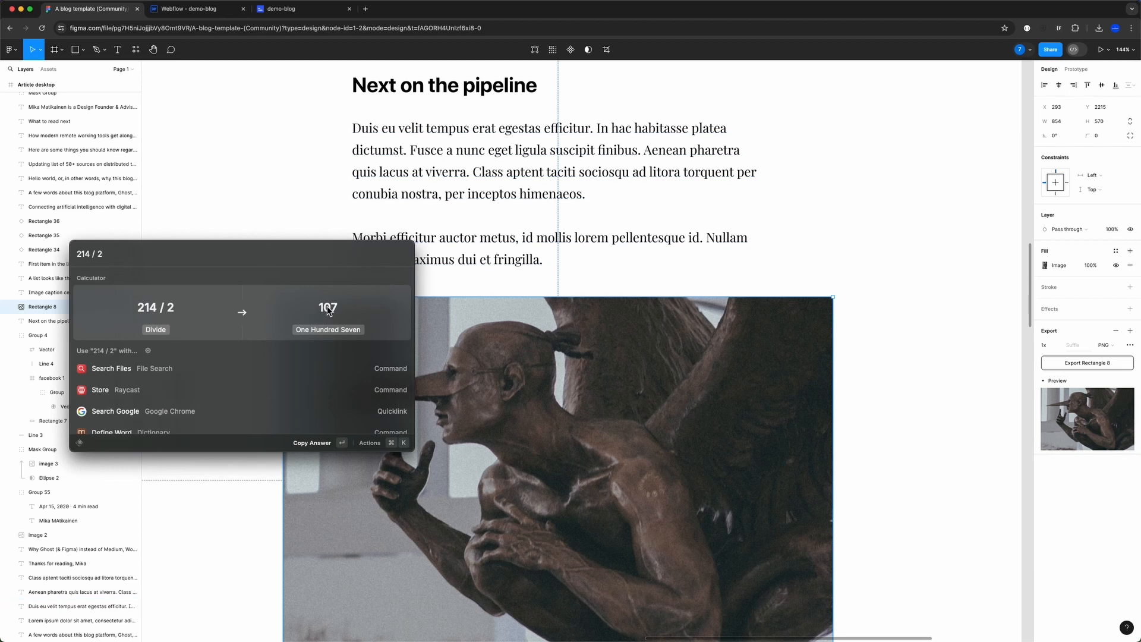
pyautogui.press('Escape')
pyautogui.press('Escape')
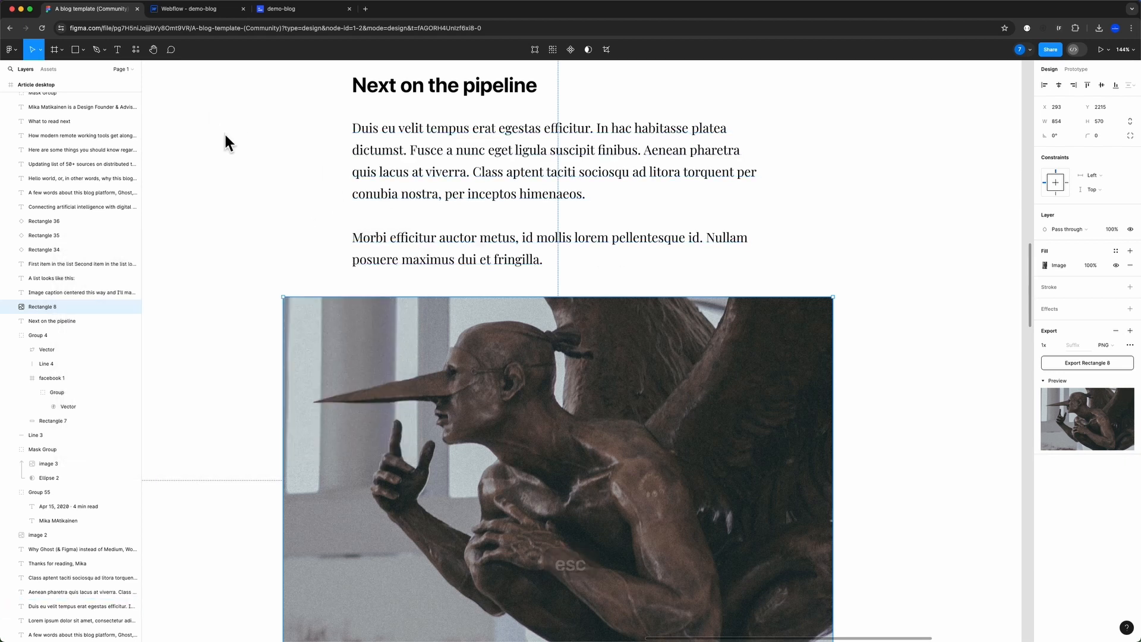
# - Switch to Webflow, disconnect the Rich Text block from the content field, and expand its child elements
pyautogui.click(190, 9)
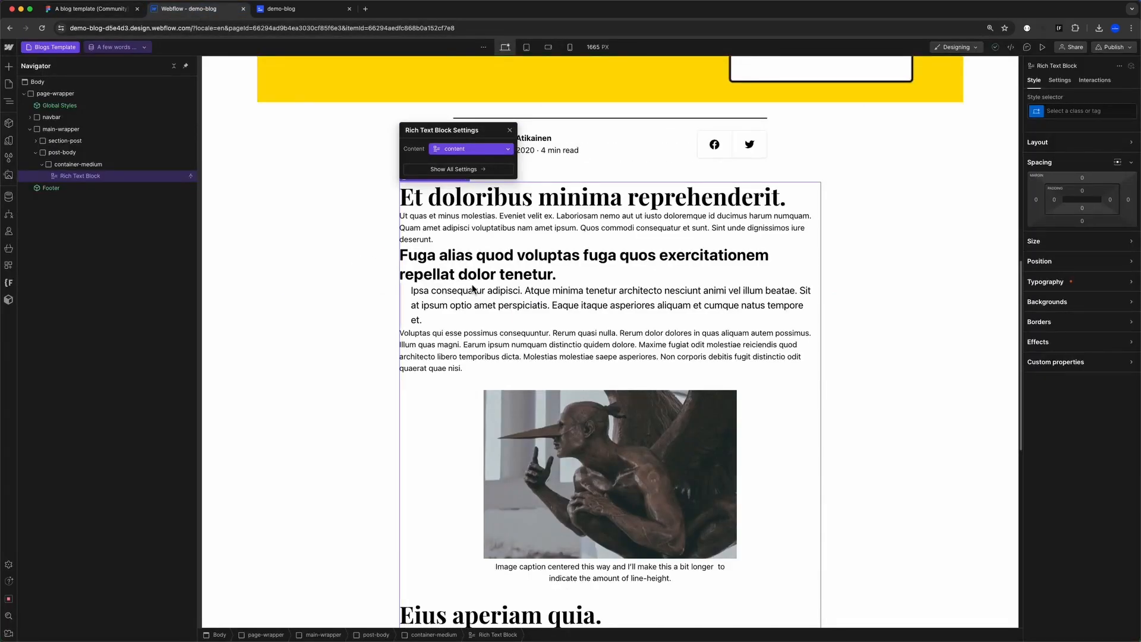
pyautogui.scroll(-2, 467, 285)
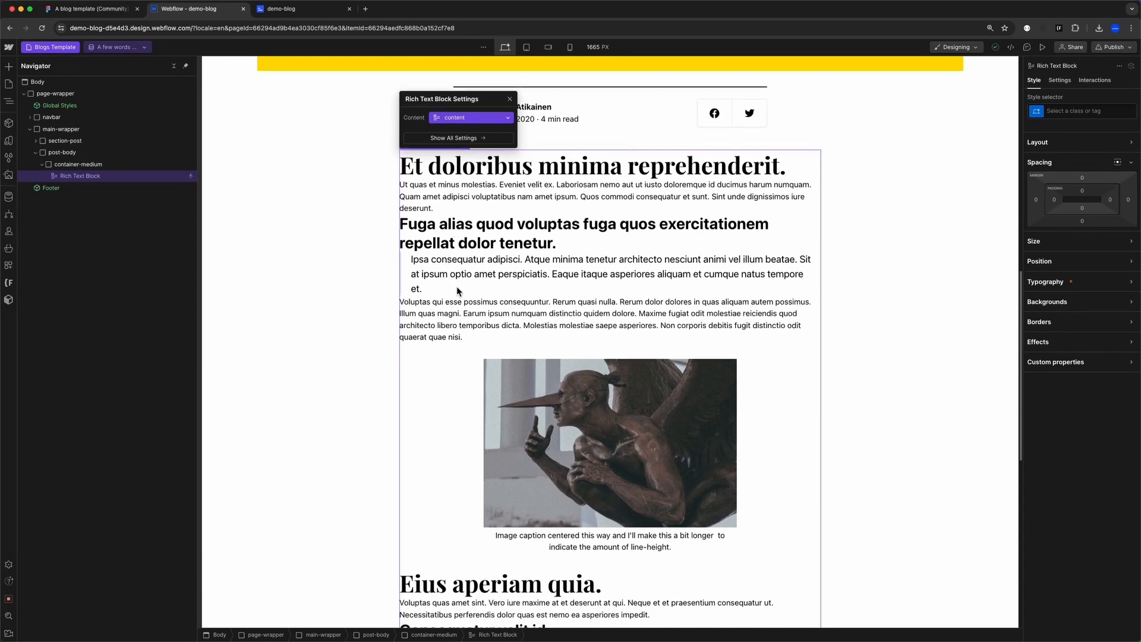
pyautogui.scroll(2, 463, 297)
pyautogui.click(443, 164)
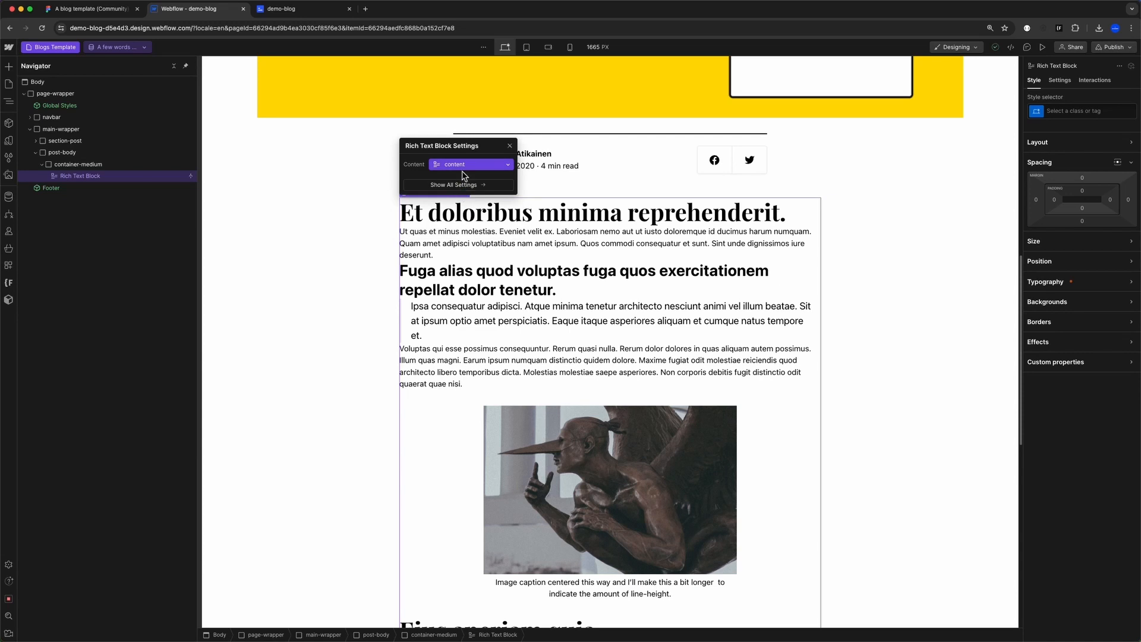
pyautogui.click(458, 182)
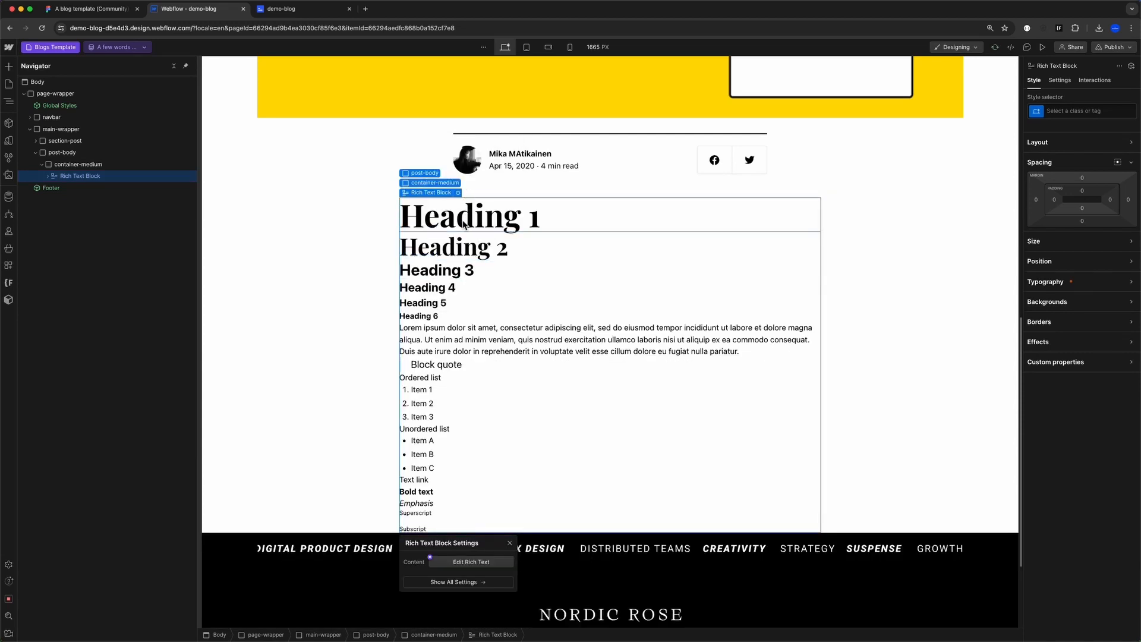
pyautogui.click(48, 176)
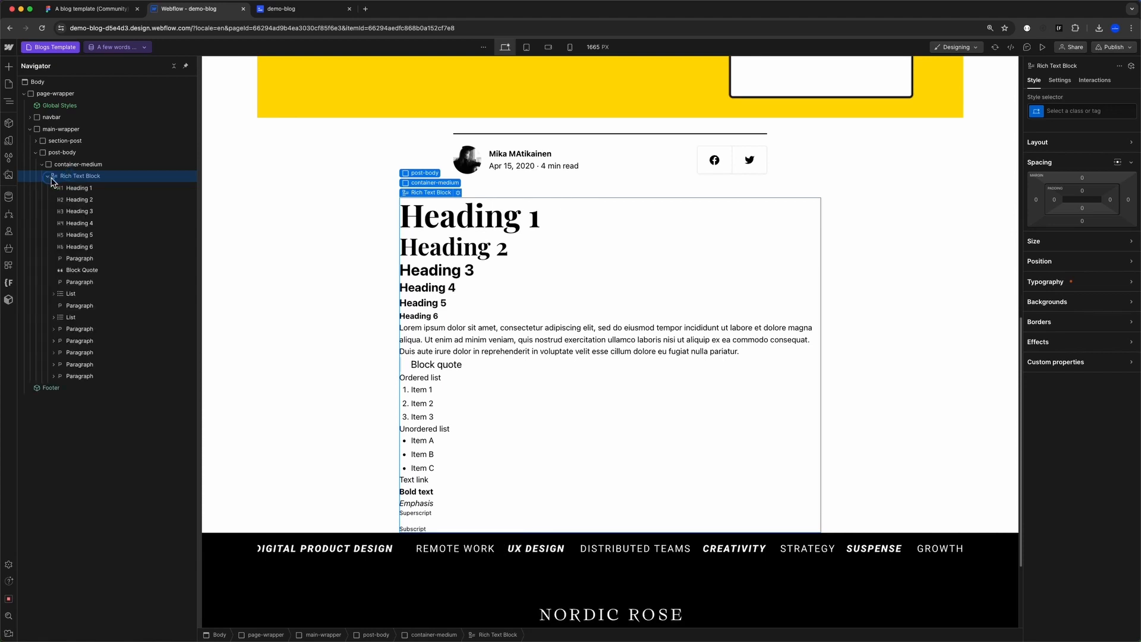
# - Give the Rich Text block the new class single-post-rich-text
pyautogui.click(1067, 110)
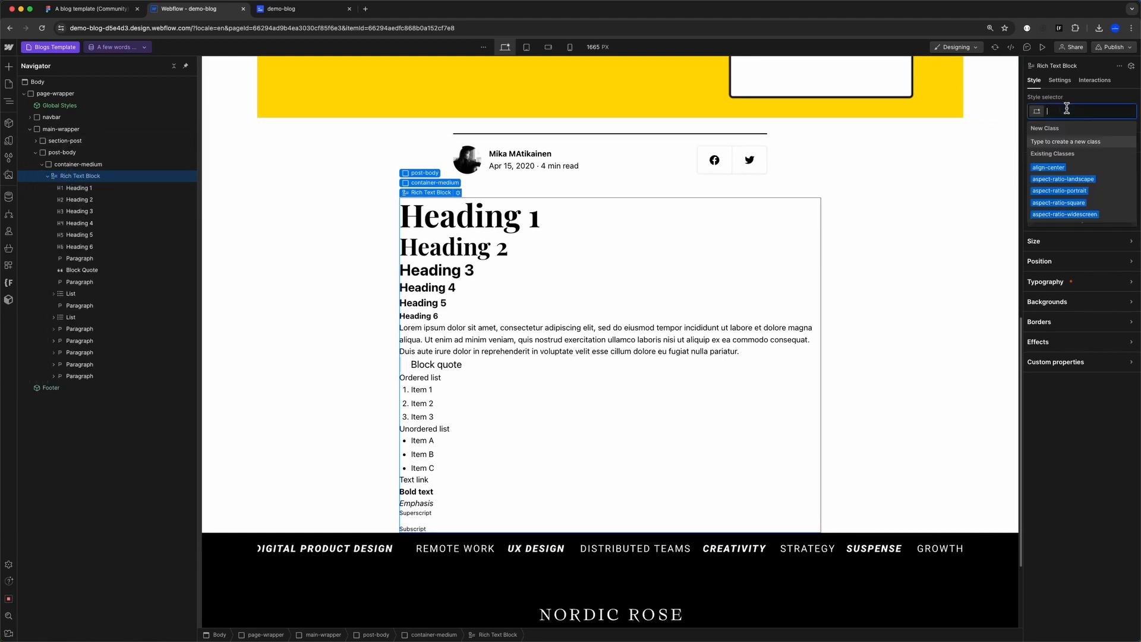
pyautogui.write('single-post-rich-text')
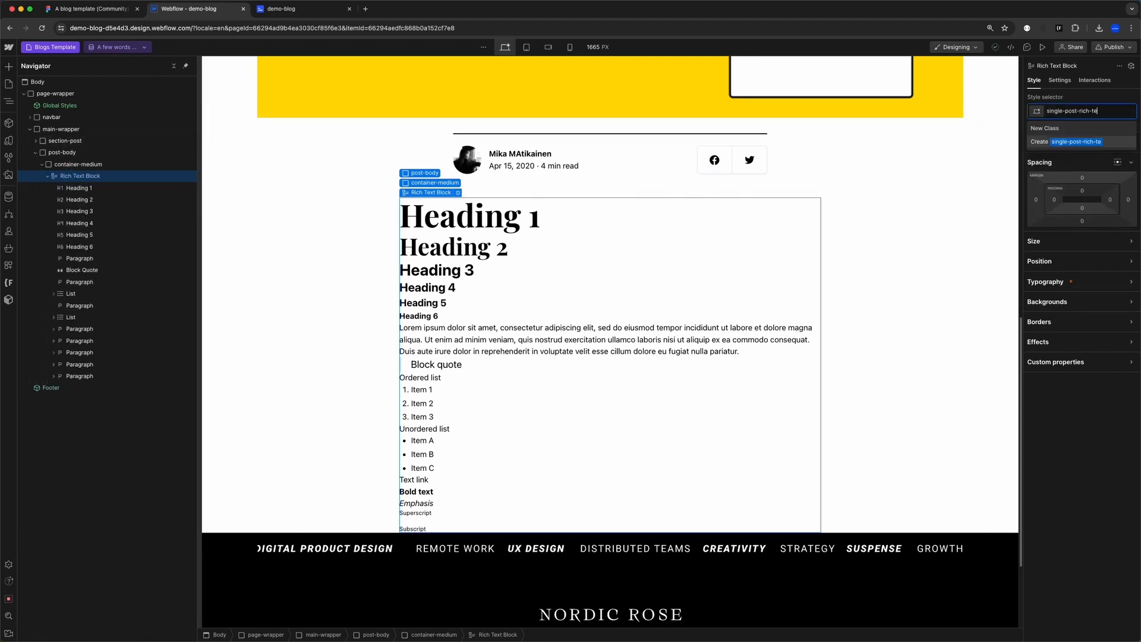
pyautogui.press('Return')
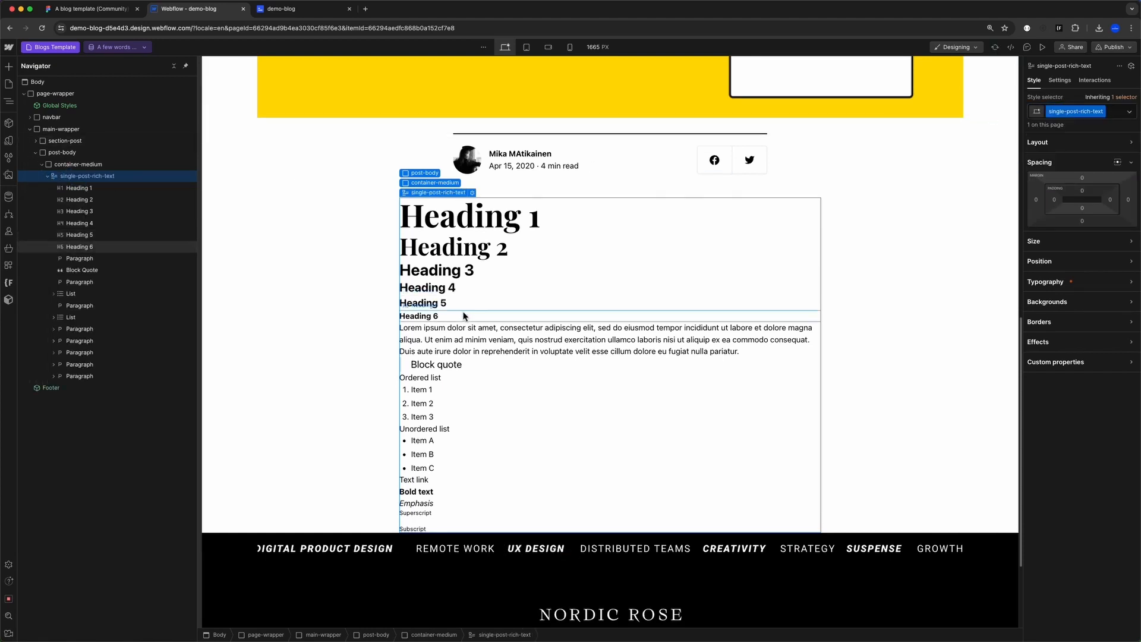
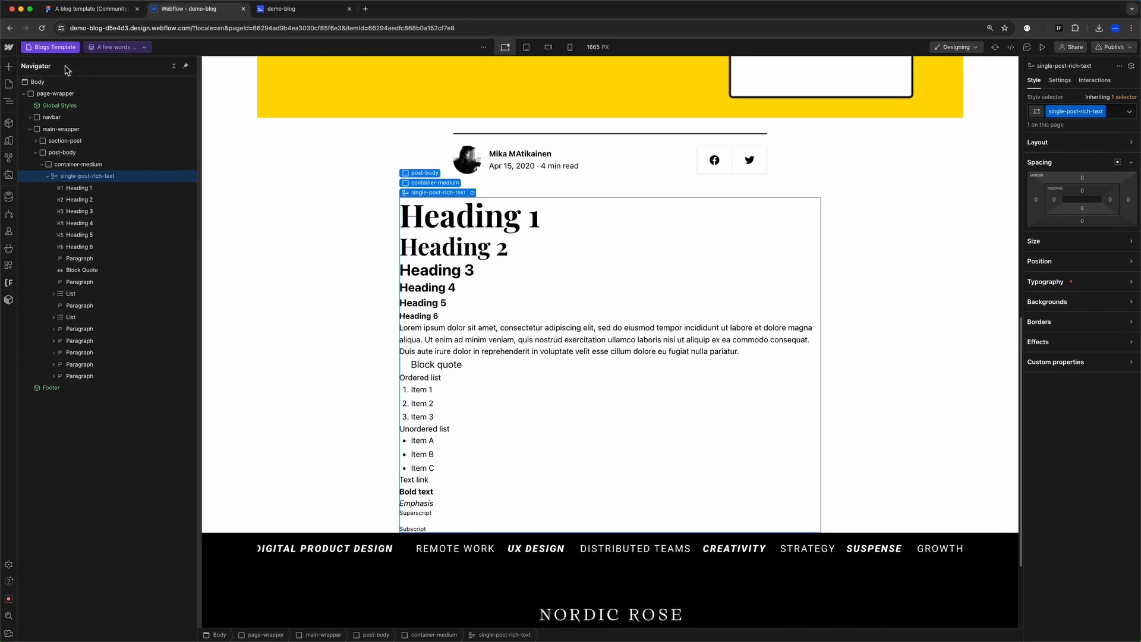
# - Try to add an Image element inside the single-post-rich-text block
pyautogui.click(10, 67)
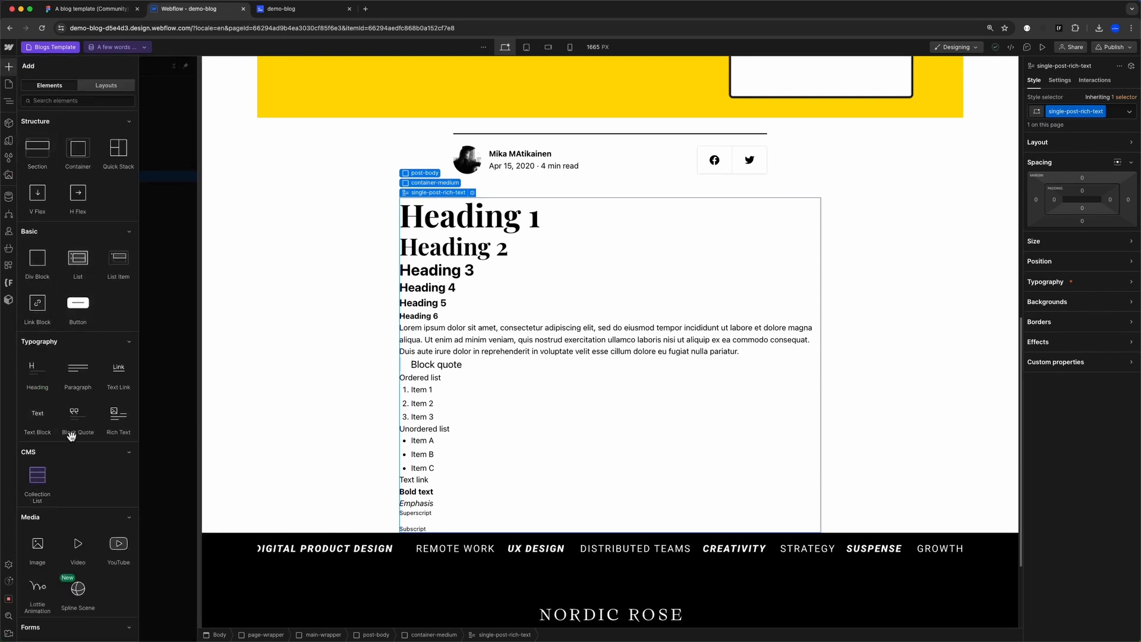
pyautogui.scroll(-1, 71, 476)
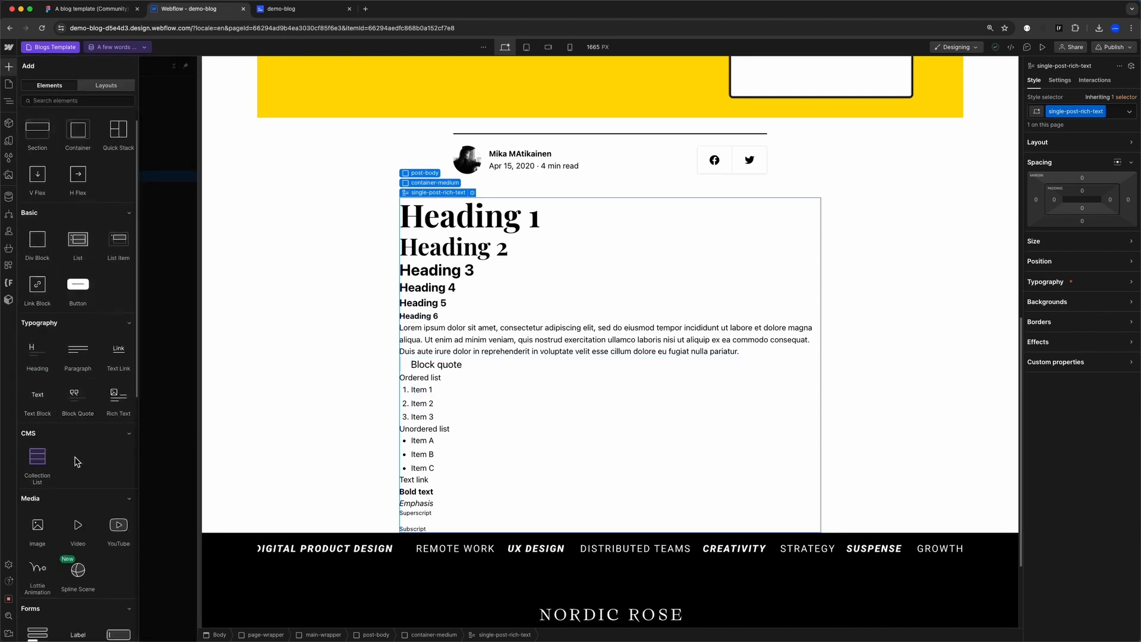
pyautogui.moveTo(37, 527); pyautogui.dragTo(518, 236)
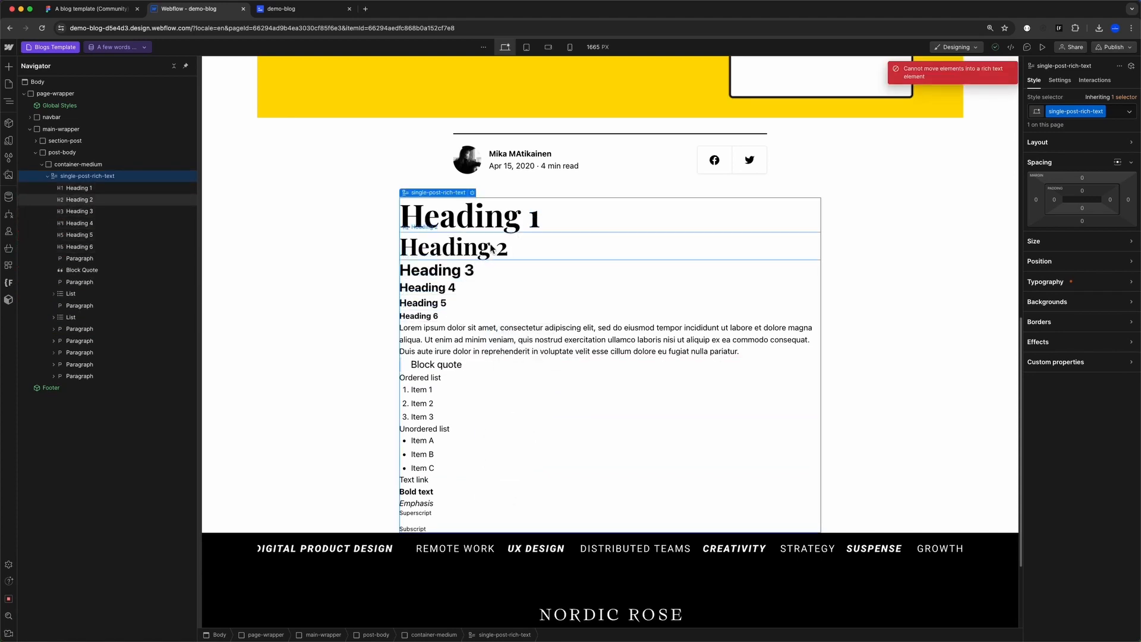
# - Insert the image HACew4tdl_w.jpg from the sample-iamged-md pictures folder on a new line beneath Heading 6 in the rich text
pyautogui.click(432, 318)
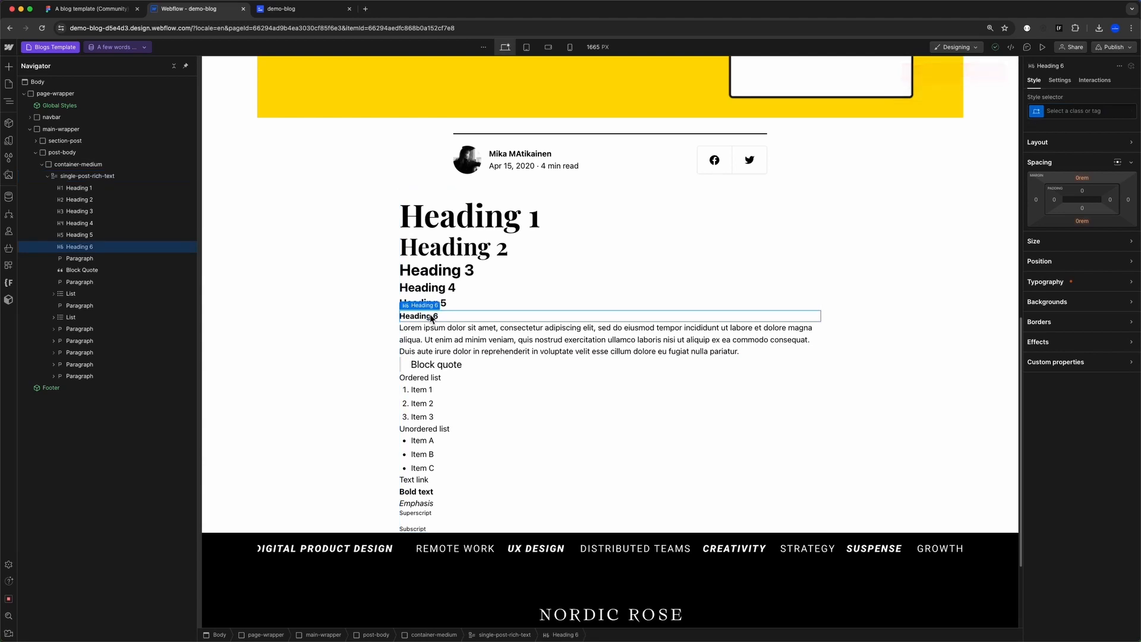
pyautogui.press('Return')
pyautogui.press('Return')
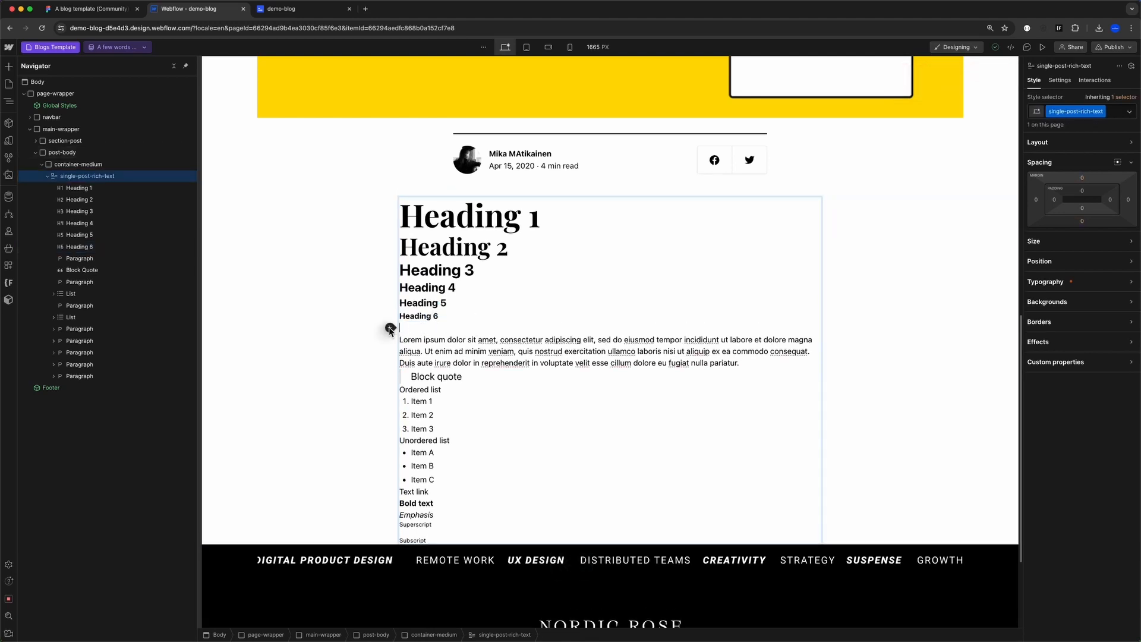
pyautogui.click(391, 327)
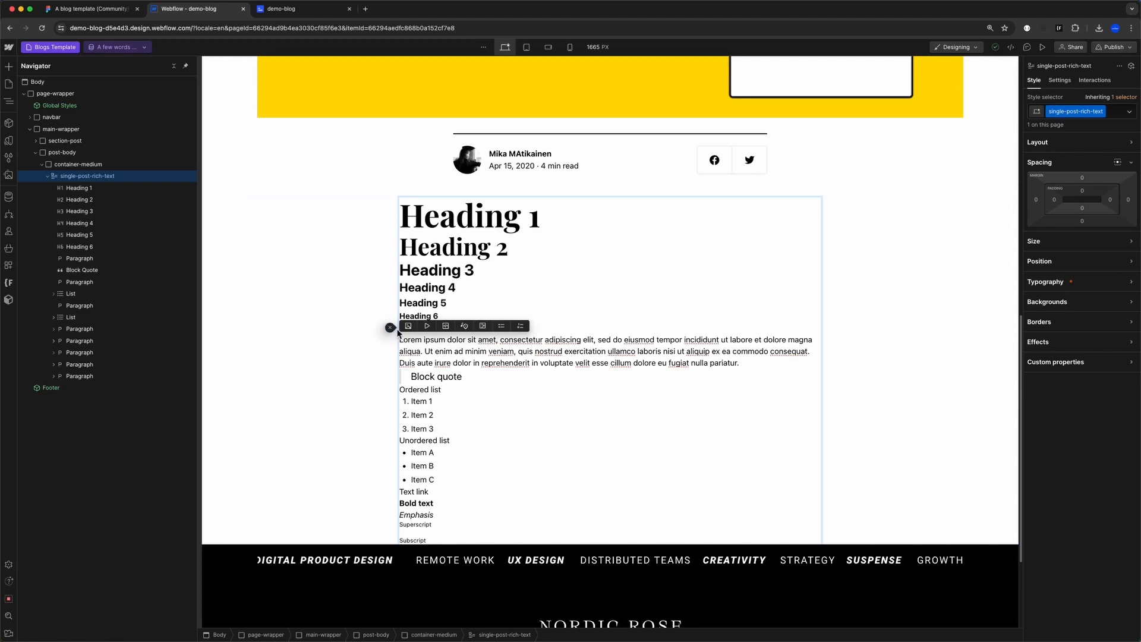
pyautogui.click(409, 328)
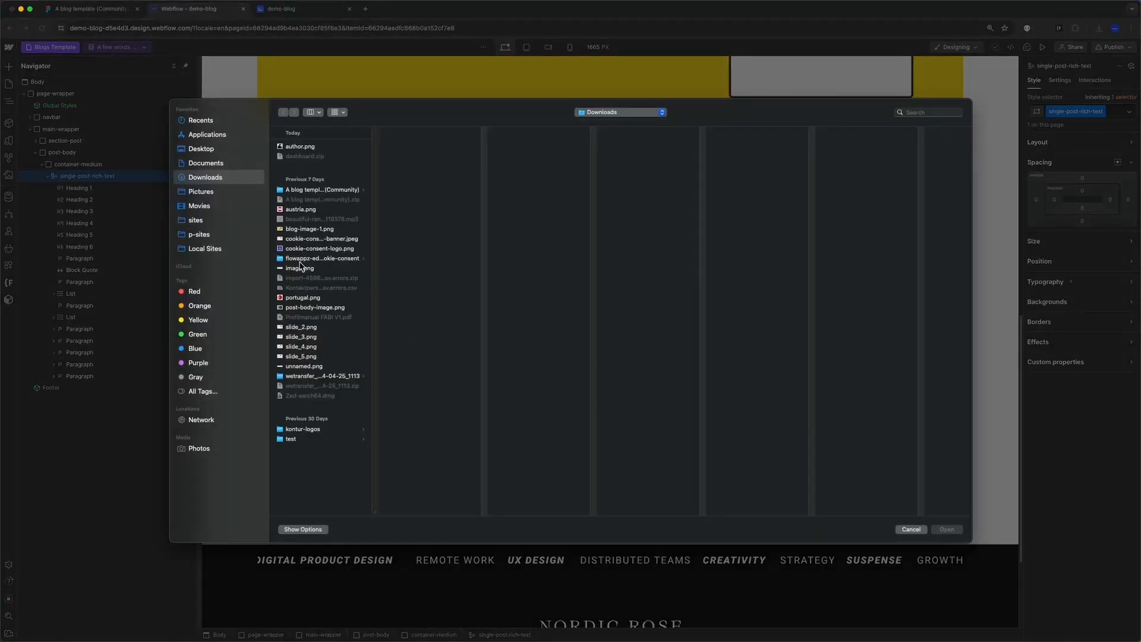
pyautogui.click(208, 164)
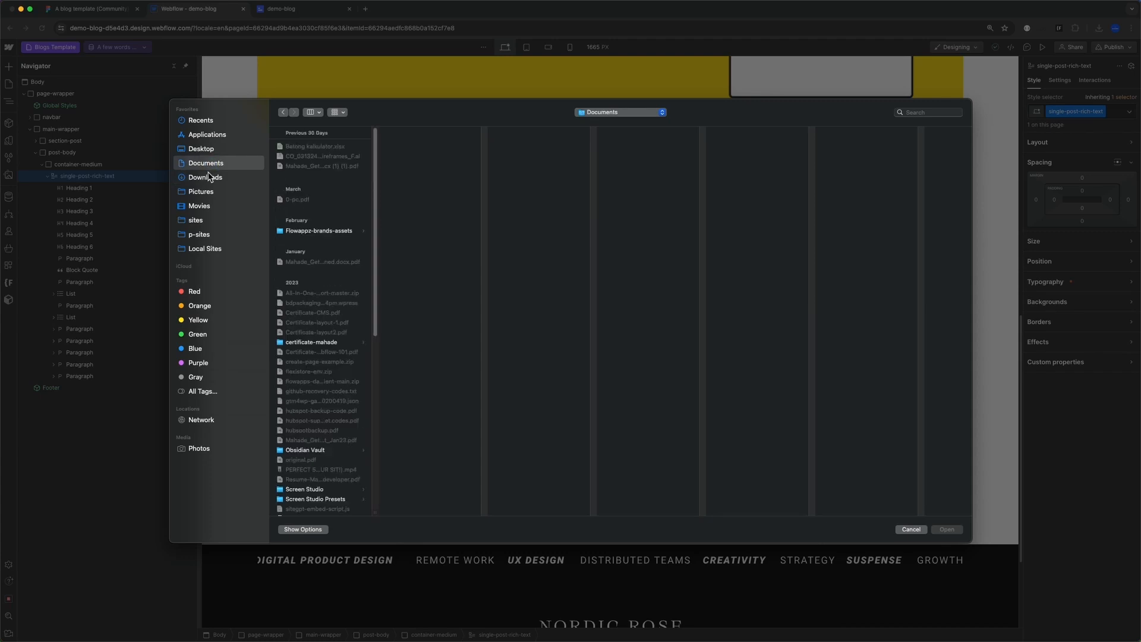
pyautogui.click(419, 225)
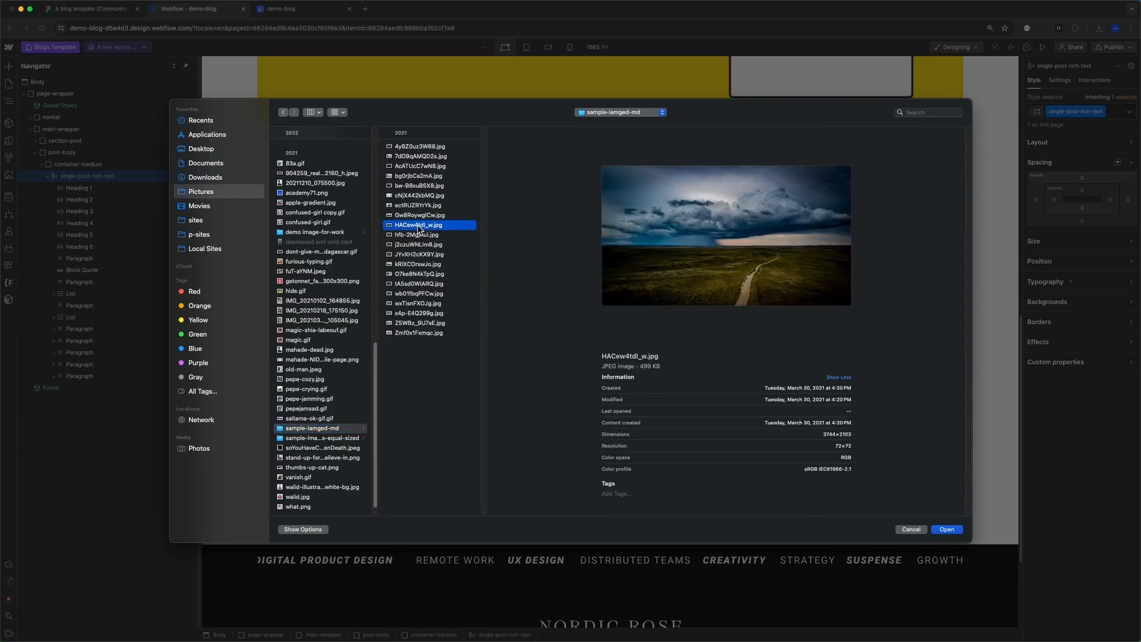
pyautogui.doubleClick(418, 225)
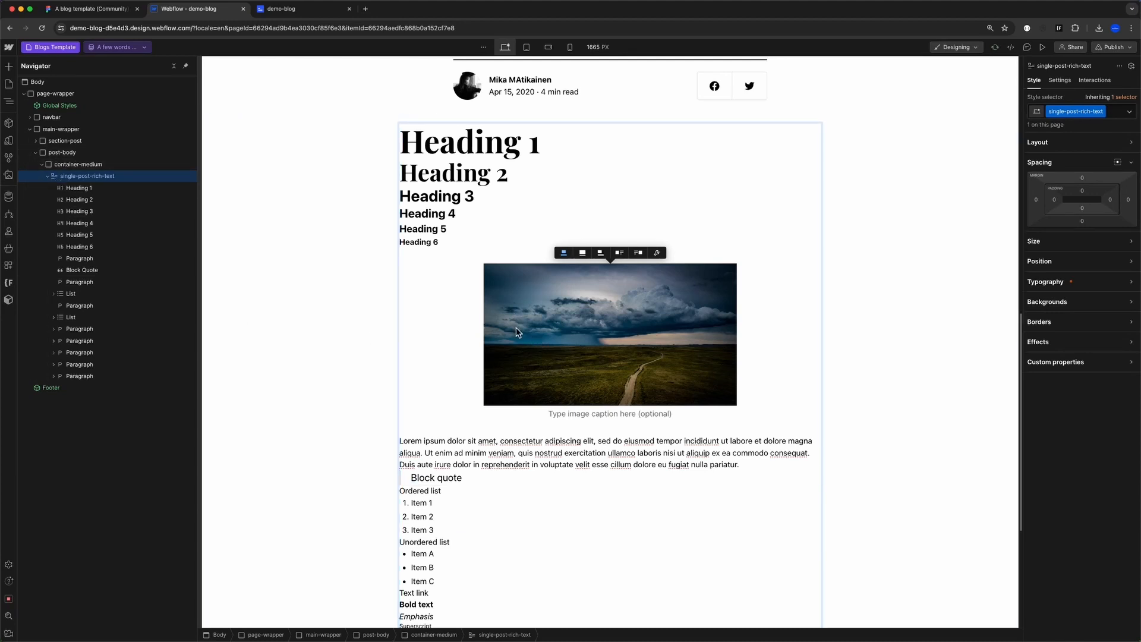
# - Apply the All H1 Headings selector to Heading 1 and nest it inside single-post-rich-text
pyautogui.click(532, 155)
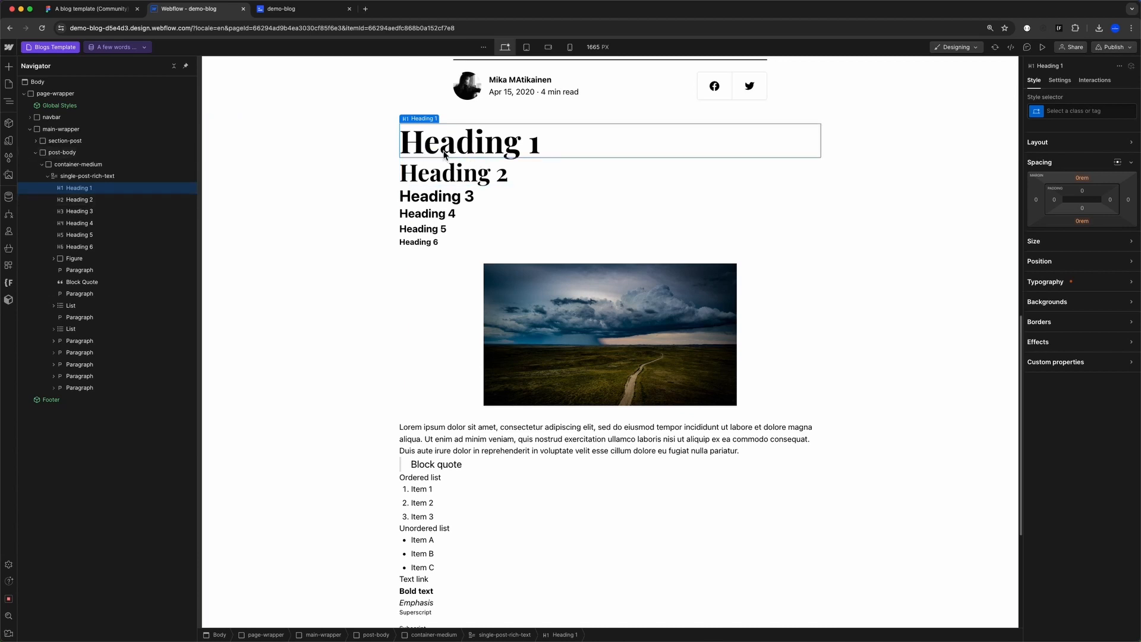
pyautogui.click(1064, 110)
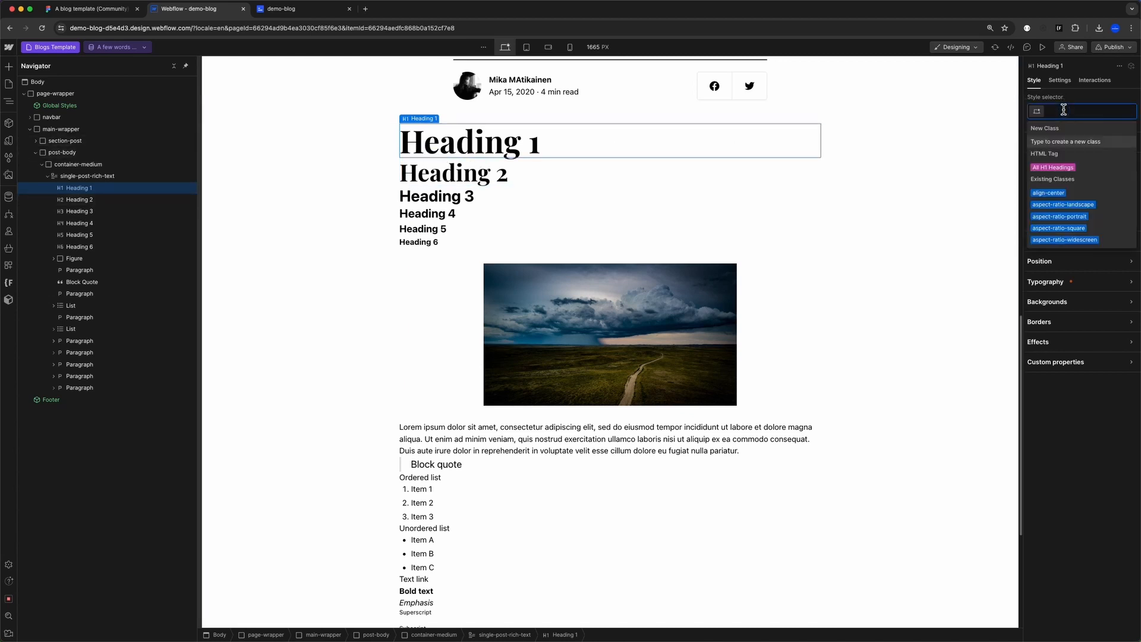
pyautogui.press('Down')
pyautogui.press('Return')
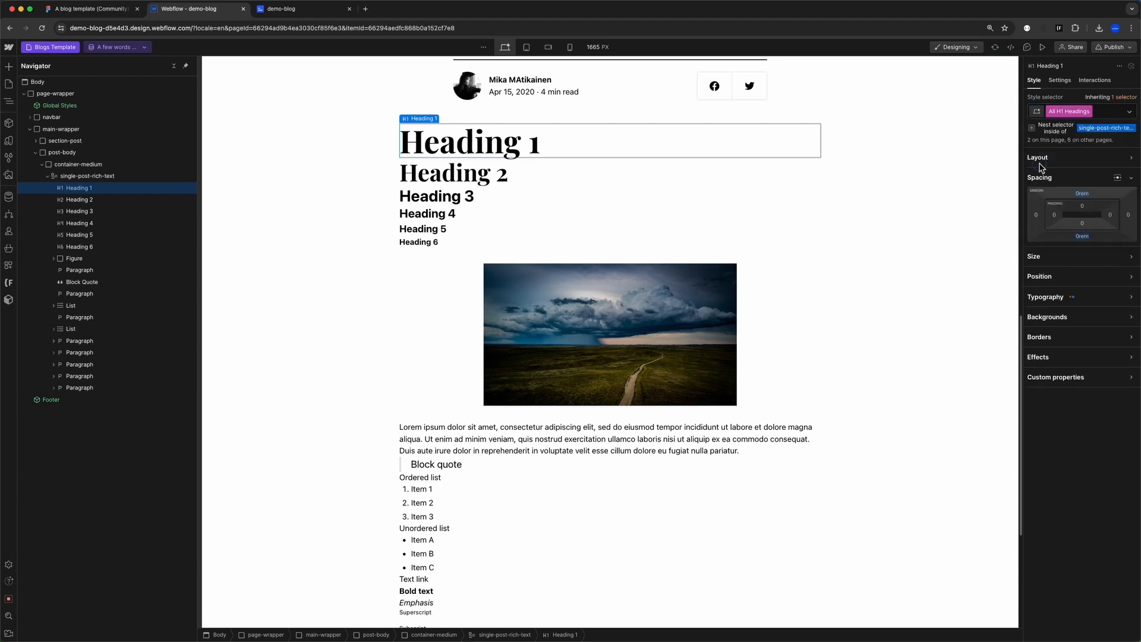
pyautogui.click(1032, 129)
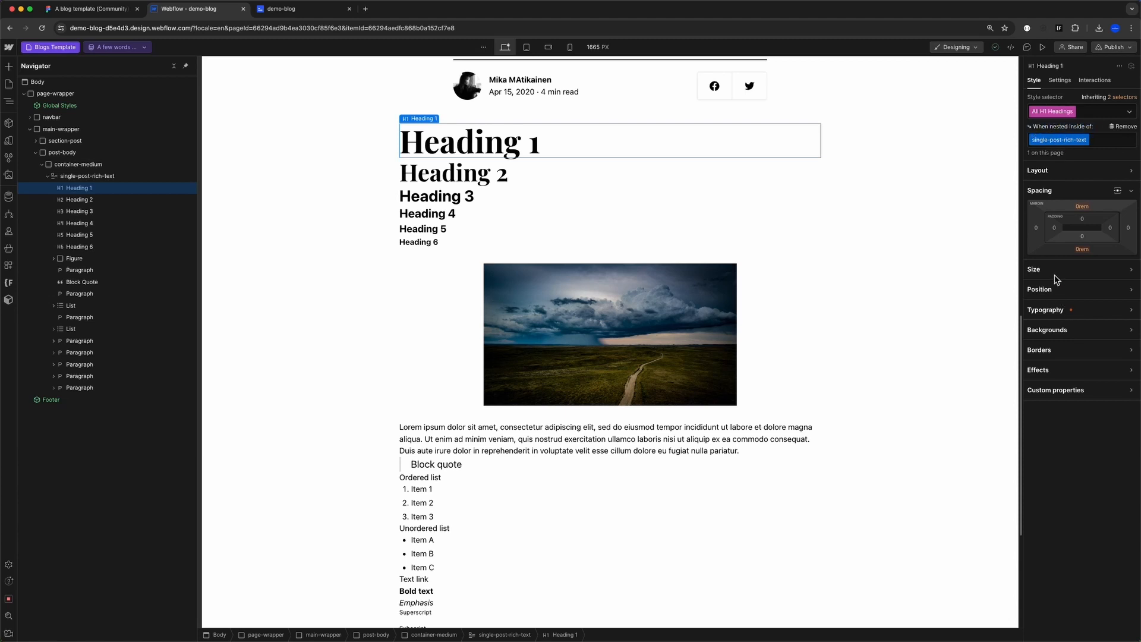
# - Give the nested All H1 Headings style equal left and right padding in rem, and select Heading 2
pyautogui.click(1055, 231)
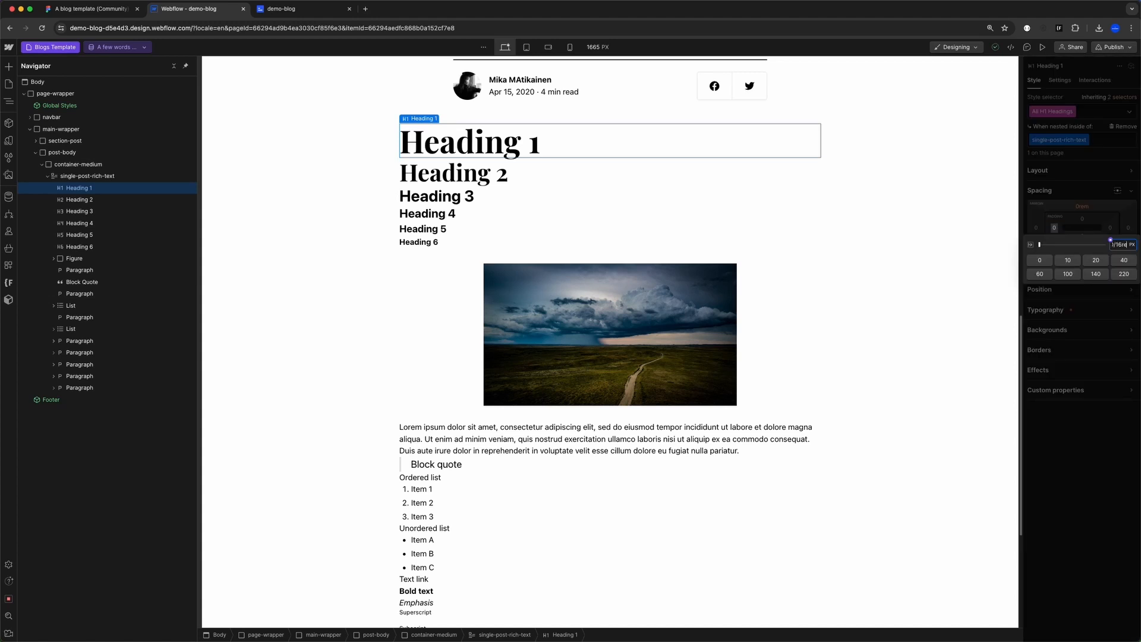
pyautogui.hotkey('alt', 'Return')
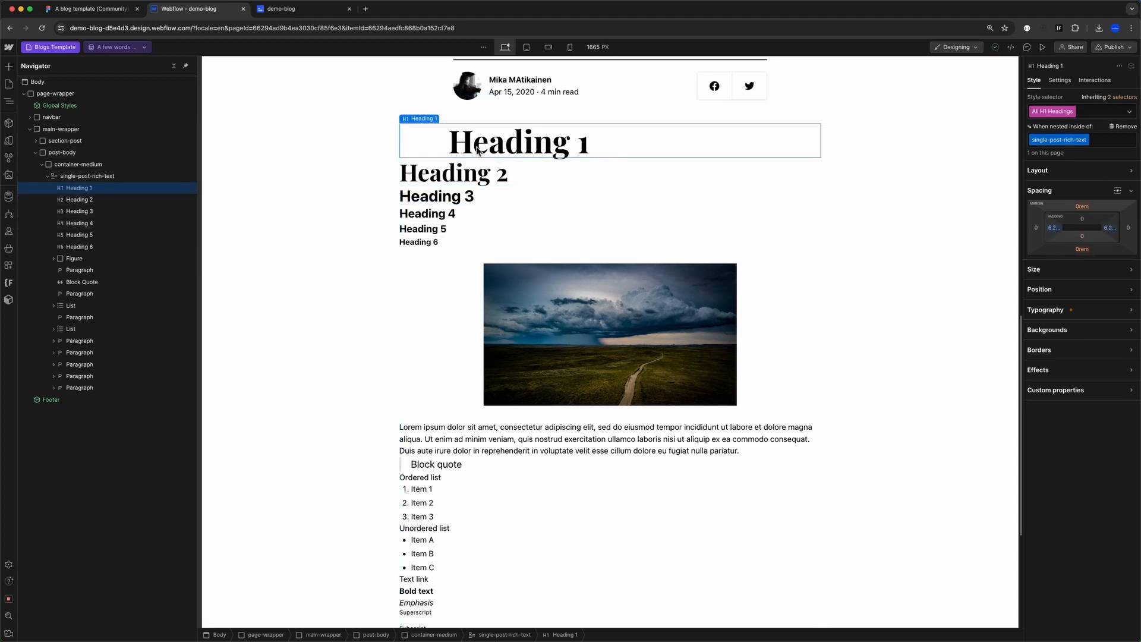
pyautogui.click(523, 172)
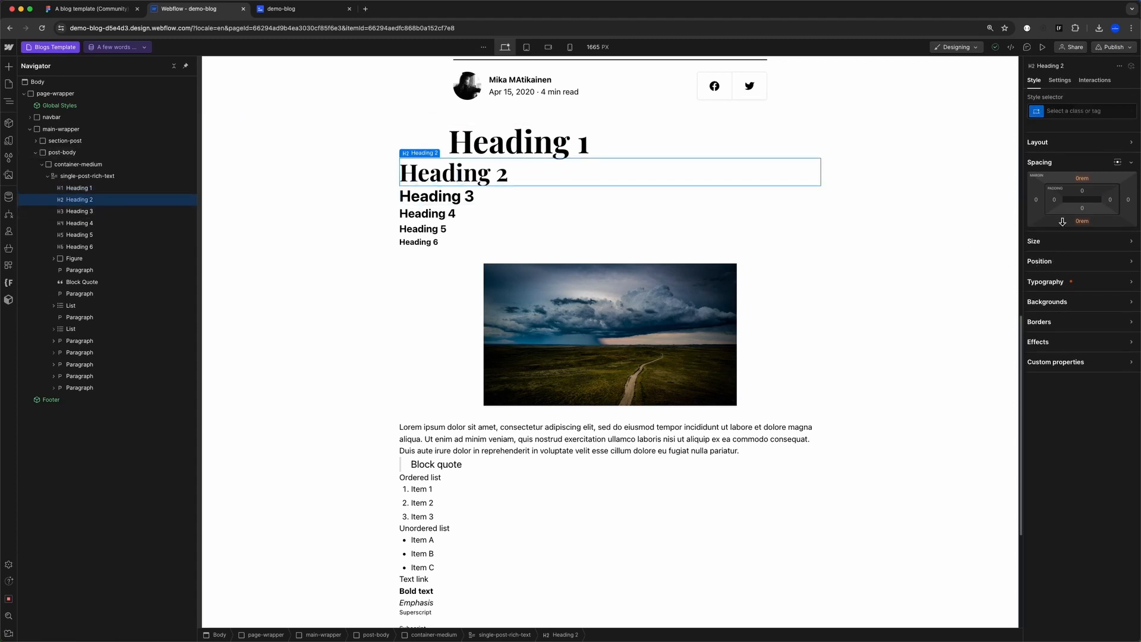
# - Copy the left padding value from the nested style of Heading 1, and return to Heading 2
pyautogui.click(509, 144)
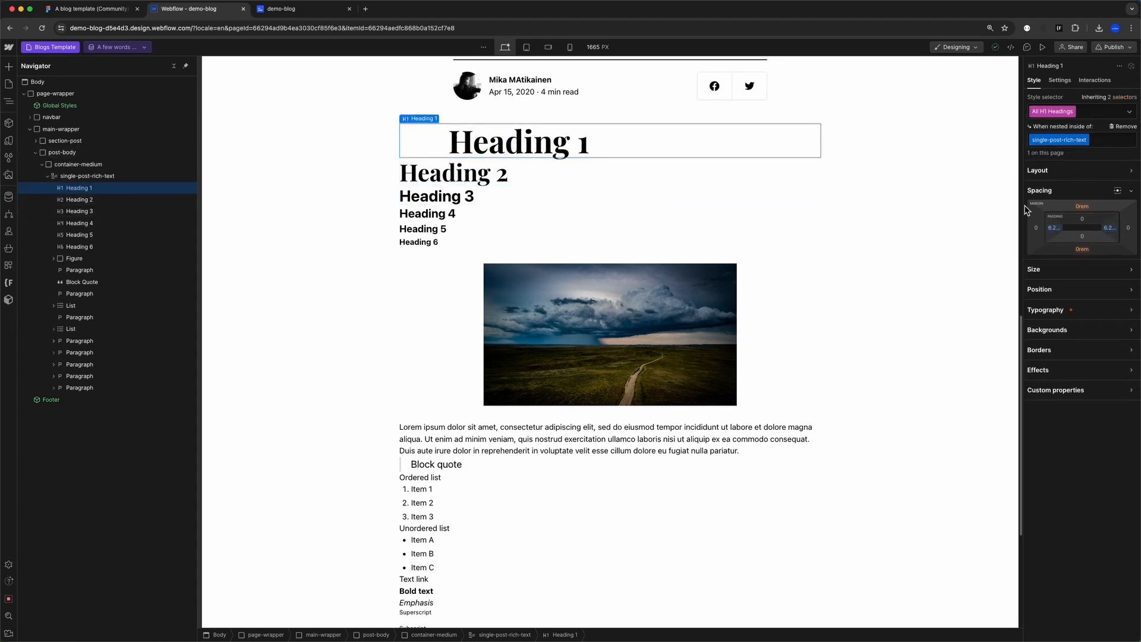
pyautogui.click(1055, 228)
pyautogui.press('super+a')
pyautogui.press('super+c')
pyautogui.click(470, 182)
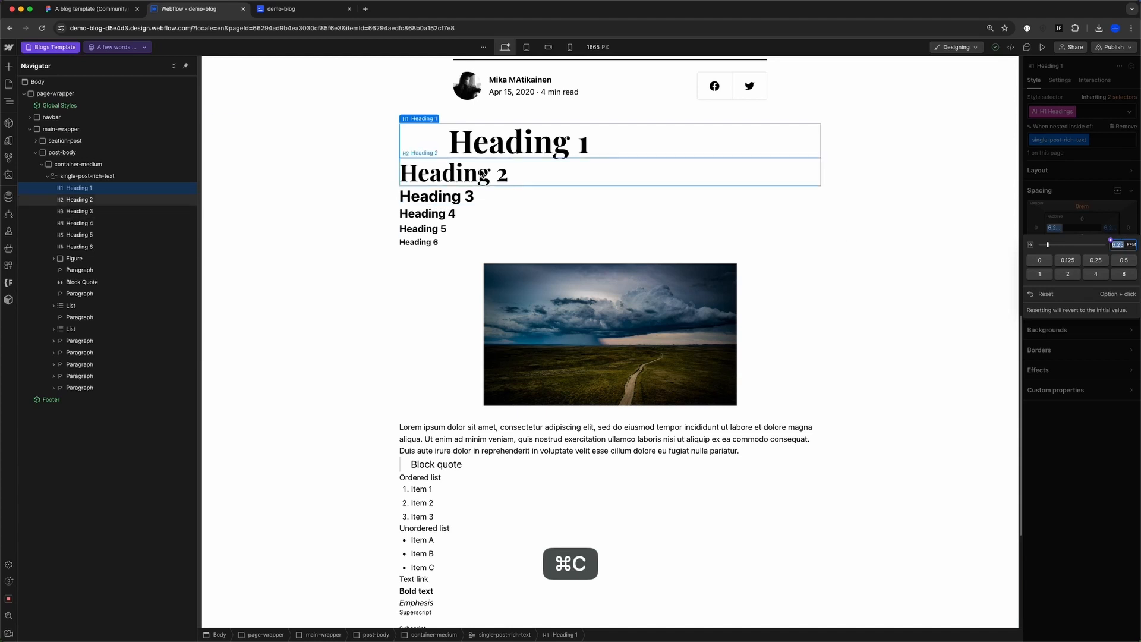
pyautogui.click(1055, 200)
pyautogui.press('super+v')
pyautogui.press('Return')
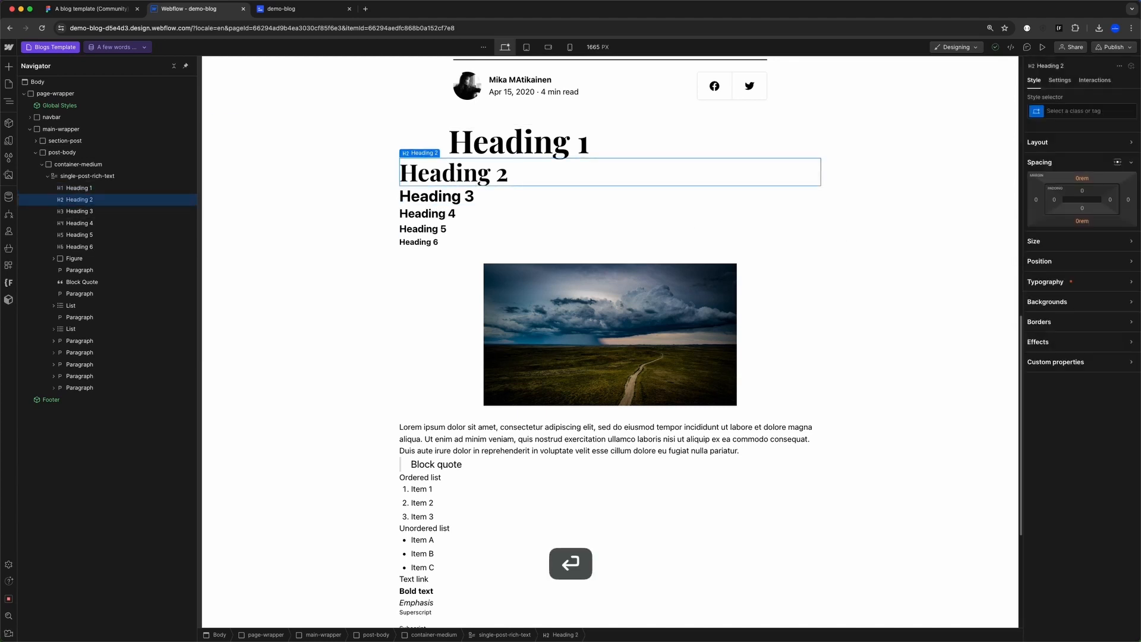
pyautogui.press('super+z')
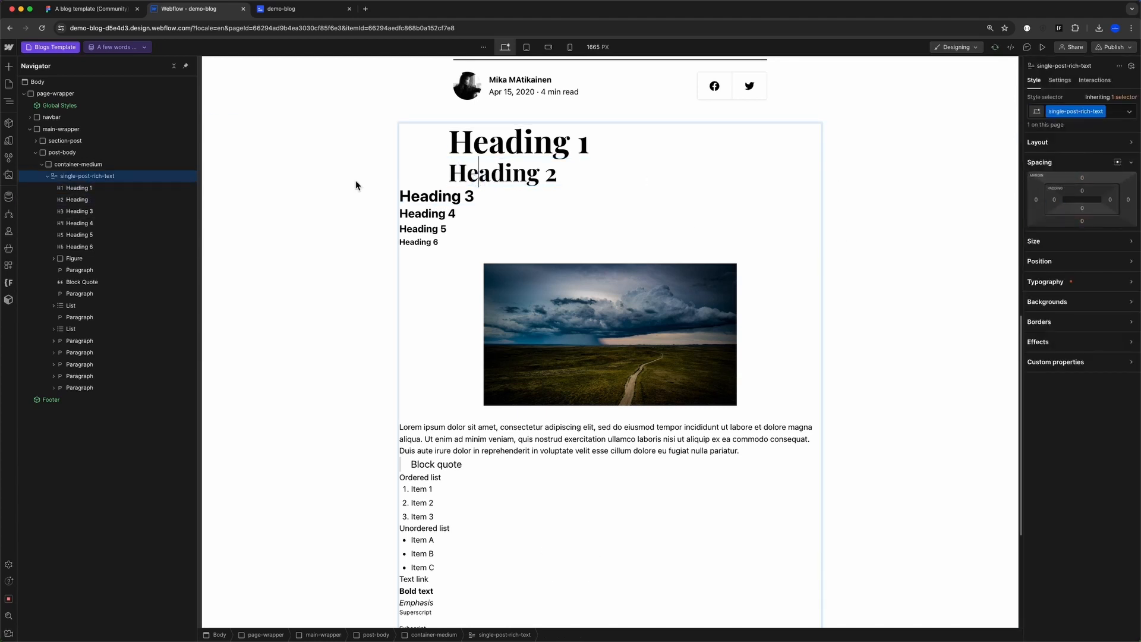
pyautogui.press('super+z')
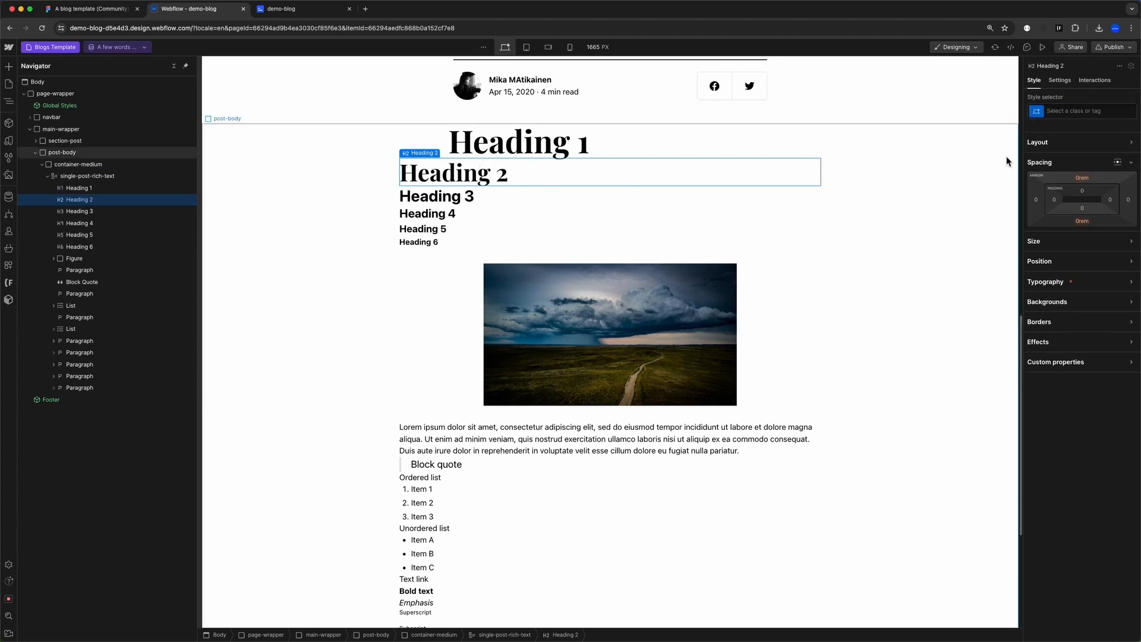
# - Apply the All H2 Headings selector to Heading 2, nested inside single-post-rich-text, with 6.25rem left and right padding
pyautogui.click(1073, 110)
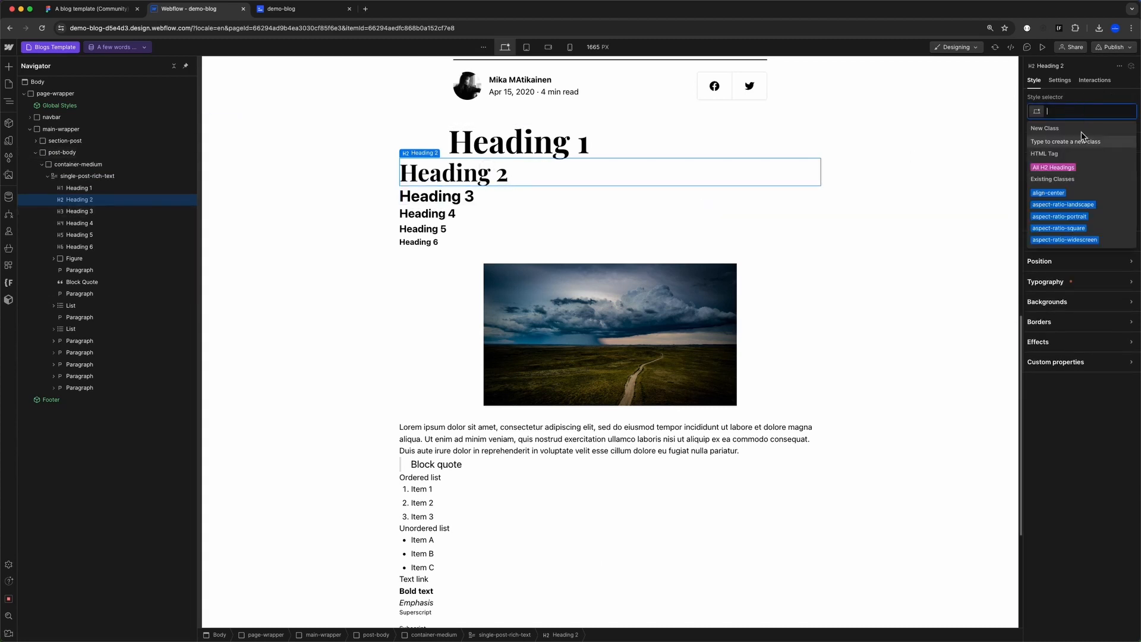
pyautogui.click(1053, 167)
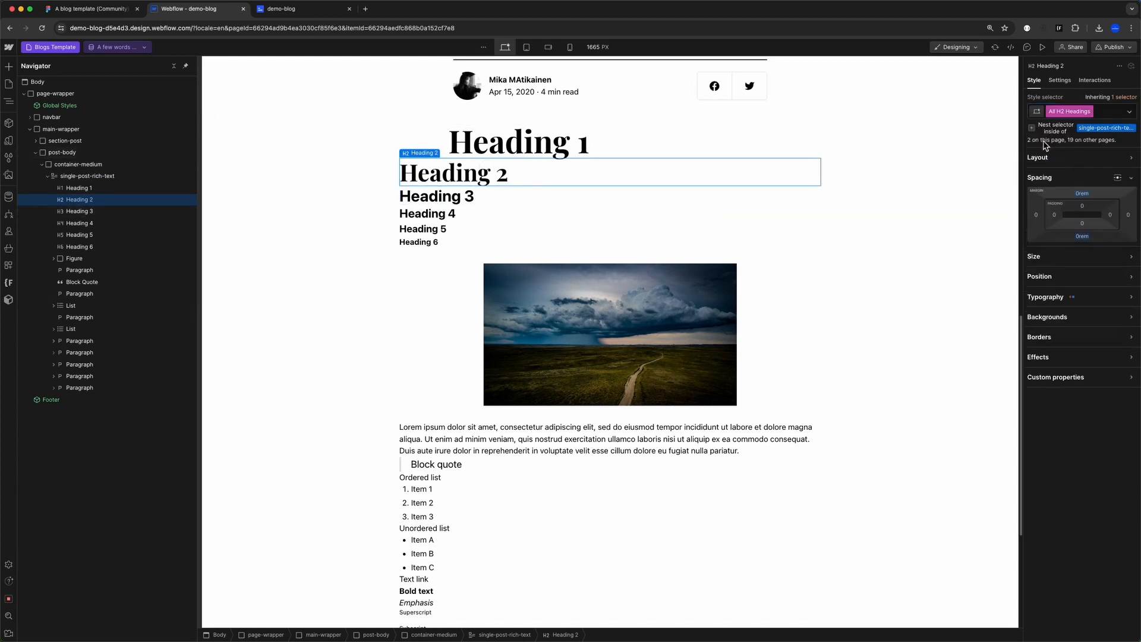
pyautogui.click(1055, 227)
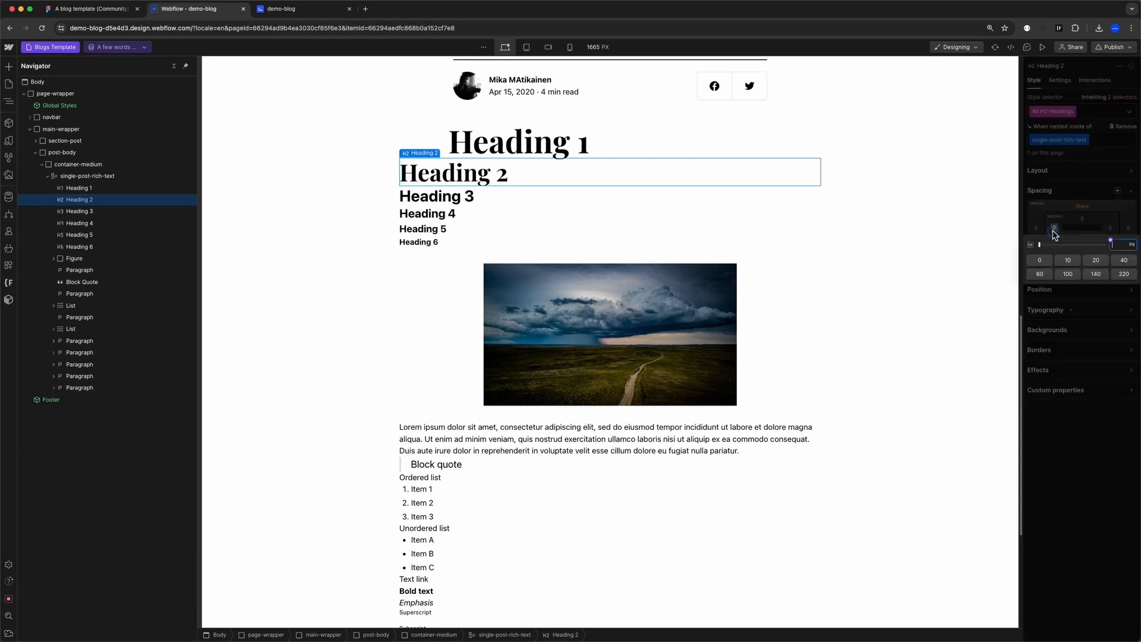
pyautogui.press('super+v')
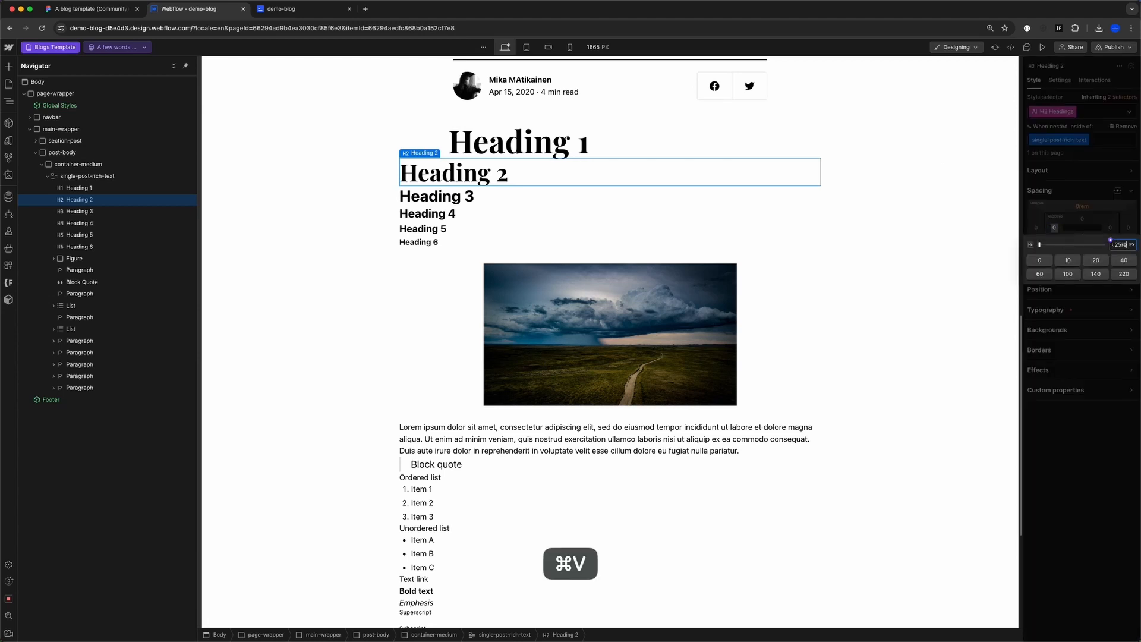
pyautogui.hotkey('alt', 'Return')
# - Apply the All H3 Headings selector to Heading 3, nested inside single-post-rich-text, with 6.25rem left and right padding
pyautogui.click(463, 199)
pyautogui.click(1081, 110)
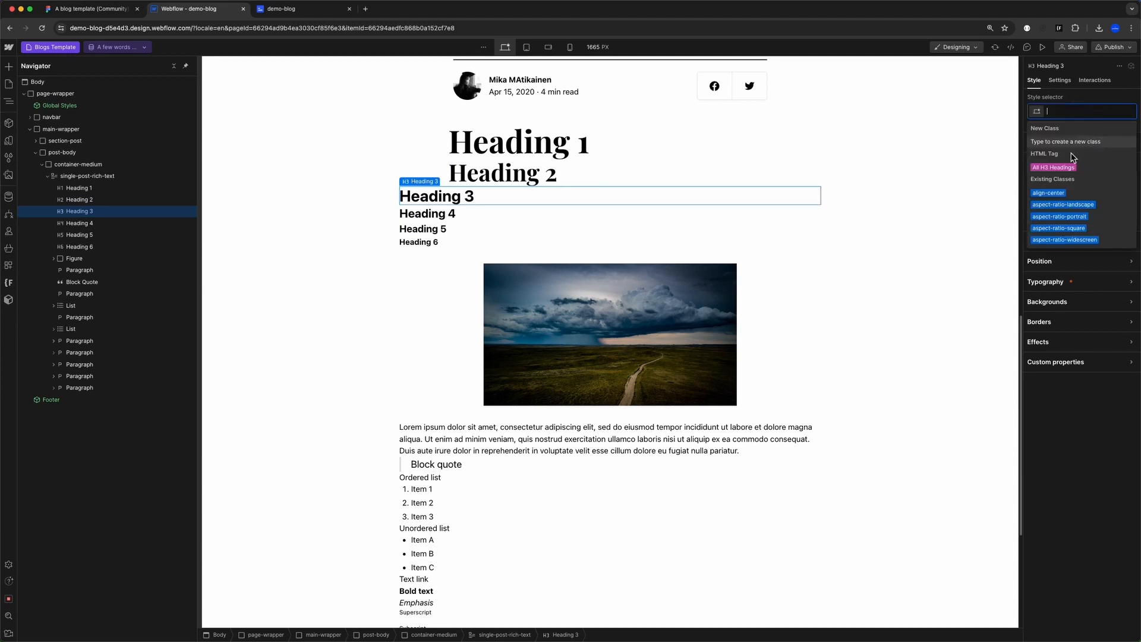
pyautogui.click(1073, 159)
pyautogui.click(1051, 128)
pyautogui.click(1055, 227)
pyautogui.press('super+v')
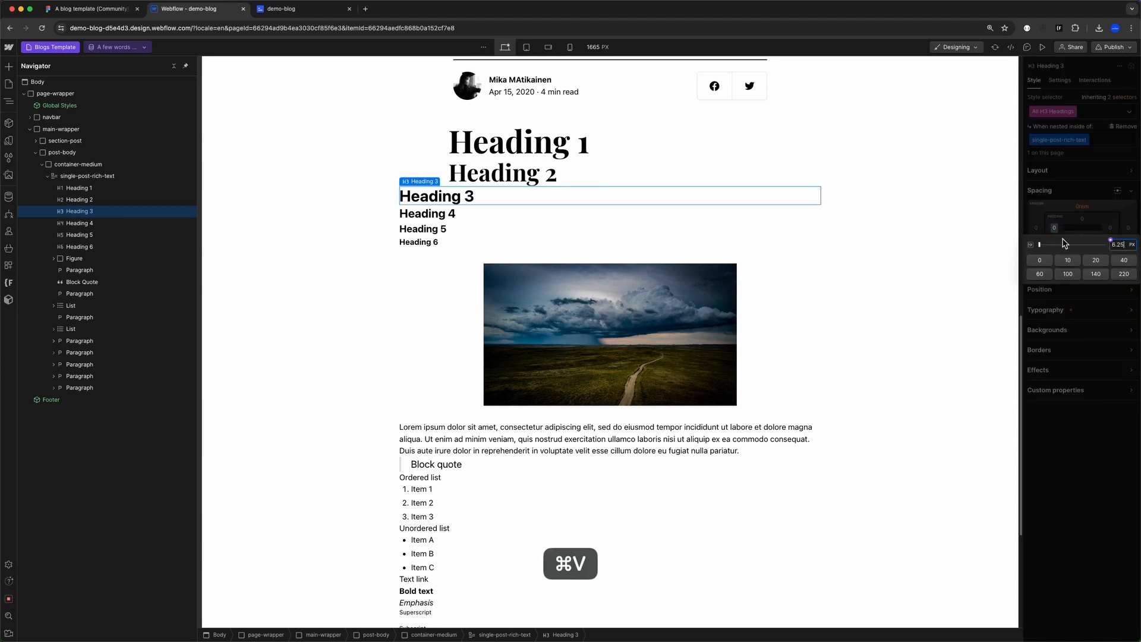
# - Give Heading 4 the All H4 Headings selector nested inside single-post-rich-text, with 6.25rem left and right padding, and copy that padding value
pyautogui.click(426, 213)
pyautogui.click(1081, 112)
pyautogui.click(1067, 160)
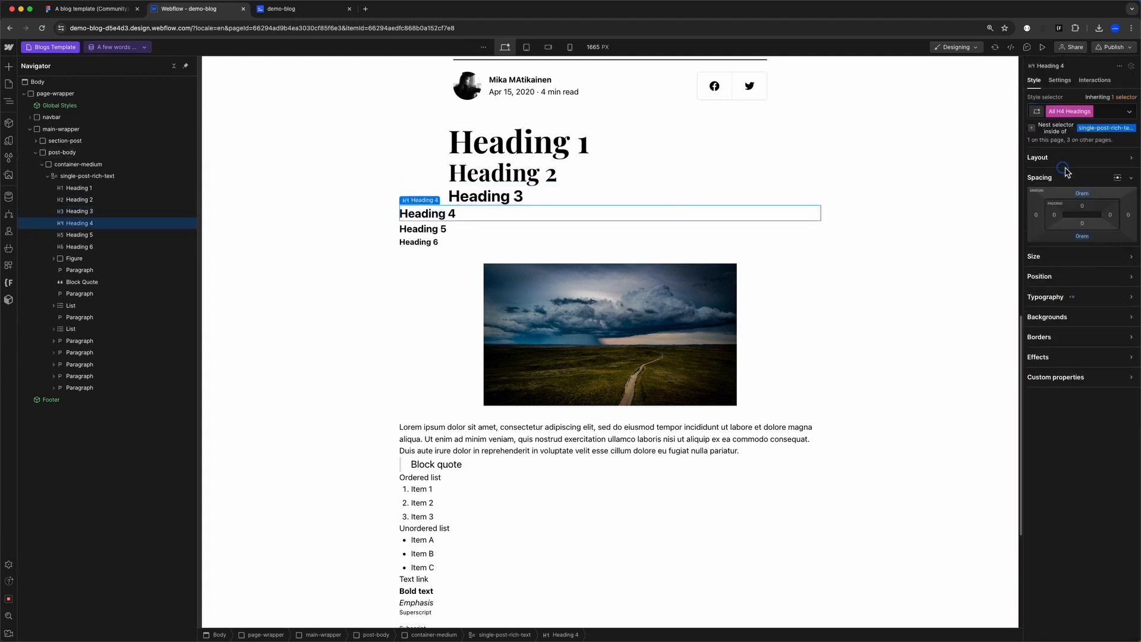
pyautogui.click(1054, 219)
pyautogui.press('super+v')
pyautogui.press('super+a')
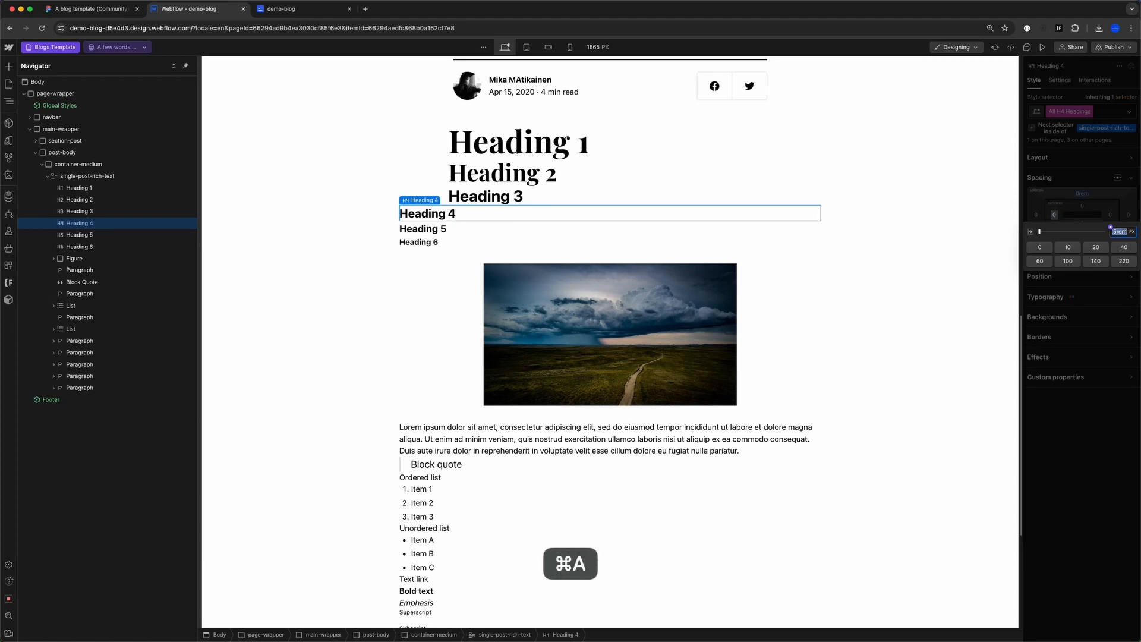
pyautogui.press('super+c')
pyautogui.hotkey('alt', 'Return')
# - Apply the All H5 Headings selector to Heading 5, nested inside single-post-rich-text, with 6.25rem left and right padding
pyautogui.click(558, 230)
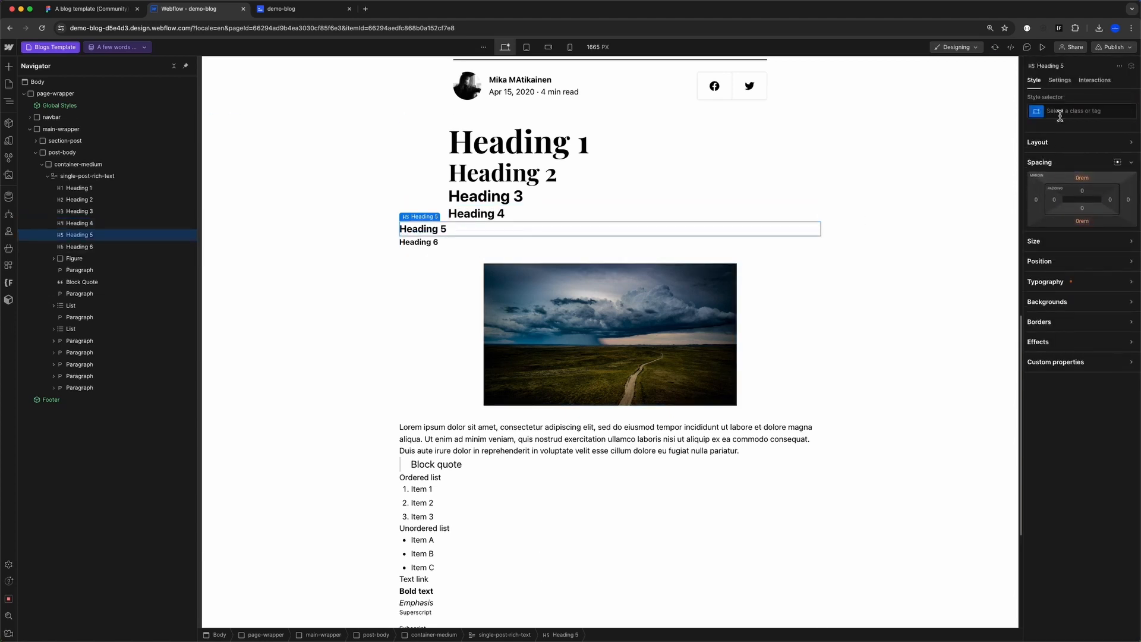
pyautogui.click(1060, 113)
pyautogui.click(1067, 164)
pyautogui.click(1054, 228)
pyautogui.press('super+v')
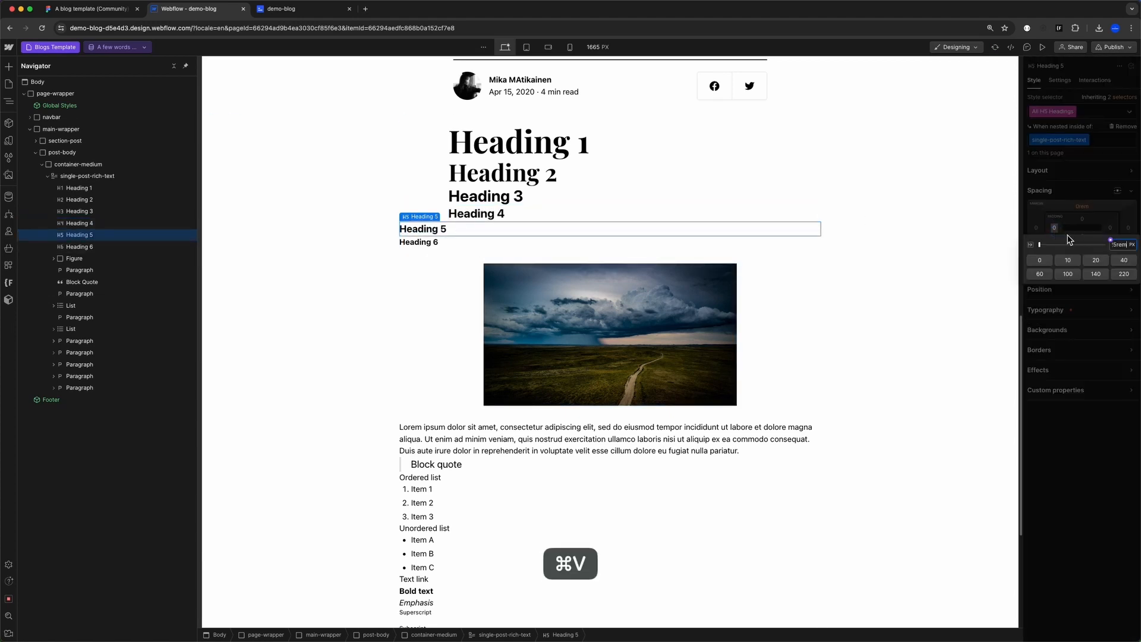
pyautogui.hotkey('alt', 'Return')
# - Apply the All H6 Headings selector to Heading 6, nested inside single-post-rich-text, with 6.25rem left and right padding
pyautogui.click(601, 244)
pyautogui.click(1075, 111)
pyautogui.click(1068, 141)
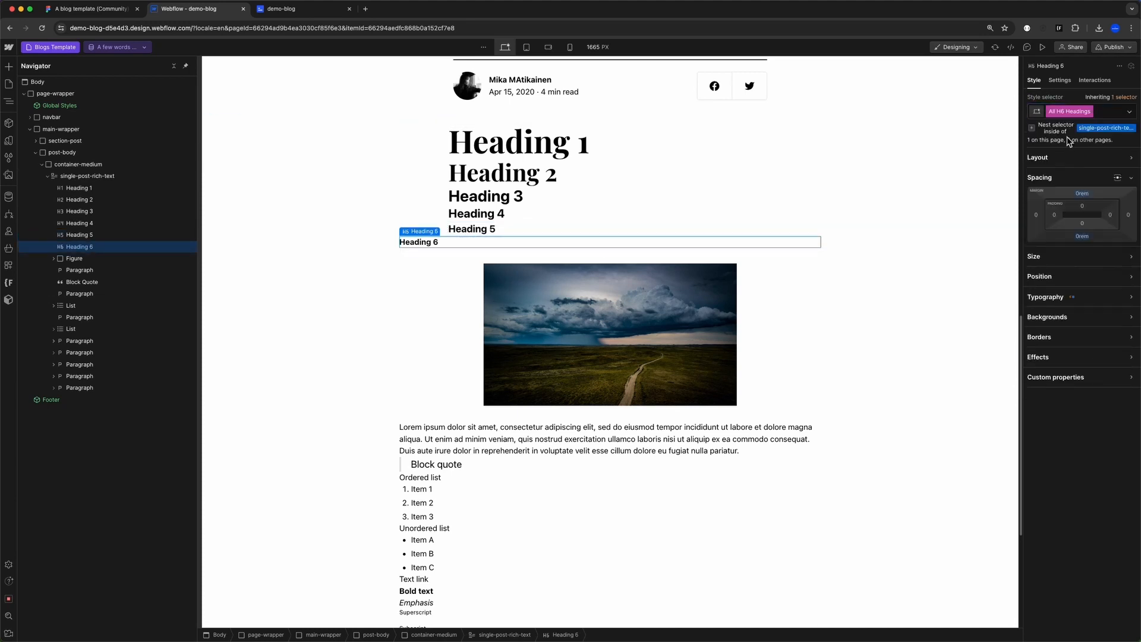
pyautogui.click(1070, 133)
pyautogui.click(1053, 228)
pyautogui.press('super+v')
pyautogui.hotkey('alt', 'Return')
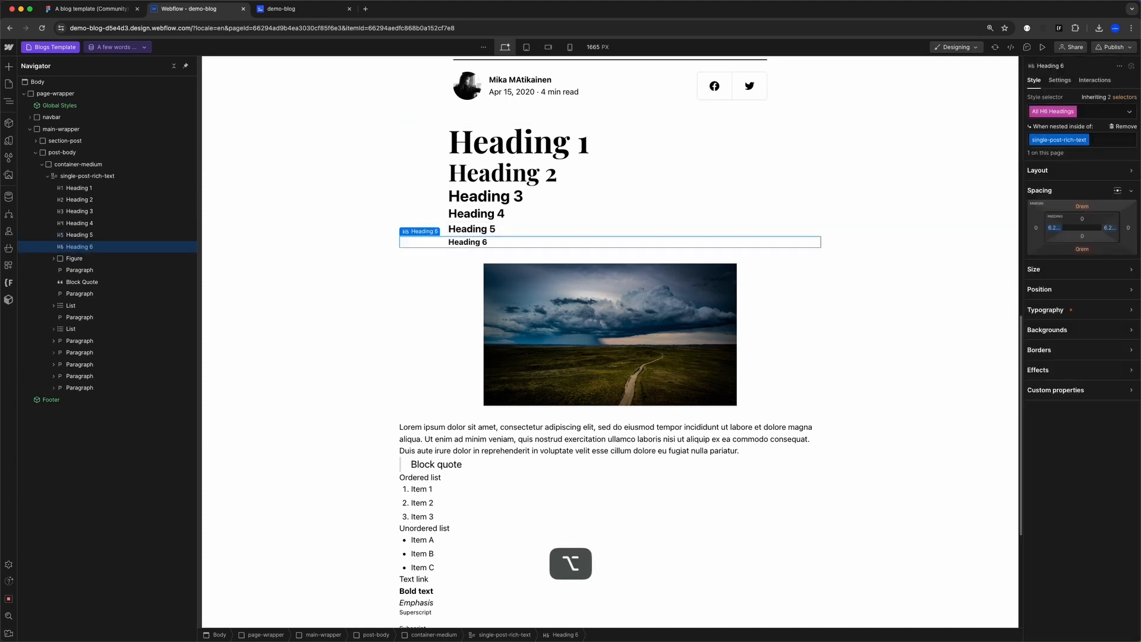
# - Check the article image in the Figma design, and give the image's Figure element in Webflow the new class single-post-figure
pyautogui.scroll(-1, 524, 303)
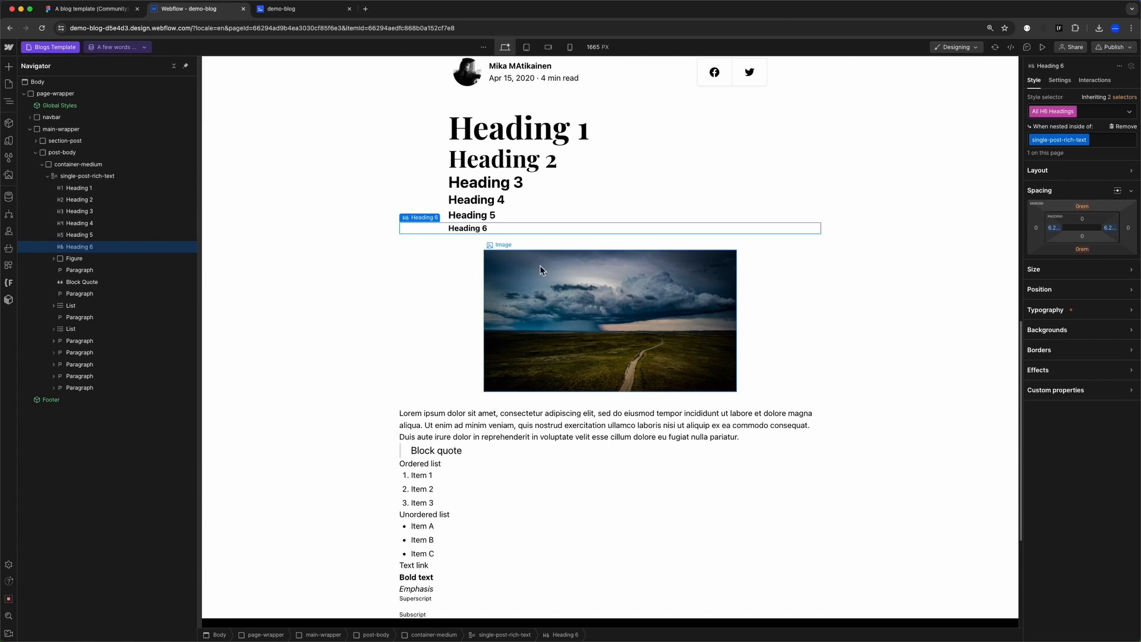
pyautogui.click(110, 9)
pyautogui.scroll(-1, 468, 227)
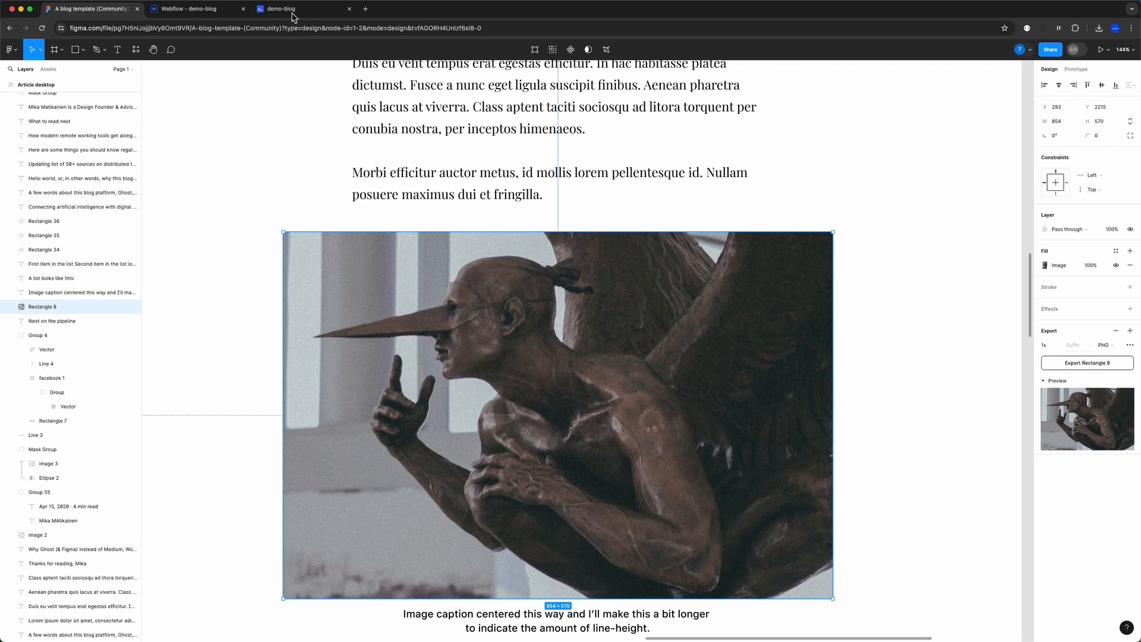
pyautogui.click(196, 9)
pyautogui.click(554, 300)
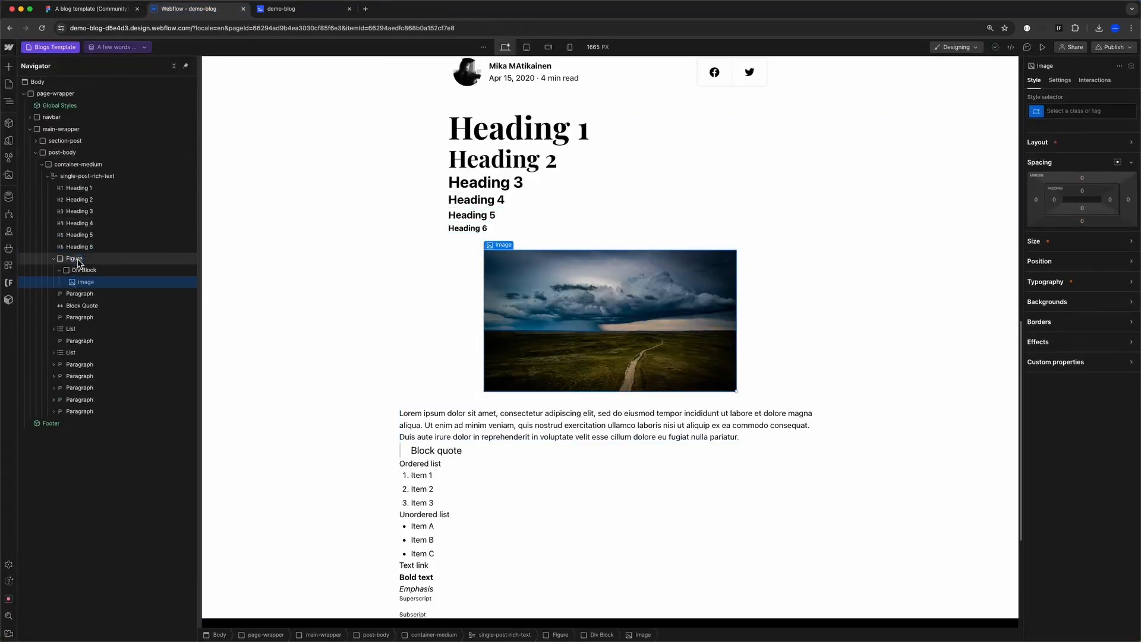
pyautogui.click(74, 259)
pyautogui.press('super+Return')
pyautogui.write('sing')
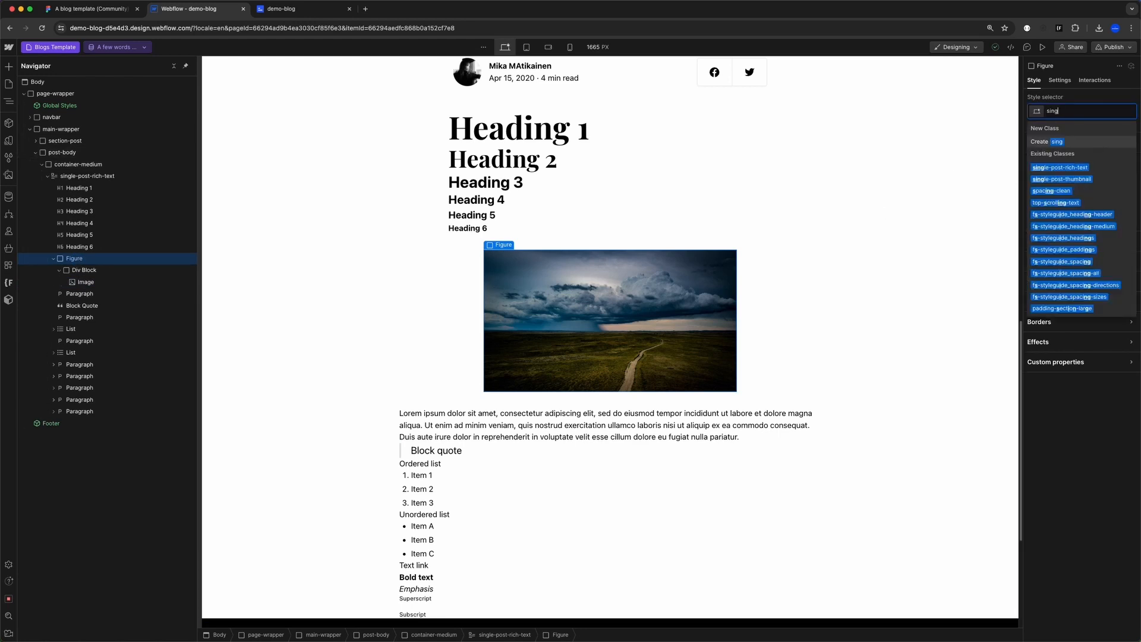
pyautogui.write('le-post-figure')
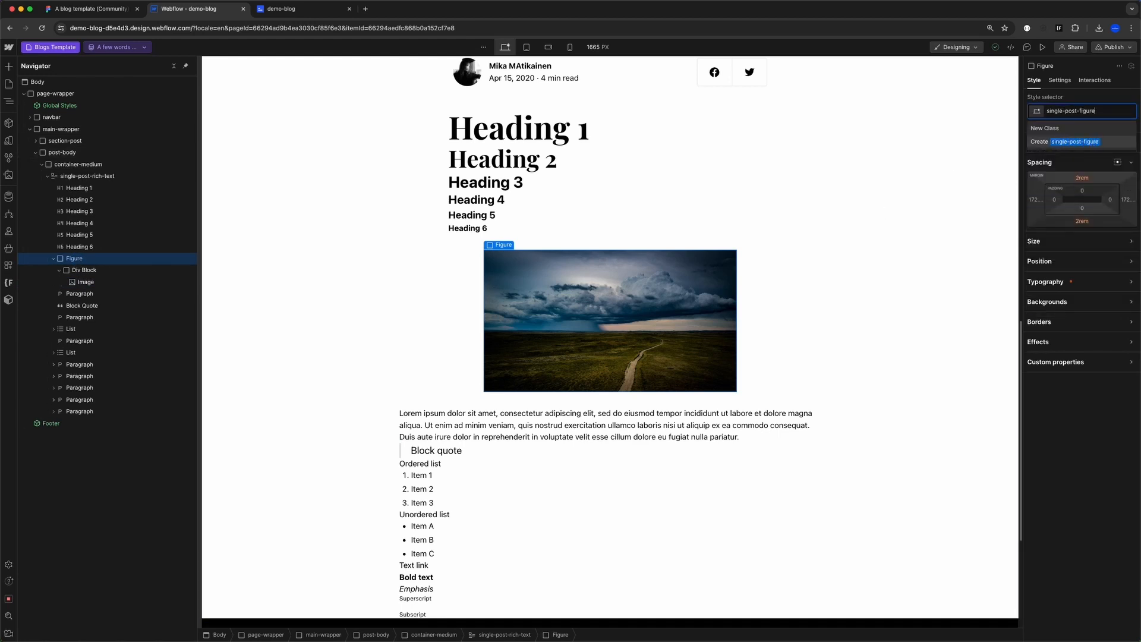
pyautogui.press('Return')
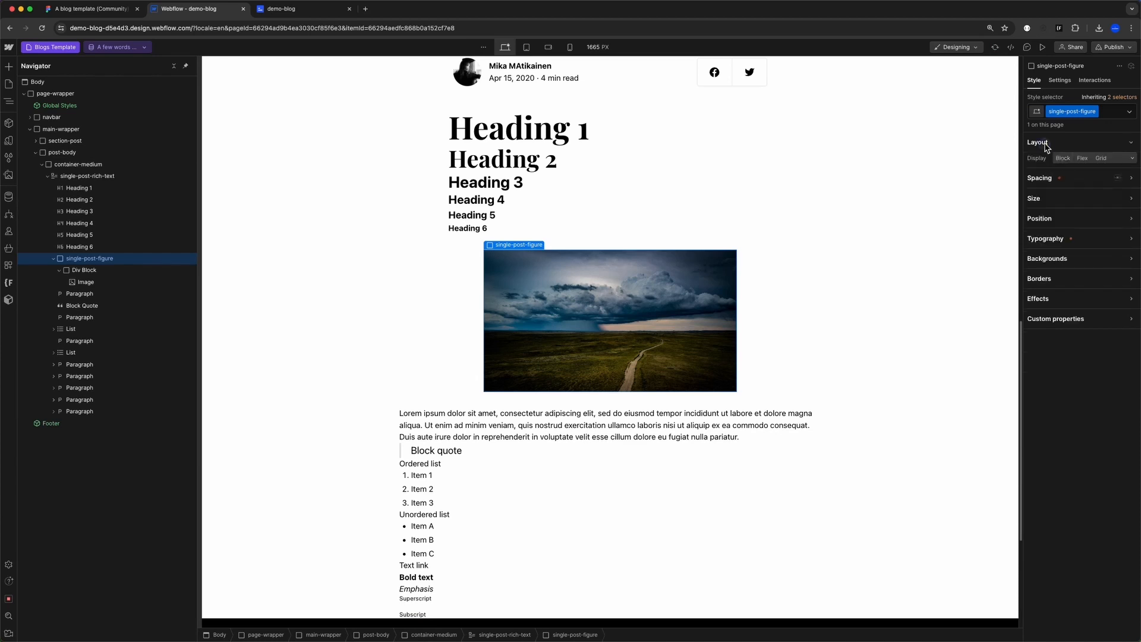
# - Set the single-post-figure class to block display with its width, maximum width and minimum width all at 100%
pyautogui.click(1063, 159)
pyautogui.click(1049, 179)
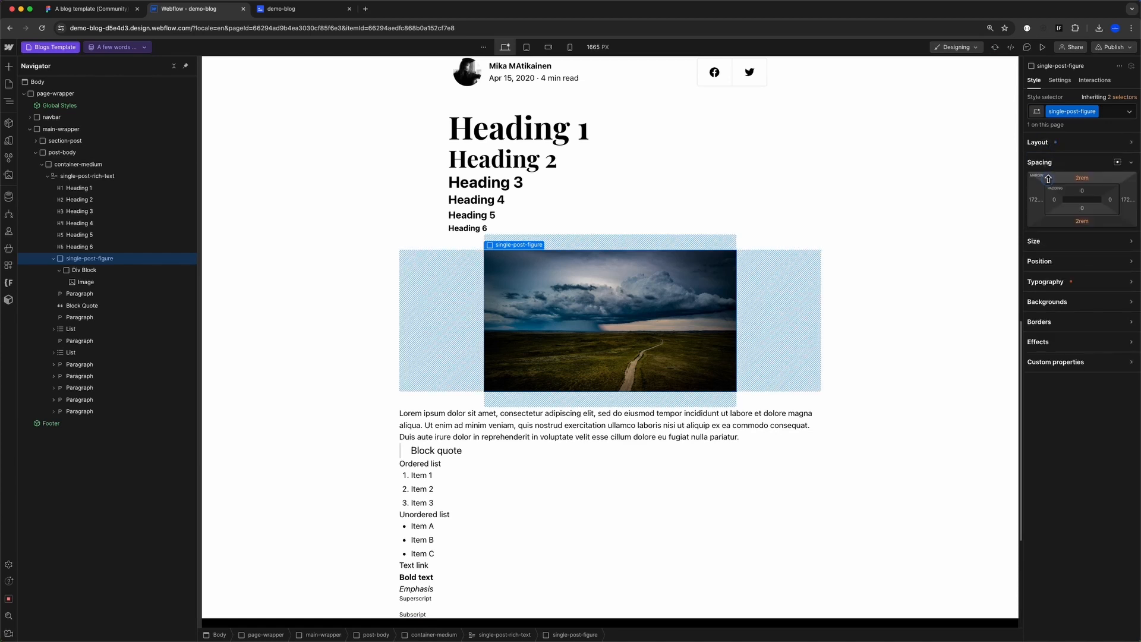
pyautogui.click(1035, 241)
pyautogui.click(1064, 197)
pyautogui.write('100')
pyautogui.press('Return')
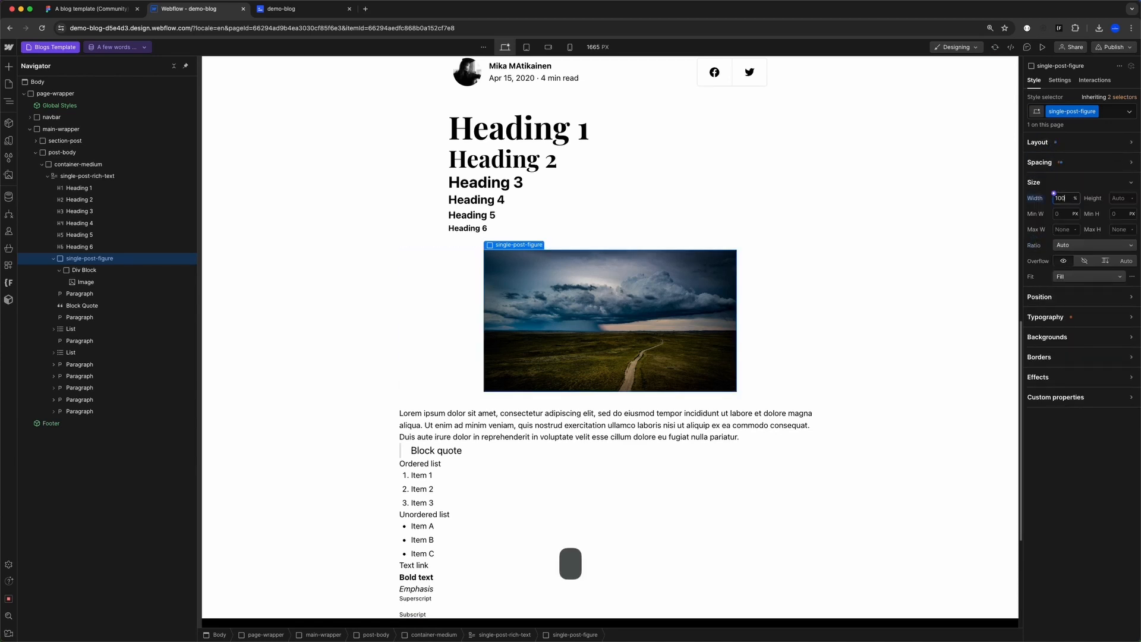
pyautogui.click(1062, 230)
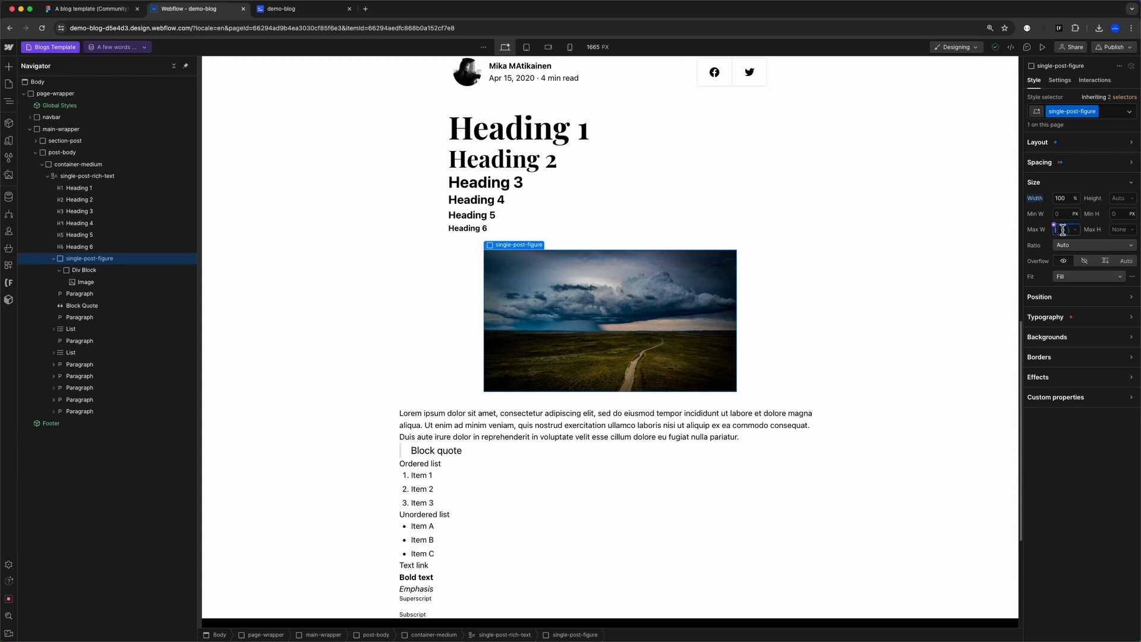
pyautogui.write('100%')
pyautogui.press('Return')
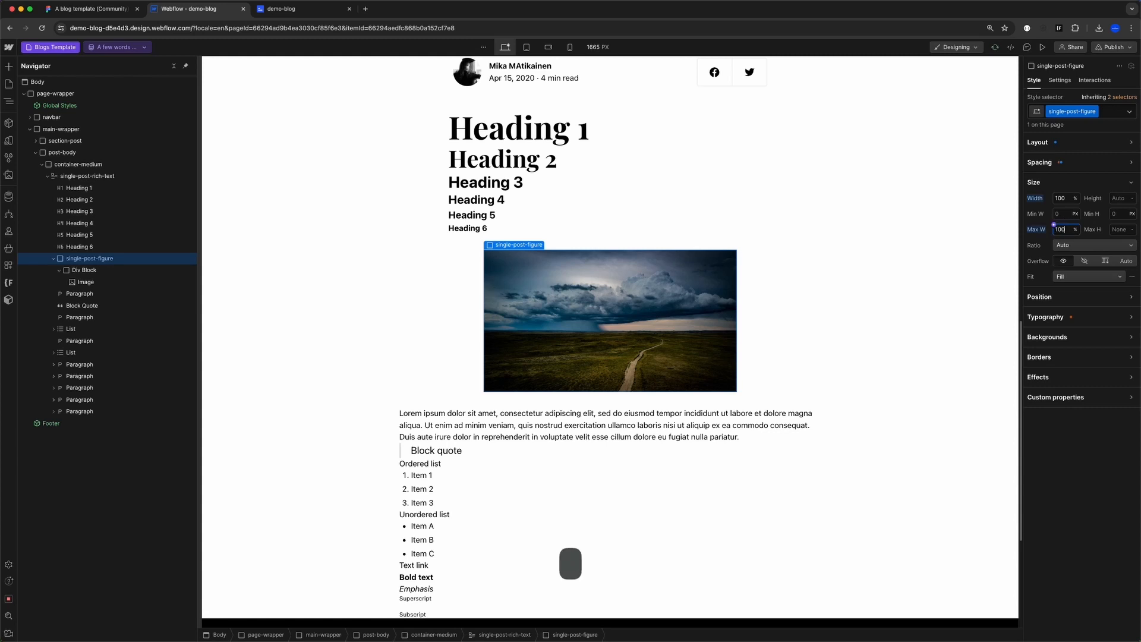
pyautogui.click(1058, 214)
pyautogui.write('100%')
pyautogui.press('Return')
# - Apply the All Paragraphs selector to the lorem ipsum paragraph, nested inside single-post-rich-text, with 6.25rem left and right padding
pyautogui.scroll(-1, 593, 374)
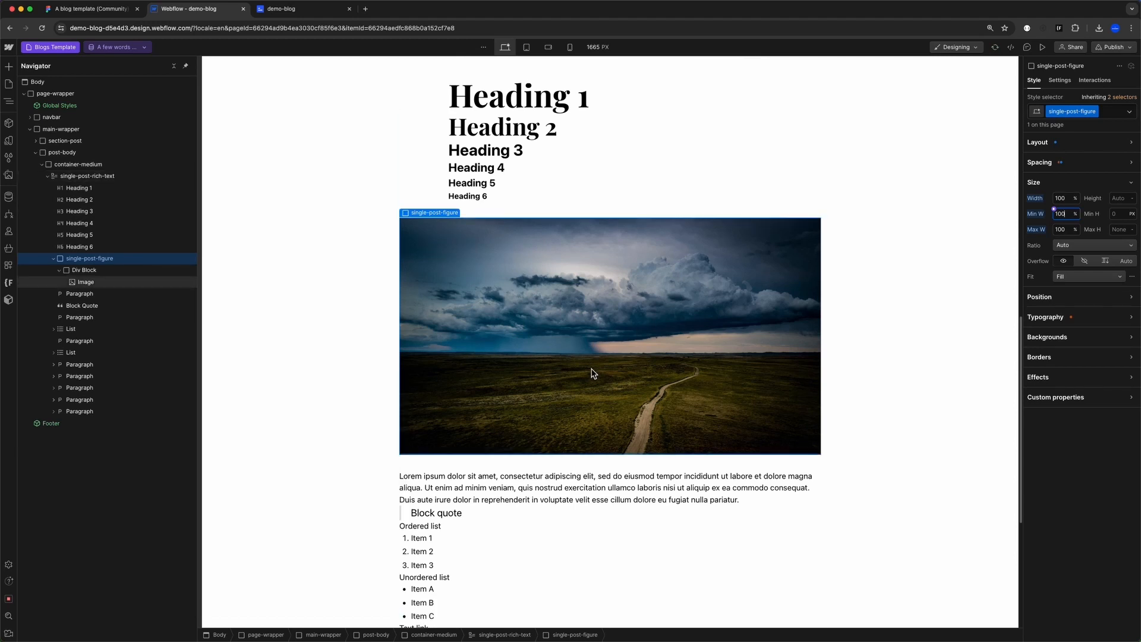
pyautogui.scroll(-2, 586, 374)
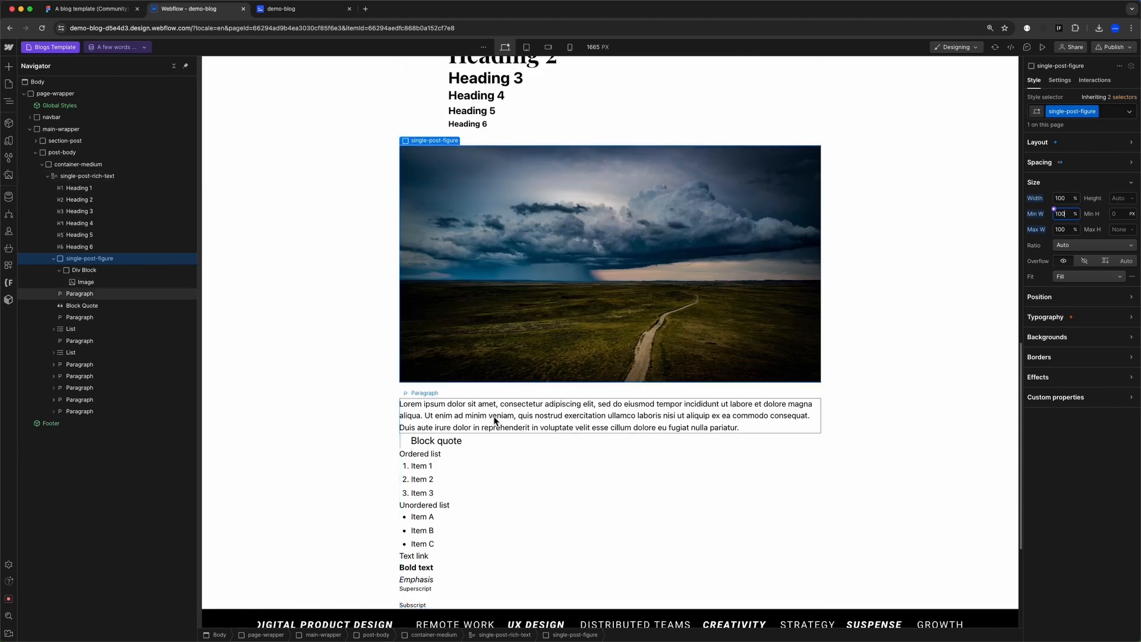
pyautogui.click(474, 411)
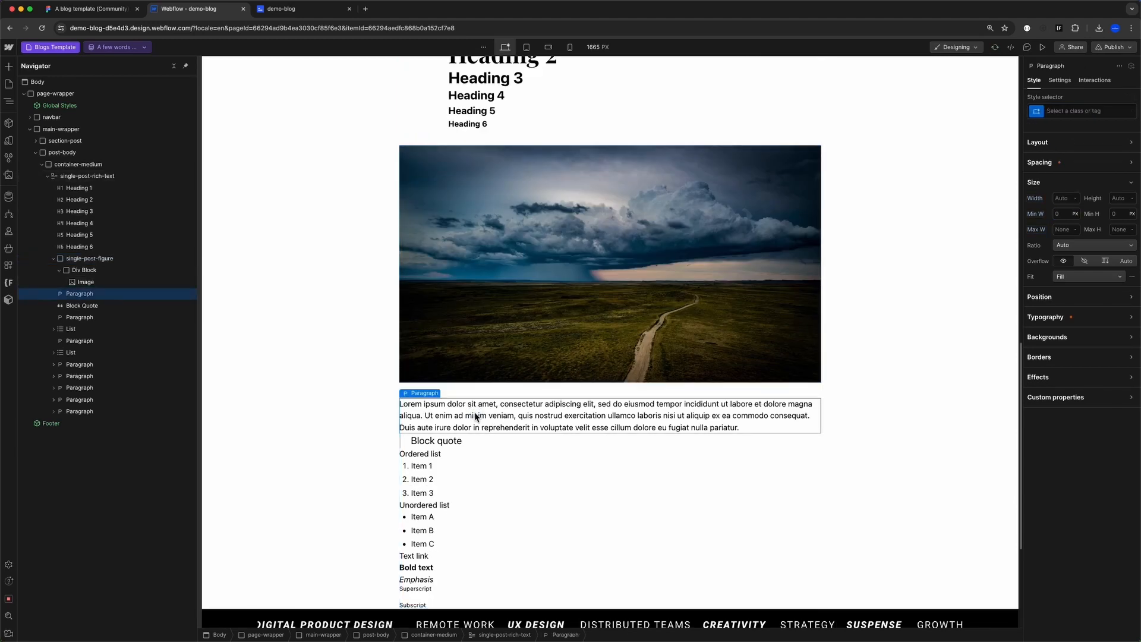
pyautogui.click(1053, 165)
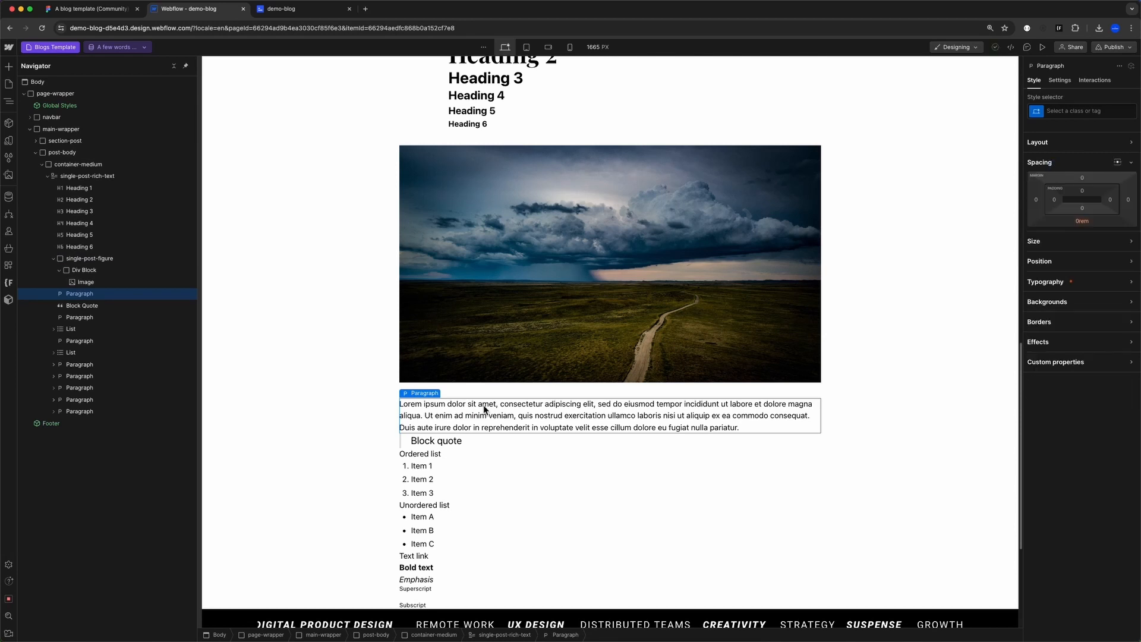
pyautogui.click(1046, 111)
pyautogui.click(1052, 167)
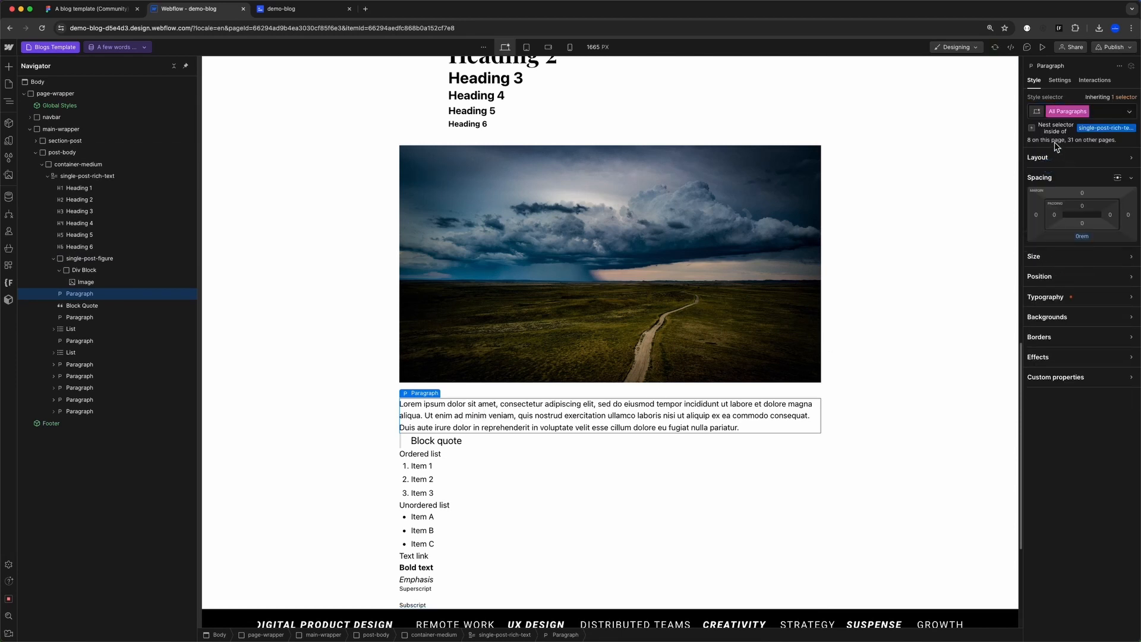
pyautogui.click(1055, 228)
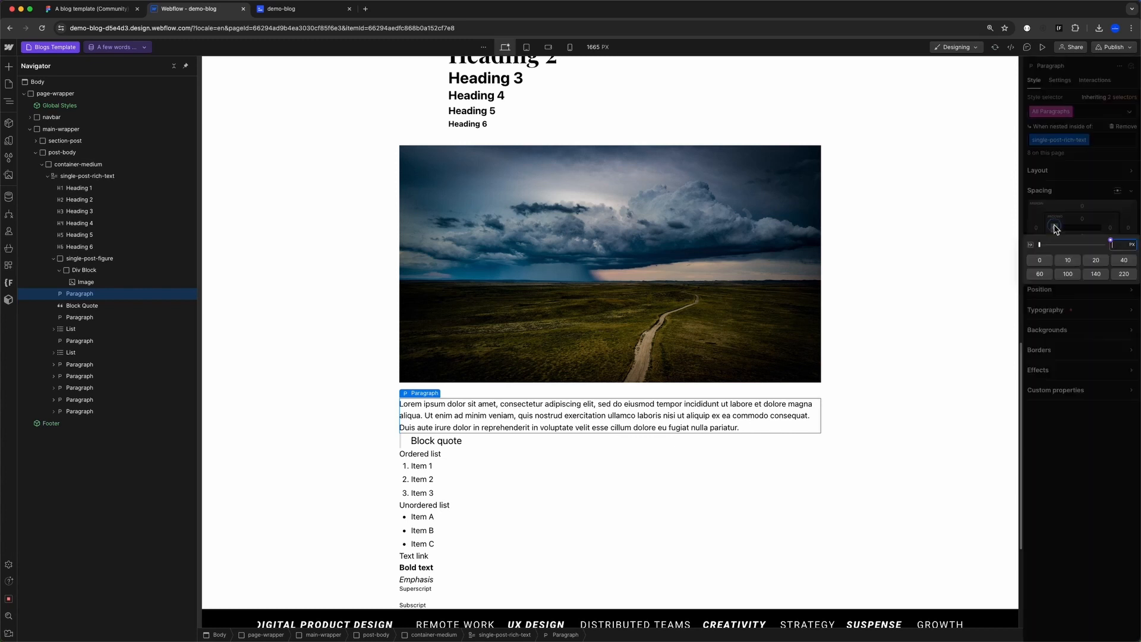
pyautogui.press('cmd+v')
pyautogui.hotkey('alt', 'Return')
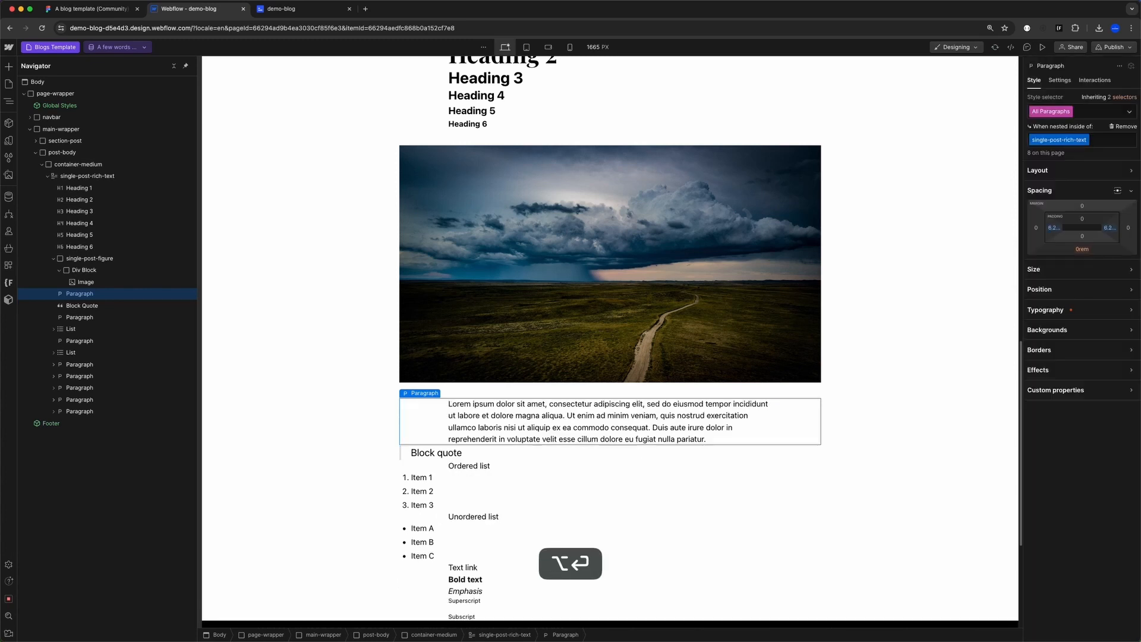
# - Delete the block quote, both lists and all remaining sample text below the lorem ipsum paragraph in the rich text block
pyautogui.scroll(-3, 473, 369)
pyautogui.click(473, 369)
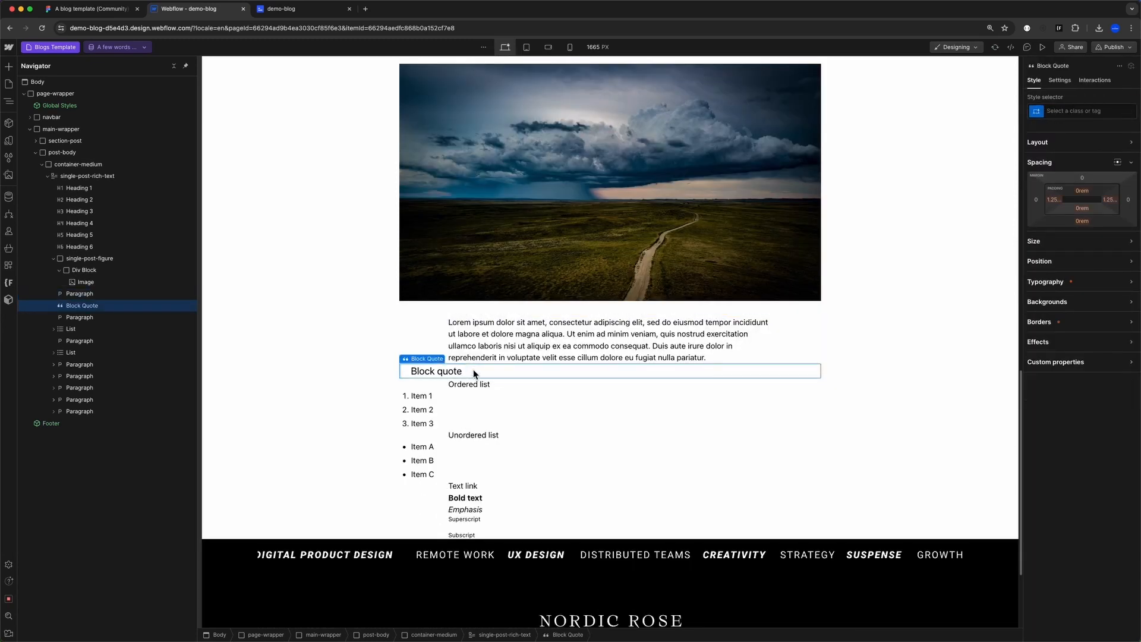
pyautogui.press('Delete')
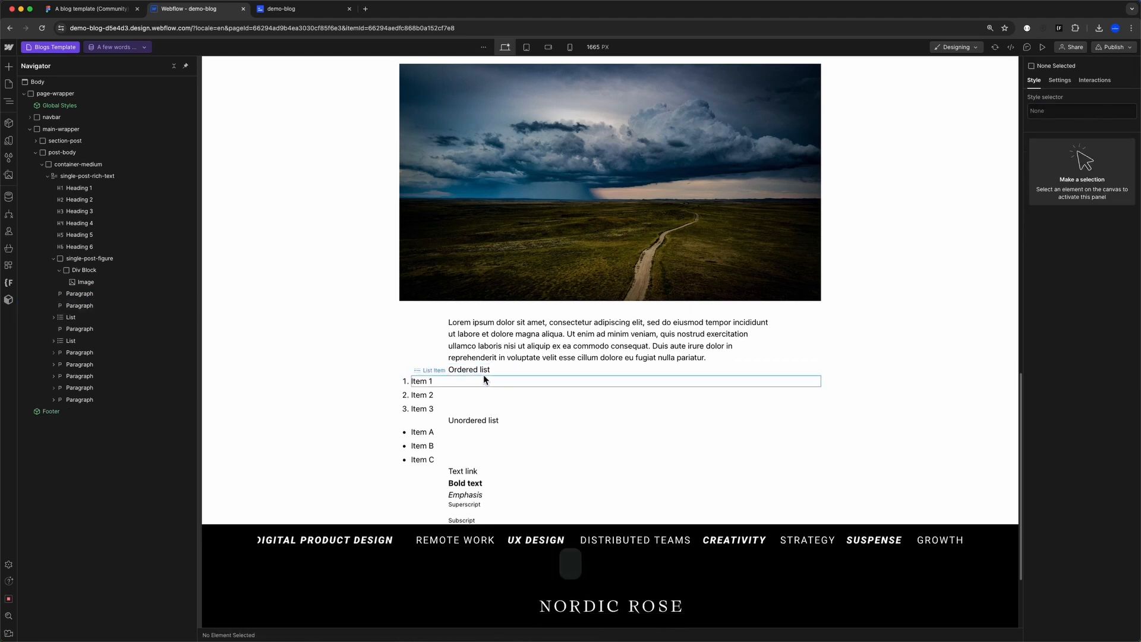
pyautogui.click(463, 372)
pyautogui.press('Delete')
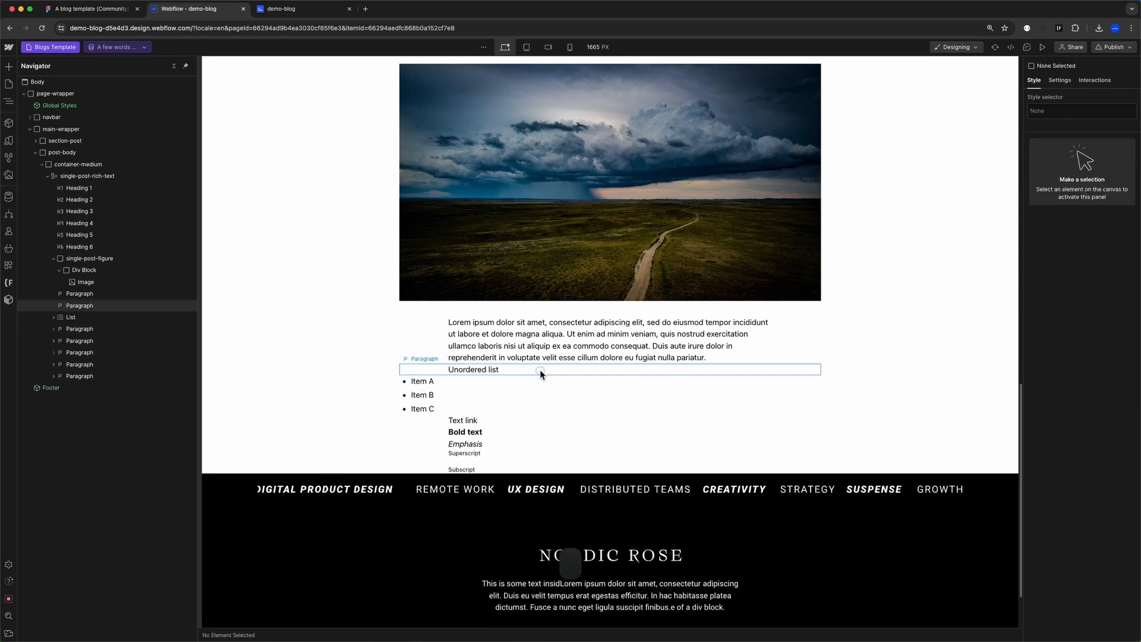
pyautogui.click(539, 370)
pyautogui.press('Delete')
pyautogui.click(546, 374)
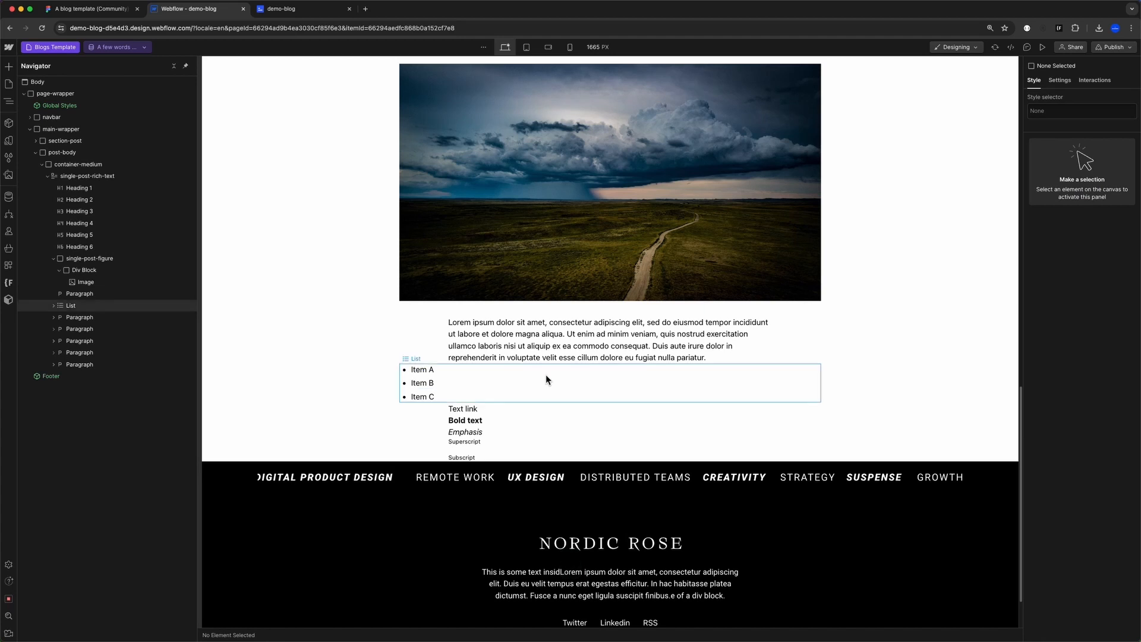
pyautogui.press('Delete')
pyautogui.click(546, 374)
pyautogui.press('Delete')
pyautogui.click(520, 372)
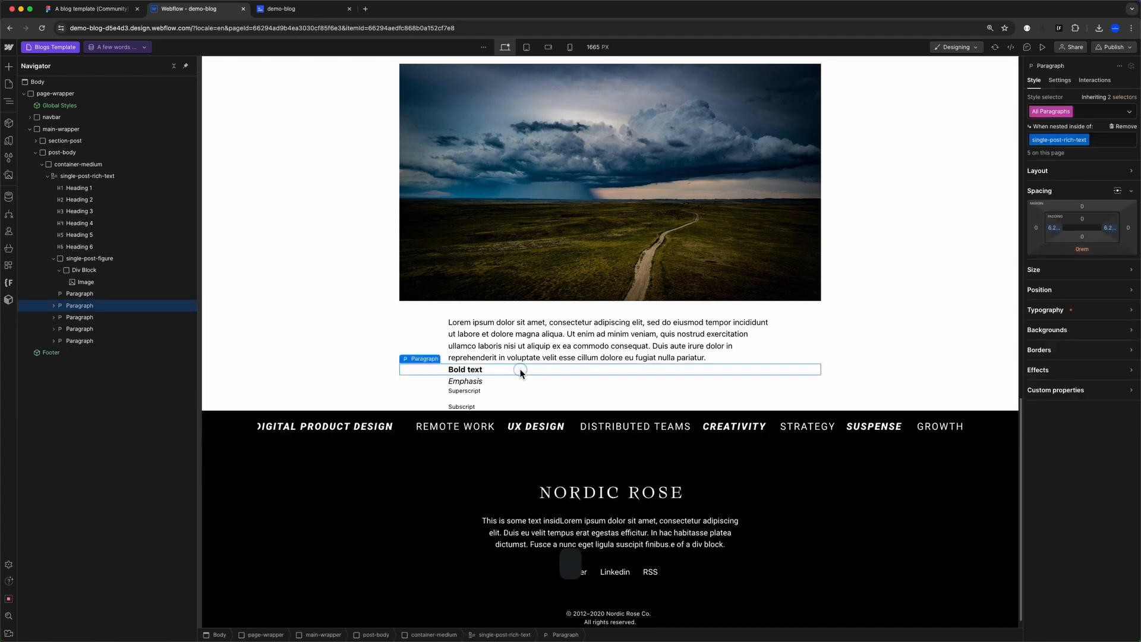
pyautogui.press('Delete')
pyautogui.click(502, 372)
pyautogui.press('Delete')
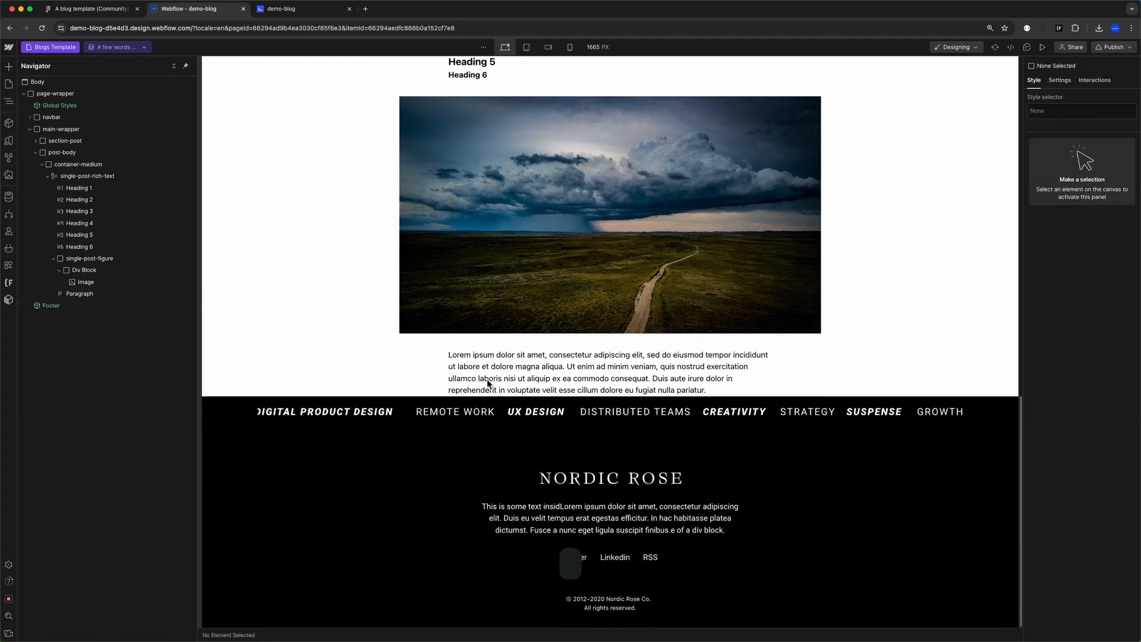
# - Switch to the Figma design and check how the article's heading, paragraphs and image are laid out
pyautogui.click(91, 10)
pyautogui.scroll(2, 453, 325)
pyautogui.scroll(1, 453, 325)
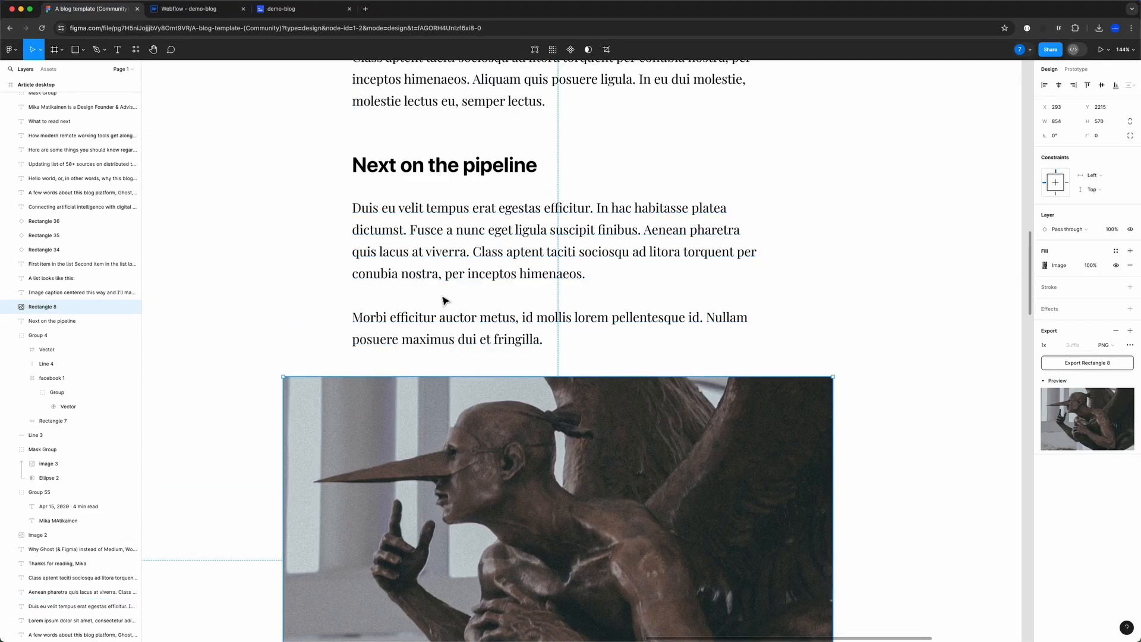
# - Return to Webflow and connect the single-post-rich-text block to the content field of Blogs
pyautogui.click(207, 13)
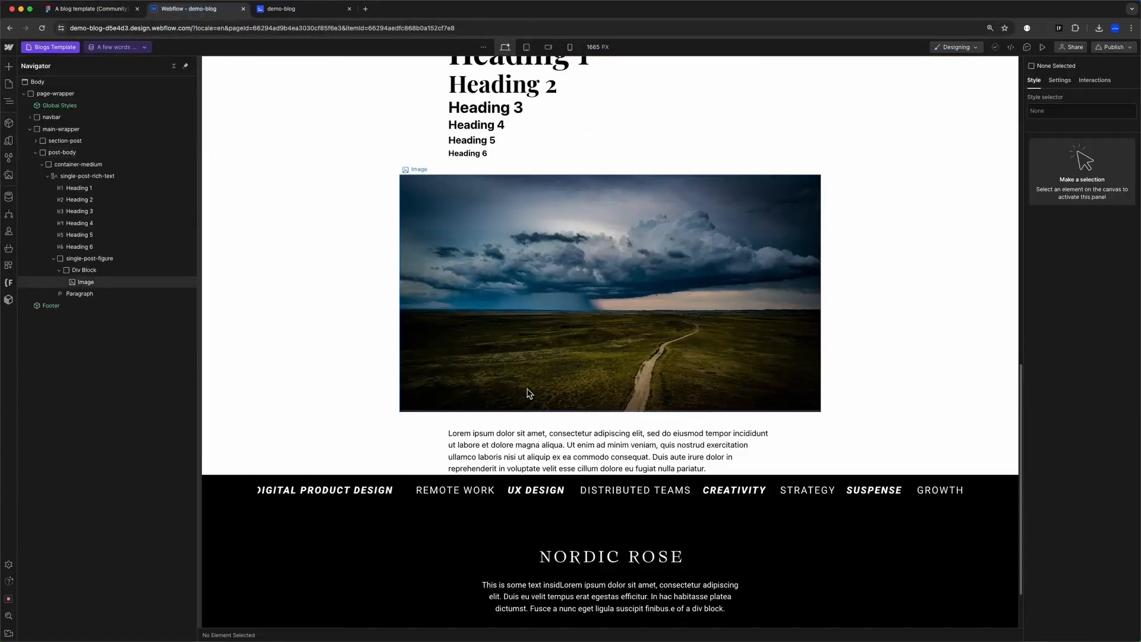
pyautogui.scroll(3, 541, 409)
pyautogui.click(72, 176)
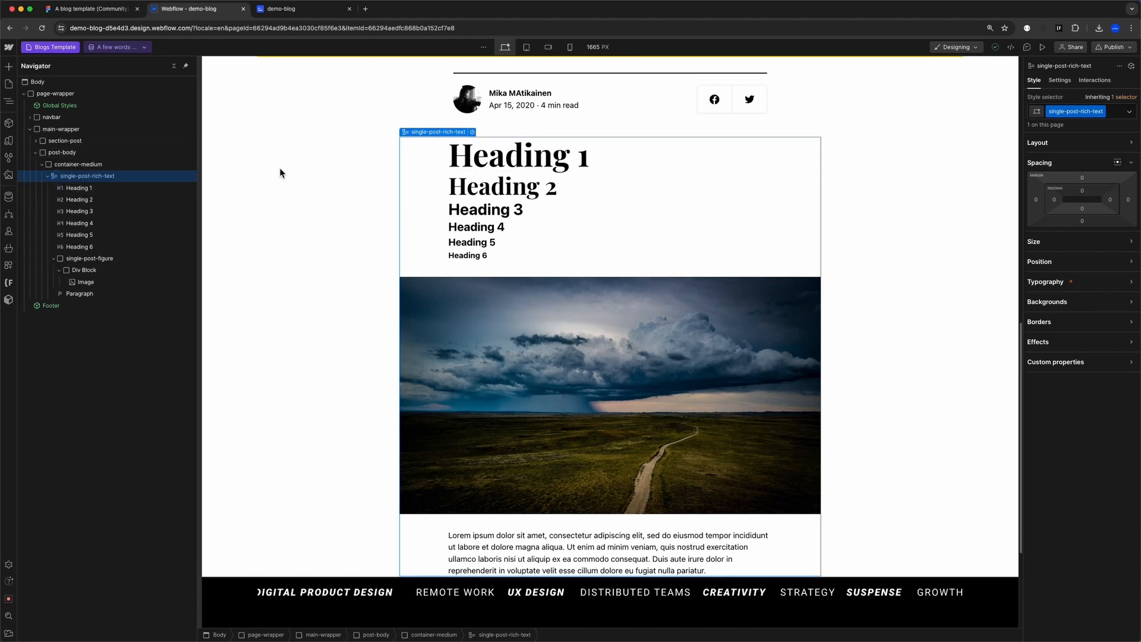
pyautogui.click(472, 132)
pyautogui.click(430, 99)
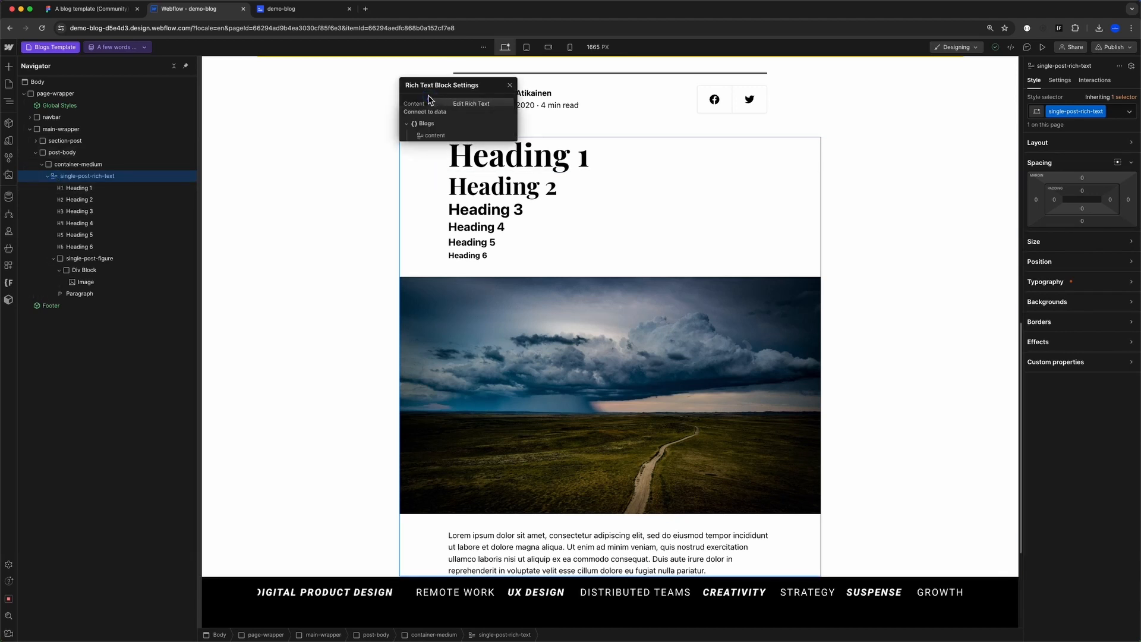
pyautogui.click(434, 136)
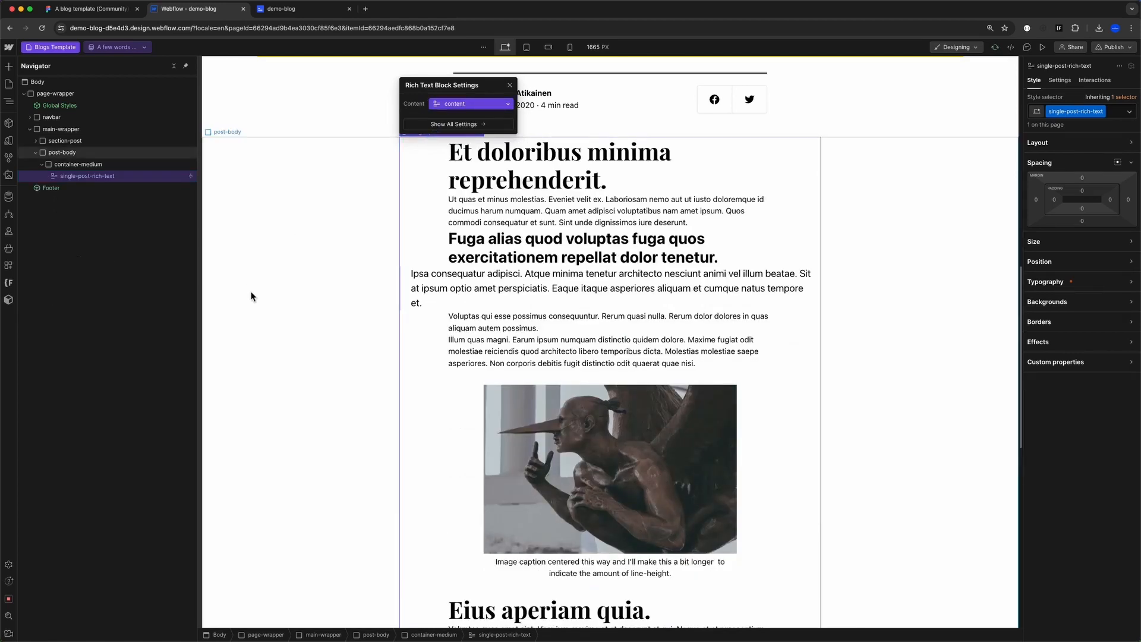
pyautogui.click(511, 85)
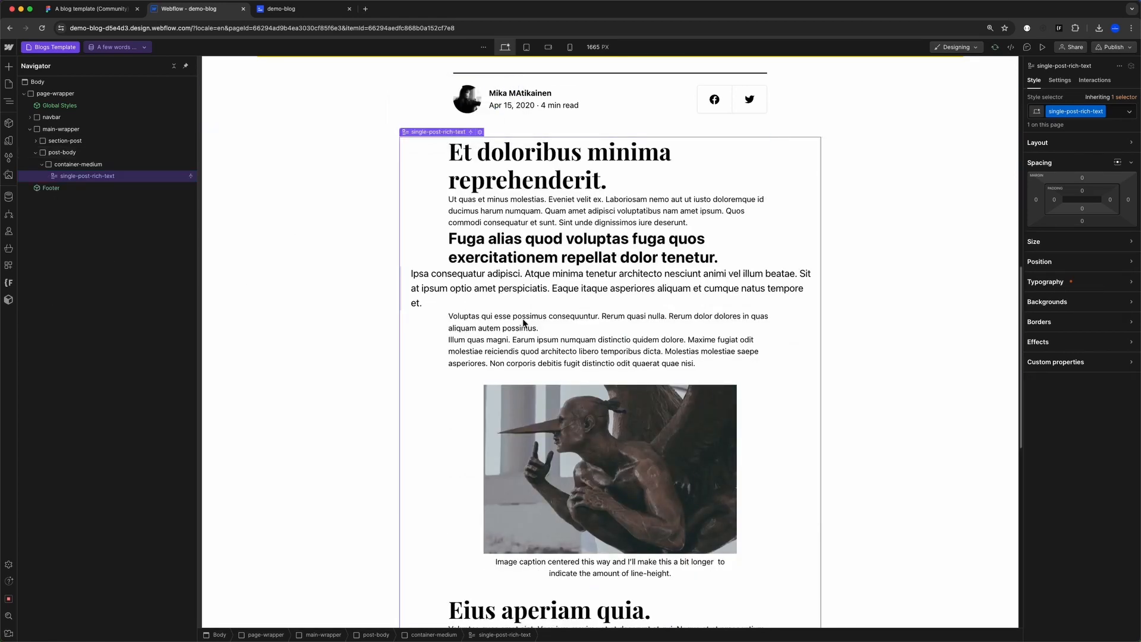
# - Examine how the headings, block quotes, paragraphs and captioned image are inset and sized in the connected blog content
pyautogui.scroll(-6, 513, 329)
pyautogui.scroll(5, 499, 237)
pyautogui.click(479, 105)
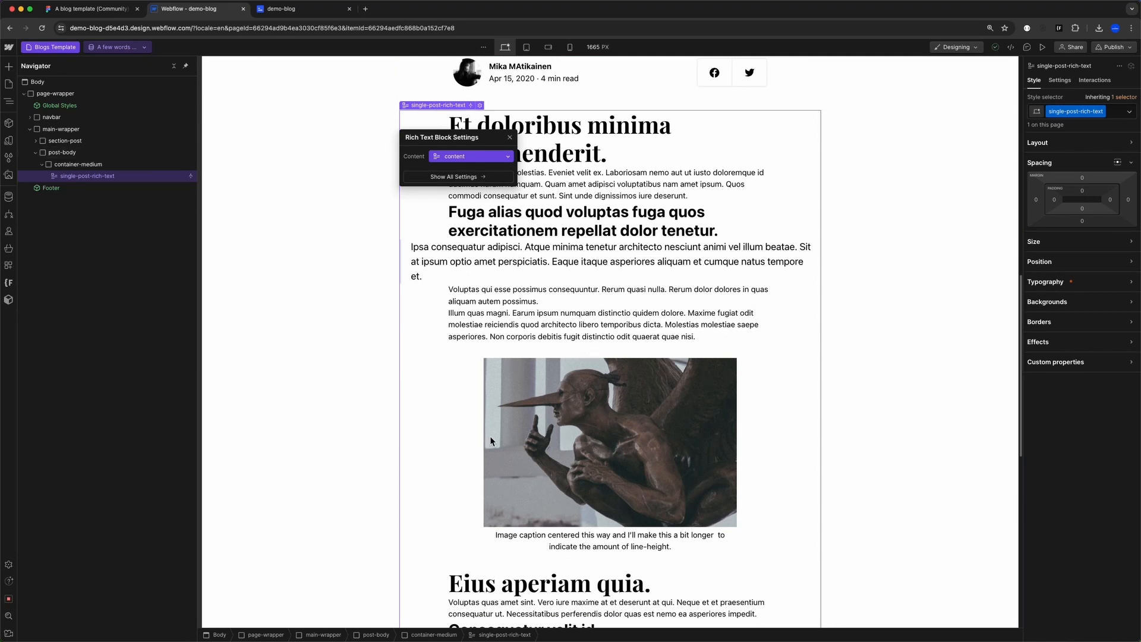
pyautogui.scroll(1, 526, 327)
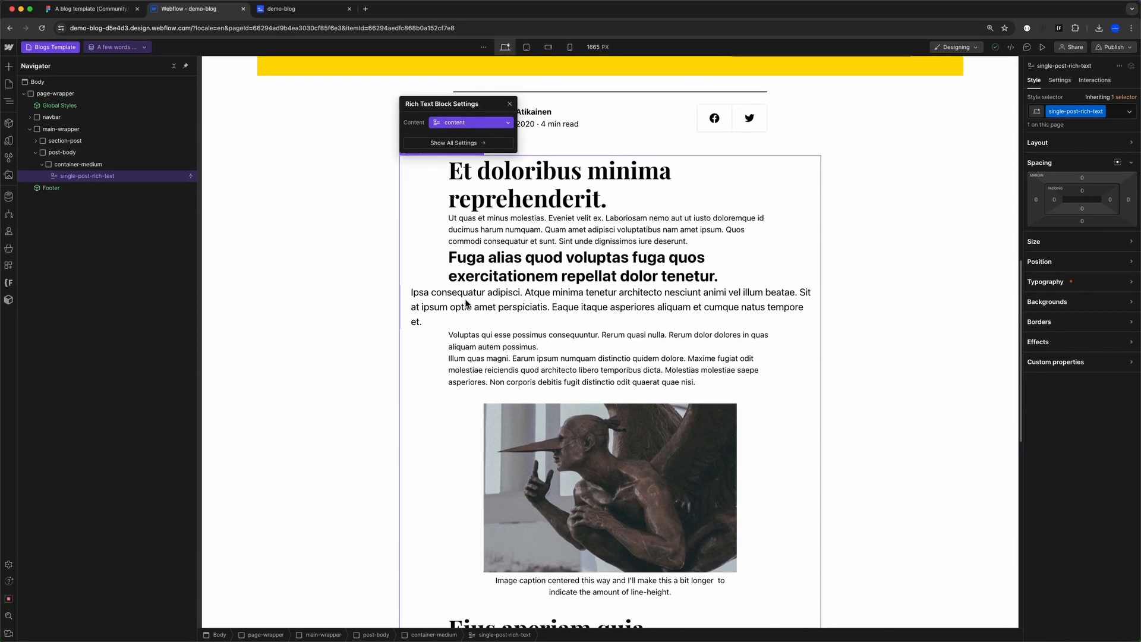
pyautogui.click(417, 292)
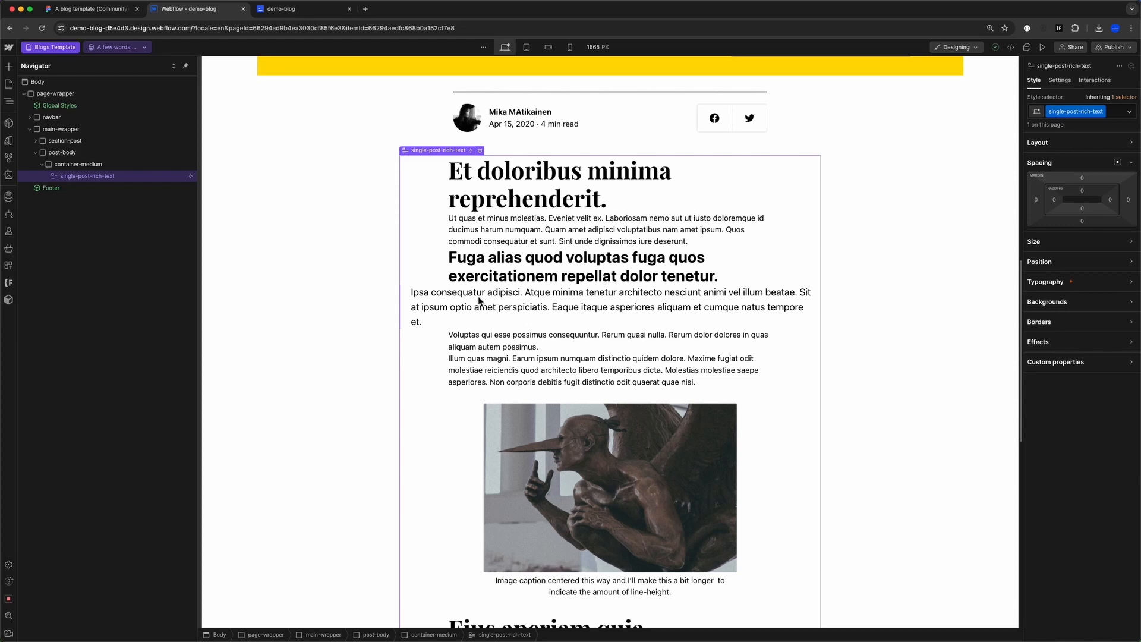
pyautogui.scroll(-8, 523, 395)
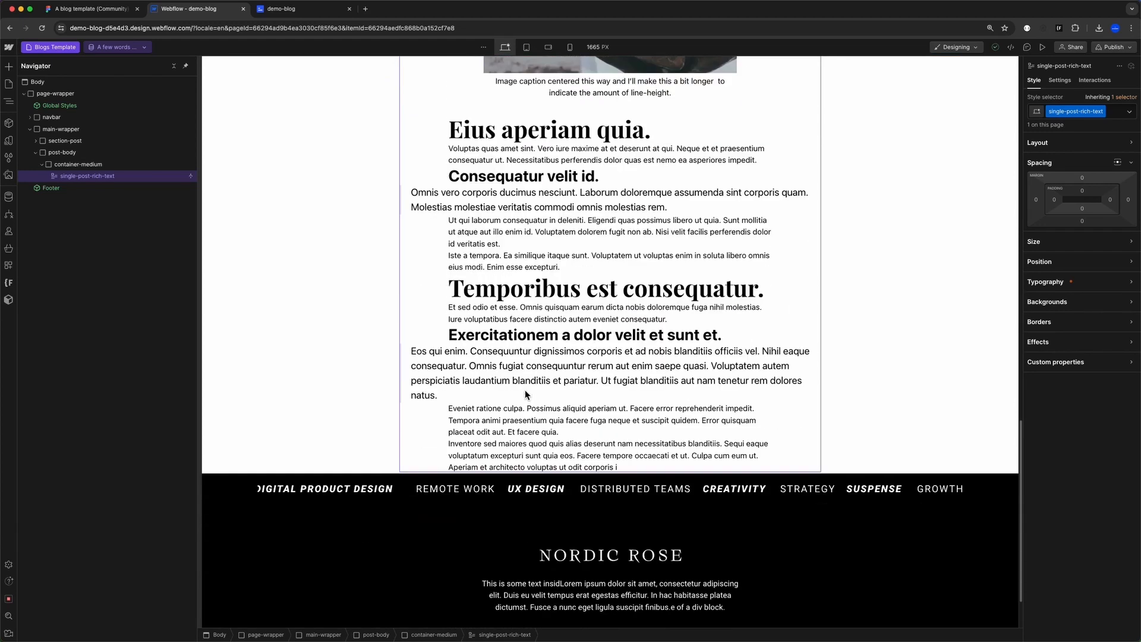
pyautogui.scroll(5, 516, 398)
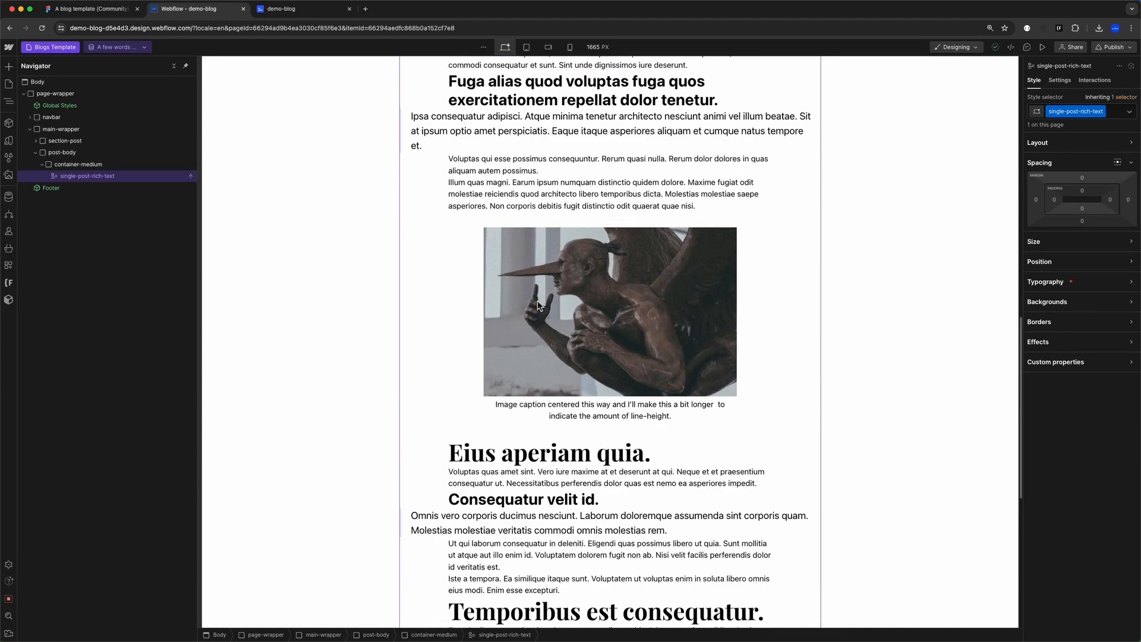
pyautogui.scroll(3, 538, 305)
# - Disconnect the single-post-rich-text block from the content field
pyautogui.click(480, 126)
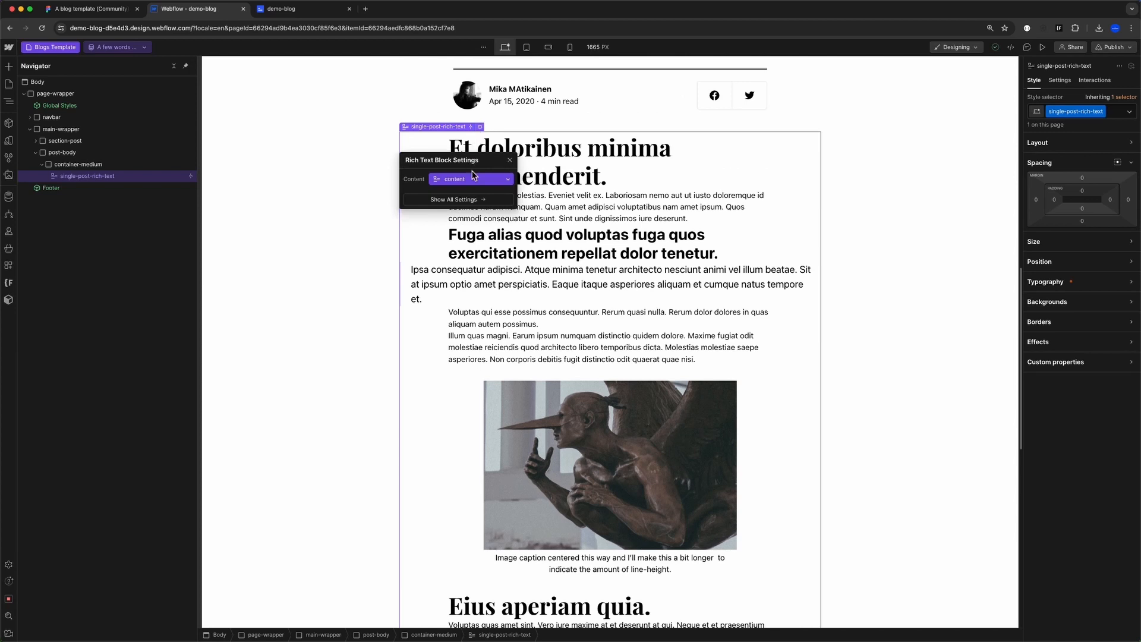
pyautogui.click(485, 180)
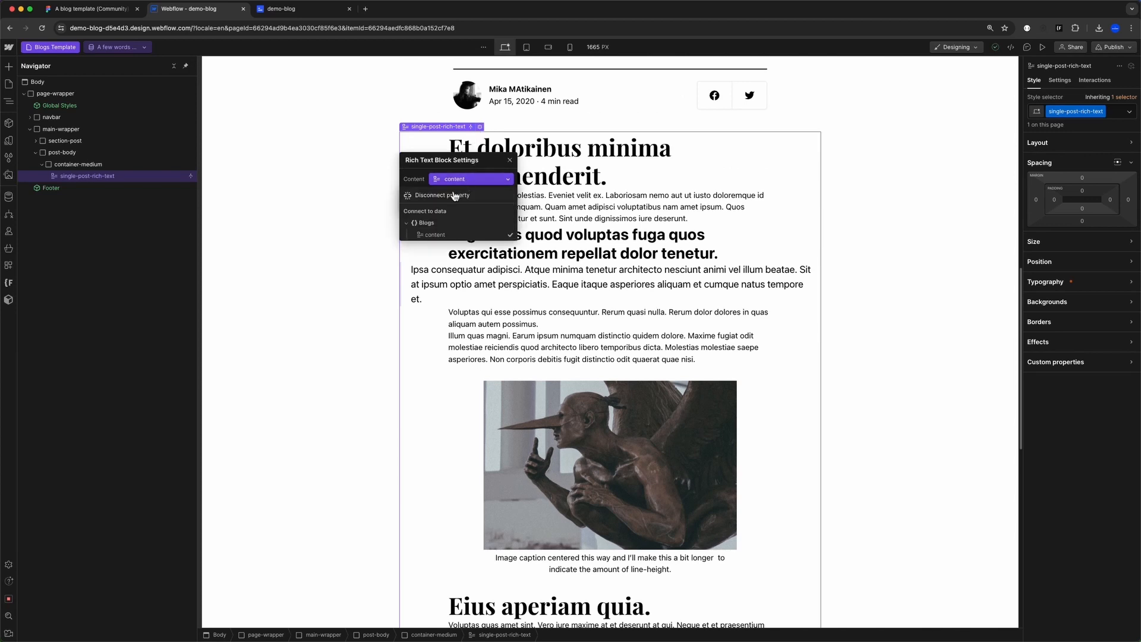
pyautogui.click(479, 240)
# - Insert the image bw-B8xuBSX8.jpg from the sample images folder into the rich text, directly below the block quote
pyautogui.doubleClick(502, 250)
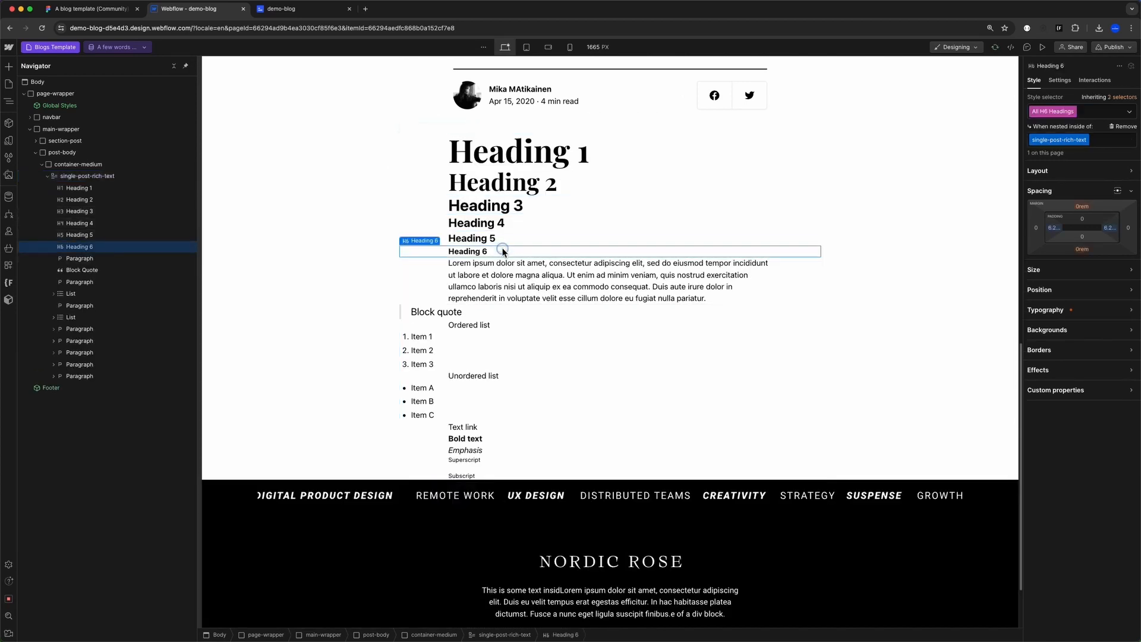
pyautogui.press('Return')
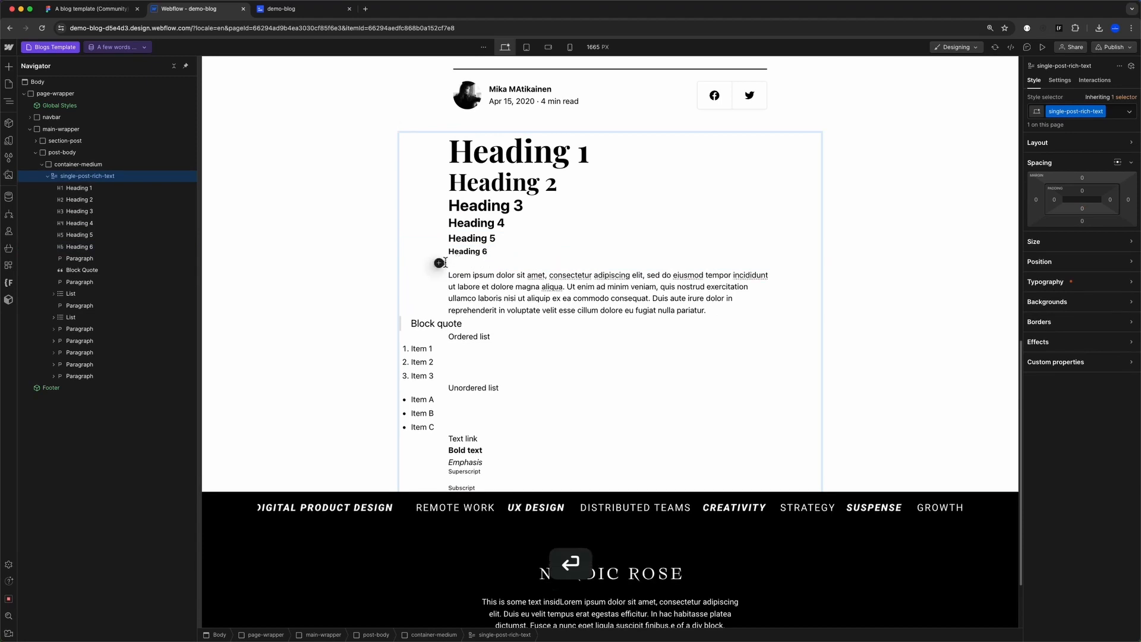
pyautogui.click(469, 322)
pyautogui.click(438, 324)
pyautogui.click(461, 324)
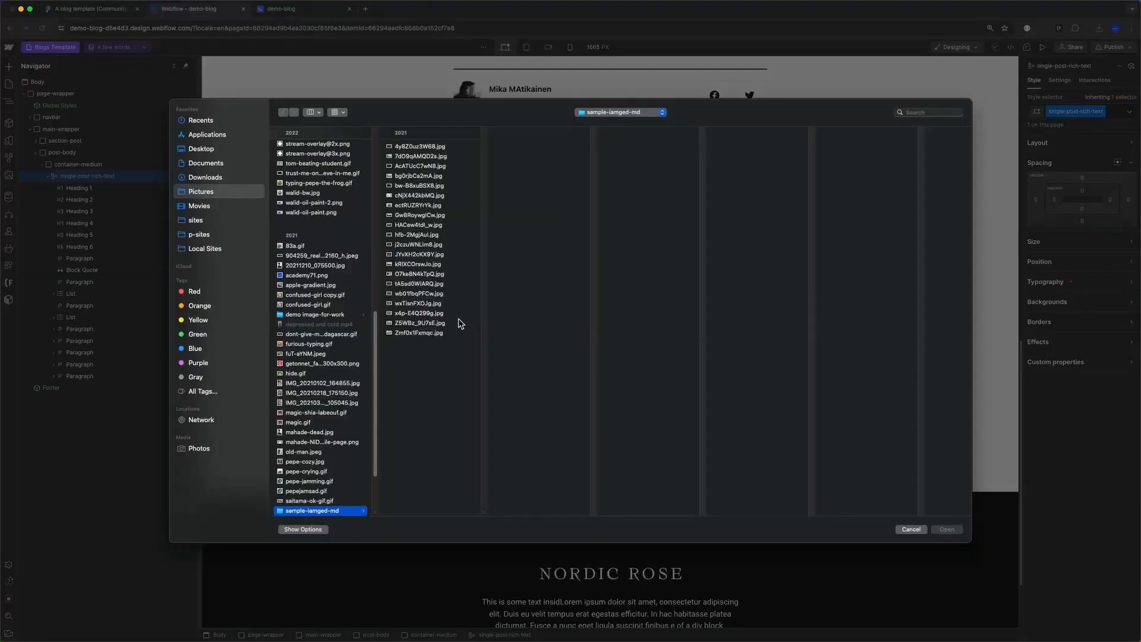
pyautogui.doubleClick(420, 186)
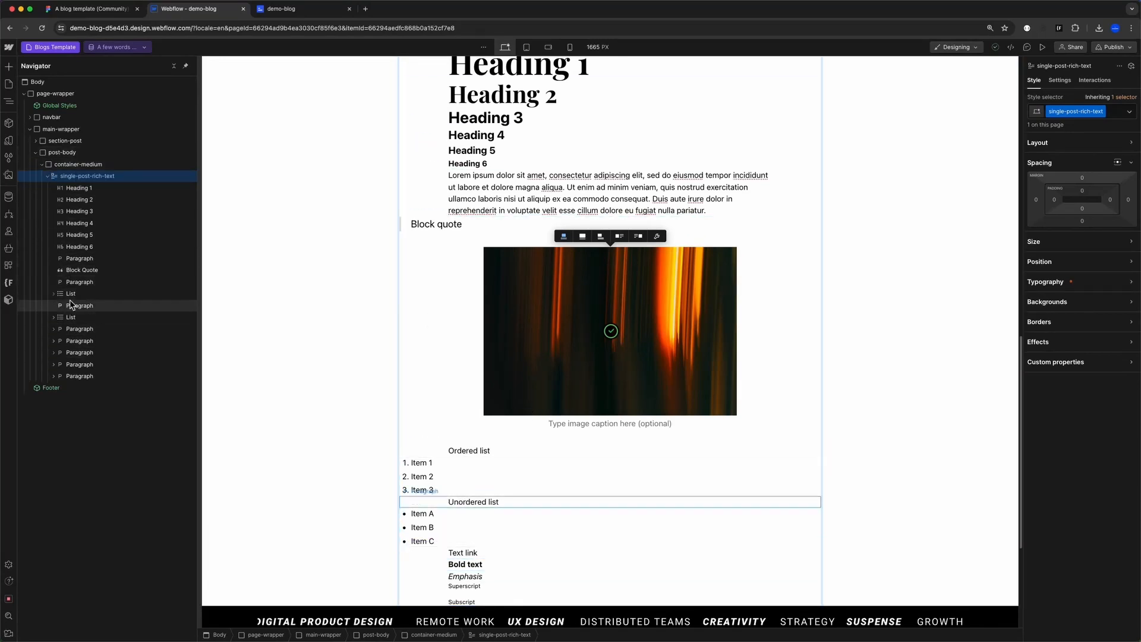
# - Apply the All Figures selector to the new image's Figure element, nested inside single-post-rich-text
pyautogui.click(102, 286)
pyautogui.click(643, 93)
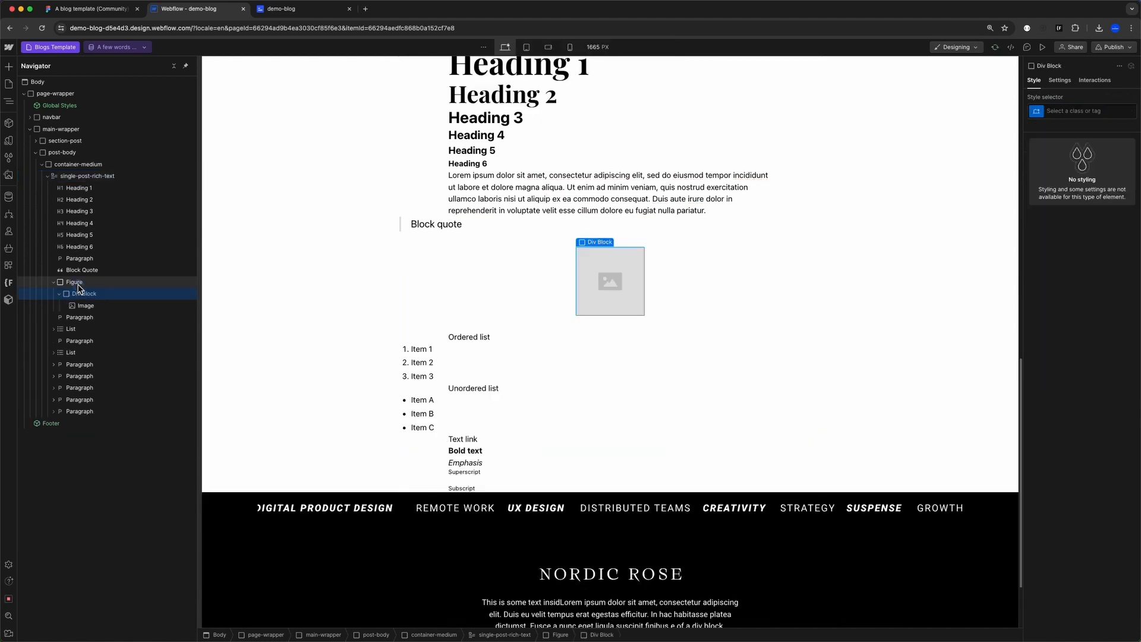
pyautogui.click(74, 283)
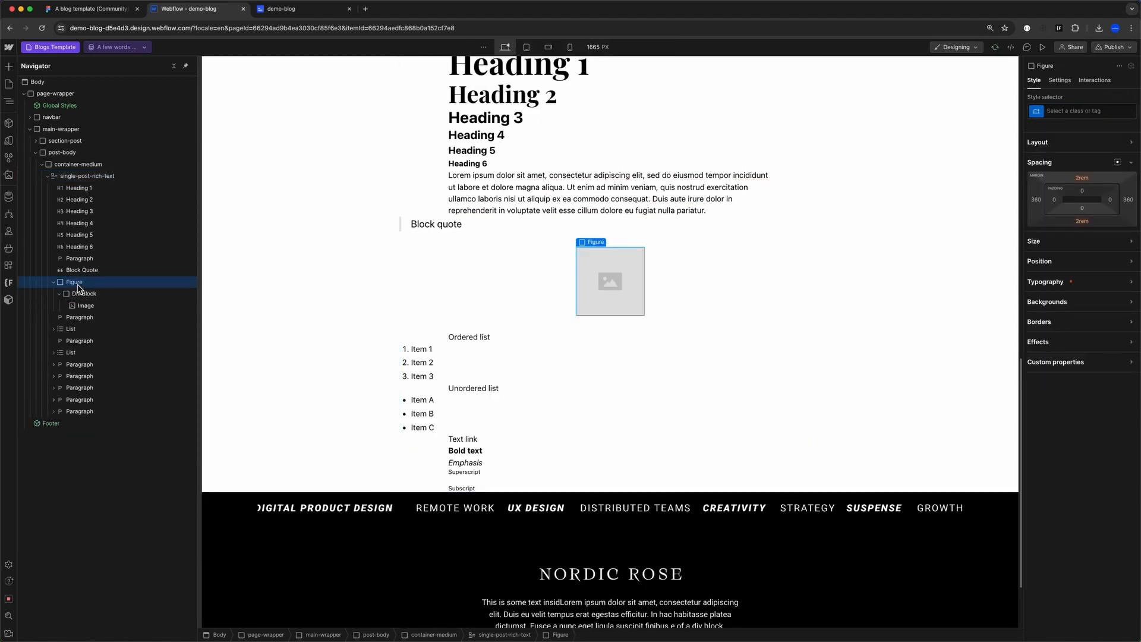
pyautogui.click(1066, 111)
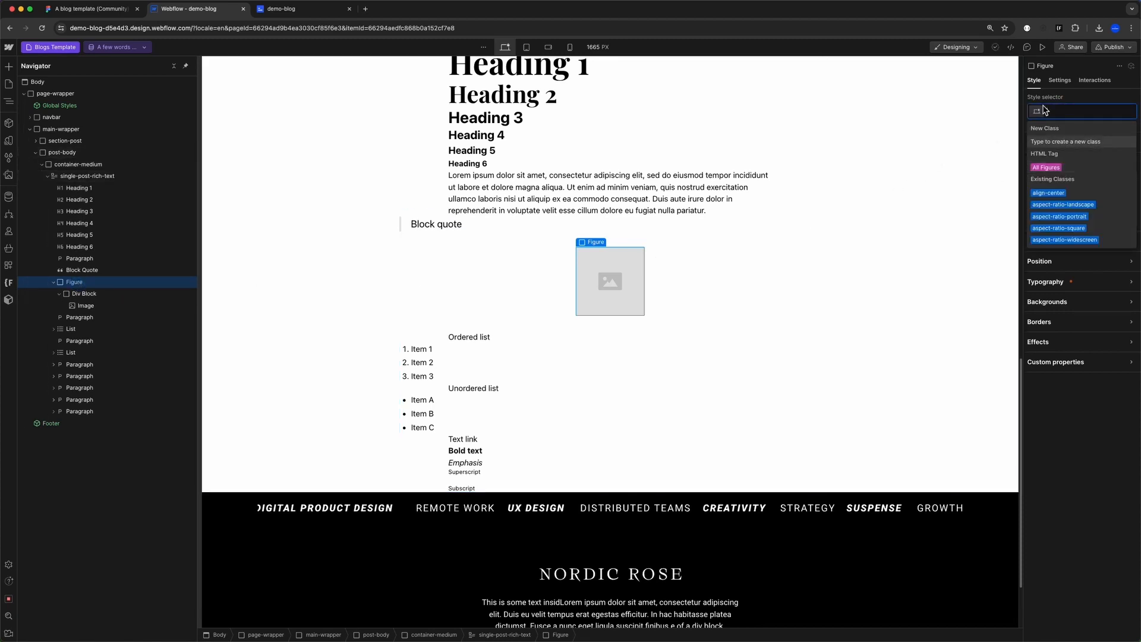
pyautogui.click(1045, 168)
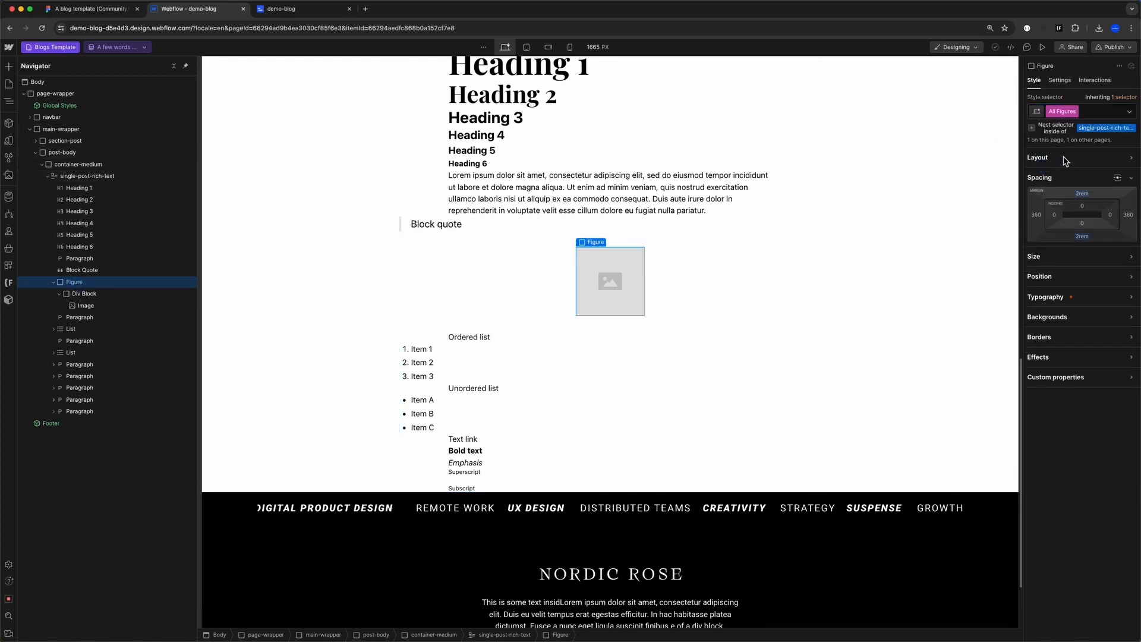
pyautogui.click(1032, 128)
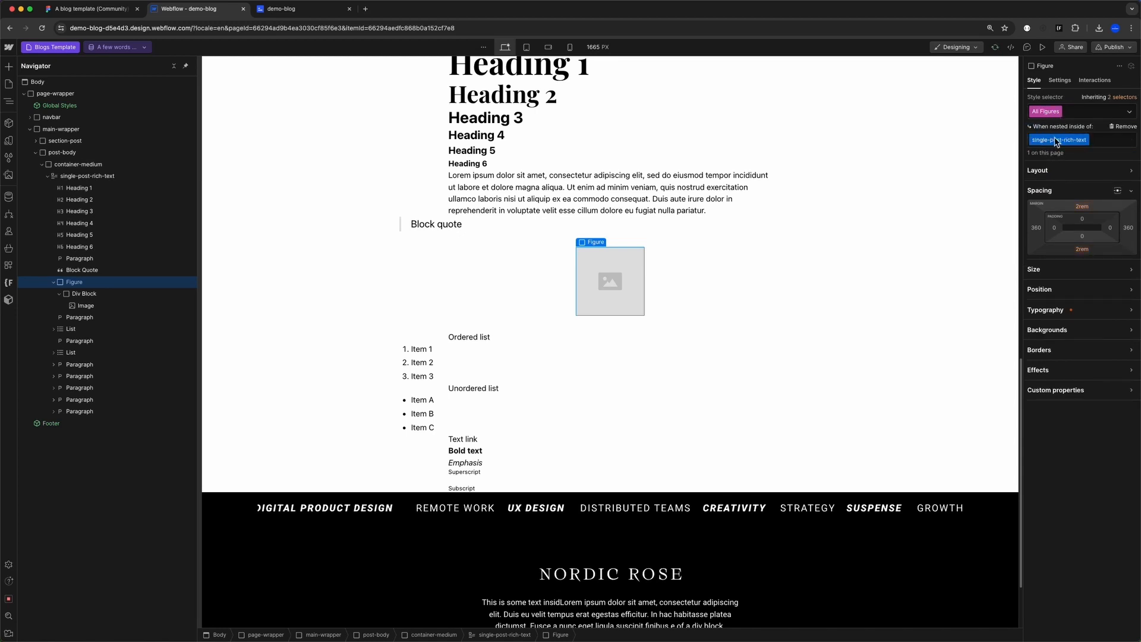
# - Set the left and right margins of the nested All Figures selector to 0
pyautogui.click(1036, 227)
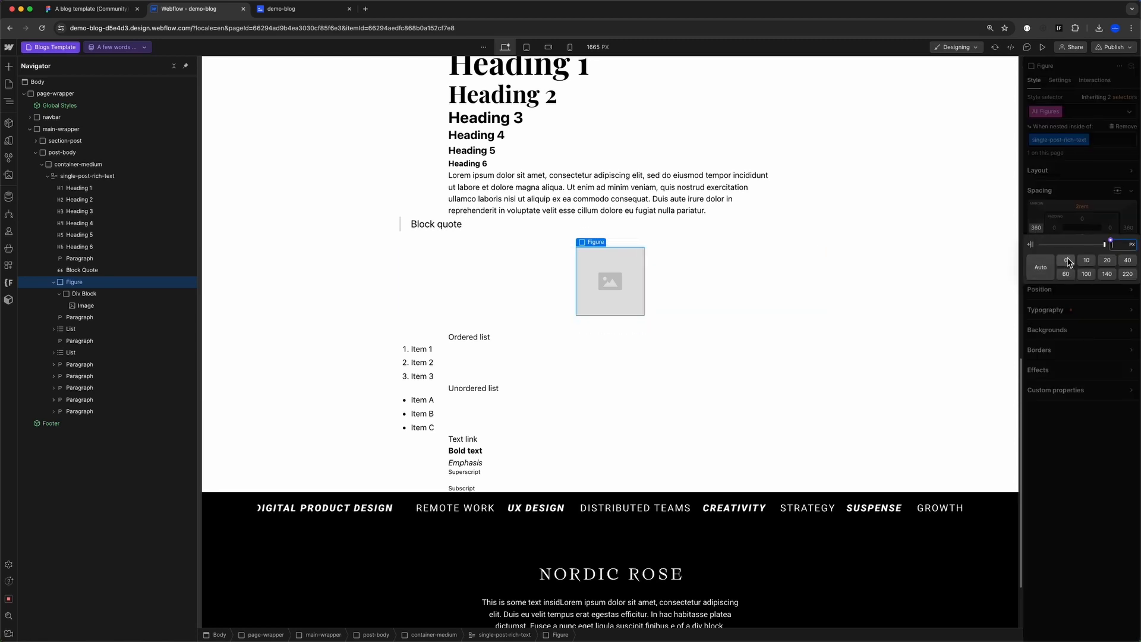
pyautogui.click(1067, 260)
pyautogui.click(1128, 228)
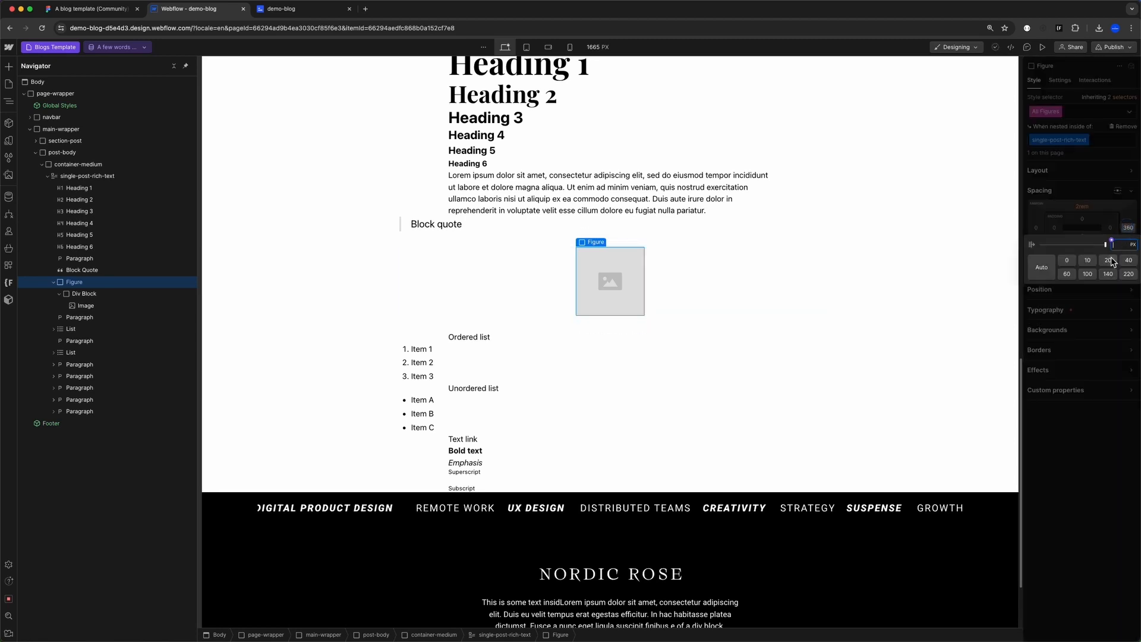
pyautogui.click(1067, 261)
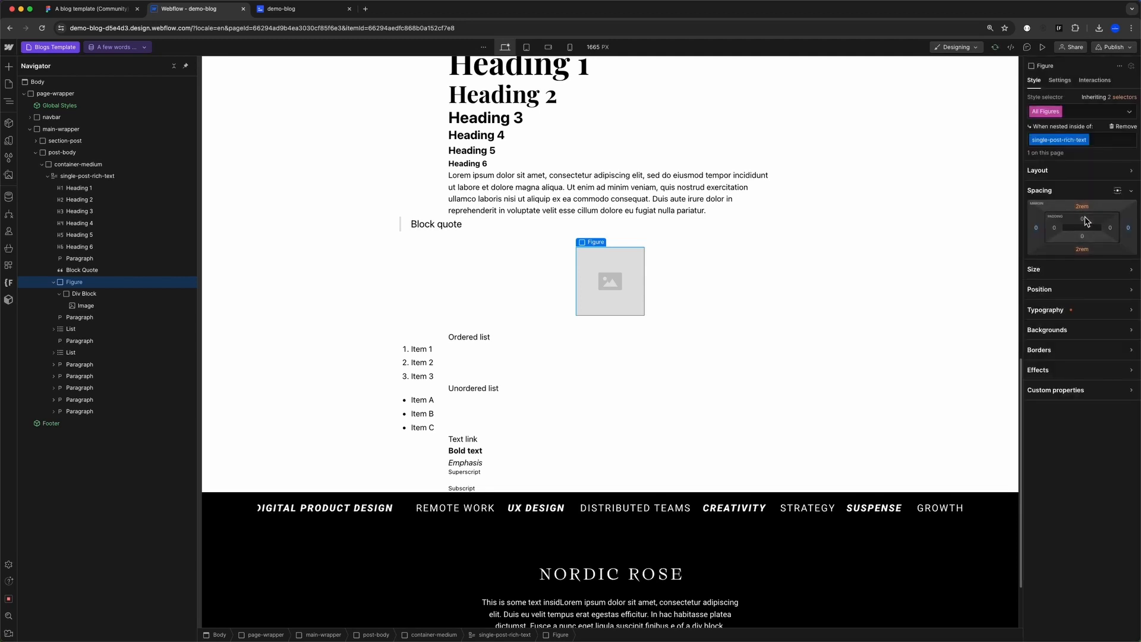
# - Set the width, minimum width and maximum width of the nested All Figures selector to 100%
pyautogui.click(1036, 270)
pyautogui.click(1062, 228)
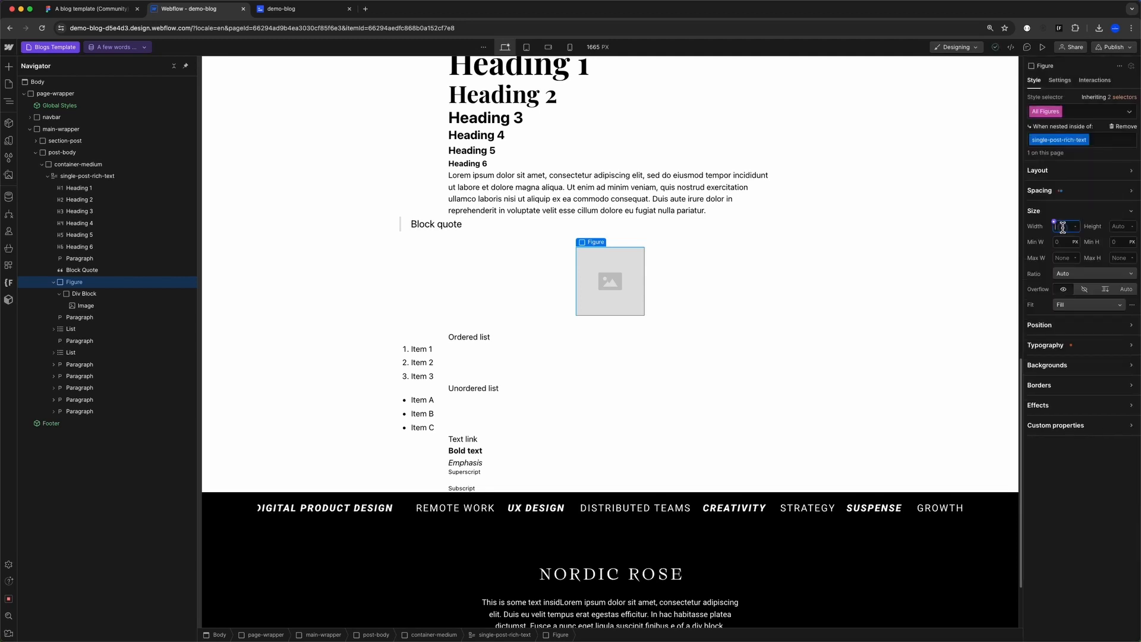
pyautogui.write('100%')
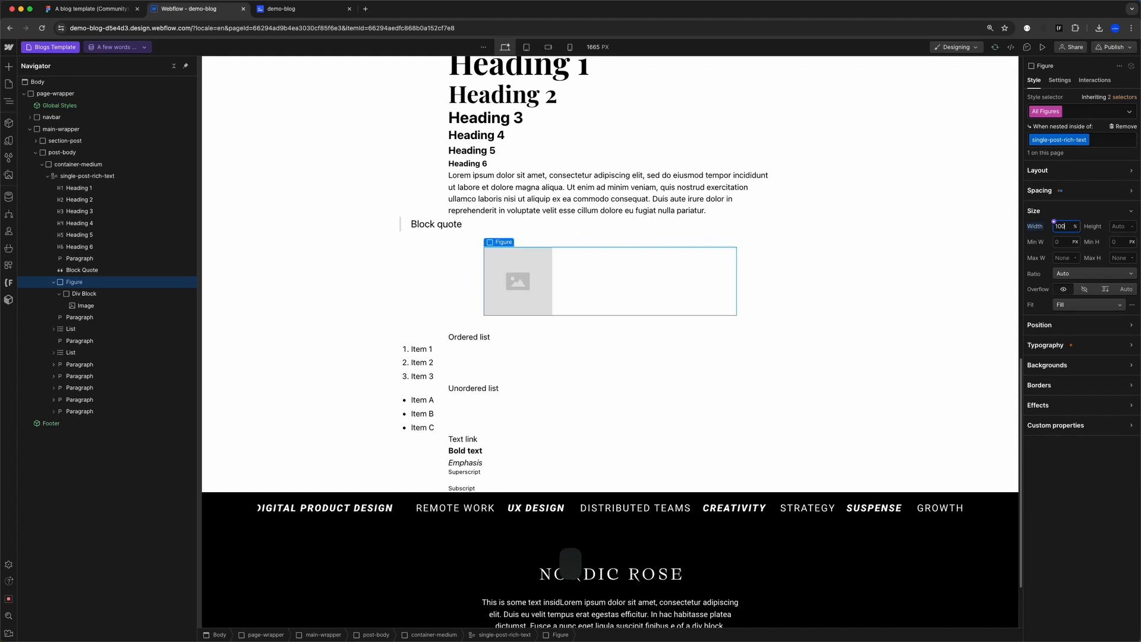
pyautogui.click(1060, 243)
pyautogui.write('100%')
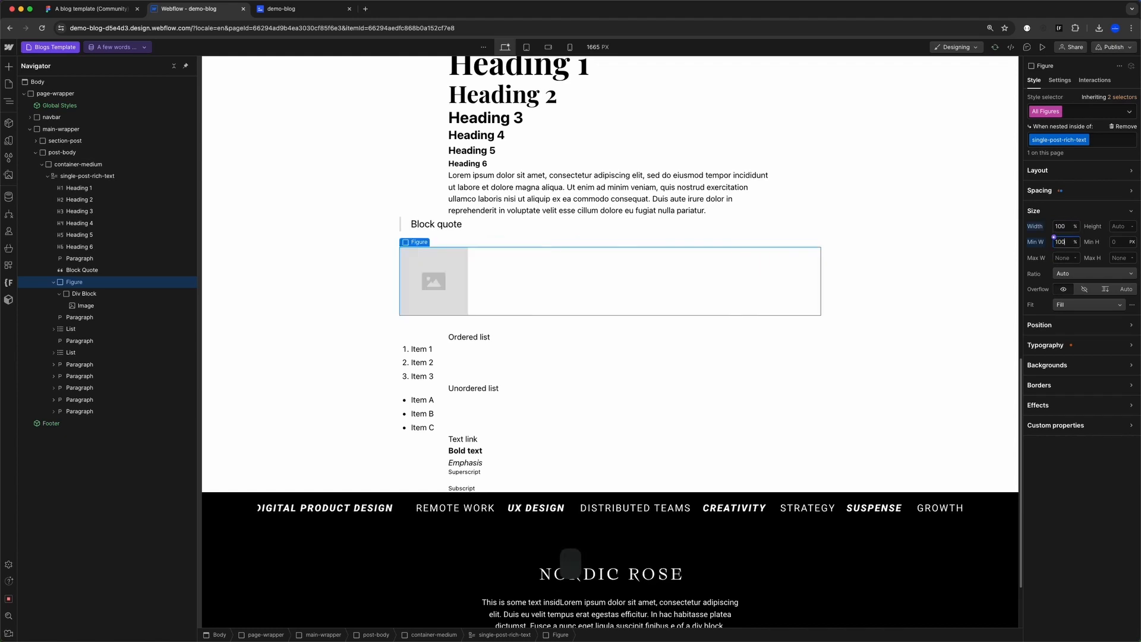
pyautogui.click(1059, 258)
pyautogui.write('100')
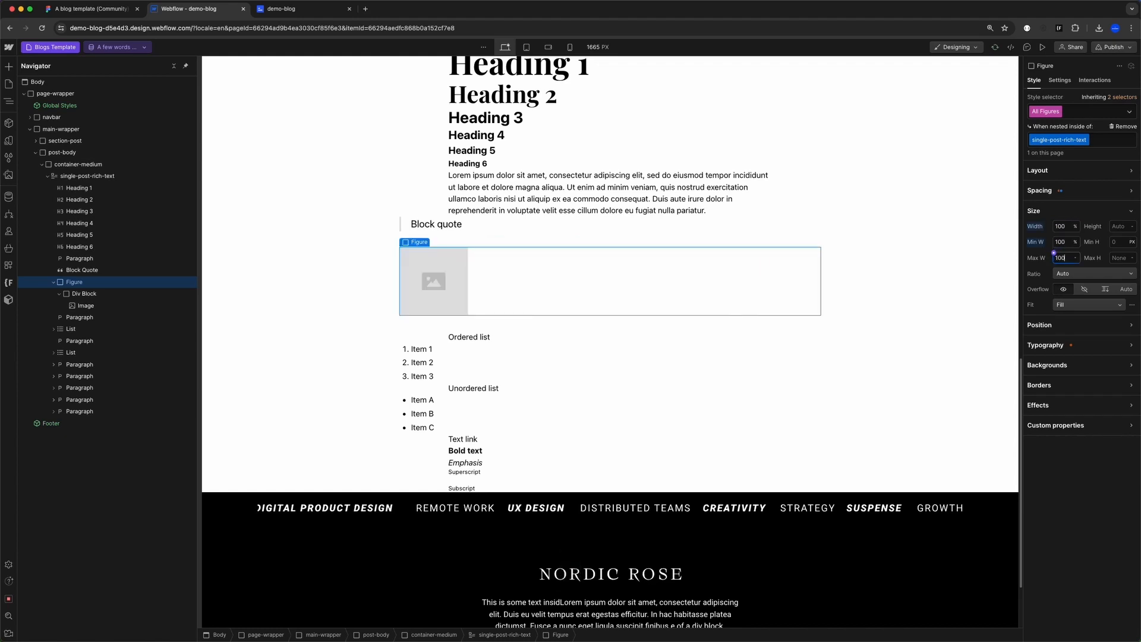
pyautogui.write('%')
# - Apply the All Images selector nested inside single-post-rich-text to the figure's image and set its width to 100%
pyautogui.click(452, 271)
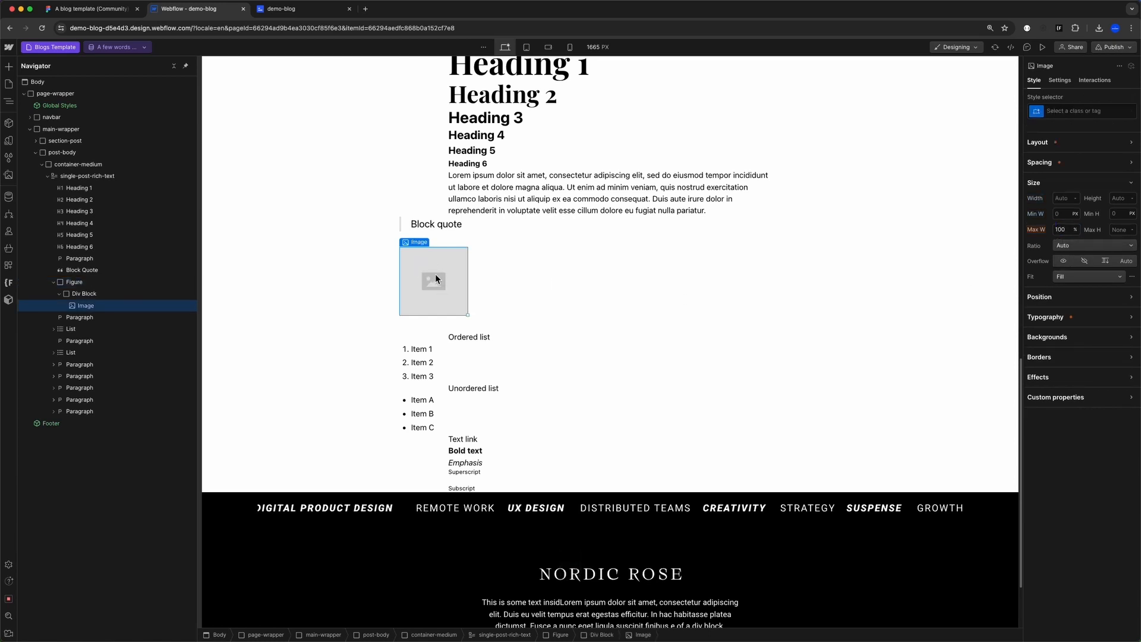
pyautogui.click(1063, 108)
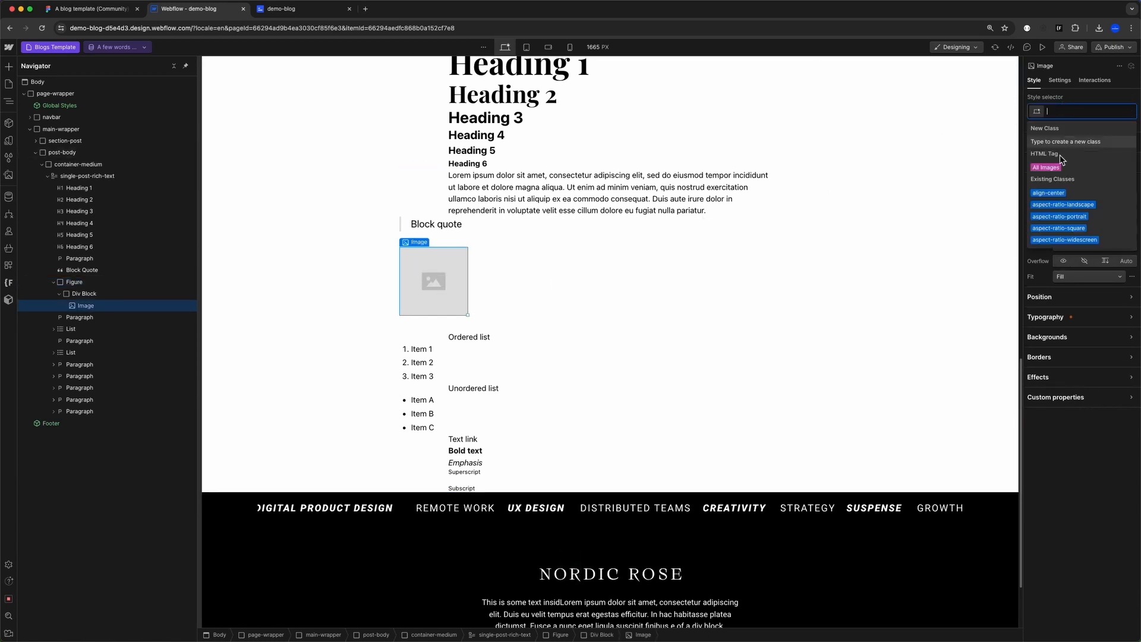
pyautogui.click(1060, 165)
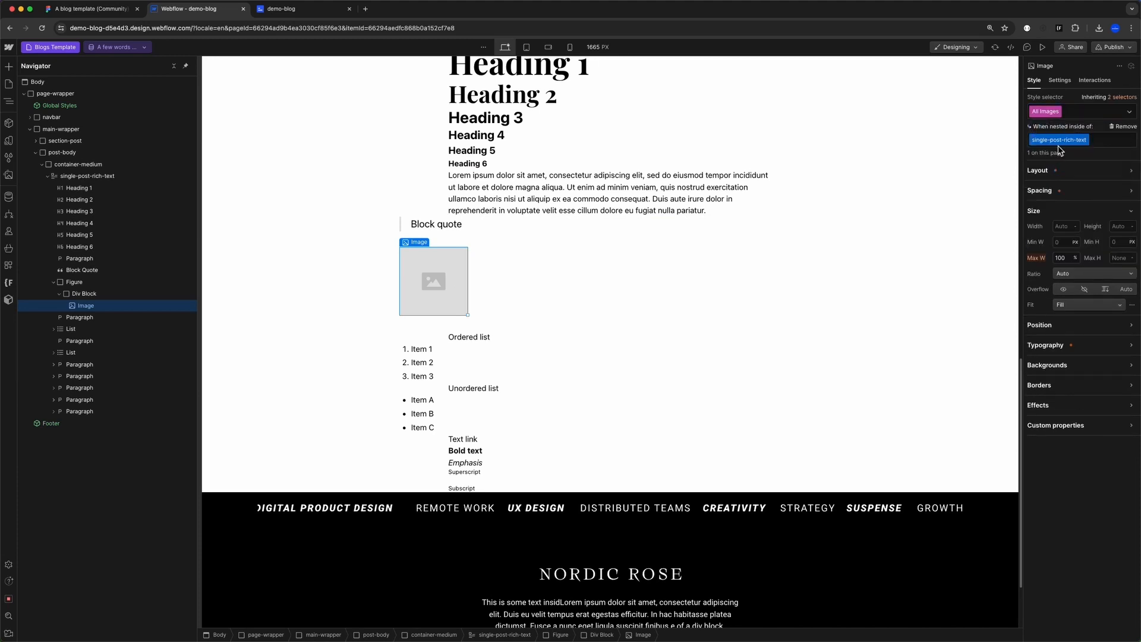
pyautogui.click(1063, 226)
pyautogui.write('100%')
pyautogui.press('Return')
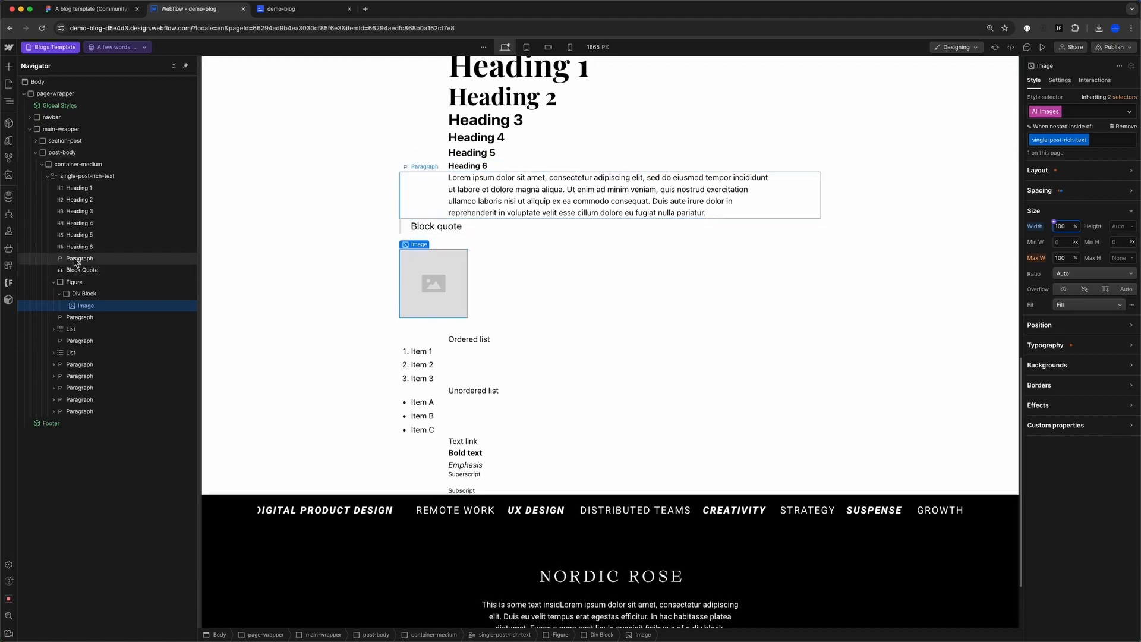
# - Reconnect the single-post-rich-text block to the content field and review the text and image layout of the article
pyautogui.click(88, 177)
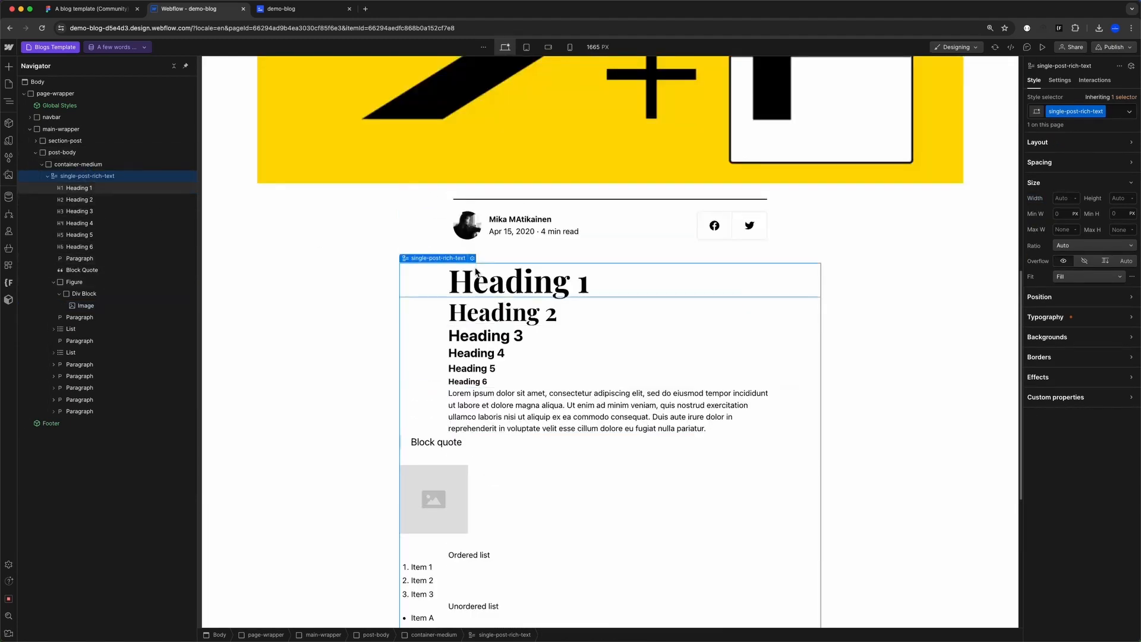
pyautogui.click(472, 258)
pyautogui.click(471, 231)
pyautogui.click(470, 250)
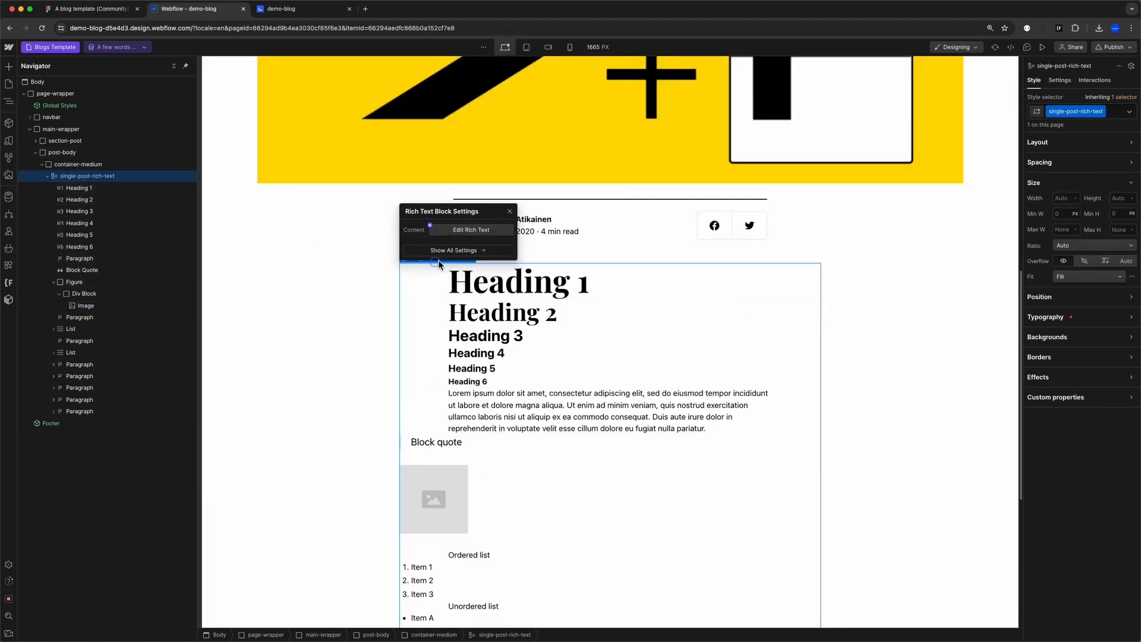
pyautogui.scroll(-5, 497, 350)
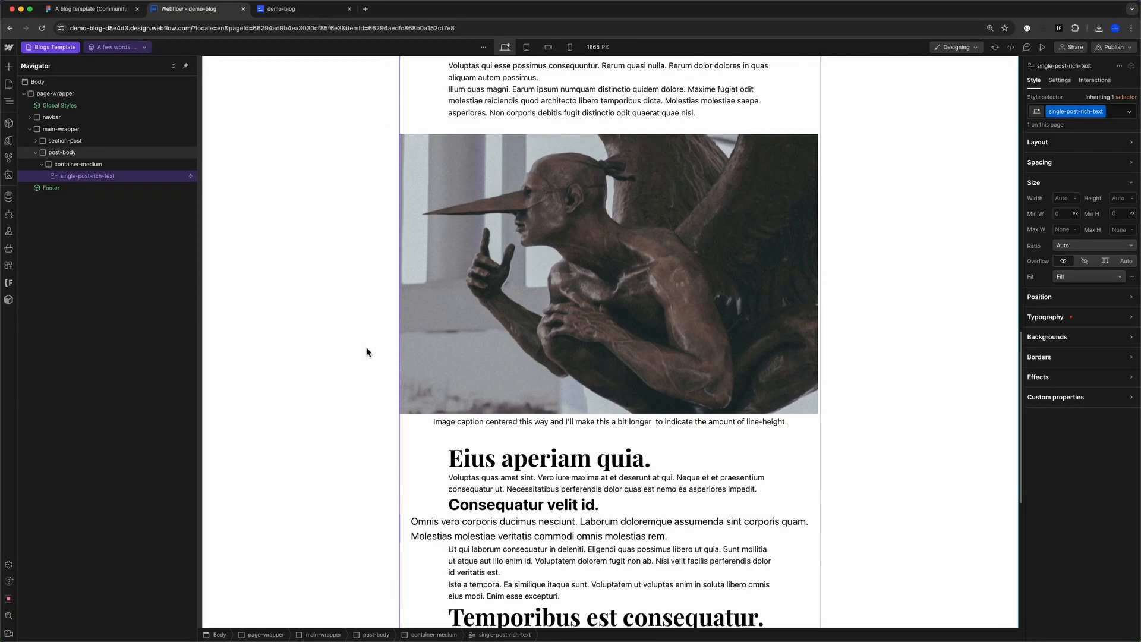
pyautogui.scroll(3, 604, 331)
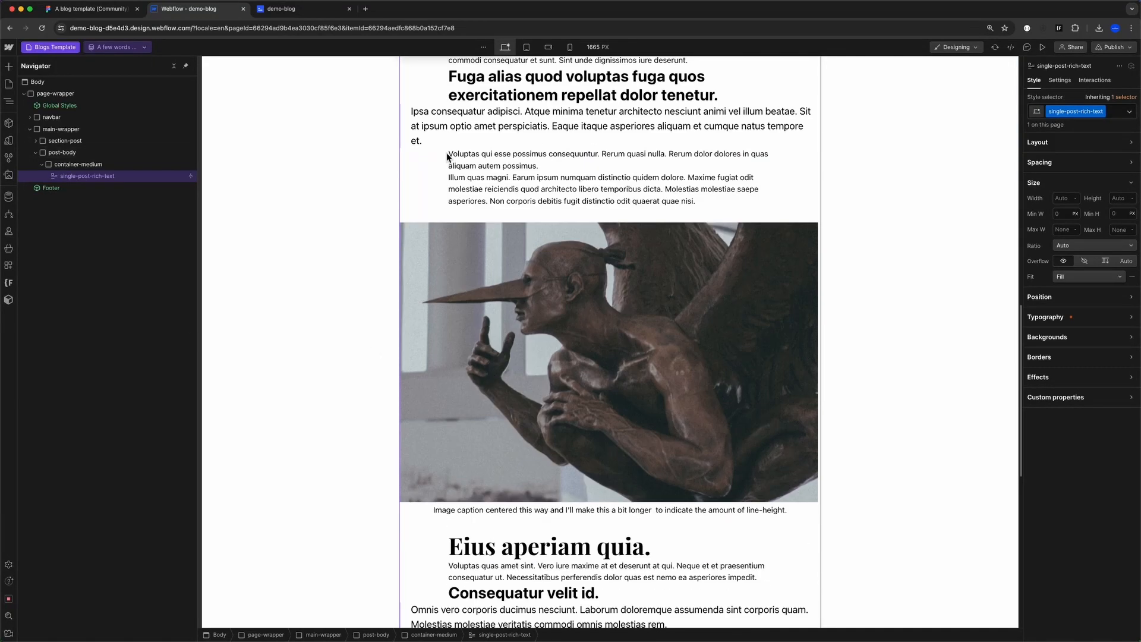
pyautogui.scroll(5, 456, 176)
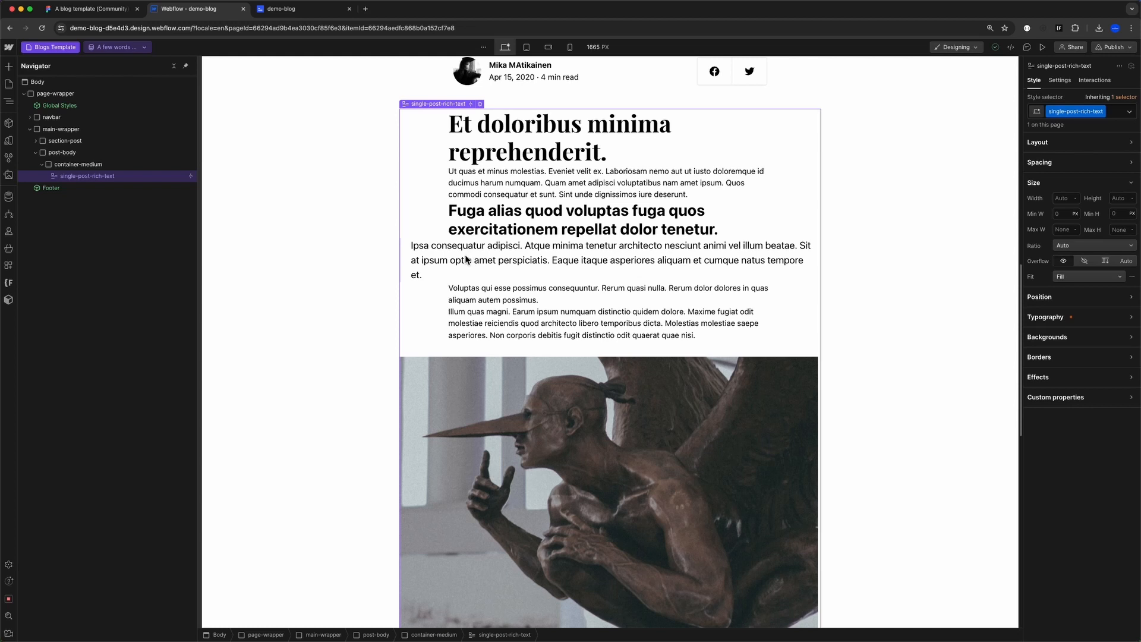
pyautogui.scroll(1, 462, 285)
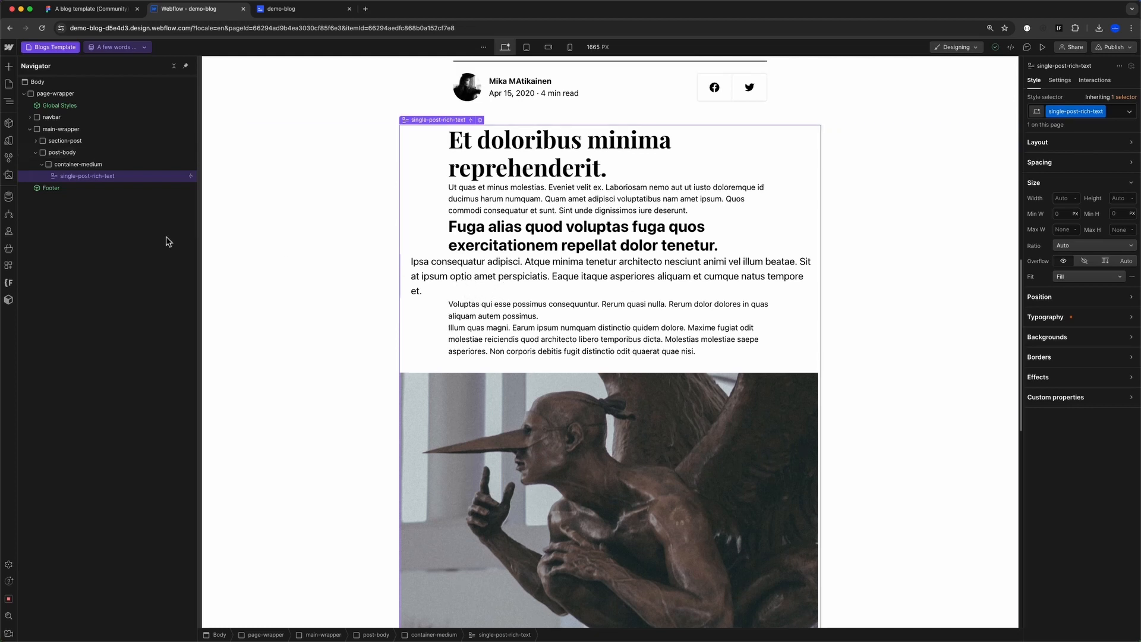
# - Disconnect the single-post-rich-text block's content property to bring back the sample rich text elements
pyautogui.click(479, 120)
pyautogui.click(448, 175)
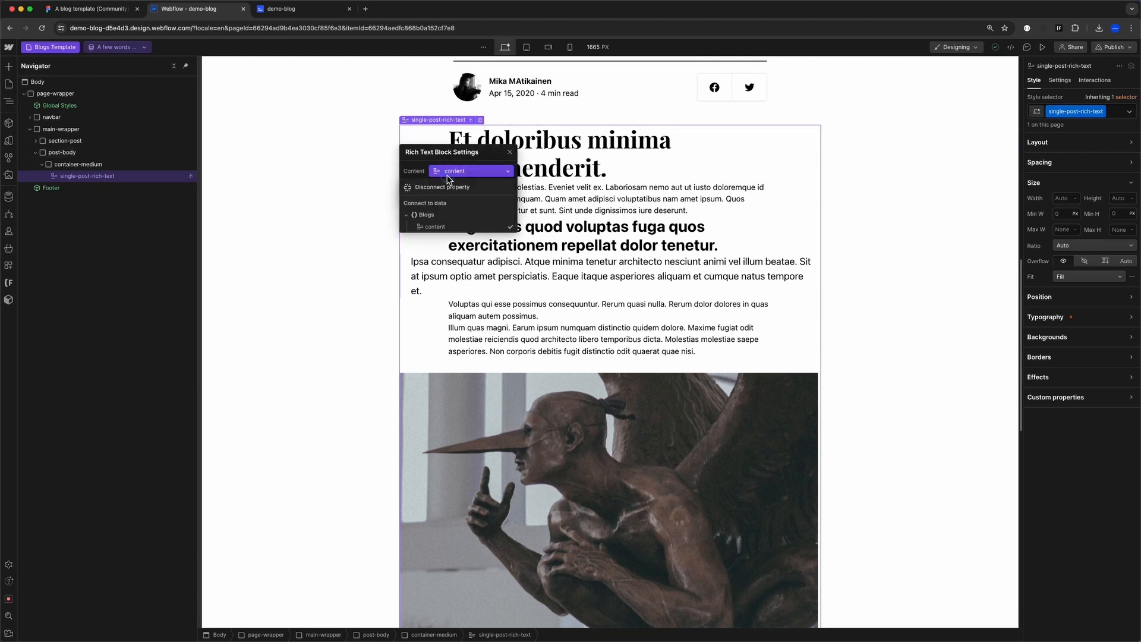
pyautogui.click(444, 186)
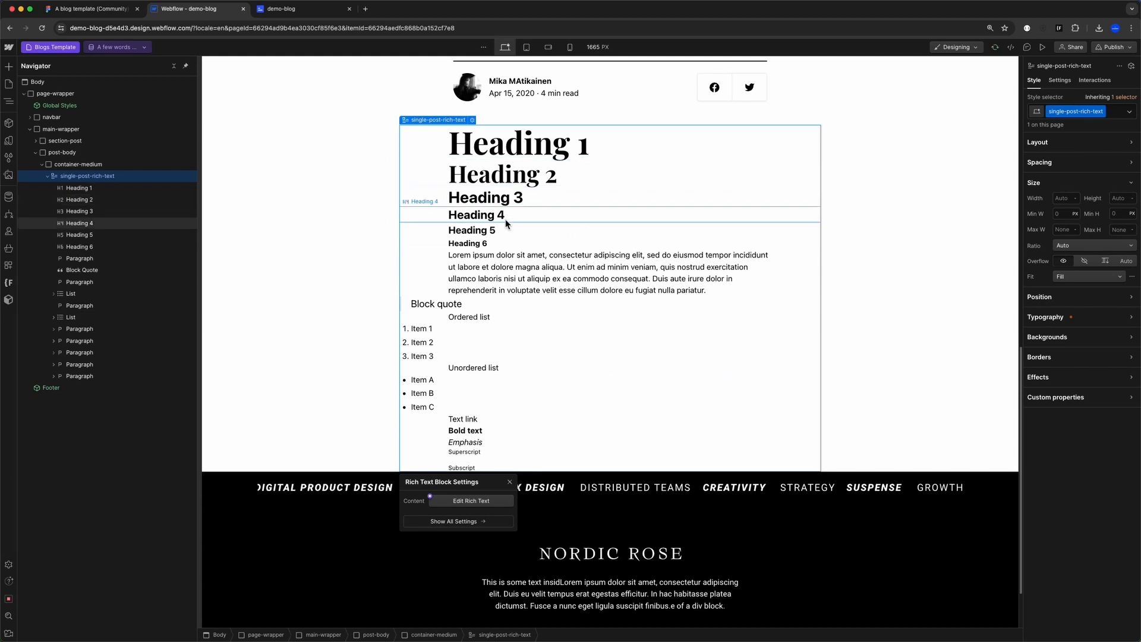
# - Set the left and right padding of the block quote to 6.25rem
pyautogui.click(474, 304)
pyautogui.click(1047, 160)
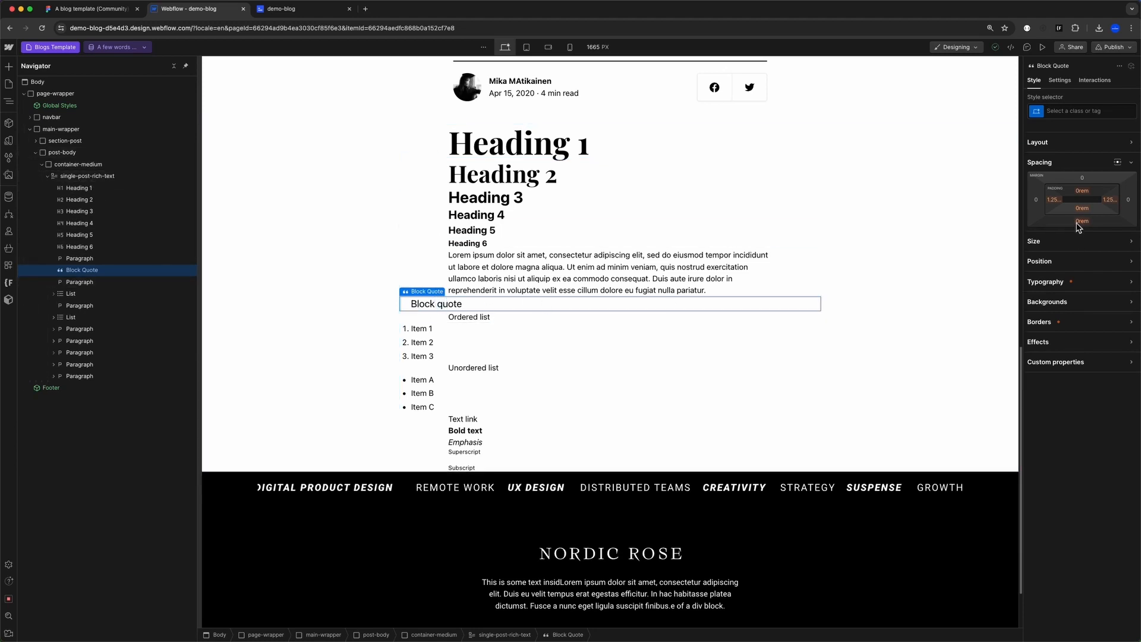
pyautogui.click(1054, 200)
pyautogui.write('5rem')
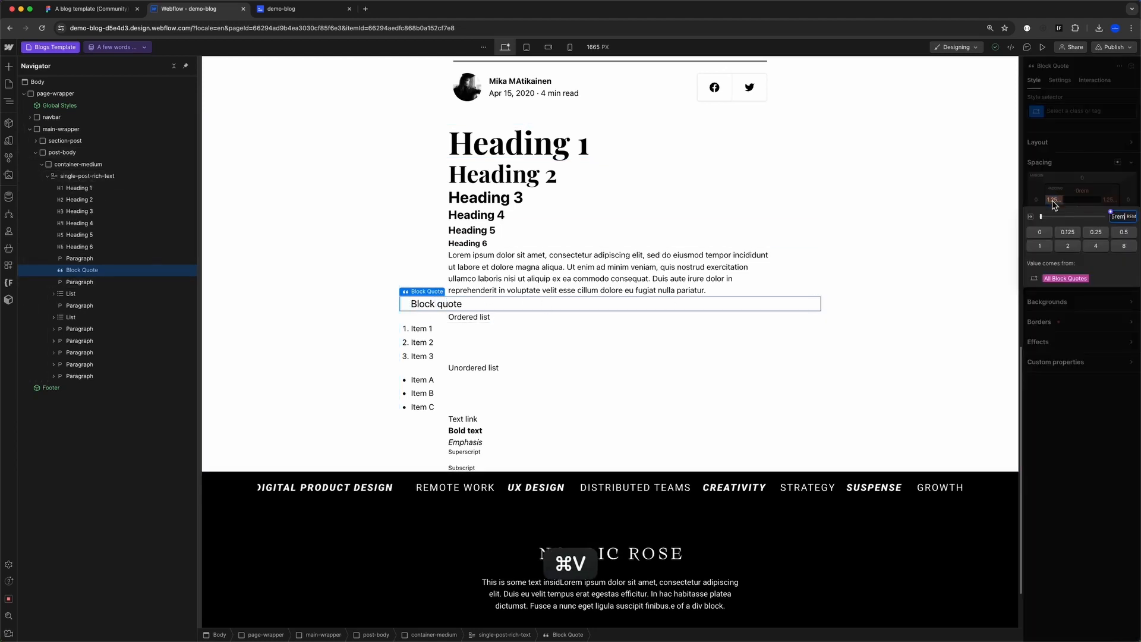
pyautogui.press('Return')
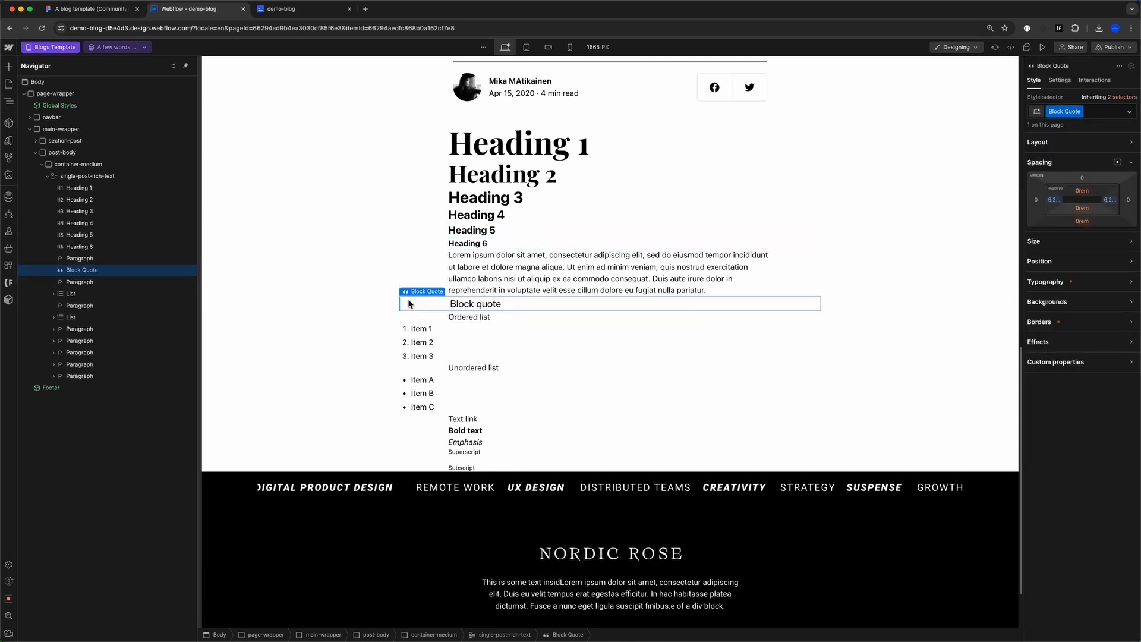
# - With the Figma article as reference, set the block quote's left and right margins to 6.25rem and its left padding to 1.25rem
pyautogui.click(93, 9)
pyautogui.scroll(-15, 491, 296)
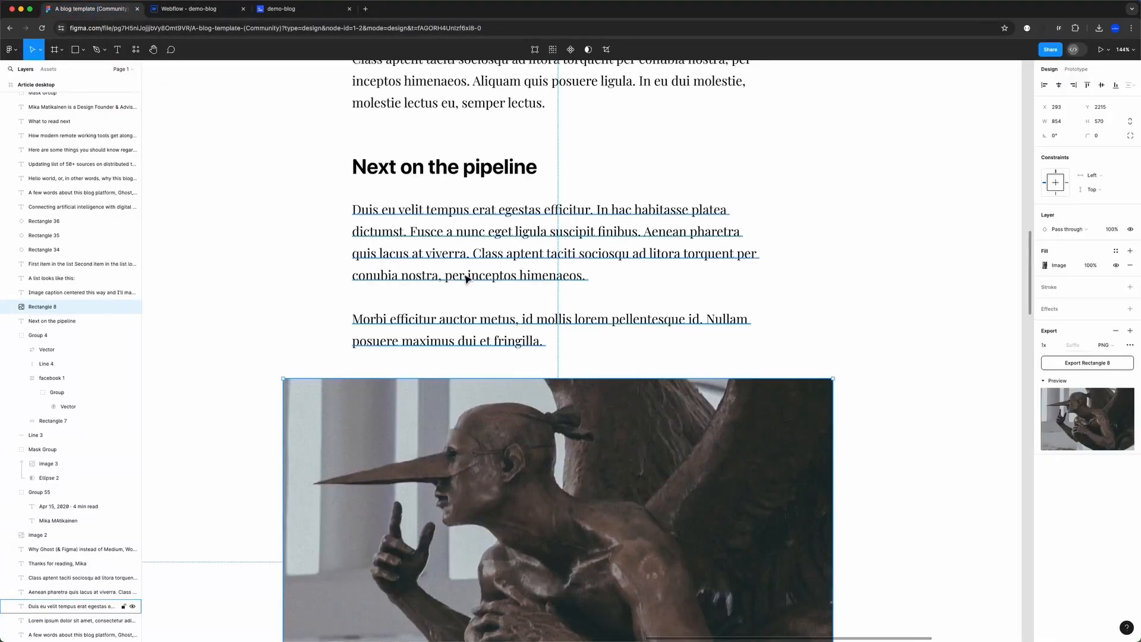
pyautogui.scroll(-5, 491, 296)
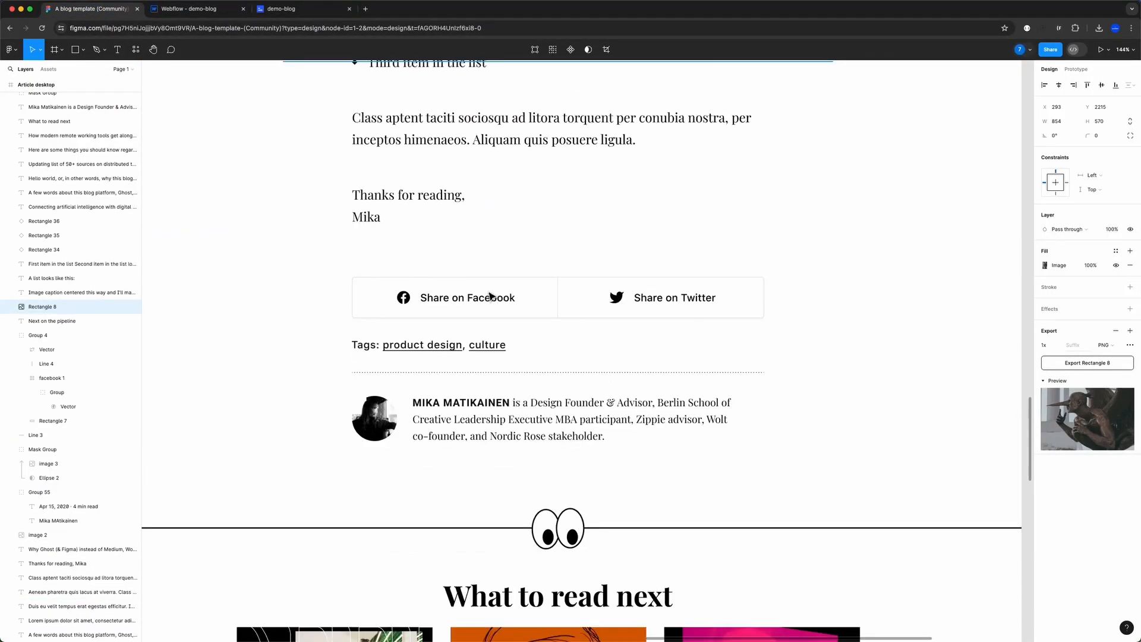
pyautogui.scroll(5, 413, 428)
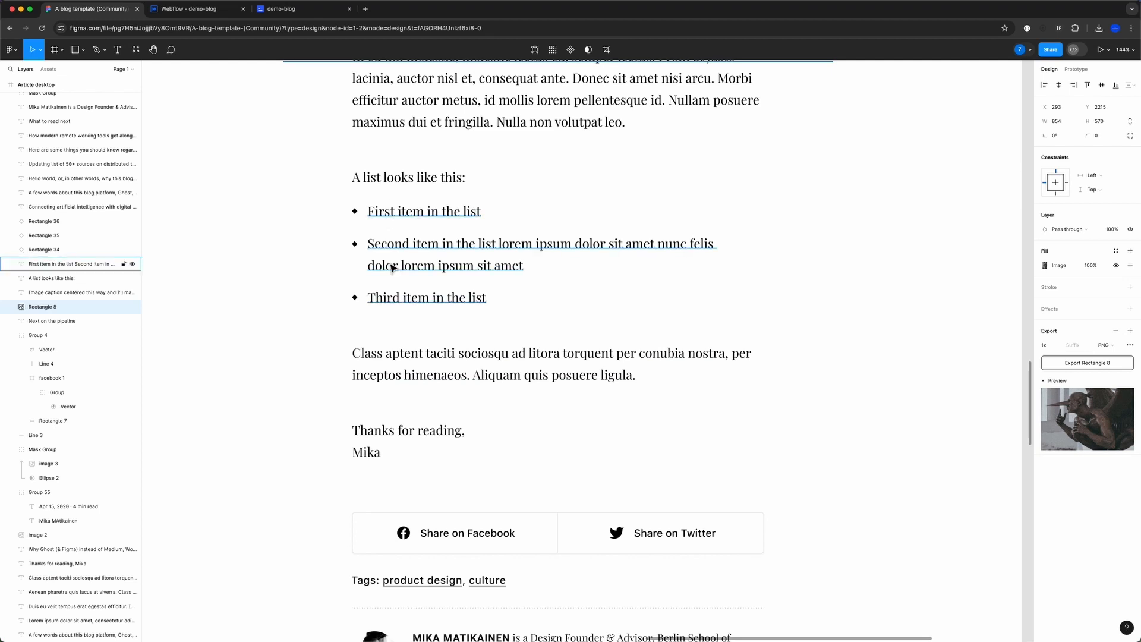
pyautogui.hotkey('ctrl', 'Tab')
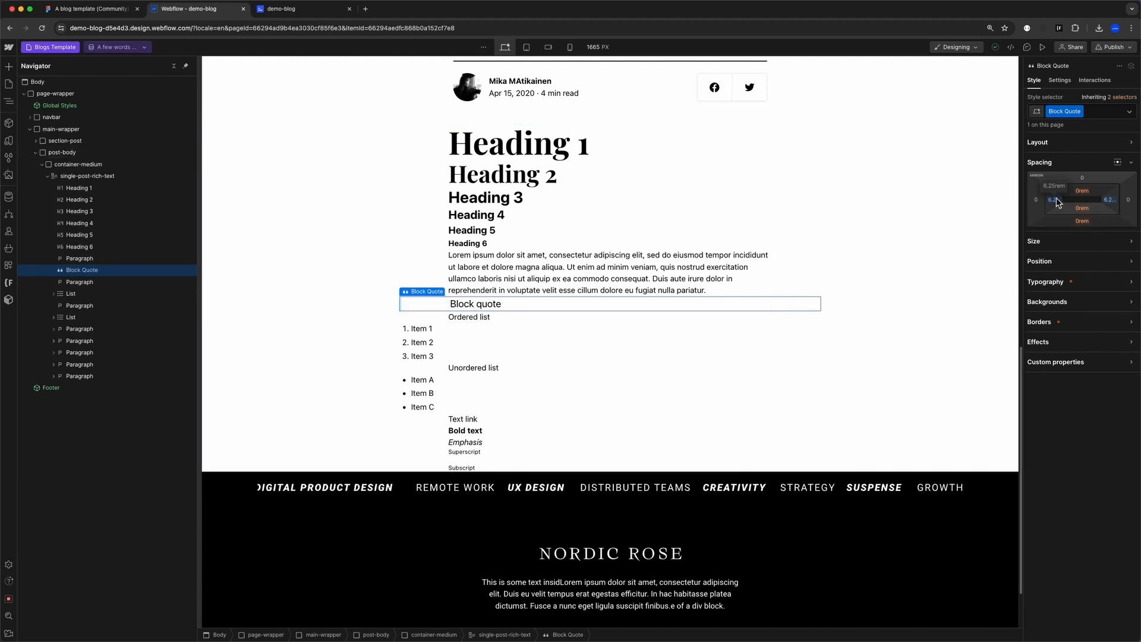
pyautogui.click(1037, 203)
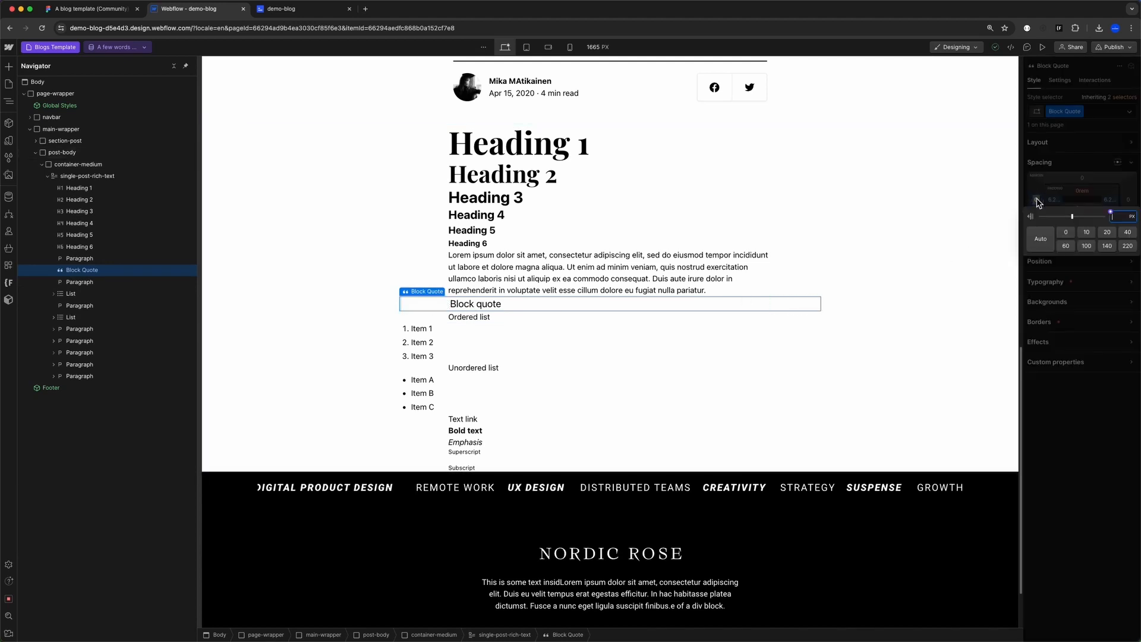
pyautogui.write('5rem')
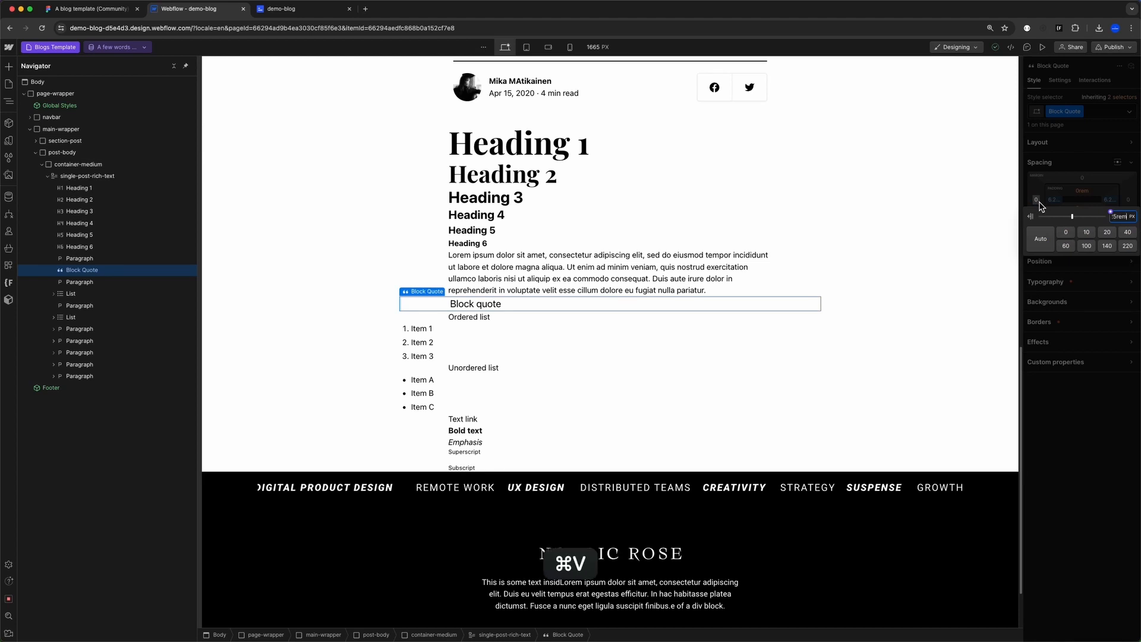
pyautogui.press('Return')
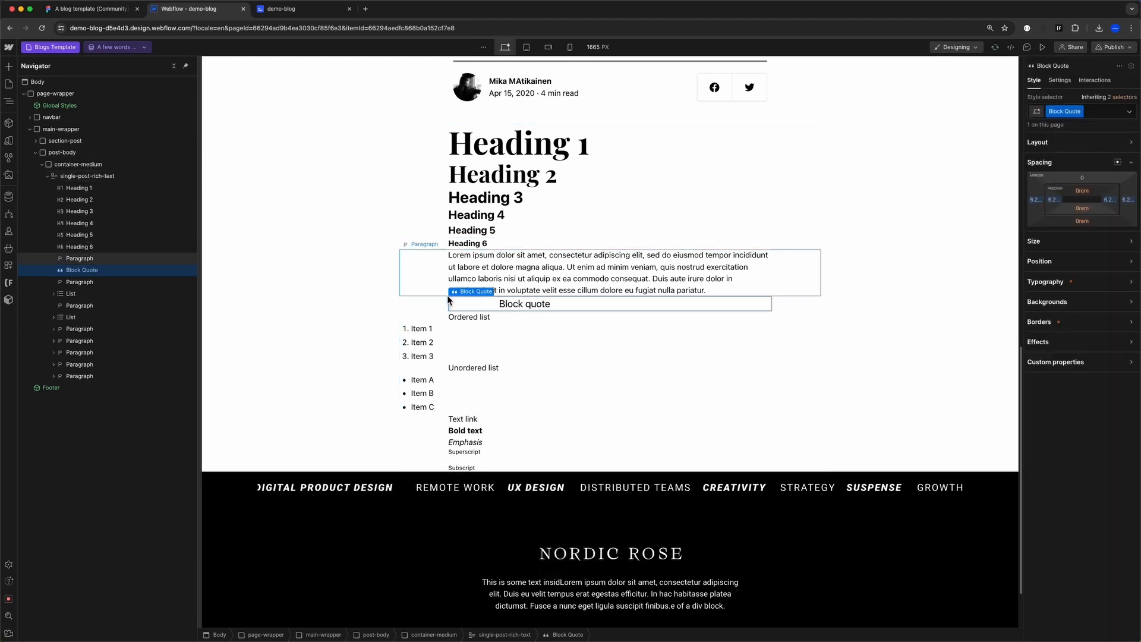
pyautogui.click(1053, 200)
pyautogui.write('1.25')
pyautogui.press('Return')
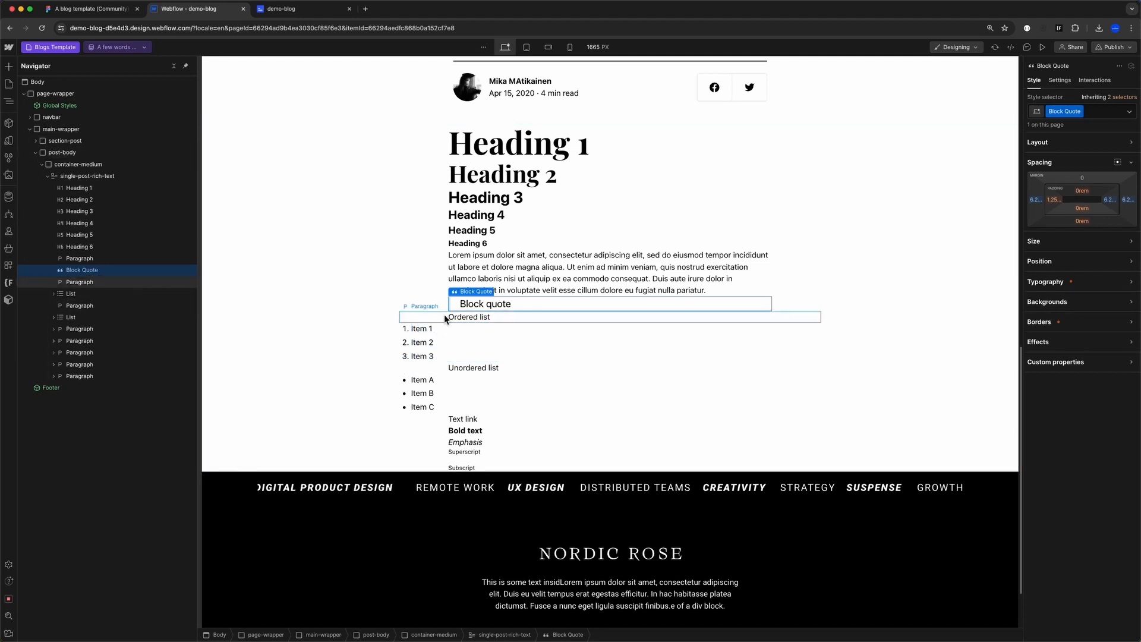
# - Try to inset the ordered list with 6.25rem left and right padding
pyautogui.click(98, 9)
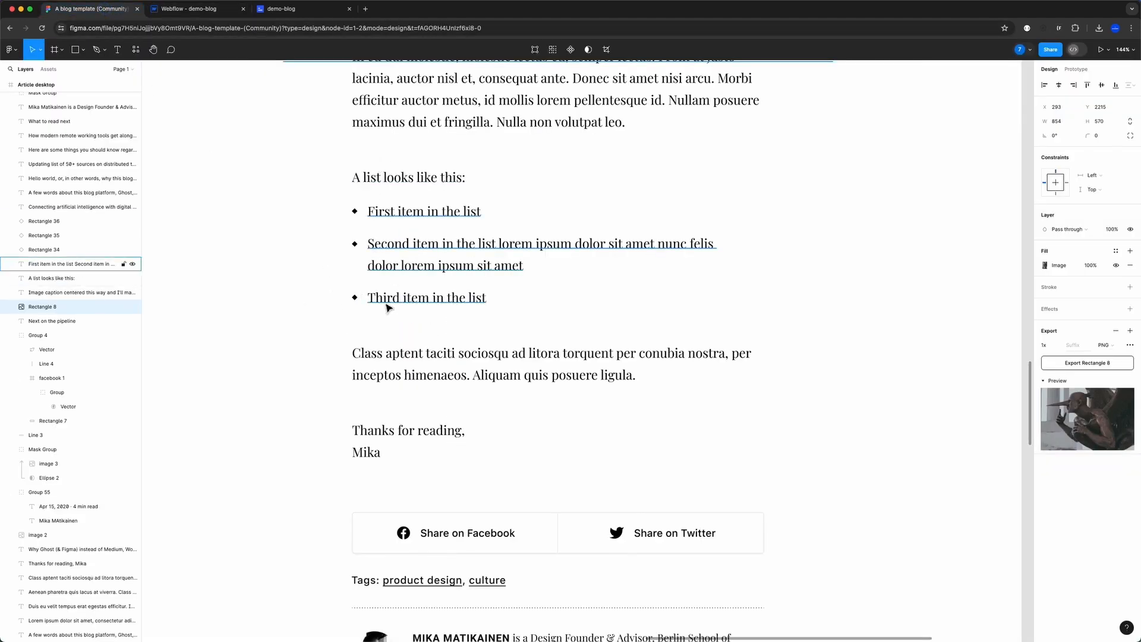
pyautogui.click(199, 9)
pyautogui.click(58, 293)
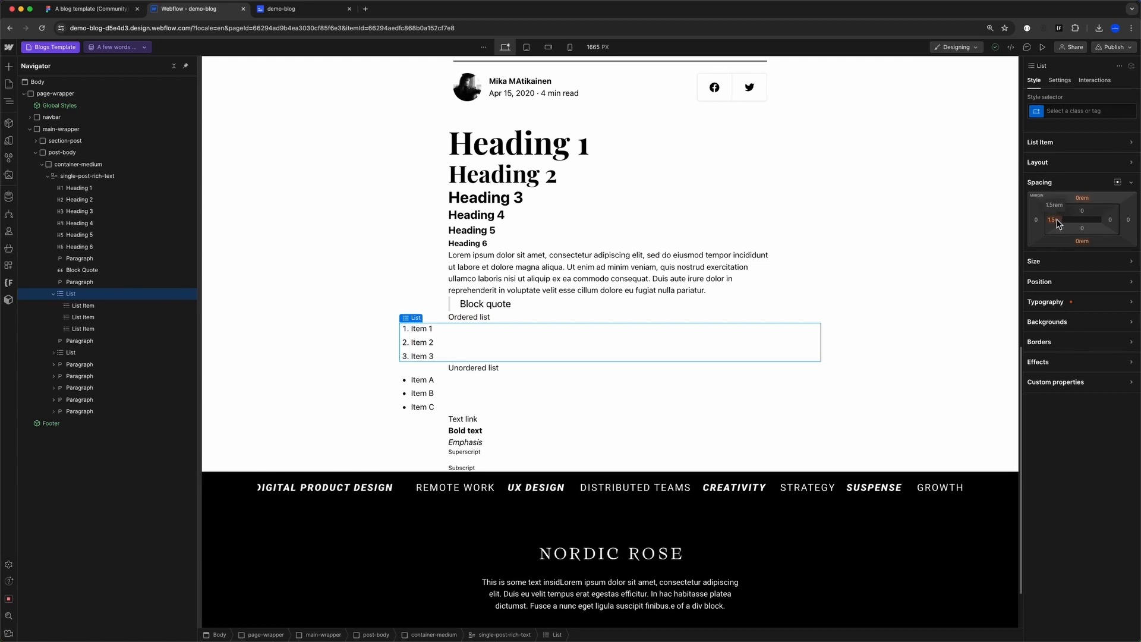
pyautogui.press('super+alt+v')
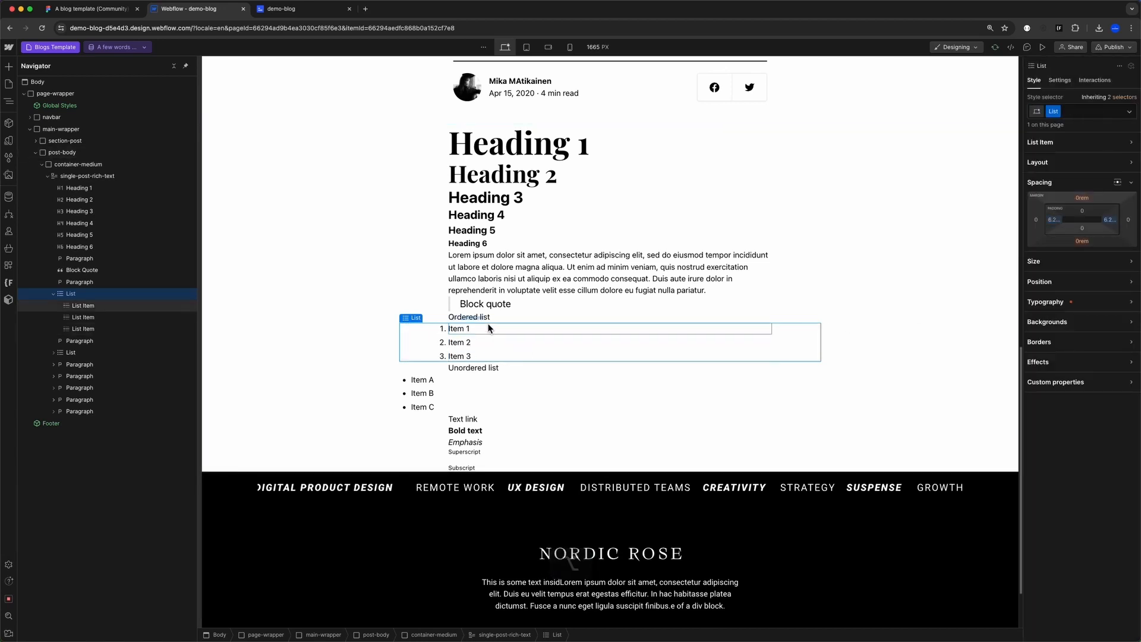
pyautogui.press('super+z')
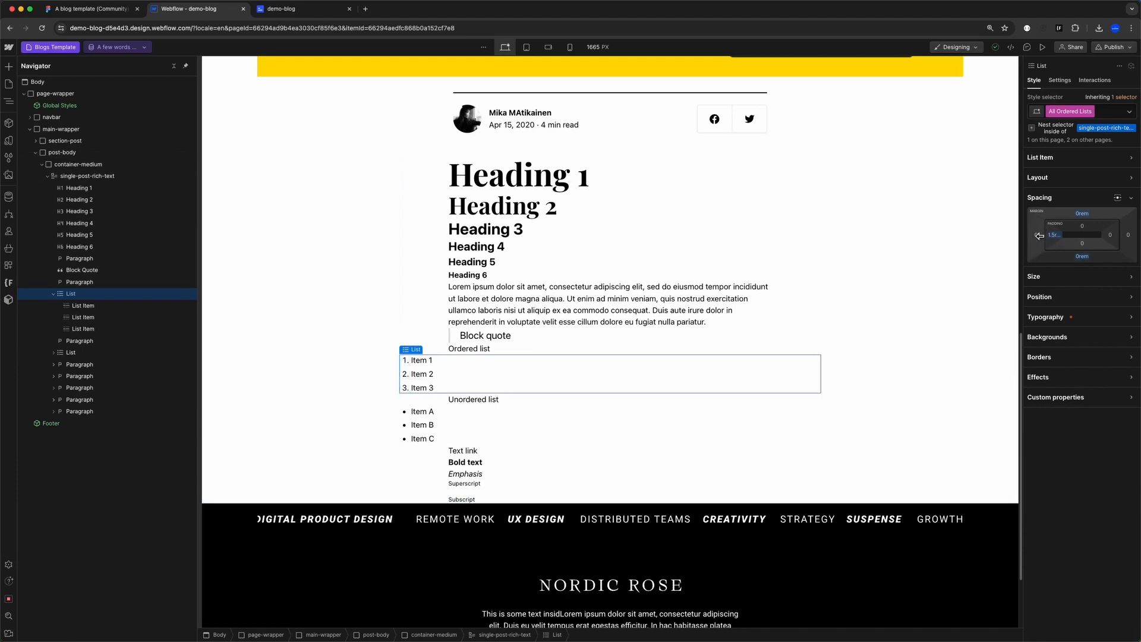
# - Nest the ordered list's All Ordered Lists selector inside single-post-rich-text and set its left and right margins to 6.25rem
pyautogui.press('super+alt+v')
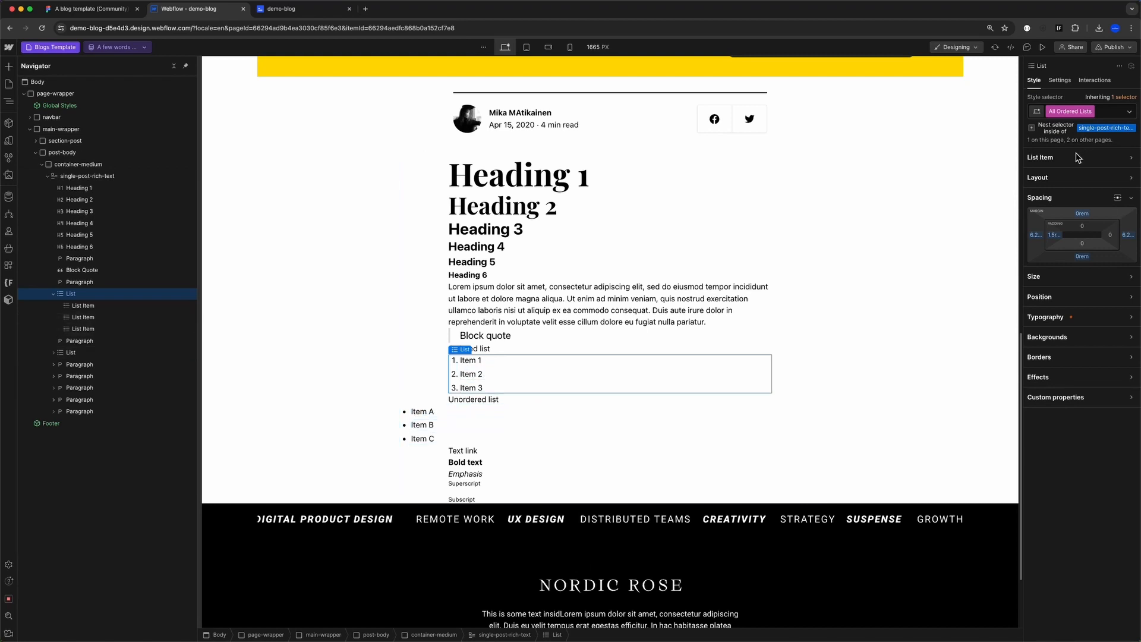
pyautogui.press('super+z')
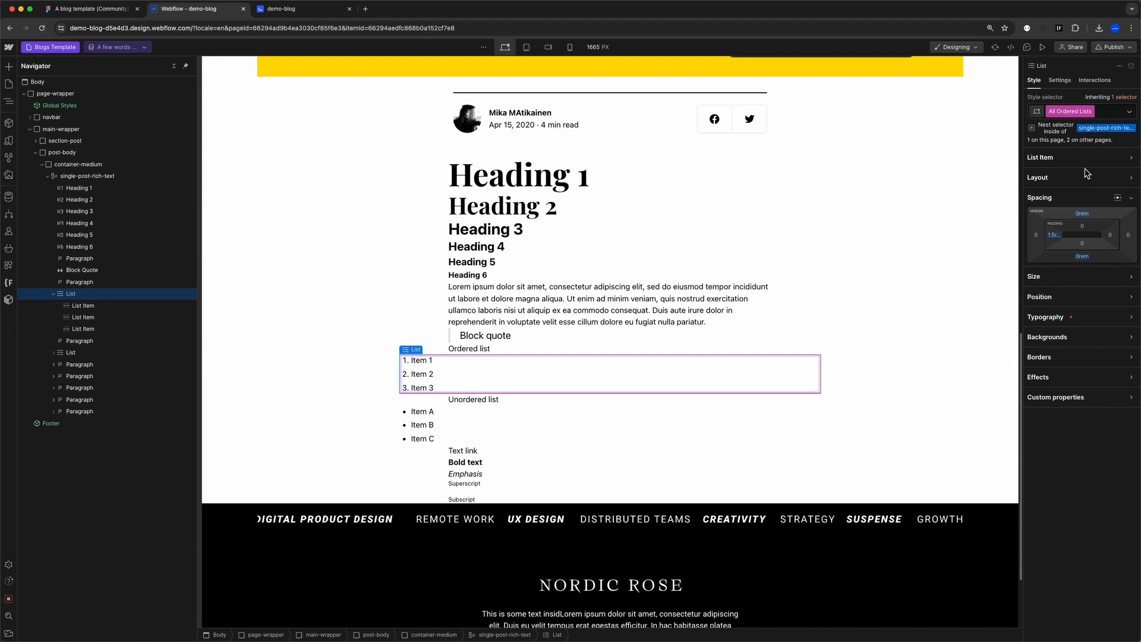
pyautogui.click(1035, 128)
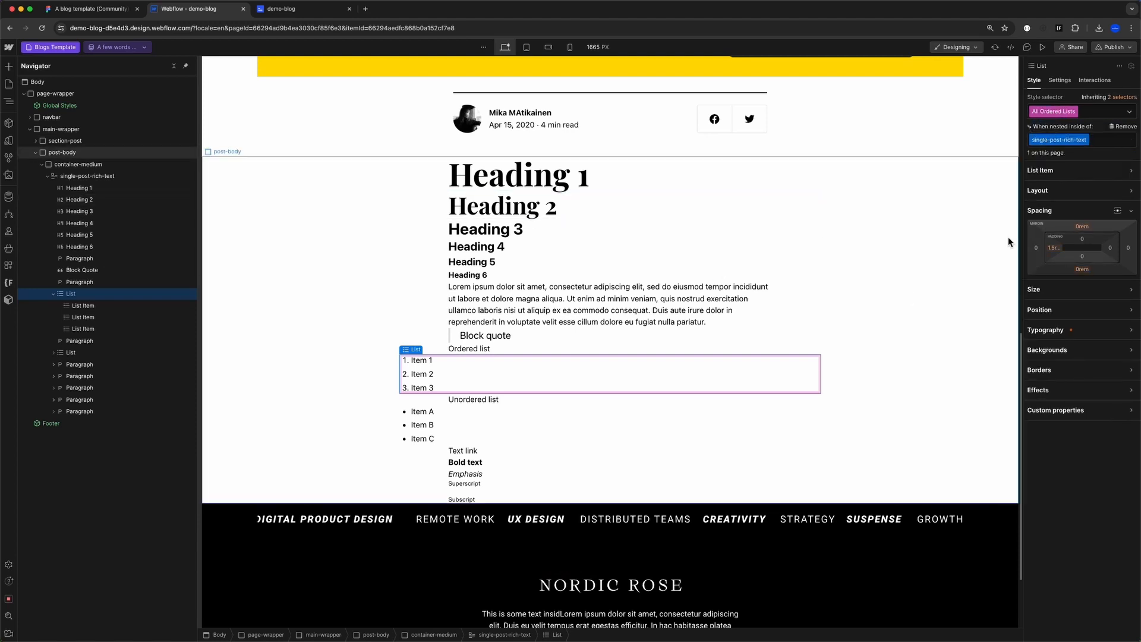
pyautogui.click(1054, 248)
pyautogui.write('5rem')
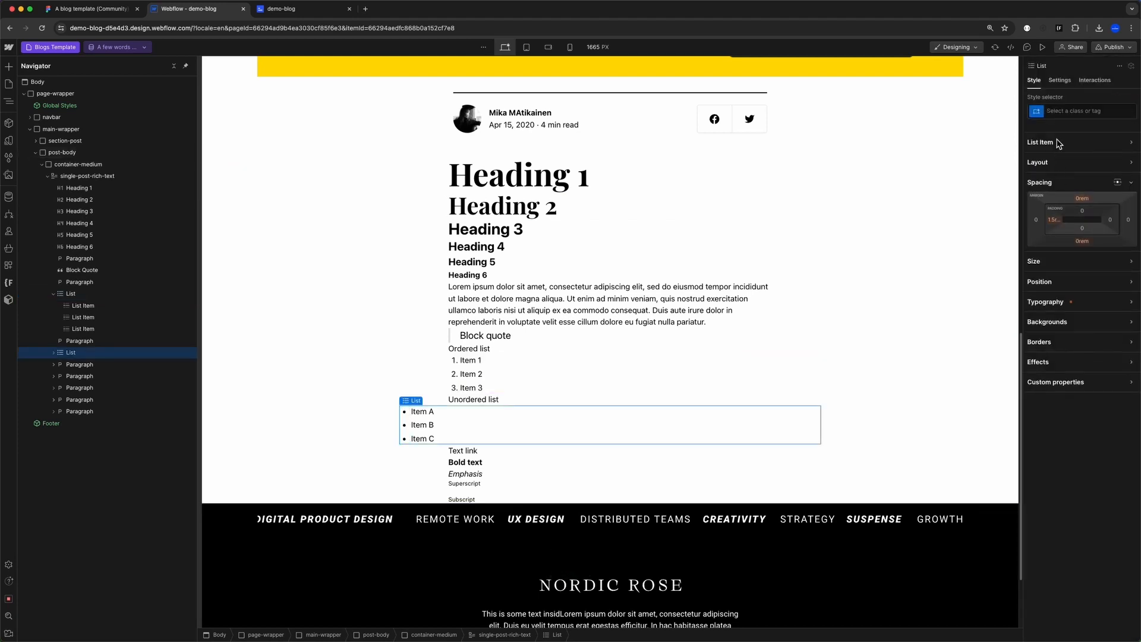
# - Nest the unordered list's All Unordered Lists selector inside single-post-rich-text and set its left and right margins to 6.25rem
pyautogui.click(1061, 111)
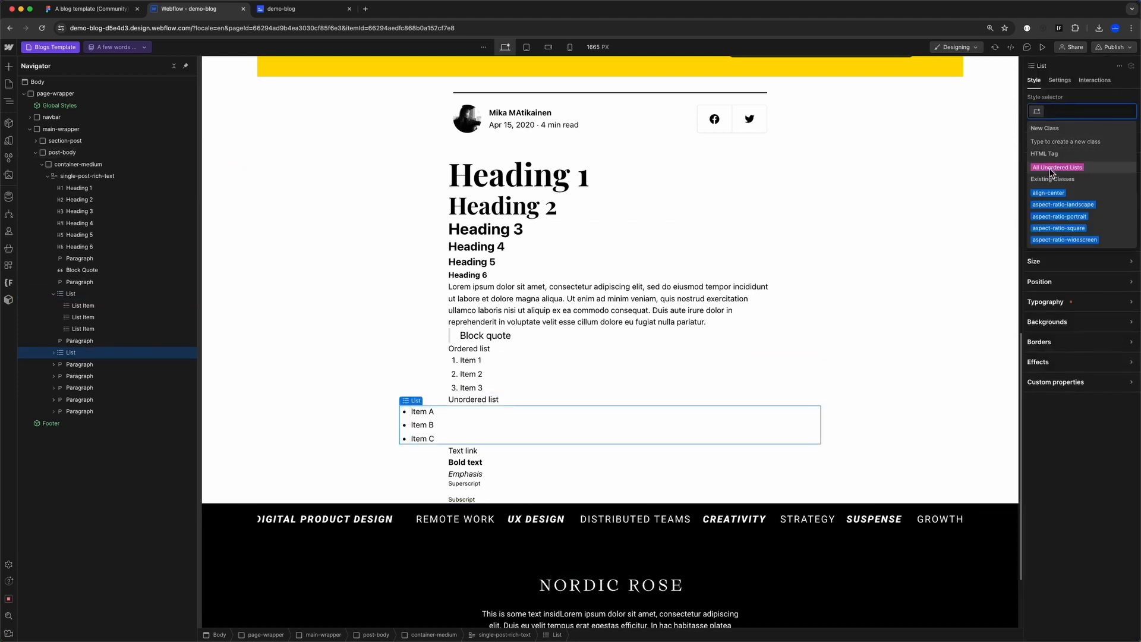
pyautogui.click(1055, 167)
pyautogui.click(1063, 134)
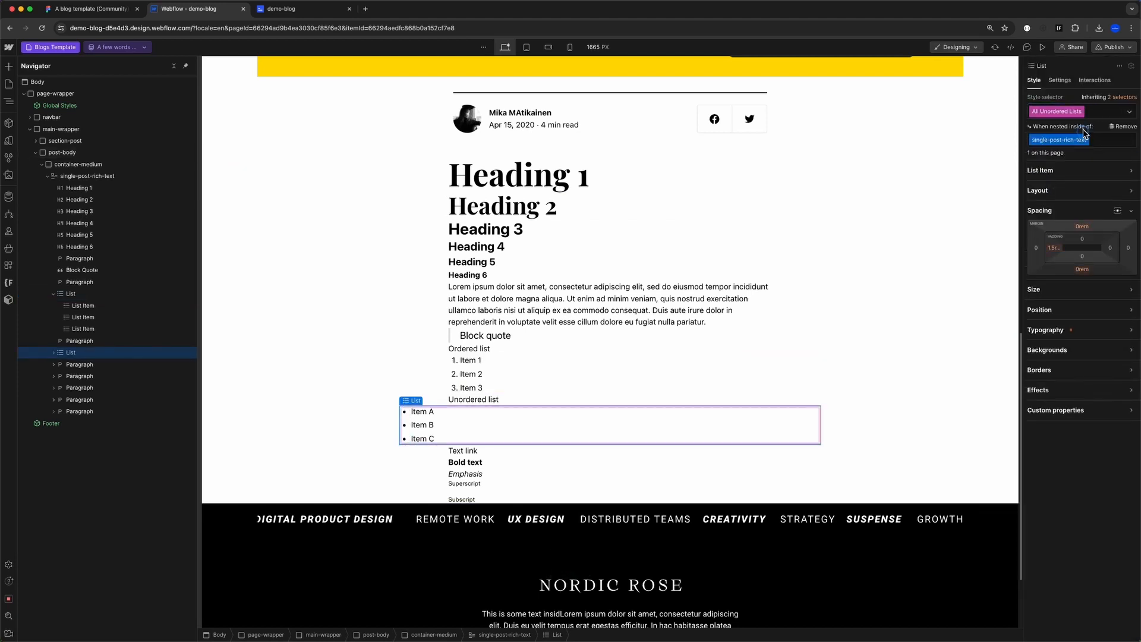
pyautogui.click(1037, 248)
pyautogui.write('6.25rem')
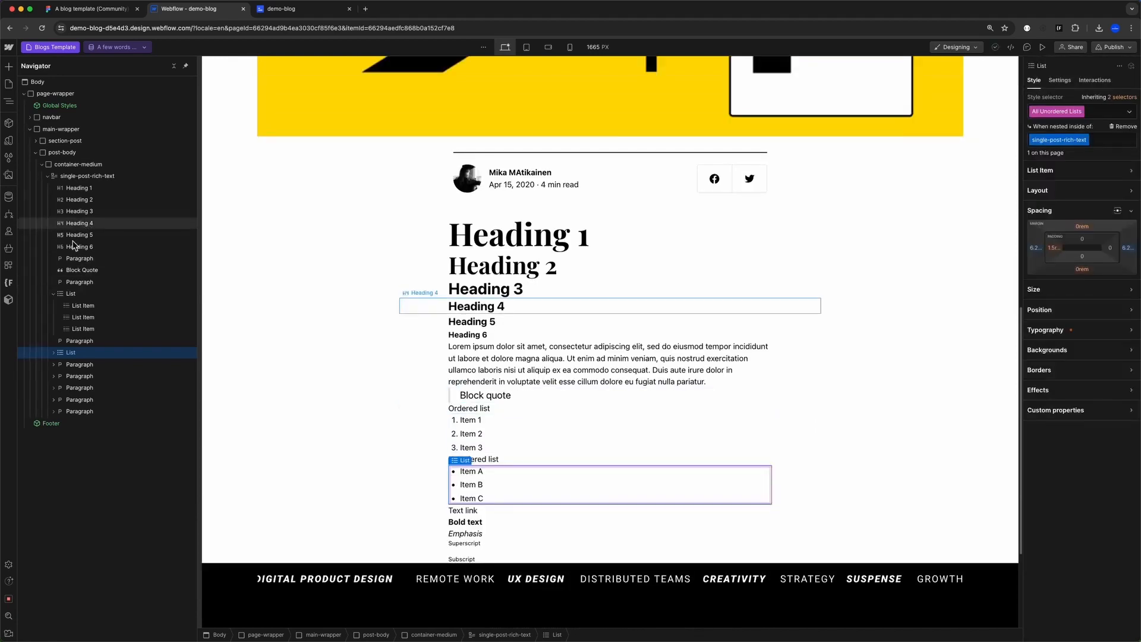
# - Change the single-post-rich-text block's display to a vertical flex layout
pyautogui.click(52, 294)
pyautogui.click(89, 177)
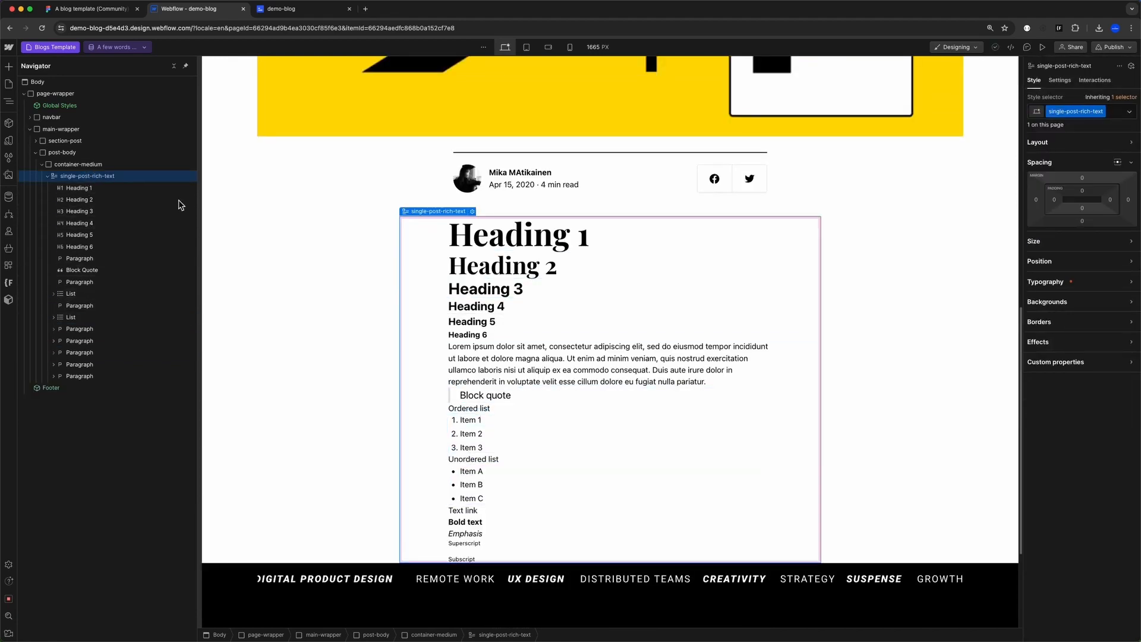
pyautogui.click(1037, 143)
pyautogui.click(1083, 158)
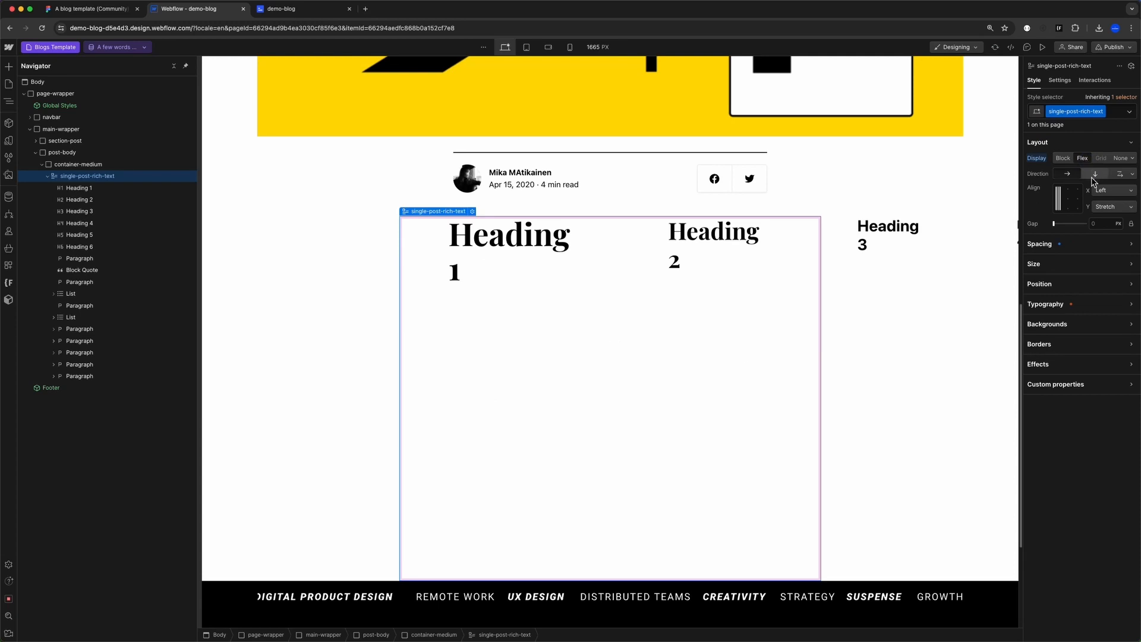
pyautogui.click(1094, 174)
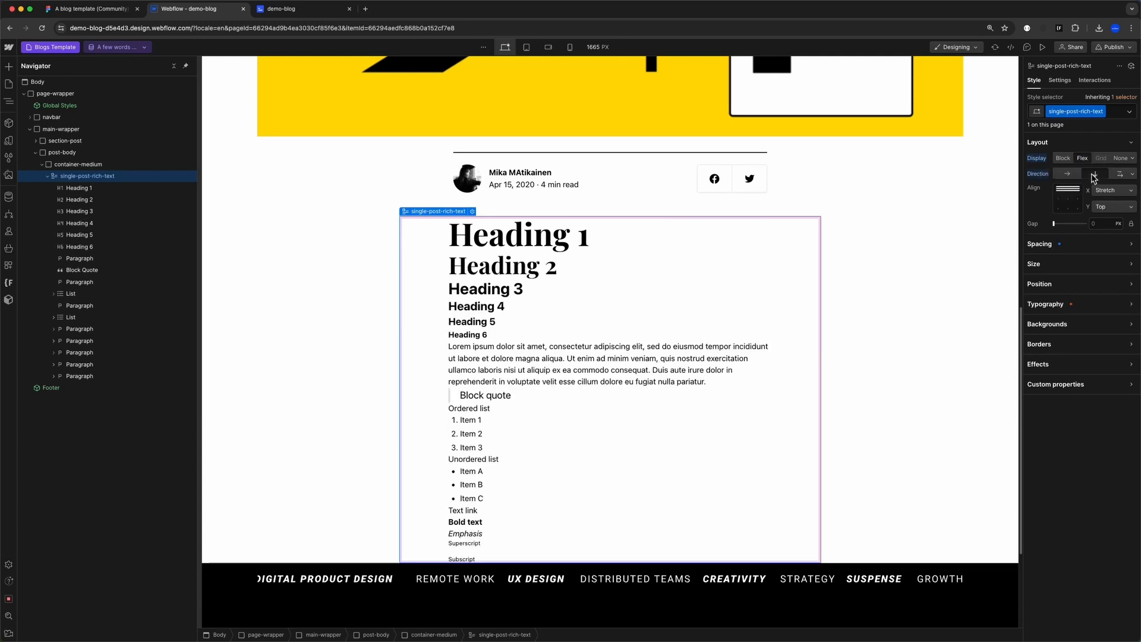
# - Measure the spacing around the caption and body text in the Figma article, and set the rich text block's gap to 3.25rem
pyautogui.click(1100, 223)
pyautogui.press('super+1')
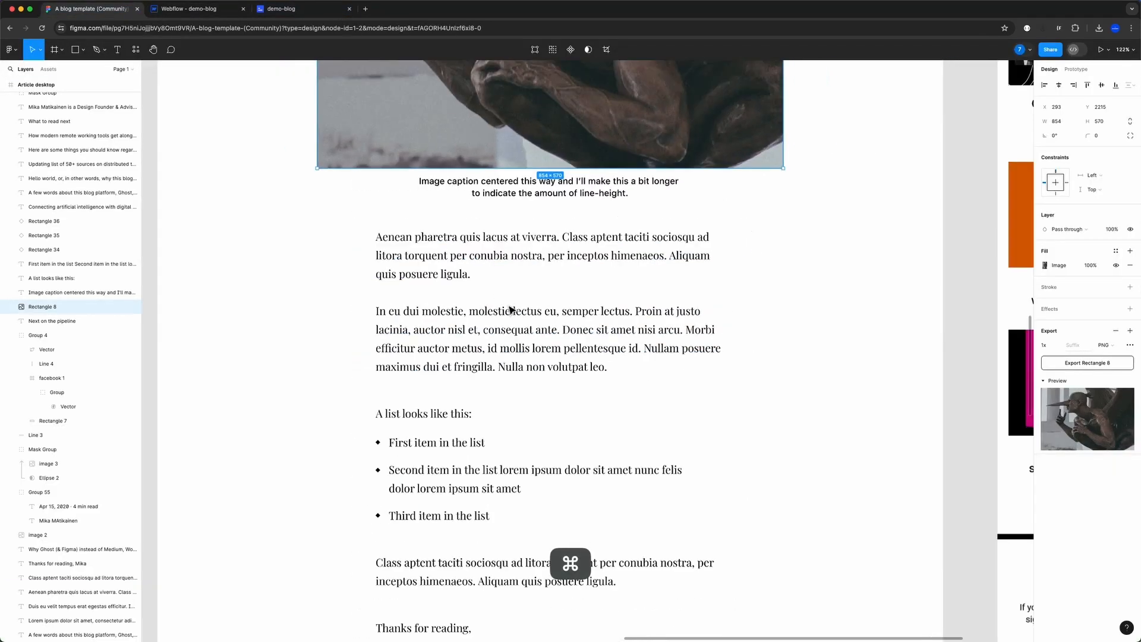
pyautogui.click(464, 293)
pyautogui.press('alt')
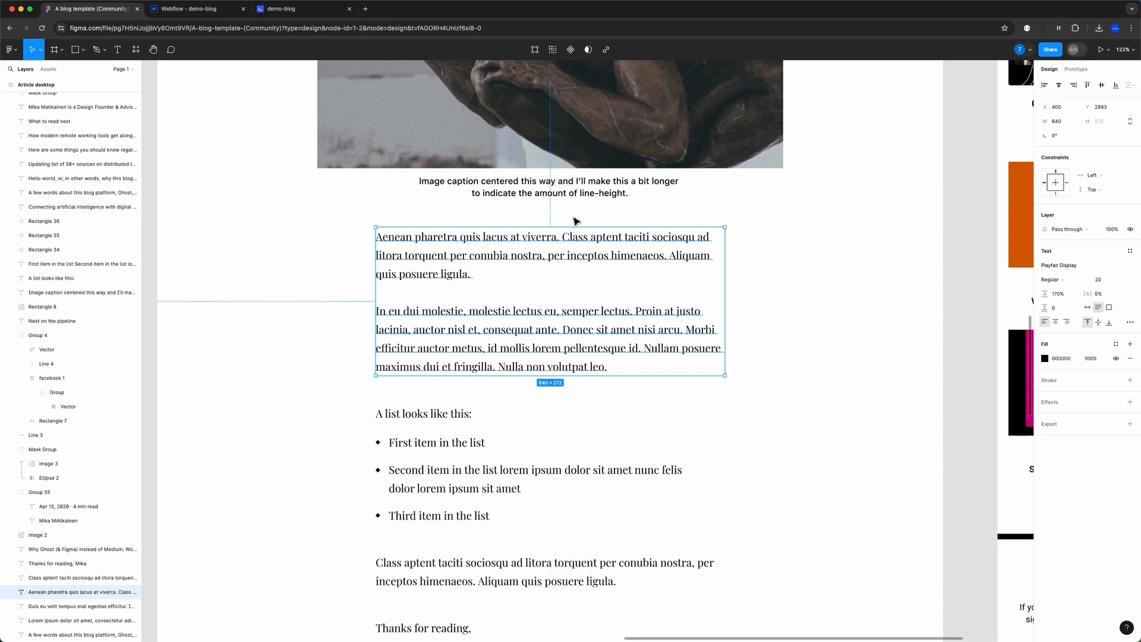
pyautogui.click(548, 189)
pyautogui.press('alt')
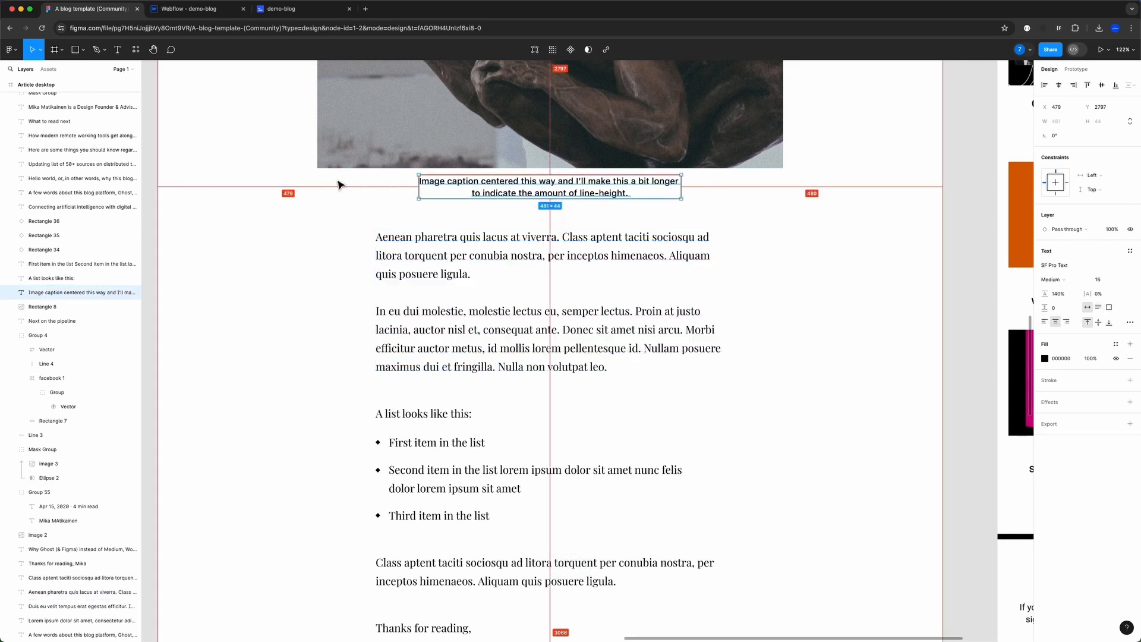
pyautogui.click(181, 9)
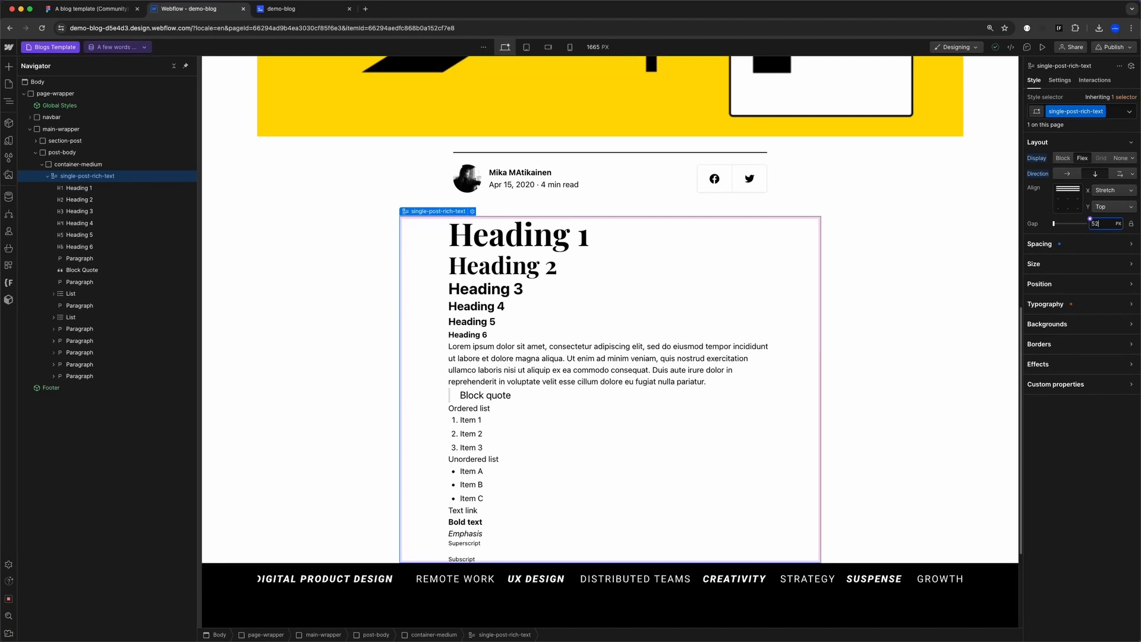
pyautogui.press('Return')
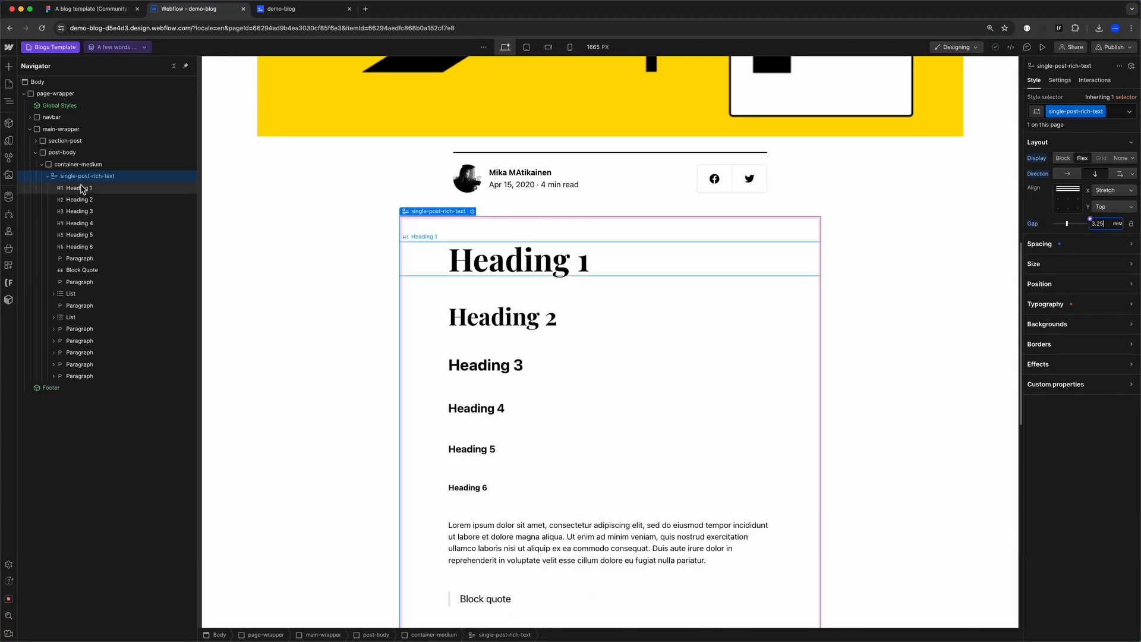
# - Connect the single-post-rich-text block to the Blogs collection's content field
pyautogui.click(510, 254)
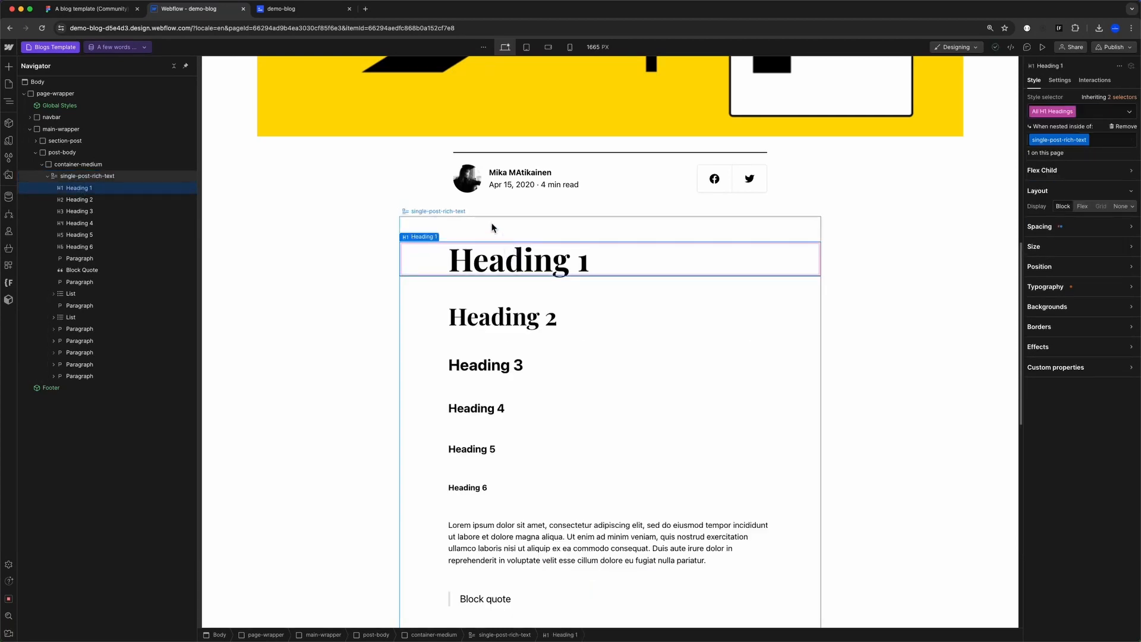
pyautogui.click(476, 220)
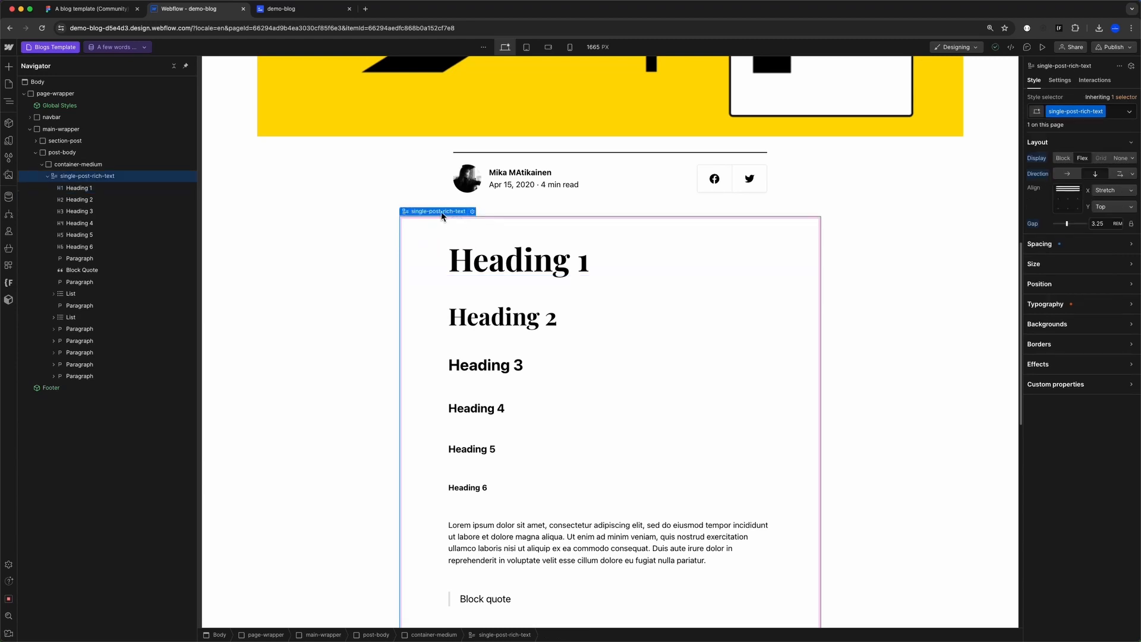
pyautogui.click(474, 221)
pyautogui.click(430, 178)
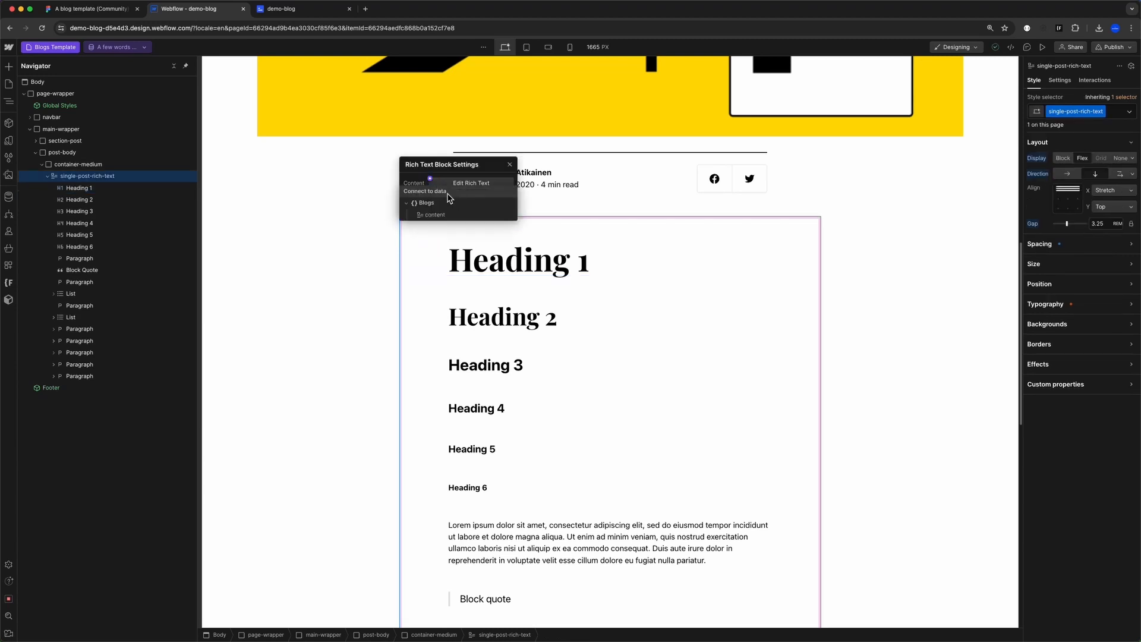
pyautogui.click(429, 212)
pyautogui.click(538, 235)
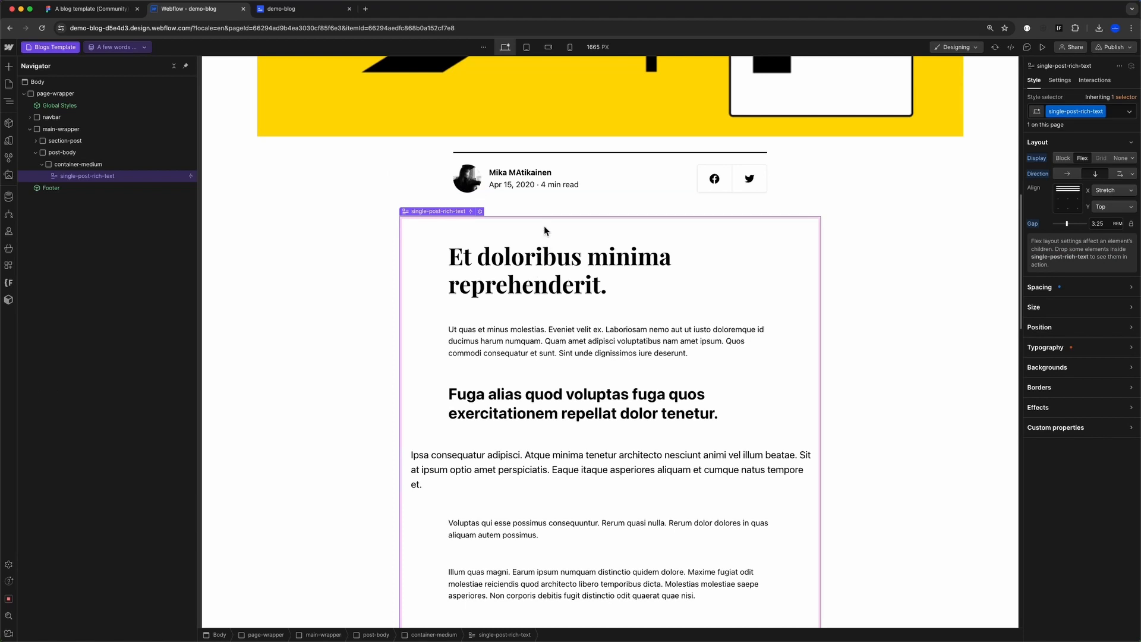
# - Replace the spacer-large class of the spacer below the blog post meta with spacer-tiny
pyautogui.scroll(-4, 548, 262)
pyautogui.scroll(4, 552, 268)
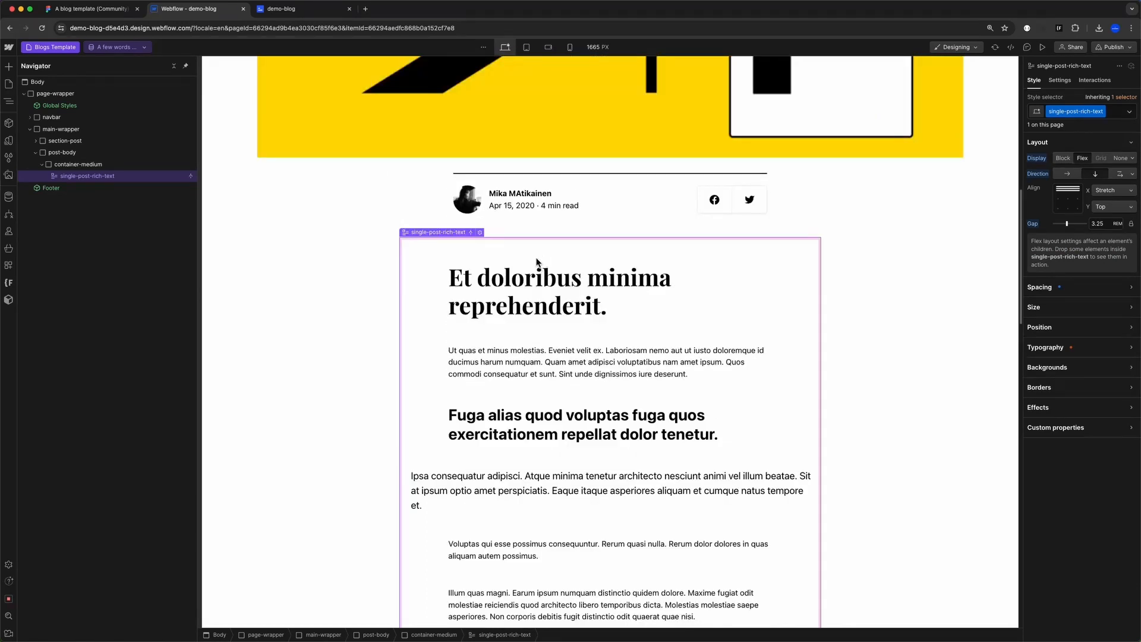
pyautogui.click(528, 223)
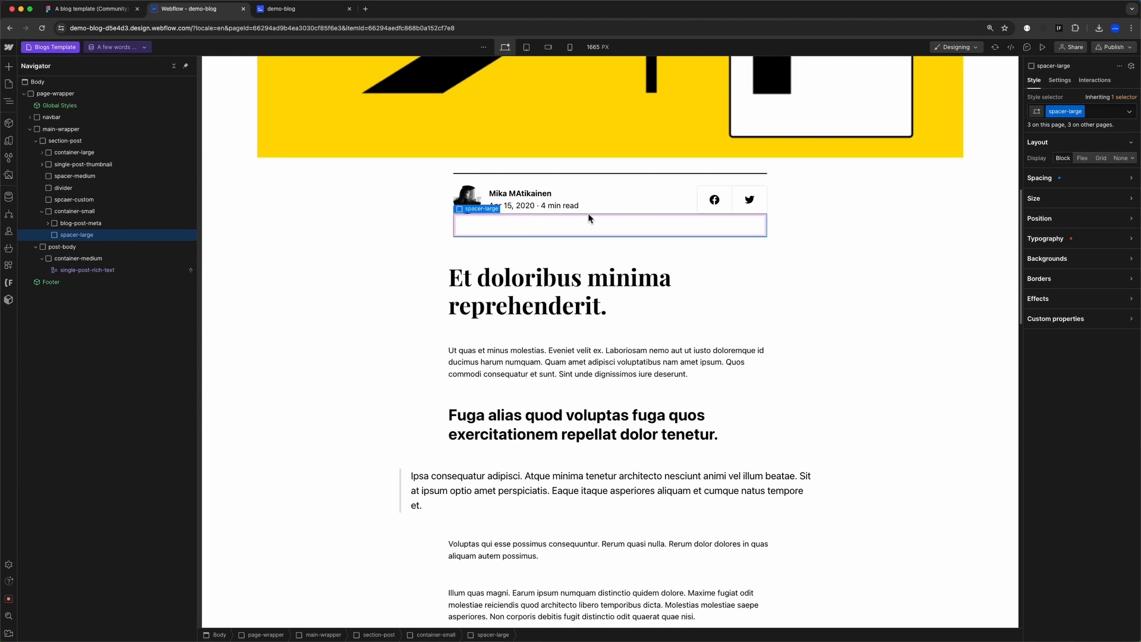
pyautogui.click(1094, 112)
pyautogui.press('super+BackSpace')
pyautogui.write('spac')
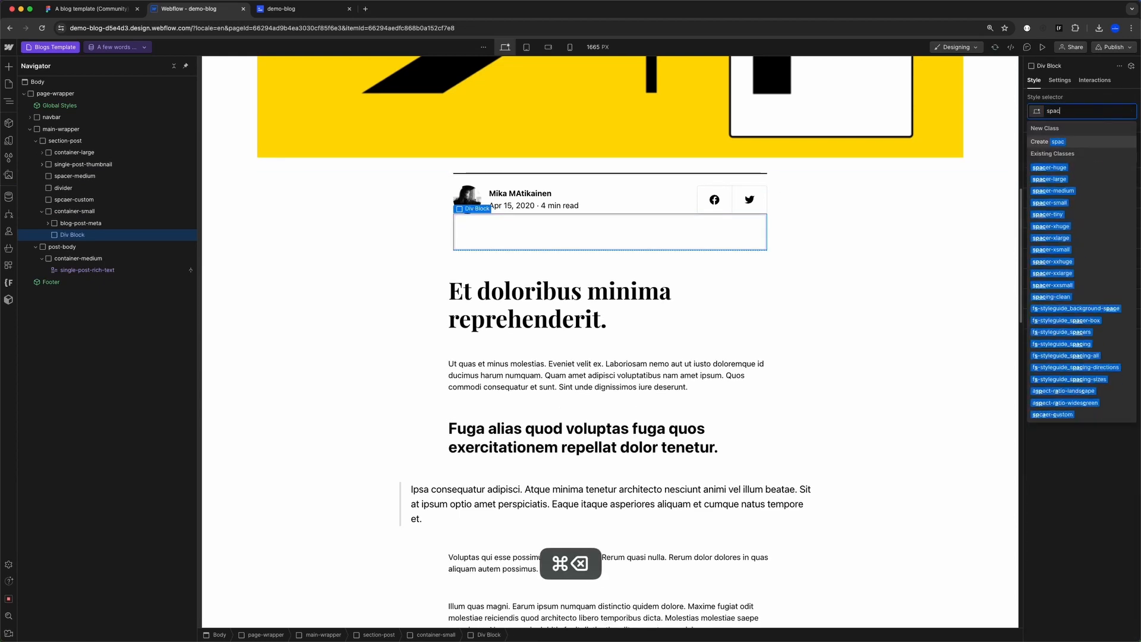
pyautogui.write('er')
pyautogui.press('Down')
pyautogui.press('Down')
pyautogui.press('Down')
pyautogui.press('Down')
pyautogui.press('Down')
pyautogui.press('Return')
pyautogui.click(867, 229)
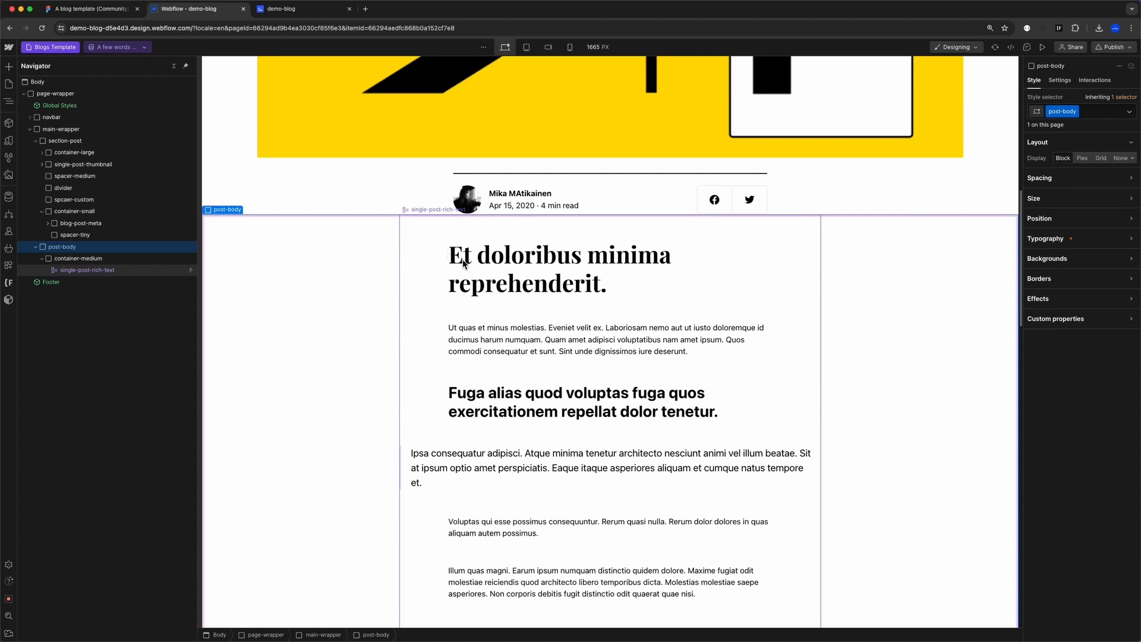
# - Review the rendered post and examine its block quote in the content field of the first Blogs collection item
pyautogui.click(440, 257)
pyautogui.scroll(-2, 441, 337)
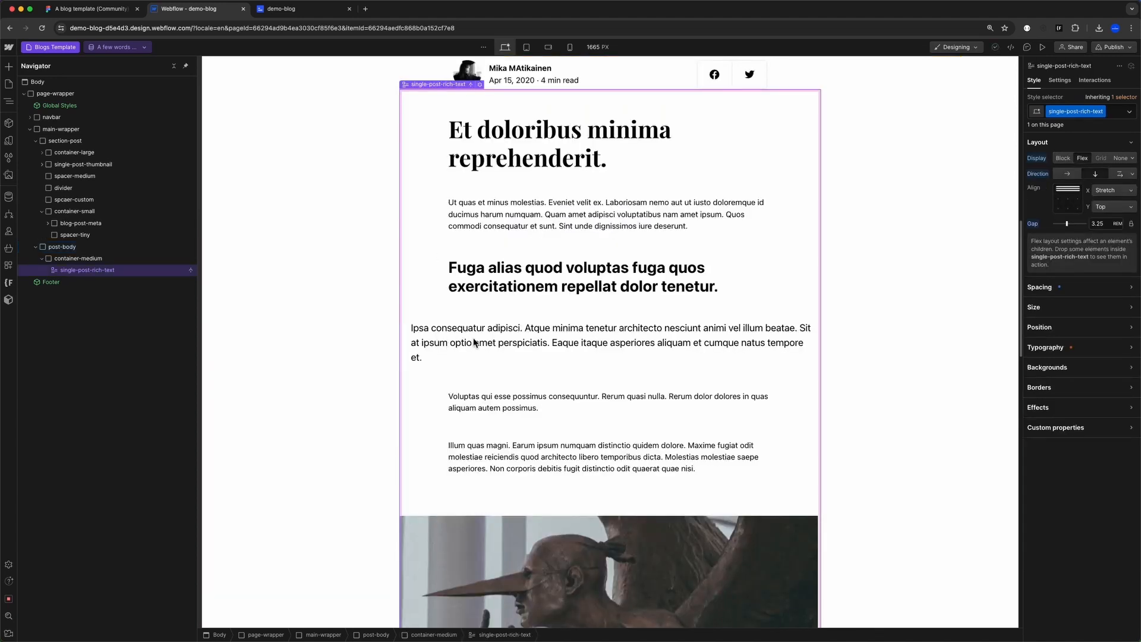
pyautogui.scroll(-3, 456, 338)
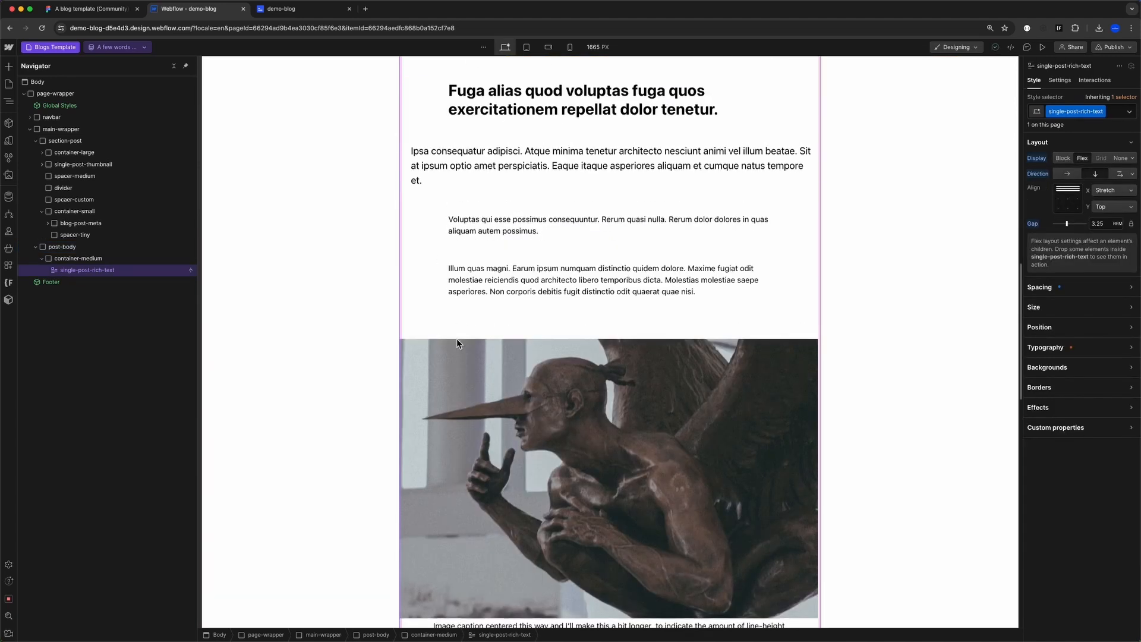
pyautogui.scroll(3, 456, 338)
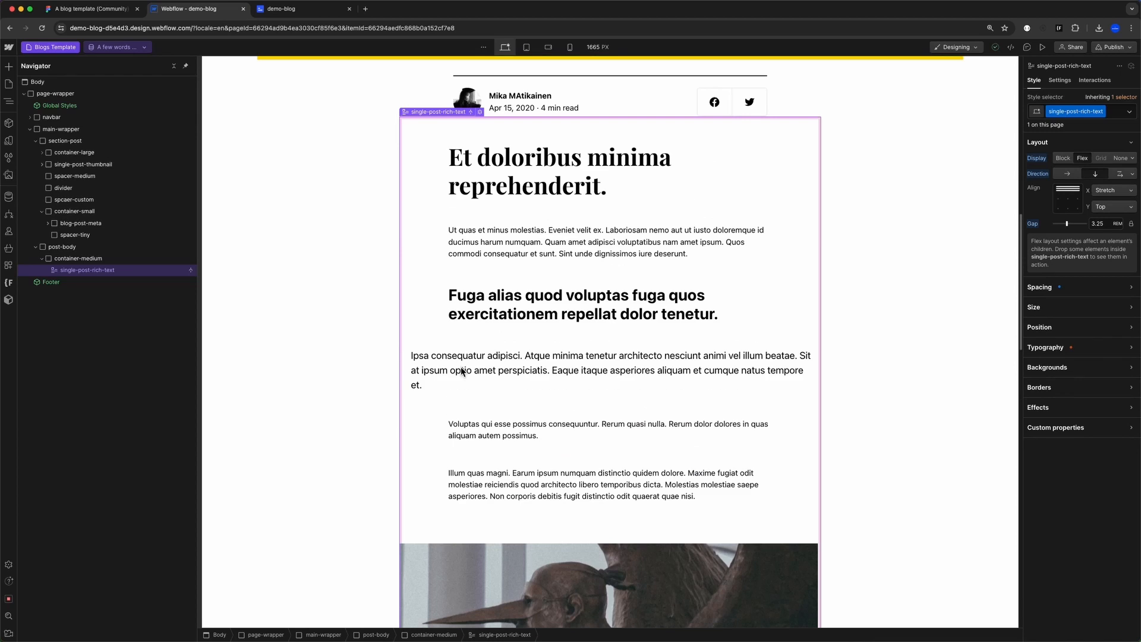
pyautogui.click(8, 197)
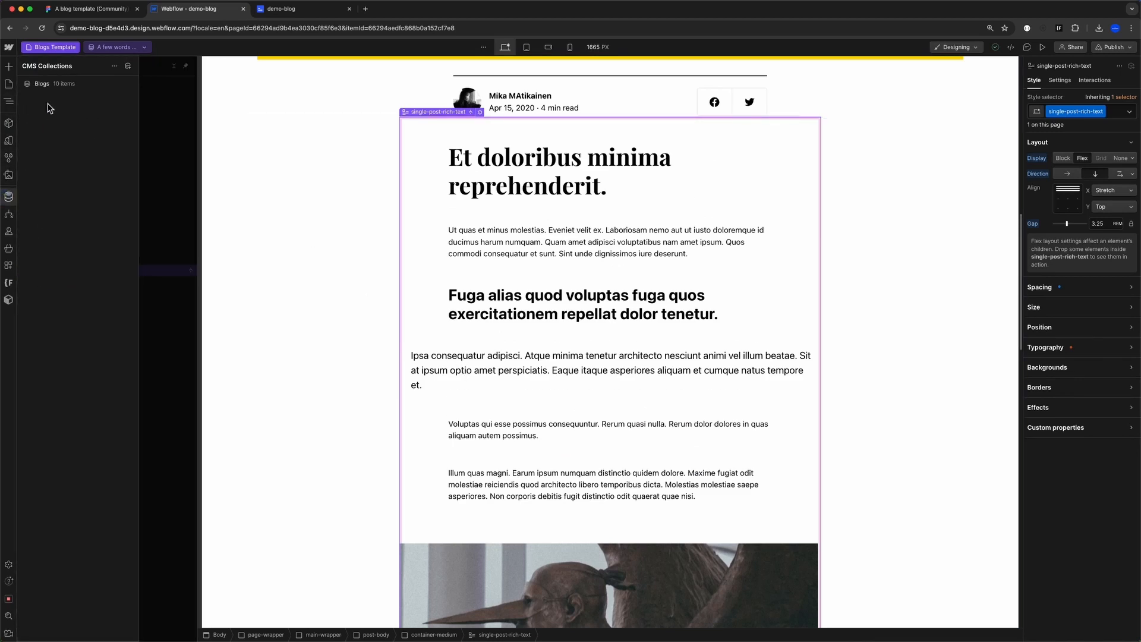
pyautogui.click(52, 83)
pyautogui.click(148, 99)
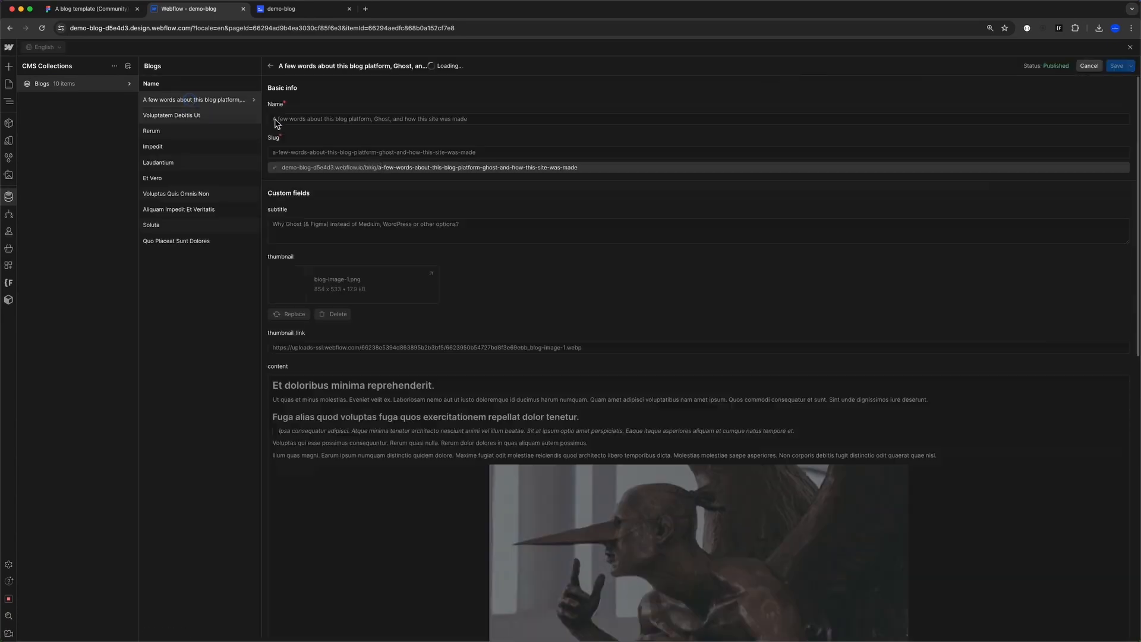
pyautogui.scroll(-2, 458, 386)
pyautogui.click(587, 322)
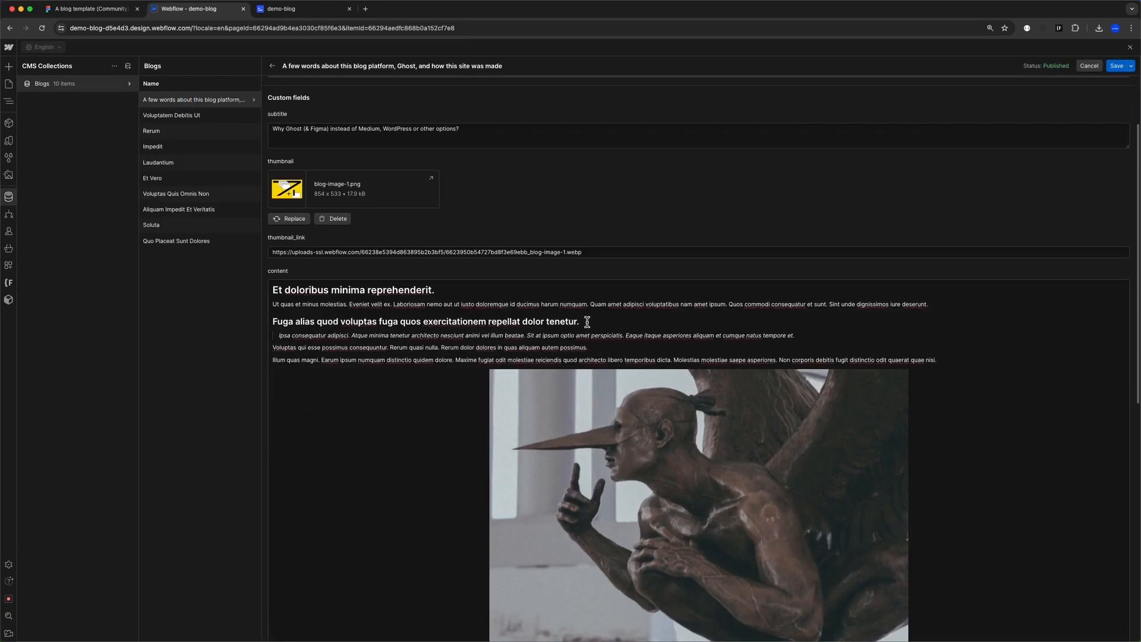
pyautogui.press('Escape')
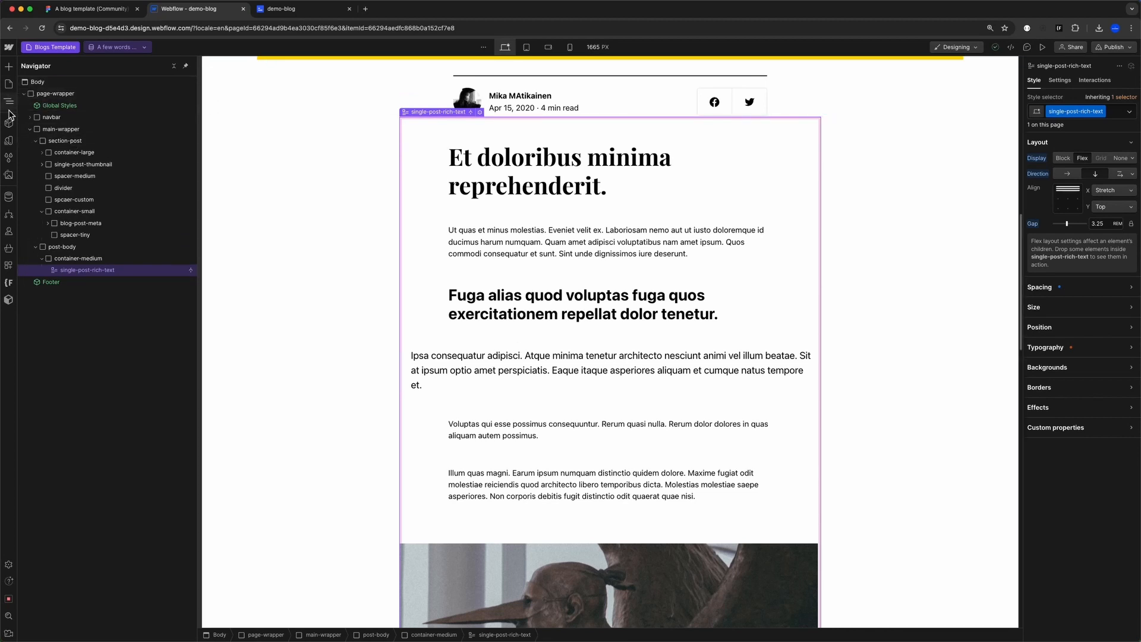
# - Reopen the first blog item, select the block quote text in its content, and leave the item with its changes saved
pyautogui.click(8, 197)
pyautogui.click(328, 400)
pyautogui.scroll(-1, 300, 416)
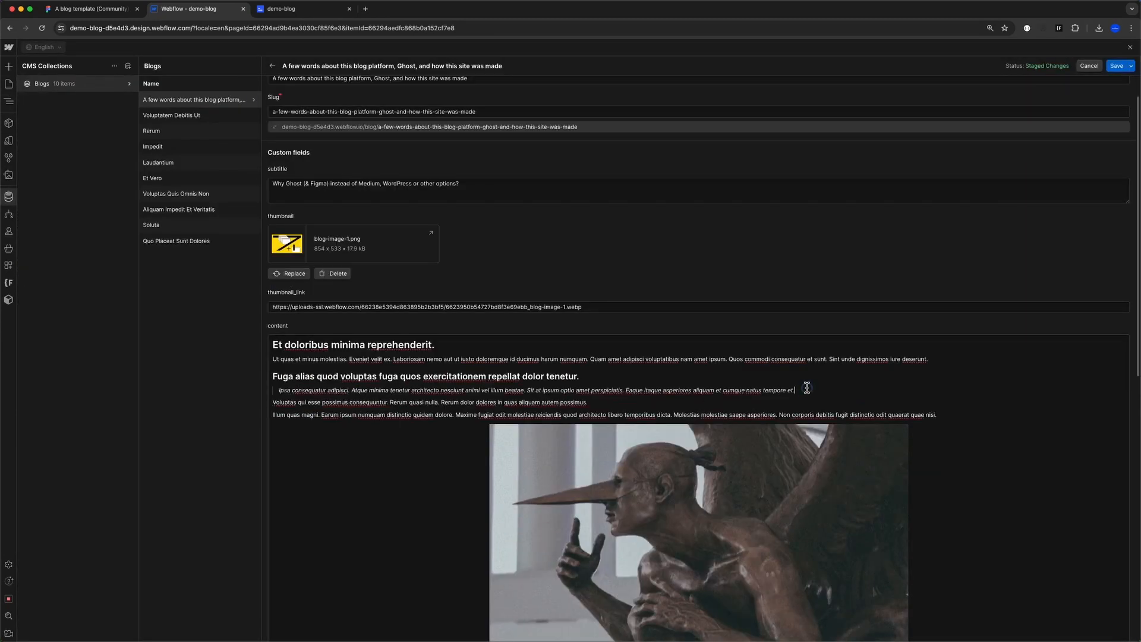
pyautogui.moveTo(808, 388); pyautogui.dragTo(630, 391)
pyautogui.tripleClick(652, 390)
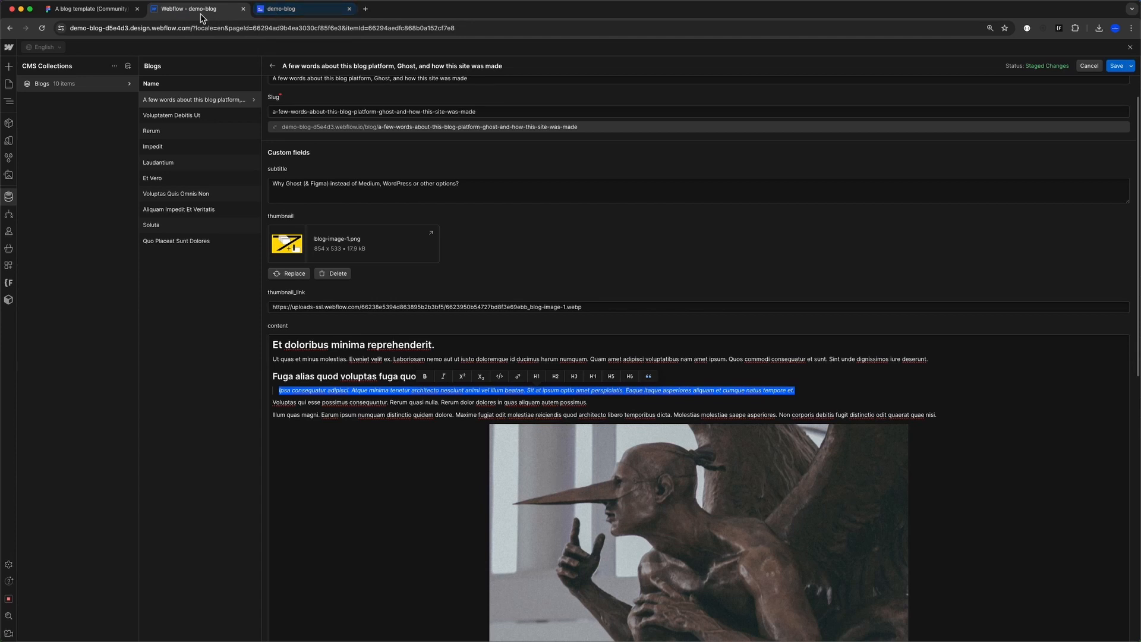
pyautogui.click(20, 84)
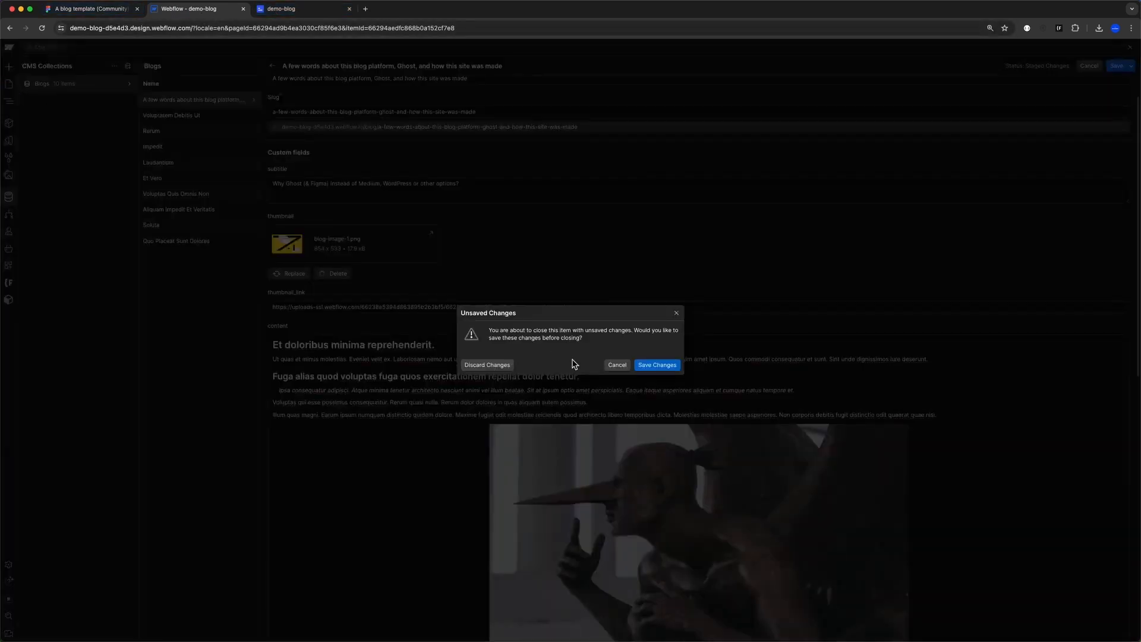
pyautogui.click(645, 363)
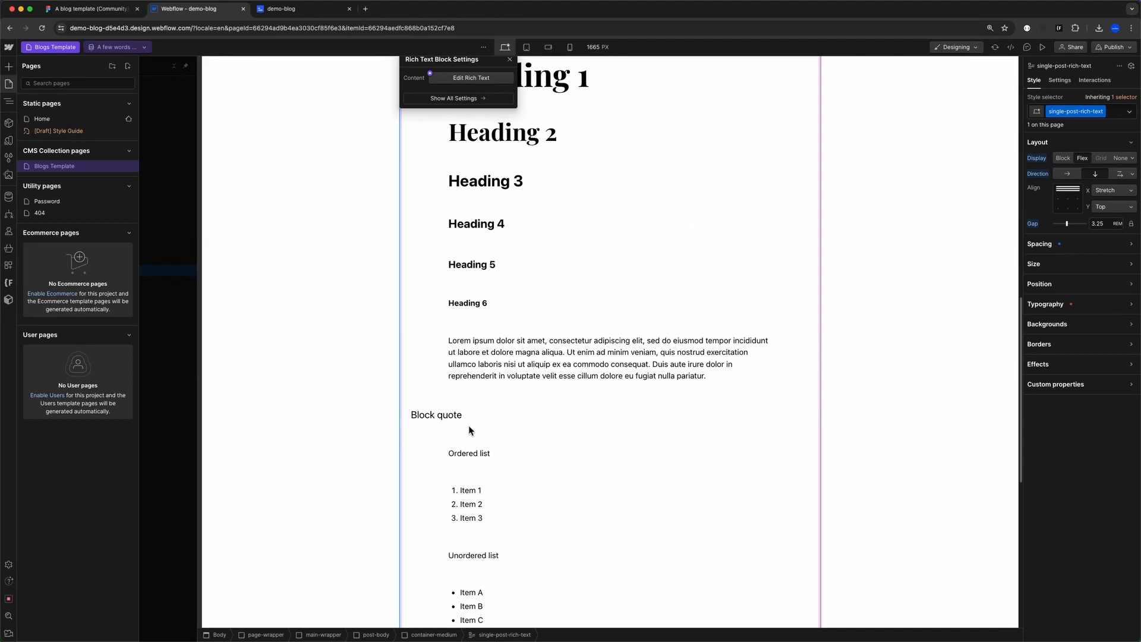
# - Set 6.25rem side margins on All Block Quotes nested inside single-post-rich-text, and publish the site
pyautogui.click(494, 411)
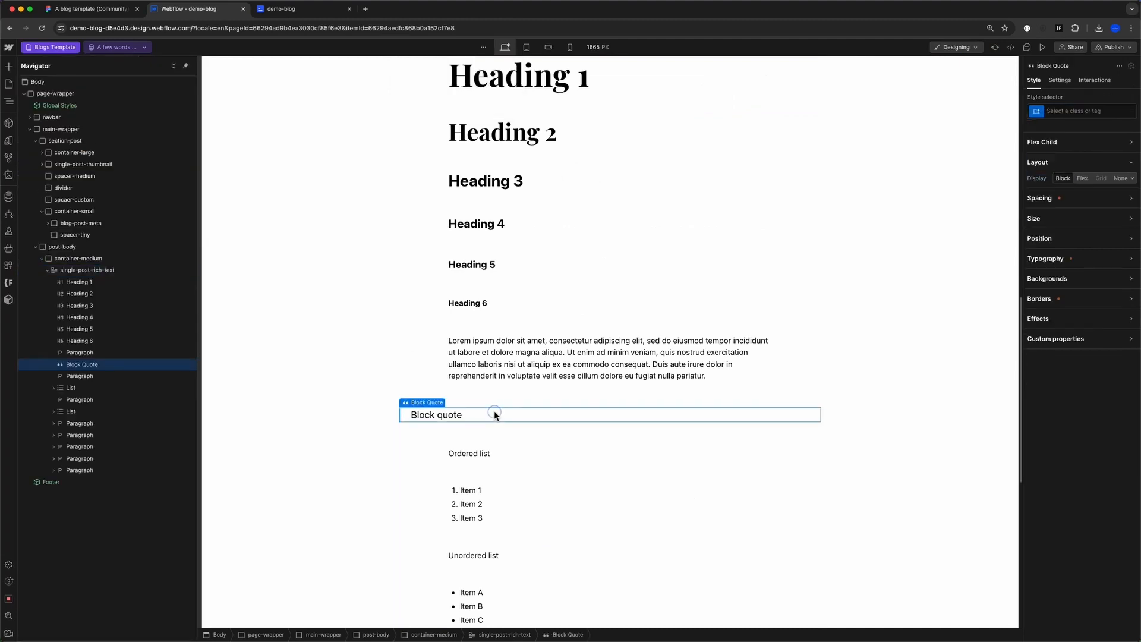
pyautogui.click(1079, 112)
pyautogui.click(1067, 167)
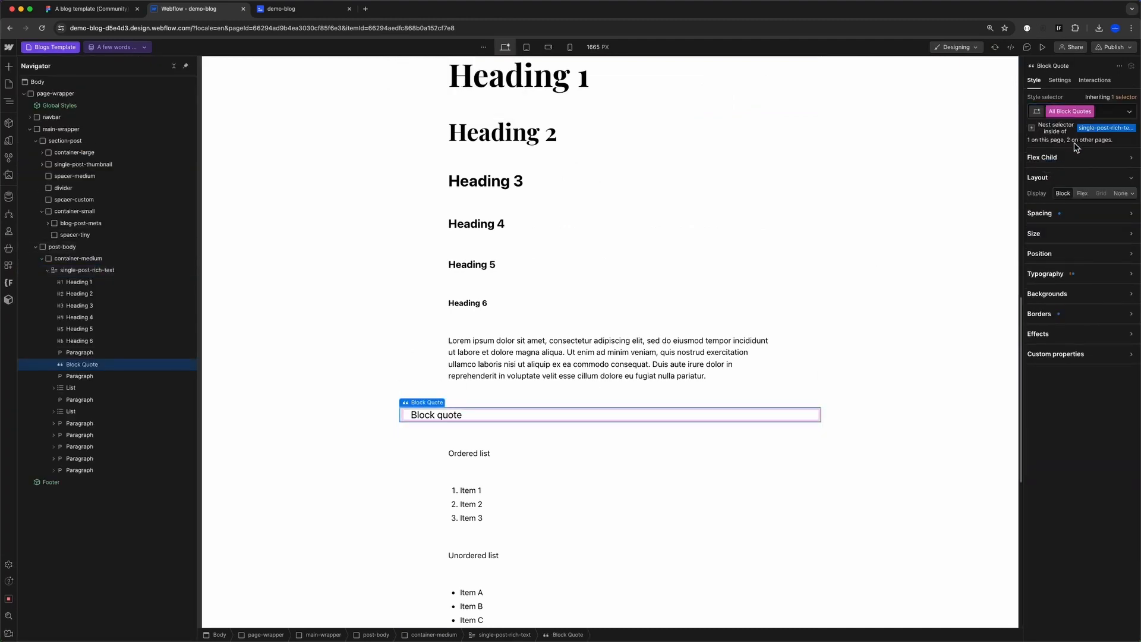
pyautogui.click(1045, 128)
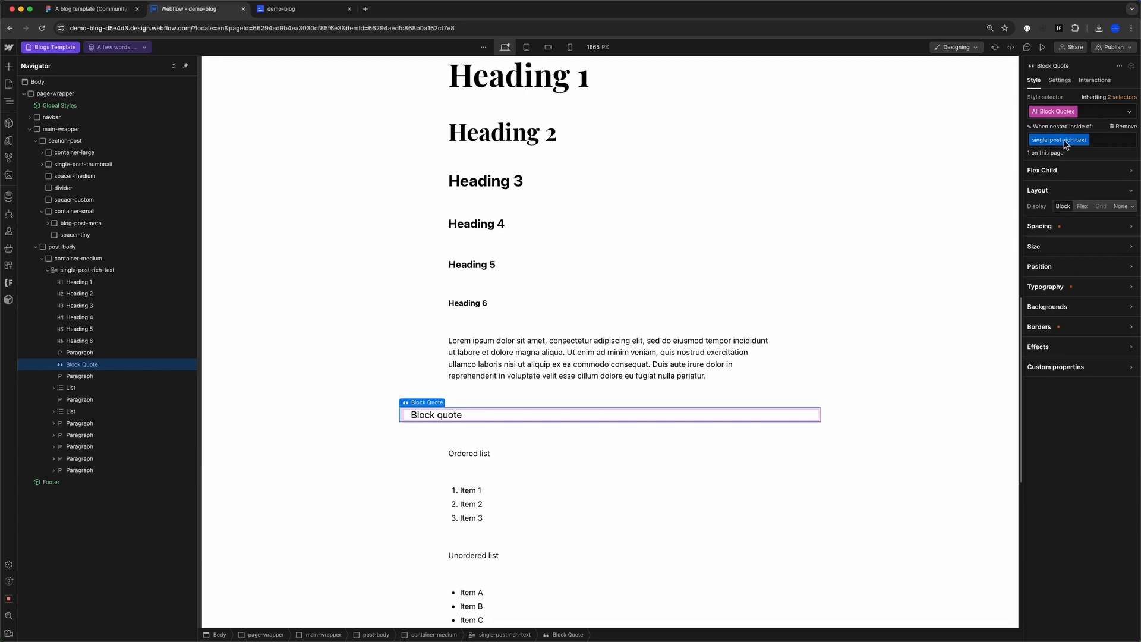
pyautogui.click(1041, 226)
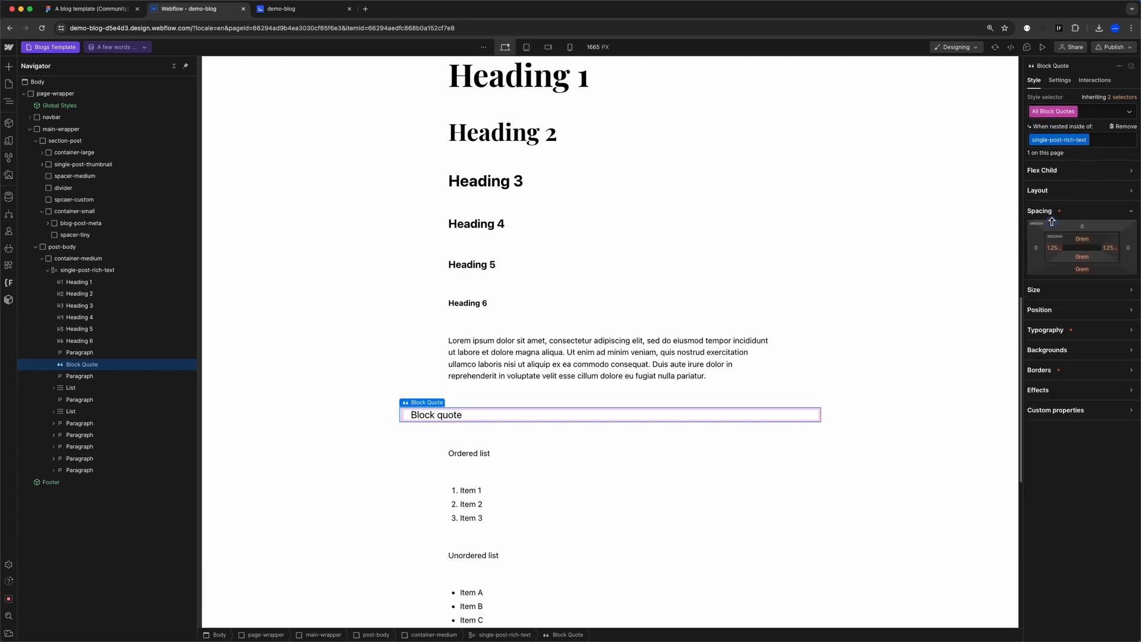
pyautogui.click(1036, 247)
pyautogui.write('1.25rem')
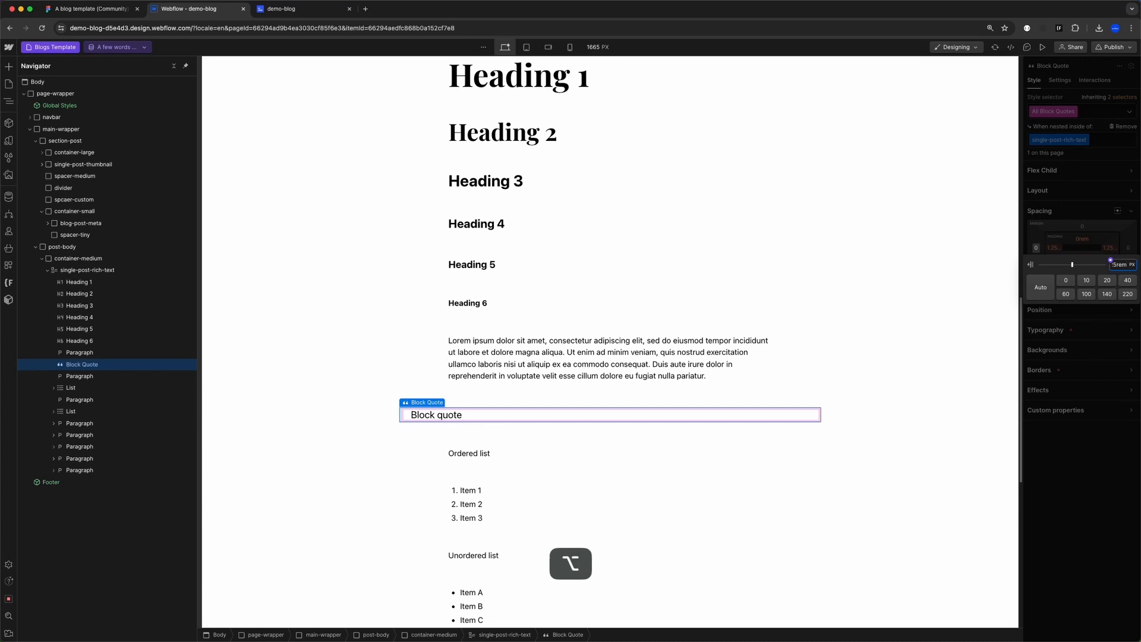
pyautogui.hotkey('alt', 'Return')
pyautogui.hotkey('shift', 'p')
pyautogui.click(1062, 205)
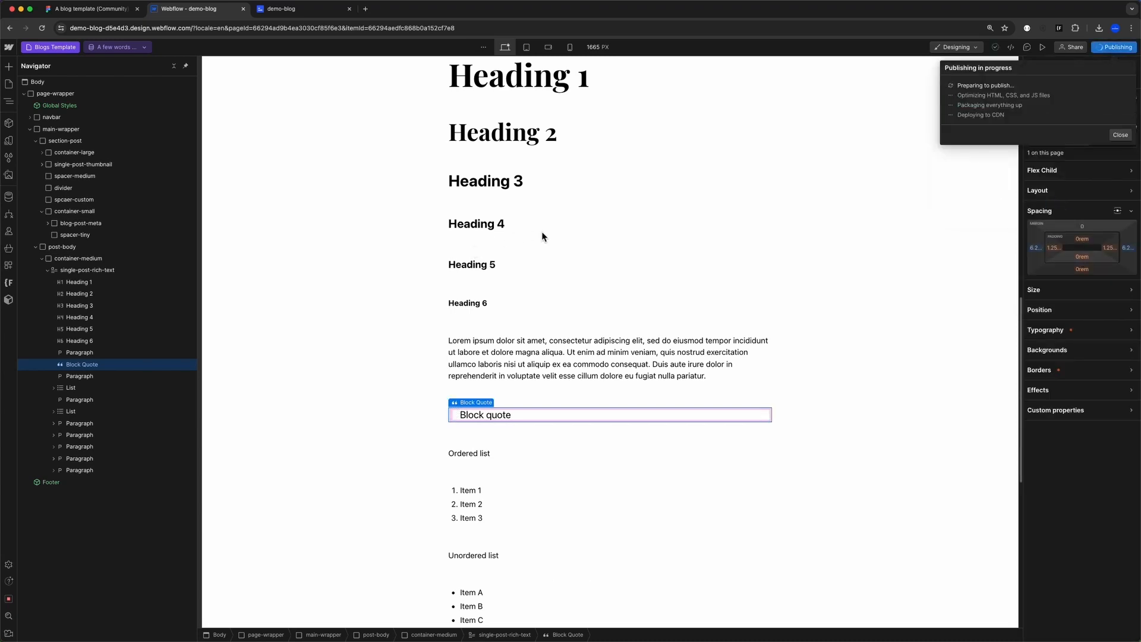
# - Review the article bound to the Blogs Template from its first heading to the footer, checking headings, block quotes and image spacing
pyautogui.scroll(5, 541, 230)
pyautogui.click(420, 290)
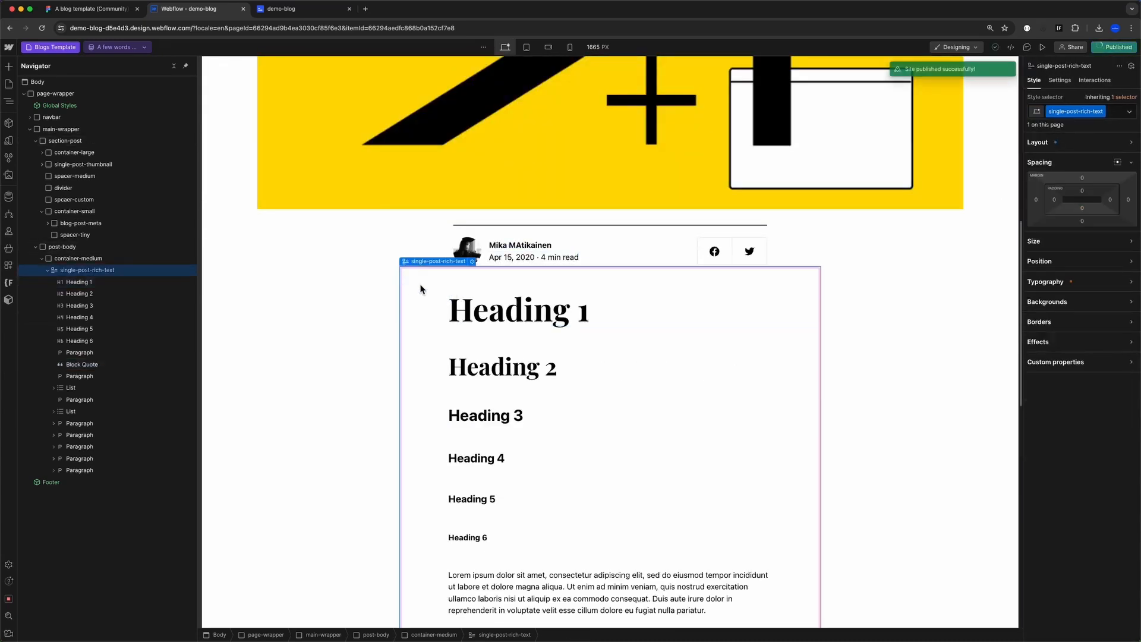
pyautogui.click(437, 263)
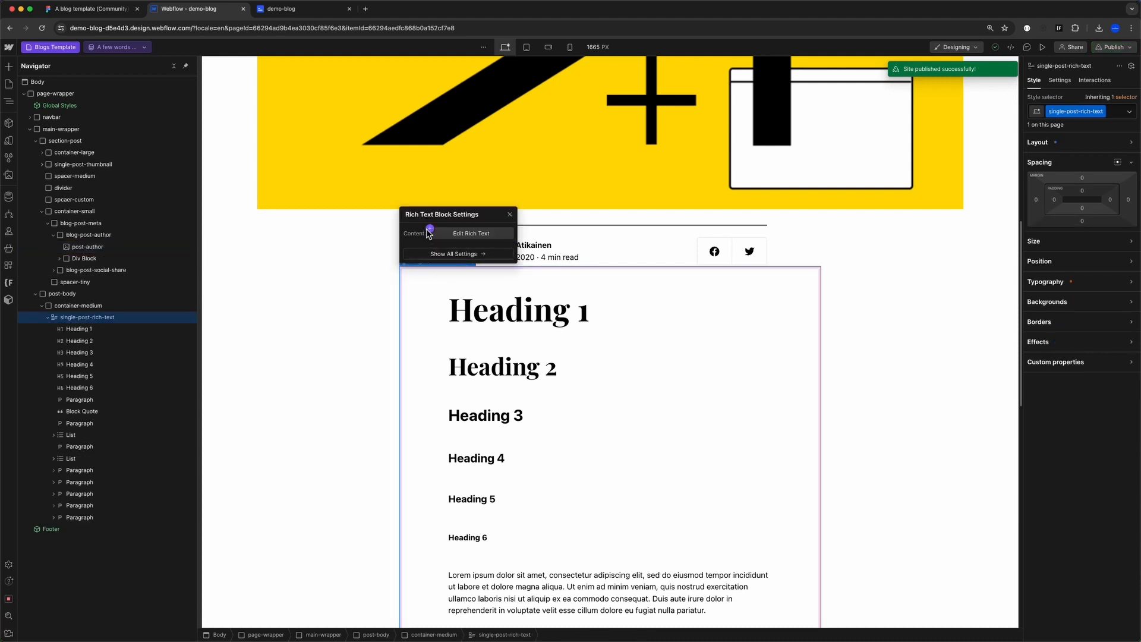
pyautogui.click(351, 321)
pyautogui.scroll(-15, 351, 321)
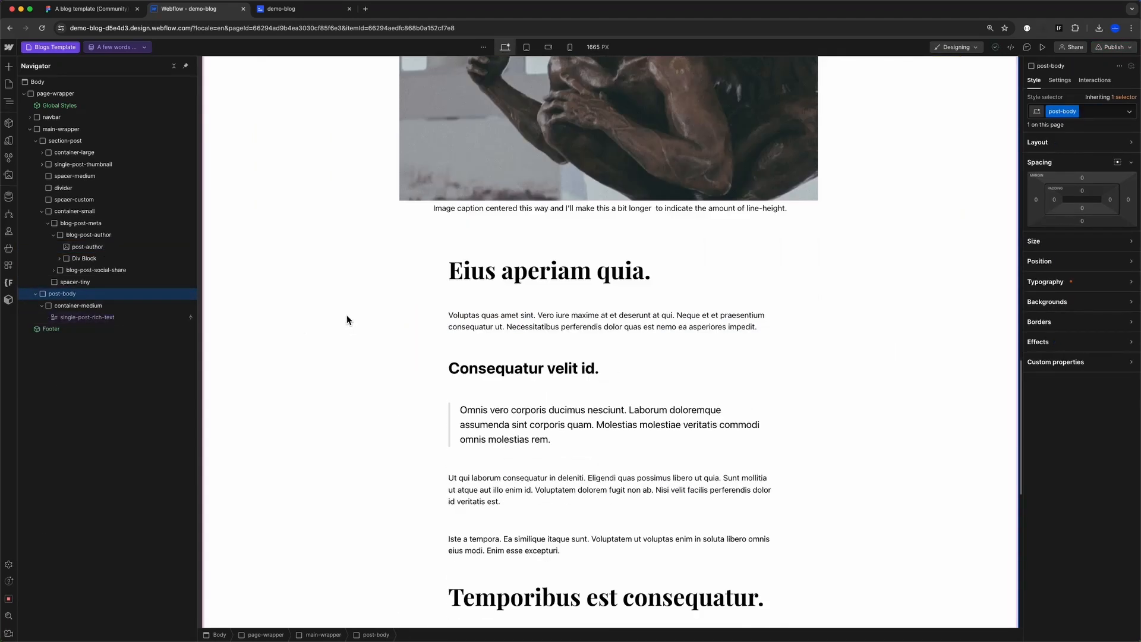
pyautogui.scroll(8, 346, 315)
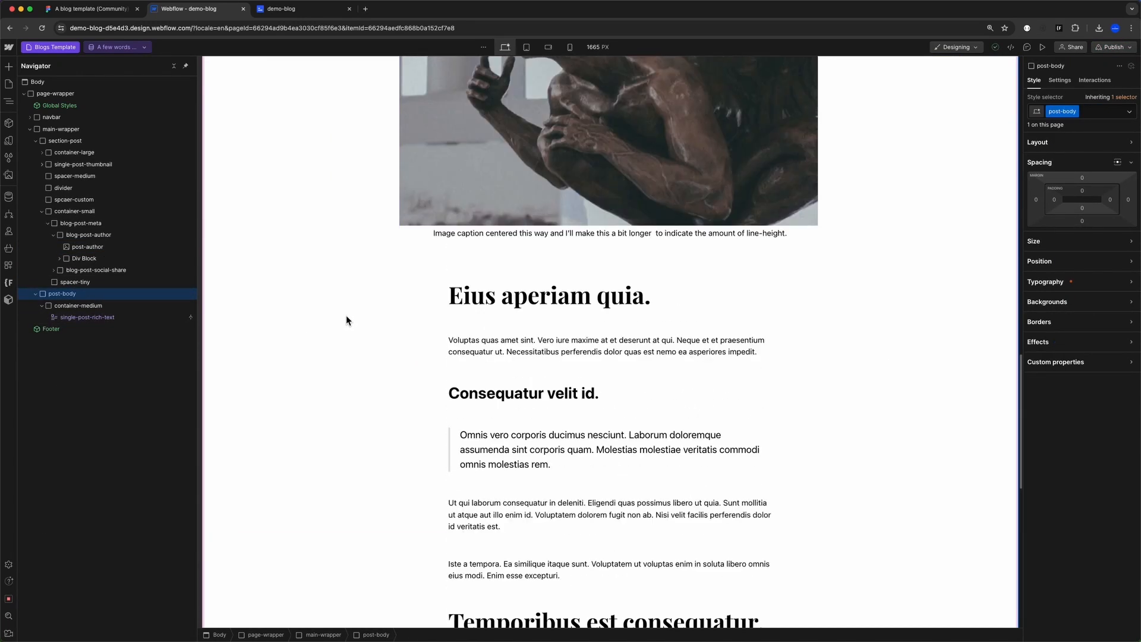
pyautogui.scroll(-8, 590, 427)
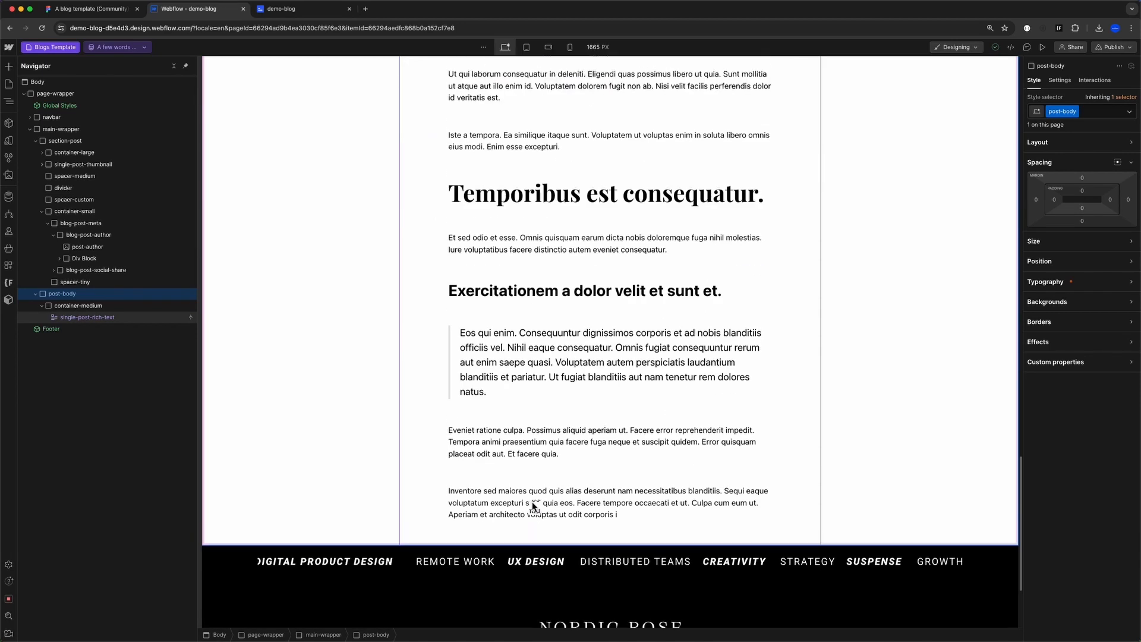
pyautogui.scroll(7, 511, 226)
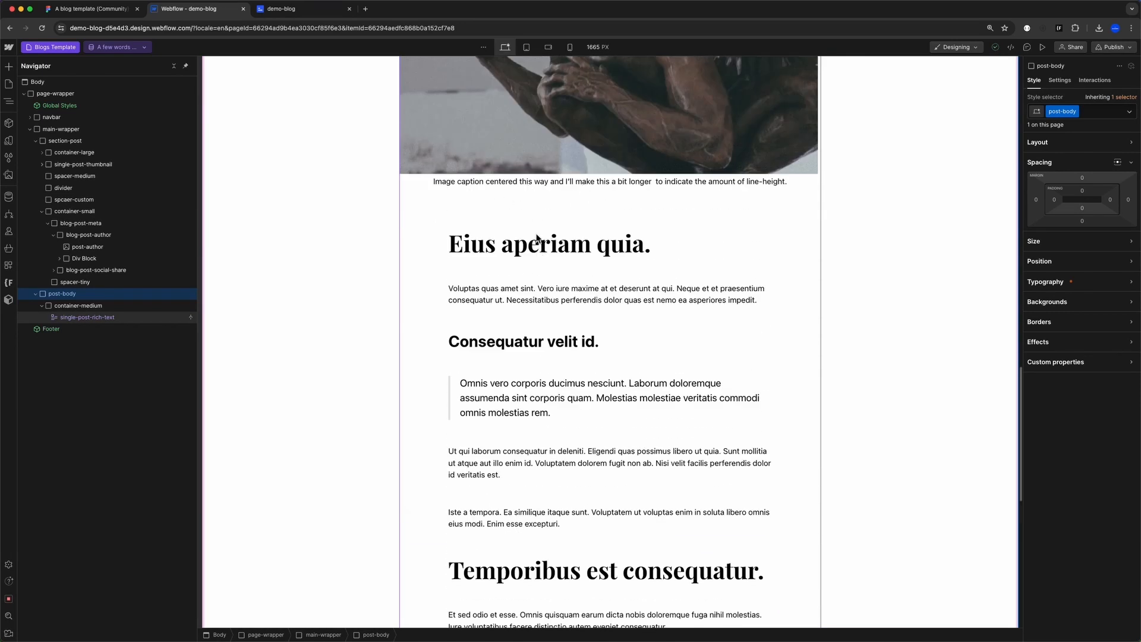
pyautogui.scroll(3, 529, 216)
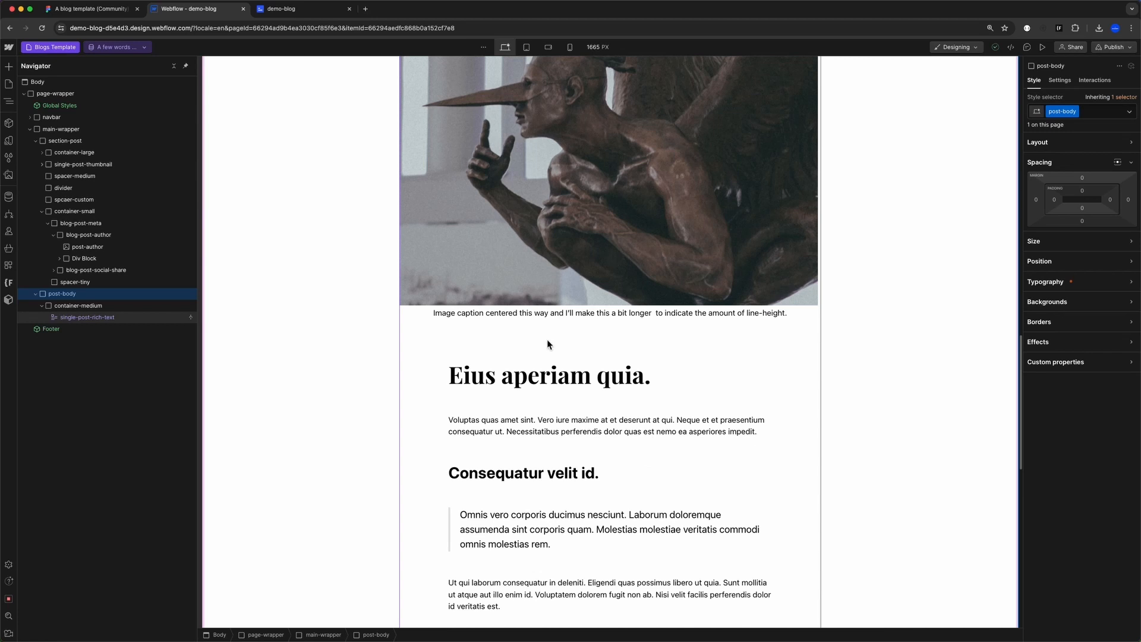
pyautogui.scroll(8, 554, 331)
pyautogui.scroll(4, 537, 326)
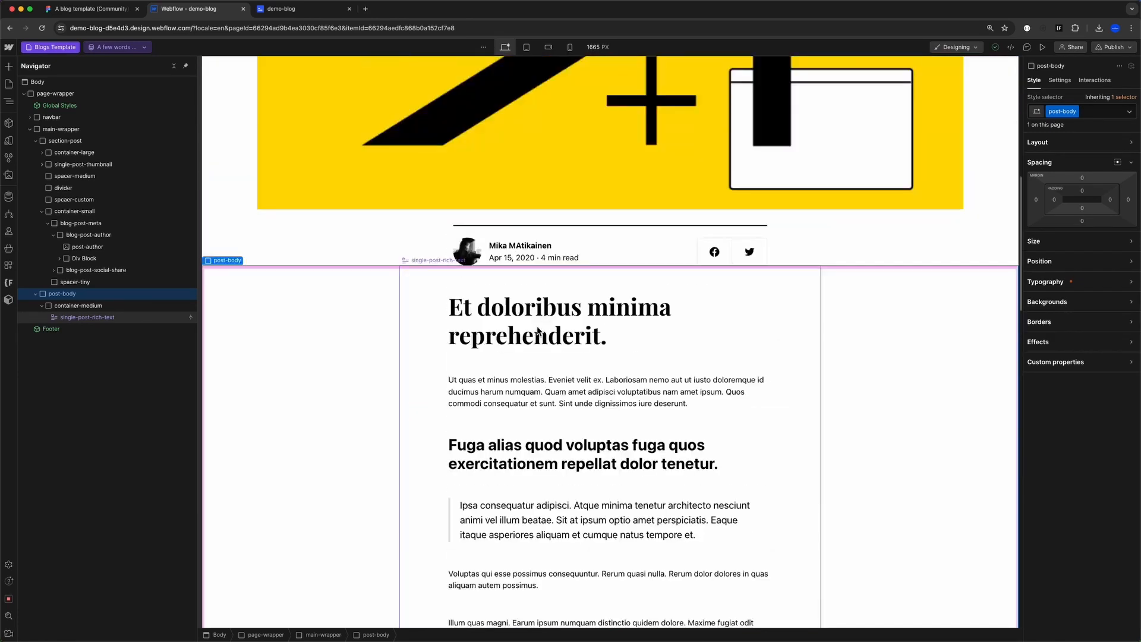
pyautogui.scroll(-20, 635, 332)
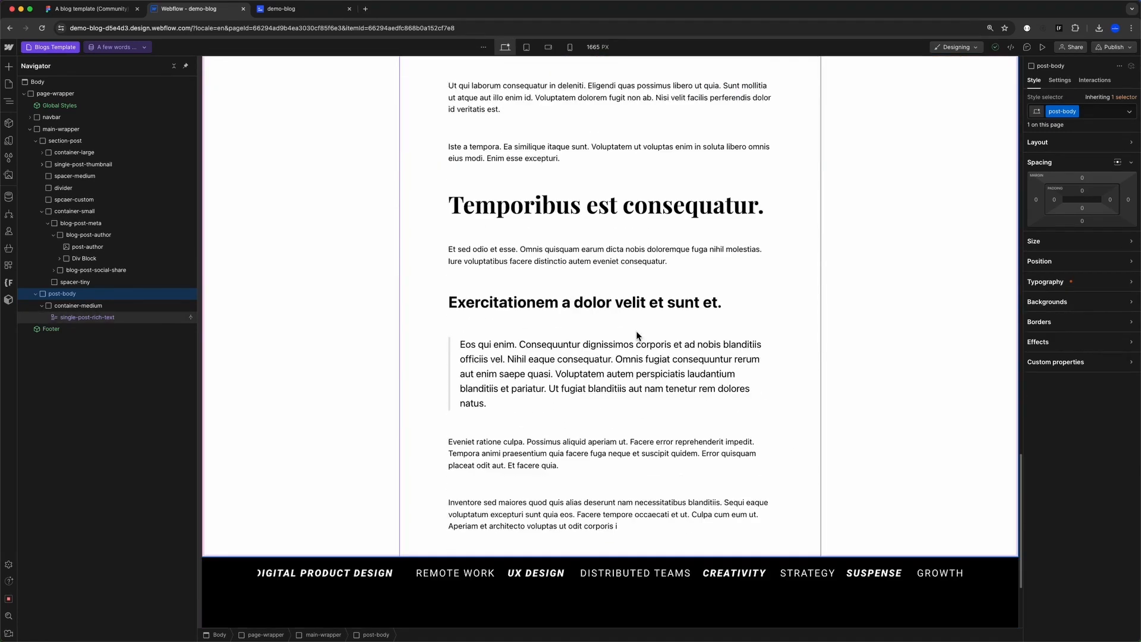
# - Reload the published blog post and check its body text, block quote and captioned image
pyautogui.click(281, 9)
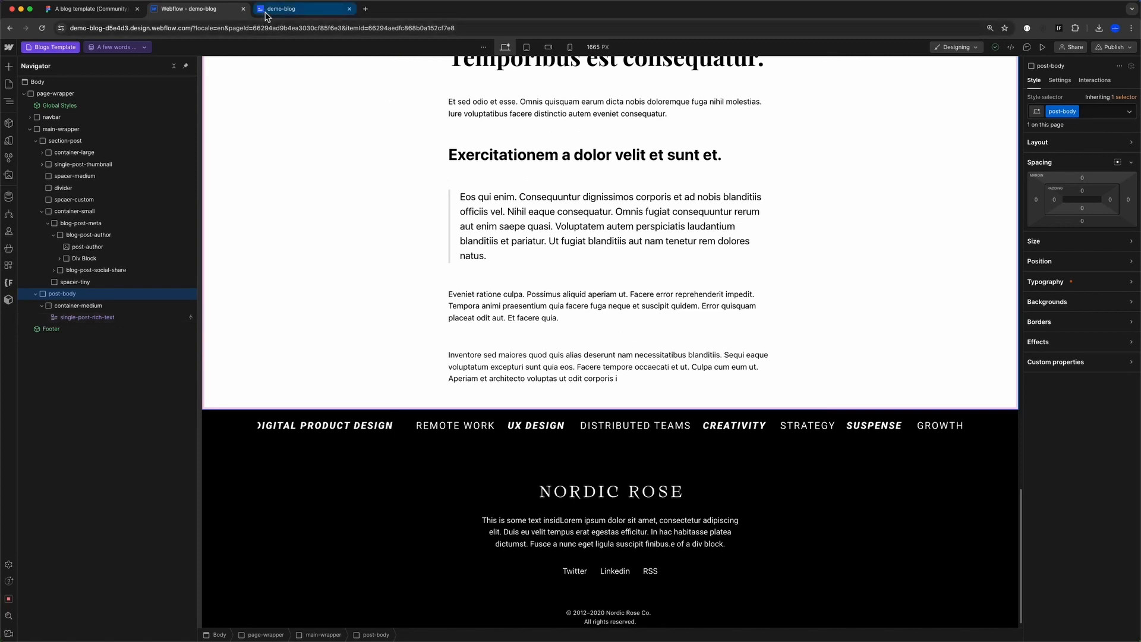
pyautogui.press('super+r')
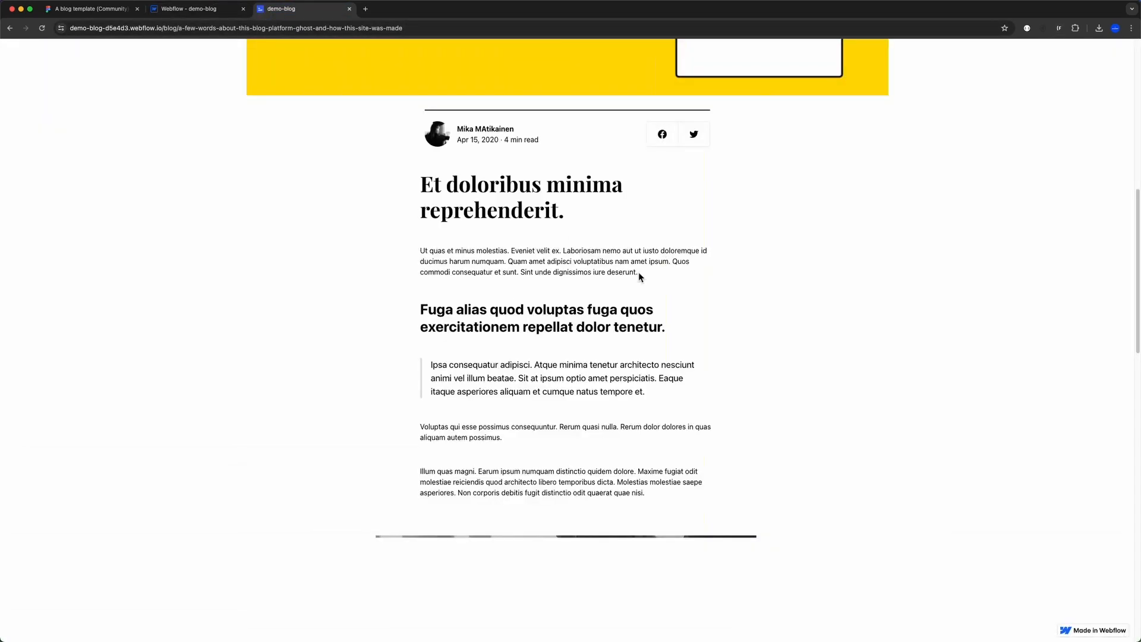
pyautogui.scroll(-12, 466, 248)
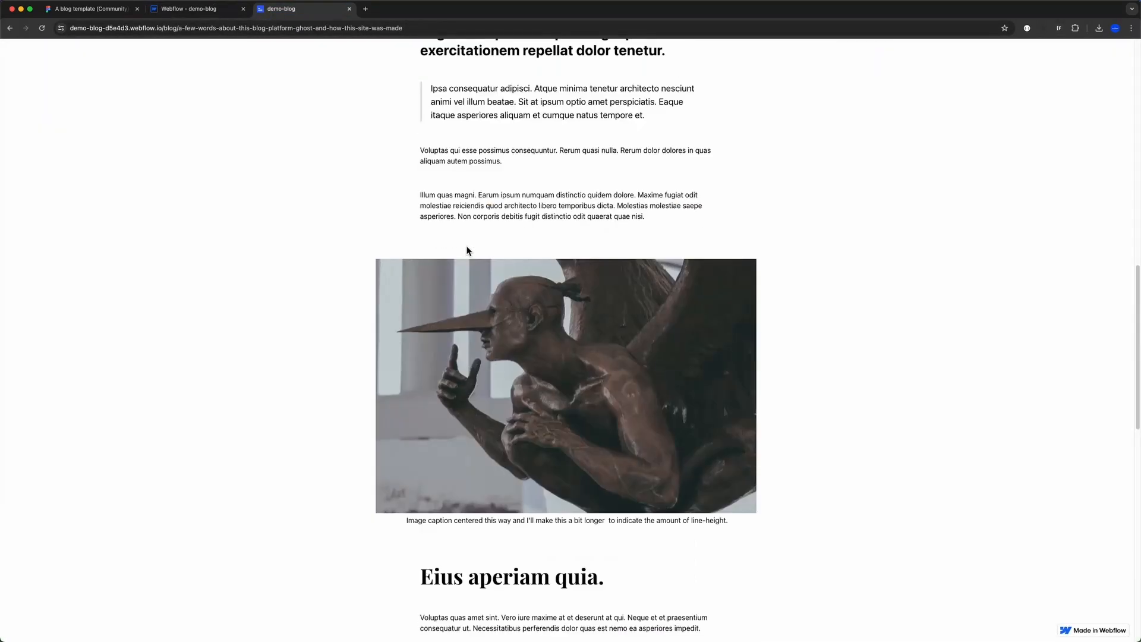
pyautogui.scroll(20, 567, 248)
# - Switch to the Figma file and examine the end of the desktop article, from the share buttons to the newsletter sign-up
pyautogui.click(89, 10)
pyautogui.scroll(-9, 566, 369)
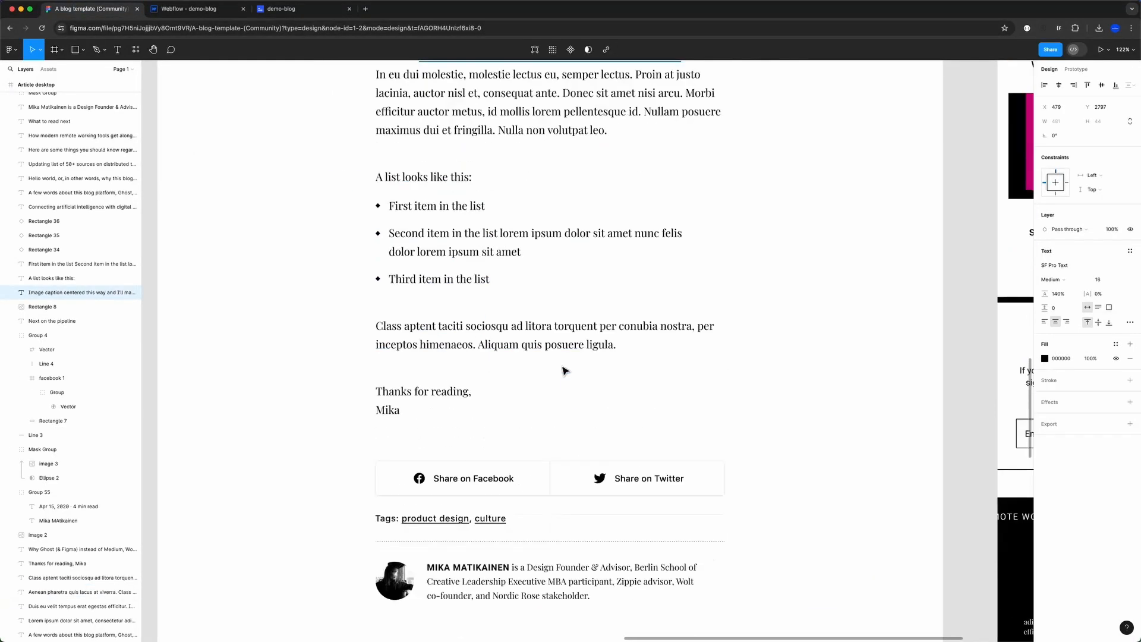
pyautogui.scroll(2, 566, 345)
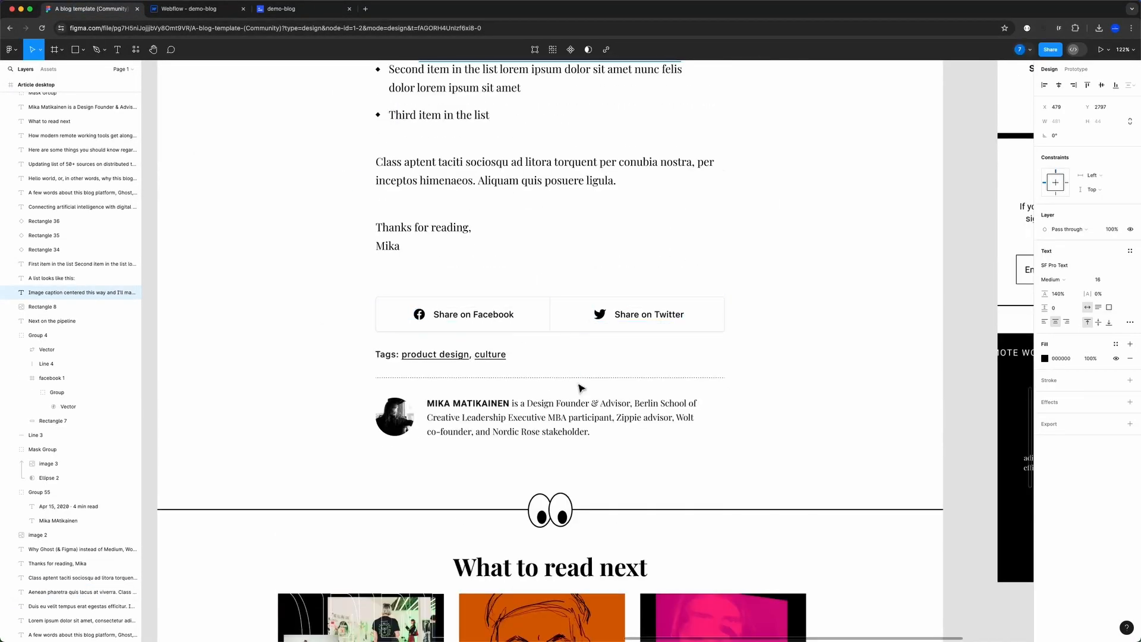
pyautogui.scroll(-1, 395, 332)
pyautogui.scroll(-3, 462, 319)
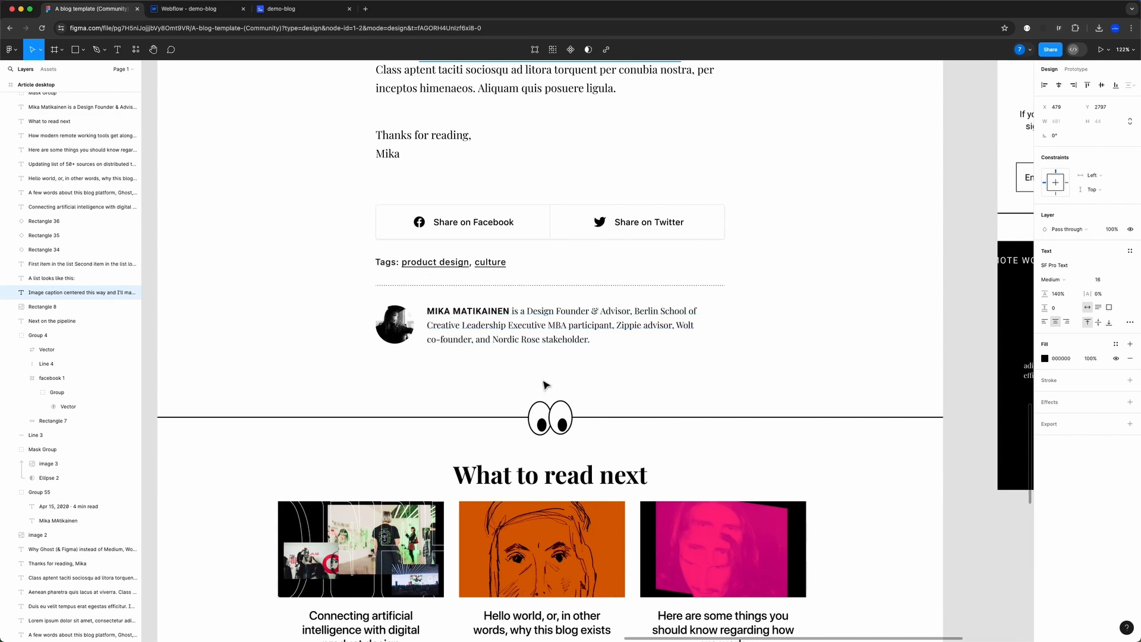
pyautogui.scroll(-20, 462, 319)
pyautogui.scroll(15, 573, 447)
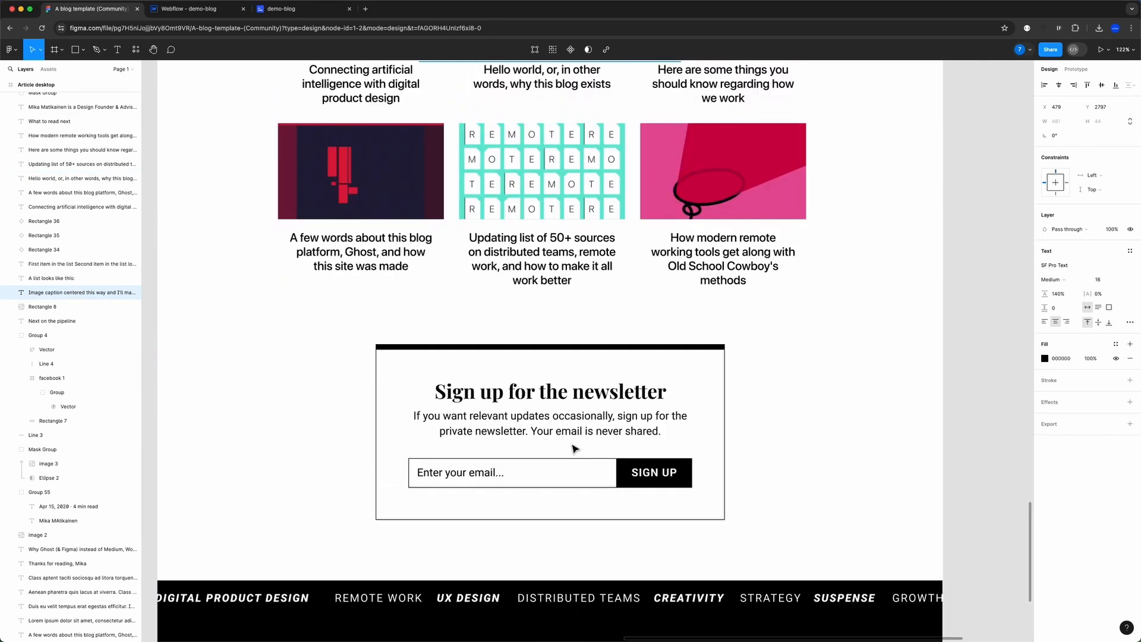
# - Examine the Figma article layouts at overview scale, comparing the desktop article's body and closing blocks with the mobile version
pyautogui.keyDown('ctrl'); pyautogui.scroll(-5, 576, 440); pyautogui.keyUp('ctrl')
pyautogui.scroll(5, 576, 437)
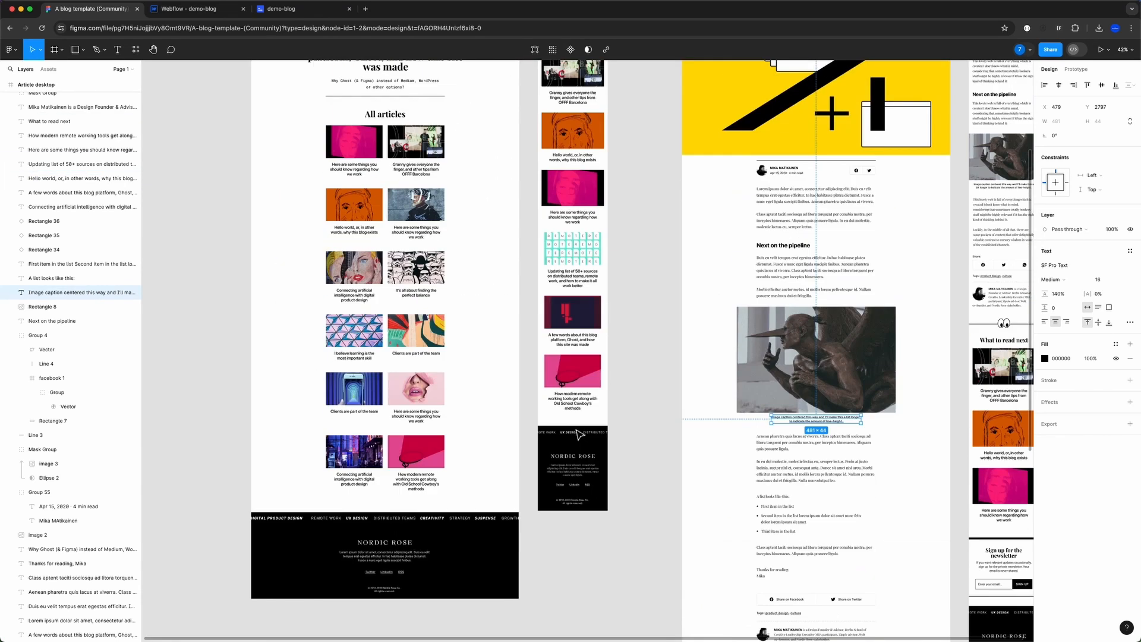
pyautogui.keyDown('ctrl'); pyautogui.scroll(4, 368, 252); pyautogui.keyUp('ctrl')
pyautogui.scroll(4, 367, 252)
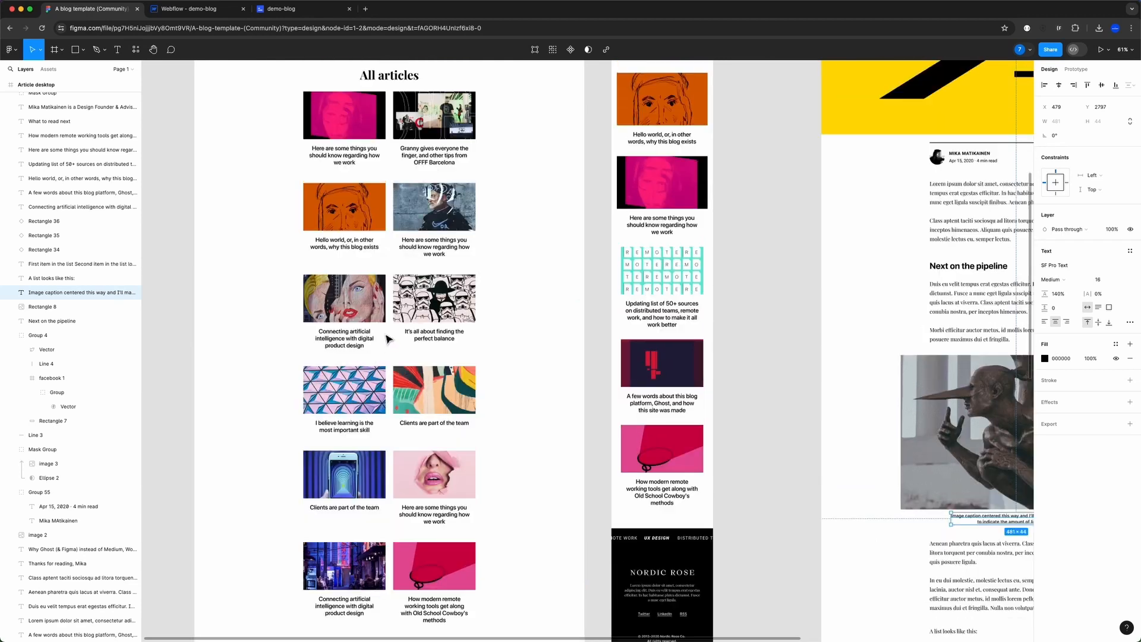
pyautogui.hscroll(8, 359, 367)
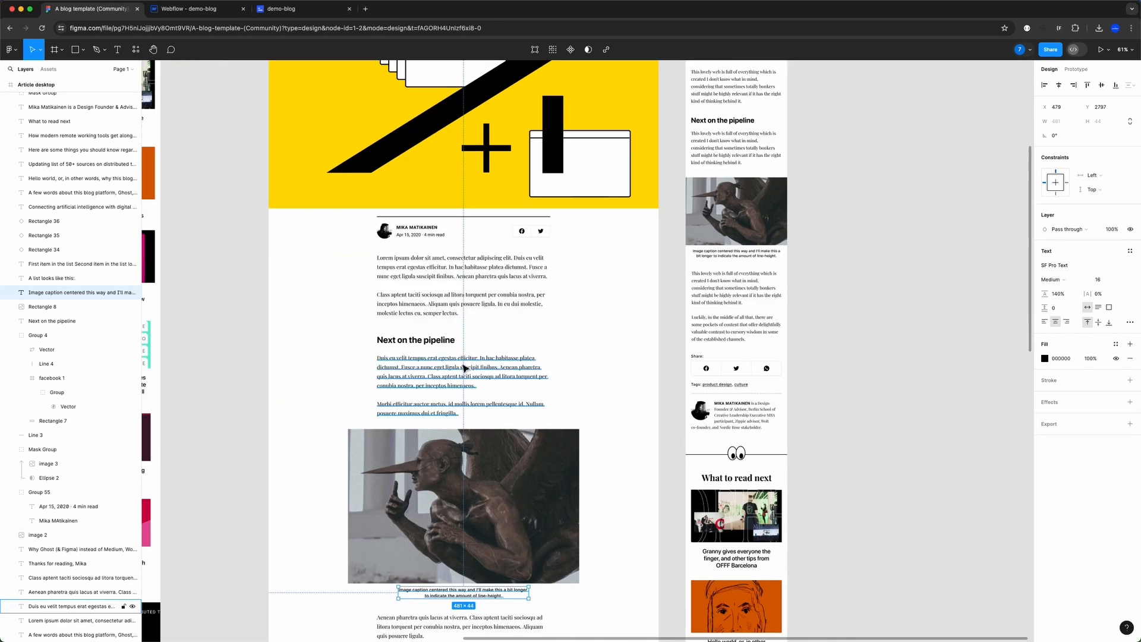
pyautogui.scroll(-4, 451, 366)
pyautogui.hscroll(1, 545, 363)
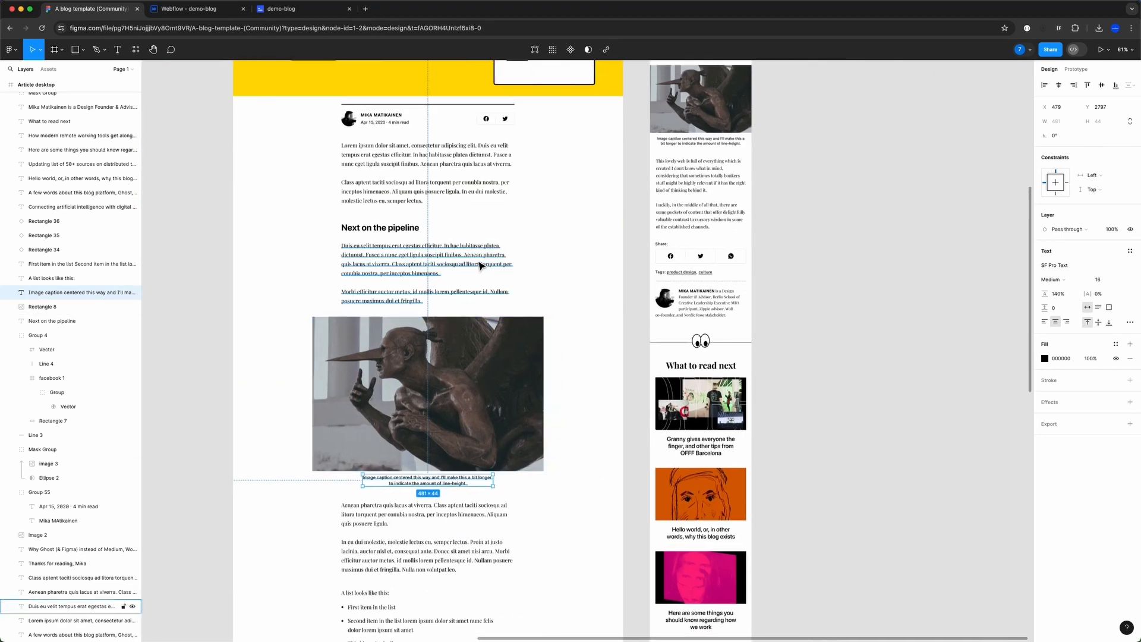
pyautogui.scroll(-8, 511, 375)
pyautogui.hscroll(-2, 494, 387)
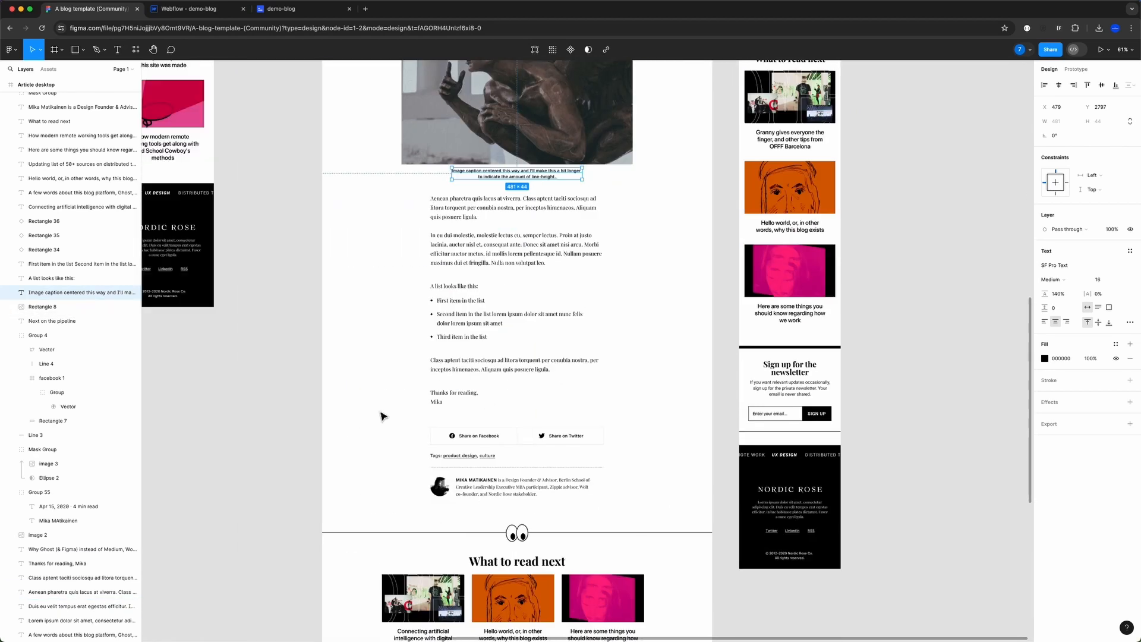
# - Examine the "What to read next" grid in the Figma desktop article, along with the author bio above and newsletter box below
pyautogui.scroll(-8, 452, 410)
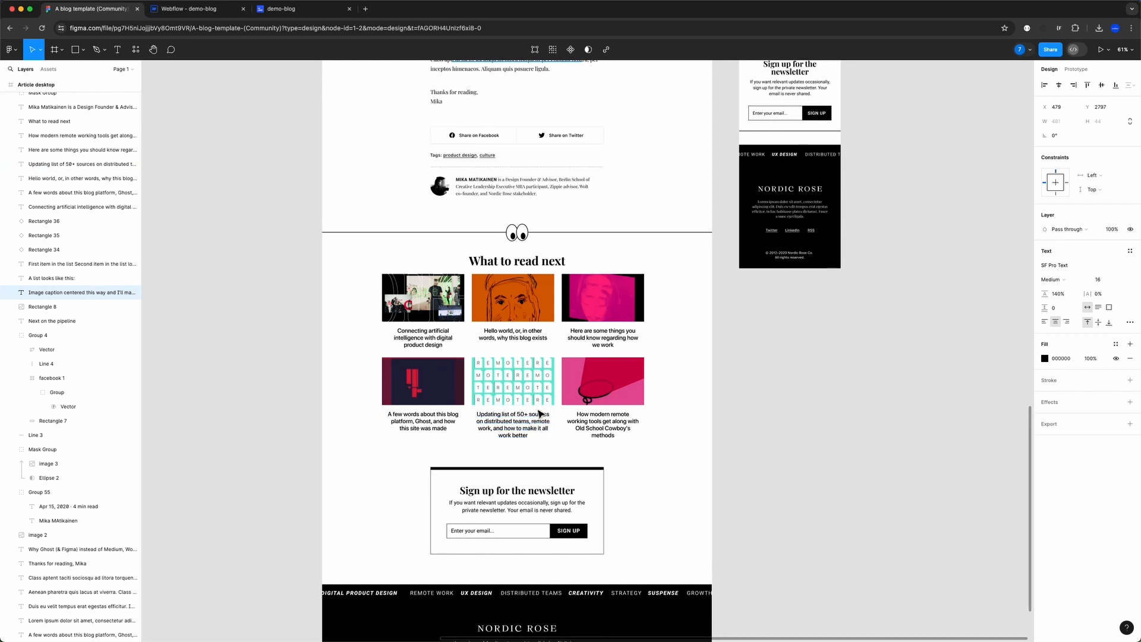
pyautogui.scroll(5, 531, 406)
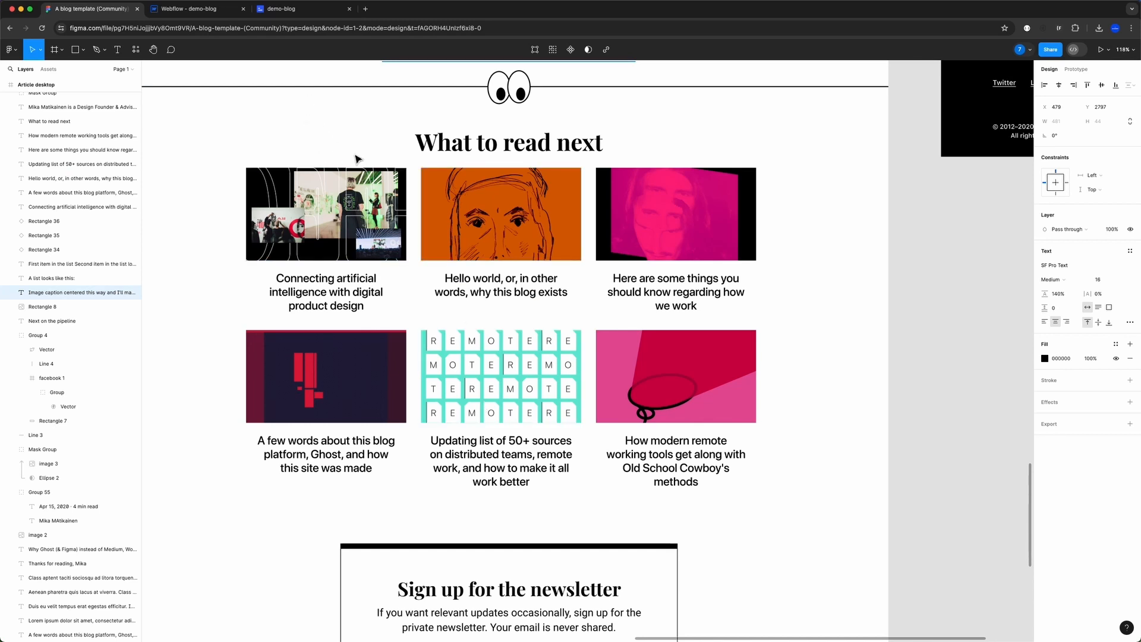
pyautogui.scroll(6, 523, 280)
pyautogui.scroll(-5, 527, 303)
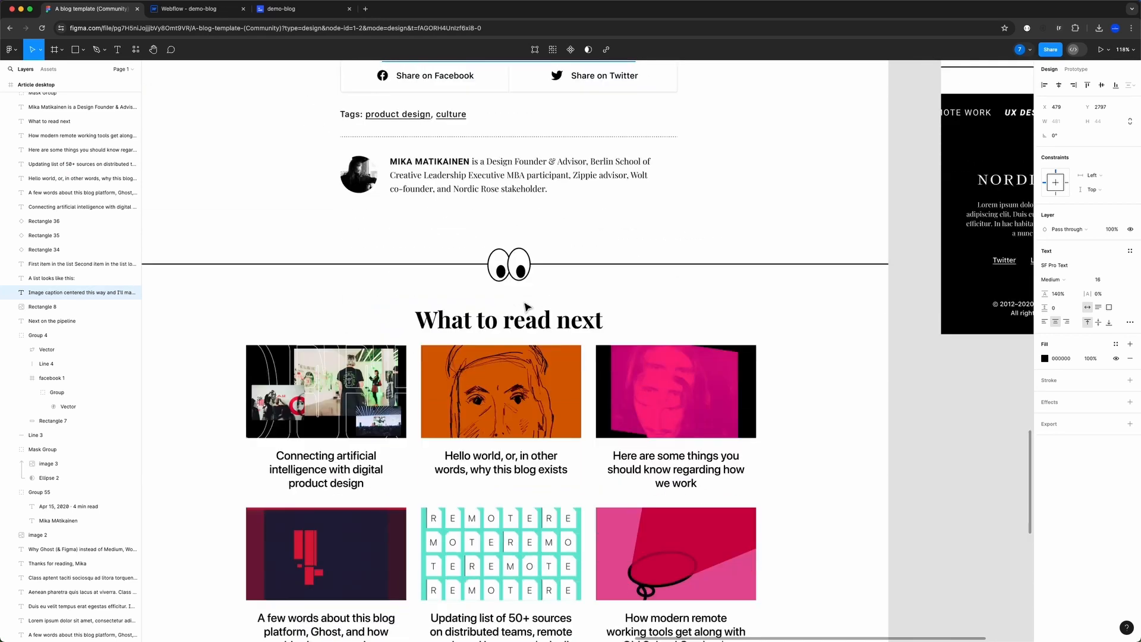
pyautogui.scroll(-5, 523, 424)
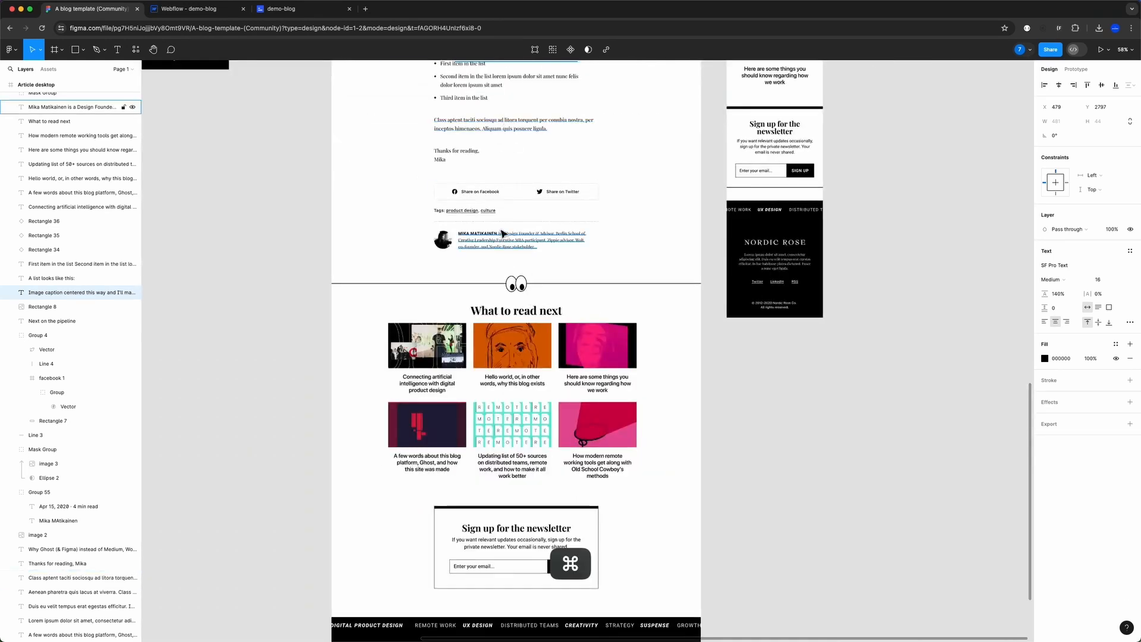
pyautogui.scroll(-3, 500, 220)
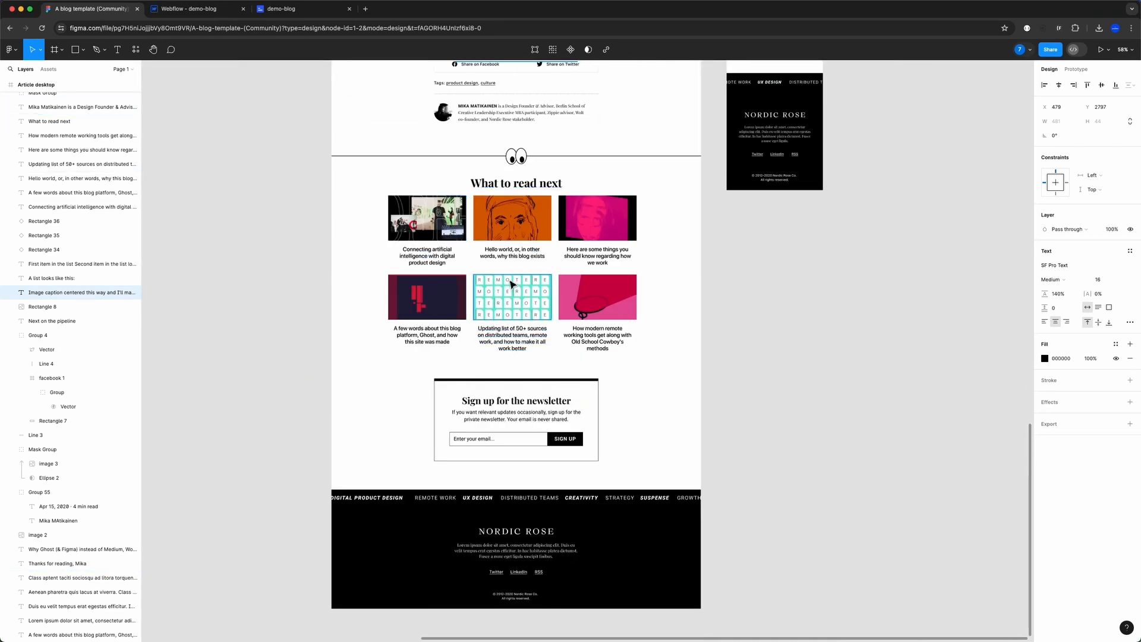
# - Copy the "What to read next" heading in the Figma desktop article and return to the Blogs Template in Webflow
pyautogui.keyDown('super'); pyautogui.click(465, 184); pyautogui.keyUp('super')
pyautogui.press('super+c')
pyautogui.click(279, 8)
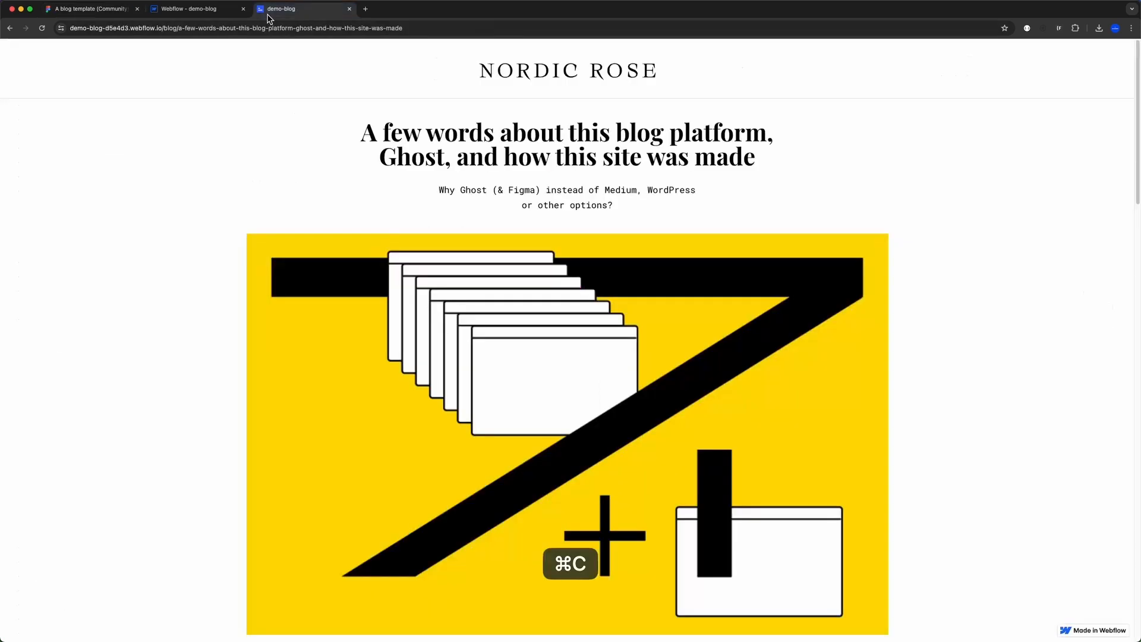
pyautogui.click(190, 9)
# - Add a div block with the class related-posts as the last element inside main-wrapper, below post-body
pyautogui.click(24, 94)
pyautogui.click(24, 93)
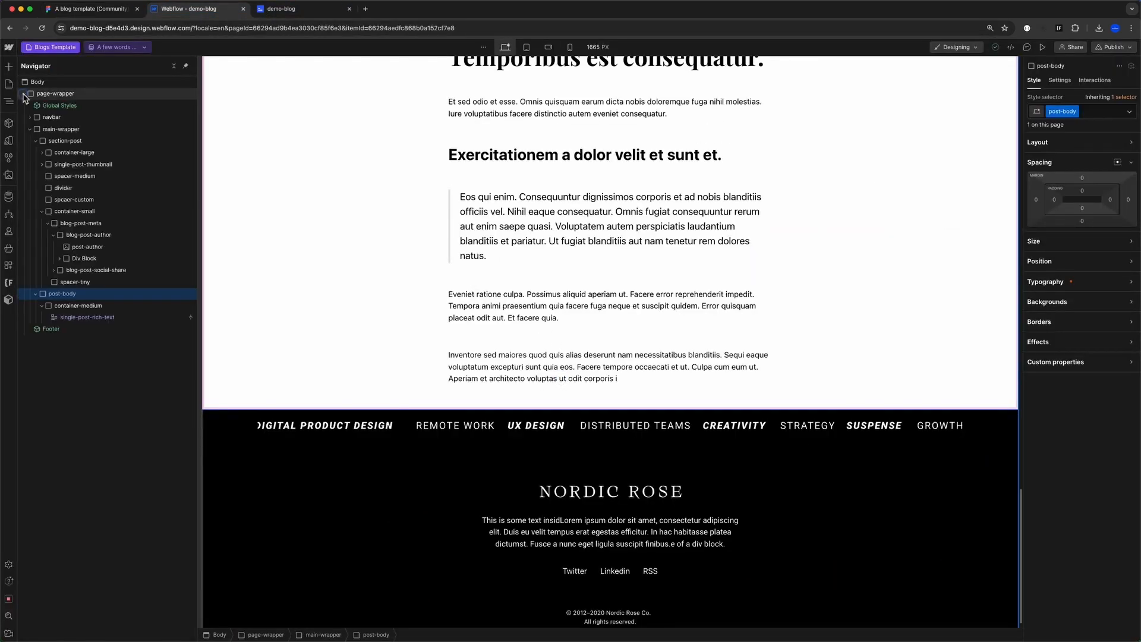
pyautogui.click(30, 129)
pyautogui.click(30, 129)
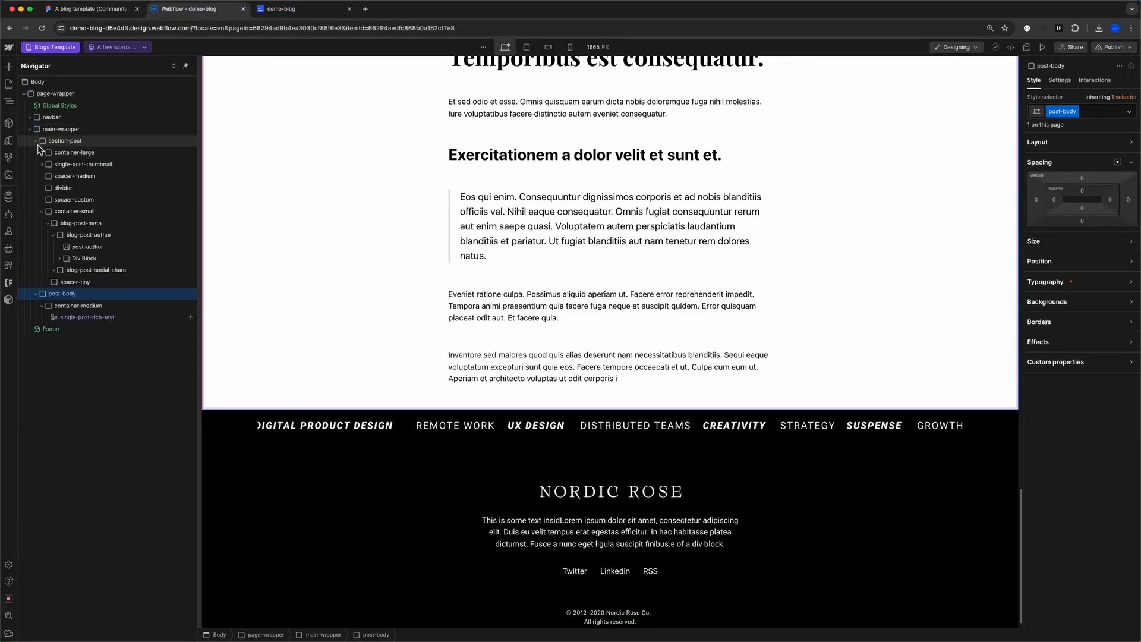
pyautogui.click(37, 140)
pyautogui.click(59, 129)
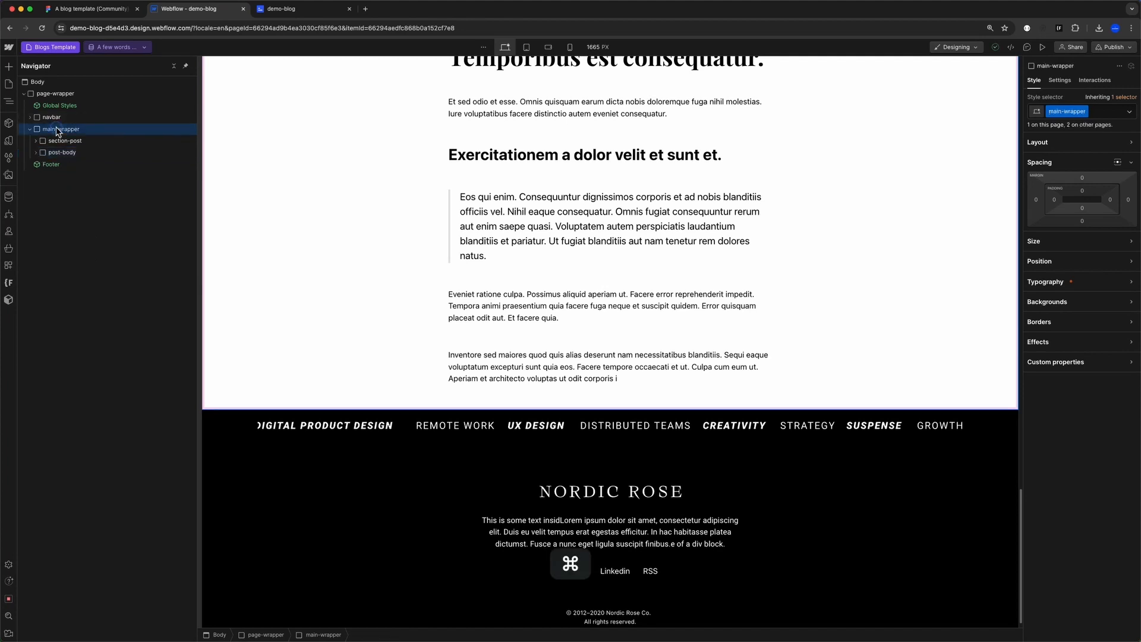
pyautogui.press('super+e')
pyautogui.write('div')
pyautogui.press('Return')
pyautogui.press('super+Return')
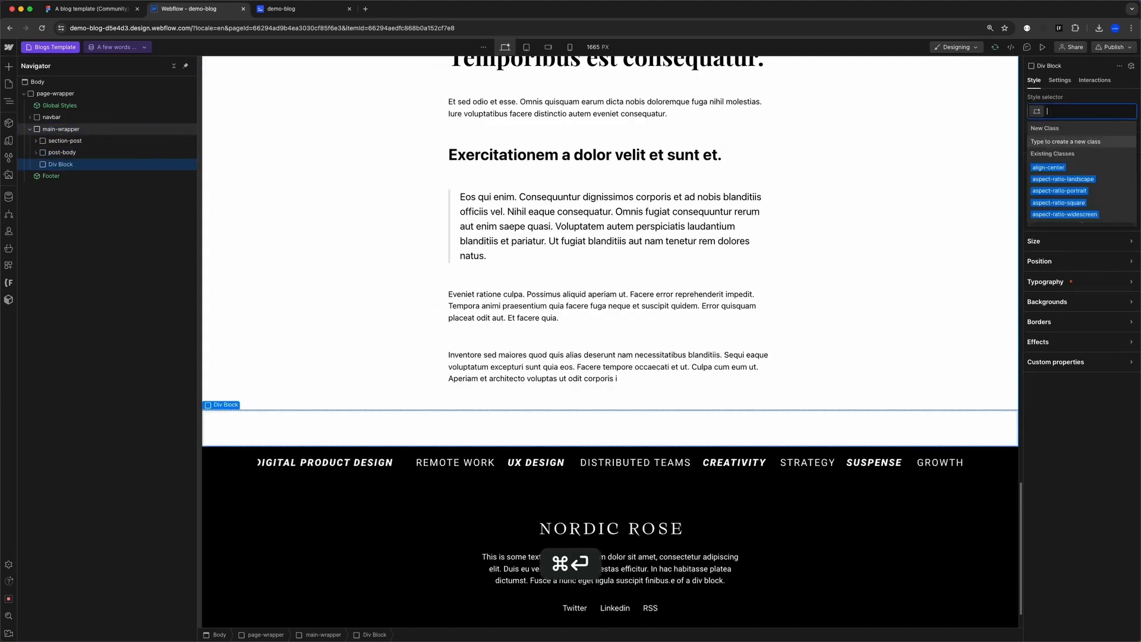
pyautogui.write('related-pos')
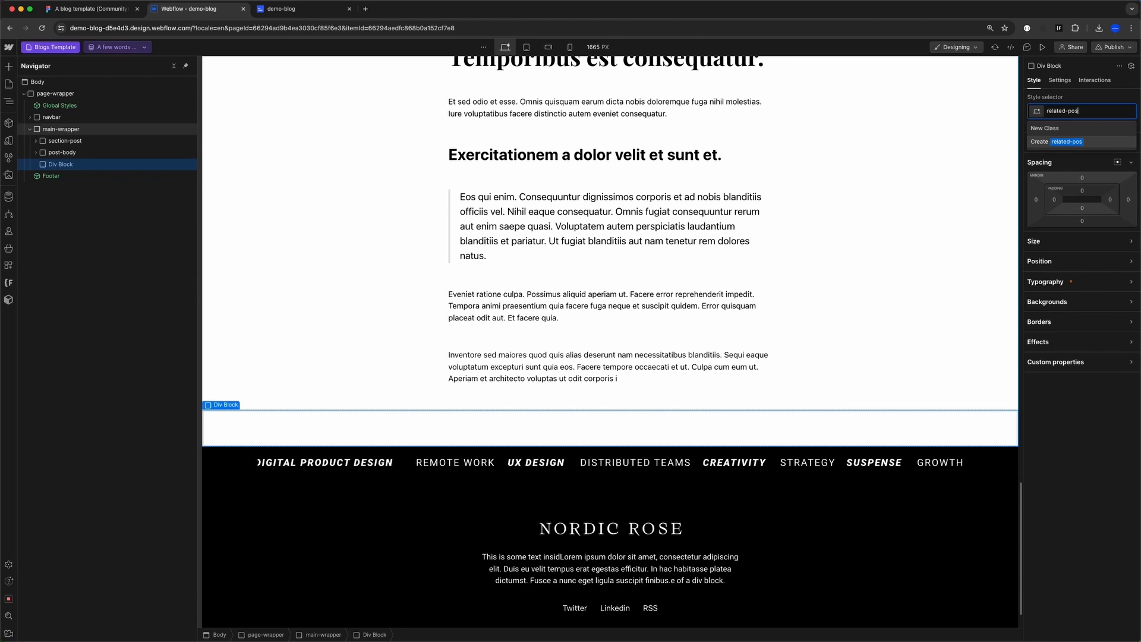
pyautogui.press('Return')
# - Check the "What to read next" thumbnail row in the Figma file, and nest a container-large div inside related-posts in Webflow
pyautogui.click(268, 9)
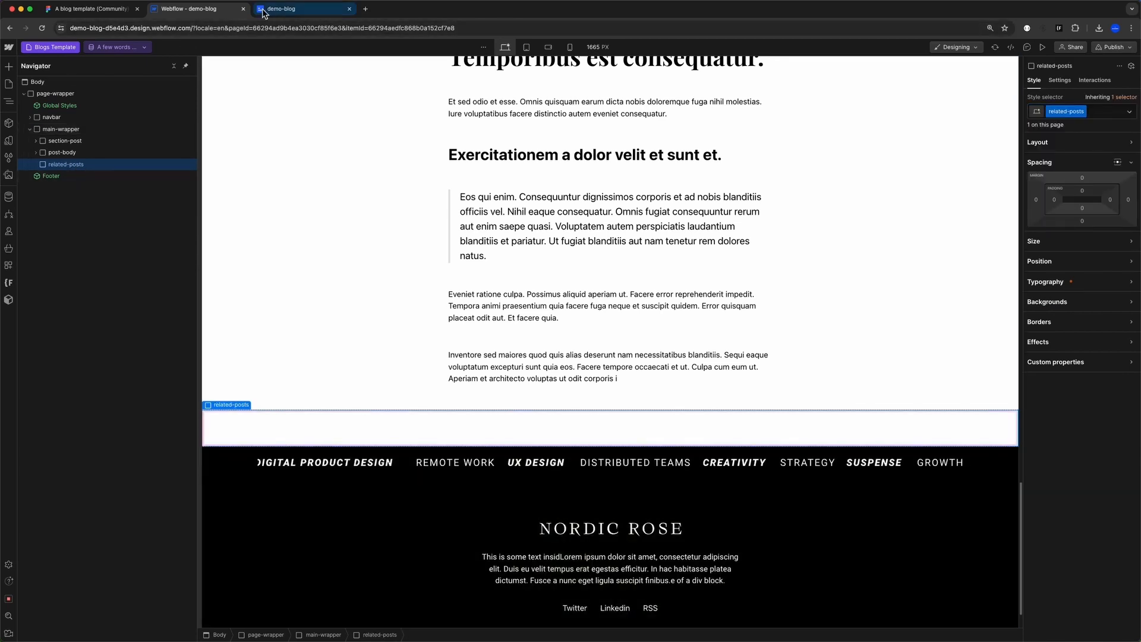
pyautogui.click(89, 9)
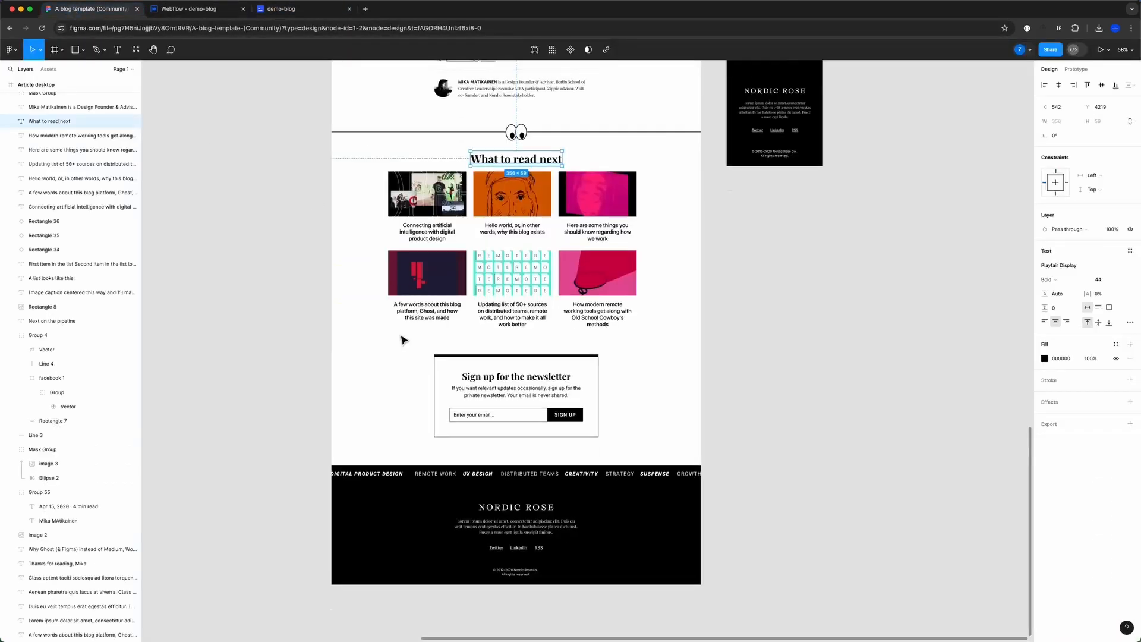
pyautogui.scroll(3, 411, 315)
pyautogui.moveTo(417, 296); pyautogui.dragTo(693, 269)
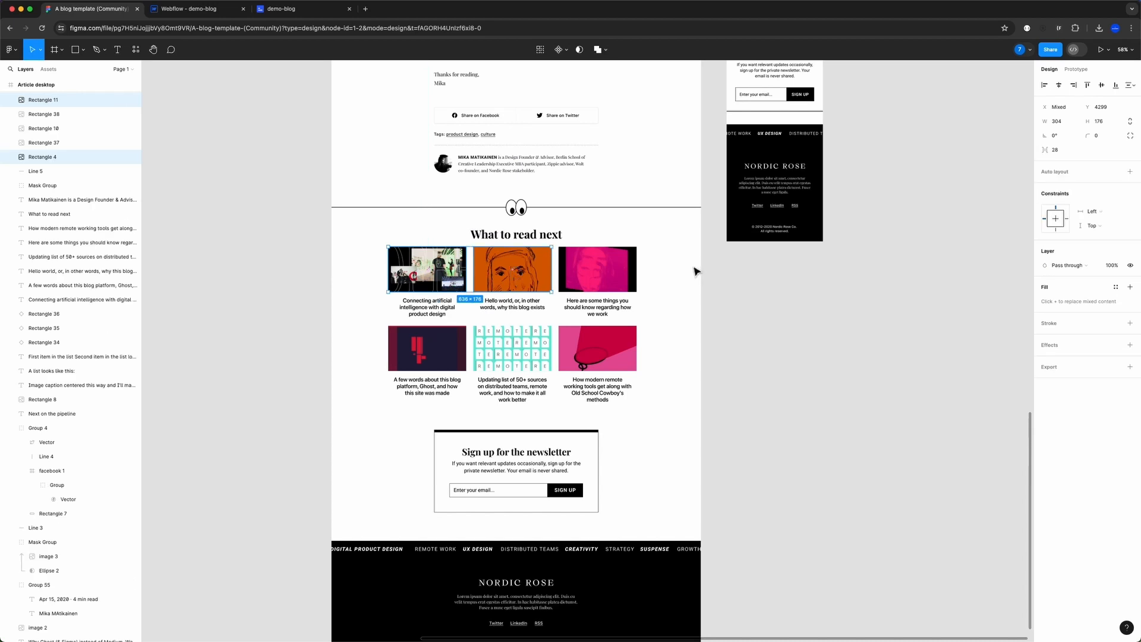
pyautogui.click(196, 9)
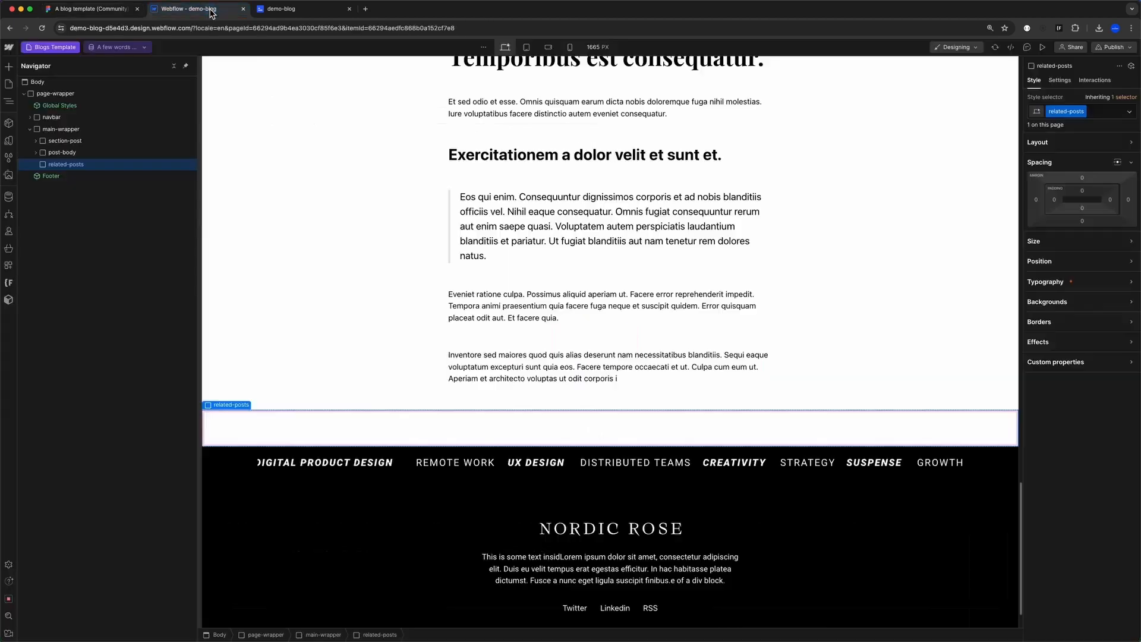
pyautogui.press('super+e')
pyautogui.press('super+a')
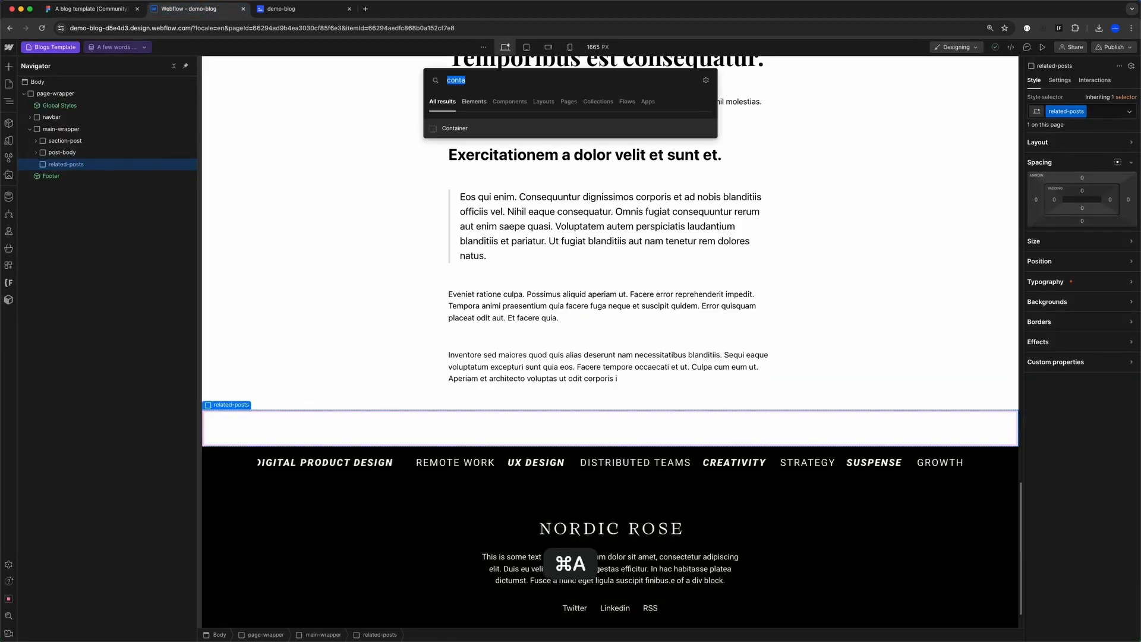
pyautogui.write('div')
pyautogui.press('Return')
pyautogui.press('super+Return')
pyautogui.write('contain')
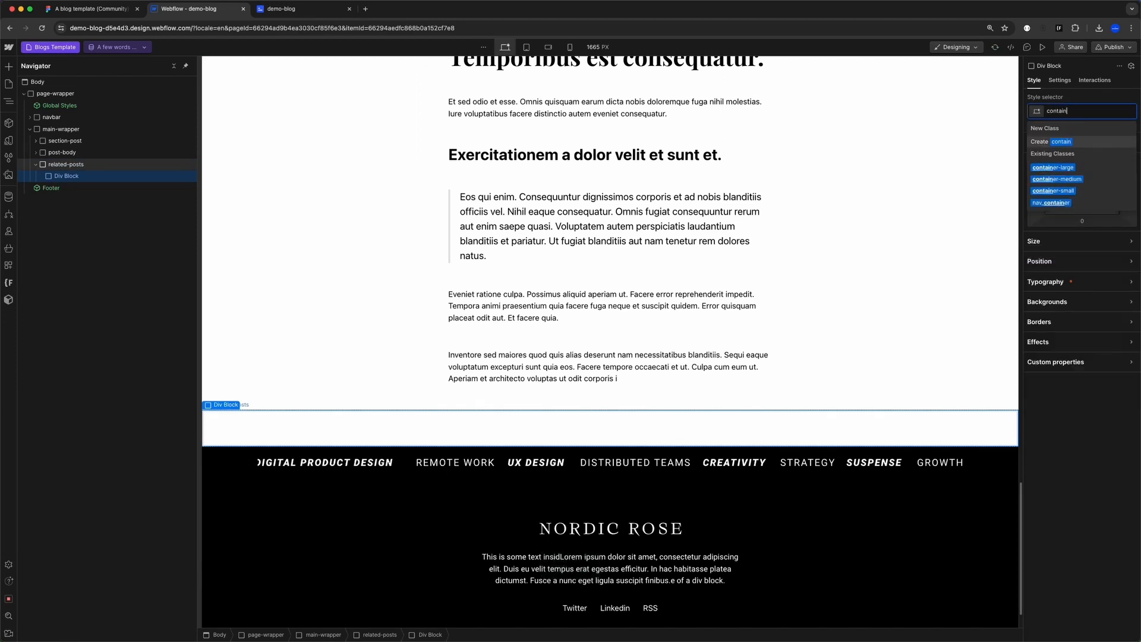
pyautogui.press('Down')
pyautogui.press('Up')
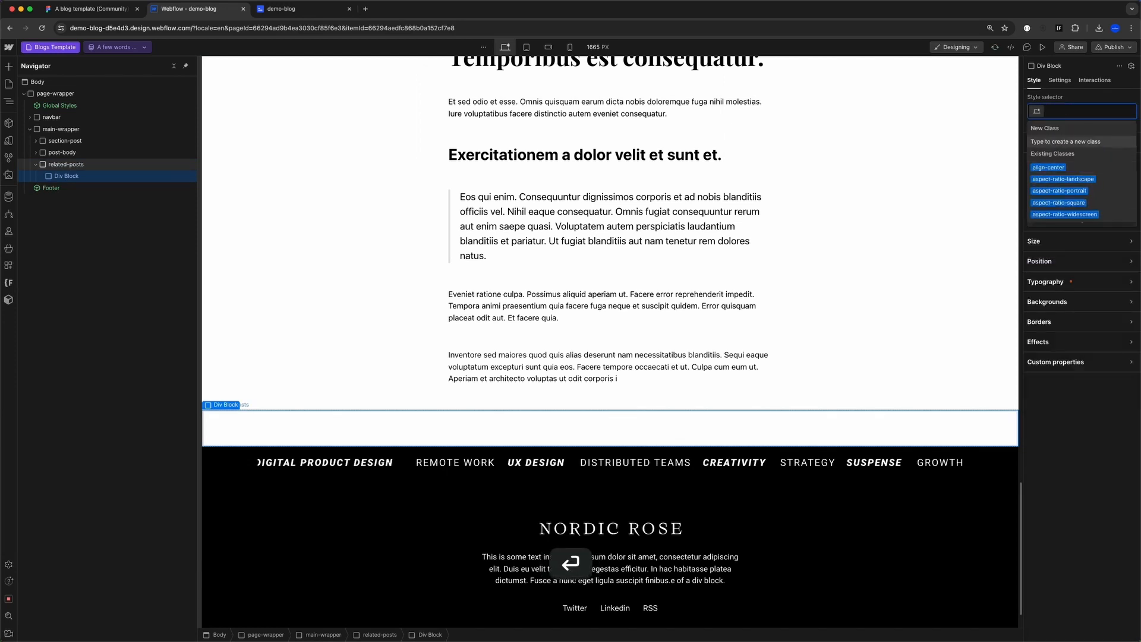
pyautogui.press('Return')
# - Add an H2 heading inside container-large and set its text to the copied "What to read next"
pyautogui.press('super+e')
pyautogui.write('head')
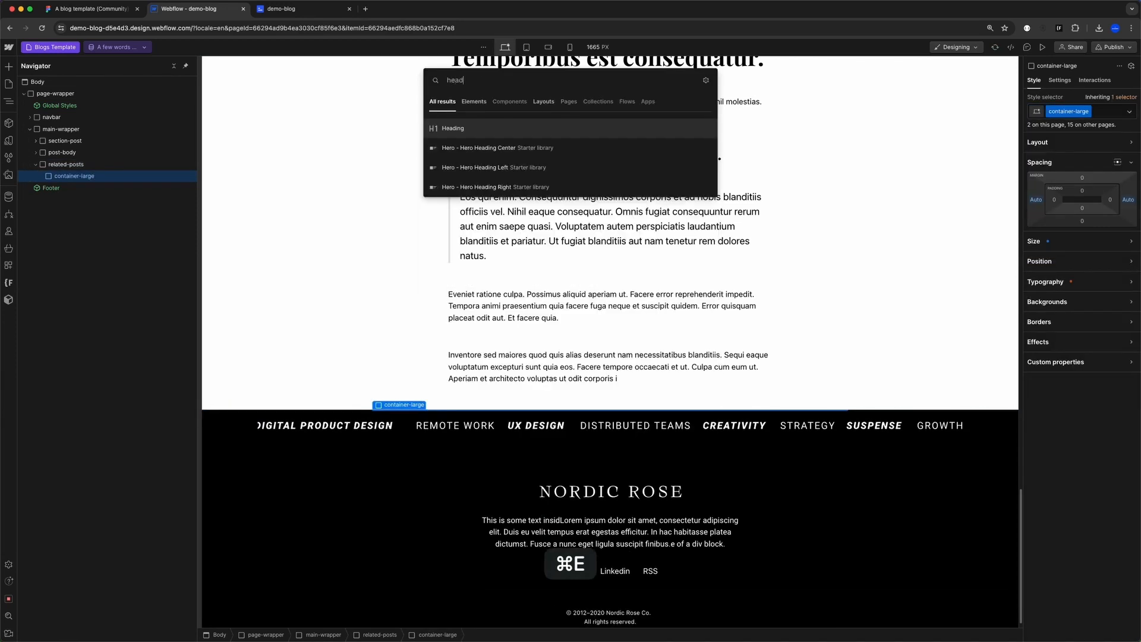
pyautogui.press('Return')
pyautogui.click(1059, 80)
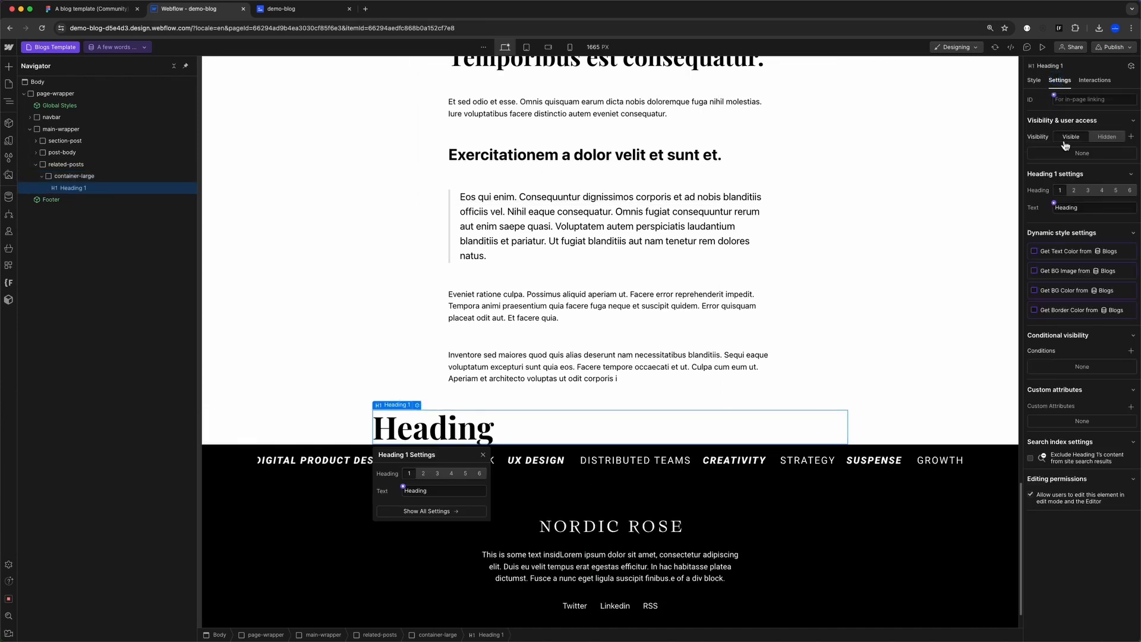
pyautogui.click(1074, 191)
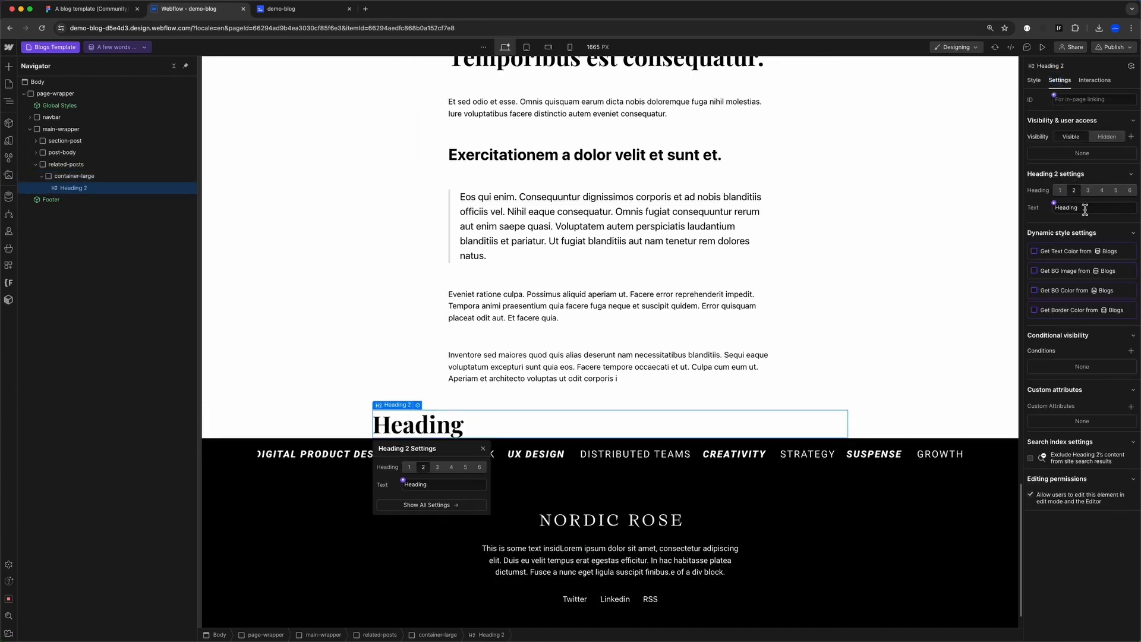
pyautogui.click(1085, 209)
pyautogui.press('super+v')
# - Apply the existing heading-style-h2 class to the "What to read next" heading
pyautogui.click(1040, 83)
pyautogui.click(1061, 111)
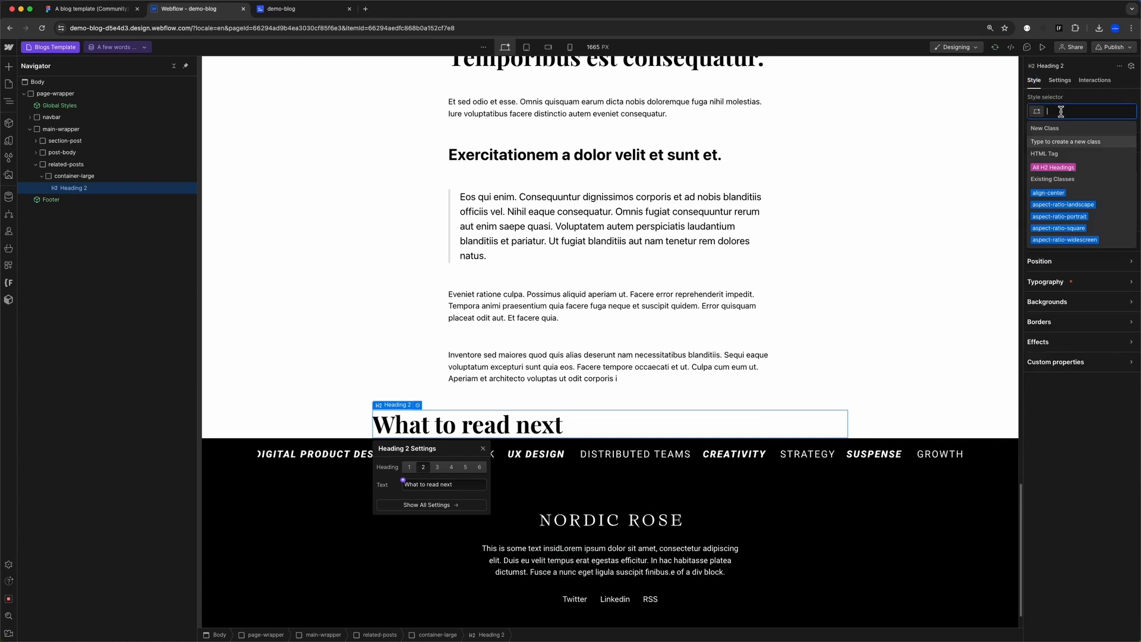
pyautogui.write('head')
pyautogui.write('ing-style-h2')
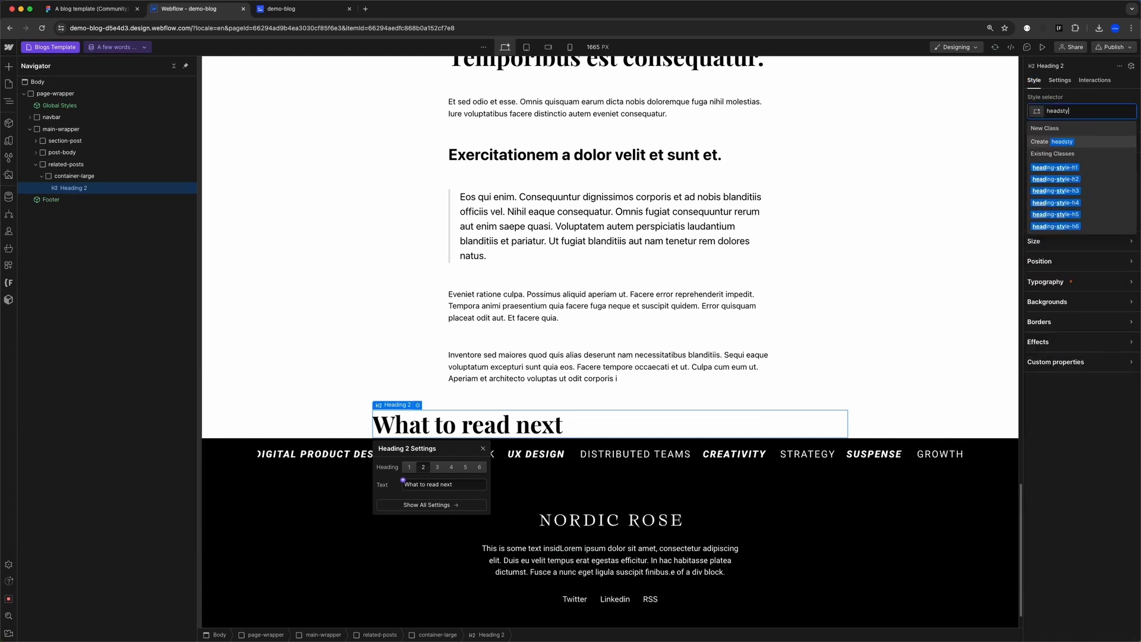
pyautogui.press('Return')
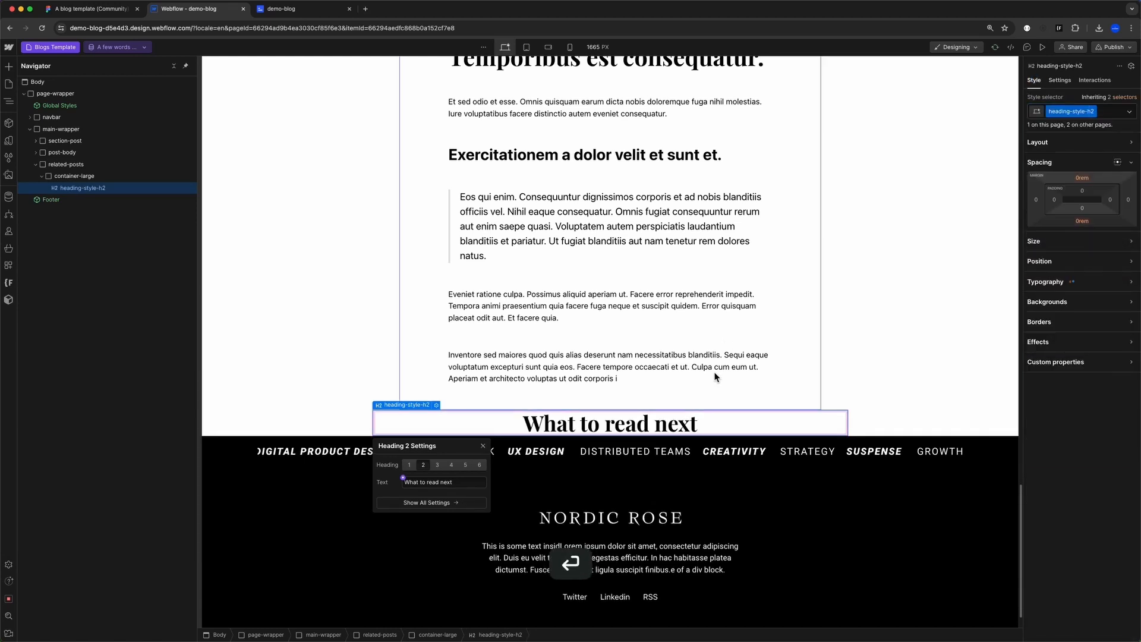
# - Insert a Collection List below the "What to read next" heading
pyautogui.scroll(-2, 715, 372)
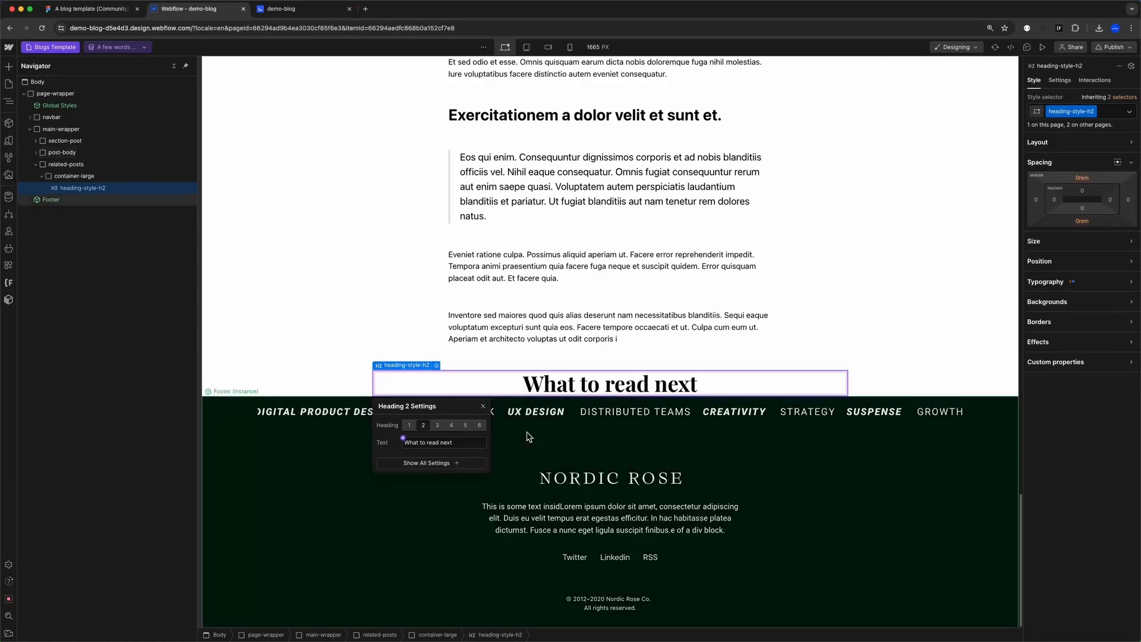
pyautogui.press('super+e')
pyautogui.write('colle')
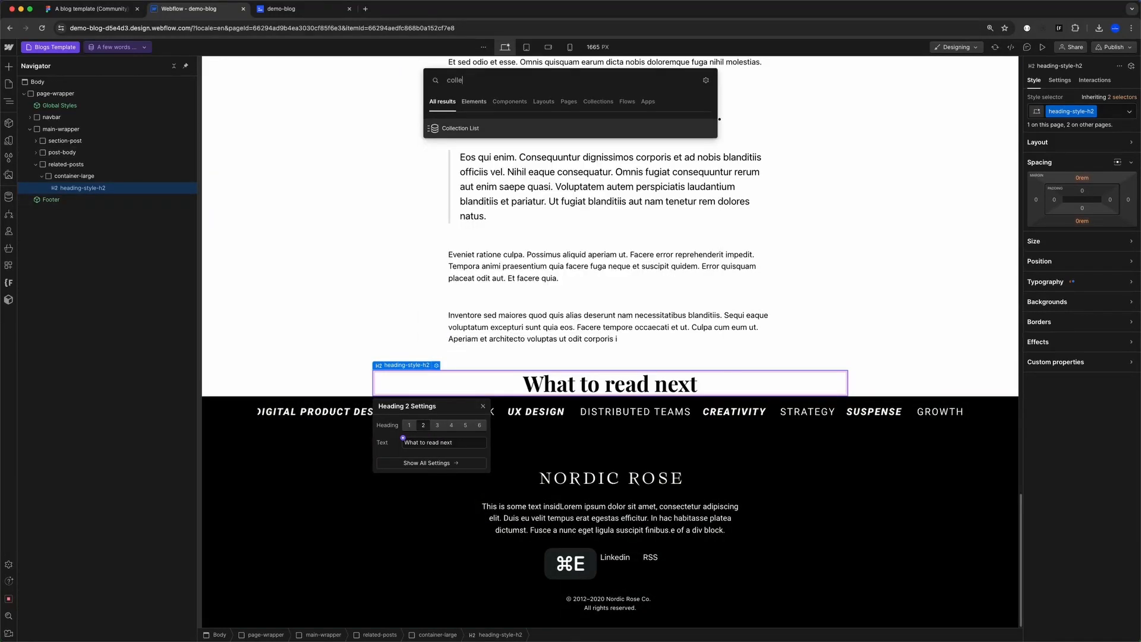
pyautogui.press('Return')
# - Insert a div block with the spacer-large class between the "What to read next" heading and the collection list
pyautogui.scroll(-2, 575, 300)
pyautogui.click(576, 300)
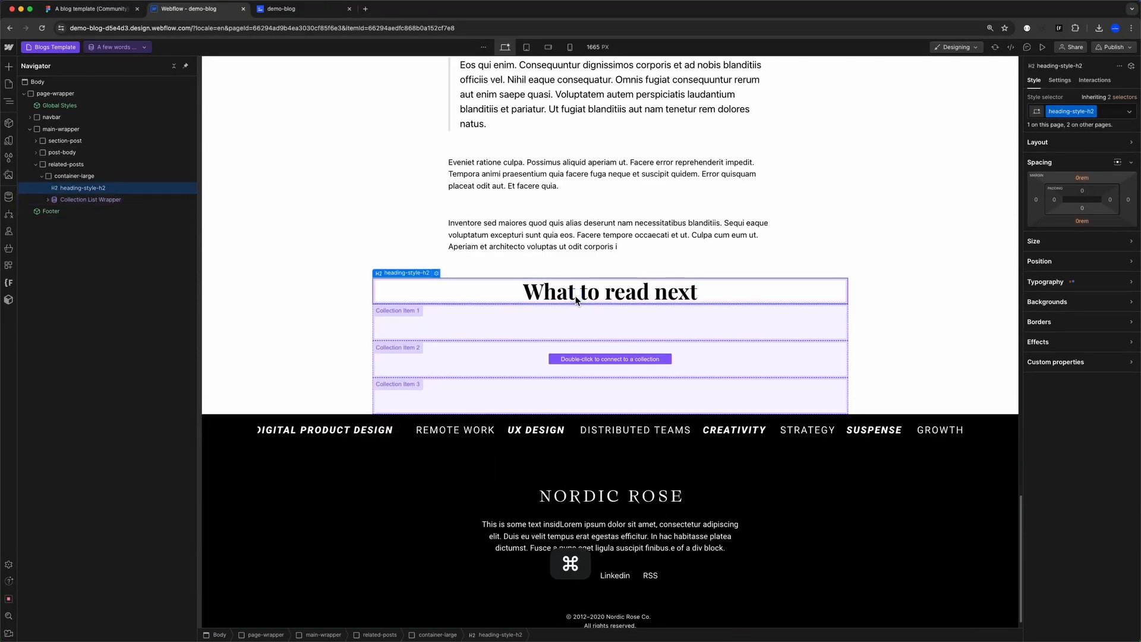
pyautogui.press('super+e')
pyautogui.write('div')
pyautogui.press('Return')
pyautogui.press('super+Return')
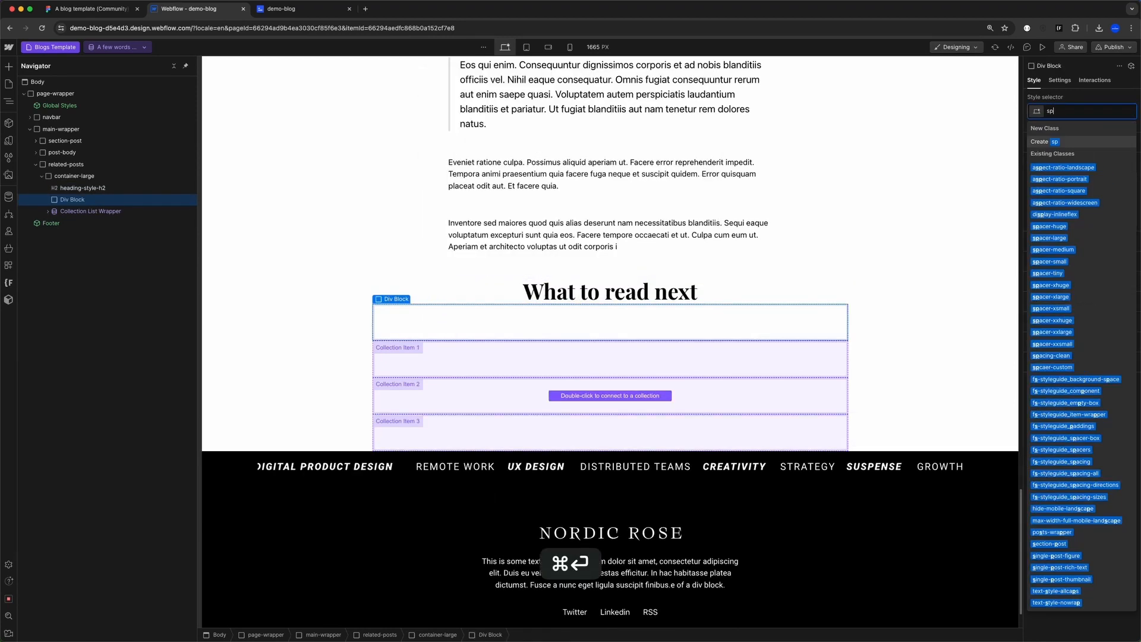
pyautogui.write('spa')
pyautogui.press('Down')
pyautogui.press('Down')
pyautogui.press('Return')
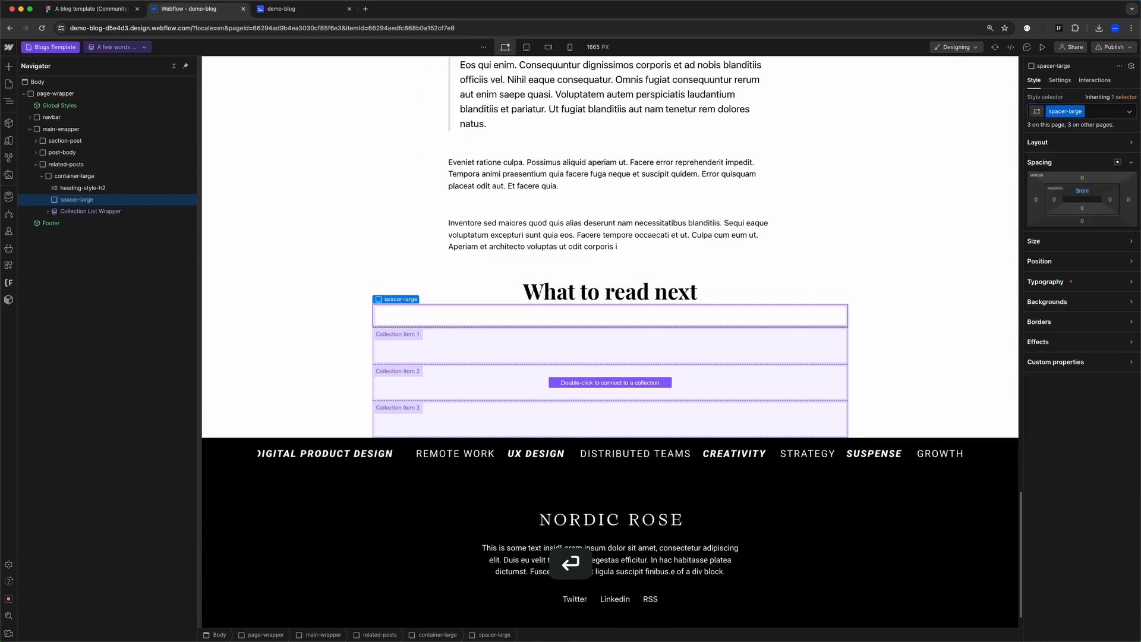
# - Duplicate the spacer-large div, move the copy below the collection list, and duplicate it once more there
pyautogui.press('super+d')
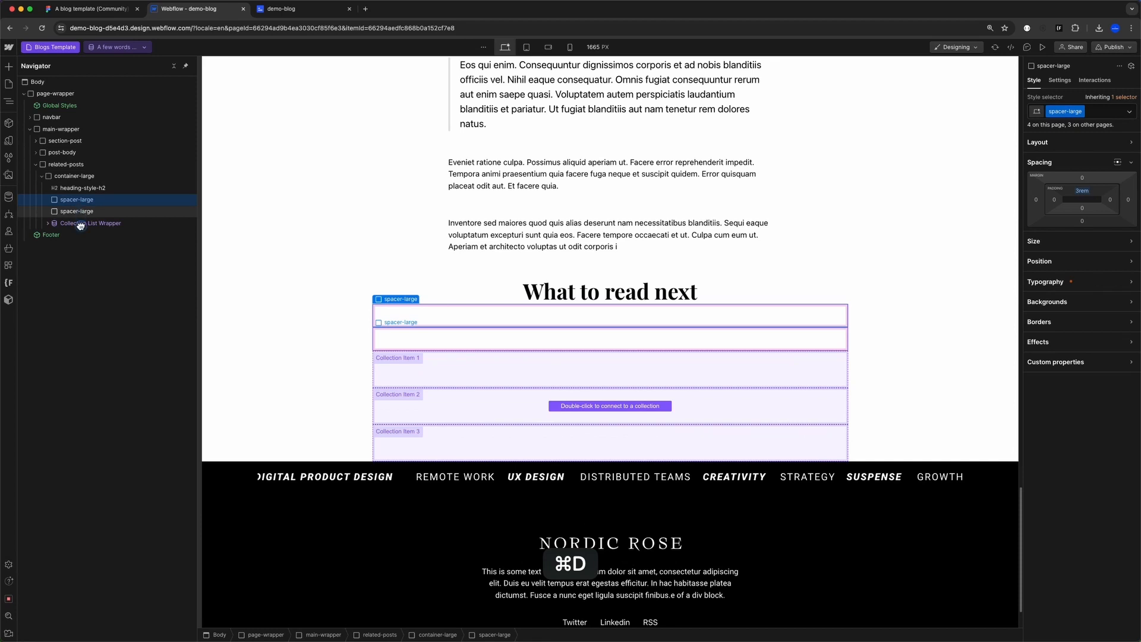
pyautogui.moveTo(80, 213); pyautogui.dragTo(85, 232)
pyautogui.press('super+d')
# - Connect the new collection list under "What to read next" to the Blogs collection
pyautogui.scroll(-1, 525, 358)
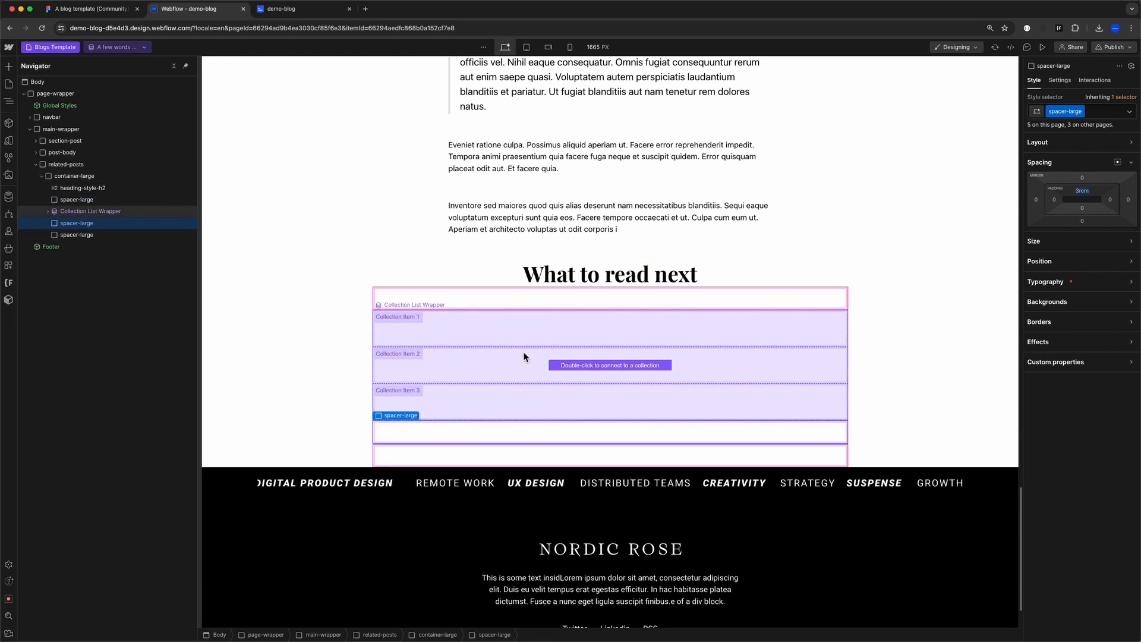
pyautogui.doubleClick(526, 357)
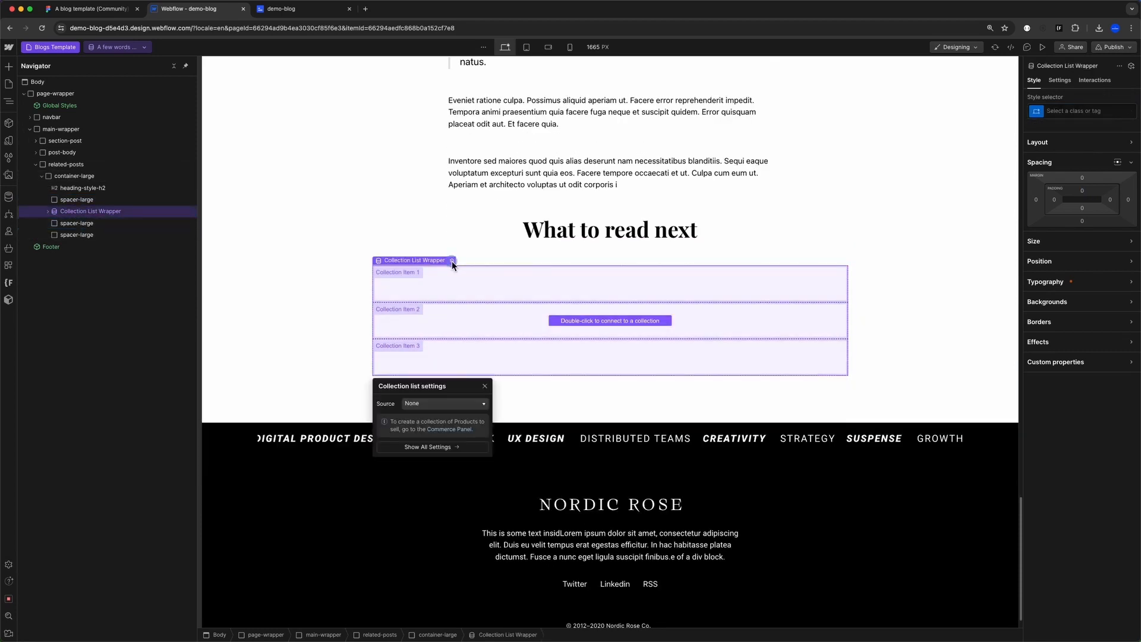
pyautogui.click(417, 441)
pyautogui.scroll(-1, 365, 129)
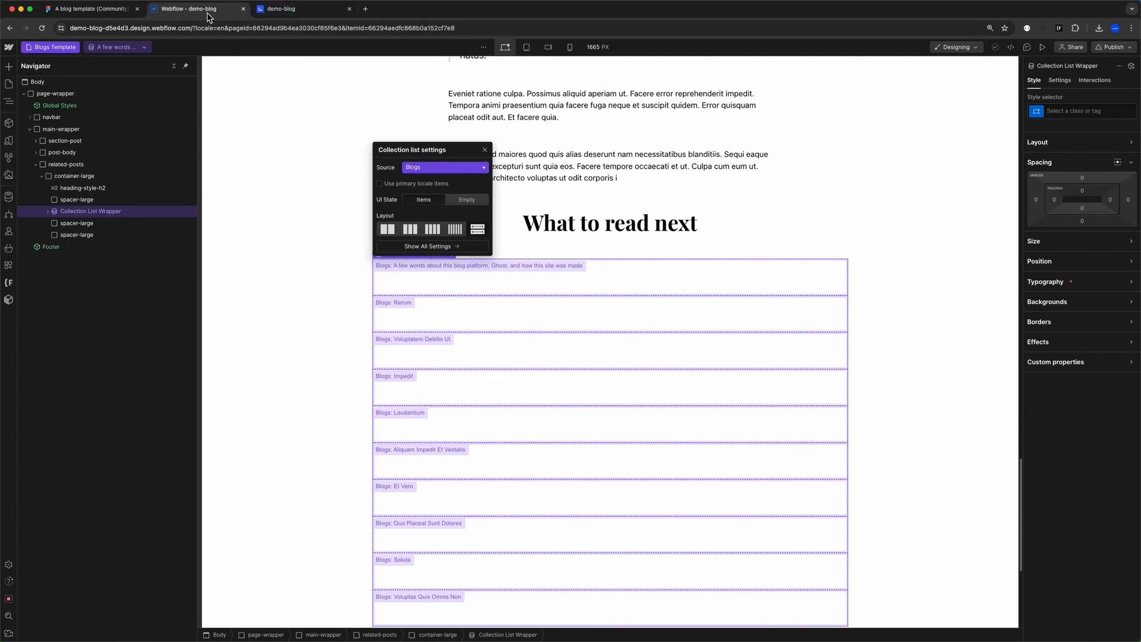
# - Switch to the Figma file, compare the "What to read next" grid with the home page's article grid, and return to Webflow
pyautogui.click(89, 9)
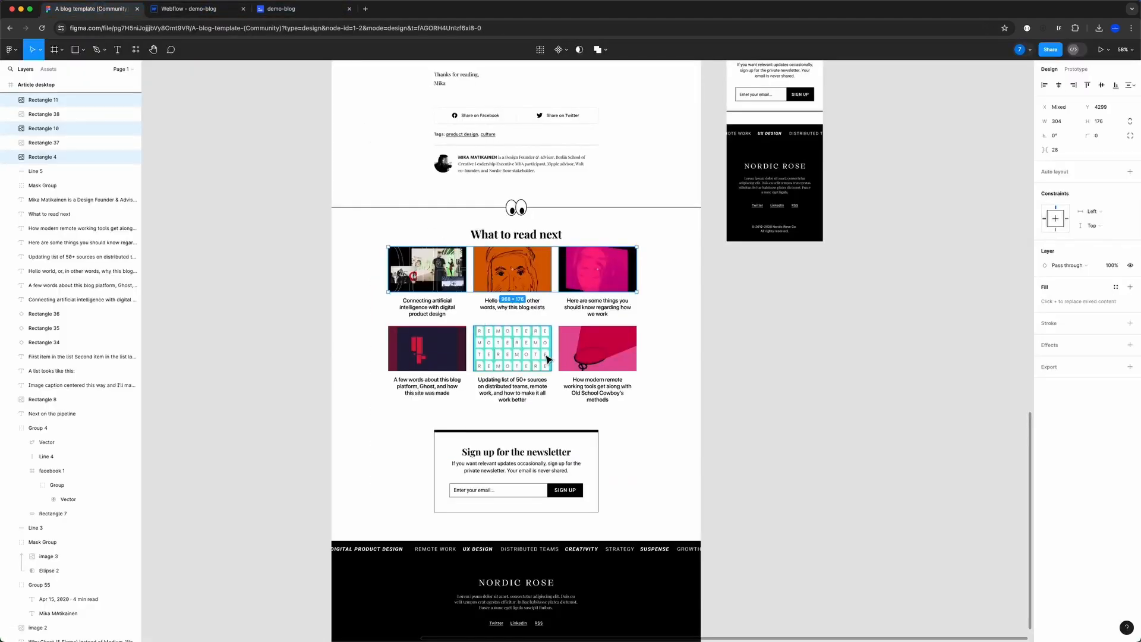
pyautogui.scroll(-3, 550, 325)
pyautogui.hscroll(-5, 477, 354)
pyautogui.scroll(4, 506, 340)
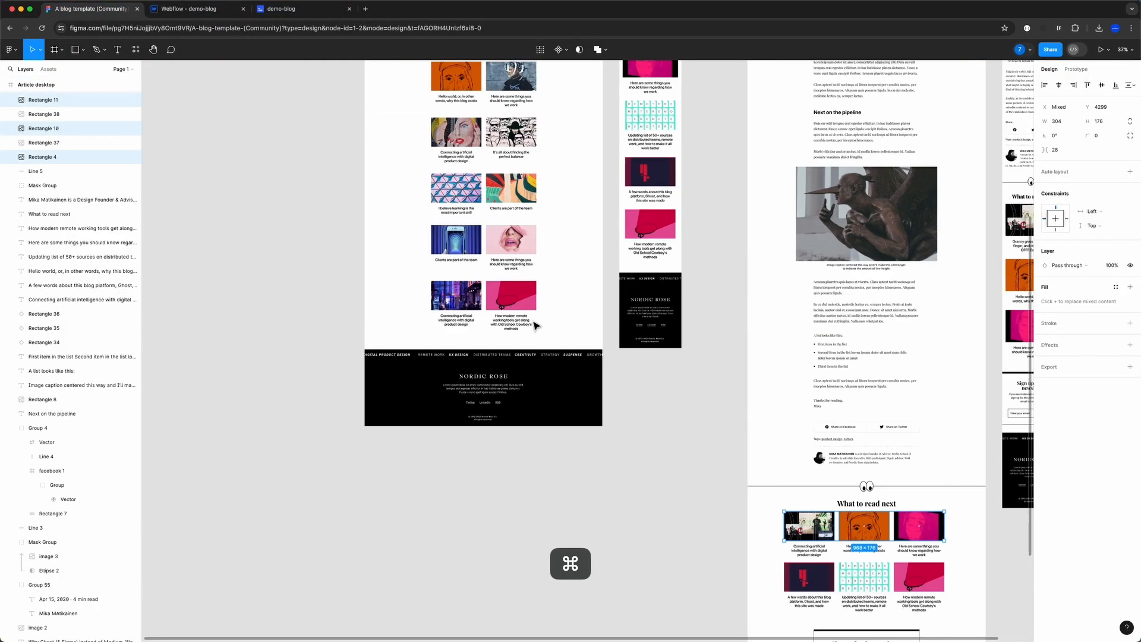
pyautogui.hscroll(3, 535, 326)
pyautogui.scroll(-5, 492, 323)
pyautogui.scroll(5, 386, 440)
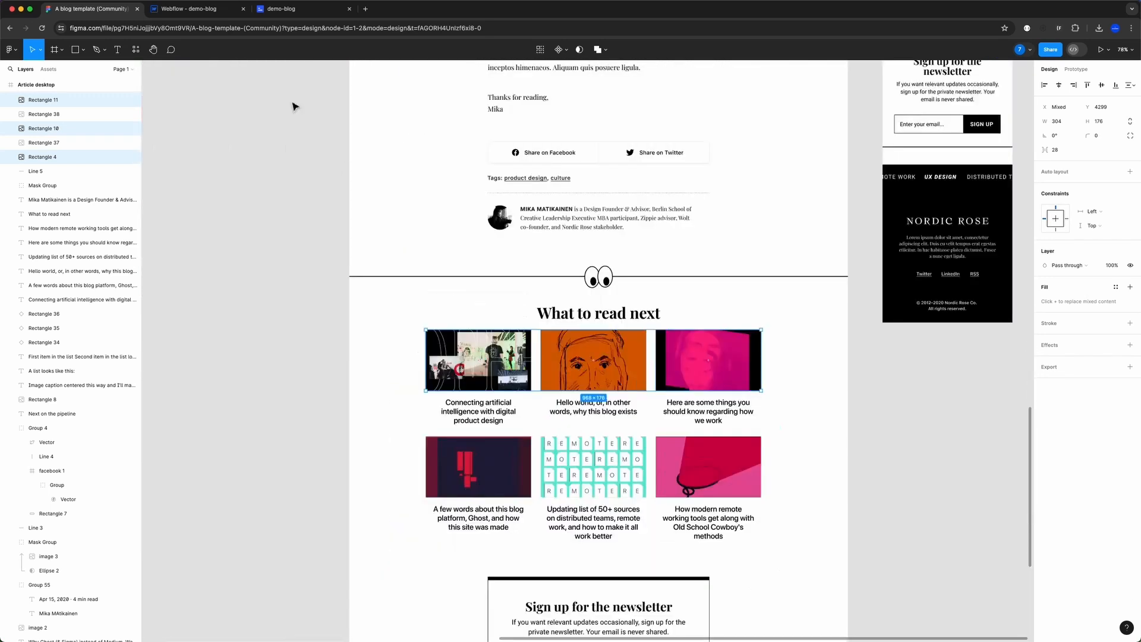
pyautogui.click(189, 9)
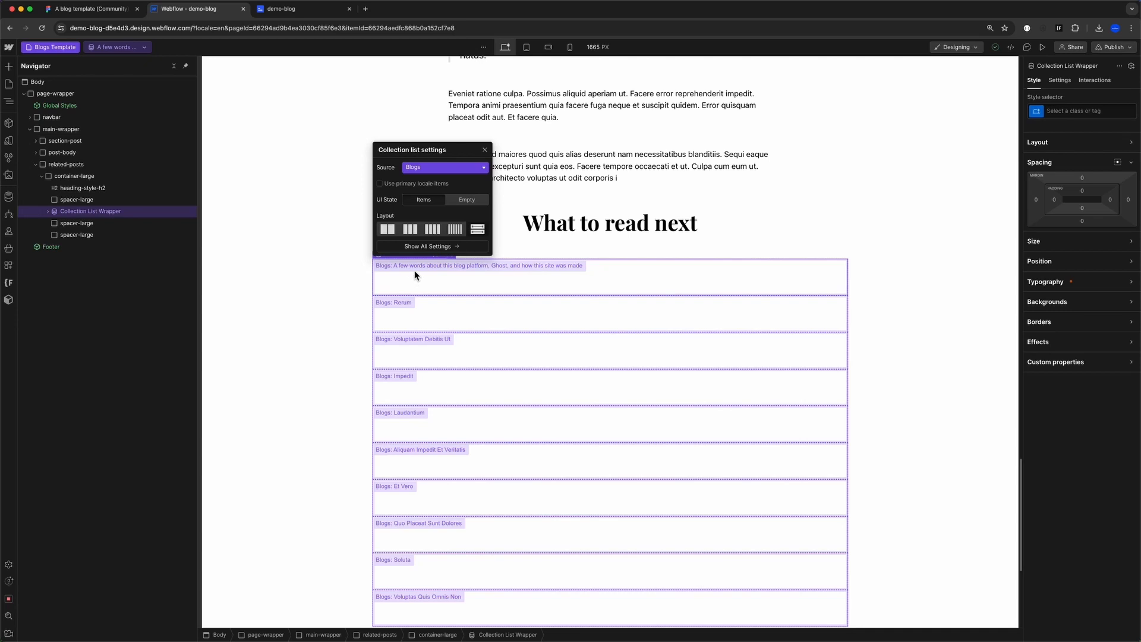
# - Close the collection list settings, open the Home page, and copy the posts-wrapper collection list under "All articles"
pyautogui.click(47, 211)
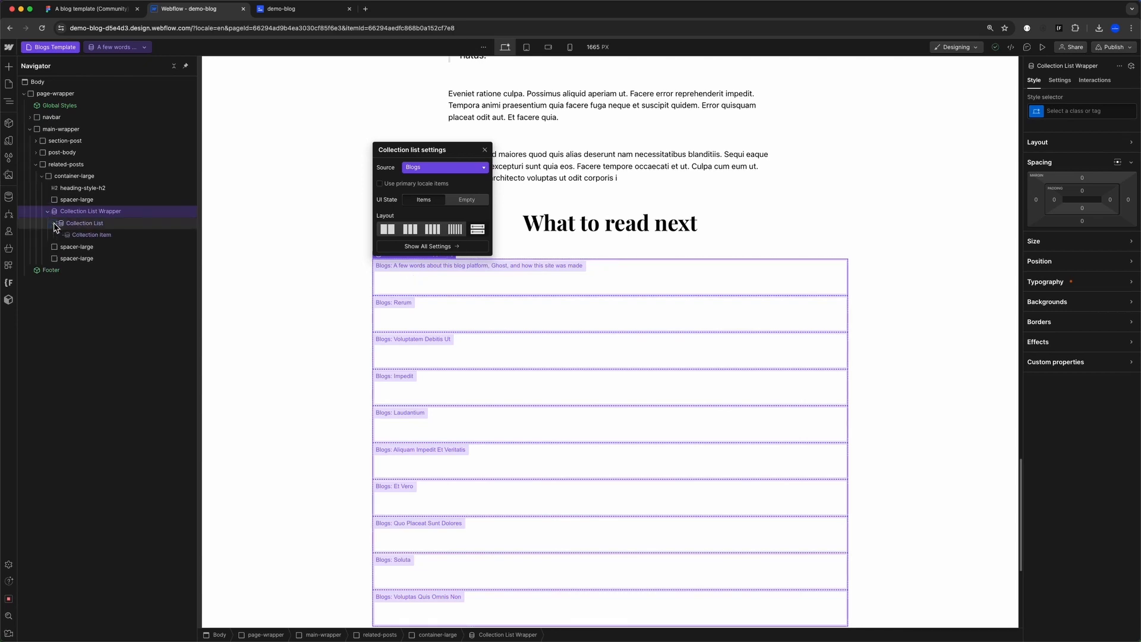
pyautogui.click(485, 151)
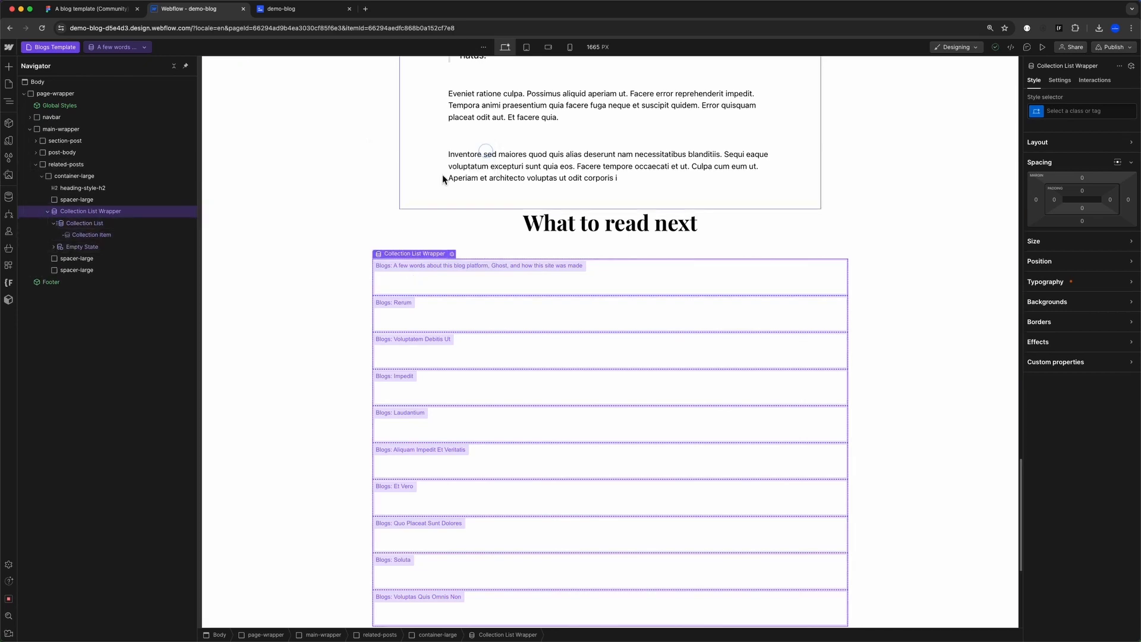
pyautogui.click(52, 47)
pyautogui.click(58, 120)
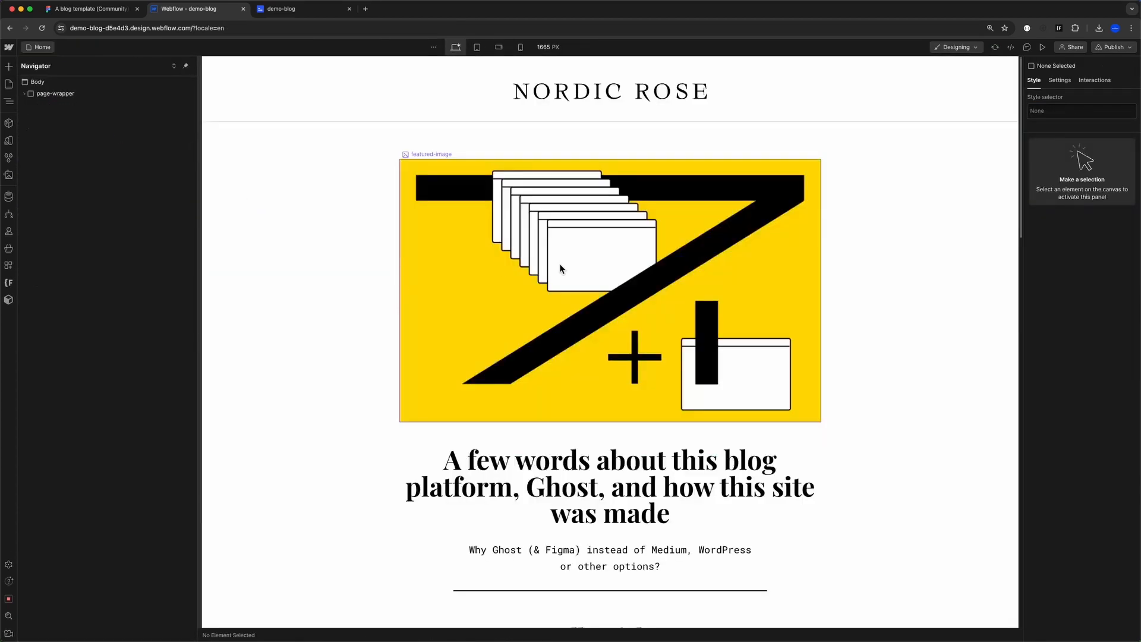
pyautogui.scroll(-10, 559, 263)
pyautogui.click(612, 249)
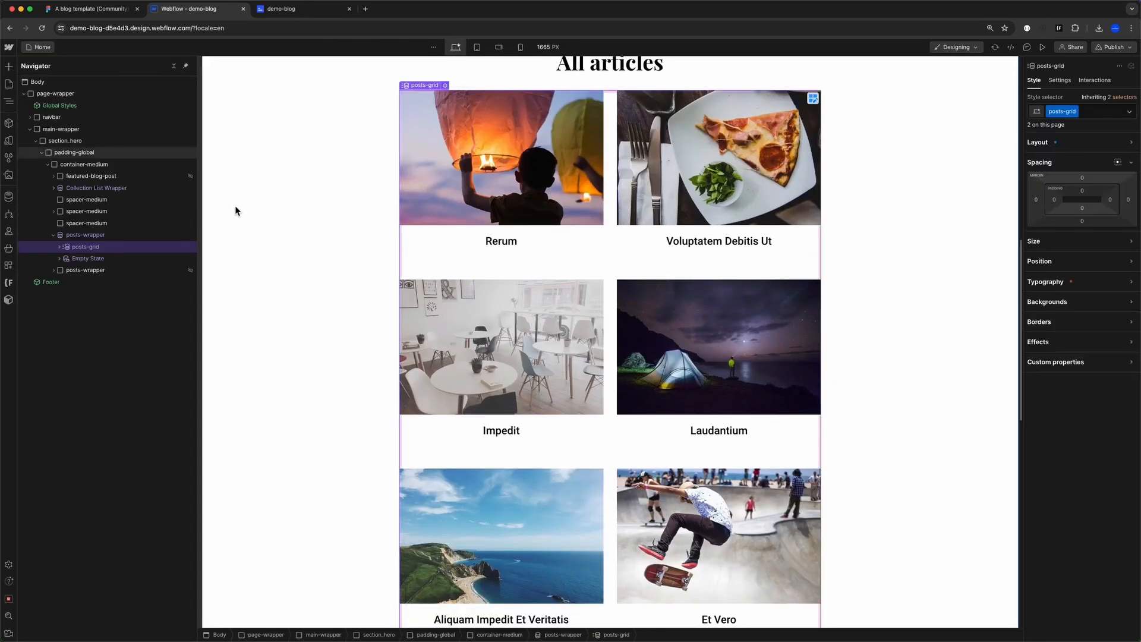
pyautogui.click(54, 235)
pyautogui.click(54, 235)
pyautogui.click(67, 237)
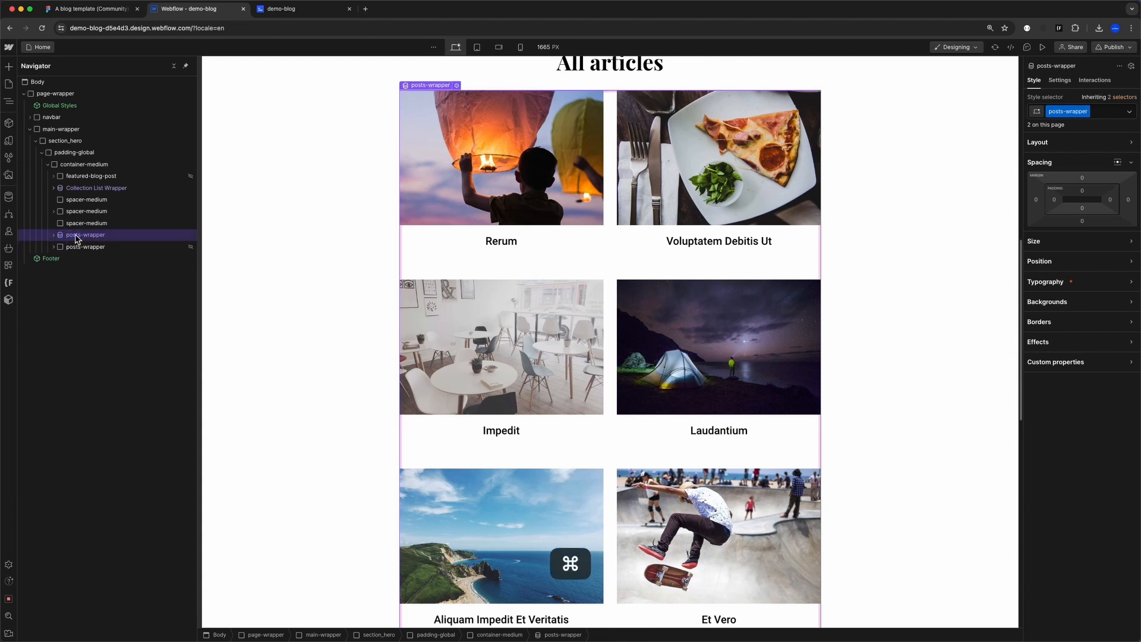
pyautogui.press('p')
# - Return to the Blogs Template page and paste the copied posts-wrapper into the related-posts section's container-large
pyautogui.click(69, 166)
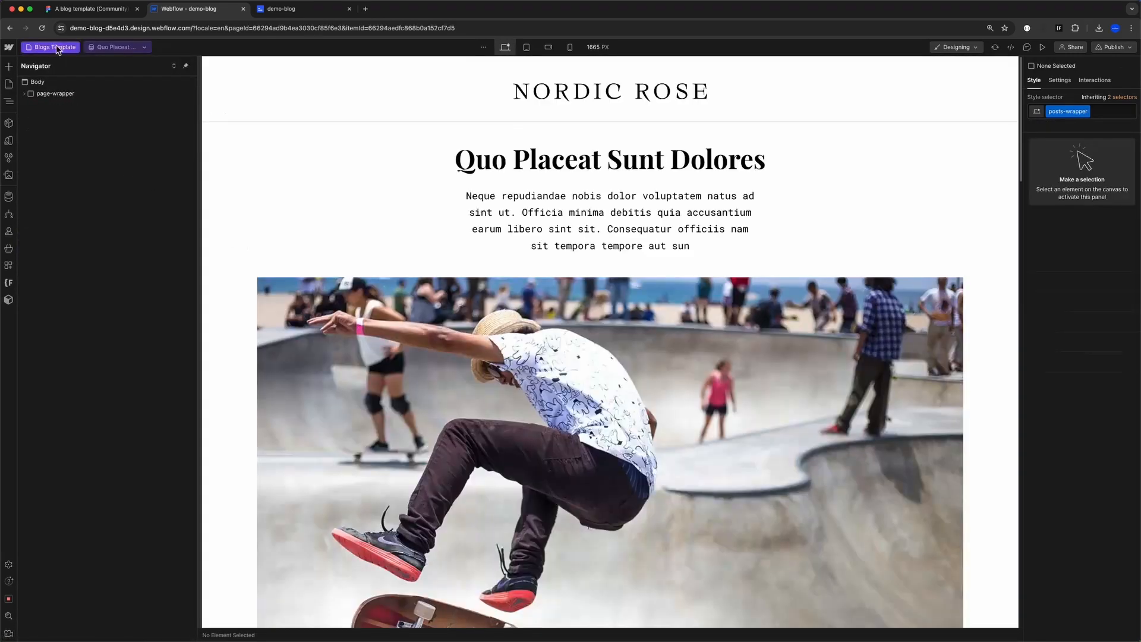
pyautogui.click(428, 244)
pyautogui.scroll(-20, 551, 327)
pyautogui.click(538, 232)
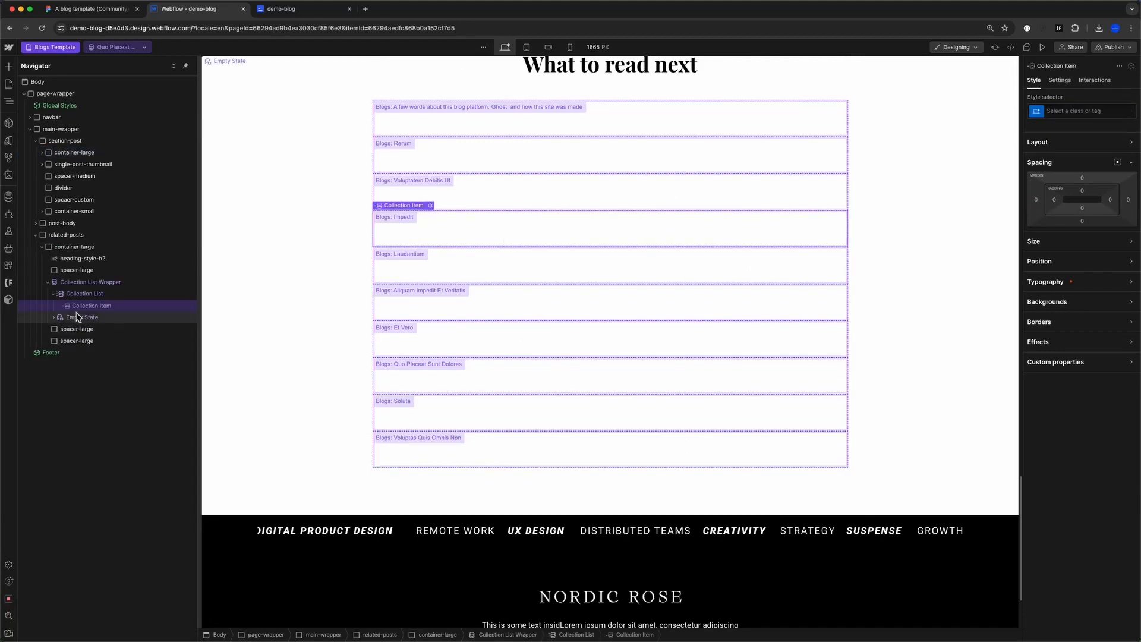
pyautogui.click(75, 247)
pyautogui.press('super+v')
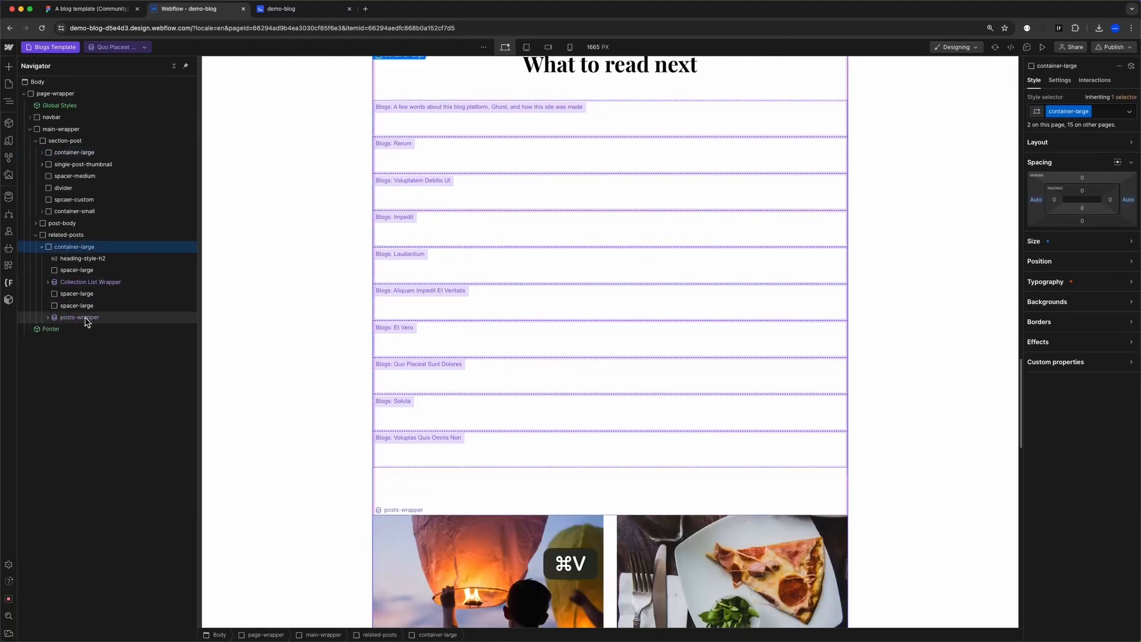
# - Move the pasted posts-wrapper directly above the unstyled Collection List Wrapper and delete that old list
pyautogui.moveTo(85, 321); pyautogui.dragTo(83, 281)
pyautogui.rightClick(82, 294)
pyautogui.moveTo(116, 304)
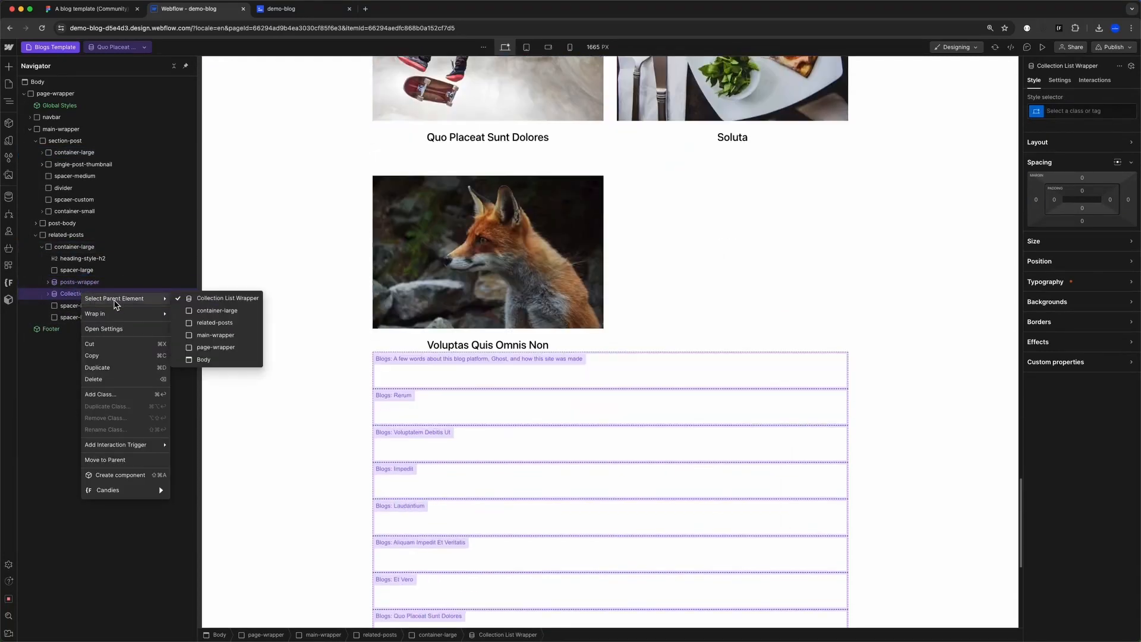
pyautogui.click(114, 380)
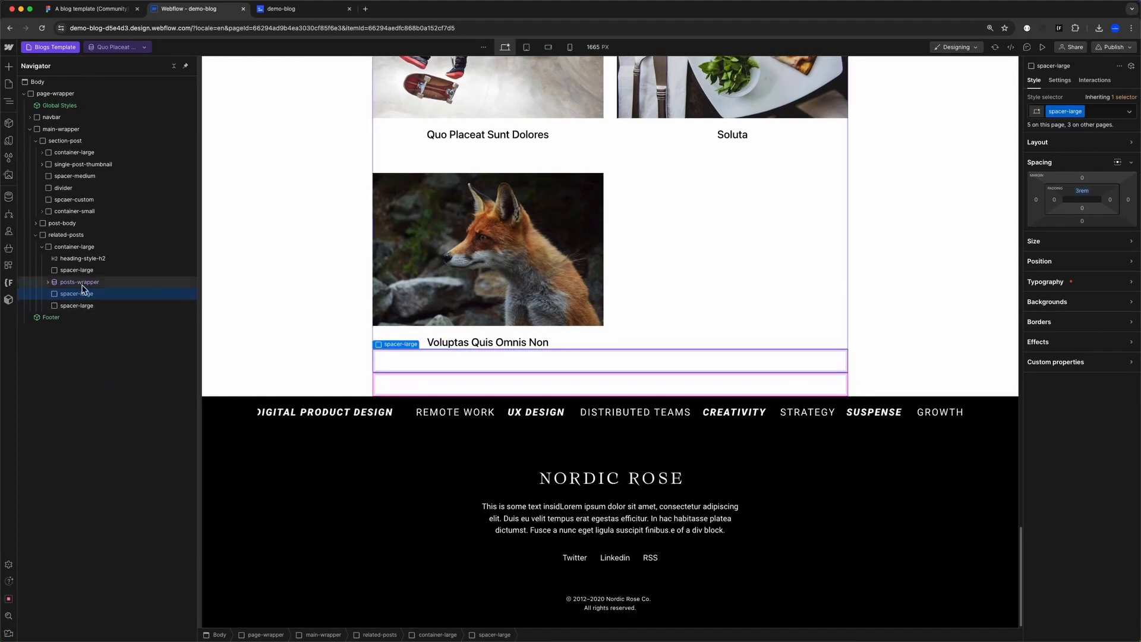
# - Add the combo class is-single-post to the posts-grid inside posts-wrapper and set its grid to 3 columns
pyautogui.click(80, 282)
pyautogui.scroll(12, 575, 394)
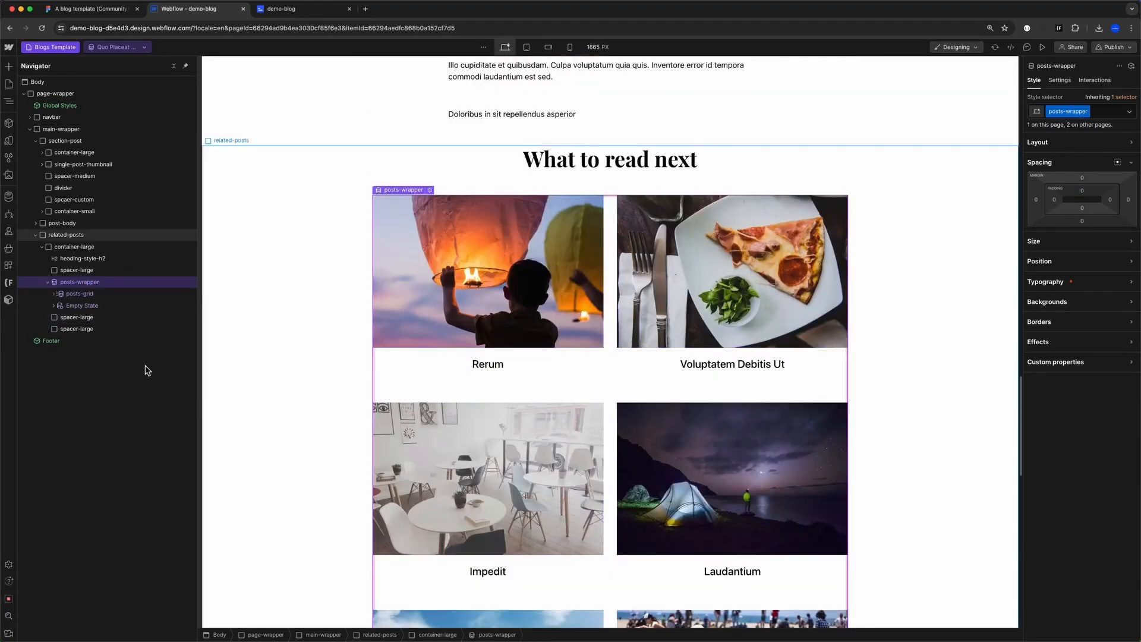
pyautogui.click(53, 299)
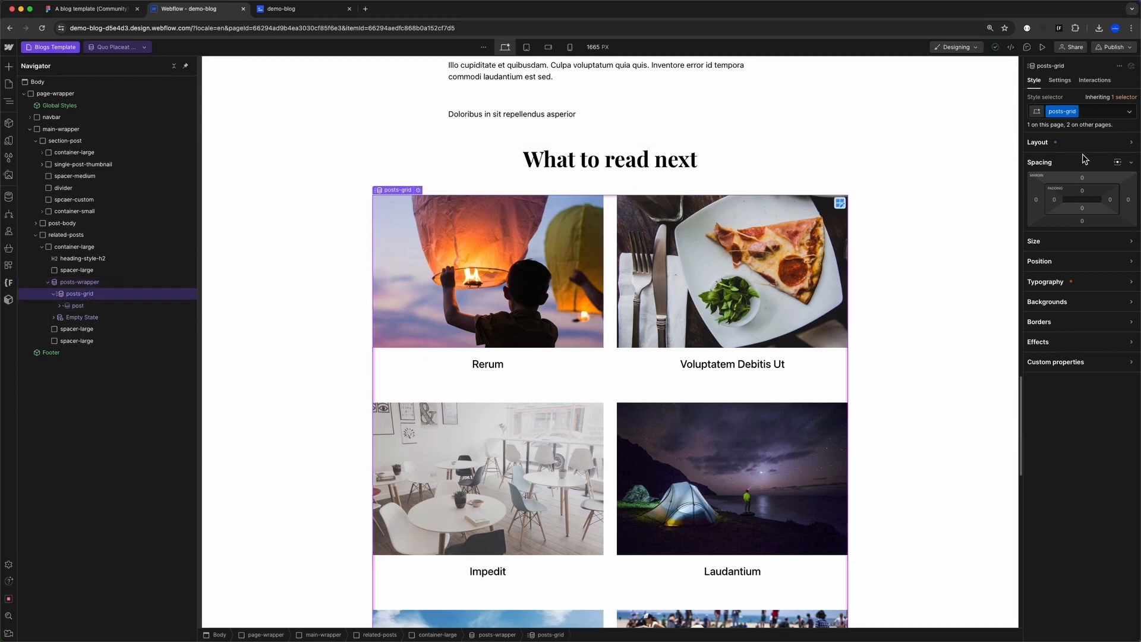
pyautogui.click(1058, 145)
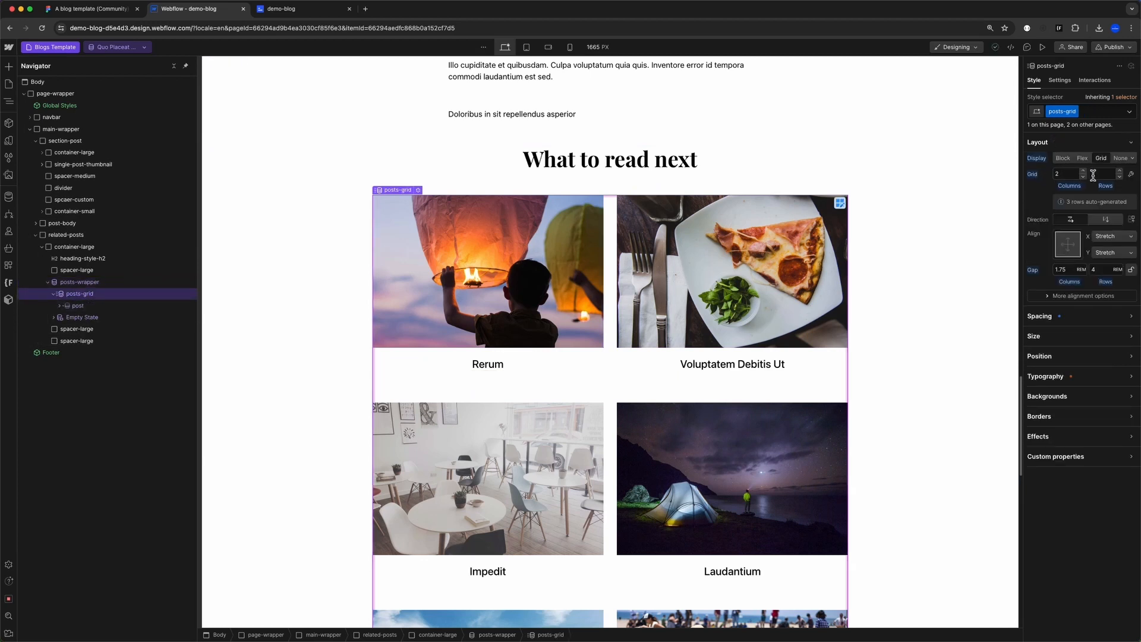
pyautogui.click(1089, 111)
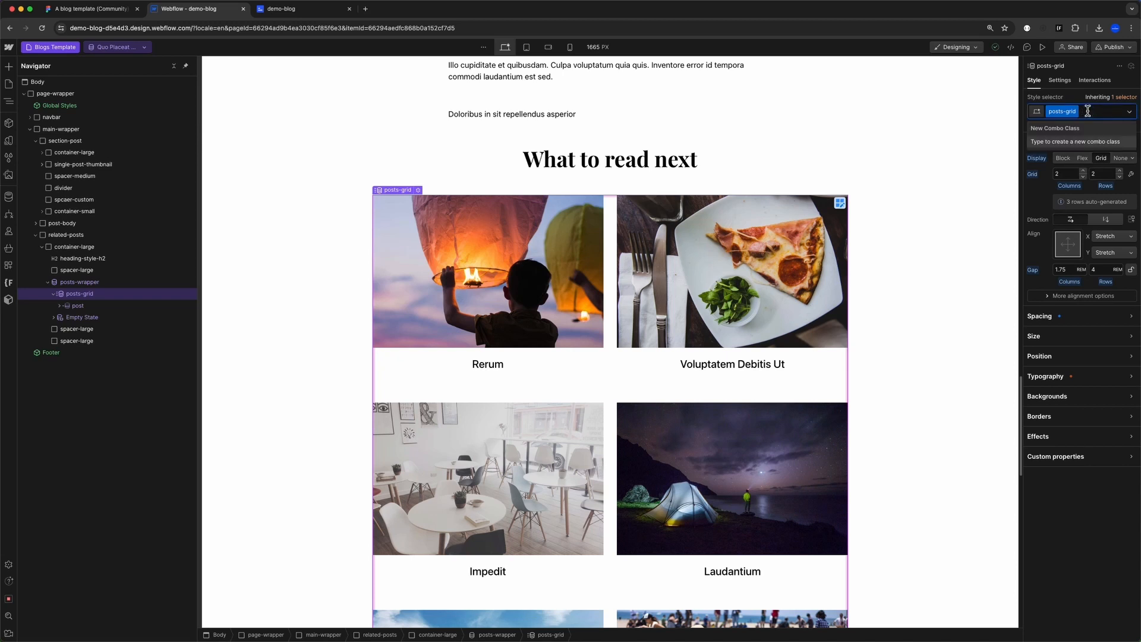
pyautogui.write('is-single-post')
pyautogui.press('Return')
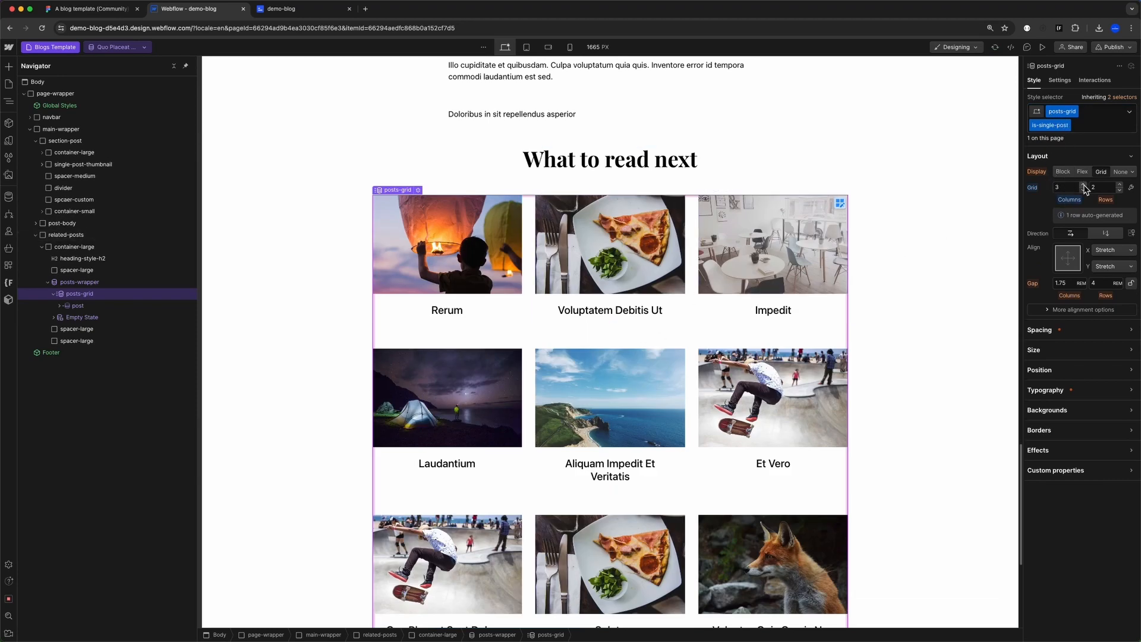
# - Switch to the Figma file, check how many posts the "What to read next" grid holds, and return to Webflow
pyautogui.scroll(-2, 805, 313)
pyautogui.click(89, 11)
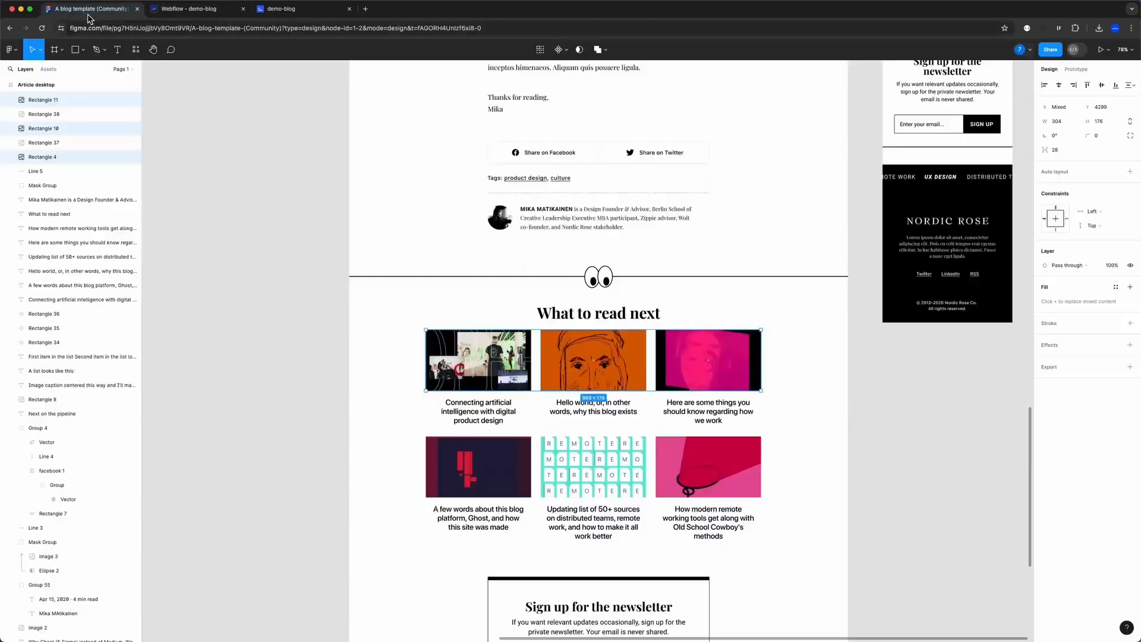
pyautogui.scroll(-2, 535, 357)
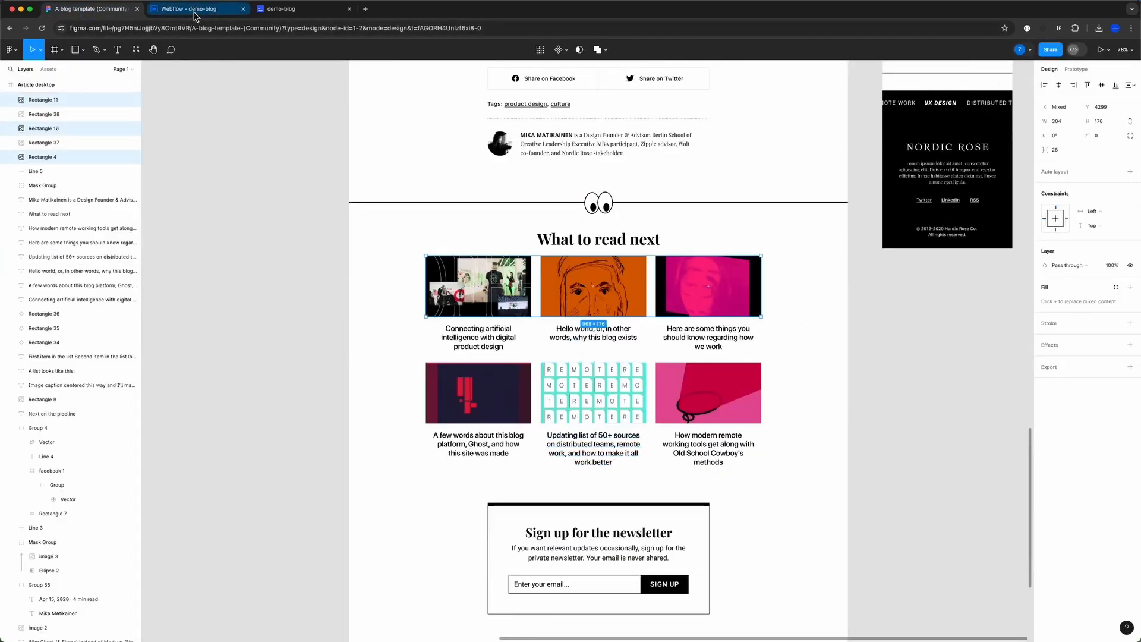
pyautogui.click(189, 9)
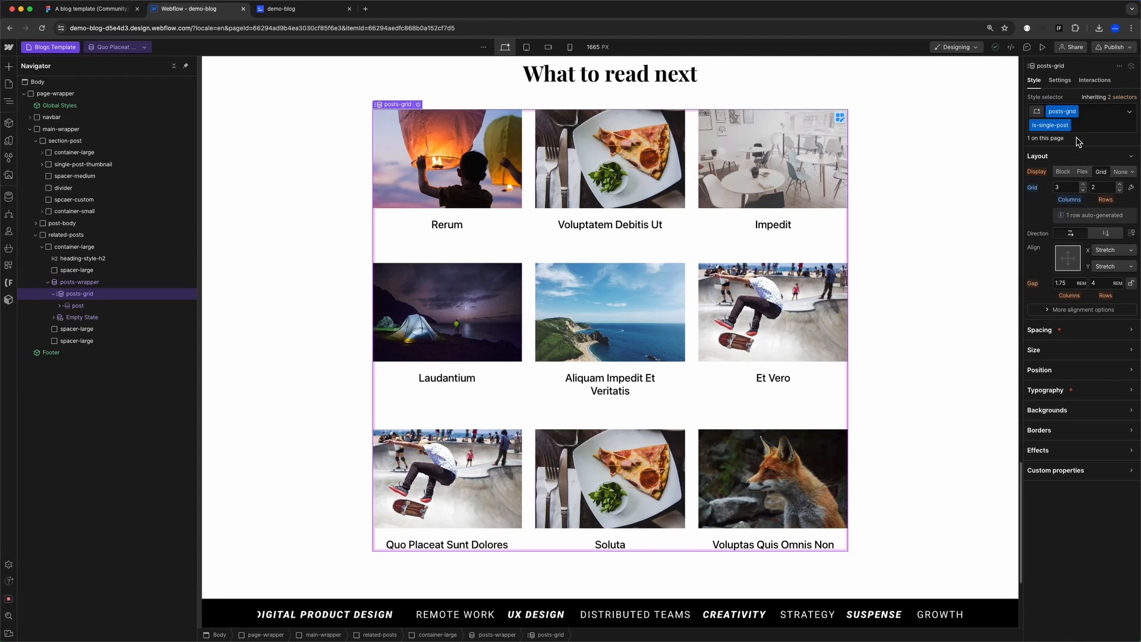
# - Add the combo class is-single-post to the posts-wrapper and limit its collection list to 6 items
pyautogui.click(1060, 80)
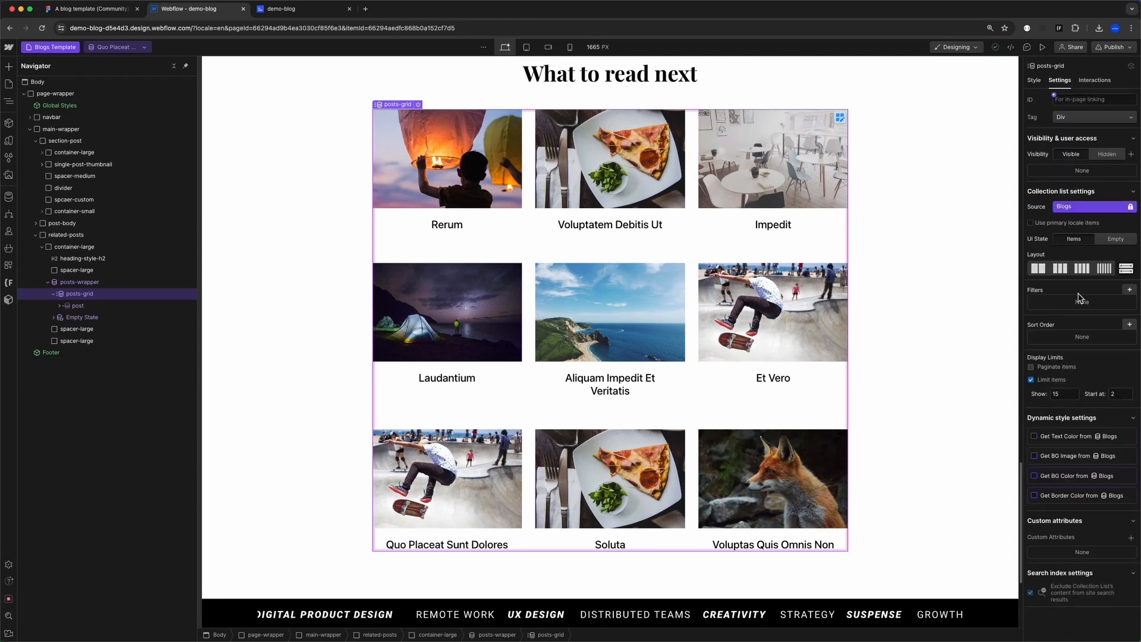
pyautogui.click(70, 283)
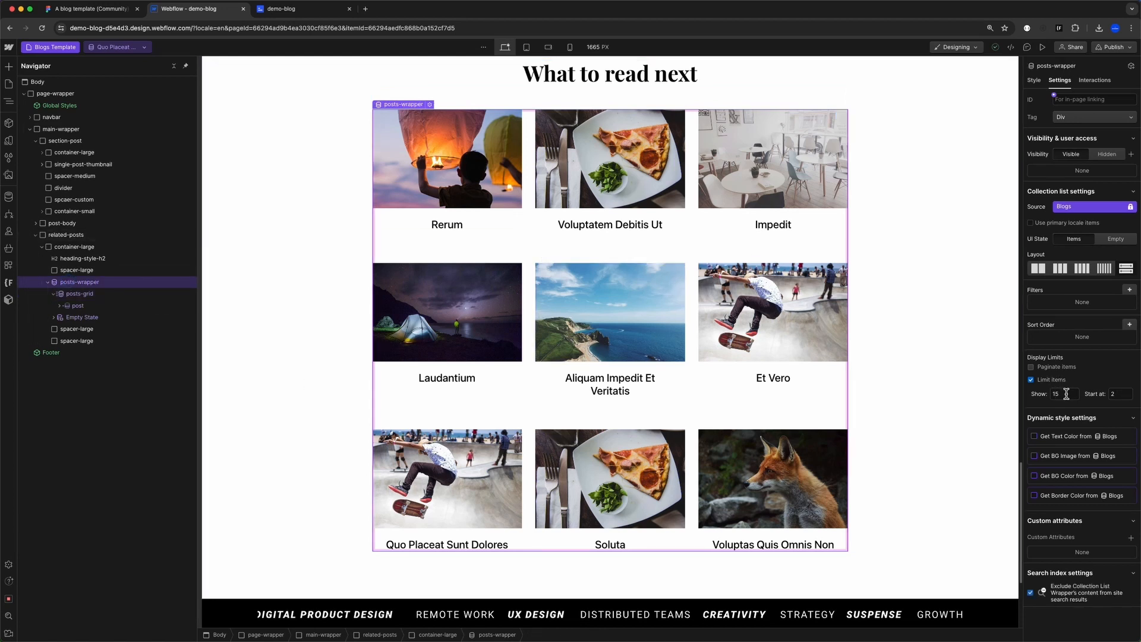
pyautogui.click(1035, 80)
pyautogui.click(1100, 111)
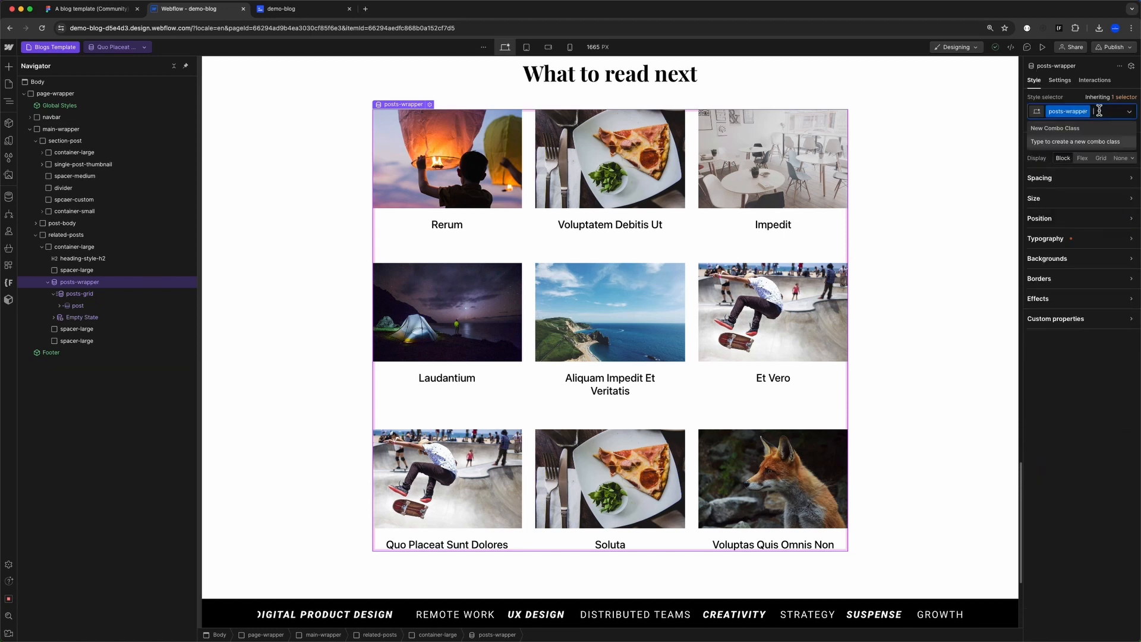
pyautogui.write('is-single-post')
pyautogui.press('Return')
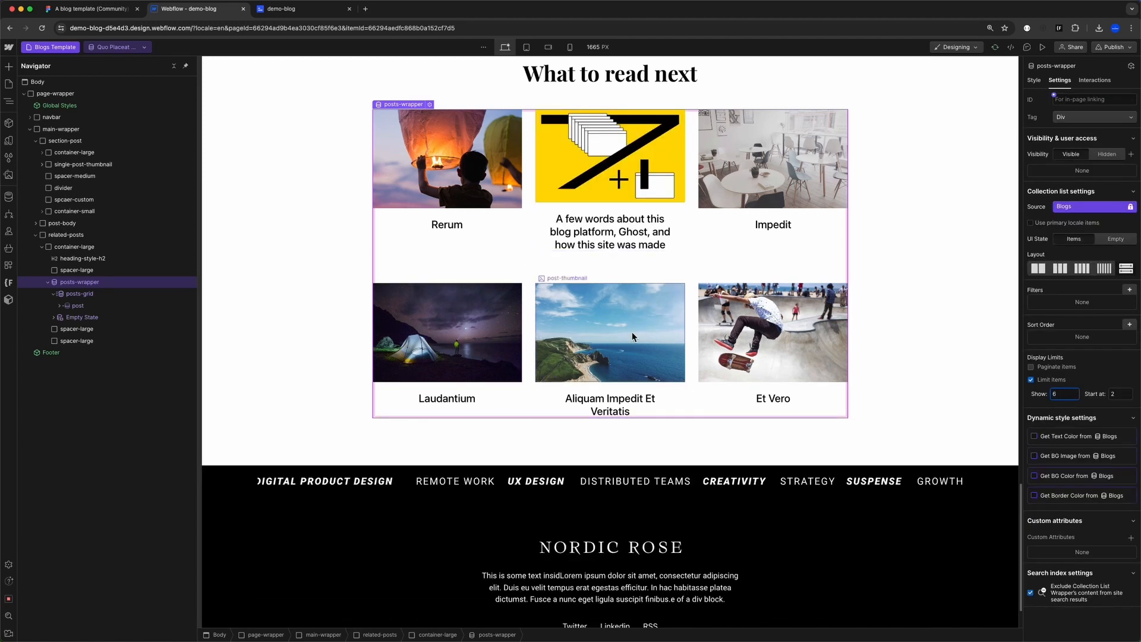
# - Preview the template with the "A few words about this blog" post and check whether its related posts include the article itself
pyautogui.scroll(3, 632, 332)
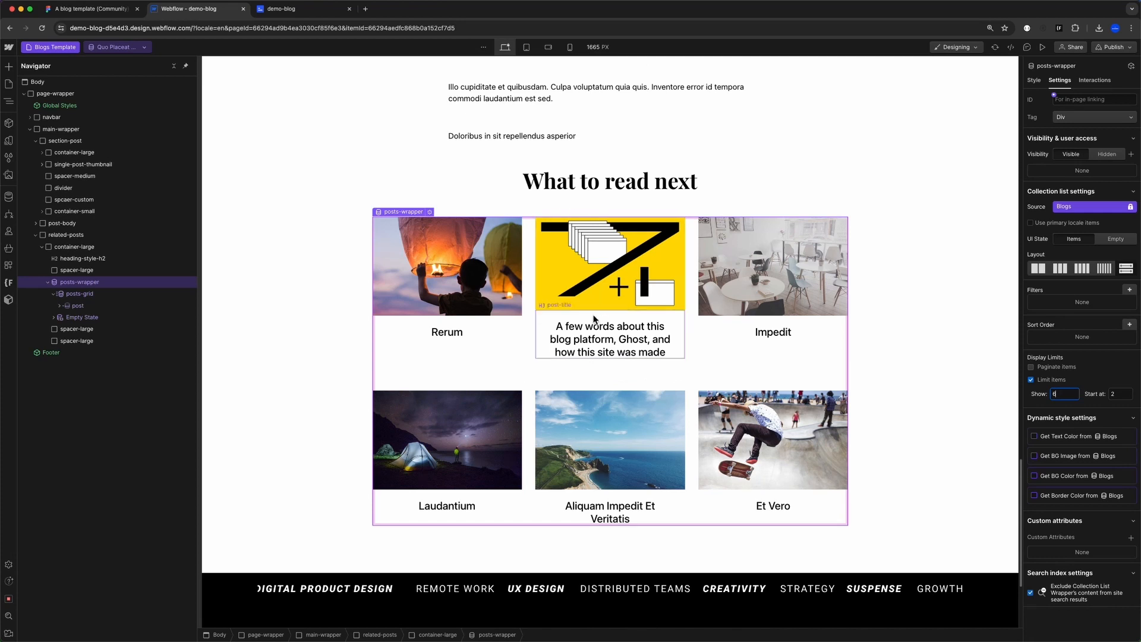
pyautogui.scroll(15, 648, 373)
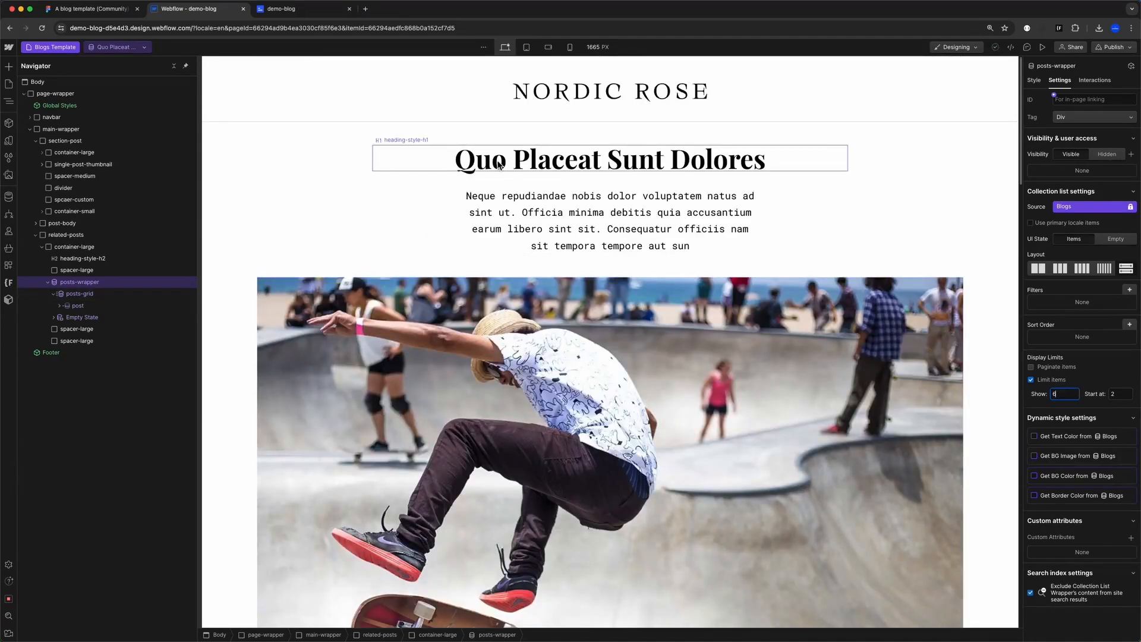
pyautogui.click(131, 48)
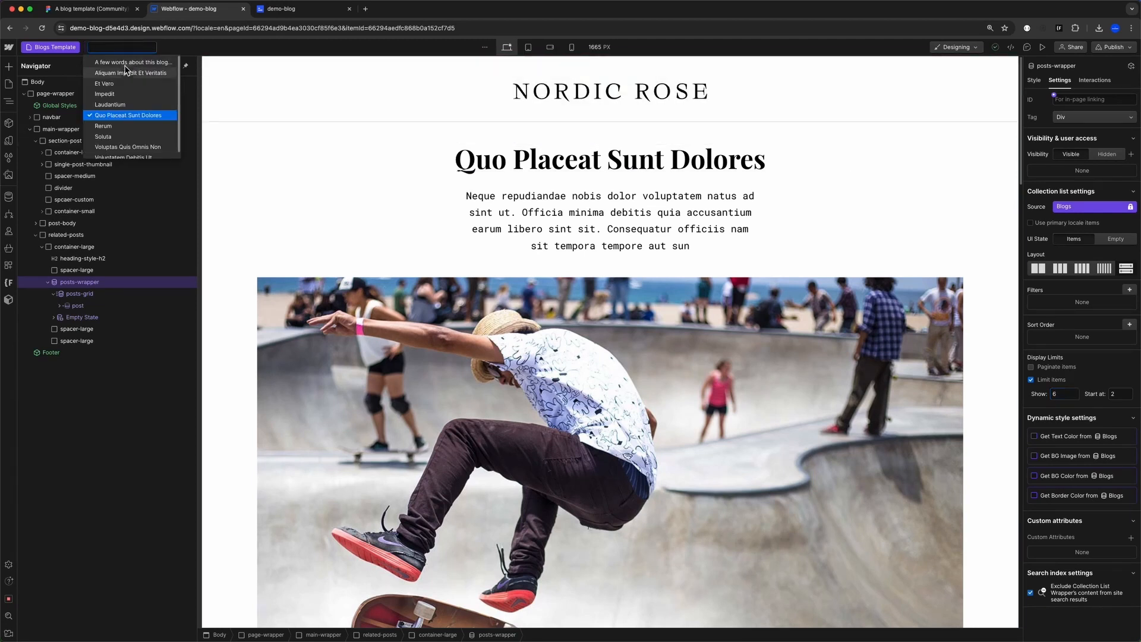
pyautogui.click(119, 67)
pyautogui.scroll(-20, 461, 237)
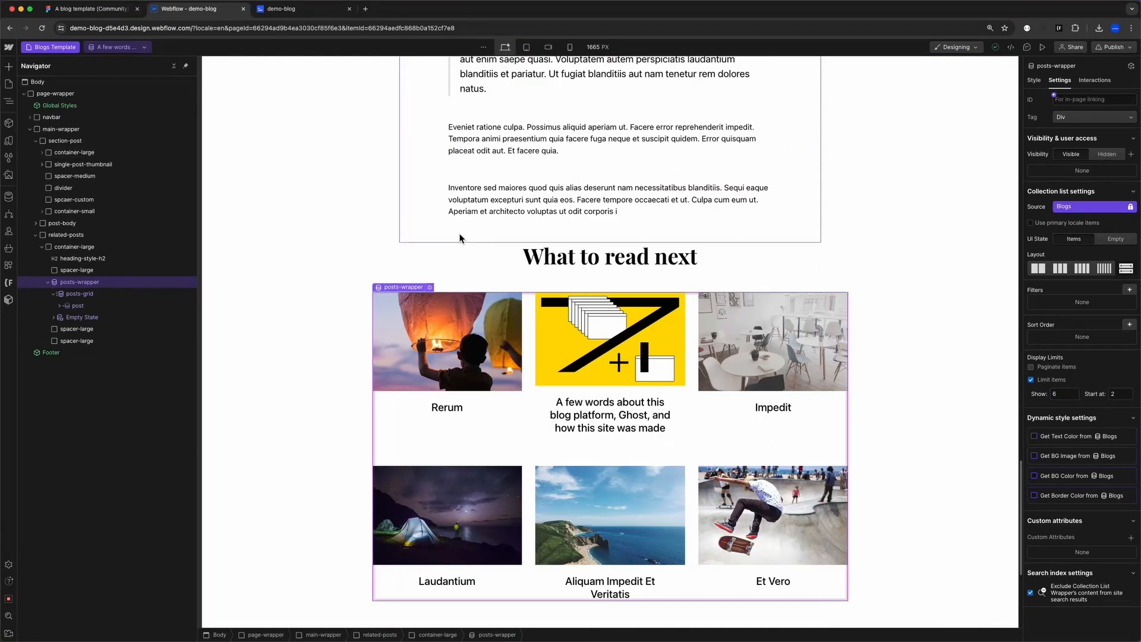
pyautogui.scroll(20, 493, 249)
pyautogui.scroll(-20, 492, 248)
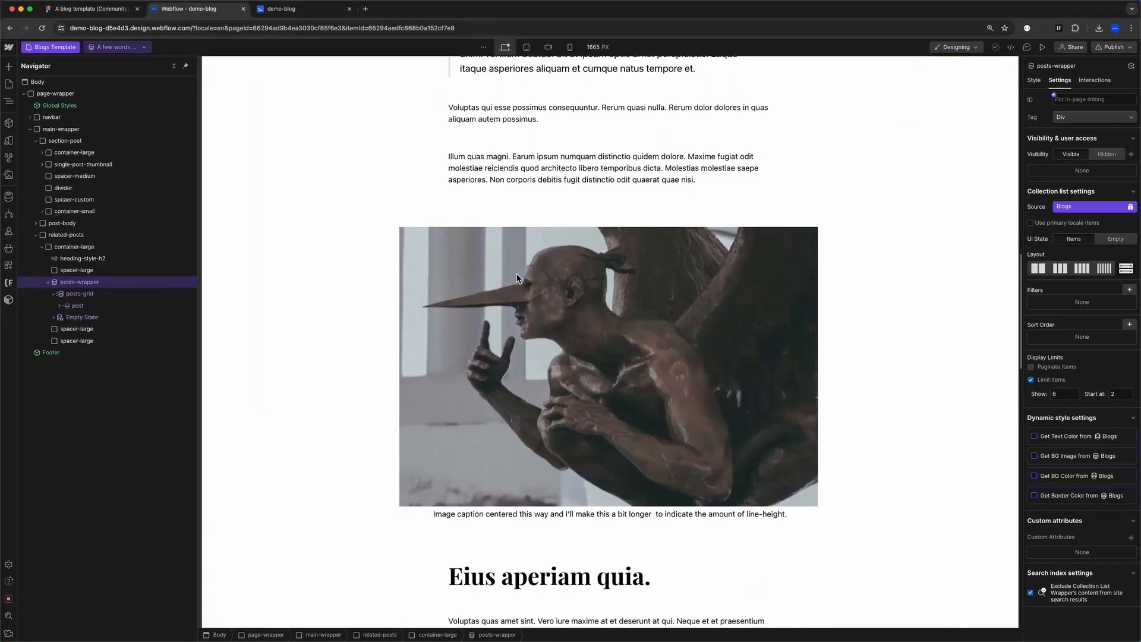
pyautogui.scroll(4, 506, 357)
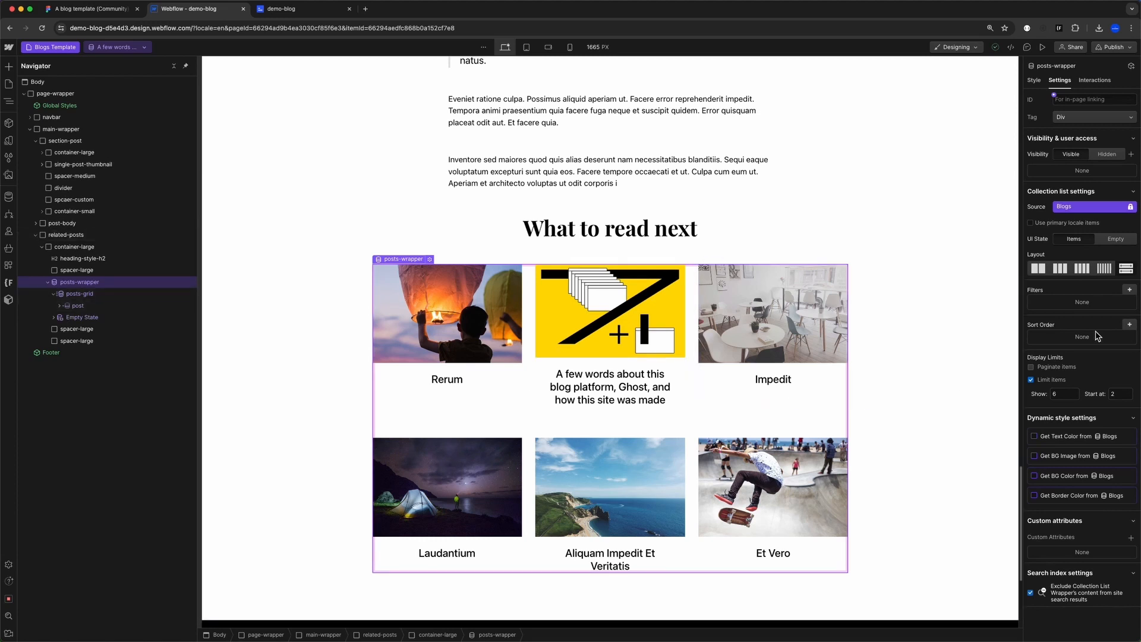
# - Add a filter to the posts-wrapper collection list with the condition Blog is not Current Blog and save it
pyautogui.click(1130, 290)
pyautogui.click(1065, 339)
pyautogui.click(1071, 356)
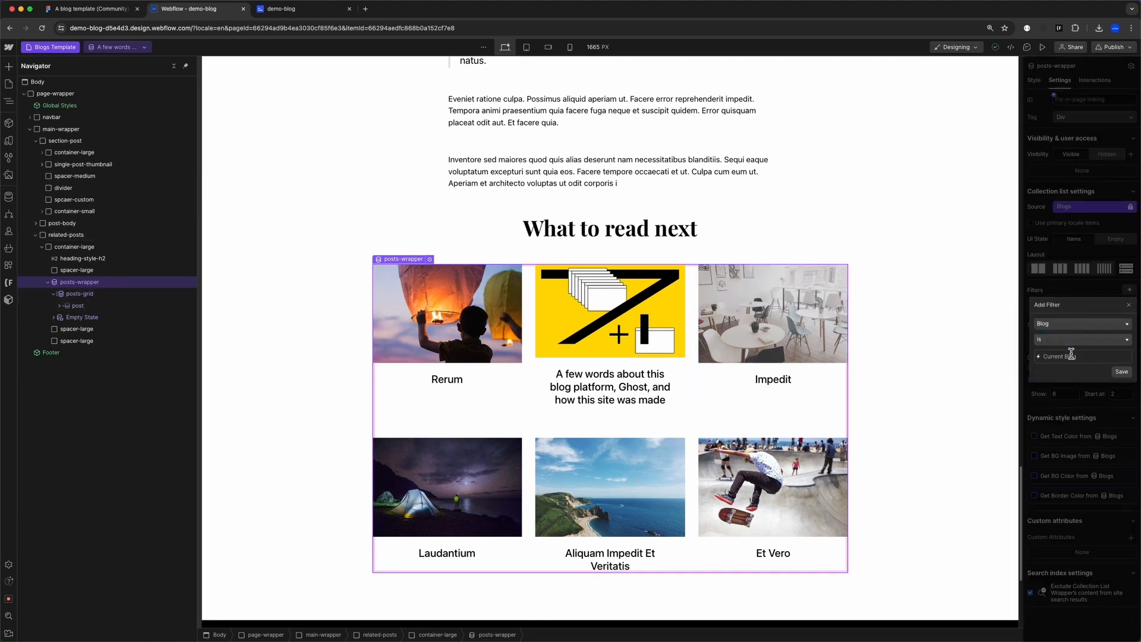
pyautogui.click(1064, 324)
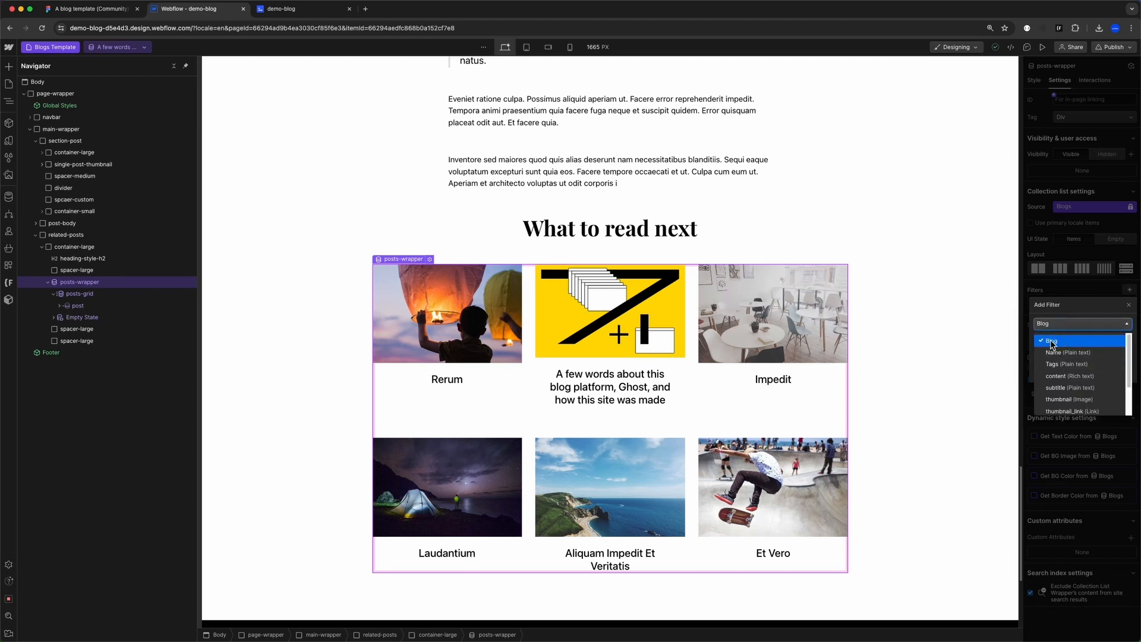
pyautogui.click(1052, 342)
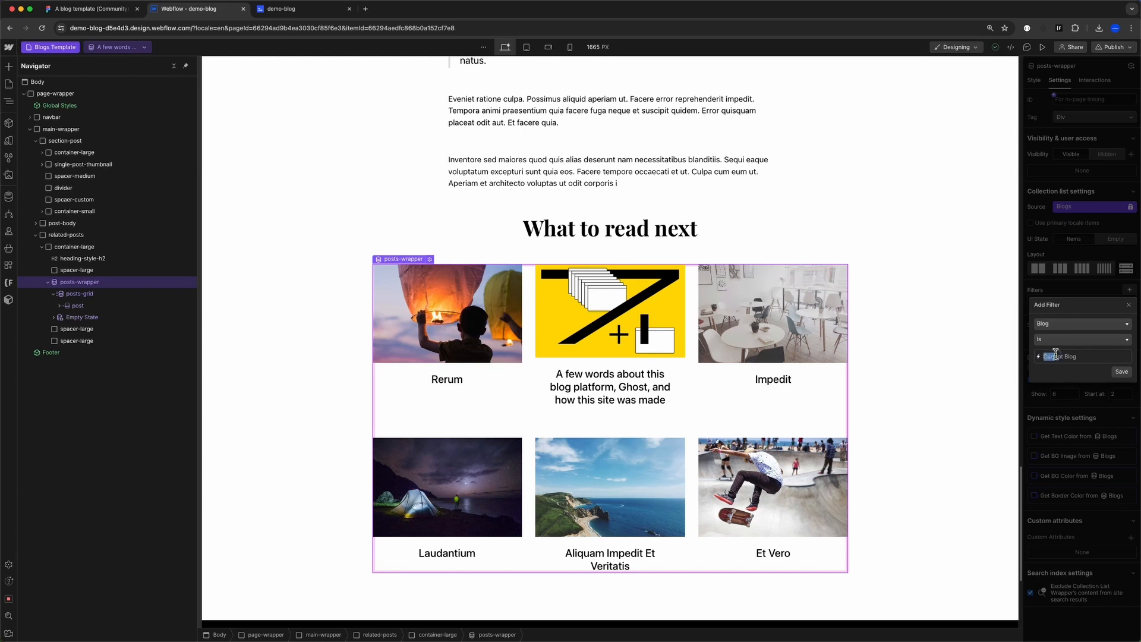
pyautogui.click(1088, 340)
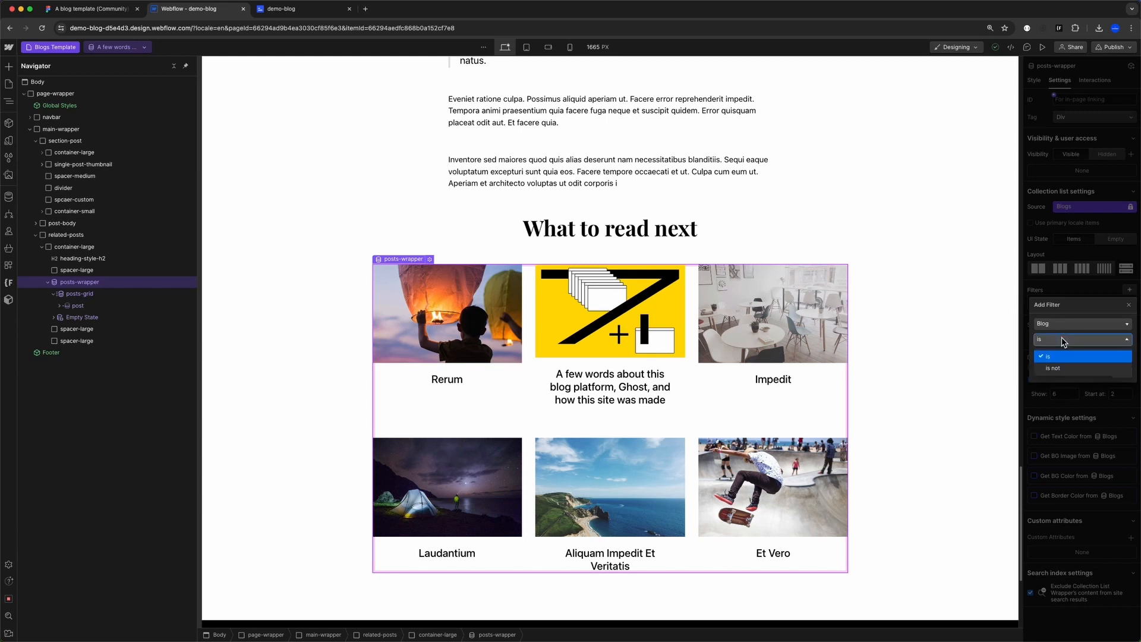
pyautogui.click(1052, 368)
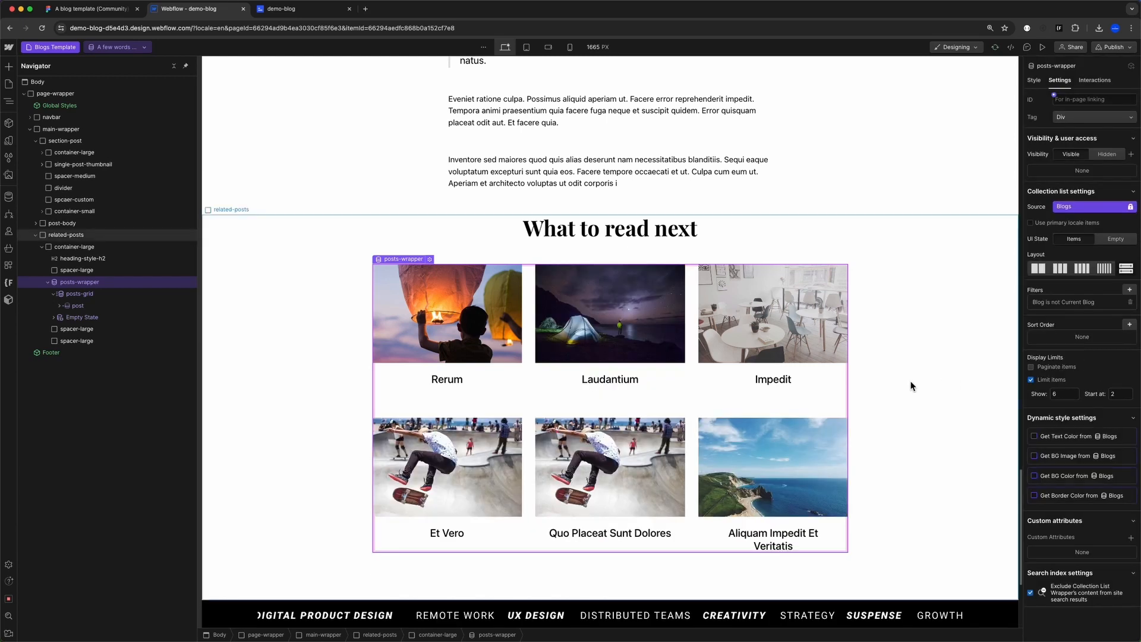
# - Check the filtered "What to read next" posts against the current article's title and switch to the Figma file
pyautogui.scroll(6, 460, 202)
pyautogui.scroll(-10, 592, 378)
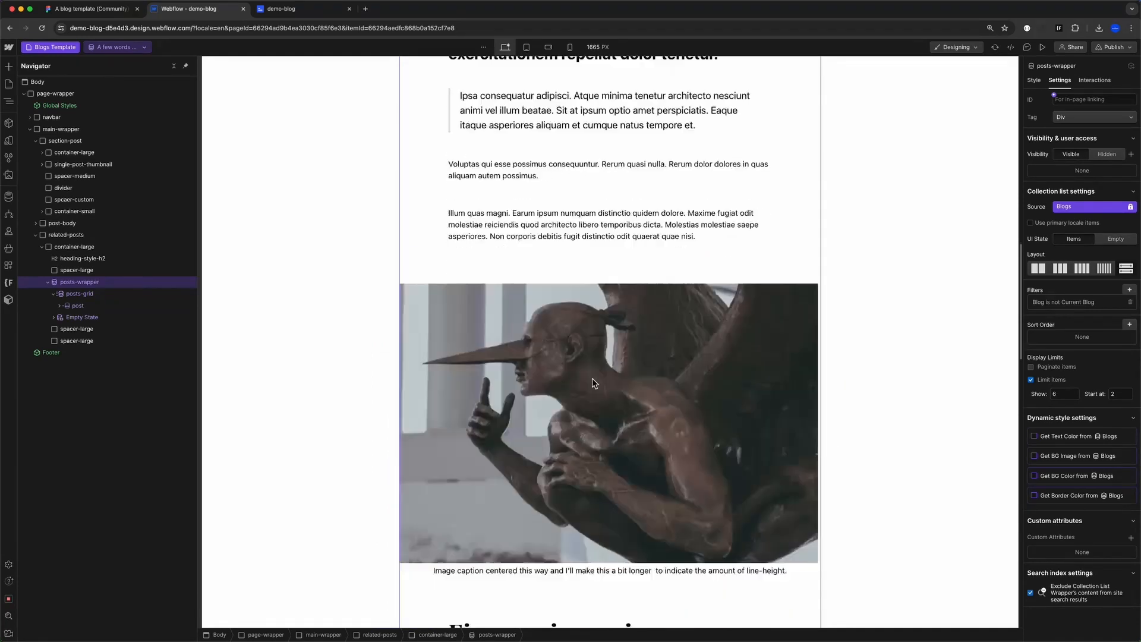
pyautogui.scroll(15, 616, 386)
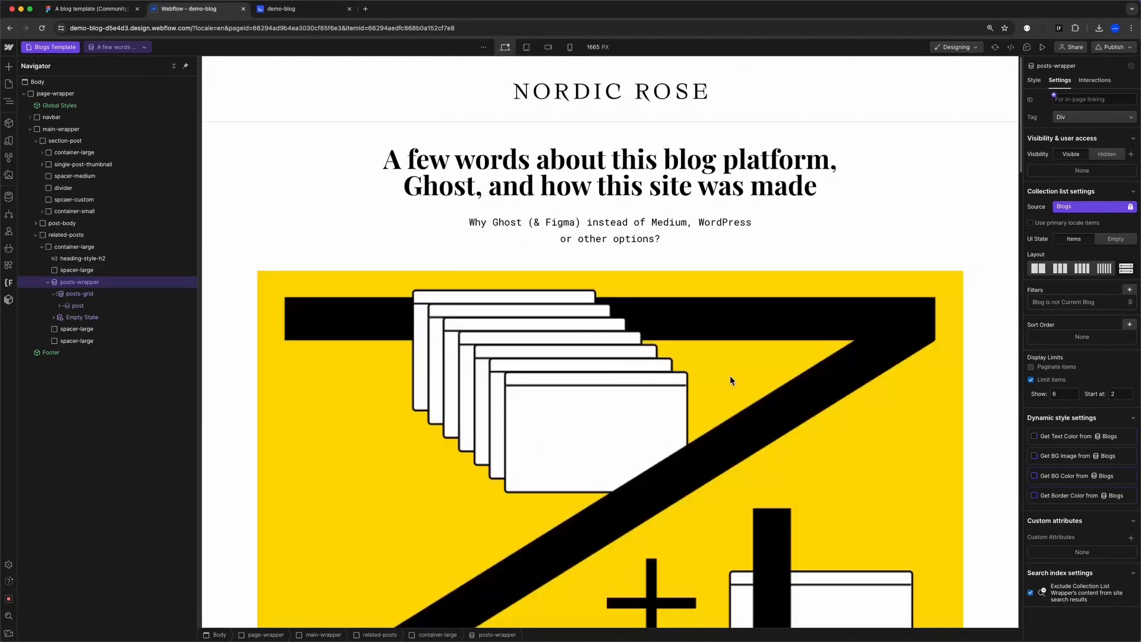
pyautogui.scroll(-10, 730, 380)
pyautogui.scroll(-8, 579, 380)
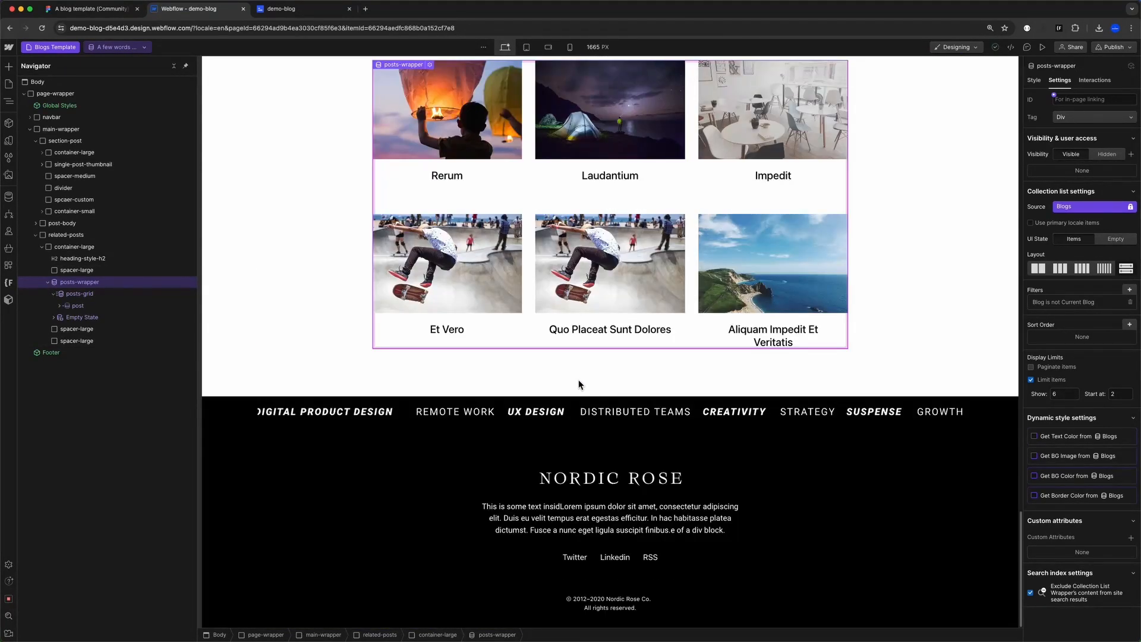
pyautogui.scroll(3, 579, 381)
pyautogui.click(92, 9)
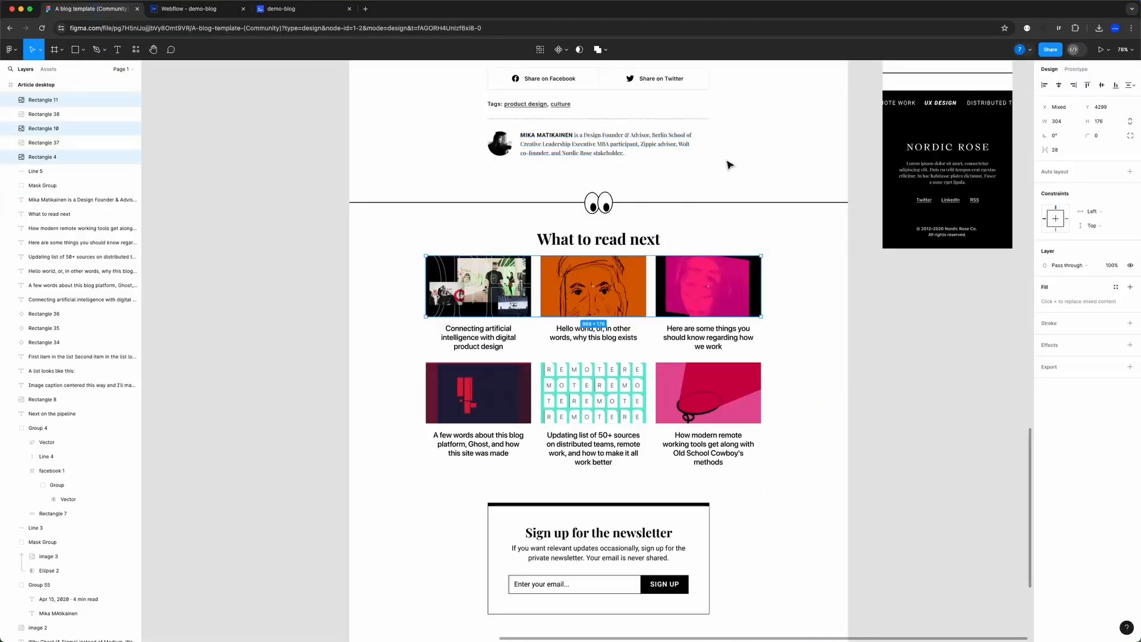